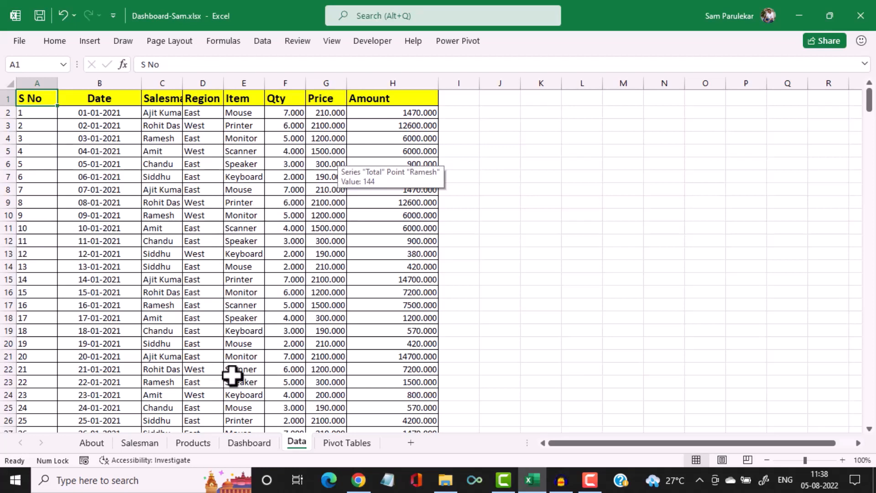
Review the Dashboard, Products, Salesman and About pages of the finished workbook, ending on the Dashboard page
{"action": "left_click", "coordinate": [250, 443]}
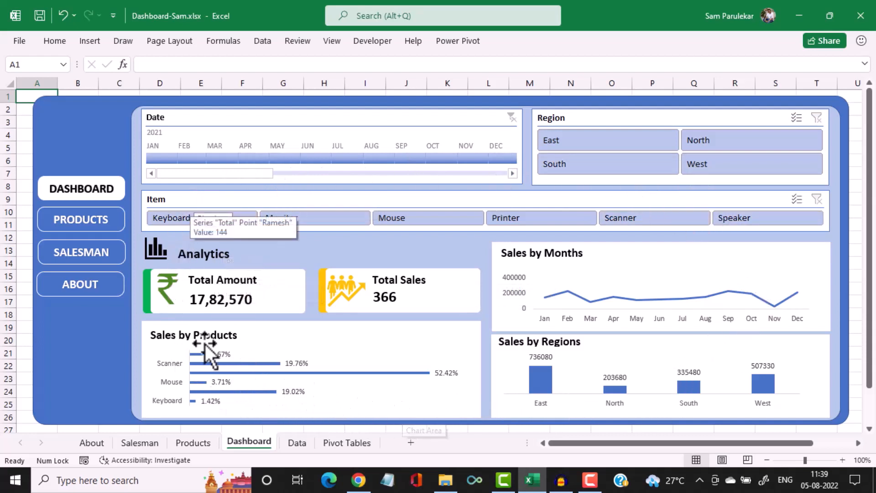
{"action": "left_click", "coordinate": [91, 222]}
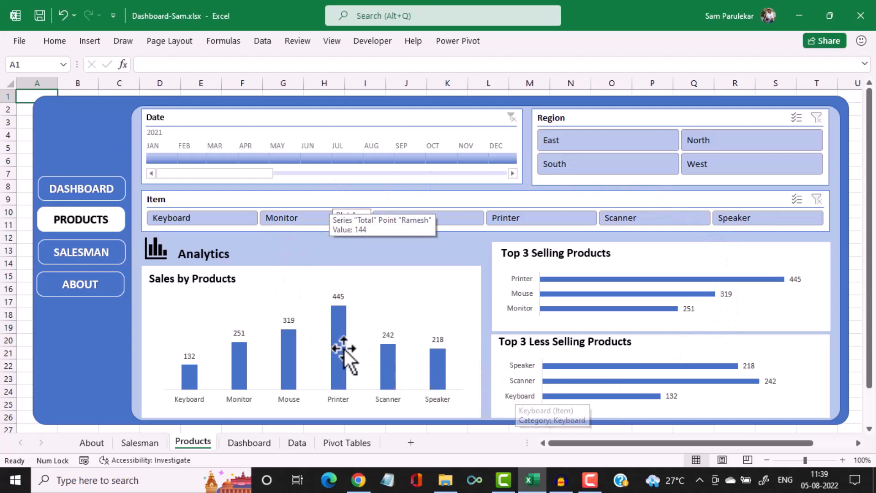
{"action": "left_click", "coordinate": [85, 259]}
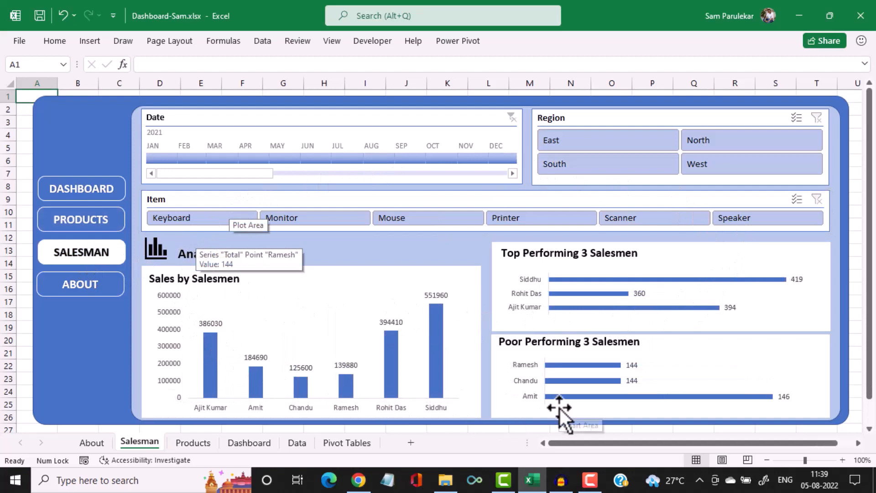
{"action": "left_click", "coordinate": [83, 292]}
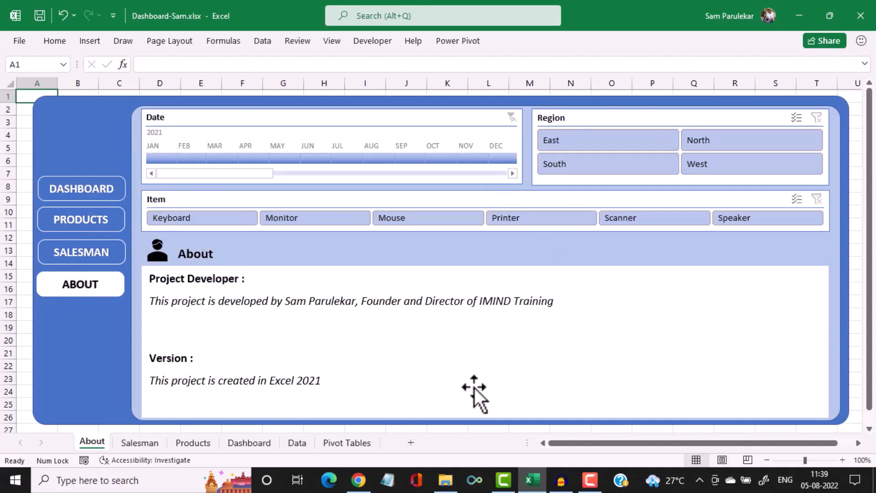
{"action": "left_click", "coordinate": [77, 192]}
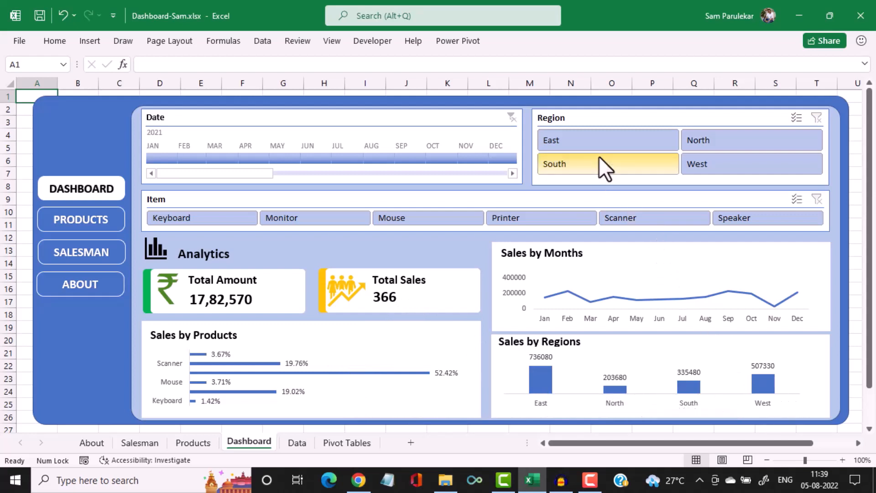
Filter the dashboard by the East region, by North, and by North plus South, and clear the region filter
{"action": "left_click", "coordinate": [579, 142]}
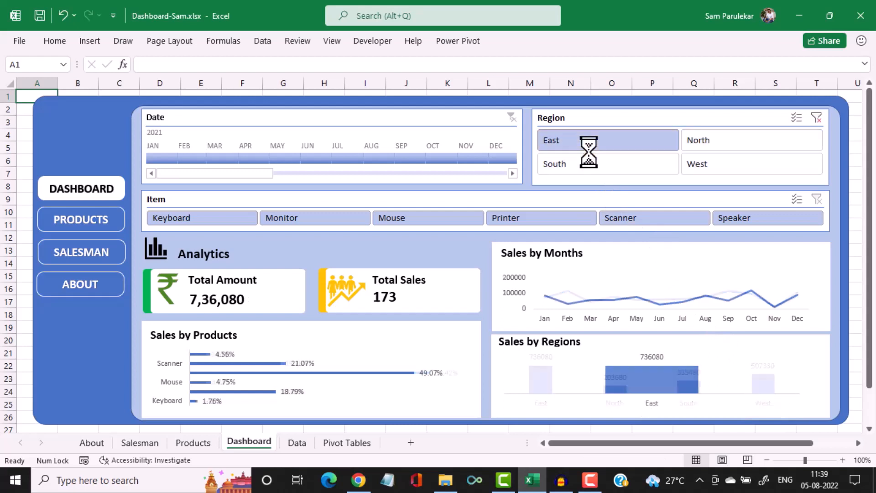
{"action": "left_click", "coordinate": [757, 143]}
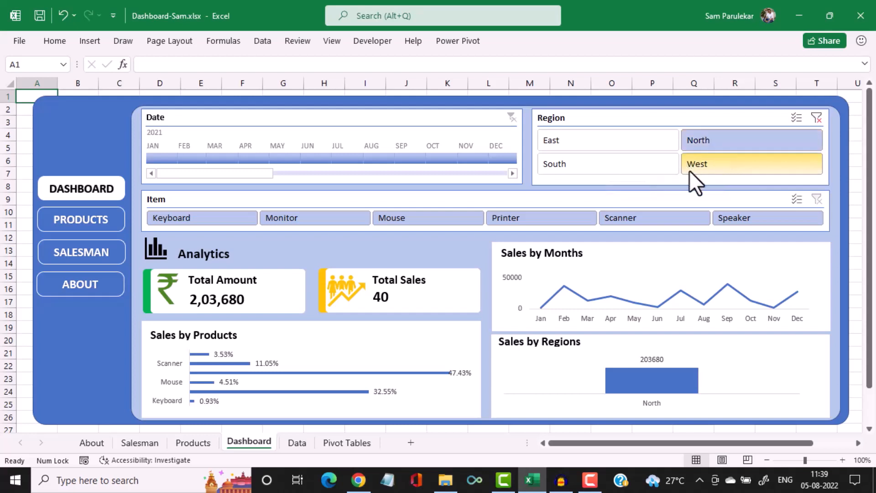
{"action": "left_click", "coordinate": [620, 166], "text": "ctrl"}
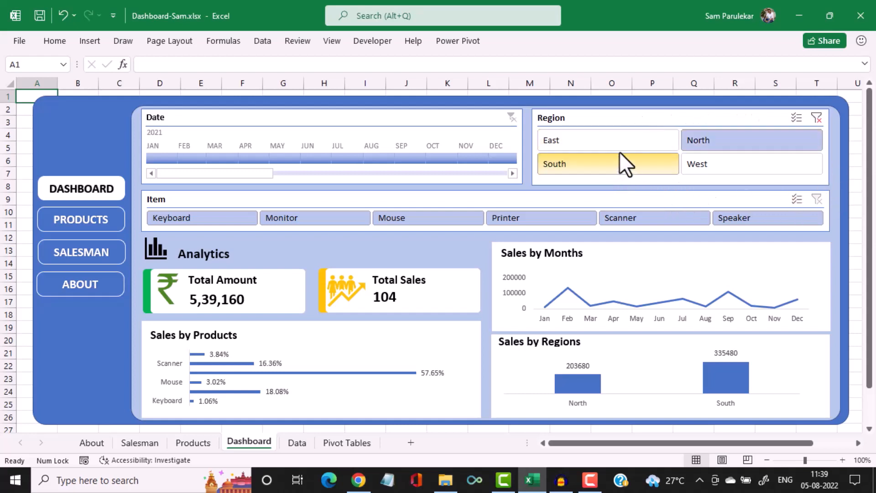
{"action": "left_click", "coordinate": [814, 118]}
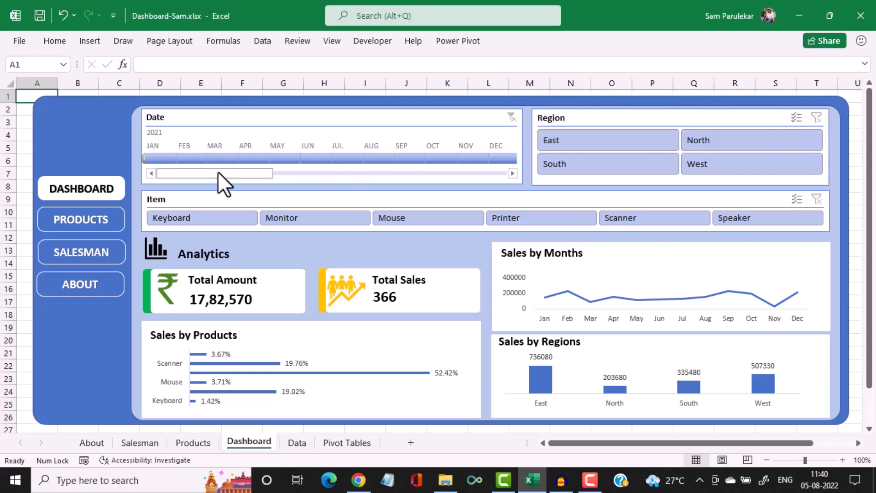
Filter the dashboard by dates from February to November 2021 and clear it, and do the same with the Mouse item
{"action": "left_click", "coordinate": [182, 155]}
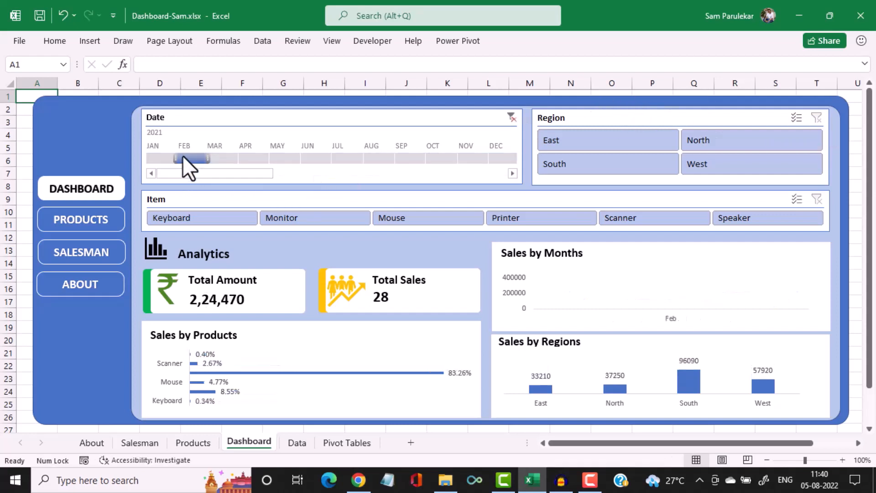
{"action": "left_click_drag", "start_coordinate": [267, 160], "coordinate": [385, 161]}
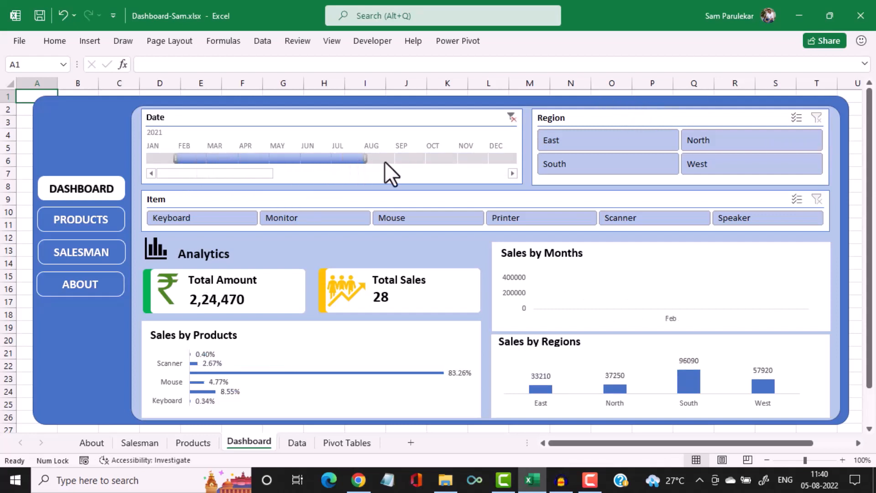
{"action": "left_click_drag", "start_coordinate": [479, 163], "coordinate": [480, 163]}
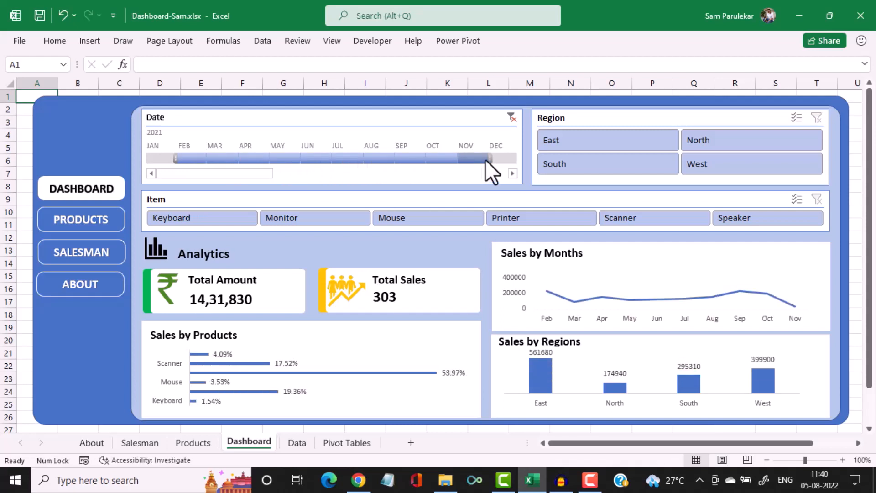
{"action": "left_click", "coordinate": [512, 121]}
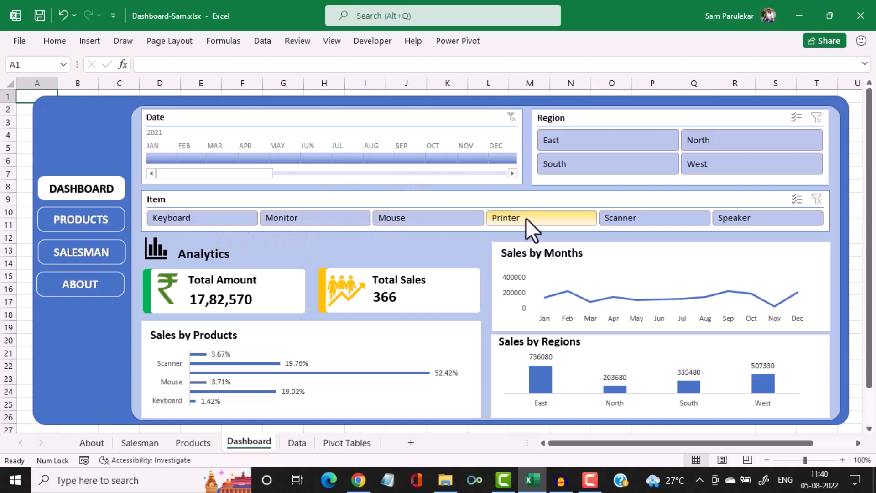
{"action": "left_click", "coordinate": [429, 221]}
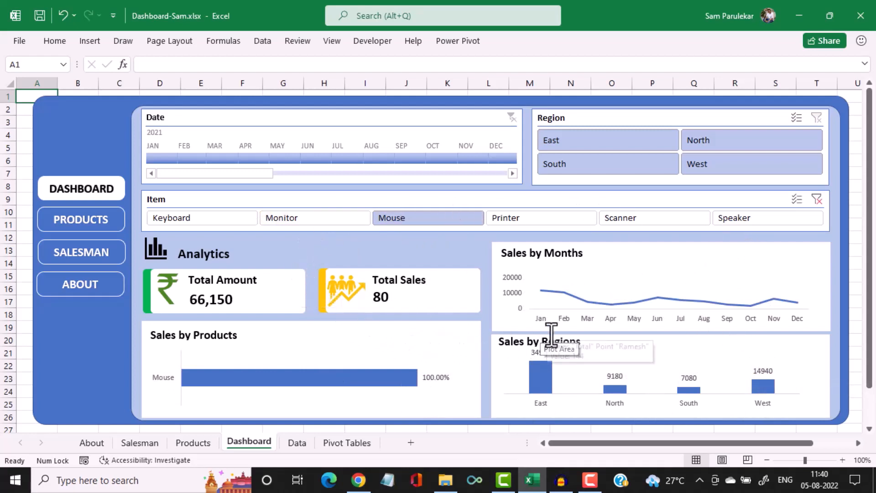
{"action": "left_click", "coordinate": [817, 199]}
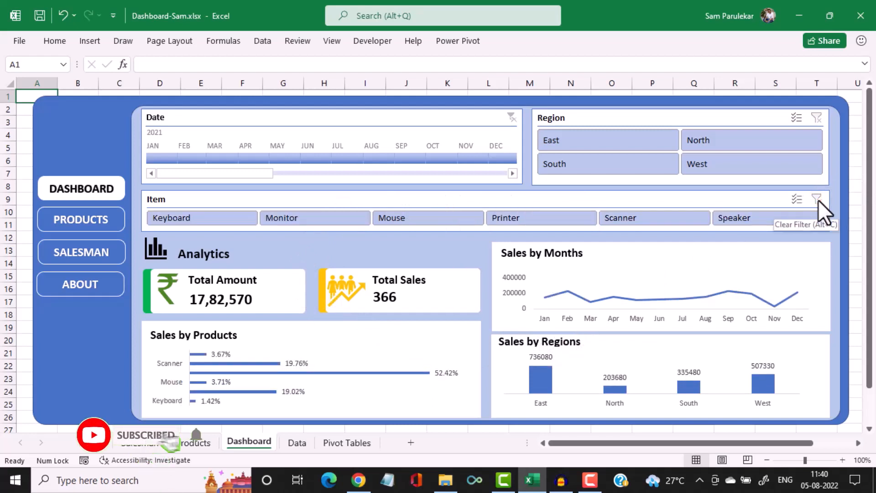
On the Products page, filter the charts by the East region and by the North region, and clear the filter
{"action": "left_click", "coordinate": [89, 231]}
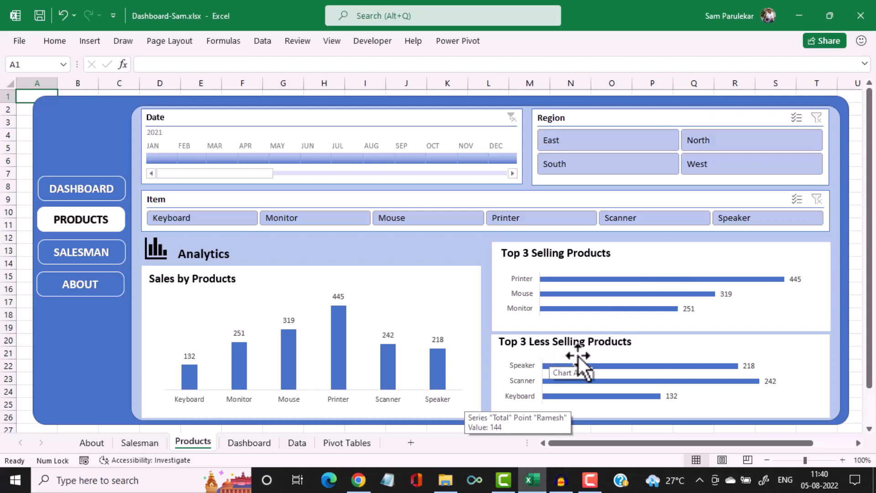
{"action": "left_click", "coordinate": [562, 137]}
{"action": "left_click", "coordinate": [740, 141]}
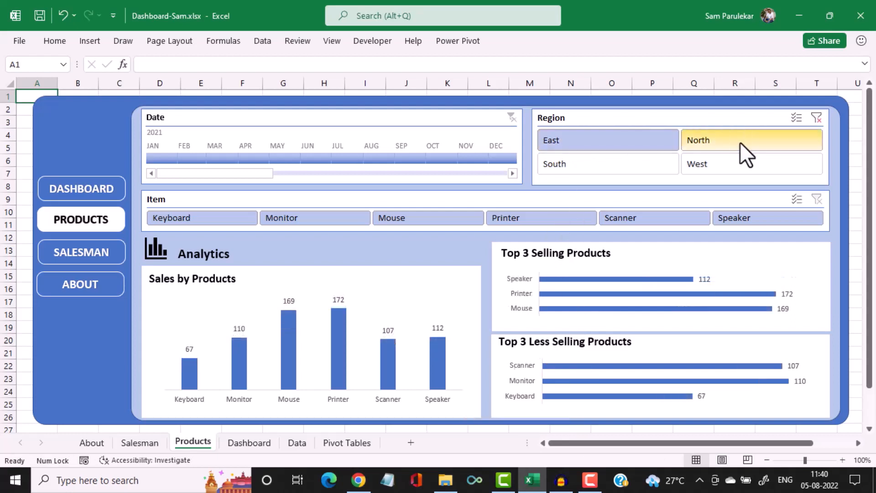
{"action": "left_click", "coordinate": [815, 120]}
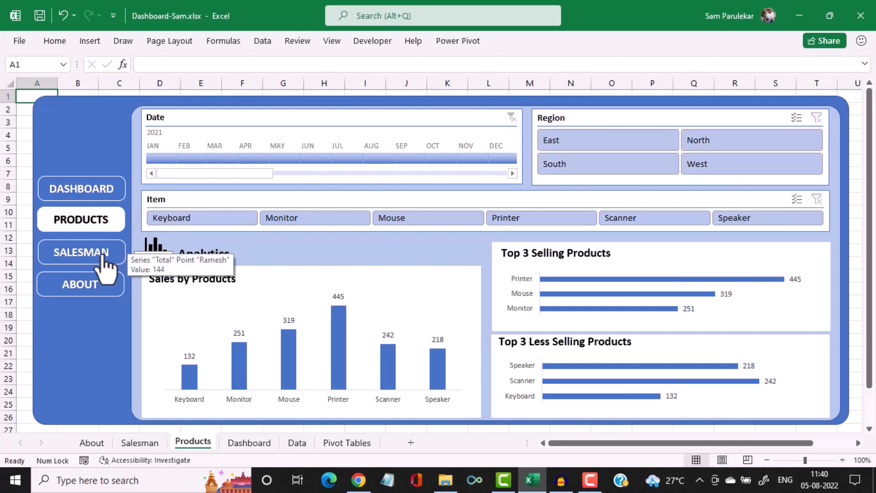
Examine the Salesman and About pages and return to the main Dashboard page
{"action": "left_click", "coordinate": [105, 260]}
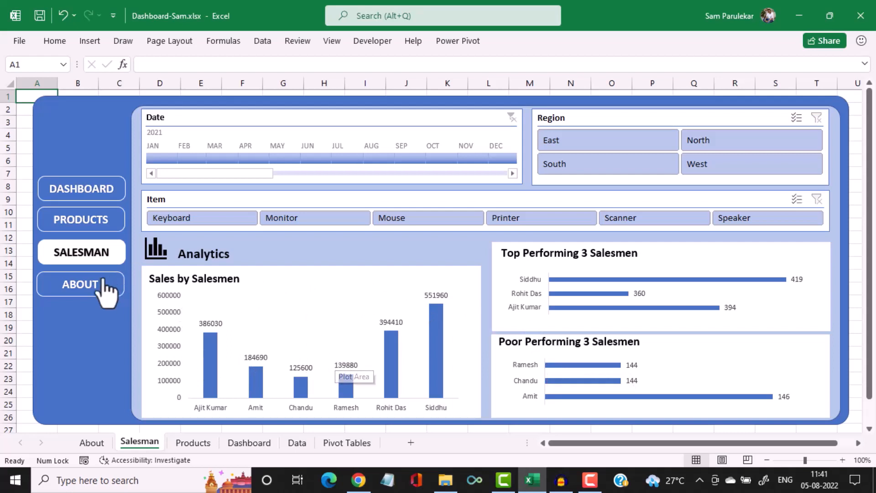
{"action": "left_click", "coordinate": [89, 287]}
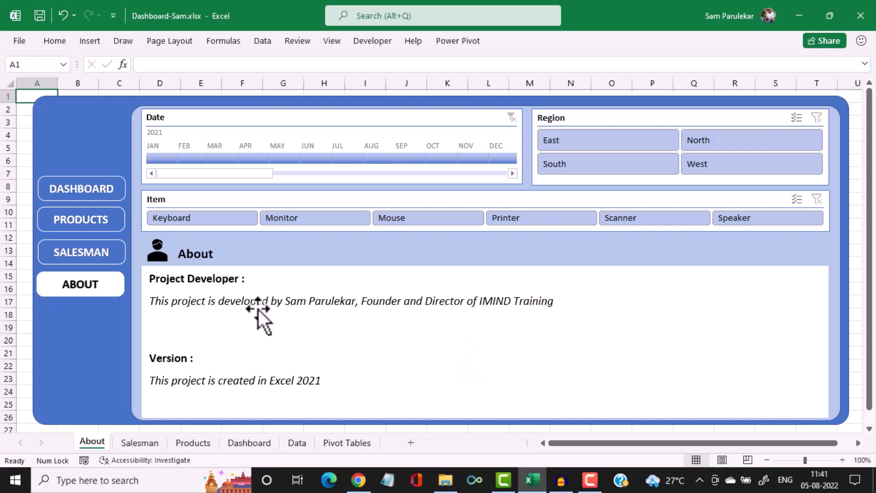
{"action": "left_click", "coordinate": [110, 207]}
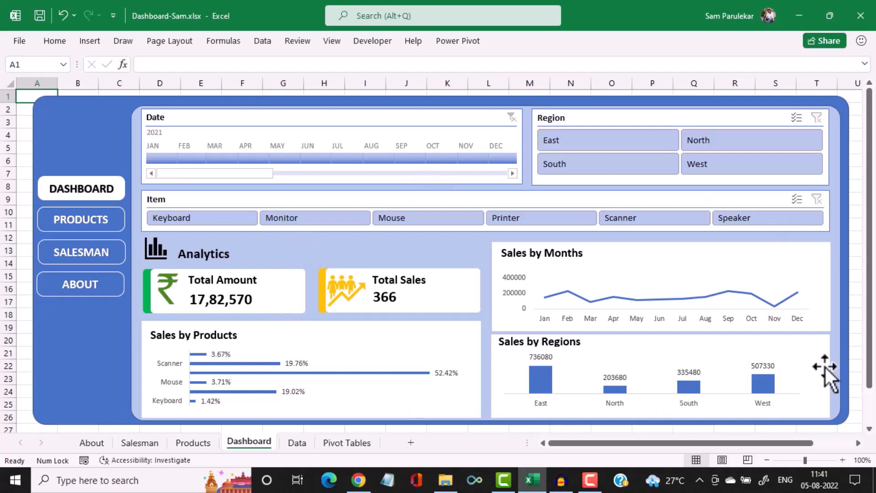
{"action": "mouse_move", "coordinate": [775, 390]}
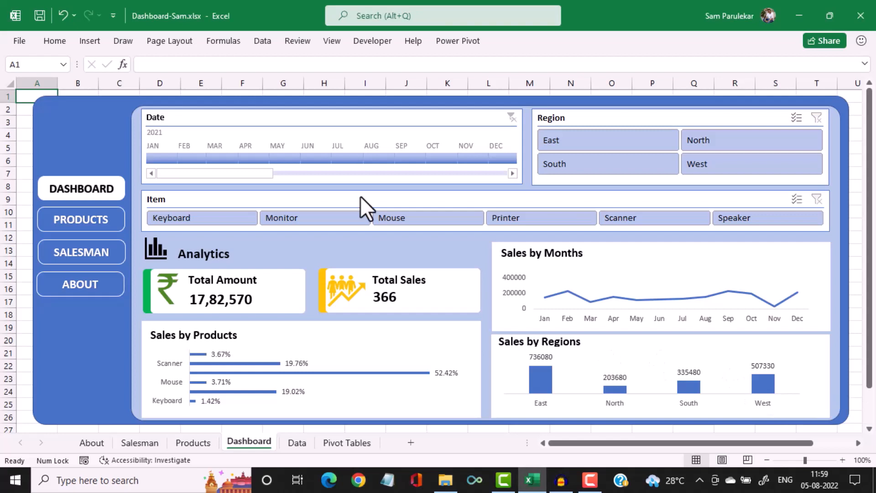
{"action": "mouse_move", "coordinate": [360, 195]}
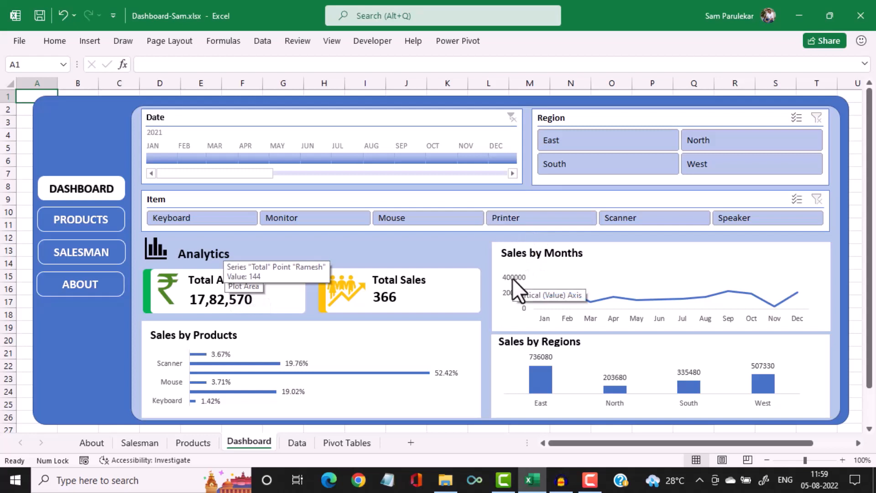
Create a blank workbook and check the finished dashboard workbook's sheets for reference before returning to the blank one
{"action": "left_click", "coordinate": [19, 45]}
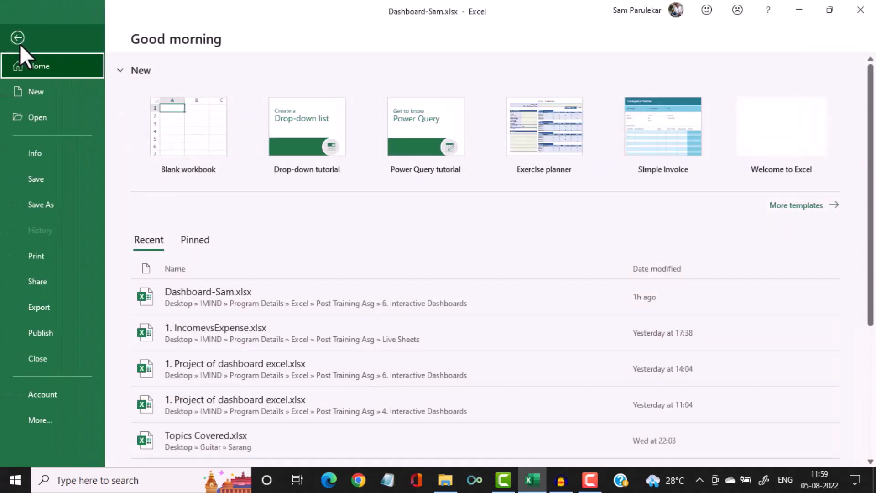
{"action": "left_click", "coordinate": [163, 133]}
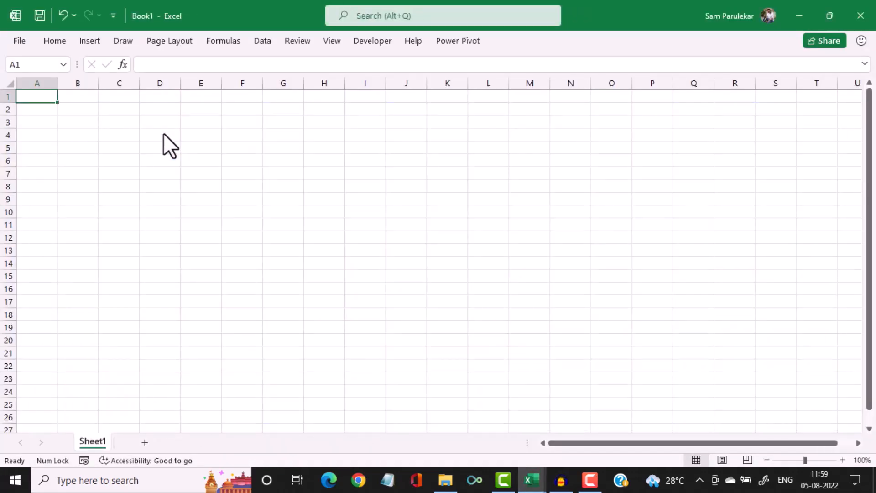
{"action": "left_click", "coordinate": [527, 480]}
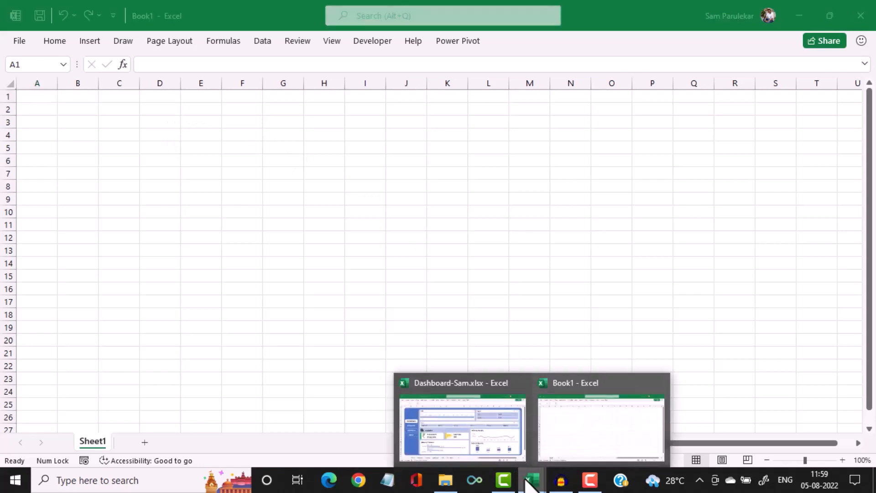
{"action": "left_click", "coordinate": [452, 449]}
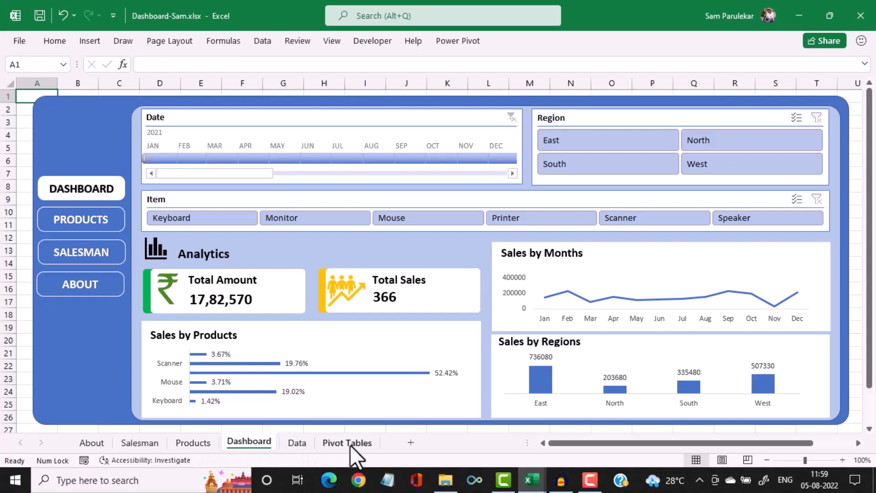
{"action": "left_click", "coordinate": [532, 479]}
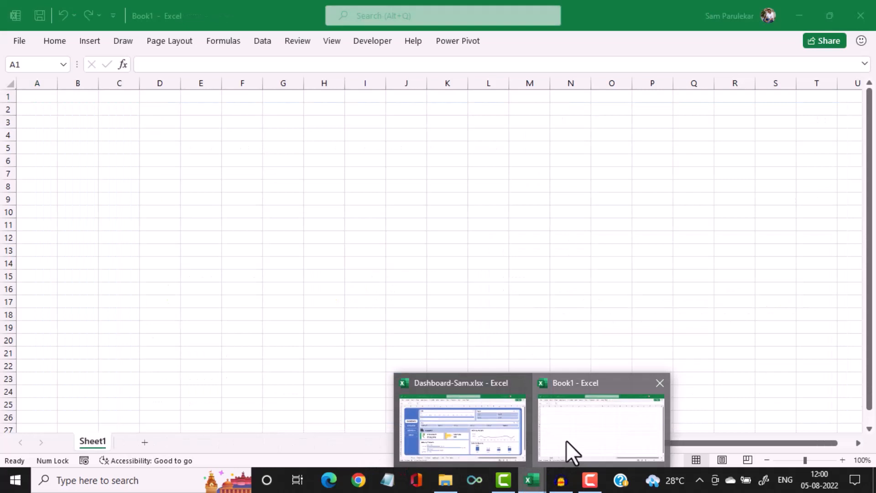
{"action": "left_click", "coordinate": [566, 440]}
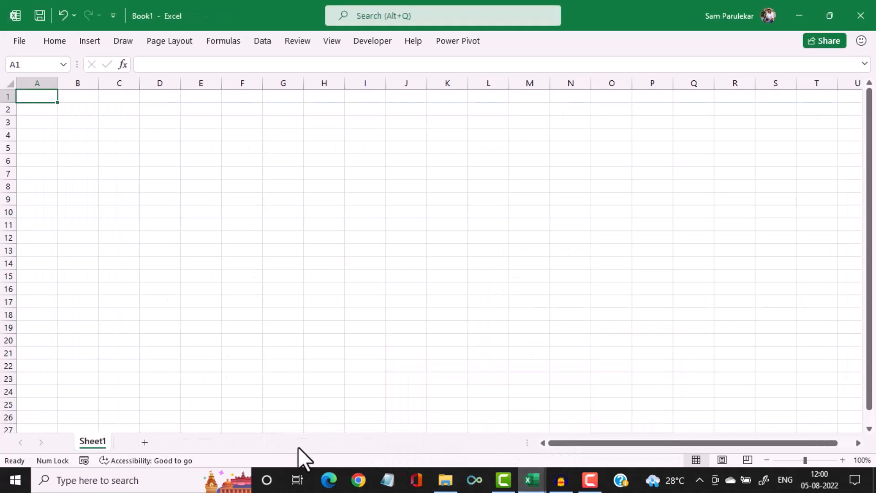
Rename Sheet1 of the new workbook as Dashboard
{"action": "right_click", "coordinate": [86, 445]}
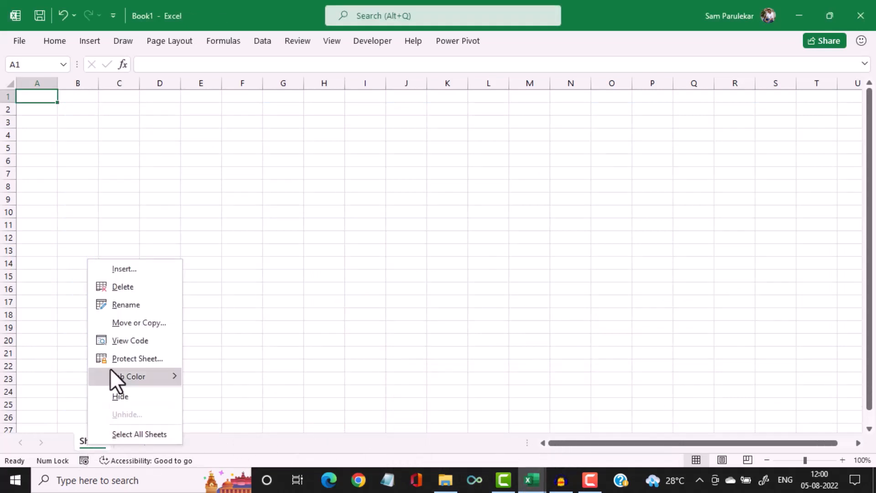
{"action": "left_click", "coordinate": [129, 304]}
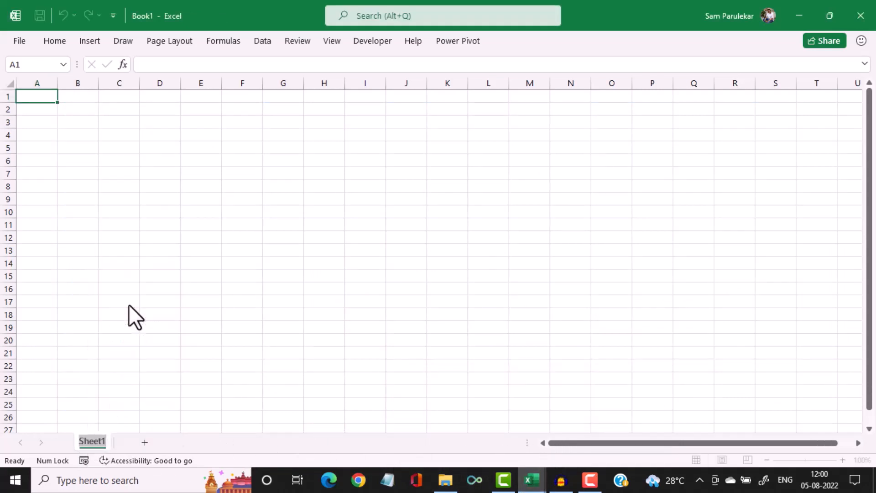
{"action": "type", "text": "Das"}
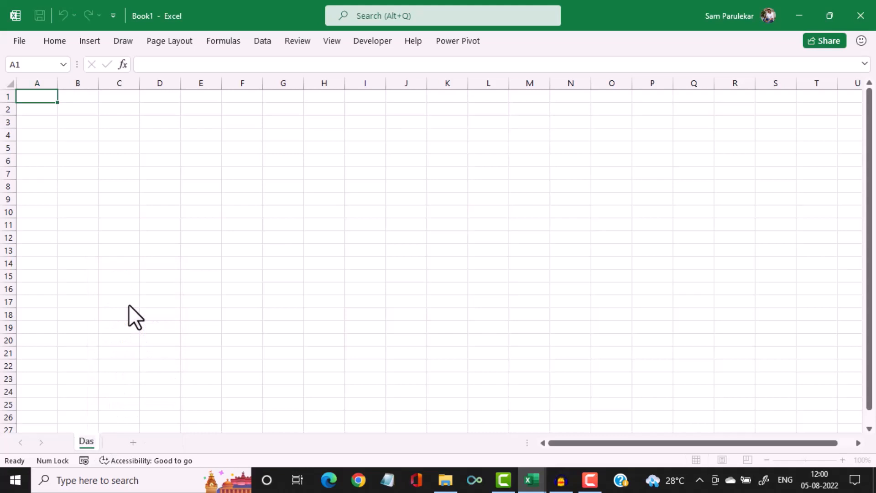
{"action": "type", "text": "hboard"}
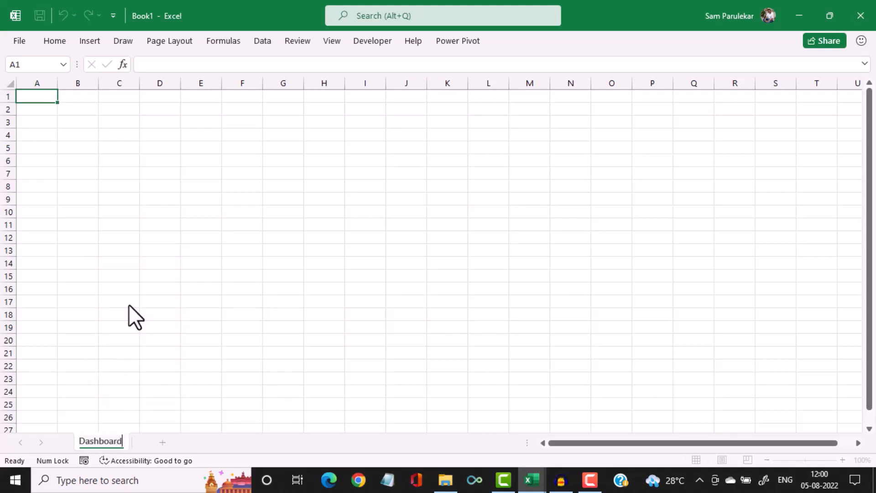
{"action": "key", "text": "Return"}
Add a second sheet to the new workbook and name it Data
{"action": "left_click", "coordinate": [159, 441]}
{"action": "right_click", "coordinate": [152, 443]}
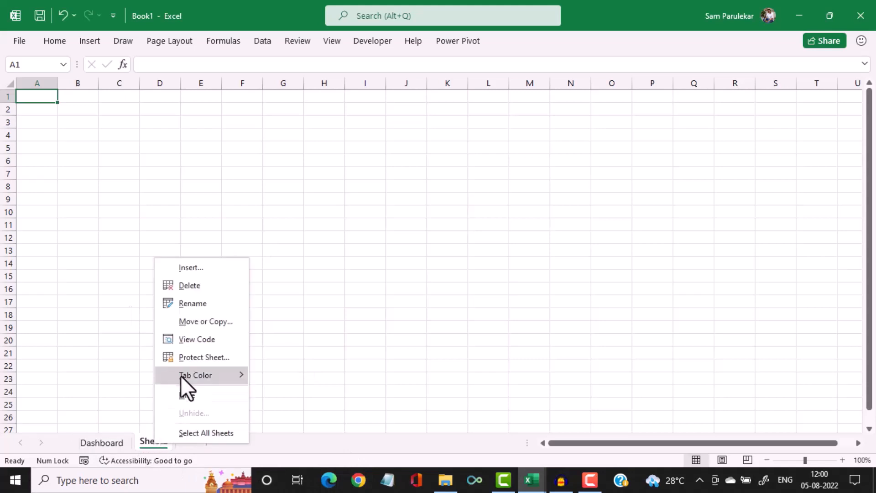
{"action": "left_click", "coordinate": [201, 307]}
{"action": "type", "text": "Data"}
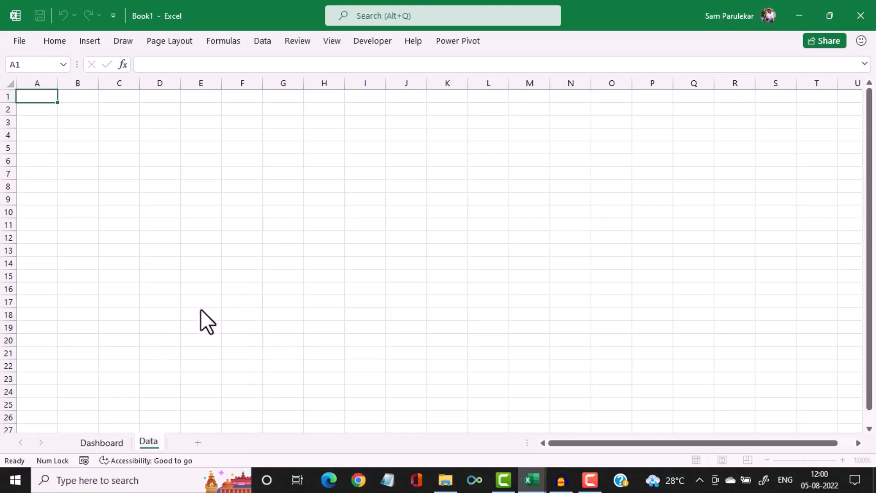
Add a third sheet to the new workbook and name it Pivot Tables
{"action": "left_click", "coordinate": [196, 442]}
{"action": "right_click", "coordinate": [196, 440]}
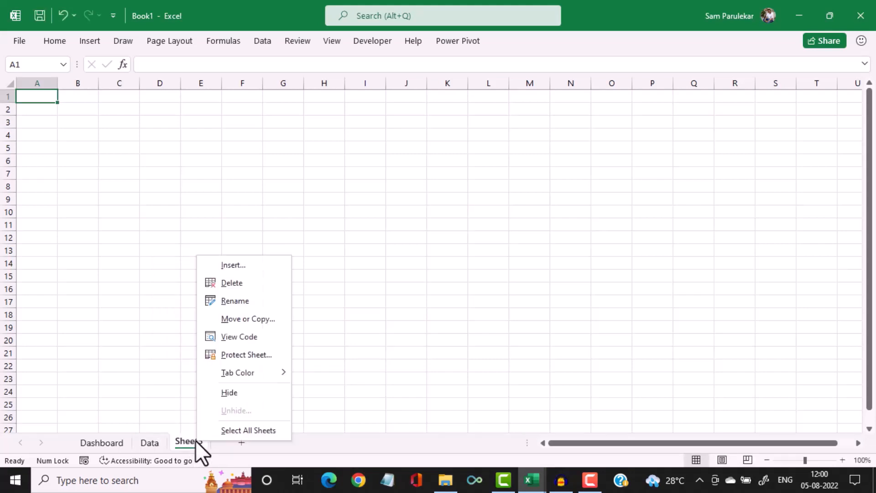
{"action": "left_click", "coordinate": [238, 309]}
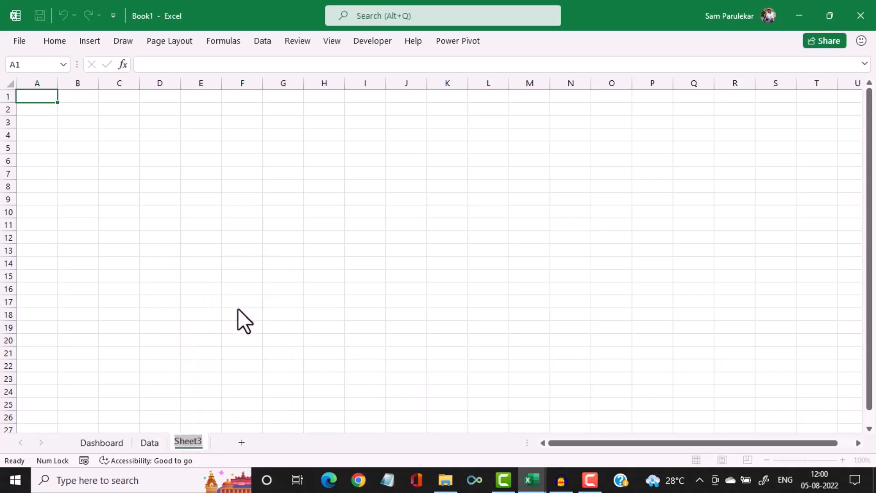
{"action": "type", "text": "Pivot "}
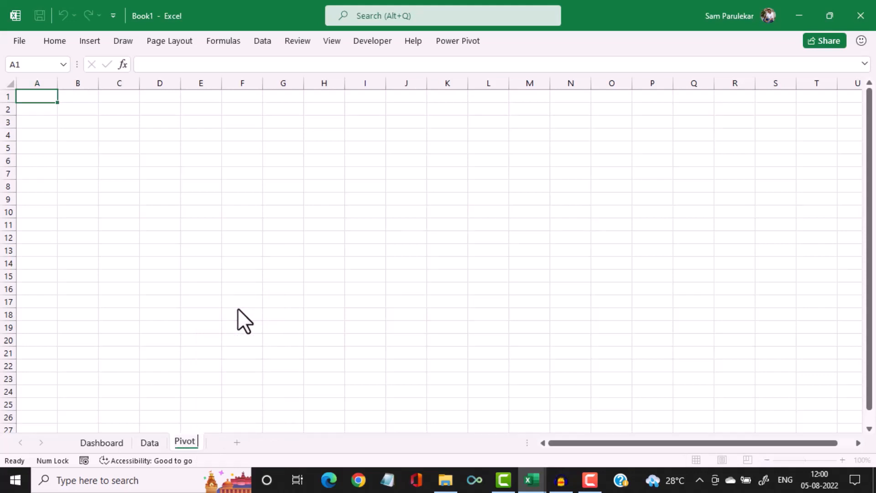
{"action": "type", "text": "Tables"}
{"action": "key", "text": "Return"}
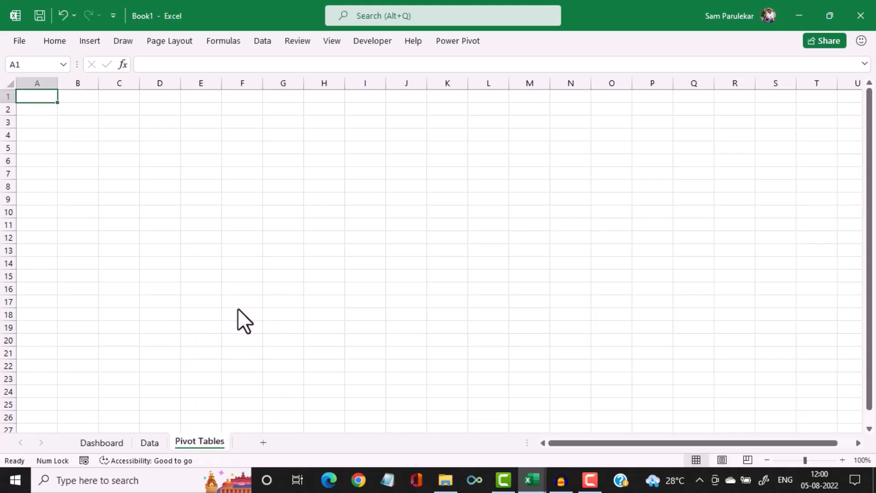
Copy the entire Data sheet of the finished dashboard workbook and paste it at cell A1 of Book1's Data sheet
{"action": "mouse_move", "coordinate": [532, 480]}
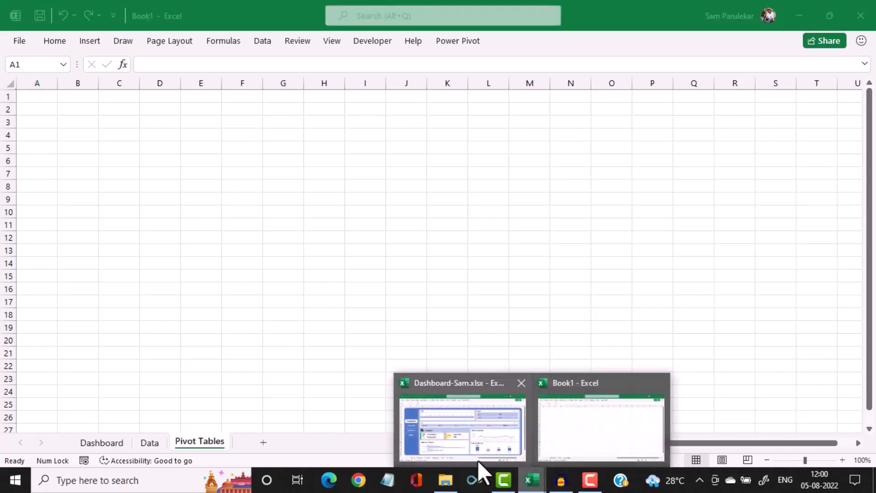
{"action": "left_click", "coordinate": [446, 445]}
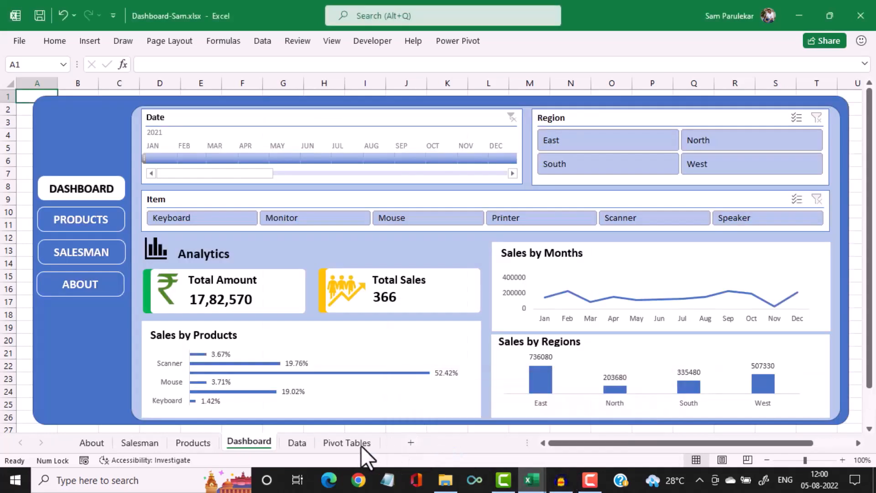
{"action": "left_click", "coordinate": [288, 442]}
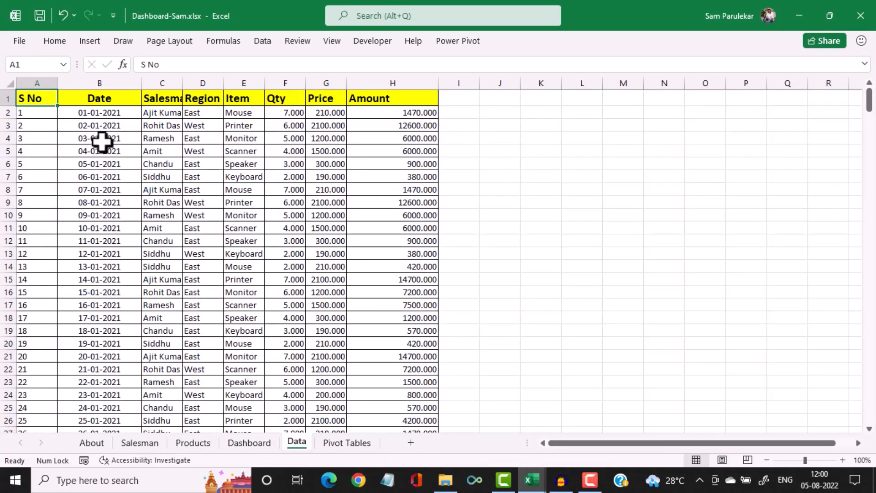
{"action": "left_click", "coordinate": [9, 81]}
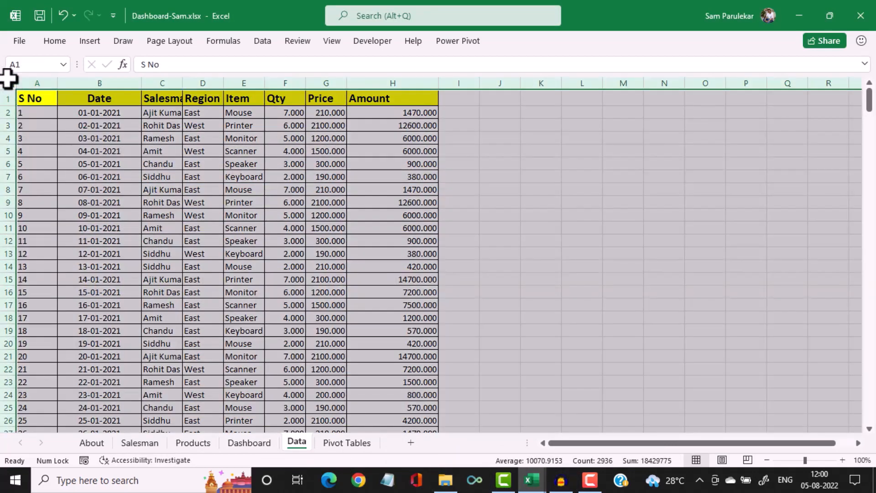
{"action": "key", "text": "ctrl+c"}
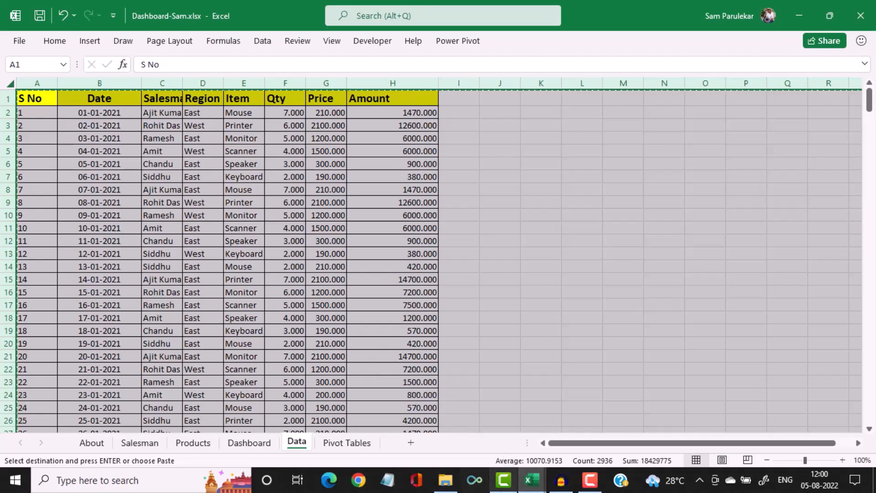
{"action": "left_click", "coordinate": [532, 480]}
{"action": "left_click", "coordinate": [563, 453]}
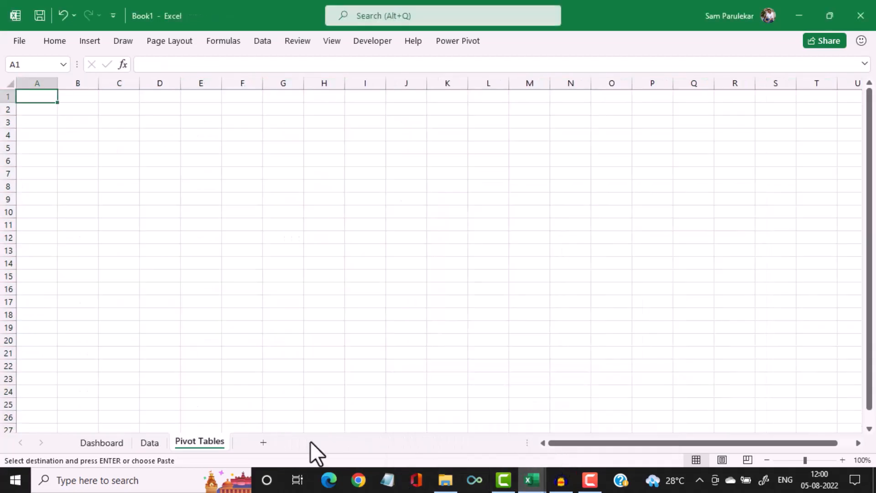
{"action": "left_click", "coordinate": [144, 441]}
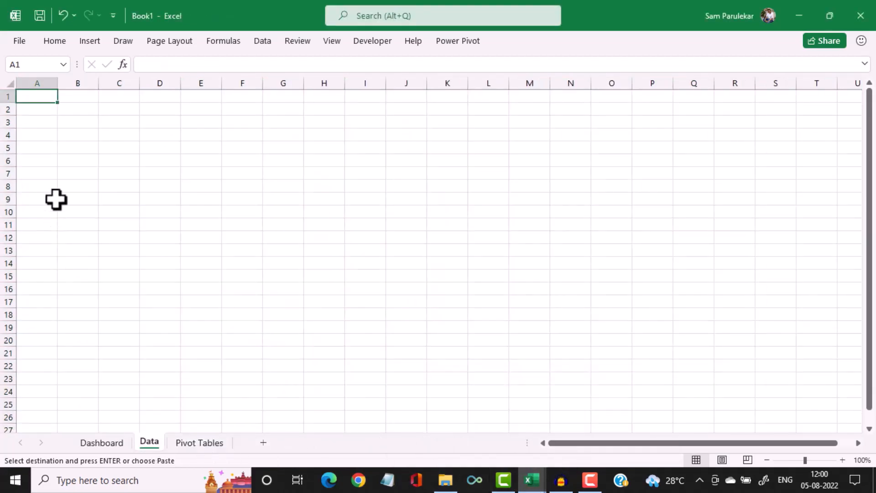
{"action": "key", "text": "ctrl+v"}
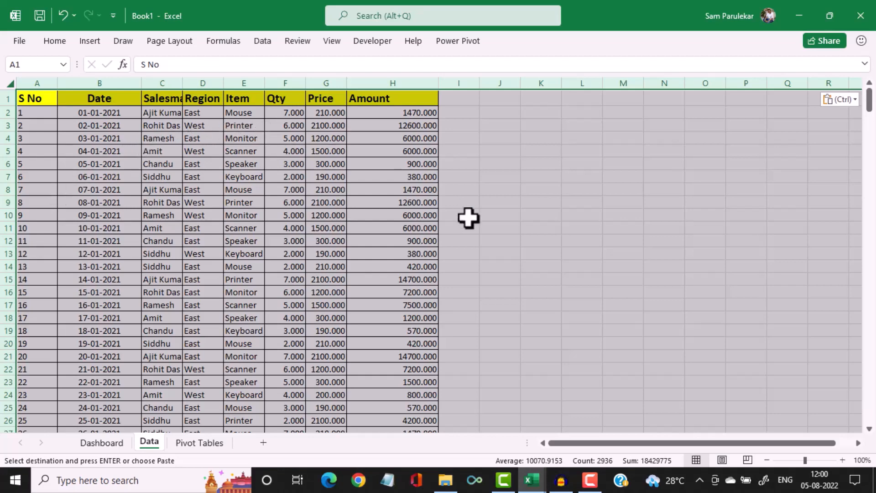
Examine the Dashboard sheet layout in the finished workbook for reference and return to Book1's blank Dashboard sheet
{"action": "left_click", "coordinate": [100, 442]}
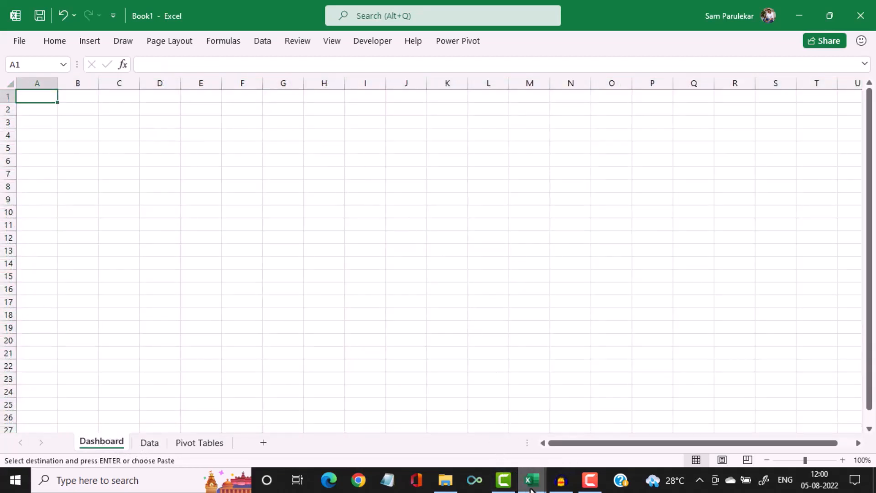
{"action": "left_click", "coordinate": [532, 479]}
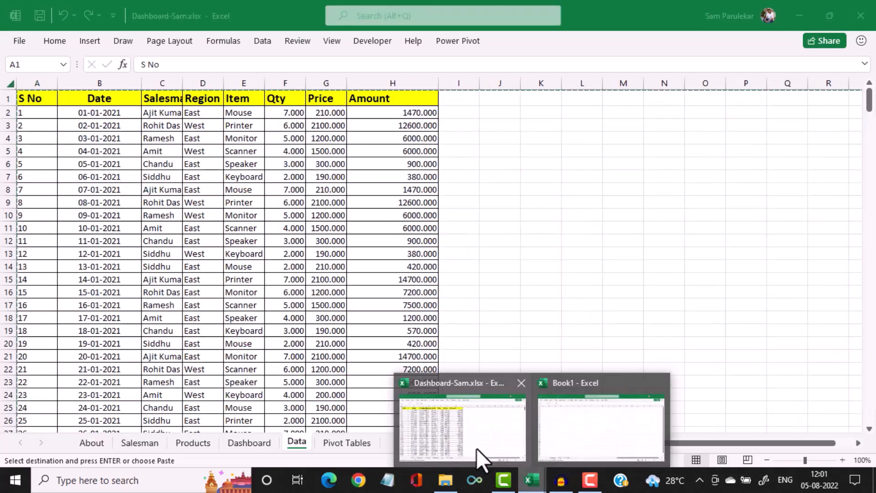
{"action": "left_click", "coordinate": [477, 448]}
{"action": "left_click", "coordinate": [250, 443]}
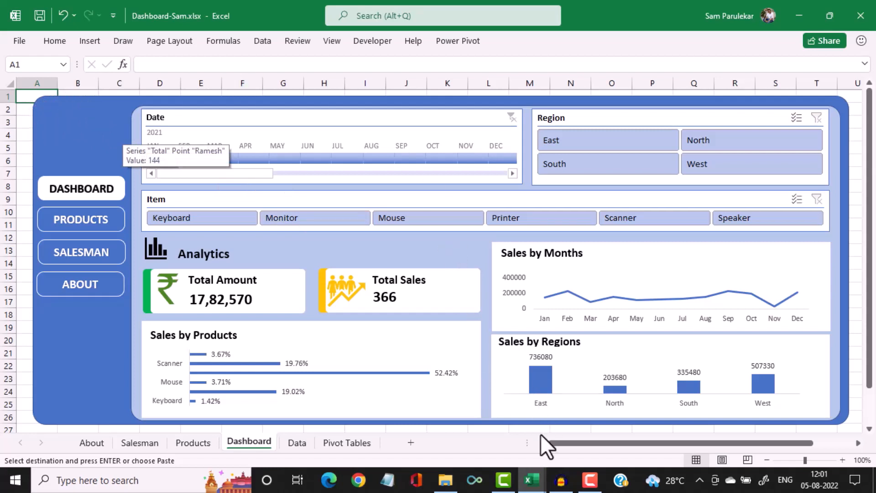
{"action": "mouse_move", "coordinate": [531, 478]}
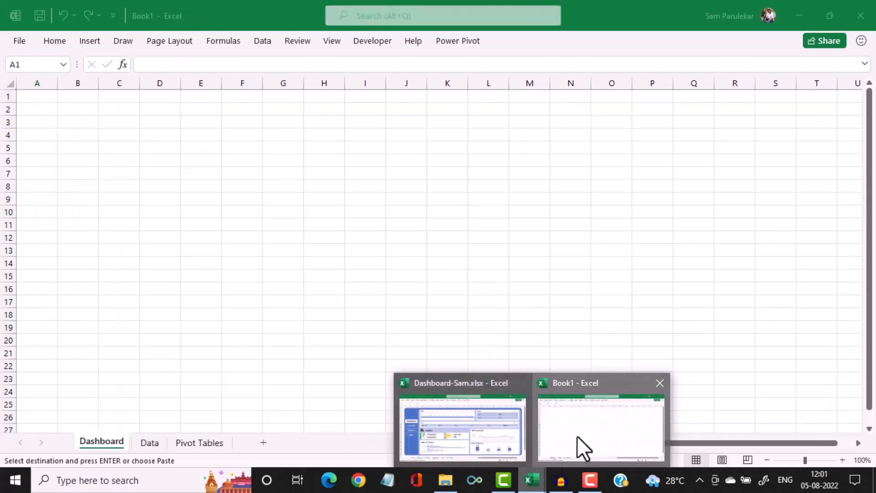
{"action": "left_click", "coordinate": [577, 437]}
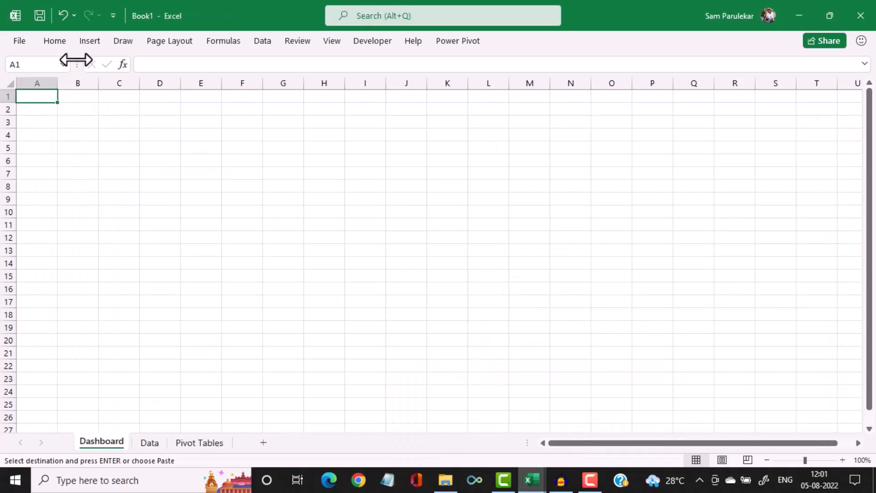
Draw a large rounded rectangle from cell A1 to about U28 on the Dashboard sheet and reduce its corner rounding
{"action": "left_click", "coordinate": [89, 45]}
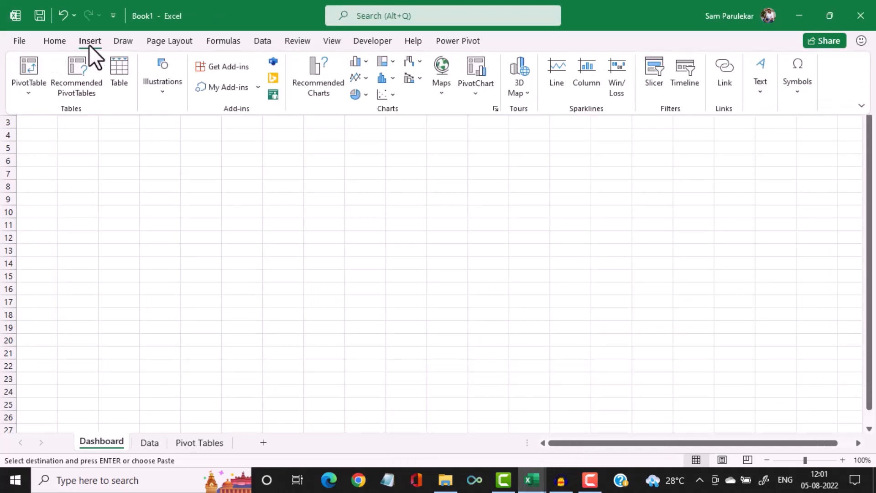
{"action": "left_click", "coordinate": [163, 91]}
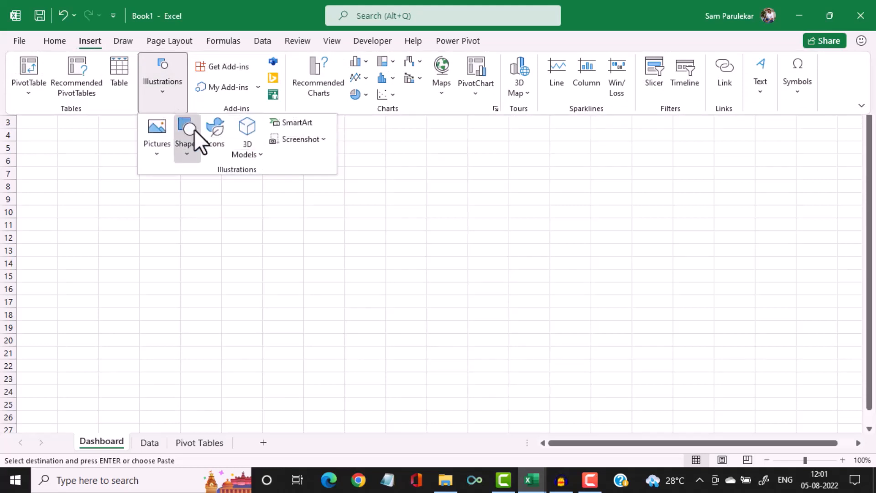
{"action": "left_click", "coordinate": [185, 156]}
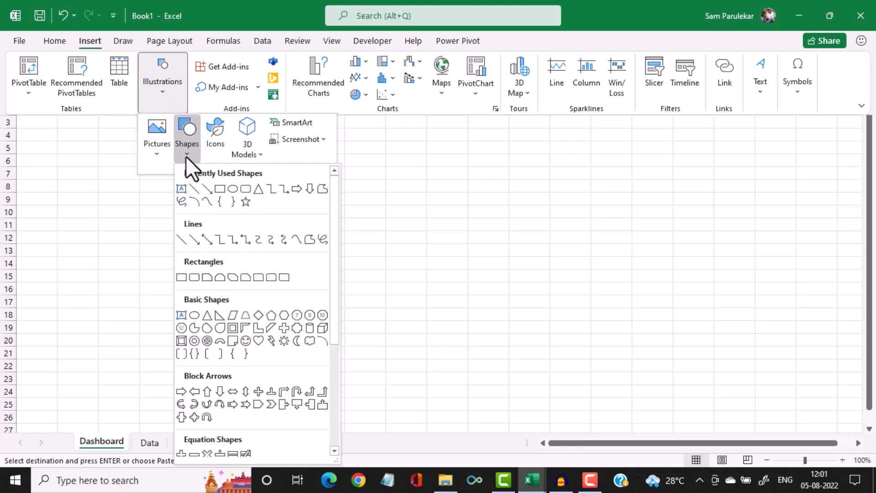
{"action": "left_click", "coordinate": [246, 190]}
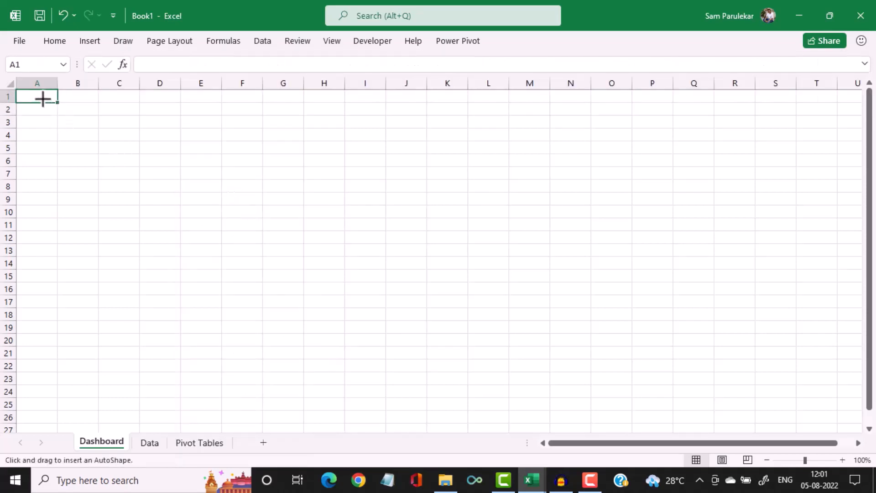
{"action": "mouse_move", "coordinate": [42, 99]}
{"action": "left_mouse_down"}
{"action": "mouse_move", "coordinate": [776, 397]}
{"action": "mouse_move", "coordinate": [826, 426]}
{"action": "mouse_move", "coordinate": [851, 428]}
{"action": "mouse_move", "coordinate": [845, 424]}
{"action": "left_mouse_up"}
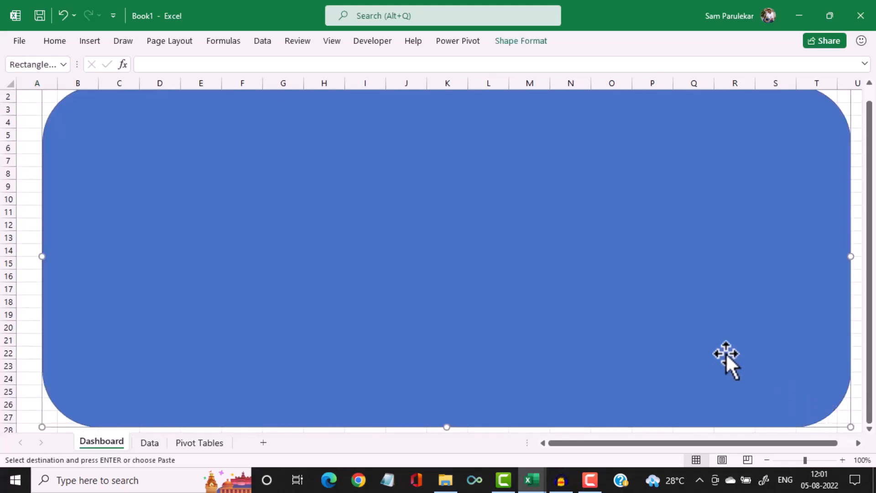
{"action": "scroll", "coordinate": [726, 352], "scroll_direction": "up", "scroll_amount": 1}
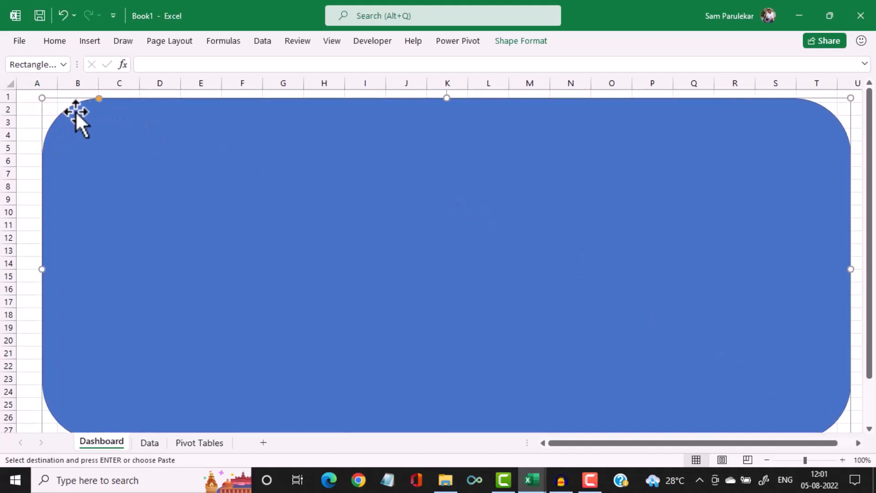
{"action": "left_click_drag", "start_coordinate": [98, 98], "coordinate": [54, 102]}
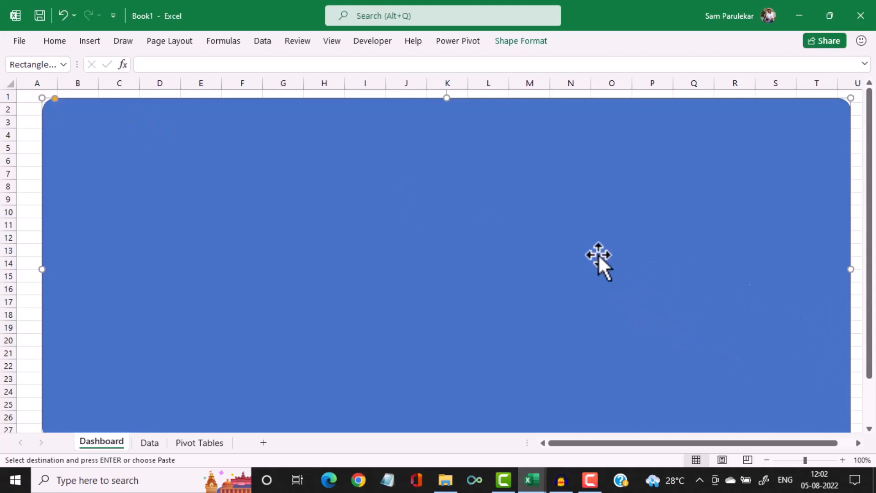
Shorten the rounded rectangle so its bottom edge sits in row 26
{"action": "scroll", "coordinate": [598, 296], "scroll_direction": "down", "scroll_amount": 1}
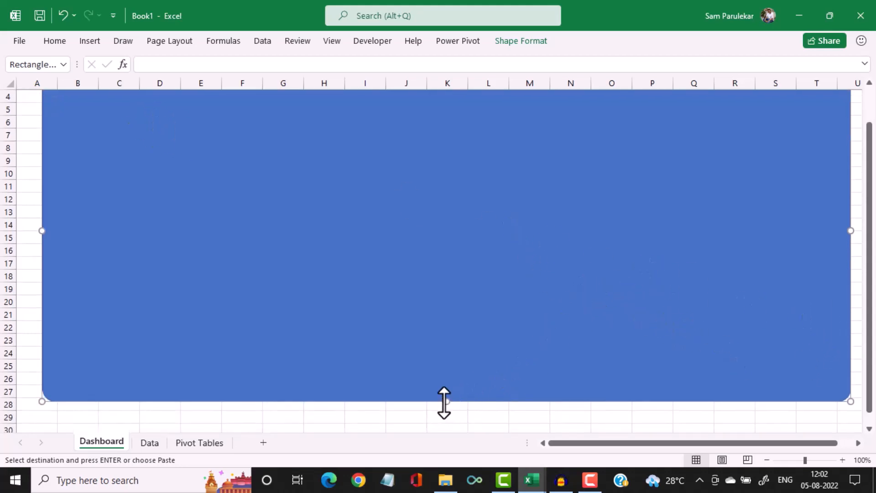
{"action": "left_click_drag", "start_coordinate": [445, 402], "coordinate": [444, 400]}
{"action": "scroll", "coordinate": [436, 369], "scroll_direction": "up", "scroll_amount": 1}
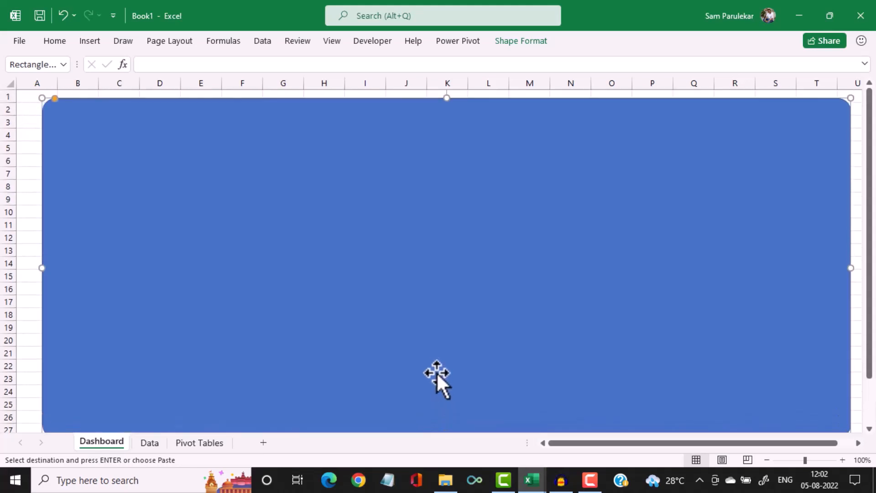
{"action": "scroll", "coordinate": [437, 379], "scroll_direction": "down", "scroll_amount": 1}
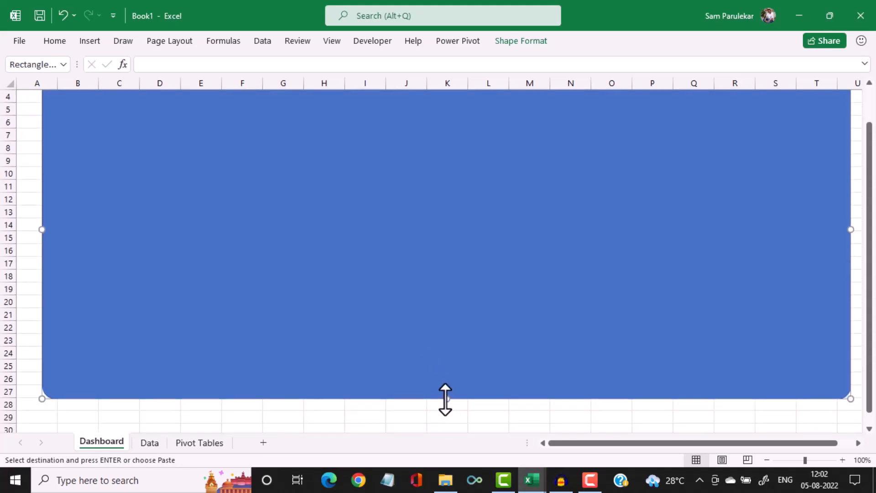
{"action": "left_click_drag", "start_coordinate": [446, 399], "coordinate": [446, 397]}
{"action": "scroll", "coordinate": [447, 362], "scroll_direction": "up", "scroll_amount": 1}
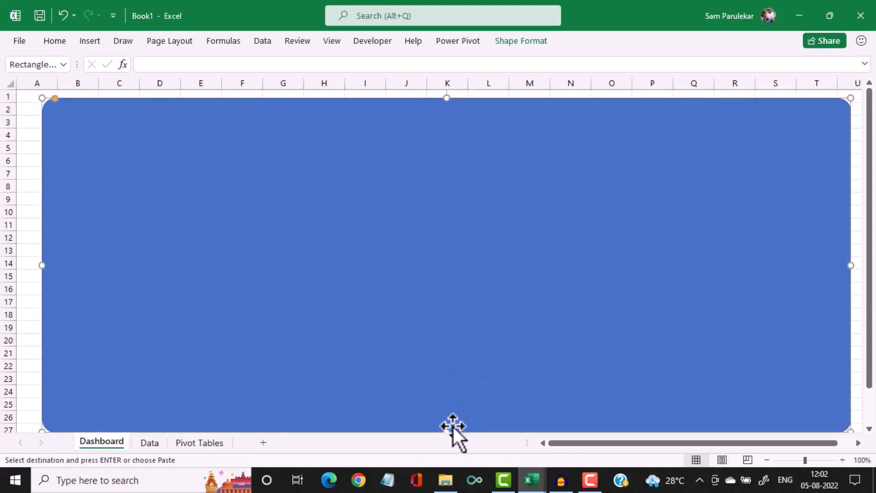
{"action": "left_click_drag", "start_coordinate": [446, 434], "coordinate": [432, 327]}
{"action": "scroll", "coordinate": [431, 327], "scroll_direction": "up", "scroll_amount": 3}
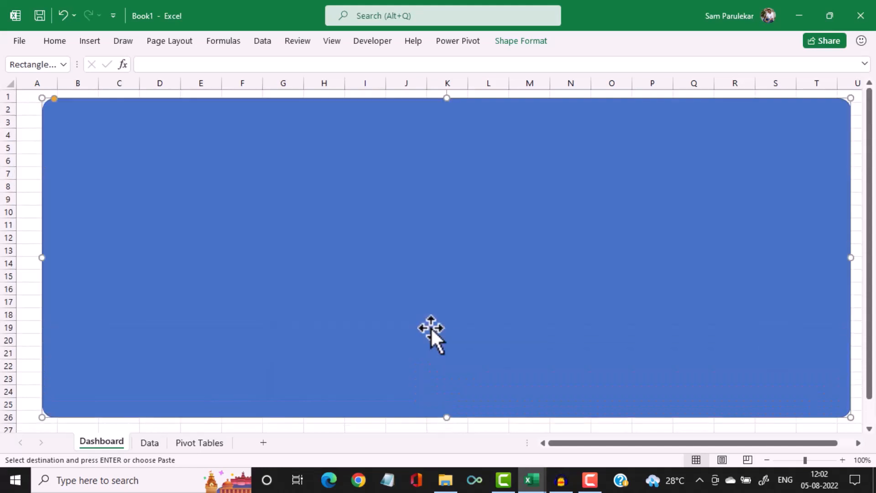
{"action": "left_click_drag", "start_coordinate": [446, 417], "coordinate": [445, 423]}
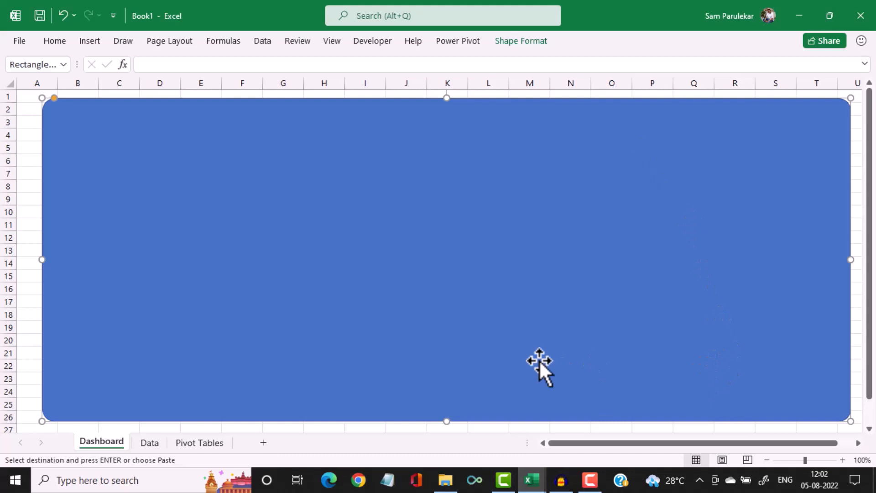
Duplicate the rounded rectangle on the Dashboard sheet
{"action": "left_click", "coordinate": [94, 40]}
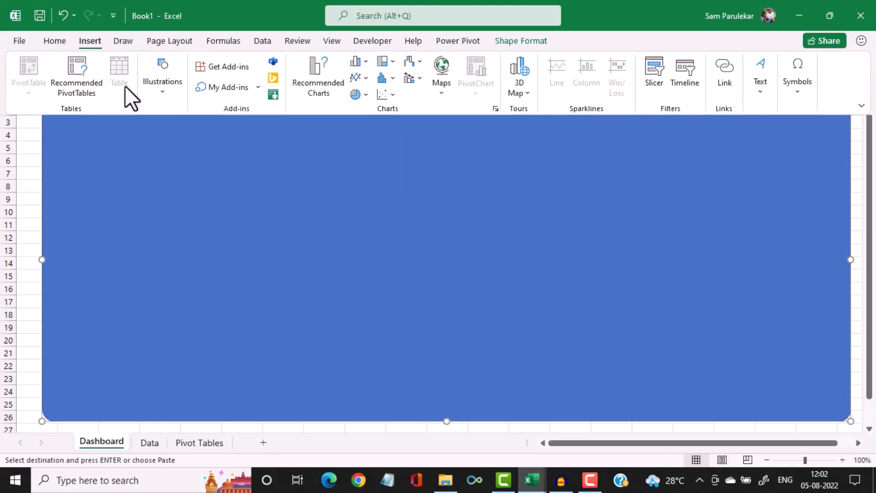
{"action": "left_click", "coordinate": [206, 178]}
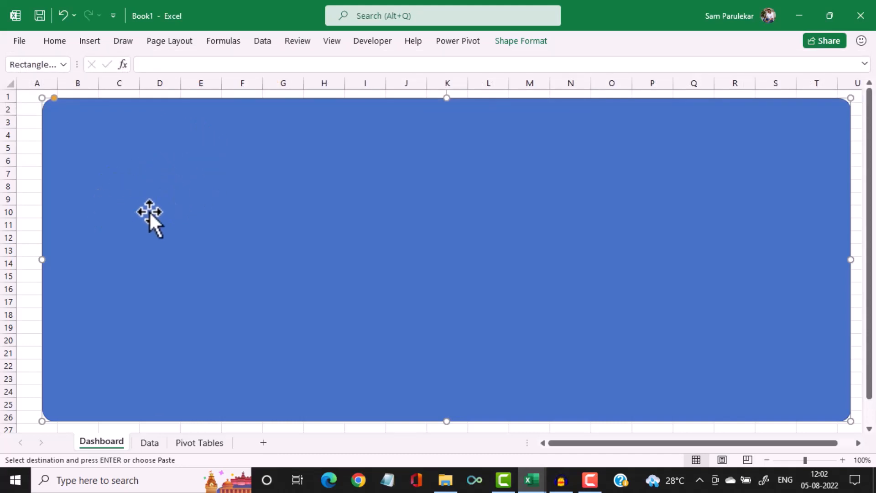
{"action": "key", "text": "ctrl+v"}
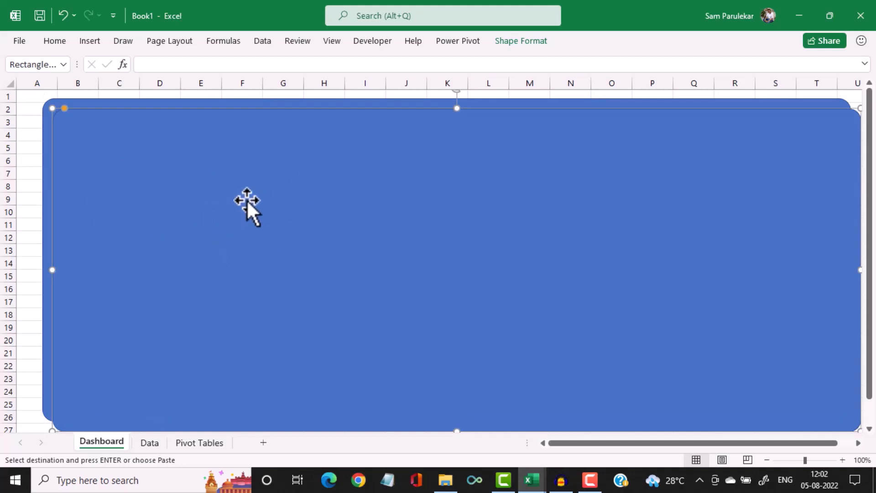
Fill the duplicated rounded rectangle with the theme colour Blue, Accent 1, Lighter 60%
{"action": "left_click", "coordinate": [55, 40]}
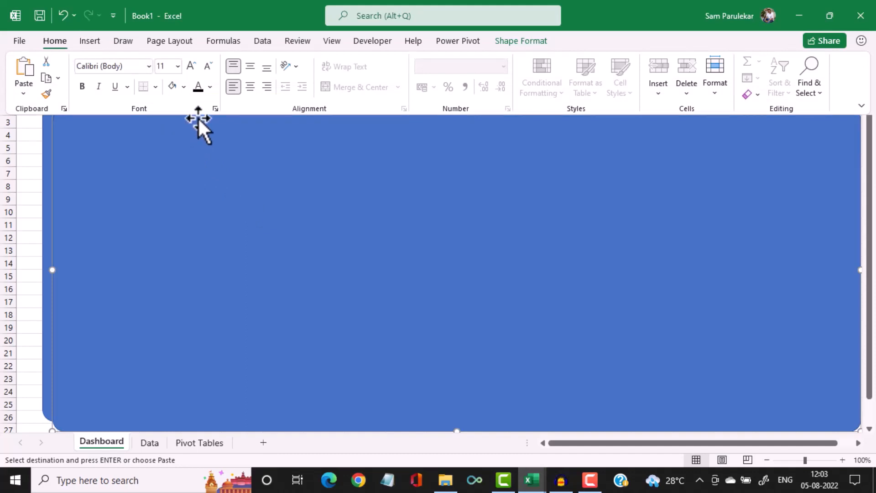
{"action": "left_click", "coordinate": [183, 87]}
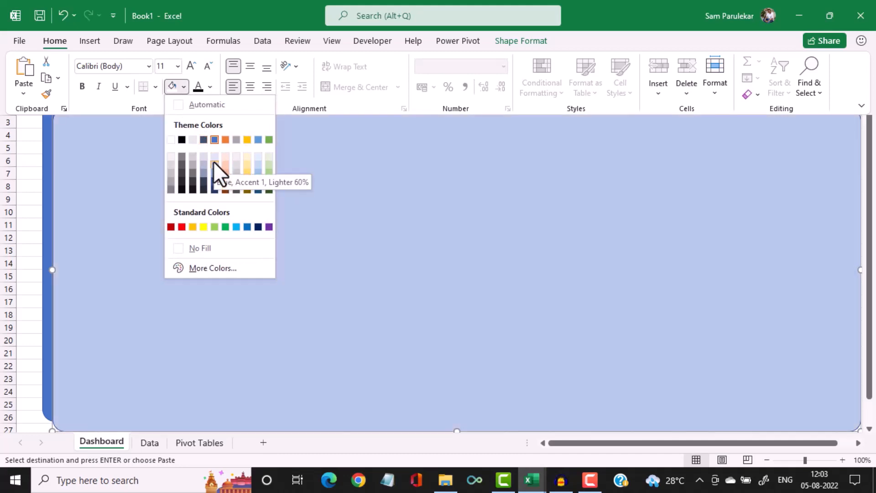
{"action": "left_click", "coordinate": [214, 161]}
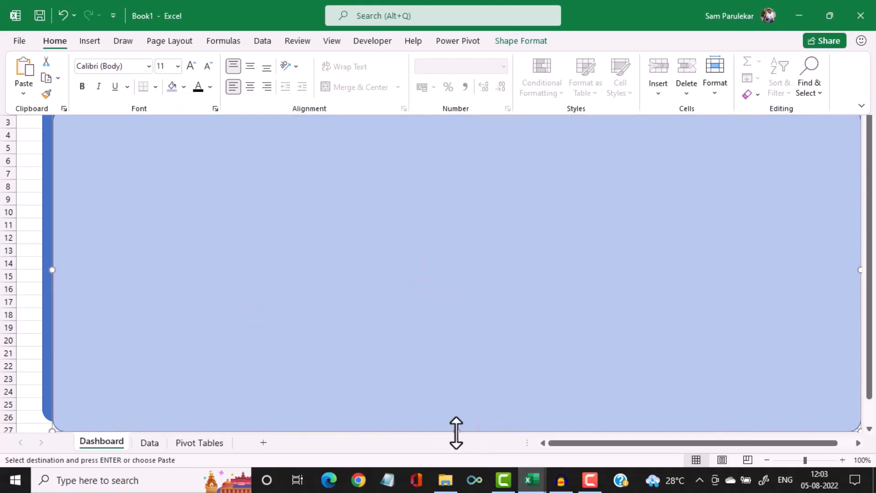
{"action": "key", "text": "ctrl+F1"}
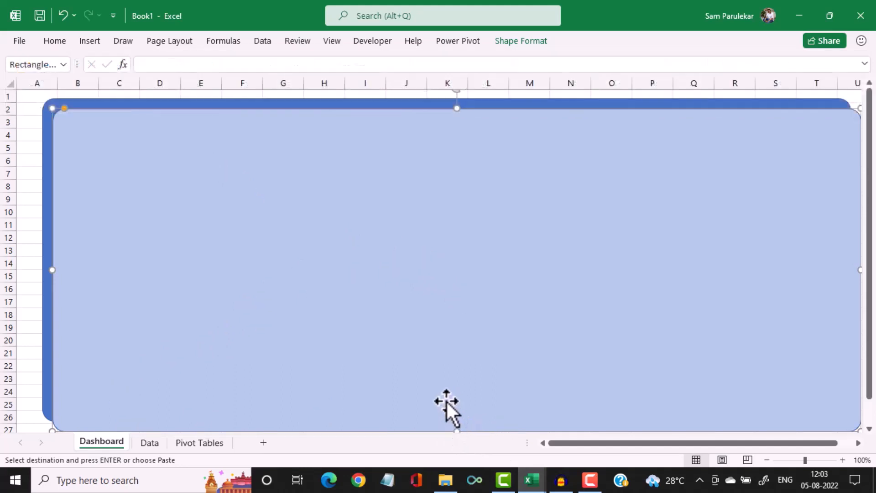
Resize the light blue rectangle to fit inside the dark one, spanning columns D to T down to row 25, leaving a wide side strip
{"action": "left_click", "coordinate": [455, 429]}
{"action": "left_click_drag", "start_coordinate": [454, 420], "coordinate": [447, 403]}
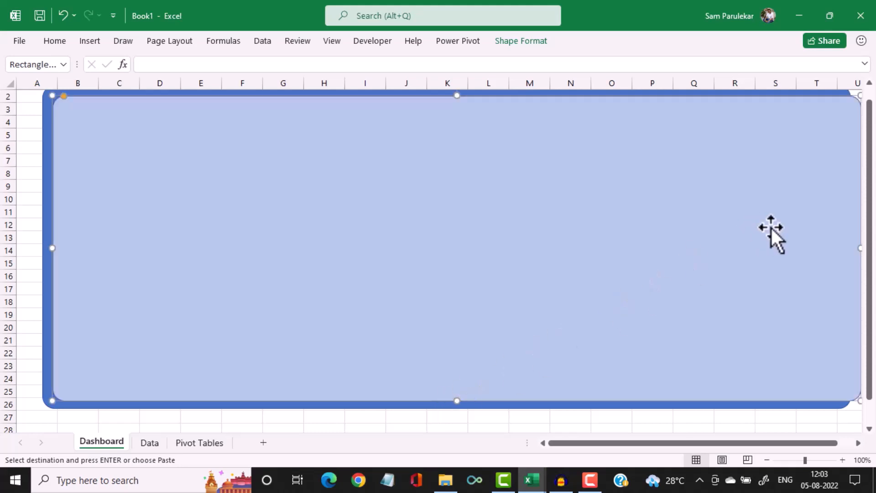
{"action": "left_click_drag", "start_coordinate": [858, 249], "coordinate": [802, 249]}
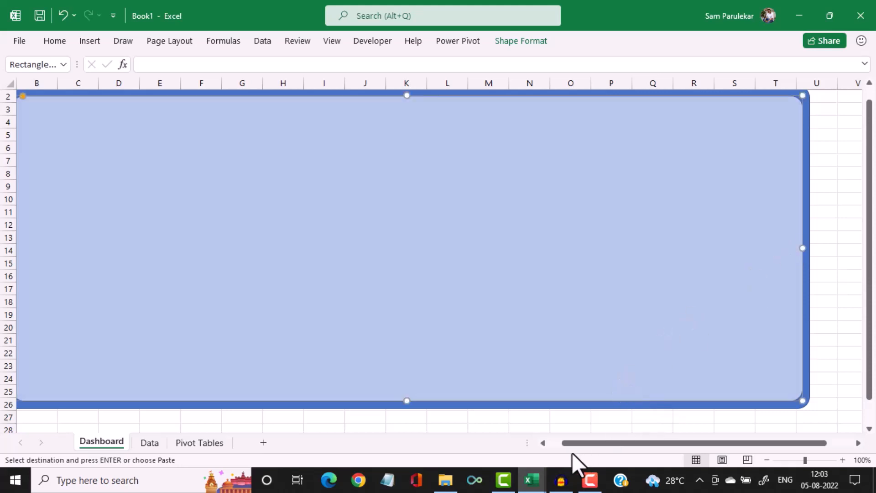
{"action": "left_click", "coordinate": [542, 442]}
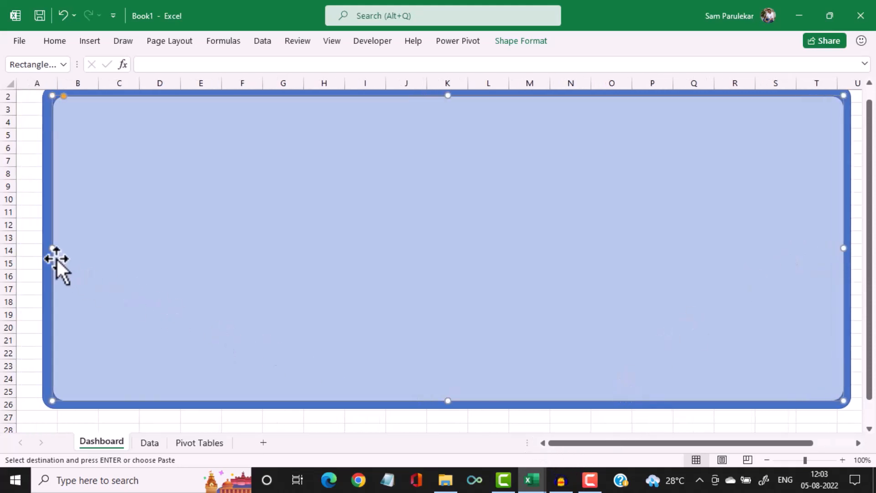
{"action": "left_click_drag", "start_coordinate": [52, 249], "coordinate": [141, 259]}
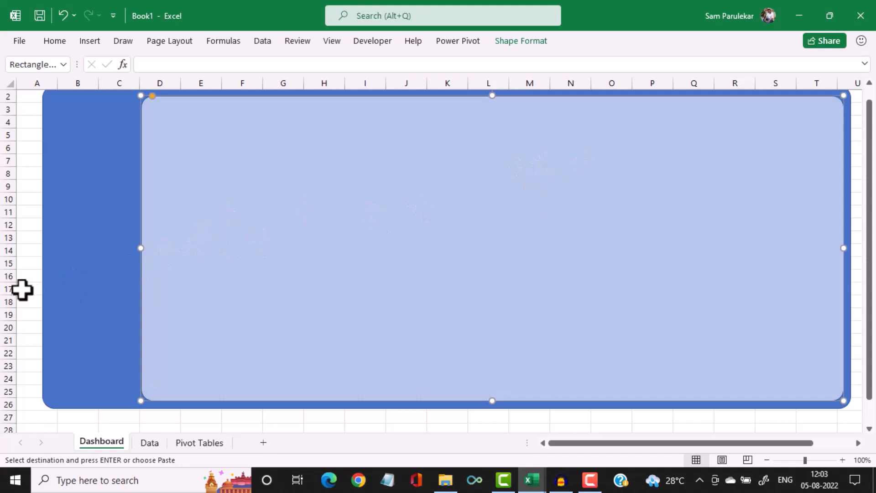
{"action": "left_click", "coordinate": [22, 290]}
{"action": "left_click", "coordinate": [257, 255]}
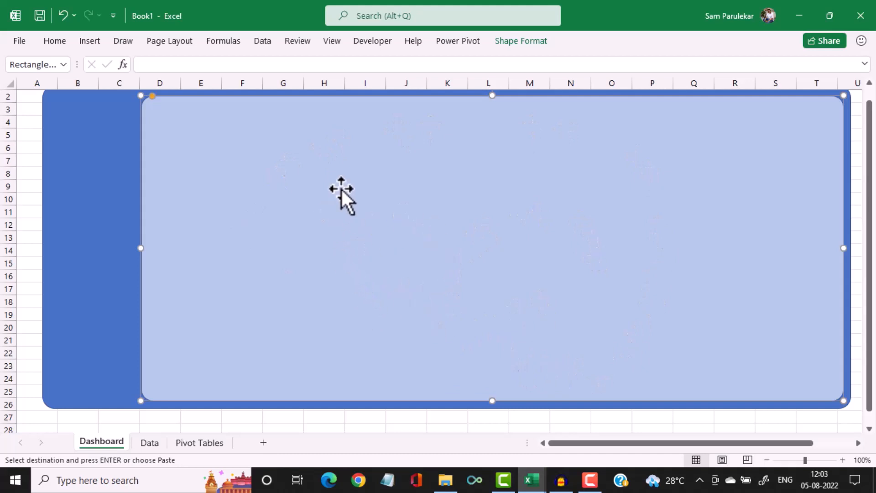
{"action": "left_click", "coordinate": [55, 41]}
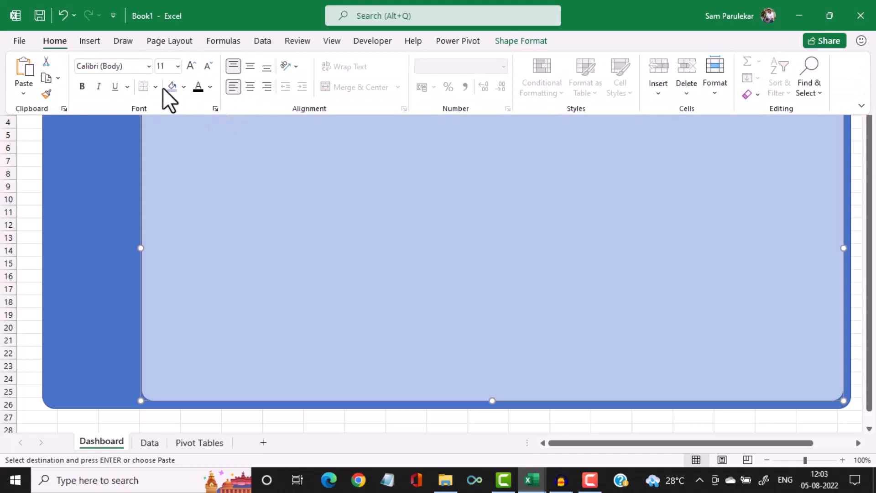
{"action": "left_click", "coordinate": [156, 88]}
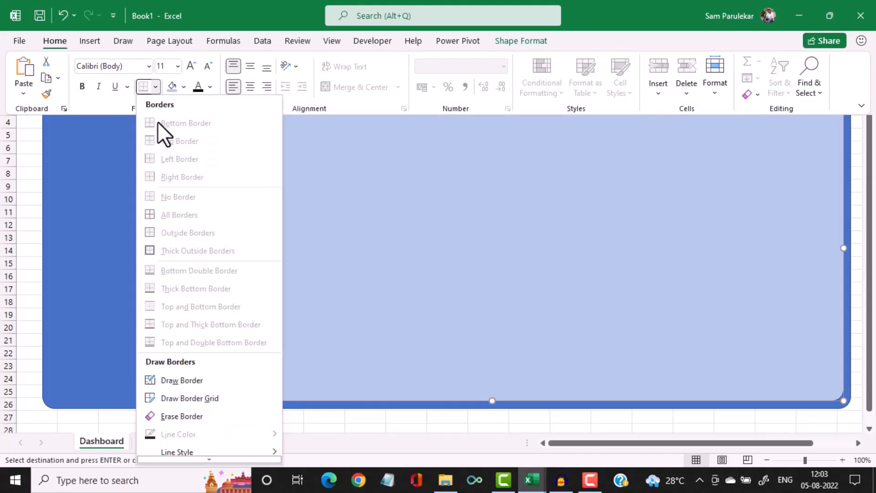
{"action": "left_click", "coordinate": [532, 268]}
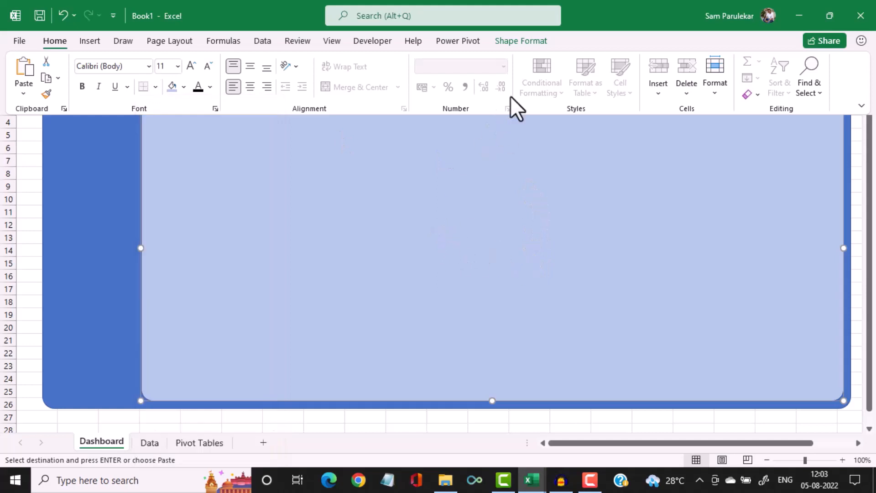
Remove the shape outlines from the light blue inner panel and the dark blue background rectangle
{"action": "left_click", "coordinate": [518, 41]}
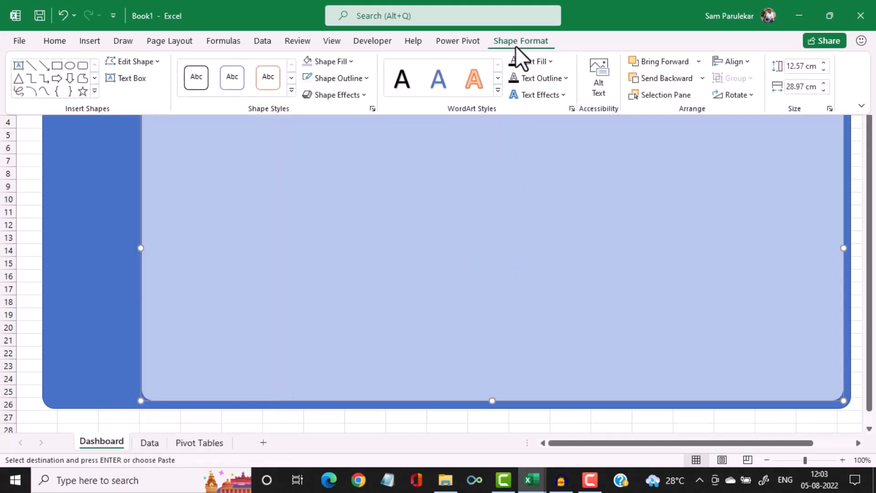
{"action": "left_click", "coordinate": [364, 82]}
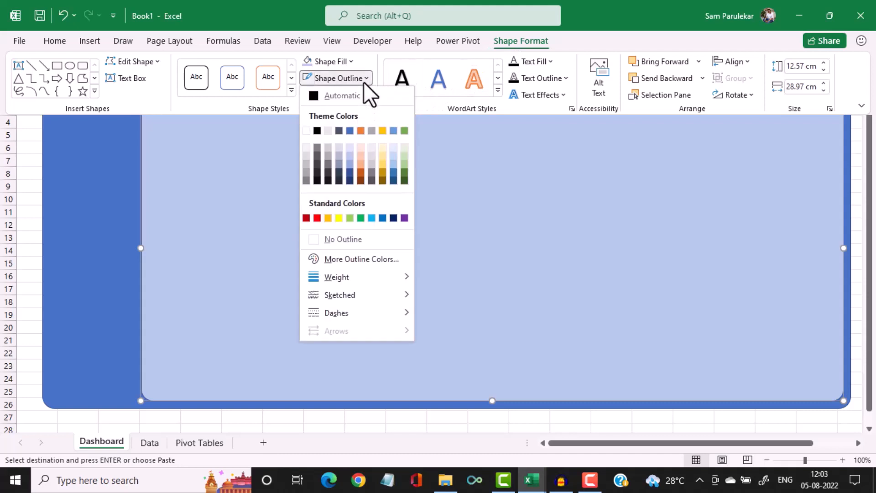
{"action": "left_click", "coordinate": [313, 238]}
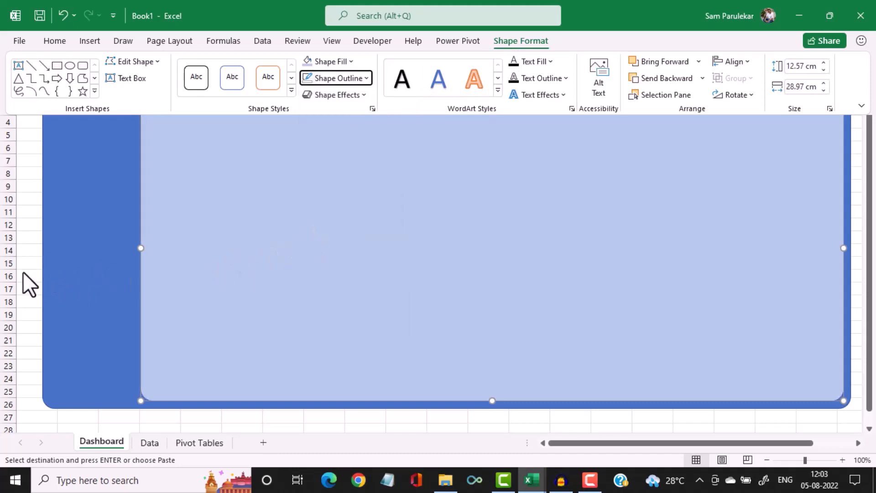
{"action": "left_click", "coordinate": [82, 210]}
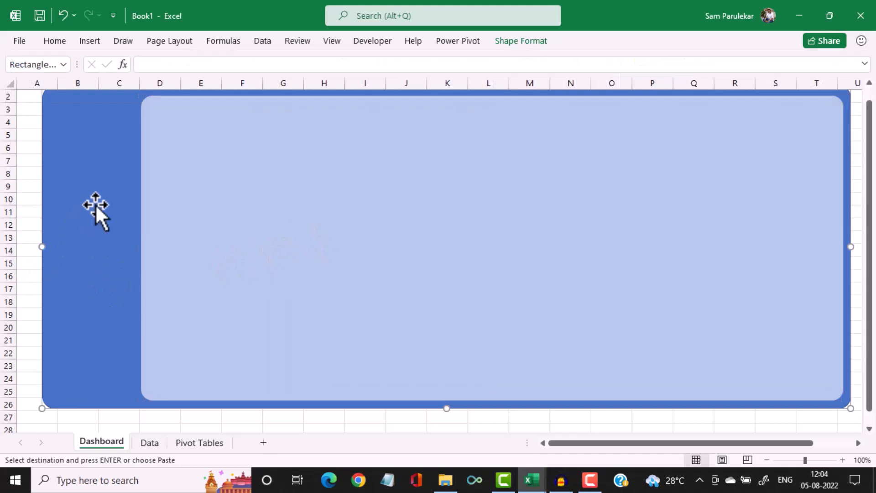
{"action": "left_click", "coordinate": [513, 39]}
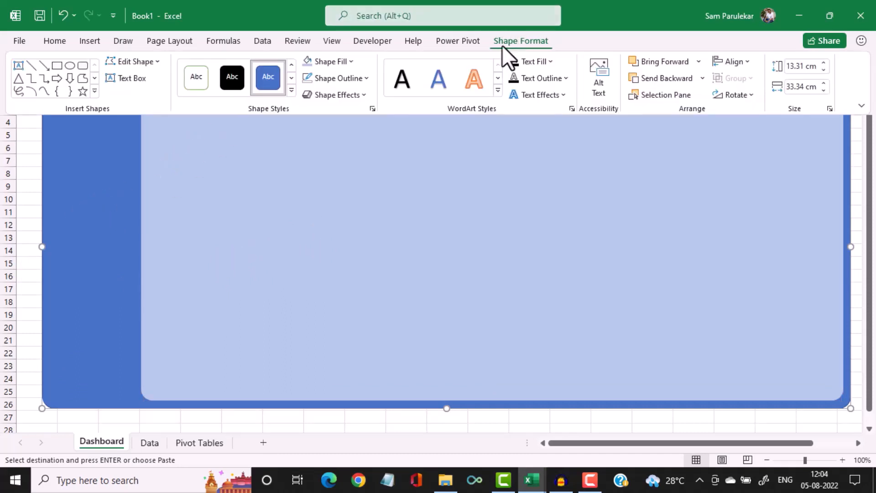
{"action": "left_click", "coordinate": [365, 83]}
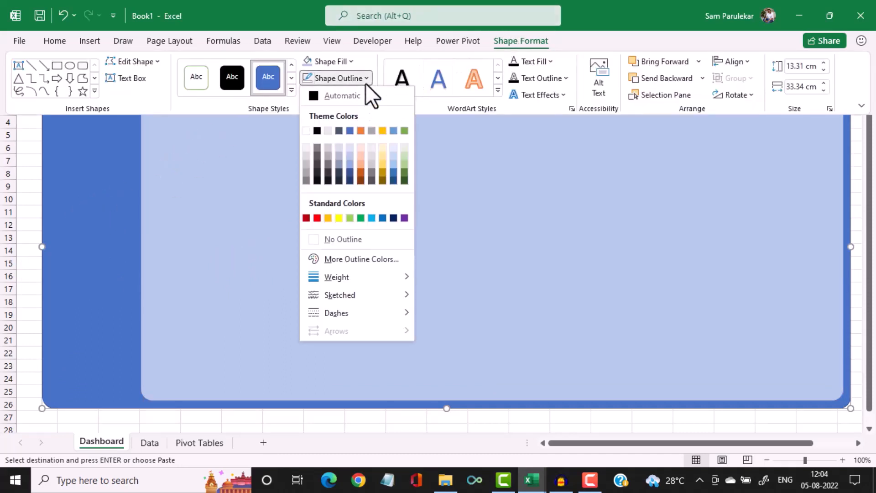
{"action": "left_click", "coordinate": [312, 238]}
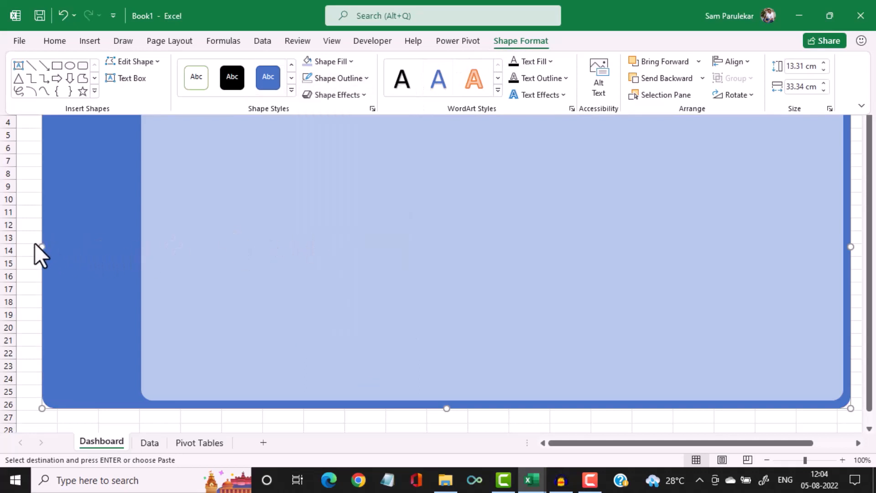
{"action": "left_click", "coordinate": [220, 229]}
{"action": "scroll", "coordinate": [221, 229], "scroll_direction": "up", "scroll_amount": 1}
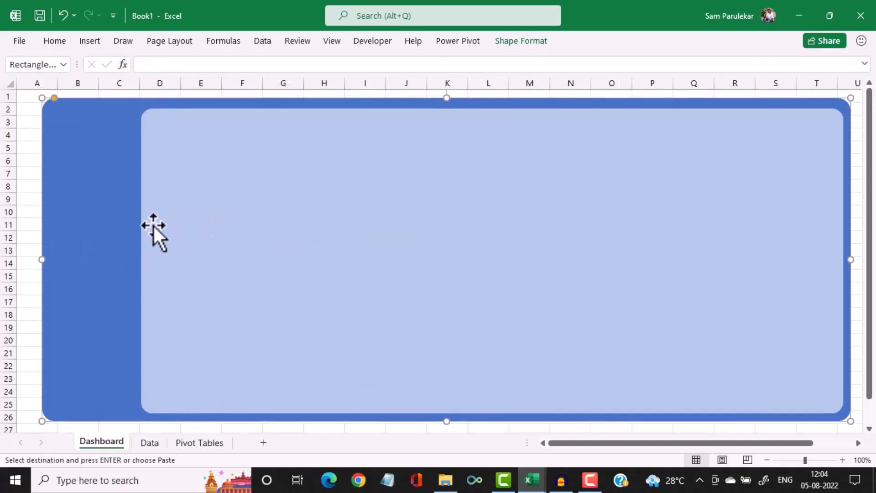
{"action": "left_click", "coordinate": [29, 224]}
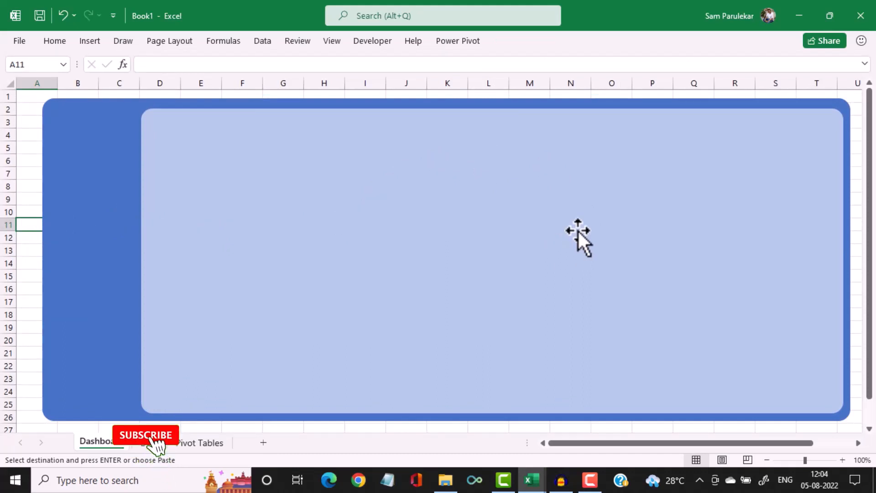
Raise the light blue panel's upper edge slightly and check the layout against the dashboard in the finished workbook
{"action": "left_click", "coordinate": [521, 176]}
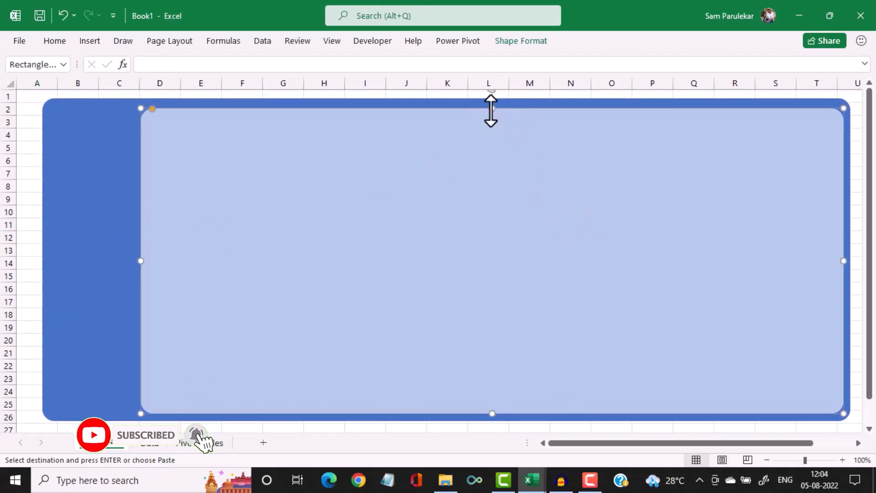
{"action": "left_click_drag", "start_coordinate": [491, 110], "coordinate": [491, 108]}
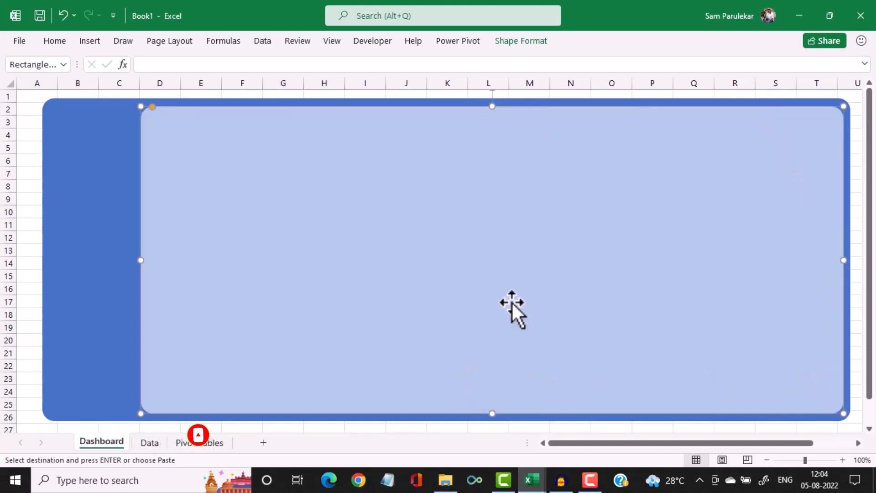
{"action": "mouse_move", "coordinate": [515, 477]}
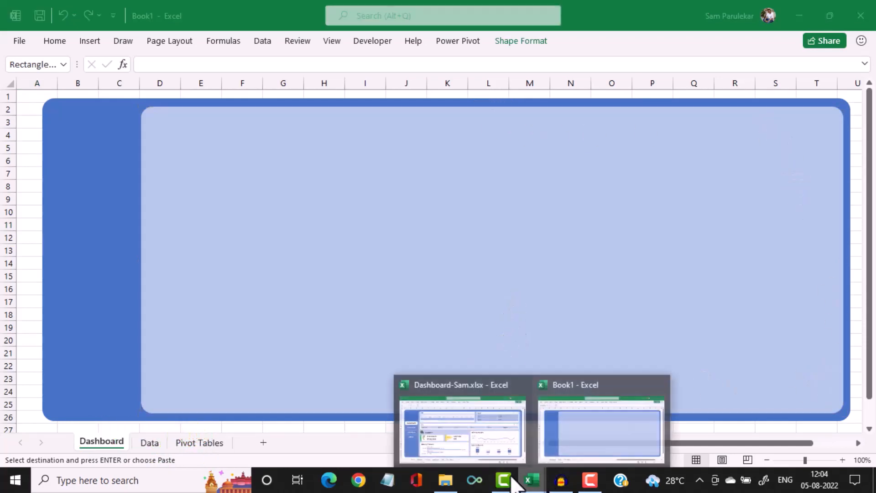
{"action": "left_click", "coordinate": [460, 442]}
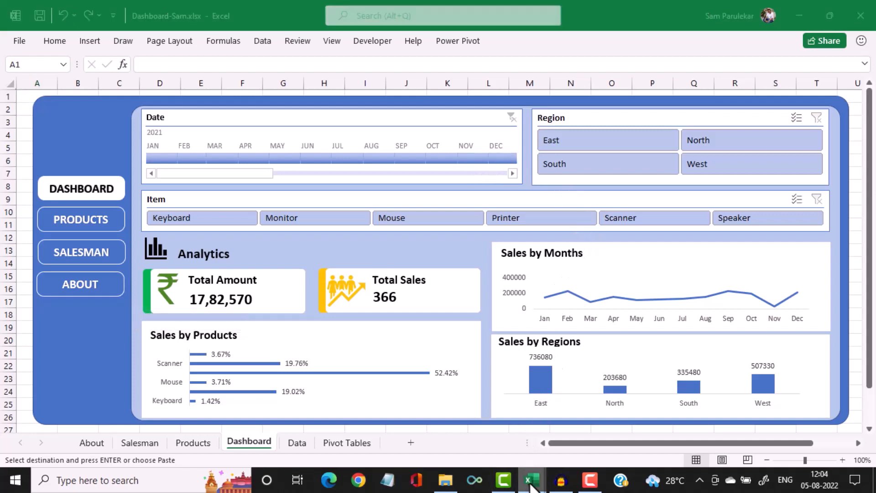
{"action": "mouse_move", "coordinate": [532, 480]}
{"action": "left_click", "coordinate": [575, 448]}
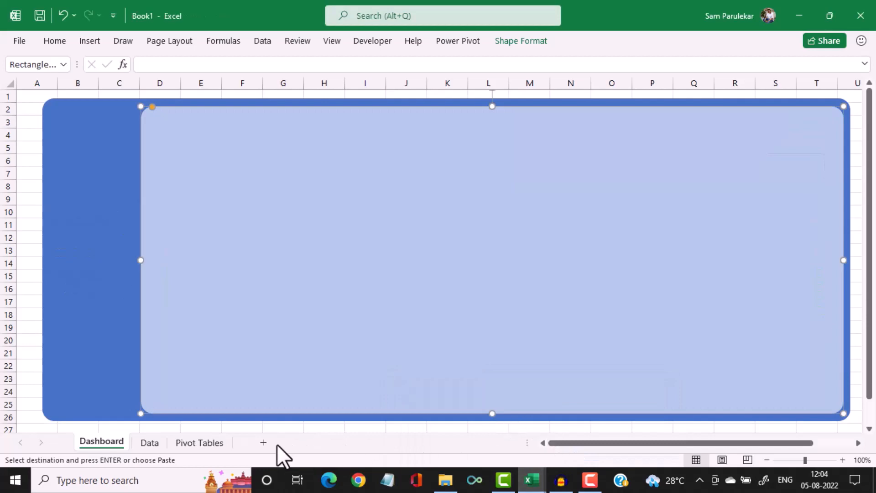
Insert a PivotTable from columns A:H of the Data sheet, placed at cell A2 of the existing Pivot Tables sheet
{"action": "left_click", "coordinate": [145, 444]}
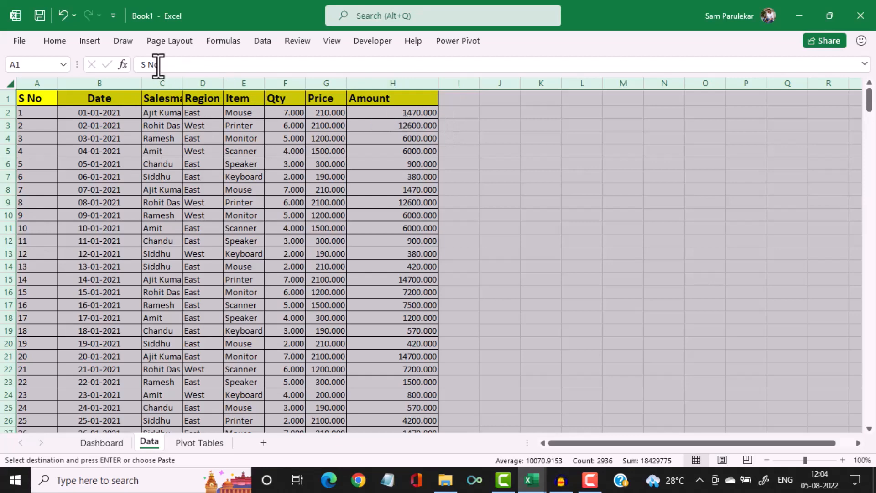
{"action": "left_click", "coordinate": [89, 40]}
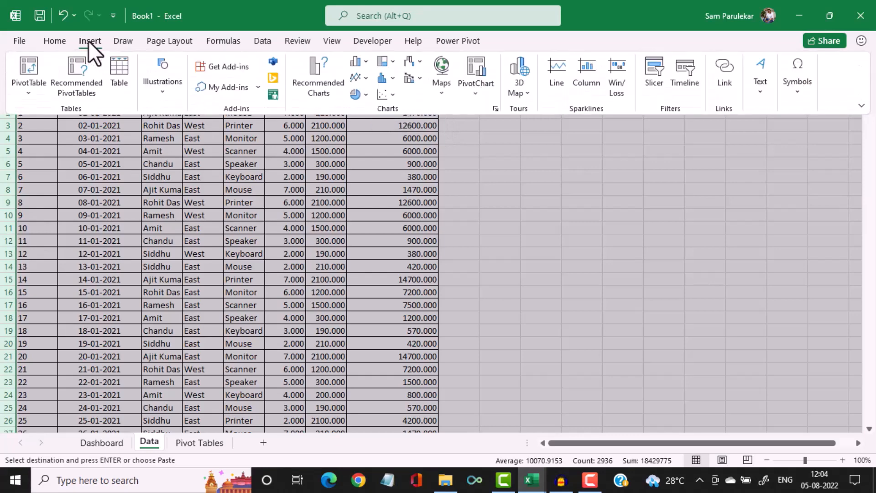
{"action": "left_click", "coordinate": [32, 77]}
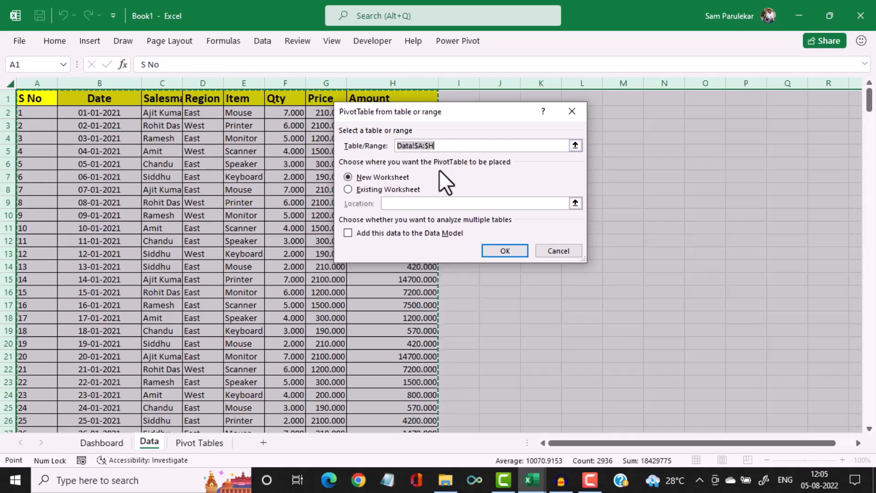
{"action": "left_click", "coordinate": [348, 189]}
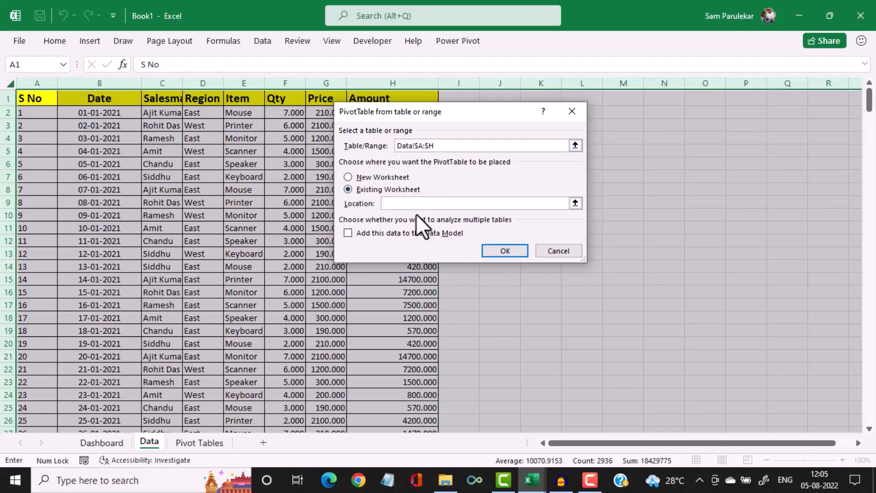
{"action": "left_click", "coordinate": [199, 444]}
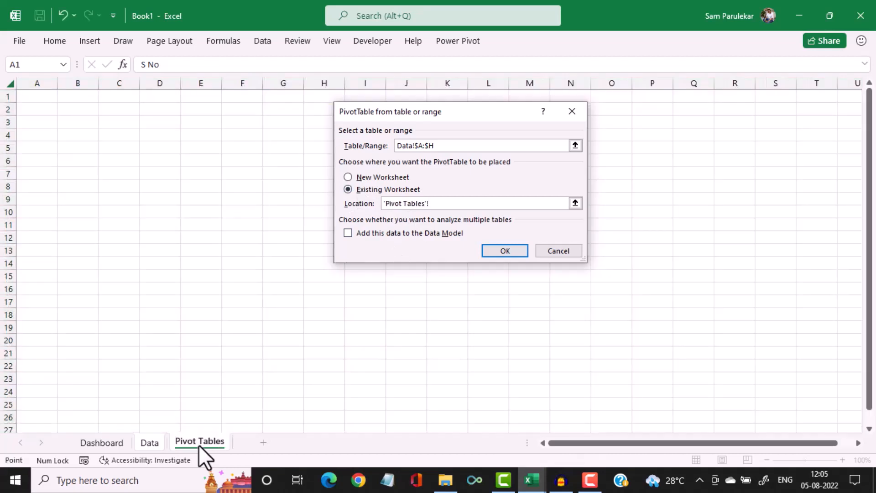
{"action": "left_click", "coordinate": [46, 112]}
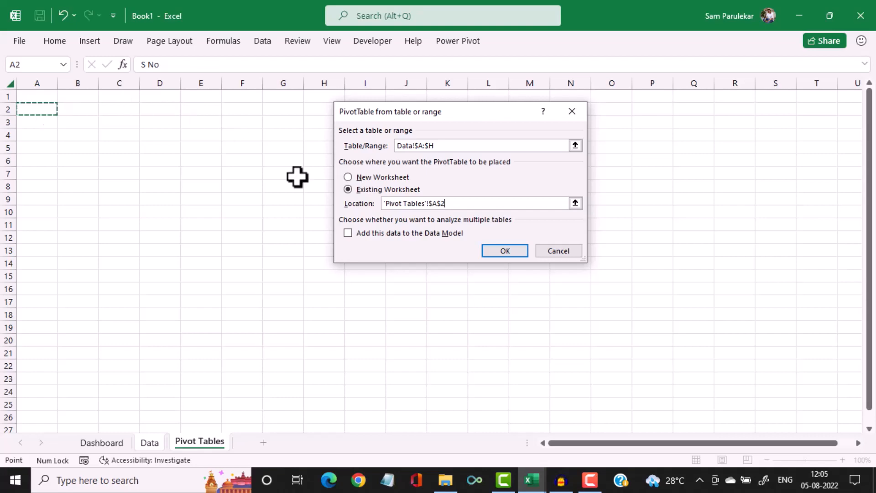
{"action": "left_click", "coordinate": [502, 251]}
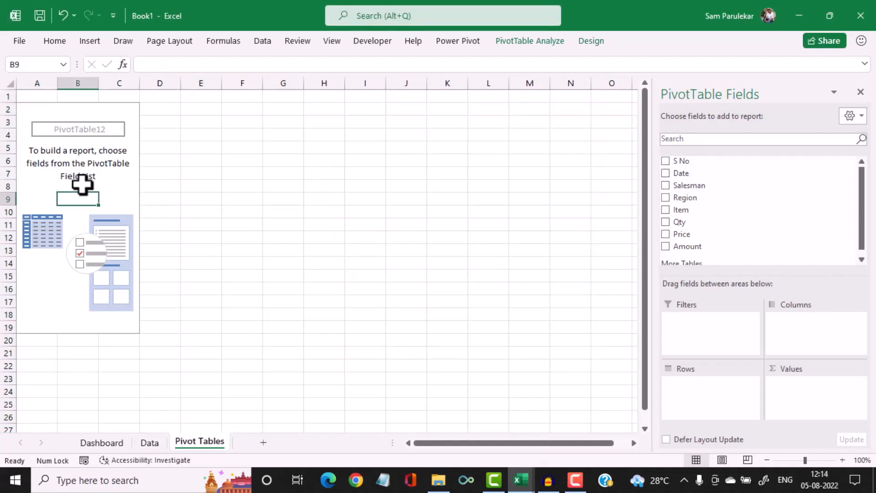
Insert a Date timeline for the PivotTable and place it beside the report, starting around row 4 of column F
{"action": "left_click", "coordinate": [97, 185]}
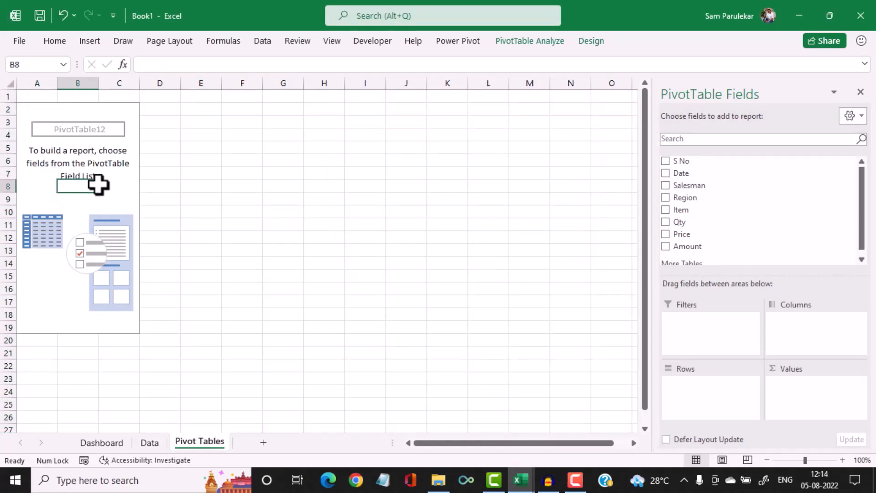
{"action": "left_click", "coordinate": [89, 41]}
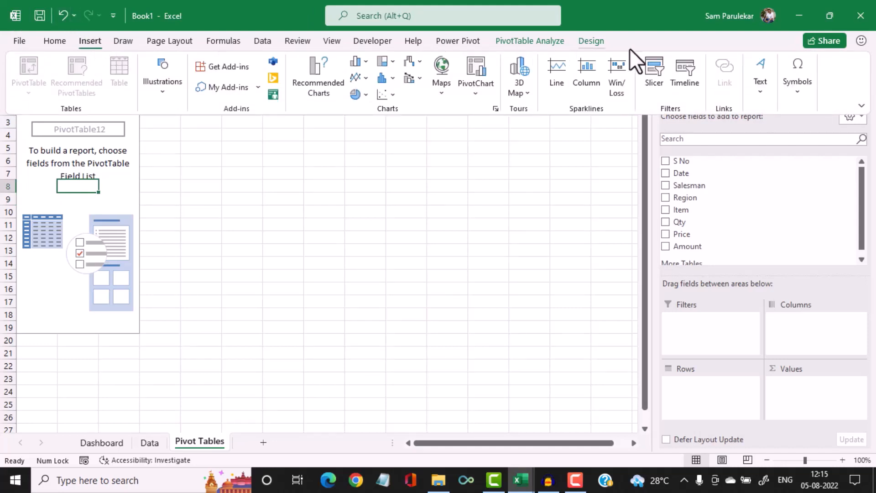
{"action": "left_click", "coordinate": [691, 82]}
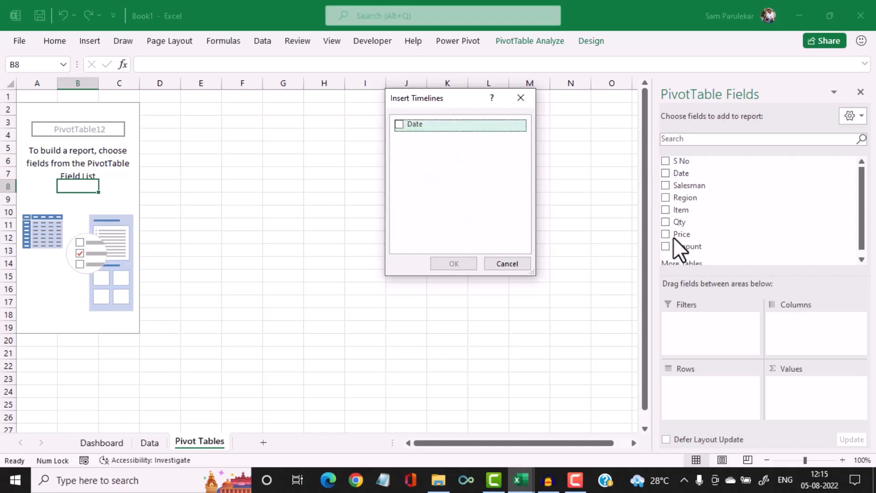
{"action": "left_click", "coordinate": [398, 126]}
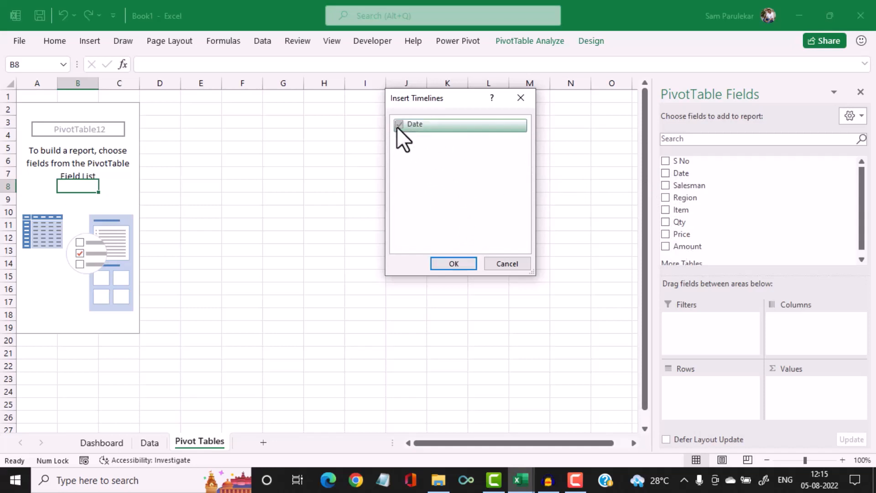
{"action": "left_click", "coordinate": [456, 263]}
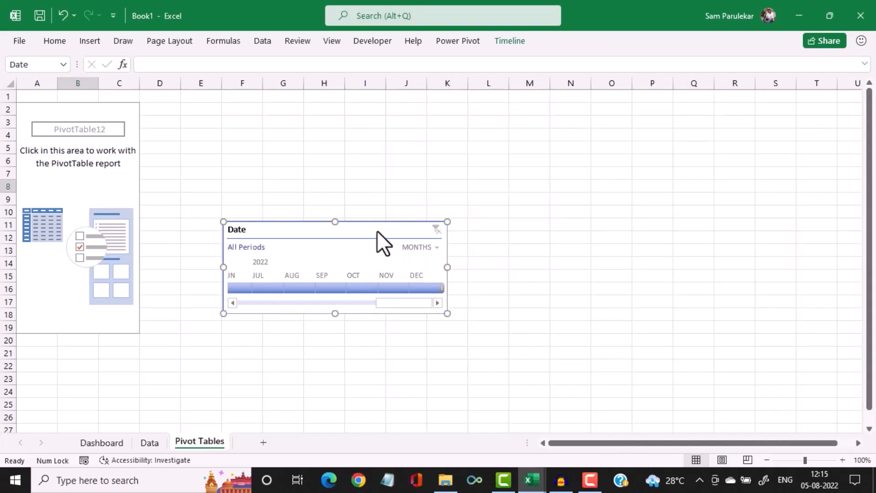
{"action": "left_click_drag", "start_coordinate": [377, 223], "coordinate": [380, 131]}
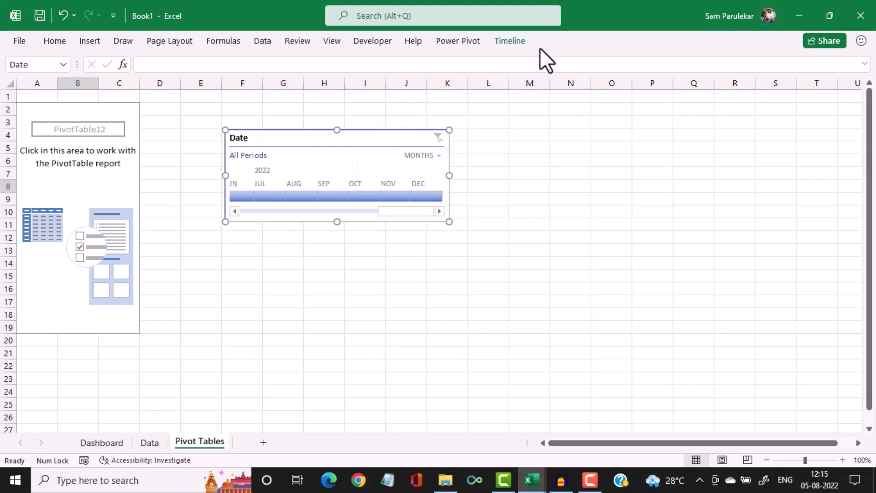
Hide the Date timeline's selection label and time level, keeping only its header and scrollbar shown
{"action": "left_click", "coordinate": [510, 41]}
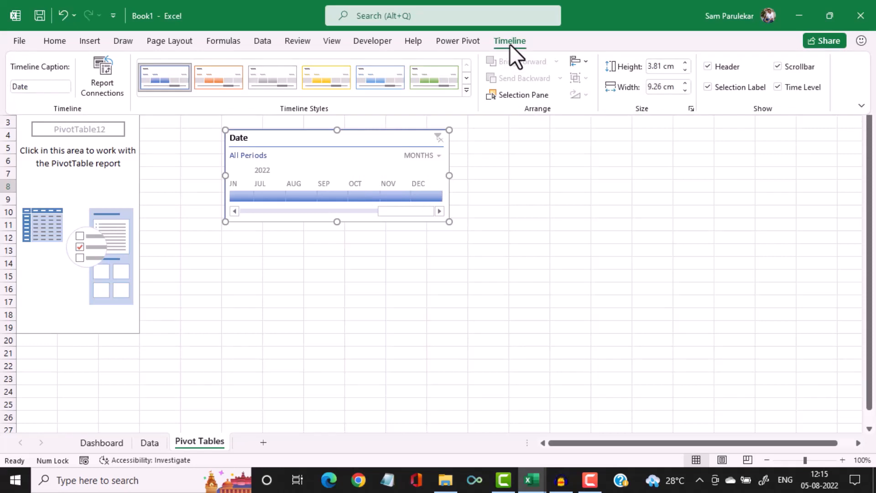
{"action": "left_click", "coordinate": [708, 67]}
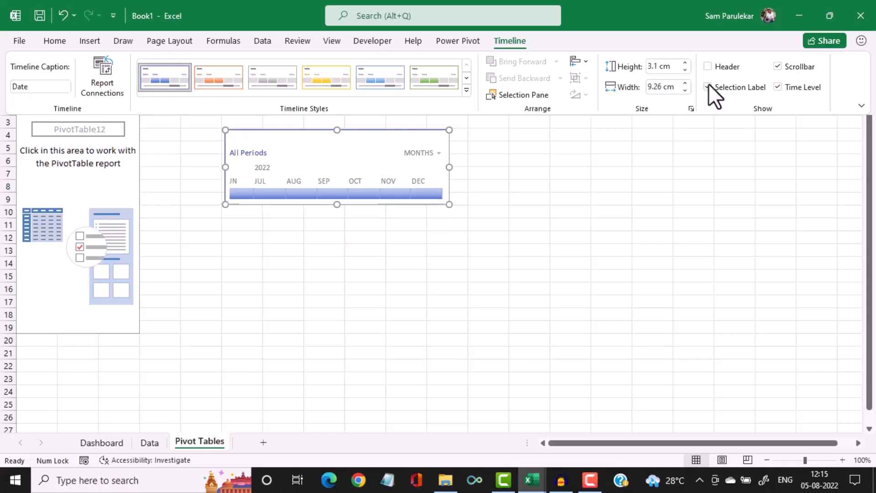
{"action": "left_click", "coordinate": [708, 87]}
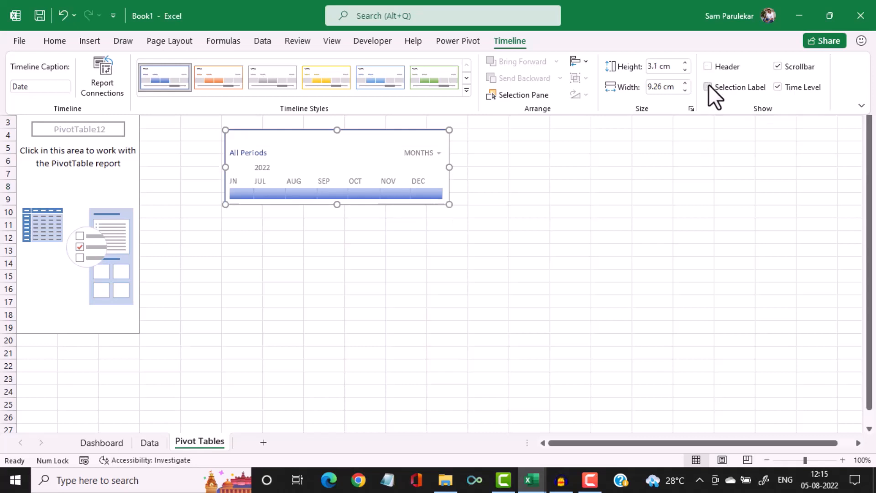
{"action": "left_click", "coordinate": [780, 67]}
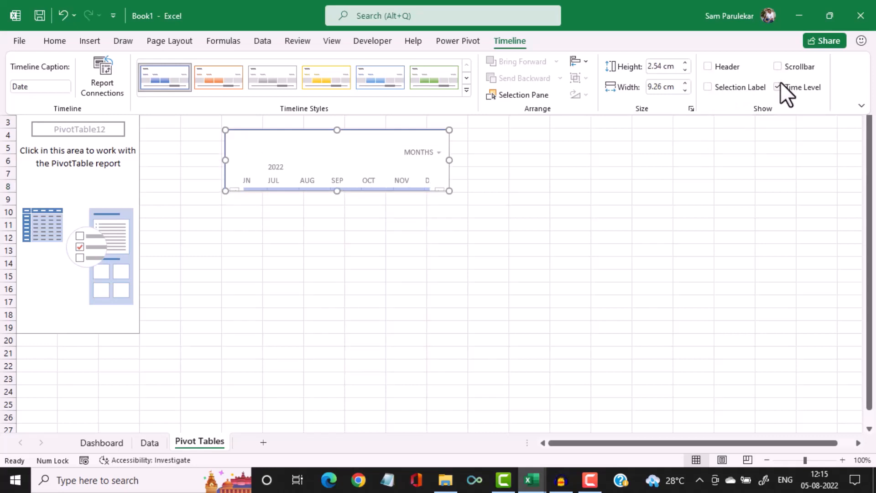
{"action": "left_click", "coordinate": [780, 86]}
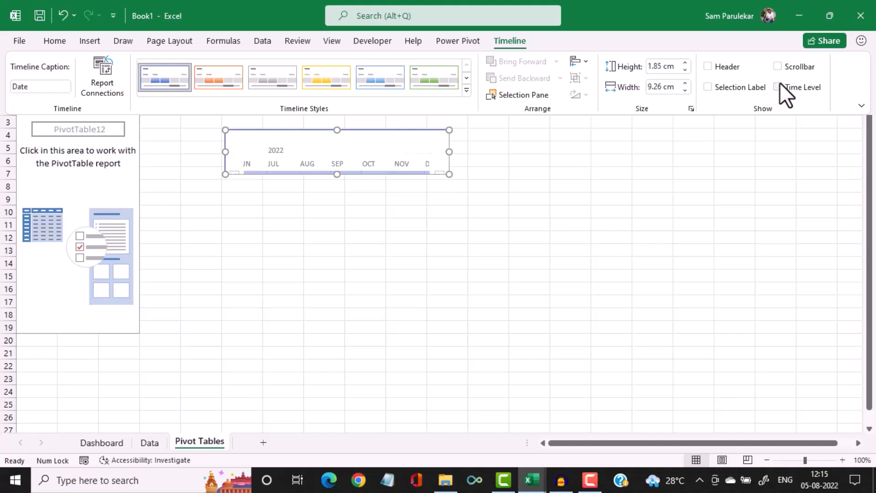
{"action": "left_click", "coordinate": [707, 67]}
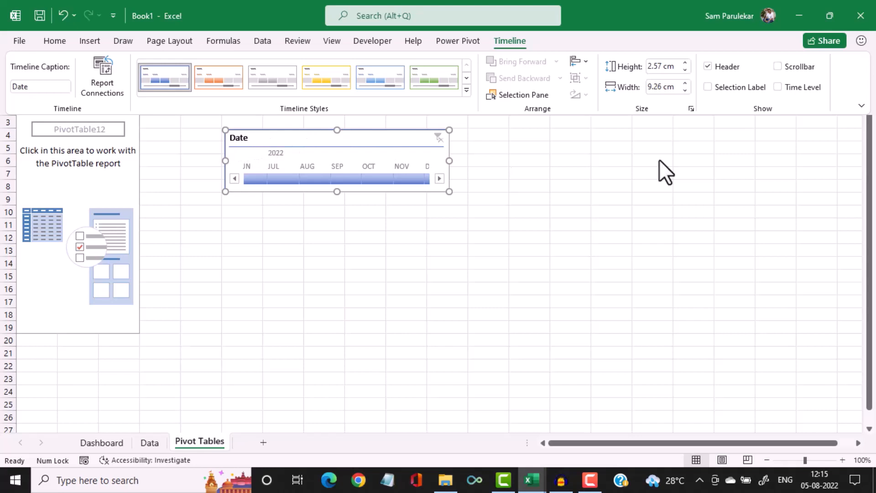
{"action": "left_click", "coordinate": [780, 69]}
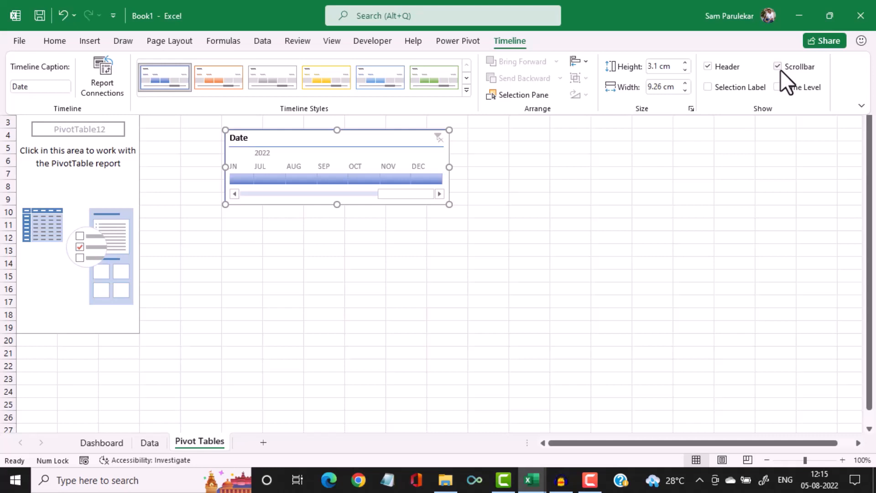
Widen the Date timeline and scroll it back to 2021 so all months from JAN to DEC fit
{"action": "left_click", "coordinate": [224, 168]}
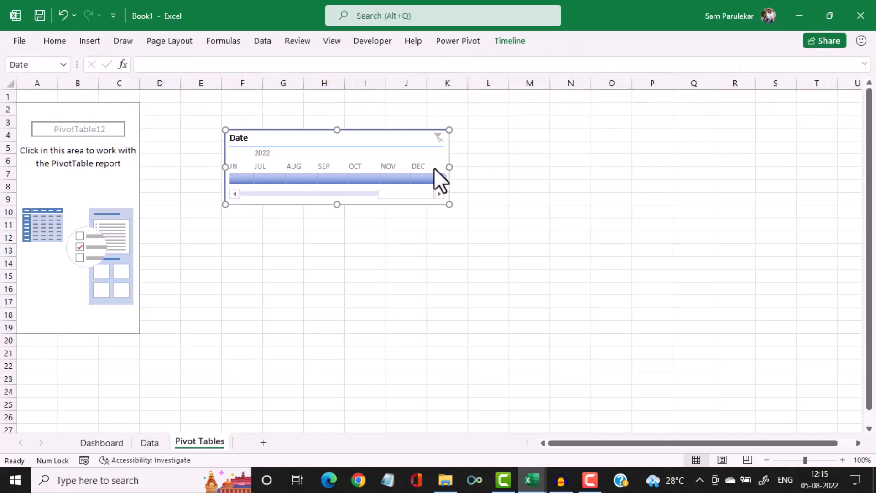
{"action": "left_click_drag", "start_coordinate": [451, 165], "coordinate": [497, 168]}
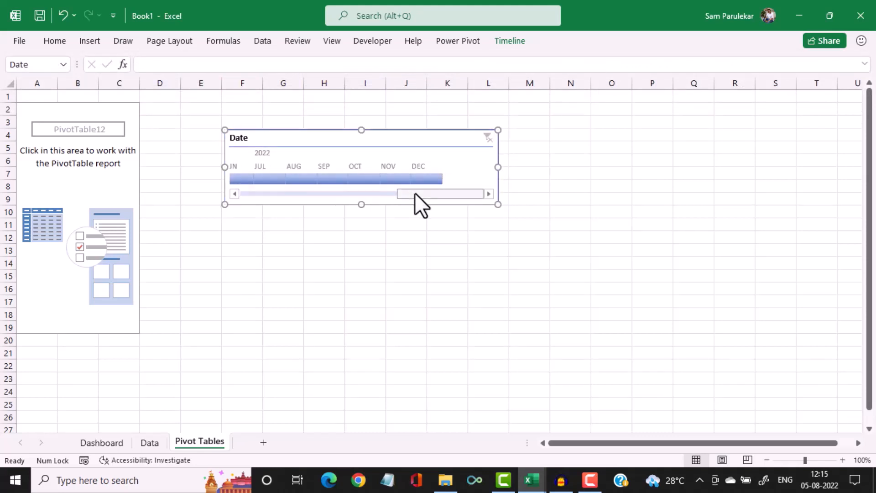
{"action": "left_click_drag", "start_coordinate": [415, 193], "coordinate": [234, 197]}
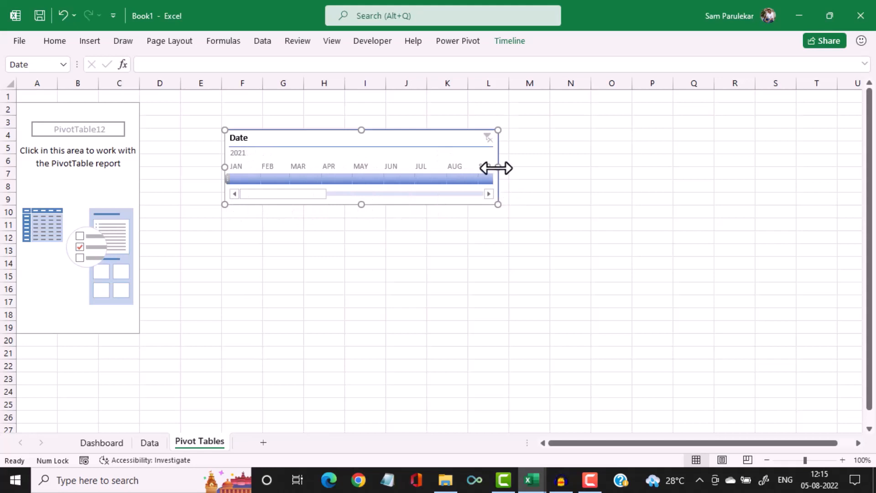
{"action": "left_click_drag", "start_coordinate": [498, 167], "coordinate": [603, 166]}
{"action": "left_click", "coordinate": [571, 165]}
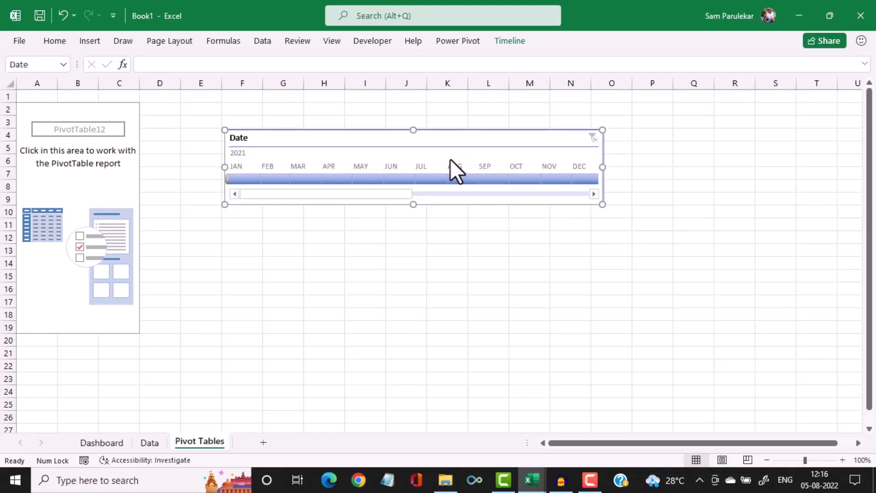
Copy the Date timeline onto the Dashboard sheet, in the upper corner of the light blue panel beside the side strip
{"action": "left_click", "coordinate": [121, 440]}
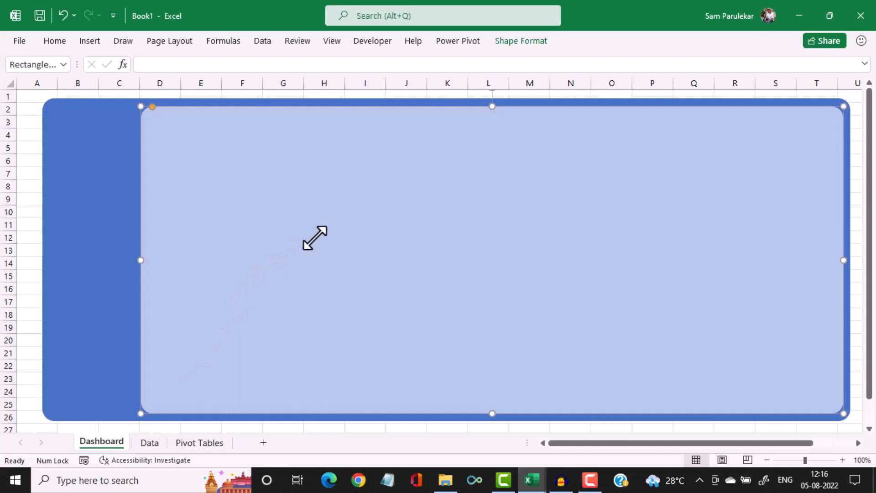
{"action": "key", "text": "ctrl+v"}
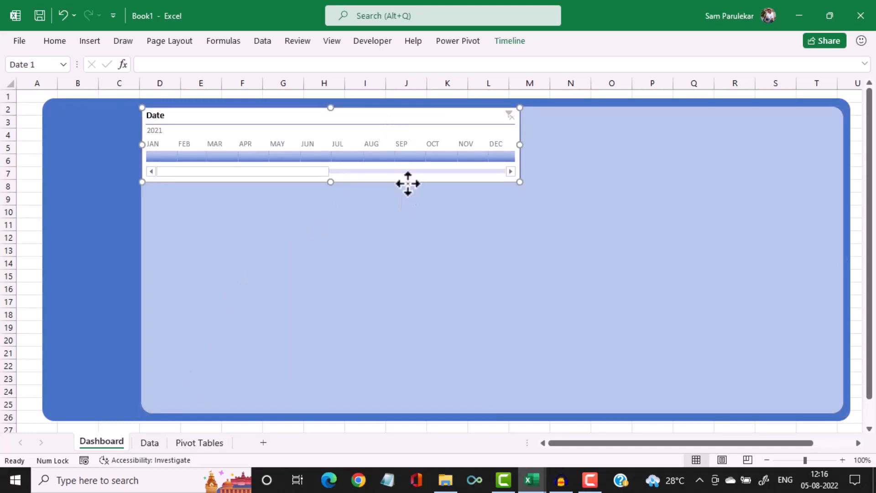
{"action": "mouse_move", "coordinate": [406, 182]}
{"action": "left_mouse_down"}
{"action": "mouse_move", "coordinate": [420, 190]}
{"action": "mouse_move", "coordinate": [409, 189]}
{"action": "left_mouse_up"}
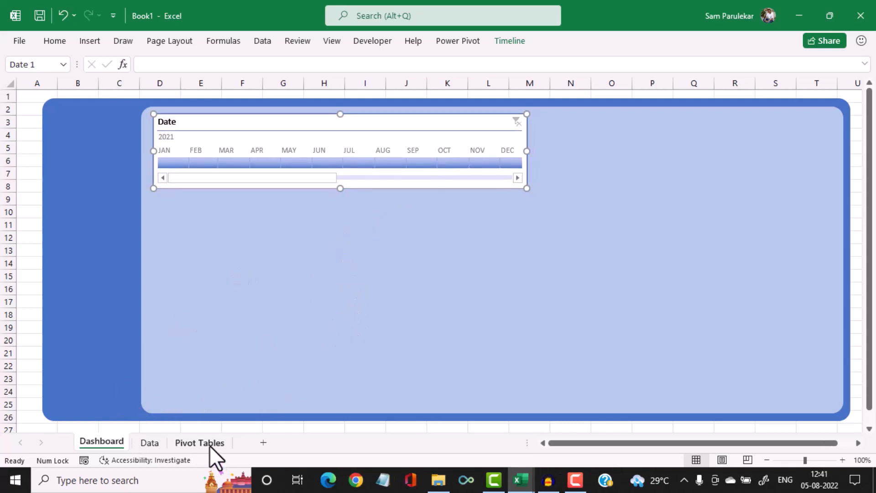
Insert Region and Item slicers for the PivotTable on the Pivot Tables sheet and place them apart below the Date timeline
{"action": "left_click", "coordinate": [199, 442]}
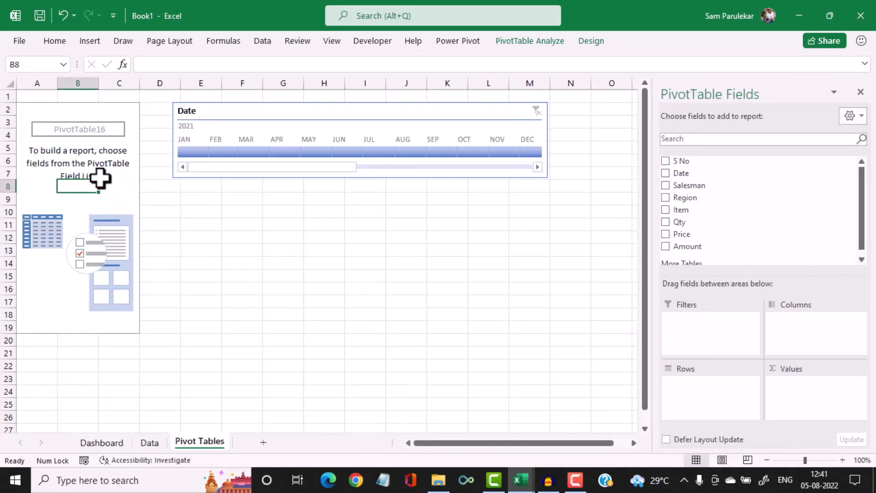
{"action": "left_click", "coordinate": [117, 192]}
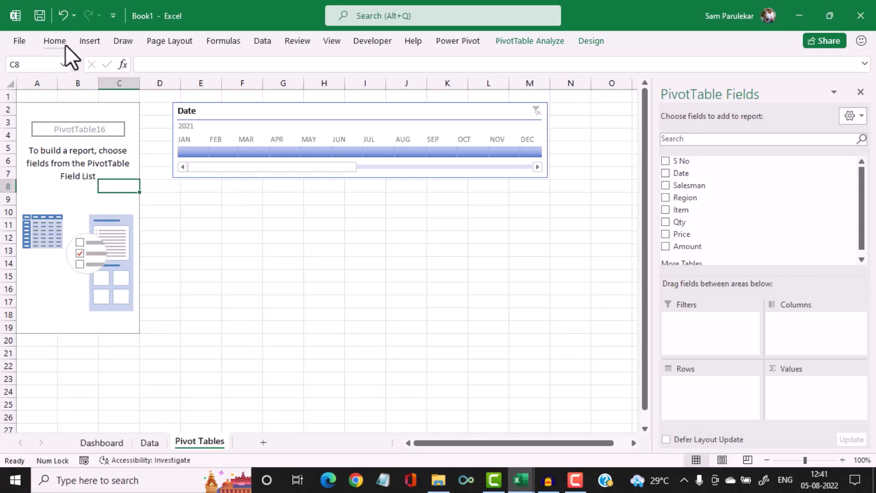
{"action": "left_click", "coordinate": [79, 41]}
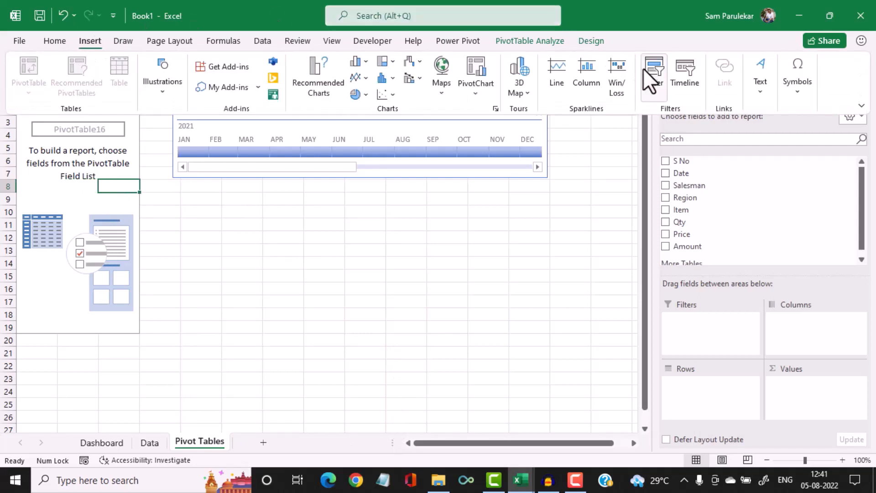
{"action": "left_click", "coordinate": [652, 79]}
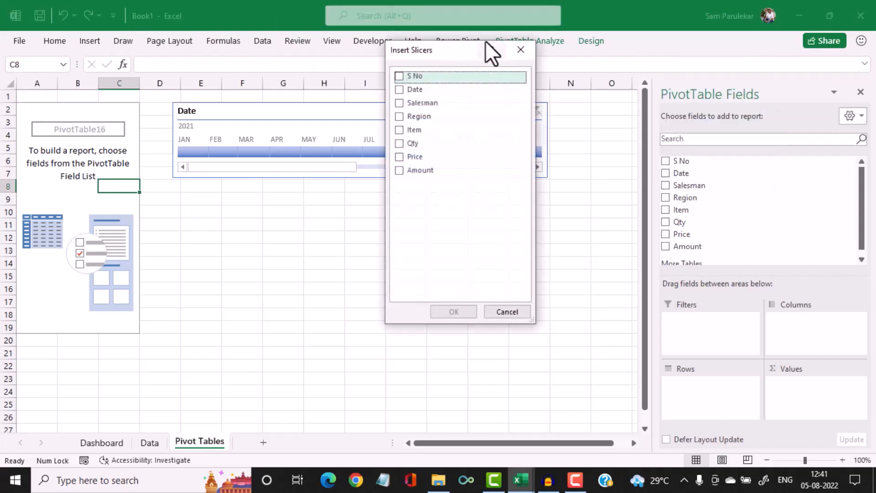
{"action": "left_click_drag", "start_coordinate": [455, 45], "coordinate": [535, 136]}
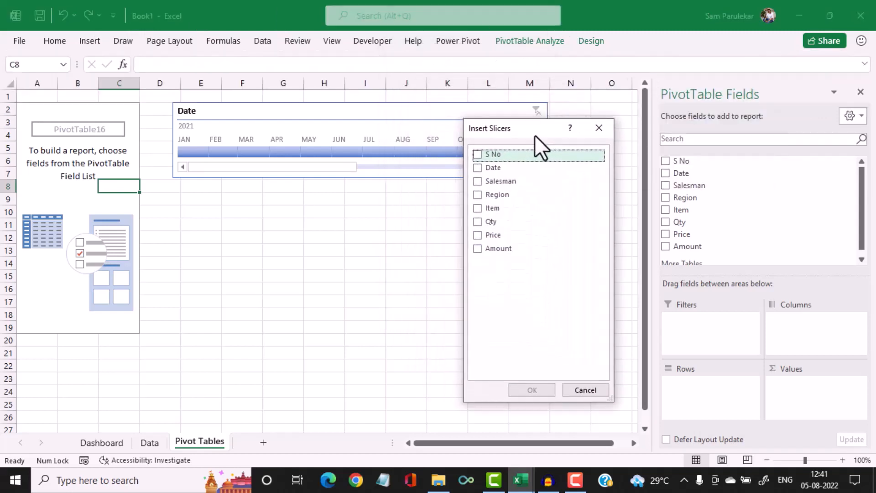
{"action": "left_click", "coordinate": [480, 194]}
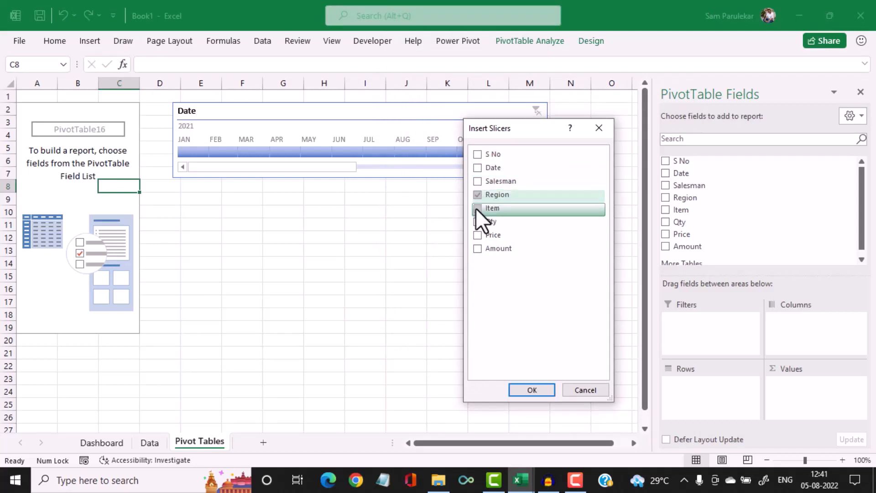
{"action": "left_click", "coordinate": [477, 208]}
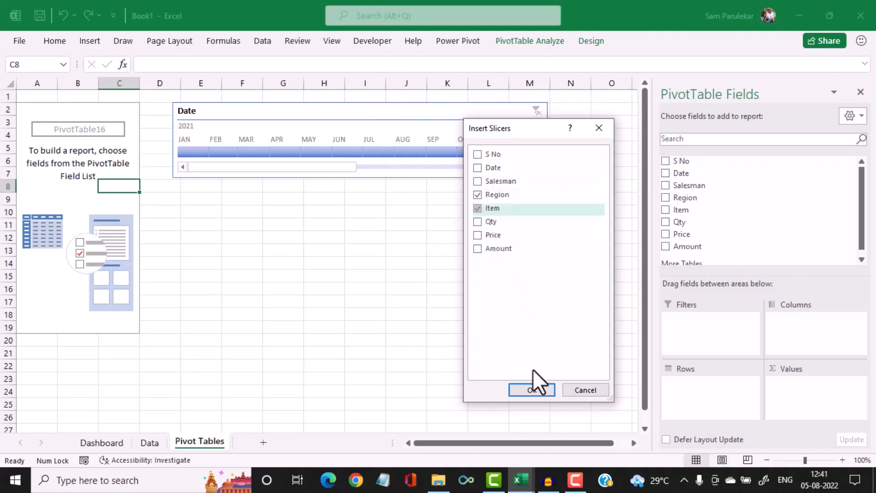
{"action": "left_click", "coordinate": [532, 385]}
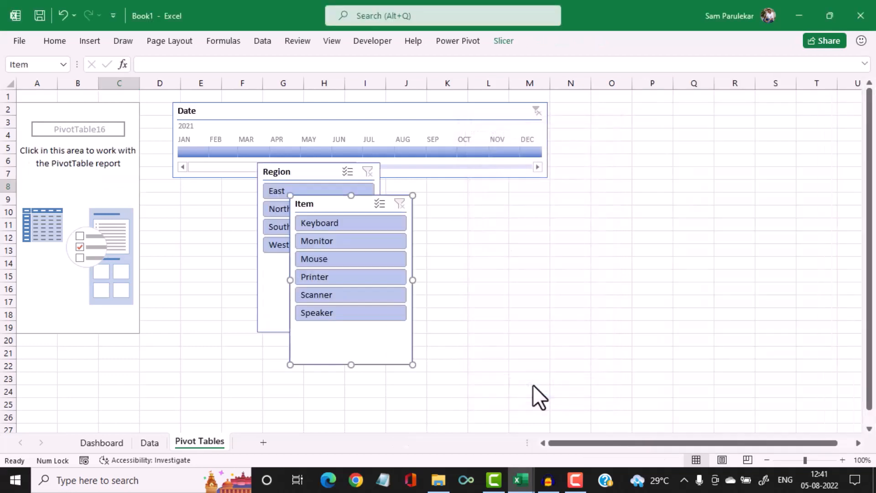
{"action": "left_click_drag", "start_coordinate": [368, 201], "coordinate": [491, 193]}
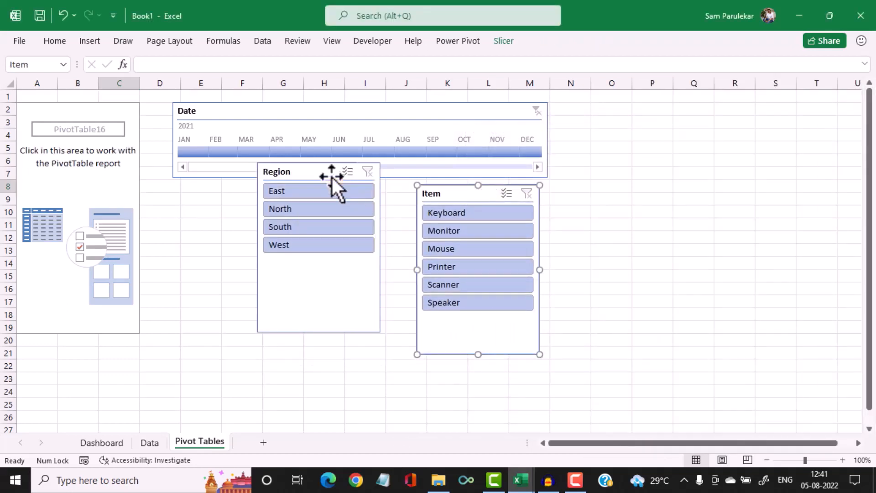
{"action": "left_click_drag", "start_coordinate": [333, 171], "coordinate": [252, 189]}
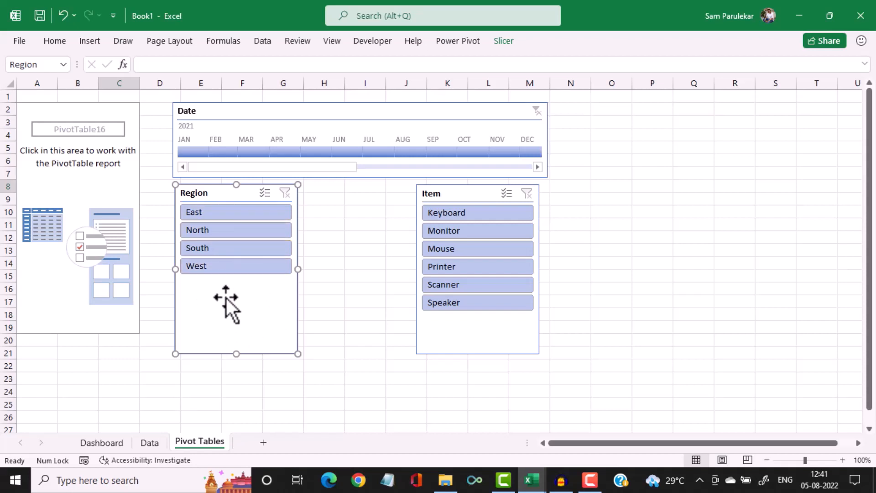
Arrange the Region slicer's buttons in 2 columns and shorten the slicer to fit them
{"action": "left_click", "coordinate": [502, 36]}
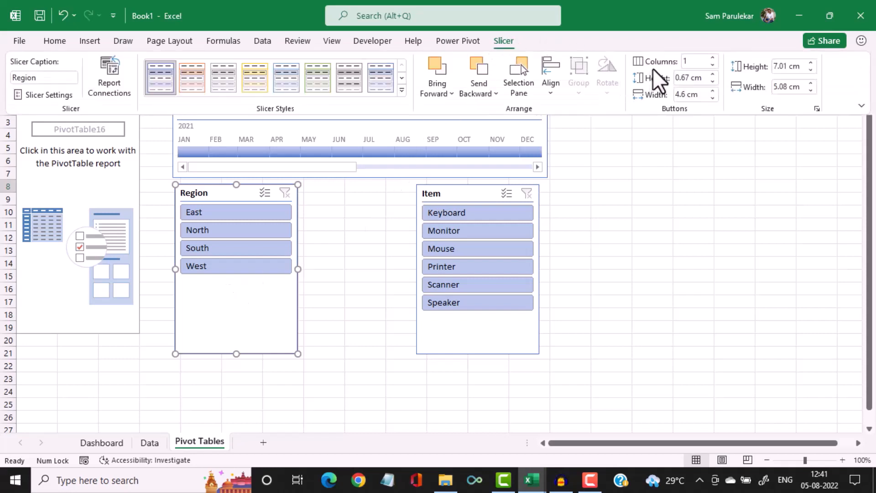
{"action": "left_click", "coordinate": [712, 58]}
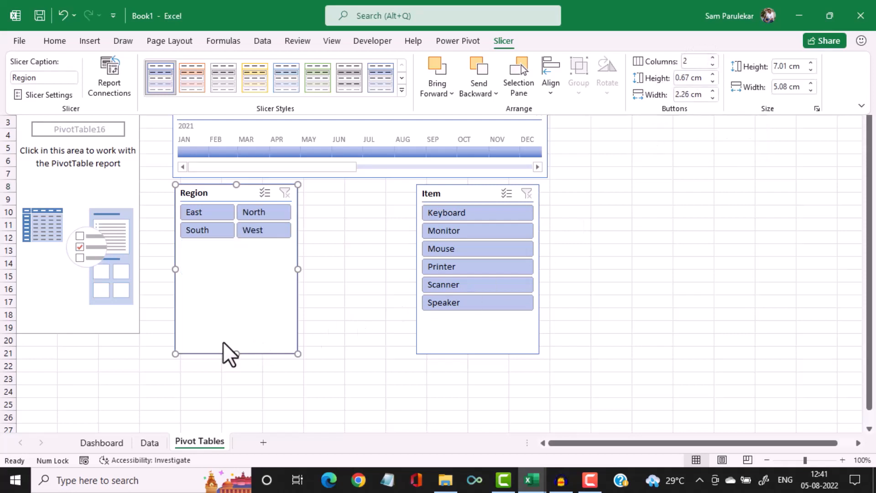
{"action": "key", "text": "ctrl+F1"}
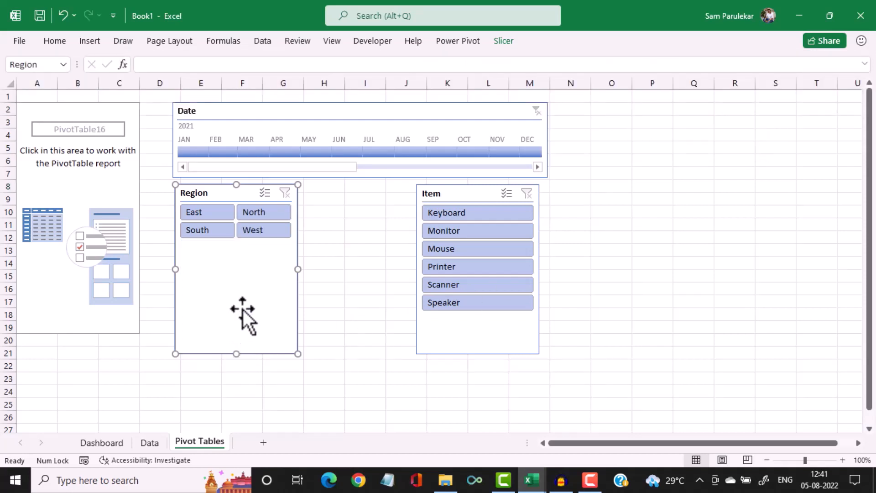
{"action": "left_click_drag", "start_coordinate": [236, 354], "coordinate": [234, 245]}
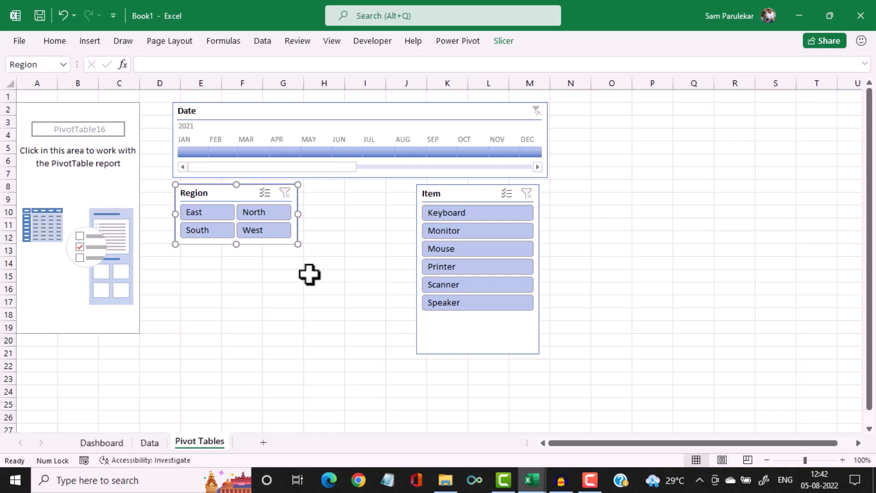
Copy the Region slicer onto the Dashboard sheet beside the Date timeline, matching the timeline's height and widening it towards the panel's edge
{"action": "left_click", "coordinate": [87, 441]}
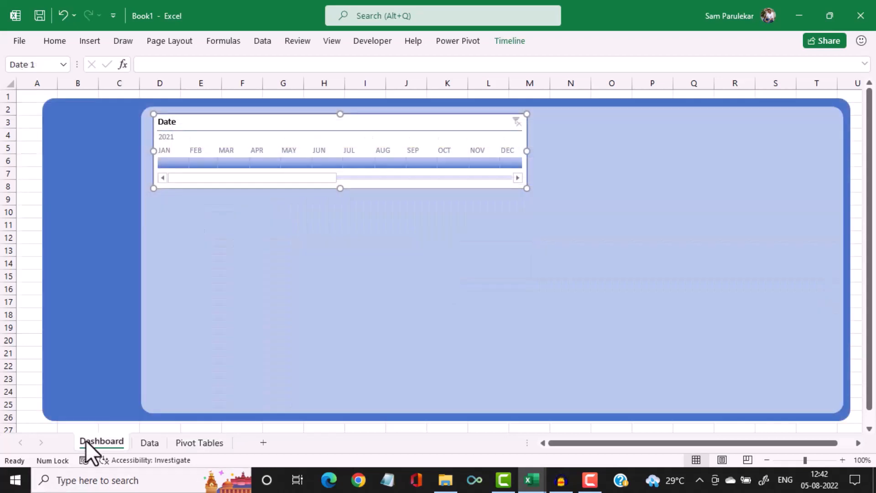
{"action": "key", "text": "ctrl+v"}
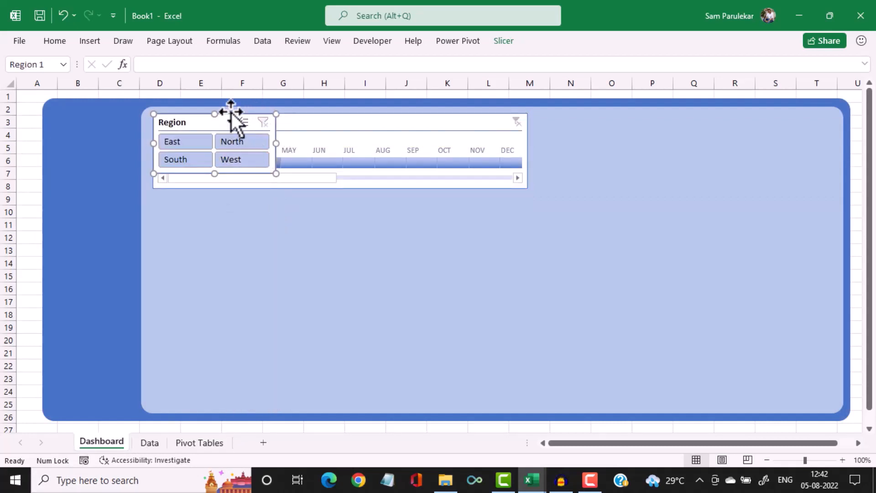
{"action": "left_click_drag", "start_coordinate": [230, 114], "coordinate": [614, 113]}
{"action": "left_click_drag", "start_coordinate": [662, 178], "coordinate": [695, 188]}
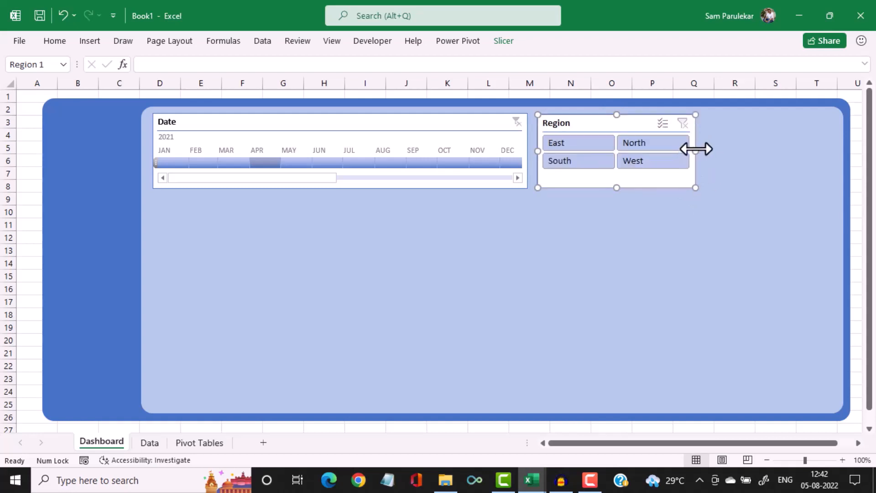
{"action": "left_click_drag", "start_coordinate": [695, 152], "coordinate": [829, 165]}
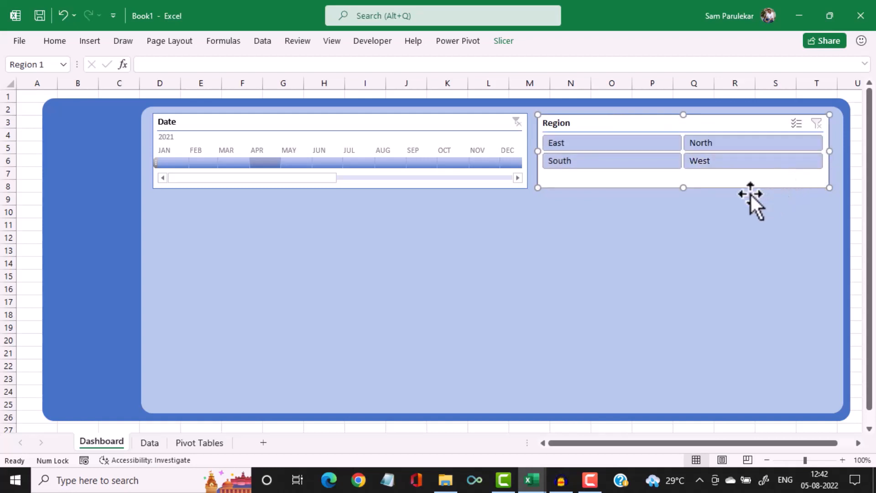
Increase the height of the Region slicer's buttons on the Dashboard sheet so they fill the slicer
{"action": "left_click", "coordinate": [504, 41]}
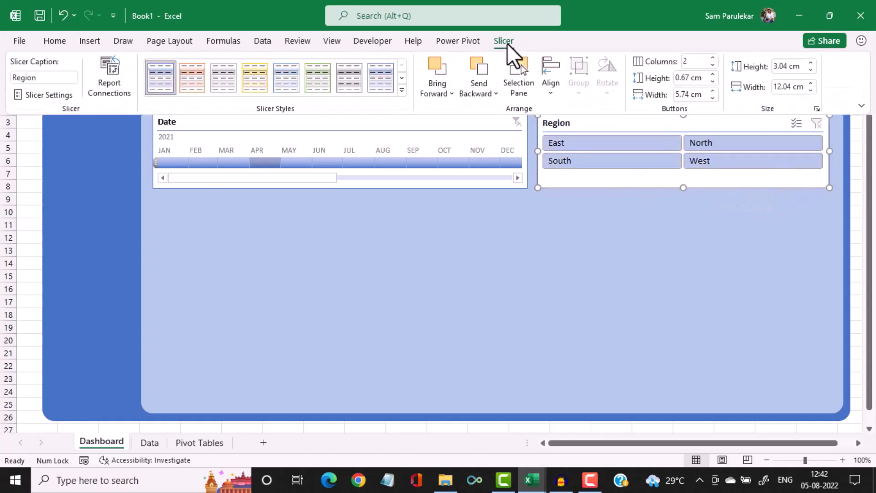
{"action": "left_click", "coordinate": [713, 74]}
{"action": "left_click", "coordinate": [713, 74]}
{"action": "left_click", "coordinate": [712, 74]}
{"action": "left_click", "coordinate": [665, 191]}
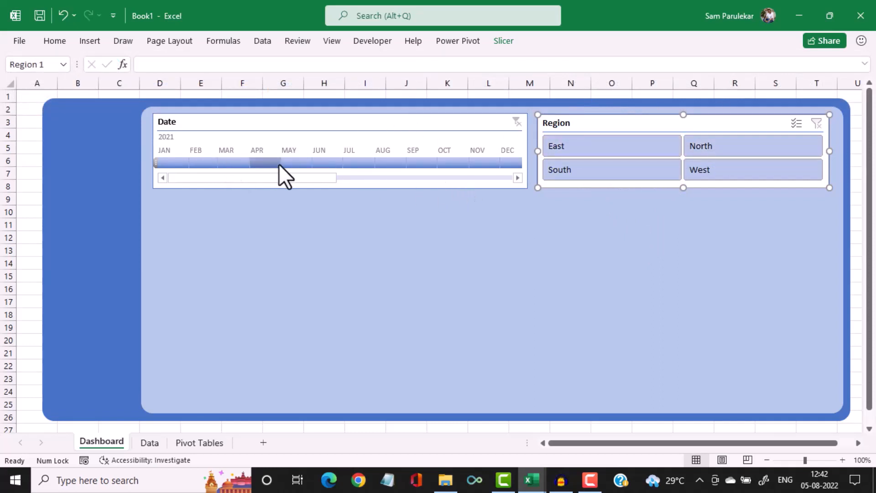
Arrange the Item slicer's buttons on the Pivot Tables sheet in 6 columns and shorten the slicer to a single row
{"action": "left_click", "coordinate": [192, 442]}
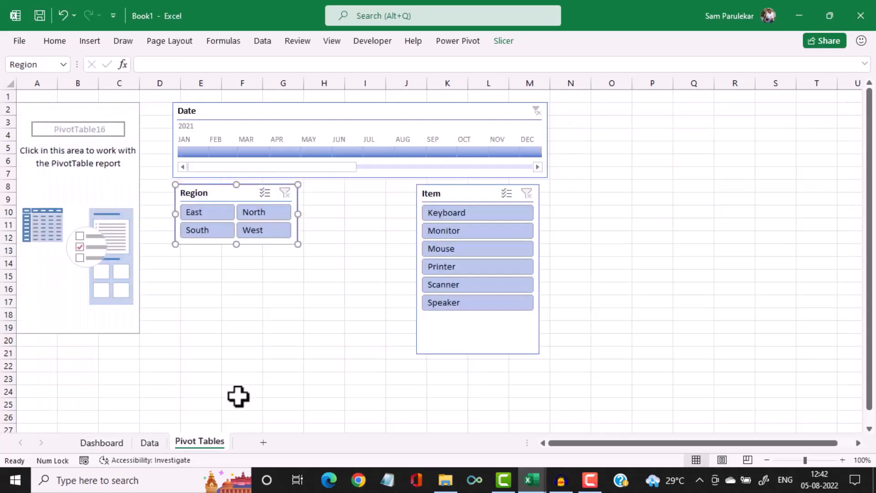
{"action": "left_click", "coordinate": [472, 196]}
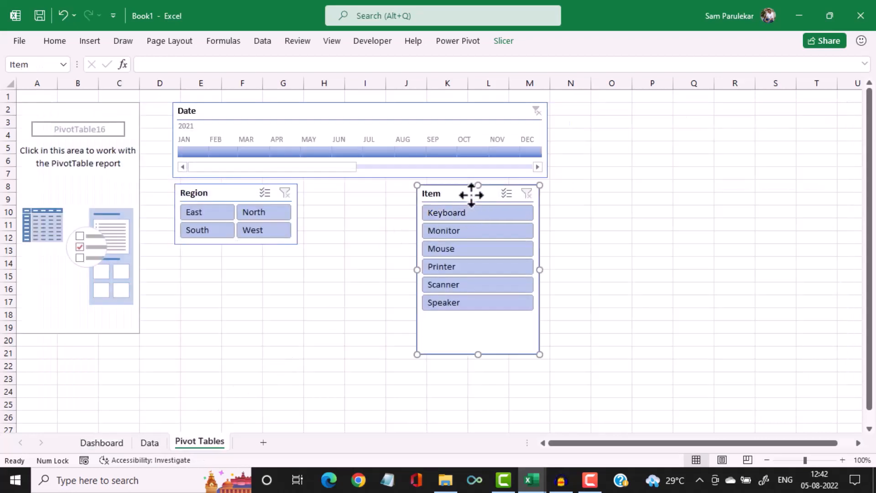
{"action": "left_click_drag", "start_coordinate": [472, 195], "coordinate": [430, 256]}
{"action": "left_click", "coordinate": [503, 42]}
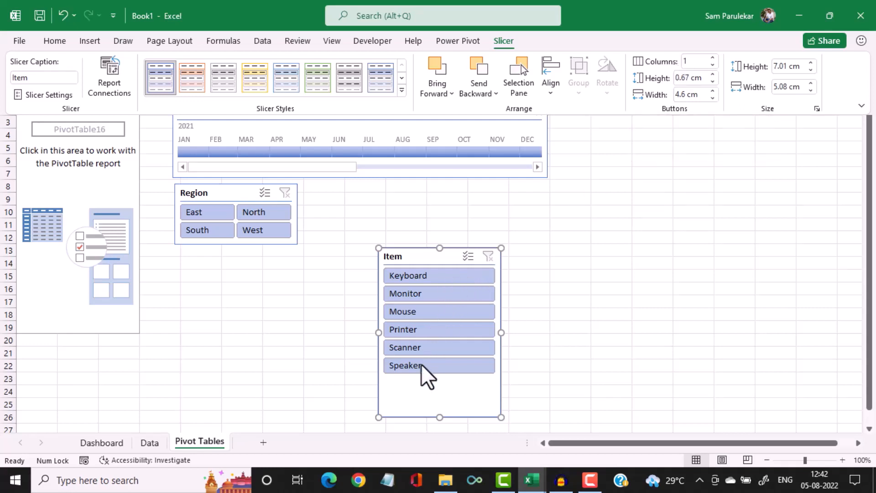
{"action": "left_click", "coordinate": [713, 57]}
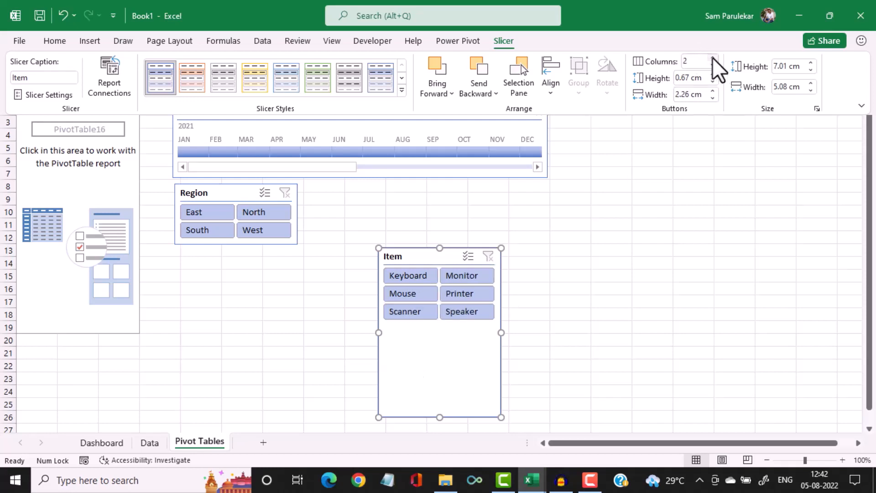
{"action": "left_click", "coordinate": [713, 58]}
{"action": "left_click", "coordinate": [713, 57]}
{"action": "left_click", "coordinate": [713, 58]}
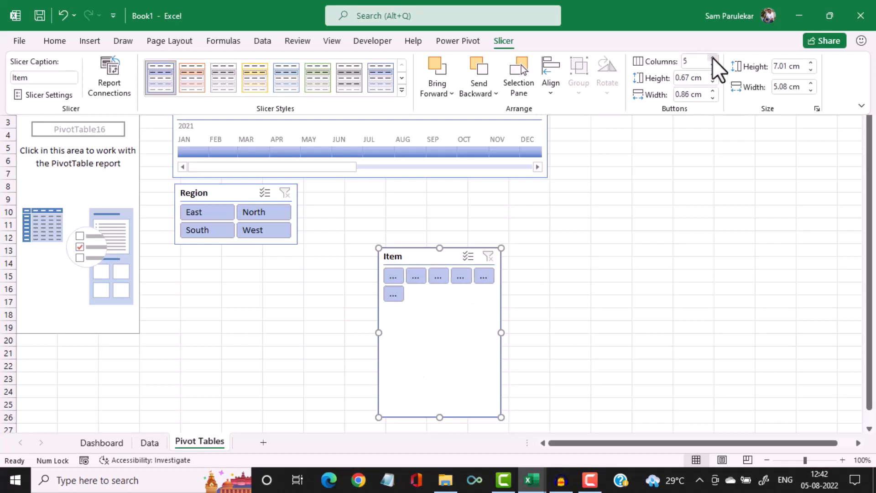
{"action": "left_click", "coordinate": [713, 57]}
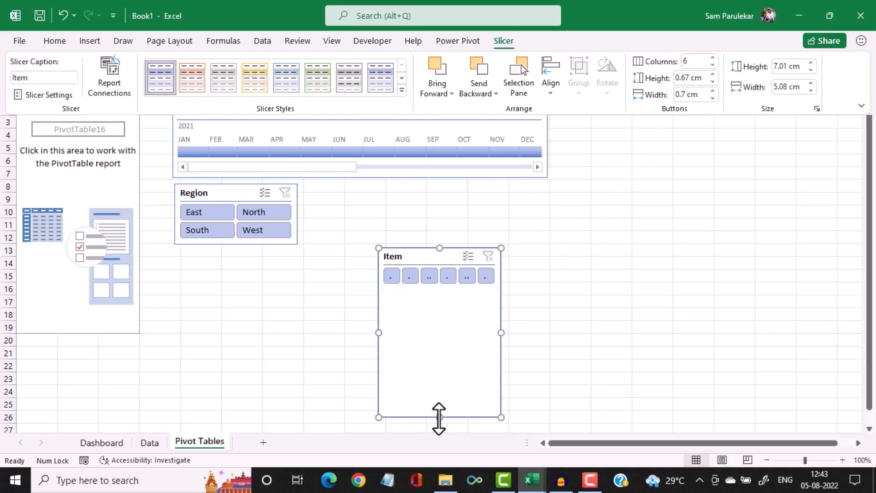
{"action": "key", "text": "ctrl+F1"}
{"action": "left_click_drag", "start_coordinate": [440, 417], "coordinate": [425, 296]}
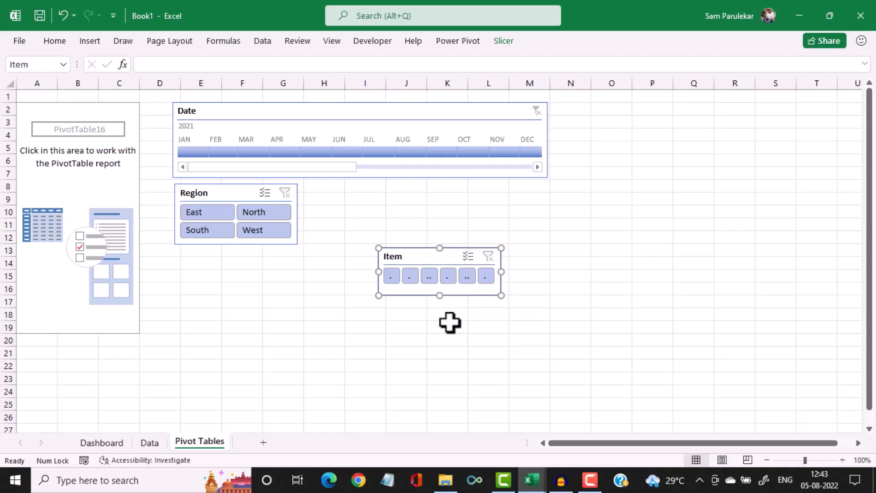
Copy the Item slicer onto the Dashboard sheet below the Date timeline and stretch it across the panel as a slim row
{"action": "left_click", "coordinate": [102, 444]}
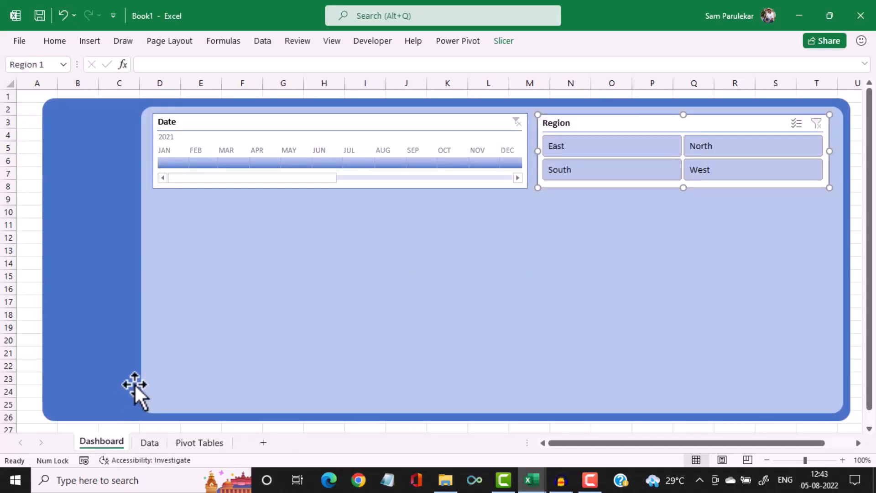
{"action": "key", "text": "ctrl+v"}
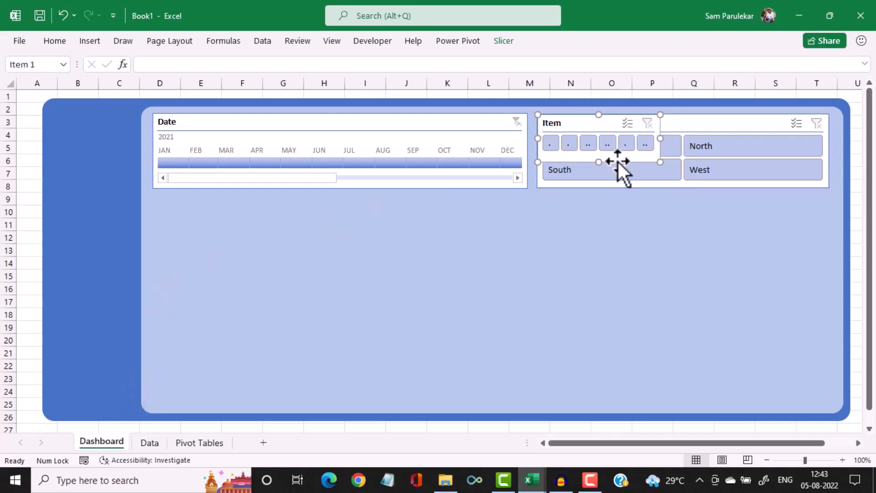
{"action": "left_click_drag", "start_coordinate": [619, 162], "coordinate": [232, 240]}
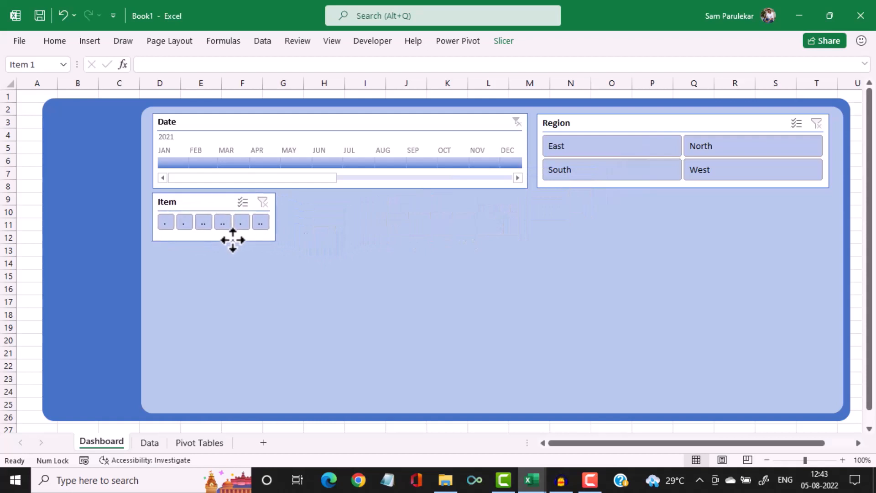
{"action": "left_click_drag", "start_coordinate": [278, 218], "coordinate": [821, 218]}
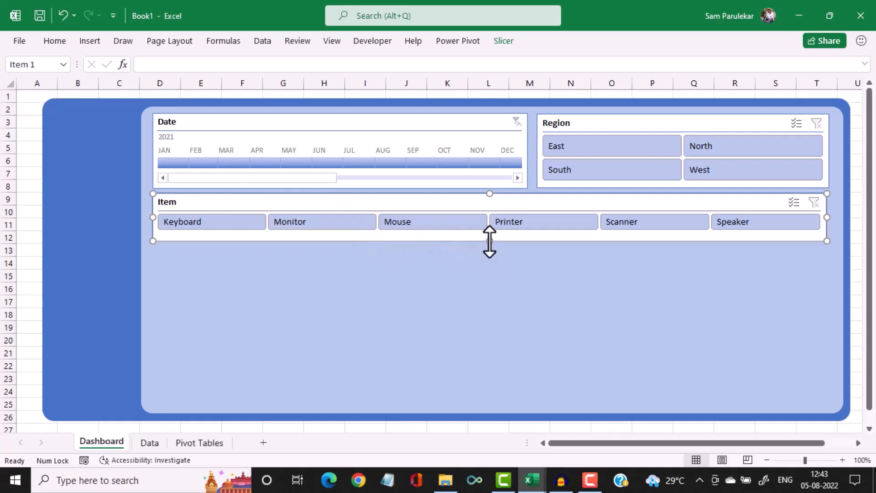
{"action": "left_click_drag", "start_coordinate": [490, 241], "coordinate": [487, 233]}
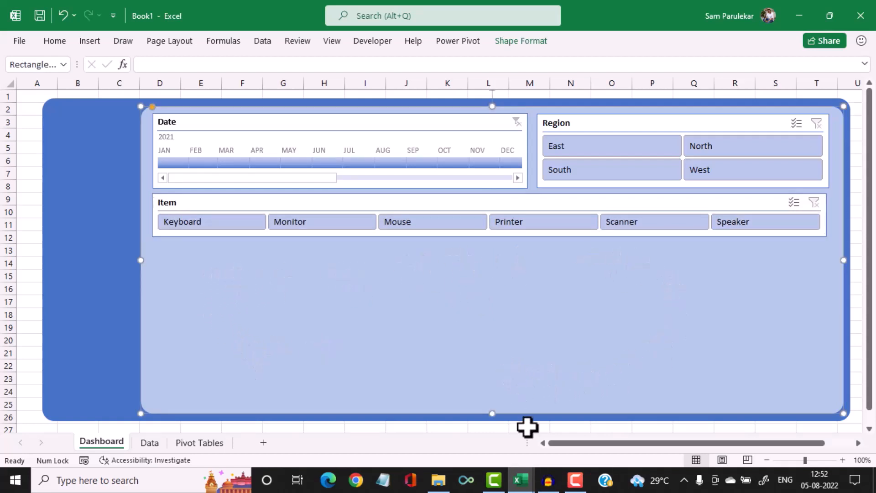
Examine the Analytics heading and icon in the finished dashboard workbook, and return to Book1
{"action": "mouse_move", "coordinate": [521, 480]}
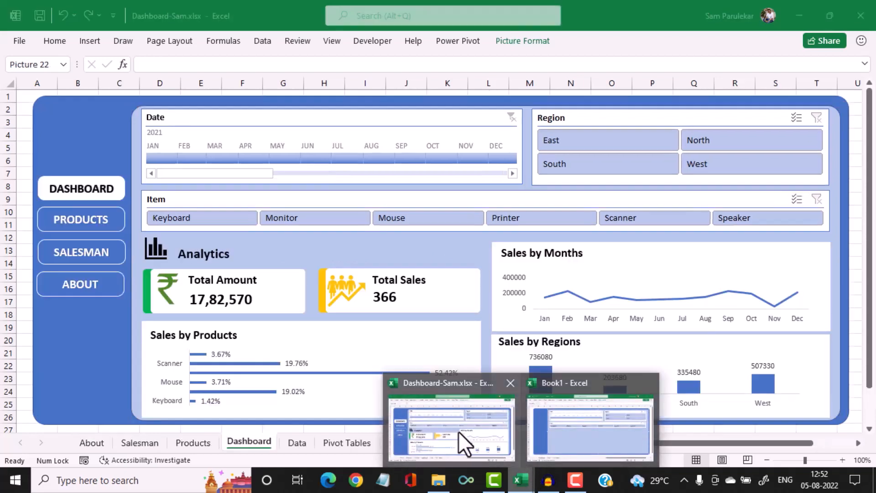
{"action": "left_click", "coordinate": [459, 432]}
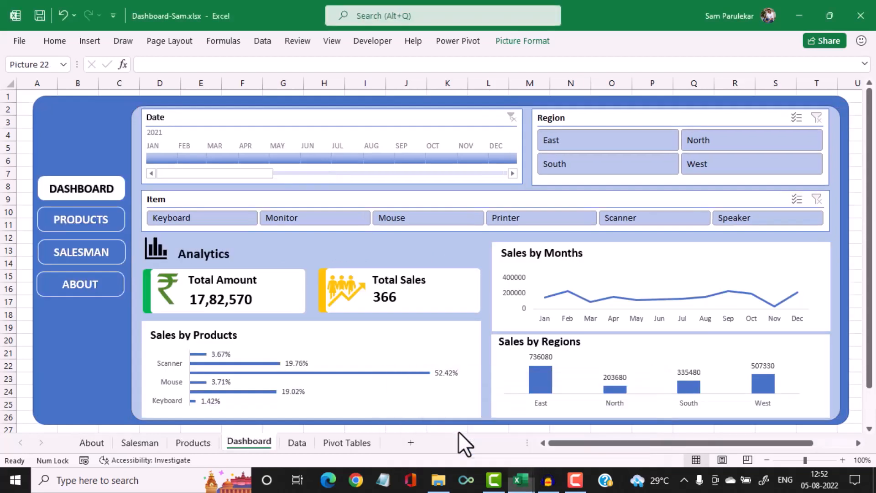
{"action": "left_click", "coordinate": [262, 251]}
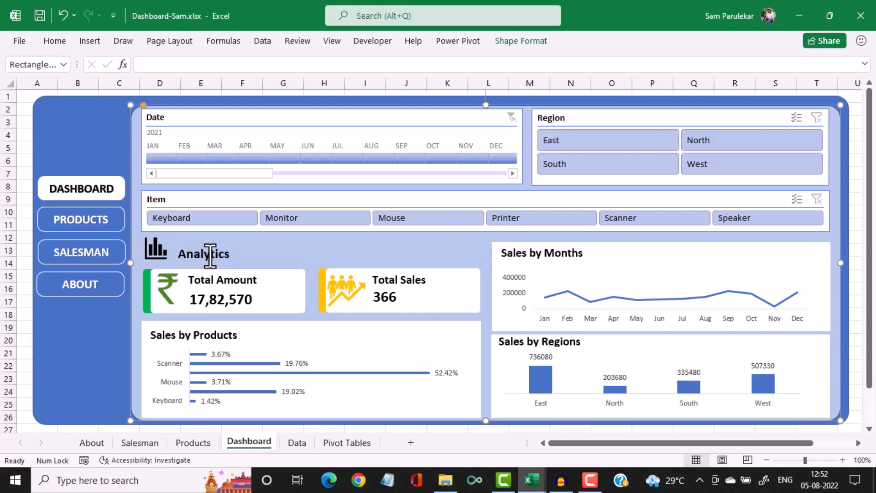
{"action": "mouse_move", "coordinate": [531, 479]}
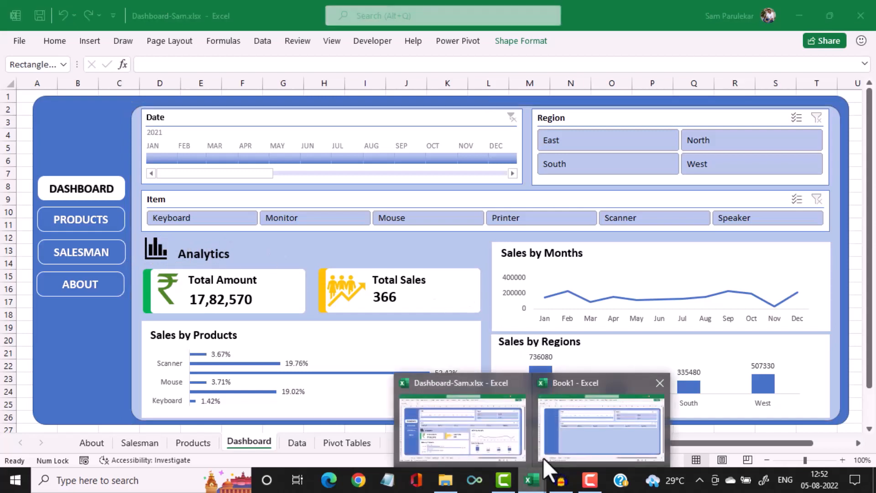
{"action": "left_click", "coordinate": [556, 441]}
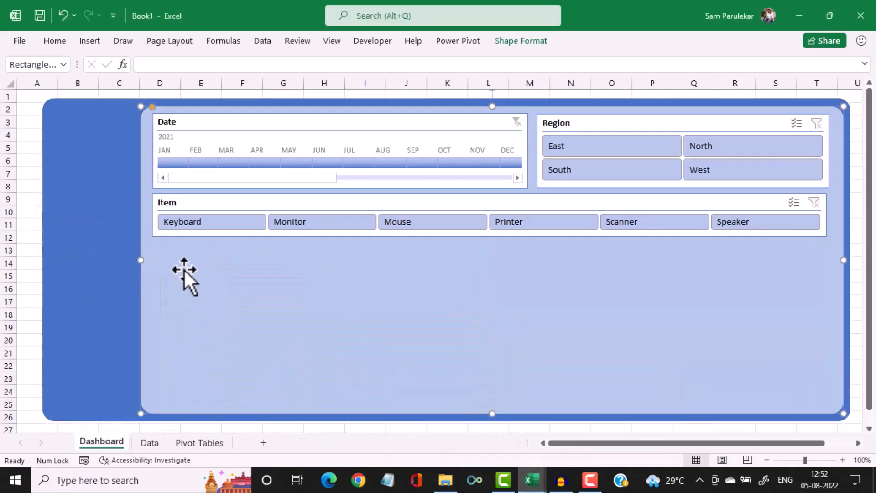
Insert the bar chart icon with a rising arrow and place it, reduced in size, under the start of the Item slicer
{"action": "left_click", "coordinate": [95, 40]}
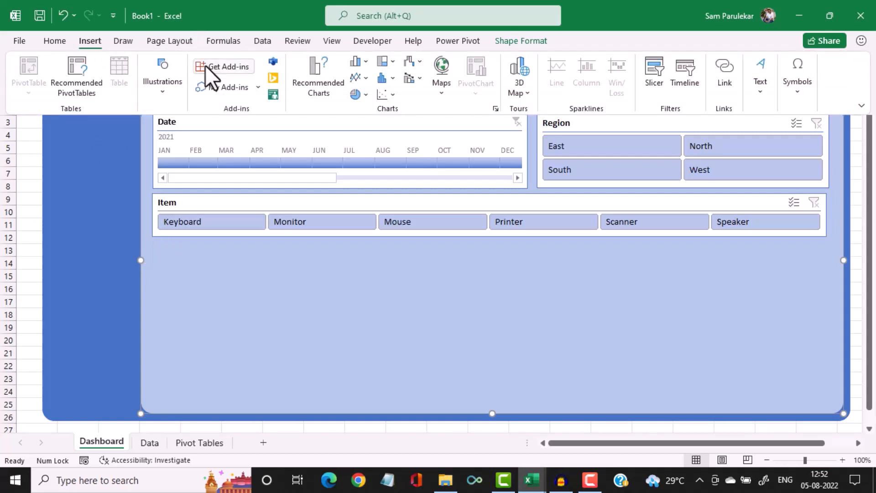
{"action": "left_click", "coordinate": [157, 94]}
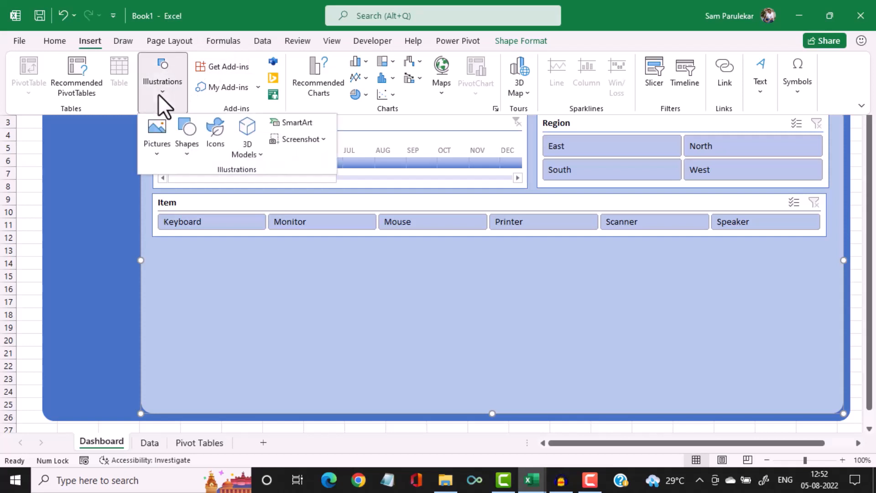
{"action": "left_click", "coordinate": [215, 128]}
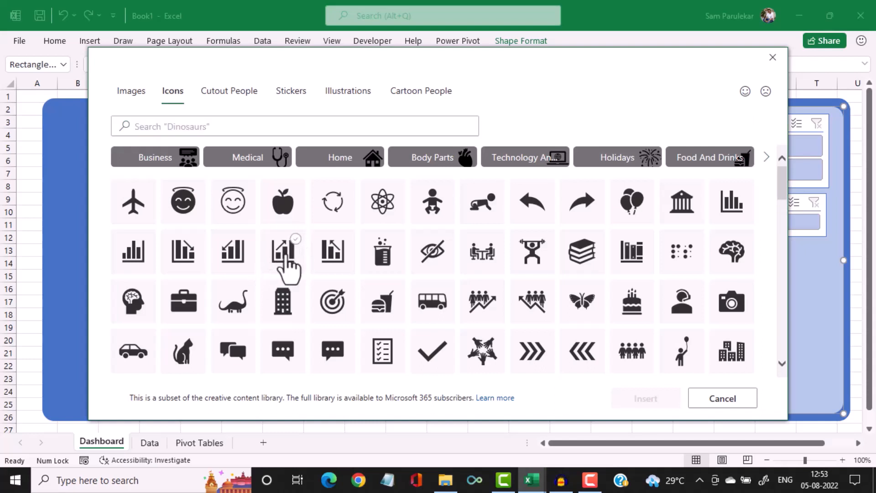
{"action": "left_click", "coordinate": [284, 258]}
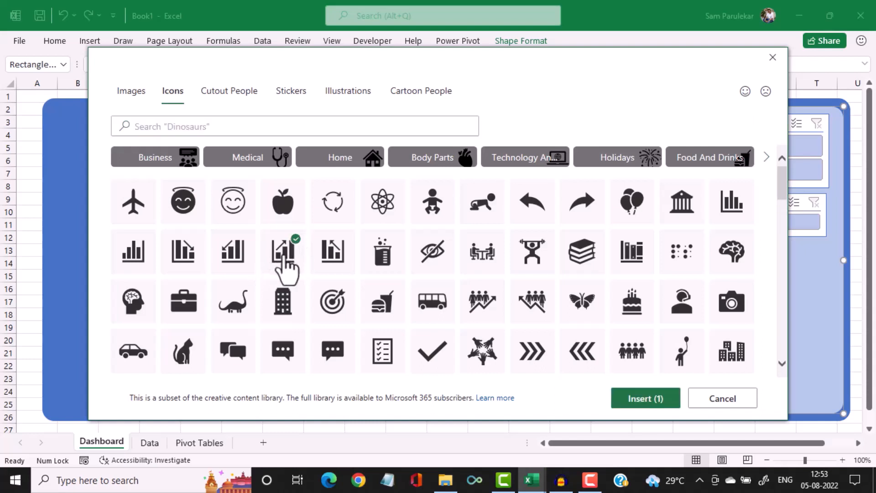
{"action": "left_click", "coordinate": [638, 404]}
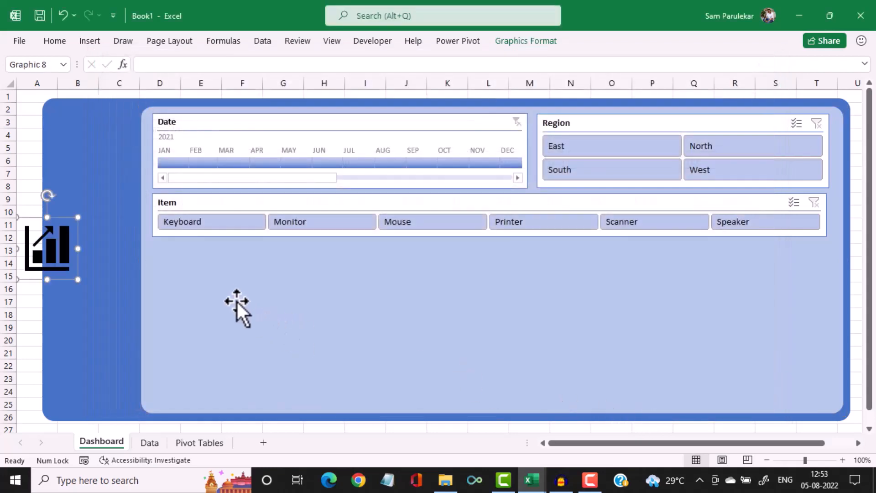
{"action": "left_click_drag", "start_coordinate": [53, 250], "coordinate": [180, 269]}
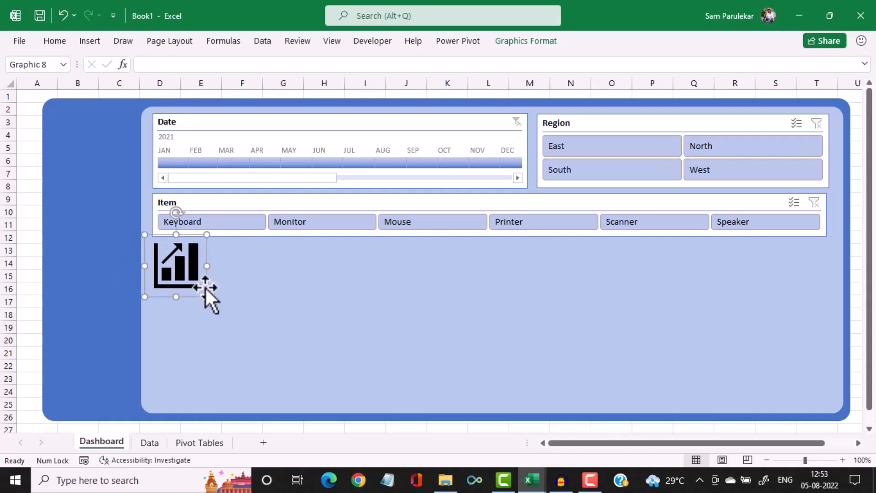
{"action": "left_click_drag", "start_coordinate": [206, 297], "coordinate": [185, 275]}
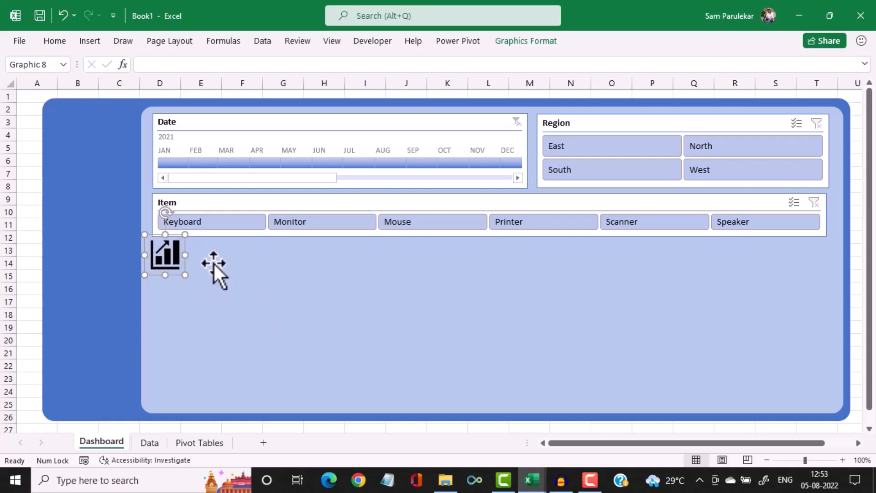
Insert a text box reading "Analytics" beside the chart icon and select its text
{"action": "left_click", "coordinate": [87, 47]}
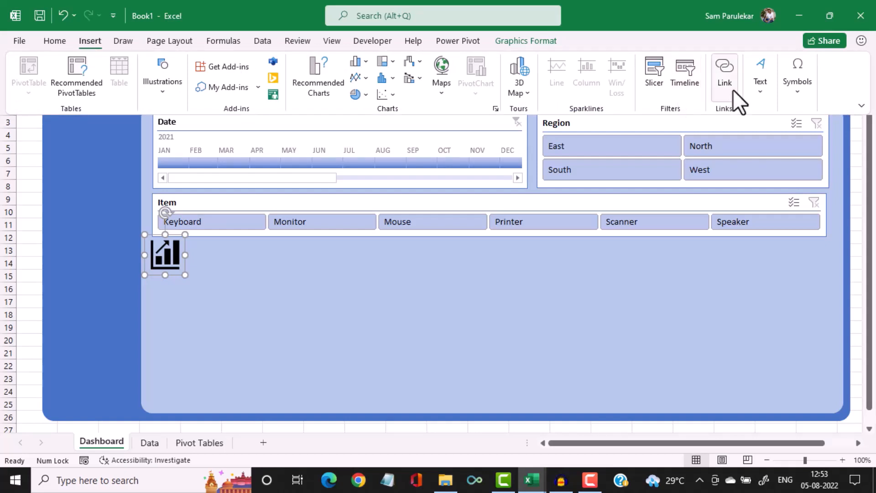
{"action": "left_click", "coordinate": [751, 76]}
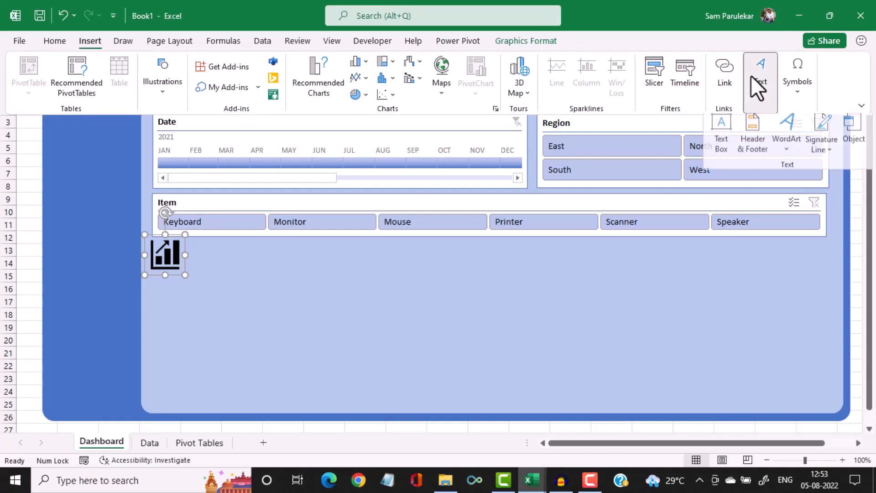
{"action": "left_click", "coordinate": [723, 130]}
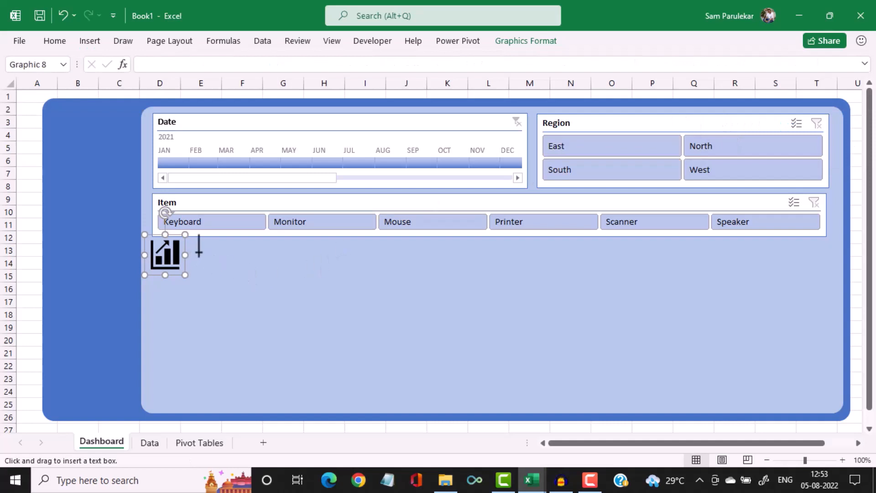
{"action": "left_click_drag", "start_coordinate": [199, 251], "coordinate": [276, 274]}
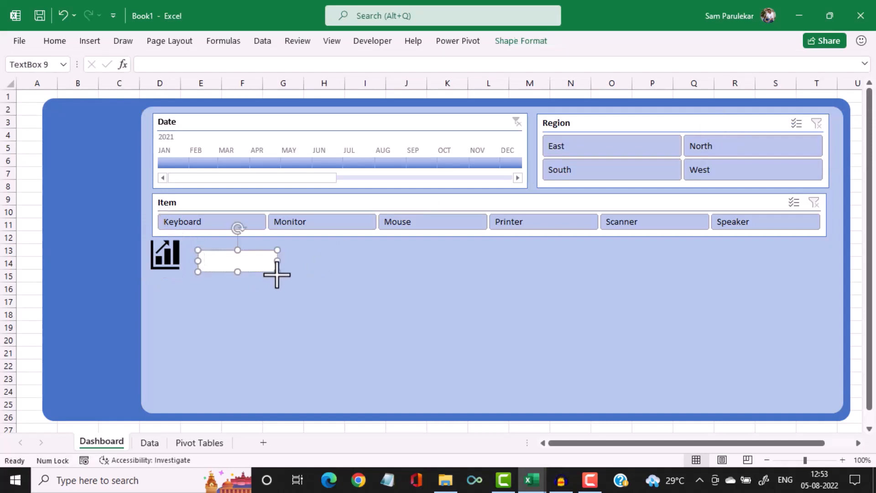
{"action": "type", "text": "Analytics"}
{"action": "key", "text": "ctrl+a"}
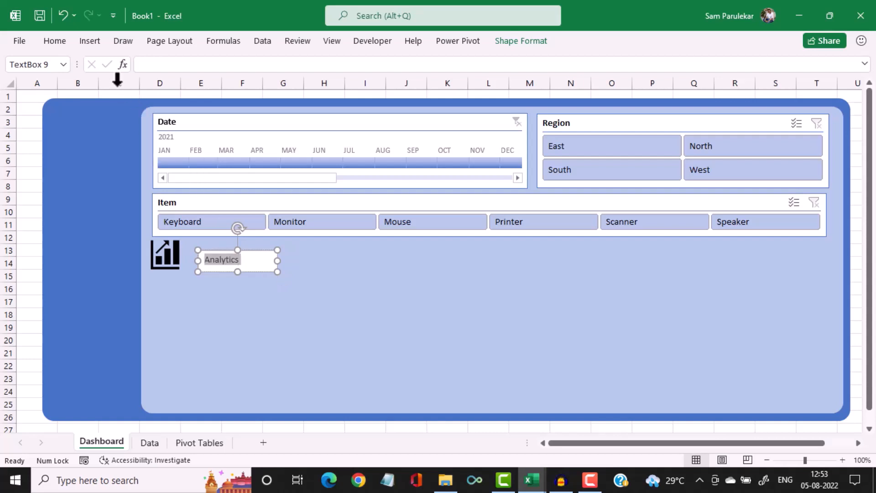
Make the "Analytics" heading bold and enlarge its font size to 14
{"action": "left_click", "coordinate": [59, 45]}
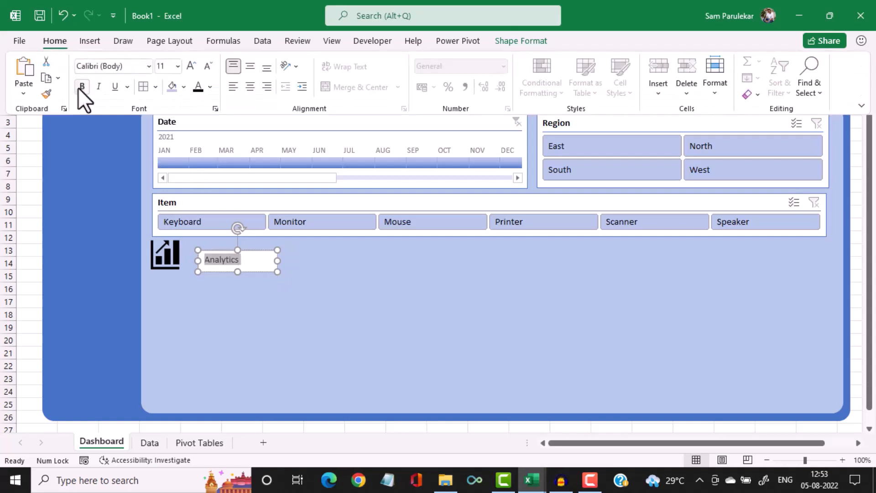
{"action": "left_click", "coordinate": [80, 87]}
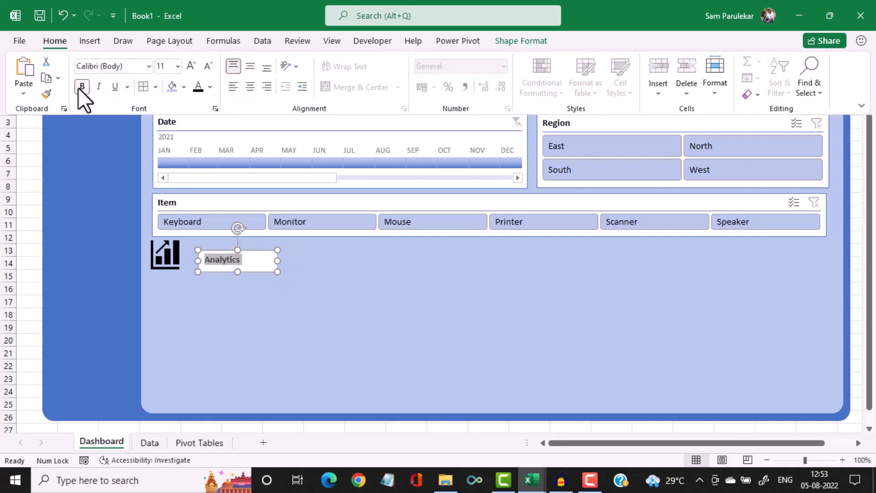
{"action": "left_click", "coordinate": [191, 66]}
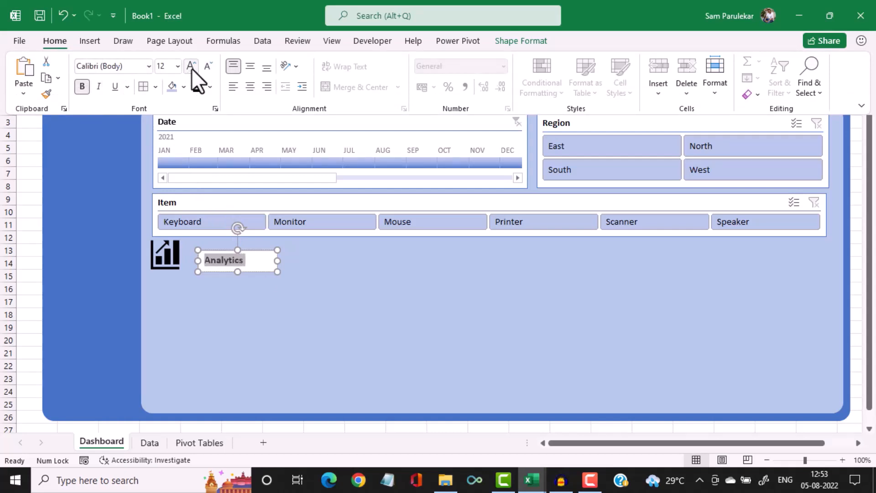
{"action": "left_click", "coordinate": [192, 67]}
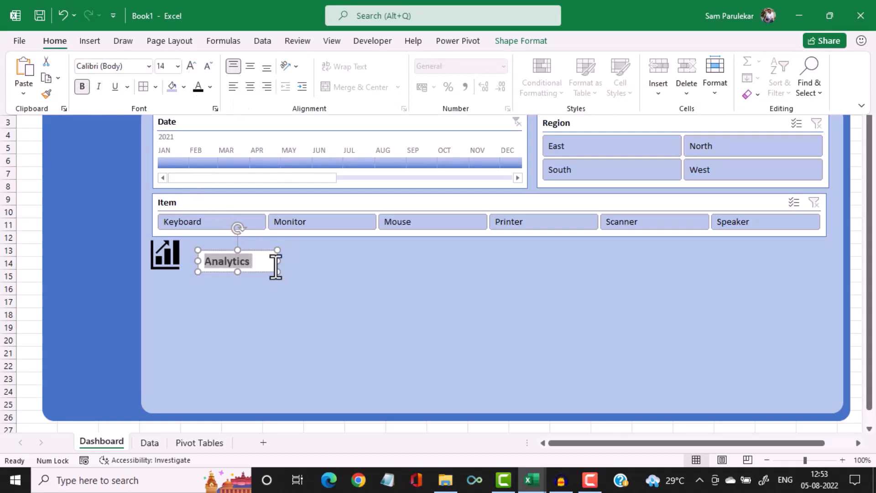
{"action": "left_click", "coordinate": [297, 282]}
{"action": "left_click", "coordinate": [274, 288]}
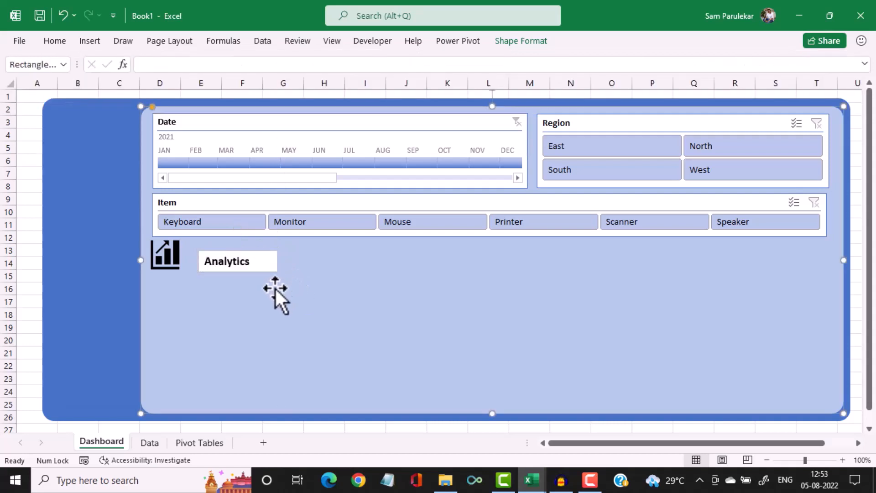
Move the "Analytics" text box closer to the chart icon and set its shape fill to No Fill
{"action": "left_click", "coordinate": [256, 252]}
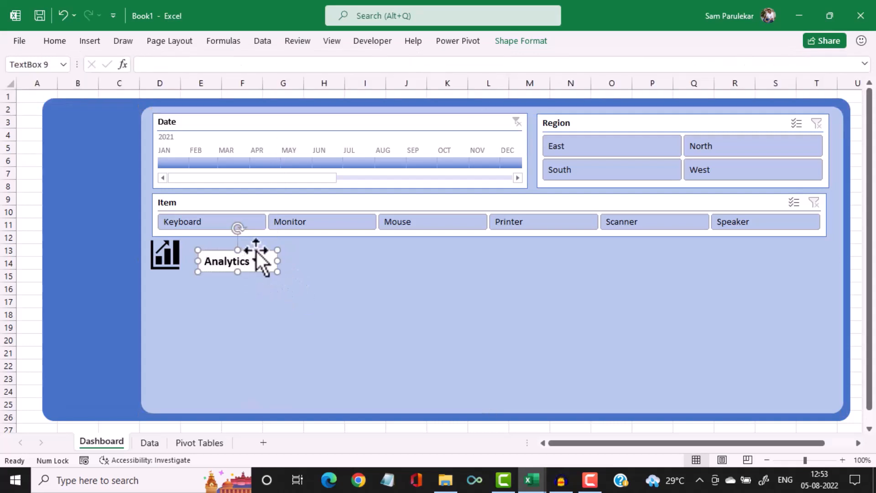
{"action": "mouse_move", "coordinate": [256, 251]}
{"action": "left_mouse_down"}
{"action": "mouse_move", "coordinate": [240, 244]}
{"action": "mouse_move", "coordinate": [245, 249]}
{"action": "left_mouse_up"}
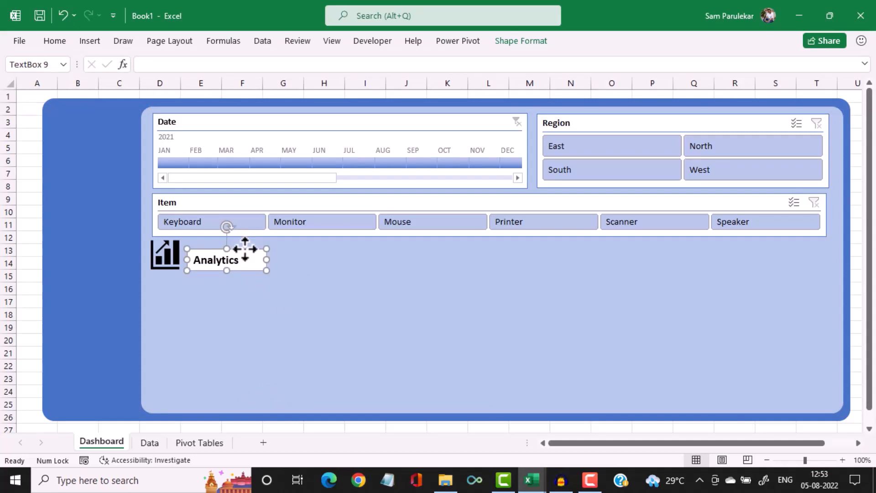
{"action": "left_click", "coordinate": [525, 40]}
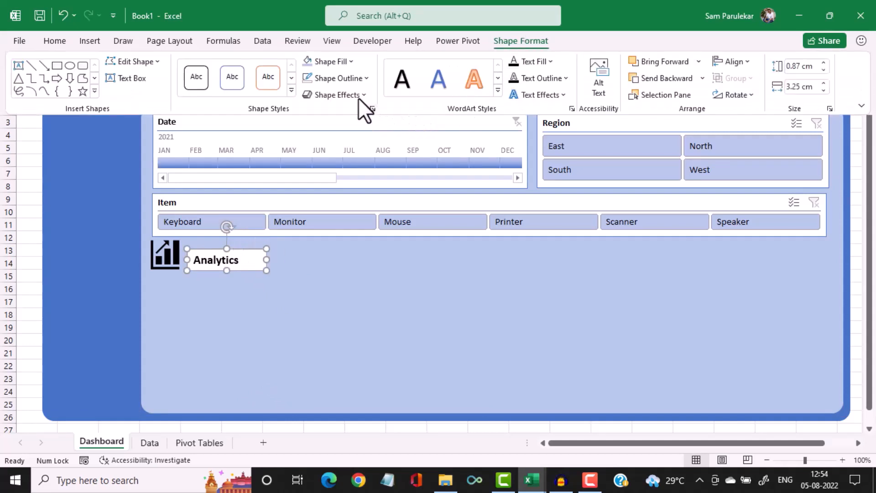
{"action": "left_click", "coordinate": [354, 65]}
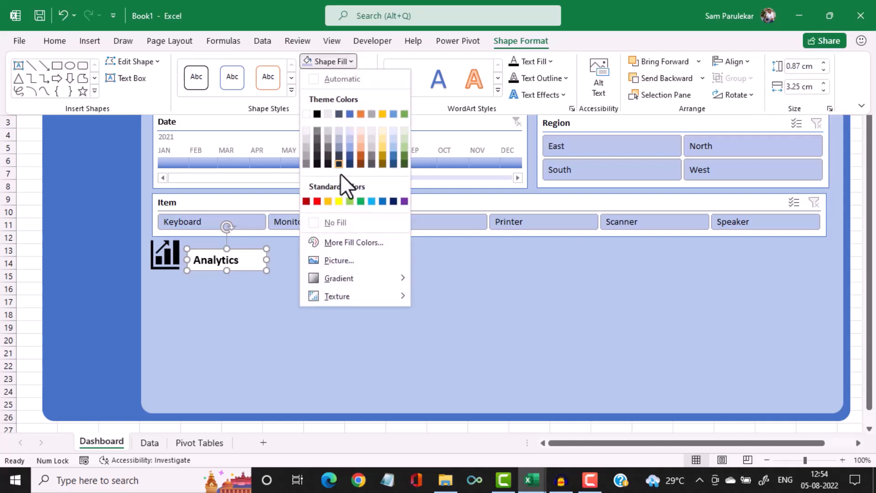
{"action": "left_click", "coordinate": [335, 222]}
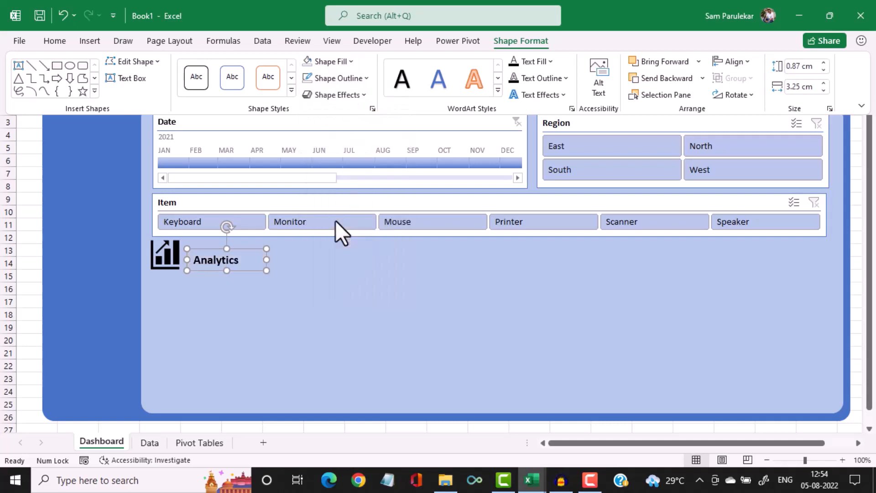
{"action": "left_click", "coordinate": [308, 321]}
{"action": "left_click", "coordinate": [281, 314]}
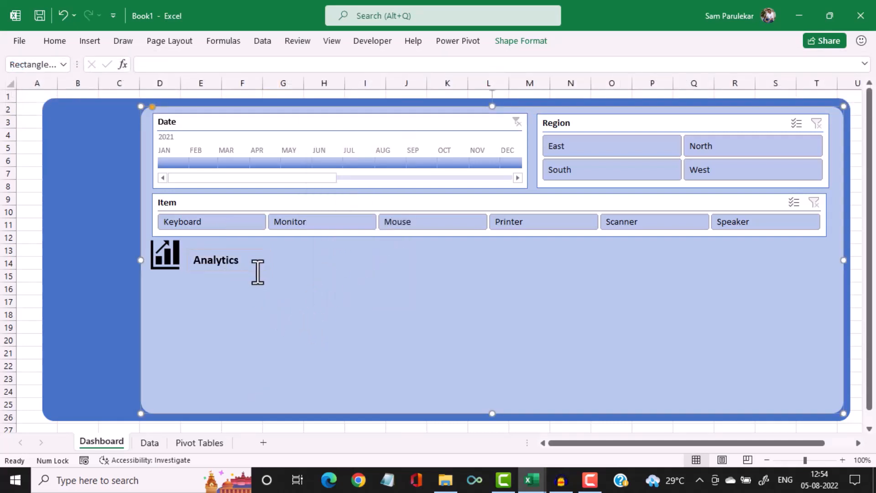
Set the outline of the "Analytics" text box to No Outline
{"action": "left_click", "coordinate": [258, 272]}
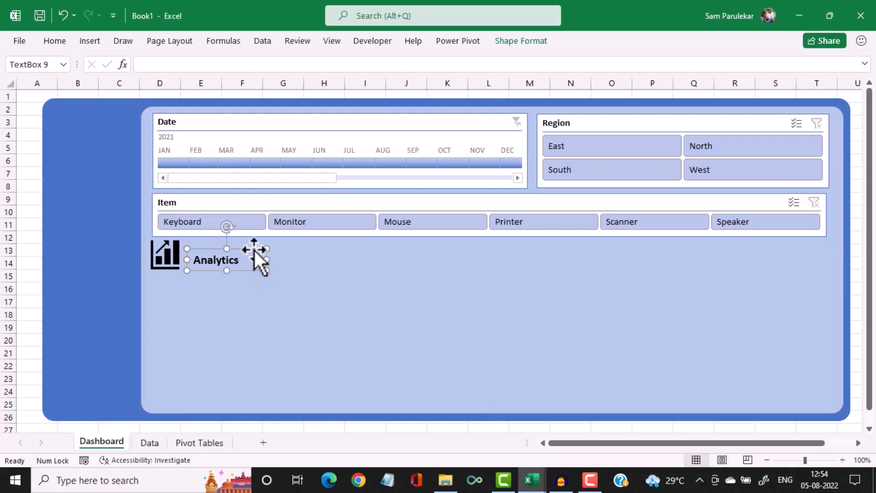
{"action": "left_click", "coordinate": [503, 39]}
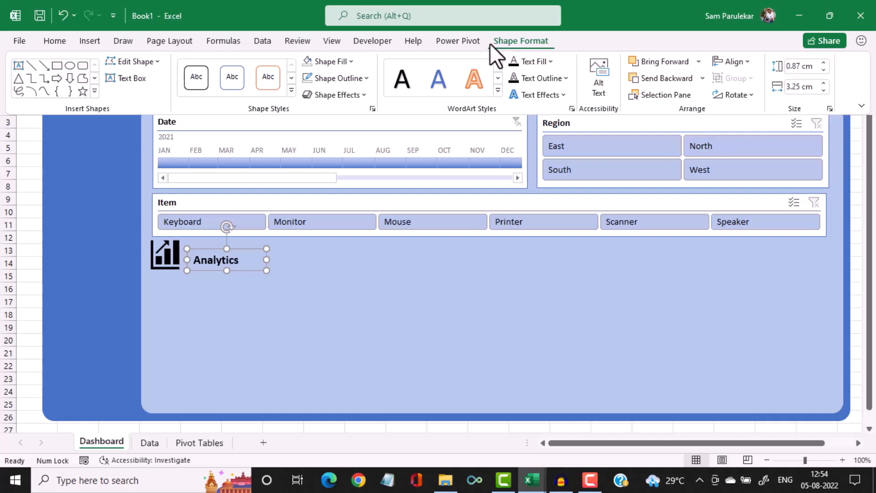
{"action": "left_click", "coordinate": [368, 81]}
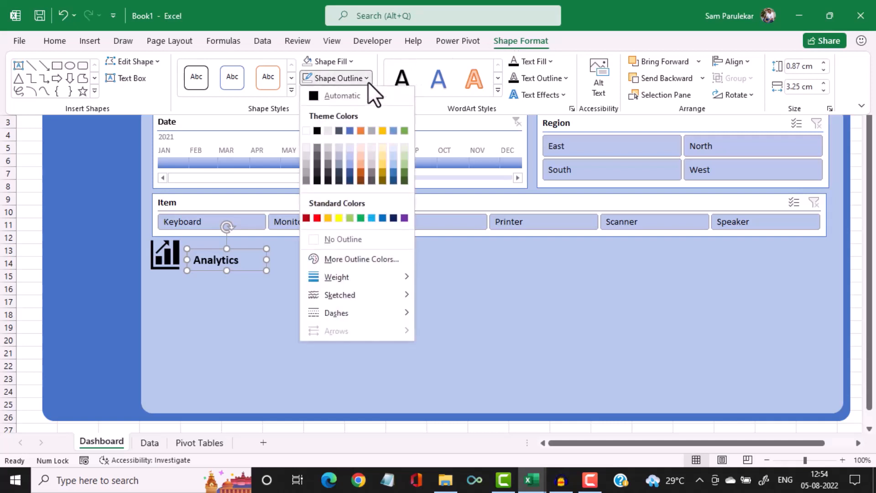
{"action": "left_click", "coordinate": [310, 238]}
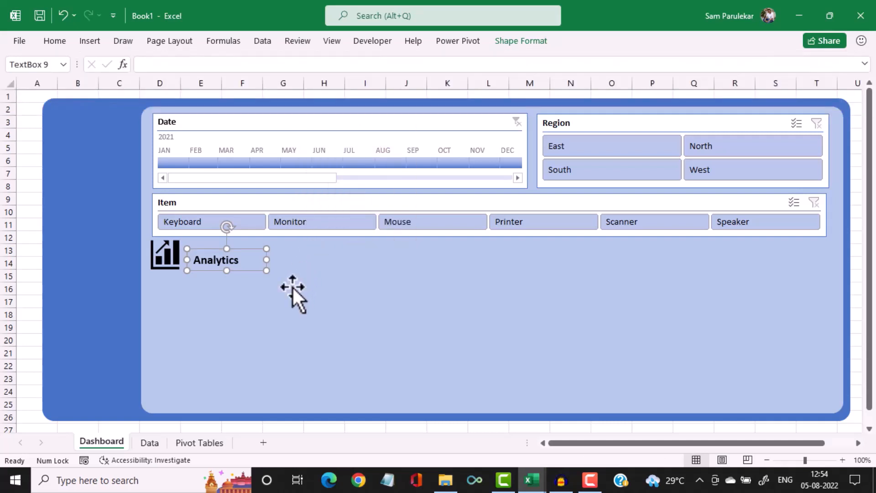
{"action": "left_click", "coordinate": [272, 291]}
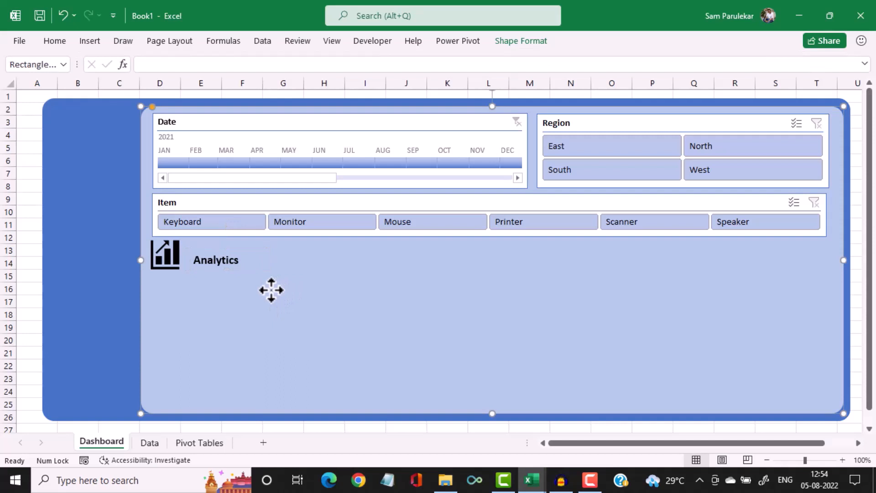
Increase the "Analytics" heading's font size to 16 and nudge its text box slightly closer to the chart icon
{"action": "left_click", "coordinate": [194, 262]}
{"action": "left_click_drag", "start_coordinate": [194, 262], "coordinate": [254, 260]}
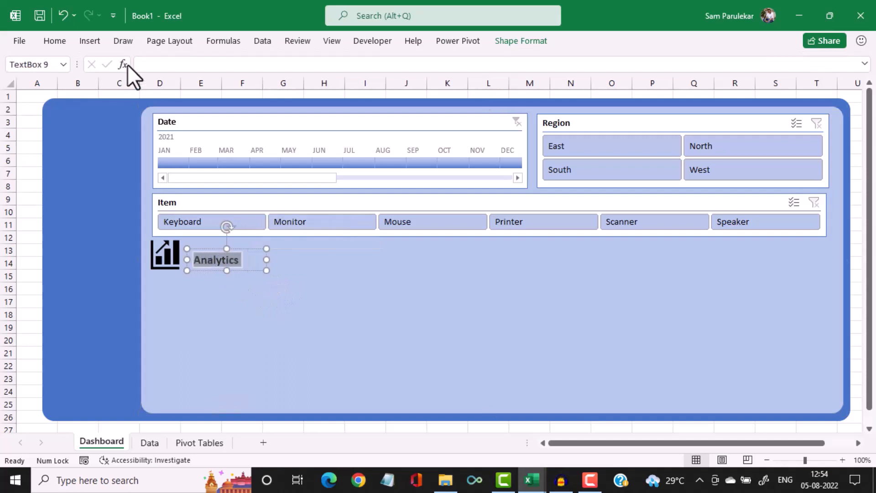
{"action": "left_click", "coordinate": [61, 39]}
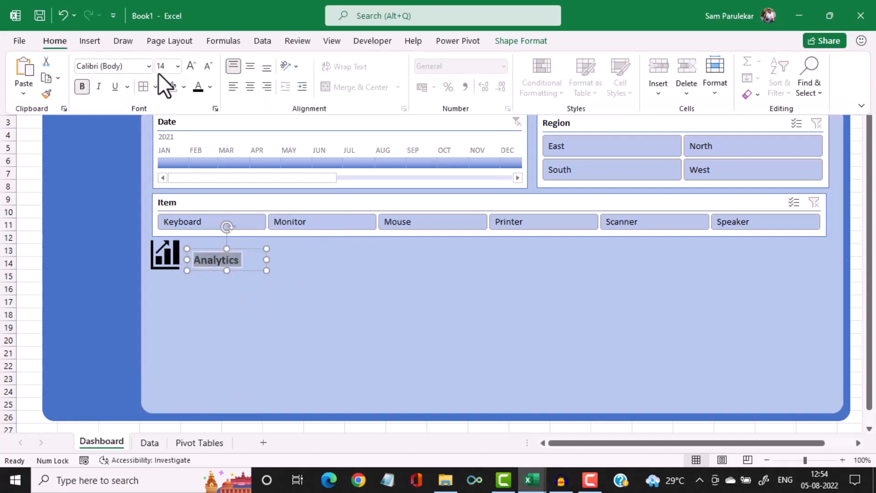
{"action": "left_click", "coordinate": [190, 66]}
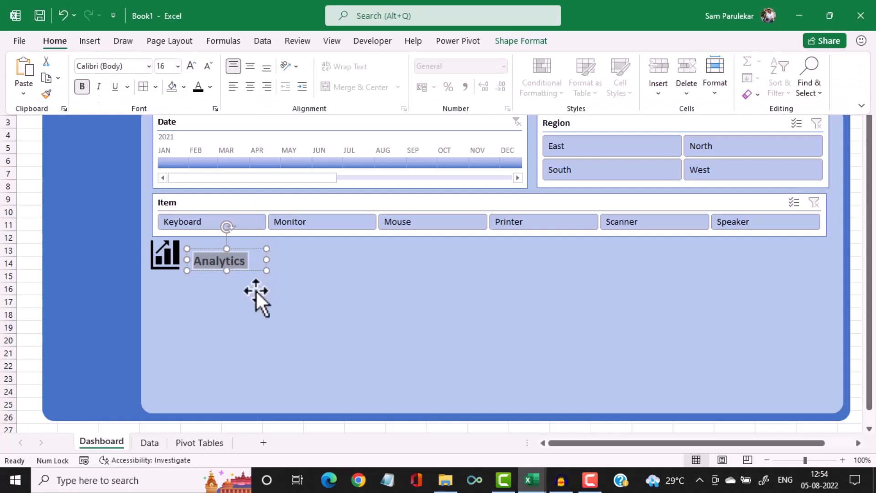
{"action": "left_click", "coordinate": [242, 294]}
{"action": "left_click", "coordinate": [244, 269]}
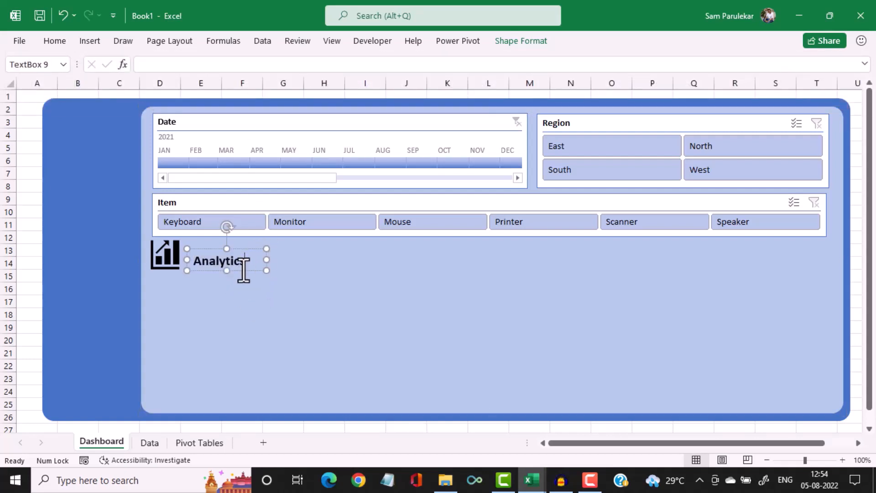
{"action": "left_click_drag", "start_coordinate": [247, 271], "coordinate": [243, 272]}
{"action": "left_click", "coordinate": [344, 306]}
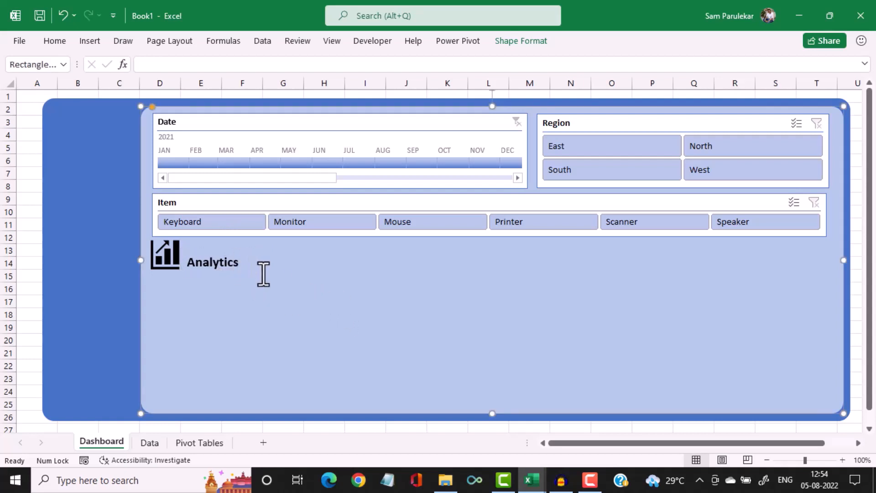
Examine the layout of the chart and total panels in the Dashboard-Sam.xlsx workbook, and return to Book1
{"action": "mouse_move", "coordinate": [533, 483]}
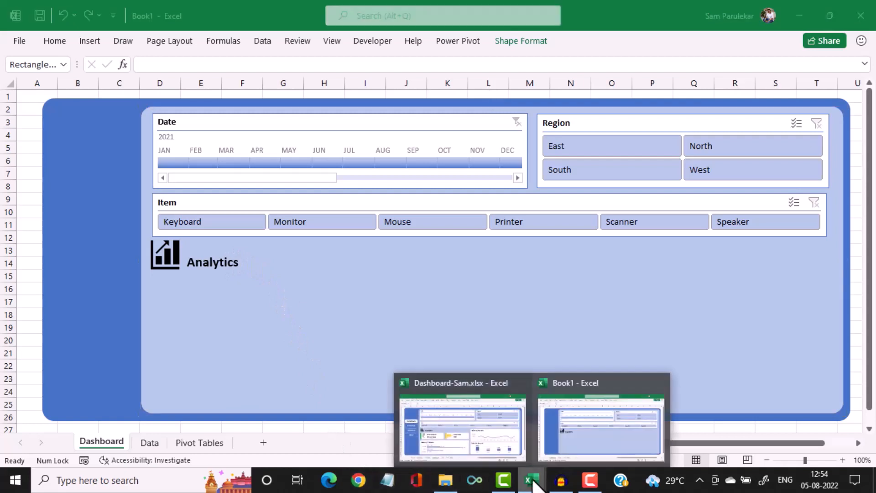
{"action": "left_click", "coordinate": [498, 442]}
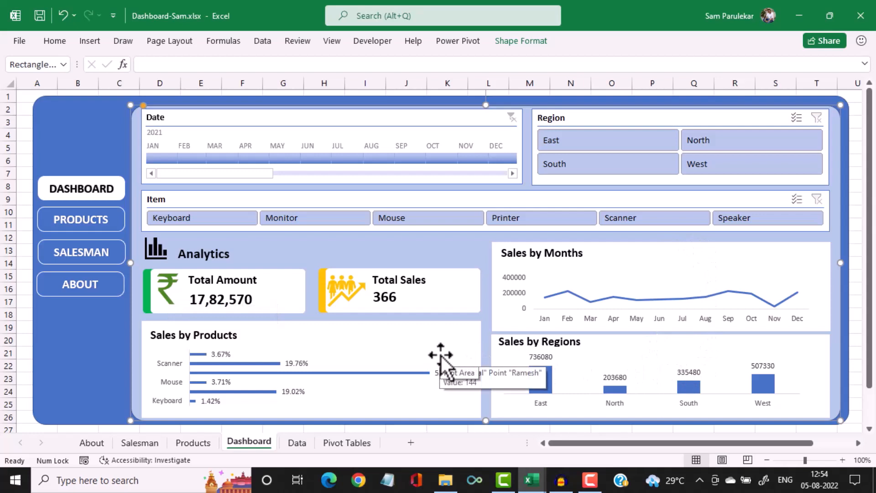
{"action": "mouse_move", "coordinate": [561, 465]}
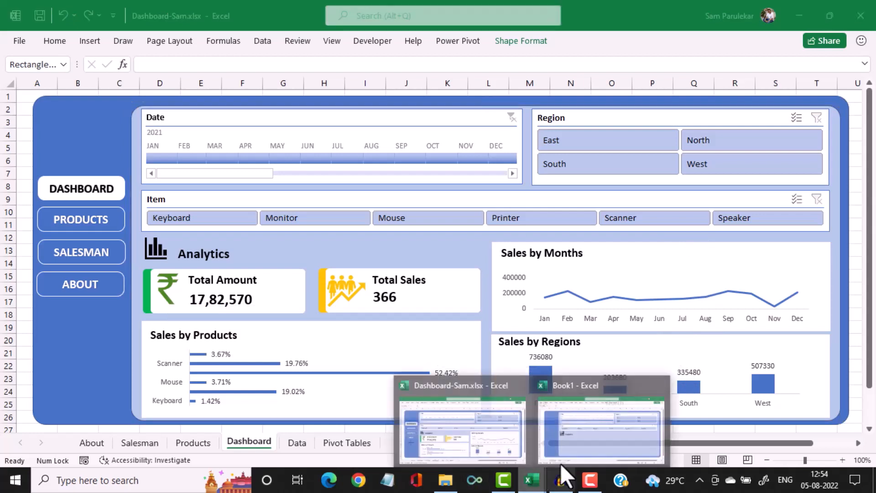
{"action": "left_click", "coordinate": [578, 437]}
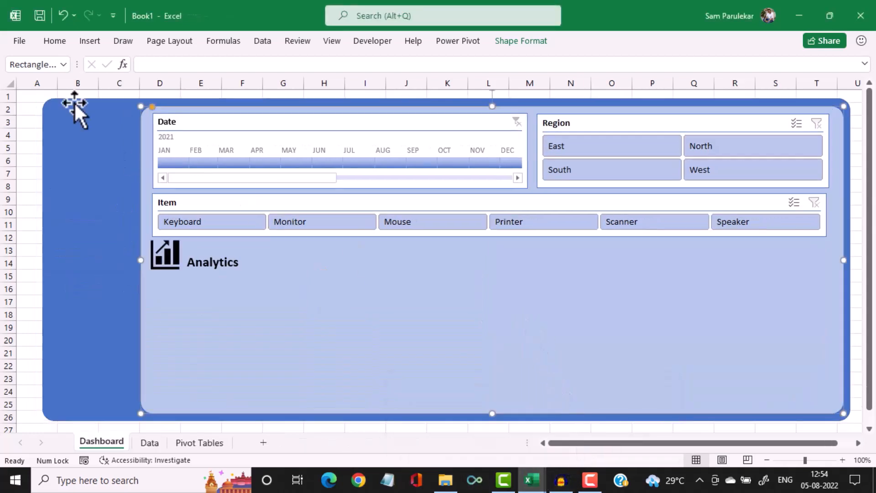
Draw a rectangle below the Item slicer on the panel's right half, with equal copies directly beneath it and at the panel's lower left
{"action": "left_click", "coordinate": [95, 40]}
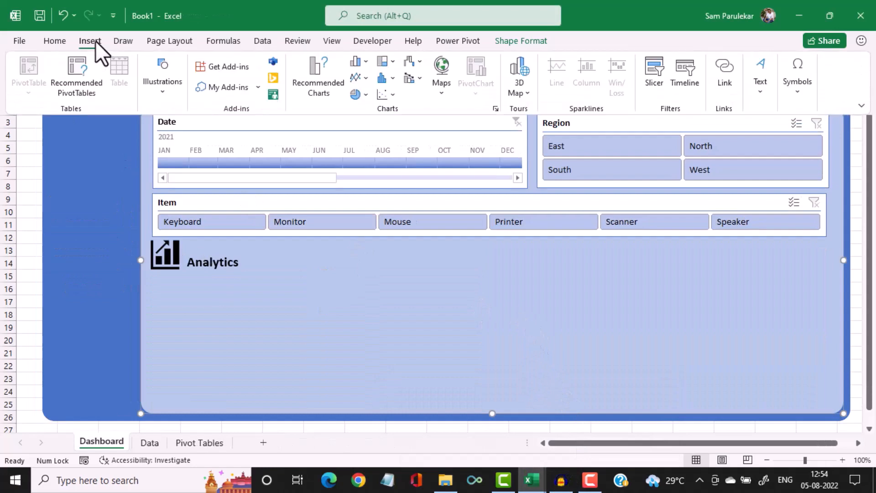
{"action": "left_click", "coordinate": [164, 94]}
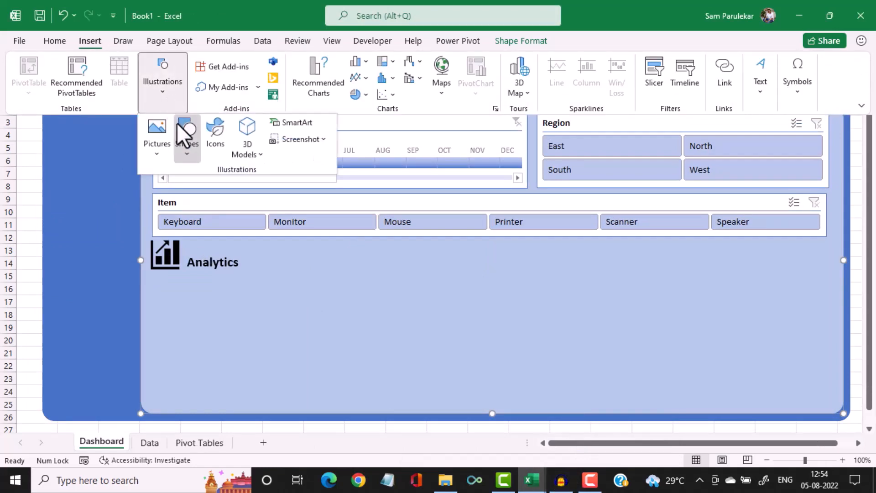
{"action": "left_click", "coordinate": [180, 135]}
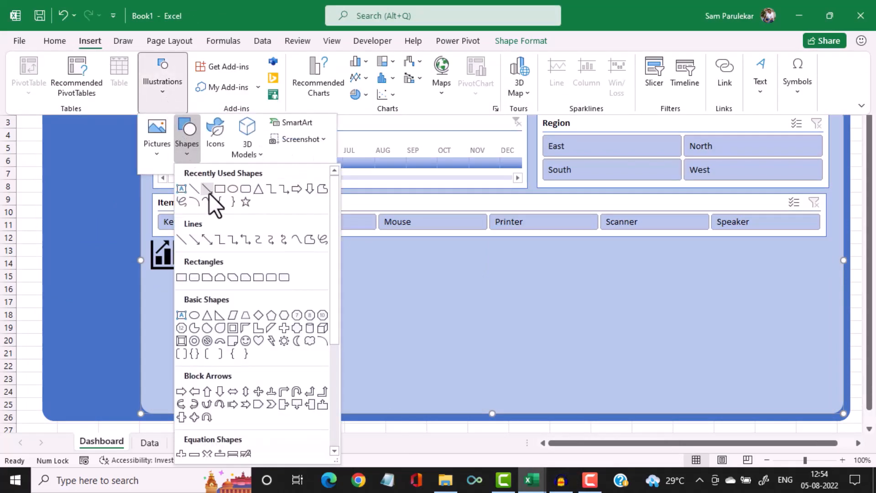
{"action": "left_click", "coordinate": [217, 189]}
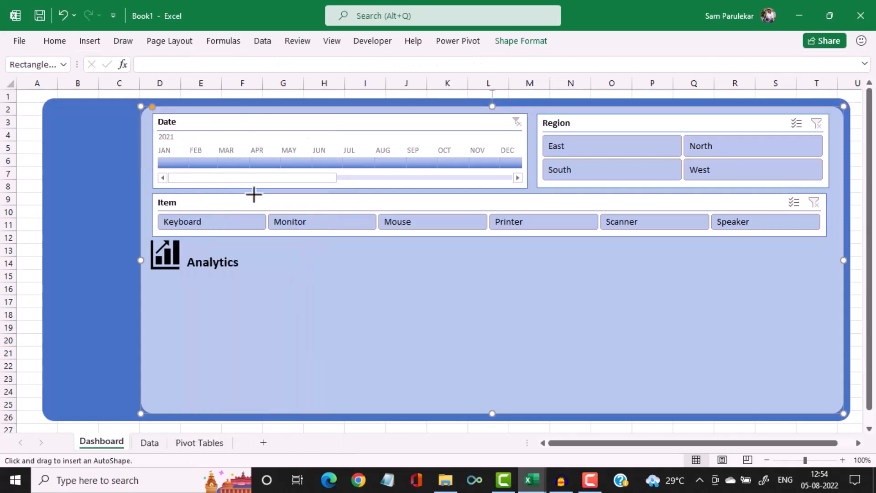
{"action": "mouse_move", "coordinate": [544, 250]}
{"action": "left_mouse_down"}
{"action": "mouse_move", "coordinate": [620, 253]}
{"action": "mouse_move", "coordinate": [825, 328]}
{"action": "mouse_move", "coordinate": [730, 316]}
{"action": "mouse_move", "coordinate": [722, 387]}
{"action": "mouse_move", "coordinate": [714, 389]}
{"action": "mouse_move", "coordinate": [726, 389]}
{"action": "mouse_move", "coordinate": [701, 398]}
{"action": "mouse_move", "coordinate": [705, 423]}
{"action": "mouse_move", "coordinate": [332, 327]}
{"action": "mouse_move", "coordinate": [311, 332]}
{"action": "left_mouse_up"}
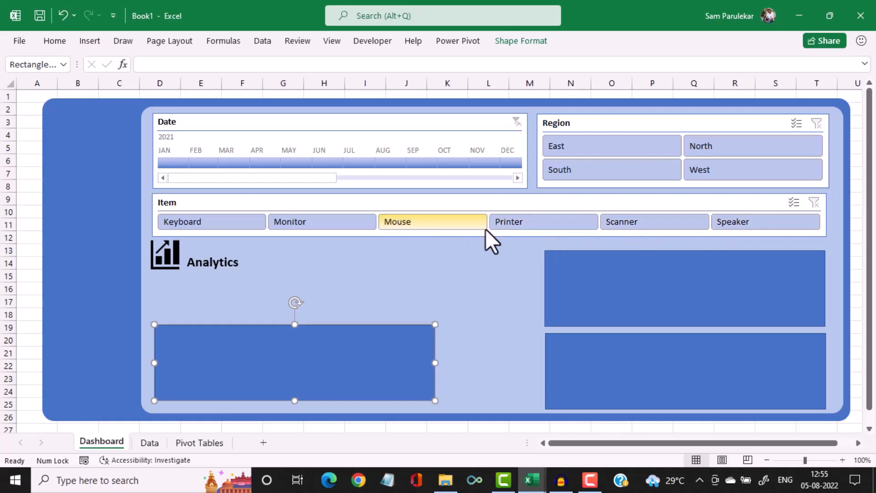
Widen and heighten the lower-left rectangle to align with the lower-right one's bottom edge, and stretch both right rectangles leftward, leaving a narrow gap
{"action": "left_click_drag", "start_coordinate": [432, 363], "coordinate": [487, 366]}
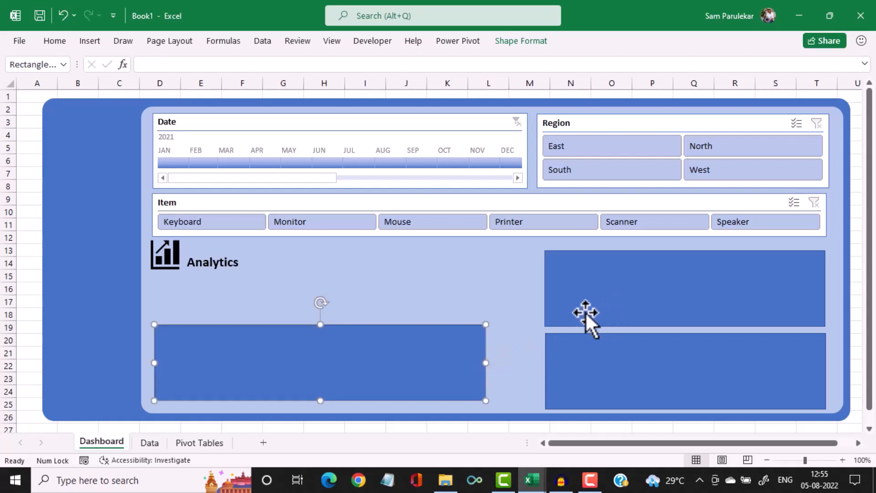
{"action": "left_click_drag", "start_coordinate": [319, 401], "coordinate": [319, 409]}
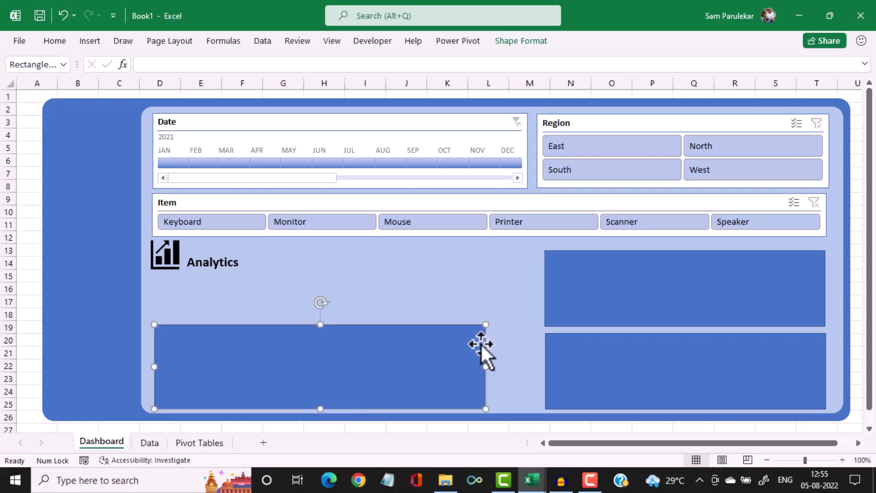
{"action": "left_click", "coordinate": [610, 290]}
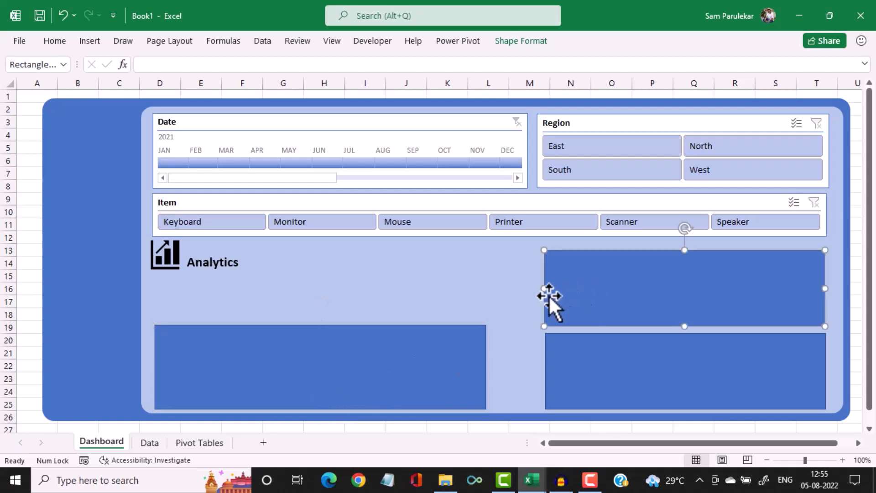
{"action": "left_click_drag", "start_coordinate": [543, 289], "coordinate": [488, 297]}
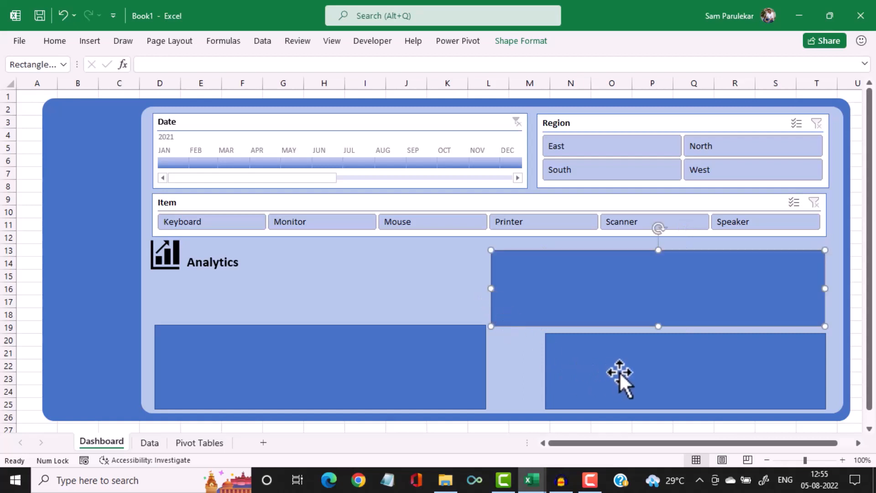
{"action": "left_click", "coordinate": [637, 367]}
{"action": "left_click_drag", "start_coordinate": [542, 372], "coordinate": [493, 374]}
{"action": "left_click", "coordinate": [393, 361]}
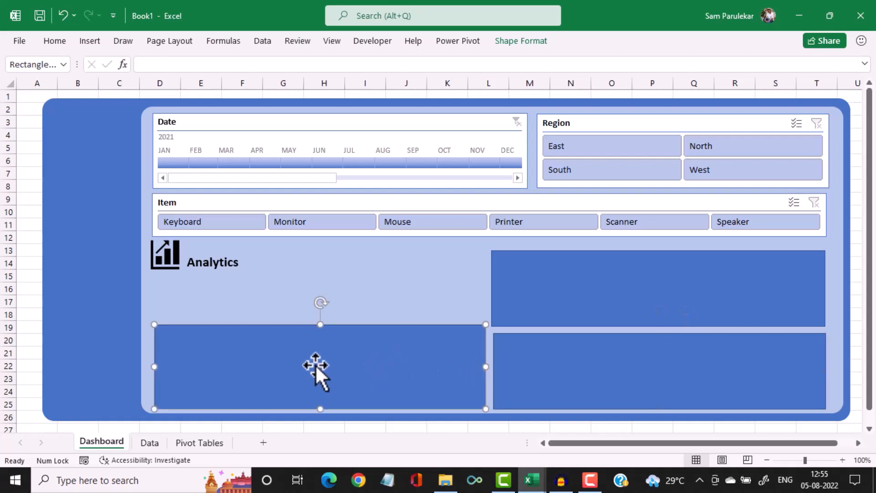
Extend the lower-left rectangle slightly leftward, and nudge the chart icon and "Analytics" heading together slightly right and down
{"action": "left_click_drag", "start_coordinate": [154, 370], "coordinate": [146, 370]}
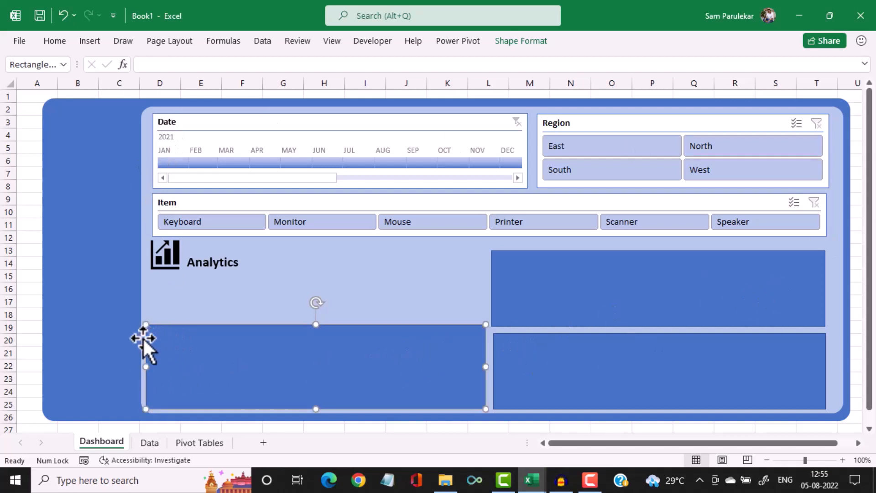
{"action": "left_click_drag", "start_coordinate": [146, 367], "coordinate": [150, 369]}
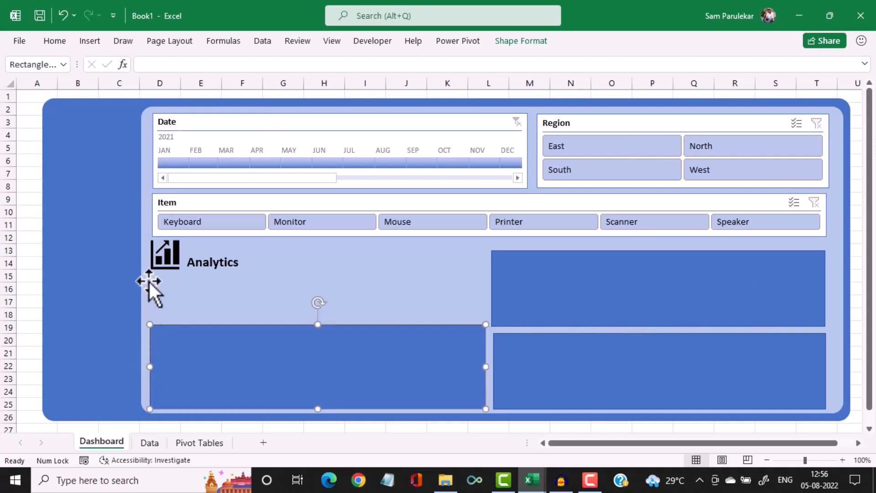
{"action": "left_click", "coordinate": [160, 261]}
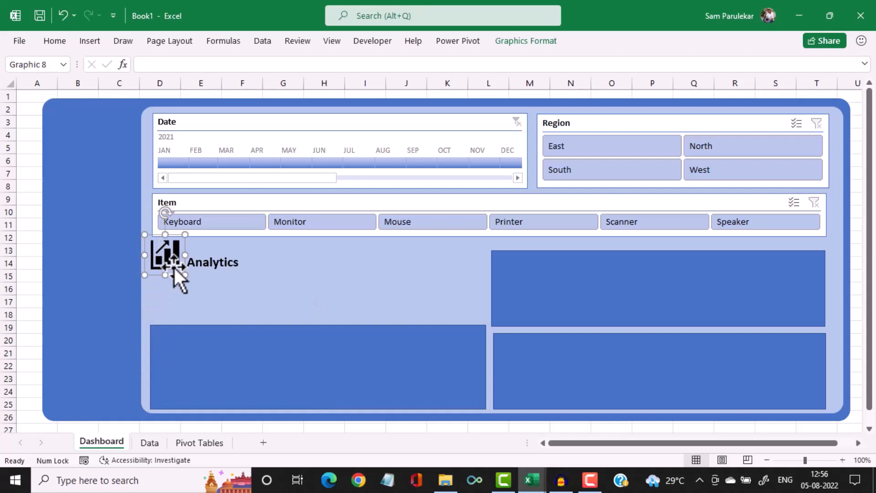
{"action": "left_click", "coordinate": [226, 273], "text": "shift"}
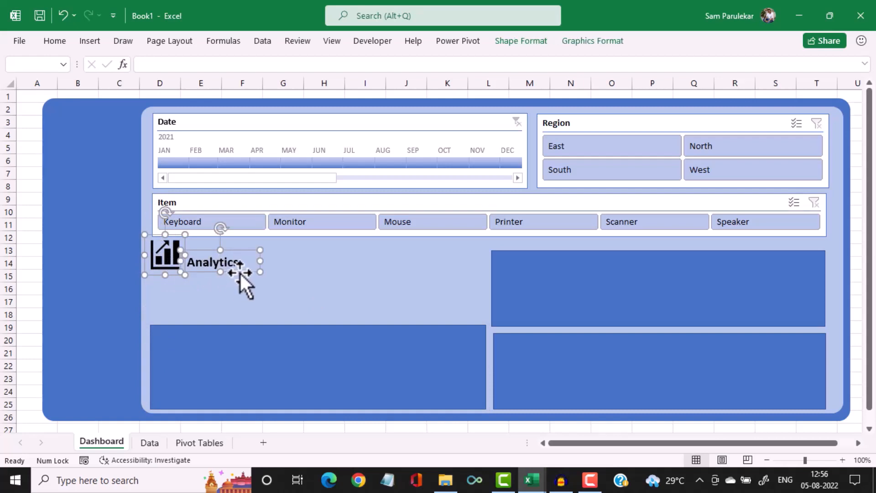
{"action": "key", "text": "Right"}
{"action": "key", "text": "Right"}
{"action": "key", "text": "Right"}
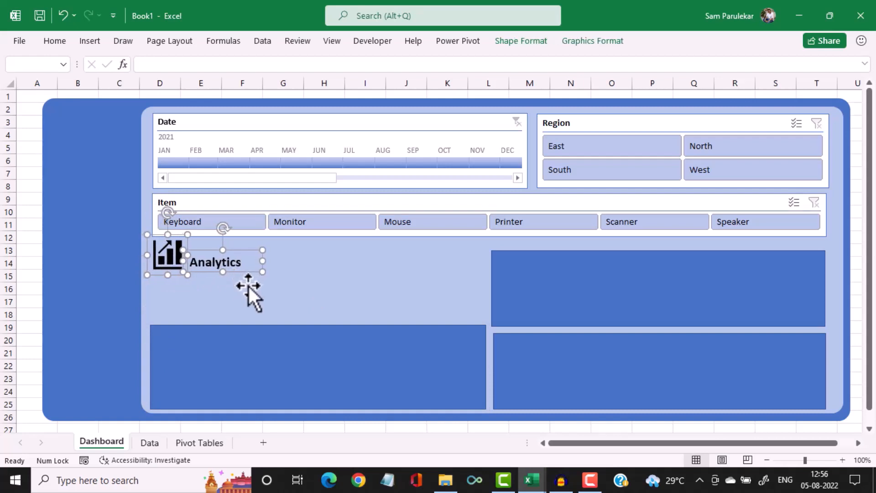
{"action": "key", "text": "Down"}
{"action": "key", "text": "Down"}
{"action": "key", "text": "Down"}
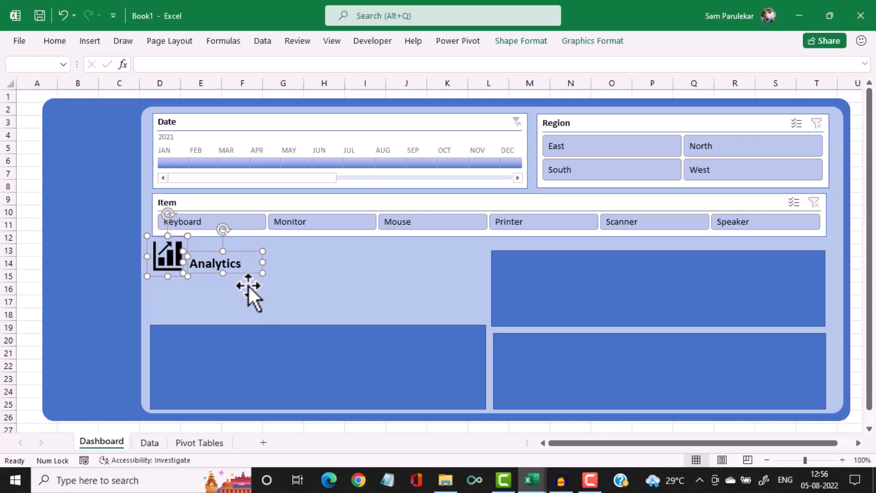
{"action": "key", "text": "Right"}
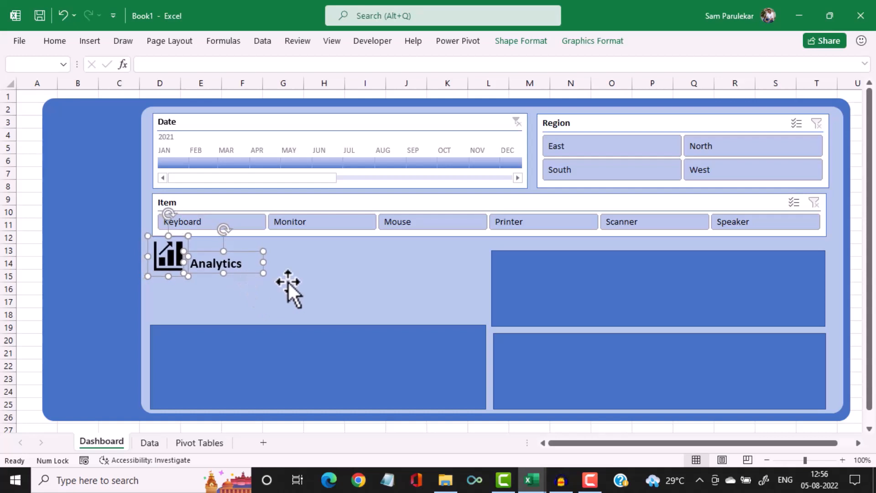
Widen the Item slicer slightly so its right edge aligns with the Region slicer's right edge
{"action": "left_click", "coordinate": [817, 307]}
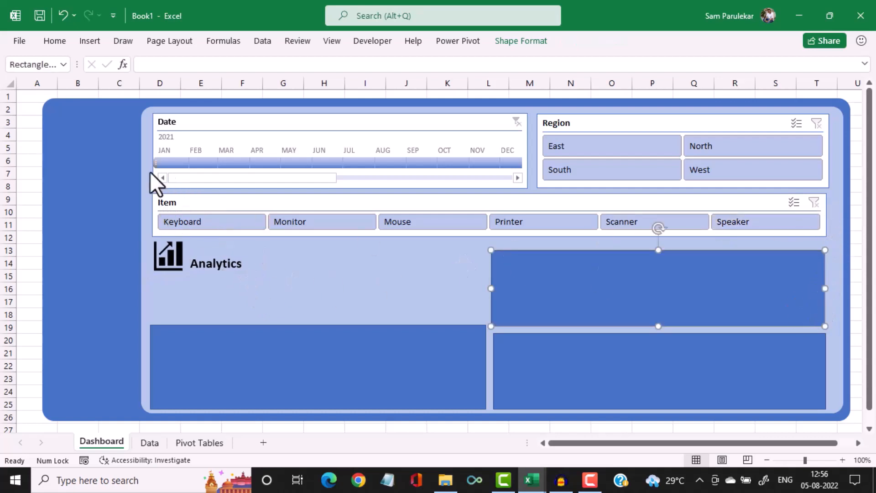
{"action": "left_click", "coordinate": [826, 143]}
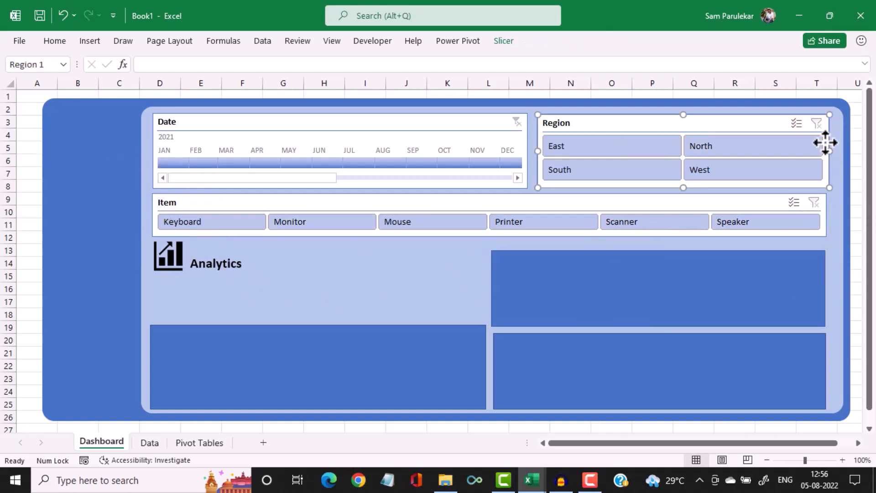
{"action": "left_click", "coordinate": [817, 215], "text": "ctrl"}
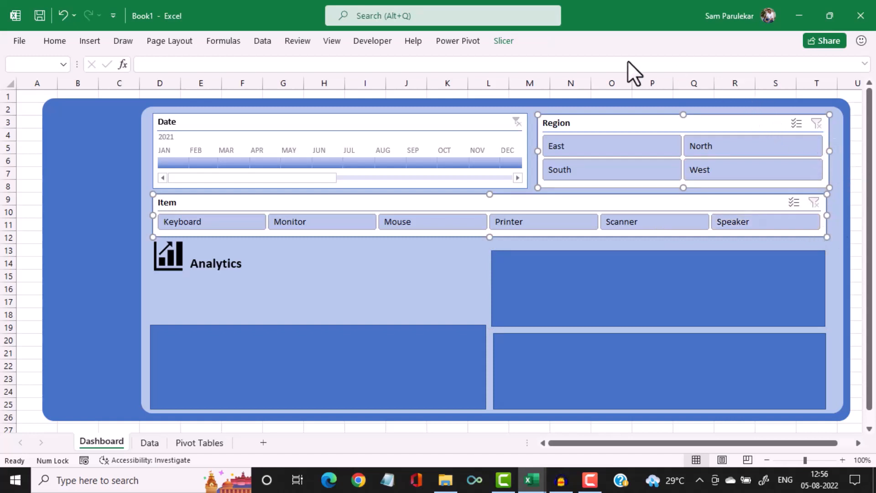
{"action": "left_click", "coordinate": [836, 218]}
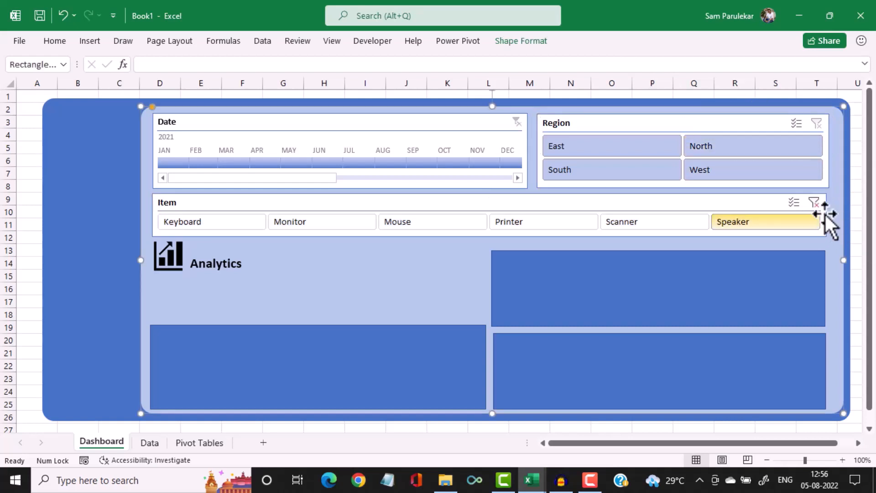
{"action": "left_click", "coordinate": [827, 215]}
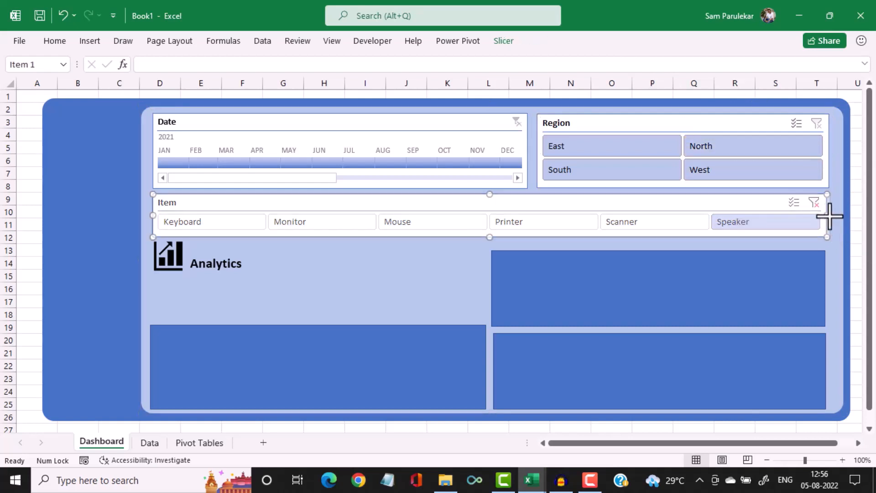
{"action": "left_click_drag", "start_coordinate": [829, 217], "coordinate": [825, 218]}
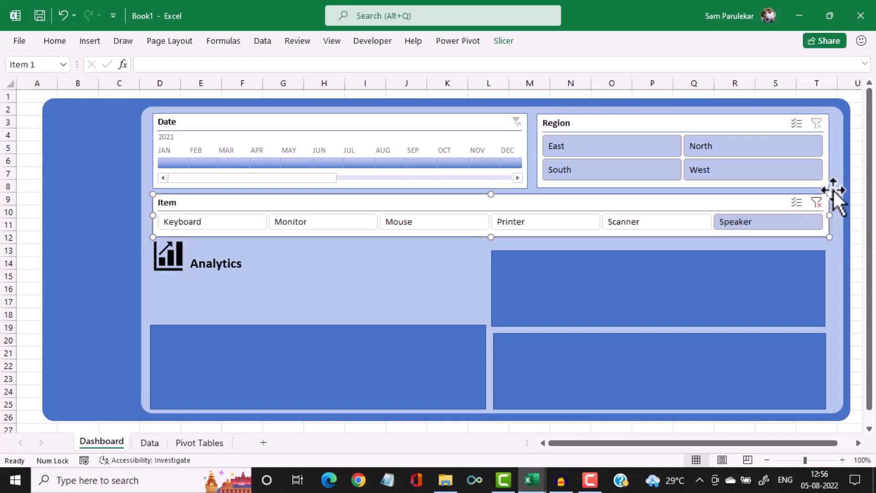
Widen the Region slicer slightly towards the light panel's right edge, and extend the Item slicer to match it
{"action": "left_click", "coordinate": [821, 170]}
{"action": "left_click", "coordinate": [831, 155]}
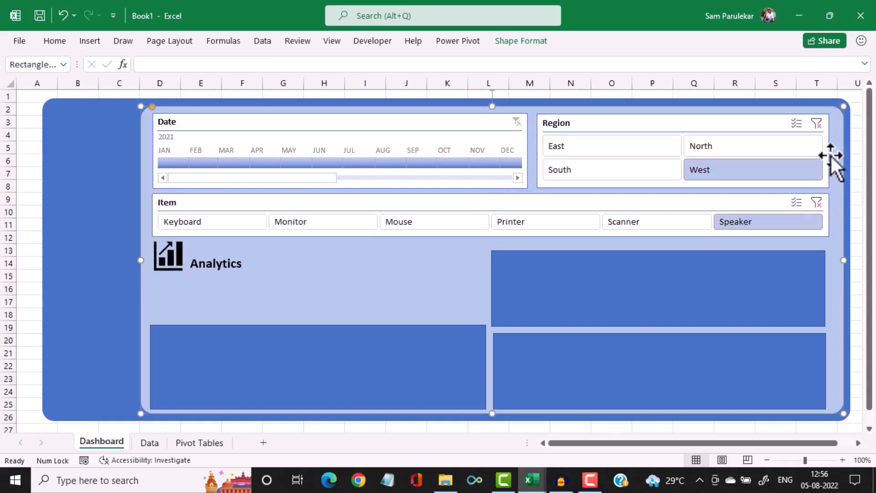
{"action": "left_click", "coordinate": [815, 151]}
{"action": "left_click", "coordinate": [827, 147]}
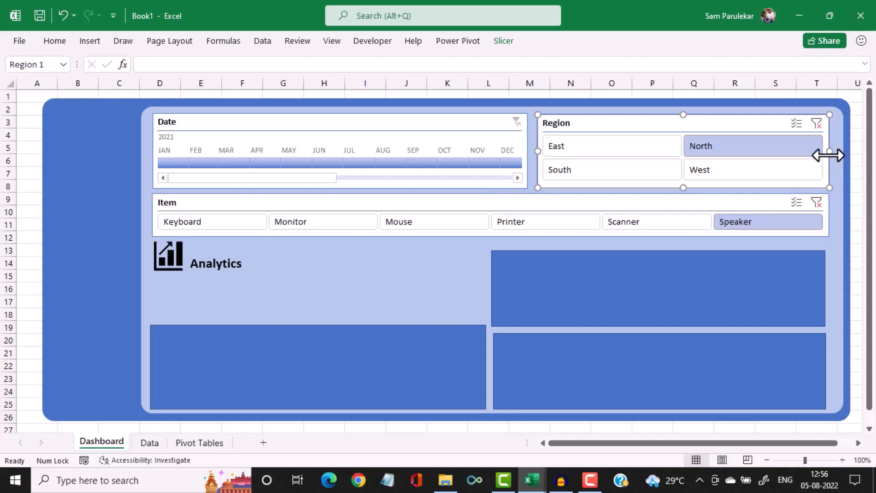
{"action": "left_click_drag", "start_coordinate": [829, 155], "coordinate": [835, 152]}
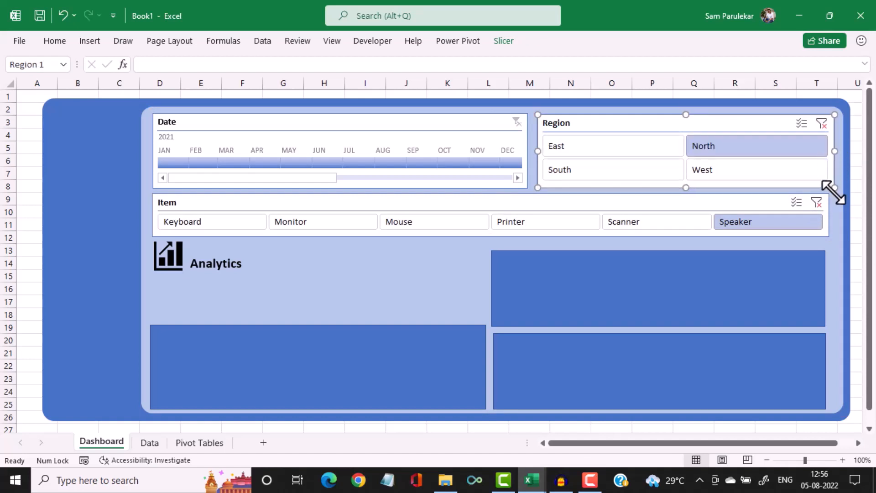
{"action": "left_click", "coordinate": [822, 212]}
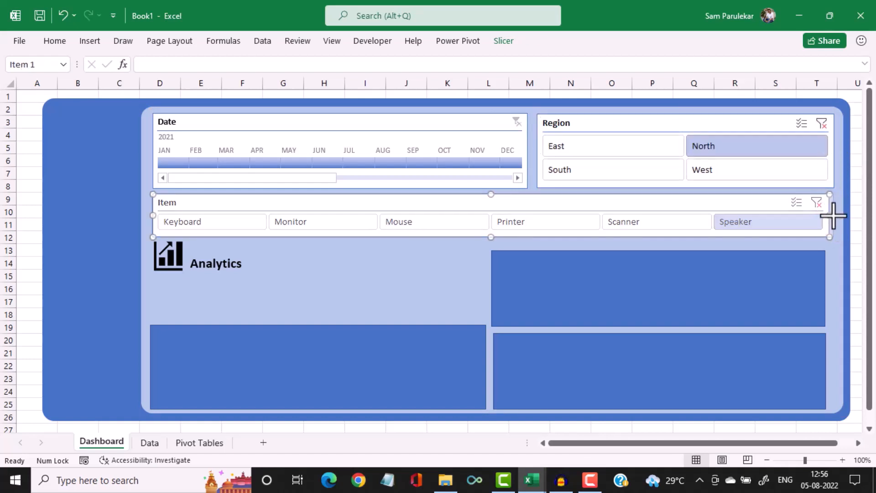
{"action": "left_click_drag", "start_coordinate": [831, 215], "coordinate": [833, 215]}
Widen both right rectangles to the slicers' right edge, and lower the lower-left rectangle's top edge to align with the lower-right one
{"action": "left_click", "coordinate": [782, 265]}
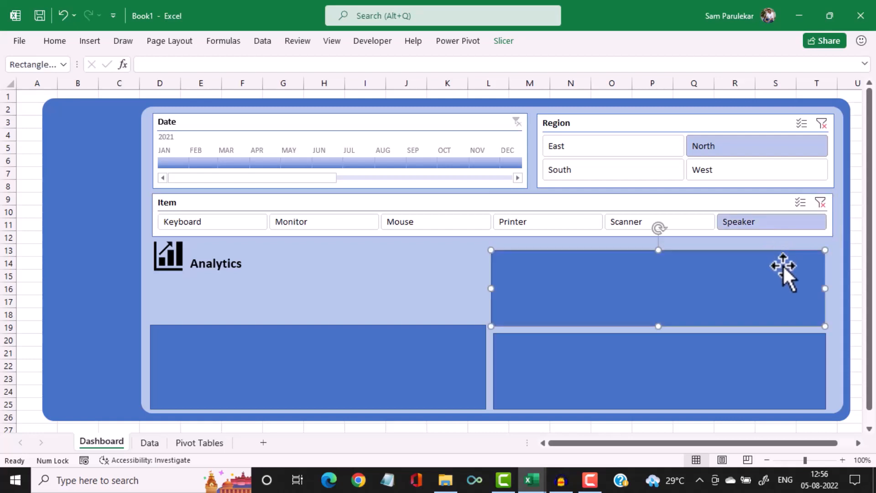
{"action": "left_click_drag", "start_coordinate": [825, 289], "coordinate": [833, 293]}
{"action": "left_click", "coordinate": [810, 381]}
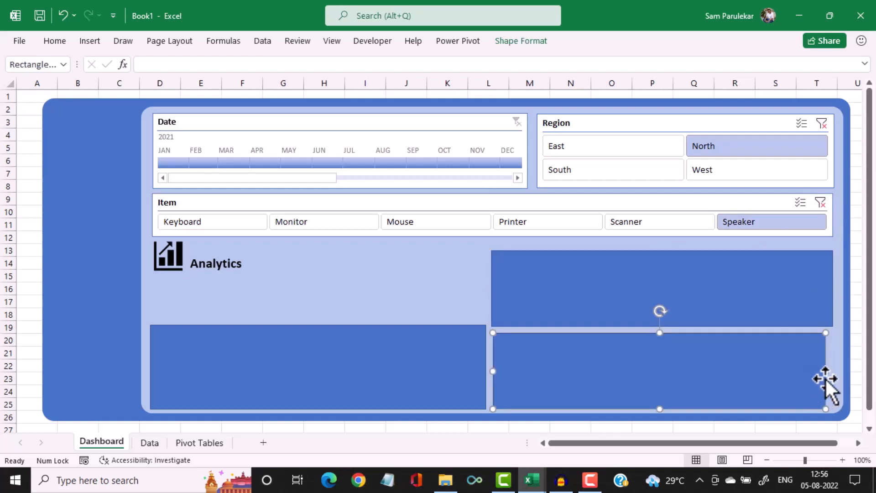
{"action": "left_click_drag", "start_coordinate": [825, 372], "coordinate": [834, 379]}
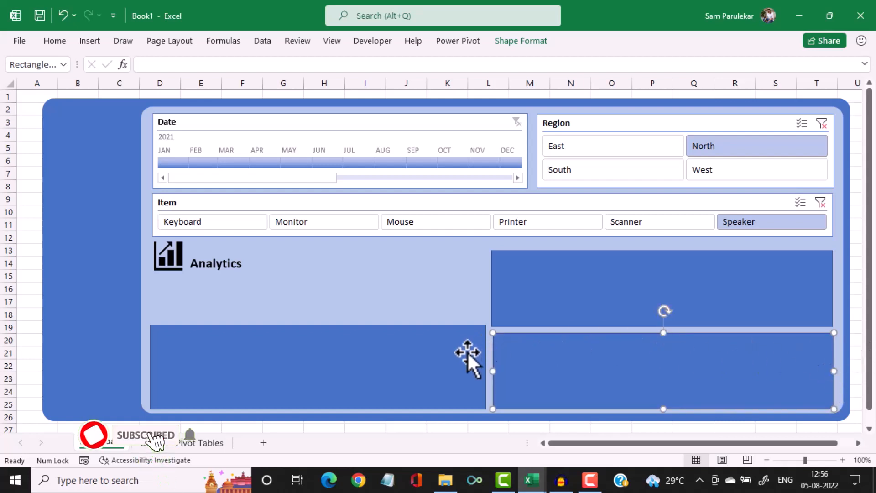
{"action": "left_click_drag", "start_coordinate": [468, 351], "coordinate": [466, 352]}
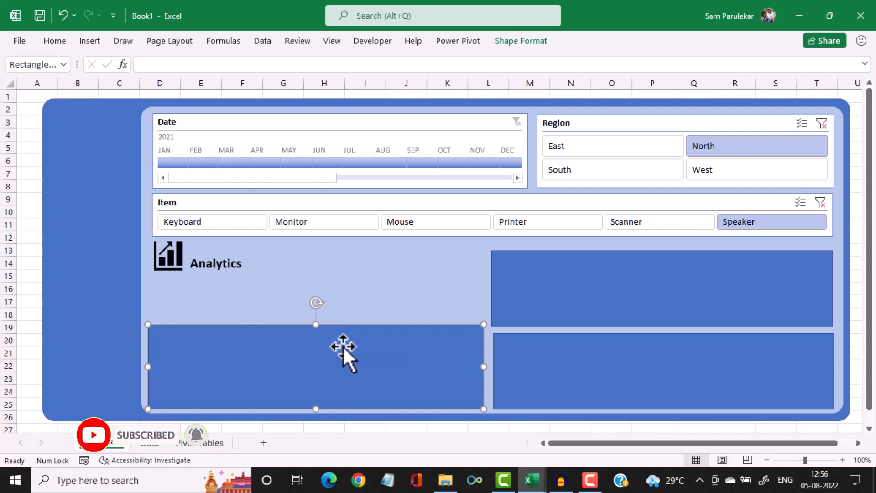
{"action": "left_click_drag", "start_coordinate": [314, 325], "coordinate": [313, 335]}
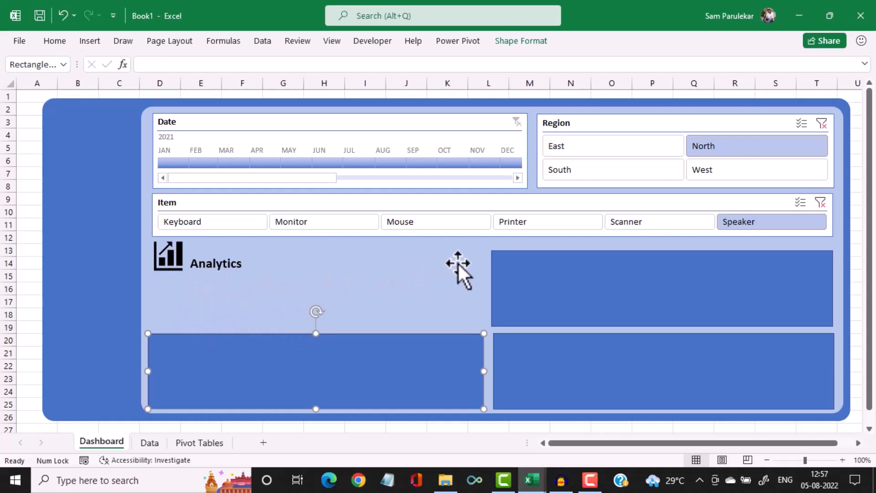
Draw a rounded rectangle below the "Analytics" heading, and place a duplicate of it beside it on the right
{"action": "left_click", "coordinate": [89, 43]}
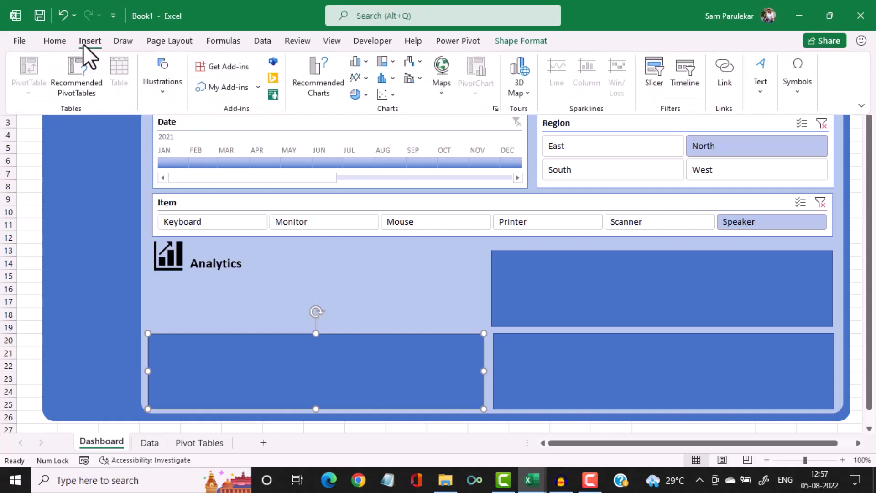
{"action": "left_click", "coordinate": [165, 92]}
{"action": "left_click", "coordinate": [186, 155]}
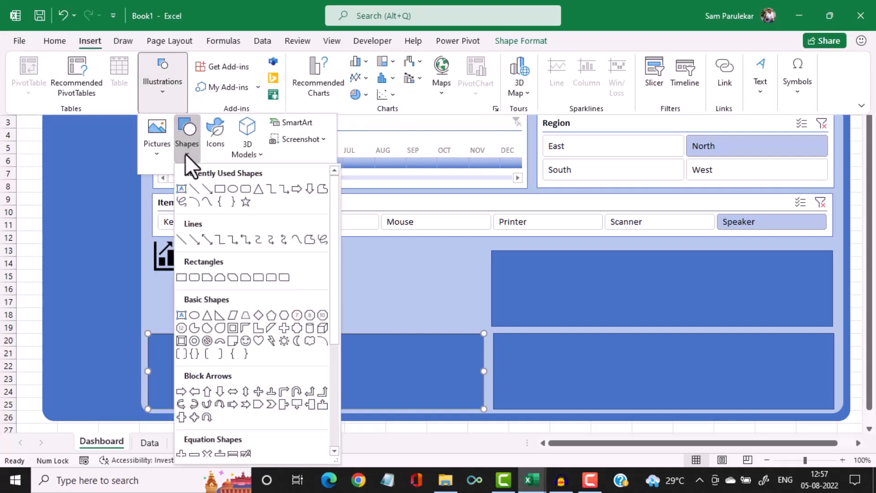
{"action": "left_click", "coordinate": [245, 189]}
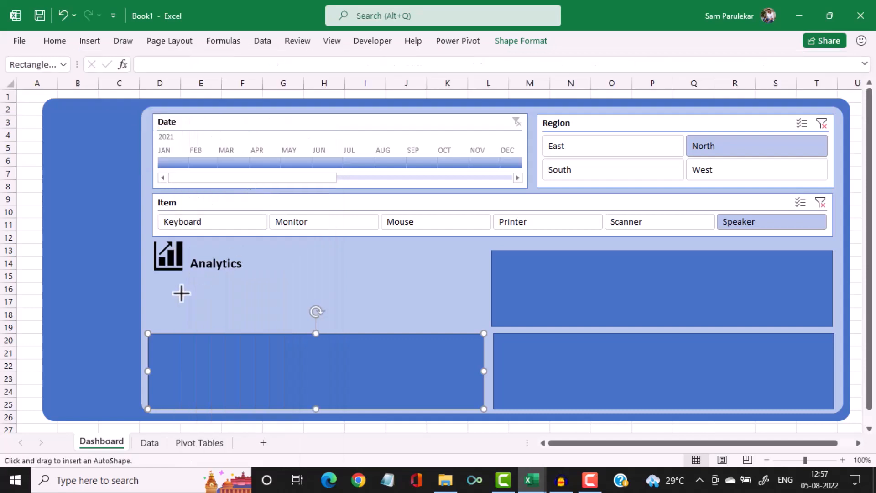
{"action": "left_click_drag", "start_coordinate": [159, 287], "coordinate": [291, 321]}
{"action": "left_click", "coordinate": [225, 293]}
{"action": "left_click_drag", "start_coordinate": [224, 286], "coordinate": [223, 280]}
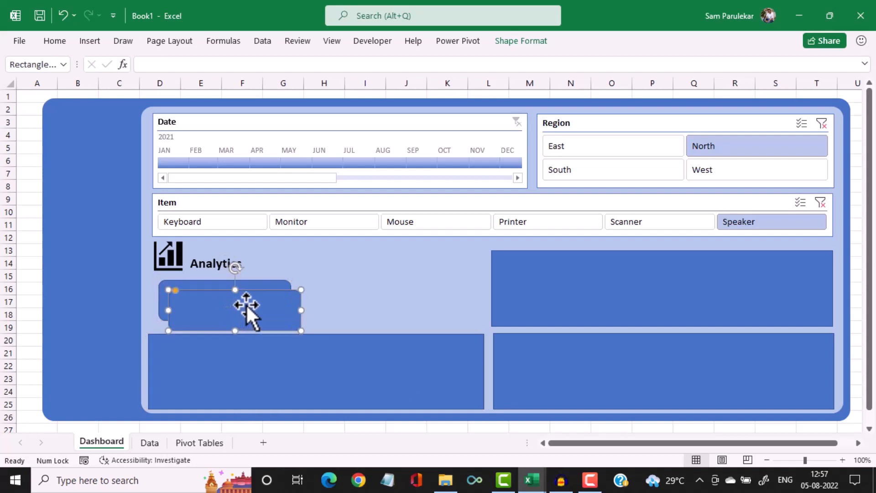
{"action": "left_click_drag", "start_coordinate": [245, 304], "coordinate": [401, 294]}
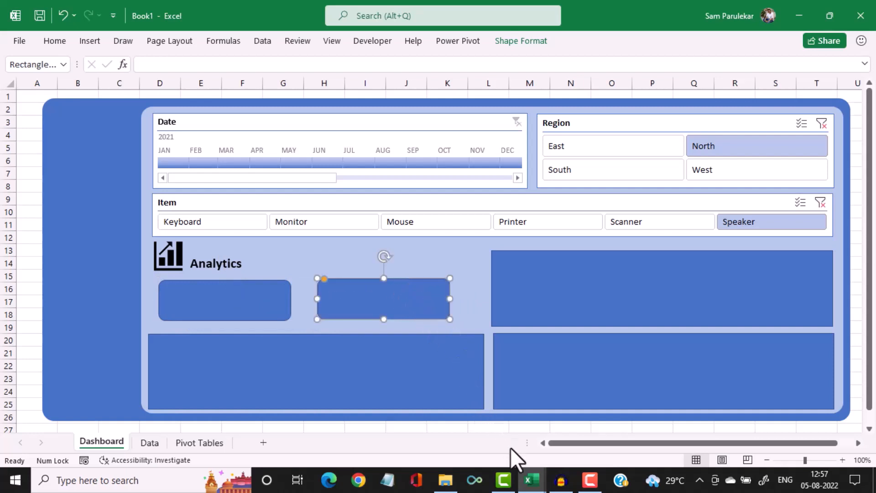
Examine the Total Amount and Total Sales cards in the Dashboard-Sam.xlsx workbook, and return to Book1
{"action": "mouse_move", "coordinate": [526, 480]}
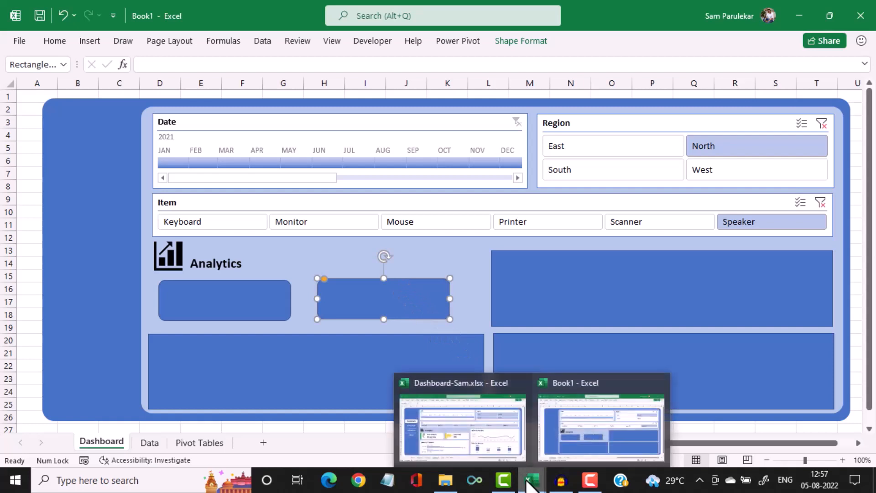
{"action": "left_click", "coordinate": [461, 456]}
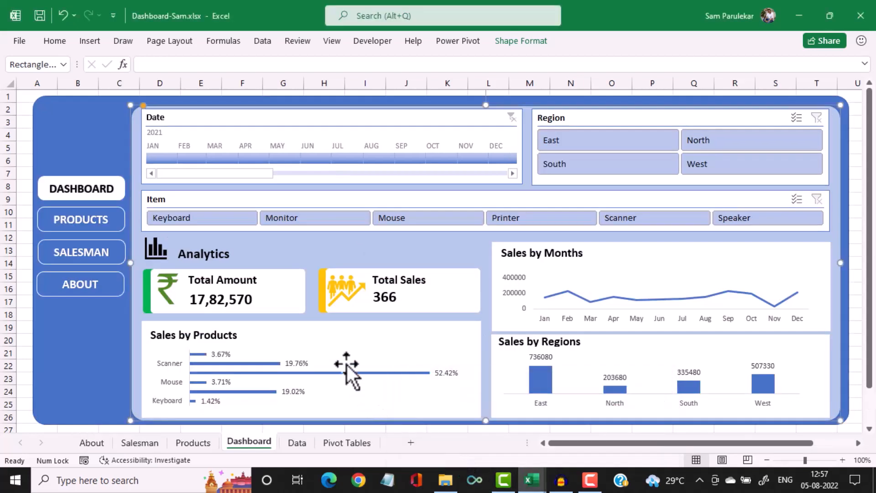
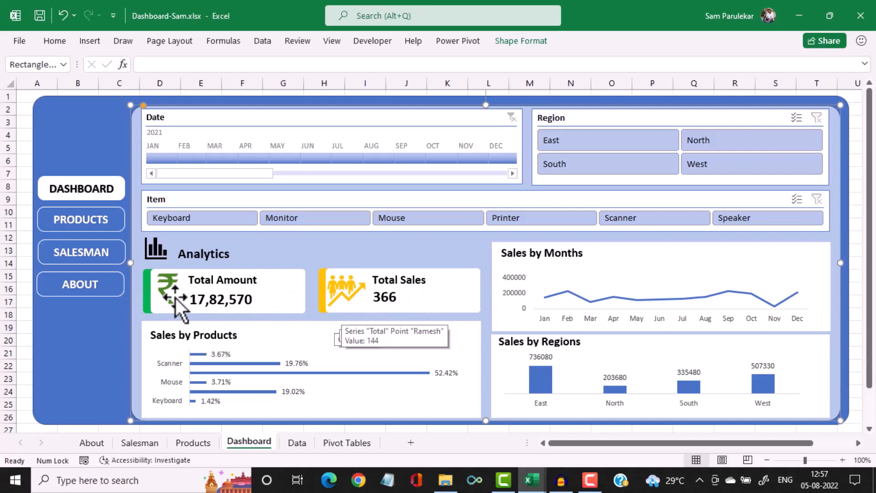
{"action": "left_click", "coordinate": [531, 483]}
{"action": "left_click", "coordinate": [568, 444]}
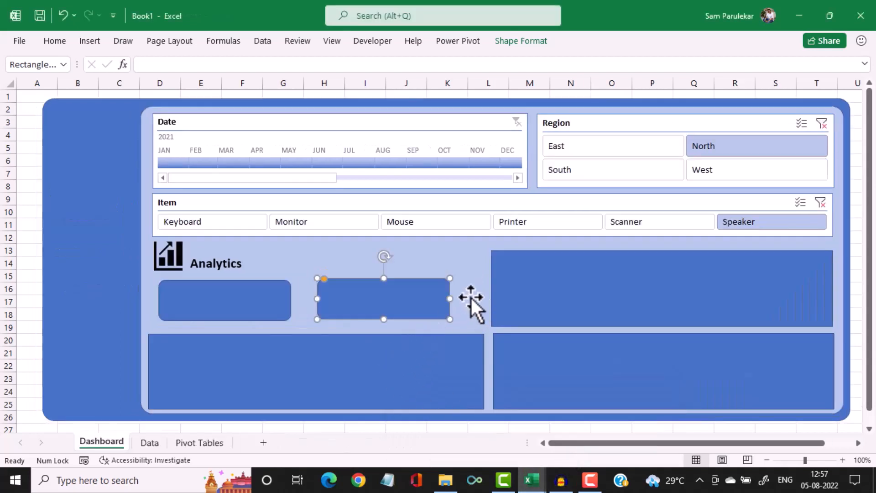
Widen and slightly heighten both rounded rectangles so they span the width above the lower-left rectangle, with a narrow gap between them
{"action": "left_click_drag", "start_coordinate": [450, 299], "coordinate": [478, 301]}
{"action": "mouse_move", "coordinate": [315, 298]}
{"action": "left_mouse_down"}
{"action": "mouse_move", "coordinate": [341, 299]}
{"action": "mouse_move", "coordinate": [299, 303]}
{"action": "mouse_move", "coordinate": [312, 305]}
{"action": "left_mouse_up"}
{"action": "left_click", "coordinate": [259, 308]}
{"action": "left_click", "coordinate": [401, 309]}
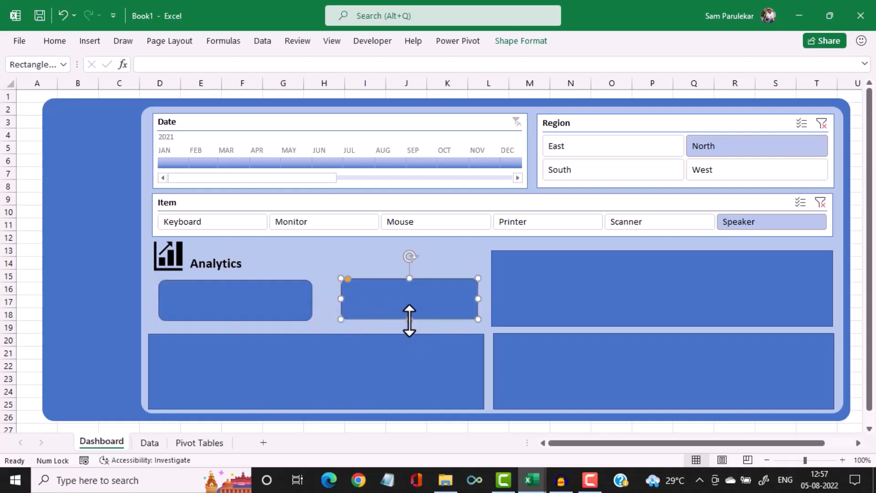
{"action": "left_click_drag", "start_coordinate": [409, 319], "coordinate": [409, 322]}
{"action": "left_click", "coordinate": [253, 319]}
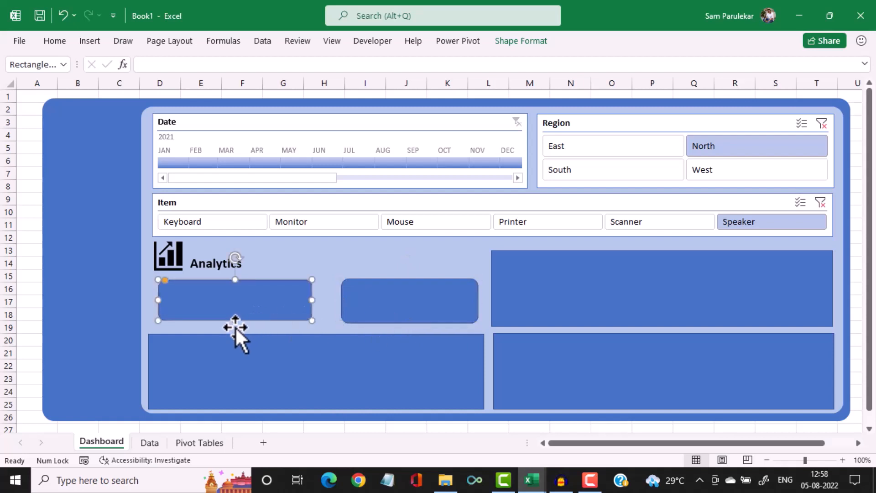
{"action": "left_click_drag", "start_coordinate": [235, 322], "coordinate": [236, 324]}
{"action": "left_click", "coordinate": [343, 308]}
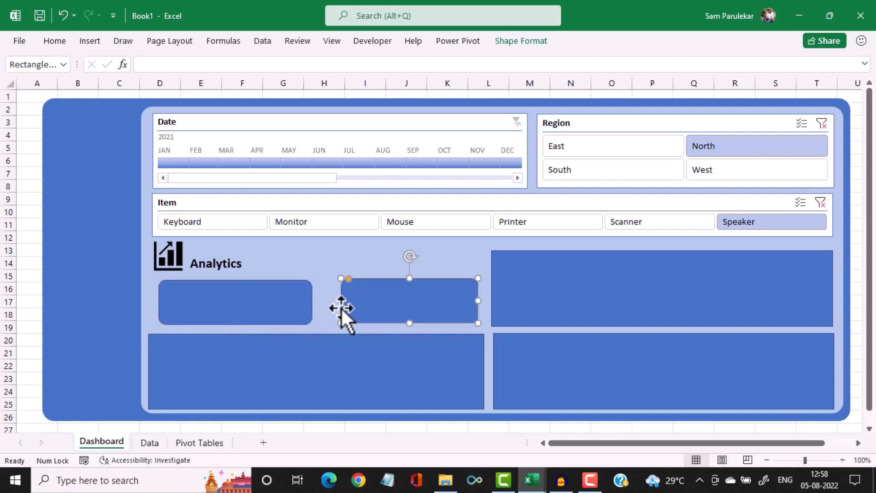
{"action": "left_click_drag", "start_coordinate": [342, 304], "coordinate": [327, 309]}
{"action": "left_click", "coordinate": [295, 316]}
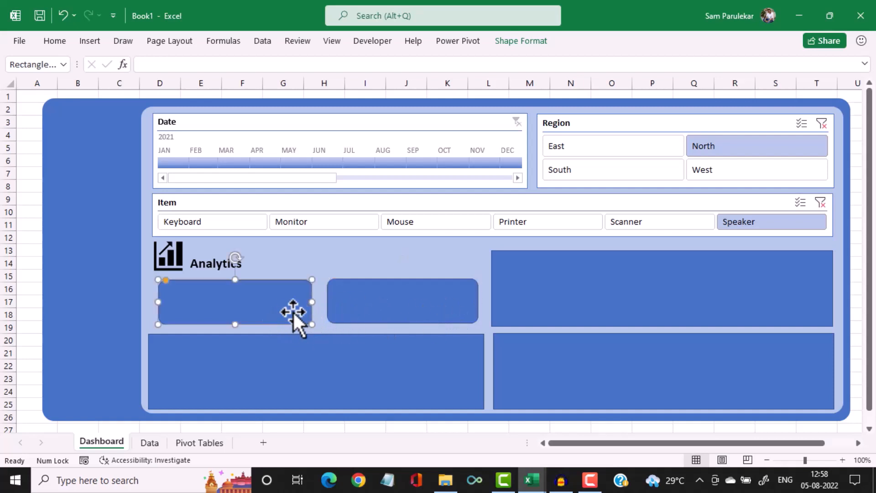
Fill the left rounded rectangle below the "Analytics" heading with standard green and the right one with standard orange
{"action": "left_click", "coordinate": [521, 41]}
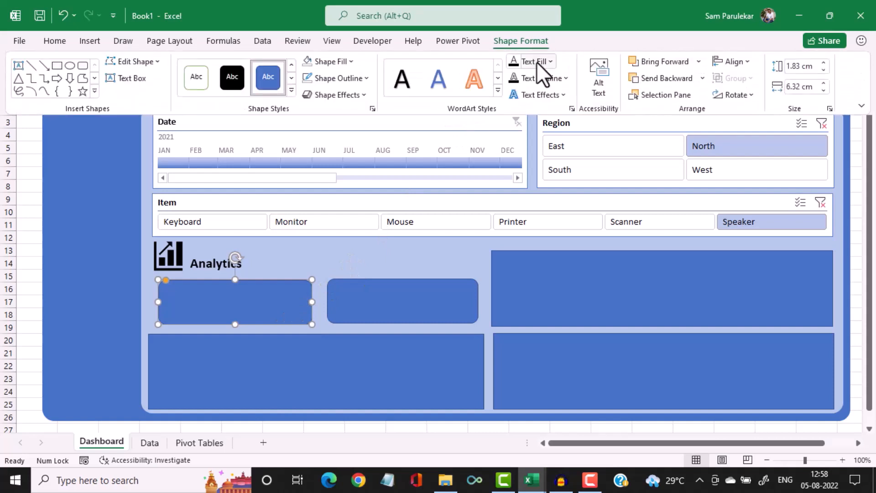
{"action": "left_click", "coordinate": [350, 60]}
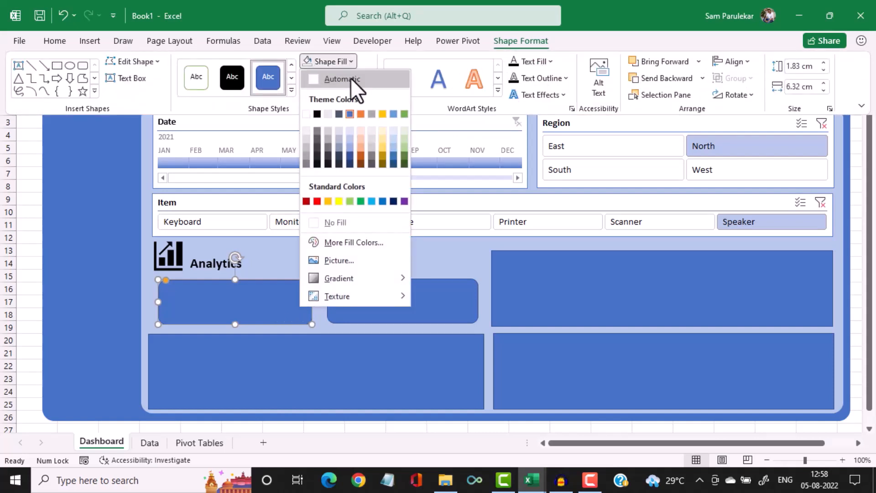
{"action": "left_click", "coordinate": [360, 201]}
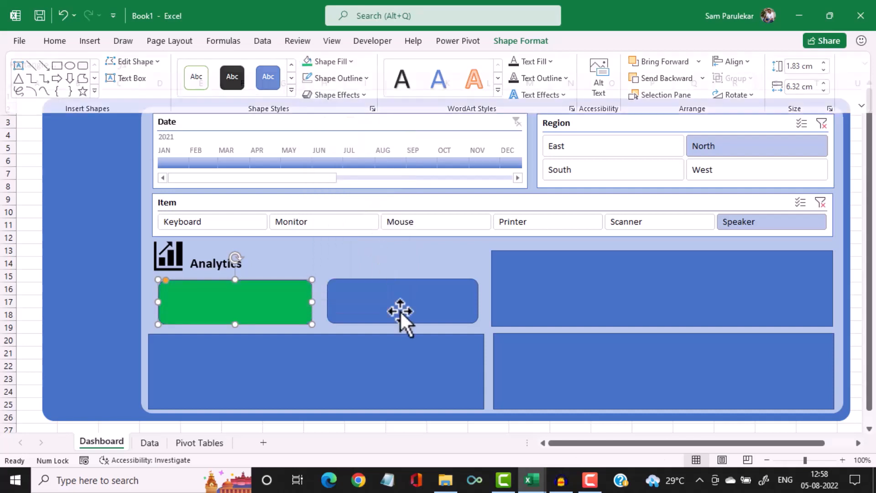
{"action": "left_click", "coordinate": [400, 310]}
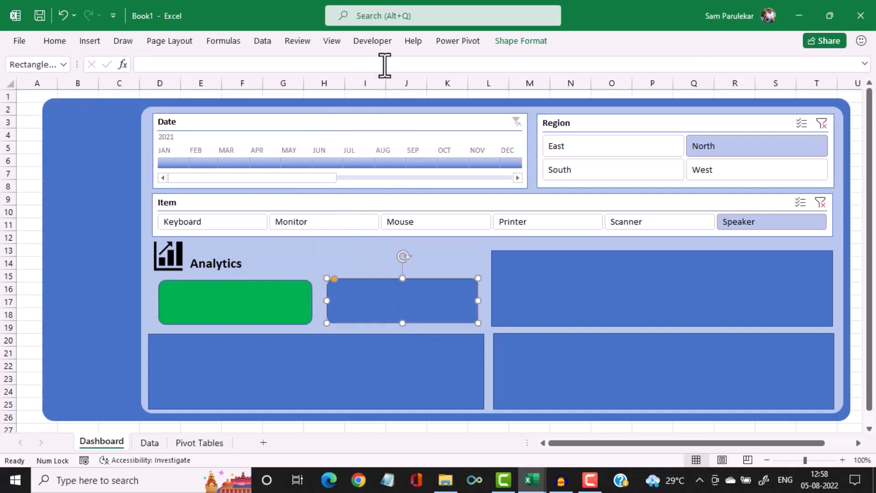
{"action": "left_click", "coordinate": [510, 46]}
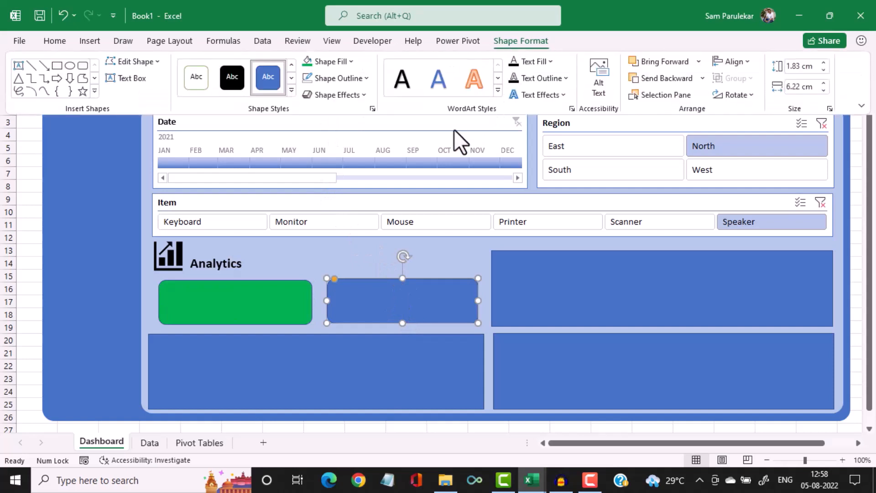
{"action": "left_click", "coordinate": [348, 64]}
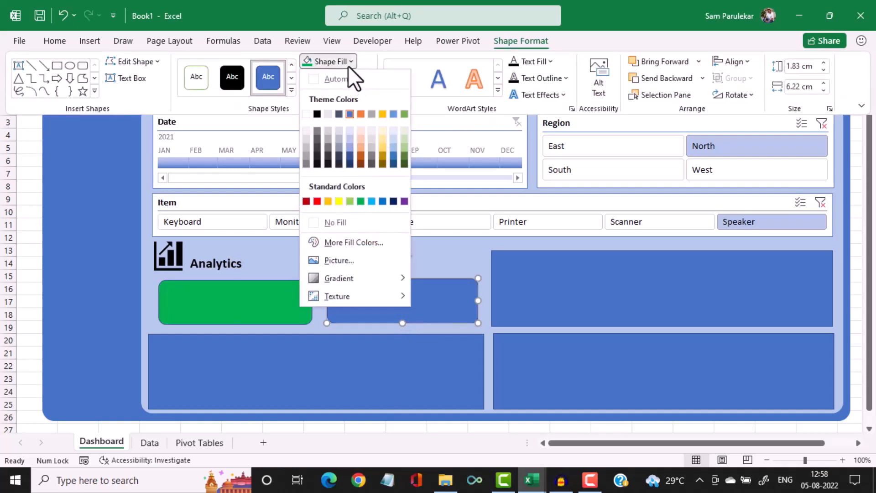
{"action": "left_click", "coordinate": [329, 201]}
Duplicate the green rounded rectangle and place the copy over it at the same height, leaving a narrow green strip exposed at the left
{"action": "left_click", "coordinate": [275, 305]}
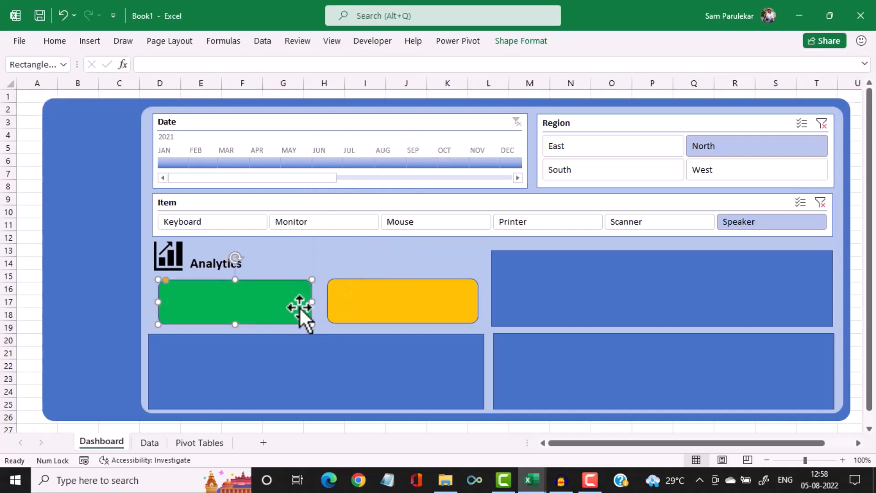
{"action": "key", "text": "ctrl+d"}
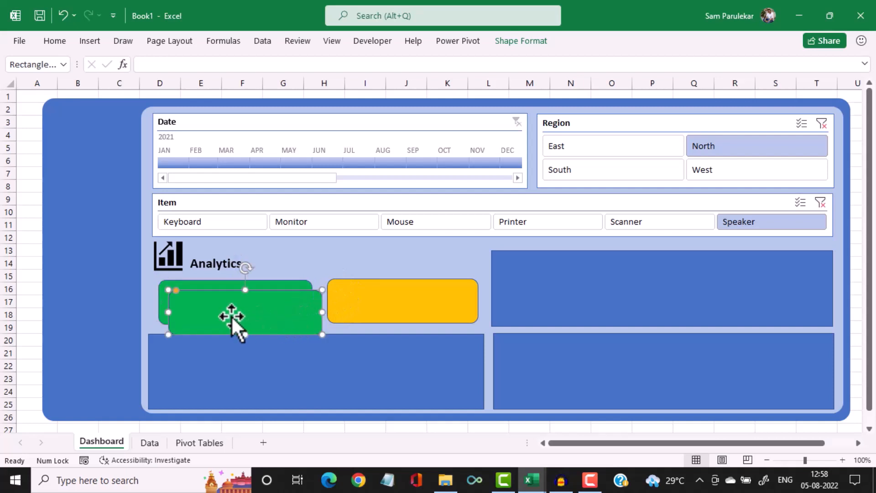
{"action": "left_click_drag", "start_coordinate": [231, 313], "coordinate": [234, 305]}
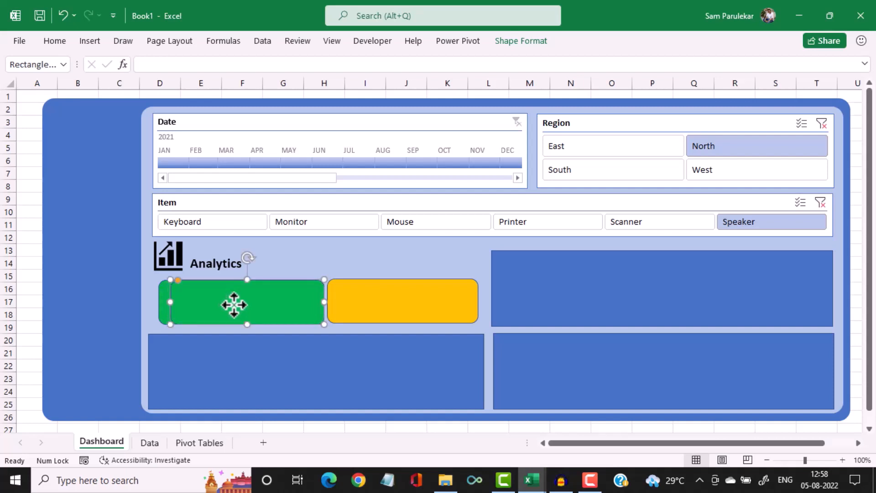
Fill the green rectangle's copy with white and narrow it to about 5.87 cm so its right edge meets the green one's
{"action": "left_click", "coordinate": [511, 42]}
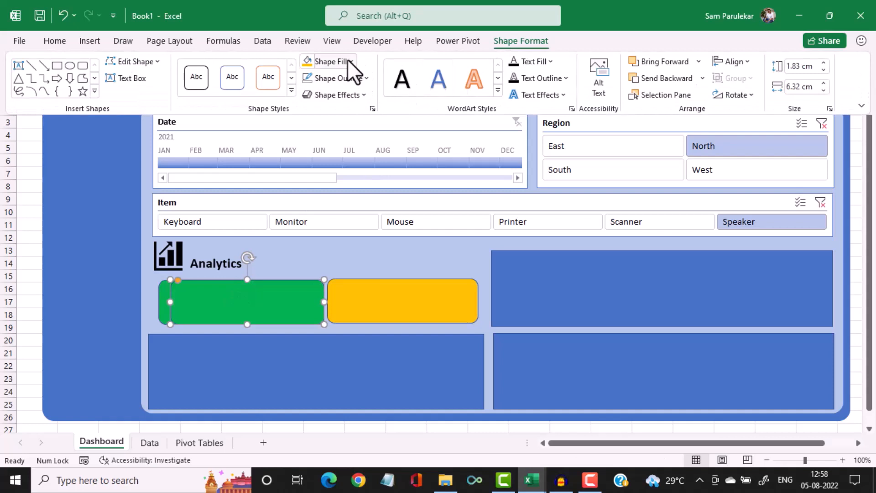
{"action": "left_click", "coordinate": [355, 61]}
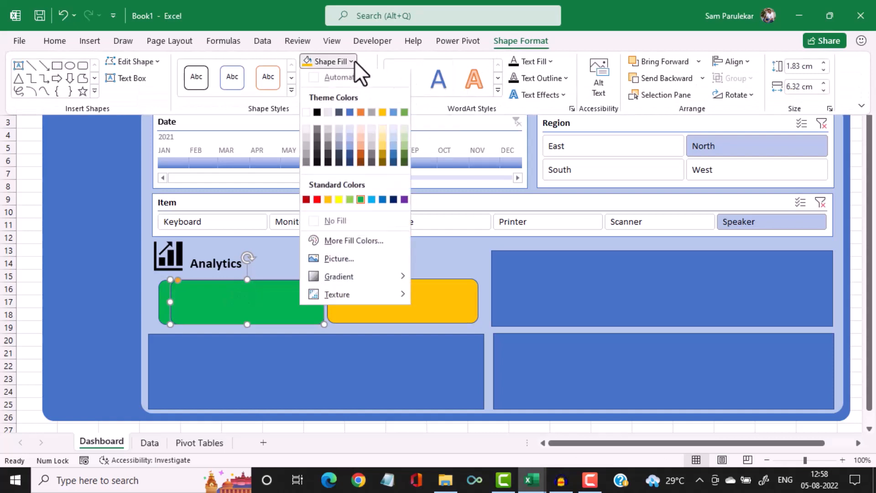
{"action": "left_click", "coordinate": [306, 114]}
{"action": "left_click", "coordinate": [309, 307]}
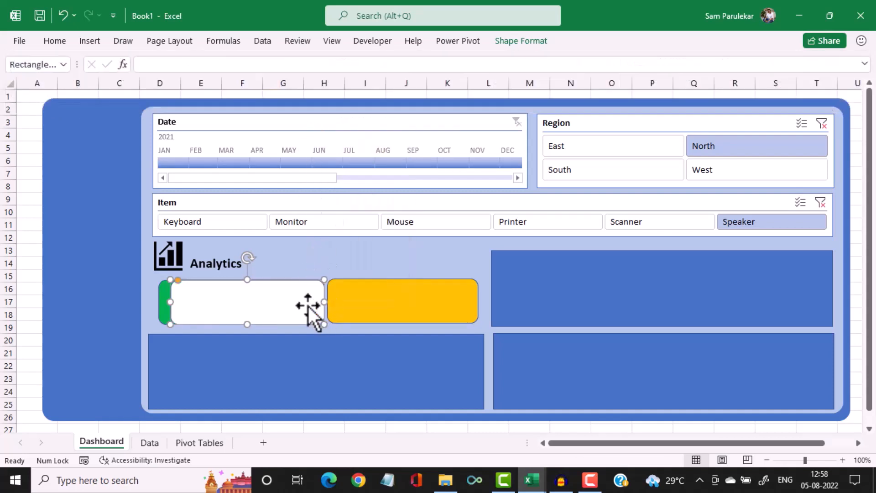
{"action": "left_click_drag", "start_coordinate": [323, 303], "coordinate": [313, 307]}
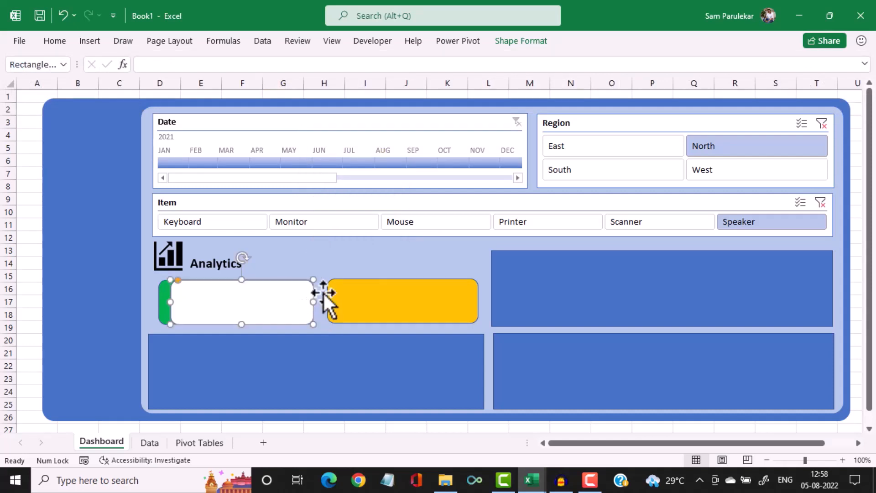
{"action": "left_click", "coordinate": [336, 268]}
Remove the outlines from the white, green and orange rounded rectangles
{"action": "left_click", "coordinate": [248, 306]}
{"action": "left_click", "coordinate": [519, 40]}
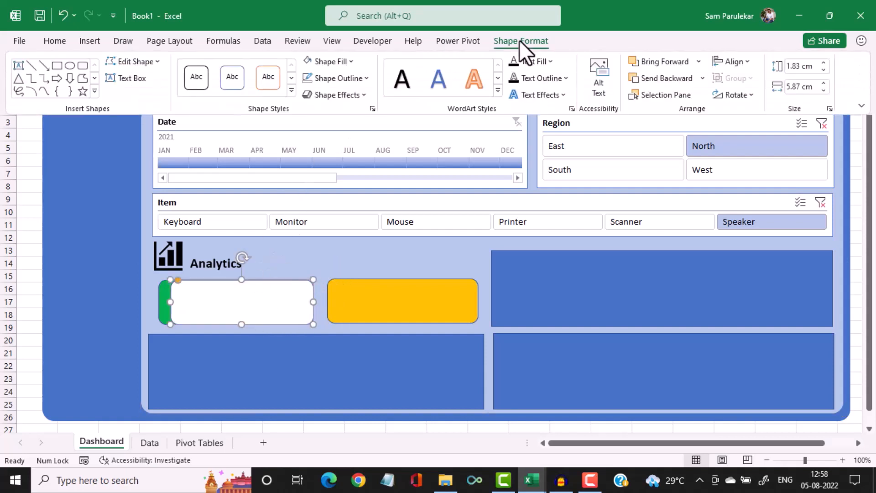
{"action": "left_click", "coordinate": [357, 78]}
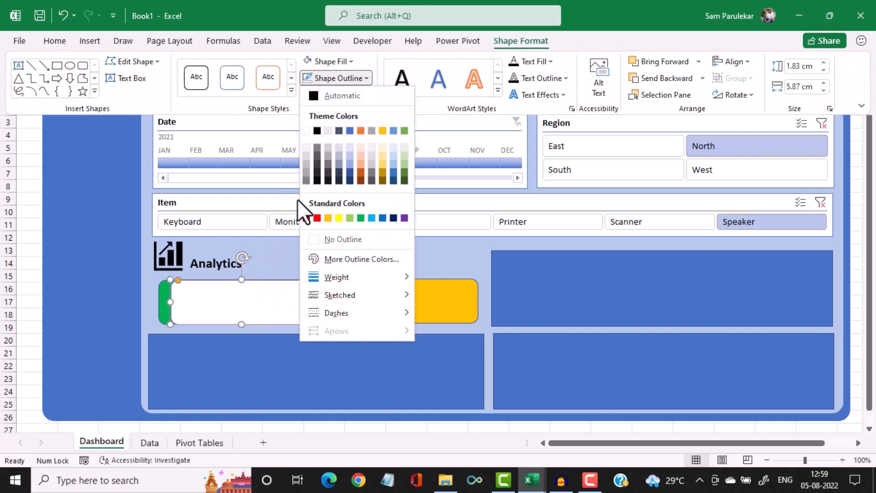
{"action": "left_click", "coordinate": [313, 239]}
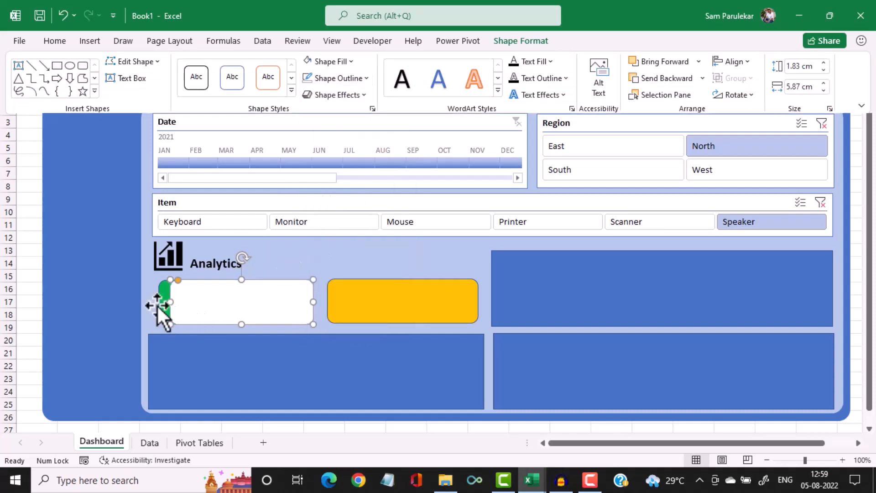
{"action": "left_click_drag", "start_coordinate": [170, 302], "coordinate": [159, 301]}
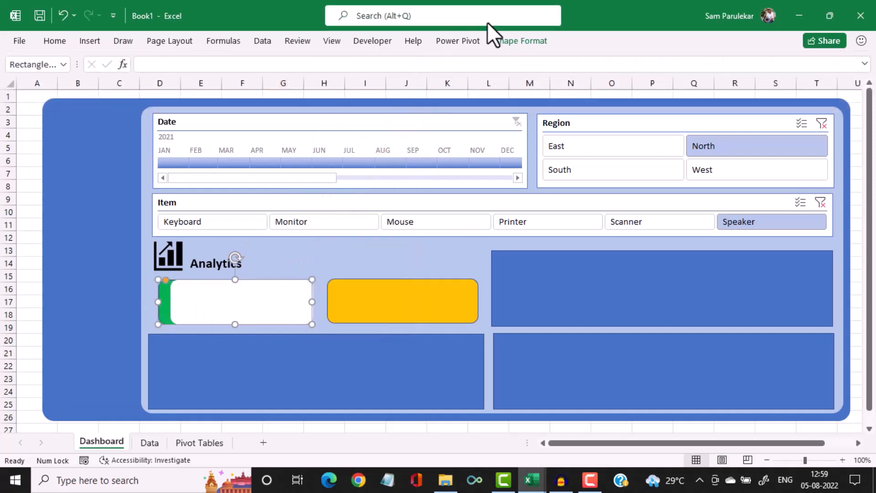
{"action": "left_click", "coordinate": [506, 39]}
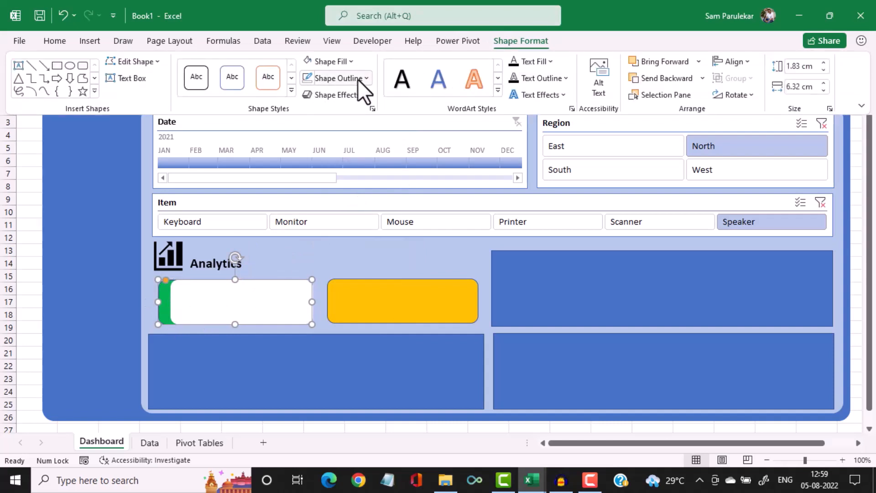
{"action": "left_click", "coordinate": [356, 78]}
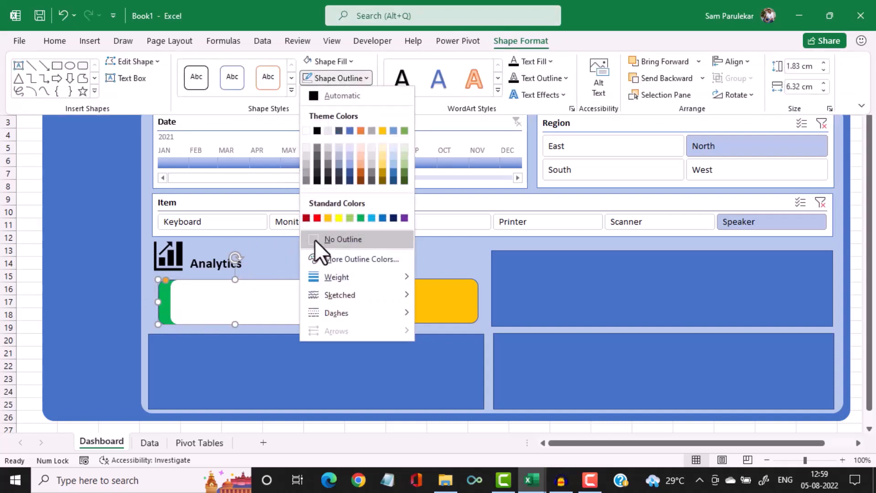
{"action": "left_click", "coordinate": [317, 240]}
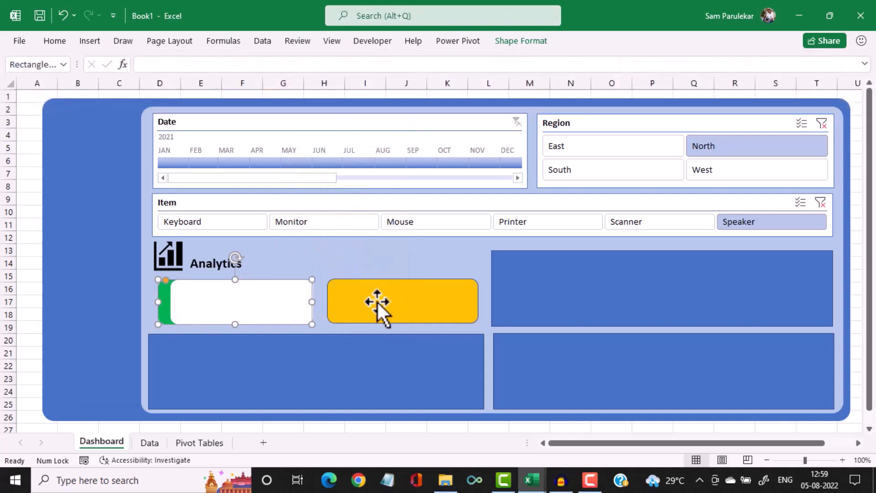
{"action": "left_click", "coordinate": [377, 301]}
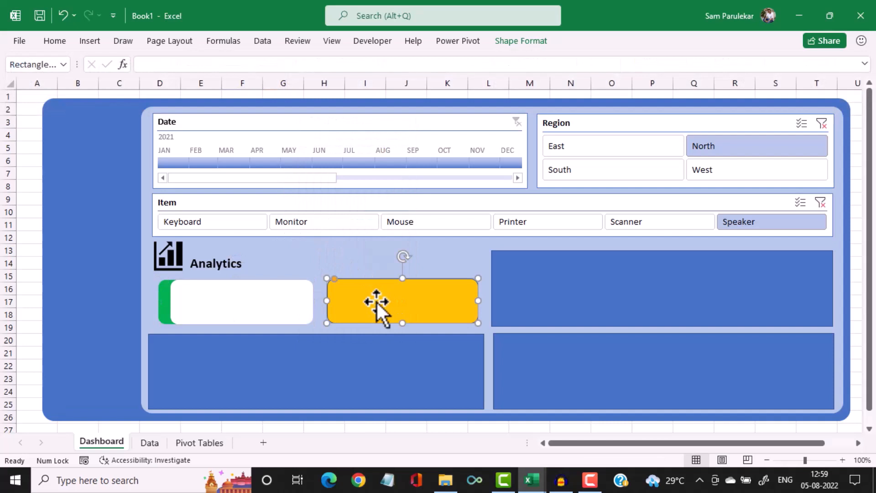
{"action": "left_click", "coordinate": [525, 42]}
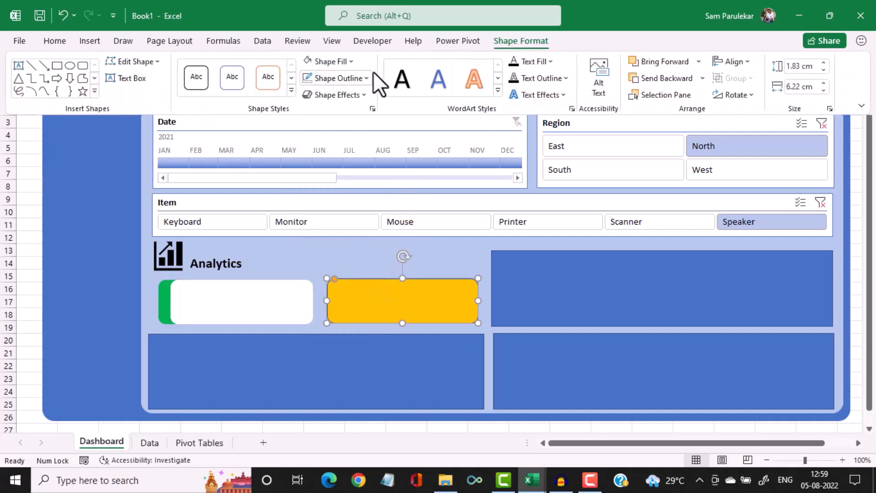
{"action": "left_click", "coordinate": [361, 79]}
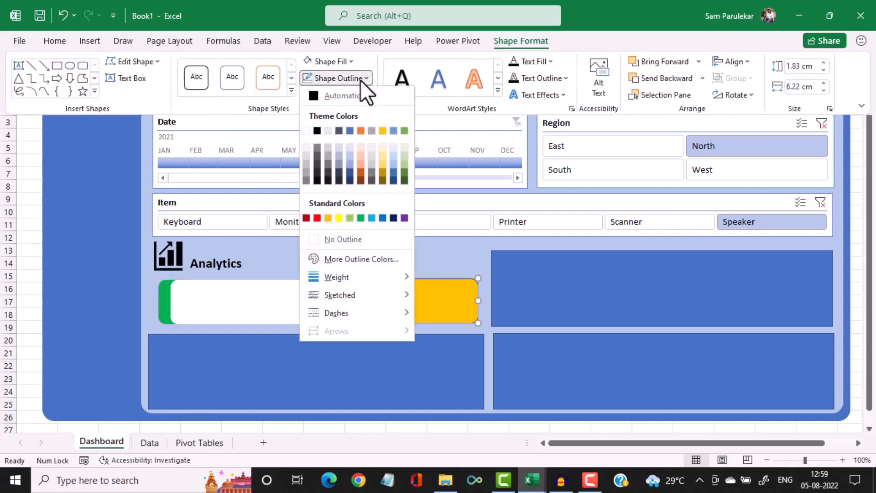
{"action": "left_click", "coordinate": [311, 237]}
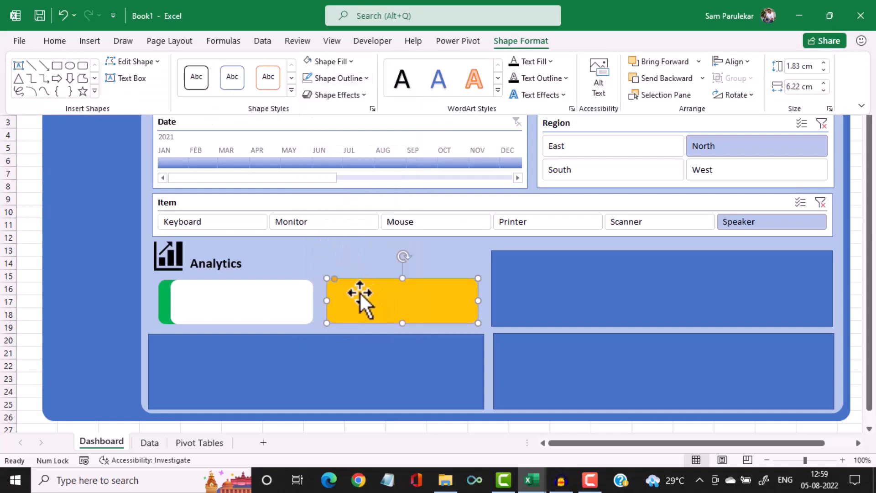
Duplicate the orange rounded rectangle and fill the copy with white
{"action": "left_click_drag", "start_coordinate": [360, 292], "coordinate": [374, 303]}
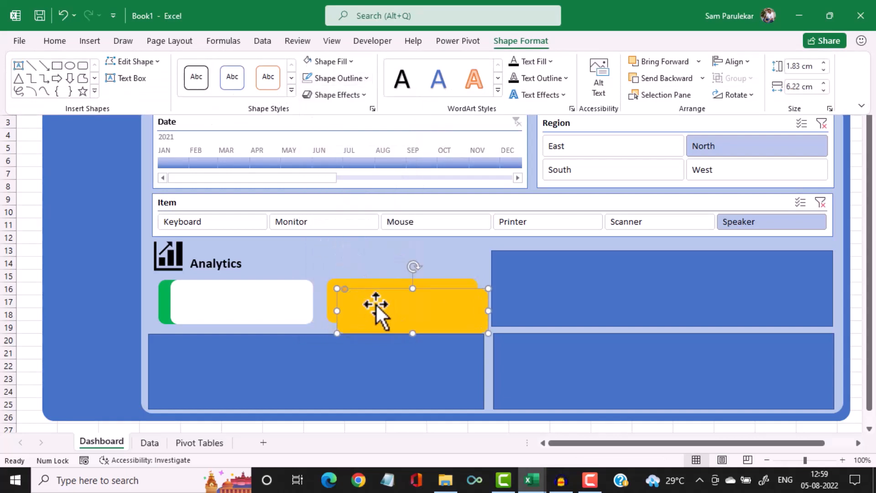
{"action": "left_click", "coordinate": [347, 60]}
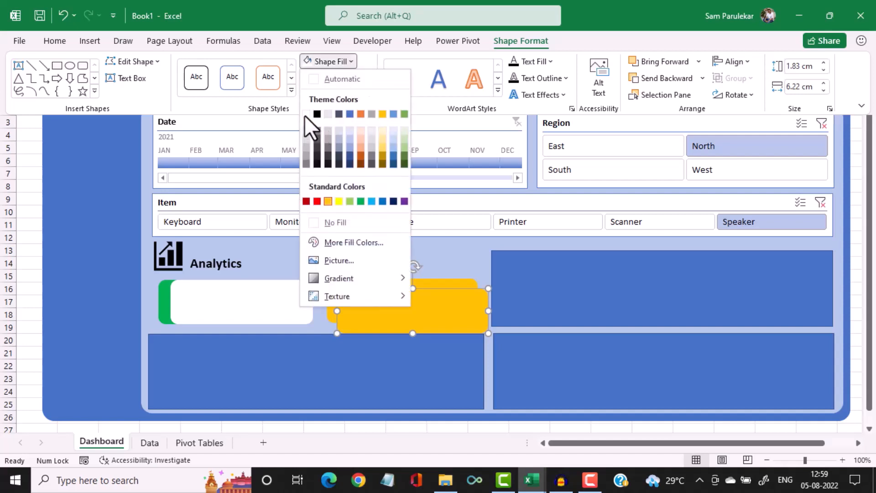
{"action": "left_click", "coordinate": [306, 115]}
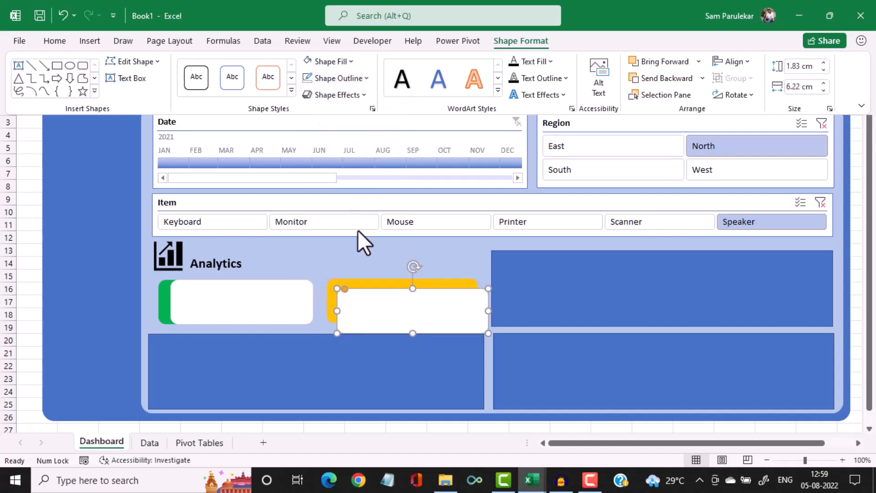
Align the white copy vertically with the orange rectangle and narrow it to the same right edge, leaving an orange strip exposed at the left
{"action": "left_click", "coordinate": [387, 312]}
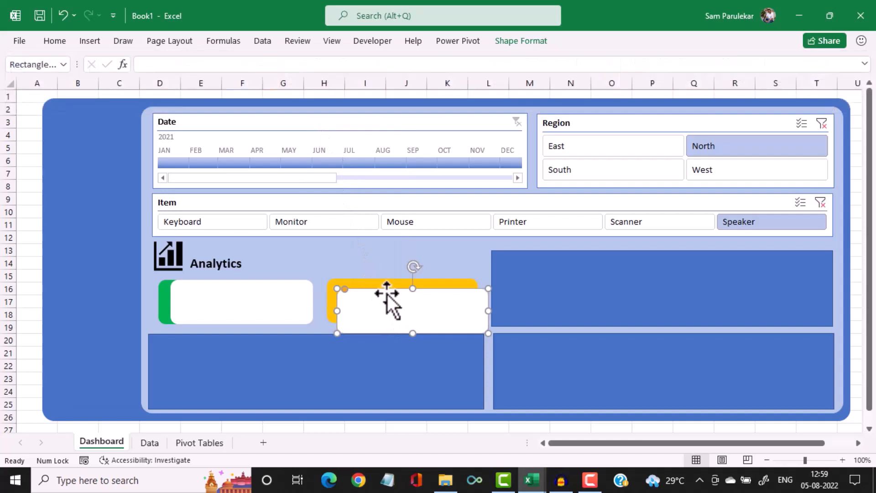
{"action": "left_click_drag", "start_coordinate": [389, 286], "coordinate": [390, 278]}
{"action": "left_click_drag", "start_coordinate": [487, 301], "coordinate": [476, 301]}
{"action": "left_click", "coordinate": [436, 256]}
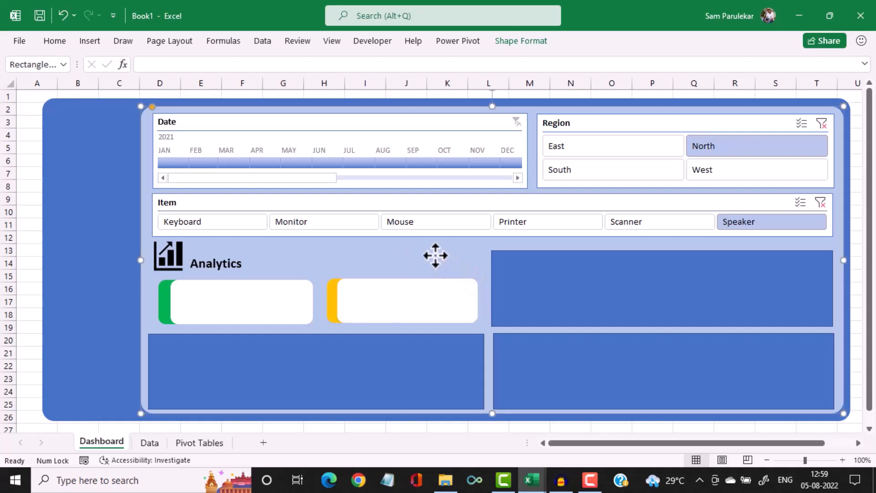
{"action": "left_click", "coordinate": [219, 304]}
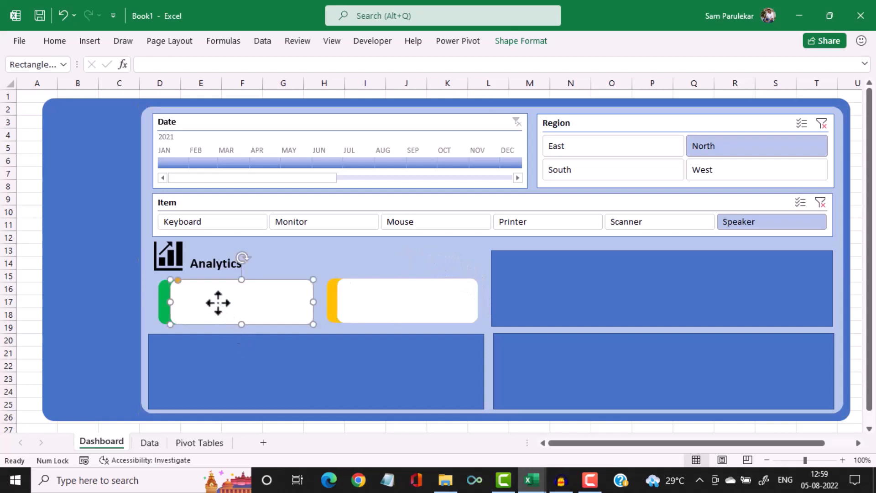
{"action": "left_click", "coordinate": [272, 260]}
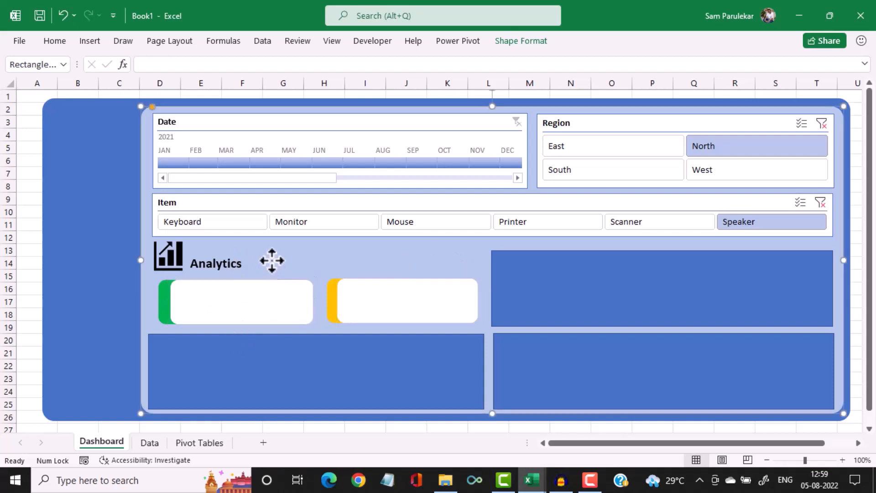
{"action": "left_click", "coordinate": [235, 304]}
{"action": "key", "text": "Delete"}
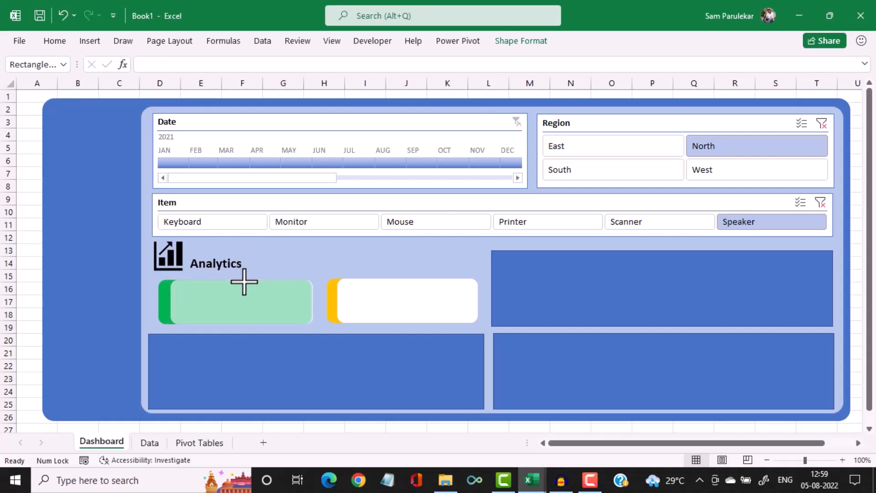
{"action": "key", "text": "ctrl+z"}
{"action": "left_click", "coordinate": [391, 307]}
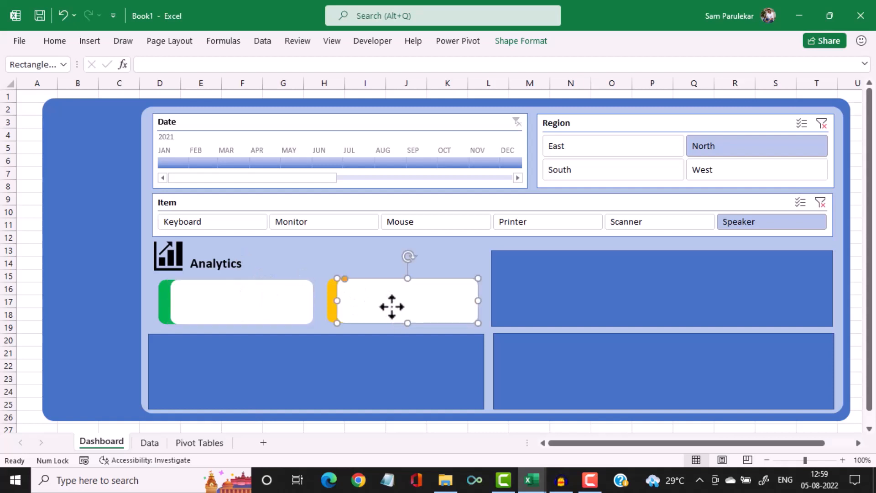
{"action": "left_click", "coordinate": [445, 266]}
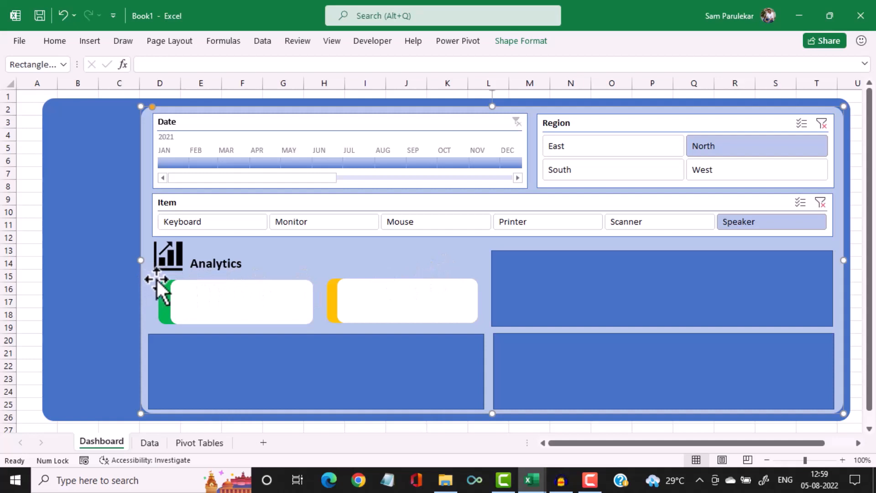
Narrow the chart panel below the cards to line up with the Item slicer's left edge, and shift the green card to that edge
{"action": "left_click", "coordinate": [170, 359]}
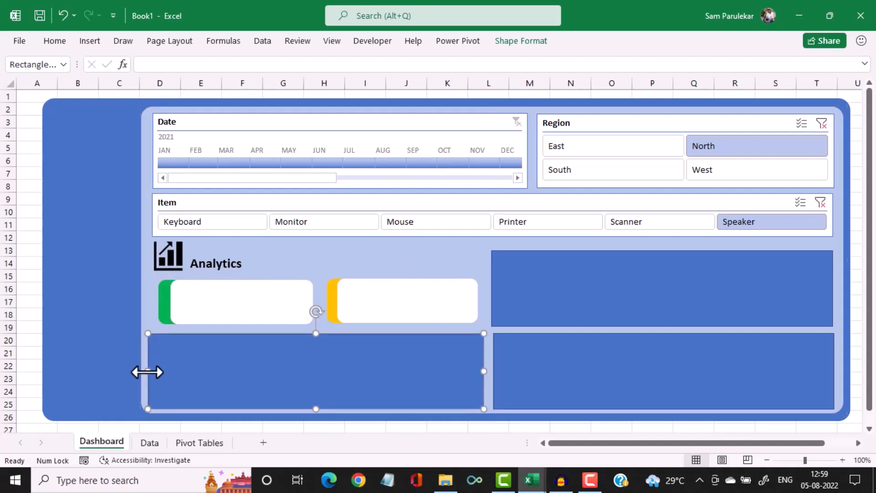
{"action": "left_click_drag", "start_coordinate": [147, 370], "coordinate": [153, 367]}
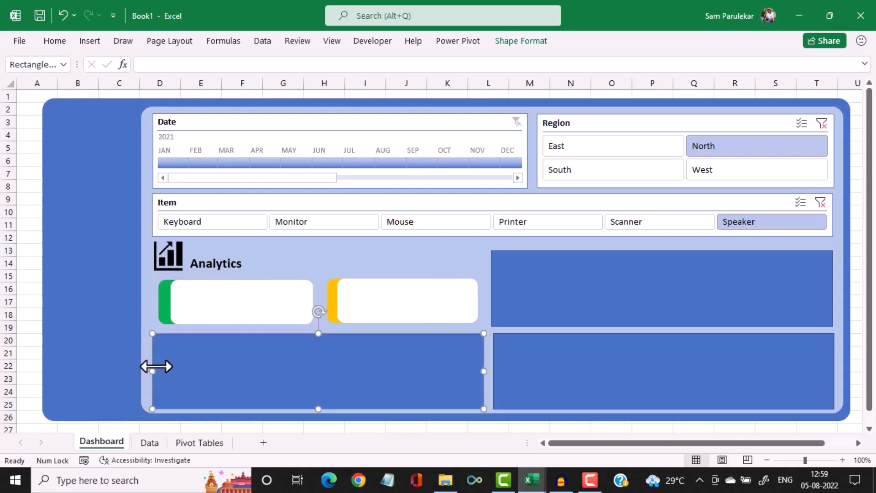
{"action": "left_click", "coordinate": [163, 305]}
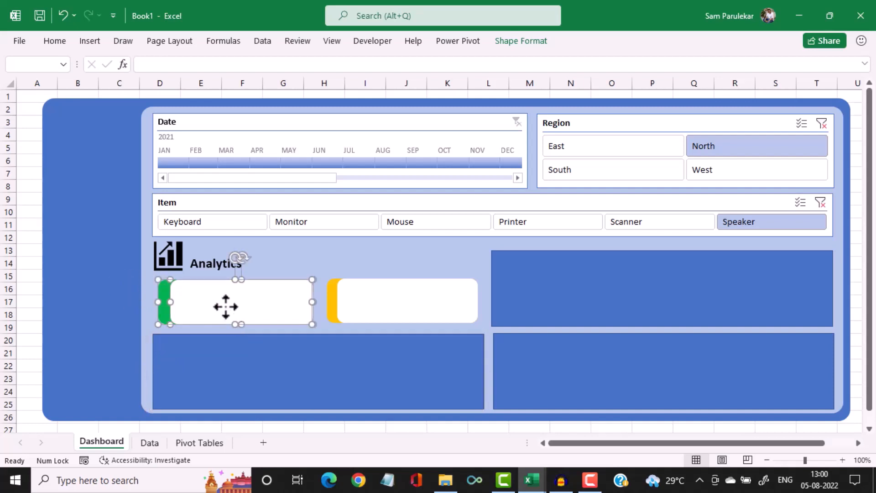
{"action": "left_click_drag", "start_coordinate": [226, 308], "coordinate": [221, 306]}
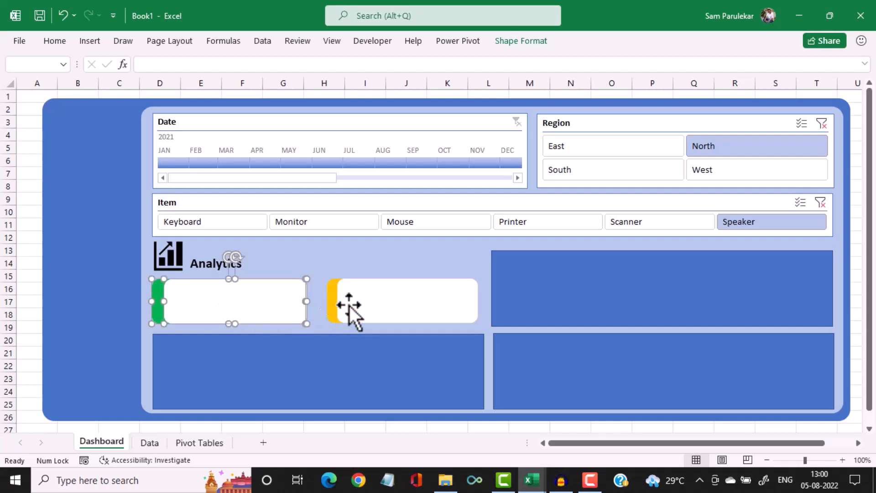
Check the design of the total cards in the finished Dashboard-Sam.xlsx workbook and return to Book1
{"action": "left_click", "coordinate": [399, 306]}
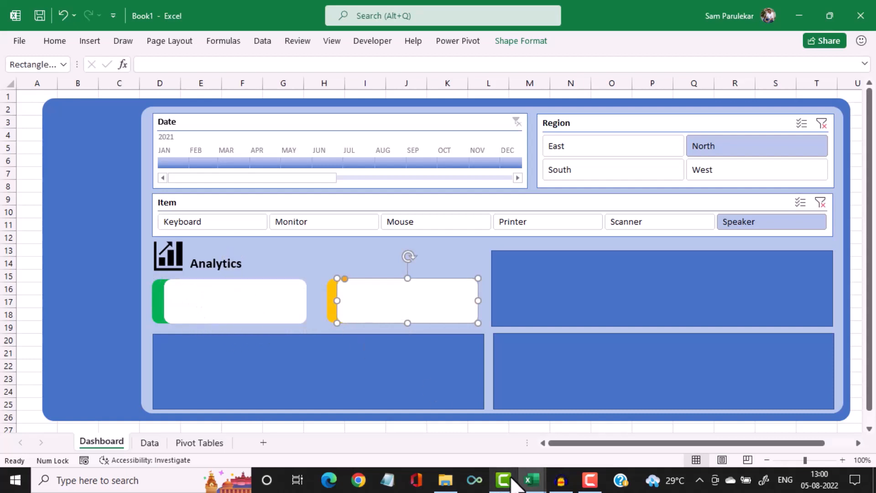
{"action": "left_click", "coordinate": [531, 479]}
{"action": "left_click", "coordinate": [496, 424]}
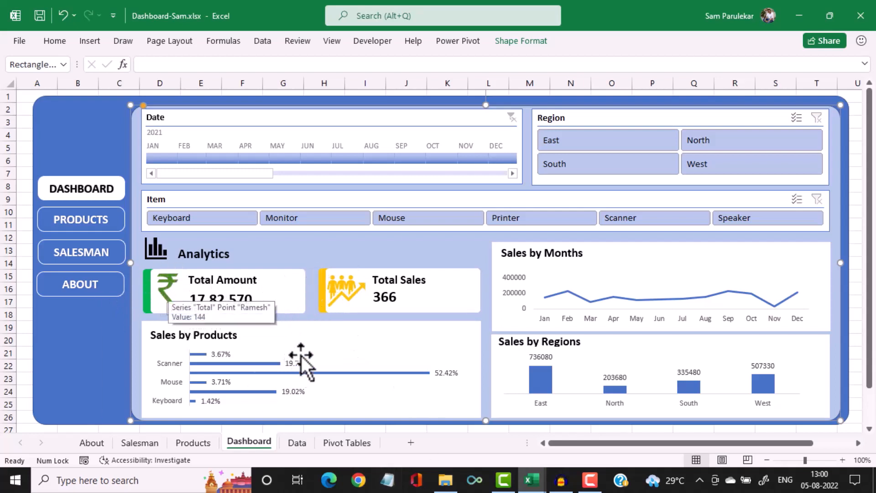
{"action": "mouse_move", "coordinate": [529, 479]}
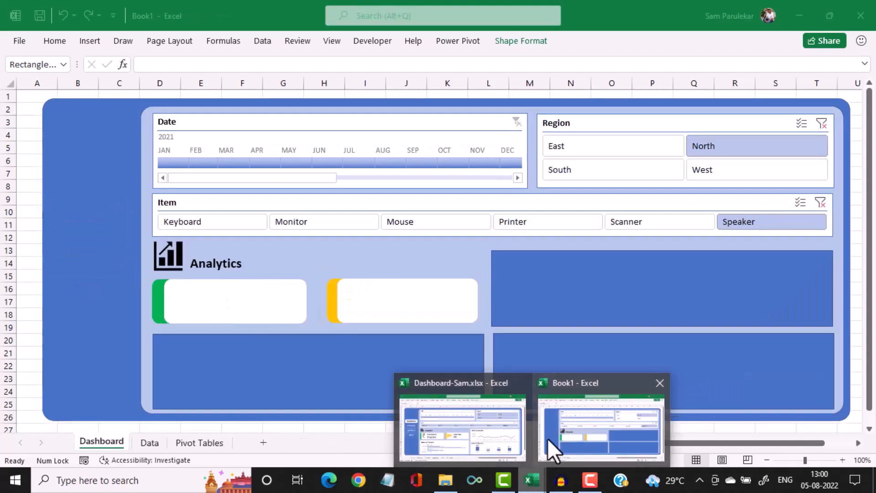
{"action": "left_click", "coordinate": [548, 439]}
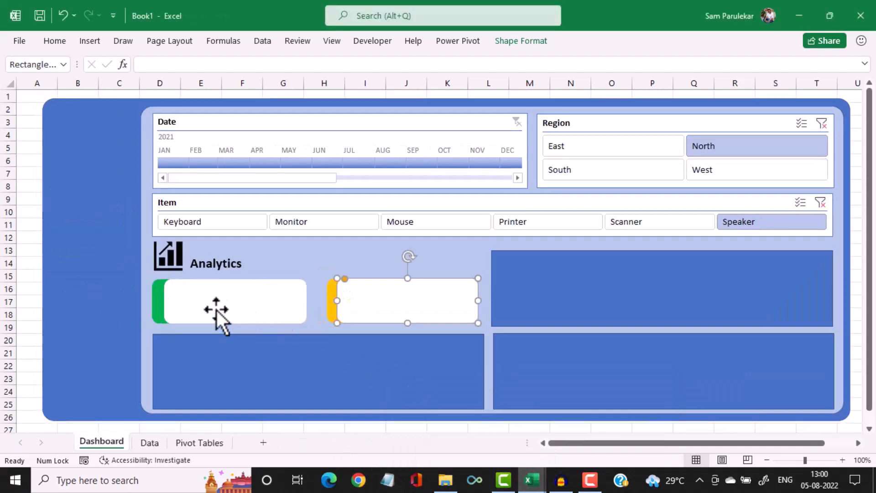
Copy the green rupee symbol from the Pivot Tables sheet to the Dashboard and place it on the green card beside its accent strip
{"action": "left_click", "coordinate": [208, 443]}
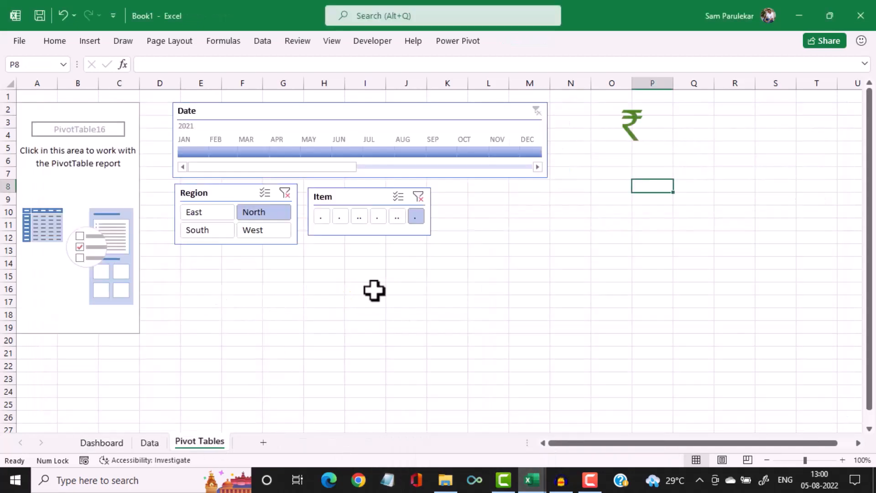
{"action": "left_click", "coordinate": [633, 137]}
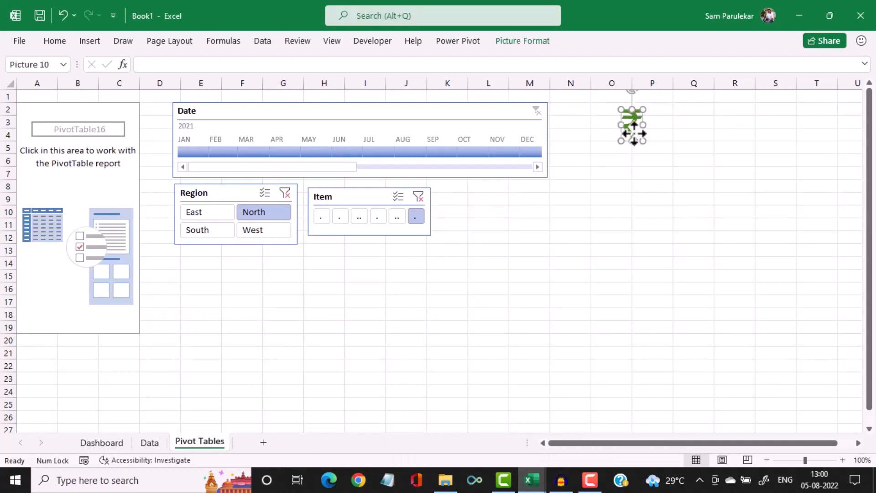
{"action": "left_click", "coordinate": [103, 441]}
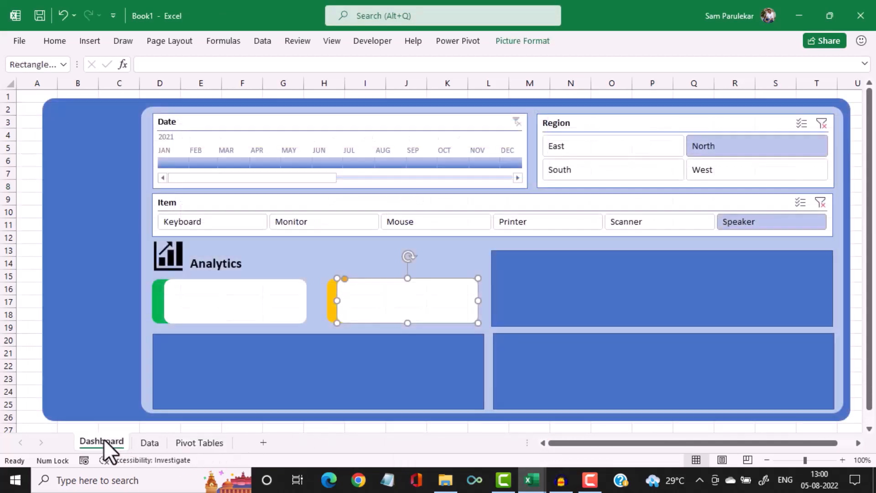
{"action": "key", "text": "ctrl+v"}
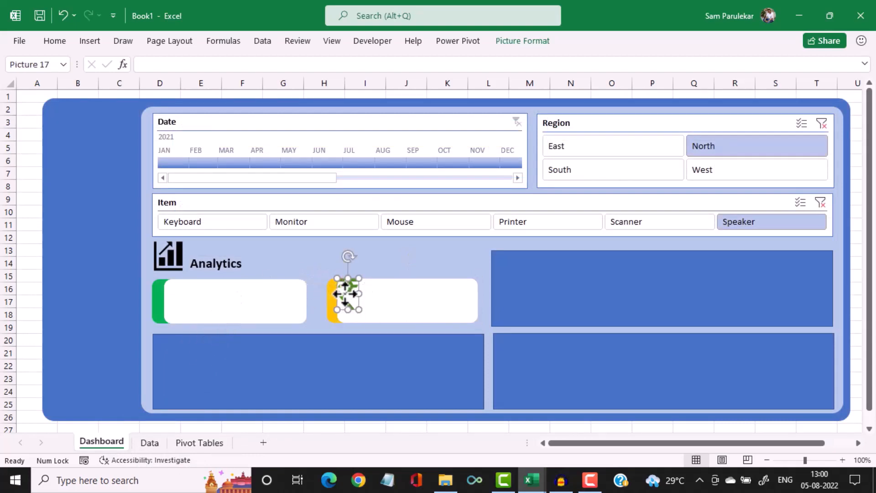
{"action": "left_click_drag", "start_coordinate": [345, 293], "coordinate": [178, 301]}
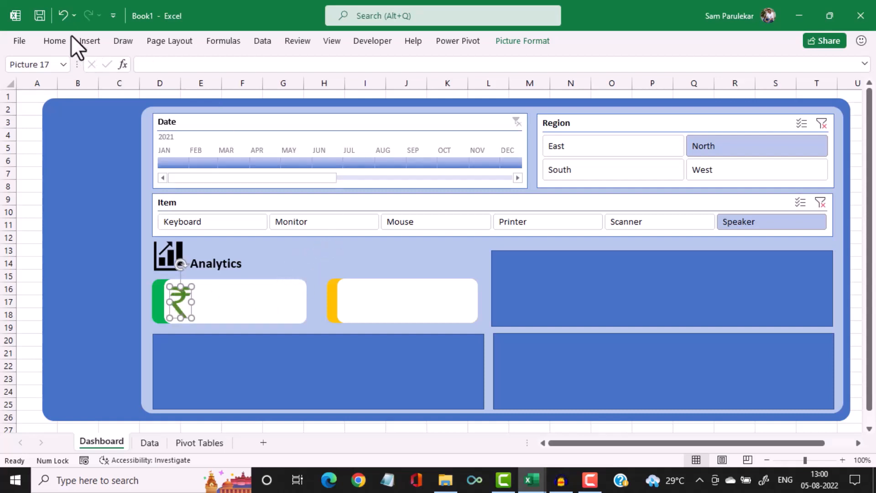
Insert the stock icon of three people above a rising arrow and shrink it to about 1.75 cm square inside the orange card
{"action": "left_click", "coordinate": [87, 40]}
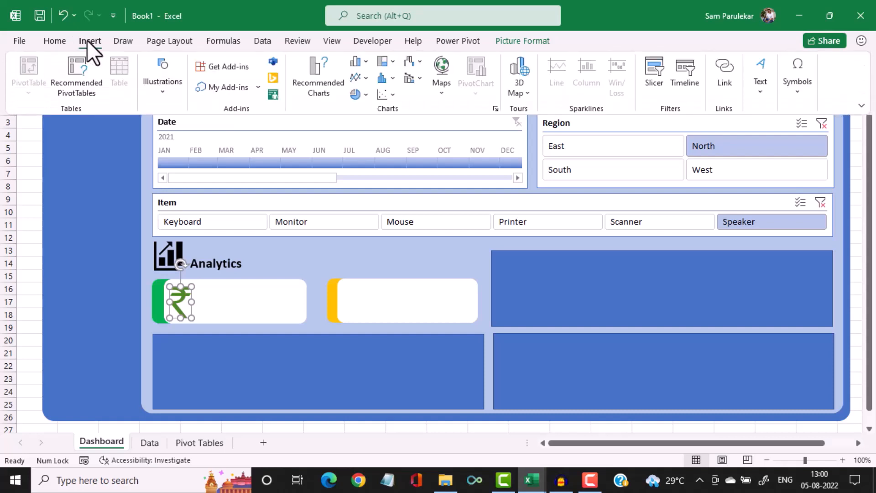
{"action": "left_click", "coordinate": [160, 92]}
{"action": "left_click", "coordinate": [213, 140]}
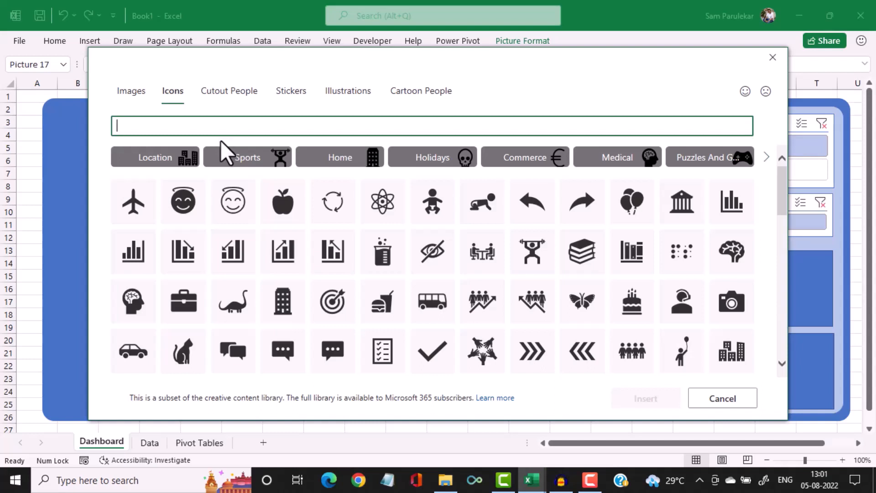
{"action": "left_click", "coordinate": [494, 294]}
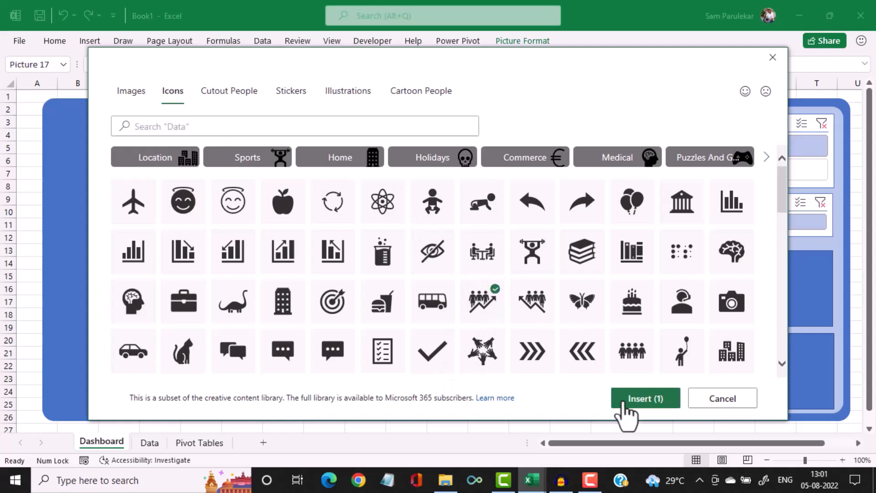
{"action": "left_click", "coordinate": [644, 408]}
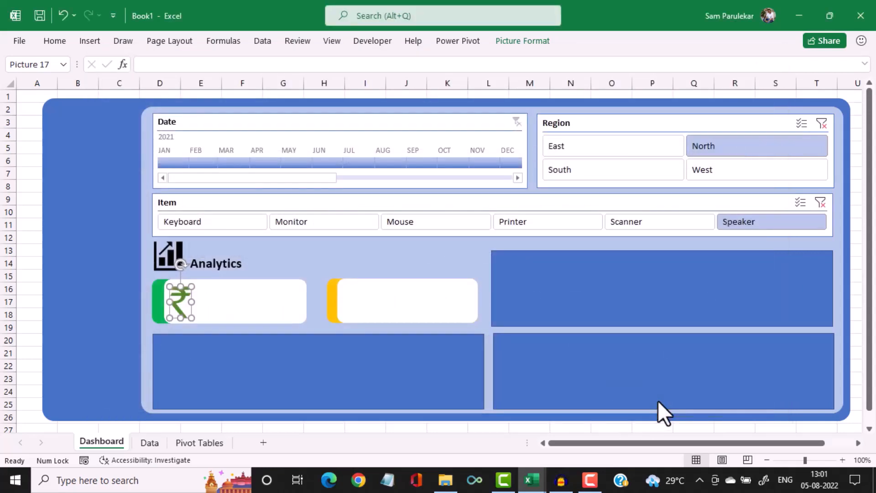
{"action": "left_click_drag", "start_coordinate": [41, 255], "coordinate": [375, 301]}
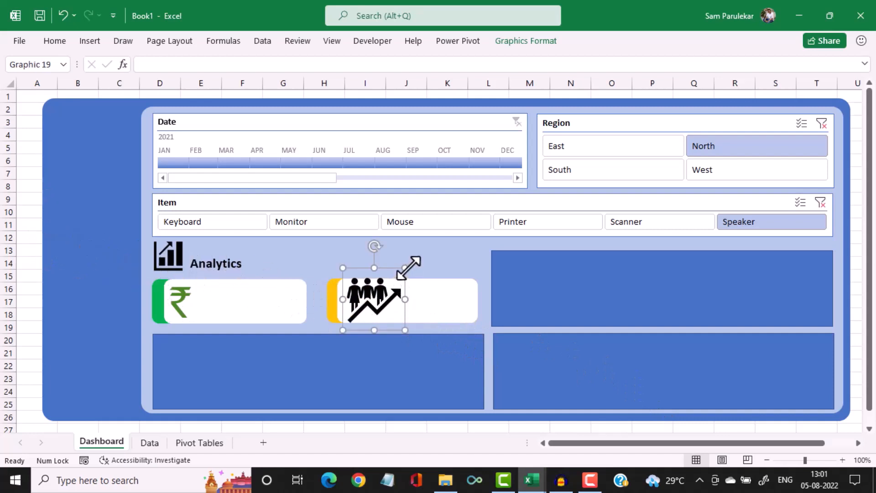
{"action": "left_click_drag", "start_coordinate": [405, 268], "coordinate": [365, 299]}
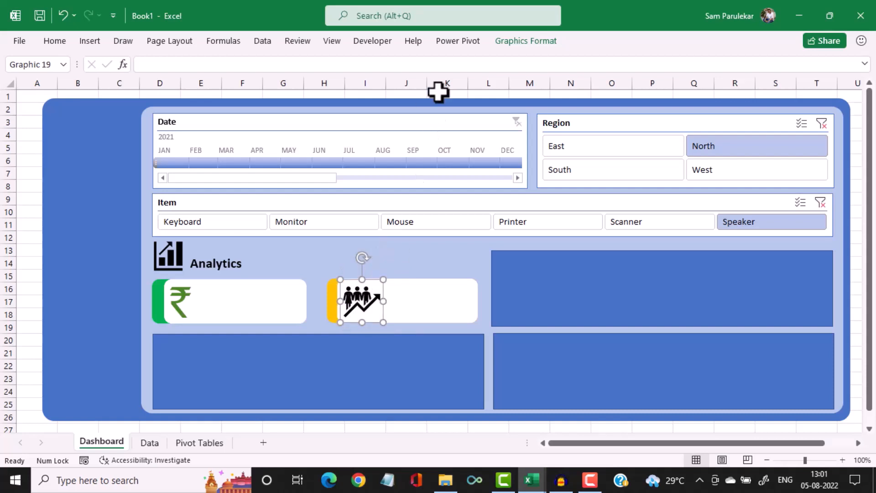
Fill the people-and-arrow icon with the standard orange color to match its card's accent strip
{"action": "left_click", "coordinate": [527, 42]}
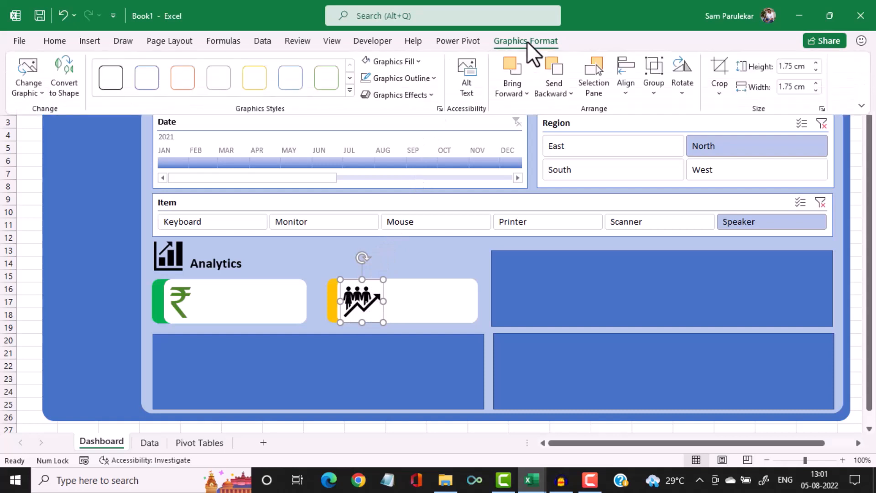
{"action": "left_click", "coordinate": [366, 308]}
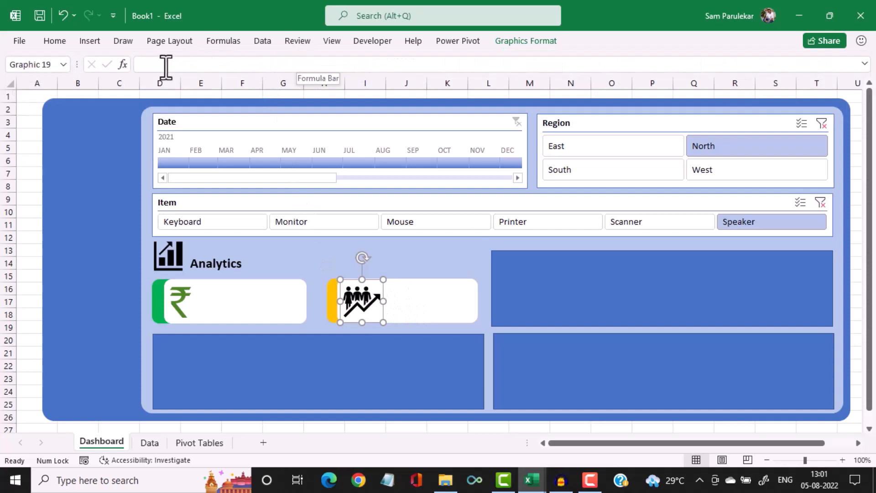
{"action": "right_click", "coordinate": [360, 300]}
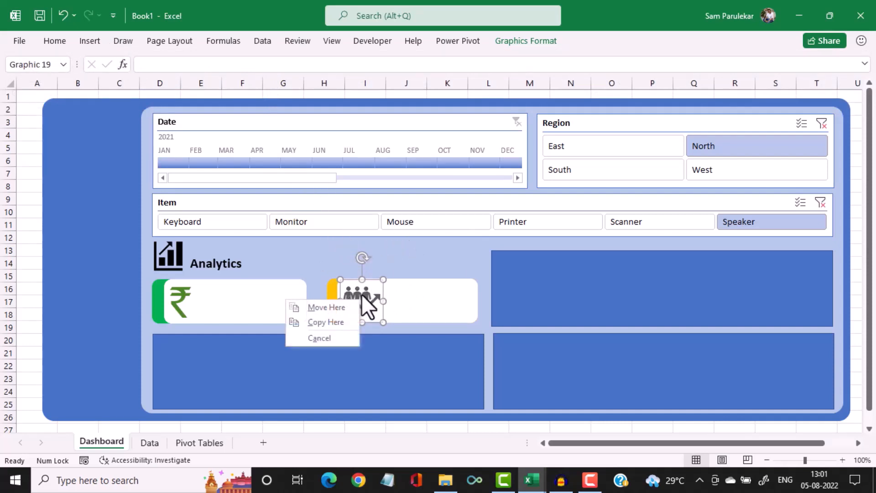
{"action": "left_click", "coordinate": [362, 294]}
{"action": "right_click", "coordinate": [362, 294]}
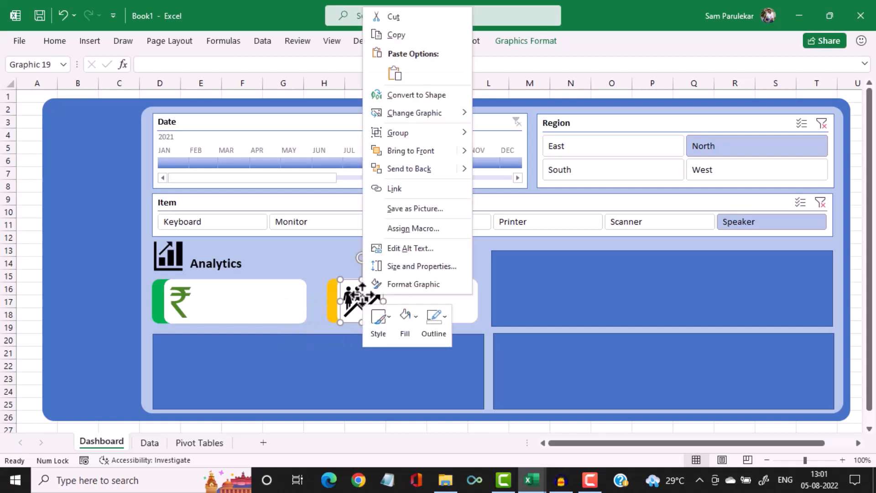
{"action": "left_click", "coordinate": [402, 314]}
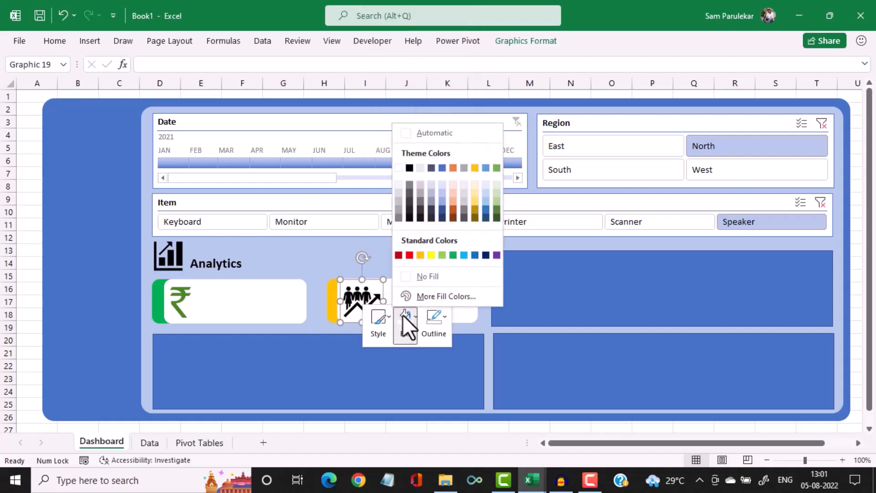
{"action": "left_click", "coordinate": [422, 255]}
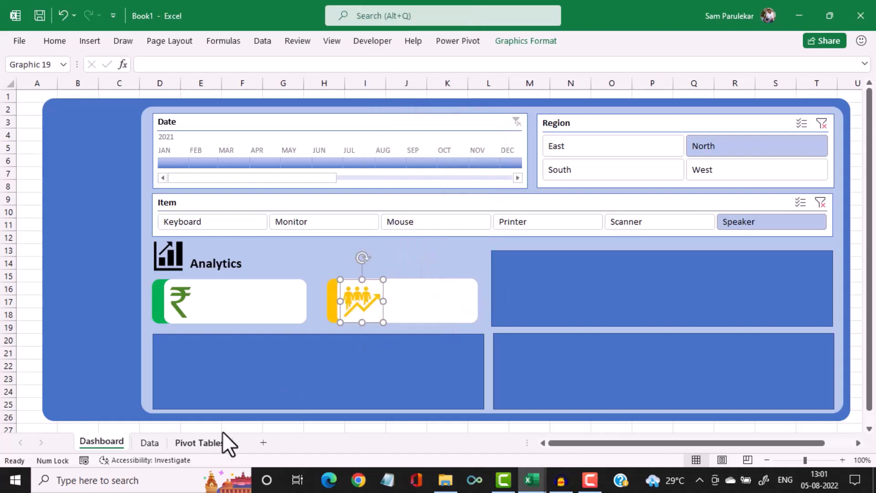
{"action": "left_click", "coordinate": [279, 269]}
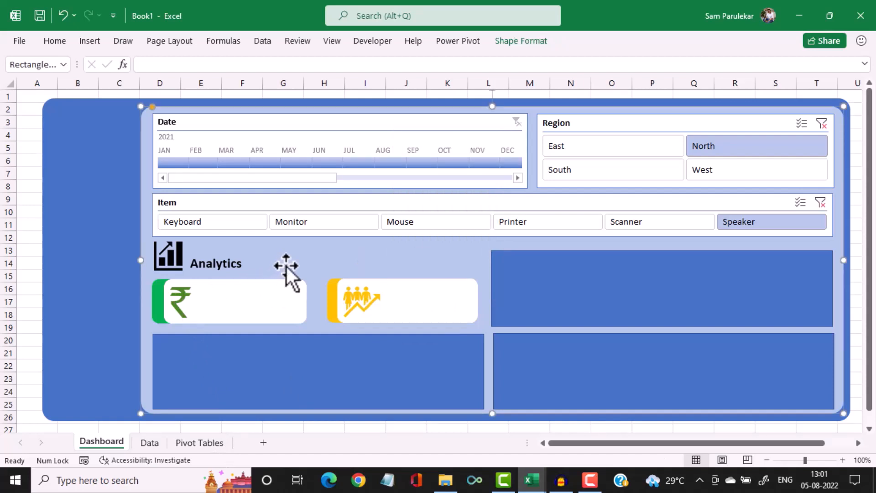
Fill the chart panel beside the total cards with white and remove its outline
{"action": "left_click", "coordinate": [513, 297]}
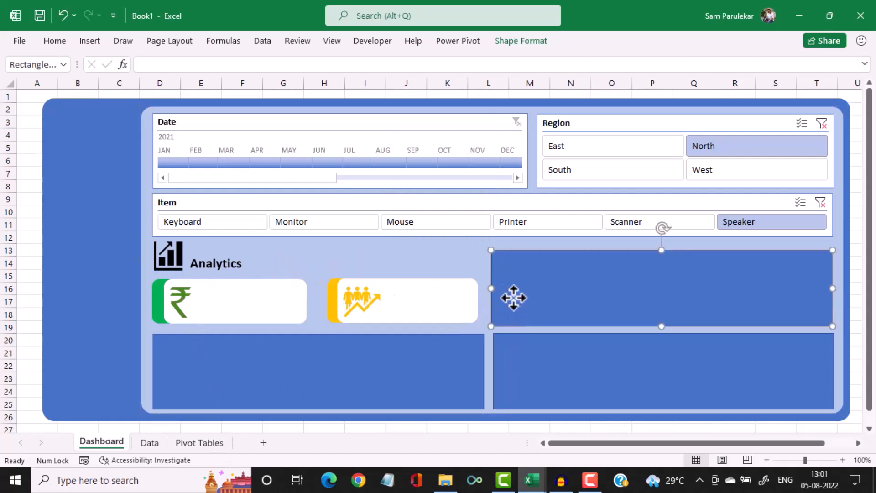
{"action": "left_click", "coordinate": [516, 41]}
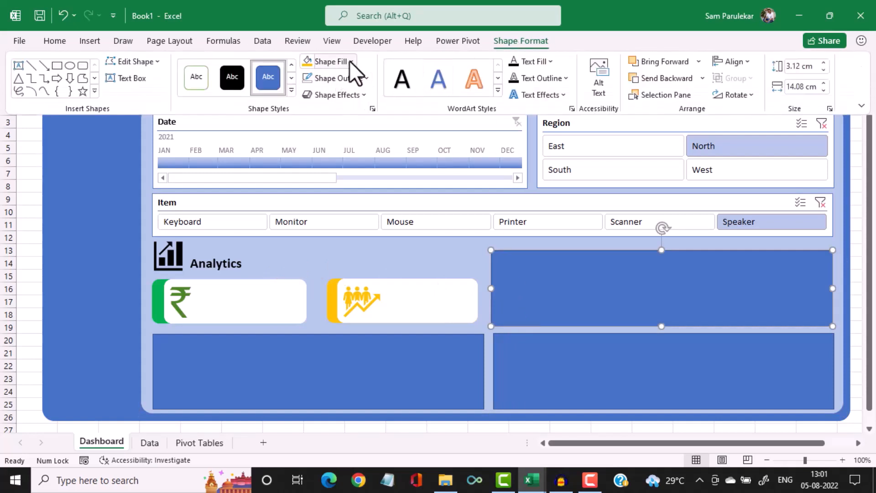
{"action": "left_click", "coordinate": [349, 61]}
{"action": "left_click", "coordinate": [305, 114]}
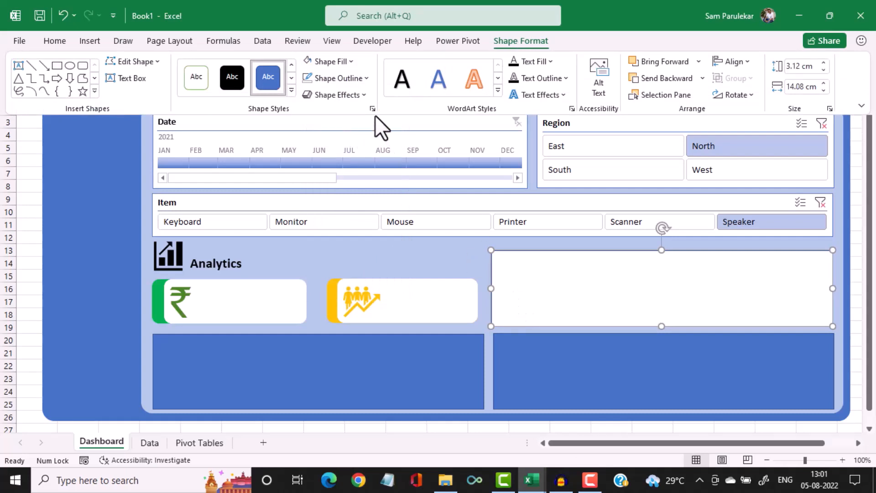
{"action": "left_click", "coordinate": [349, 78]}
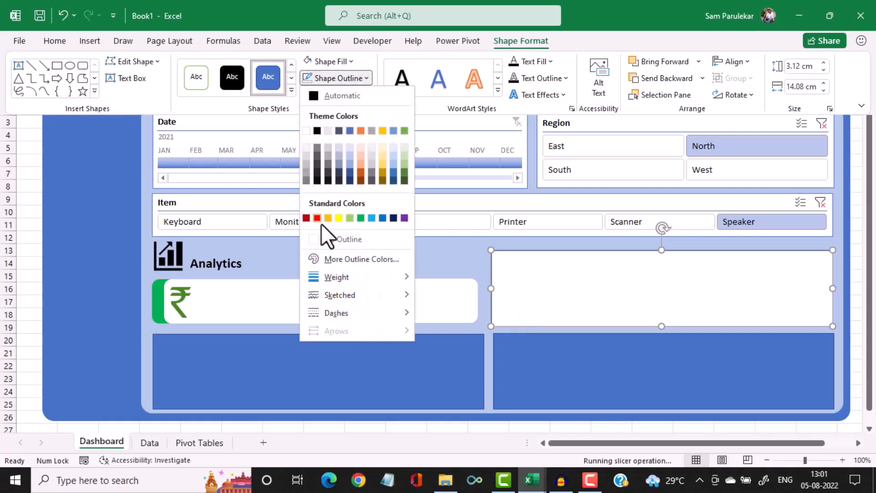
{"action": "left_click", "coordinate": [316, 243]}
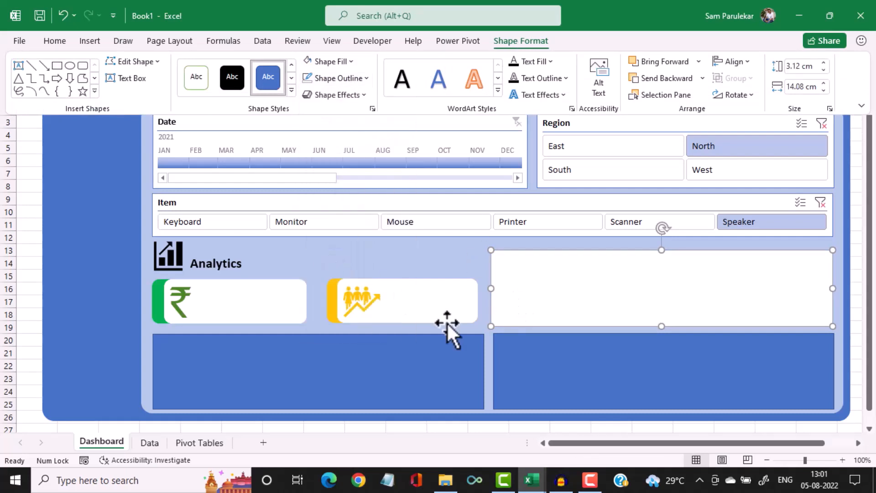
Fill the blue chart panel directly beneath the white chart panel with white
{"action": "left_click", "coordinate": [541, 371]}
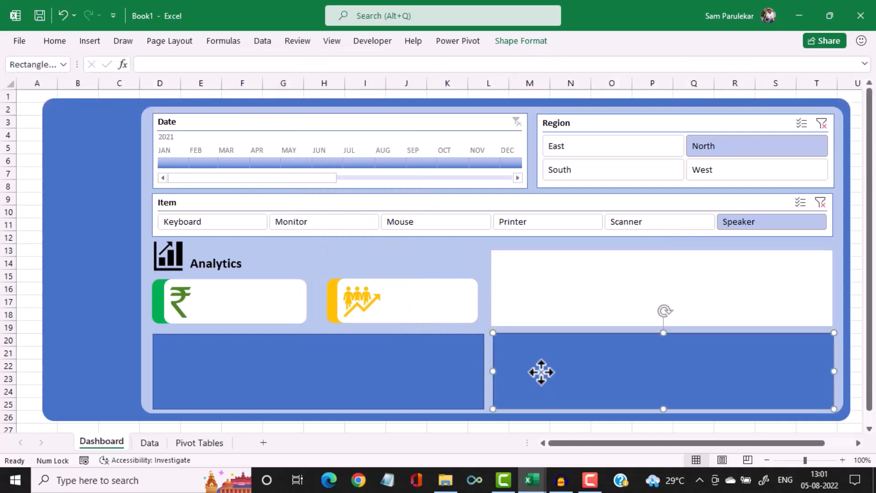
{"action": "left_click", "coordinate": [513, 43]}
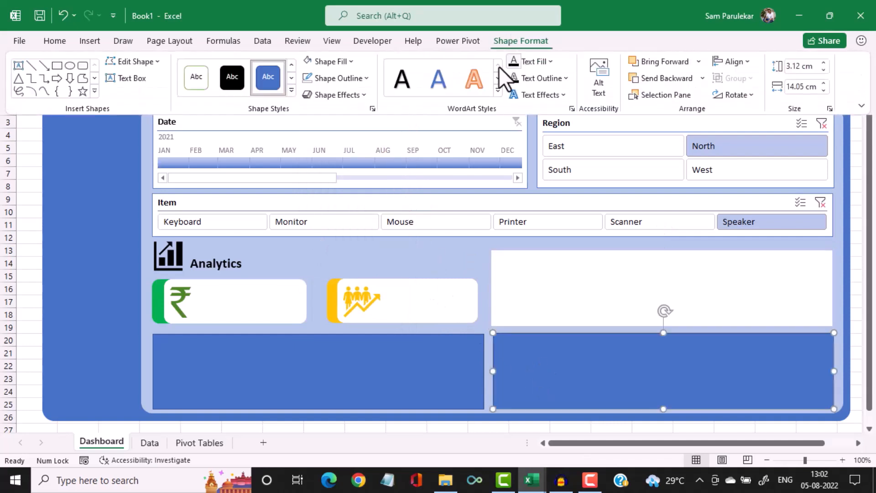
{"action": "left_click", "coordinate": [344, 64]}
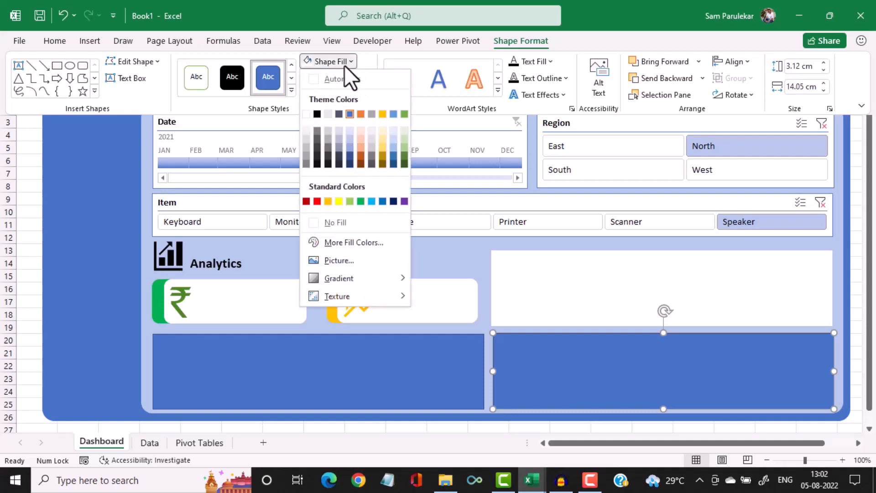
{"action": "left_click", "coordinate": [308, 116]}
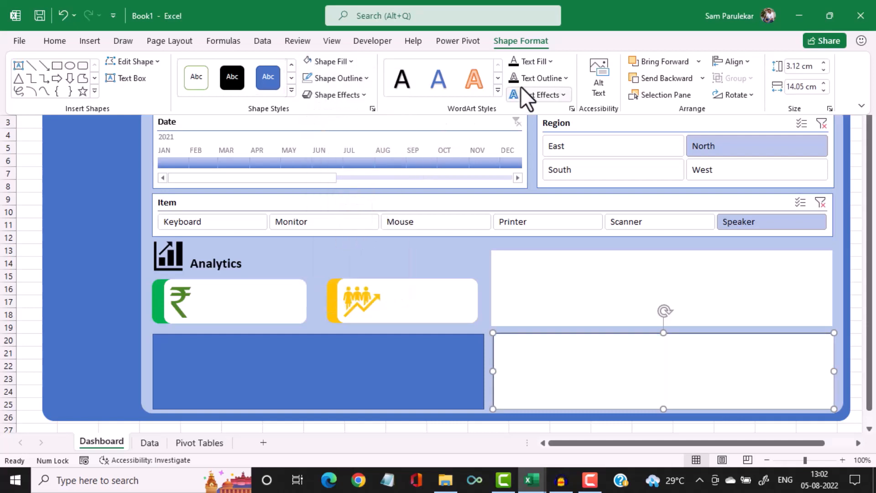
Remove the shape outline from the lower white chart panel beneath the Region slicer side's upper chart panel
{"action": "left_click", "coordinate": [565, 78]}
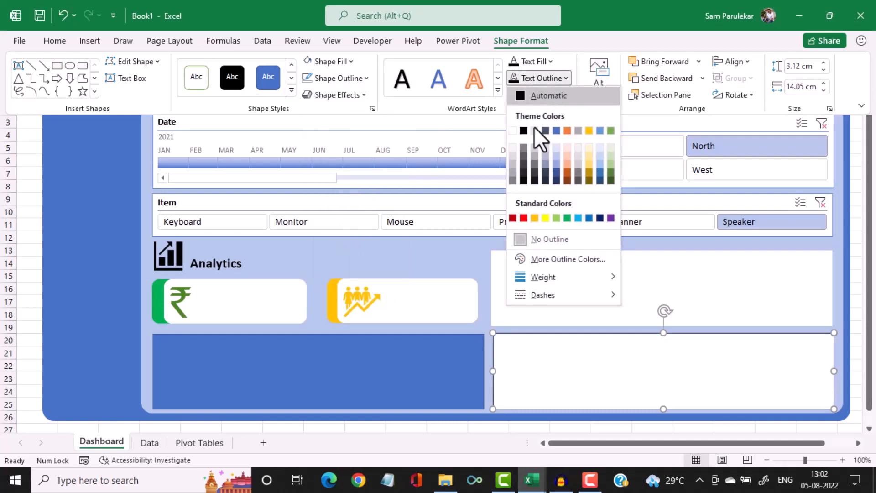
{"action": "left_click", "coordinate": [521, 238]}
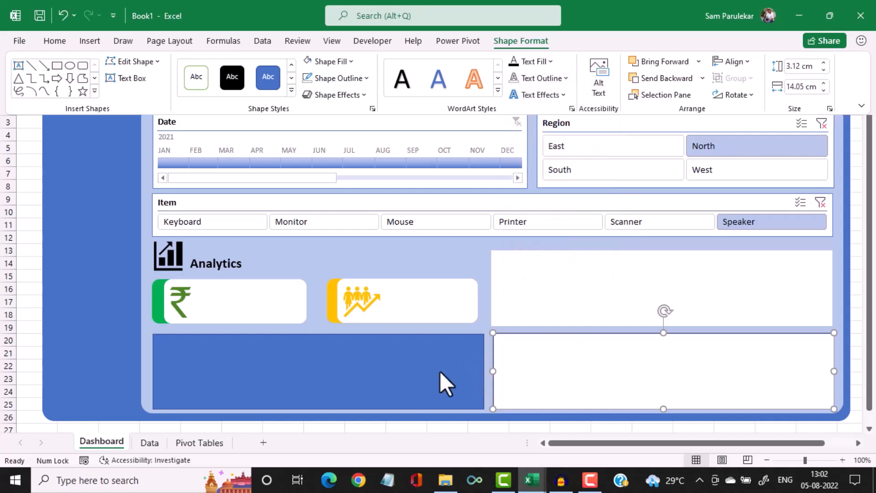
{"action": "left_click", "coordinate": [438, 369]}
{"action": "left_click", "coordinate": [524, 362]}
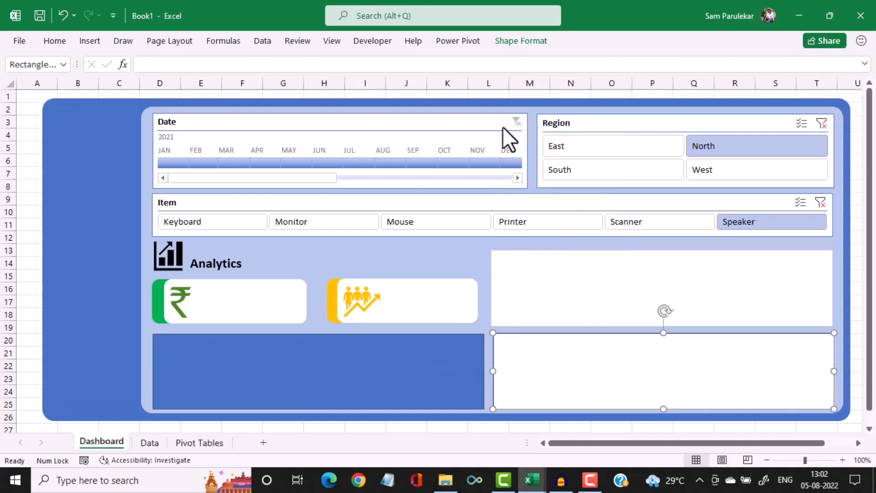
{"action": "left_click", "coordinate": [520, 42]}
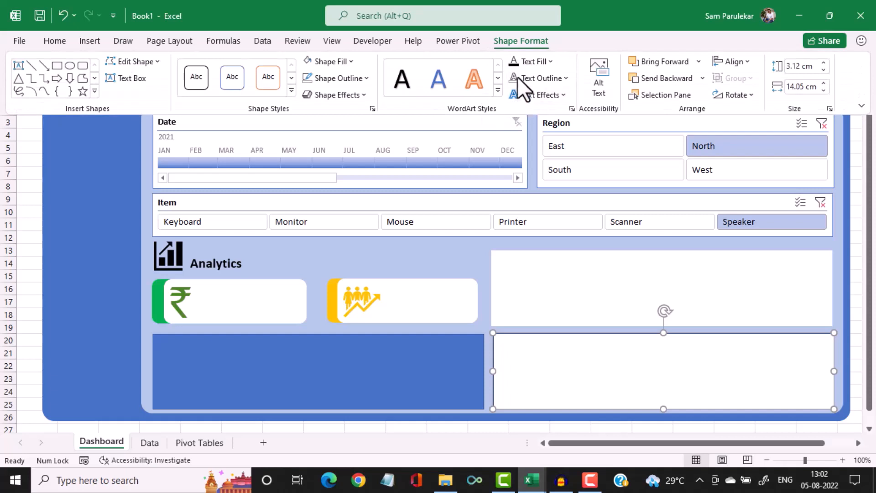
{"action": "left_click", "coordinate": [349, 77]}
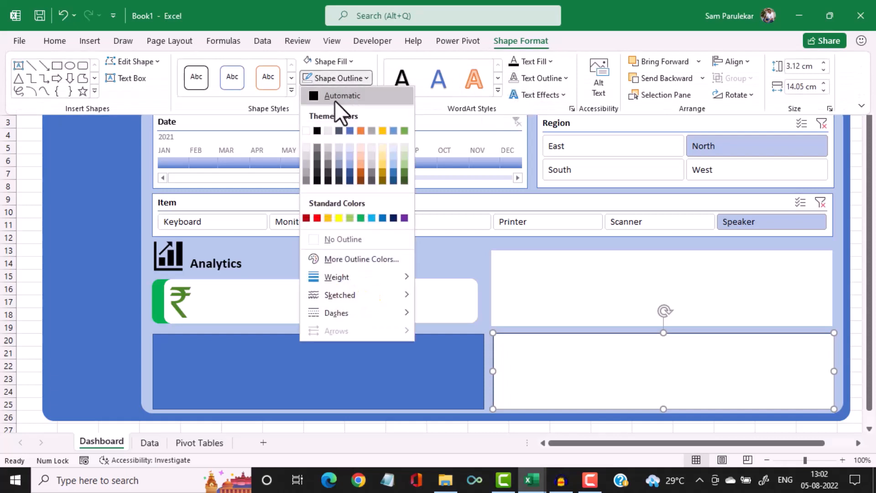
{"action": "left_click", "coordinate": [311, 238]}
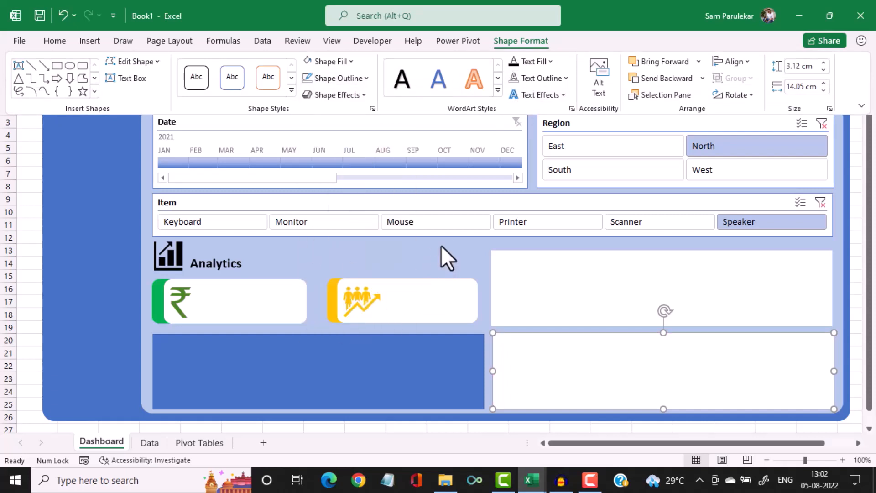
{"action": "left_click", "coordinate": [437, 264]}
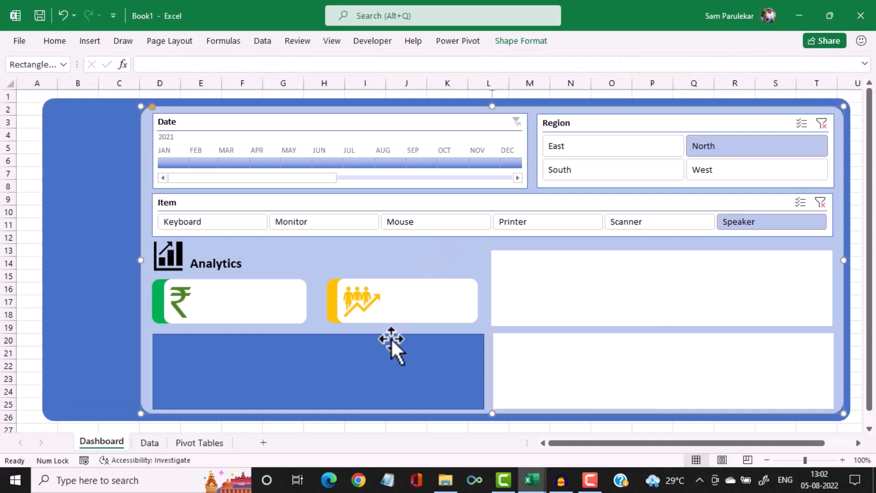
Fill the blue chart panel beneath the two total cards with white and remove its outline
{"action": "left_click", "coordinate": [387, 344]}
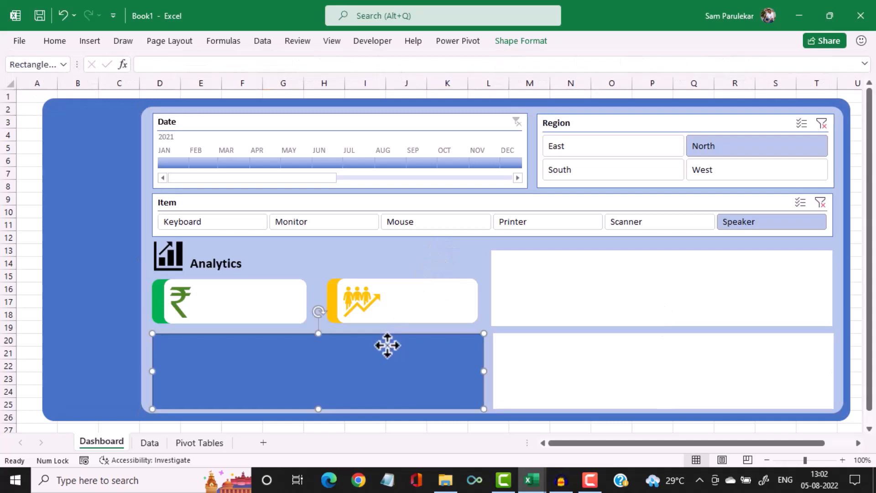
{"action": "left_click", "coordinate": [526, 45]}
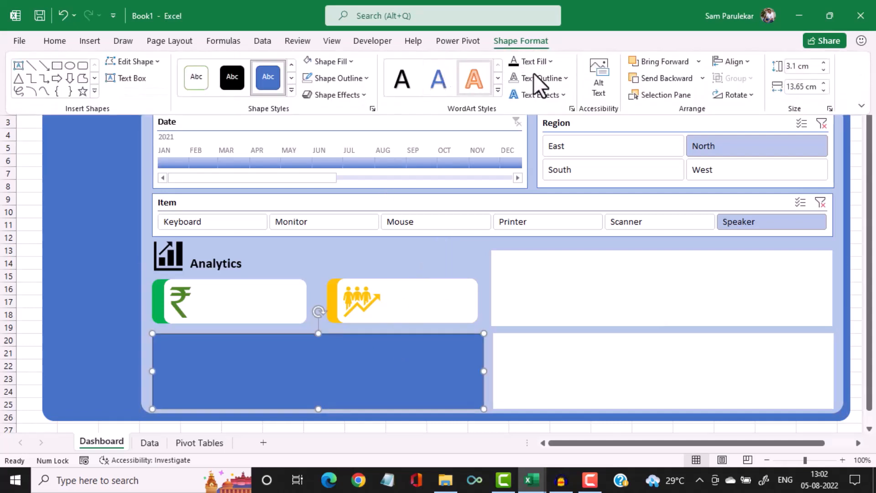
{"action": "left_click", "coordinate": [351, 62]}
{"action": "left_click", "coordinate": [306, 113]}
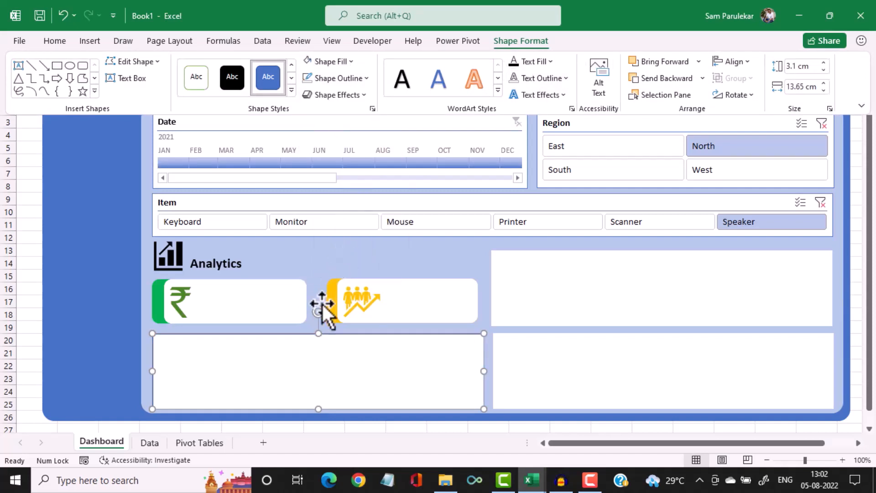
{"action": "left_click", "coordinate": [364, 79]}
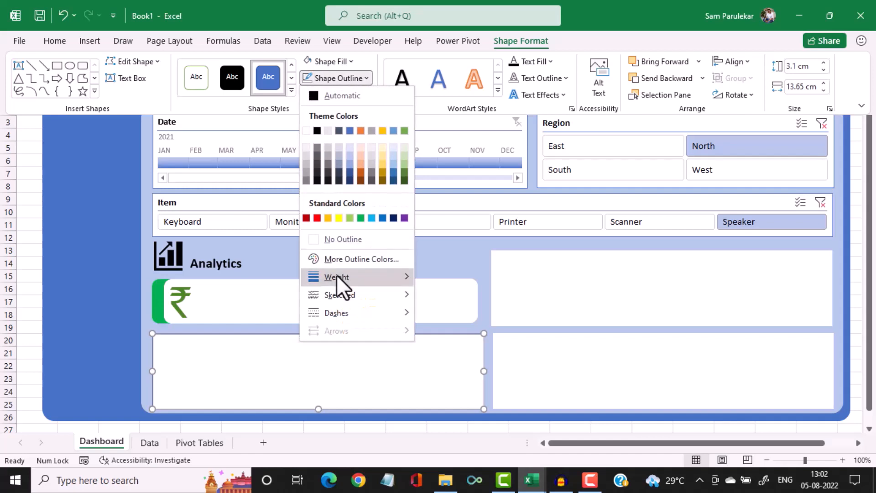
{"action": "left_click", "coordinate": [311, 237]}
{"action": "left_click", "coordinate": [384, 266]}
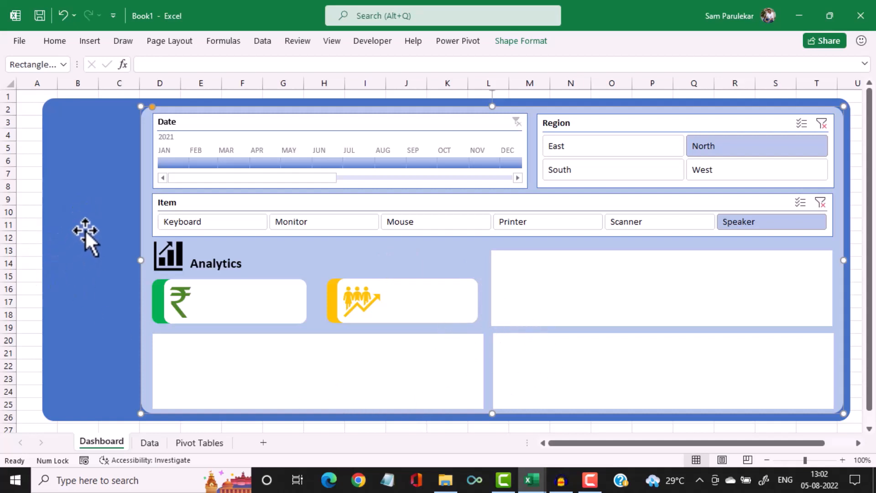
Examine the sidebar navigation buttons in the Dashboard-Sam.xlsx workbook, and return to Book1
{"action": "left_click", "coordinate": [525, 482]}
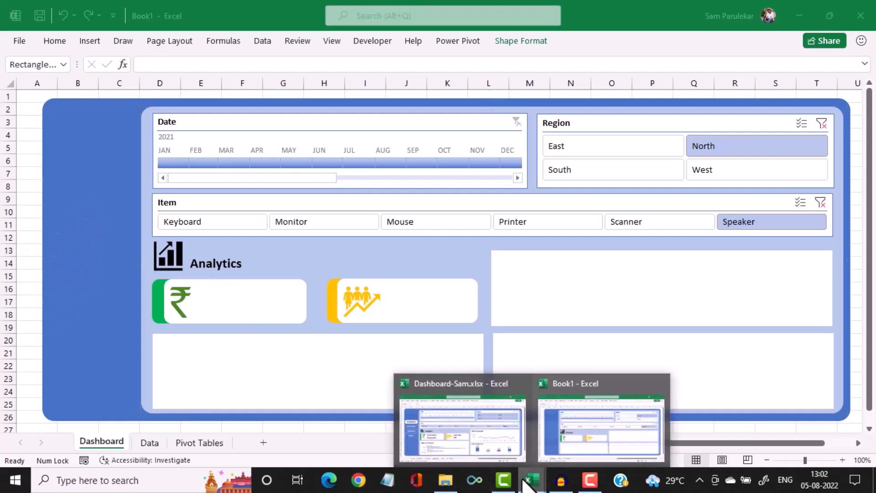
{"action": "left_click", "coordinate": [433, 432]}
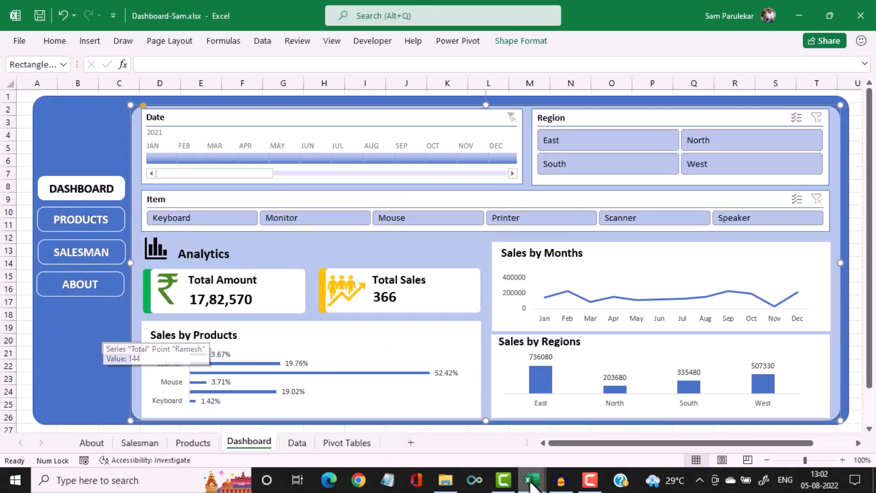
{"action": "mouse_move", "coordinate": [530, 481]}
{"action": "left_click", "coordinate": [549, 437]}
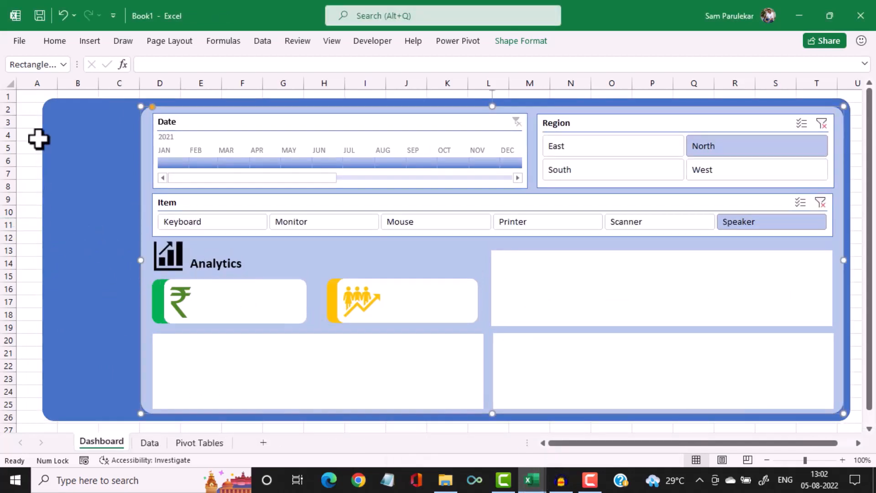
Draw a rounded rectangle button in the blue sidebar around rows 8 to 10, widen it to nearly the sidebar's width and round its corners more
{"action": "left_click", "coordinate": [91, 42]}
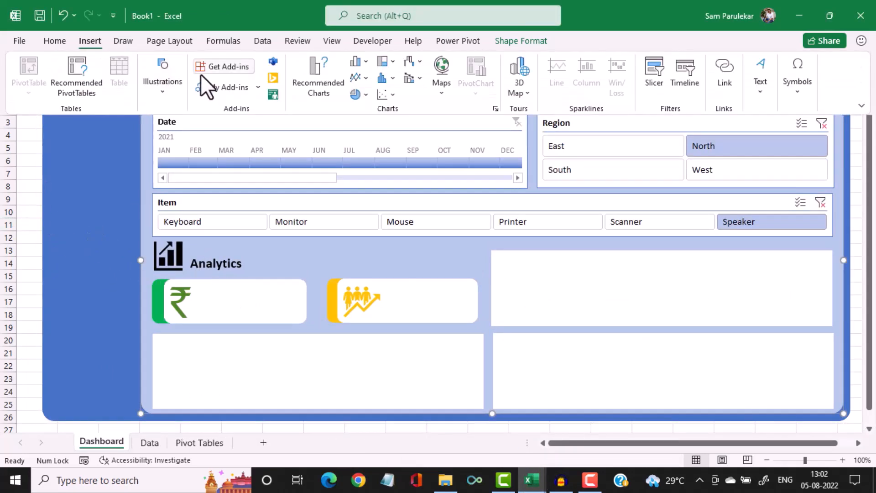
{"action": "left_click", "coordinate": [160, 93]}
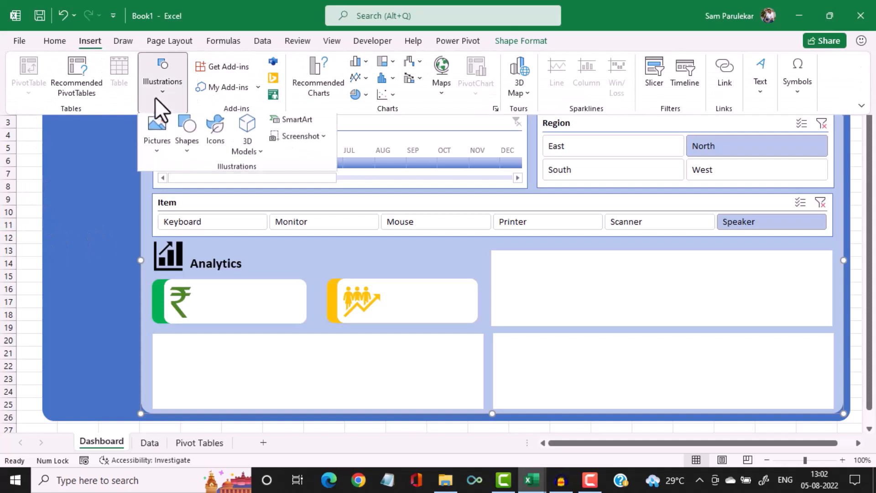
{"action": "left_click", "coordinate": [184, 139]}
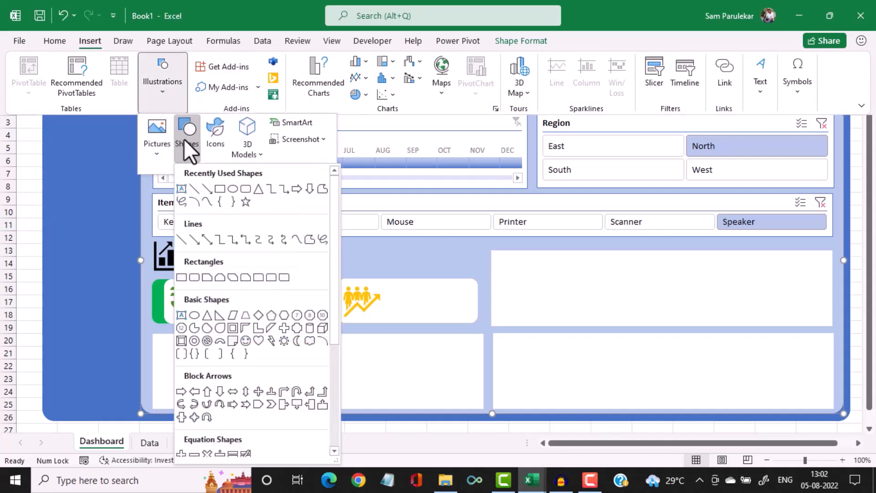
{"action": "left_click", "coordinate": [245, 188]}
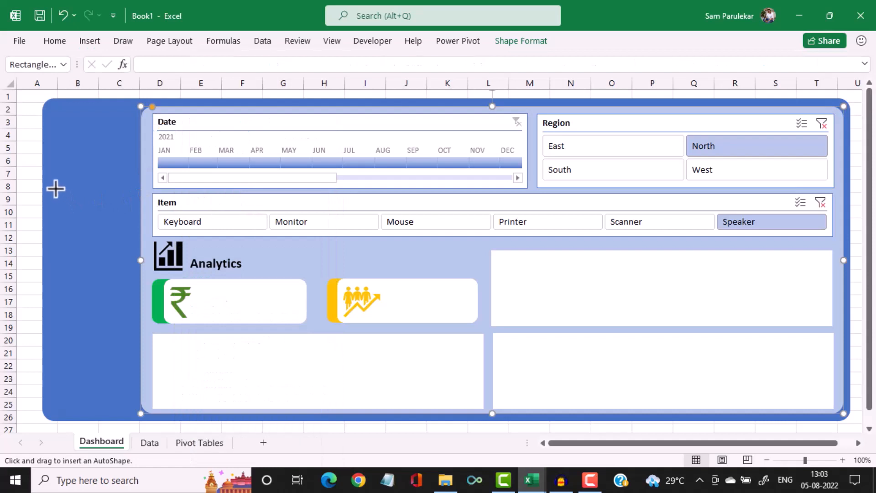
{"action": "left_click_drag", "start_coordinate": [56, 188], "coordinate": [131, 211]}
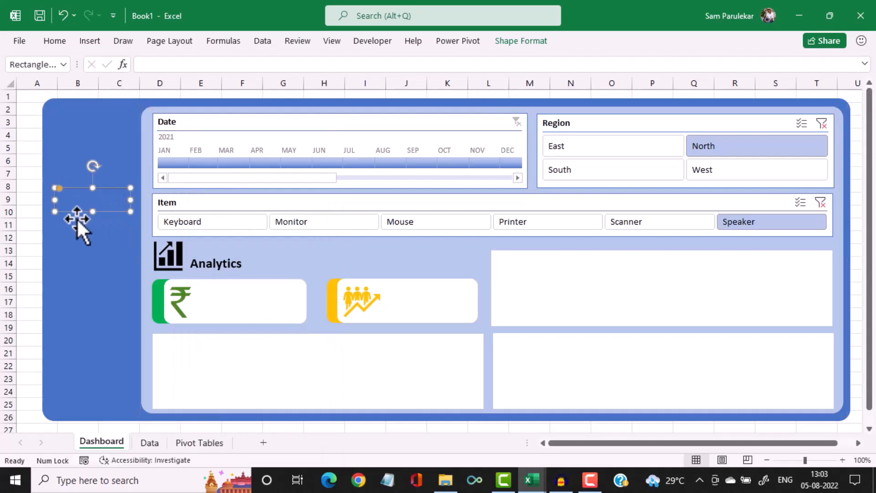
{"action": "left_click_drag", "start_coordinate": [56, 201], "coordinate": [48, 199]}
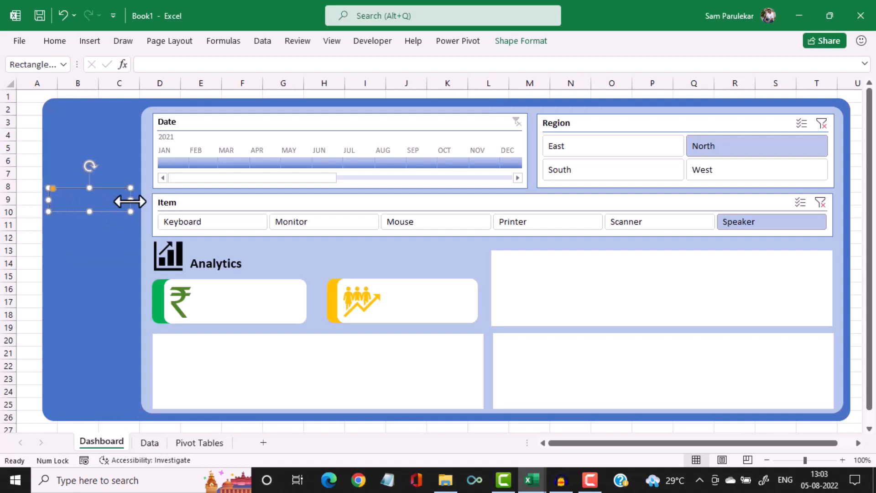
{"action": "left_click_drag", "start_coordinate": [131, 201], "coordinate": [136, 200]}
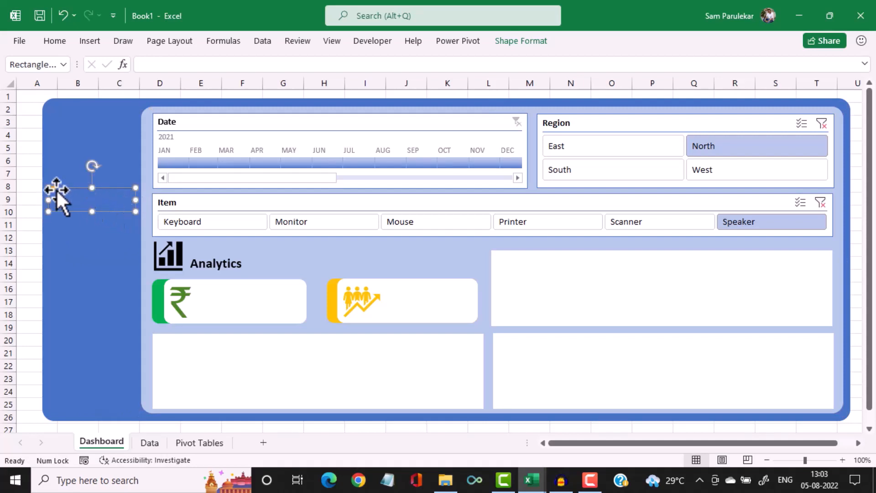
{"action": "left_click_drag", "start_coordinate": [54, 188], "coordinate": [63, 187]}
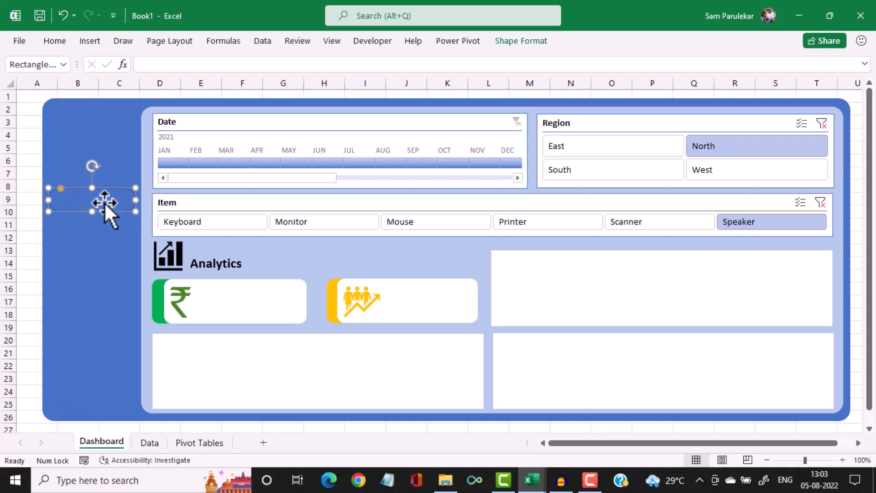
{"action": "left_click", "coordinate": [83, 40]}
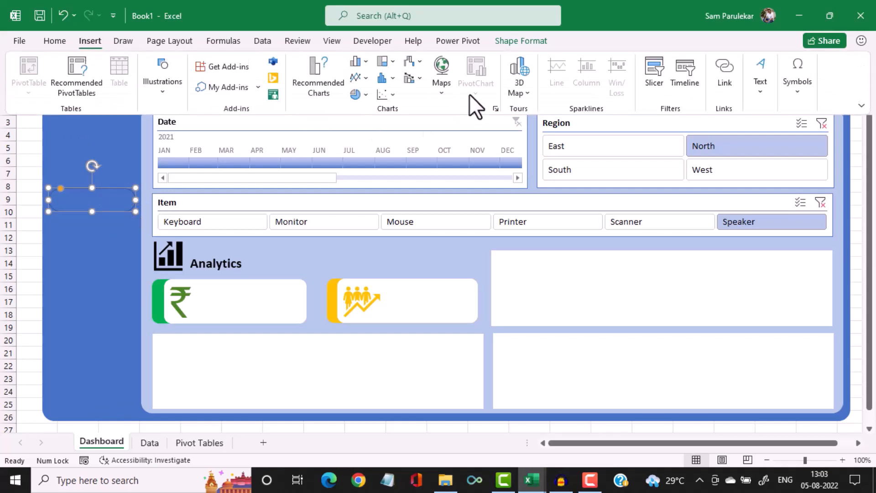
{"action": "left_click", "coordinate": [757, 74]}
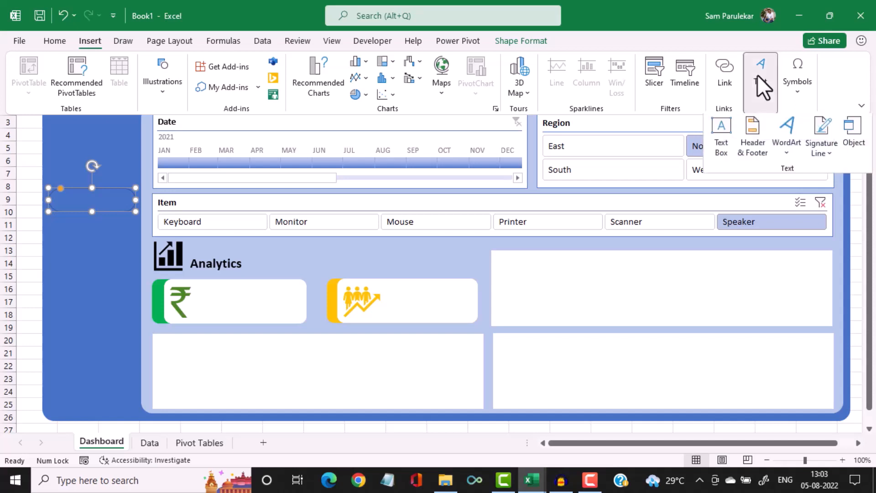
{"action": "left_click", "coordinate": [78, 201]}
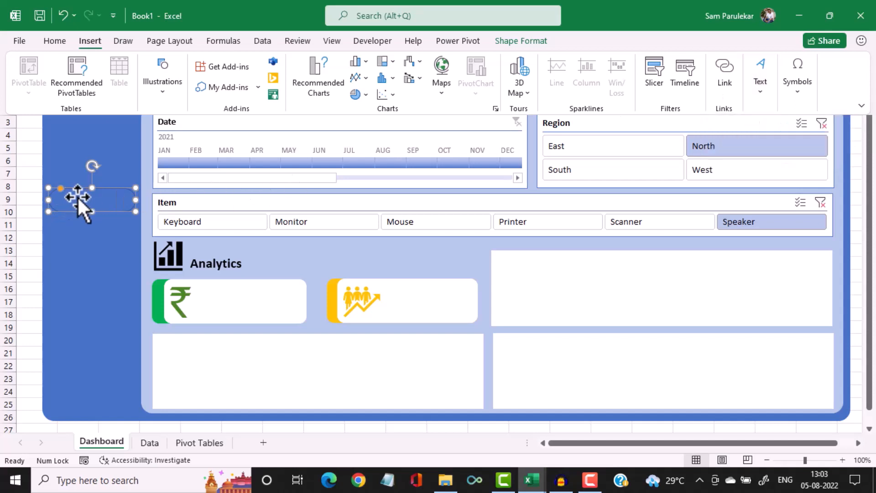
{"action": "left_click", "coordinate": [761, 82]}
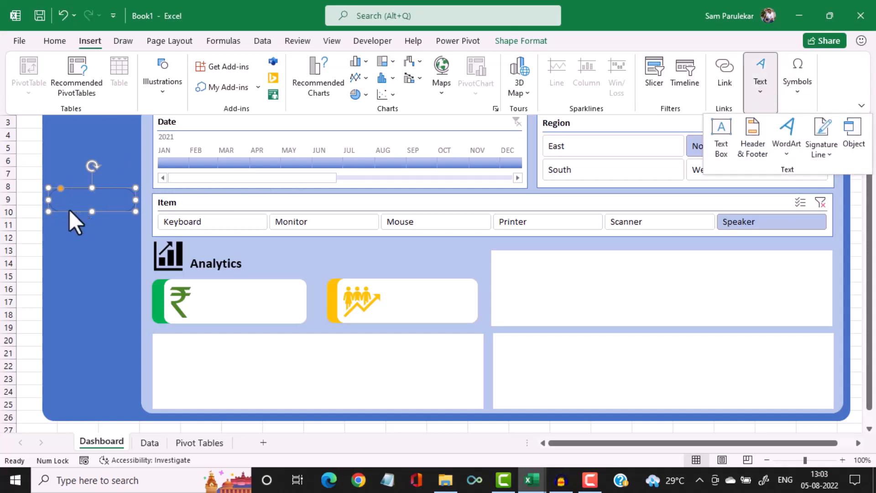
Label the rounded sidebar button DASHBOARD in capital letters
{"action": "left_click", "coordinate": [82, 196]}
{"action": "left_click", "coordinate": [82, 197]}
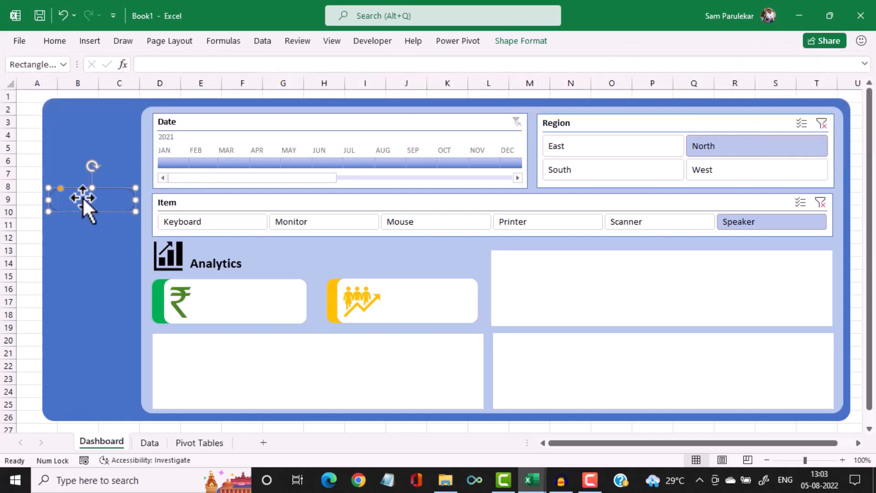
{"action": "key", "text": "Caps_Lock"}
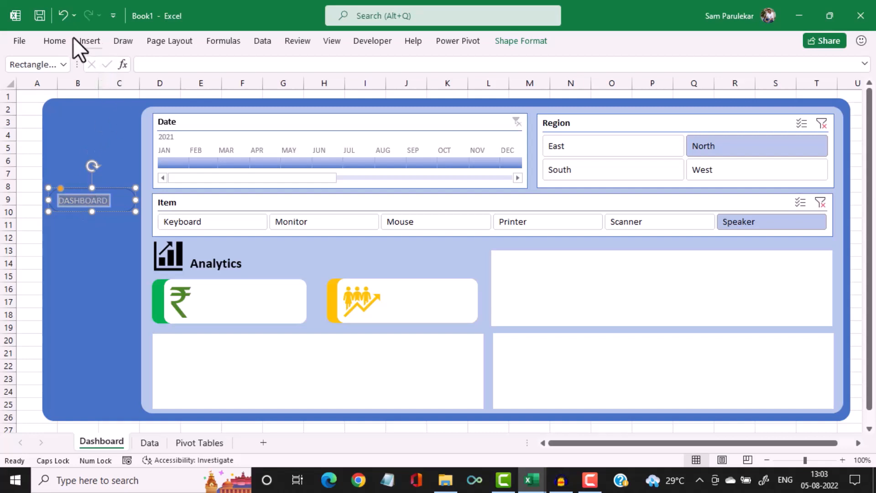
Format the DASHBOARD button label as bold 14 pt text, centered horizontally and vertically
{"action": "left_click", "coordinate": [54, 42]}
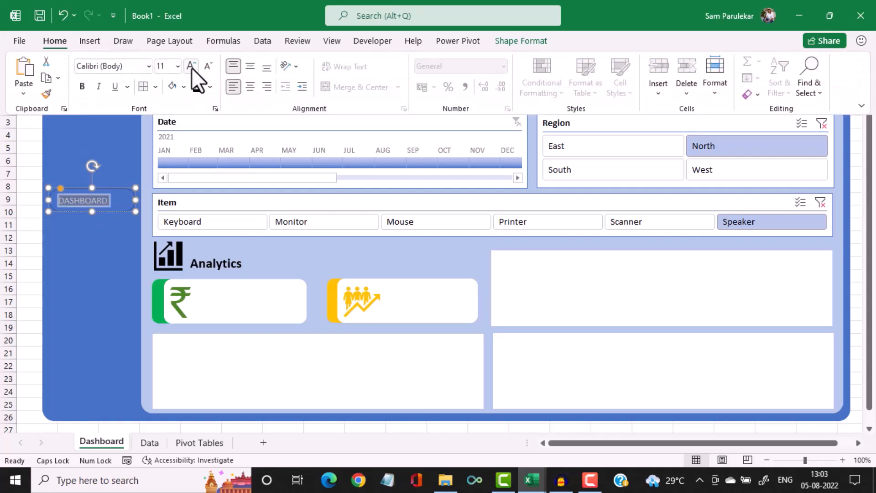
{"action": "left_click", "coordinate": [191, 68]}
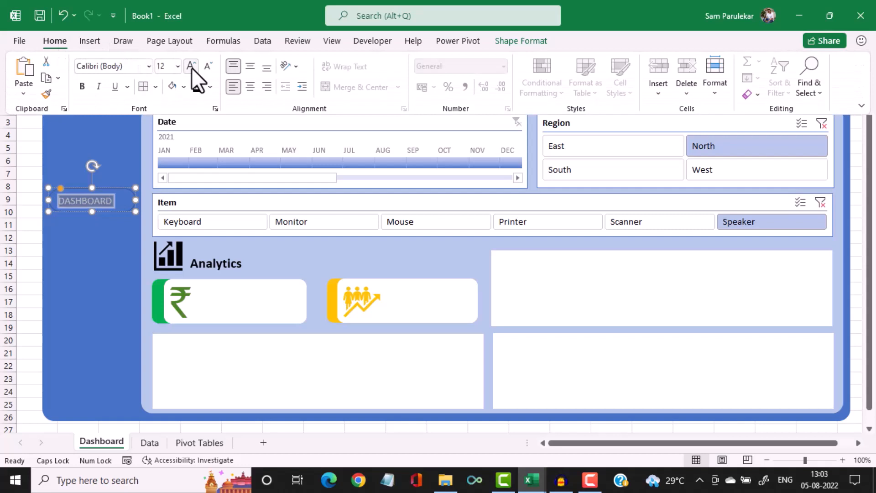
{"action": "left_click", "coordinate": [249, 86]}
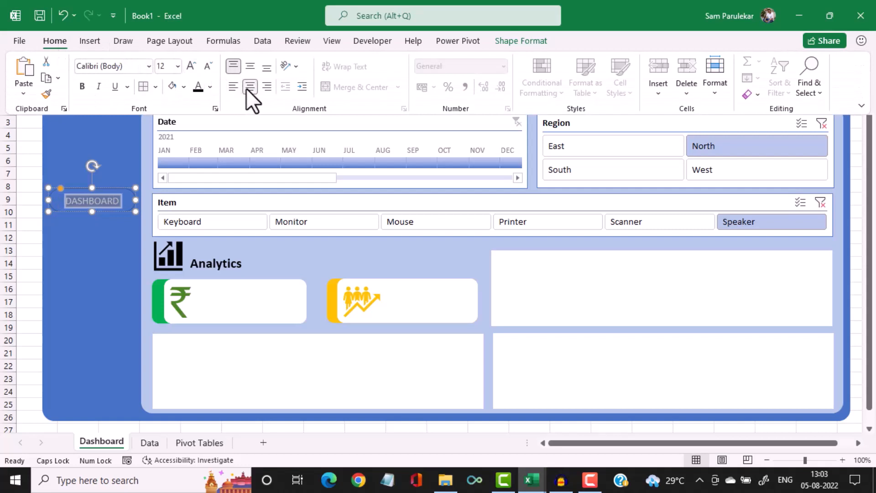
{"action": "left_click", "coordinate": [251, 63]}
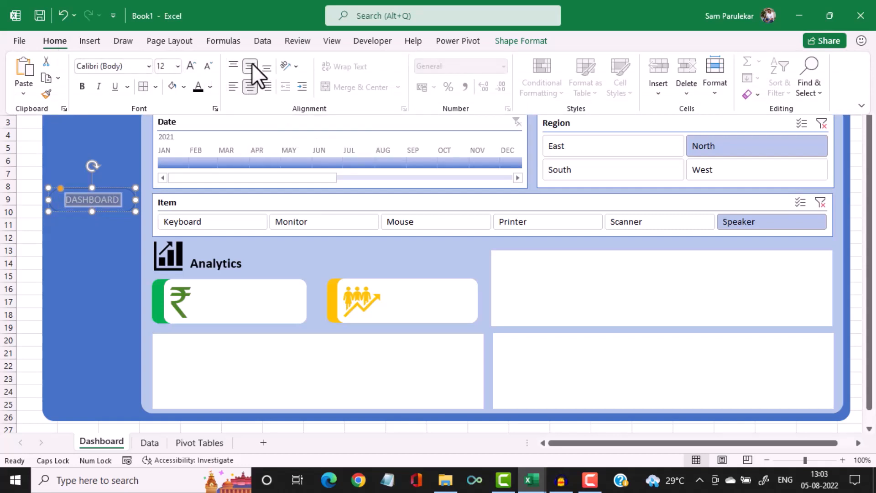
{"action": "left_click", "coordinate": [81, 88]}
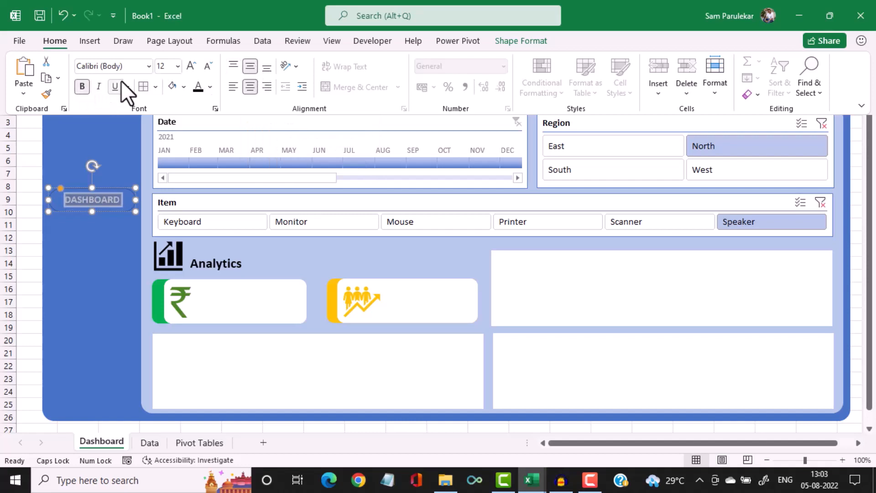
{"action": "left_click", "coordinate": [192, 66]}
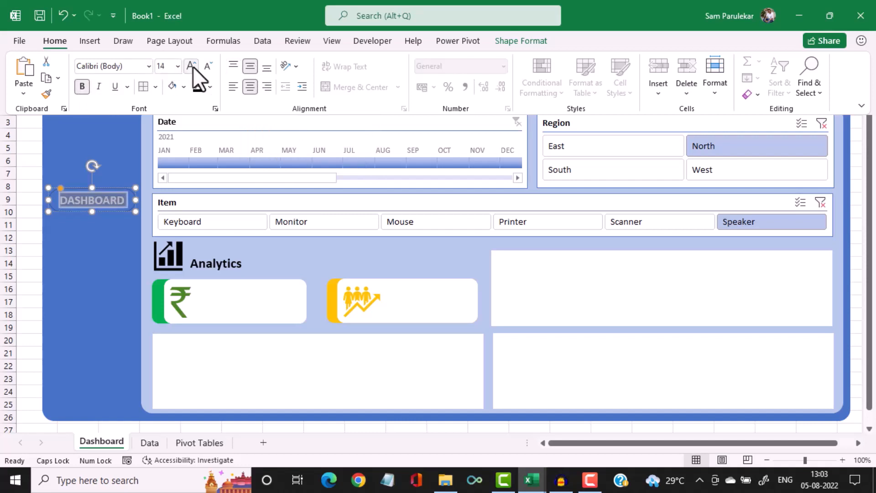
Change the font color of the DASHBOARD label on the sidebar button to black
{"action": "left_click", "coordinate": [84, 254]}
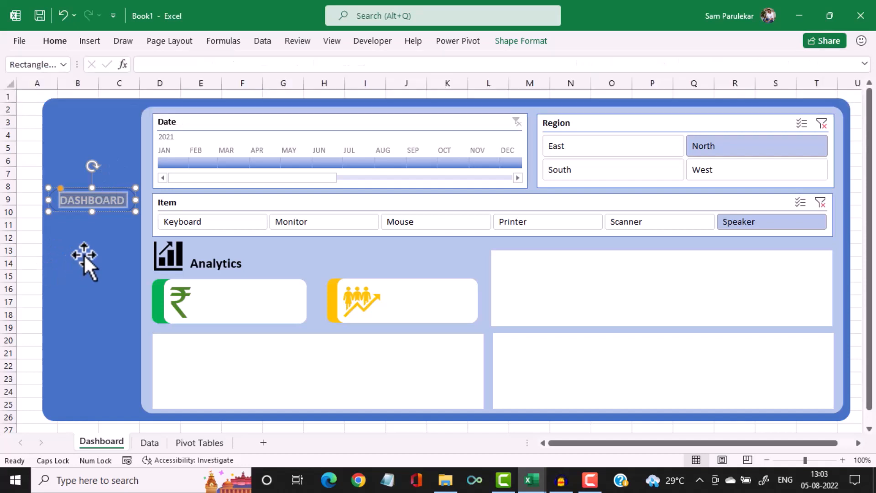
{"action": "left_click", "coordinate": [100, 237]}
{"action": "left_click", "coordinate": [116, 190]}
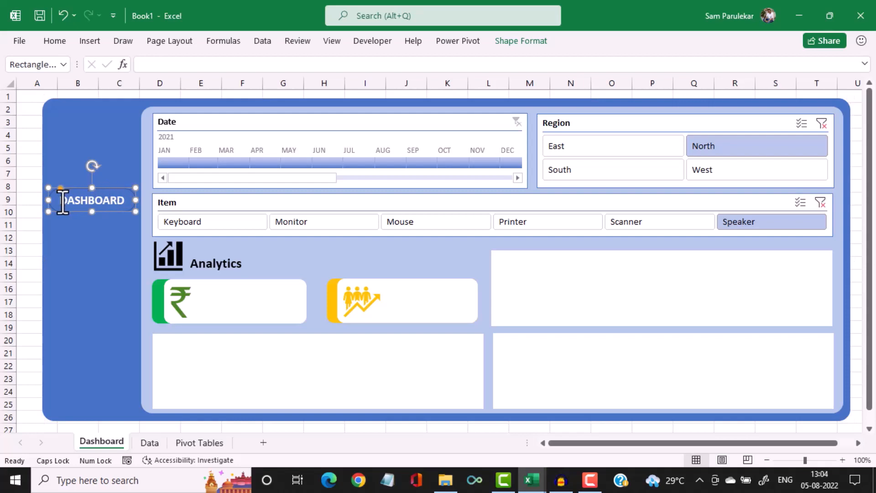
{"action": "left_click_drag", "start_coordinate": [63, 201], "coordinate": [124, 201]}
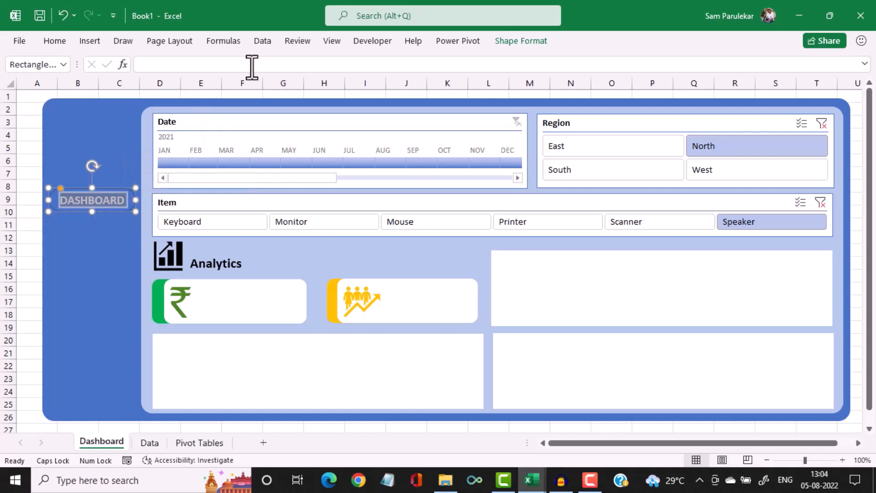
{"action": "left_click", "coordinate": [59, 43]}
{"action": "left_click", "coordinate": [199, 89]}
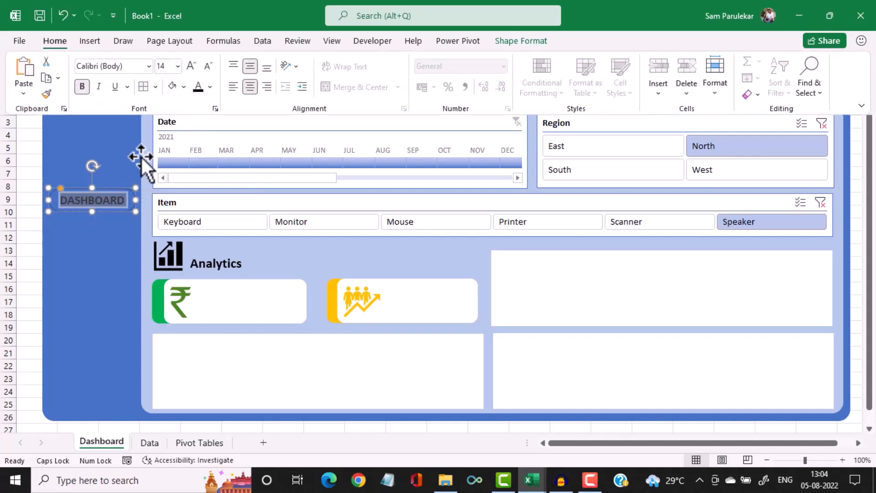
{"action": "left_click", "coordinate": [116, 211]}
{"action": "left_click", "coordinate": [114, 215]}
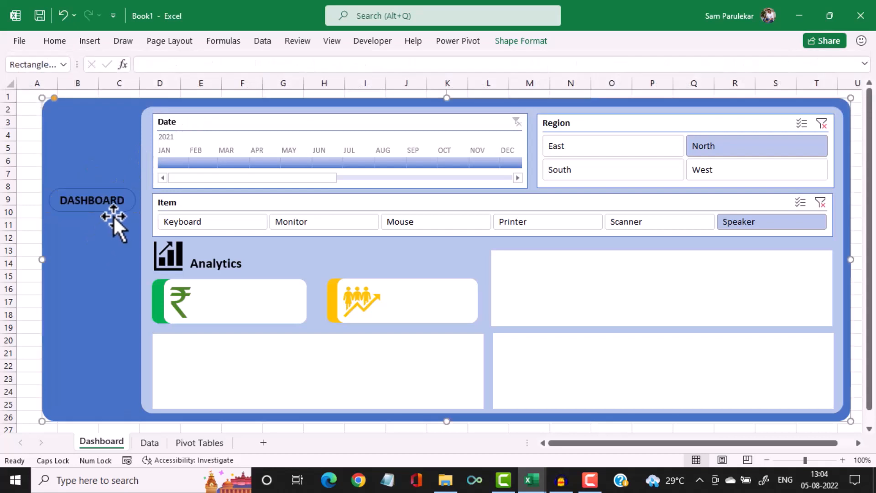
Fill the rounded DASHBOARD sidebar button with white
{"action": "left_click", "coordinate": [117, 210]}
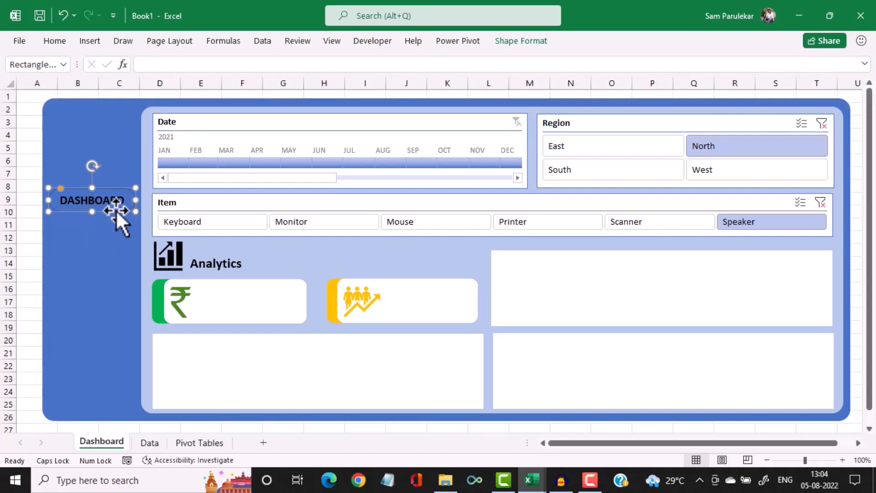
{"action": "left_click", "coordinate": [520, 42]}
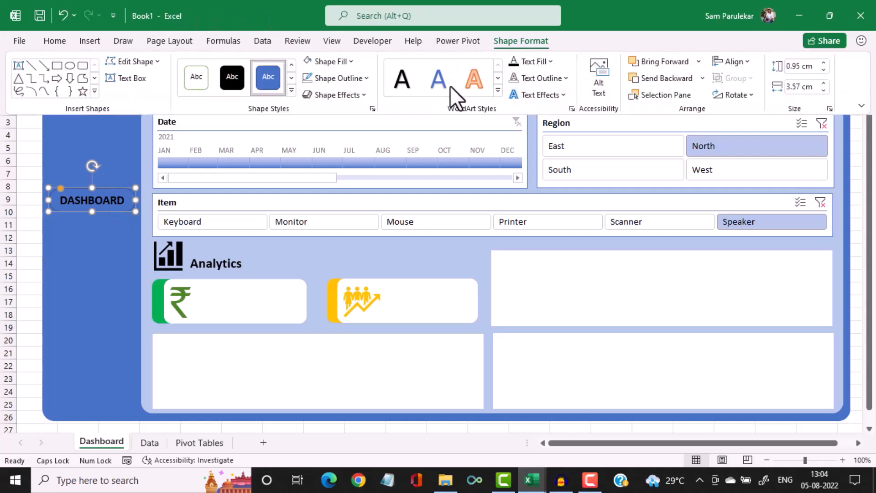
{"action": "left_click", "coordinate": [351, 64]}
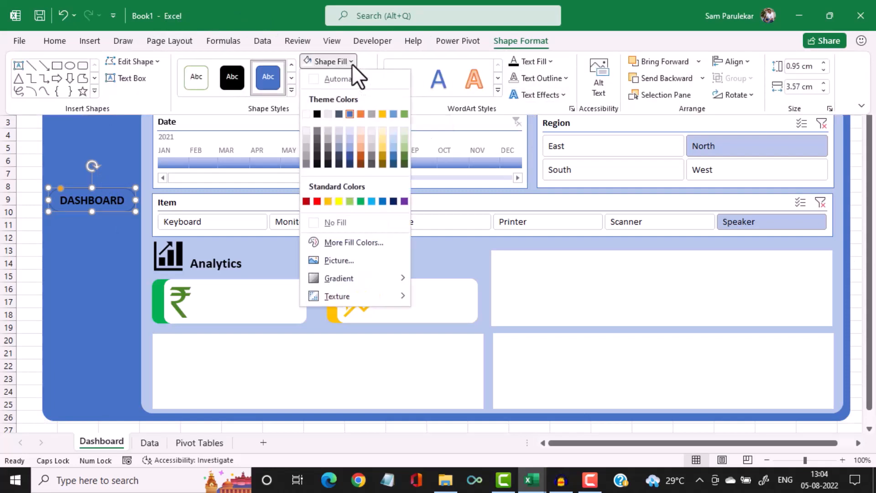
{"action": "left_click", "coordinate": [306, 114]}
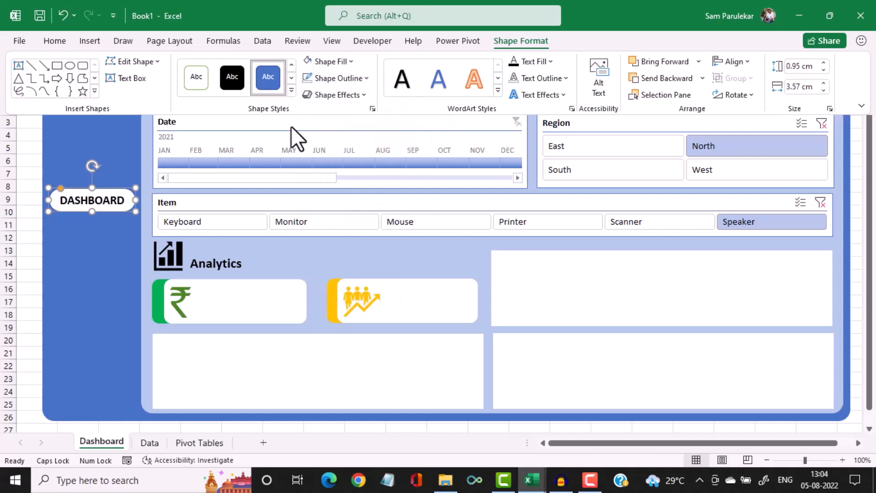
{"action": "left_click", "coordinate": [118, 238]}
{"action": "left_click", "coordinate": [117, 238]}
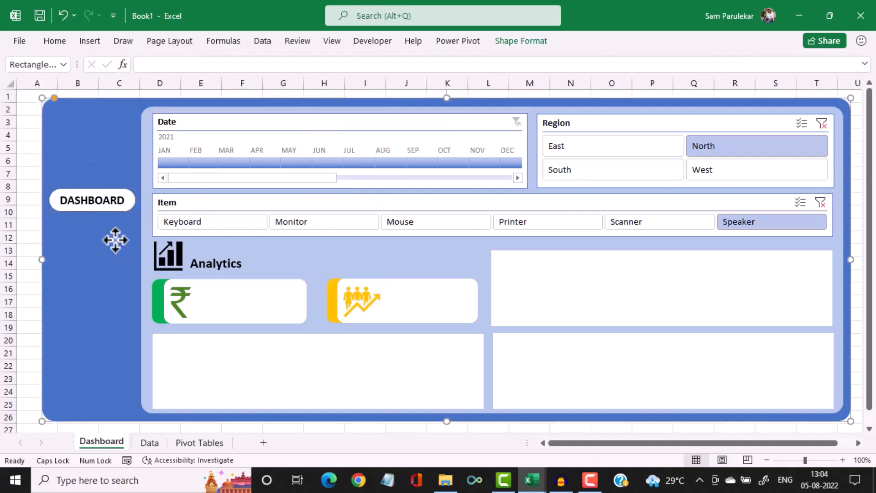
Check the sidebar buttons in Dashboard-Sam.xlsx, and in Book1 duplicate the DASHBOARD button three times, stacking the evenly spaced copies beneath it
{"action": "left_click", "coordinate": [105, 209]}
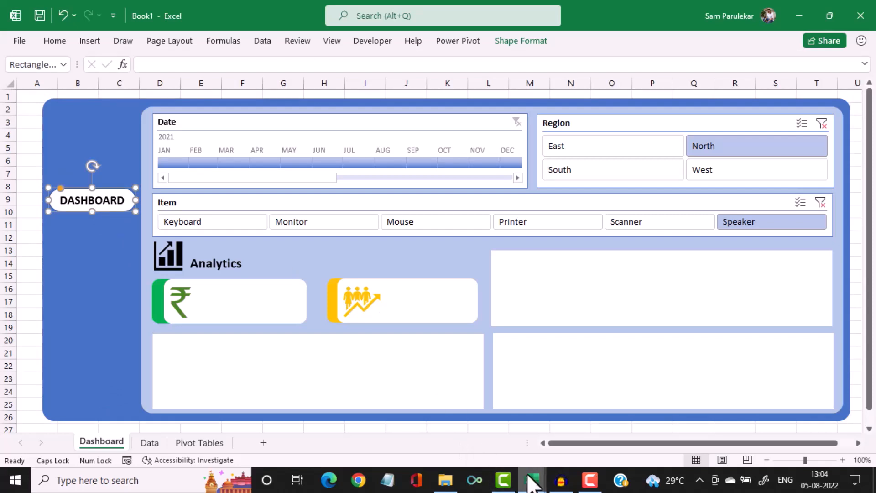
{"action": "mouse_move", "coordinate": [530, 479]}
{"action": "left_click", "coordinate": [451, 441]}
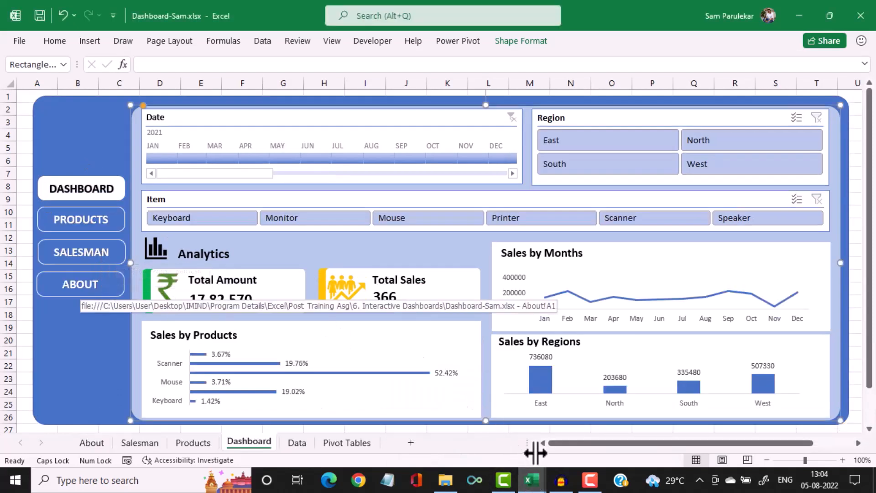
{"action": "mouse_move", "coordinate": [531, 480]}
{"action": "left_click", "coordinate": [547, 442]}
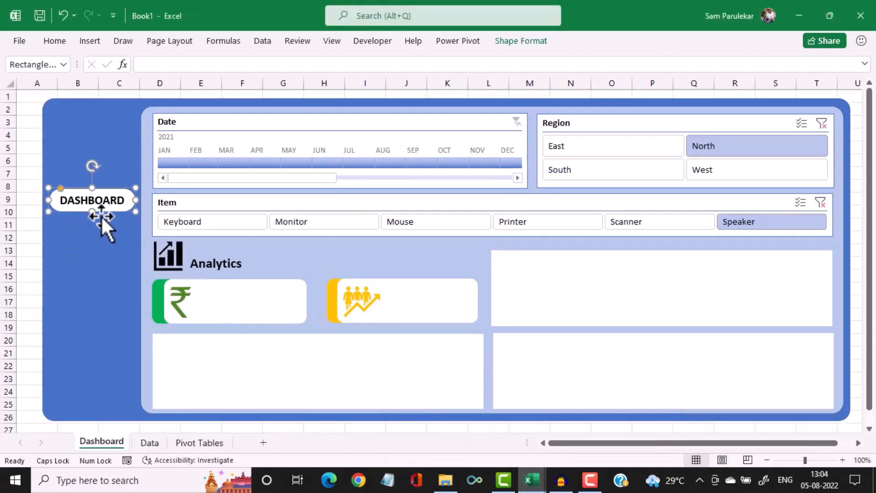
{"action": "key", "text": "ctrl+d"}
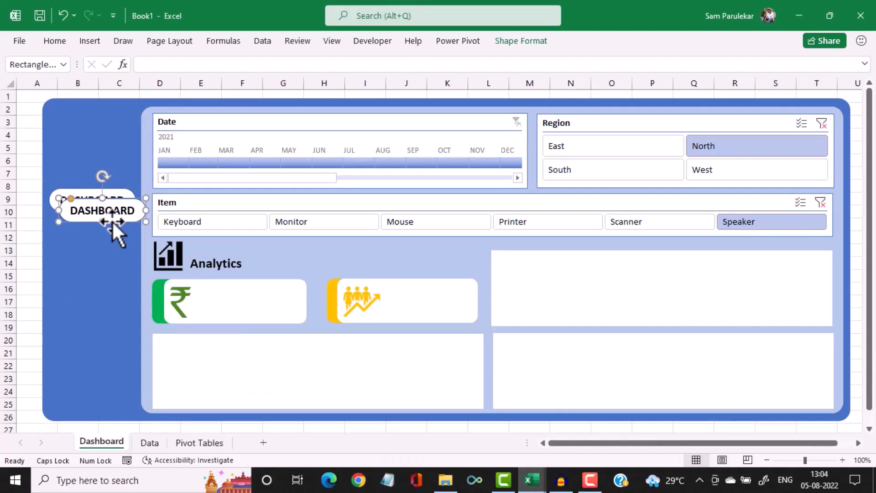
{"action": "left_click_drag", "start_coordinate": [112, 222], "coordinate": [101, 239]}
{"action": "key", "text": "ctrl+d"}
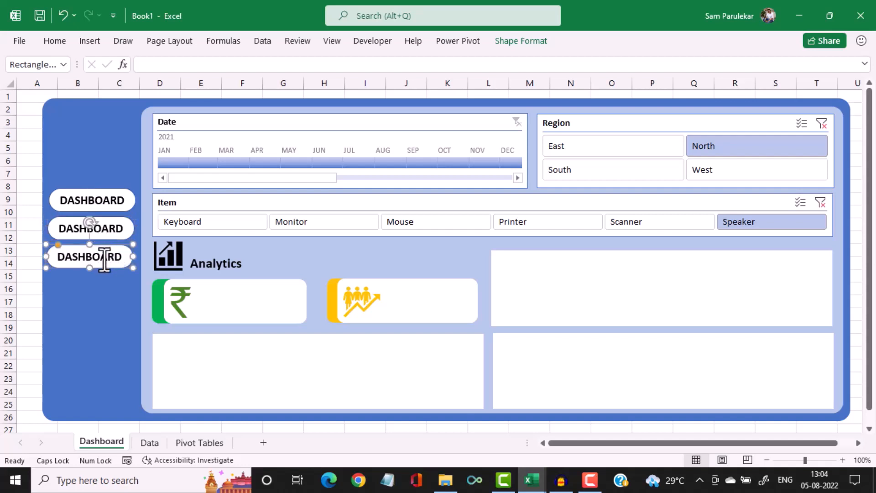
{"action": "key", "text": "ctrl+d"}
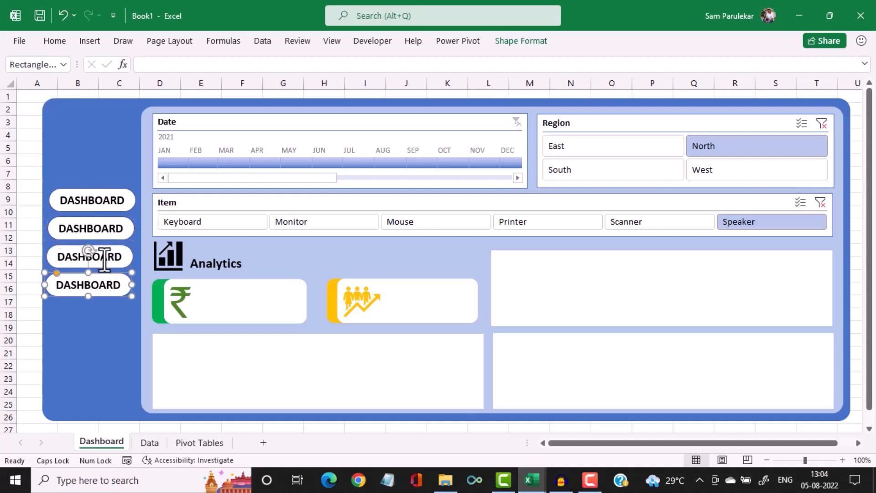
Replace the label of the second navigation button from the top with PRODUCTS
{"action": "left_click", "coordinate": [70, 229]}
{"action": "left_click_drag", "start_coordinate": [58, 228], "coordinate": [135, 228]}
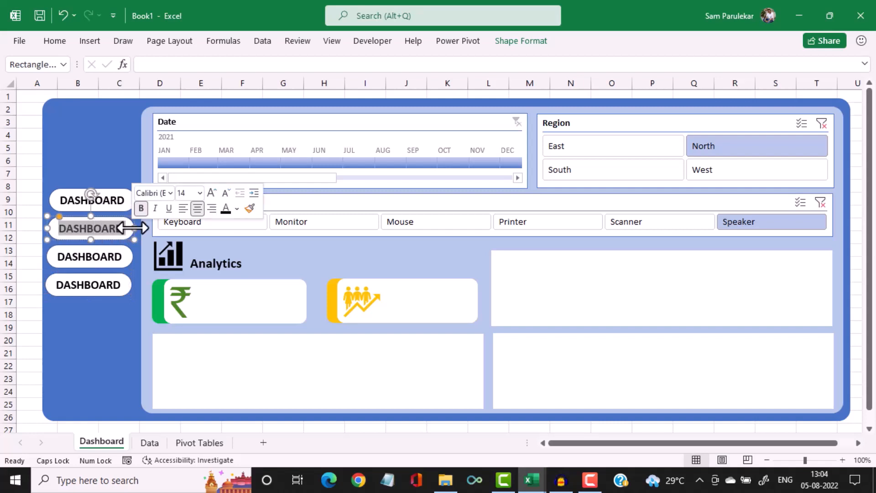
{"action": "type", "text": "PROD"}
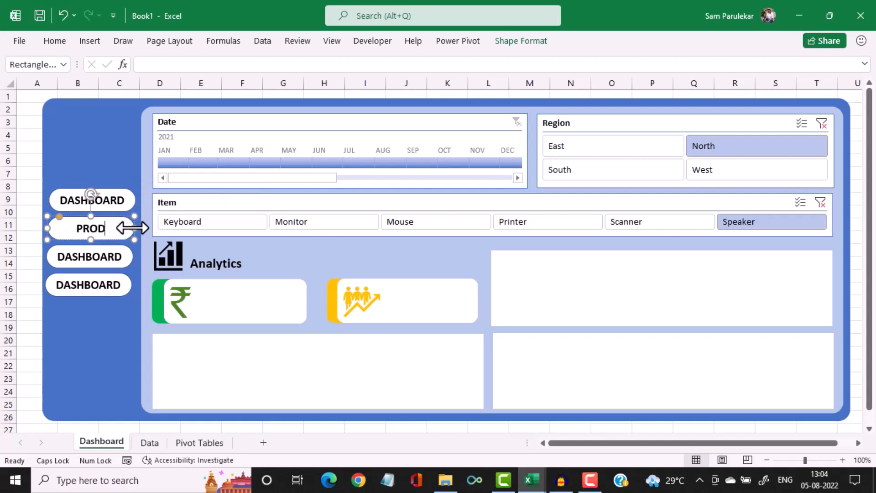
{"action": "type", "text": "UCTS"}
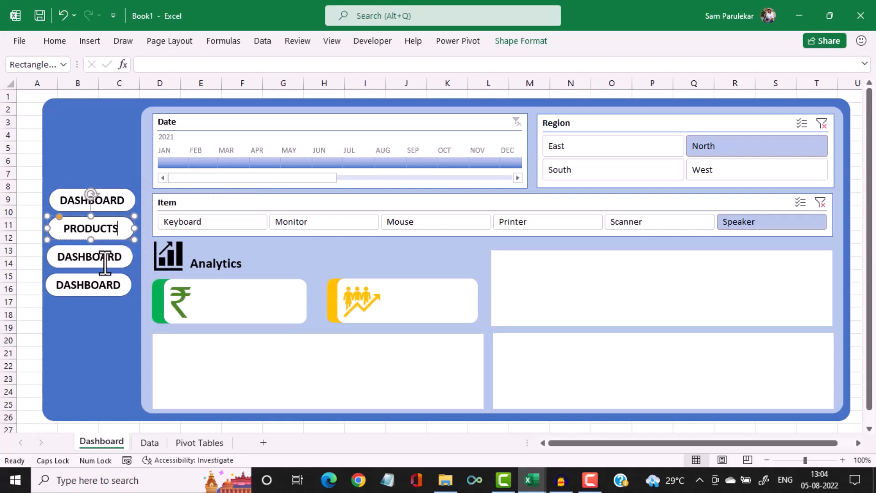
Relabel the third navigation button SALESMEN and the fourth one ABOUT
{"action": "double_click", "coordinate": [88, 256]}
{"action": "type", "text": "SA"}
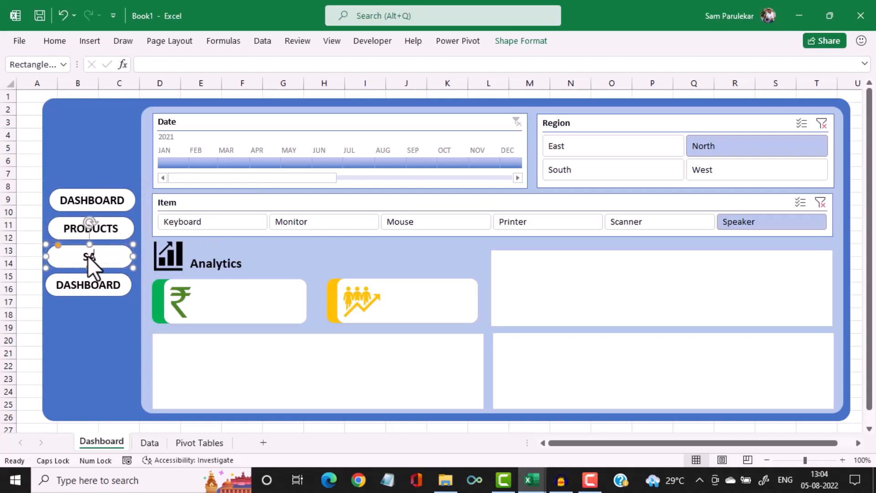
{"action": "type", "text": "LESMEN"}
{"action": "double_click", "coordinate": [85, 286]}
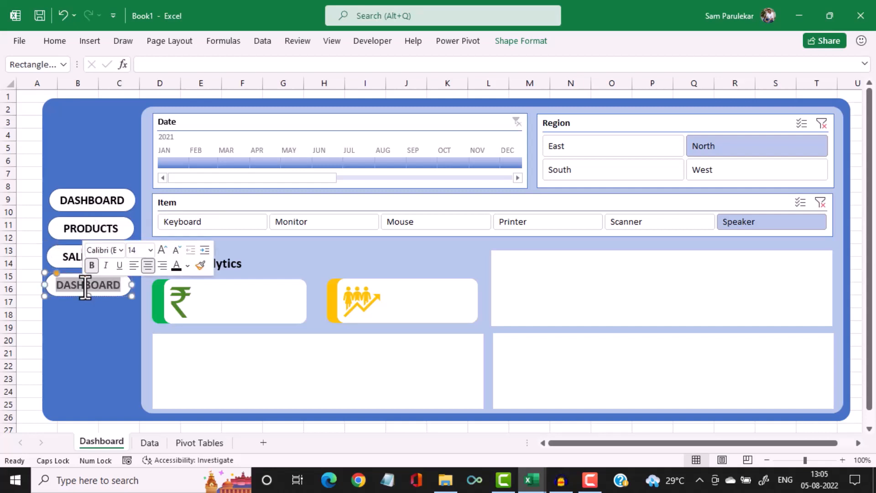
{"action": "type", "text": "ABOUT"}
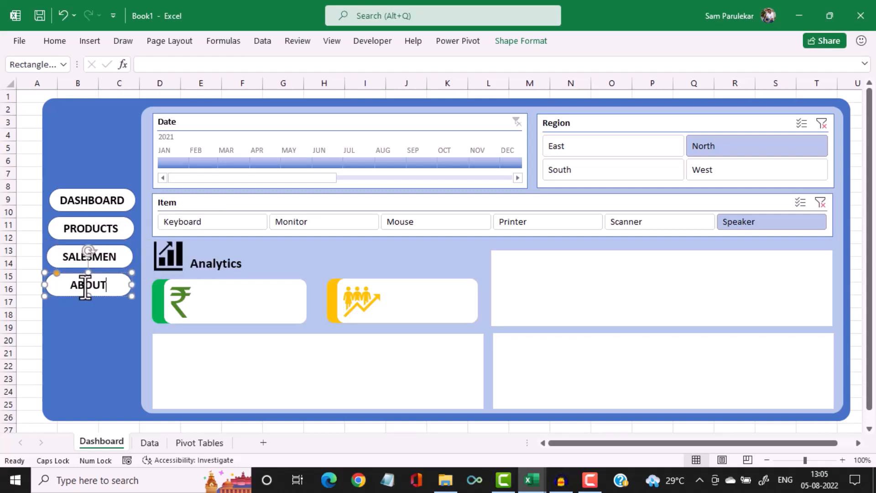
Set the font color of the ABOUT button's label to white
{"action": "double_click", "coordinate": [86, 287]}
{"action": "left_click", "coordinate": [55, 41]}
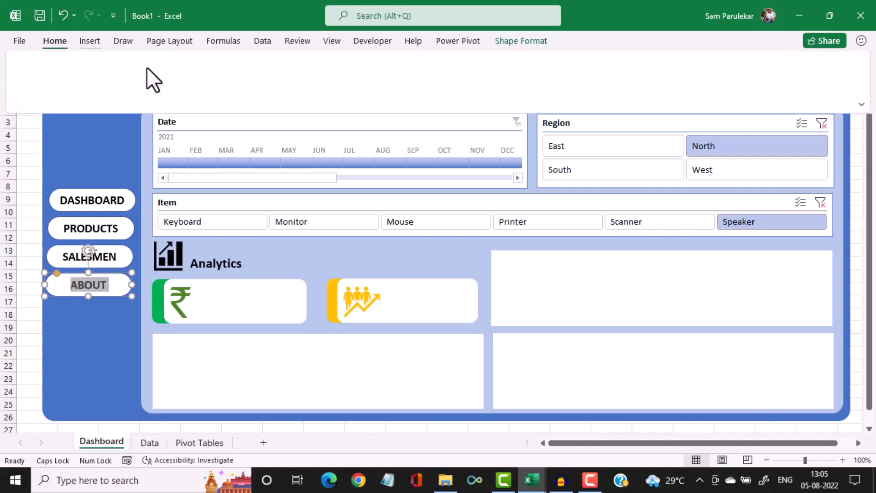
{"action": "left_click", "coordinate": [209, 87]}
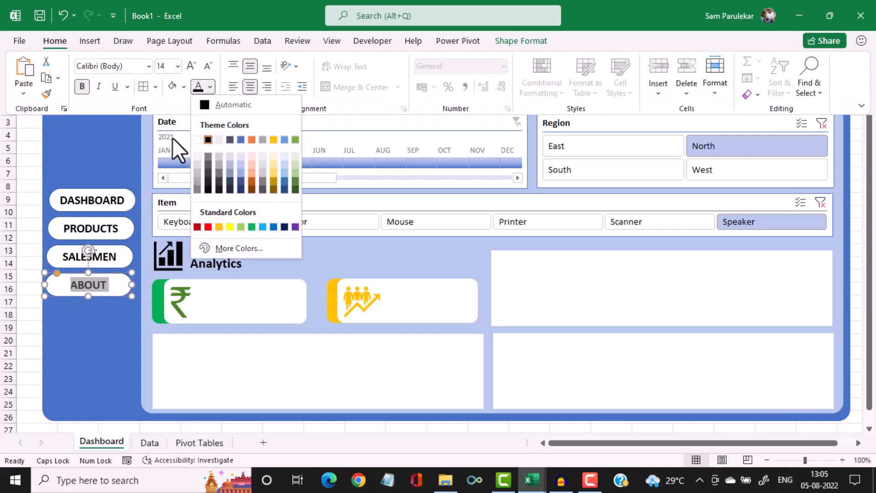
{"action": "left_click", "coordinate": [196, 138]}
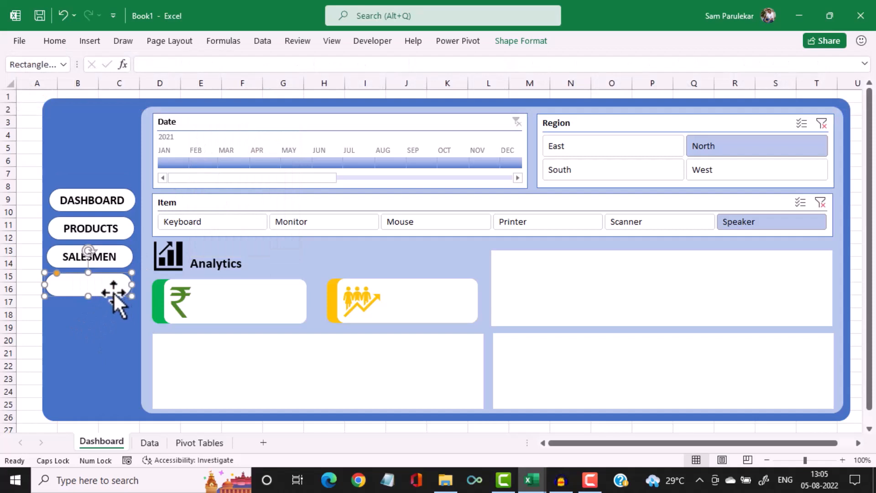
Remove the fill of the ABOUT button's shape and give it a white outline
{"action": "left_click", "coordinate": [526, 45]}
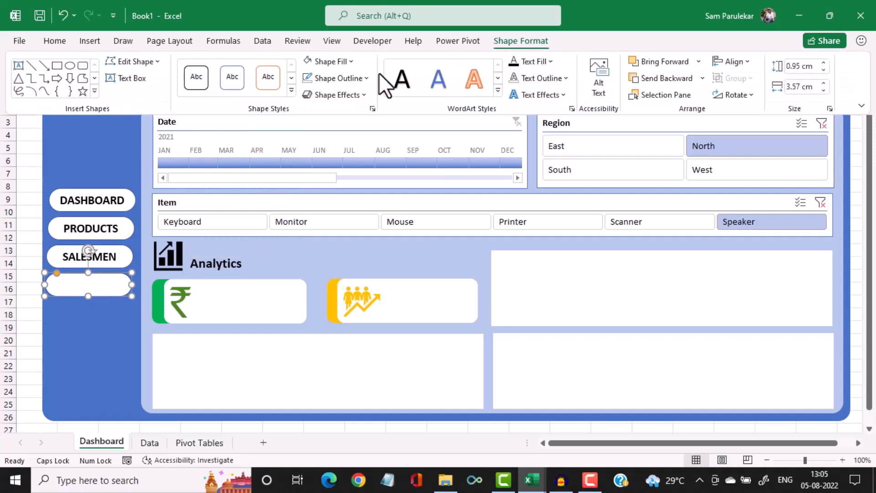
{"action": "left_click", "coordinate": [350, 60]}
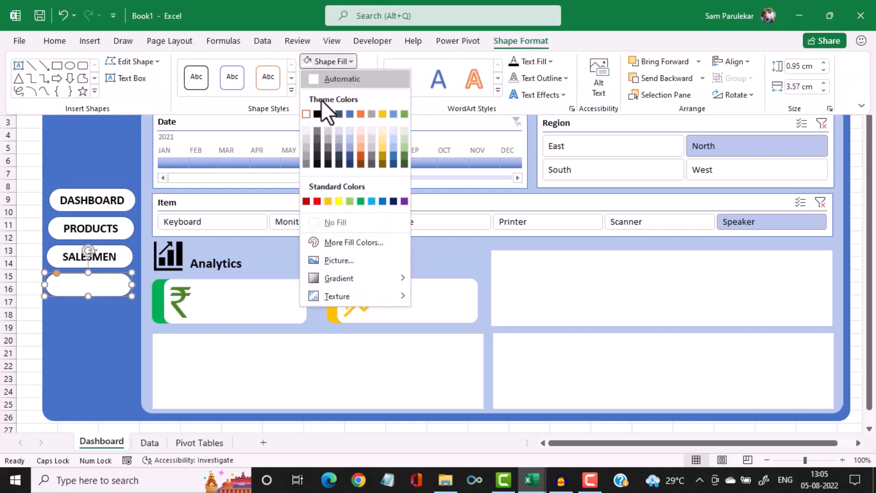
{"action": "left_click", "coordinate": [313, 222]}
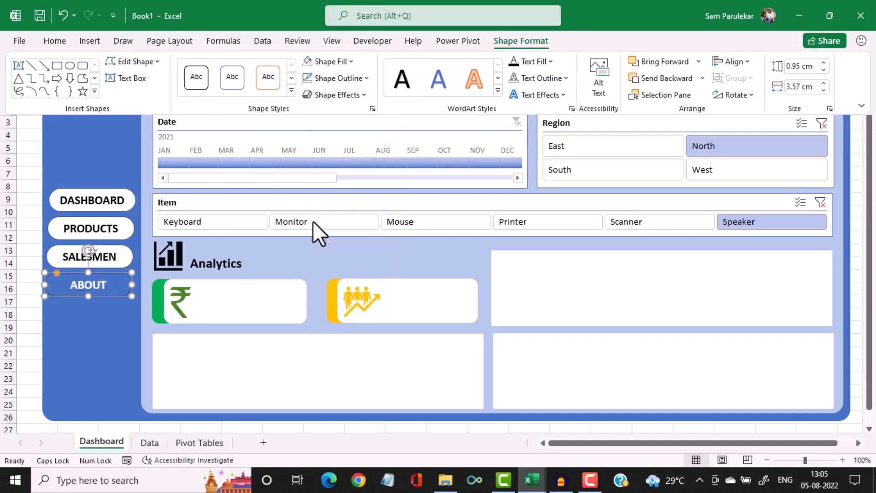
{"action": "left_click", "coordinate": [365, 78]}
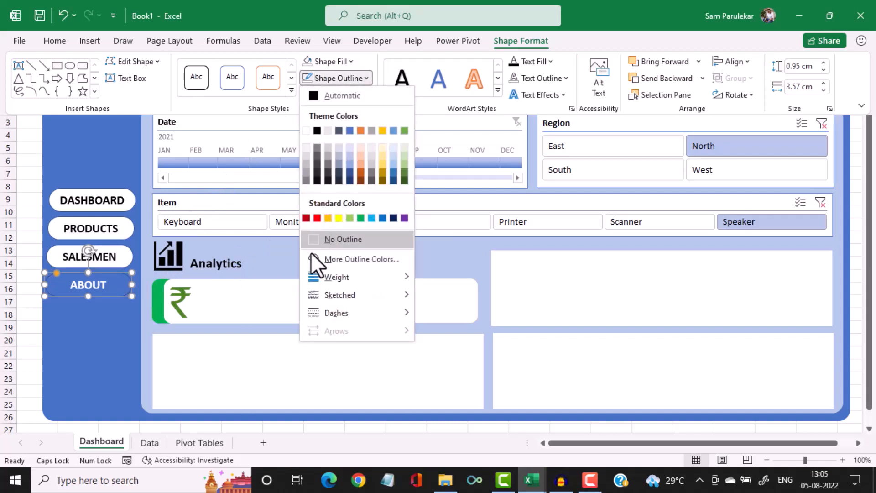
{"action": "left_click", "coordinate": [306, 131]}
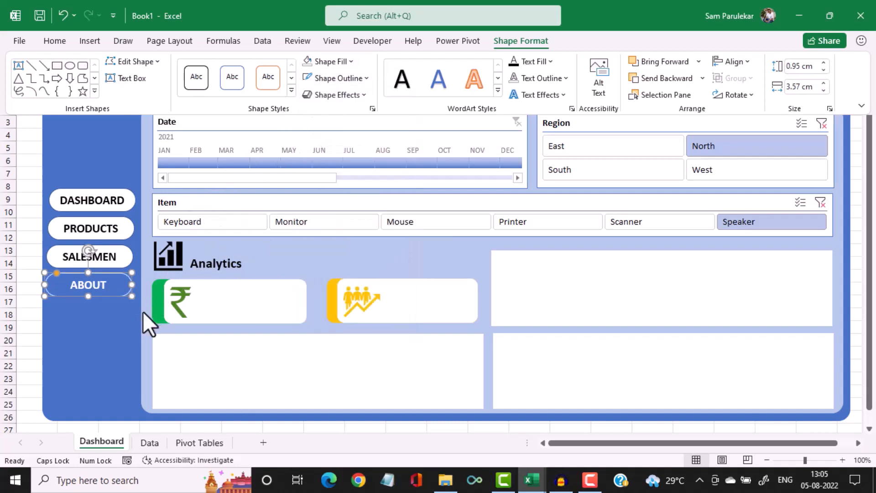
{"action": "key", "text": "ctrl+F1"}
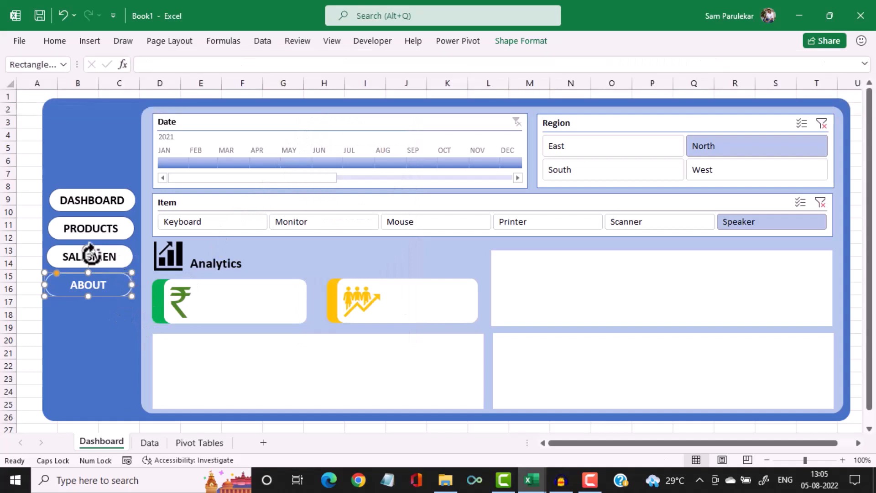
Set the SALESMEN button's shape to no fill with a white outline
{"action": "left_click", "coordinate": [131, 254]}
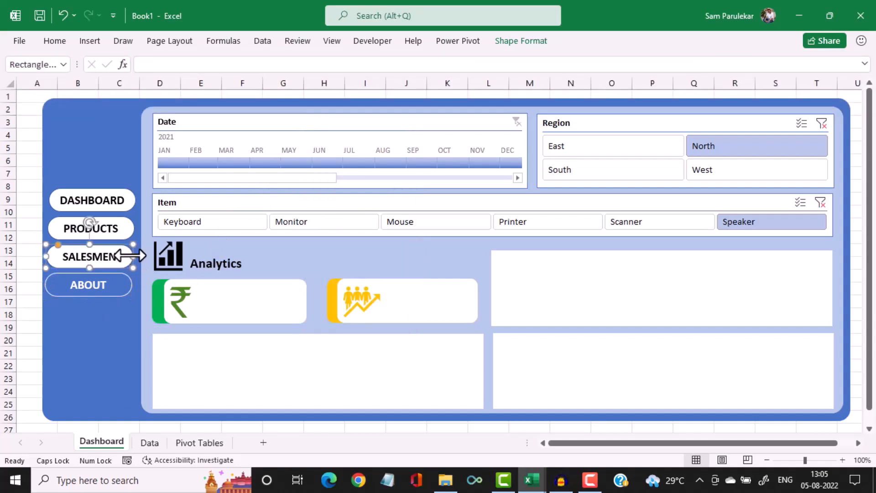
{"action": "left_click", "coordinate": [517, 38]}
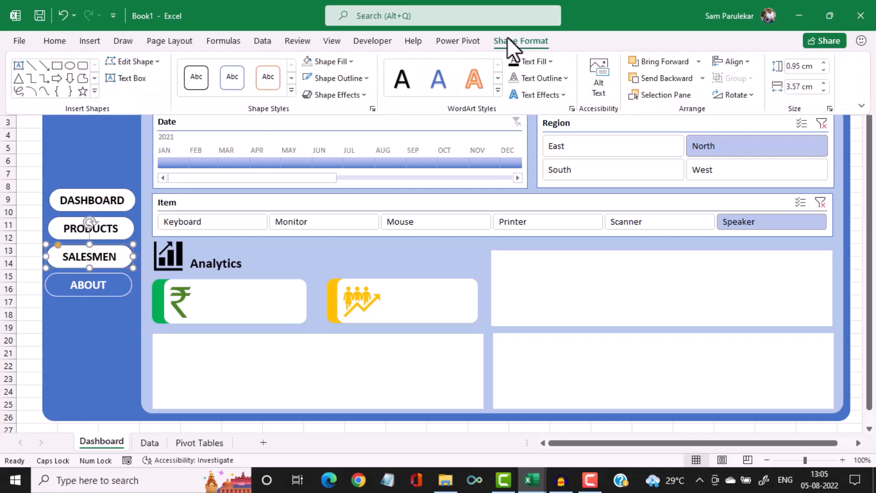
{"action": "left_click", "coordinate": [349, 63]}
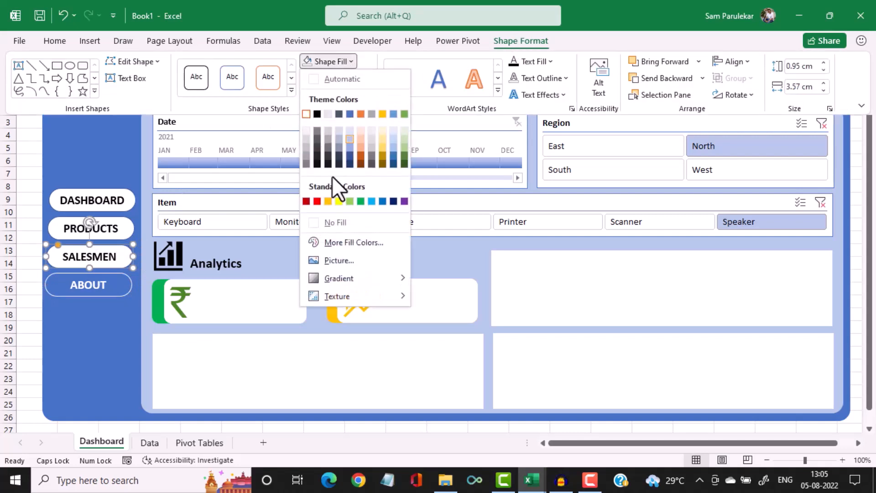
{"action": "left_click", "coordinate": [313, 218]}
{"action": "left_click", "coordinate": [366, 79]}
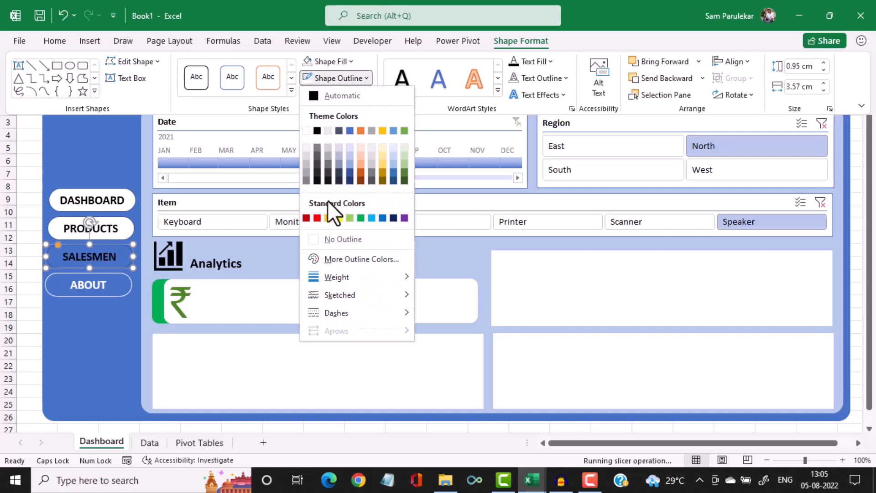
{"action": "left_click", "coordinate": [308, 147]}
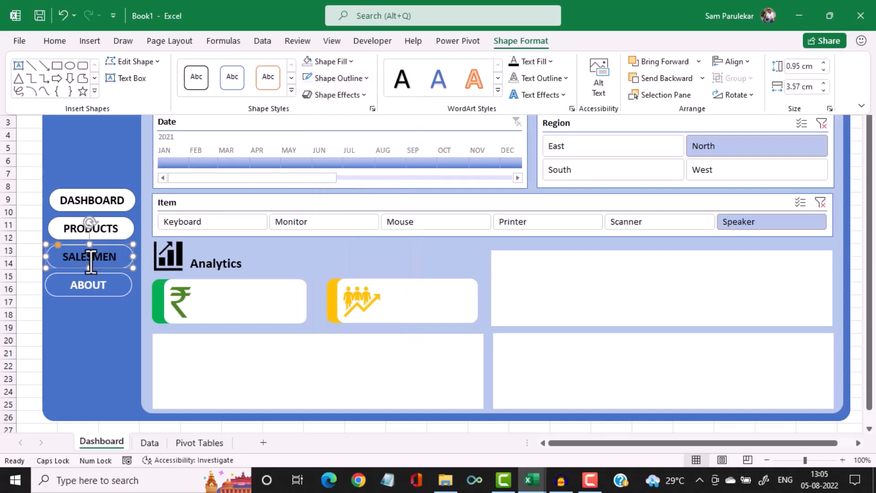
{"action": "key", "text": "ctrl+F1"}
Set the font color of the SALESMEN button's label to white
{"action": "double_click", "coordinate": [94, 257]}
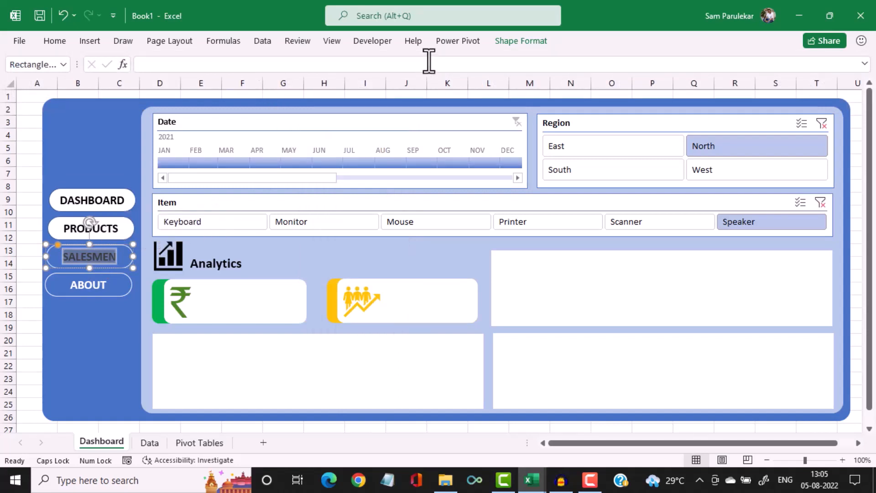
{"action": "left_click", "coordinate": [54, 43]}
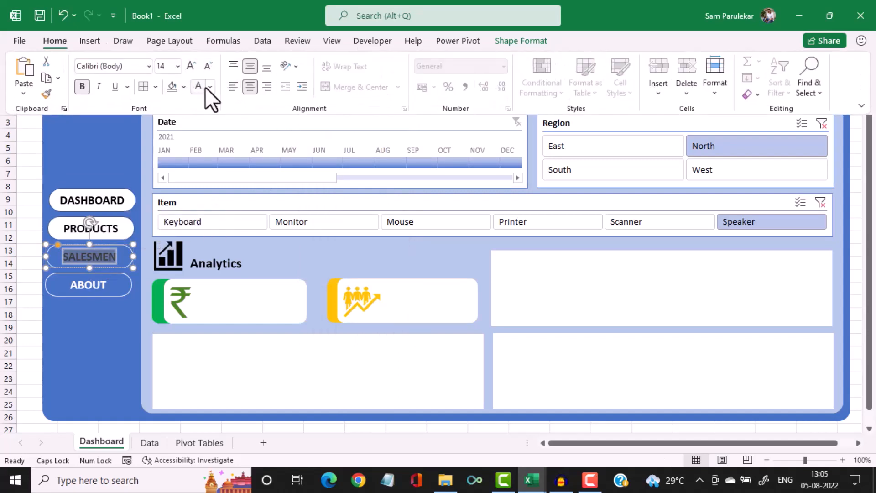
{"action": "left_click", "coordinate": [210, 87]}
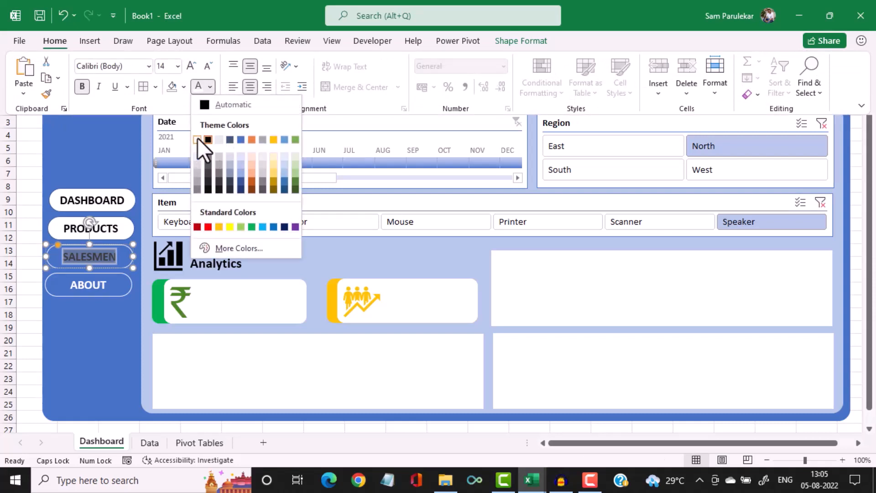
{"action": "left_click", "coordinate": [197, 138]}
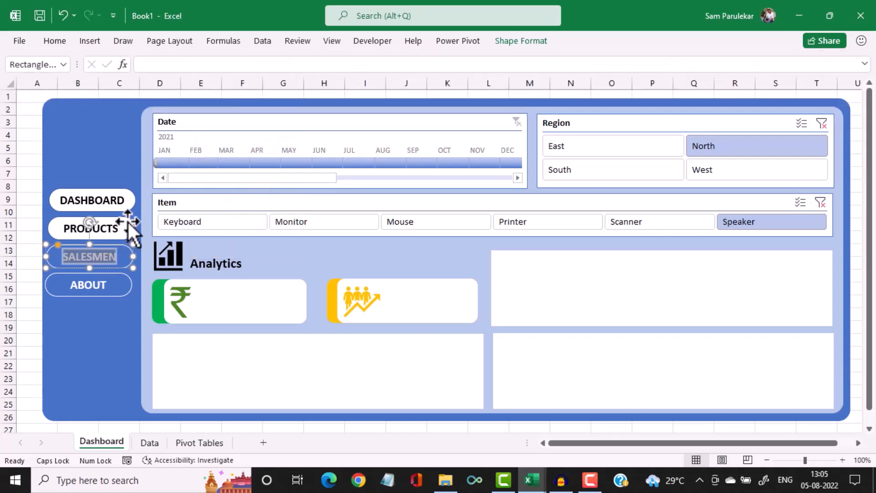
Set the PRODUCTS button's shape to no fill with a white outline
{"action": "left_click", "coordinate": [128, 222]}
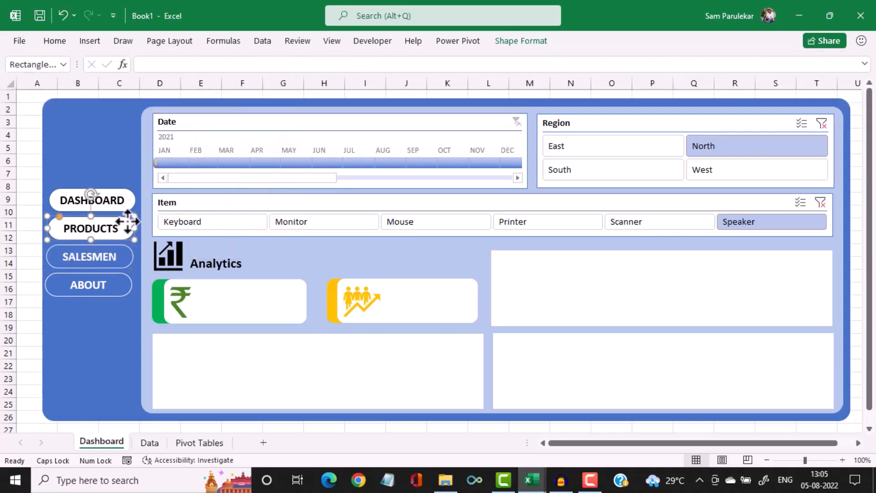
{"action": "left_click", "coordinate": [502, 40]}
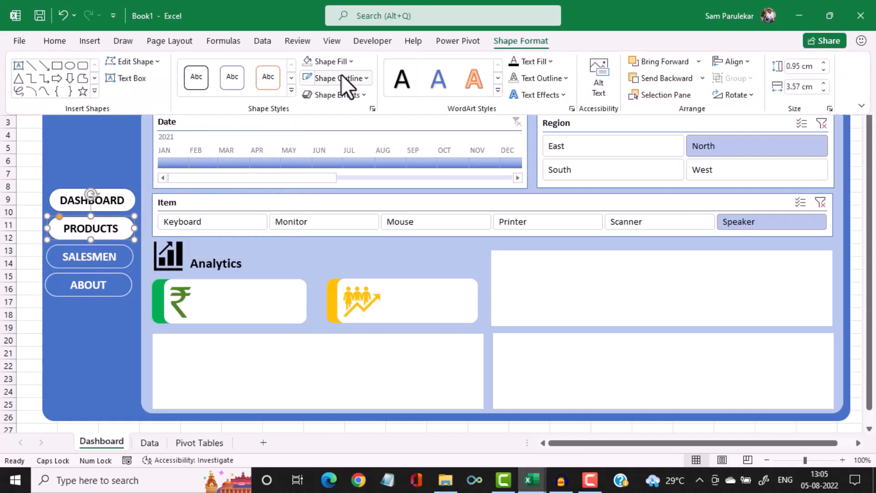
{"action": "left_click", "coordinate": [350, 63]}
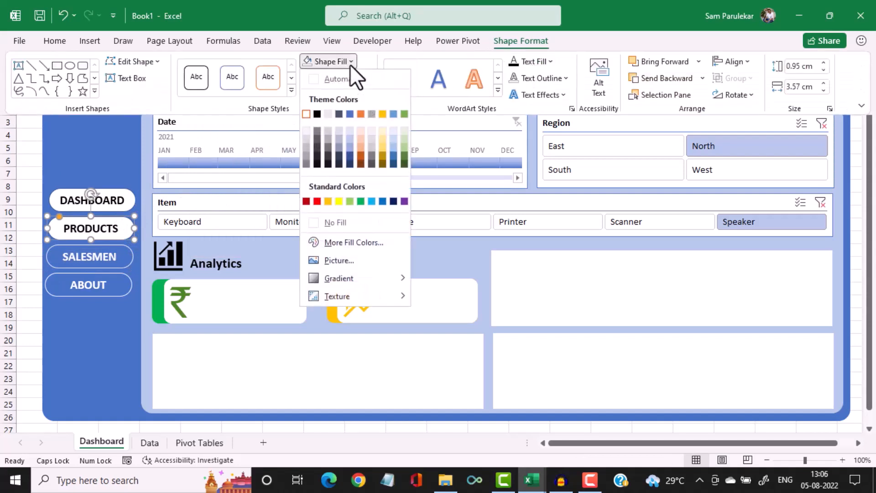
{"action": "left_click", "coordinate": [313, 226]}
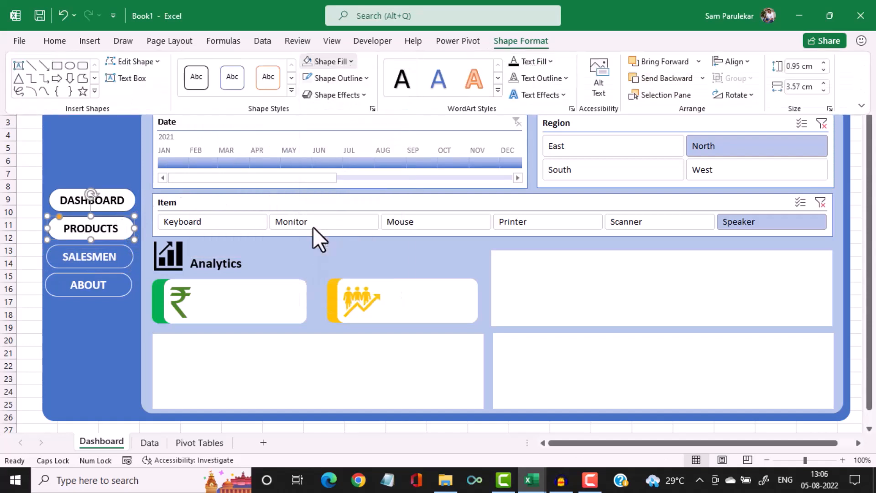
{"action": "left_click", "coordinate": [365, 79]}
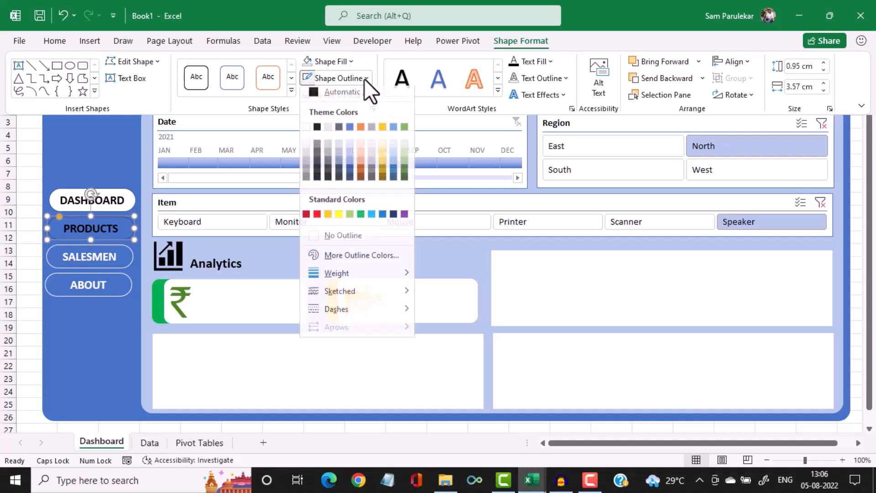
{"action": "left_click", "coordinate": [307, 133]}
{"action": "key", "text": "ctrl+F1"}
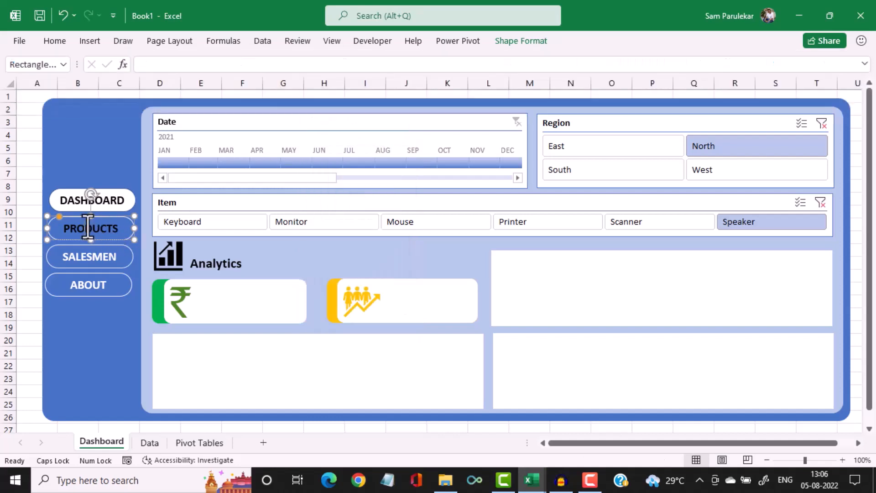
Set the font color of the PRODUCTS button's label to white and deselect the button
{"action": "double_click", "coordinate": [88, 227]}
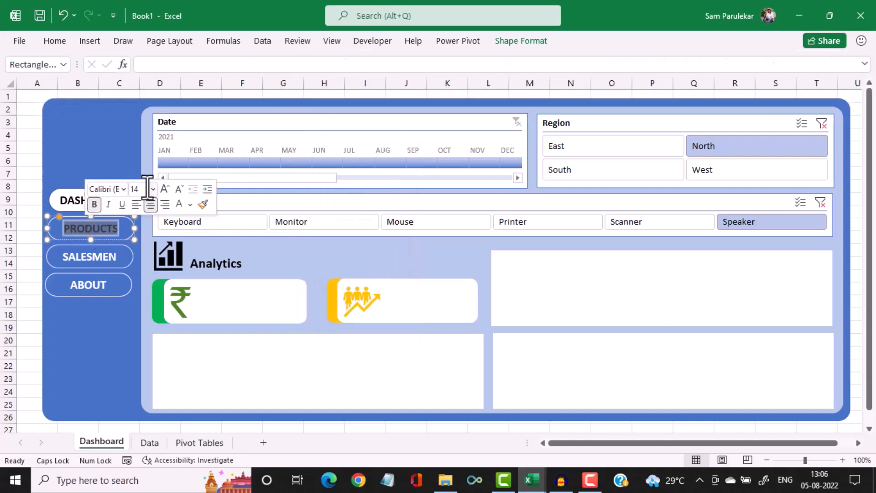
{"action": "left_click", "coordinate": [58, 39]}
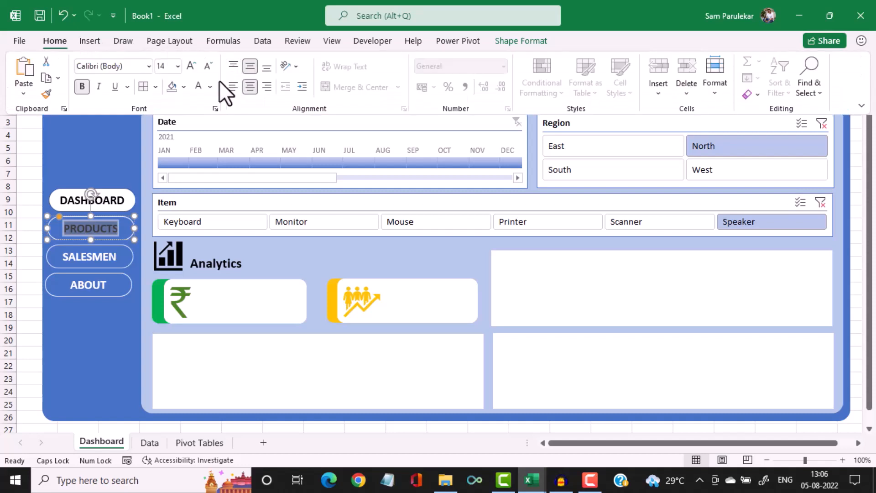
{"action": "left_click", "coordinate": [210, 87]}
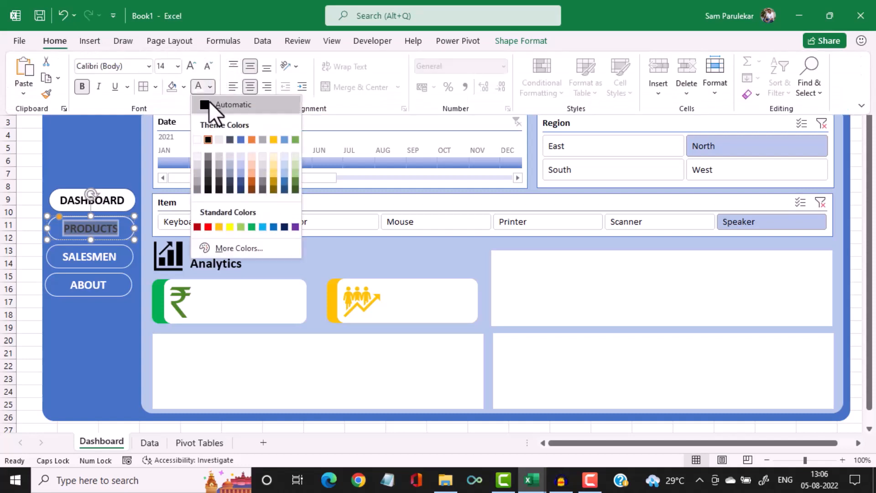
{"action": "left_click", "coordinate": [199, 139]}
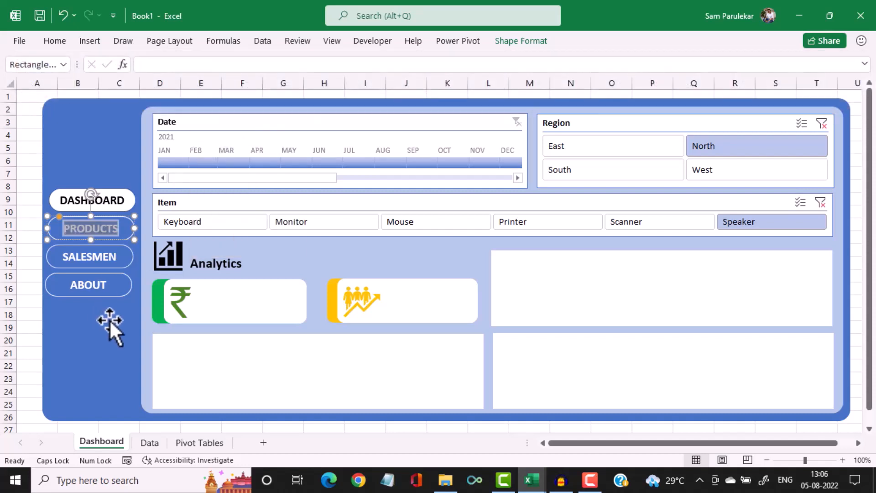
{"action": "left_click", "coordinate": [108, 320]}
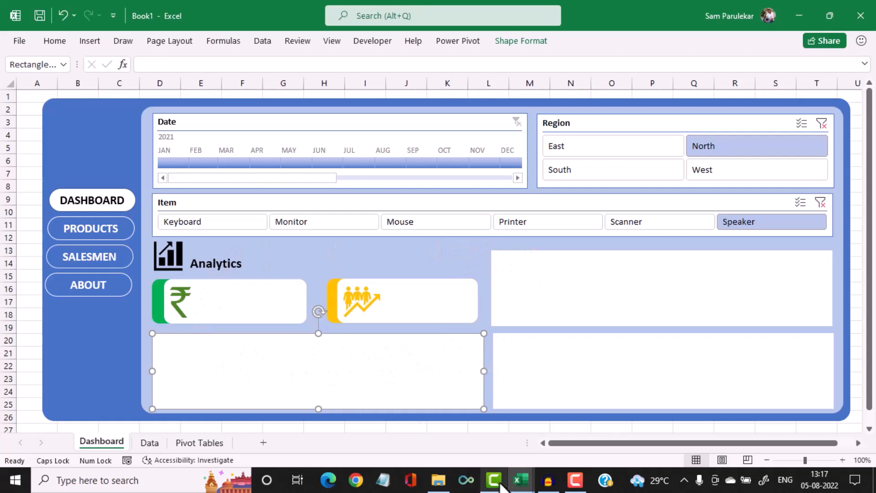
Examine the panel and card titles in the finished reference dashboard workbook and return to Book1
{"action": "mouse_move", "coordinate": [518, 480]}
{"action": "left_click", "coordinate": [429, 426]}
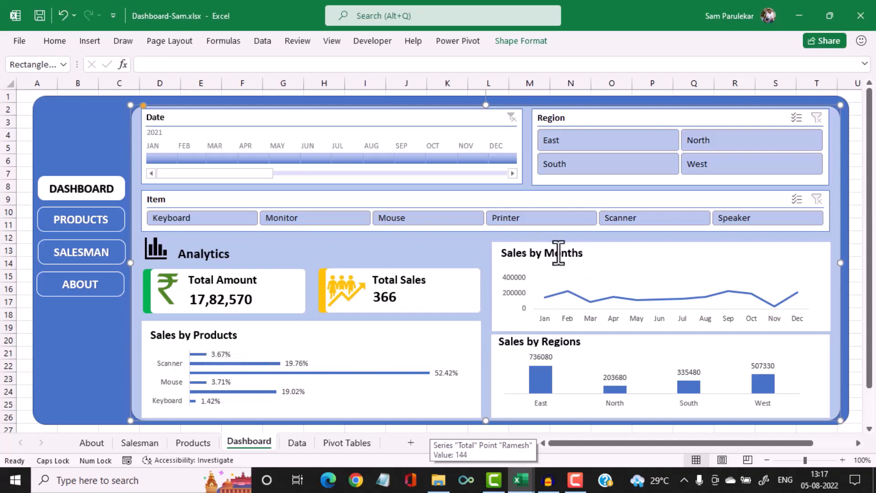
{"action": "mouse_move", "coordinate": [521, 479]}
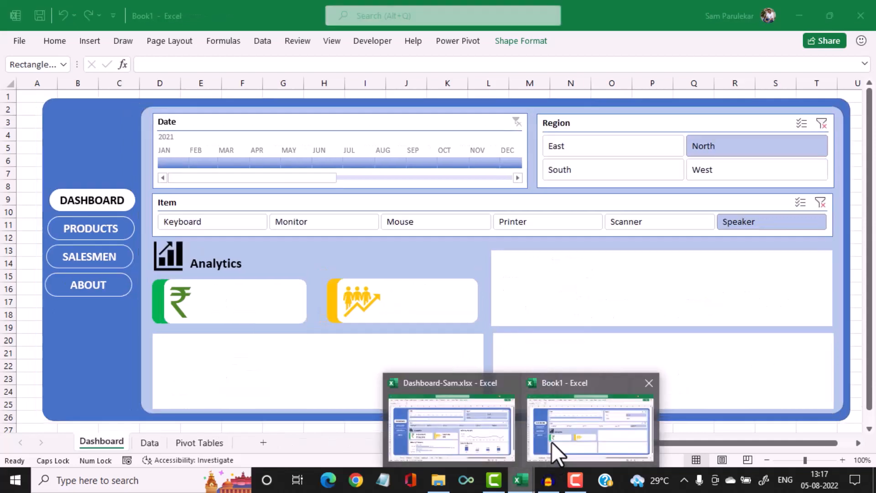
{"action": "left_click", "coordinate": [552, 442]}
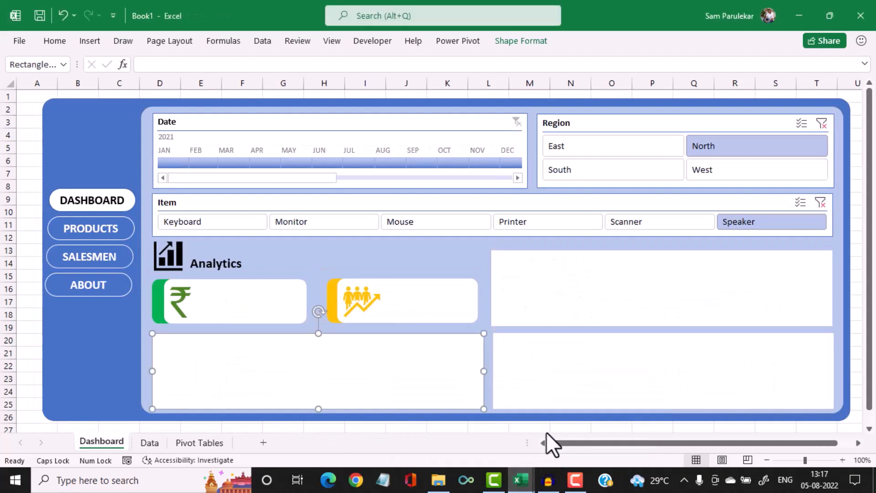
Insert a text box on the upper-right white chart panel and enter the title "Sales by Months" in it
{"action": "left_click", "coordinate": [90, 45]}
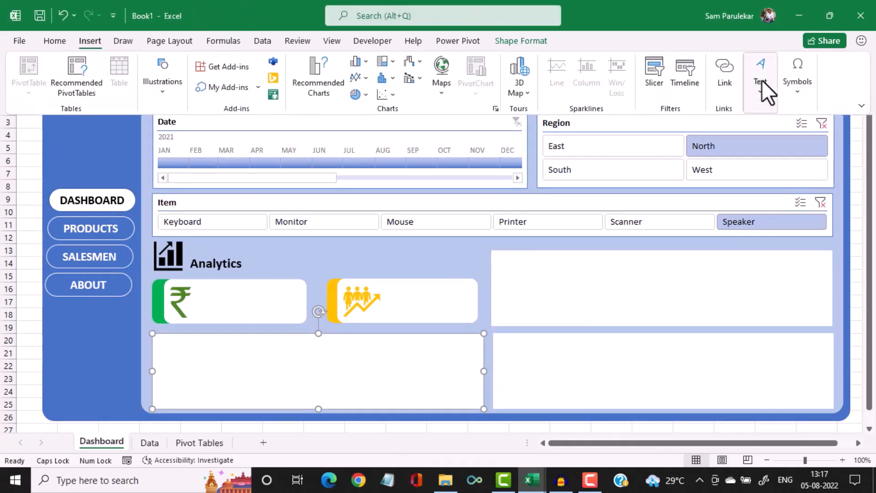
{"action": "left_click", "coordinate": [762, 80]}
{"action": "left_click", "coordinate": [716, 133]}
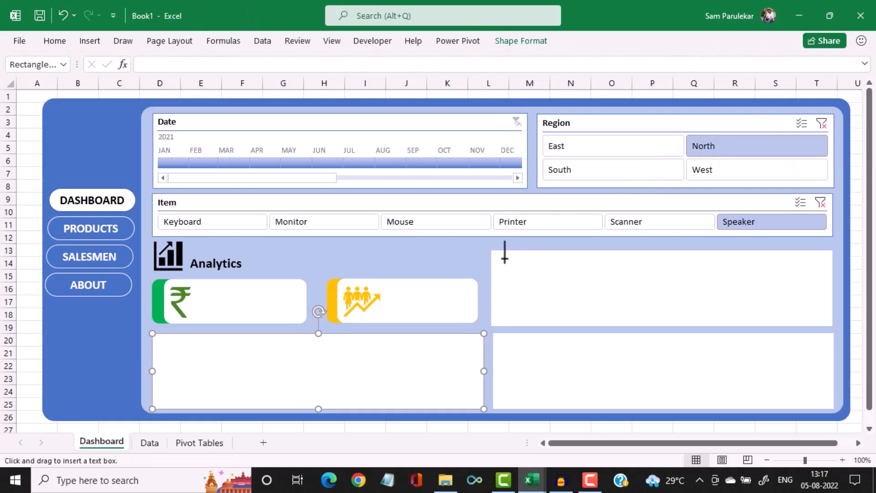
{"action": "left_click_drag", "start_coordinate": [500, 261], "coordinate": [574, 274]}
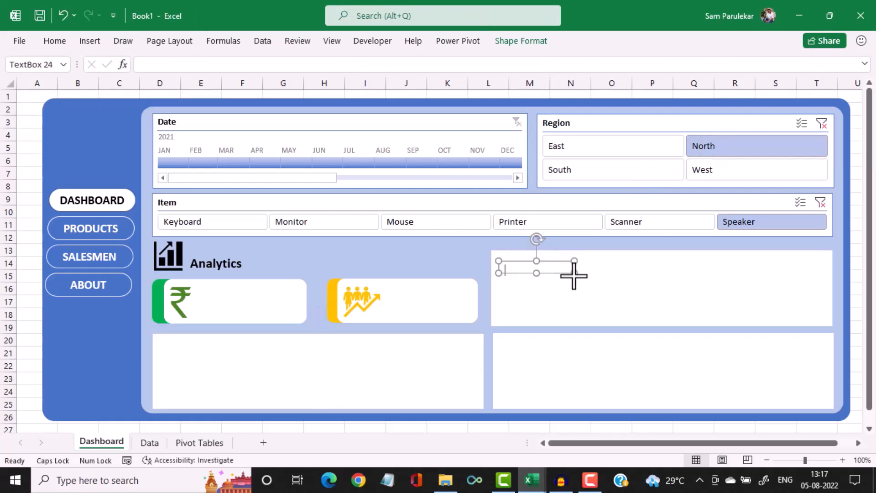
{"action": "type", "text": "SAL"}
{"action": "key", "text": "BackSpace"}
{"action": "key", "text": "BackSpace"}
{"action": "key", "text": "Caps_Lock"}
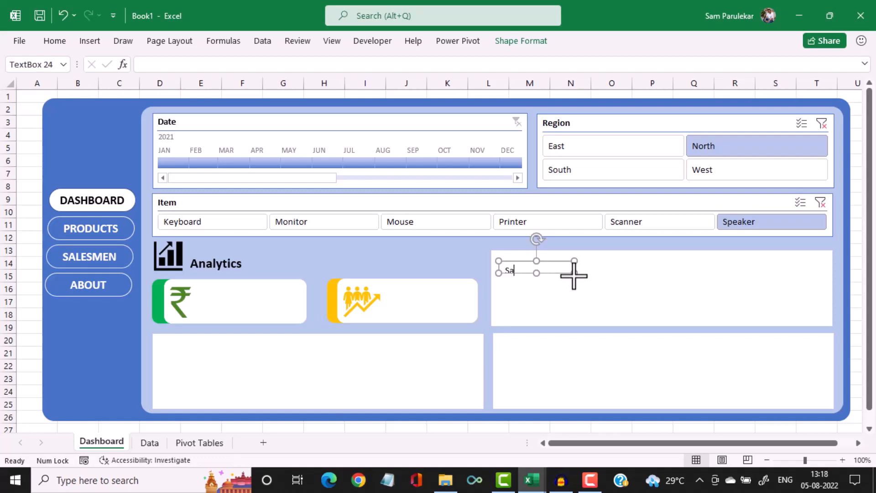
{"action": "type", "text": "es by Months"}
Make the "Sales by Months" title bold at font size 12 and enlarge its text box to fit it on one line
{"action": "key", "text": "ctrl+a"}
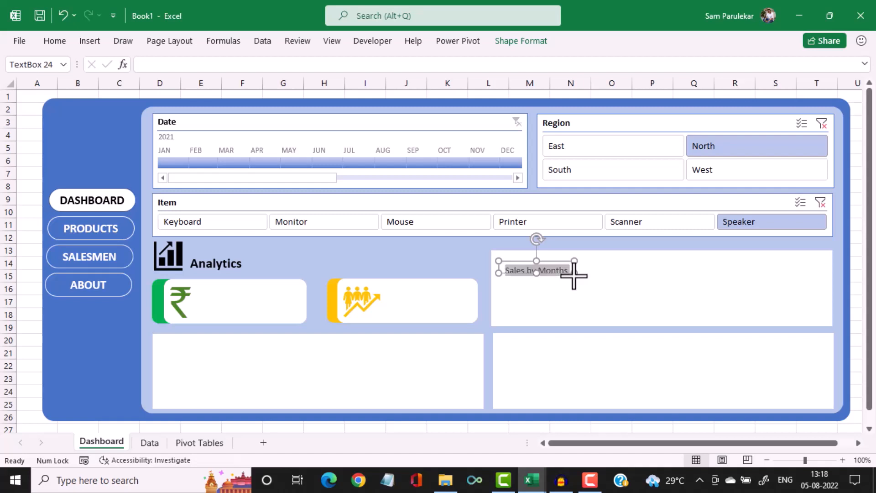
{"action": "left_click", "coordinate": [51, 40]}
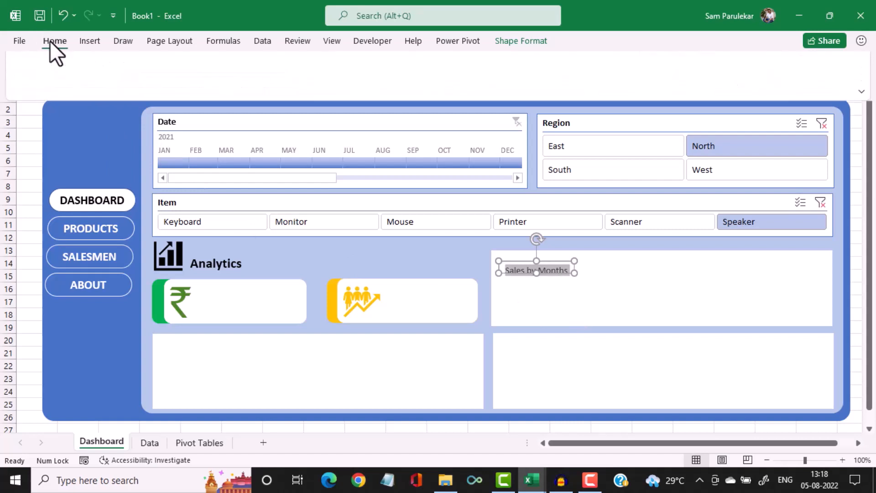
{"action": "left_click", "coordinate": [79, 85]}
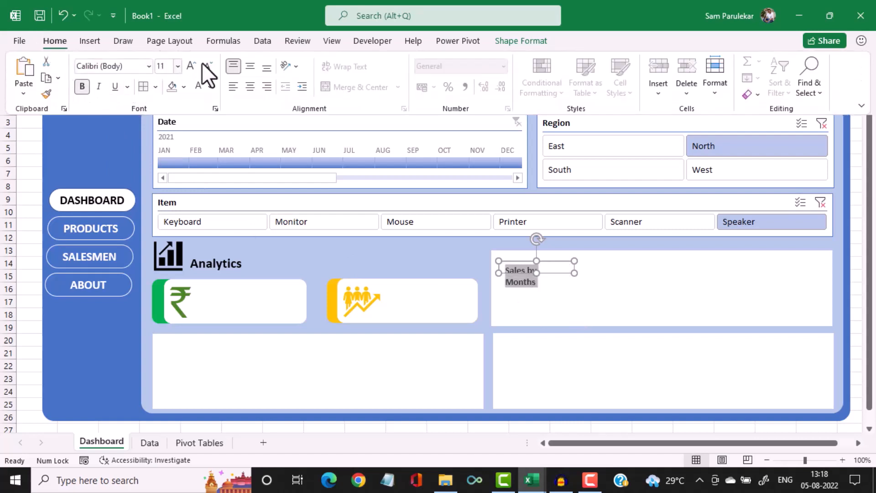
{"action": "left_click", "coordinate": [190, 67]}
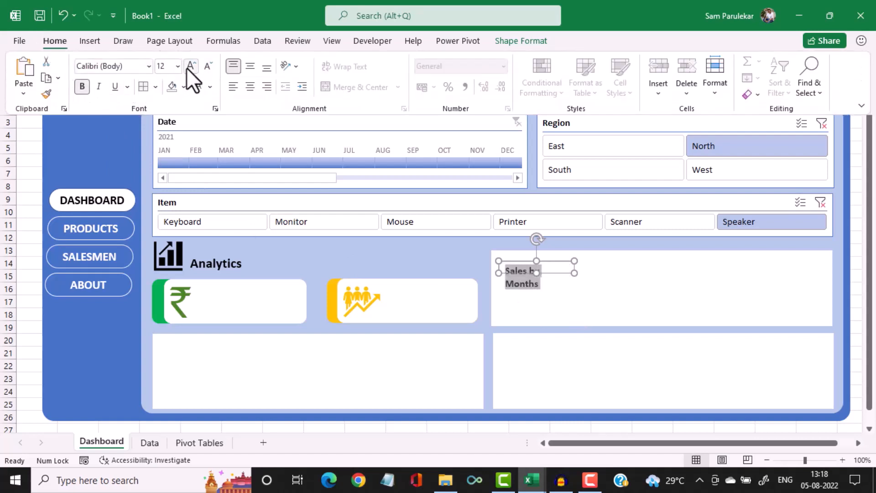
{"action": "left_click", "coordinate": [575, 277]}
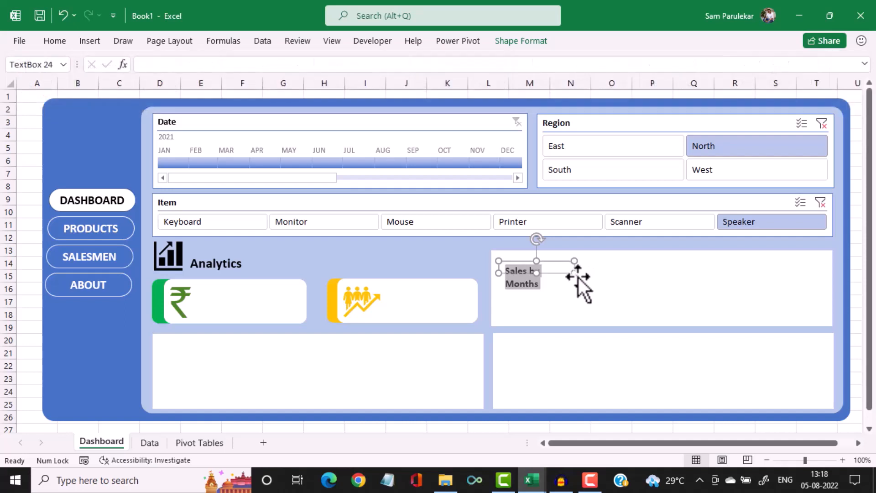
{"action": "left_click_drag", "start_coordinate": [576, 276], "coordinate": [601, 286]}
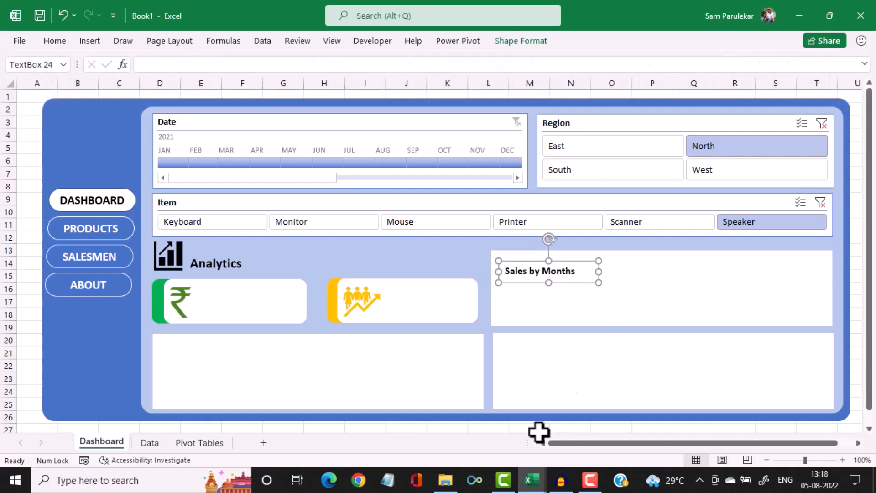
Compare the "Sales by Months" title with the one in the finished reference workbook and return to Book1
{"action": "mouse_move", "coordinate": [534, 480]}
{"action": "left_click", "coordinate": [490, 451]}
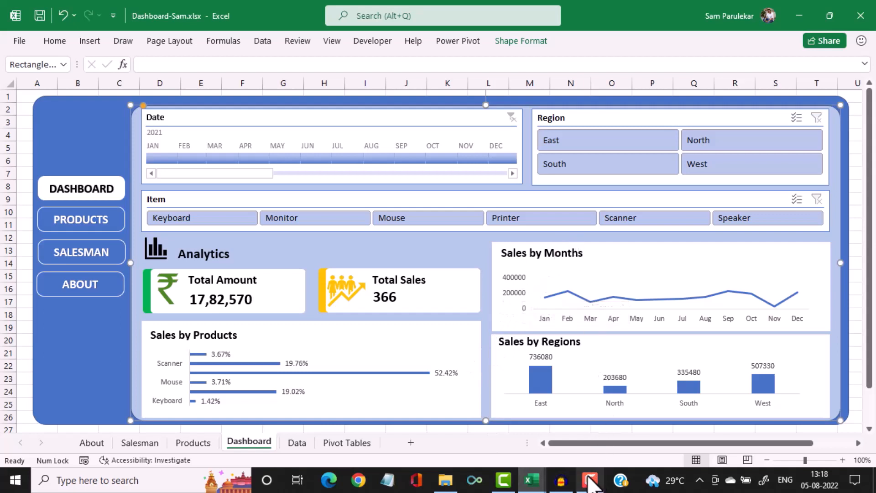
{"action": "mouse_move", "coordinate": [528, 472]}
{"action": "left_click", "coordinate": [567, 443]}
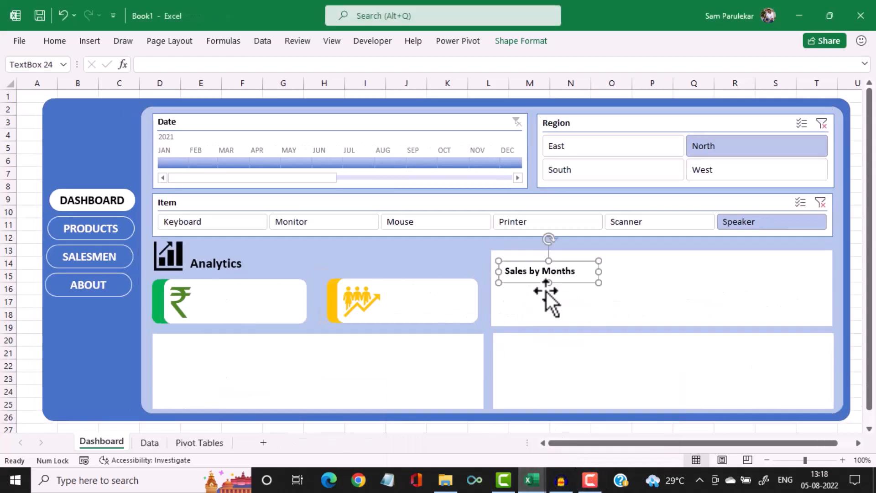
Set the "Sales by Months" title's font size to 14 and move its text box to the chart panel's upper-left corner
{"action": "left_click_drag", "start_coordinate": [580, 272], "coordinate": [498, 272]}
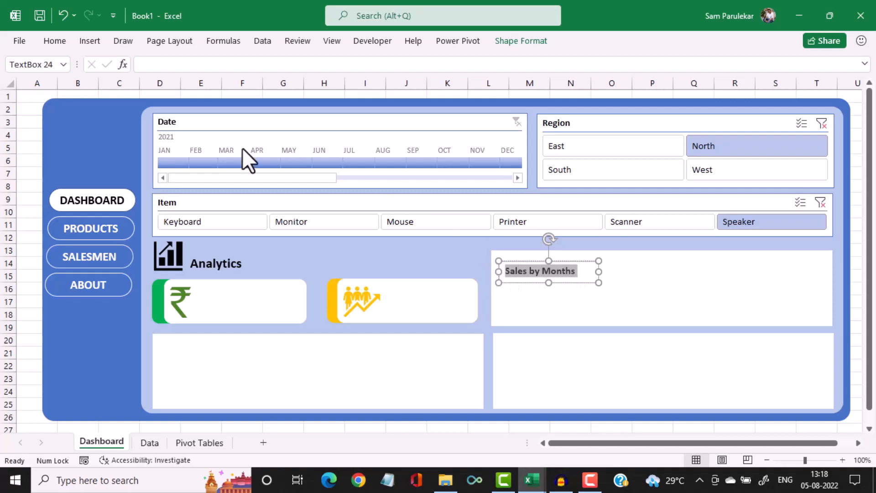
{"action": "left_click", "coordinate": [55, 40]}
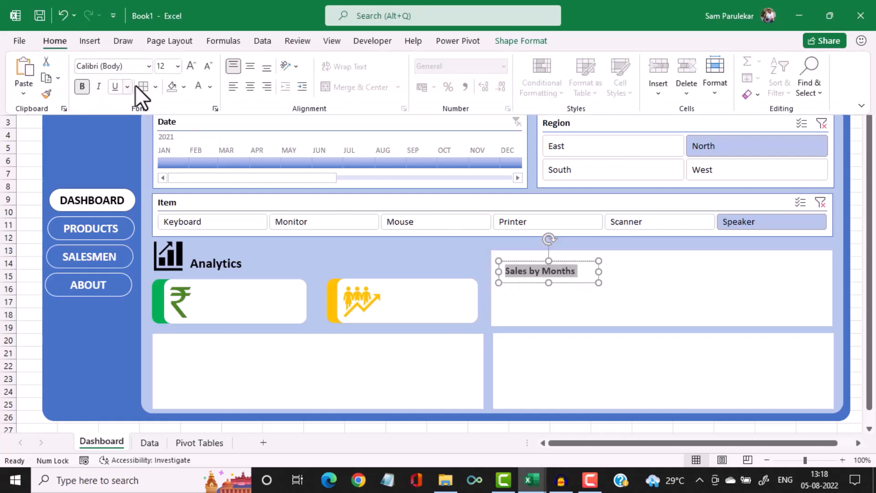
{"action": "left_click", "coordinate": [192, 65]}
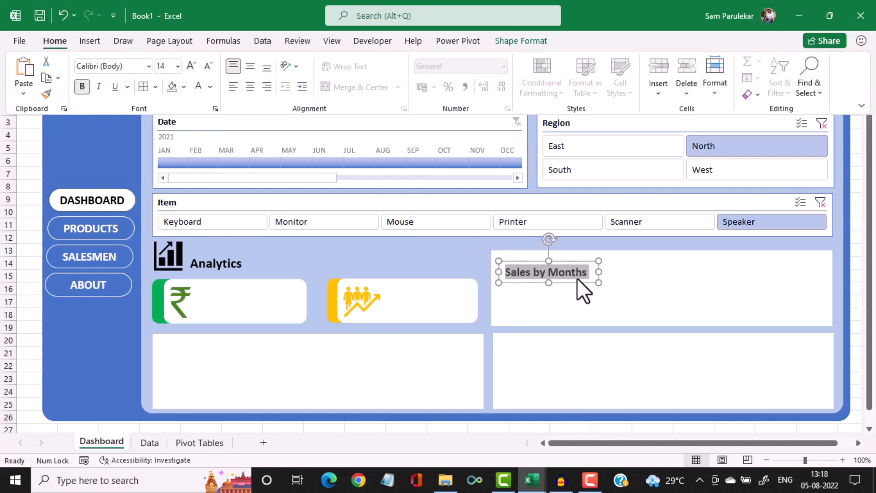
{"action": "left_click", "coordinate": [576, 261]}
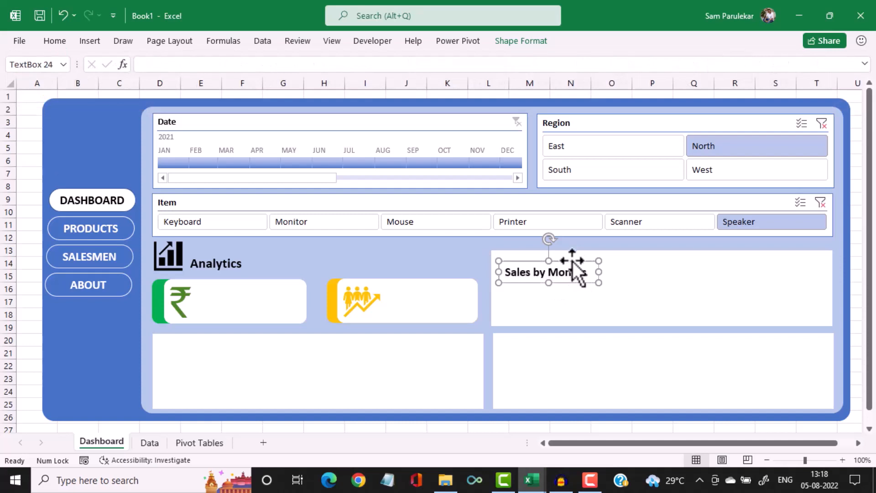
{"action": "left_click_drag", "start_coordinate": [575, 261], "coordinate": [566, 249]}
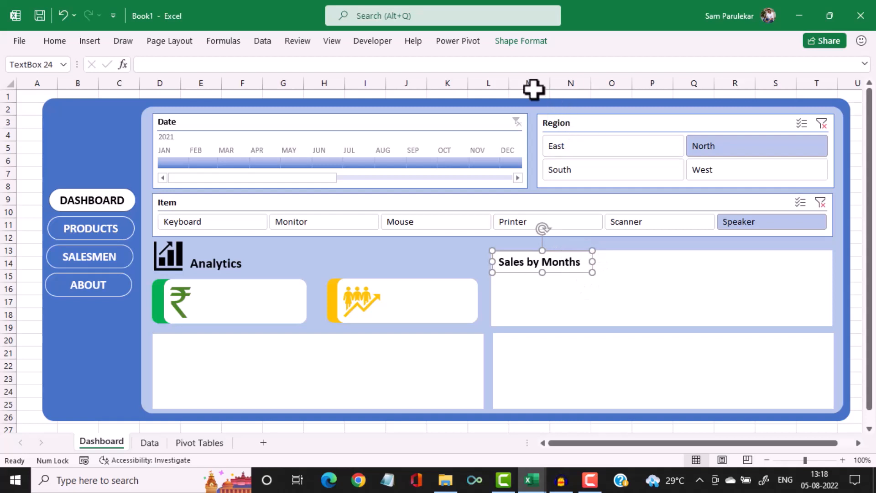
Set the "Sales by Months" text box to no fill and no outline
{"action": "left_click", "coordinate": [520, 42]}
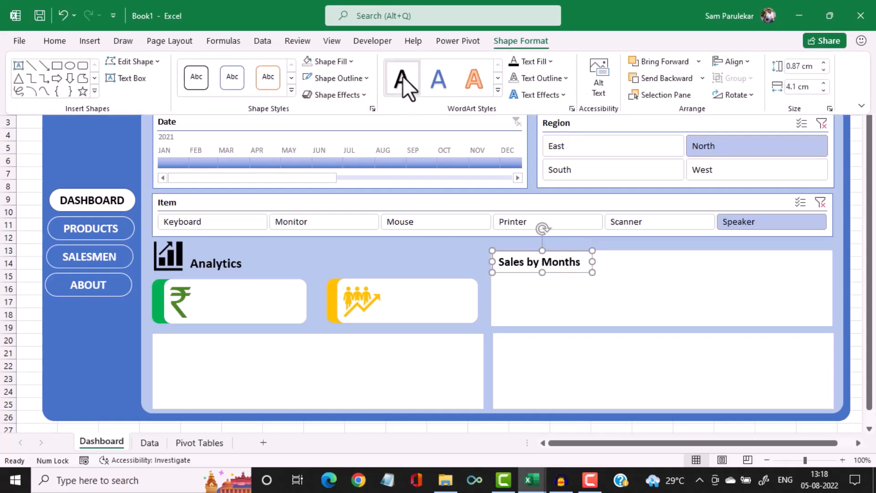
{"action": "left_click", "coordinate": [351, 62]}
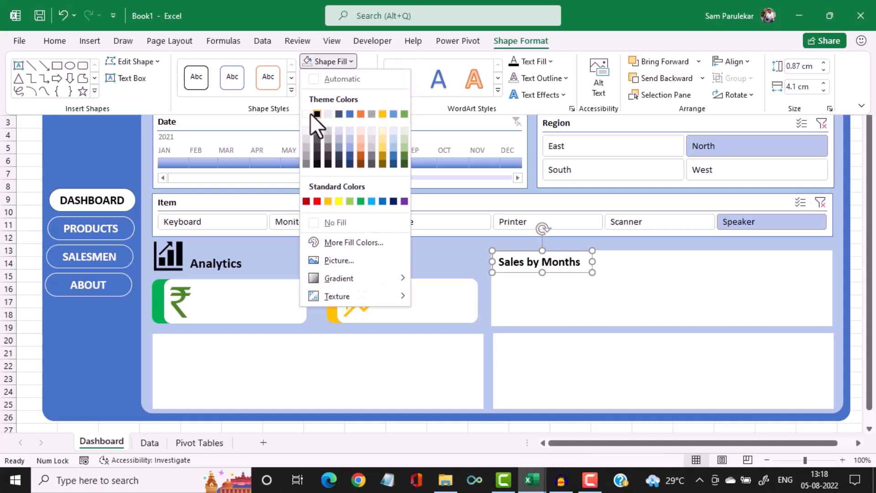
{"action": "left_click", "coordinate": [312, 222]}
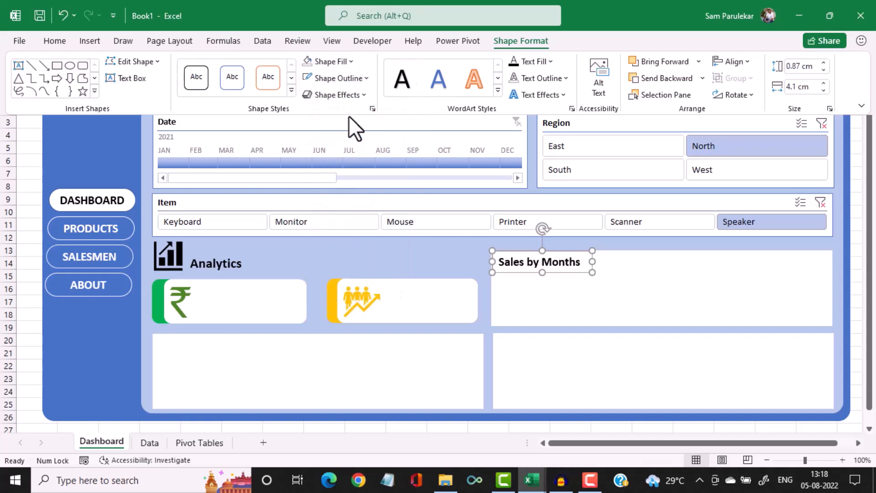
{"action": "left_click", "coordinate": [366, 79]}
{"action": "left_click", "coordinate": [313, 239]}
{"action": "left_click", "coordinate": [438, 259]}
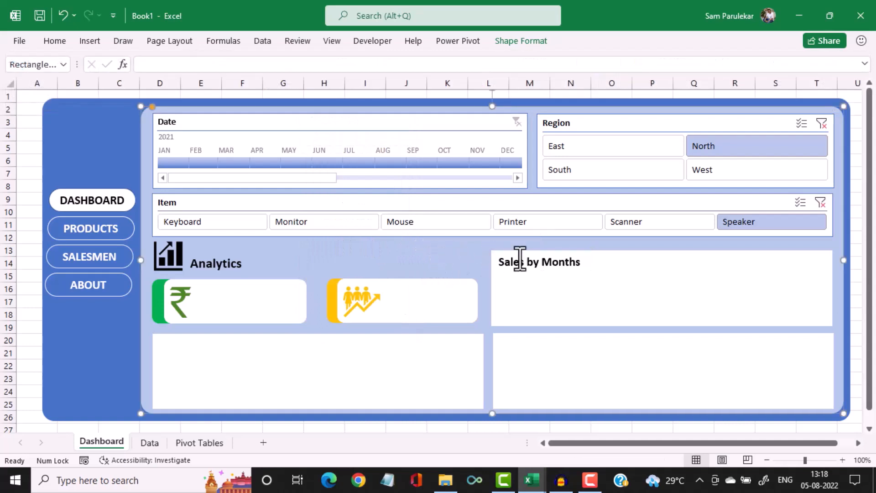
{"action": "left_click", "coordinate": [539, 264]}
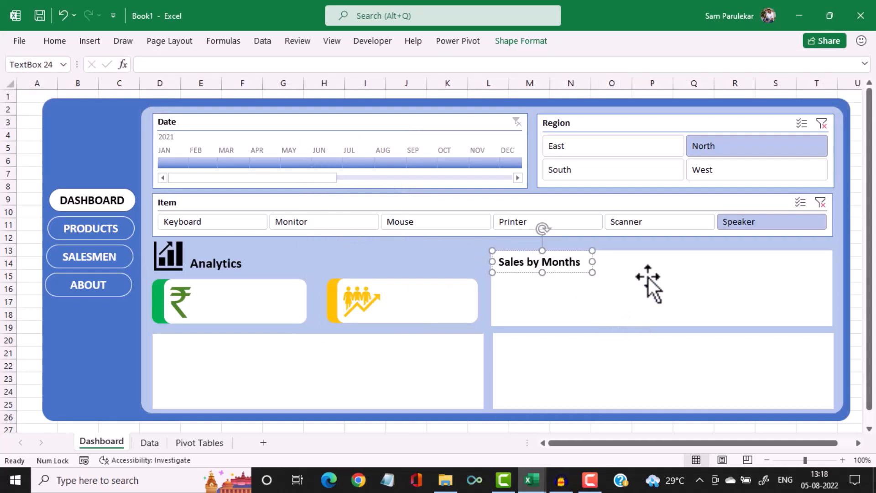
Extend the two right-hand white chart panels upward with a narrow gap between them and align their left edges
{"action": "left_click", "coordinate": [648, 262]}
{"action": "left_click_drag", "start_coordinate": [659, 251], "coordinate": [662, 243]}
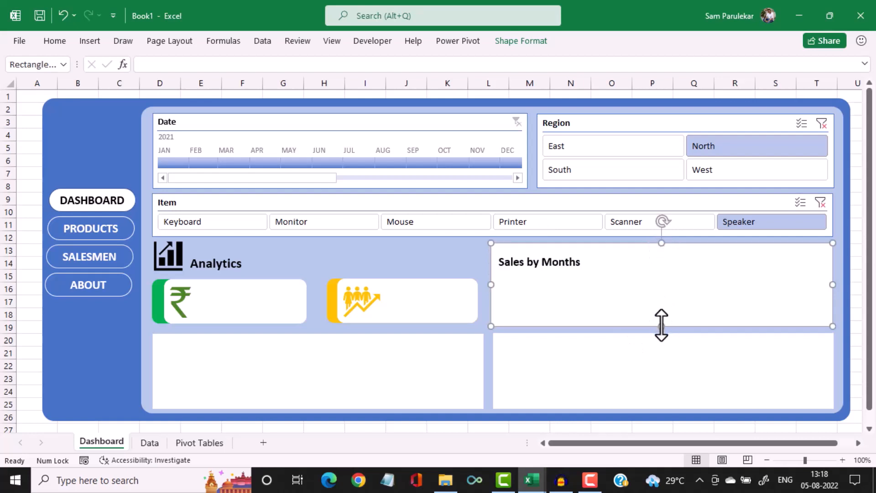
{"action": "left_click_drag", "start_coordinate": [662, 326], "coordinate": [662, 328]}
{"action": "left_click", "coordinate": [662, 342]}
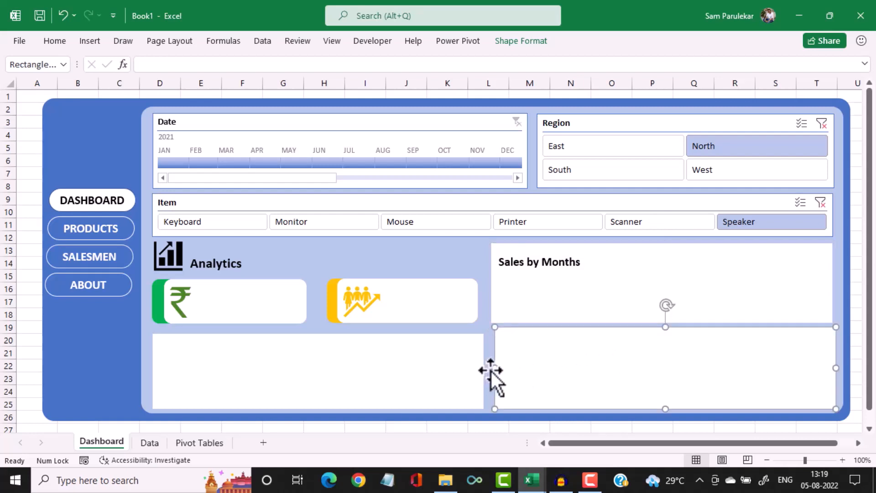
{"action": "left_click_drag", "start_coordinate": [493, 368], "coordinate": [492, 368]}
Copy the "Sales by Months" text box onto the other two chart panels and the green and yellow icon cards
{"action": "left_click", "coordinate": [552, 263]}
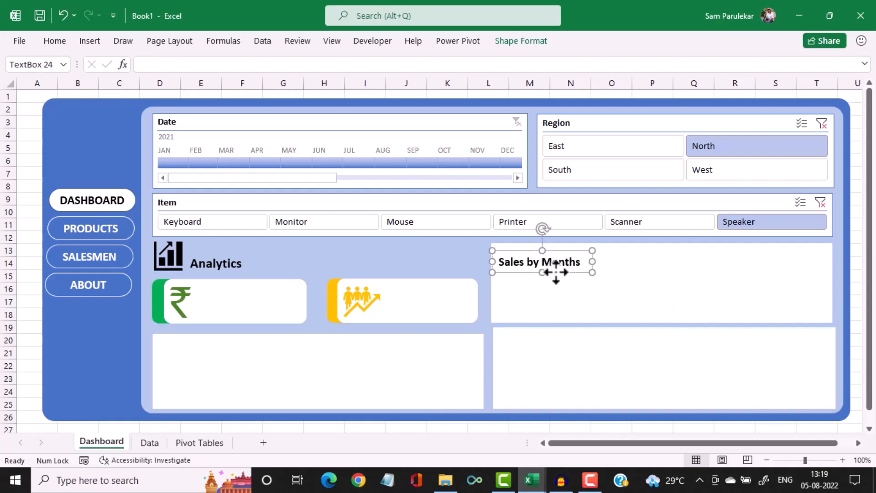
{"action": "left_click_drag", "start_coordinate": [556, 272], "coordinate": [445, 302]}
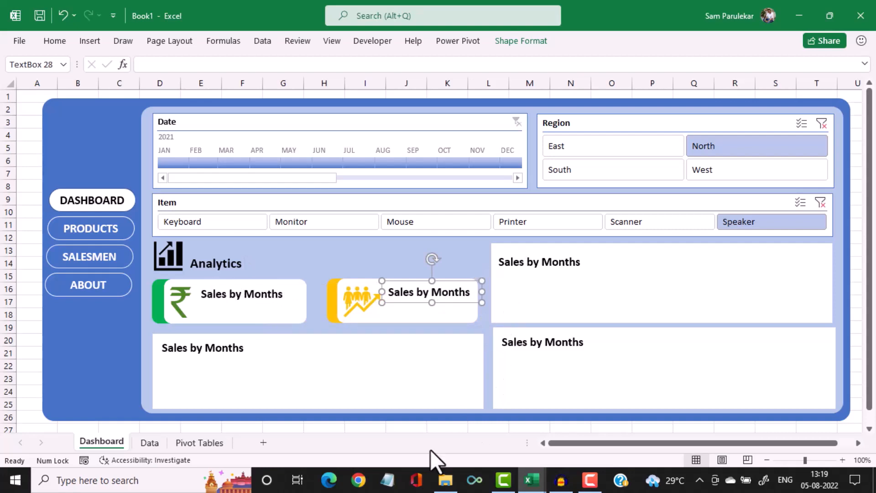
Check the titles in the reference workbook and change the lower-right chart panel's title in Book1 to "Sales by Regions"
{"action": "left_click", "coordinate": [531, 480]}
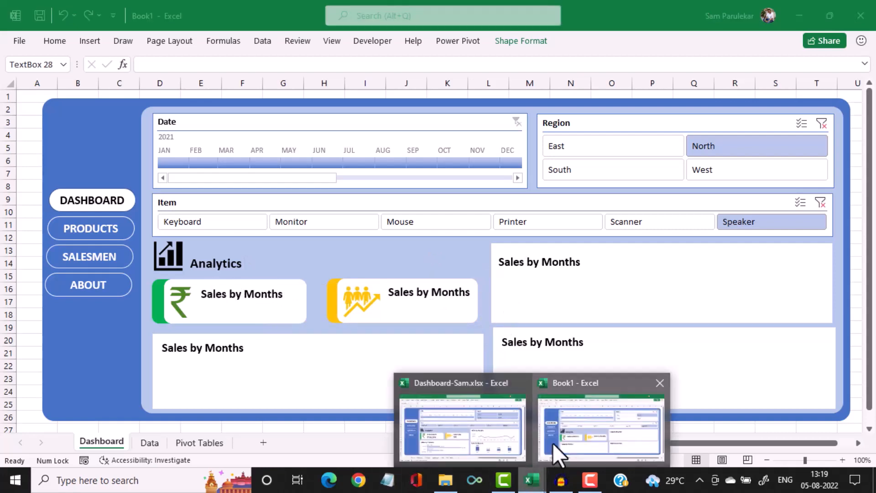
{"action": "left_click", "coordinate": [484, 444]}
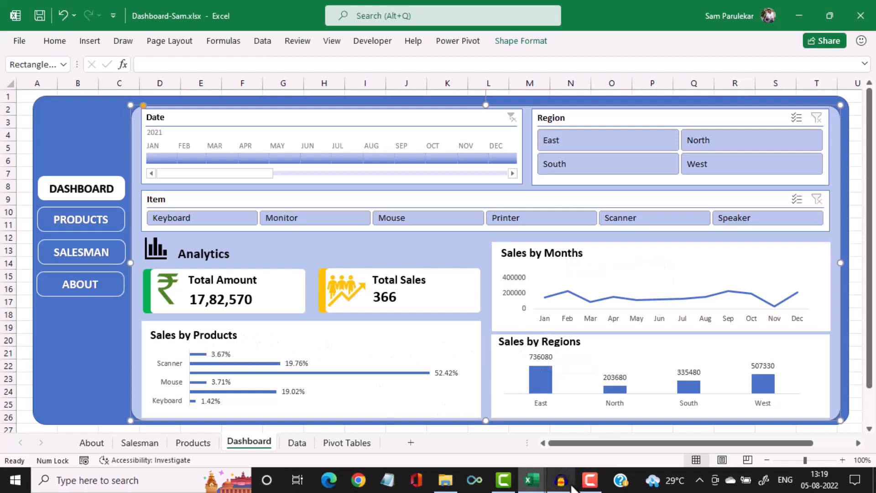
{"action": "mouse_move", "coordinate": [532, 480]}
{"action": "left_click", "coordinate": [561, 430]}
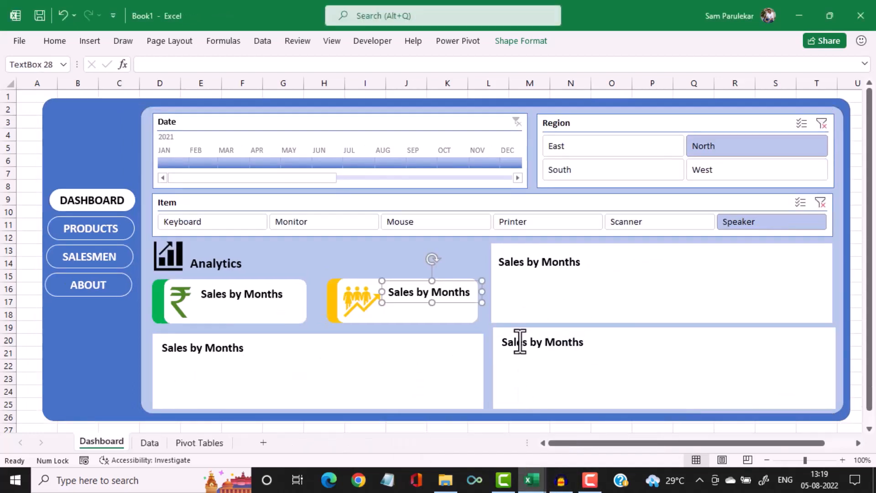
{"action": "double_click", "coordinate": [555, 346]}
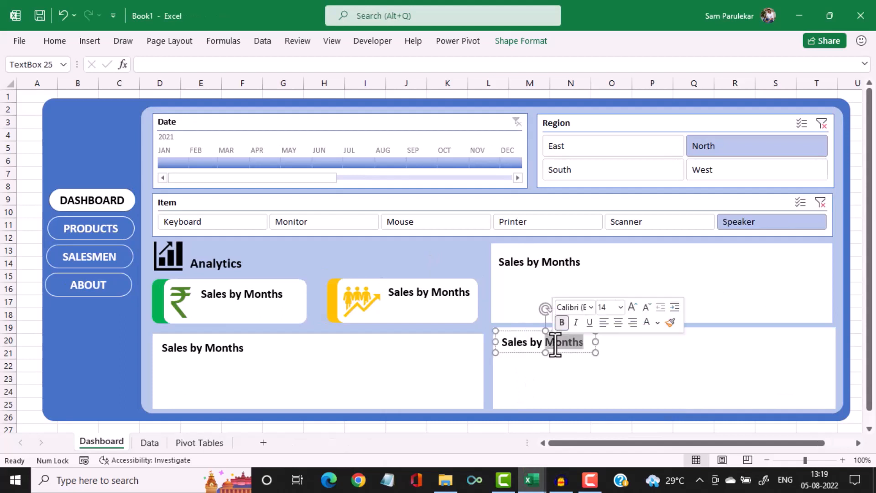
{"action": "type", "text": "Regions"}
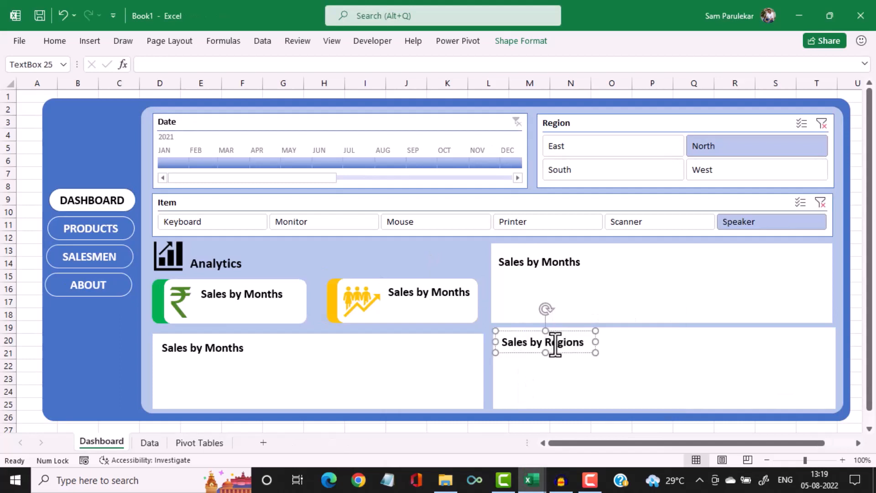
Change the lower-left chart panel's title to "Sales by Products"
{"action": "double_click", "coordinate": [219, 349]}
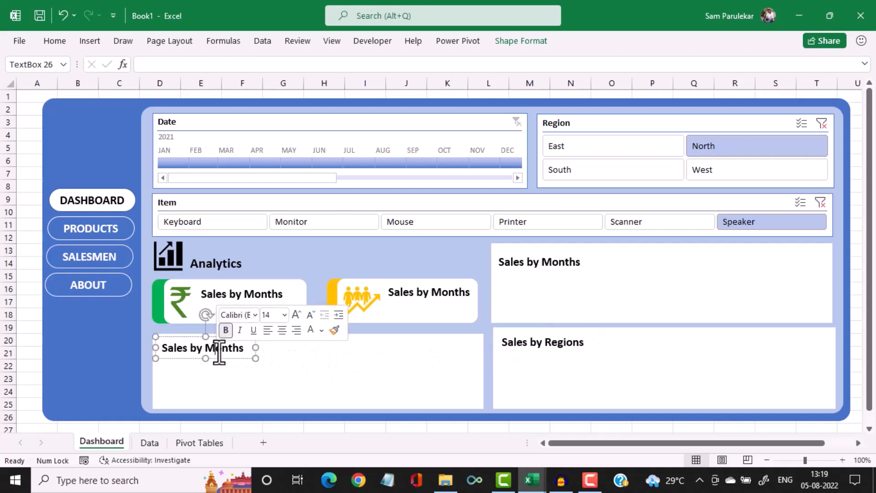
{"action": "type", "text": "Pr"}
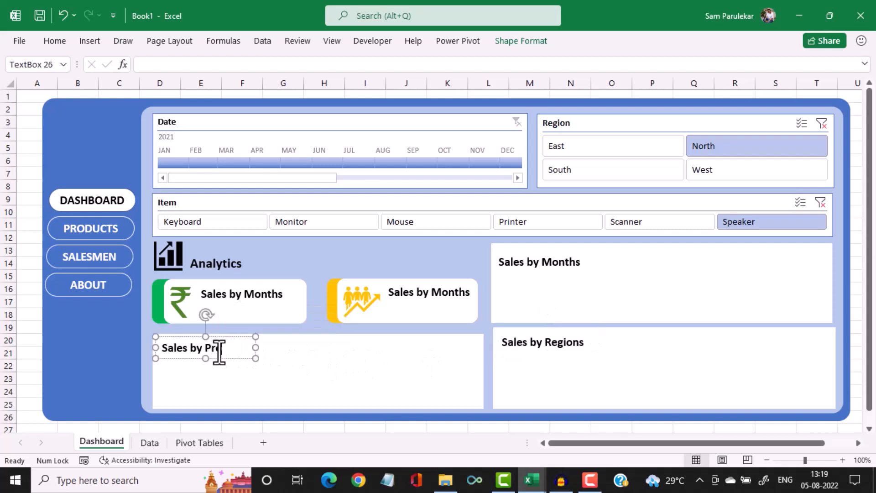
{"action": "type", "text": "oducts"}
Check the card titles in the reference workbook and retitle Book1's green card "Total Amount" and yellow card "Total Sales"
{"action": "mouse_move", "coordinate": [525, 481]}
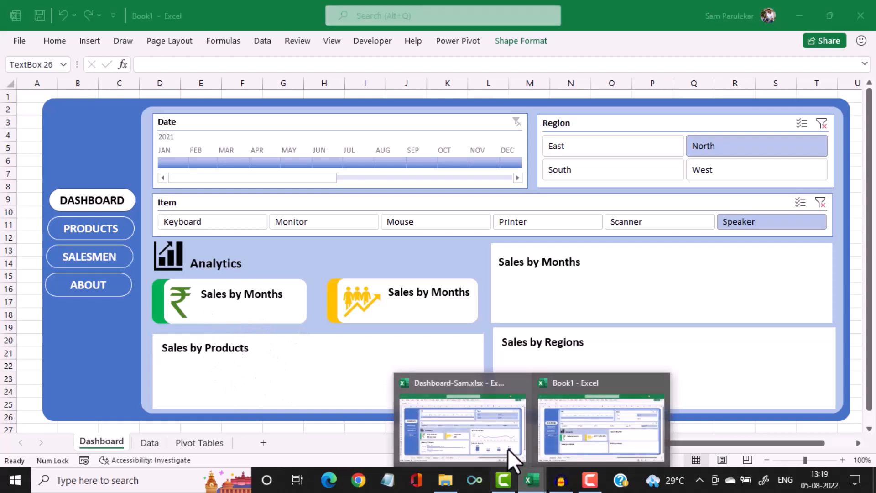
{"action": "left_click", "coordinate": [481, 431]}
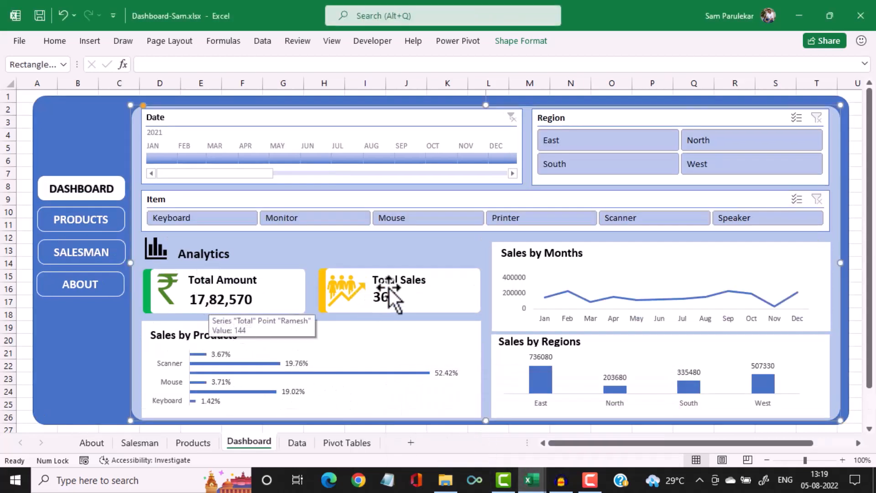
{"action": "left_click", "coordinate": [409, 344]}
{"action": "left_click", "coordinate": [531, 479]}
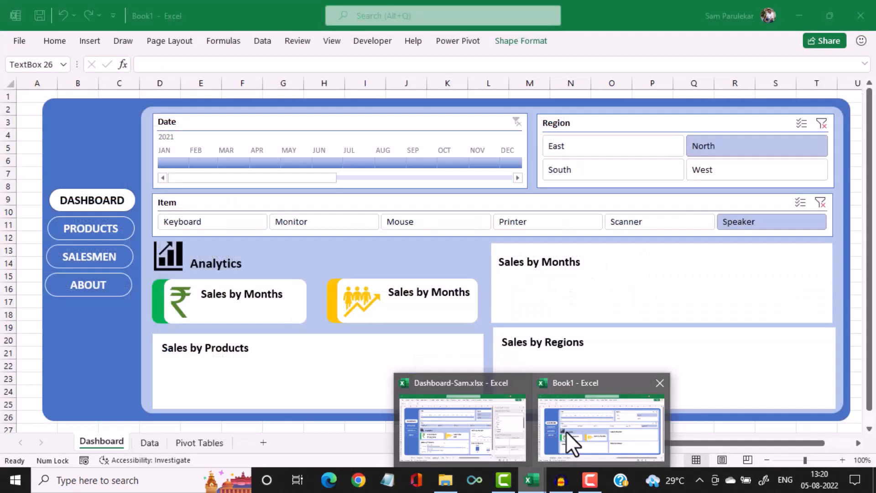
{"action": "left_click", "coordinate": [568, 434]}
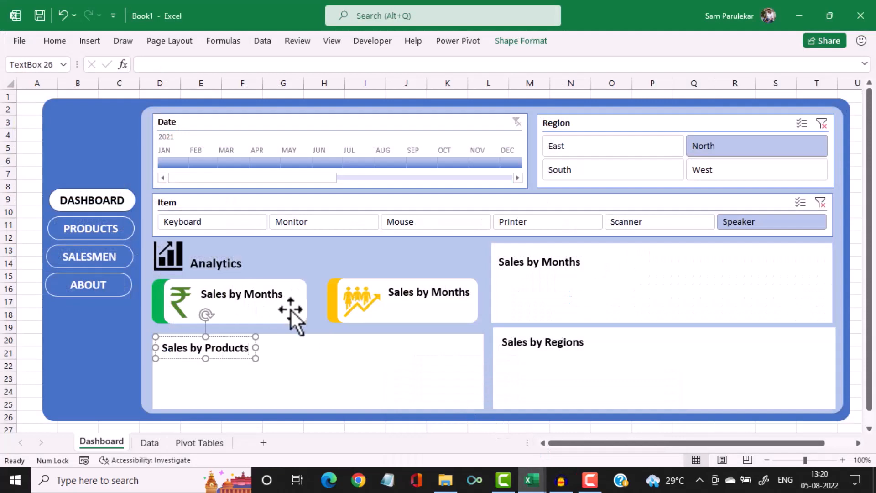
{"action": "left_click", "coordinate": [217, 295]}
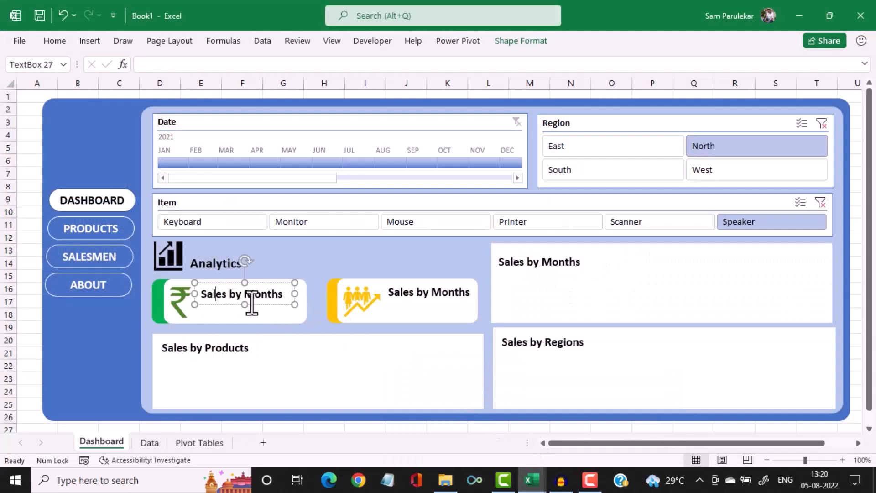
{"action": "key", "text": "ctrl+a"}
{"action": "type", "text": "Total Amo"}
{"action": "left_click", "coordinate": [402, 294]}
{"action": "key", "text": "ctrl+a"}
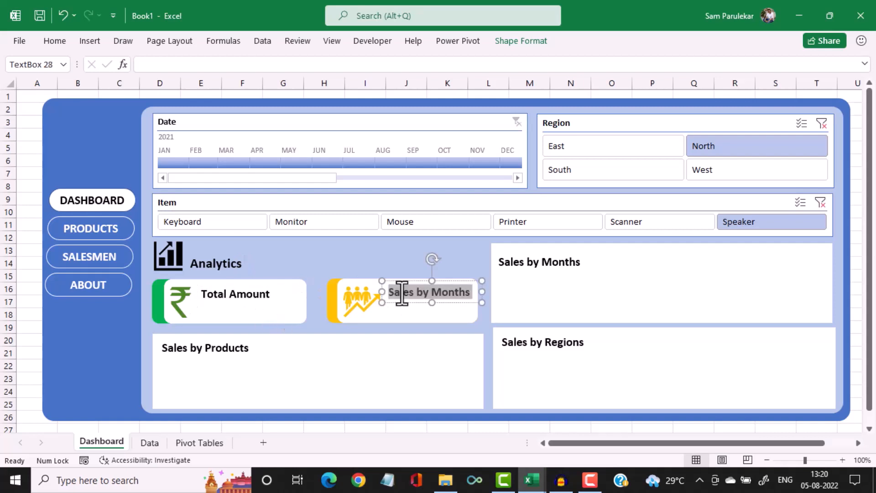
{"action": "type", "text": "Totaa"}
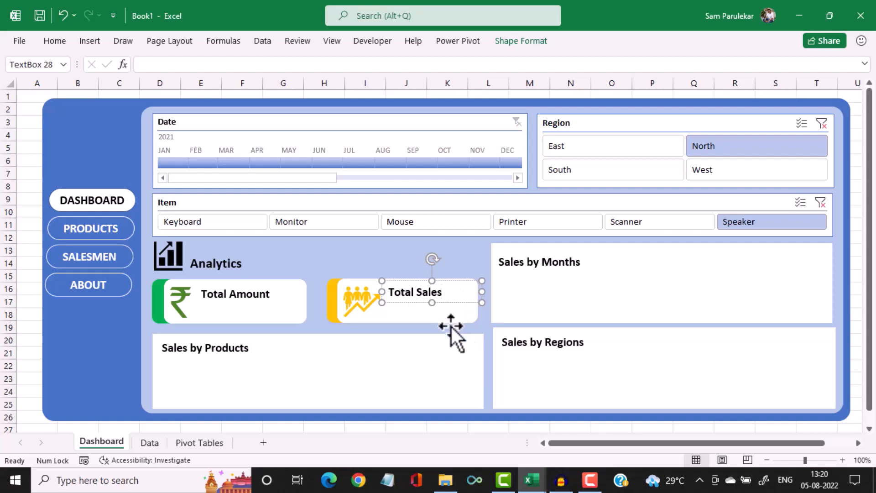
{"action": "left_click", "coordinate": [407, 354]}
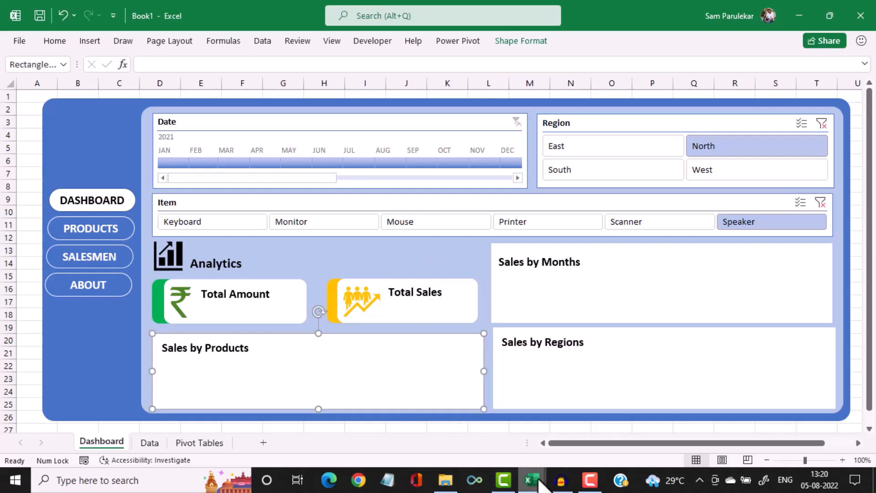
Check the charts in the reference workbook and move Book1's "Sales by Months" title up to the upper edge of its panel
{"action": "mouse_move", "coordinate": [534, 480]}
{"action": "left_click", "coordinate": [433, 450]}
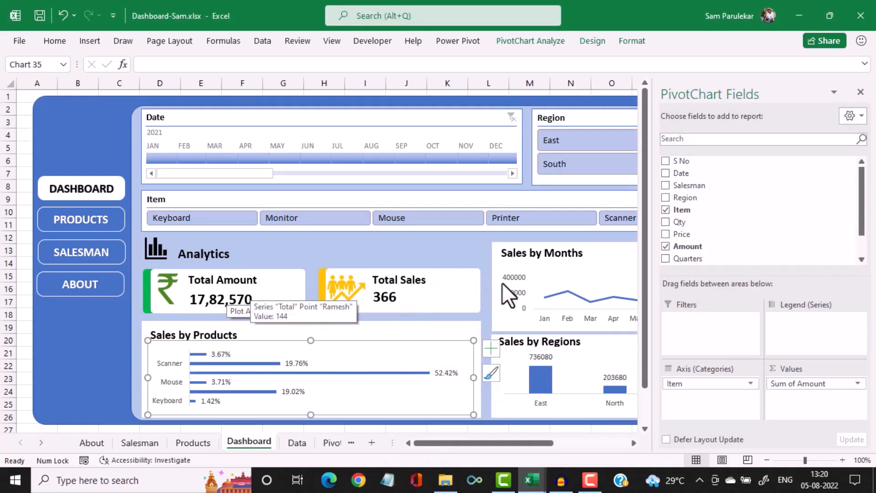
{"action": "left_click", "coordinate": [861, 91]}
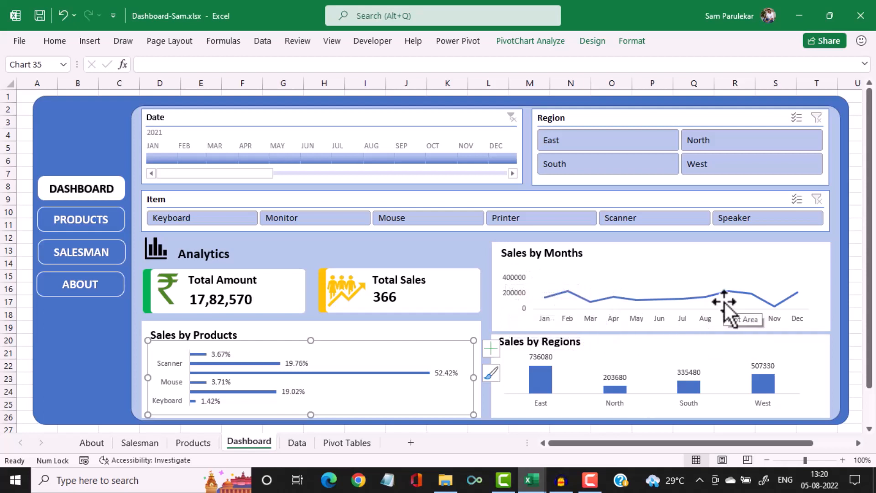
{"action": "left_click", "coordinate": [534, 479]}
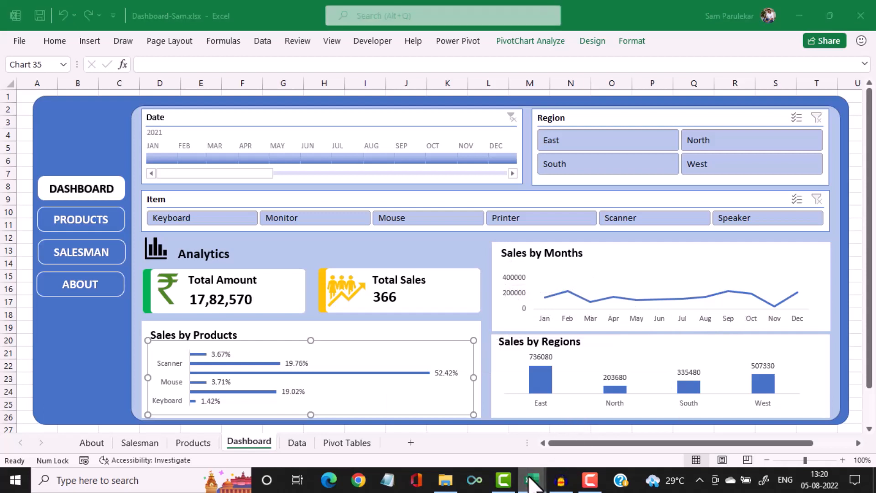
{"action": "left_click", "coordinate": [574, 443]}
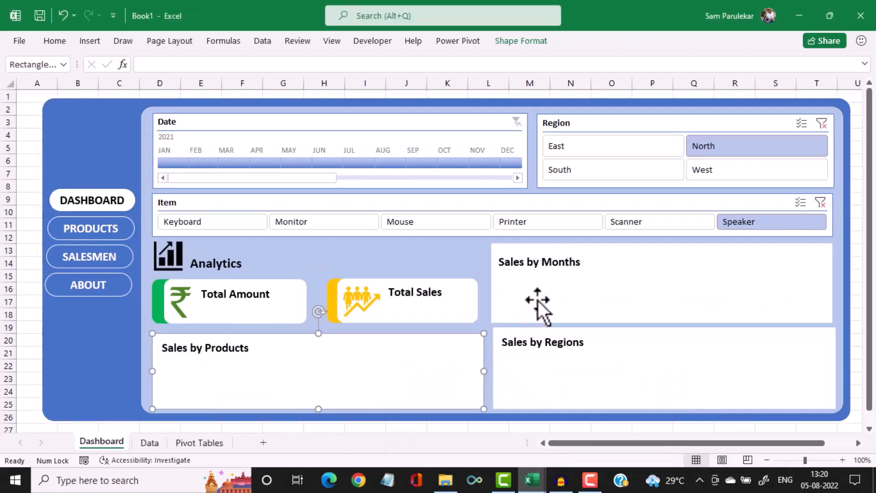
{"action": "left_click", "coordinate": [529, 262]}
{"action": "left_click", "coordinate": [563, 252]}
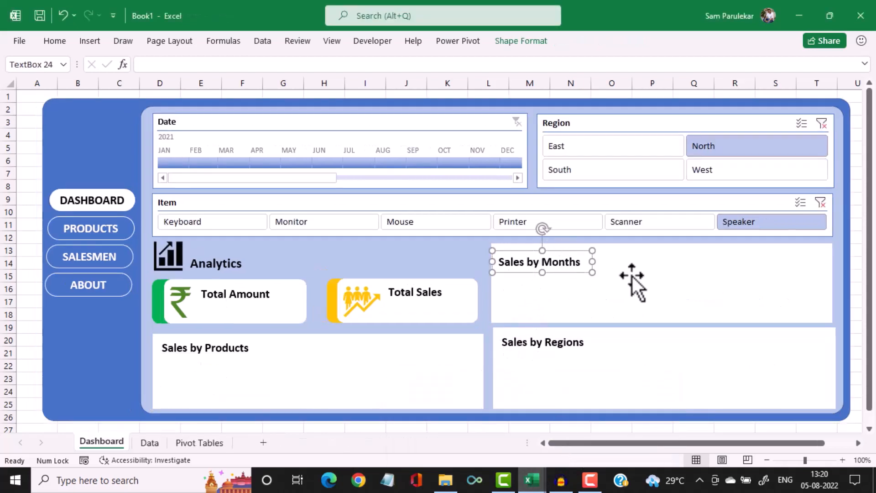
{"action": "key", "text": "Up"}
{"action": "key", "text": "Up"}
{"action": "key", "text": "Up"}
{"action": "key", "text": "Up"}
{"action": "key", "text": "Up"}
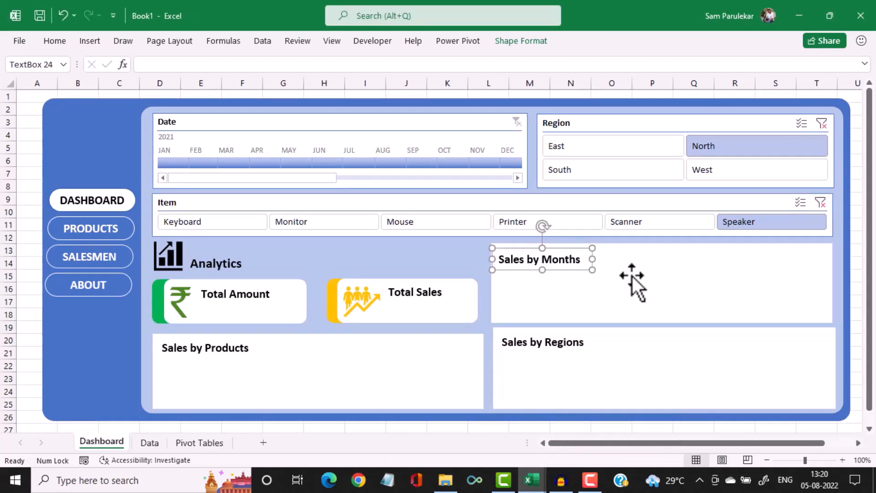
{"action": "key", "text": "Up"}
{"action": "key", "text": "Up"}
{"action": "key", "text": "Up"}
{"action": "key", "text": "Up"}
{"action": "key", "text": "Up"}
{"action": "key", "text": "Up"}
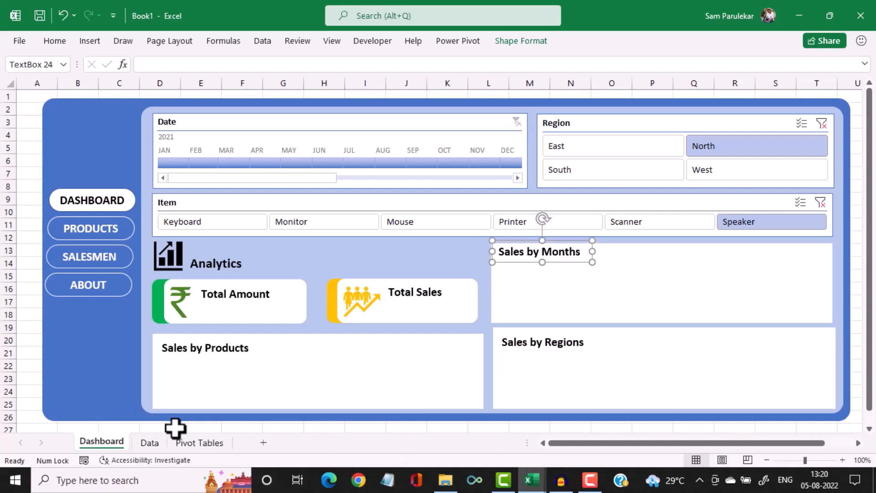
Copy the empty PivotTable on the Pivot Tables sheet and paste it at cell A21
{"action": "left_click", "coordinate": [186, 440]}
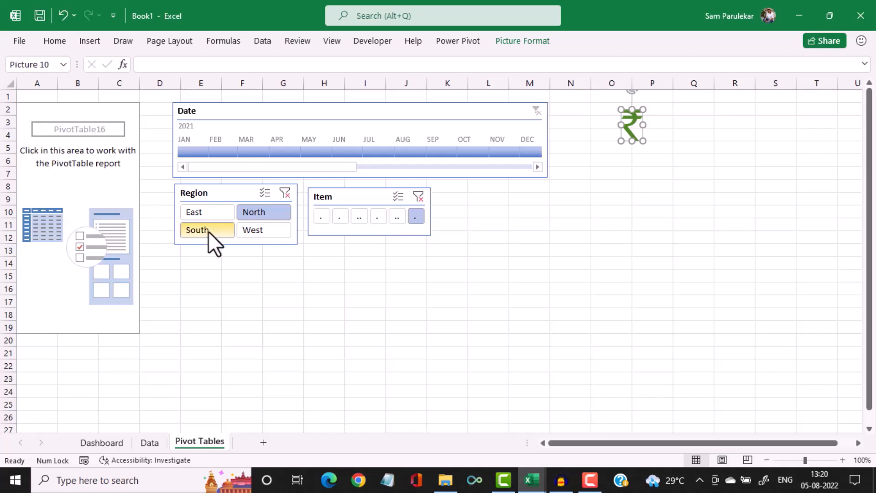
{"action": "left_click_drag", "start_coordinate": [32, 106], "coordinate": [105, 329]}
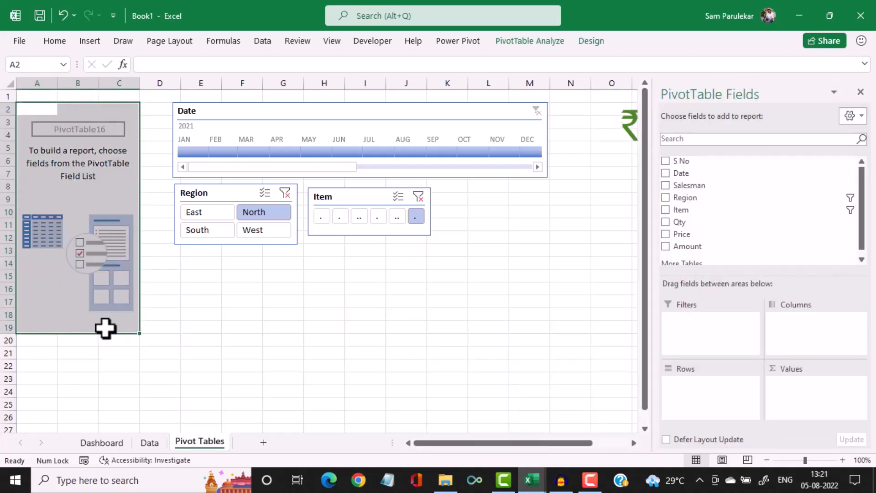
{"action": "key", "text": "ctrl+c"}
{"action": "scroll", "coordinate": [105, 327], "scroll_direction": "down", "scroll_amount": 3}
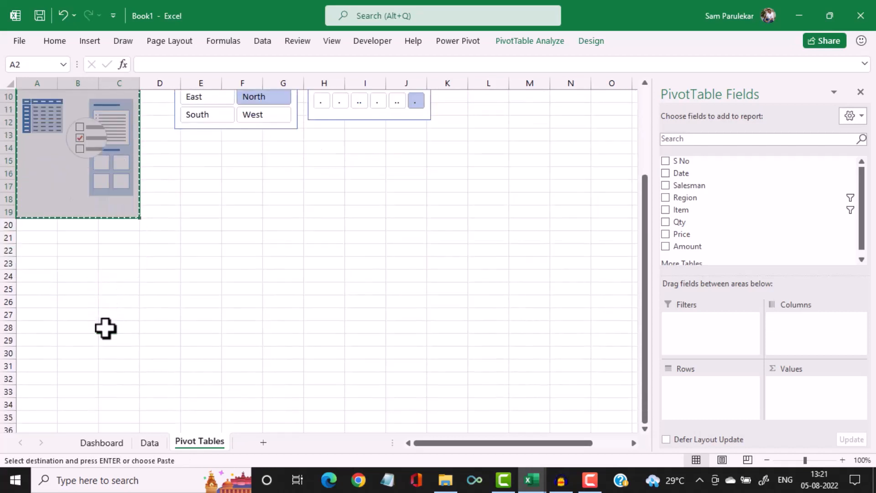
{"action": "left_click", "coordinate": [33, 240]}
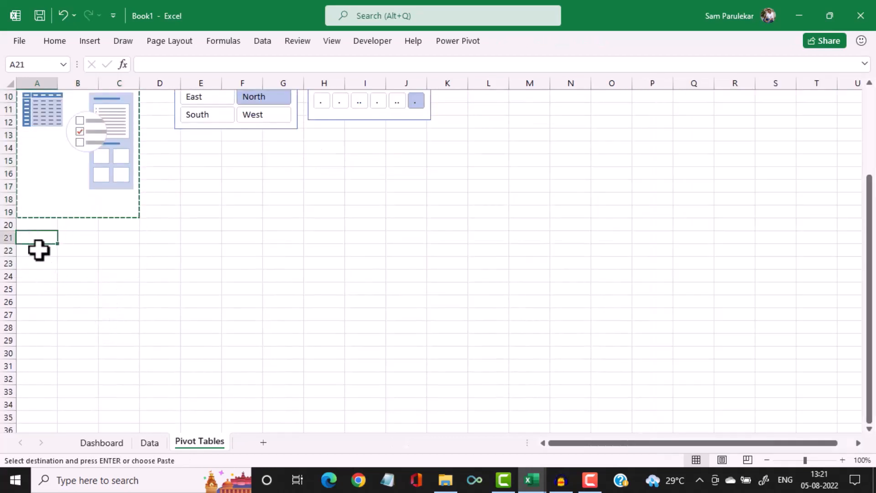
{"action": "key", "text": "ctrl+v"}
Set up the PivotTable at A21 with only Date in the rows, removing Years and Quarters, and Sum of Amount as values
{"action": "left_click", "coordinate": [70, 300]}
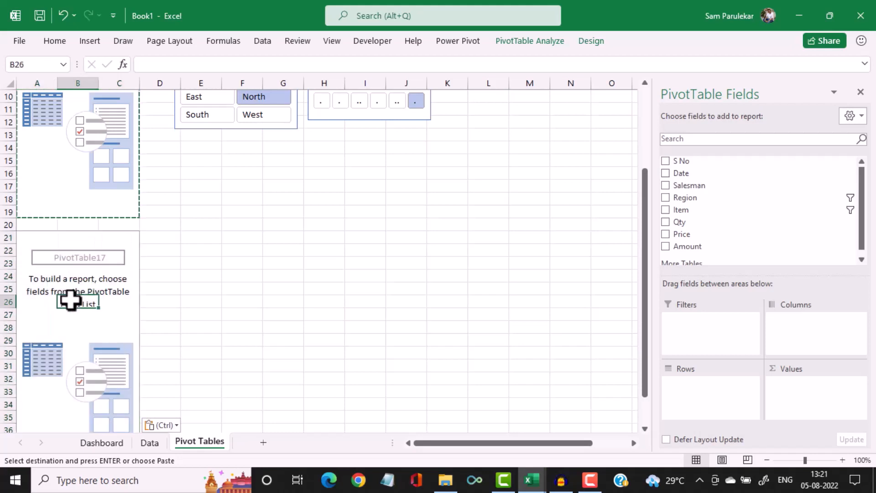
{"action": "left_click", "coordinate": [670, 173]}
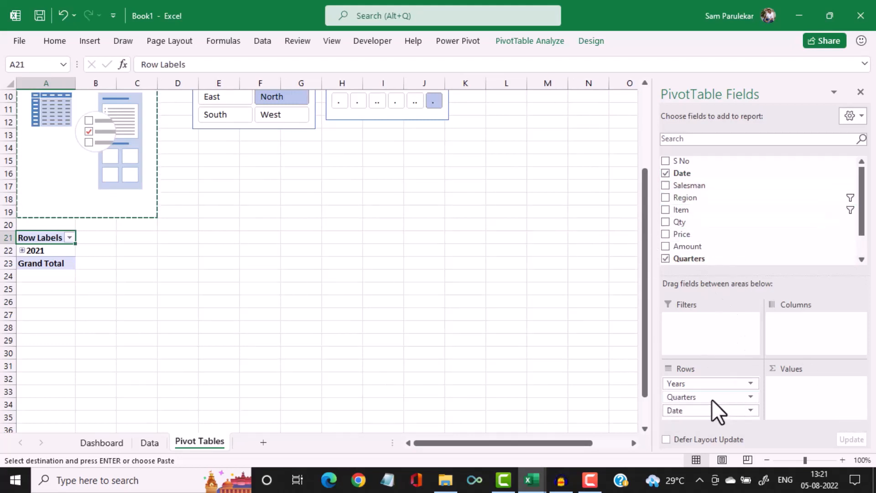
{"action": "left_click_drag", "start_coordinate": [701, 387], "coordinate": [727, 251]}
{"action": "left_click_drag", "start_coordinate": [705, 383], "coordinate": [738, 218]}
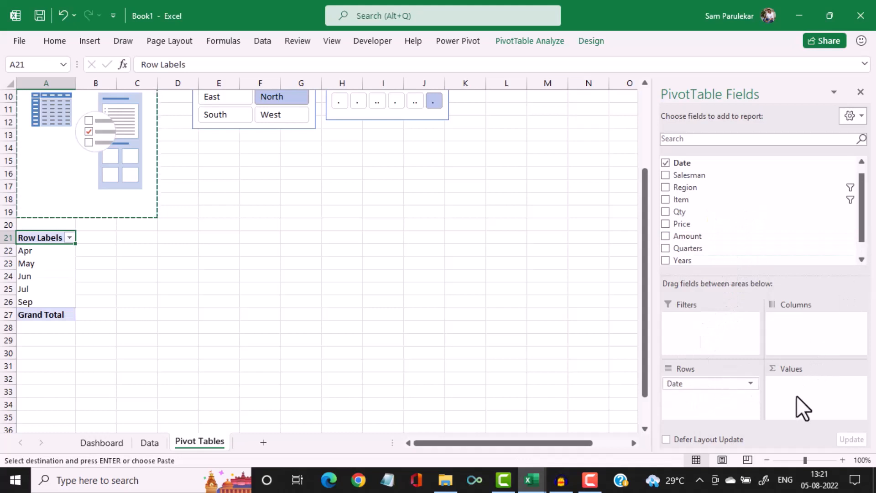
{"action": "left_click", "coordinate": [665, 236]}
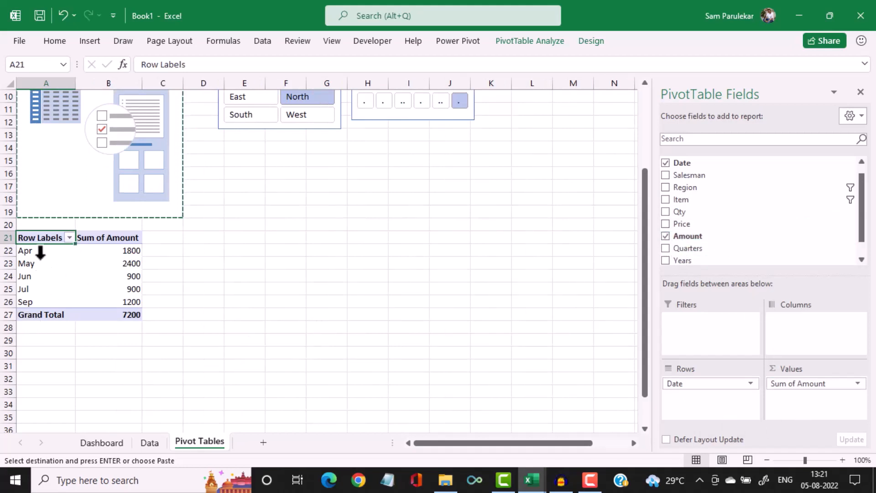
Clear the Item and Region slicer filters on the Dashboard sheet
{"action": "left_click", "coordinate": [108, 445]}
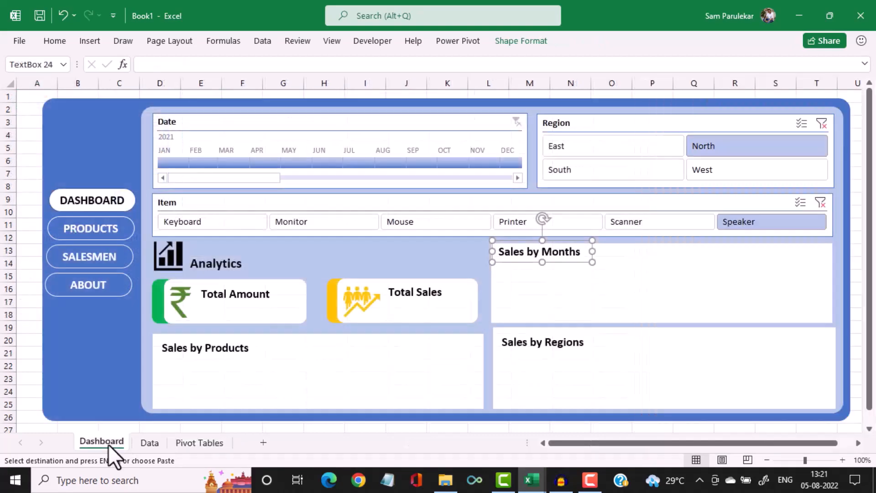
{"action": "left_click", "coordinate": [820, 203]}
{"action": "left_click", "coordinate": [822, 123]}
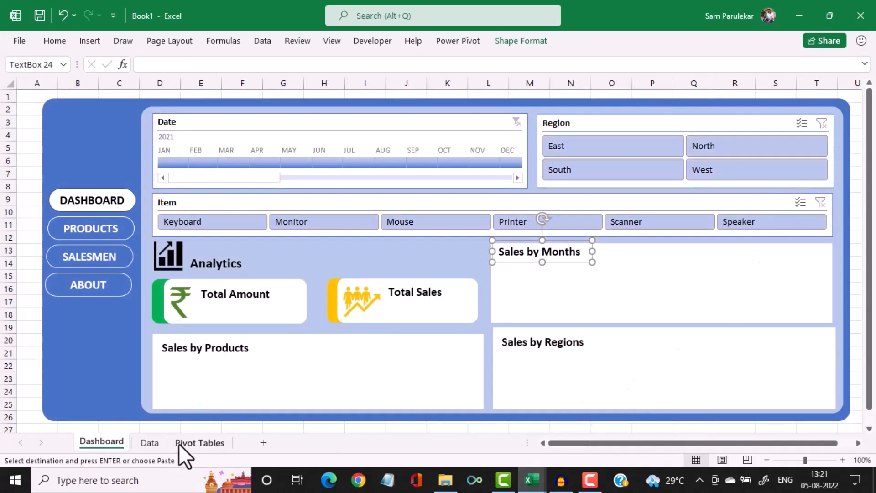
Insert a 2-D line PivotChart from the monthly amounts in A21:B34 on the Pivot Tables sheet and place it beside the table
{"action": "left_click", "coordinate": [199, 443]}
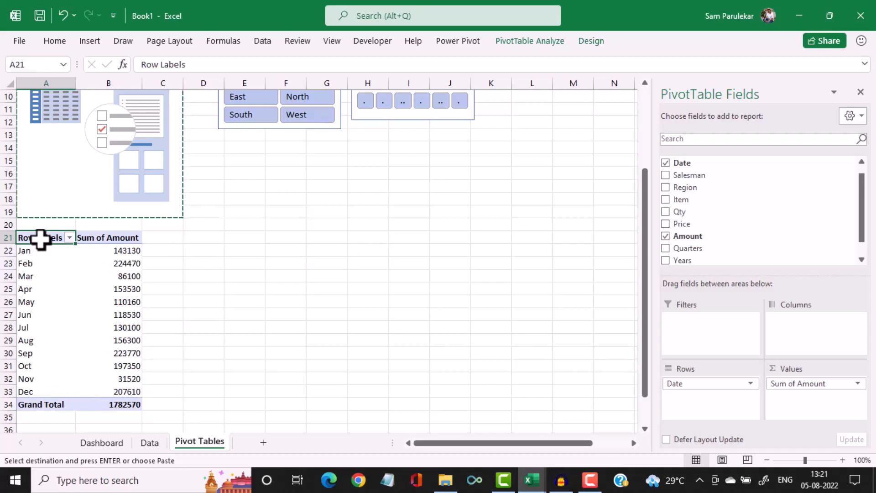
{"action": "left_click_drag", "start_coordinate": [40, 238], "coordinate": [111, 407]}
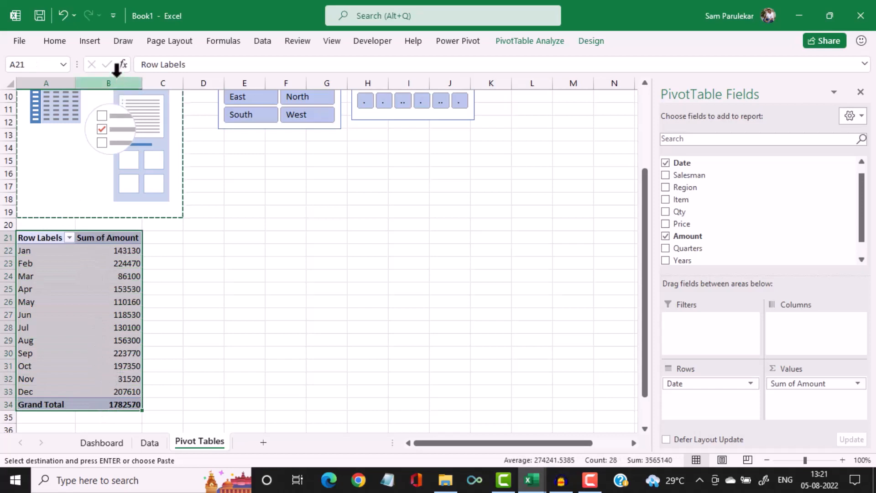
{"action": "left_click", "coordinate": [94, 45]}
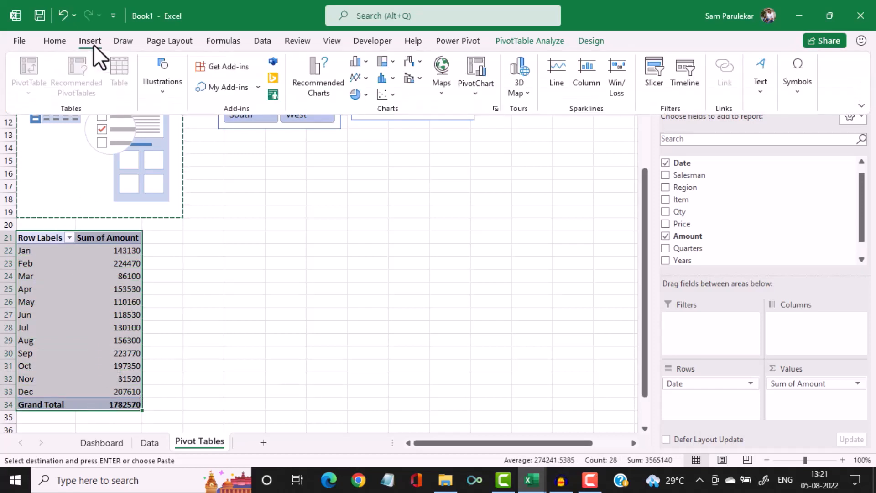
{"action": "left_click", "coordinate": [368, 66]}
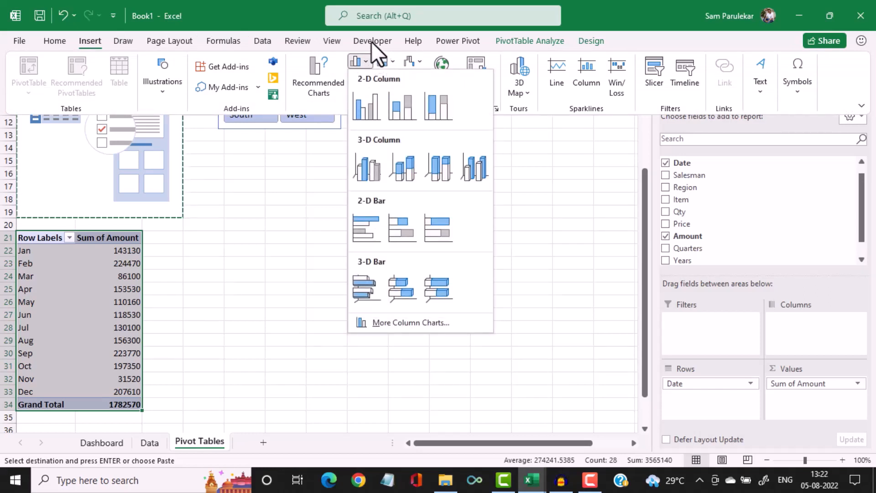
{"action": "left_click", "coordinate": [355, 59]}
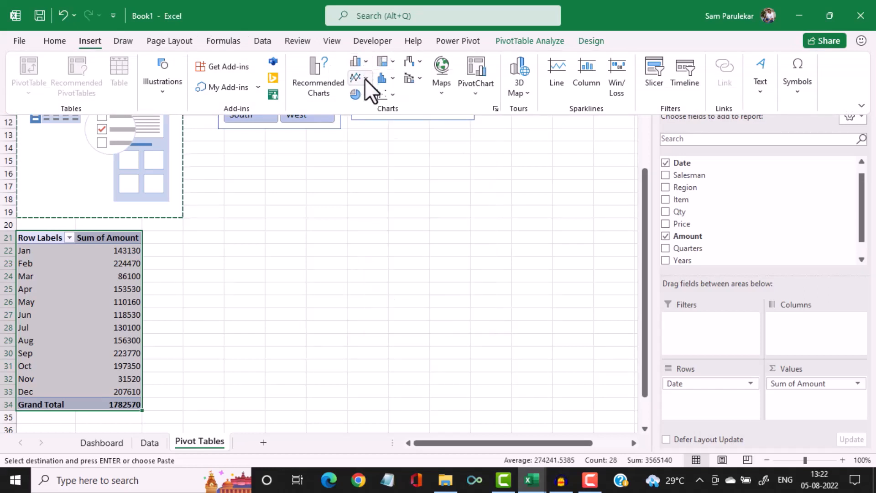
{"action": "left_click", "coordinate": [365, 78]}
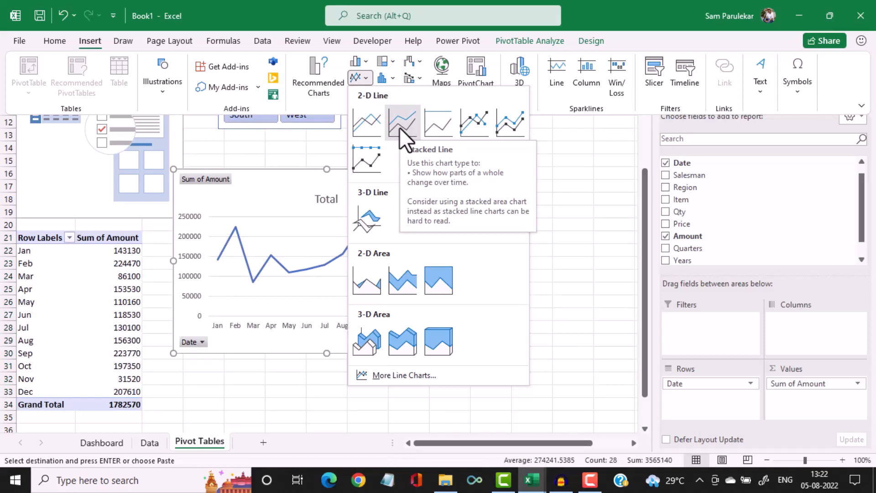
{"action": "left_click", "coordinate": [375, 124]}
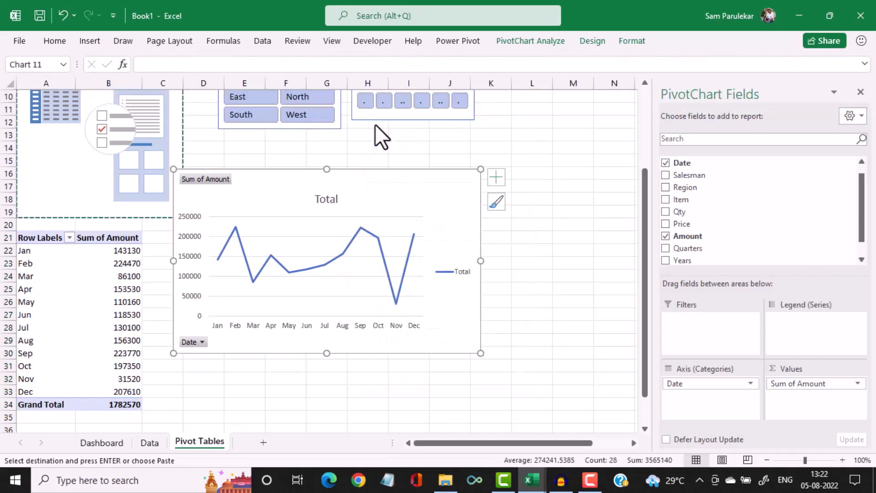
{"action": "left_click_drag", "start_coordinate": [372, 172], "coordinate": [403, 210]}
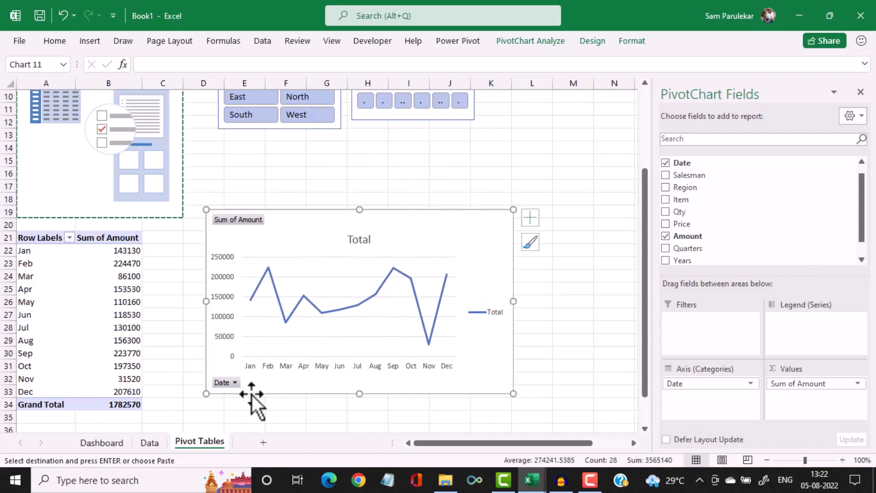
Hide all field buttons on the monthly line chart on the Pivot Tables sheet and delete its title
{"action": "right_click", "coordinate": [224, 381]}
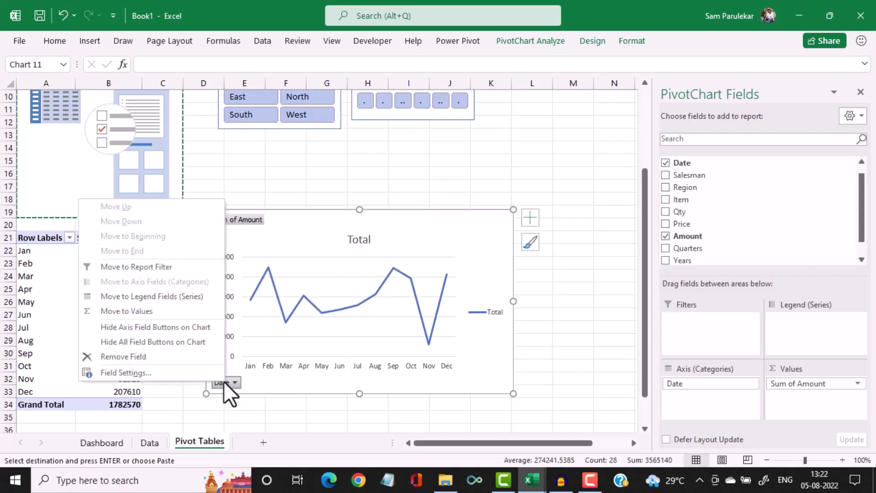
{"action": "left_click", "coordinate": [149, 340]}
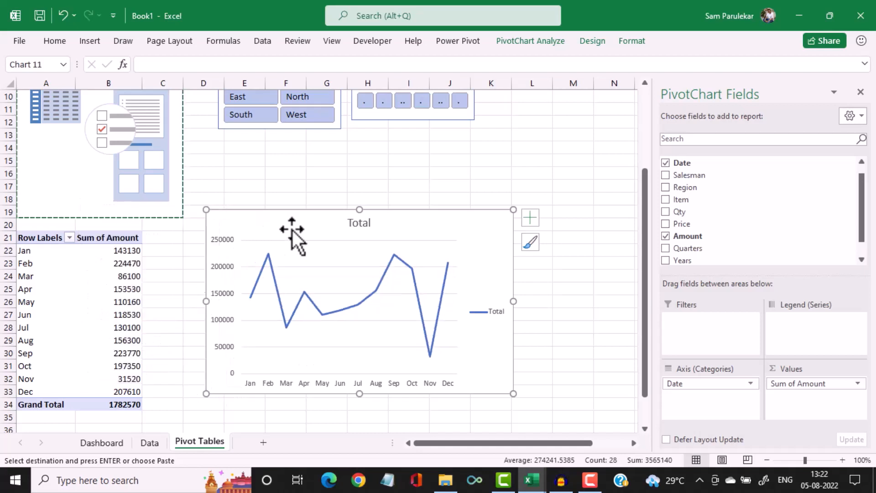
{"action": "left_click", "coordinate": [359, 225]}
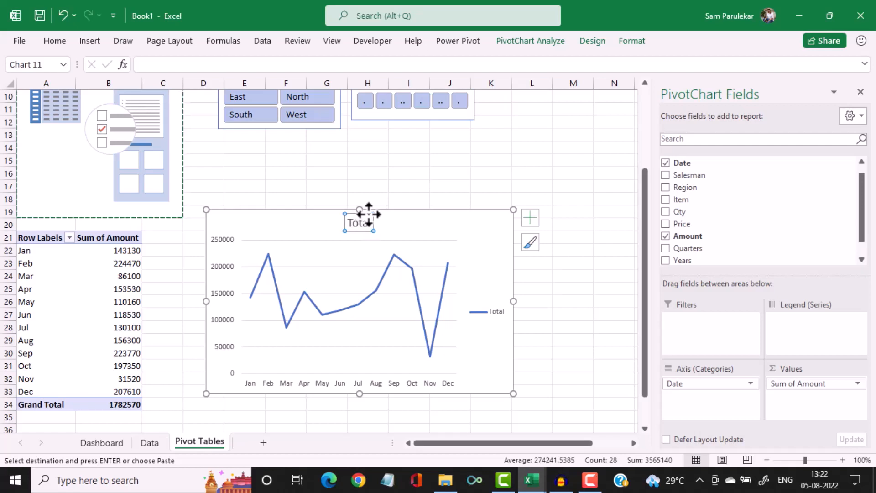
{"action": "key", "text": "Delete"}
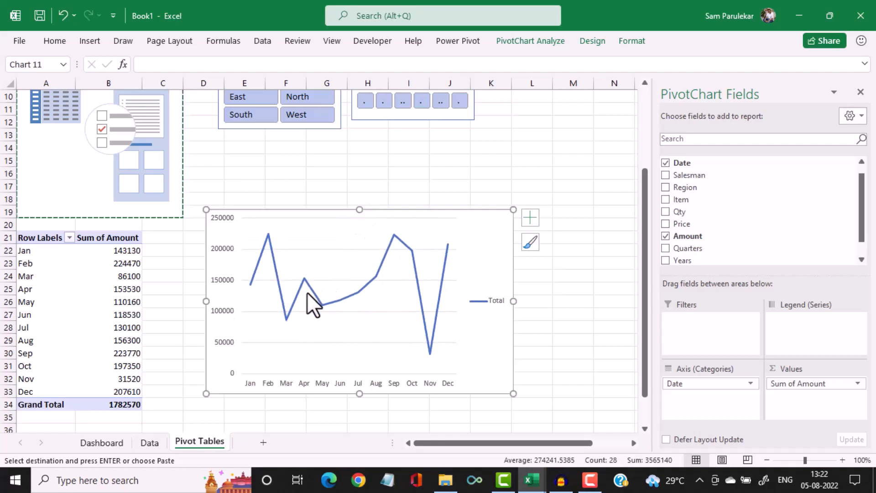
Delete the vertical axis, the legend and the gridlines from the monthly line chart
{"action": "left_click", "coordinate": [223, 279]}
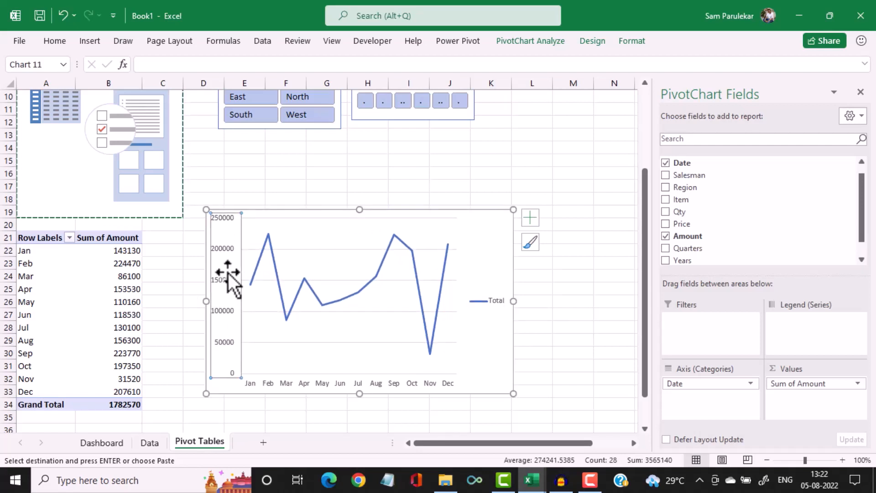
{"action": "key", "text": "Delete"}
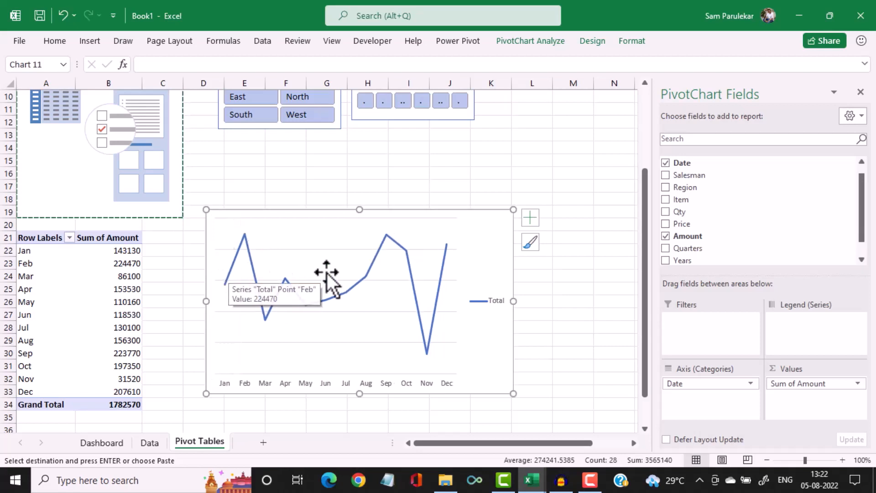
{"action": "left_click", "coordinate": [495, 300]}
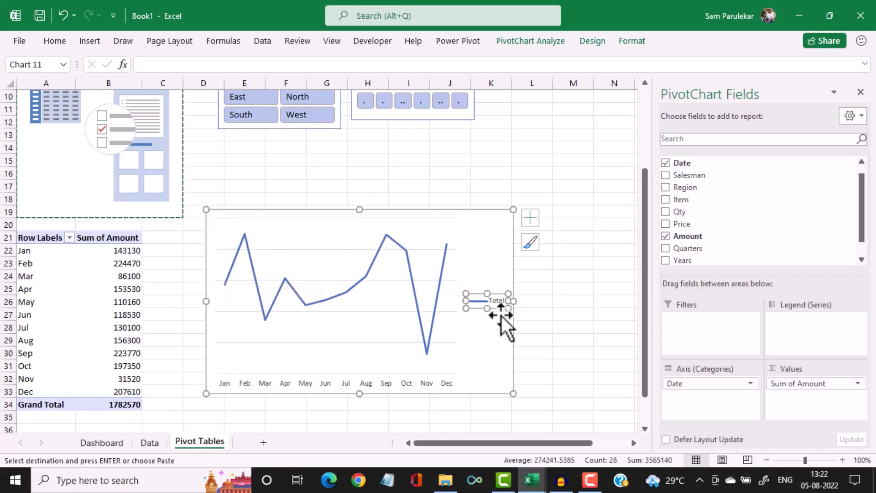
{"action": "key", "text": "Delete"}
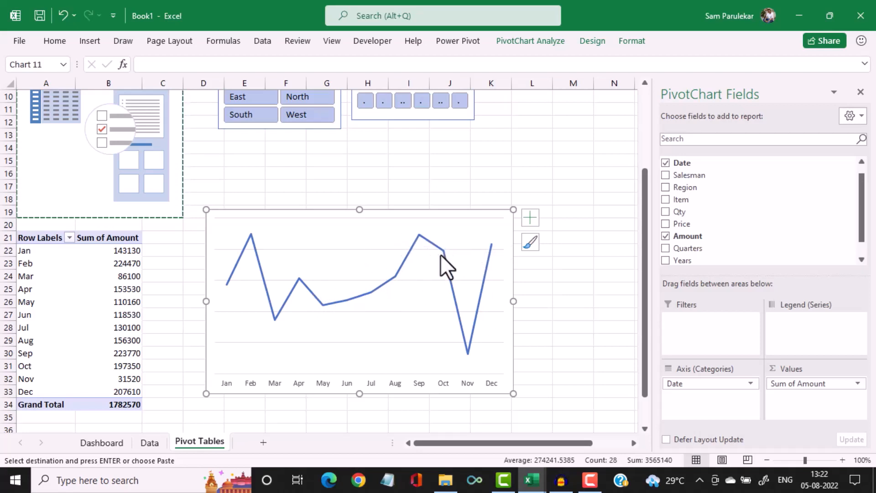
{"action": "left_click", "coordinate": [382, 312]}
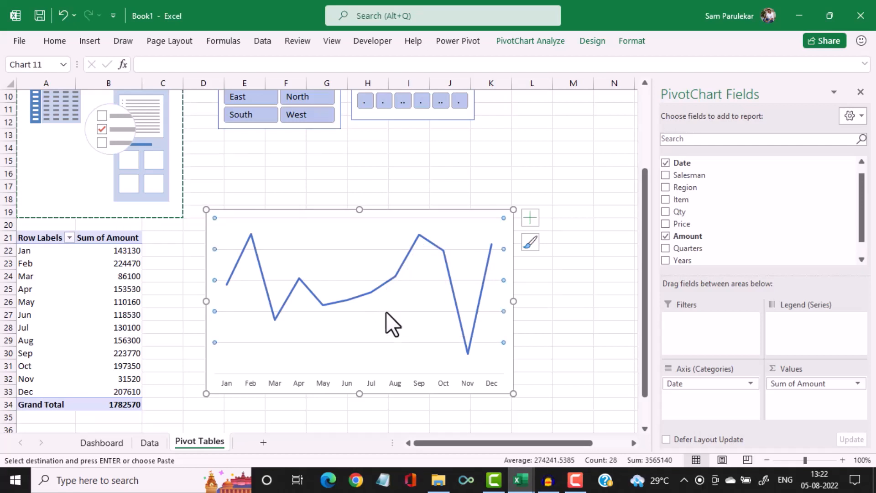
{"action": "key", "text": "Delete"}
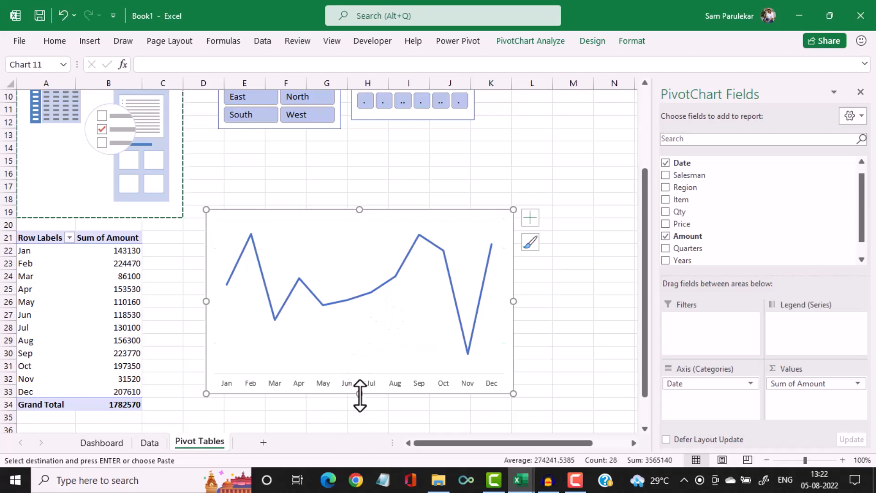
Reduce the line chart's height and paste a scaled-down copy of it over the Sales by Months panel on the Dashboard sheet
{"action": "left_click_drag", "start_coordinate": [361, 395], "coordinate": [356, 343]}
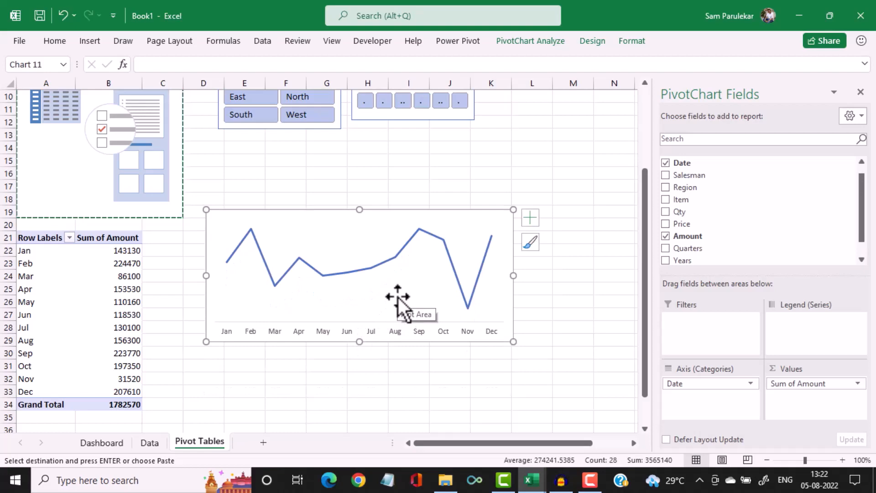
{"action": "key", "text": "Escape"}
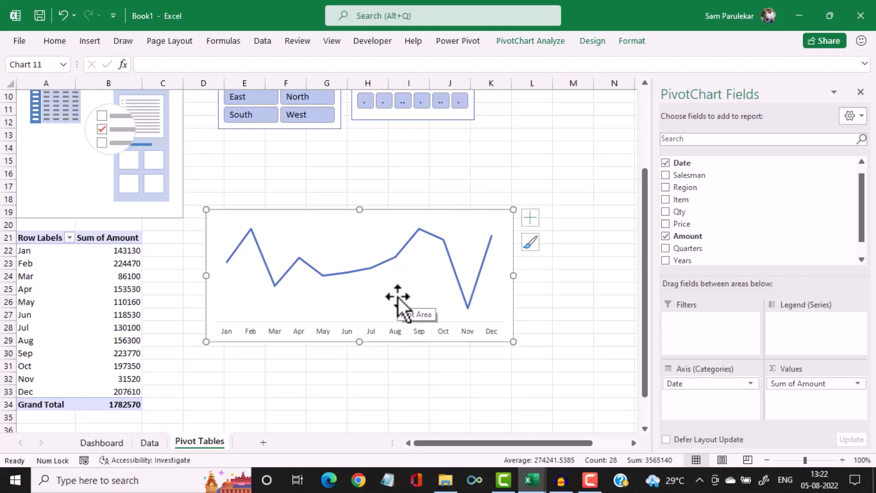
{"action": "left_click", "coordinate": [106, 442]}
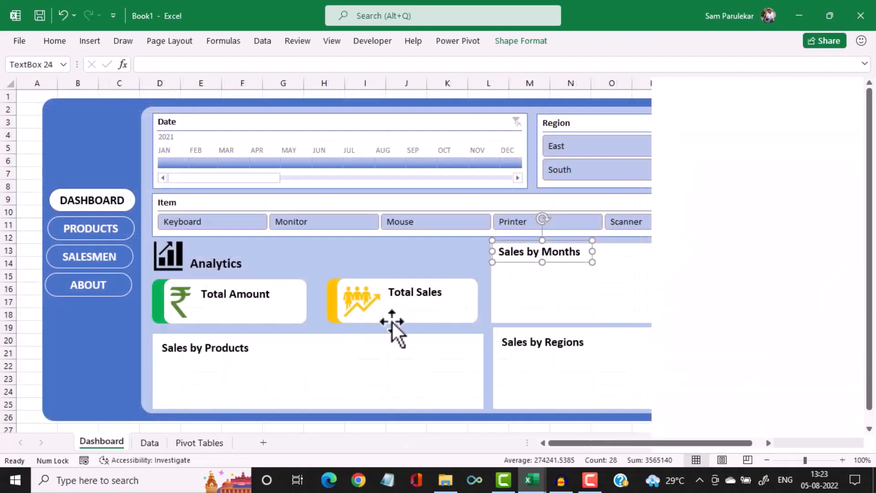
{"action": "left_click", "coordinate": [501, 290]}
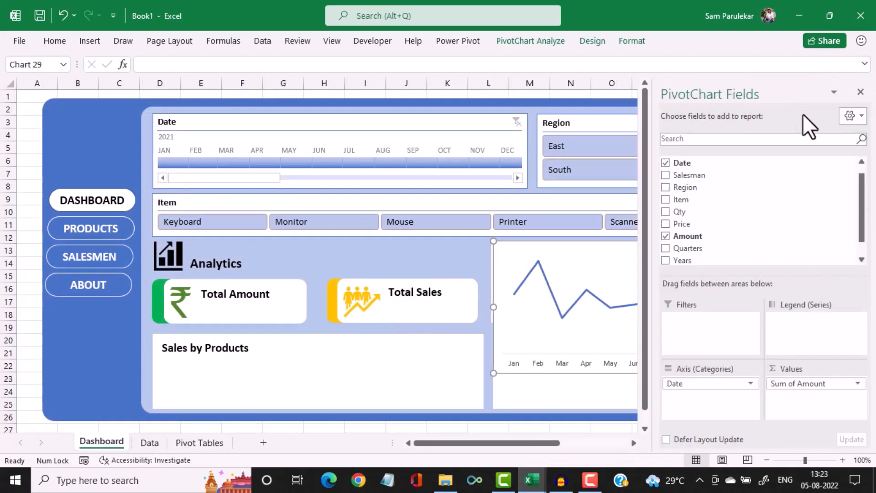
{"action": "left_click", "coordinate": [861, 92]}
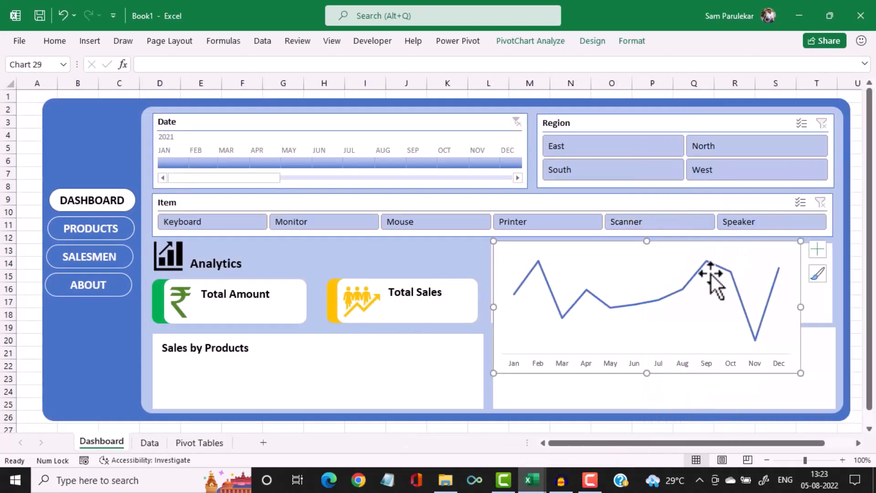
{"action": "left_click_drag", "start_coordinate": [800, 373], "coordinate": [753, 340]}
{"action": "left_click", "coordinate": [661, 289]}
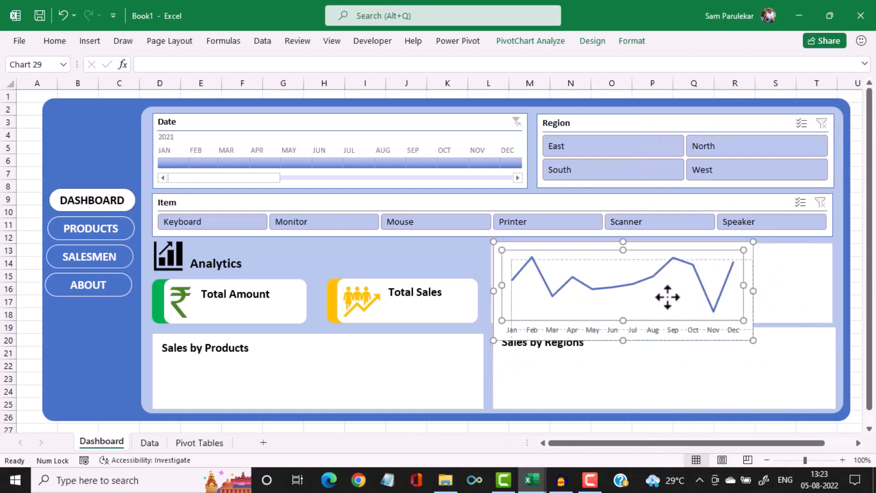
{"action": "left_click_drag", "start_coordinate": [667, 297], "coordinate": [669, 294]}
{"action": "key", "text": "ctrl+z"}
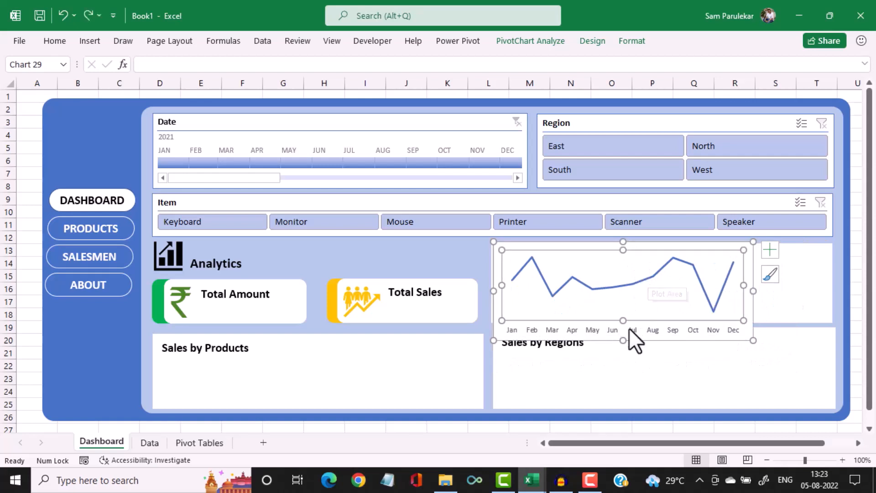
{"action": "left_click", "coordinate": [674, 382]}
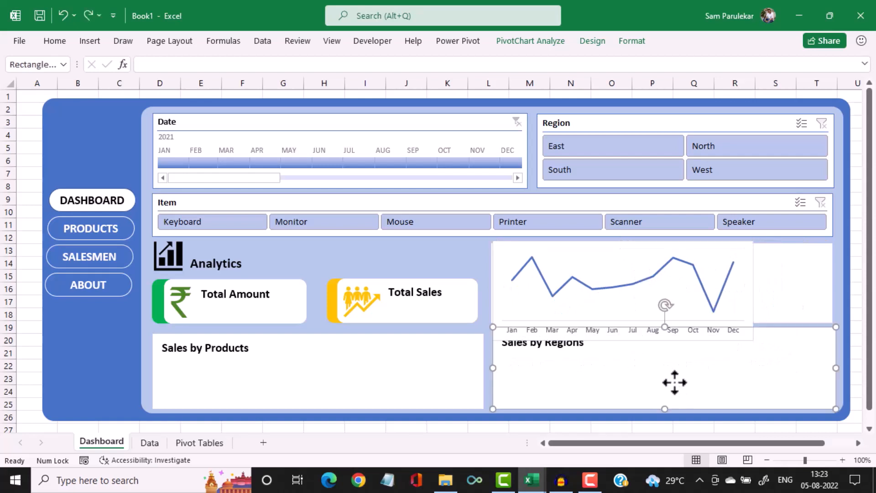
Position and resize the line chart below the Sales by Months title, about 2.4 cm high and 13.6 cm wide
{"action": "left_click", "coordinate": [737, 342]}
{"action": "left_click_drag", "start_coordinate": [739, 343], "coordinate": [826, 294]}
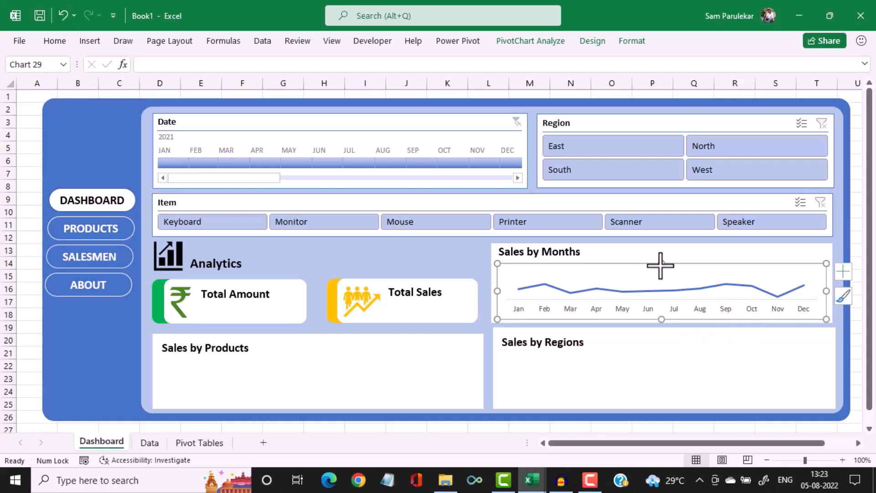
{"action": "left_click", "coordinate": [645, 347]}
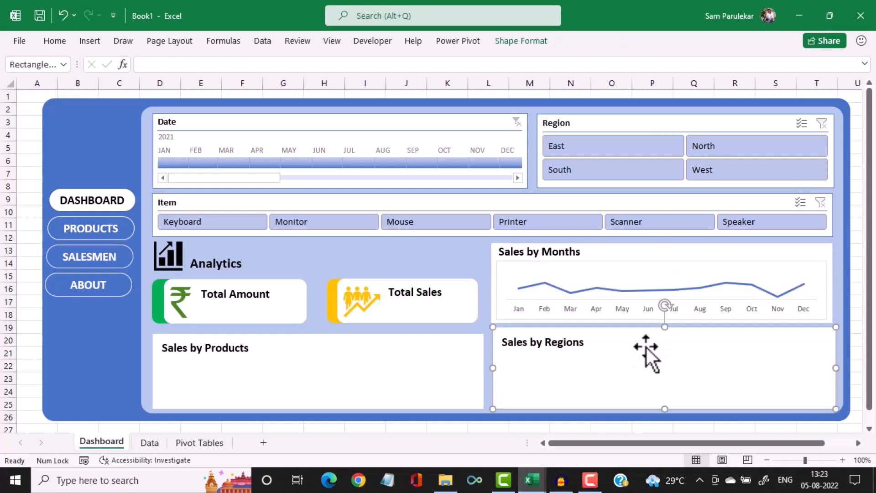
Remove the outline around the line chart in the Sales by Months panel
{"action": "left_click", "coordinate": [649, 270]}
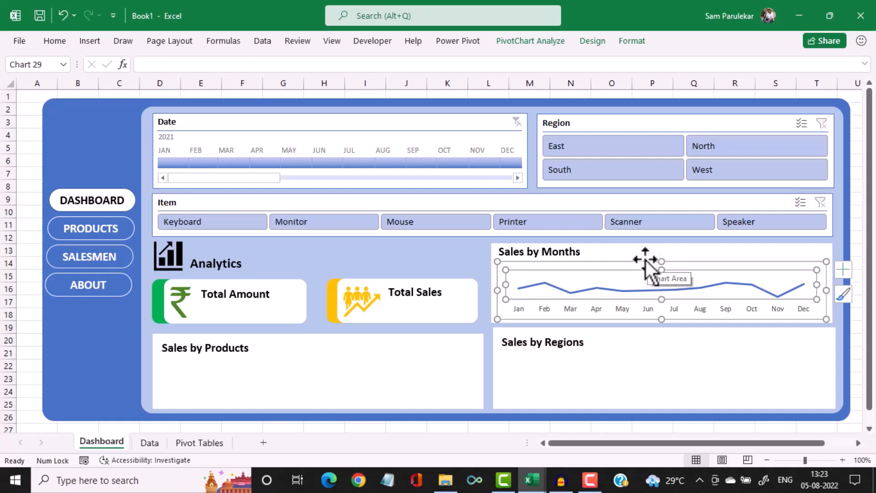
{"action": "left_click", "coordinate": [646, 261]}
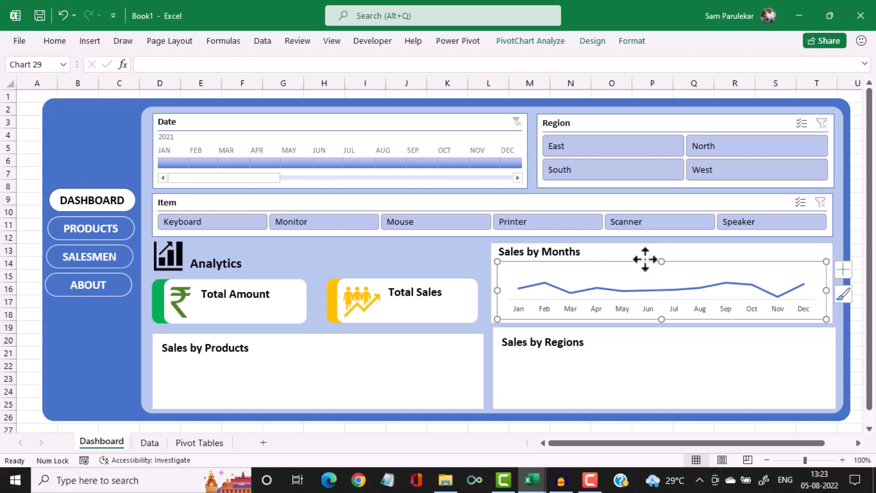
{"action": "left_click", "coordinate": [639, 45]}
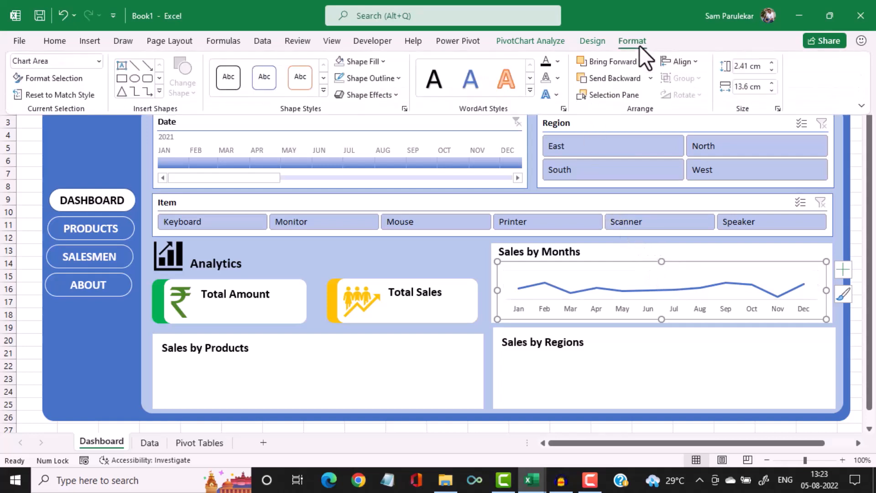
{"action": "left_click", "coordinate": [398, 78]}
{"action": "left_click", "coordinate": [344, 242]}
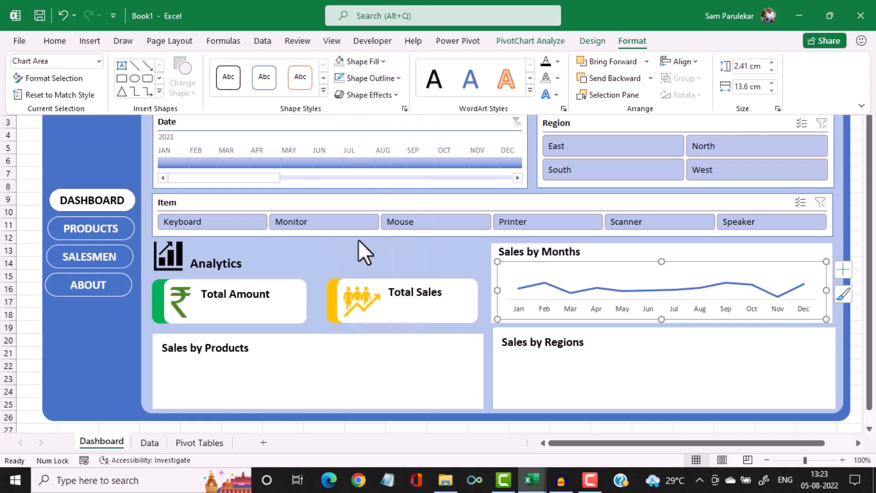
{"action": "left_click", "coordinate": [572, 375]}
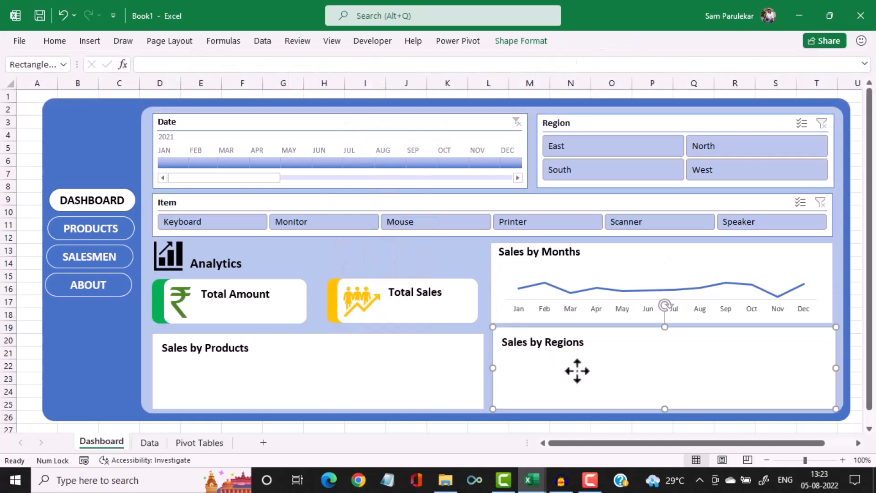
{"action": "left_click", "coordinate": [438, 248]}
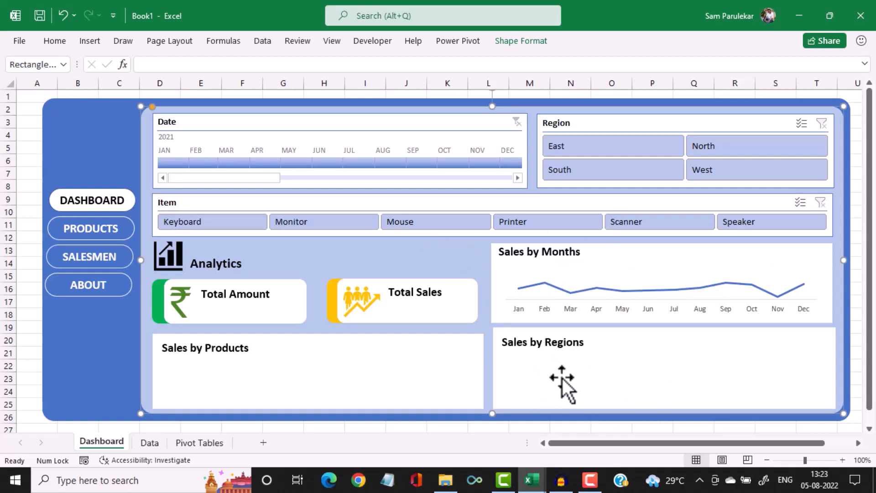
Copy the monthly PivotTable A21:B34 on the Pivot Tables sheet and paste it at cell A37
{"action": "left_click", "coordinate": [197, 443]}
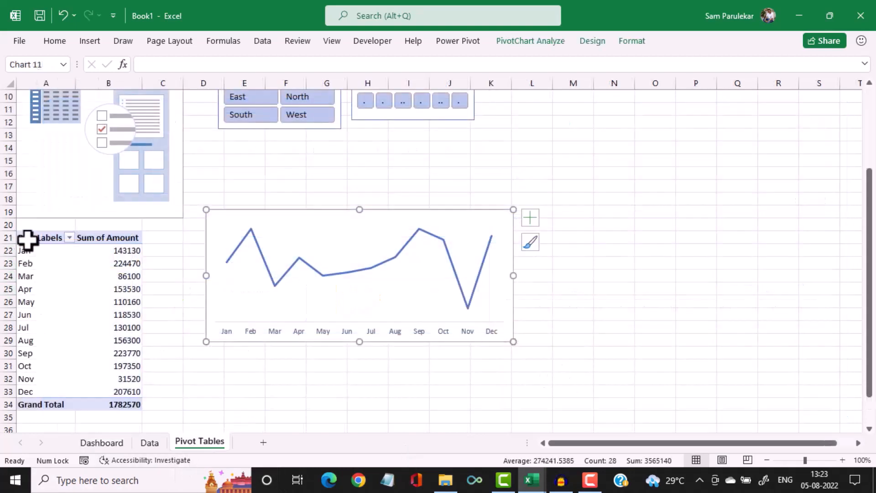
{"action": "left_click_drag", "start_coordinate": [27, 239], "coordinate": [121, 403]}
{"action": "key", "text": "ctrl+c"}
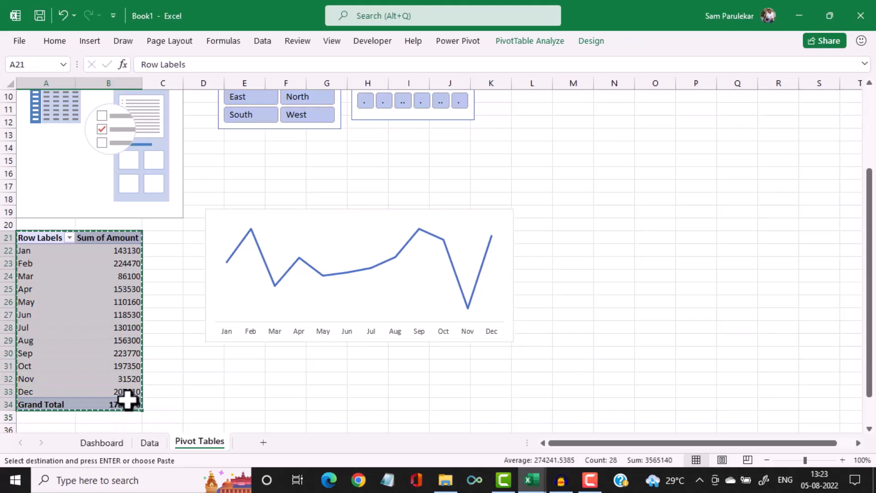
{"action": "scroll", "coordinate": [129, 397], "scroll_direction": "down", "scroll_amount": 4}
{"action": "left_click", "coordinate": [26, 292]}
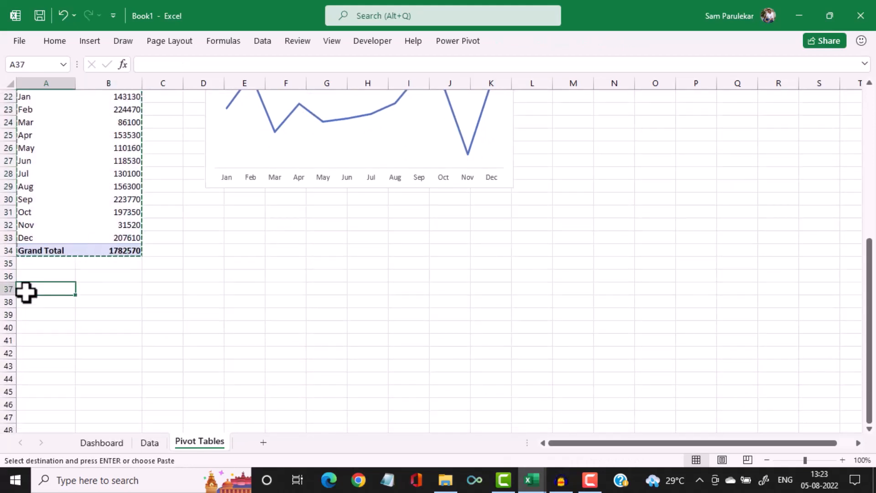
{"action": "key", "text": "ctrl+v"}
{"action": "key", "text": "ctrl"}
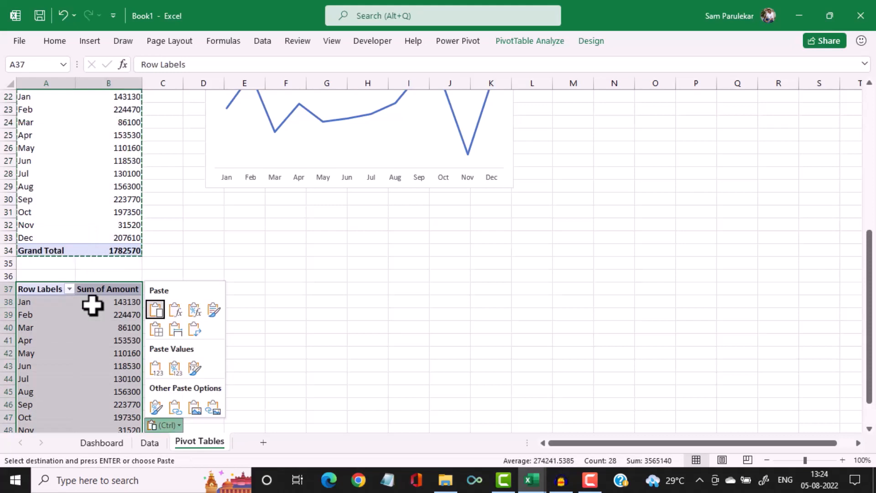
{"action": "key", "text": "Escape"}
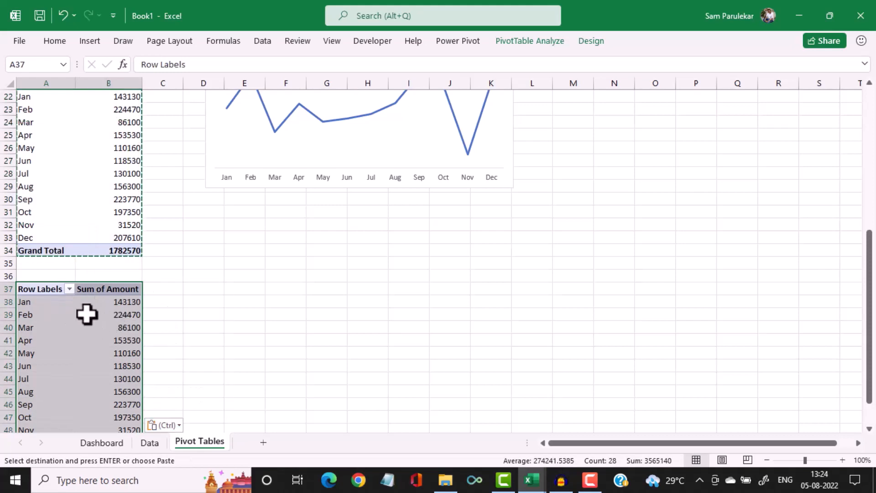
Show the field list for the PivotTable at A37 and remove its Date and Amount fields
{"action": "left_click", "coordinate": [98, 315]}
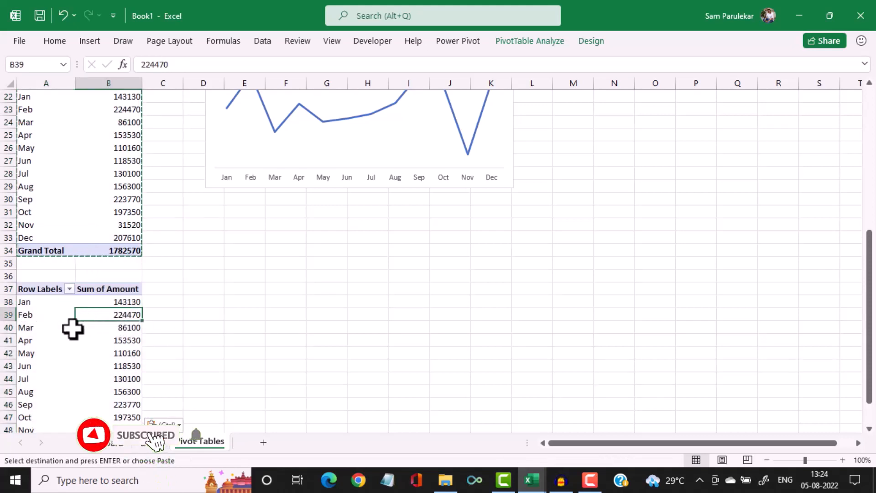
{"action": "left_click", "coordinate": [542, 41]}
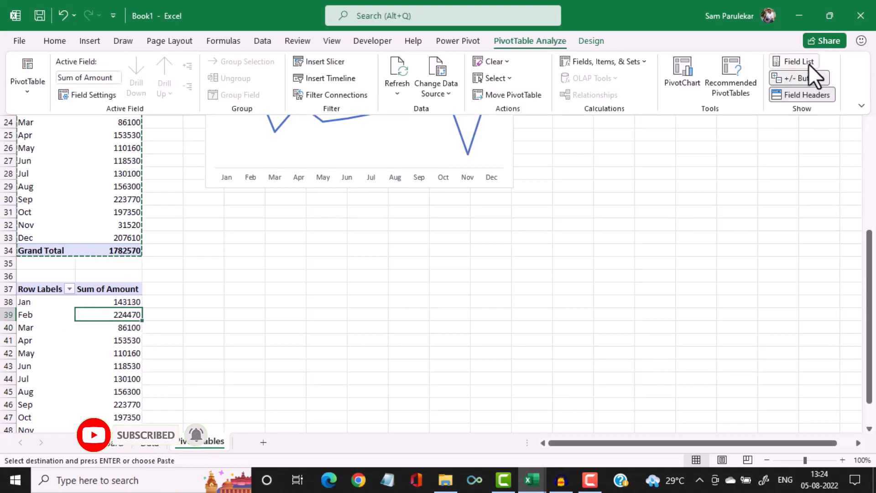
{"action": "left_click", "coordinate": [809, 63]}
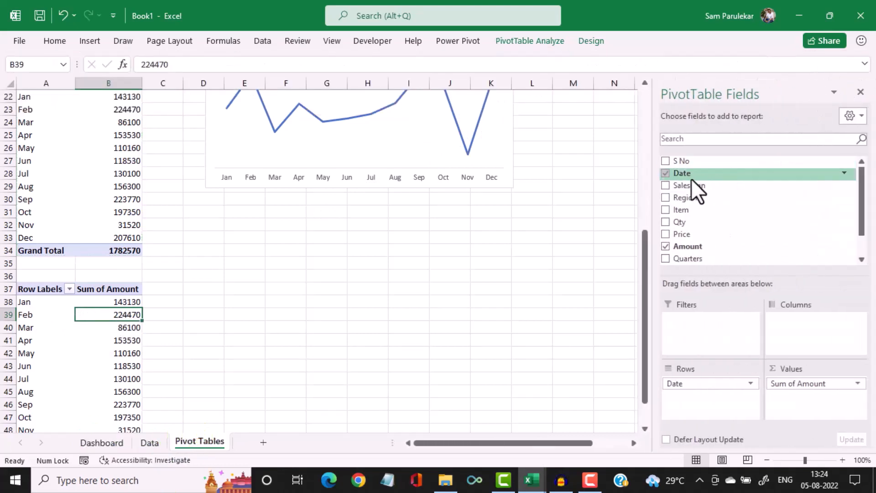
{"action": "left_click", "coordinate": [666, 175]}
{"action": "left_click", "coordinate": [666, 247]}
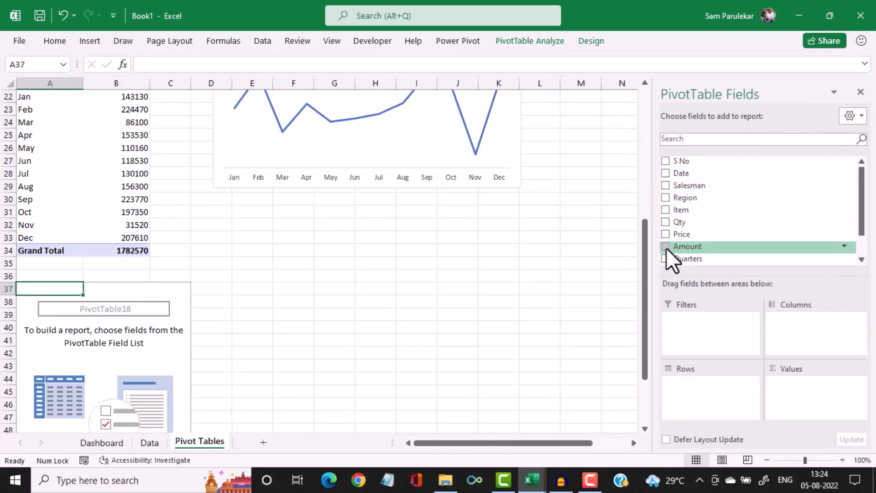
Add the Region field as rows and the Amount field as summed values to the PivotTable at A37
{"action": "left_click", "coordinate": [665, 197]}
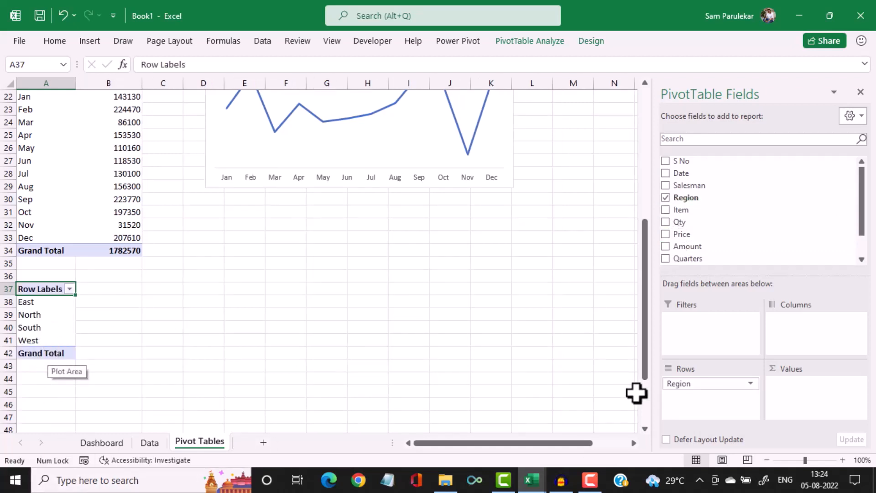
{"action": "left_click", "coordinate": [665, 246]}
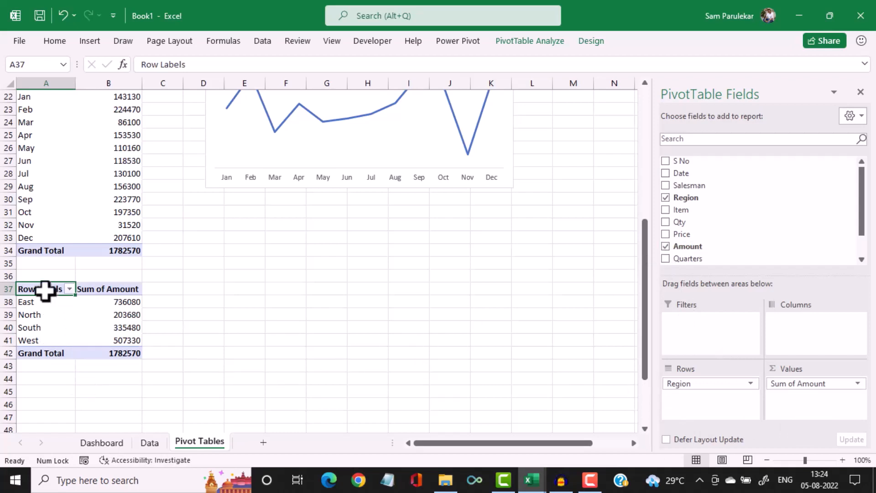
Check the reference dashboard's region chart, insert a 2-D clustered column chart from A37:B42, and place it beside the PivotTable
{"action": "left_click_drag", "start_coordinate": [45, 291], "coordinate": [124, 349]}
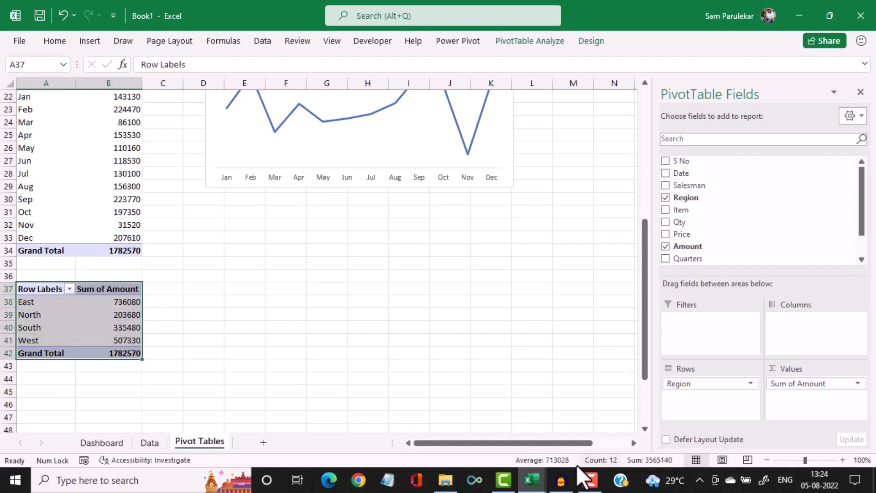
{"action": "mouse_move", "coordinate": [538, 479]}
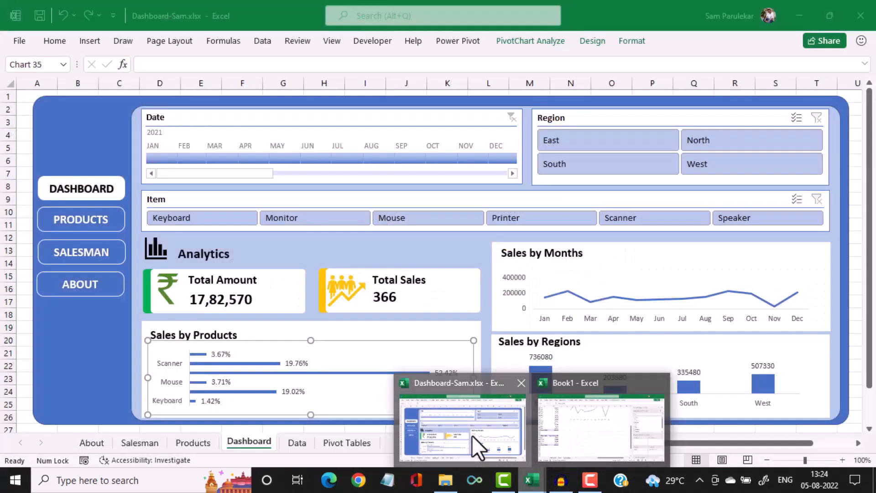
{"action": "left_click", "coordinate": [475, 446]}
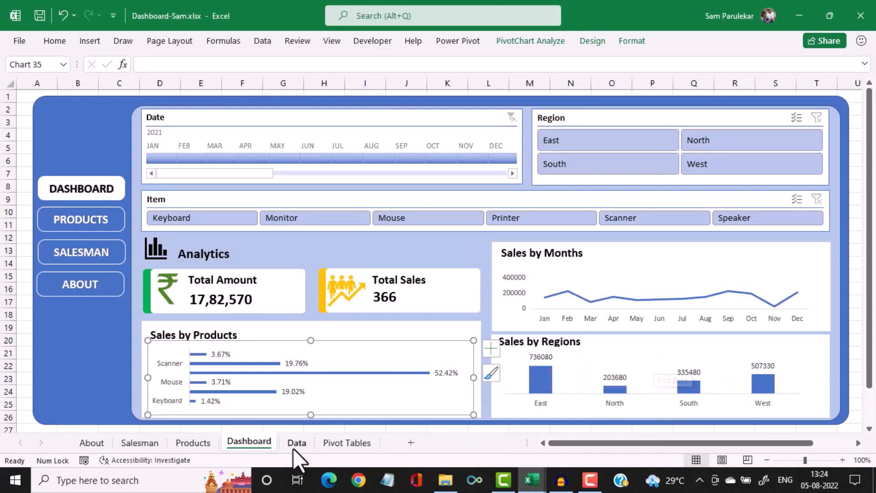
{"action": "mouse_move", "coordinate": [529, 480]}
{"action": "left_click", "coordinate": [560, 441]}
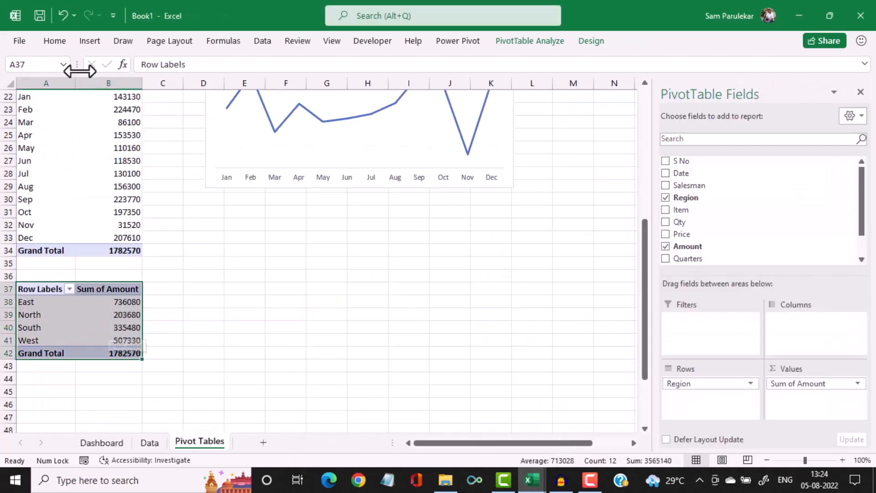
{"action": "left_click", "coordinate": [92, 44]}
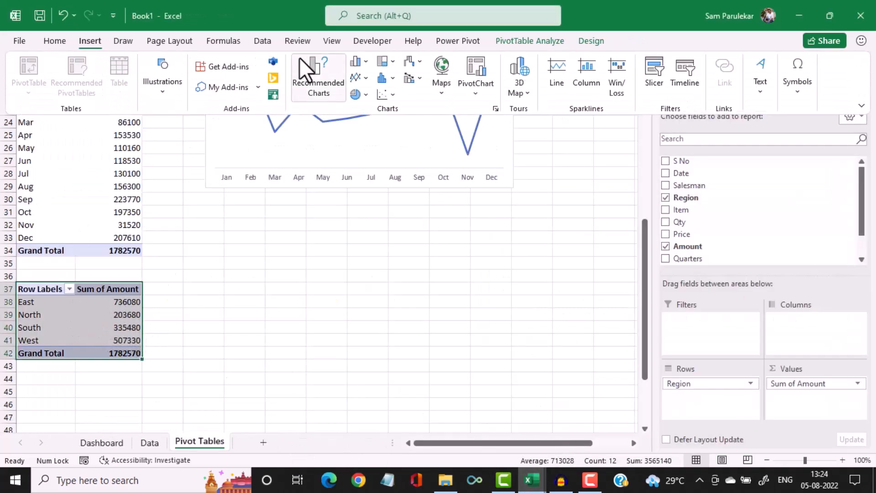
{"action": "left_click", "coordinate": [355, 63]}
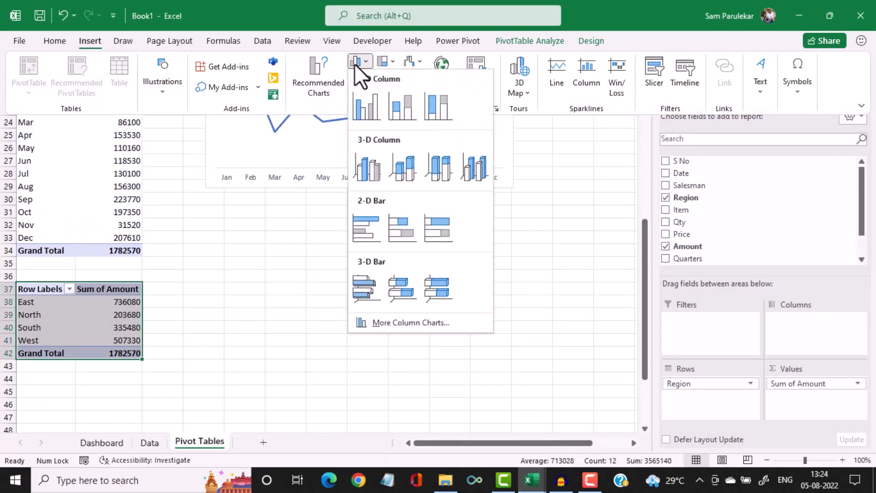
{"action": "left_click", "coordinate": [357, 95]}
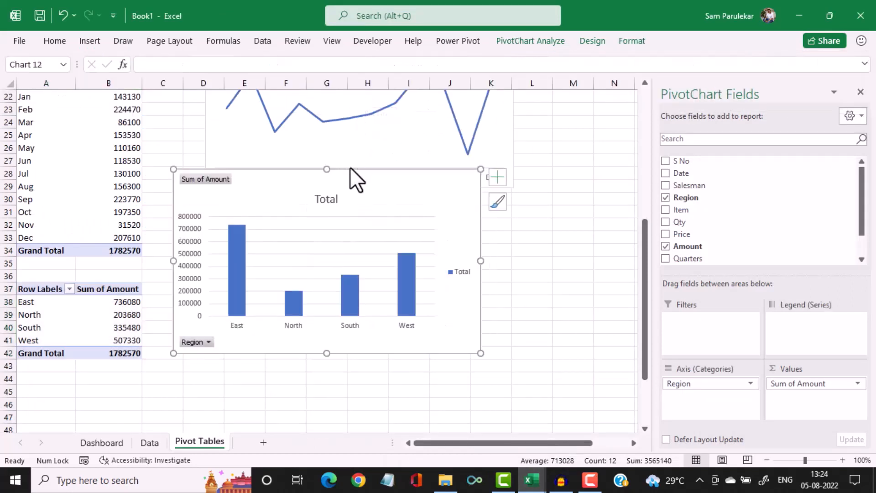
{"action": "left_click_drag", "start_coordinate": [354, 176], "coordinate": [384, 193]}
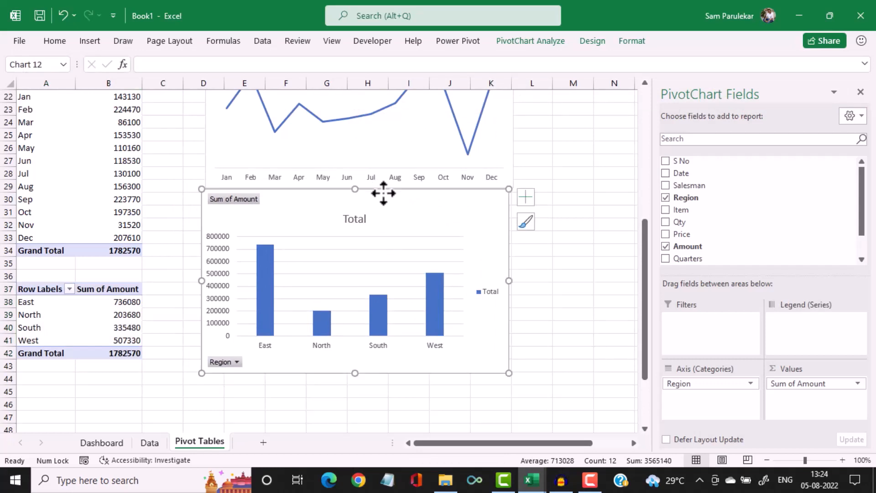
Hide all field buttons on the region column chart and delete its vertical axis, title, legend and gridlines
{"action": "right_click", "coordinate": [225, 361]}
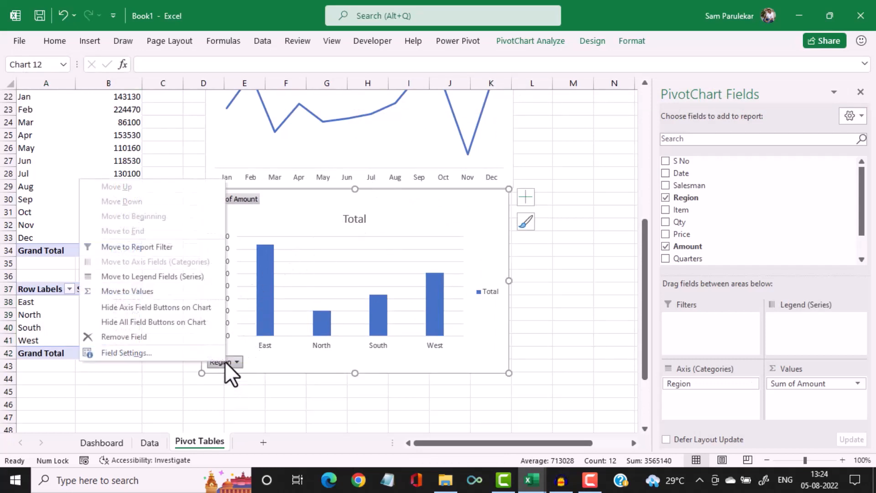
{"action": "left_click", "coordinate": [160, 322]}
{"action": "left_click", "coordinate": [212, 270]}
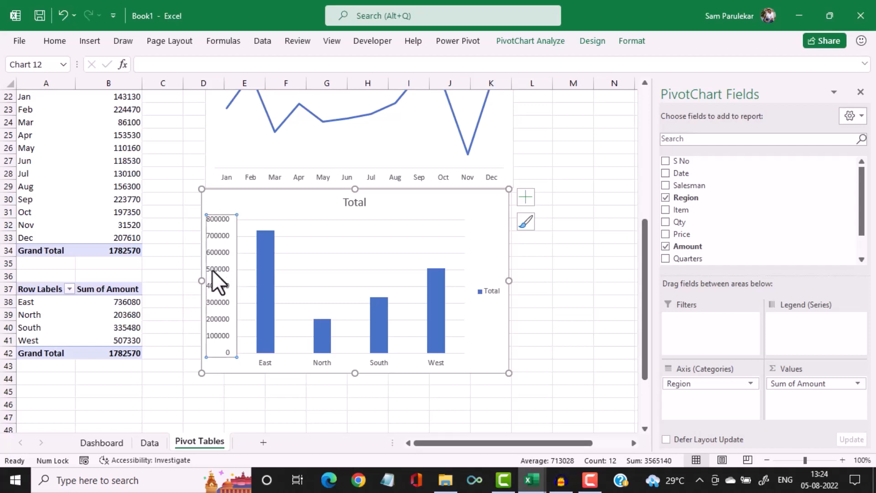
{"action": "key", "text": "Delete"}
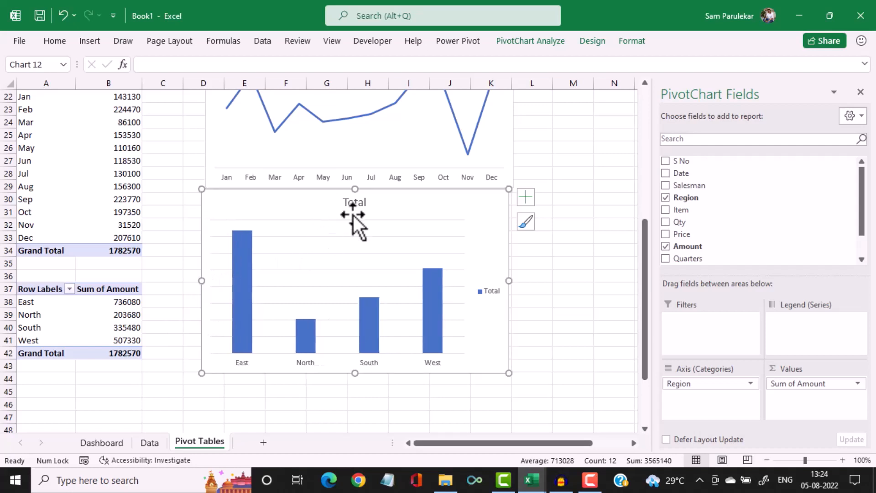
{"action": "left_click", "coordinate": [357, 206]}
{"action": "left_click_drag", "start_coordinate": [357, 206], "coordinate": [484, 279]}
{"action": "key", "text": "Delete"}
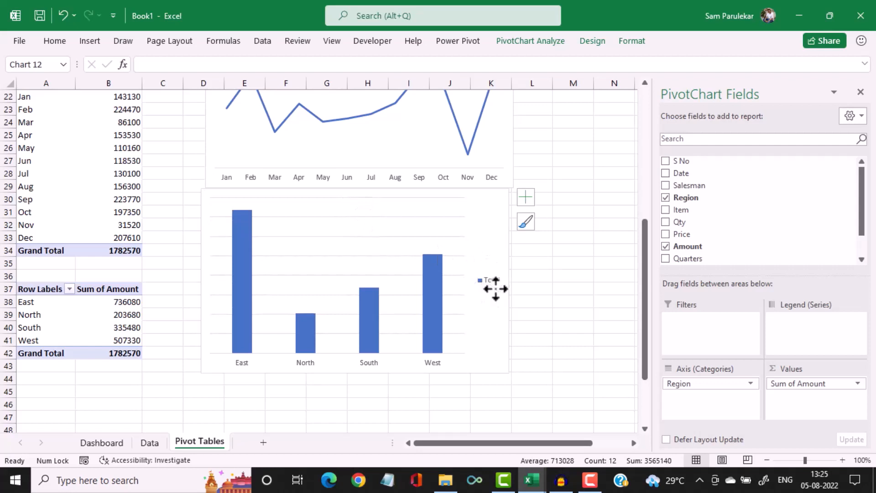
{"action": "left_click", "coordinate": [407, 256]}
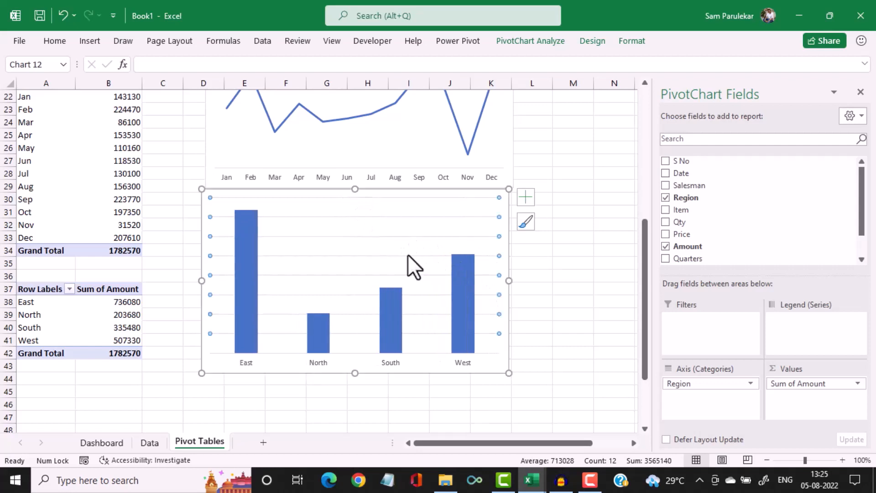
{"action": "key", "text": "Delete"}
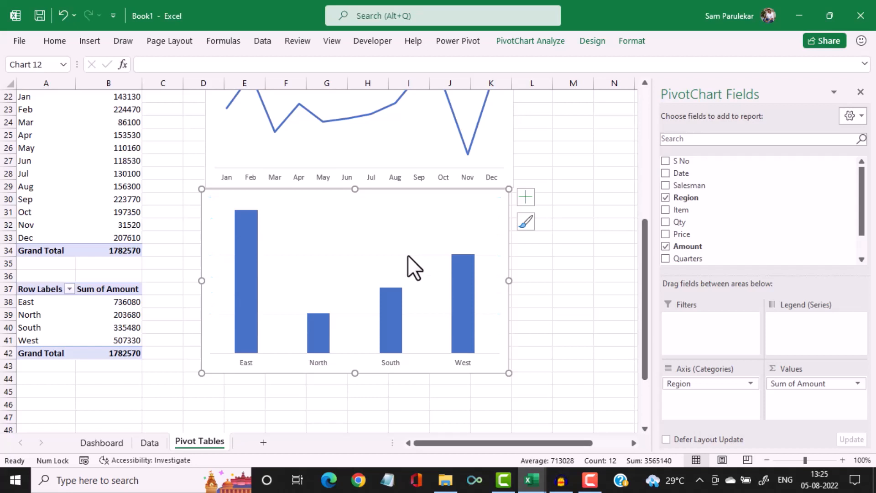
Add data labels to the columns of the region chart
{"action": "left_click", "coordinate": [459, 272]}
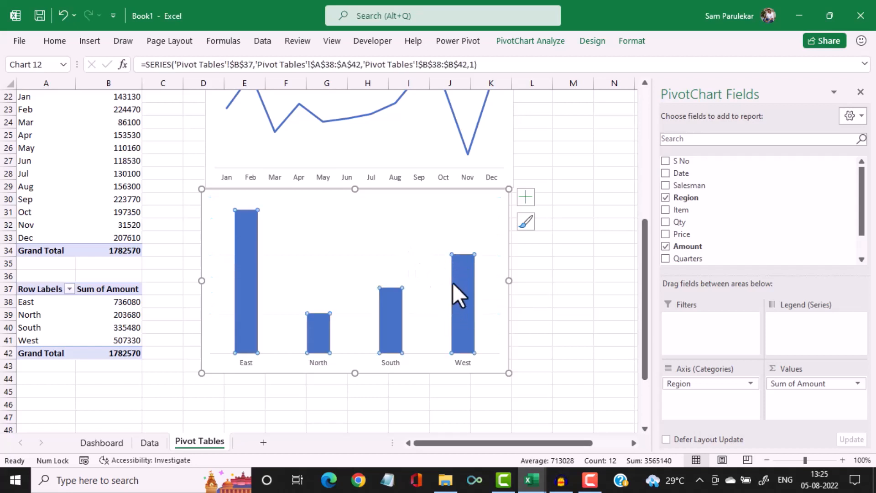
{"action": "mouse_move", "coordinate": [458, 281]}
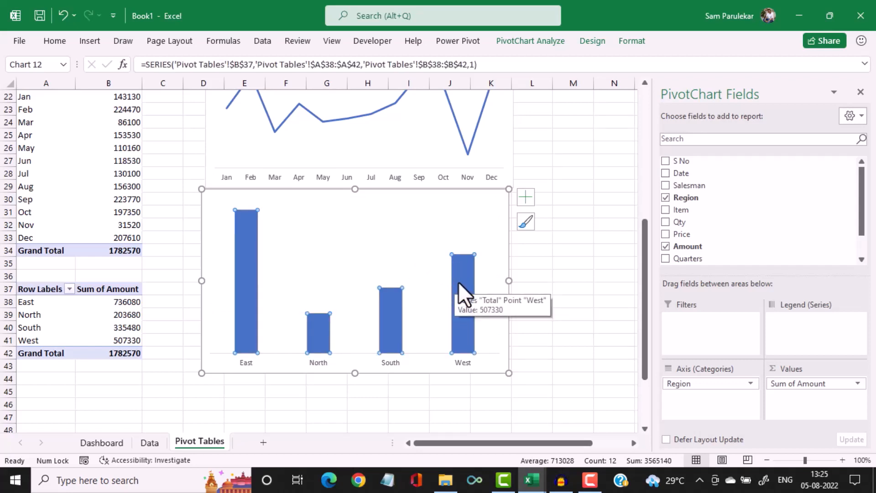
{"action": "right_click", "coordinate": [458, 281]}
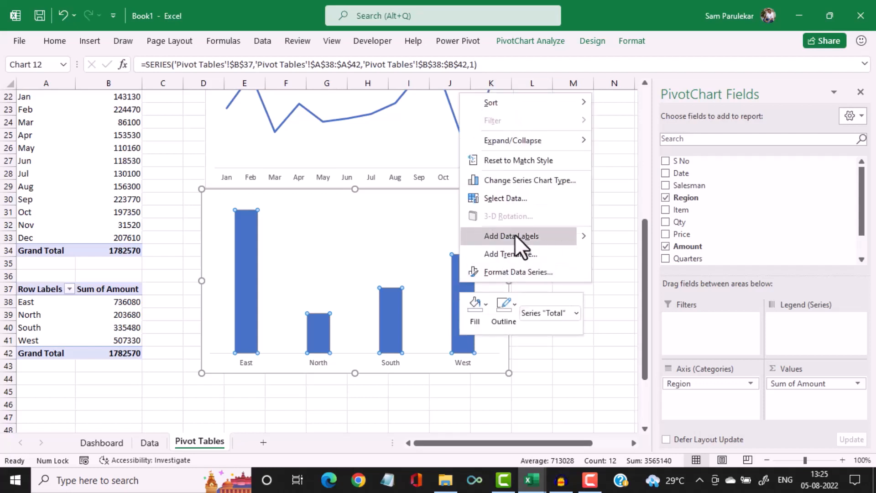
{"action": "mouse_move", "coordinate": [552, 236]}
{"action": "mouse_move", "coordinate": [582, 236]}
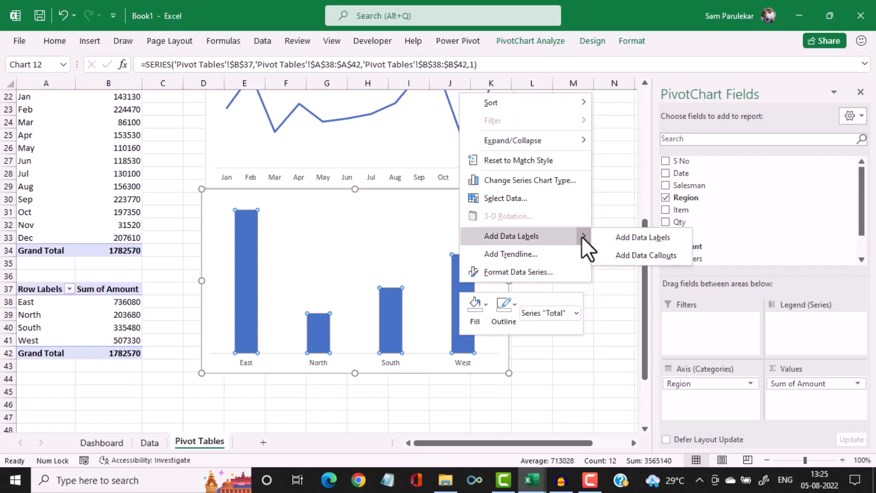
{"action": "left_click", "coordinate": [617, 237]}
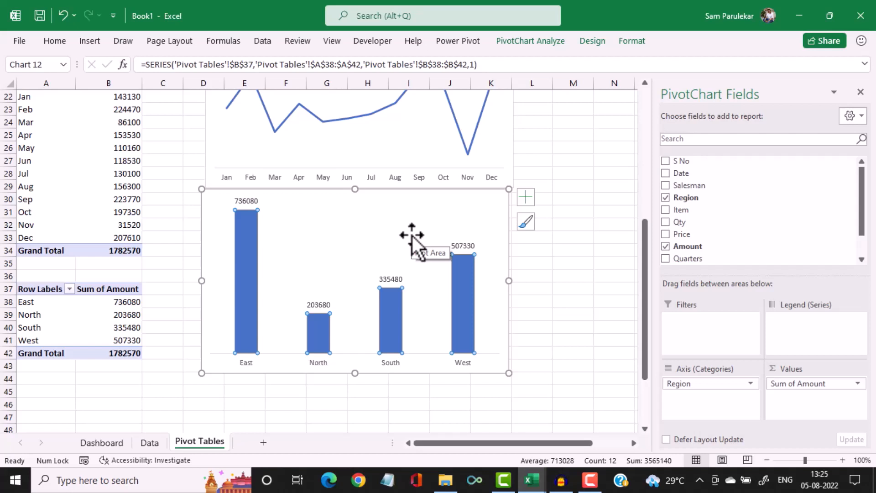
Copy the region column chart to the Dashboard sheet, close its field list, and move it clear of the Sales by Regions panel
{"action": "left_click", "coordinate": [101, 443]}
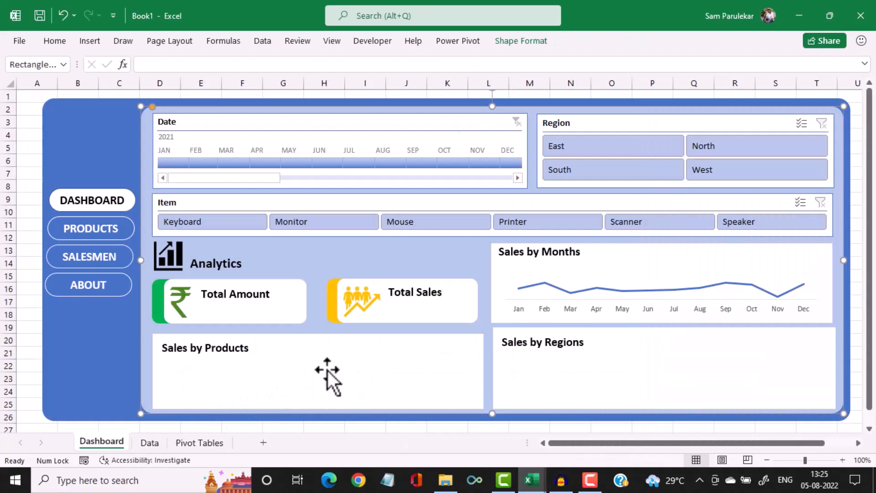
{"action": "left_click", "coordinate": [330, 372]}
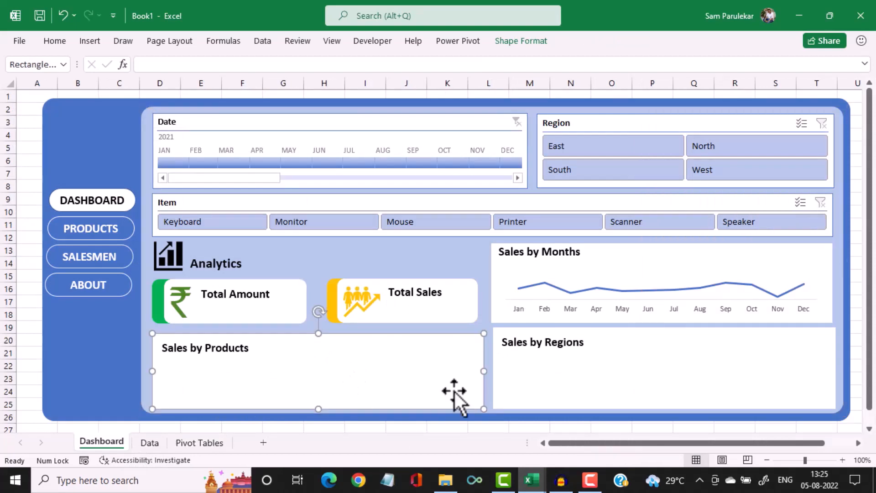
{"action": "left_click", "coordinate": [517, 387]}
{"action": "key", "text": "ctrl+v"}
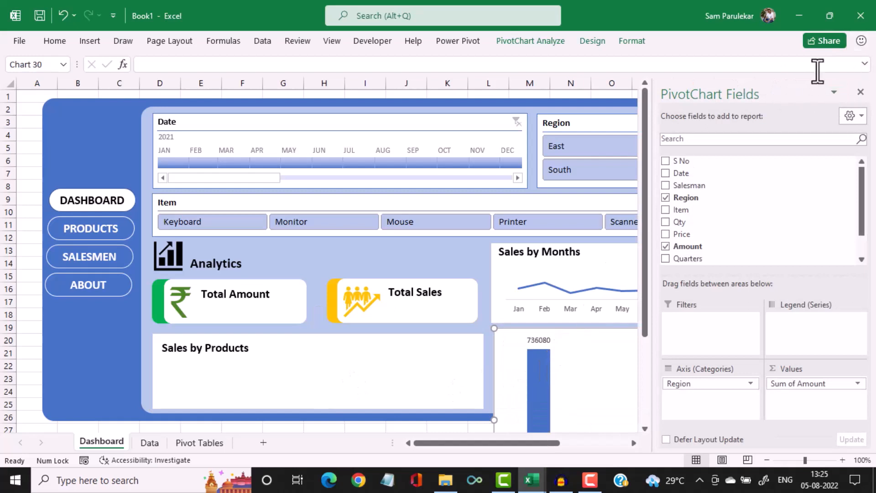
{"action": "left_click", "coordinate": [860, 92]}
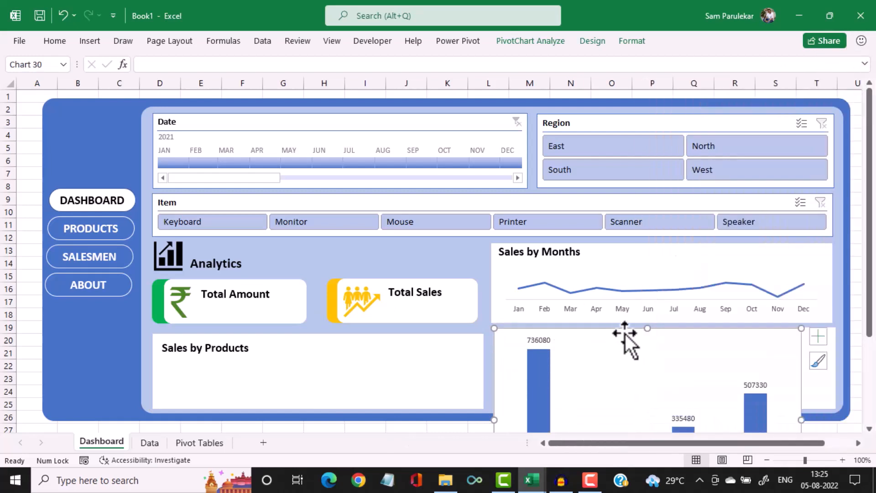
{"action": "left_click_drag", "start_coordinate": [628, 335], "coordinate": [253, 196]}
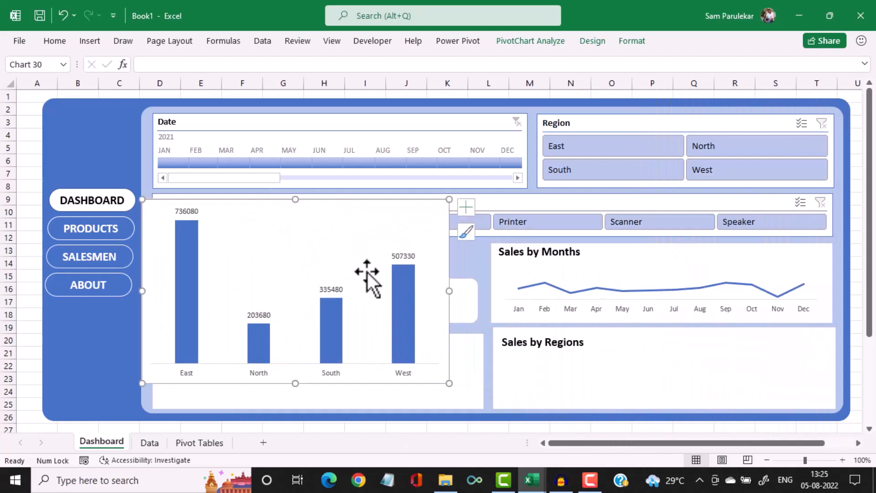
Move the Sales by Regions title up slightly to the upper edge of its white panel
{"action": "left_click", "coordinate": [565, 342]}
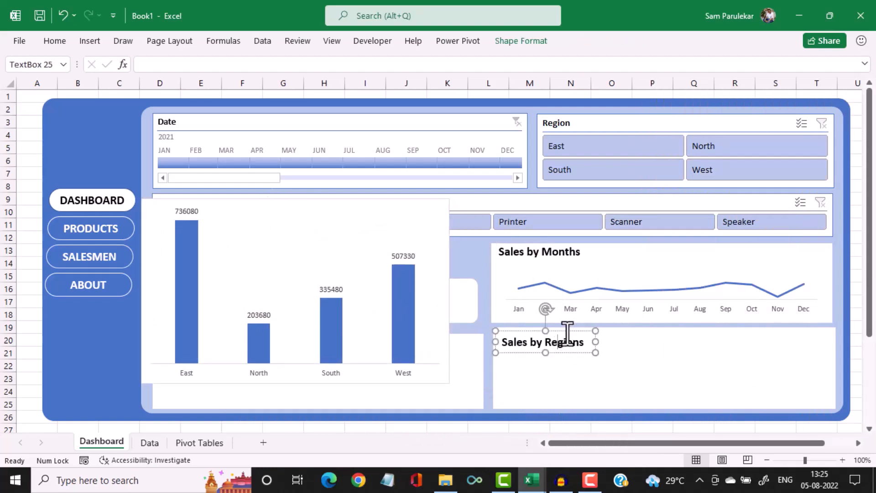
{"action": "left_click_drag", "start_coordinate": [566, 337], "coordinate": [566, 334]}
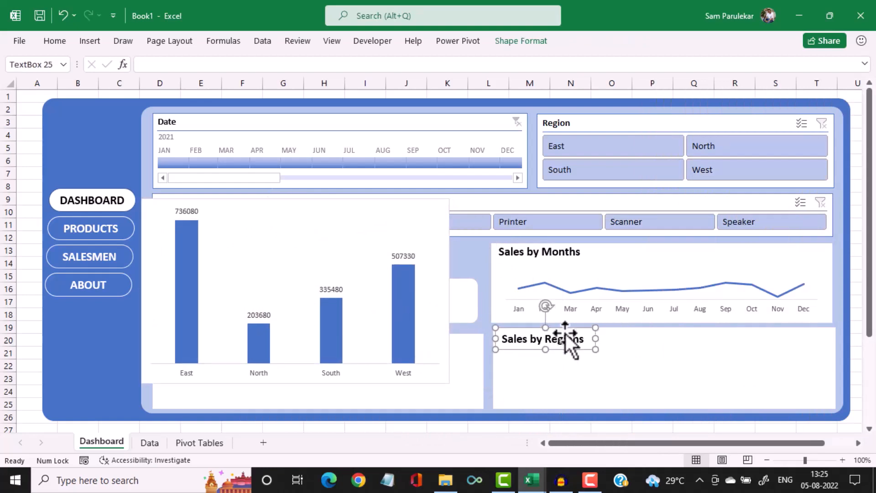
{"action": "key", "text": "Up"}
{"action": "key", "text": "Up"}
{"action": "key", "text": "Up"}
{"action": "key", "text": "Up"}
{"action": "key", "text": "Up"}
{"action": "key", "text": "Up"}
{"action": "key", "text": "Up"}
{"action": "key", "text": "Up"}
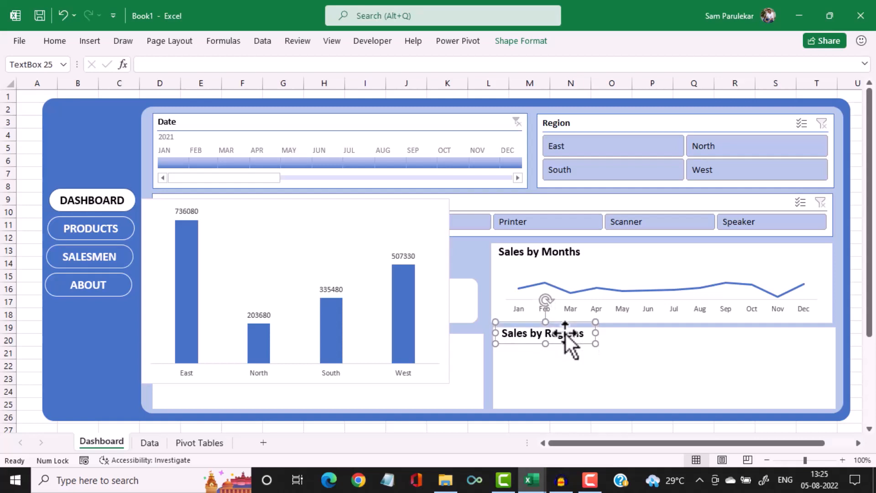
Shrink the region column chart and fit it below the Sales by Regions title, spanning nearly the panel's full width
{"action": "left_click", "coordinate": [282, 246]}
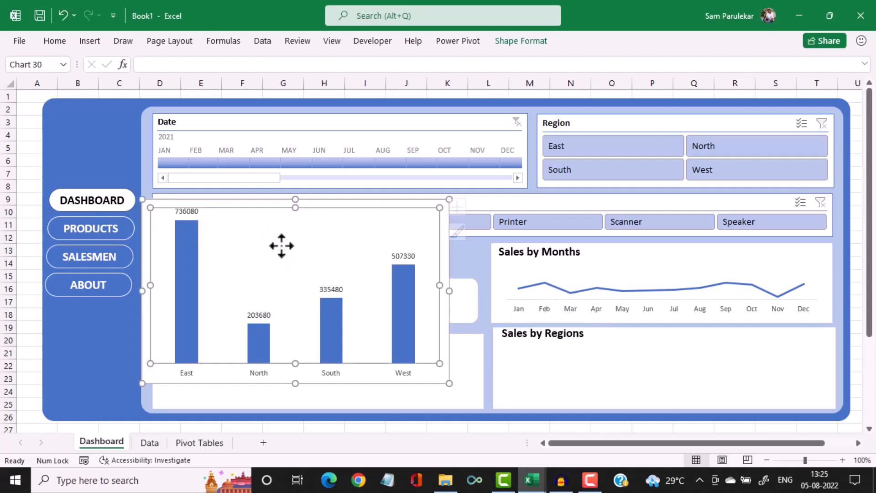
{"action": "left_click_drag", "start_coordinate": [450, 200], "coordinate": [329, 282]}
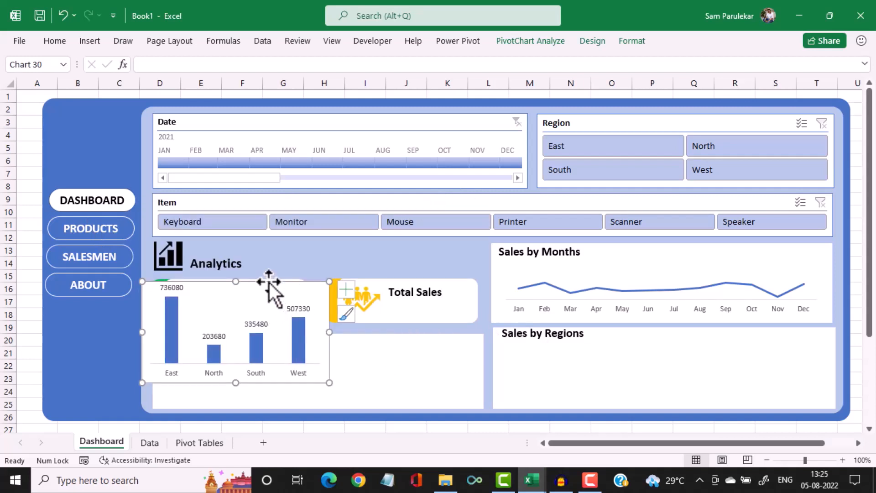
{"action": "left_click_drag", "start_coordinate": [270, 285], "coordinate": [631, 333]}
{"action": "scroll", "coordinate": [684, 339], "scroll_direction": "down", "scroll_amount": 1}
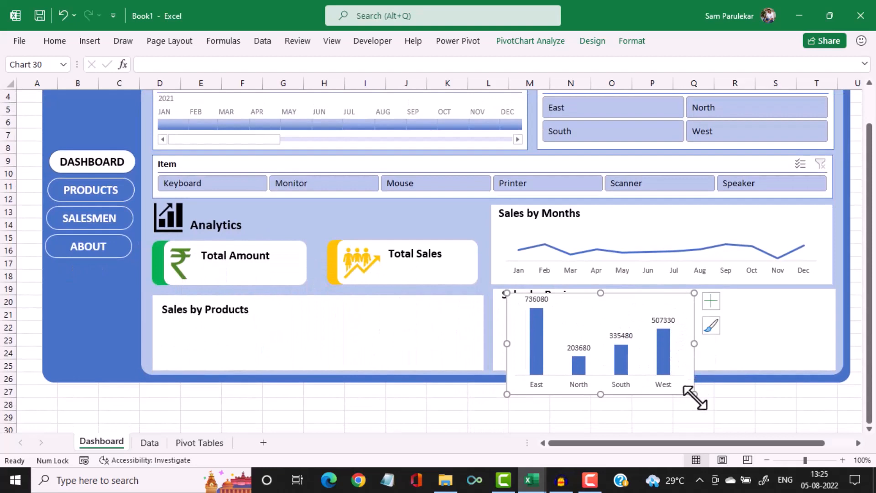
{"action": "left_click_drag", "start_coordinate": [688, 394], "coordinate": [663, 367]}
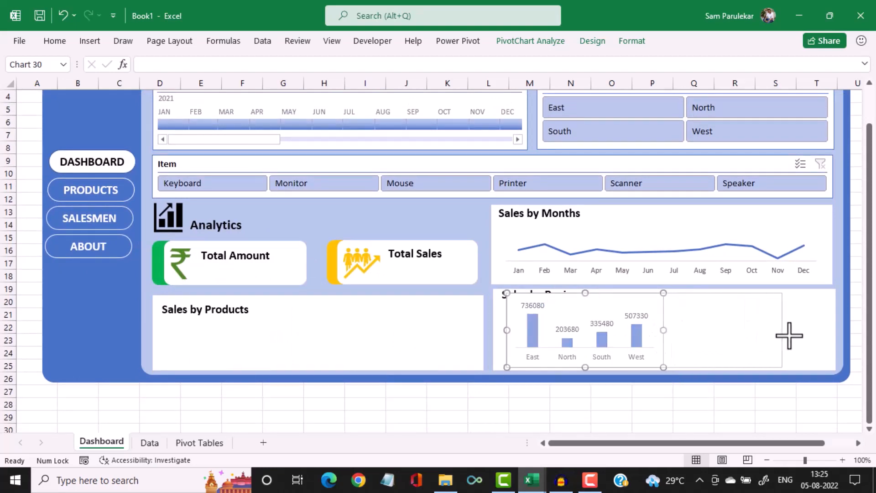
{"action": "left_click_drag", "start_coordinate": [789, 336], "coordinate": [827, 339]}
{"action": "left_click_drag", "start_coordinate": [665, 295], "coordinate": [664, 304]}
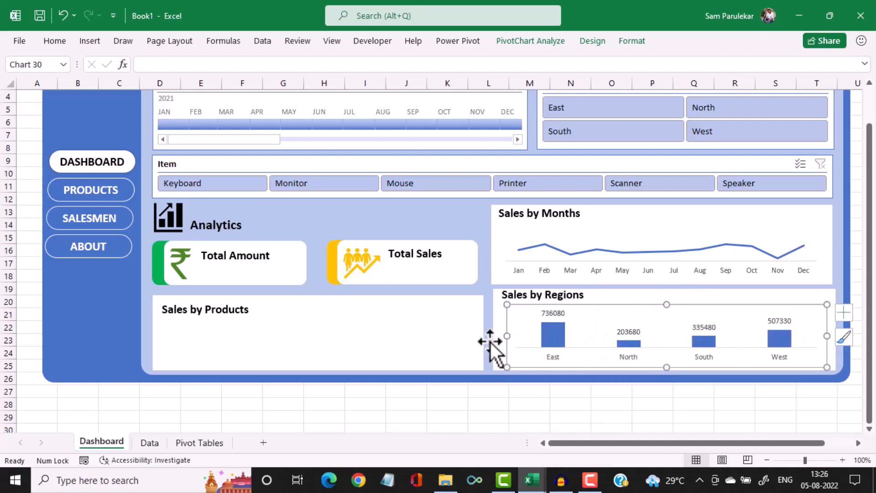
{"action": "left_click_drag", "start_coordinate": [506, 340], "coordinate": [501, 338]}
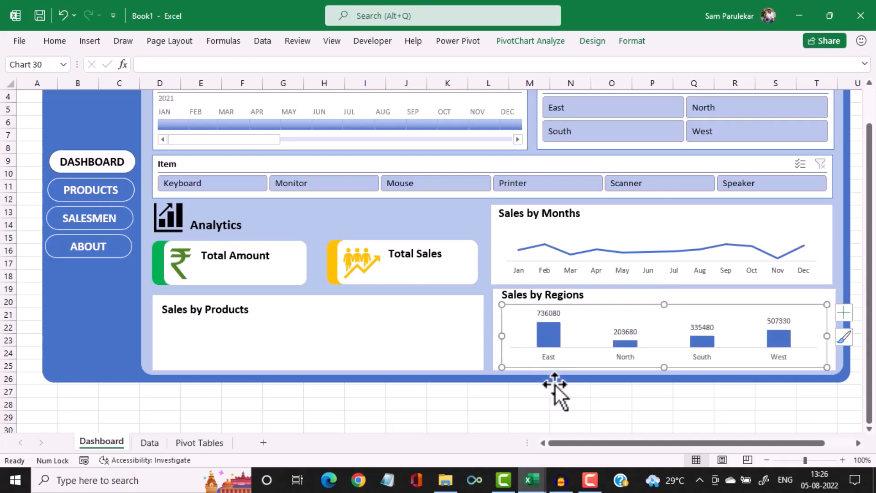
Remove the outline from the region column chart in the Sales by Regions panel of the dashboard
{"action": "left_click", "coordinate": [602, 415]}
{"action": "scroll", "coordinate": [599, 341], "scroll_direction": "up", "scroll_amount": 1}
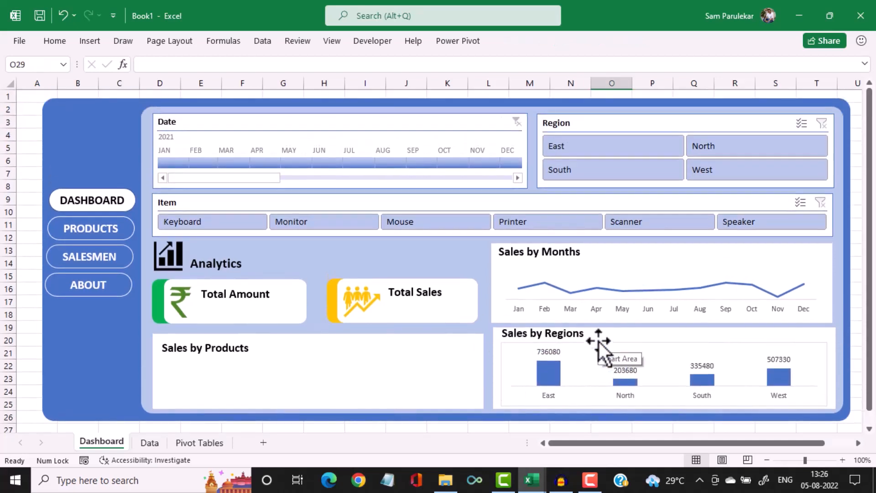
{"action": "left_click", "coordinate": [505, 358]}
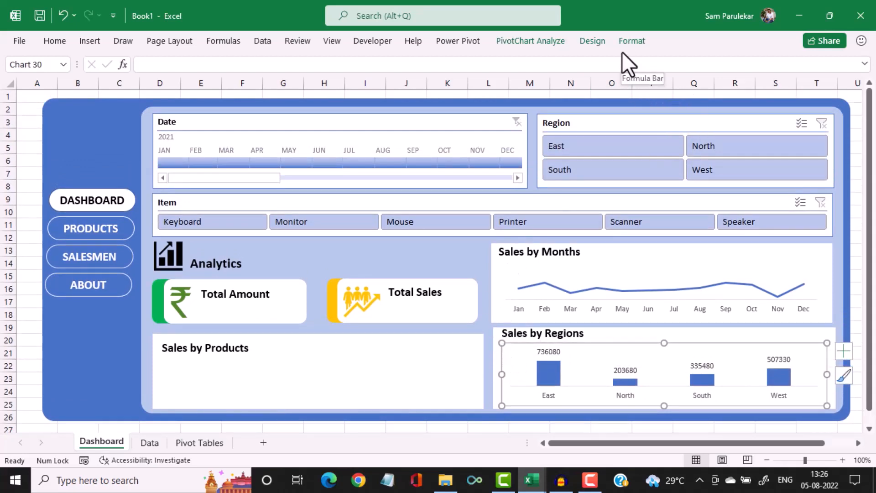
{"action": "left_click", "coordinate": [629, 42]}
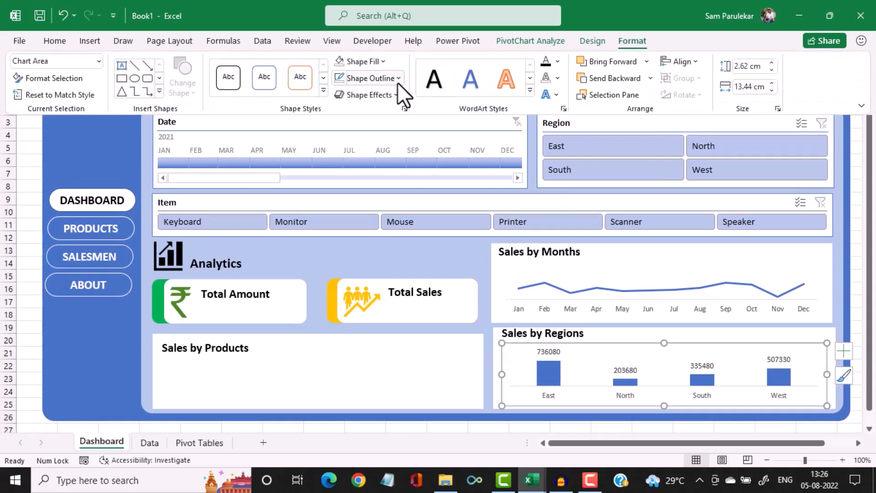
{"action": "left_click", "coordinate": [398, 81]}
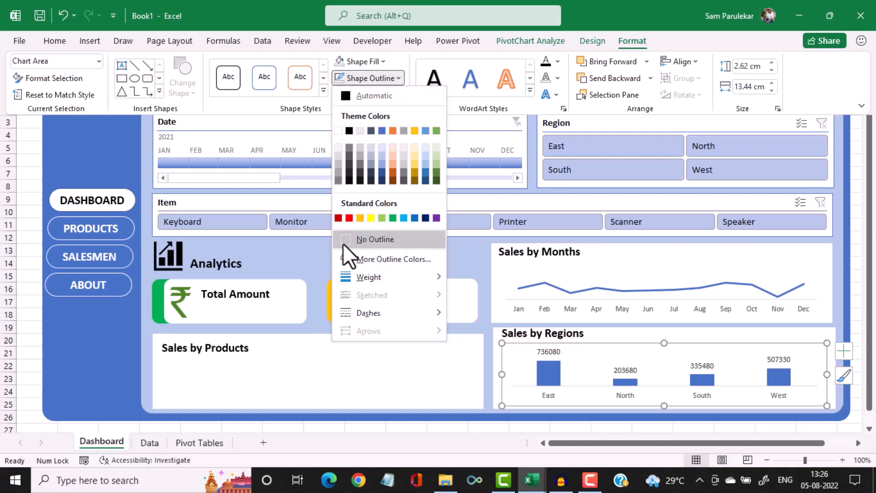
{"action": "left_click", "coordinate": [369, 240]}
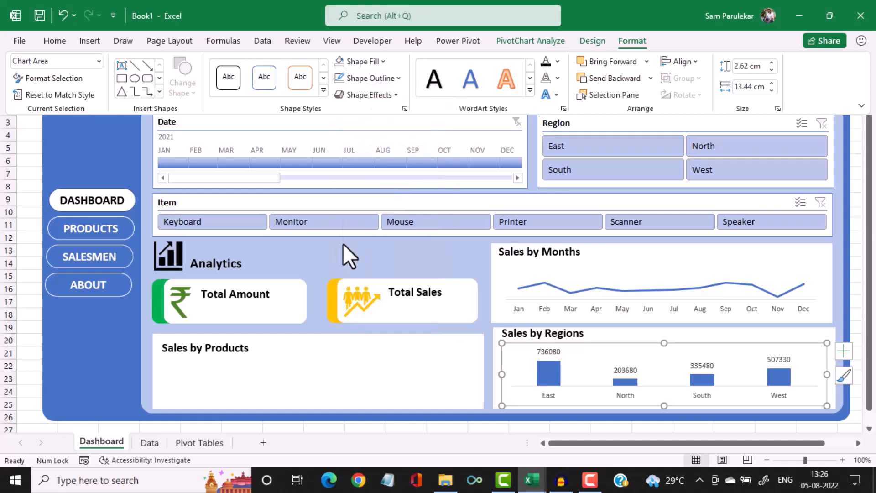
{"action": "left_click", "coordinate": [351, 426]}
{"action": "left_click", "coordinate": [351, 426]}
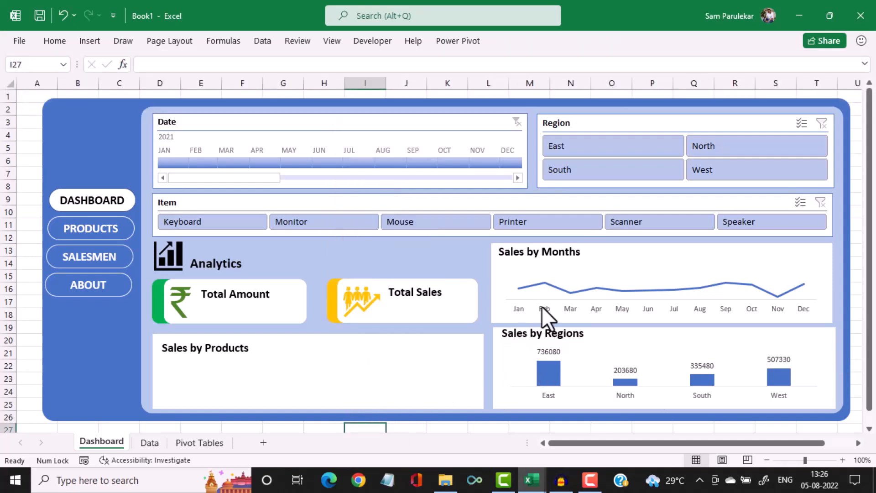
Extend the white Sales by Products panel slightly upward to just below the Total Amount and Total Sales cards
{"action": "left_click", "coordinate": [297, 333]}
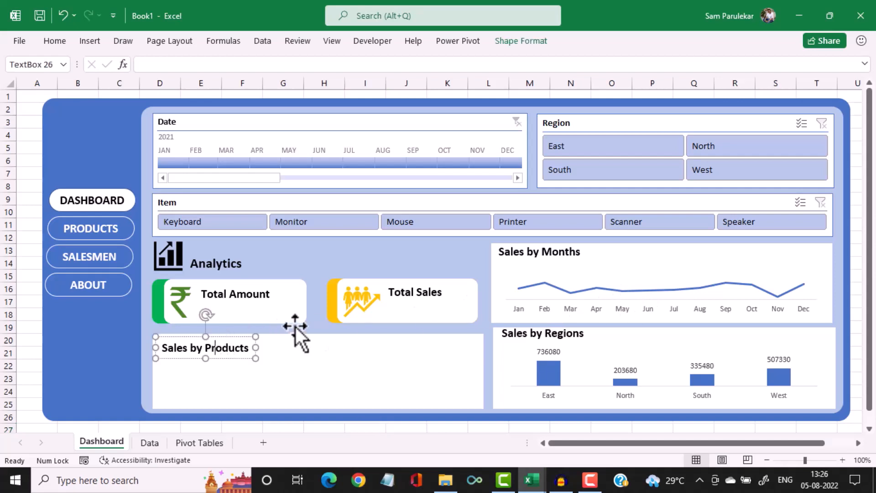
{"action": "left_click", "coordinate": [292, 335]}
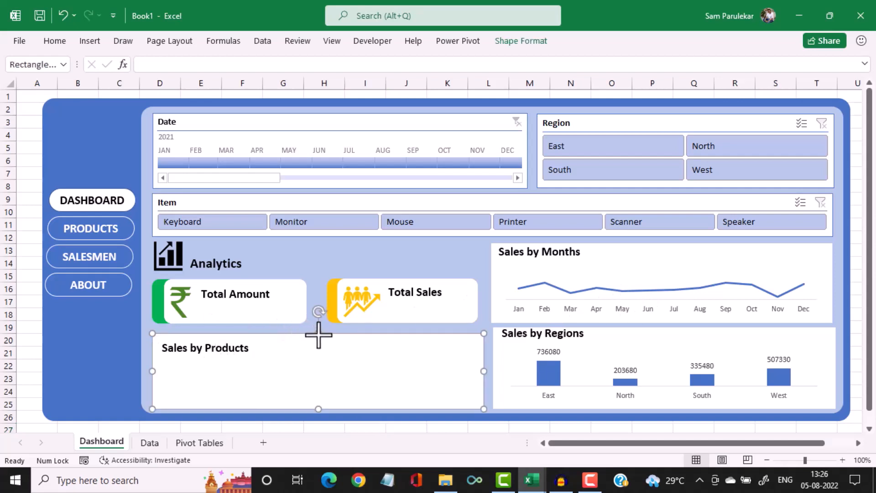
{"action": "left_click_drag", "start_coordinate": [319, 335], "coordinate": [320, 328]}
Move the Sales by Products title up to the upper edge of its white panel
{"action": "left_click", "coordinate": [241, 349]}
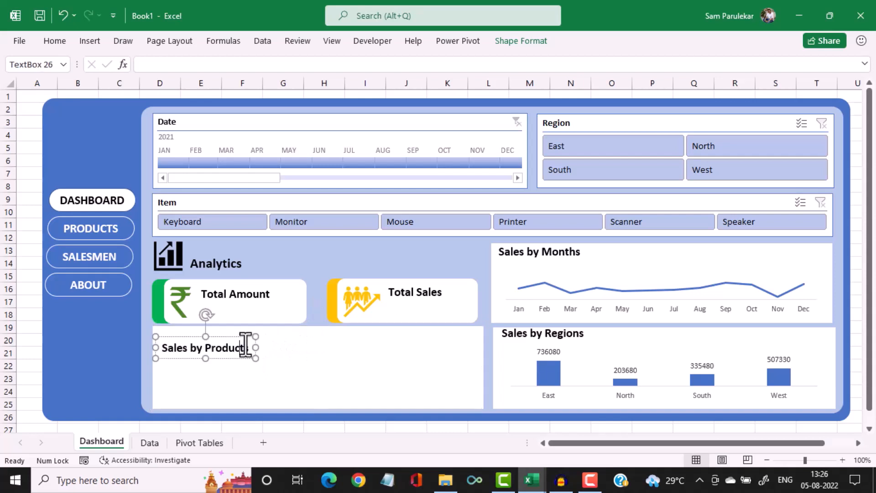
{"action": "key", "text": "Up"}
{"action": "key", "text": "Up"}
{"action": "key", "text": "Up"}
{"action": "key", "text": "Up"}
{"action": "key", "text": "Up"}
{"action": "key", "text": "Up"}
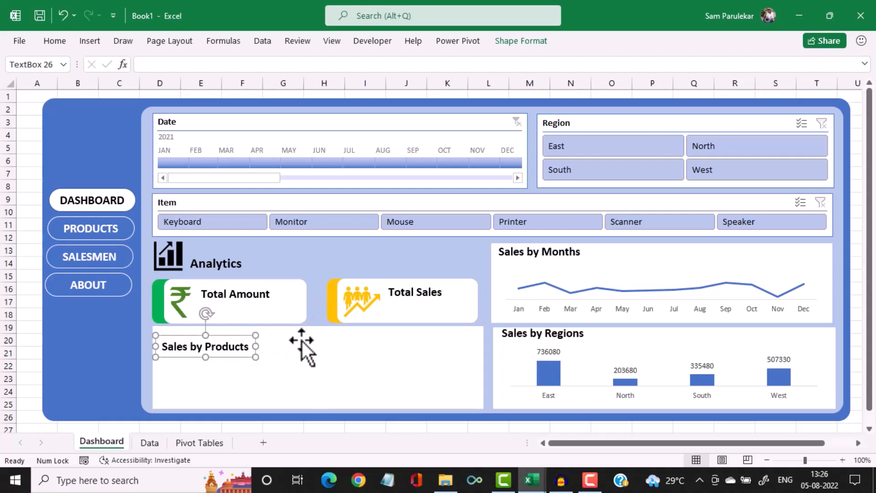
{"action": "key", "text": "Down"}
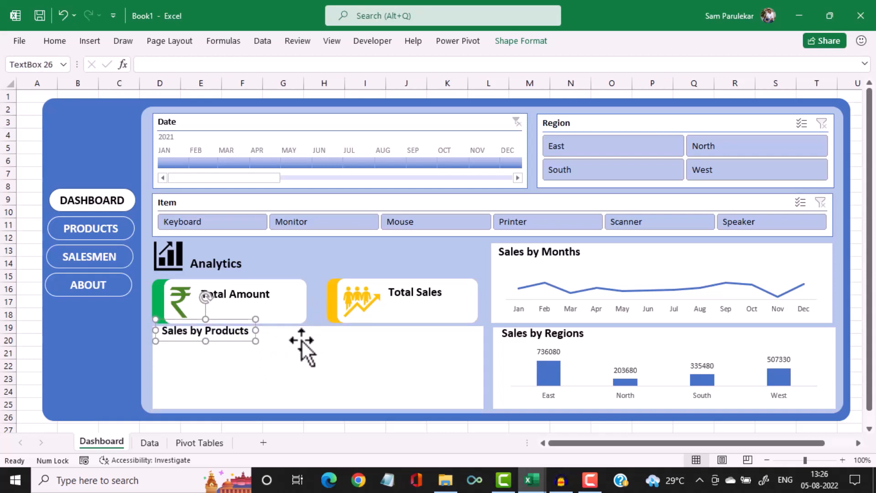
Check the Sales by Products chart in the finished reference workbook, and return to the Dashboard sheet of Book1
{"action": "left_click", "coordinate": [532, 480]}
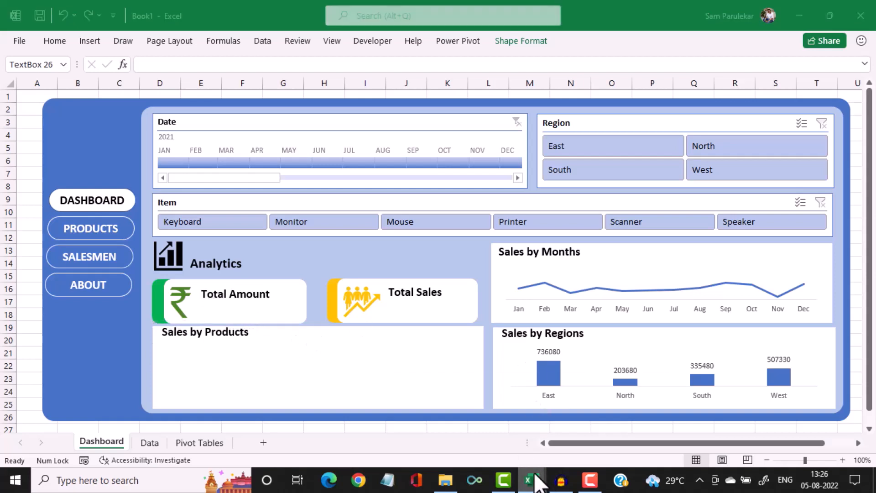
{"action": "left_click", "coordinate": [450, 445]}
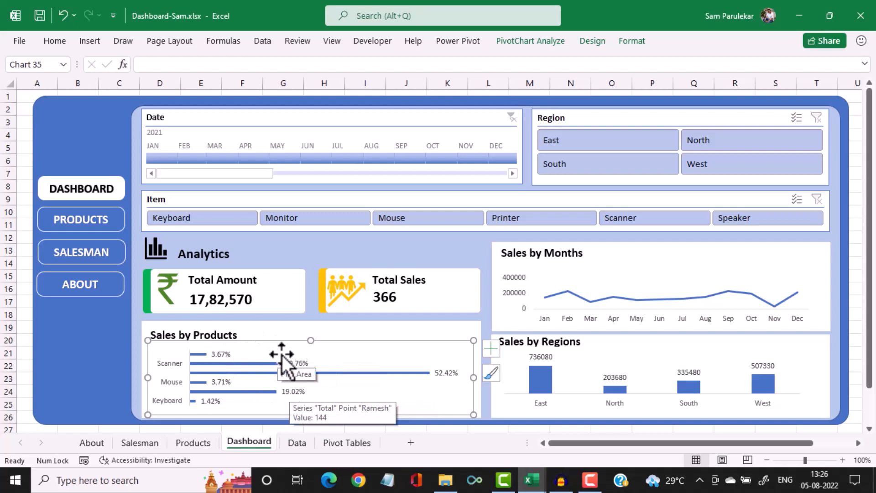
{"action": "left_click", "coordinate": [532, 480]}
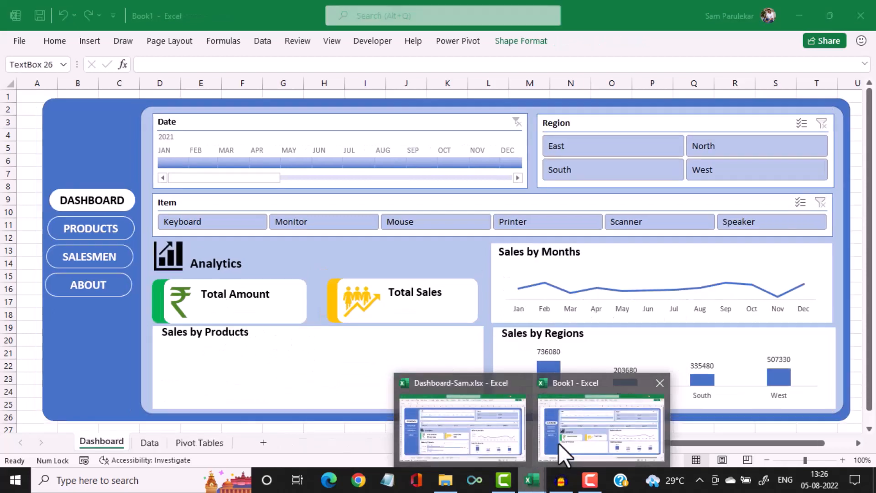
{"action": "left_click", "coordinate": [559, 443]}
{"action": "left_click", "coordinate": [384, 386]}
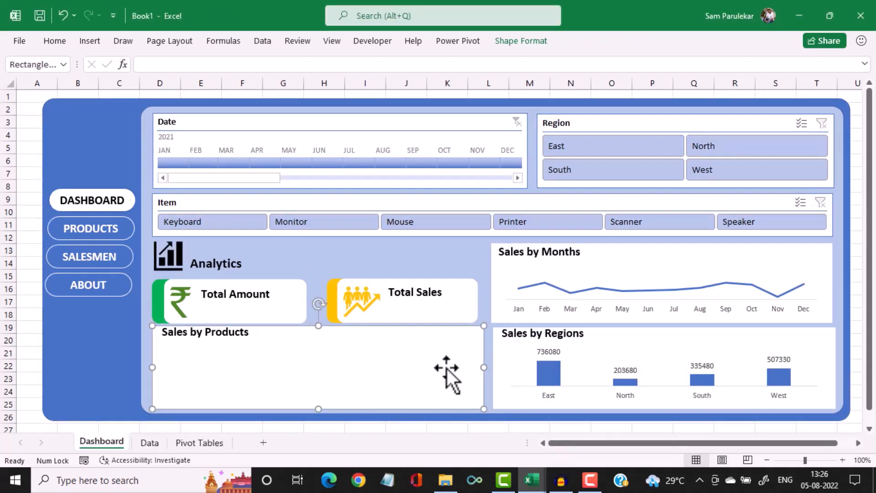
Copy the region pivot table A37:B42 on the Pivot Tables sheet and paste the copy at cell A47
{"action": "left_click", "coordinate": [194, 442]}
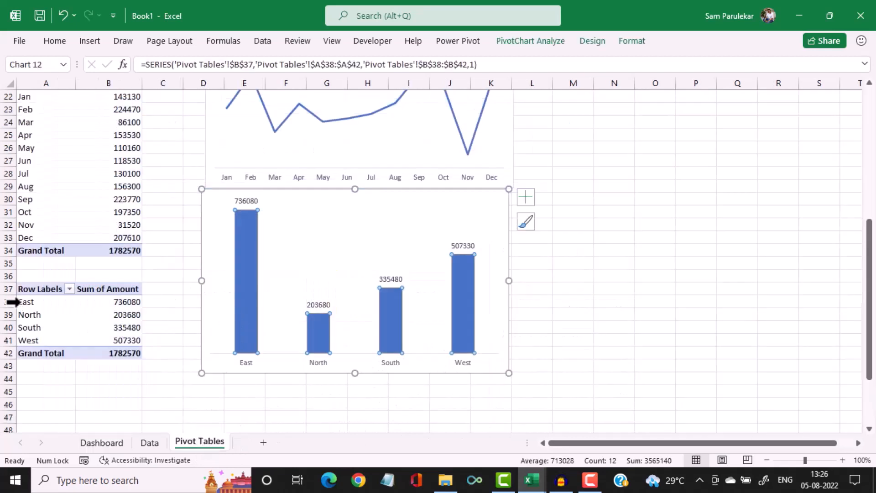
{"action": "left_click_drag", "start_coordinate": [23, 289], "coordinate": [109, 304]}
{"action": "left_click_drag", "start_coordinate": [108, 351], "coordinate": [110, 351]}
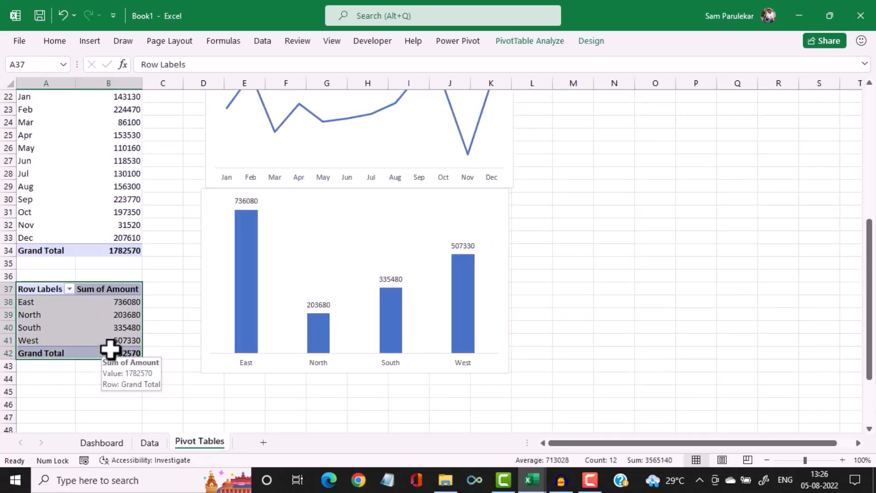
{"action": "key", "text": "ctrl+c"}
{"action": "scroll", "coordinate": [89, 323], "scroll_direction": "down", "scroll_amount": 3}
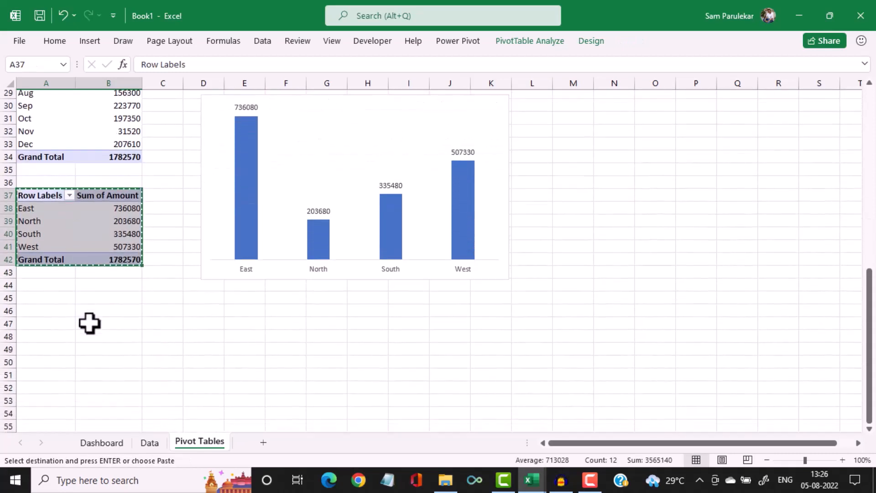
{"action": "left_click", "coordinate": [27, 301]}
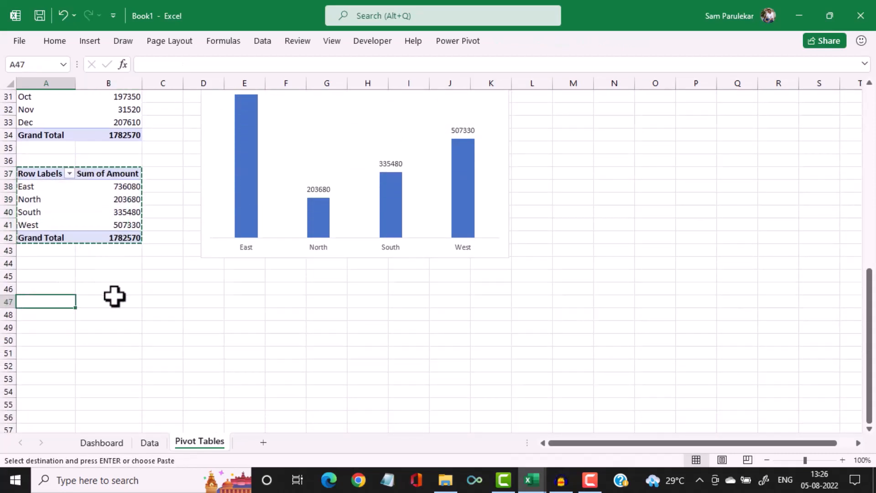
{"action": "key", "text": "ctrl+v"}
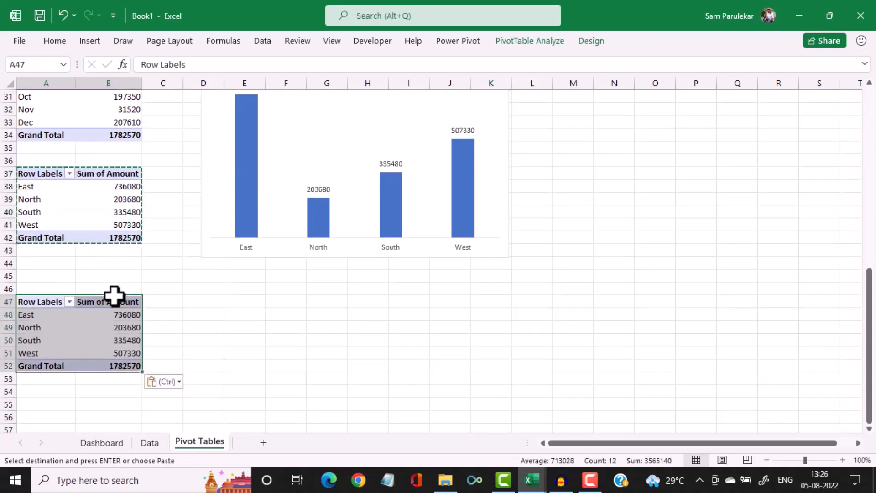
Rebuild the pivot table at A47 with Item in the rows and Sum of Amount as the values, removing Region
{"action": "left_click", "coordinate": [104, 326]}
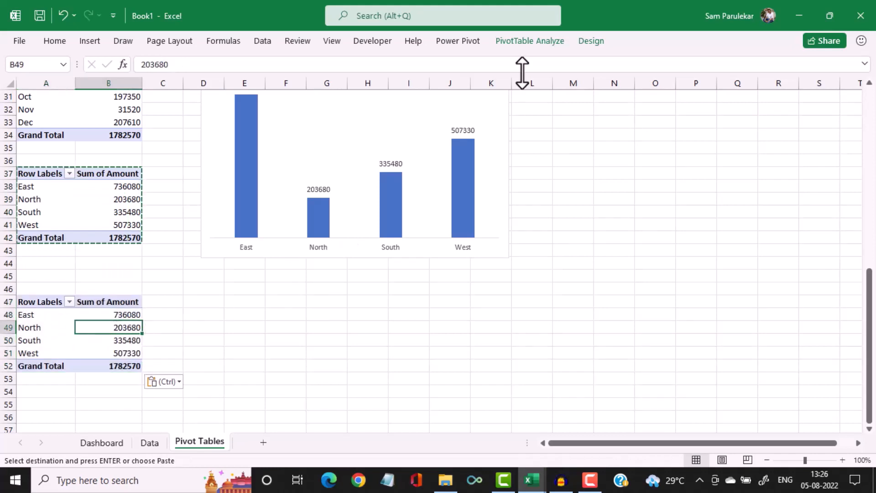
{"action": "left_click", "coordinate": [539, 43]}
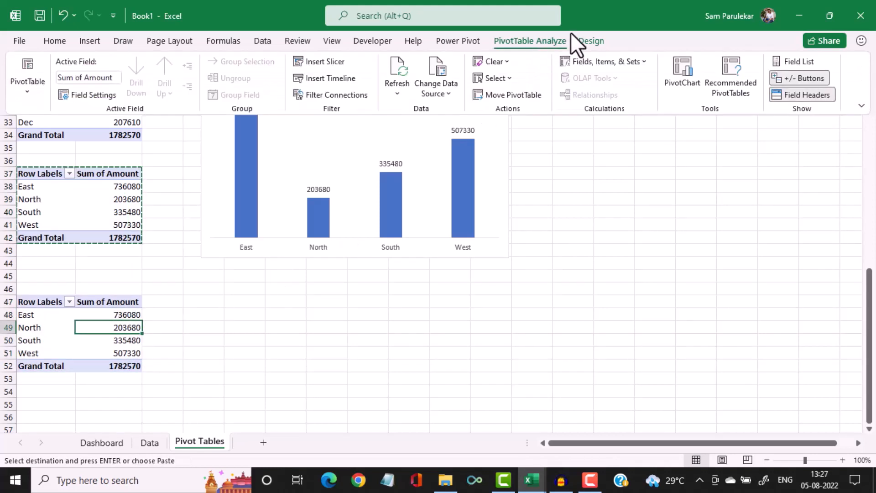
{"action": "left_click", "coordinate": [811, 59]}
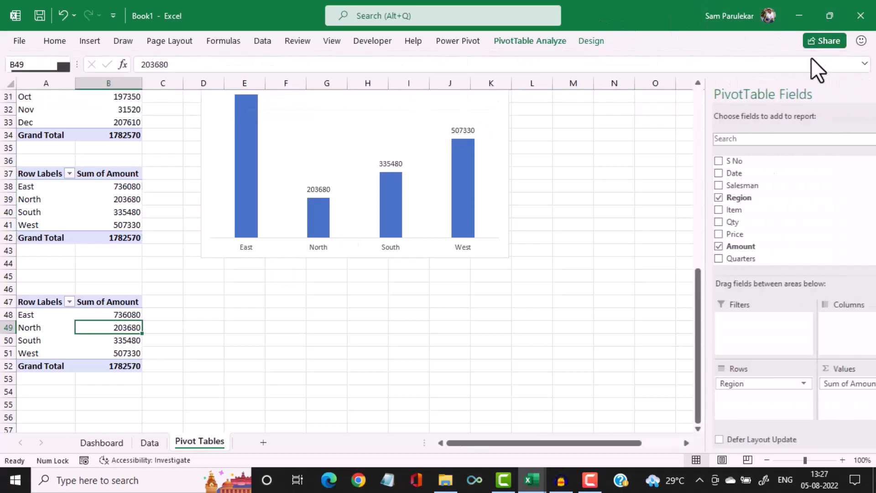
{"action": "left_click", "coordinate": [672, 199]}
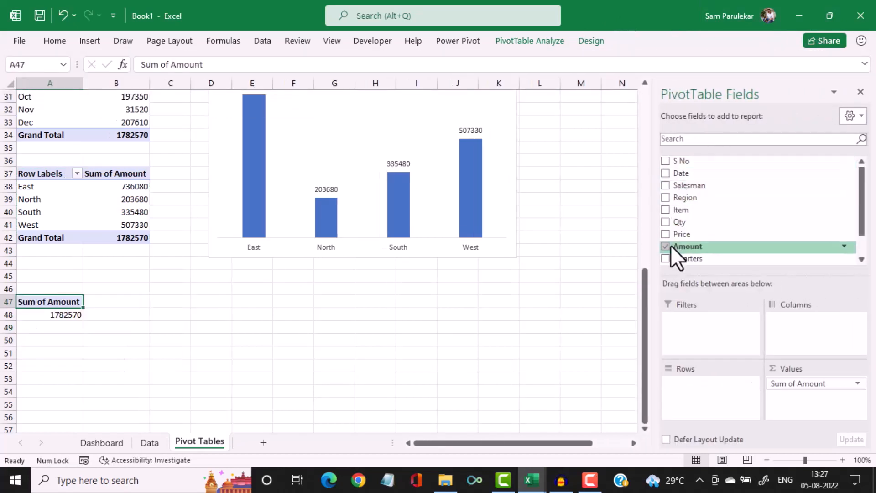
{"action": "left_click", "coordinate": [667, 248]}
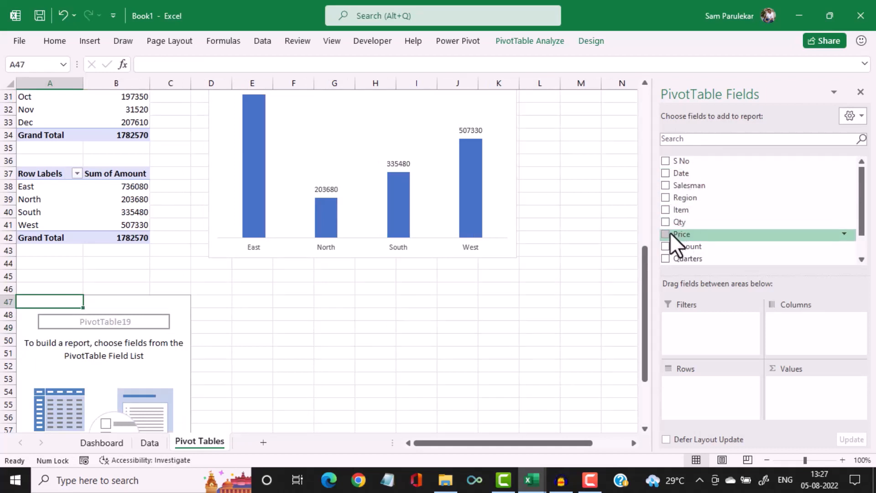
{"action": "left_click", "coordinate": [667, 208]}
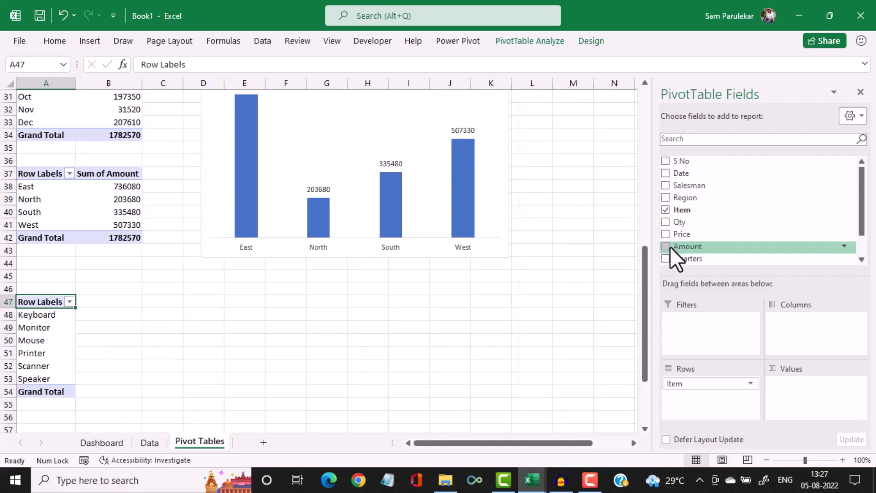
{"action": "scroll", "coordinate": [683, 245], "scroll_direction": "down", "scroll_amount": 1}
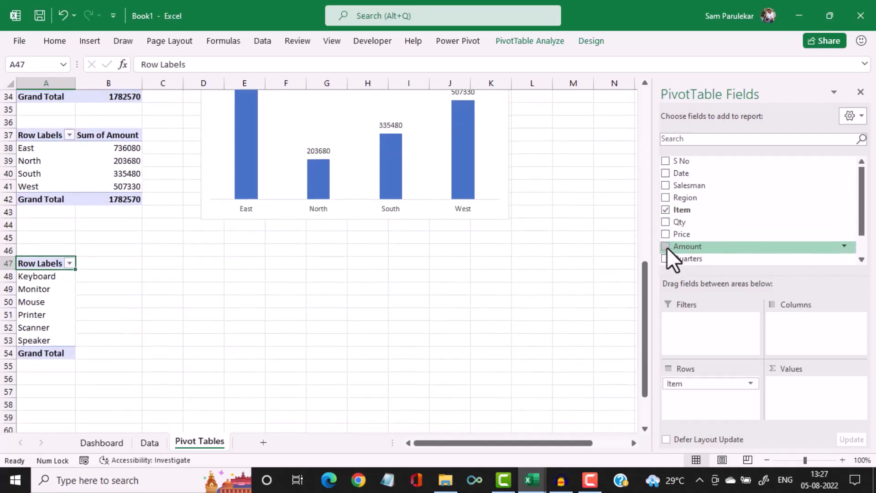
{"action": "left_click", "coordinate": [665, 246]}
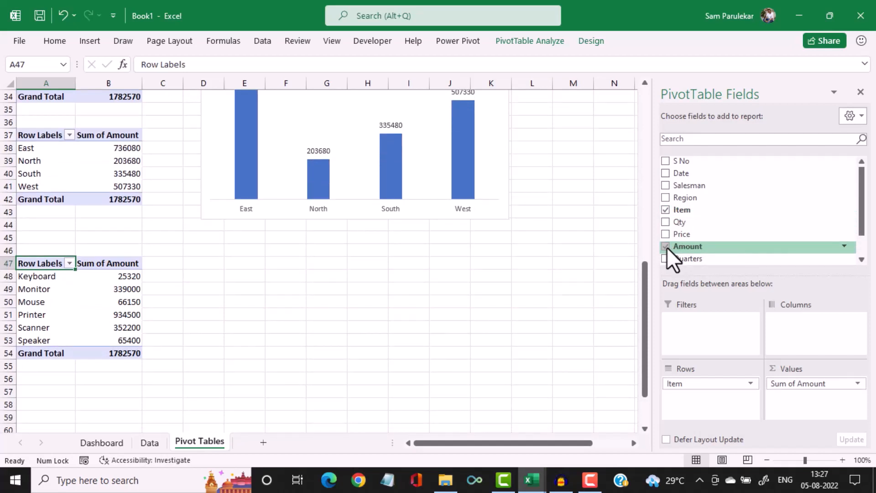
{"action": "left_click", "coordinate": [125, 280]}
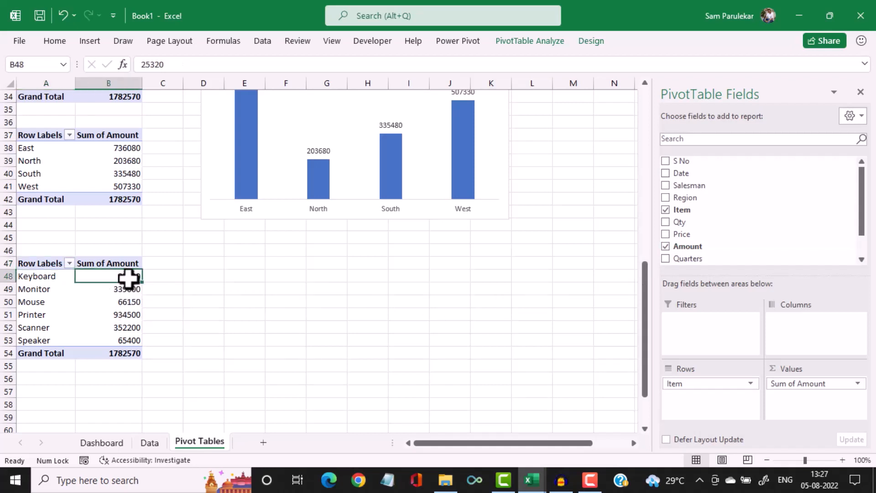
{"action": "right_click", "coordinate": [127, 278]}
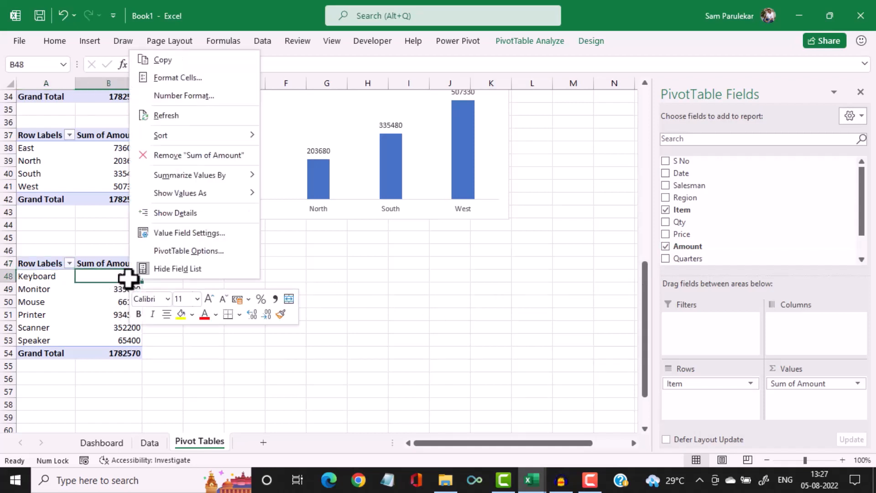
{"action": "left_click", "coordinate": [199, 235]}
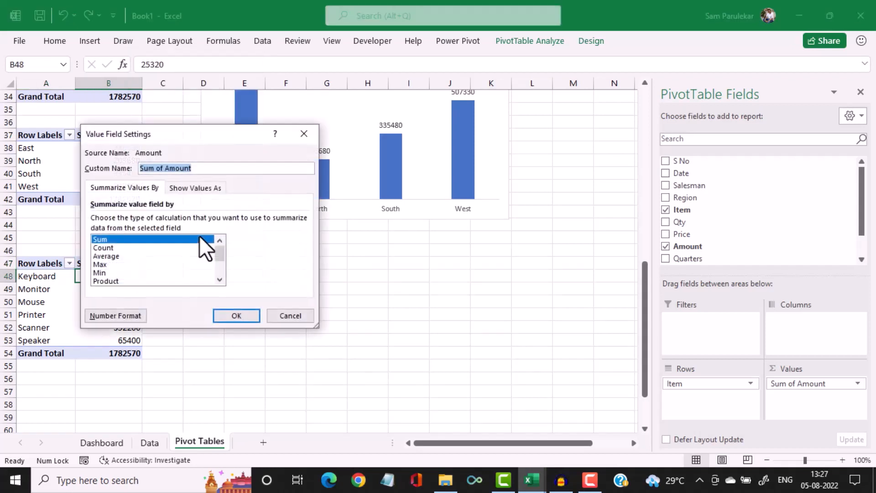
{"action": "left_click", "coordinate": [196, 188]}
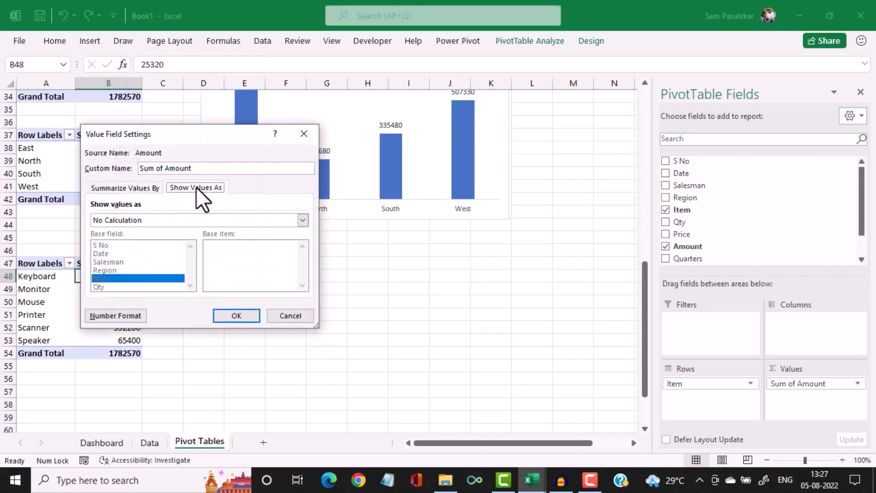
{"action": "left_click", "coordinate": [272, 316]}
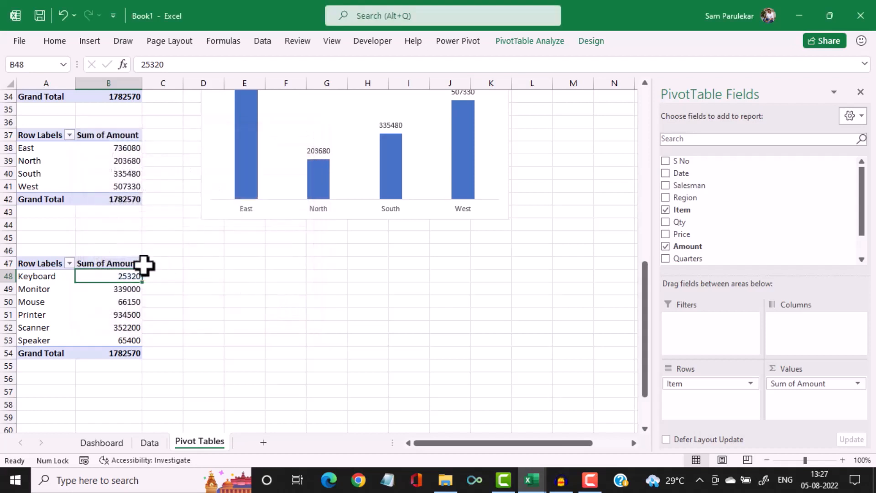
Show the Sum of Amount values in the item pivot table at A47 as % of Column Total
{"action": "left_click", "coordinate": [121, 303]}
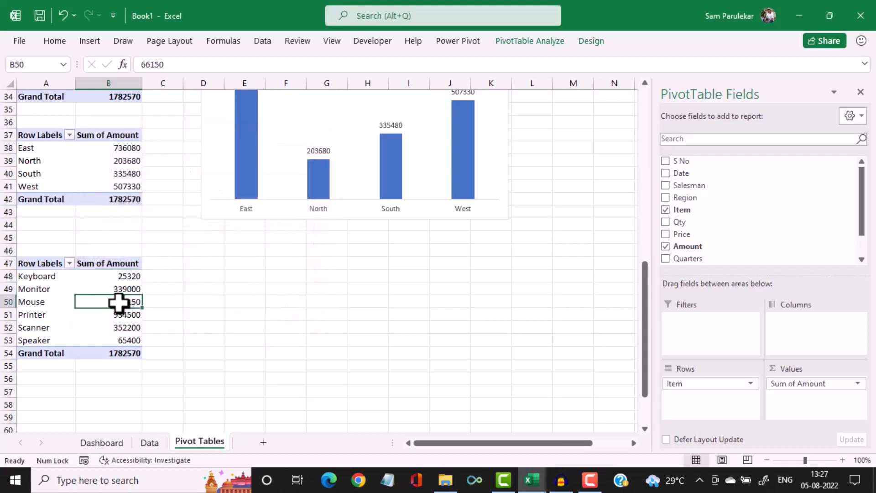
{"action": "right_click", "coordinate": [120, 305]}
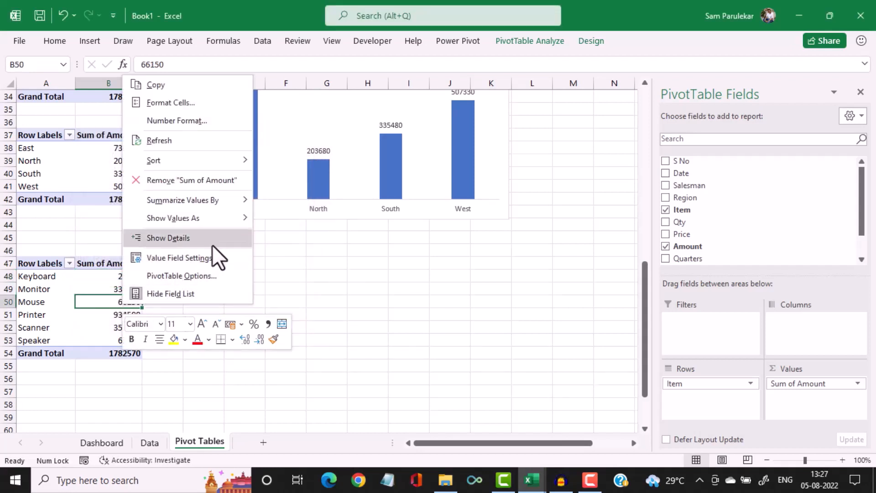
{"action": "mouse_move", "coordinate": [238, 217]}
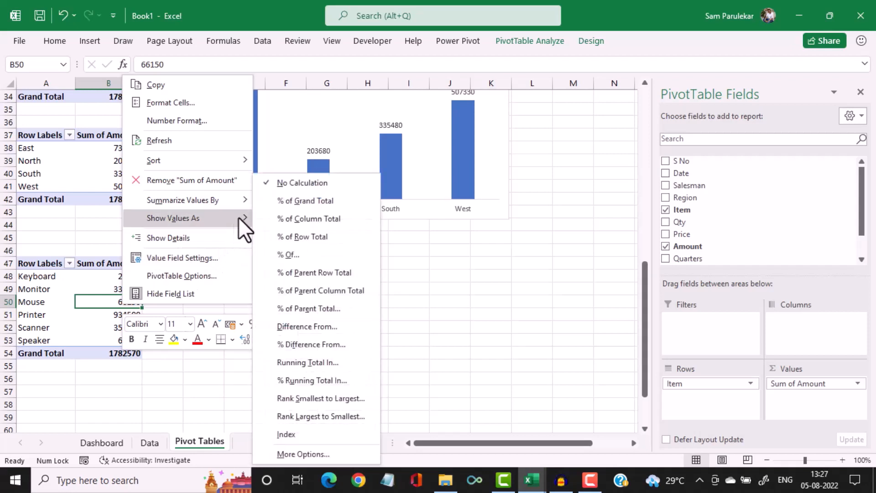
{"action": "left_click", "coordinate": [336, 224]}
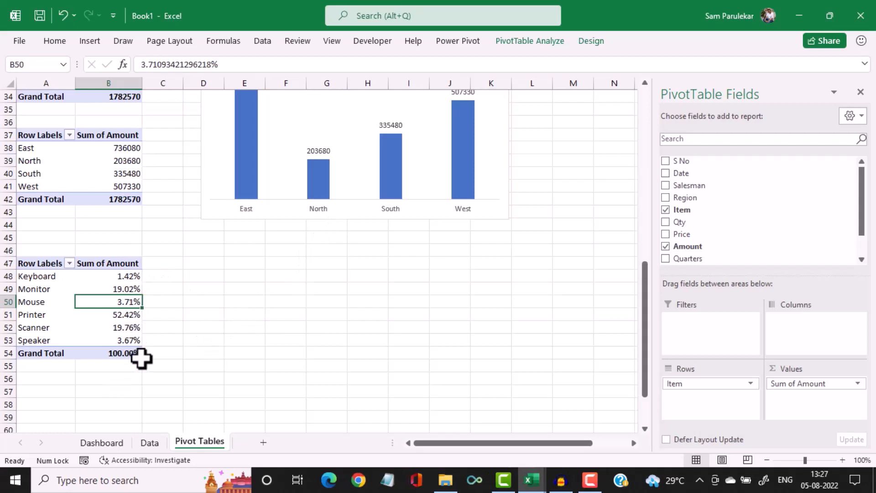
Insert a 2-D clustered bar chart from the item pivot table A47:B54
{"action": "left_click_drag", "start_coordinate": [41, 267], "coordinate": [104, 357]}
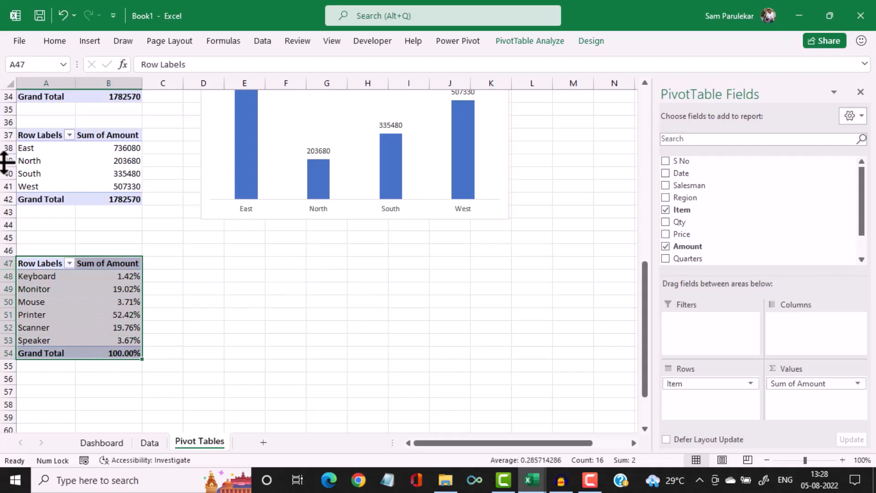
{"action": "left_click", "coordinate": [89, 43]}
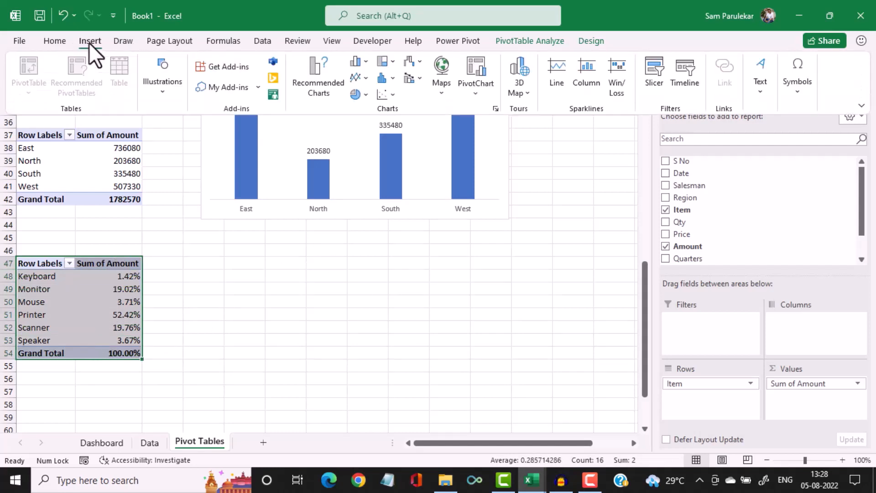
{"action": "left_click", "coordinate": [366, 63]}
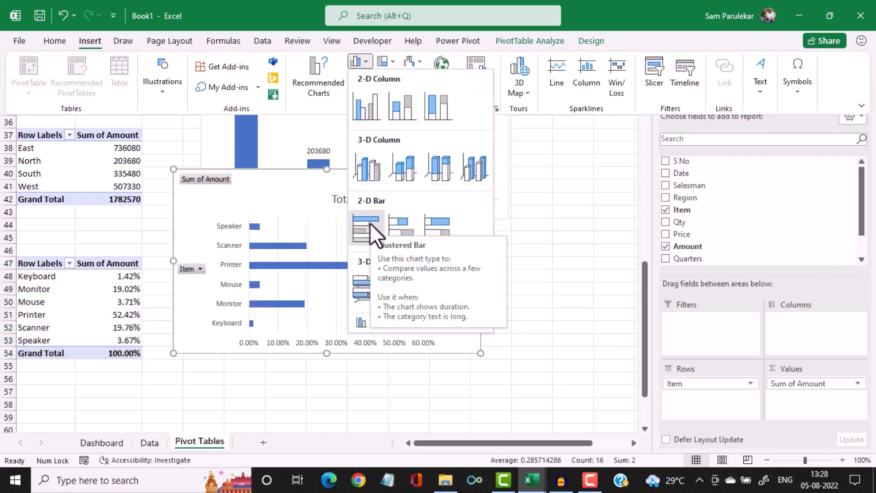
{"action": "left_click", "coordinate": [370, 222]}
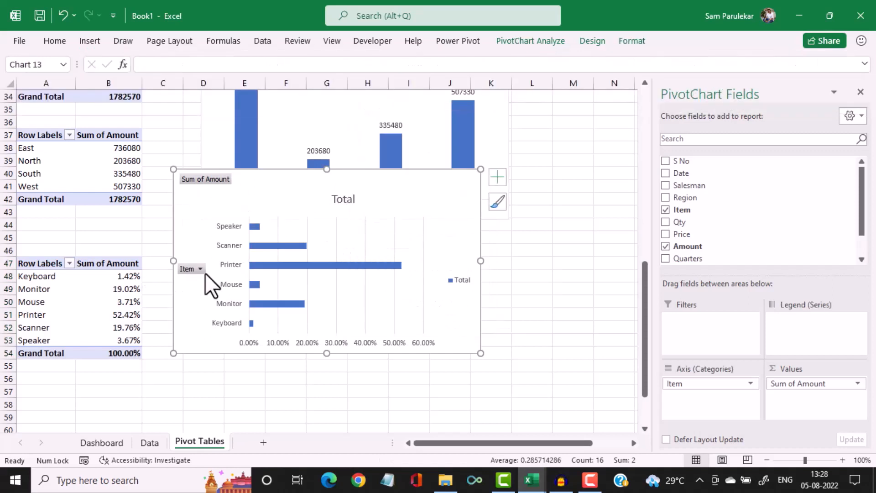
Strip the item bar chart of all field buttons, its title, the percentage axis and the legend
{"action": "right_click", "coordinate": [189, 269]}
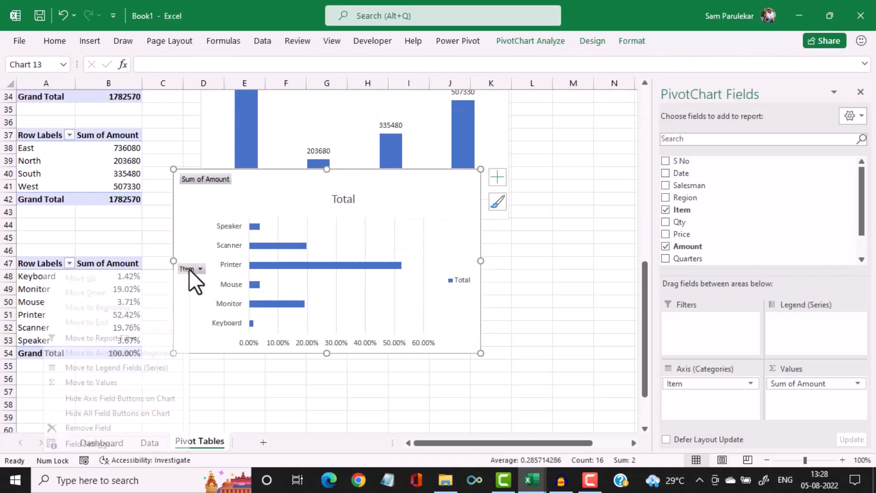
{"action": "left_click", "coordinate": [119, 414]}
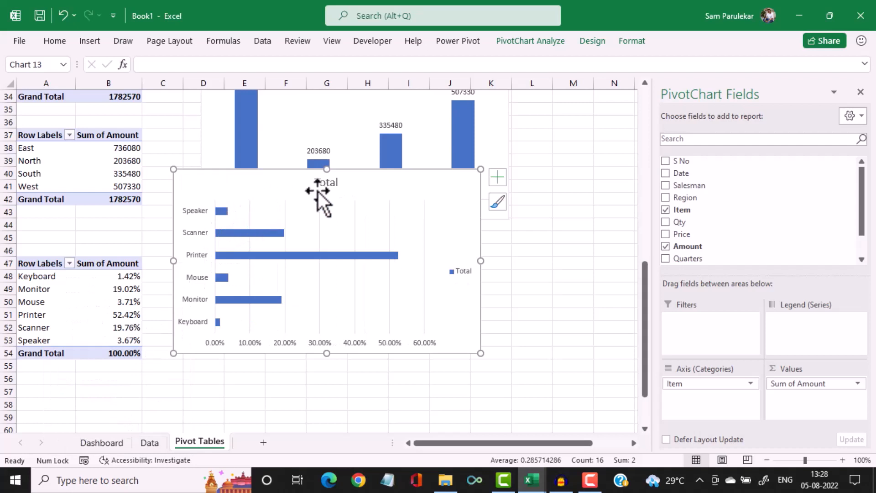
{"action": "left_click", "coordinate": [324, 188]}
{"action": "key", "text": "Delete"}
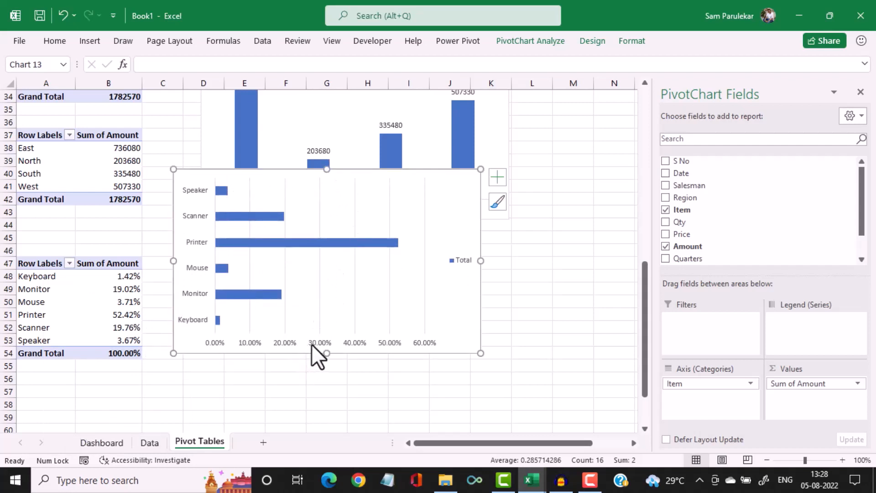
{"action": "left_click", "coordinate": [314, 343]}
{"action": "key", "text": "Delete"}
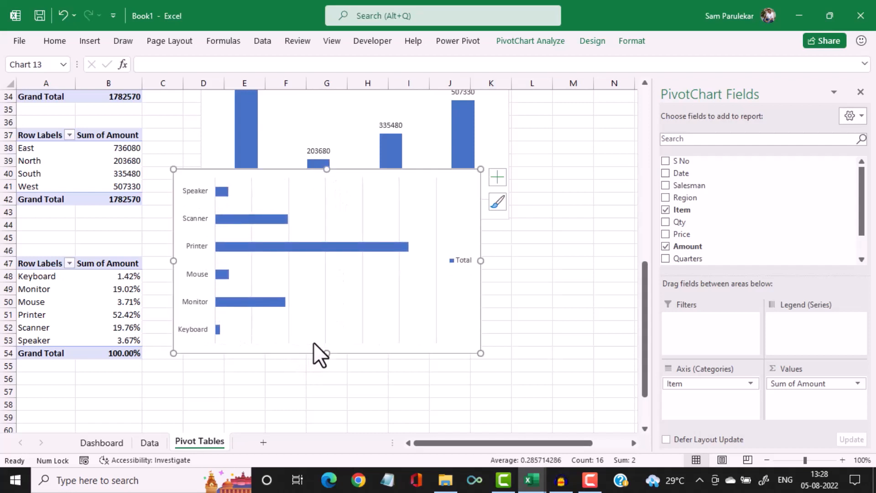
{"action": "left_click", "coordinate": [461, 264]}
{"action": "key", "text": "Delete"}
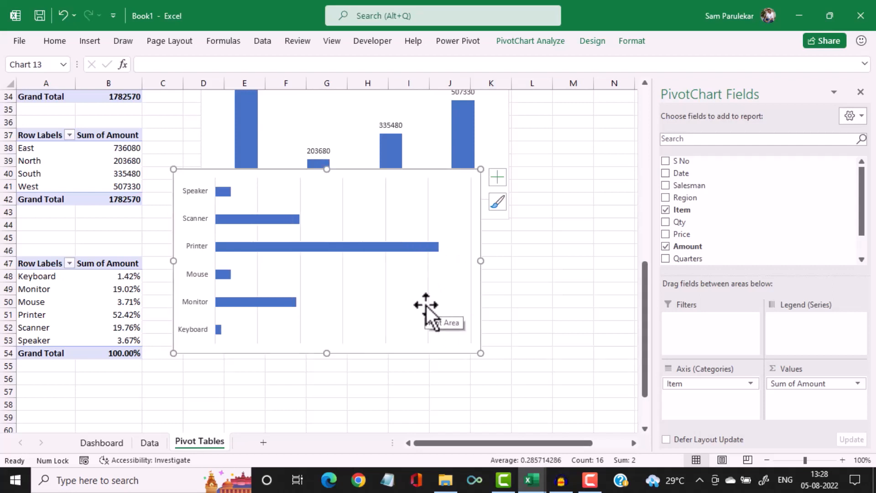
Delete the vertical gridlines of the item bar chart and add data labels to its bars
{"action": "left_click", "coordinate": [427, 306]}
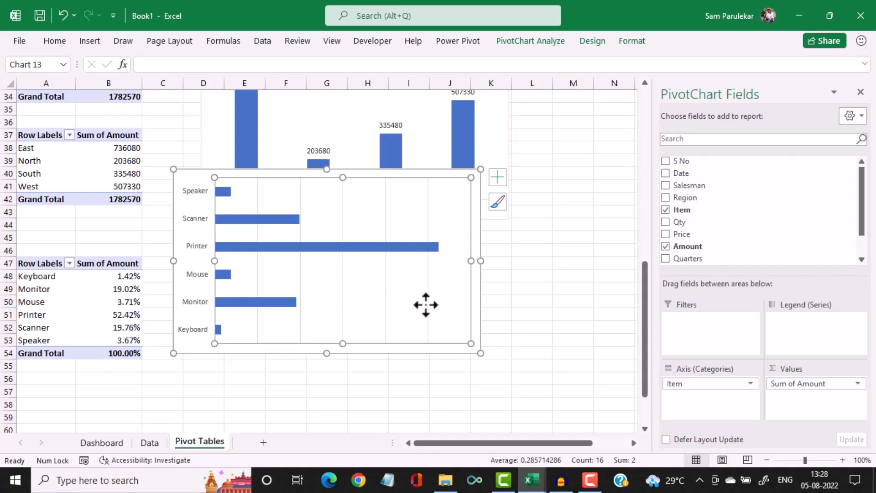
{"action": "left_click", "coordinate": [529, 300]}
{"action": "left_click", "coordinate": [427, 299]}
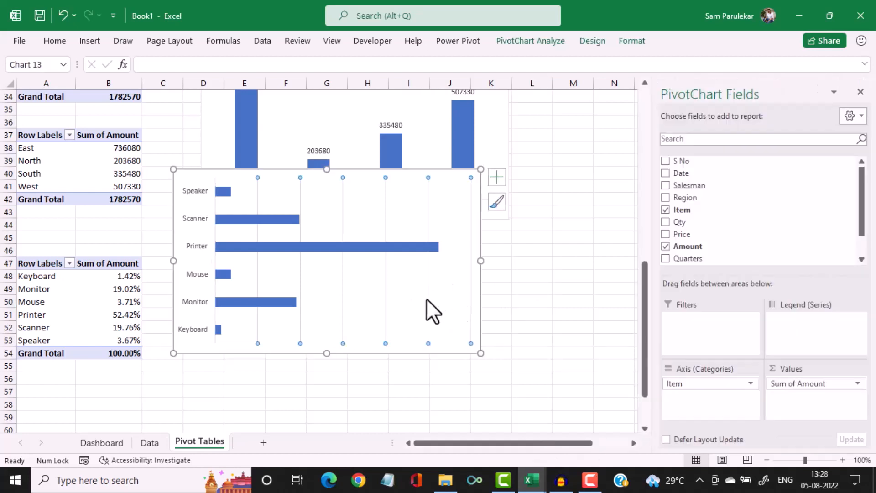
{"action": "left_click", "coordinate": [415, 248]}
{"action": "right_click", "coordinate": [416, 246]}
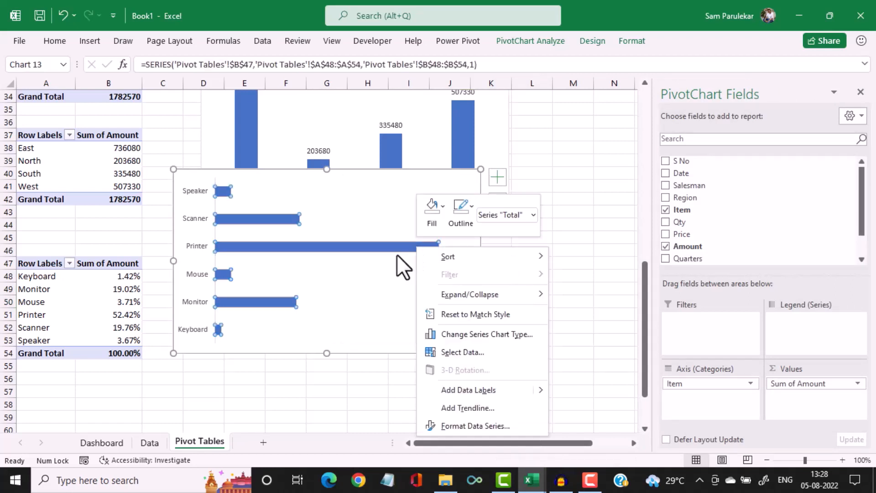
{"action": "left_click", "coordinate": [466, 389]}
{"action": "left_click", "coordinate": [531, 353]}
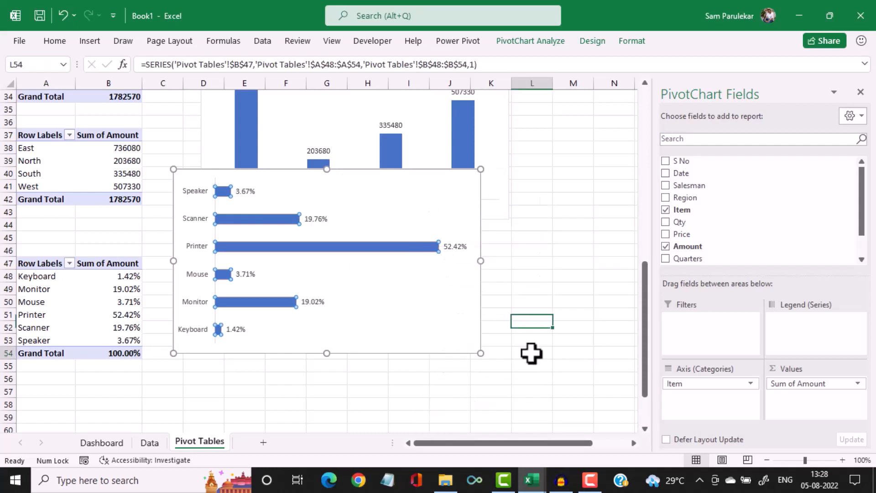
Copy the item bar chart from the Pivot Tables sheet and paste it onto the Sales by Products panel of the Dashboard sheet
{"action": "left_click", "coordinate": [271, 219]}
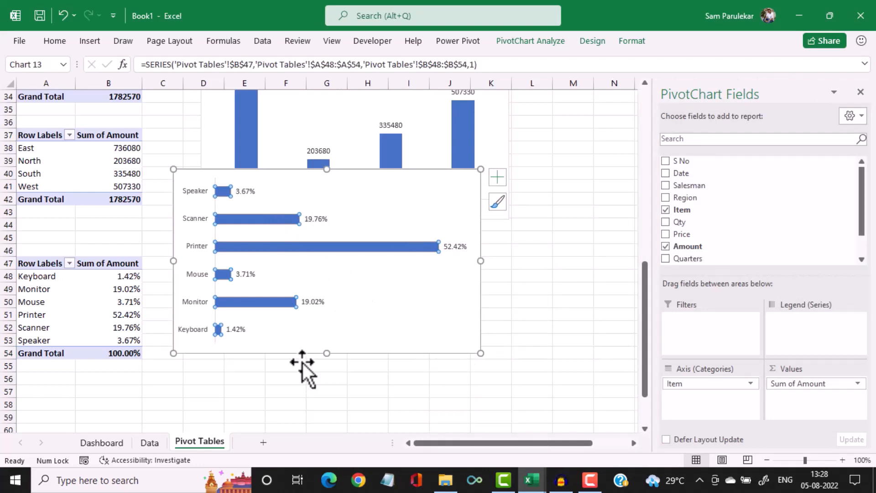
{"action": "left_click", "coordinate": [113, 442]}
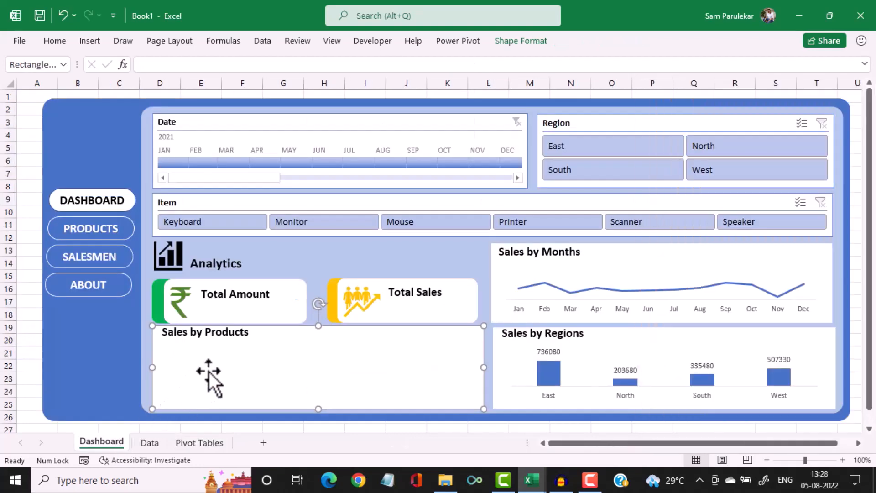
{"action": "left_click", "coordinate": [210, 372]}
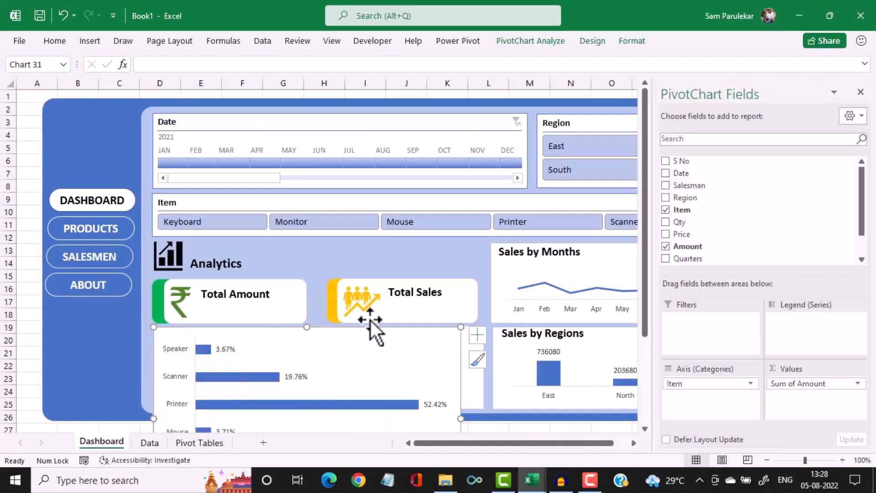
Resize the pasted bar chart on all four sides so it fits inside the Sales by Products panel below the title
{"action": "scroll", "coordinate": [392, 326], "scroll_direction": "down", "scroll_amount": 3}
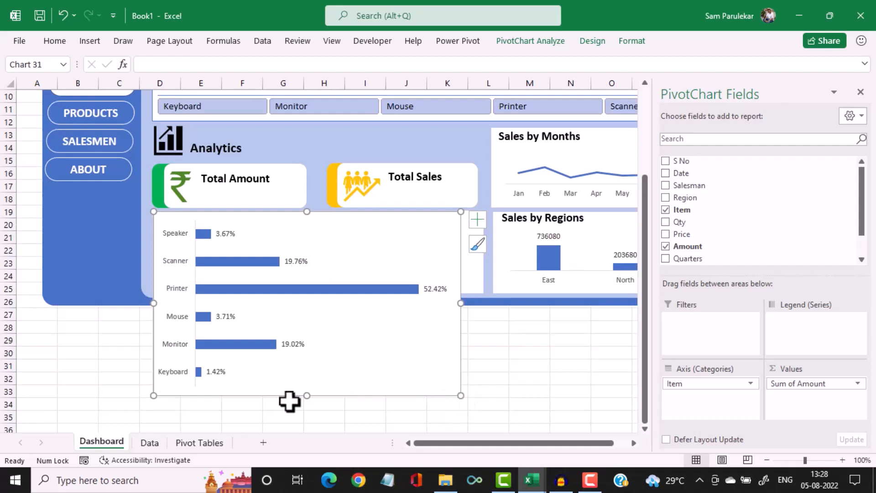
{"action": "left_click_drag", "start_coordinate": [304, 396], "coordinate": [292, 294]}
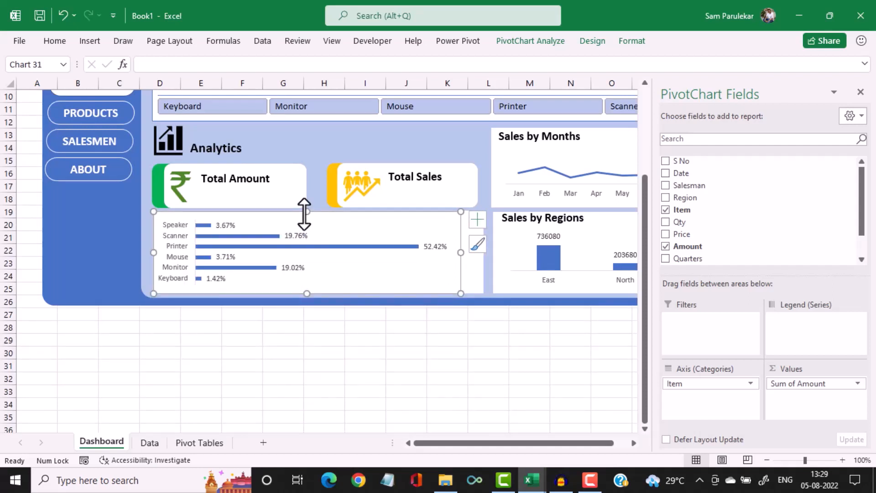
{"action": "left_click_drag", "start_coordinate": [305, 211], "coordinate": [306, 224]}
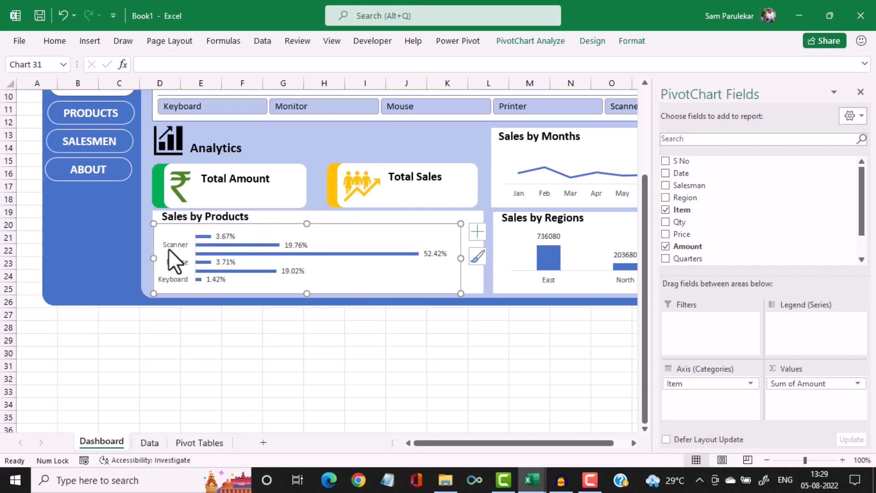
{"action": "left_click_drag", "start_coordinate": [155, 258], "coordinate": [159, 259]}
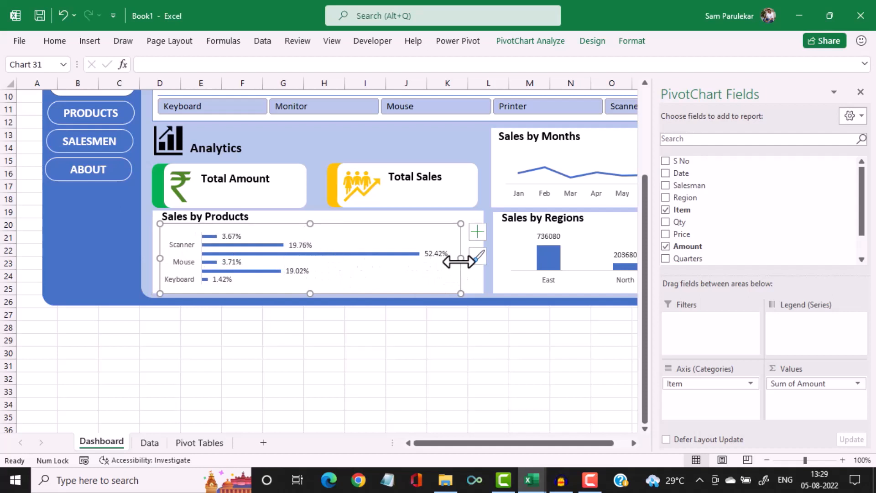
{"action": "left_click_drag", "start_coordinate": [460, 260], "coordinate": [475, 260]}
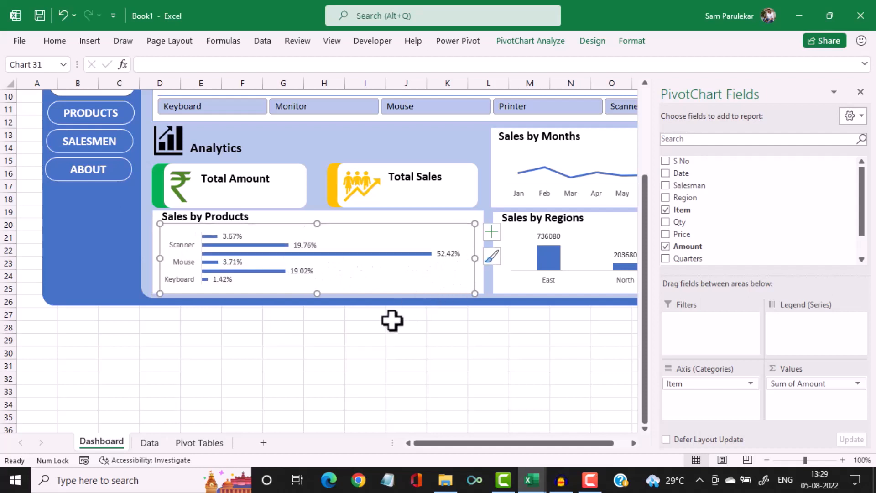
{"action": "left_click", "coordinate": [356, 351]}
{"action": "left_click", "coordinate": [261, 279]}
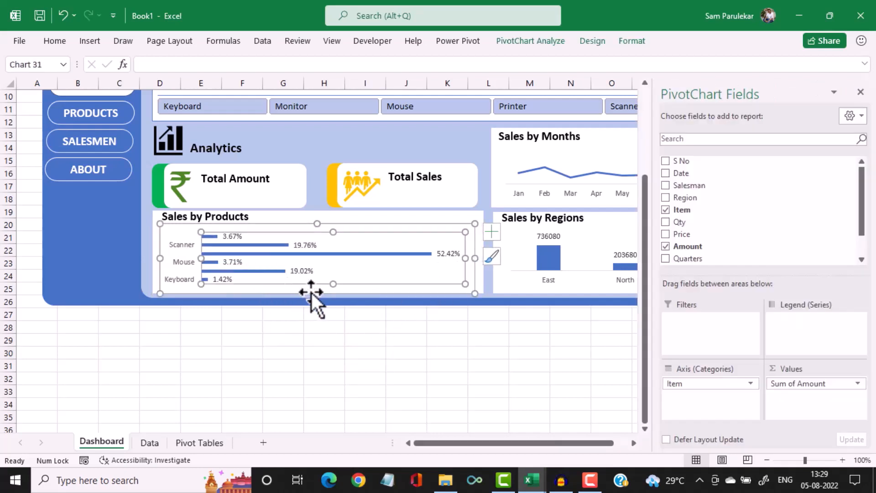
{"action": "left_click_drag", "start_coordinate": [315, 295], "coordinate": [315, 289]}
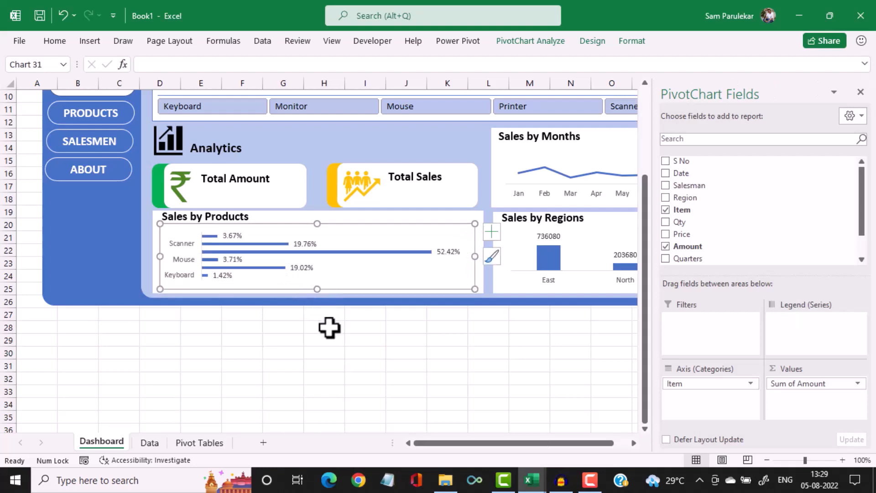
{"action": "left_click", "coordinate": [326, 338]}
{"action": "left_click", "coordinate": [423, 249]}
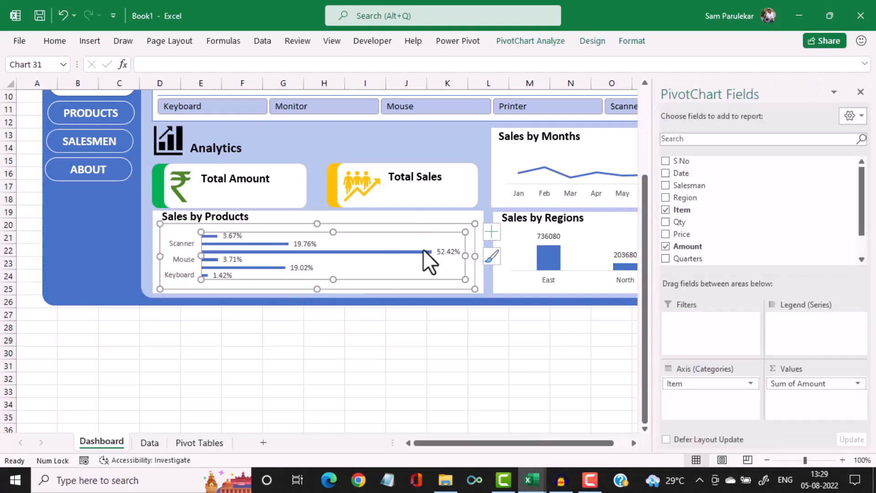
Close the PivotChart field list and set the Sales by Products chart's shape outline to No Outline
{"action": "scroll", "coordinate": [423, 249], "scroll_direction": "up", "scroll_amount": 3}
{"action": "left_click", "coordinate": [443, 341]}
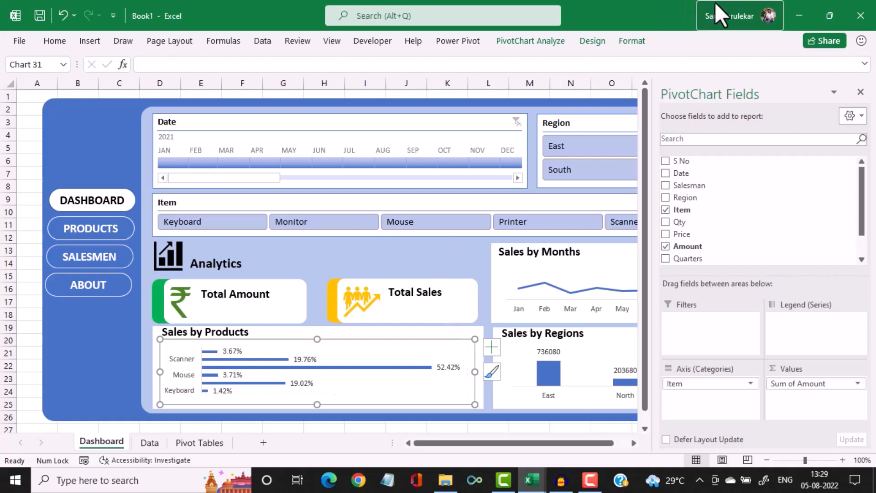
{"action": "left_click", "coordinate": [861, 92]}
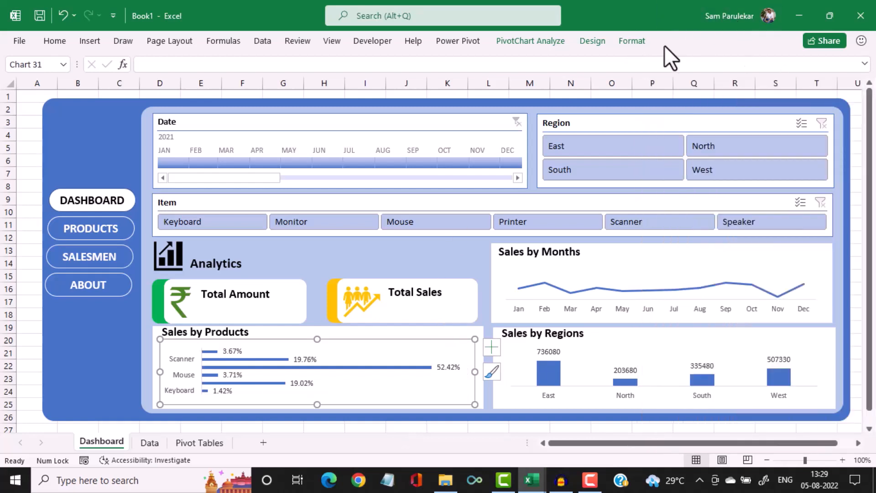
{"action": "left_click", "coordinate": [632, 42]}
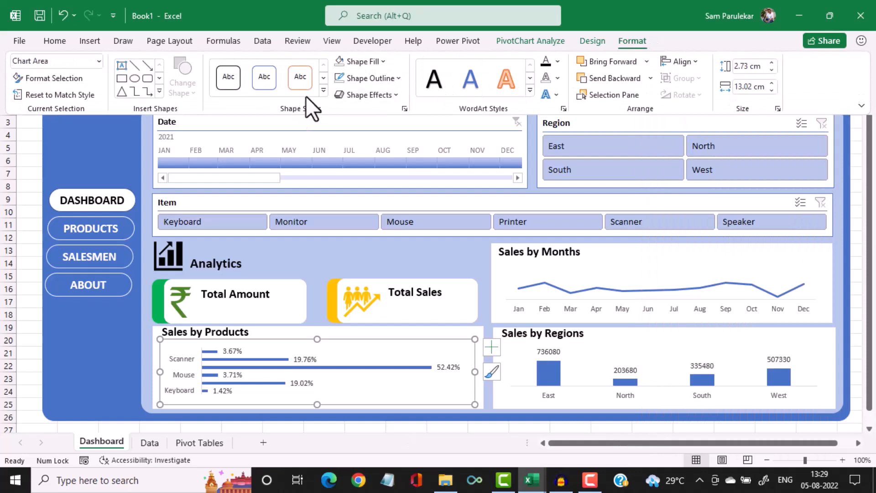
{"action": "left_click", "coordinate": [395, 78]}
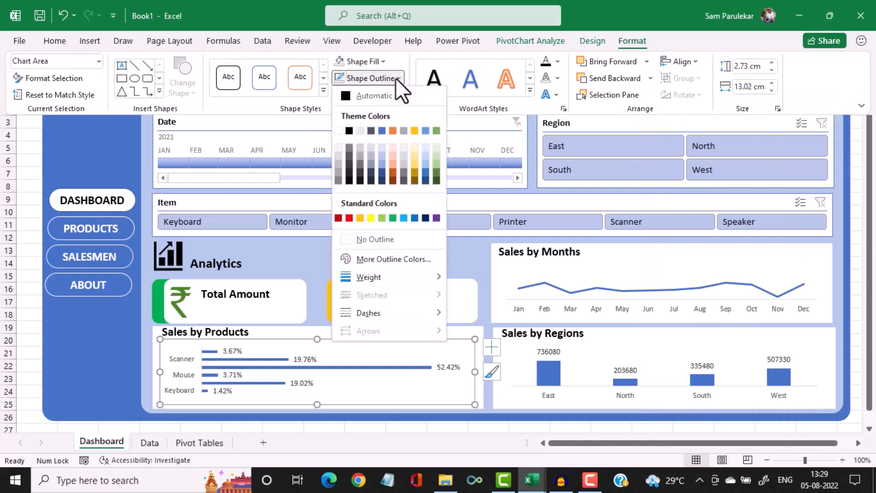
{"action": "left_click", "coordinate": [345, 240]}
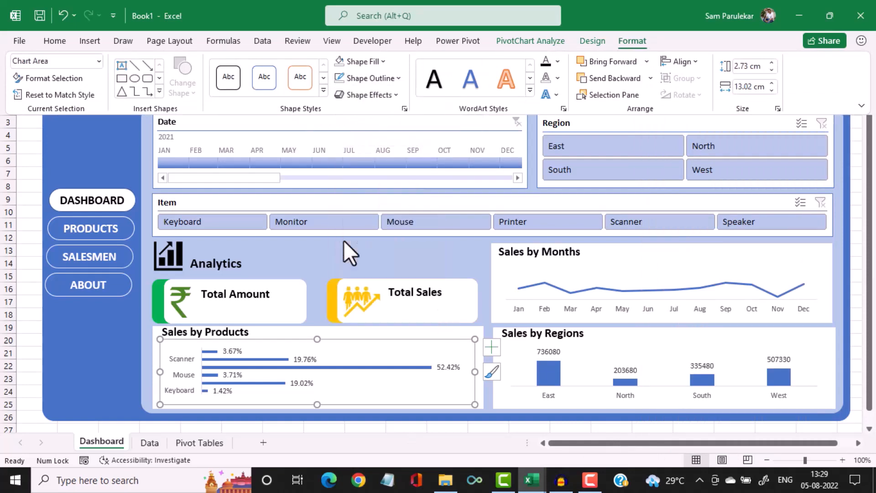
{"action": "left_click", "coordinate": [30, 354]}
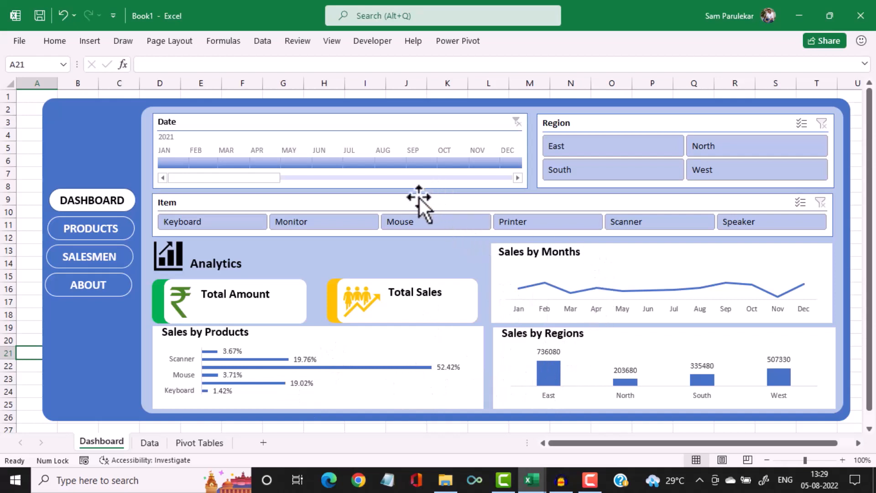
Test the Item slicer by filtering the charts to Keyboard, Monitor and Mouse one at a time, and clear its filter
{"action": "left_click", "coordinate": [222, 222]}
{"action": "left_click", "coordinate": [311, 224]}
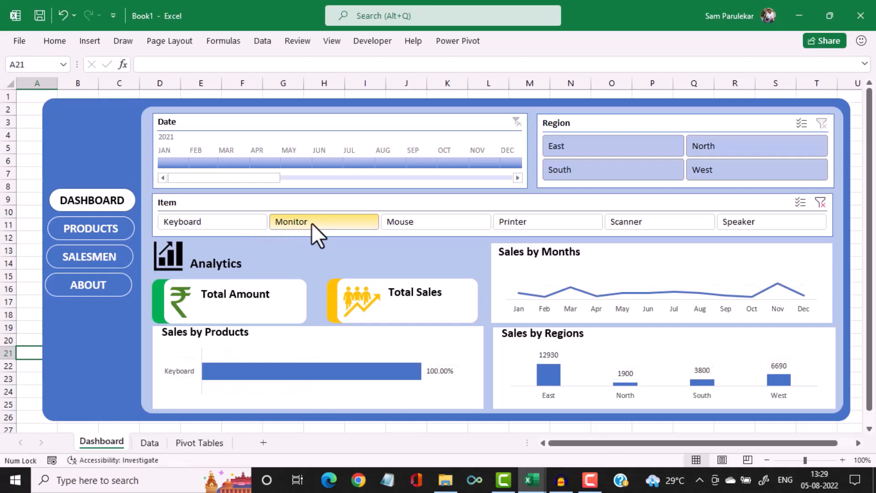
{"action": "left_click", "coordinate": [420, 224]}
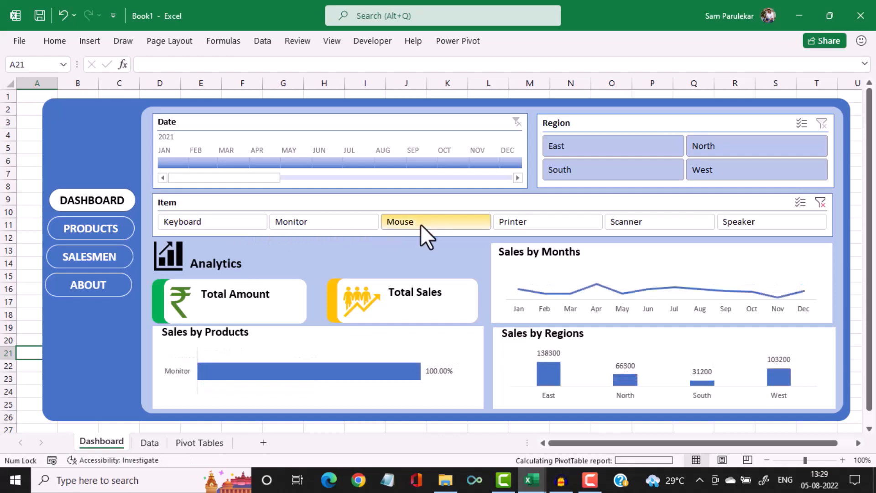
{"action": "left_click", "coordinate": [201, 224]}
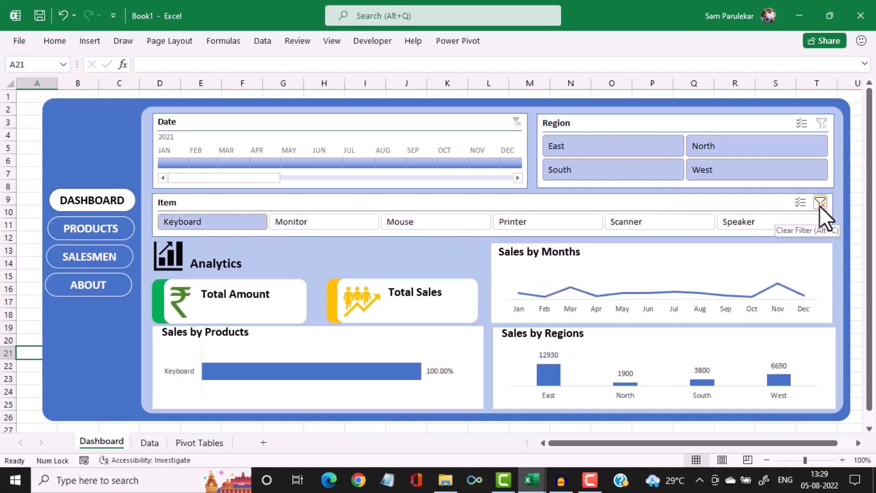
{"action": "left_click", "coordinate": [820, 205]}
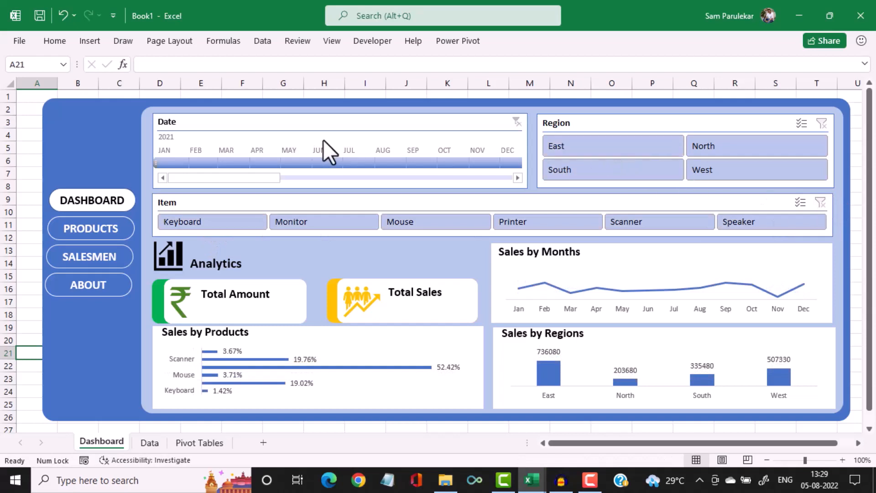
Test the Region slicer with East, North and West and the Date timeline from March to November, clearing both filters
{"action": "left_click", "coordinate": [613, 146]}
{"action": "left_click", "coordinate": [731, 145], "text": "ctrl"}
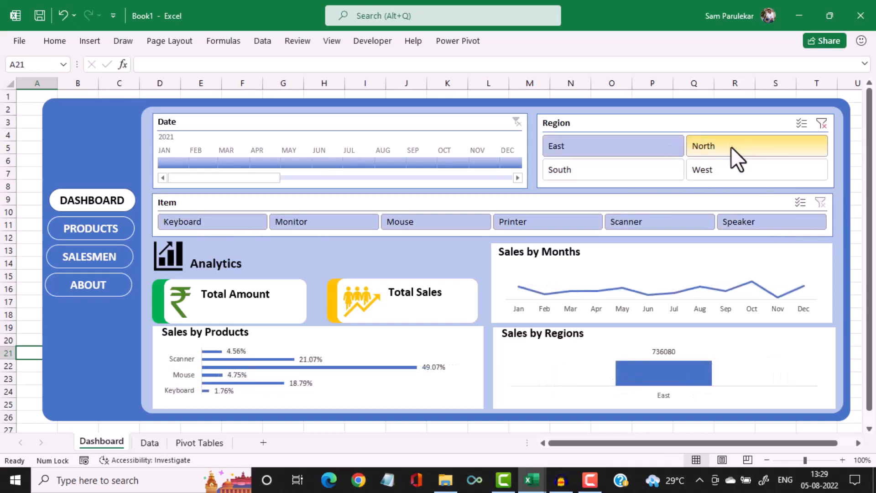
{"action": "left_click", "coordinate": [731, 147]}
{"action": "left_click", "coordinate": [725, 165]}
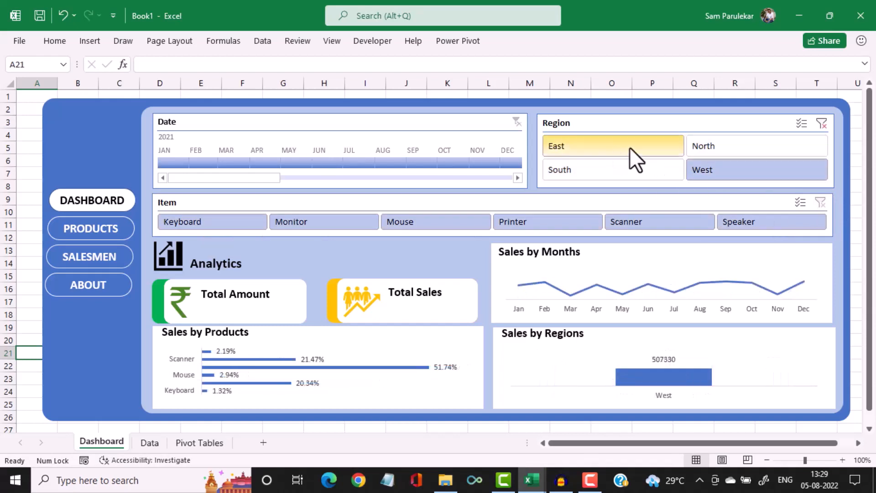
{"action": "left_click", "coordinate": [821, 128]}
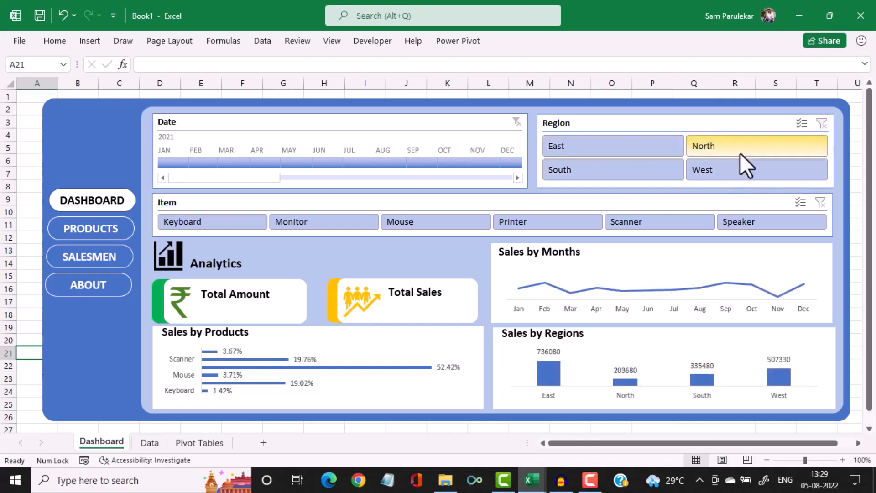
{"action": "left_click_drag", "start_coordinate": [224, 160], "coordinate": [420, 162]}
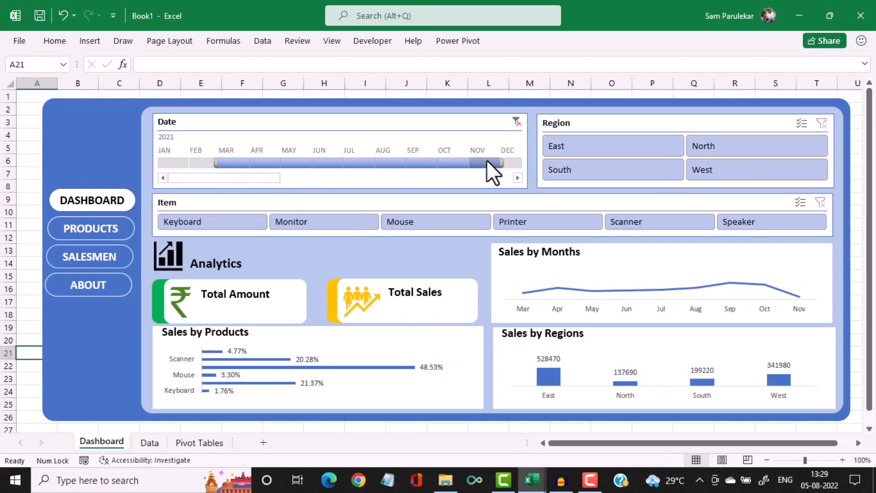
{"action": "left_click", "coordinate": [519, 124]}
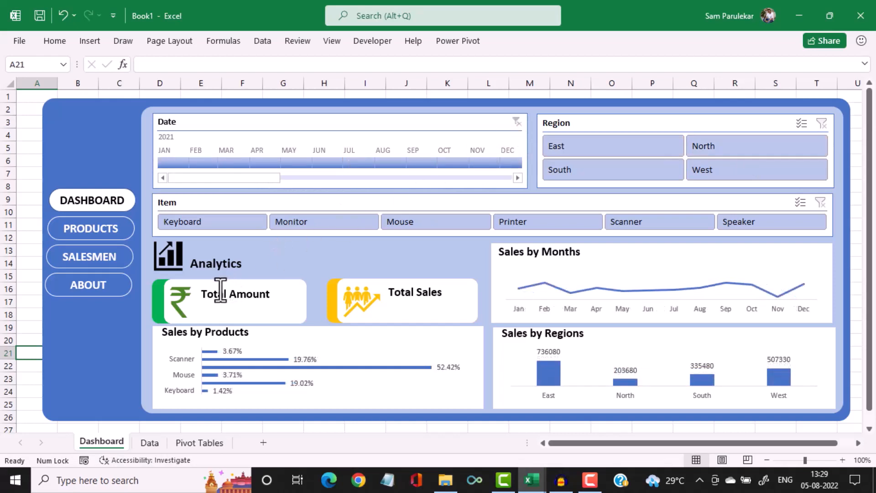
Select the Total Amount card's shapes, rupee icon and label together and nudge them up, away from the Sales by Products panel
{"action": "left_click", "coordinate": [153, 289]}
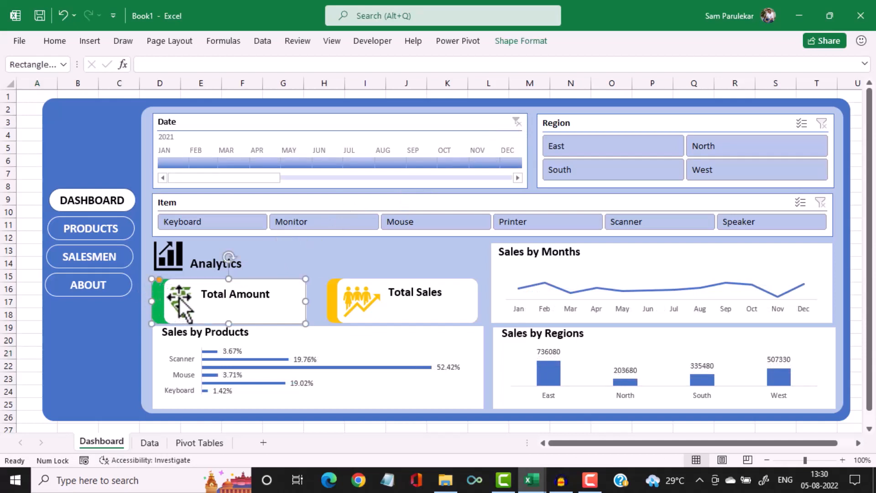
{"action": "left_click", "coordinate": [180, 298]}
{"action": "left_click", "coordinate": [237, 299], "text": "ctrl"}
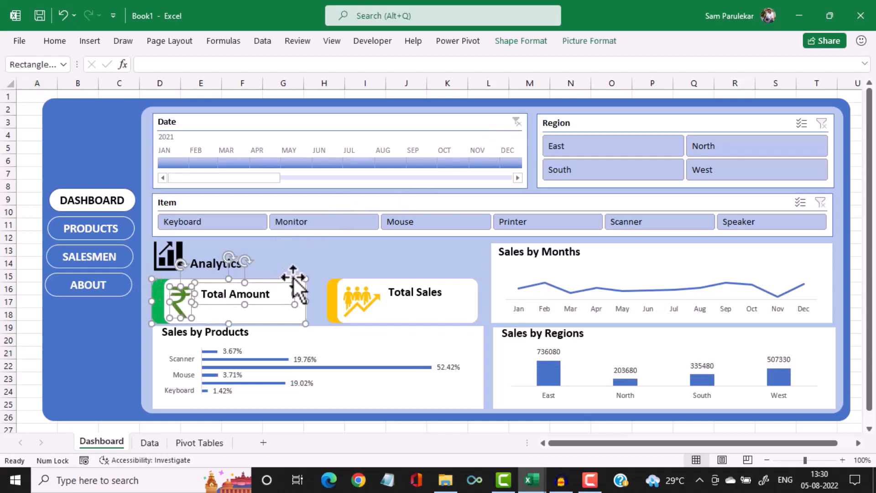
{"action": "left_click", "coordinate": [296, 280], "text": "ctrl"}
{"action": "left_click", "coordinate": [308, 293], "text": "ctrl"}
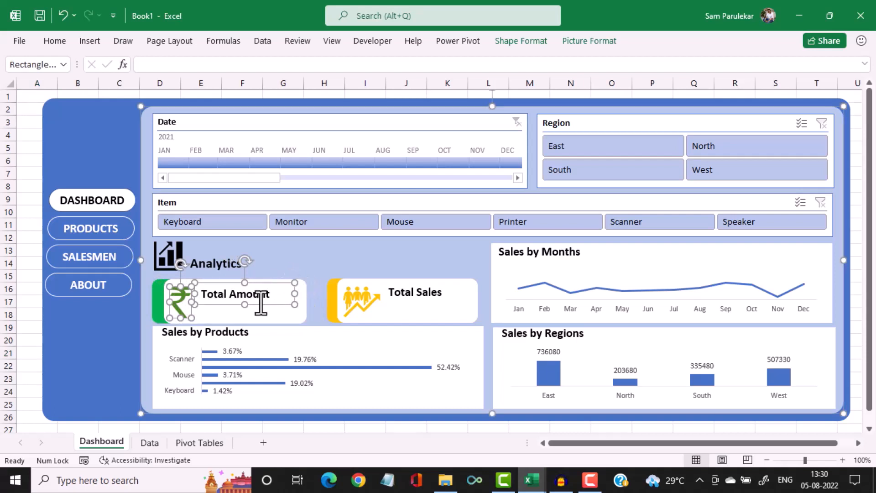
{"action": "left_click", "coordinate": [157, 312], "text": "ctrl"}
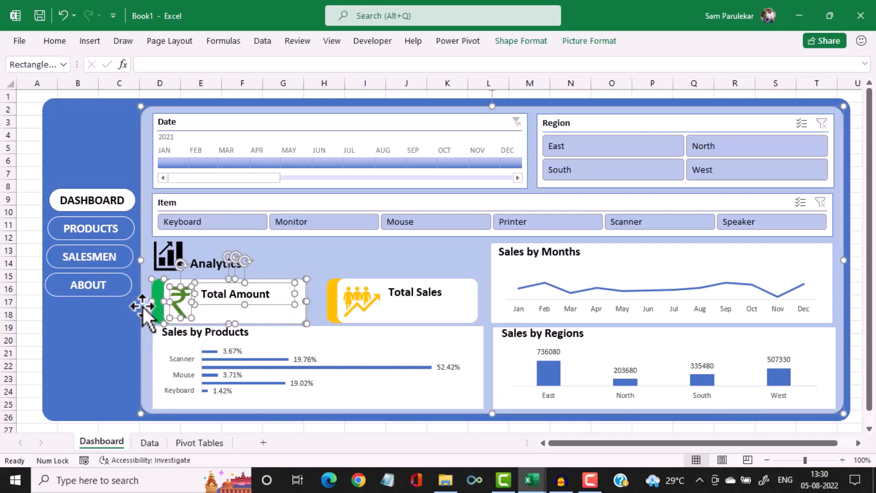
{"action": "left_click", "coordinate": [143, 306], "text": "shift"}
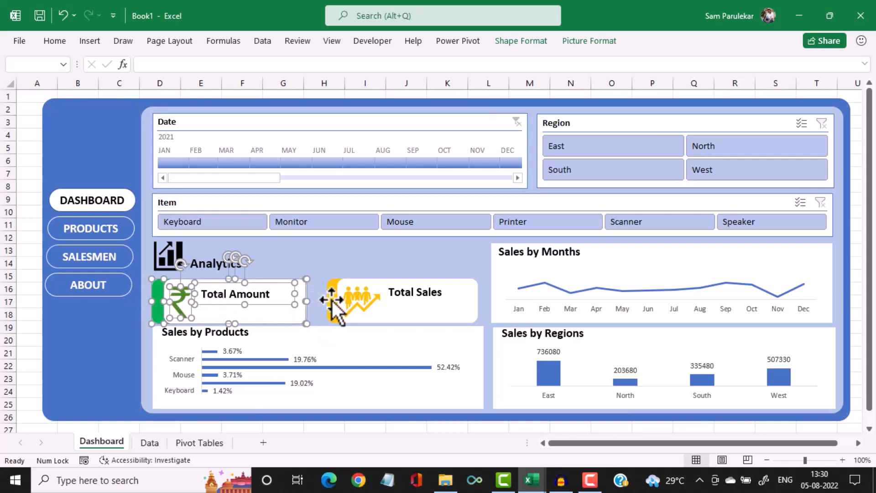
{"action": "key", "text": "Up"}
{"action": "key", "text": "Up"}
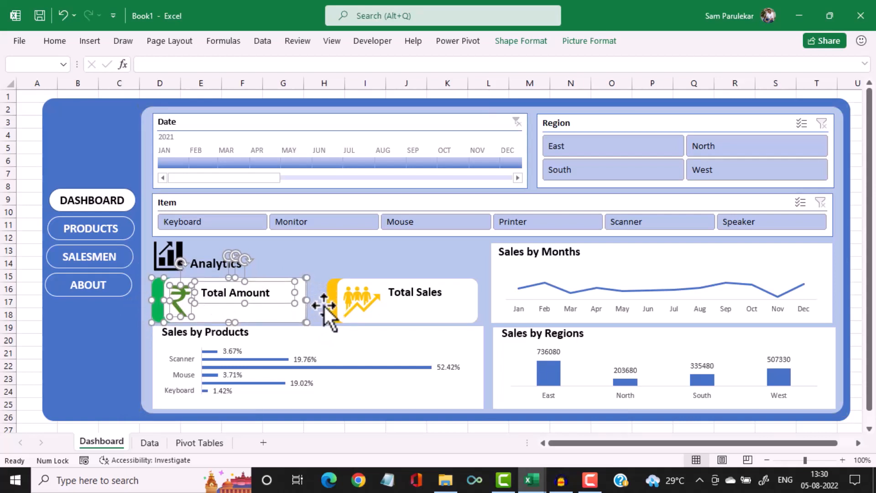
{"action": "key", "text": "Up"}
{"action": "key", "text": "Up"}
{"action": "key", "text": "Up"}
{"action": "key", "text": "Up"}
{"action": "key", "text": "Up"}
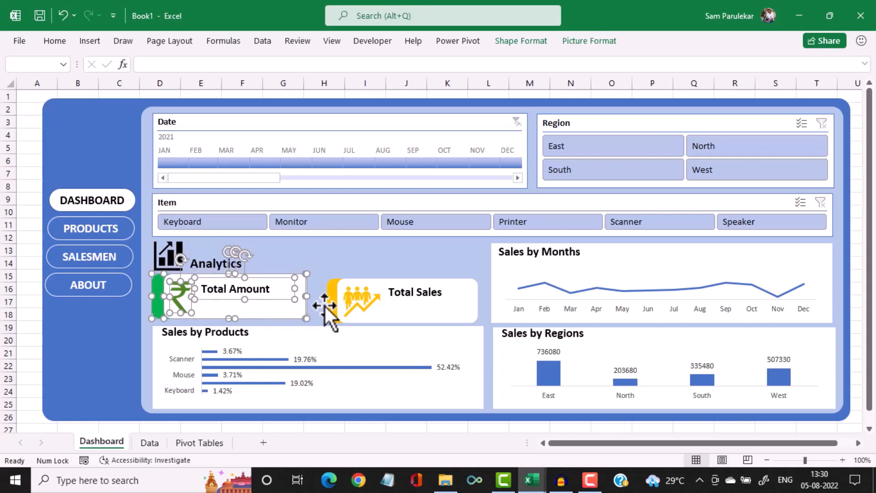
Try to nudge the Total Sales card with its icon and label up level with the Total Amount card, and undo the move
{"action": "left_click", "coordinate": [329, 303]}
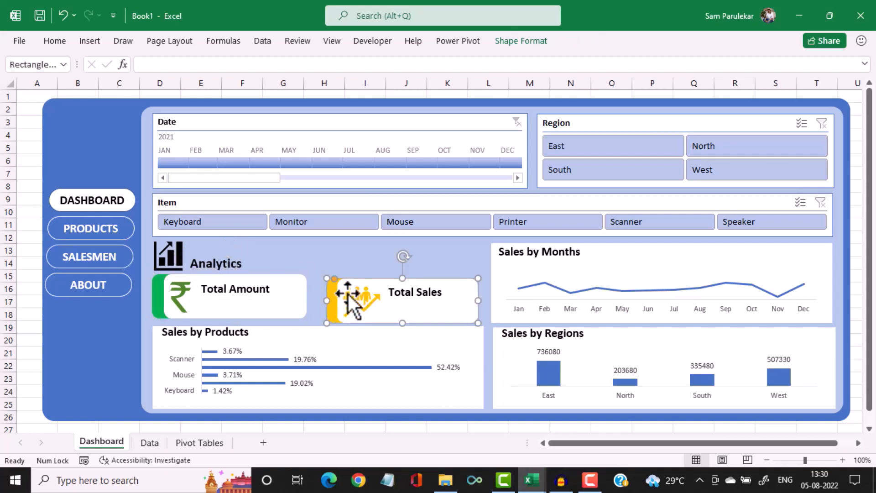
{"action": "left_click", "coordinate": [348, 294], "text": "shift"}
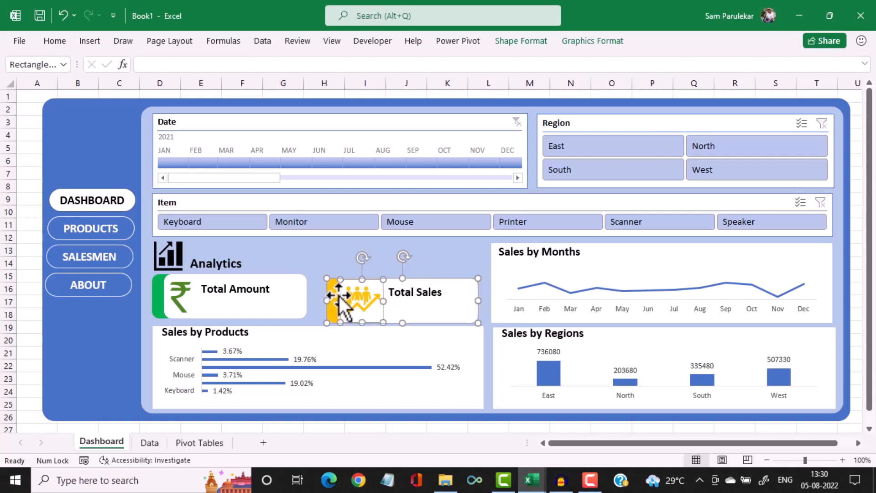
{"action": "left_click", "coordinate": [338, 302]}
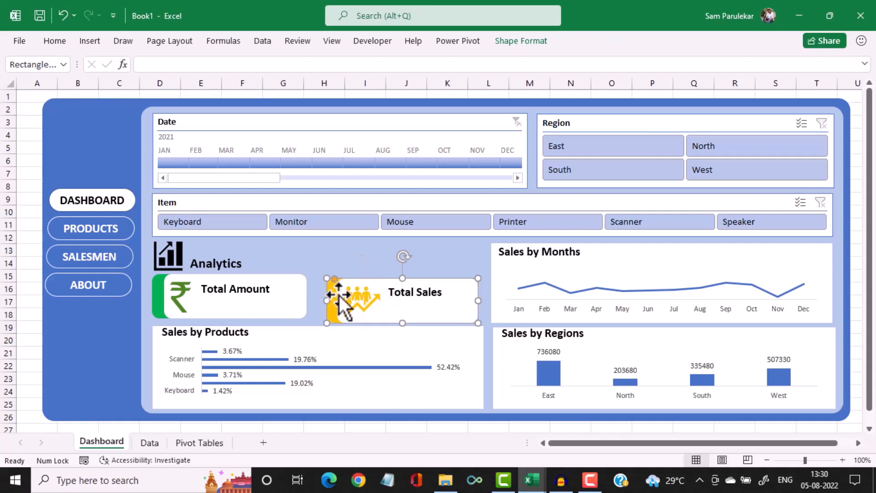
{"action": "left_click", "coordinate": [364, 305], "text": "shift"}
{"action": "left_click", "coordinate": [416, 297], "text": "shift"}
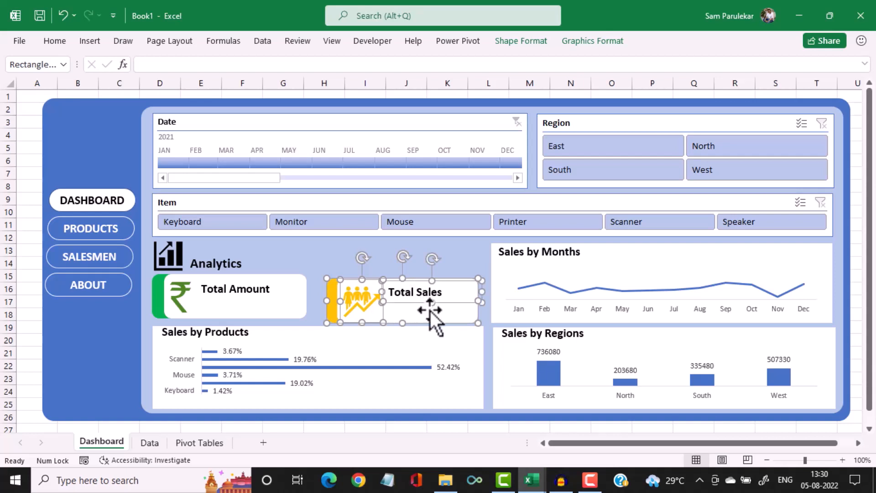
{"action": "key", "text": "Up"}
{"action": "key", "text": "Up"}
{"action": "key", "text": "Up"}
{"action": "key", "text": "Up"}
{"action": "key", "text": "Up"}
{"action": "key", "text": "Up"}
{"action": "key", "text": "Up"}
{"action": "key", "text": "Up"}
{"action": "key", "text": "Up"}
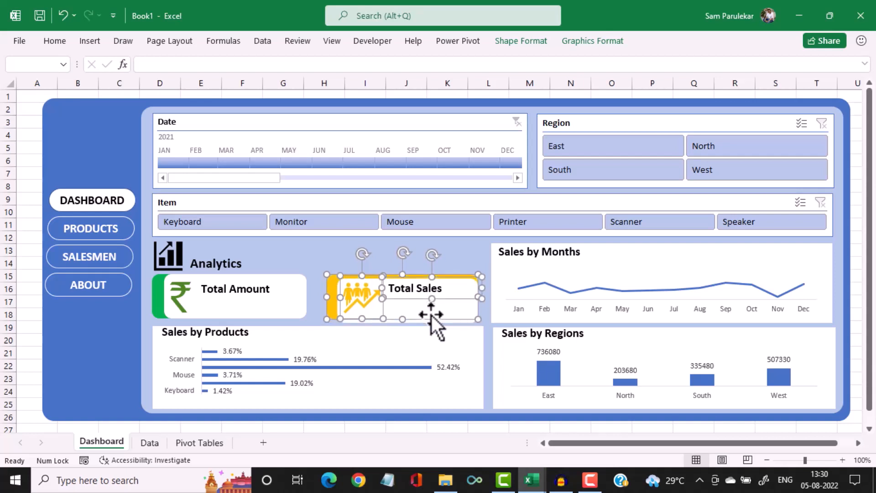
{"action": "key", "text": "ctrl+z"}
{"action": "key", "text": "ctrl+z"}
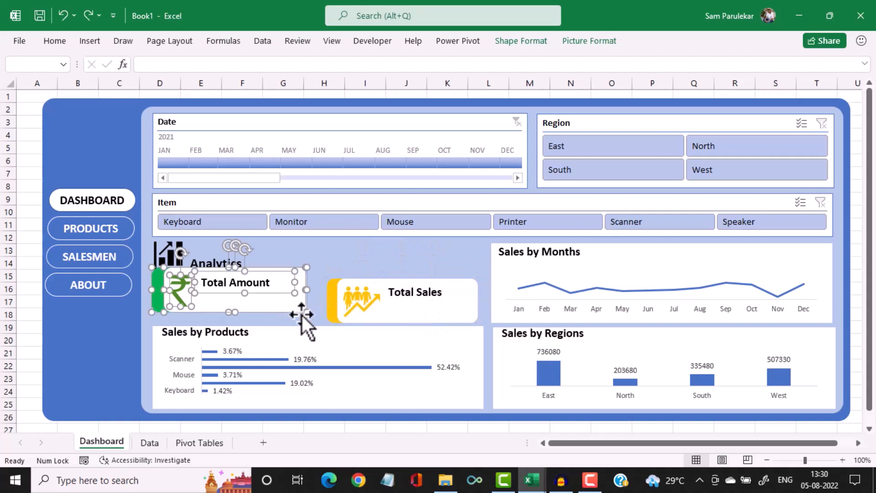
Nudge the Total Amount card slightly down so it sits between the Analytics heading and the Sales by Products panel
{"action": "key", "text": "Down"}
{"action": "key", "text": "Down"}
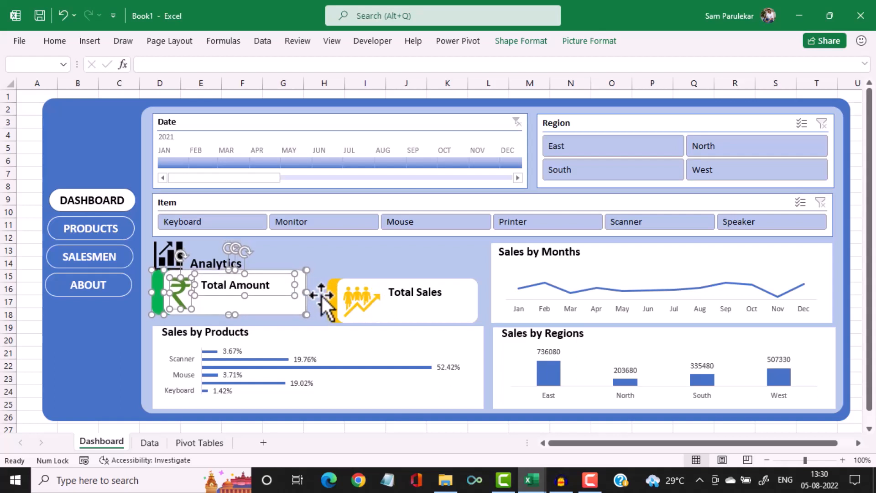
Select all shapes, the icon and the label of the Total Sales card and nudge them up level with the Total Amount card
{"action": "left_click", "coordinate": [360, 302]}
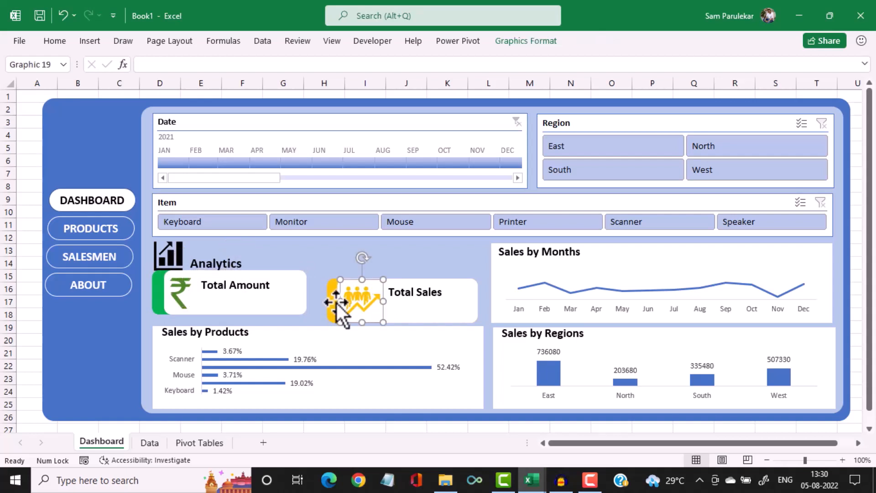
{"action": "left_click", "coordinate": [429, 293], "text": "shift"}
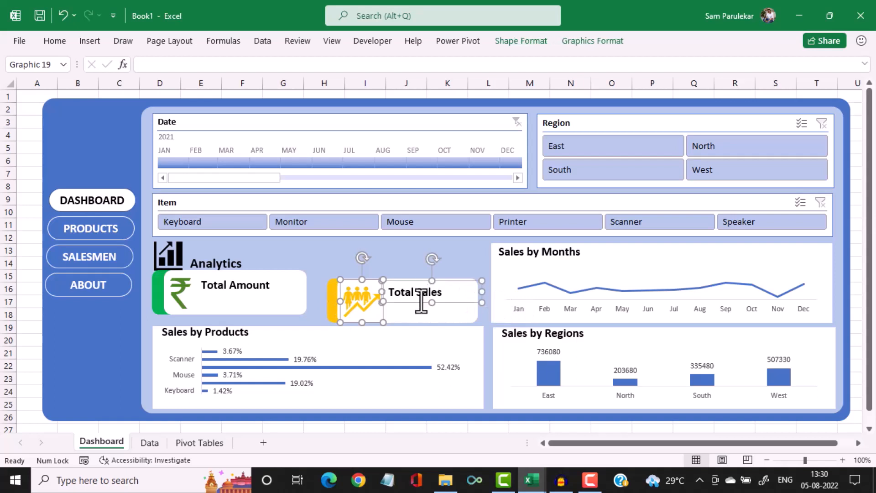
{"action": "left_click", "coordinate": [462, 313], "text": "shift"}
{"action": "left_click", "coordinate": [328, 306], "text": "shift"}
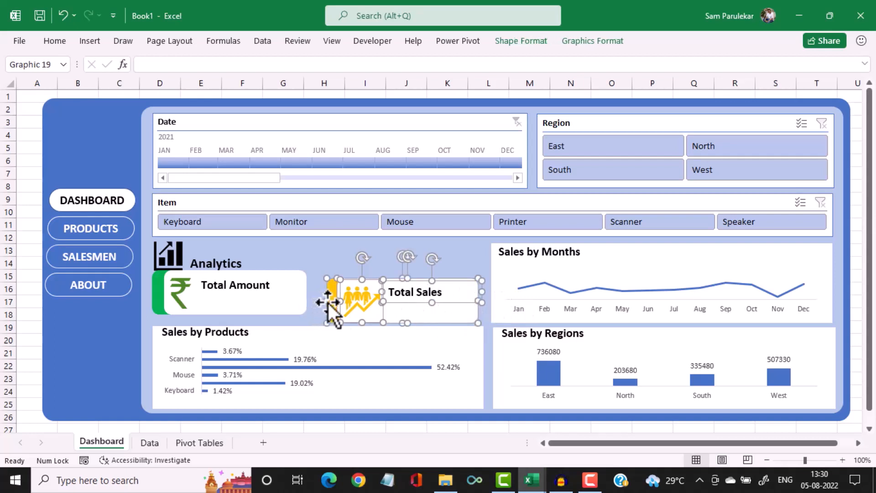
{"action": "key", "text": "Up"}
{"action": "key", "text": "Up"}
{"action": "key", "text": "Up"}
{"action": "key", "text": "Up"}
{"action": "key", "text": "Up"}
{"action": "key", "text": "Up"}
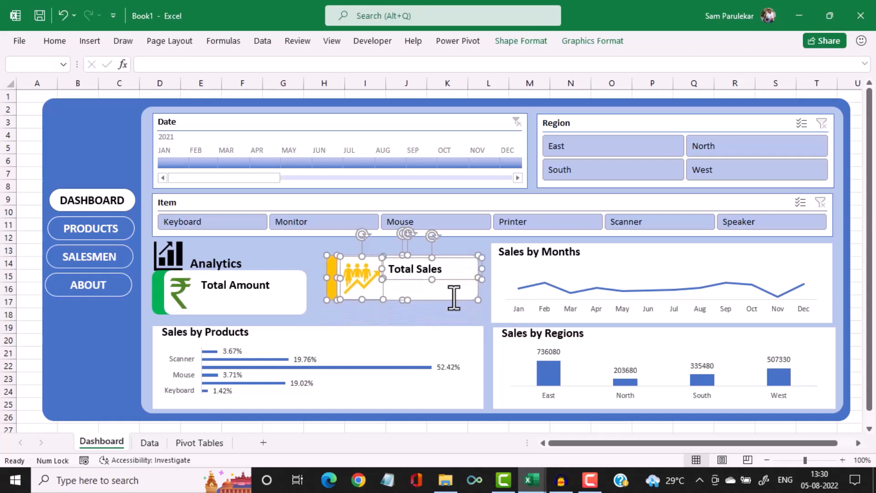
{"action": "key", "text": "Down"}
{"action": "key", "text": "Down"}
{"action": "key", "text": "Down"}
{"action": "key", "text": "Down"}
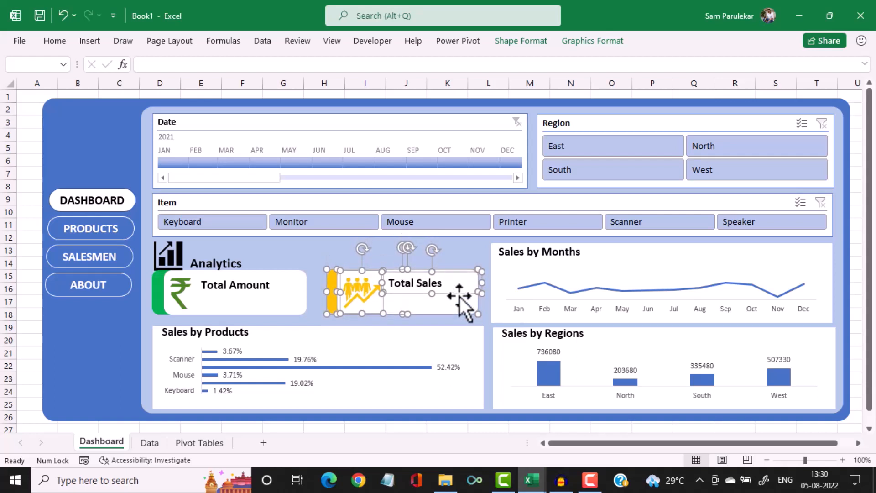
{"action": "key", "text": "ctrl+Down"}
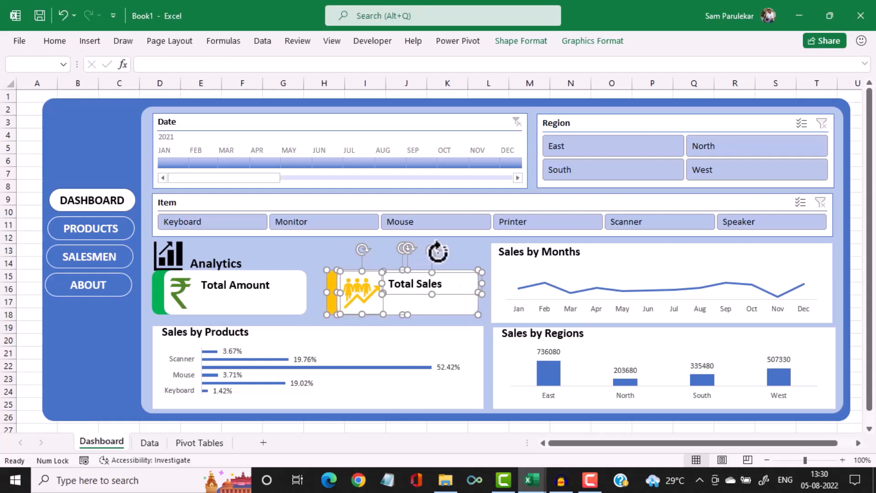
{"action": "left_click", "coordinate": [471, 259]}
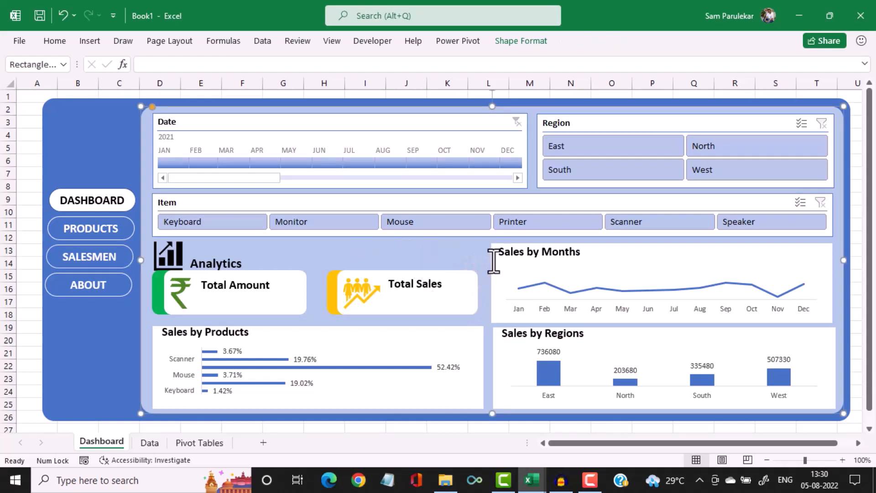
Narrow the Sales by Regions panel so its right edge lines up with the Sales by Months panel above
{"action": "left_click", "coordinate": [830, 360]}
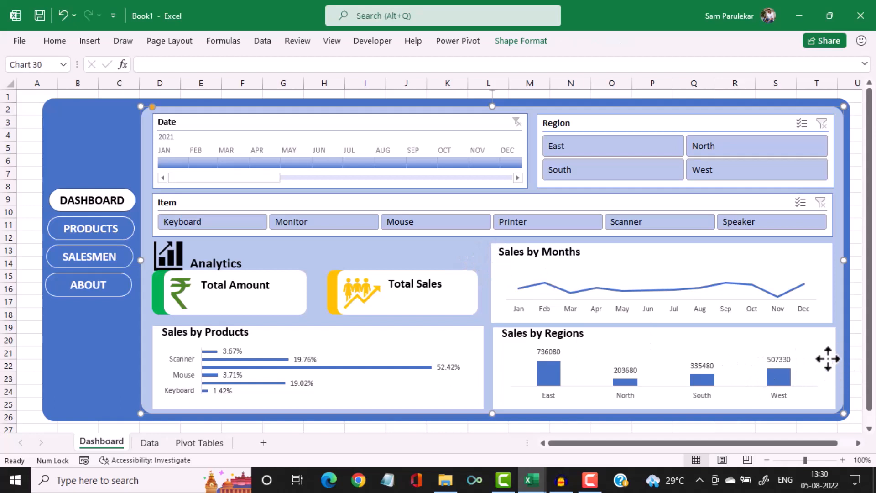
{"action": "left_click", "coordinate": [834, 372]}
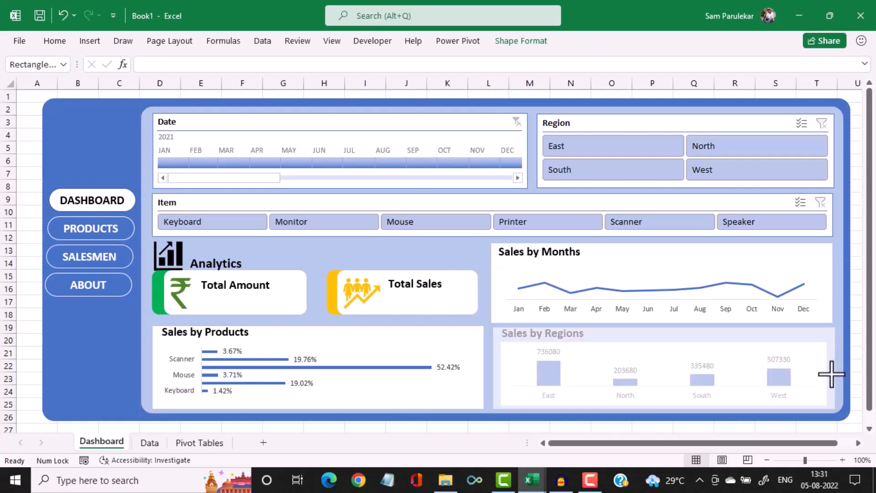
{"action": "left_click", "coordinate": [835, 300]}
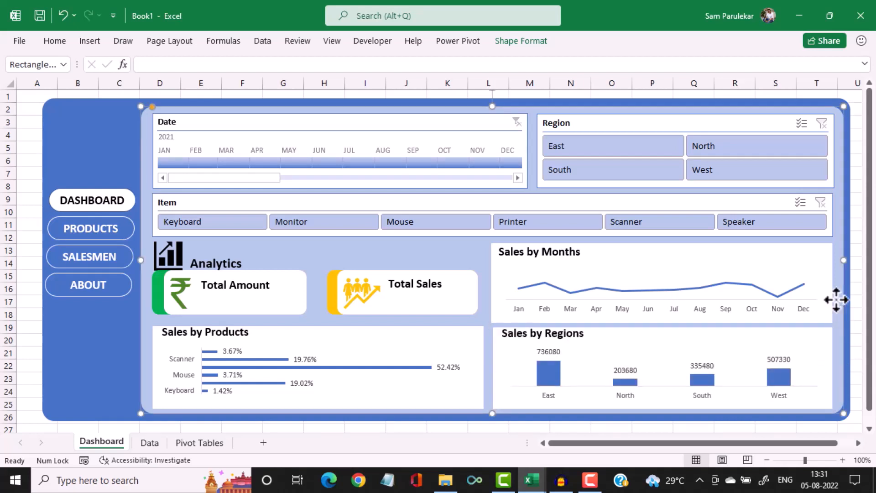
{"action": "left_click", "coordinate": [297, 197]}
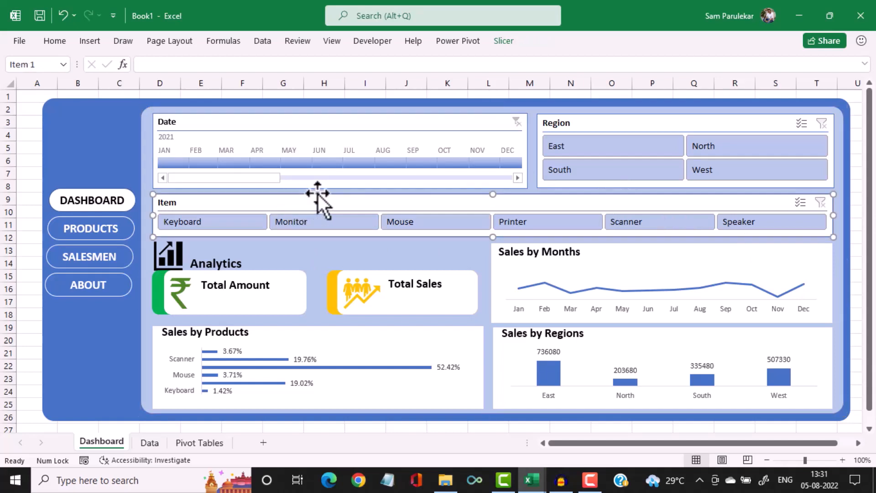
{"action": "right_click", "coordinate": [396, 195]}
{"action": "key", "text": "Escape"}
{"action": "left_click", "coordinate": [524, 115]}
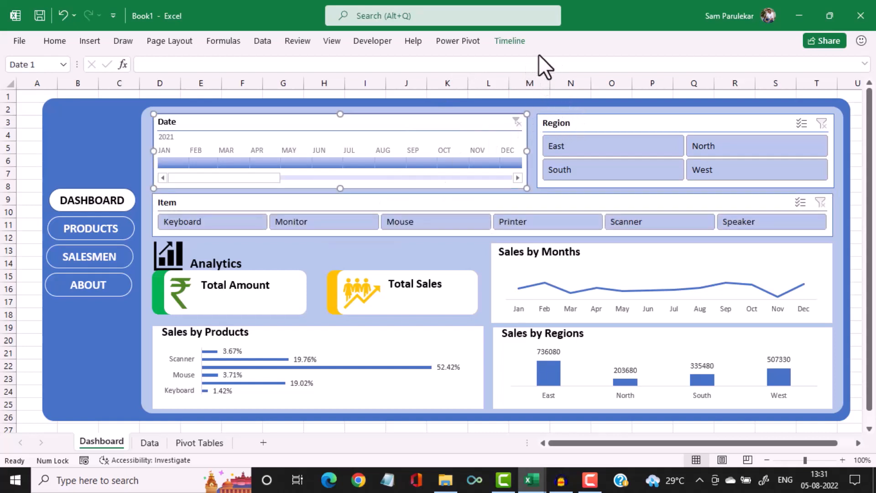
{"action": "left_click", "coordinate": [520, 42]}
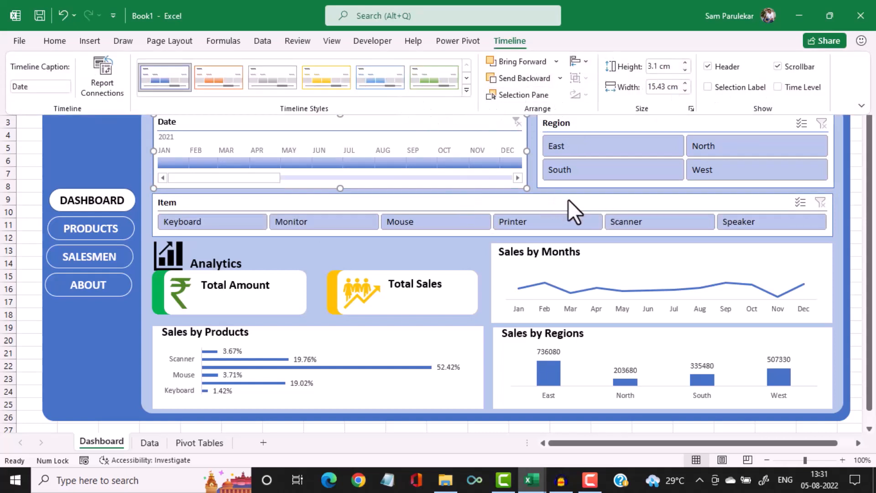
{"action": "left_click", "coordinate": [560, 187]}
{"action": "left_click", "coordinate": [546, 191]}
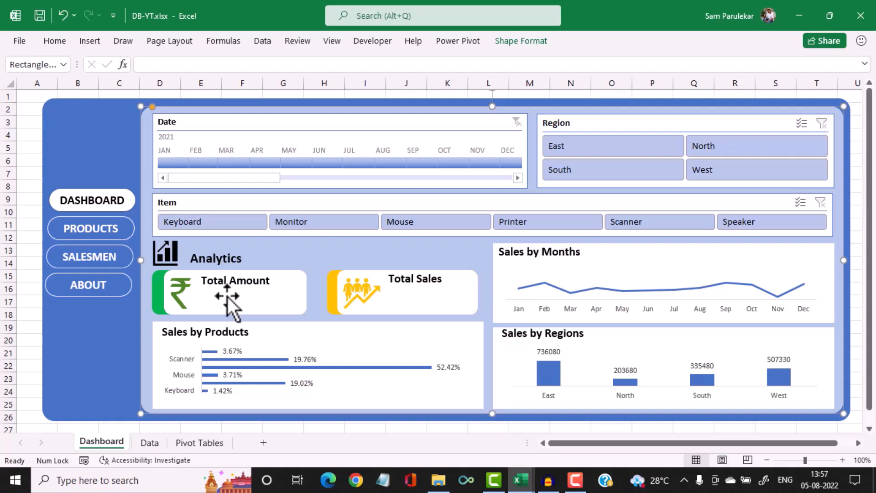
Copy the item percentage pivot table in A47:B54 of the Pivot Tables sheet and paste it at A57
{"action": "left_click", "coordinate": [210, 443]}
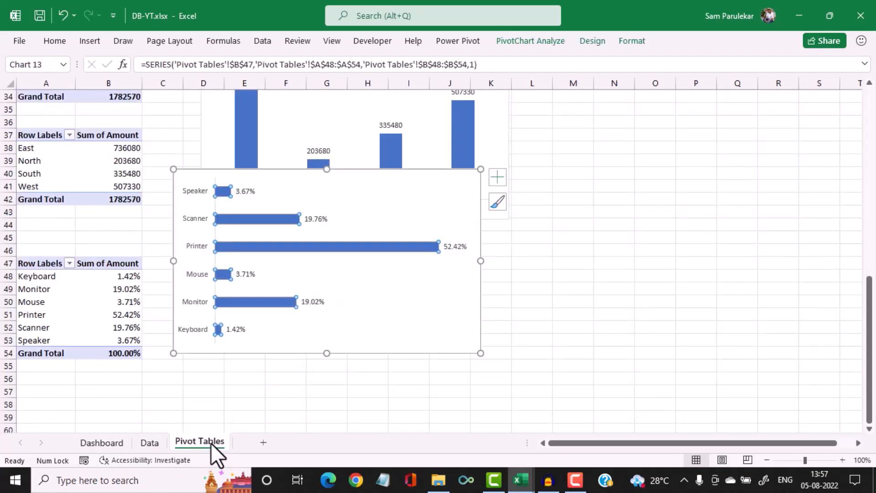
{"action": "left_click_drag", "start_coordinate": [33, 263], "coordinate": [110, 353]}
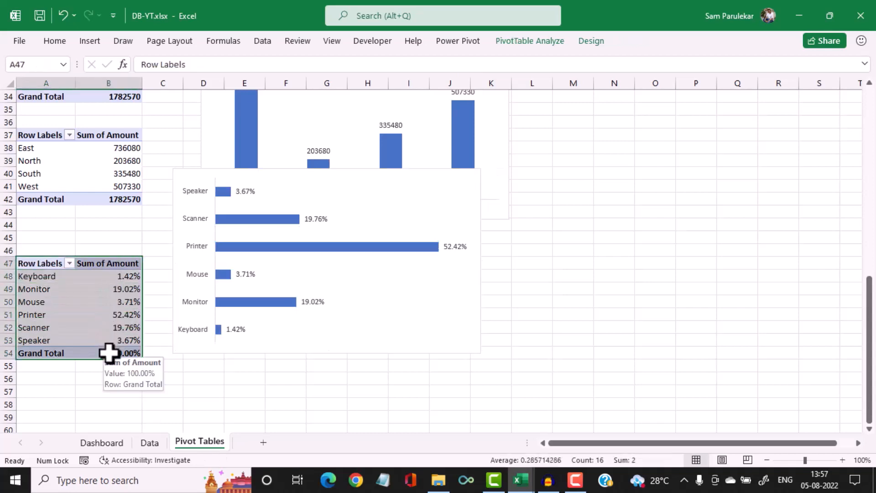
{"action": "key", "text": "ctrl+c"}
{"action": "scroll", "coordinate": [110, 352], "scroll_direction": "down", "scroll_amount": 2}
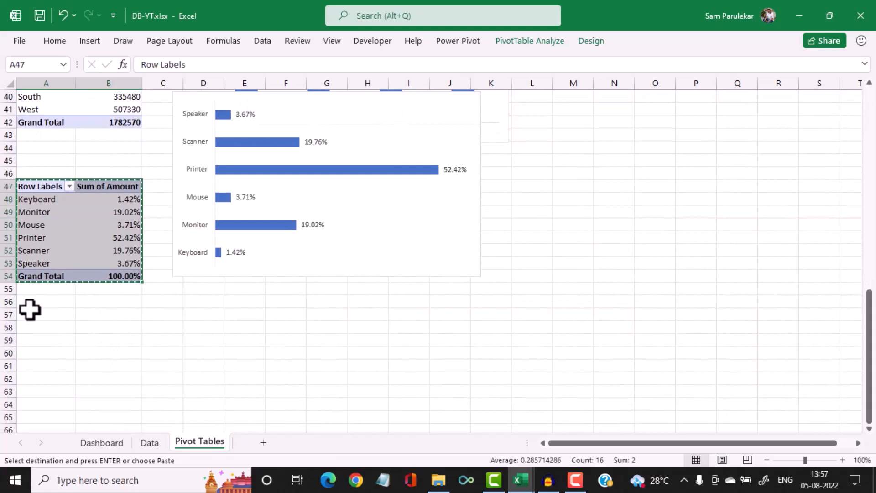
{"action": "left_click", "coordinate": [34, 314]}
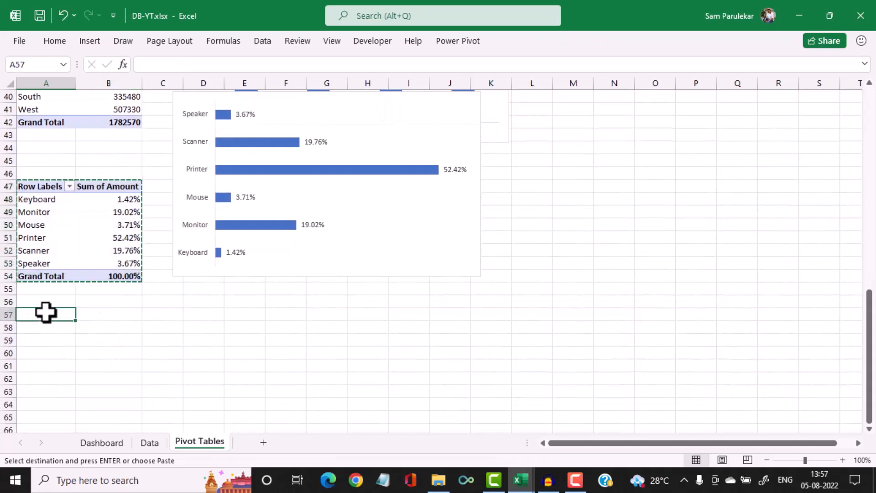
{"action": "key", "text": "ctrl+v"}
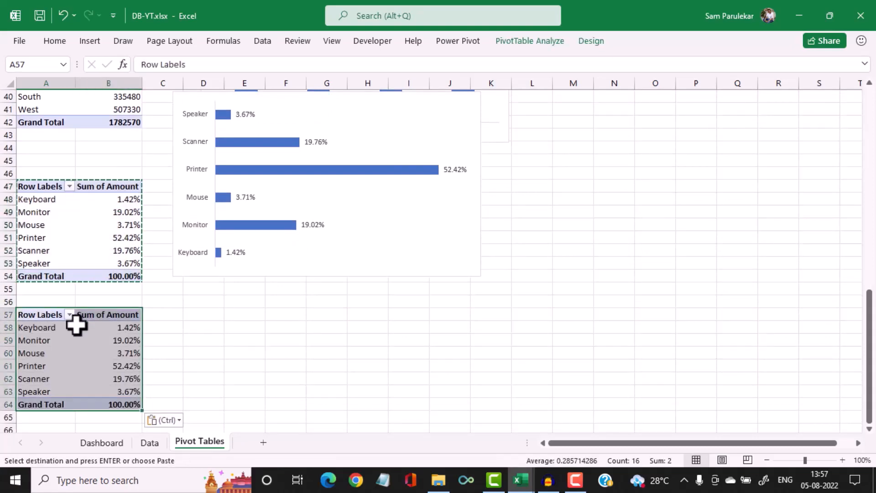
Remove the Item field from the pivot table at A57 and re-add Amount so it shows a plain sum instead of percentages
{"action": "left_click", "coordinate": [90, 338]}
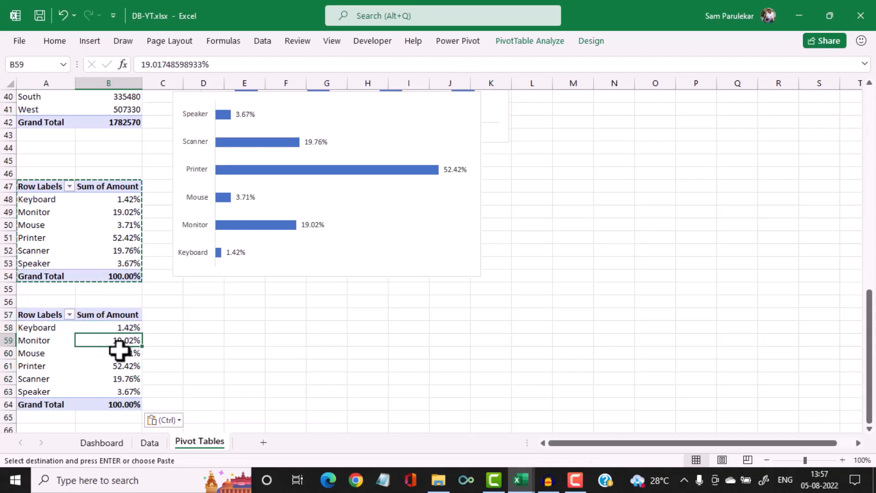
{"action": "left_click", "coordinate": [538, 39]}
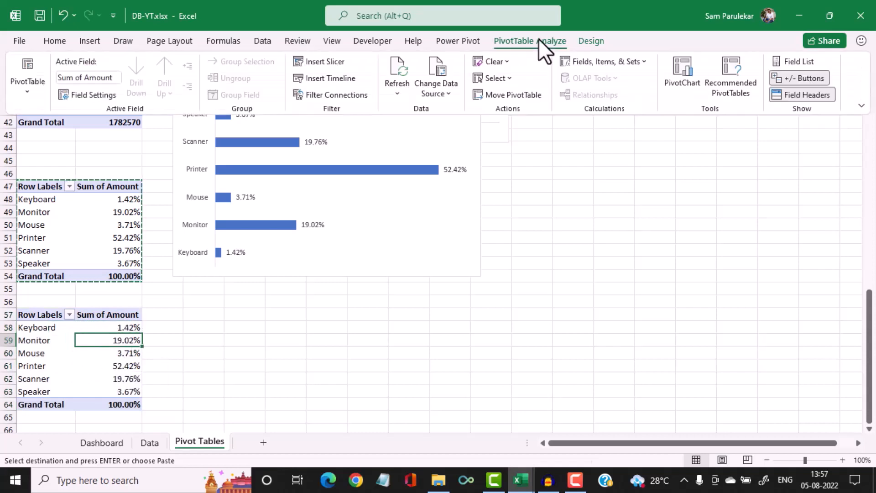
{"action": "left_click", "coordinate": [798, 67]}
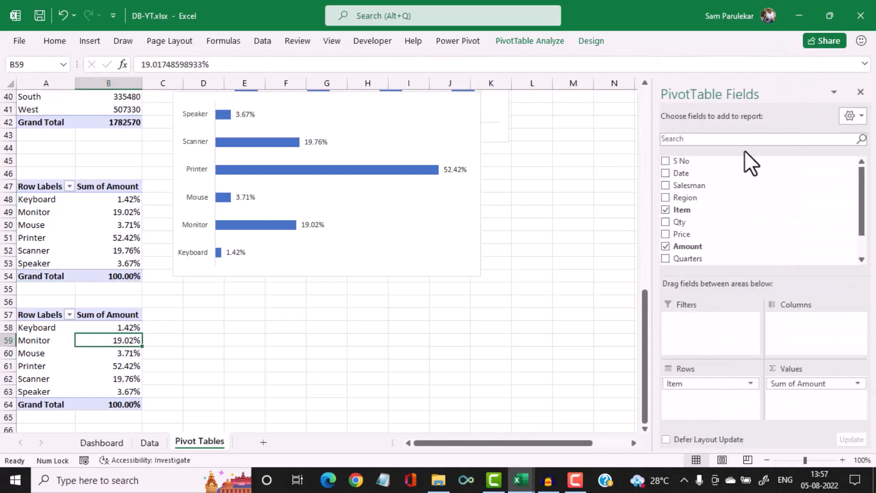
{"action": "left_click", "coordinate": [665, 211]}
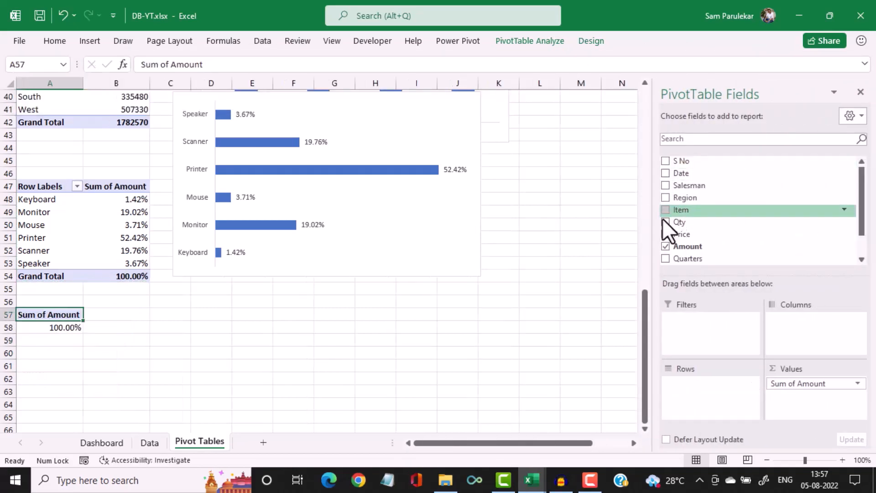
{"action": "left_click", "coordinate": [664, 249]}
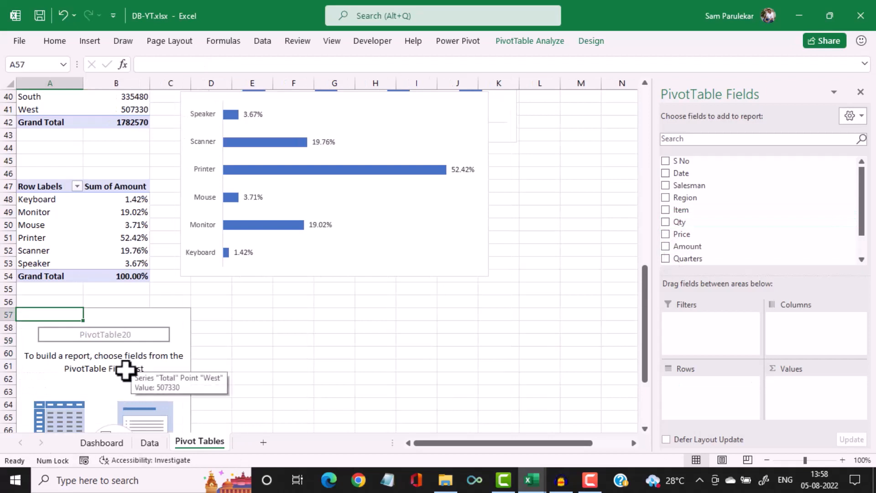
{"action": "left_click", "coordinate": [665, 246]}
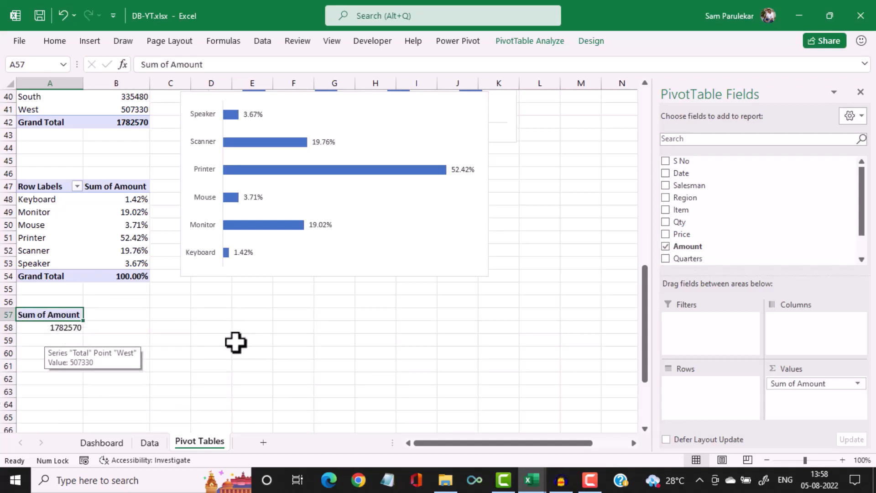
Enter the formula =GETPIVOTDATA("Amount",$A$57) in cell B58 to reference the pivot table's sum of Amount
{"action": "left_click", "coordinate": [129, 329]}
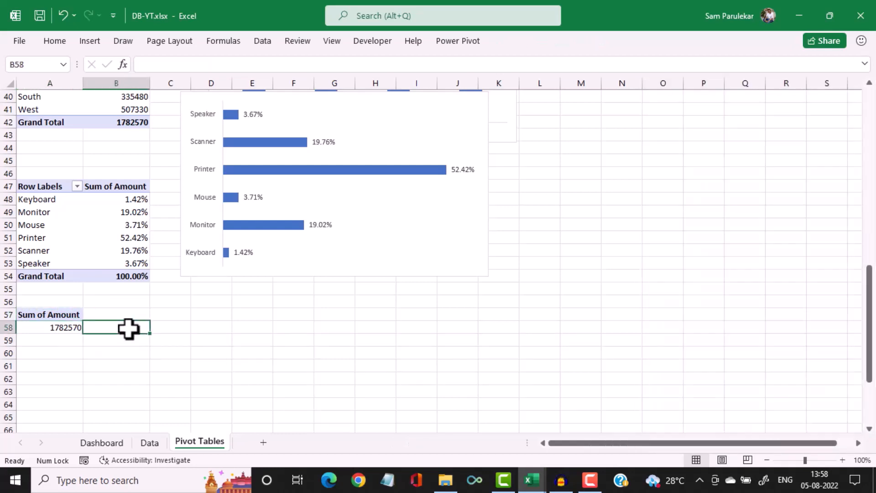
{"action": "type", "text": "="}
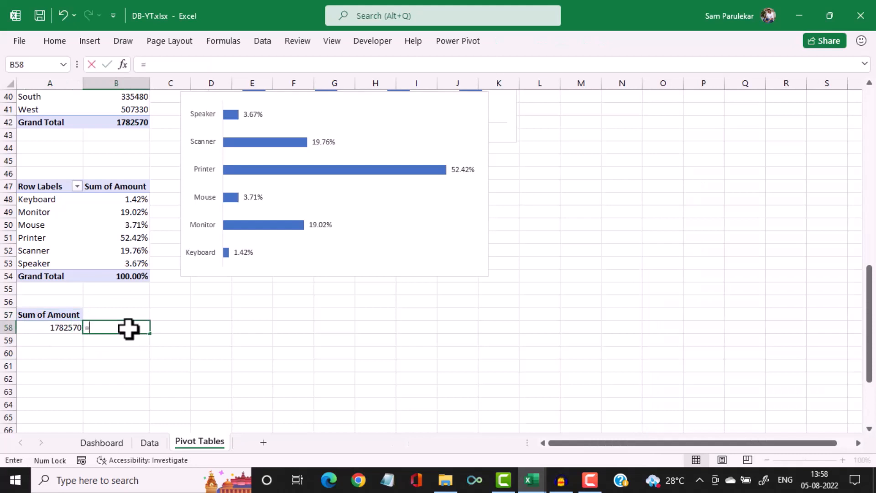
{"action": "left_click", "coordinate": [48, 328]}
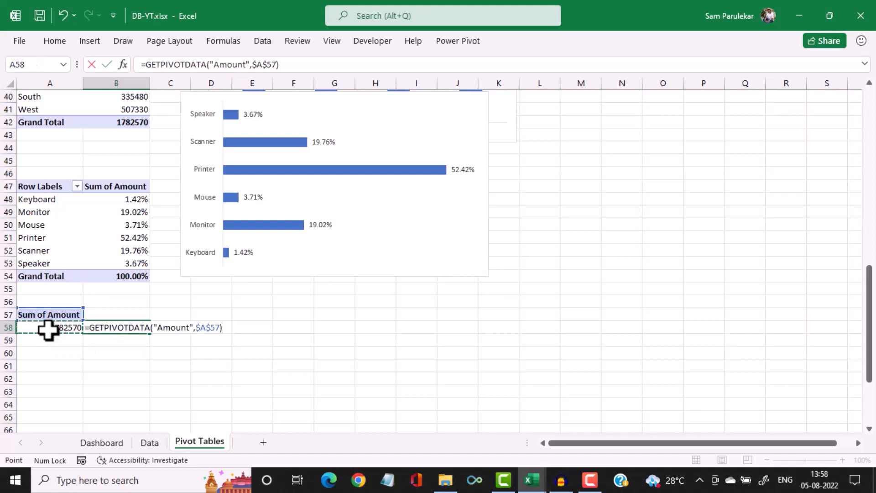
{"action": "key", "text": "Return"}
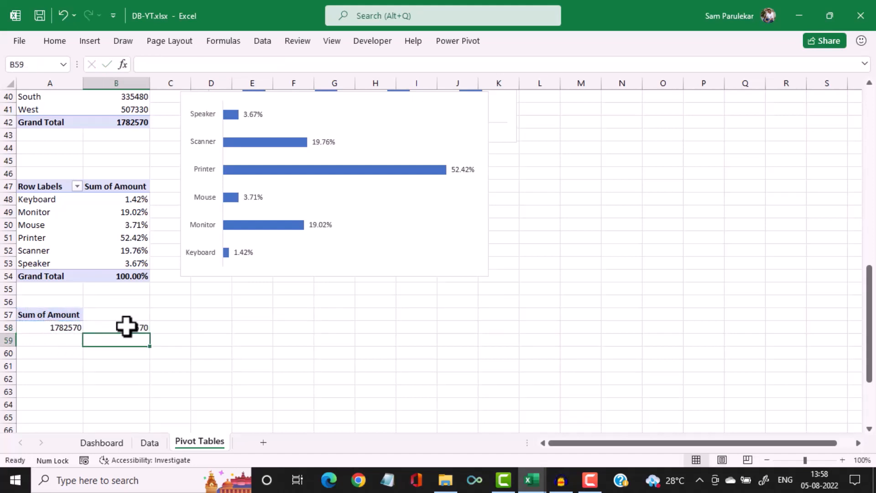
Format cell B58 as Number with the 1000 separator and 0 decimal places
{"action": "left_click", "coordinate": [126, 326]}
{"action": "right_click", "coordinate": [126, 326]}
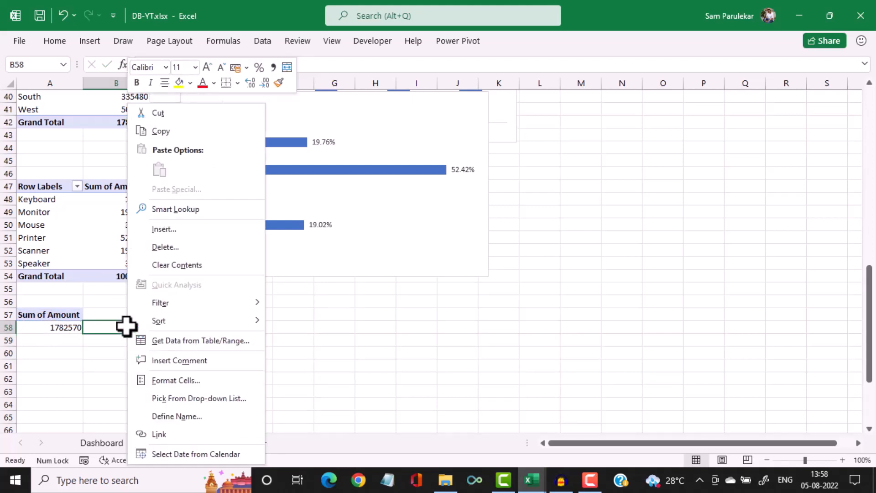
{"action": "left_click", "coordinate": [174, 385]}
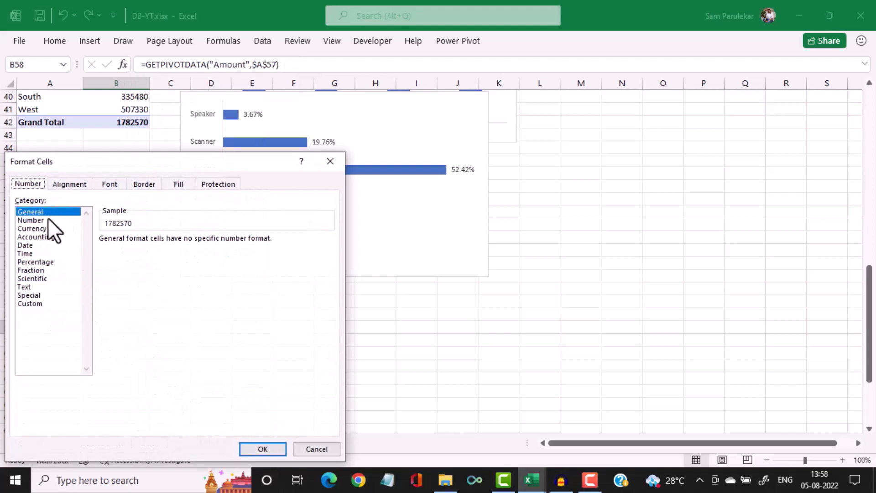
{"action": "left_click", "coordinate": [45, 219]}
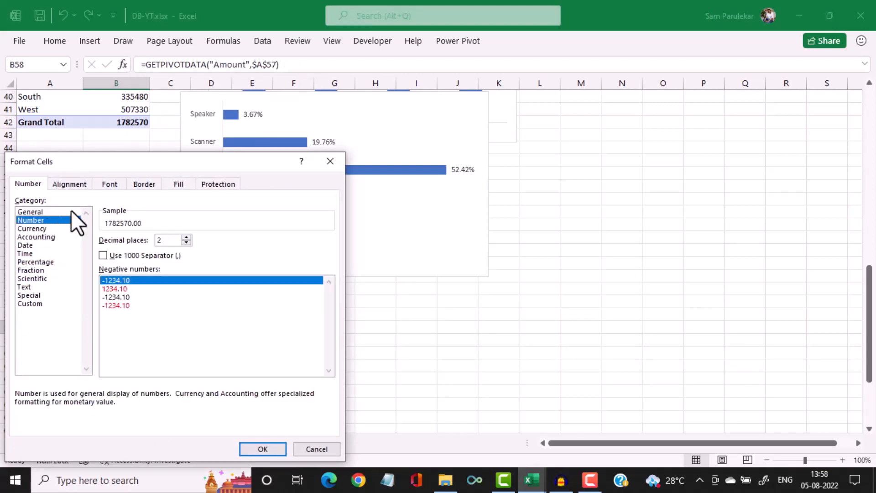
{"action": "left_click", "coordinate": [102, 255]}
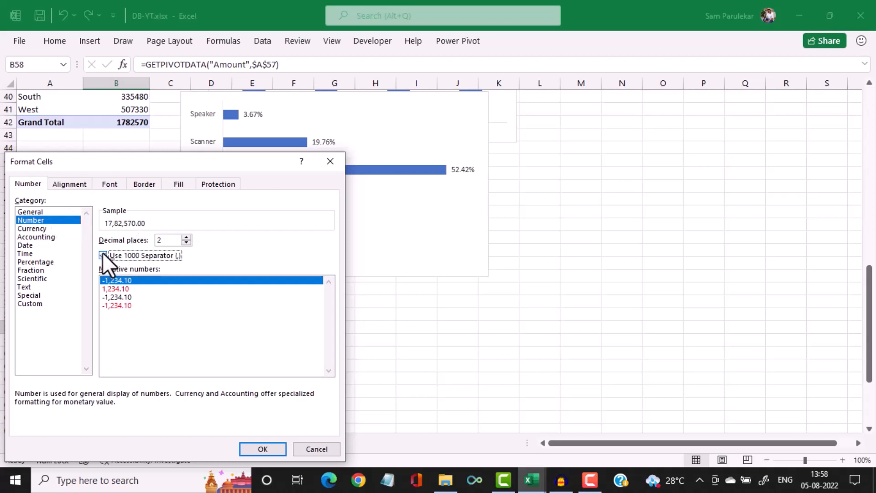
{"action": "left_click", "coordinate": [186, 243]}
{"action": "left_click", "coordinate": [187, 243]}
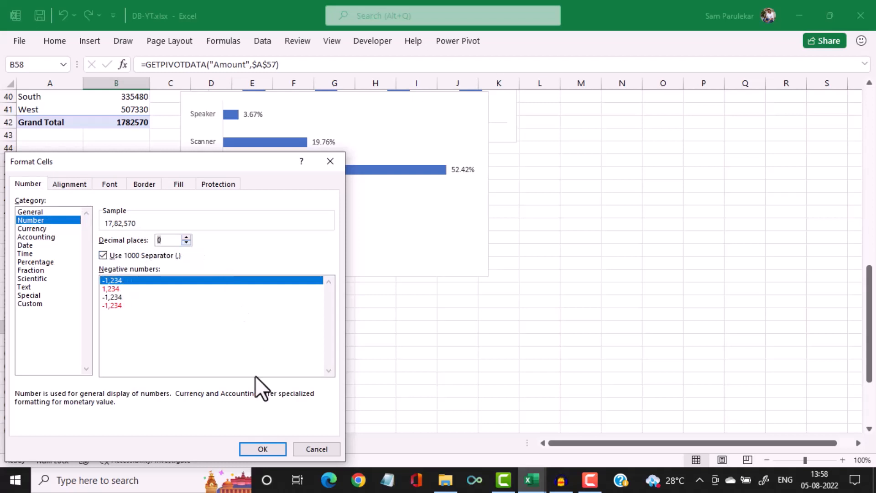
{"action": "left_click", "coordinate": [262, 448]}
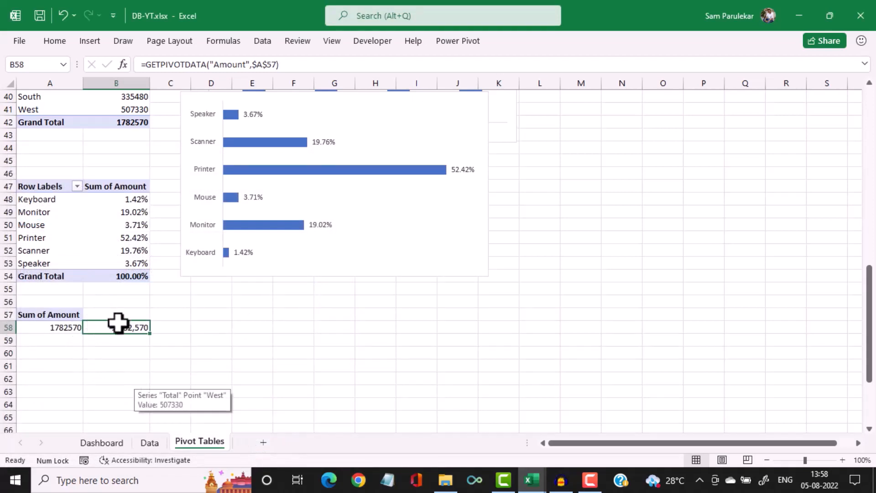
Check the KPI cards on the Dashboard sheet, then copy the Sum of Amount pivot table in A57:A58 to A61 on Pivot Tables
{"action": "left_click", "coordinate": [89, 440]}
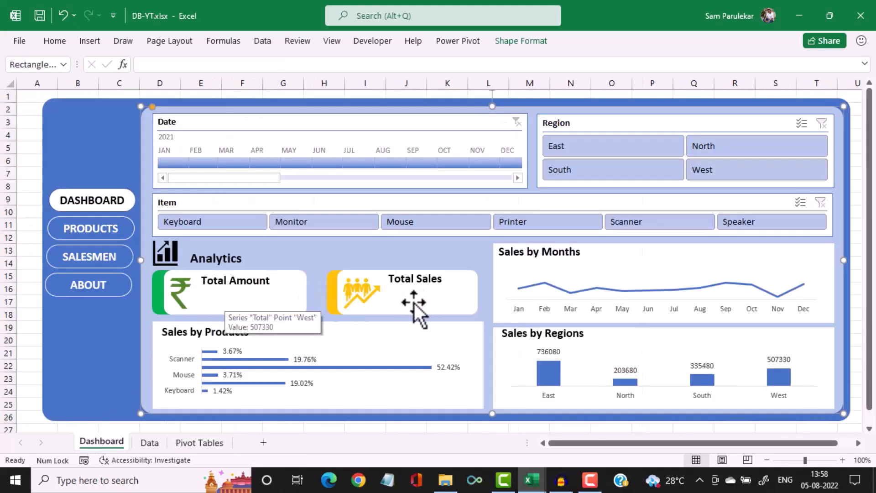
{"action": "left_click", "coordinate": [212, 442]}
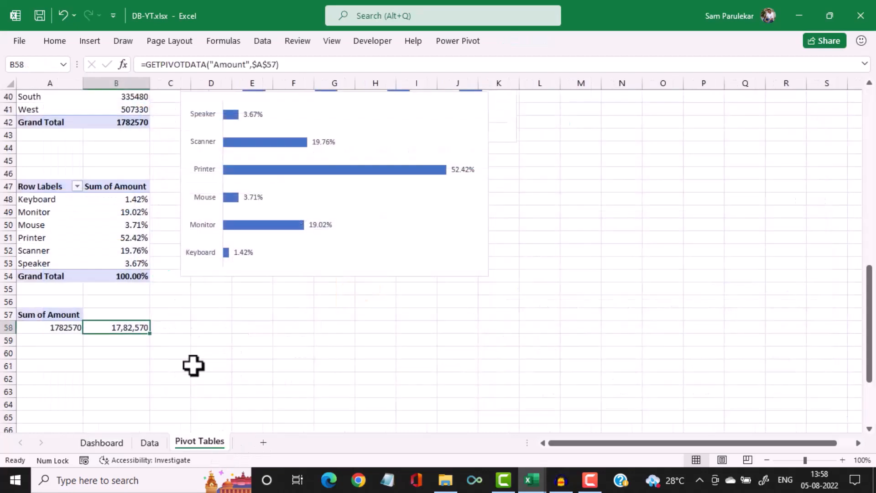
{"action": "left_click_drag", "start_coordinate": [32, 316], "coordinate": [28, 334]}
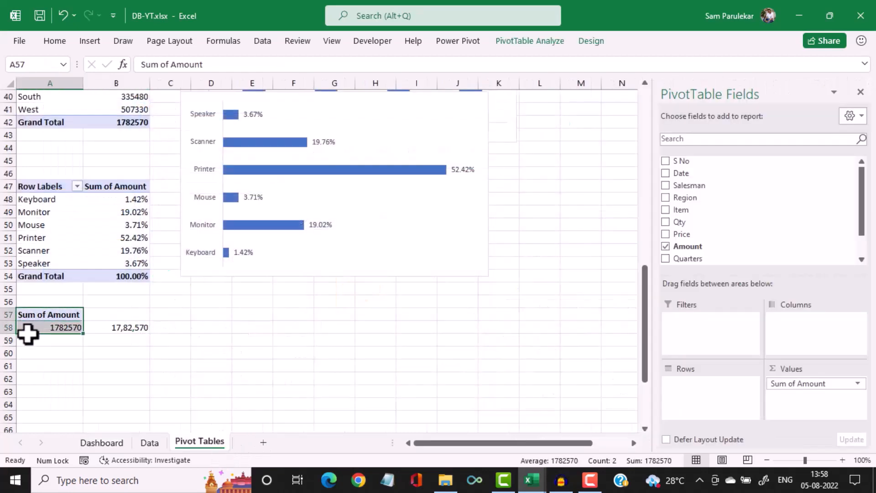
{"action": "key", "text": "ctrl+c"}
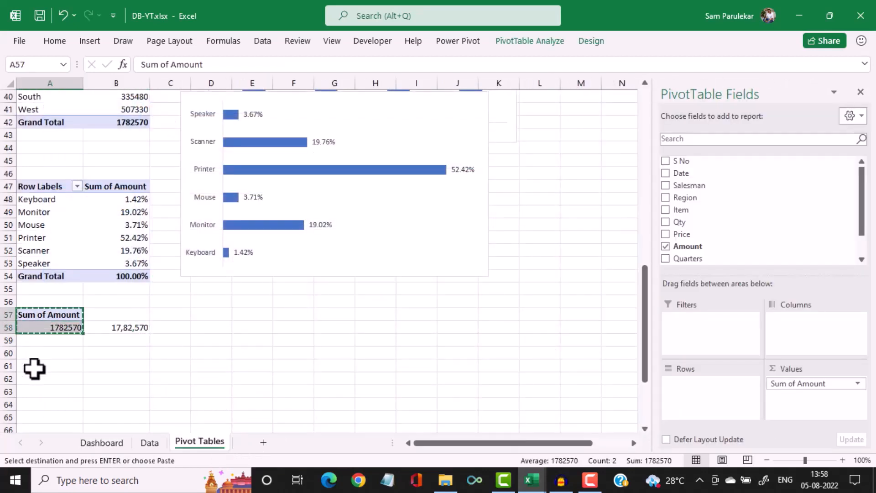
{"action": "left_click", "coordinate": [51, 363]}
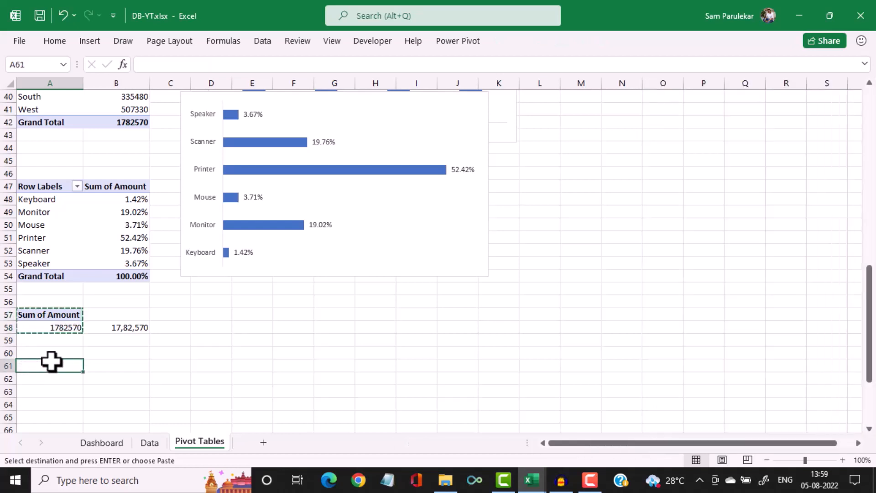
{"action": "key", "text": "ctrl+v"}
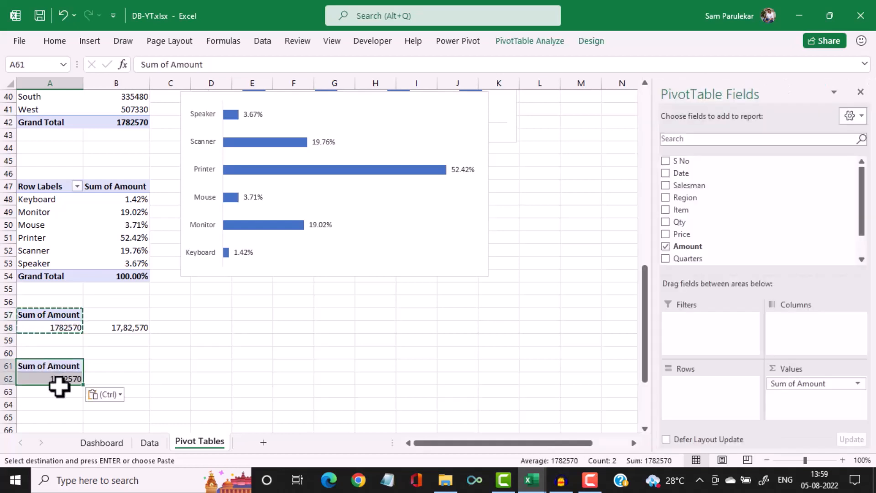
Change the copied pivot table at A61 to summarize Amount by Count instead of Sum
{"action": "left_click", "coordinate": [59, 377]}
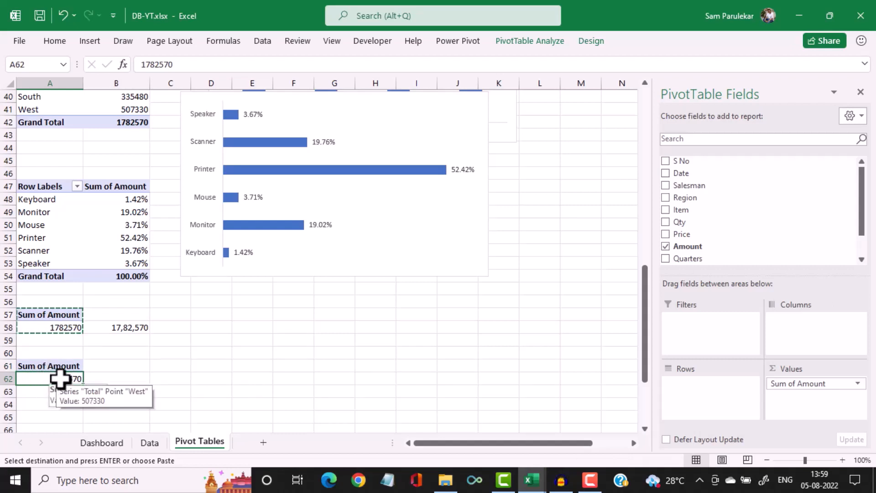
{"action": "left_click", "coordinate": [799, 384]}
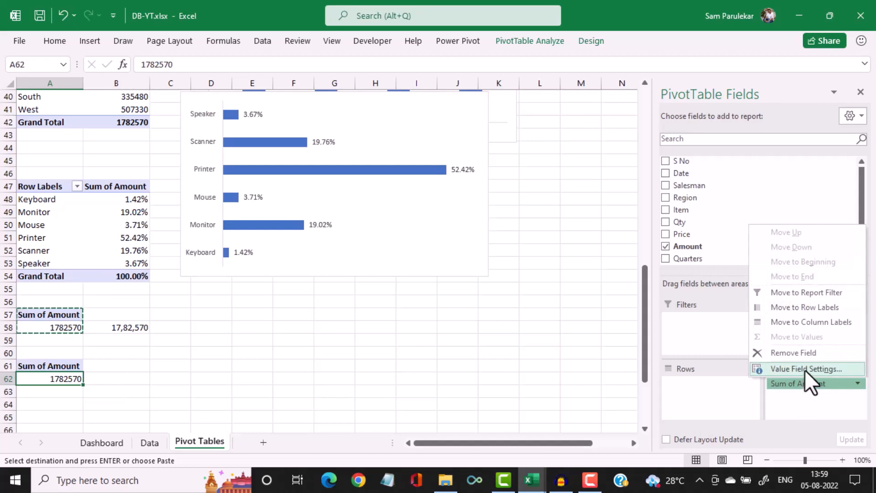
{"action": "left_click", "coordinate": [804, 370]}
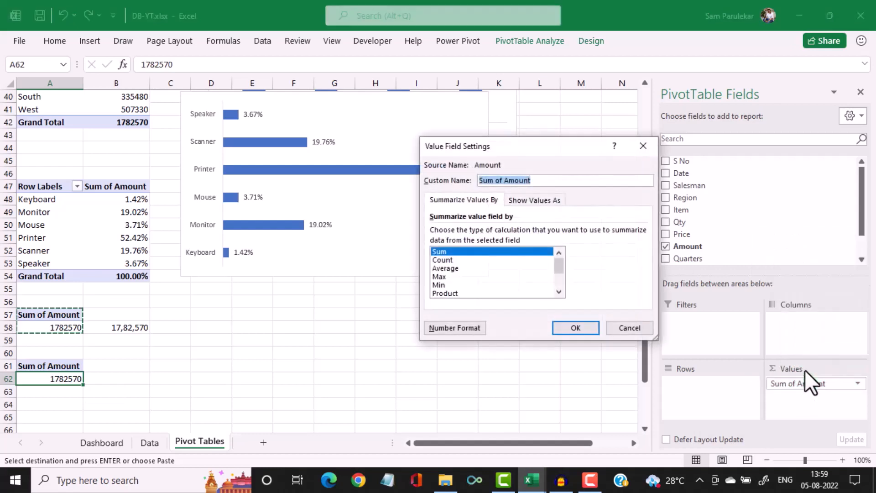
{"action": "left_click", "coordinate": [470, 259]}
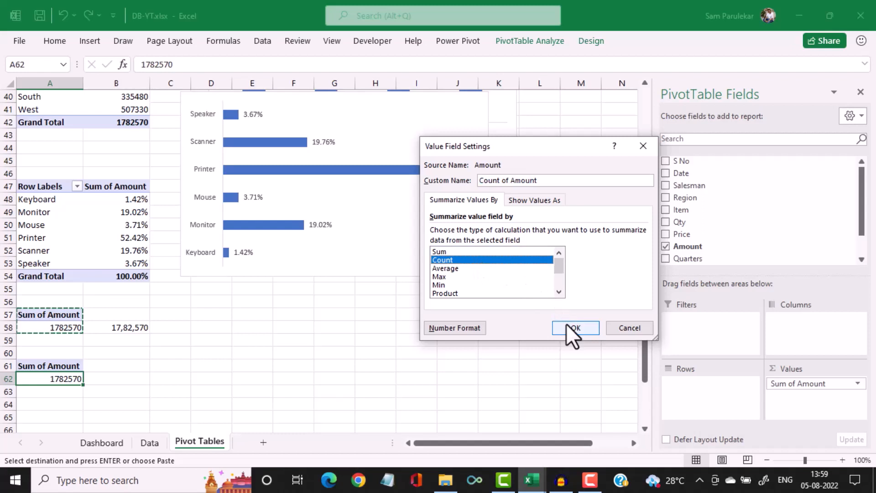
{"action": "left_click", "coordinate": [574, 328]}
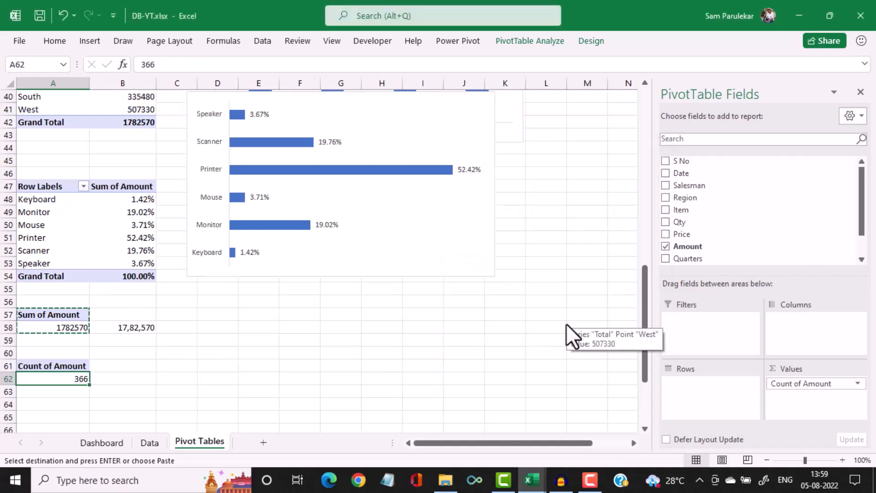
Enter a formula in cell B62 that references the pivot table's count of Amount in A62
{"action": "left_click", "coordinate": [127, 377]}
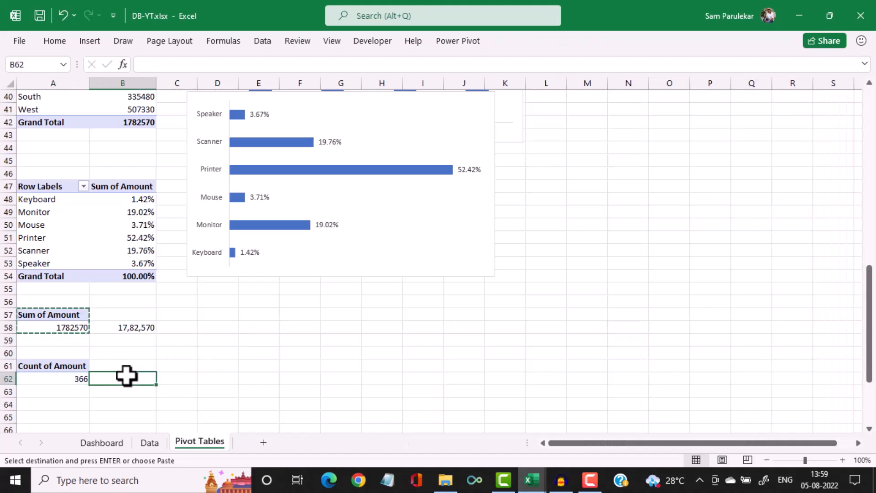
{"action": "type", "text": "="}
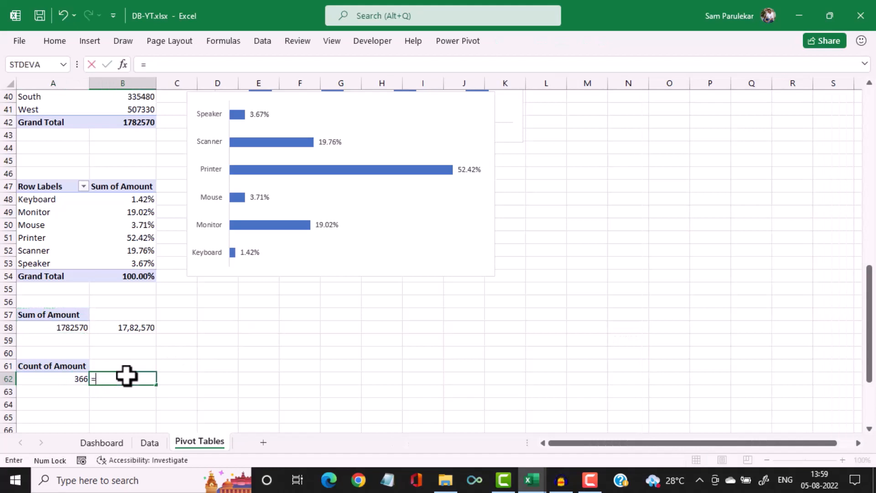
{"action": "left_click", "coordinate": [55, 379]}
{"action": "key", "text": "Return"}
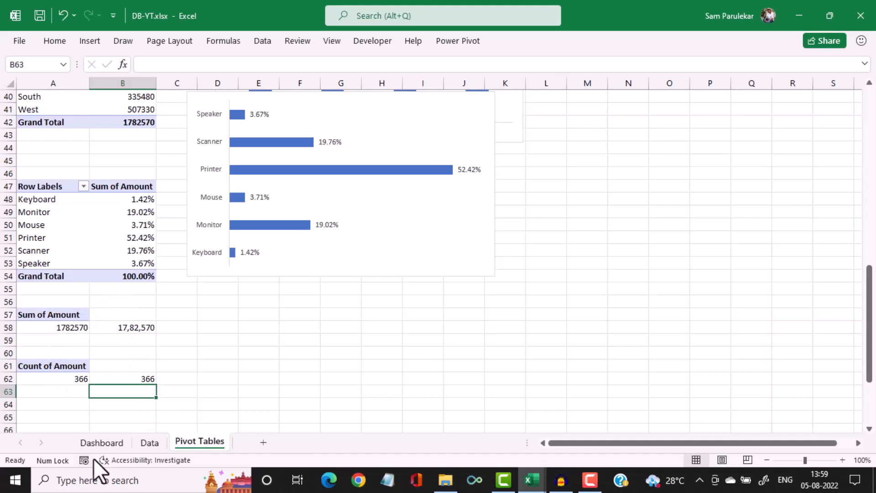
On the Dashboard sheet, duplicate the Total Amount and Total Sales text boxes directly beneath their originals inside each card
{"action": "left_click", "coordinate": [111, 439]}
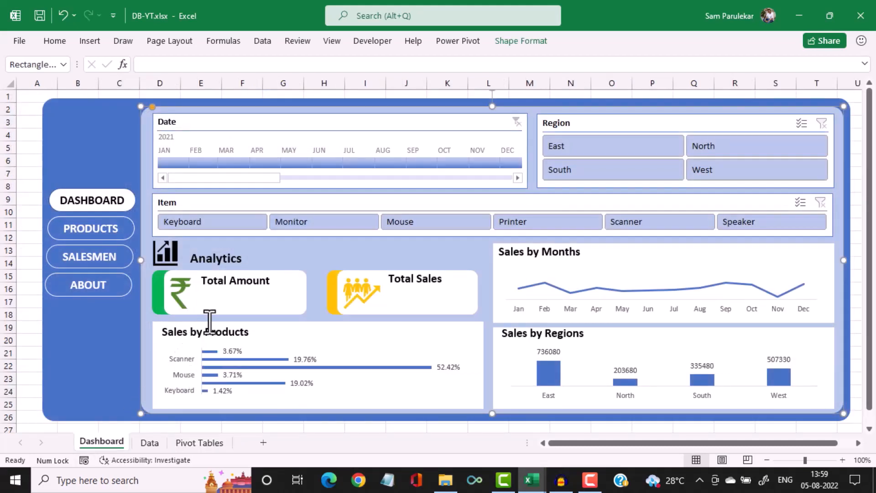
{"action": "left_click", "coordinate": [241, 280]}
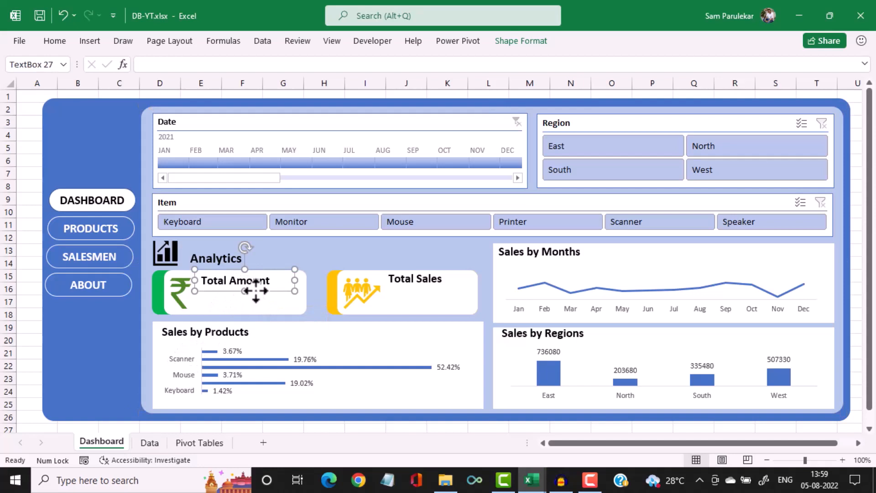
{"action": "left_click_drag", "start_coordinate": [256, 291], "coordinate": [271, 312]}
{"action": "left_click", "coordinate": [430, 286]}
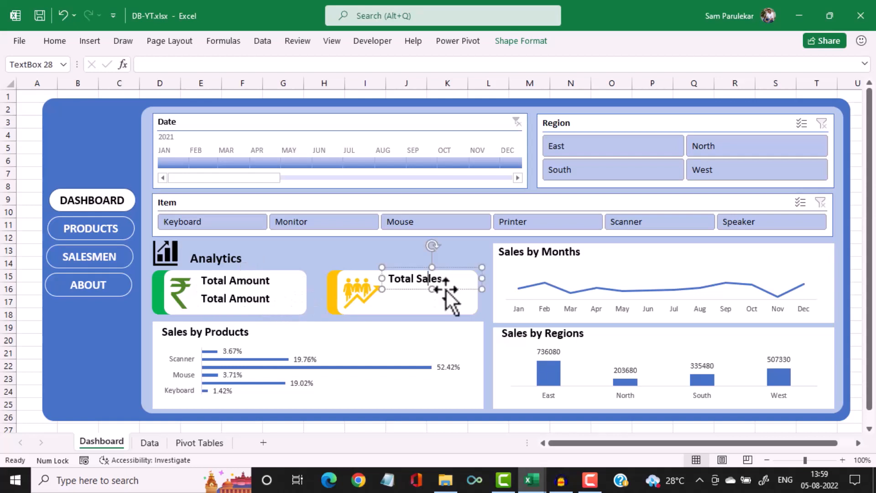
{"action": "left_click_drag", "start_coordinate": [446, 289], "coordinate": [442, 308]}
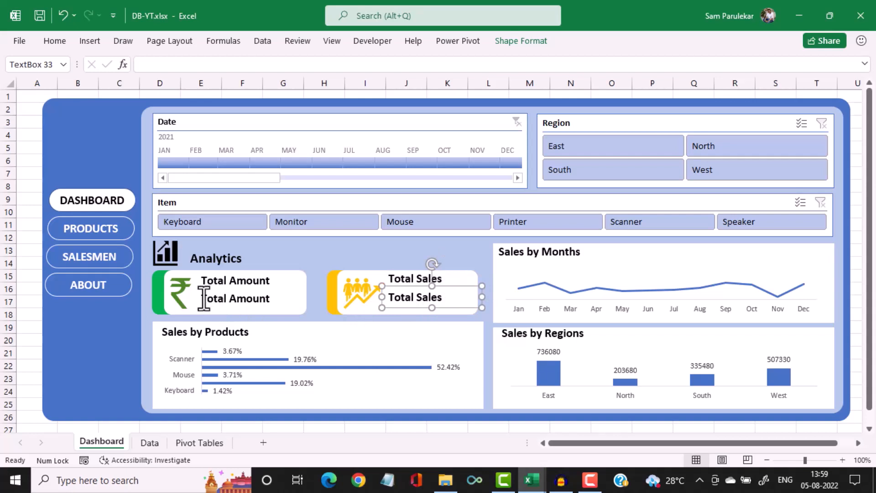
Clear the duplicated Total Amount text box and link it to ='Pivot Tables'!B58
{"action": "left_click_drag", "start_coordinate": [203, 298], "coordinate": [283, 298]}
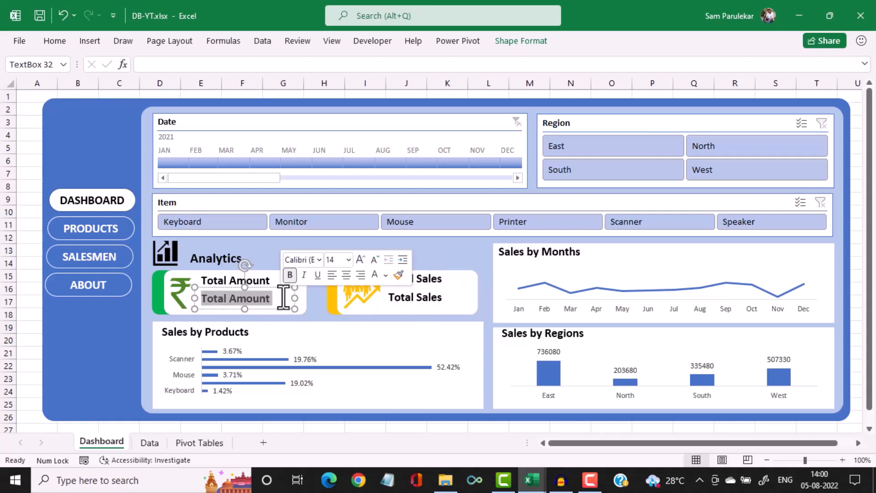
{"action": "key", "text": "BackSpace"}
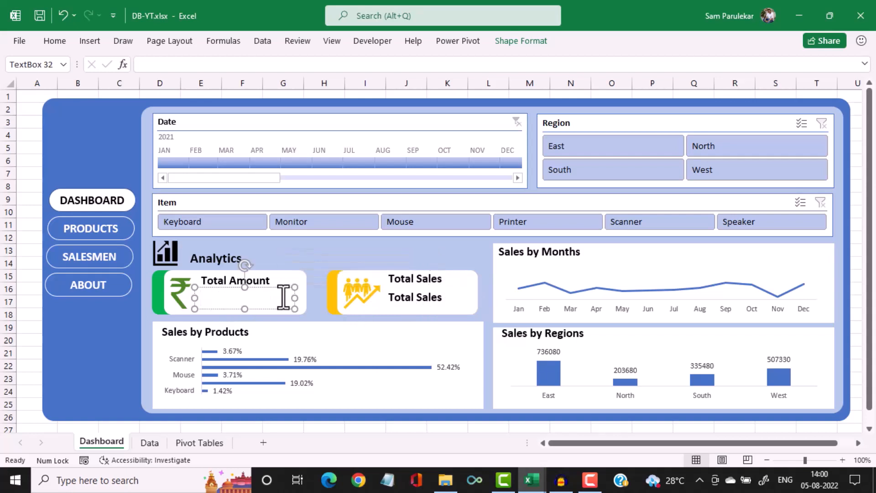
{"action": "left_click", "coordinate": [151, 65]}
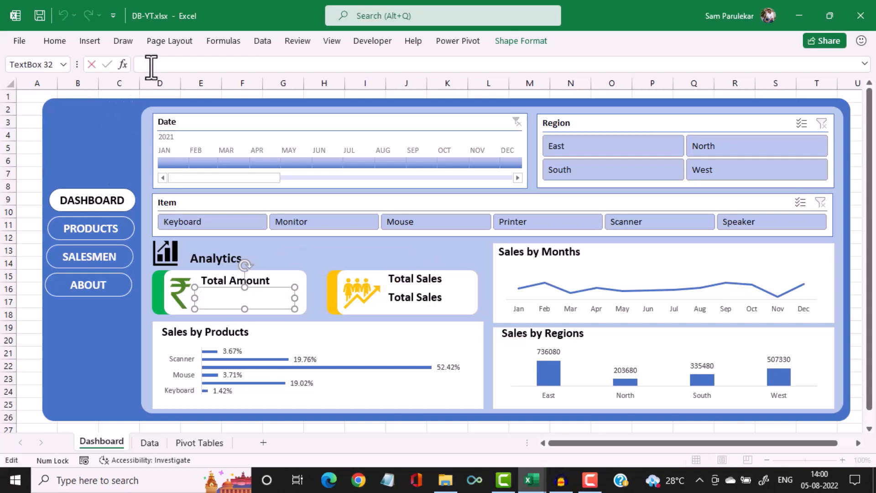
{"action": "type", "text": "="}
{"action": "left_click", "coordinate": [199, 443]}
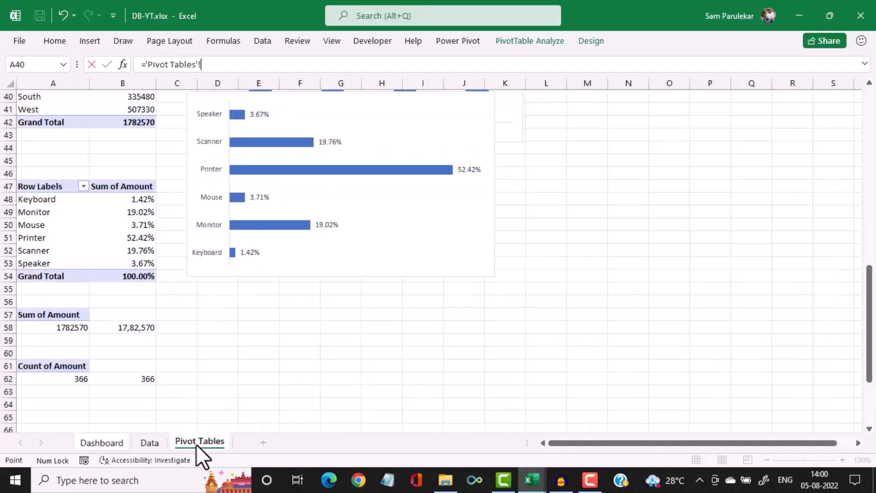
{"action": "left_click", "coordinate": [136, 328]}
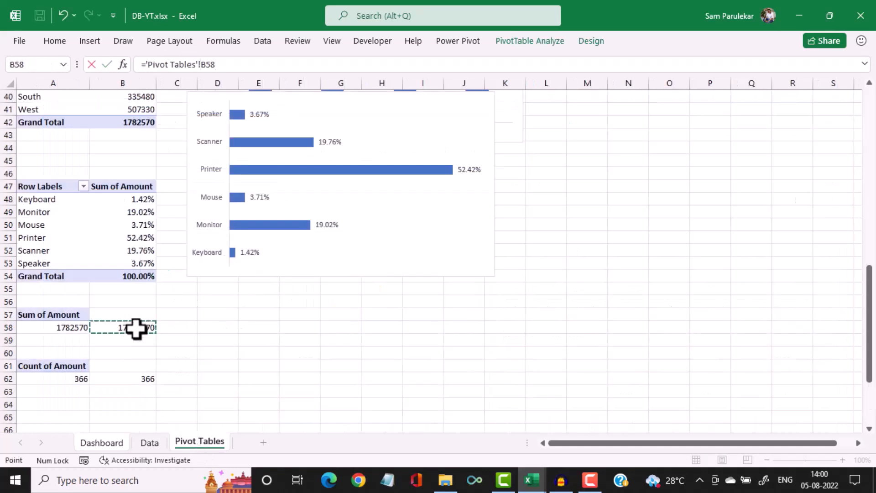
{"action": "left_click", "coordinate": [108, 63]}
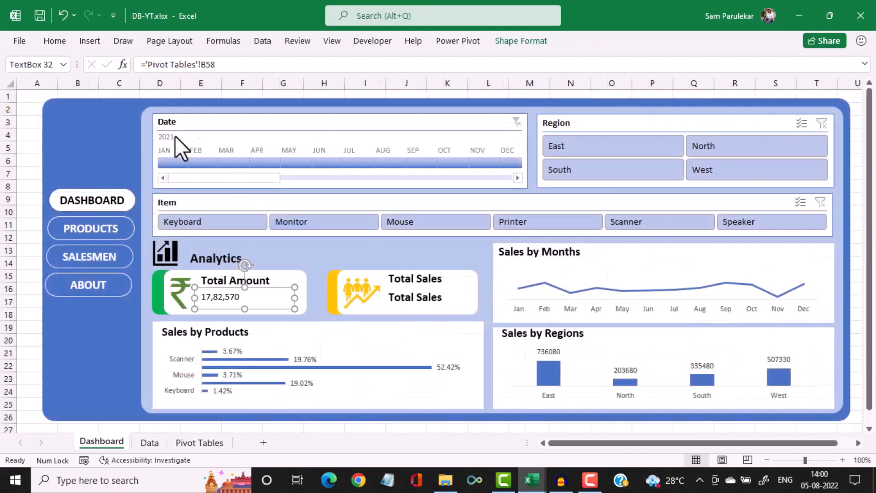
Format the linked value in the Total Amount card as bold with font size 14
{"action": "left_click", "coordinate": [235, 300]}
{"action": "double_click", "coordinate": [209, 297]}
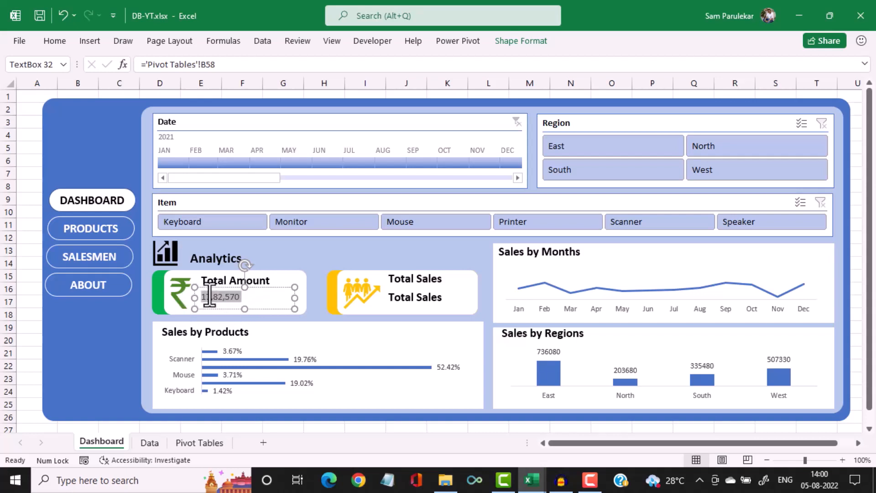
{"action": "left_click", "coordinate": [55, 41]}
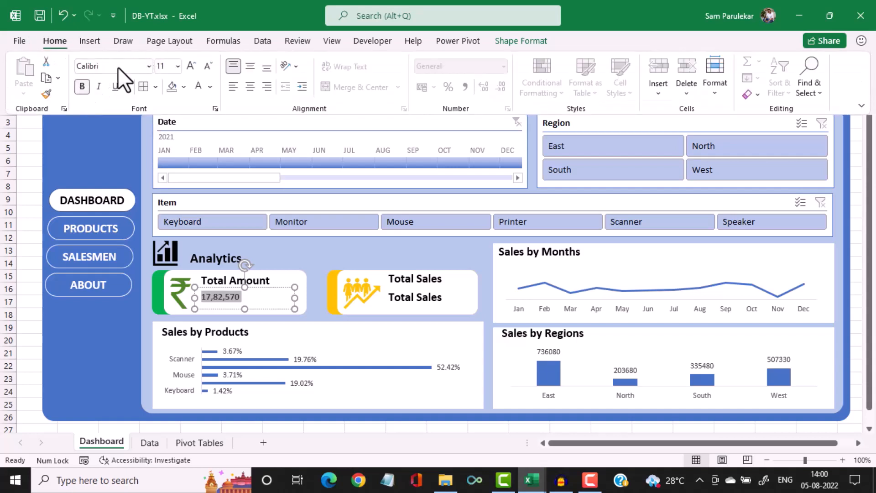
{"action": "left_click", "coordinate": [186, 65]}
{"action": "left_click", "coordinate": [186, 66]}
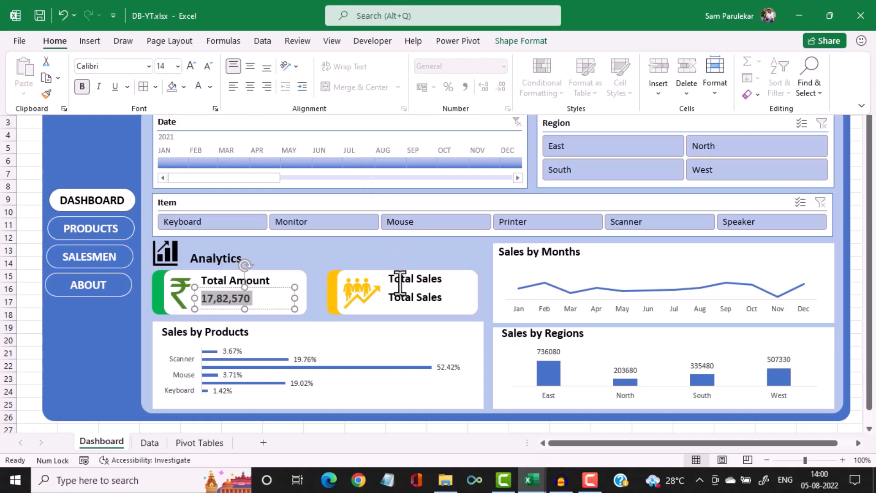
Clear the duplicated Total Sales text box and link it to ='Pivot Tables'!B62
{"action": "left_click", "coordinate": [402, 297]}
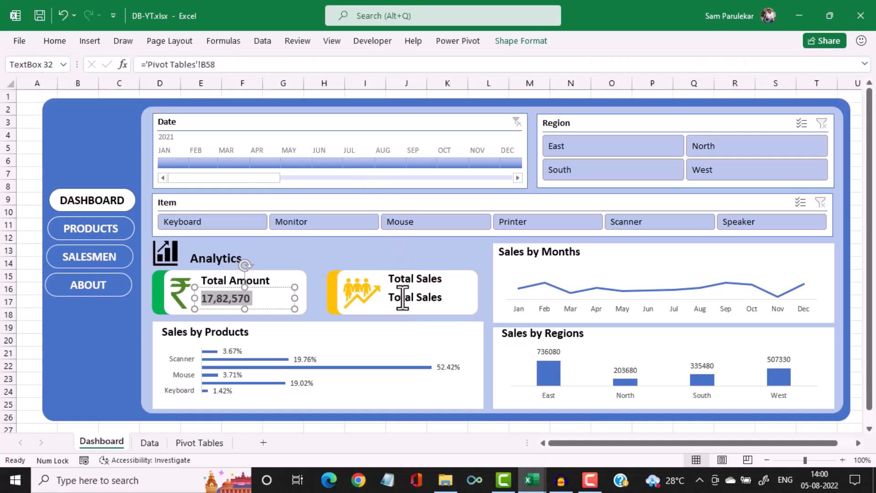
{"action": "double_click", "coordinate": [402, 297]}
{"action": "key", "text": "ctrl+a"}
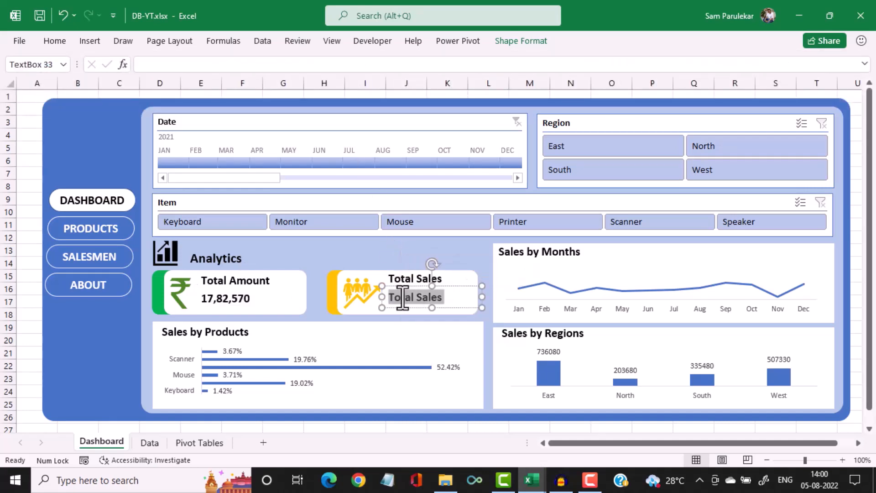
{"action": "key", "text": "Delete"}
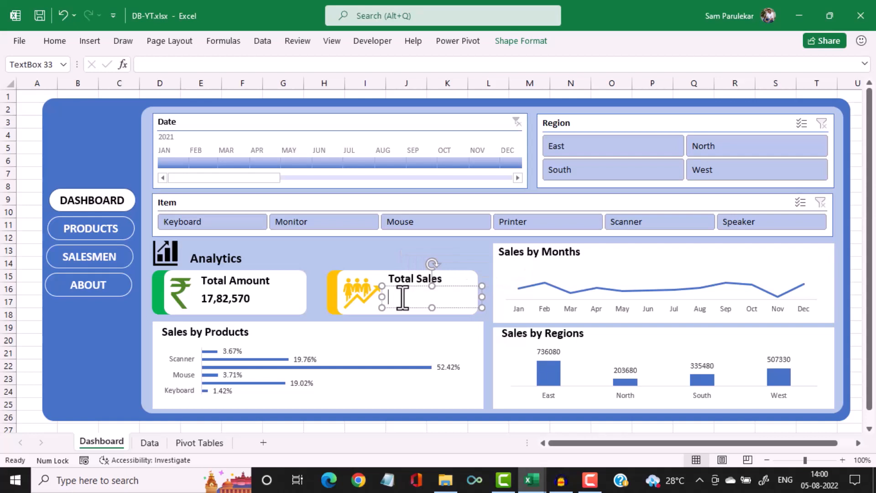
{"action": "left_click", "coordinate": [158, 64]}
{"action": "type", "text": "="}
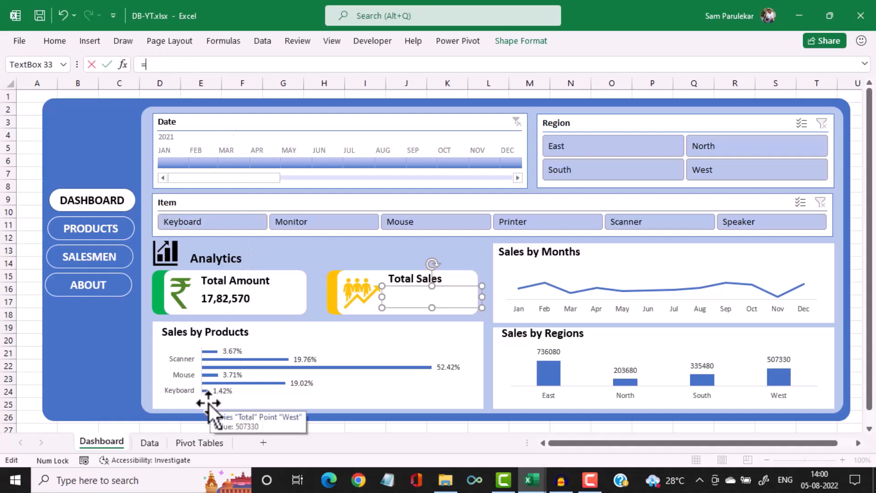
{"action": "left_click", "coordinate": [193, 447]}
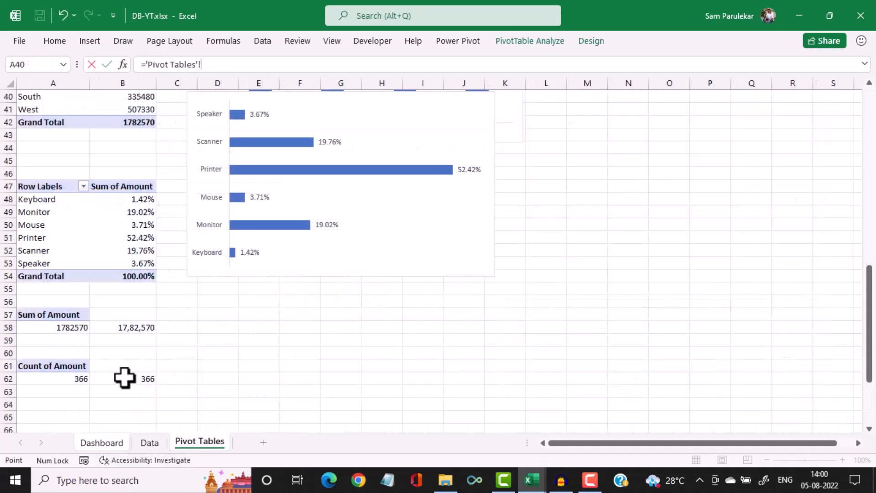
{"action": "left_click", "coordinate": [124, 379]}
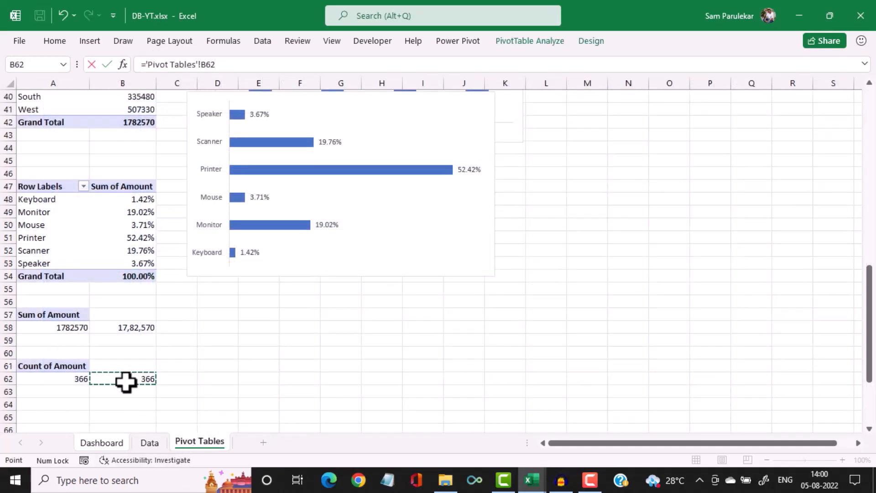
{"action": "left_click", "coordinate": [108, 63]}
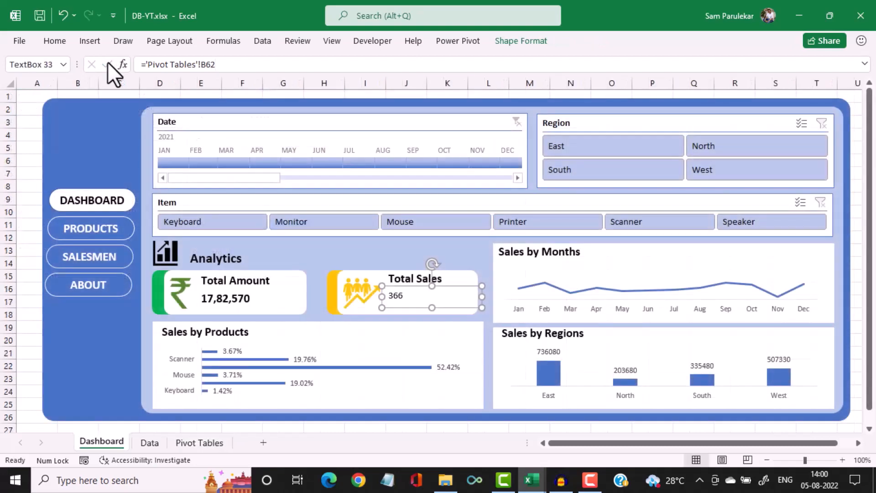
Format the linked value in the Total Sales card as bold with font size 14
{"action": "left_click", "coordinate": [401, 297]}
{"action": "double_click", "coordinate": [401, 296]}
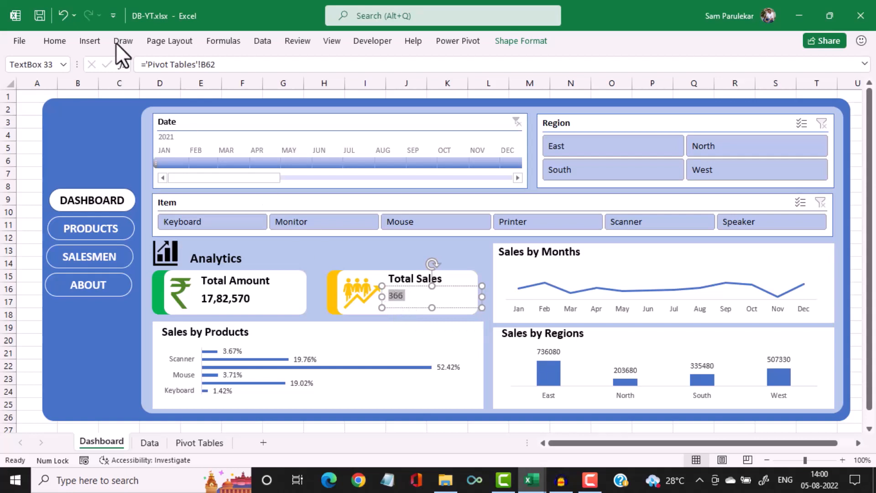
{"action": "left_click", "coordinate": [53, 41]}
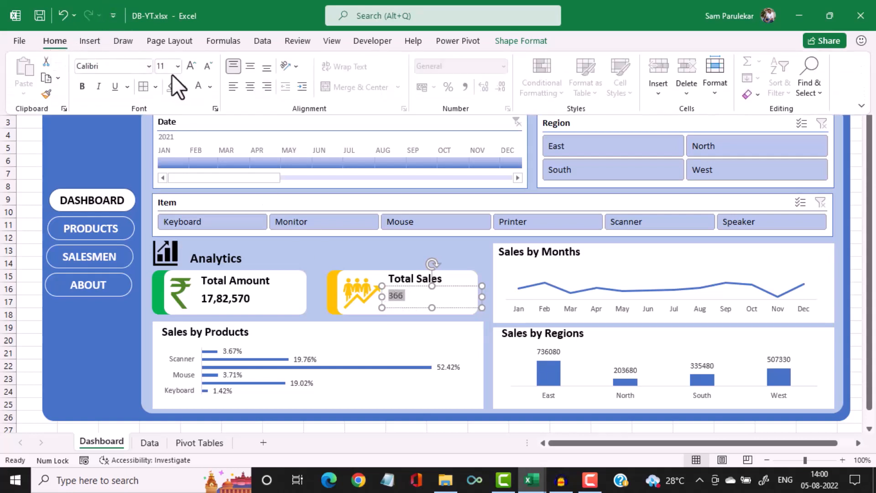
{"action": "left_click", "coordinate": [191, 65]}
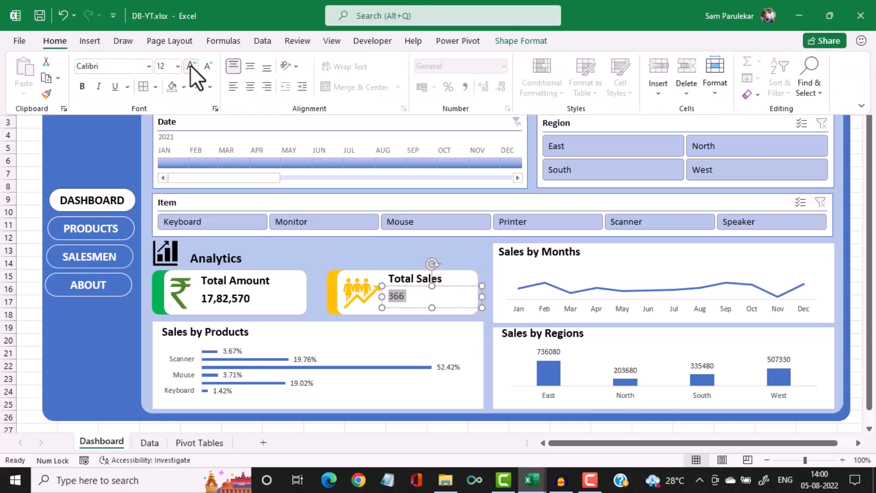
{"action": "left_click", "coordinate": [81, 86]}
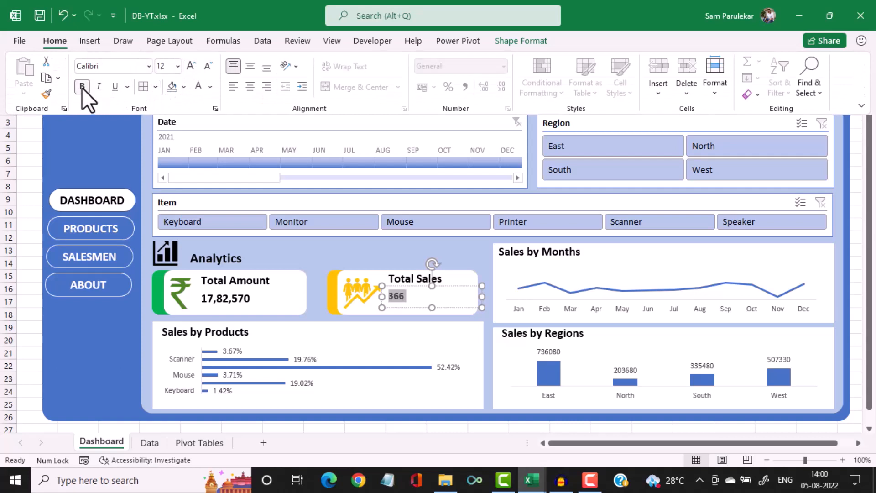
{"action": "left_click", "coordinate": [191, 67]}
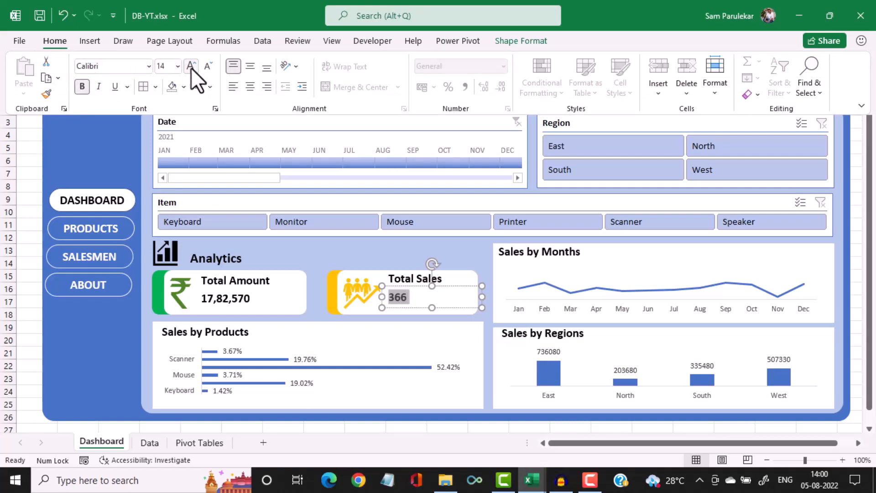
{"action": "left_click", "coordinate": [308, 251]}
{"action": "left_click", "coordinate": [308, 251]}
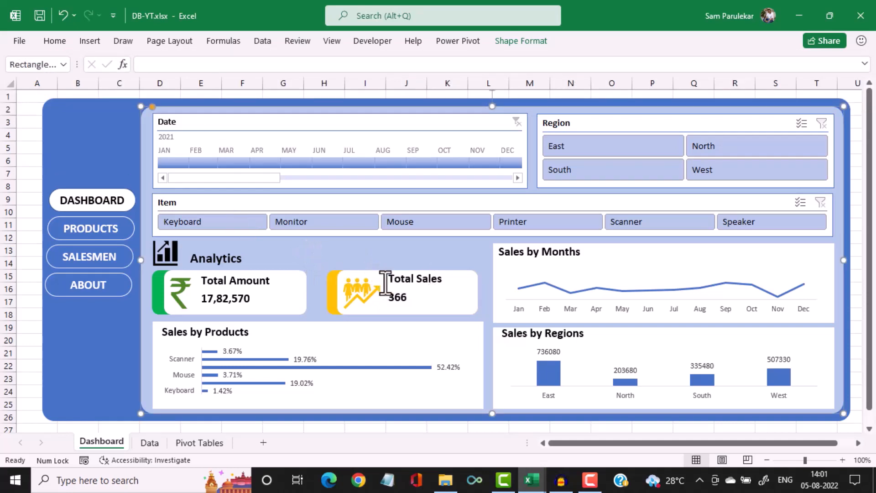
{"action": "left_click", "coordinate": [398, 298]}
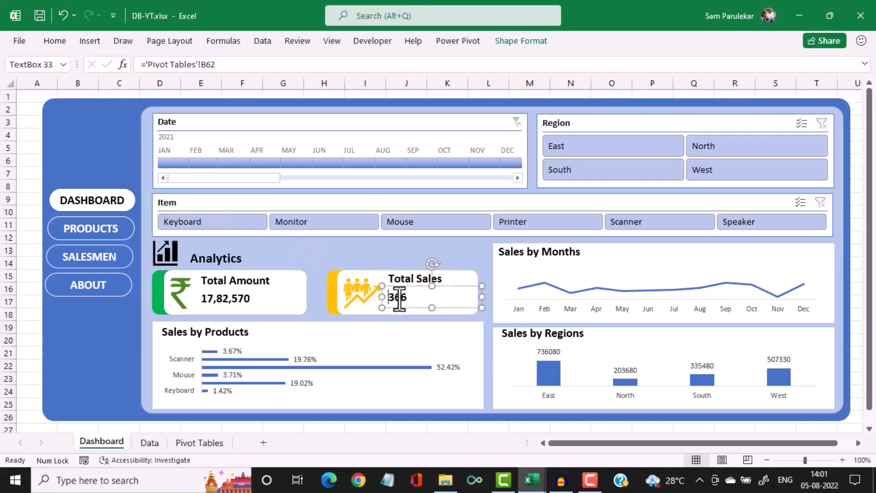
Increase the font size of the linked value in the Total Sales card by one step
{"action": "double_click", "coordinate": [398, 298]}
{"action": "left_click", "coordinate": [58, 43]}
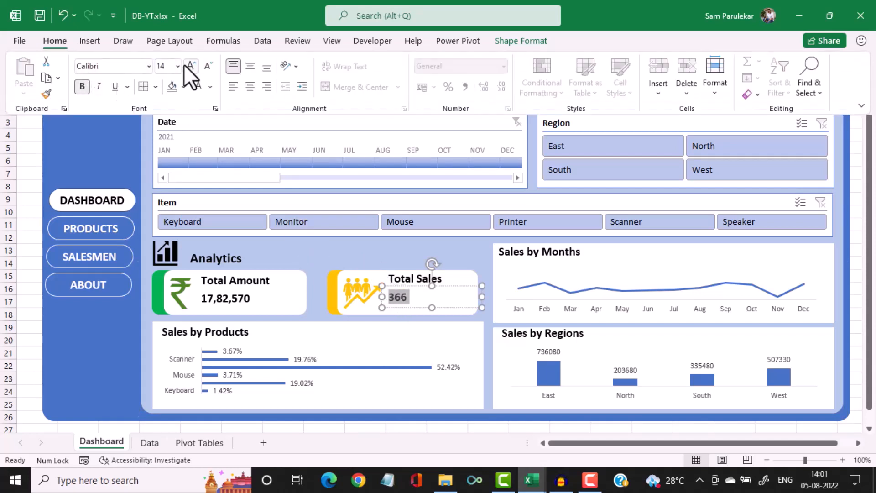
{"action": "left_click", "coordinate": [190, 64]}
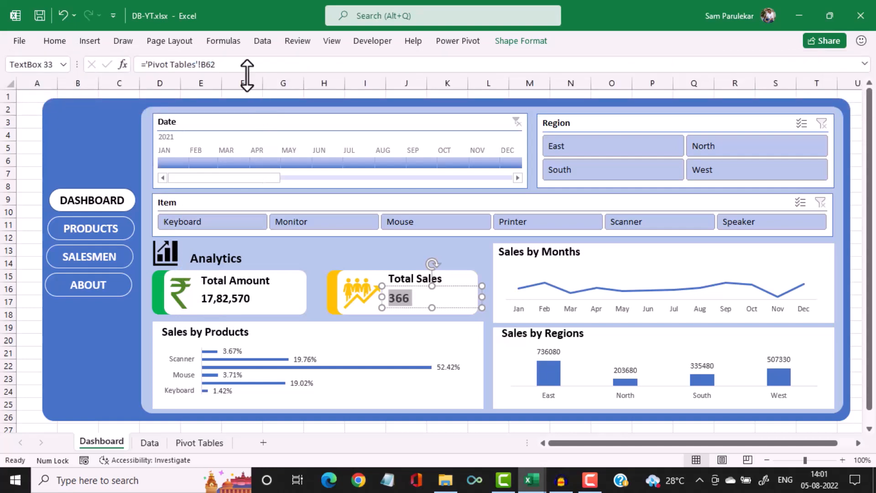
{"action": "left_click", "coordinate": [33, 40]}
{"action": "key", "text": "Escape"}
{"action": "left_click", "coordinate": [51, 40]}
{"action": "left_click", "coordinate": [298, 247]}
Increase the font size of the linked value in the Total Amount card to 16
{"action": "left_click", "coordinate": [233, 298]}
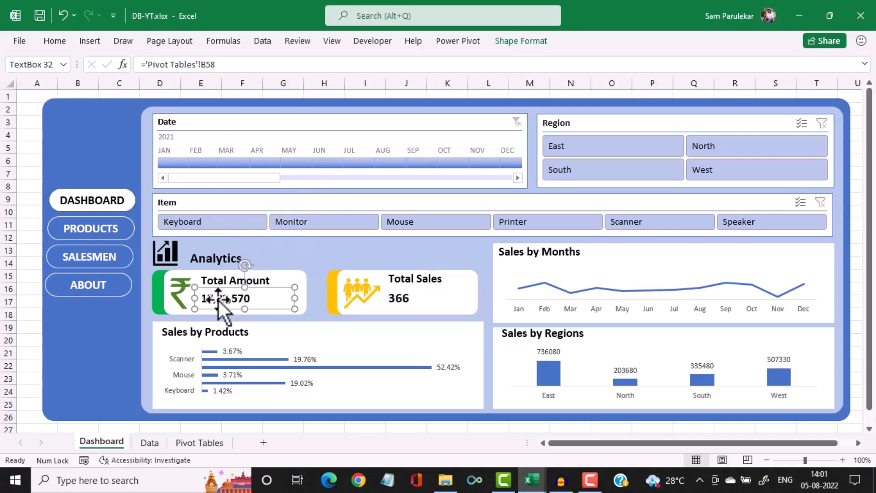
{"action": "left_click", "coordinate": [218, 300]}
{"action": "double_click", "coordinate": [220, 301]}
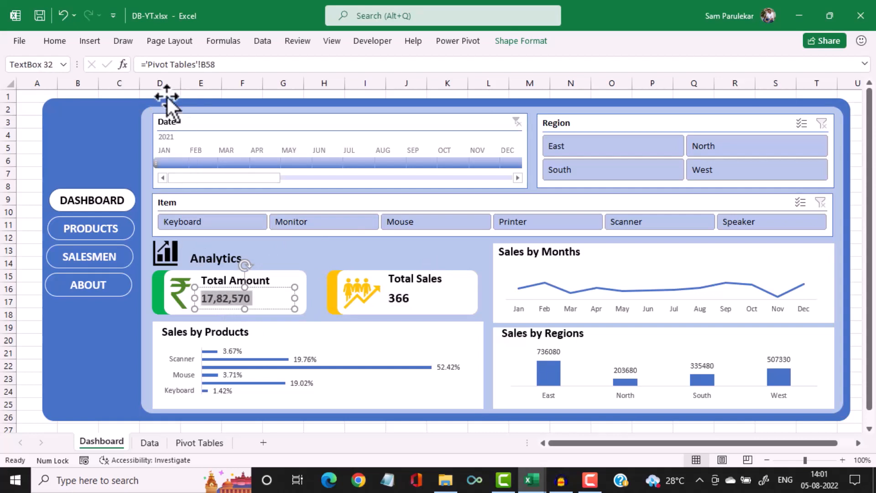
{"action": "left_click", "coordinate": [53, 41]}
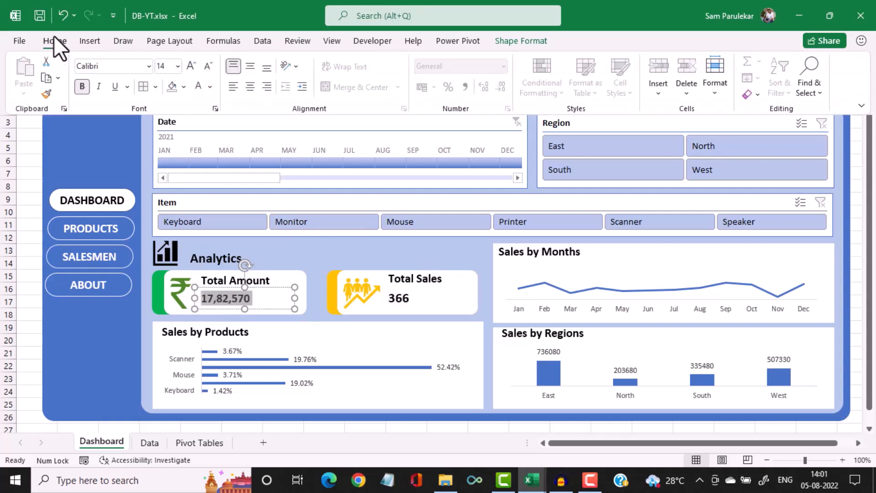
{"action": "left_click", "coordinate": [190, 68]}
{"action": "left_click", "coordinate": [318, 259]}
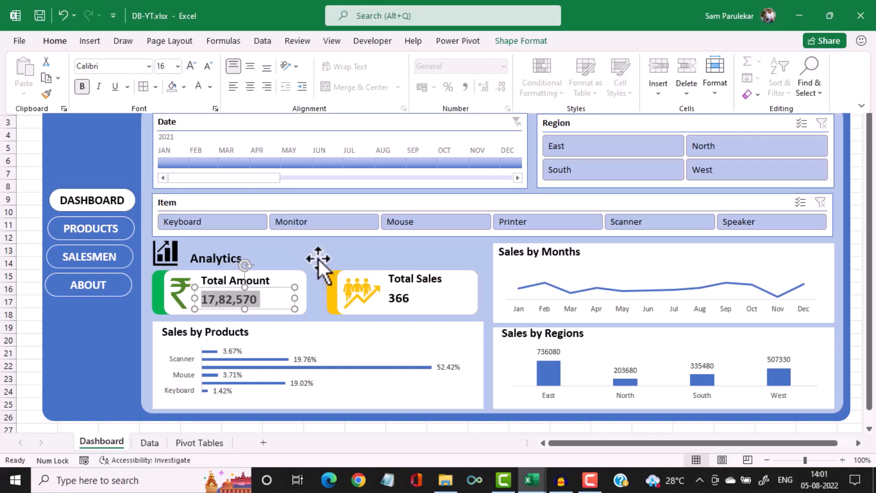
{"action": "left_click", "coordinate": [318, 259]}
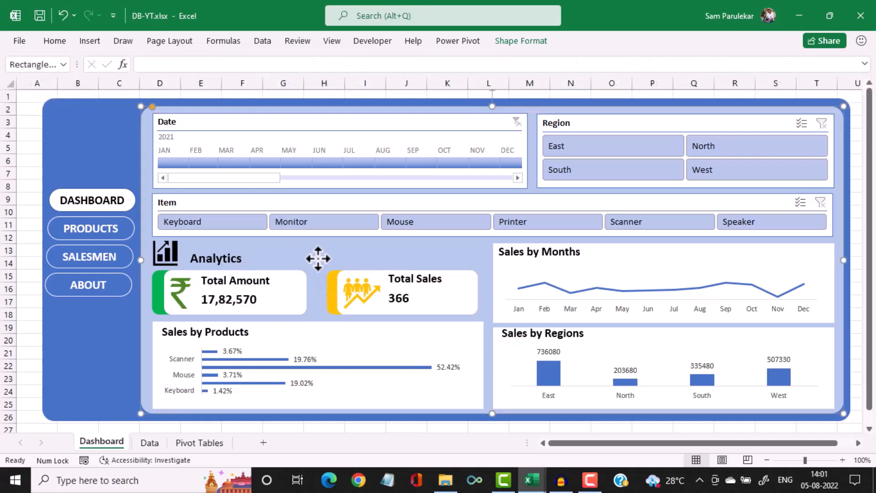
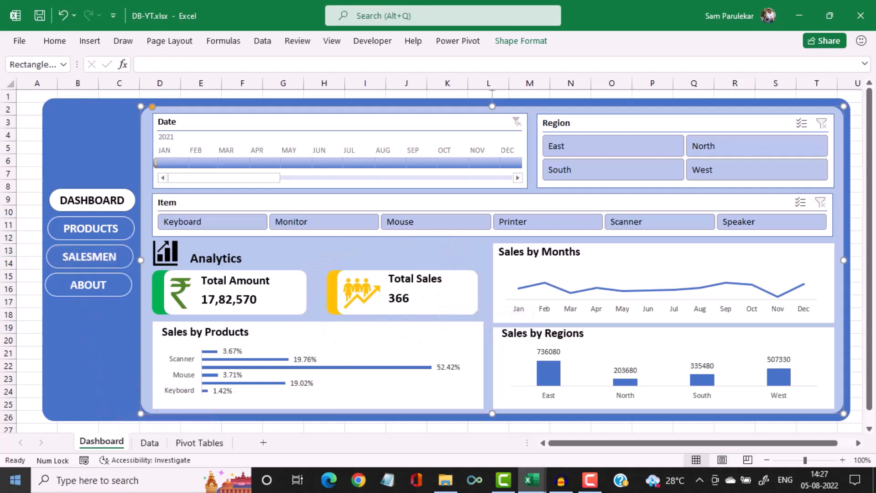
Create a copy of the Dashboard sheet and place it before the original Dashboard sheet
{"action": "right_click", "coordinate": [99, 445]}
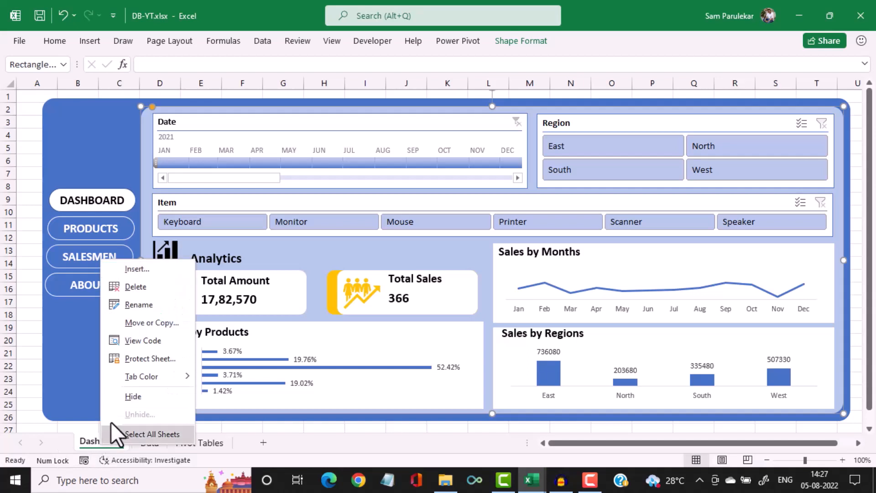
{"action": "left_click", "coordinate": [145, 323]}
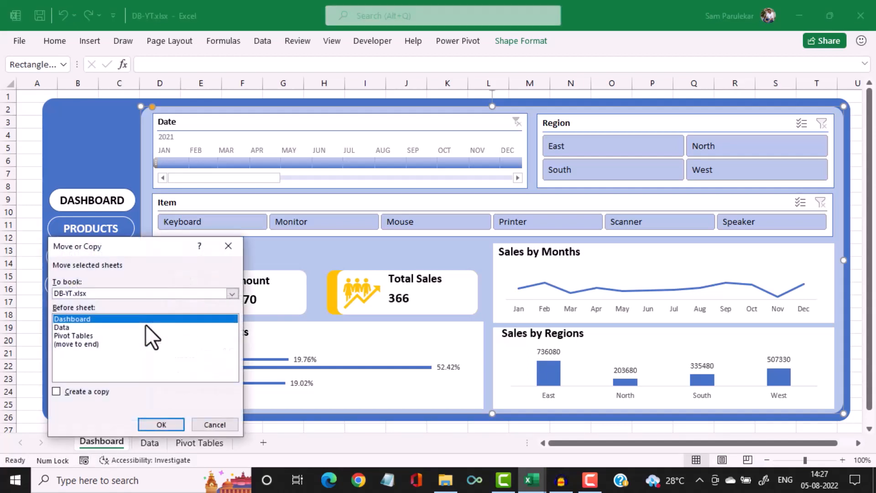
{"action": "left_click", "coordinate": [58, 392]}
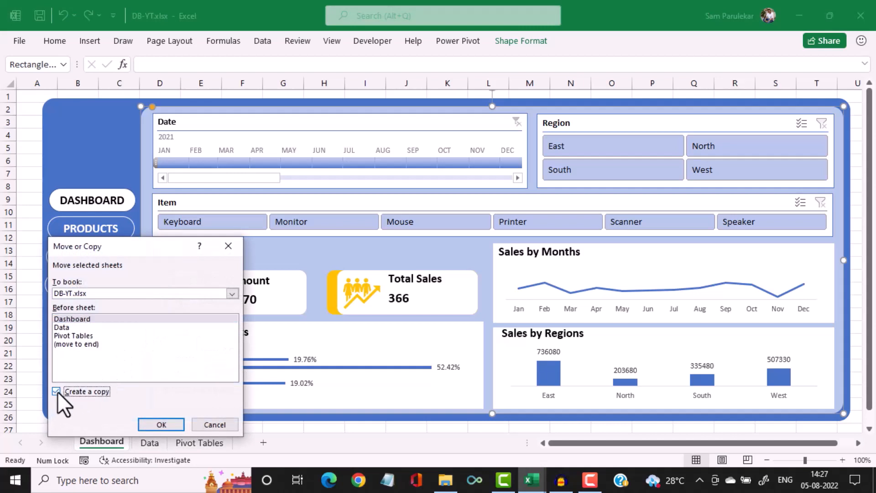
{"action": "left_click", "coordinate": [175, 427]}
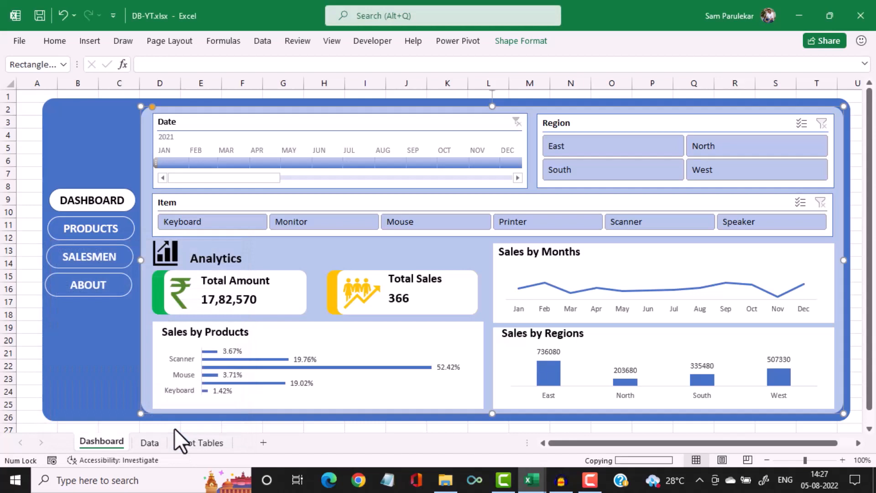
Rename the copied dashboard sheet as Products
{"action": "right_click", "coordinate": [119, 444]}
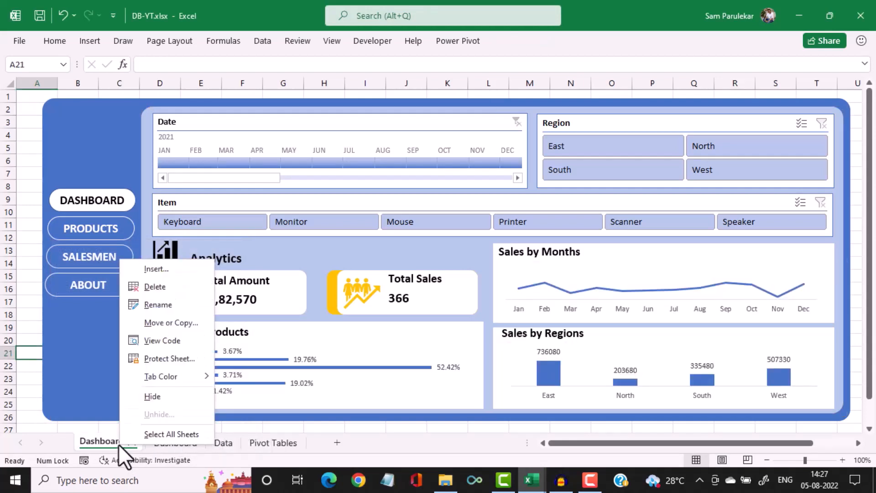
{"action": "left_click", "coordinate": [141, 310]}
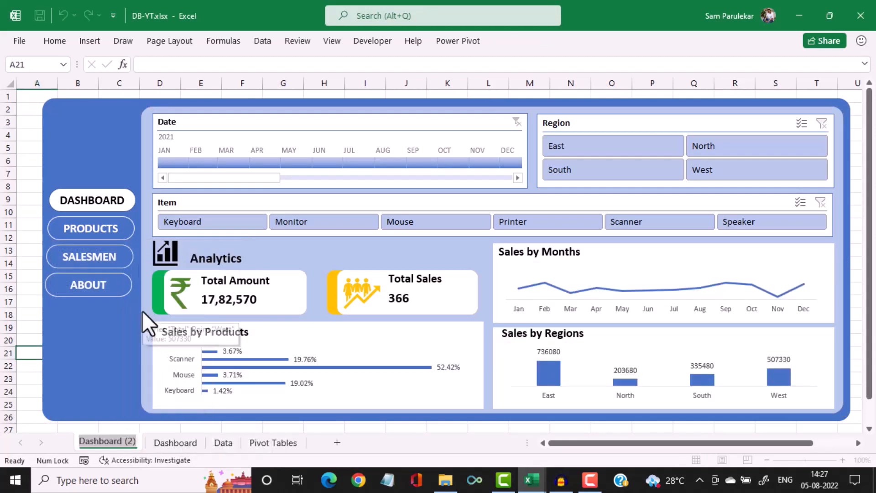
{"action": "type", "text": "Pro"}
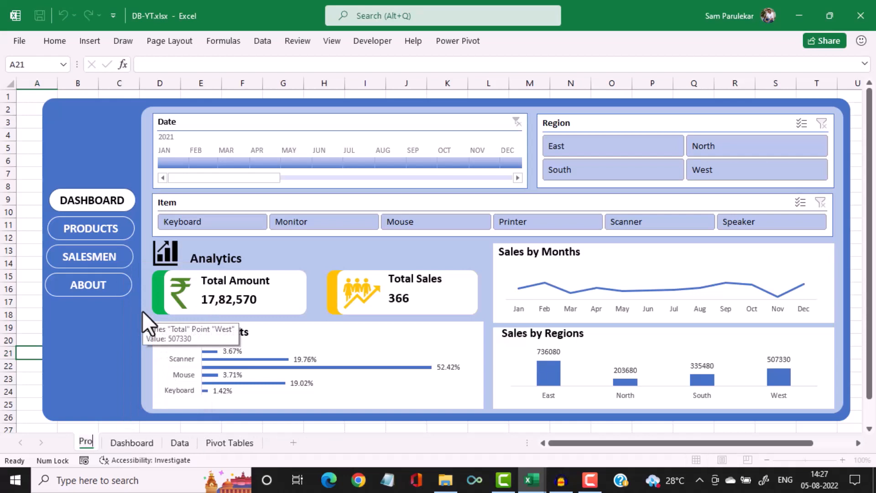
{"action": "type", "text": "ducts"}
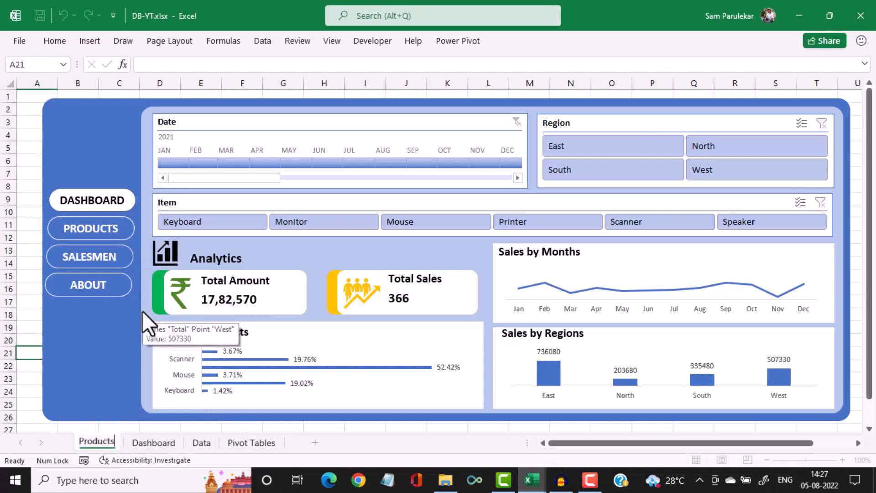
{"action": "key", "text": "Return"}
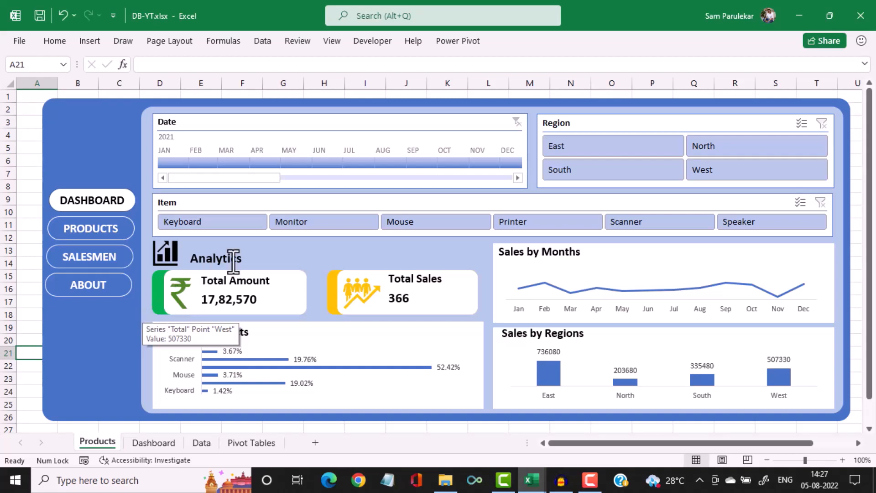
Delete the yellow accent shape, white rectangle and people icon of the Total Sales card on the Products sheet
{"action": "left_click", "coordinate": [332, 281]}
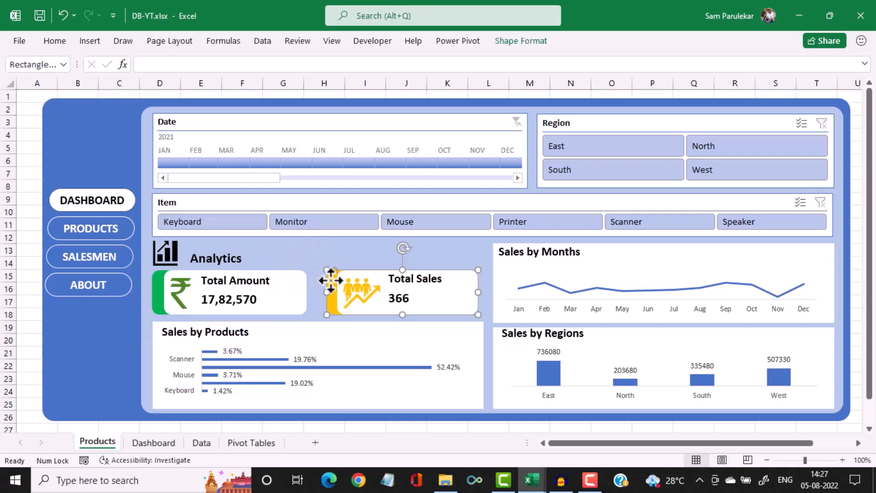
{"action": "key", "text": "Escape"}
{"action": "left_click", "coordinate": [337, 297]}
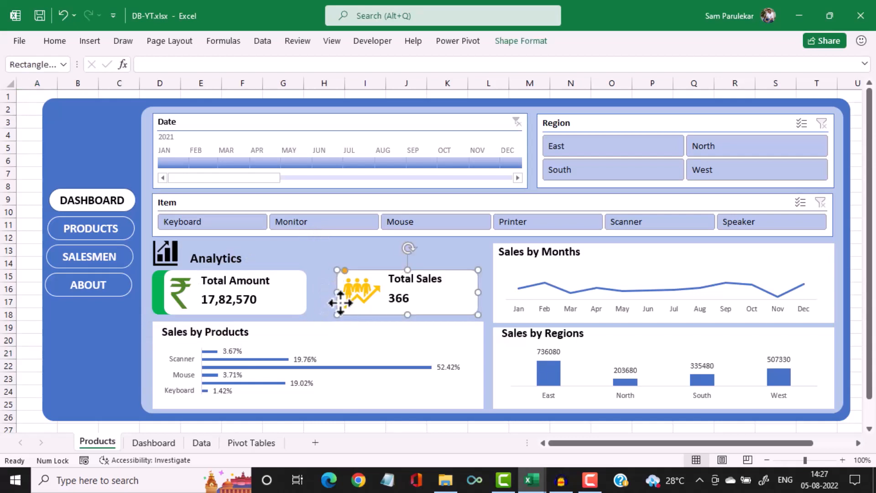
{"action": "key", "text": "Escape"}
{"action": "left_click", "coordinate": [347, 299]}
{"action": "key", "text": "Escape"}
{"action": "left_click", "coordinate": [395, 285]}
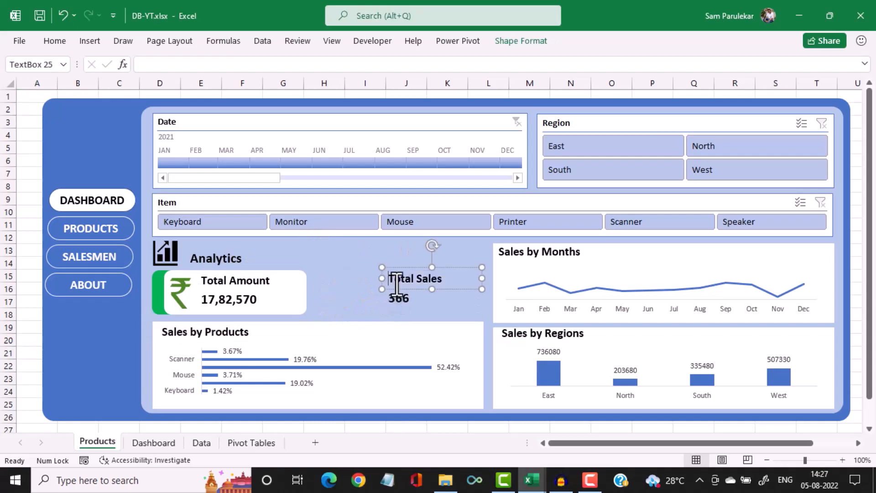
Delete the Total Sales label and its value from the Products sheet
{"action": "key", "text": "Delete"}
{"action": "left_click", "coordinate": [406, 303]}
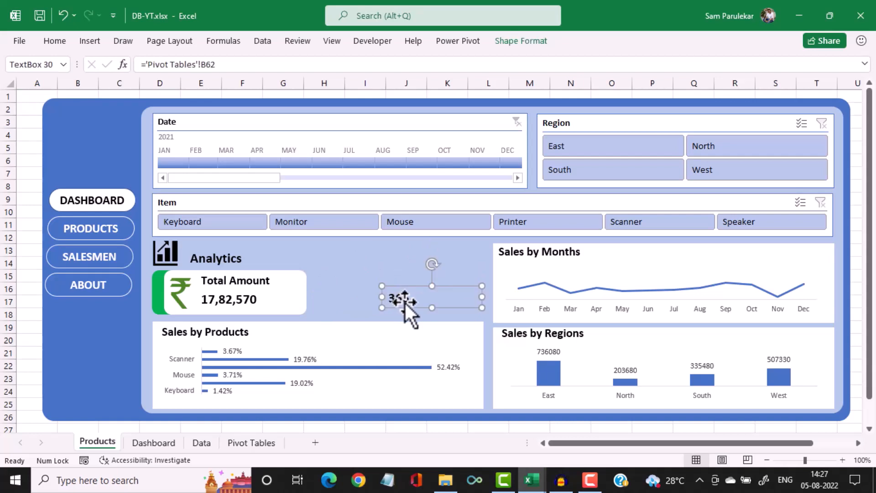
{"action": "key", "text": "Delete"}
Delete the Total Amount label, its value and the rupee icon from the analytics card
{"action": "left_click", "coordinate": [261, 276]}
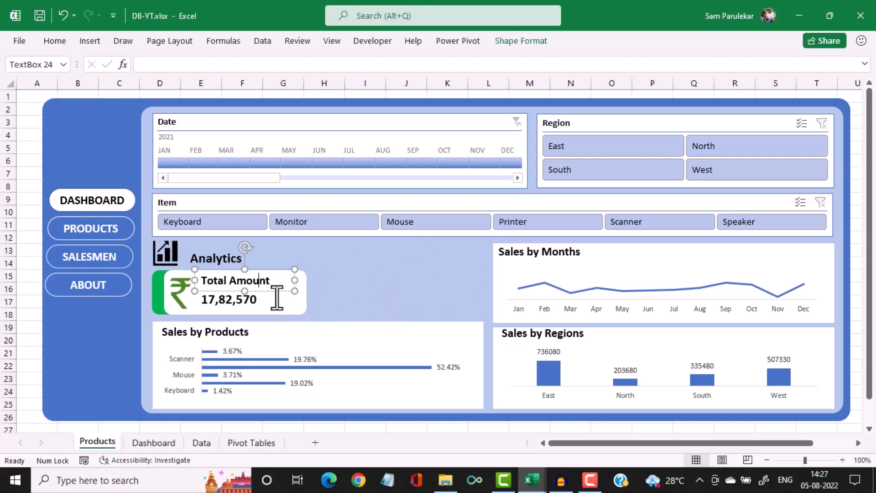
{"action": "key", "text": "Delete"}
{"action": "left_click", "coordinate": [229, 303]}
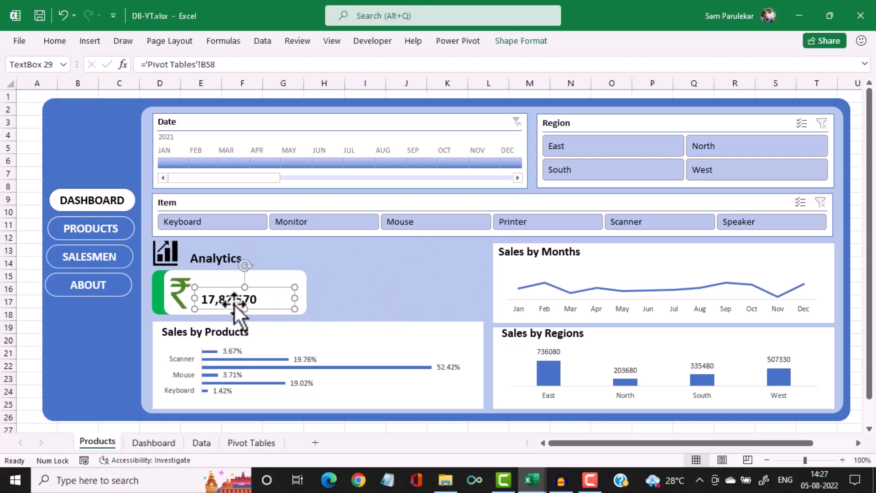
{"action": "key", "text": "Delete"}
{"action": "left_click", "coordinate": [191, 301]}
{"action": "key", "text": "Delete"}
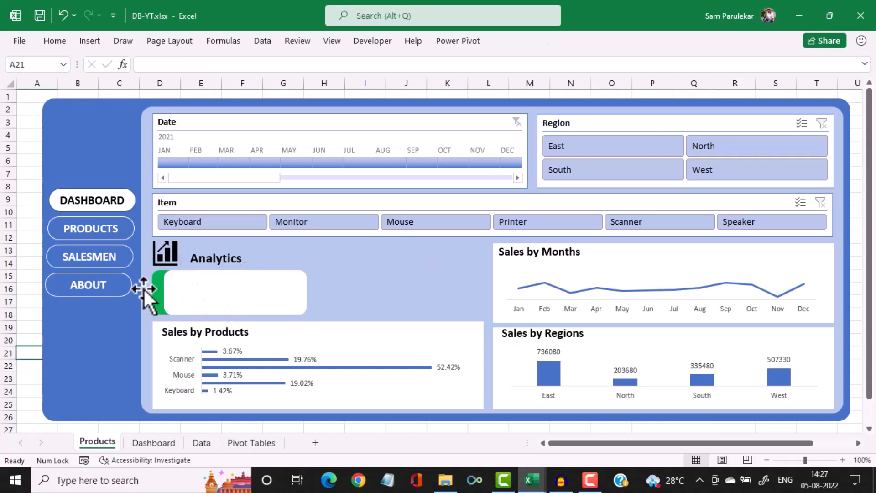
Delete the green accent shape and the white background shape left from the Total Amount card
{"action": "left_click", "coordinate": [157, 289]}
{"action": "key", "text": "Delete"}
{"action": "left_click", "coordinate": [161, 288]}
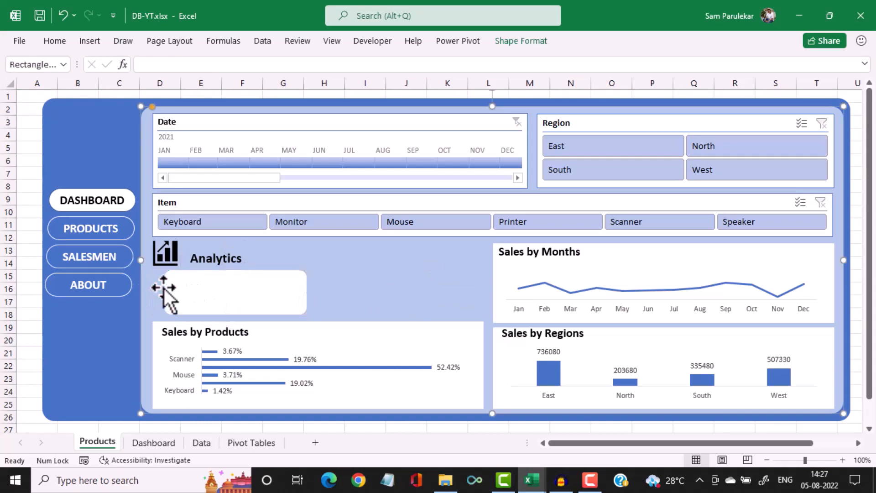
{"action": "left_click", "coordinate": [292, 282]}
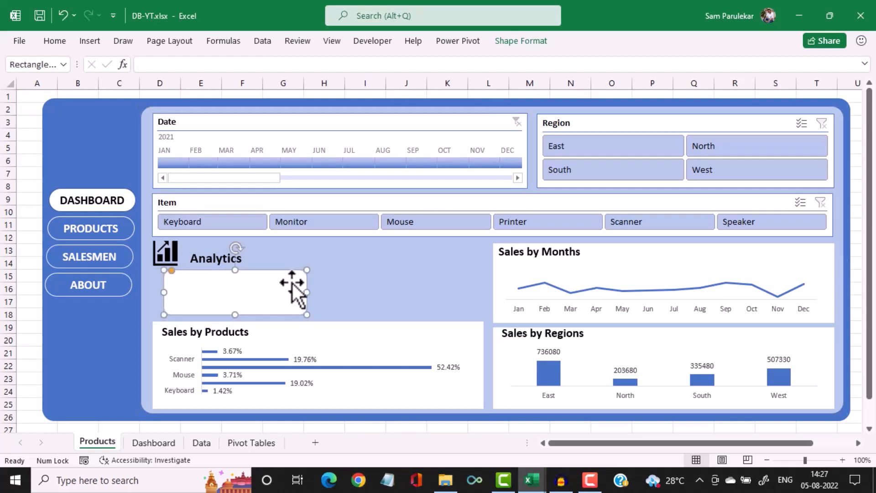
{"action": "key", "text": "Delete"}
Delete the Sales by Products, Sales by Months and Sales by Regions charts, keeping their titles and white panels
{"action": "left_click", "coordinate": [273, 363]}
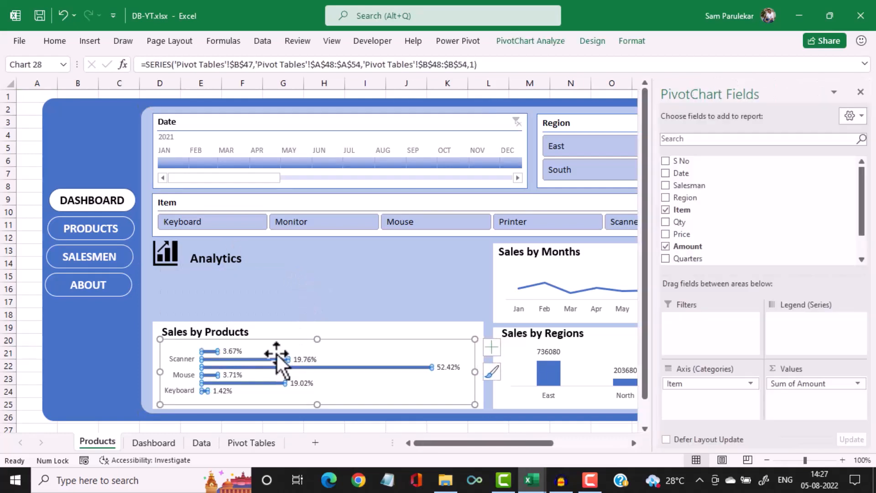
{"action": "left_click", "coordinate": [289, 340]}
{"action": "key", "text": "Delete"}
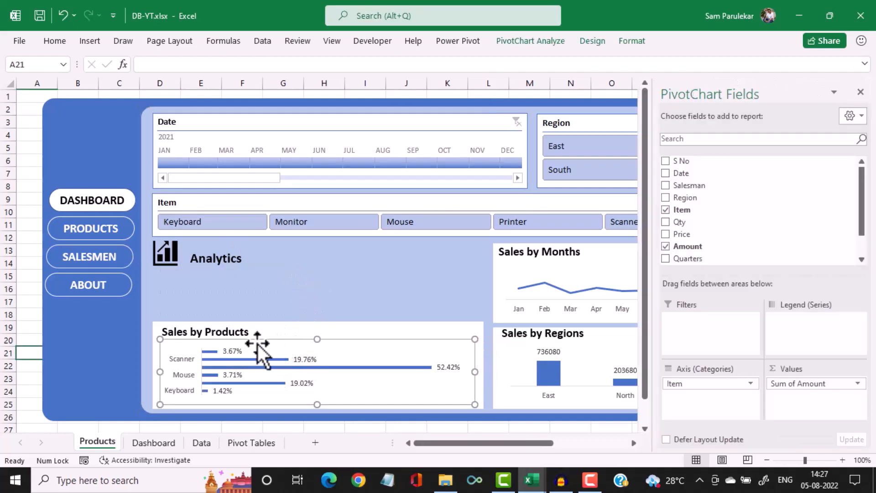
{"action": "left_click", "coordinate": [223, 333]}
{"action": "left_click", "coordinate": [554, 283]}
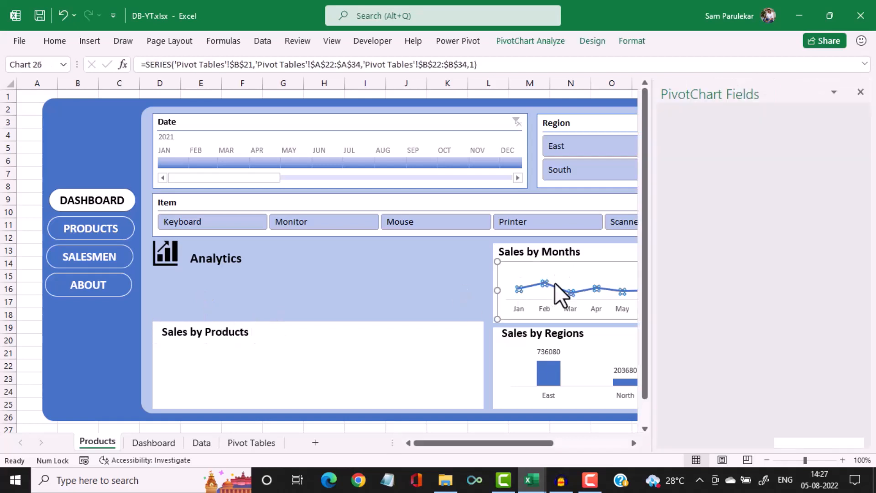
{"action": "key", "text": "Delete"}
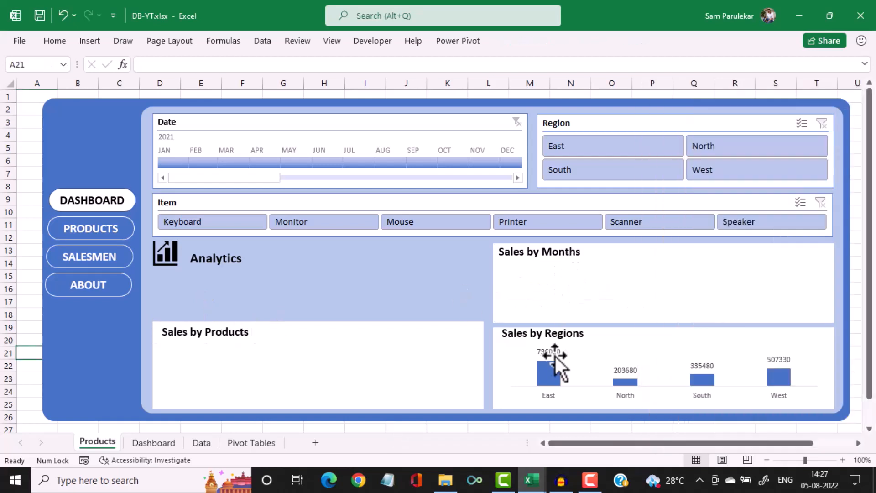
{"action": "left_click", "coordinate": [555, 353]}
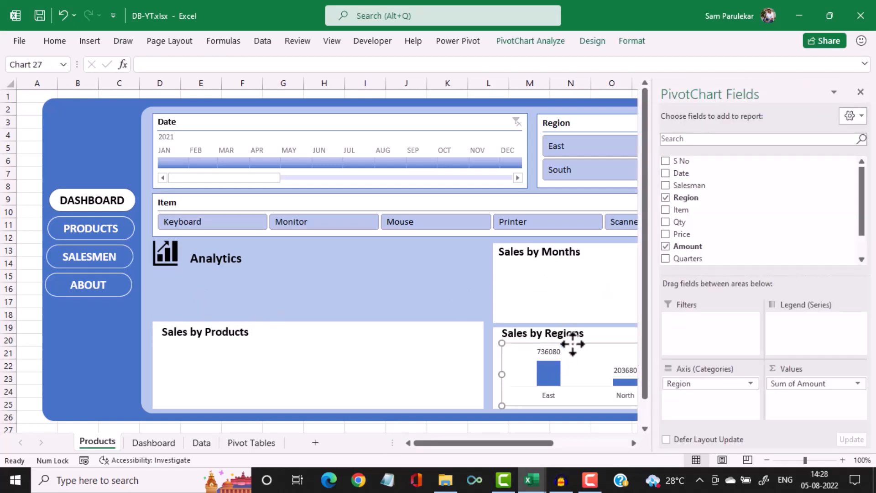
{"action": "key", "text": "Delete"}
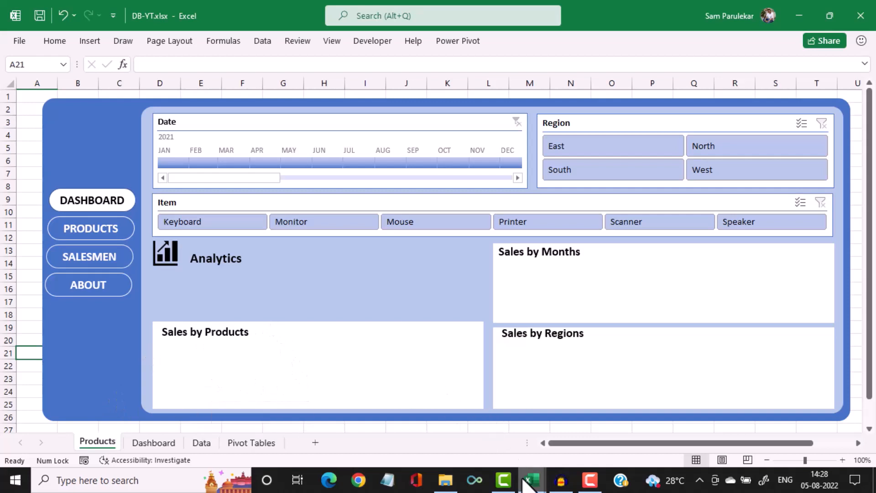
Switch to the finished example workbook and open its Products page to examine the layout
{"action": "mouse_move", "coordinate": [524, 480]}
{"action": "left_click", "coordinate": [469, 443]}
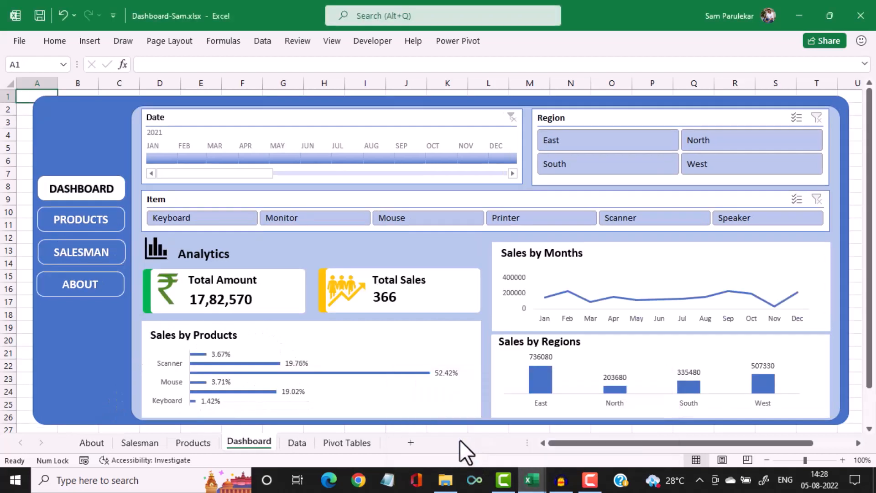
{"action": "left_click", "coordinate": [84, 222]}
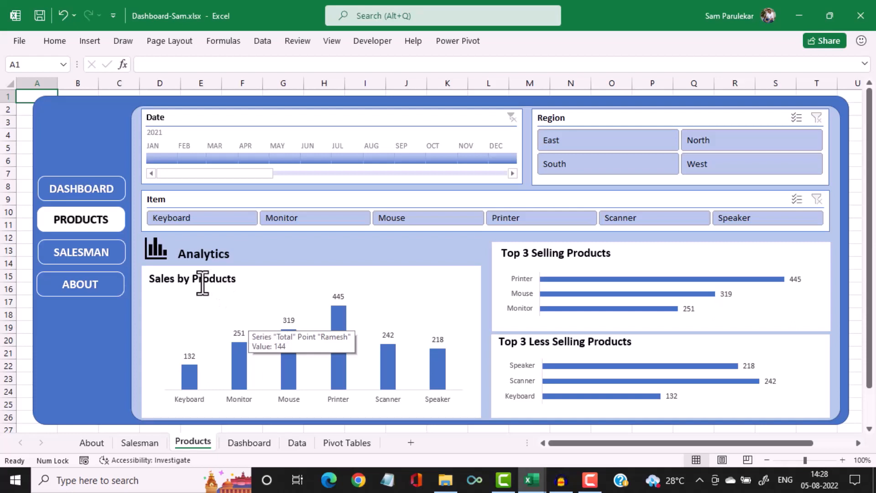
In DB-YT.xlsx, extend the white Sales by Products panel up to just below Analytics and move its title to the panel's top
{"action": "mouse_move", "coordinate": [541, 481]}
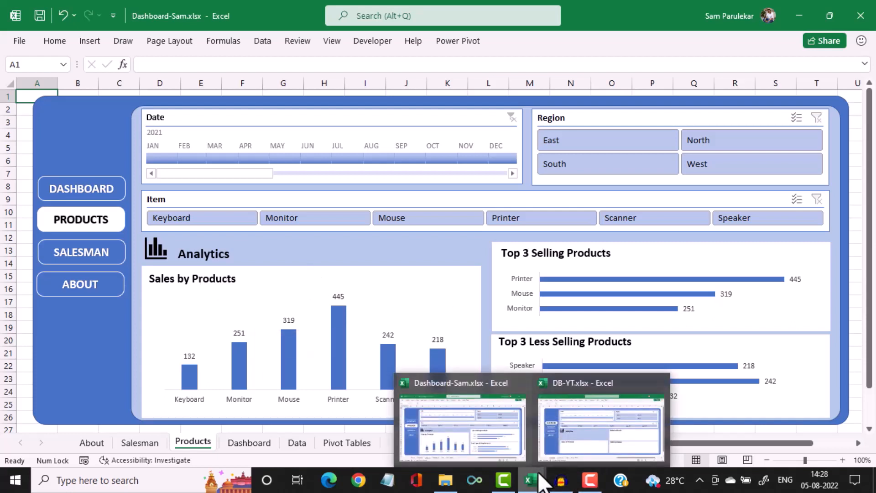
{"action": "left_click", "coordinate": [572, 452]}
{"action": "left_click", "coordinate": [258, 329]}
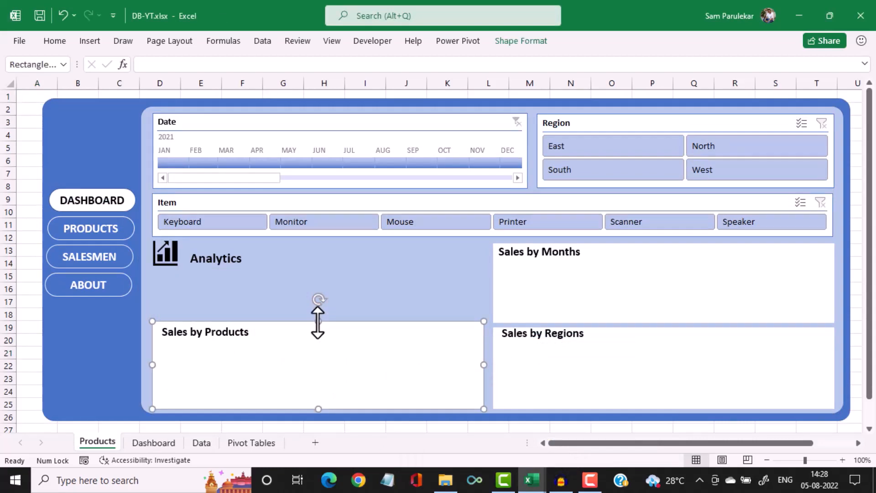
{"action": "left_click_drag", "start_coordinate": [319, 321], "coordinate": [323, 273]}
{"action": "left_click", "coordinate": [219, 326]}
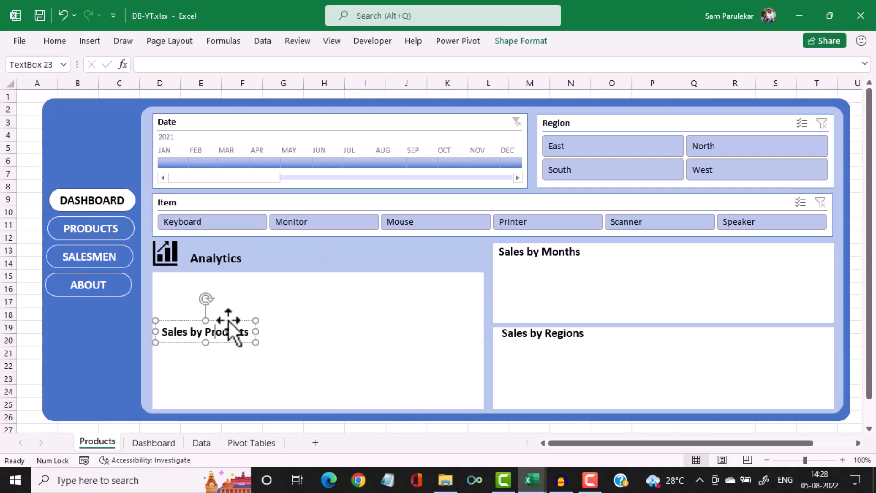
{"action": "left_click_drag", "start_coordinate": [229, 323], "coordinate": [227, 275]}
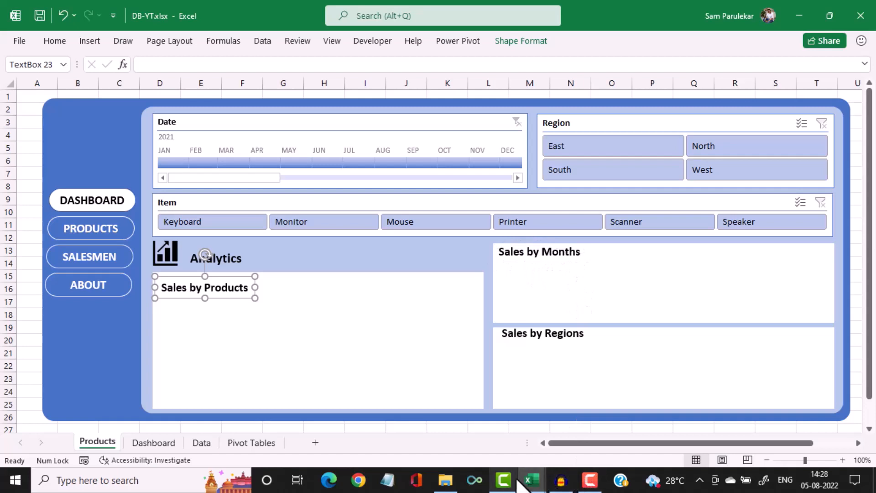
Examine the panel titles on the example workbook's Products page and return to DB-YT.xlsx
{"action": "left_click", "coordinate": [531, 480]}
{"action": "left_click", "coordinate": [469, 450]}
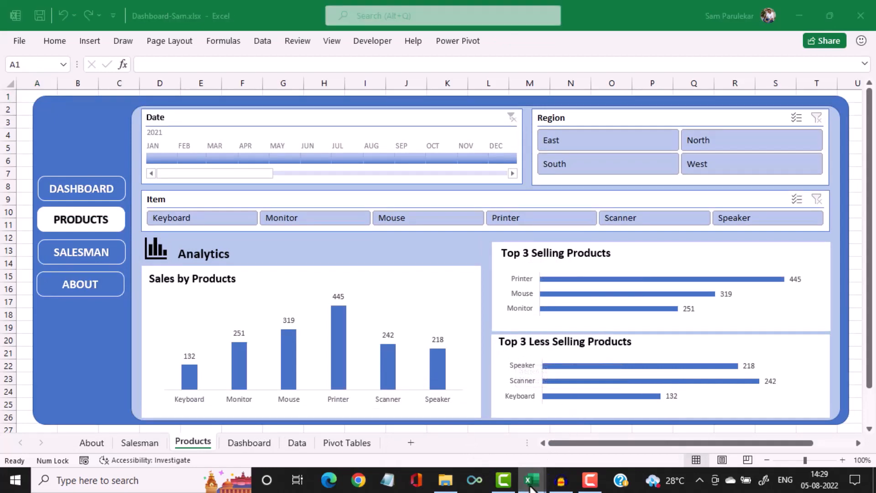
{"action": "mouse_move", "coordinate": [532, 480]}
{"action": "left_click", "coordinate": [578, 452]}
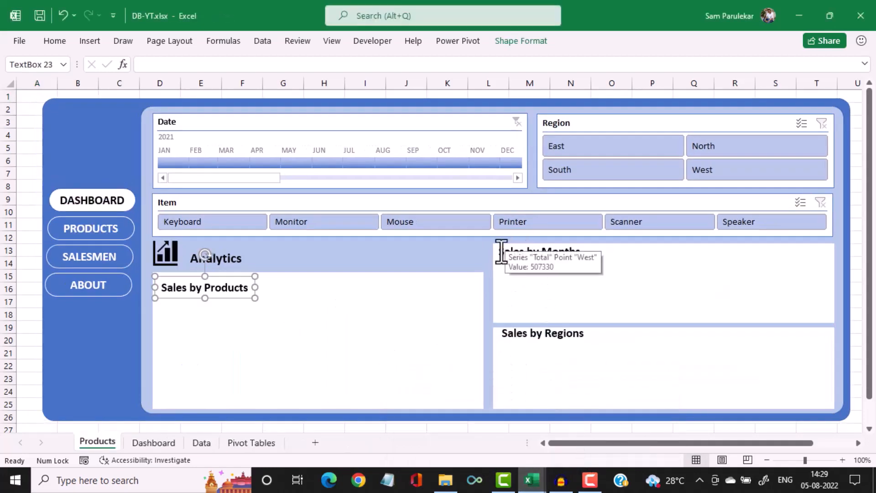
Change the Sales by Months title to "Top 3 Selling Products" and widen its text box to fit on one line
{"action": "left_click_drag", "start_coordinate": [501, 251], "coordinate": [607, 254]}
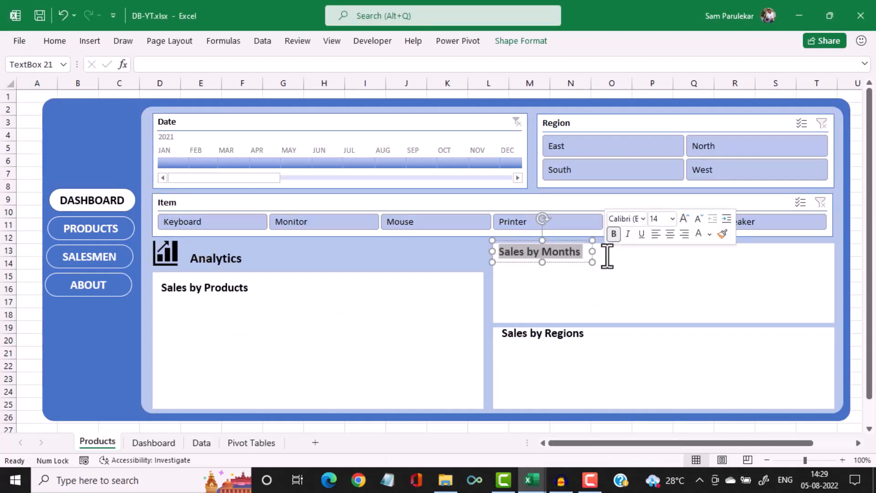
{"action": "type", "text": "Top 3 Selling P"}
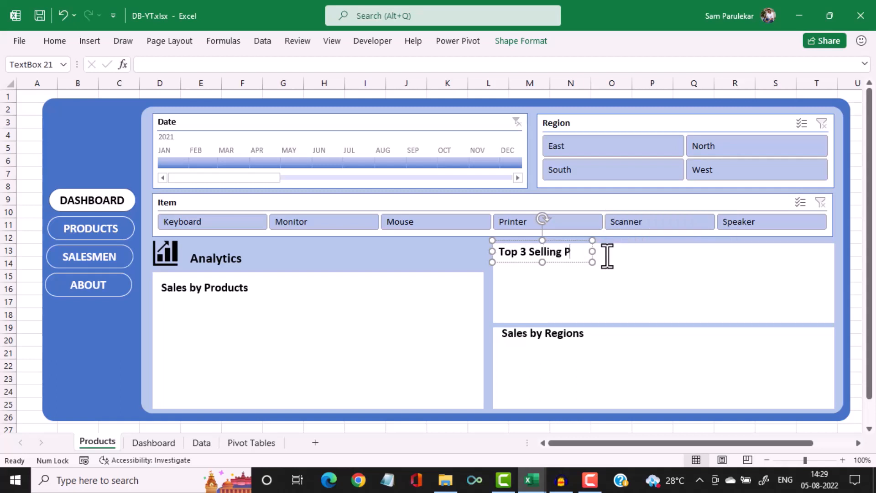
{"action": "type", "text": "roducts"}
{"action": "left_click_drag", "start_coordinate": [592, 251], "coordinate": [629, 256]}
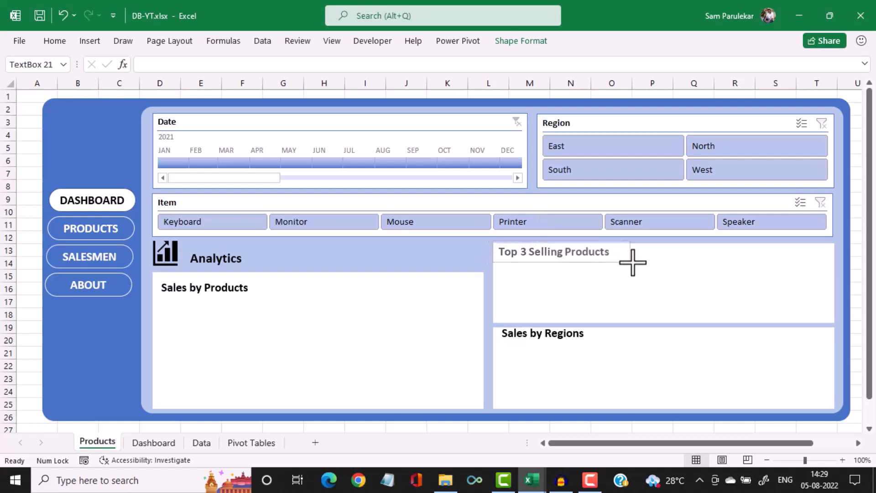
Change the Sales by Regions title to "Top 3 Less Selling Products" and widen its text box to fit on one line
{"action": "left_click", "coordinate": [550, 333]}
{"action": "left_click_drag", "start_coordinate": [502, 333], "coordinate": [642, 339]}
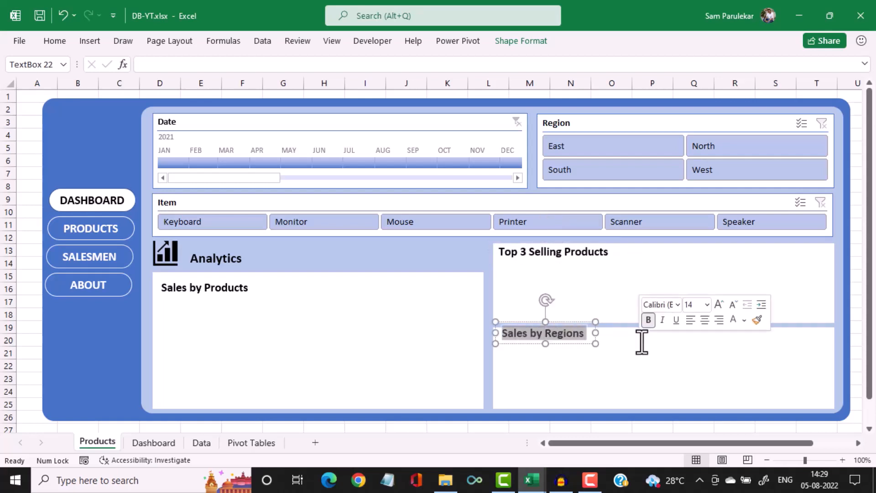
{"action": "type", "text": "Top 3 Less Selling Products"}
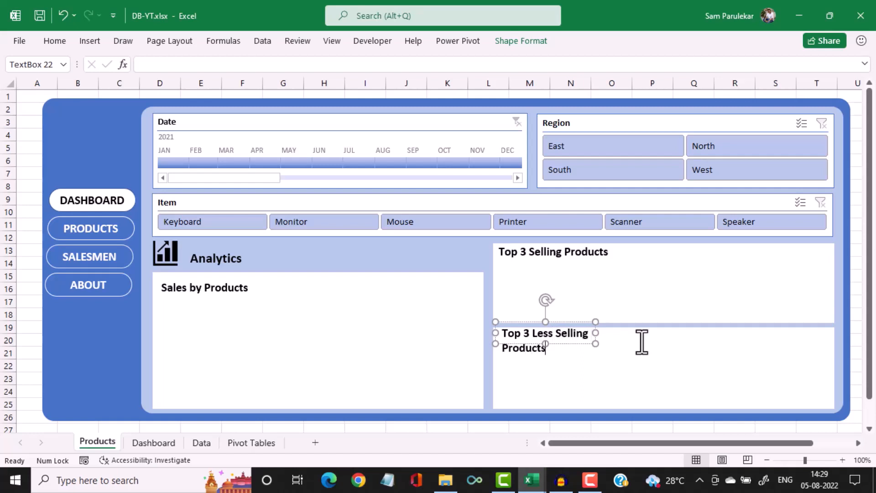
{"action": "left_click_drag", "start_coordinate": [593, 336], "coordinate": [661, 334]}
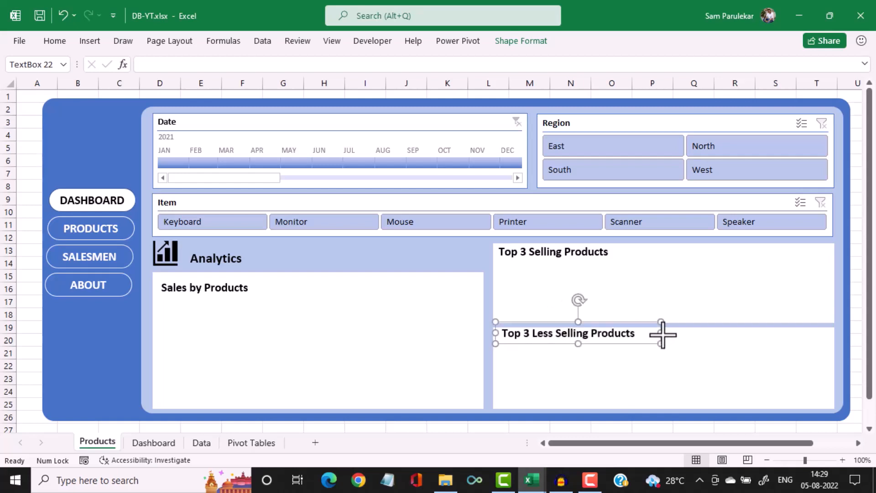
{"action": "left_click", "coordinate": [603, 272]}
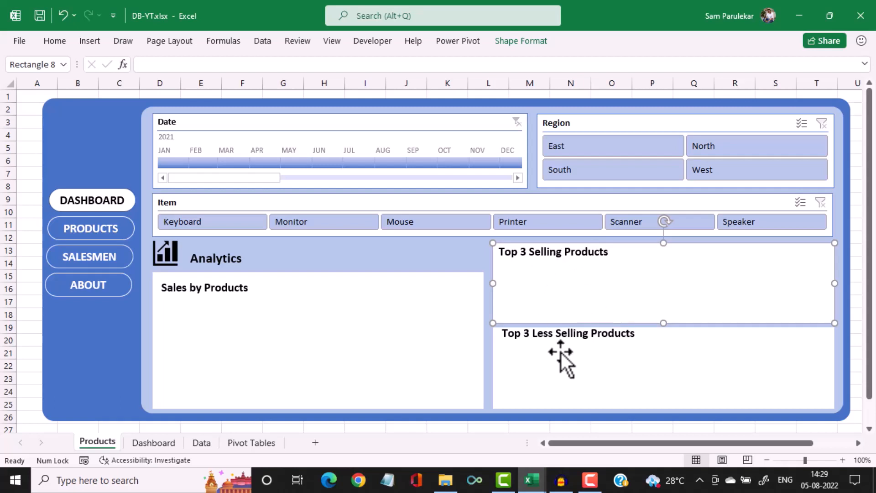
On the Pivot Tables sheet, copy the Count of Amount pivot table and paste it at cell A65
{"action": "left_click", "coordinate": [261, 442]}
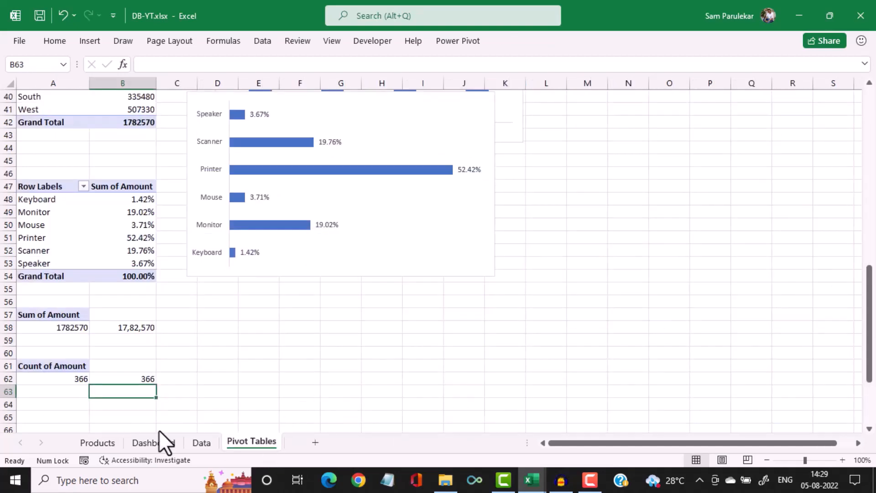
{"action": "left_click_drag", "start_coordinate": [46, 368], "coordinate": [39, 382]}
{"action": "scroll", "coordinate": [294, 318], "scroll_direction": "down", "scroll_amount": 2}
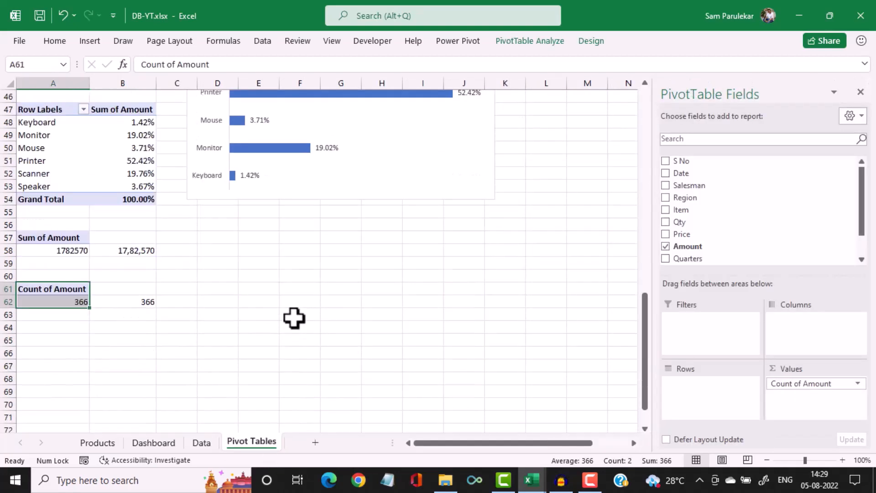
{"action": "key", "text": "ctrl+c"}
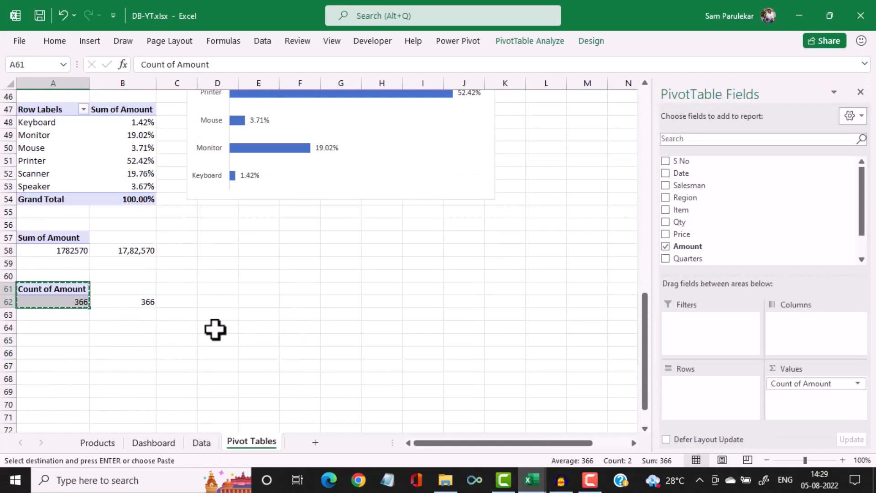
{"action": "left_click", "coordinate": [68, 339]}
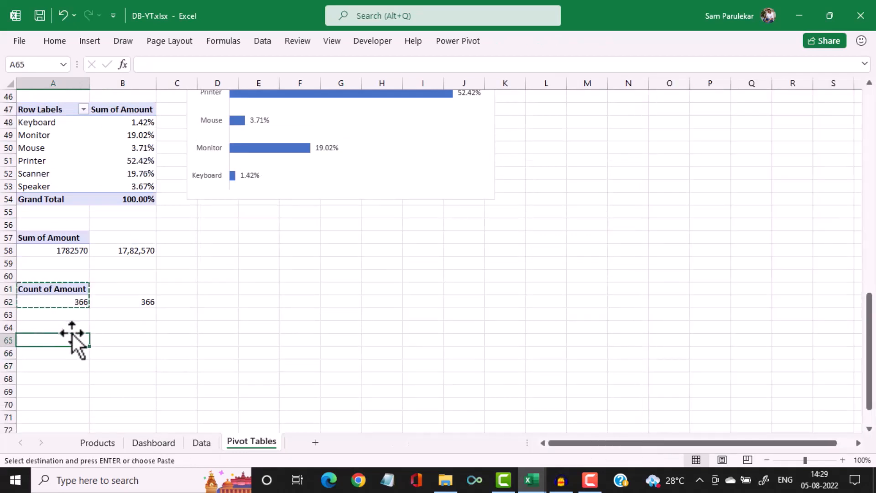
{"action": "key", "text": "ctrl+v"}
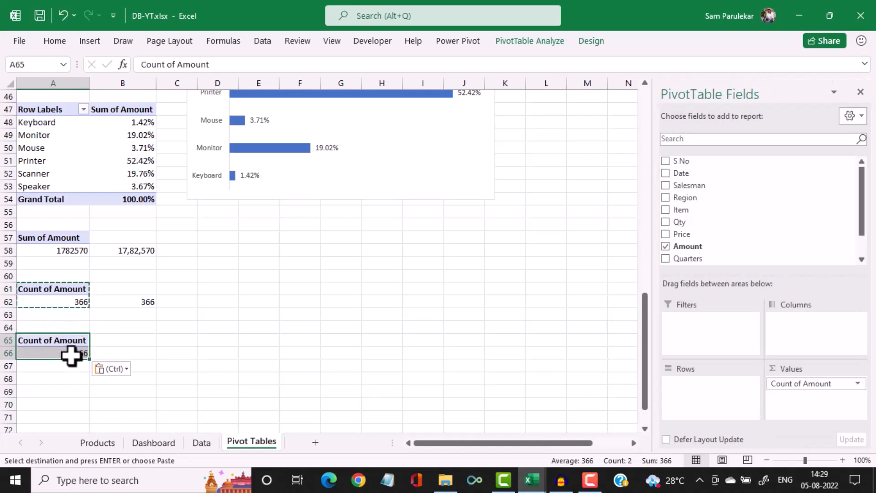
In the pivot table pasted at A65, remove Amount and show Item as rows with the sum of Qty
{"action": "left_click", "coordinate": [72, 354]}
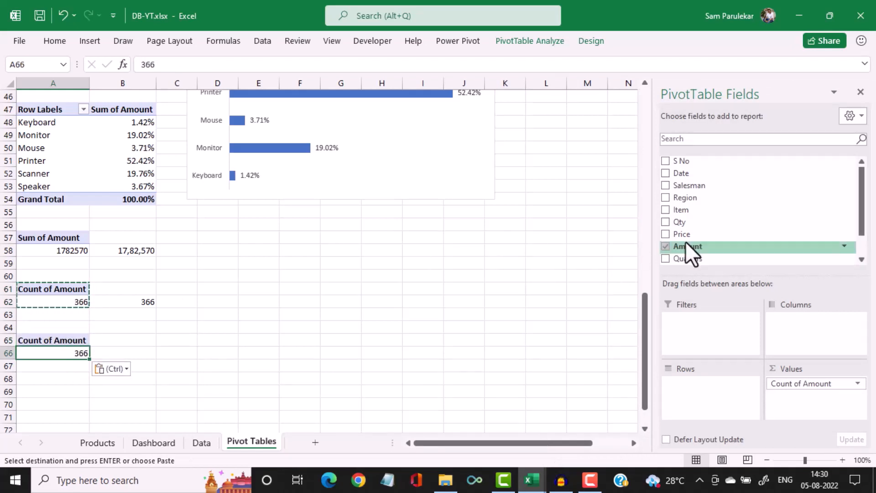
{"action": "left_click", "coordinate": [667, 247]}
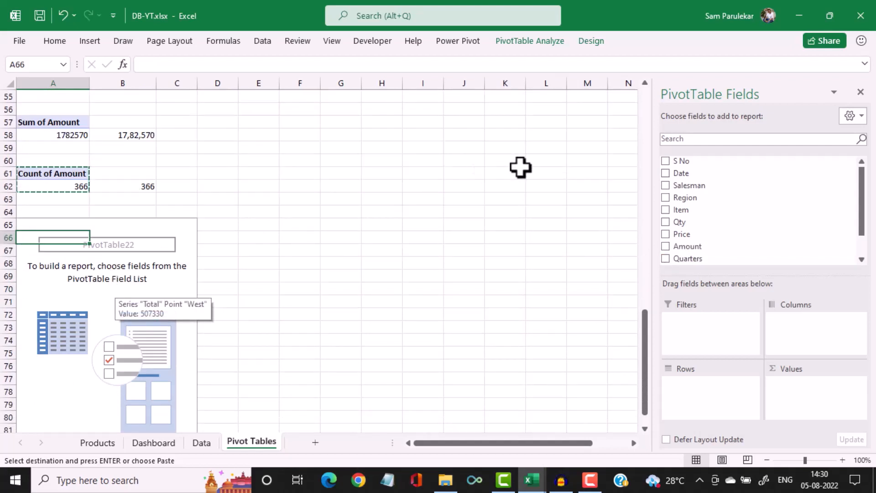
{"action": "left_click", "coordinate": [666, 210]}
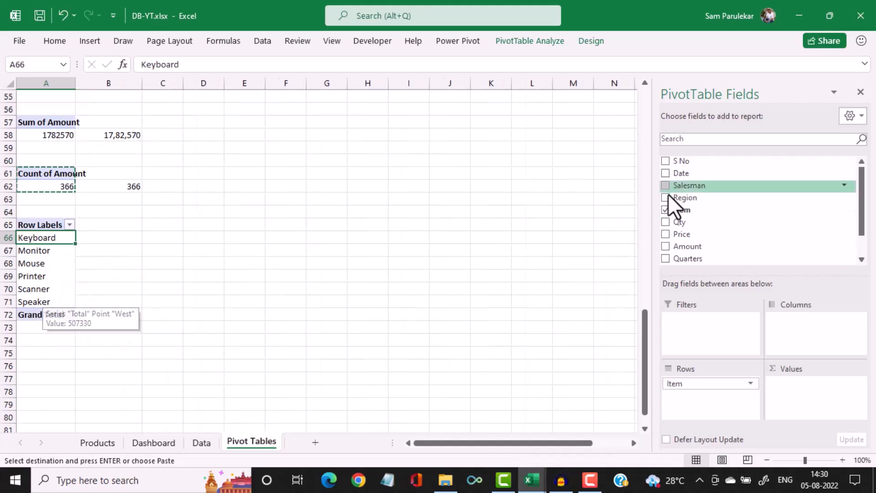
{"action": "left_click", "coordinate": [667, 221]}
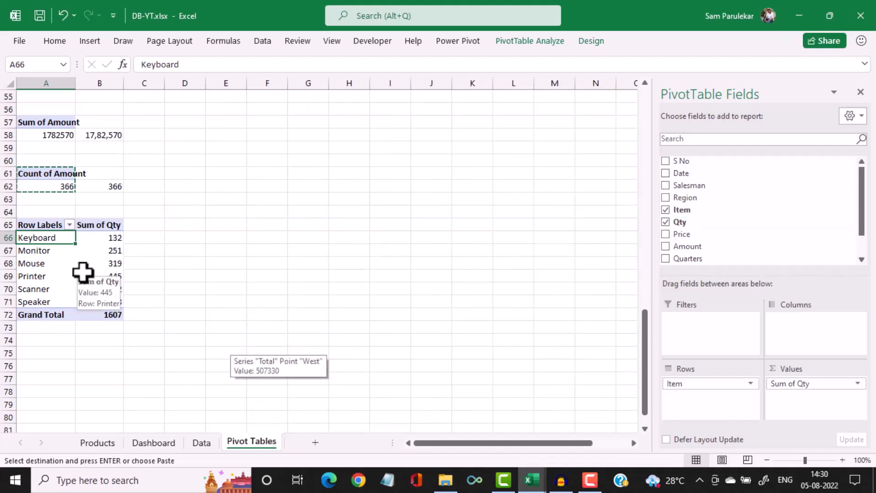
Apply a Top 10 value filter to the A65 pivot table's row labels, showing the top 3 items by Sum of Qty
{"action": "left_click", "coordinate": [70, 225]}
{"action": "mouse_move", "coordinate": [236, 297]}
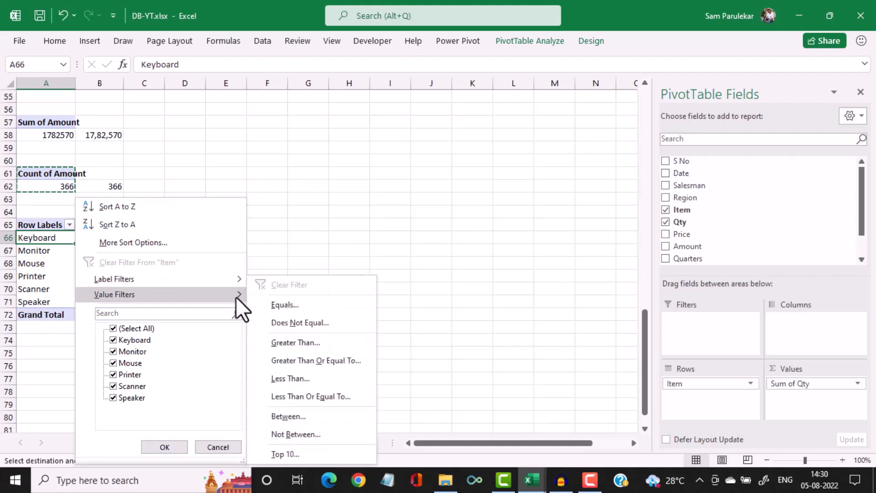
{"action": "left_click", "coordinate": [293, 452]}
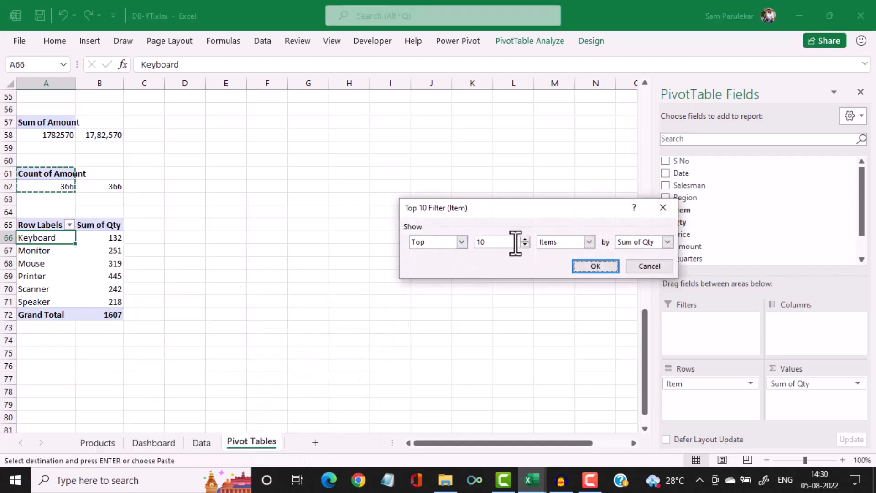
{"action": "left_click", "coordinate": [524, 243]}
{"action": "type", "text": "5"}
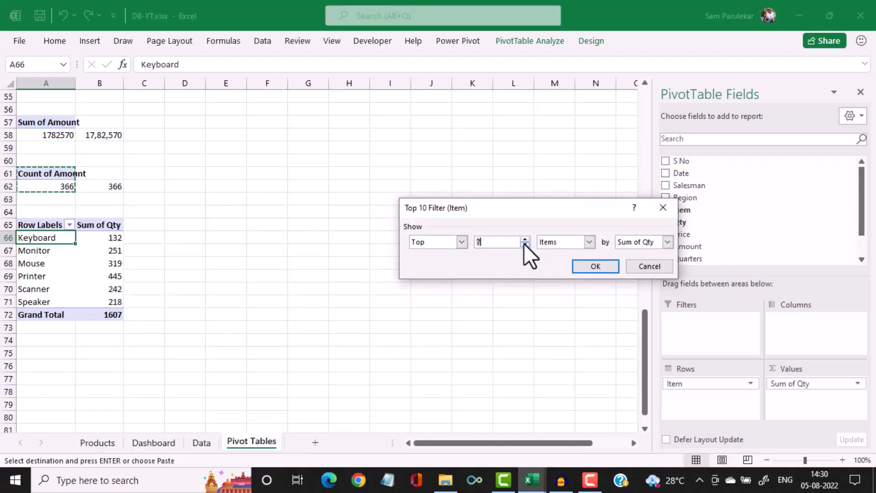
{"action": "left_click", "coordinate": [525, 245]}
{"action": "left_click", "coordinate": [524, 245]}
{"action": "left_click", "coordinate": [604, 270]}
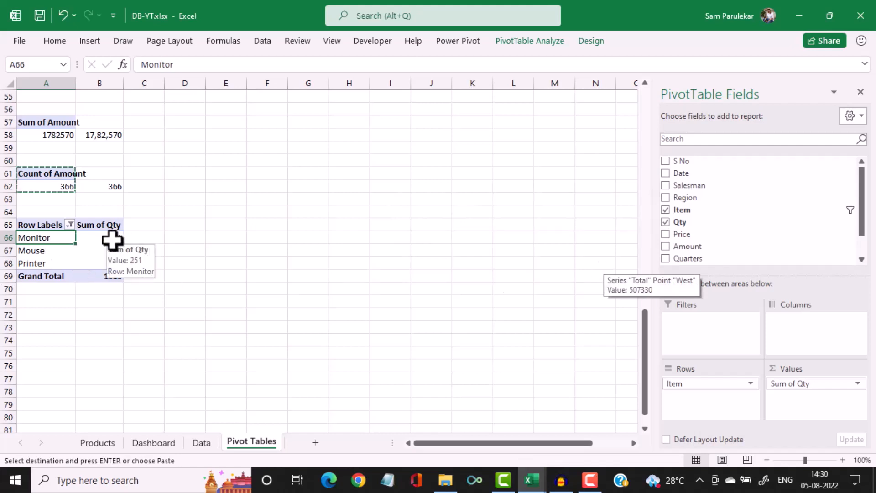
Copy the filtered quantity pivot table in A65:B69 and paste it at cell A72
{"action": "left_click_drag", "start_coordinate": [42, 224], "coordinate": [96, 278]}
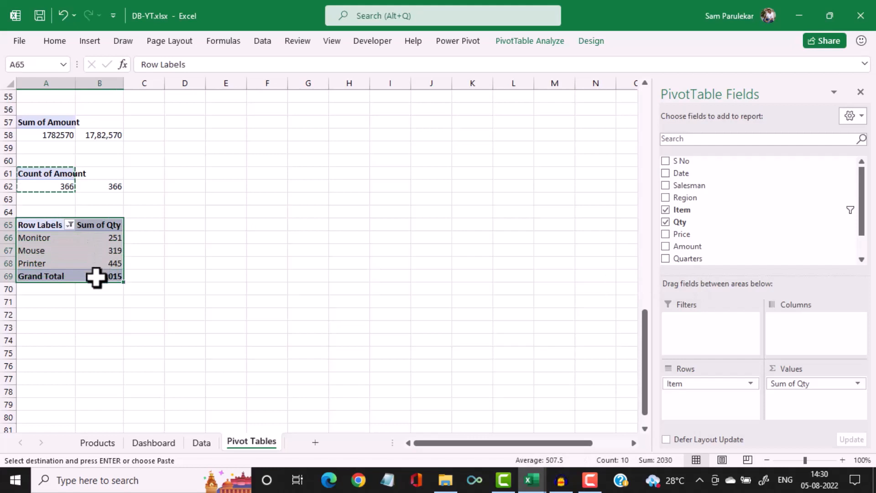
{"action": "key", "text": "ctrl+c"}
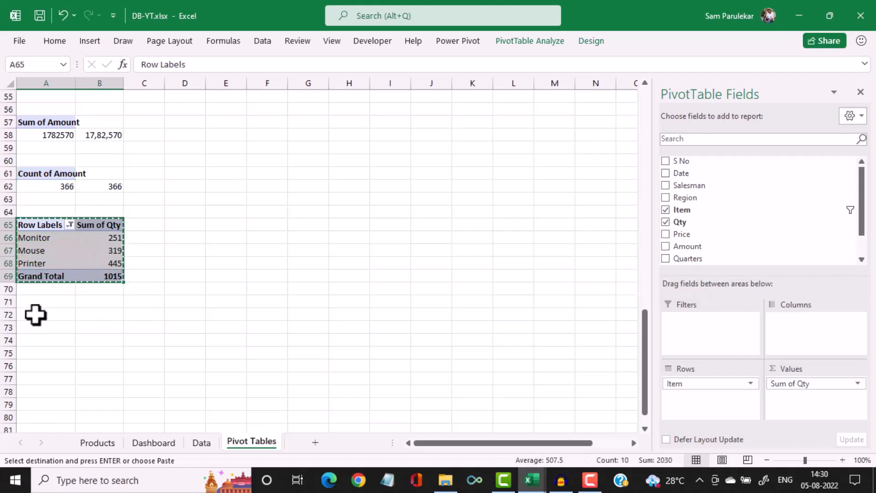
{"action": "left_click", "coordinate": [36, 315]}
{"action": "key", "text": "ctrl+v"}
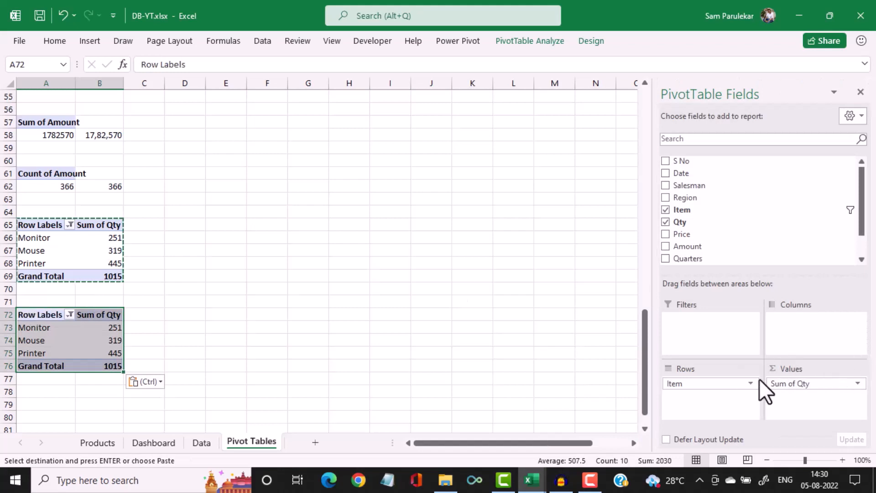
Change the value filter on the A72 pivot table to show the bottom 3 items by Sum of Qty
{"action": "left_click", "coordinate": [91, 343]}
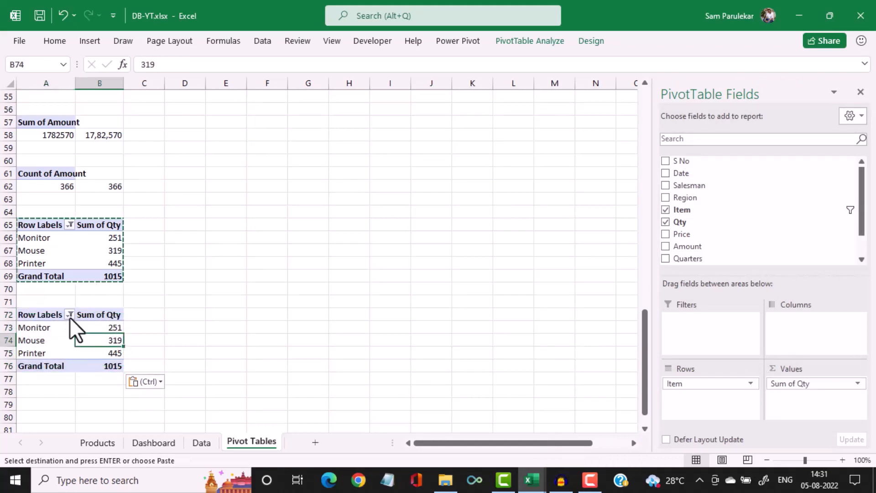
{"action": "left_click", "coordinate": [70, 315]}
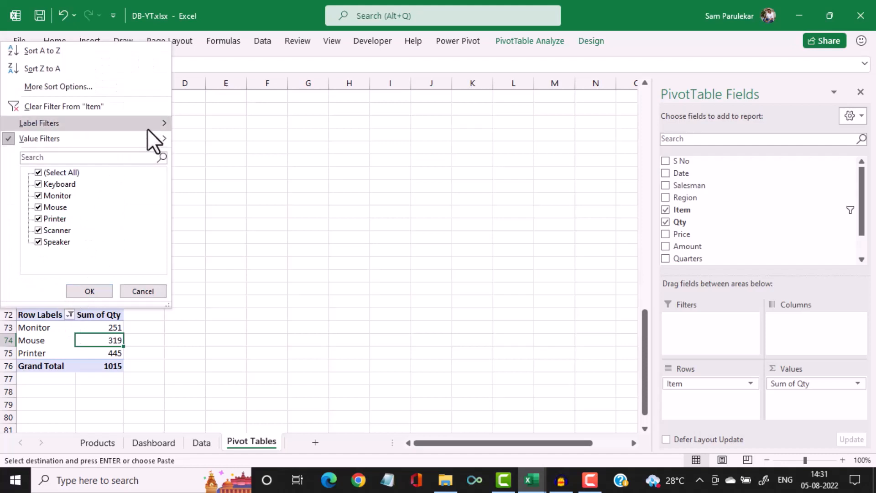
{"action": "mouse_move", "coordinate": [153, 138]}
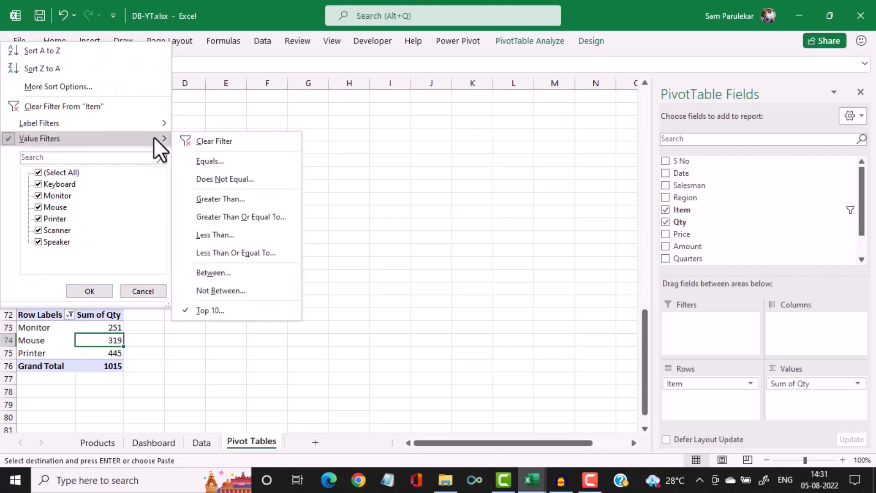
{"action": "left_click", "coordinate": [203, 311]}
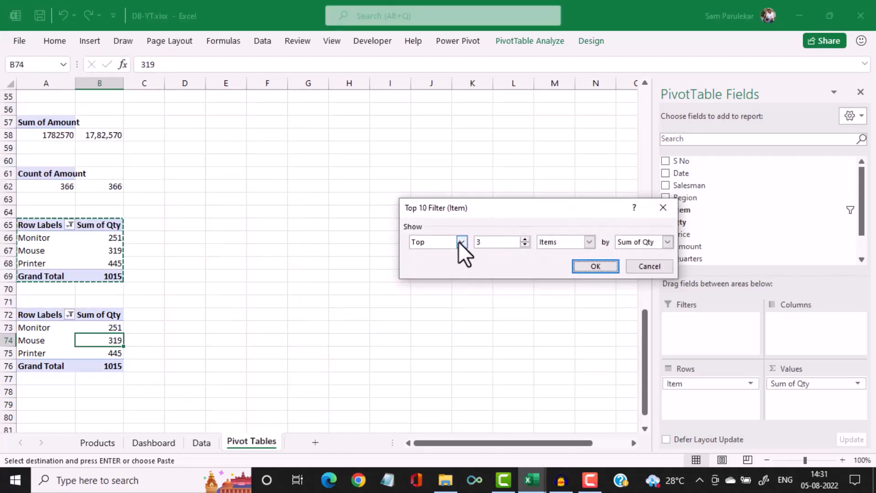
{"action": "left_click", "coordinate": [461, 242]}
{"action": "left_click", "coordinate": [439, 264]}
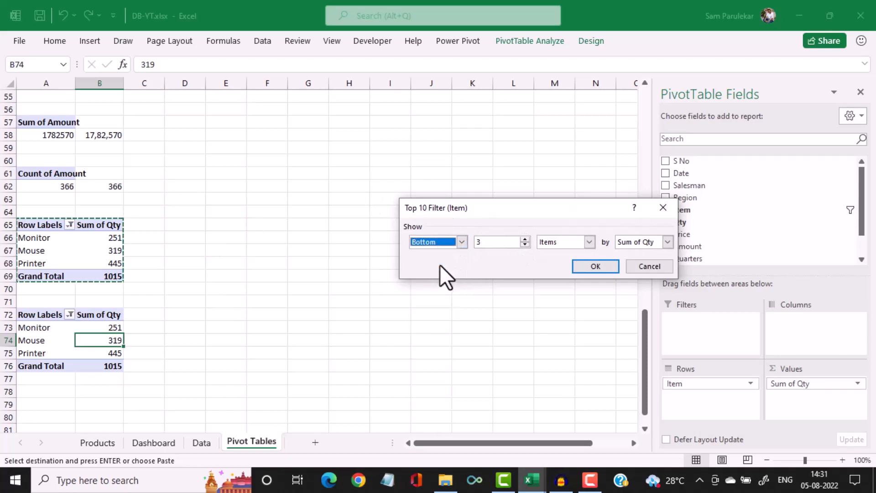
{"action": "left_click", "coordinate": [596, 266]}
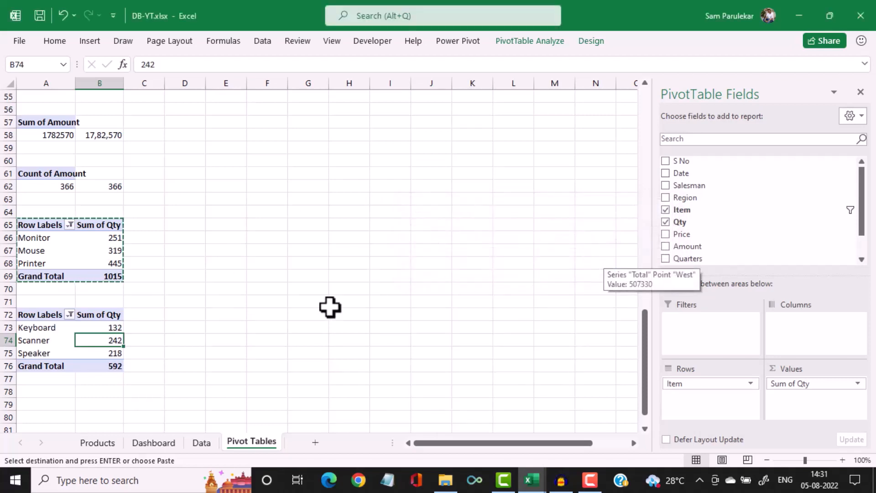
{"action": "left_click", "coordinate": [330, 306]}
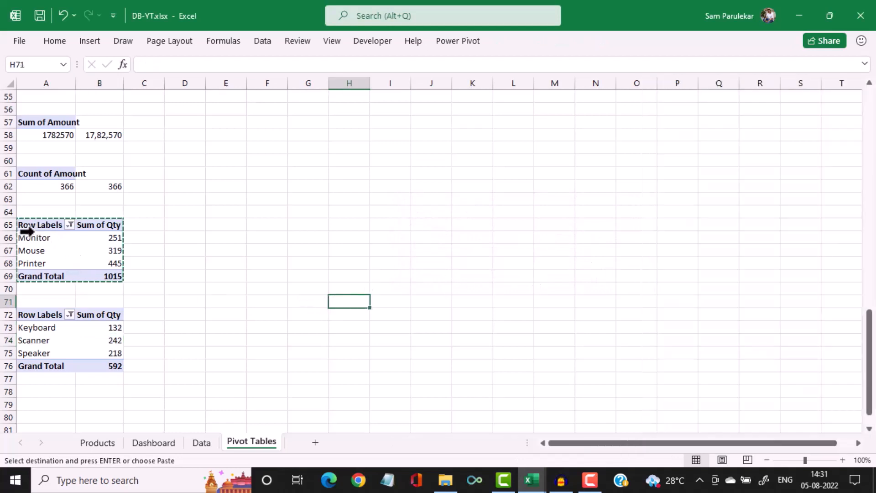
Insert a 2-D clustered bar chart from the top 3 pivot table at A65 and hide all its field buttons
{"action": "left_click_drag", "start_coordinate": [30, 224], "coordinate": [94, 274]}
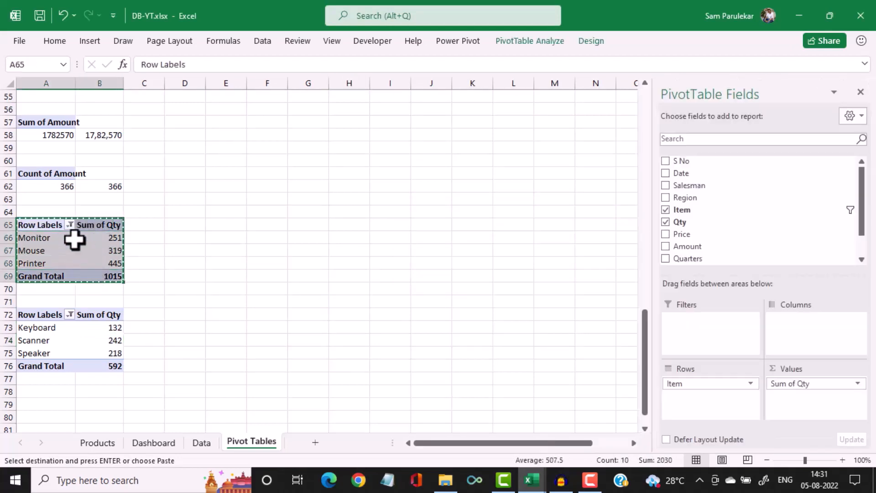
{"action": "left_click", "coordinate": [95, 40]}
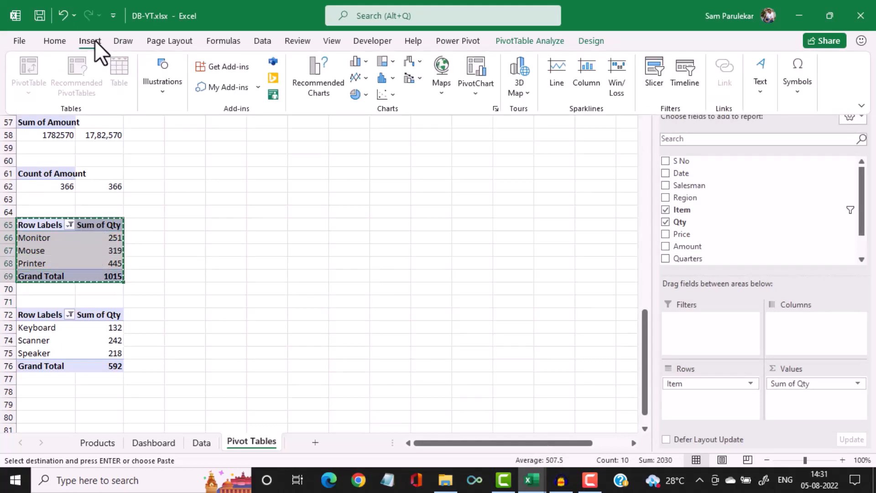
{"action": "left_click", "coordinate": [365, 62]}
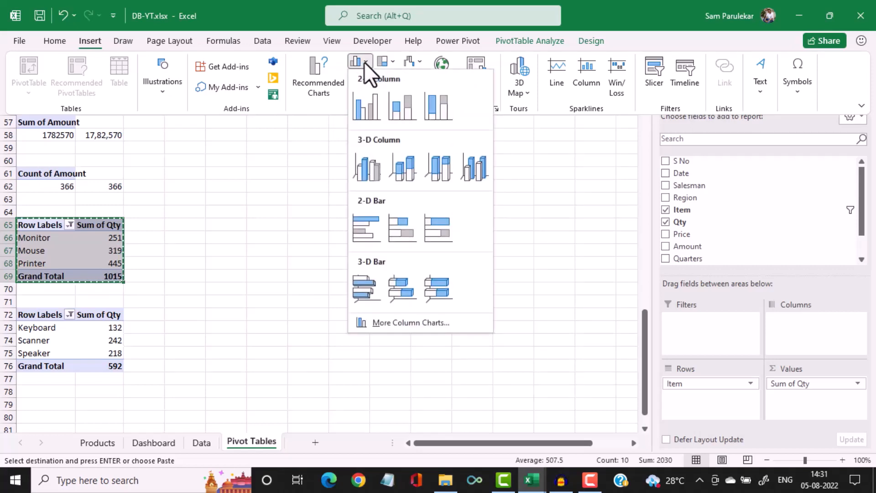
{"action": "left_click", "coordinate": [363, 226]}
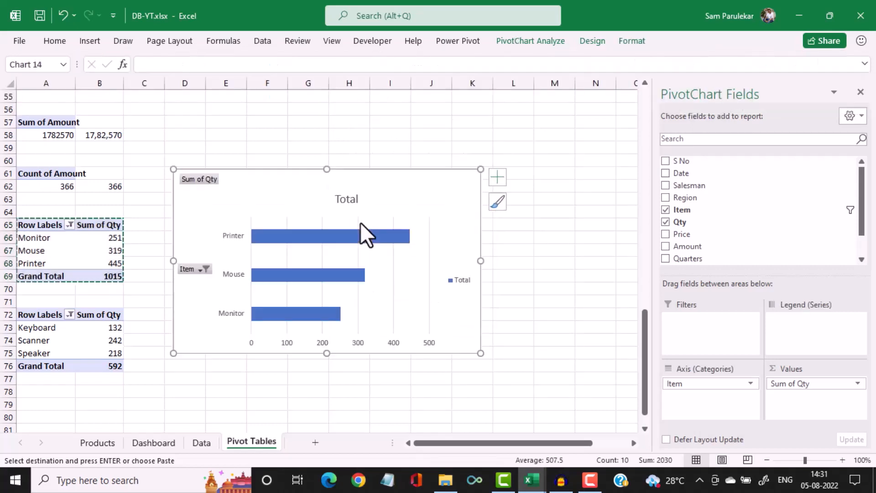
{"action": "right_click", "coordinate": [195, 269]}
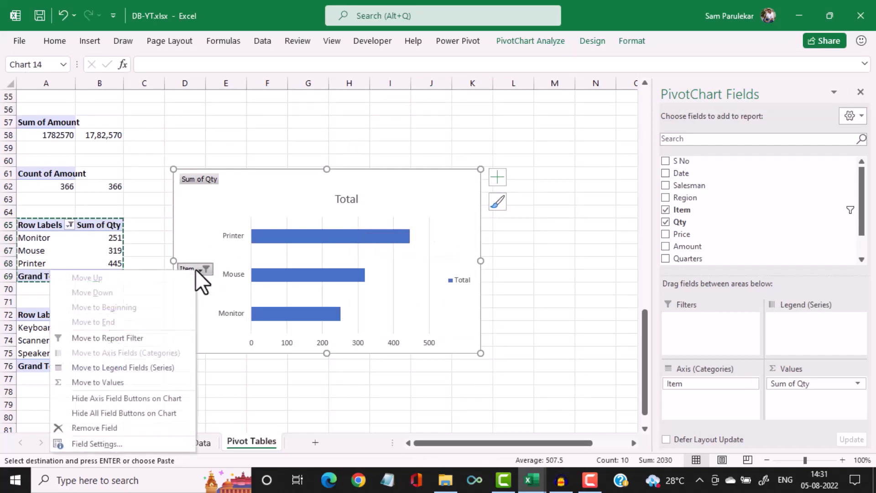
{"action": "left_click", "coordinate": [124, 413]}
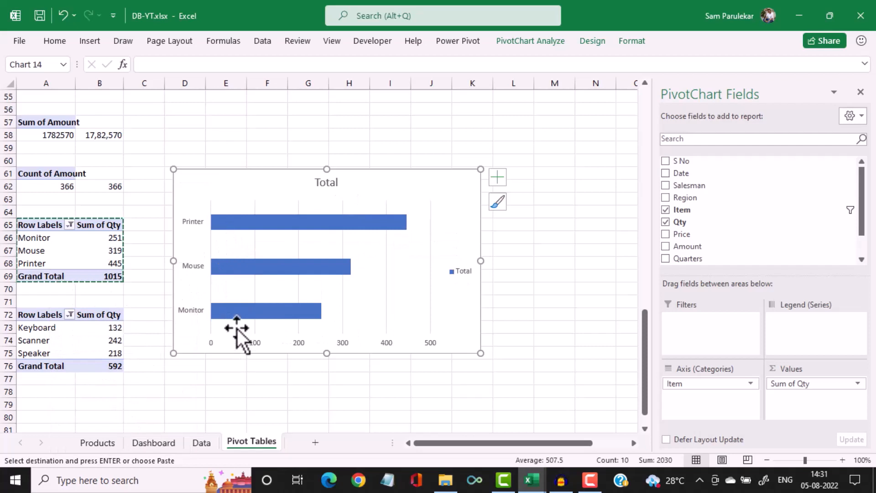
Delete the title, legend, gridlines and horizontal value axis from the top 3 products bar chart
{"action": "left_click", "coordinate": [335, 182]}
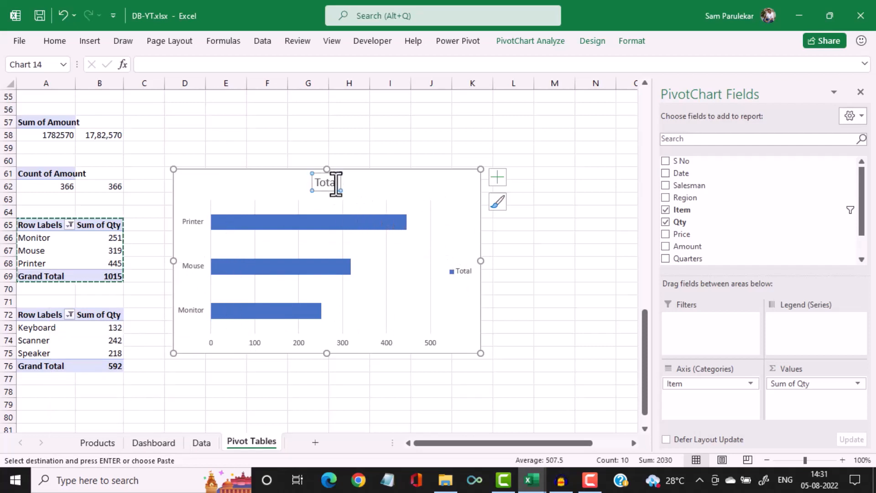
{"action": "key", "text": "Delete"}
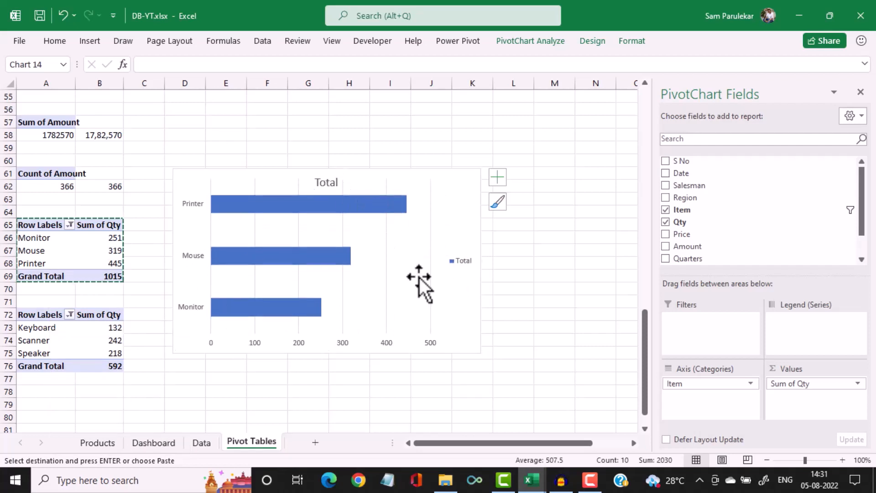
{"action": "left_click", "coordinate": [468, 262]}
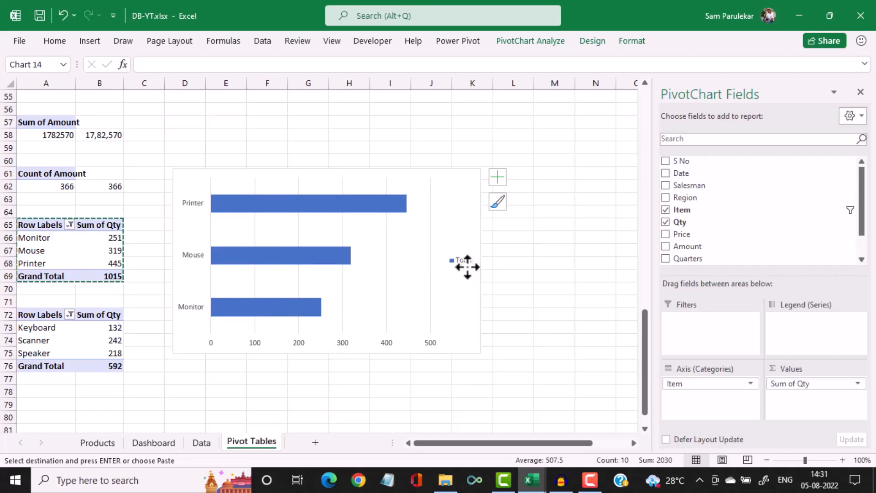
{"action": "key", "text": "Delete"}
{"action": "left_click", "coordinate": [466, 266]}
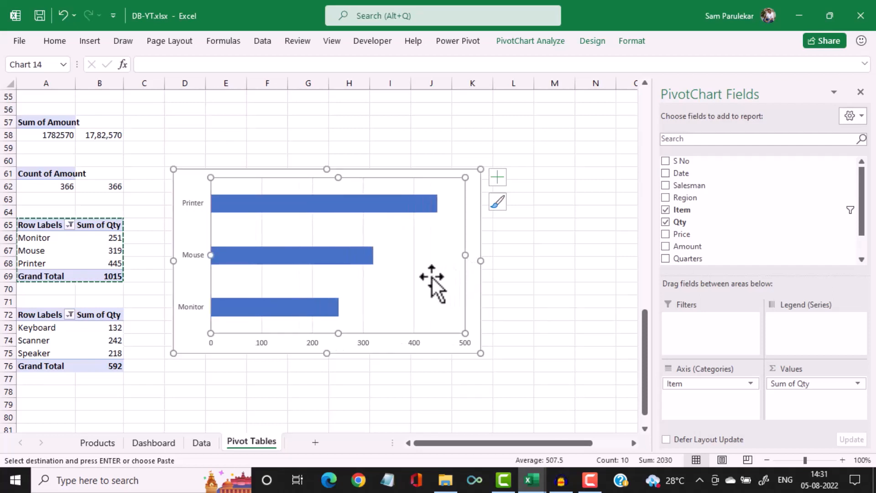
{"action": "left_click", "coordinate": [413, 341]}
{"action": "key", "text": "Delete"}
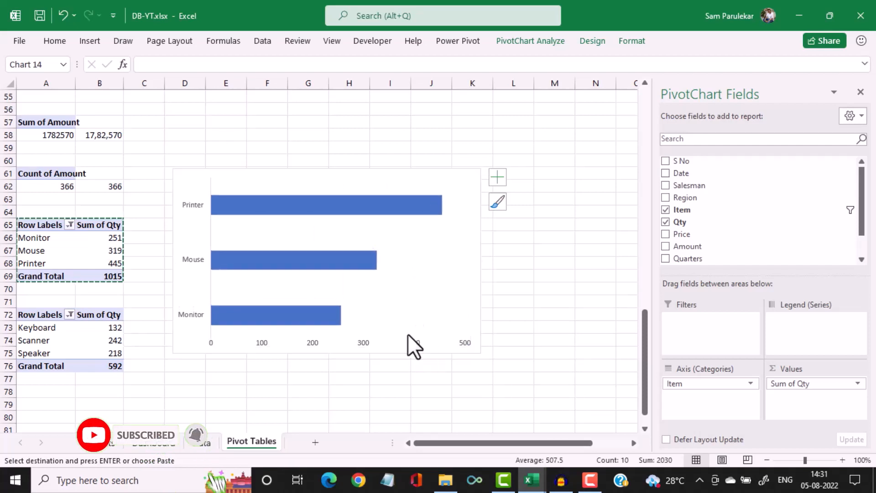
Add data labels to the bars of the top 3 products chart
{"action": "left_click", "coordinate": [366, 265]}
{"action": "right_click", "coordinate": [366, 265]}
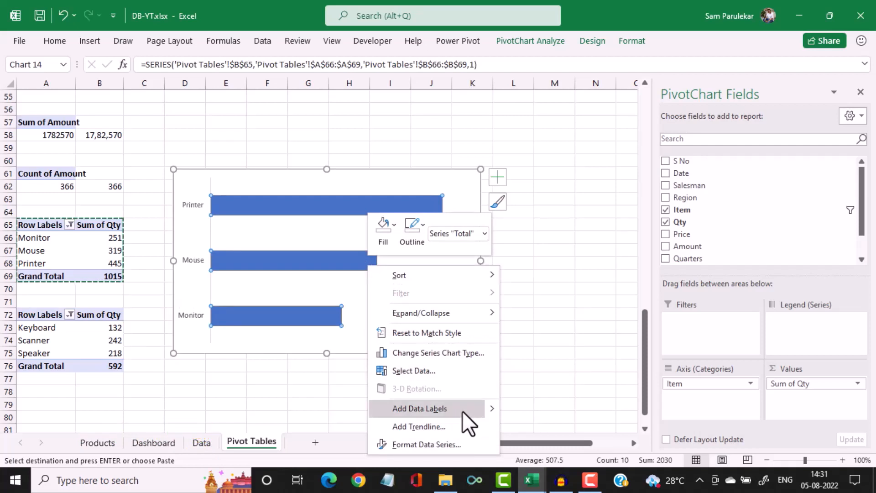
{"action": "mouse_move", "coordinate": [491, 407]}
{"action": "left_click", "coordinate": [517, 406]}
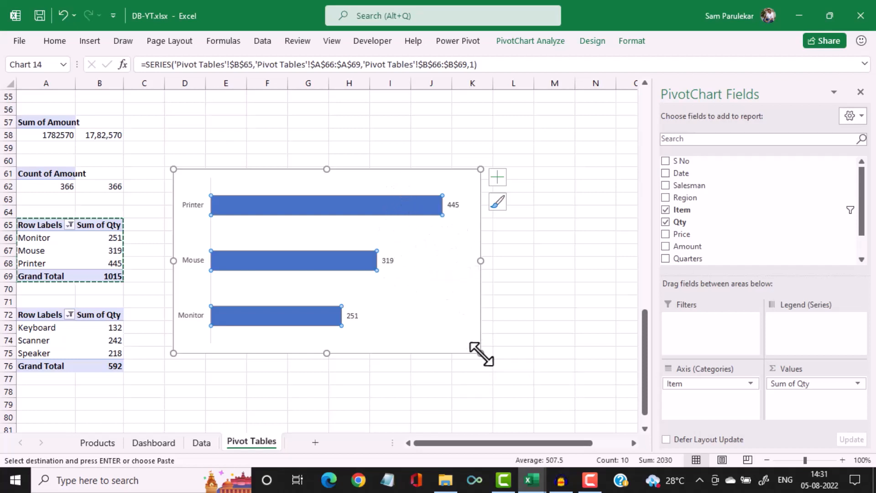
Shrink the top 3 products chart to about columns D to I and rows 61 to 69, and open the Products sheet
{"action": "left_click_drag", "start_coordinate": [481, 353], "coordinate": [414, 282]}
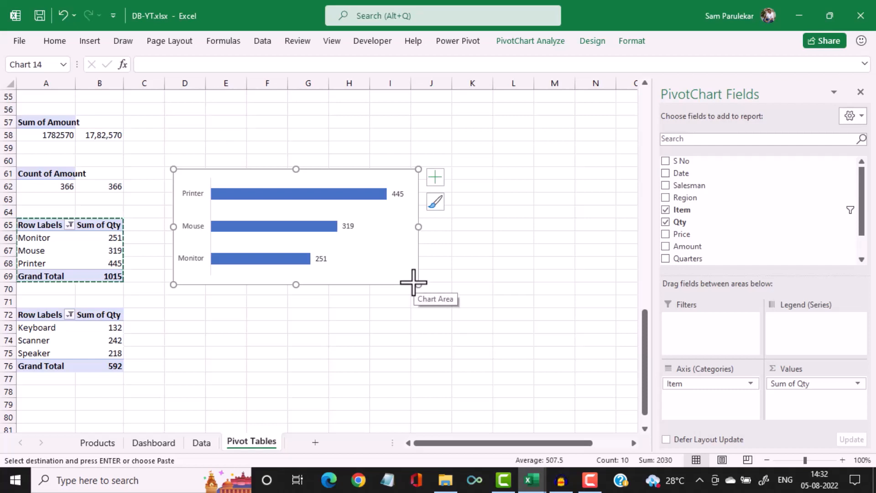
{"action": "key", "text": "Escape"}
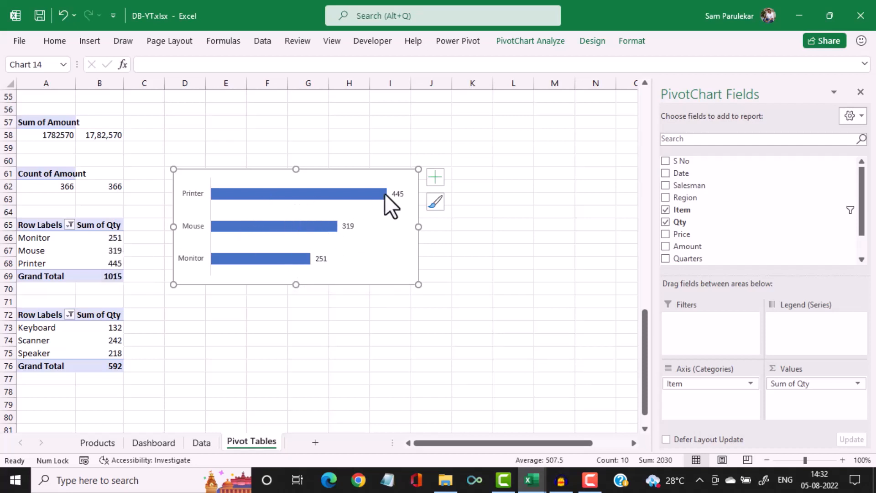
{"action": "mouse_move", "coordinate": [385, 194]}
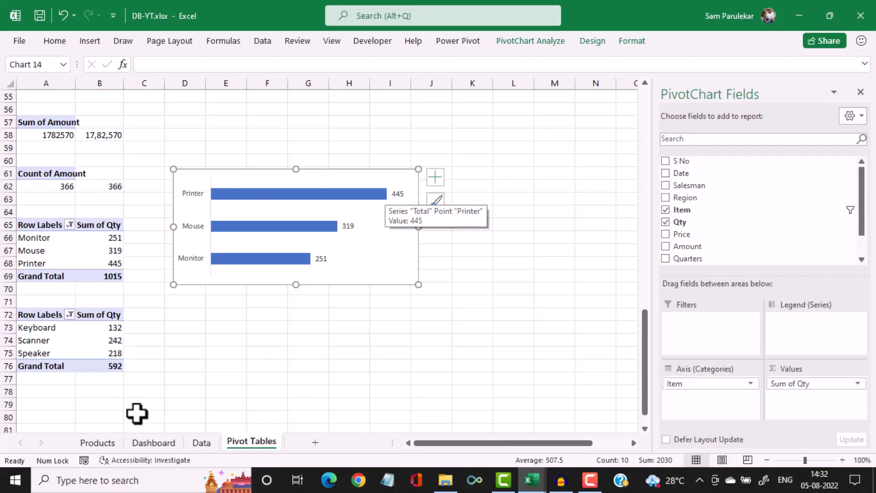
{"action": "left_click", "coordinate": [104, 442]}
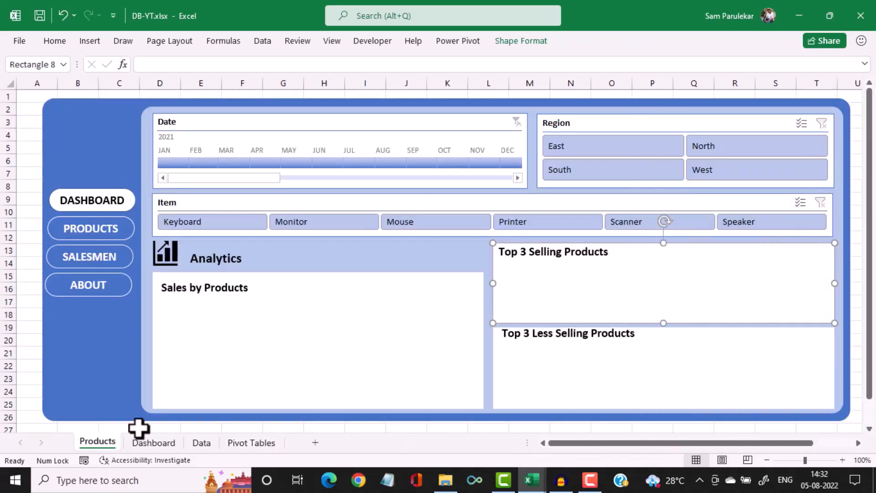
Paste the top 3 products chart into the Top 3 Selling Products box and resize it to about 2.33 cm by 13.44 cm below the heading
{"action": "left_click", "coordinate": [639, 311]}
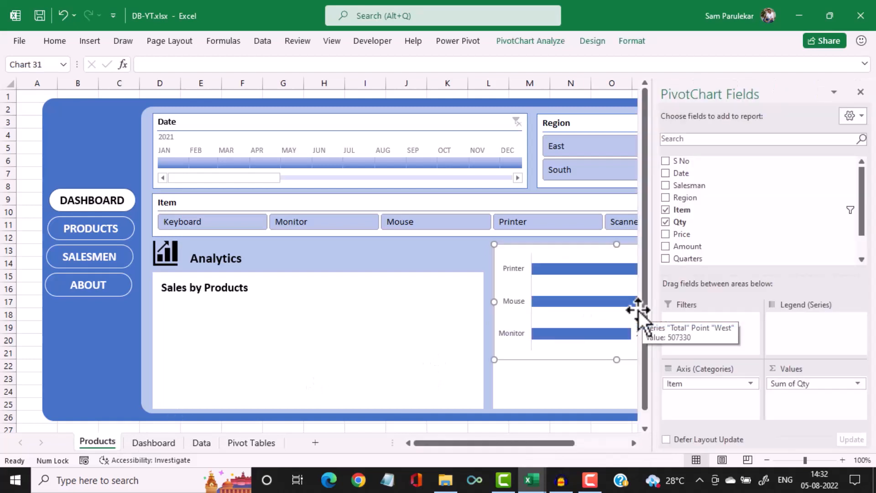
{"action": "left_click", "coordinate": [861, 91]}
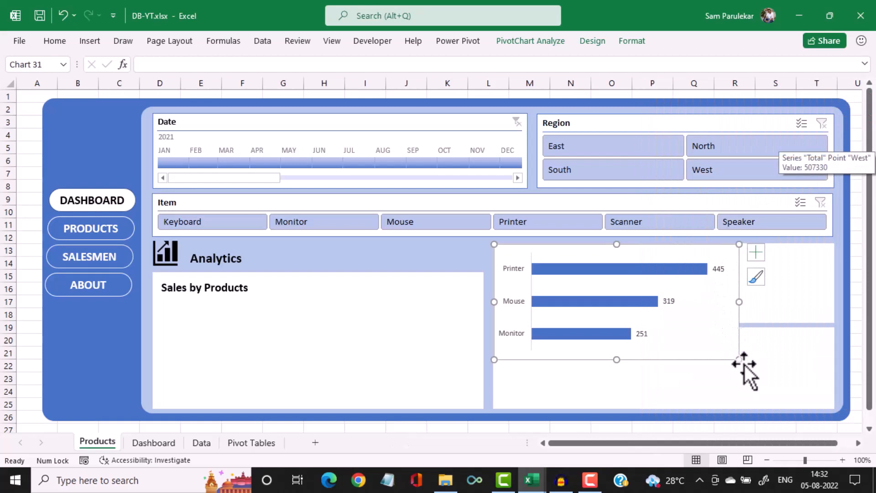
{"action": "left_click_drag", "start_coordinate": [724, 353], "coordinate": [665, 317]}
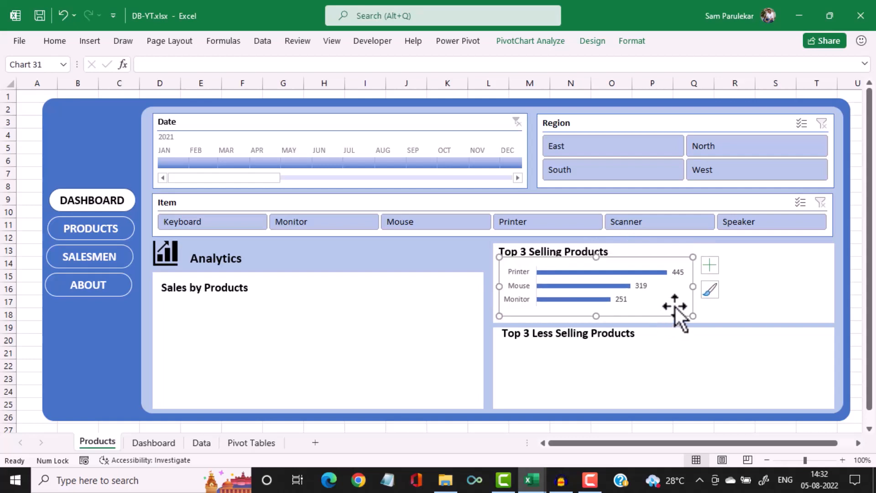
{"action": "left_click_drag", "start_coordinate": [693, 286], "coordinate": [824, 286]}
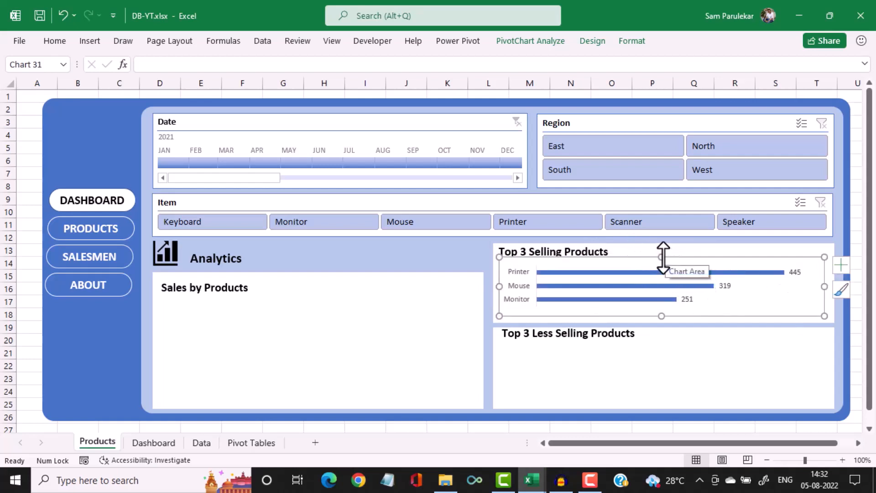
{"action": "left_click_drag", "start_coordinate": [662, 257], "coordinate": [663, 264]}
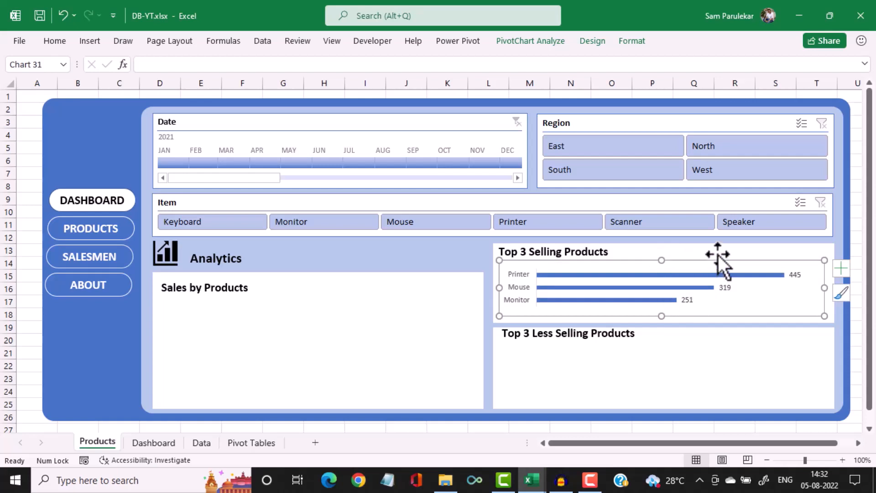
Remove the outline from the Top 3 Selling Products chart
{"action": "left_click", "coordinate": [632, 40]}
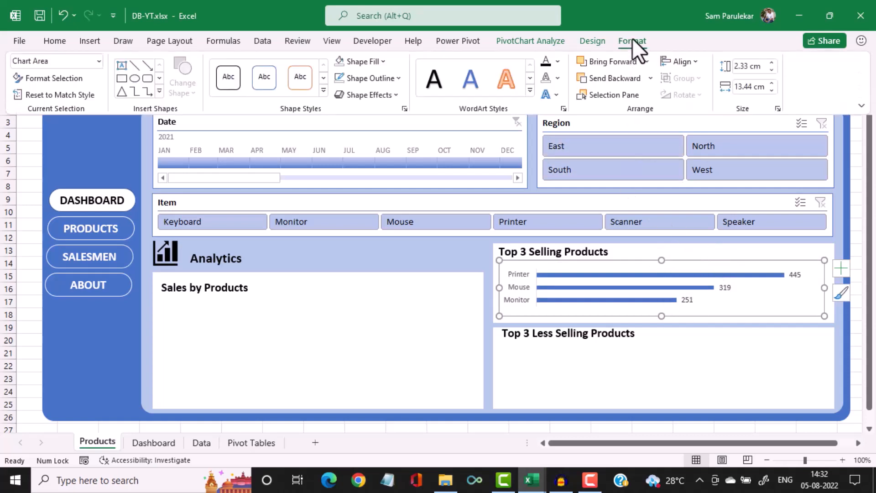
{"action": "left_click", "coordinate": [400, 79]}
{"action": "left_click", "coordinate": [346, 237]}
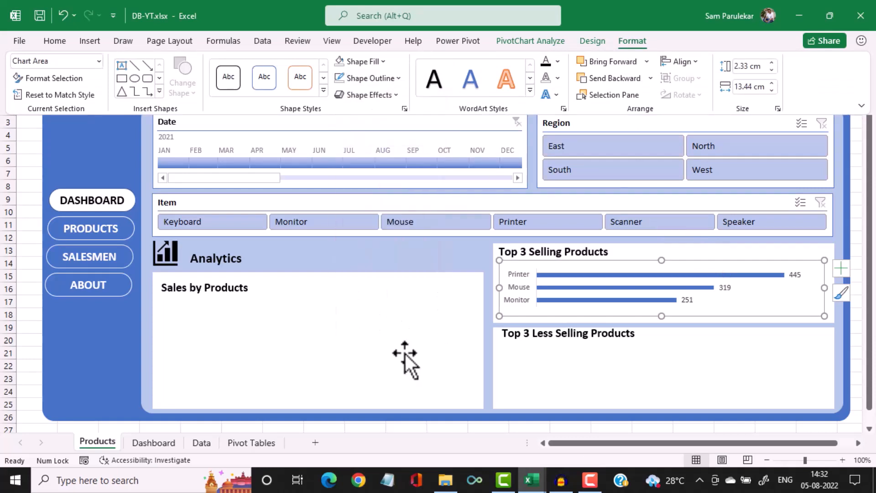
{"action": "left_click", "coordinate": [433, 350]}
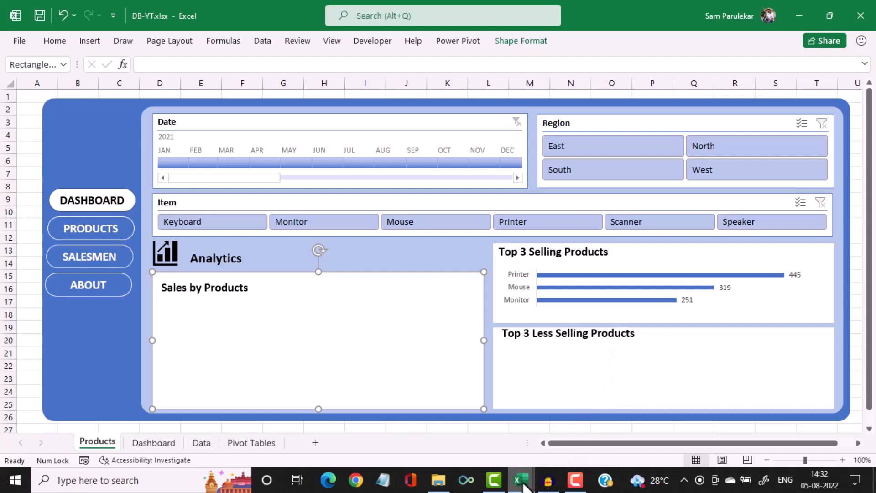
Insert a 2-D clustered bar chart from the bottom 3 pivot table at A72 on the Pivot Tables sheet and hide all its field buttons
{"action": "left_click", "coordinate": [254, 442]}
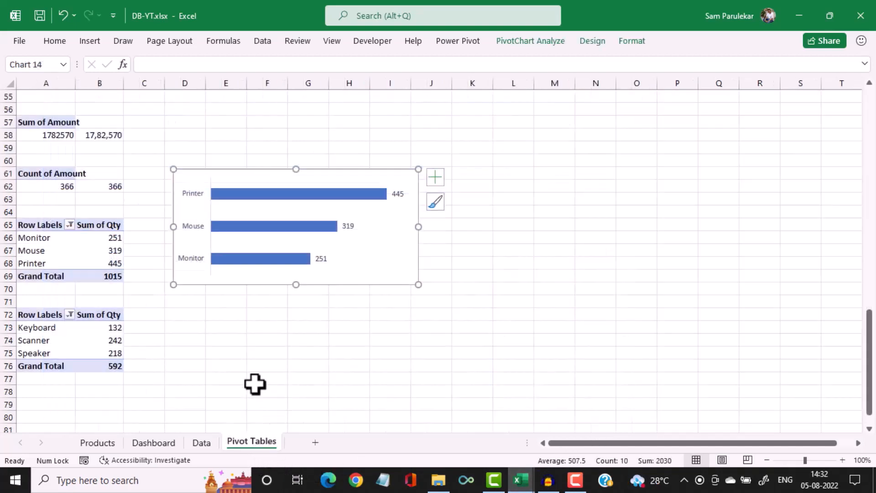
{"action": "left_click", "coordinate": [81, 329]}
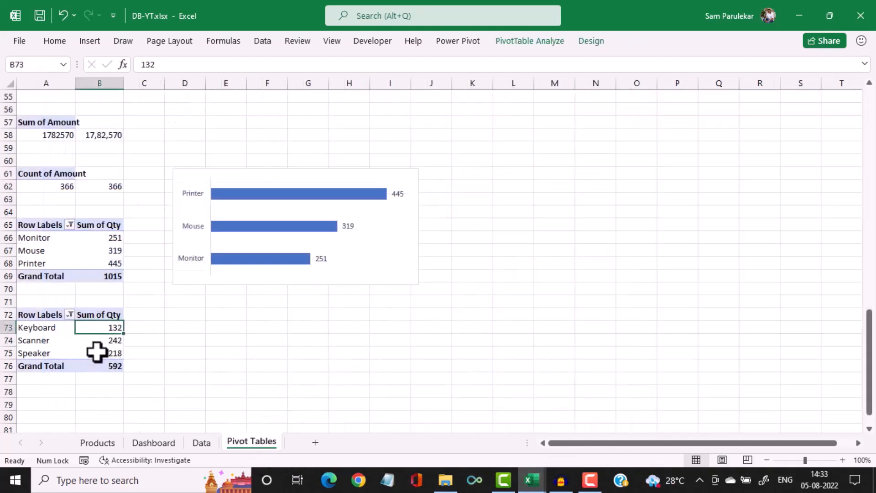
{"action": "left_click", "coordinate": [81, 37]}
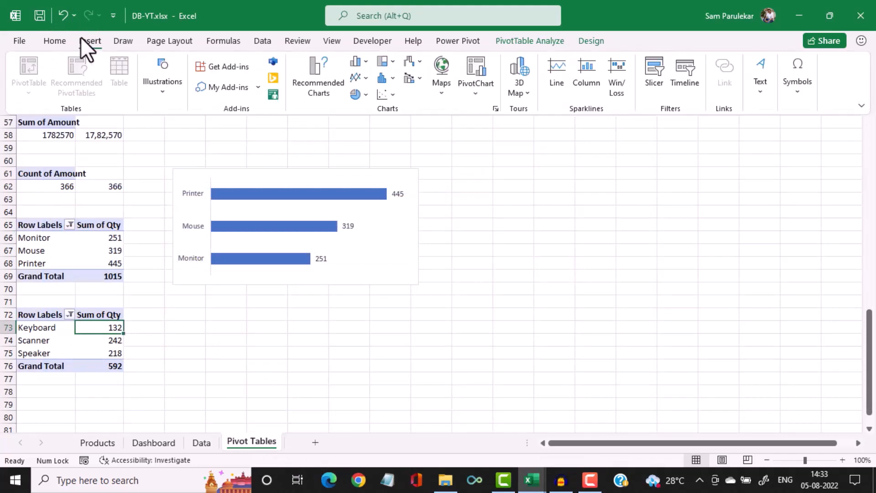
{"action": "left_click", "coordinate": [368, 61]}
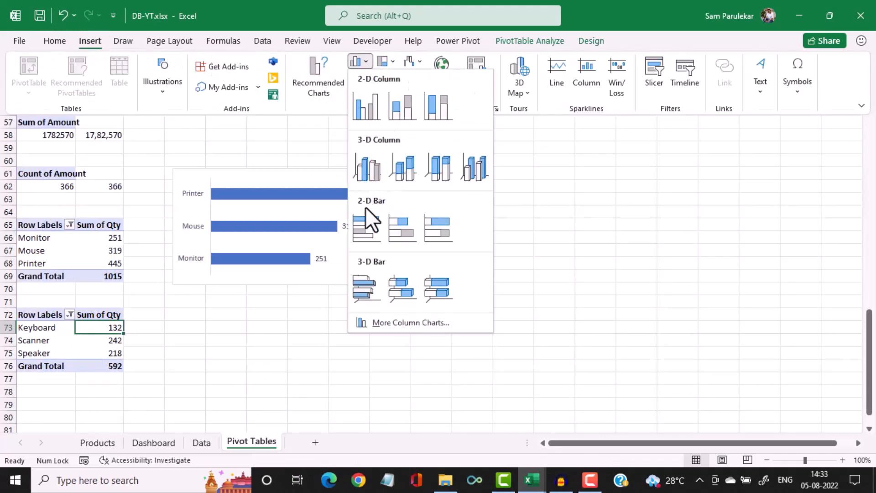
{"action": "left_click", "coordinate": [366, 219]}
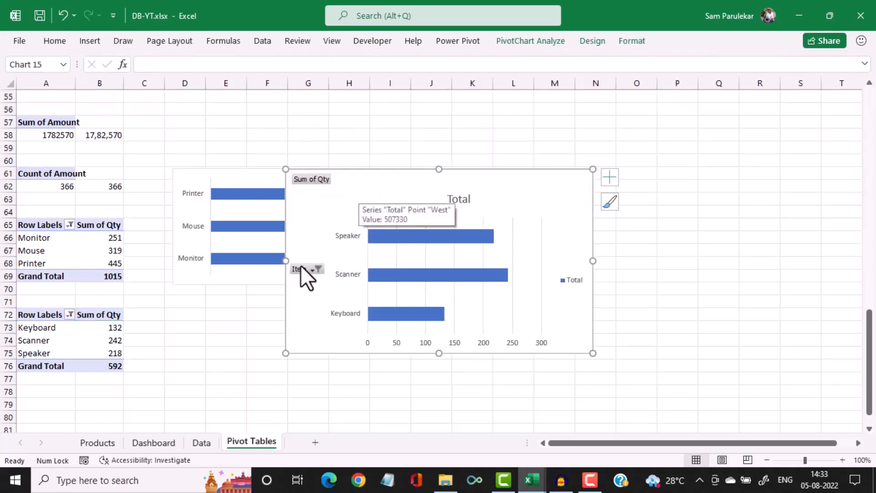
{"action": "right_click", "coordinate": [302, 270]}
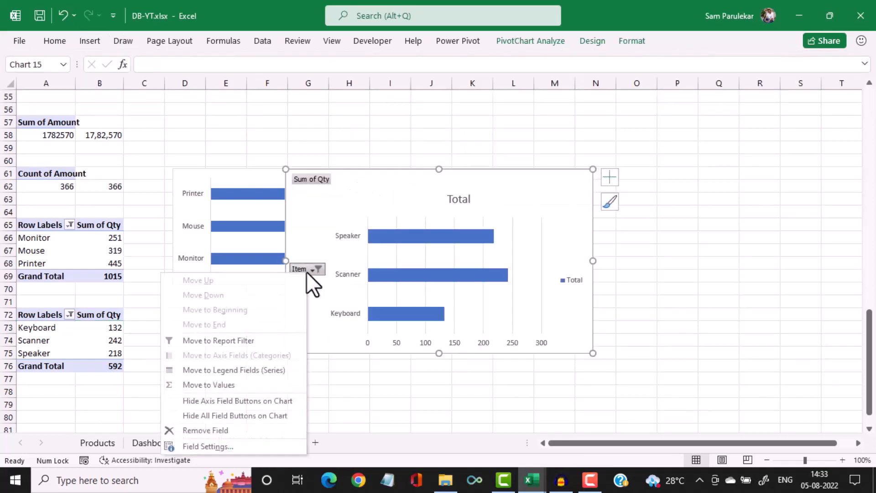
{"action": "left_click", "coordinate": [237, 416]}
Delete the title, legend, horizontal value axis and gridlines from the bottom 3 products bar chart
{"action": "left_click", "coordinate": [439, 186]}
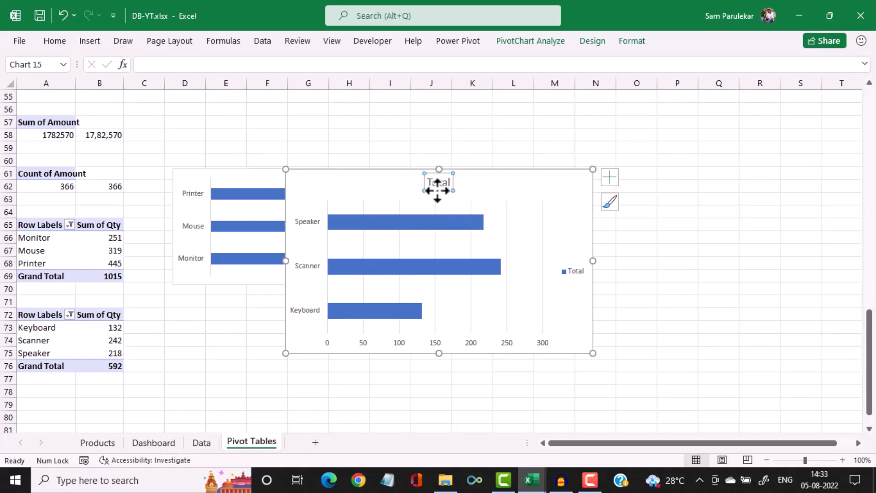
{"action": "left_click_drag", "start_coordinate": [438, 190], "coordinate": [564, 262]}
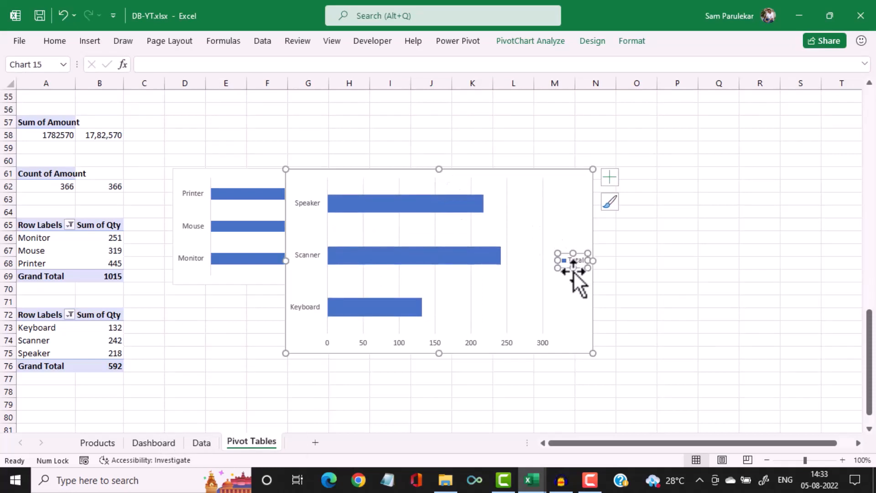
{"action": "key", "text": "Delete"}
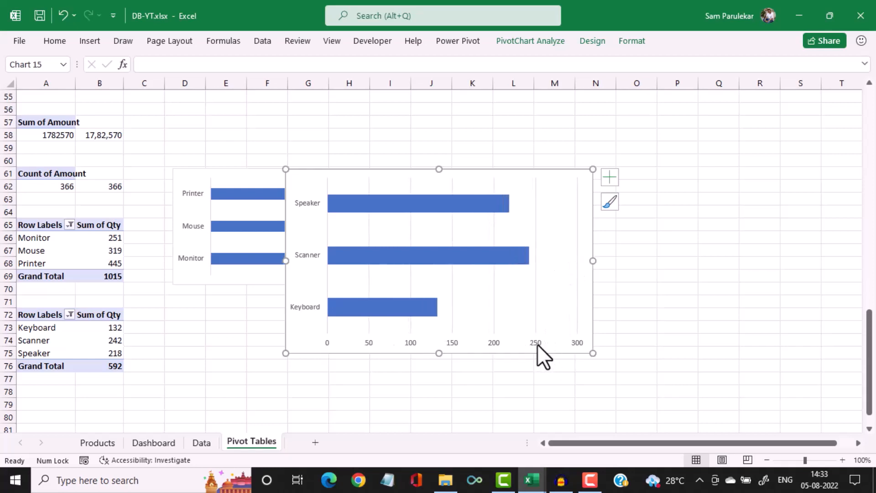
{"action": "left_click", "coordinate": [537, 344]}
{"action": "key", "text": "Delete"}
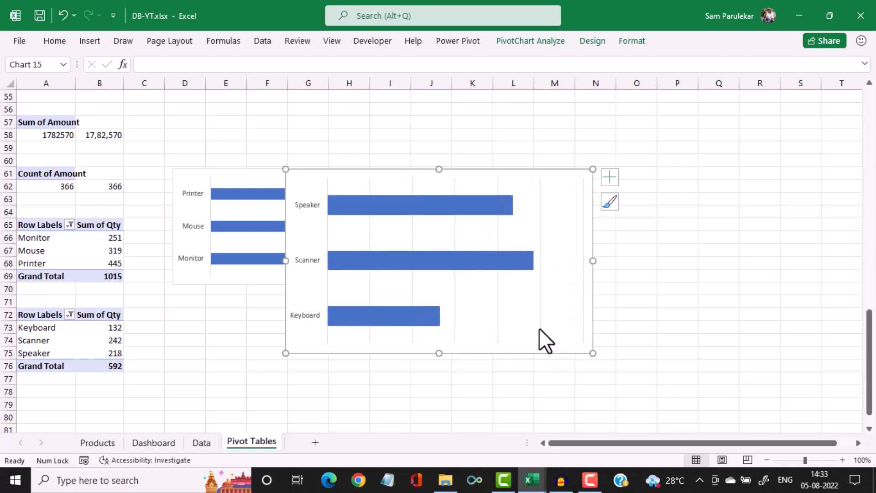
{"action": "left_click", "coordinate": [540, 327]}
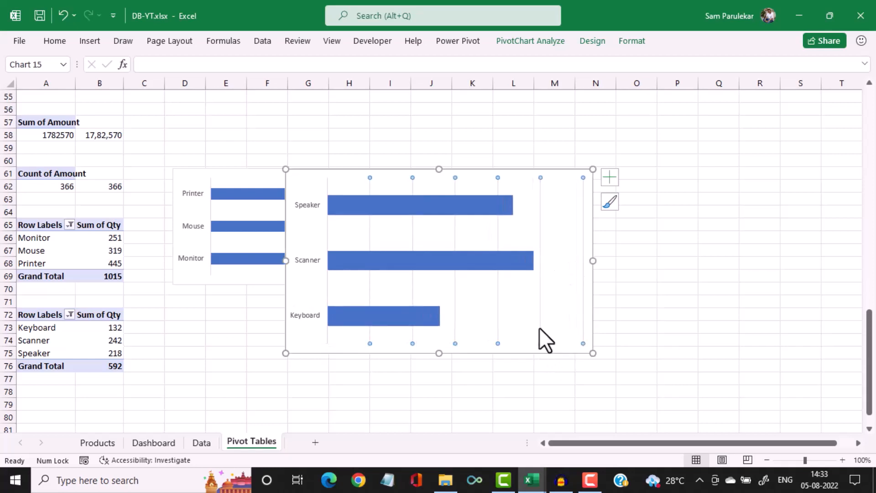
Add data labels to the bars of the bottom 3 products chart
{"action": "left_click", "coordinate": [522, 268]}
{"action": "right_click", "coordinate": [522, 268]}
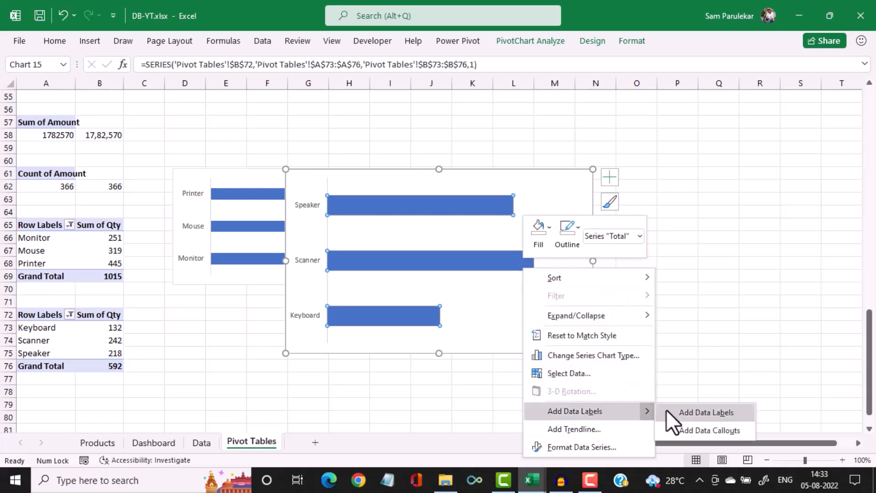
{"action": "left_click", "coordinate": [667, 411]}
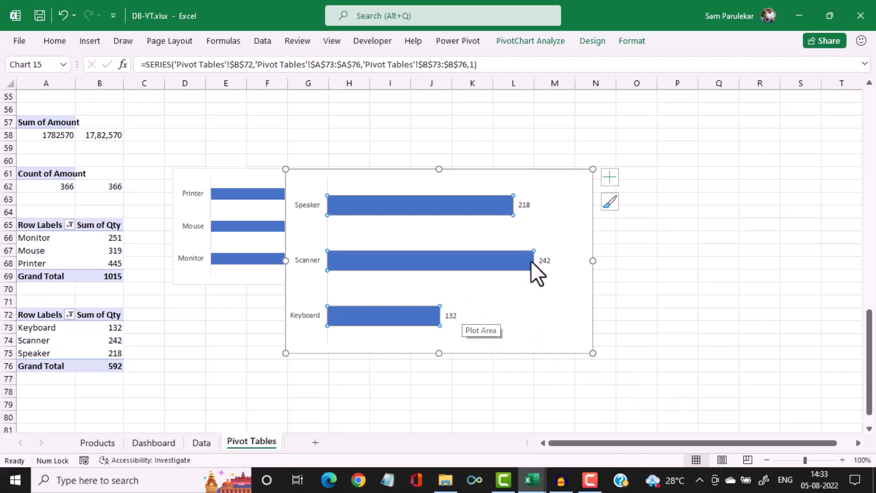
Shrink the bottom 3 products chart and place it below the top 3 chart, at about columns D to I and rows 71 to 79
{"action": "left_click_drag", "start_coordinate": [592, 169], "coordinate": [364, 292]}
{"action": "left_click", "coordinate": [406, 315]}
{"action": "left_click", "coordinate": [475, 251]}
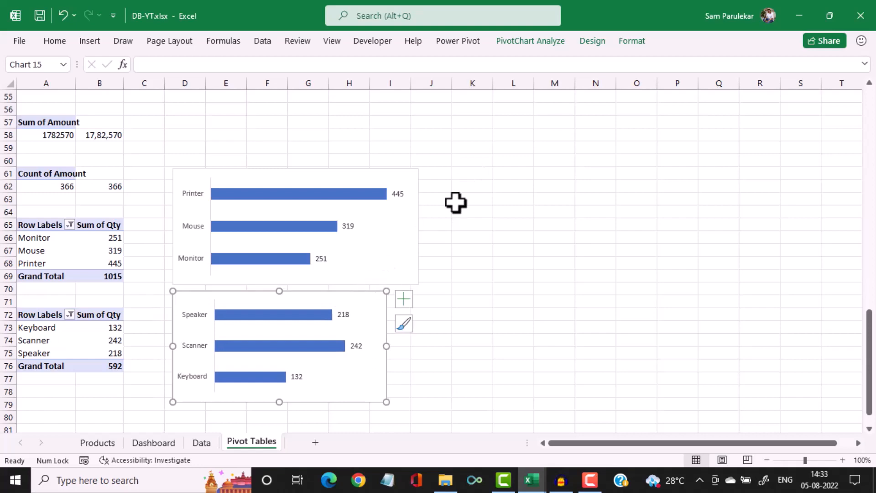
Paste the bottom 3 chart into the Products sheet's Top 3 Less Selling Products box and resize it to about 2.59 cm by 13.81 cm below the heading
{"action": "left_click", "coordinate": [97, 443]}
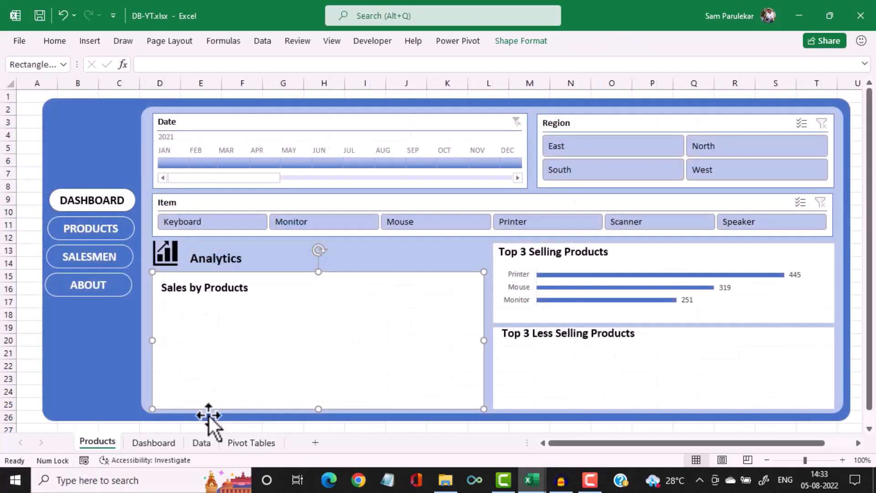
{"action": "left_click", "coordinate": [534, 374]}
{"action": "key", "text": "ctrl+v"}
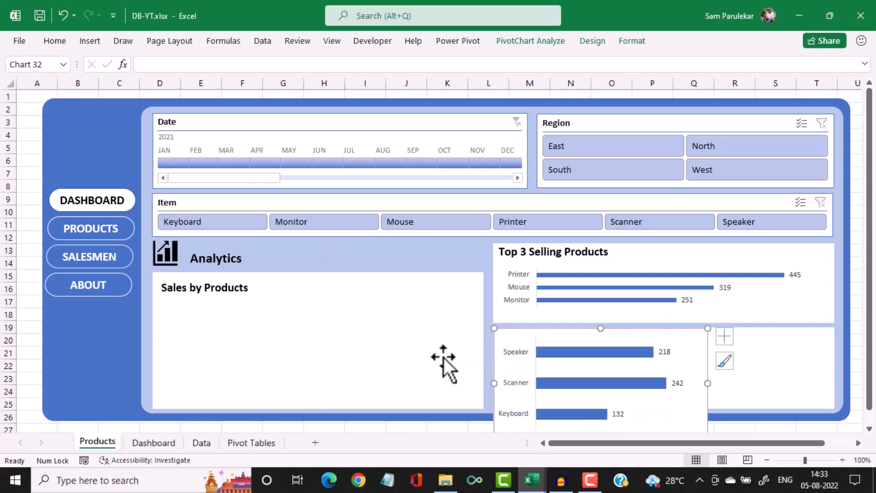
{"action": "scroll", "coordinate": [551, 328], "scroll_direction": "down", "scroll_amount": 2}
{"action": "left_click_drag", "start_coordinate": [708, 362], "coordinate": [673, 319]}
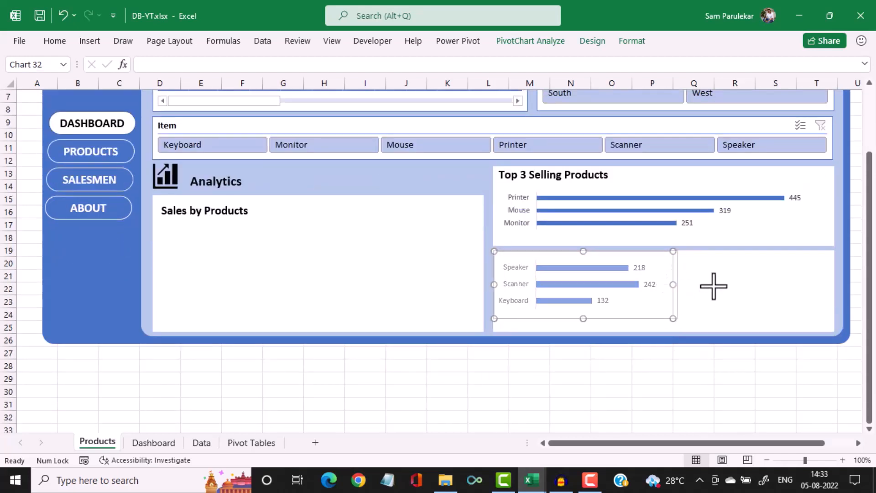
{"action": "left_click_drag", "start_coordinate": [714, 286], "coordinate": [829, 299]}
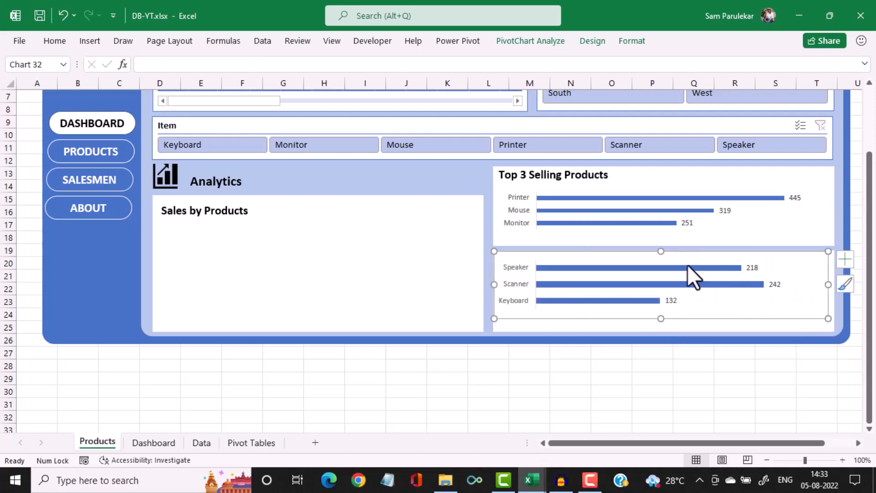
{"action": "left_click_drag", "start_coordinate": [661, 251], "coordinate": [657, 268]}
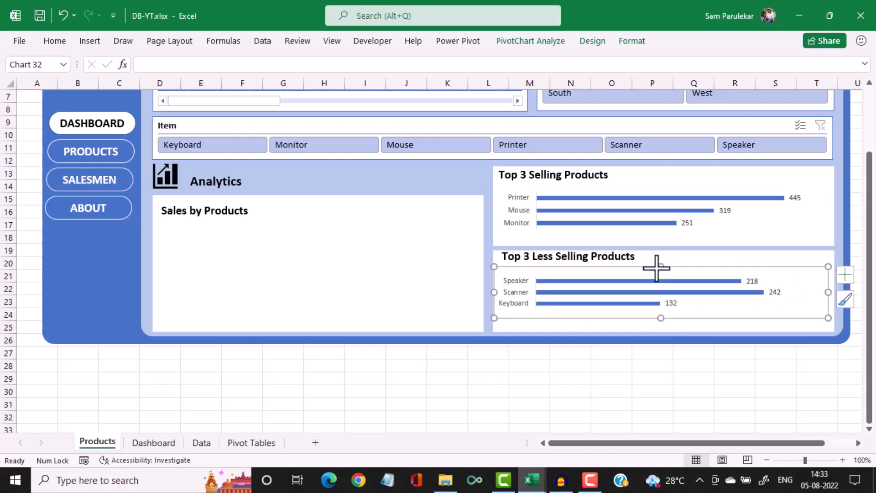
{"action": "left_click_drag", "start_coordinate": [661, 318], "coordinate": [661, 329]}
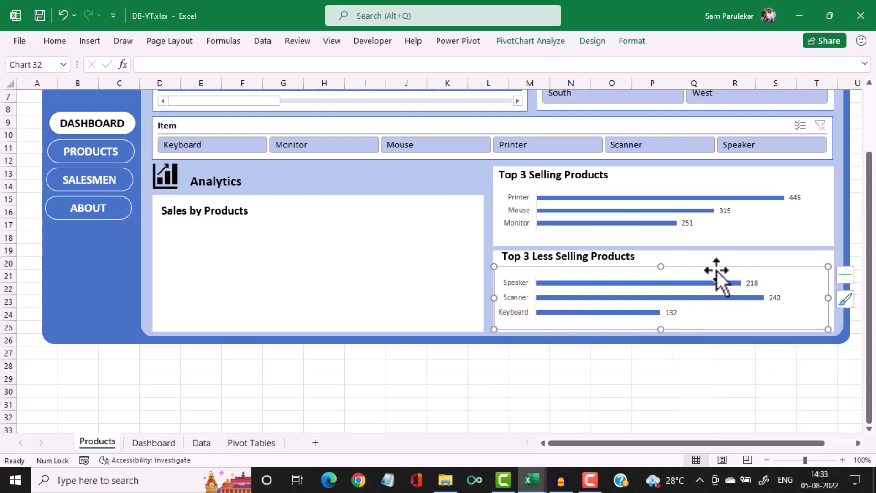
Remove the outline from the Top 3 Less Selling Products chart
{"action": "left_click", "coordinate": [632, 42]}
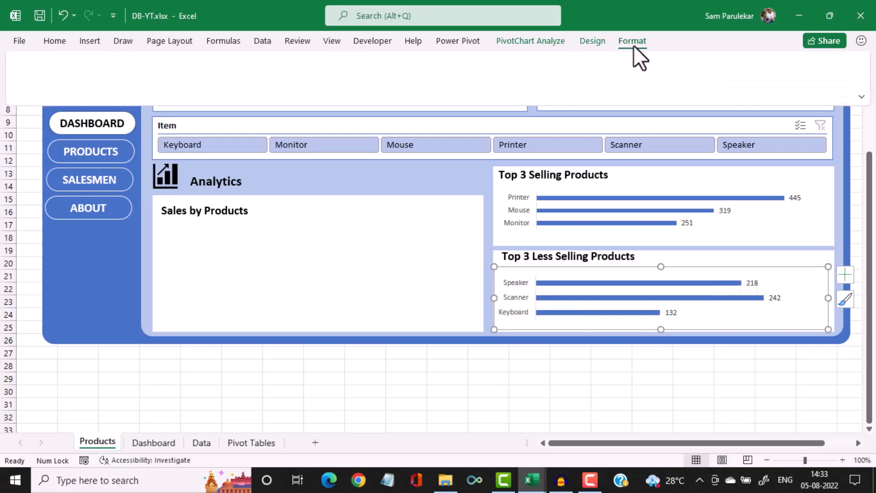
{"action": "left_click", "coordinate": [398, 78]}
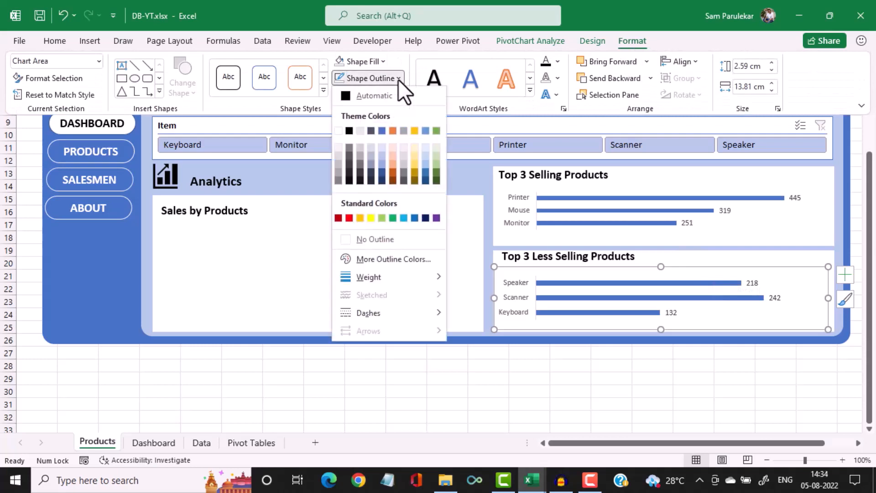
{"action": "left_click", "coordinate": [347, 240]}
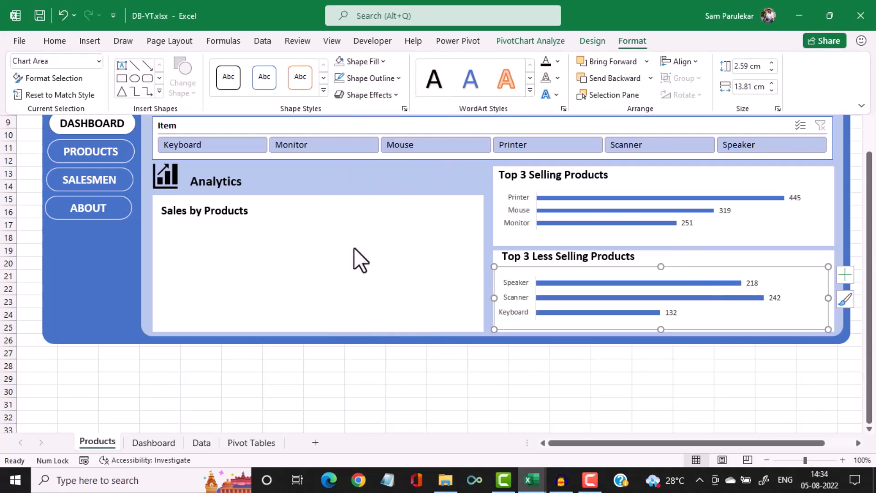
{"action": "left_click", "coordinate": [553, 364]}
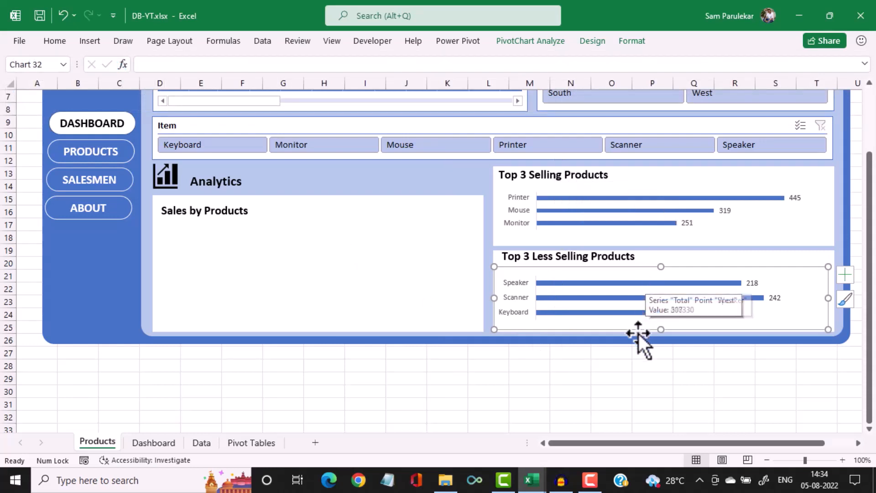
Review which pivot tables the Item slicer on the Products sheet is connected to, without changing the connections
{"action": "scroll", "coordinate": [593, 362], "scroll_direction": "up", "scroll_amount": 2}
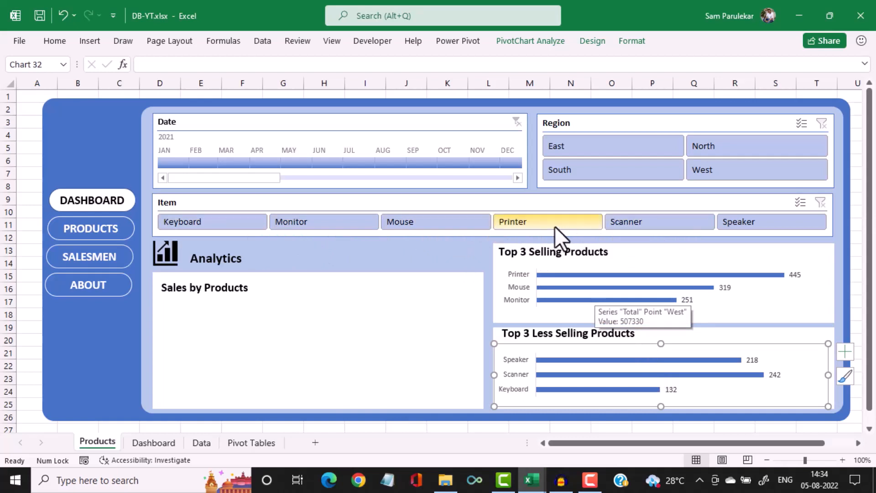
{"action": "left_click", "coordinate": [452, 206]}
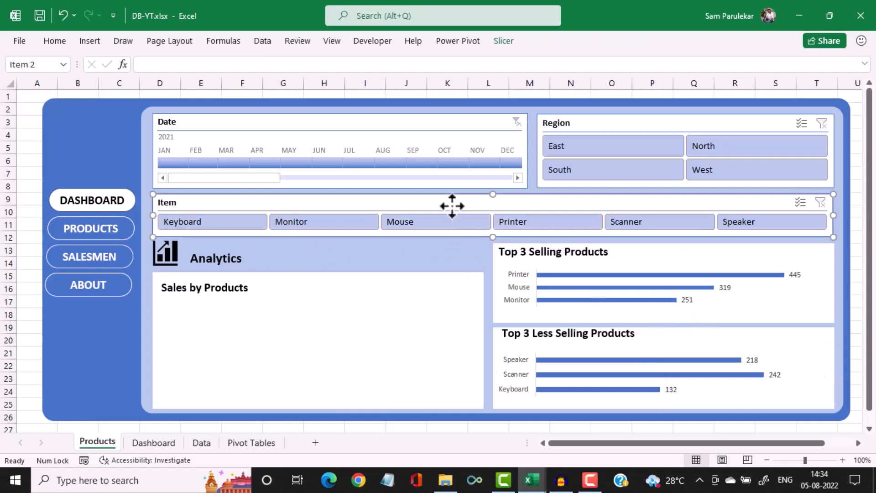
{"action": "right_click", "coordinate": [452, 206]}
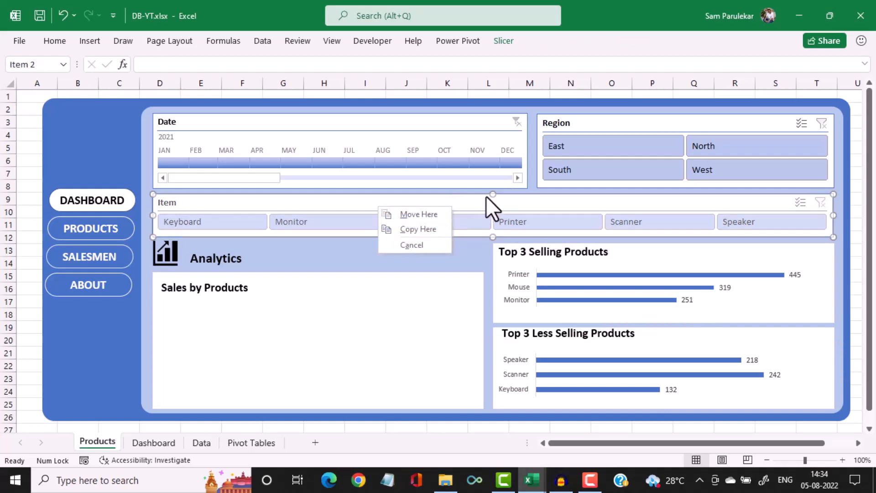
{"action": "key", "text": "Escape"}
{"action": "left_click", "coordinate": [502, 41]}
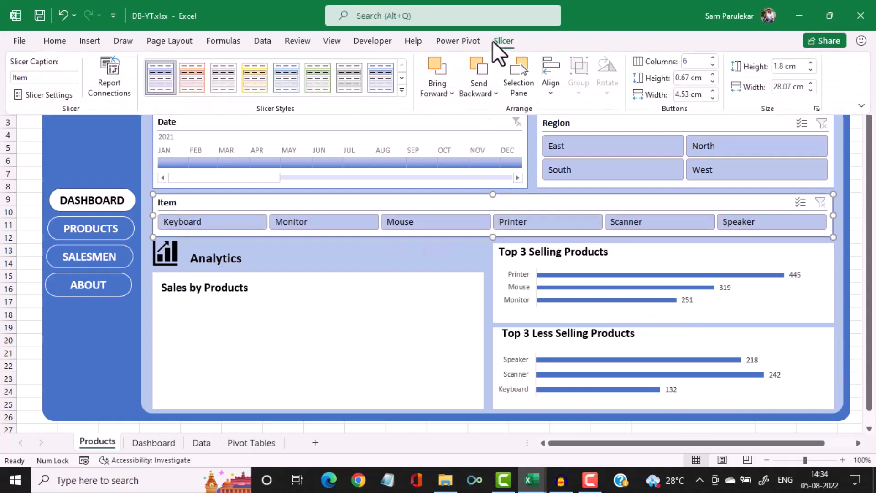
{"action": "left_click", "coordinate": [114, 91]}
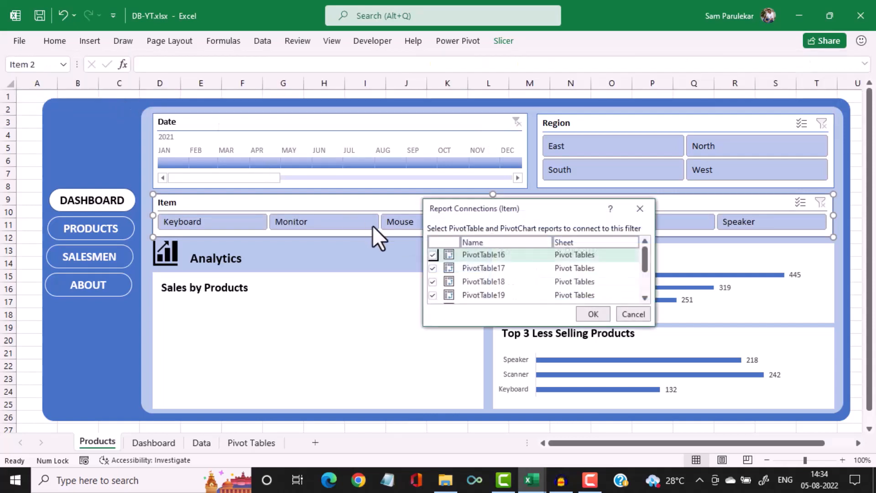
{"action": "left_click_drag", "start_coordinate": [647, 270], "coordinate": [644, 294]}
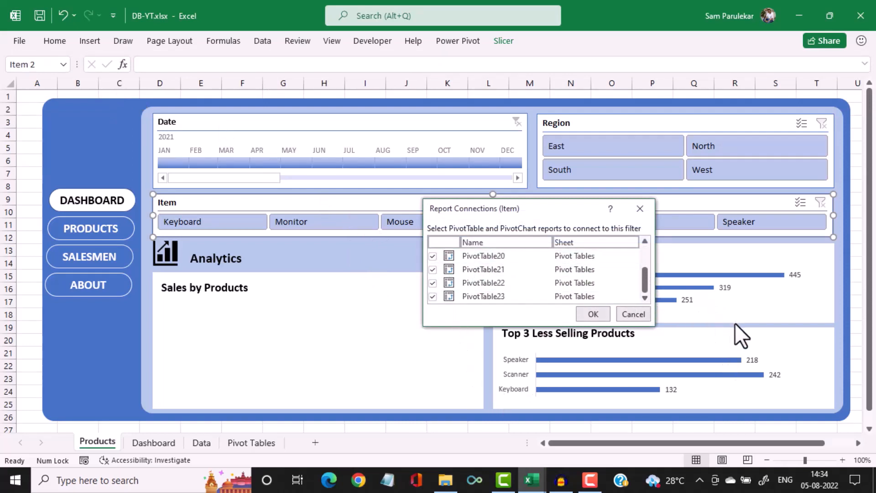
{"action": "left_click", "coordinate": [628, 316]}
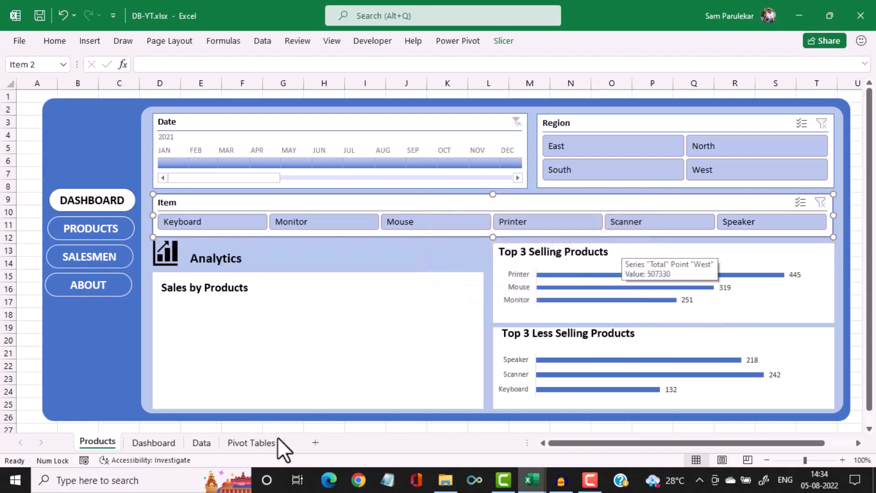
Look up the PivotTable name of the top 3 products table on the Pivot Tables sheet
{"action": "left_click", "coordinate": [248, 441]}
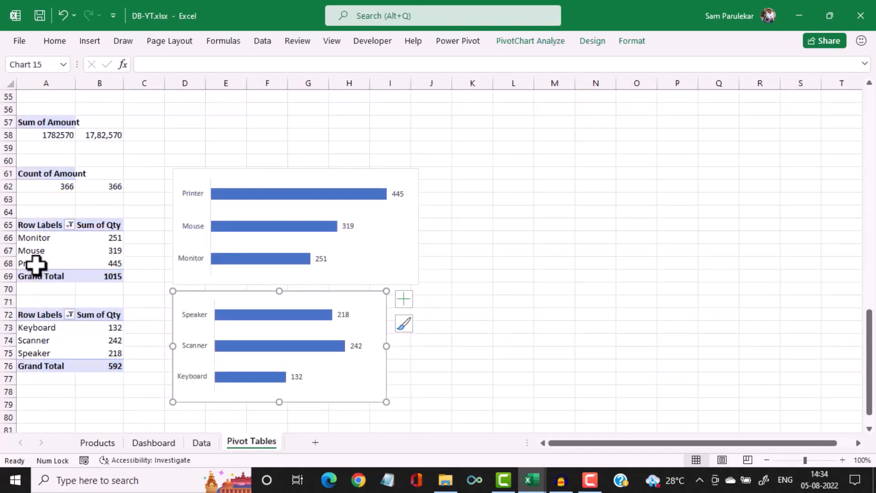
{"action": "left_click", "coordinate": [42, 237]}
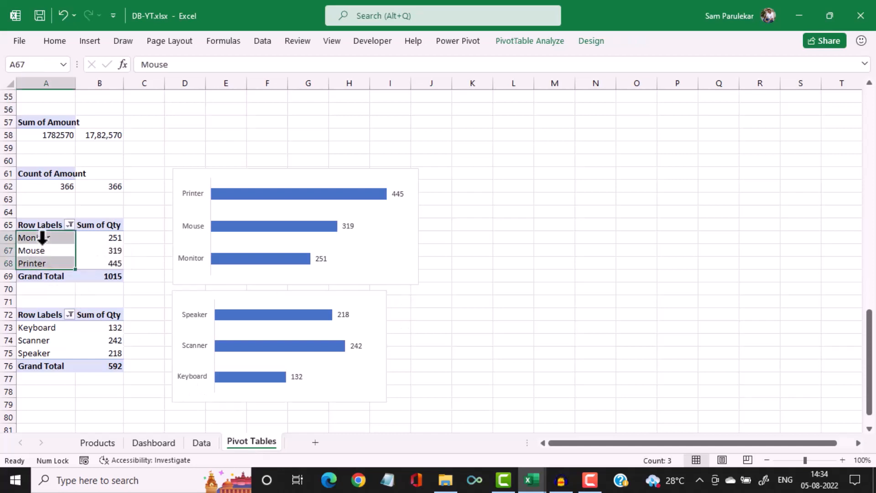
{"action": "left_click", "coordinate": [555, 39]}
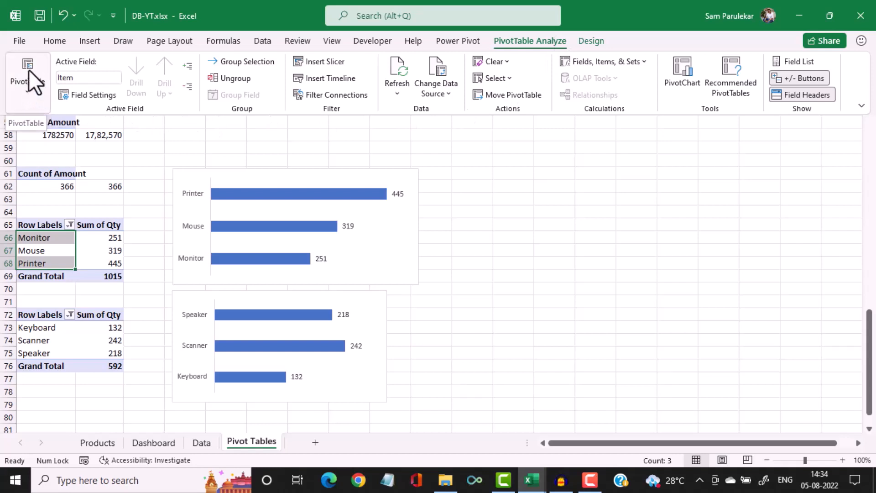
{"action": "left_click", "coordinate": [28, 69]}
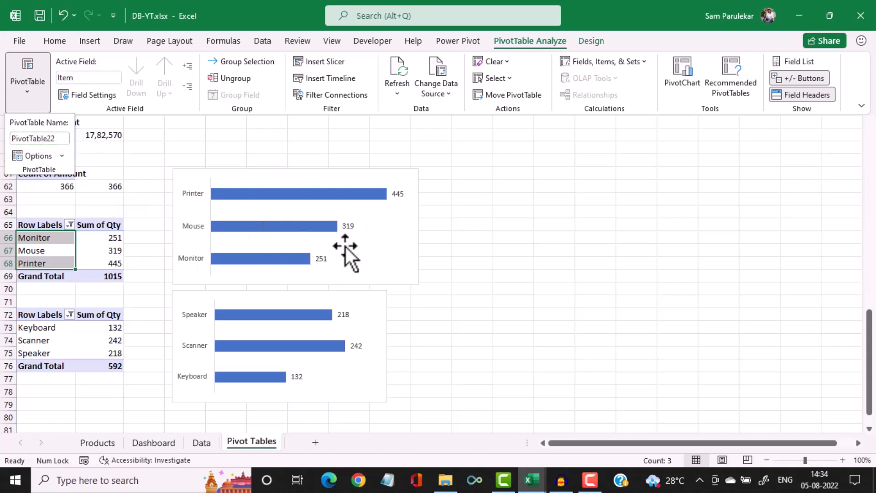
{"action": "key", "text": "Escape"}
{"action": "key", "text": "ctrl+F1"}
Look up the PivotTable name of the bottom 3 products table
{"action": "left_click", "coordinate": [45, 330]}
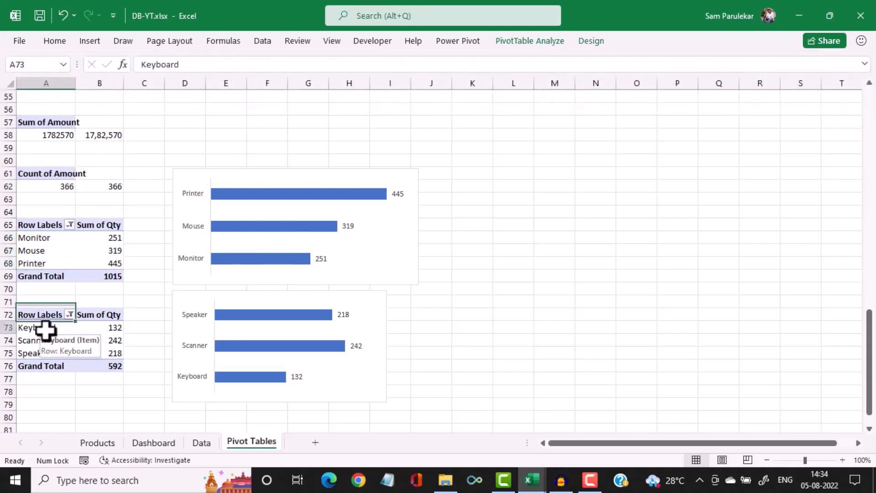
{"action": "left_click", "coordinate": [544, 40]}
{"action": "left_click", "coordinate": [29, 91]}
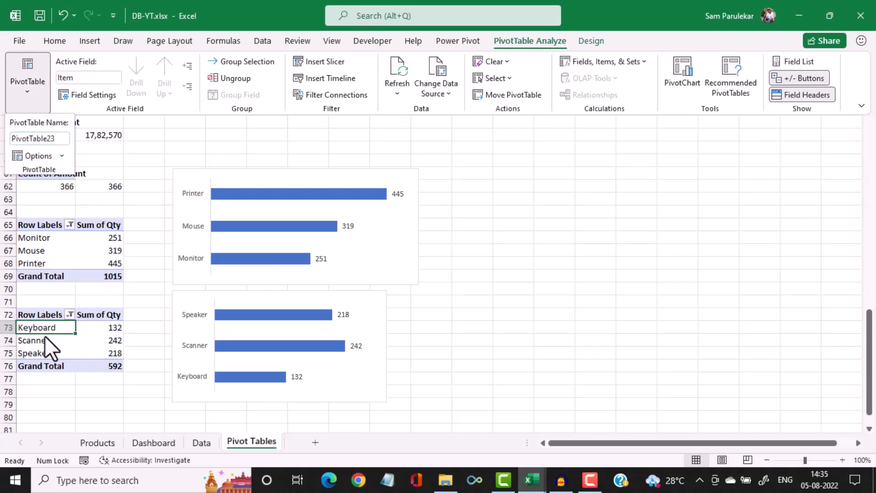
{"action": "key", "text": "Escape"}
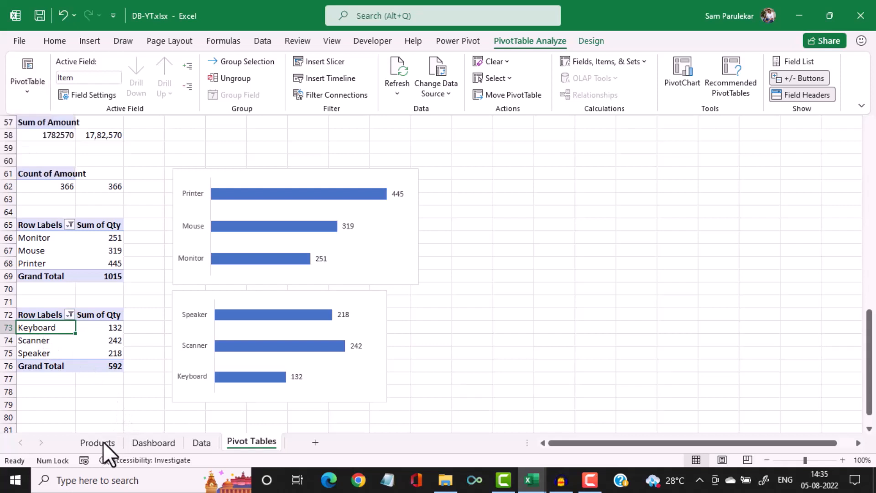
{"action": "key", "text": "Escape"}
Disconnect PivotTable22 from the Item slicer on the Products sheet through its report connections
{"action": "left_click", "coordinate": [97, 442]}
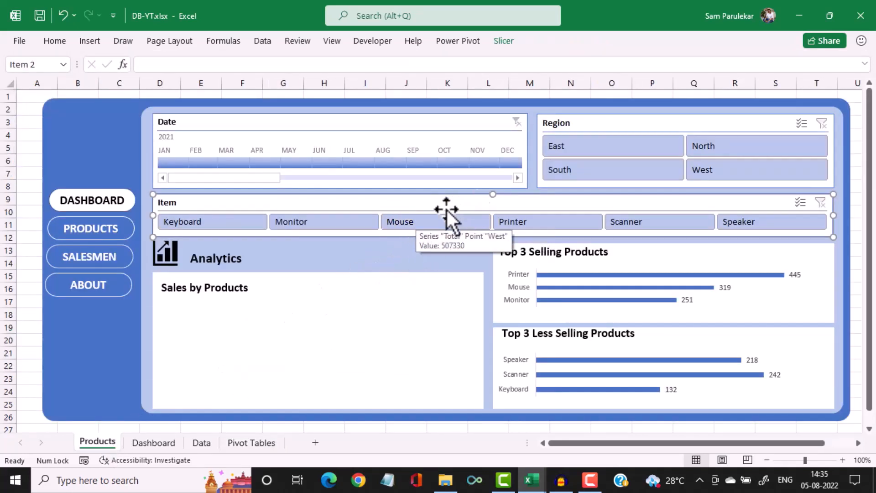
{"action": "left_click", "coordinate": [504, 41]}
{"action": "left_click", "coordinate": [115, 76]}
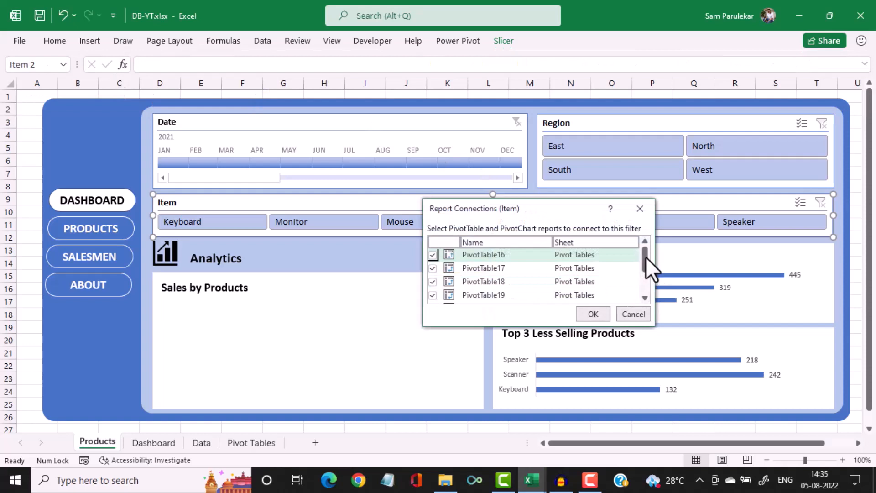
{"action": "left_click_drag", "start_coordinate": [646, 258], "coordinate": [637, 300]}
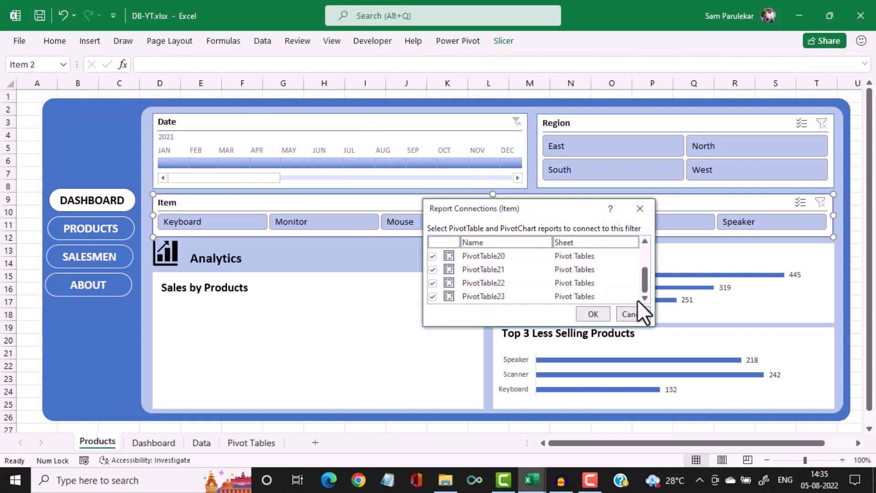
{"action": "left_click", "coordinate": [433, 283]}
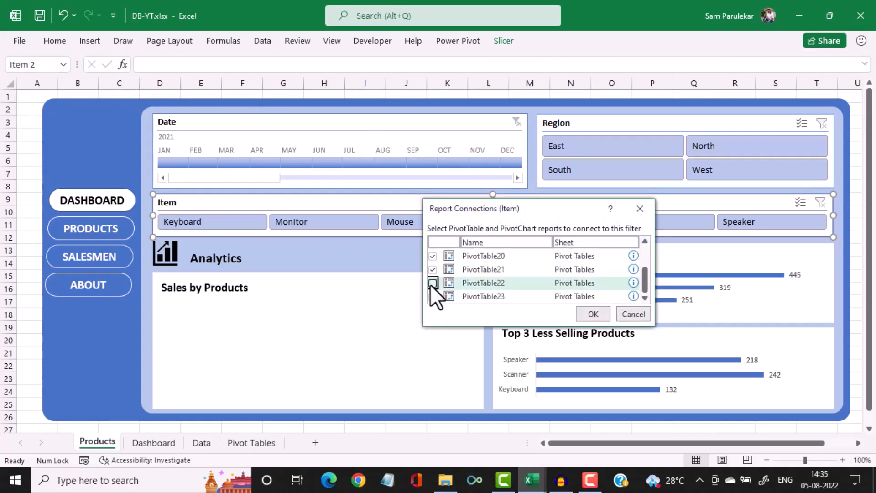
{"action": "left_click", "coordinate": [592, 314]}
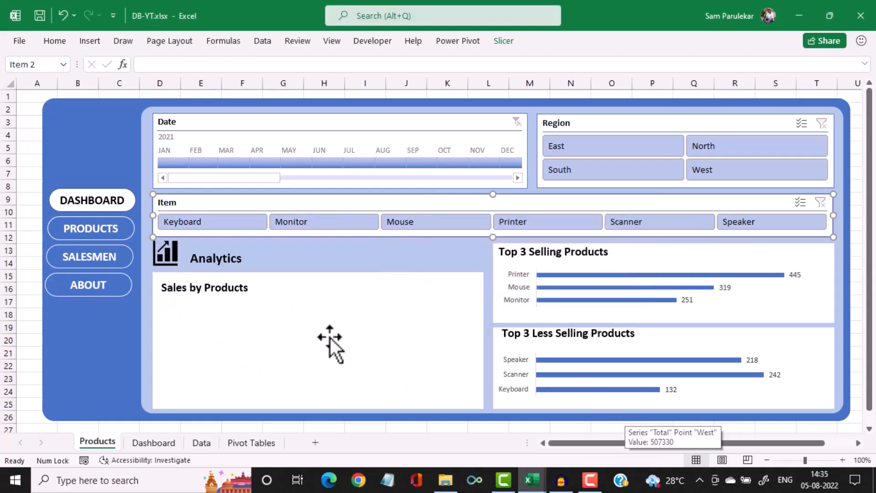
Copy the bottom 3 products pivot table on the Pivot Tables sheet and paste it at cell A81
{"action": "left_click", "coordinate": [251, 443]}
{"action": "scroll", "coordinate": [250, 326], "scroll_direction": "down", "scroll_amount": 1}
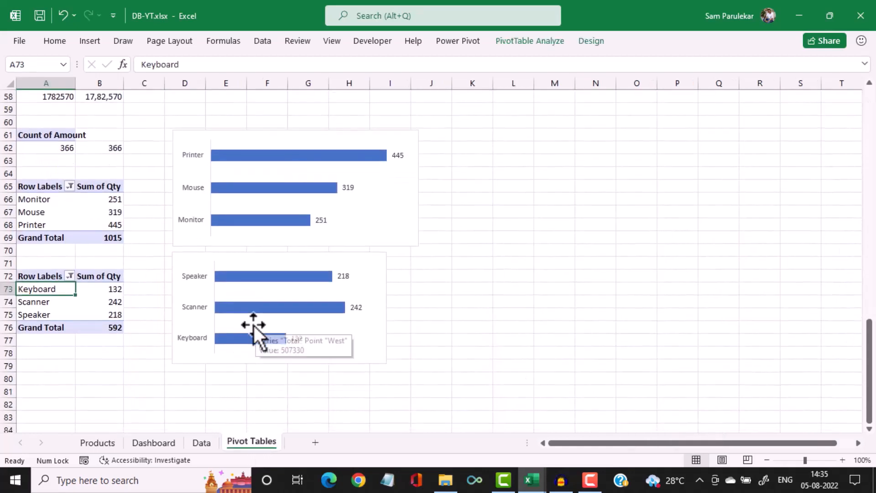
{"action": "left_click", "coordinate": [40, 279]}
{"action": "left_click_drag", "start_coordinate": [86, 284], "coordinate": [95, 331]}
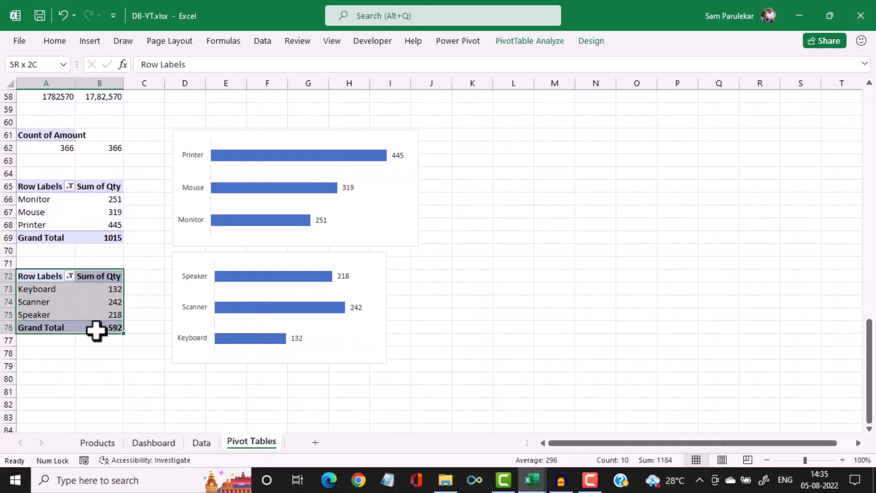
{"action": "key", "text": "ctrl+c"}
{"action": "scroll", "coordinate": [65, 387], "scroll_direction": "down", "scroll_amount": 1}
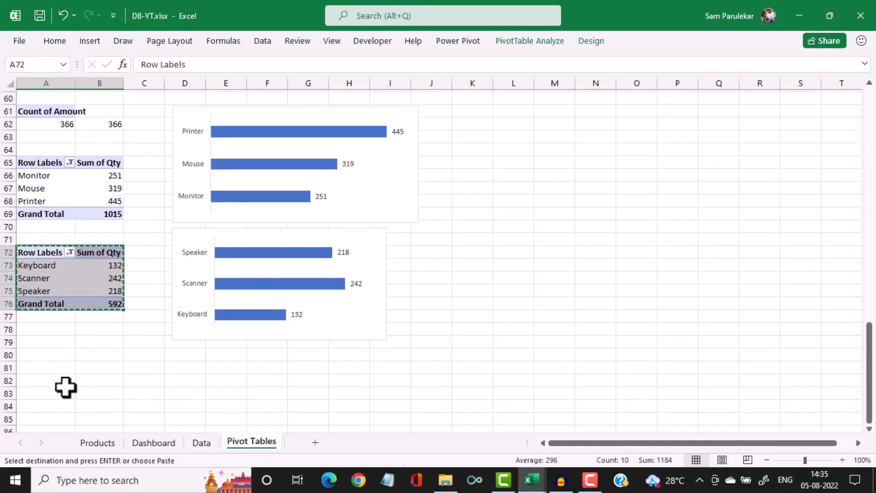
{"action": "left_click", "coordinate": [46, 353]}
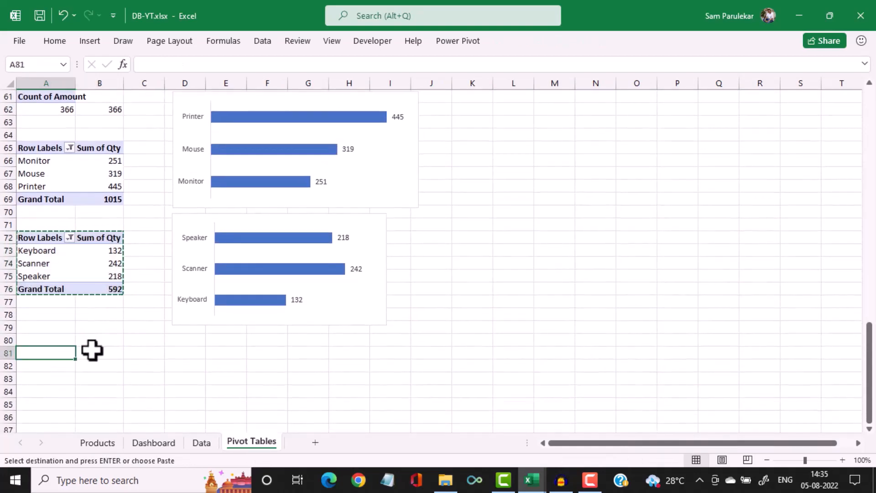
{"action": "key", "text": "ctrl+v"}
Remove the fields from the copied pivot table and rebuild it with Item as rows and Sum of Qty as values
{"action": "left_click", "coordinate": [75, 370]}
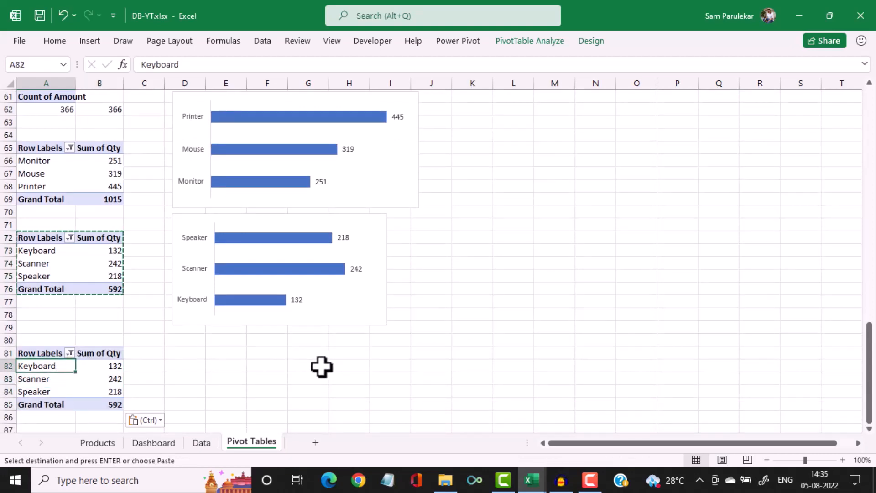
{"action": "left_click", "coordinate": [508, 40]}
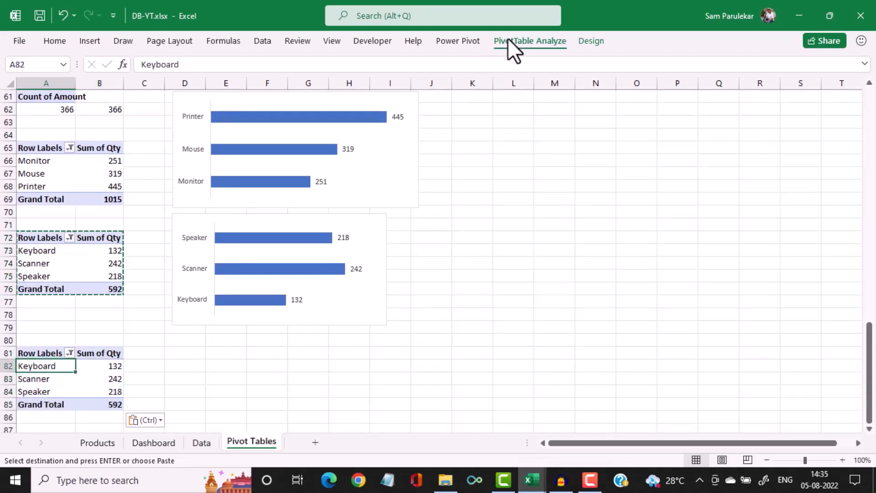
{"action": "left_click", "coordinate": [798, 60]}
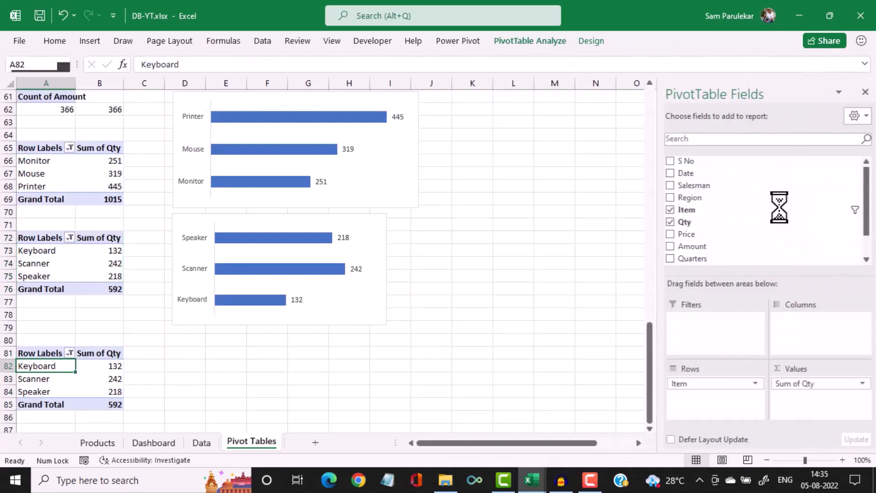
{"action": "left_click", "coordinate": [669, 210]}
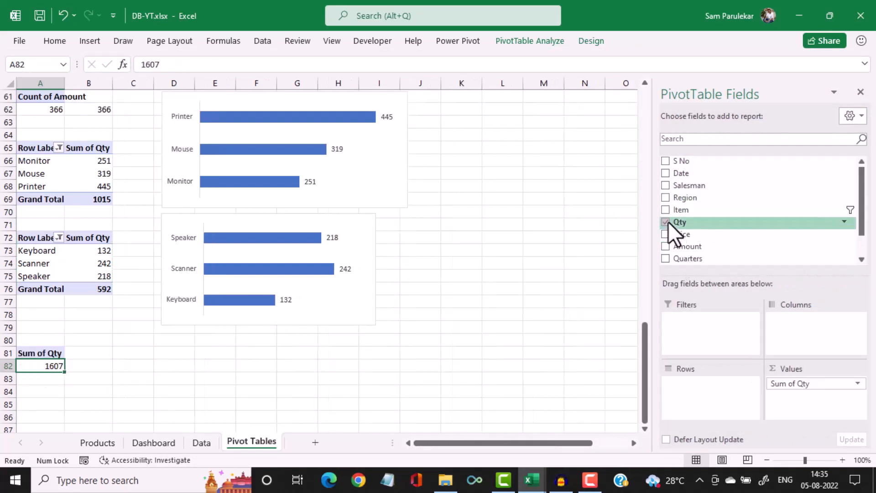
{"action": "left_click", "coordinate": [668, 222]}
{"action": "scroll", "coordinate": [71, 365], "scroll_direction": "down", "scroll_amount": 5}
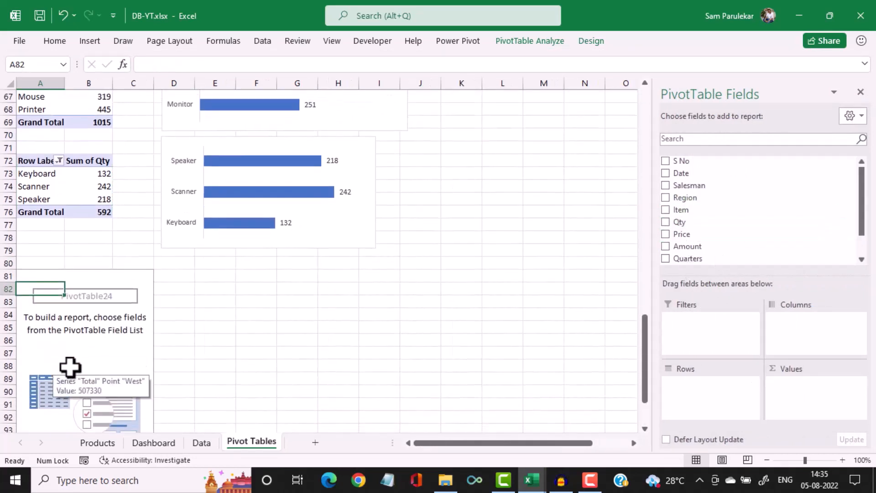
{"action": "left_click", "coordinate": [665, 209]}
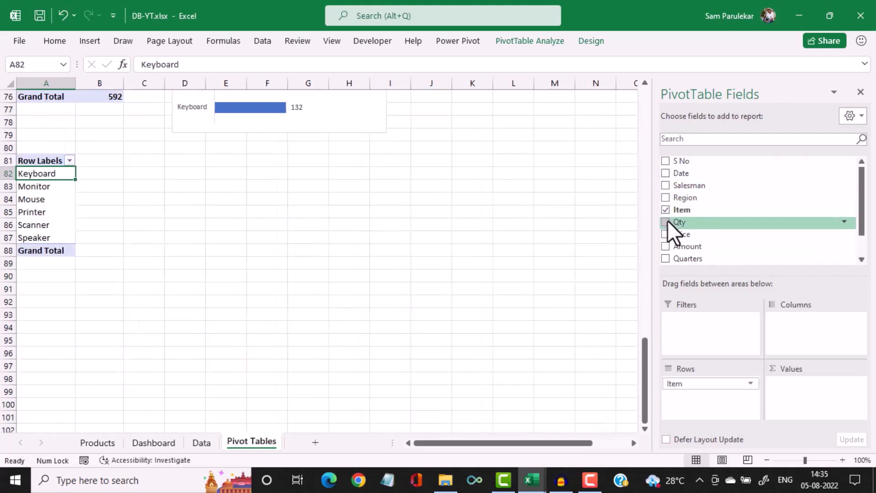
{"action": "left_click", "coordinate": [665, 222]}
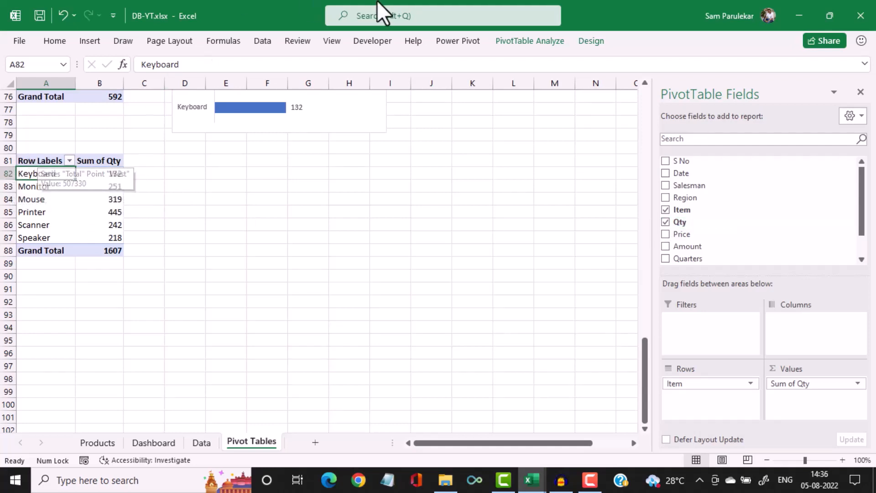
Insert a 2-D clustered column chart from the rebuilt Item and Qty pivot table
{"action": "left_click", "coordinate": [91, 43]}
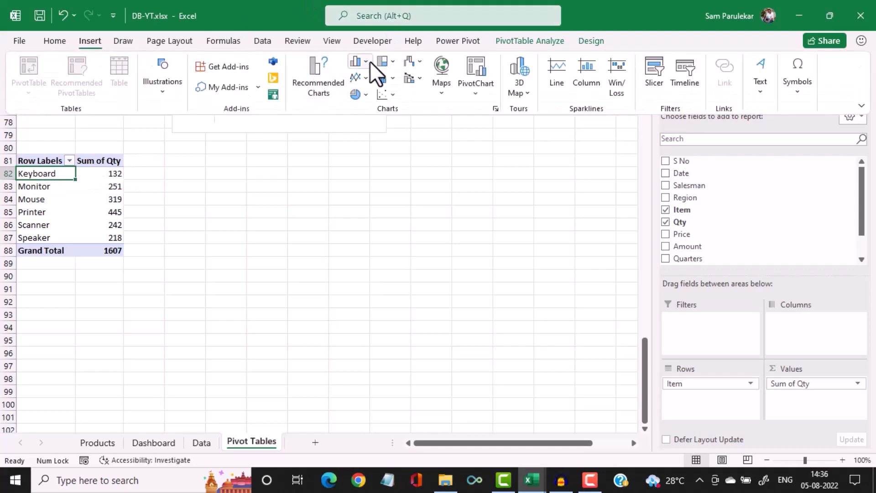
{"action": "left_click", "coordinate": [355, 61]}
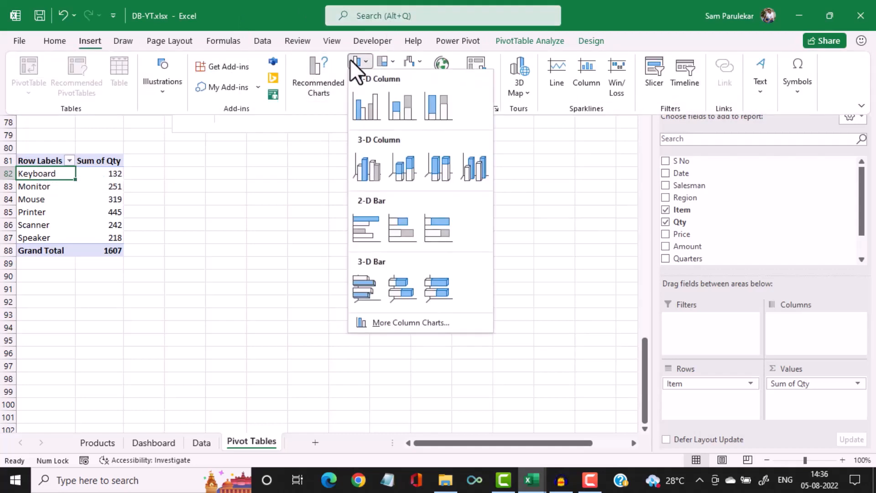
{"action": "left_click", "coordinate": [376, 118]}
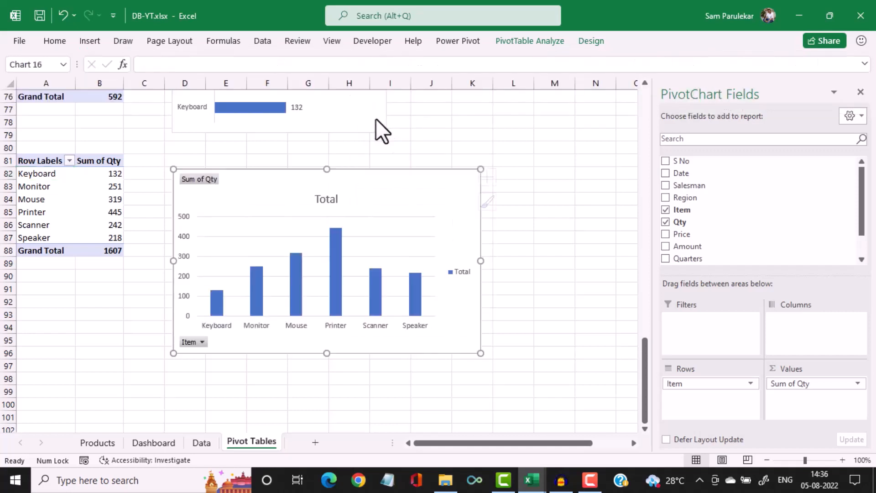
{"action": "right_click", "coordinate": [196, 344]}
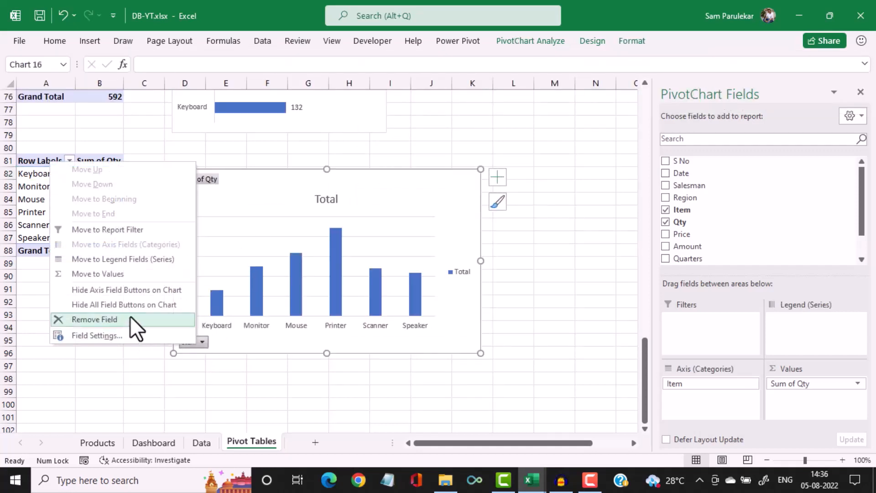
{"action": "left_click", "coordinate": [233, 303]}
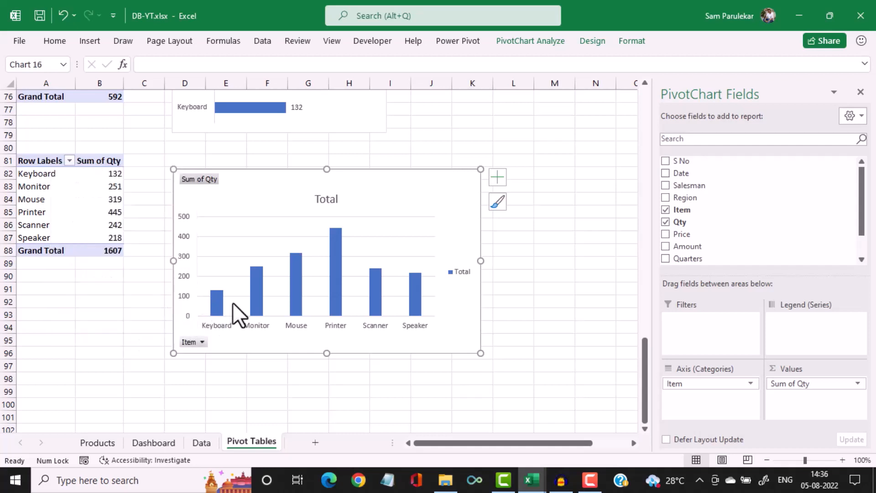
Remove the title, the legend and the vertical axis from the Item and Qty column chart
{"action": "left_click", "coordinate": [327, 187]}
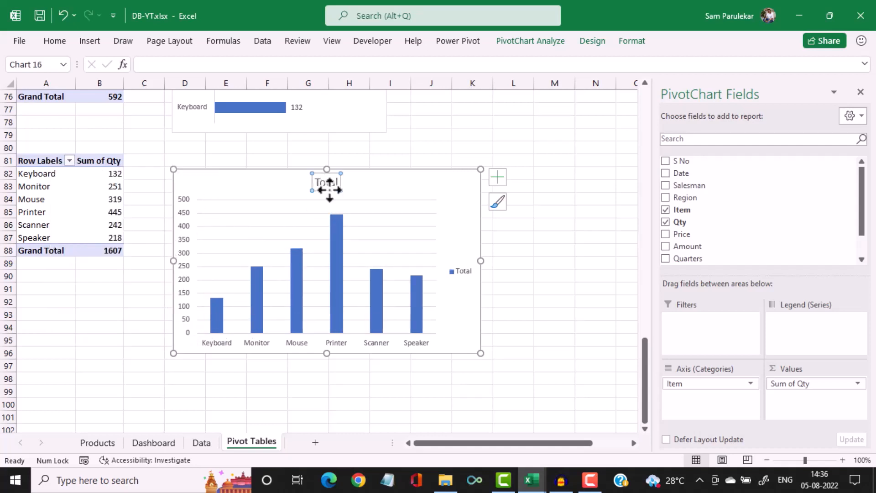
{"action": "key", "text": "Delete"}
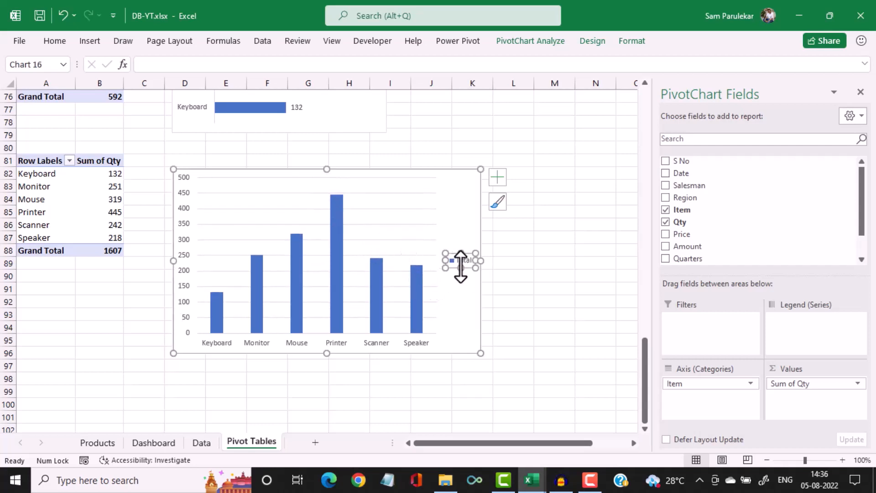
{"action": "left_click", "coordinate": [461, 262]}
{"action": "key", "text": "Delete"}
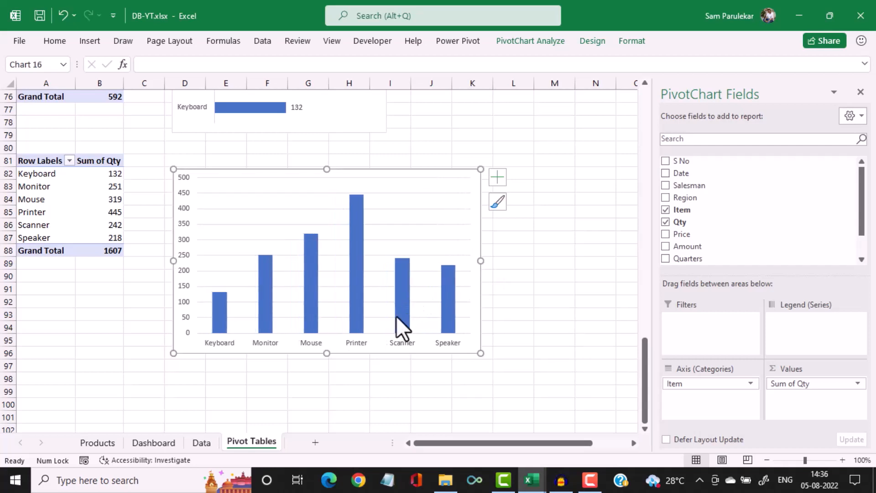
{"action": "left_click", "coordinate": [185, 224]}
{"action": "key", "text": "Delete"}
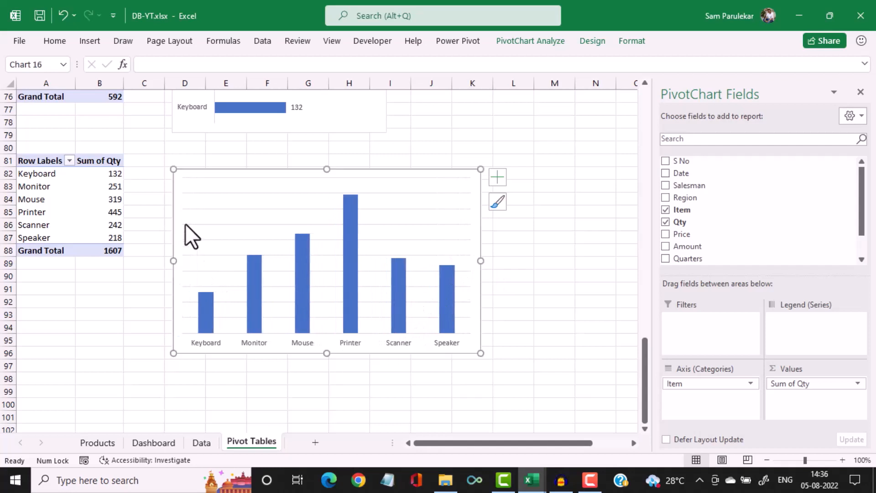
Add data labels to the columns of the Item and Qty chart and delete its gridlines
{"action": "left_click", "coordinate": [348, 228]}
{"action": "right_click", "coordinate": [348, 228]}
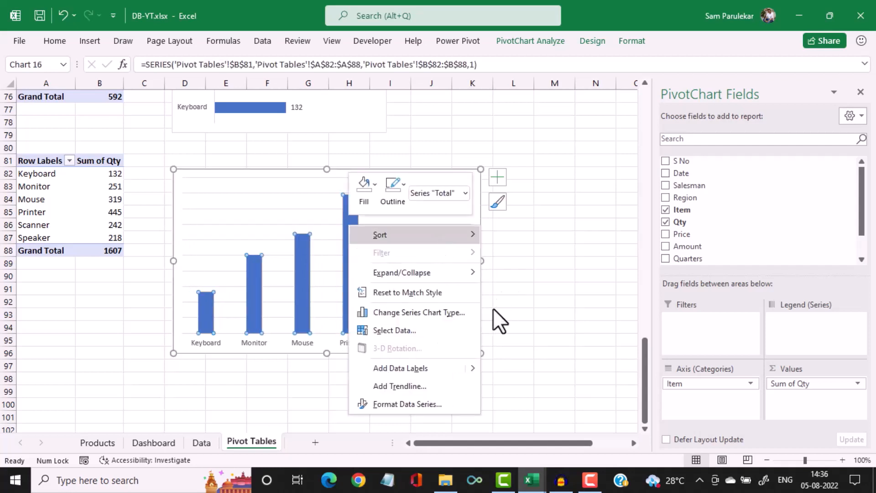
{"action": "left_click", "coordinate": [450, 368]}
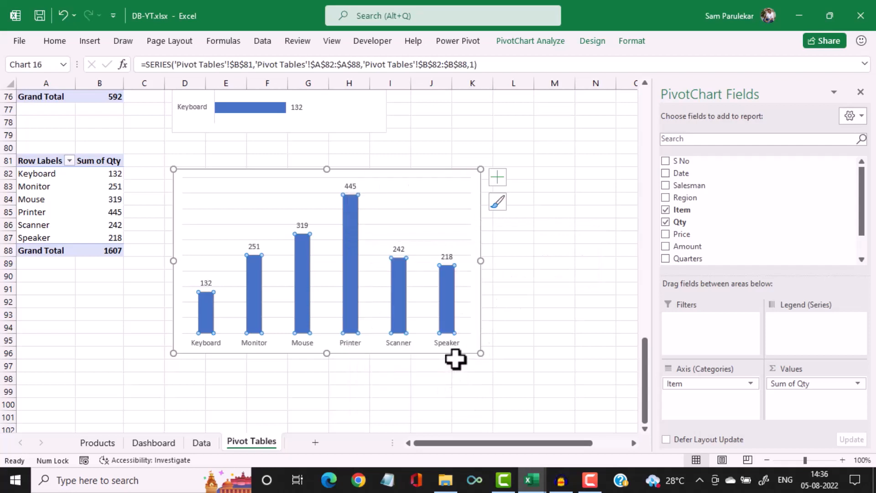
{"action": "left_click", "coordinate": [226, 193]}
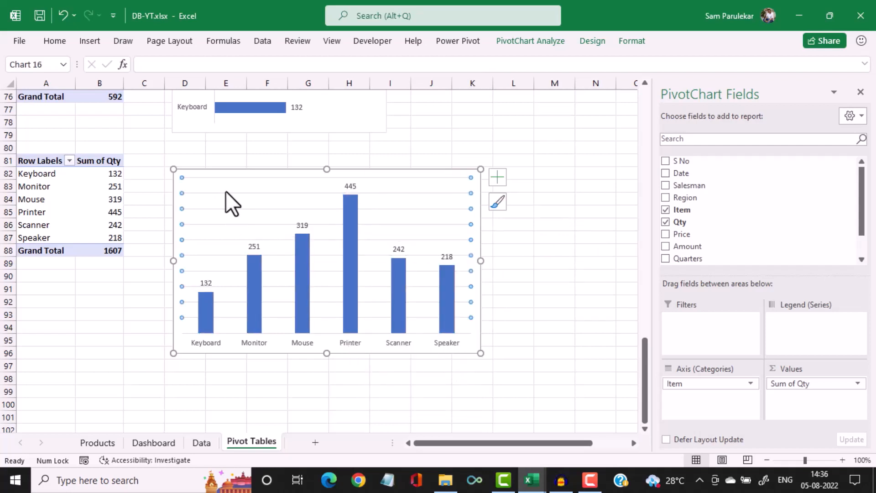
{"action": "key", "text": "Delete"}
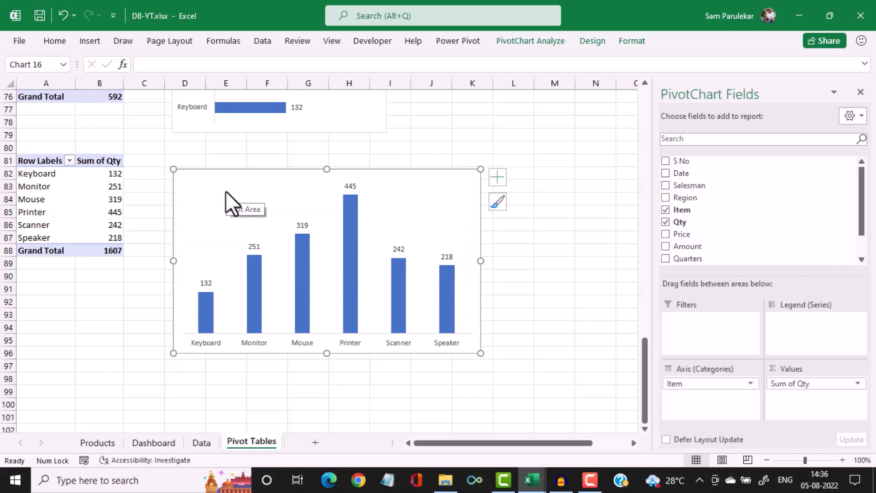
Copy the column chart to the Products sheet and resize it to fit the white box beneath the Sales by Products heading
{"action": "left_click", "coordinate": [96, 443]}
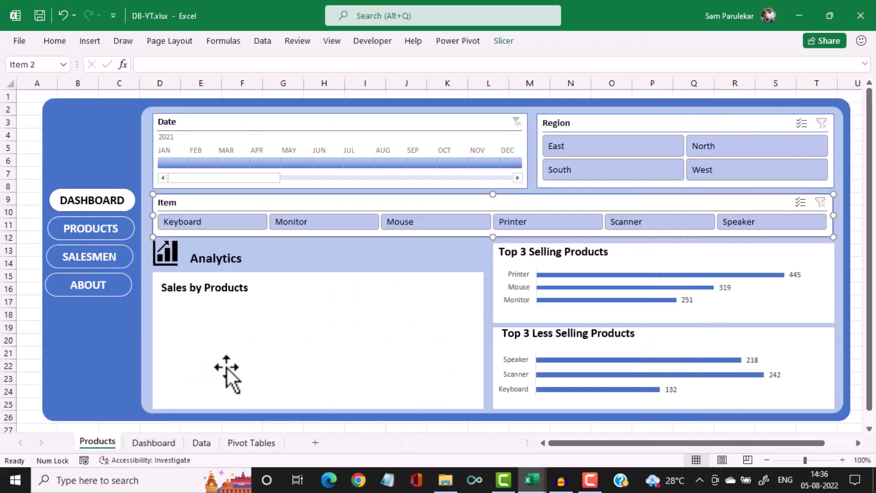
{"action": "left_click", "coordinate": [227, 373]}
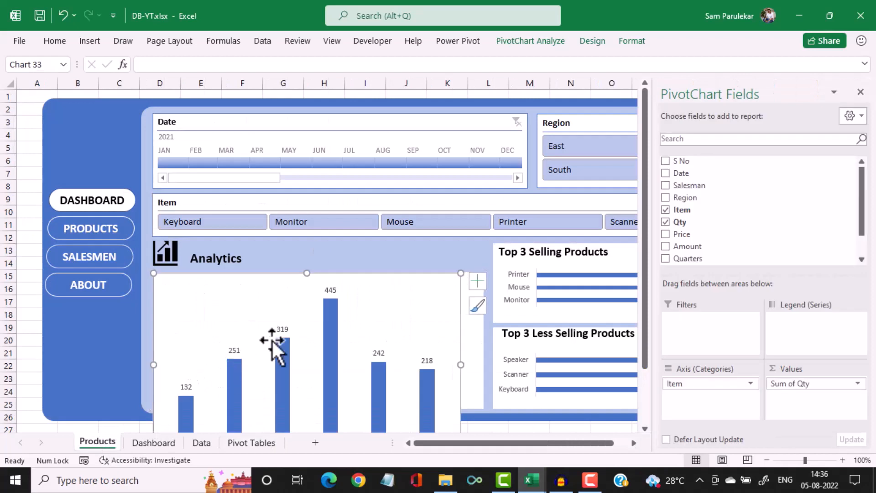
{"action": "scroll", "coordinate": [382, 330], "scroll_direction": "down", "scroll_amount": 3}
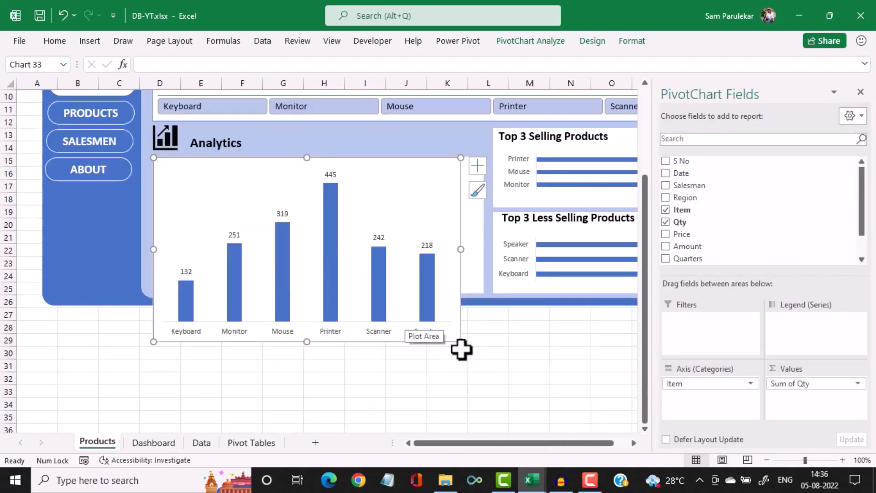
{"action": "left_click_drag", "start_coordinate": [461, 342], "coordinate": [404, 288]}
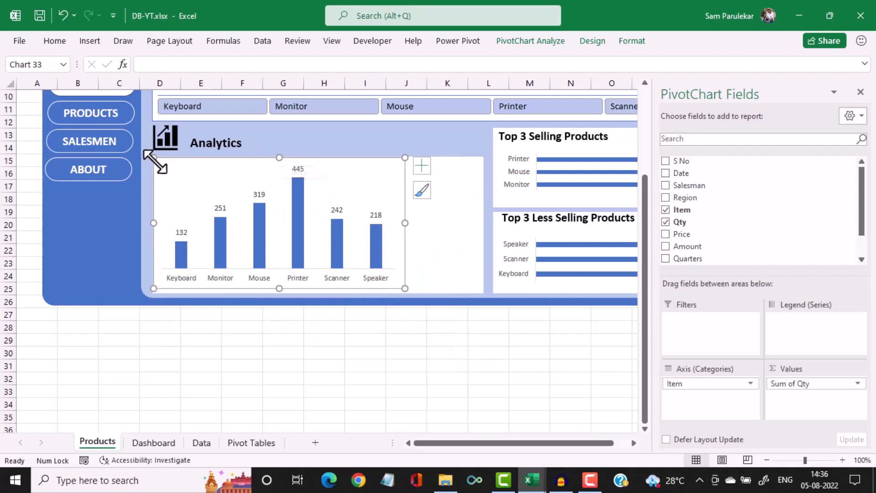
{"action": "left_click_drag", "start_coordinate": [155, 159], "coordinate": [178, 186]}
{"action": "left_click_drag", "start_coordinate": [405, 240], "coordinate": [471, 238]}
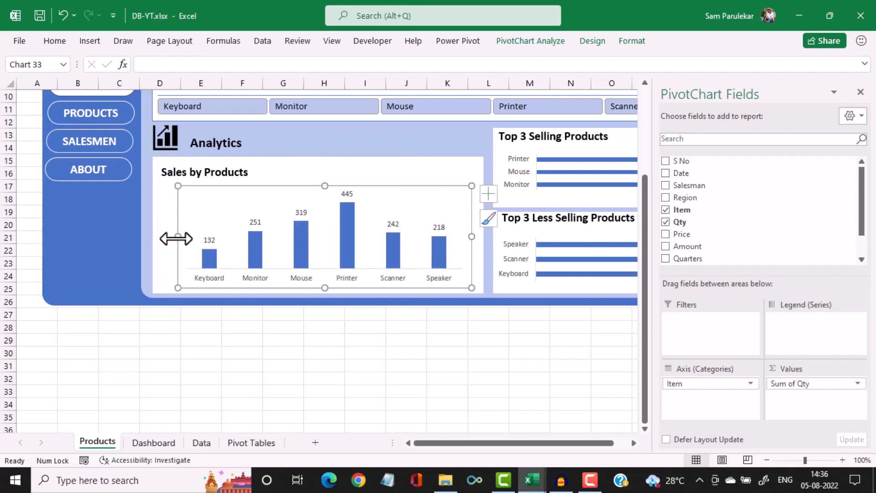
{"action": "left_click_drag", "start_coordinate": [177, 238], "coordinate": [163, 237]}
{"action": "scroll", "coordinate": [379, 352], "scroll_direction": "up", "scroll_amount": 3}
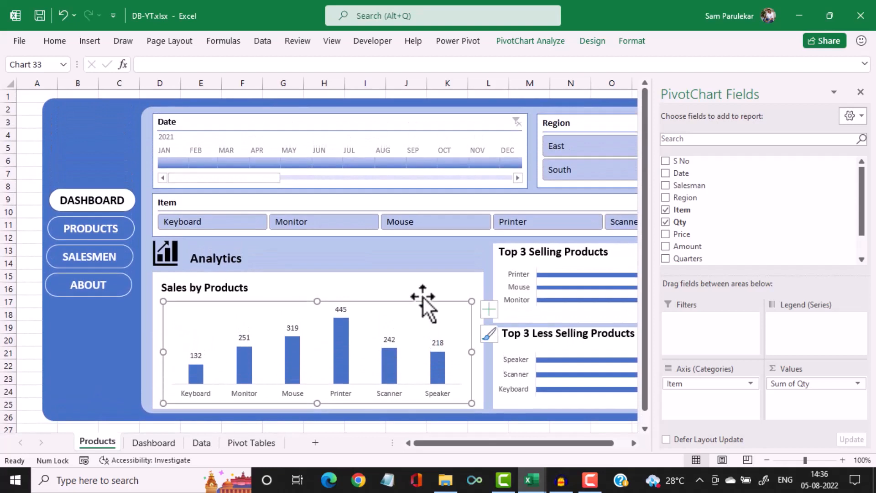
Test the Sales by Products chart's response to the Item slicer with Mouse and Monitor, and close the PivotChart Fields pane
{"action": "left_click", "coordinate": [465, 229]}
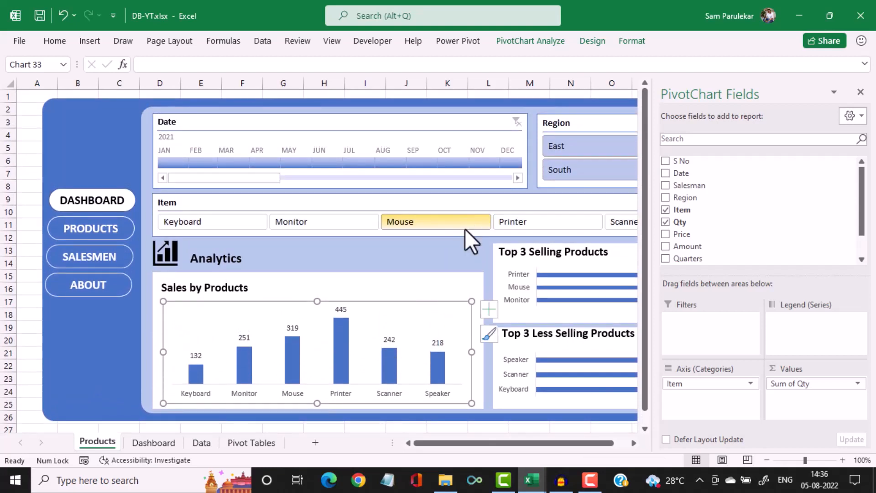
{"action": "left_click", "coordinate": [312, 226]}
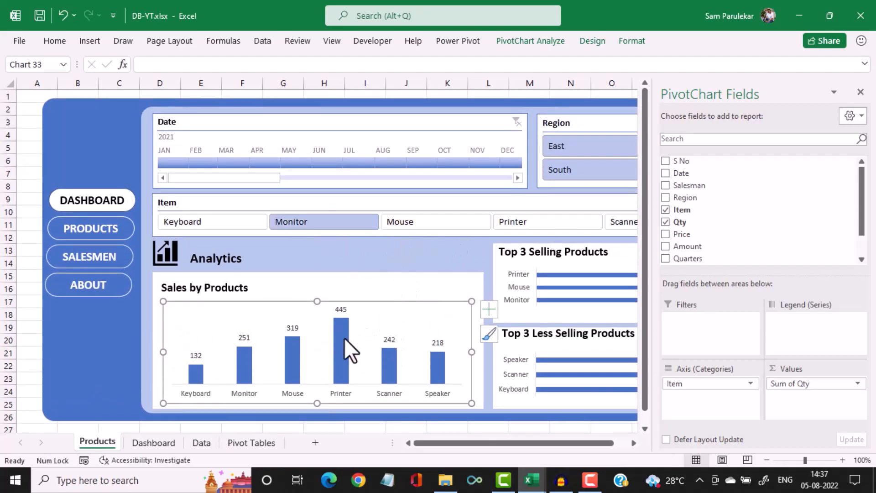
{"action": "left_click", "coordinate": [859, 92]}
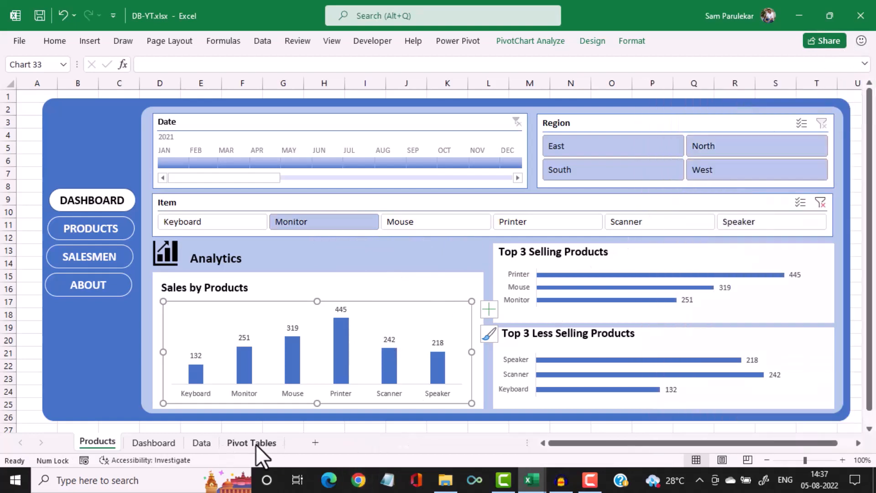
Look up the name of the pivot table at A81 on the Pivot Tables sheet and return to the Products sheet
{"action": "left_click", "coordinate": [252, 442]}
{"action": "left_click", "coordinate": [45, 172]}
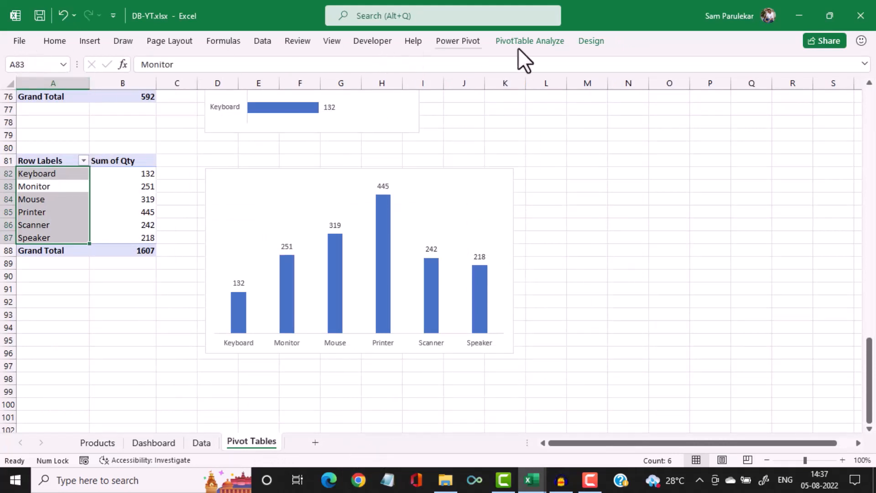
{"action": "left_click", "coordinate": [536, 43]}
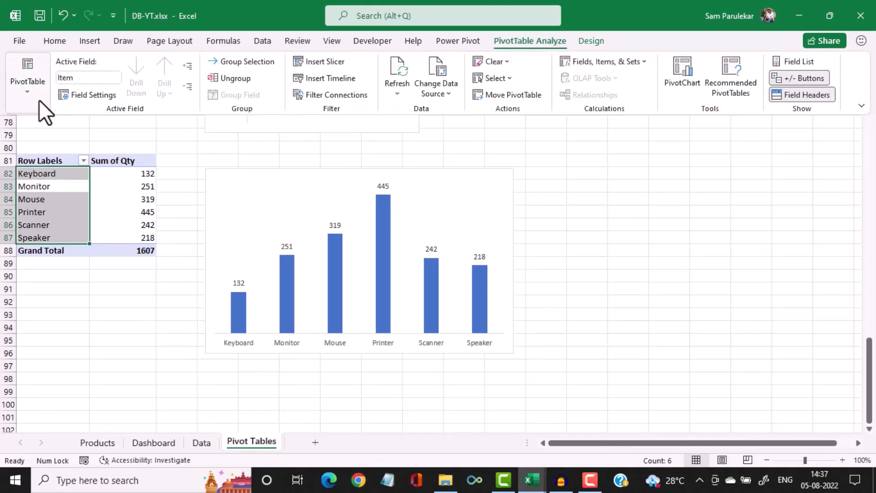
{"action": "left_click", "coordinate": [28, 91]}
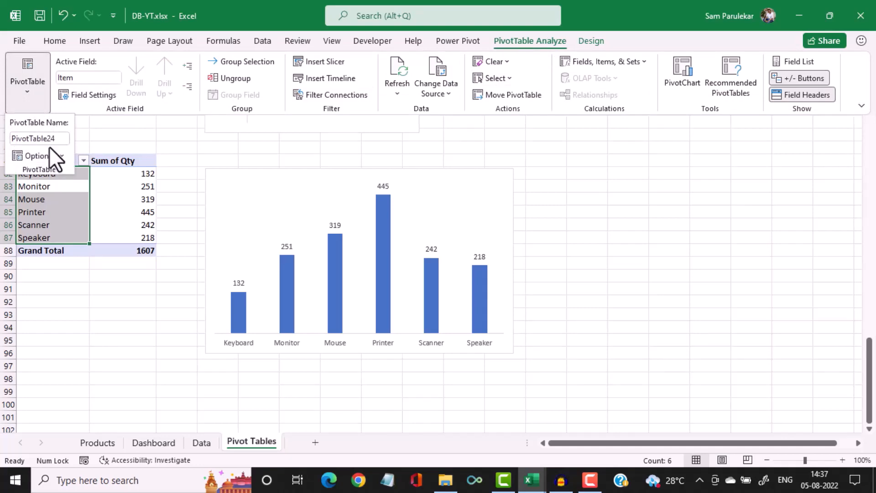
{"action": "left_click", "coordinate": [110, 445]}
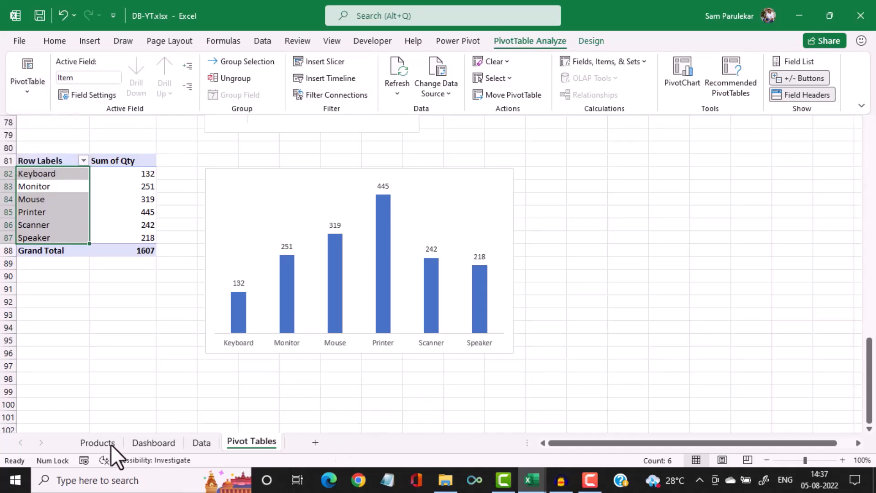
{"action": "left_click", "coordinate": [111, 444]}
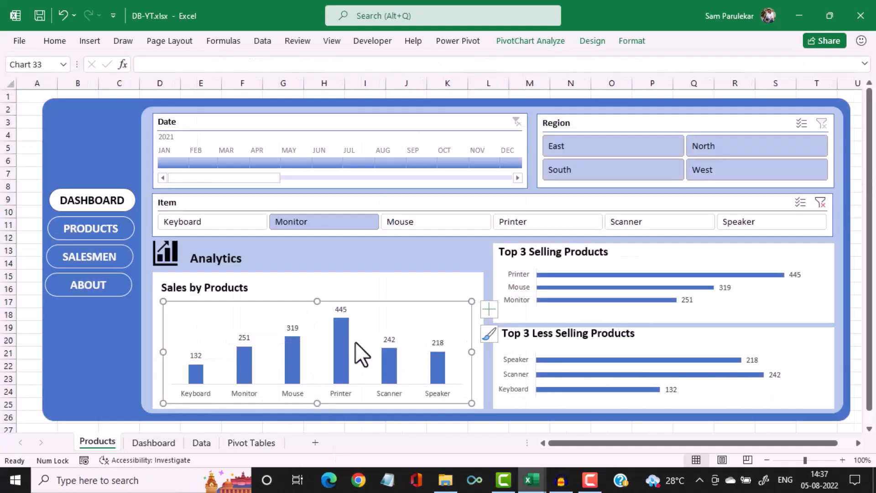
Select Mouse in the Item slicer and connect the slicer to PivotTable24 through its report connections
{"action": "left_click", "coordinate": [442, 219]}
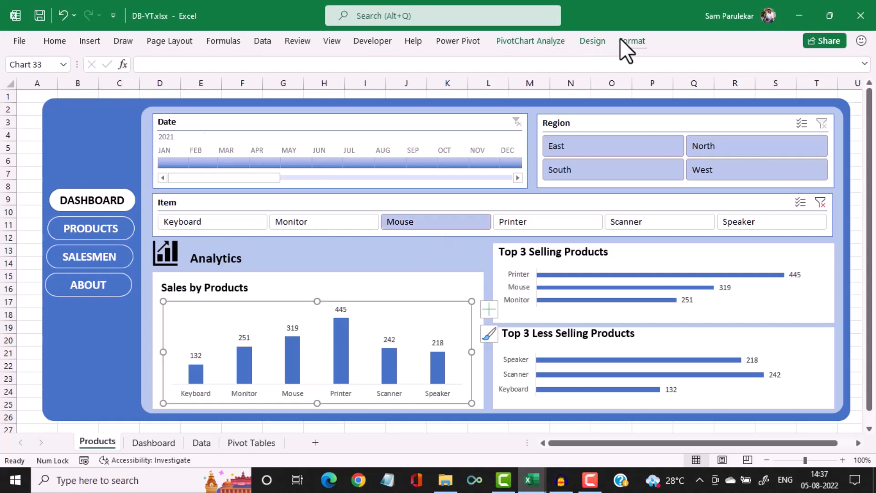
{"action": "left_click", "coordinate": [522, 206]}
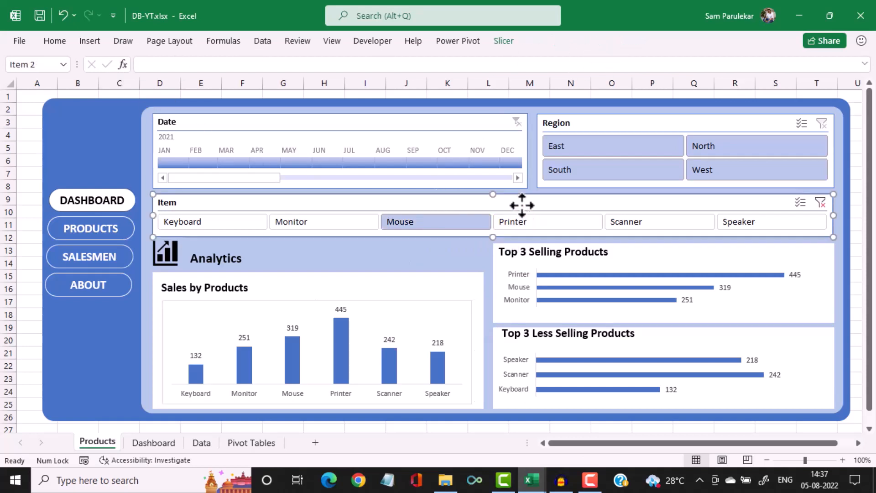
{"action": "left_click", "coordinate": [503, 42]}
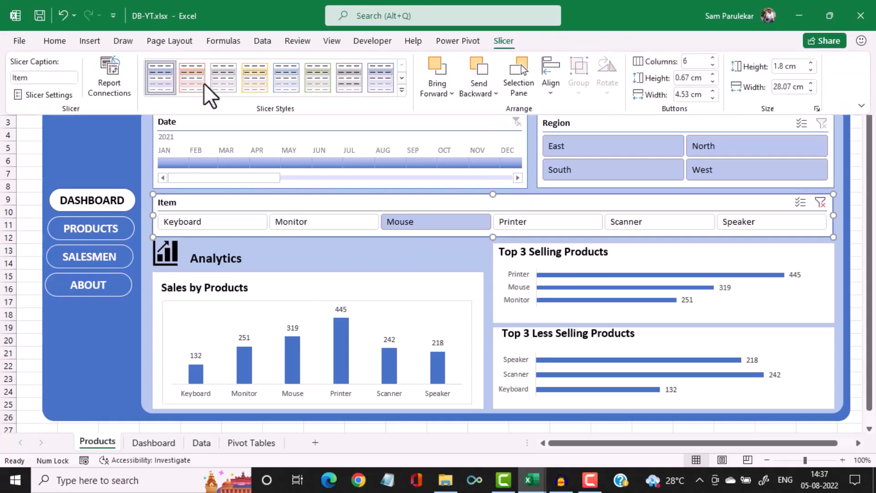
{"action": "left_click", "coordinate": [100, 84]}
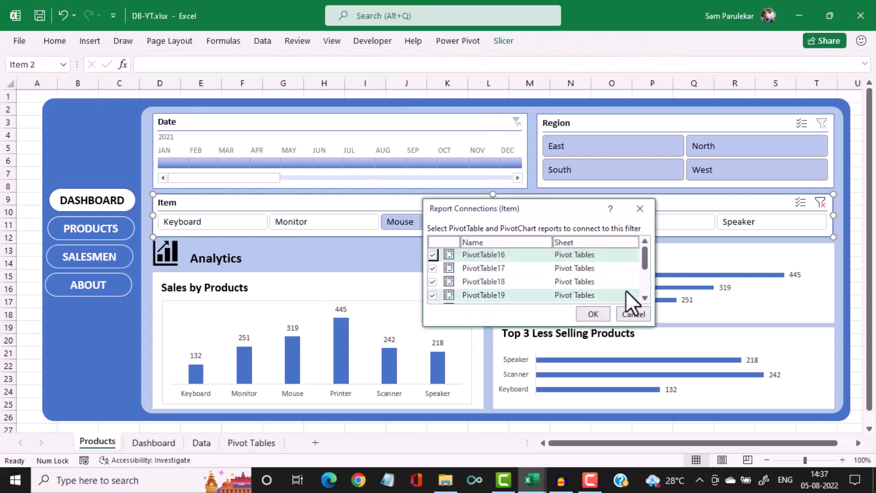
{"action": "left_click_drag", "start_coordinate": [642, 261], "coordinate": [644, 294]}
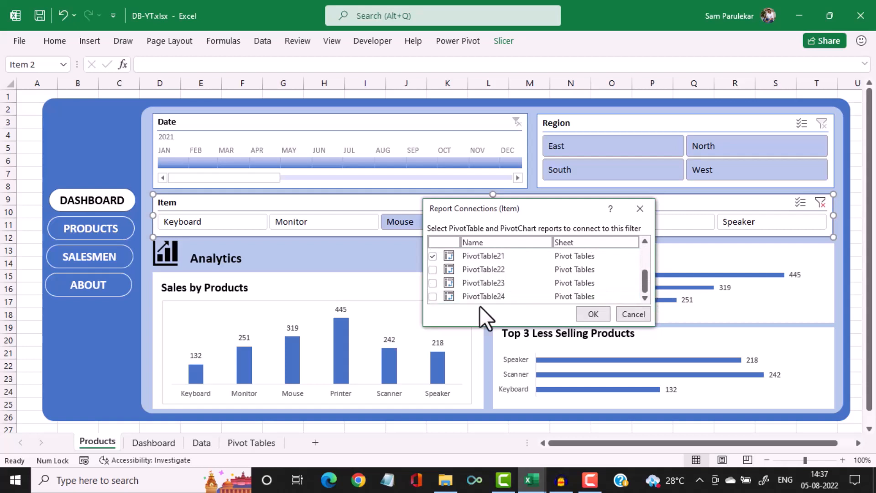
{"action": "left_click", "coordinate": [433, 297]}
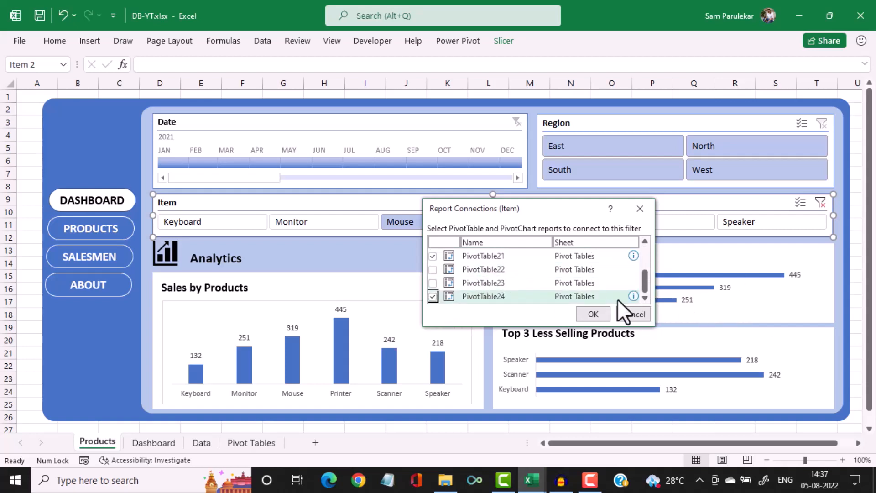
{"action": "left_click", "coordinate": [593, 311]}
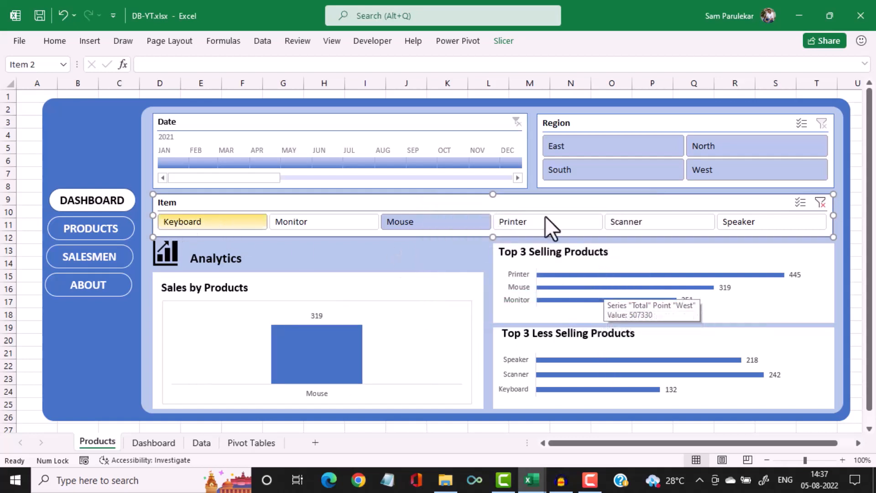
Clear the Item slicer's filter and test the product charts' response to the East, North, West and South regions
{"action": "left_click", "coordinate": [820, 203]}
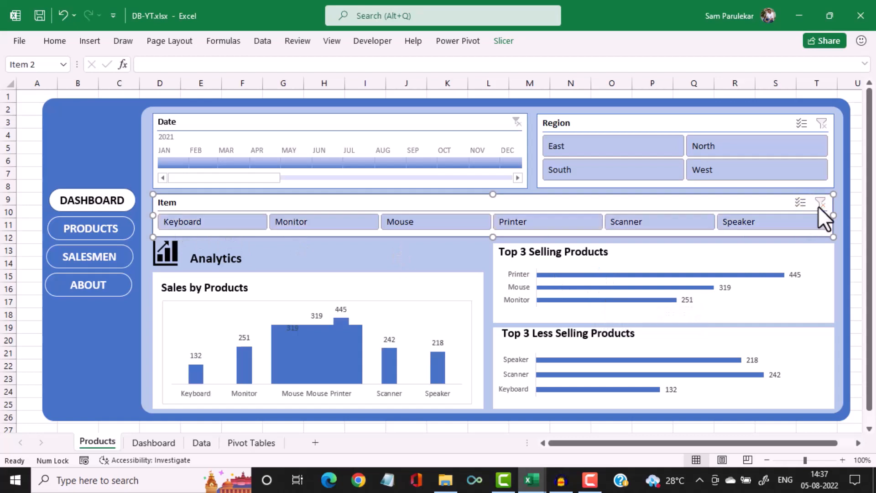
{"action": "left_click", "coordinate": [589, 144]}
{"action": "left_click", "coordinate": [710, 148]}
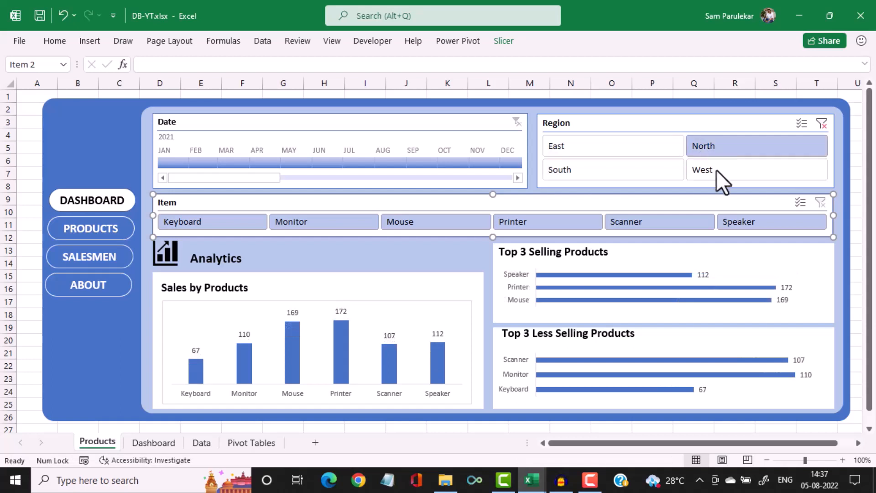
{"action": "left_click", "coordinate": [716, 169]}
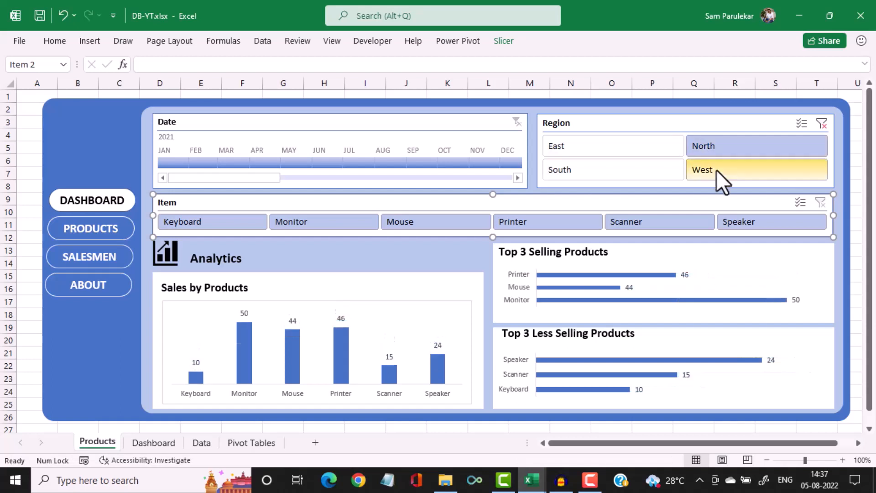
{"action": "left_click", "coordinate": [622, 173]}
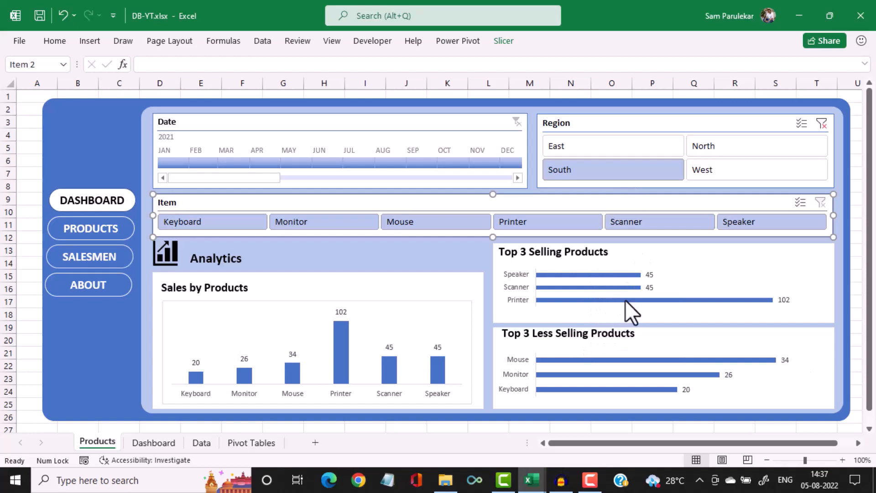
{"action": "left_click", "coordinate": [727, 149]}
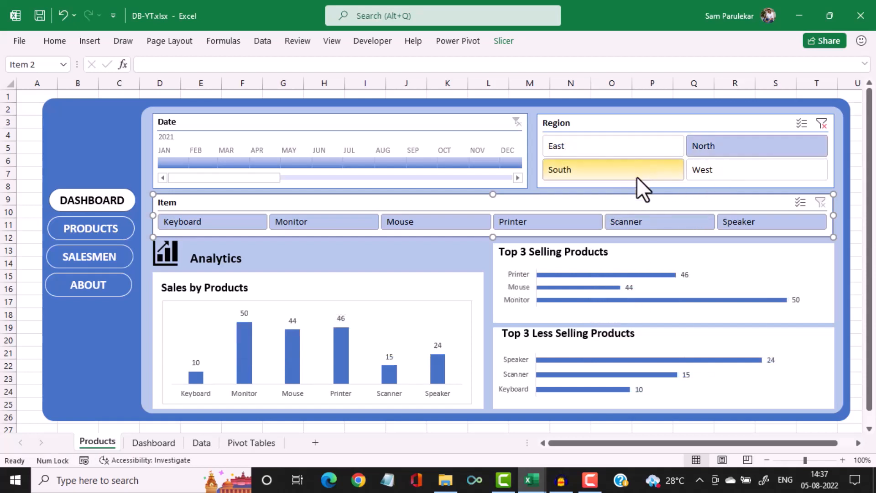
{"action": "left_click", "coordinate": [668, 144]}
Check the charts for Scanner in the North and West regions, and clear the Region and Item filters
{"action": "left_click", "coordinate": [568, 225]}
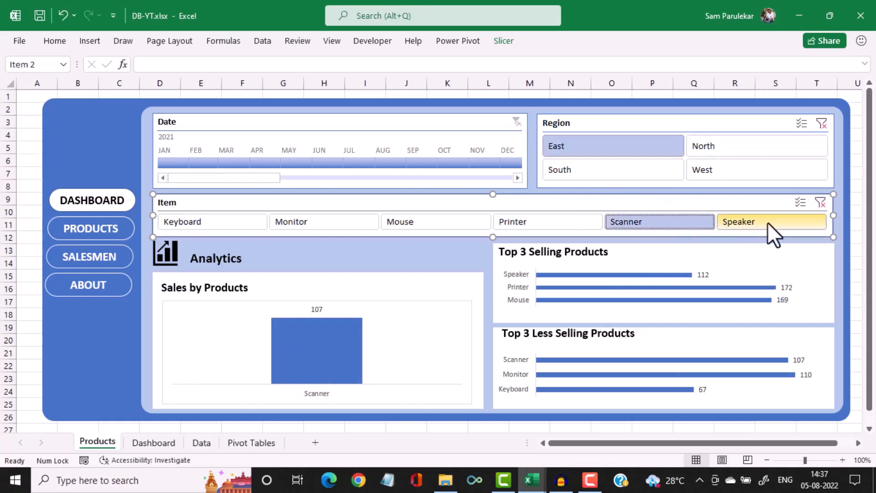
{"action": "left_click", "coordinate": [726, 141]}
{"action": "left_click", "coordinate": [727, 169]}
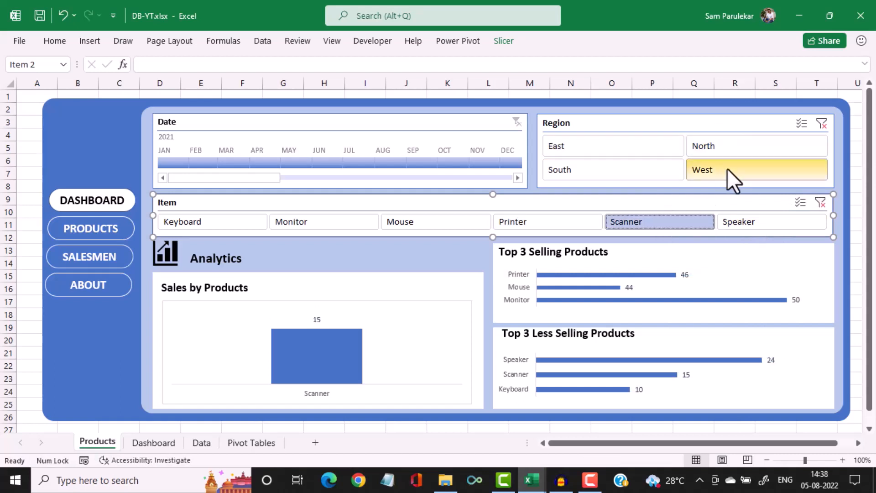
{"action": "left_click", "coordinate": [821, 123]}
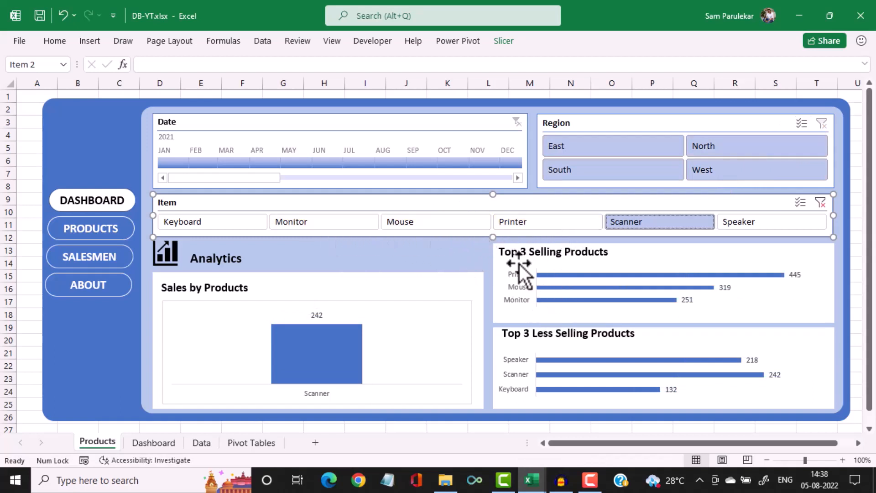
{"action": "left_click", "coordinate": [820, 208]}
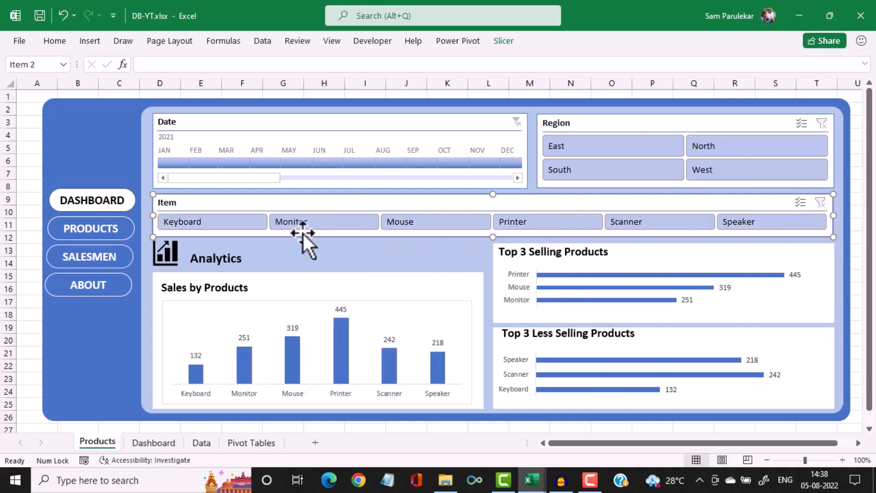
Test the Sales by Products chart with Keyboard, Monitor and Mouse in the Item slicer, and clear the filter
{"action": "left_click", "coordinate": [231, 224]}
{"action": "left_click", "coordinate": [318, 222]}
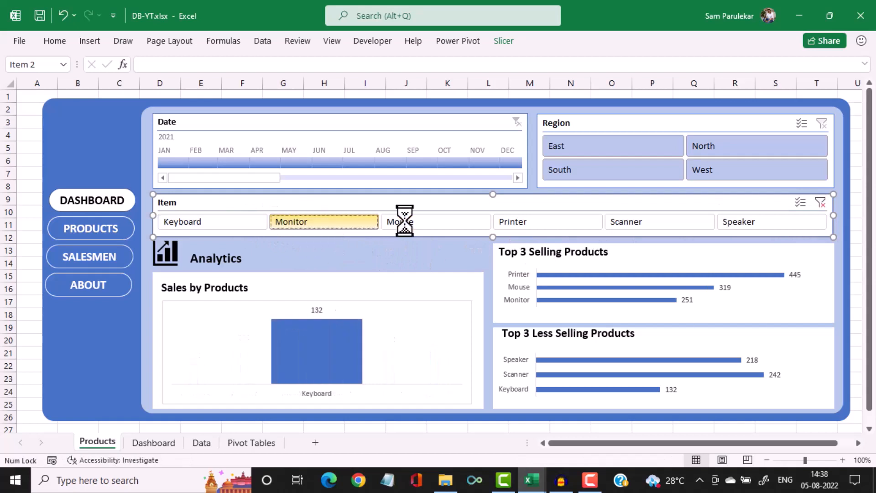
{"action": "left_click", "coordinate": [401, 221]}
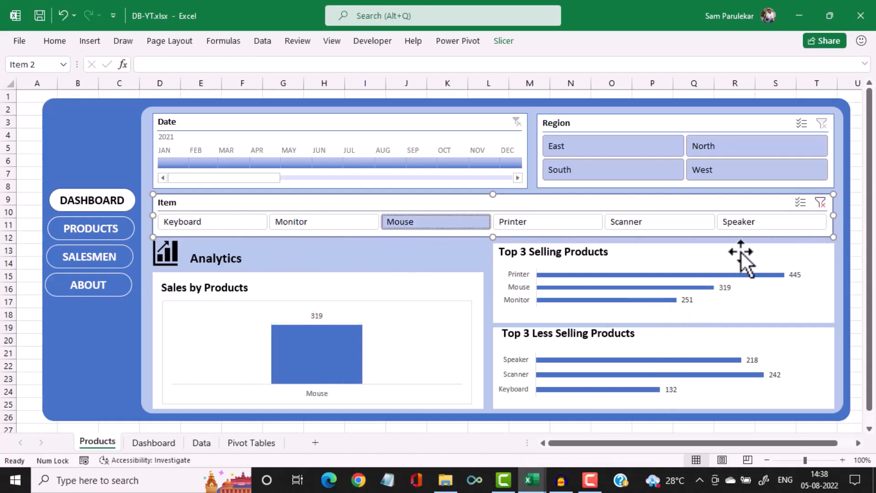
{"action": "left_click", "coordinate": [821, 204]}
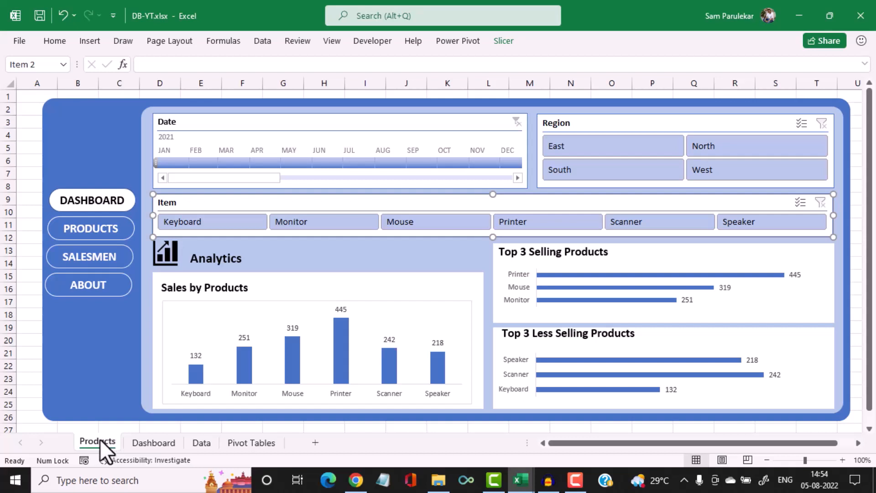
Create a copy of the Products sheet in the same workbook, placed before the original
{"action": "right_click", "coordinate": [100, 439]}
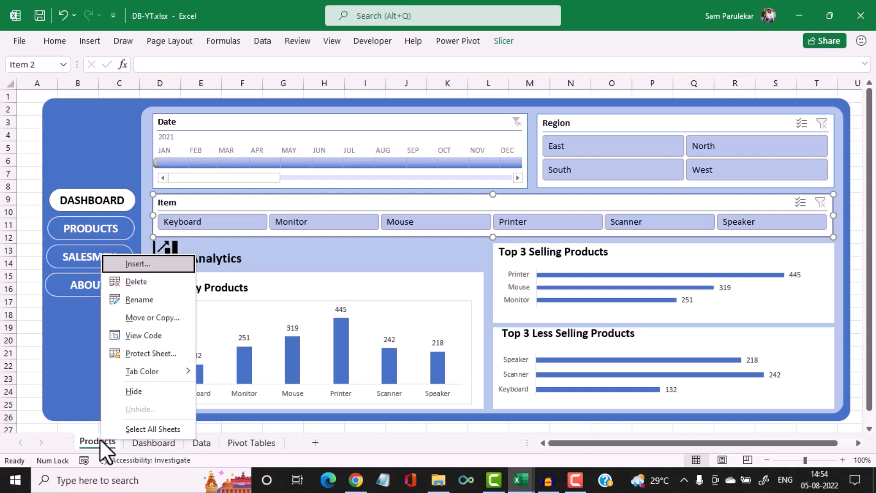
{"action": "left_click", "coordinate": [164, 322]}
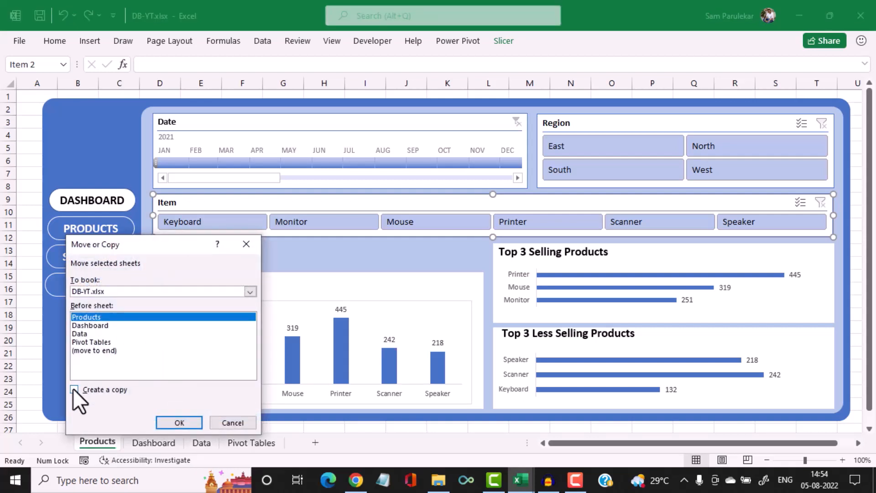
{"action": "left_click", "coordinate": [74, 389]}
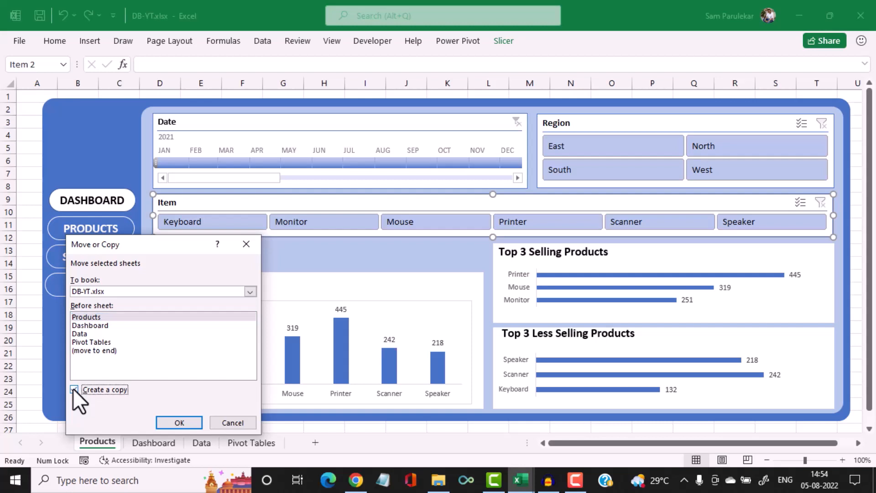
{"action": "left_click", "coordinate": [179, 422]}
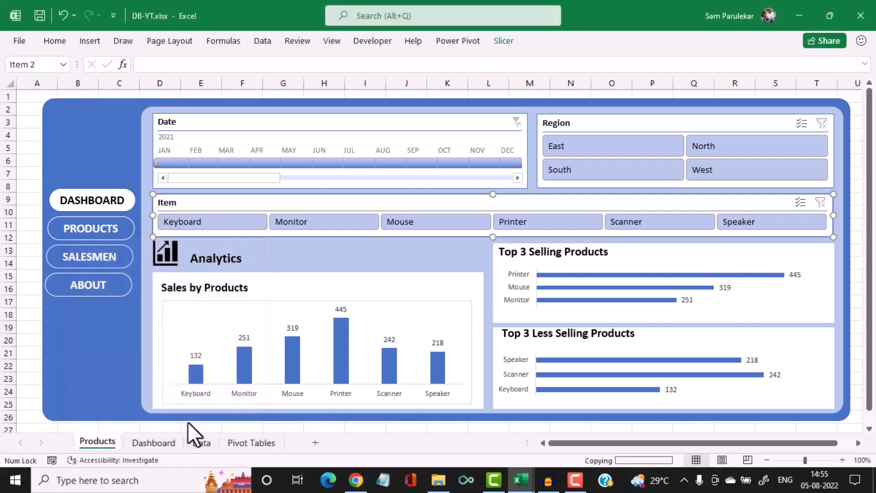
Rename the copied Products sheet as Salesmen
{"action": "right_click", "coordinate": [120, 442]}
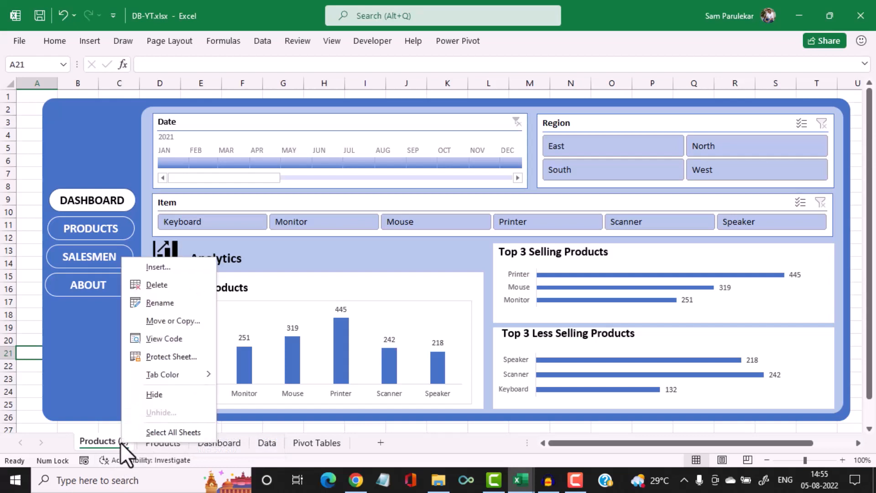
{"action": "left_click", "coordinate": [177, 306]}
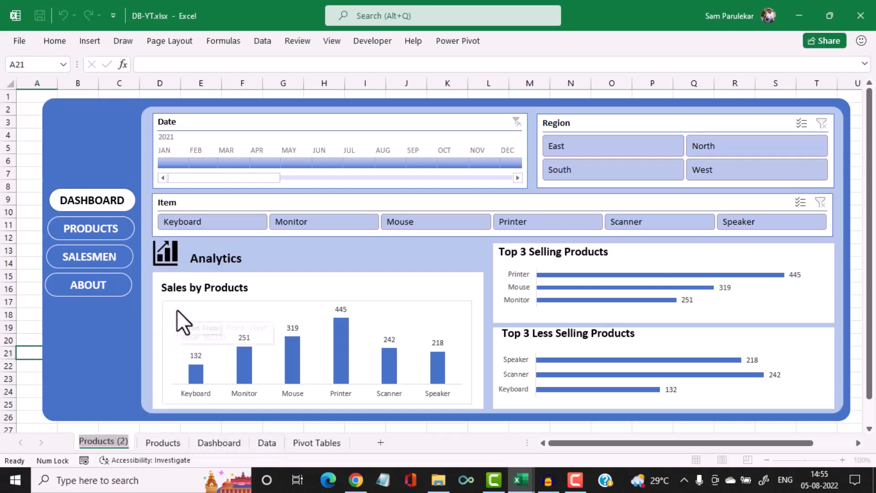
{"action": "type", "text": "Sal"}
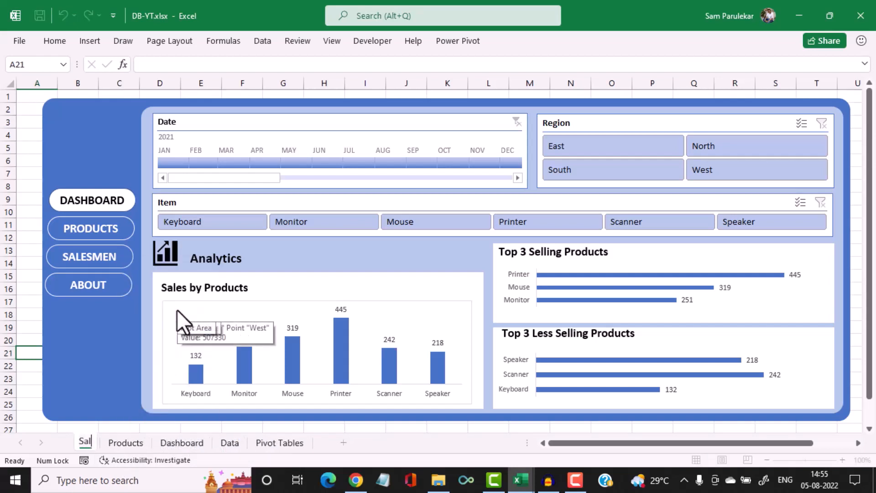
{"action": "type", "text": "esmen"}
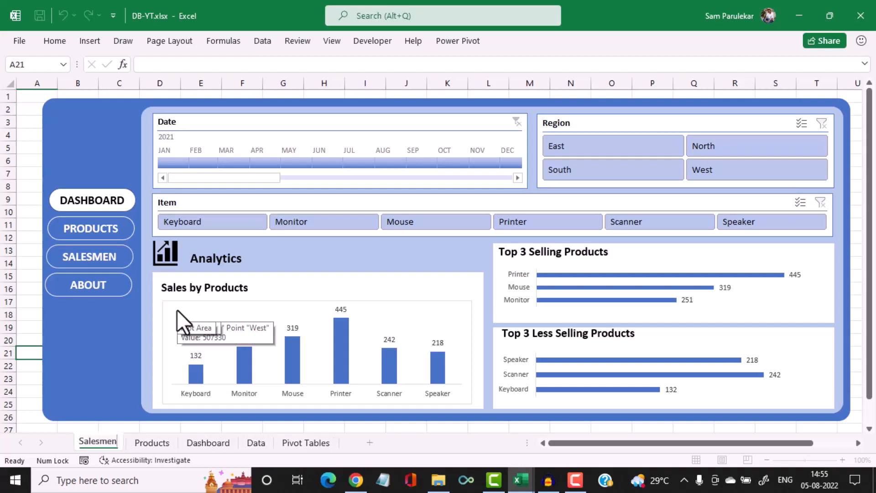
{"action": "key", "text": "Return"}
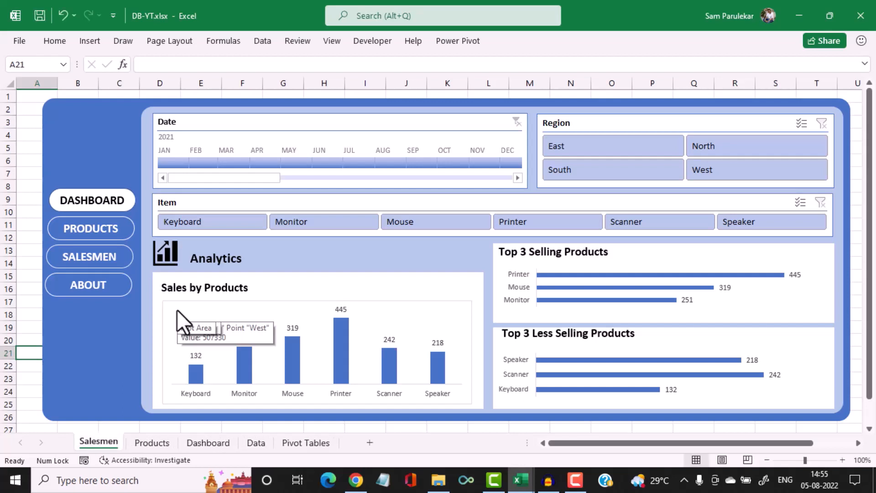
Delete the sales-by-products, top 3 and less-selling product charts from the Salesmen sheet, keeping their white boxes and headings
{"action": "left_click", "coordinate": [368, 301]}
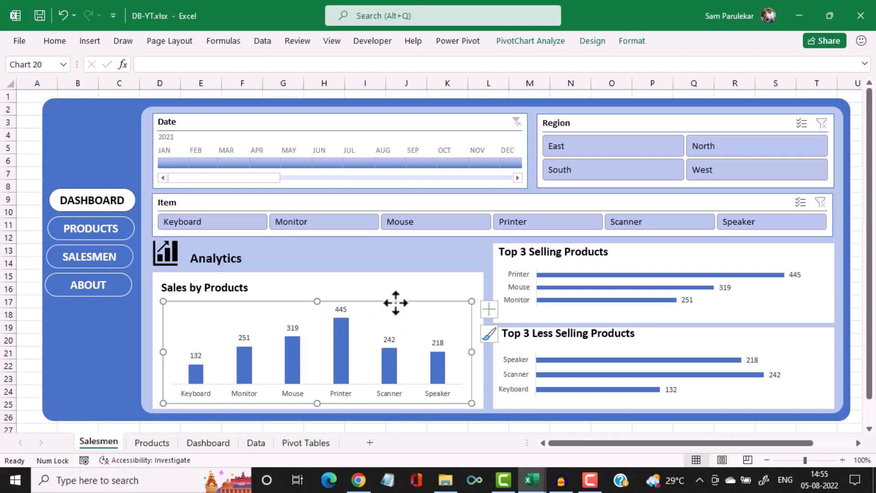
{"action": "key", "text": "Delete"}
{"action": "left_click", "coordinate": [603, 273]}
{"action": "left_click", "coordinate": [618, 263]}
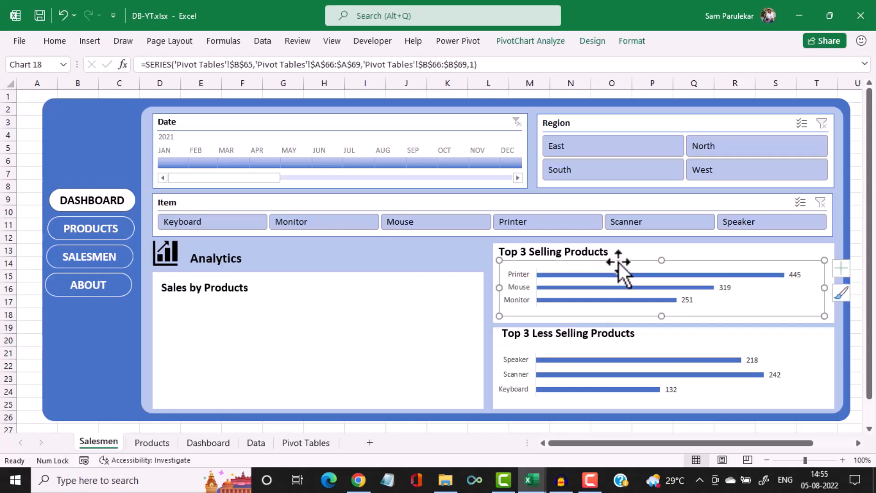
{"action": "key", "text": "Delete"}
{"action": "left_click", "coordinate": [594, 358]}
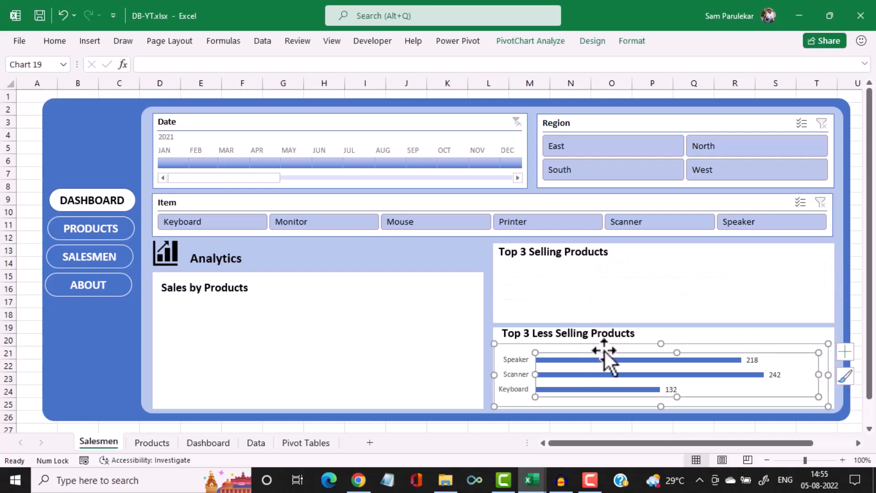
{"action": "key", "text": "Delete"}
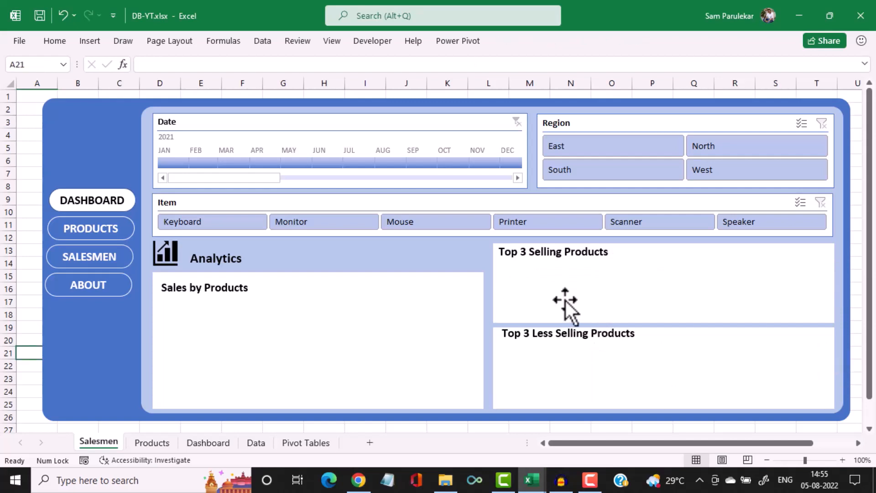
Change the Top 3 Selling Products heading to "Top 3 Performing Salesmen" and widen its text box to fit one line
{"action": "left_click", "coordinate": [529, 251]}
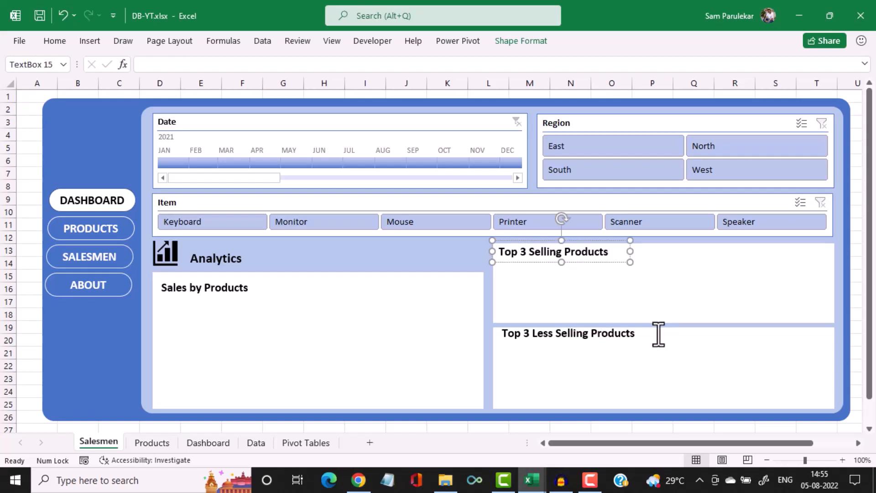
{"action": "type", "text": "Pw"}
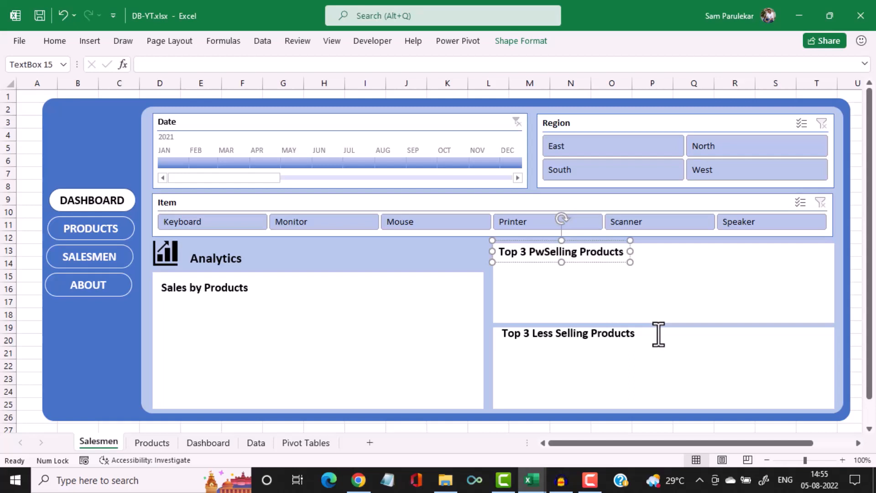
{"action": "key", "text": "BackSpace"}
{"action": "key", "text": "BackSpace"}
{"action": "type", "text": "Perform"}
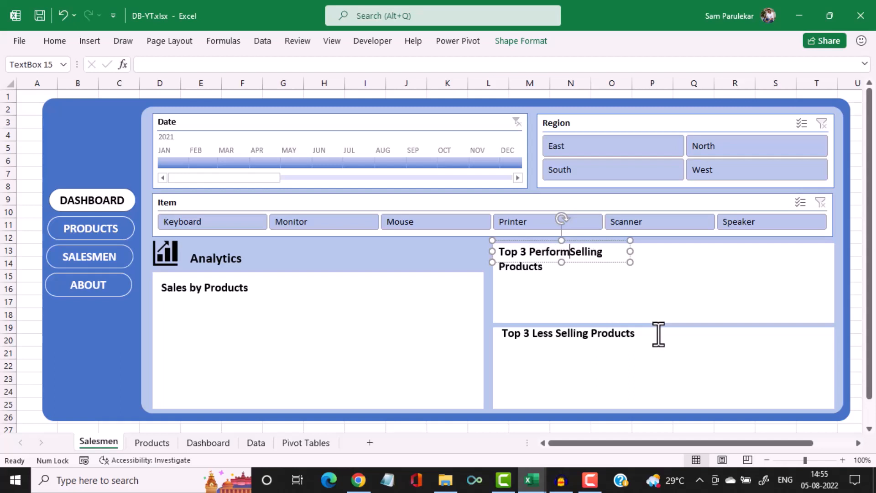
{"action": "type", "text": "ing "}
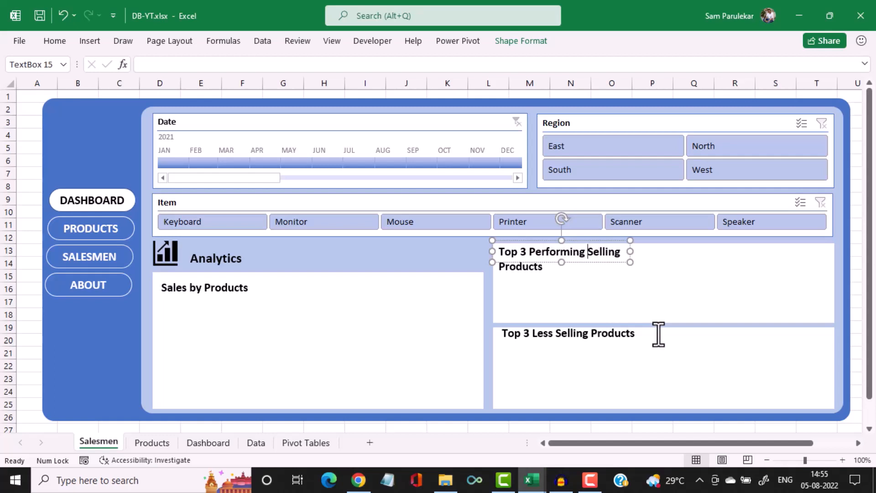
{"action": "type", "text": "Salesmen"}
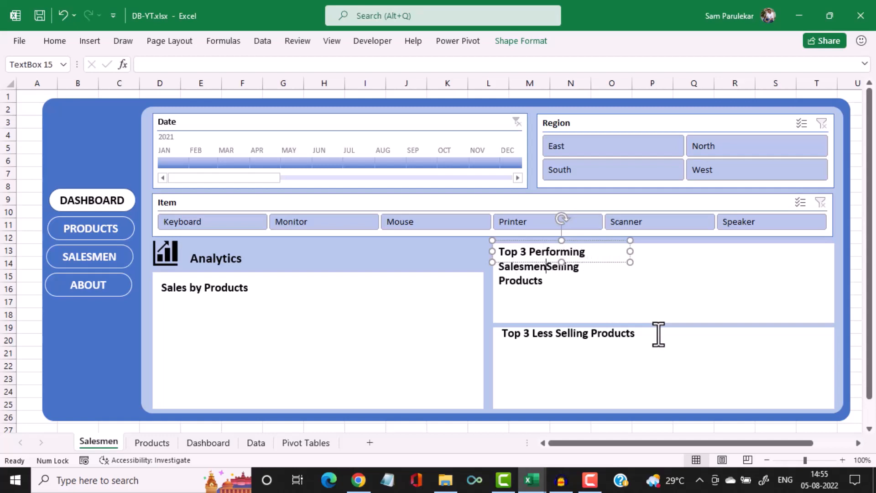
{"action": "key", "text": "Delete"}
{"action": "key", "text": "Delete"}
{"action": "key", "text": "Delete"}
{"action": "key", "text": "Delete"}
{"action": "key", "text": "Delete"}
{"action": "key", "text": "Delete"}
{"action": "key", "text": "Delete"}
{"action": "key", "text": "Delete"}
{"action": "key", "text": "Delete"}
{"action": "key", "text": "Delete"}
{"action": "key", "text": "Delete"}
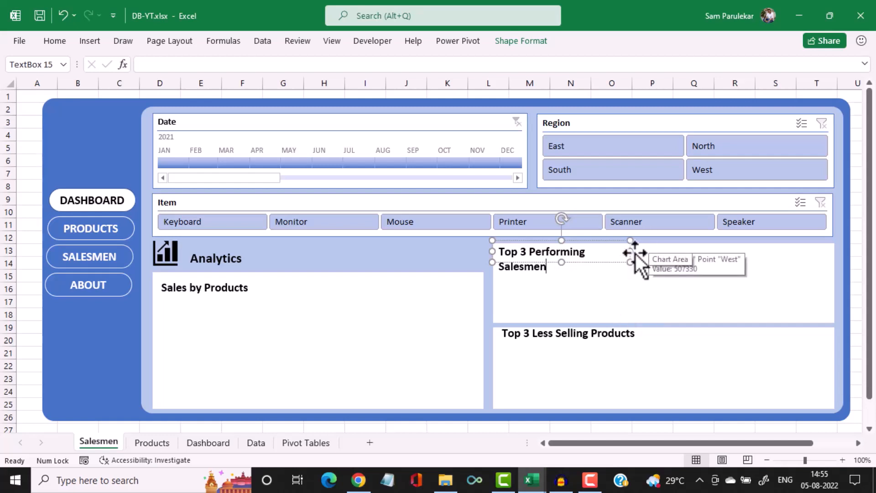
{"action": "left_click_drag", "start_coordinate": [629, 253], "coordinate": [654, 254]}
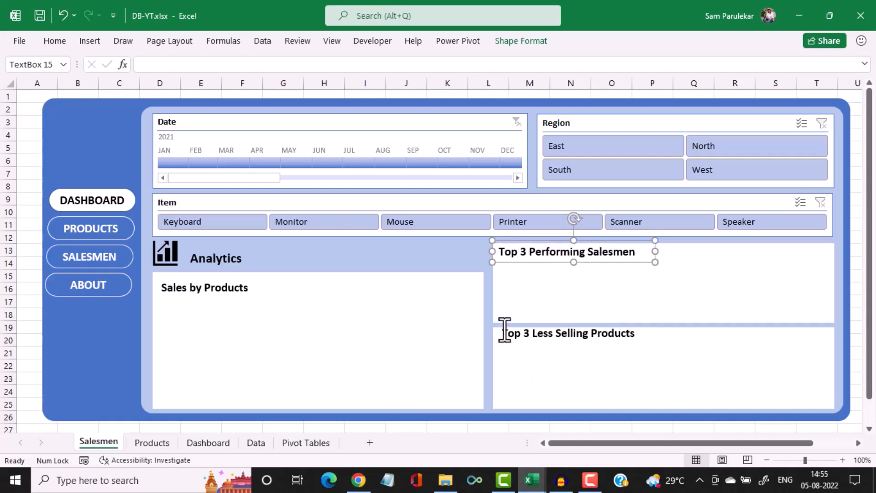
Replace the Top 3 Less Selling Products heading with "Bottom 3 Poor Performing Salesmen" and widen its text box to fit one line
{"action": "left_click_drag", "start_coordinate": [504, 329], "coordinate": [650, 334]}
{"action": "type", "text": "Bottom 3 Poor Performing Sa"}
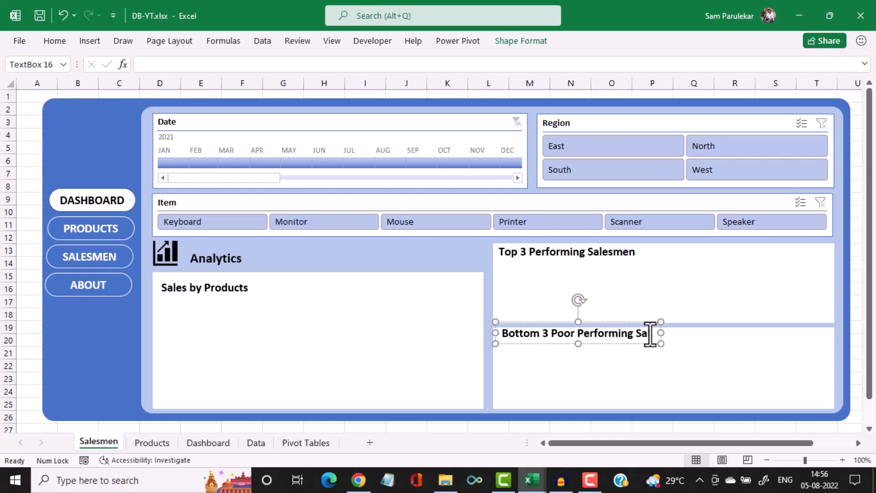
{"action": "type", "text": "lesmen"}
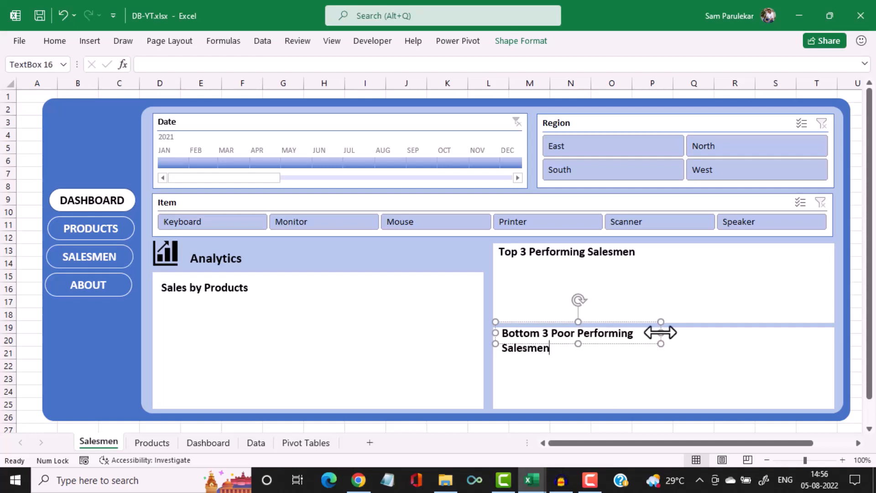
{"action": "left_click_drag", "start_coordinate": [661, 333], "coordinate": [697, 338]}
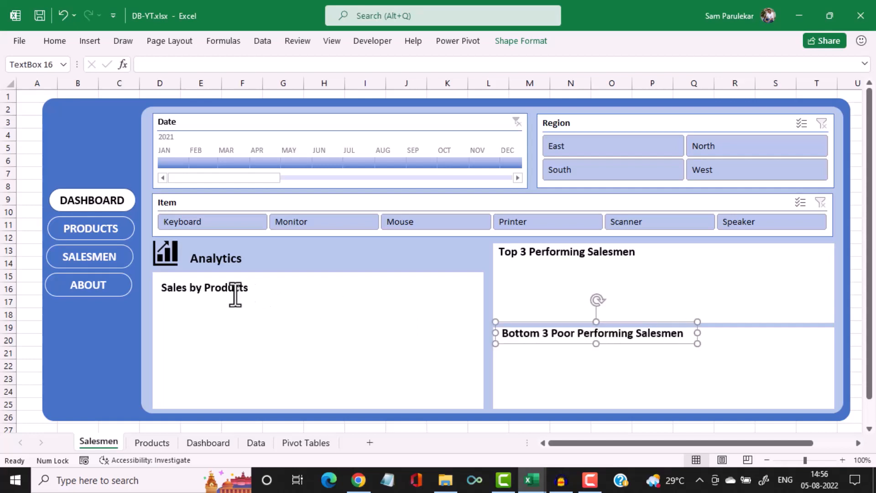
Change the Sales by Products heading to "Sales by Salesmen" and widen its text box to fit one line
{"action": "left_click", "coordinate": [176, 288]}
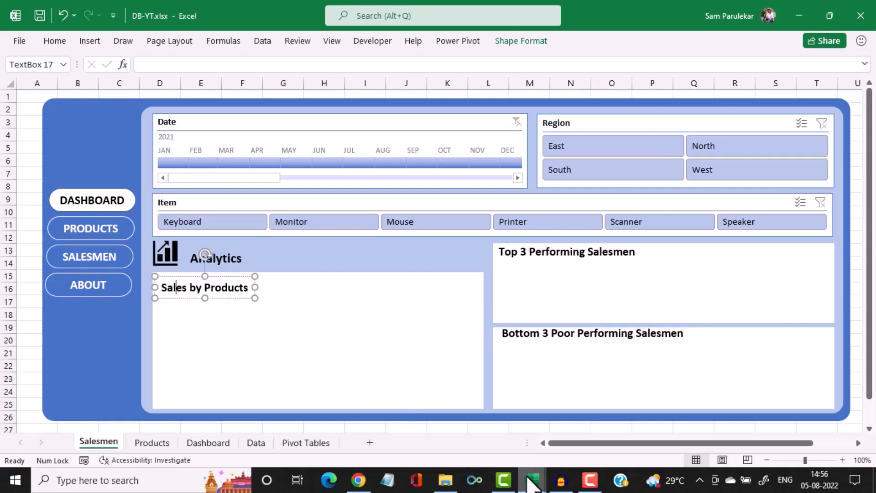
{"action": "mouse_move", "coordinate": [532, 483]}
{"action": "left_click", "coordinate": [429, 444]}
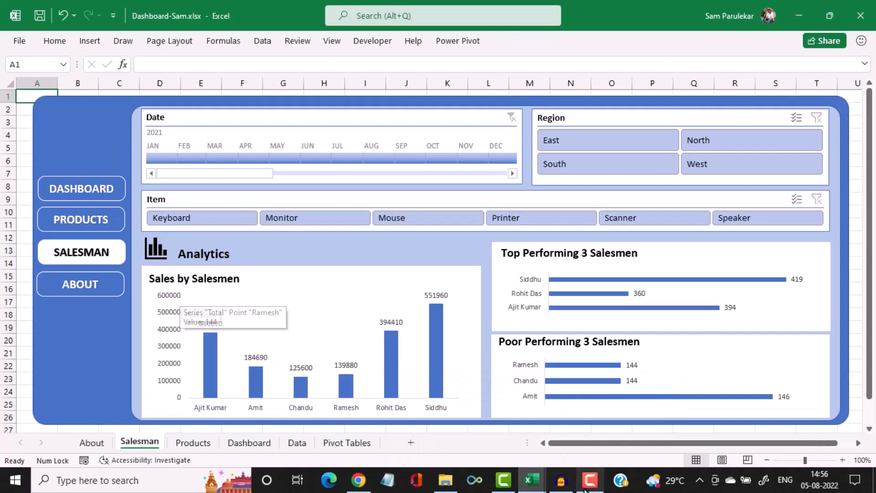
{"action": "mouse_move", "coordinate": [557, 472]}
{"action": "left_click", "coordinate": [577, 455]}
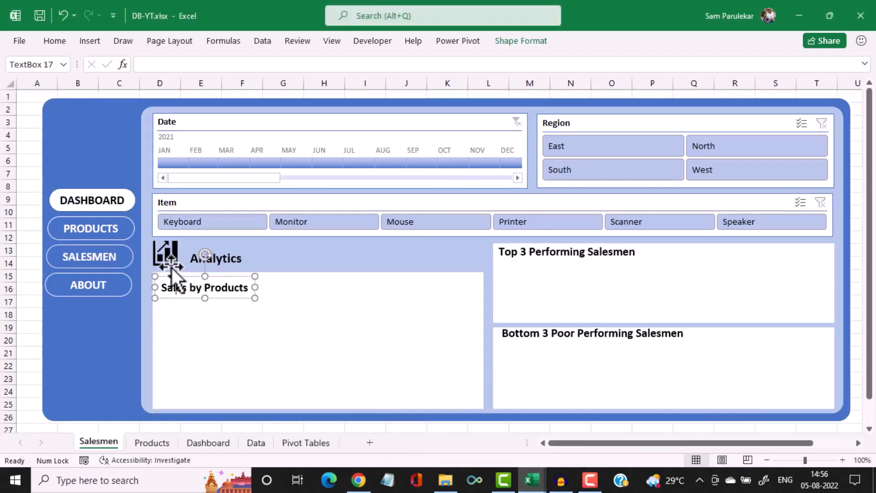
{"action": "double_click", "coordinate": [213, 286]}
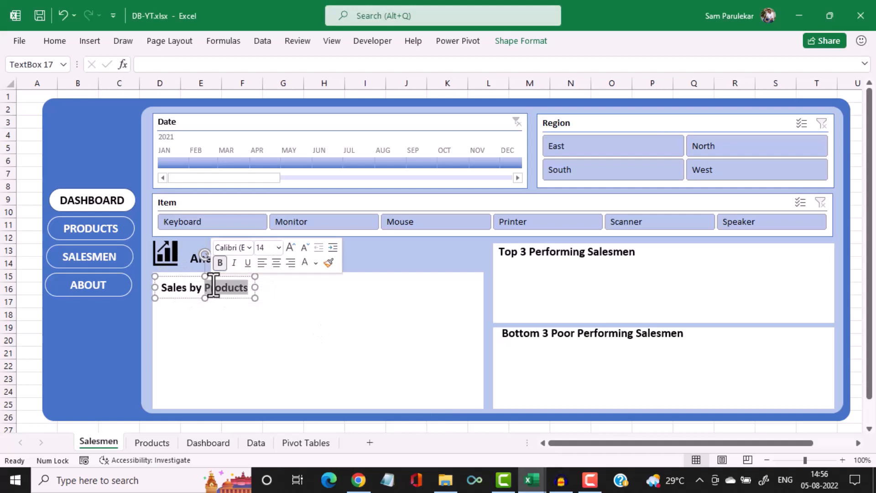
{"action": "type", "text": "Sale"}
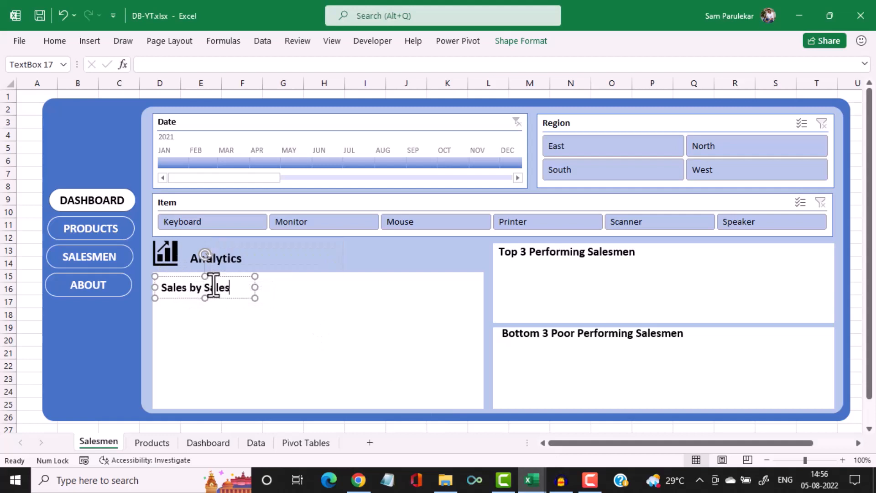
{"action": "type", "text": "smen"}
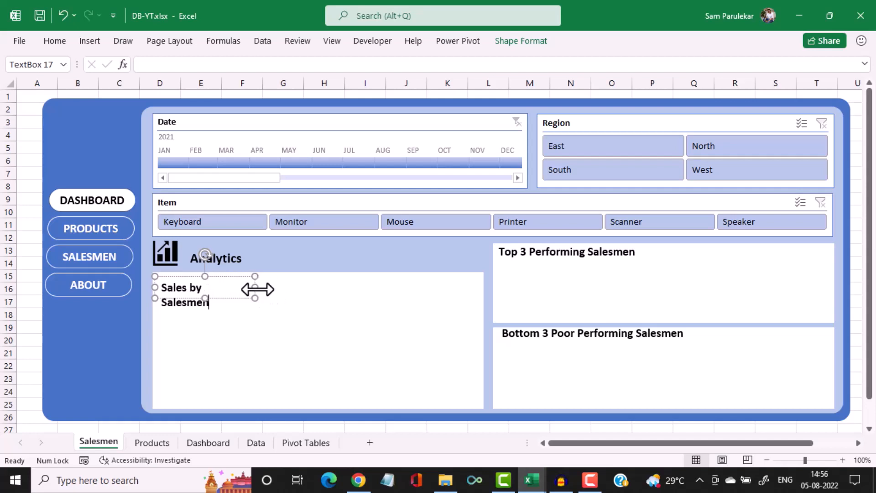
{"action": "left_click_drag", "start_coordinate": [256, 288], "coordinate": [272, 288]}
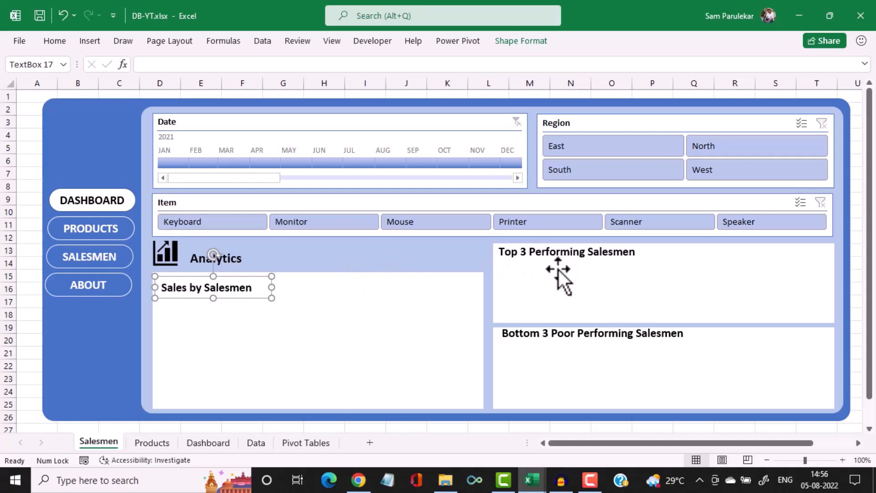
Nudge the Bottom 3 Poor Performing Salesmen heading slightly left to line up with the Top 3 Performing Salesmen heading
{"action": "left_click", "coordinate": [524, 335]}
{"action": "left_click", "coordinate": [536, 343]}
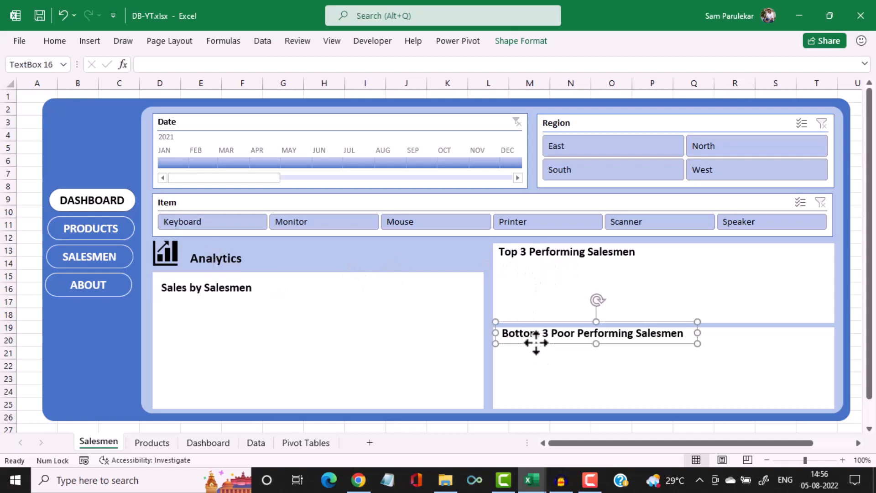
{"action": "key", "text": "Left"}
{"action": "key", "text": "Left"}
{"action": "key", "text": "Left"}
{"action": "key", "text": "Left"}
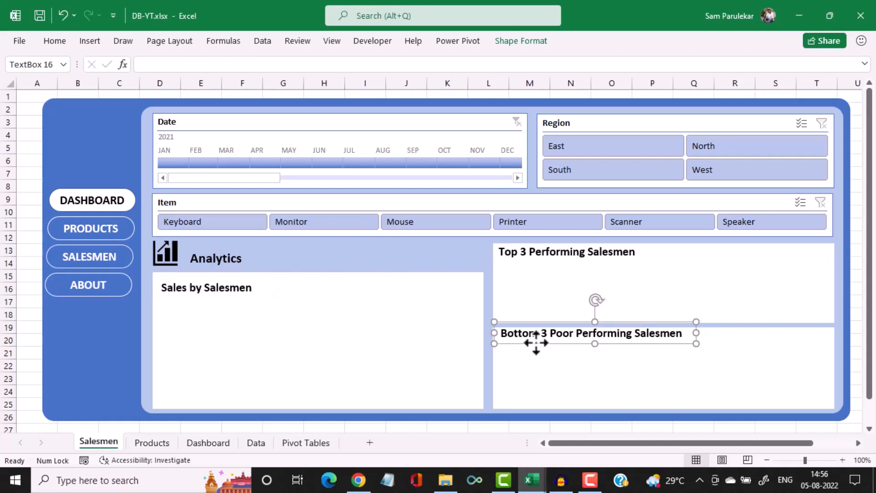
{"action": "left_click", "coordinate": [699, 279]}
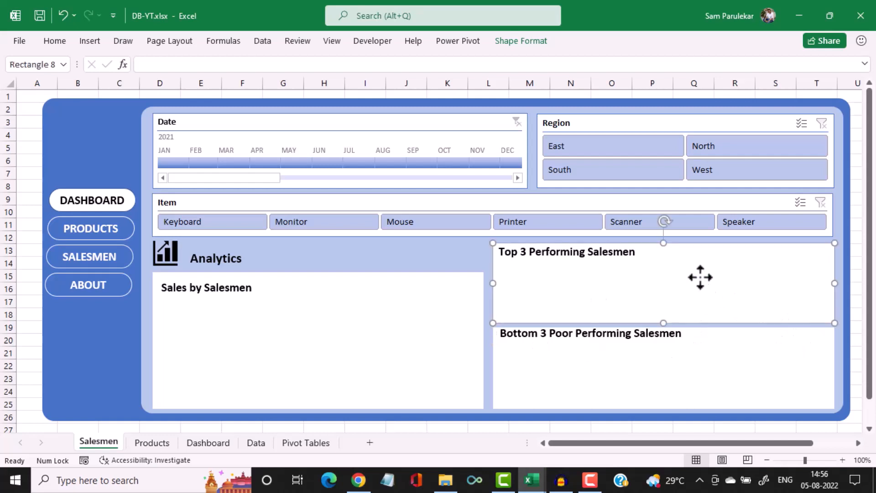
On the Pivot Tables sheet, shrink the item quantity column chart and move it up beside its pivot table
{"action": "left_click", "coordinate": [305, 441]}
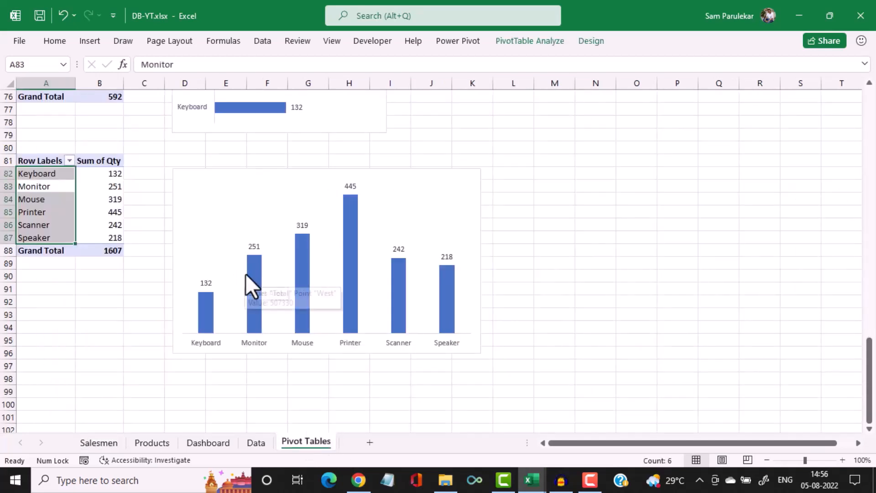
{"action": "left_click", "coordinate": [337, 192]}
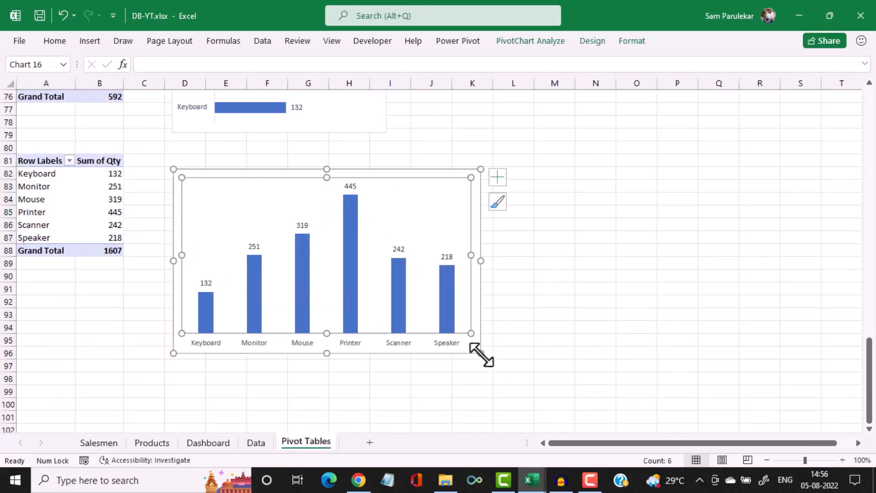
{"action": "left_click_drag", "start_coordinate": [481, 353], "coordinate": [407, 269]}
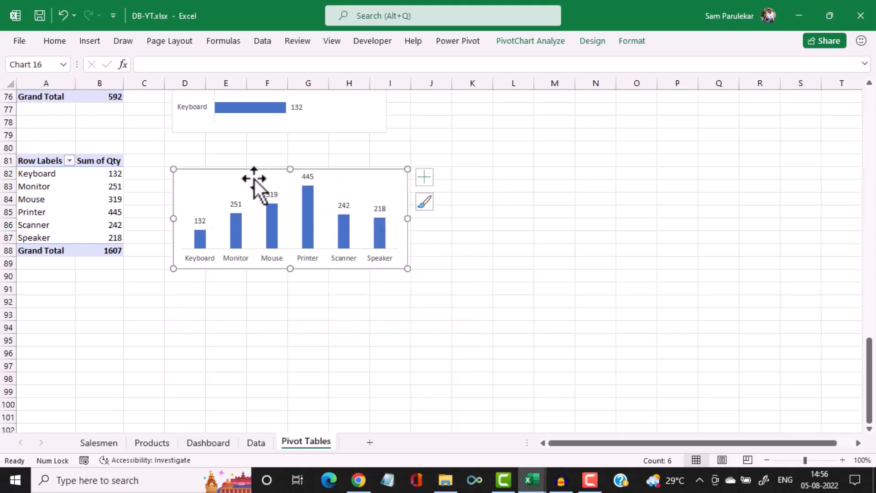
{"action": "left_click_drag", "start_coordinate": [255, 182], "coordinate": [249, 149]}
Copy the item quantity pivot table in A81:B88 and paste it at A91
{"action": "left_click_drag", "start_coordinate": [48, 160], "coordinate": [105, 253]}
{"action": "key", "text": "ctrl+c"}
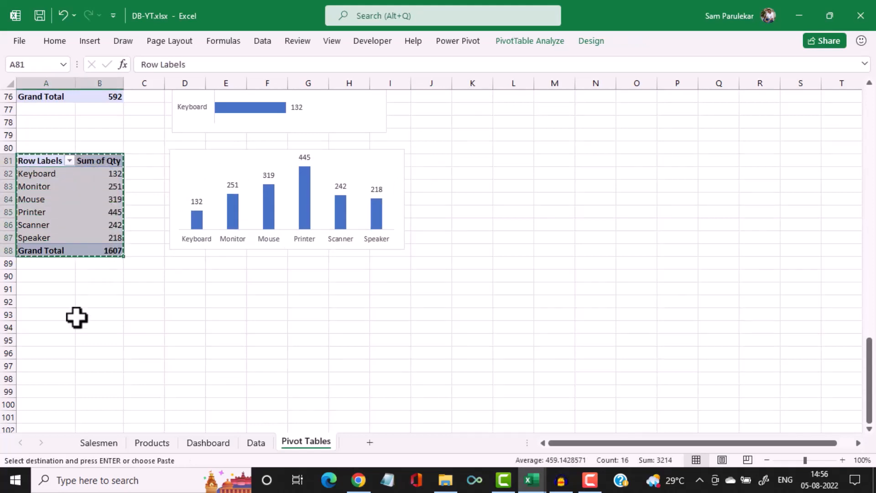
{"action": "left_click", "coordinate": [38, 294]}
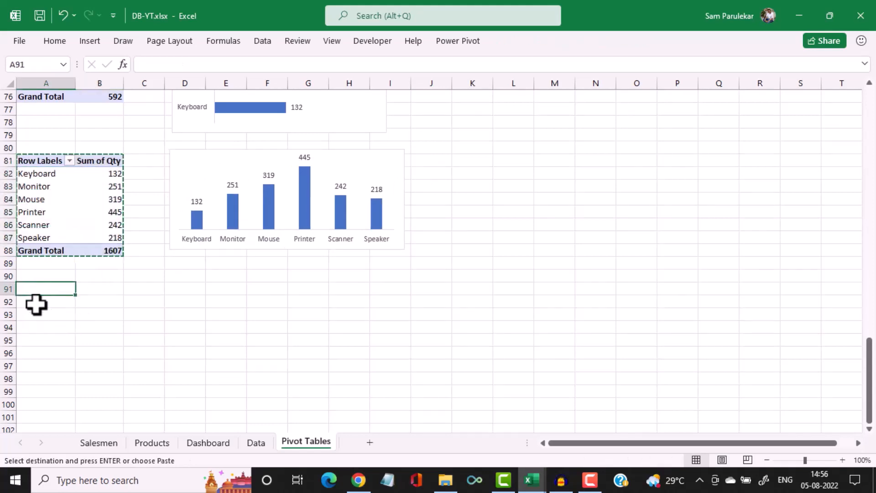
{"action": "key", "text": "ctrl+v"}
{"action": "scroll", "coordinate": [121, 310], "scroll_direction": "down", "scroll_amount": 2}
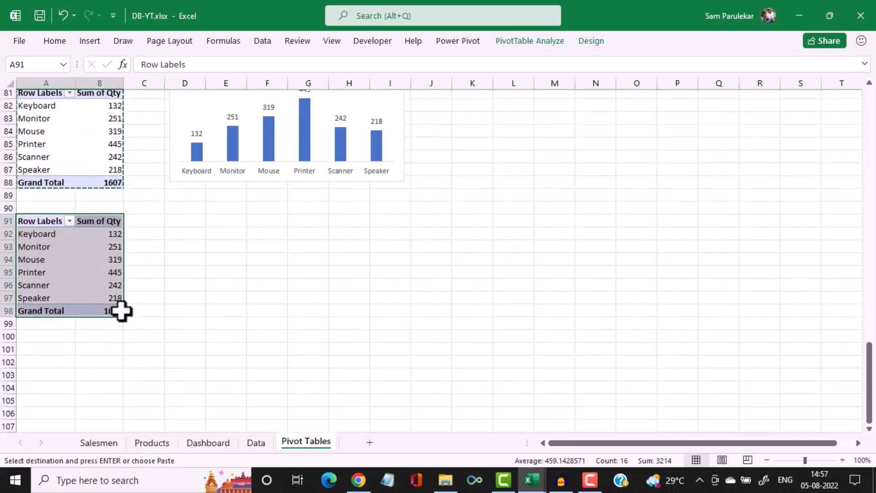
Replace the fields of the pivot table at A91 with Salesman as rows and Sum of Qty as values
{"action": "left_click", "coordinate": [87, 266]}
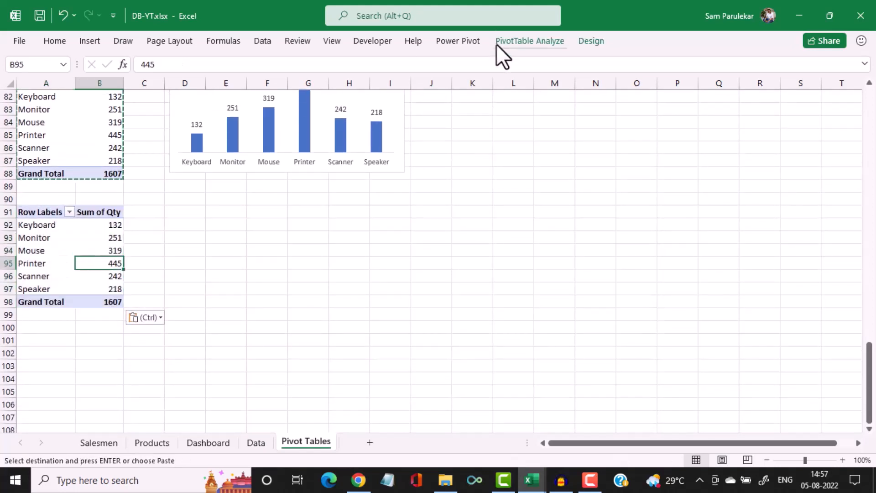
{"action": "left_click", "coordinate": [520, 44]}
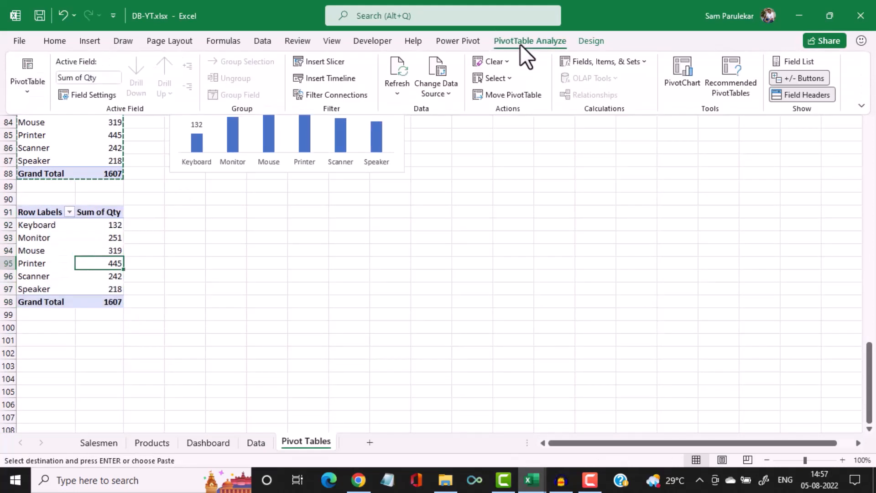
{"action": "key", "text": "Escape"}
{"action": "left_click", "coordinate": [812, 63]}
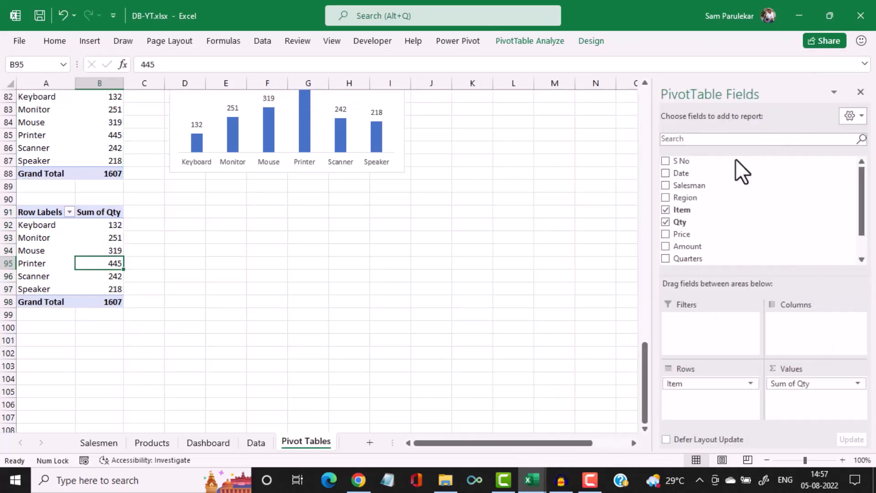
{"action": "left_click", "coordinate": [665, 210]}
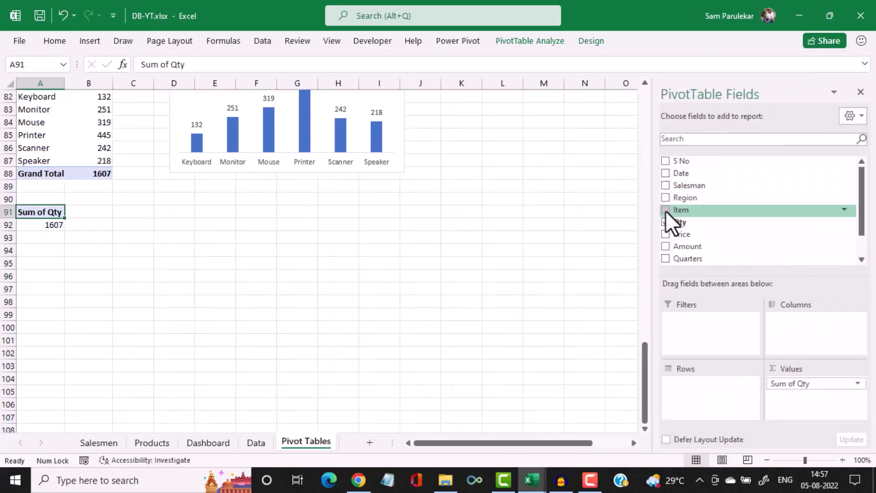
{"action": "left_click", "coordinate": [666, 221]}
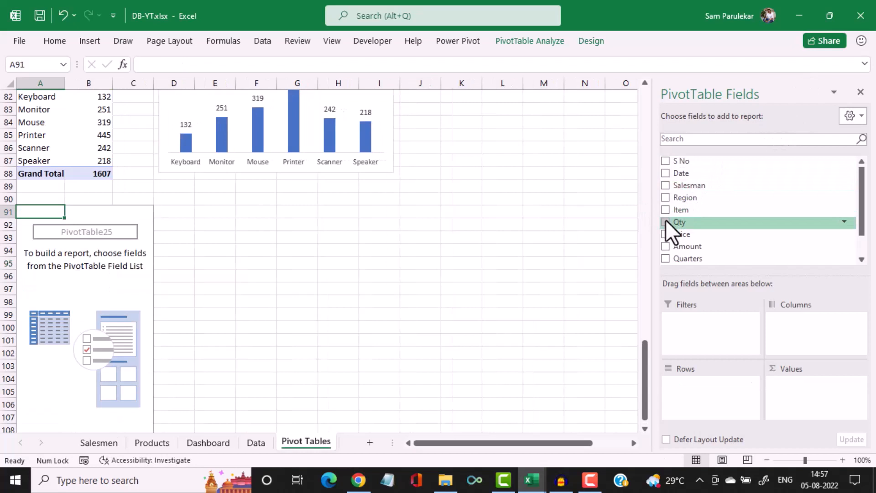
{"action": "left_click", "coordinate": [666, 186]}
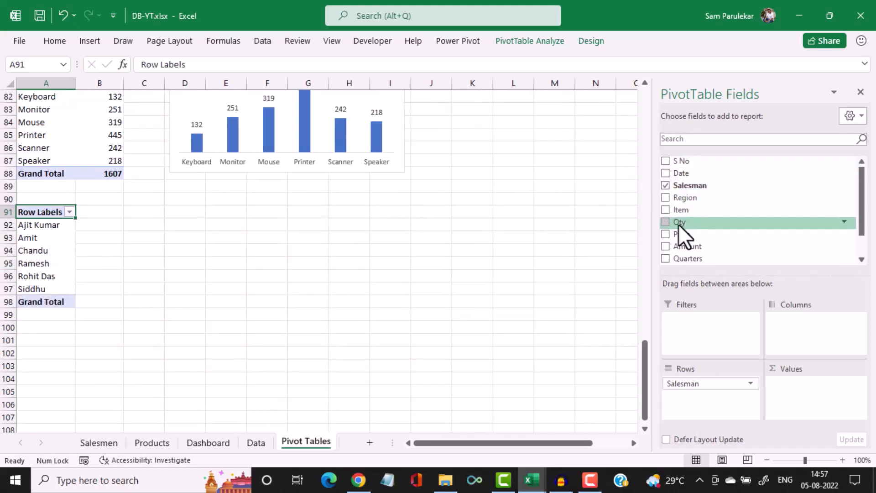
{"action": "left_click", "coordinate": [665, 222]}
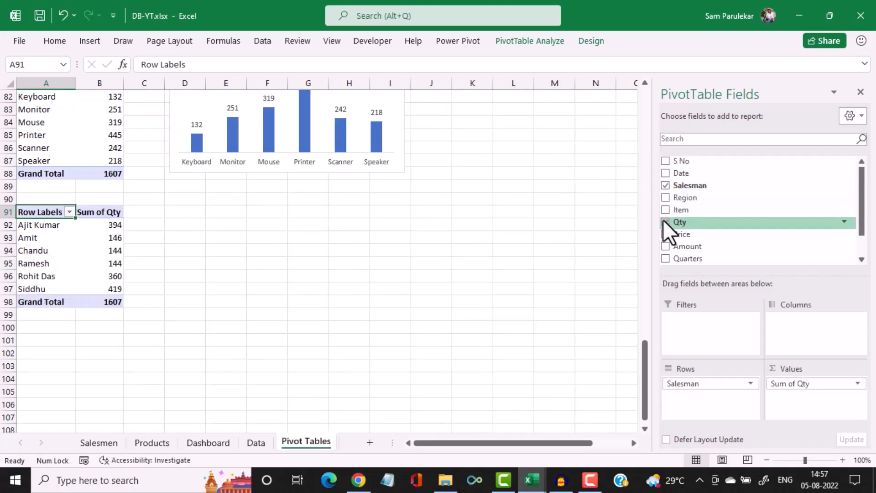
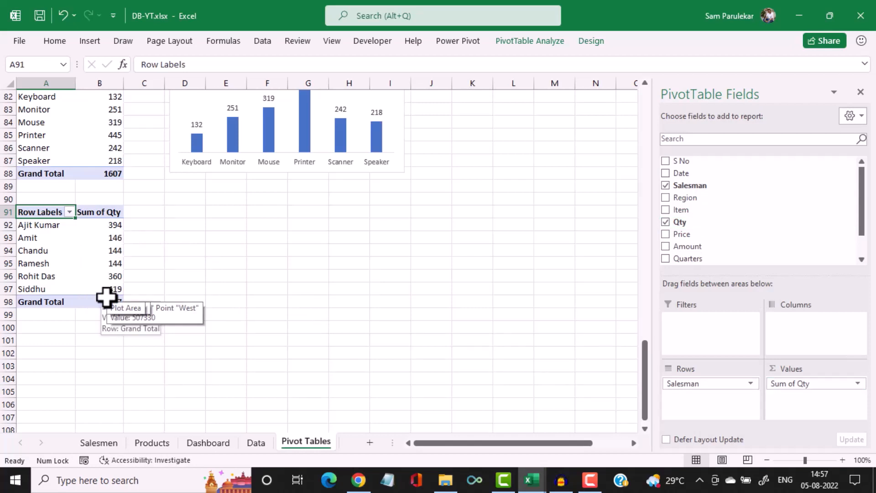
Filter the salesman pivot table at A91 to the top 3 items by Sum of Qty
{"action": "left_click", "coordinate": [69, 212]}
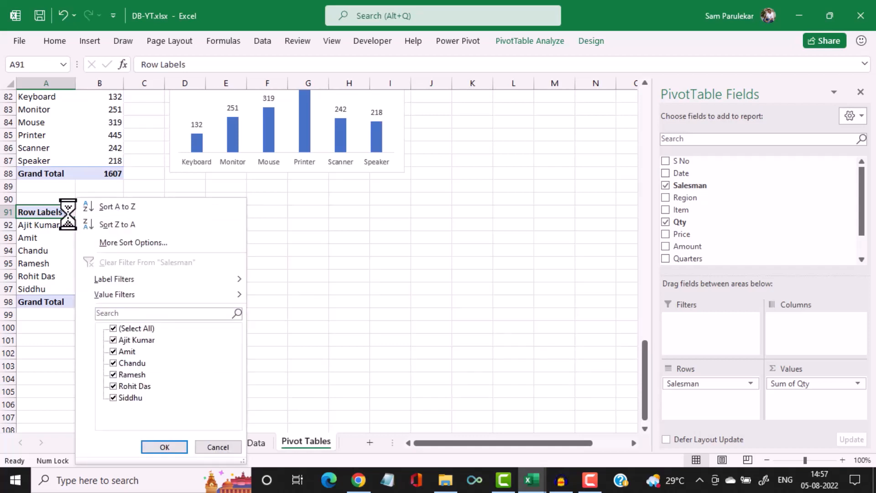
{"action": "mouse_move", "coordinate": [243, 299]}
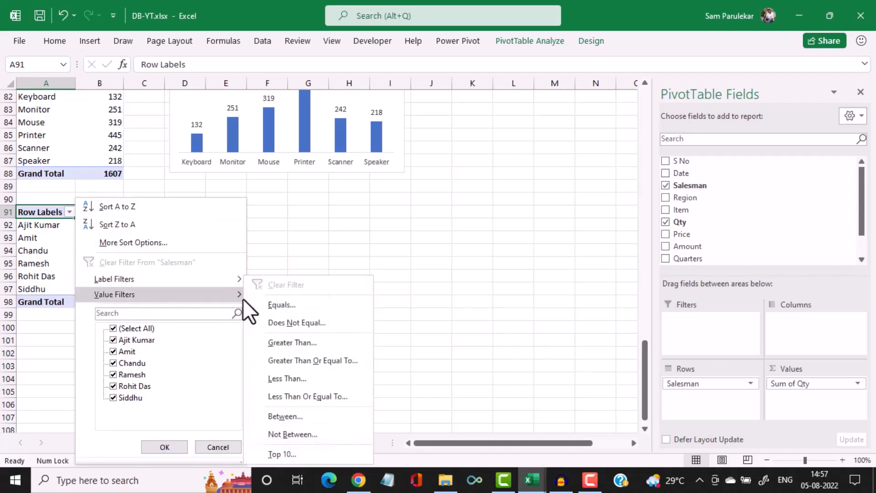
{"action": "left_click", "coordinate": [316, 455]}
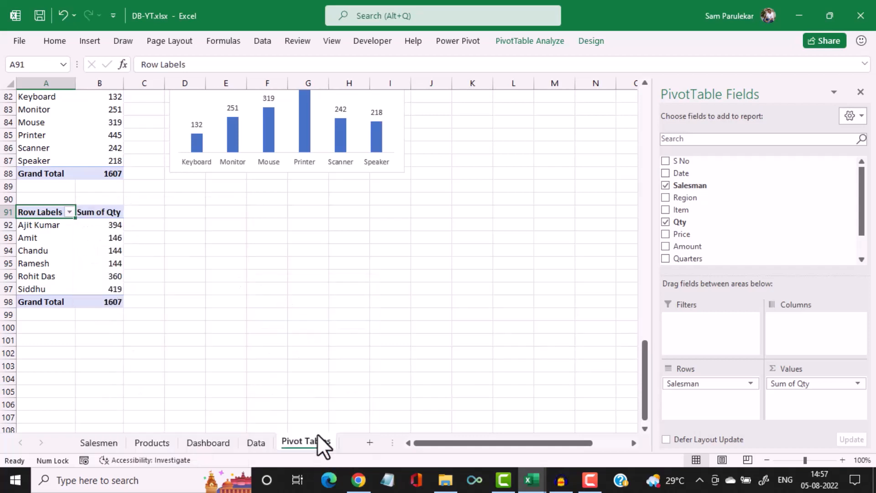
{"action": "left_click", "coordinate": [523, 243]}
{"action": "left_click", "coordinate": [524, 243]}
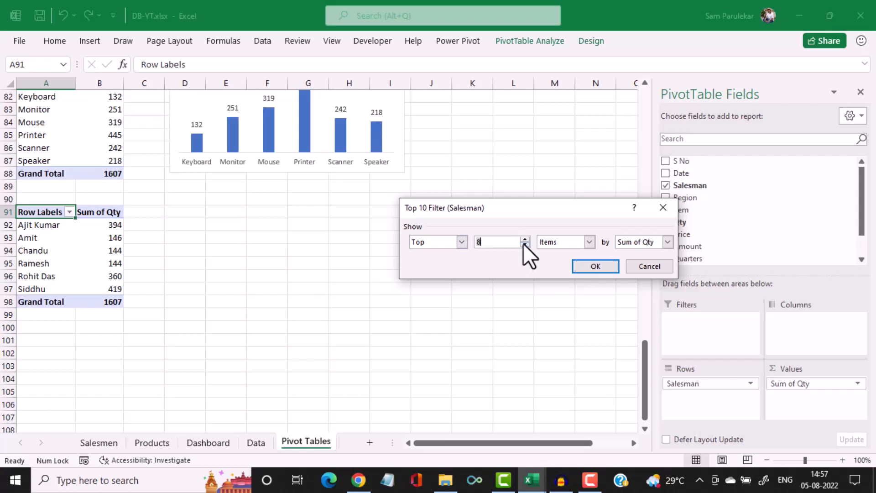
{"action": "left_click", "coordinate": [523, 244]}
{"action": "left_click", "coordinate": [523, 244]}
{"action": "left_click", "coordinate": [523, 243]}
{"action": "left_click", "coordinate": [593, 266]}
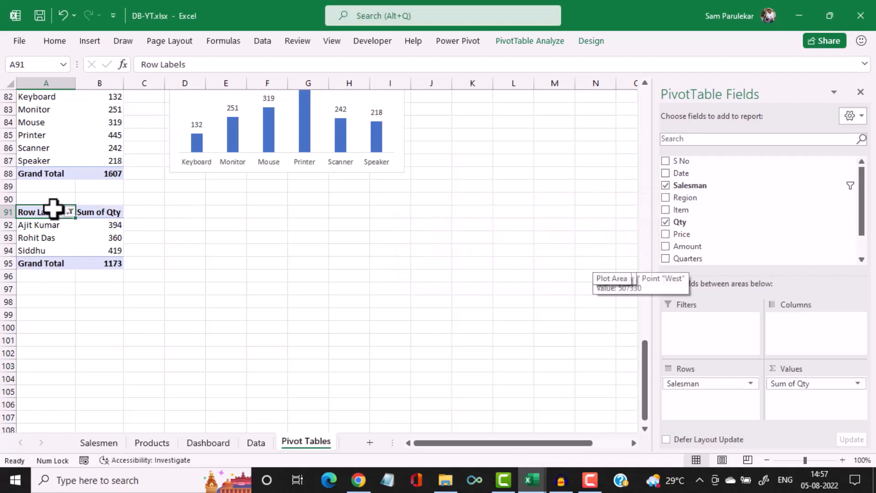
Copy the top 3 salesmen pivot table in A91:B95 and paste it at A98
{"action": "left_click_drag", "start_coordinate": [53, 208], "coordinate": [111, 259]}
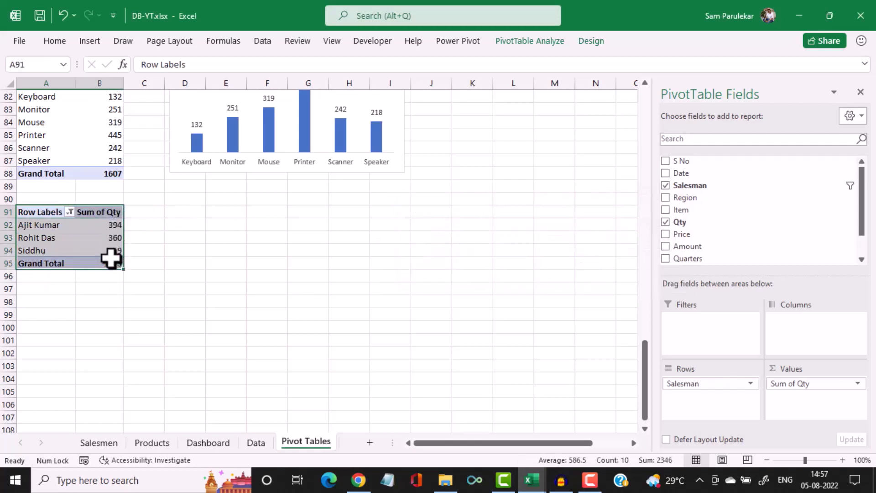
{"action": "key", "text": "ctrl+c"}
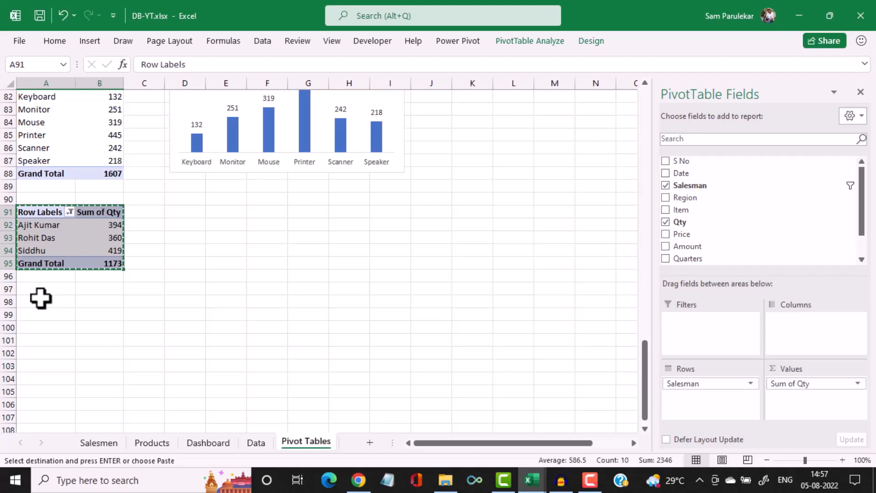
{"action": "left_click", "coordinate": [40, 299]}
{"action": "key", "text": "ctrl+v"}
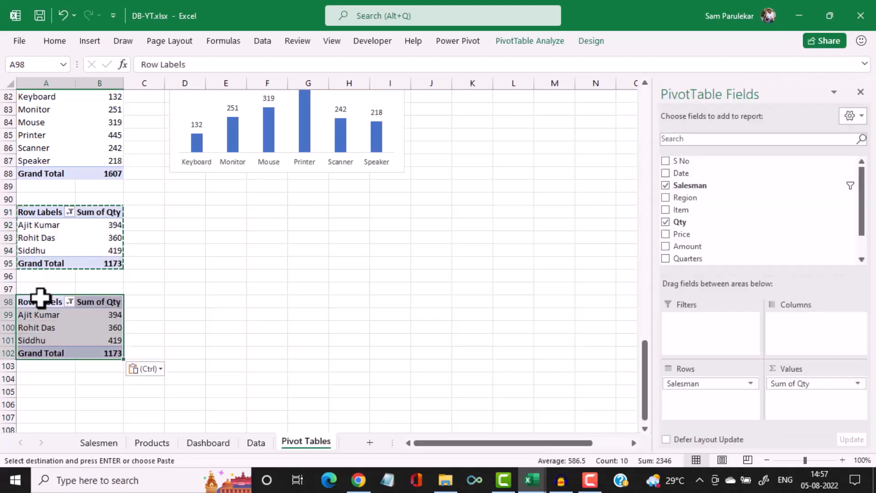
Filter the salesman pivot table at A98 to the bottom 3 items by Sum of Qty
{"action": "left_click", "coordinate": [70, 304]}
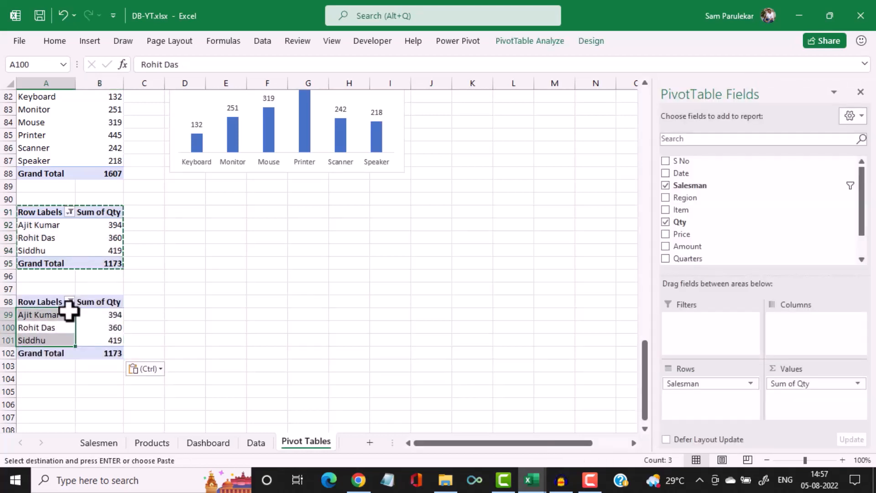
{"action": "left_click", "coordinate": [69, 302]}
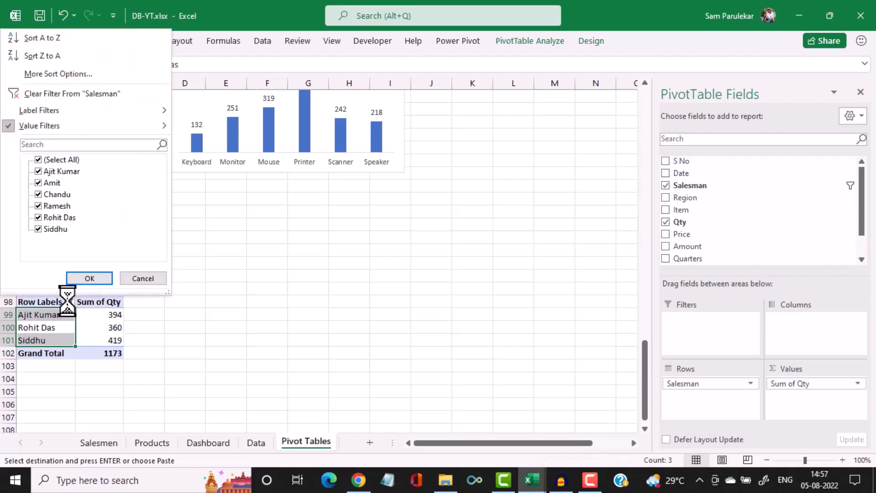
{"action": "mouse_move", "coordinate": [161, 129]}
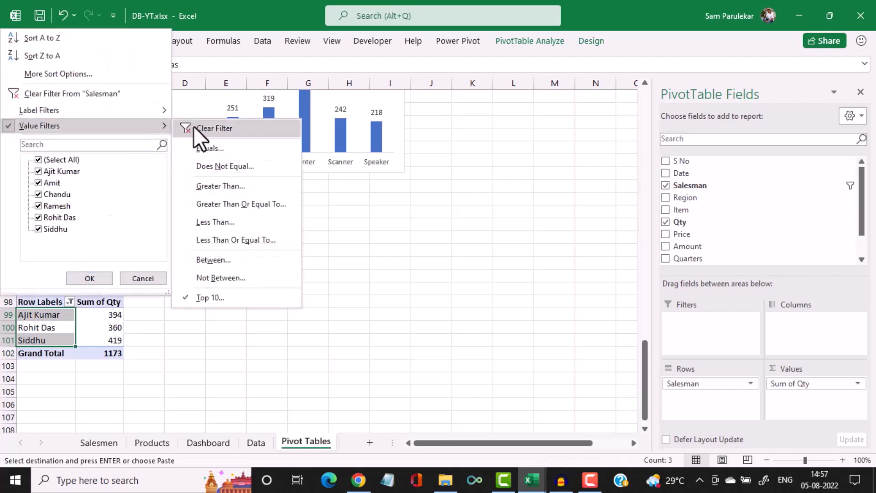
{"action": "left_click", "coordinate": [218, 297]}
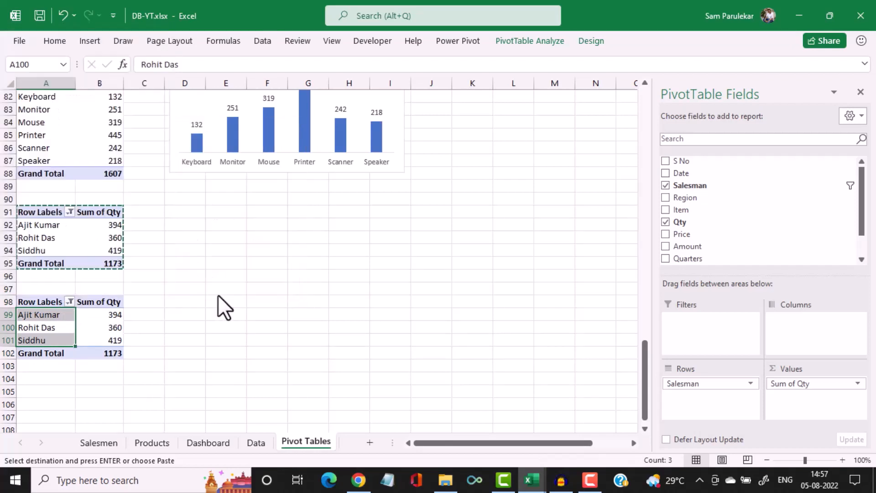
{"action": "left_click", "coordinate": [461, 240]}
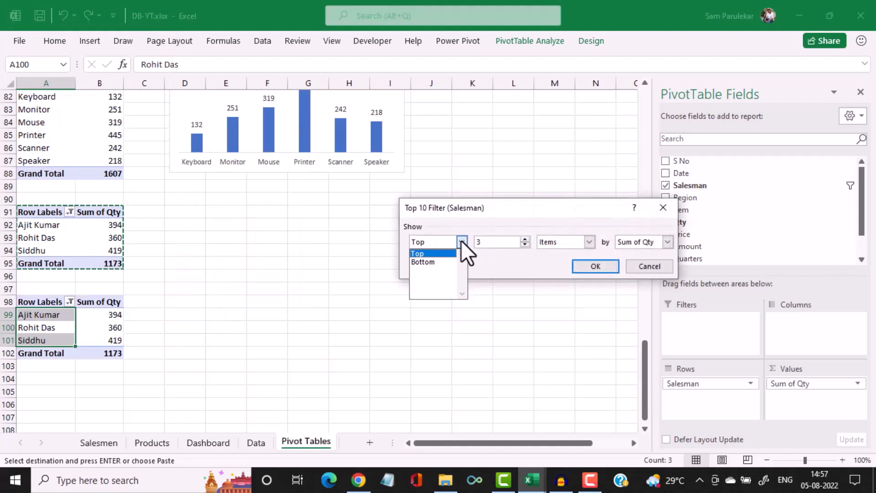
{"action": "left_click", "coordinate": [447, 258]}
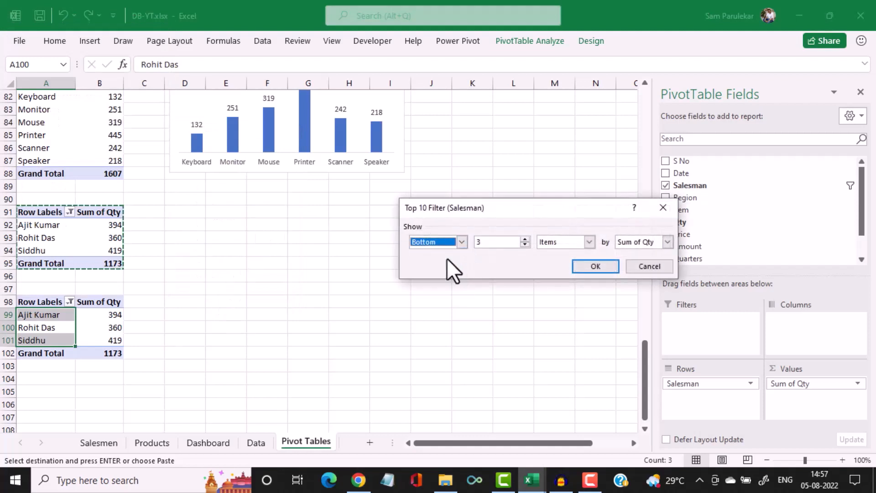
{"action": "left_click", "coordinate": [589, 266]}
{"action": "left_click", "coordinate": [356, 301]}
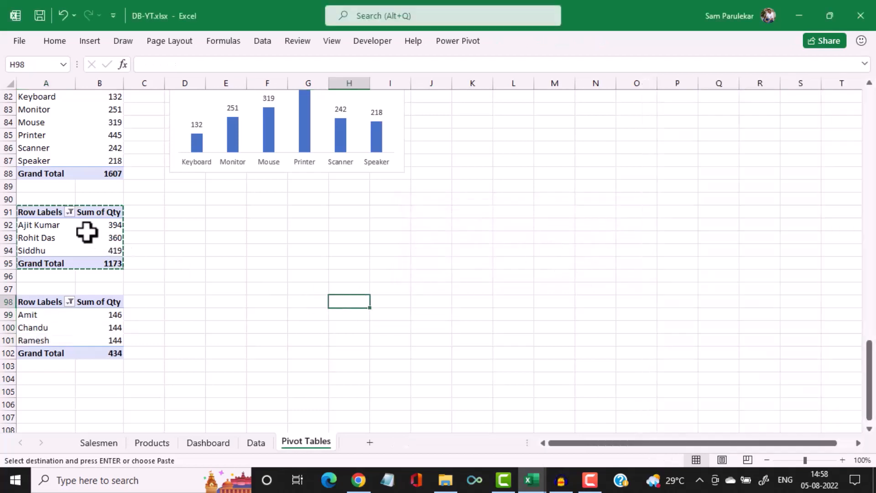
Insert a 2-D clustered bar chart from the top 3 salesmen pivot table at A91
{"action": "left_click", "coordinate": [43, 211]}
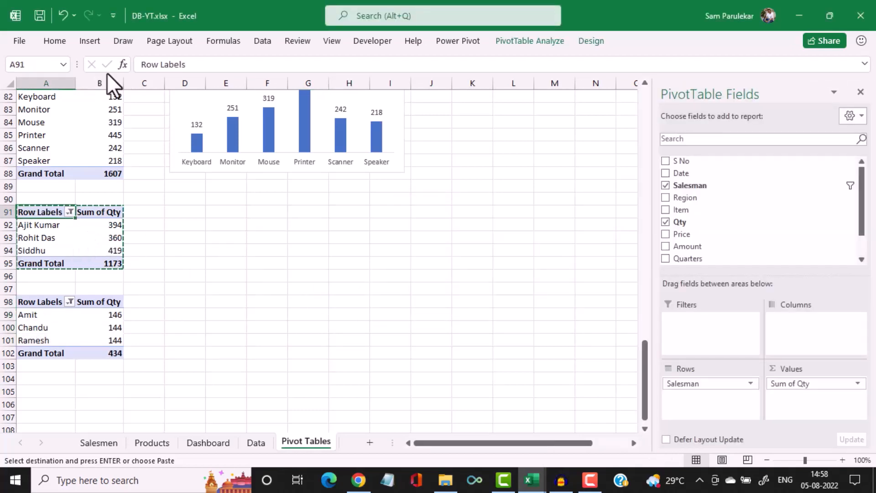
{"action": "left_click", "coordinate": [88, 40]}
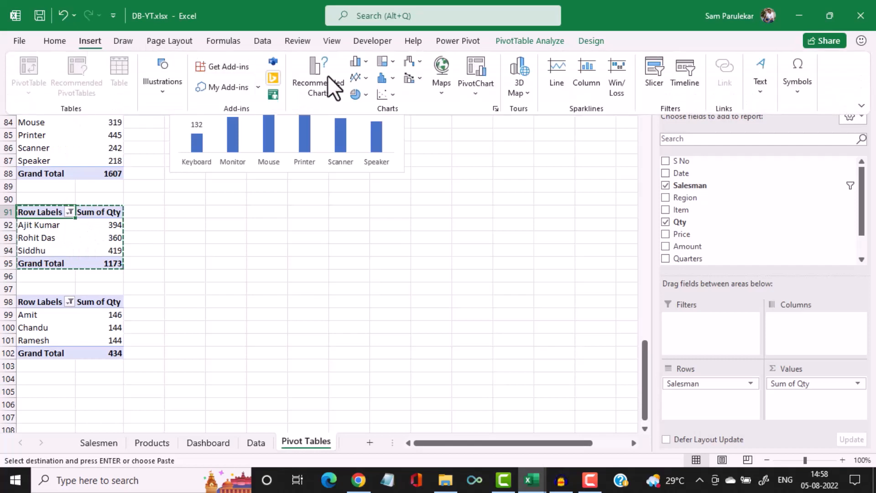
{"action": "left_click", "coordinate": [366, 64]}
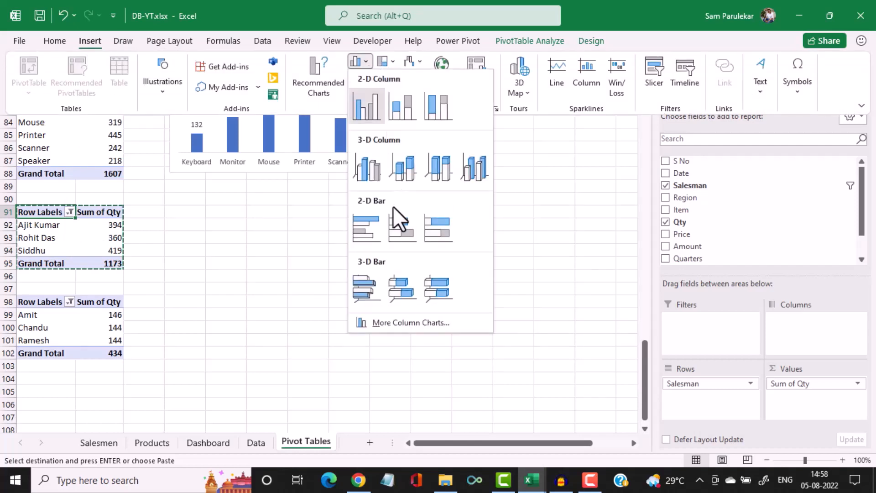
{"action": "left_click", "coordinate": [377, 219]}
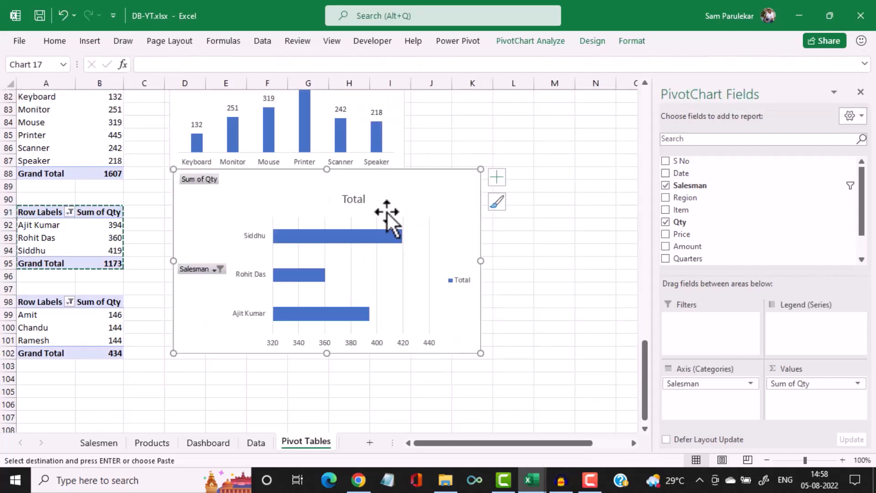
{"action": "right_click", "coordinate": [209, 271]}
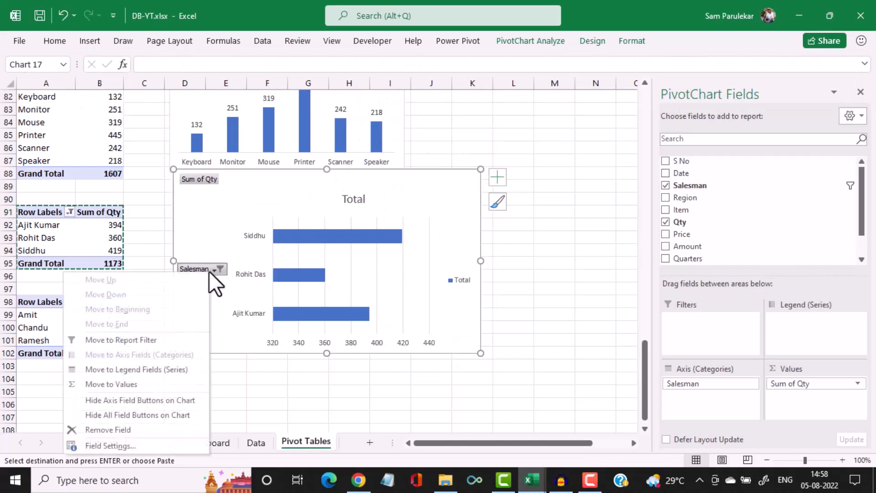
{"action": "left_click", "coordinate": [136, 433]}
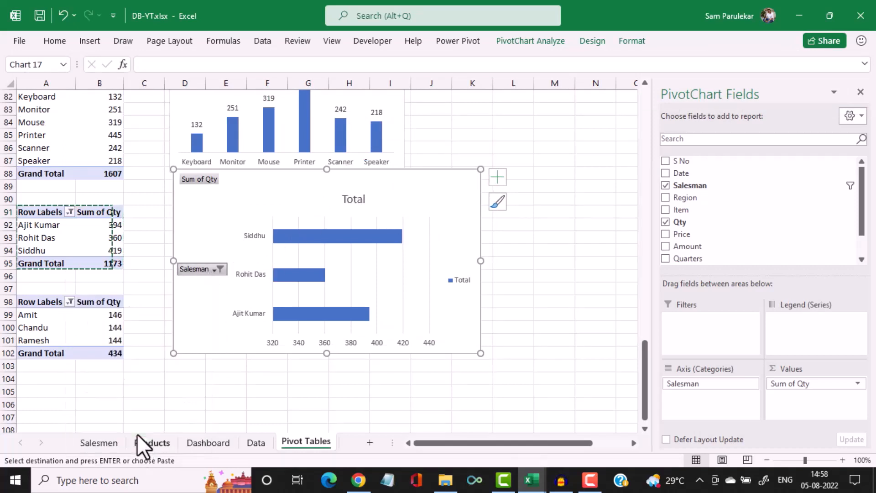
{"action": "key", "text": "ctrl+z"}
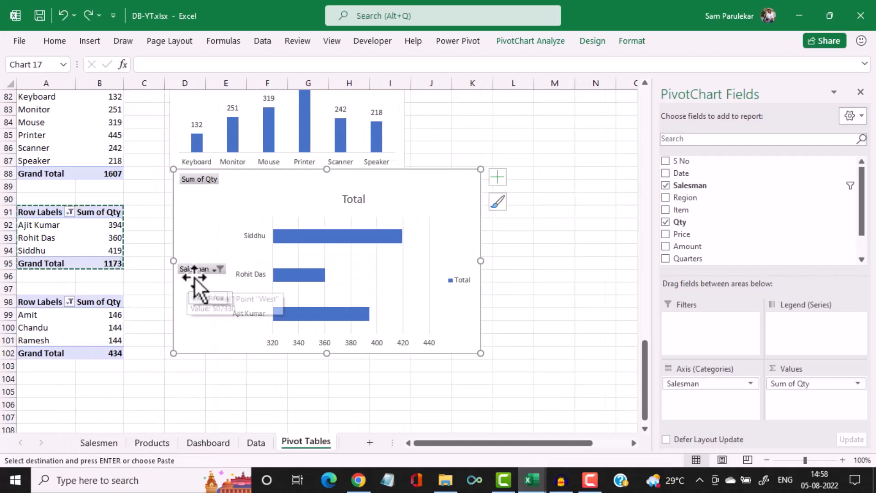
Strip the top 3 salesmen bar chart of all field buttons, the title, legend, value axis and gridlines
{"action": "right_click", "coordinate": [202, 265]}
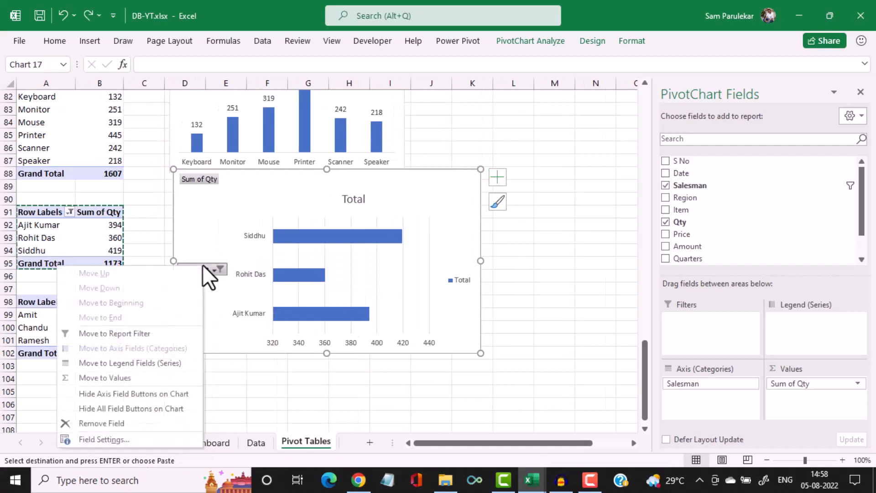
{"action": "left_click", "coordinate": [154, 408]}
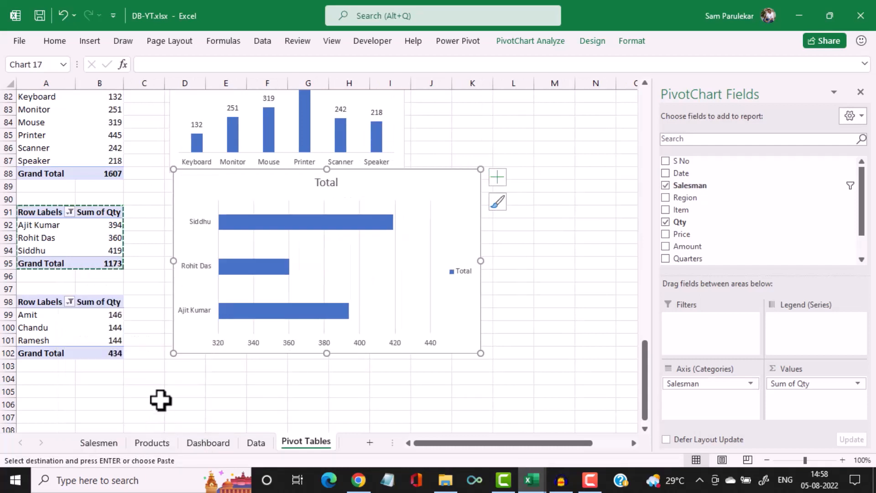
{"action": "left_click", "coordinate": [335, 184]}
{"action": "key", "text": "Delete"}
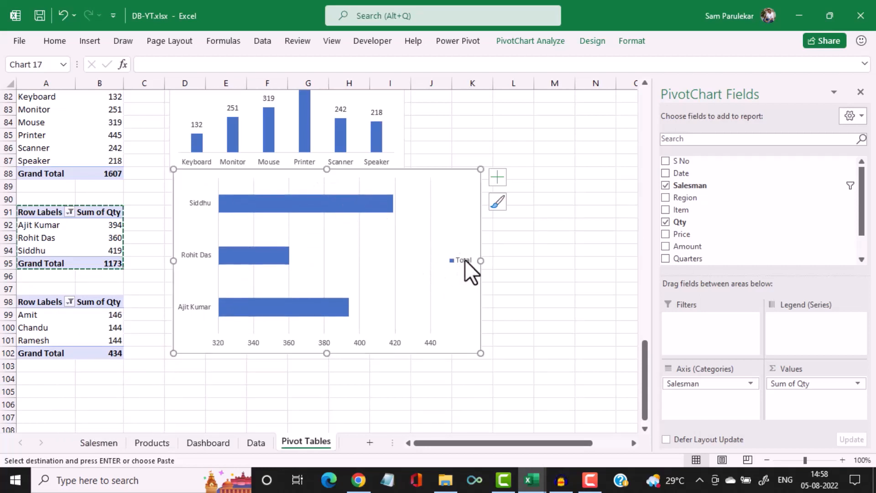
{"action": "left_click", "coordinate": [465, 261]}
{"action": "key", "text": "Delete"}
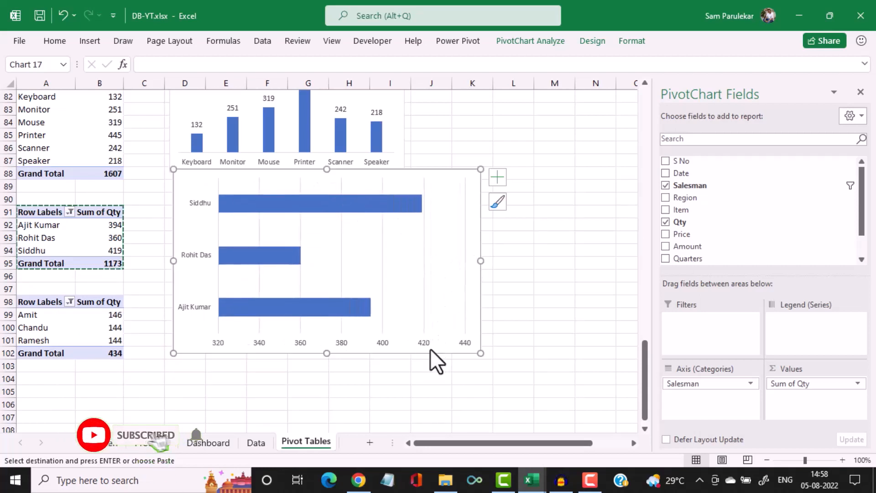
{"action": "left_click", "coordinate": [428, 343]}
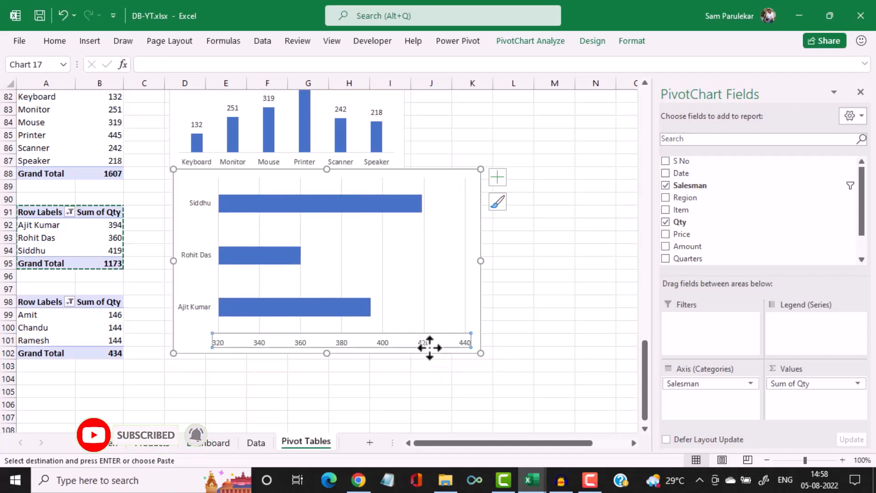
{"action": "key", "text": "Delete"}
{"action": "left_click", "coordinate": [428, 283]}
{"action": "key", "text": "Delete"}
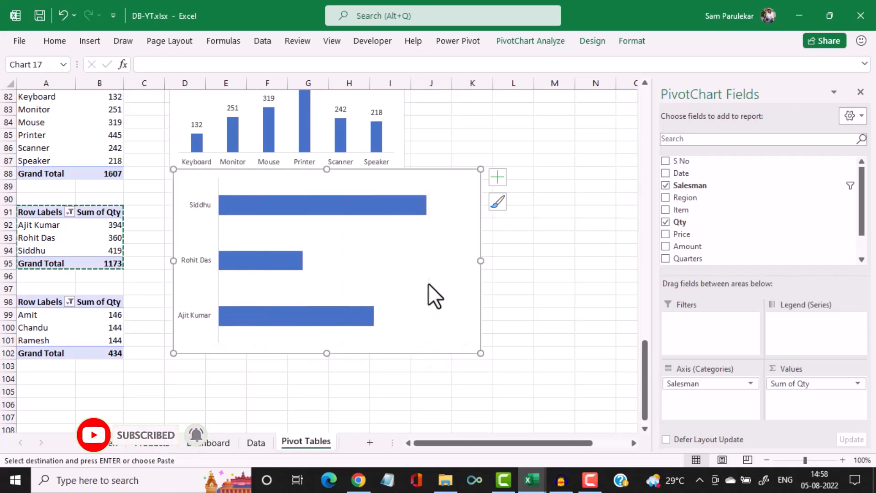
Add data labels to the top 3 salesmen bars and shrink the chart to end around row 95
{"action": "left_click", "coordinate": [388, 209]}
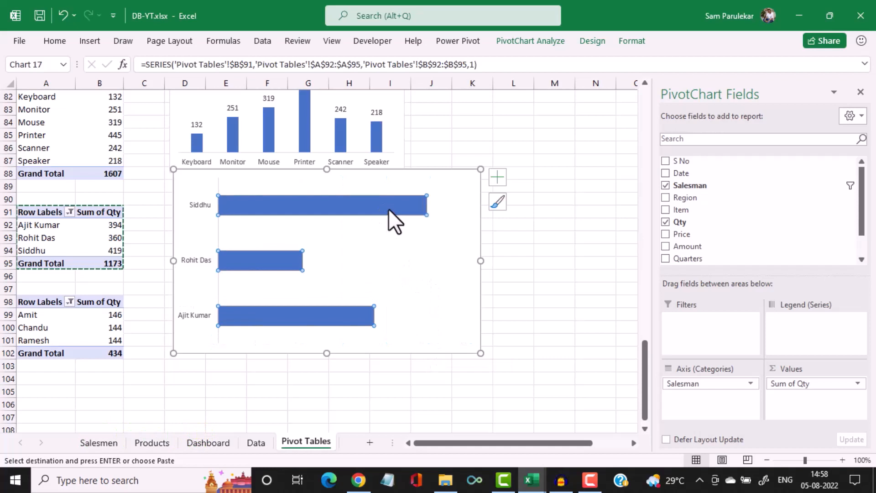
{"action": "right_click", "coordinate": [388, 209]}
{"action": "left_click", "coordinate": [448, 344]}
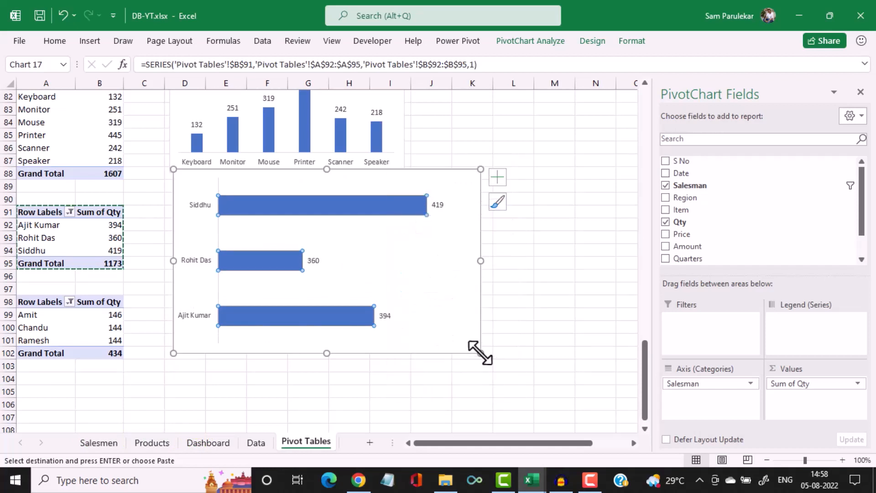
{"action": "left_click_drag", "start_coordinate": [479, 353], "coordinate": [378, 269]}
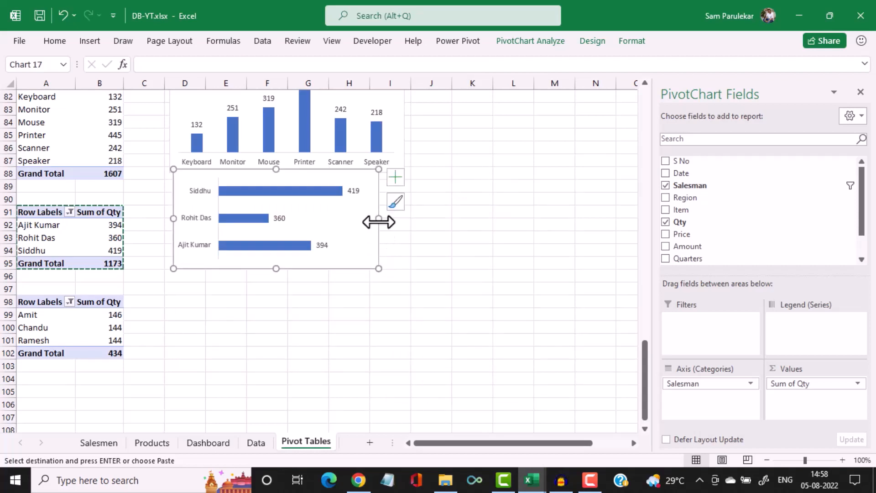
Copy the top 3 salesmen chart onto the Salesmen sheet and close the PivotChart field list
{"action": "key", "text": "ctrl+c"}
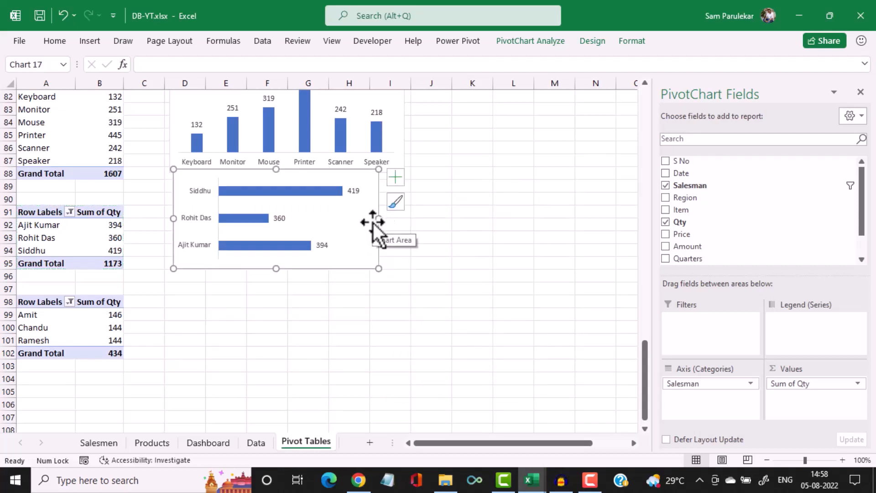
{"action": "left_click", "coordinate": [99, 443]}
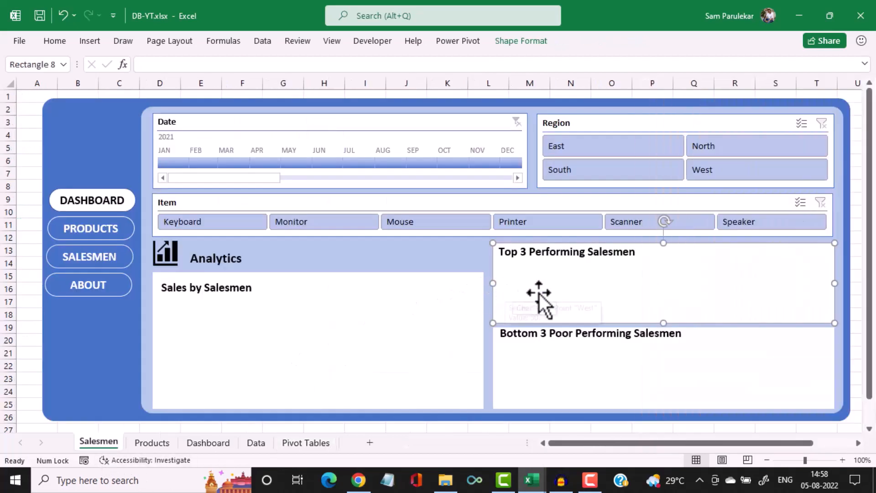
{"action": "key", "text": "ctrl+v"}
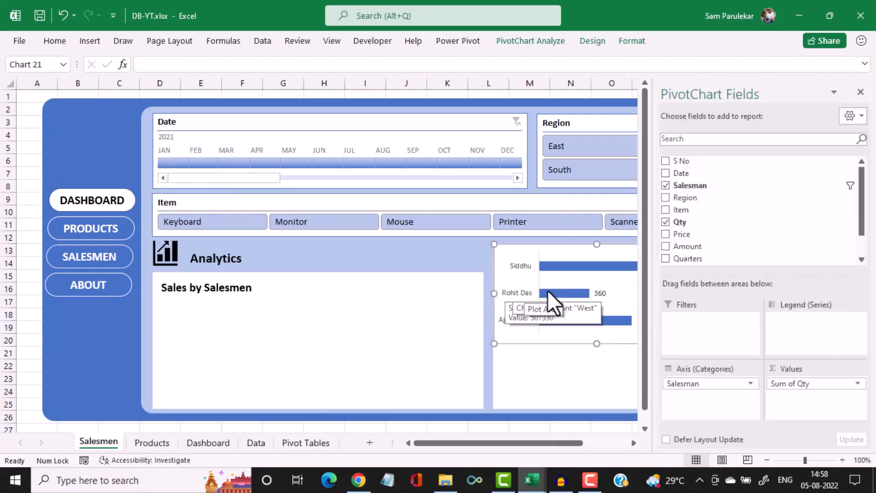
{"action": "left_click", "coordinate": [861, 92]}
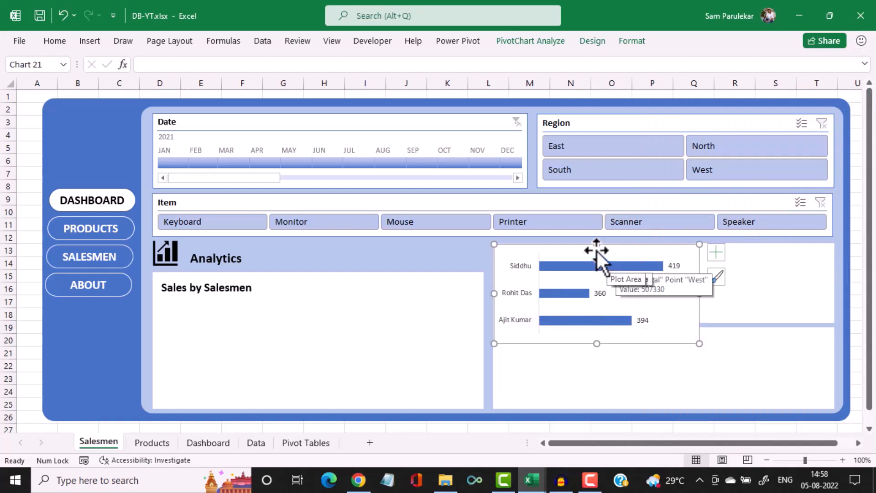
Fit the pasted chart beneath the Top 3 Performing Salesmen heading, sized about 13.57 cm wide and 2.41 cm high
{"action": "left_click_drag", "start_coordinate": [597, 245], "coordinate": [597, 260]}
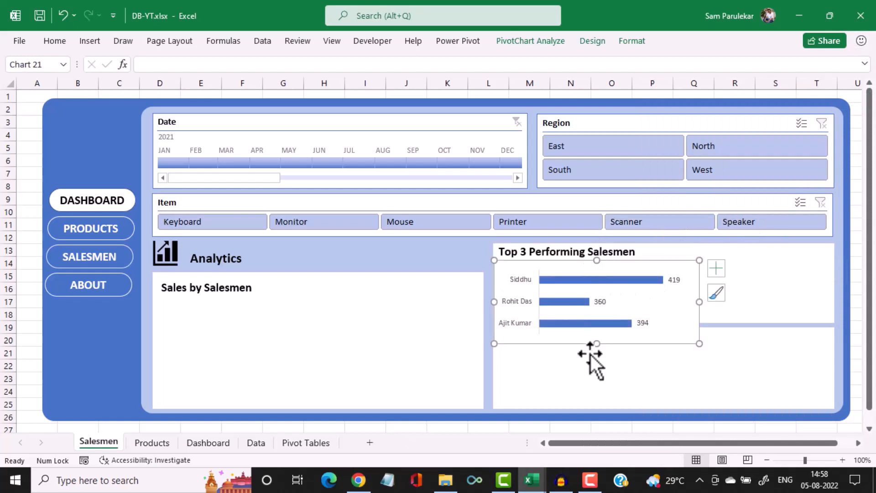
{"action": "left_click_drag", "start_coordinate": [595, 346], "coordinate": [596, 314]}
{"action": "left_click_drag", "start_coordinate": [699, 287], "coordinate": [828, 293]}
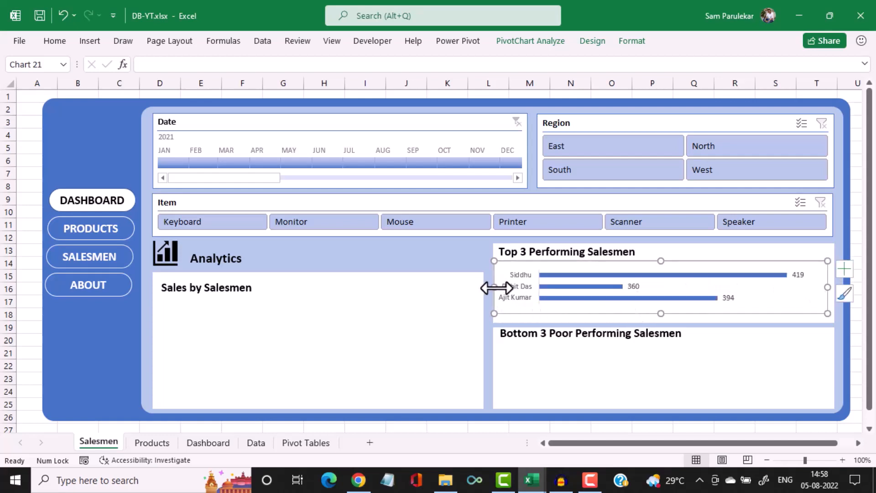
{"action": "left_click_drag", "start_coordinate": [495, 287], "coordinate": [504, 291]}
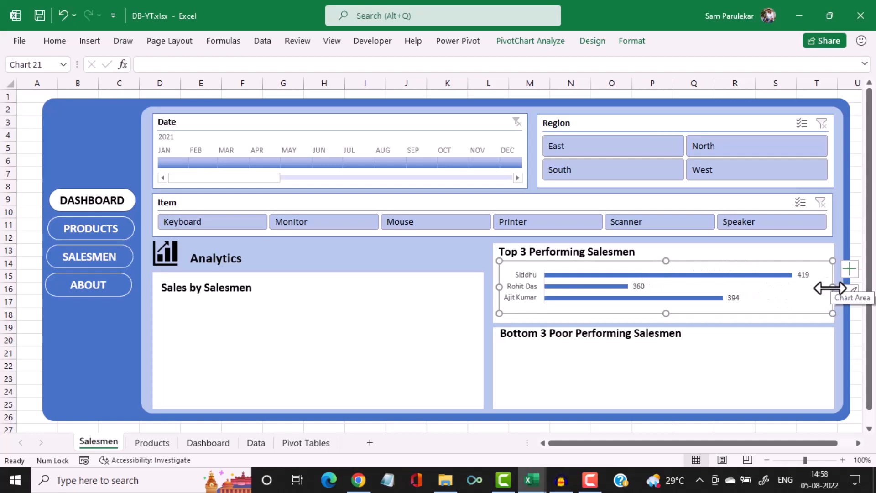
{"action": "left_click_drag", "start_coordinate": [832, 290], "coordinate": [828, 290]}
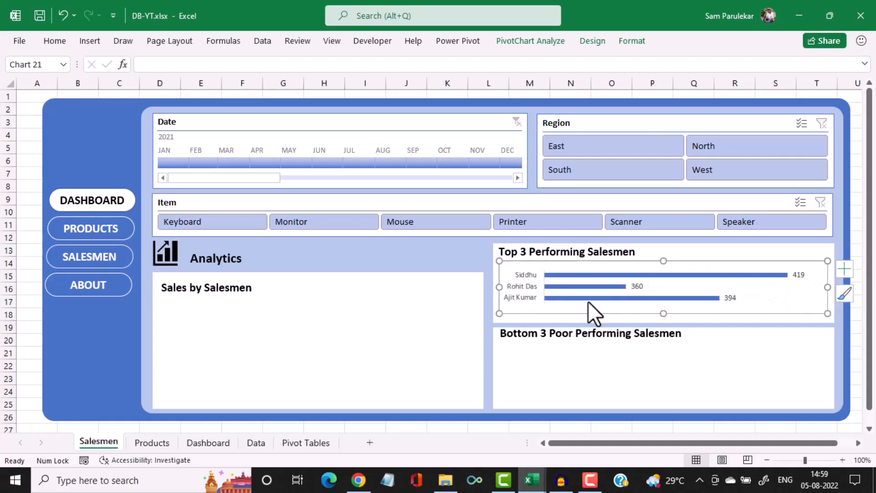
{"action": "left_click", "coordinate": [561, 358]}
{"action": "left_click", "coordinate": [649, 297]}
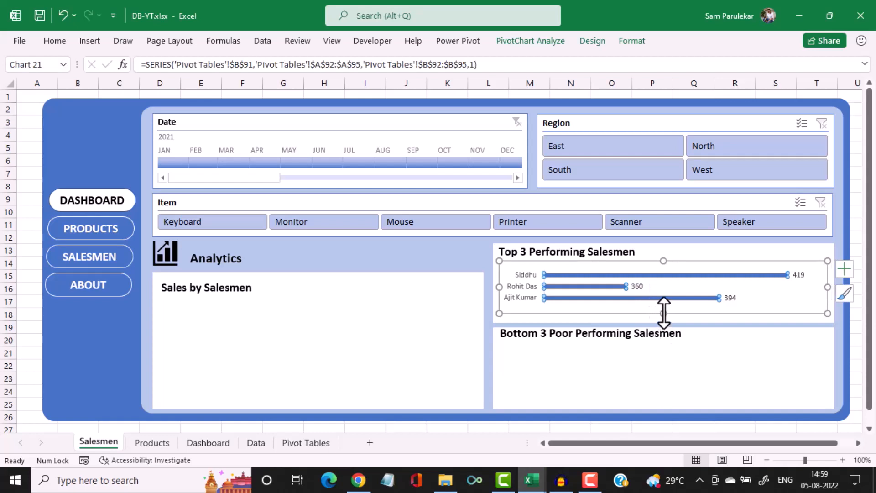
{"action": "left_click_drag", "start_coordinate": [663, 313], "coordinate": [663, 318]}
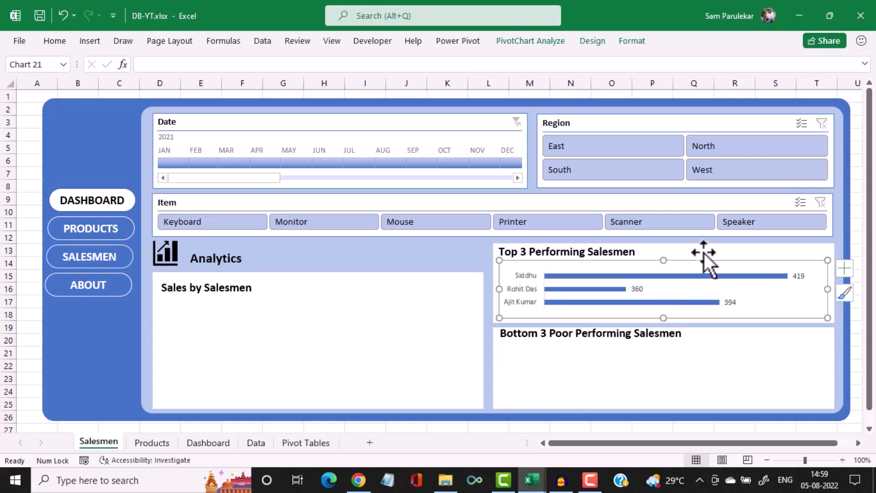
Remove the outline from the chart under Top 3 Performing Salesmen
{"action": "left_click", "coordinate": [633, 40]}
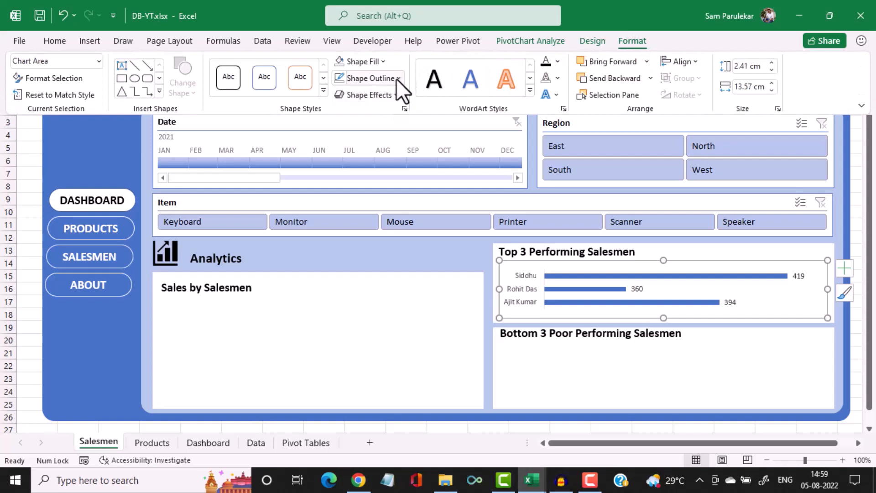
{"action": "left_click", "coordinate": [396, 79]}
{"action": "left_click", "coordinate": [366, 239]}
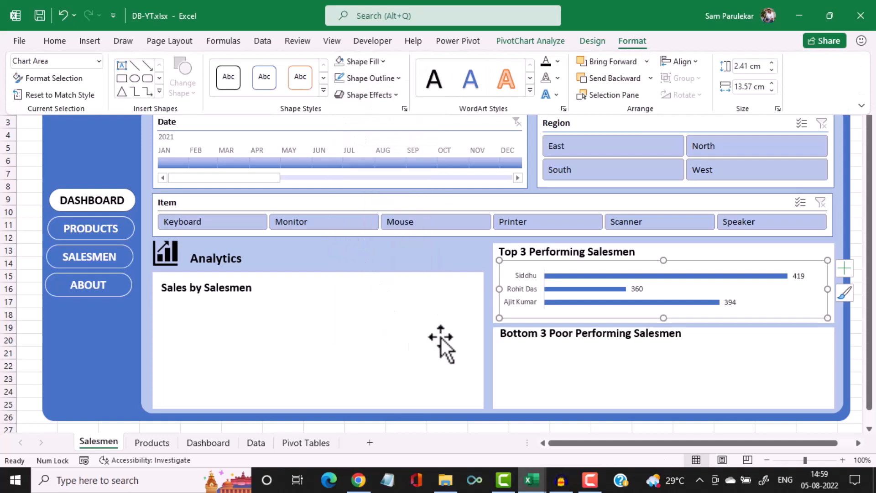
Insert a 2-D clustered bar chart from the bottom 3 salesmen pivot table on the Pivot Tables sheet
{"action": "left_click", "coordinate": [539, 366]}
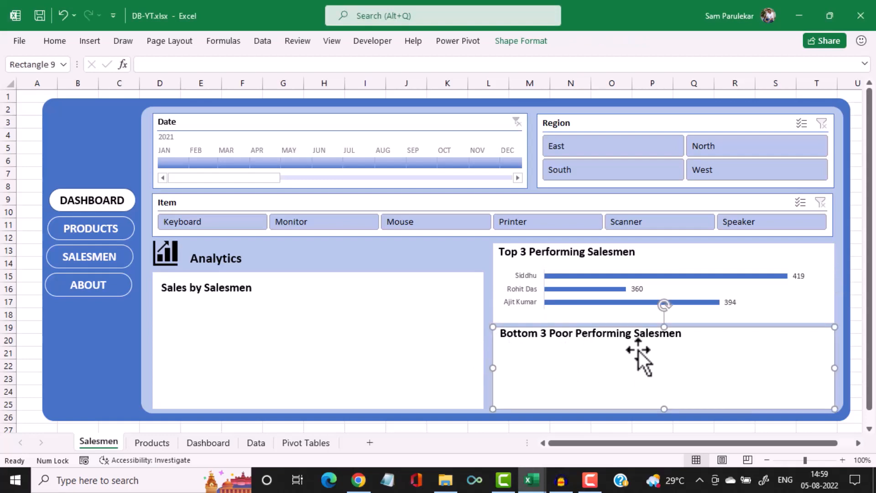
{"action": "left_click", "coordinate": [314, 450]}
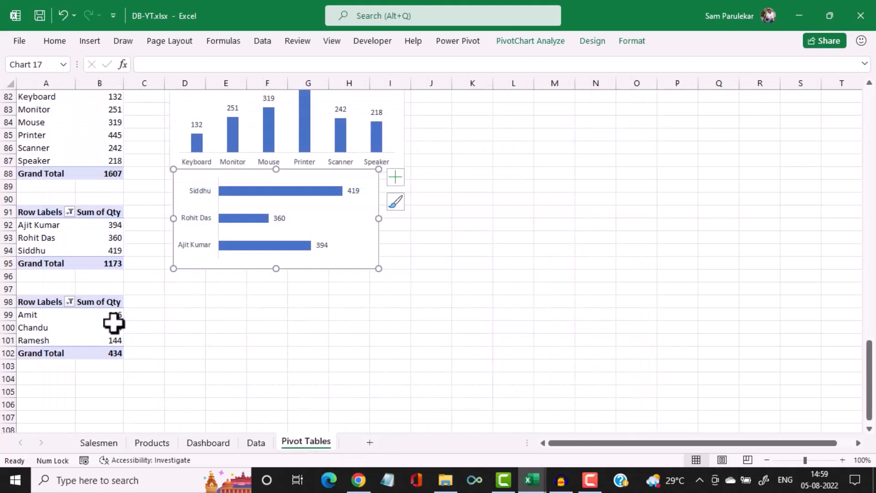
{"action": "left_click", "coordinate": [20, 325]}
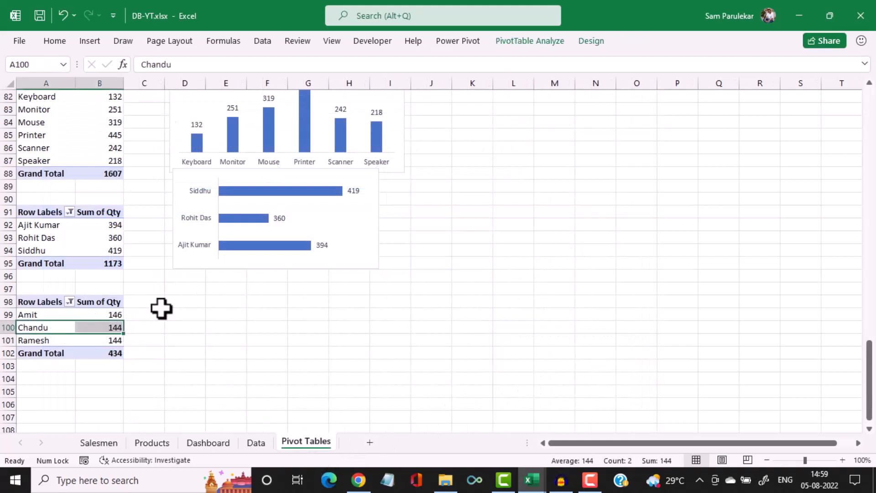
{"action": "left_click", "coordinate": [93, 42]}
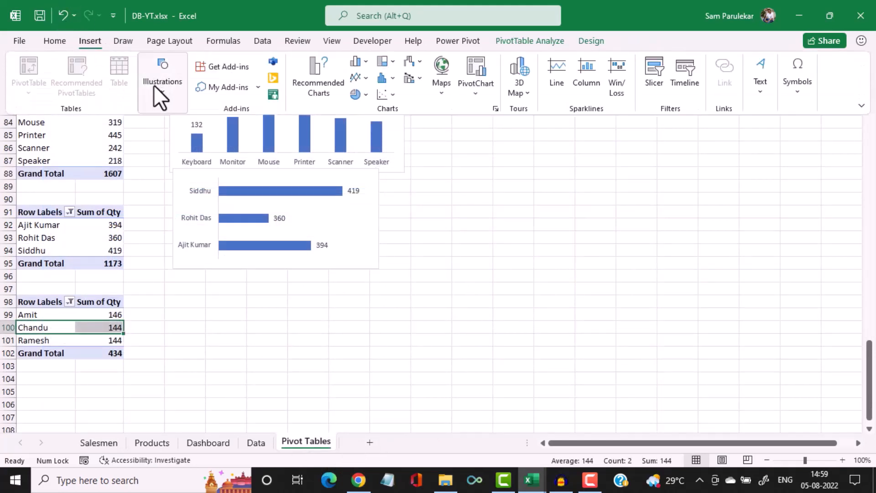
{"action": "left_click", "coordinate": [42, 317]}
{"action": "left_click", "coordinate": [42, 316]}
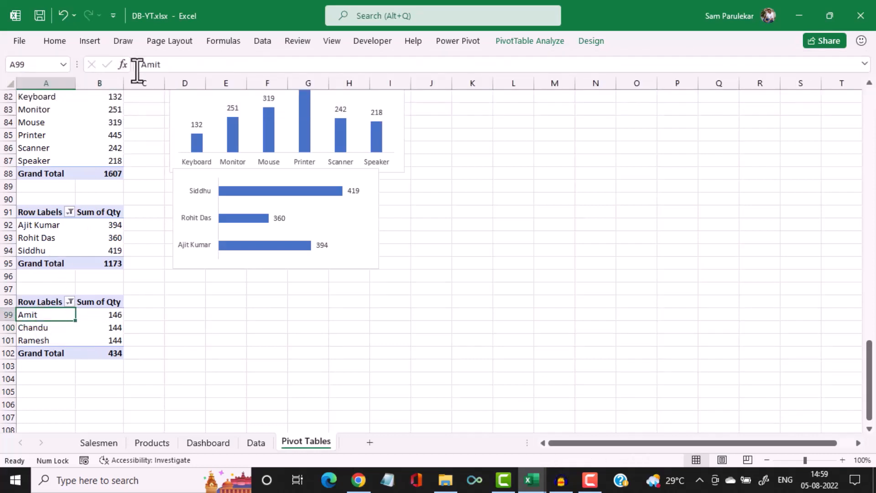
{"action": "left_click", "coordinate": [92, 42]}
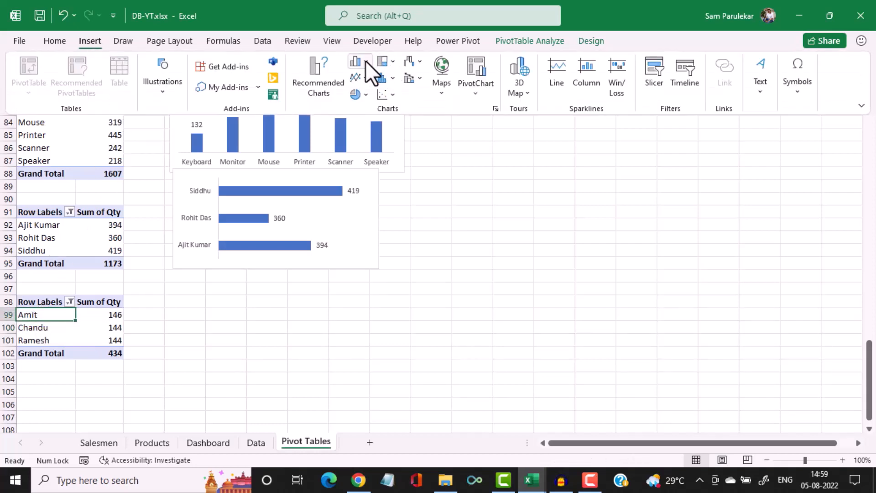
{"action": "left_click", "coordinate": [366, 62]}
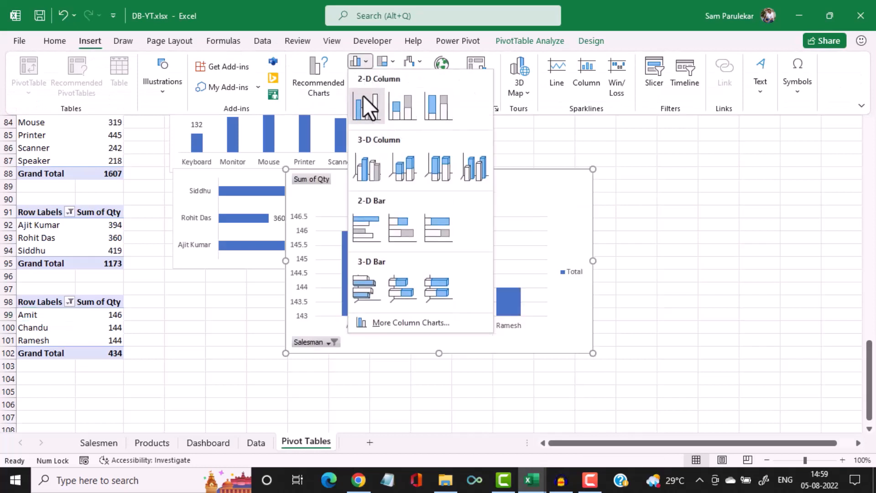
{"action": "left_click", "coordinate": [367, 227]}
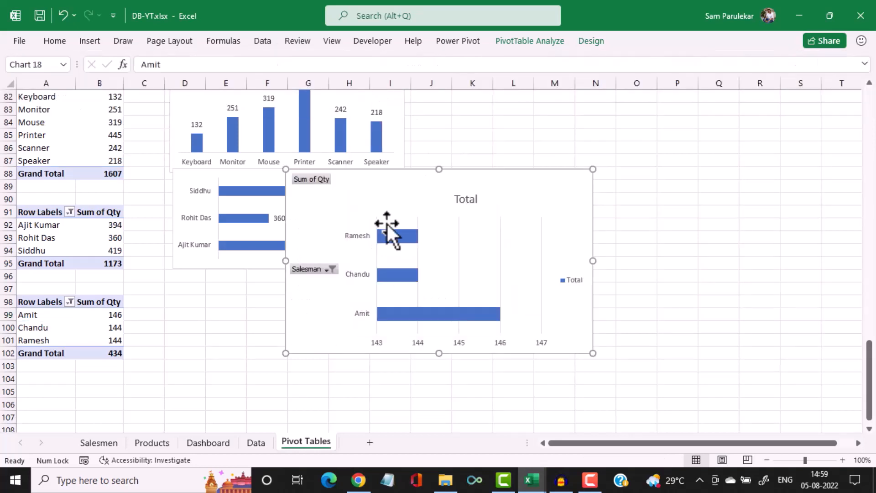
Hide all field buttons on the bottom 3 salesmen chart and remove its title, legend, value axis and gridlines
{"action": "right_click", "coordinate": [301, 268]}
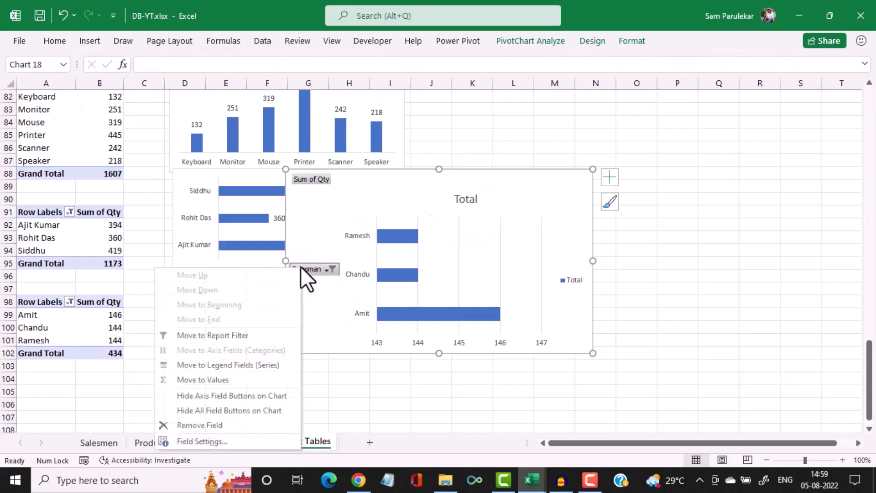
{"action": "left_click", "coordinate": [261, 410]}
{"action": "left_click", "coordinate": [439, 185]}
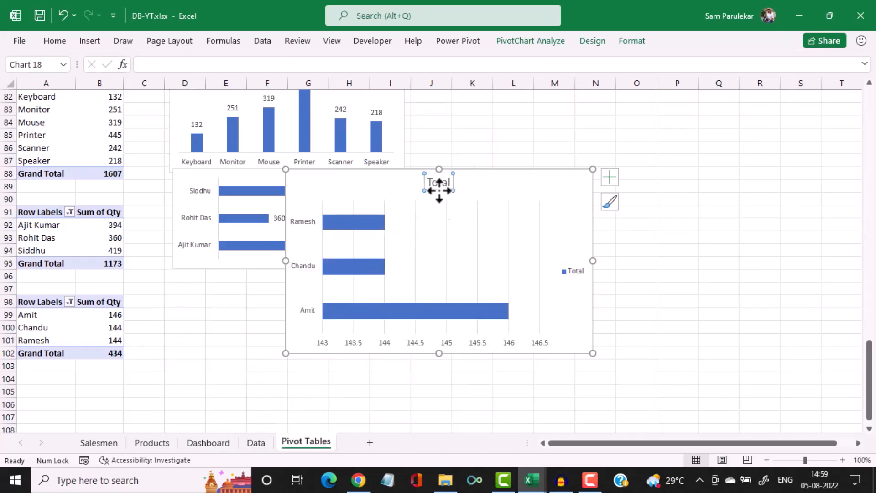
{"action": "key", "text": "Delete"}
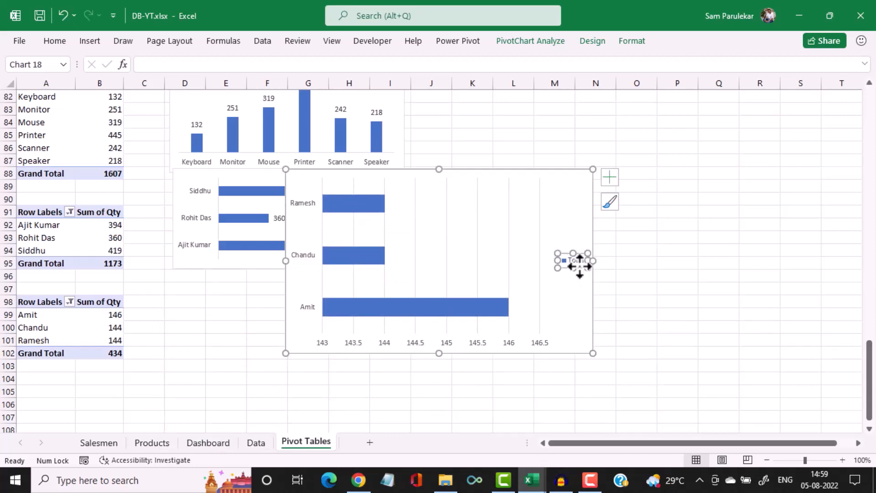
{"action": "key", "text": "Delete"}
{"action": "left_click", "coordinate": [534, 345]}
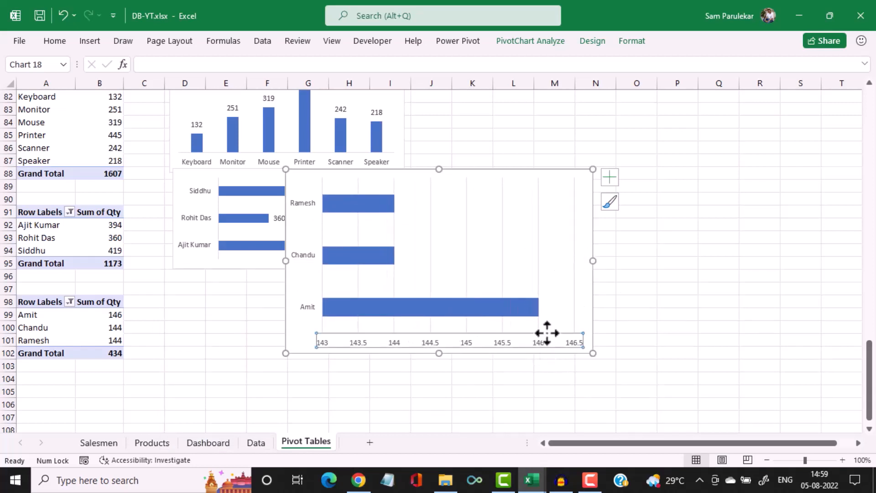
{"action": "key", "text": "Delete"}
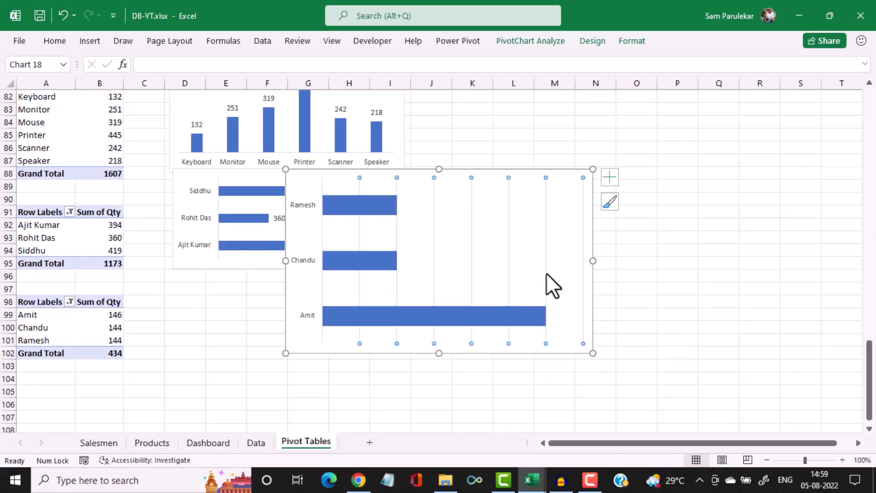
{"action": "key", "text": "Delete"}
Add data labels to the bottom 3 salesmen bars, then shrink the chart and place it below the top 3 chart
{"action": "left_click", "coordinate": [370, 260]}
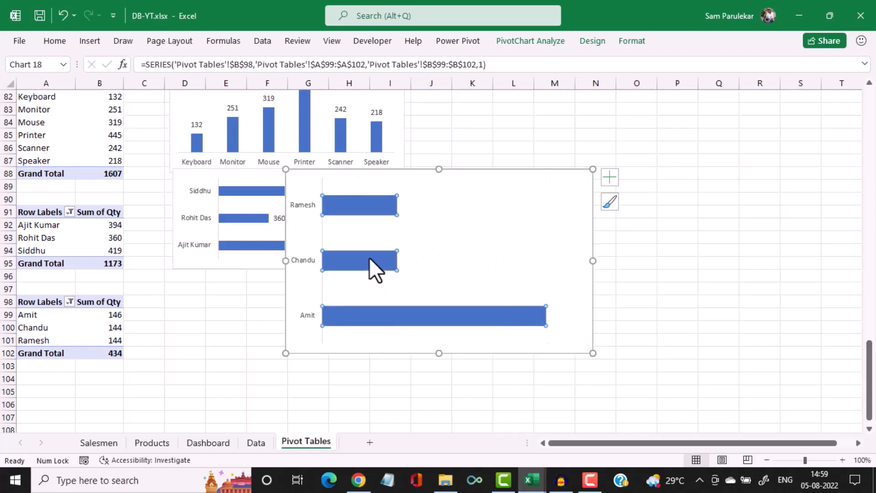
{"action": "right_click", "coordinate": [369, 257]}
{"action": "left_click", "coordinate": [428, 407]}
{"action": "left_click_drag", "start_coordinate": [590, 174], "coordinate": [360, 287]}
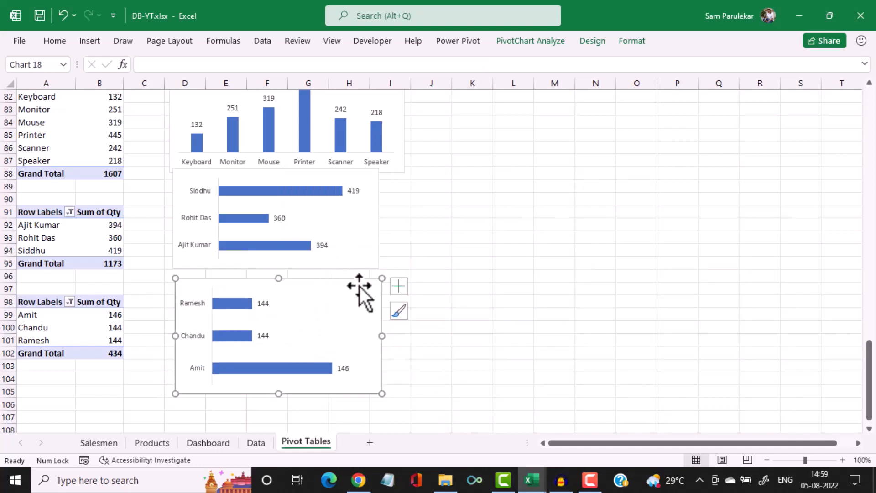
Copy the bottom 3 chart onto the Salesmen sheet and fit it beneath Bottom 3 Poor Performing Salesmen, about 13.31 cm wide and 2.57 cm high
{"action": "left_click", "coordinate": [112, 444]}
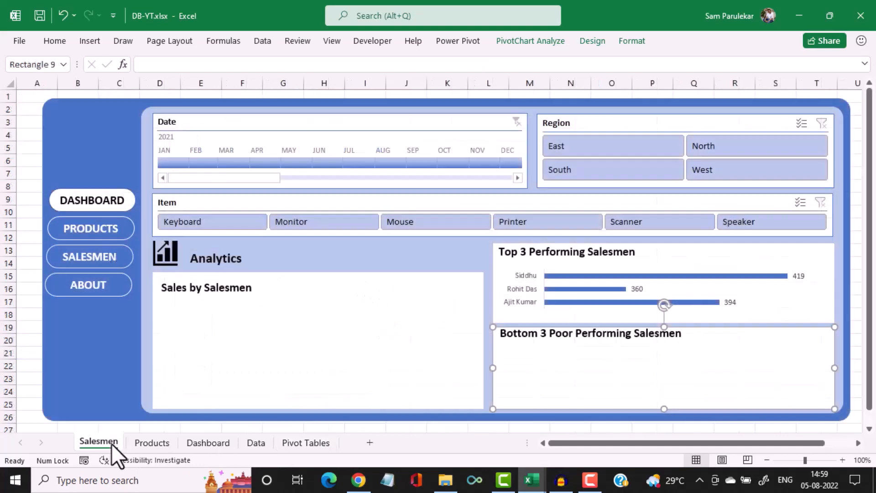
{"action": "left_click", "coordinate": [387, 362]}
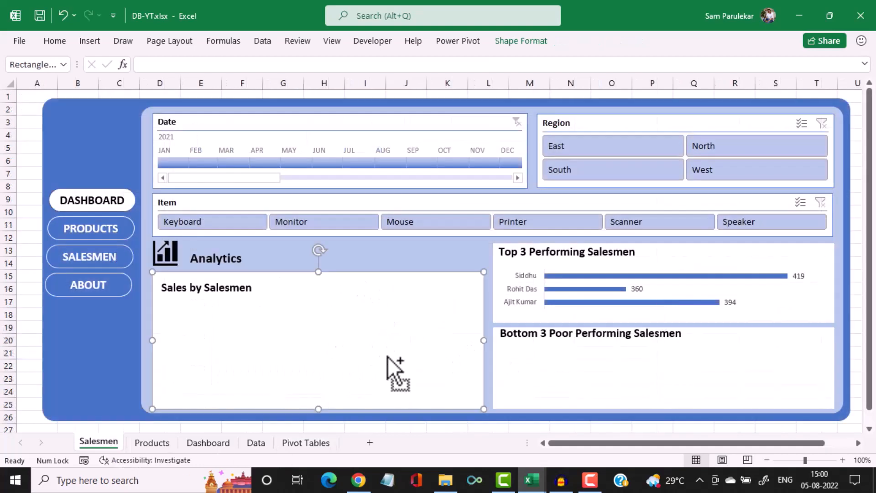
{"action": "key", "text": "ctrl+v"}
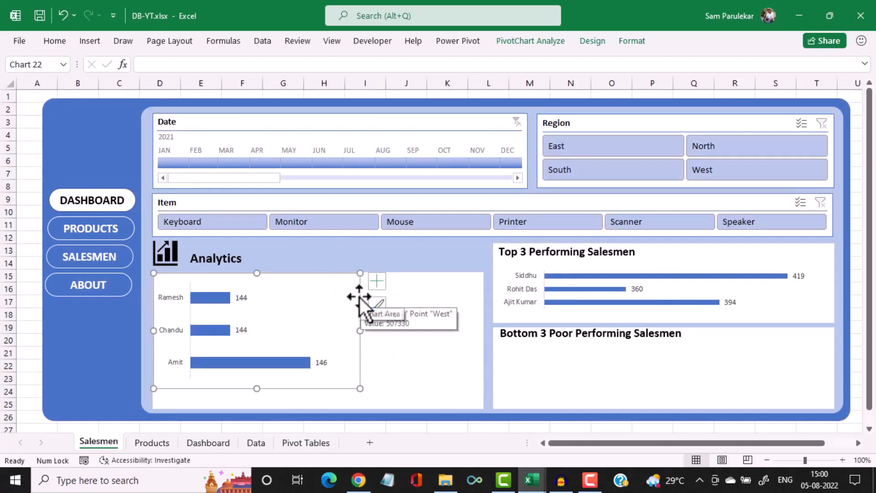
{"action": "left_click_drag", "start_coordinate": [359, 298], "coordinate": [830, 376]}
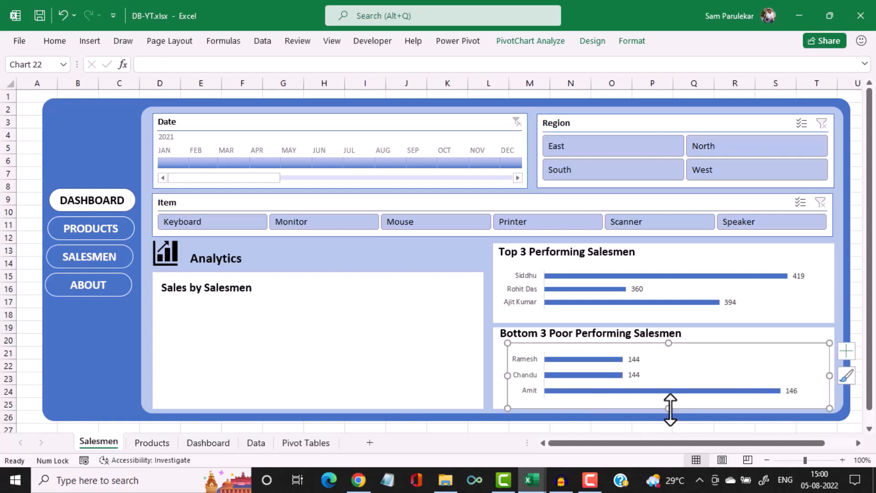
{"action": "left_click_drag", "start_coordinate": [669, 409], "coordinate": [668, 405]}
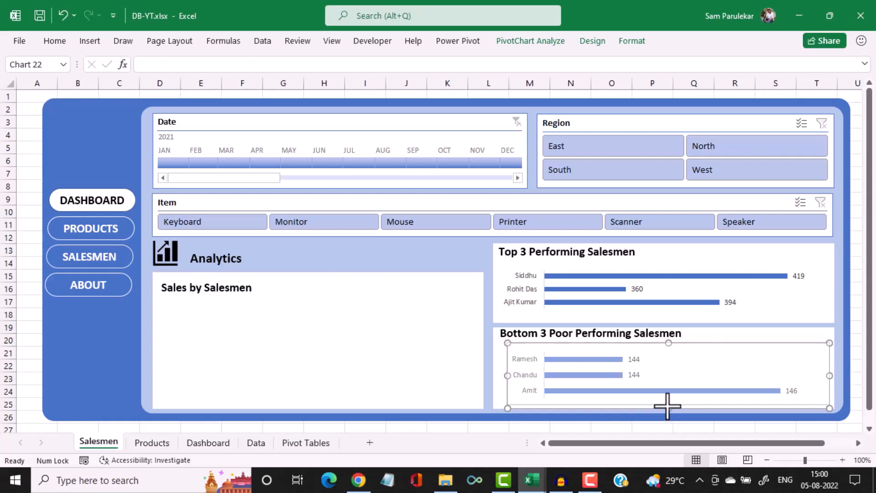
{"action": "left_click", "coordinate": [470, 381]}
Set the bars of the chart under Bottom 3 Poor Performing Salesmen to have no outline
{"action": "left_click", "coordinate": [595, 359]}
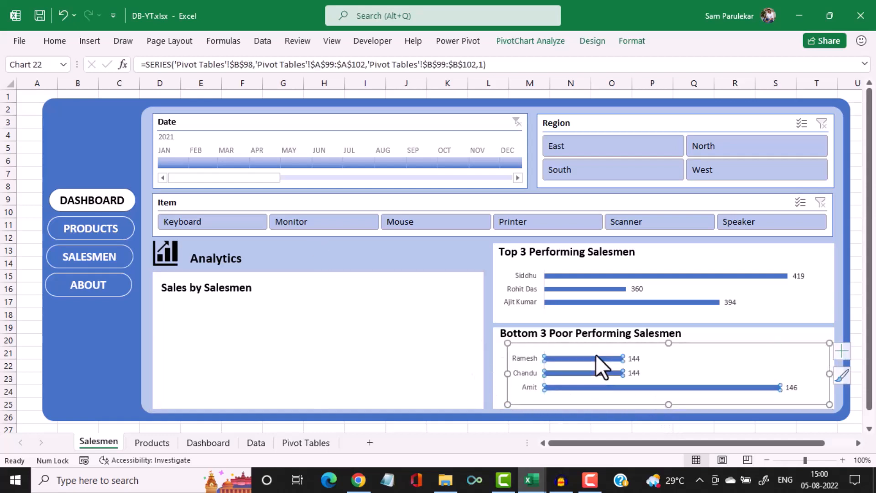
{"action": "left_click", "coordinate": [627, 44]}
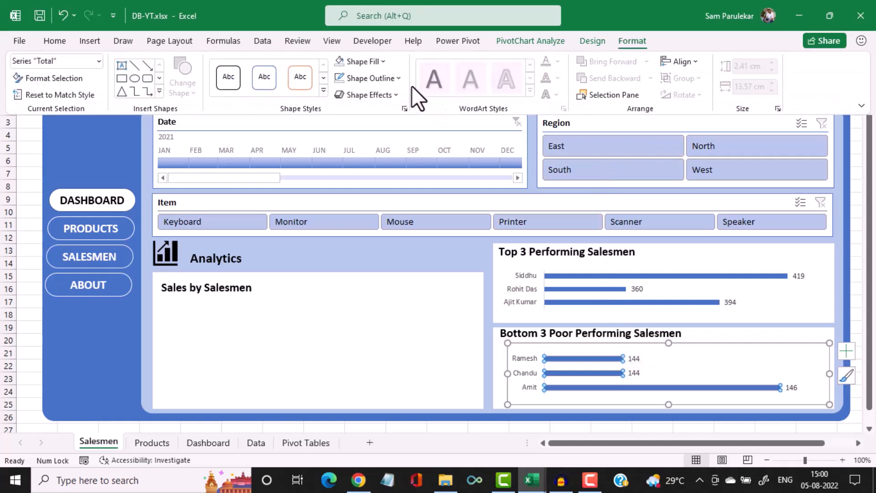
{"action": "left_click", "coordinate": [396, 78]}
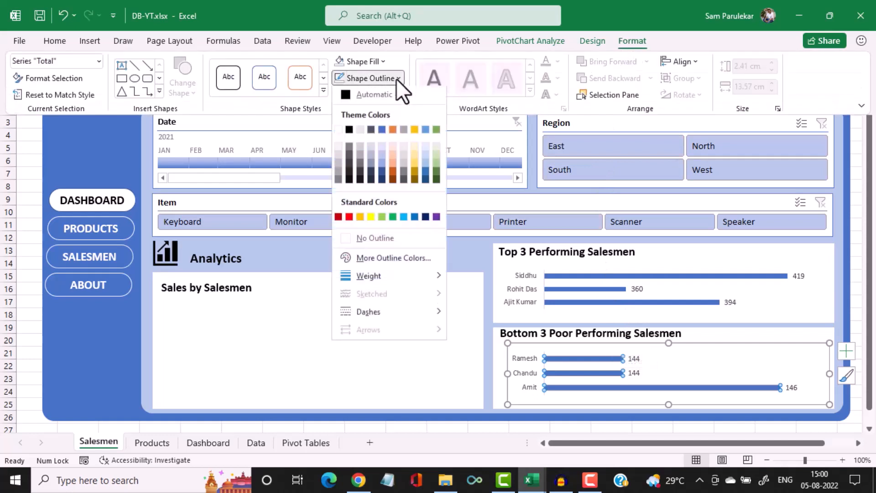
{"action": "left_click", "coordinate": [379, 242]}
{"action": "left_click", "coordinate": [377, 355]}
{"action": "left_click", "coordinate": [377, 354]}
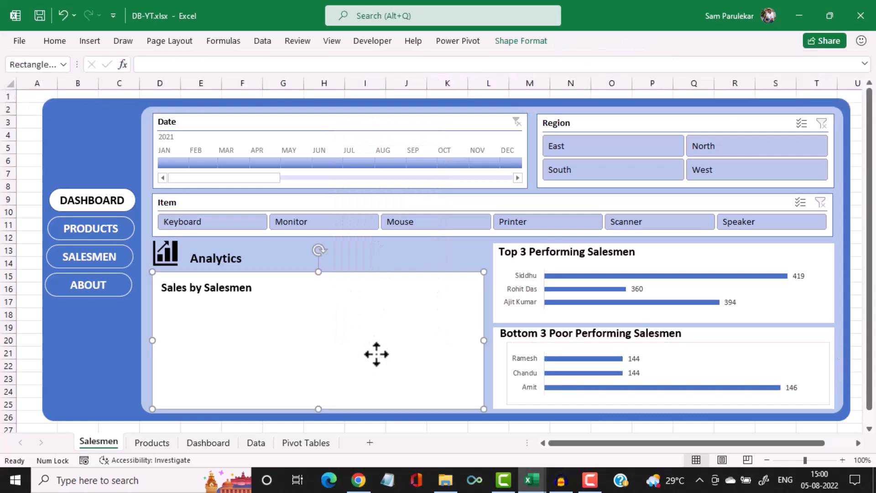
Remove the outline around the whole chart area under Bottom 3 Poor Performing Salesmen
{"action": "left_click", "coordinate": [517, 349]}
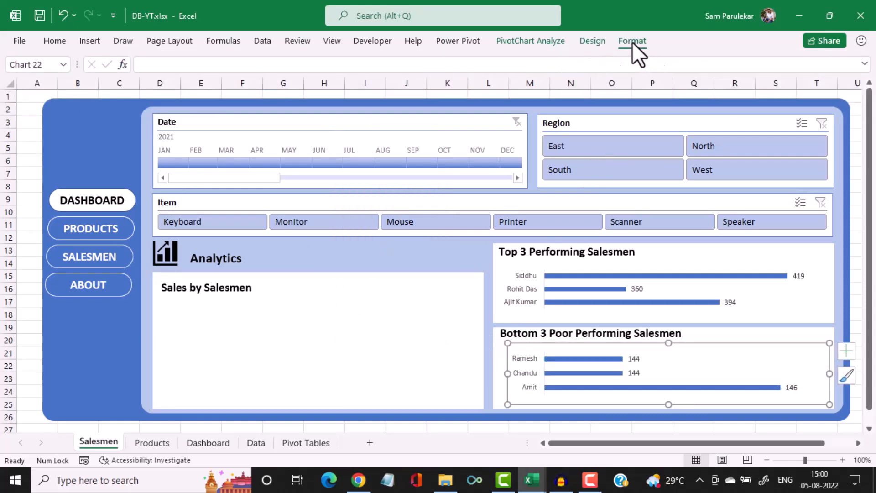
{"action": "left_click", "coordinate": [631, 42]}
{"action": "left_click", "coordinate": [399, 77]}
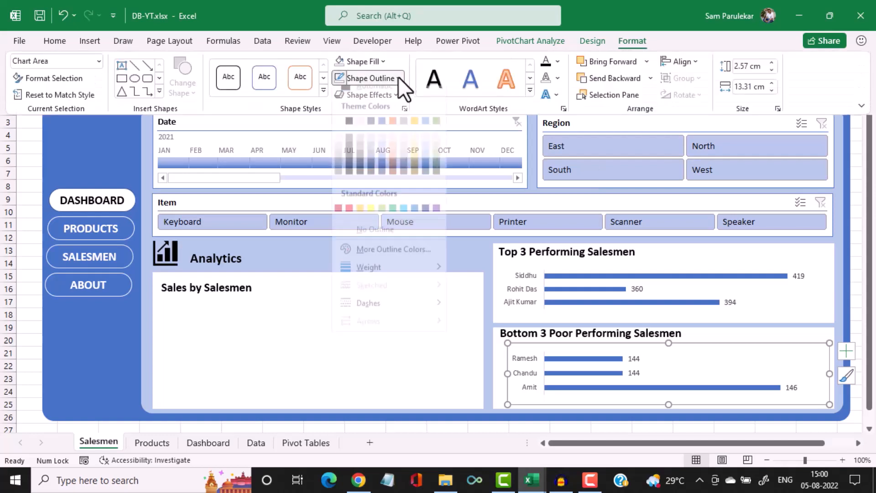
{"action": "left_click", "coordinate": [343, 240]}
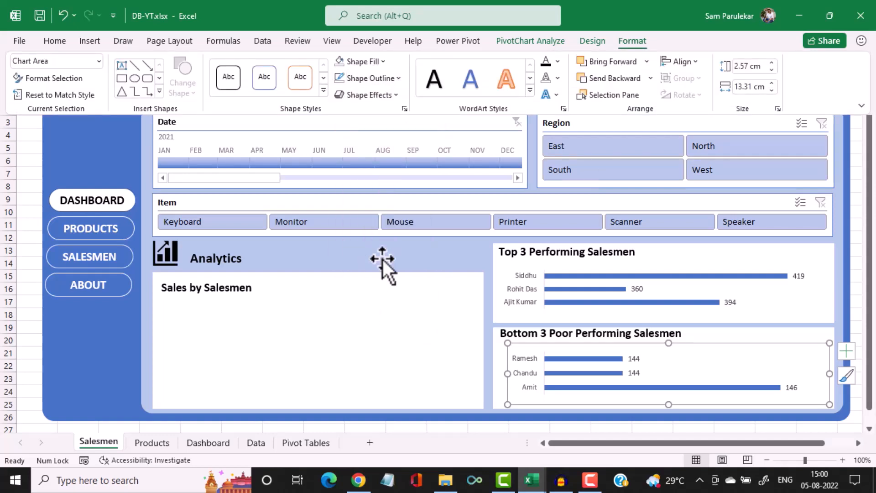
{"action": "left_click", "coordinate": [450, 360]}
{"action": "left_click", "coordinate": [450, 361]}
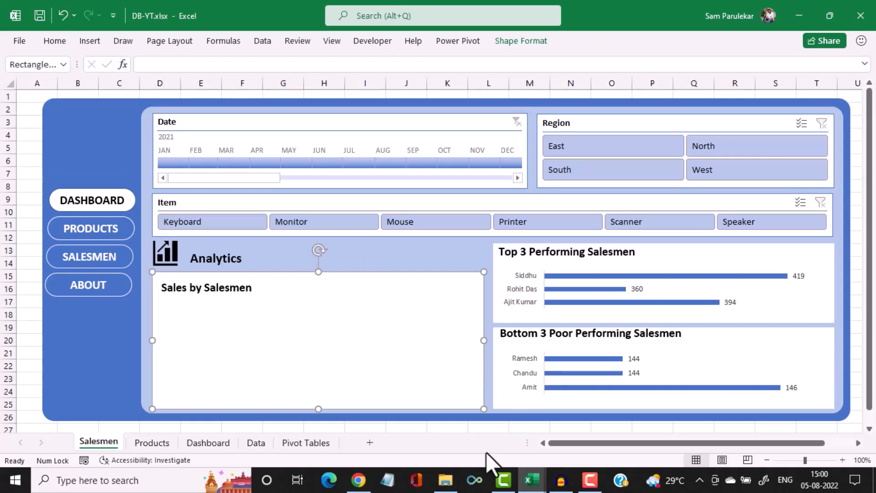
Copy the bottom 3 salesmen pivot table to cell A108 on the Pivot Tables sheet
{"action": "left_click", "coordinate": [310, 443]}
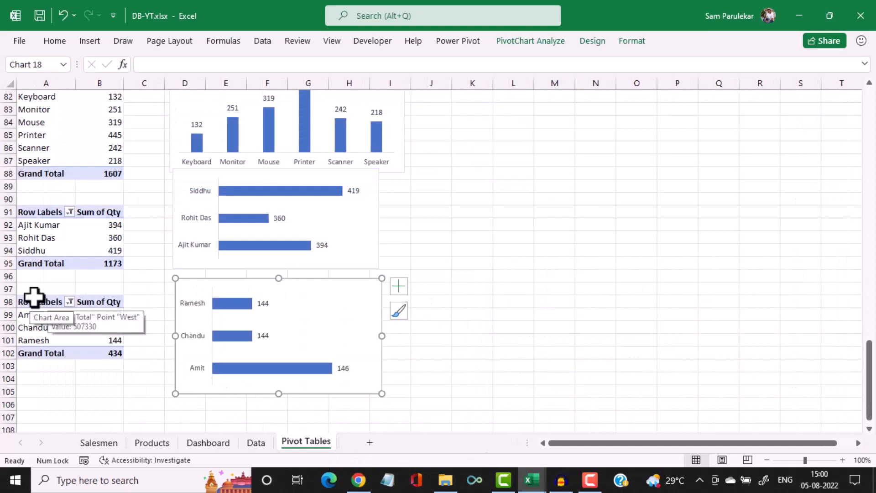
{"action": "left_click_drag", "start_coordinate": [34, 297], "coordinate": [101, 337]}
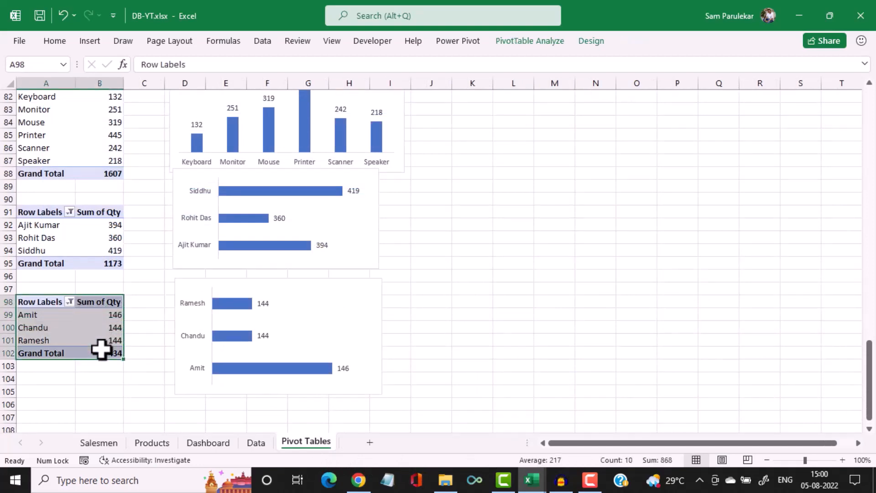
{"action": "key", "text": "ctrl+c"}
{"action": "scroll", "coordinate": [102, 350], "scroll_direction": "down", "scroll_amount": 3}
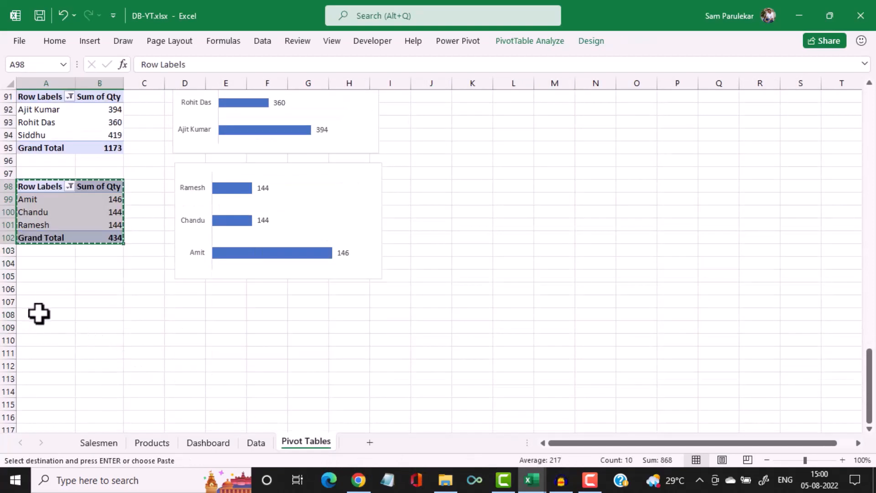
{"action": "left_click", "coordinate": [37, 314]}
{"action": "key", "text": "ctrl+v"}
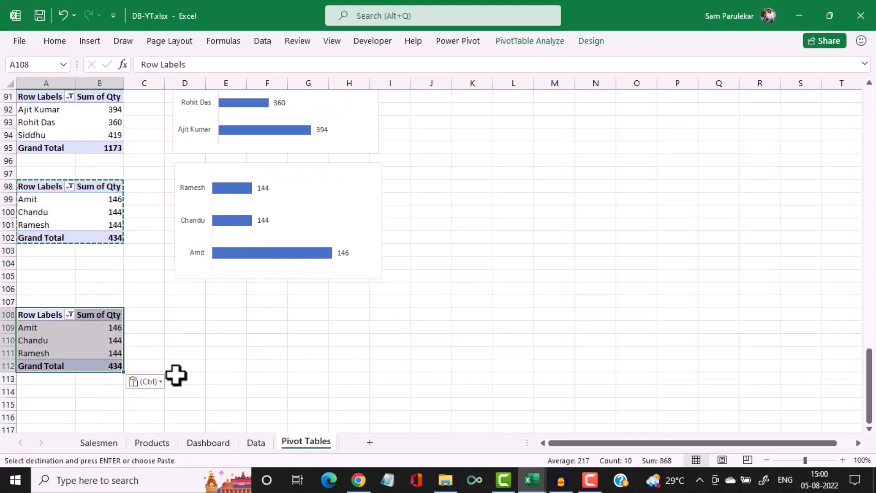
Rebuild the pivot table at A108 with unfiltered Salesman rows and Sum of Qty as the values
{"action": "left_click", "coordinate": [96, 339]}
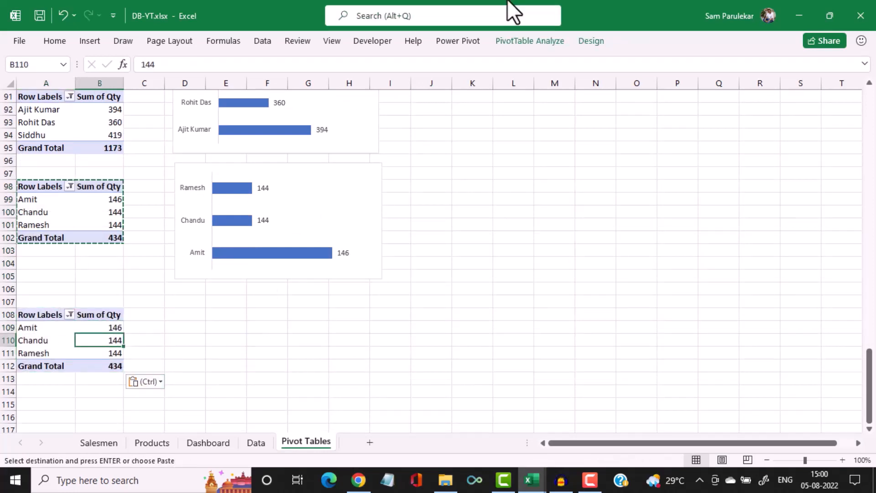
{"action": "left_click", "coordinate": [540, 39]}
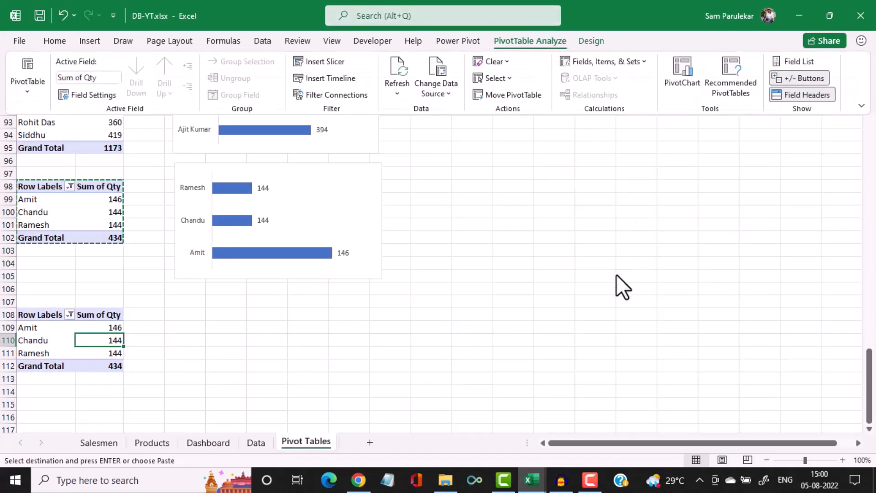
{"action": "left_click", "coordinate": [794, 61]}
{"action": "left_click", "coordinate": [666, 185]}
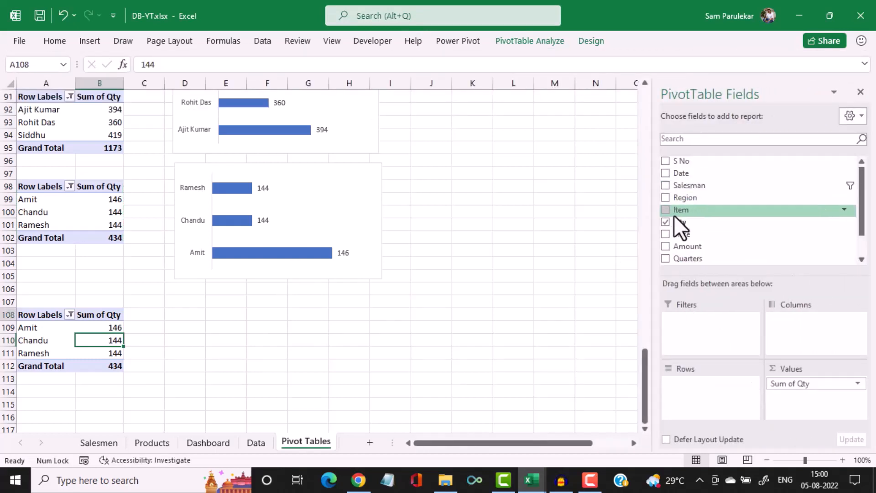
{"action": "left_click", "coordinate": [666, 222]}
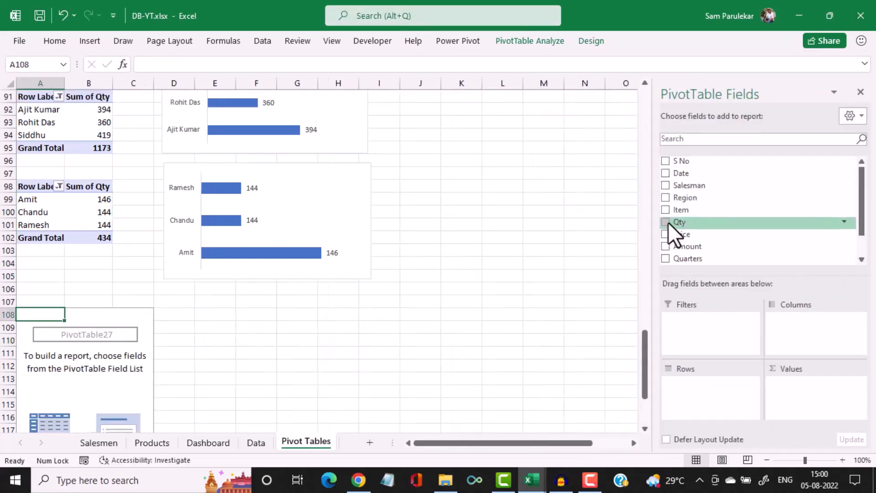
{"action": "left_click", "coordinate": [666, 184]}
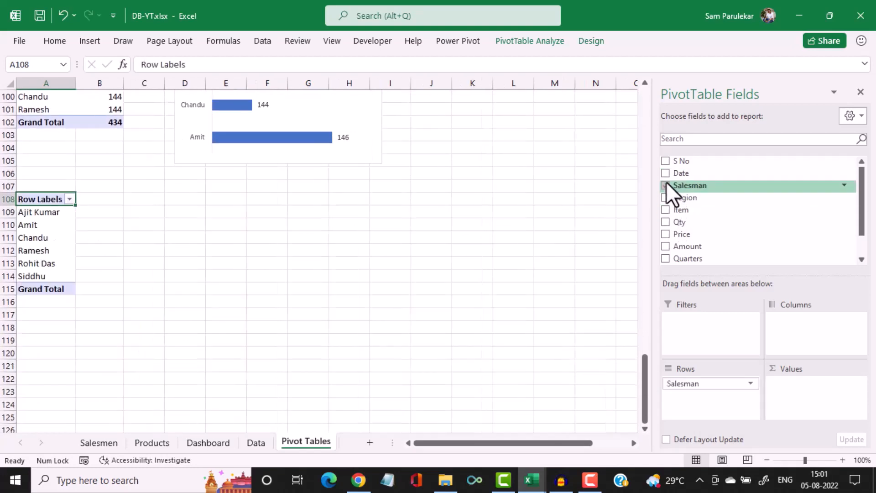
{"action": "left_click", "coordinate": [667, 222]}
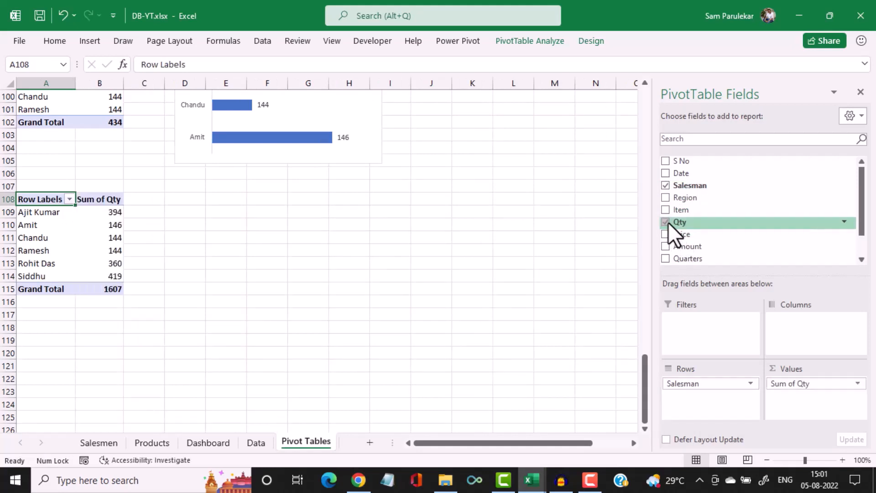
Insert a clustered column pivot chart from the pivot table at A108 and hide all its field buttons
{"action": "left_click", "coordinate": [24, 230]}
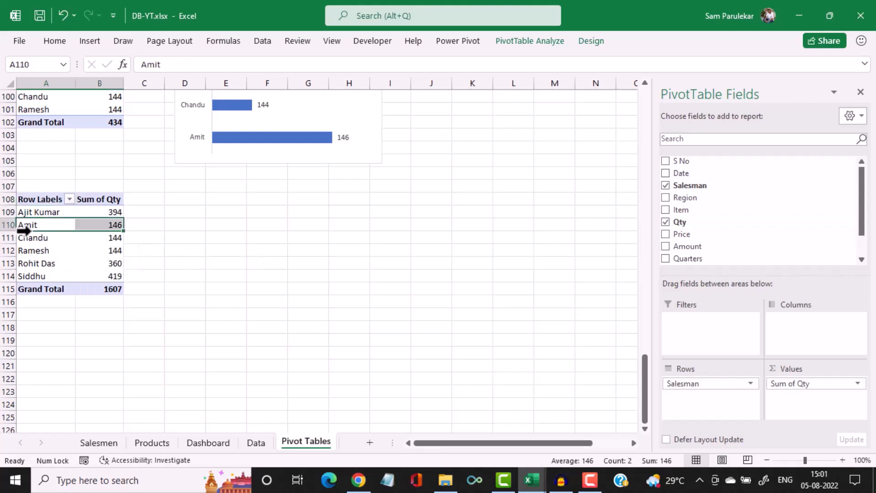
{"action": "left_click", "coordinate": [88, 45]}
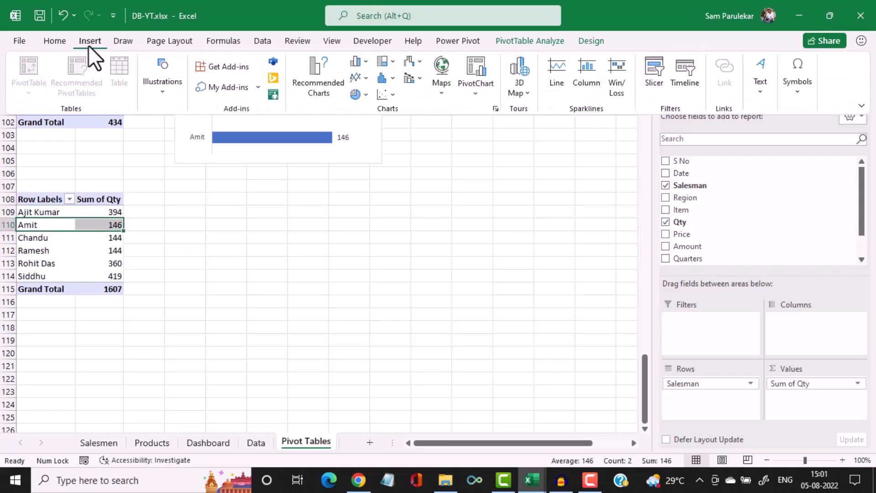
{"action": "left_click", "coordinate": [362, 66]}
{"action": "left_click", "coordinate": [371, 109]}
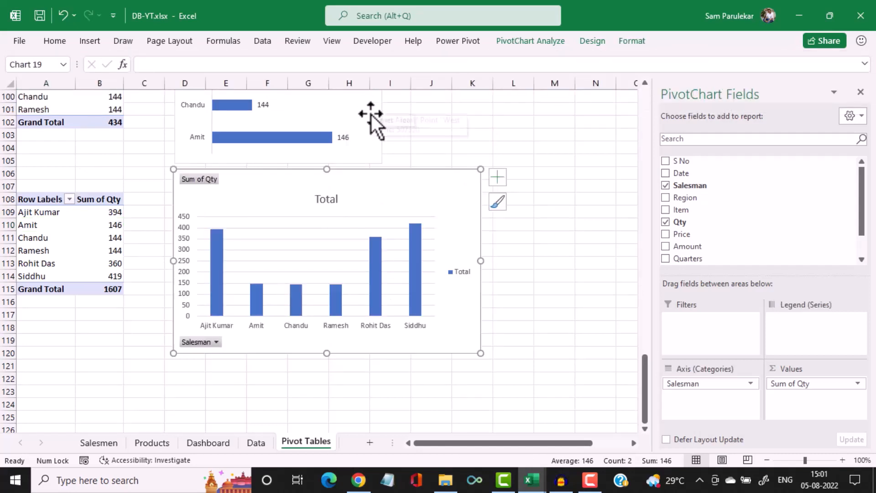
{"action": "right_click", "coordinate": [198, 343]}
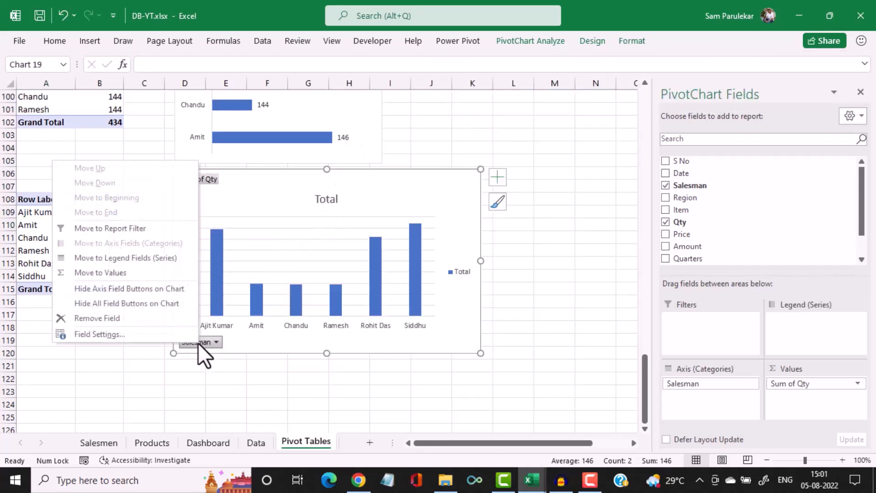
{"action": "key", "text": "Escape"}
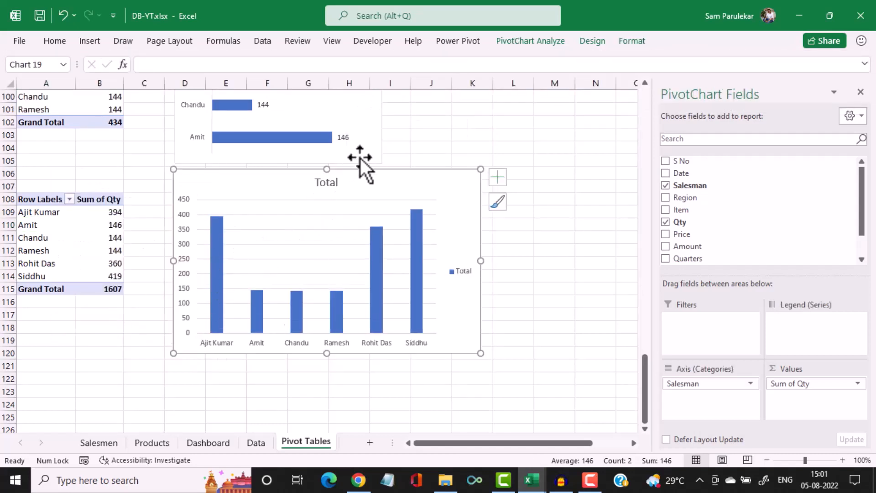
Remove the title, legend and gridlines from the new salesmen column chart
{"action": "left_click", "coordinate": [326, 183]}
{"action": "key", "text": "Delete"}
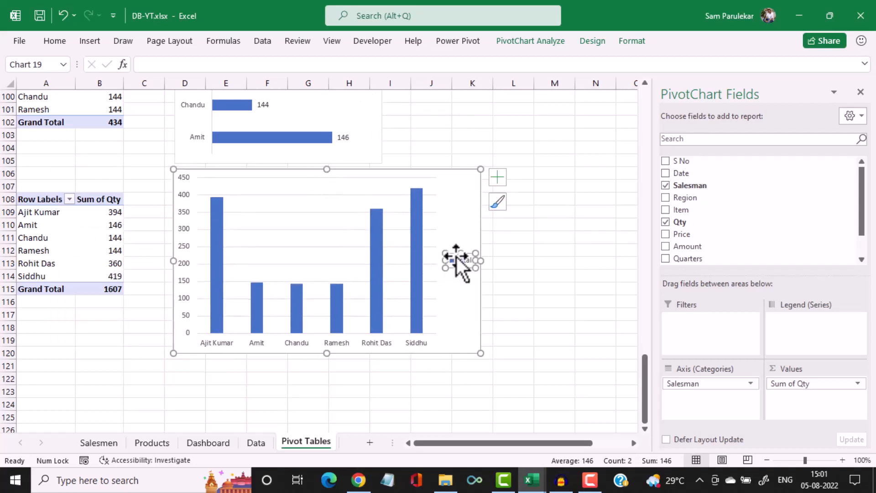
{"action": "left_click", "coordinate": [456, 258]}
{"action": "key", "text": "Delete"}
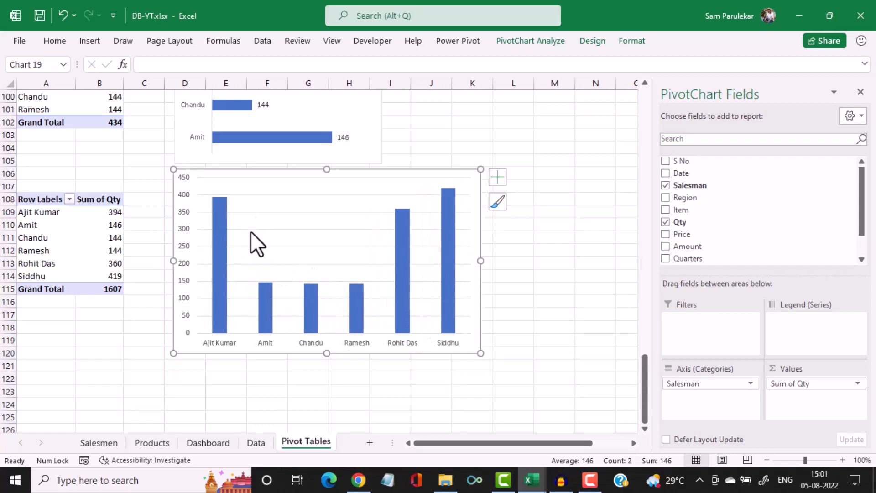
{"action": "left_click", "coordinate": [250, 230]}
{"action": "key", "text": "Delete"}
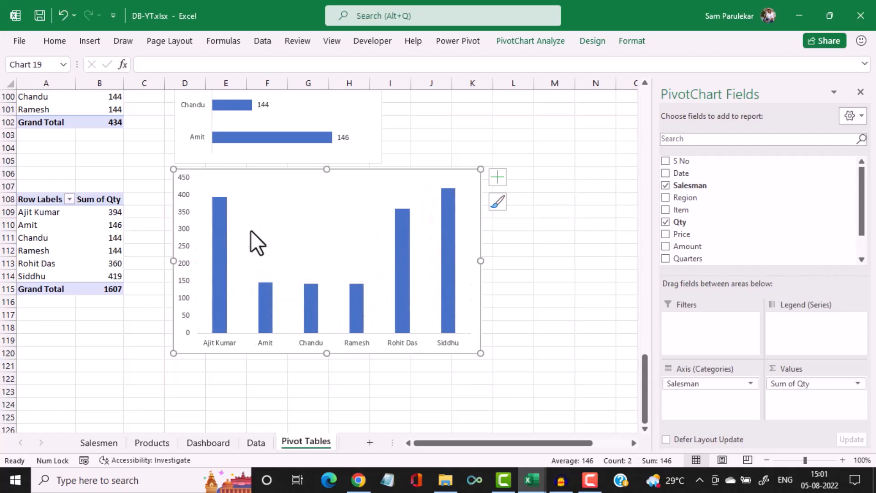
Delete the vertical value axis from the salesmen column chart
{"action": "left_click", "coordinate": [217, 226]}
{"action": "left_click", "coordinate": [177, 224]}
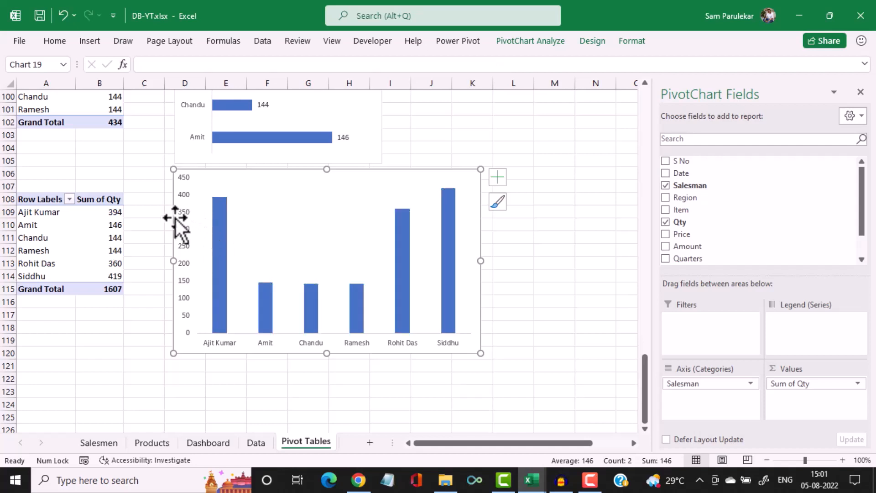
{"action": "left_click", "coordinate": [189, 221]}
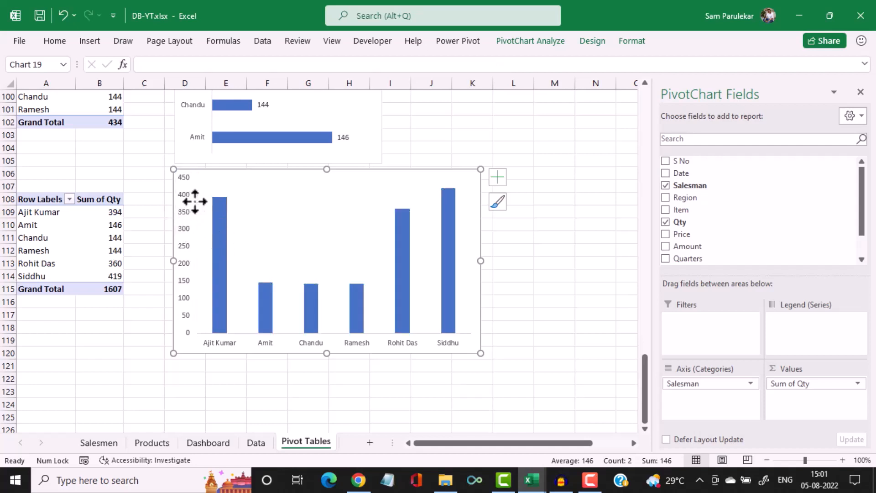
{"action": "left_click", "coordinate": [188, 199]}
{"action": "left_click", "coordinate": [181, 191]}
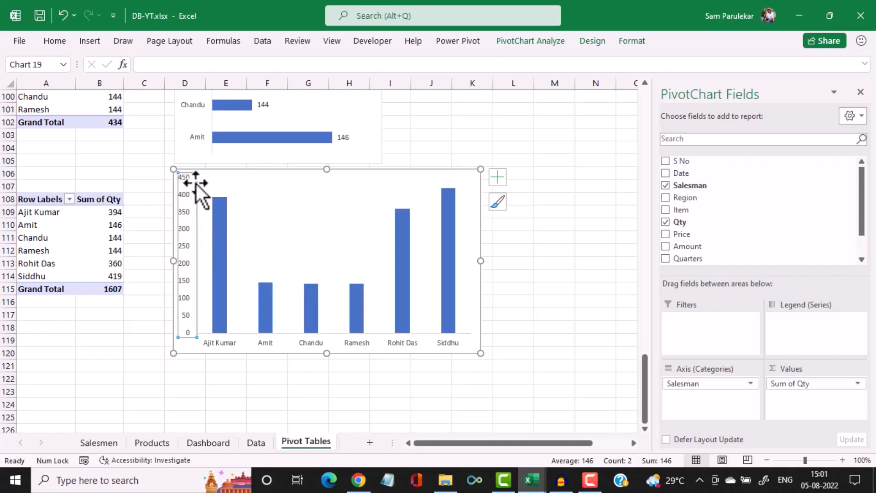
{"action": "left_click", "coordinate": [195, 183]}
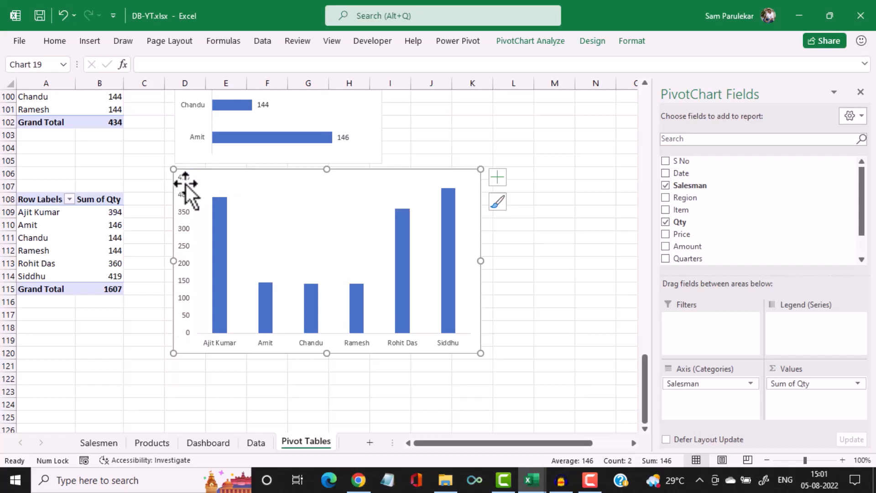
{"action": "left_click", "coordinate": [182, 177]}
{"action": "key", "text": "Delete"}
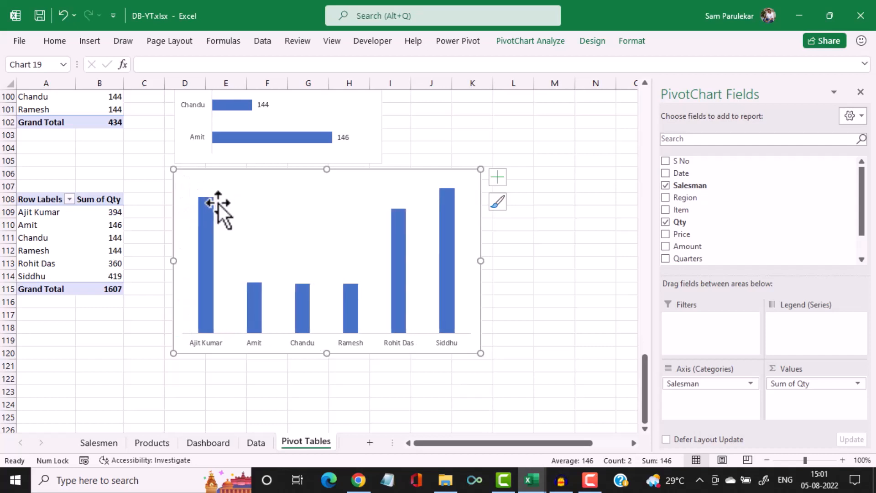
Add data labels to the columns of the salesmen chart
{"action": "left_click", "coordinate": [206, 212]}
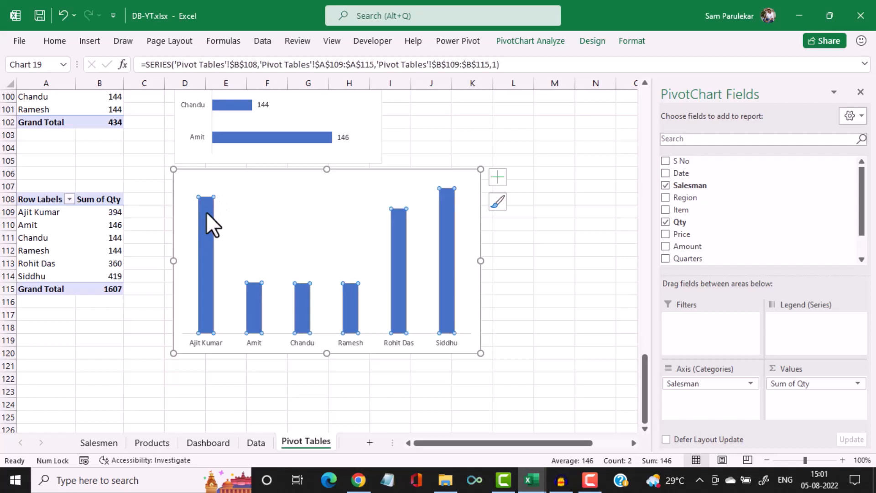
{"action": "right_click", "coordinate": [207, 213]}
{"action": "left_click", "coordinate": [243, 355]}
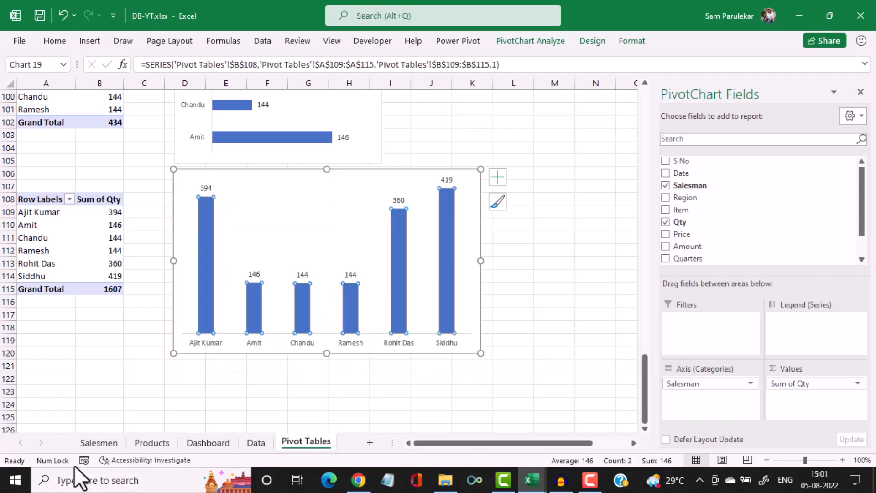
Copy the salesmen column chart onto the Salesmen sheet over the Sales by Salesmen box
{"action": "left_click", "coordinate": [98, 443]}
{"action": "key", "text": "ctrl+v"}
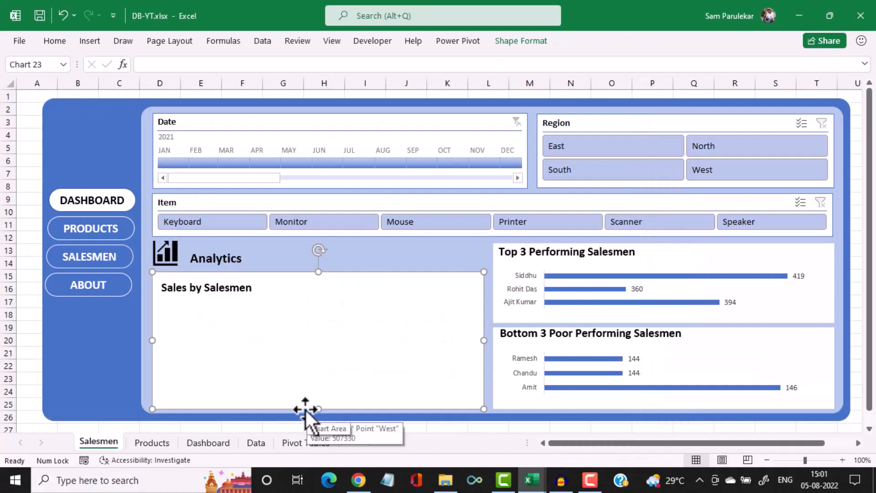
{"action": "scroll", "coordinate": [423, 320], "scroll_direction": "down", "scroll_amount": 4}
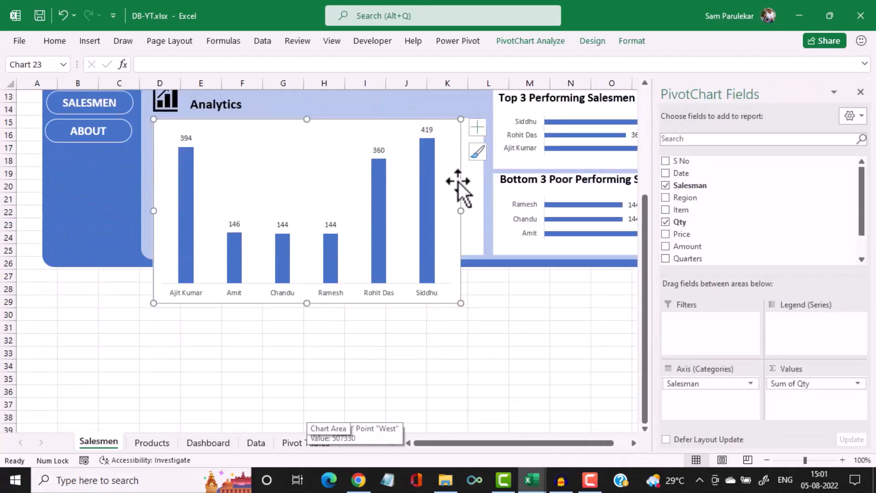
{"action": "left_click_drag", "start_coordinate": [461, 304], "coordinate": [419, 251]}
{"action": "scroll", "coordinate": [365, 162], "scroll_direction": "up", "scroll_amount": 2}
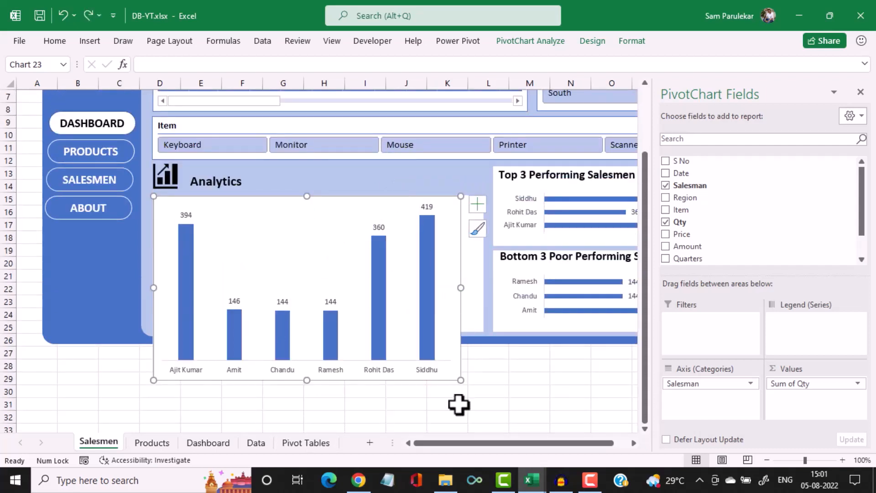
Fit the column chart beneath the Sales by Salesmen heading, about 12.97 cm wide and 4.47 cm high
{"action": "left_click", "coordinate": [472, 413]}
{"action": "left_click", "coordinate": [450, 371]}
{"action": "left_click_drag", "start_coordinate": [457, 381], "coordinate": [461, 324]}
{"action": "left_click_drag", "start_coordinate": [469, 144], "coordinate": [414, 224]}
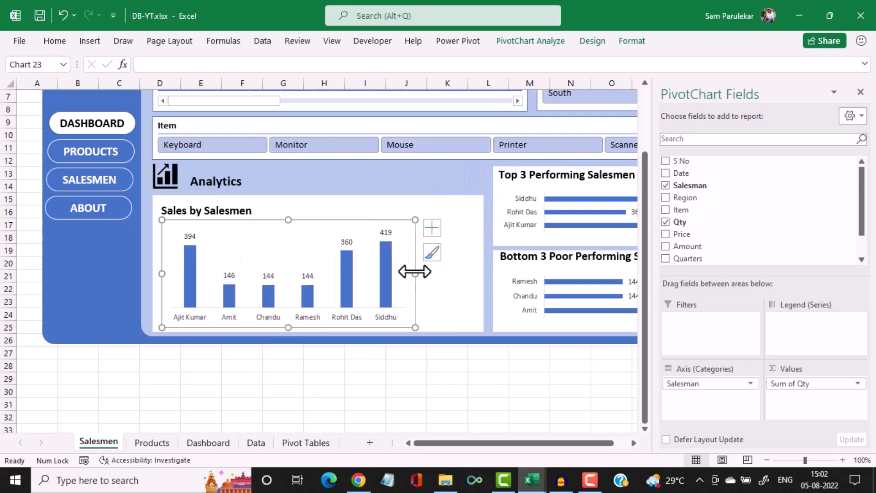
{"action": "left_click_drag", "start_coordinate": [415, 273], "coordinate": [475, 274]}
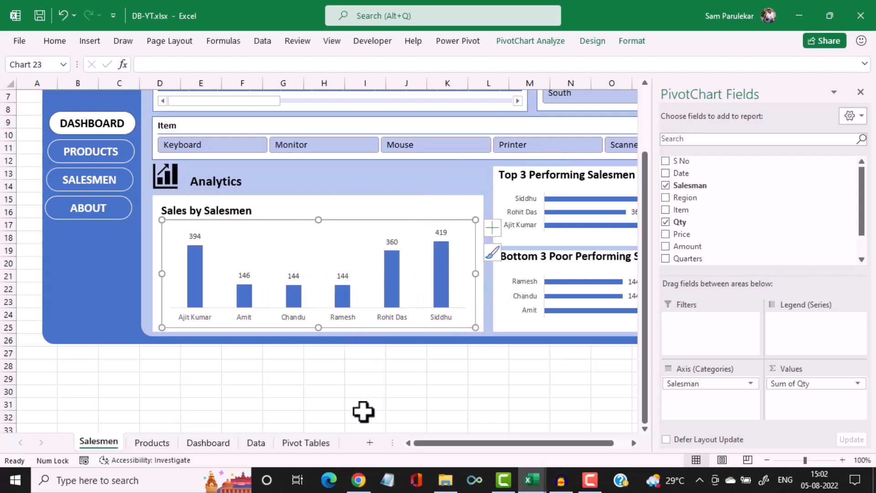
{"action": "left_click", "coordinate": [859, 90]}
{"action": "scroll", "coordinate": [632, 203], "scroll_direction": "up", "scroll_amount": 2}
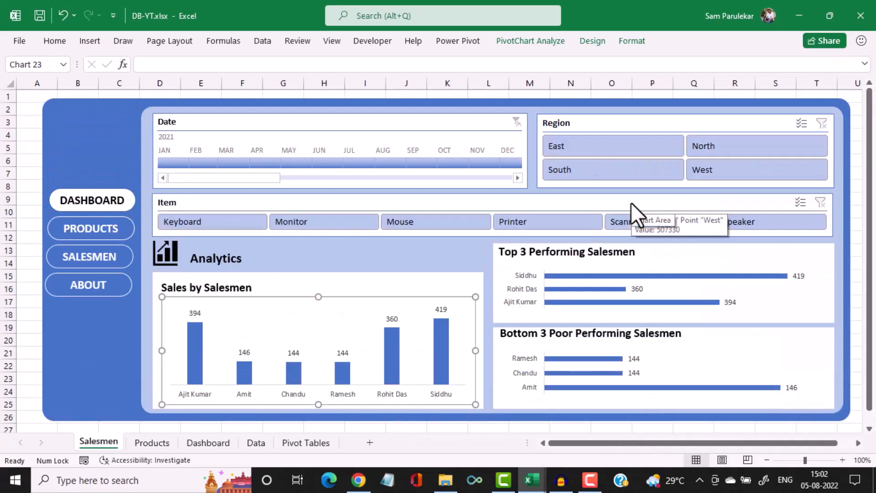
Remove the outline around the chart area under Sales by Salesmen
{"action": "left_click", "coordinate": [630, 45]}
{"action": "left_click", "coordinate": [396, 78]}
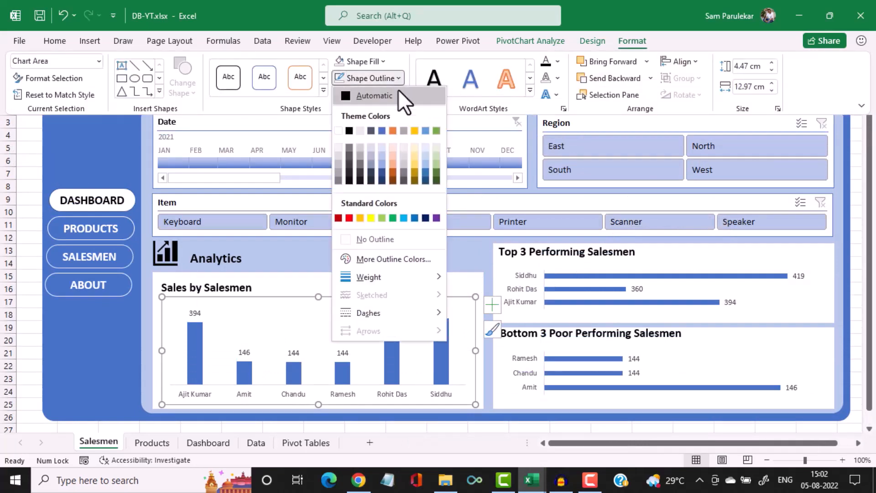
{"action": "left_click", "coordinate": [346, 240]}
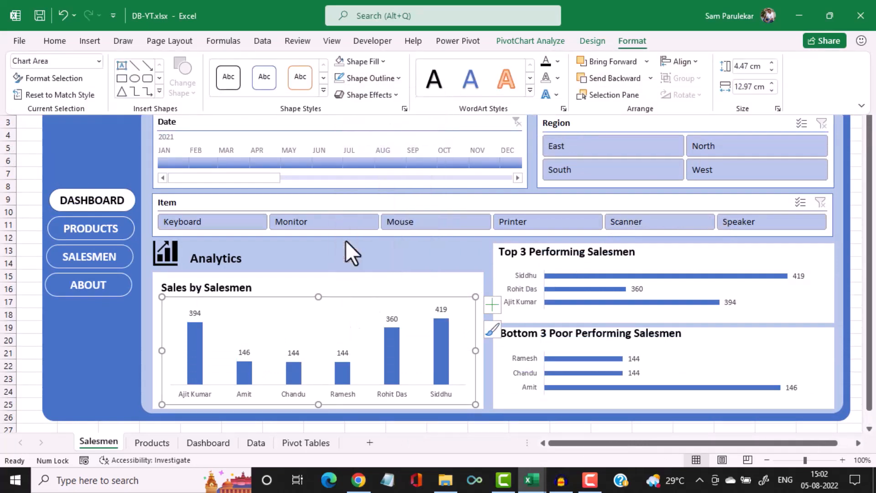
{"action": "left_click", "coordinate": [367, 287]}
{"action": "left_click", "coordinate": [396, 258]}
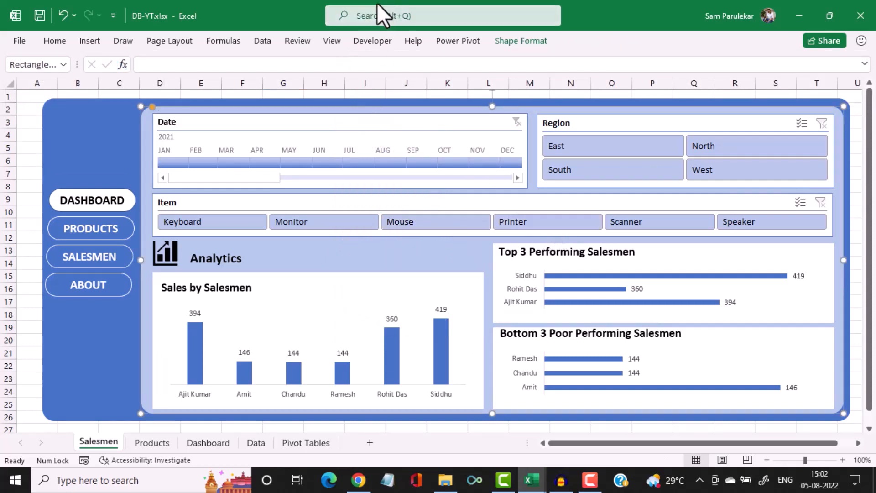
Check the Salesmen page charts by filtering items by Keyboard, Monitor, Printer and Scanner in turn
{"action": "left_click", "coordinate": [230, 221]}
{"action": "left_click", "coordinate": [317, 222]}
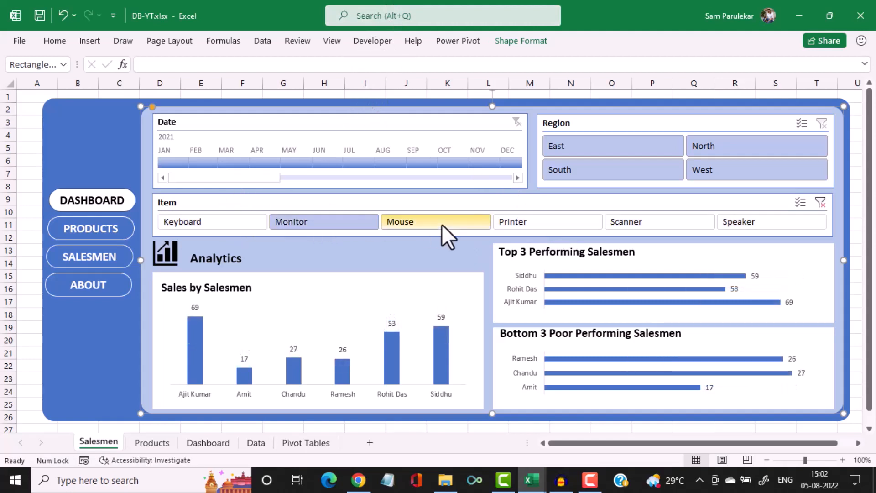
{"action": "left_click", "coordinate": [559, 225]}
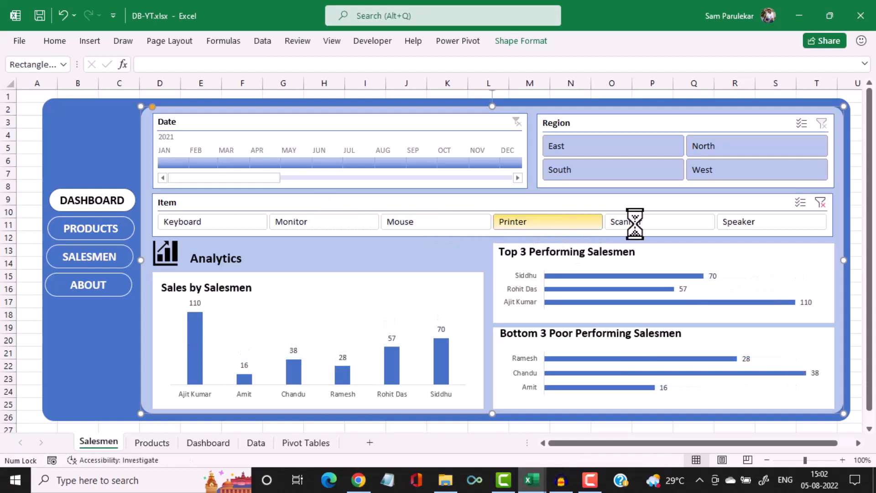
{"action": "left_click", "coordinate": [634, 224]}
Check the Salesmen charts by filtering regions by East, North, West and South in turn, and clear the Region filter
{"action": "left_click", "coordinate": [639, 145]}
{"action": "left_click", "coordinate": [728, 145]}
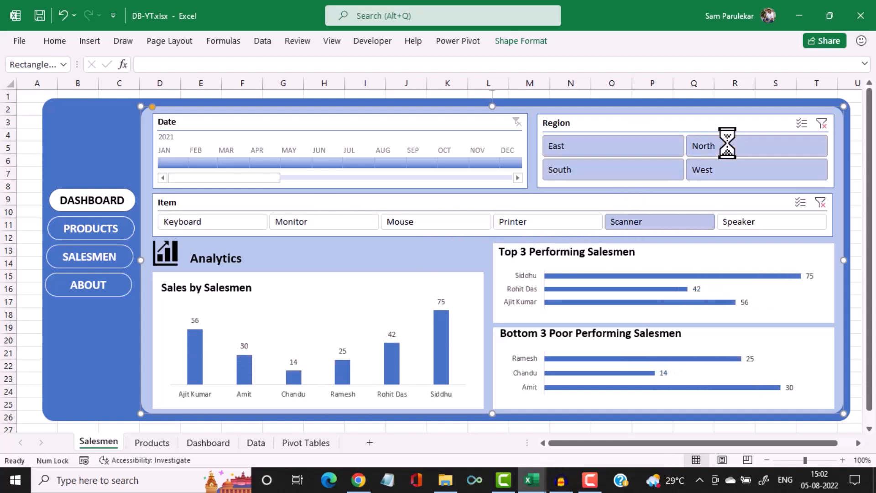
{"action": "left_click", "coordinate": [731, 170]}
{"action": "left_click", "coordinate": [640, 171]}
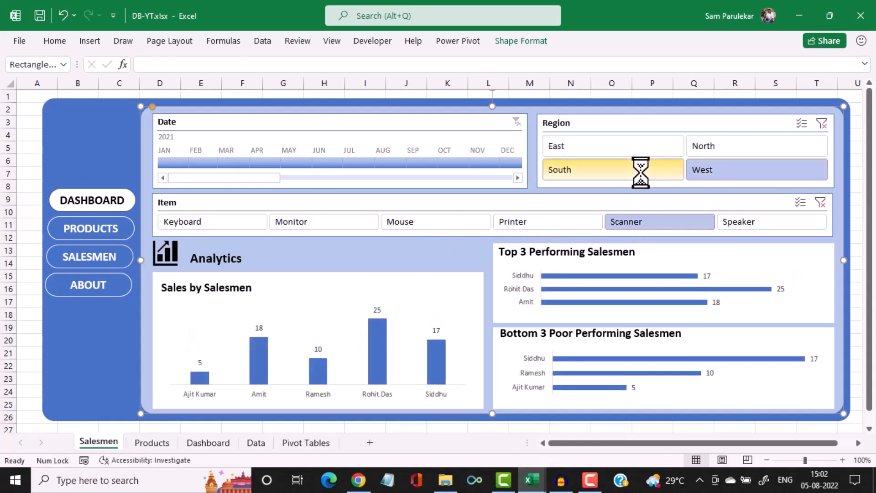
{"action": "left_click", "coordinate": [820, 124]}
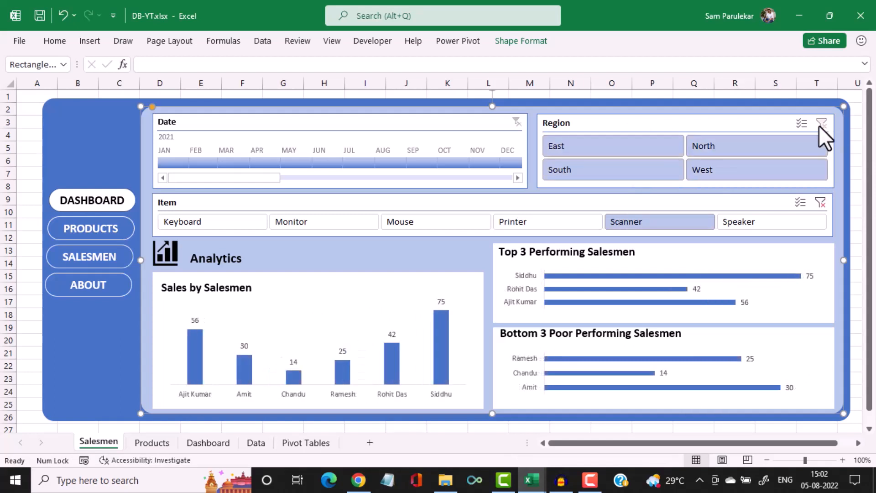
Clear the Item filter, look over the Dashboard and Products sheets, and return to the Salesmen sheet
{"action": "left_click", "coordinate": [820, 203]}
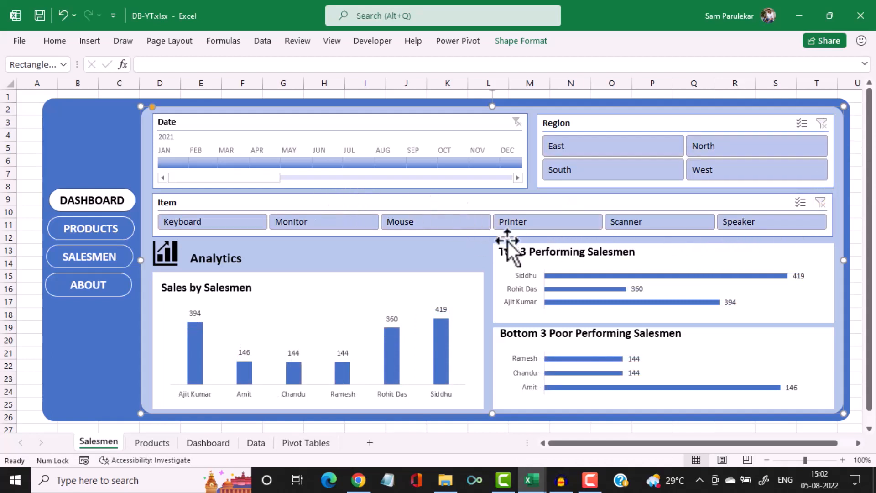
{"action": "left_click", "coordinate": [208, 442]}
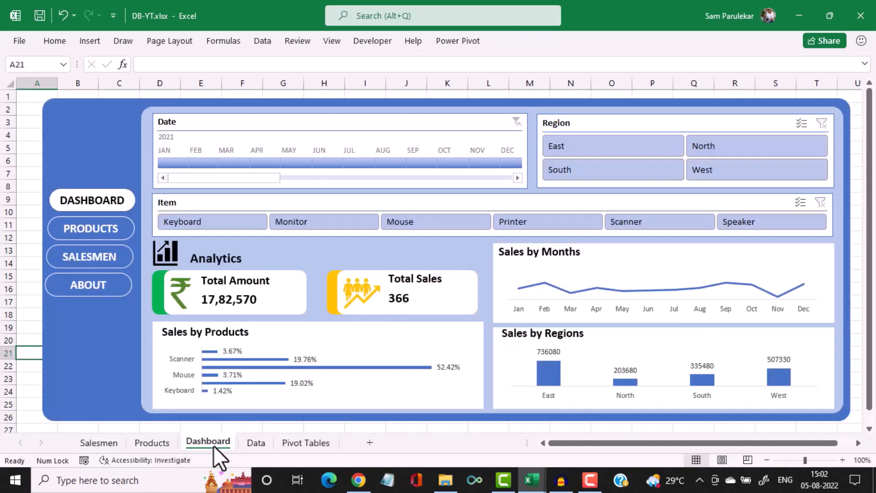
{"action": "left_click", "coordinate": [161, 448]}
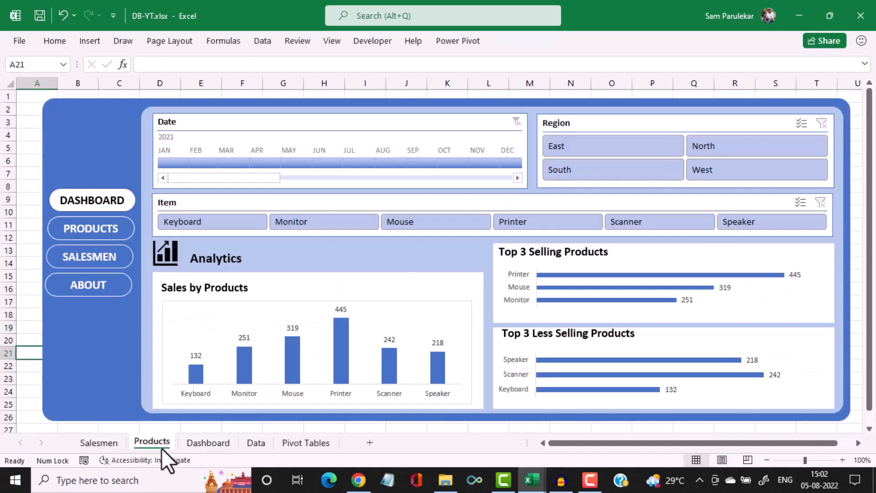
{"action": "left_click", "coordinate": [106, 445]}
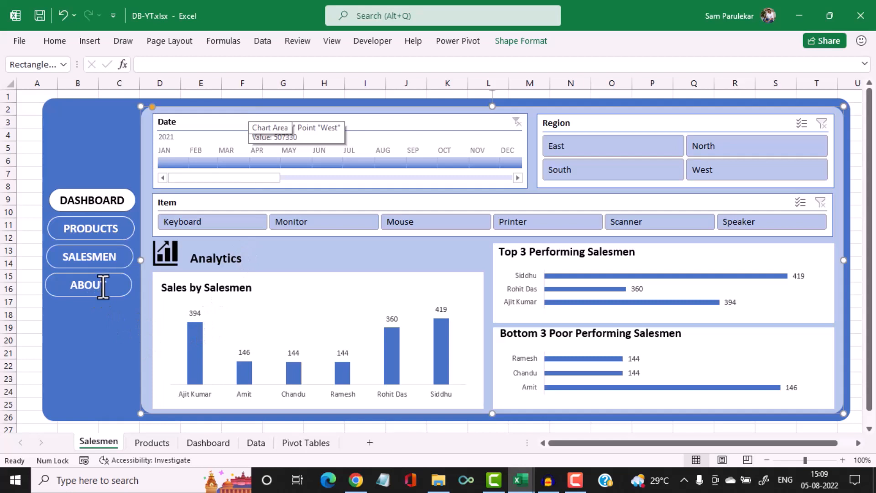
Create a copy of the Salesmen sheet, placed before Salesmen in the same workbook
{"action": "right_click", "coordinate": [101, 440]}
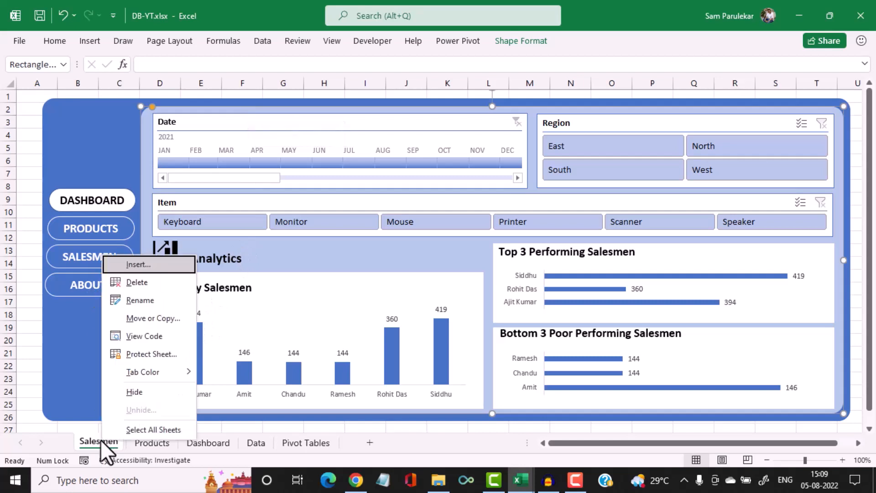
{"action": "left_click", "coordinate": [167, 316]}
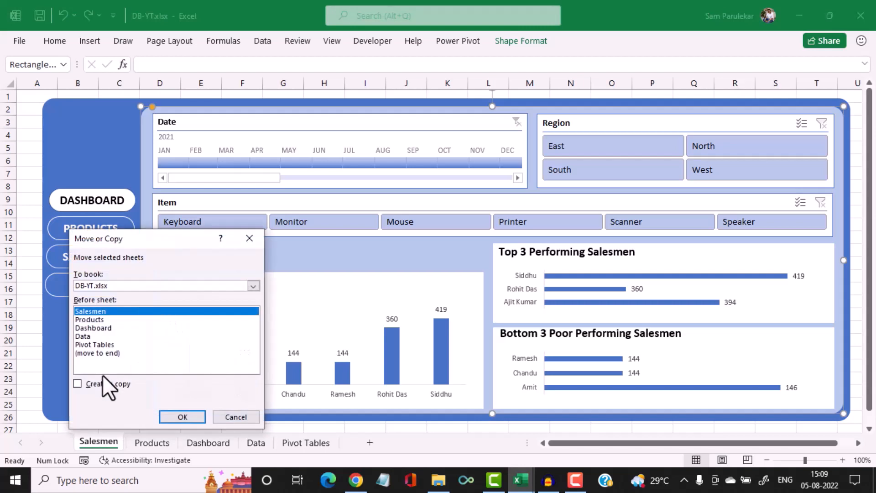
{"action": "left_click", "coordinate": [78, 384]}
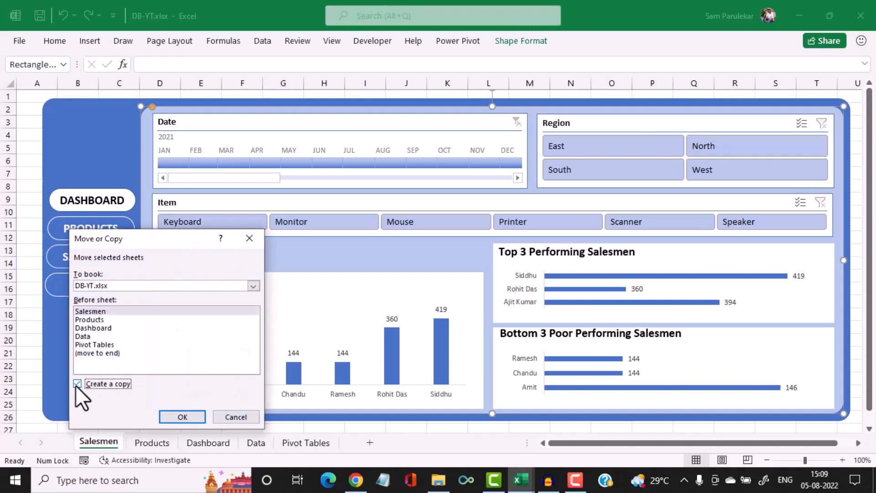
{"action": "left_click", "coordinate": [177, 413]}
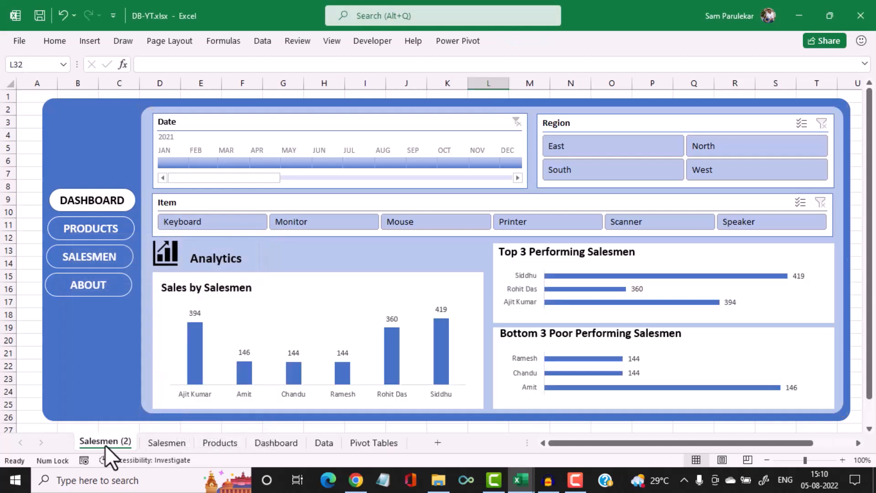
Rename the copied Salesmen sheet as About
{"action": "right_click", "coordinate": [105, 445]}
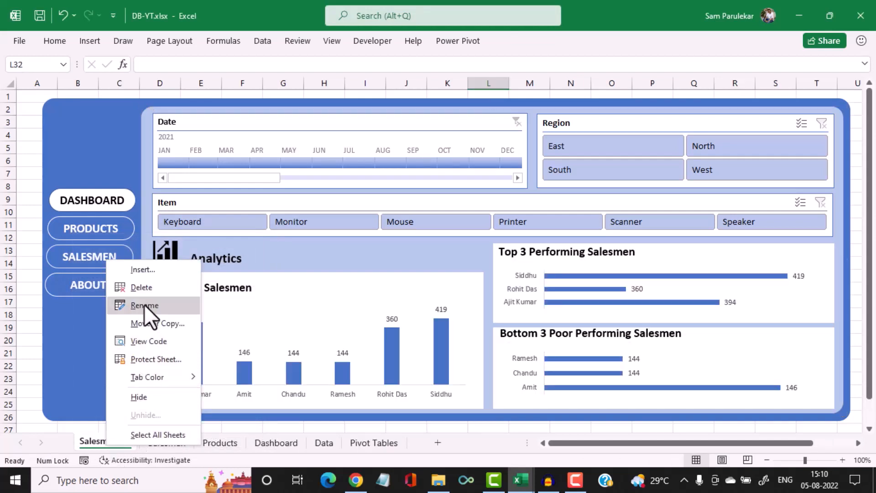
{"action": "key", "text": "Escape"}
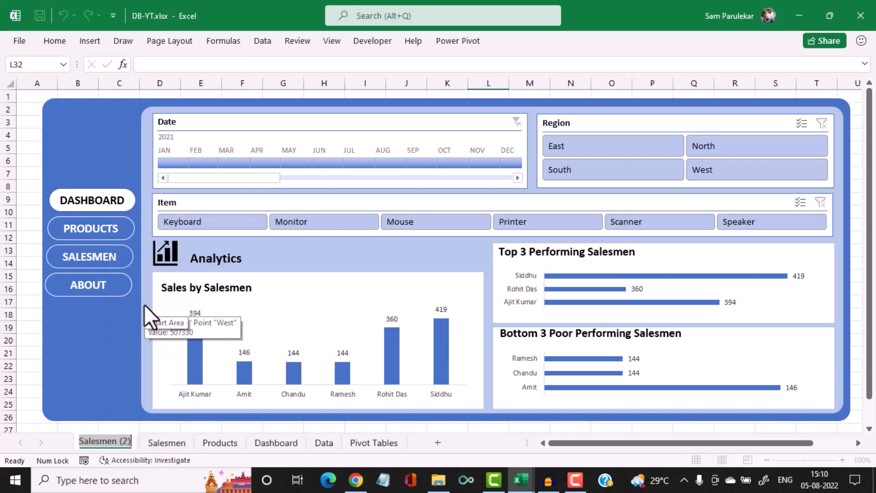
{"action": "type", "text": "About"}
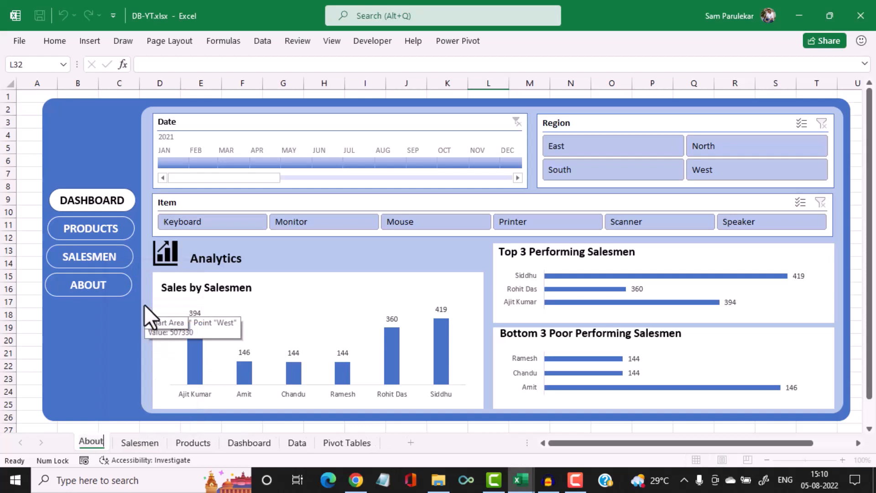
{"action": "key", "text": "Return"}
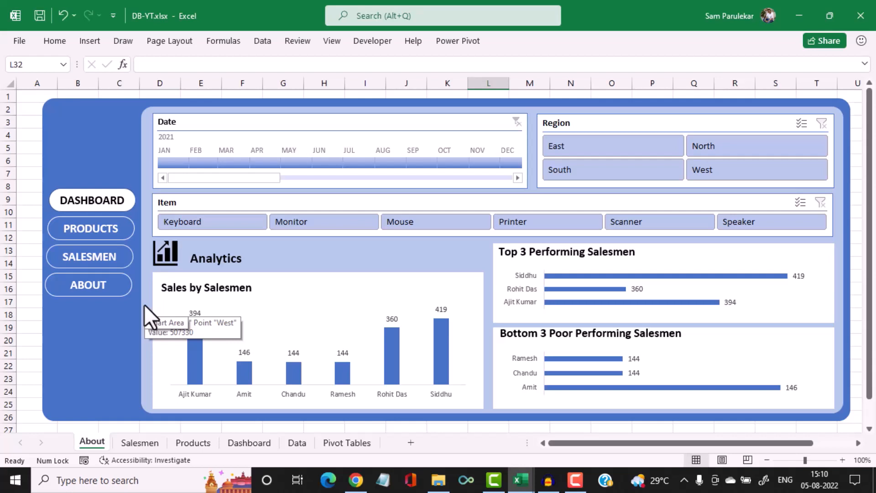
Delete the Top 3 Performing Salesmen heading, its white background rectangle and its bar chart from the About sheet
{"action": "left_click", "coordinate": [495, 258]}
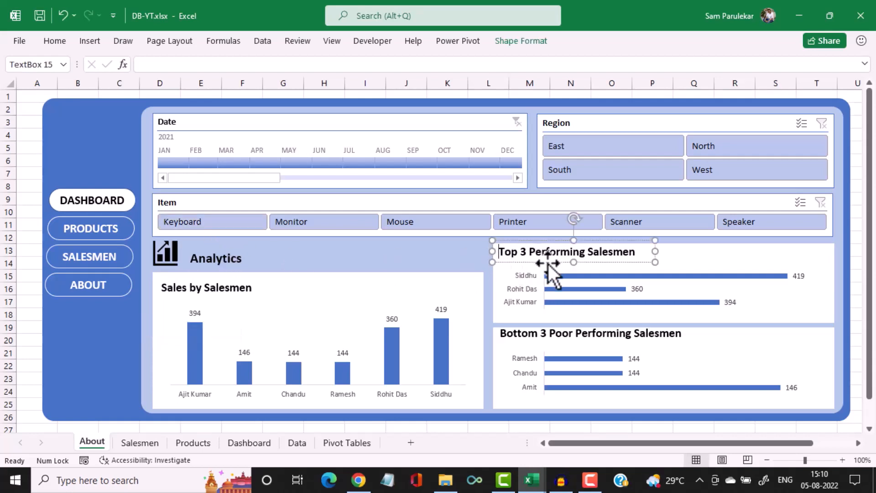
{"action": "key", "text": "Delete"}
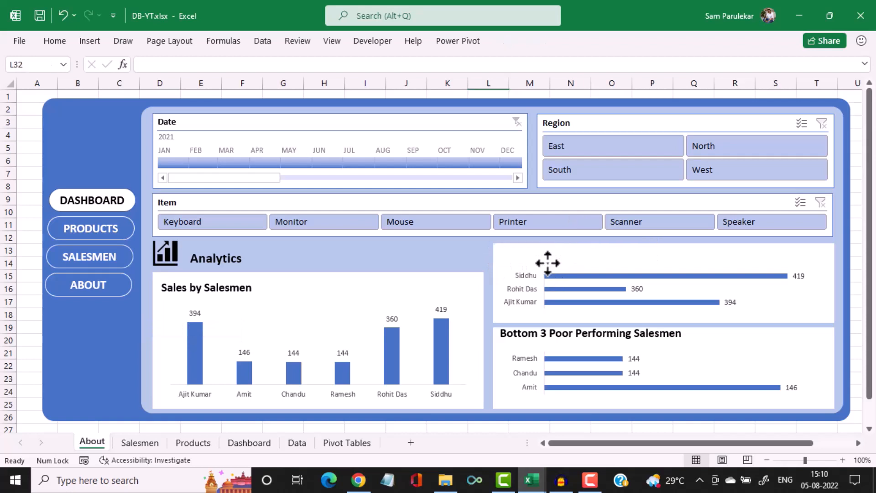
{"action": "left_click", "coordinate": [558, 245]}
{"action": "key", "text": "Delete"}
{"action": "left_click", "coordinate": [565, 272]}
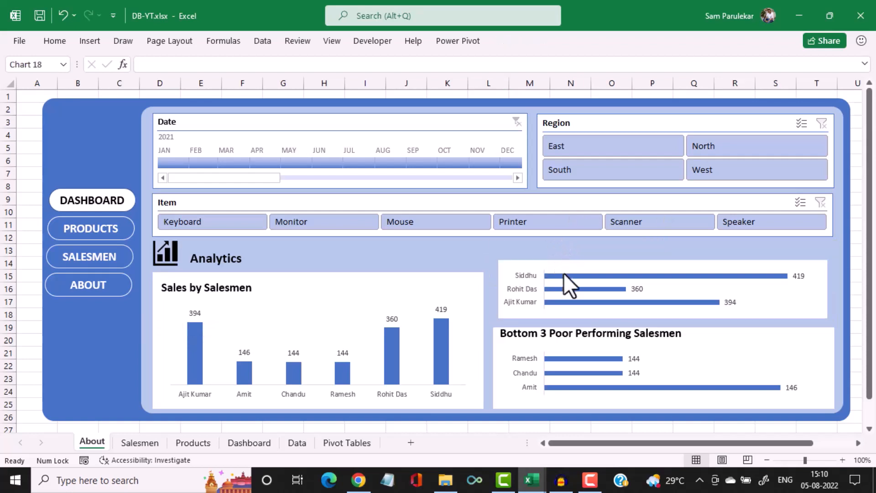
{"action": "left_click", "coordinate": [578, 260]}
{"action": "key", "text": "Delete"}
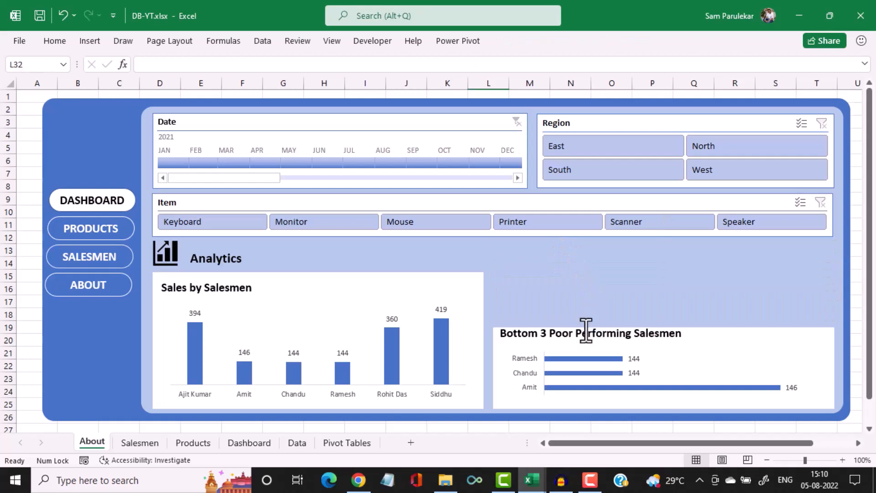
Delete the Bottom 3 Poor Performing Salesmen heading, its white background rectangle and its bar chart from the About sheet
{"action": "left_click", "coordinate": [592, 327]}
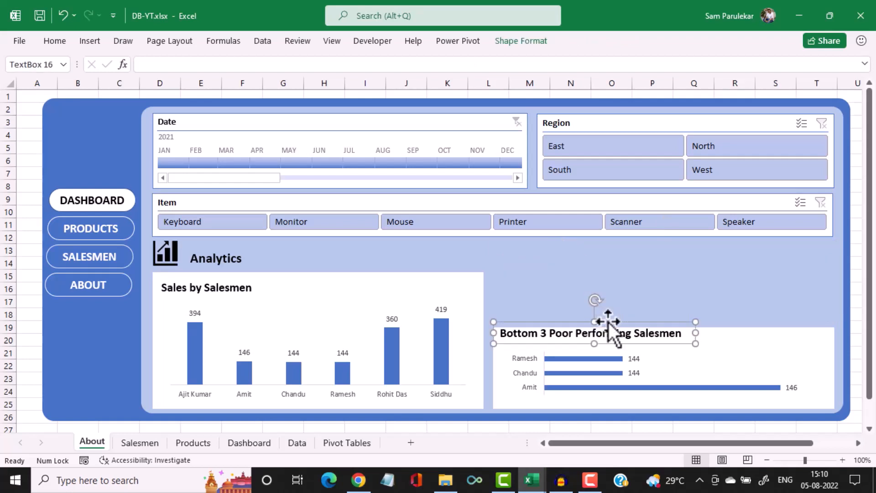
{"action": "key", "text": "Delete"}
{"action": "left_click", "coordinate": [604, 327]}
{"action": "left_click", "coordinate": [605, 333]}
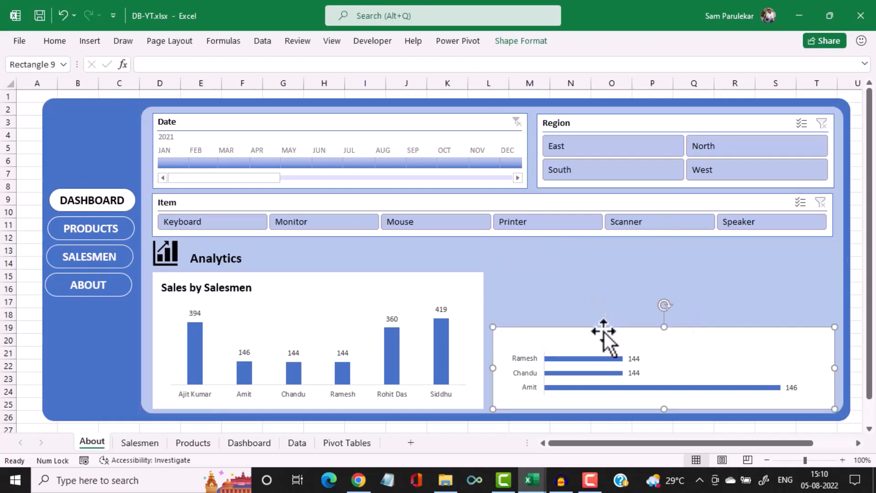
{"action": "key", "text": "Delete"}
{"action": "left_click", "coordinate": [578, 347]}
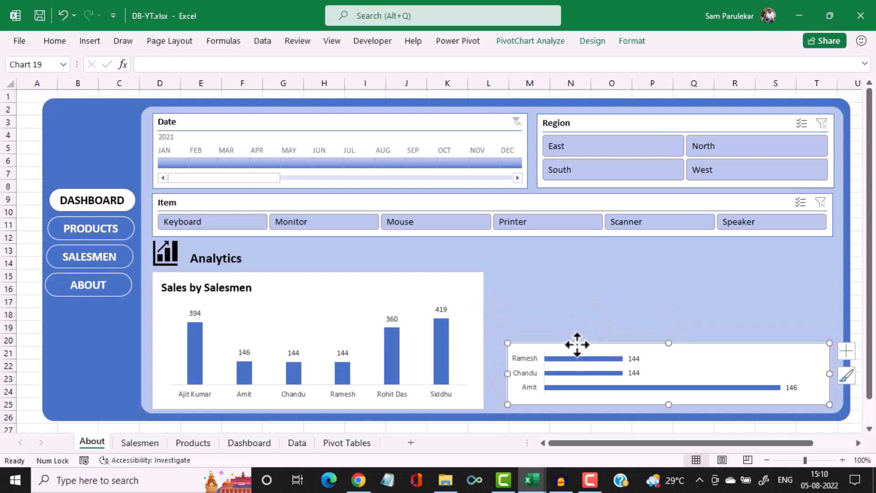
{"action": "key", "text": "Delete"}
Delete the Sales by Salesmen column chart and widen its white panel to match the right edge of the Item slicer
{"action": "left_click", "coordinate": [439, 340]}
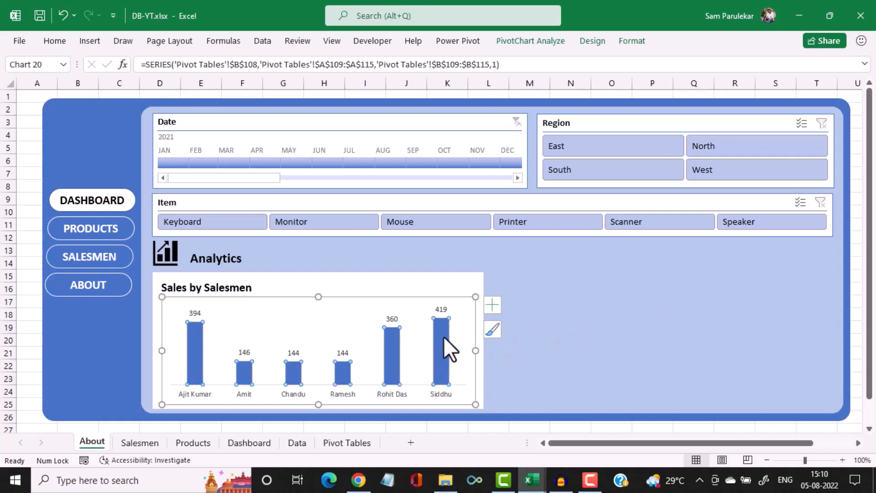
{"action": "key", "text": "Delete"}
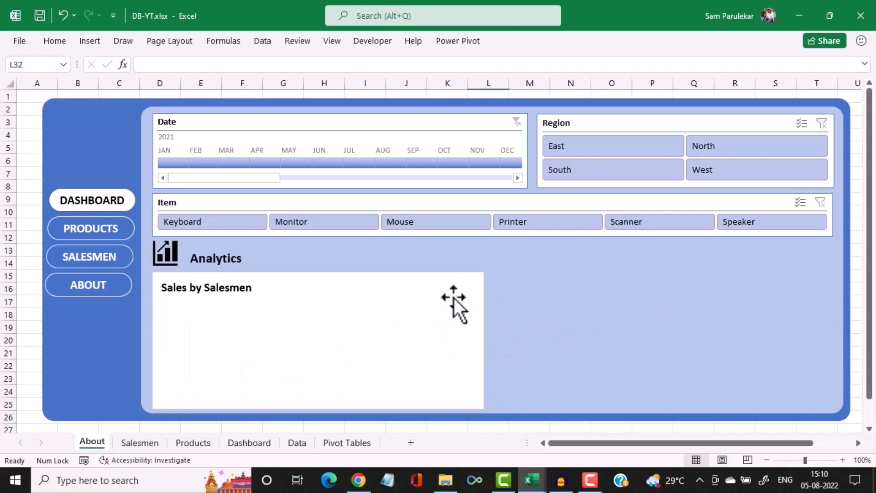
{"action": "left_click", "coordinate": [477, 297]}
{"action": "left_click_drag", "start_coordinate": [485, 340], "coordinate": [832, 352]}
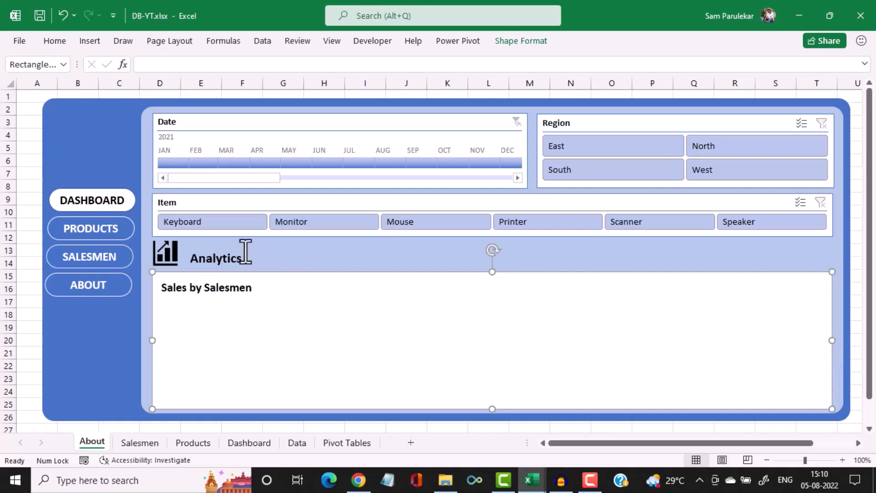
Change the Analytics heading text to About and delete the chart icon beside it
{"action": "double_click", "coordinate": [210, 262]}
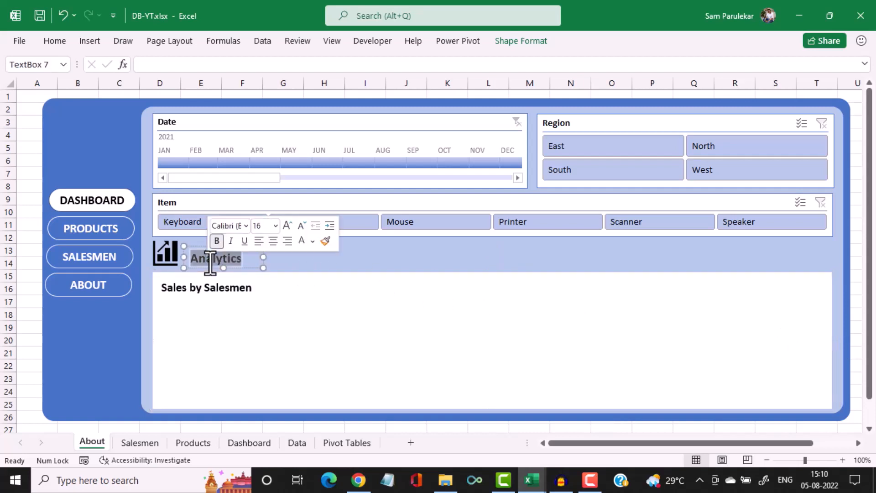
{"action": "type", "text": "About"}
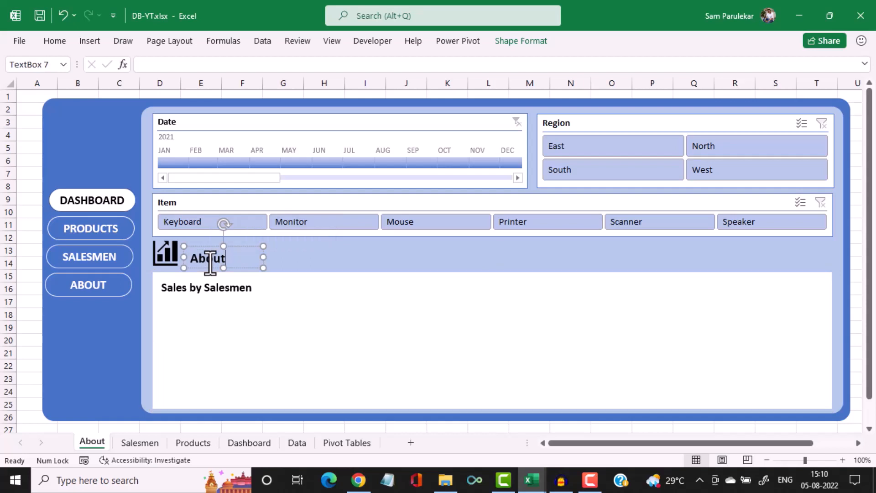
{"action": "left_click", "coordinate": [165, 253]}
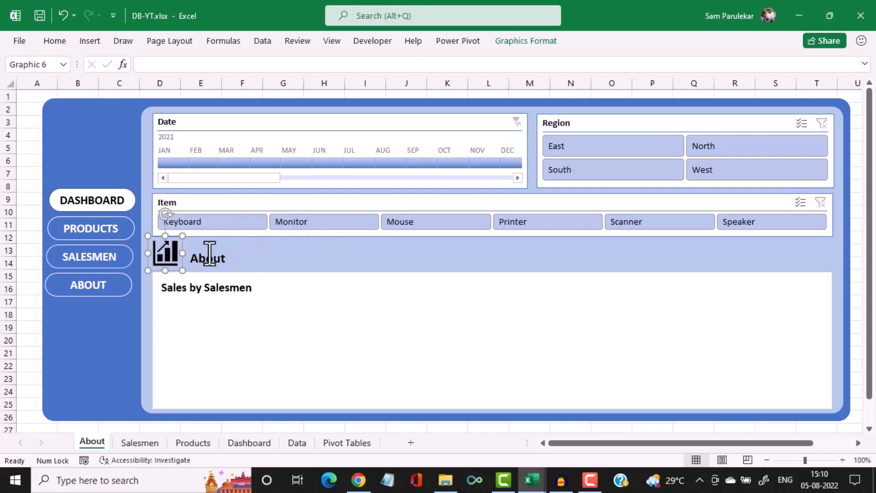
{"action": "key", "text": "Delete"}
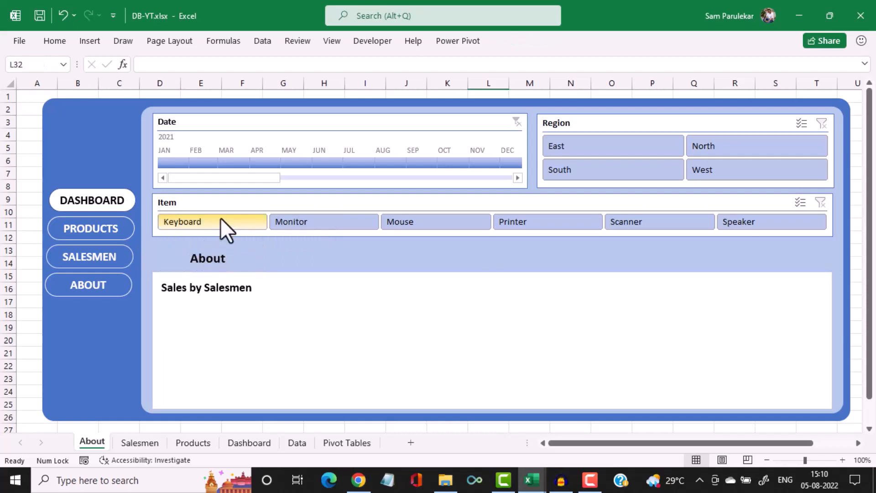
Open the stock icon library for inserting an icon on the About sheet
{"action": "left_click", "coordinate": [86, 39]}
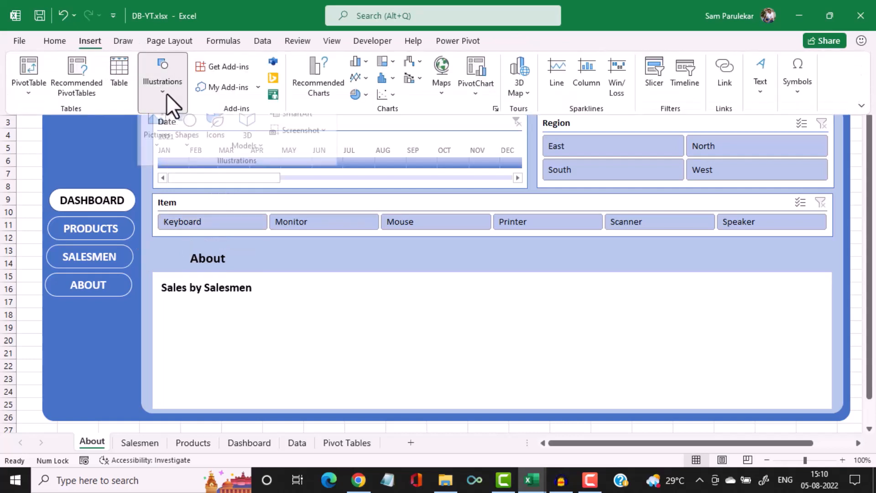
{"action": "left_click", "coordinate": [167, 94]}
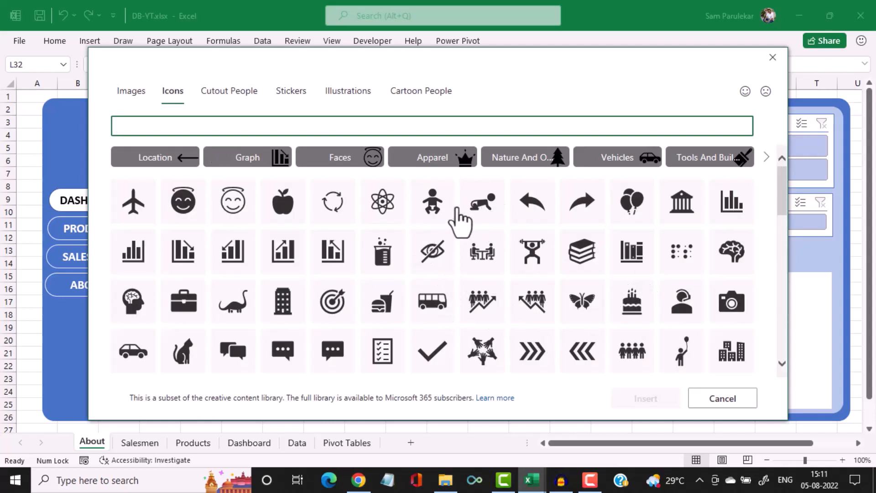
Insert the short-haired head-and-shoulders person icon from the stock icon library into the About sheet
{"action": "scroll", "coordinate": [712, 325], "scroll_direction": "down", "scroll_amount": 3}
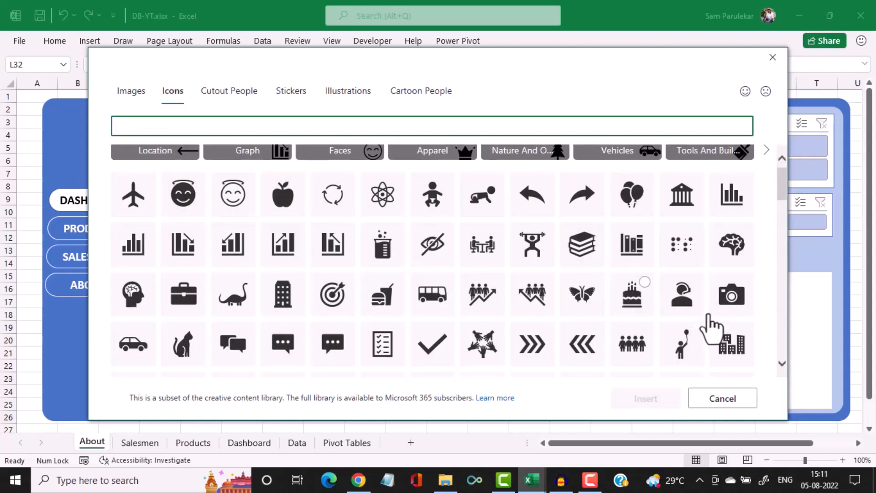
{"action": "scroll", "coordinate": [708, 314], "scroll_direction": "down", "scroll_amount": 3}
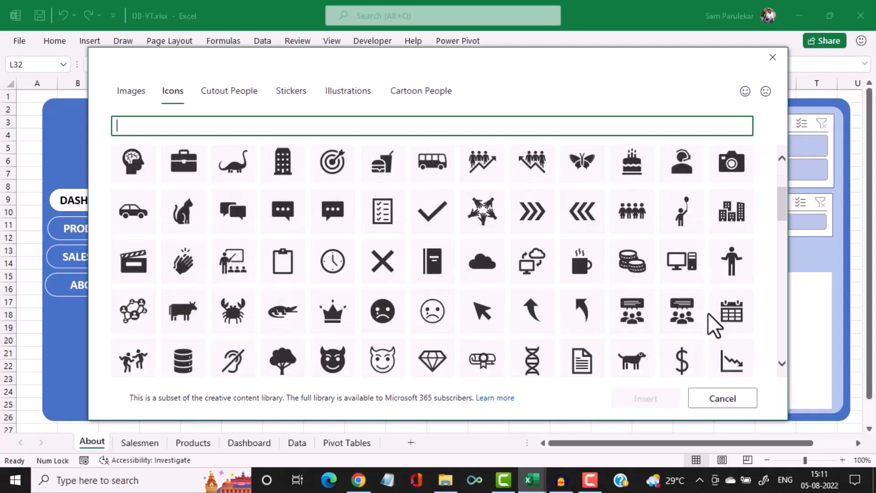
{"action": "scroll", "coordinate": [707, 313], "scroll_direction": "down", "scroll_amount": 1}
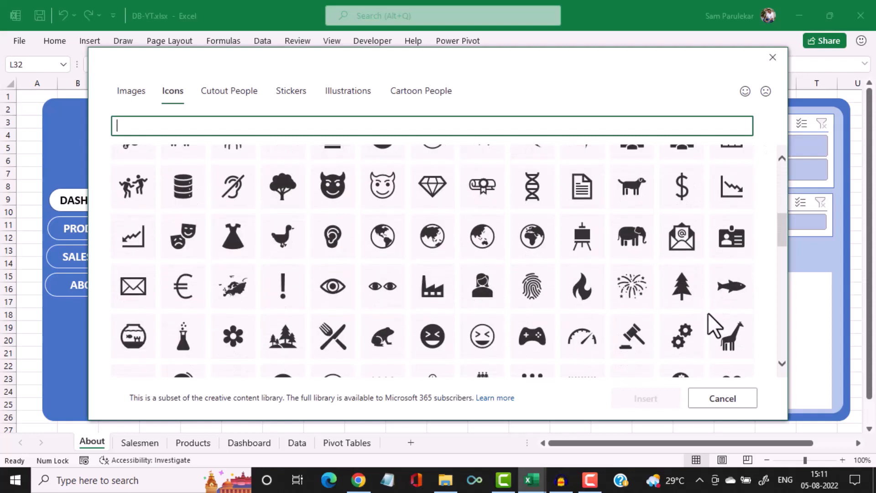
{"action": "scroll", "coordinate": [708, 314], "scroll_direction": "down", "scroll_amount": 2}
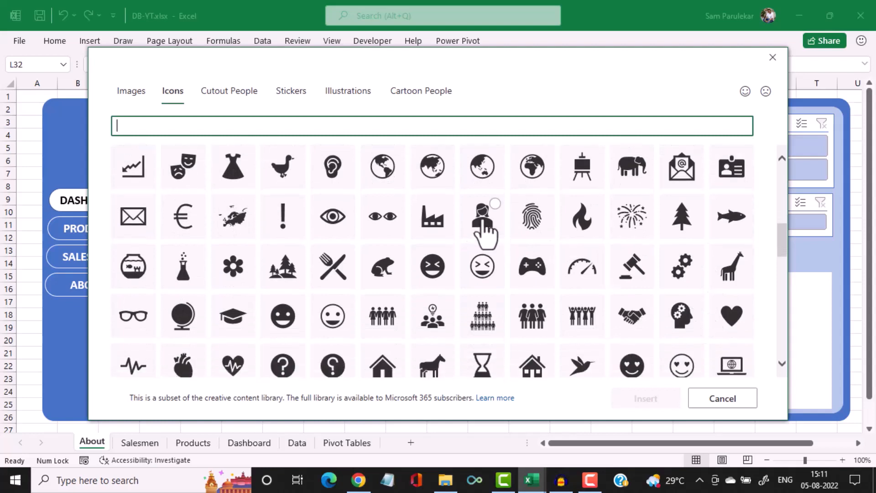
{"action": "scroll", "coordinate": [744, 338], "scroll_direction": "down", "scroll_amount": 1}
{"action": "scroll", "coordinate": [740, 323], "scroll_direction": "down", "scroll_amount": 2}
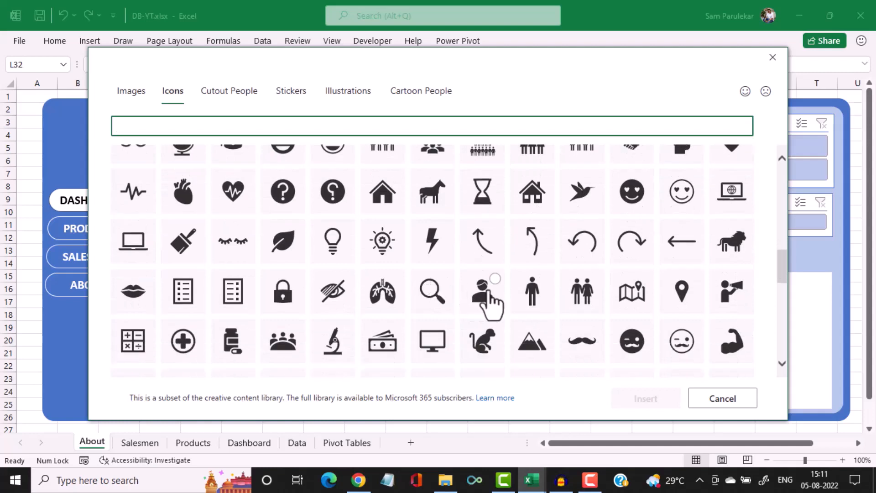
{"action": "left_click", "coordinate": [489, 291]}
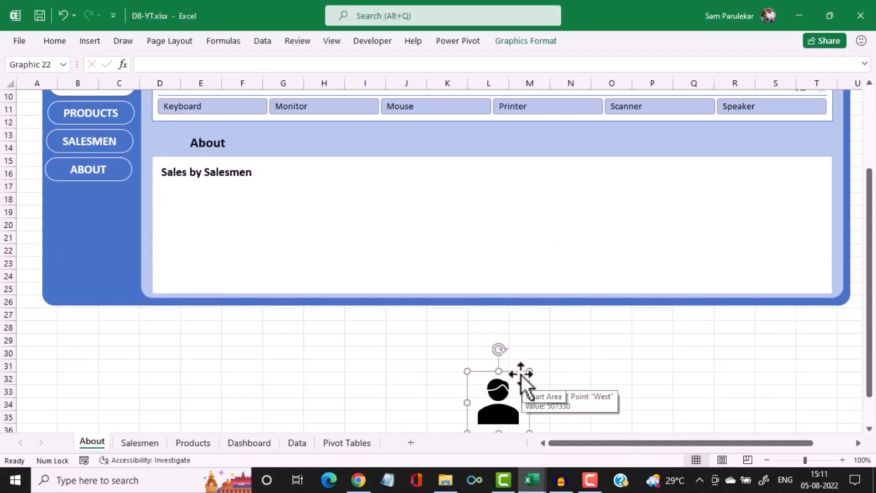
Shrink the person icon to heading height and place it just before the About heading
{"action": "left_click_drag", "start_coordinate": [521, 374], "coordinate": [177, 121]}
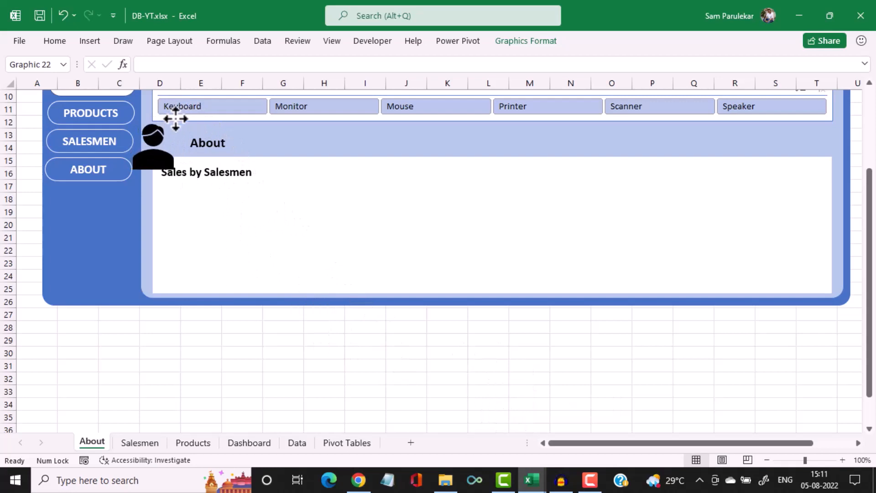
{"action": "scroll", "coordinate": [222, 169], "scroll_direction": "up", "scroll_amount": 3}
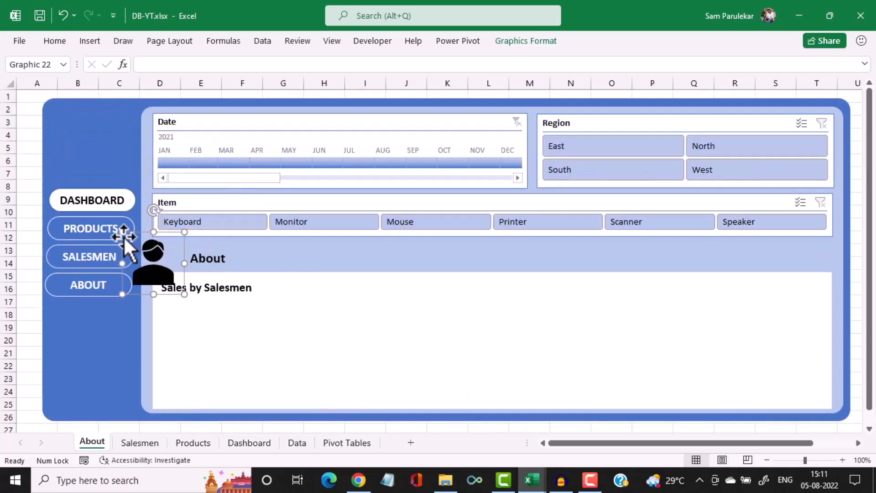
{"action": "left_click_drag", "start_coordinate": [122, 232], "coordinate": [145, 254]}
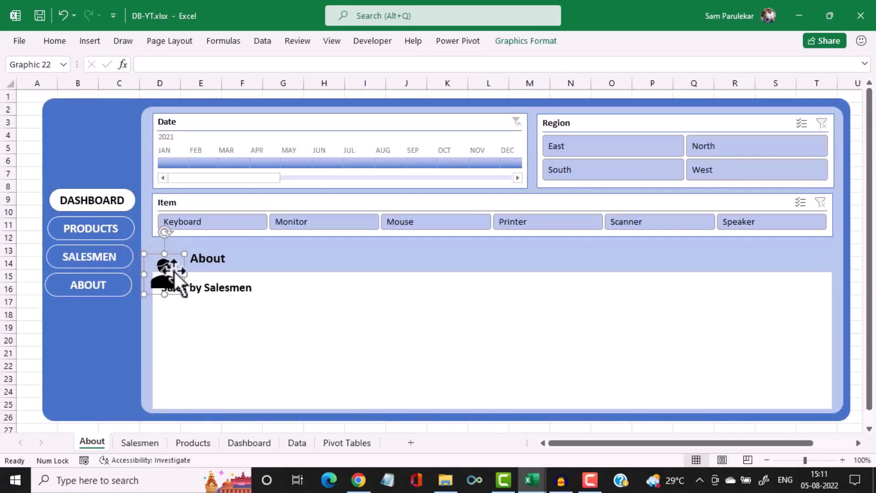
{"action": "left_click_drag", "start_coordinate": [184, 296], "coordinate": [172, 282]}
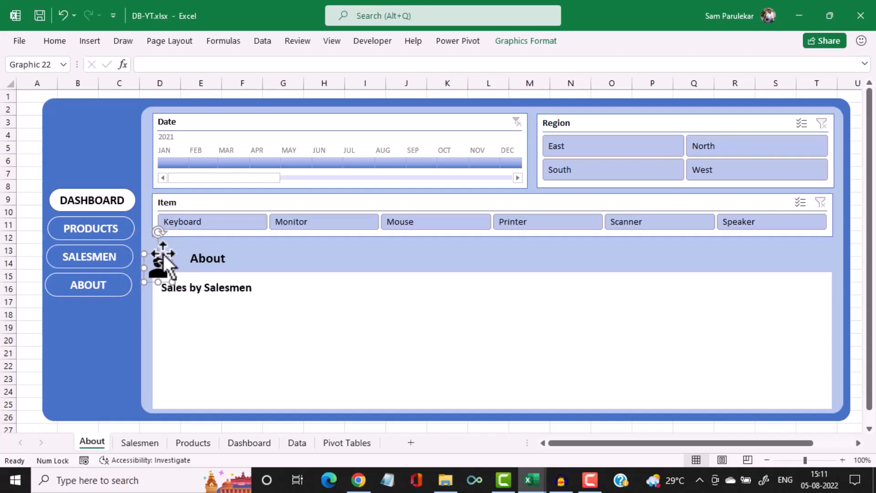
{"action": "left_click_drag", "start_coordinate": [167, 253], "coordinate": [186, 246]}
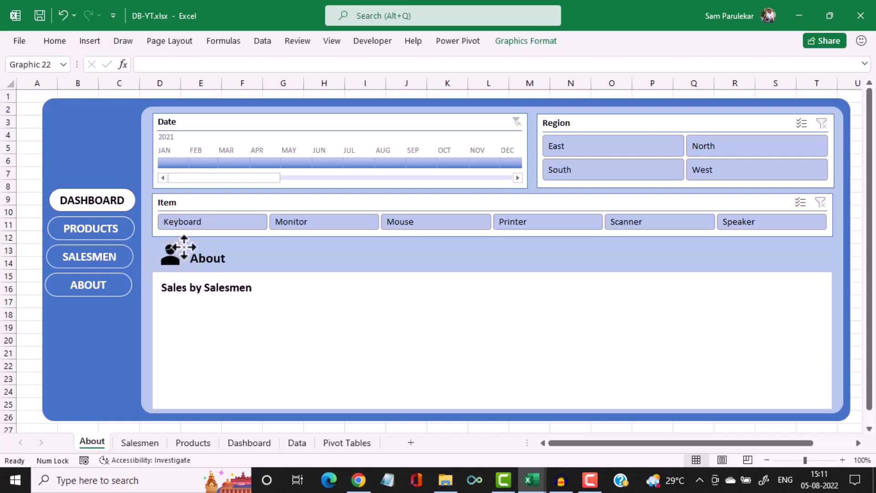
{"action": "left_click", "coordinate": [274, 297]}
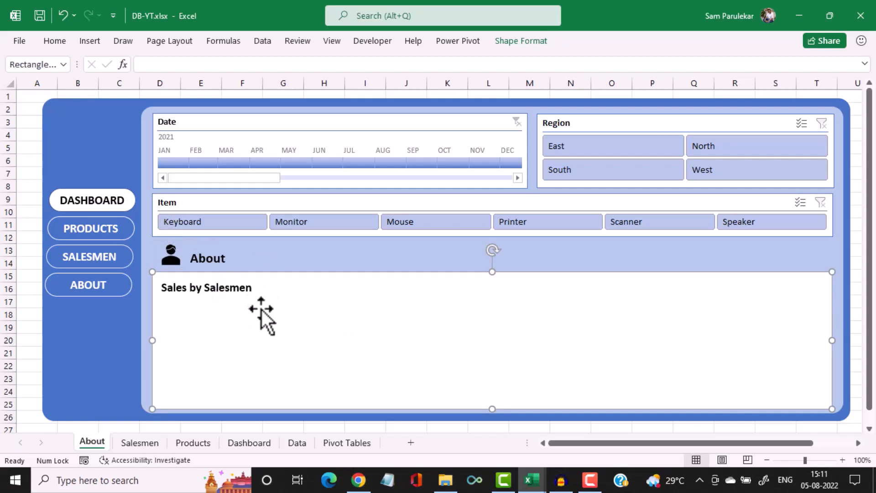
Copy the Project Developer and Version headings with their description text boxes from Dashboard-Sam.xlsx's About sheet into DB-YT.xlsx's About sheet
{"action": "left_click", "coordinate": [532, 480]}
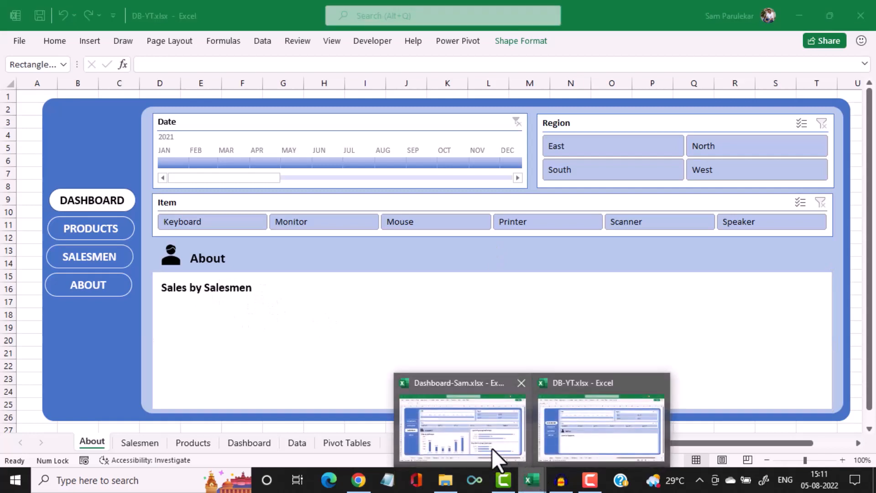
{"action": "left_click", "coordinate": [492, 448]}
{"action": "left_click", "coordinate": [100, 289]}
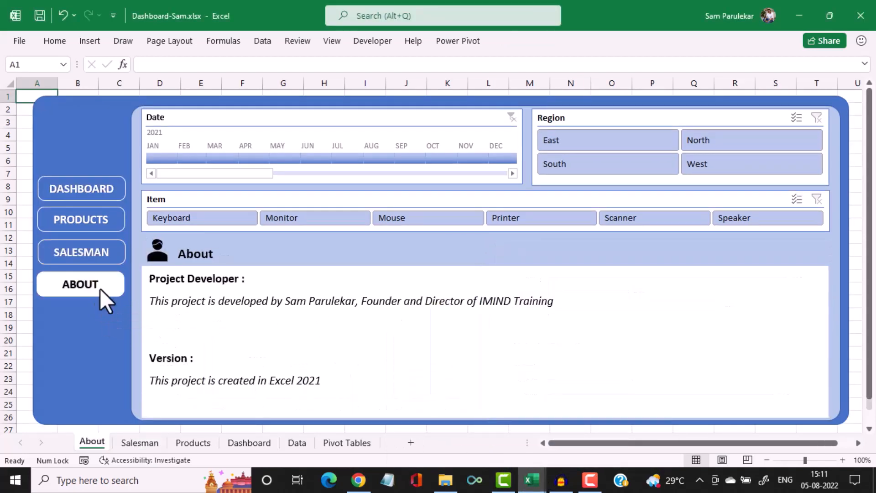
{"action": "left_click", "coordinate": [175, 284]}
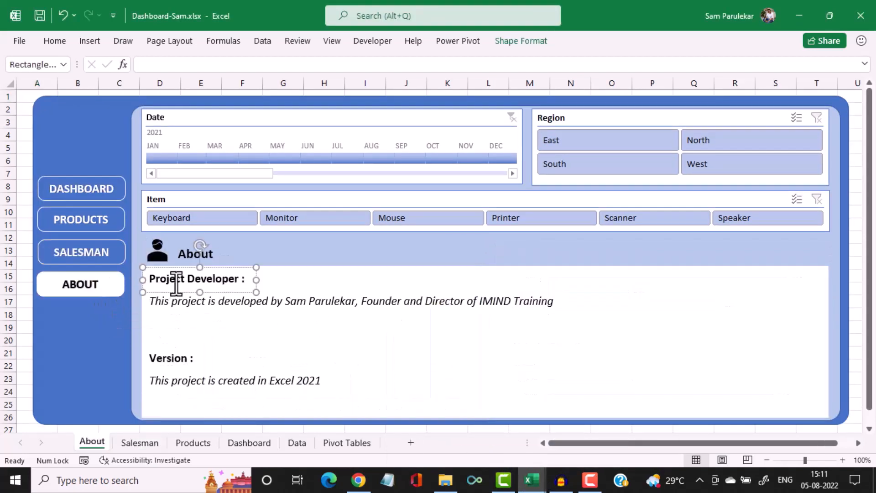
{"action": "left_click", "coordinate": [239, 303], "text": "ctrl"}
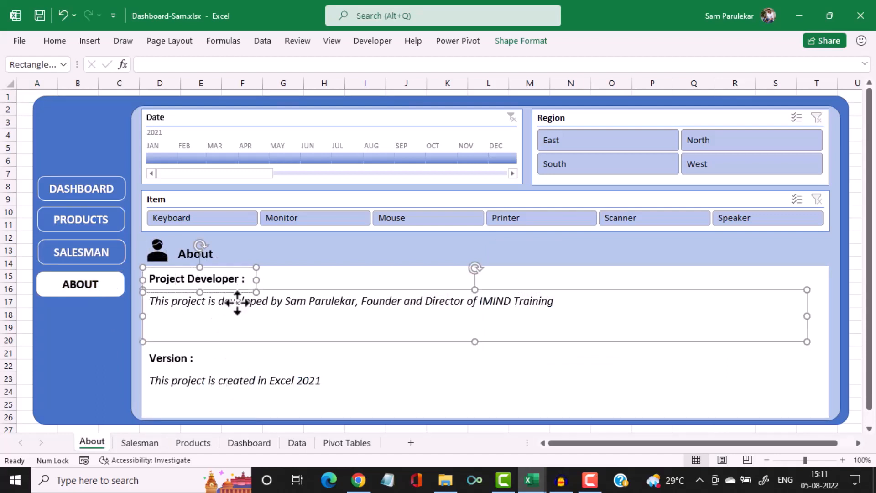
{"action": "left_click", "coordinate": [415, 344], "text": "ctrl"}
{"action": "left_click", "coordinate": [272, 303], "text": "ctrl"}
{"action": "left_click", "coordinate": [172, 360], "text": "ctrl"}
{"action": "left_click", "coordinate": [197, 384], "text": "ctrl"}
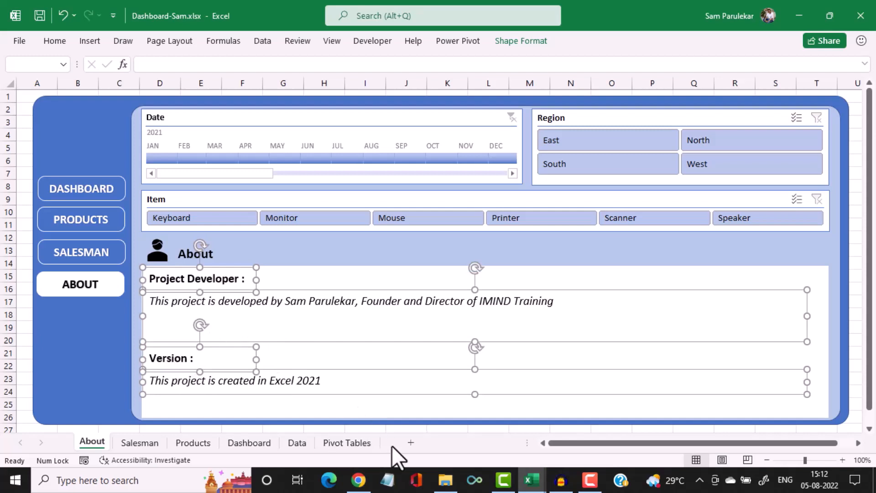
{"action": "left_click", "coordinate": [532, 479]}
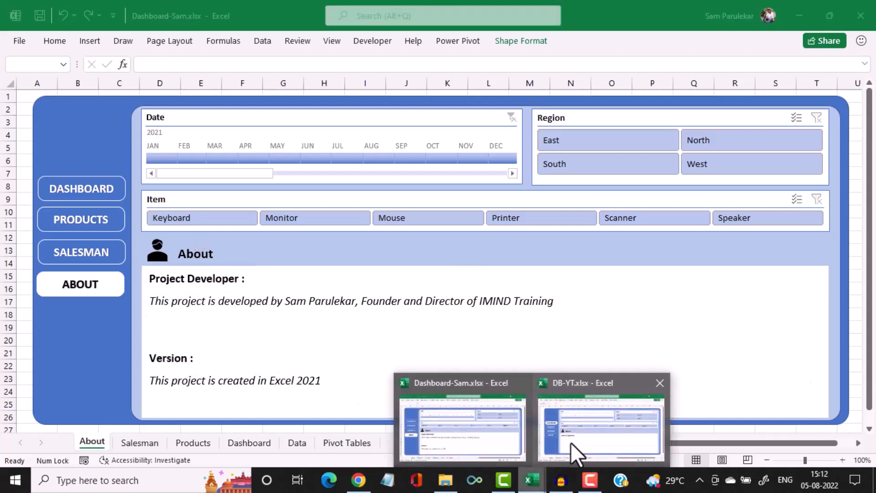
{"action": "left_click", "coordinate": [571, 442]}
{"action": "key", "text": "ctrl+v"}
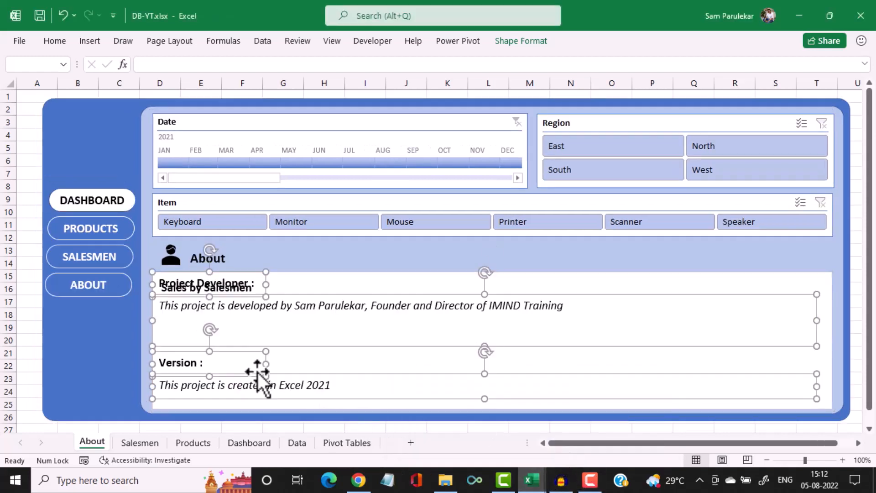
Delete the leftover "Sales by Salesmen" text box from the About sheet's white area
{"action": "left_click", "coordinate": [338, 267]}
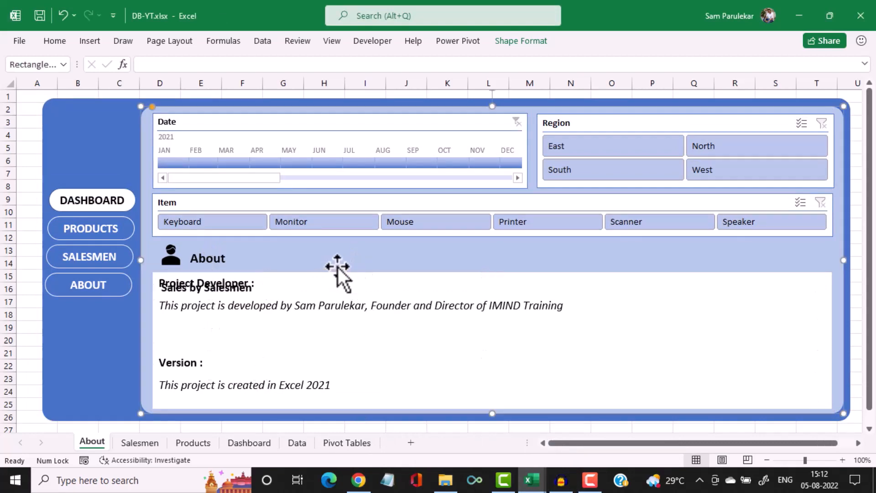
{"action": "left_click", "coordinate": [217, 286]}
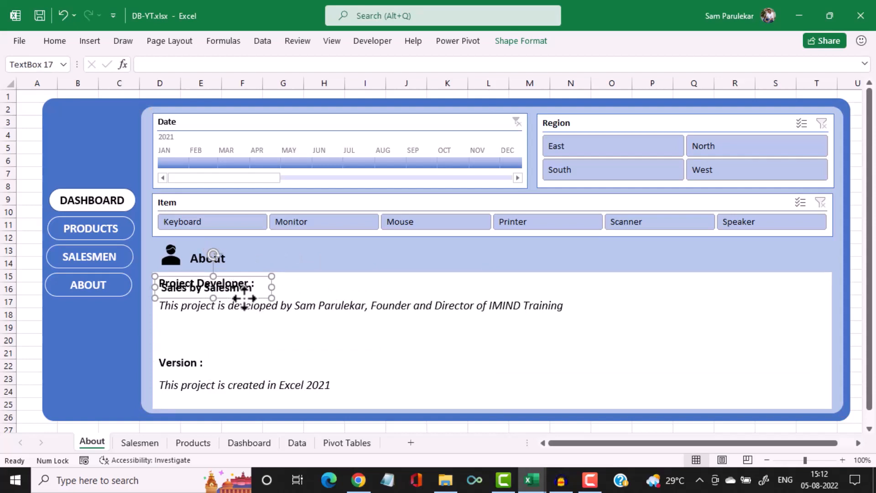
{"action": "key", "text": "Delete"}
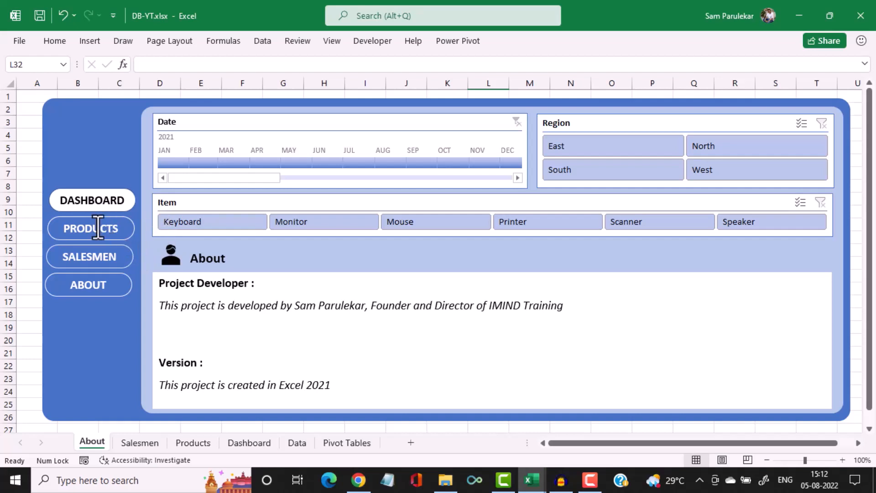
On the Dashboard sheet, hyperlink the DASHBOARD navigation button to cell A1 of the Dashboard sheet in this document
{"action": "left_click", "coordinate": [242, 445]}
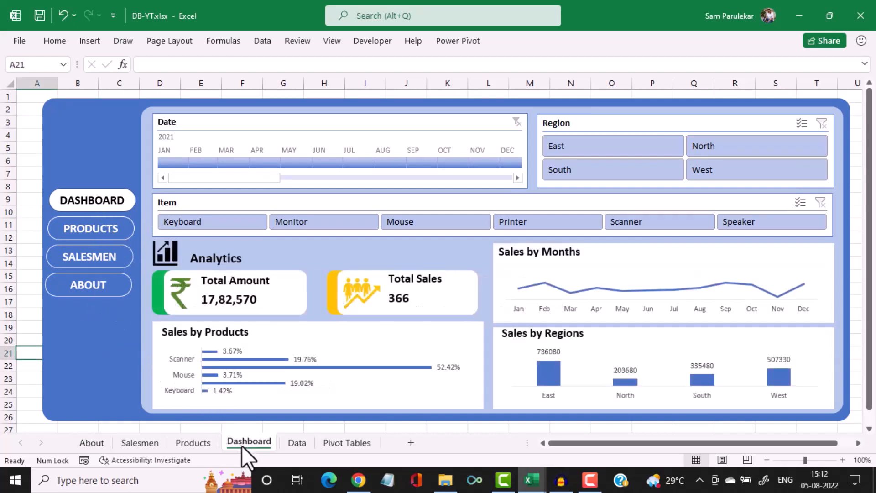
{"action": "left_click", "coordinate": [100, 191]}
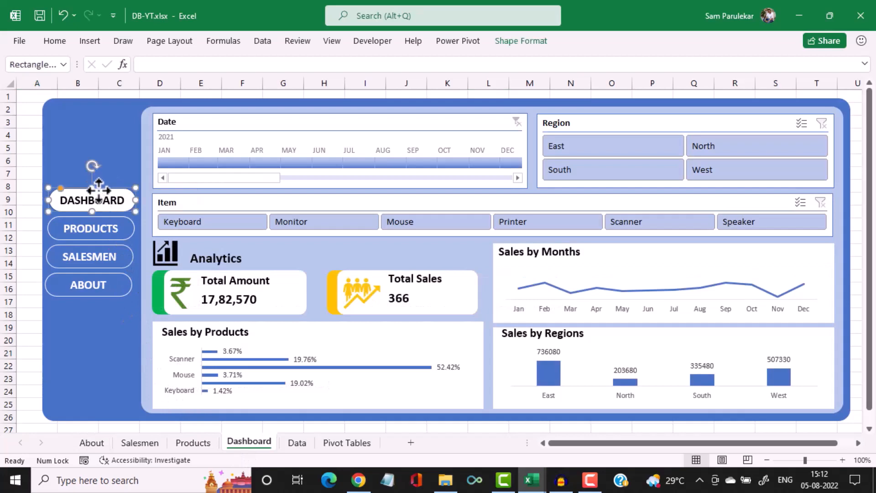
{"action": "right_click", "coordinate": [99, 192]}
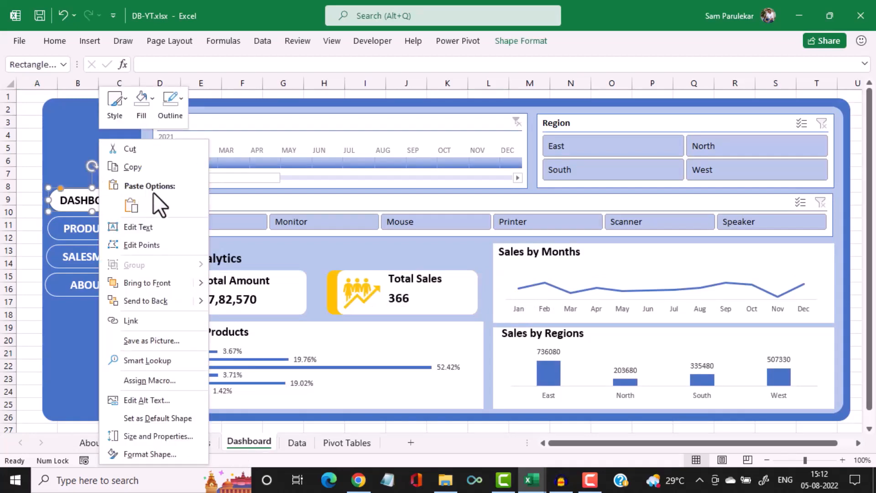
{"action": "left_click", "coordinate": [137, 322]}
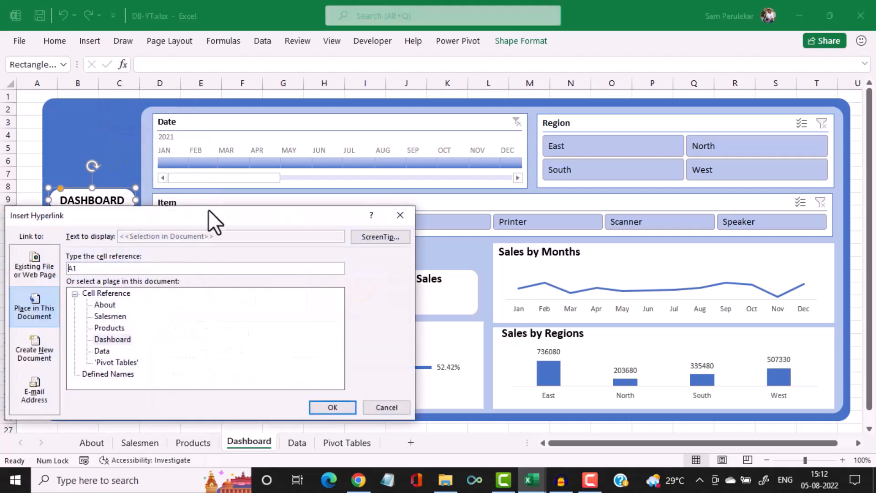
{"action": "left_click_drag", "start_coordinate": [208, 214], "coordinate": [425, 213]}
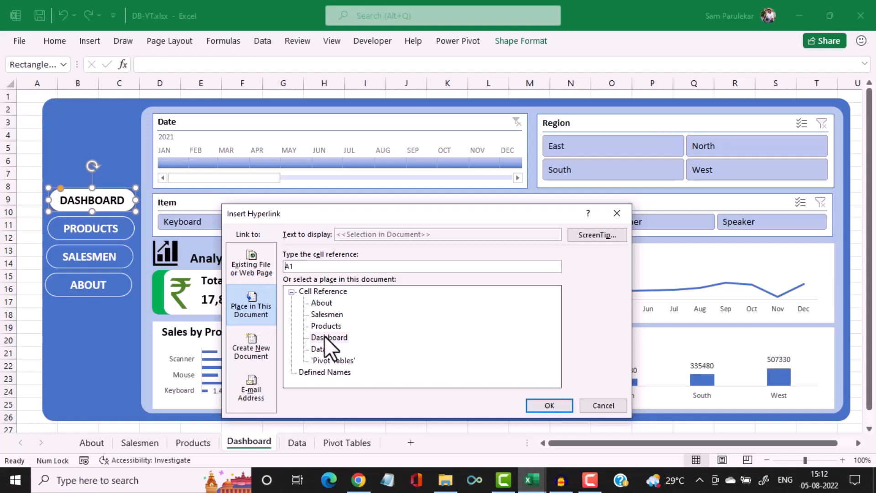
{"action": "left_click", "coordinate": [550, 404]}
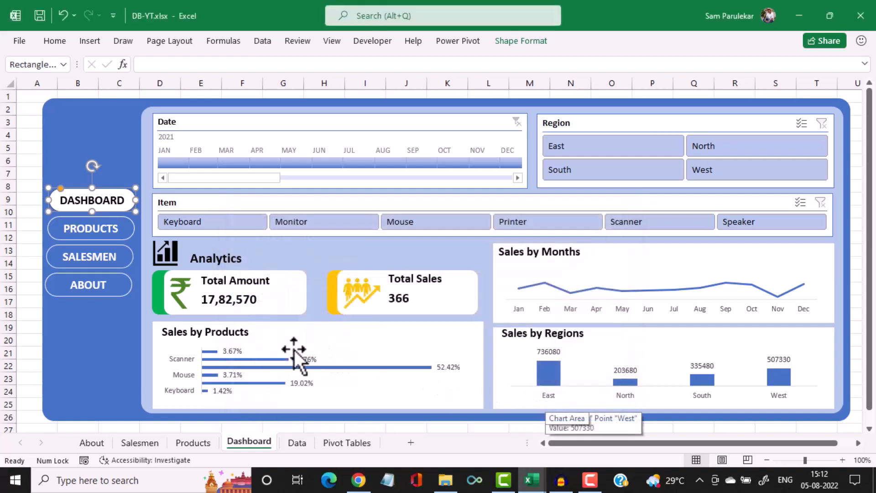
Hyperlink the PRODUCTS navigation button to cell A1 of the Products sheet in this document
{"action": "left_click", "coordinate": [133, 234]}
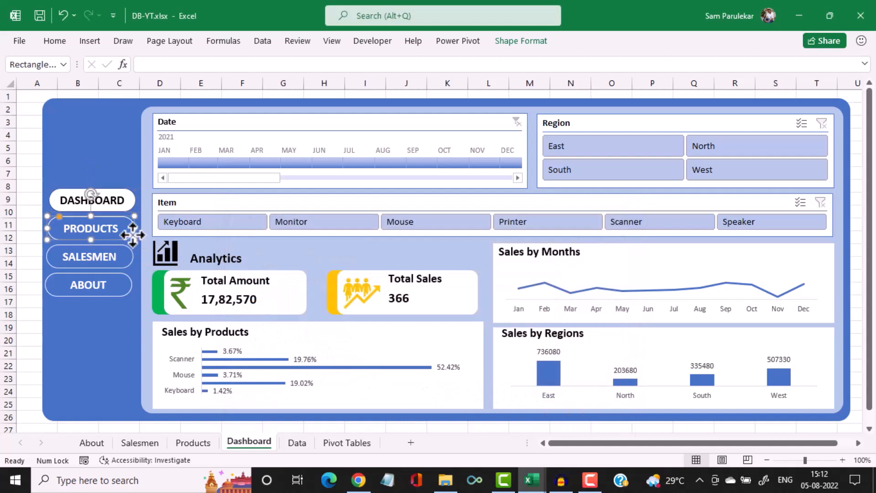
{"action": "right_click", "coordinate": [132, 234]}
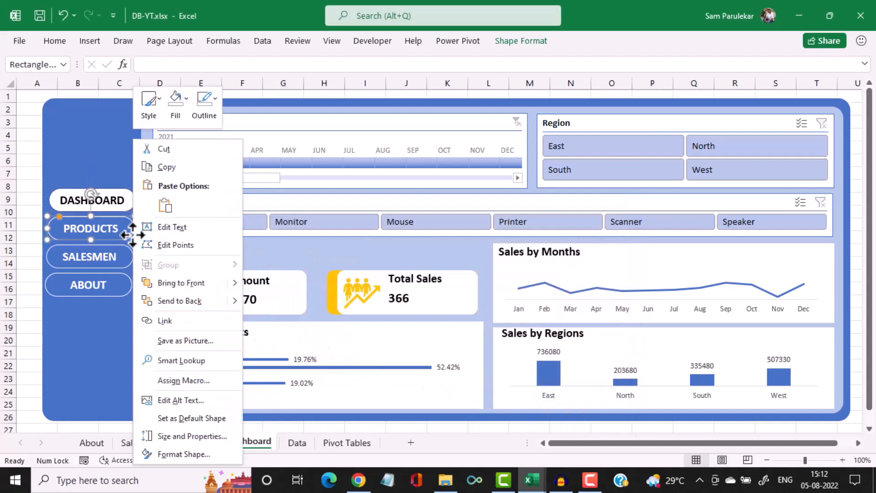
{"action": "left_click", "coordinate": [170, 323]}
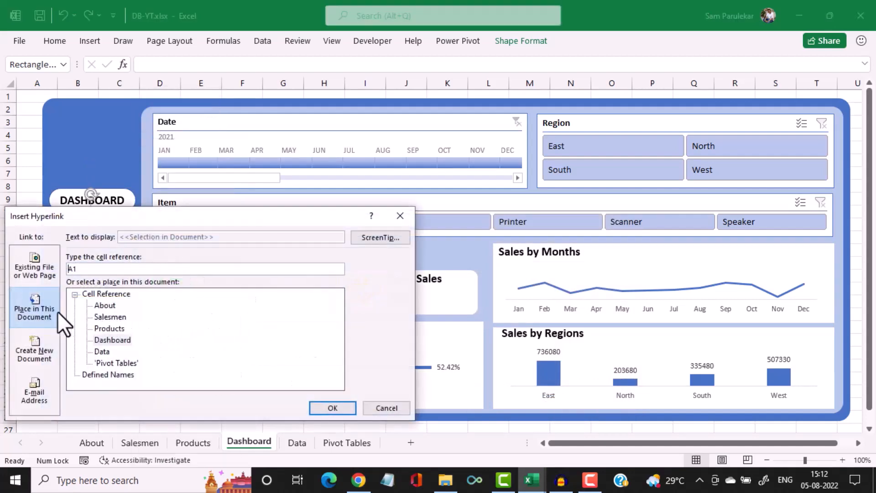
{"action": "left_click", "coordinate": [115, 329]}
{"action": "left_click_drag", "start_coordinate": [204, 218], "coordinate": [453, 190]}
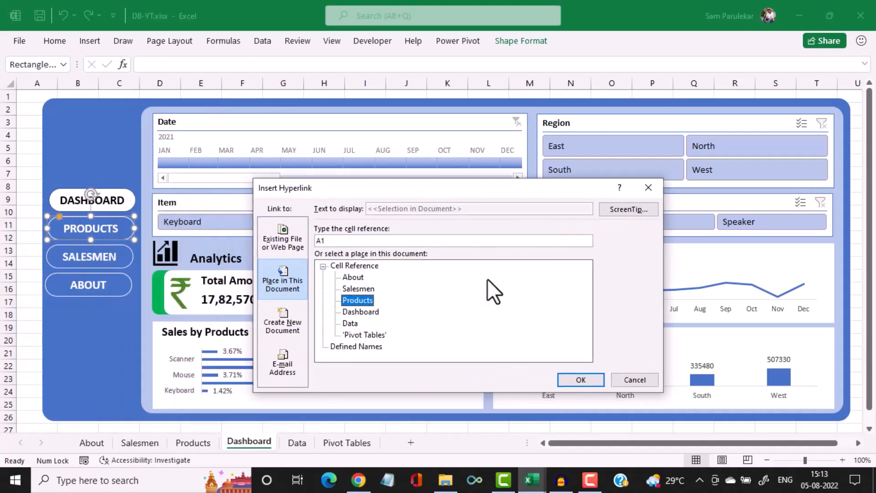
{"action": "left_click", "coordinate": [566, 377]}
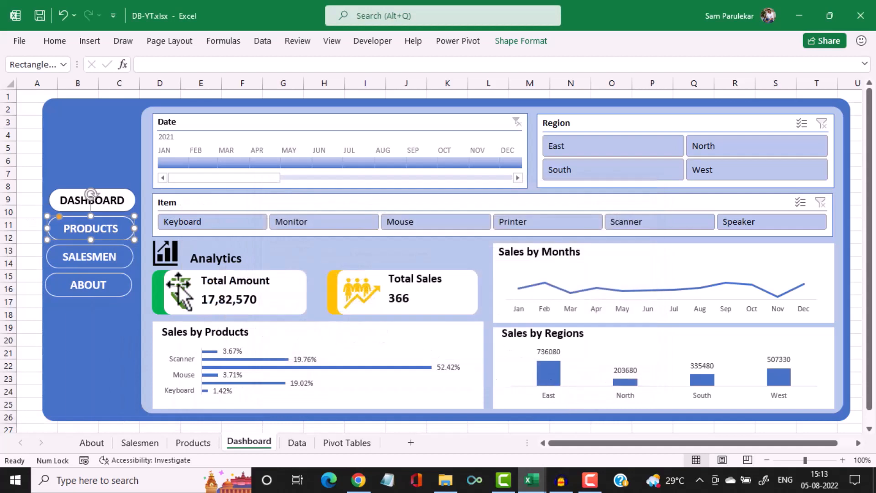
Hyperlink the Dashboard sheet's SALESMEN navigation button to cell A1 of the Salesmen sheet in this document
{"action": "left_click", "coordinate": [127, 248]}
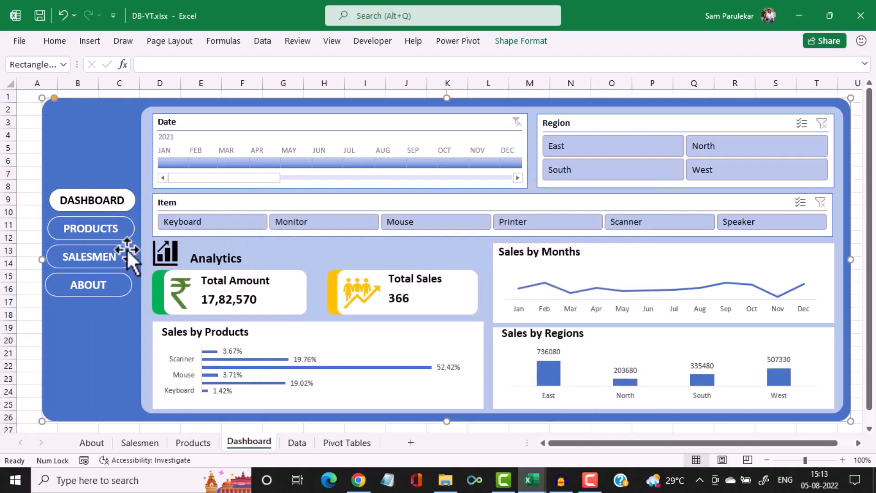
{"action": "left_click", "coordinate": [128, 246], "text": "ctrl"}
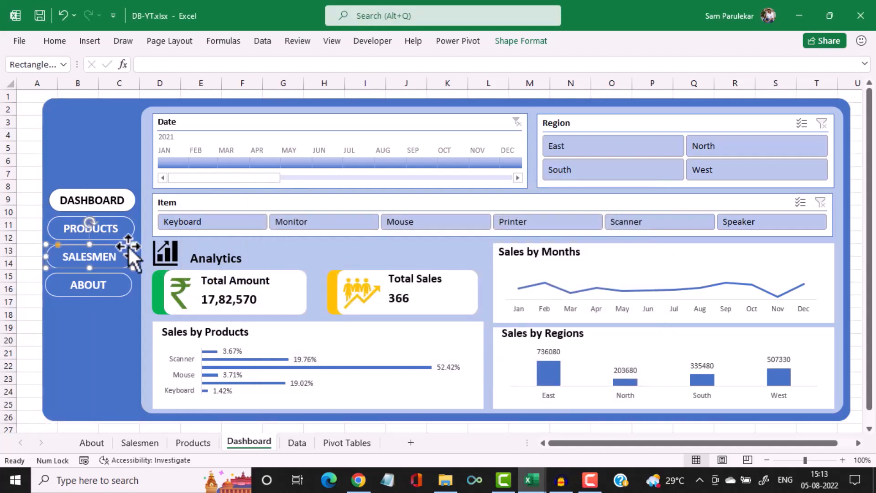
{"action": "right_click", "coordinate": [128, 246]}
{"action": "left_click", "coordinate": [169, 317]}
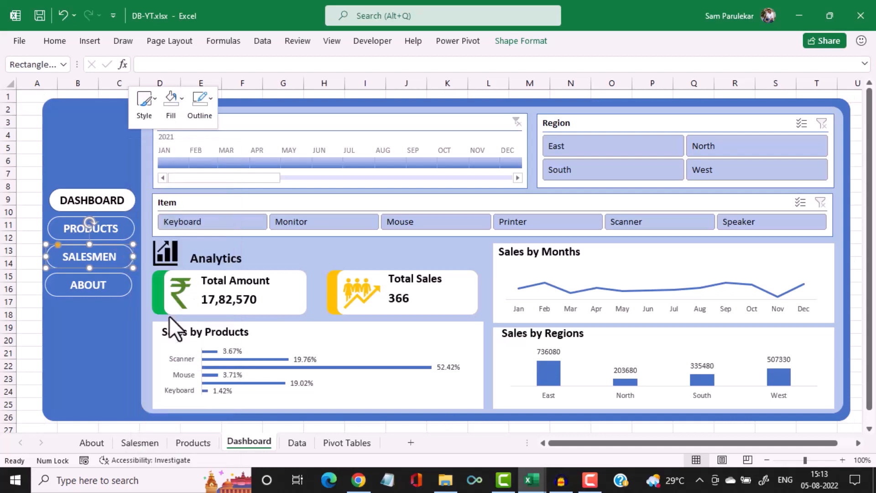
{"action": "left_click", "coordinate": [119, 309]}
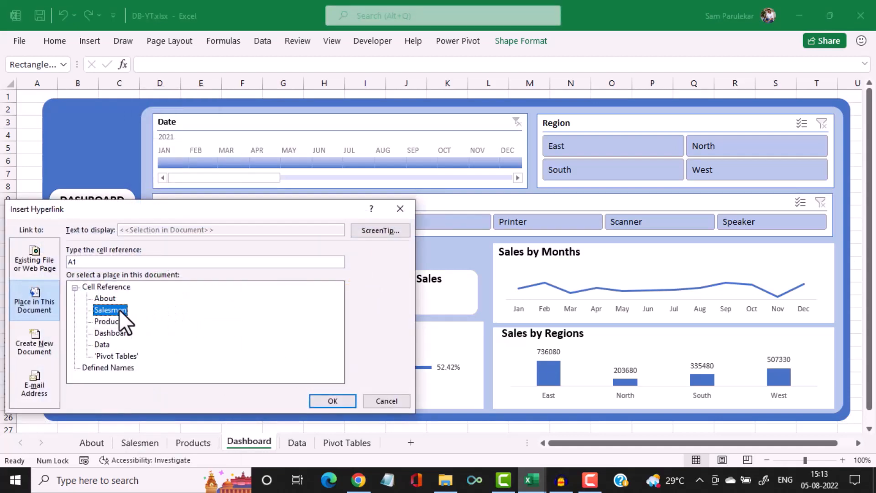
{"action": "left_click", "coordinate": [315, 399]}
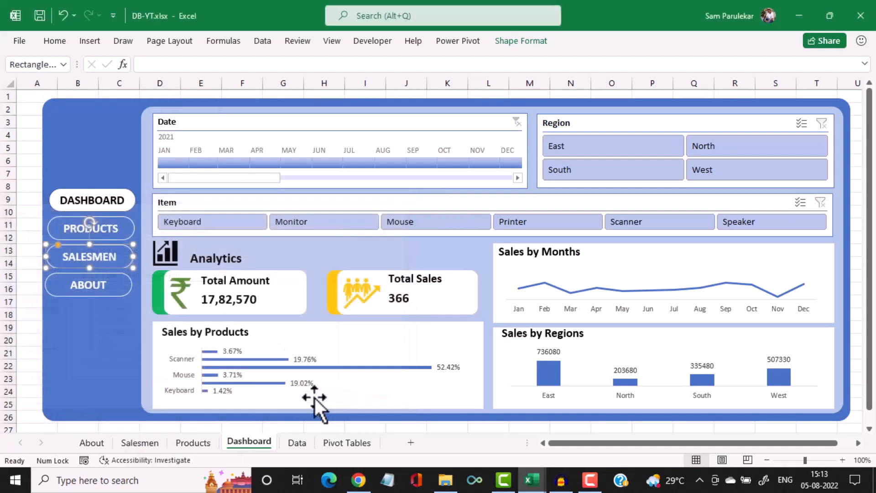
Hyperlink the Dashboard sheet's ABOUT navigation button to cell A1 of the About sheet in this document
{"action": "left_click", "coordinate": [115, 295]}
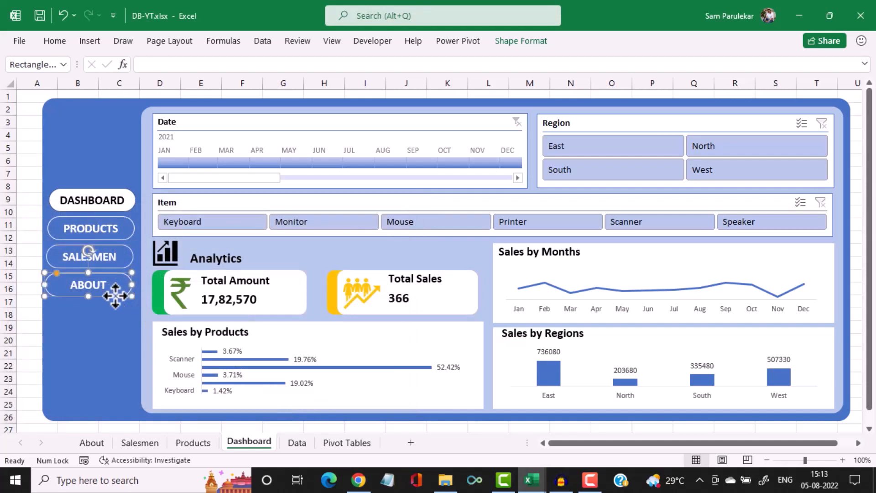
{"action": "right_click", "coordinate": [115, 295]}
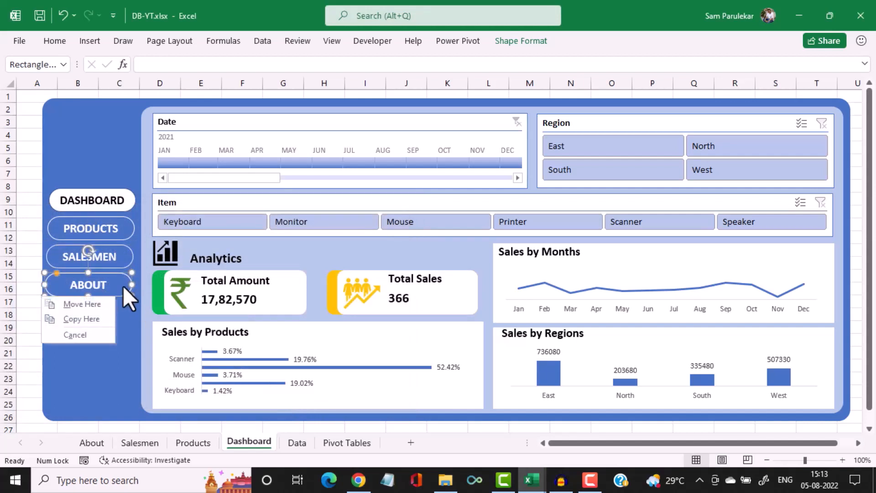
{"action": "left_click", "coordinate": [126, 278]}
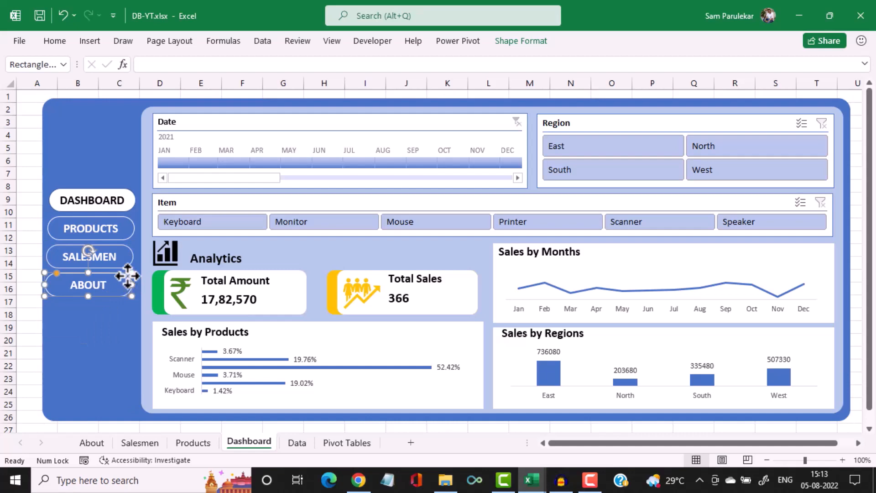
{"action": "right_click", "coordinate": [128, 276]}
{"action": "left_click", "coordinate": [159, 318]}
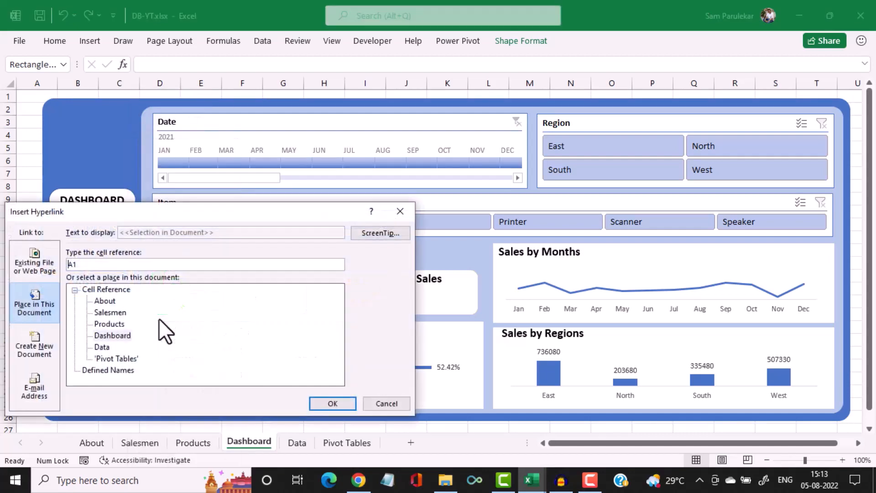
{"action": "left_click", "coordinate": [106, 301]}
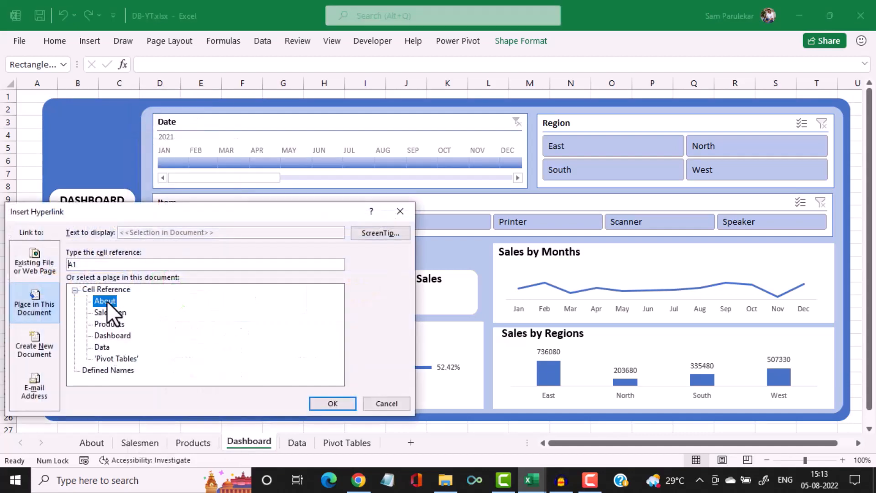
{"action": "left_click", "coordinate": [333, 401]}
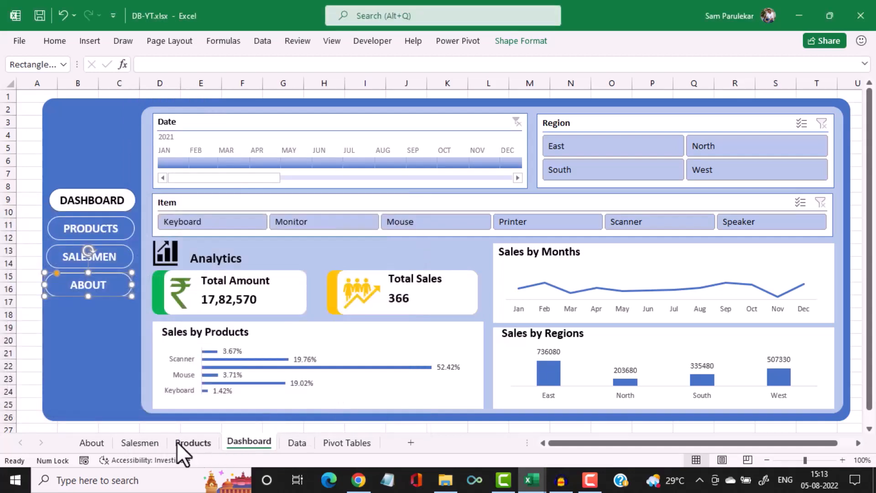
On the Products sheet, hyperlink the DASHBOARD navigation button to cell A1 of the Dashboard sheet in this document
{"action": "left_click", "coordinate": [193, 442]}
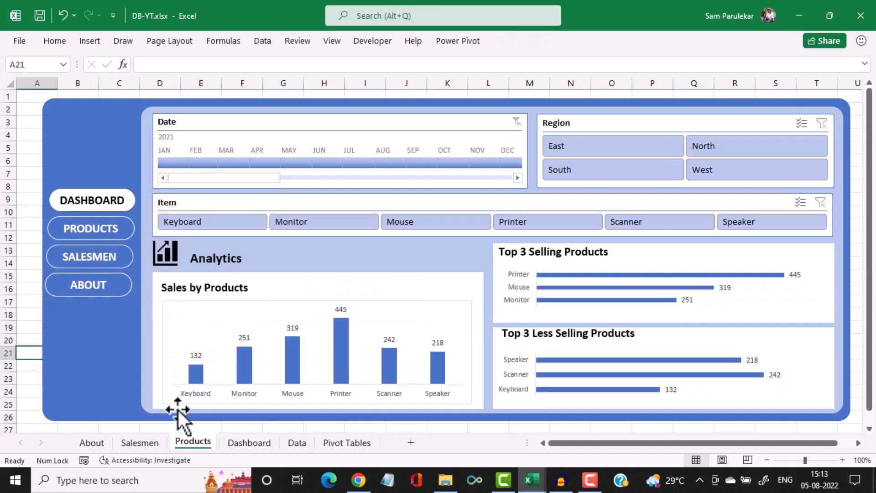
{"action": "left_click", "coordinate": [133, 204]}
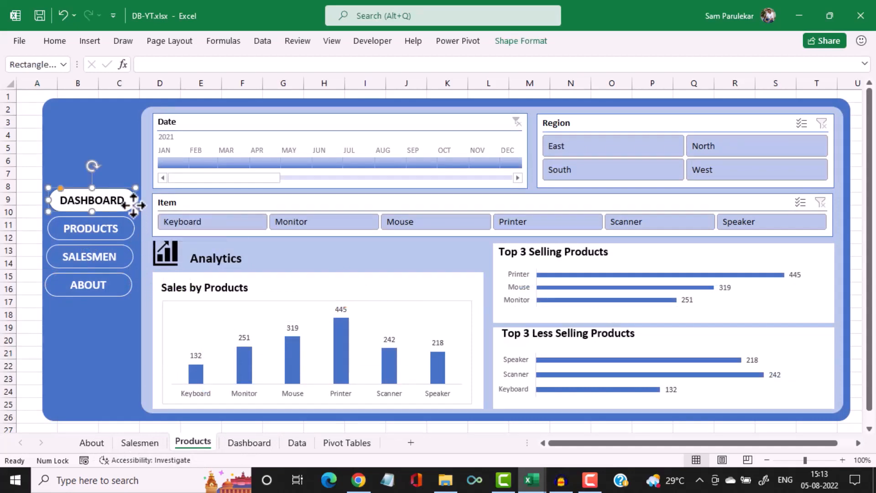
{"action": "right_click", "coordinate": [133, 204]}
{"action": "left_click", "coordinate": [160, 315]}
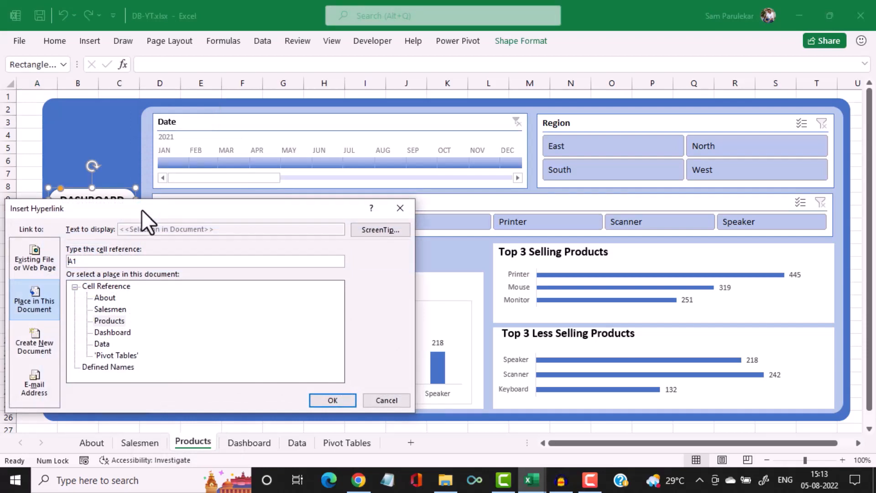
{"action": "left_click_drag", "start_coordinate": [141, 209], "coordinate": [360, 199]}
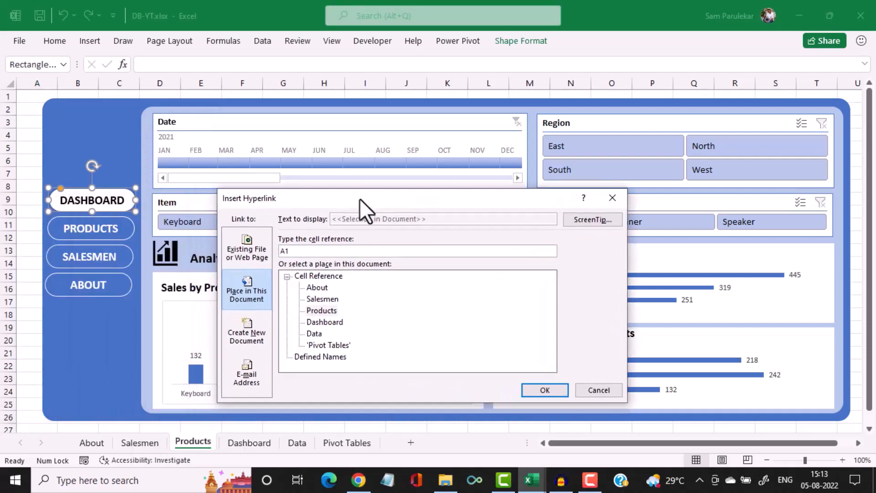
{"action": "left_click", "coordinate": [529, 392]}
Hyperlink the Products sheet's PRODUCTS navigation button to cell A1 of the Products sheet in this document
{"action": "left_click", "coordinate": [128, 219]}
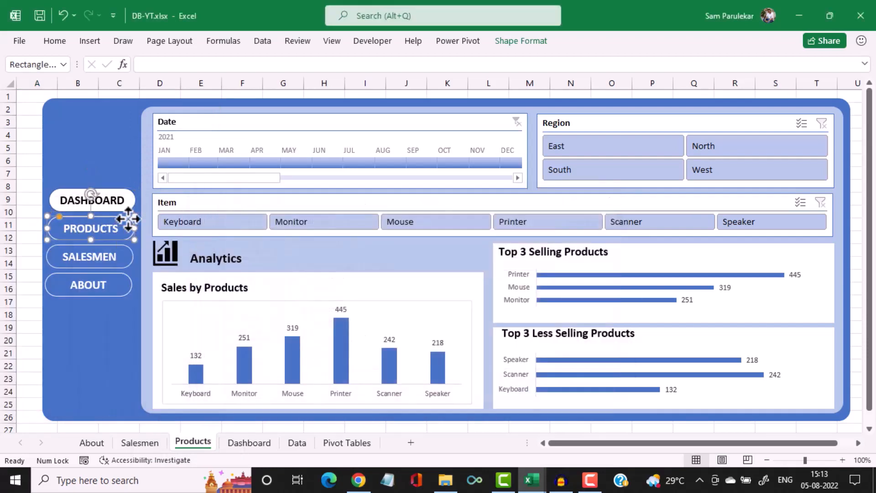
{"action": "right_click", "coordinate": [128, 219]}
{"action": "left_click", "coordinate": [161, 318]}
{"action": "left_click", "coordinate": [105, 322]}
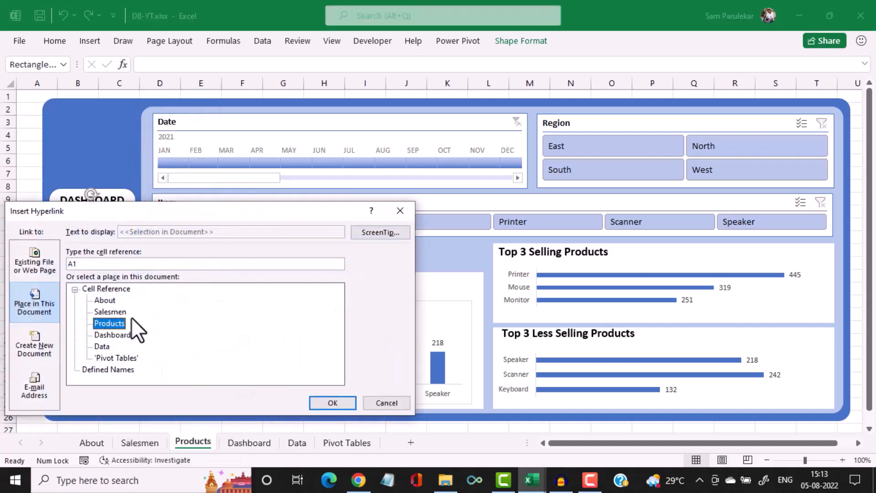
{"action": "left_click", "coordinate": [319, 399]}
Hyperlink the Products sheet's SALESMEN navigation button to cell A1 of the Salesmen sheet in this document
{"action": "left_click", "coordinate": [129, 267]}
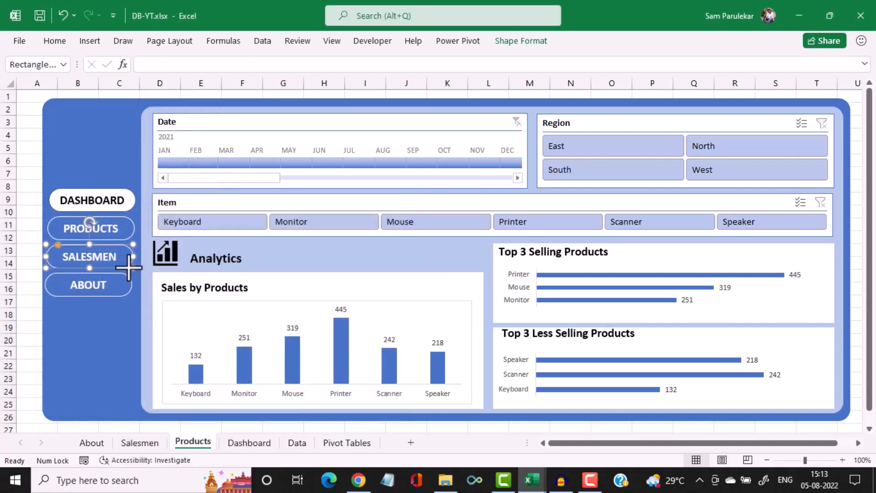
{"action": "right_click", "coordinate": [128, 265]}
{"action": "left_click", "coordinate": [168, 321]}
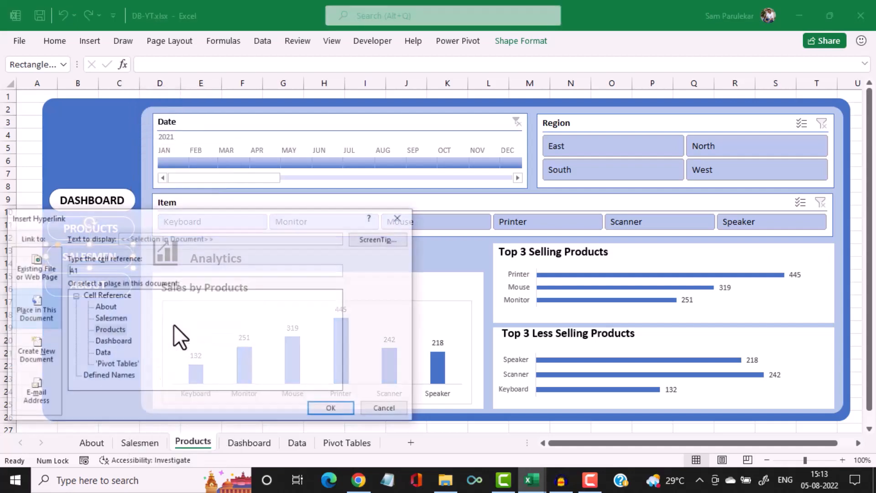
{"action": "left_click", "coordinate": [111, 319]}
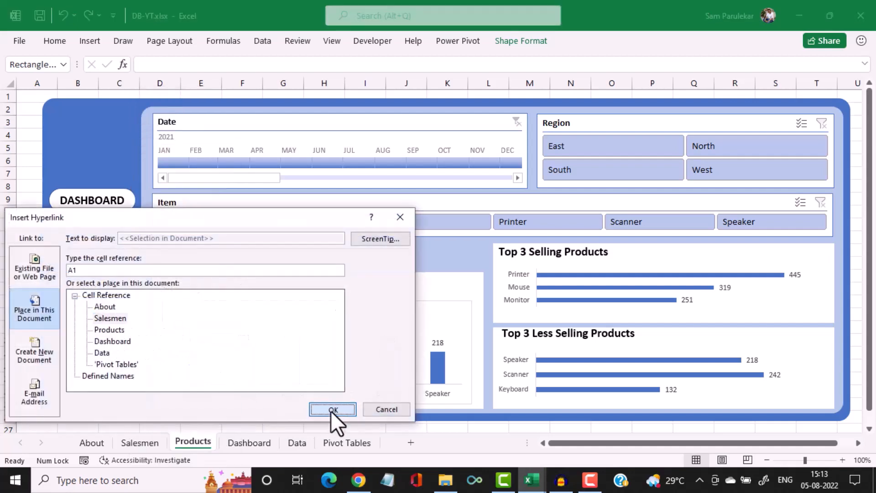
{"action": "left_click", "coordinate": [335, 410]}
Hyperlink the Products sheet's ABOUT navigation button to cell A1 of the About sheet in this document
{"action": "left_click", "coordinate": [112, 293]}
{"action": "right_click", "coordinate": [112, 294]}
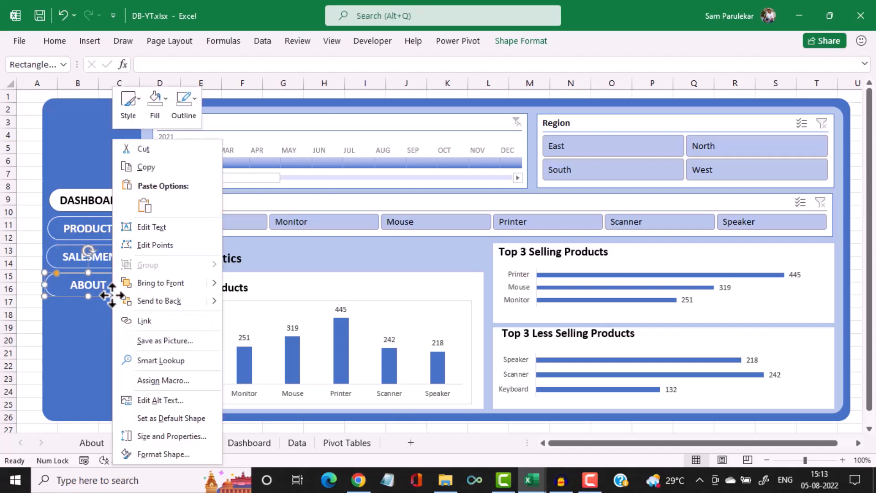
{"action": "left_click", "coordinate": [155, 318]}
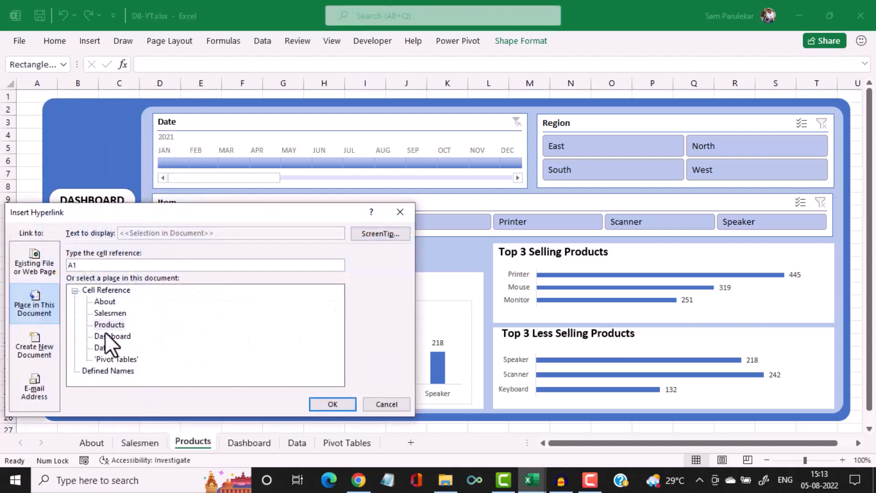
{"action": "left_click", "coordinate": [318, 400]}
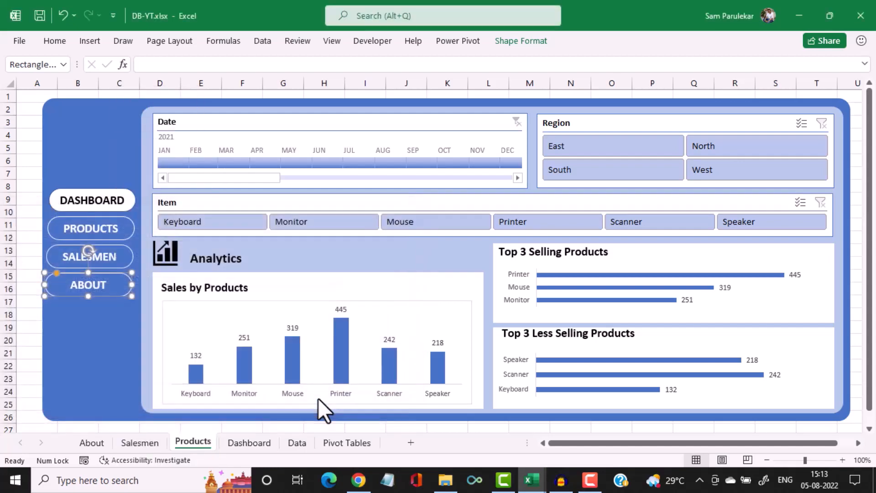
On the Salesmen sheet, hyperlink the DASHBOARD navigation button to cell A1 of the Dashboard sheet in this document
{"action": "left_click", "coordinate": [136, 442]}
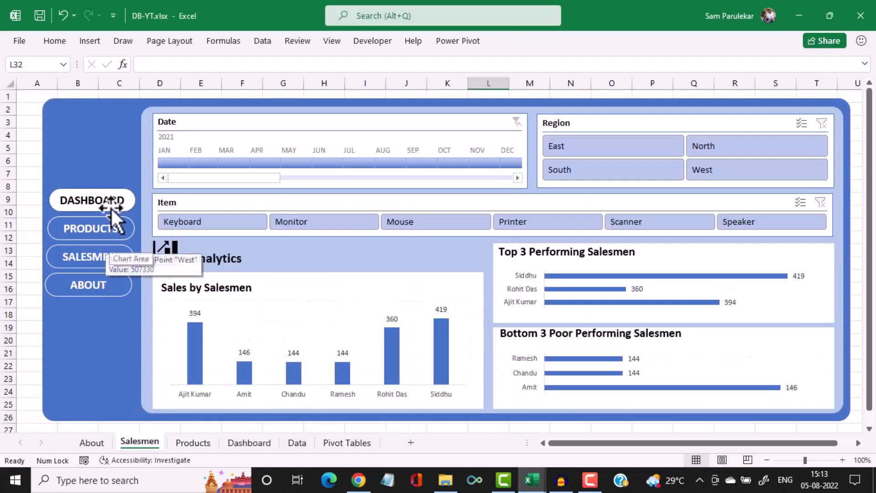
{"action": "left_click", "coordinate": [125, 190], "text": "ctrl"}
{"action": "right_click", "coordinate": [125, 190]}
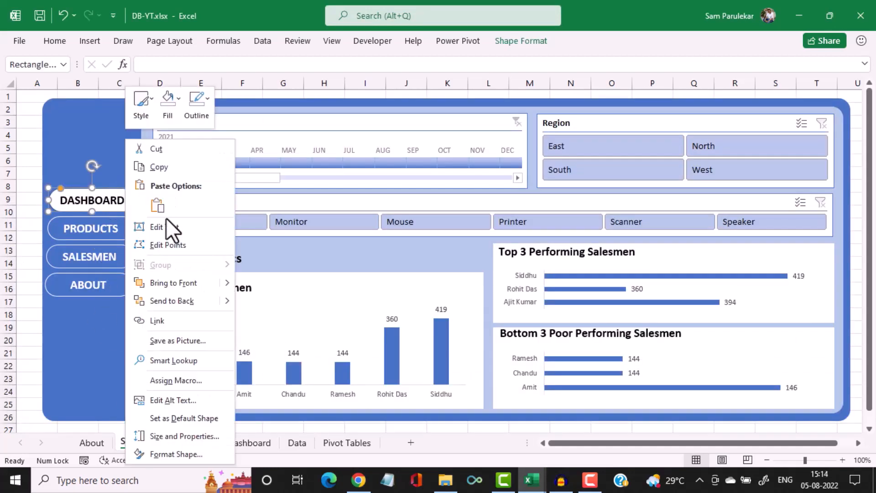
{"action": "left_click", "coordinate": [173, 325]}
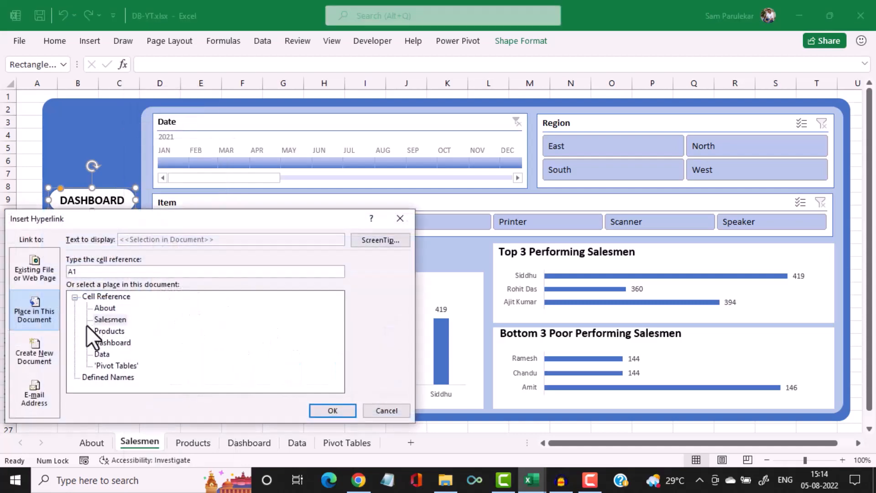
{"action": "left_click", "coordinate": [108, 343]}
{"action": "left_click", "coordinate": [314, 410]}
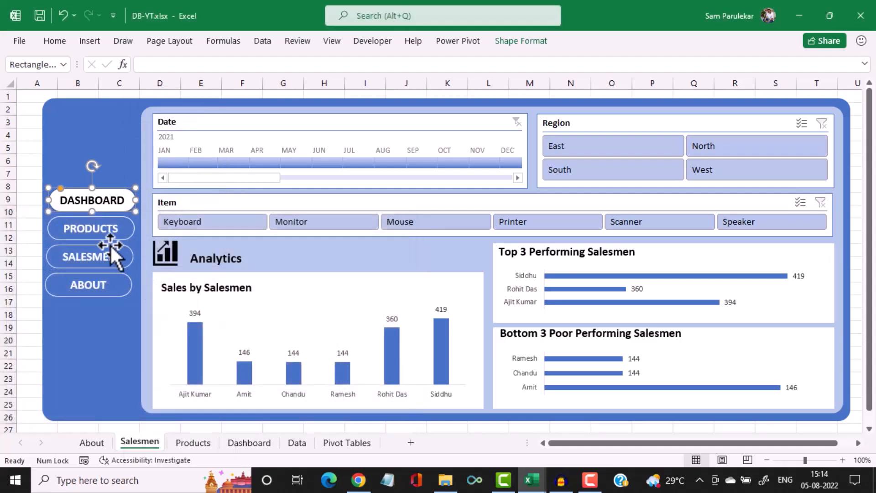
Hyperlink the Salesmen sheet's PRODUCTS navigation button to cell A1 of the Products sheet in this document
{"action": "left_click", "coordinate": [121, 237]}
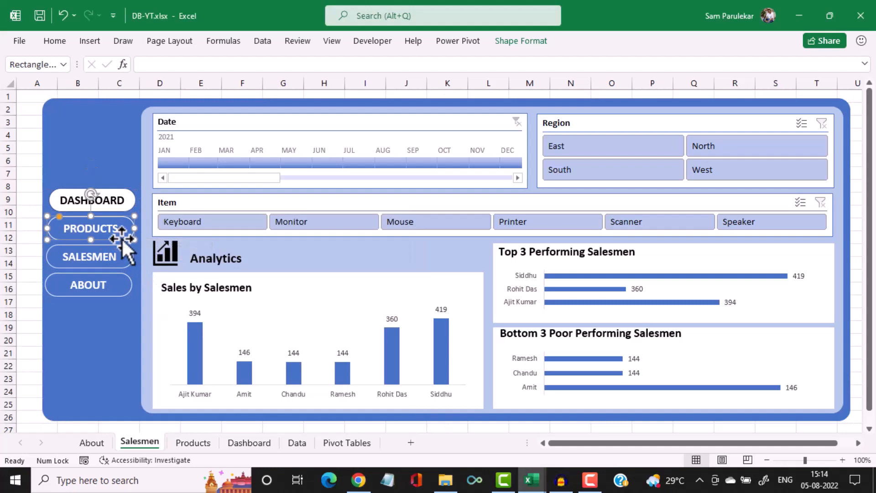
{"action": "right_click", "coordinate": [122, 237]}
{"action": "left_click", "coordinate": [147, 323]}
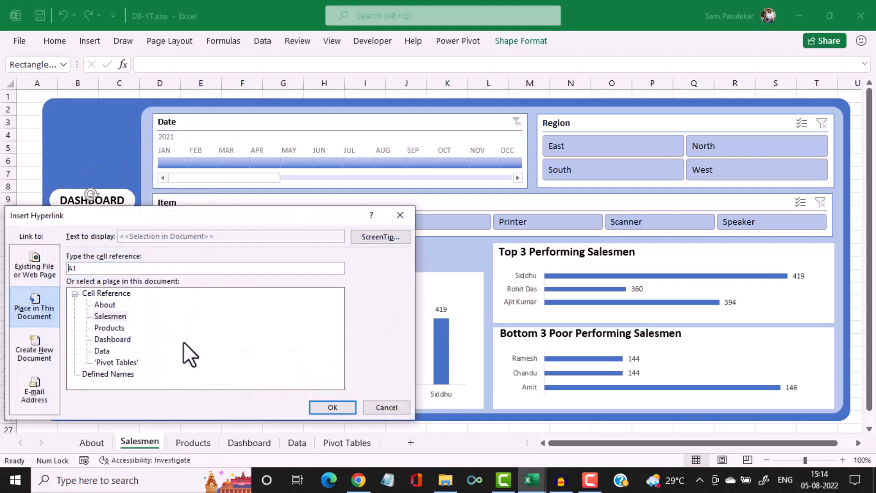
{"action": "left_click", "coordinate": [110, 327]}
{"action": "left_click", "coordinate": [333, 407]}
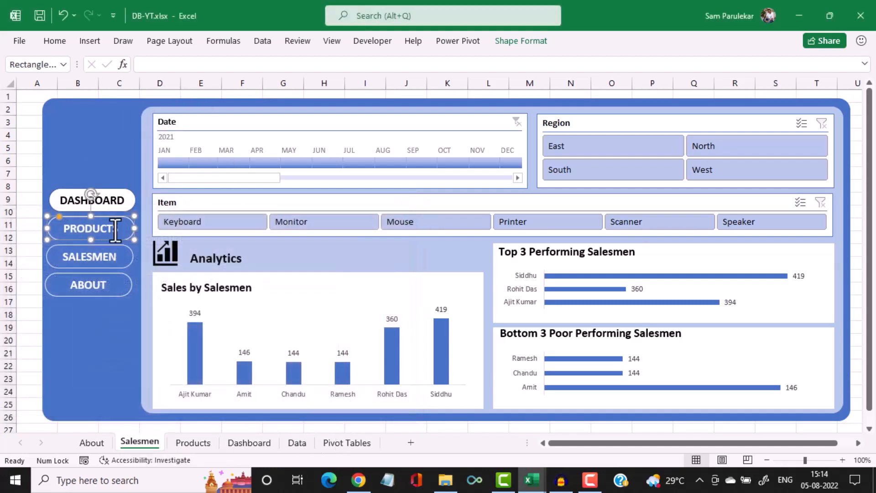
Hyperlink the Salesmen sheet's SALESMEN navigation button to cell A1 of the Salesmen sheet in this document
{"action": "left_click", "coordinate": [129, 253]}
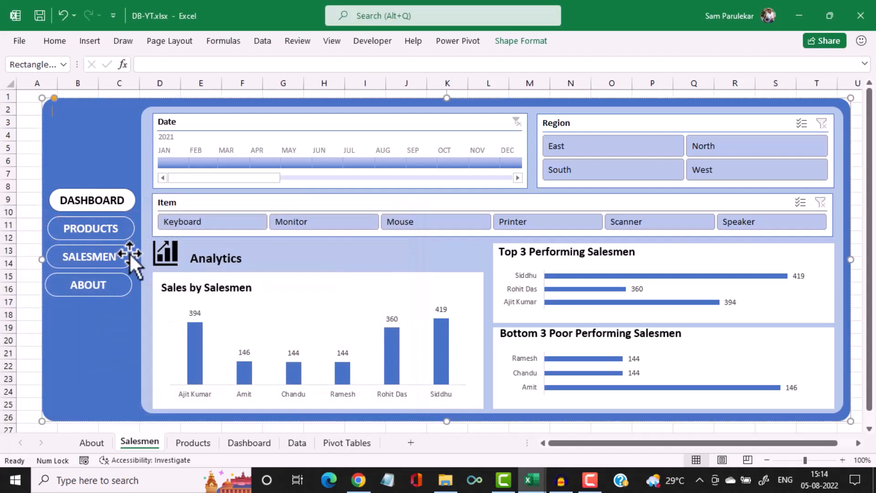
{"action": "left_click", "coordinate": [125, 247]}
{"action": "right_click", "coordinate": [124, 247]}
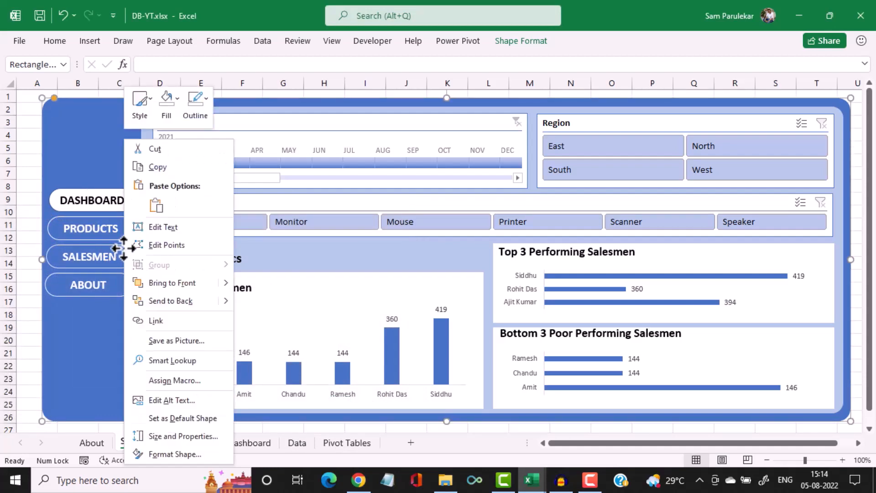
{"action": "key", "text": "Escape"}
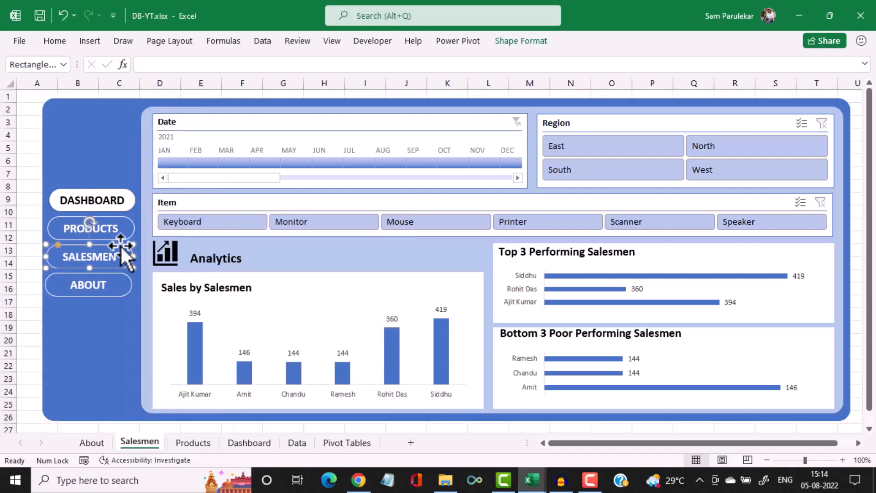
{"action": "right_click", "coordinate": [120, 246]}
{"action": "left_click", "coordinate": [151, 321]}
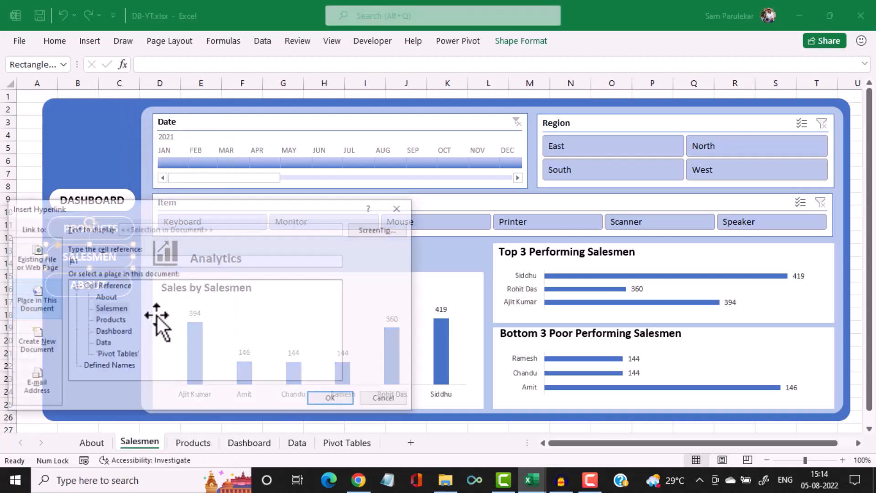
{"action": "left_click", "coordinate": [333, 400]}
Hyperlink the Salesmen sheet's ABOUT navigation button to cell A1 of the About sheet in this document
{"action": "left_click", "coordinate": [130, 279]}
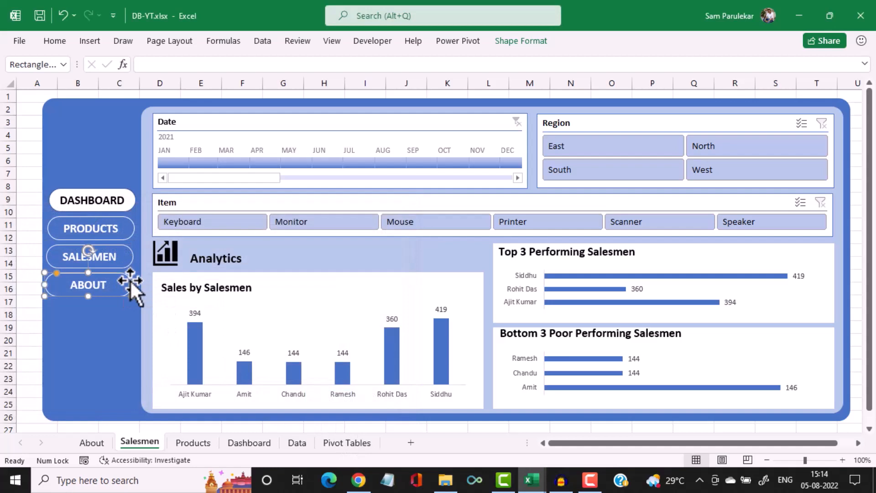
{"action": "right_click", "coordinate": [130, 279]}
{"action": "left_click", "coordinate": [173, 322]}
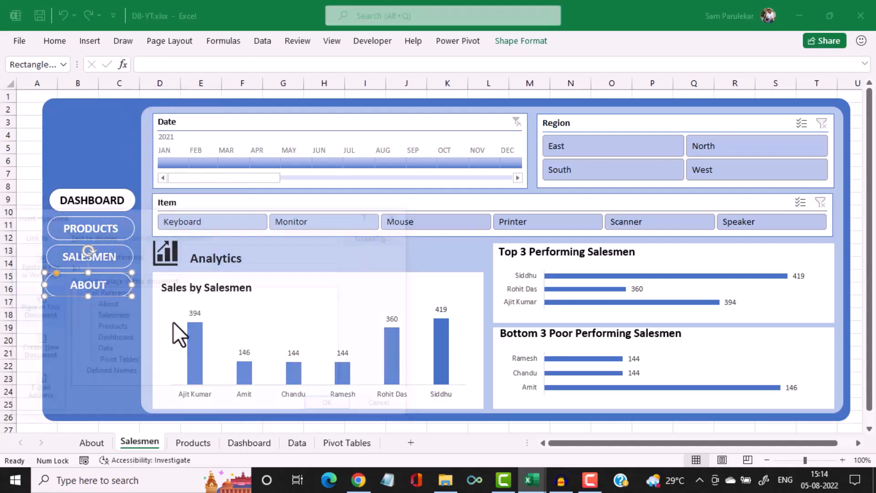
{"action": "left_click", "coordinate": [104, 304]}
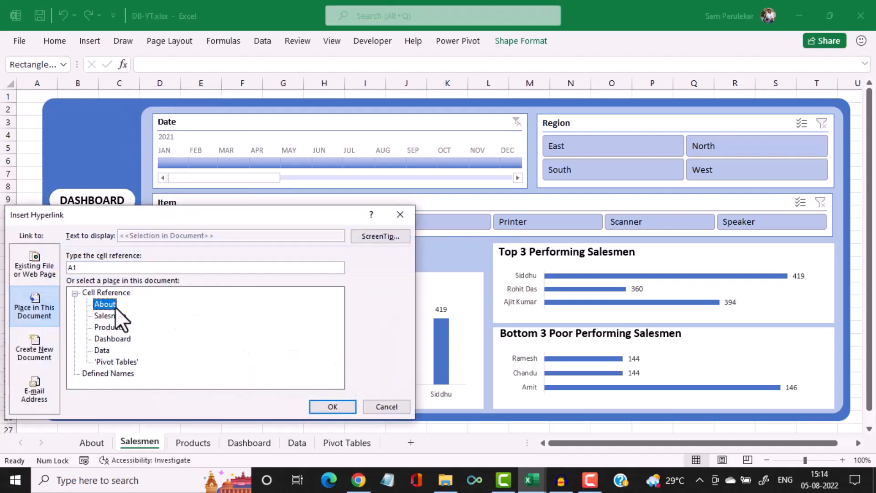
{"action": "left_click", "coordinate": [338, 408]}
On the About sheet, hyperlink the DASHBOARD navigation button to cell A1 of the Dashboard sheet in this document
{"action": "left_click", "coordinate": [102, 445]}
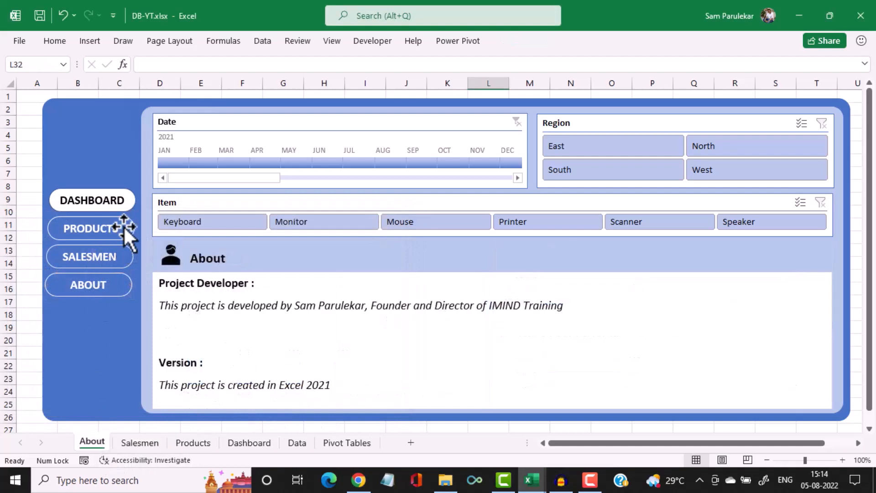
{"action": "left_click", "coordinate": [131, 191], "text": "ctrl"}
{"action": "right_click", "coordinate": [131, 191]}
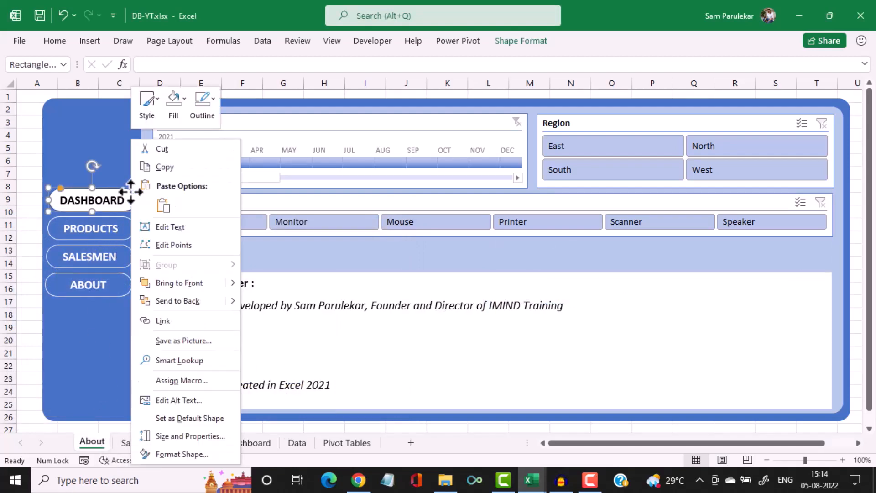
{"action": "left_click", "coordinate": [166, 321]}
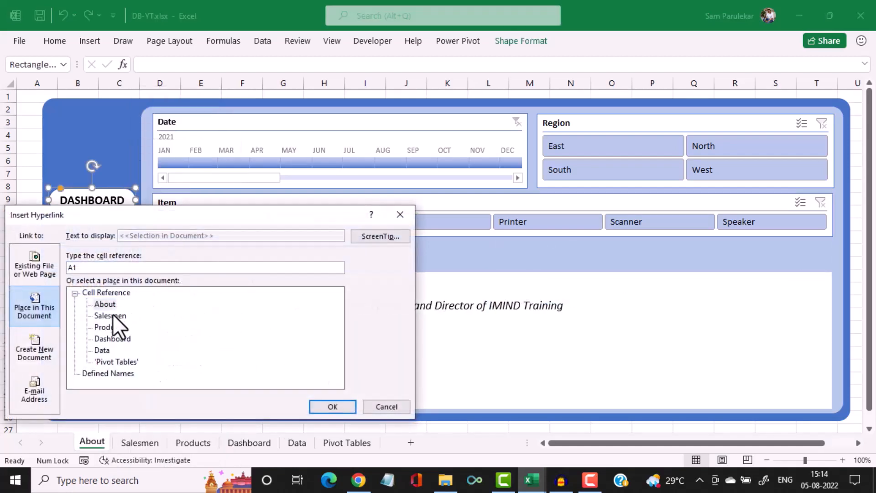
{"action": "left_click", "coordinate": [111, 338]}
{"action": "left_click", "coordinate": [316, 405]}
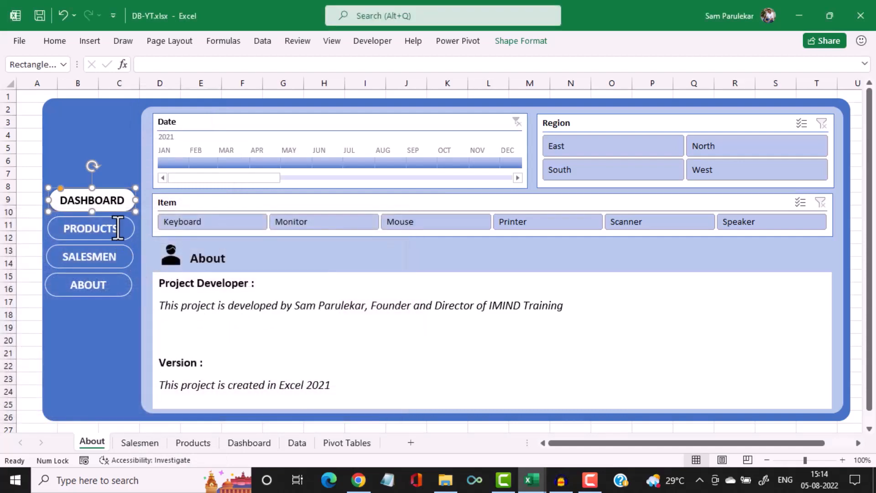
Hyperlink the About sheet's PRODUCTS navigation button to cell A1 of the Products sheet in this document
{"action": "left_click", "coordinate": [134, 227]}
{"action": "right_click", "coordinate": [130, 227]}
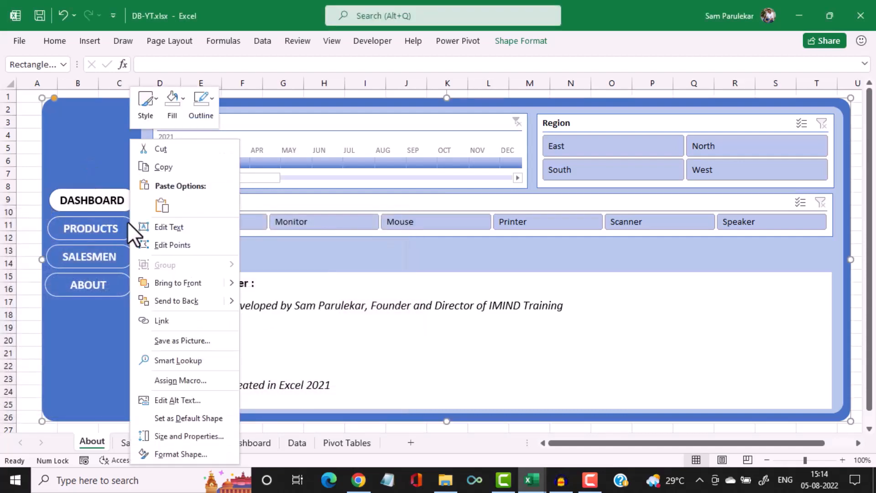
{"action": "left_click", "coordinate": [123, 219]}
{"action": "left_click", "coordinate": [126, 215]}
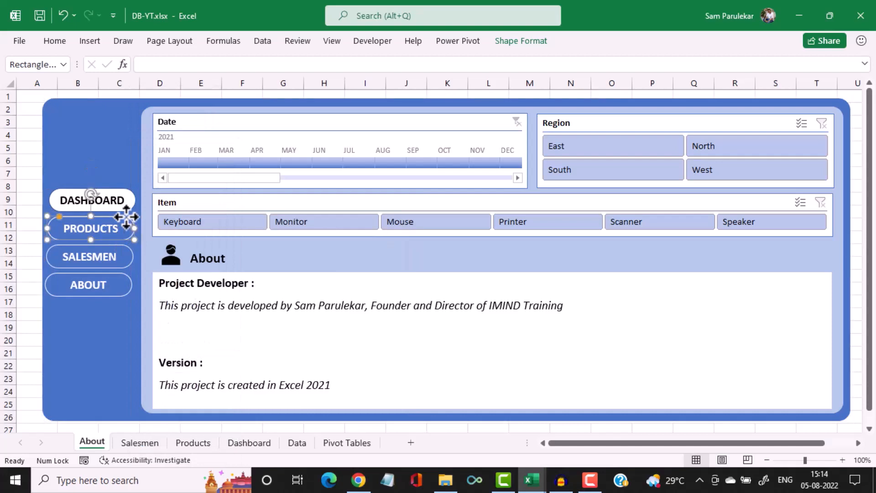
{"action": "right_click", "coordinate": [126, 217]}
{"action": "left_click", "coordinate": [170, 324]}
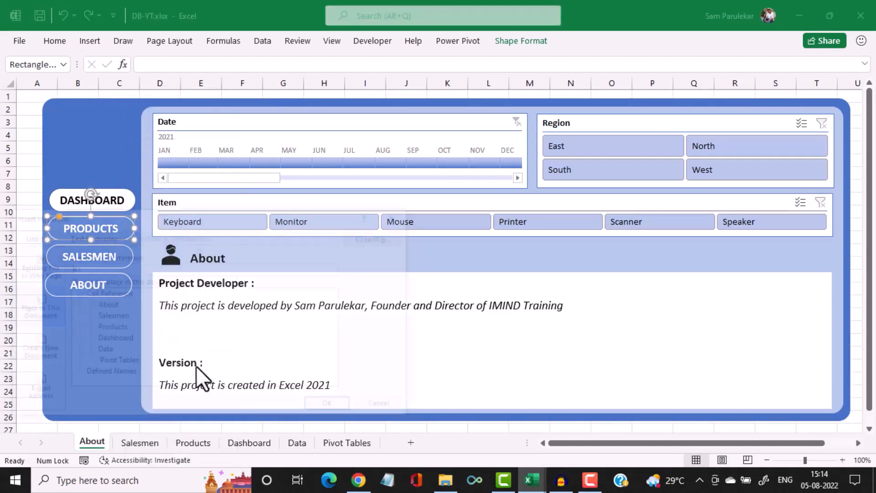
{"action": "left_click", "coordinate": [333, 407]}
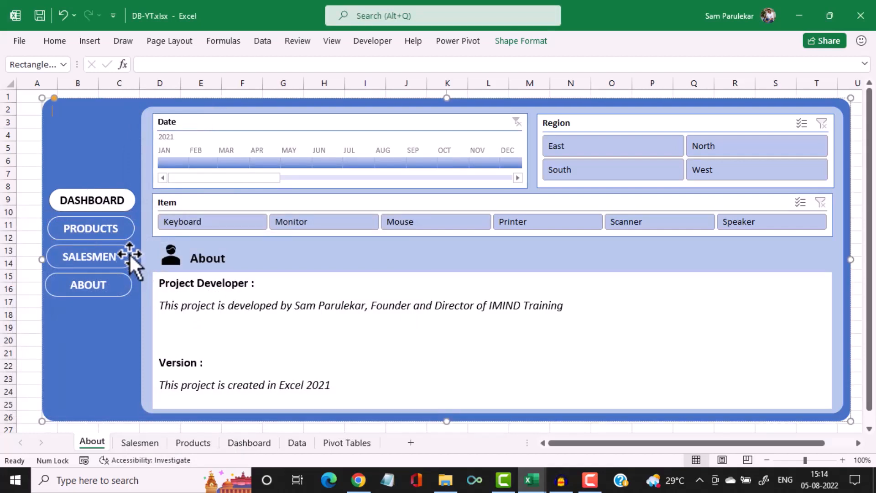
Hyperlink the About sheet's SALESMEN navigation button to cell A1 of the Salesmen sheet in this document
{"action": "left_click", "coordinate": [129, 253]}
{"action": "right_click", "coordinate": [128, 251]}
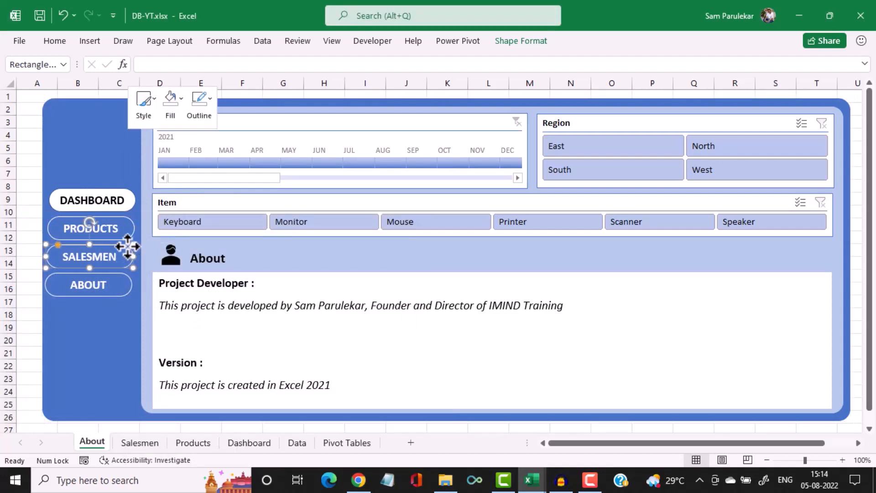
{"action": "left_click", "coordinate": [167, 327]}
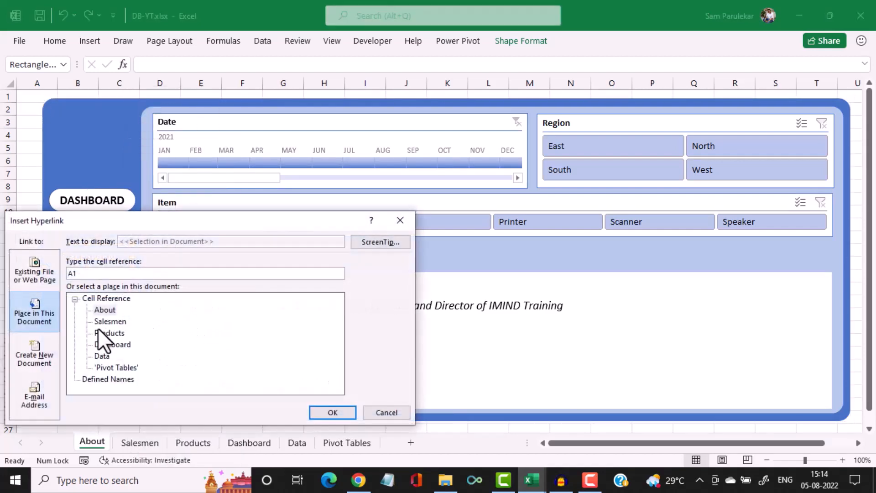
{"action": "left_click", "coordinate": [109, 322]}
{"action": "left_click", "coordinate": [323, 417]}
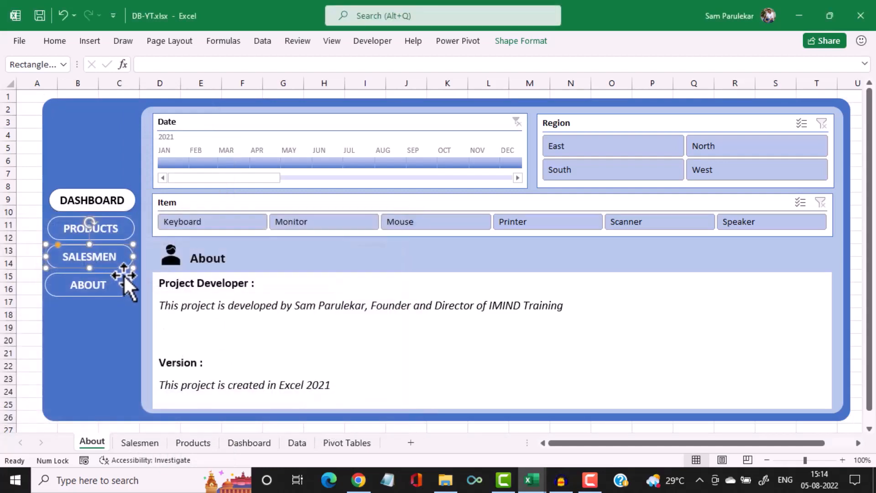
Hyperlink the About sheet's ABOUT navigation button to cell A1 of the About sheet in this document
{"action": "left_click", "coordinate": [124, 274]}
{"action": "left_click", "coordinate": [127, 276]}
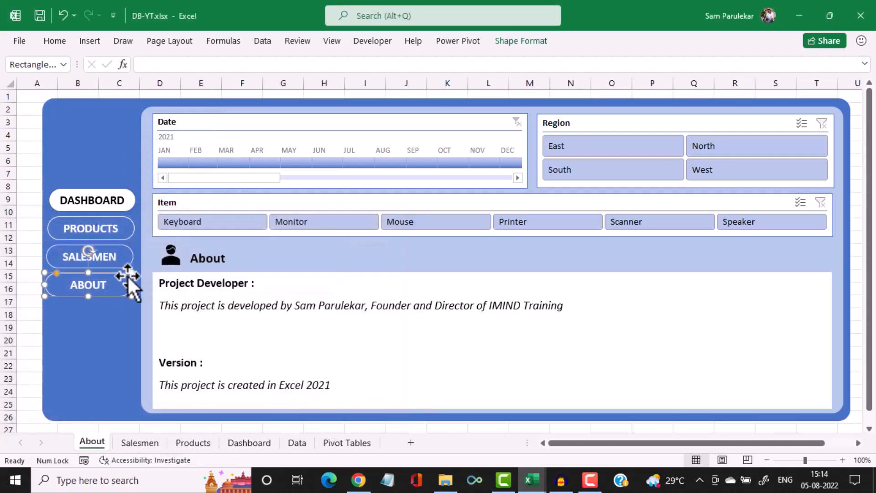
{"action": "right_click", "coordinate": [127, 276]}
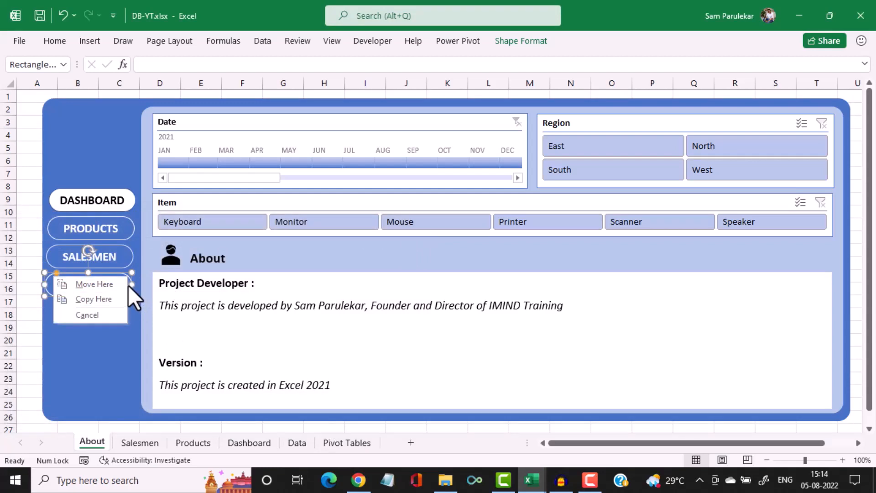
{"action": "left_click", "coordinate": [128, 284]}
{"action": "right_click", "coordinate": [126, 279]}
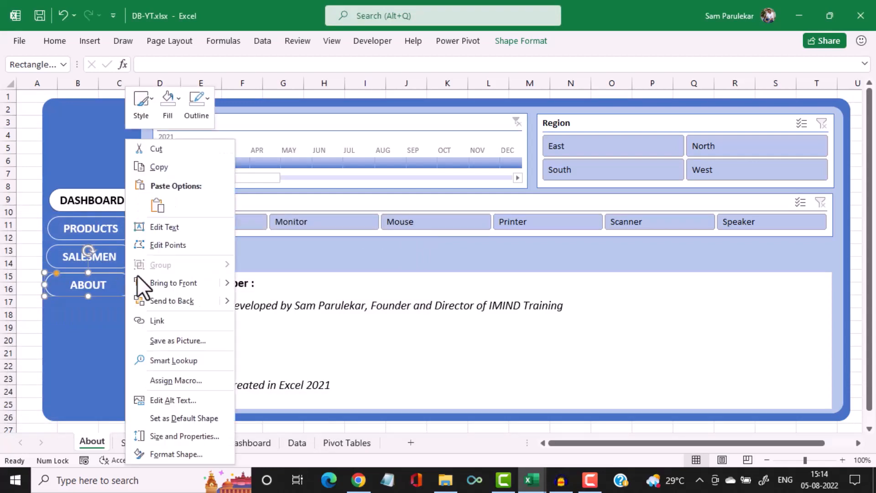
{"action": "left_click", "coordinate": [157, 319]}
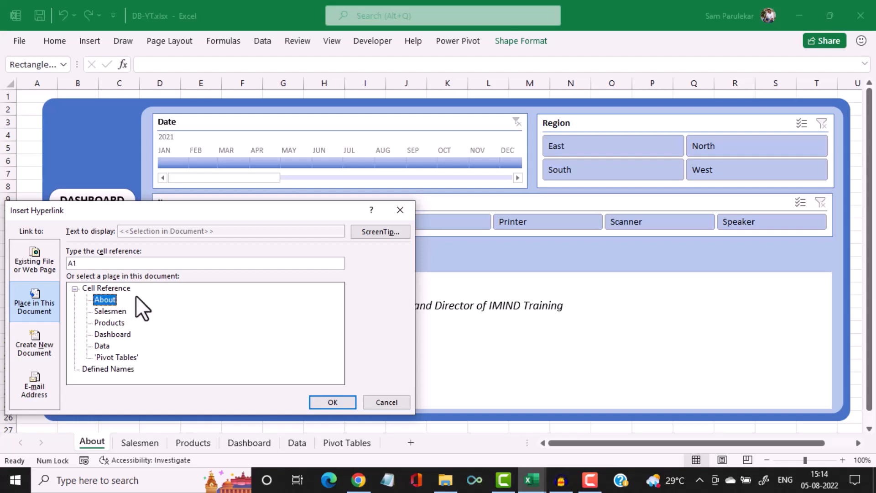
{"action": "left_click", "coordinate": [318, 398]}
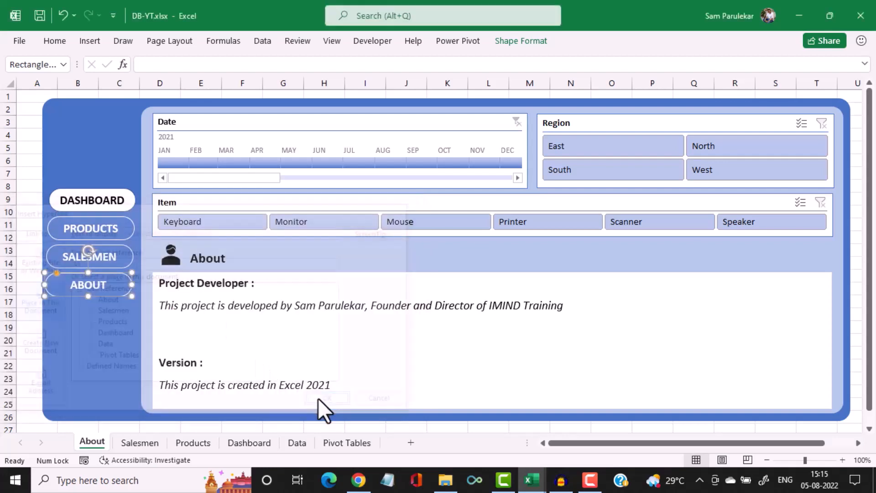
Check the navigation button links on the Dashboard sheet and the PRODUCTS link on the Products sheet
{"action": "left_click", "coordinate": [240, 445]}
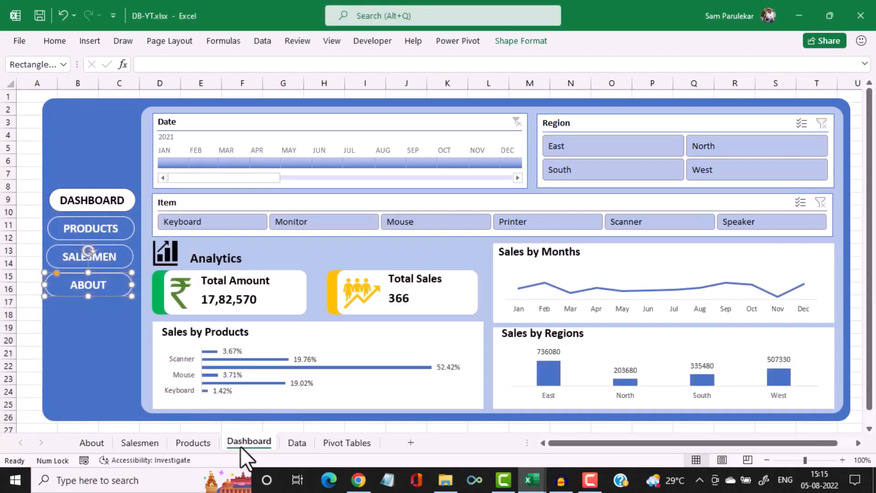
{"action": "left_click", "coordinate": [75, 322]}
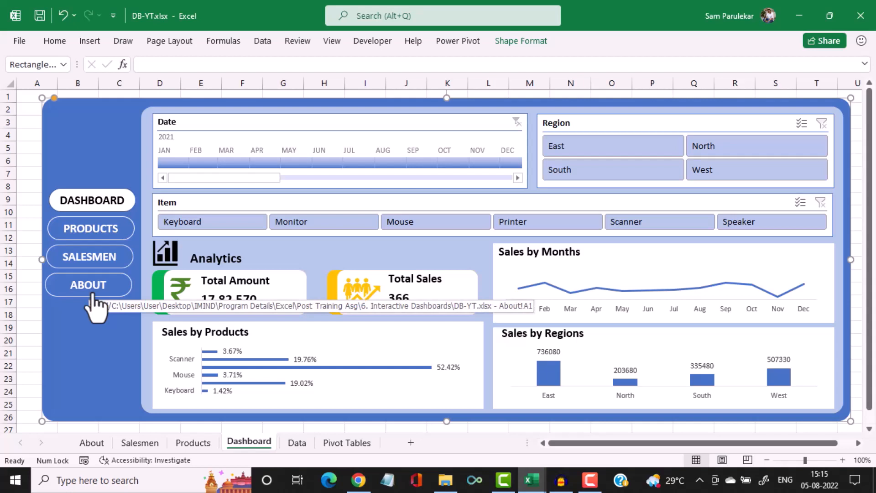
{"action": "left_click", "coordinate": [204, 443]}
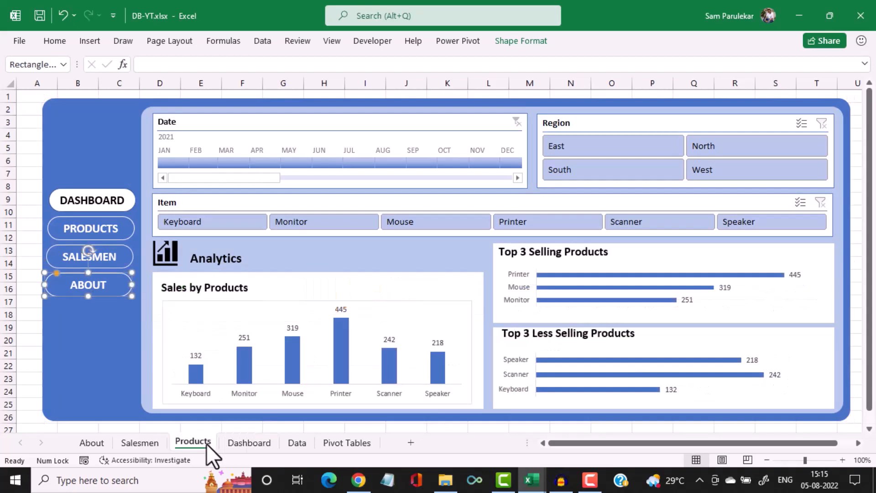
{"action": "left_click", "coordinate": [129, 220]}
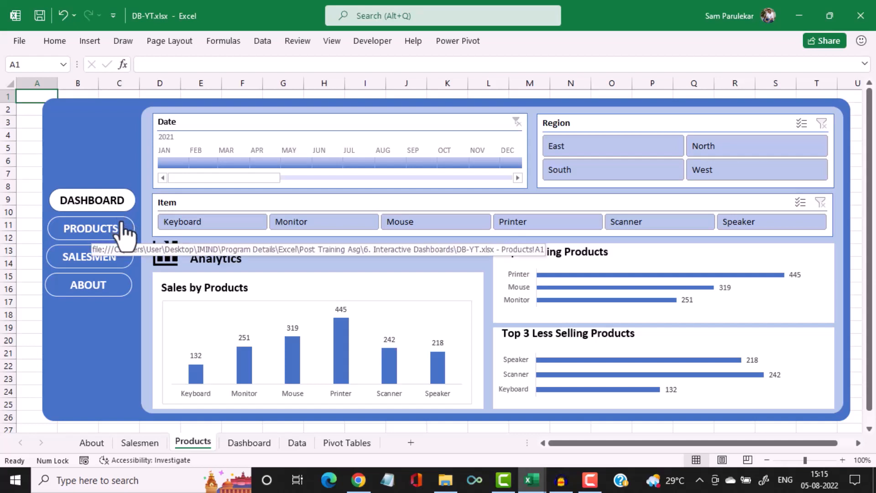
Fill the PRODUCTS navigation button on the Products sheet with white
{"action": "right_click", "coordinate": [129, 221]}
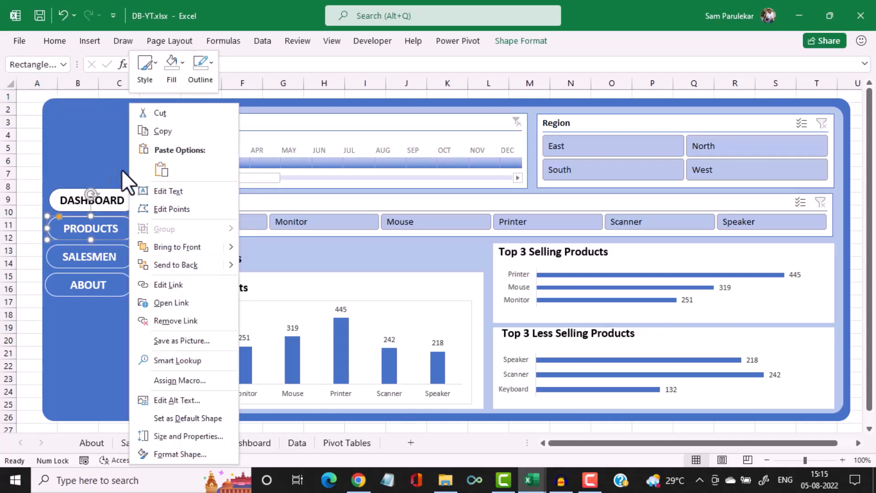
{"action": "left_click", "coordinate": [517, 45]}
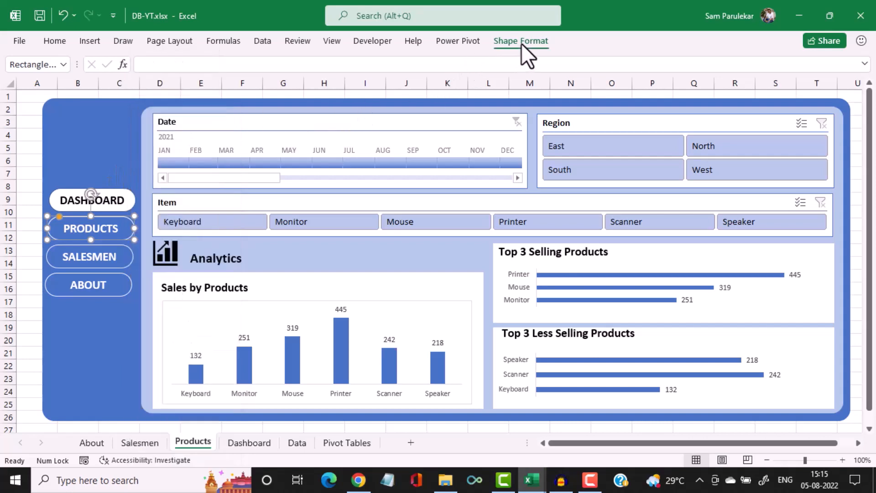
{"action": "left_click", "coordinate": [521, 43]}
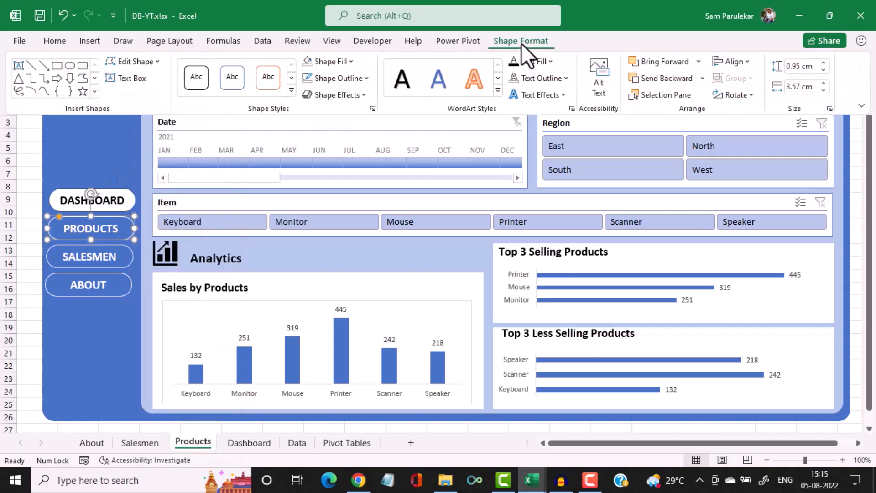
{"action": "left_click", "coordinate": [350, 64]}
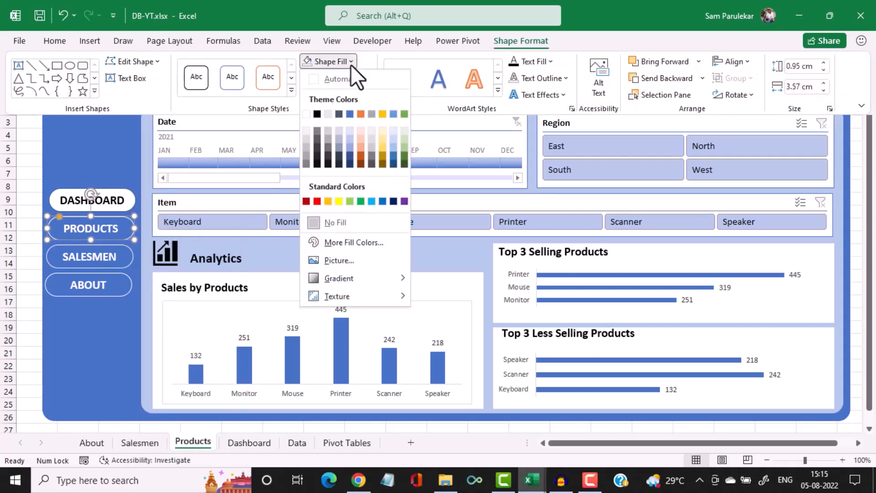
{"action": "left_click", "coordinate": [306, 113]}
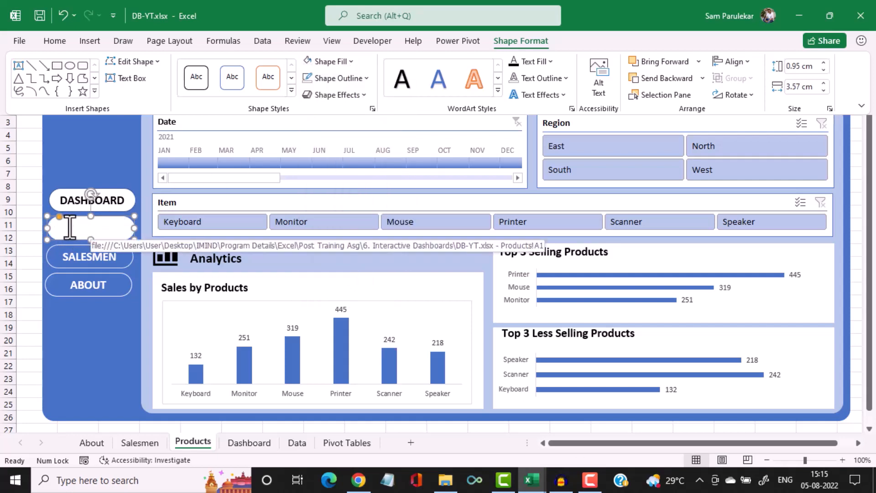
{"action": "key", "text": "Escape"}
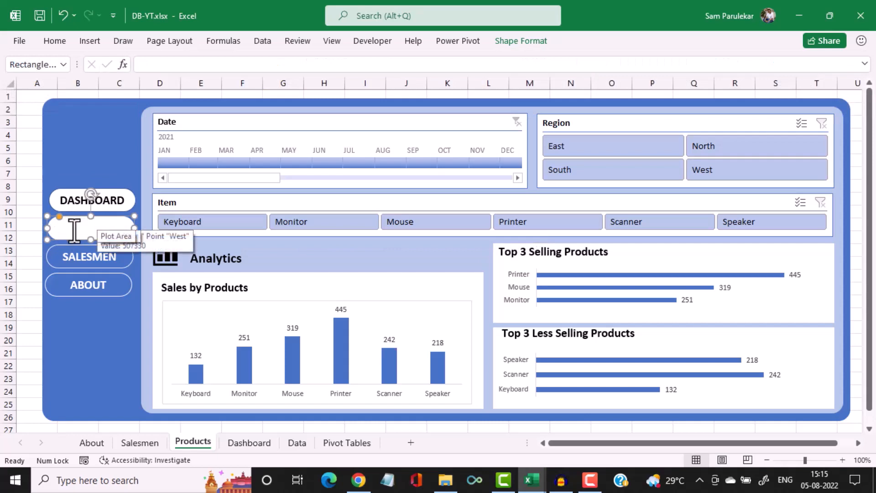
Set the font color of the PRODUCTS button's text on the Products sheet to black
{"action": "double_click", "coordinate": [99, 226]}
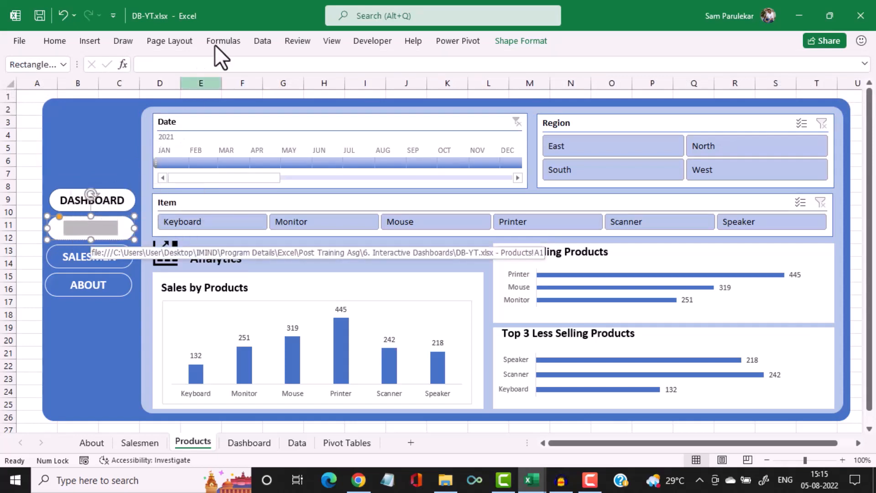
{"action": "left_click", "coordinate": [58, 46]}
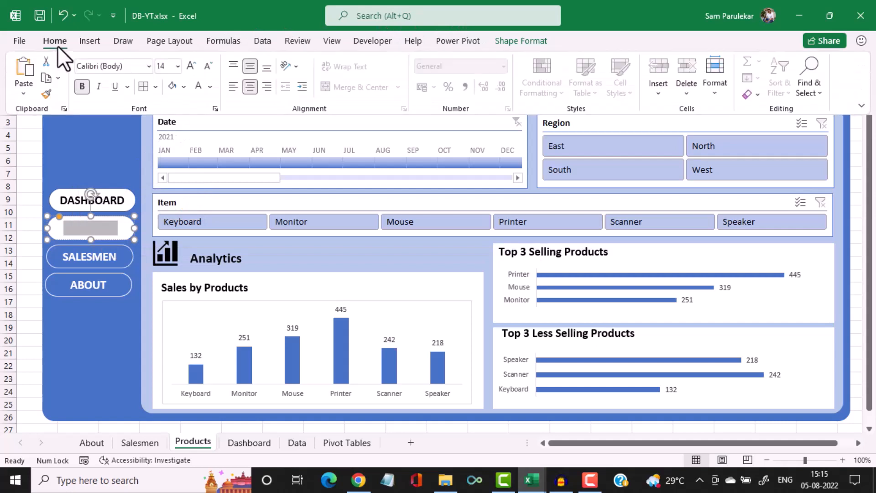
{"action": "left_click", "coordinate": [210, 90]}
{"action": "left_click", "coordinate": [209, 141]}
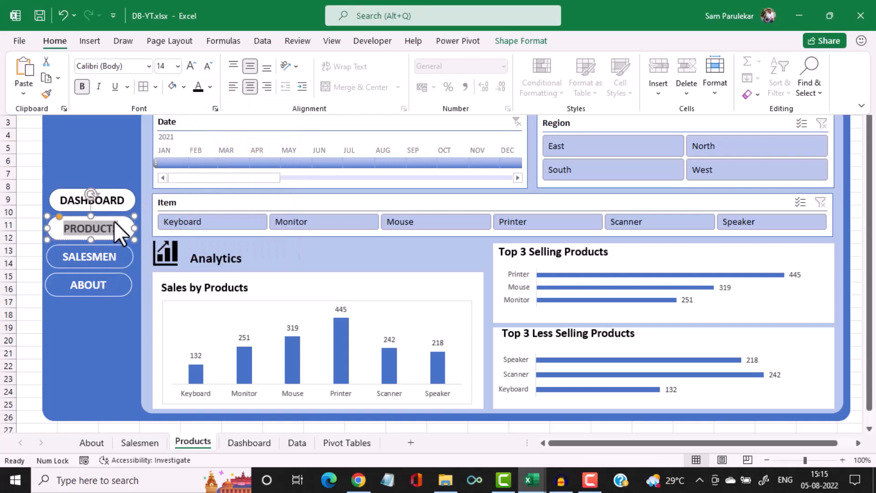
{"action": "left_click", "coordinate": [131, 195]}
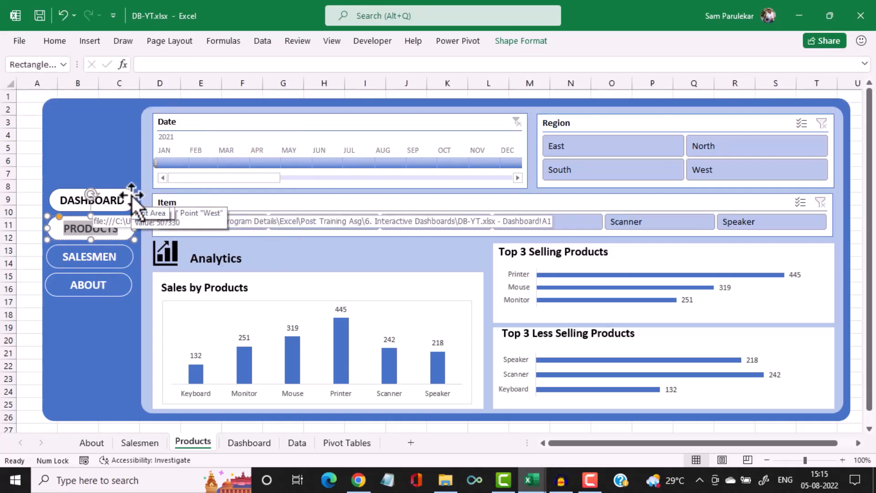
Remove the fill from the DASHBOARD navigation button on the Dashboard sheet
{"action": "left_click", "coordinate": [240, 442]}
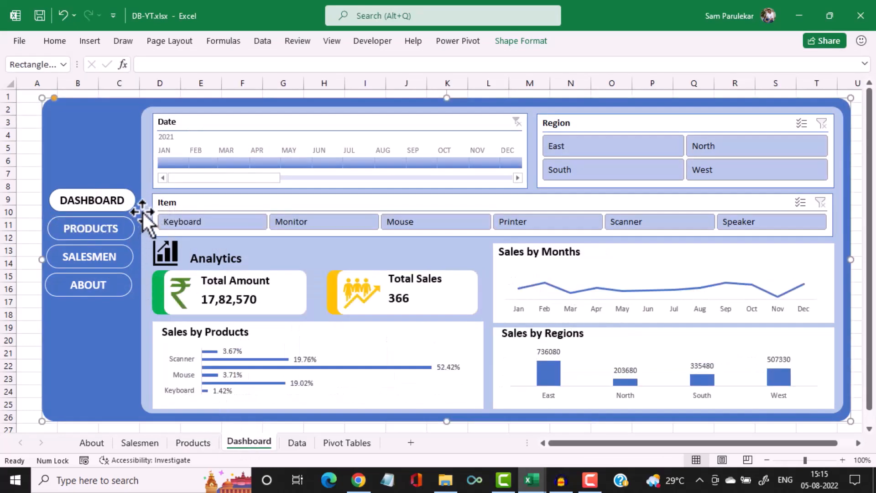
{"action": "right_click", "coordinate": [118, 196]}
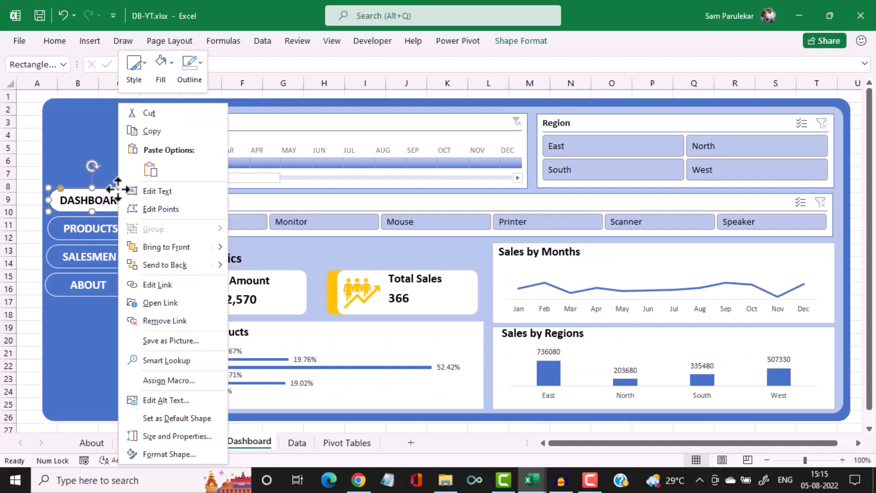
{"action": "left_click", "coordinate": [527, 39]}
{"action": "left_click", "coordinate": [528, 39]}
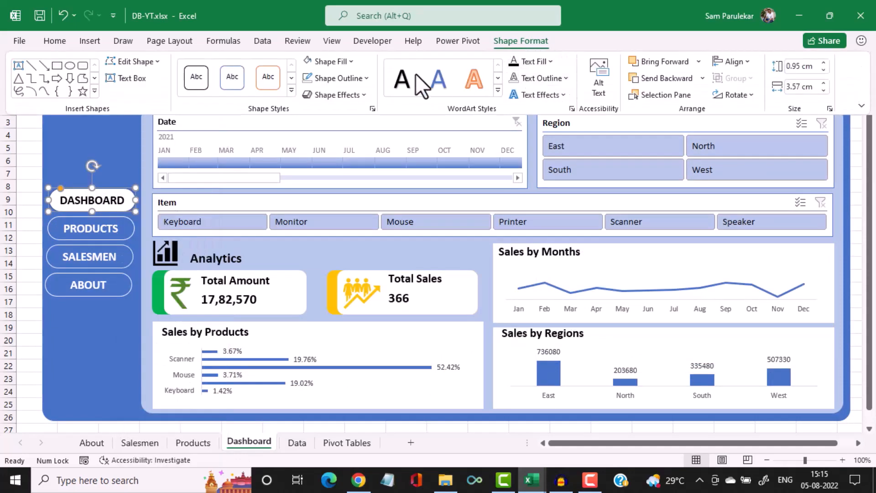
{"action": "left_click", "coordinate": [352, 62]}
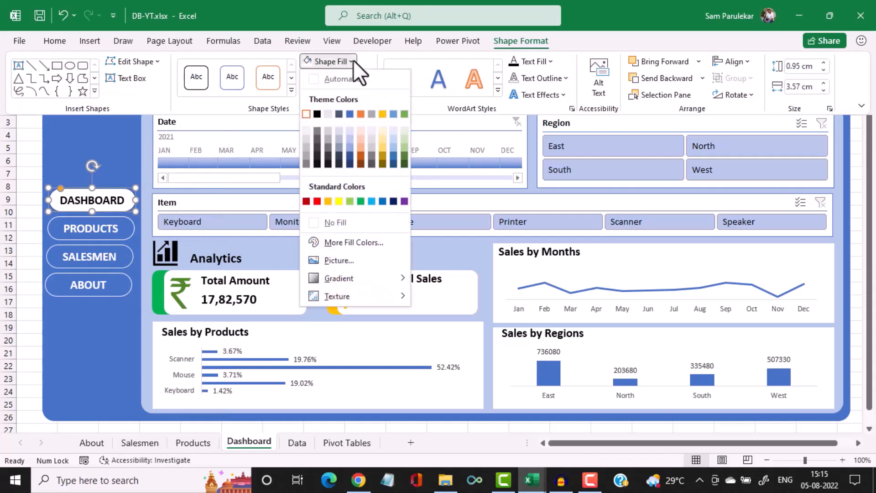
{"action": "left_click", "coordinate": [315, 233]}
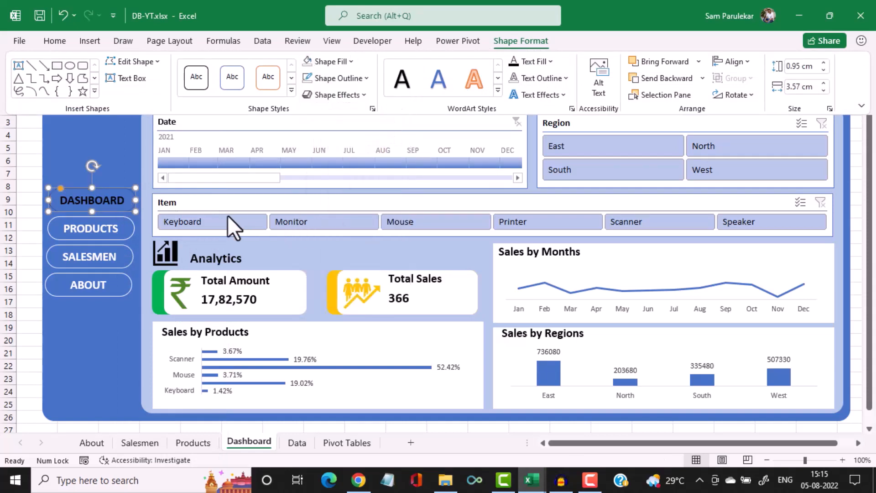
{"action": "key", "text": "ctrl+F1"}
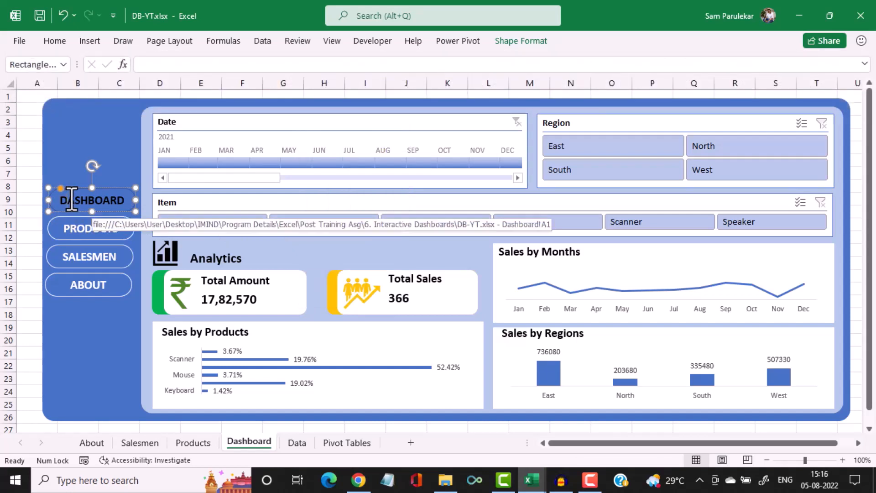
Try a white fill on the Dashboard sheet's DASHBOARD button and set it back to no fill
{"action": "right_click", "coordinate": [73, 200]}
{"action": "double_click", "coordinate": [73, 200]}
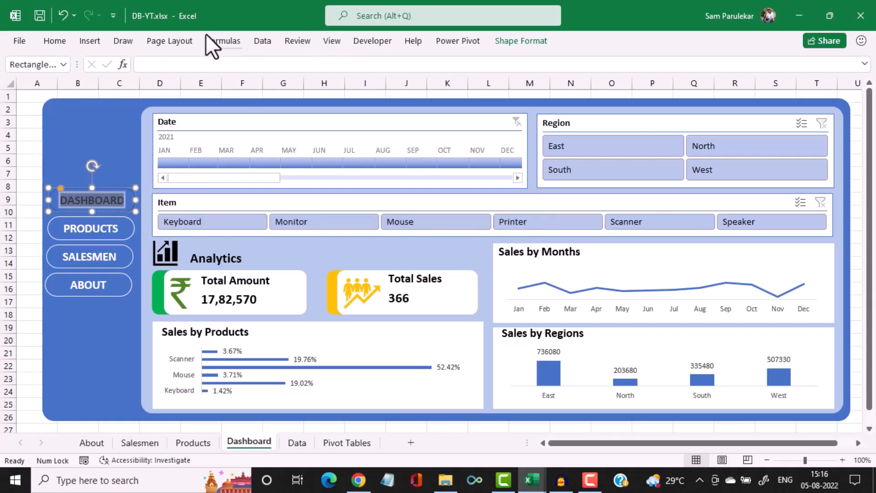
{"action": "left_click", "coordinate": [59, 42]}
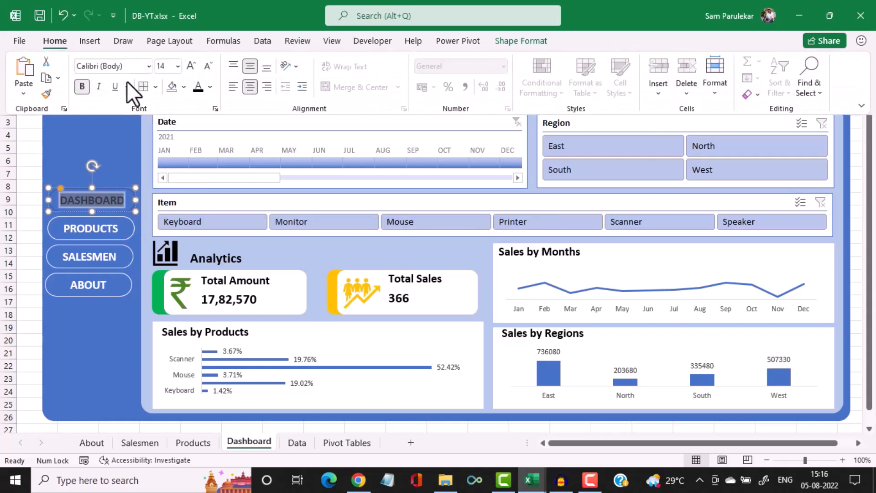
{"action": "left_click", "coordinate": [184, 88]}
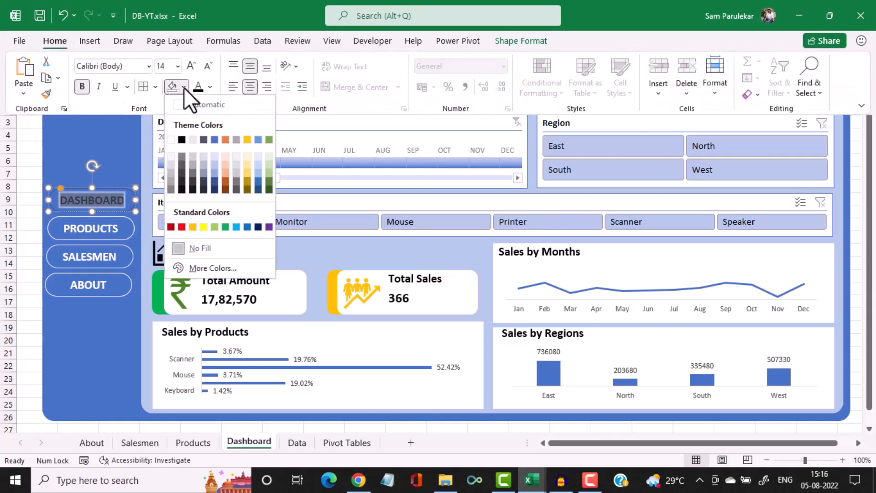
{"action": "left_click", "coordinate": [174, 141]}
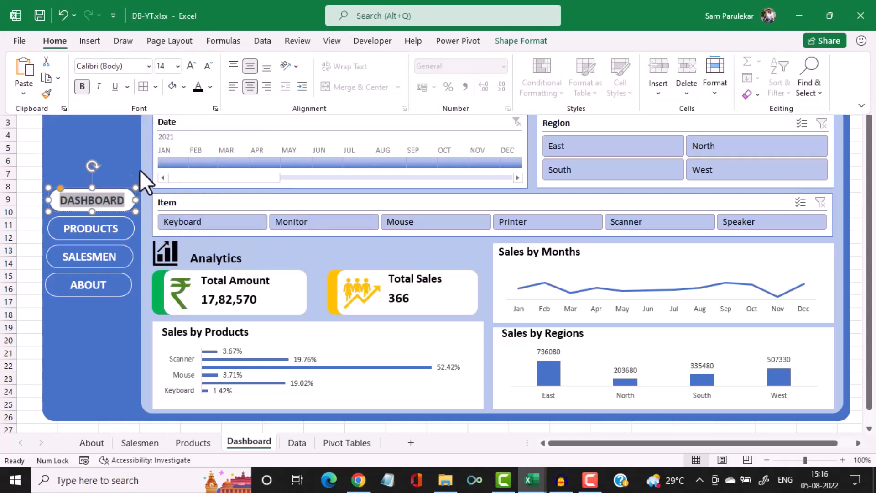
{"action": "left_click", "coordinate": [182, 87]}
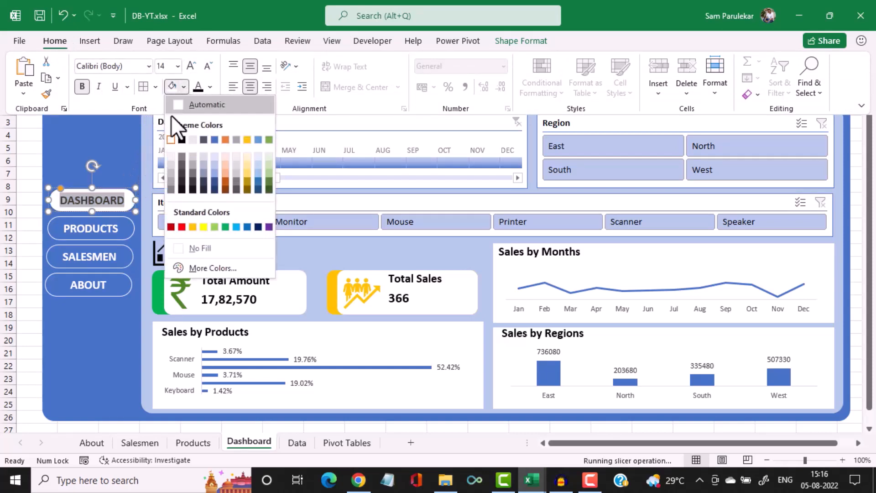
{"action": "left_click", "coordinate": [185, 246]}
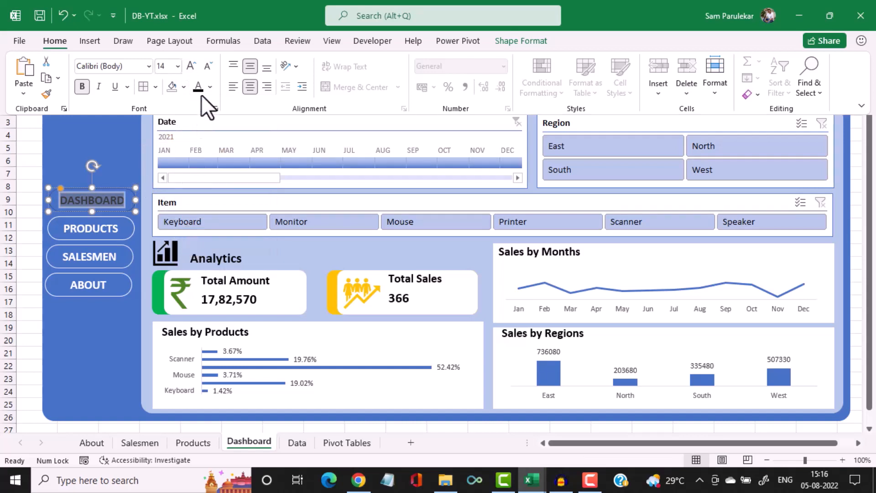
Set the font color of the DASHBOARD button's text on the Dashboard sheet to white
{"action": "left_click", "coordinate": [211, 87]}
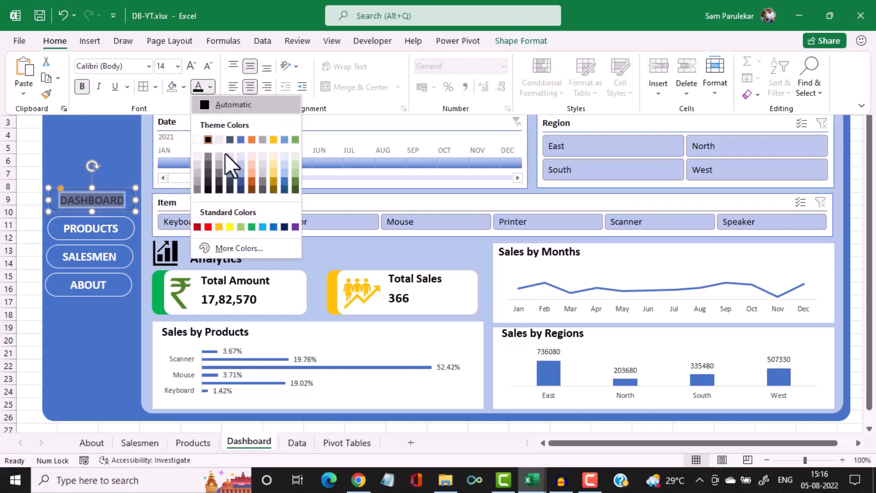
{"action": "left_click", "coordinate": [197, 140]}
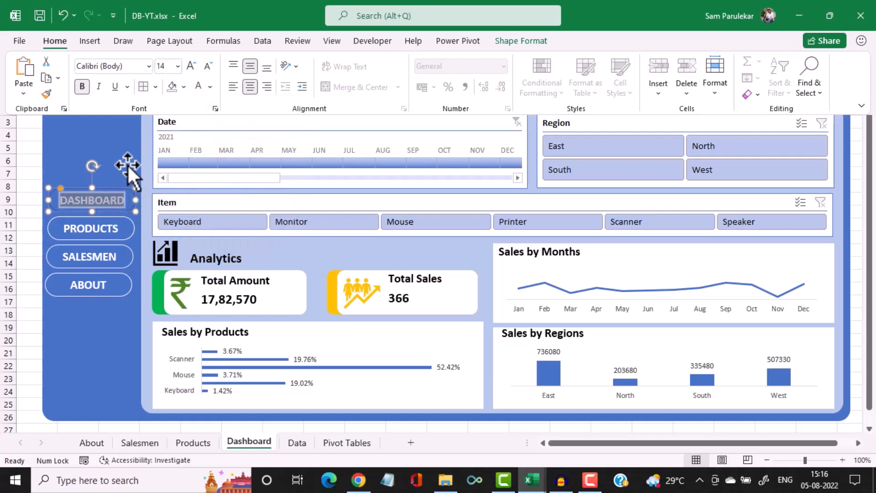
{"action": "key", "text": "ctrl+F1"}
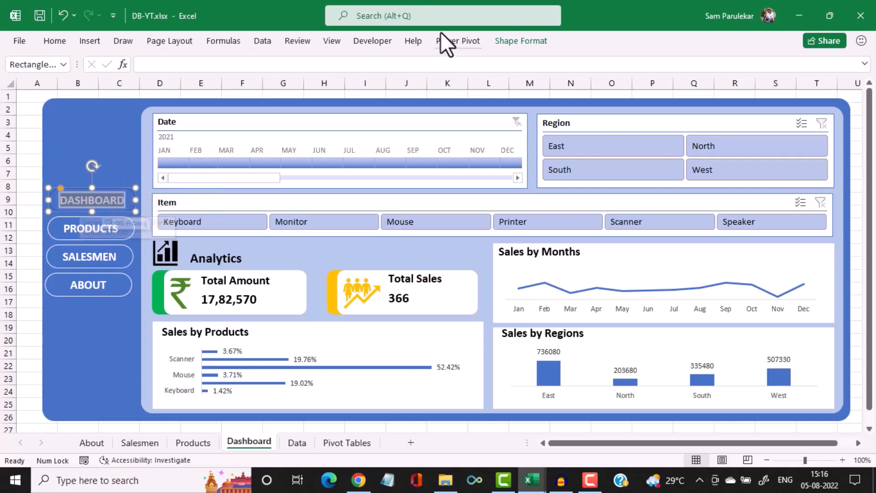
Give the DASHBOARD navigation button on the Dashboard sheet a white outline
{"action": "left_click", "coordinate": [509, 39]}
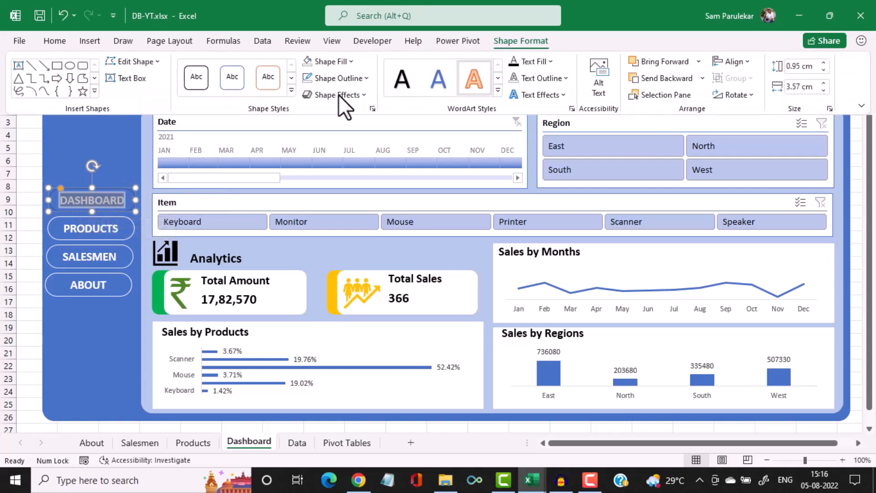
{"action": "left_click", "coordinate": [362, 81]}
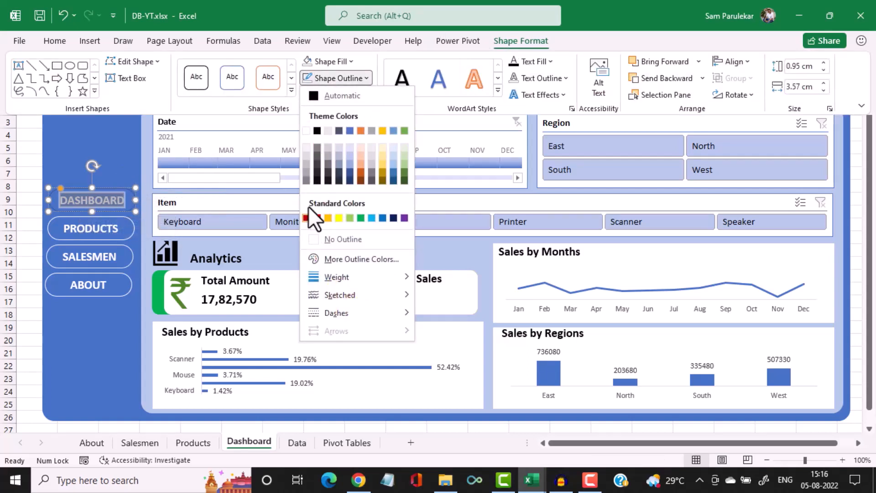
{"action": "left_click", "coordinate": [305, 130]}
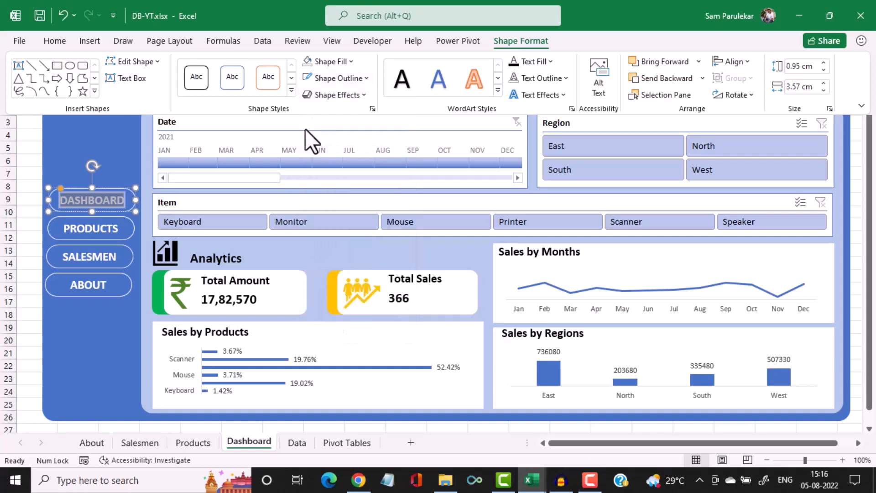
{"action": "key", "text": "Escape"}
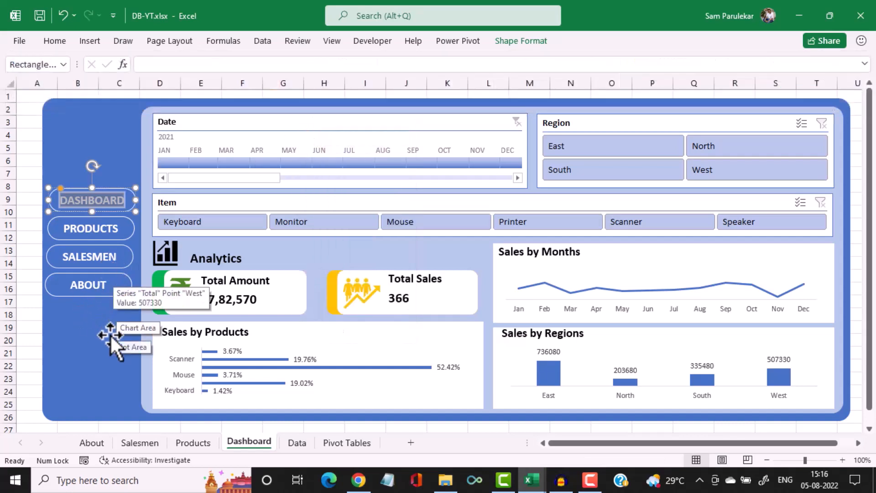
Fill the PRODUCTS navigation button on the Dashboard sheet with white
{"action": "right_click", "coordinate": [132, 226]}
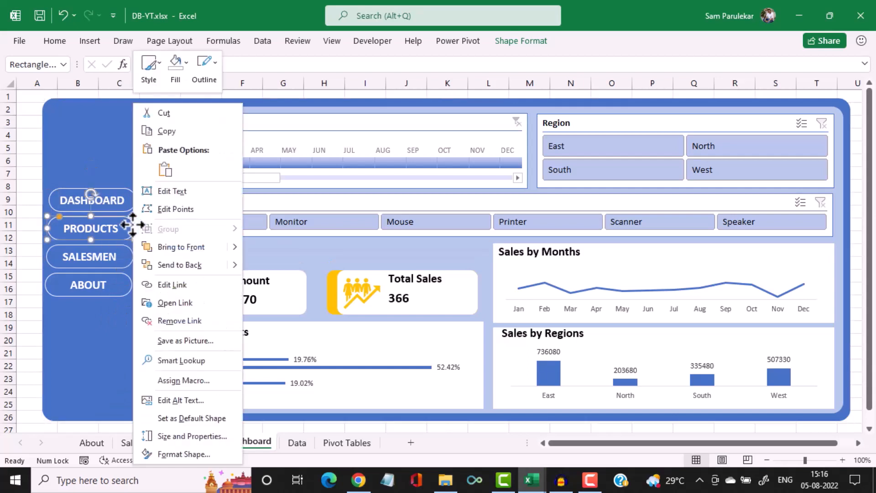
{"action": "left_click", "coordinate": [519, 37]}
{"action": "left_click", "coordinate": [505, 37]}
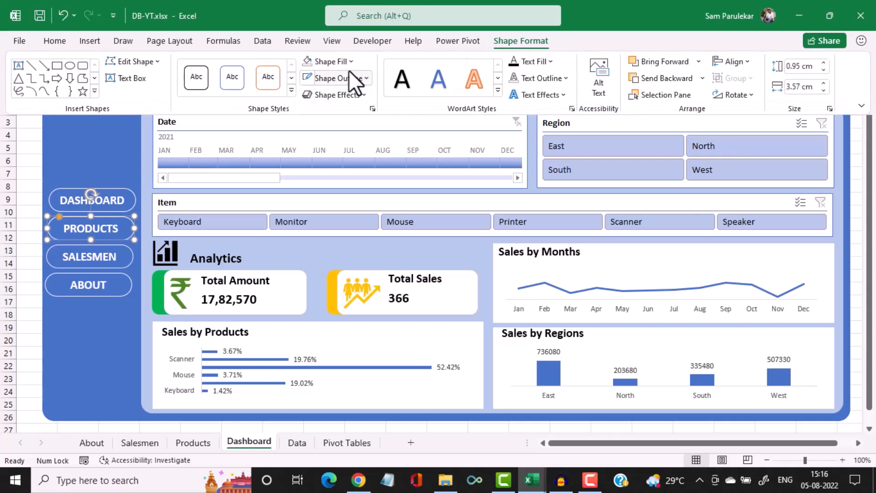
{"action": "left_click", "coordinate": [349, 62]}
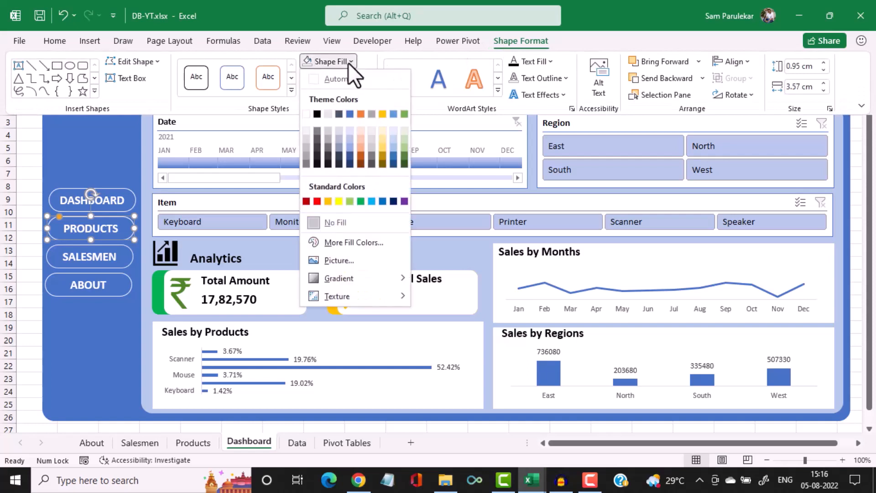
{"action": "left_click", "coordinate": [306, 114]}
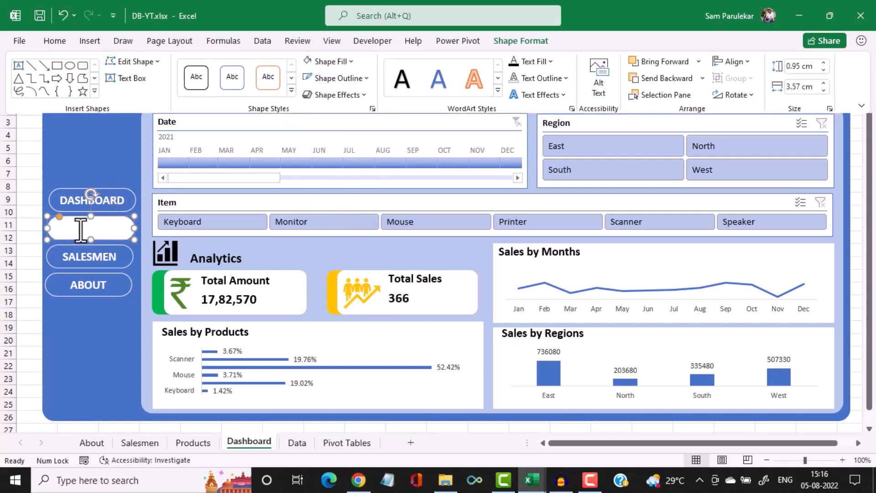
{"action": "key", "text": "ctrl+F1"}
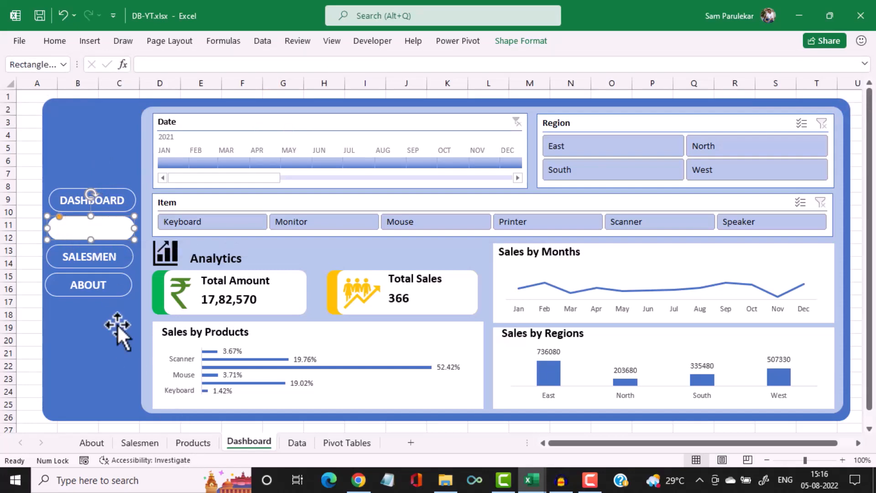
Remove the fill from the DASHBOARD navigation button on the Products sheet
{"action": "left_click", "coordinate": [195, 439]}
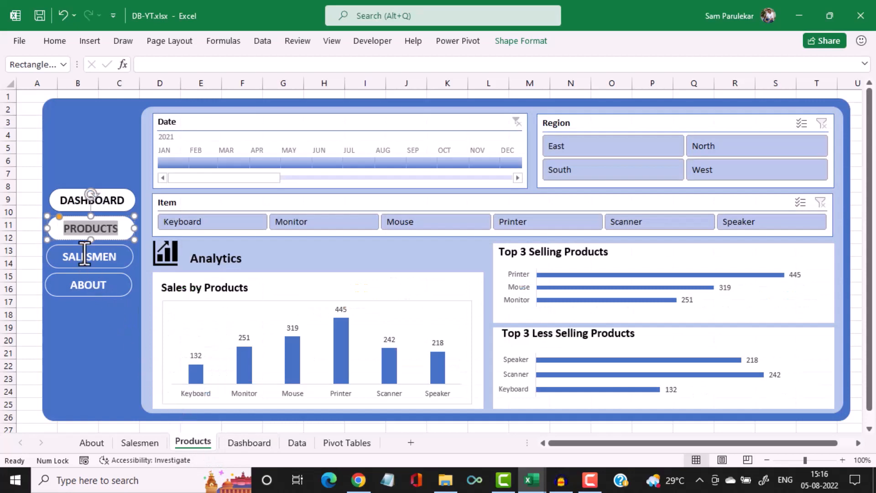
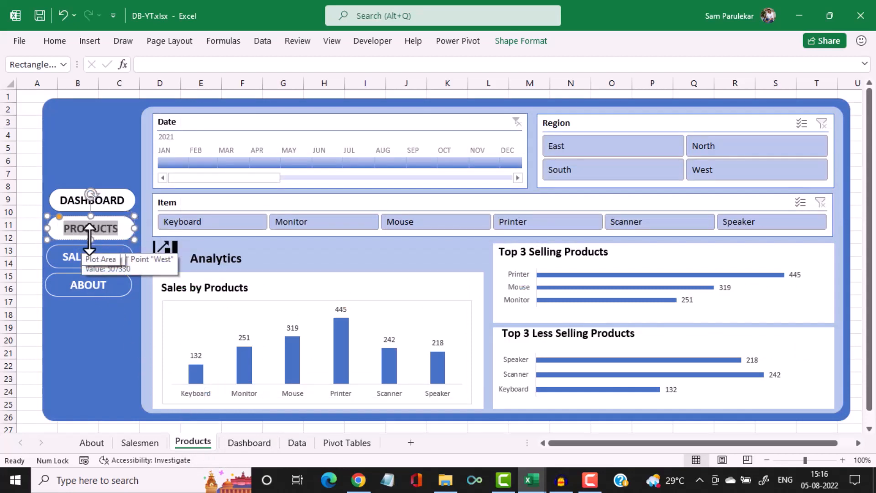
{"action": "right_click", "coordinate": [121, 188]}
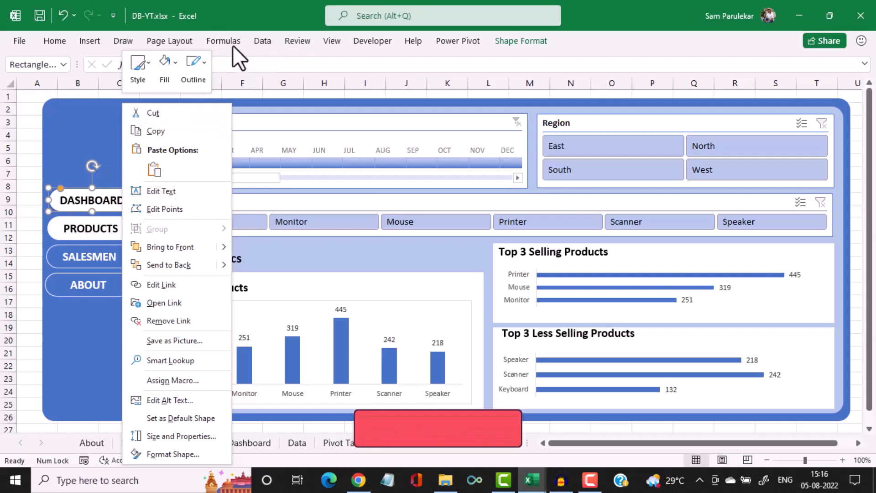
{"action": "left_click", "coordinate": [532, 42]}
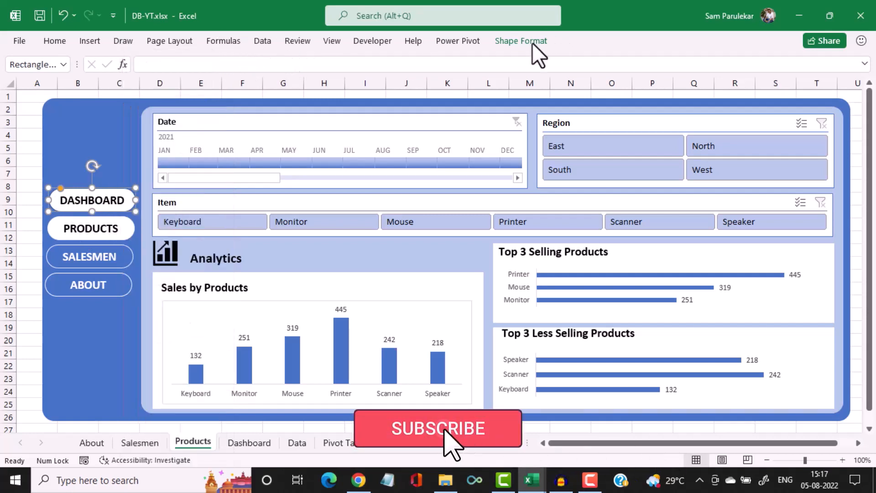
{"action": "left_click", "coordinate": [532, 42]}
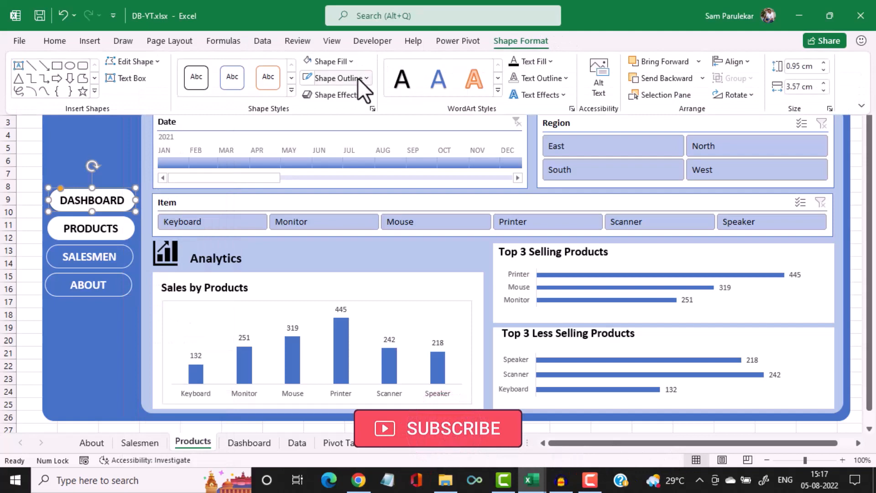
{"action": "left_click", "coordinate": [350, 62]}
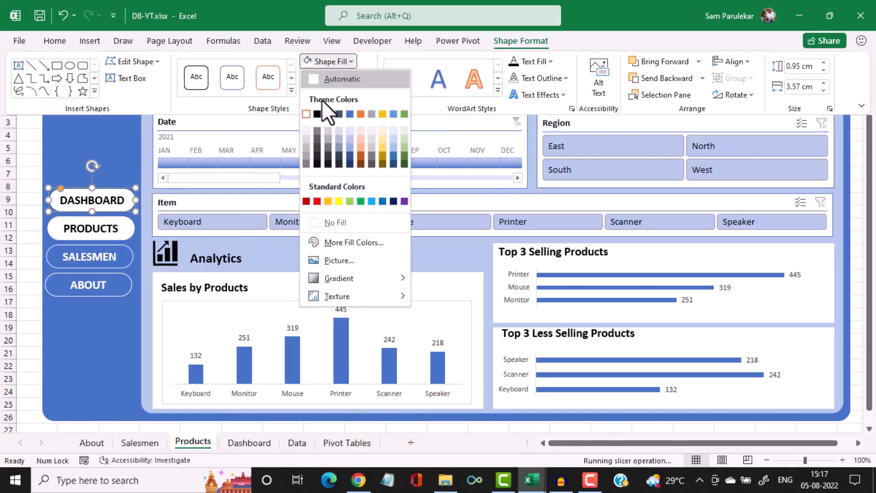
{"action": "left_click", "coordinate": [311, 220]}
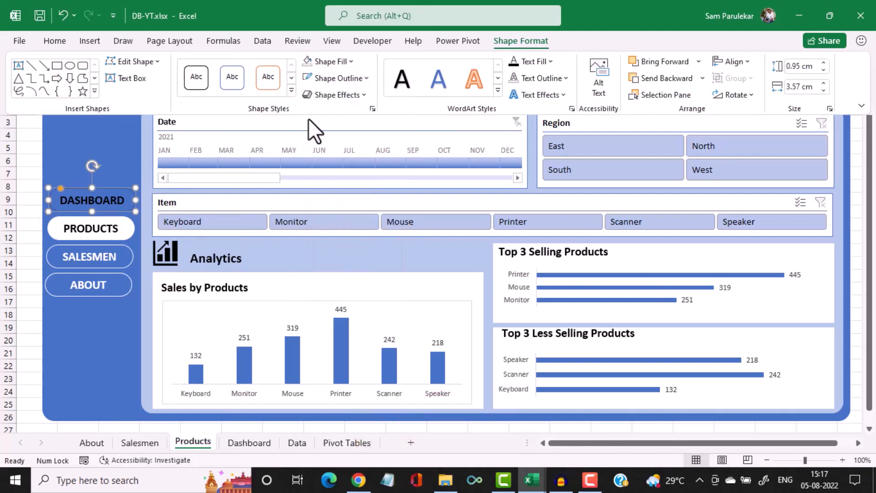
Give the DASHBOARD navigation button on the Products sheet a white outline and deselect the button
{"action": "left_click", "coordinate": [365, 79]}
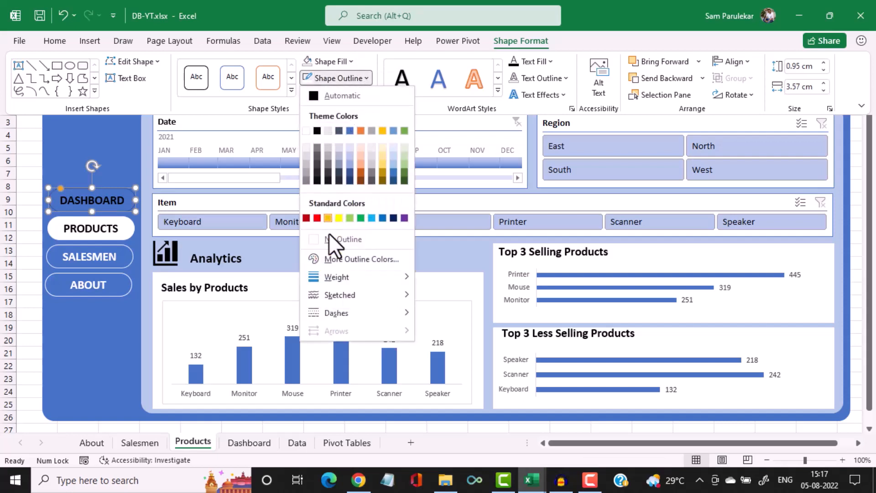
{"action": "left_click", "coordinate": [306, 132]}
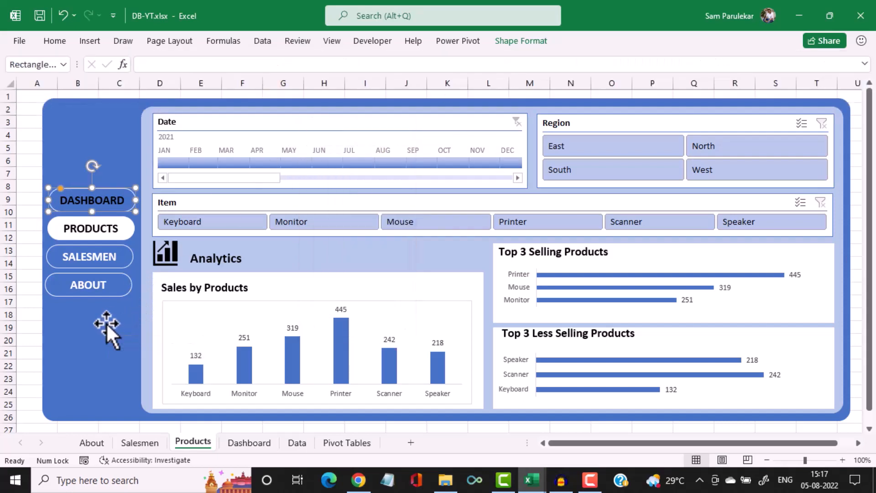
{"action": "left_click", "coordinate": [106, 322]}
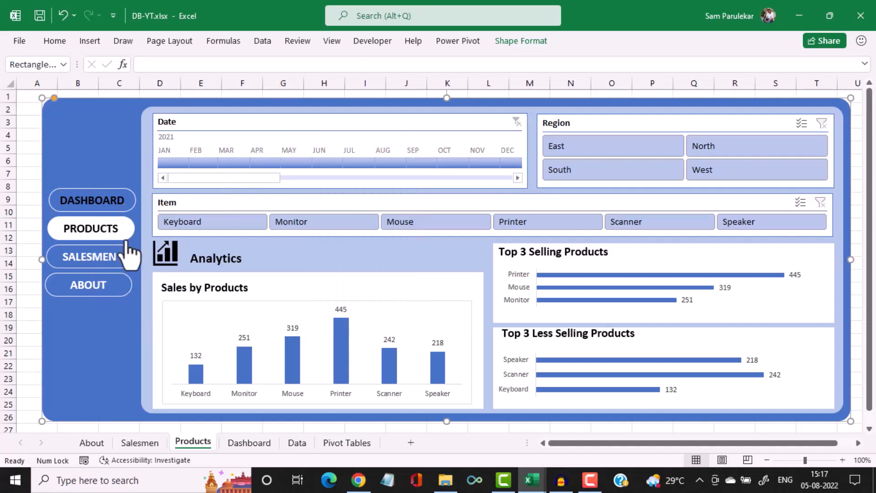
Remove the fill from the PRODUCTS navigation button on the Dashboard sheet
{"action": "left_click", "coordinate": [245, 444]}
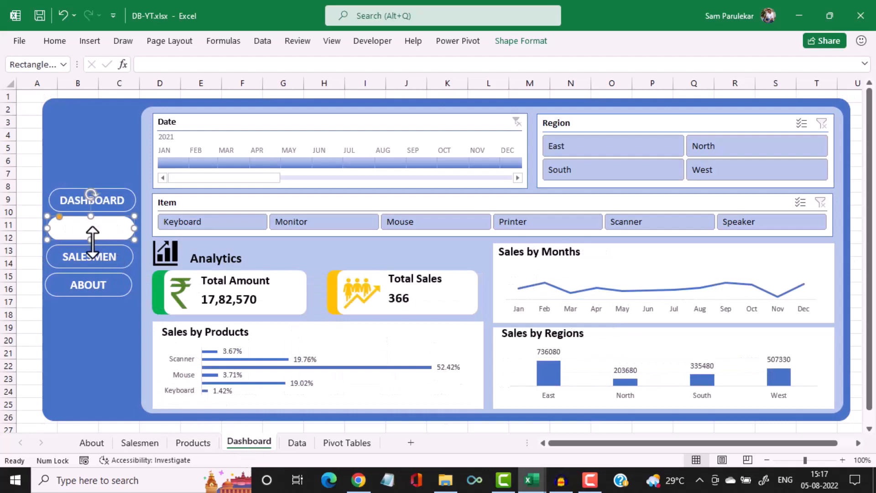
{"action": "left_click_drag", "start_coordinate": [69, 228], "coordinate": [166, 229]}
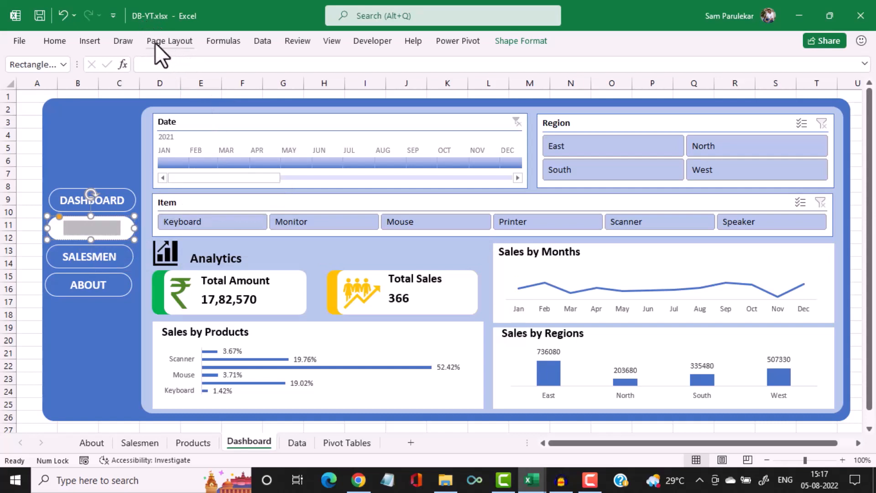
{"action": "left_click", "coordinate": [521, 41]}
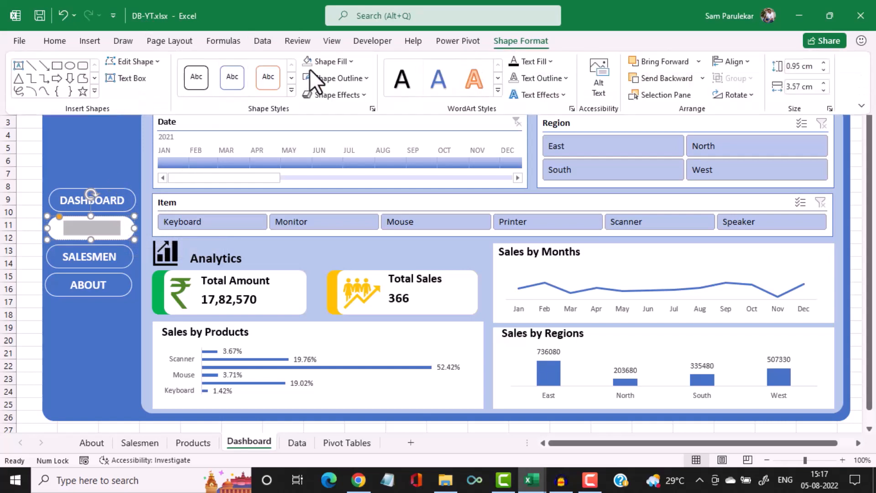
{"action": "left_click", "coordinate": [349, 61]}
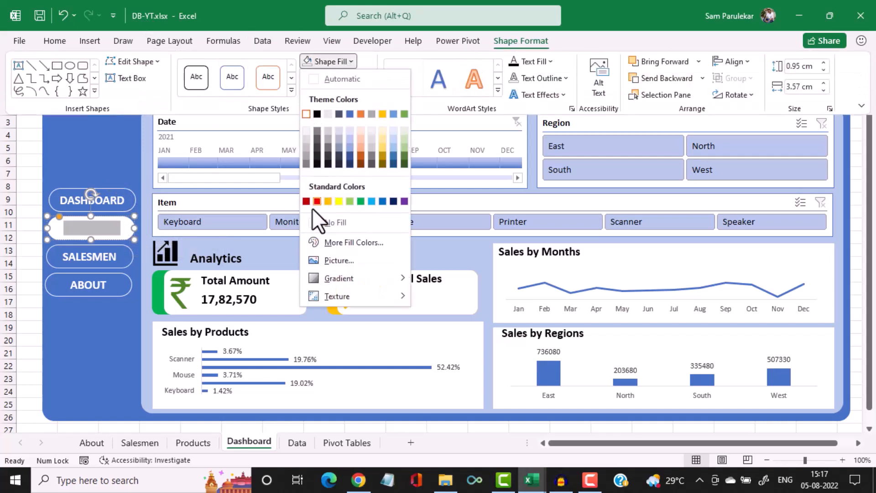
{"action": "left_click", "coordinate": [313, 224]}
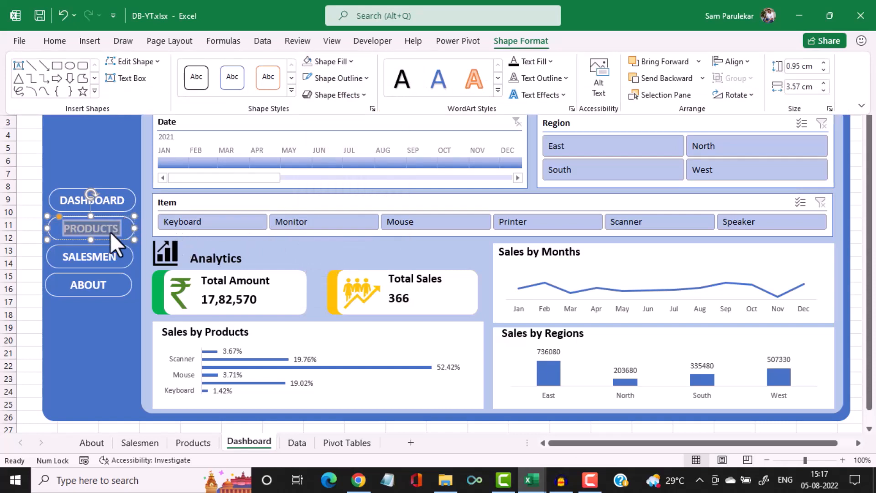
{"action": "key", "text": "ctrl+F1"}
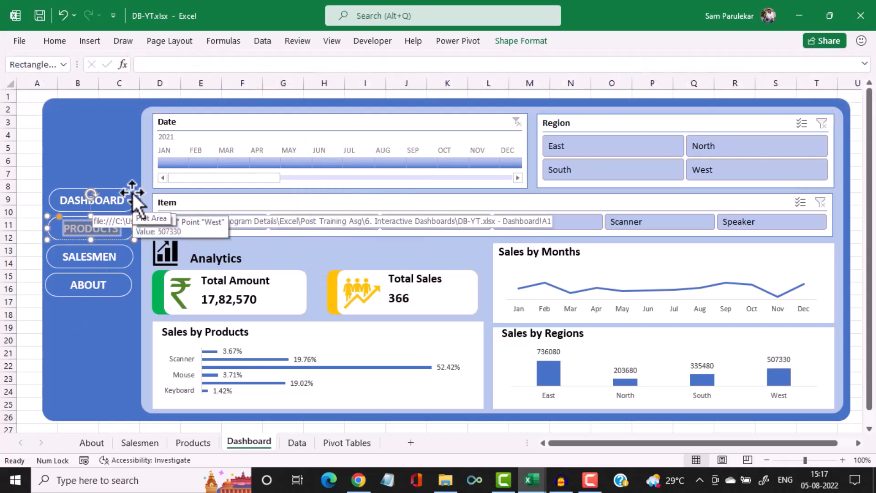
Fill the DASHBOARD navigation button on the Dashboard sheet with white, make its text black, and deselect it
{"action": "left_click", "coordinate": [130, 198], "text": "ctrl"}
{"action": "right_click", "coordinate": [133, 195]}
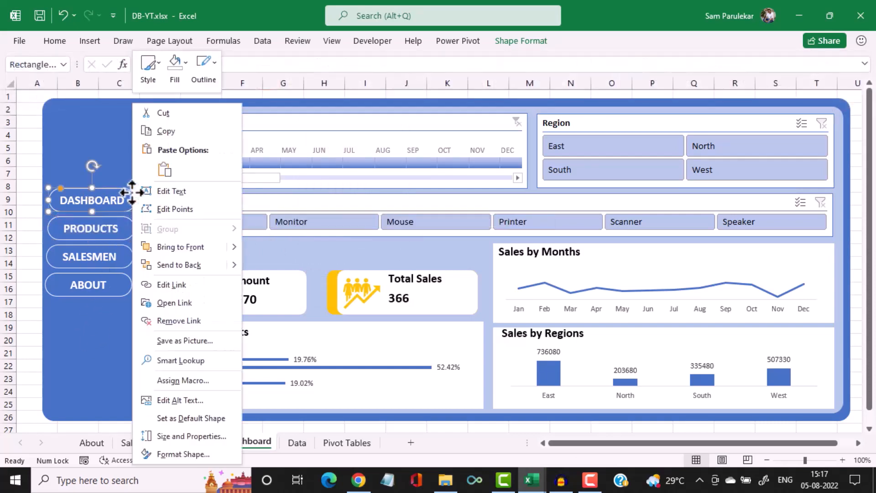
{"action": "left_click", "coordinate": [531, 43]}
{"action": "left_click", "coordinate": [530, 42]}
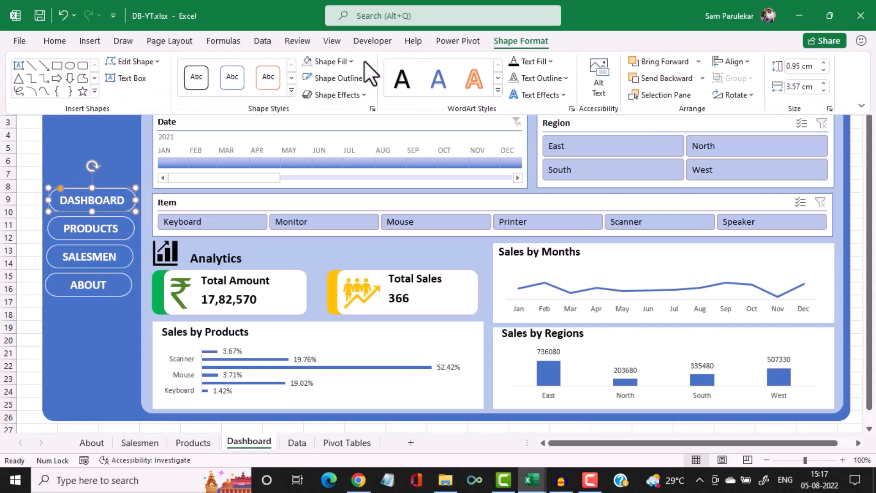
{"action": "left_click", "coordinate": [354, 62]}
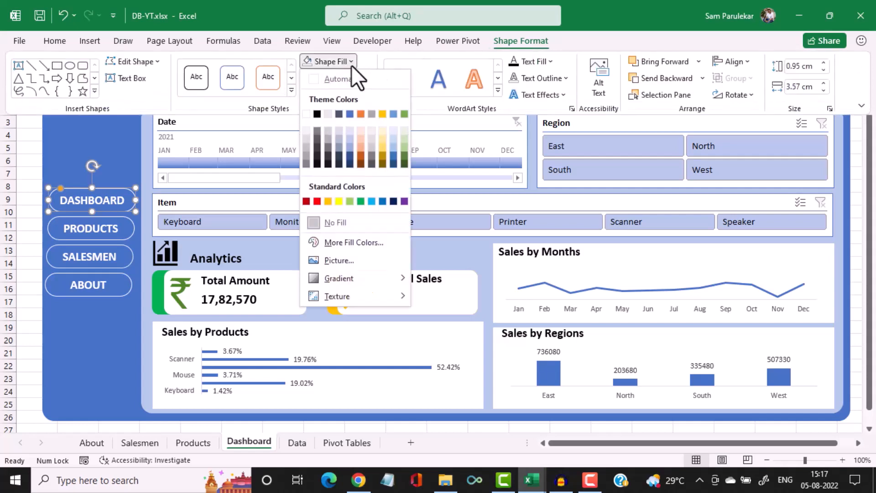
{"action": "left_click", "coordinate": [306, 113]}
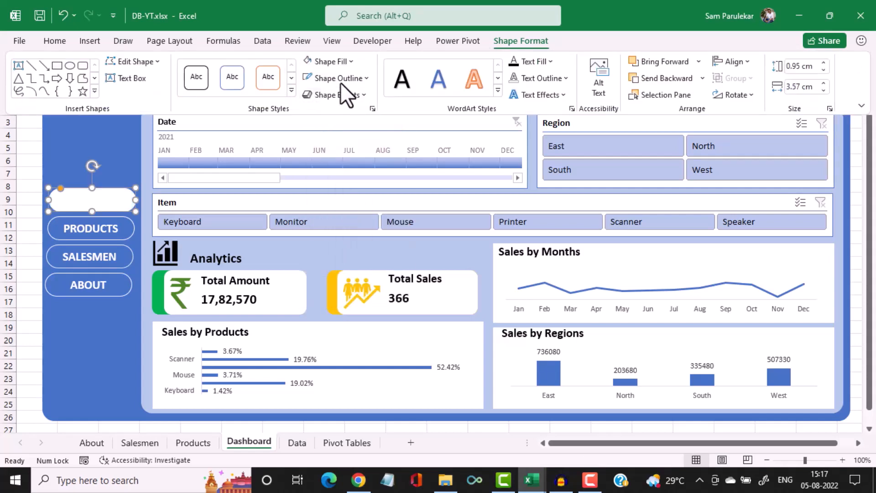
{"action": "left_click", "coordinate": [530, 64]}
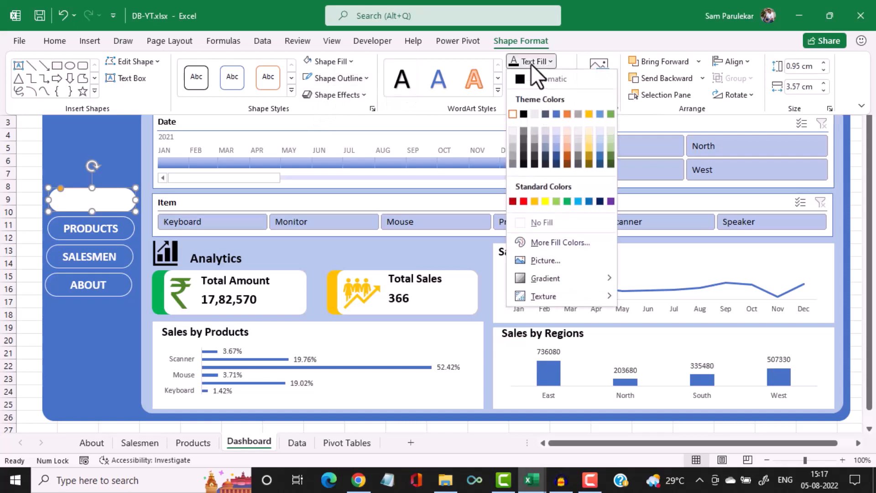
{"action": "left_click", "coordinate": [520, 111]}
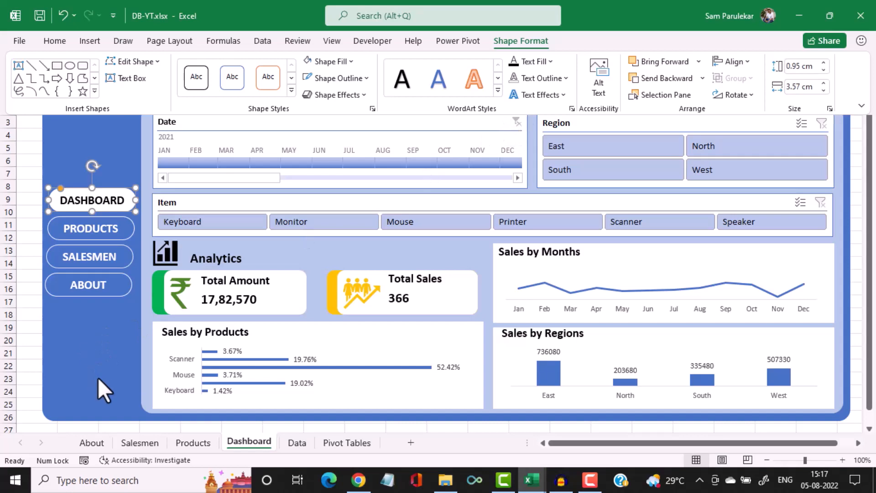
{"action": "key", "text": "ctrl+F1"}
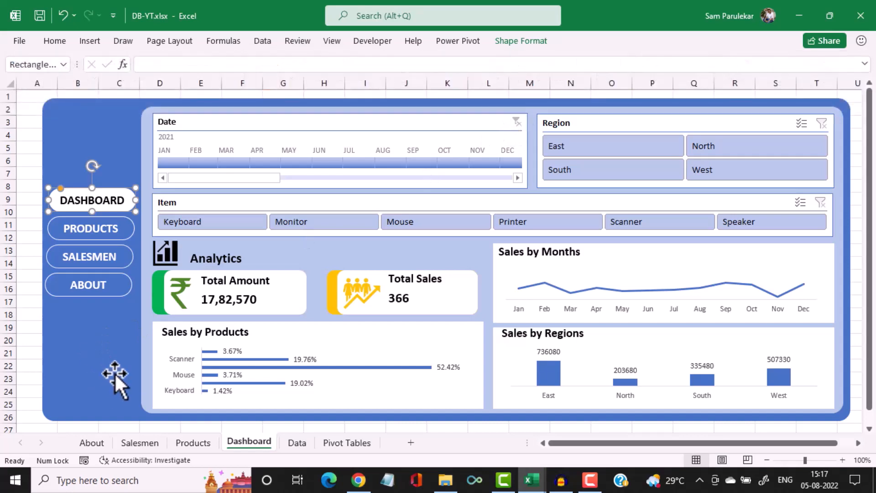
{"action": "left_click", "coordinate": [30, 334]}
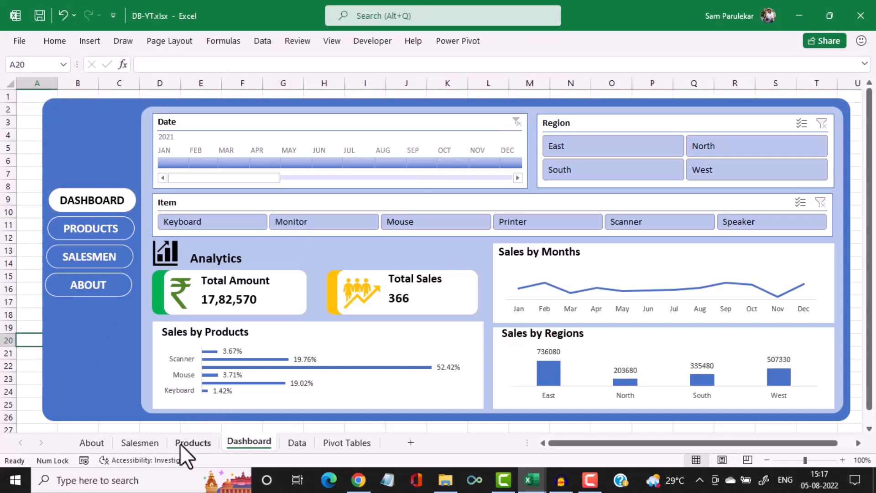
Fill the SALESMEN navigation button on the Salesmen sheet with white and make its text black
{"action": "left_click", "coordinate": [180, 443]}
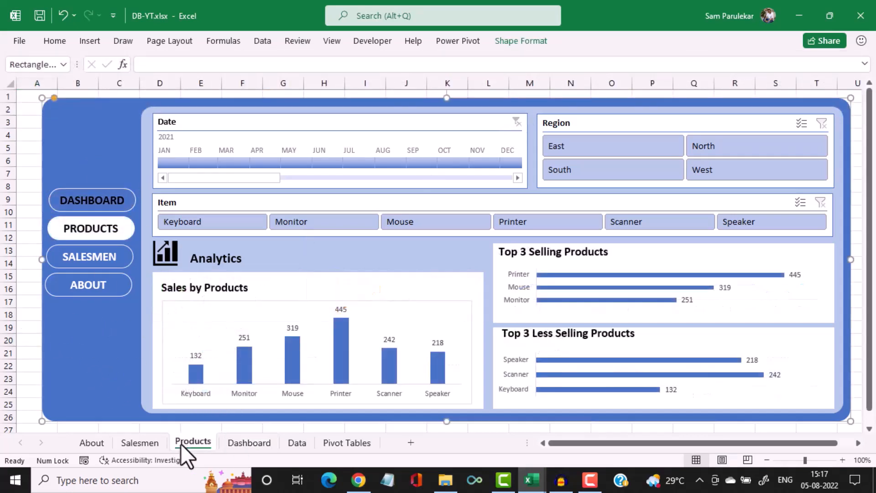
{"action": "left_click", "coordinate": [149, 444]}
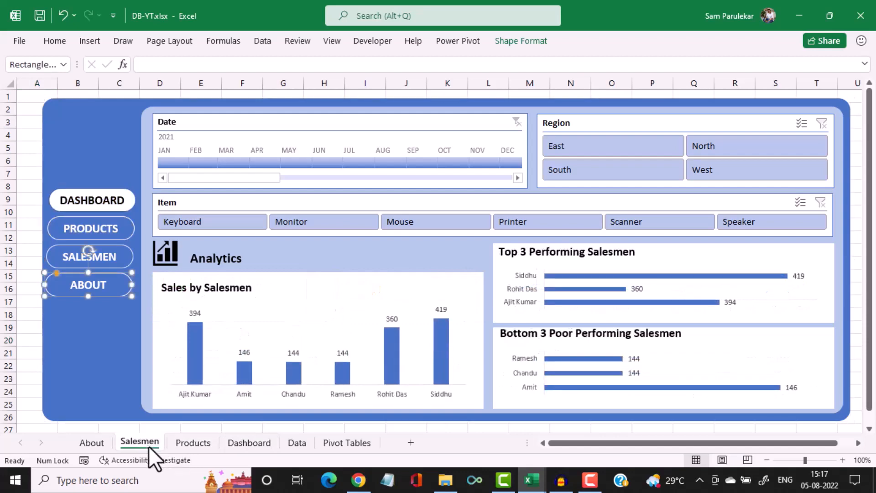
{"action": "right_click", "coordinate": [130, 250]}
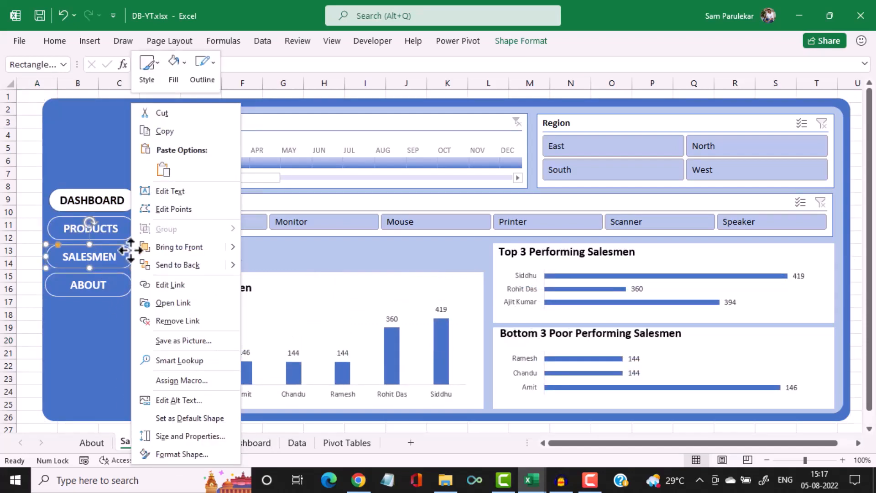
{"action": "left_click", "coordinate": [511, 42]}
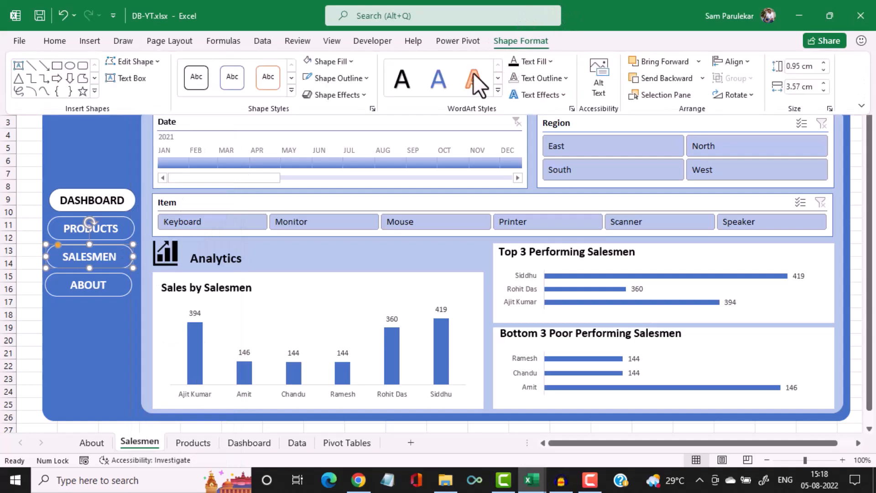
{"action": "left_click", "coordinate": [349, 62]}
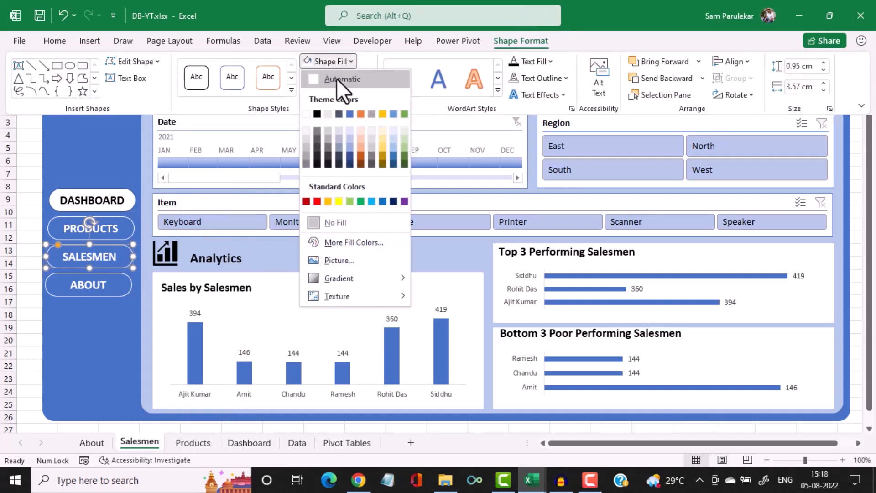
{"action": "left_click", "coordinate": [307, 117]}
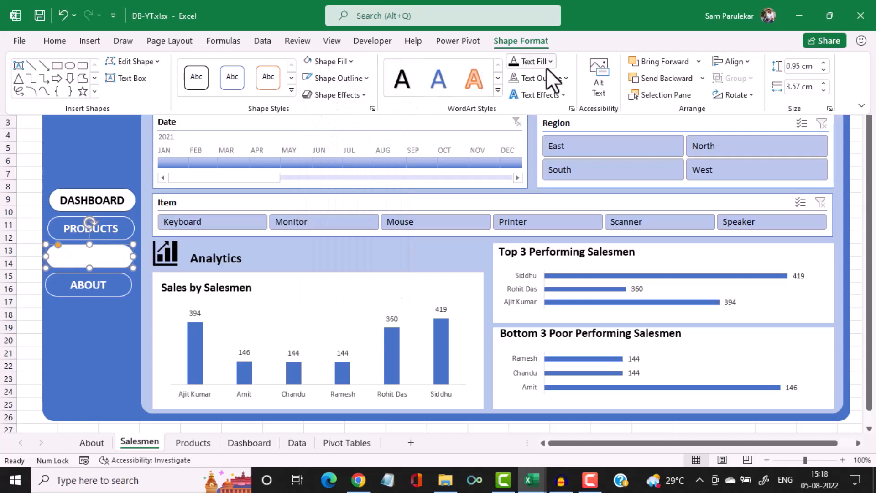
{"action": "left_click", "coordinate": [513, 65]}
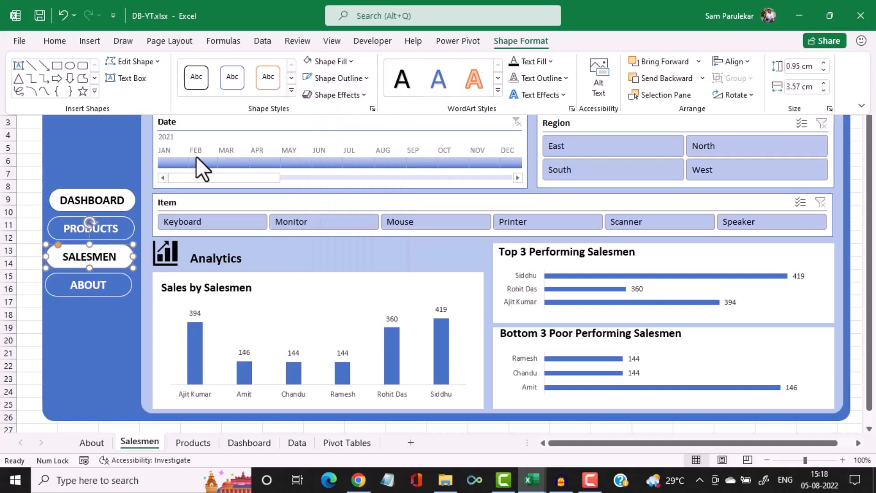
Remove the fill from the DASHBOARD navigation button on the Salesmen sheet and give it a white outline
{"action": "right_click", "coordinate": [132, 202]}
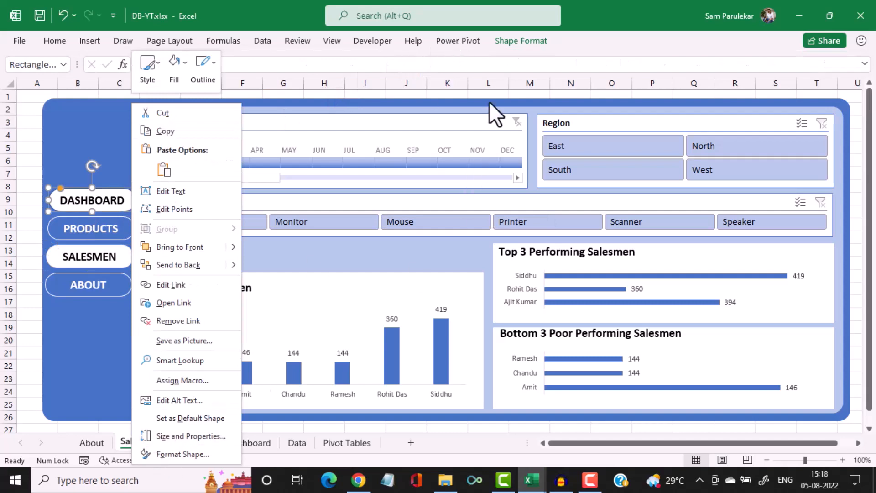
{"action": "left_click", "coordinate": [510, 42]}
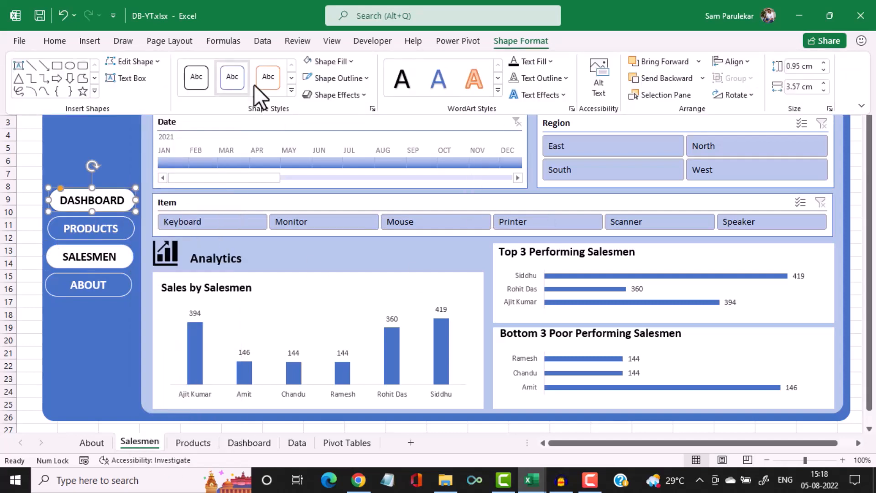
{"action": "left_click", "coordinate": [349, 64]}
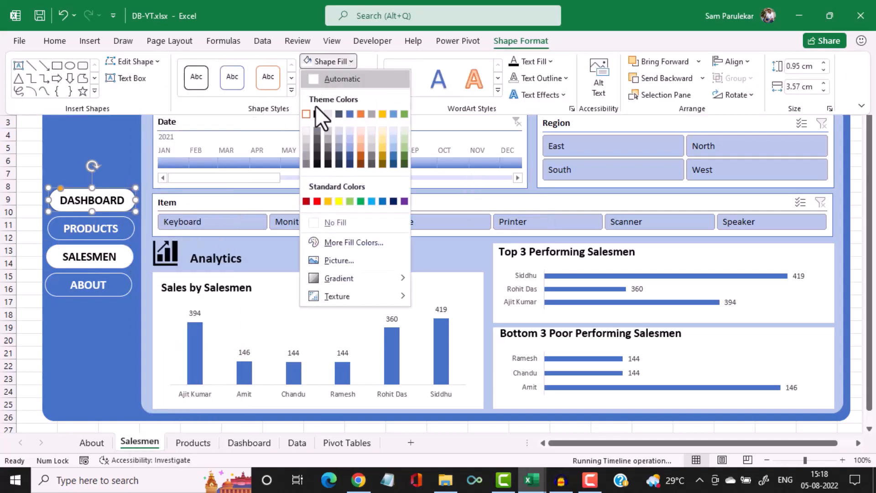
{"action": "left_click", "coordinate": [309, 222]}
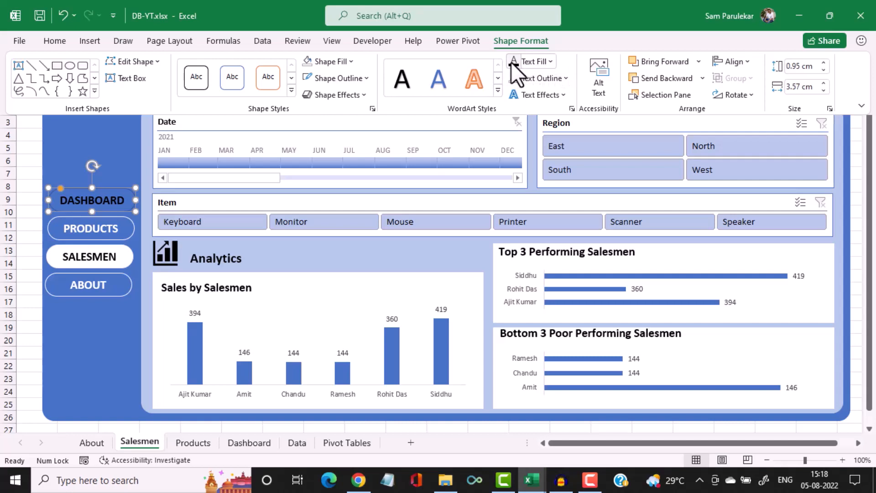
{"action": "left_click", "coordinate": [366, 79]}
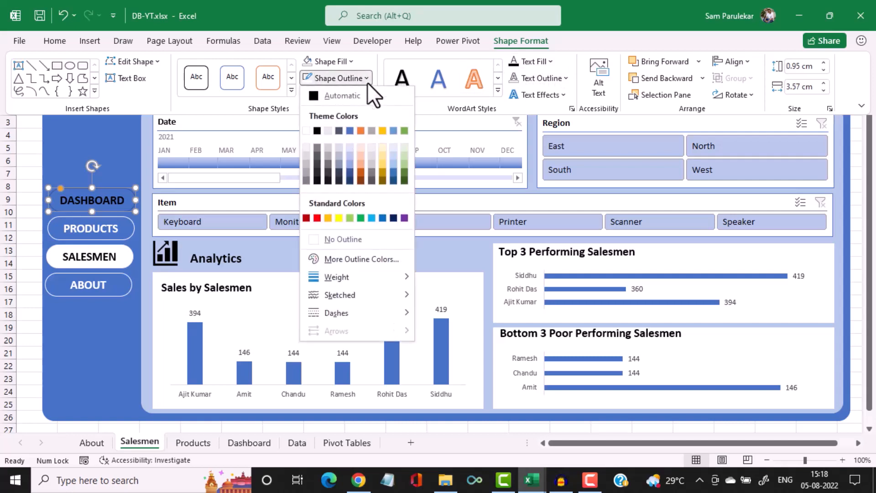
{"action": "left_click", "coordinate": [306, 131]}
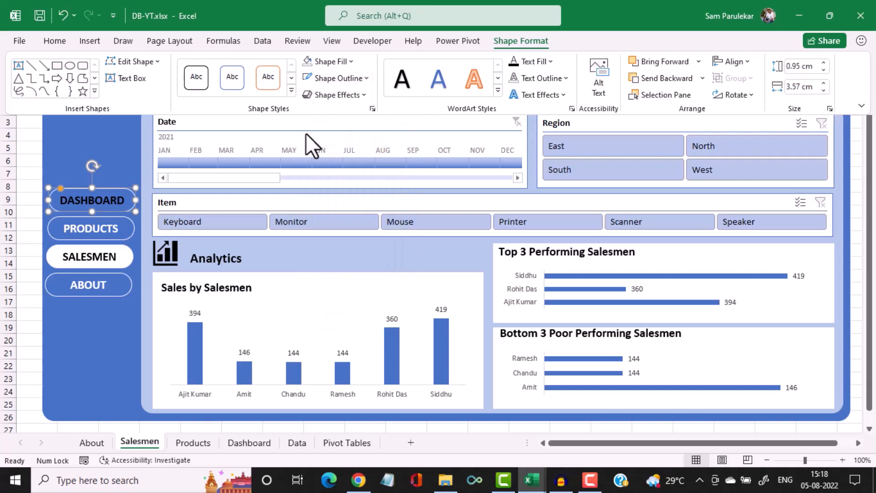
{"action": "key", "text": "ctrl+F1"}
{"action": "left_click", "coordinate": [29, 306]}
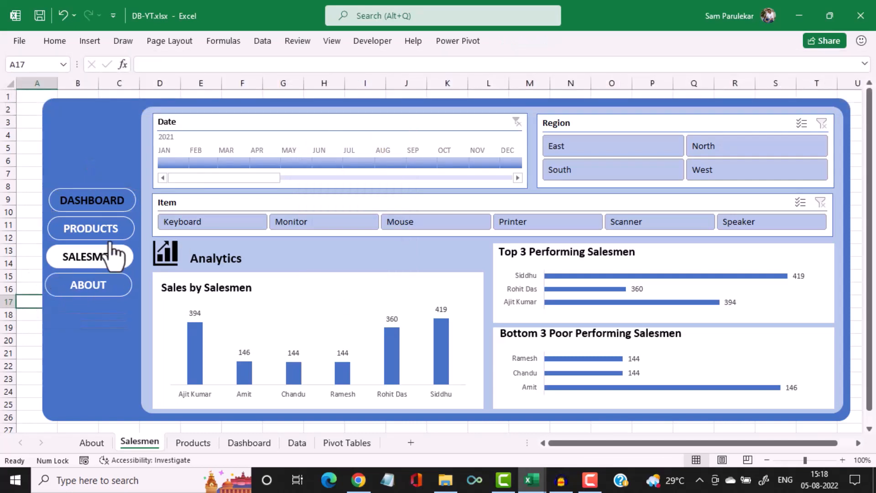
Fill the ABOUT navigation button on the About sheet with white and make its text black
{"action": "left_click", "coordinate": [103, 445]}
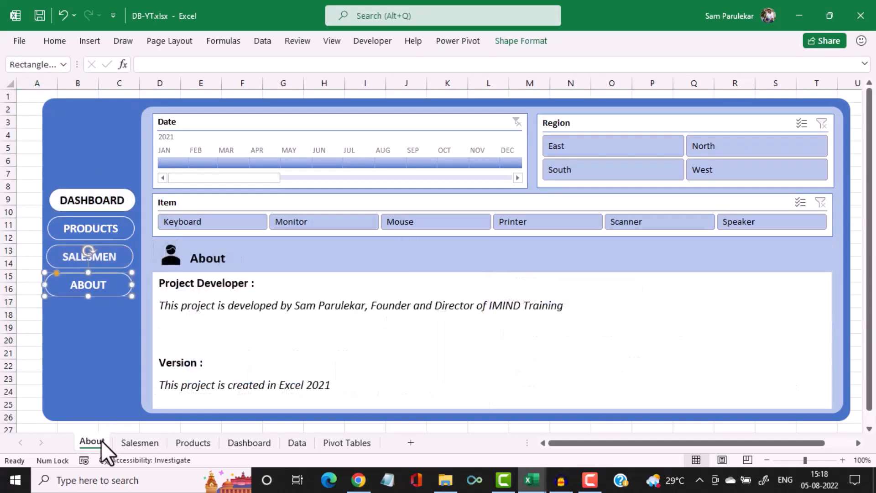
{"action": "left_click", "coordinate": [537, 40]}
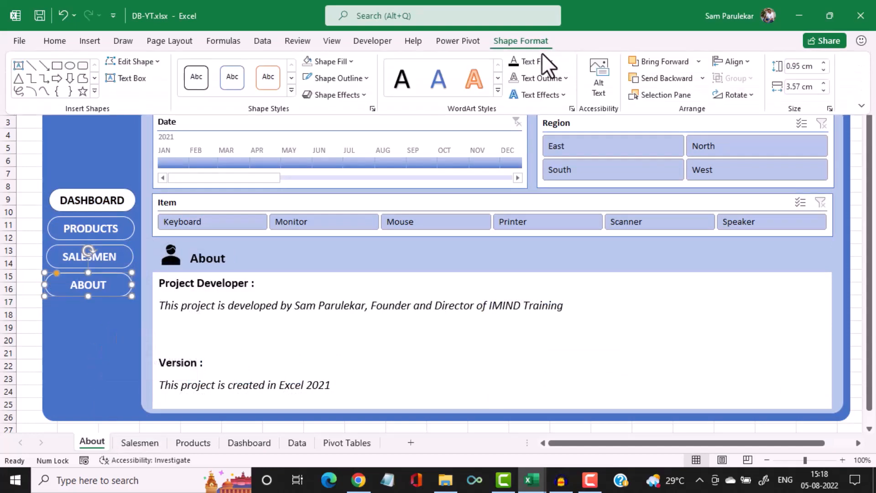
{"action": "left_click", "coordinate": [349, 61]}
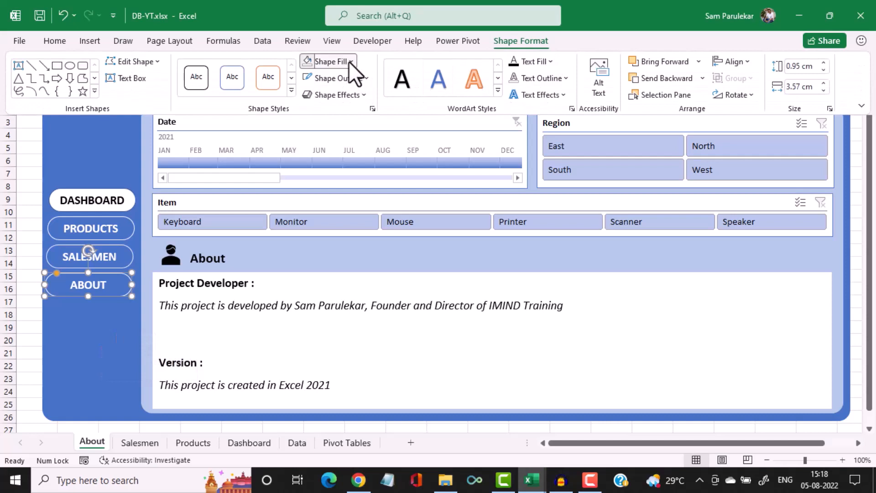
{"action": "left_click", "coordinate": [307, 114]}
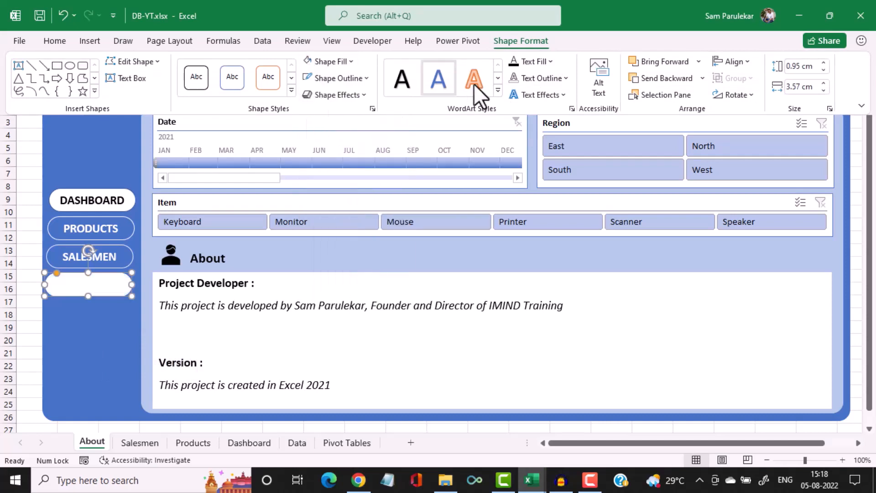
{"action": "left_click", "coordinate": [511, 61]}
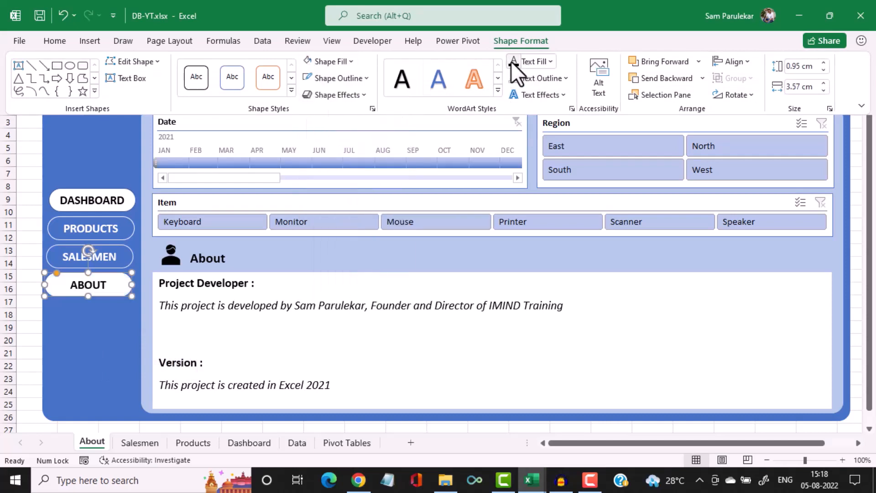
{"action": "key", "text": "ctrl+F1"}
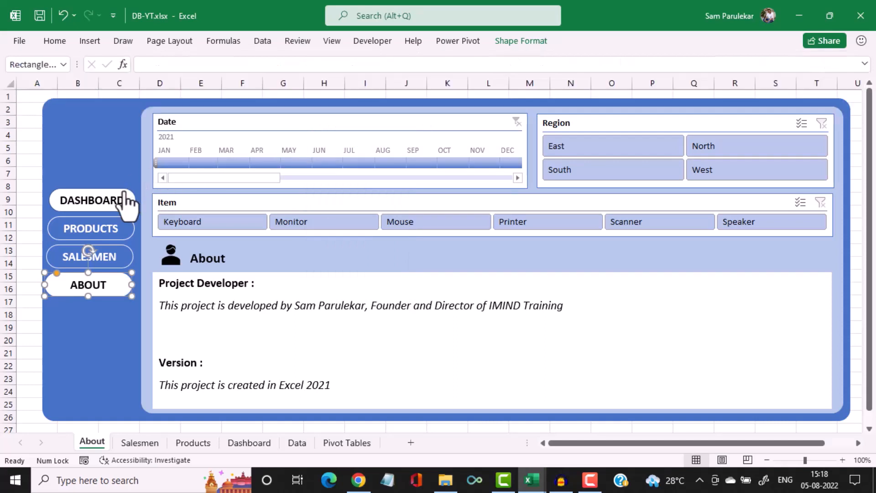
Remove the fill from the DASHBOARD navigation button on the About sheet and give it a white outline
{"action": "right_click", "coordinate": [122, 197]}
{"action": "left_click", "coordinate": [537, 40]}
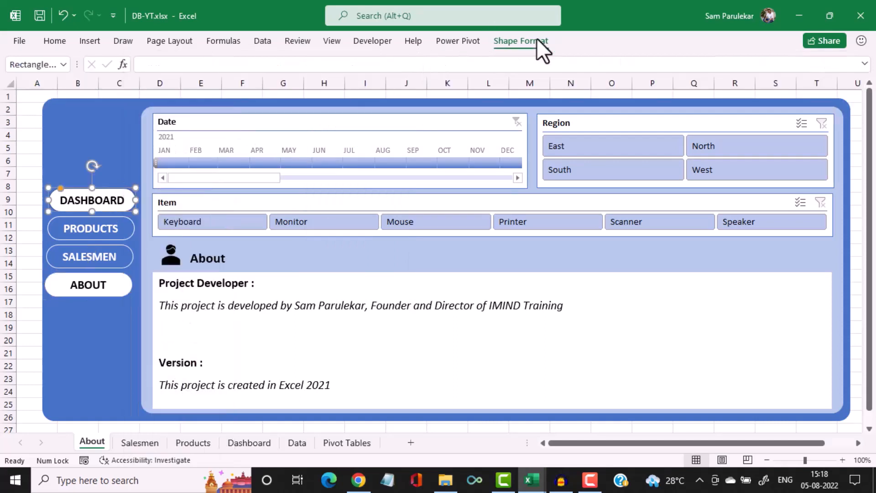
{"action": "left_click", "coordinate": [537, 39]}
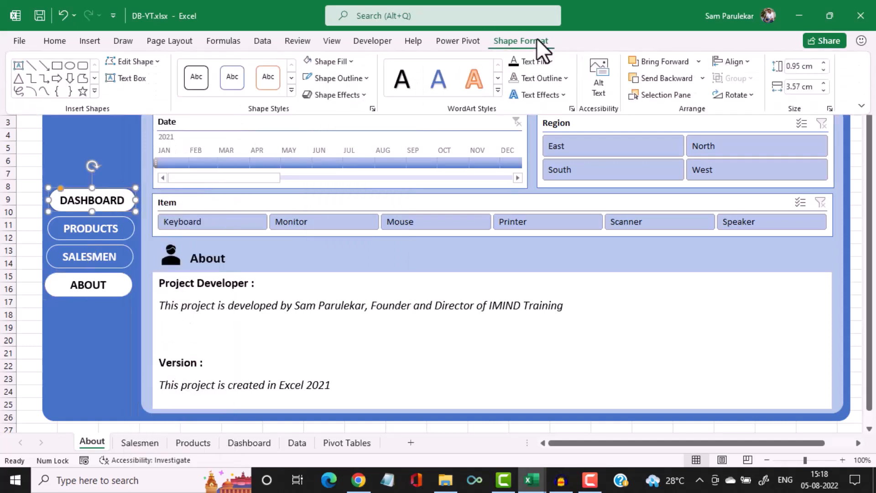
{"action": "left_click", "coordinate": [346, 62]}
{"action": "left_click", "coordinate": [311, 221]}
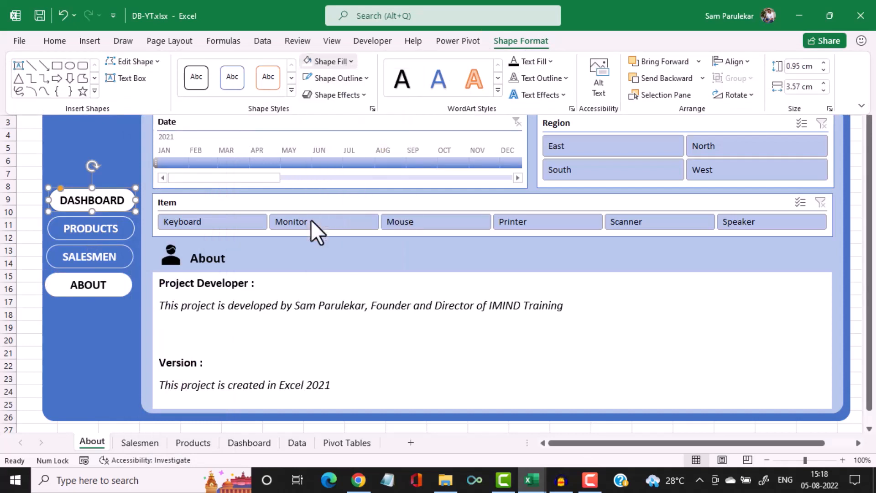
{"action": "left_click", "coordinate": [368, 77]}
{"action": "left_click", "coordinate": [307, 132]}
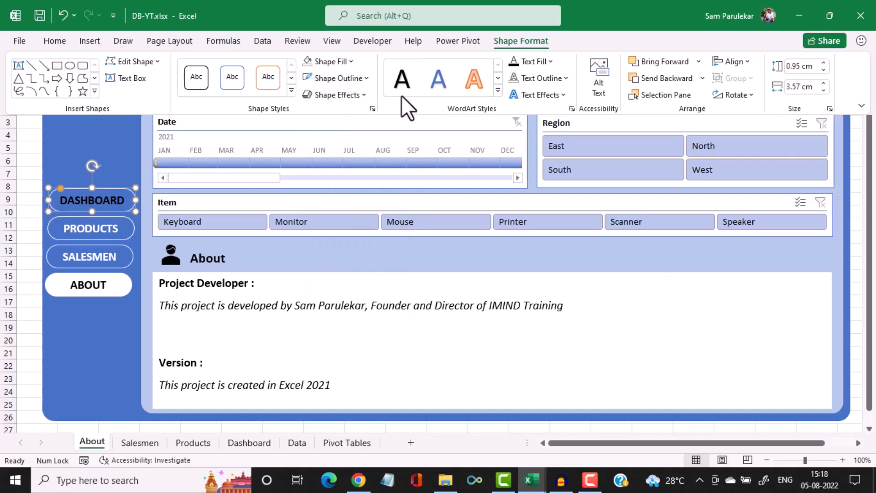
Make the text of the About sheet's DASHBOARD button white and deselect the button
{"action": "left_click", "coordinate": [550, 62]}
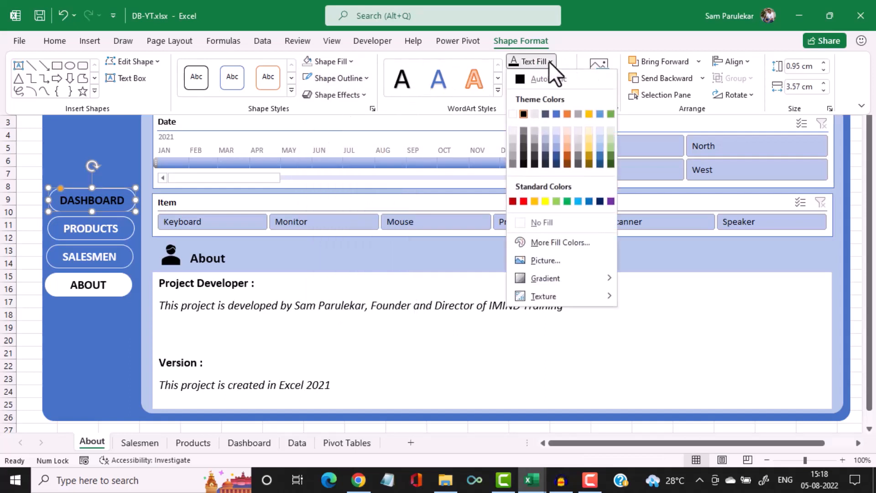
{"action": "left_click", "coordinate": [513, 113]}
{"action": "key", "text": "ctrl+F1"}
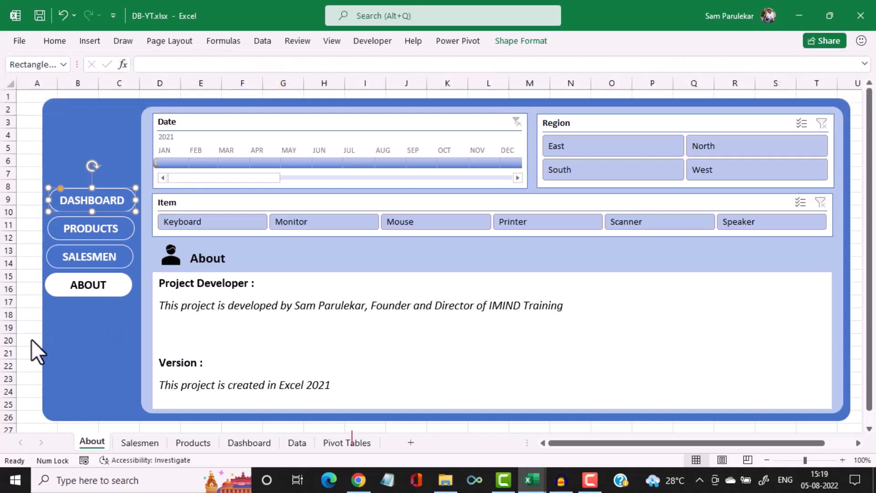
{"action": "left_click", "coordinate": [21, 340]}
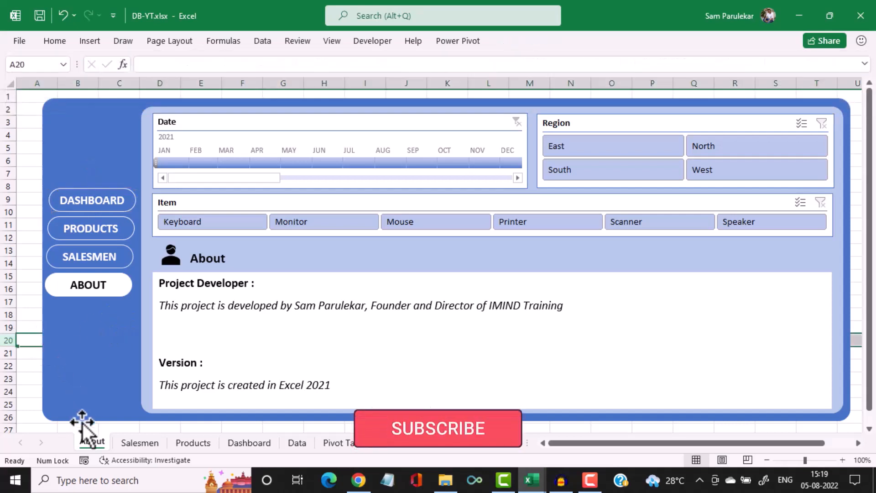
Make the DASHBOARD navigation button's text white on the Salesmen sheet and deselect the button
{"action": "left_click", "coordinate": [136, 445]}
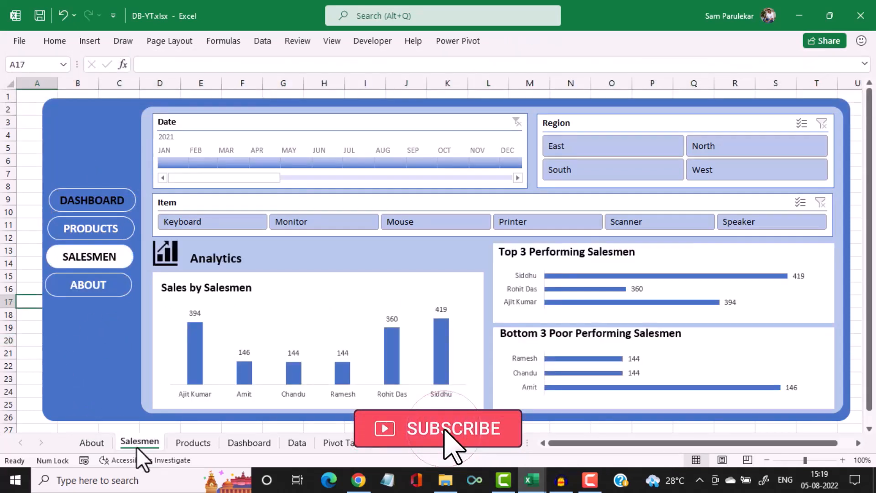
{"action": "right_click", "coordinate": [83, 202]}
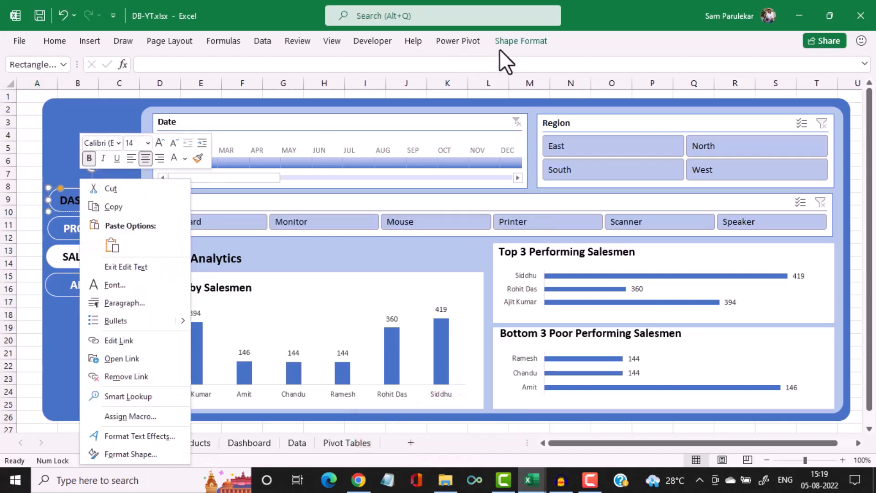
{"action": "left_click", "coordinate": [514, 43]}
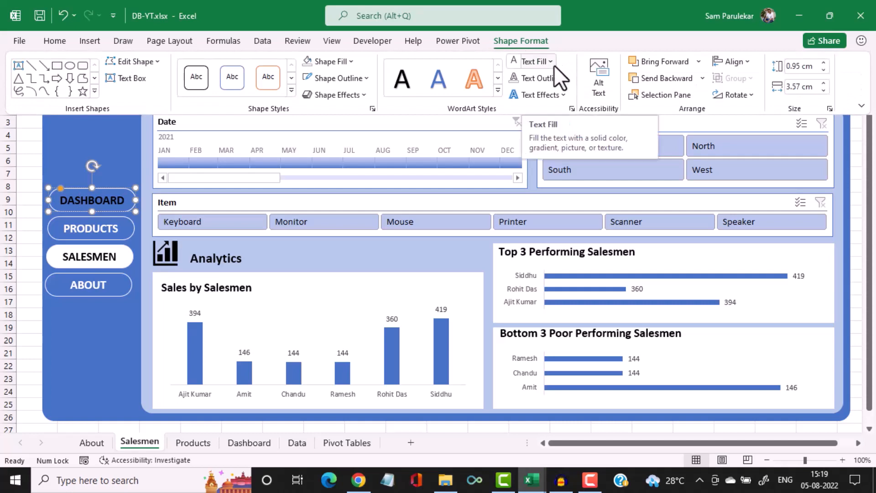
{"action": "left_click", "coordinate": [554, 65]}
{"action": "left_click", "coordinate": [512, 115]}
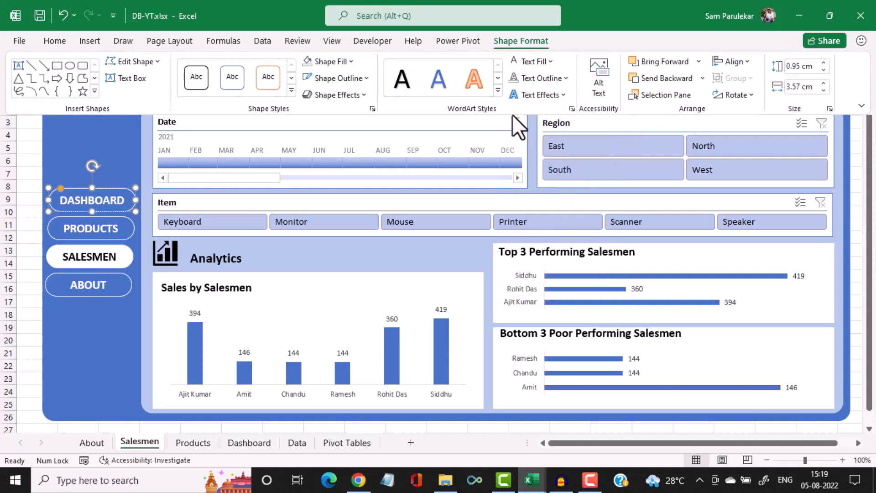
{"action": "left_click", "coordinate": [19, 319]}
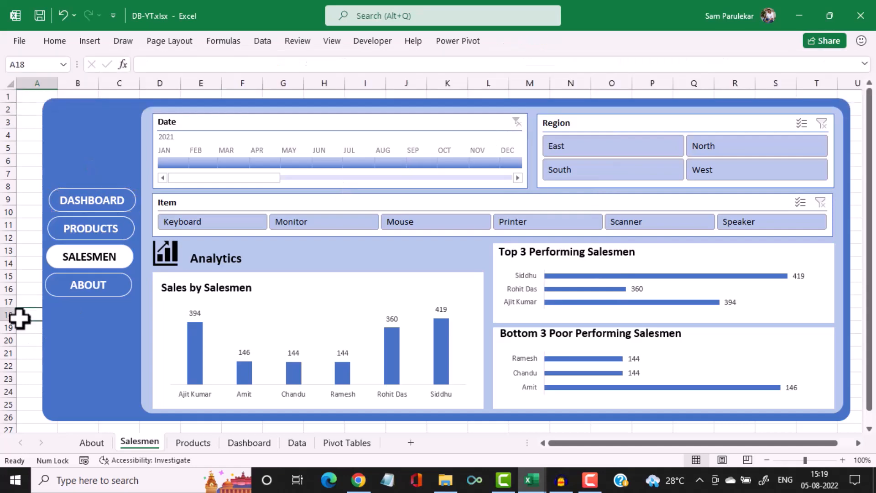
Check the navigation button styling on the About, Salesmen, Products and Dashboard sheets
{"action": "left_click", "coordinate": [86, 439]}
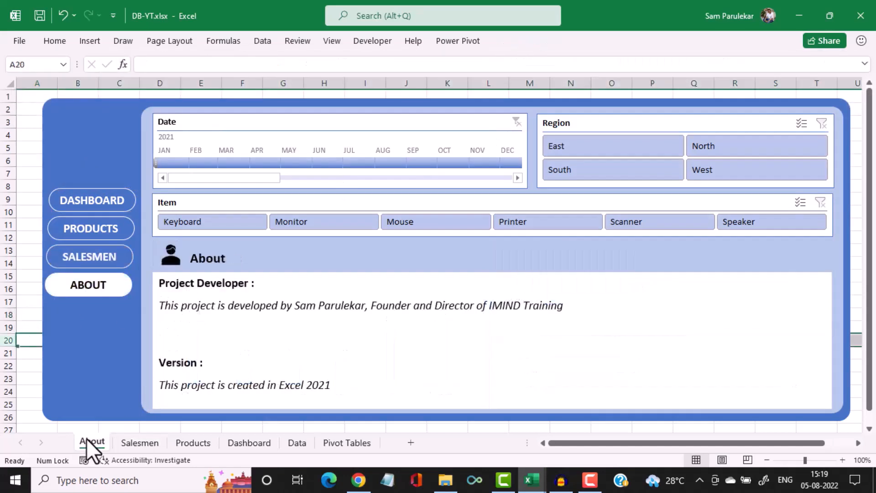
{"action": "left_click", "coordinate": [135, 443]}
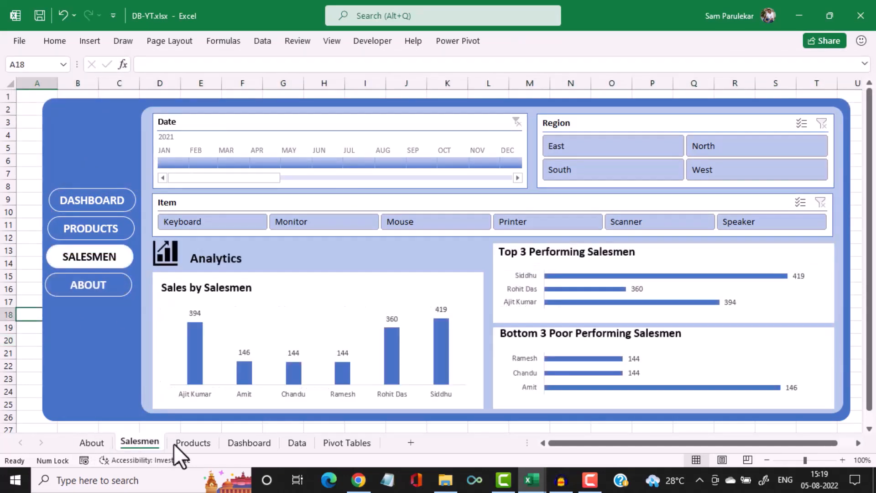
{"action": "left_click", "coordinate": [194, 445]}
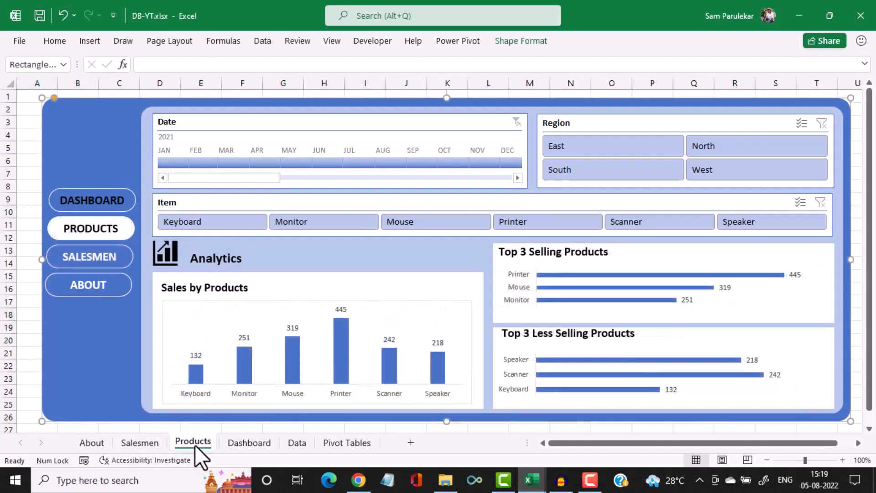
{"action": "left_click", "coordinate": [257, 444]}
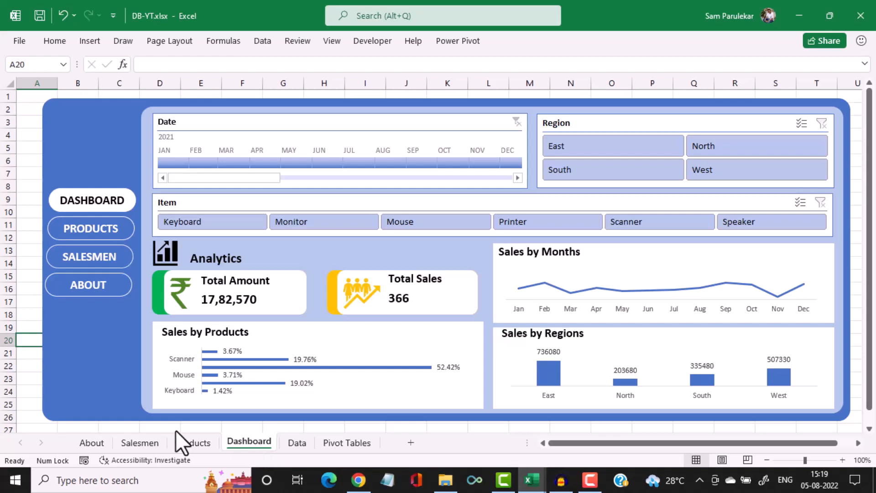
Test the navigation links by visiting Products, Salesmen, About and Dashboard through their buttons
{"action": "left_click", "coordinate": [94, 228]}
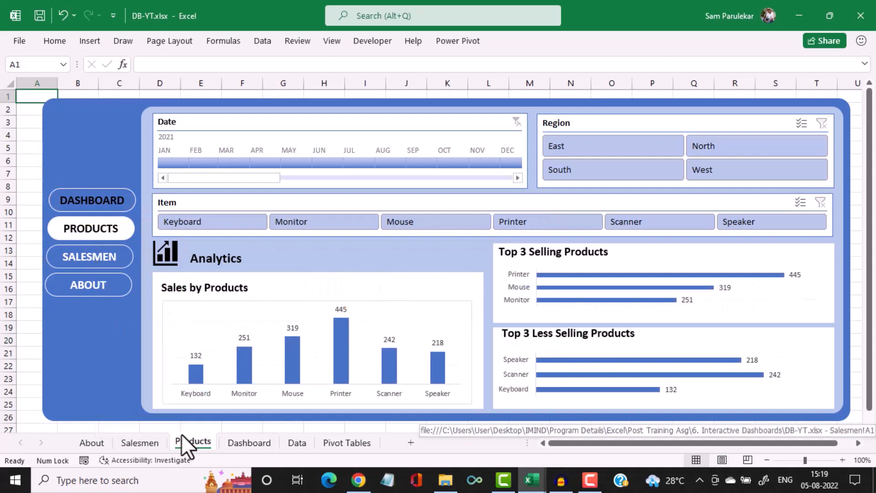
{"action": "left_click", "coordinate": [101, 258]}
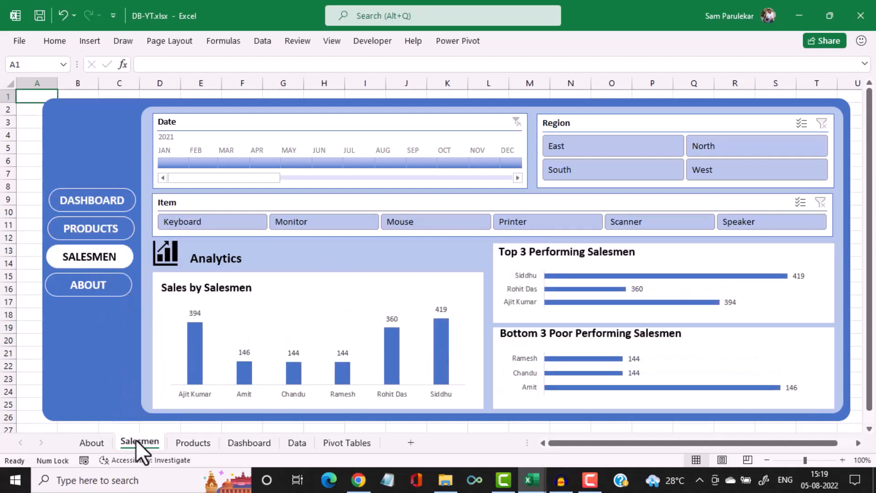
{"action": "left_click", "coordinate": [80, 292]}
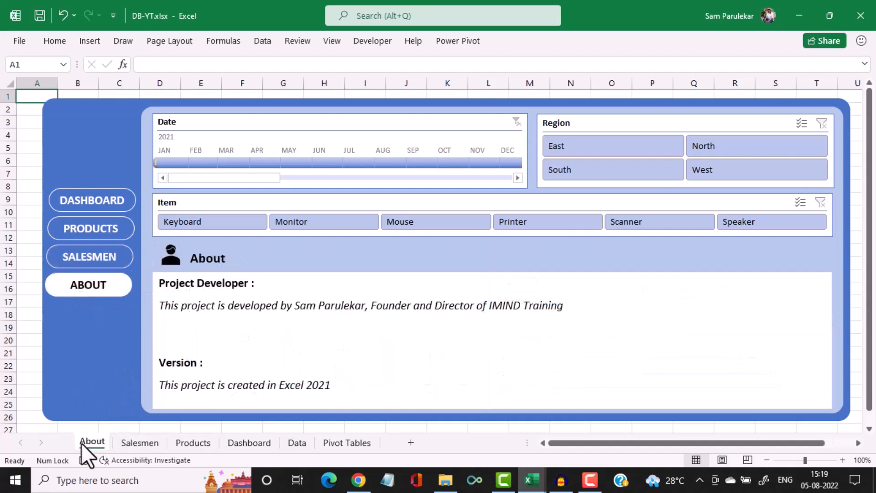
{"action": "left_click", "coordinate": [105, 205]}
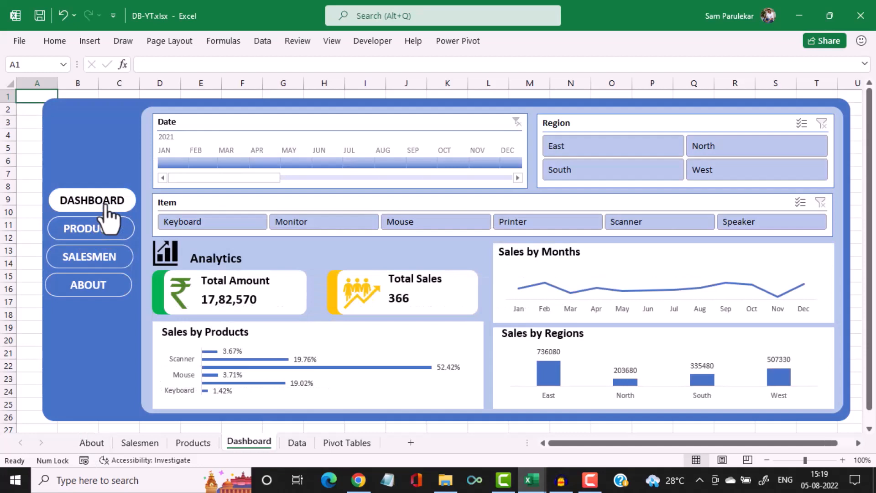
Hide the gridlines on the Dashboard sheet
{"action": "left_click", "coordinate": [28, 186]}
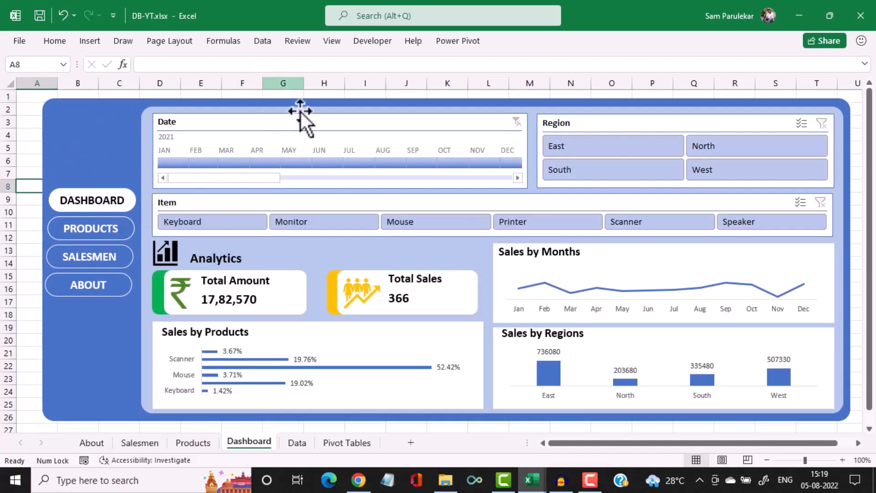
{"action": "left_click", "coordinate": [331, 46]}
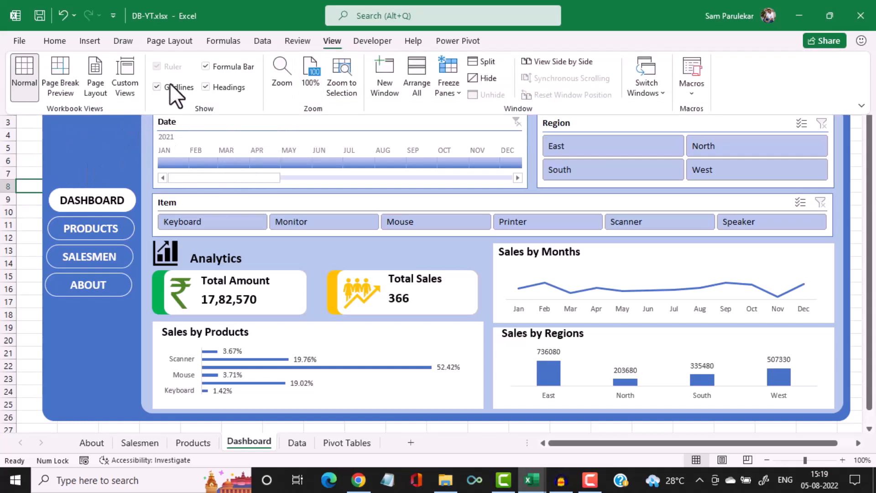
{"action": "left_click", "coordinate": [156, 87]}
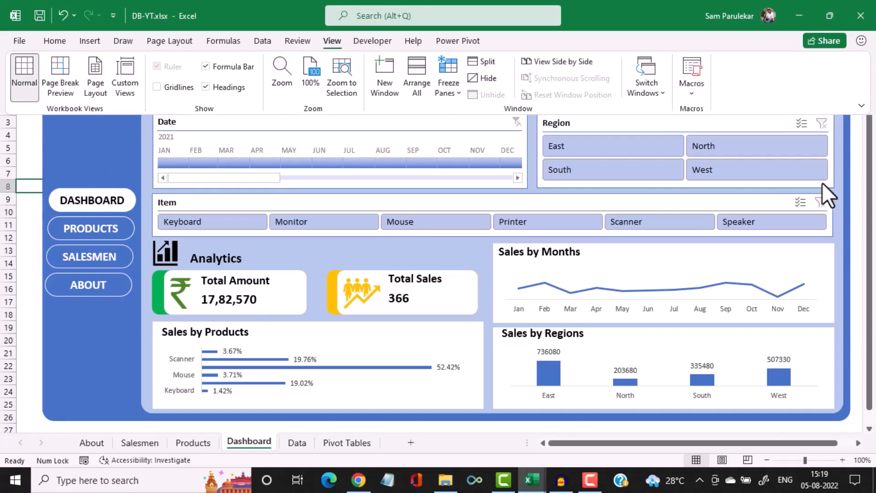
{"action": "left_click", "coordinate": [868, 154]}
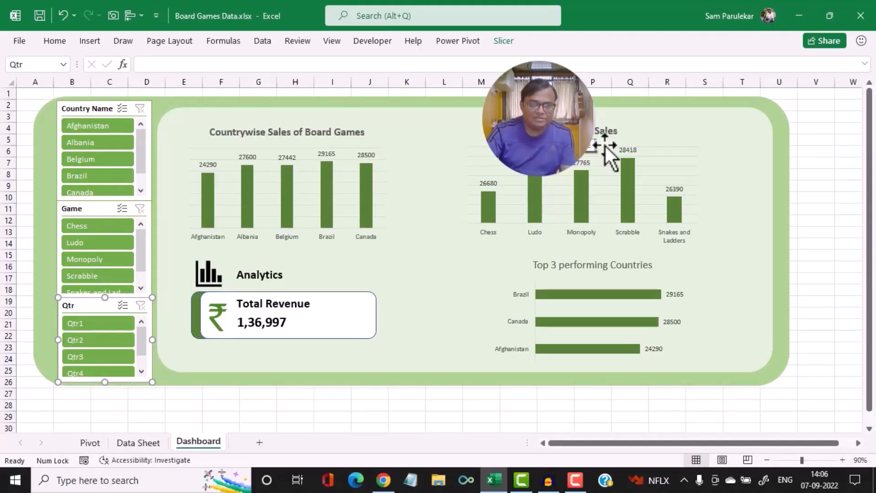
Filter the dashboard in Board Games Data.xlsx by country to Brazil and Canada
{"action": "left_click", "coordinate": [846, 206]}
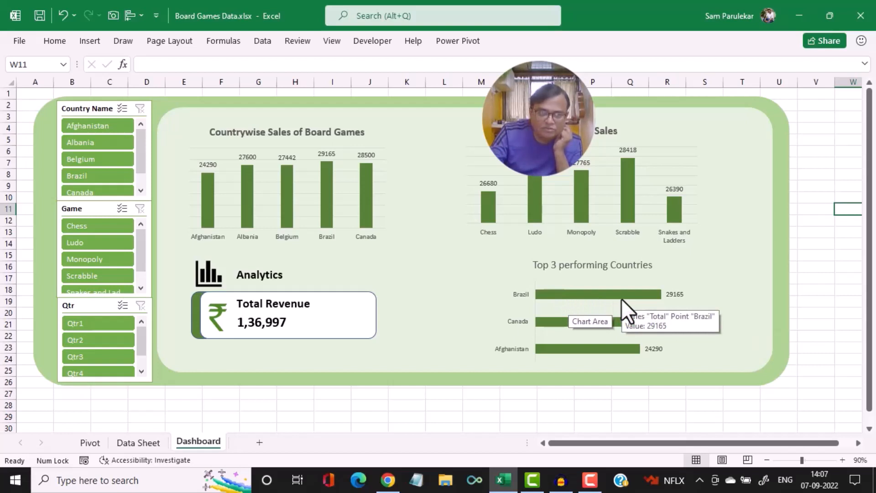
{"action": "left_click", "coordinate": [89, 177]}
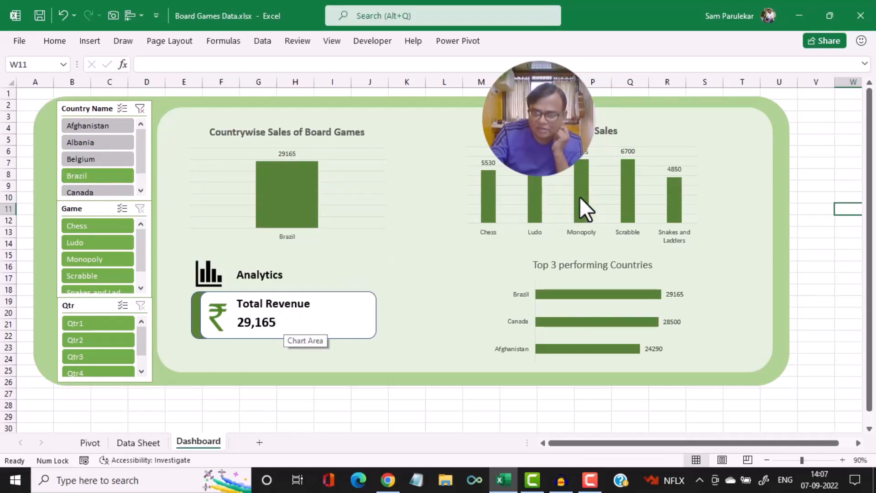
{"action": "mouse_move", "coordinate": [630, 206]}
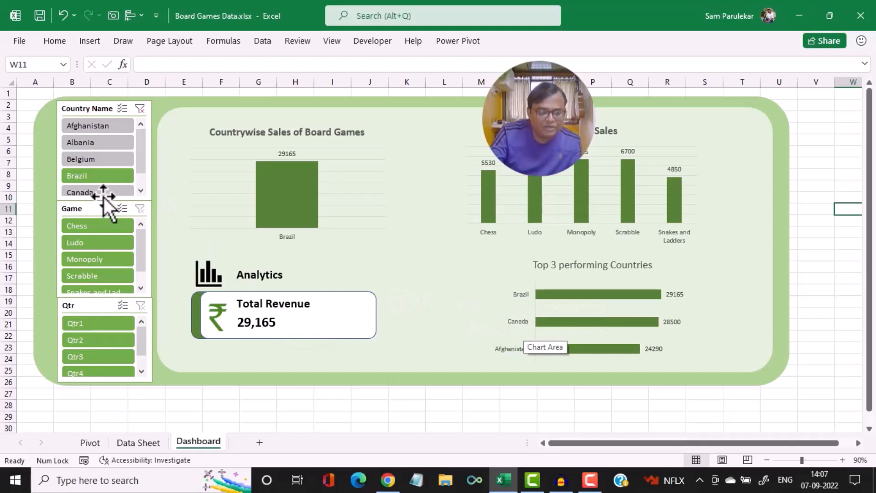
{"action": "left_click", "coordinate": [89, 193], "text": "ctrl"}
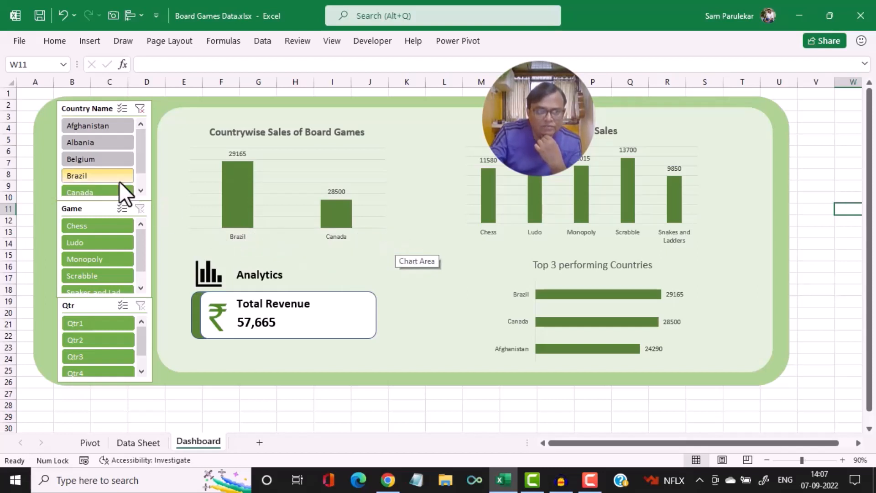
Narrow the board games dashboard to Chess, and clear the Game and Country Name filters after checking the charts
{"action": "left_click", "coordinate": [115, 225]}
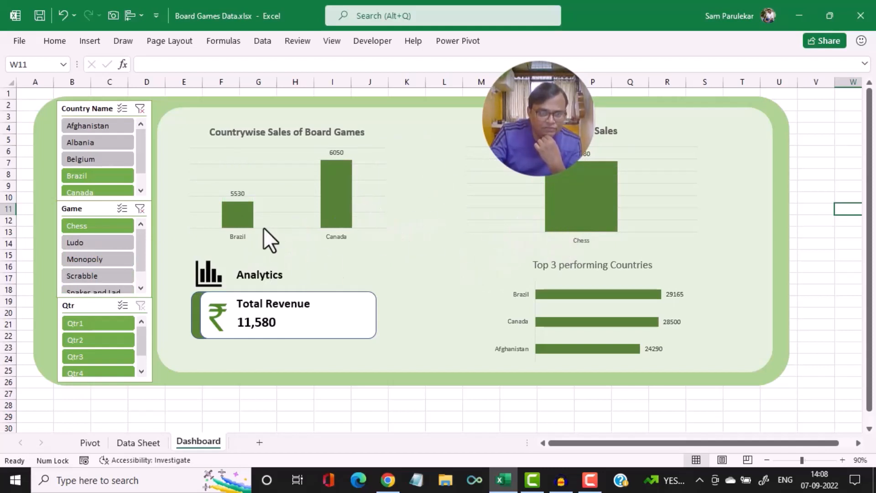
{"action": "mouse_move", "coordinate": [328, 182]}
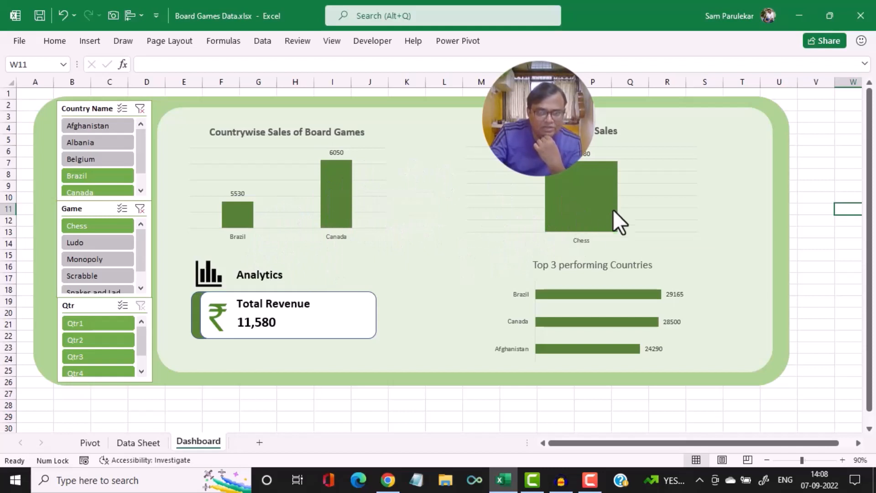
{"action": "mouse_move", "coordinate": [607, 215]}
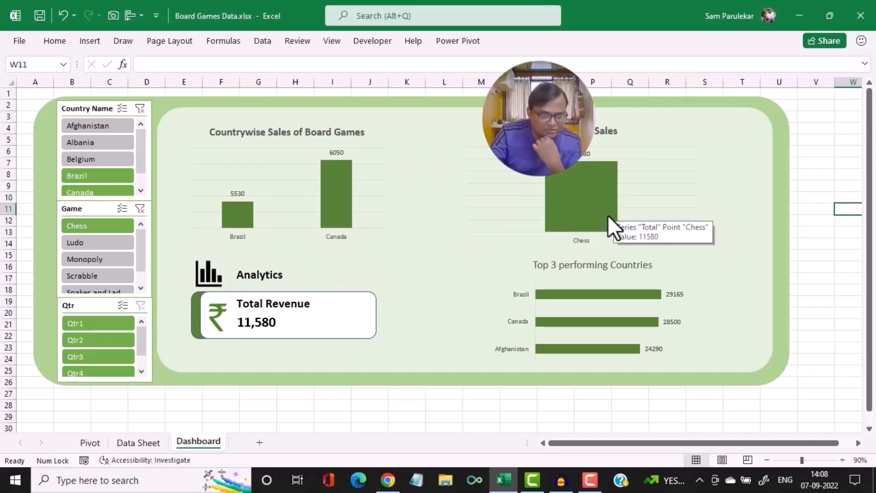
{"action": "left_click", "coordinate": [140, 209]}
{"action": "left_click", "coordinate": [140, 111]}
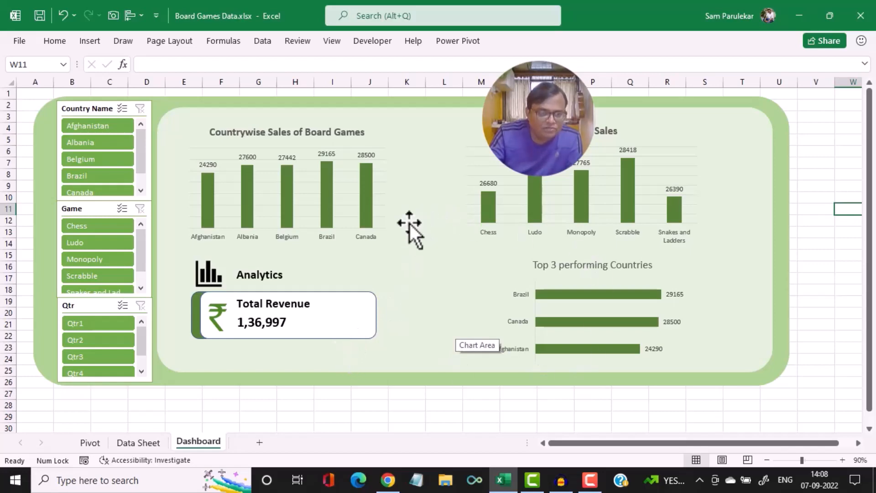
Review the Country Name, States, Qtr, Game and Sales columns on the Data Sheet
{"action": "left_click", "coordinate": [144, 443]}
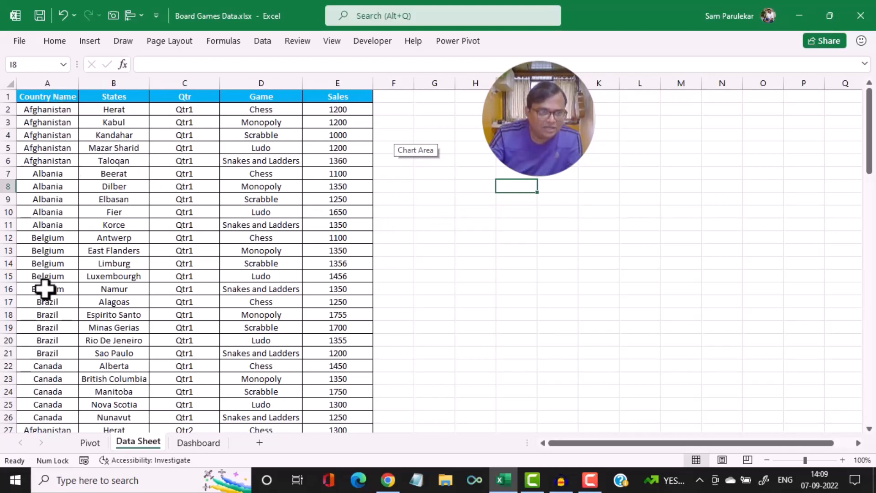
{"action": "left_click", "coordinate": [53, 84]}
{"action": "left_click", "coordinate": [122, 81]}
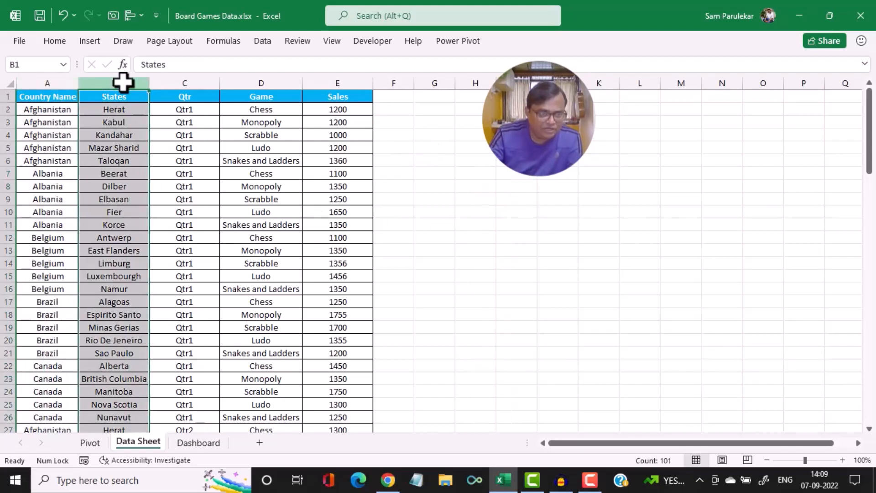
{"action": "left_click", "coordinate": [193, 79]}
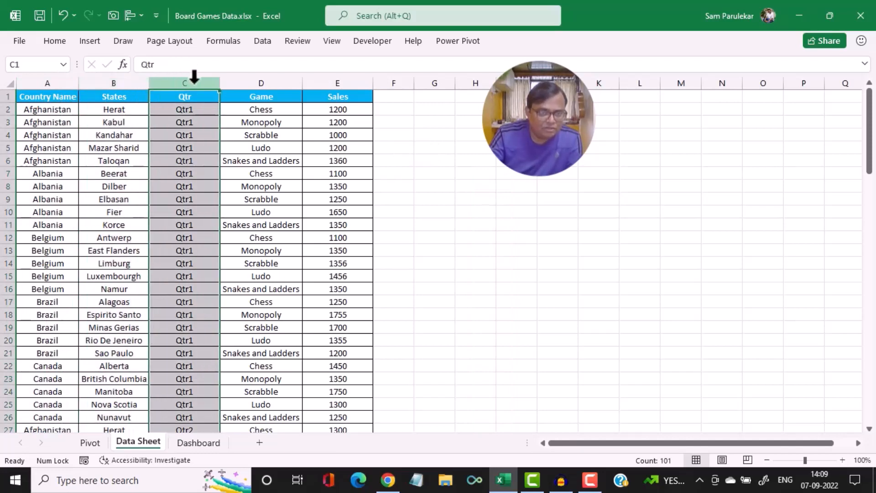
{"action": "left_click", "coordinate": [261, 81]}
{"action": "left_click", "coordinate": [335, 83]}
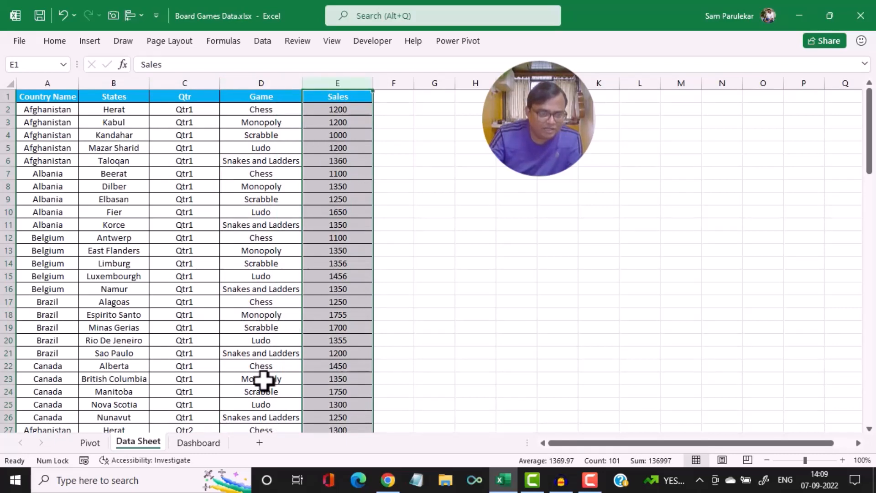
Add a new worksheet before the Dashboard sheet and name it New Dashboard
{"action": "left_click", "coordinate": [259, 444]}
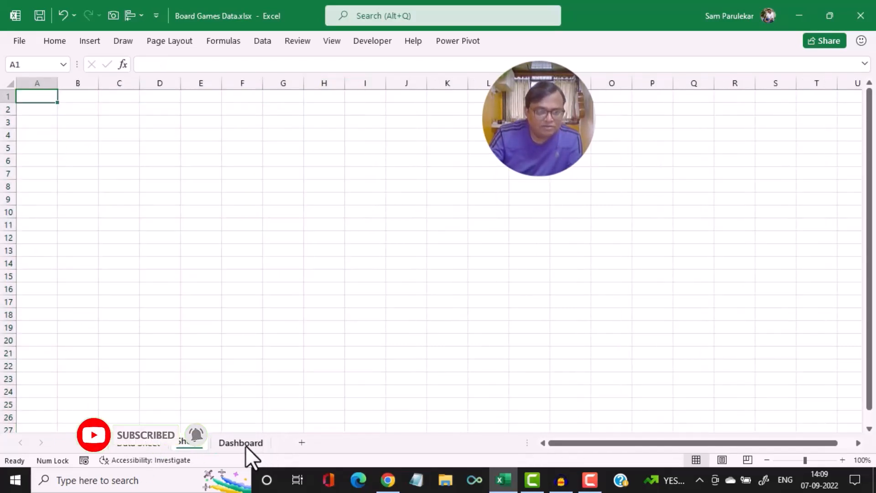
{"action": "double_click", "coordinate": [243, 443]}
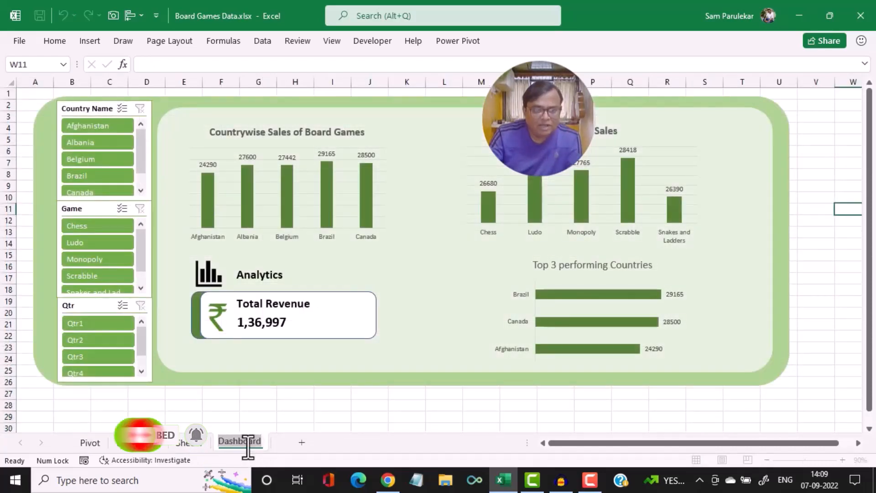
{"action": "left_click", "coordinate": [192, 443]}
{"action": "double_click", "coordinate": [192, 444]}
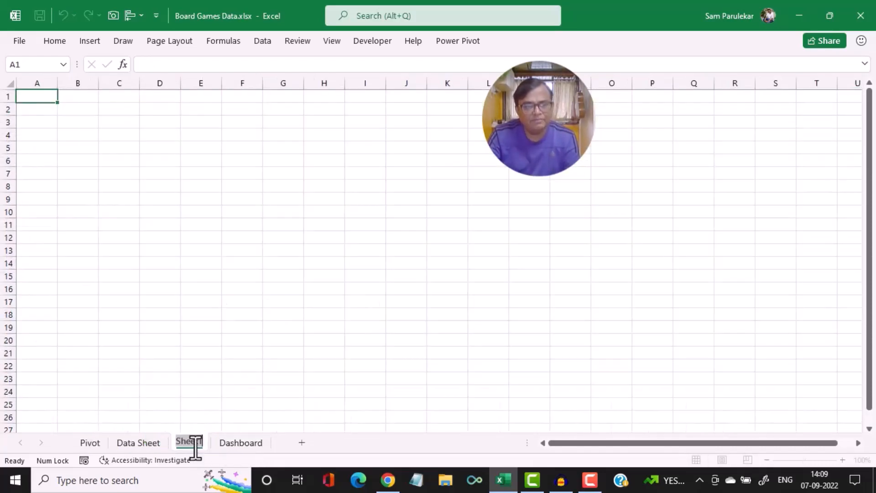
{"action": "type", "text": "New"}
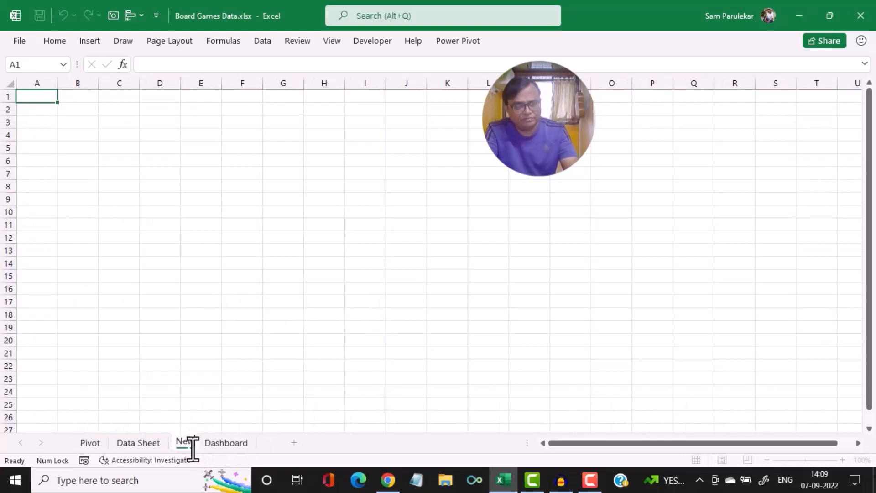
{"action": "type", "text": " Dashb"}
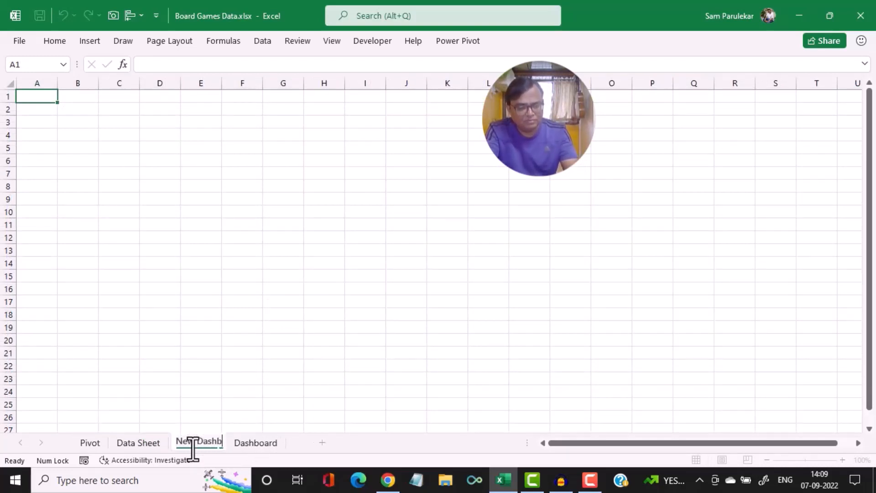
{"action": "type", "text": "oar"}
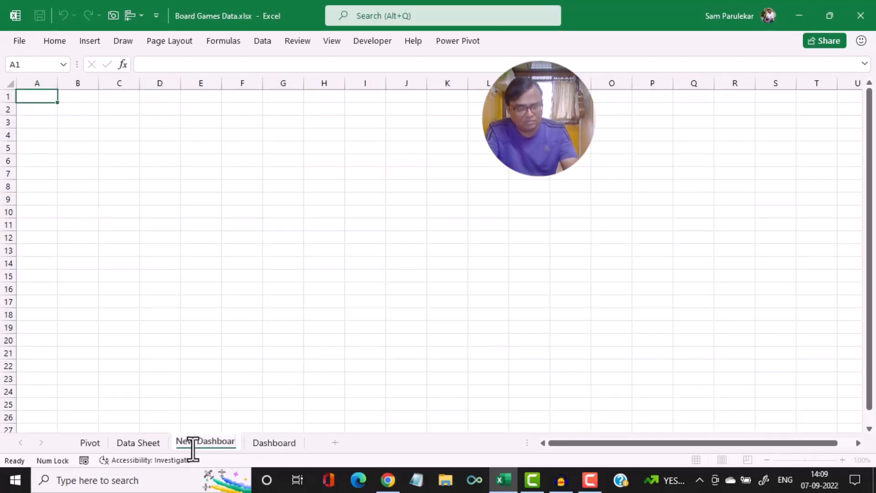
{"action": "type", "text": "d"}
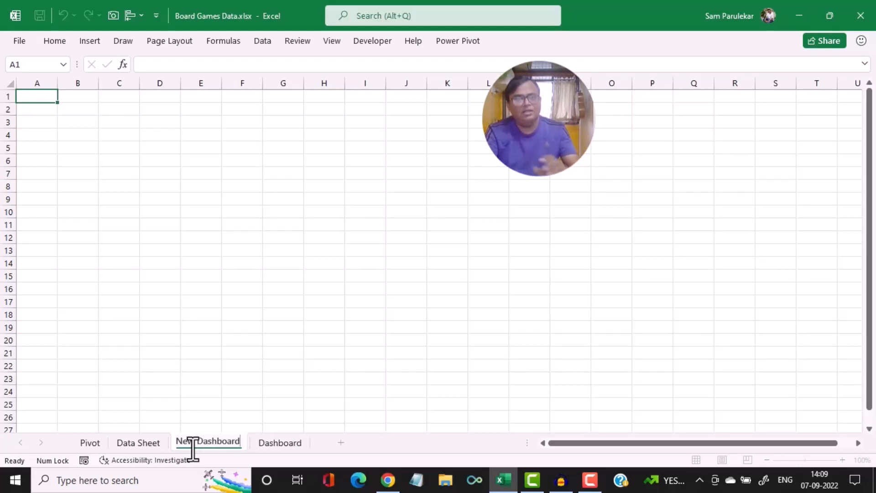
{"action": "left_click", "coordinate": [172, 184]}
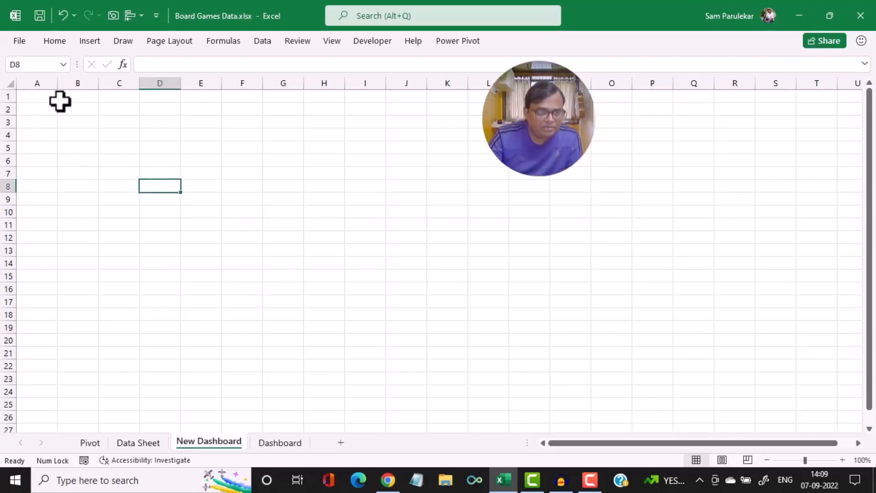
Draw a large rounded rectangle on the New Dashboard sheet, spanning about columns B to T and rows 2 to 26
{"action": "left_click", "coordinate": [286, 442]}
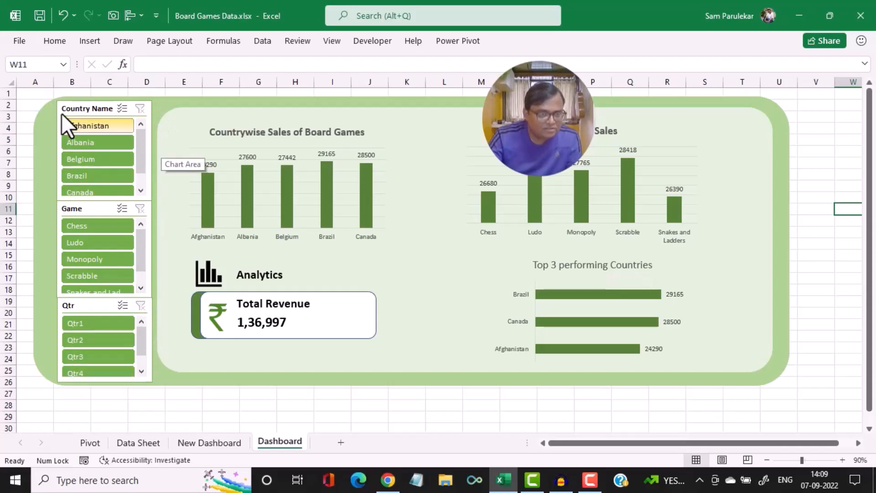
{"action": "left_click", "coordinate": [214, 447]}
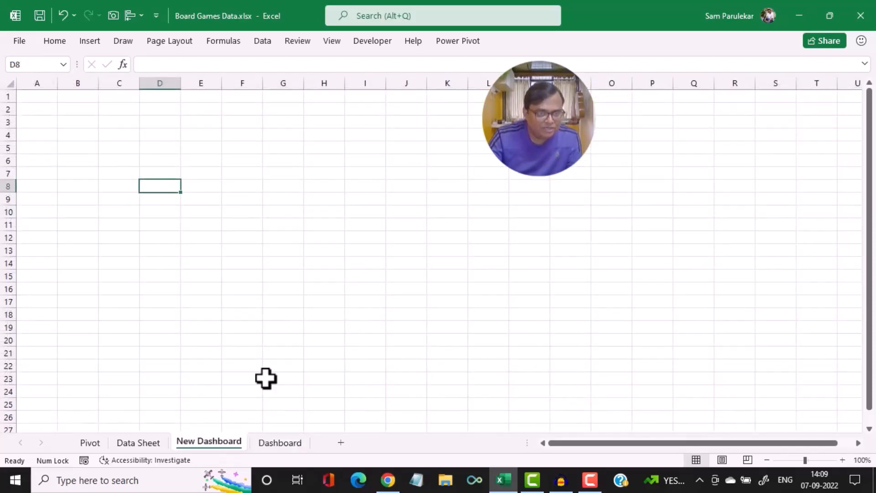
{"action": "left_click", "coordinate": [96, 41]}
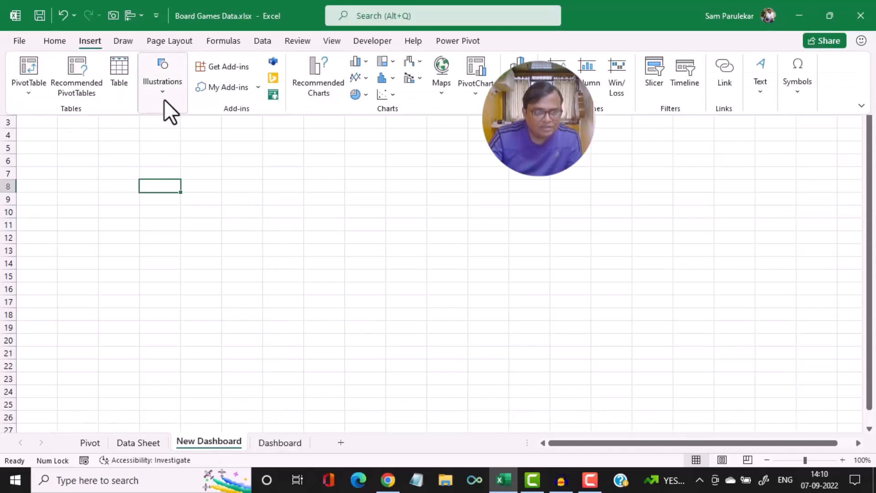
{"action": "left_click", "coordinate": [164, 87]}
{"action": "left_click", "coordinate": [186, 157]}
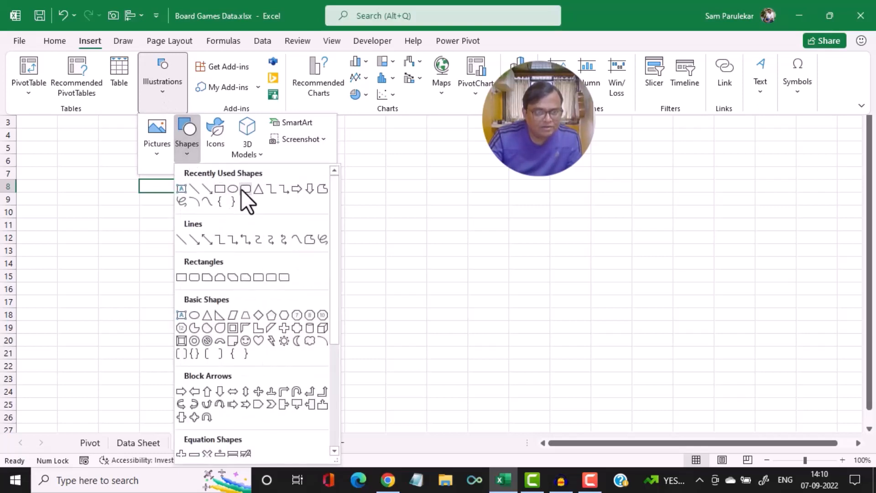
{"action": "left_click", "coordinate": [245, 192]}
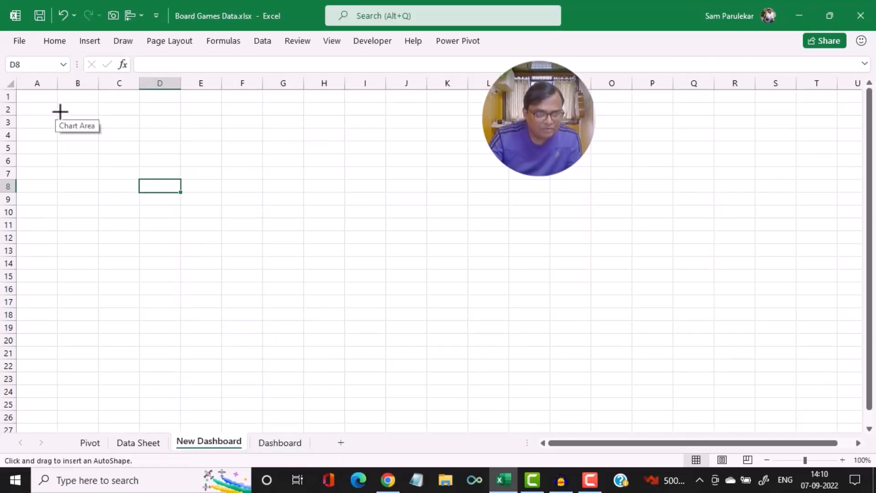
{"action": "left_click_drag", "start_coordinate": [60, 111], "coordinate": [834, 424]}
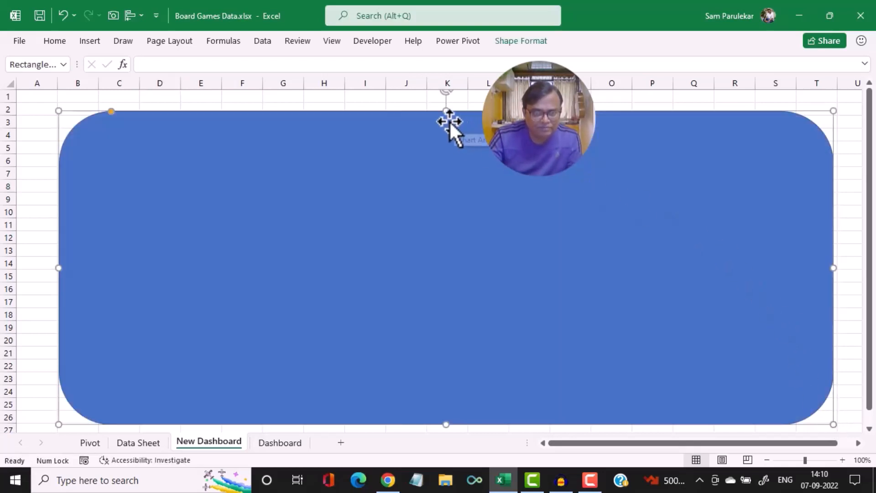
Extend the rounded rectangle's upper edge slightly for a height of about 13.2 cm, and reduce its corner rounding
{"action": "left_click_drag", "start_coordinate": [446, 112], "coordinate": [448, 103]}
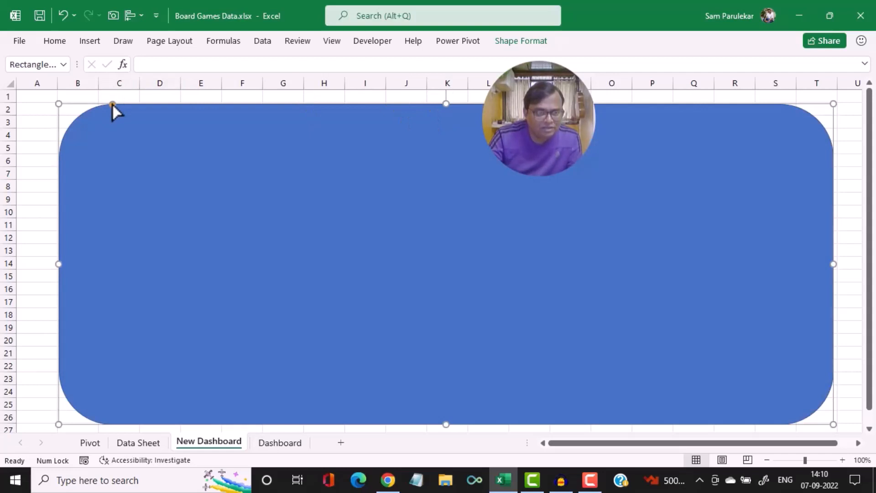
{"action": "left_click_drag", "start_coordinate": [112, 104], "coordinate": [89, 103]}
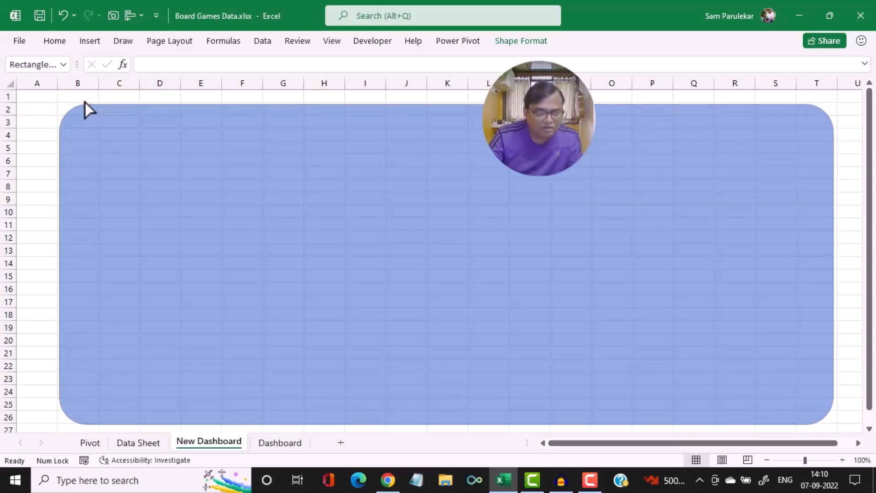
{"action": "left_click_drag", "start_coordinate": [85, 103], "coordinate": [85, 103]}
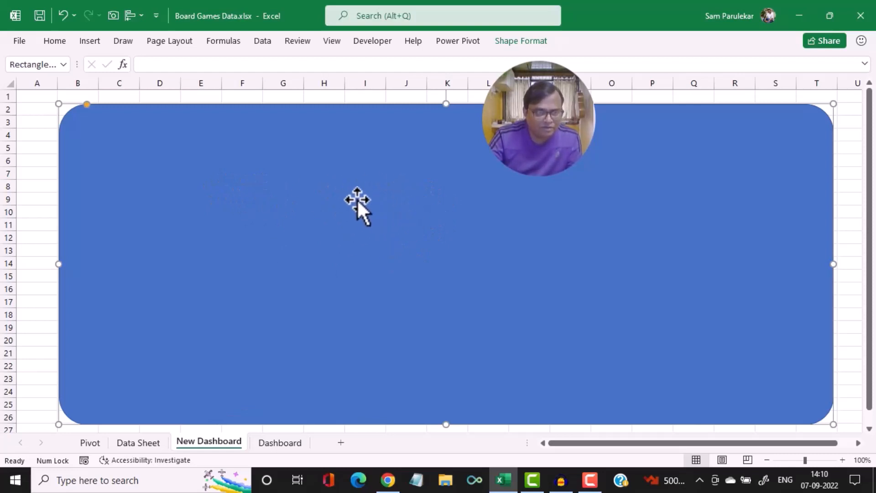
Fill the rounded rectangle with Green, Accent 6, Darker 25%
{"action": "left_click", "coordinate": [537, 45]}
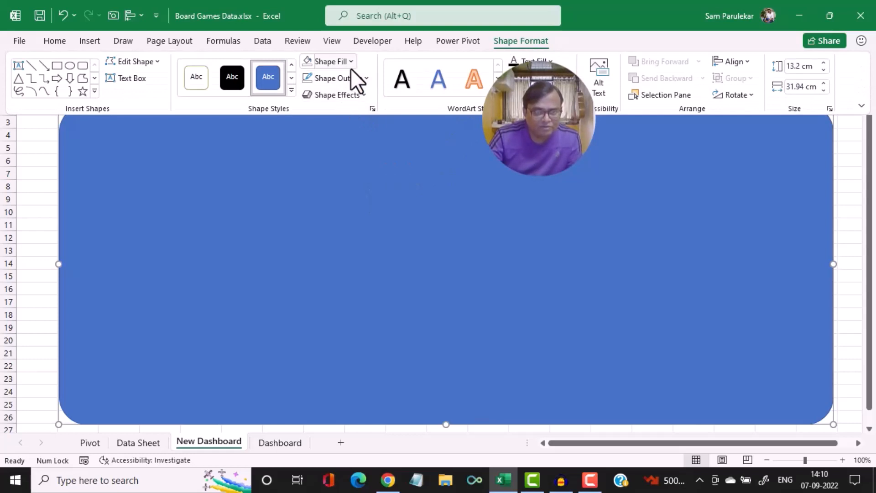
{"action": "left_click", "coordinate": [351, 67]}
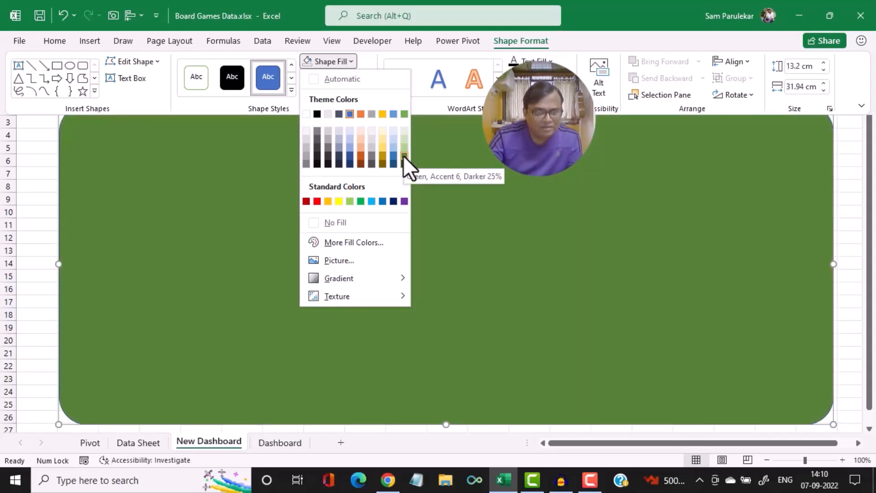
{"action": "left_click", "coordinate": [404, 155]}
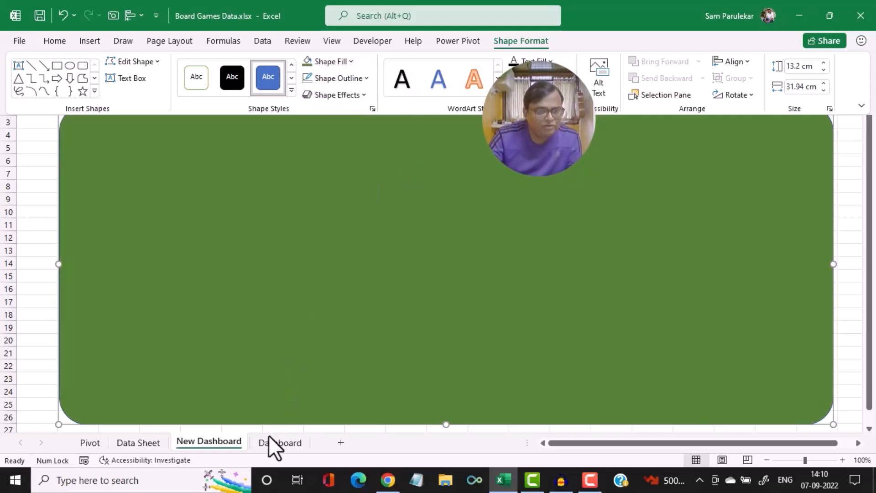
{"action": "key", "text": "ctrl+F1"}
Check the finished Dashboard's panel layout, then duplicate the green rectangle and fill the copy with Green, Accent 6, Lighter 40%
{"action": "left_click", "coordinate": [278, 446]}
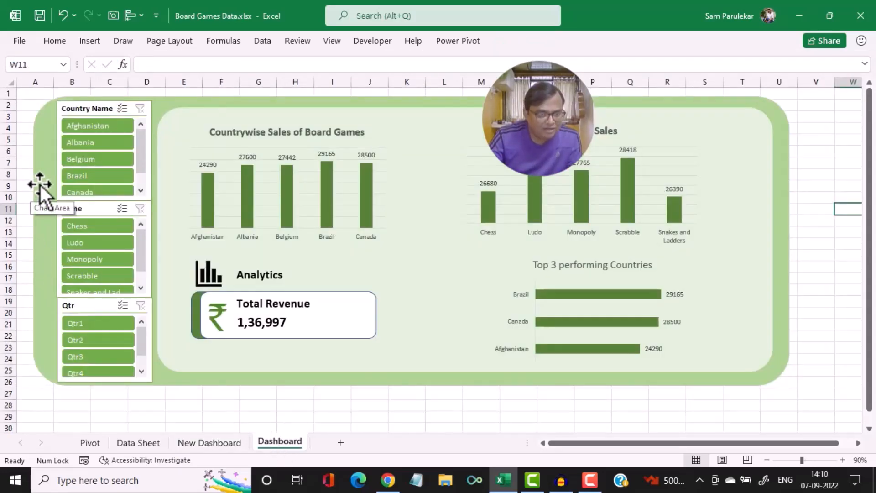
{"action": "left_click", "coordinate": [228, 442]}
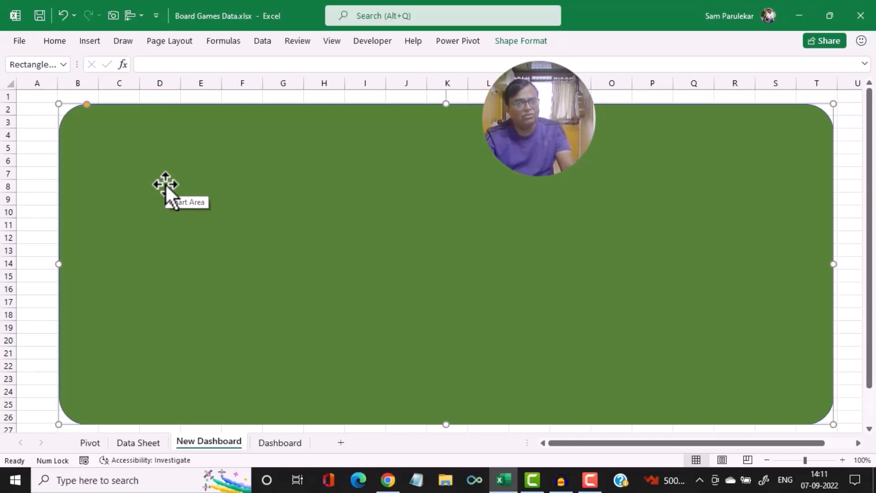
{"action": "key", "text": "ctrl+d"}
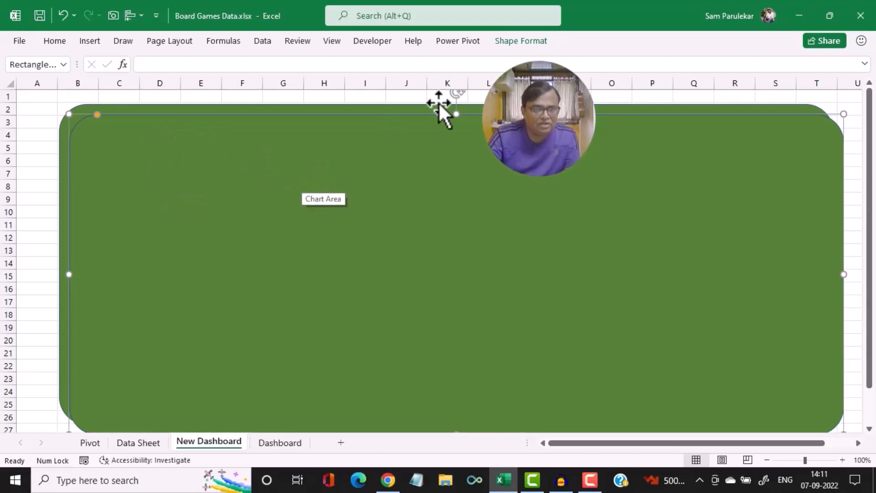
{"action": "left_click", "coordinate": [523, 40]}
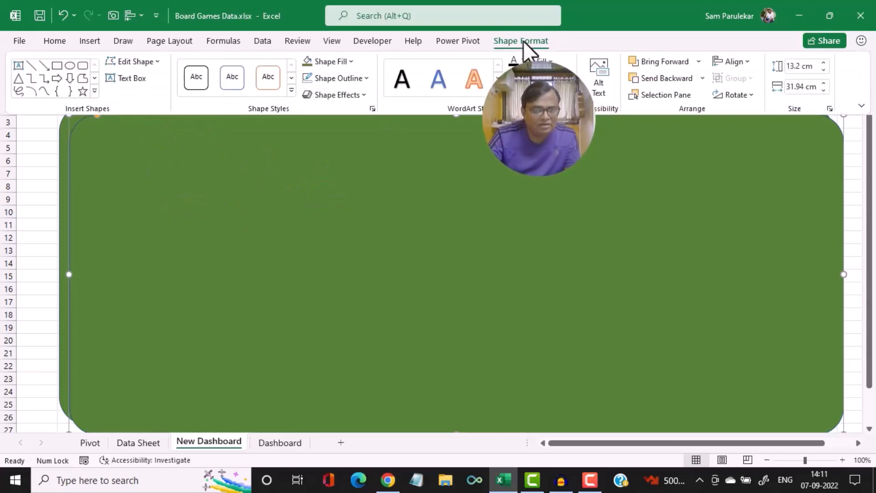
{"action": "left_click", "coordinate": [351, 61]}
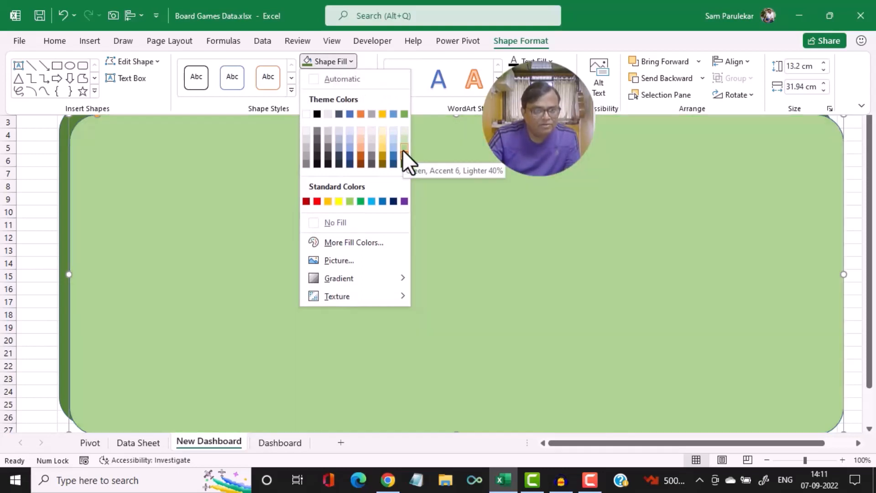
{"action": "left_click", "coordinate": [403, 151]}
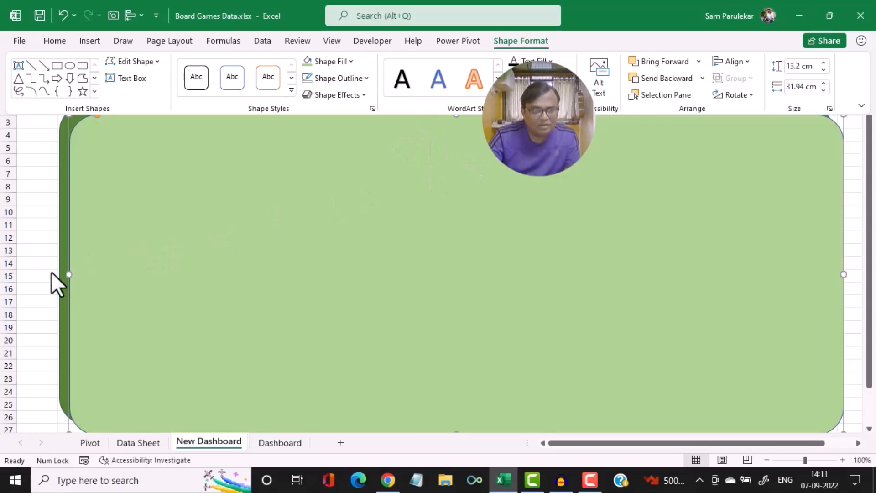
{"action": "left_click", "coordinate": [98, 274]}
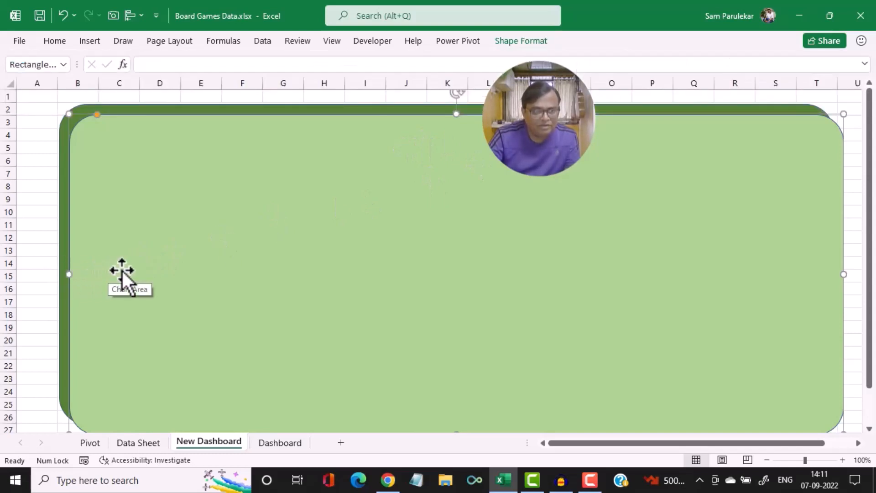
Resize the light green copy to fit inside the dark rectangle, leaving a wide slicer band over columns B and C and narrow margins elsewhere
{"action": "left_click_drag", "start_coordinate": [70, 277], "coordinate": [157, 264]}
{"action": "left_click_drag", "start_coordinate": [844, 275], "coordinate": [821, 274]}
{"action": "scroll", "coordinate": [572, 369], "scroll_direction": "down", "scroll_amount": 2}
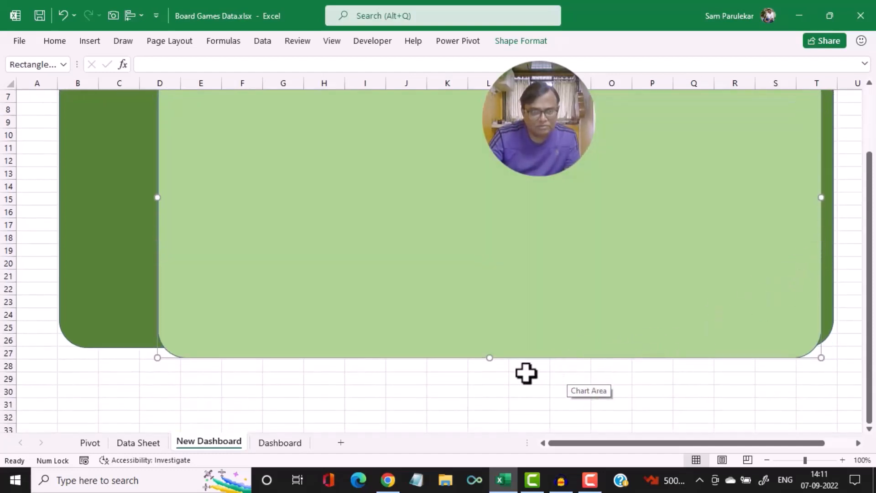
{"action": "left_click_drag", "start_coordinate": [490, 358], "coordinate": [491, 337]}
{"action": "scroll", "coordinate": [497, 314], "scroll_direction": "up", "scroll_amount": 2}
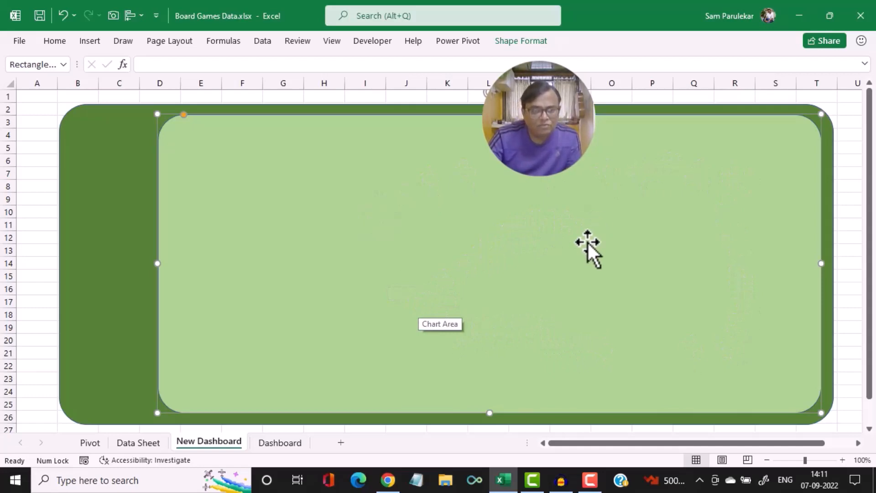
Check the finished Dashboard, then create a PivotTable on a new worksheet from 'Data Sheet'!$A$1:$E$101
{"action": "left_click", "coordinate": [264, 441]}
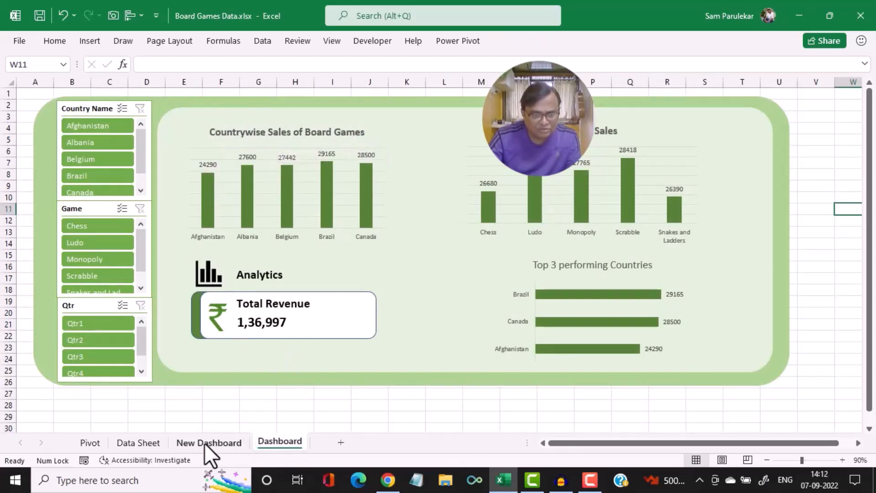
{"action": "left_click", "coordinate": [148, 444]}
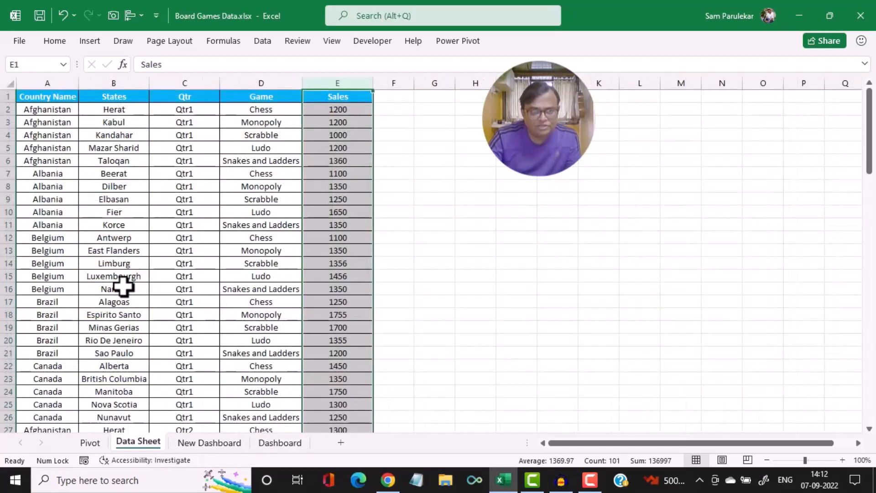
{"action": "left_click", "coordinate": [49, 99]}
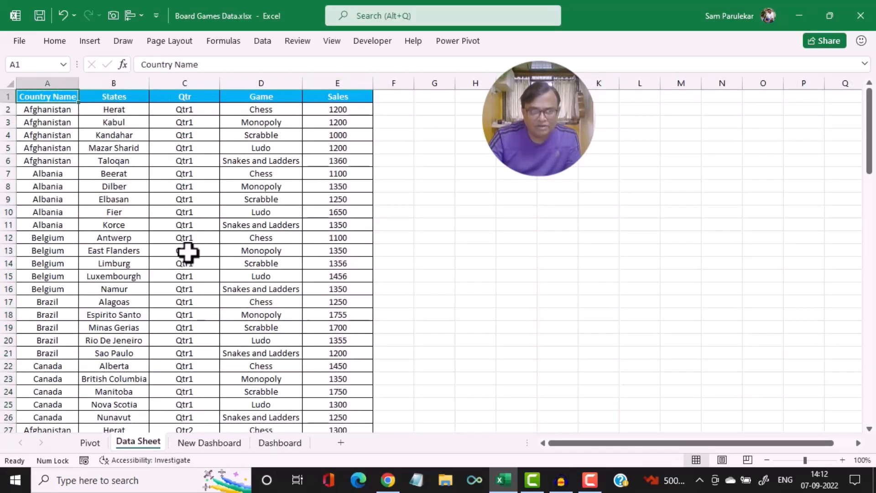
{"action": "left_click", "coordinate": [91, 41]}
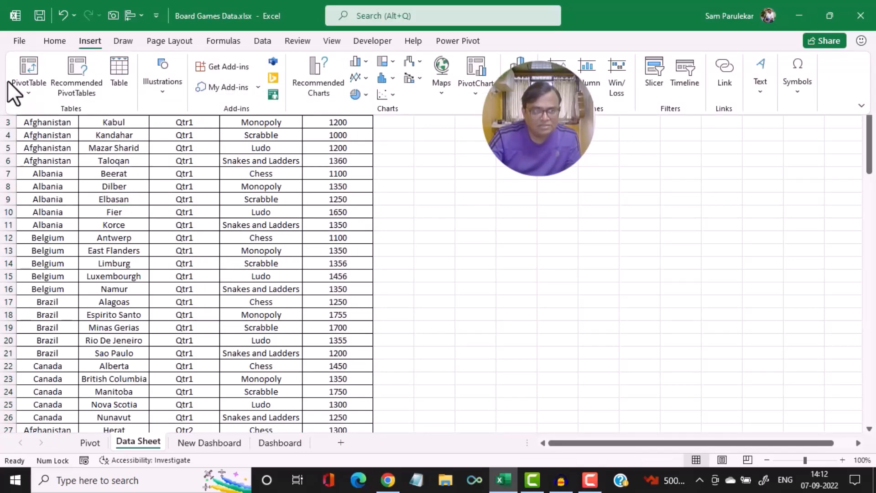
{"action": "left_click", "coordinate": [20, 72]}
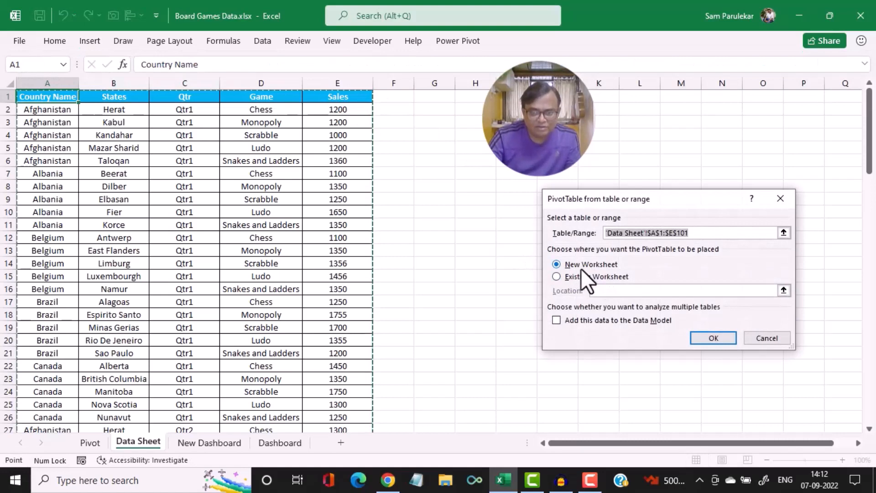
{"action": "left_click", "coordinate": [697, 342]}
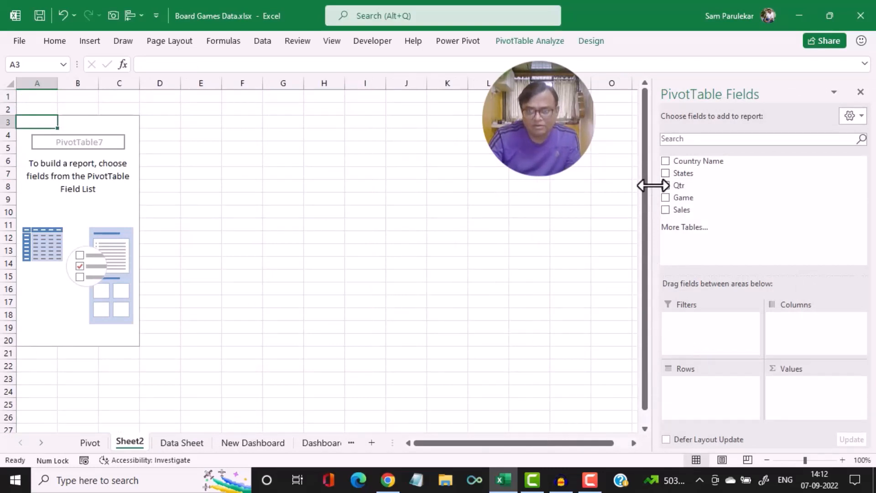
Summarise the sum of Sales with Country Name as rows in the PivotTable, and rename its worksheet Pivot New
{"action": "left_click_drag", "start_coordinate": [719, 163], "coordinate": [709, 390]}
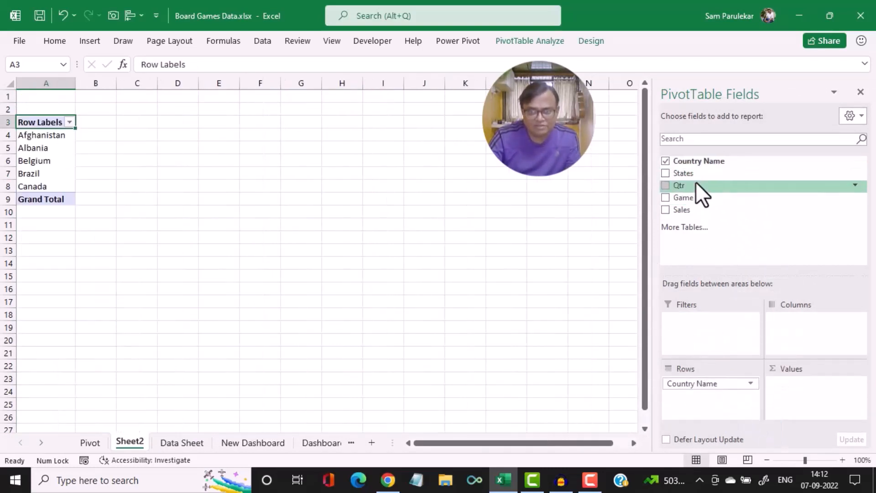
{"action": "left_click_drag", "start_coordinate": [683, 209], "coordinate": [814, 390]}
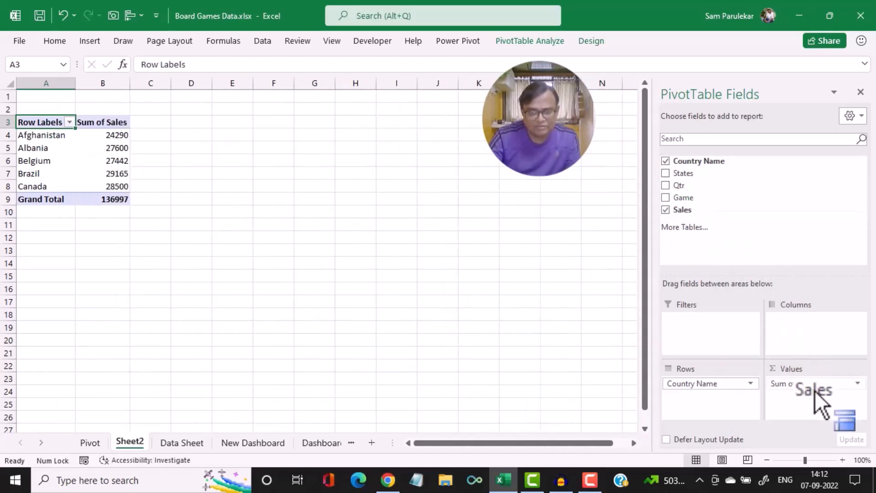
{"action": "double_click", "coordinate": [131, 442]}
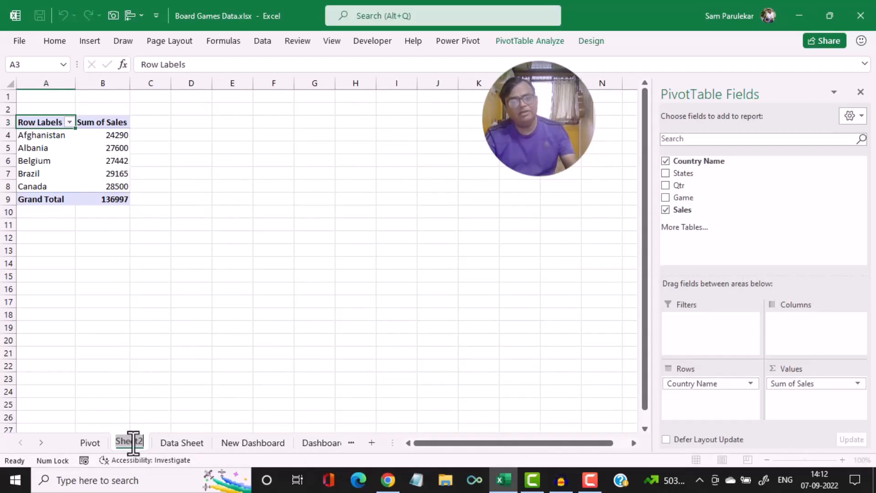
{"action": "type", "text": "Pi"}
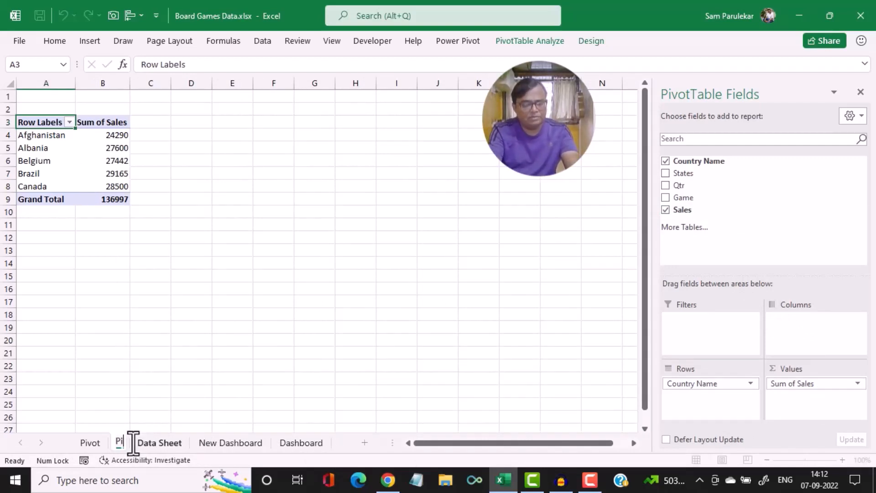
{"action": "type", "text": "vot"}
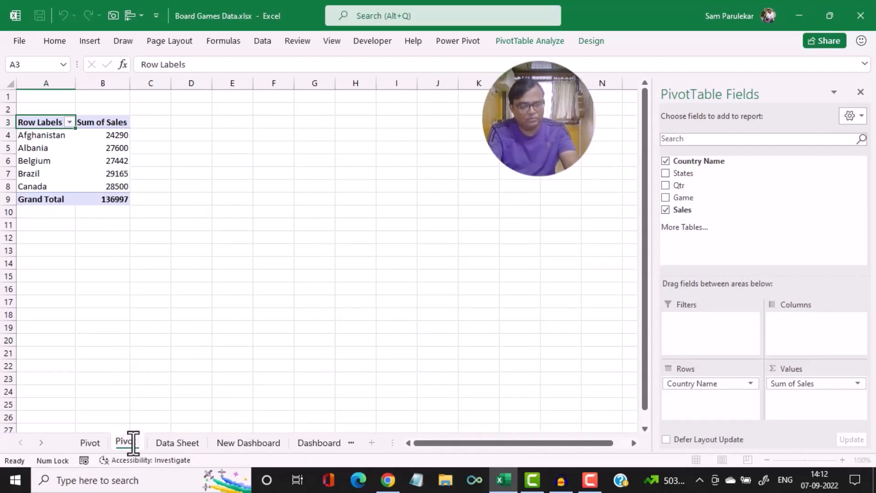
{"action": "type", "text": " 2 New"}
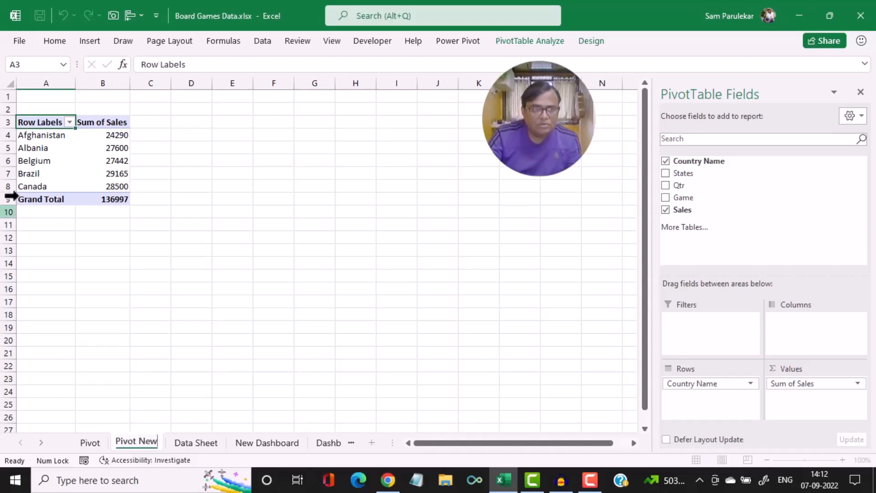
{"action": "left_click", "coordinate": [208, 150]}
Turn off the country PivotTable's grand totals for rows and columns
{"action": "left_click_drag", "start_coordinate": [29, 143], "coordinate": [68, 187]}
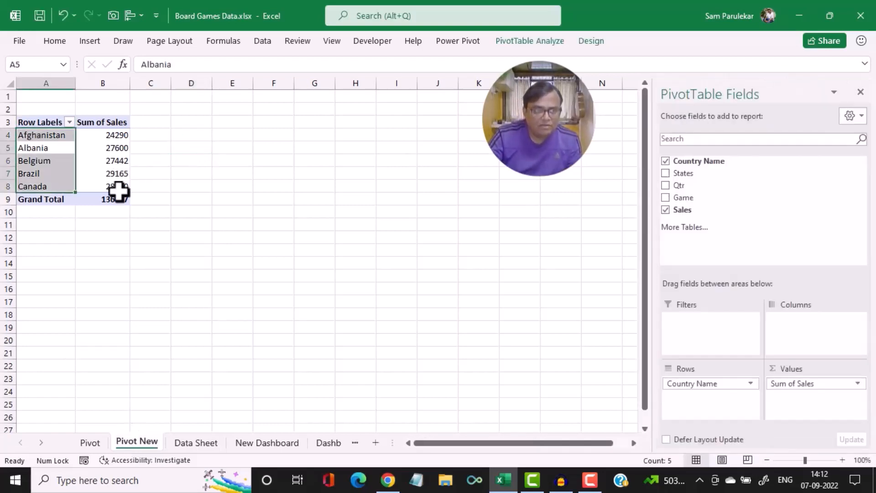
{"action": "left_click", "coordinate": [114, 170]}
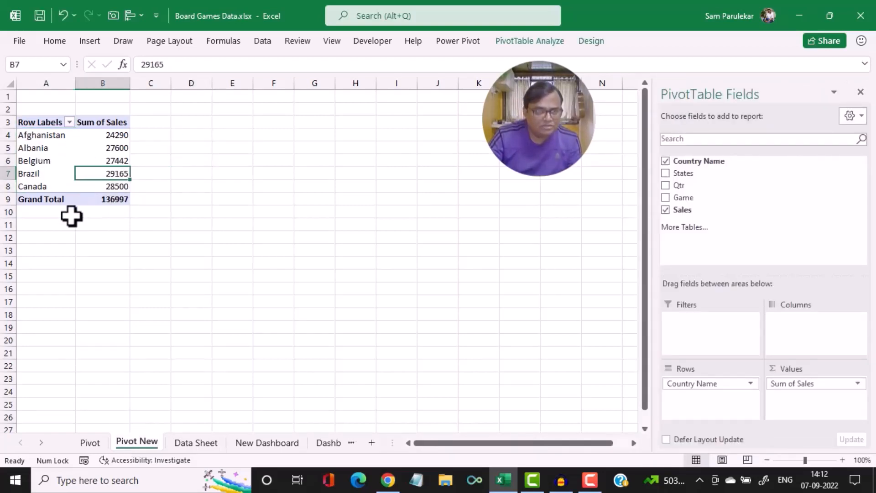
{"action": "left_click", "coordinate": [547, 40]}
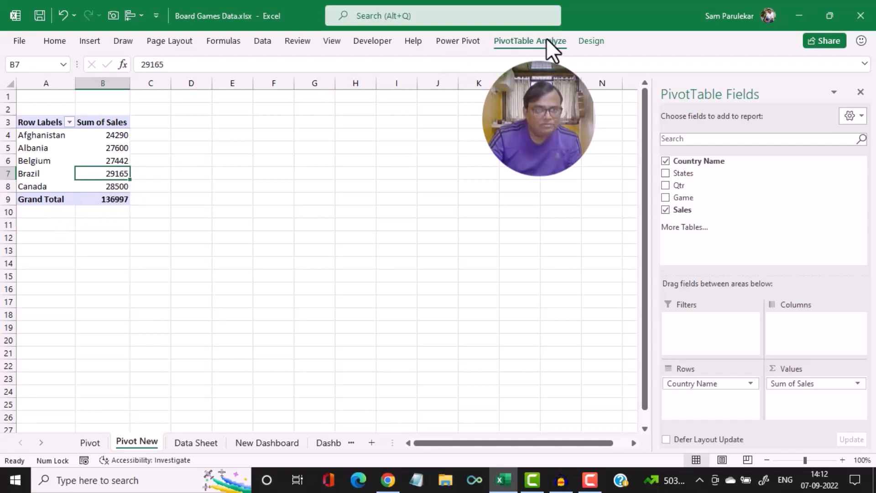
{"action": "left_click", "coordinate": [592, 41]}
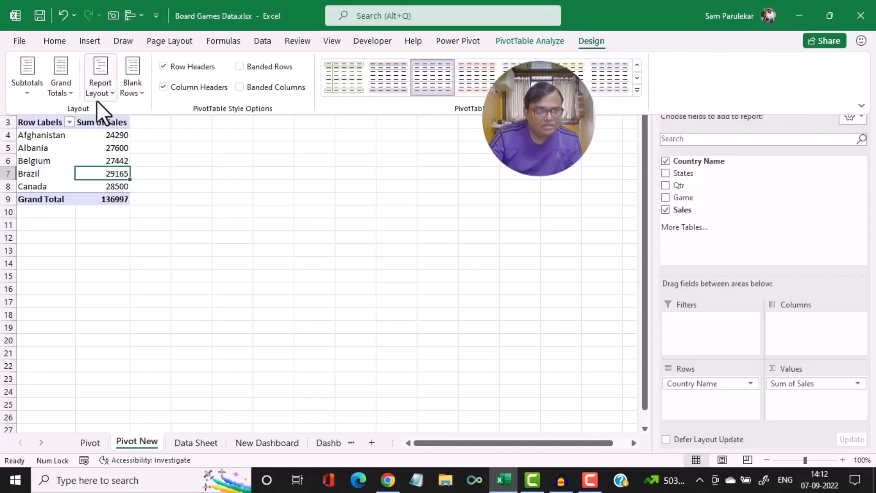
{"action": "left_click", "coordinate": [62, 89]}
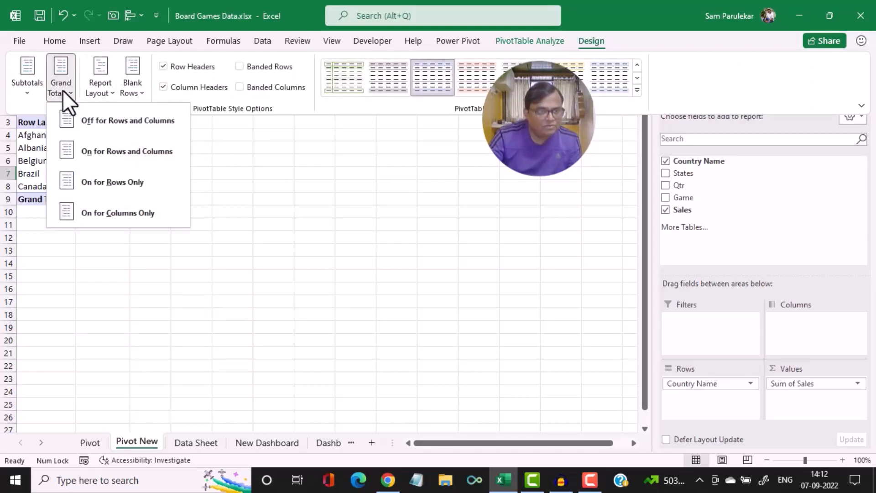
{"action": "left_click", "coordinate": [102, 124]}
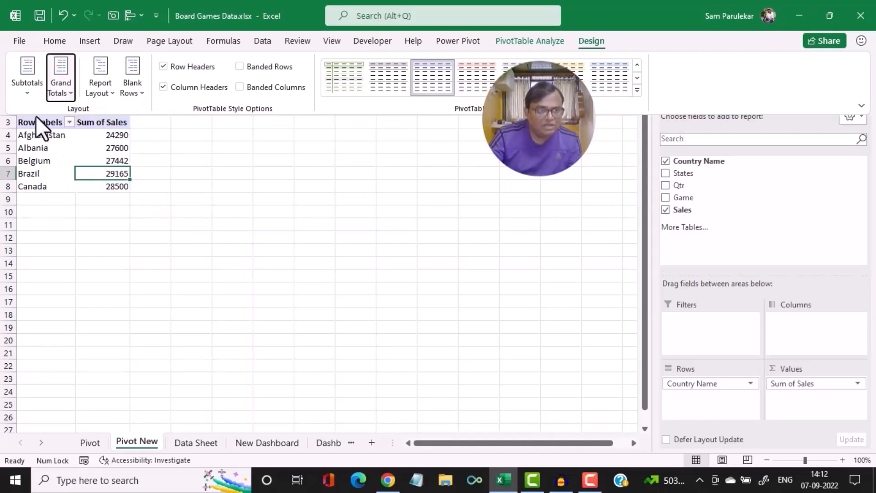
Insert a 2-D clustered column PivotChart from the country sales in A3:B8 and place it beside the PivotTable
{"action": "left_click", "coordinate": [40, 133]}
{"action": "left_click", "coordinate": [46, 122]}
{"action": "left_click_drag", "start_coordinate": [45, 122], "coordinate": [107, 182]}
{"action": "left_click", "coordinate": [90, 41]}
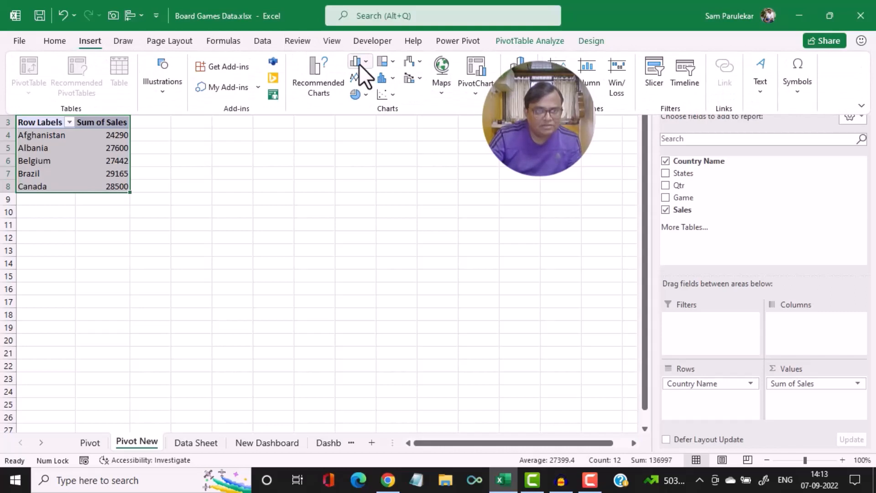
{"action": "left_click", "coordinate": [359, 64]}
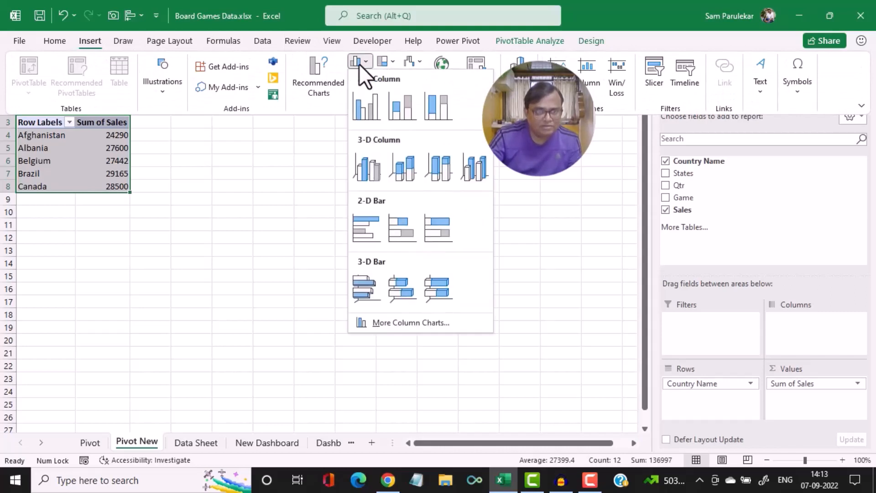
{"action": "left_click", "coordinate": [366, 113]}
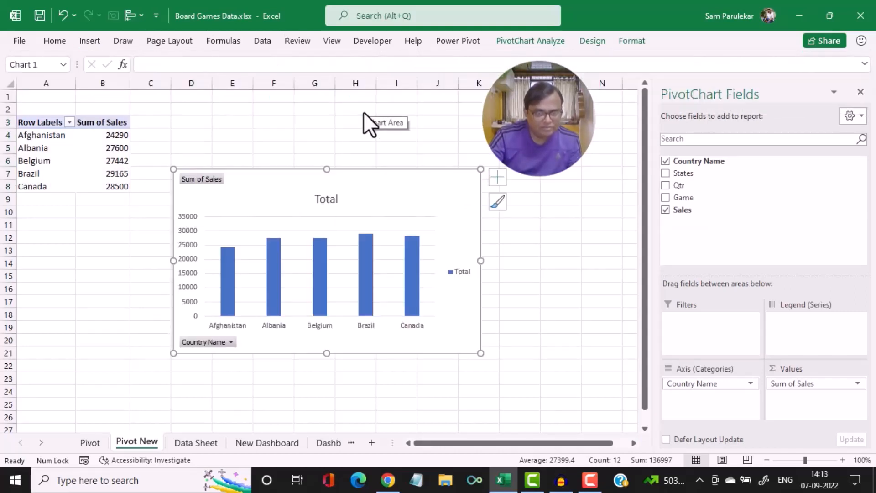
{"action": "left_click_drag", "start_coordinate": [385, 172], "coordinate": [391, 120]}
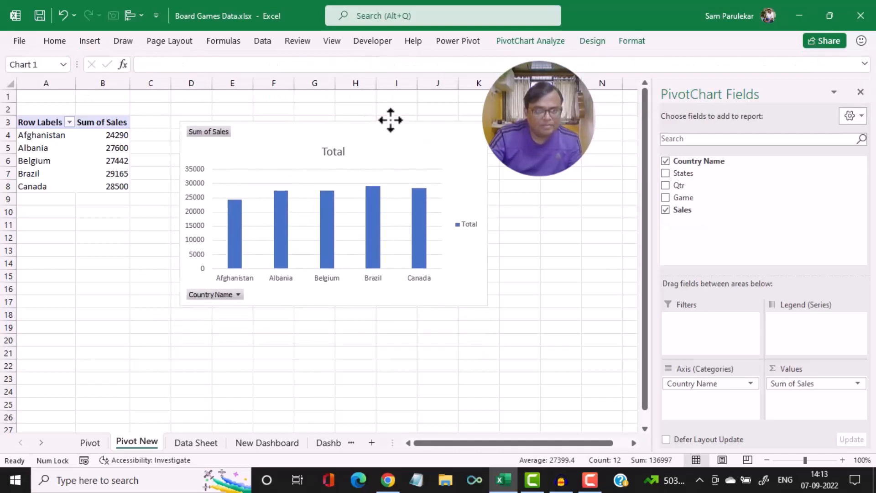
Hide all field buttons on the country sales chart and delete its legend
{"action": "right_click", "coordinate": [222, 292]}
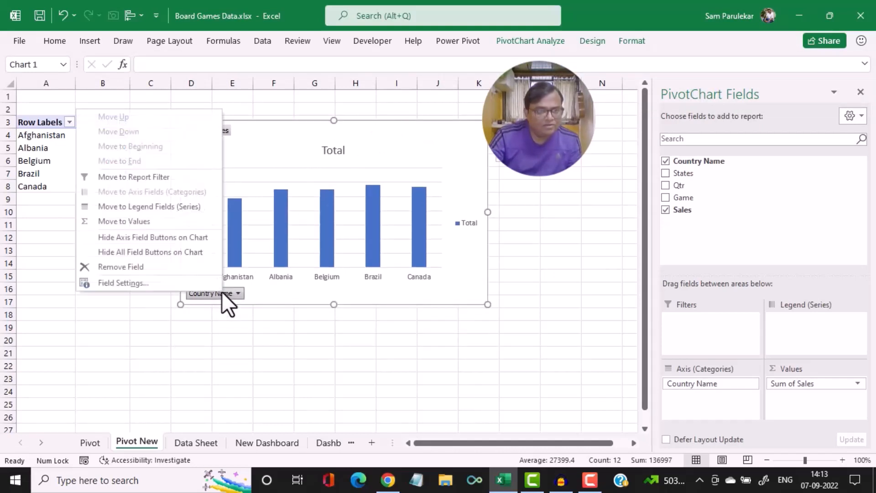
{"action": "left_click", "coordinate": [196, 253]}
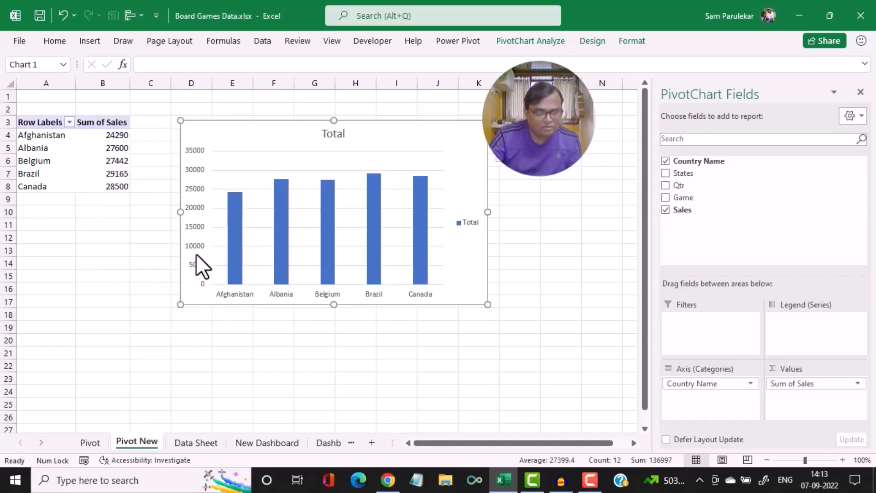
{"action": "left_click", "coordinate": [465, 224]}
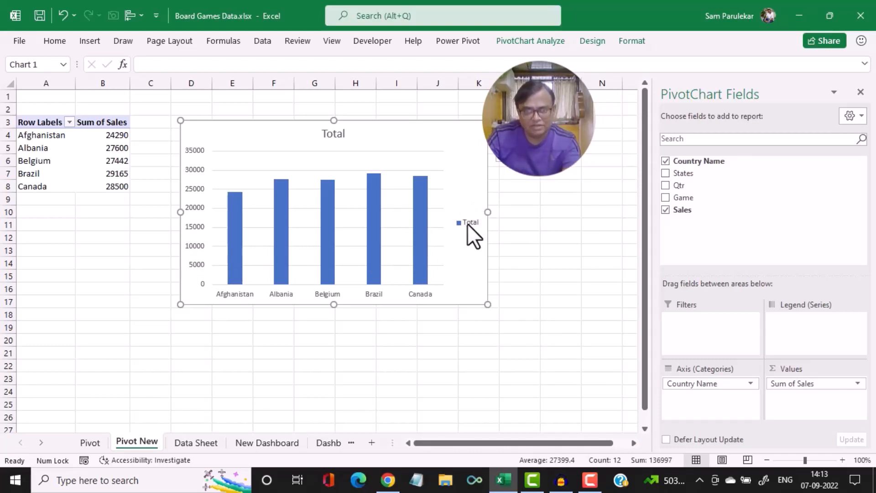
{"action": "key", "text": "Delete"}
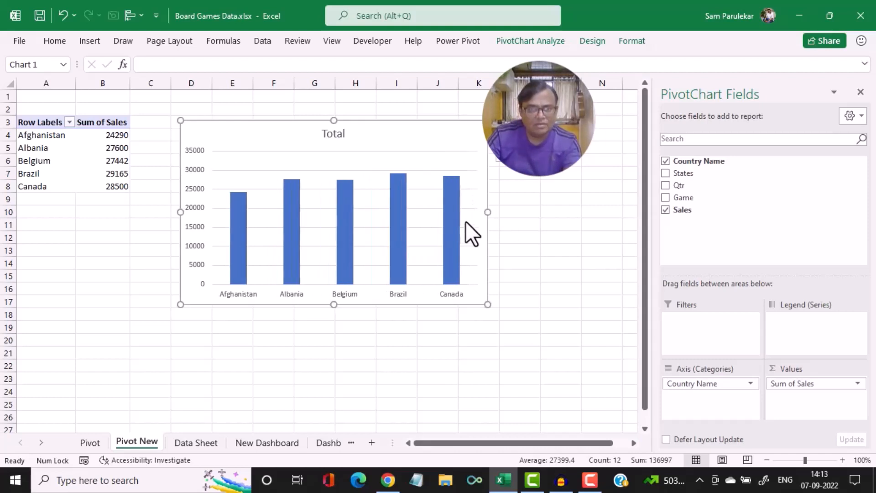
Delete the country sales chart's vertical axis and make the country names on the horizontal axis bold
{"action": "left_click", "coordinate": [198, 167]}
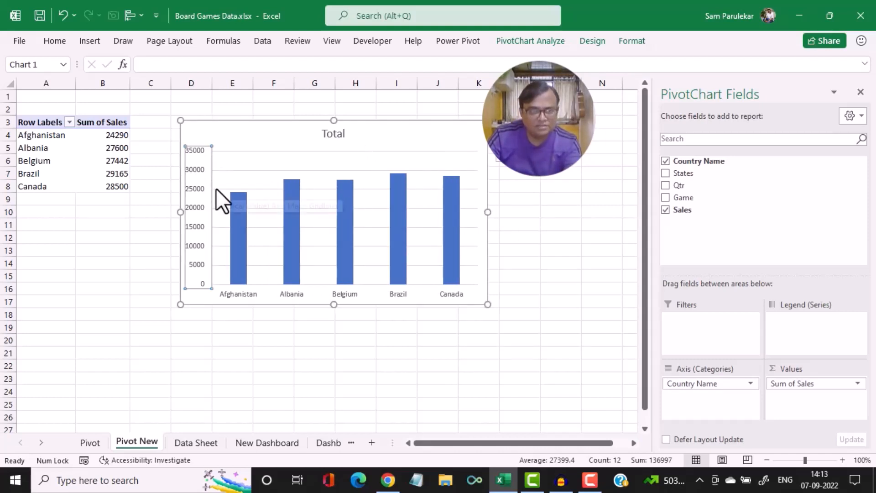
{"action": "key", "text": "Delete"}
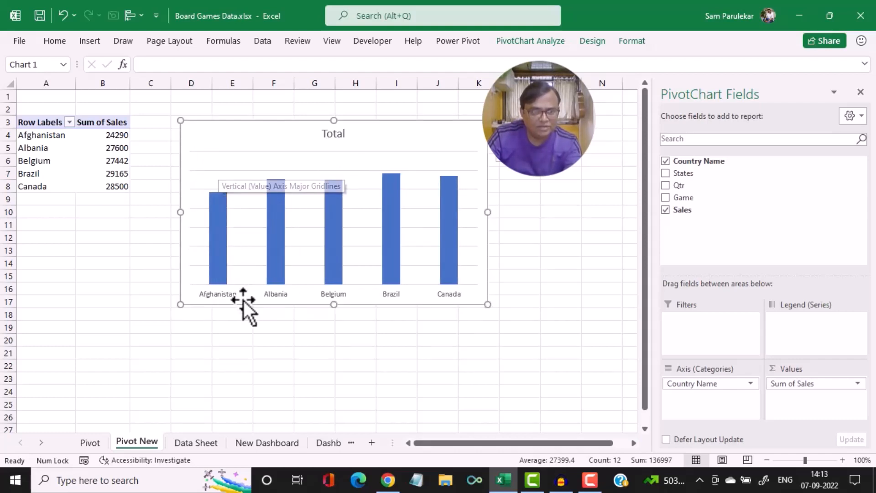
{"action": "left_click", "coordinate": [225, 294]}
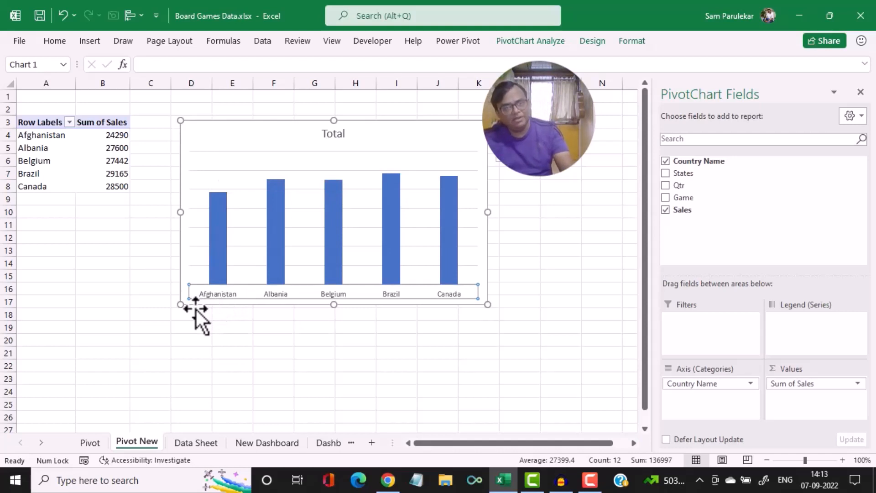
{"action": "key", "text": "ctrl+b"}
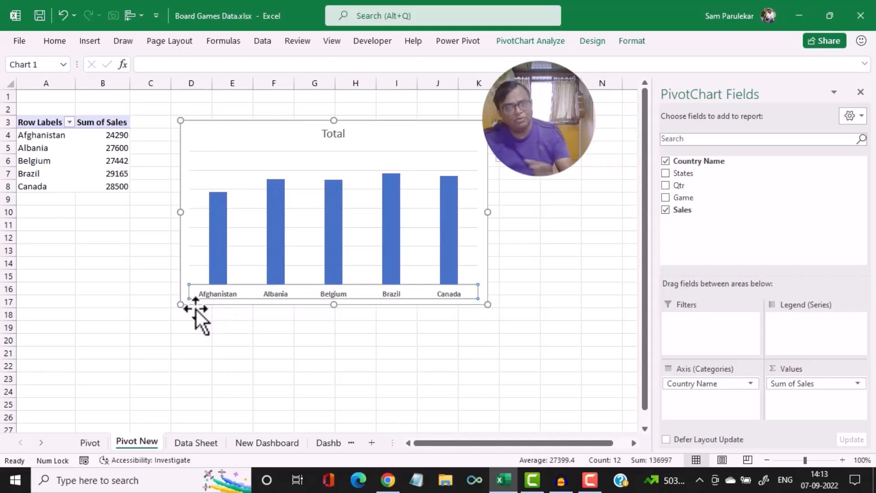
Add data labels to the columns of the country sales chart and remove its major gridlines
{"action": "left_click", "coordinate": [332, 208]}
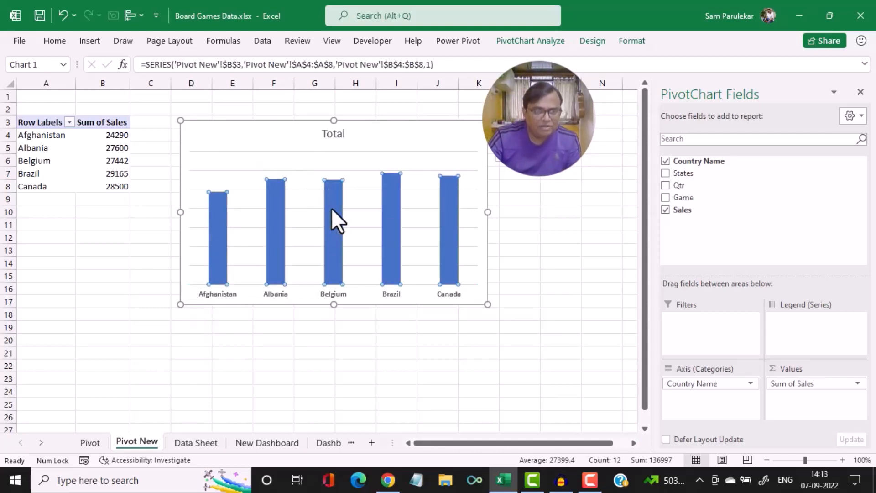
{"action": "right_click", "coordinate": [332, 211]}
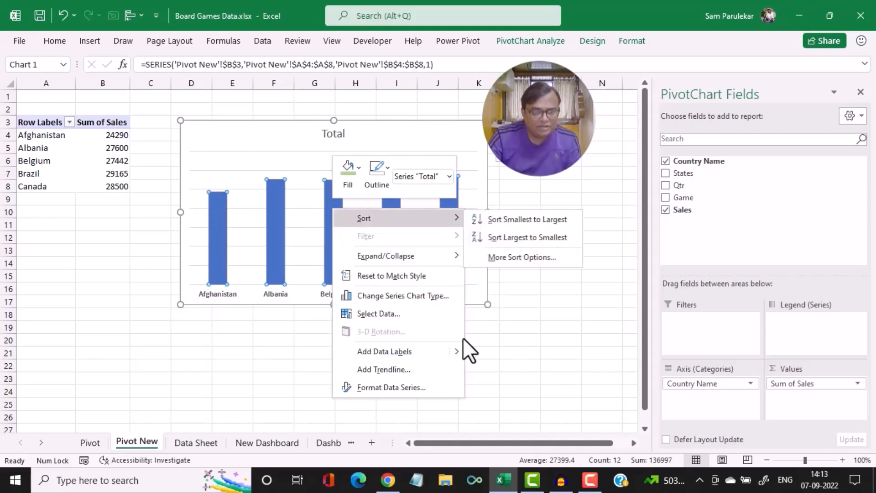
{"action": "left_click", "coordinate": [435, 352]}
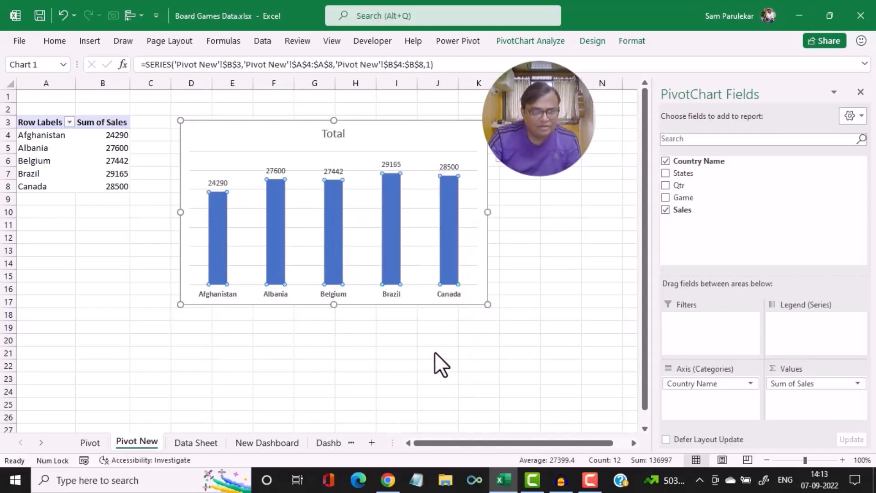
{"action": "left_click", "coordinate": [214, 152]}
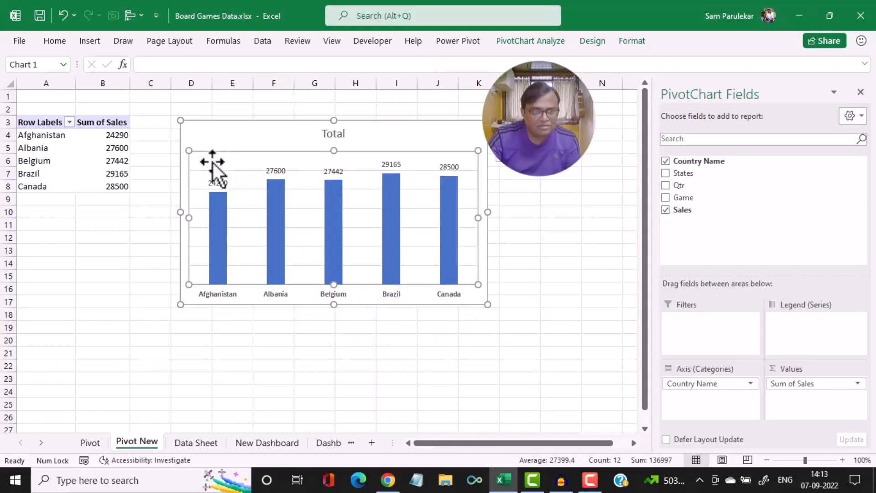
{"action": "key", "text": "Escape"}
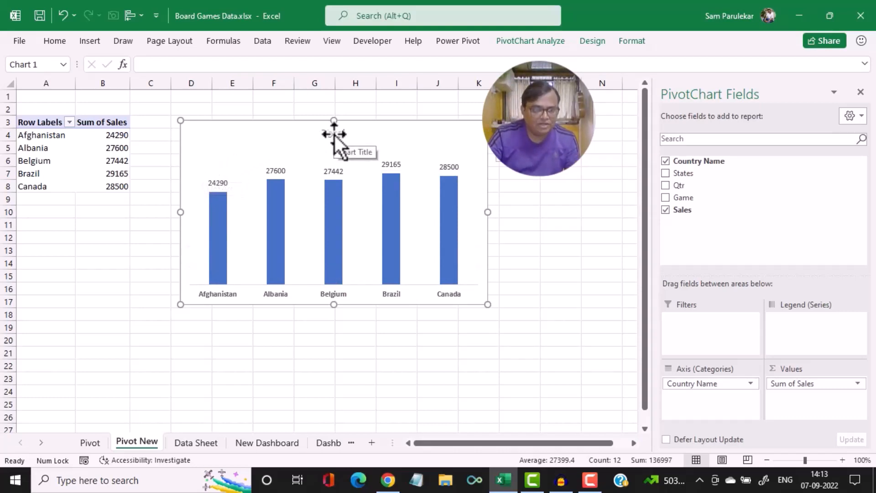
Replace the country sales chart's title with "Countrywise Sales of Board Games", as on the finished Dashboard sheet, and make it bold
{"action": "left_click", "coordinate": [330, 441]}
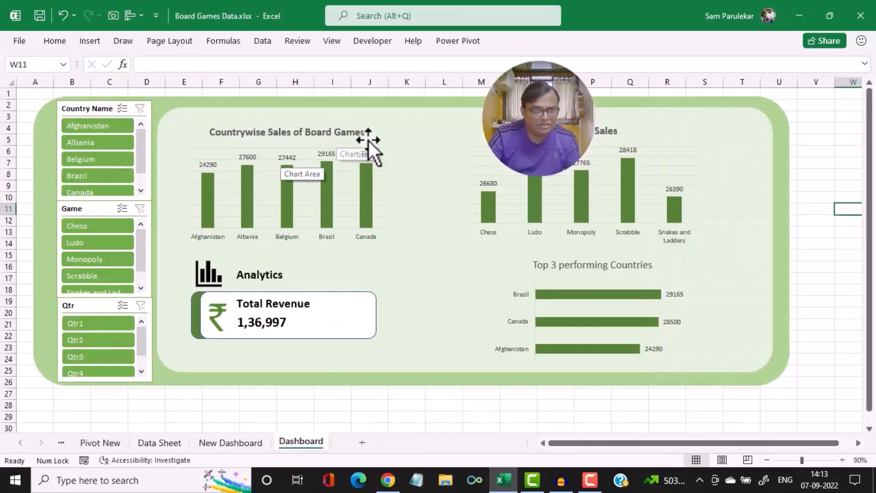
{"action": "left_click", "coordinate": [243, 445]}
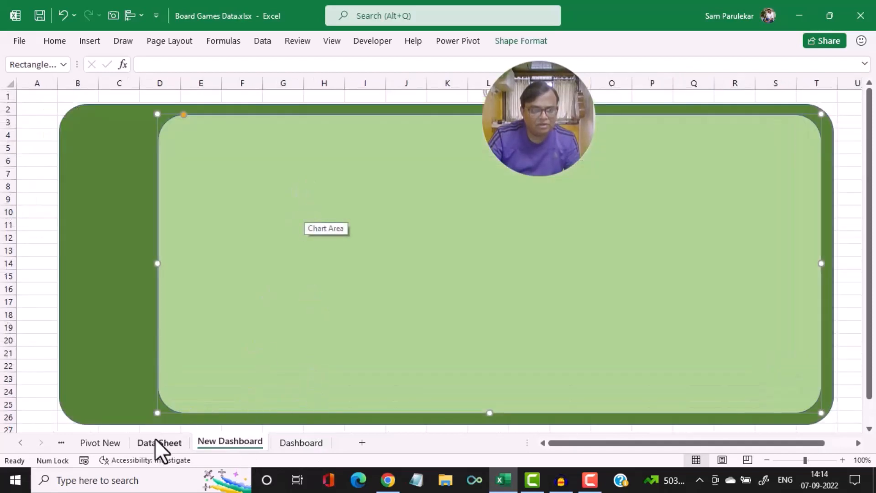
{"action": "left_click", "coordinate": [103, 442]}
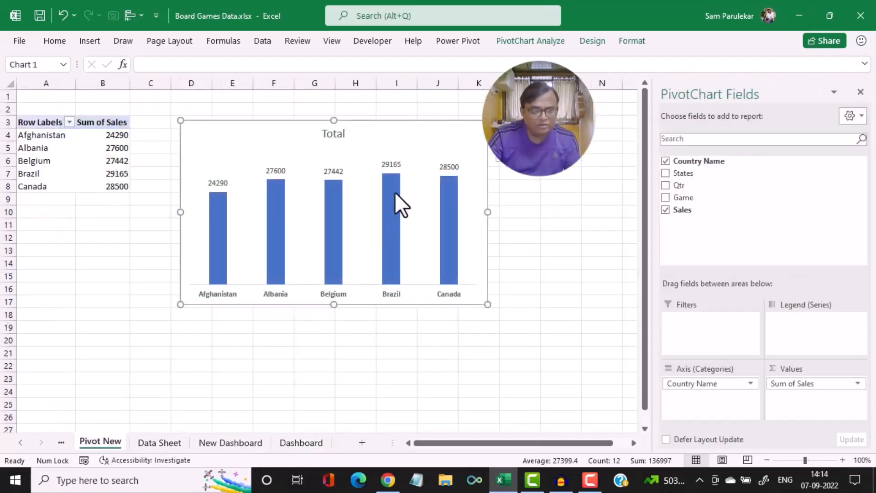
{"action": "left_click", "coordinate": [333, 133]}
{"action": "double_click", "coordinate": [333, 134]}
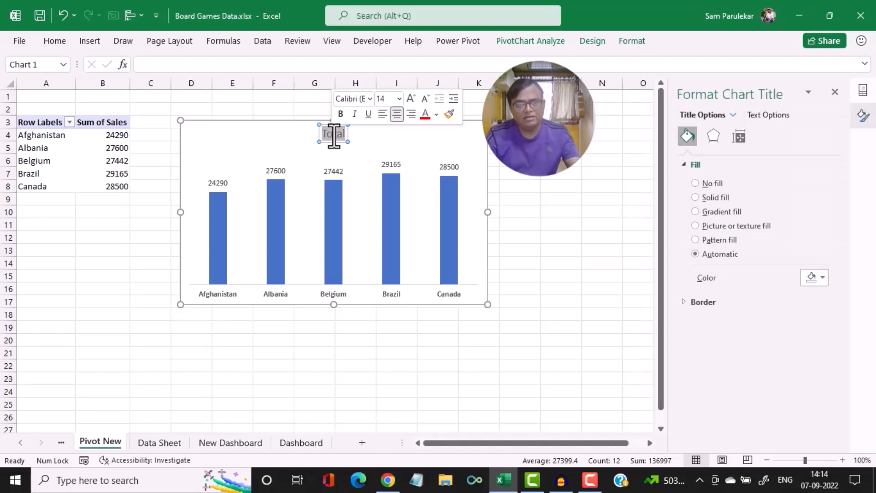
{"action": "type", "text": "Cou"}
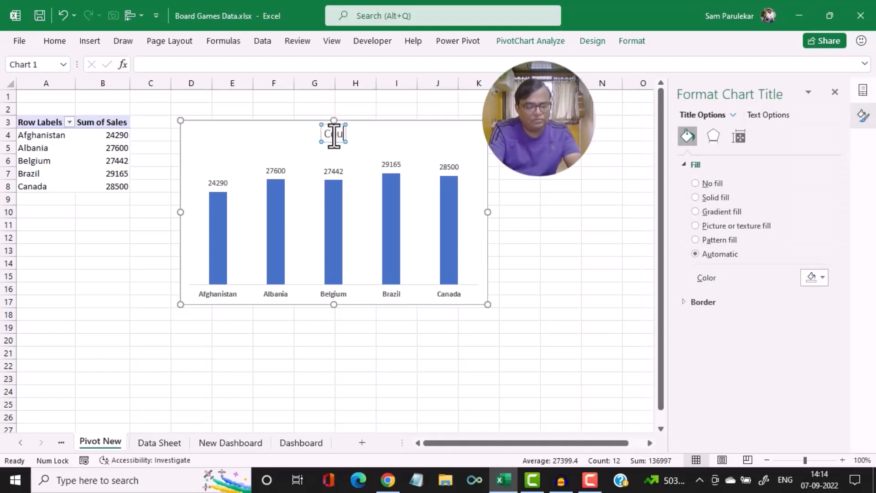
{"action": "type", "text": "ntryw"}
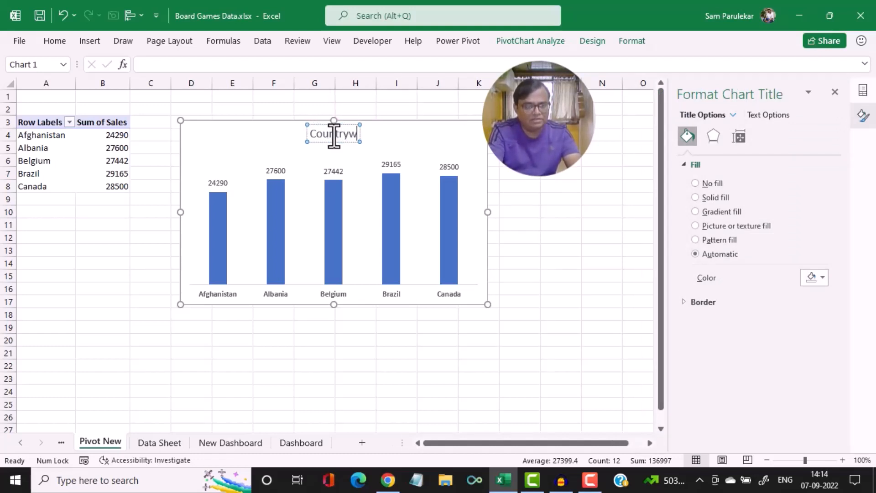
{"action": "type", "text": "ise Sales"}
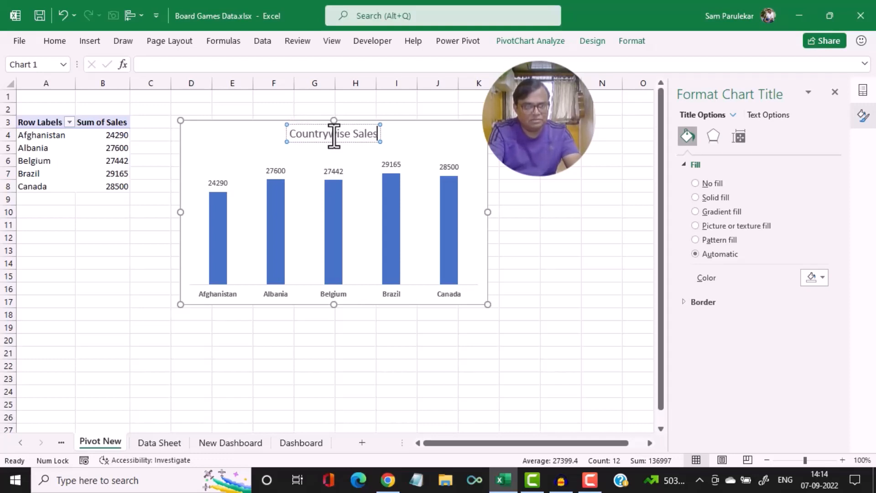
{"action": "type", "text": " of Bo"}
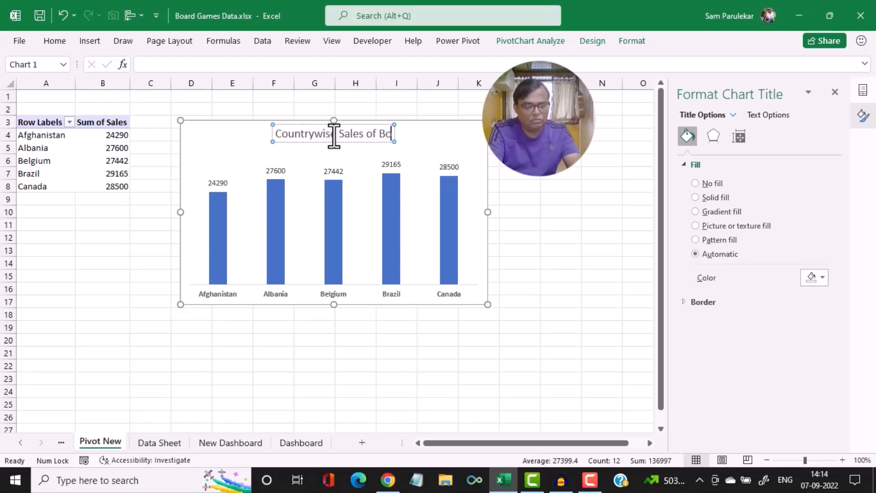
{"action": "type", "text": "ard Games"}
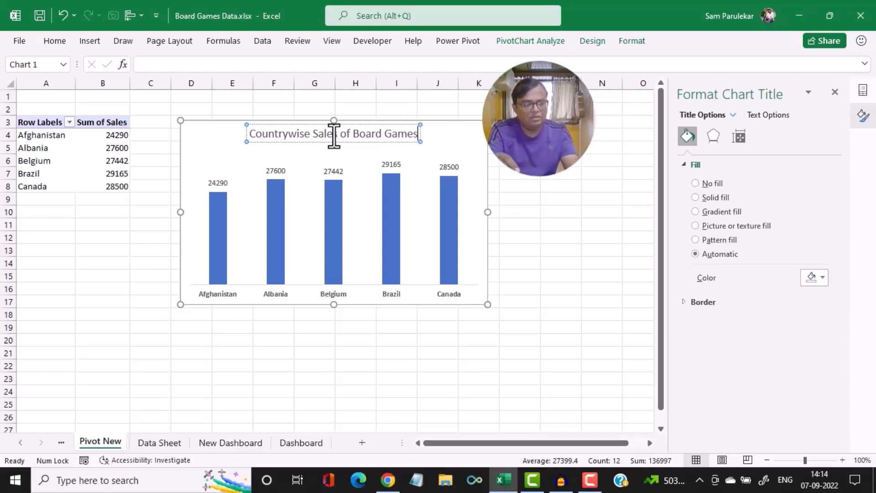
{"action": "key", "text": "ctrl+a"}
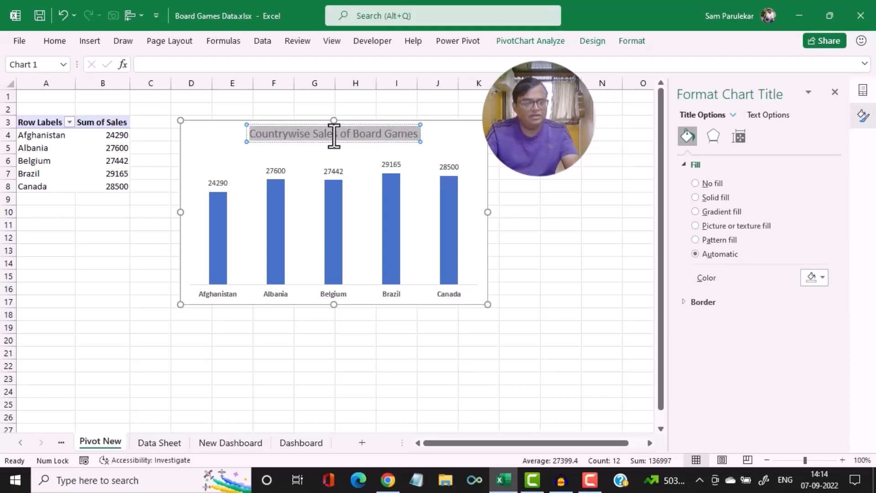
{"action": "key", "text": "ctrl+b"}
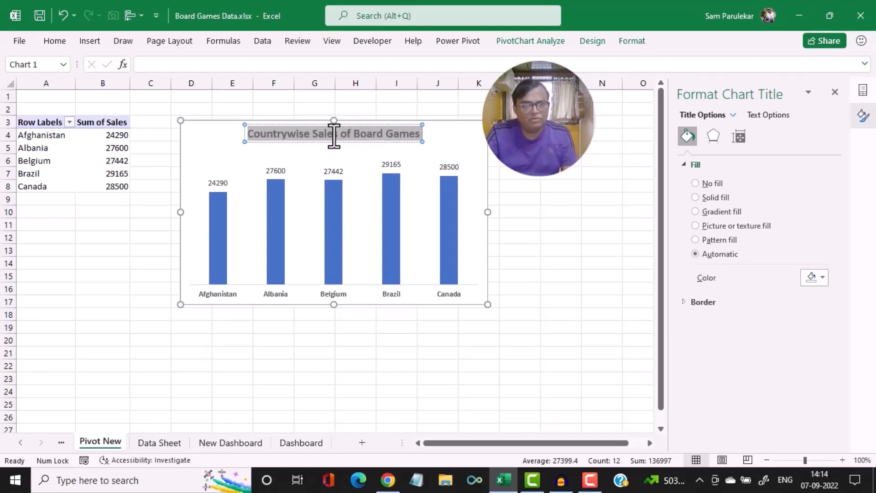
{"action": "left_click", "coordinate": [503, 176]}
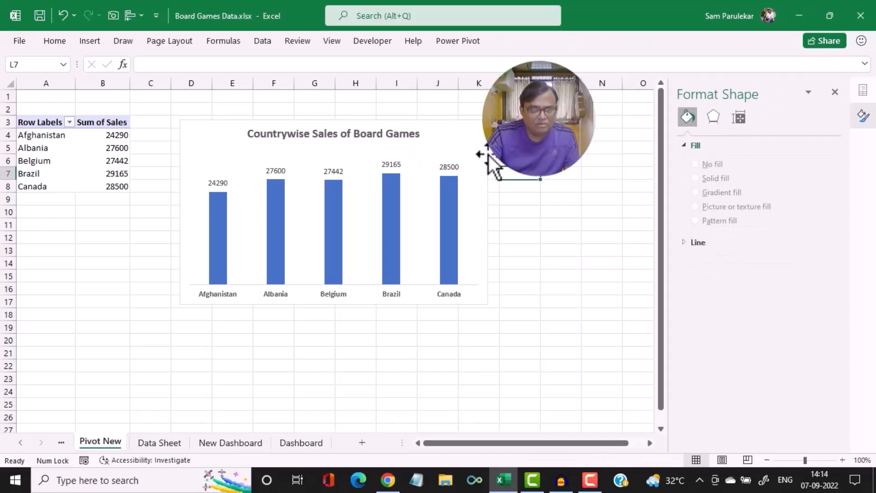
Set the country sales chart area to no fill and no outline
{"action": "left_click", "coordinate": [484, 157]}
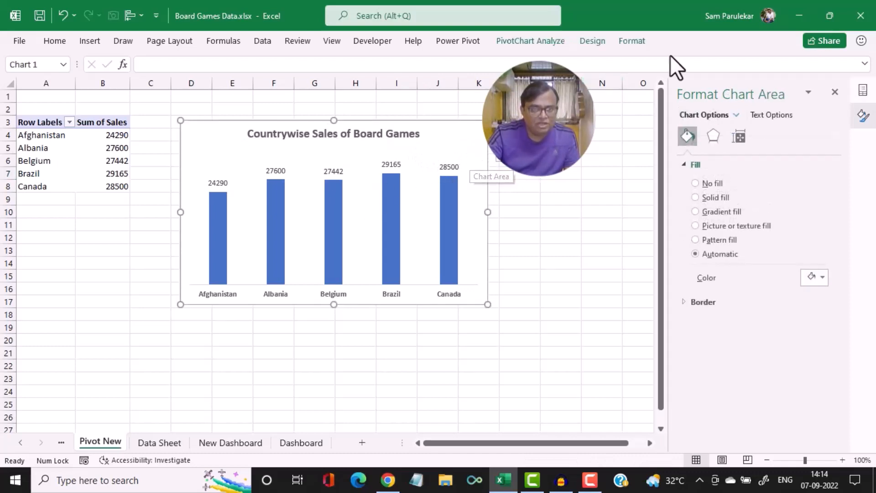
{"action": "left_click", "coordinate": [639, 40]}
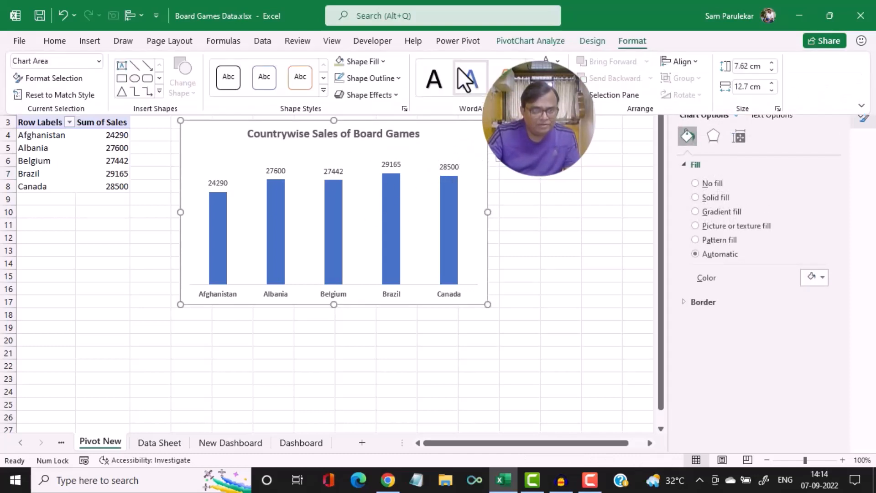
{"action": "left_click", "coordinate": [380, 61]}
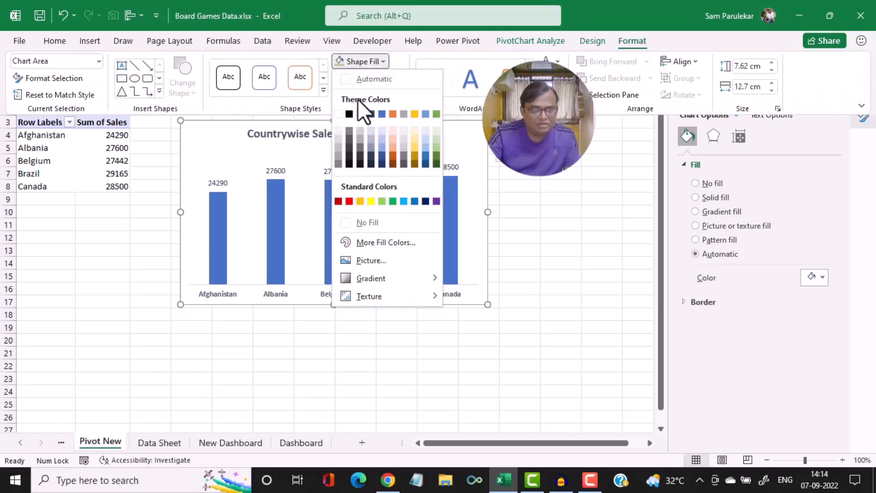
{"action": "left_click", "coordinate": [360, 223]}
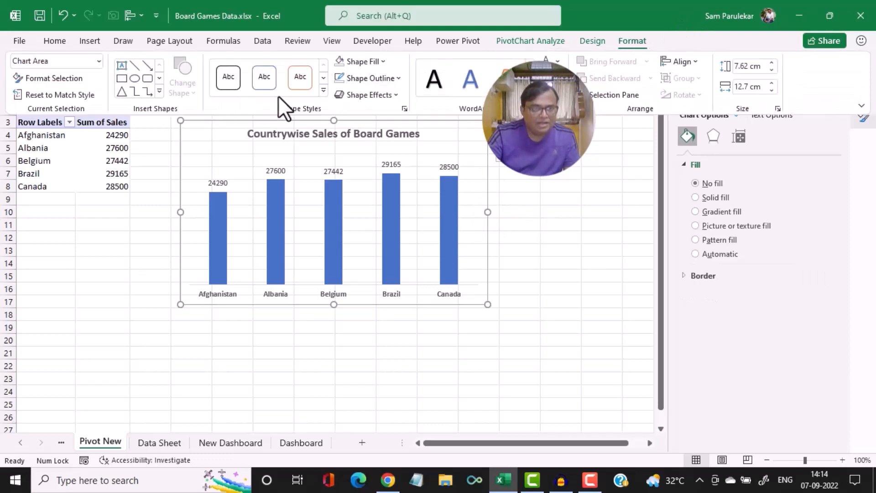
{"action": "left_click", "coordinate": [400, 78]}
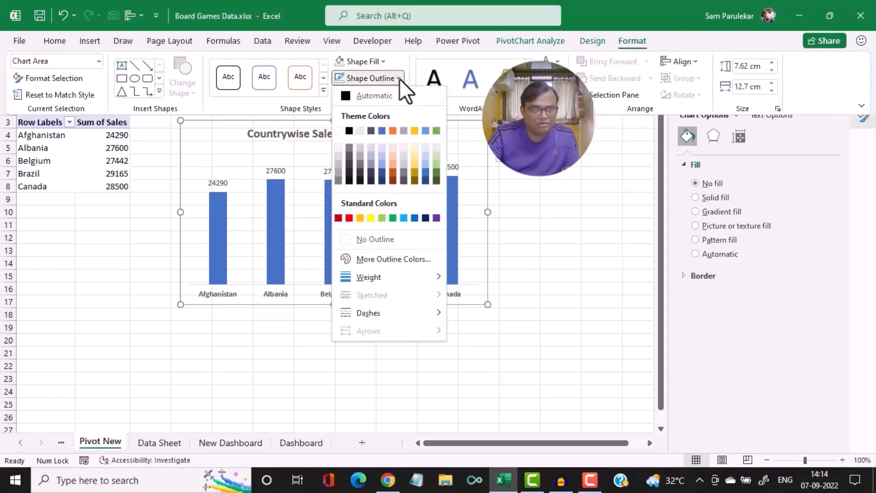
{"action": "left_click", "coordinate": [346, 238]}
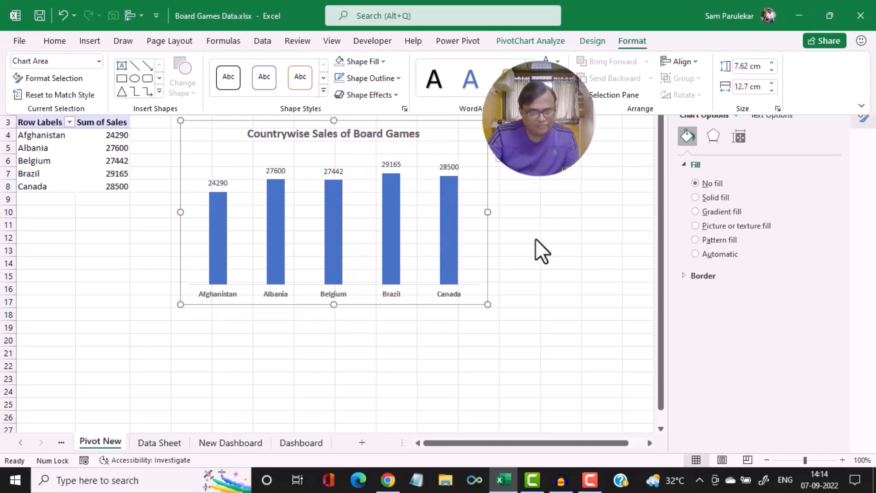
{"action": "key", "text": "ctrl+F1"}
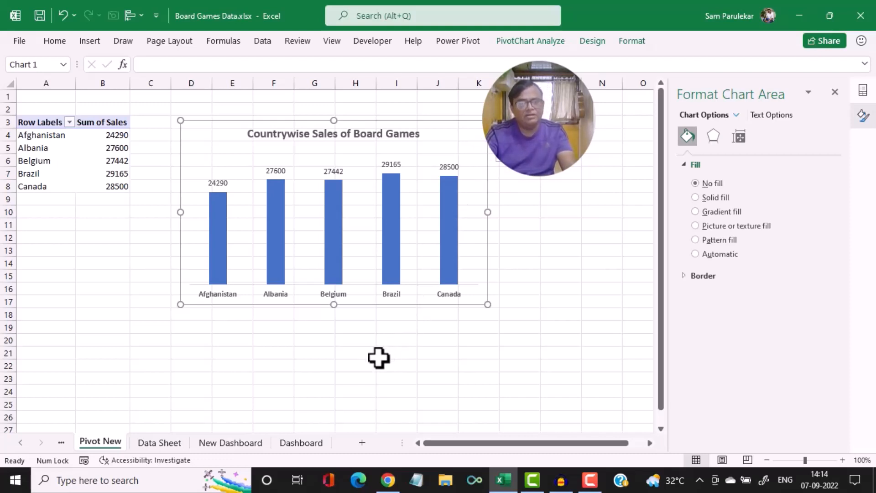
Copy the country sales chart from Pivot New onto the light green panel of the New Dashboard sheet
{"action": "left_click", "coordinate": [229, 442]}
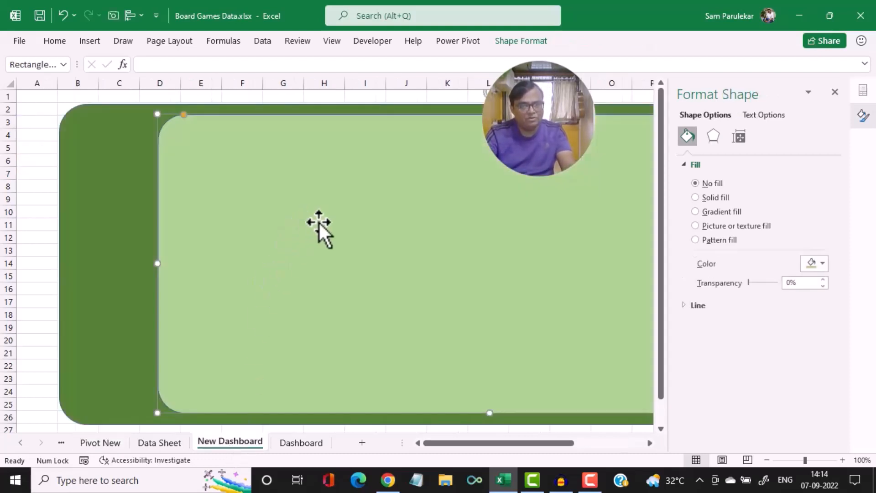
{"action": "left_click", "coordinate": [841, 95]}
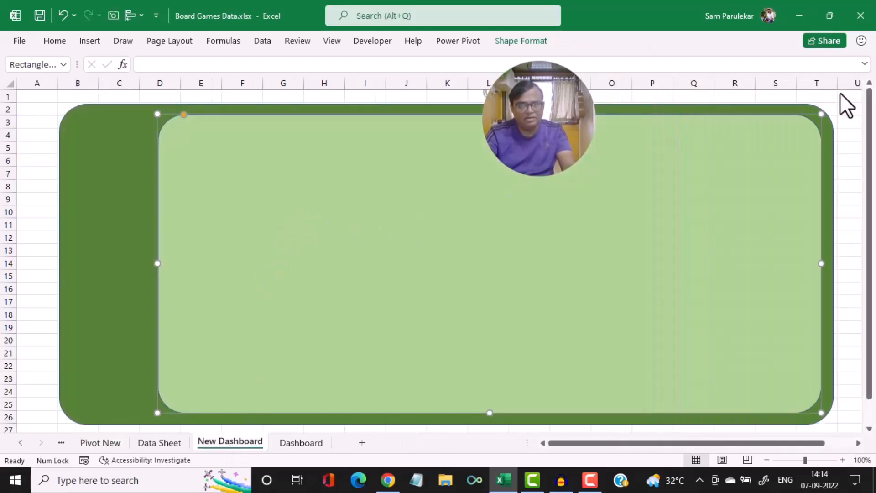
{"action": "left_click", "coordinate": [842, 150]}
{"action": "left_click", "coordinate": [275, 148]}
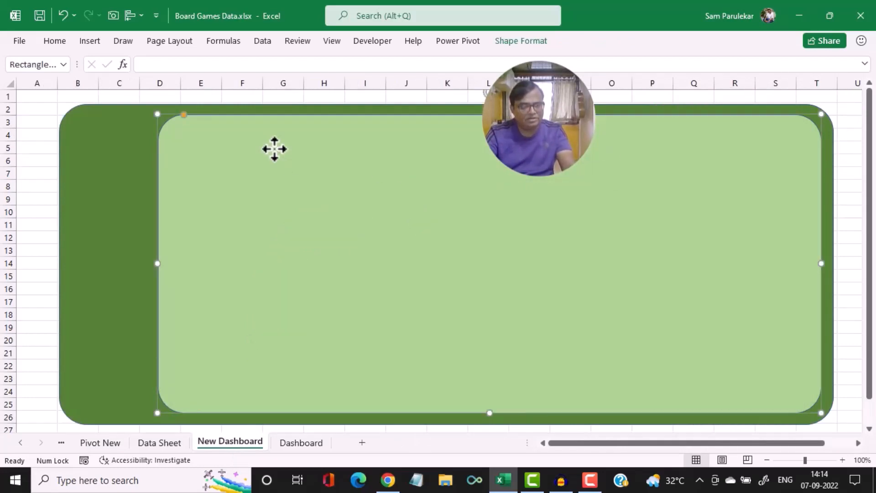
{"action": "key", "text": "ctrl+v"}
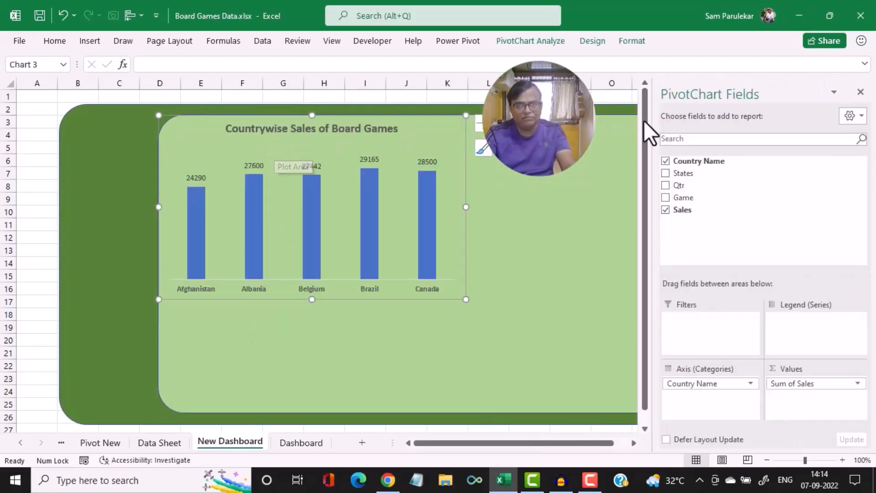
{"action": "left_click", "coordinate": [861, 93]}
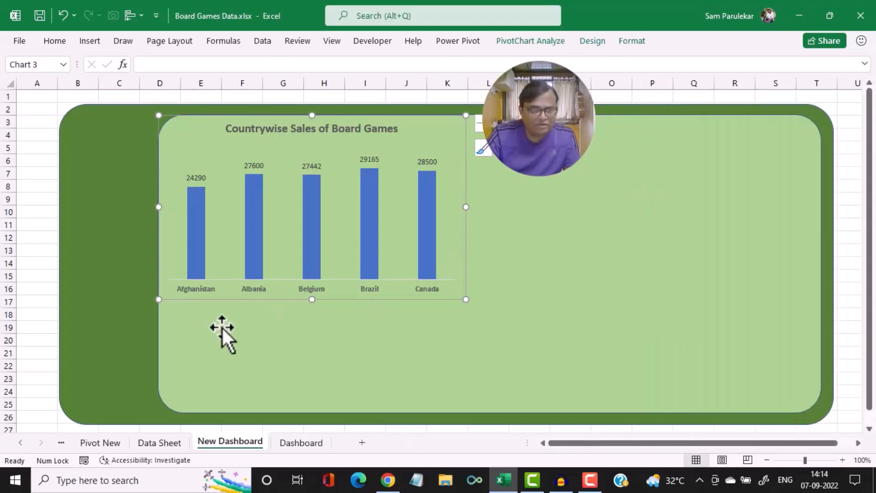
Shrink the pasted country sales chart from its corners so it sits inside the upper-left part of the light green panel
{"action": "left_click_drag", "start_coordinate": [159, 299], "coordinate": [205, 269]}
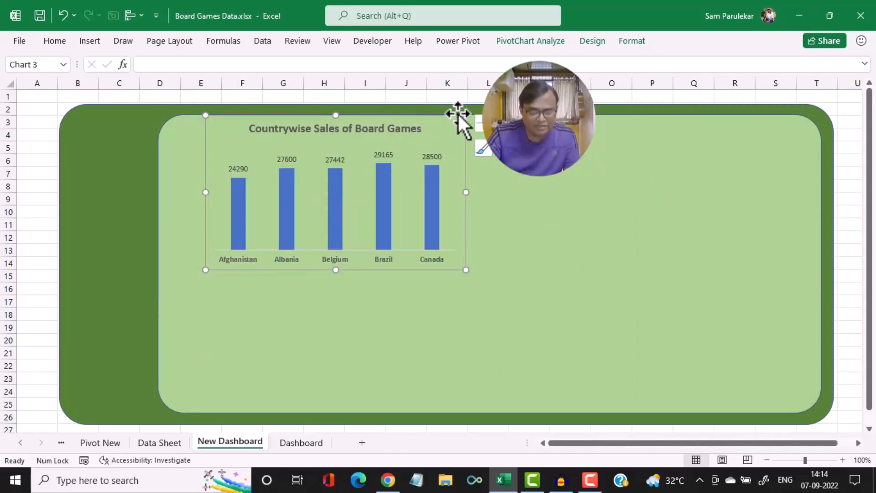
{"action": "left_click_drag", "start_coordinate": [463, 118], "coordinate": [447, 126]}
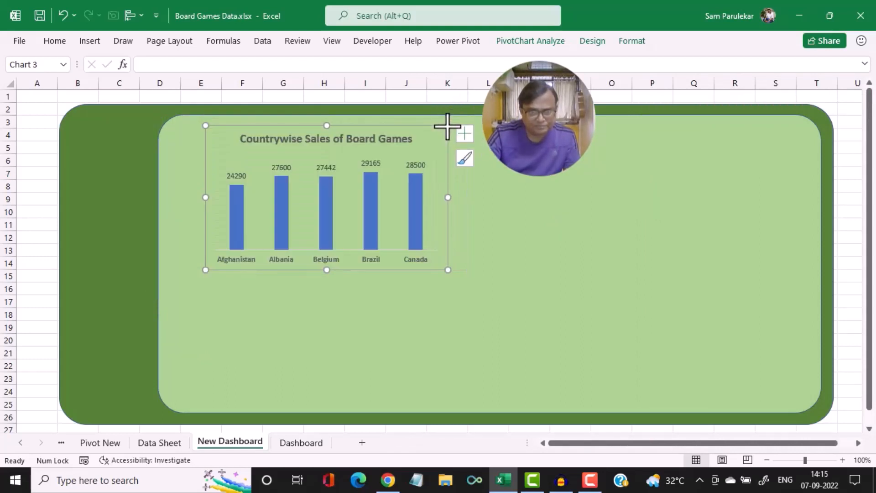
{"action": "left_click", "coordinate": [441, 154]}
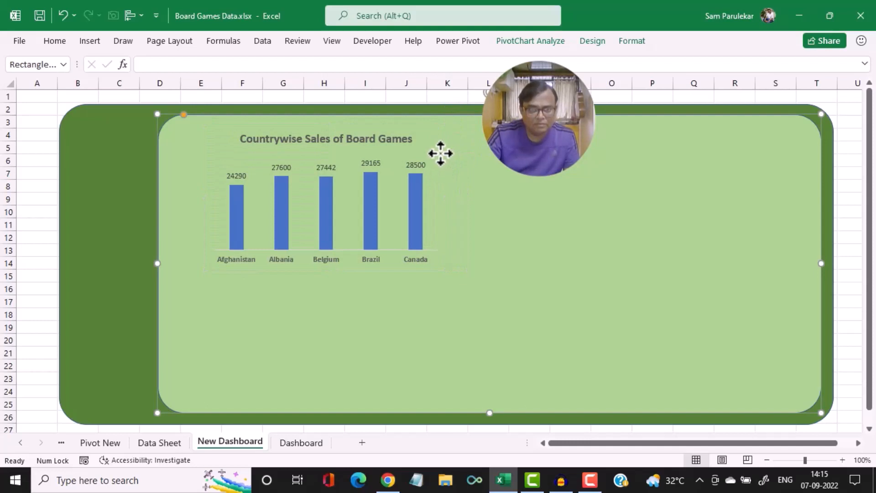
Fill all columns of the country sales chart on New Dashboard with the darkest theme green
{"action": "left_click", "coordinate": [413, 185]}
{"action": "left_click", "coordinate": [413, 184]}
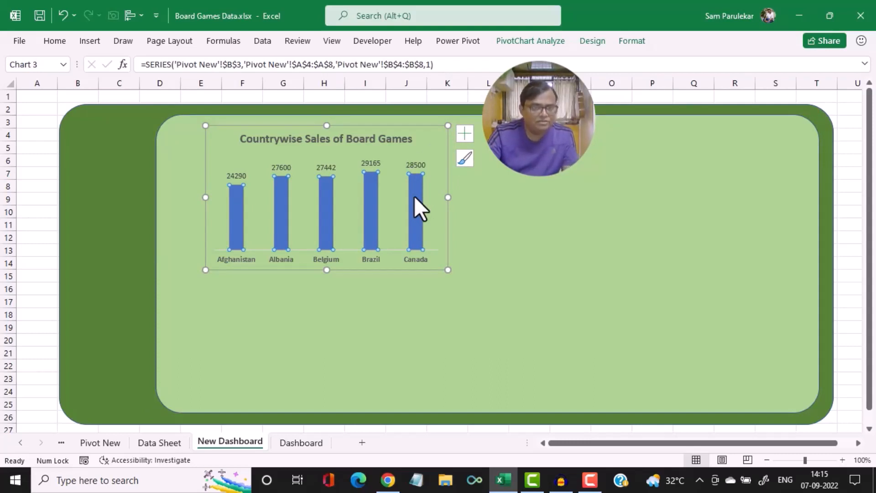
{"action": "double_click", "coordinate": [414, 196]}
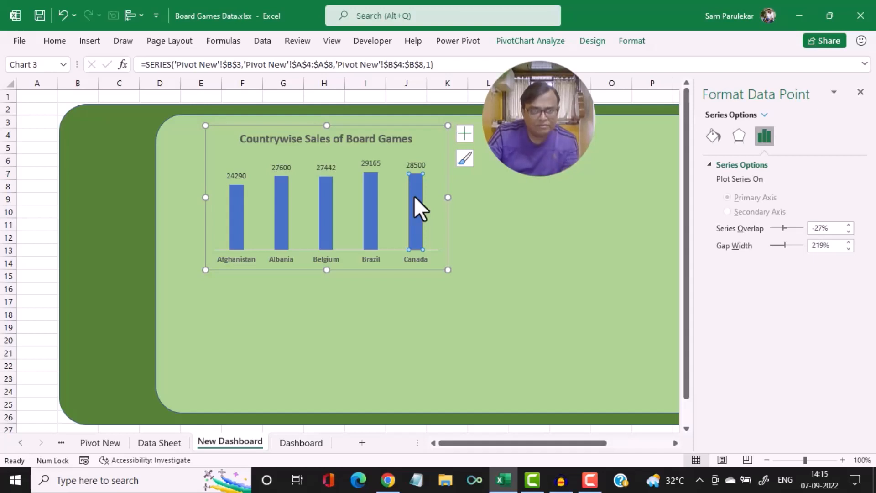
{"action": "left_click", "coordinate": [370, 203]}
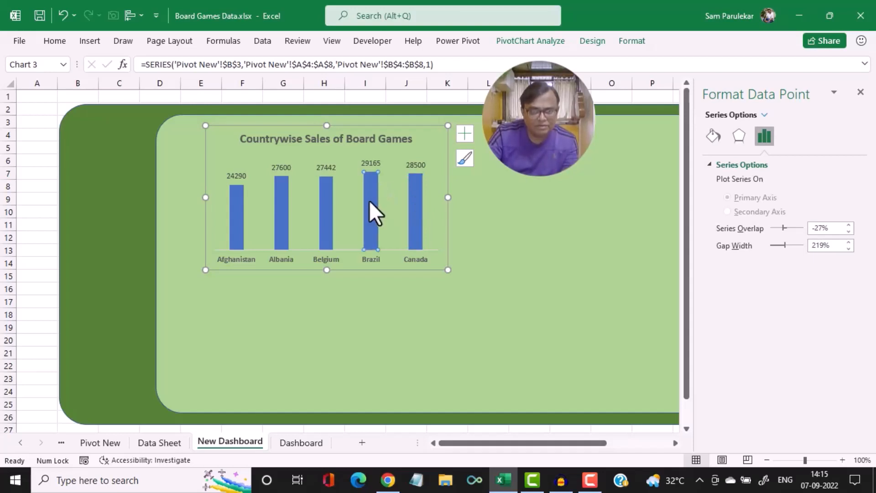
{"action": "left_click", "coordinate": [579, 174]}
{"action": "left_click", "coordinate": [415, 203]}
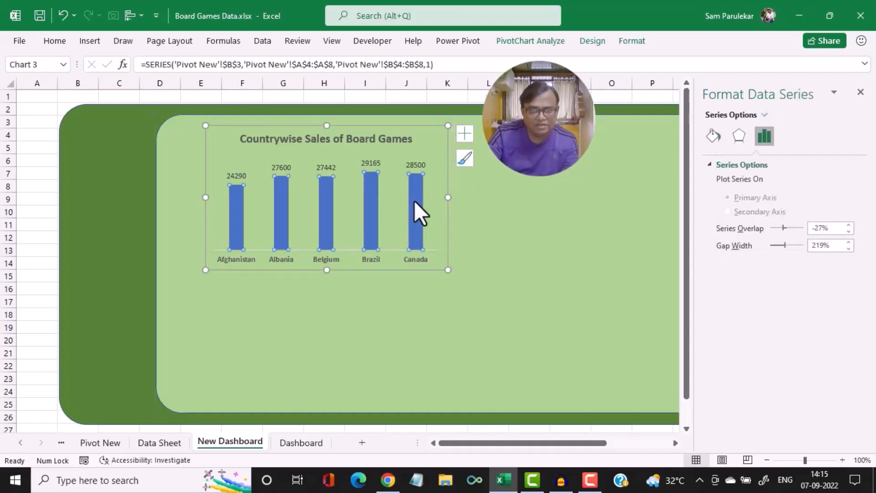
{"action": "left_click", "coordinate": [714, 139]}
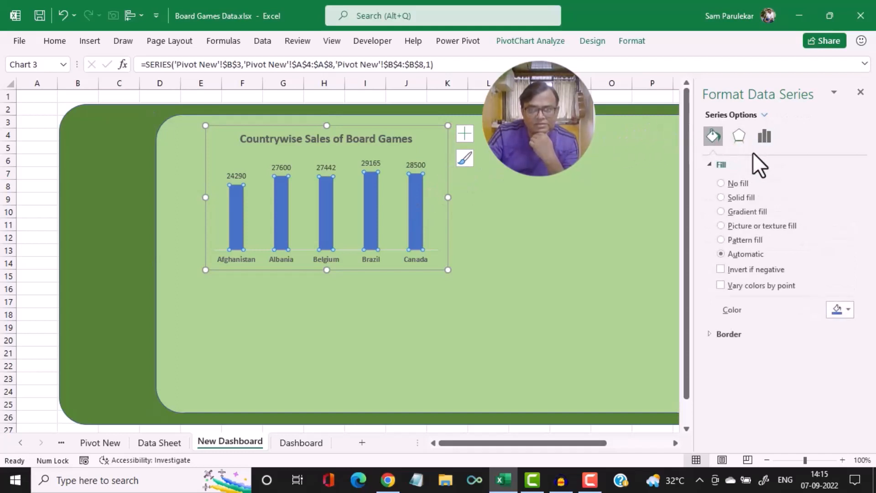
{"action": "left_click", "coordinate": [847, 312]}
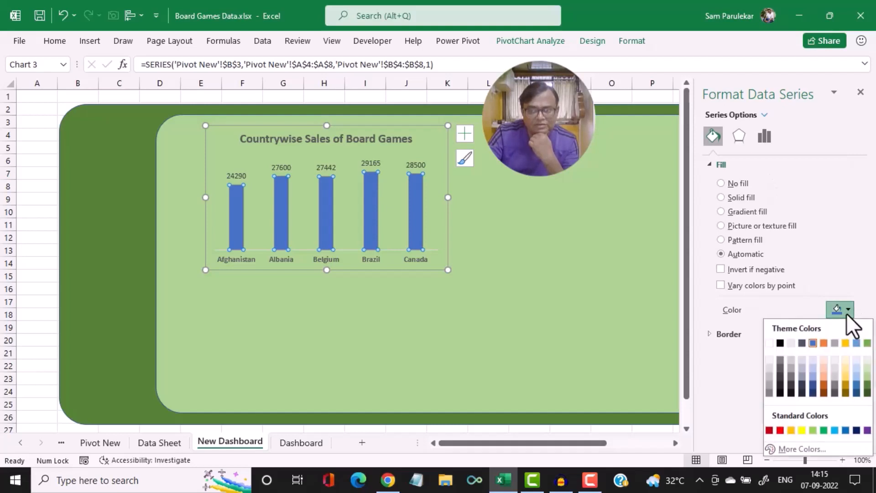
{"action": "left_click", "coordinate": [866, 392]}
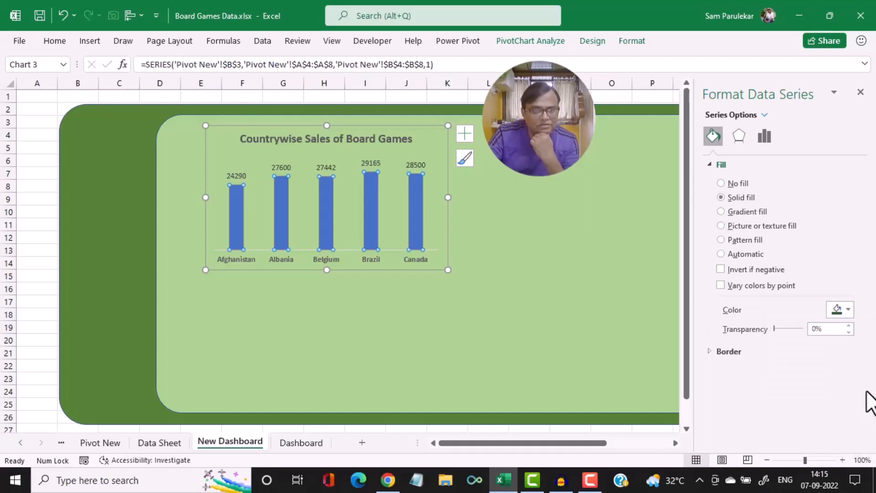
{"action": "left_click", "coordinate": [460, 323]}
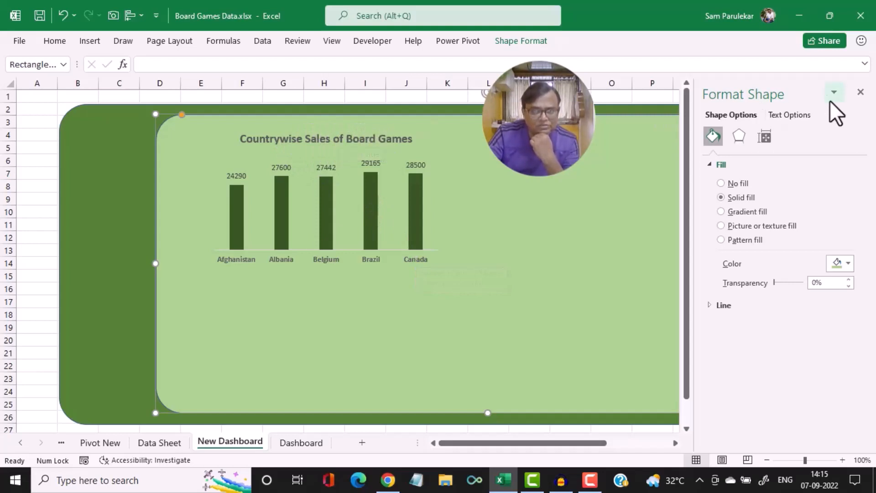
Duplicate the country sales PivotTable on the Pivot New sheet, placing the copy at cell A20
{"action": "left_click", "coordinate": [860, 92]}
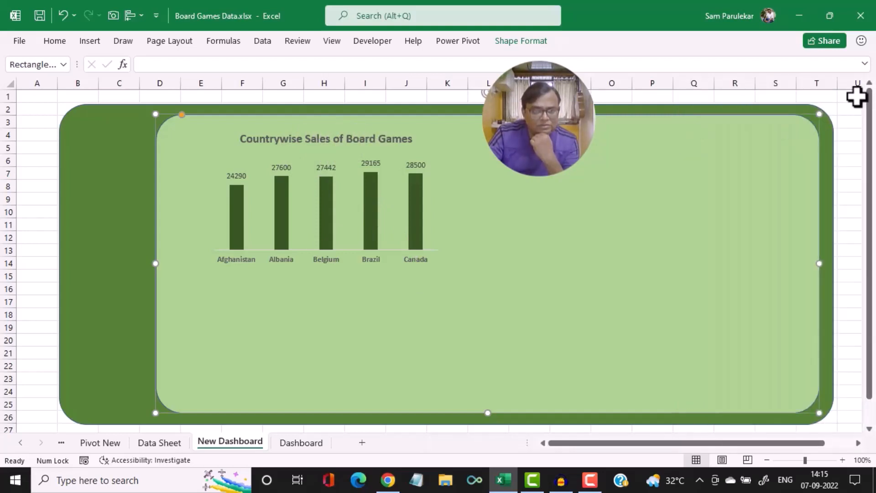
{"action": "left_click", "coordinate": [312, 443]}
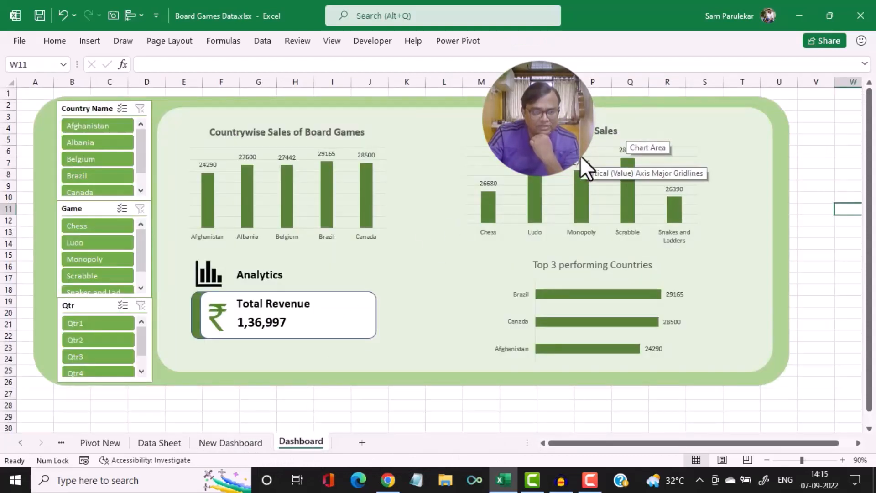
{"action": "left_click", "coordinate": [110, 447]}
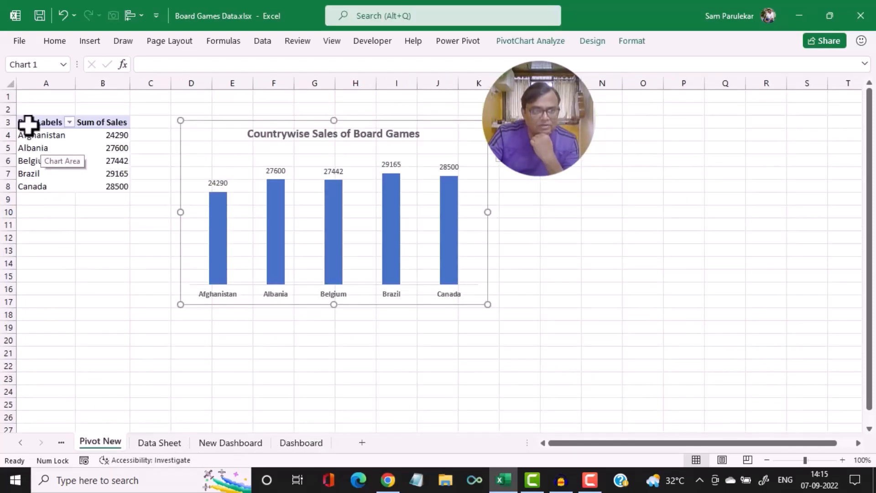
{"action": "left_click_drag", "start_coordinate": [29, 124], "coordinate": [109, 184]}
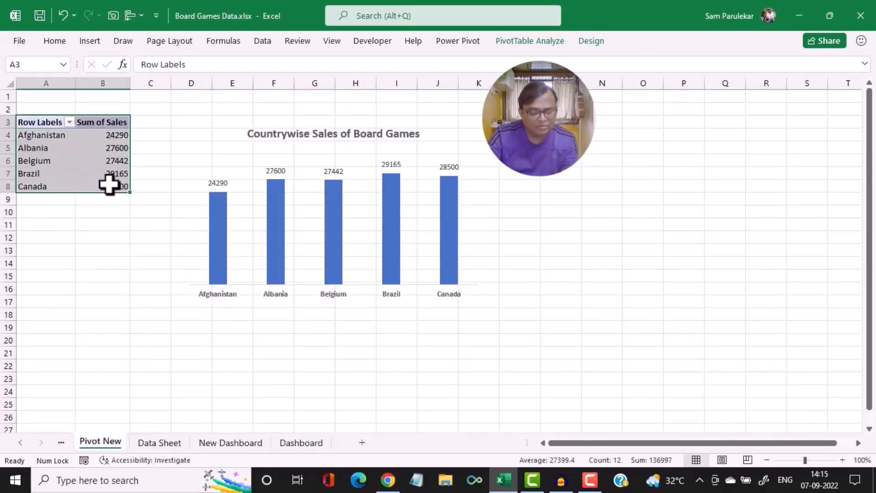
{"action": "key", "text": "ctrl+c"}
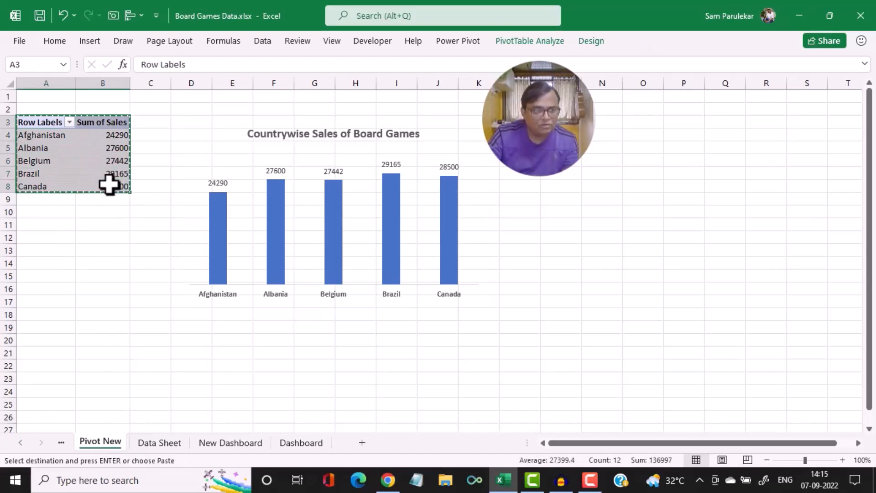
{"action": "left_click", "coordinate": [21, 341]}
{"action": "key", "text": "ctrl+v"}
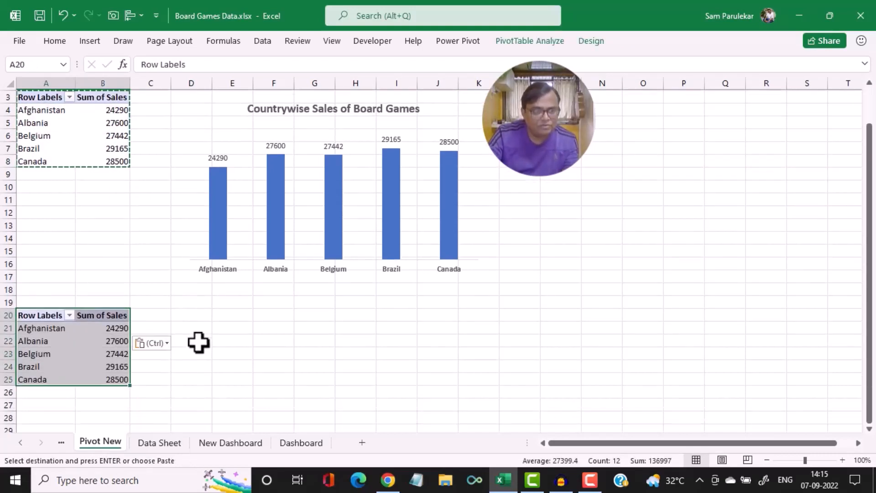
Replace Country Name with Game as the row field of the copied PivotTable at A20
{"action": "scroll", "coordinate": [197, 342], "scroll_direction": "down", "scroll_amount": 2}
{"action": "left_click", "coordinate": [100, 290]}
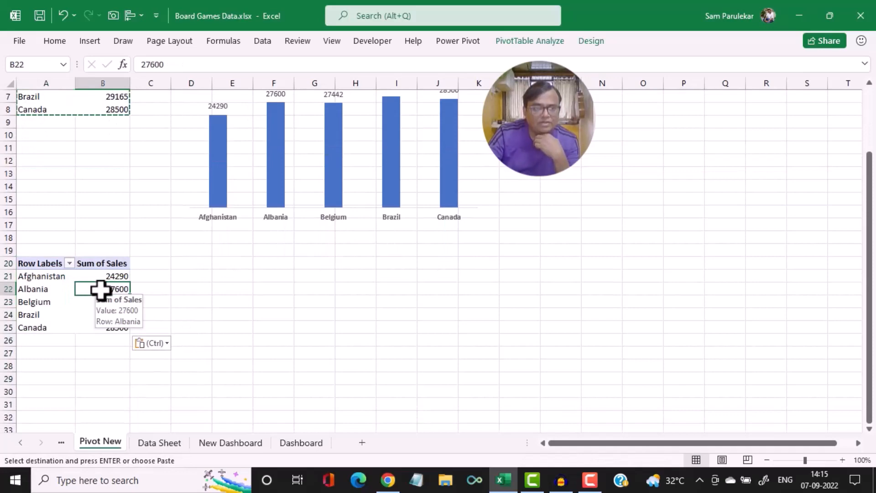
{"action": "right_click", "coordinate": [101, 290]}
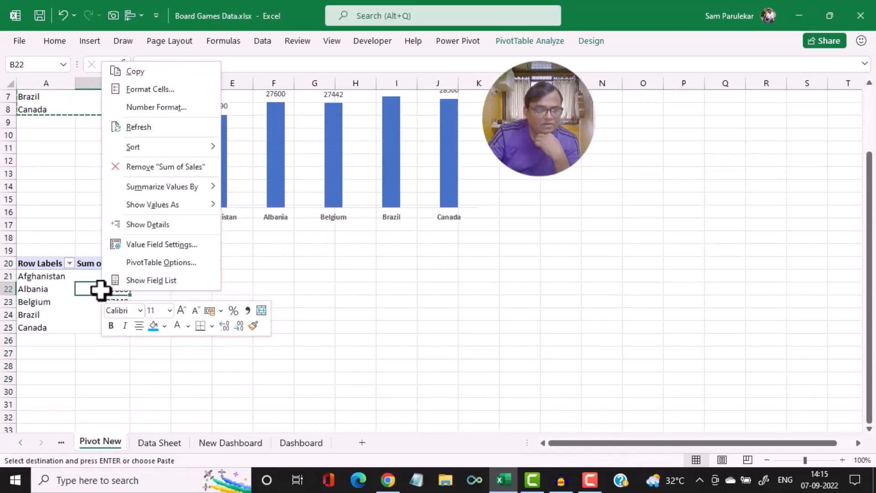
{"action": "left_click", "coordinate": [158, 279]}
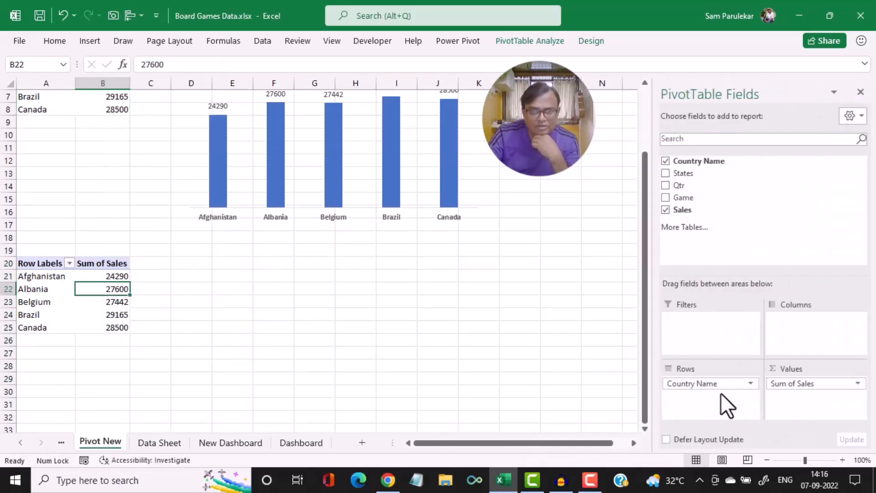
{"action": "left_click_drag", "start_coordinate": [706, 383], "coordinate": [782, 239]}
{"action": "left_click_drag", "start_coordinate": [695, 201], "coordinate": [704, 384]}
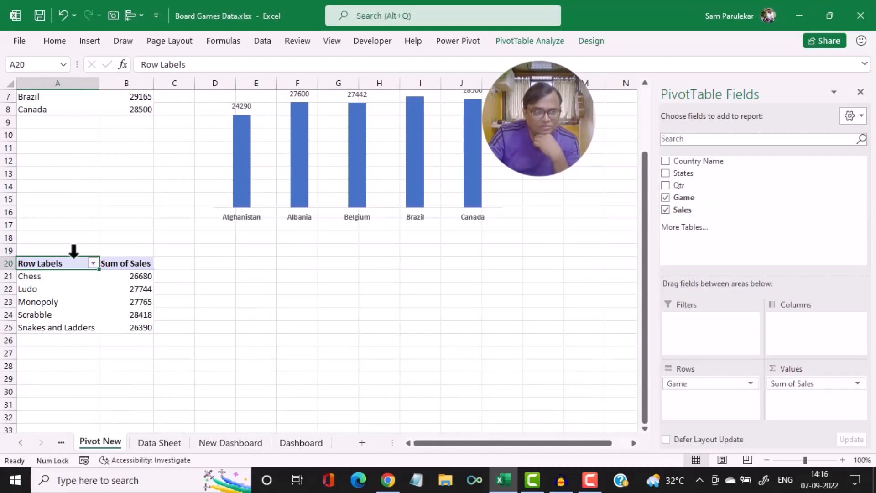
Insert a 2-D clustered column chart from the game sales PivotTable and place it directly below the country sales chart
{"action": "left_click_drag", "start_coordinate": [50, 261], "coordinate": [128, 325]}
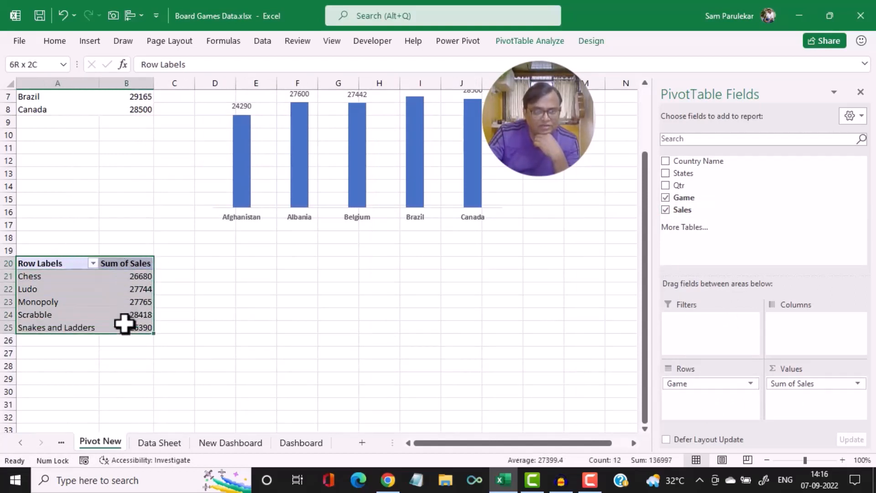
{"action": "left_click", "coordinate": [861, 92]}
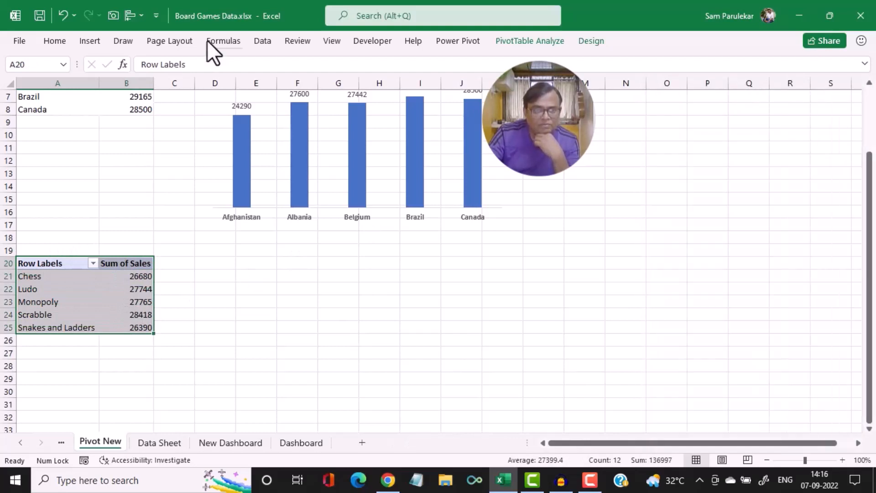
{"action": "left_click", "coordinate": [90, 41]}
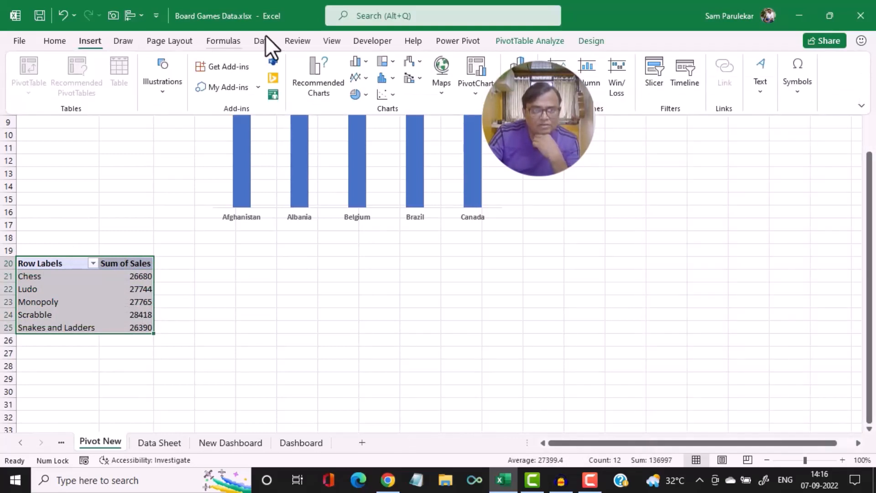
{"action": "left_click", "coordinate": [356, 61]}
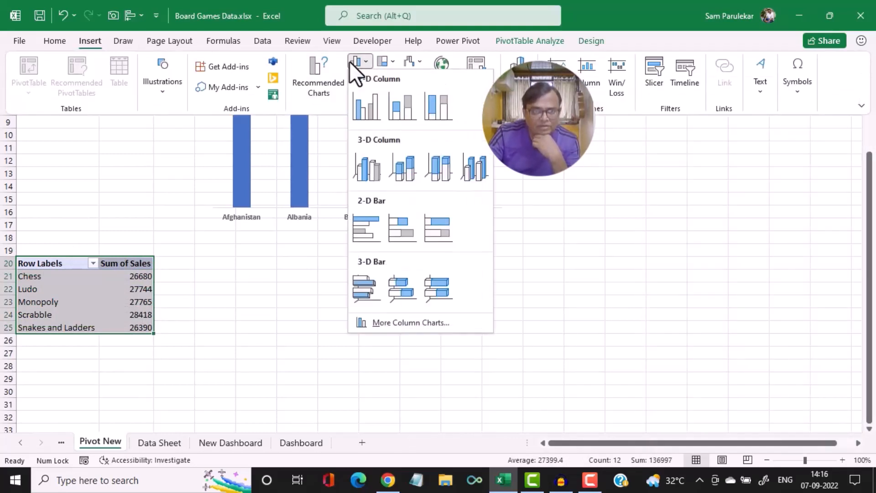
{"action": "left_click", "coordinate": [370, 105]}
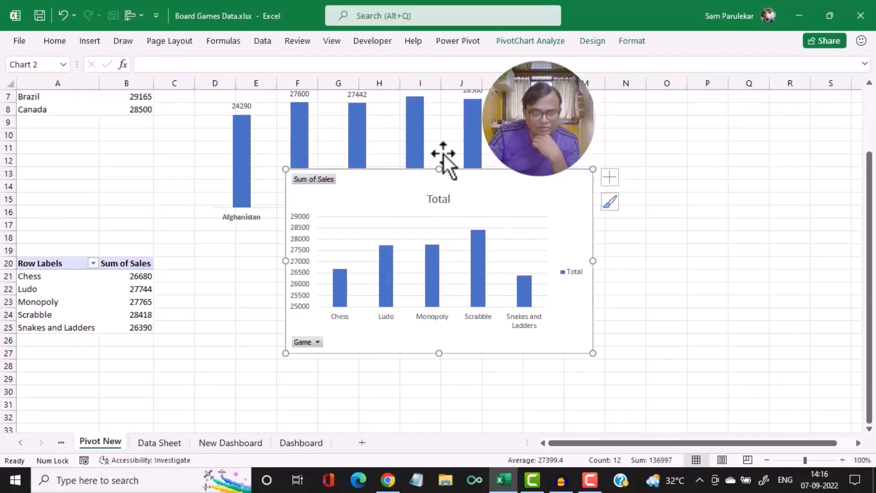
{"action": "left_click_drag", "start_coordinate": [499, 169], "coordinate": [437, 233]}
Hide all field buttons on the game sales chart and delete its legend, value axis and gridlines
{"action": "right_click", "coordinate": [245, 409]}
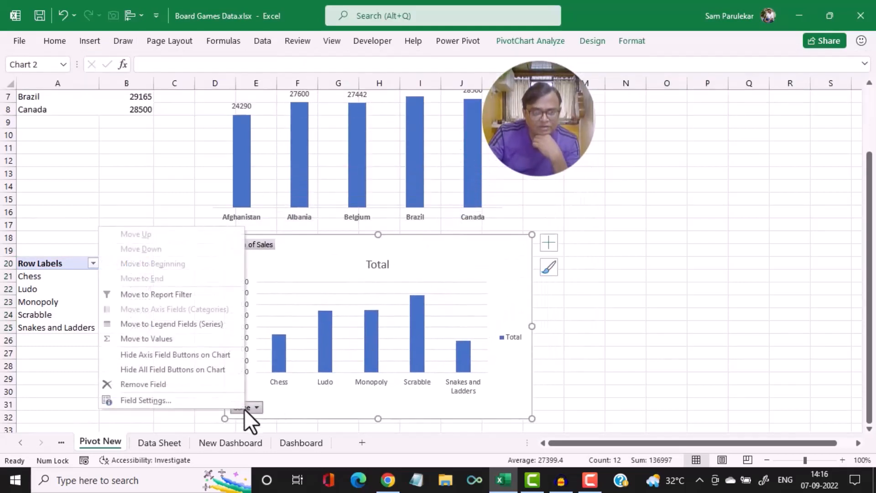
{"action": "left_click", "coordinate": [190, 370]}
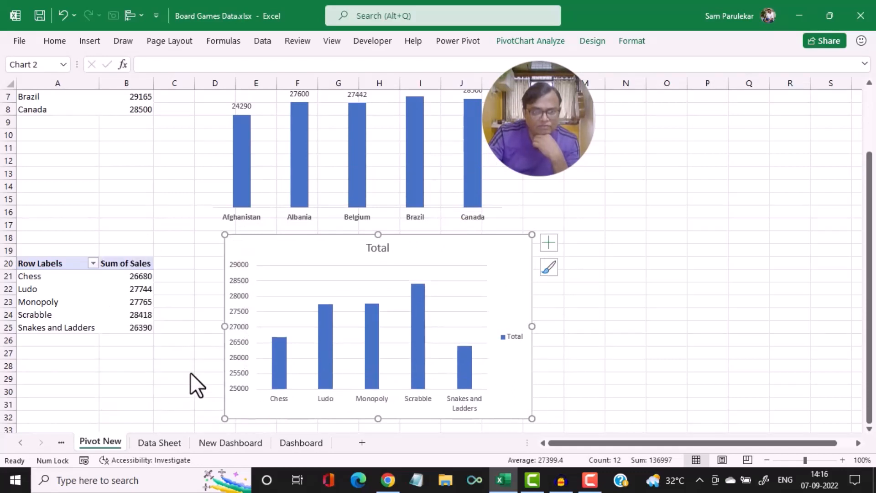
{"action": "left_click", "coordinate": [511, 344]}
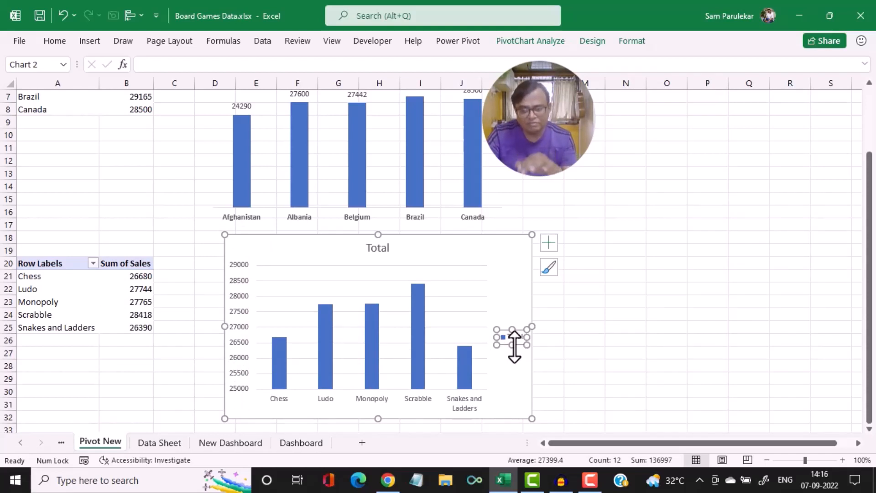
{"action": "key", "text": "Delete"}
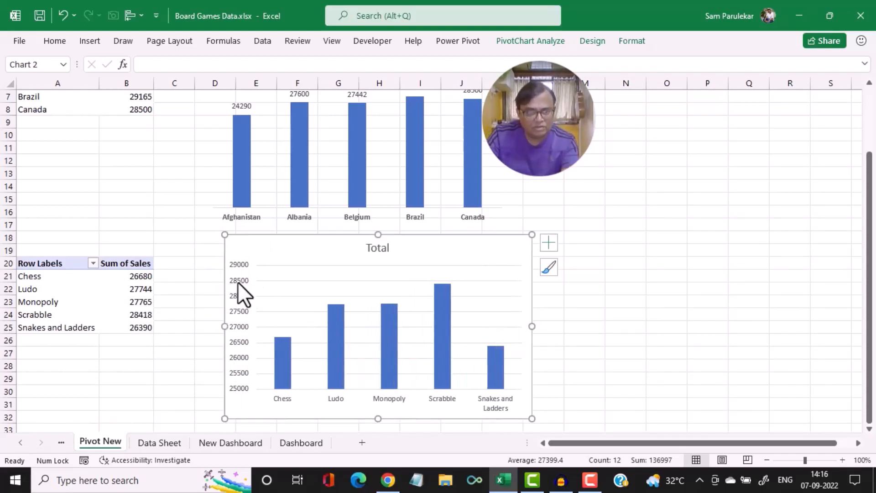
{"action": "left_click", "coordinate": [231, 279]}
{"action": "key", "text": "Delete"}
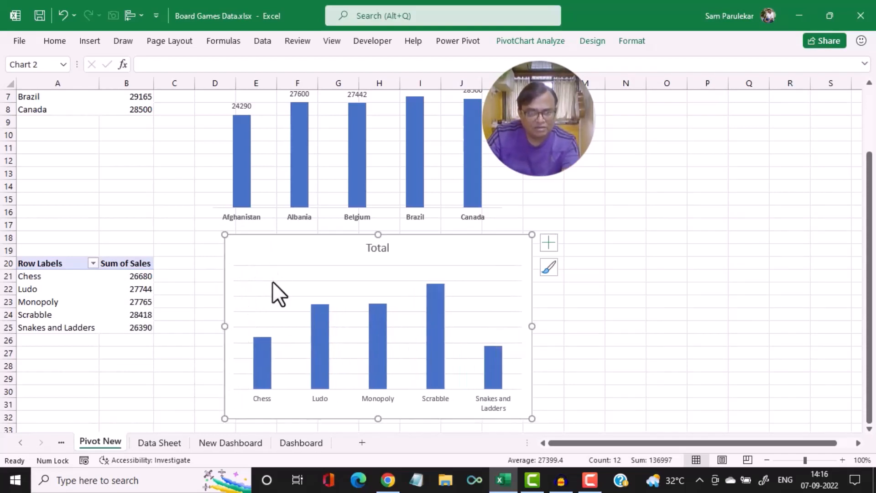
{"action": "left_click", "coordinate": [273, 281]}
{"action": "key", "text": "Delete"}
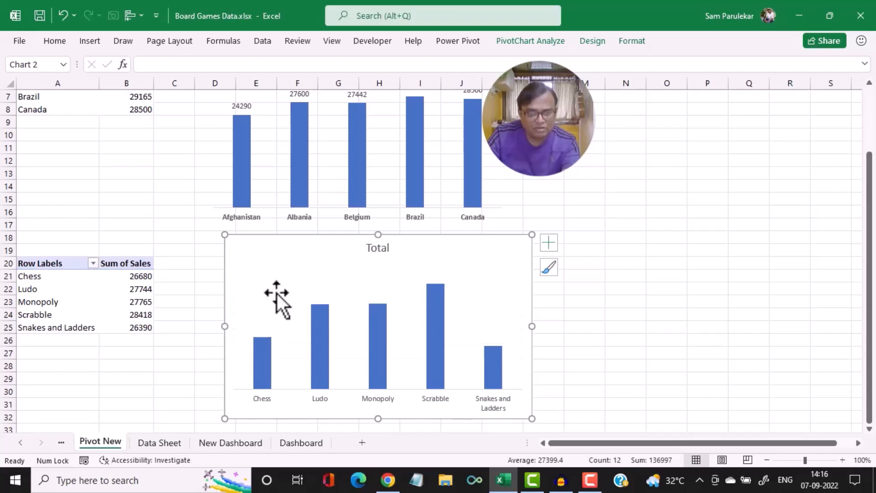
Make the game sales chart's category axis labels bold and change the chart title to "Gamewise Sales"
{"action": "left_click", "coordinate": [319, 401]}
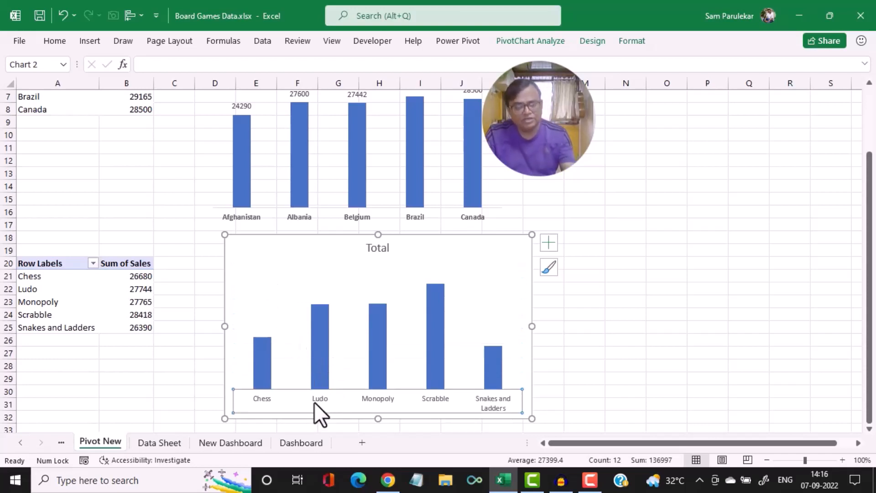
{"action": "key", "text": "ctrl+b"}
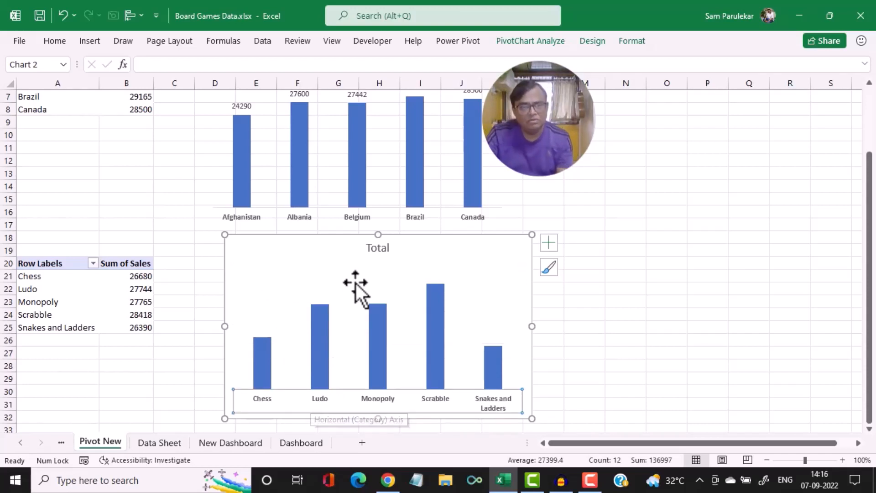
{"action": "double_click", "coordinate": [375, 248]}
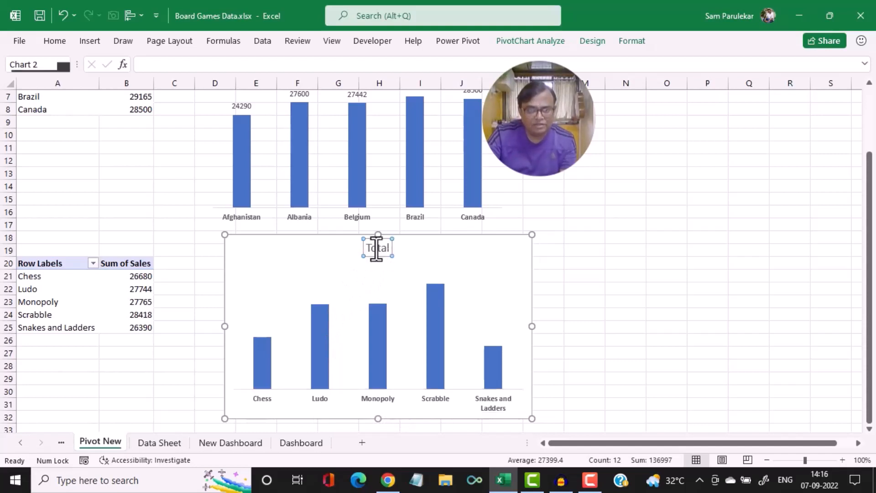
{"action": "double_click", "coordinate": [376, 249]}
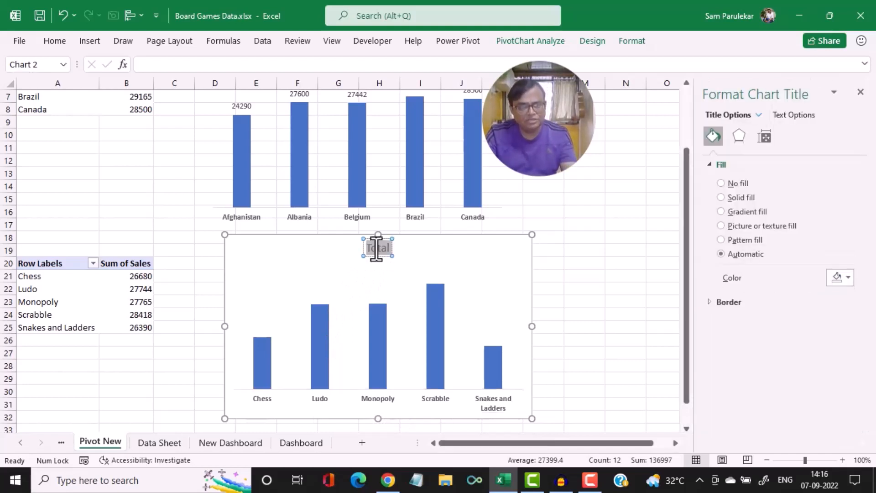
{"action": "type", "text": "Ga"}
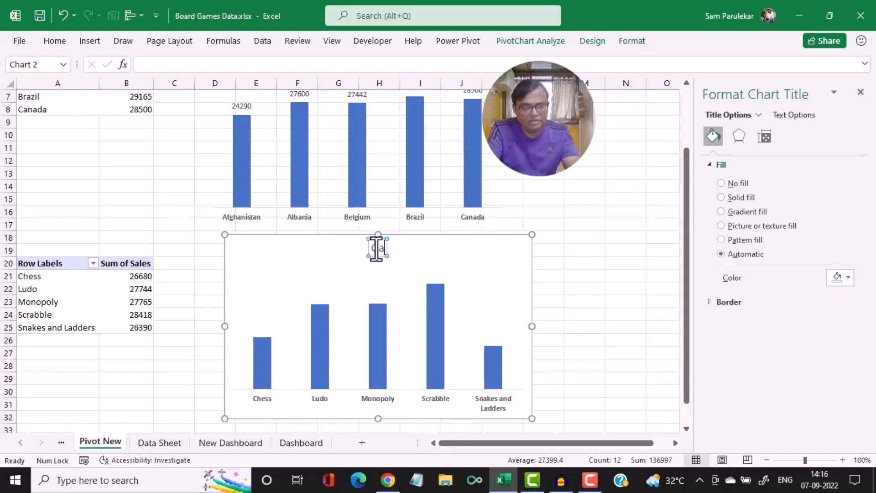
{"action": "type", "text": "mewis"}
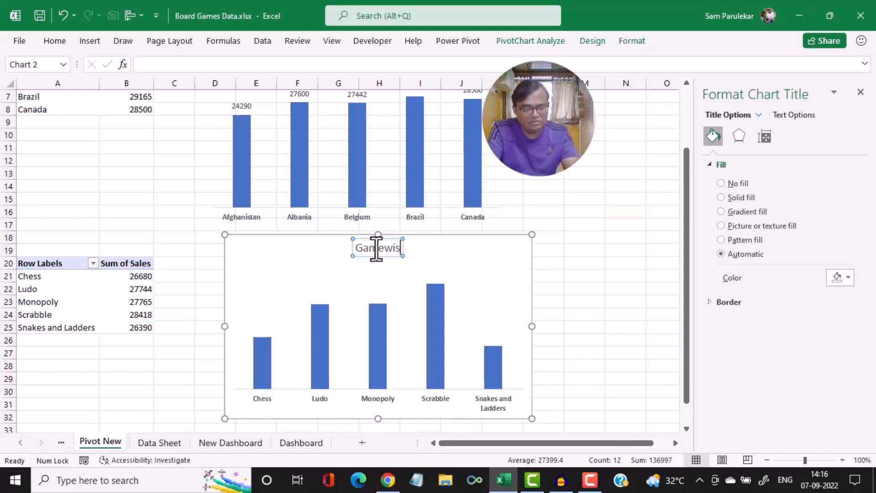
{"action": "type", "text": "e Sales"}
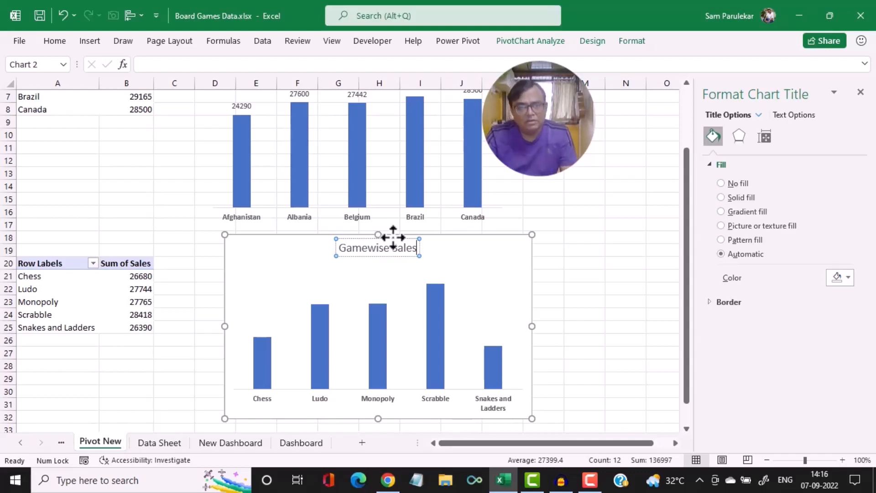
{"action": "left_click", "coordinate": [568, 252]}
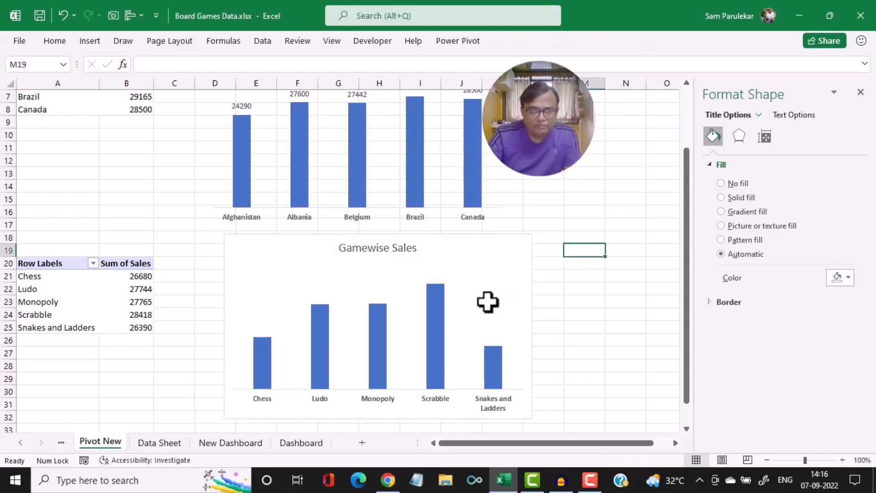
Fill the columns of the Gamewise Sales chart with the darkest theme green and add data labels to them
{"action": "left_click", "coordinate": [431, 321]}
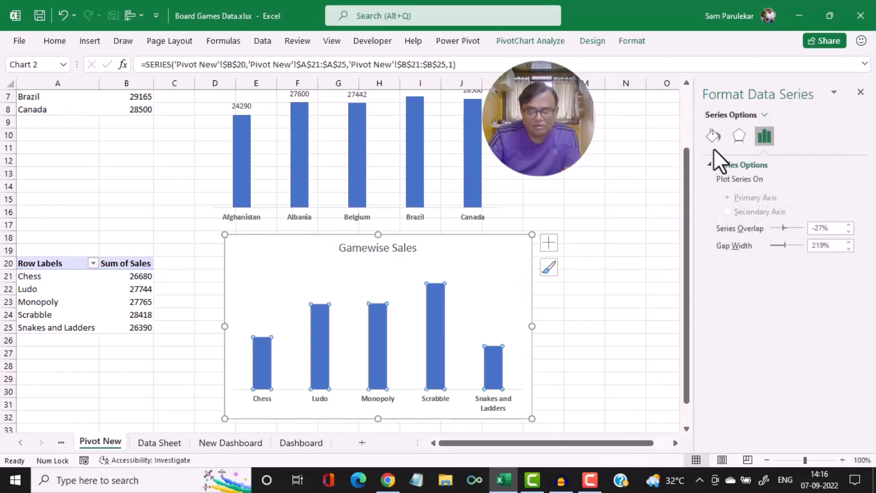
{"action": "left_click", "coordinate": [715, 135]}
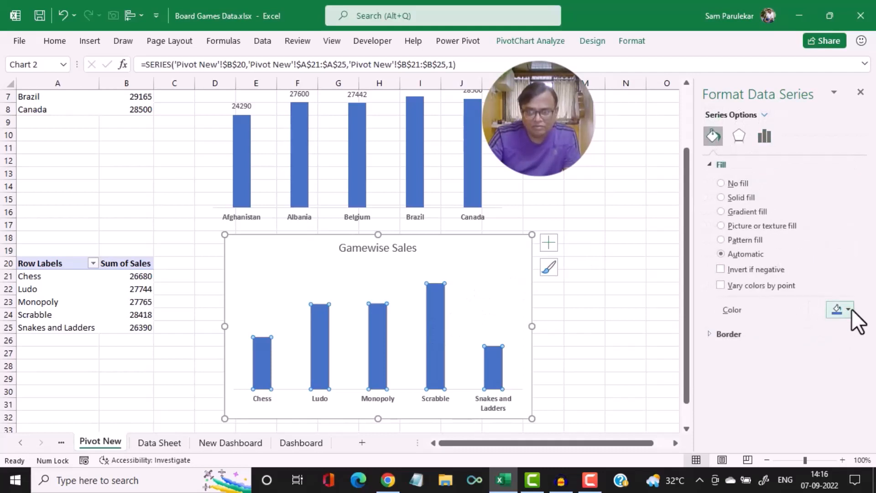
{"action": "left_click", "coordinate": [847, 311]}
{"action": "left_click", "coordinate": [869, 398]}
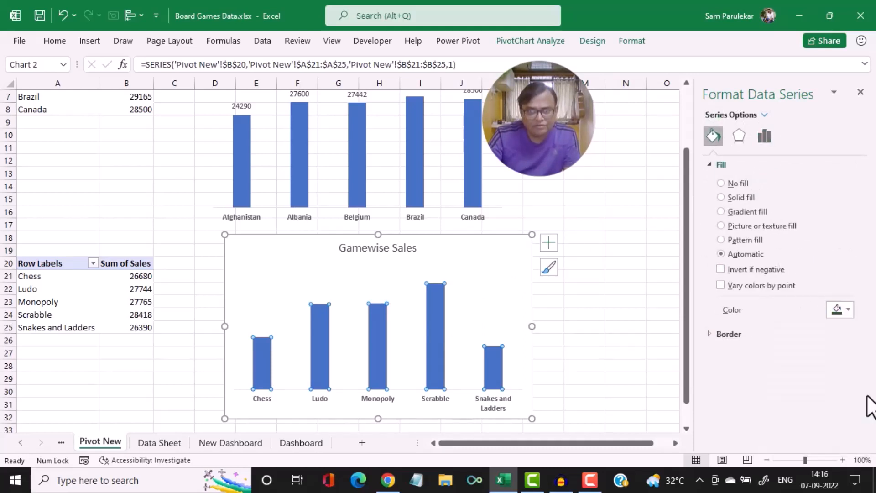
{"action": "right_click", "coordinate": [440, 339]}
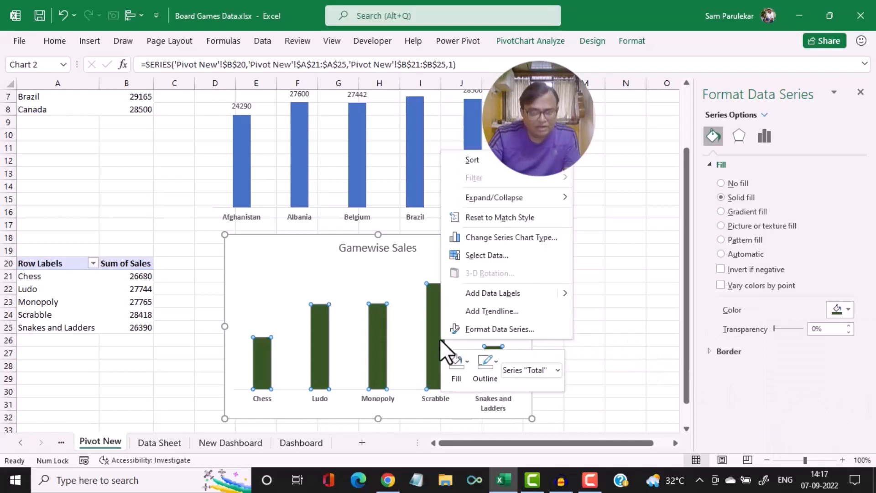
{"action": "left_click", "coordinate": [499, 297]}
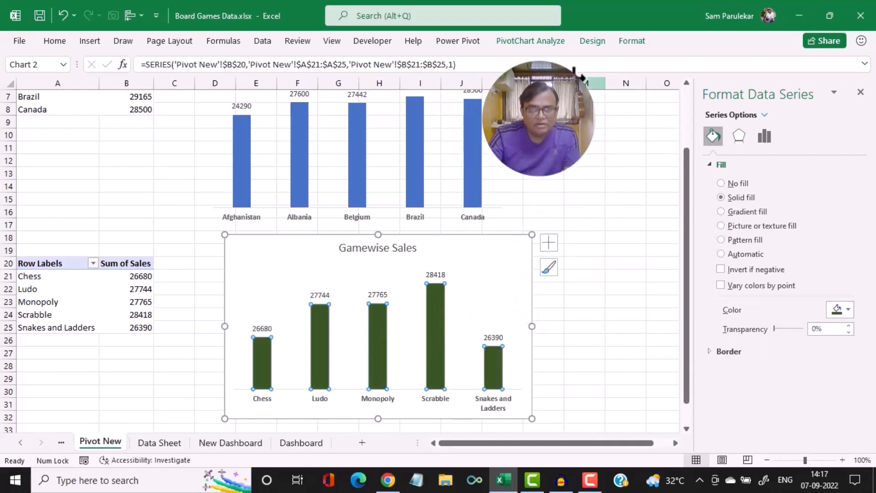
Remove the fill and the outline from the Gamewise Sales chart area
{"action": "left_click", "coordinate": [586, 298]}
{"action": "left_click", "coordinate": [525, 287]}
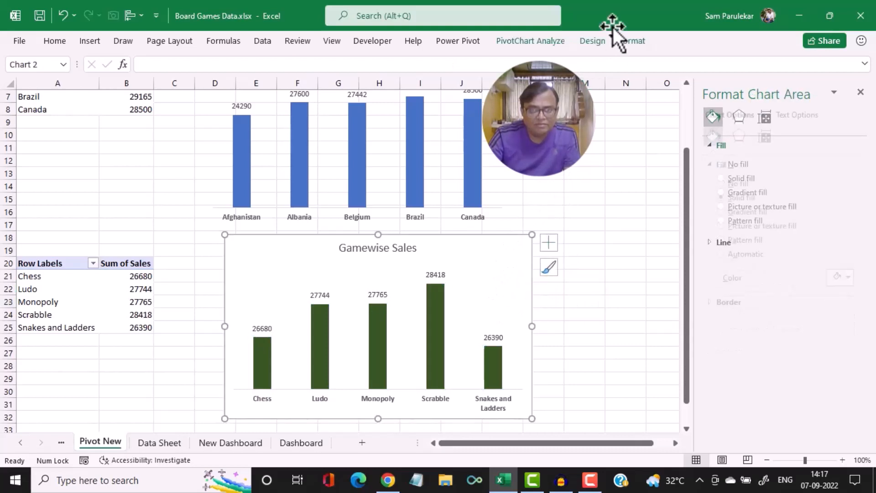
{"action": "left_click", "coordinate": [642, 43]}
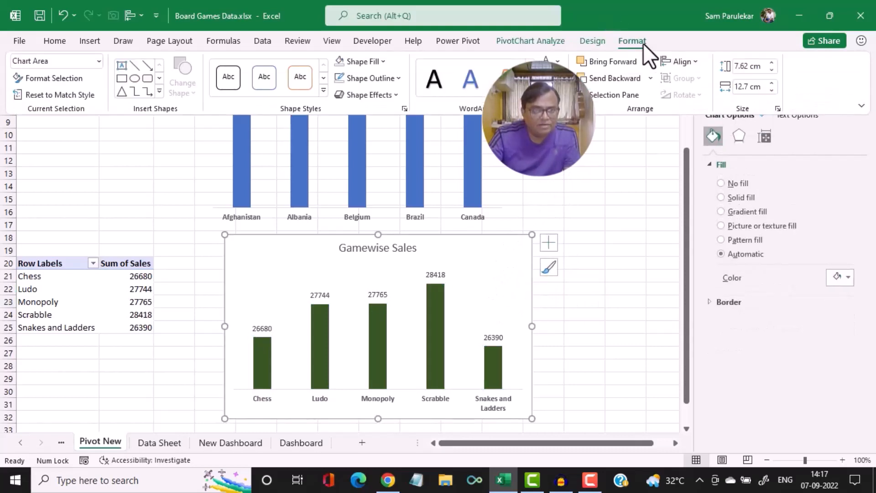
{"action": "left_click", "coordinate": [372, 58]}
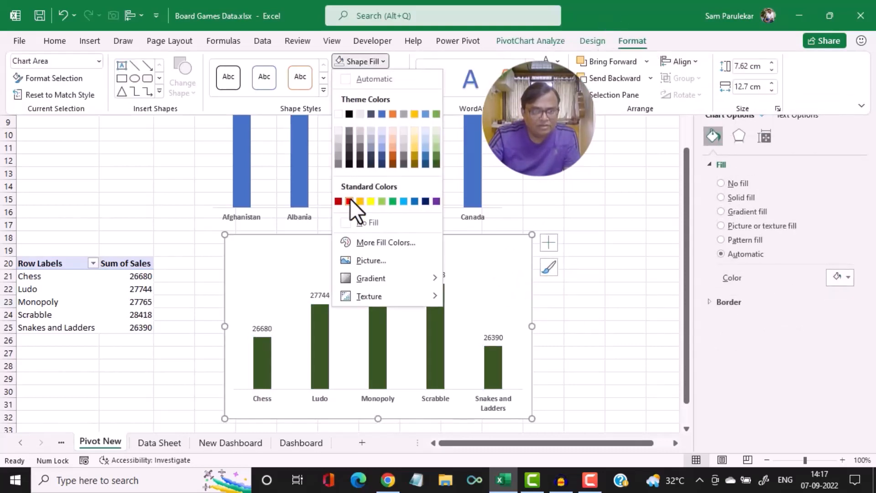
{"action": "left_click", "coordinate": [349, 222]}
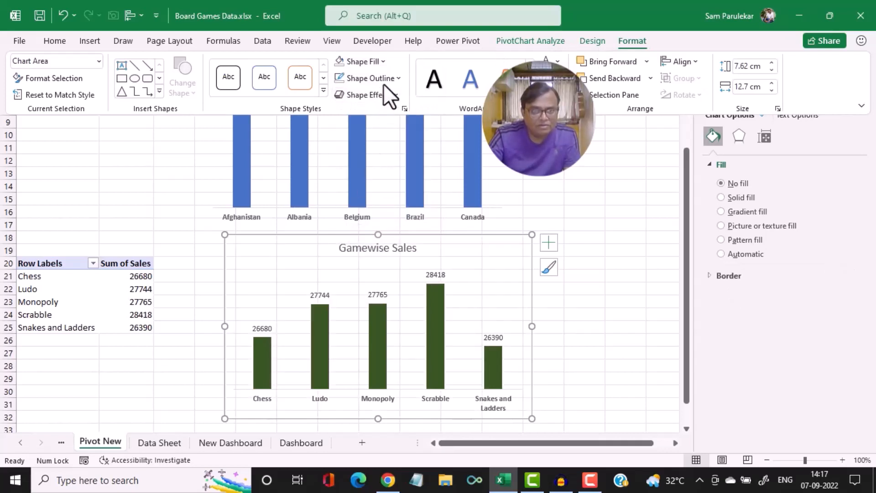
{"action": "left_click", "coordinate": [394, 77]}
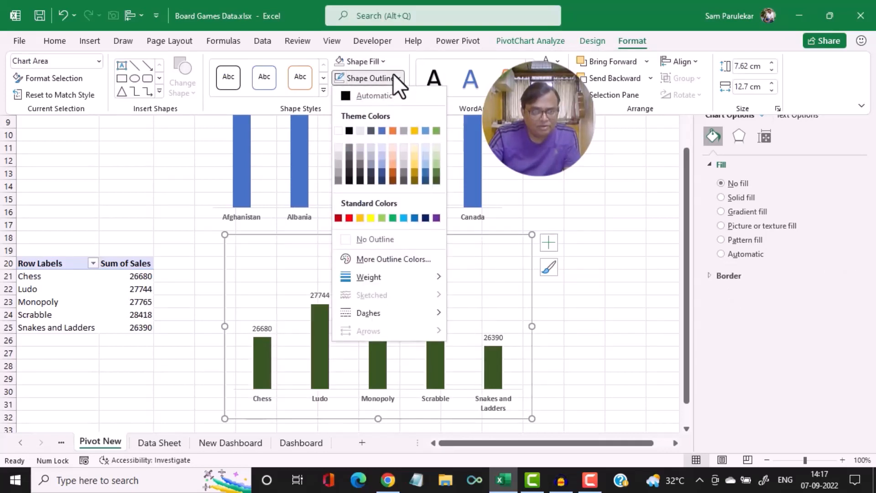
{"action": "left_click", "coordinate": [384, 238]}
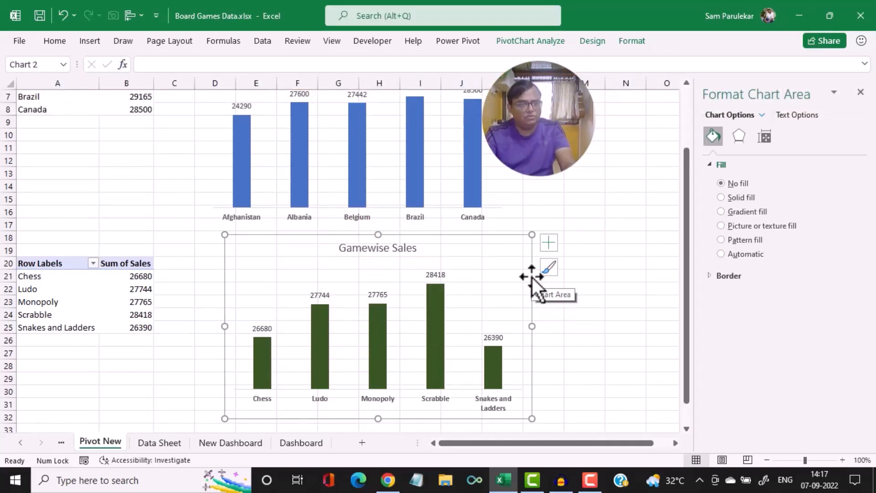
Copy the Gamewise Sales chart from Pivot New and paste it onto the New Dashboard sheet
{"action": "left_click", "coordinate": [256, 444]}
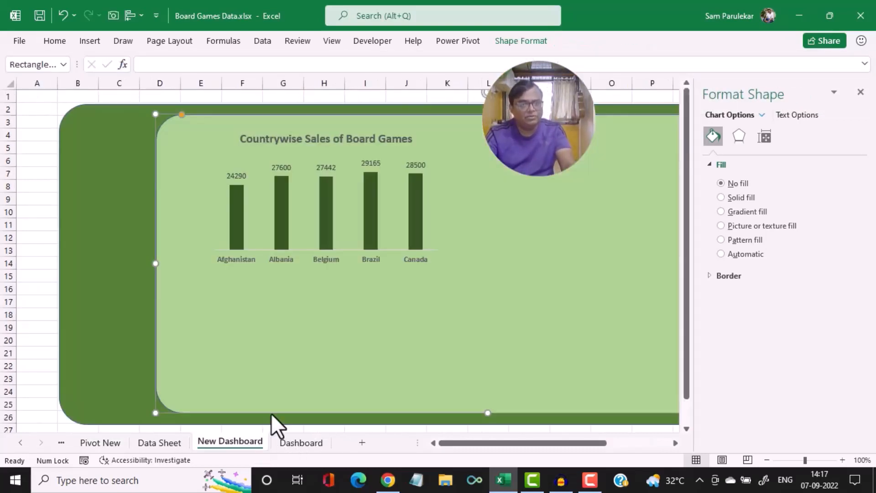
{"action": "left_click", "coordinate": [860, 93]}
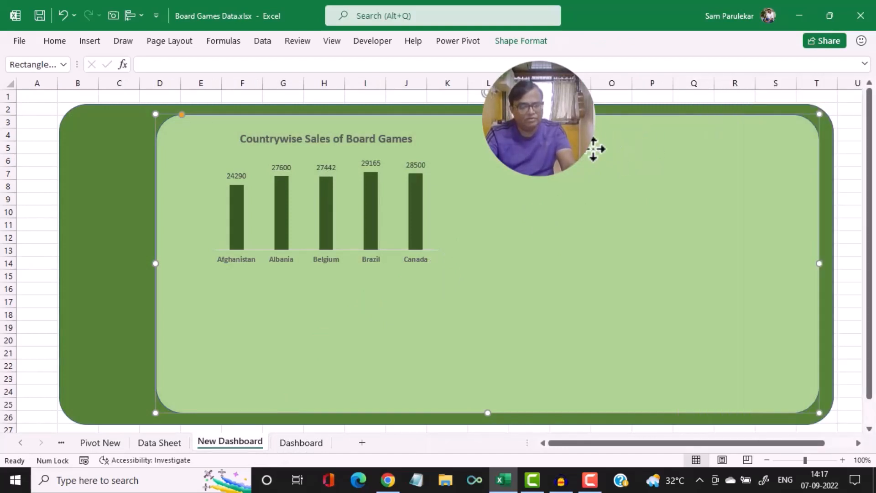
{"action": "key", "text": "ctrl+v"}
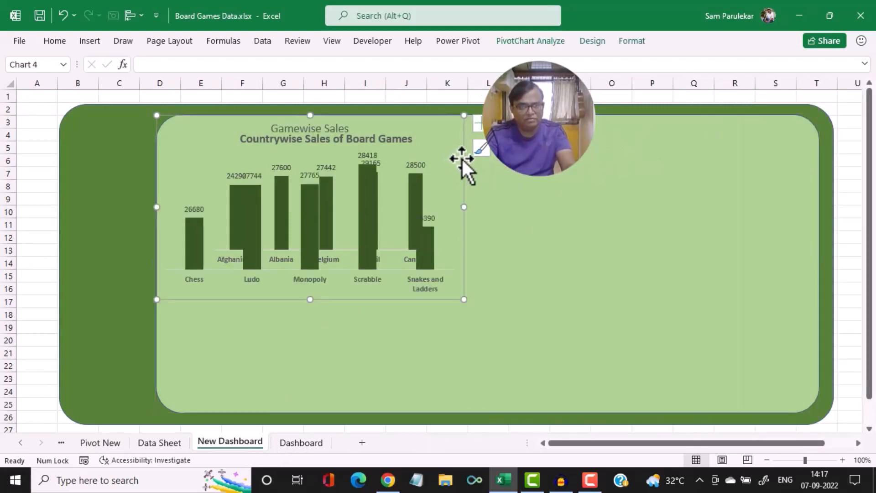
Place the pasted Gamewise Sales chart to the right of the Countrywise Sales chart and shrink it slightly
{"action": "left_click_drag", "start_coordinate": [462, 157], "coordinate": [486, 157]}
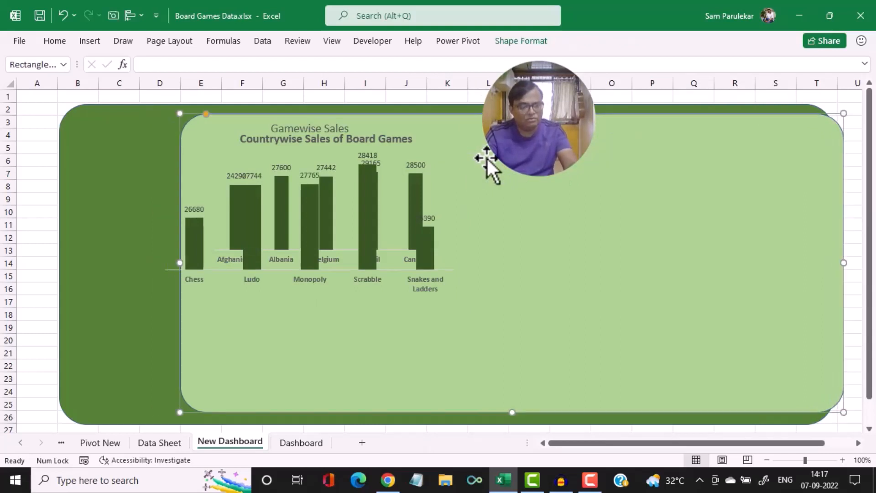
{"action": "key", "text": "ctrl+z"}
{"action": "left_click", "coordinate": [306, 204]}
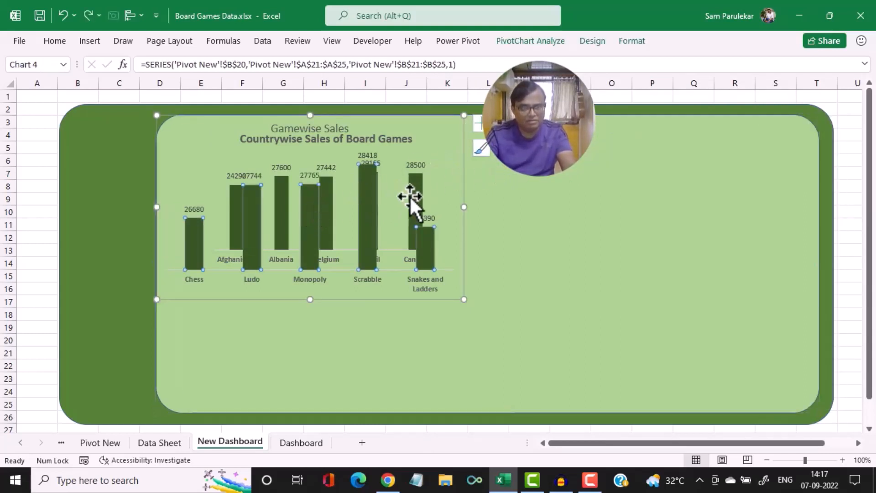
{"action": "left_click_drag", "start_coordinate": [465, 189], "coordinate": [767, 195]}
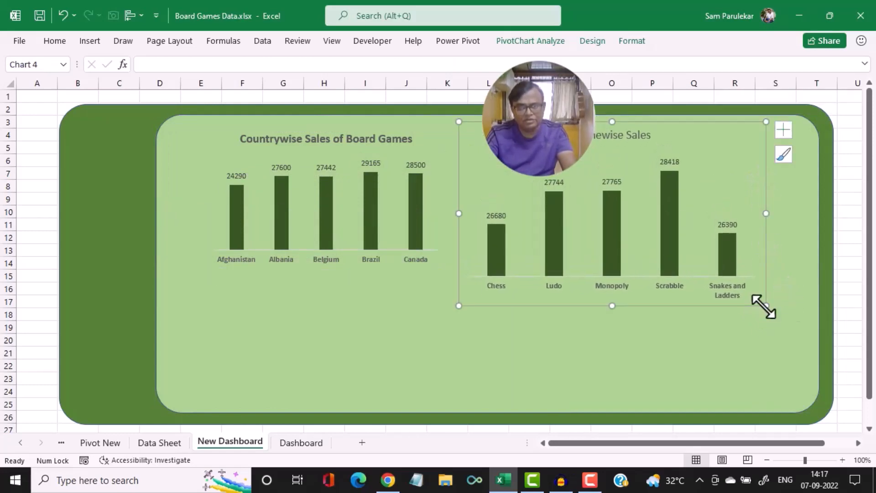
{"action": "left_click_drag", "start_coordinate": [766, 306], "coordinate": [756, 278]}
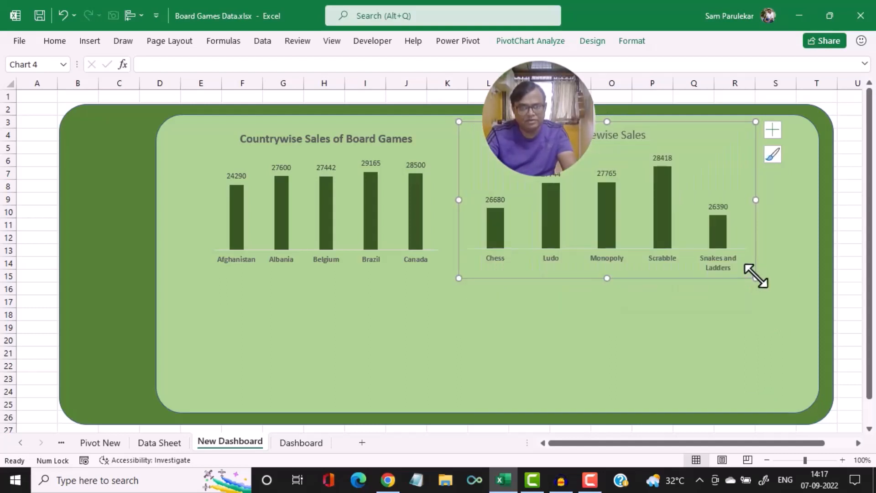
Make the title of the Gamewise Sales chart on New Dashboard bold
{"action": "double_click", "coordinate": [610, 135]}
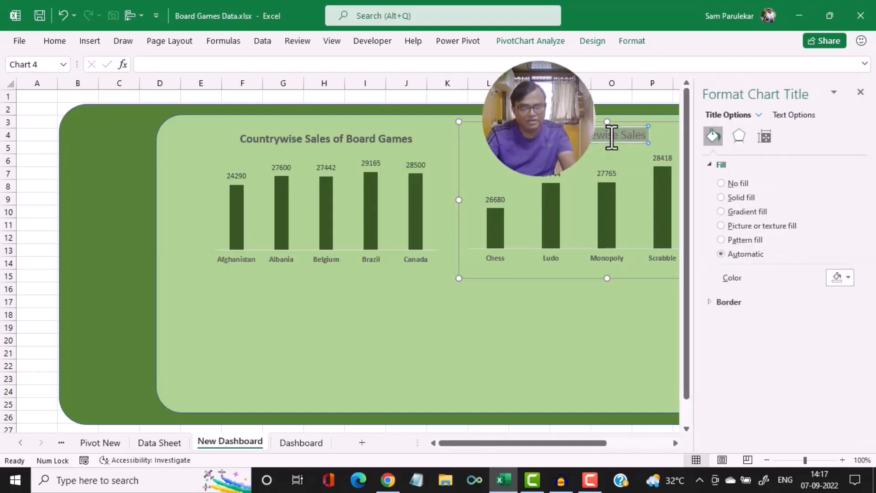
{"action": "left_click", "coordinate": [856, 97]}
{"action": "left_click", "coordinate": [644, 304]}
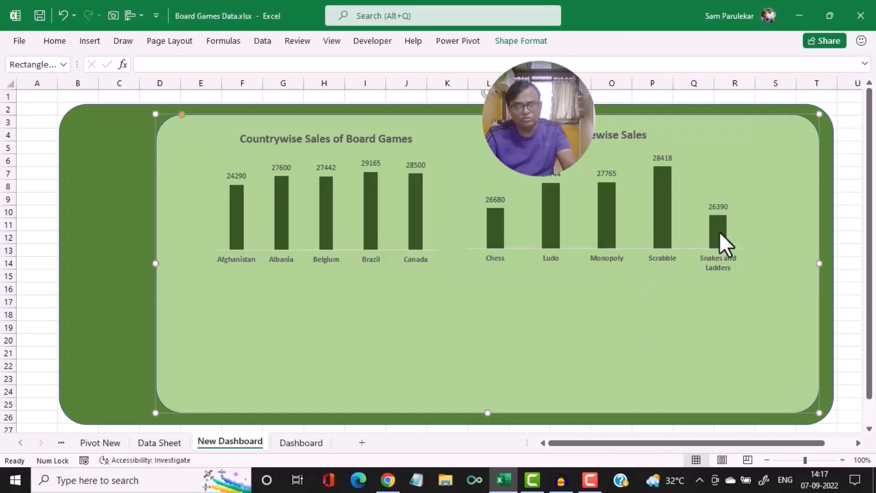
Nudge the Gamewise Sales chart further right to widen the gap to the Countrywise Sales chart
{"action": "mouse_move", "coordinate": [719, 233]}
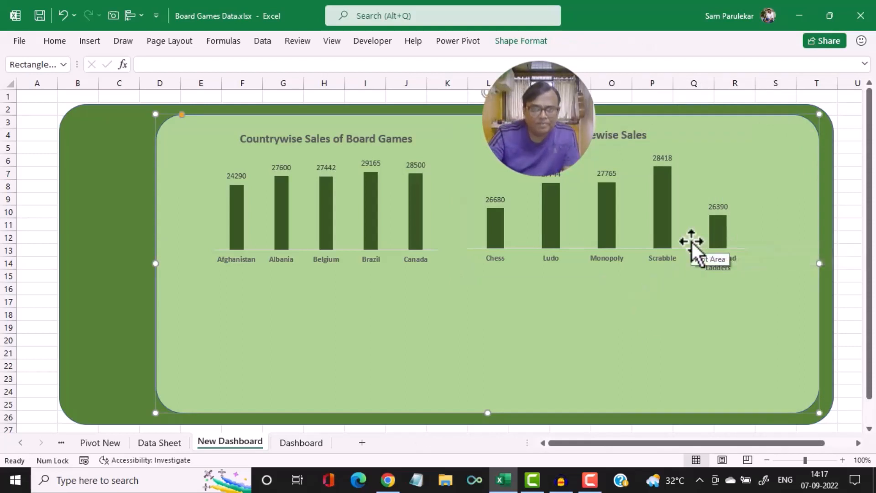
{"action": "left_click", "coordinate": [665, 228]}
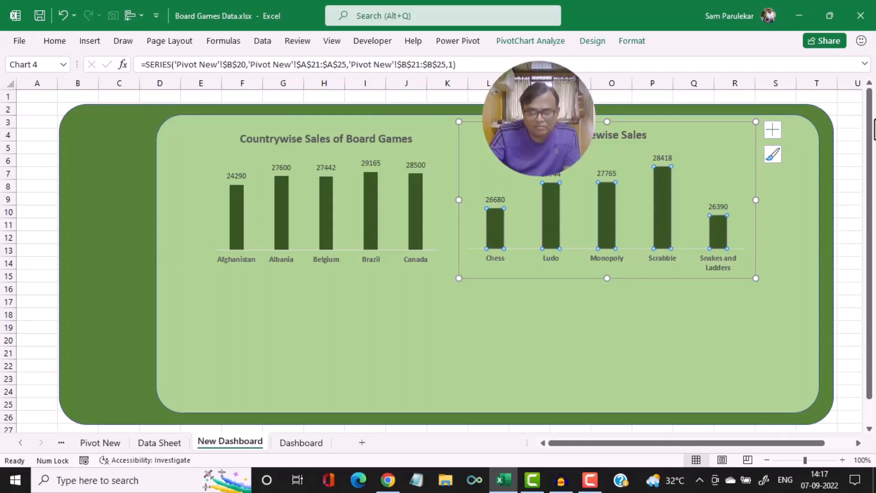
{"action": "left_click", "coordinate": [769, 240]}
{"action": "left_click", "coordinate": [743, 219]}
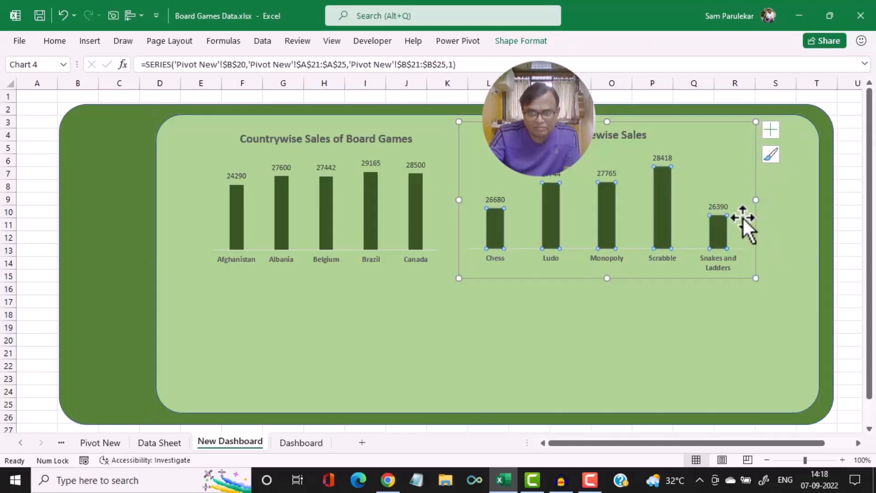
{"action": "left_click", "coordinate": [757, 213]}
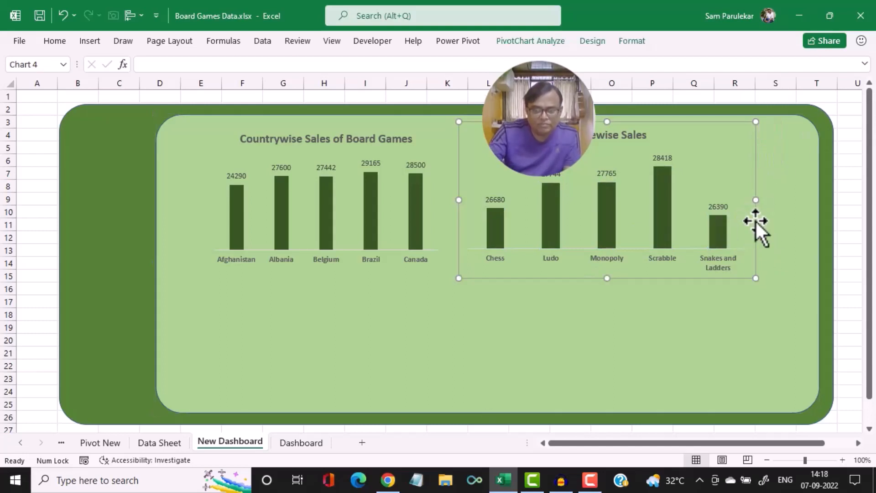
{"action": "key", "text": "Right"}
{"action": "key", "text": "Right"}
{"action": "key", "text": "Right"}
{"action": "key", "text": "Right"}
{"action": "key", "text": "Right"}
{"action": "key", "text": "Right"}
{"action": "key", "text": "Right"}
{"action": "key", "text": "Right"}
{"action": "key", "text": "Right"}
{"action": "key", "text": "Right"}
{"action": "key", "text": "Right"}
{"action": "key", "text": "Right"}
{"action": "key", "text": "Right"}
{"action": "key", "text": "Right"}
{"action": "key", "text": "Right"}
{"action": "key", "text": "Right"}
{"action": "key", "text": "Right"}
{"action": "key", "text": "Right"}
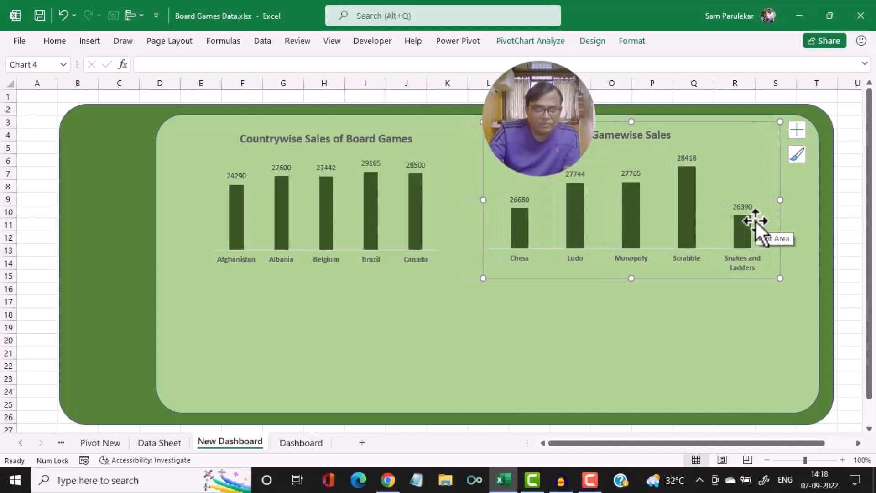
{"action": "left_click", "coordinate": [439, 319]}
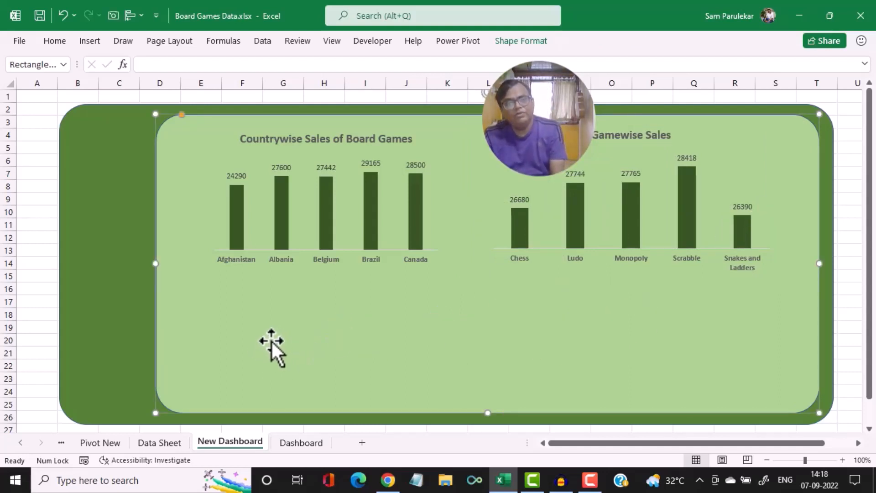
Check the Analytics and Total Revenue area on the finished Dashboard sheet and return to New Dashboard to begin inserting its counterpart
{"action": "left_click", "coordinate": [322, 442]}
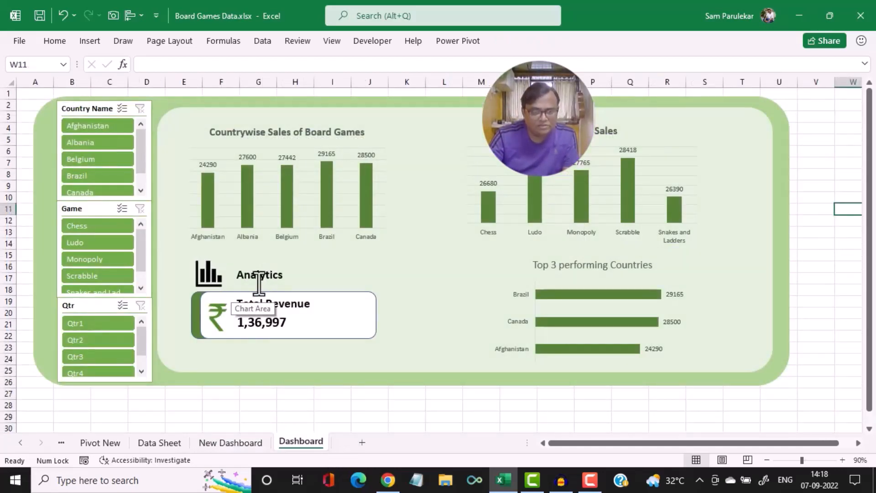
{"action": "left_click", "coordinate": [219, 447]}
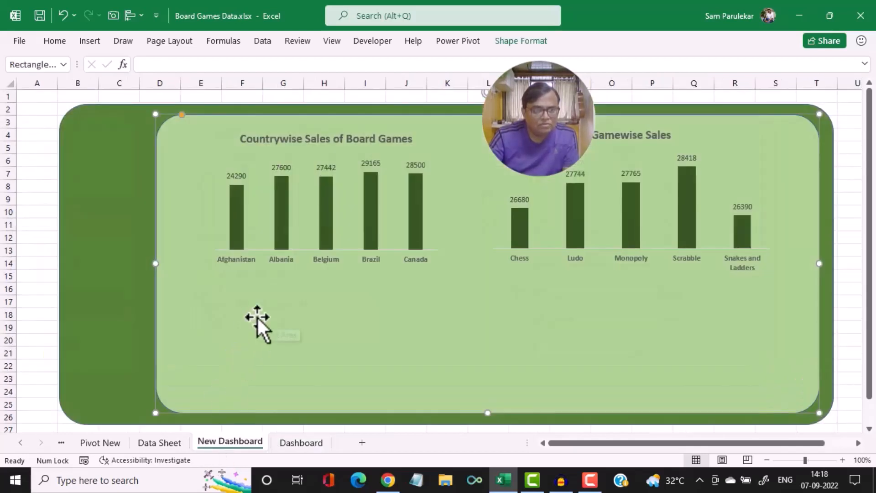
{"action": "left_click", "coordinate": [92, 45]}
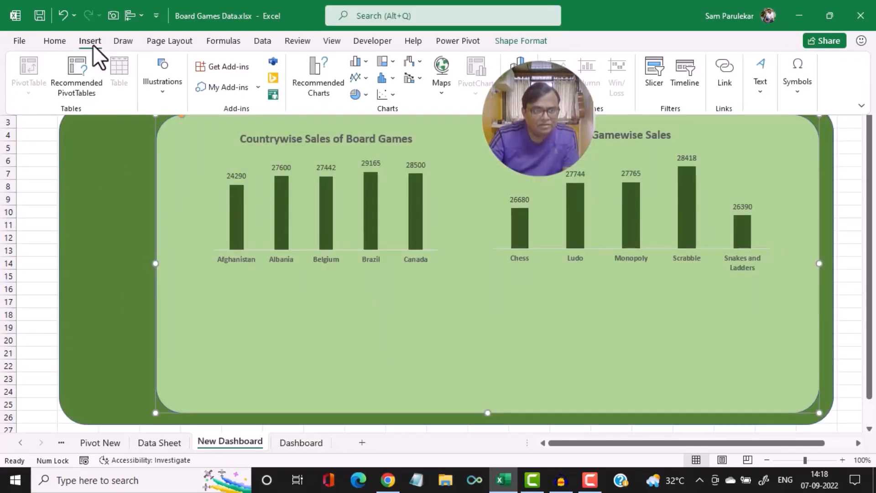
Insert the bar chart icon with descending bars from the icon library into the New Dashboard sheet
{"action": "left_click", "coordinate": [160, 103]}
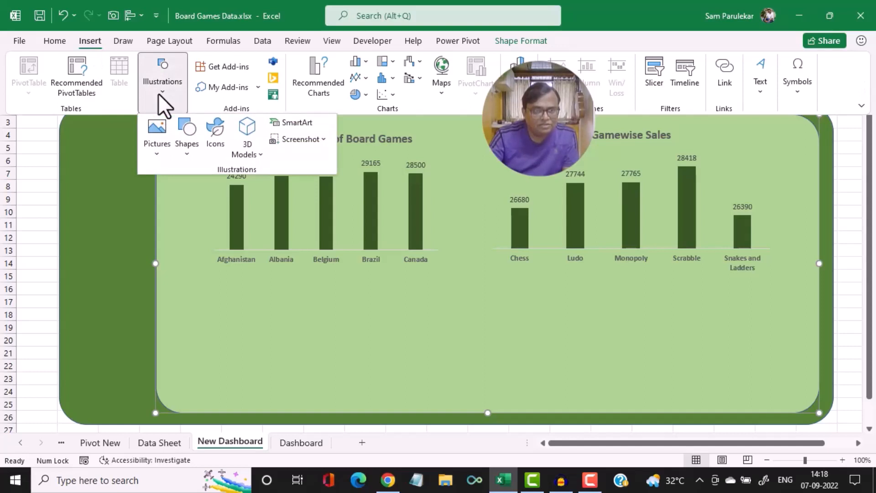
{"action": "left_click", "coordinate": [203, 136]}
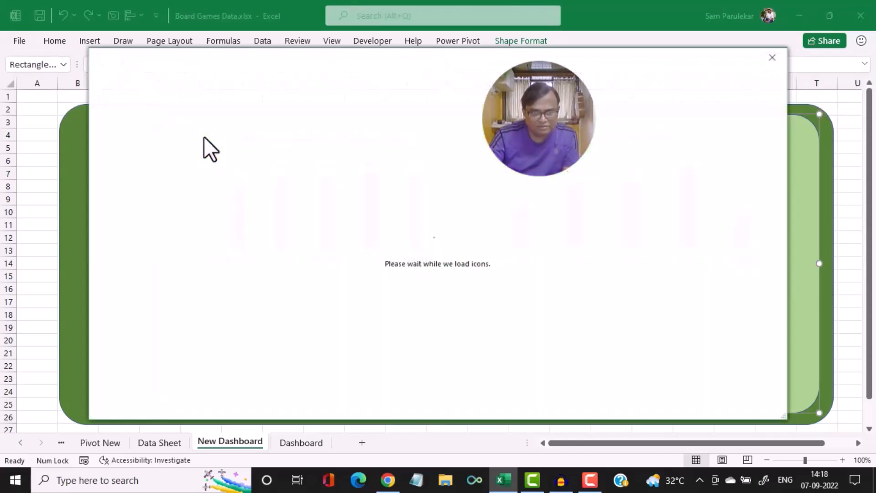
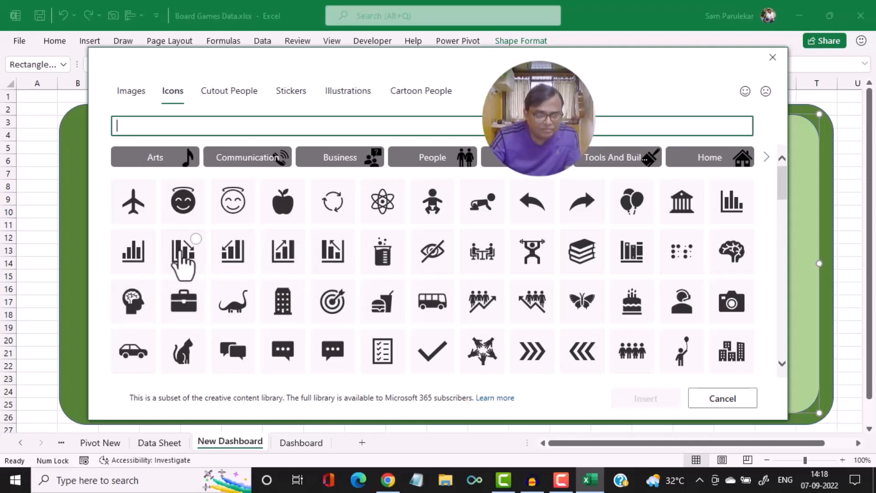
{"action": "left_click", "coordinate": [742, 203]}
{"action": "left_click", "coordinate": [635, 402]}
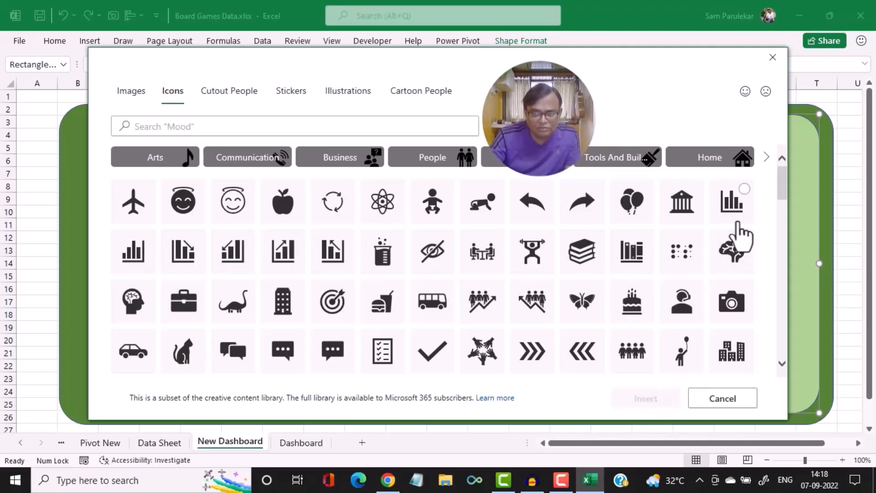
{"action": "left_click", "coordinate": [739, 201]}
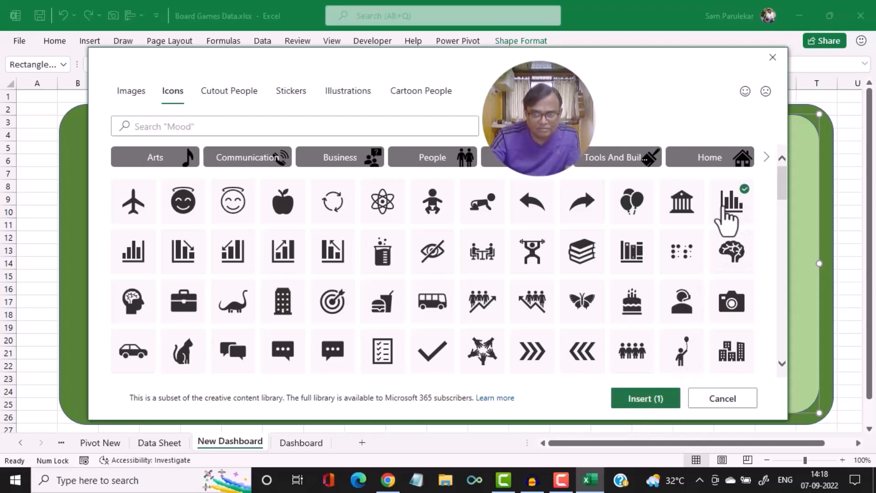
{"action": "left_click", "coordinate": [641, 398]}
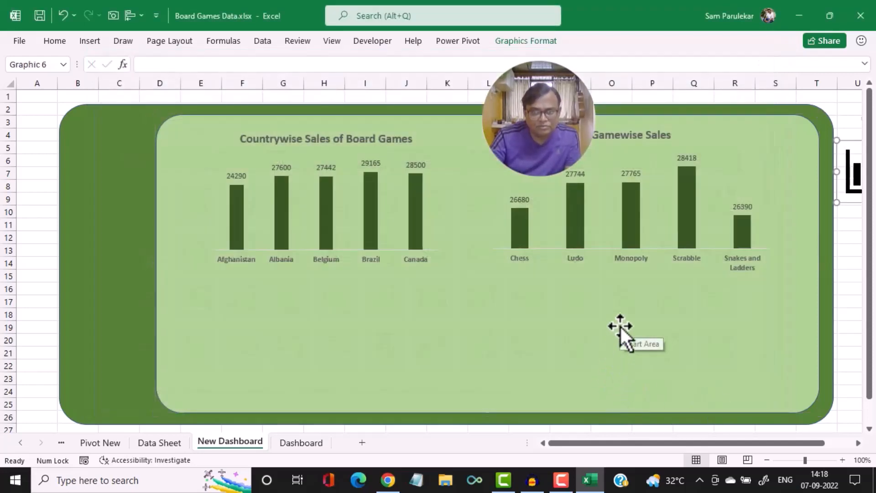
Place the bar chart icon below the Countrywise Sales chart and shrink it to roughly match the icon on the Dashboard sheet
{"action": "left_click_drag", "start_coordinate": [850, 165], "coordinate": [225, 292]}
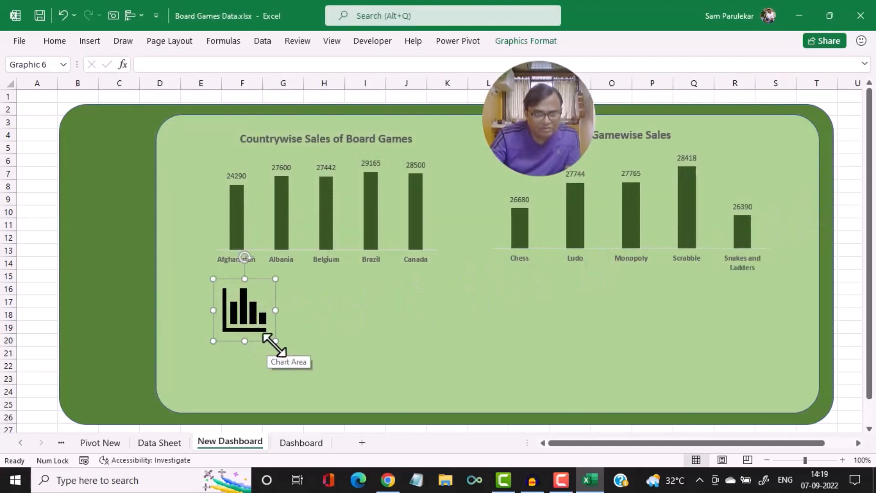
{"action": "left_click_drag", "start_coordinate": [275, 342], "coordinate": [260, 326]}
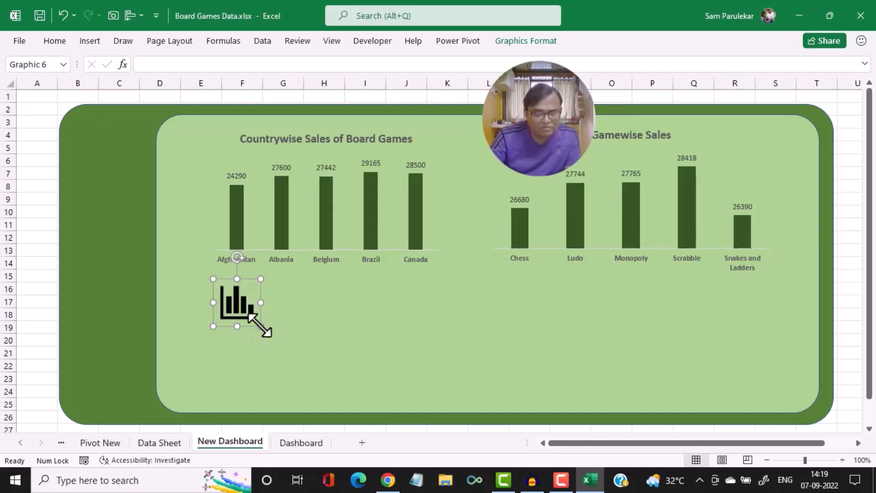
{"action": "left_click", "coordinate": [301, 441]}
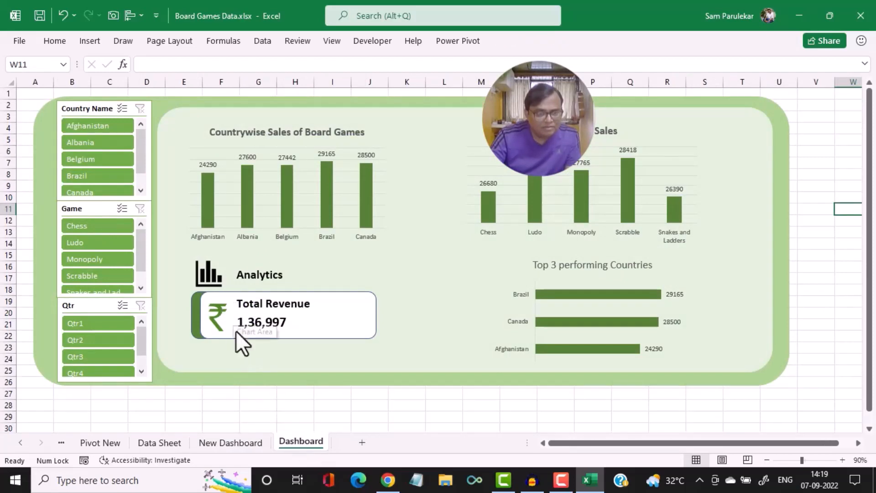
{"action": "left_click", "coordinate": [238, 441]}
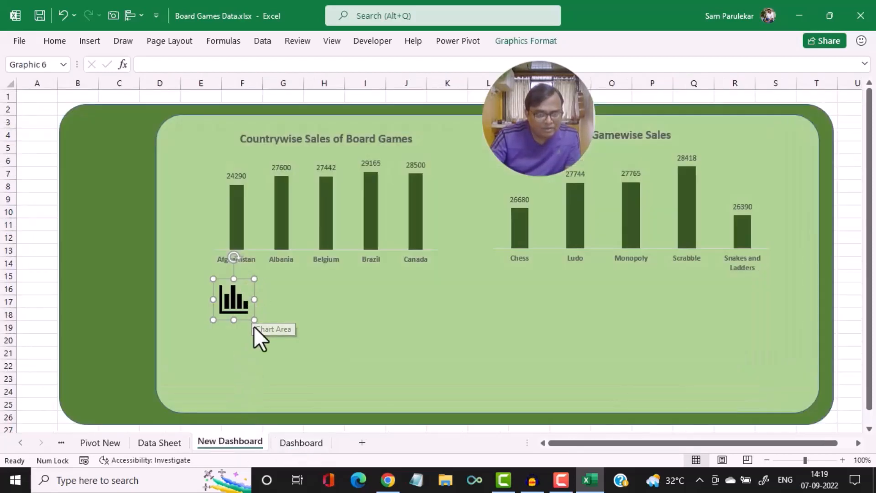
{"action": "left_click_drag", "start_coordinate": [251, 320], "coordinate": [249, 318]}
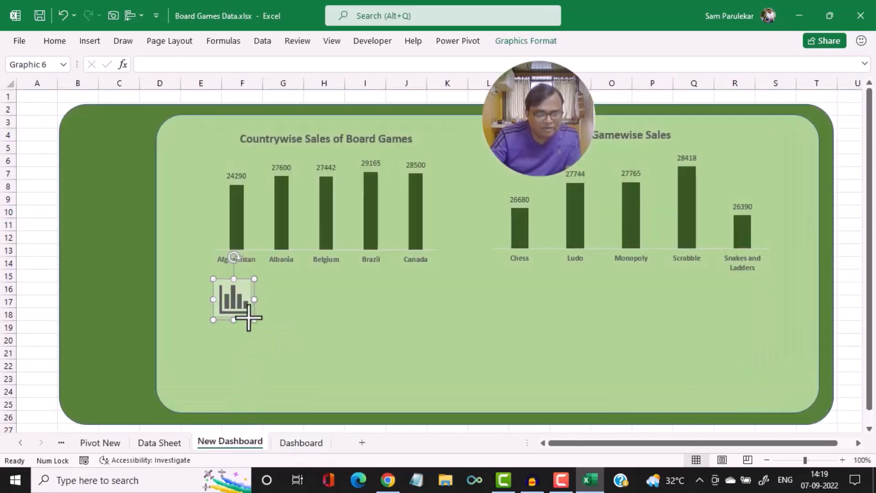
{"action": "left_click", "coordinate": [303, 310]}
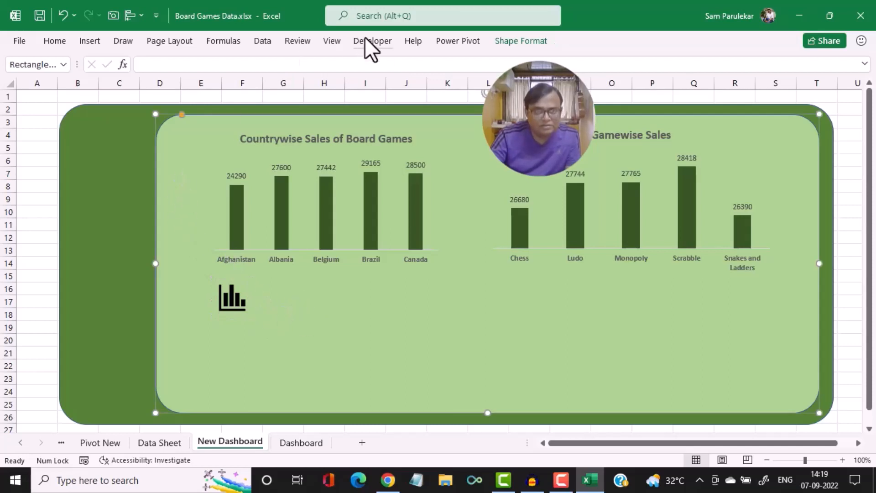
Add a text box beside the bar chart icon containing the heading "Analytics"
{"action": "left_click", "coordinate": [94, 45]}
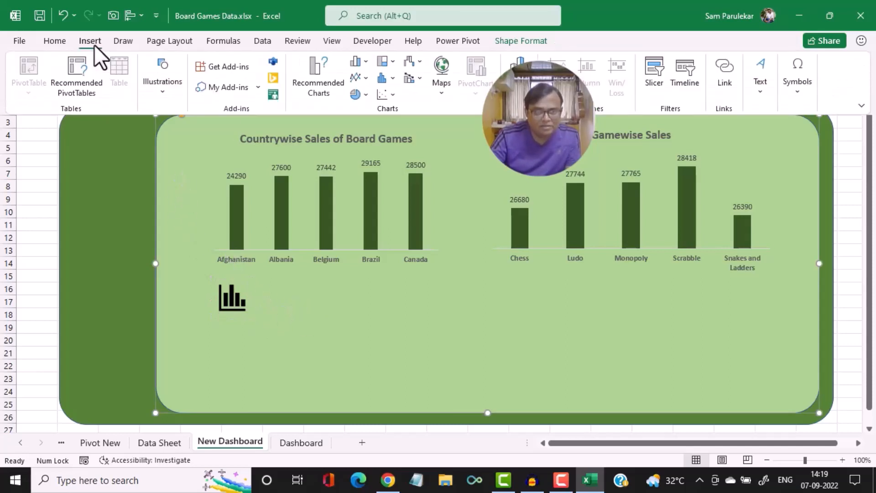
{"action": "left_click", "coordinate": [749, 78]}
{"action": "left_click", "coordinate": [724, 133]}
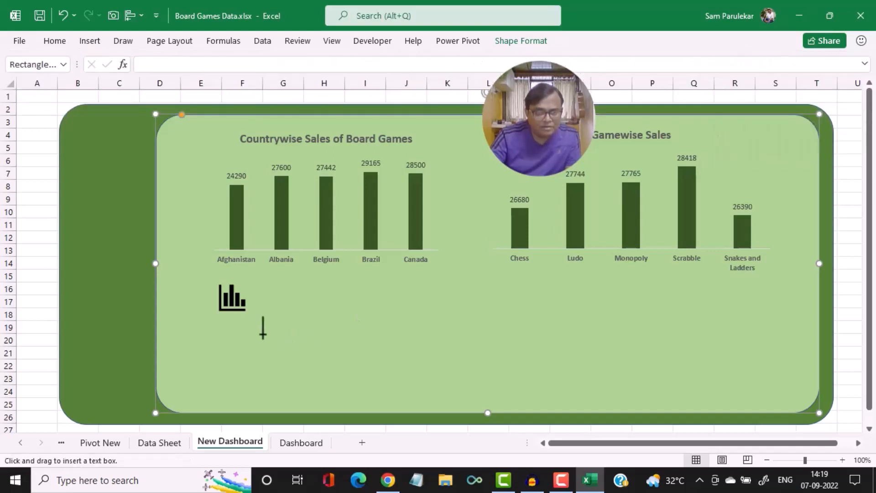
{"action": "left_click_drag", "start_coordinate": [272, 288], "coordinate": [401, 314]}
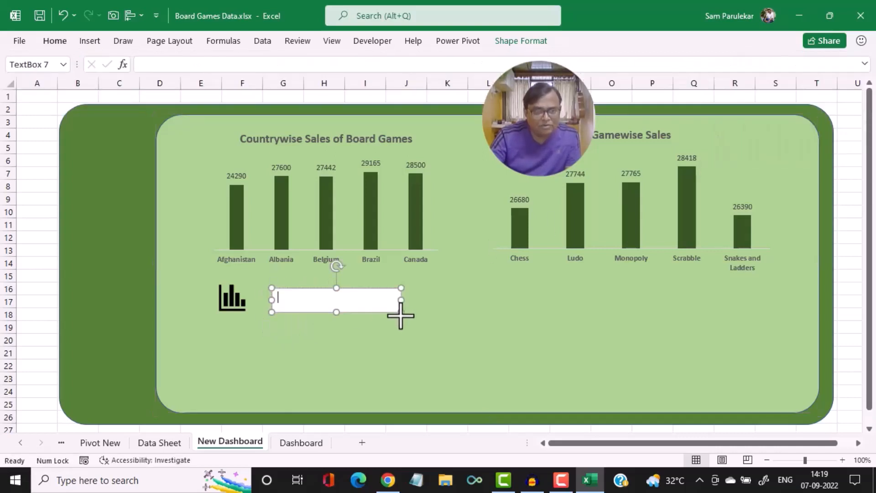
{"action": "type", "text": "A"}
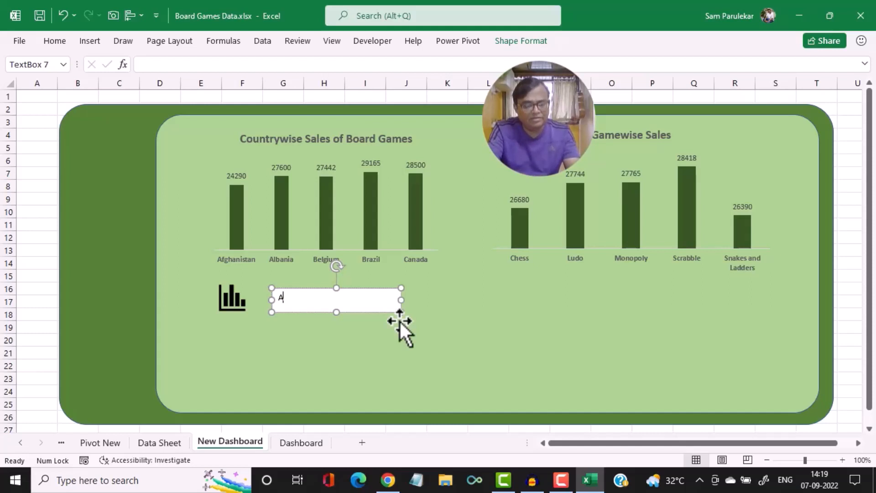
{"action": "type", "text": "nalyti"}
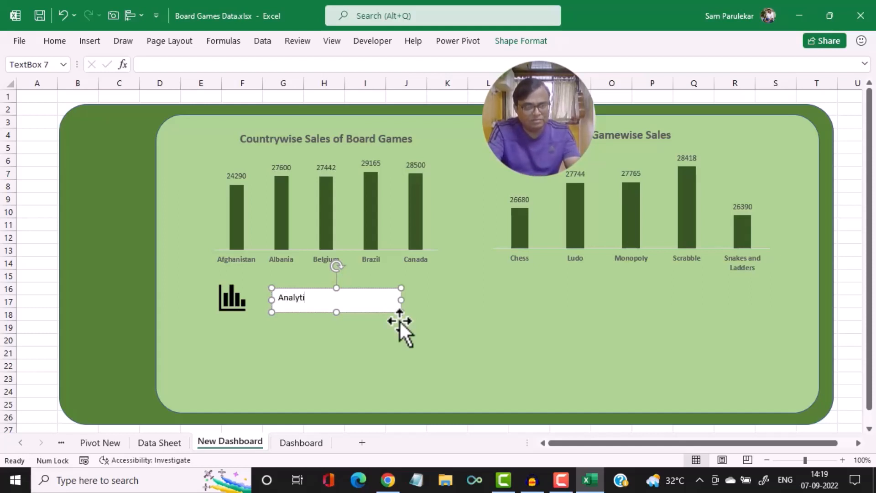
{"action": "type", "text": "csd"}
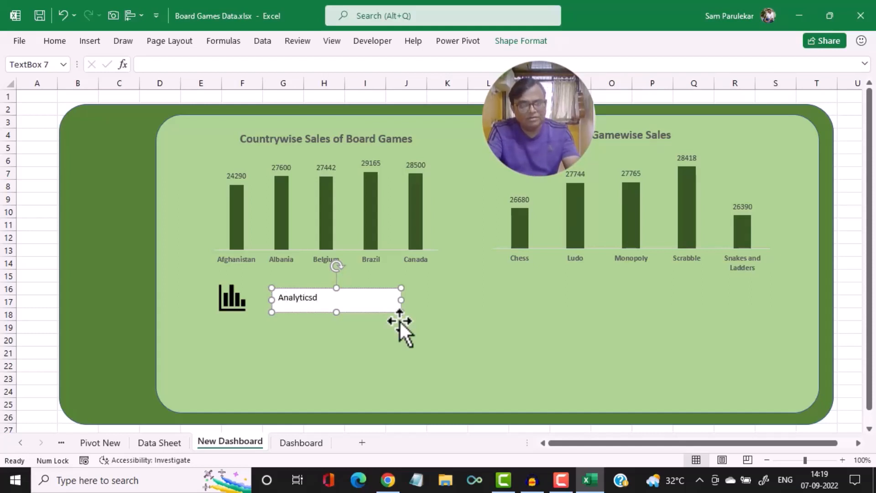
{"action": "key", "text": "BackSpace"}
Format the Analytics heading text as bold with font size 14
{"action": "key", "text": "ctrl+a"}
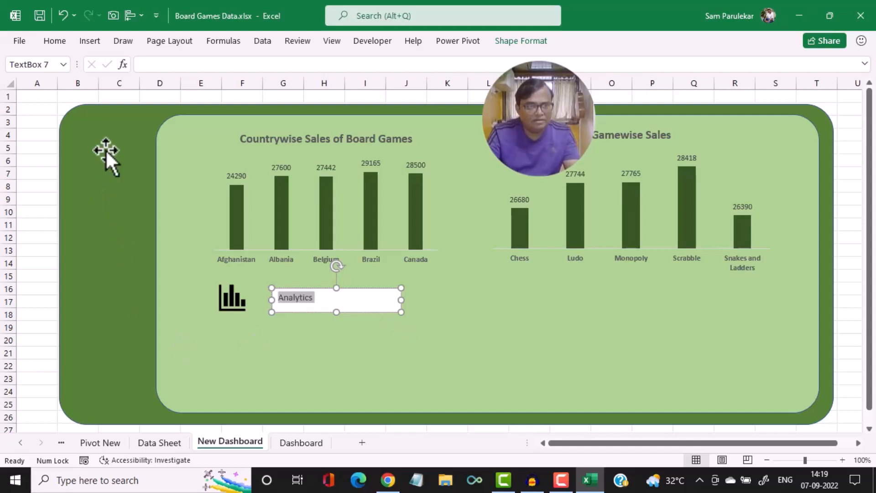
{"action": "left_click", "coordinate": [59, 45]}
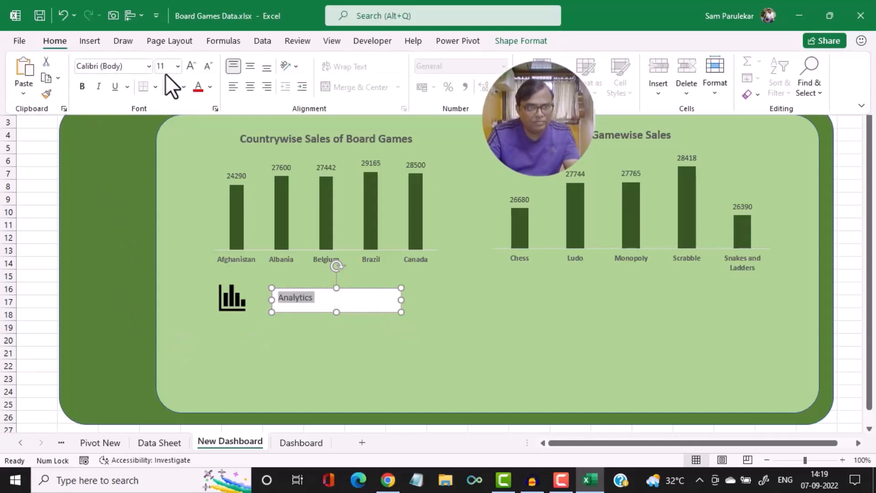
{"action": "left_click", "coordinate": [191, 67]}
{"action": "left_click", "coordinate": [190, 67]}
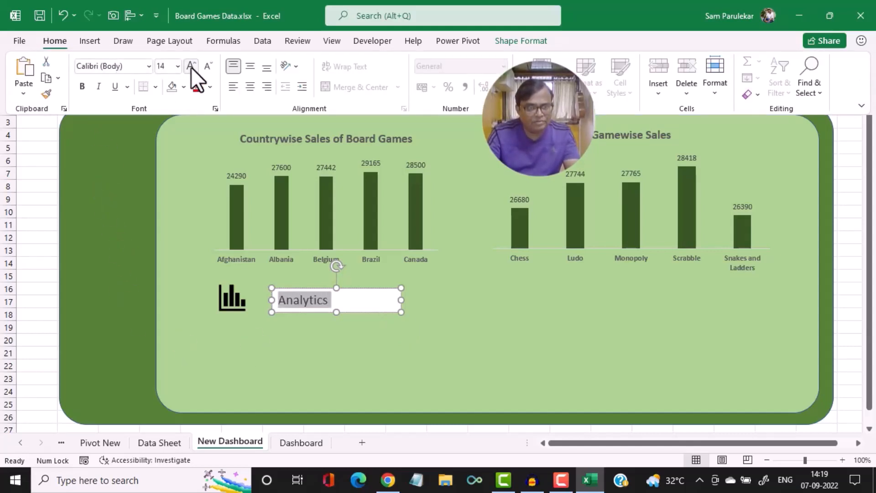
{"action": "left_click", "coordinate": [82, 87]}
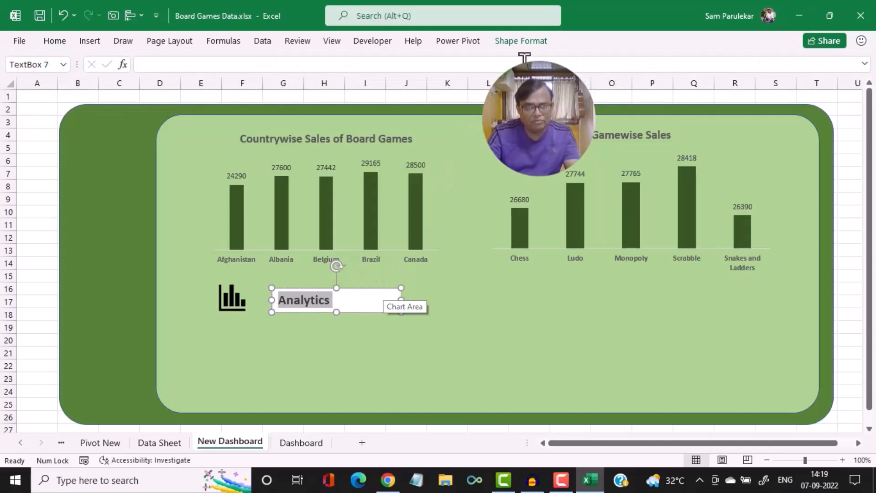
Remove the Analytics text box's fill and outline, and move the box closer to the bar chart icon
{"action": "left_click", "coordinate": [533, 44]}
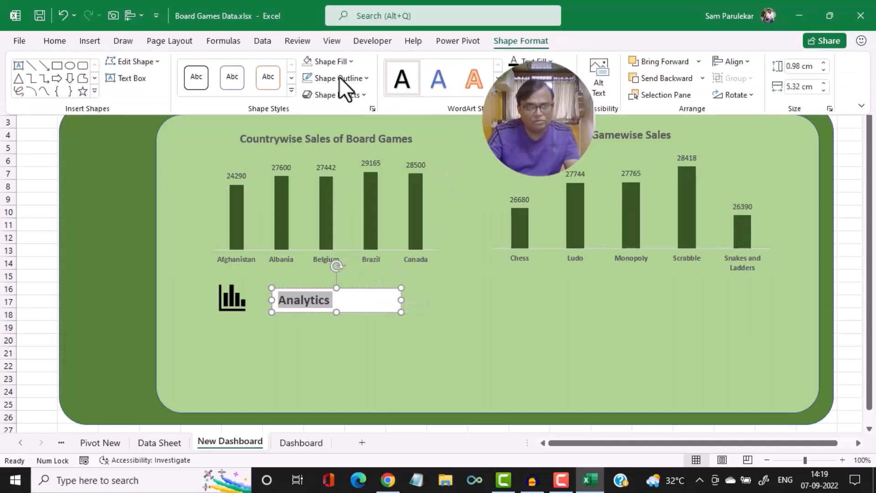
{"action": "left_click", "coordinate": [346, 61]}
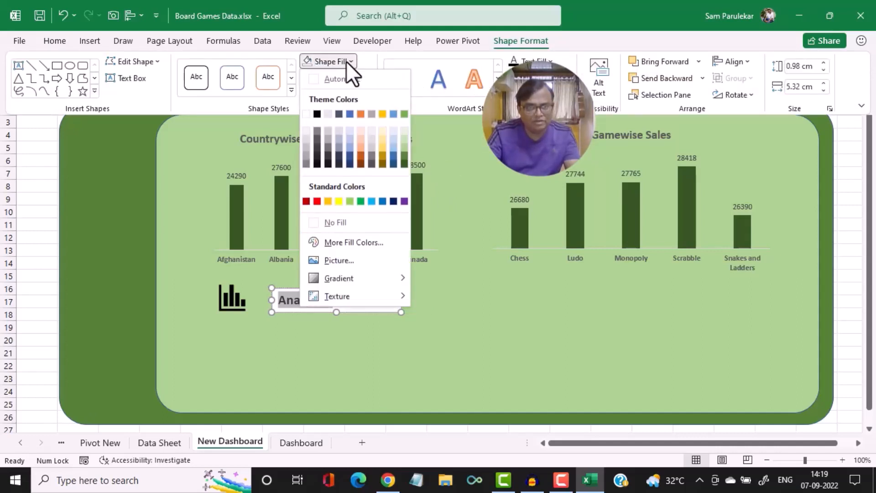
{"action": "left_click", "coordinate": [316, 218]}
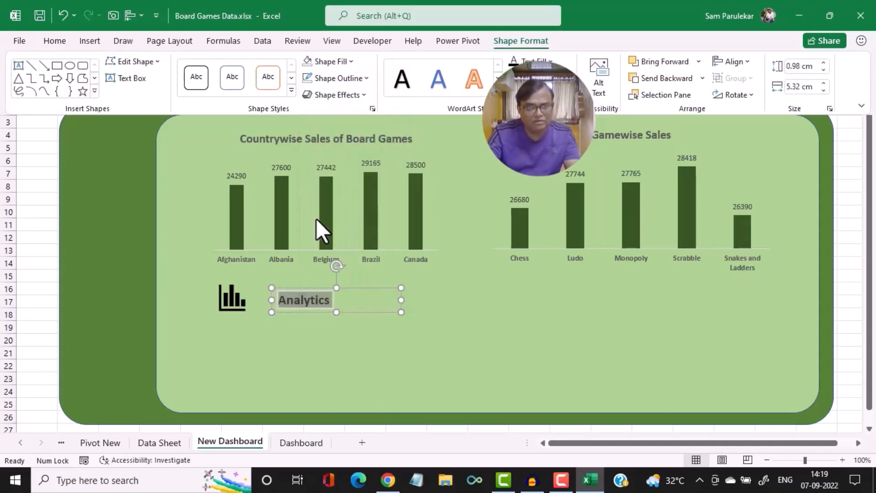
{"action": "left_click", "coordinate": [368, 78]}
{"action": "left_click", "coordinate": [329, 240]}
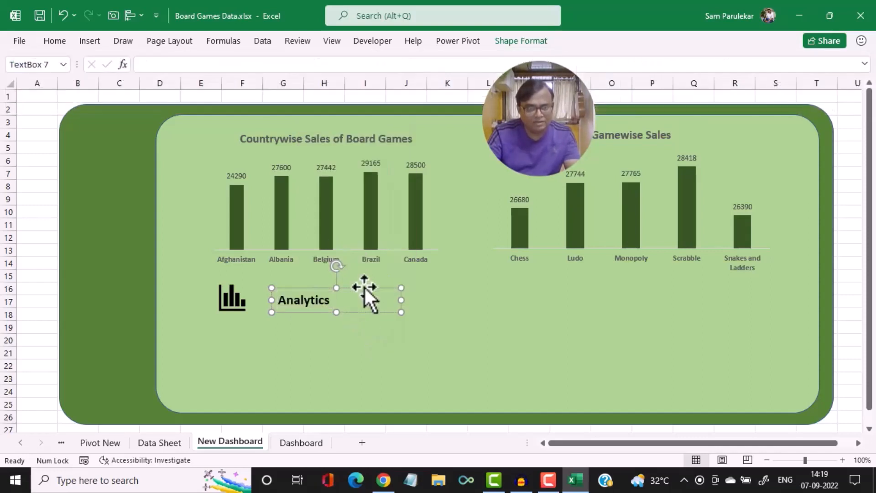
{"action": "left_click_drag", "start_coordinate": [365, 287], "coordinate": [350, 287]}
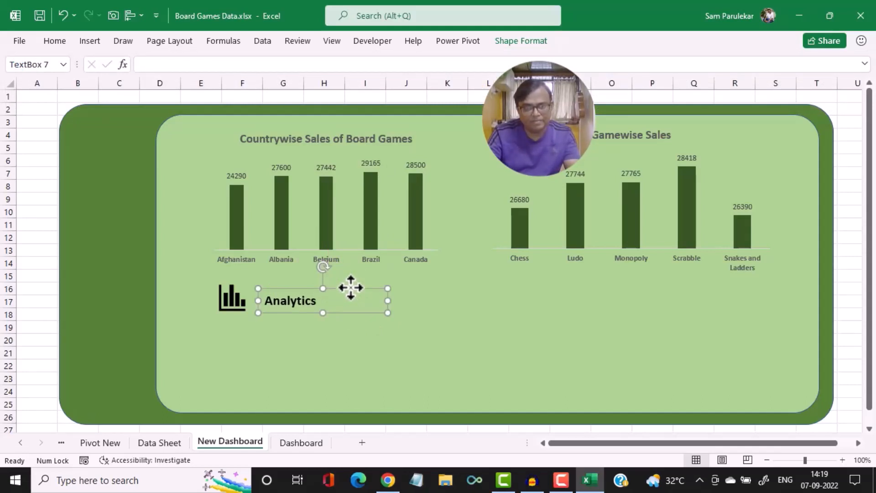
{"action": "left_click", "coordinate": [306, 351]}
Using the Dashboard sheet as reference, draw a rounded rectangle about 6.4 cm wide and 1.91 cm high below the Analytics heading on New Dashboard
{"action": "left_click", "coordinate": [299, 442]}
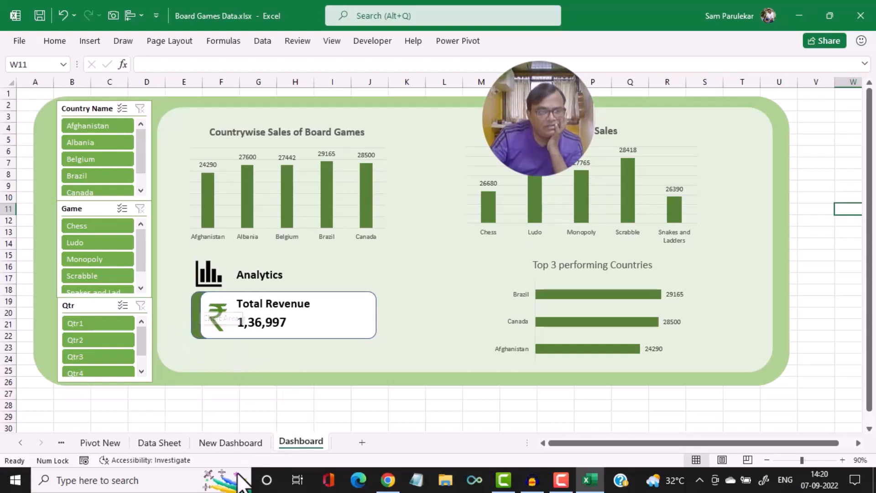
{"action": "left_click", "coordinate": [229, 443]}
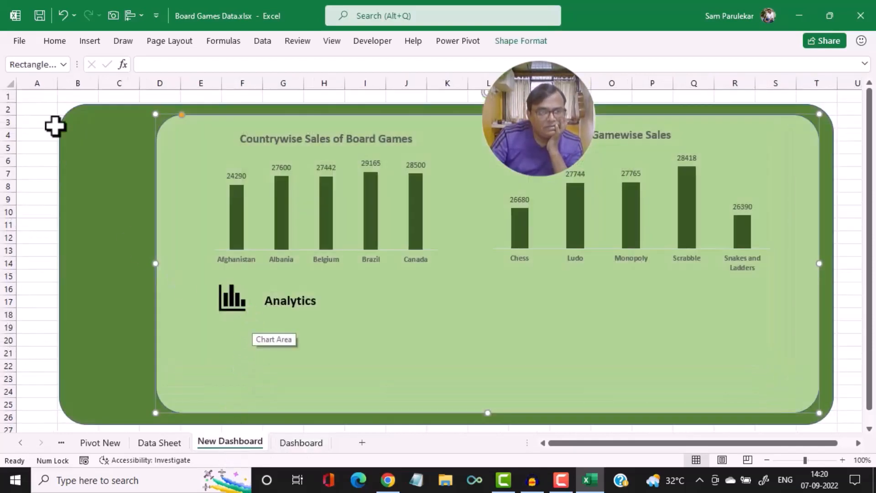
{"action": "left_click", "coordinate": [91, 40]}
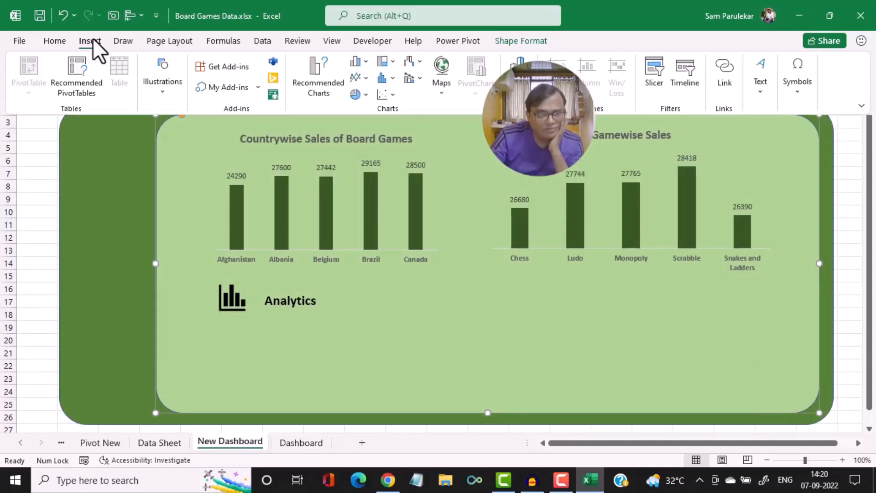
{"action": "left_click", "coordinate": [166, 92]}
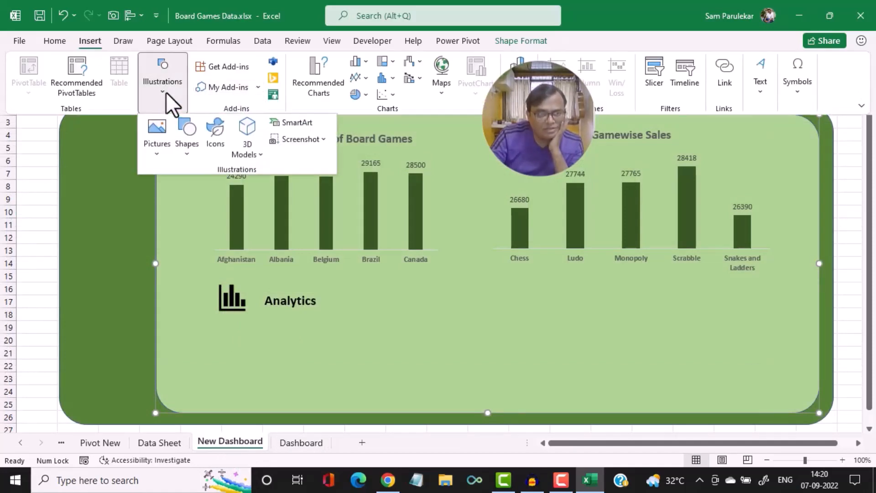
{"action": "left_click", "coordinate": [183, 151]}
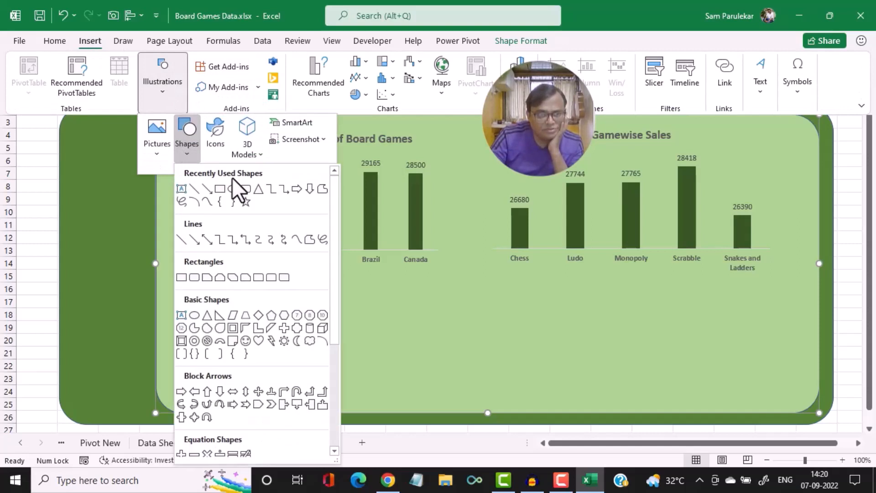
{"action": "left_click", "coordinate": [243, 188]}
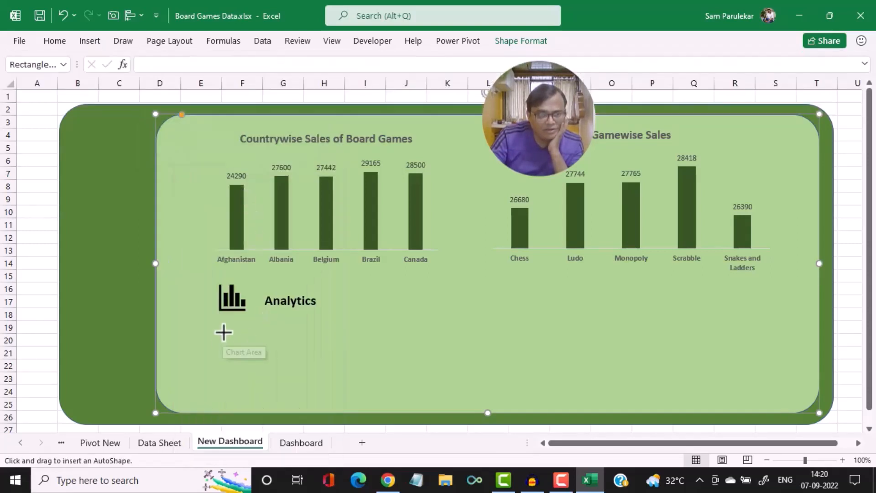
{"action": "left_click_drag", "start_coordinate": [222, 329], "coordinate": [378, 374]}
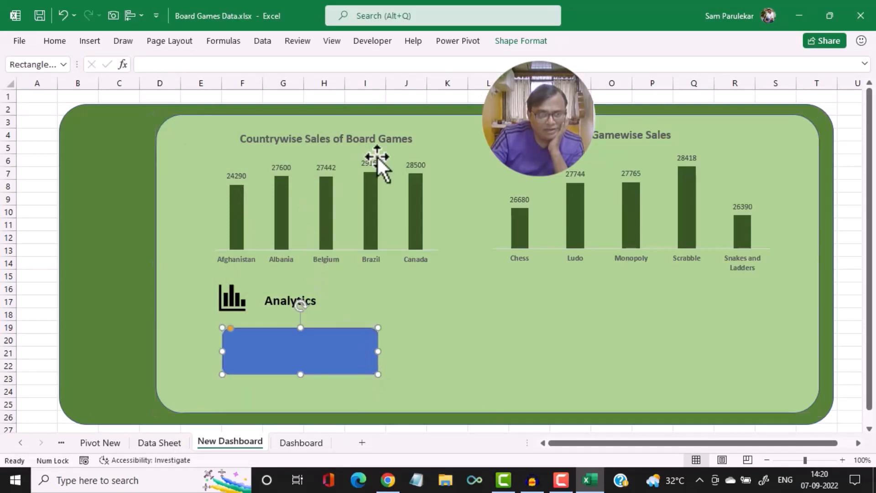
{"action": "left_click", "coordinate": [529, 44]}
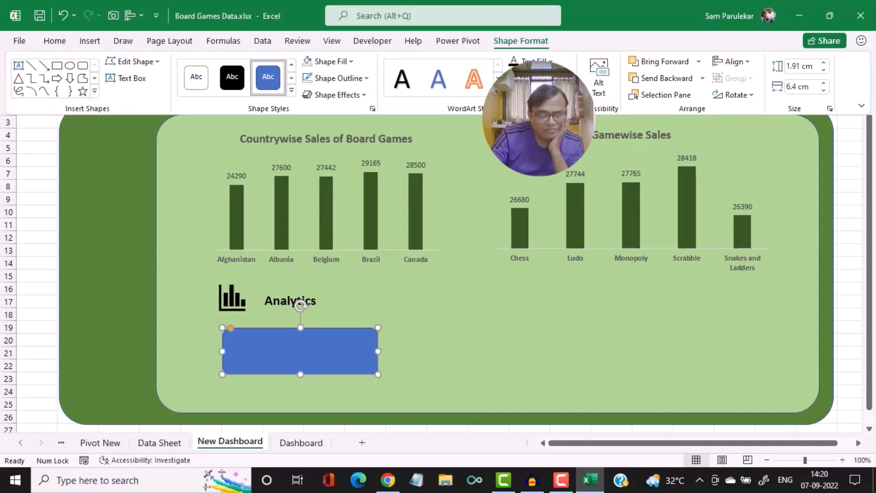
Fill the rounded rectangle below the Analytics heading with dark green, and make a duplicate of it filled with white
{"action": "left_click", "coordinate": [353, 65]}
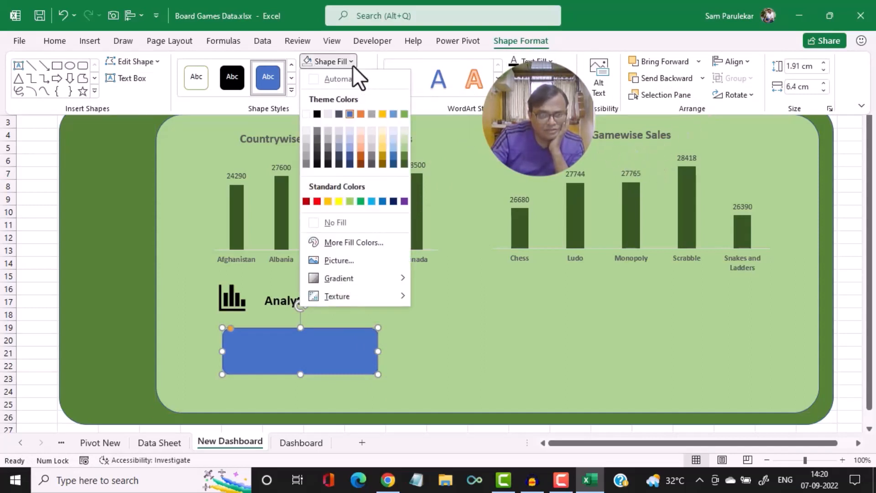
{"action": "left_click", "coordinate": [406, 164]}
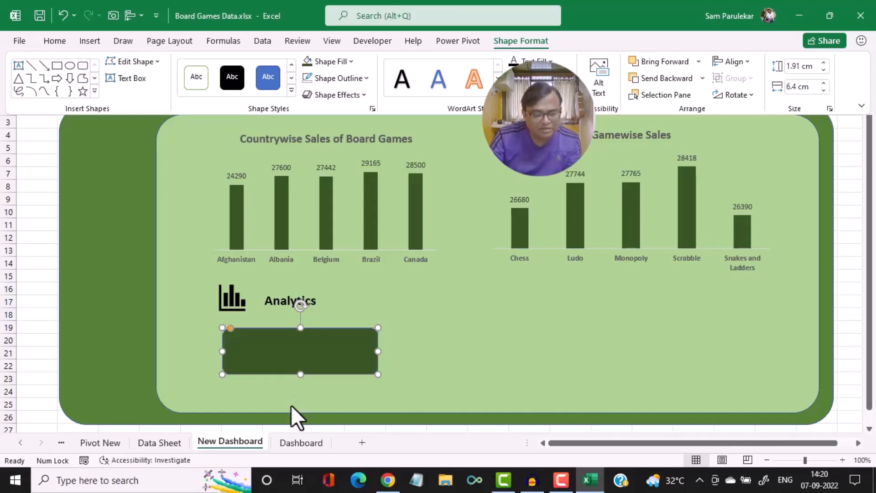
{"action": "key", "text": "ctrl+d"}
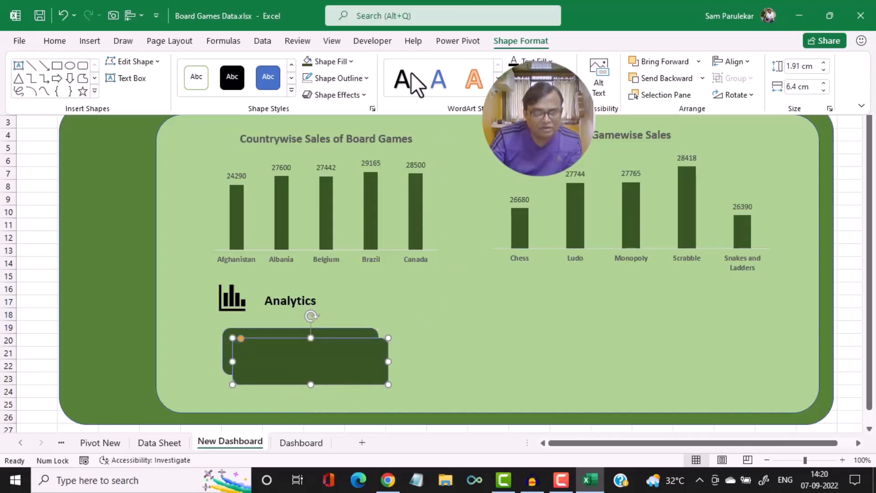
{"action": "left_click", "coordinate": [353, 67]}
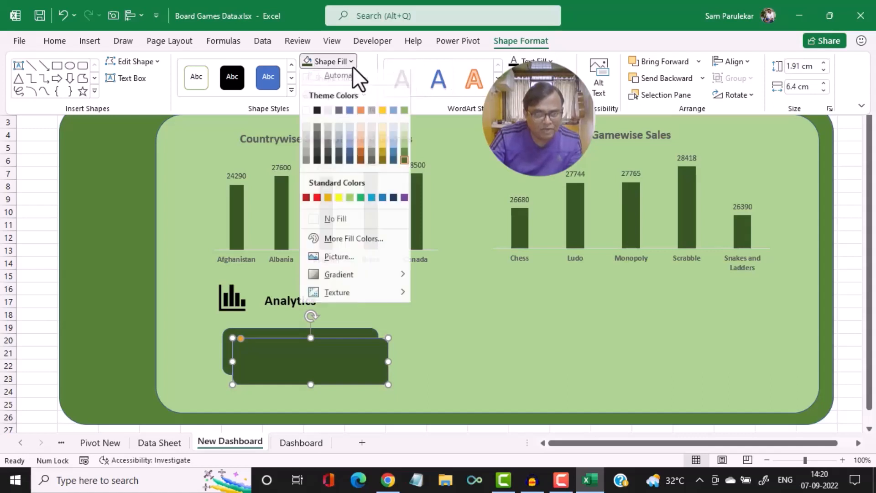
{"action": "left_click", "coordinate": [306, 116]}
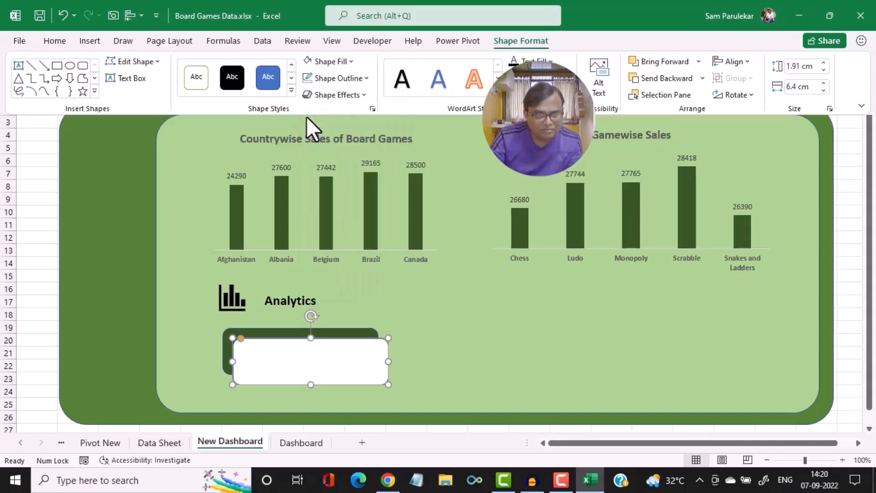
Align the white rectangle vertically with the dark green one and narrow it to the same right edge, leaving a green strip on the left
{"action": "left_click", "coordinate": [356, 384]}
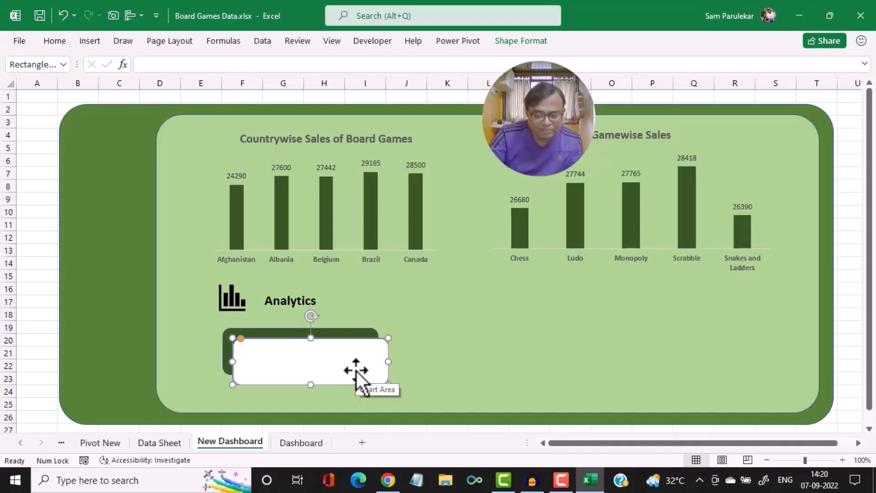
{"action": "key", "text": "Up"}
{"action": "key", "text": "Up"}
{"action": "key", "text": "Up"}
{"action": "key", "text": "Up"}
{"action": "key", "text": "Up"}
{"action": "key", "text": "Up"}
{"action": "key", "text": "Up"}
{"action": "key", "text": "Up"}
{"action": "key", "text": "Up"}
{"action": "key", "text": "Up"}
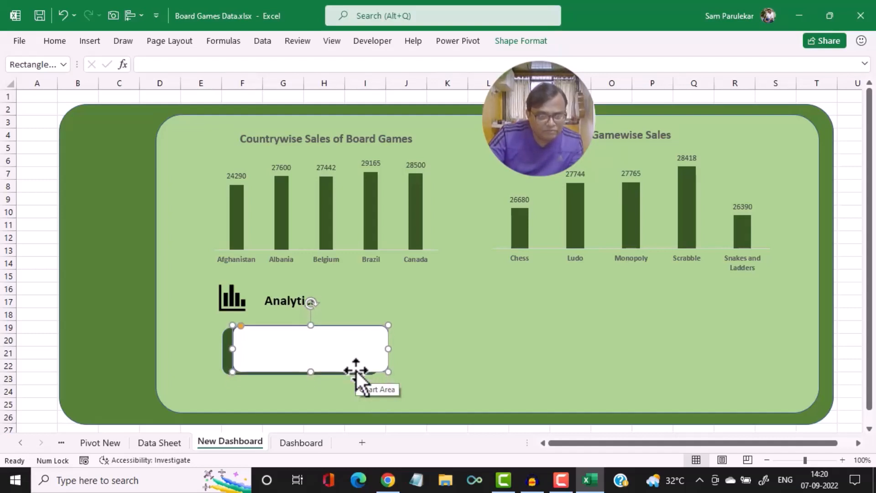
{"action": "key", "text": "Down"}
{"action": "key", "text": "Down"}
{"action": "key", "text": "Down"}
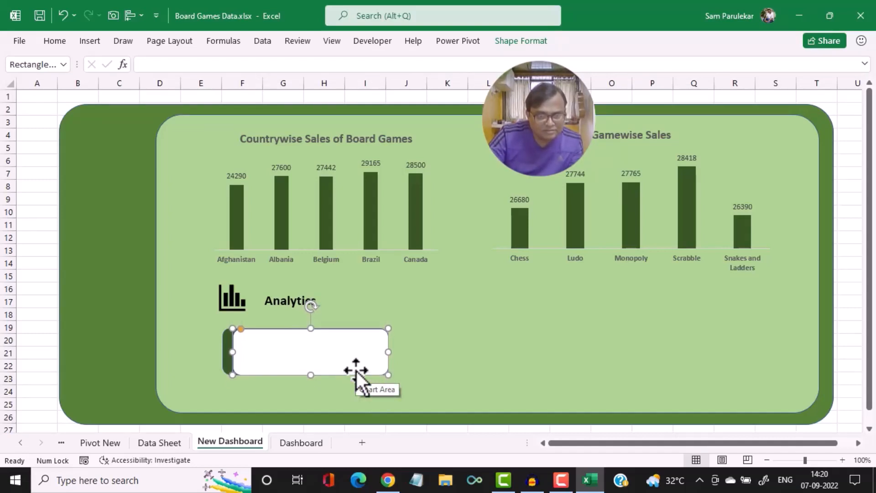
{"action": "key", "text": "Up"}
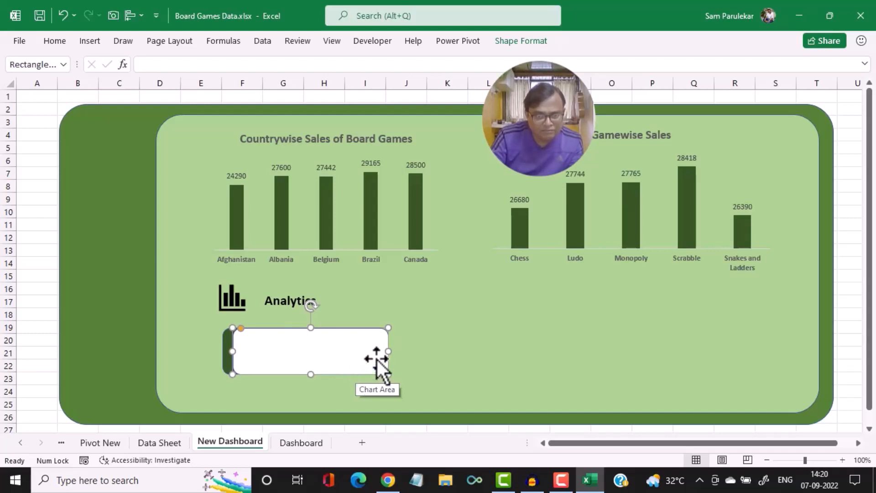
{"action": "left_click_drag", "start_coordinate": [388, 351], "coordinate": [377, 358]}
{"action": "left_click", "coordinate": [432, 357]}
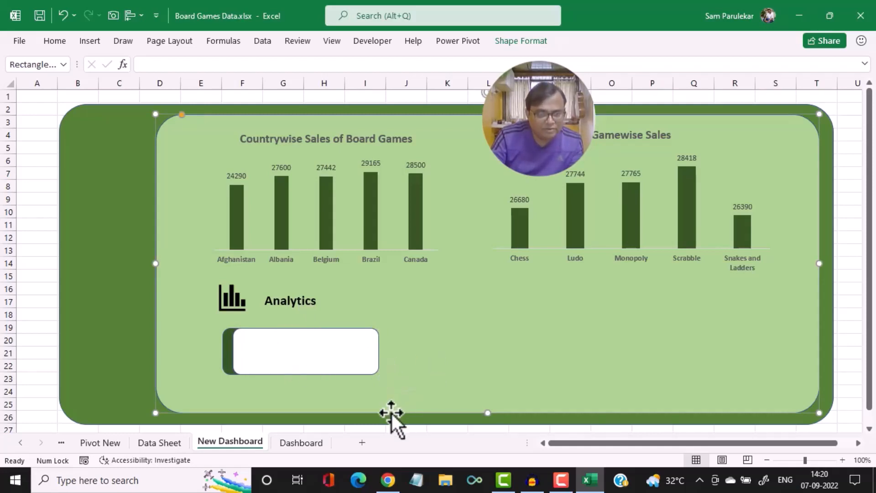
On the Pivot New sheet, copy the game sales PivotTable in A20:B25 to A35 and remove Game from the copy's rows
{"action": "left_click", "coordinate": [302, 443]}
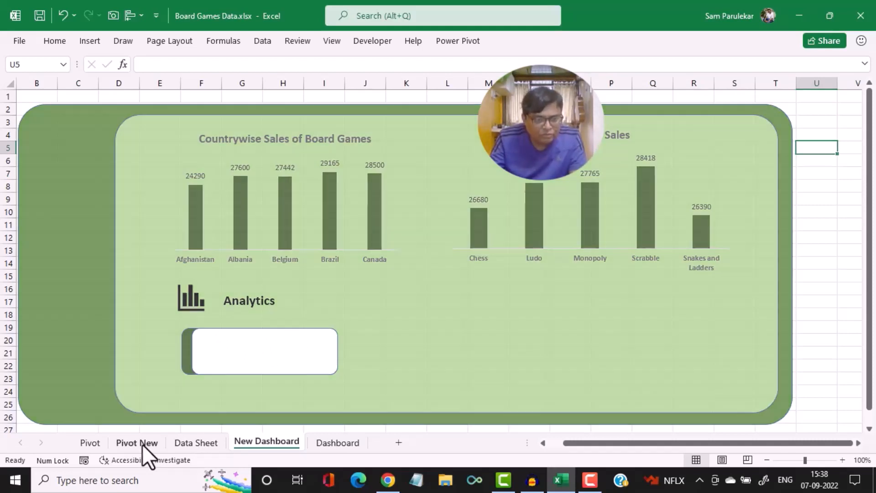
{"action": "left_click", "coordinate": [137, 443]}
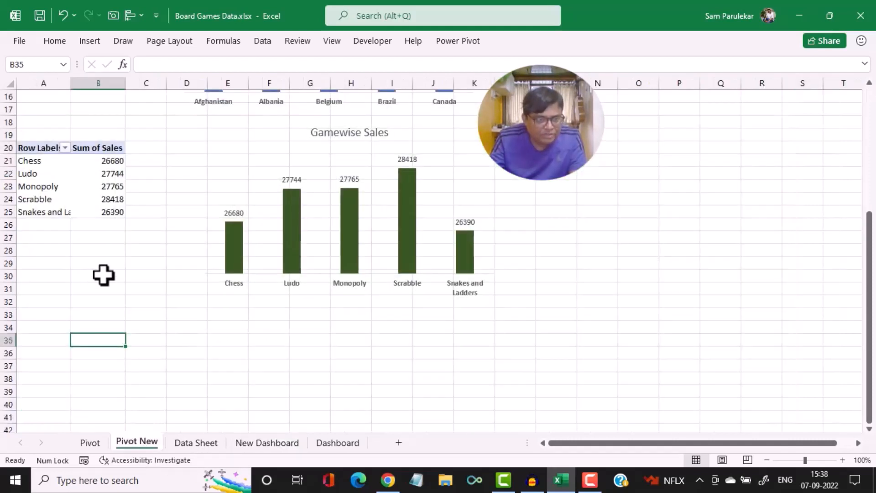
{"action": "left_click_drag", "start_coordinate": [23, 148], "coordinate": [106, 212]}
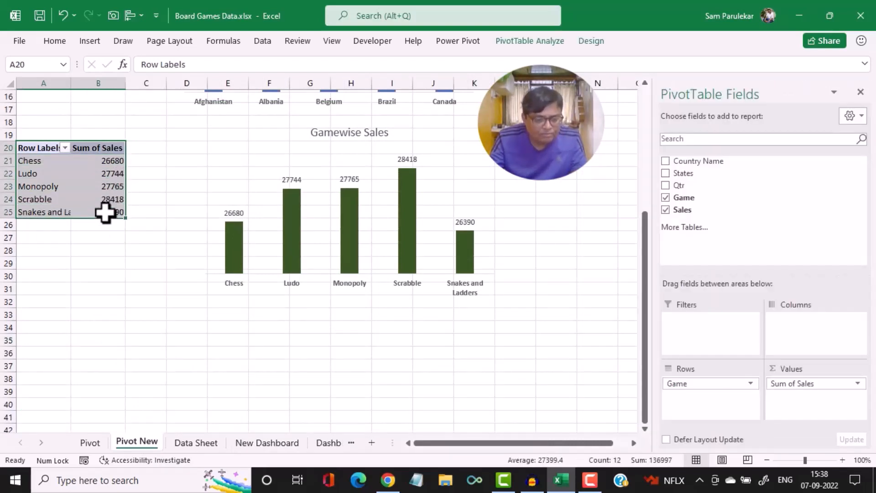
{"action": "key", "text": "ctrl+c"}
{"action": "left_click", "coordinate": [42, 340]}
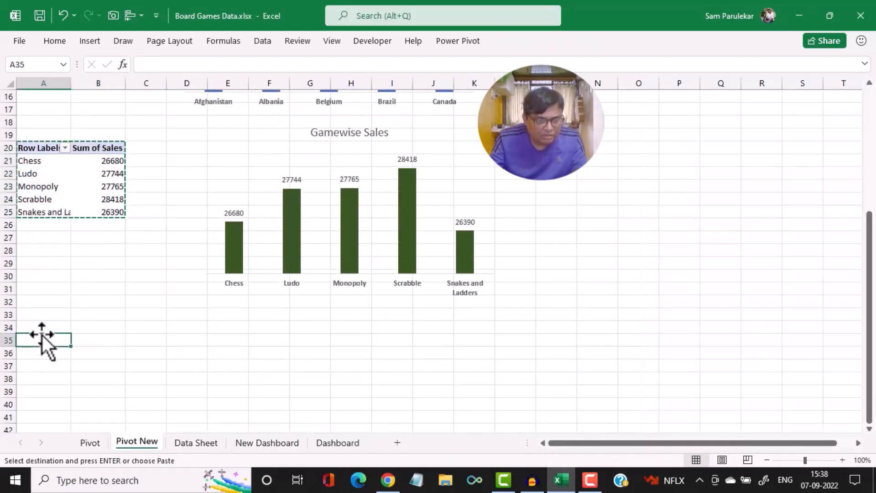
{"action": "key", "text": "ctrl+v"}
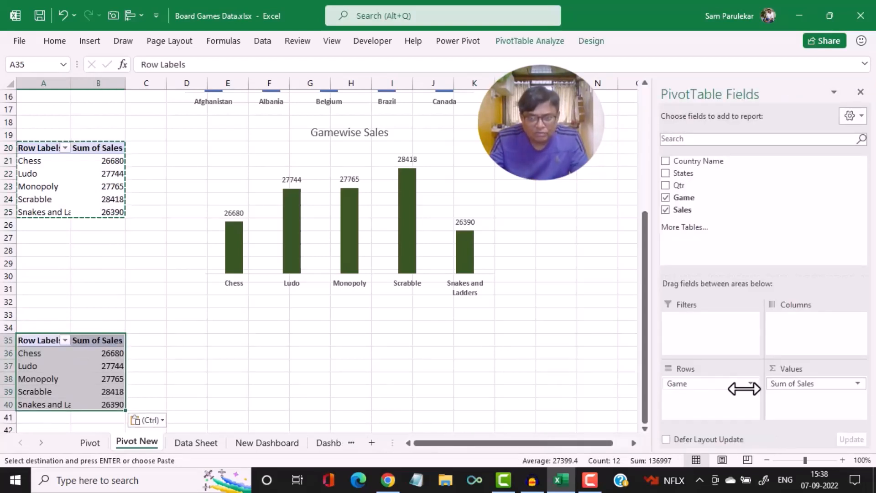
{"action": "left_click_drag", "start_coordinate": [704, 385], "coordinate": [778, 251]}
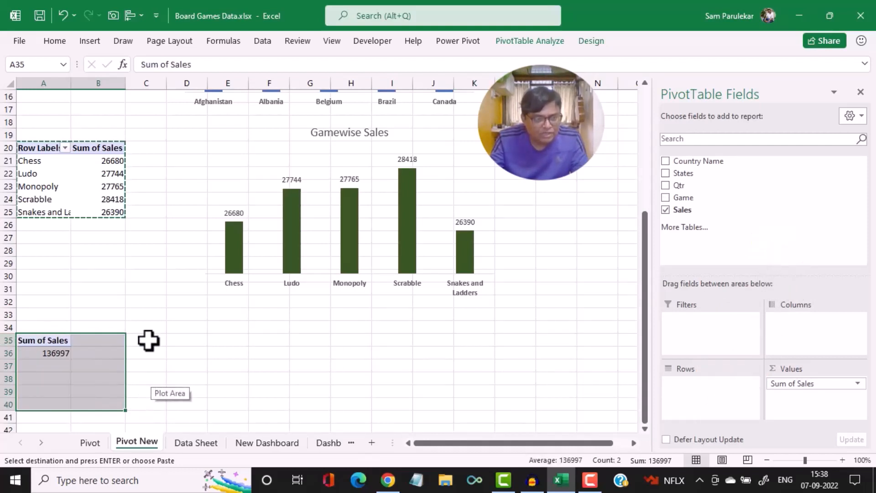
{"action": "left_click", "coordinate": [215, 355]}
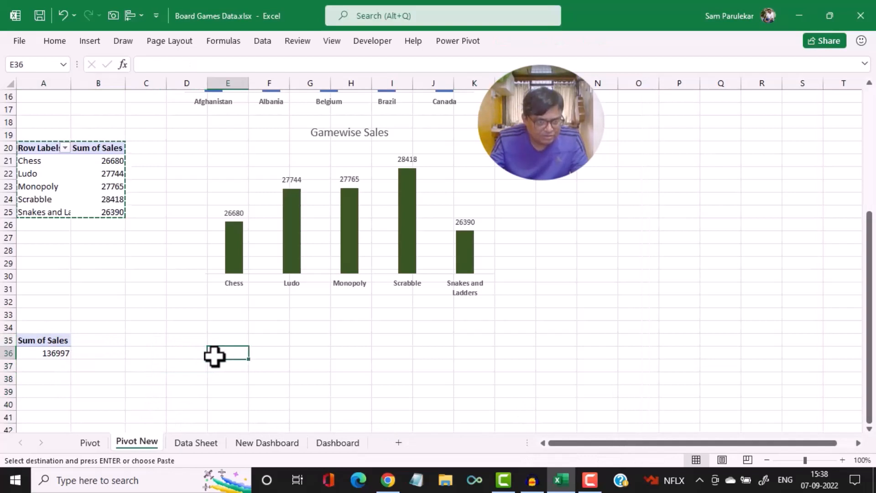
Enter =GETPIVOTDATA("Sales",$A$35) in cell B36 to reference the PivotTable's total sales
{"action": "left_click", "coordinate": [112, 357]}
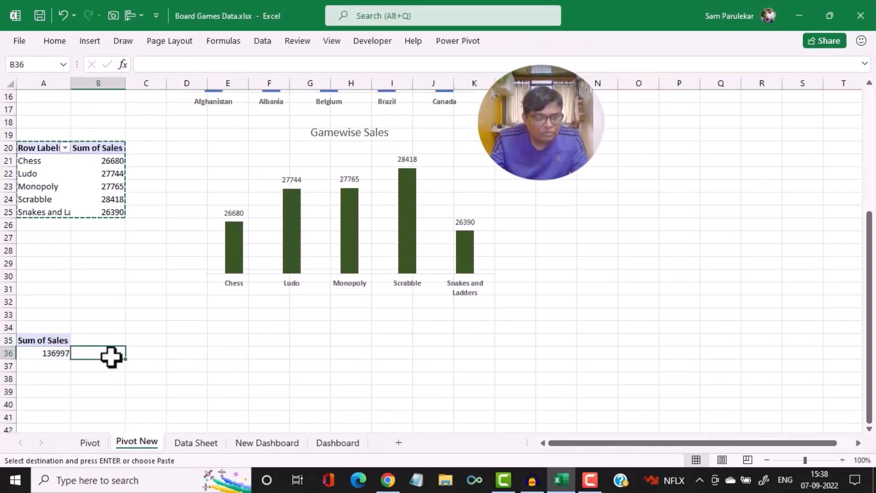
{"action": "scroll", "coordinate": [112, 357], "scroll_direction": "down", "scroll_amount": 1}
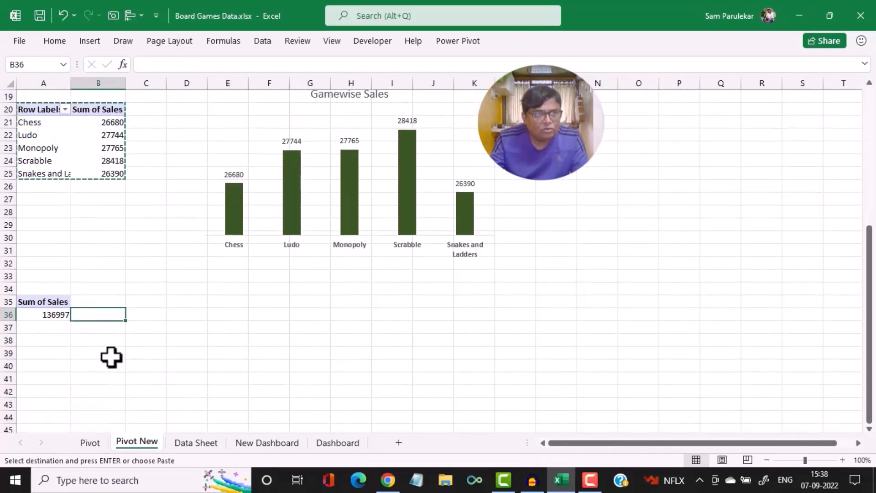
{"action": "type", "text": "="}
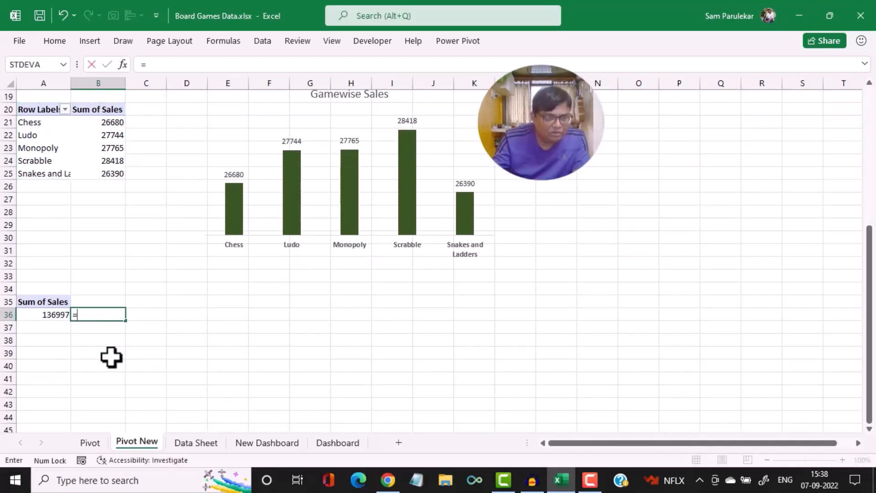
{"action": "left_click", "coordinate": [54, 313]}
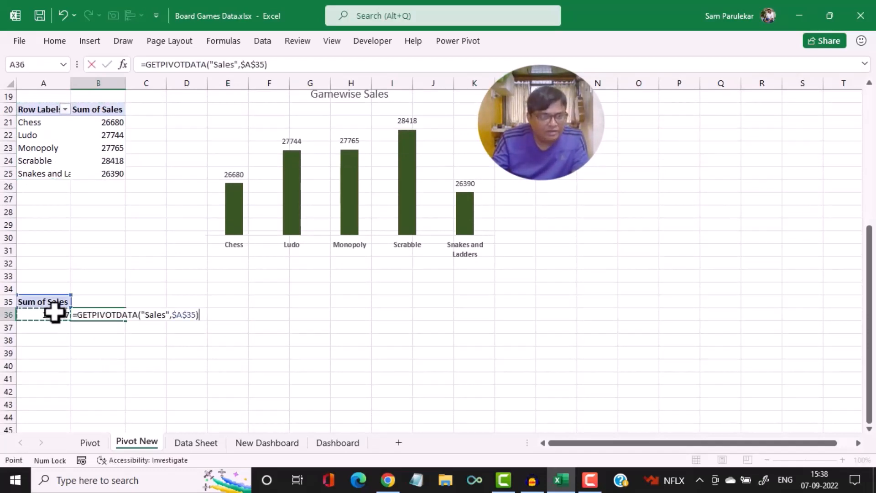
{"action": "key", "text": "Return"}
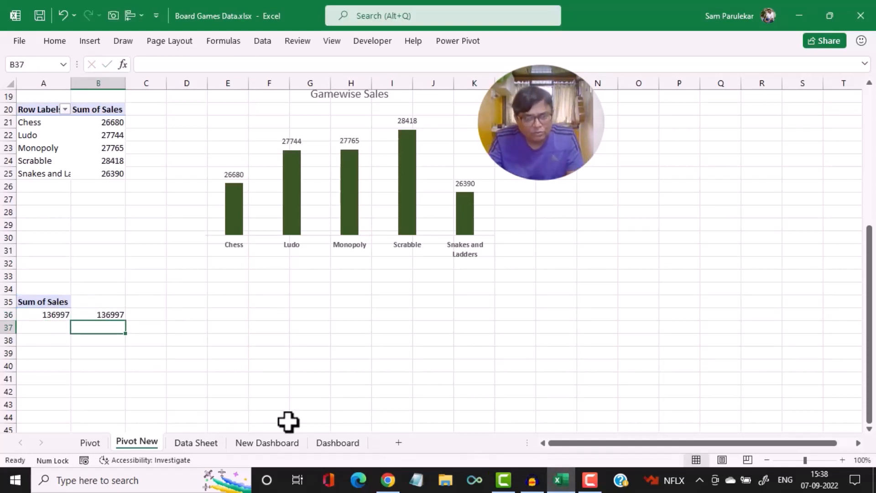
On the New Dashboard sheet, draw a text box inside the white card below the Analytics heading
{"action": "left_click", "coordinate": [268, 443]}
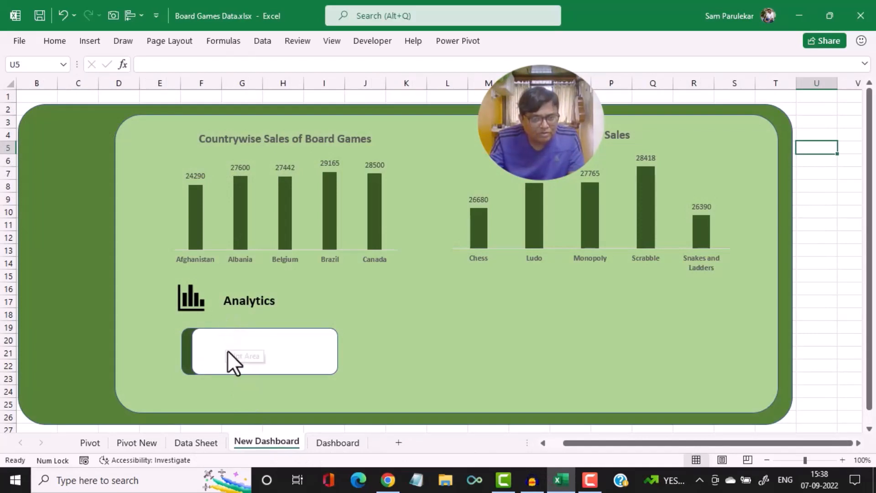
{"action": "left_click", "coordinate": [90, 41]}
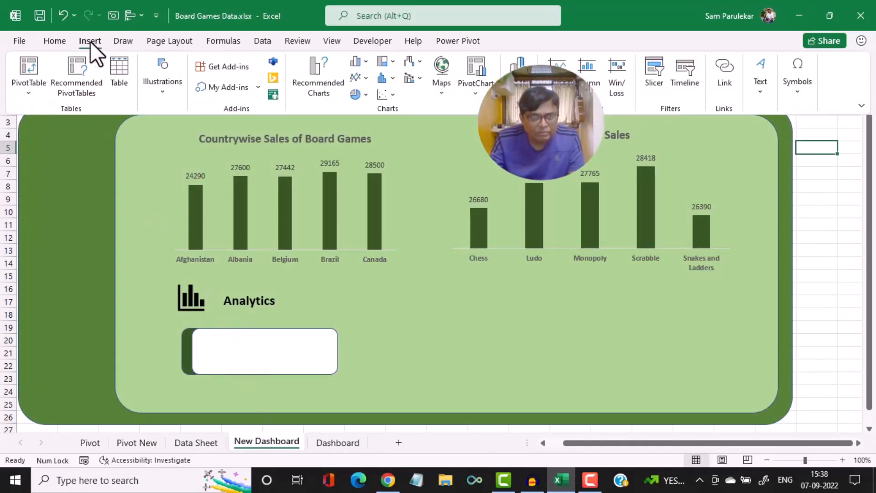
{"action": "left_click", "coordinate": [761, 72]}
{"action": "left_click", "coordinate": [725, 129]}
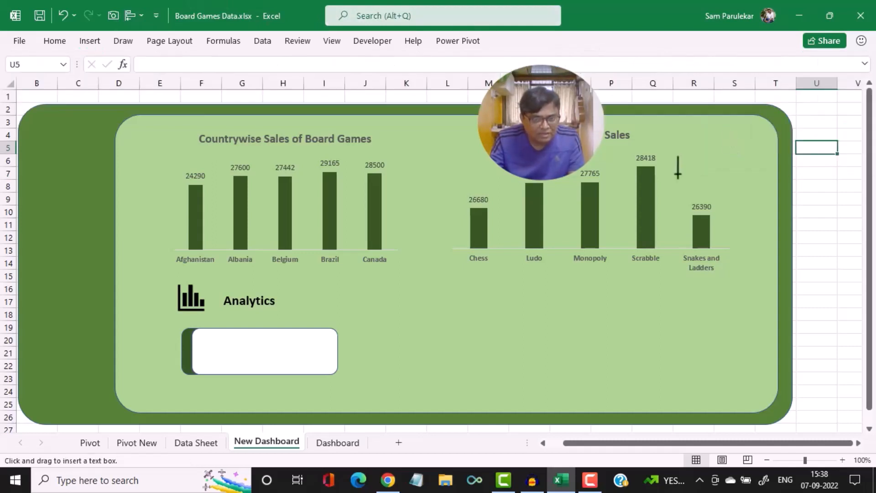
{"action": "left_click_drag", "start_coordinate": [209, 344], "coordinate": [312, 366]}
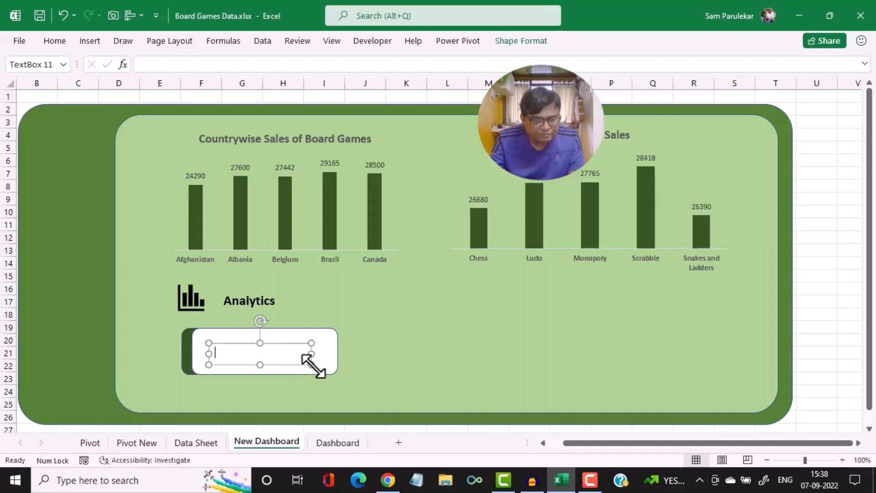
Link the card's text box to the total sales cell with the formula ='Pivot New'!B36
{"action": "left_click", "coordinate": [166, 64]}
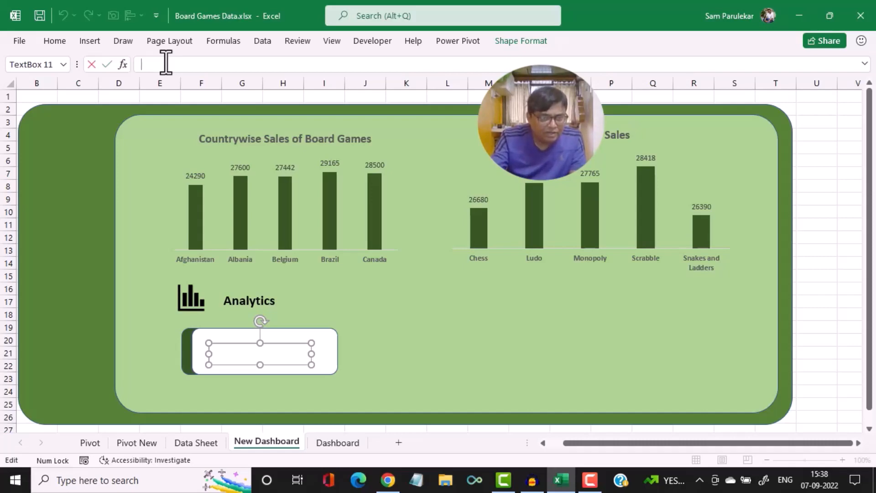
{"action": "type", "text": "="}
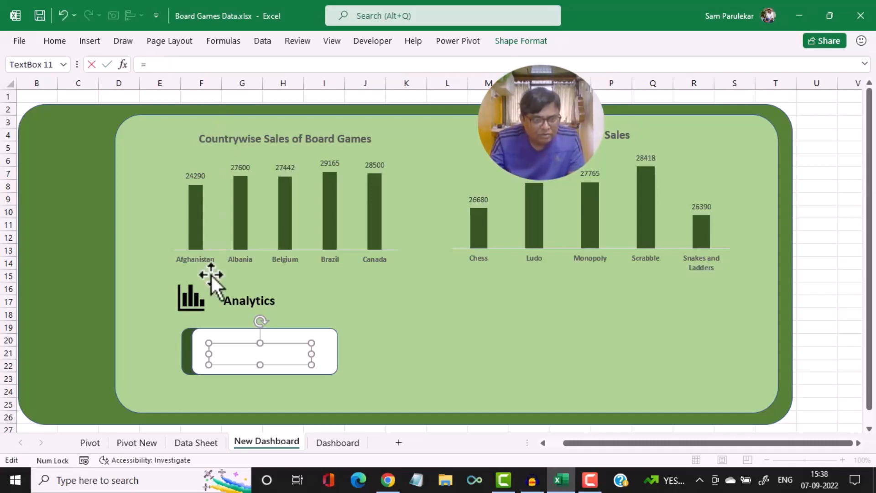
{"action": "left_click", "coordinate": [124, 442]}
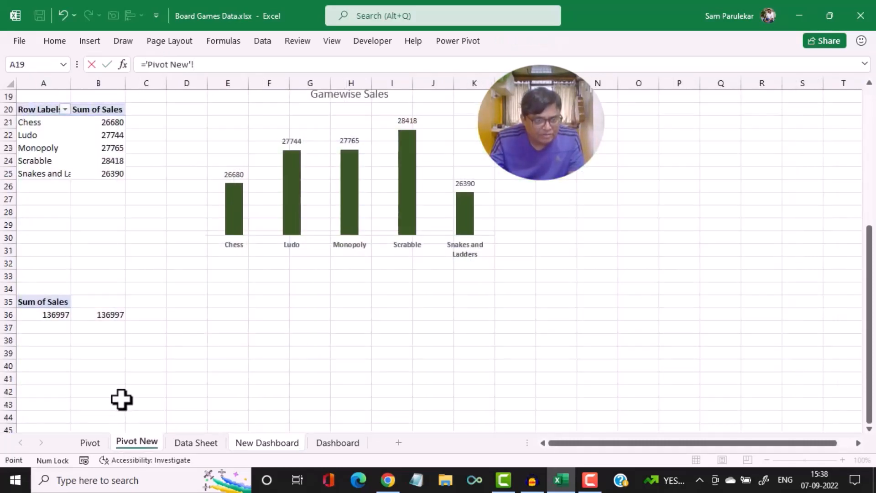
{"action": "left_click", "coordinate": [107, 318]}
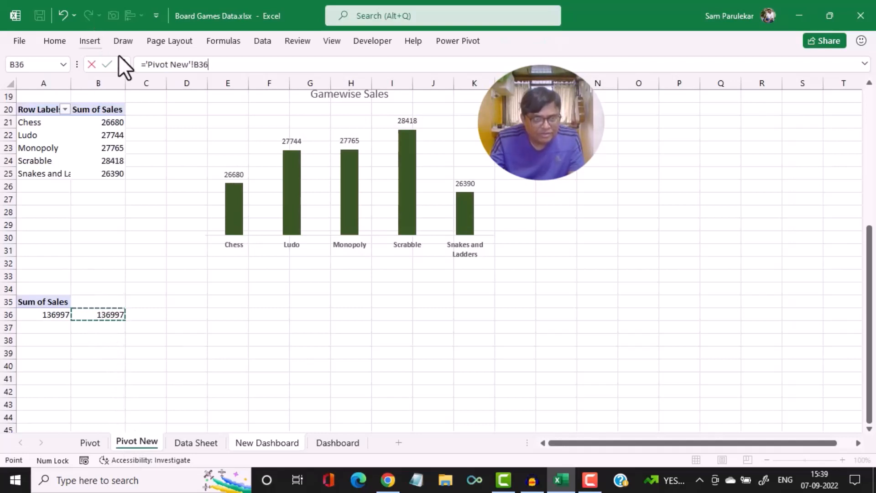
{"action": "left_click", "coordinate": [107, 64]}
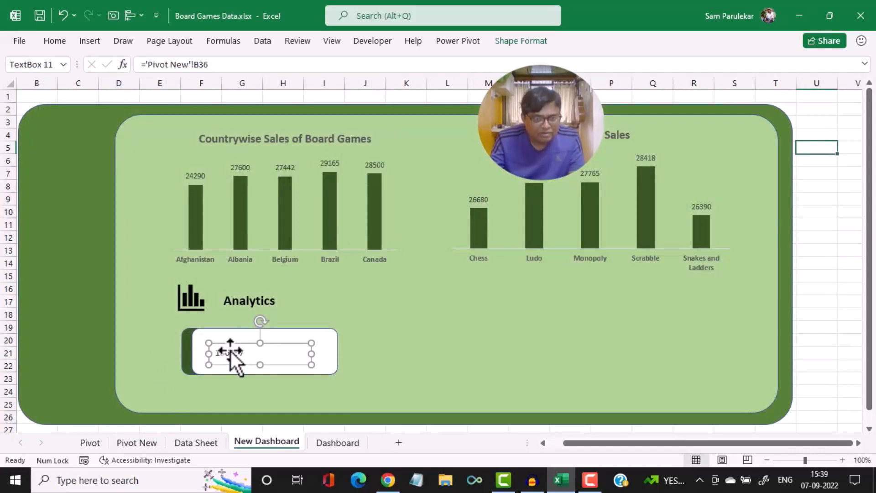
Set the card's sales figure to the Calibri font at size 14
{"action": "left_click", "coordinate": [49, 39]}
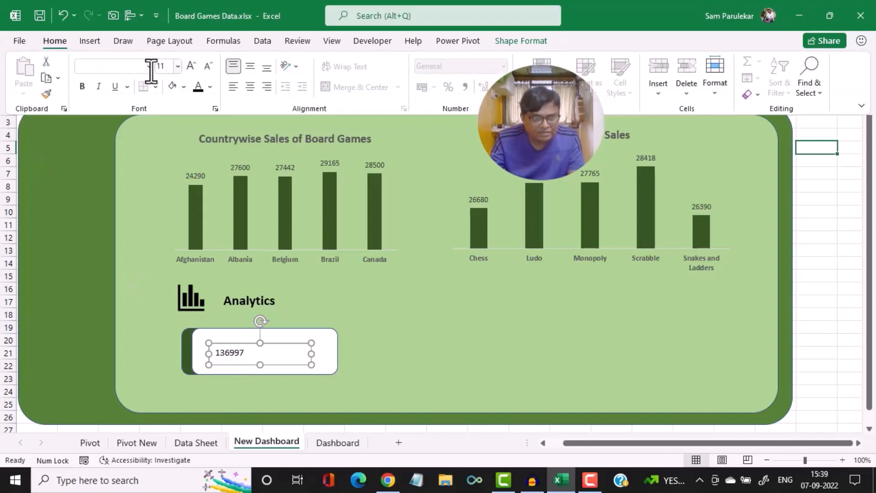
{"action": "left_click", "coordinate": [149, 70]}
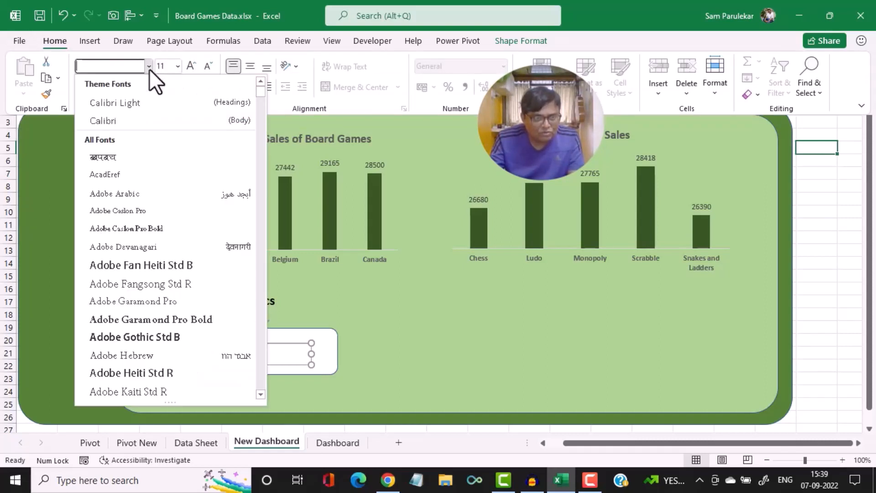
{"action": "left_click", "coordinate": [110, 121]}
{"action": "left_click", "coordinate": [190, 63]}
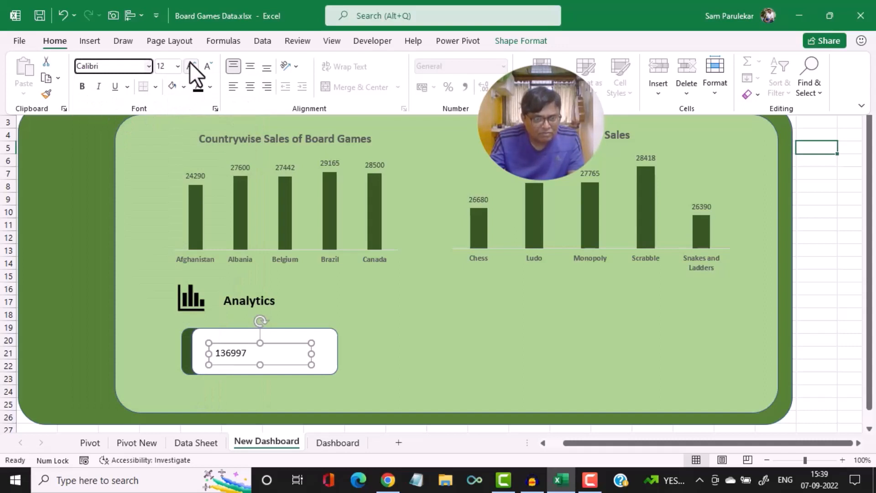
{"action": "left_click", "coordinate": [190, 63]}
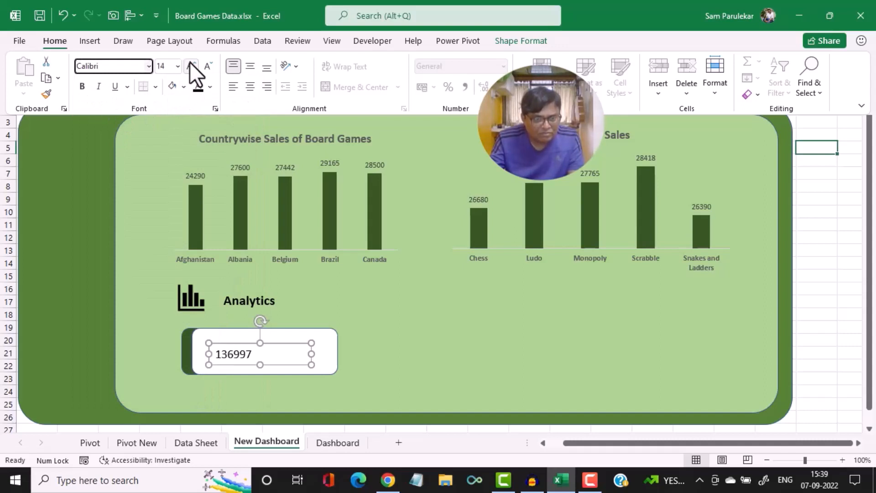
Make the sales figure in the New Dashboard card bold
{"action": "left_click", "coordinate": [84, 87]}
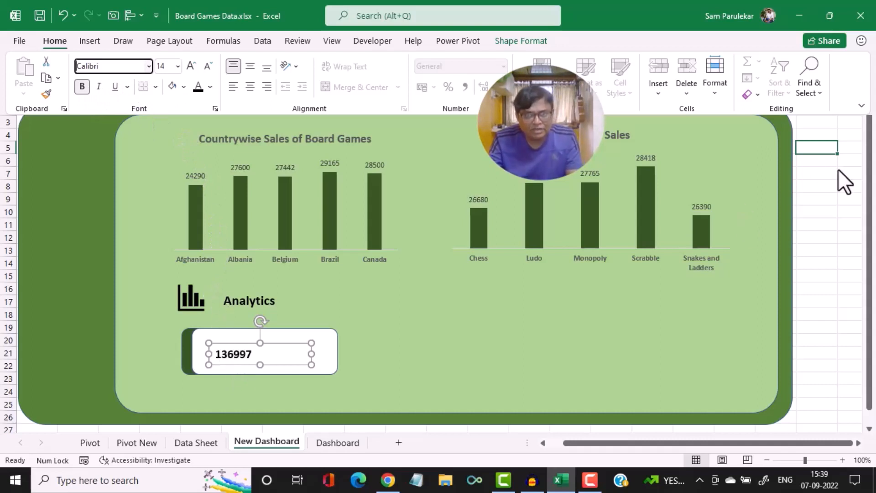
Check the sales text box's shape, text and other formatting options for a number format setting
{"action": "left_click", "coordinate": [716, 92]}
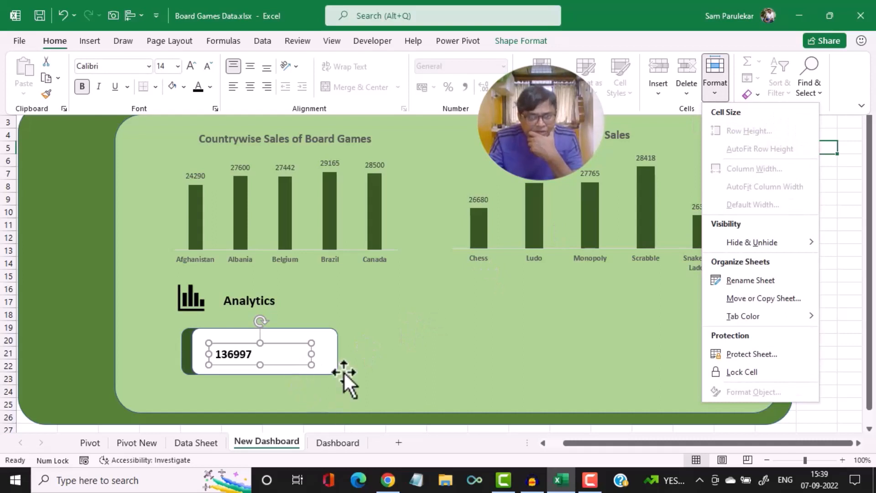
{"action": "left_click", "coordinate": [241, 356]}
{"action": "right_click", "coordinate": [241, 357]}
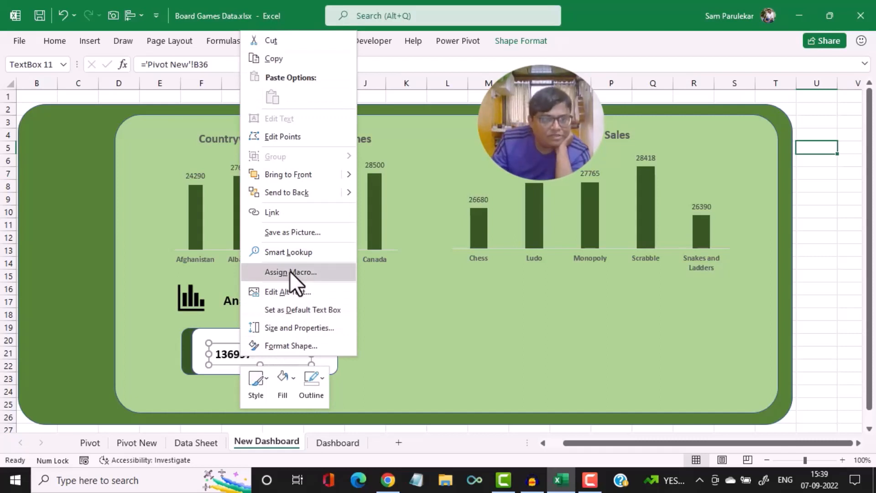
{"action": "left_click", "coordinate": [297, 333]}
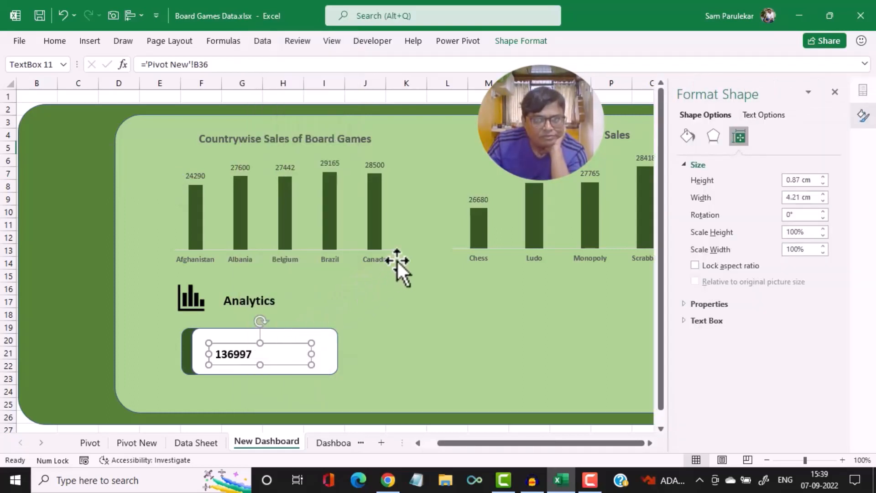
{"action": "left_click", "coordinate": [763, 113]}
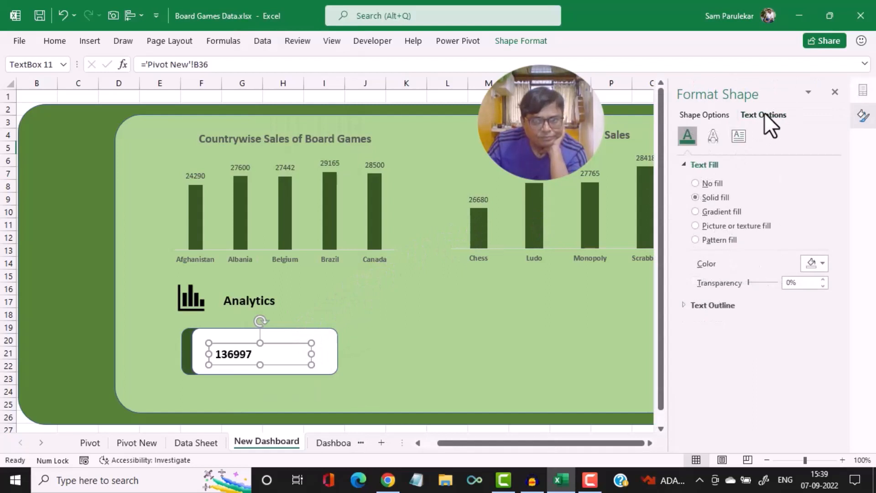
{"action": "left_click", "coordinate": [234, 355]}
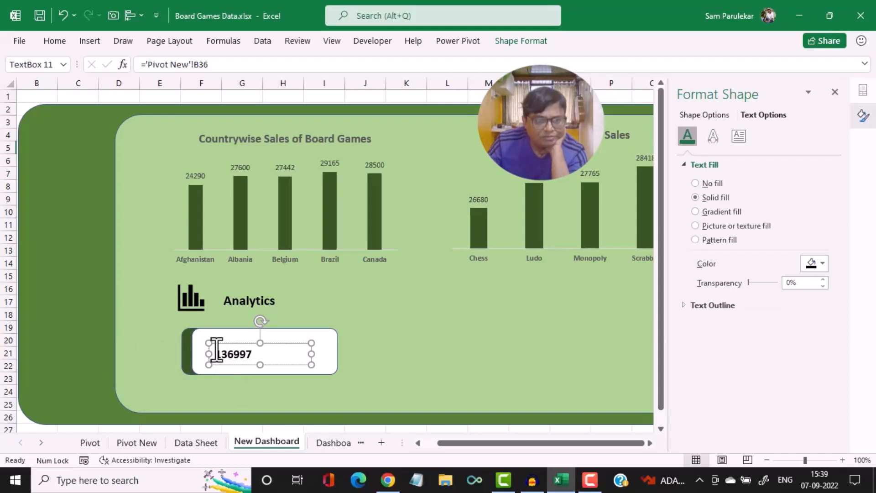
{"action": "double_click", "coordinate": [282, 356]}
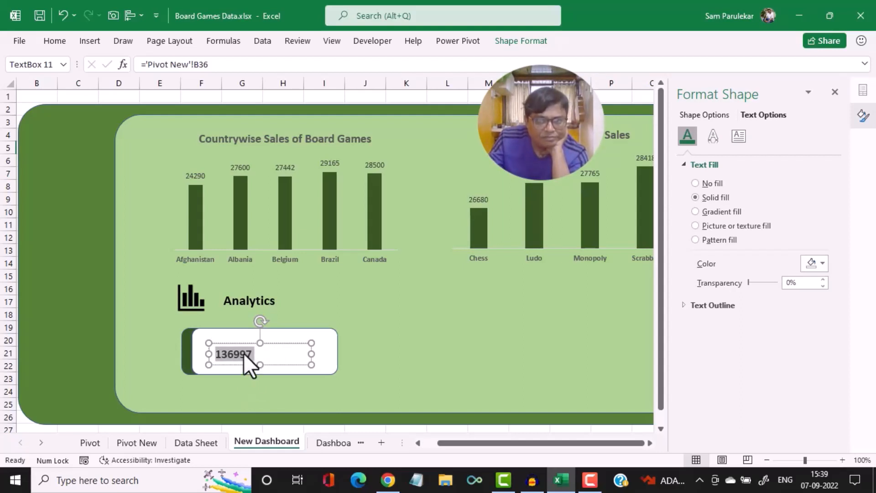
{"action": "left_click", "coordinate": [511, 40]}
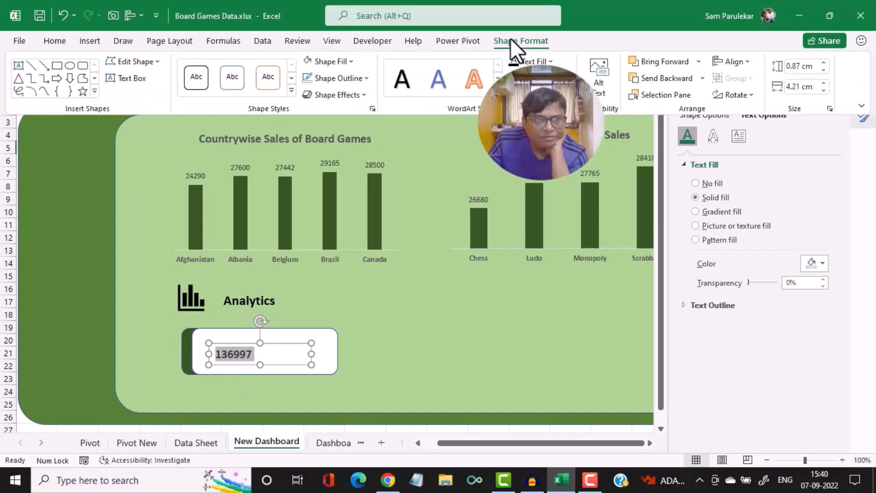
{"action": "left_click", "coordinate": [459, 42]}
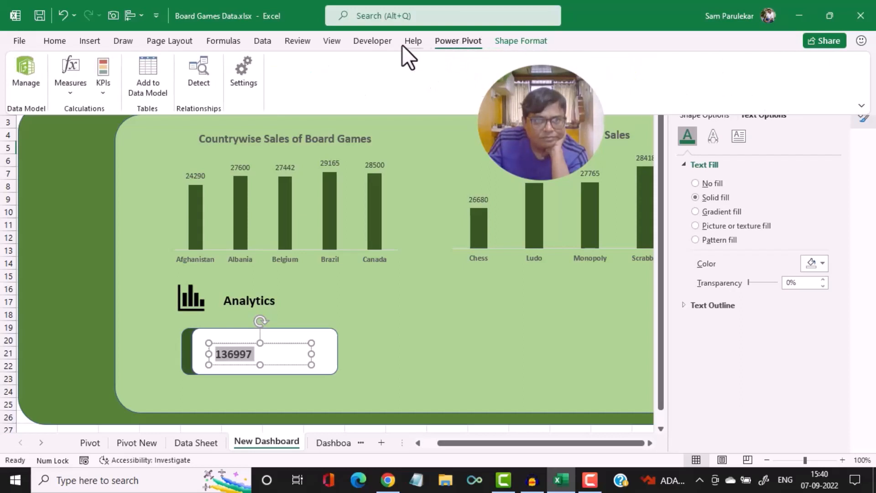
{"action": "left_click", "coordinate": [380, 42]}
{"action": "left_click", "coordinate": [301, 40]}
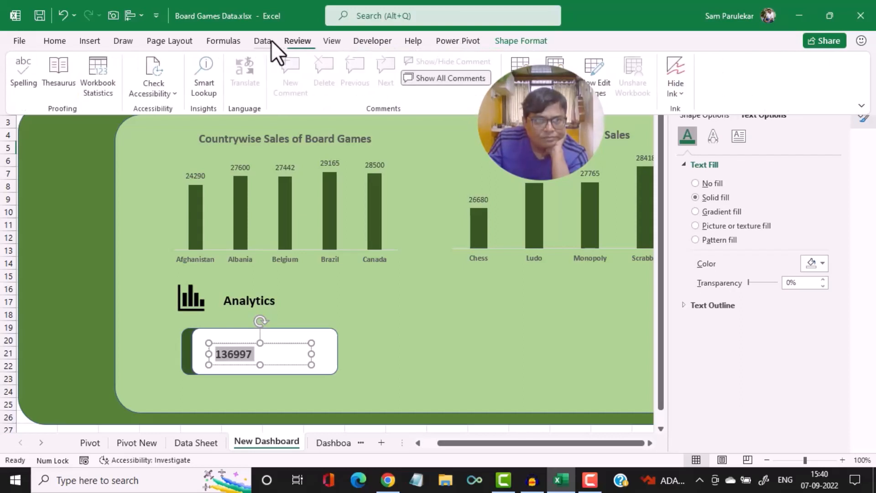
{"action": "left_click", "coordinate": [60, 43]}
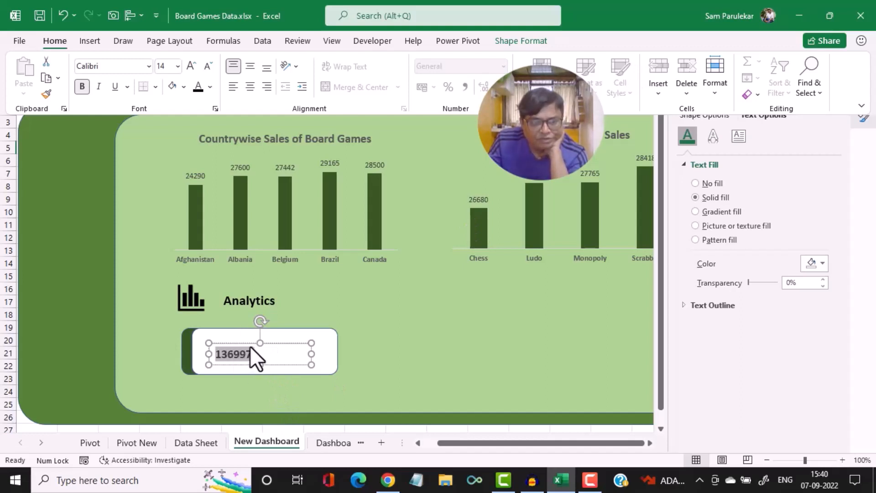
Format cell B36 on the Pivot New sheet as Number with a 1000 separator and 0 decimal places
{"action": "left_click", "coordinate": [138, 443]}
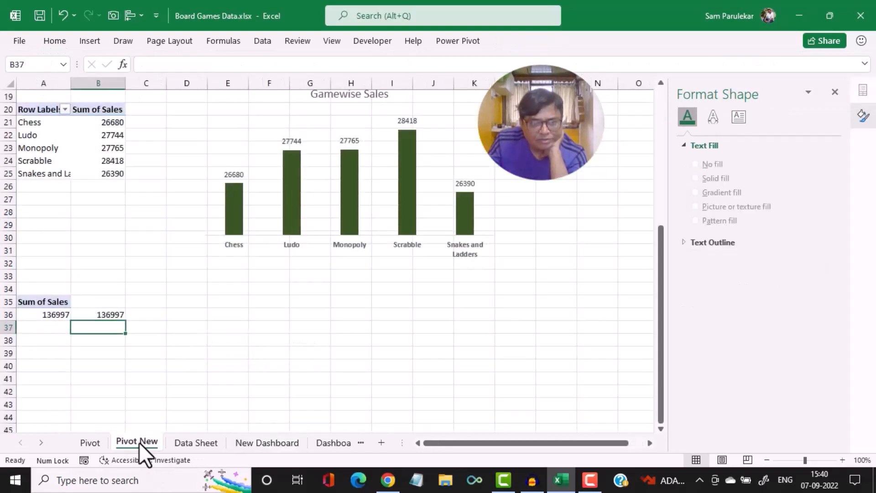
{"action": "left_click", "coordinate": [100, 315]}
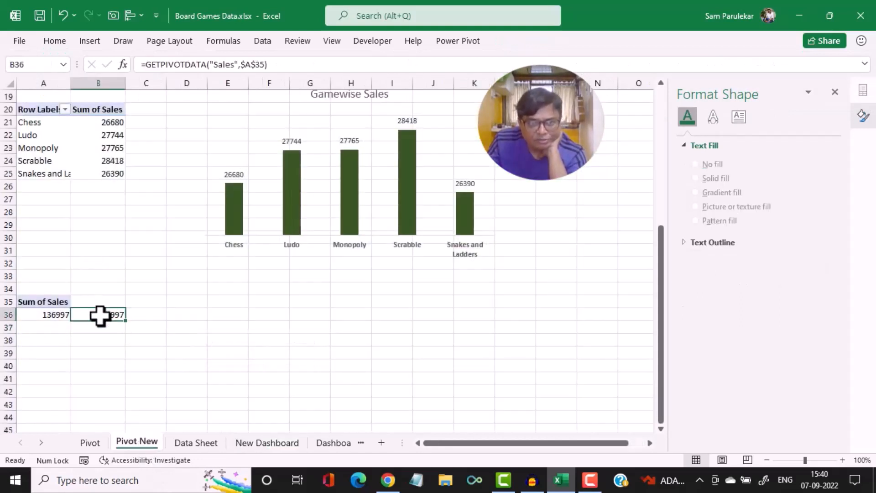
{"action": "right_click", "coordinate": [100, 315]}
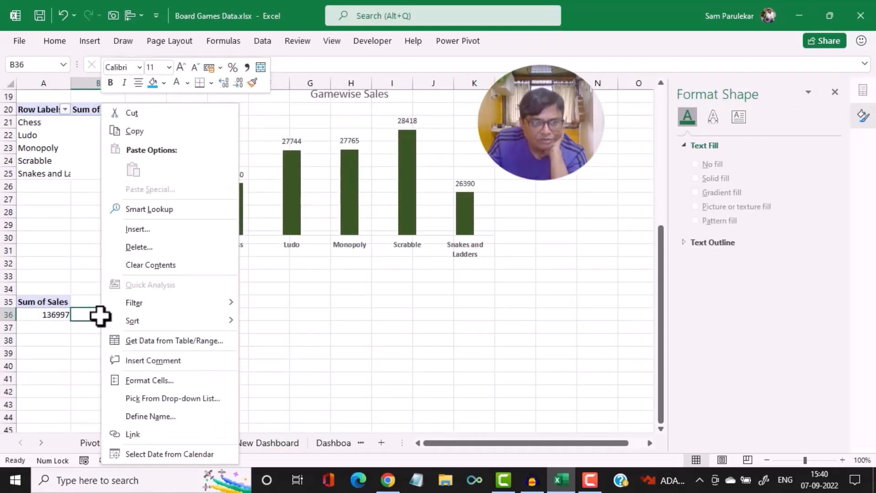
{"action": "left_click", "coordinate": [141, 377]}
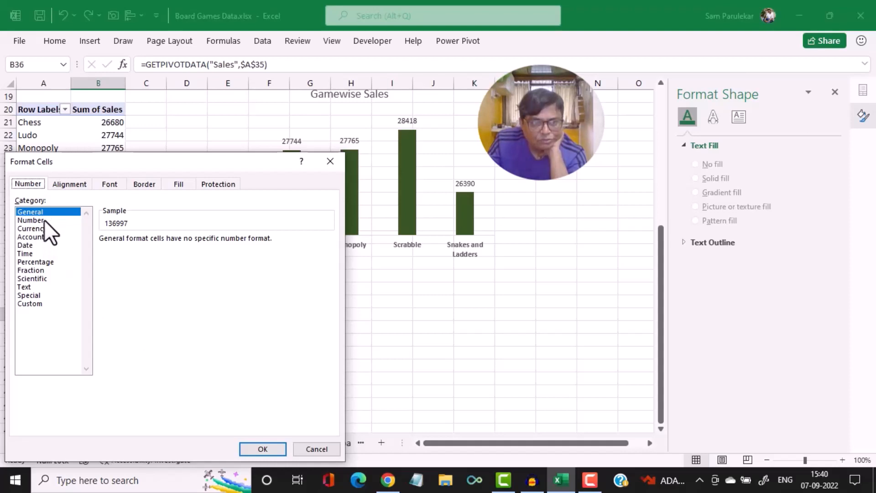
{"action": "left_click", "coordinate": [51, 214]}
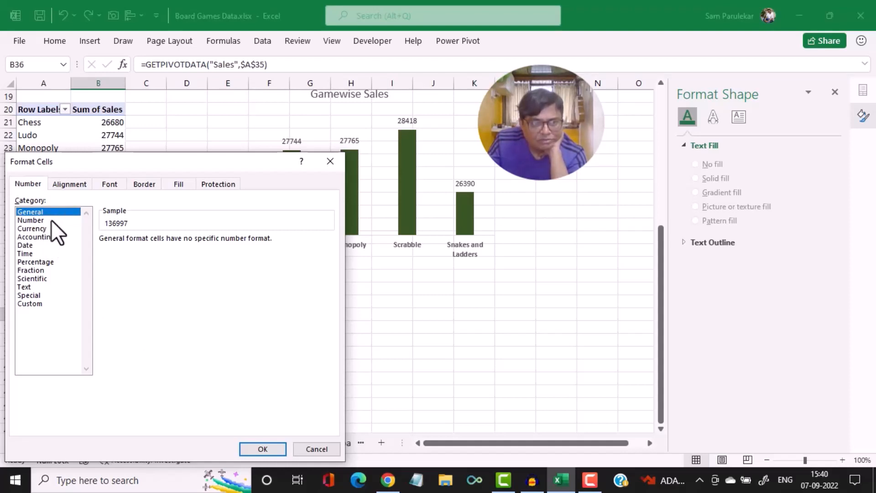
{"action": "left_click", "coordinate": [51, 220]}
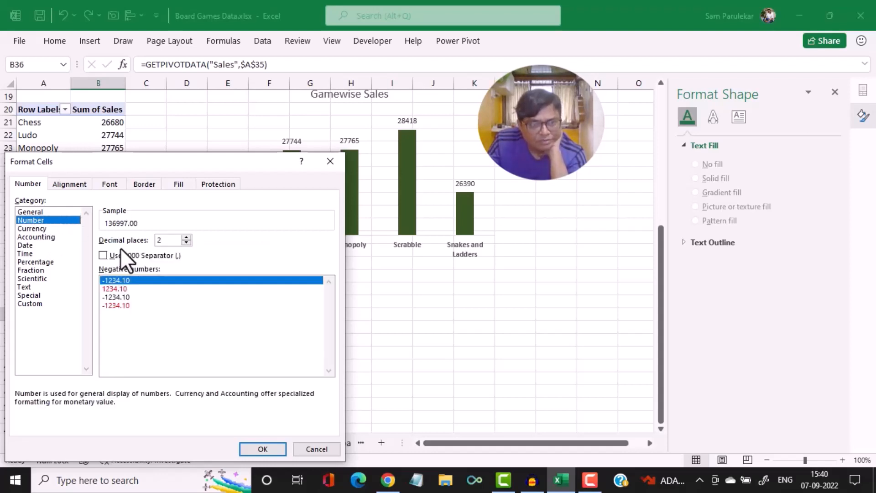
{"action": "left_click", "coordinate": [103, 256]}
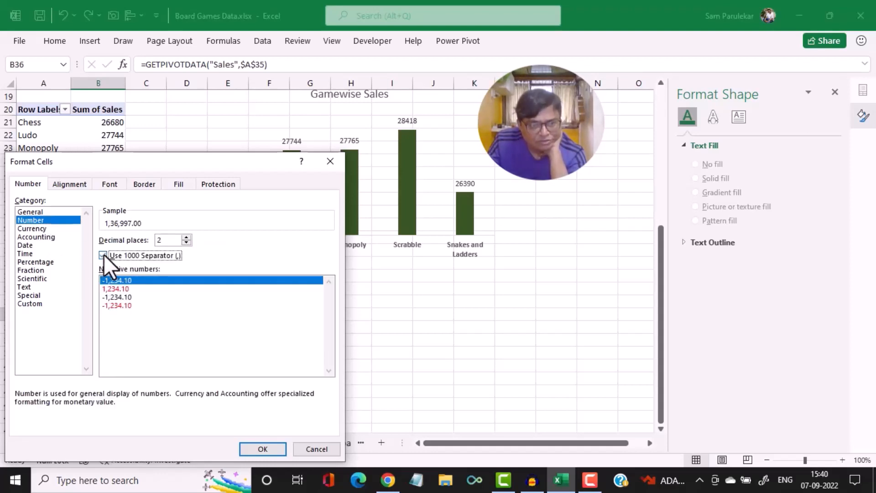
{"action": "left_click", "coordinate": [186, 242]}
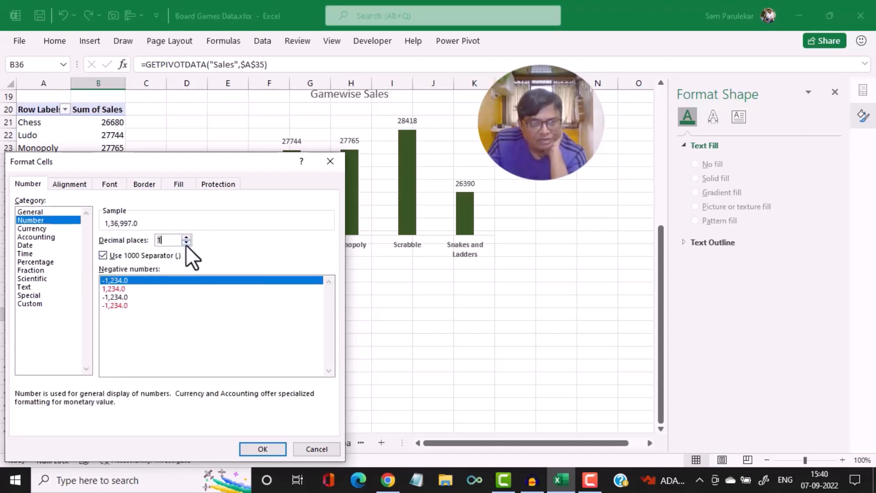
{"action": "left_click", "coordinate": [186, 242]}
{"action": "left_click", "coordinate": [253, 452]}
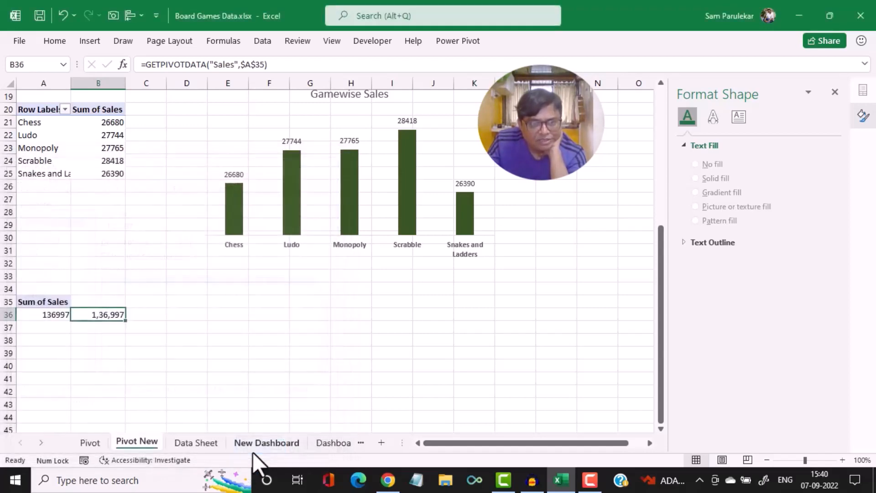
On the Dashboard sheet, set the figure under Total Revenue to font size 14 and bold
{"action": "left_click", "coordinate": [335, 440]}
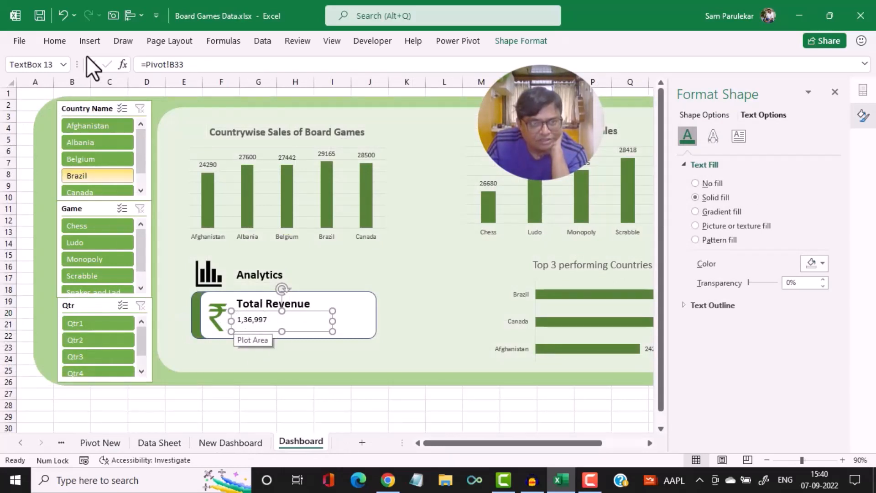
{"action": "left_click", "coordinate": [65, 47]}
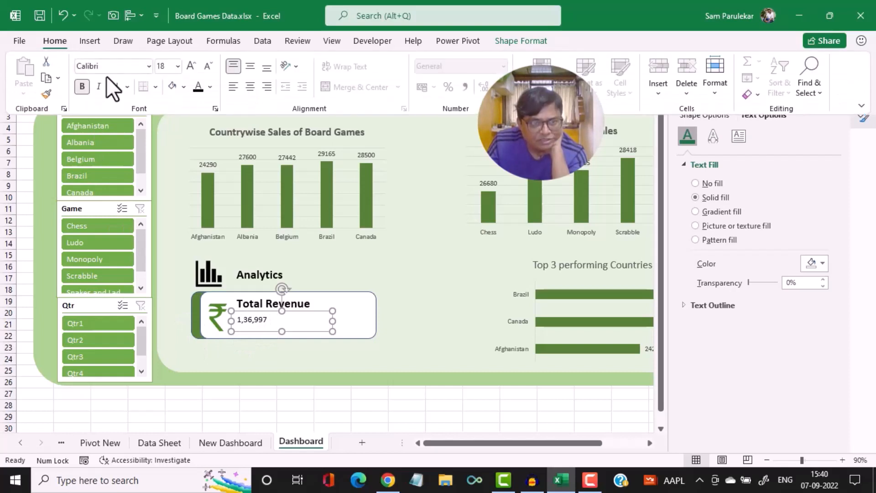
{"action": "left_click", "coordinate": [190, 67]}
{"action": "left_click", "coordinate": [190, 67]}
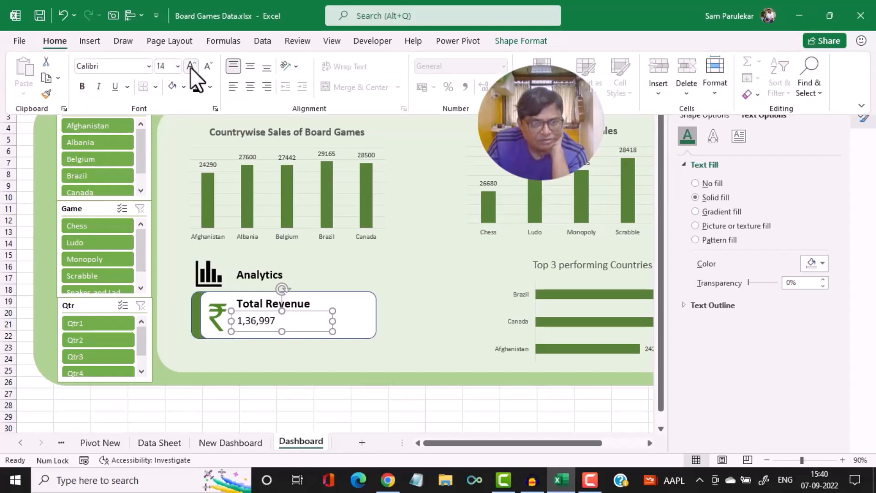
{"action": "left_click", "coordinate": [82, 86]}
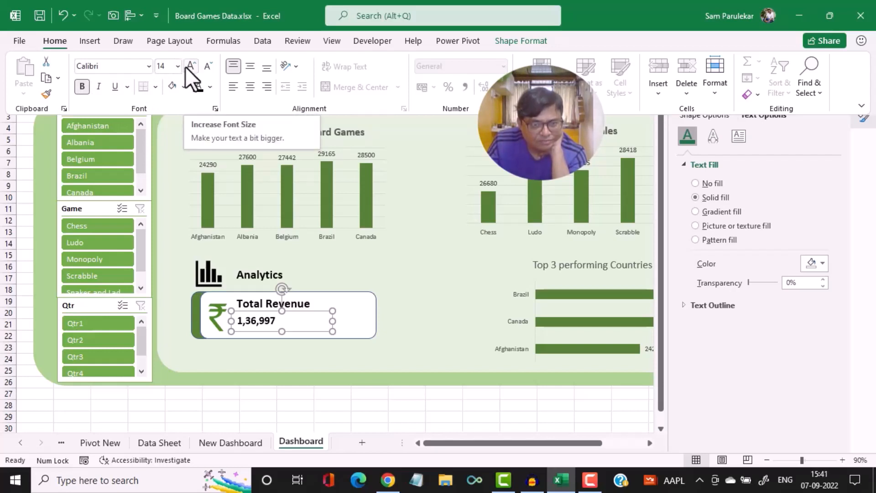
On the New Dashboard sheet, add a text box reading "Total Revenue" above the card's sales figure
{"action": "left_click", "coordinate": [216, 443]}
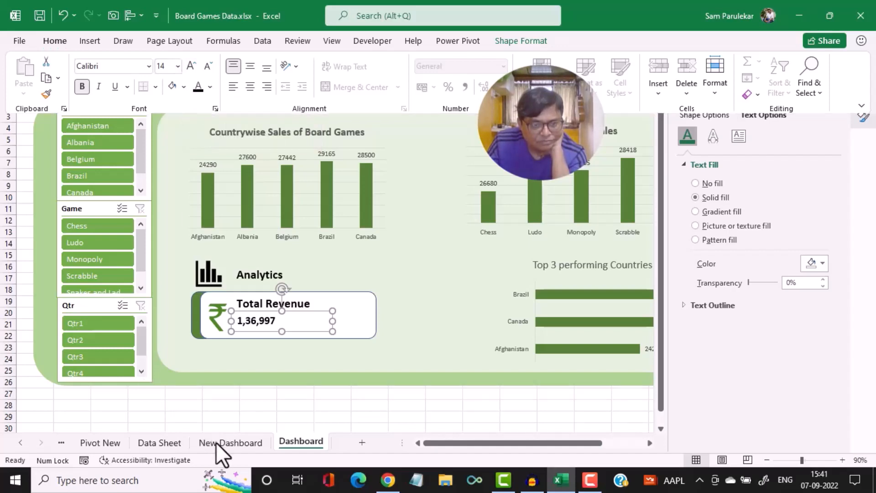
{"action": "left_click", "coordinate": [235, 444]}
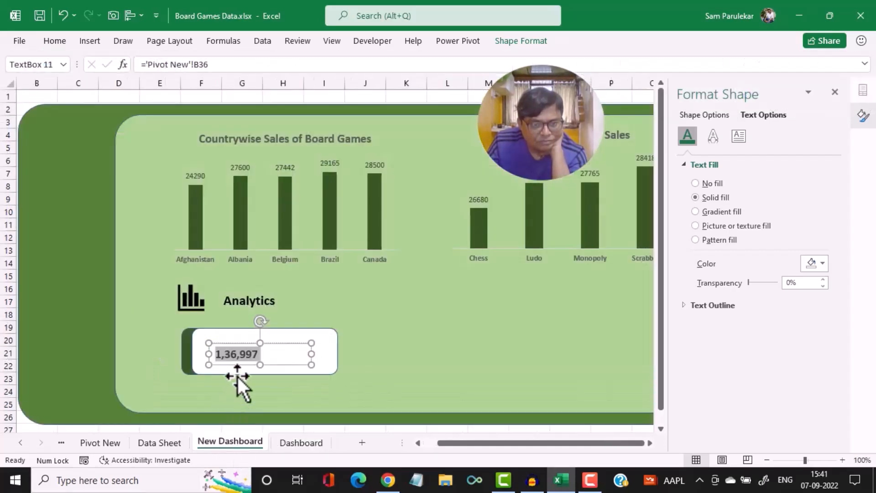
{"action": "left_click", "coordinate": [261, 354]}
{"action": "left_click", "coordinate": [241, 336]}
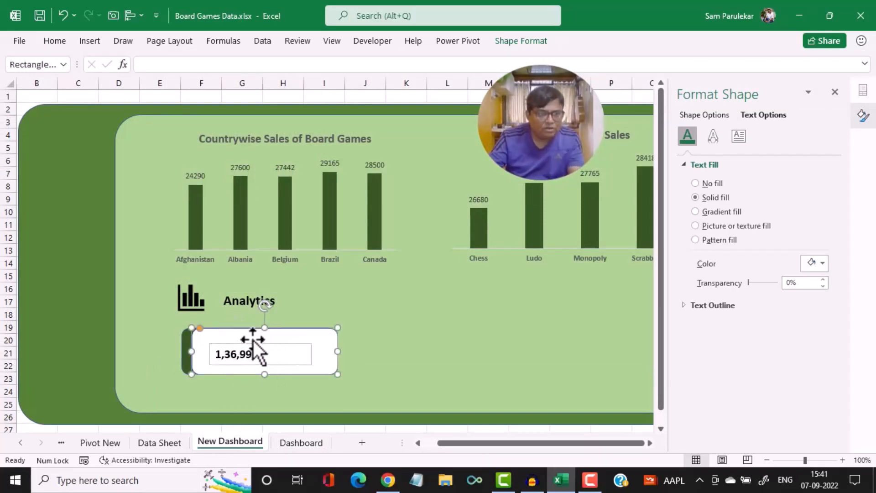
{"action": "left_click", "coordinate": [89, 45]}
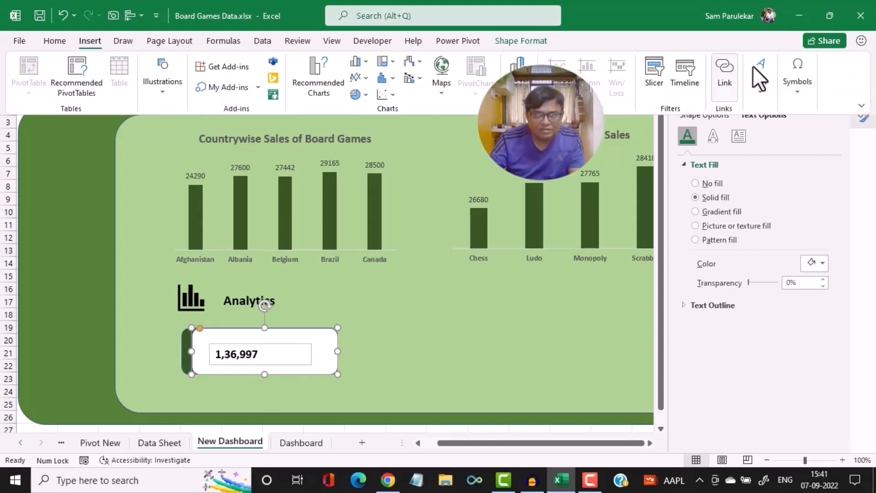
{"action": "left_click", "coordinate": [754, 67]}
{"action": "left_click", "coordinate": [722, 130]}
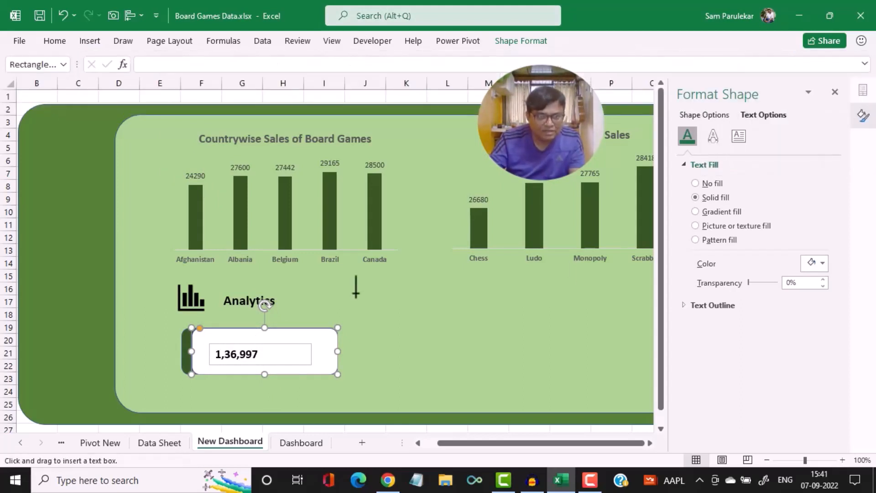
{"action": "left_click_drag", "start_coordinate": [212, 332], "coordinate": [289, 344]}
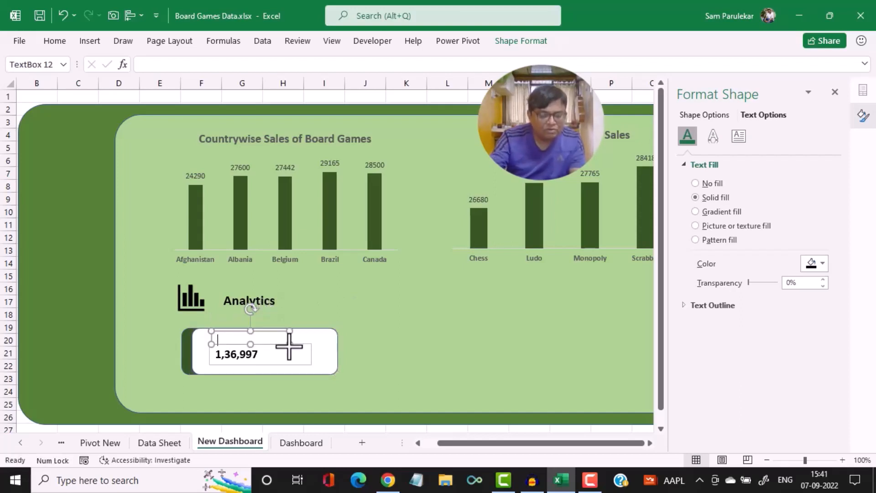
{"action": "type", "text": "Total"}
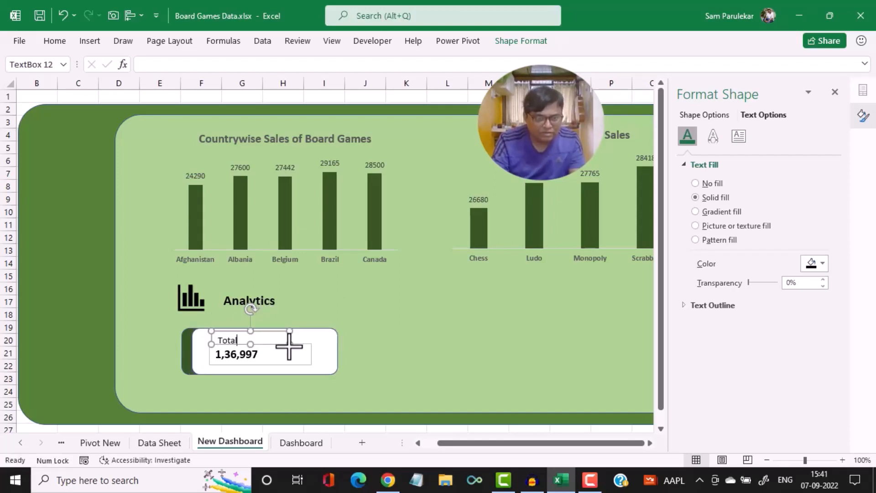
{"action": "type", "text": " Revenue"}
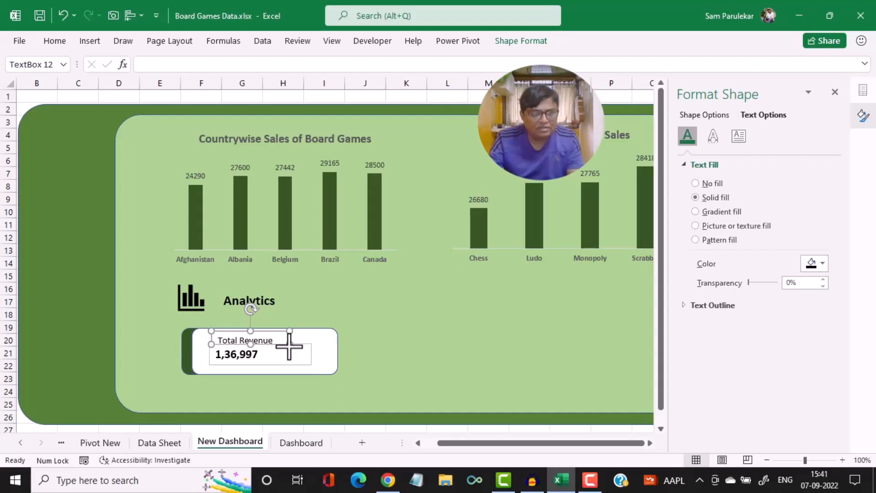
Format the new card's "Total Revenue" label as bold at font size 14
{"action": "key", "text": "ctrl+a"}
{"action": "left_click", "coordinate": [51, 43]}
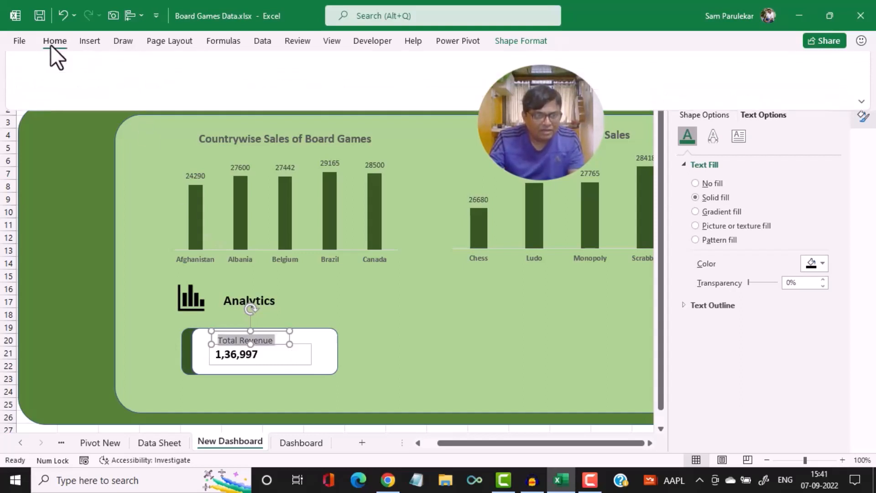
{"action": "left_click", "coordinate": [195, 67]}
{"action": "left_click", "coordinate": [195, 67]}
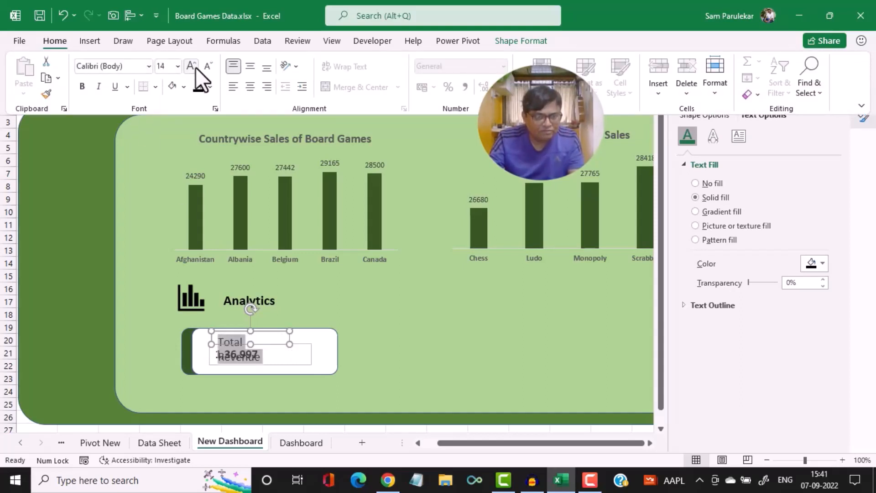
{"action": "left_click", "coordinate": [82, 86]}
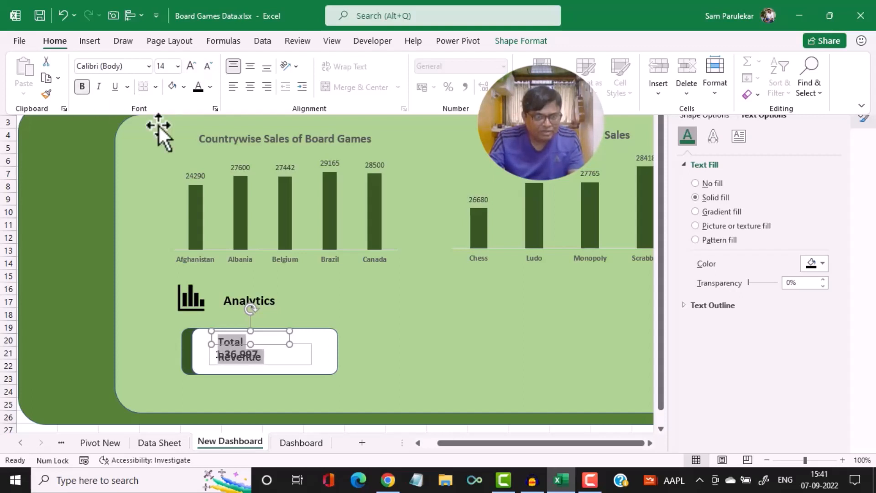
Widen the card's "Total Revenue" text box so the label fits on one line, and move the sales figure slightly lower beneath it
{"action": "left_click", "coordinate": [307, 348]}
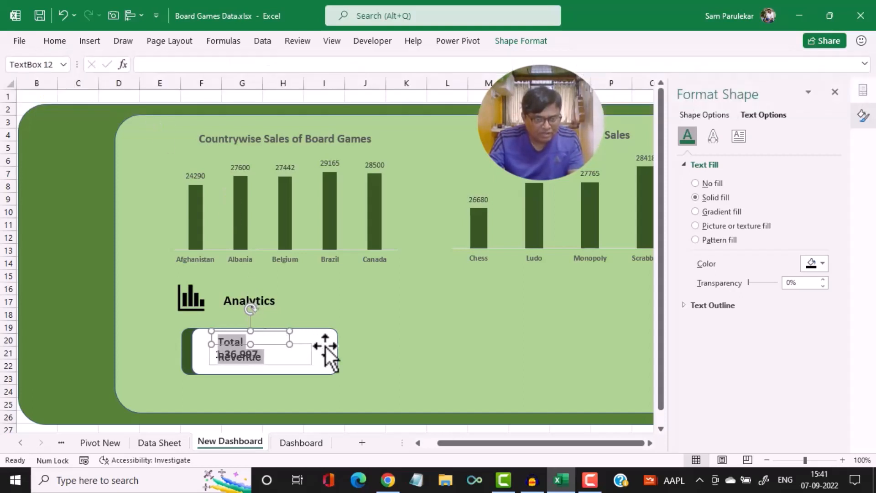
{"action": "left_click_drag", "start_coordinate": [288, 347], "coordinate": [313, 346]}
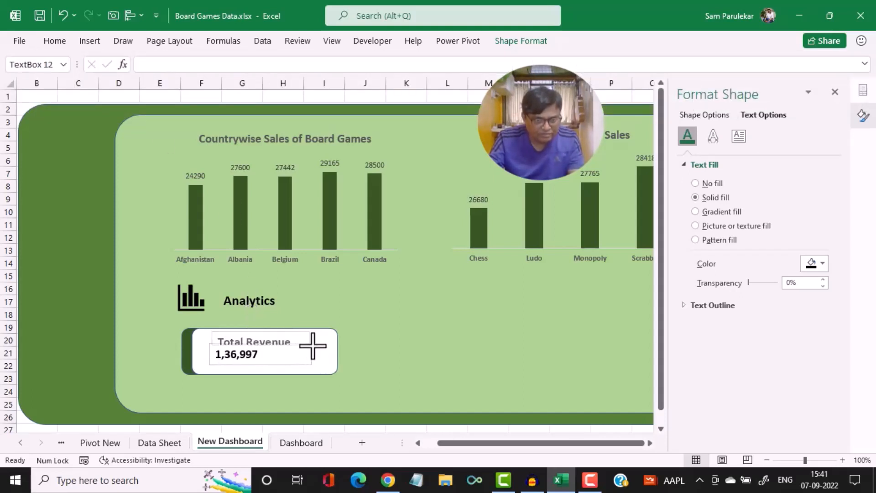
{"action": "left_click", "coordinate": [288, 365]}
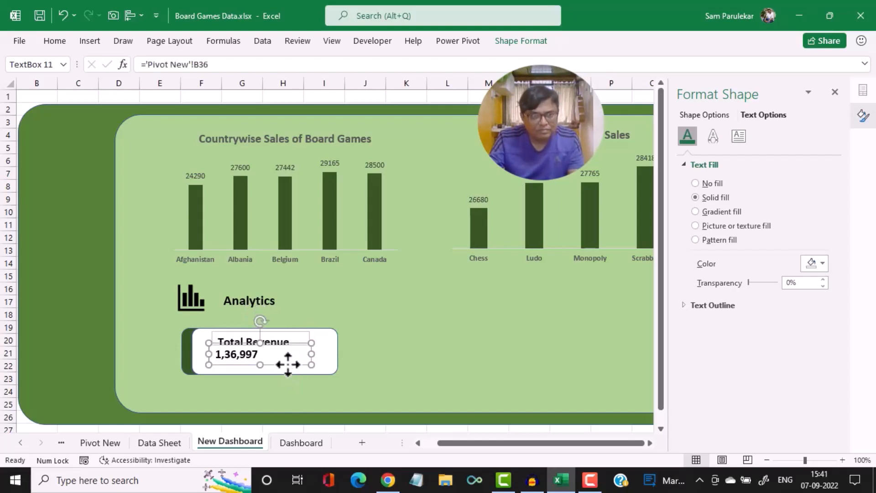
{"action": "left_click_drag", "start_coordinate": [288, 364], "coordinate": [291, 369]}
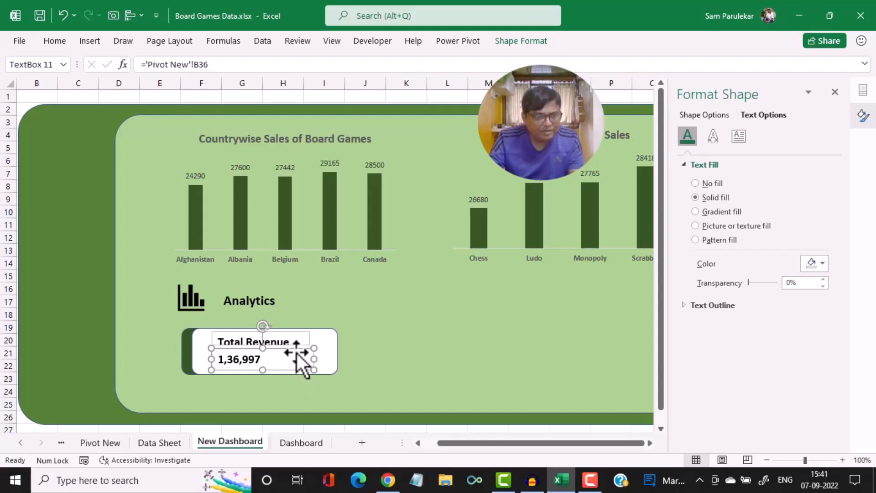
Set the card's sales figure text box to No Fill and No Outline
{"action": "left_click", "coordinate": [531, 46]}
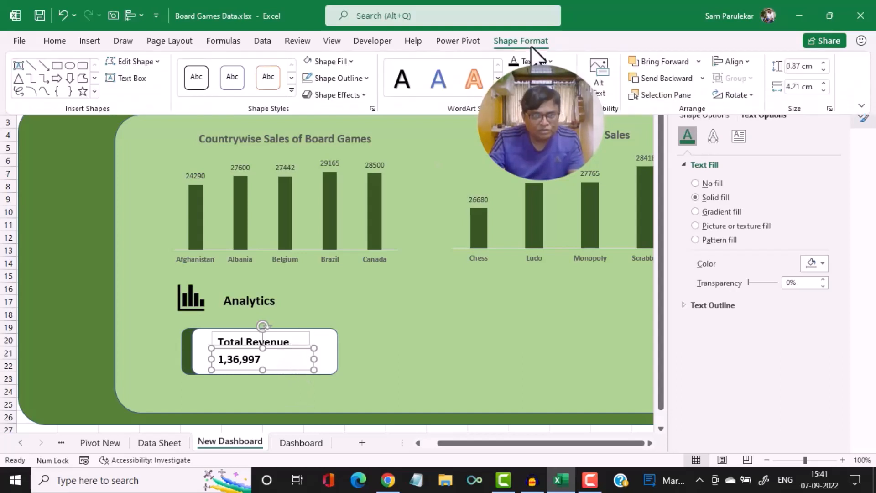
{"action": "left_click", "coordinate": [348, 61]}
{"action": "left_click", "coordinate": [341, 222]}
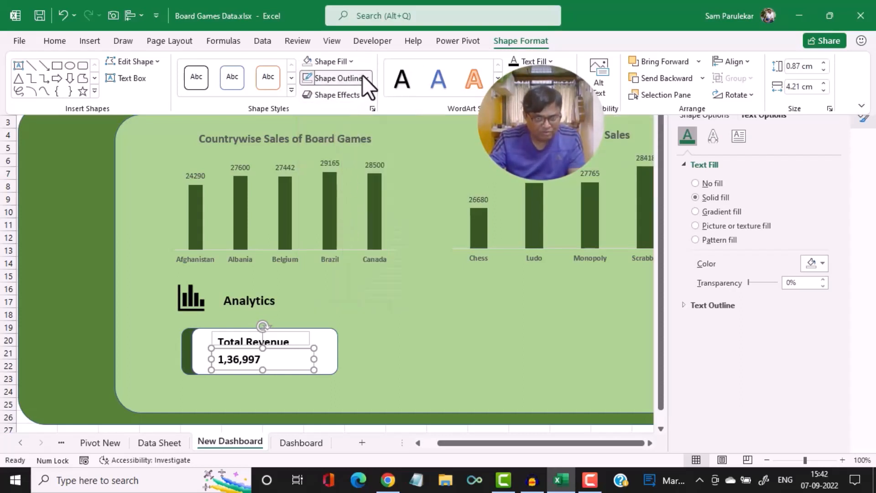
{"action": "left_click", "coordinate": [363, 76]}
{"action": "left_click", "coordinate": [343, 243]}
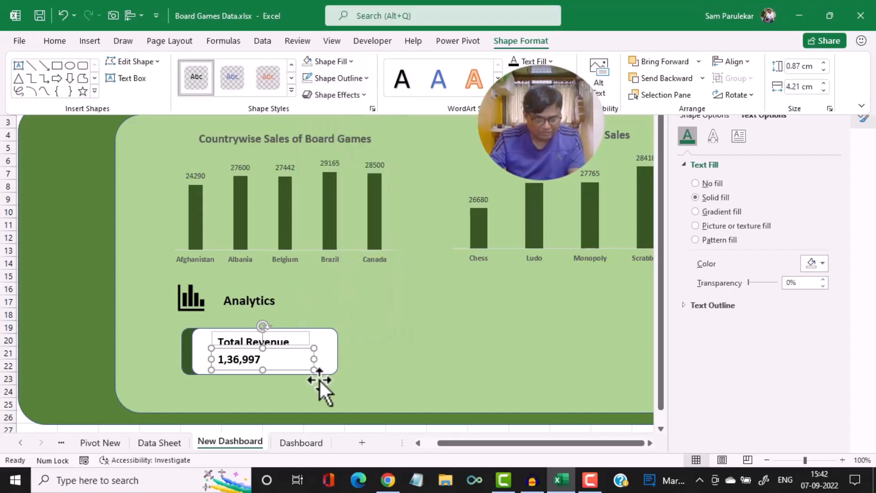
{"action": "key", "text": "ctrl+F1"}
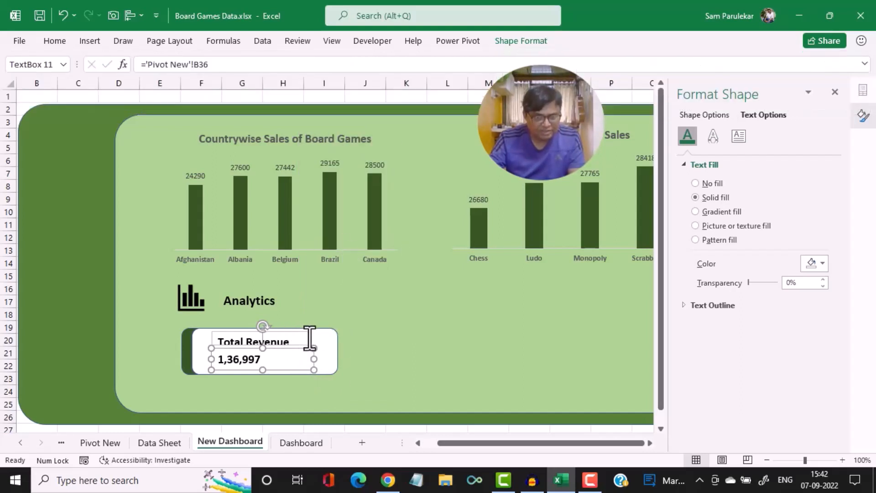
Set the card's "Total Revenue" label text box to No Fill and No Outline
{"action": "left_click", "coordinate": [312, 338]}
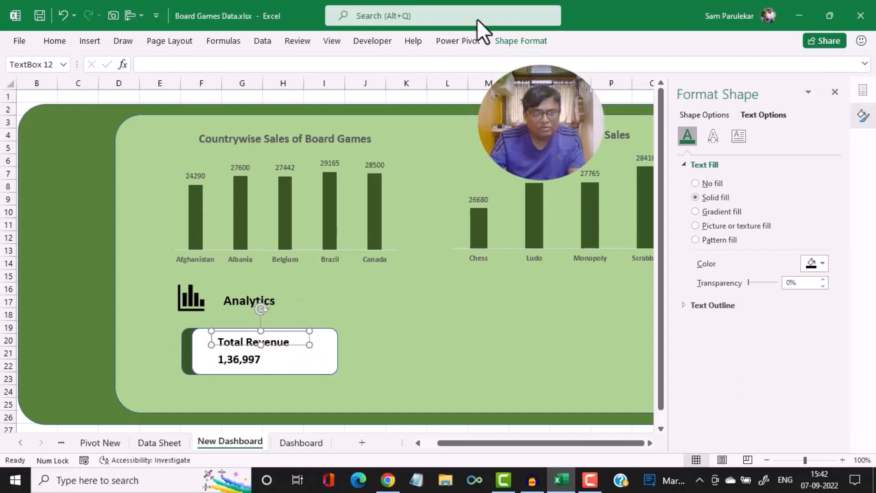
{"action": "left_click", "coordinate": [518, 42]}
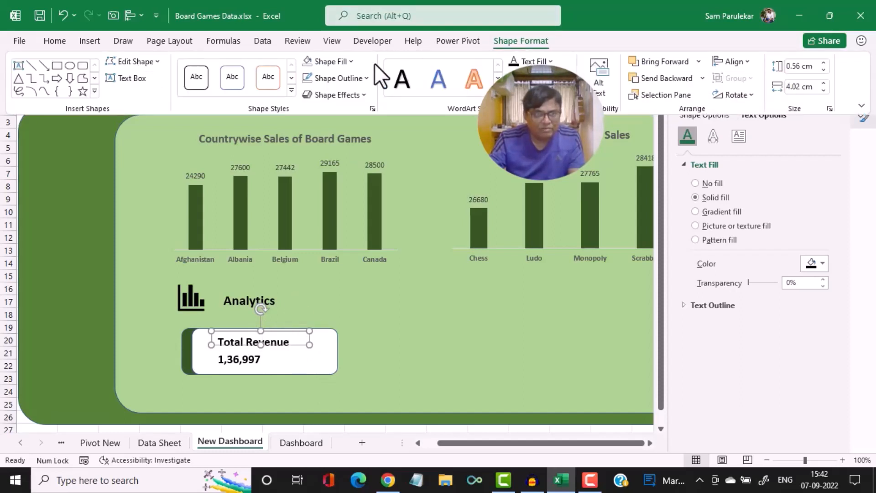
{"action": "left_click", "coordinate": [333, 60]}
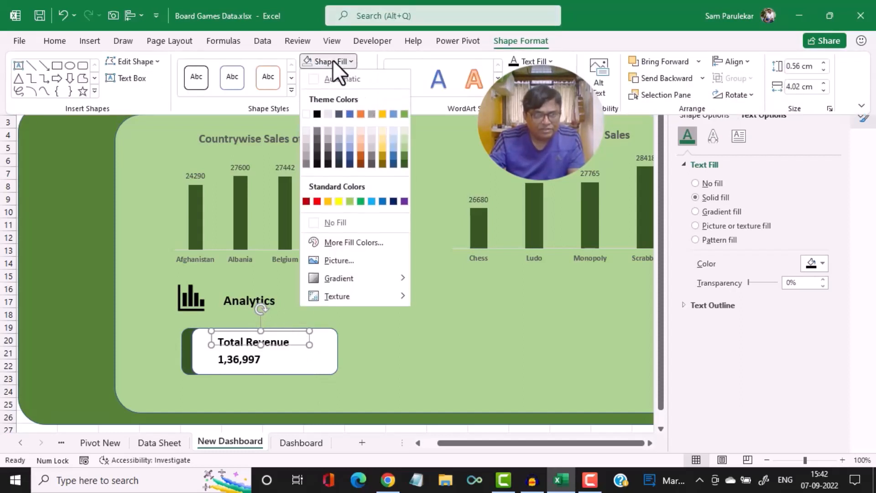
{"action": "left_click", "coordinate": [322, 222]}
{"action": "left_click", "coordinate": [363, 81]}
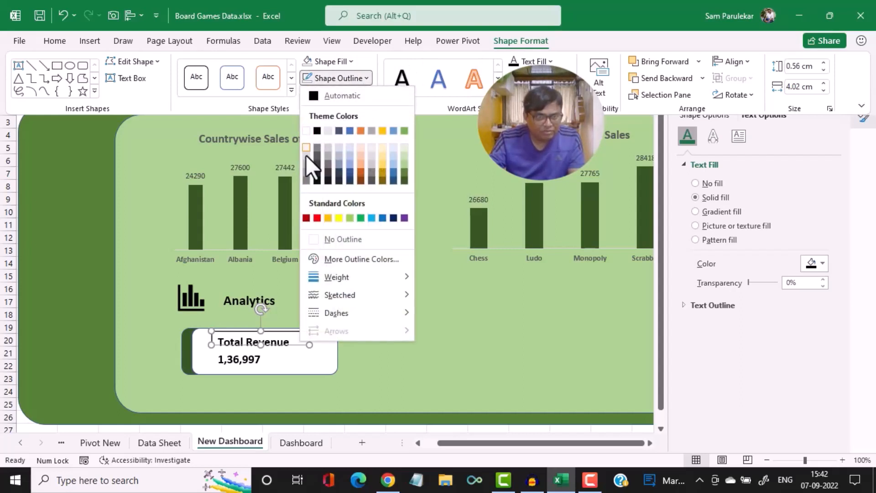
{"action": "left_click", "coordinate": [312, 238]}
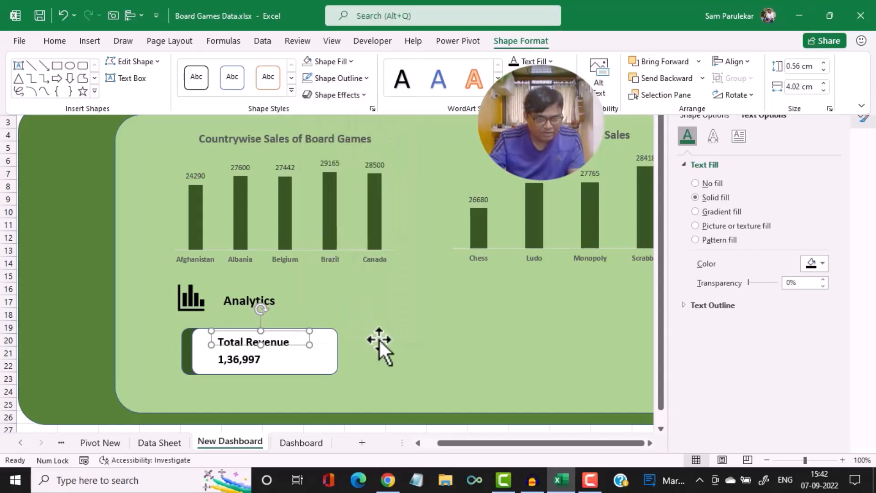
Increase the height of the "Total Revenue" label's text box so its text shows in full
{"action": "left_click", "coordinate": [323, 350]}
{"action": "left_click", "coordinate": [297, 352]}
{"action": "left_click", "coordinate": [283, 342]}
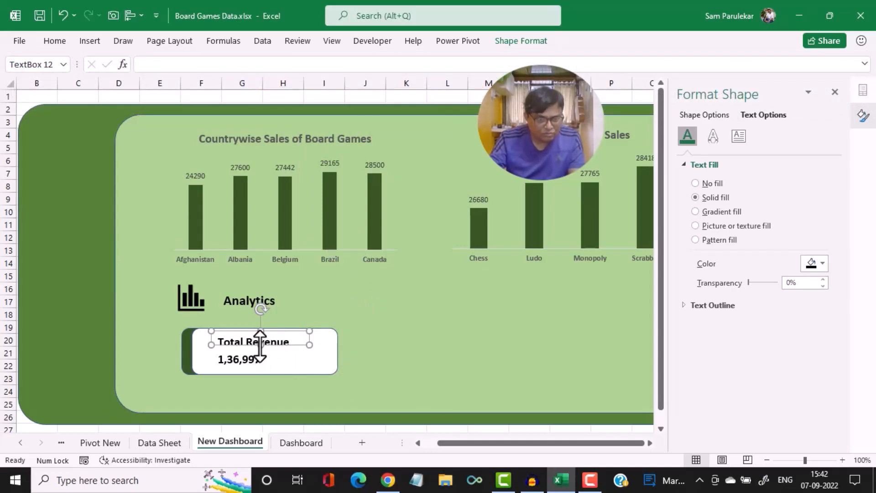
{"action": "left_click_drag", "start_coordinate": [261, 346], "coordinate": [260, 355]}
{"action": "left_click", "coordinate": [403, 349]}
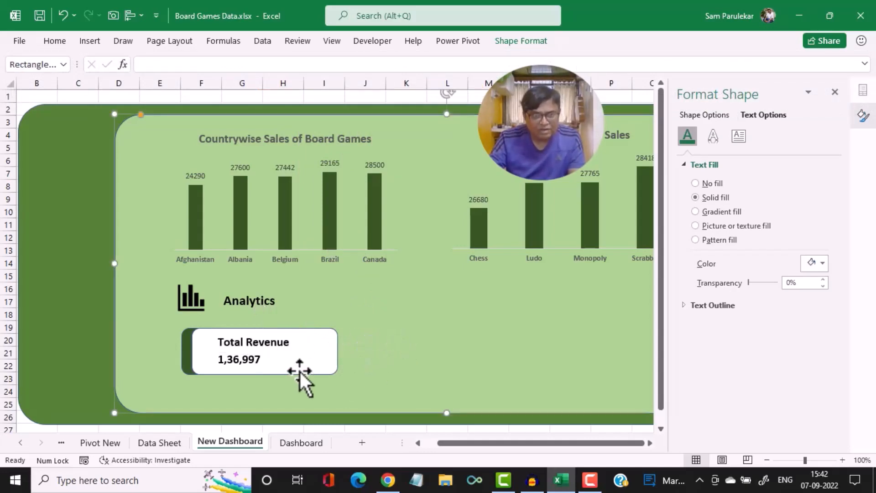
Shift the "Total Revenue" label and the sales figure closer to the card's green edge, and close the shape formatting options
{"action": "left_click", "coordinate": [255, 360]}
{"action": "left_click", "coordinate": [265, 343]}
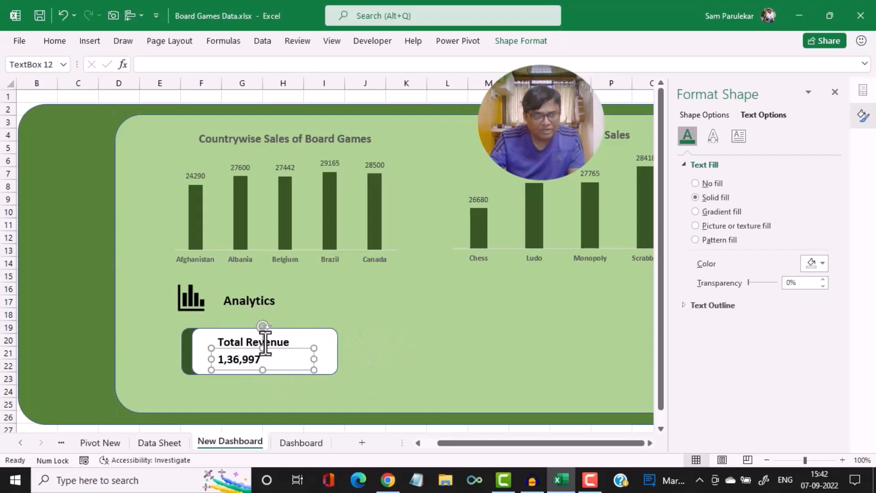
{"action": "left_click_drag", "start_coordinate": [286, 356], "coordinate": [269, 368]}
{"action": "left_click", "coordinate": [254, 365]}
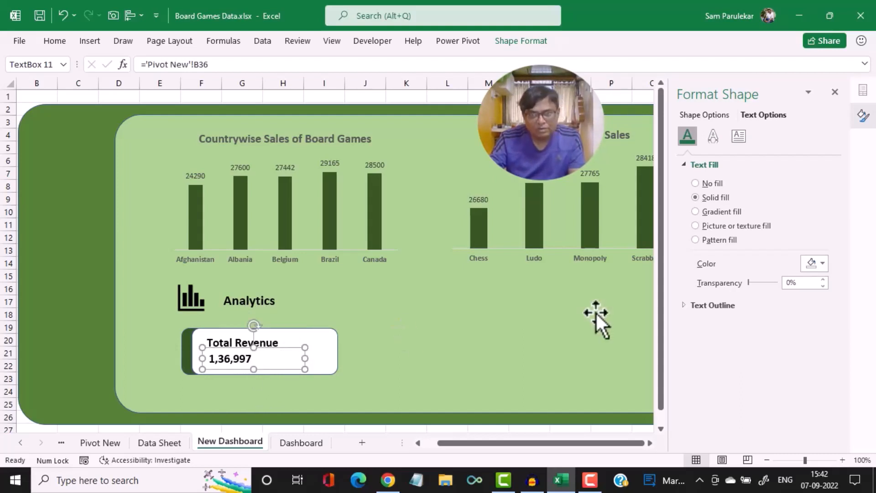
{"action": "left_click", "coordinate": [836, 89]}
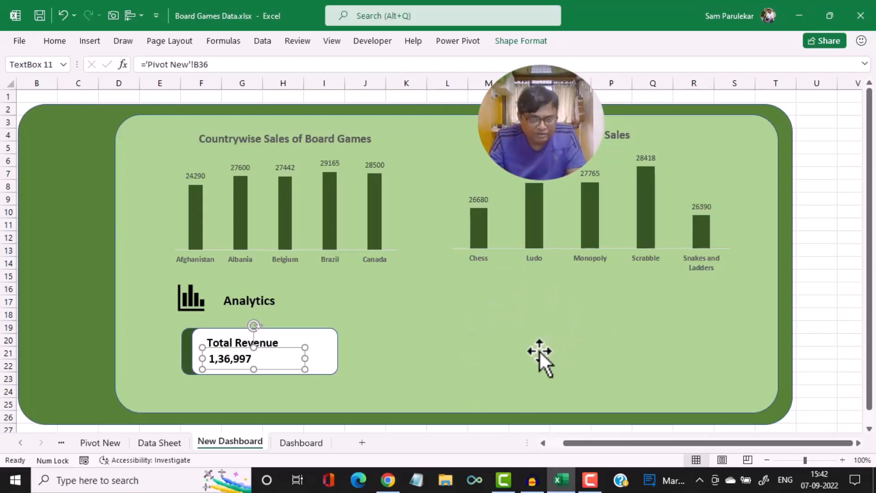
On the Pivot New sheet, copy the total sales pivot table in A35:A36 to A39 and add Country Name to the copy's rows
{"action": "left_click", "coordinate": [94, 444]}
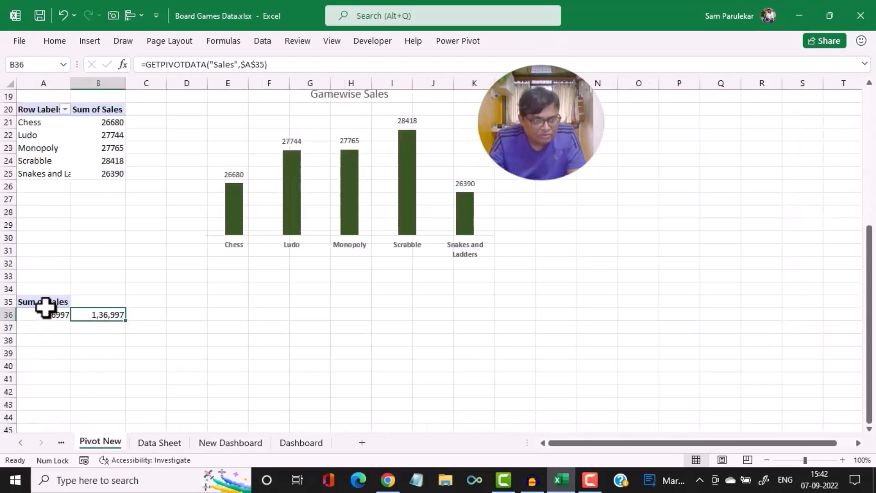
{"action": "left_click_drag", "start_coordinate": [44, 304], "coordinate": [40, 314]}
{"action": "key", "text": "ctrl+c"}
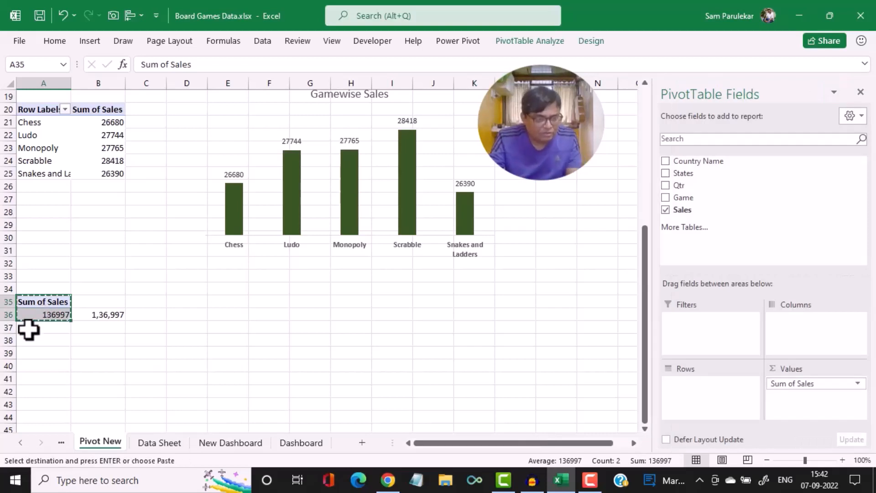
{"action": "left_click", "coordinate": [28, 355]}
{"action": "key", "text": "ctrl+v"}
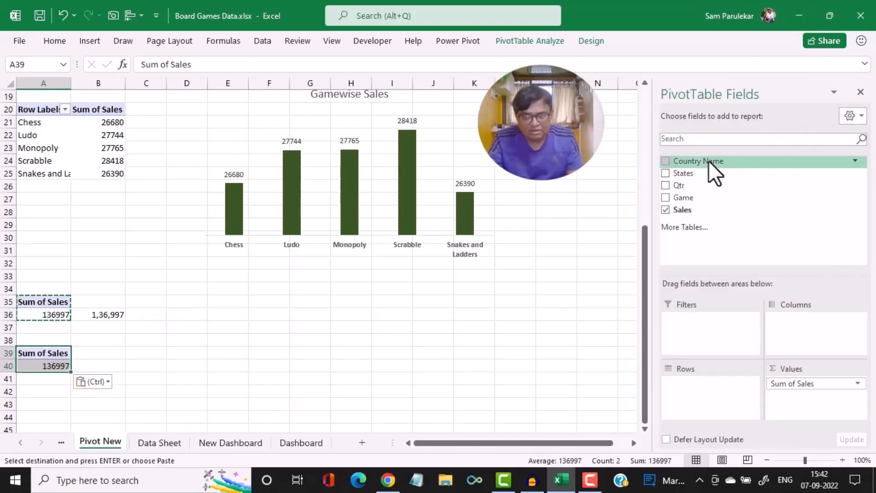
{"action": "left_click_drag", "start_coordinate": [709, 164], "coordinate": [707, 385]}
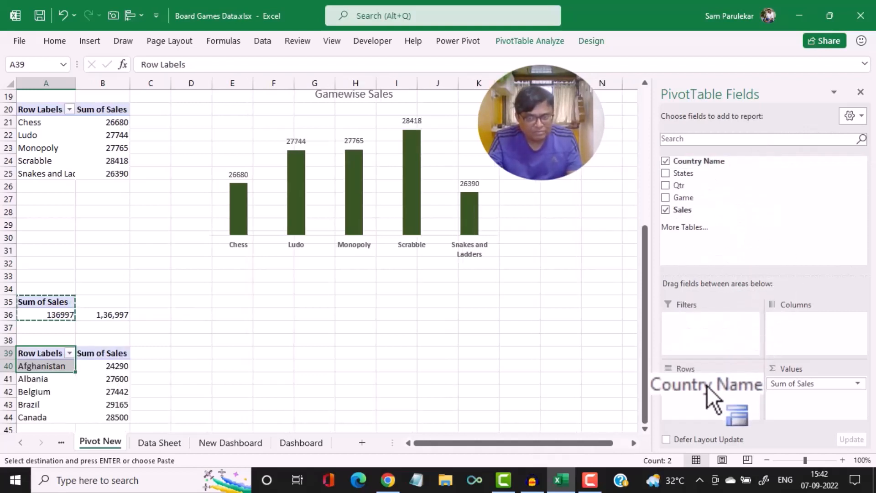
Filter the new country pivot table to the top 3 items by Sum of Sales
{"action": "left_click", "coordinate": [69, 354]}
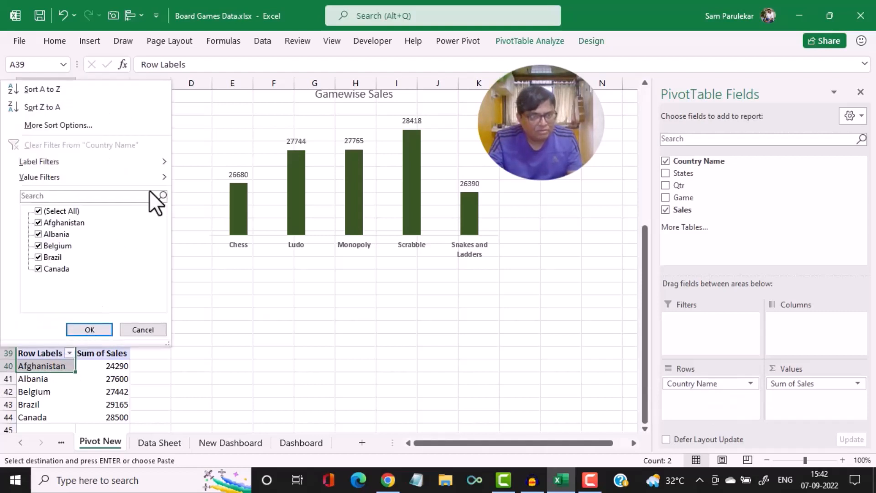
{"action": "mouse_move", "coordinate": [154, 176]}
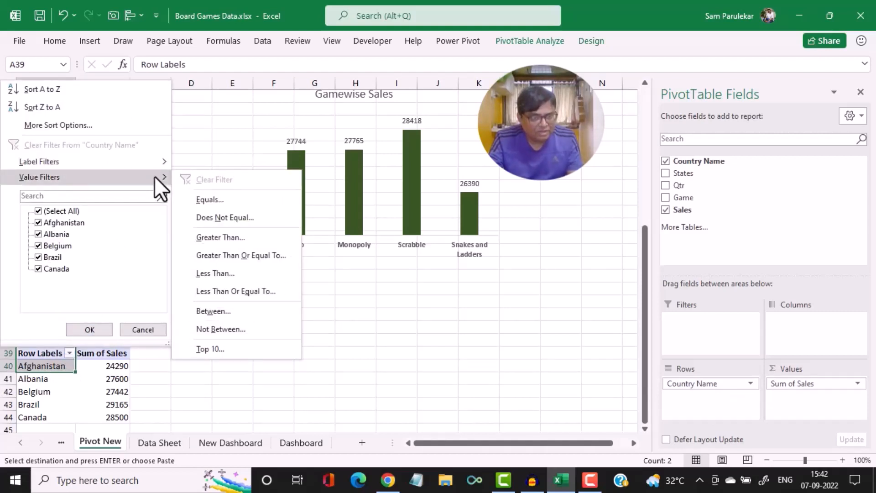
{"action": "left_click", "coordinate": [201, 348]}
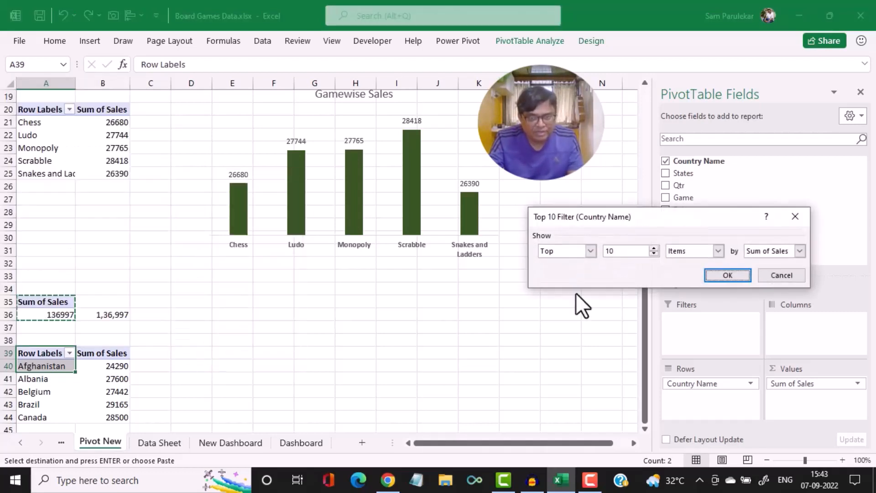
{"action": "left_click", "coordinate": [653, 254]}
{"action": "left_click", "coordinate": [654, 254]}
{"action": "left_click", "coordinate": [653, 255]}
{"action": "left_click", "coordinate": [654, 254]}
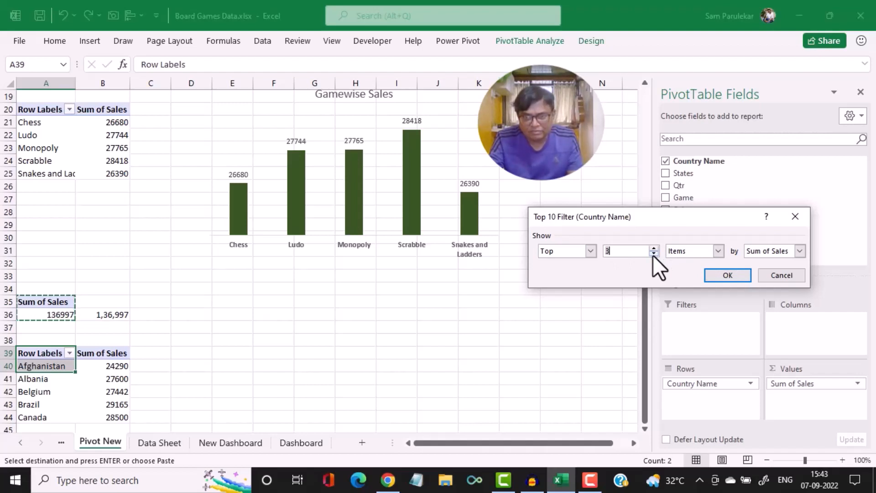
{"action": "left_click", "coordinate": [722, 274]}
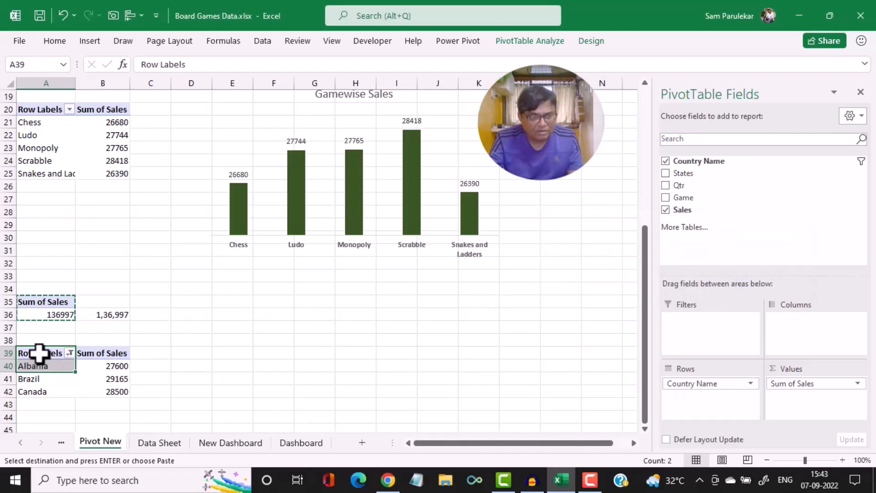
Insert a 2-D clustered bar chart from the filtered country pivot table in A39:B42
{"action": "left_click_drag", "start_coordinate": [39, 353], "coordinate": [110, 393]}
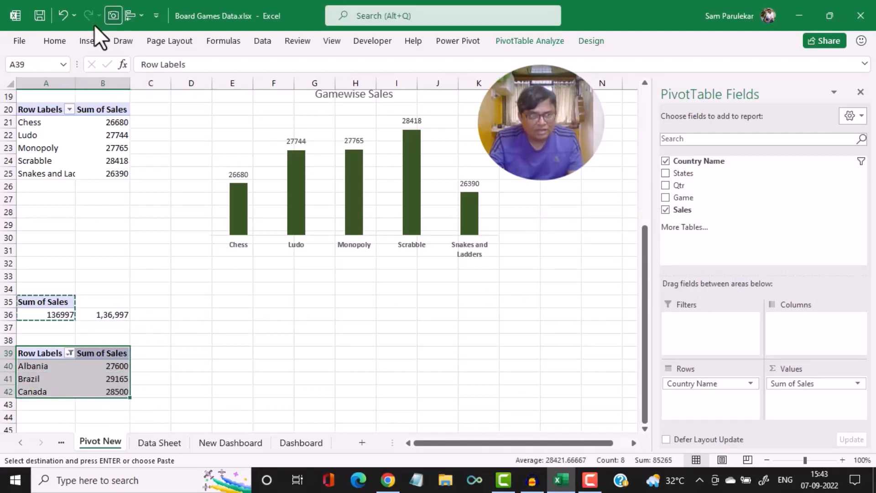
{"action": "left_click", "coordinate": [79, 41]}
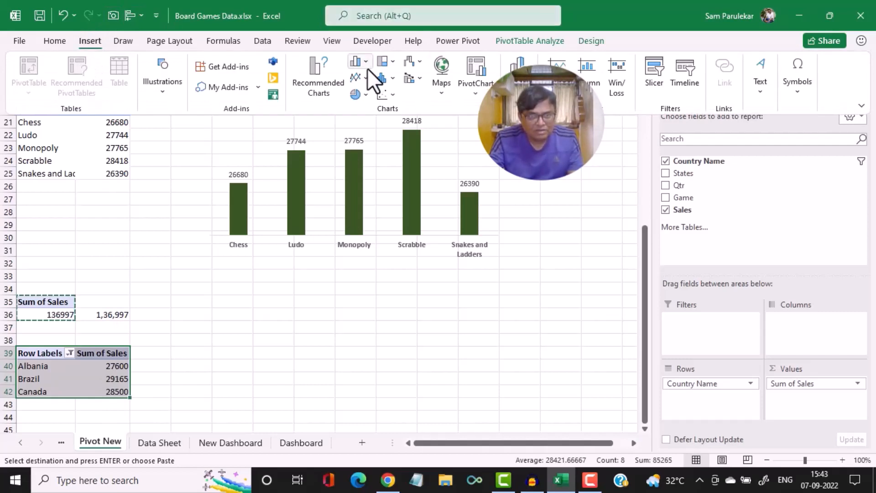
{"action": "left_click", "coordinate": [360, 62]}
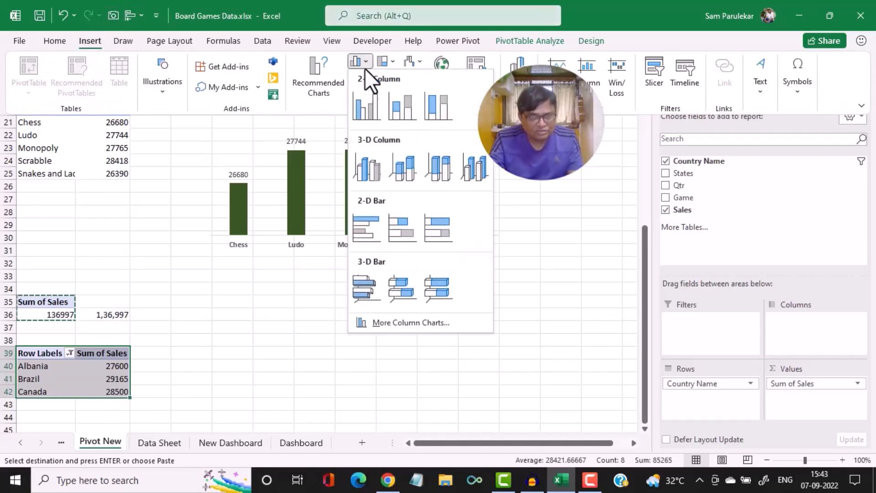
{"action": "left_click", "coordinate": [360, 220]}
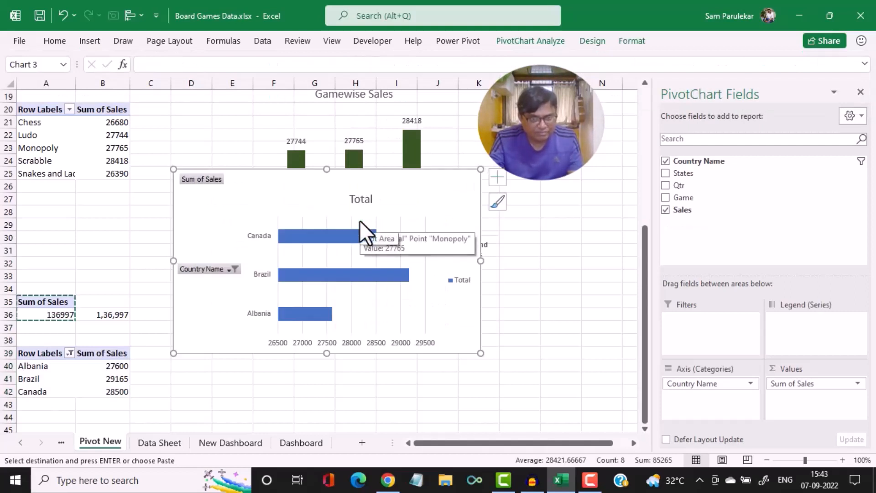
Sort the filtered country pivot table by Sum of Sales from smallest to largest
{"action": "left_click", "coordinate": [110, 373]}
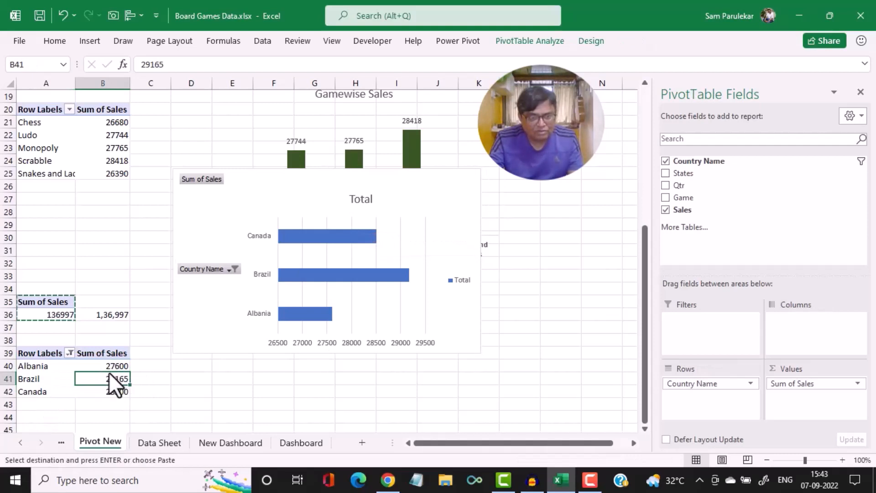
{"action": "left_click", "coordinate": [108, 365]}
{"action": "right_click", "coordinate": [108, 365]}
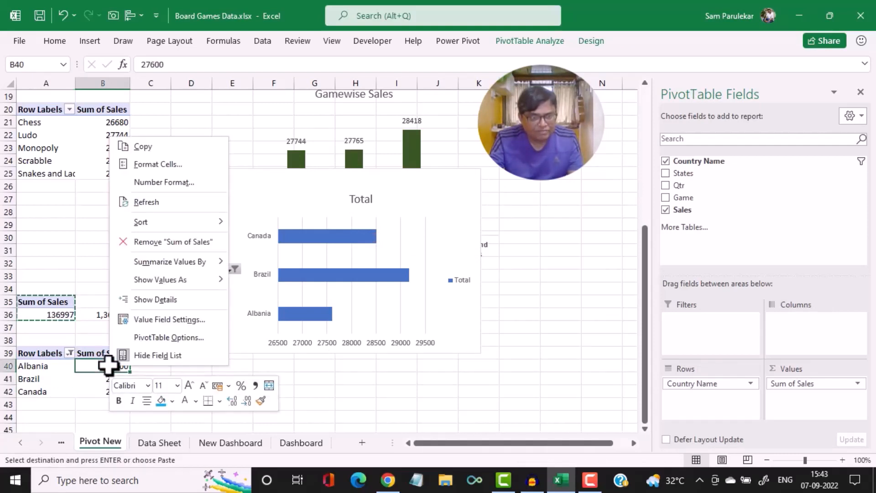
{"action": "mouse_move", "coordinate": [193, 228]}
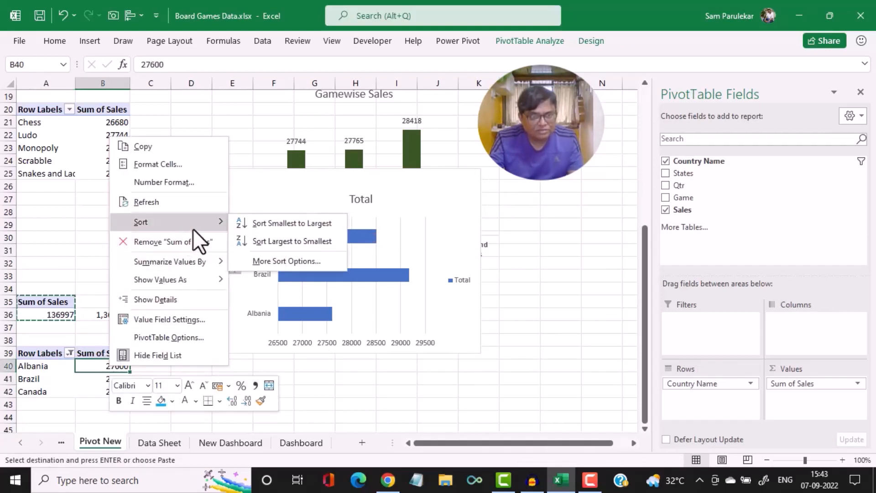
{"action": "left_click", "coordinate": [292, 226]}
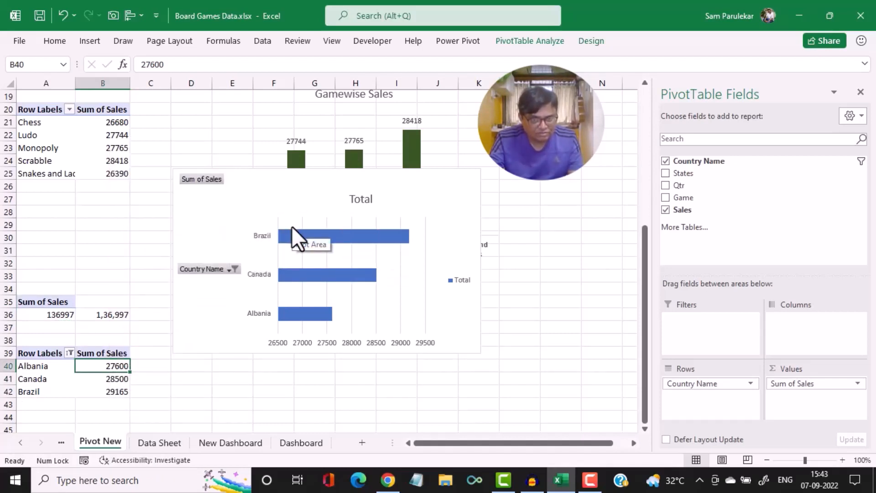
Hide all field buttons on the new country bar chart
{"action": "left_click", "coordinate": [472, 173]}
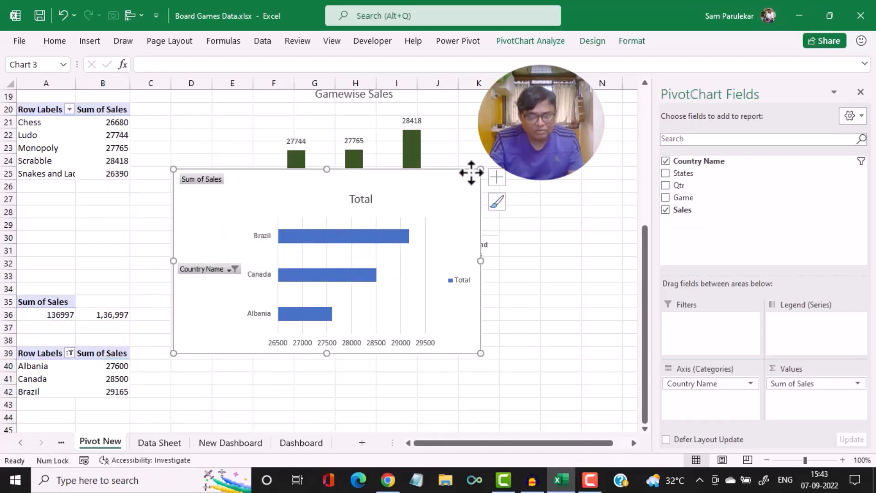
{"action": "right_click", "coordinate": [206, 270]}
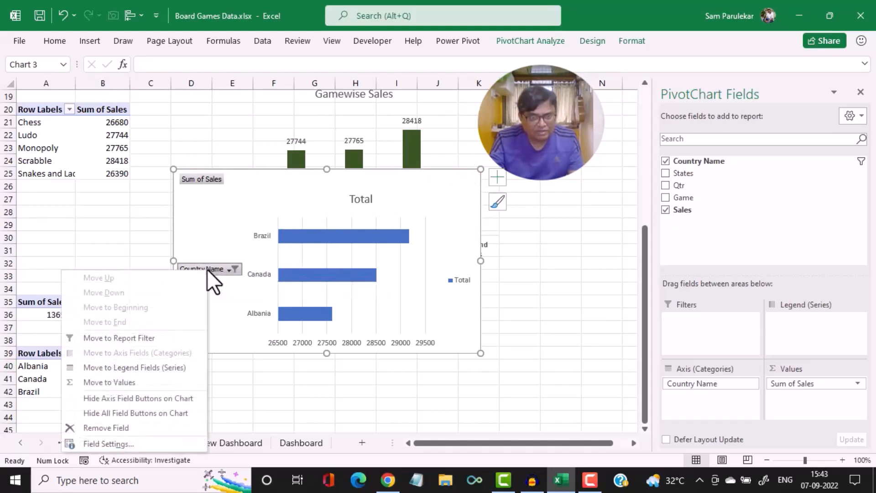
{"action": "left_click", "coordinate": [154, 415]}
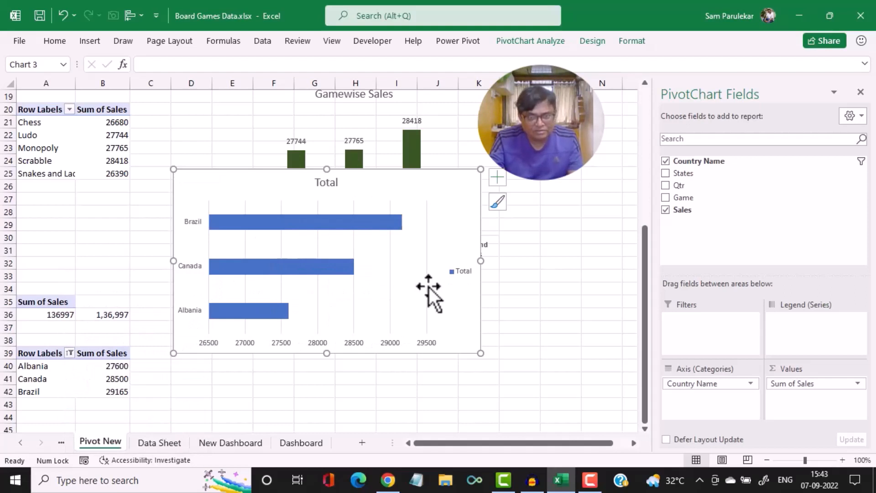
Delete the legend and the horizontal value axis from the country bar chart
{"action": "left_click", "coordinate": [456, 276]}
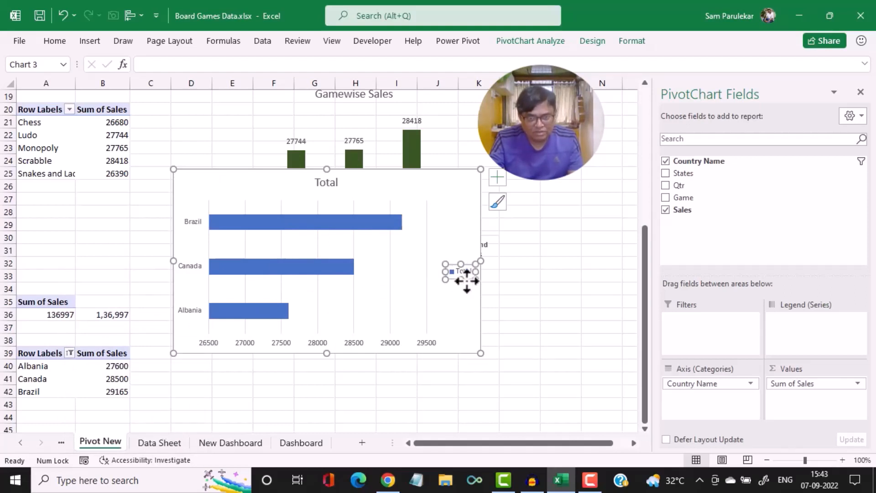
{"action": "key", "text": "Delete"}
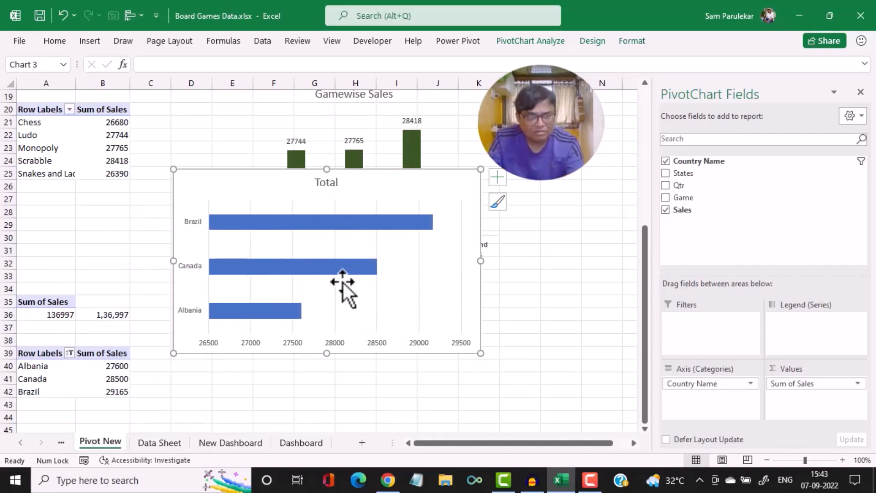
{"action": "left_click", "coordinate": [296, 342]}
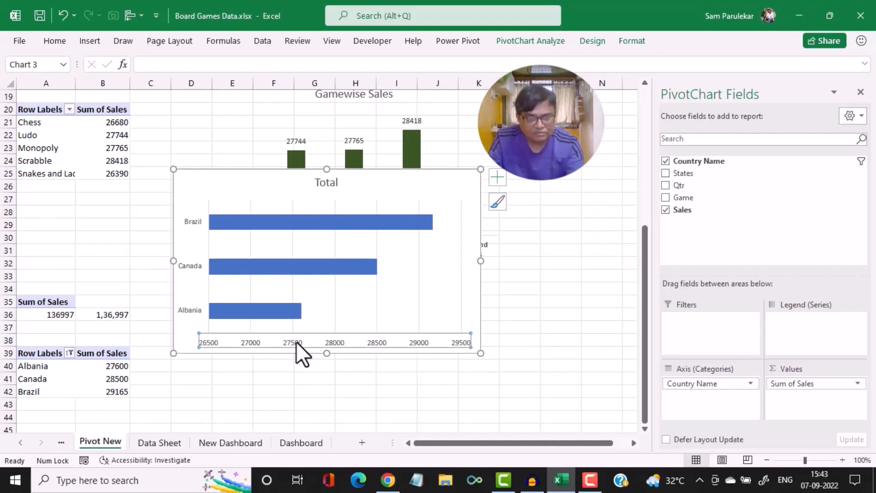
{"action": "key", "text": "Delete"}
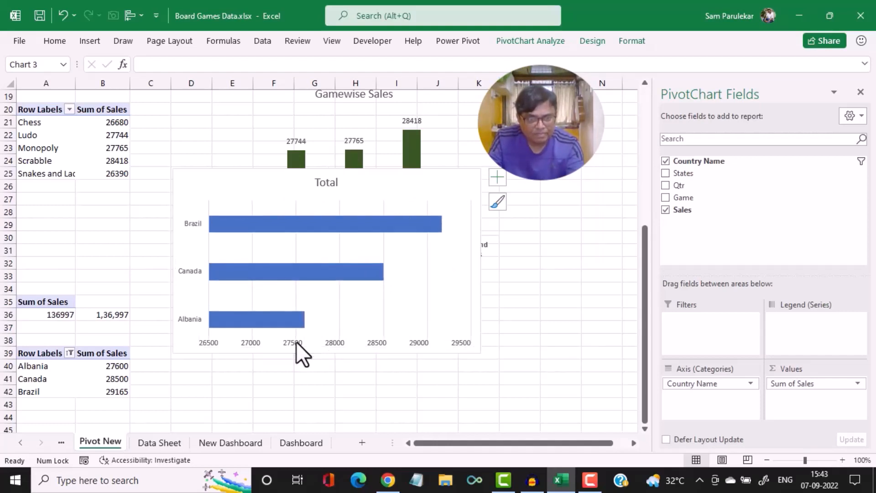
Add data labels to the country chart's bars and move the chart directly below the Gamewise Sales chart
{"action": "left_click", "coordinate": [280, 324]}
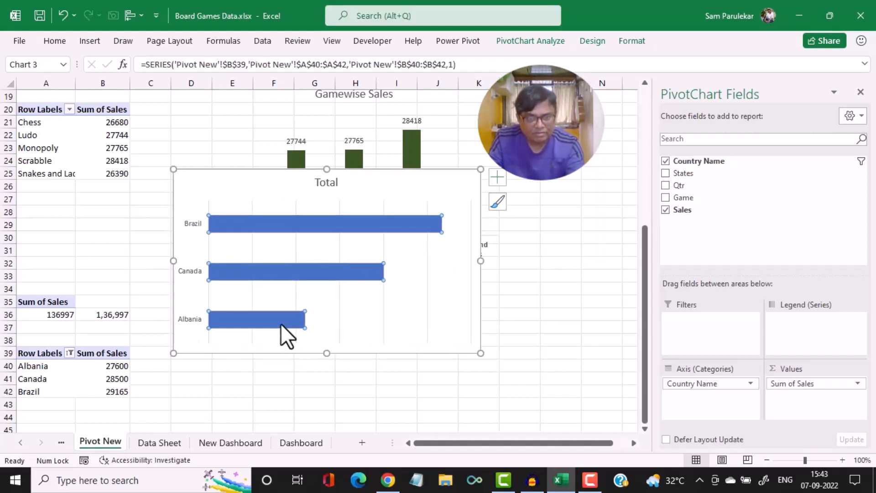
{"action": "right_click", "coordinate": [281, 324]}
{"action": "left_click", "coordinate": [349, 278]}
{"action": "left_click_drag", "start_coordinate": [411, 173], "coordinate": [436, 268]}
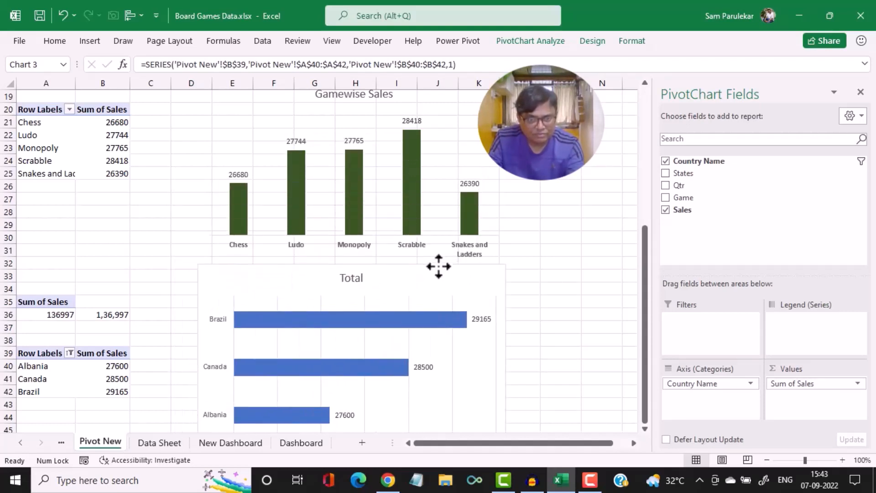
Change the country bar chart's title to "Top 3 Revenue Generators Countrywise"
{"action": "double_click", "coordinate": [347, 280]}
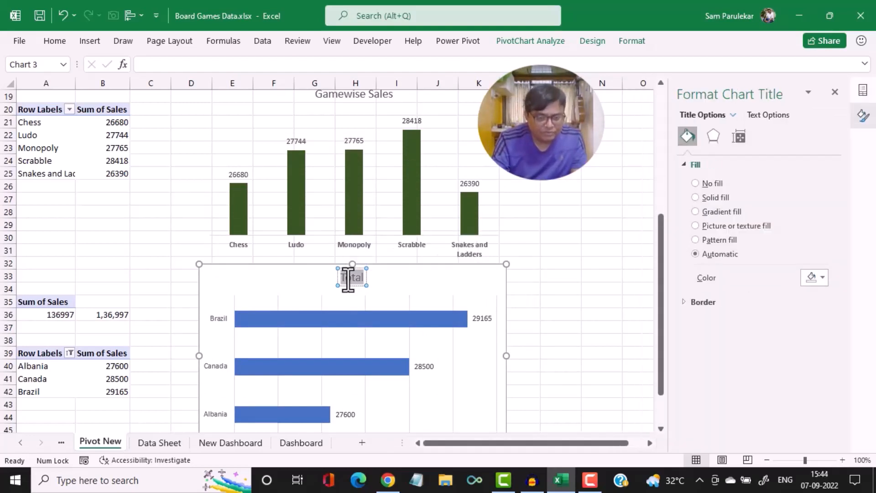
{"action": "key", "text": "BackSpace"}
{"action": "type", "text": "Top"}
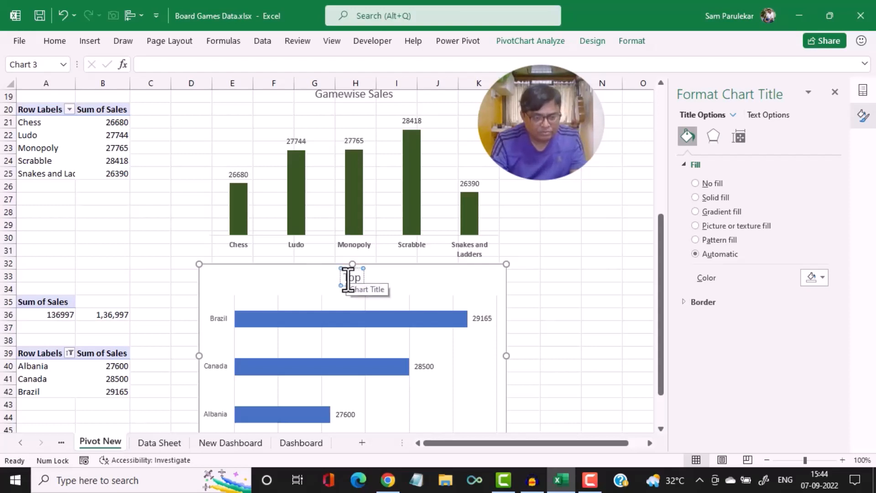
{"action": "type", "text": " 3"}
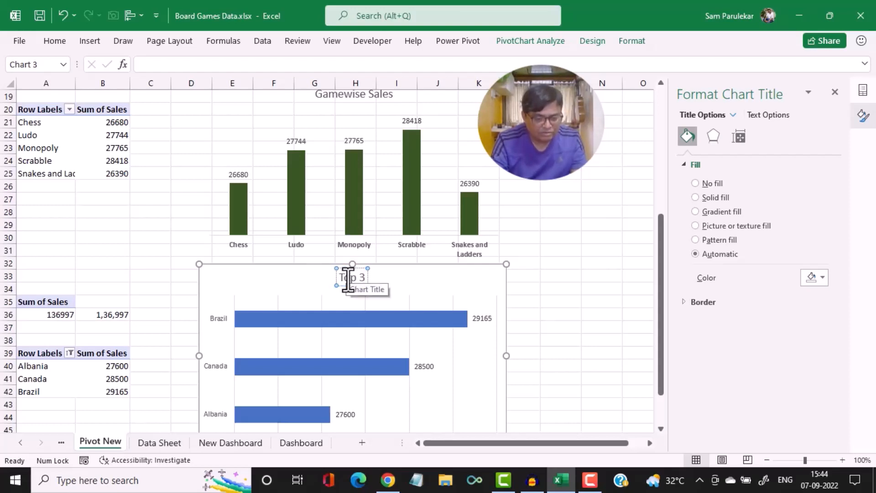
{"action": "type", "text": " Revenue"}
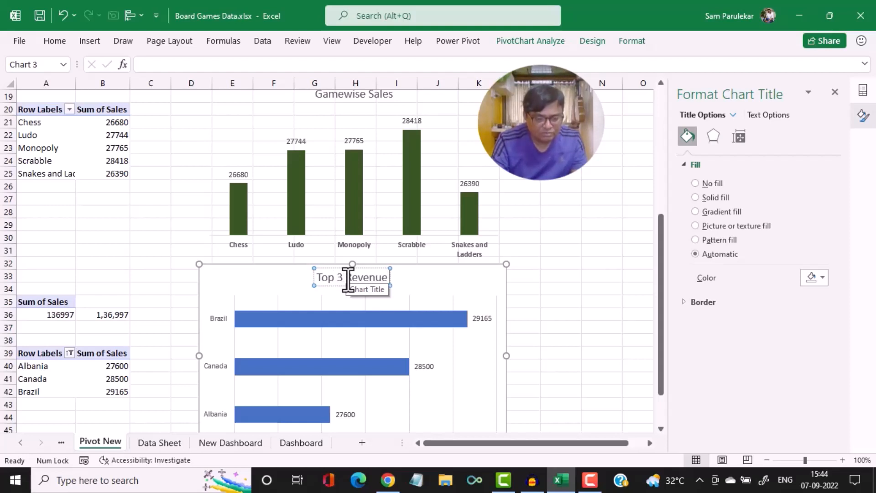
{"action": "type", "text": " Genera"}
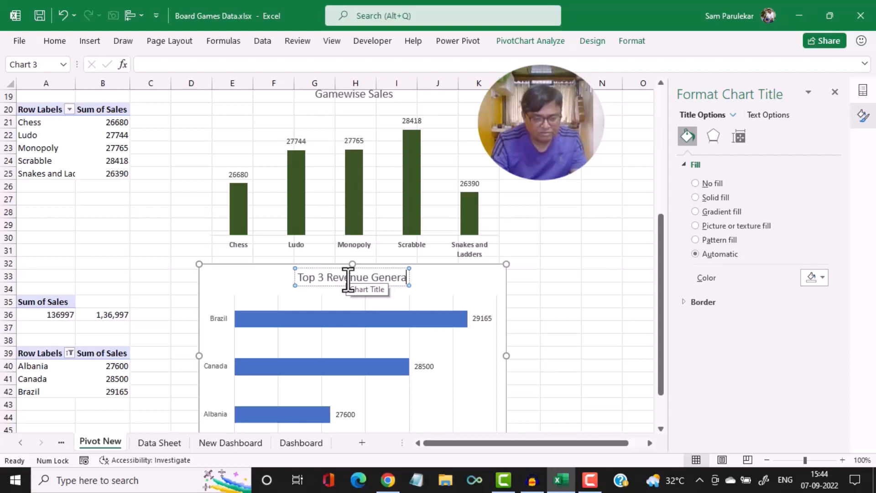
{"action": "type", "text": "toes"}
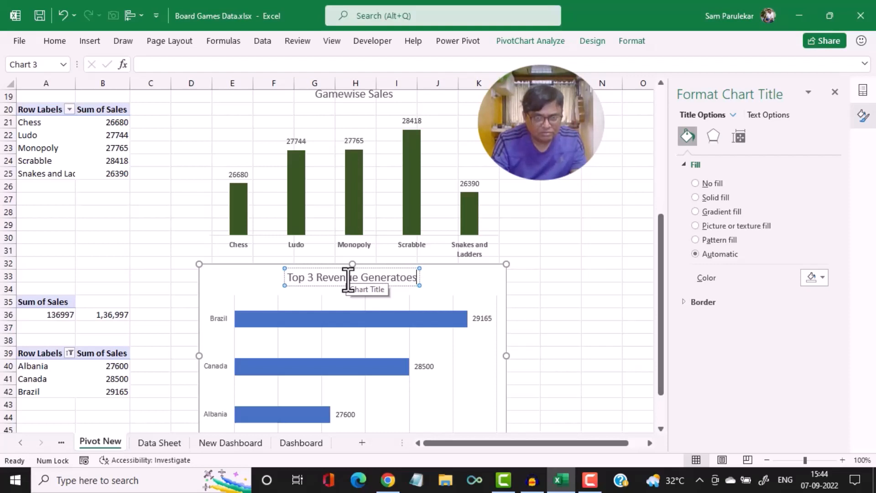
{"action": "key", "text": "BackSpace"}
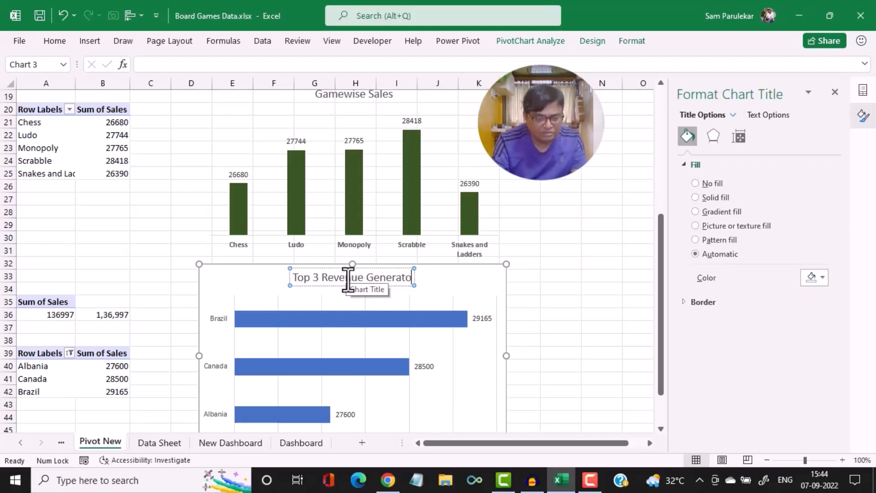
{"action": "type", "text": "rs Cou"}
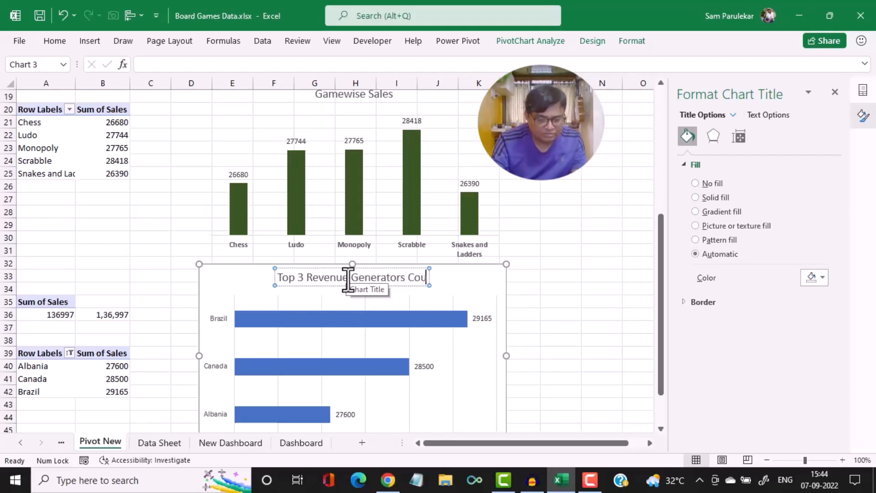
{"action": "type", "text": "ntrywis"}
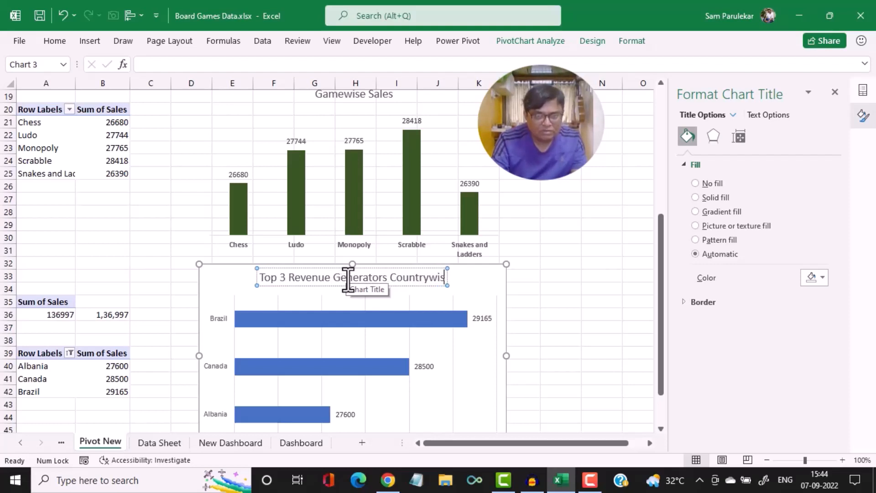
{"action": "type", "text": "e"}
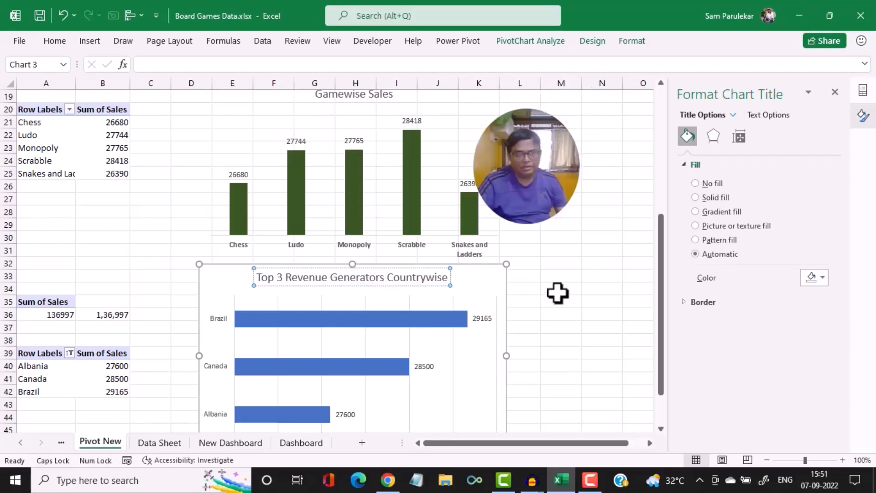
{"action": "left_click", "coordinate": [557, 292]}
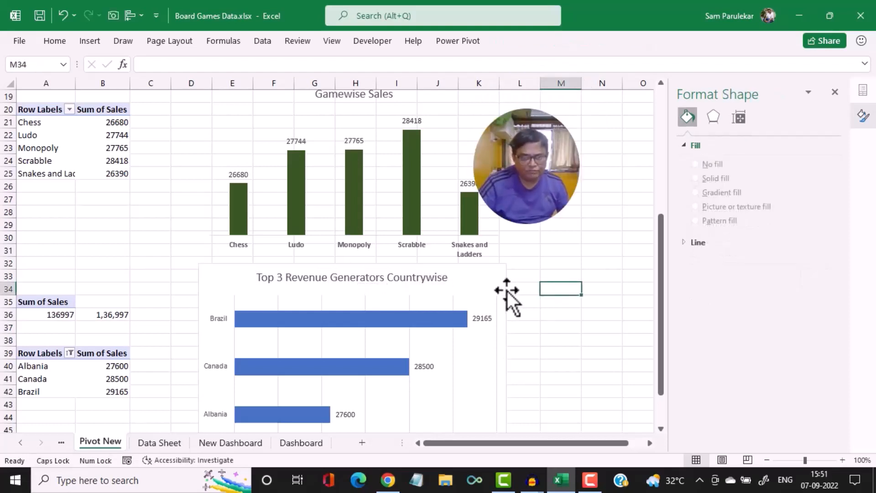
Set the Top 3 Revenue Generators Countrywise chart area to no fill and no outline
{"action": "left_click", "coordinate": [507, 290]}
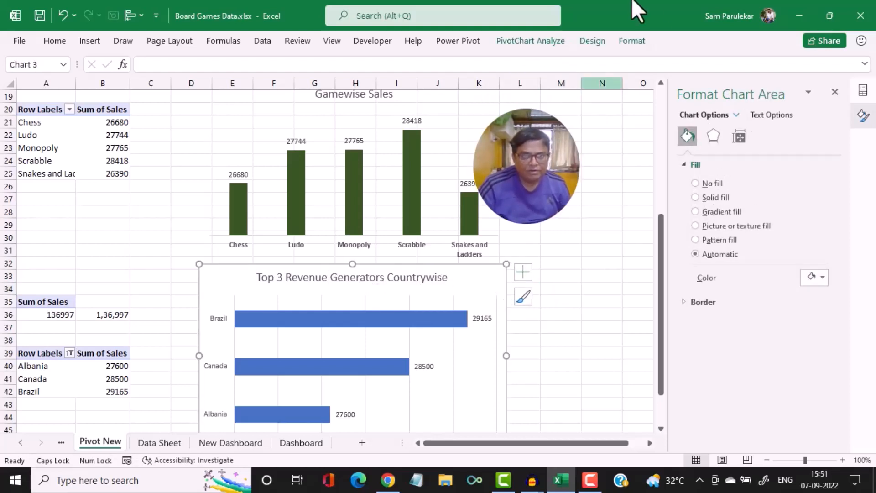
{"action": "left_click", "coordinate": [630, 40]}
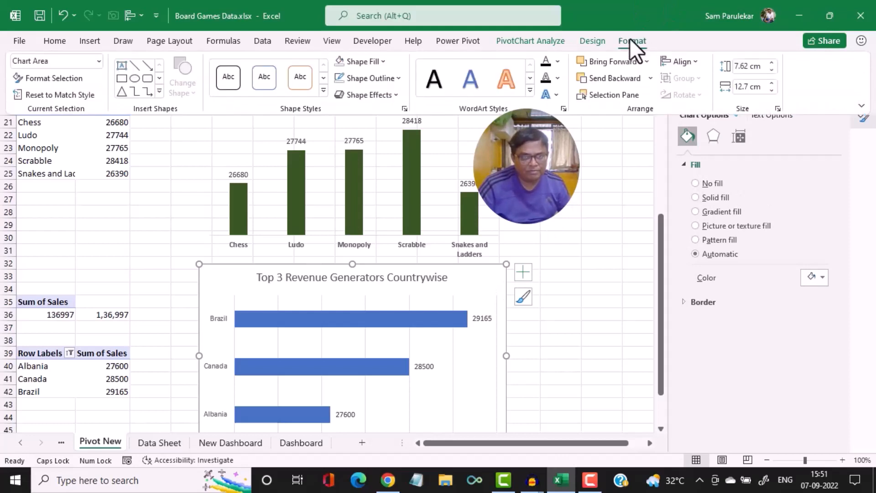
{"action": "left_click", "coordinate": [382, 61]}
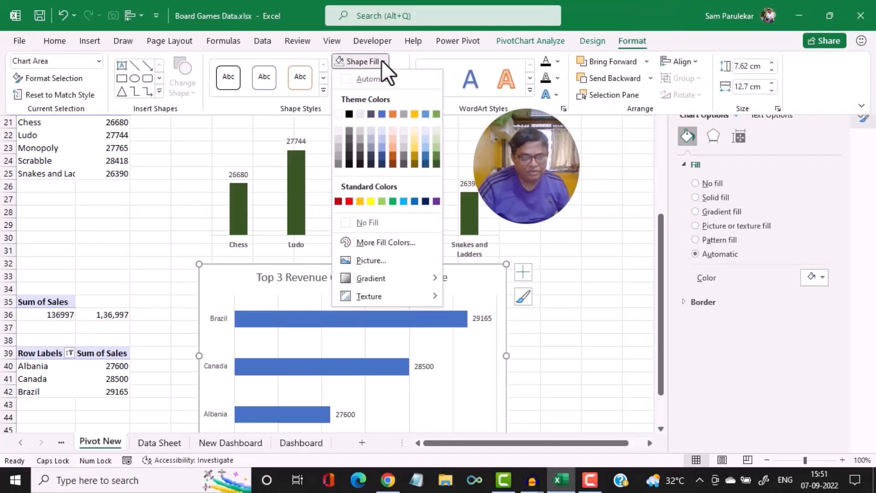
{"action": "left_click", "coordinate": [354, 223]}
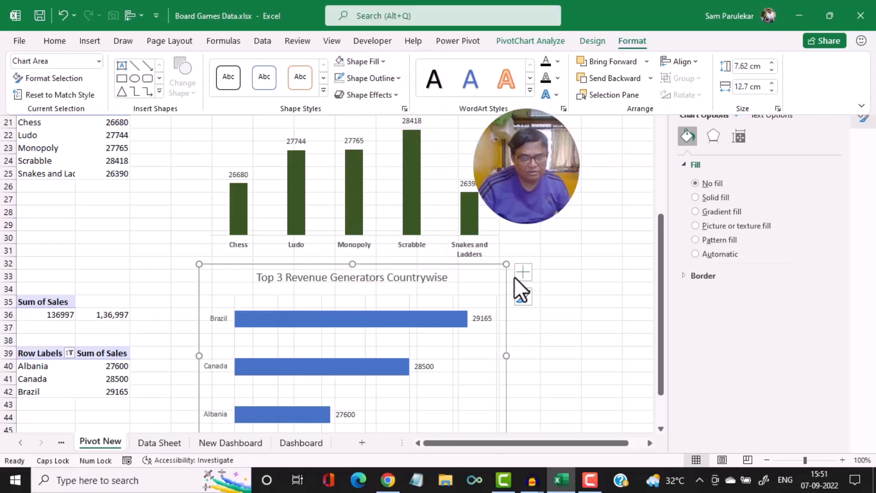
{"action": "left_click", "coordinate": [393, 78]}
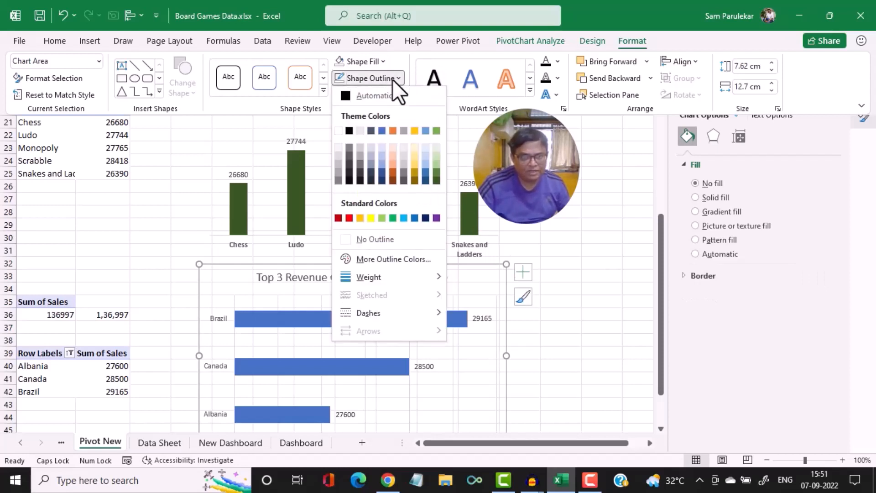
{"action": "left_click", "coordinate": [376, 241]}
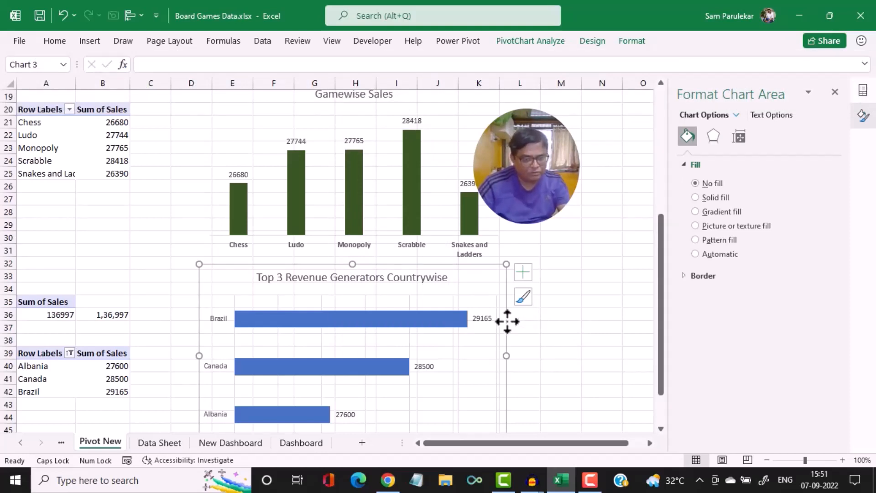
Copy the top 3 chart to the New Dashboard sheet and fit it beneath the Gamewise Sales chart within the light green area
{"action": "left_click", "coordinate": [230, 442]}
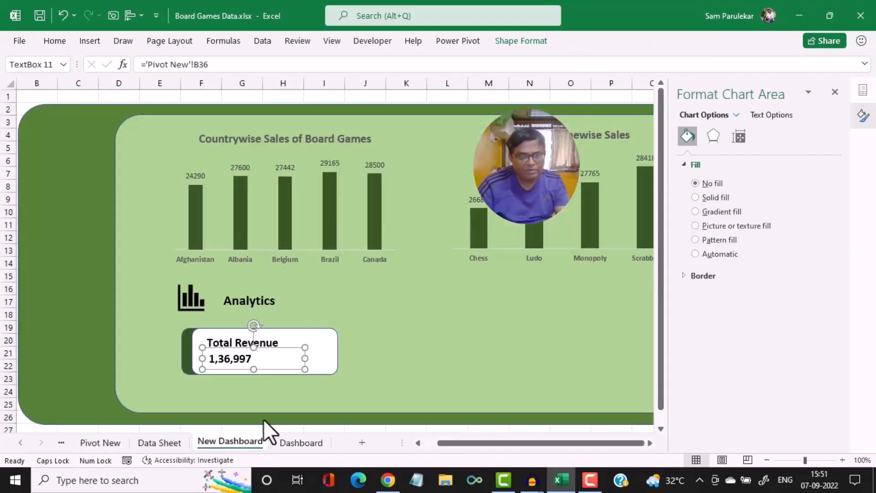
{"action": "left_click", "coordinate": [836, 91]}
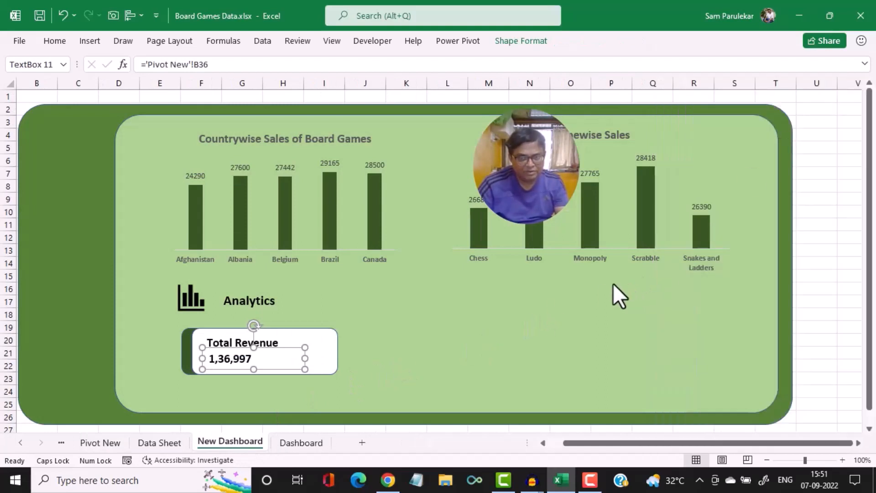
{"action": "key", "text": "ctrl+v"}
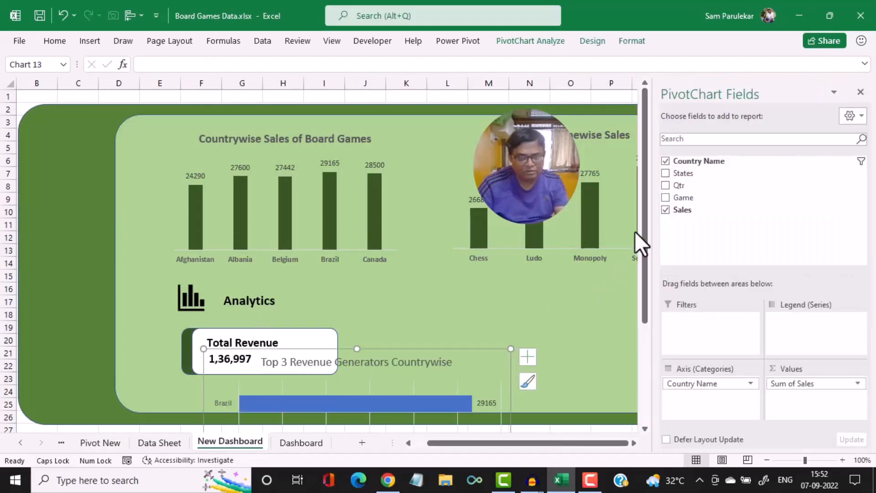
{"action": "left_click", "coordinate": [861, 92]}
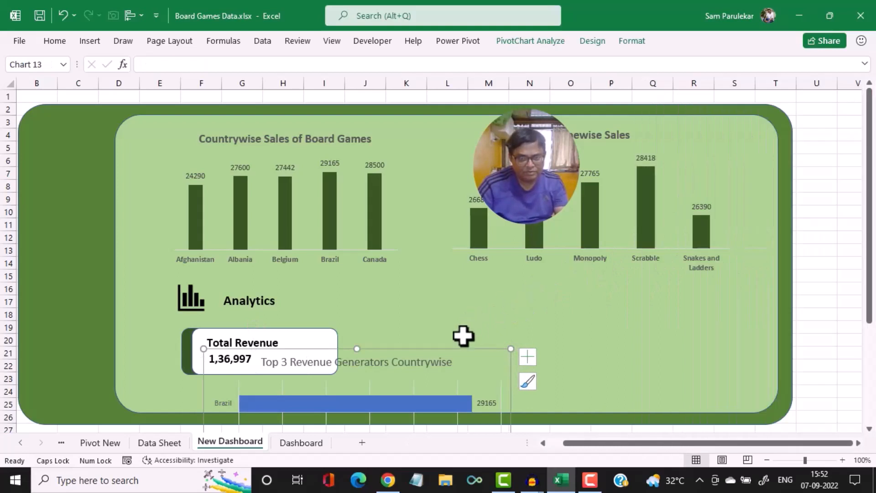
{"action": "left_click_drag", "start_coordinate": [458, 351], "coordinate": [677, 268]}
Fill the bars of the top 3 chart on New Dashboard with the darkest theme green
{"action": "left_click", "coordinate": [595, 332]}
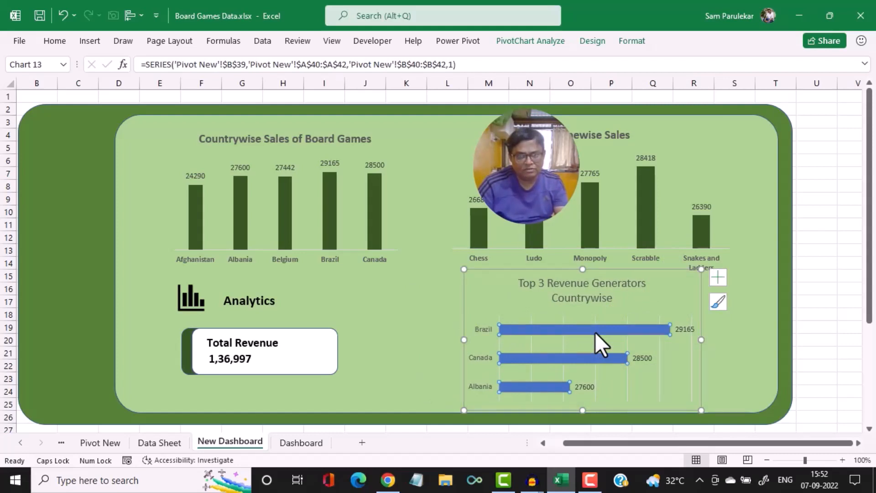
{"action": "left_click", "coordinate": [635, 41]}
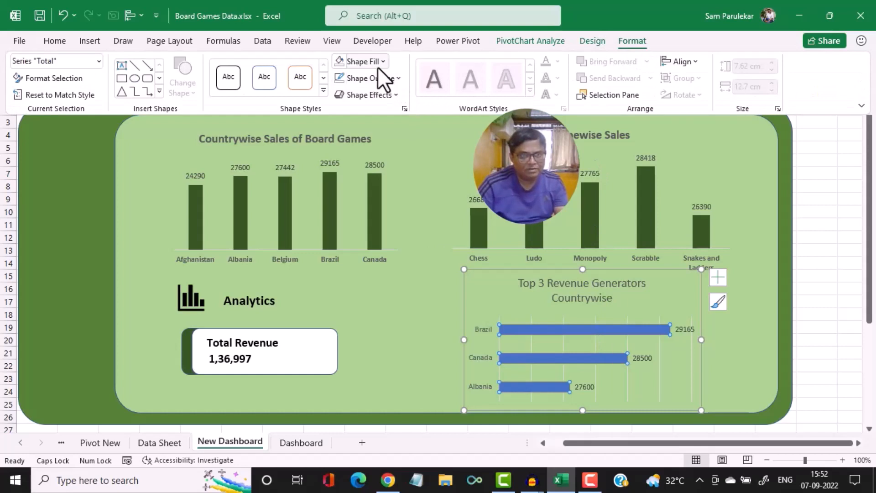
{"action": "left_click", "coordinate": [386, 62]}
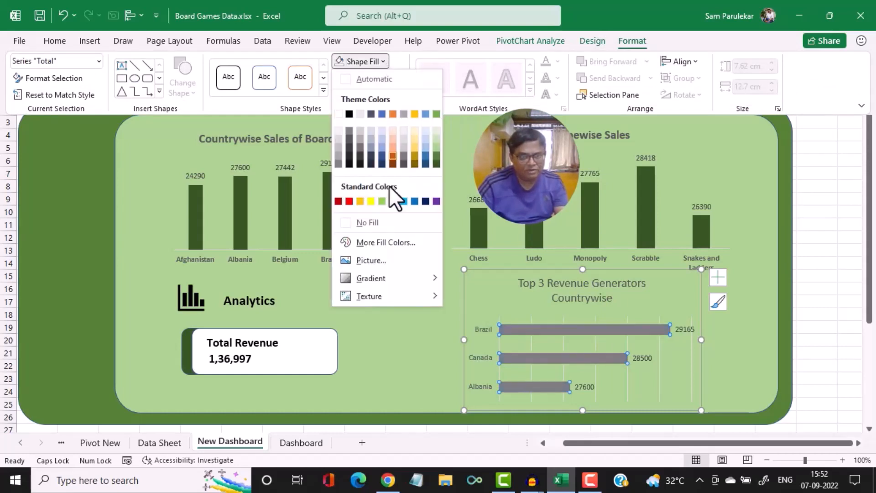
{"action": "left_click", "coordinate": [435, 164]}
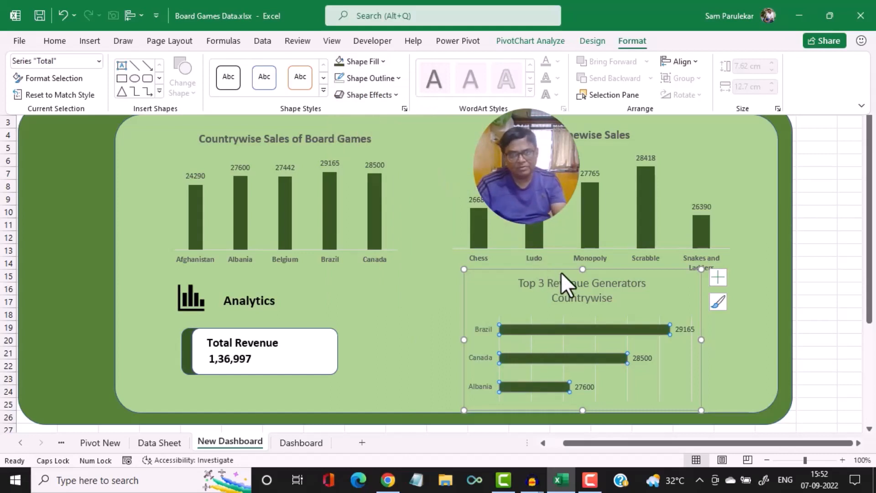
Make the Top 3 Revenue Generators Countrywise chart title bold
{"action": "left_click", "coordinate": [596, 292]}
{"action": "left_click", "coordinate": [566, 284]}
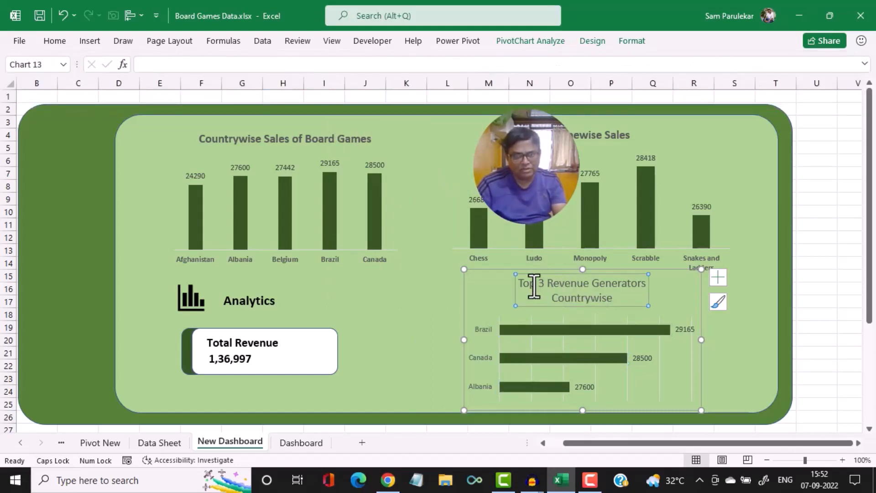
{"action": "left_click_drag", "start_coordinate": [518, 282], "coordinate": [640, 297]}
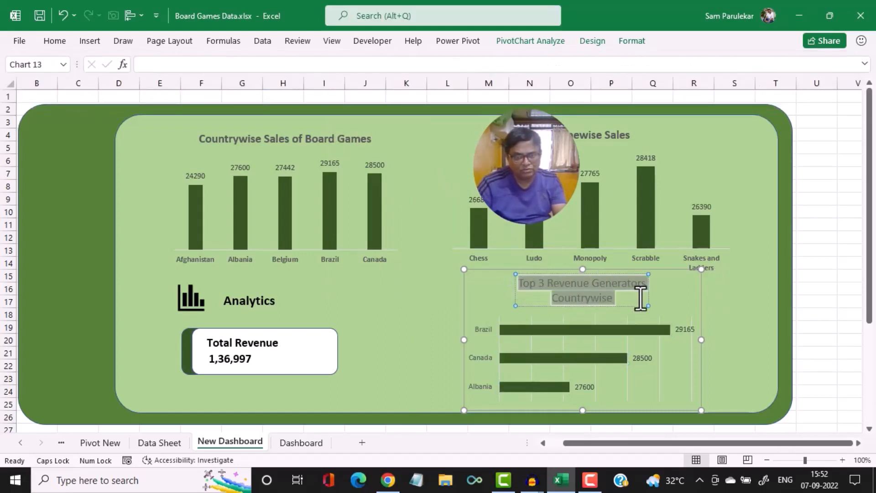
{"action": "left_click", "coordinate": [66, 44]}
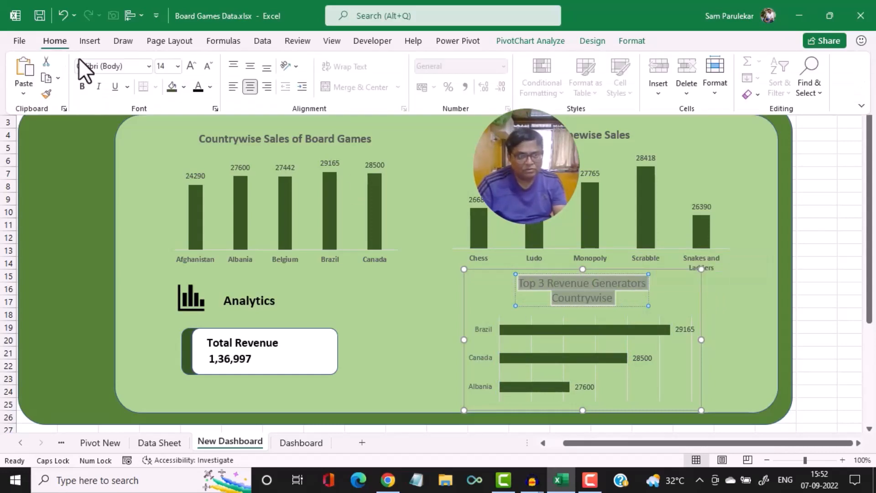
{"action": "left_click", "coordinate": [83, 86]}
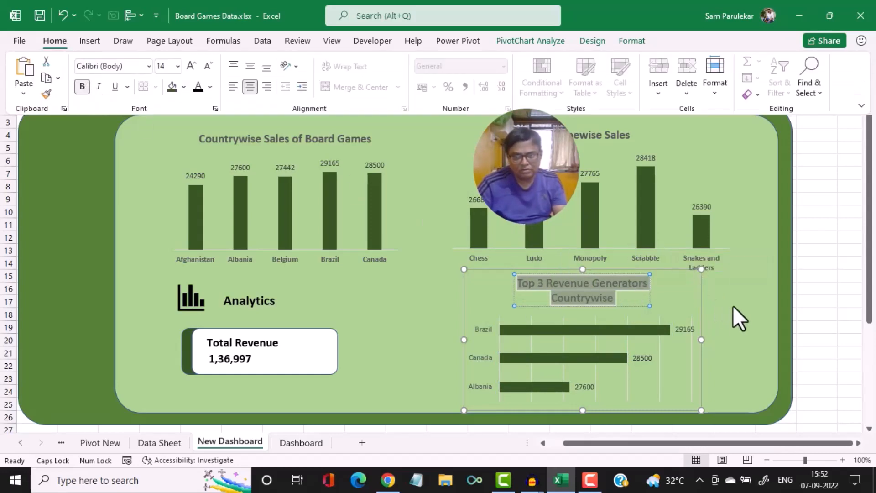
{"action": "left_click", "coordinate": [722, 304]}
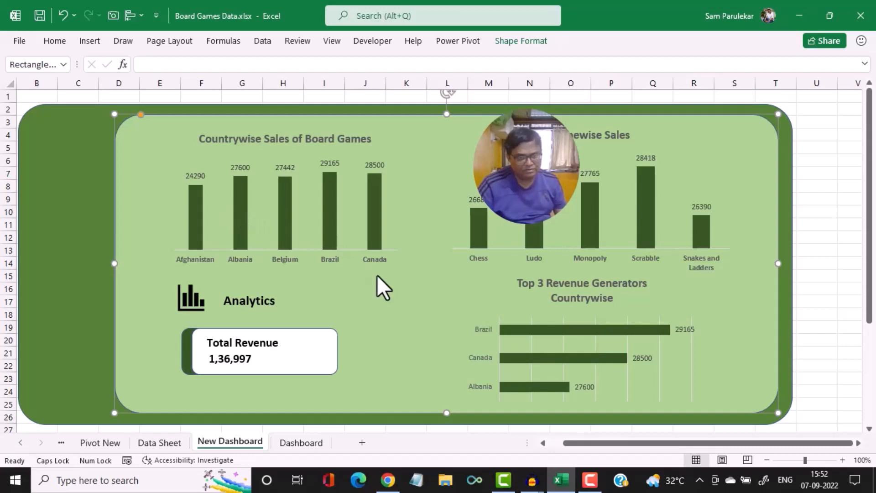
{"action": "mouse_move", "coordinate": [287, 239]}
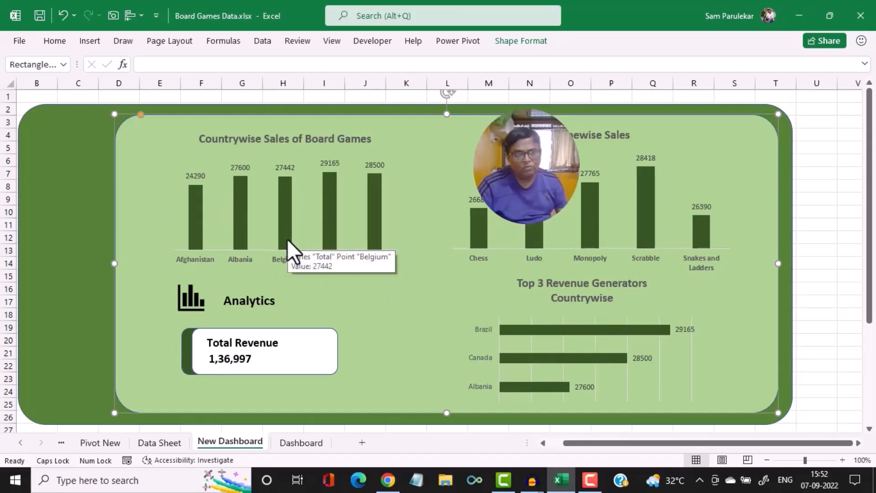
{"action": "left_click", "coordinate": [86, 42]}
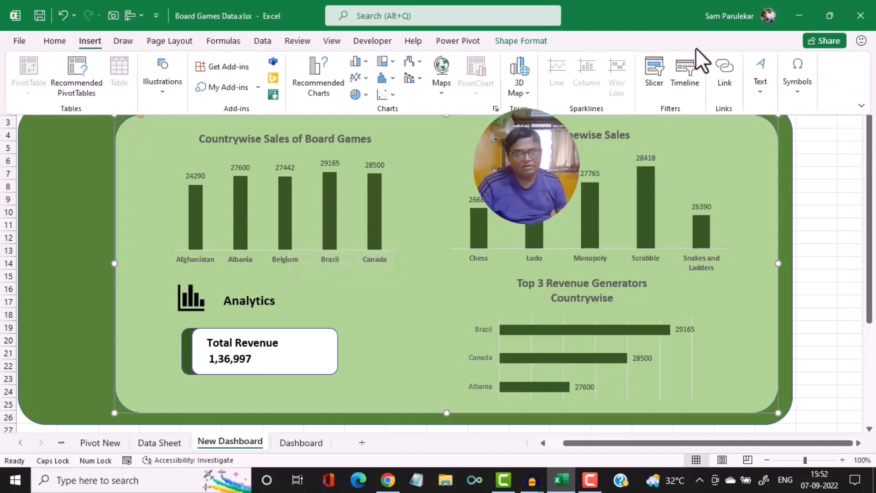
{"action": "left_click", "coordinate": [645, 74]}
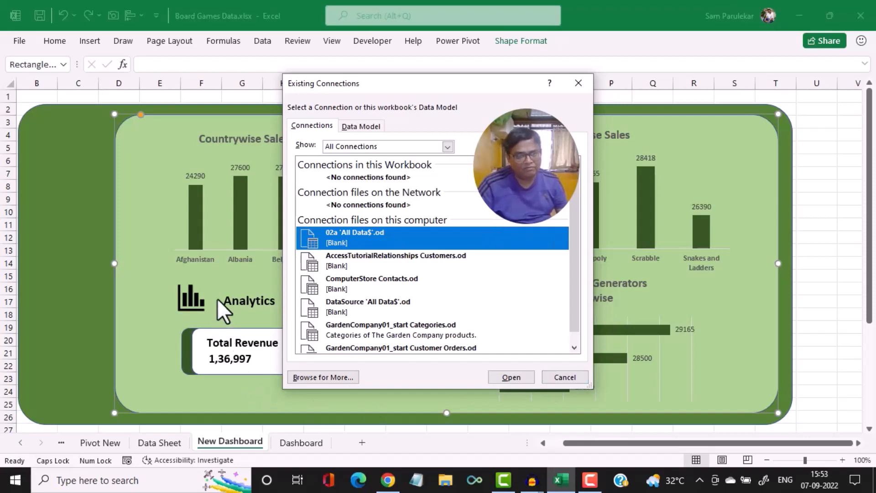
{"action": "left_click", "coordinate": [570, 382]}
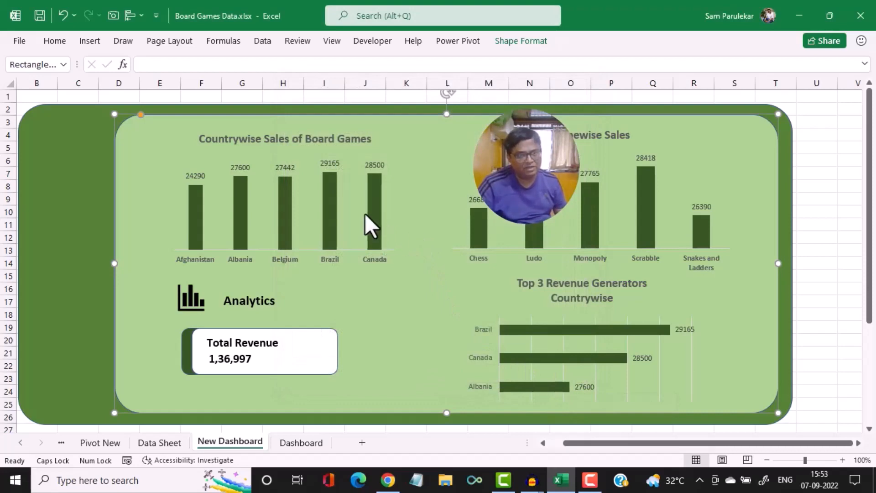
Insert slicers for Country Name, Qtr and Game from the Countrywise Sales of Board Games chart
{"action": "left_click", "coordinate": [374, 202]}
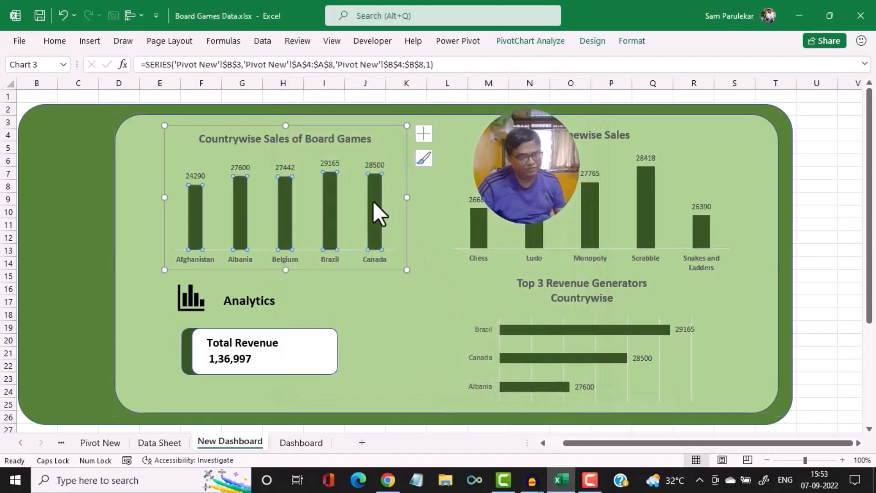
{"action": "left_click", "coordinate": [90, 42]}
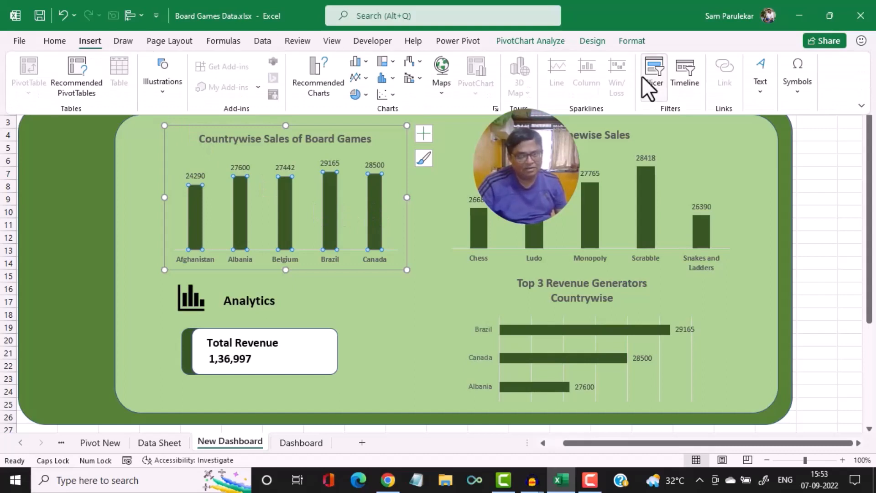
{"action": "left_click", "coordinate": [653, 71]}
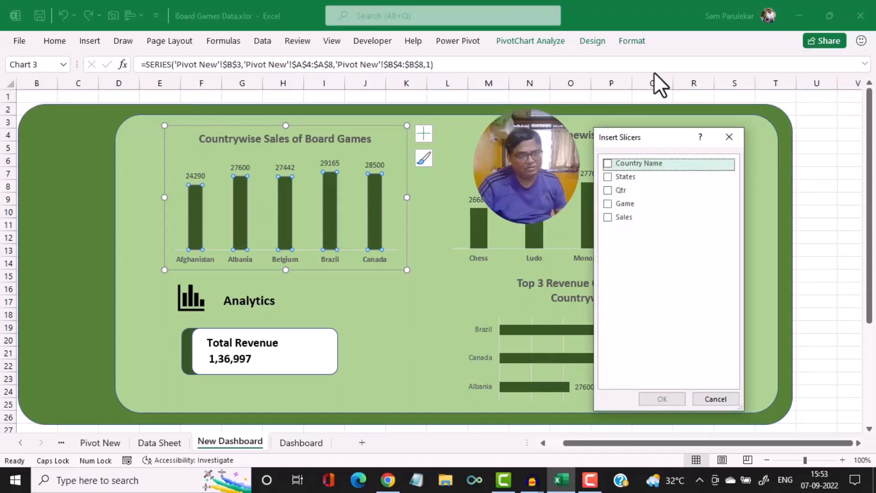
{"action": "left_click", "coordinate": [607, 164]}
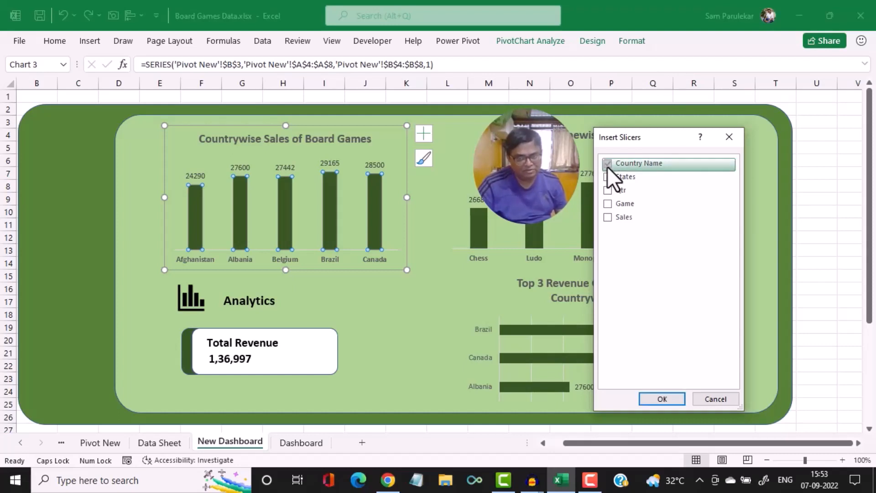
{"action": "left_click", "coordinate": [606, 195]}
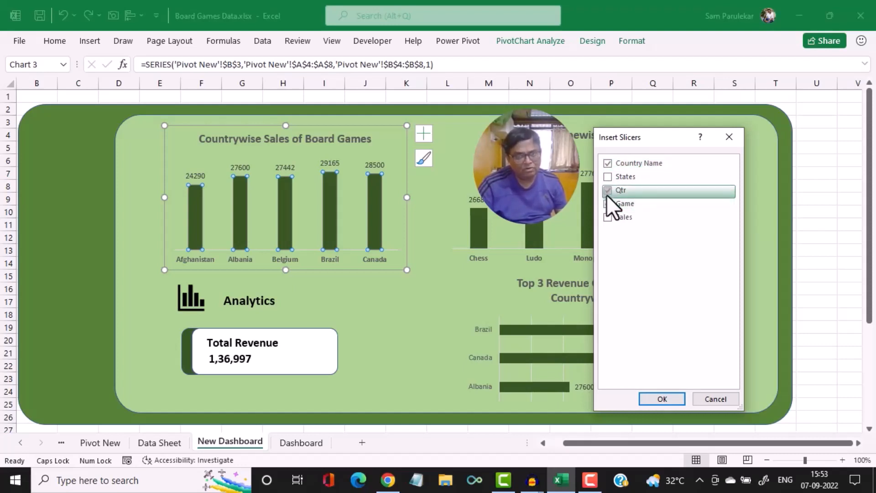
{"action": "left_click", "coordinate": [647, 399]}
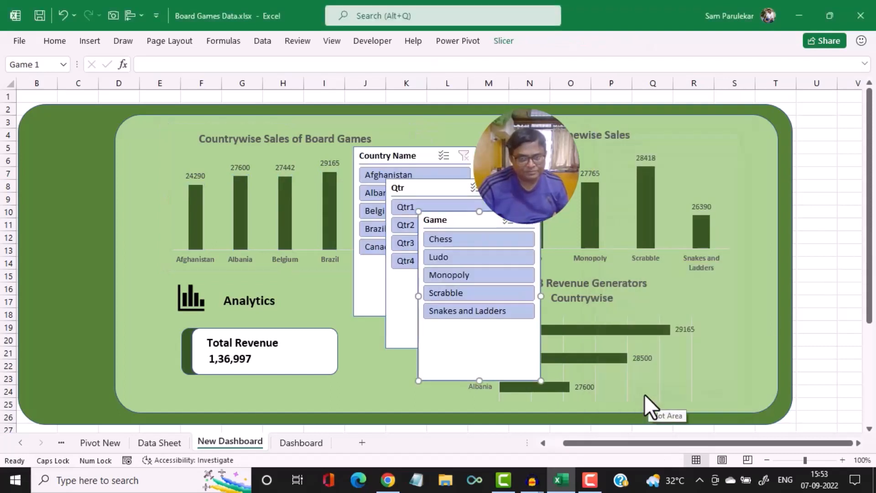
Place the Country Name slicer at the upper end of the dark green side strip and shrink it to fit its width and country list
{"action": "left_click", "coordinate": [409, 155]}
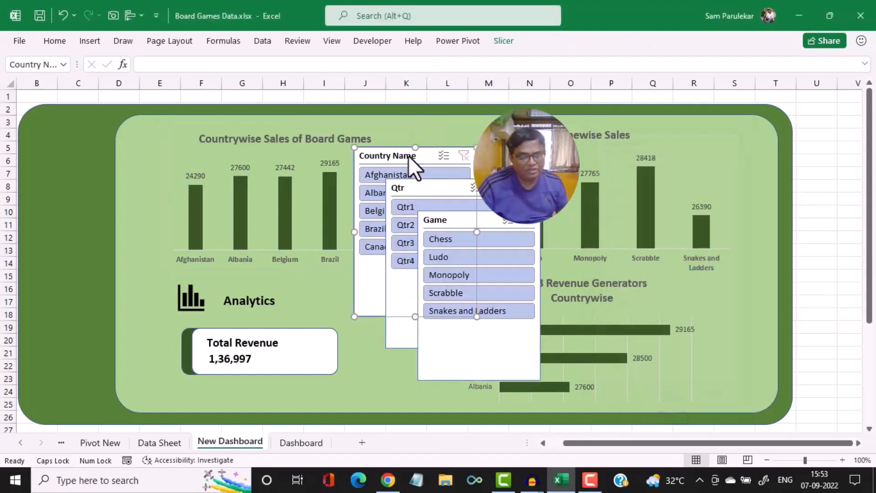
{"action": "left_click_drag", "start_coordinate": [409, 155], "coordinate": [72, 134]}
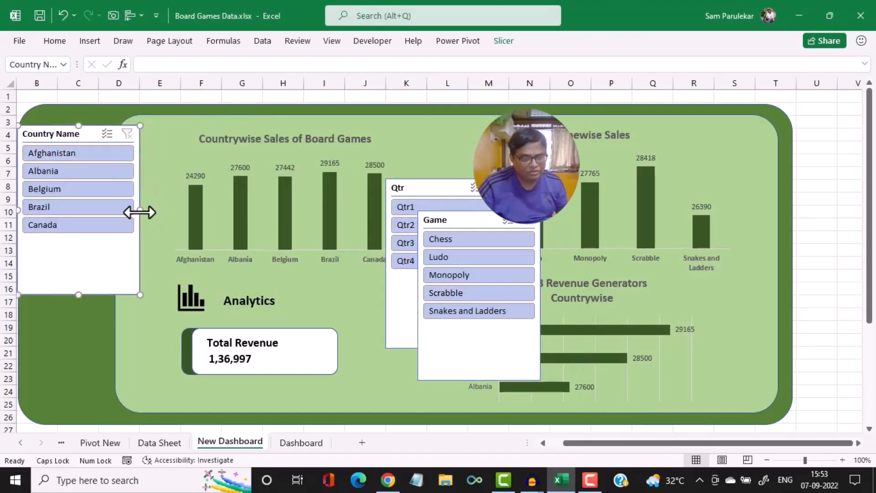
{"action": "left_click_drag", "start_coordinate": [139, 212], "coordinate": [109, 206]}
{"action": "left_click_drag", "start_coordinate": [61, 295], "coordinate": [57, 238]}
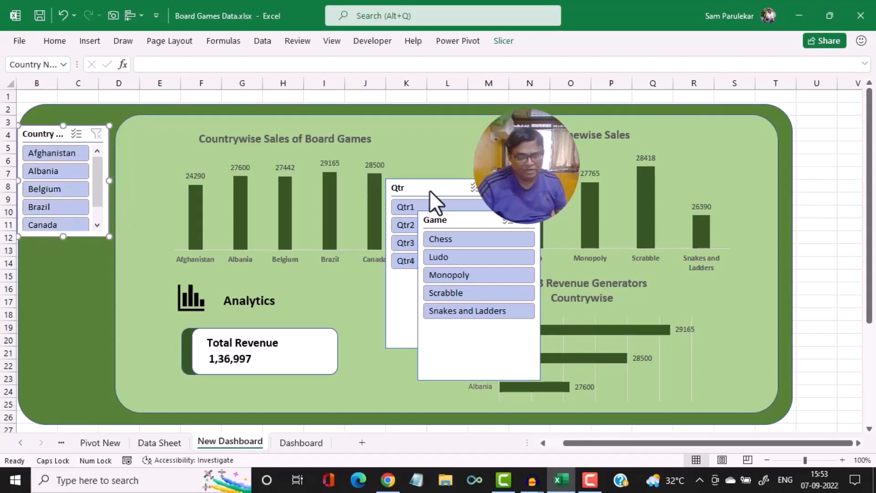
Place the Game slicer directly beneath the Country Name slicer and shrink it to fit within the dark green strip
{"action": "left_click_drag", "start_coordinate": [467, 221], "coordinate": [61, 247]}
{"action": "left_click_drag", "start_coordinate": [584, 440], "coordinate": [559, 444]}
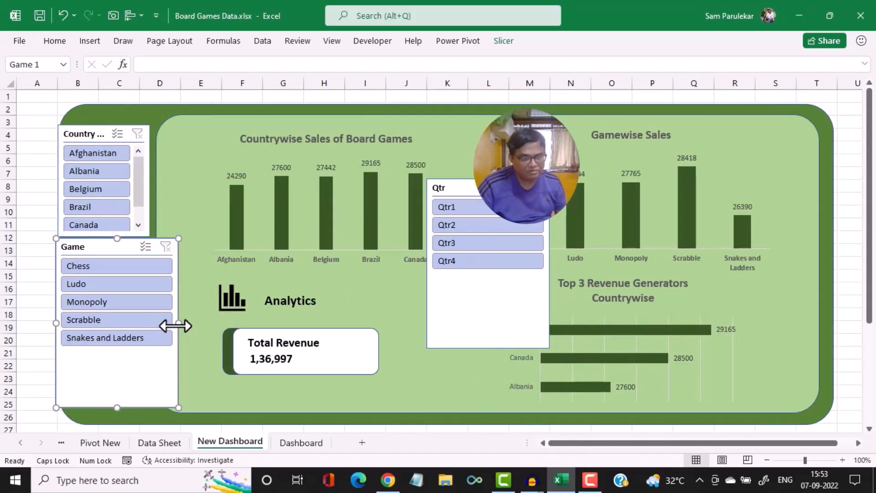
{"action": "left_click_drag", "start_coordinate": [175, 325], "coordinate": [144, 320]}
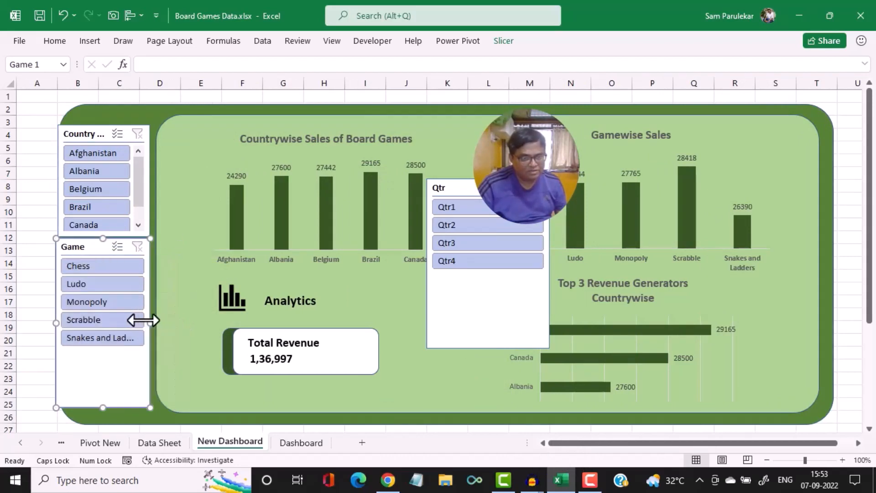
{"action": "left_click_drag", "start_coordinate": [100, 411], "coordinate": [96, 343]}
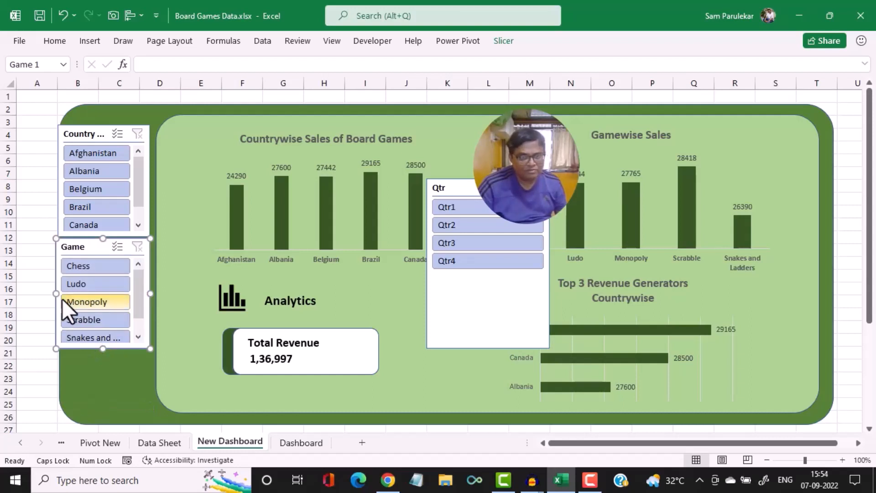
{"action": "left_click_drag", "start_coordinate": [55, 294], "coordinate": [67, 294]}
Narrow the Country Name slicer to line up with the Game slicer's outer edge, and clear its country filter
{"action": "left_click", "coordinate": [81, 208]}
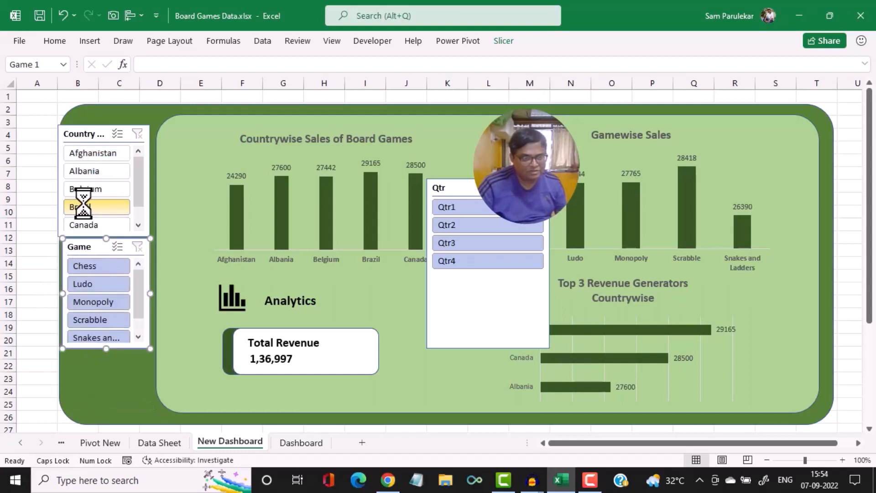
{"action": "left_click", "coordinate": [57, 194]}
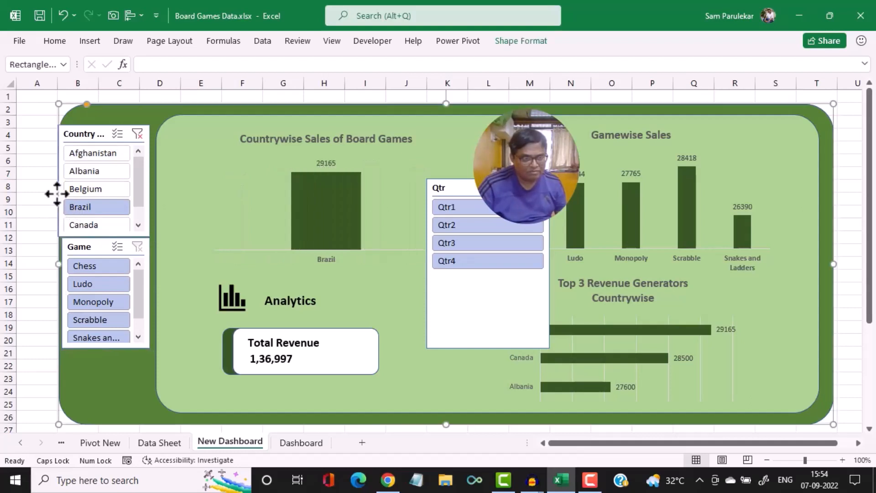
{"action": "left_click", "coordinate": [99, 132]}
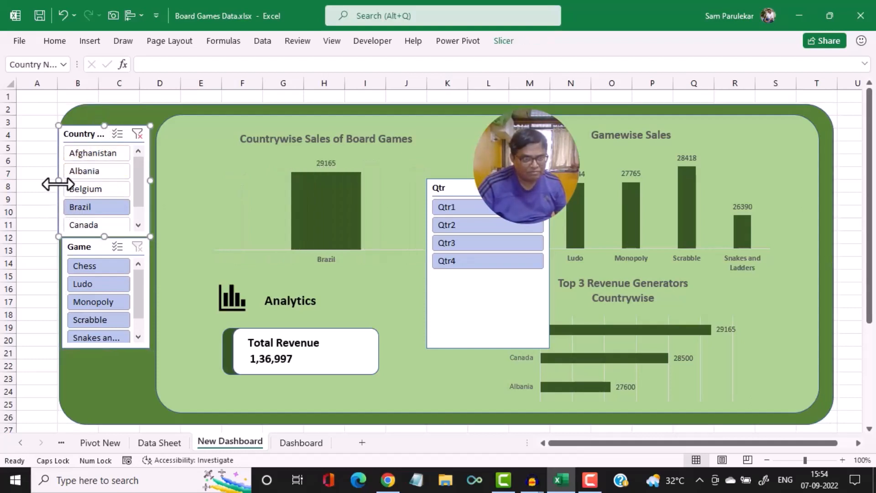
{"action": "left_click_drag", "start_coordinate": [59, 181], "coordinate": [64, 181]}
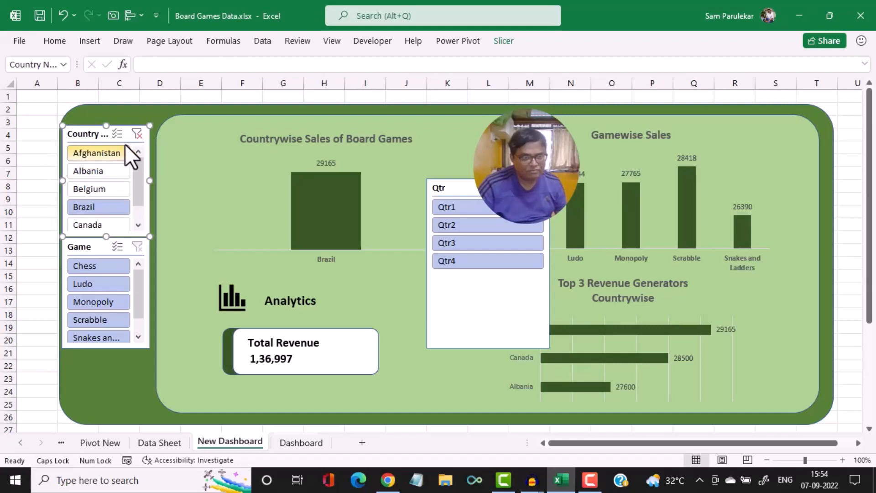
{"action": "left_click", "coordinate": [136, 134]}
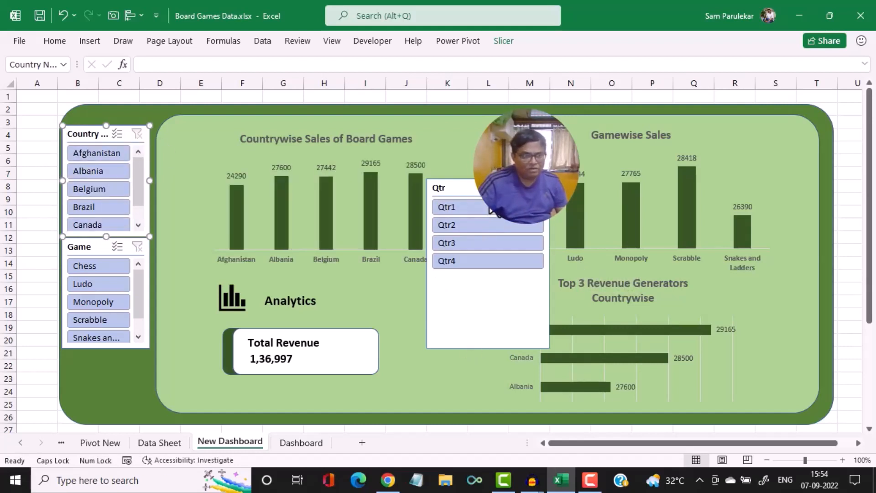
Place the Qtr slicer directly beneath the Game slicer and shrink it to fit inside the dark green strip's rounded lower corner
{"action": "left_click", "coordinate": [492, 192]}
{"action": "left_click_drag", "start_coordinate": [492, 191], "coordinate": [126, 360]}
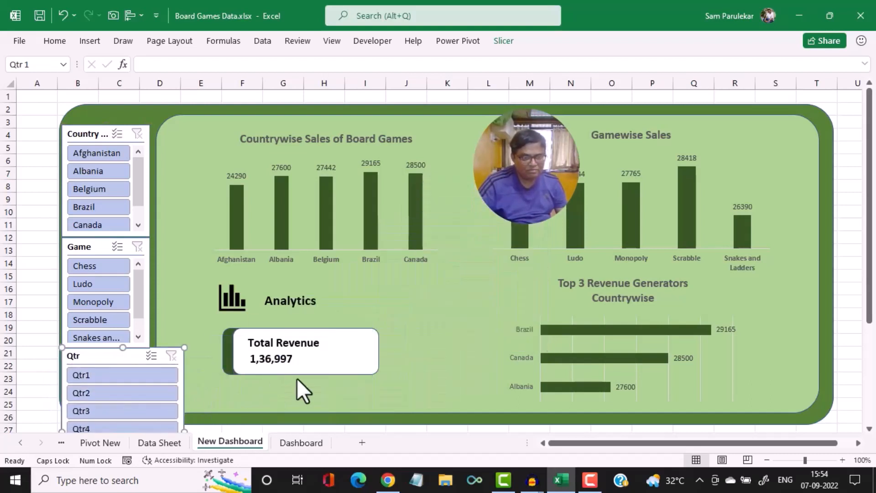
{"action": "scroll", "coordinate": [854, 330], "scroll_direction": "down", "scroll_amount": 2}
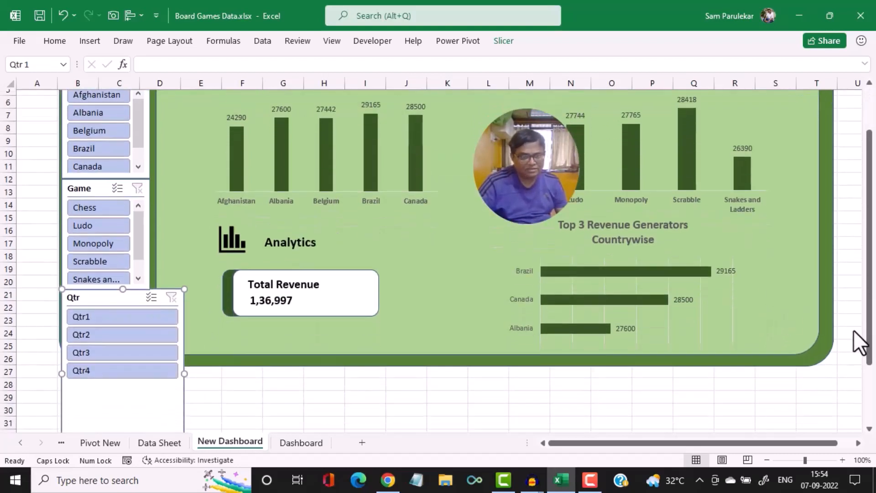
{"action": "left_click_drag", "start_coordinate": [182, 368], "coordinate": [150, 364]}
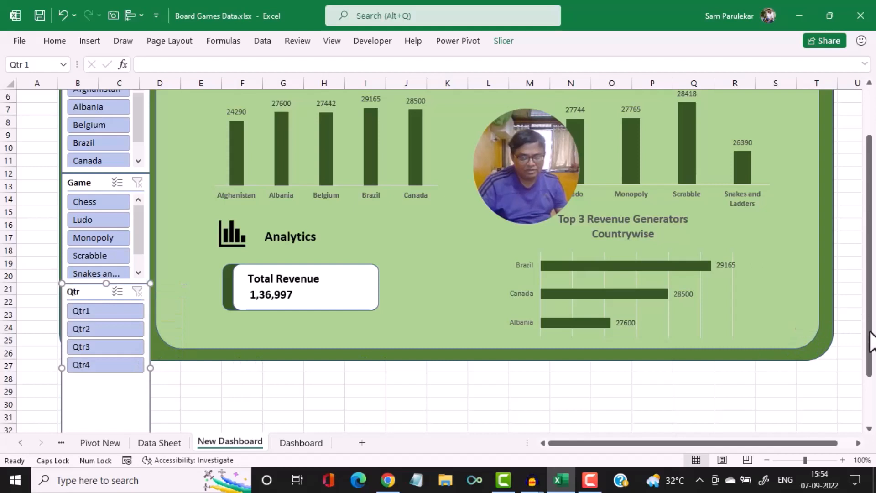
{"action": "scroll", "coordinate": [853, 365], "scroll_direction": "down", "scroll_amount": 2}
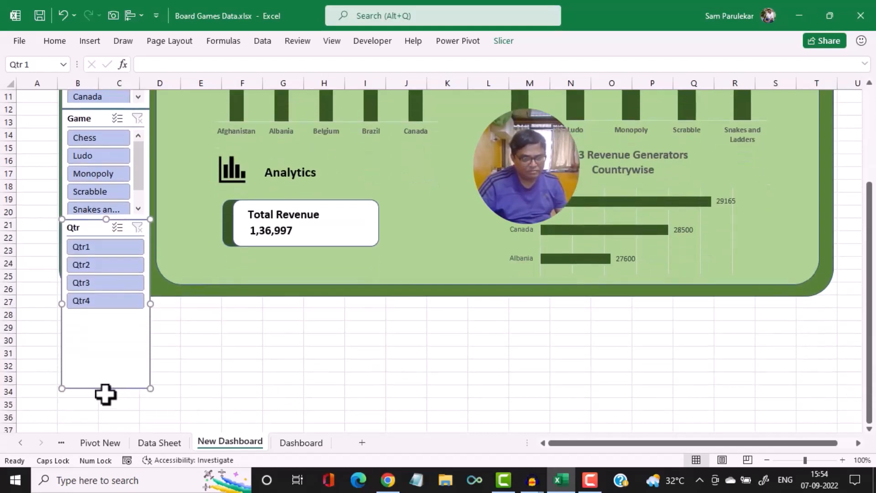
{"action": "left_click_drag", "start_coordinate": [105, 389], "coordinate": [91, 309]}
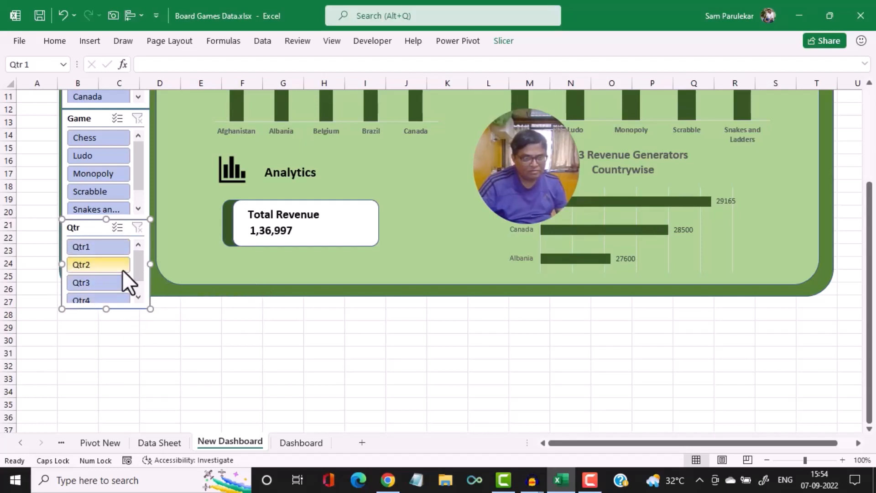
{"action": "left_click", "coordinate": [129, 301]}
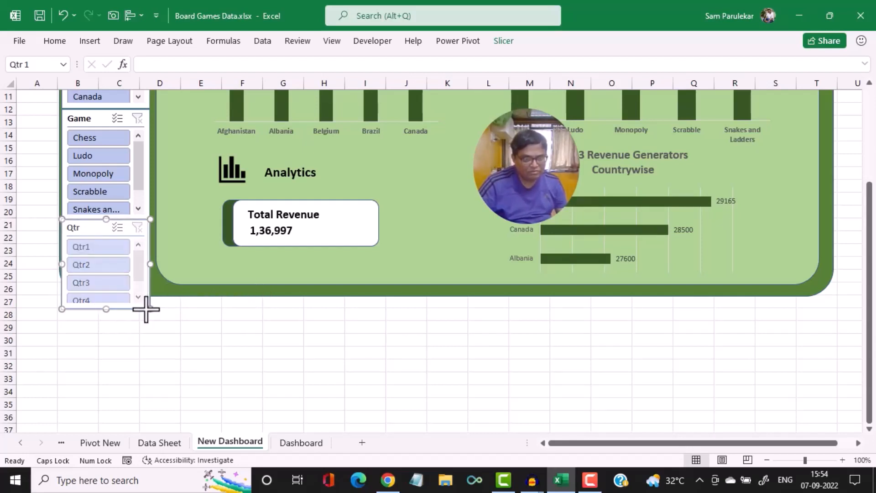
{"action": "left_click_drag", "start_coordinate": [150, 309], "coordinate": [143, 288]}
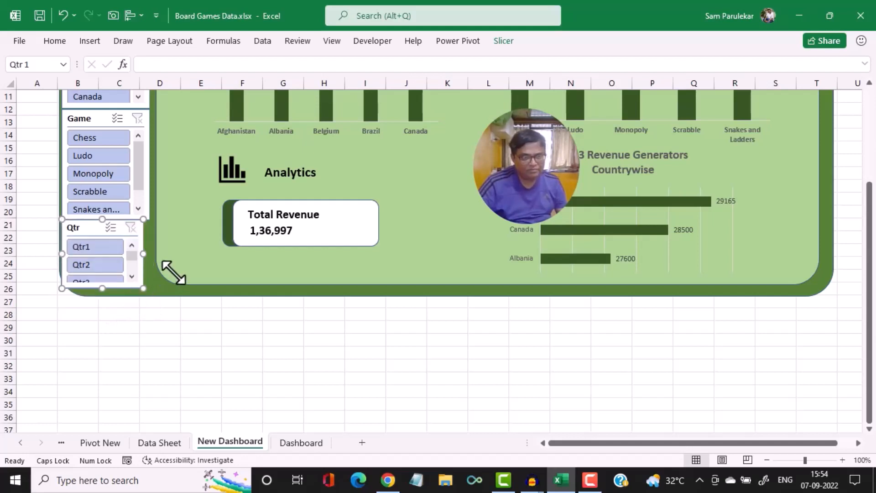
{"action": "left_click_drag", "start_coordinate": [63, 289], "coordinate": [72, 284]}
{"action": "left_click_drag", "start_coordinate": [871, 212], "coordinate": [864, 85]}
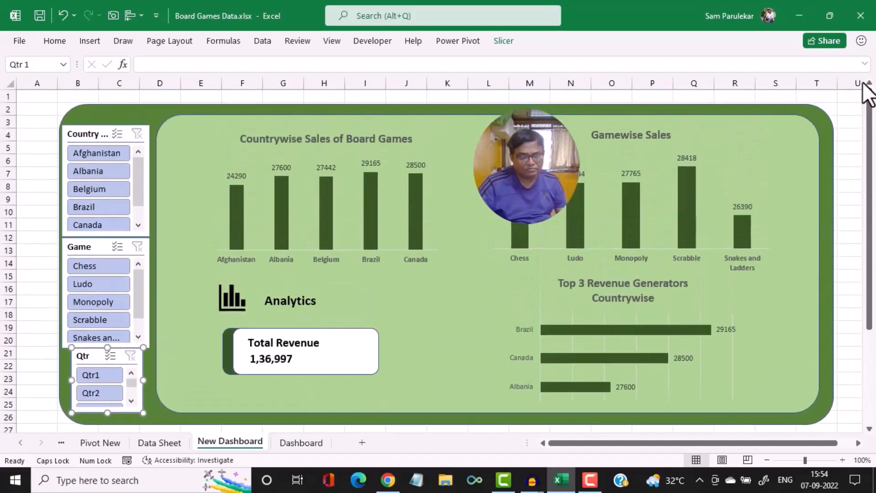
Narrow the Country Name and Game slicers together from their outer edge, and move the pair up within the dark green side strip
{"action": "left_click", "coordinate": [80, 133]}
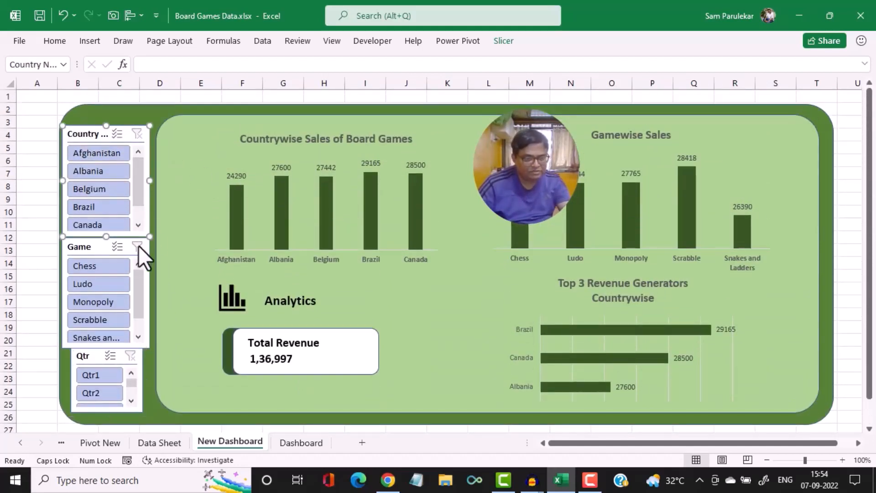
{"action": "left_click", "coordinate": [98, 246], "text": "ctrl"}
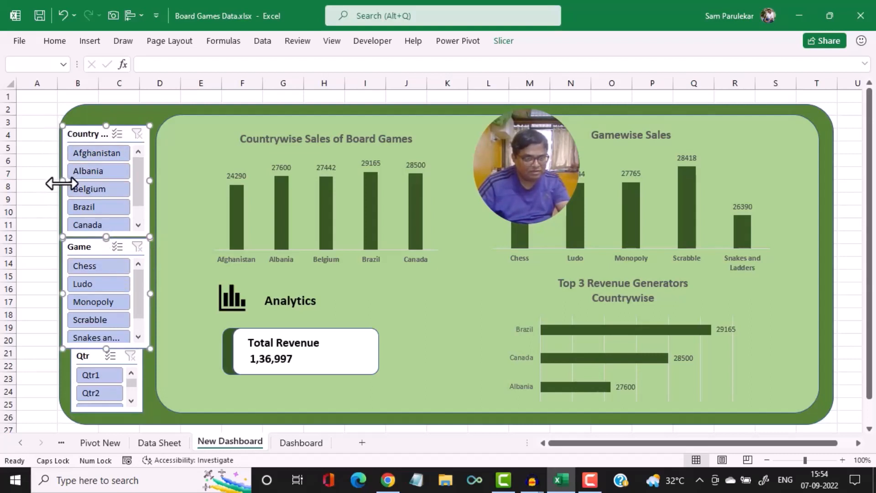
{"action": "left_click_drag", "start_coordinate": [64, 183], "coordinate": [70, 181]}
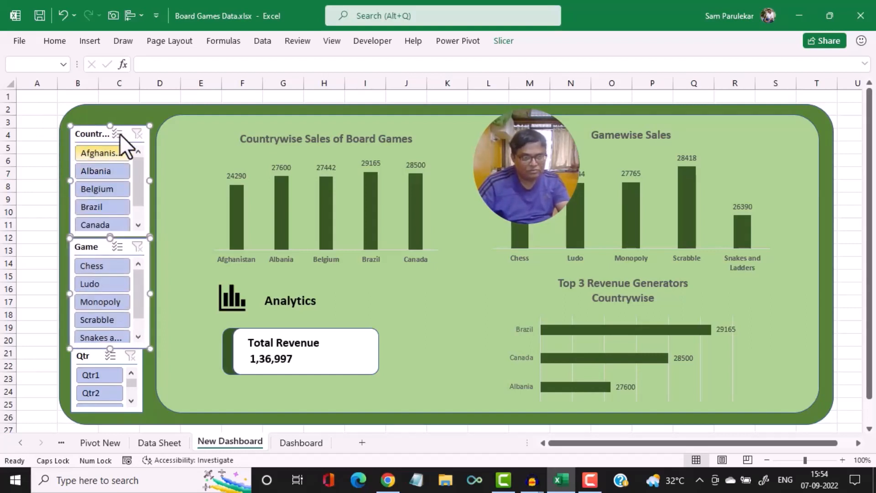
{"action": "left_click_drag", "start_coordinate": [97, 133], "coordinate": [98, 125]}
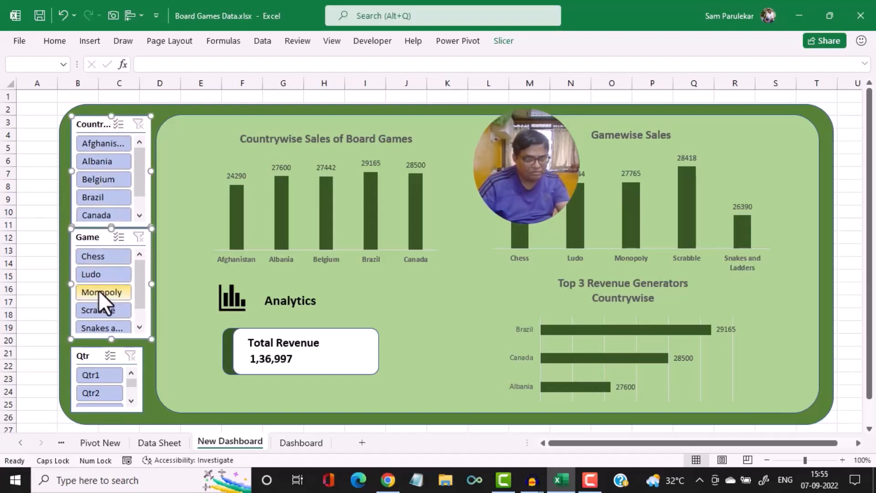
Move the Qtr slicer up against the Game slicer, widen it to match, and lengthen it to show Qtr3
{"action": "left_click_drag", "start_coordinate": [97, 355], "coordinate": [95, 348]}
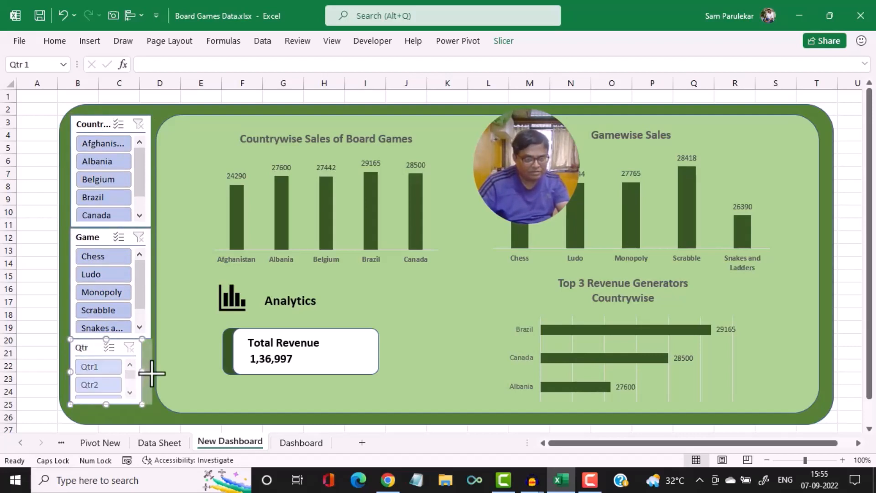
{"action": "left_click_drag", "start_coordinate": [152, 374], "coordinate": [152, 372]}
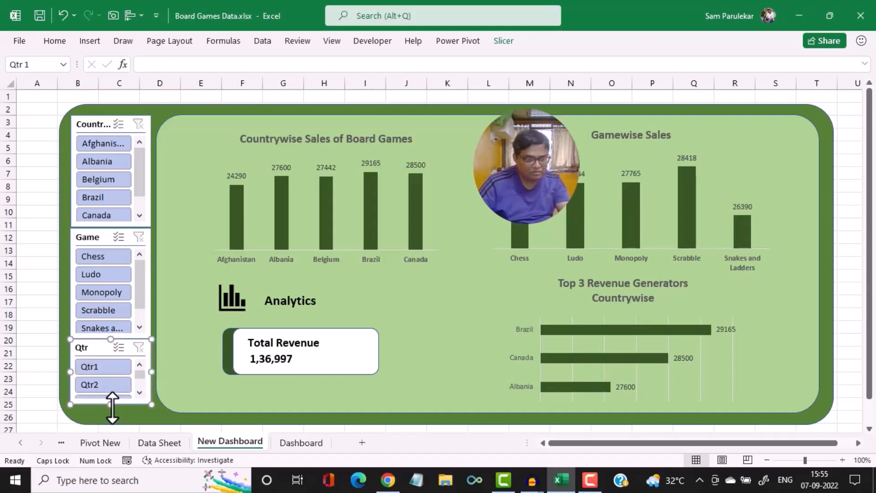
{"action": "left_click_drag", "start_coordinate": [110, 405], "coordinate": [112, 419]}
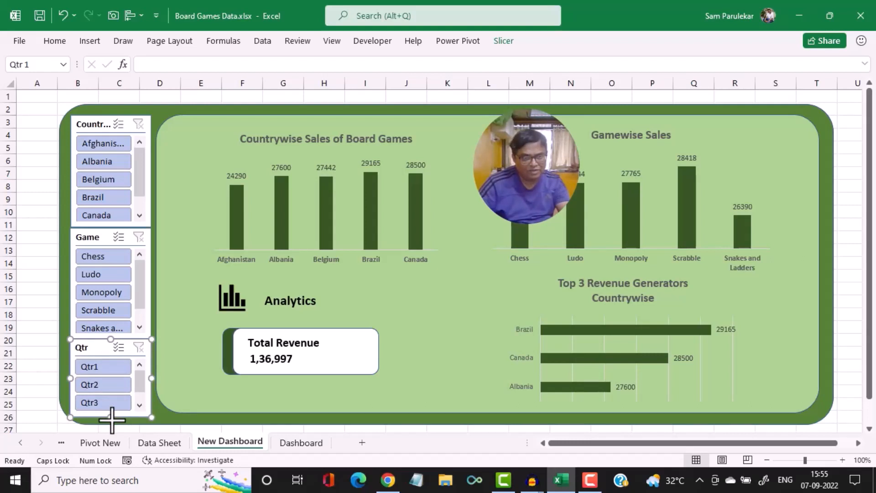
Extend the dark green background rectangle downward to about row 27, and lengthen the Qtr slicer to show Qtr4
{"action": "left_click", "coordinate": [387, 422]}
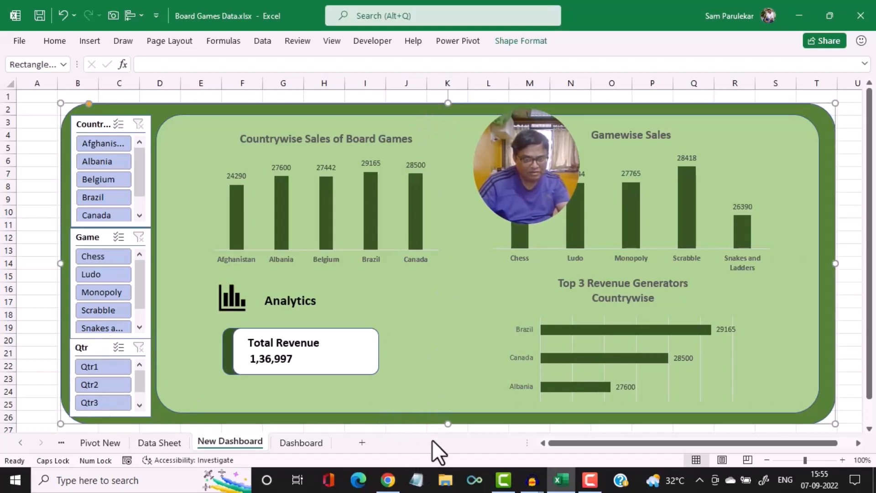
{"action": "left_click_drag", "start_coordinate": [446, 424], "coordinate": [397, 338]}
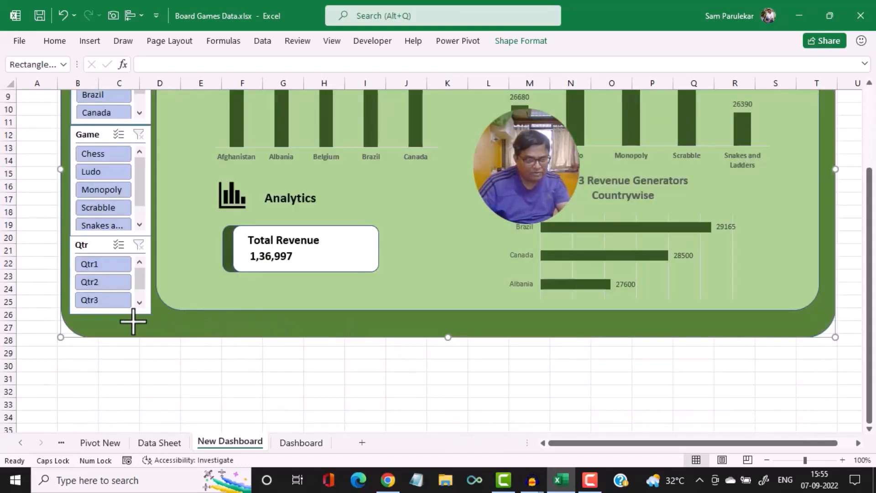
{"action": "left_click", "coordinate": [120, 307]}
{"action": "left_click_drag", "start_coordinate": [111, 315], "coordinate": [107, 333]}
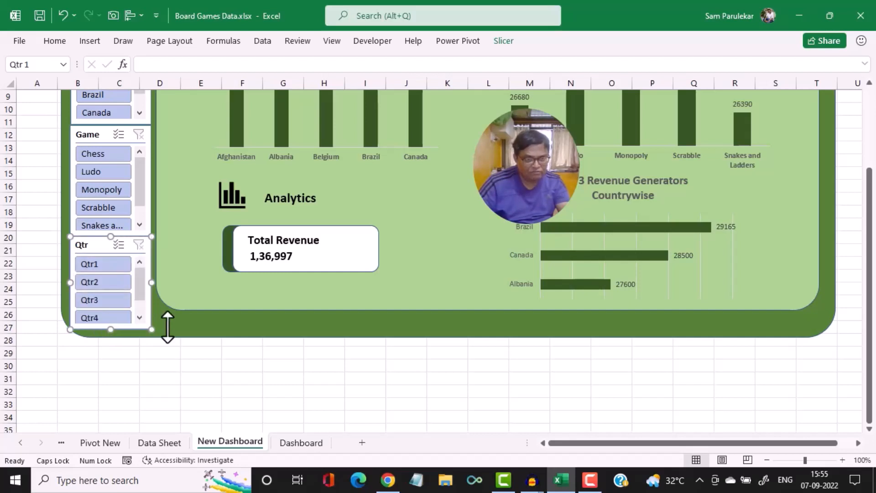
Extend the light green inner panel downward so that an even dark green border remains beneath it, and deselect the panel
{"action": "left_click", "coordinate": [414, 309]}
{"action": "left_click_drag", "start_coordinate": [487, 313], "coordinate": [483, 328]}
{"action": "scroll", "coordinate": [573, 230], "scroll_direction": "up", "scroll_amount": 3}
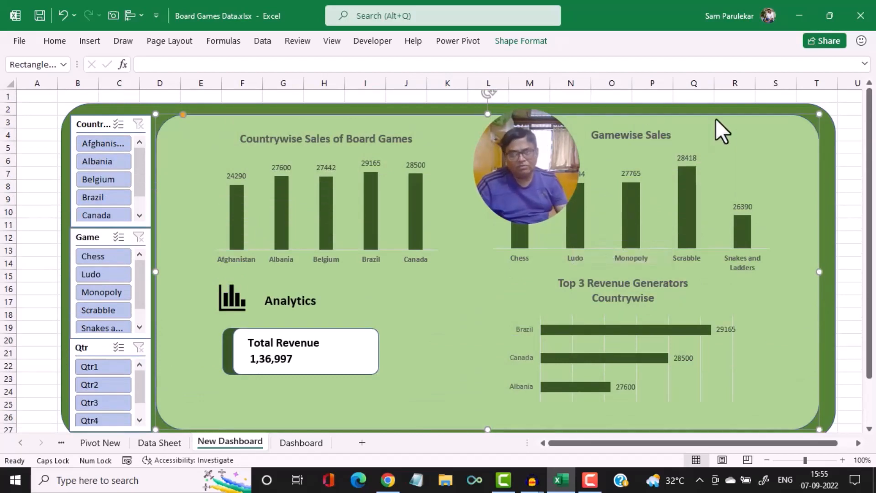
{"action": "left_click", "coordinate": [845, 119]}
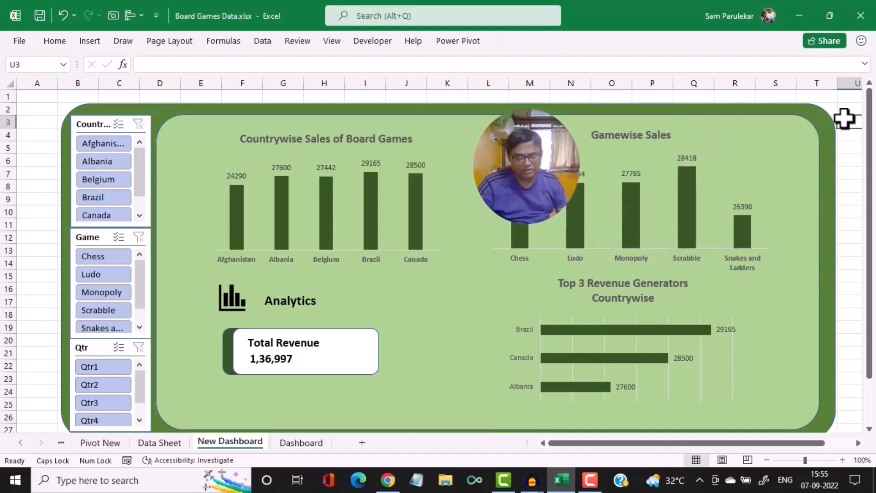
Test the slicers by filtering to Afghanistan, Chess and Qtr1, and check which dashboard charts respond
{"action": "left_click", "coordinate": [91, 148]}
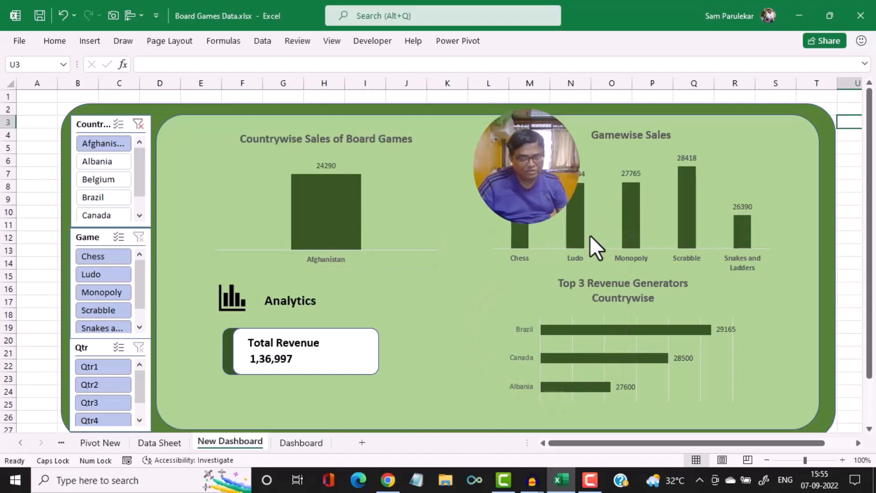
{"action": "left_click", "coordinate": [89, 258]}
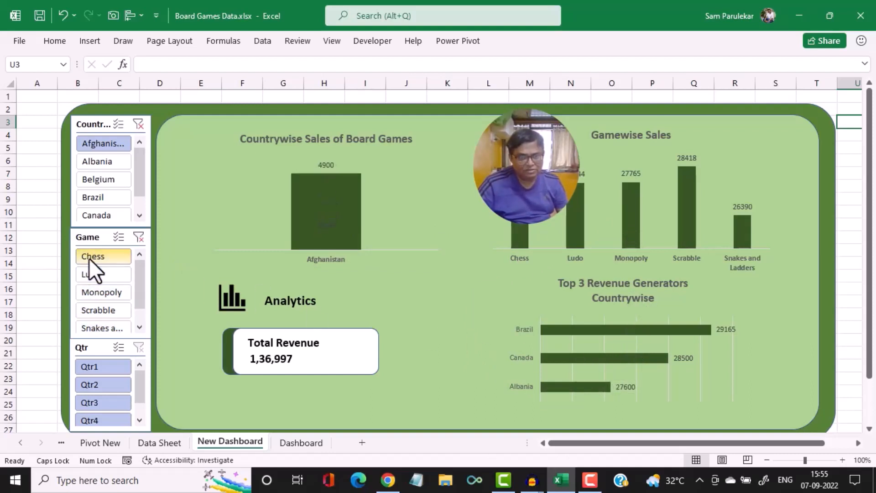
{"action": "mouse_move", "coordinate": [355, 181]}
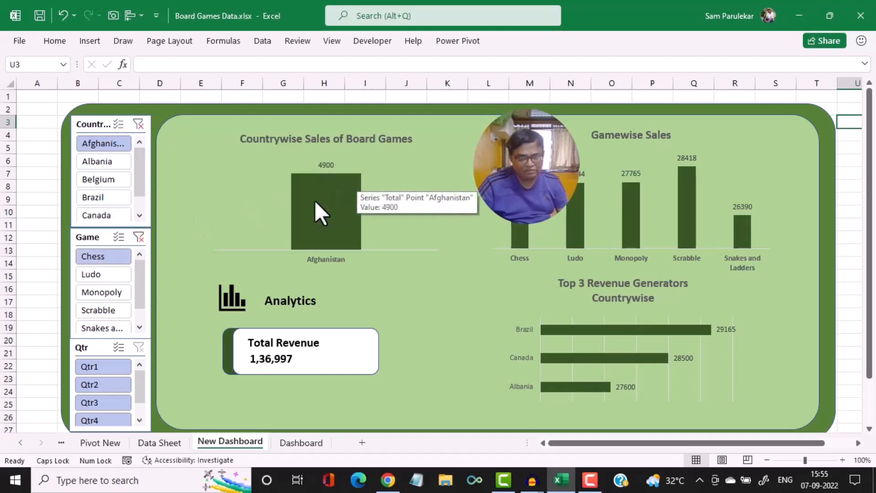
{"action": "left_click", "coordinate": [99, 370]}
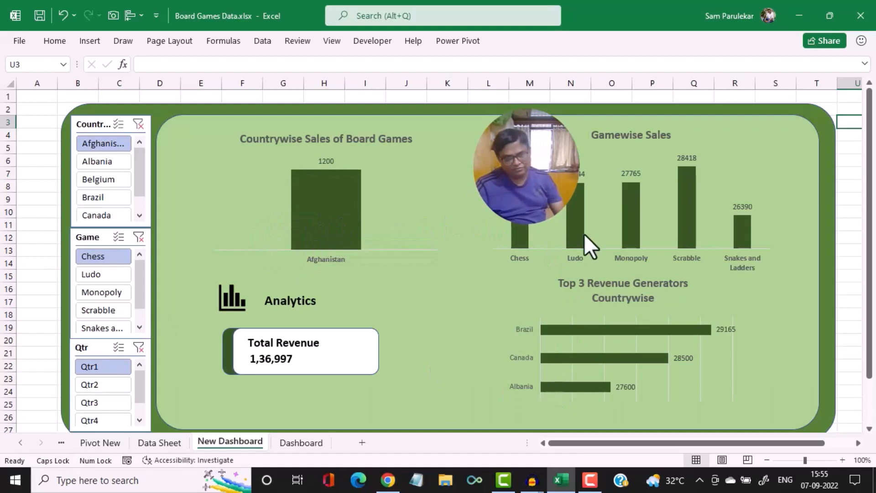
{"action": "mouse_move", "coordinate": [584, 233]}
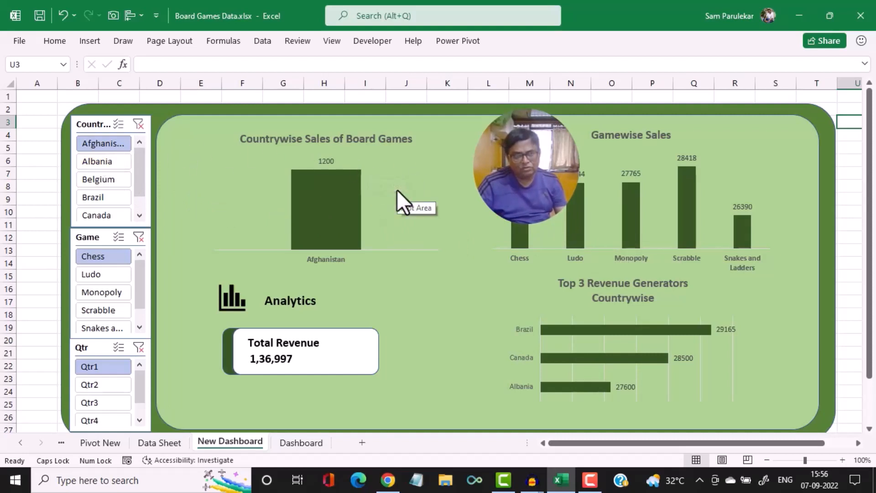
Connect the Country Name slicer to PivotTable1, 2, 3 and 5 on Pivot and to PivotTable8, 10 and 11 on Pivot New
{"action": "left_click", "coordinate": [96, 124]}
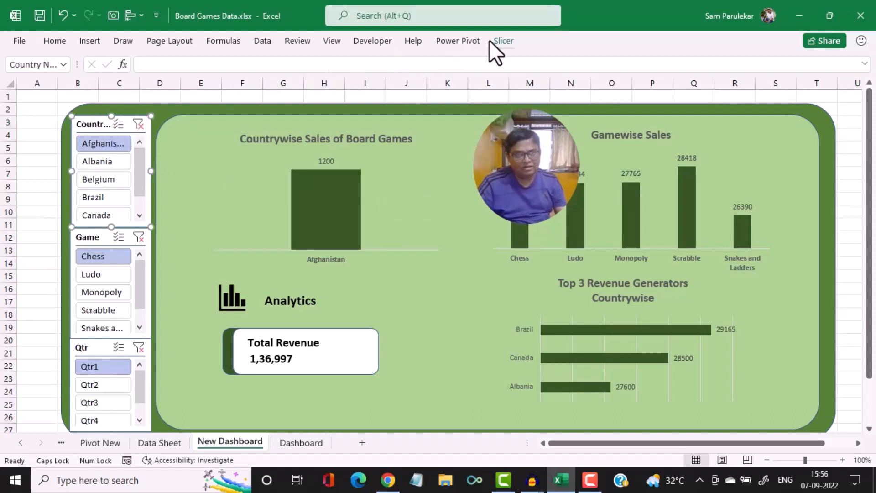
{"action": "left_click", "coordinate": [502, 40]}
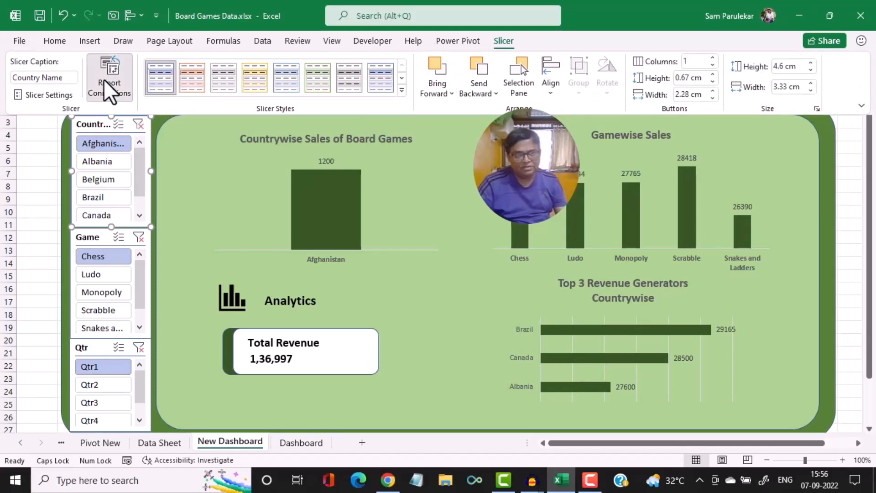
{"action": "left_click", "coordinate": [103, 78]}
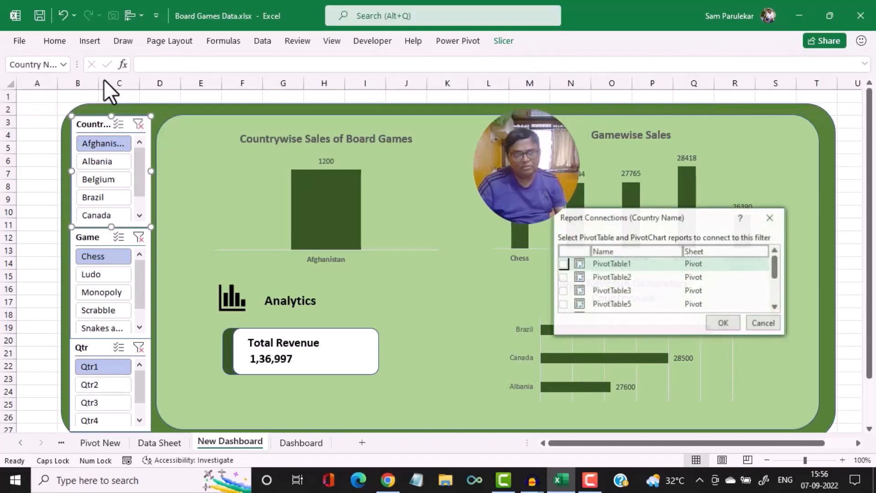
{"action": "left_click", "coordinate": [564, 264]}
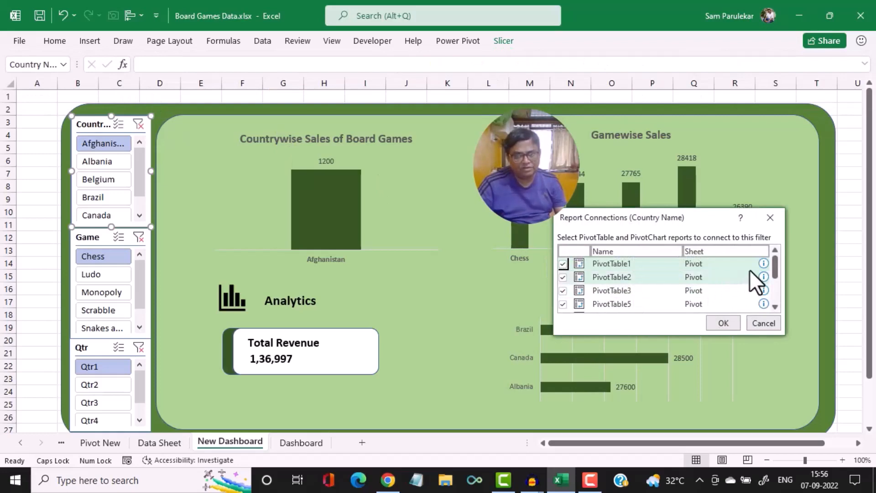
{"action": "left_click_drag", "start_coordinate": [776, 264], "coordinate": [776, 316]}
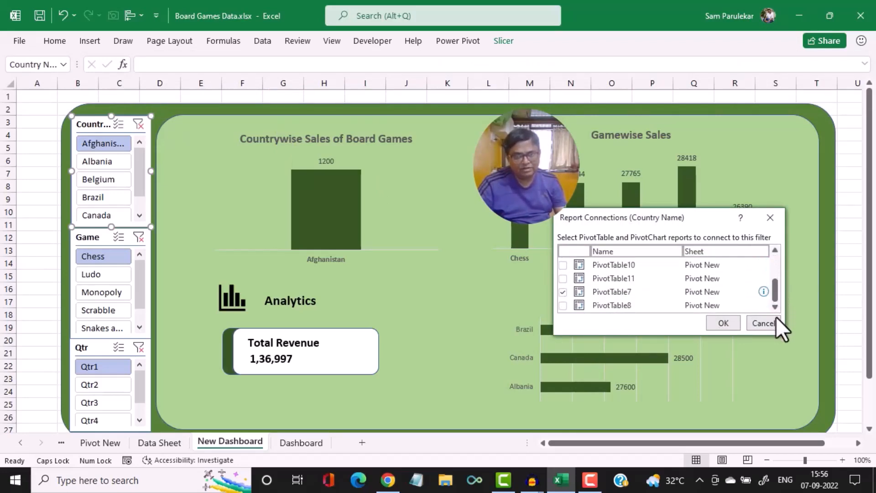
{"action": "left_click", "coordinate": [564, 265]}
{"action": "left_click", "coordinate": [563, 279]}
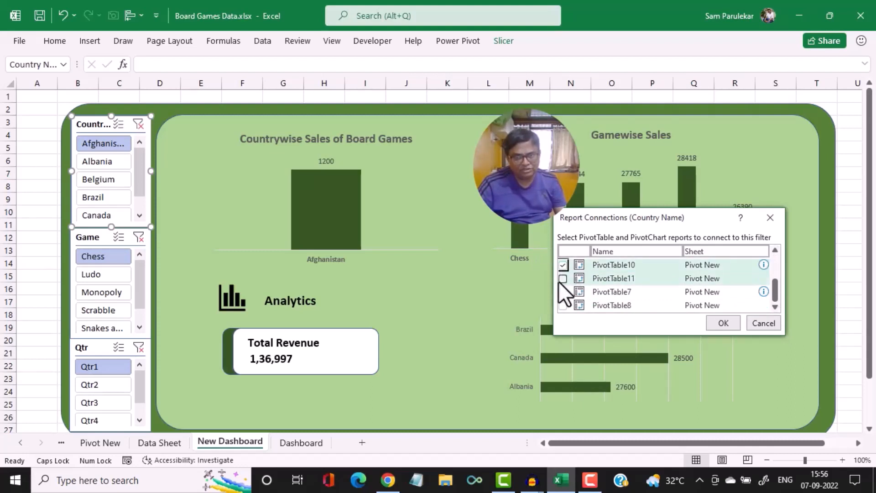
{"action": "left_click", "coordinate": [563, 302]}
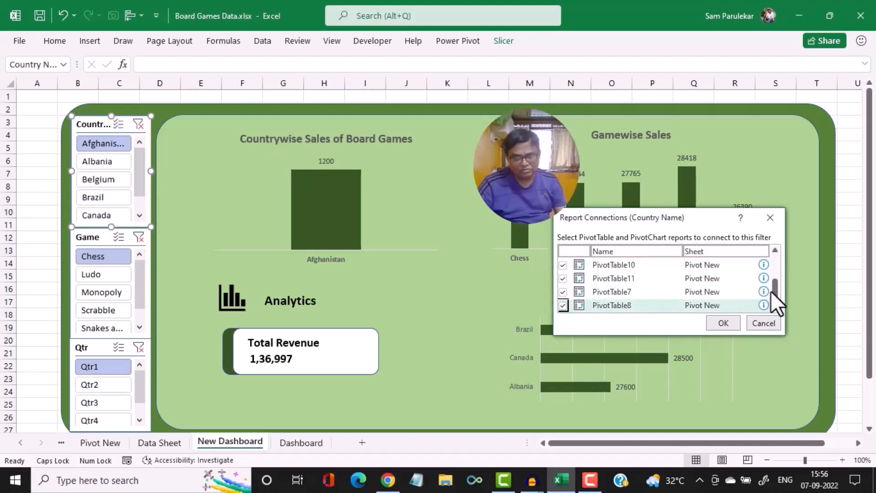
{"action": "left_click_drag", "start_coordinate": [774, 290], "coordinate": [775, 260]}
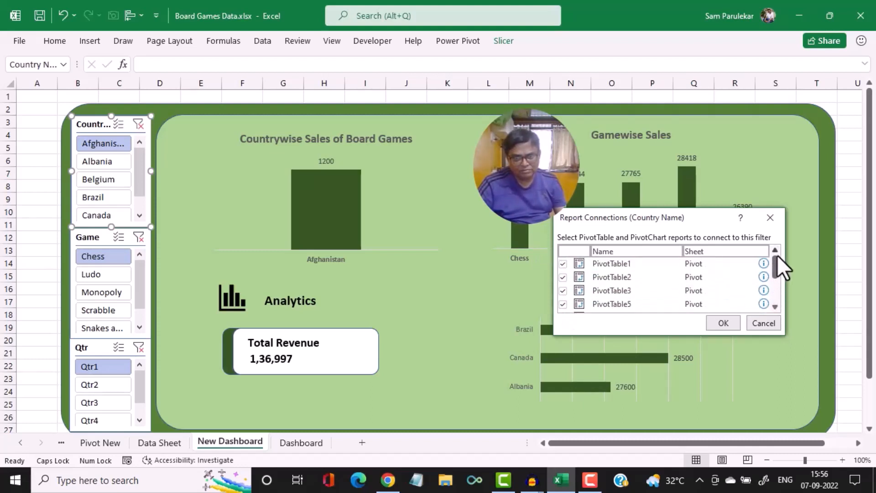
{"action": "left_click", "coordinate": [732, 321]}
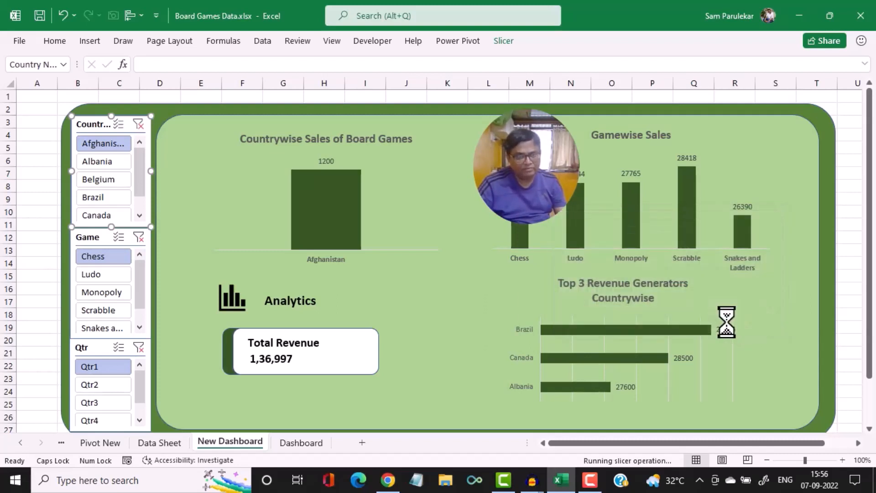
Connect the Game slicer to PivotTable1, 2, 3 and 5 on Pivot and to PivotTable8, 10 and 11 on Pivot New
{"action": "left_click", "coordinate": [95, 237]}
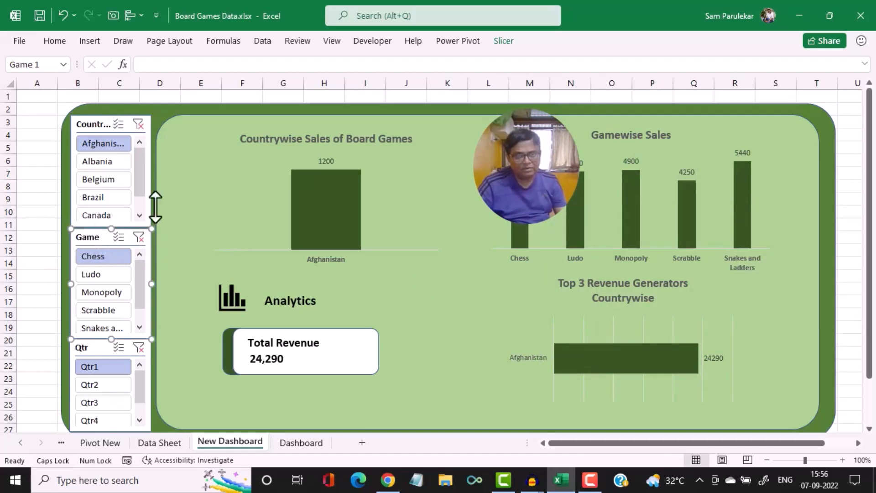
{"action": "left_click", "coordinate": [500, 40]}
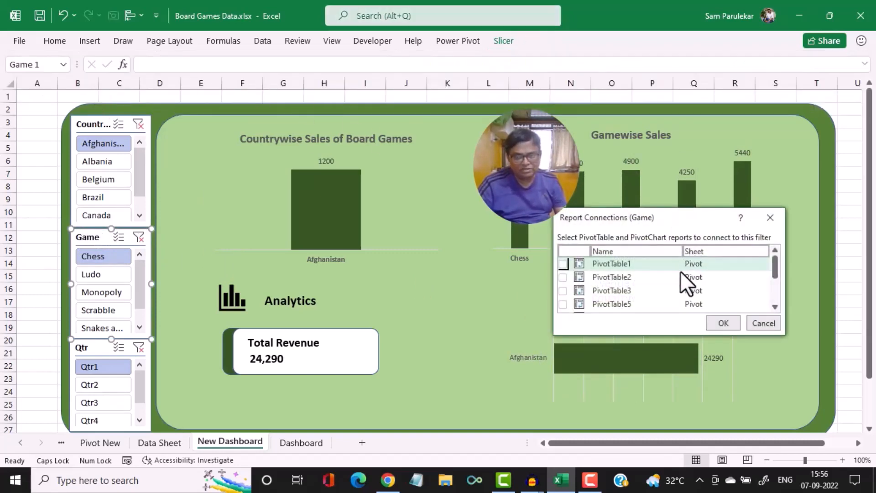
{"action": "left_click", "coordinate": [563, 263]}
{"action": "left_click", "coordinate": [564, 277]}
{"action": "left_click", "coordinate": [564, 290]}
{"action": "left_click", "coordinate": [563, 304]}
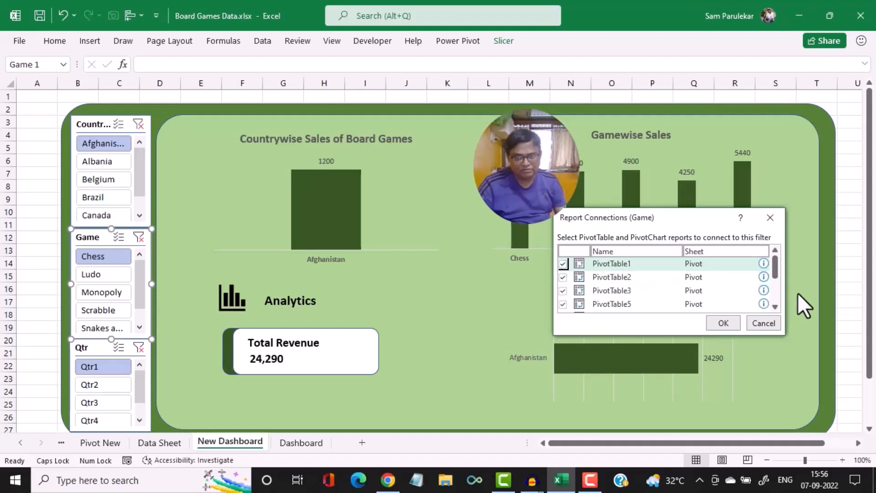
{"action": "left_click_drag", "start_coordinate": [776, 270], "coordinate": [775, 295]}
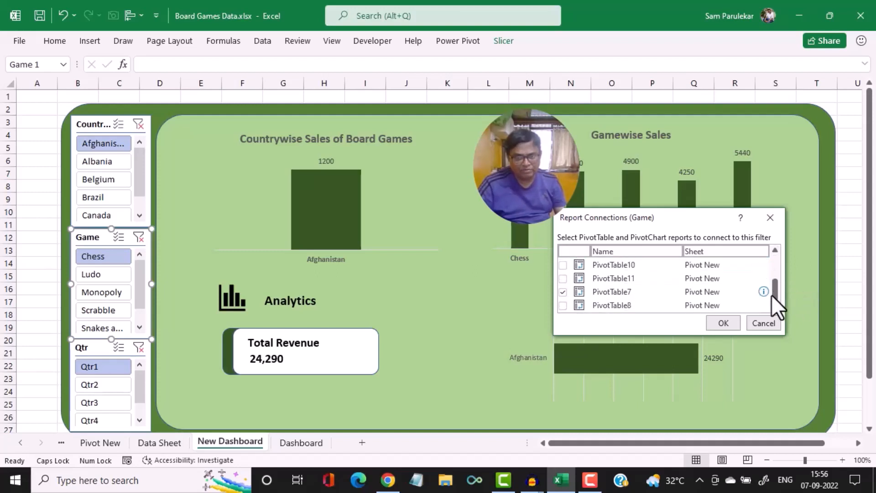
{"action": "left_click", "coordinate": [564, 278]}
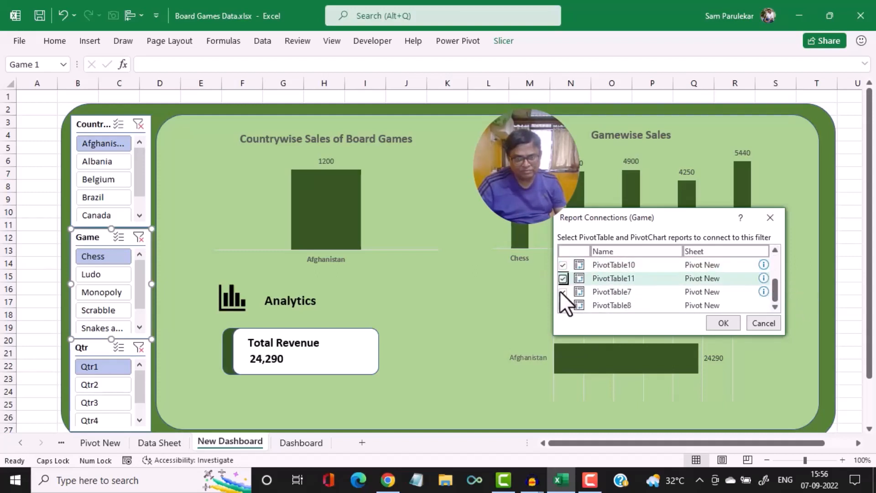
{"action": "left_click", "coordinate": [563, 305]}
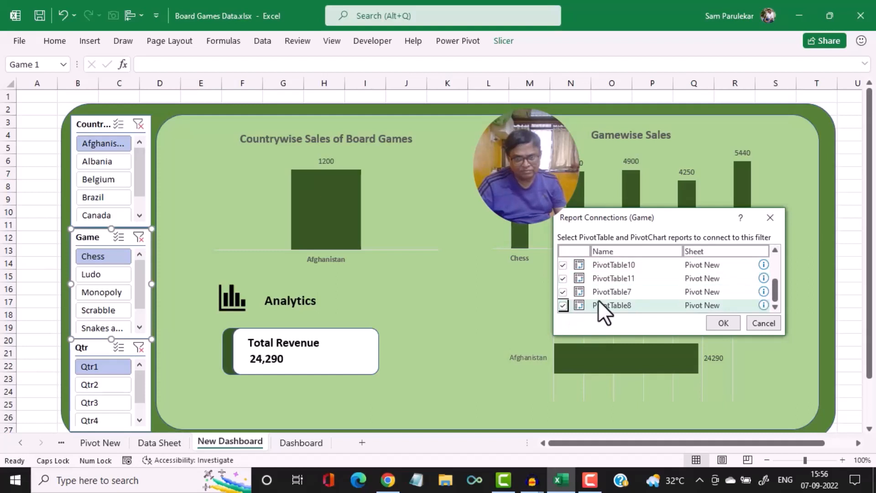
{"action": "left_click", "coordinate": [723, 323]}
Connect the Qtr slicer to PivotTable1, 2, 3 and 5 on Pivot and to PivotTable8, 10 and 11 on Pivot New
{"action": "left_click", "coordinate": [93, 349]}
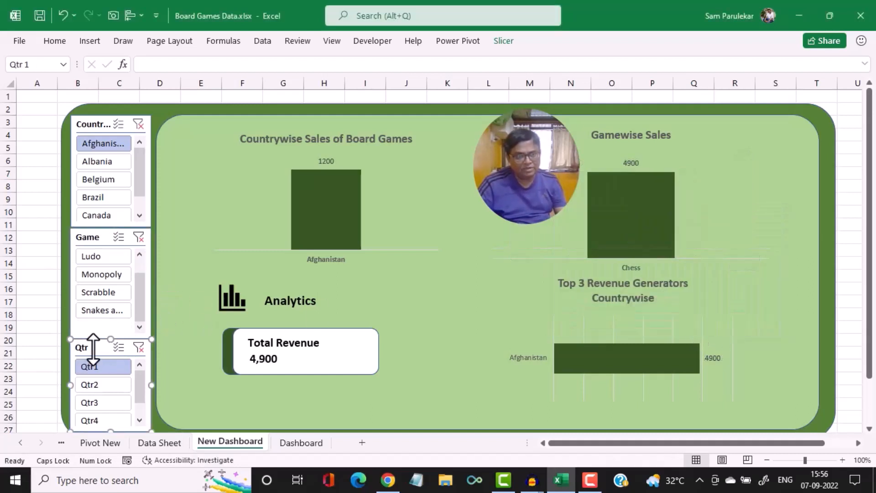
{"action": "left_click", "coordinate": [505, 42]}
{"action": "left_click", "coordinate": [109, 82]}
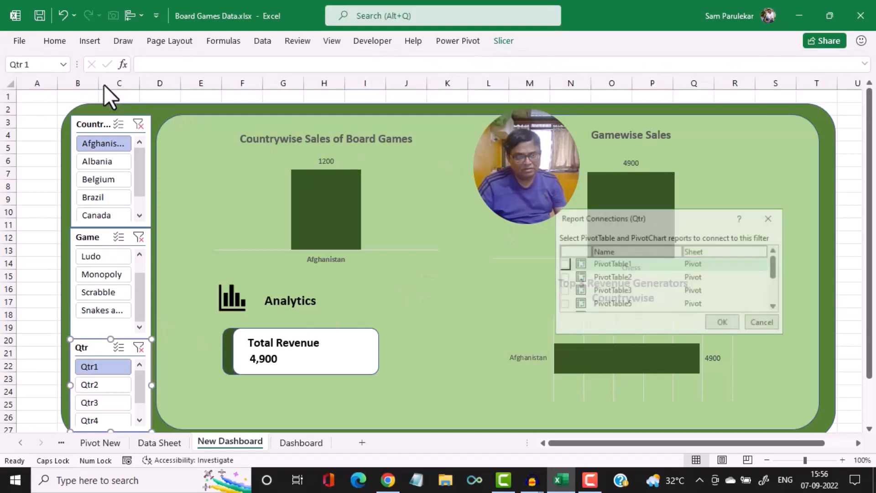
{"action": "left_click", "coordinate": [564, 263]}
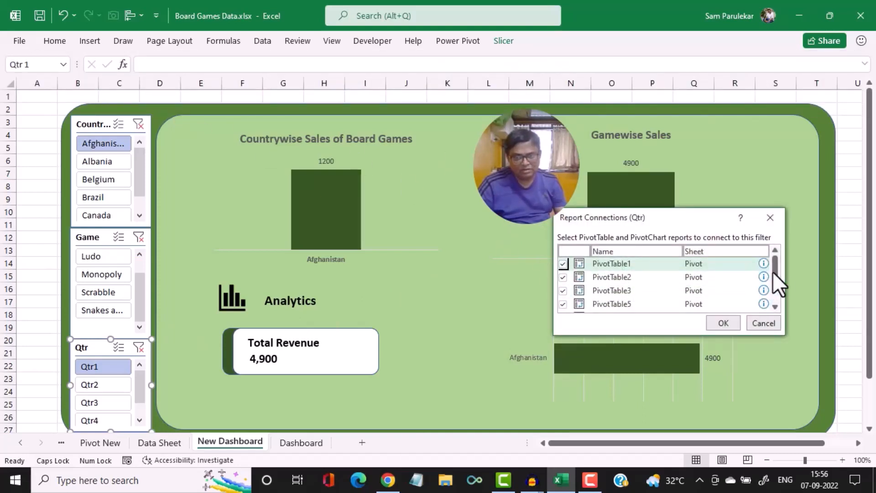
{"action": "left_click_drag", "start_coordinate": [777, 268], "coordinate": [776, 308]}
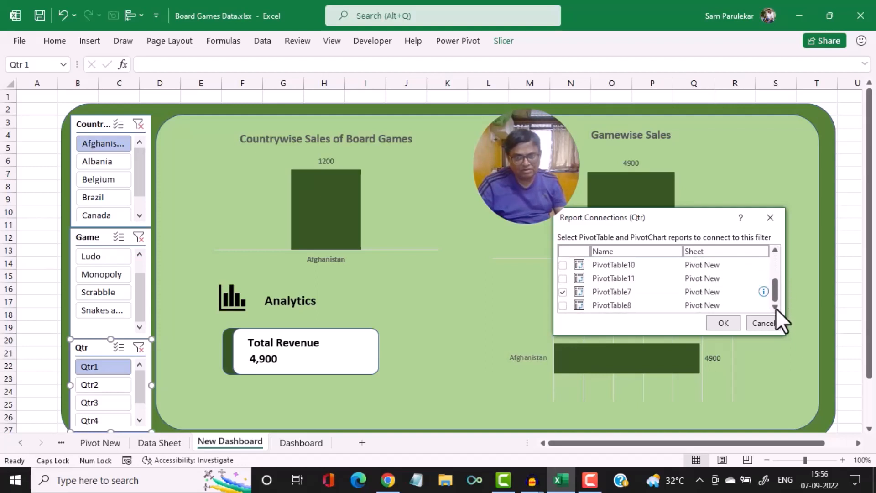
{"action": "left_click", "coordinate": [563, 264]}
{"action": "left_click", "coordinate": [563, 278]}
{"action": "left_click", "coordinate": [563, 306]}
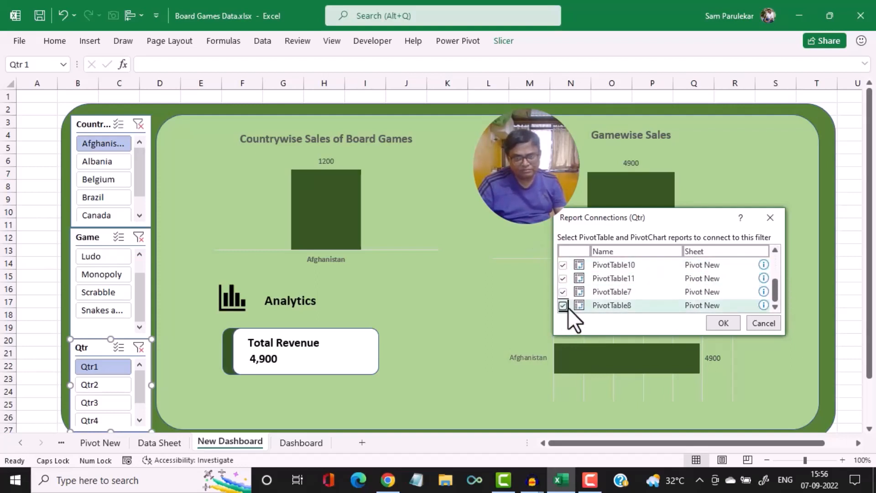
{"action": "left_click", "coordinate": [724, 323]}
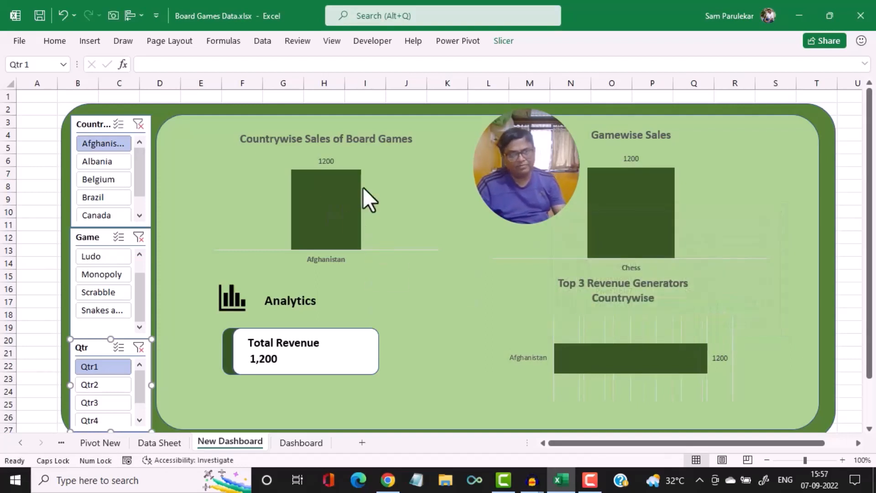
Test the slicers by clearing the country and game filters and filtering to Afghanistan, Albania and Belgium for Qtr1 through Qtr4
{"action": "left_click", "coordinate": [137, 126]}
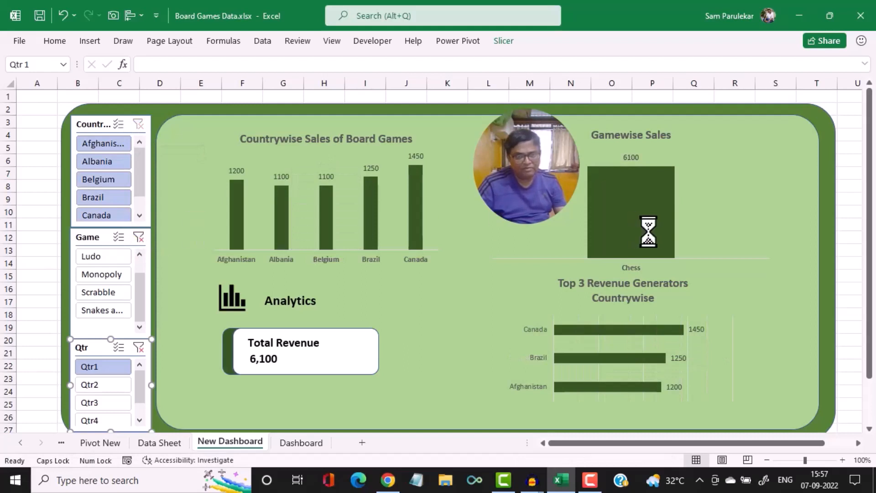
{"action": "left_click", "coordinate": [428, 286]}
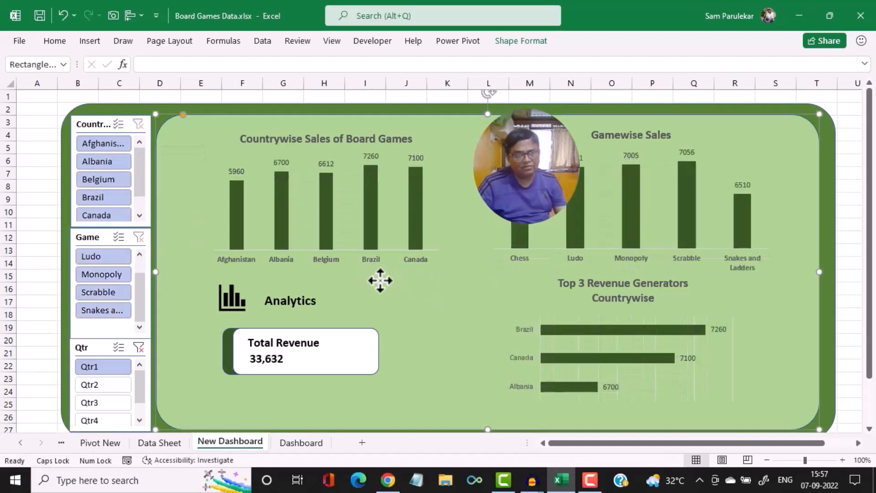
{"action": "left_click", "coordinate": [101, 145]}
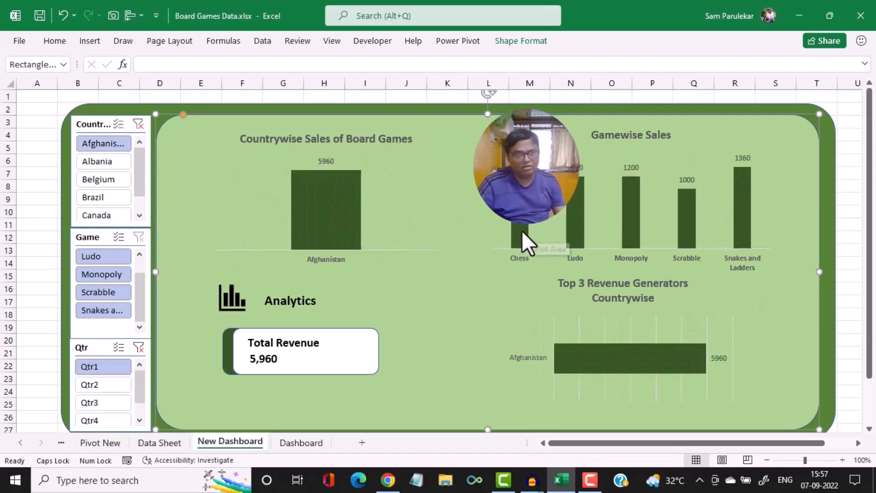
{"action": "left_click", "coordinate": [101, 161], "text": "ctrl"}
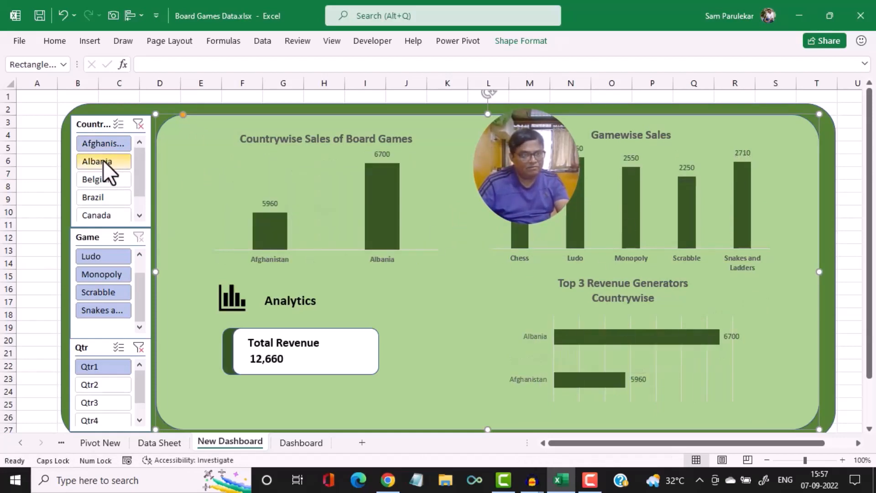
{"action": "left_click", "coordinate": [100, 178], "text": "ctrl"}
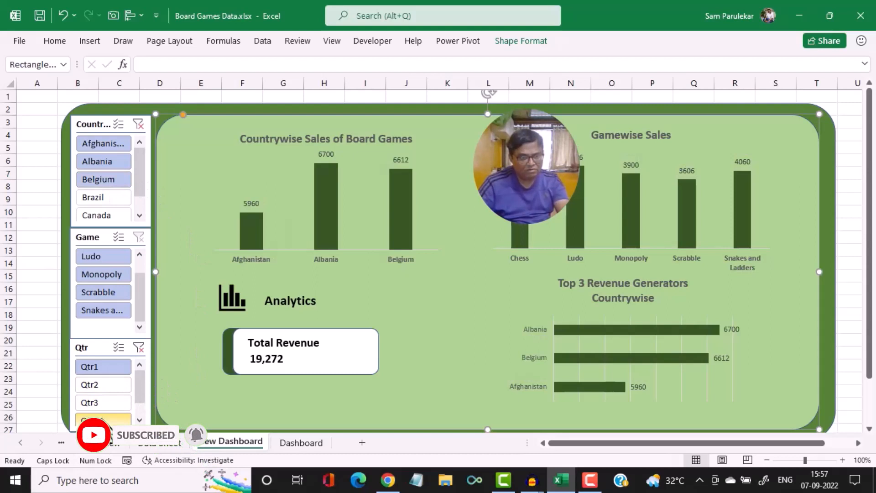
{"action": "left_click", "coordinate": [106, 422], "text": "shift"}
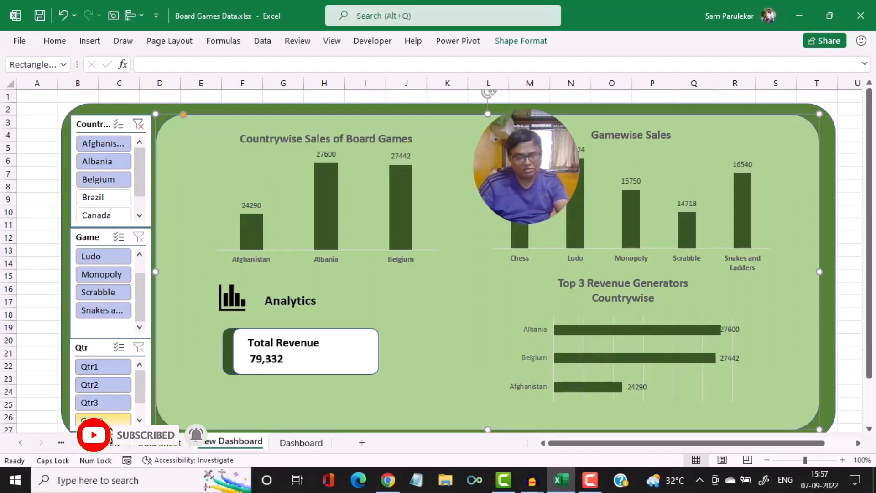
Test the Game slicer with Ludo, Monopoly, and Snakes and Ladders in turn, and clear the country and game filters
{"action": "left_click", "coordinate": [100, 262]}
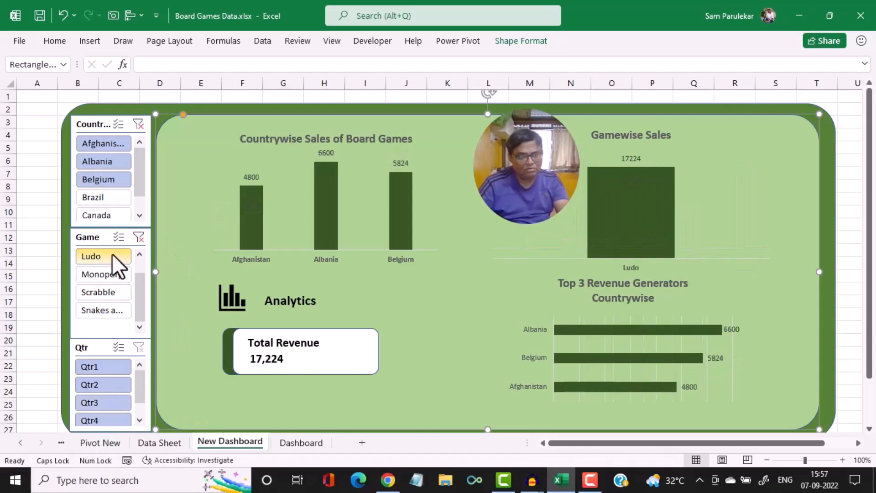
{"action": "left_click", "coordinate": [111, 281]}
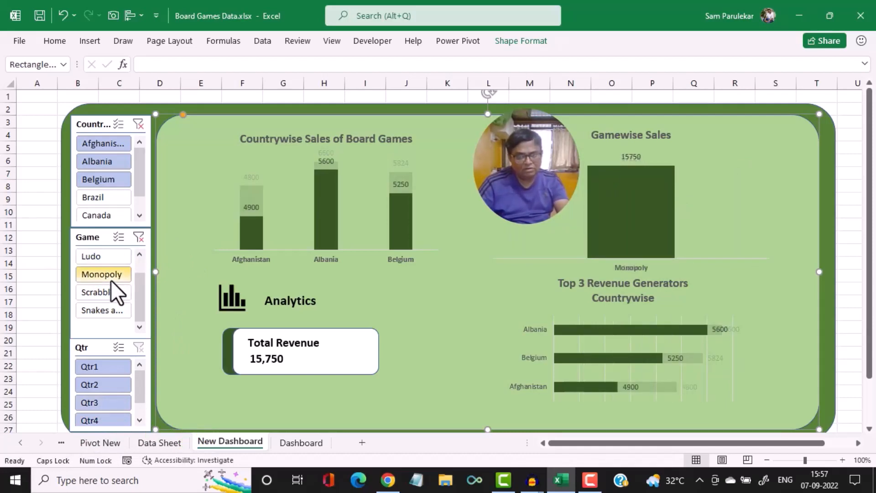
{"action": "left_click", "coordinate": [115, 307]}
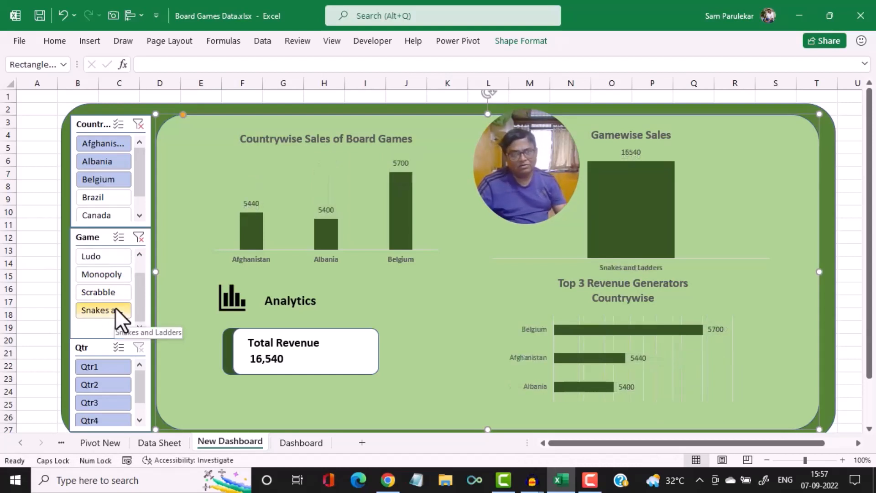
{"action": "left_click", "coordinate": [138, 125]}
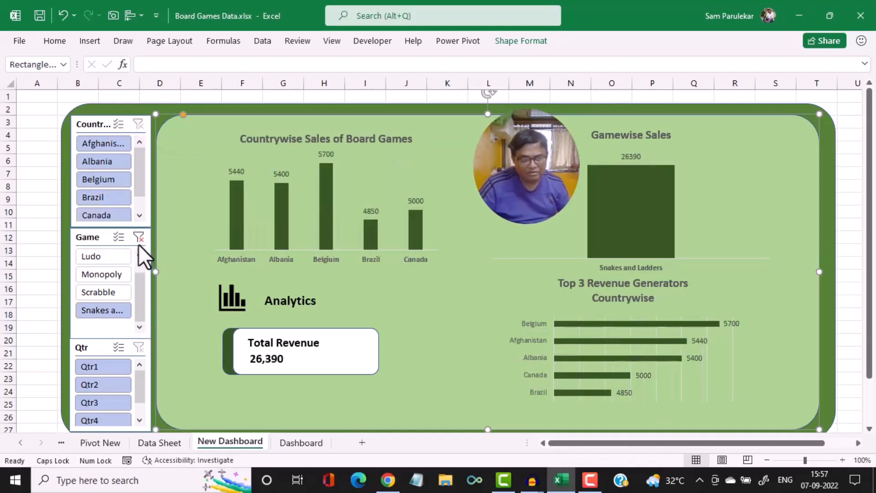
{"action": "left_click", "coordinate": [138, 238]}
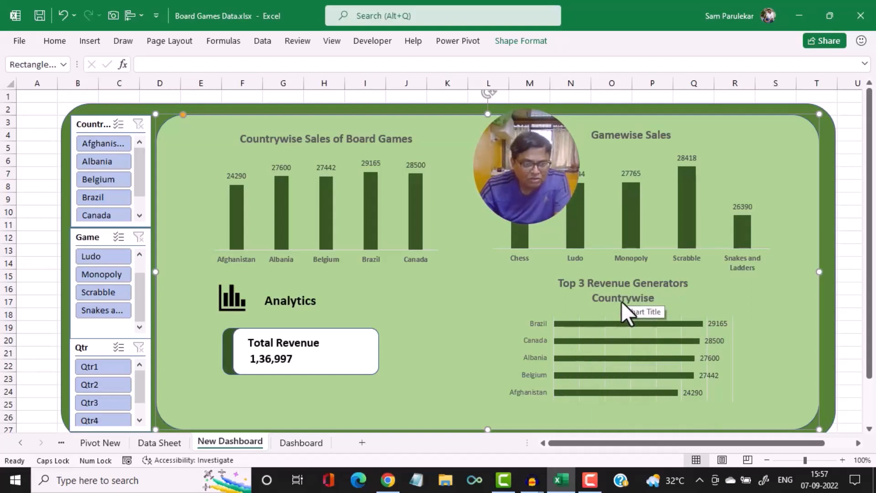
Filter the country pivot table behind the Top 3 Revenue Generators chart on Pivot New to the top 3 items by Sum of Sales
{"action": "left_click", "coordinate": [92, 445]}
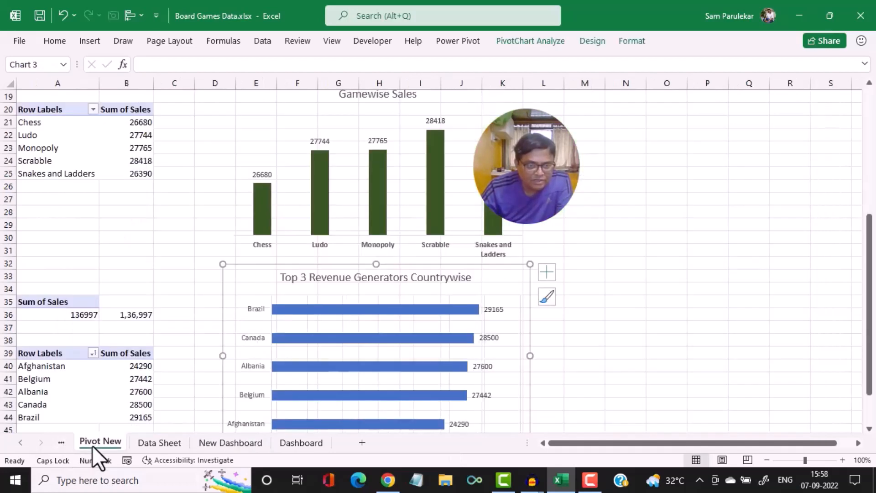
{"action": "left_click", "coordinate": [91, 352]}
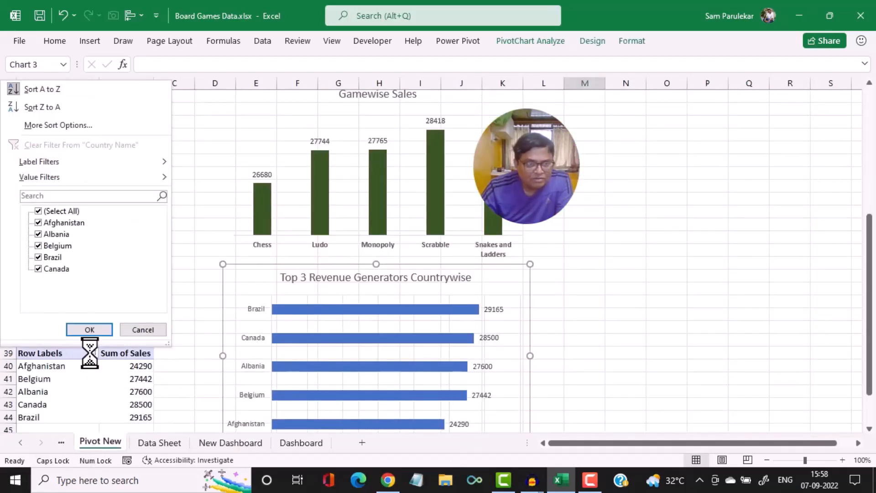
{"action": "mouse_move", "coordinate": [156, 185]}
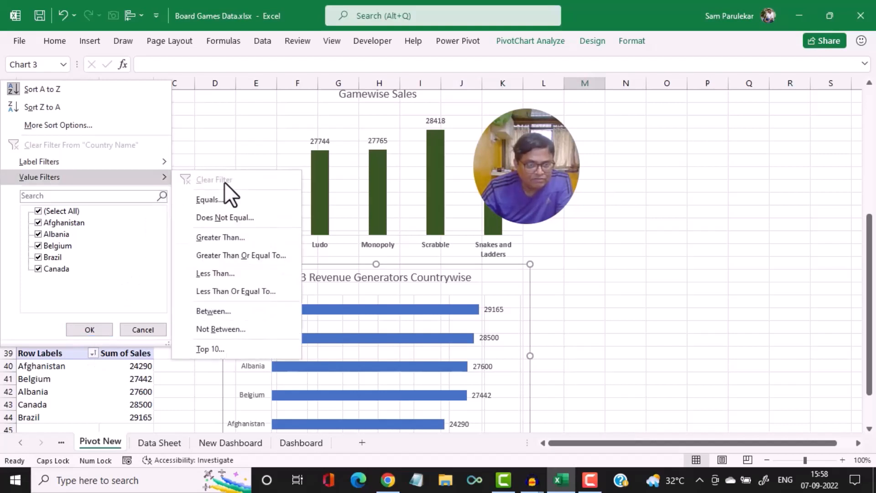
{"action": "left_click", "coordinate": [208, 350]}
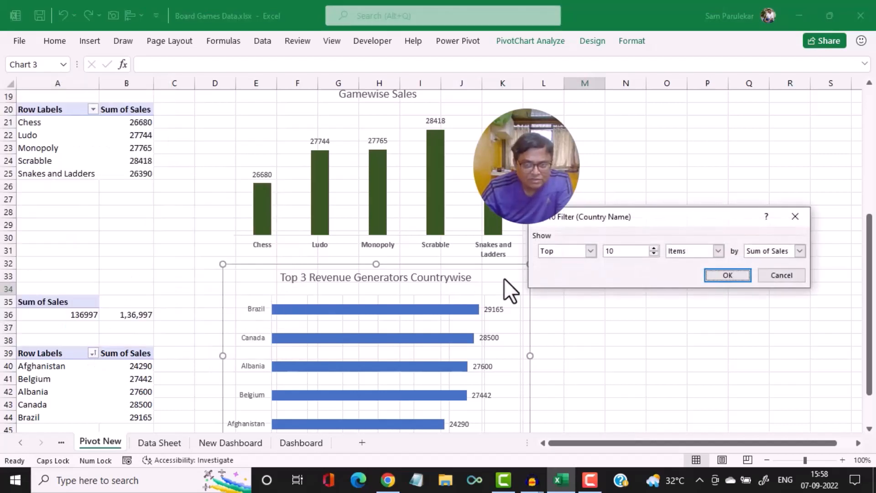
{"action": "left_click", "coordinate": [654, 252]}
{"action": "left_click", "coordinate": [654, 253]}
{"action": "left_click", "coordinate": [654, 253]}
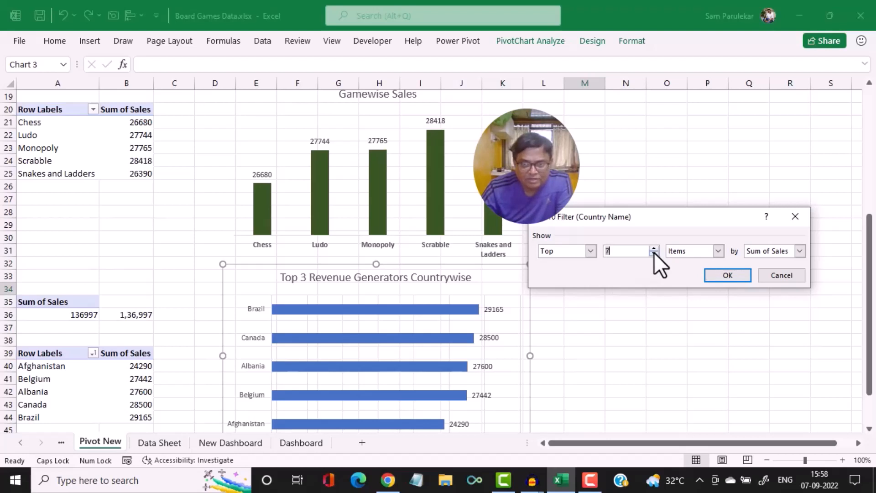
{"action": "left_click", "coordinate": [654, 252]}
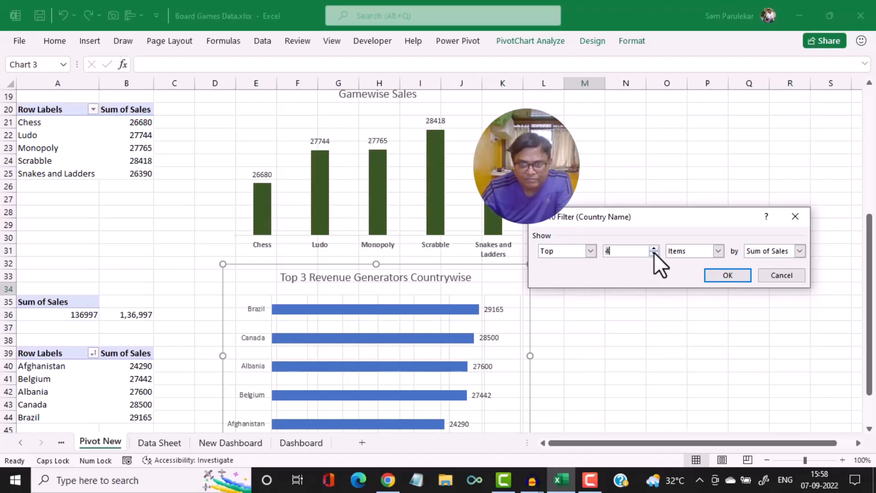
{"action": "left_click", "coordinate": [716, 279]}
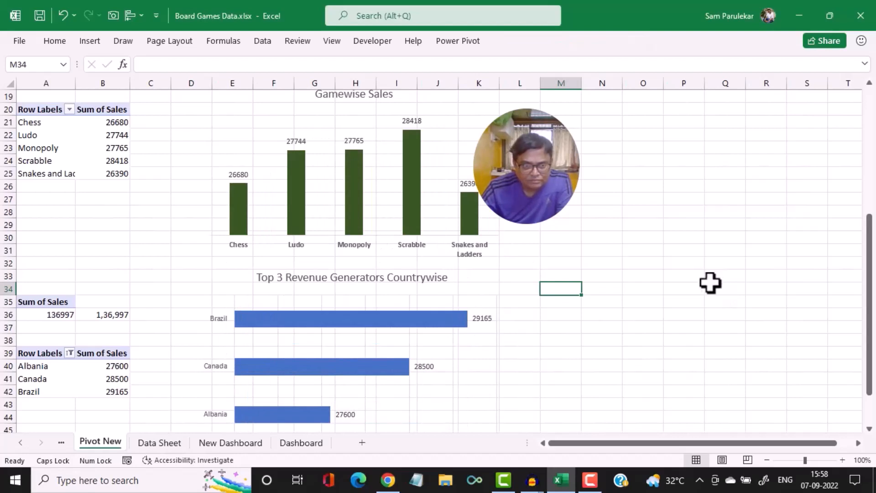
Check the name of the pivot table that feeds the Top 3 Revenue Generators Countrywise chart
{"action": "left_click", "coordinate": [108, 357]}
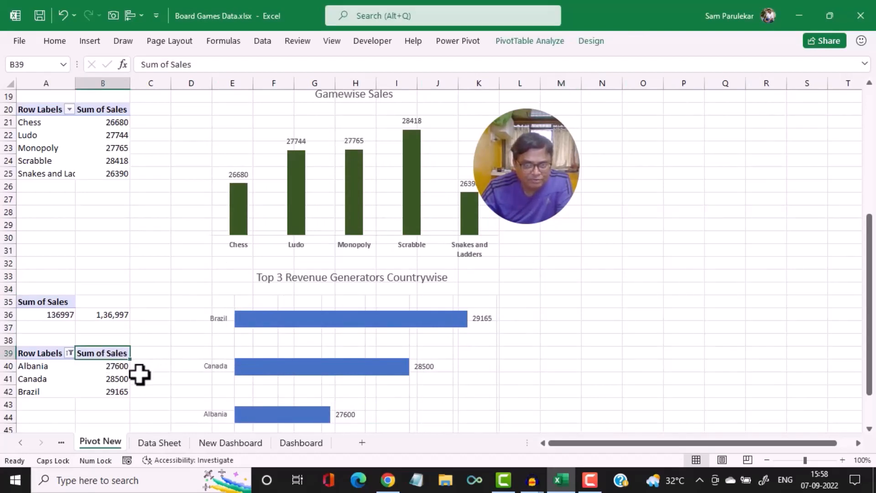
{"action": "left_click", "coordinate": [532, 45]}
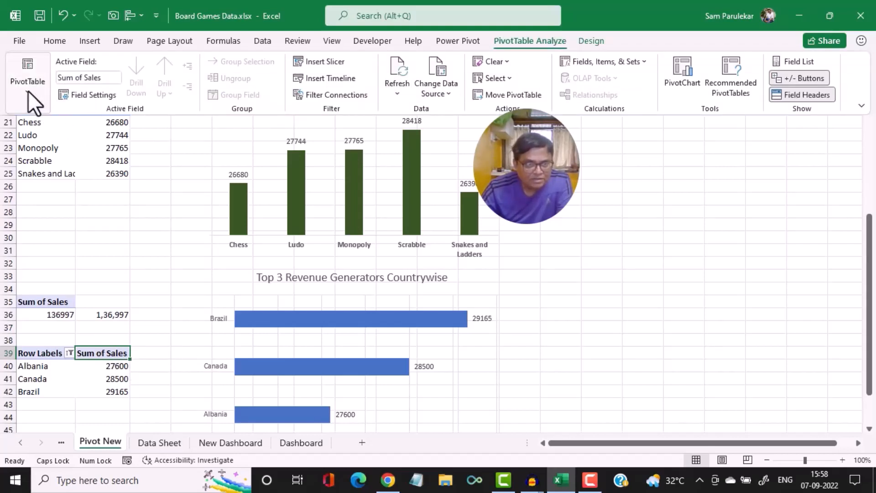
{"action": "left_click", "coordinate": [28, 87]}
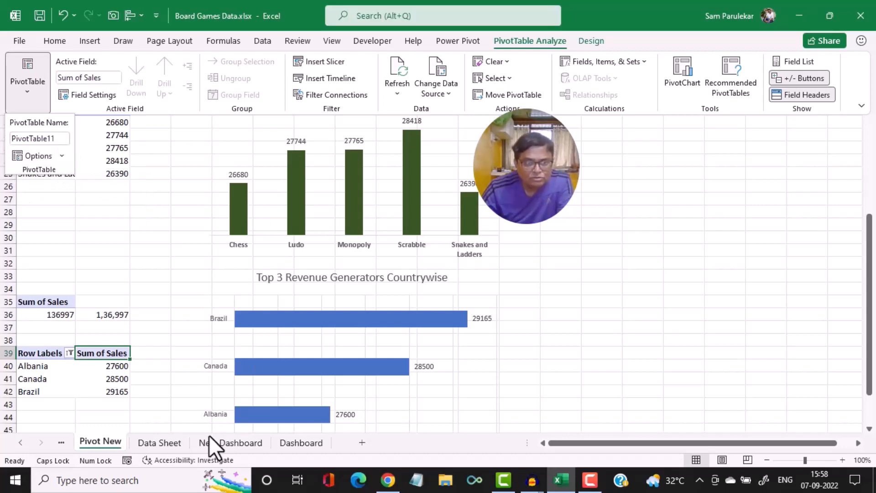
Disconnect the Country Name slicer on New Dashboard from PivotTable11 on Pivot New
{"action": "left_click", "coordinate": [218, 444]}
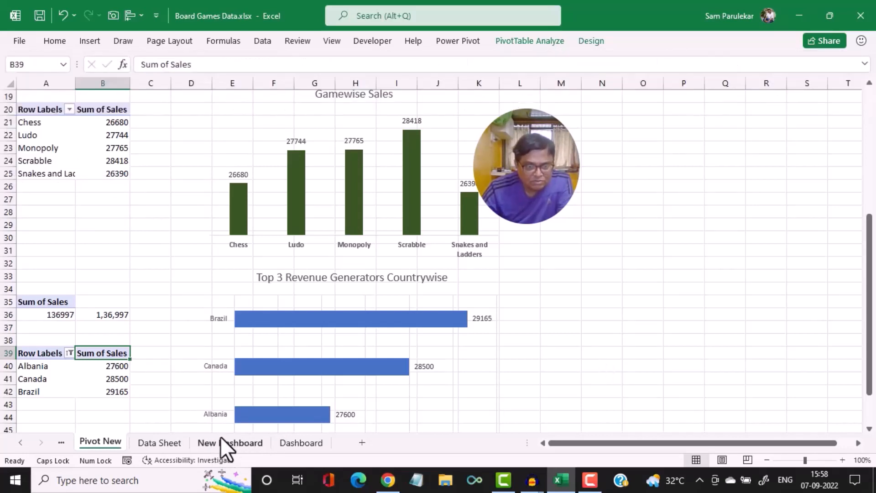
{"action": "left_click", "coordinate": [222, 442]}
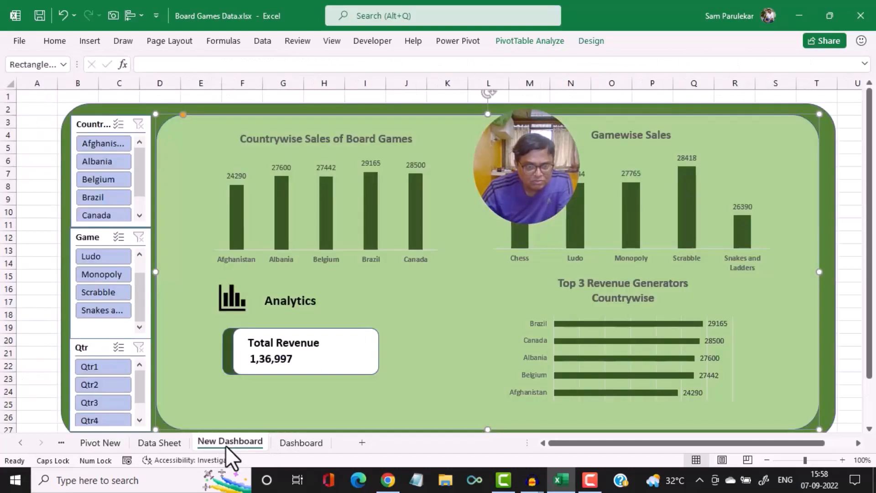
{"action": "left_click", "coordinate": [102, 127]}
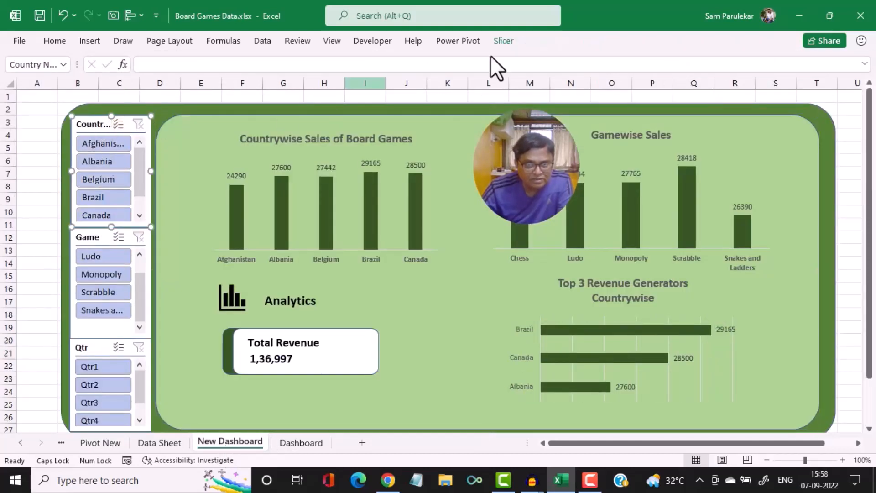
{"action": "left_click", "coordinate": [509, 42]}
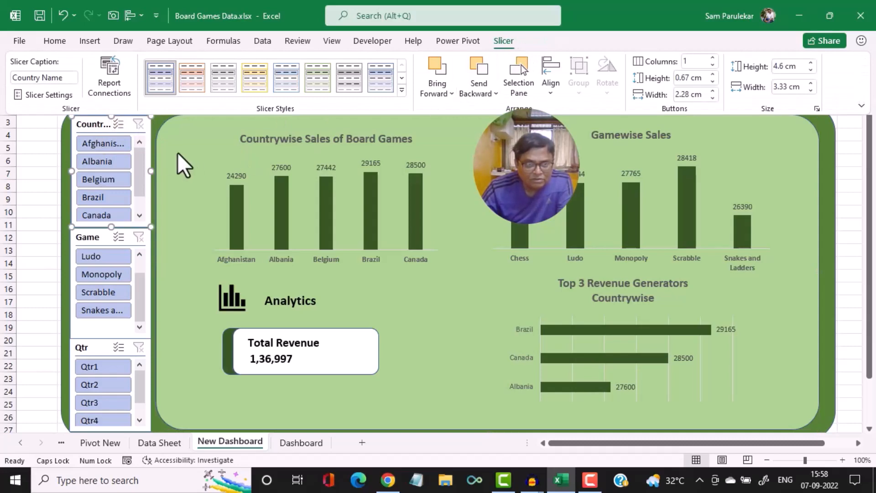
{"action": "left_click", "coordinate": [113, 89]}
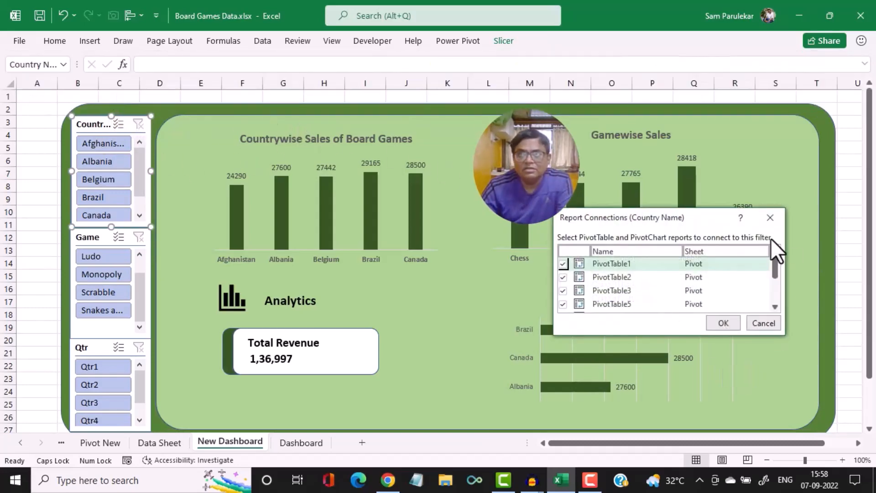
{"action": "left_click_drag", "start_coordinate": [774, 273], "coordinate": [769, 295]}
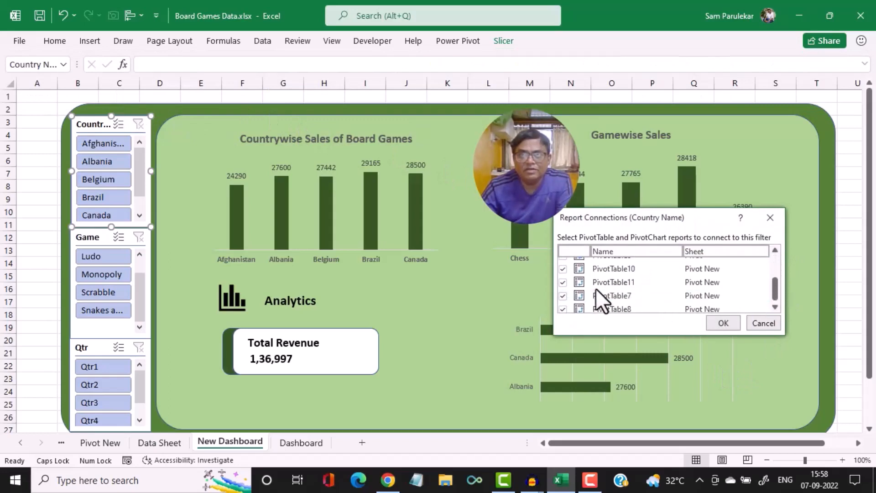
{"action": "left_click", "coordinate": [563, 282]}
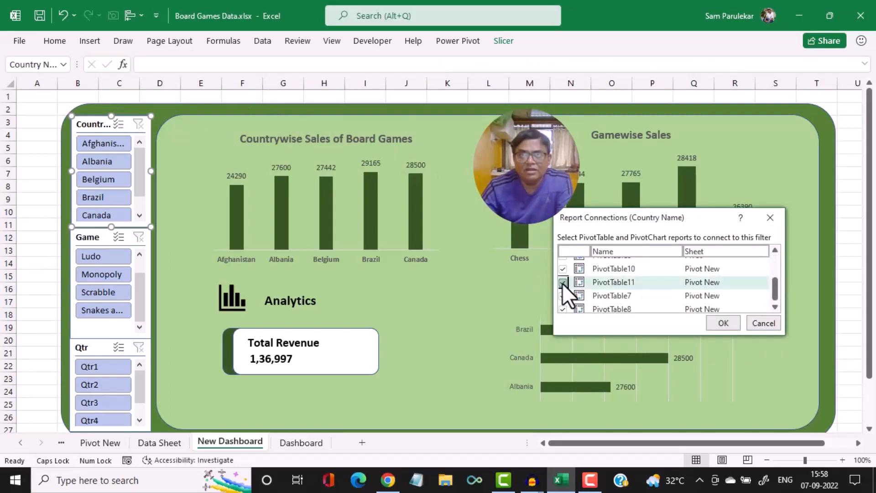
{"action": "left_click", "coordinate": [733, 322]}
Disconnect the Game slicer on New Dashboard from PivotTable11 on Pivot New
{"action": "left_click", "coordinate": [84, 238]}
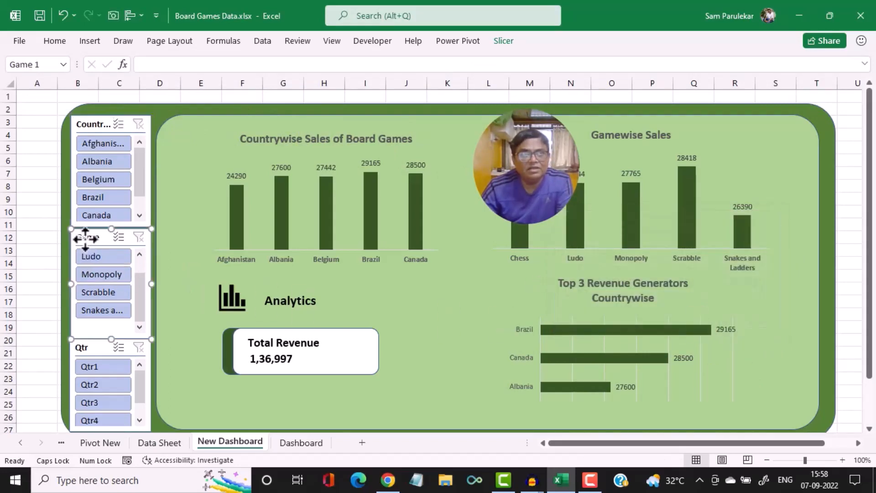
{"action": "left_click", "coordinate": [502, 44]}
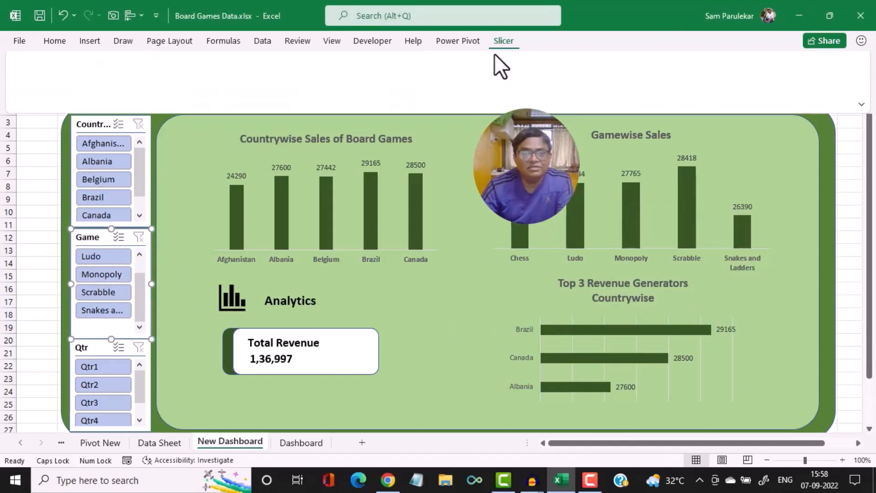
{"action": "left_click", "coordinate": [106, 83]}
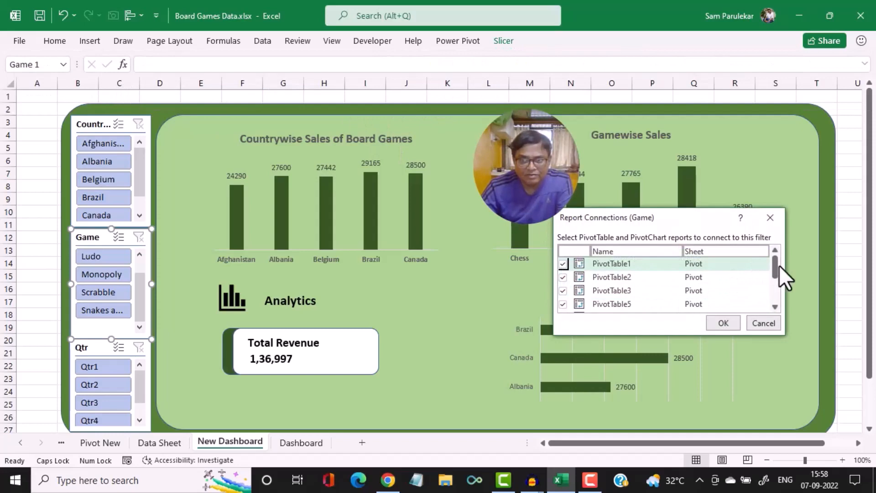
{"action": "left_click_drag", "start_coordinate": [776, 267], "coordinate": [772, 282]}
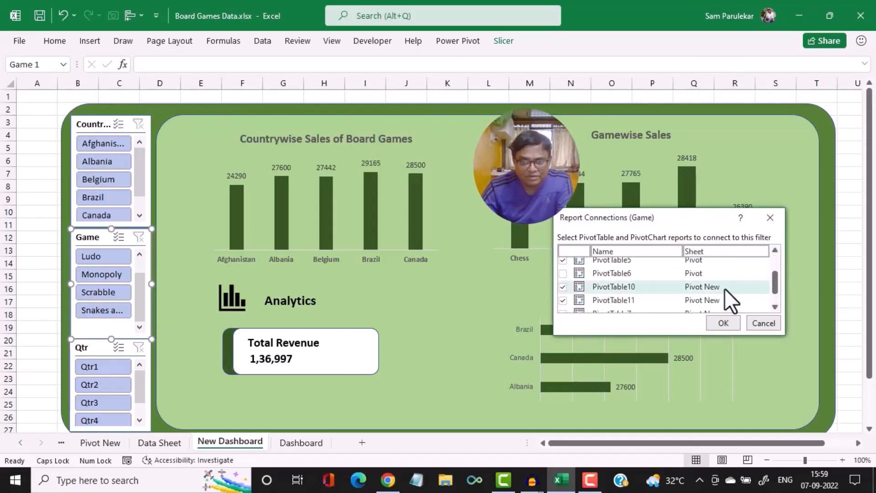
{"action": "left_click", "coordinate": [563, 301]}
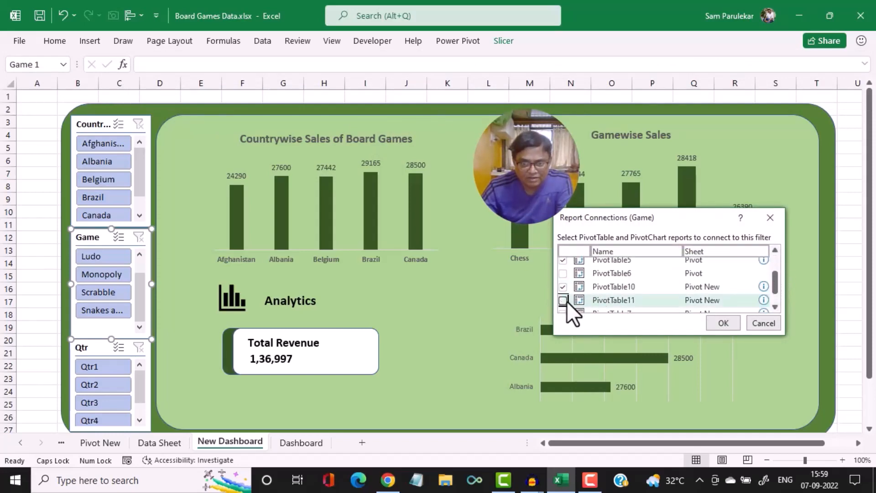
{"action": "left_click", "coordinate": [724, 323]}
Disconnect the Qtr slicer on New Dashboard from PivotTable11 on Pivot New
{"action": "left_click", "coordinate": [90, 353]}
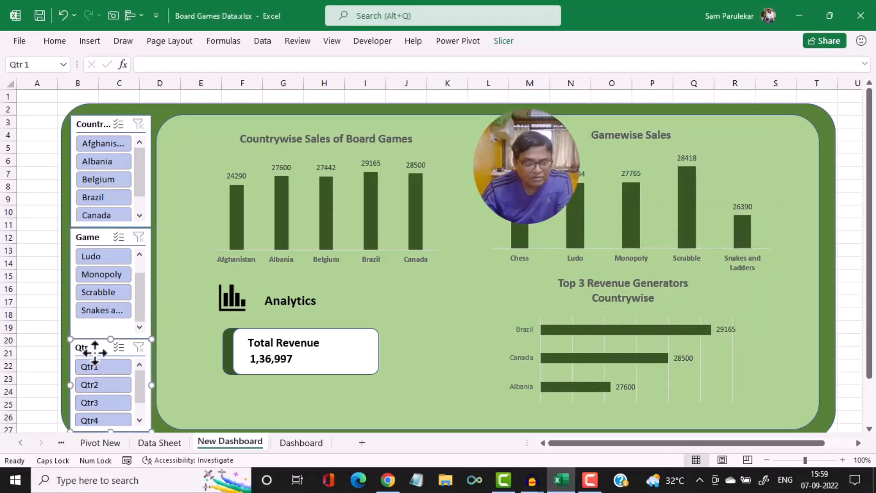
{"action": "left_click", "coordinate": [503, 42]}
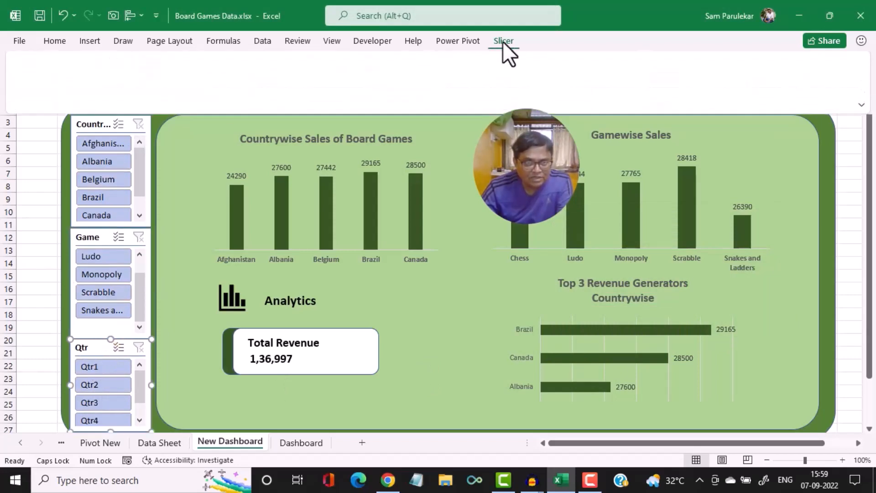
{"action": "left_click", "coordinate": [116, 83]}
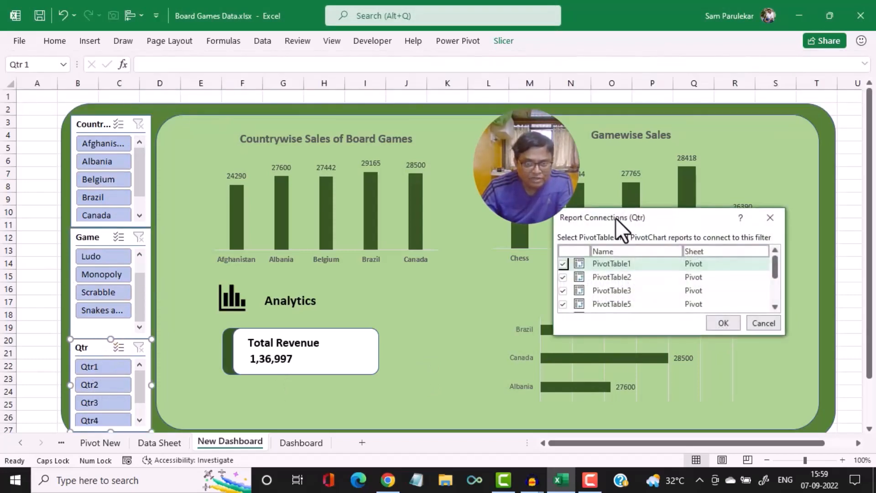
{"action": "left_click_drag", "start_coordinate": [776, 270], "coordinate": [772, 287]}
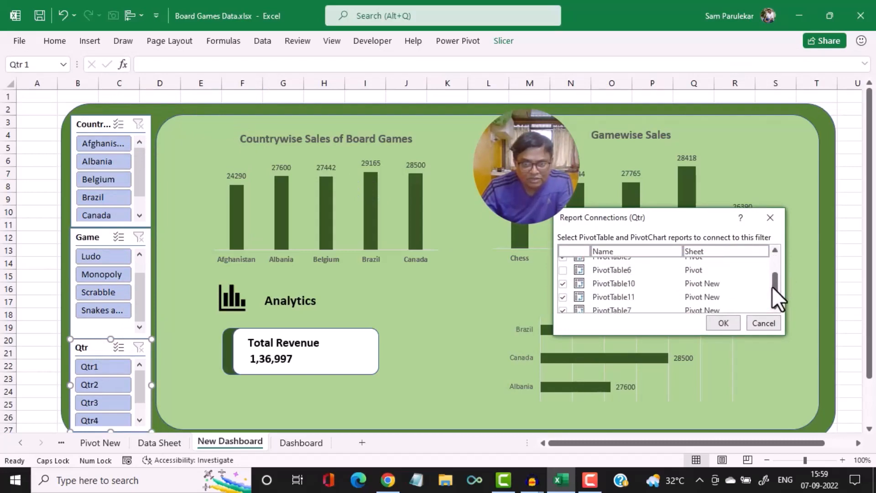
{"action": "left_click", "coordinate": [562, 297]}
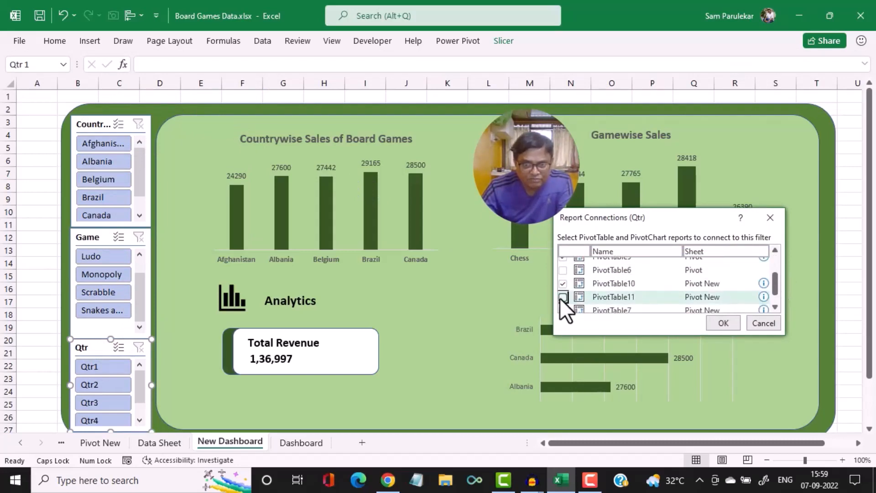
{"action": "left_click", "coordinate": [717, 322]}
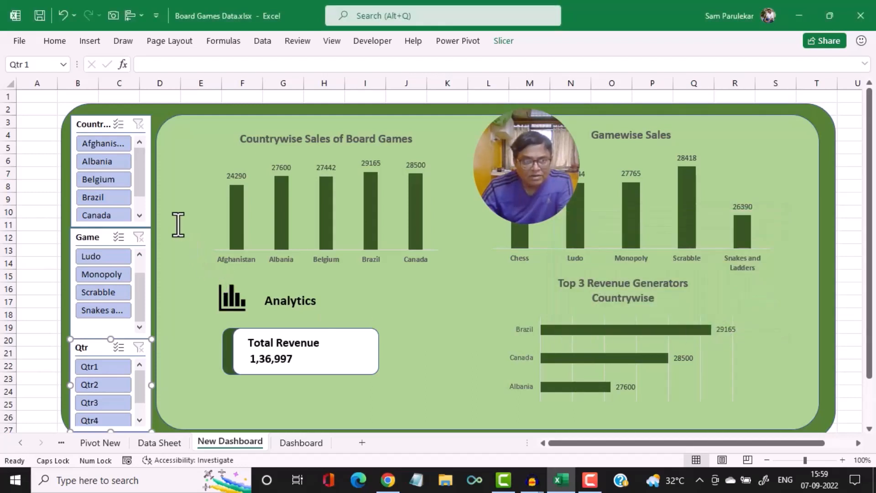
Test the Country Name slicer with Afghanistan alone and with Albania added, and clear the country filter
{"action": "mouse_move", "coordinate": [136, 163]}
{"action": "left_mouse_down"}
{"action": "mouse_move", "coordinate": [127, 212]}
{"action": "mouse_move", "coordinate": [140, 159]}
{"action": "left_mouse_up"}
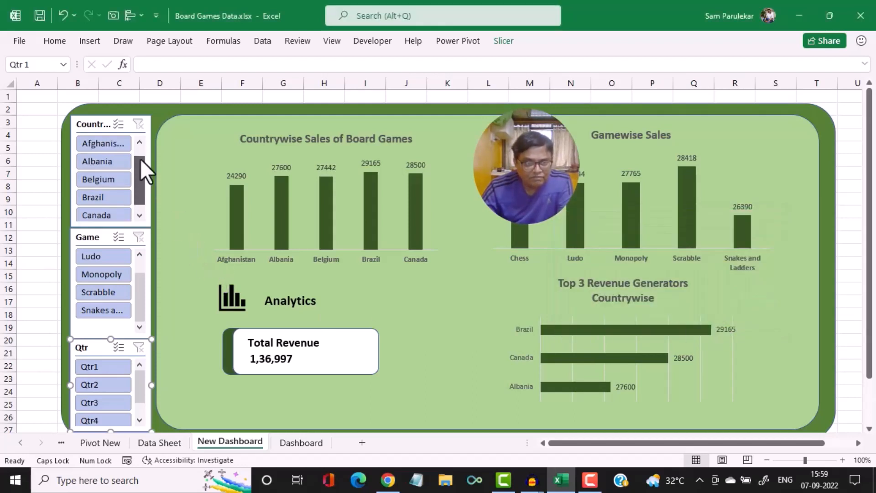
{"action": "left_click", "coordinate": [94, 144]}
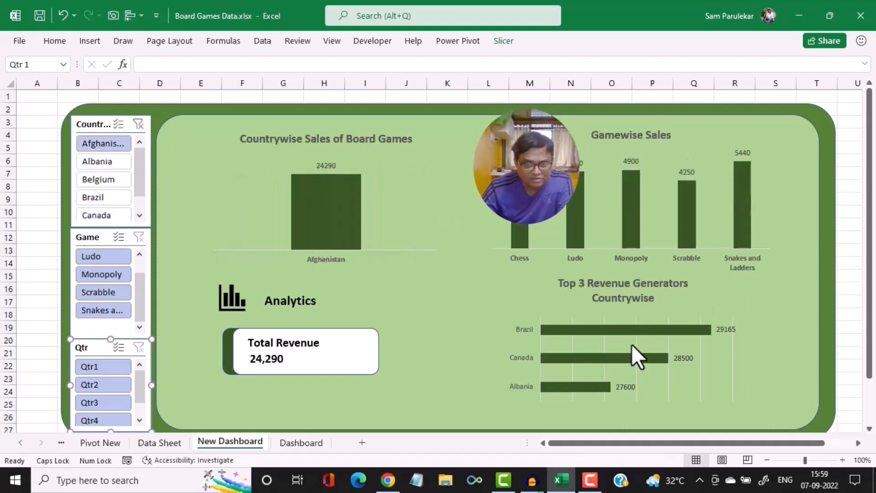
{"action": "left_click", "coordinate": [105, 163], "text": "ctrl"}
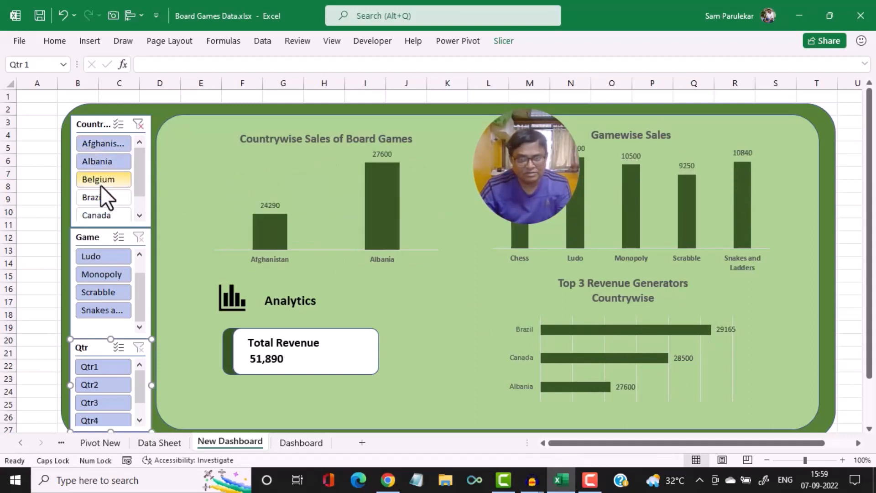
{"action": "left_click", "coordinate": [138, 124]}
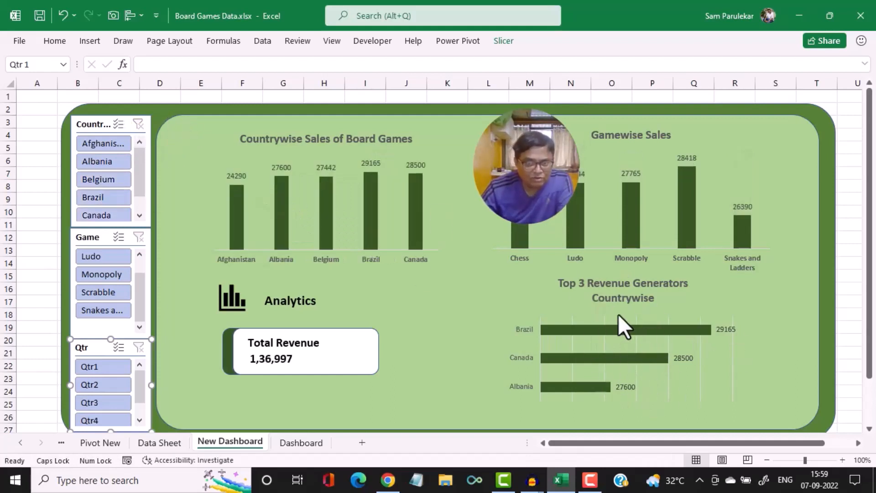
Test the Game slicer with Monopoly and Snakes and Ladders and the Qtr slicer with Qtr2 and Qtr3, and clear both filters
{"action": "left_click", "coordinate": [103, 276]}
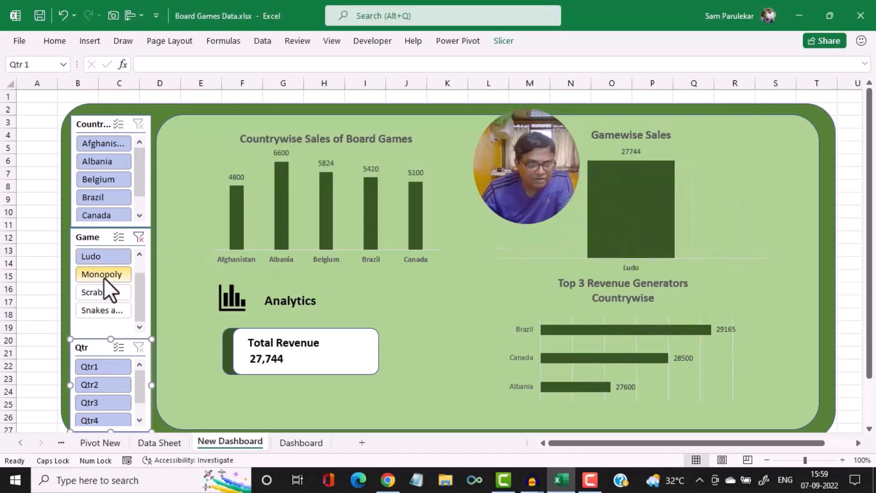
{"action": "left_click", "coordinate": [103, 310]}
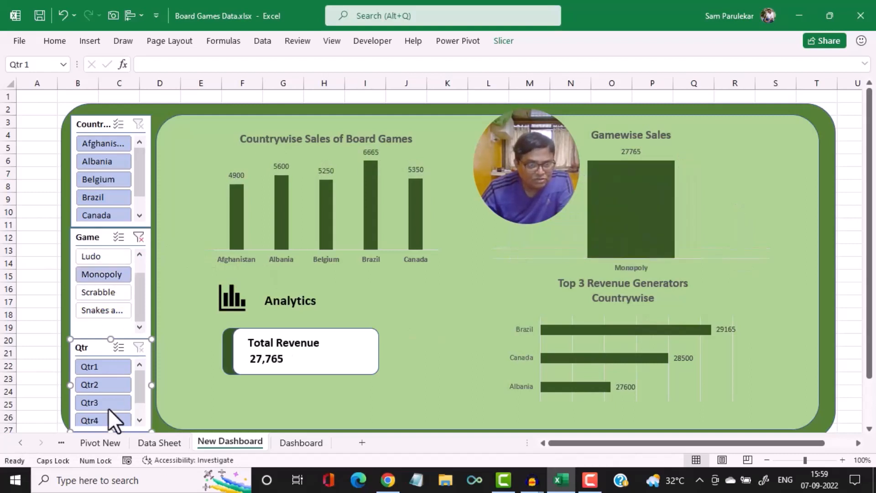
{"action": "left_click", "coordinate": [94, 385]}
{"action": "left_click", "coordinate": [91, 403]}
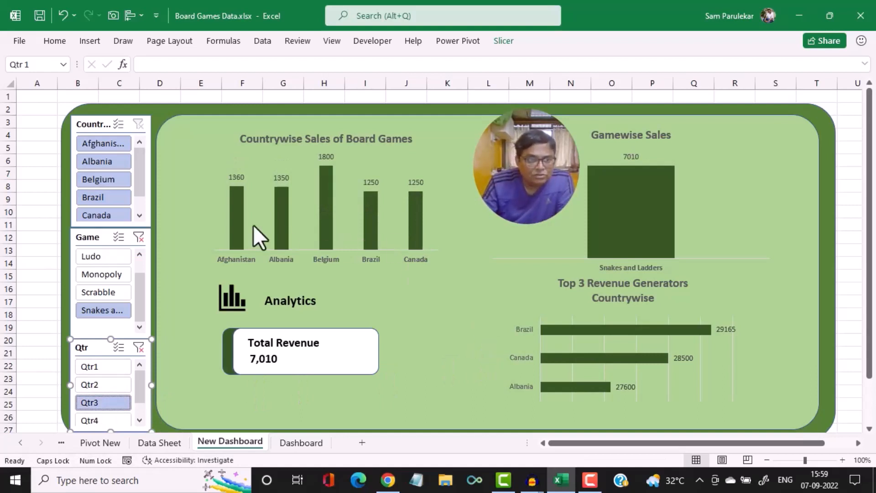
{"action": "left_click", "coordinate": [136, 241]}
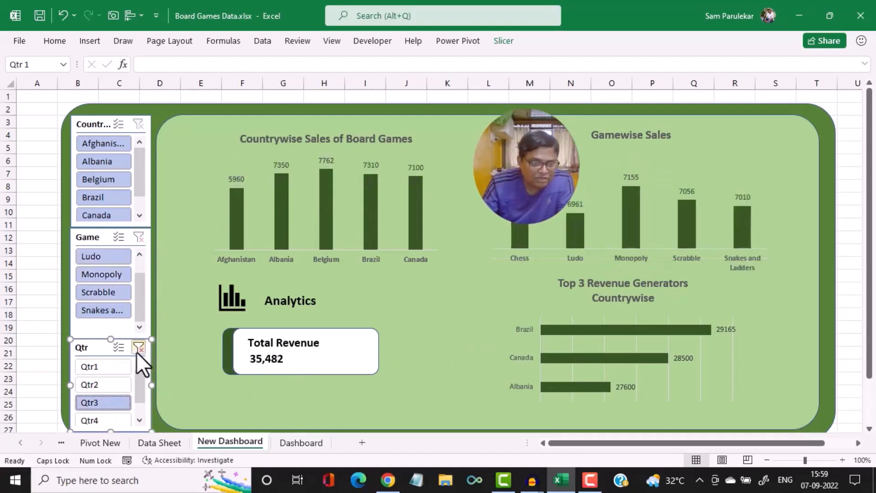
{"action": "left_click", "coordinate": [138, 348]}
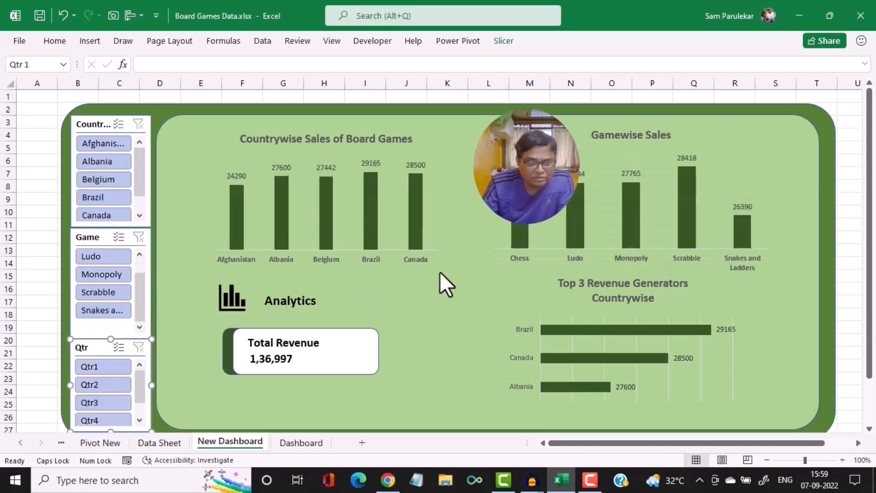
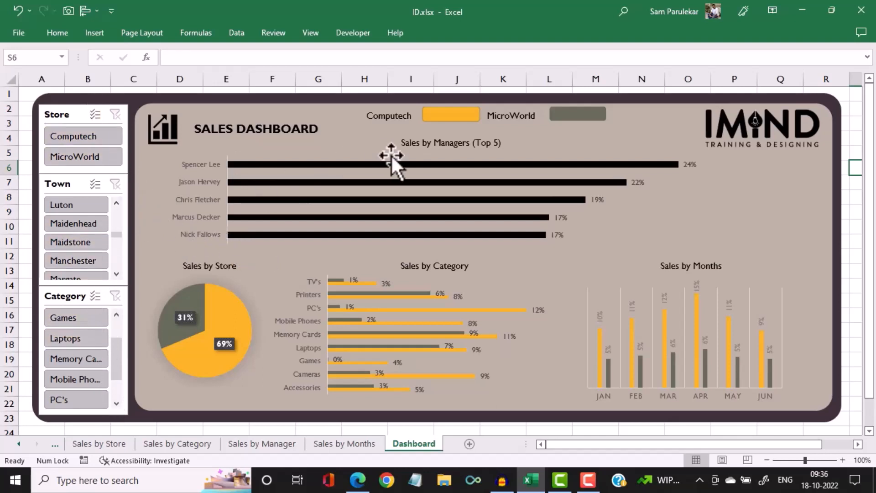
Test the Store slicer on the ID.xlsx sales dashboard with Computech and MicroWorld in turn, and clear the store filter
{"action": "left_click", "coordinate": [89, 139]}
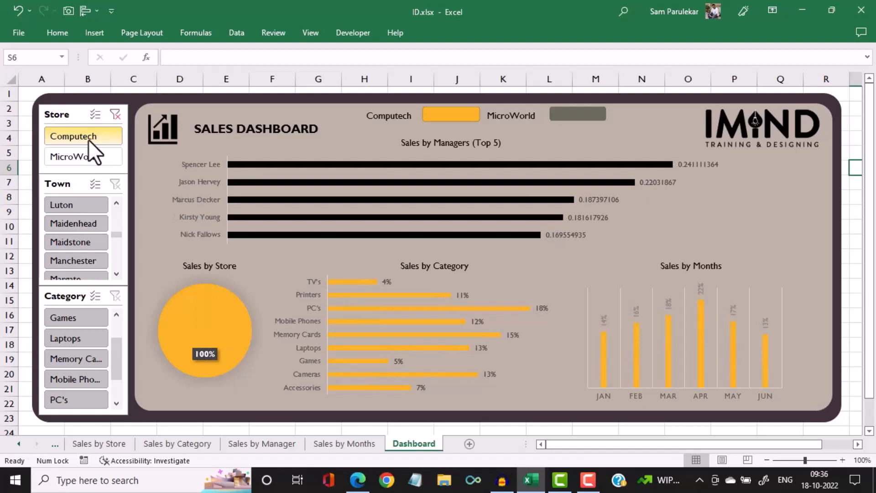
{"action": "left_click", "coordinate": [89, 150]}
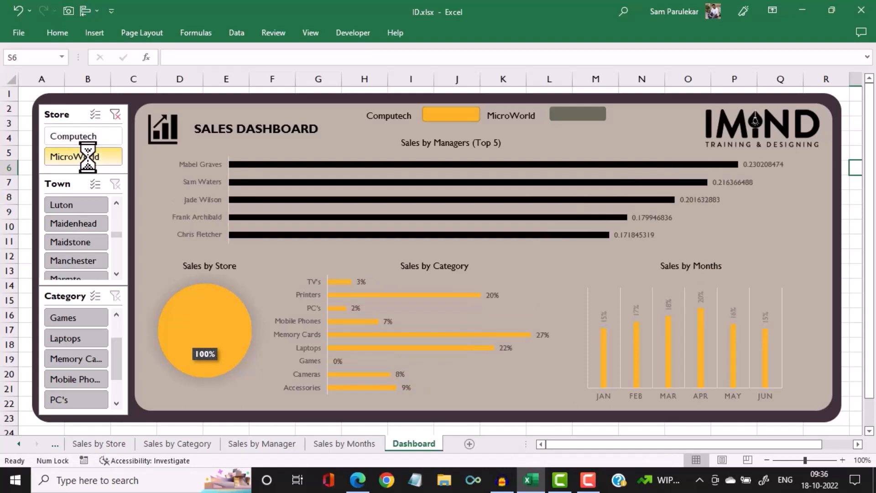
{"action": "left_click", "coordinate": [120, 115]}
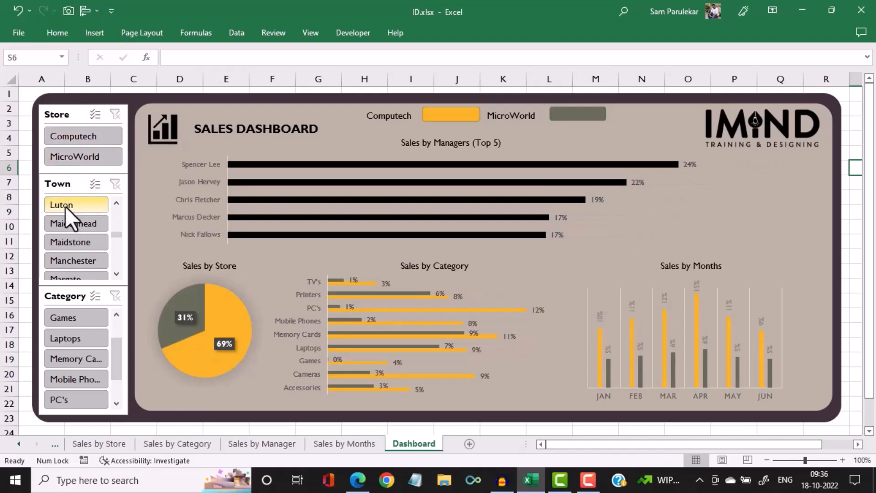
Test the Town slicer with Maidenhead and Manchester, clear it, and filter the Category slicer by Games and by Laptops
{"action": "left_click", "coordinate": [89, 229]}
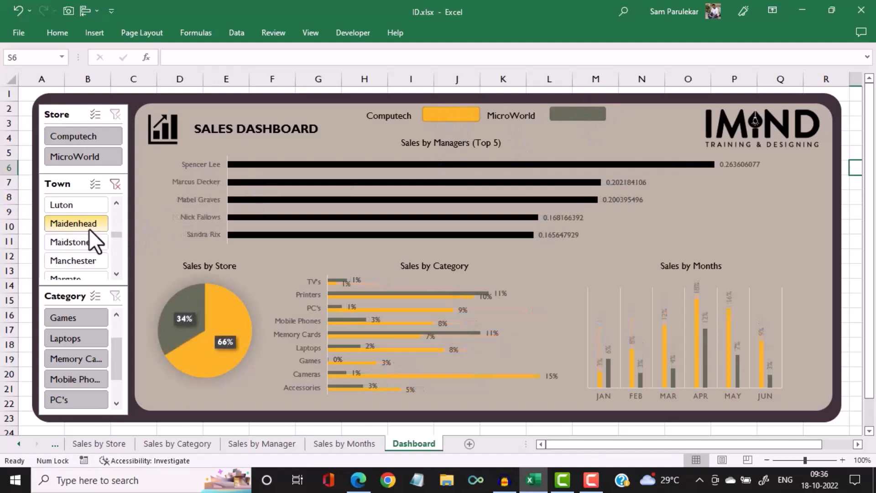
{"action": "left_click", "coordinate": [76, 258]}
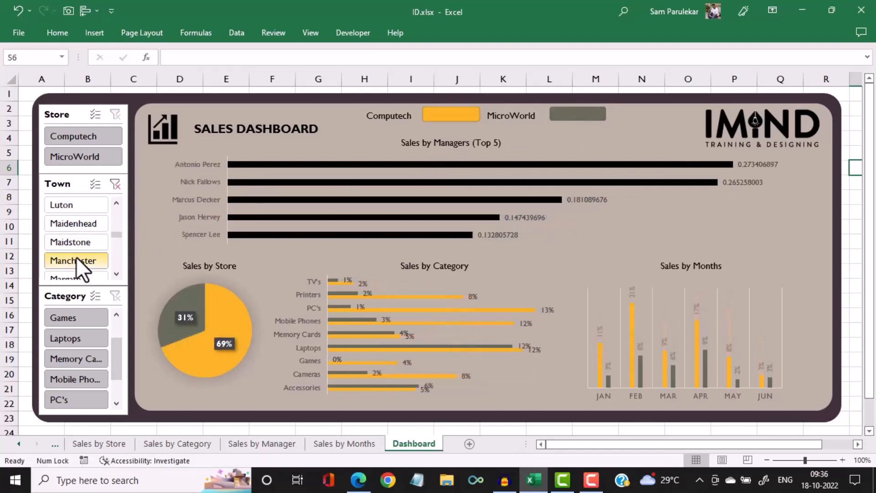
{"action": "left_click", "coordinate": [115, 184]}
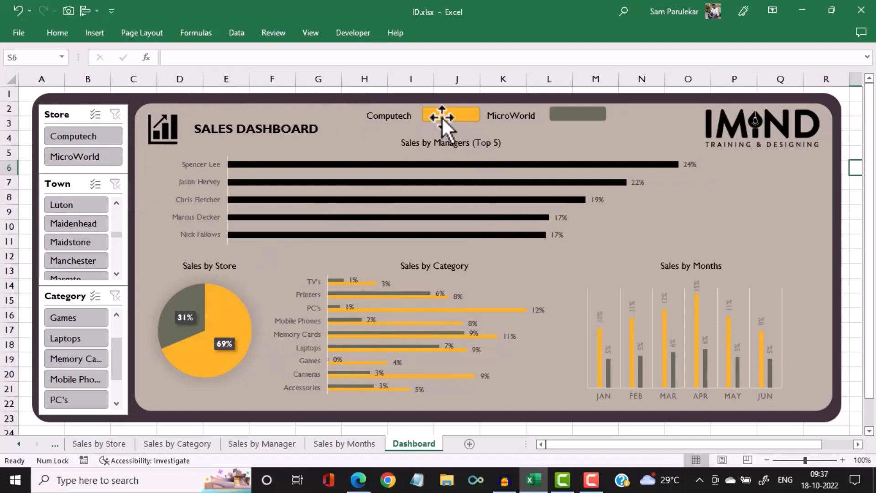
{"action": "left_click", "coordinate": [84, 321]}
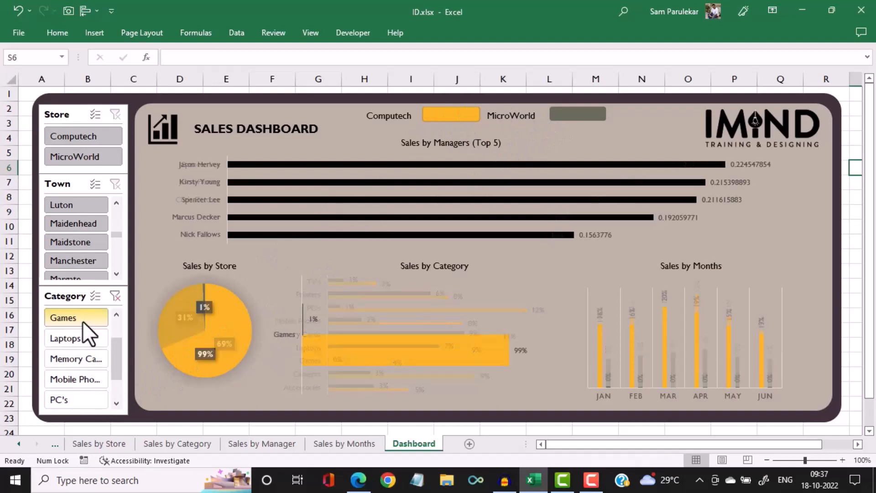
{"action": "left_click", "coordinate": [72, 343]}
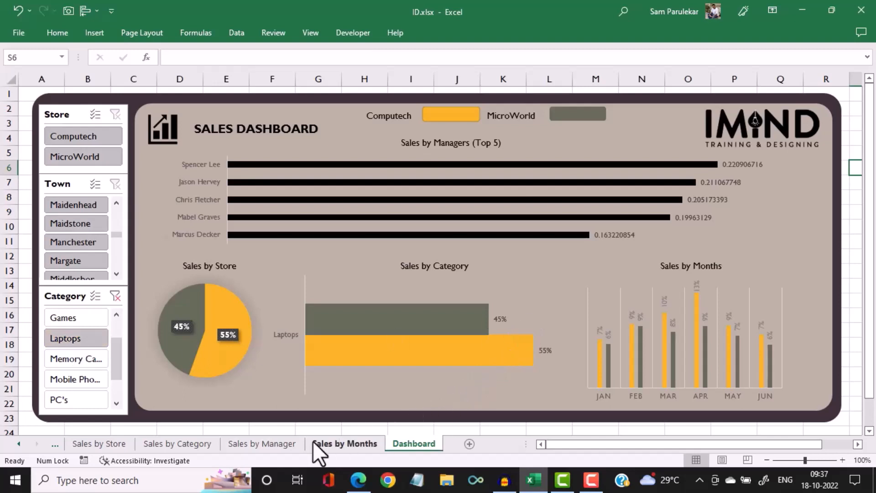
Convert the sales table on the Data sheet to a normal range
{"action": "left_click", "coordinate": [18, 445]}
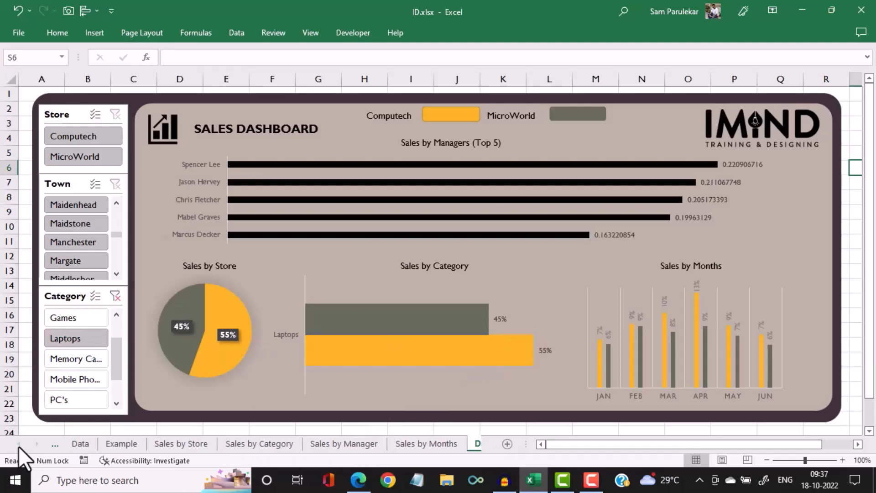
{"action": "left_click", "coordinate": [76, 441]}
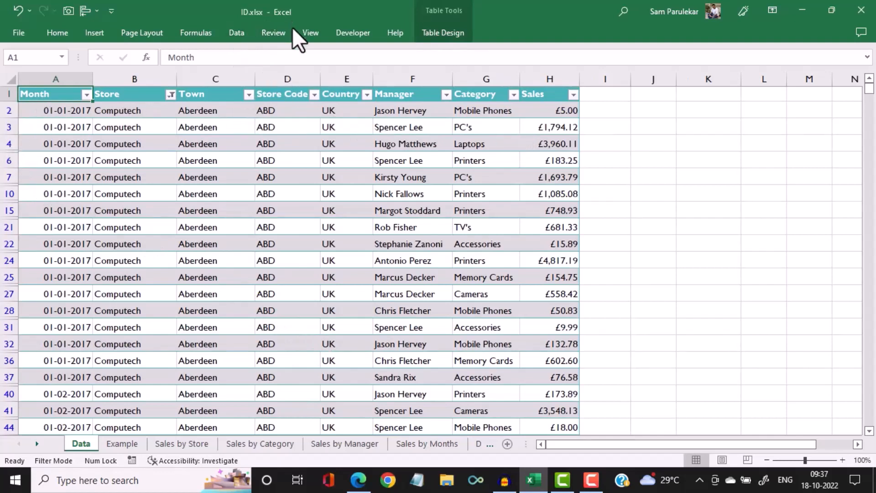
{"action": "right_click", "coordinate": [391, 143]}
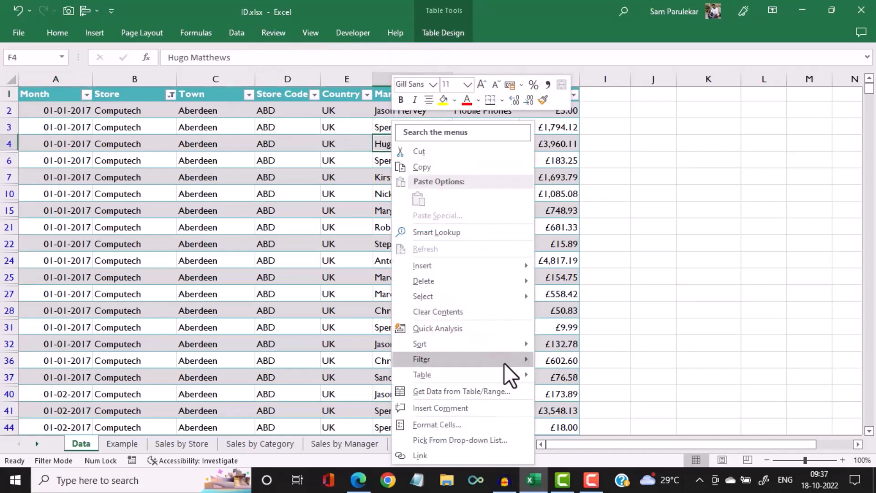
{"action": "mouse_move", "coordinate": [502, 371]}
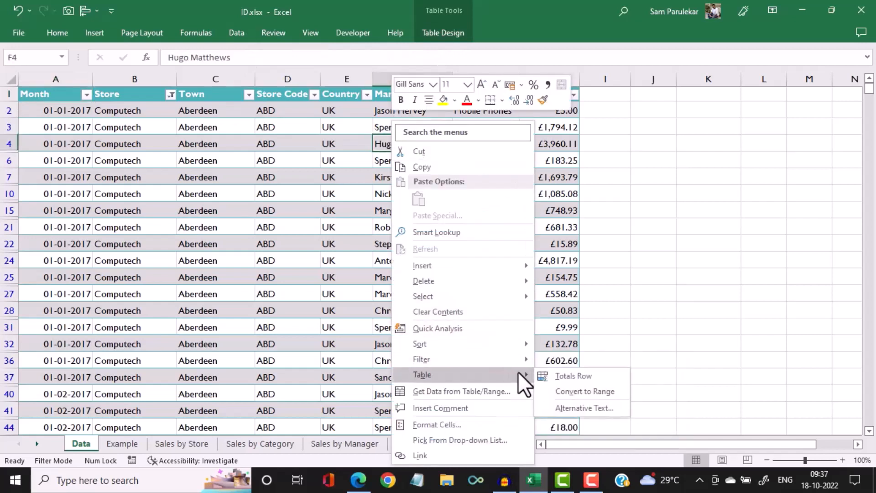
{"action": "left_click", "coordinate": [590, 391]}
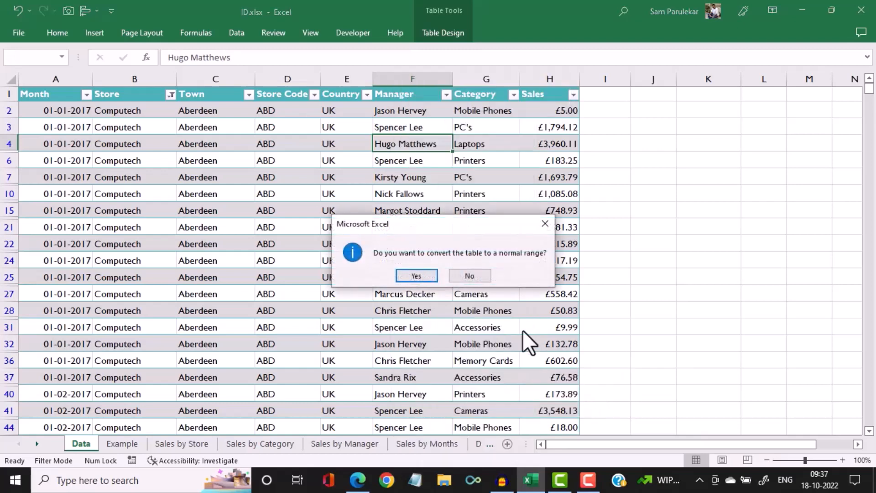
{"action": "left_click", "coordinate": [416, 275]}
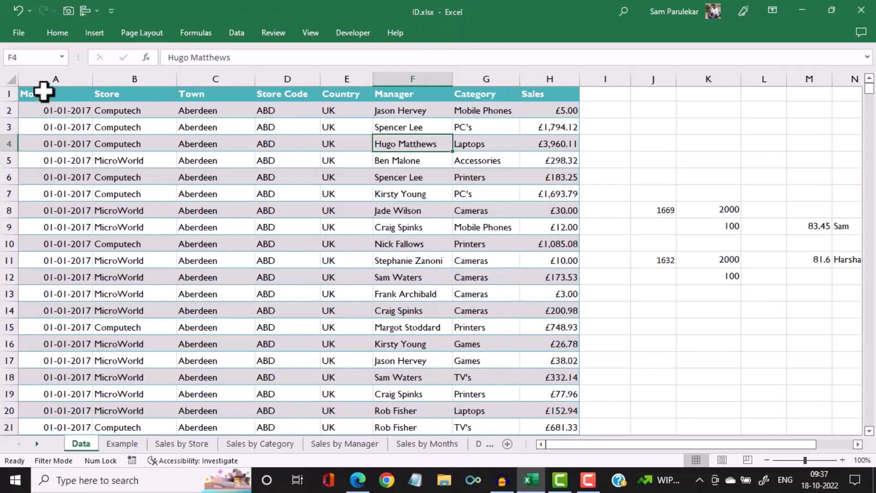
Clear the stray entries beside the sales data in J6:Q15 on the Data sheet
{"action": "left_click", "coordinate": [657, 181]}
{"action": "left_click_drag", "start_coordinate": [661, 189], "coordinate": [853, 319]}
{"action": "key", "text": "Delete"}
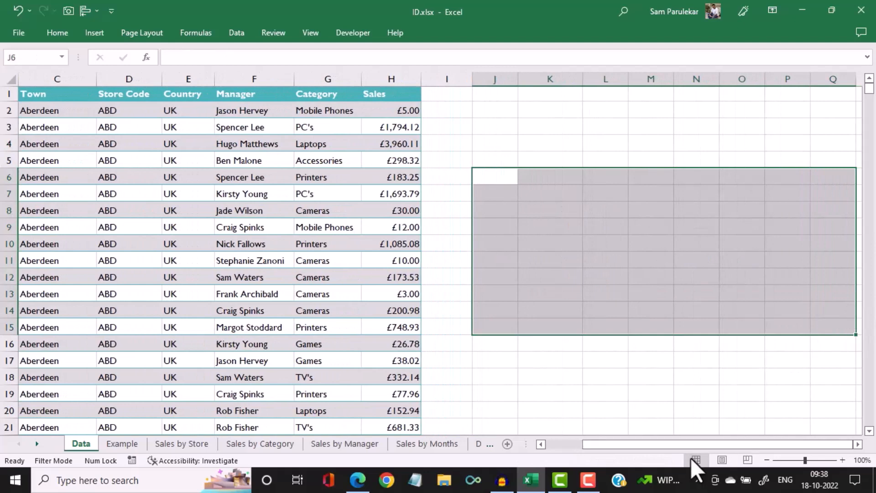
{"action": "left_click_drag", "start_coordinate": [690, 447], "coordinate": [573, 451]}
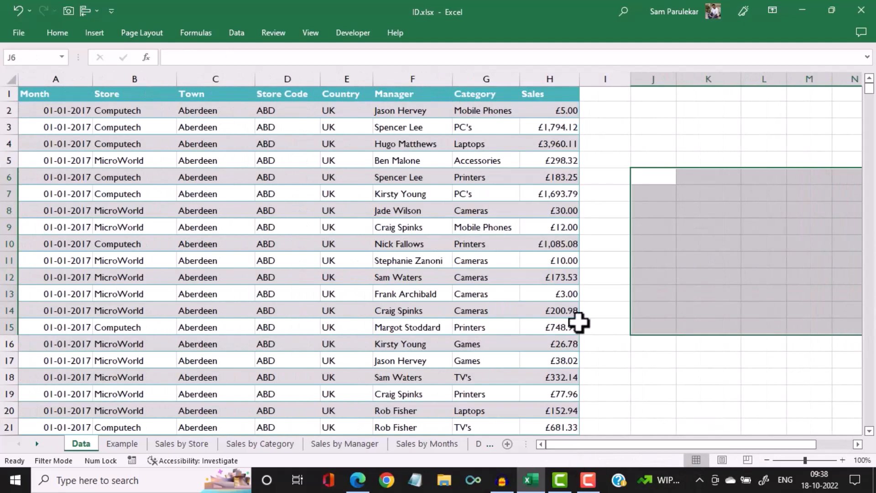
{"action": "left_click", "coordinate": [671, 124]}
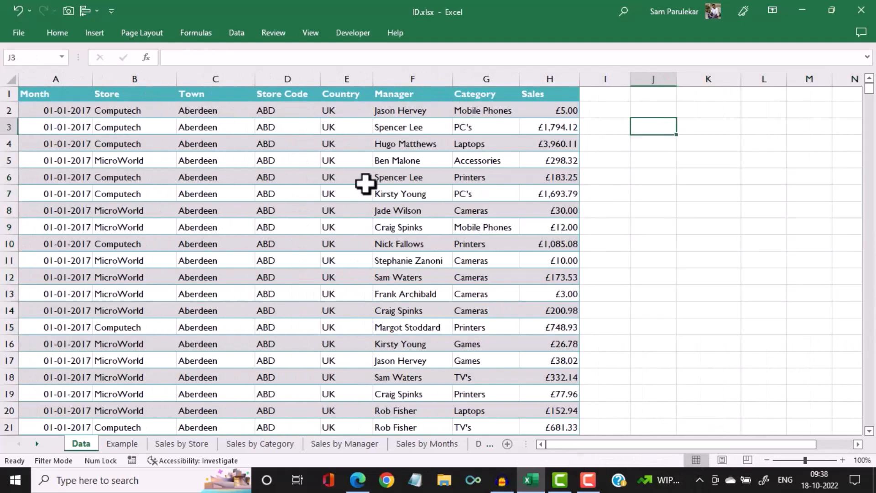
Review the Data sheet's columns one by one from Month through Sales
{"action": "left_click", "coordinate": [54, 78]}
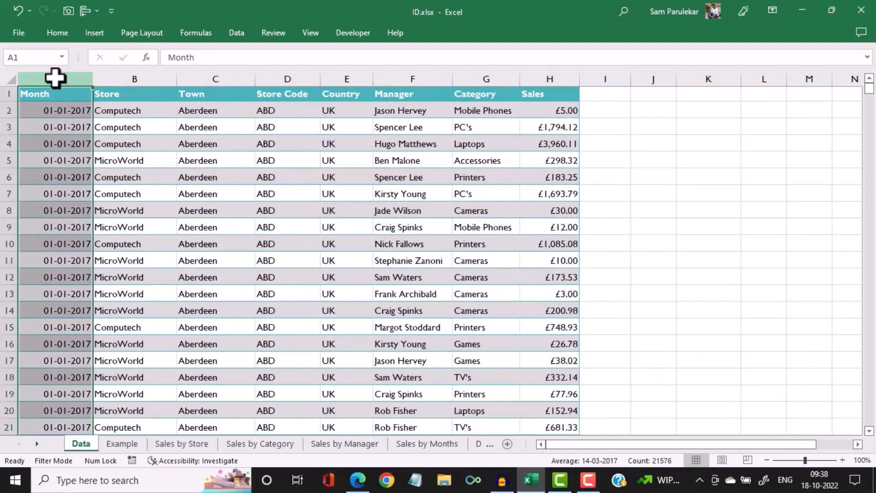
{"action": "left_click", "coordinate": [130, 77]}
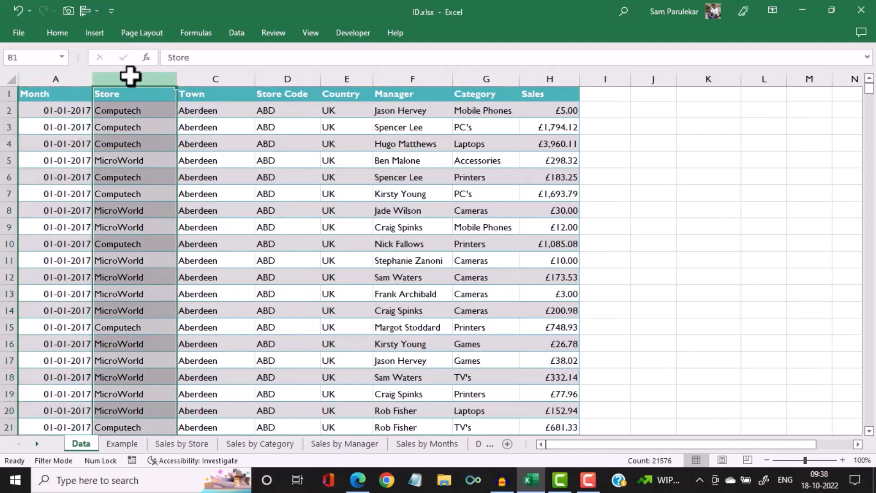
{"action": "left_click", "coordinate": [213, 78]}
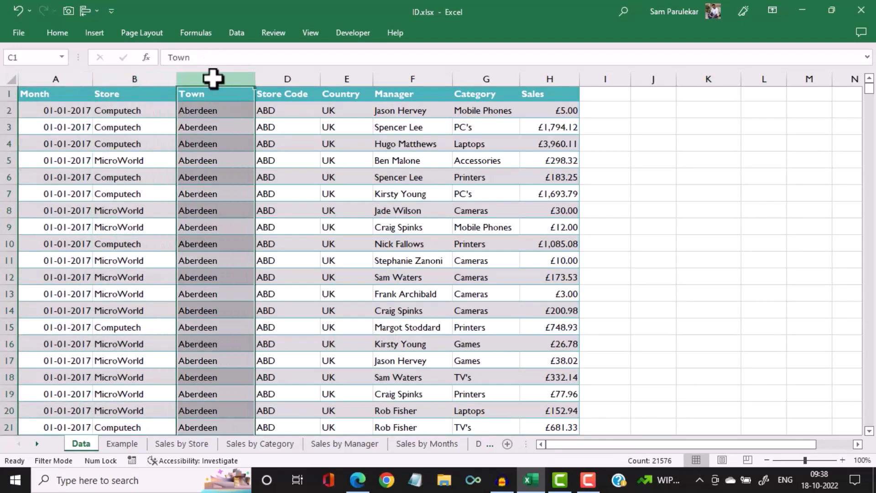
{"action": "left_click", "coordinate": [297, 79]}
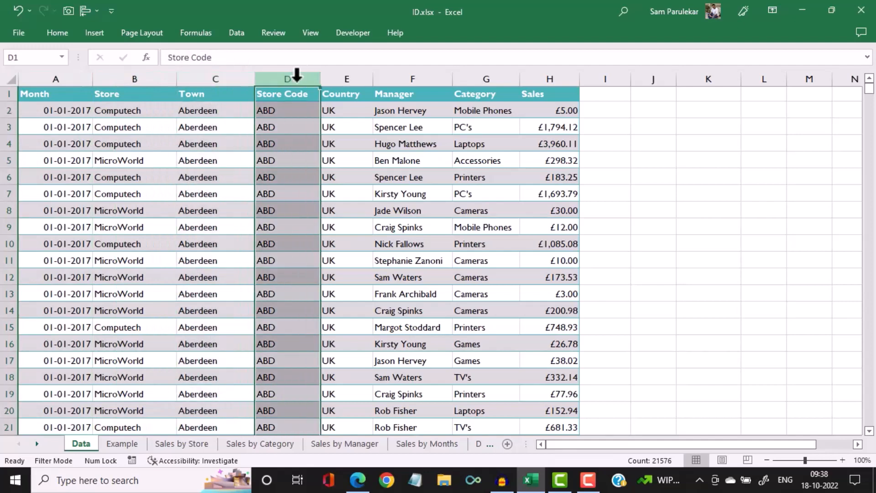
{"action": "left_click", "coordinate": [351, 77]}
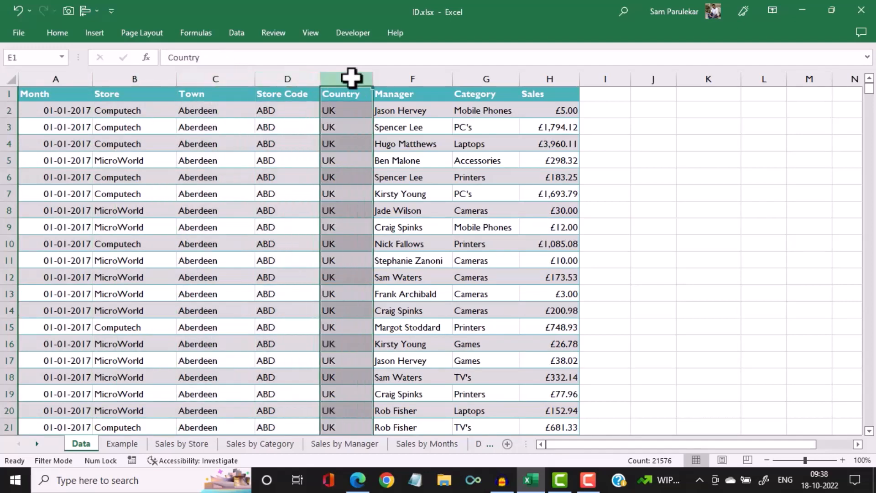
{"action": "left_click", "coordinate": [423, 78]}
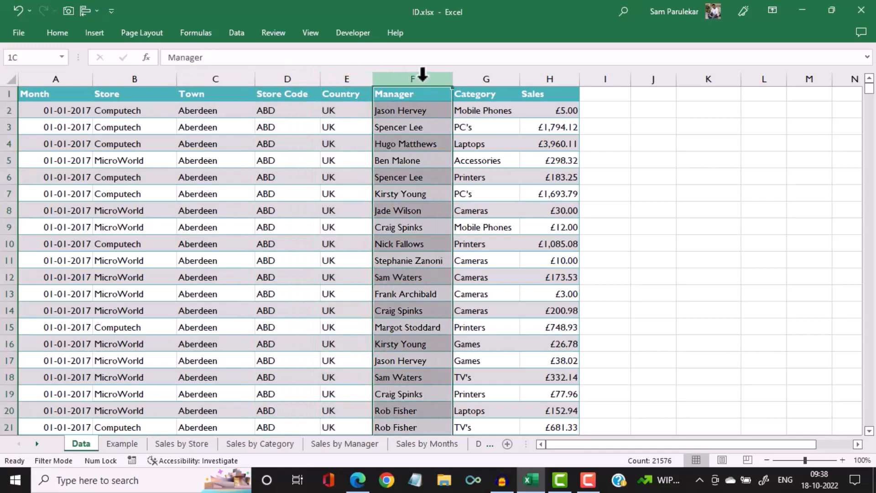
{"action": "left_click", "coordinate": [493, 77]}
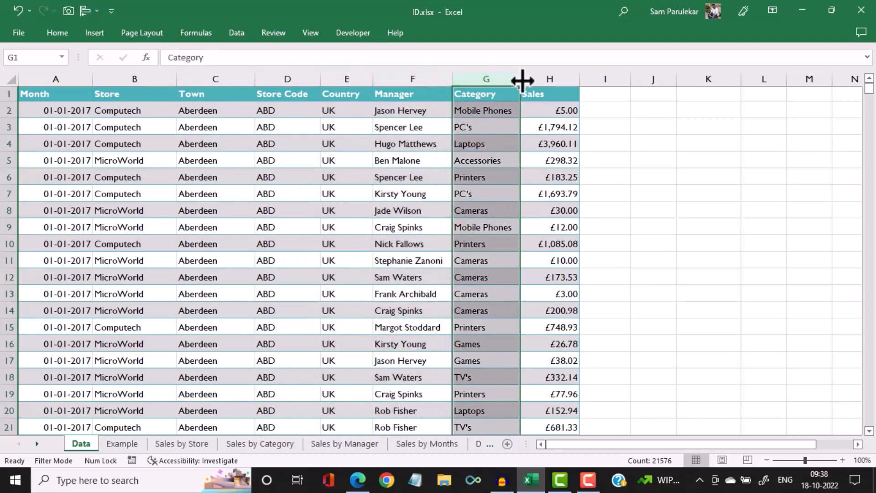
{"action": "left_click", "coordinate": [555, 74]}
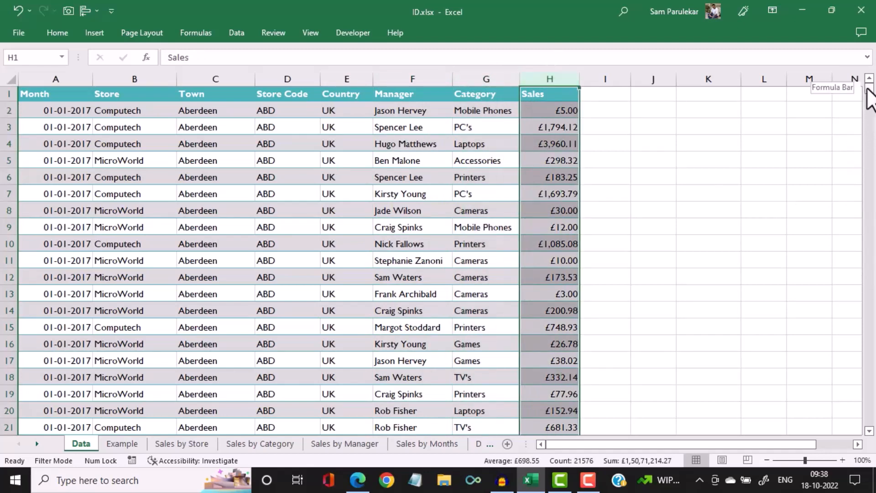
{"action": "mouse_move", "coordinate": [867, 89]}
{"action": "left_mouse_down"}
{"action": "mouse_move", "coordinate": [868, 254]}
{"action": "mouse_move", "coordinate": [868, 91]}
{"action": "left_mouse_up"}
{"action": "left_click", "coordinate": [447, 258]}
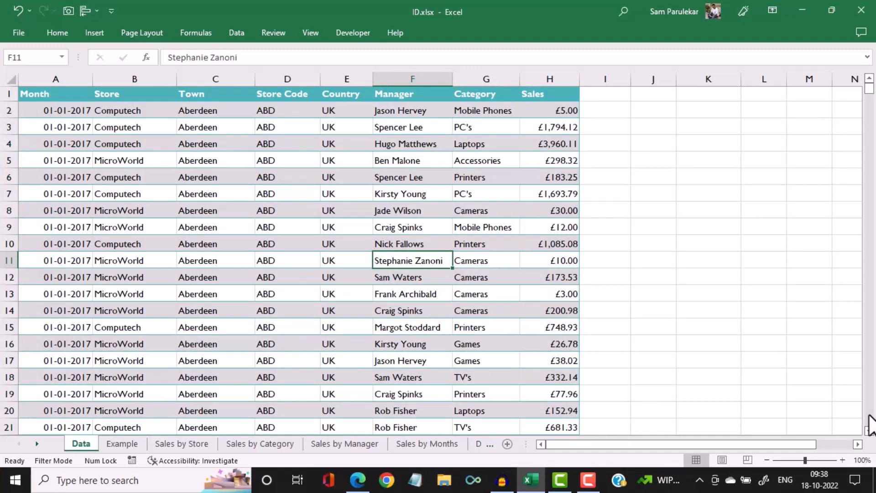
Copy the entire Data sheet and paste it as values into cell A1 of a new blank workbook
{"action": "left_click", "coordinate": [12, 79]}
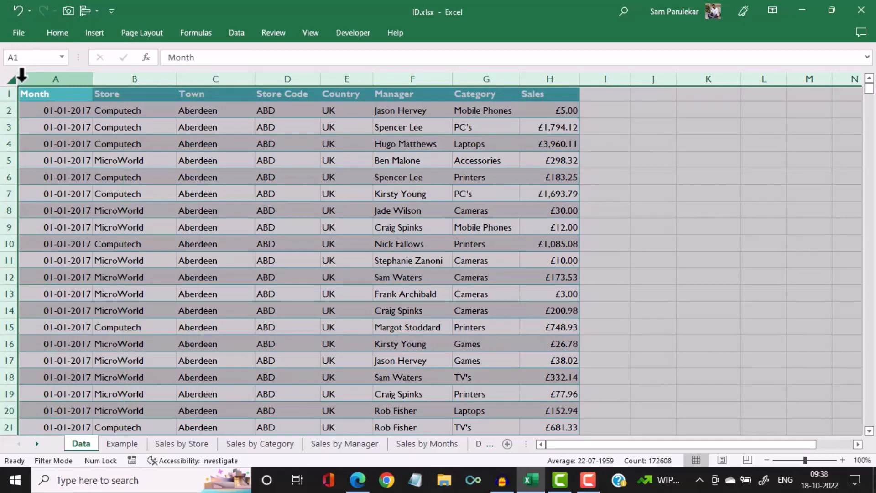
{"action": "left_click", "coordinate": [57, 33]}
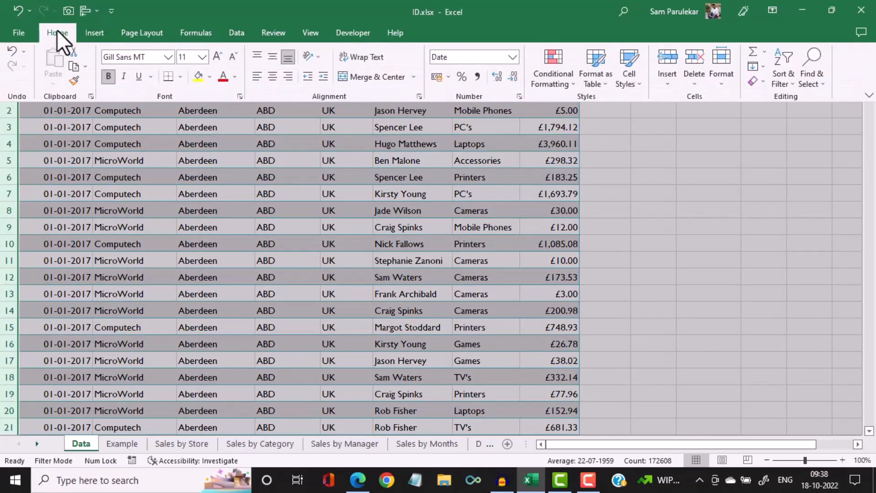
{"action": "left_click", "coordinate": [72, 65]}
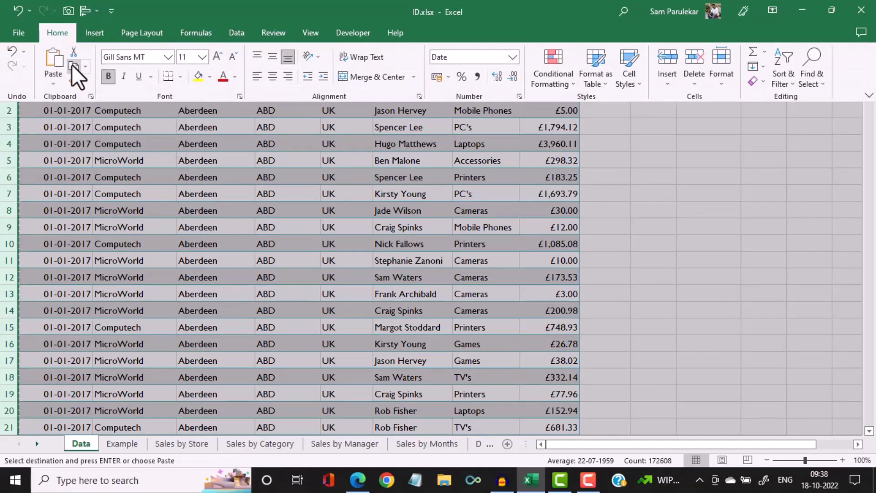
{"action": "left_click", "coordinate": [23, 36]}
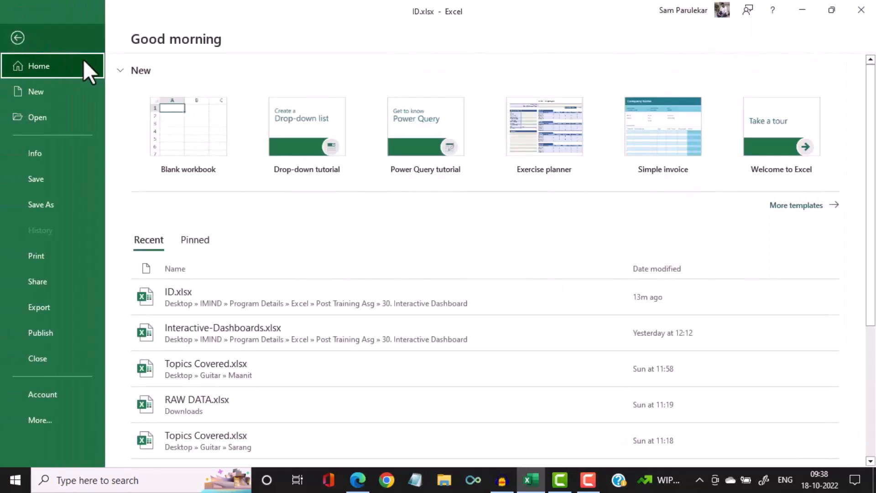
{"action": "left_click", "coordinate": [178, 129]}
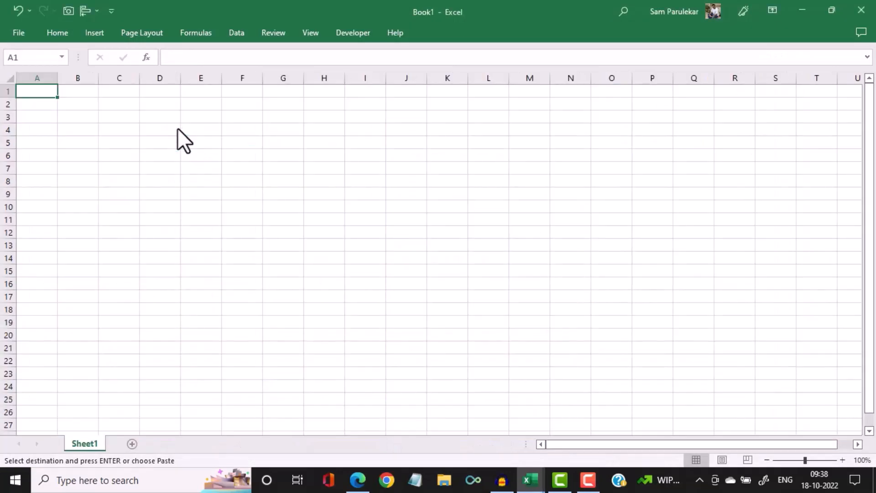
{"action": "right_click", "coordinate": [33, 92]}
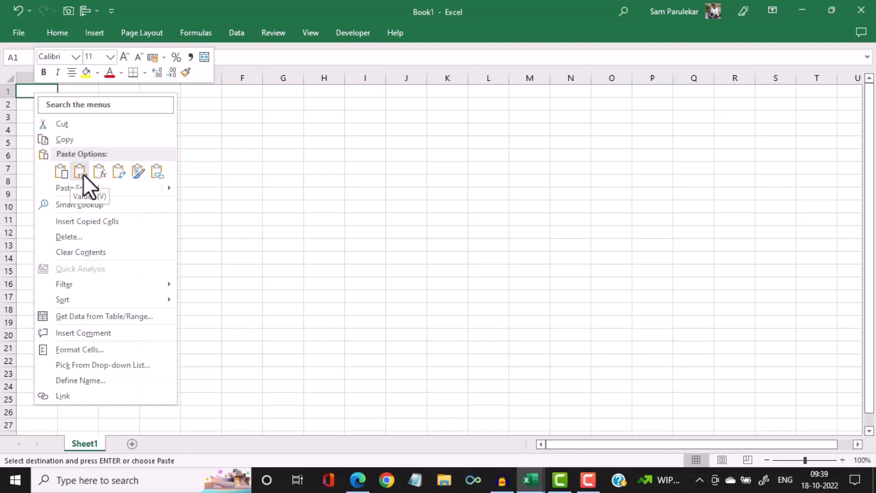
{"action": "left_click", "coordinate": [80, 172]}
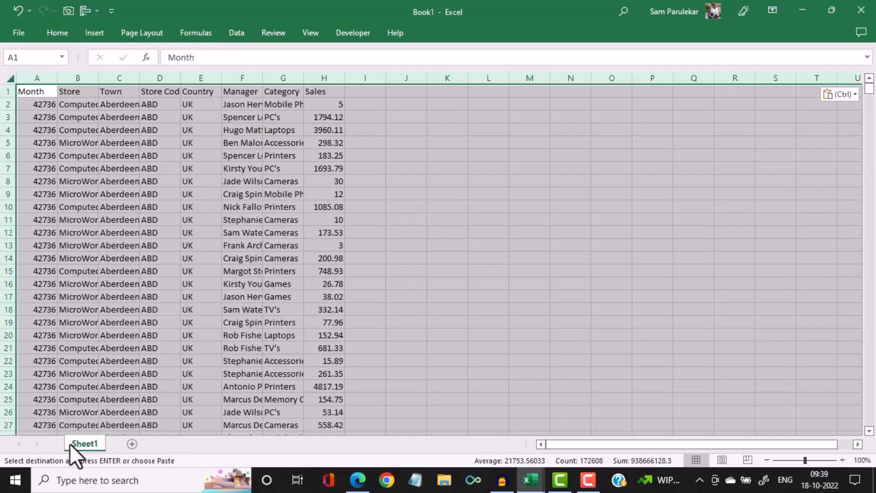
Rename Sheet1 in the new workbook as Raw Data
{"action": "right_click", "coordinate": [81, 442]}
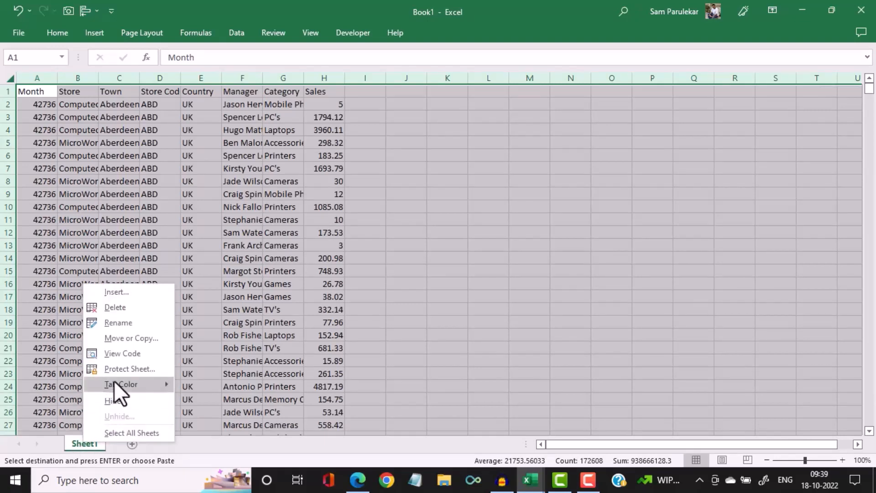
{"action": "key", "text": "Escape"}
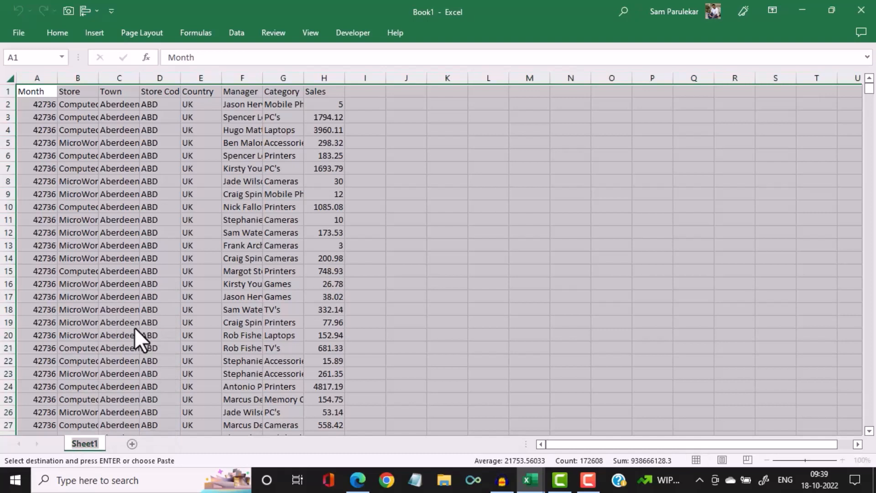
{"action": "type", "text": "Ra"}
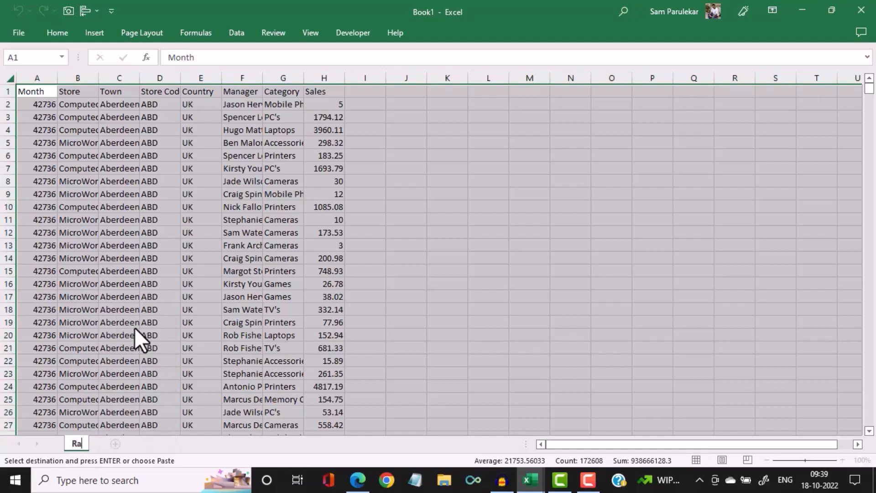
{"action": "type", "text": "w Data"}
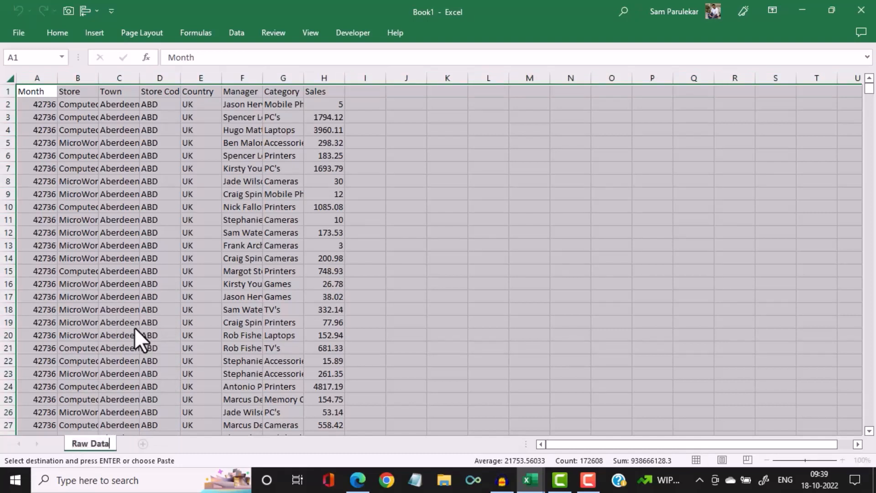
{"action": "key", "text": "Return"}
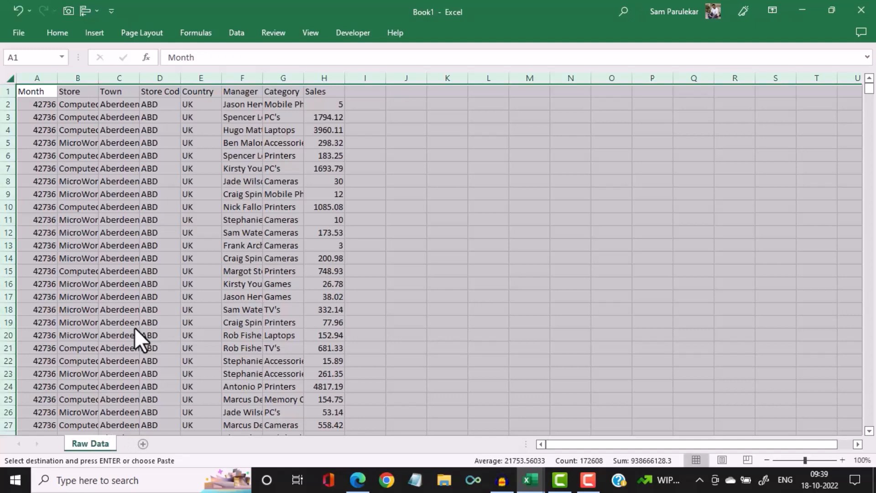
Format the Raw Data range A1:H21576 as a table with headers, using a green Medium table style
{"action": "left_click", "coordinate": [155, 190]}
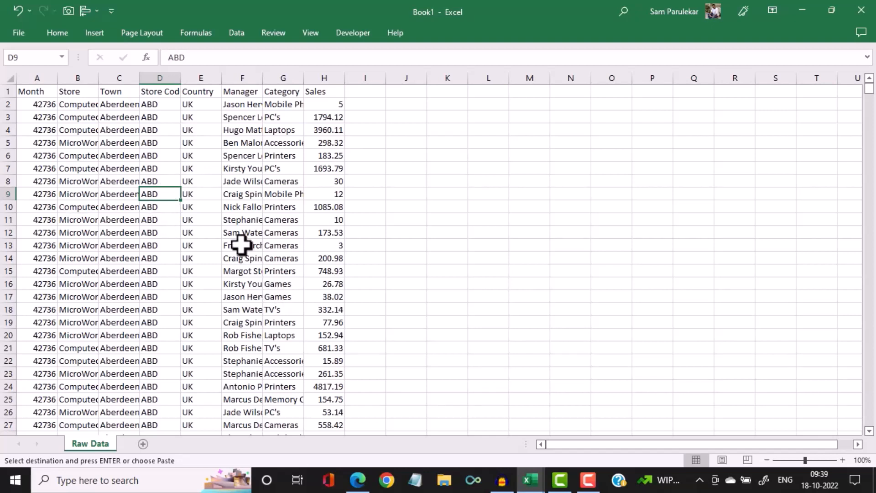
{"action": "left_click", "coordinate": [57, 33]}
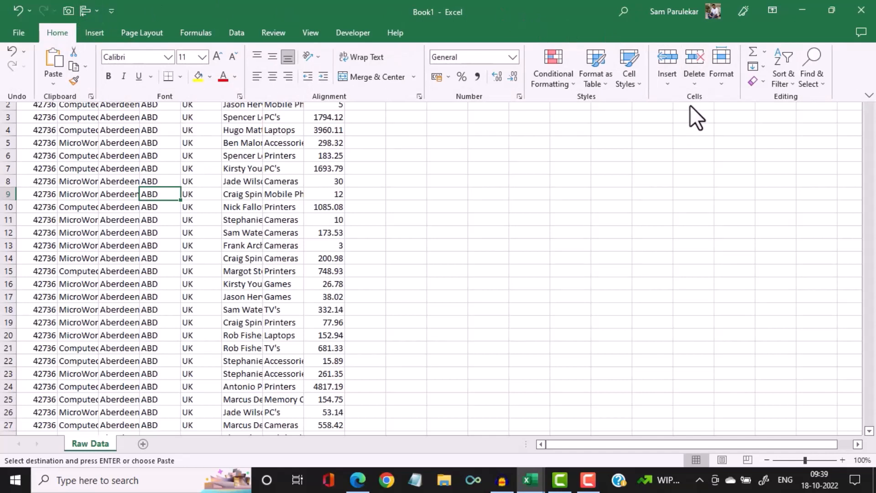
{"action": "left_click", "coordinate": [722, 80]}
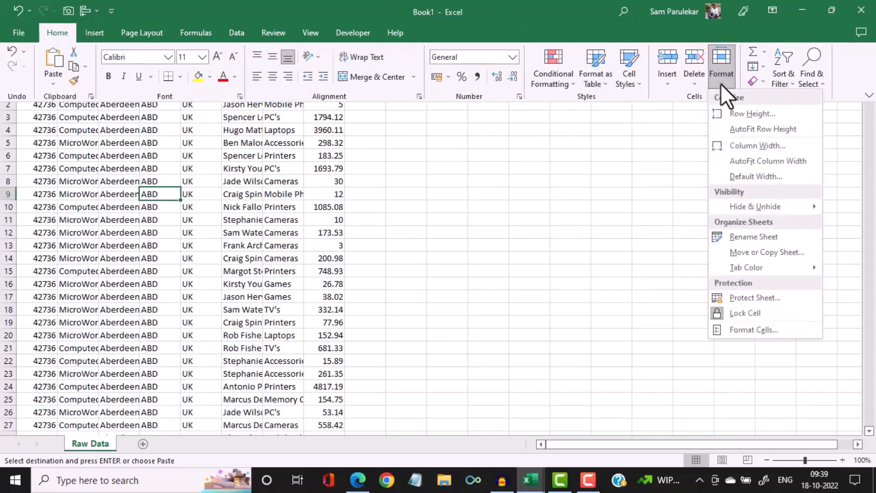
{"action": "left_click", "coordinate": [692, 85]}
{"action": "left_click", "coordinate": [664, 81]}
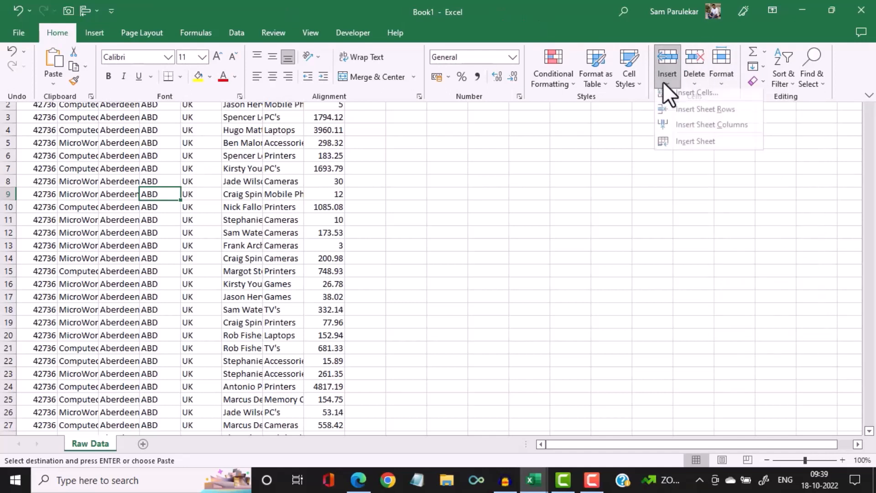
{"action": "left_click", "coordinate": [606, 83]}
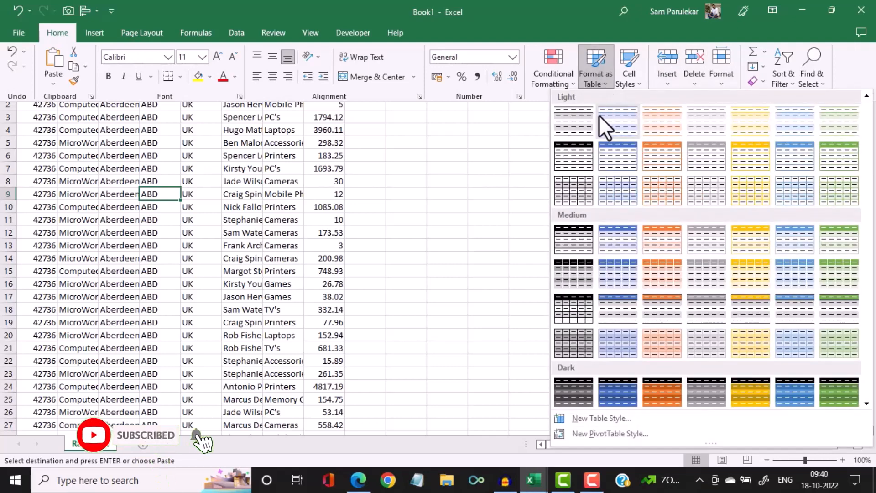
{"action": "left_click", "coordinate": [823, 241]}
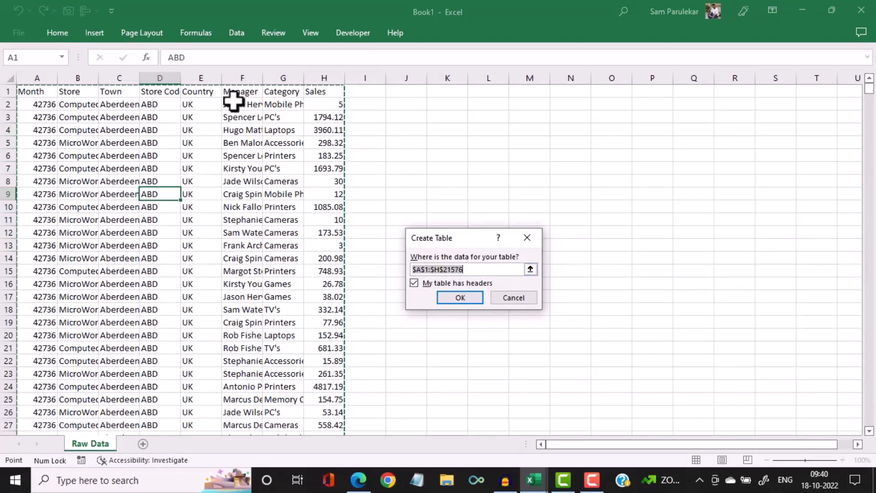
{"action": "left_click", "coordinate": [460, 298]}
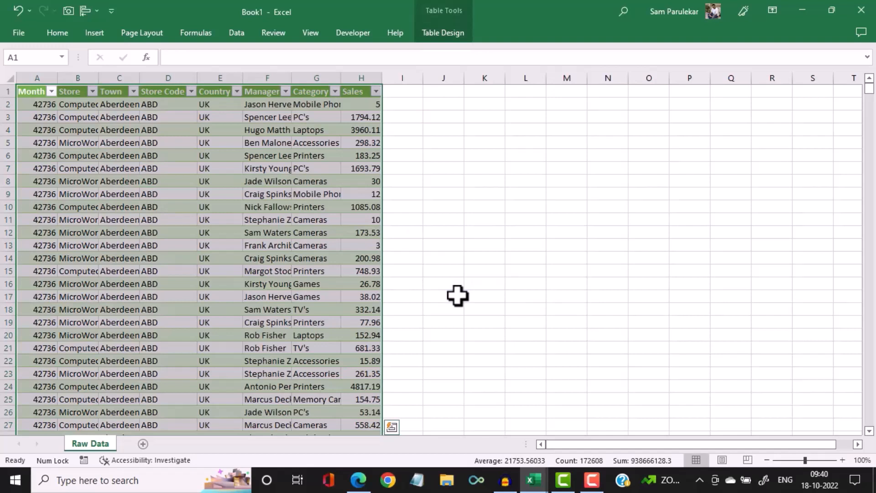
Review the Raw Data table's columns one by one from Month through Category
{"action": "left_click", "coordinate": [40, 73]}
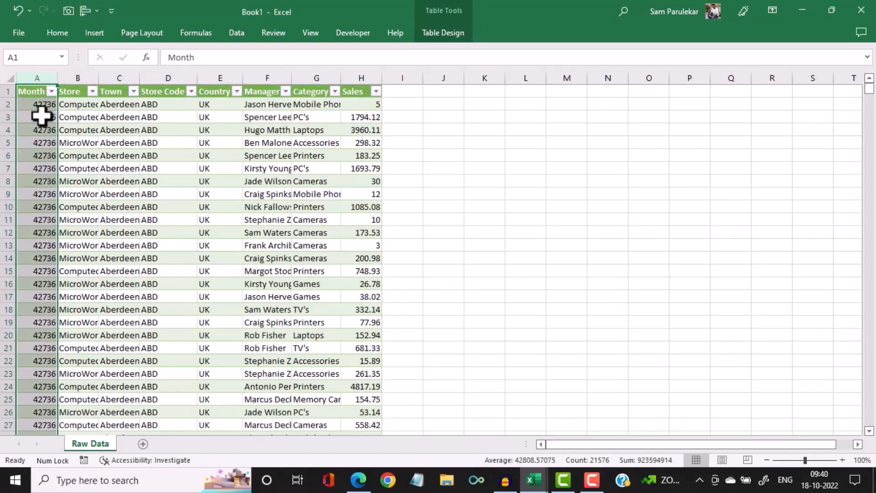
{"action": "left_click", "coordinate": [78, 72]}
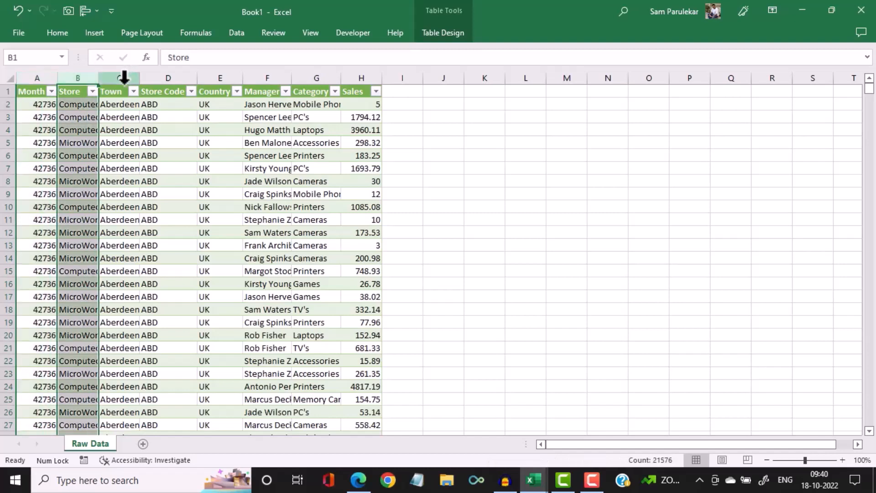
{"action": "left_click", "coordinate": [124, 75]}
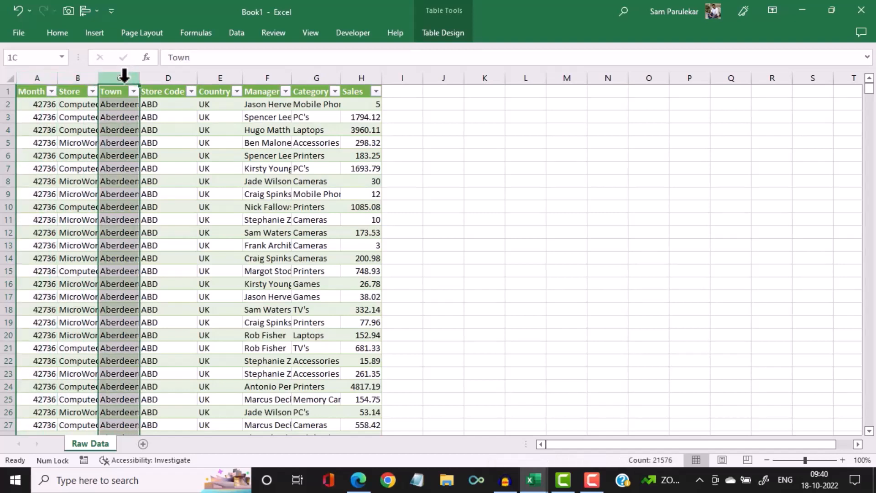
{"action": "left_click", "coordinate": [167, 74]}
{"action": "left_click", "coordinate": [222, 74]}
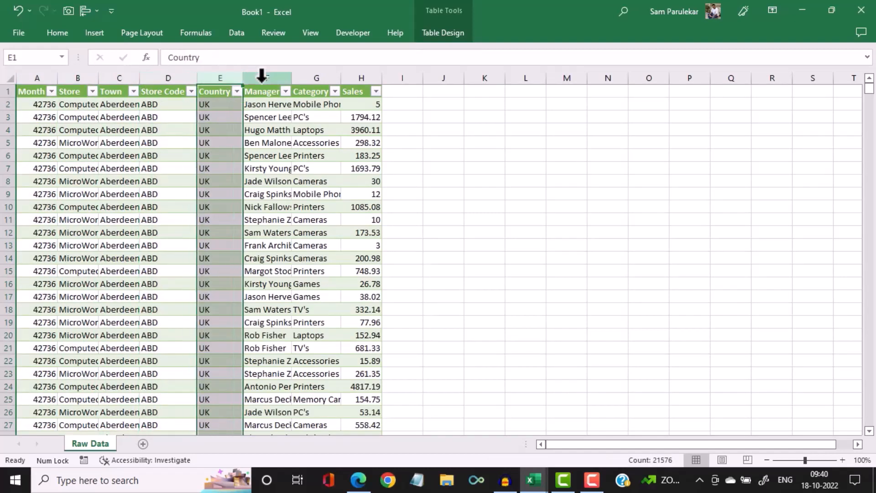
{"action": "left_click", "coordinate": [268, 76]}
{"action": "left_click", "coordinate": [324, 77]}
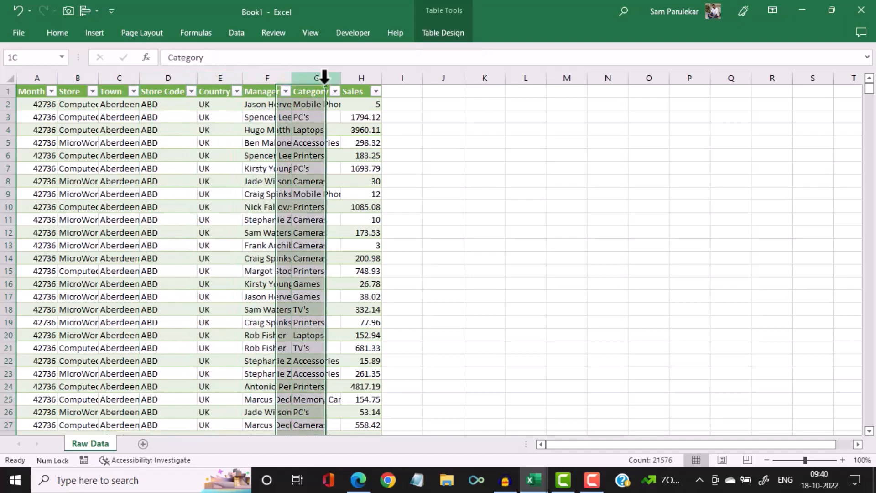
Format the Sales column as Accounting with the ₹ symbol and 0 decimal places
{"action": "left_click", "coordinate": [362, 75]}
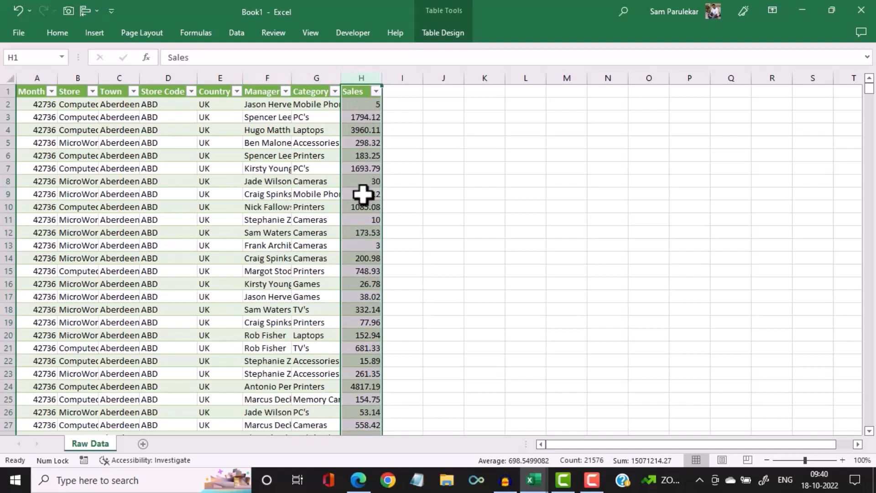
{"action": "left_click", "coordinate": [62, 32]}
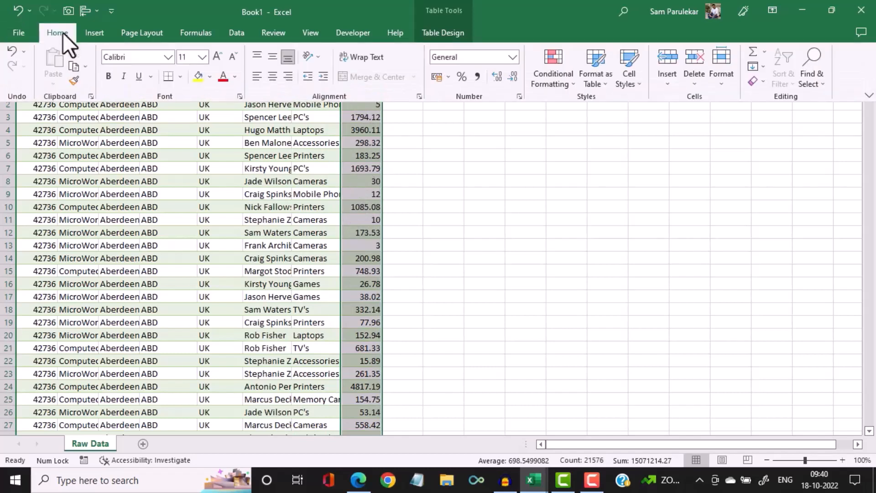
{"action": "left_click", "coordinate": [439, 76]}
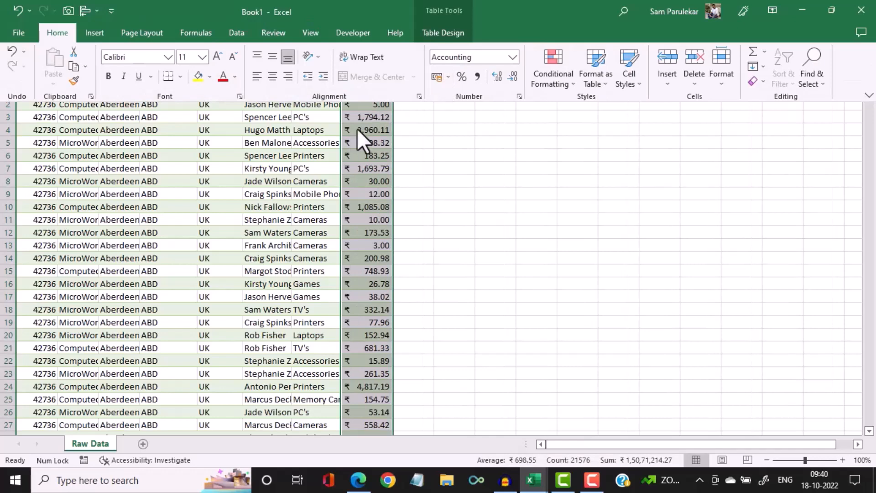
{"action": "right_click", "coordinate": [369, 124]}
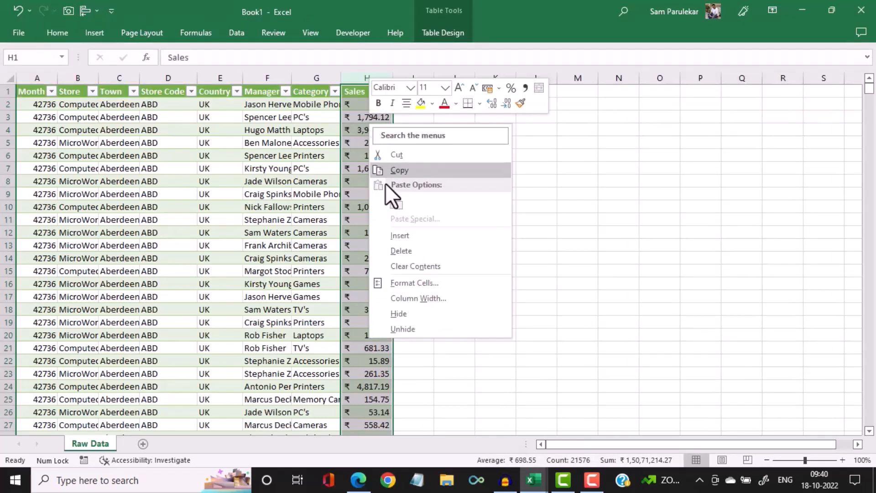
{"action": "left_click", "coordinate": [409, 289]}
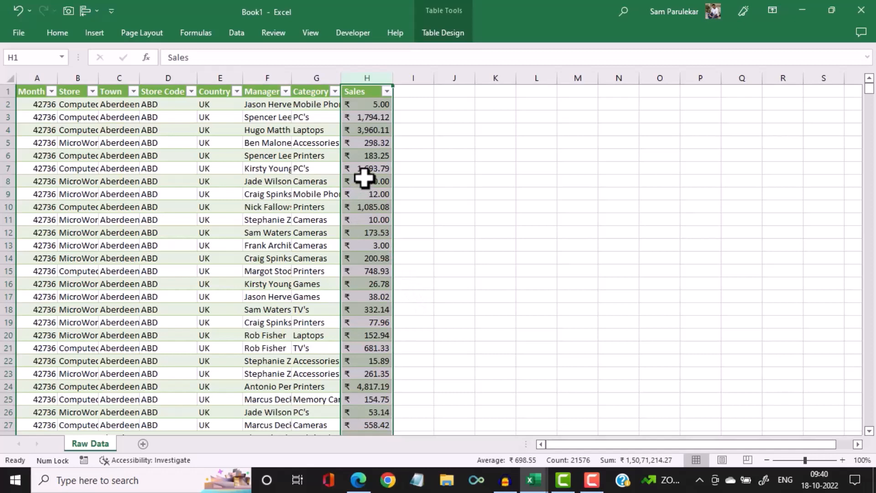
{"action": "key", "text": "ctrl+1"}
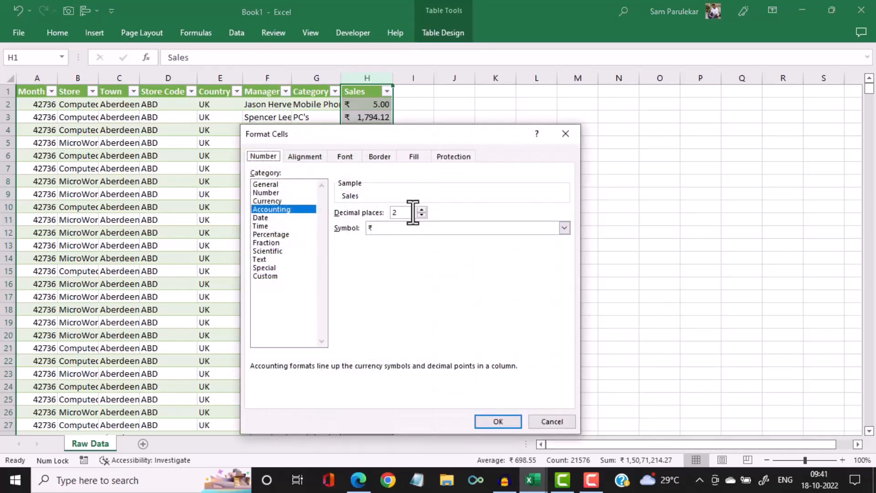
{"action": "double_click", "coordinate": [420, 215]}
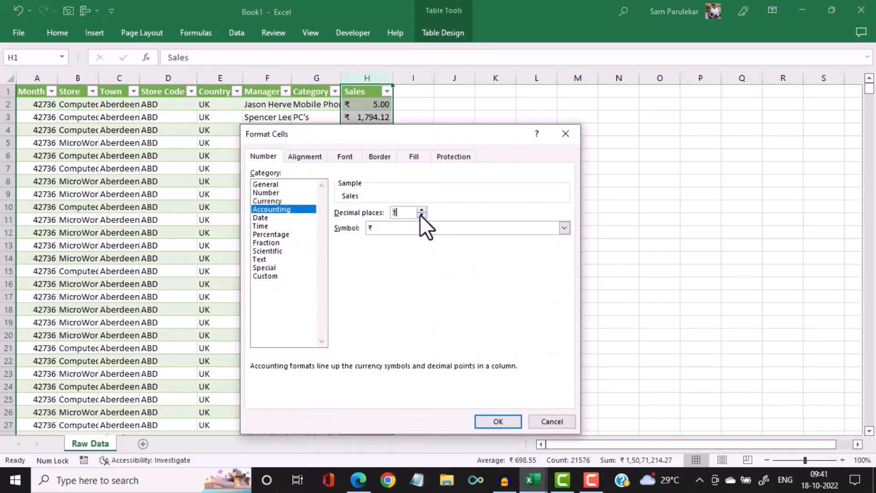
{"action": "left_click", "coordinate": [493, 422]}
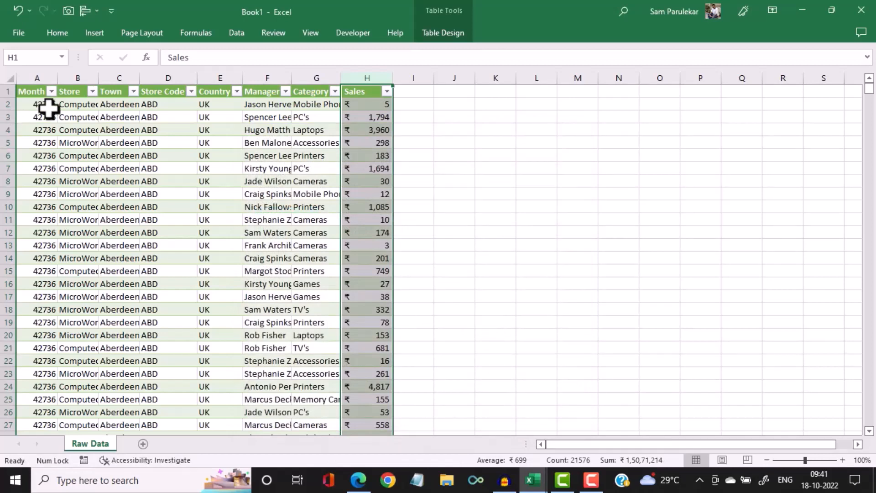
Format the Month column as a Date using the 14.03.2012 type with the Armenian locale
{"action": "left_click", "coordinate": [32, 75]}
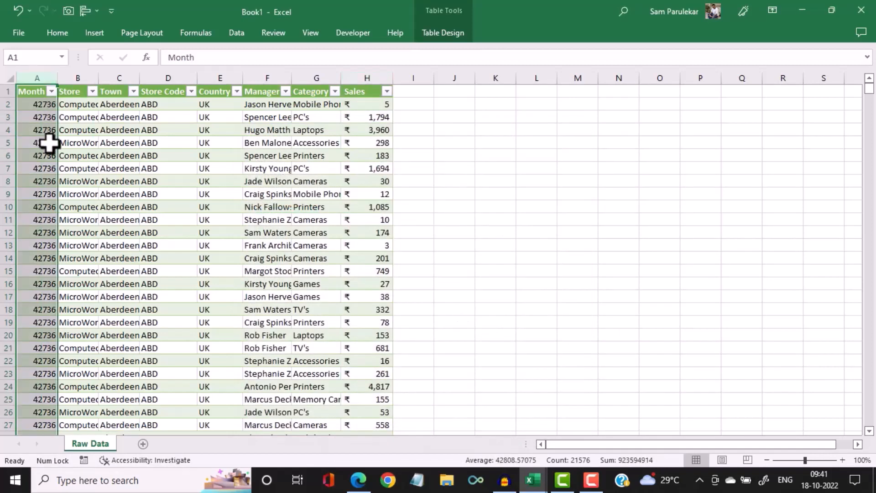
{"action": "right_click", "coordinate": [33, 133]}
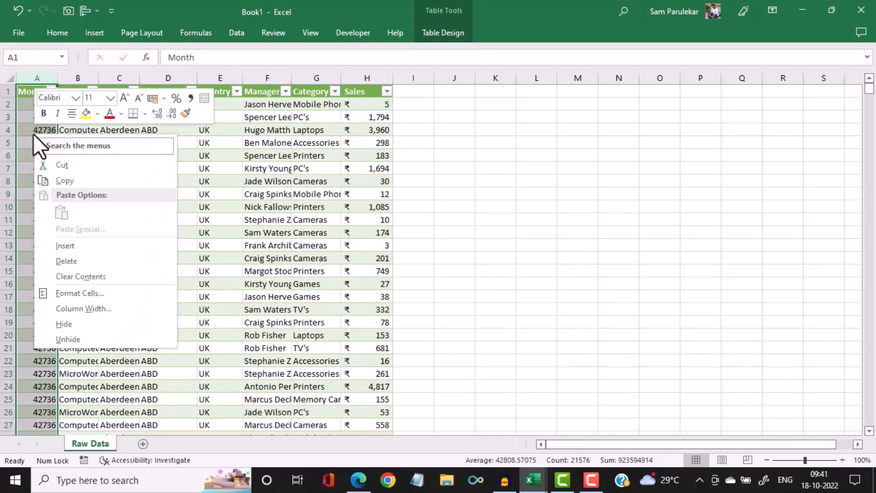
{"action": "left_click", "coordinate": [102, 288]}
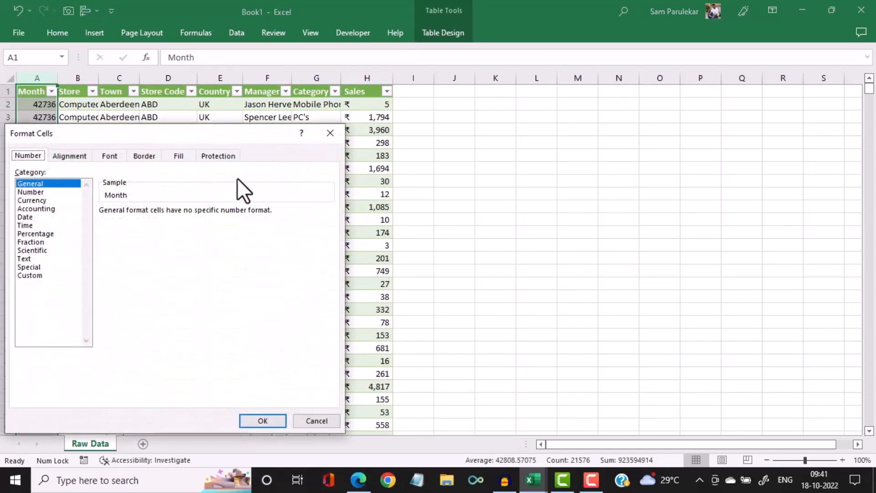
{"action": "left_click", "coordinate": [25, 217]}
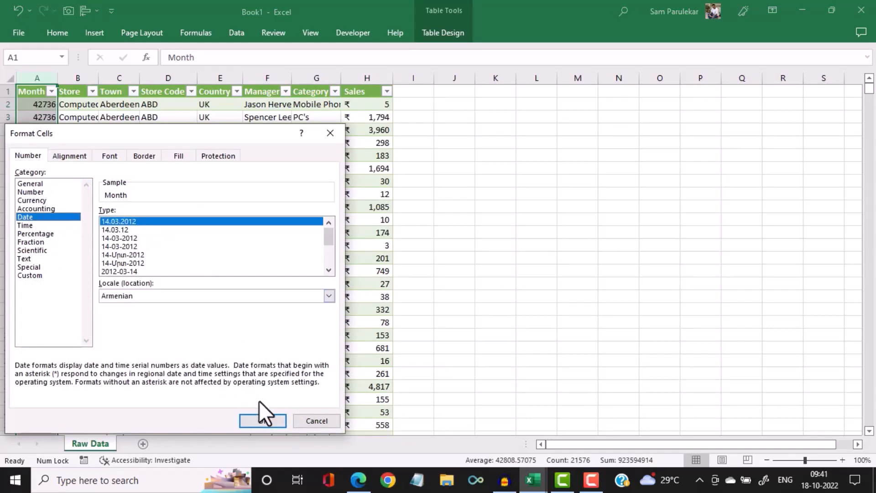
{"action": "left_click", "coordinate": [262, 420]}
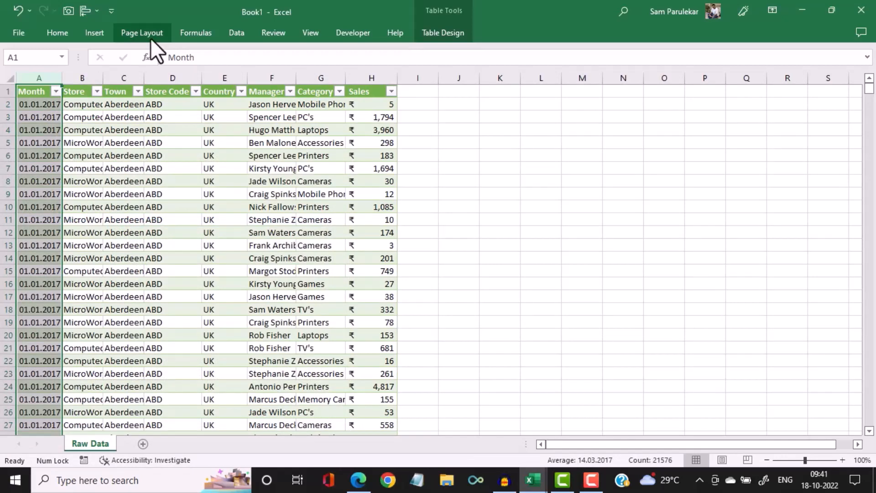
Auto-fit the widths of the Store and Town columns to their contents
{"action": "double_click", "coordinate": [106, 78]}
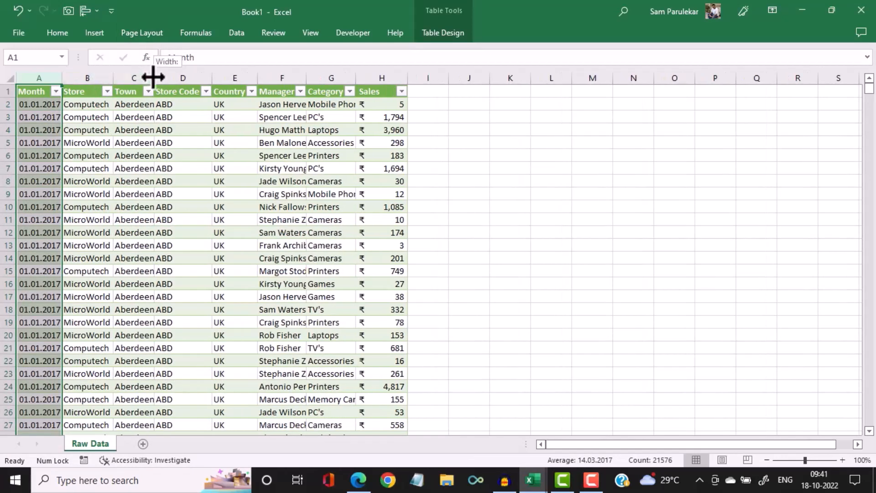
{"action": "double_click", "coordinate": [153, 77]}
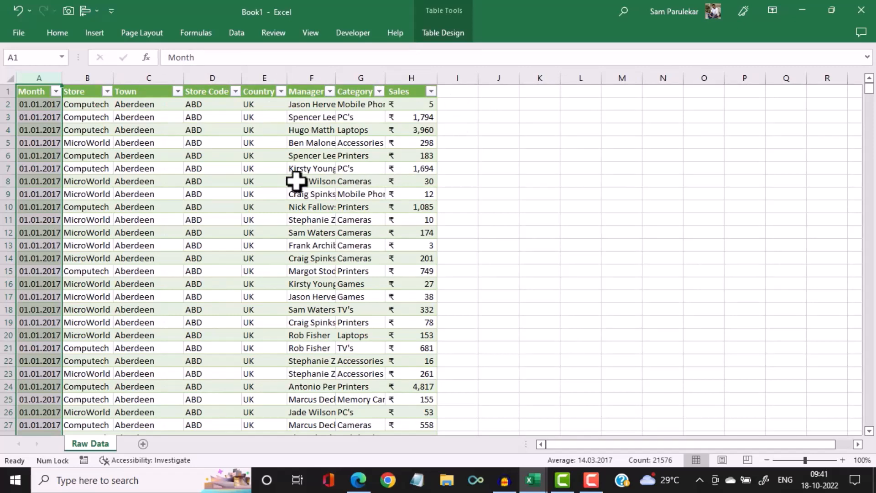
Switch to the ID.xlsx workbook, open its Dashboard sheet and clear the Category slicer's filter
{"action": "mouse_move", "coordinate": [534, 480]}
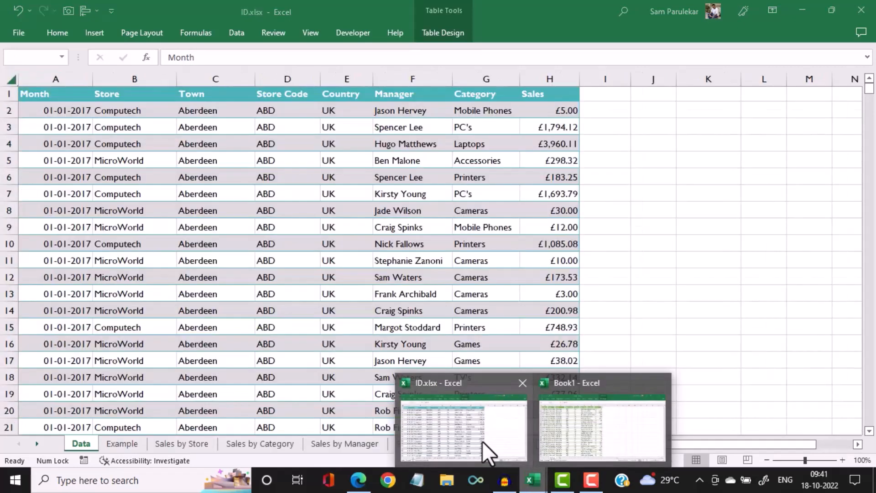
{"action": "left_click", "coordinate": [482, 442]}
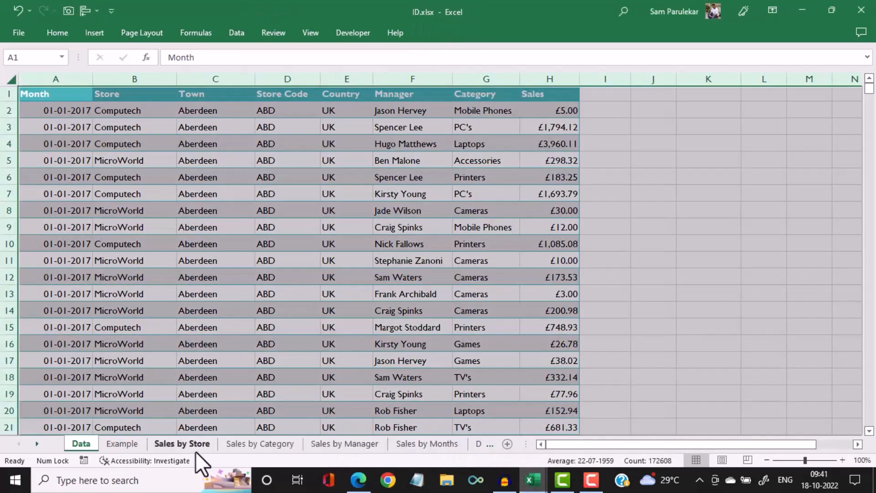
{"action": "left_click", "coordinate": [38, 444]}
{"action": "left_click", "coordinate": [38, 444]}
{"action": "left_click", "coordinate": [411, 443]}
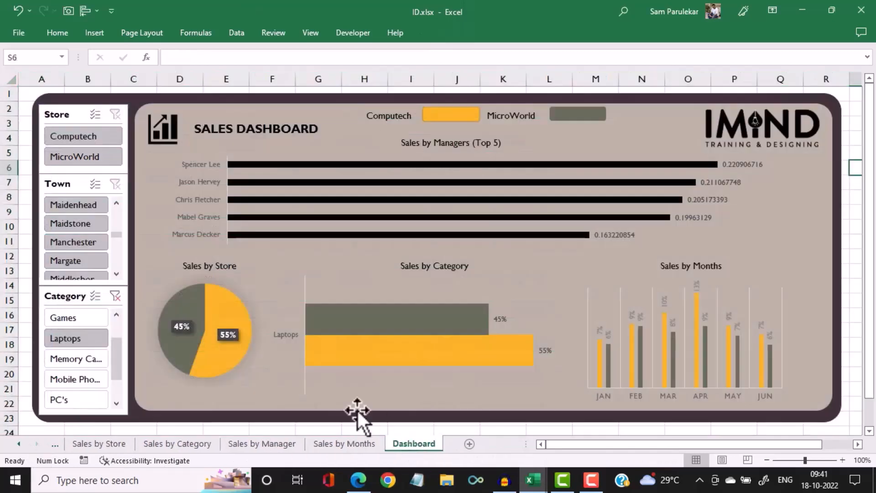
{"action": "left_click", "coordinate": [115, 295]}
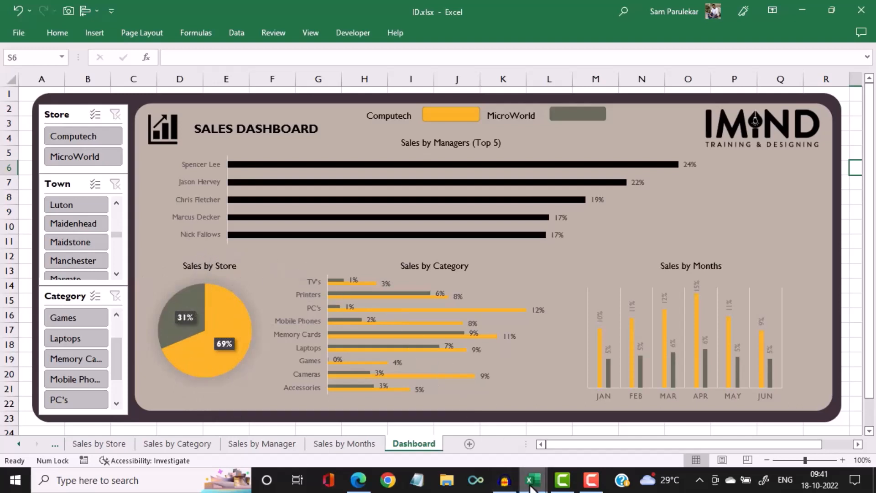
In Book1, create a PivotTable from the raw data table on a new worksheet, with Store as rows and Sales as values
{"action": "mouse_move", "coordinate": [531, 487]}
{"action": "left_click", "coordinate": [570, 422]}
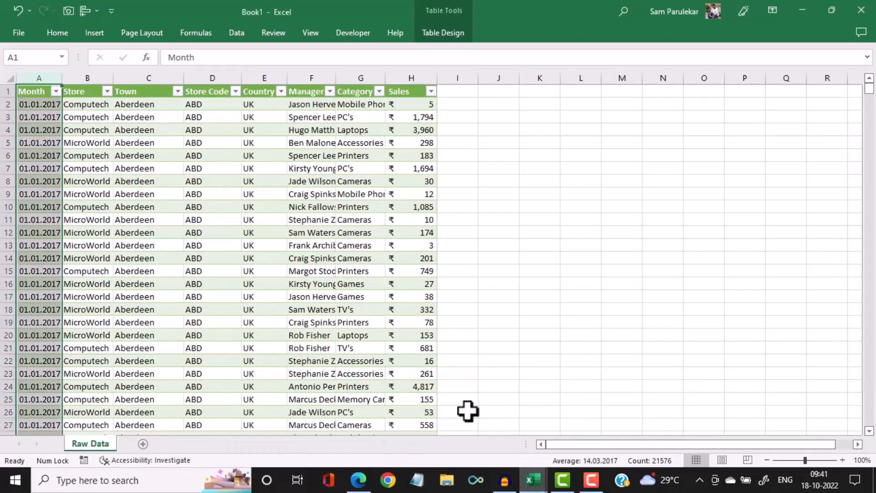
{"action": "left_click", "coordinate": [487, 220]}
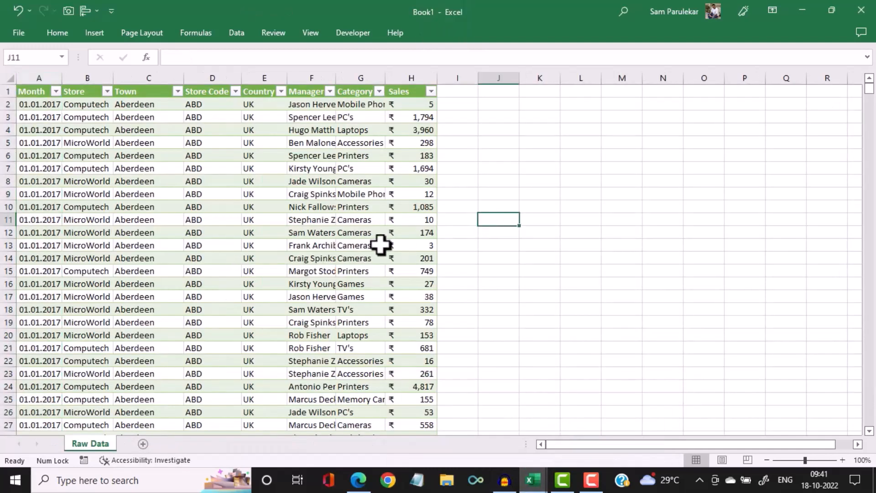
{"action": "left_click", "coordinate": [110, 167]}
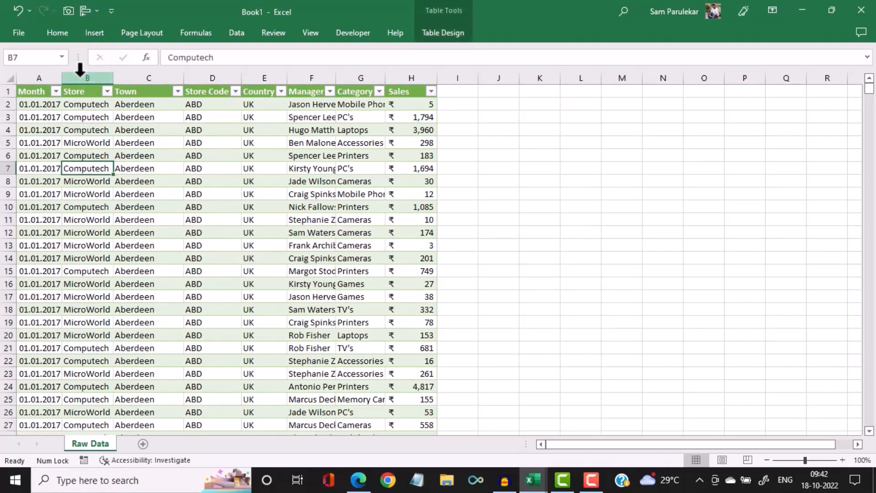
{"action": "left_click", "coordinate": [87, 34]}
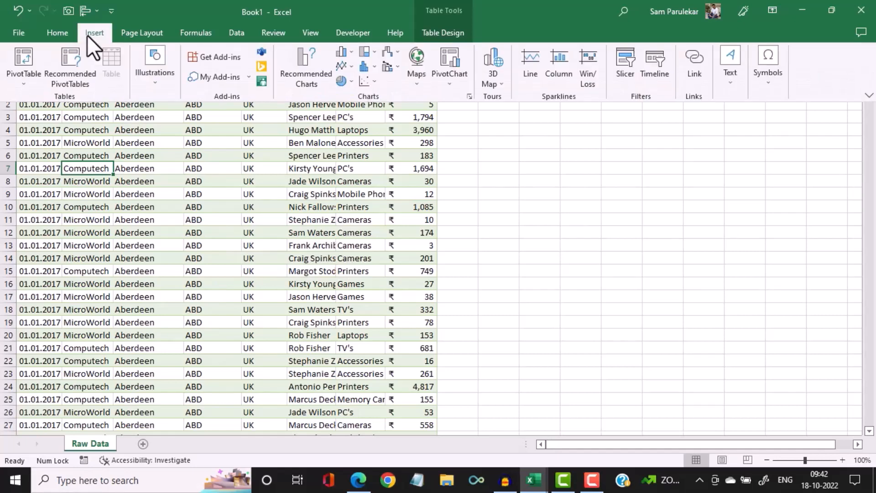
{"action": "left_click", "coordinate": [30, 60]}
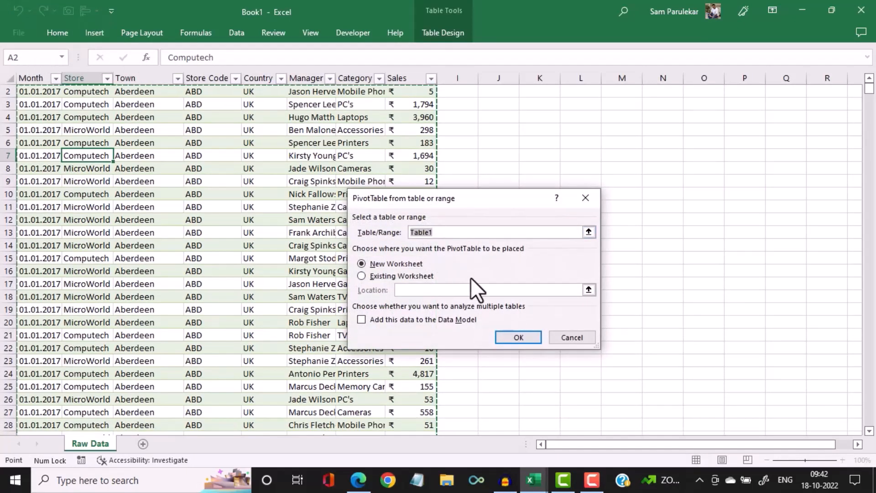
{"action": "left_click", "coordinate": [515, 336]}
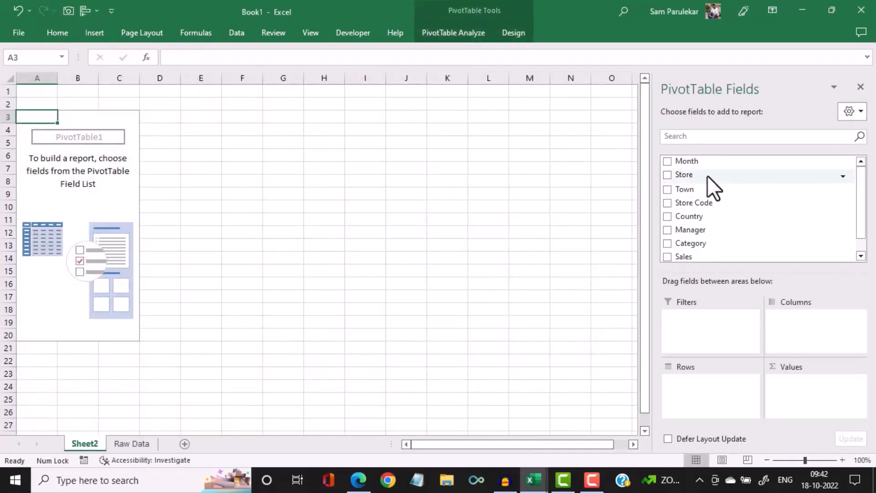
{"action": "left_click_drag", "start_coordinate": [706, 176], "coordinate": [703, 387]}
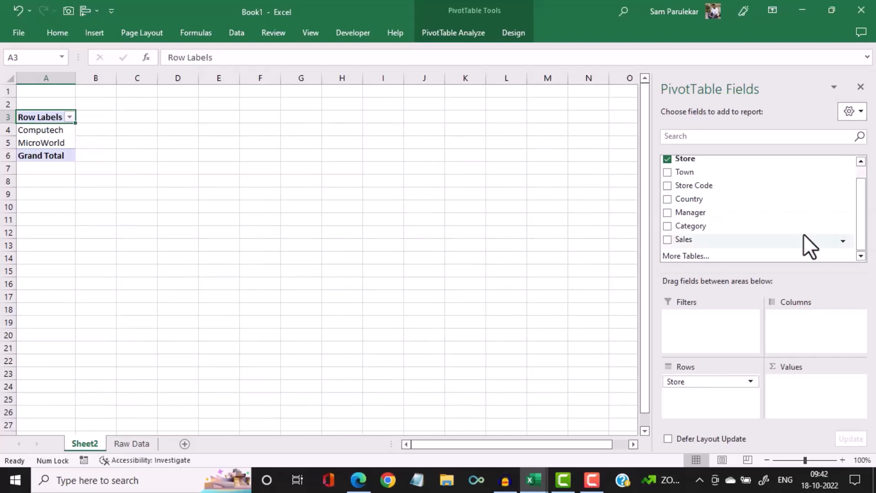
{"action": "left_click_drag", "start_coordinate": [806, 240], "coordinate": [799, 388]}
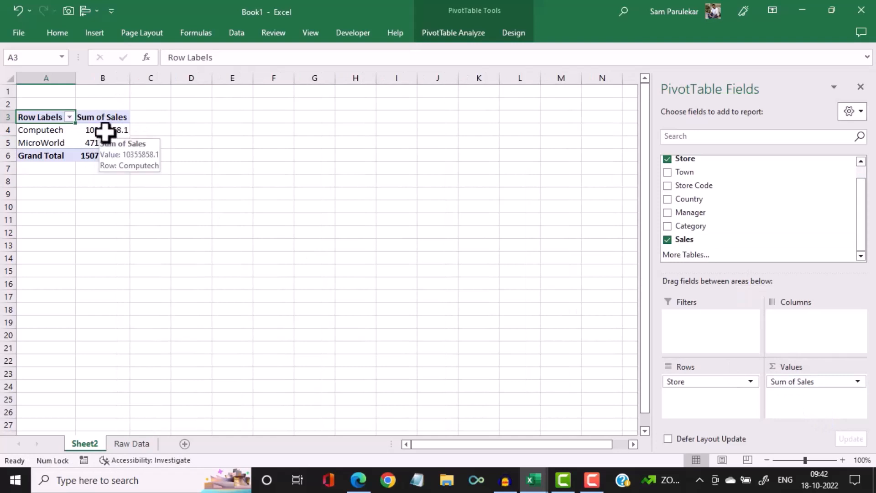
Format the two stores' sales values in the PivotTable as ₹ currency with 0 decimal places
{"action": "left_click", "coordinate": [105, 133]}
{"action": "left_click_drag", "start_coordinate": [105, 132], "coordinate": [104, 143]}
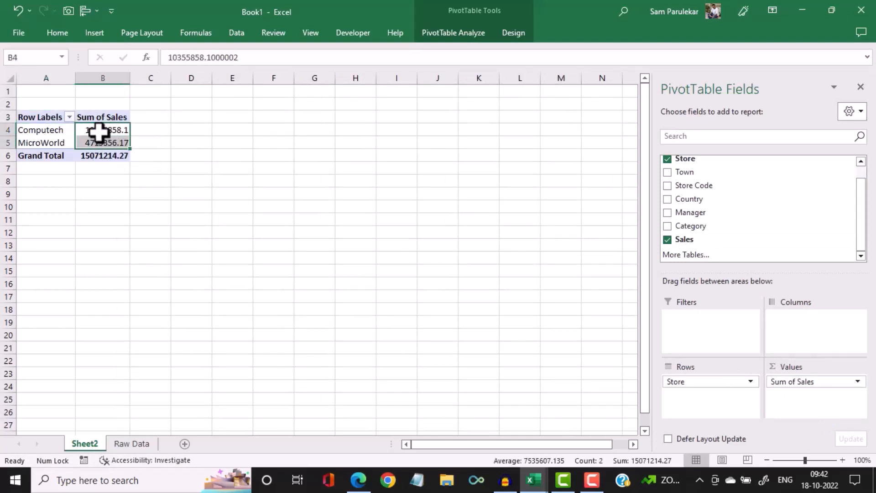
{"action": "right_click", "coordinate": [100, 132]}
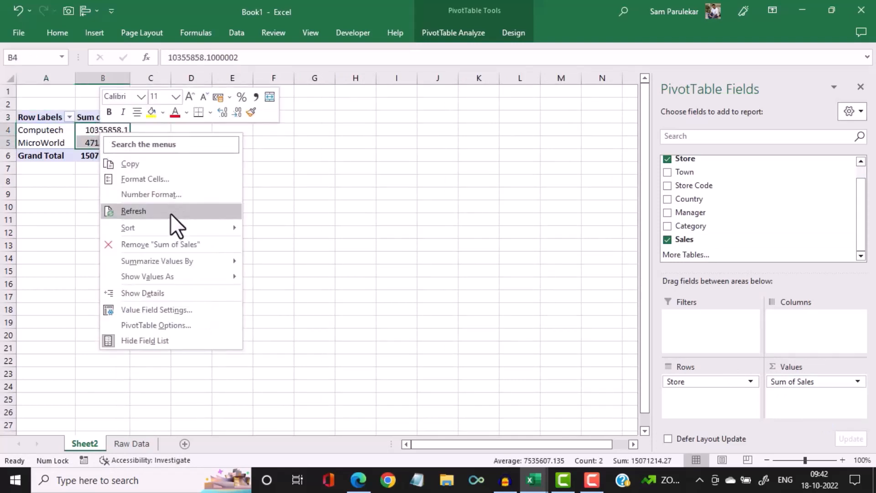
{"action": "left_click", "coordinate": [175, 180]}
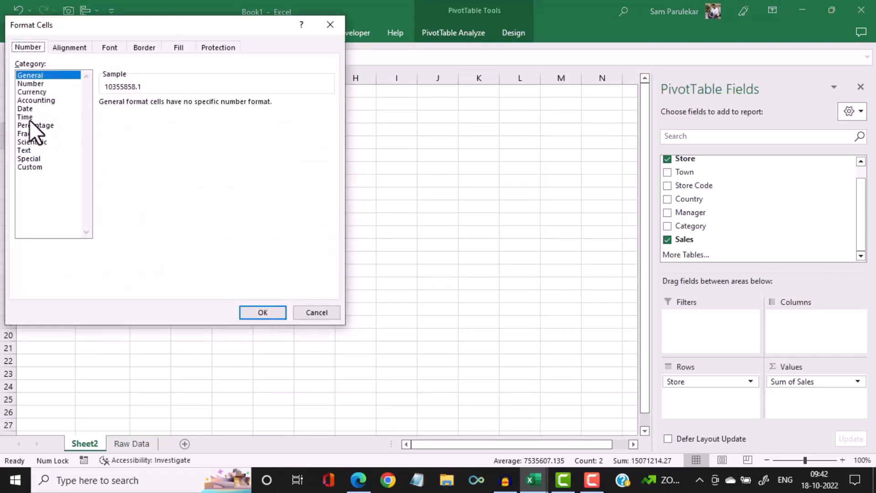
{"action": "left_click", "coordinate": [41, 92]}
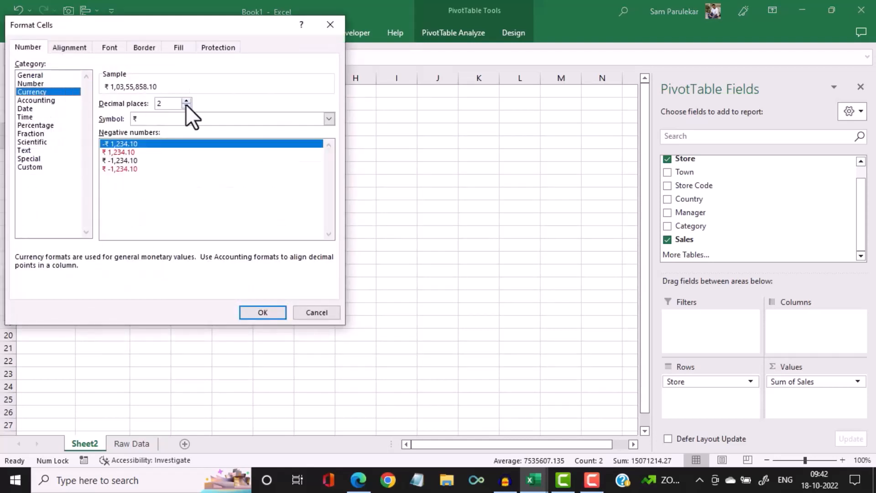
{"action": "left_click", "coordinate": [185, 104]}
{"action": "left_click", "coordinate": [185, 104]}
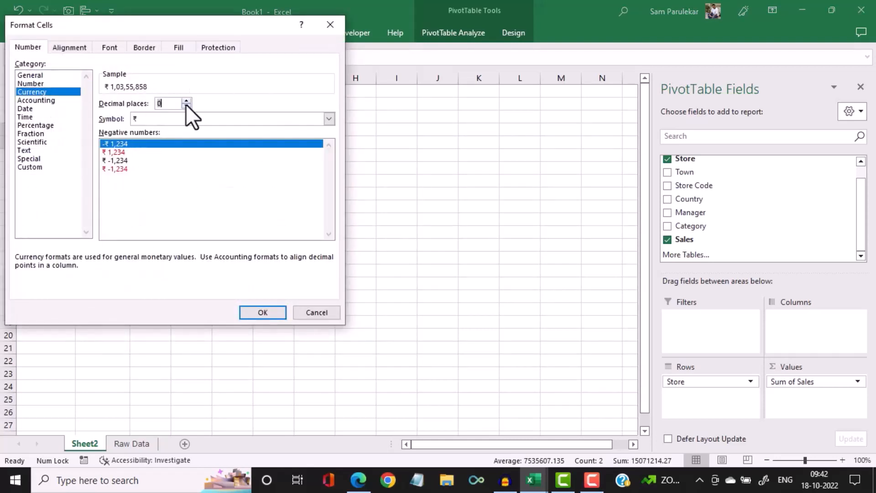
{"action": "left_click", "coordinate": [258, 311]}
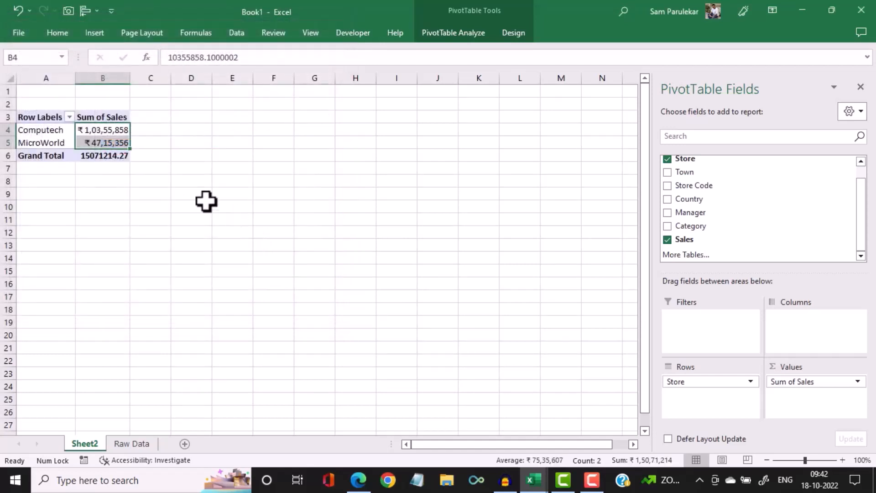
{"action": "left_click", "coordinate": [174, 172]}
Insert a Pie PivotChart based on the store sales PivotTable
{"action": "left_click", "coordinate": [105, 142]}
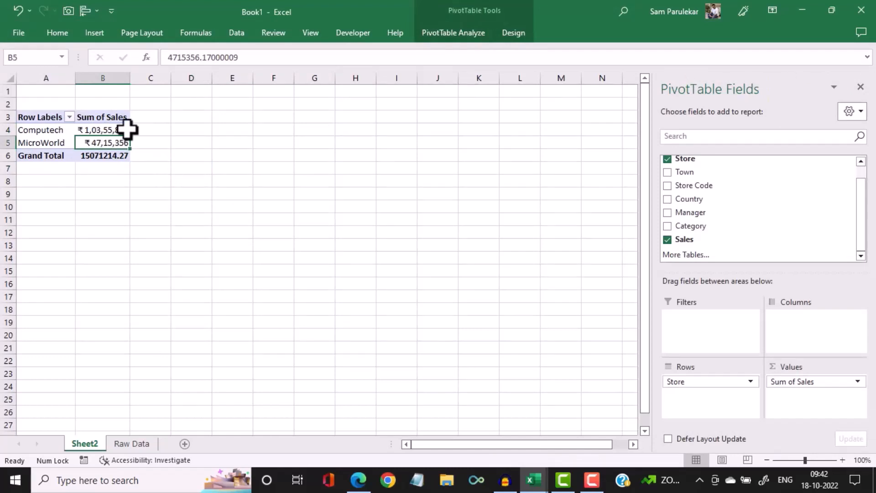
{"action": "left_click", "coordinate": [476, 30]}
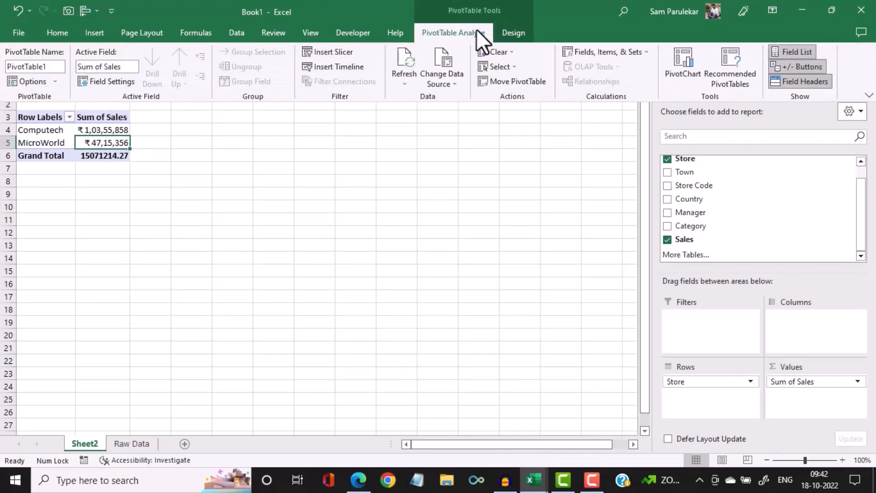
{"action": "left_click", "coordinate": [673, 63]}
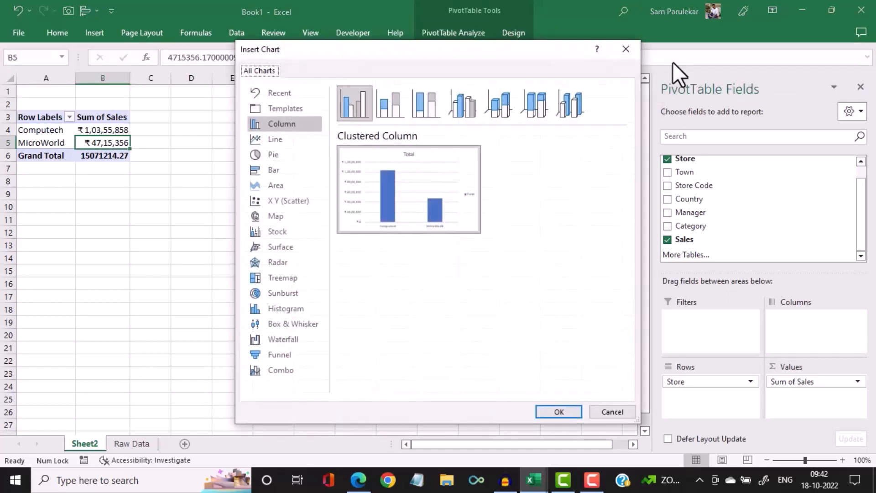
{"action": "left_click", "coordinate": [291, 153]}
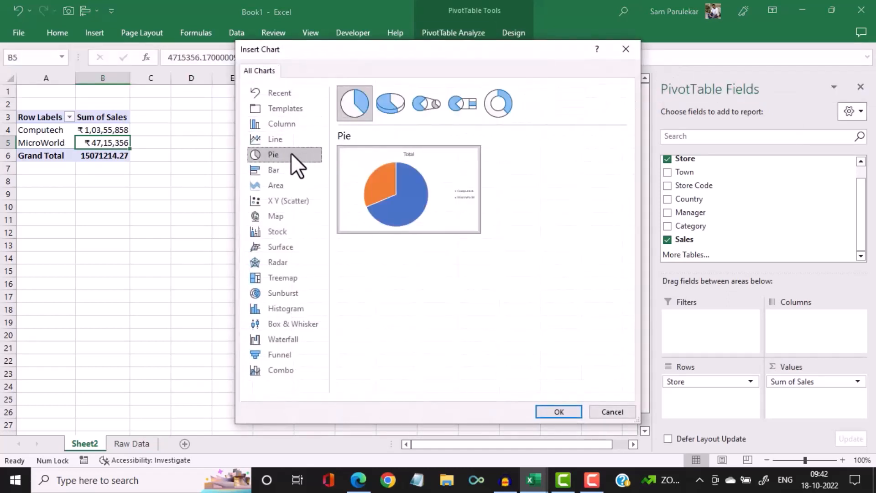
{"action": "left_click", "coordinate": [559, 411]}
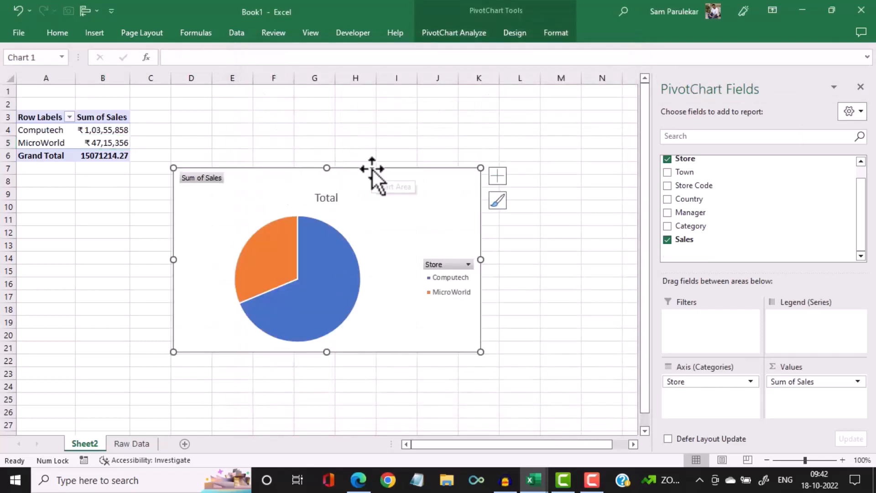
Look over the available chart styles and compare with the store colours on the ID.xlsx dashboard, returning to Book1
{"action": "left_click", "coordinate": [515, 36]}
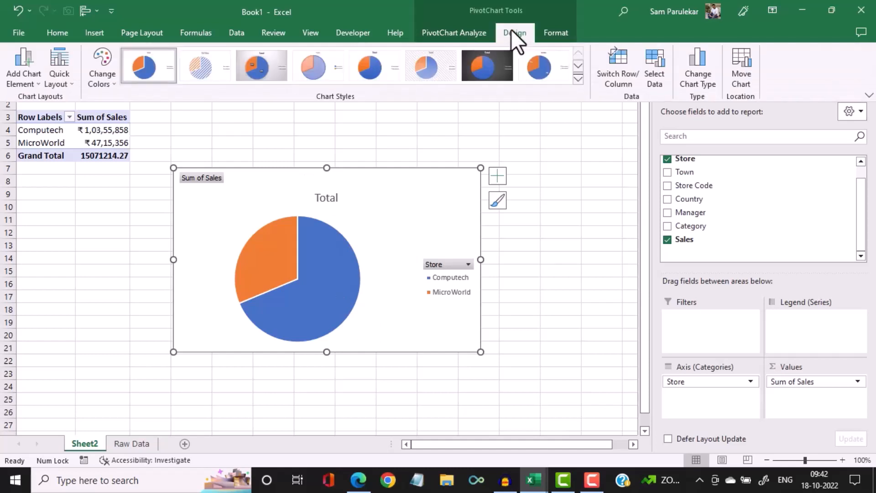
{"action": "left_click", "coordinate": [578, 82]}
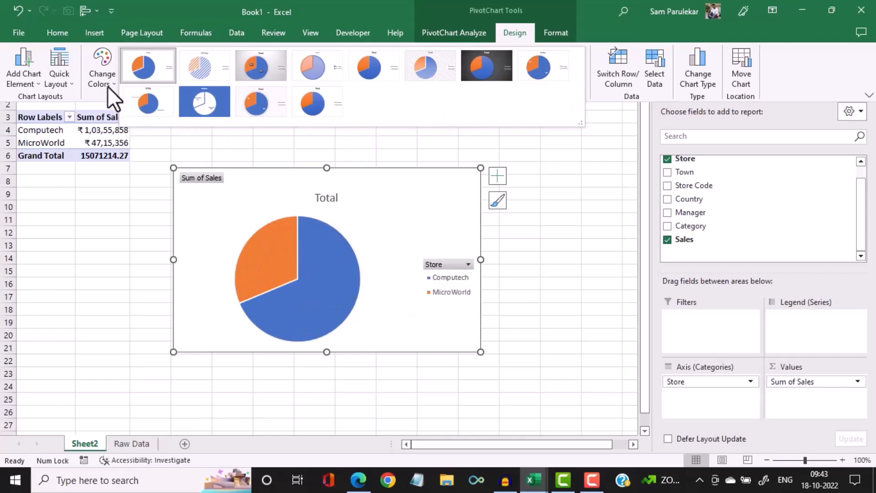
{"action": "left_click", "coordinate": [533, 480]}
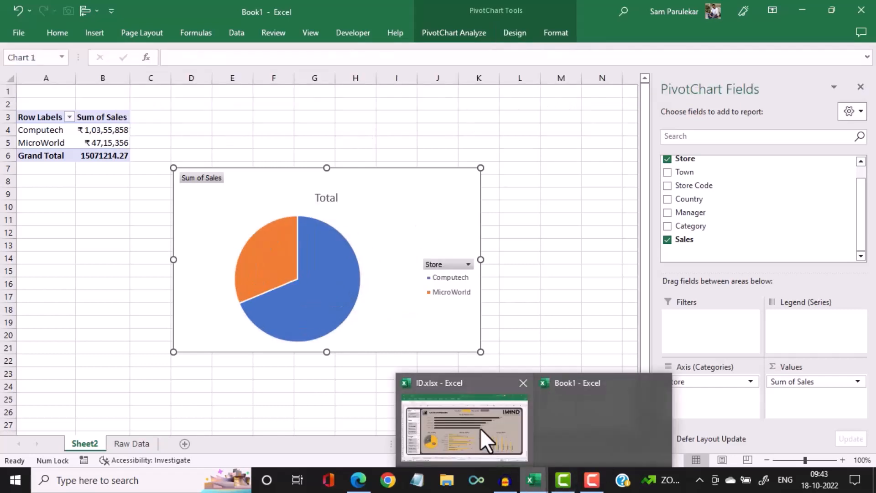
{"action": "left_click", "coordinate": [464, 427]}
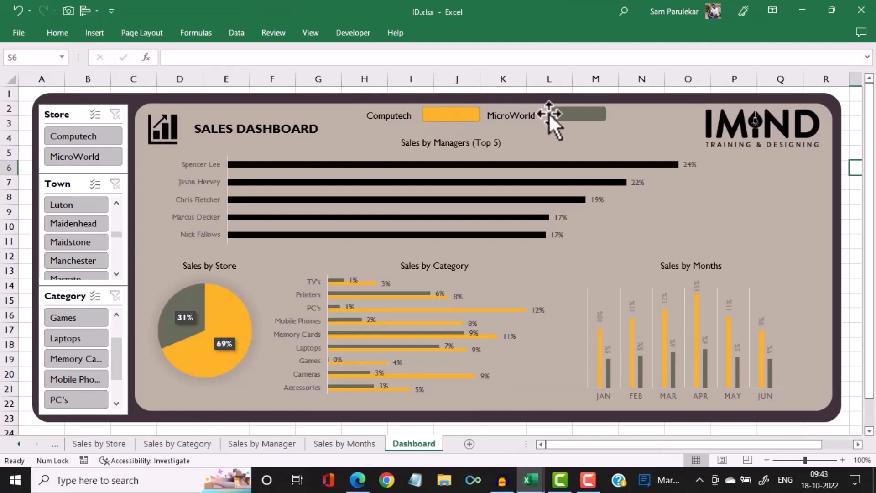
{"action": "mouse_move", "coordinate": [530, 477]}
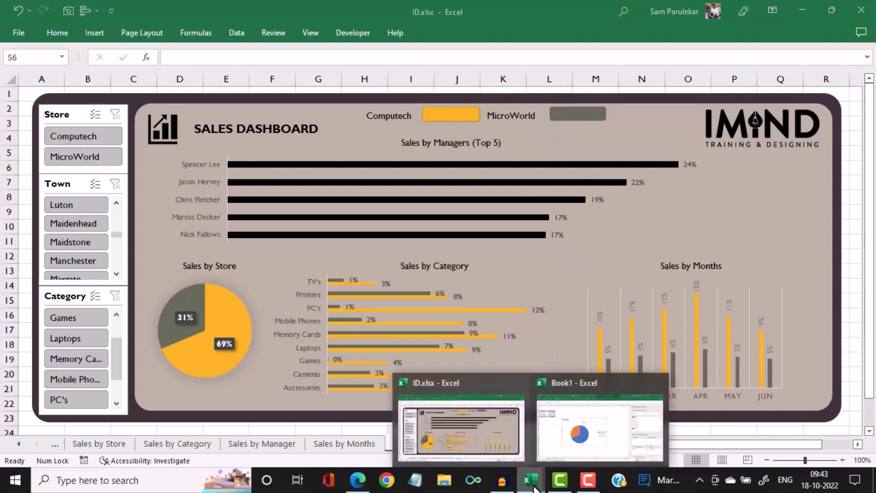
{"action": "left_click", "coordinate": [539, 439]}
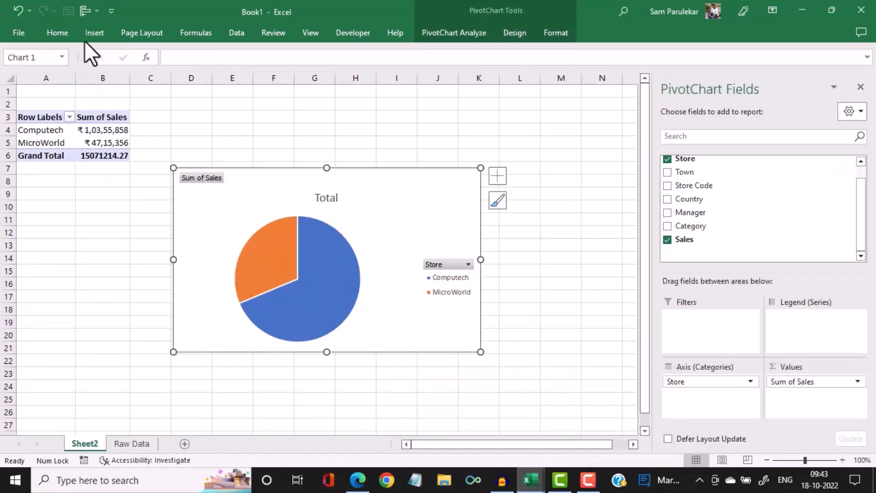
Change the pie chart's colours to Monochromatic Palette 11, the light-to-dark gold gradient
{"action": "left_click", "coordinate": [458, 31]}
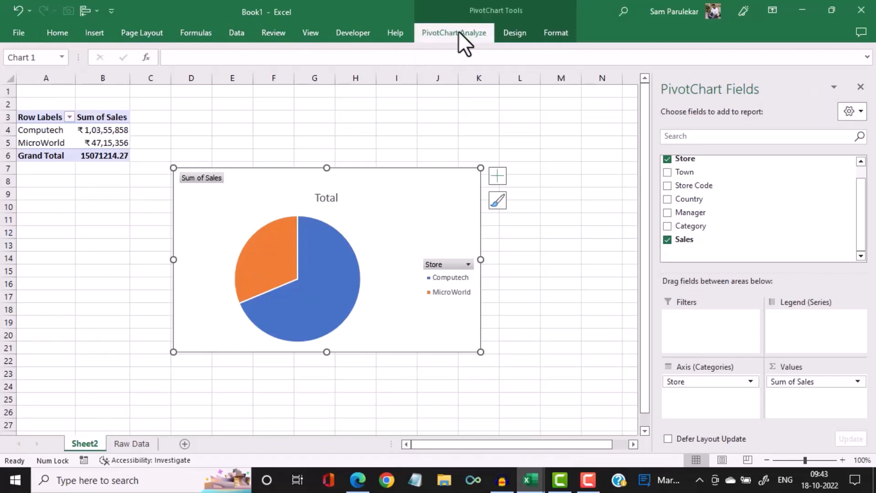
{"action": "left_click", "coordinate": [521, 34]}
{"action": "left_click", "coordinate": [89, 78]}
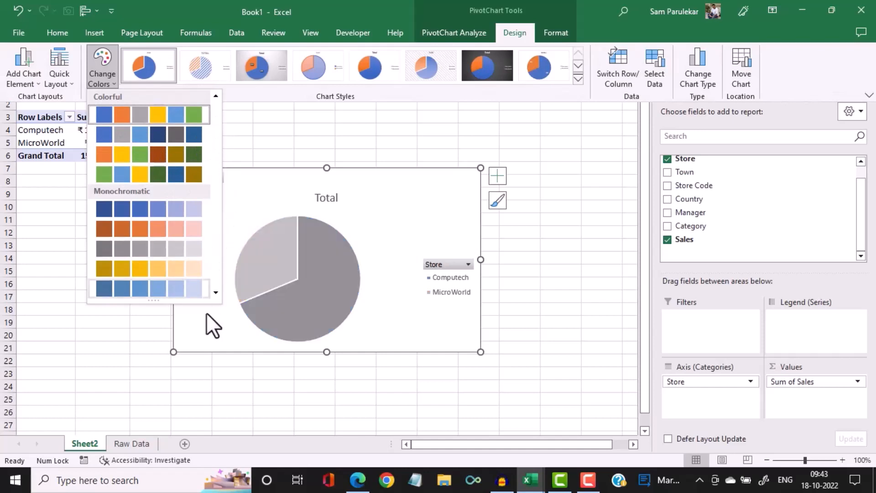
{"action": "scroll", "coordinate": [218, 288], "scroll_direction": "down", "scroll_amount": 5}
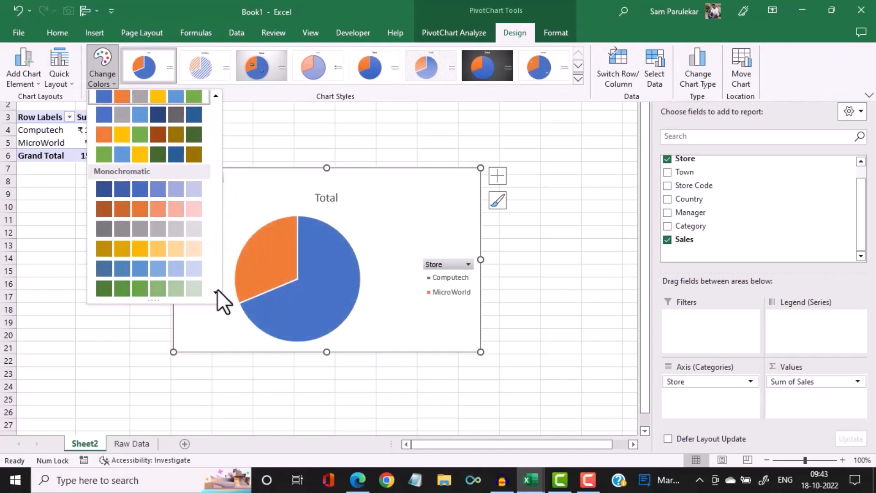
{"action": "scroll", "coordinate": [215, 291], "scroll_direction": "down", "scroll_amount": 3}
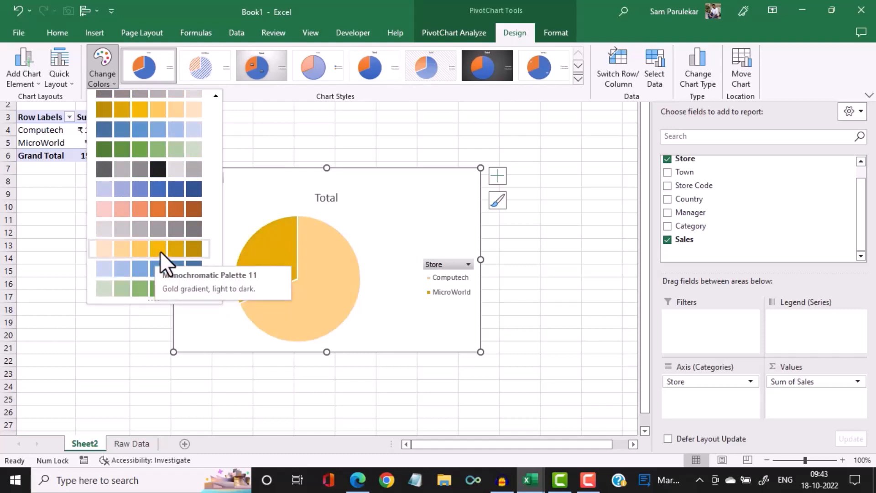
{"action": "left_click", "coordinate": [160, 252]}
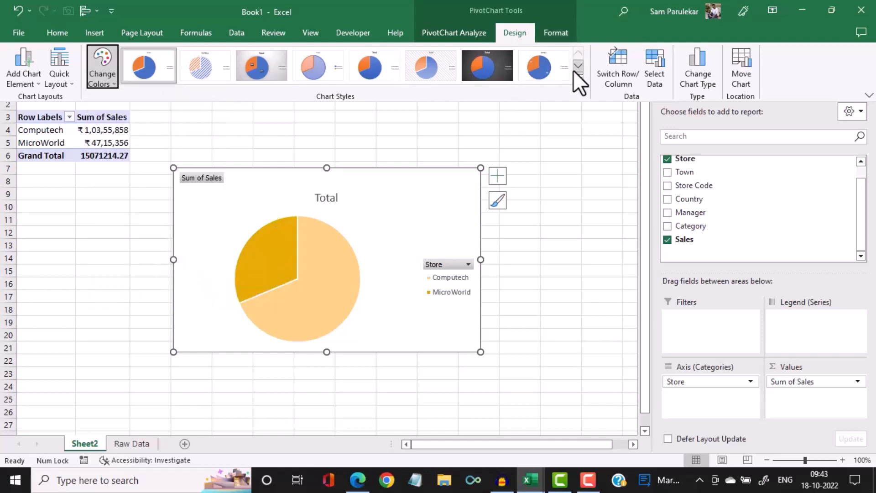
{"action": "left_click", "coordinate": [579, 81]}
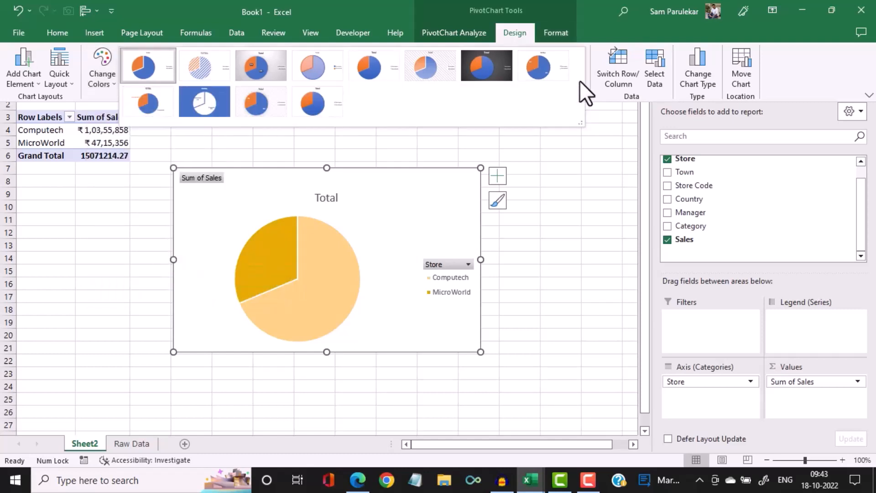
{"action": "left_click", "coordinate": [343, 282]}
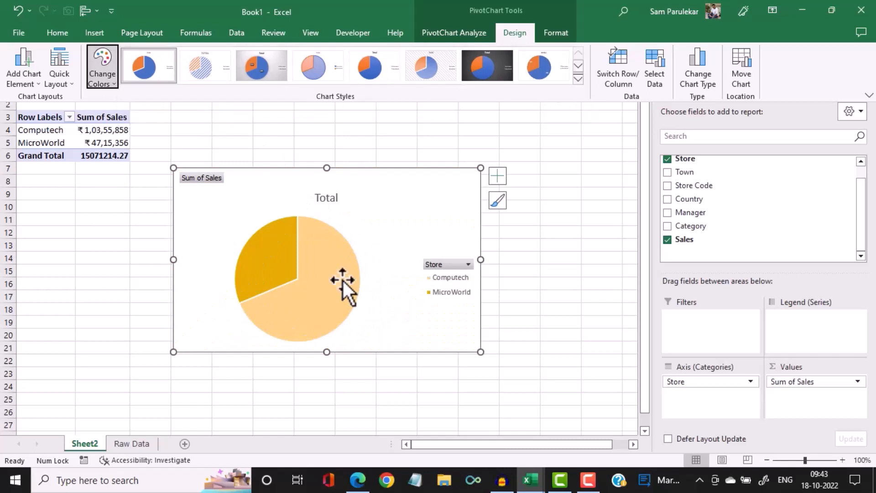
{"action": "left_click", "coordinate": [529, 480]}
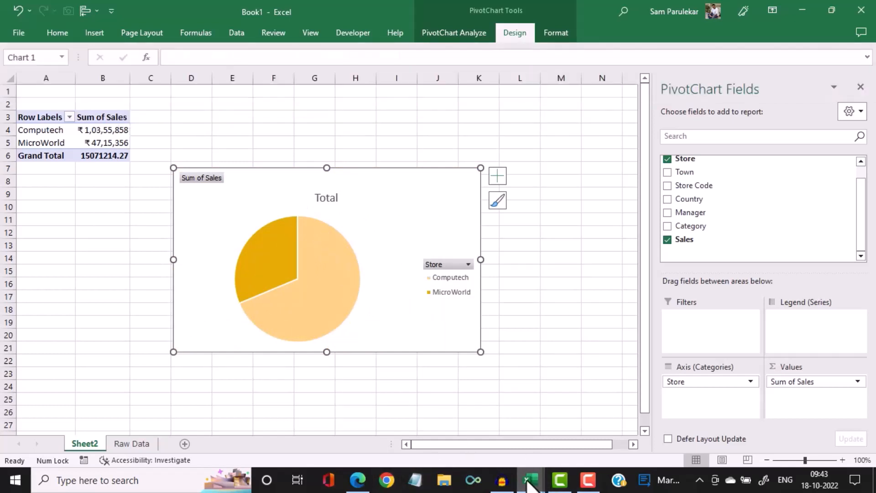
{"action": "mouse_move", "coordinate": [486, 448]}
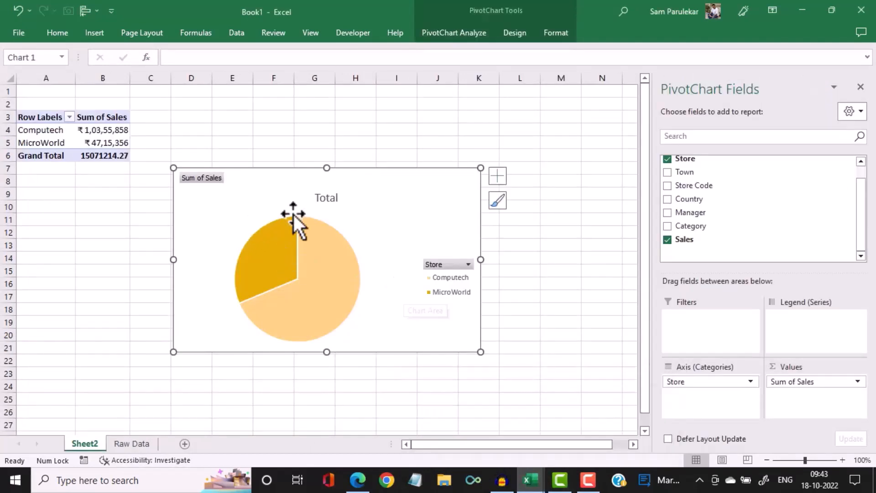
Fill the Computech slice of the pie chart with the solid standard orange colour #FFC000
{"action": "left_click", "coordinate": [290, 244]}
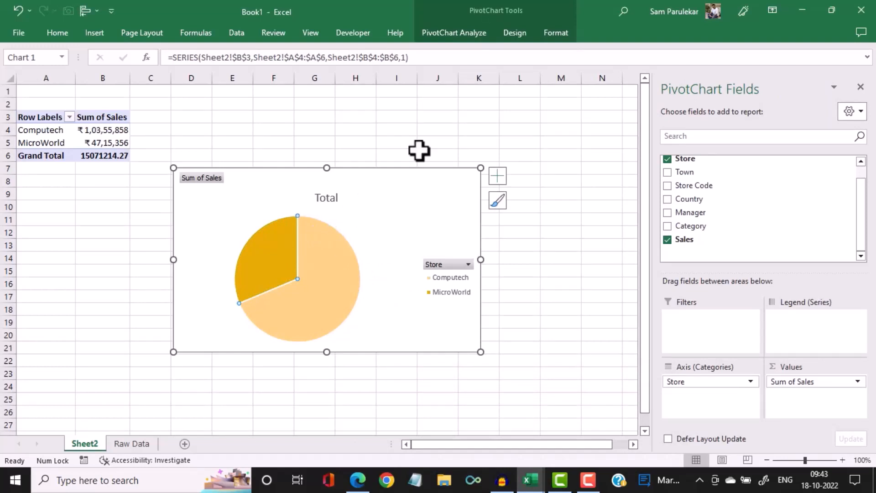
{"action": "double_click", "coordinate": [322, 228]}
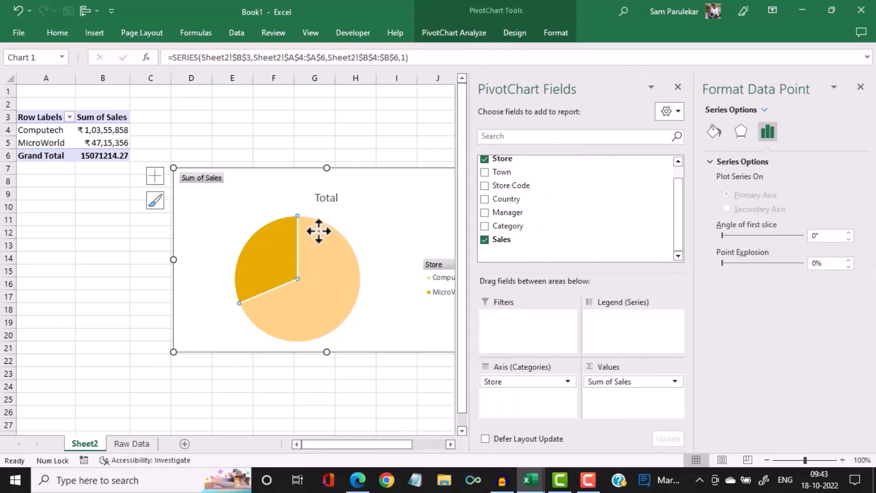
{"action": "left_click", "coordinate": [715, 132]}
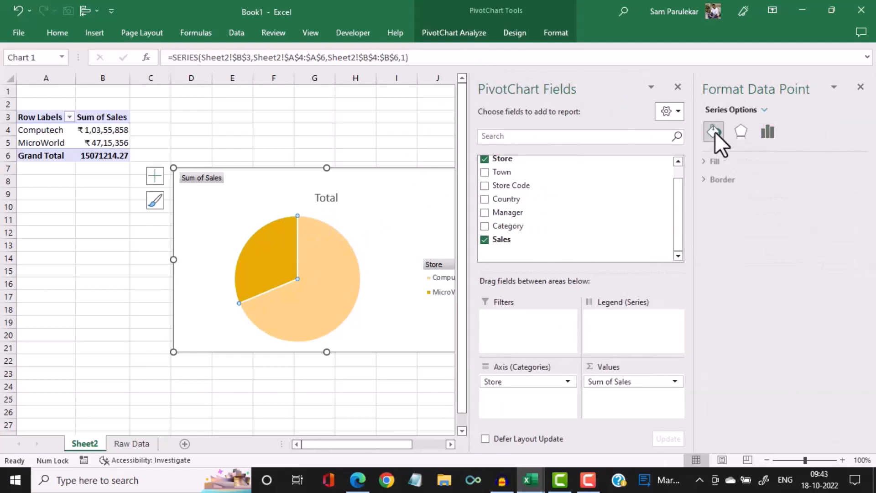
{"action": "left_click", "coordinate": [711, 161]}
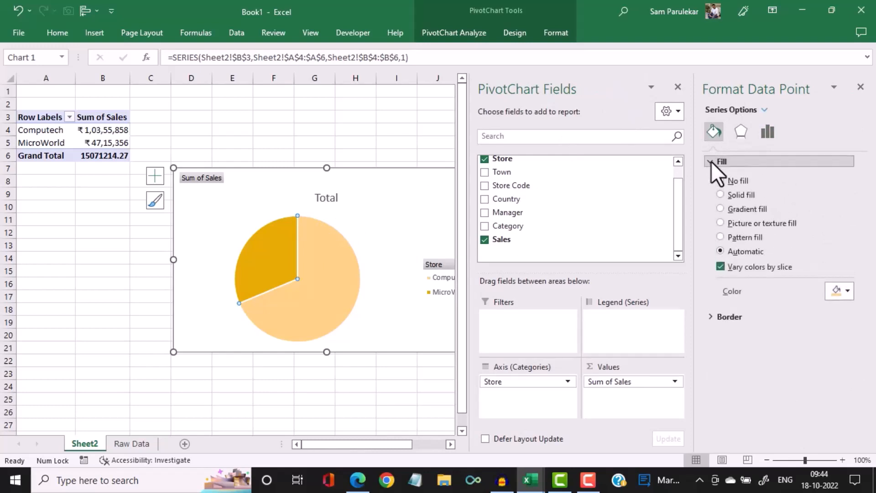
{"action": "left_click", "coordinate": [847, 296]}
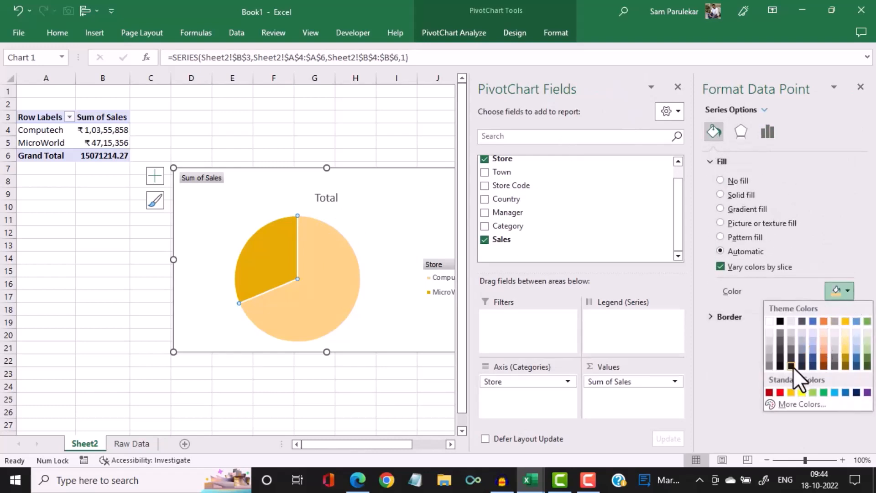
{"action": "left_click", "coordinate": [791, 392]}
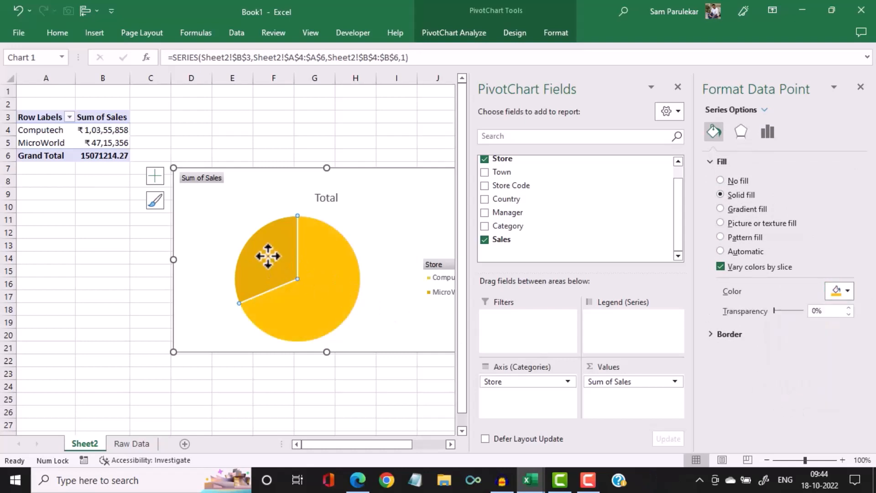
Fill the MicroWorld slice of the pie chart with solid grey #7F7F7F
{"action": "left_click", "coordinate": [264, 231]}
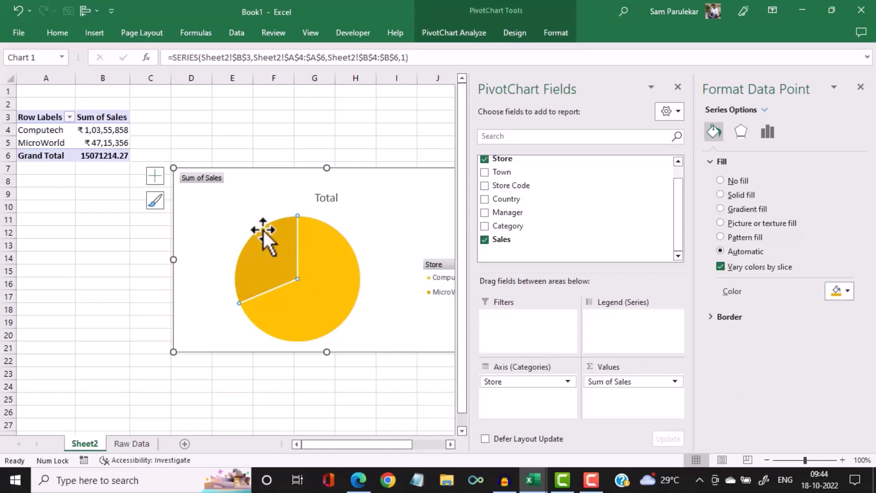
{"action": "left_click", "coordinate": [847, 295]}
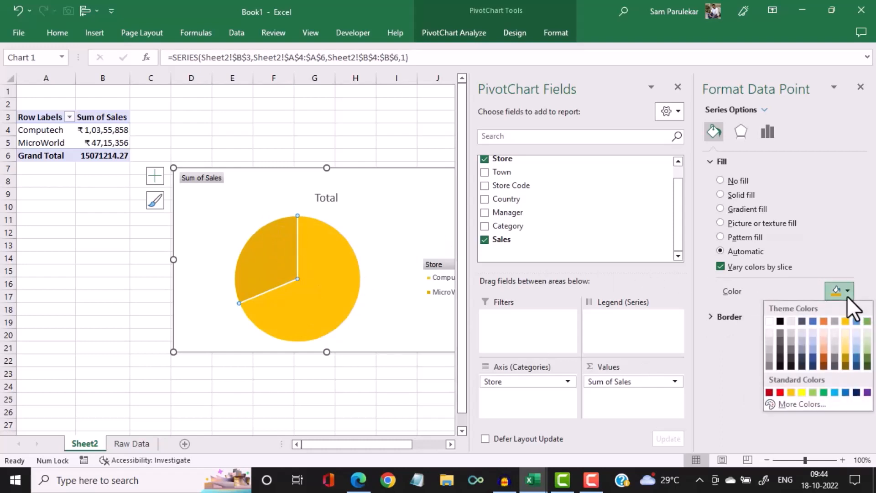
{"action": "left_click", "coordinate": [781, 334]}
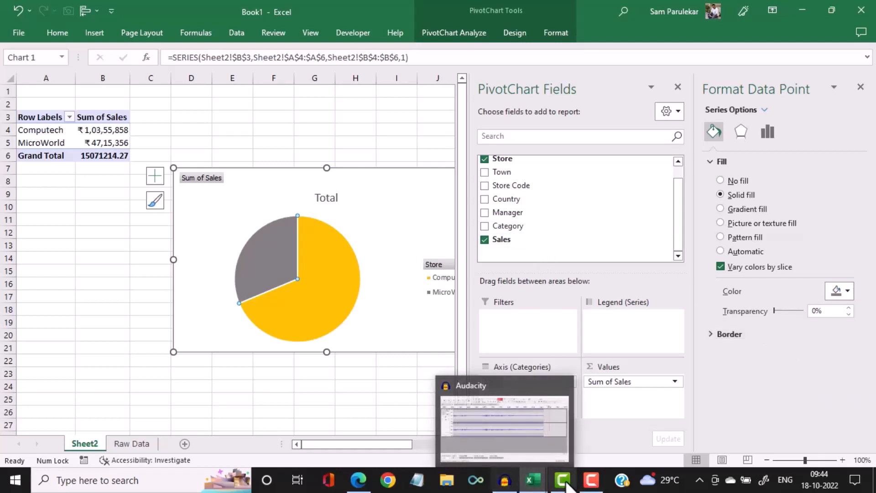
Switch to ID.xlsx and copy the fill colour's hex code from the Computech slice of the Sales by Store pie, leaving its colour as is
{"action": "mouse_move", "coordinate": [540, 484]}
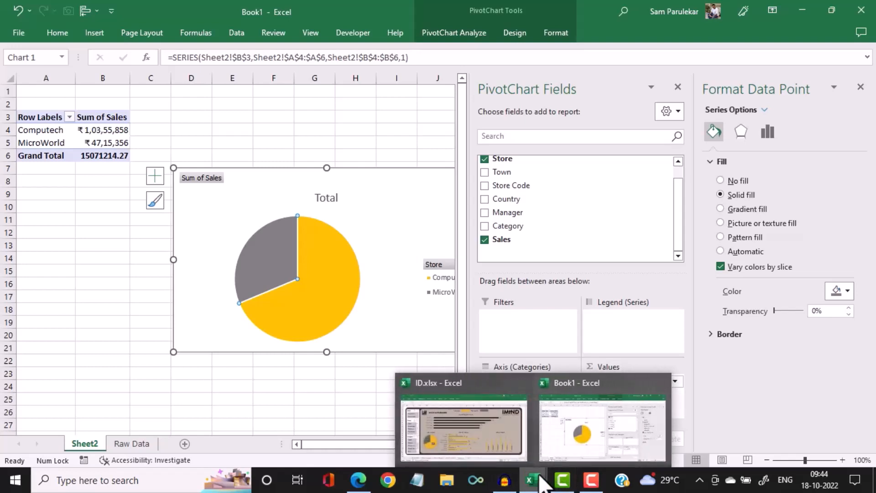
{"action": "left_click", "coordinate": [488, 443]}
{"action": "left_click", "coordinate": [215, 294]}
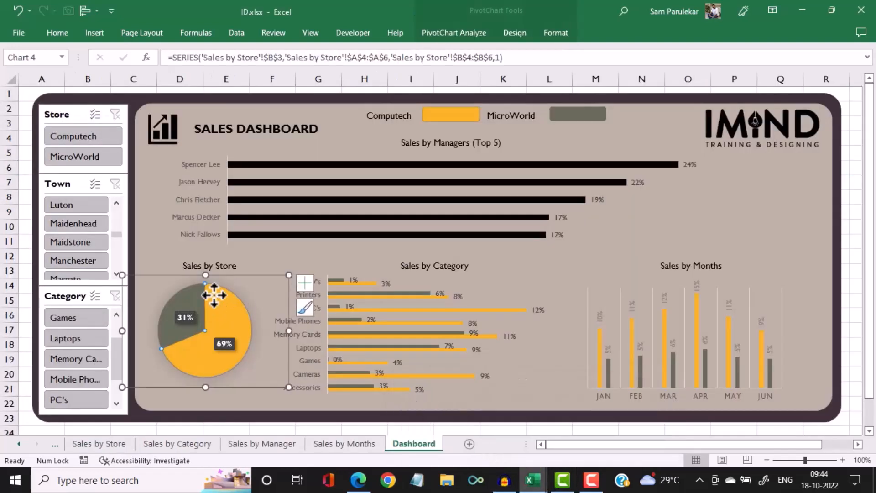
{"action": "double_click", "coordinate": [213, 296]}
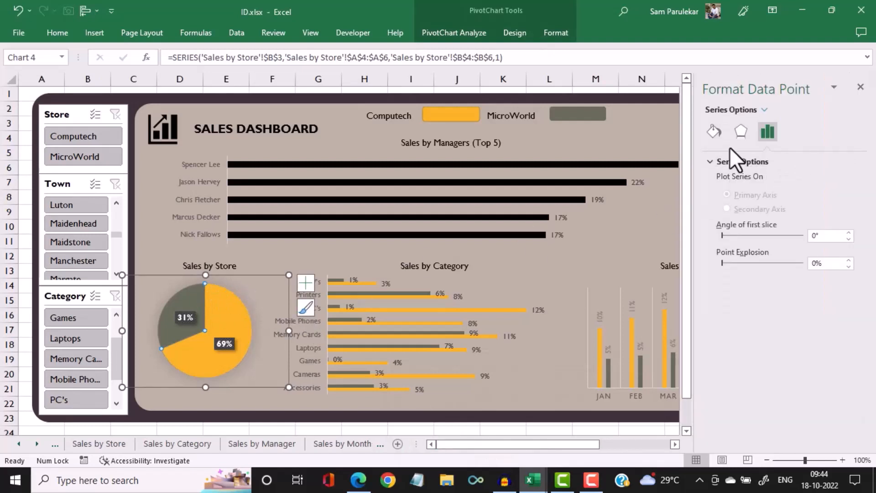
{"action": "left_click", "coordinate": [718, 136]}
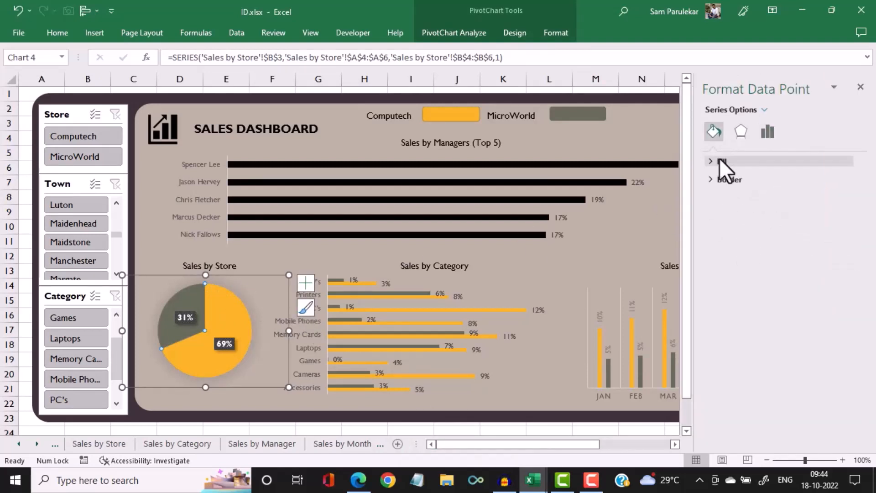
{"action": "left_click", "coordinate": [717, 161]}
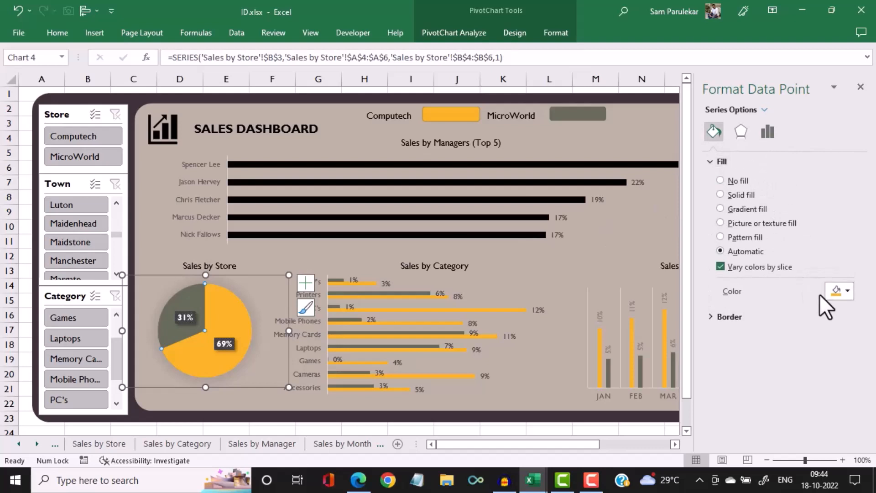
{"action": "left_click", "coordinate": [850, 290]}
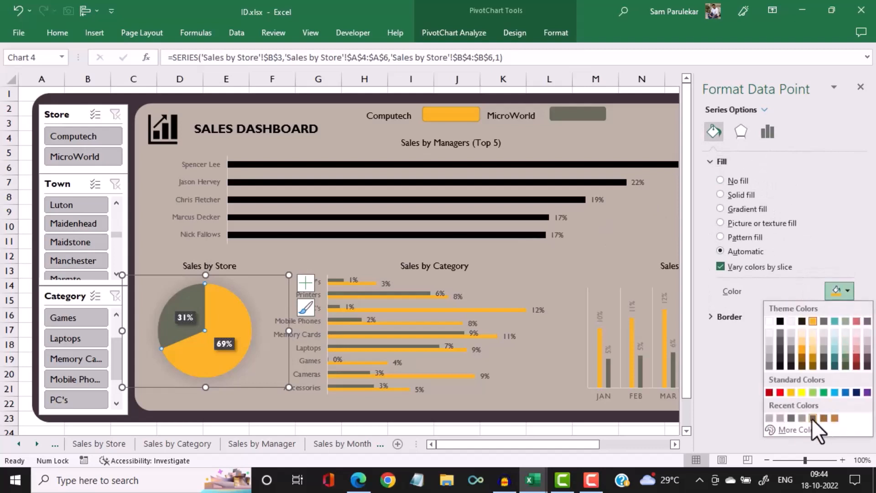
{"action": "left_click", "coordinate": [802, 429]}
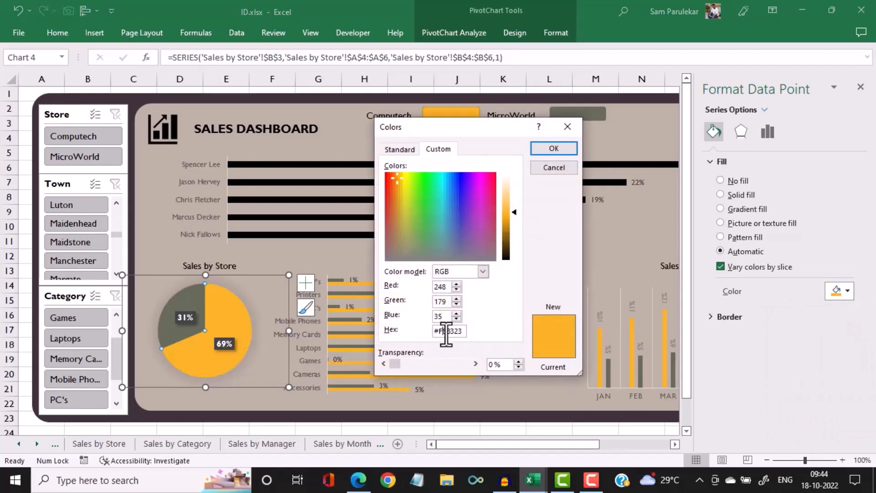
{"action": "double_click", "coordinate": [447, 331]}
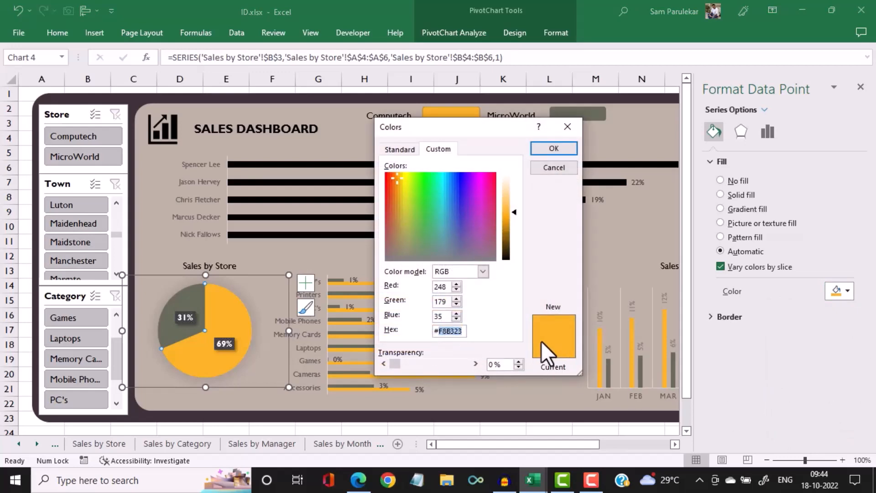
{"action": "left_click", "coordinate": [552, 171]}
Return to Book1 and set the Computech slice's fill to the custom hex colour #F8B323
{"action": "mouse_move", "coordinate": [541, 486]}
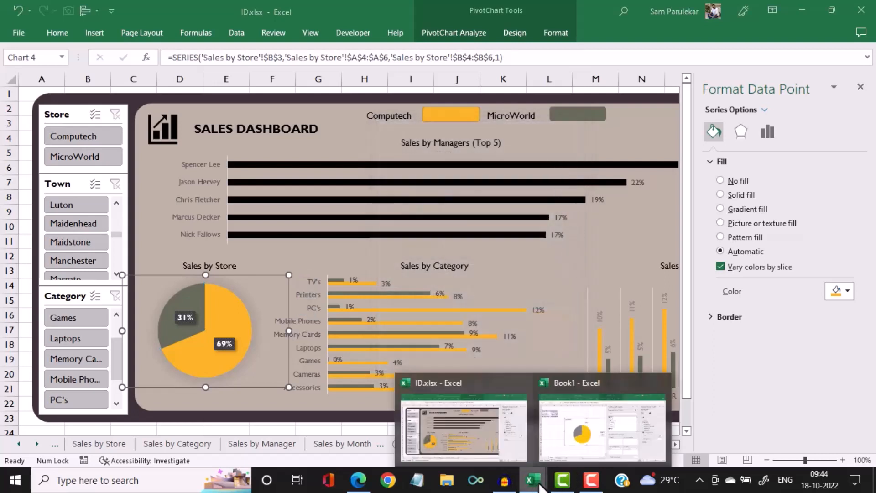
{"action": "left_click", "coordinate": [564, 450]}
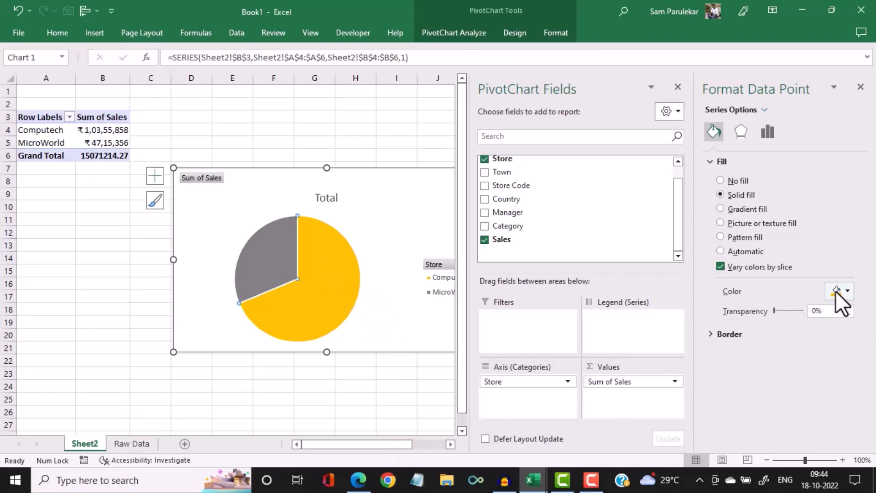
{"action": "left_click", "coordinate": [847, 291]}
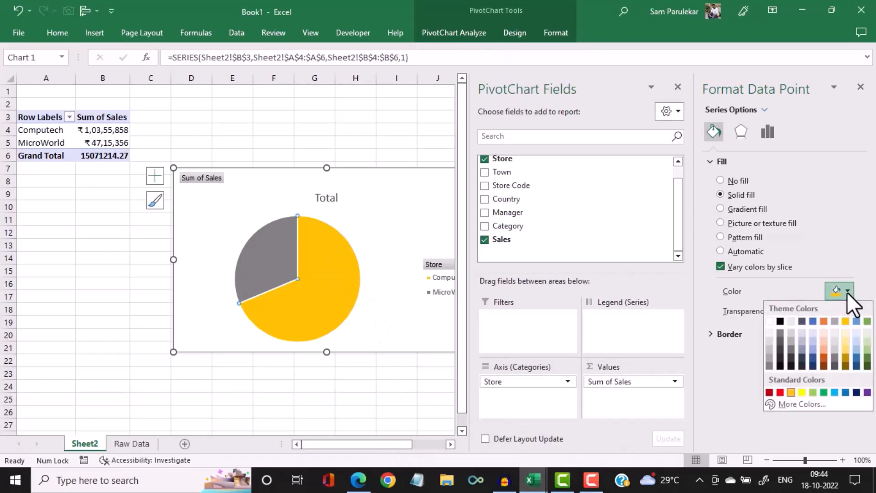
{"action": "left_click", "coordinate": [802, 406]}
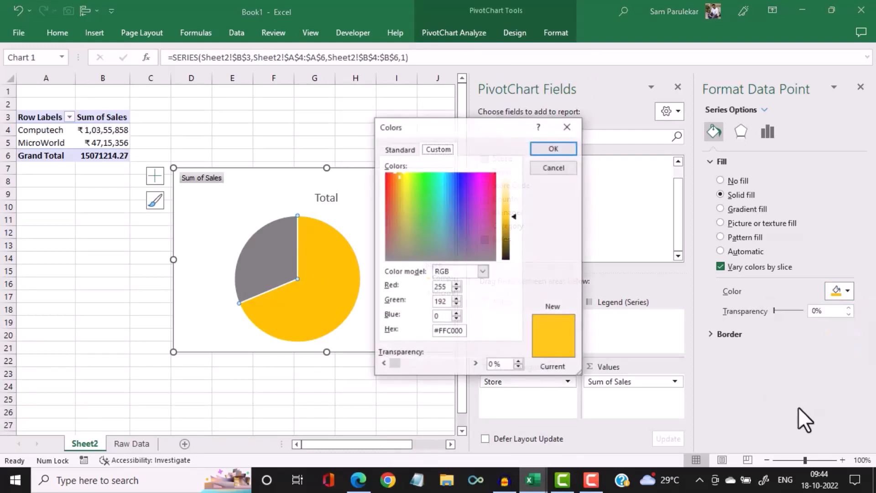
{"action": "double_click", "coordinate": [445, 332]}
{"action": "type", "text": "F8B323"}
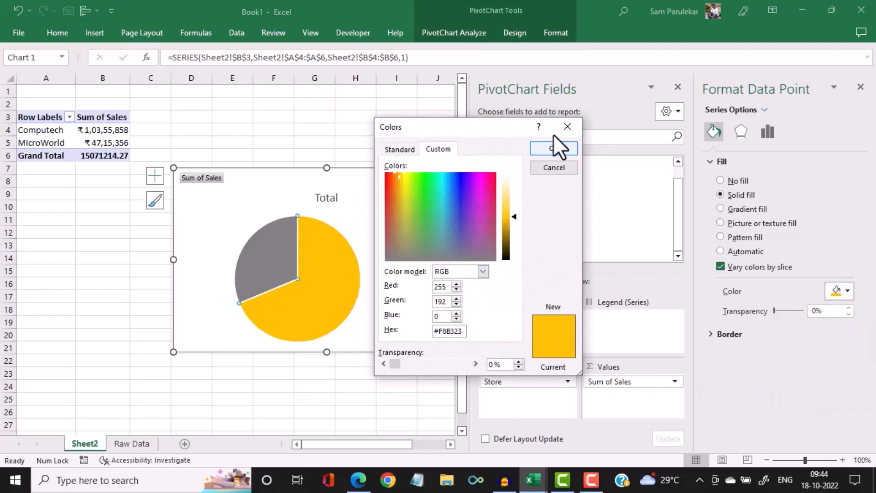
{"action": "left_click", "coordinate": [546, 149]}
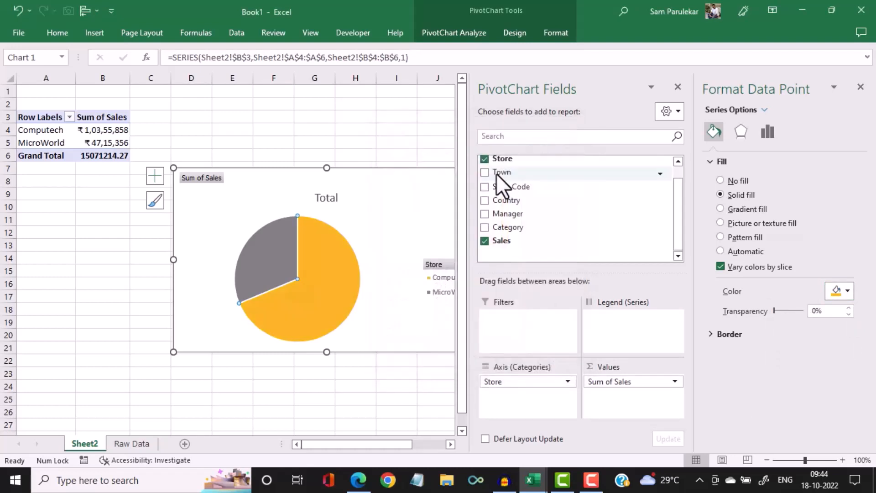
Switch to ID.xlsx and copy the MicroWorld slice's fill hex code from the Sales by Store pie, cancelling the colour dialog
{"action": "mouse_move", "coordinate": [531, 481]}
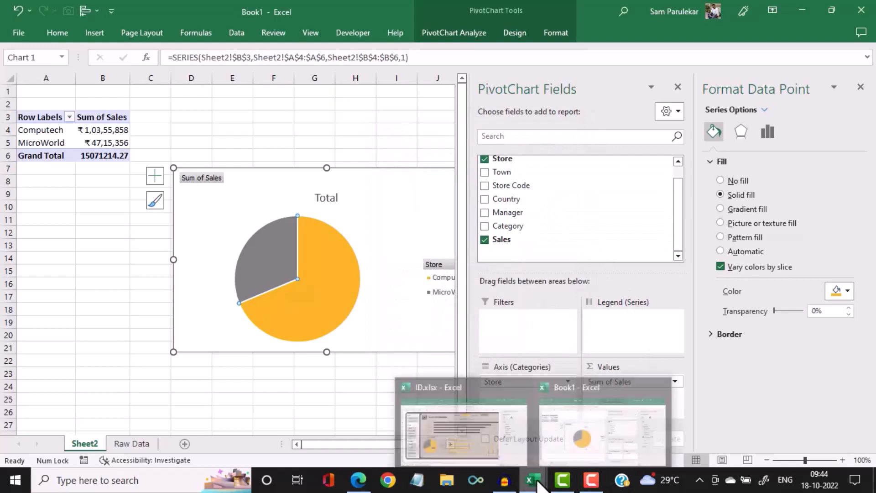
{"action": "left_click", "coordinate": [484, 443]}
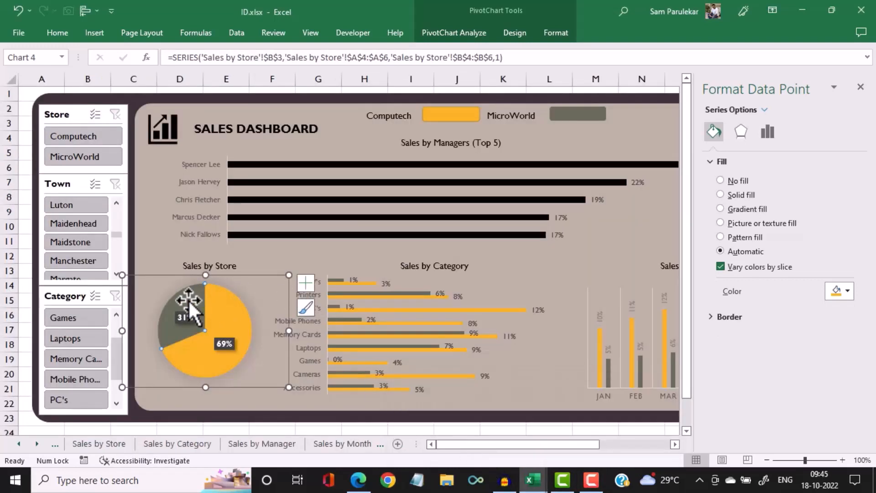
{"action": "left_click", "coordinate": [847, 292]}
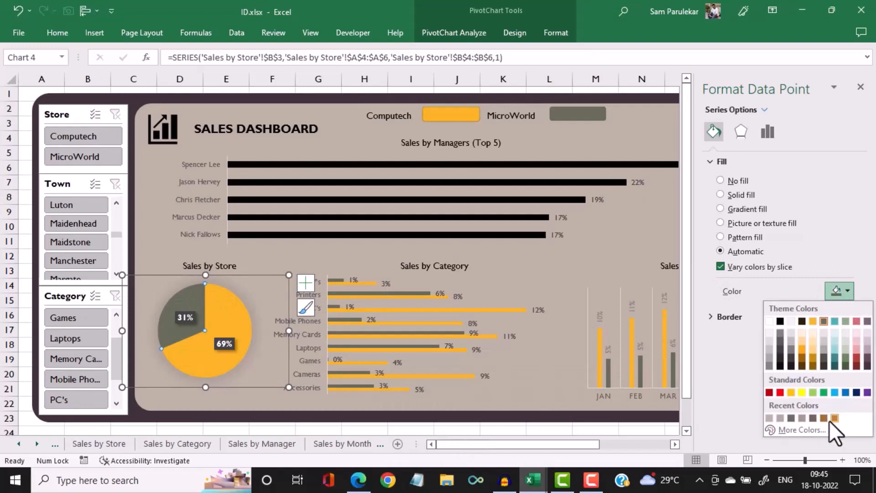
{"action": "left_click", "coordinate": [817, 429]}
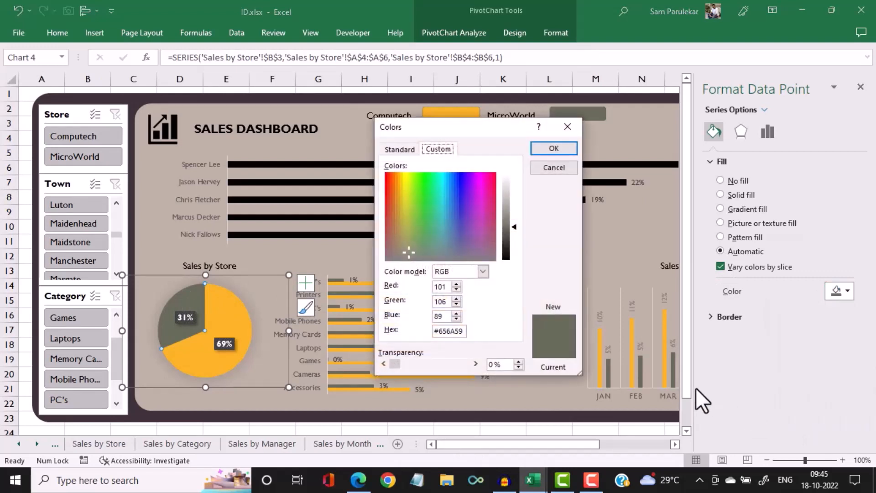
{"action": "left_click_drag", "start_coordinate": [463, 331], "coordinate": [444, 331]}
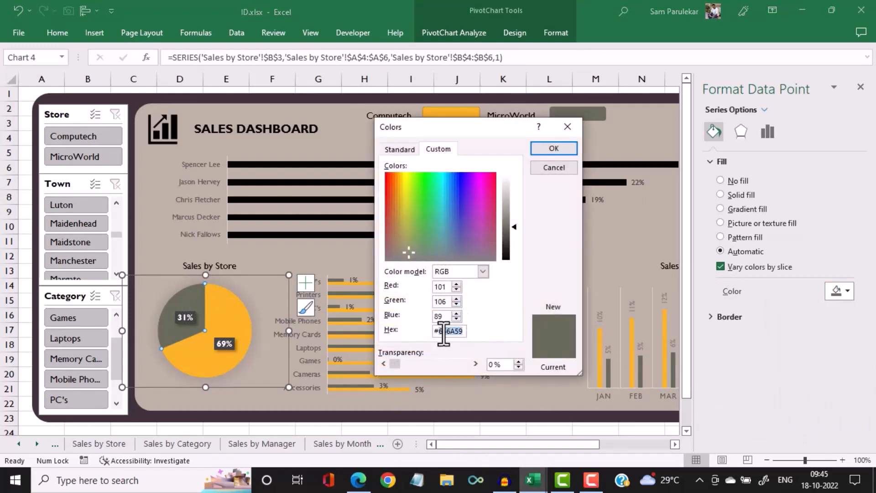
{"action": "left_click", "coordinate": [557, 168]}
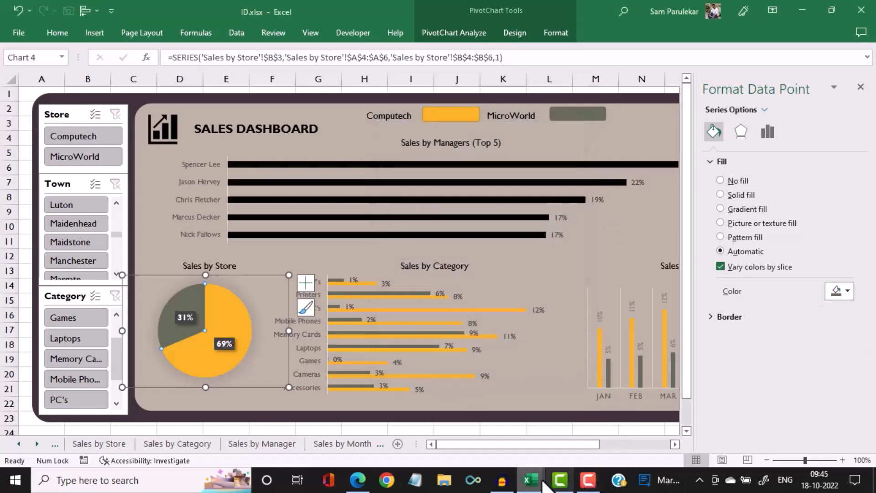
Return to Book1, set the MicroWorld slice's fill to the custom hex colour copied from ID.xlsx, and close the slice formatting
{"action": "mouse_move", "coordinate": [539, 479]}
{"action": "left_click", "coordinate": [601, 441]}
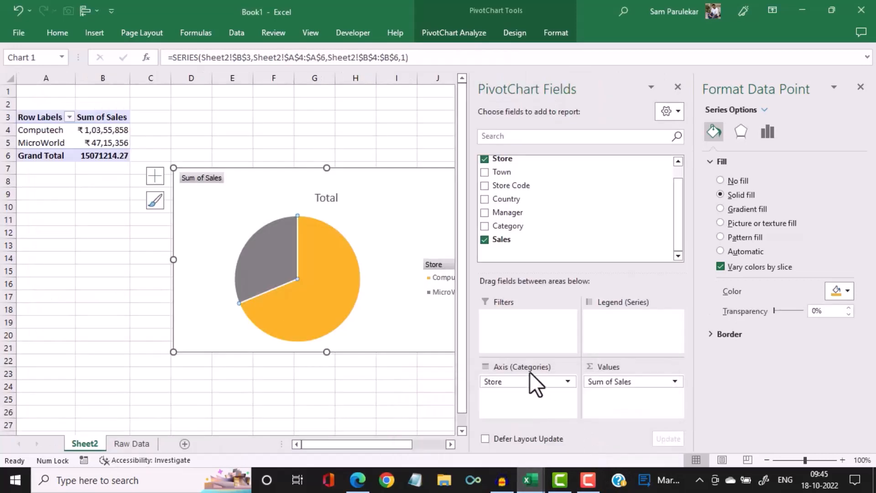
{"action": "left_click", "coordinate": [847, 294]}
{"action": "left_click", "coordinate": [798, 429]}
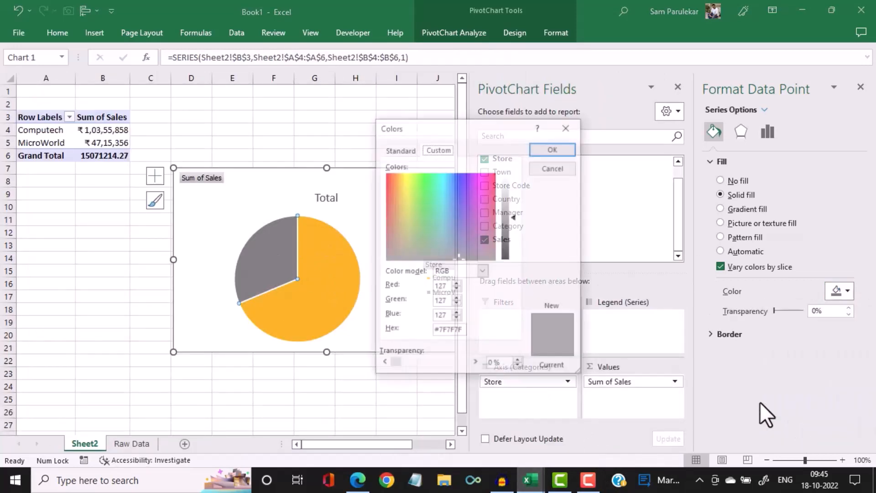
{"action": "double_click", "coordinate": [451, 332]}
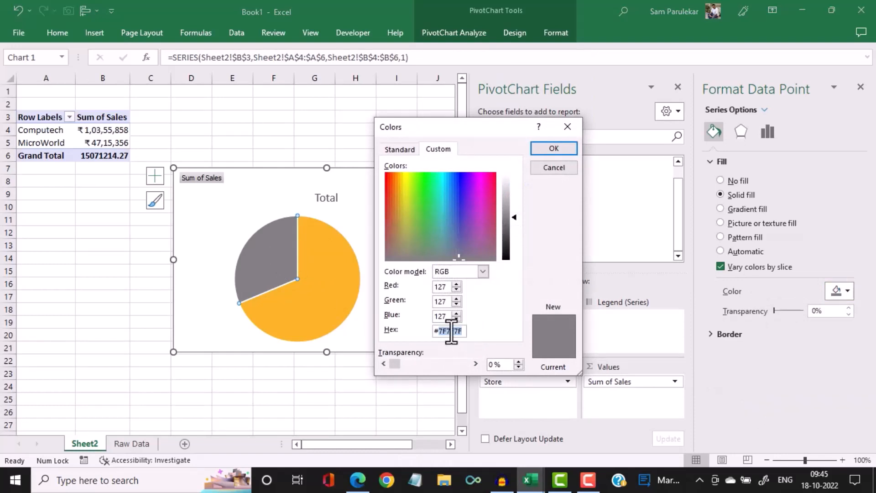
{"action": "type", "text": "595959"}
{"action": "left_click", "coordinate": [568, 144]}
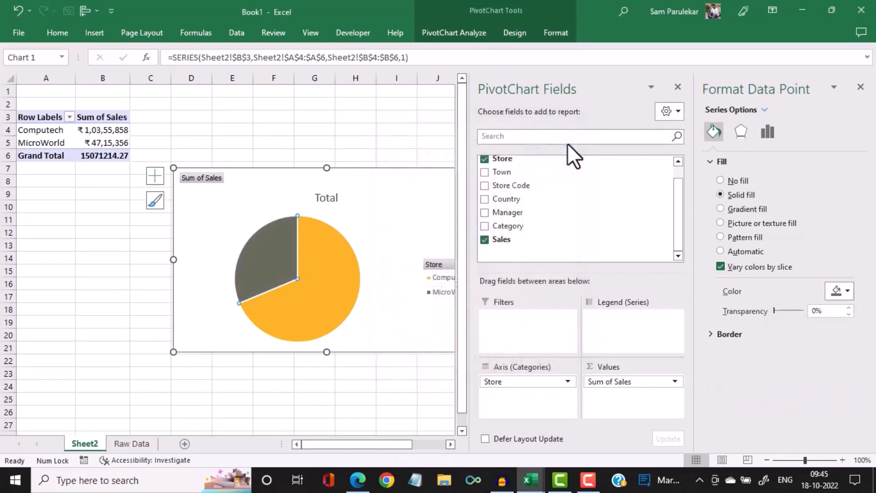
{"action": "left_click", "coordinate": [861, 87]}
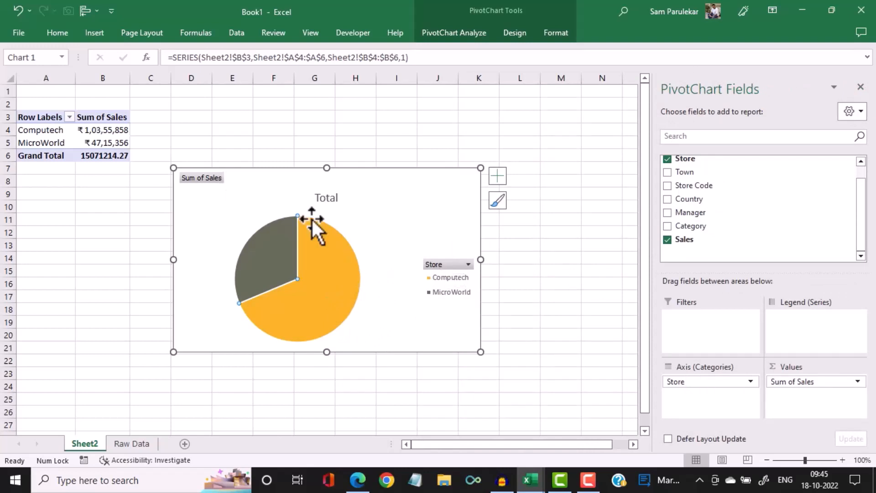
Strip the pie chart of all its field buttons, the store legend and the Total title
{"action": "right_click", "coordinate": [447, 264]}
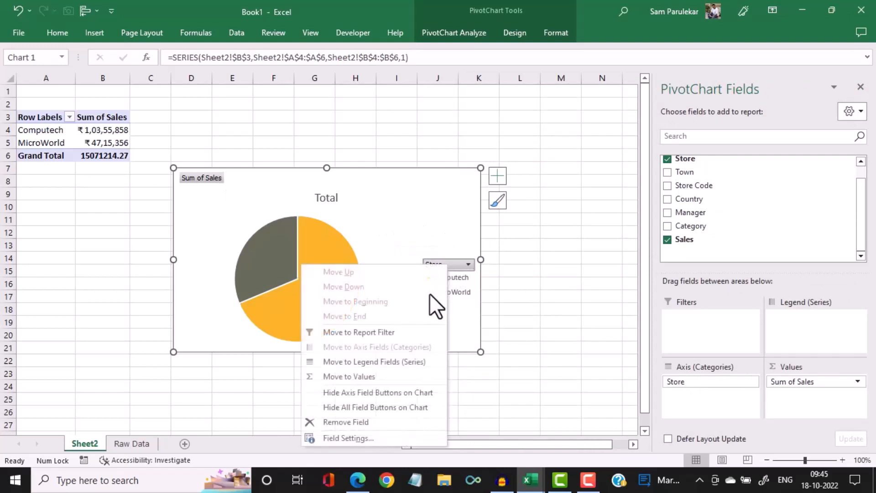
{"action": "left_click", "coordinate": [394, 408]}
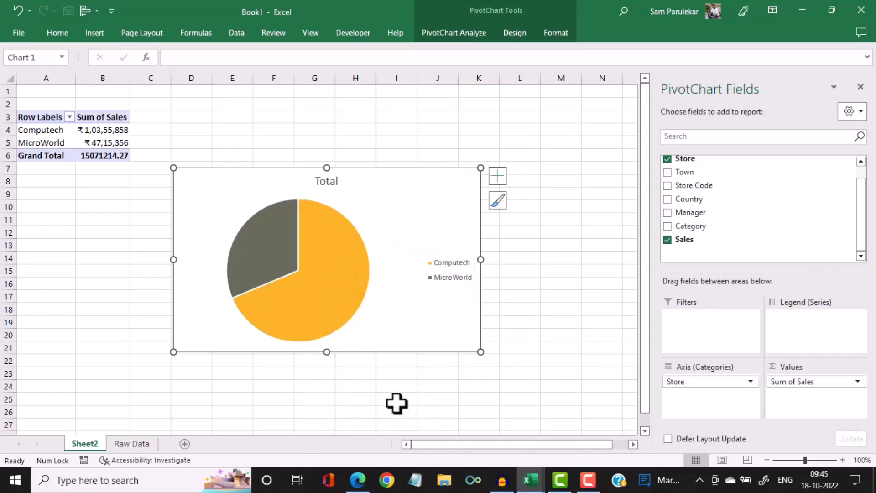
{"action": "left_click", "coordinate": [448, 258]}
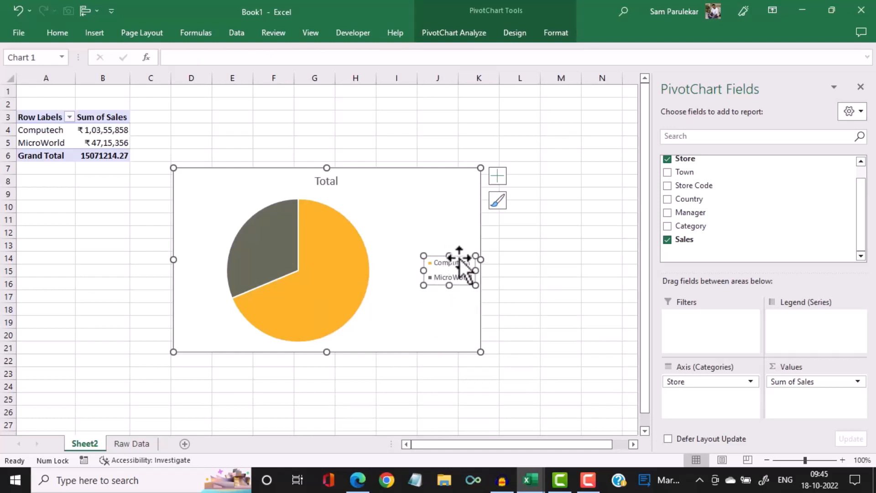
{"action": "key", "text": "Delete"}
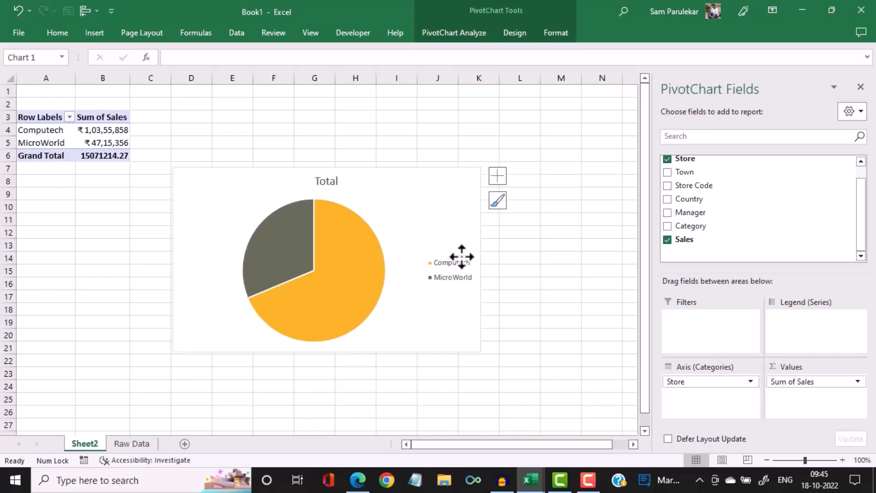
{"action": "left_click", "coordinate": [324, 186]}
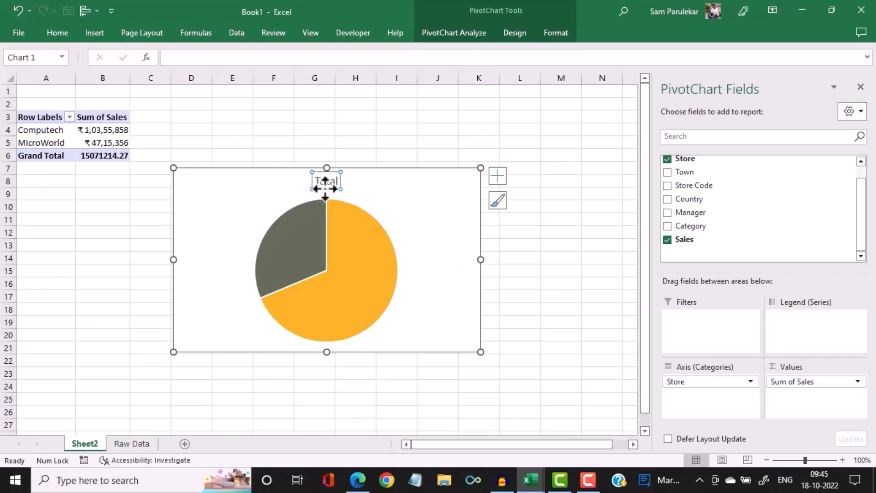
{"action": "key", "text": "Delete"}
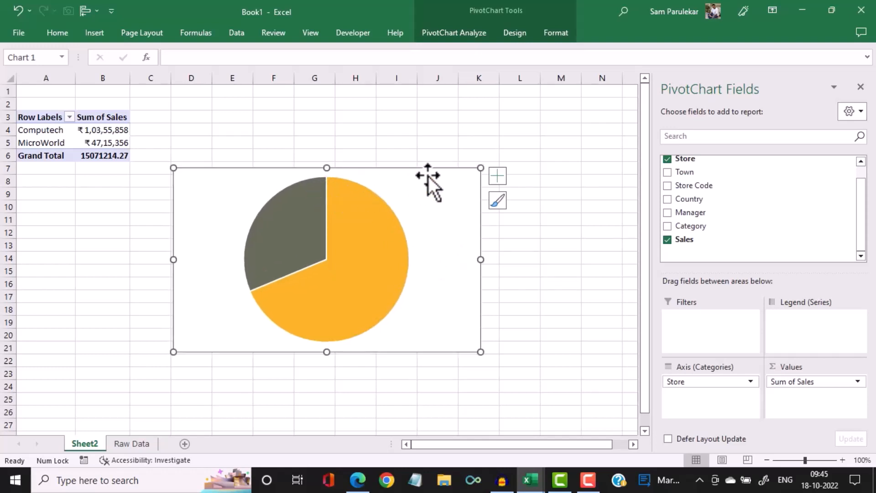
Add data labels to both slices of the pie chart
{"action": "left_click", "coordinate": [363, 264]}
{"action": "right_click", "coordinate": [363, 265]}
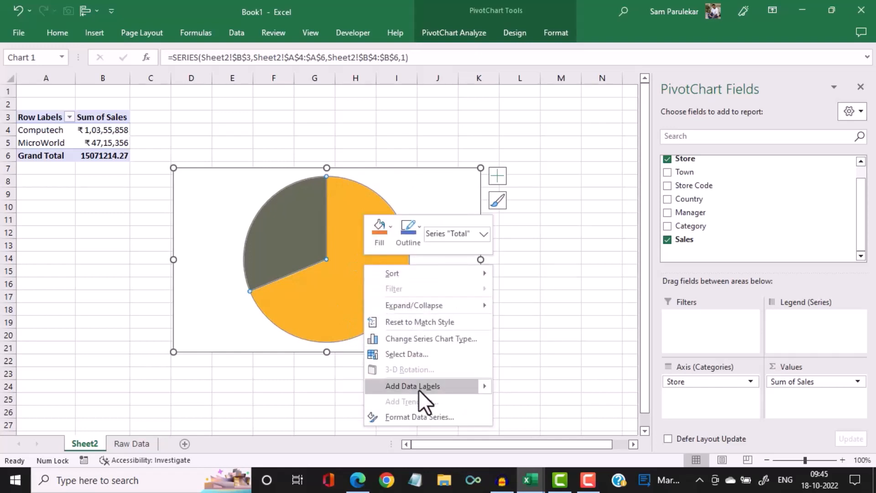
{"action": "left_click", "coordinate": [418, 391]}
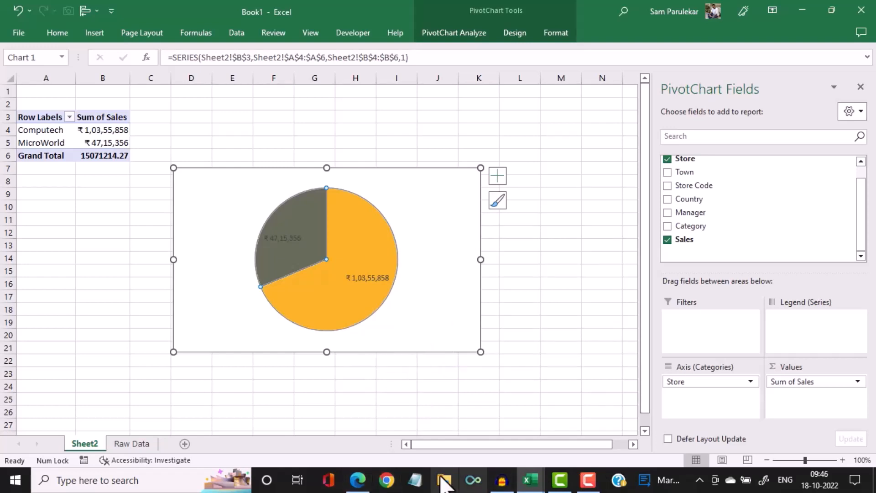
Switch to ID.xlsx to check the data labels on the Sales by Store pie, and return to Book1
{"action": "mouse_move", "coordinate": [531, 480]}
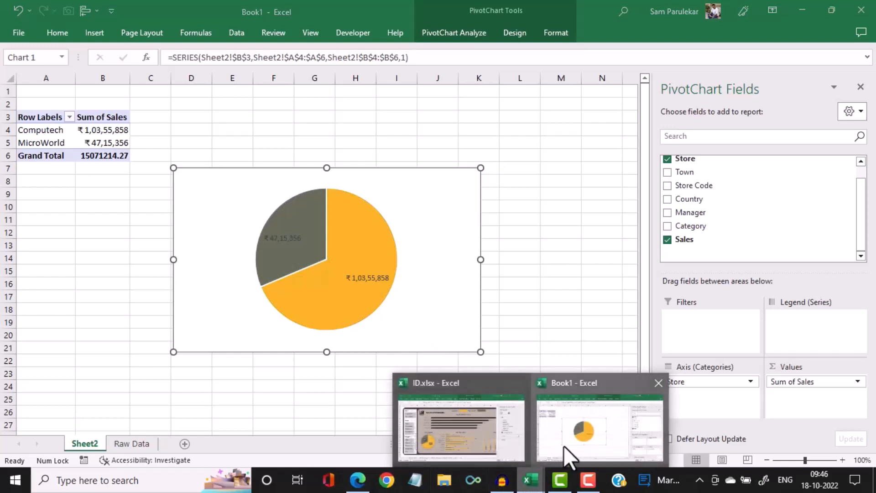
{"action": "left_click", "coordinate": [447, 436]}
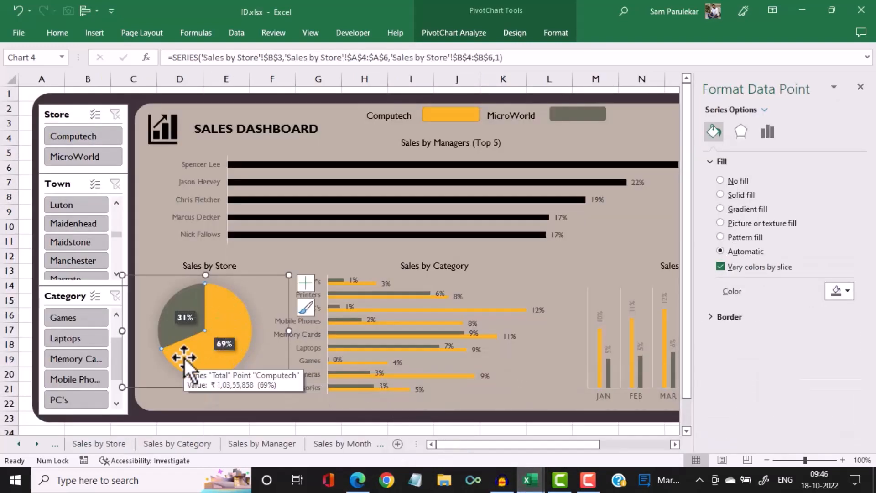
{"action": "mouse_move", "coordinate": [529, 483]}
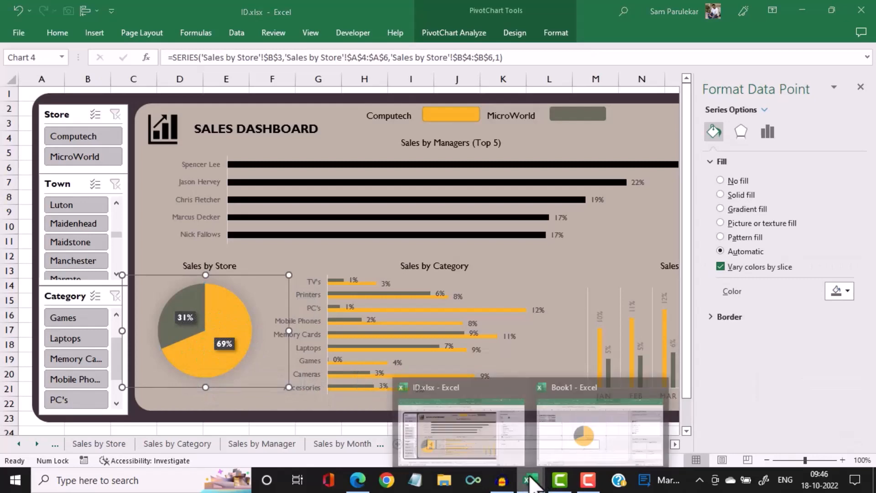
{"action": "left_click", "coordinate": [579, 430]}
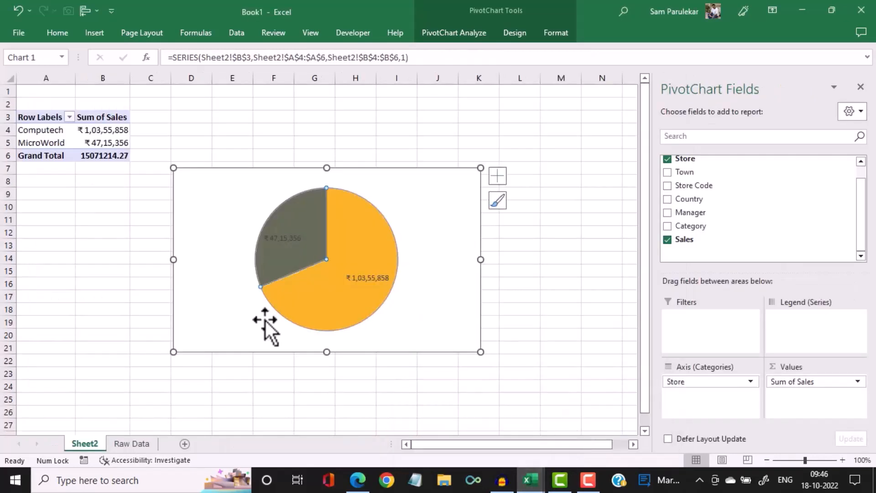
Show the pivot table's Sum of Sales values for the stores as % of Grand Total
{"action": "left_click_drag", "start_coordinate": [108, 131], "coordinate": [108, 137]}
{"action": "right_click", "coordinate": [108, 138]}
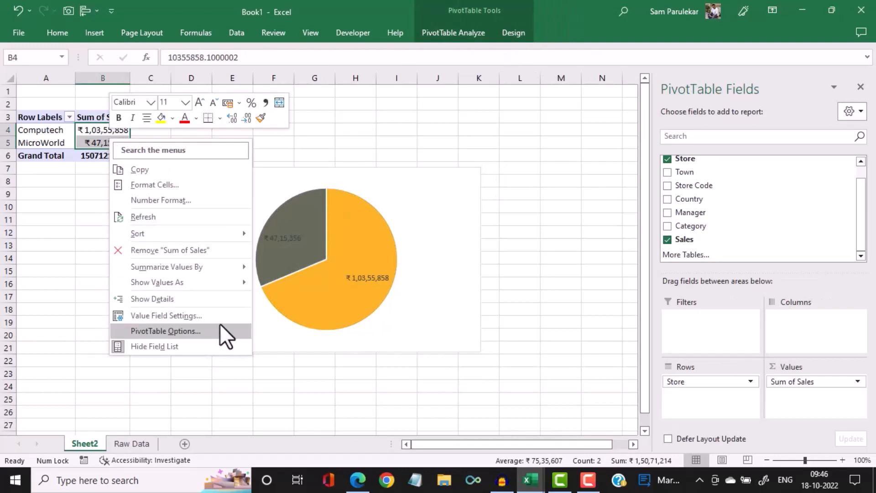
{"action": "mouse_move", "coordinate": [222, 284]}
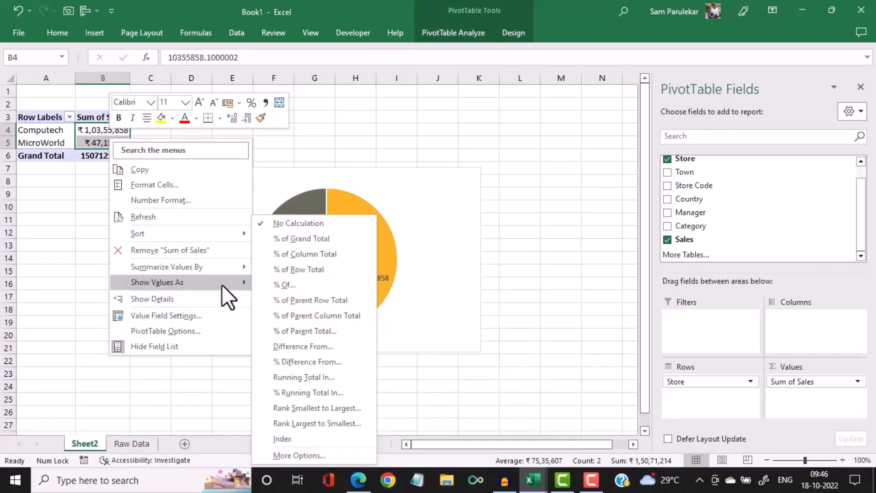
{"action": "left_click", "coordinate": [330, 239]}
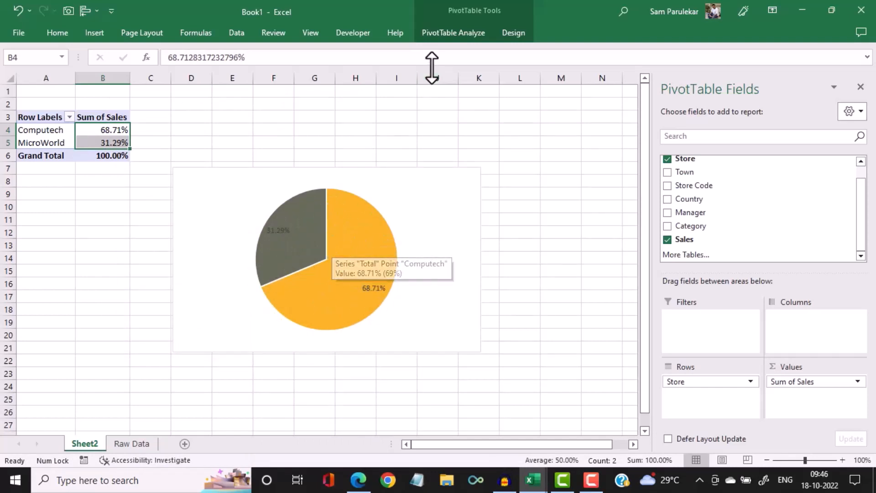
Preview the alternative chart styles for the pie chart without applying one
{"action": "left_click", "coordinate": [499, 42]}
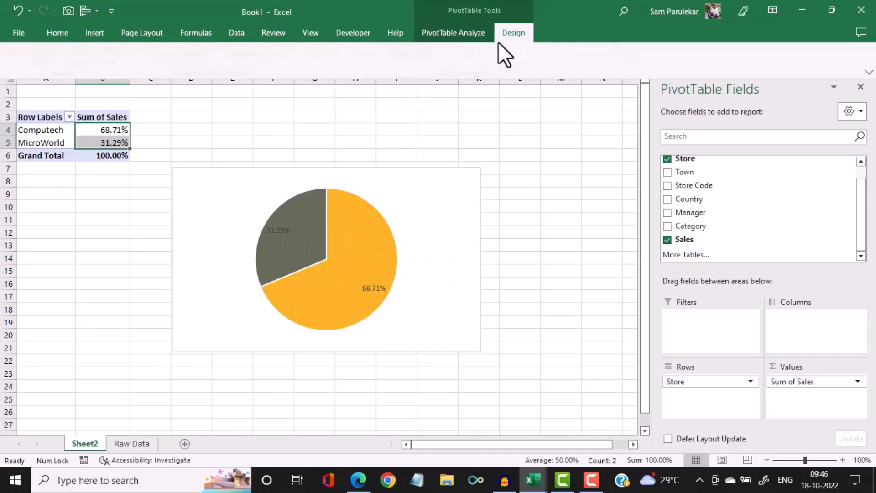
{"action": "left_click", "coordinate": [469, 37]}
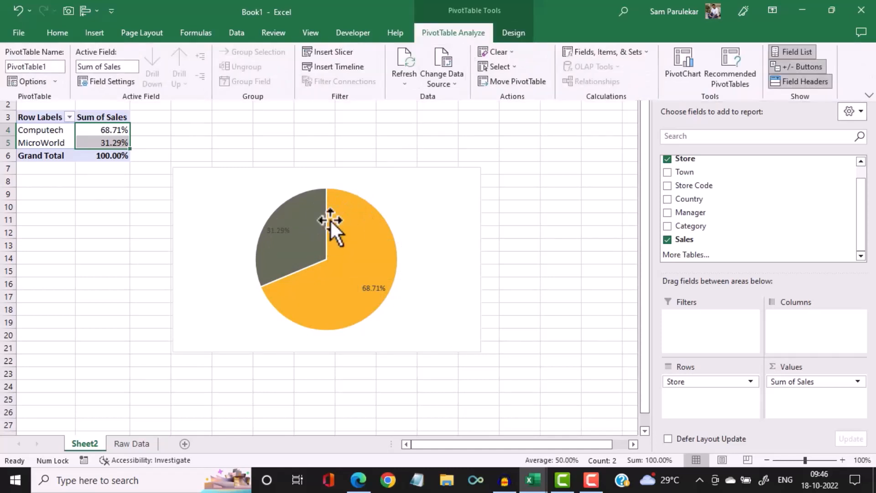
{"action": "key", "text": "ctrl+F1"}
{"action": "left_click", "coordinate": [355, 206]}
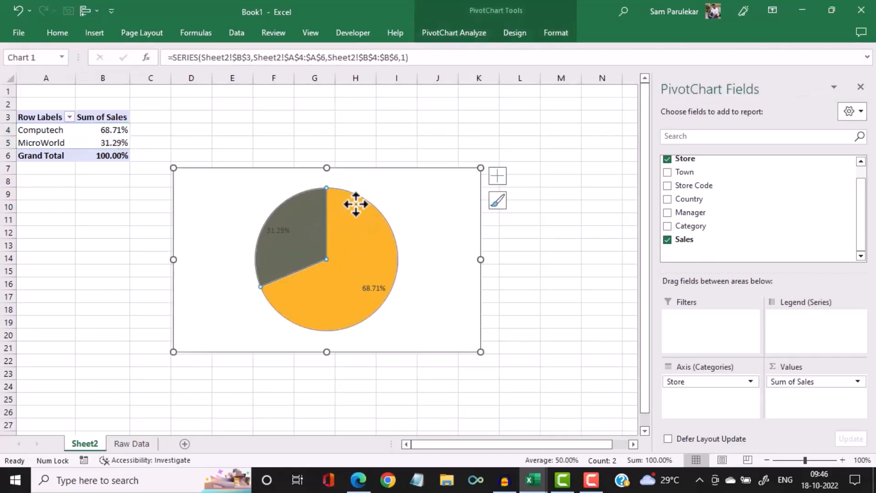
{"action": "left_click", "coordinate": [511, 36]}
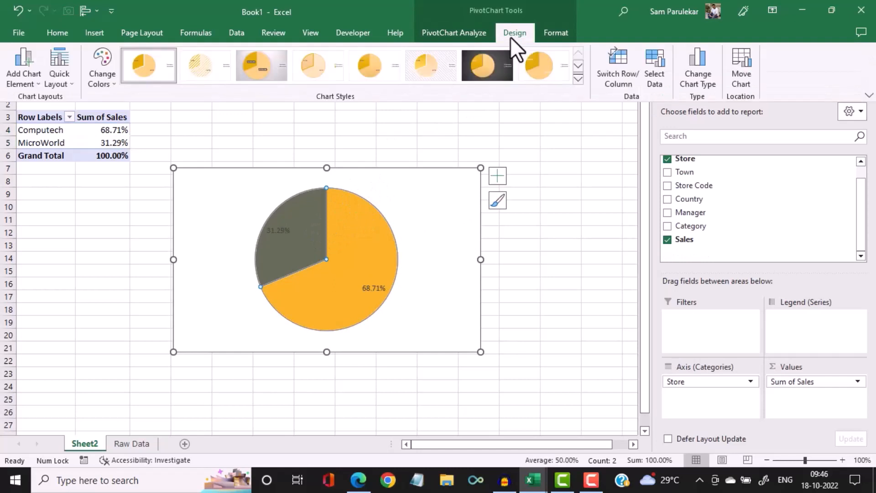
{"action": "left_click", "coordinate": [579, 80]}
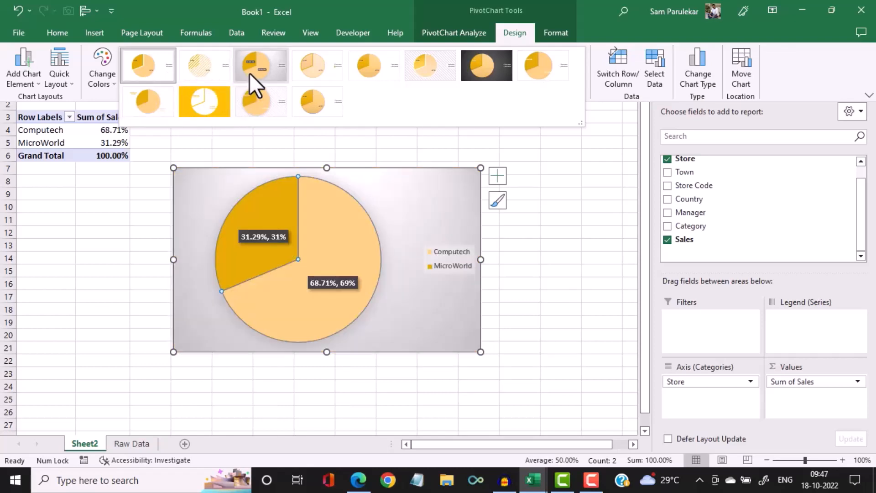
{"action": "left_click", "coordinate": [571, 201]}
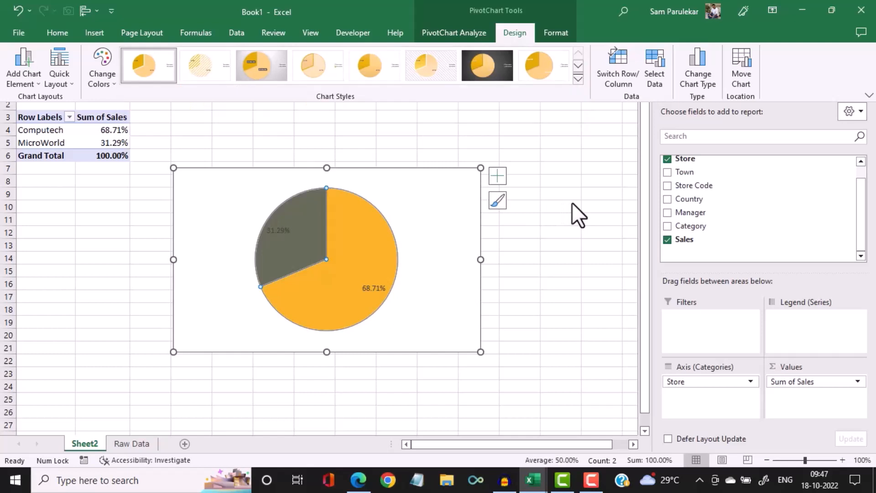
{"action": "left_click", "coordinate": [533, 242]}
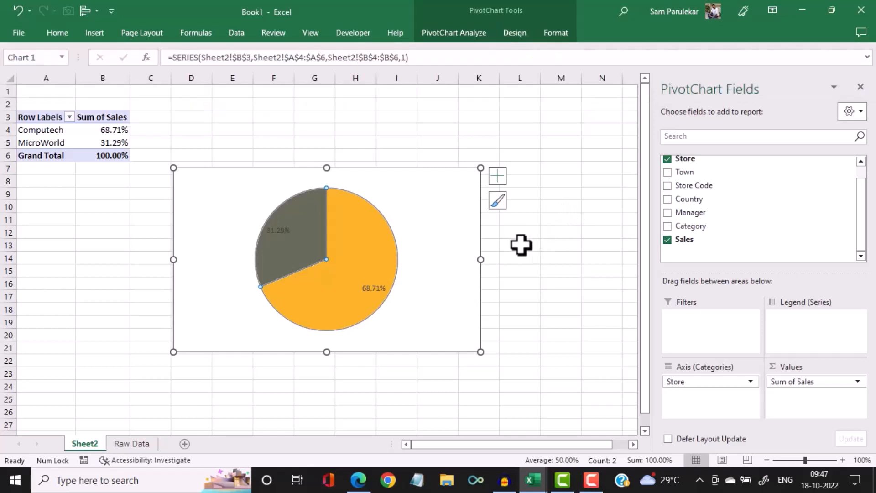
Include the category name with the value in the Computech slice's data label, leaving percentage off, and move the label closer to the pie's centre
{"action": "left_click", "coordinate": [372, 288]}
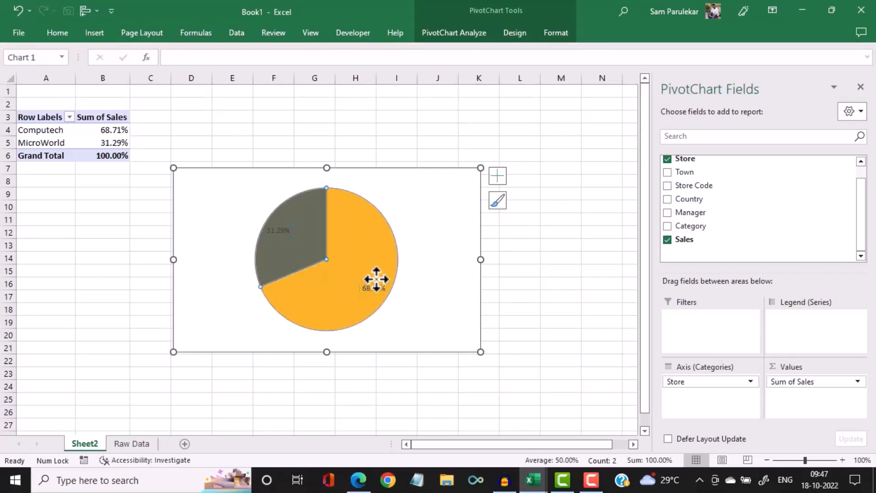
{"action": "left_click", "coordinate": [376, 284]}
{"action": "left_click", "coordinate": [377, 285]}
{"action": "left_click", "coordinate": [378, 285]}
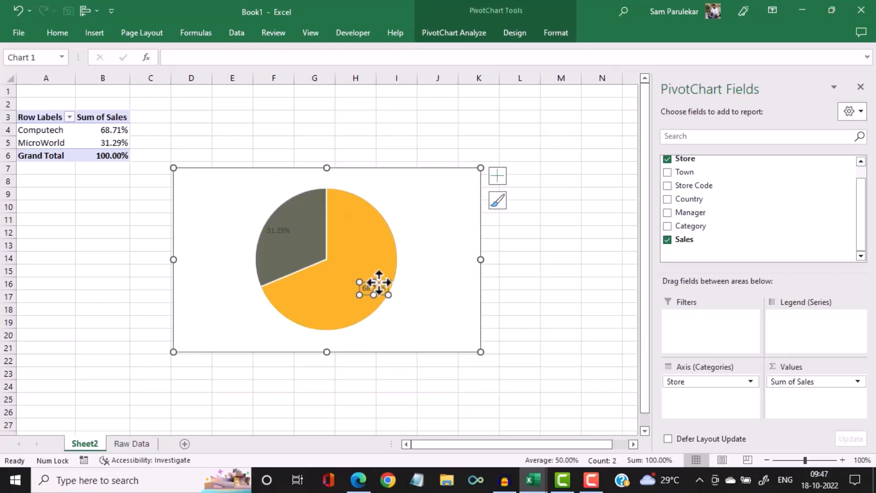
{"action": "right_click", "coordinate": [377, 284]}
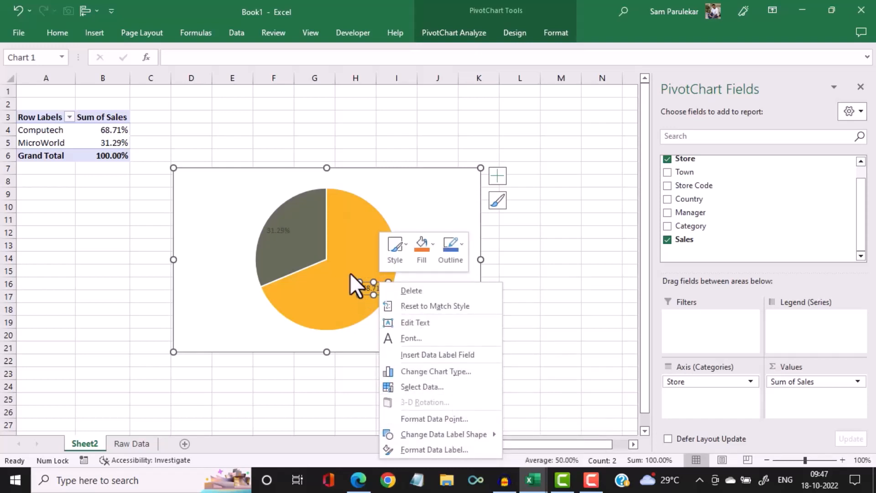
{"action": "left_click", "coordinate": [429, 449]}
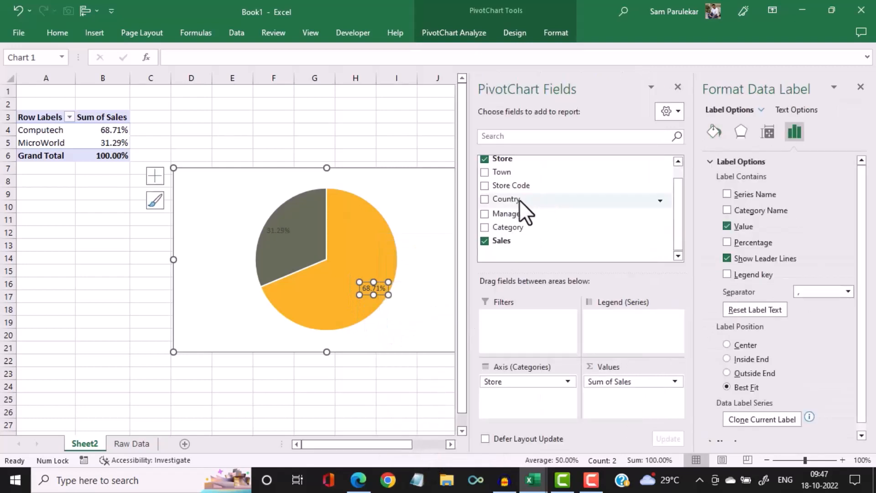
{"action": "left_click", "coordinate": [728, 243]}
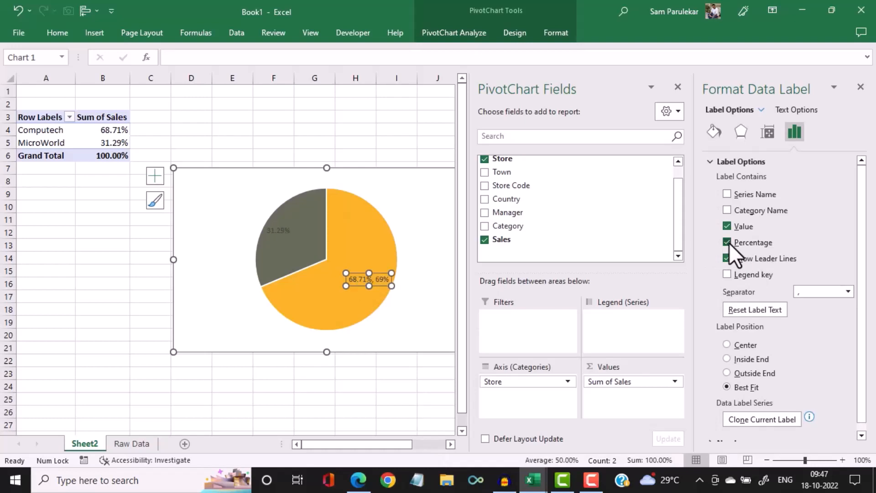
{"action": "left_click", "coordinate": [728, 243]}
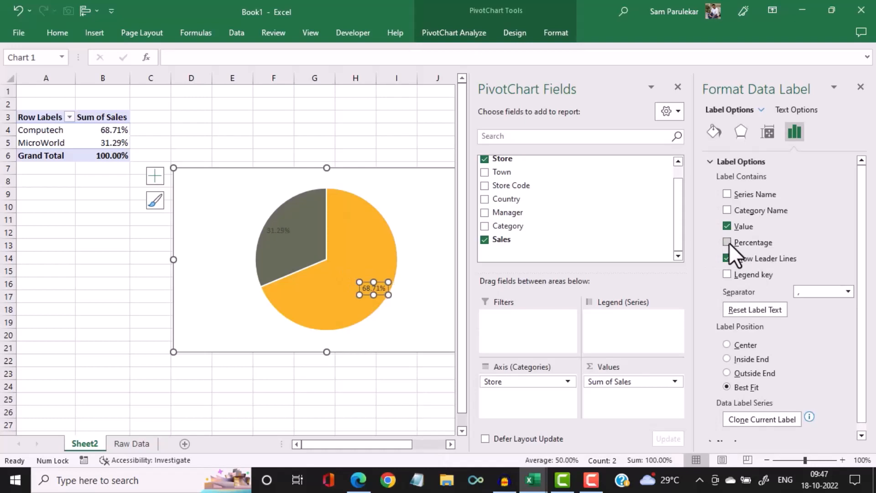
{"action": "left_click", "coordinate": [727, 211]}
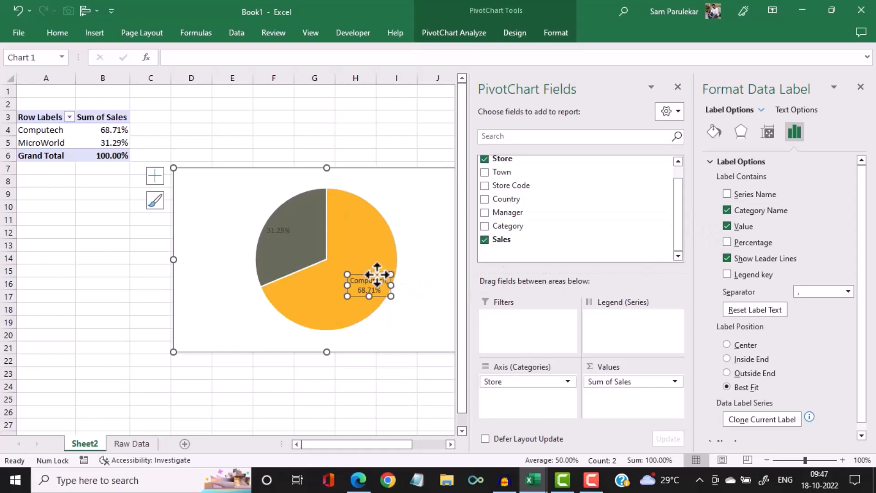
{"action": "left_click_drag", "start_coordinate": [377, 274], "coordinate": [362, 273]}
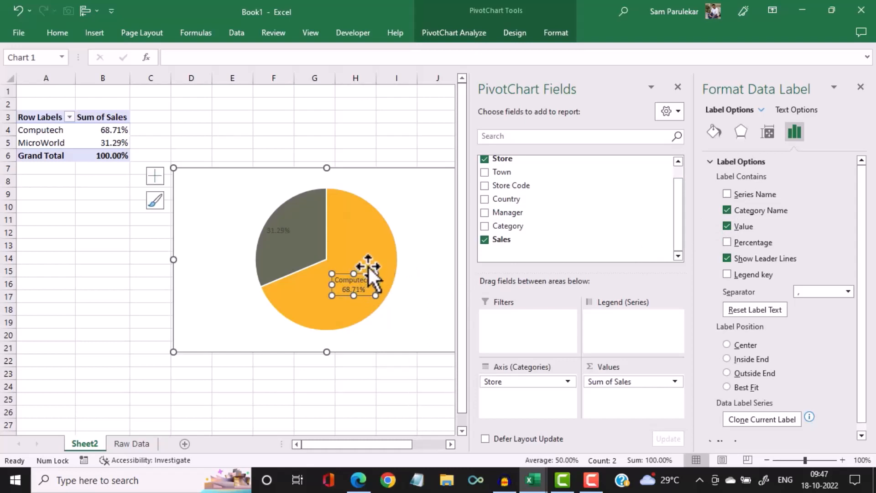
Add the category name to the MicroWorld slice's data label and move the label closer to the slice's centre
{"action": "left_click", "coordinate": [286, 231]}
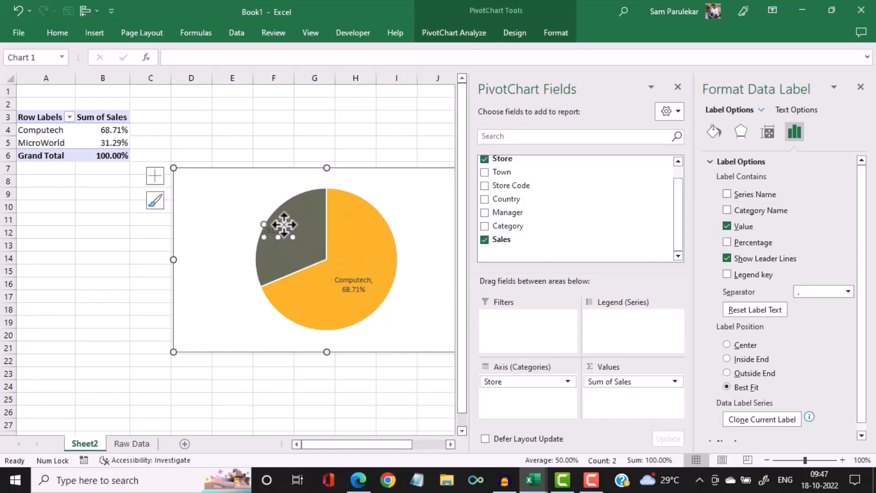
{"action": "left_click_drag", "start_coordinate": [284, 224], "coordinate": [297, 228]}
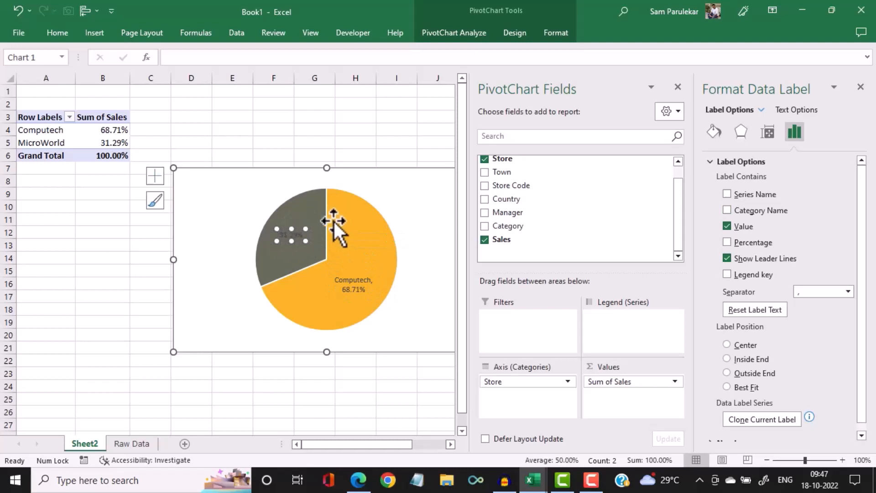
{"action": "left_click", "coordinate": [727, 210]}
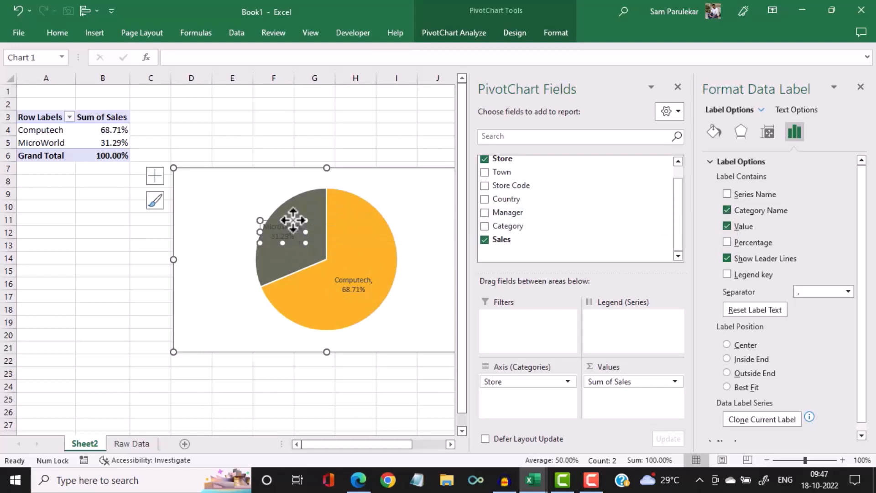
{"action": "left_click_drag", "start_coordinate": [301, 221], "coordinate": [308, 223]}
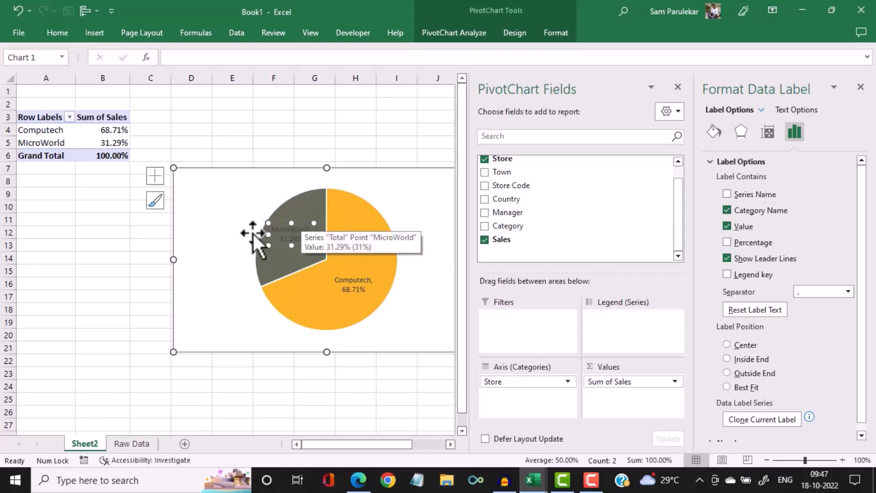
Set the text colour of the MicroWorld slice's data label to white and close the chart formatting options
{"action": "left_click", "coordinate": [157, 201]}
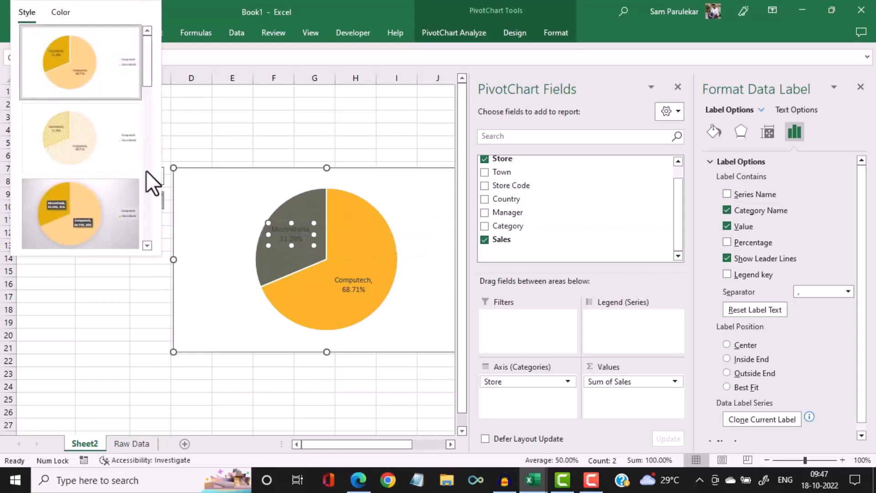
{"action": "left_click", "coordinate": [234, 101]}
{"action": "left_click", "coordinate": [283, 223]}
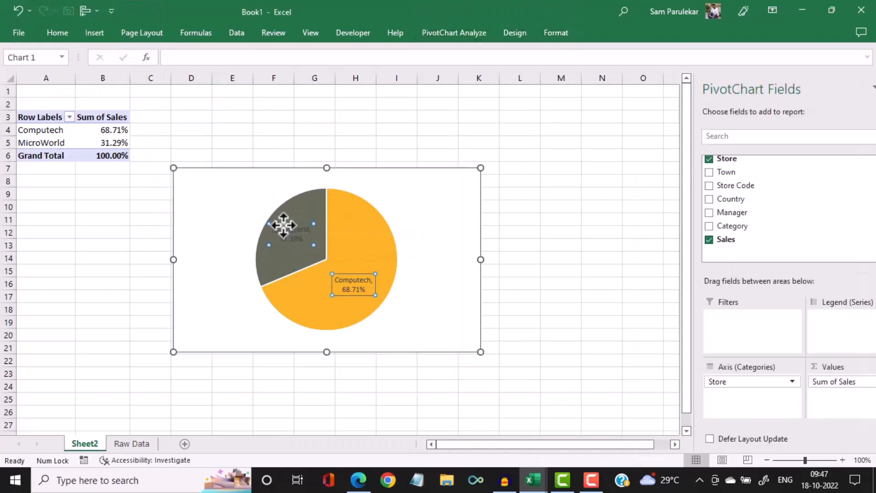
{"action": "left_click", "coordinate": [289, 229]}
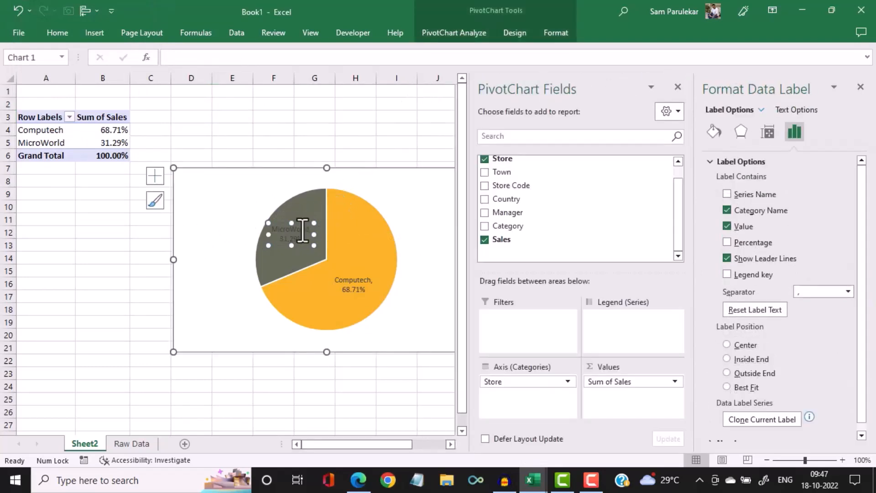
{"action": "left_click", "coordinate": [286, 234]}
{"action": "left_click", "coordinate": [300, 228]}
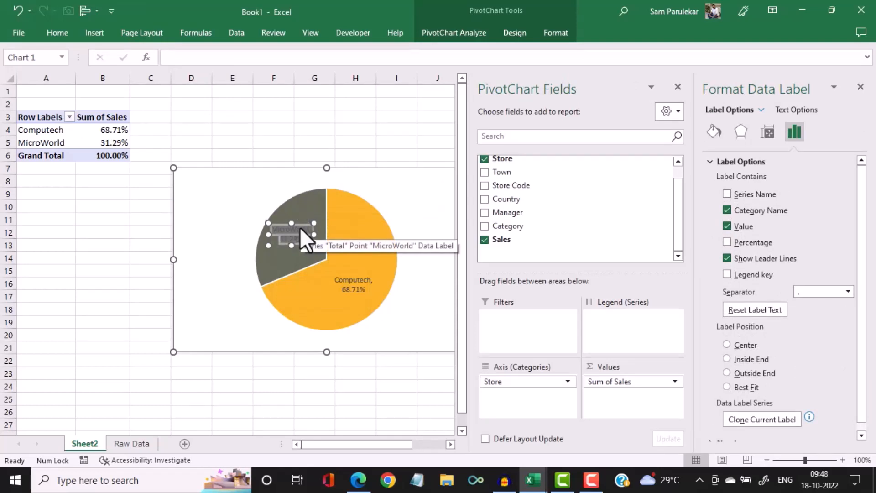
{"action": "right_click", "coordinate": [300, 228]}
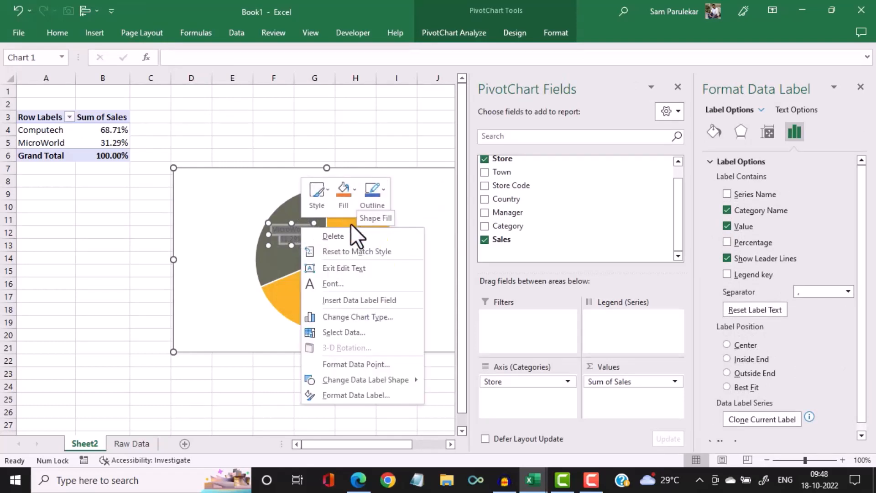
{"action": "left_click", "coordinate": [56, 34]}
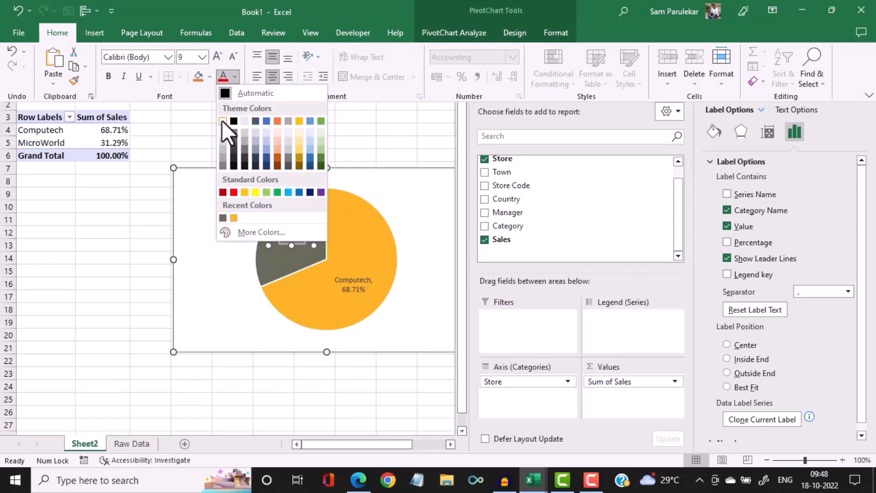
{"action": "left_click", "coordinate": [222, 121]}
{"action": "left_click", "coordinate": [381, 193]}
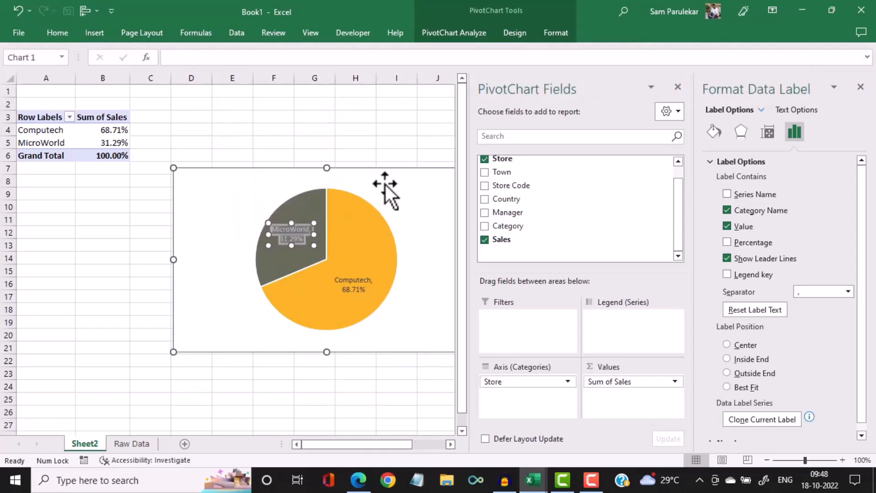
{"action": "left_click", "coordinate": [383, 183]}
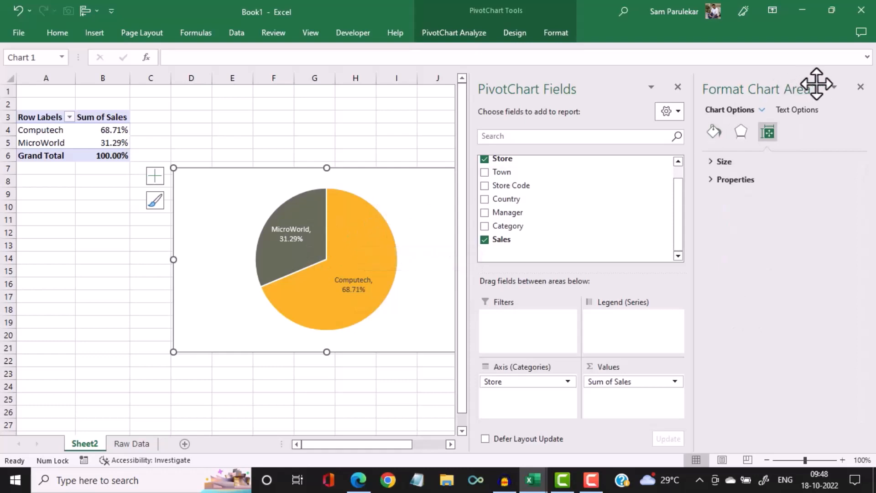
{"action": "left_click", "coordinate": [861, 87]}
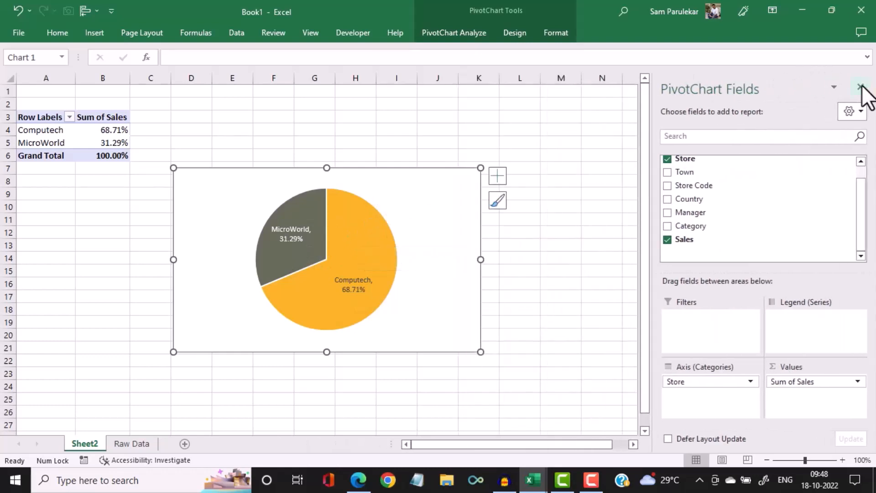
Set the pie chart's chart area to no fill and no outline
{"action": "right_click", "coordinate": [453, 191]}
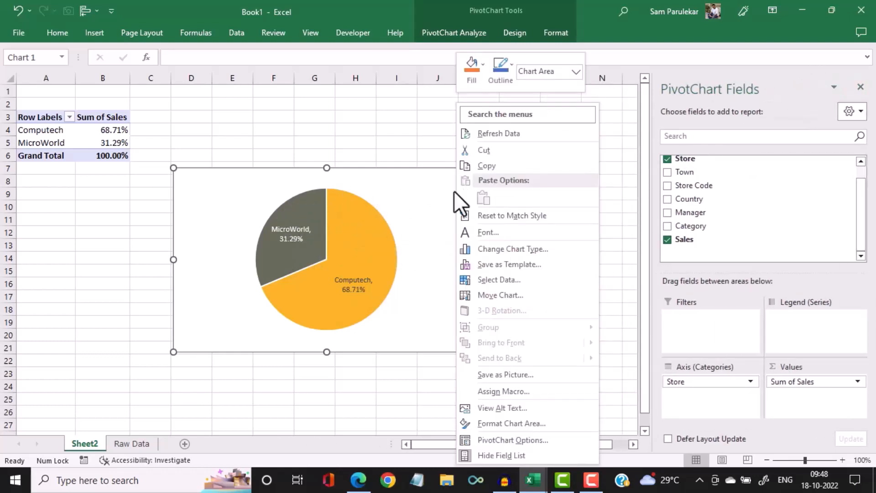
{"action": "left_click", "coordinate": [423, 185]}
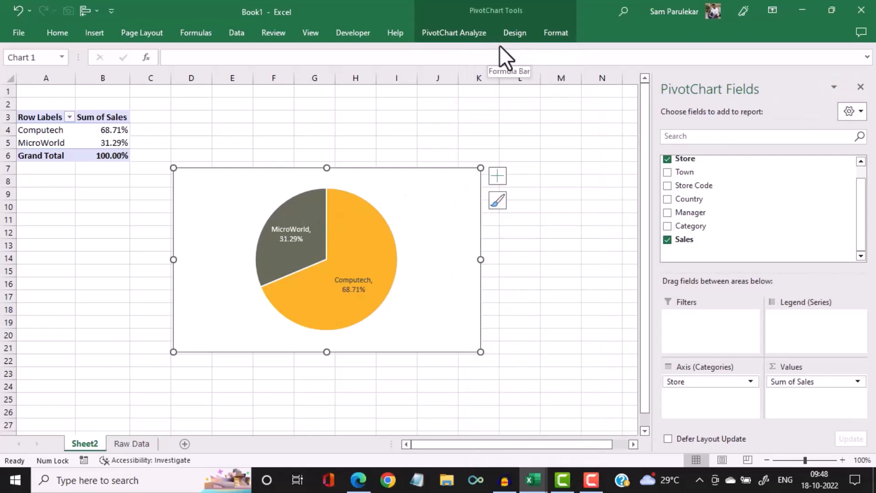
{"action": "left_click", "coordinate": [514, 34]}
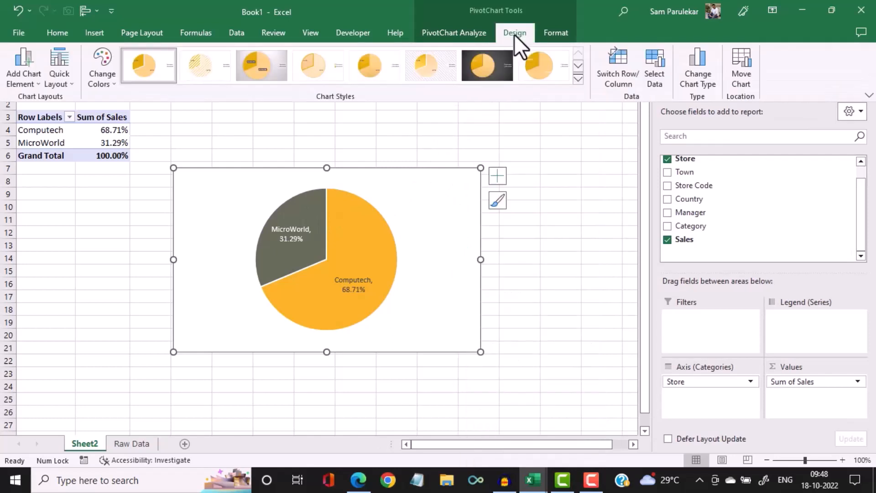
{"action": "left_click", "coordinate": [385, 199]}
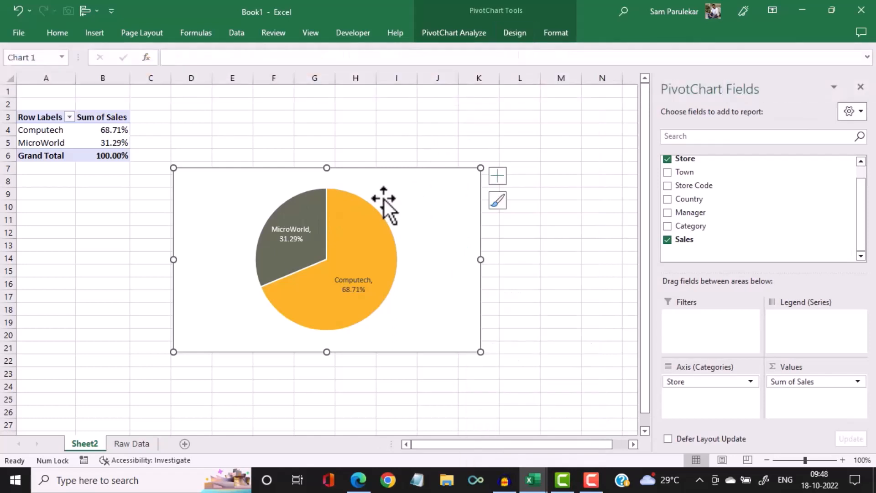
{"action": "left_click", "coordinate": [553, 29]}
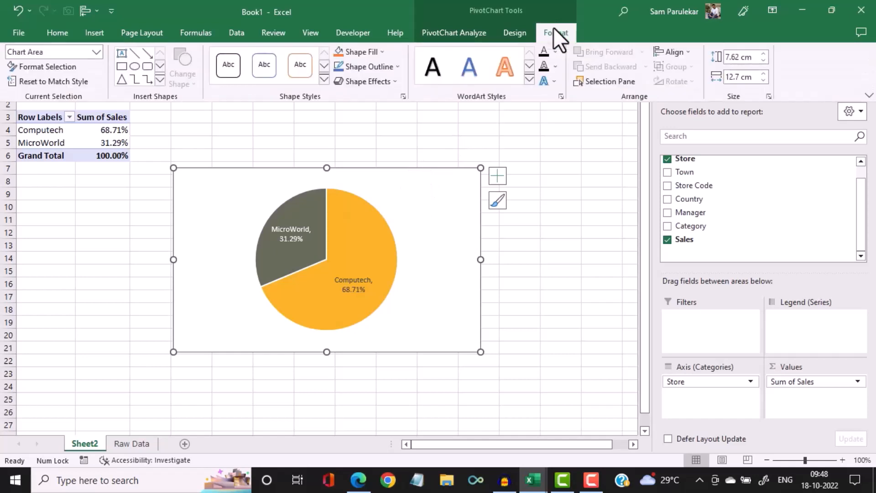
{"action": "left_click", "coordinate": [381, 51]}
{"action": "left_click", "coordinate": [371, 205]}
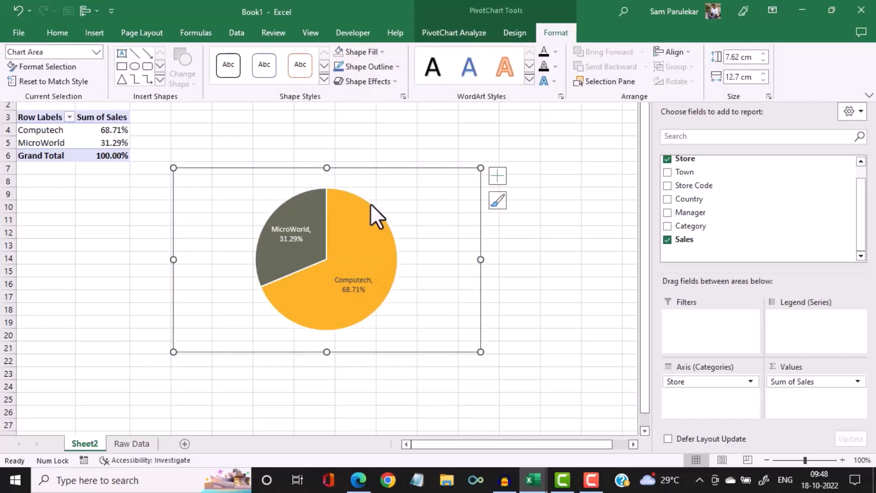
{"action": "left_click", "coordinate": [396, 66]}
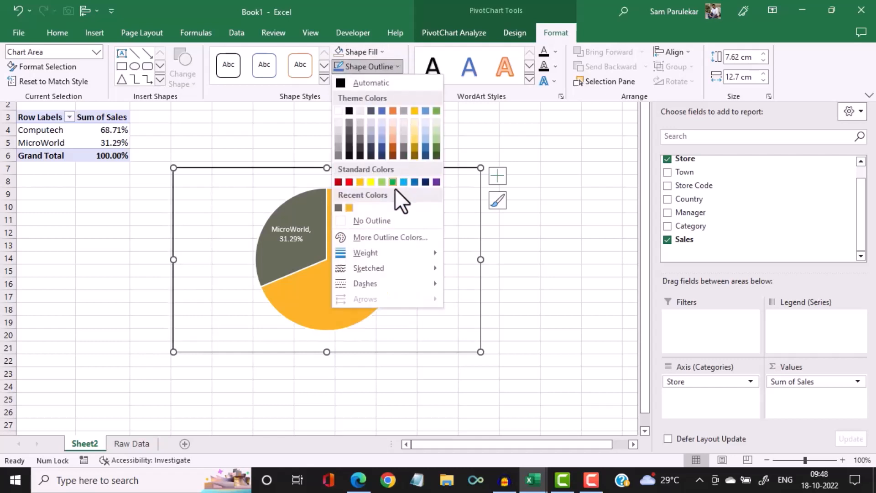
{"action": "left_click", "coordinate": [385, 222]}
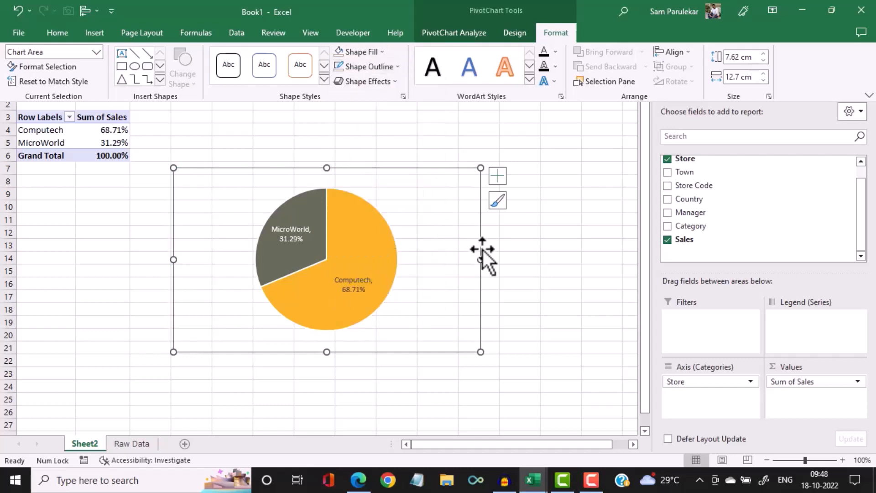
{"action": "left_click", "coordinate": [558, 278]}
Rename the pivot table feeding the pie chart as SalesbyStore
{"action": "left_click", "coordinate": [371, 233]}
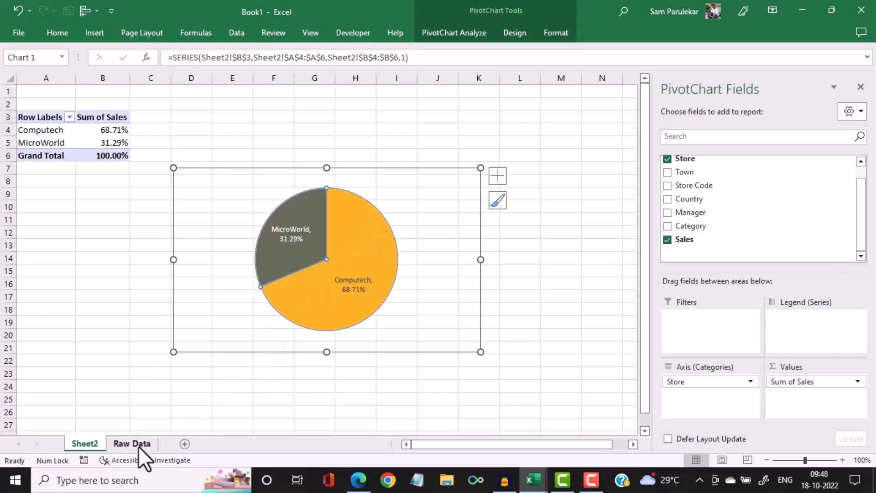
{"action": "right_click", "coordinate": [89, 442]}
{"action": "left_click", "coordinate": [21, 130]}
{"action": "left_click_drag", "start_coordinate": [21, 131], "coordinate": [75, 134]}
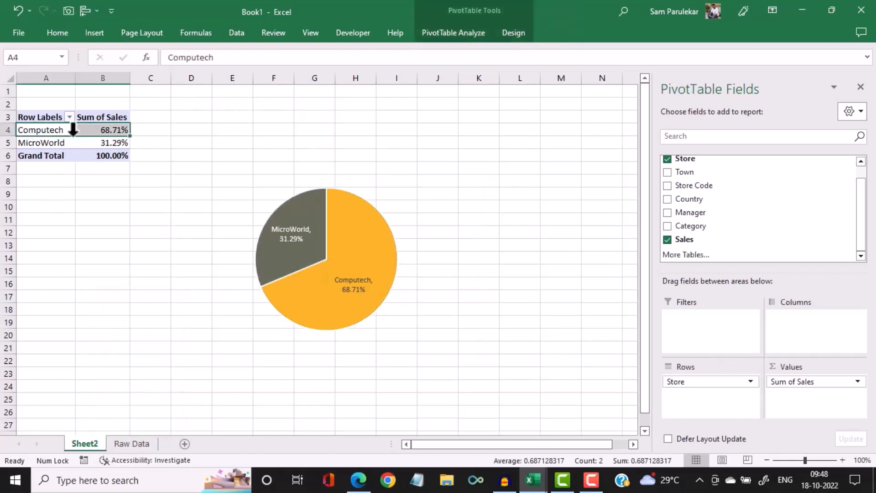
{"action": "left_click", "coordinate": [40, 129]}
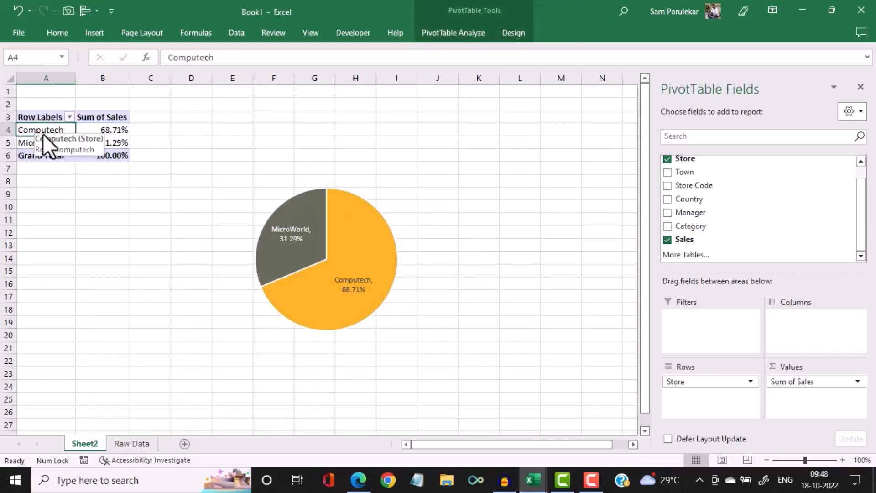
{"action": "left_click", "coordinate": [436, 33]}
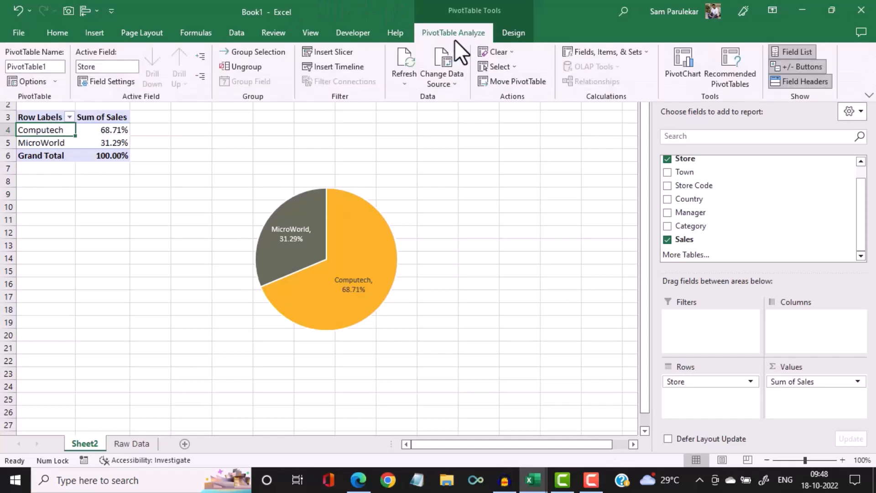
{"action": "left_click", "coordinate": [22, 66]}
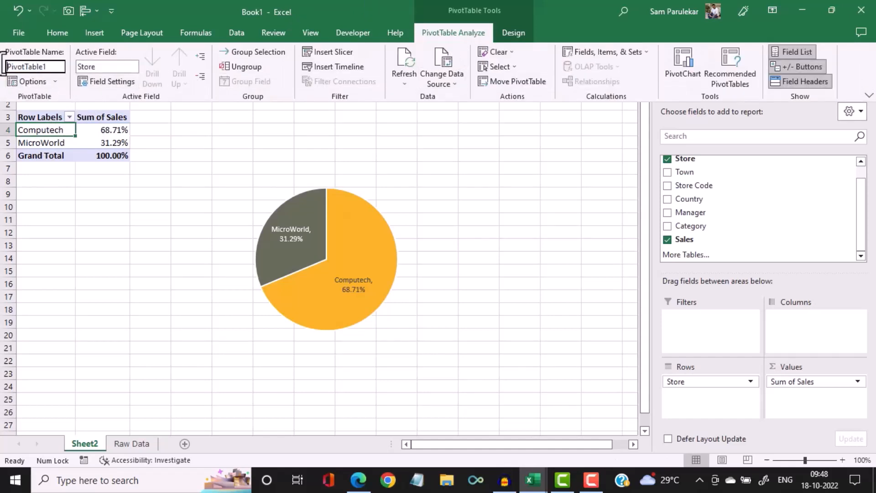
{"action": "left_click_drag", "start_coordinate": [63, 67], "coordinate": [7, 69]}
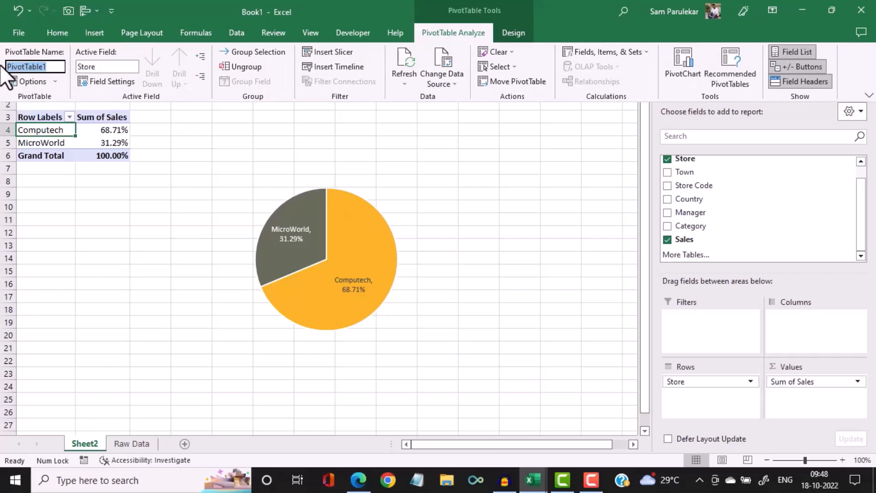
{"action": "type", "text": "SalesbyStore"}
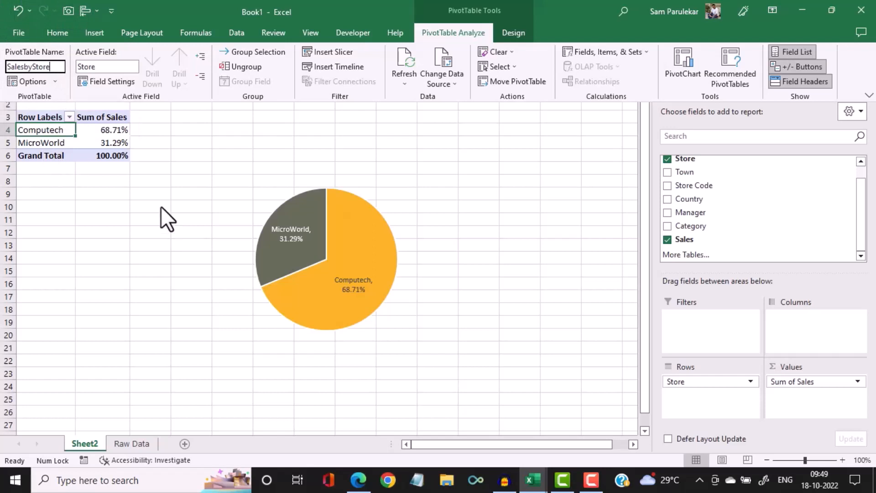
{"action": "key", "text": "Return"}
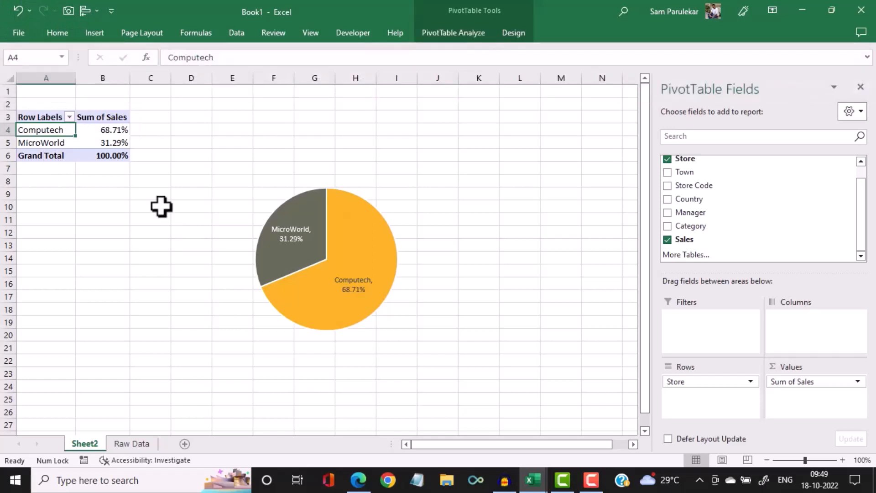
Rename the pivot table's worksheet as Sales by Store
{"action": "right_click", "coordinate": [90, 441]}
{"action": "left_click", "coordinate": [136, 320]}
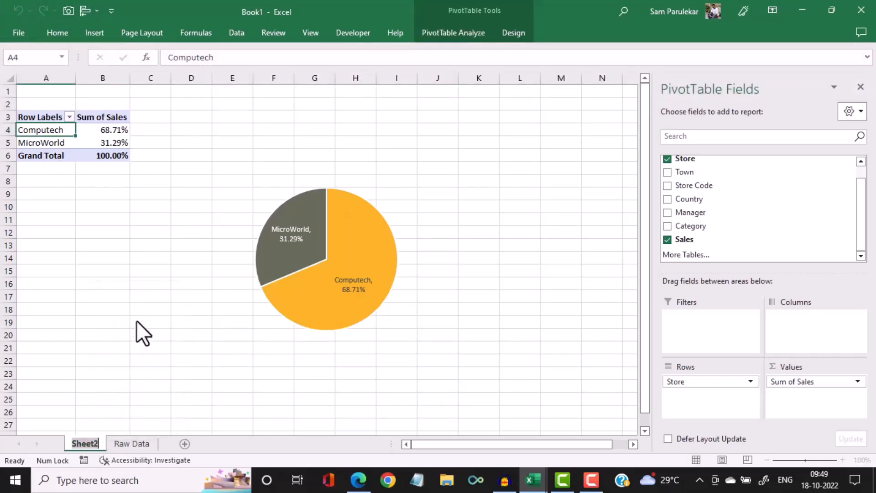
{"action": "type", "text": "Sales"}
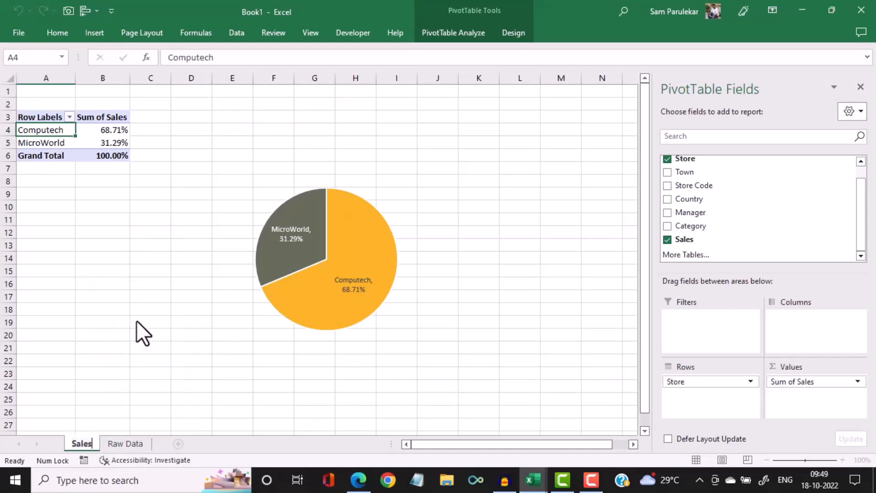
{"action": "type", "text": " by Store"}
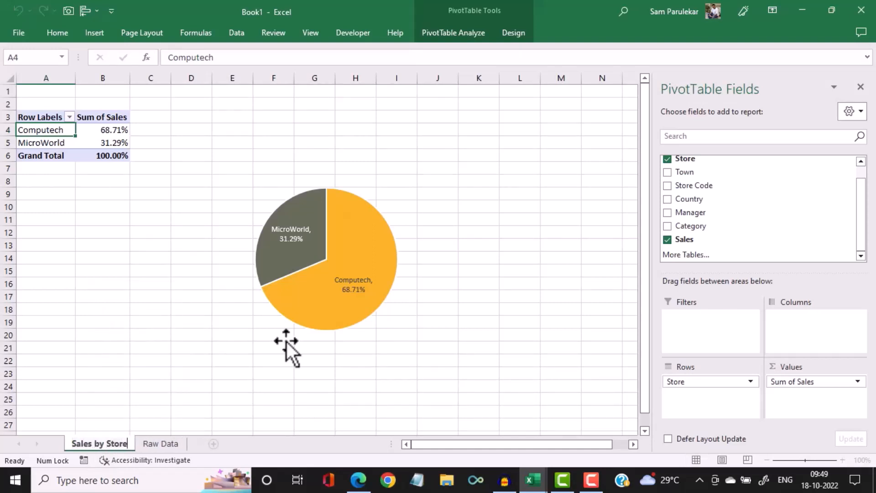
{"action": "left_click", "coordinate": [382, 243]}
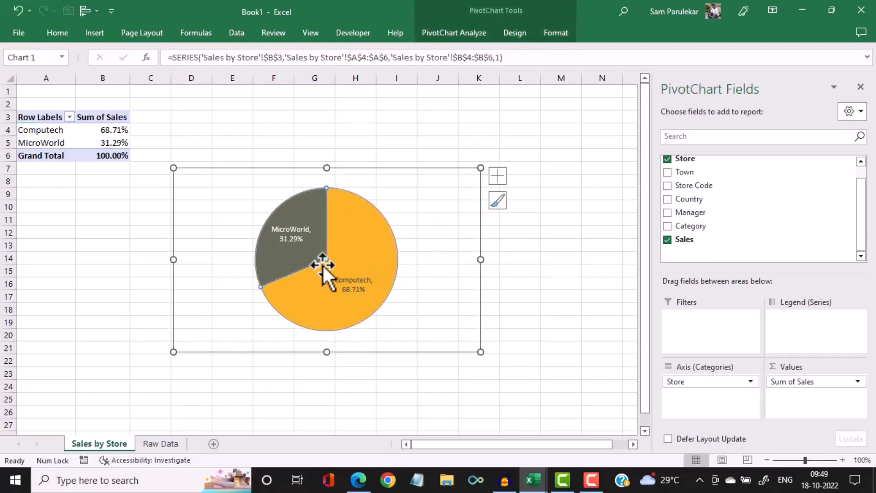
Switch to ID.xlsx and close its data point formatting options to view the whole reference dashboard
{"action": "left_click", "coordinate": [523, 476]}
{"action": "left_click", "coordinate": [492, 442]}
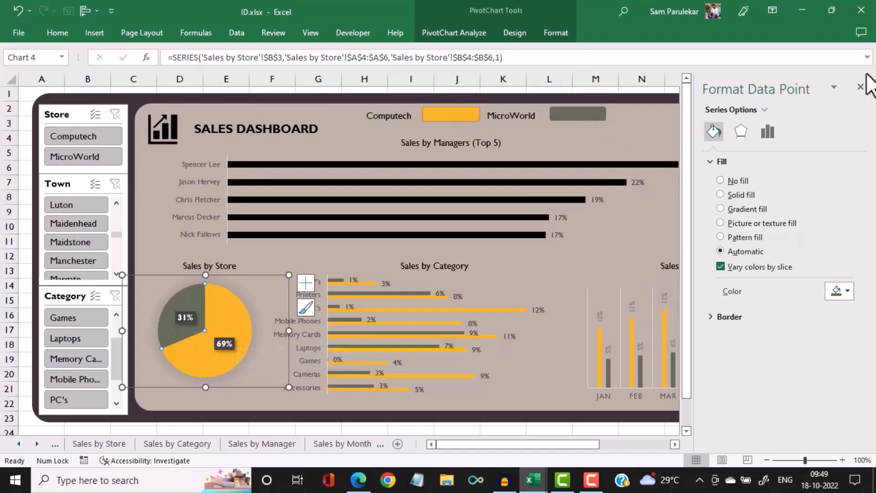
{"action": "left_click", "coordinate": [860, 87]}
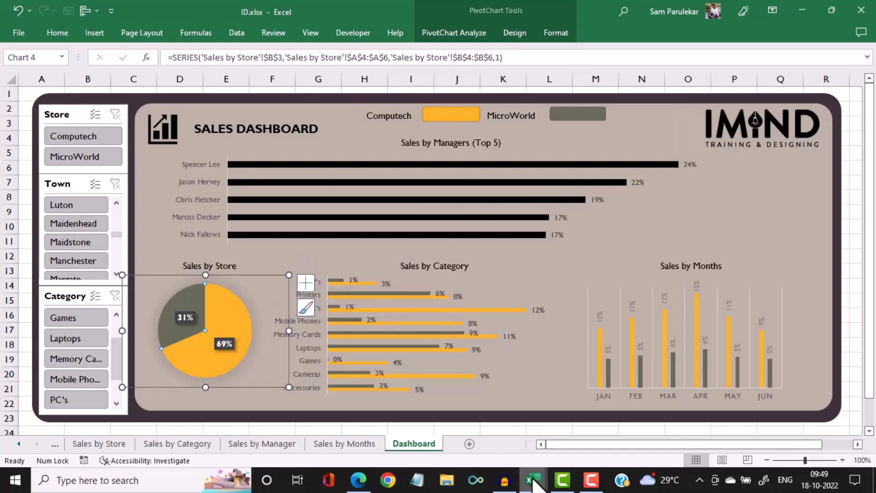
Switch to Book1 and move the Raw Data sheet in front of the Sales by Store sheet
{"action": "mouse_move", "coordinate": [533, 480]}
{"action": "left_click", "coordinate": [571, 443]}
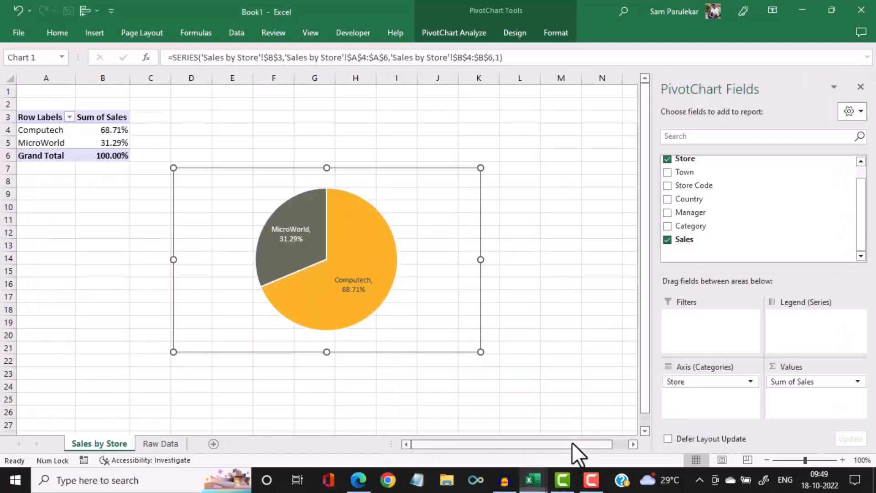
{"action": "left_click", "coordinate": [165, 445]}
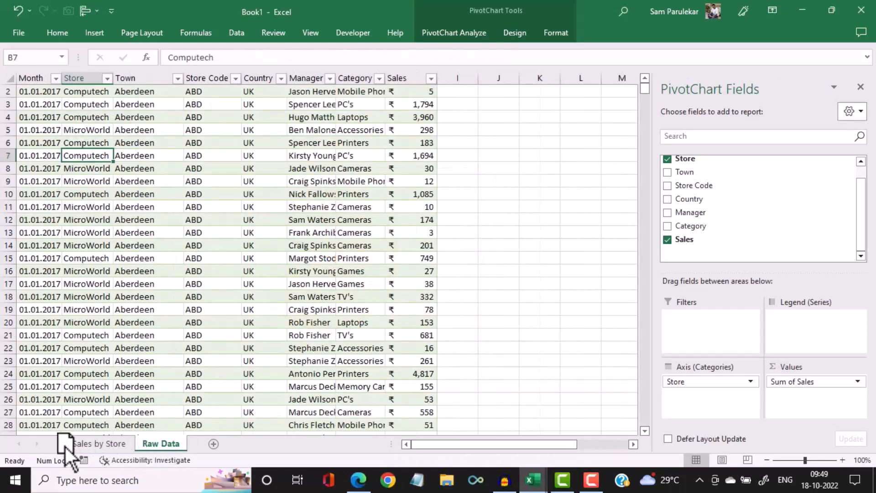
{"action": "left_click_drag", "start_coordinate": [65, 447], "coordinate": [65, 448]}
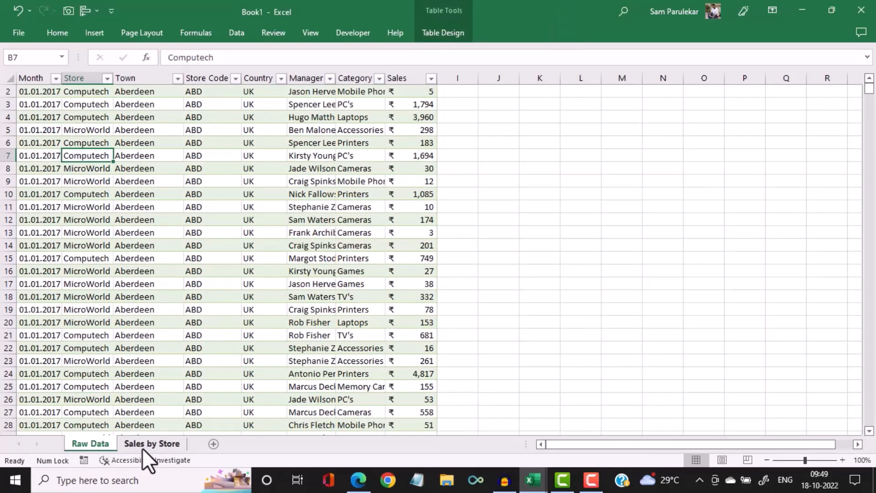
Add a new worksheet between Raw Data and Sales by Store and rename it Dashboard
{"action": "left_click", "coordinate": [212, 443]}
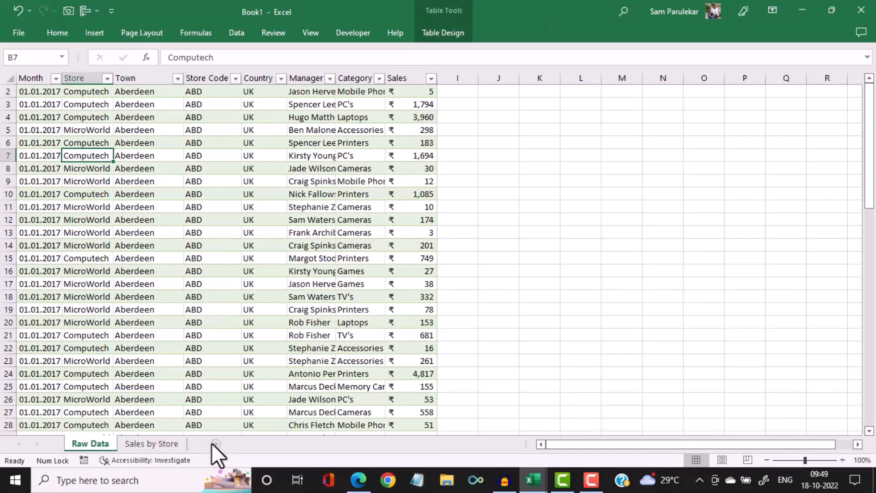
{"action": "right_click", "coordinate": [140, 446]}
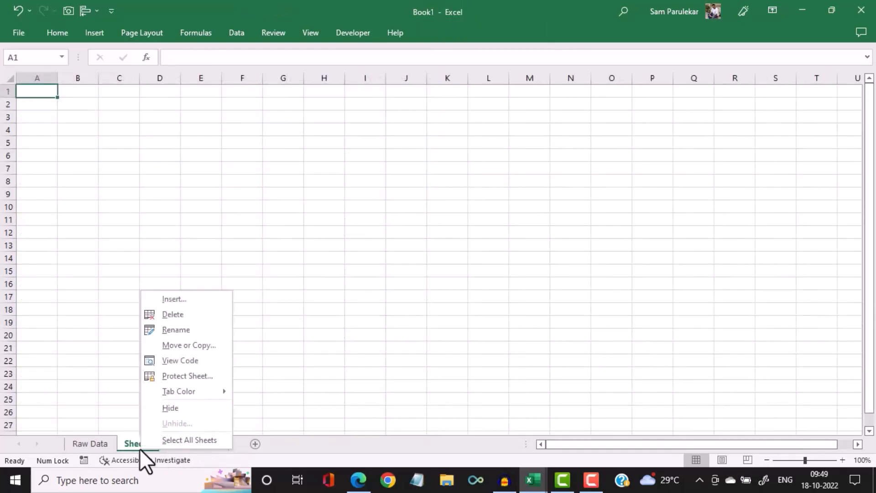
{"action": "left_click", "coordinate": [190, 327]}
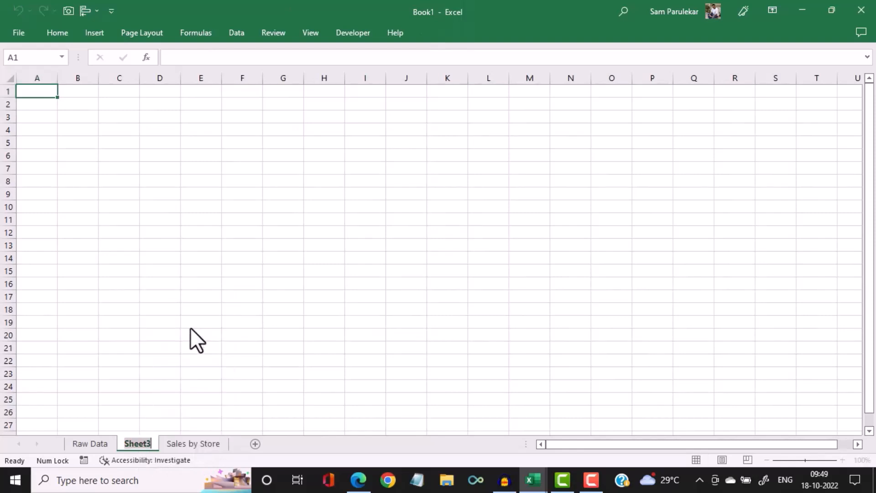
{"action": "type", "text": "Dashboard"}
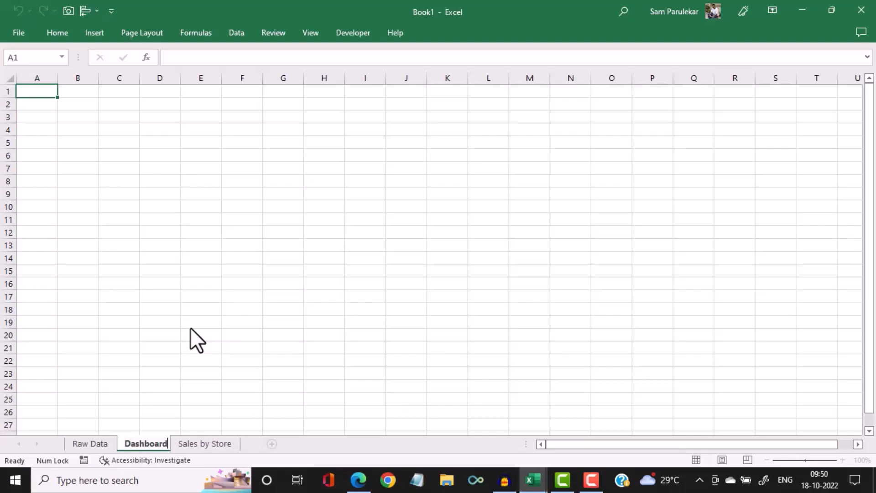
{"action": "key", "text": "Return"}
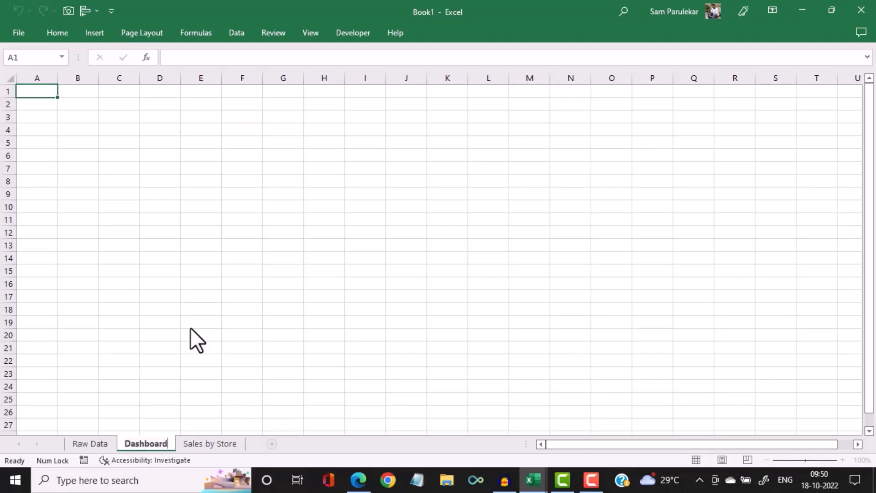
{"action": "left_click", "coordinate": [190, 327]}
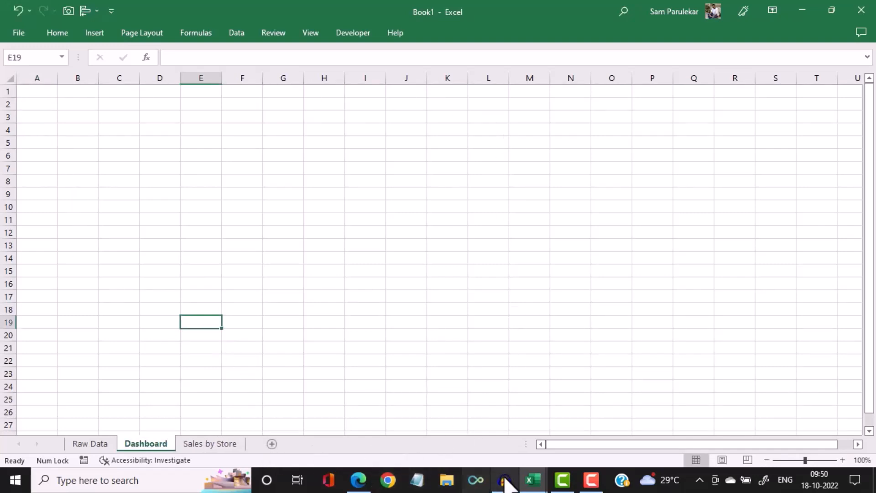
Switch to ID.xlsx and select the large background rectangle to examine how the reference dashboard is framed
{"action": "left_click", "coordinate": [532, 480]}
{"action": "left_click", "coordinate": [502, 468]}
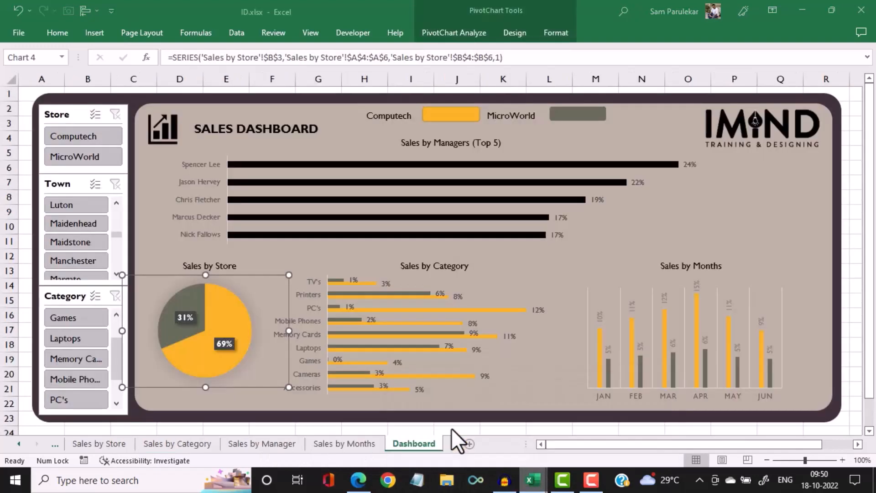
{"action": "left_click", "coordinate": [98, 97]}
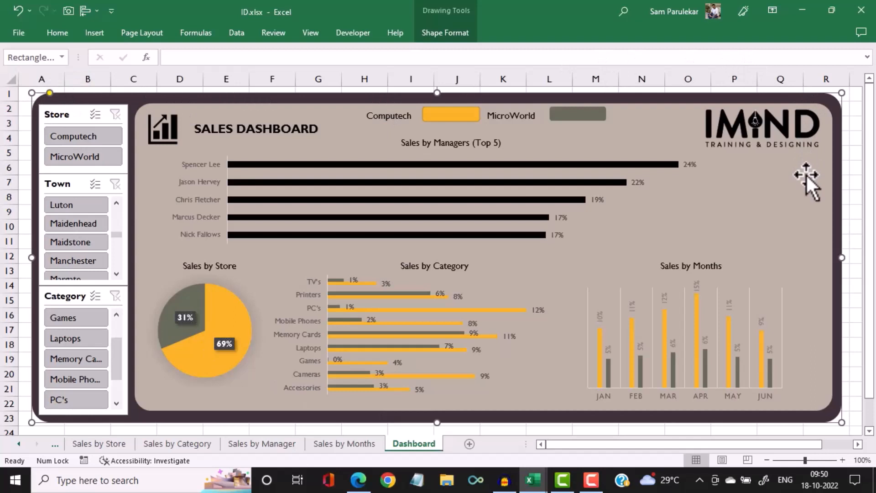
Switch to Book1 and draw a large rounded rectangle on the Dashboard sheet spanning about columns A to T and rows 1 to 27
{"action": "left_click", "coordinate": [534, 481]}
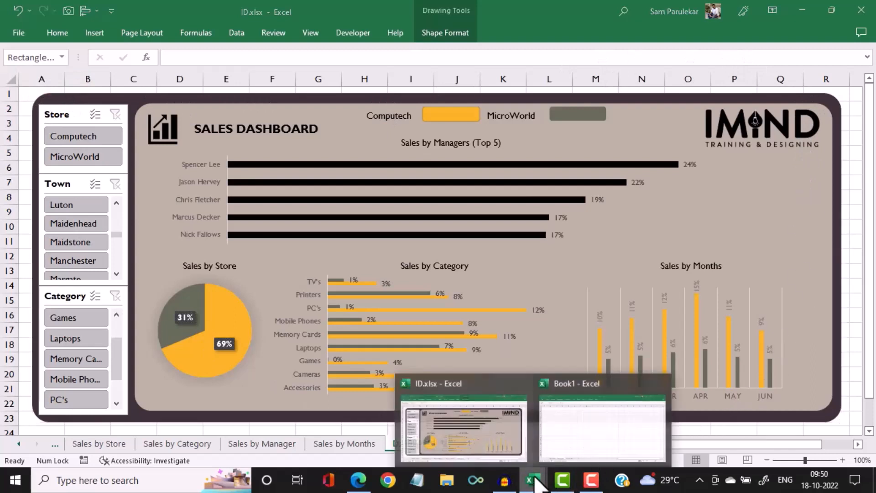
{"action": "left_click", "coordinate": [567, 452]}
{"action": "left_click", "coordinate": [99, 40]}
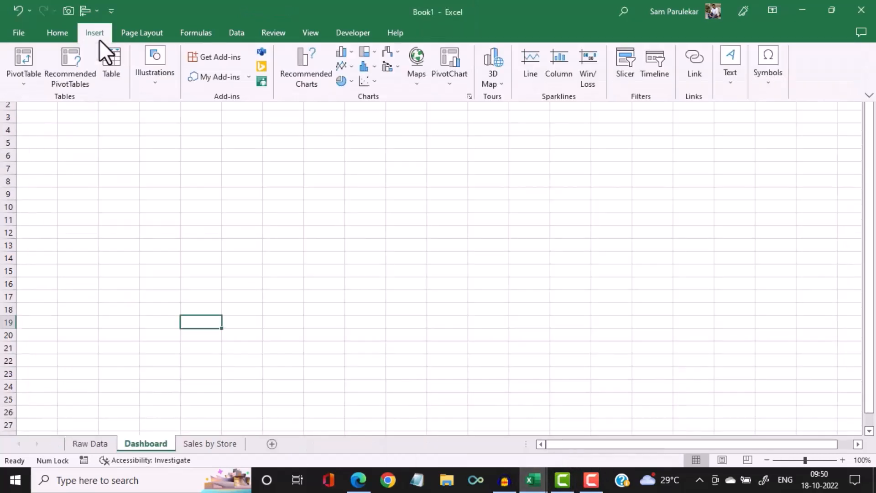
{"action": "left_click", "coordinate": [155, 84]}
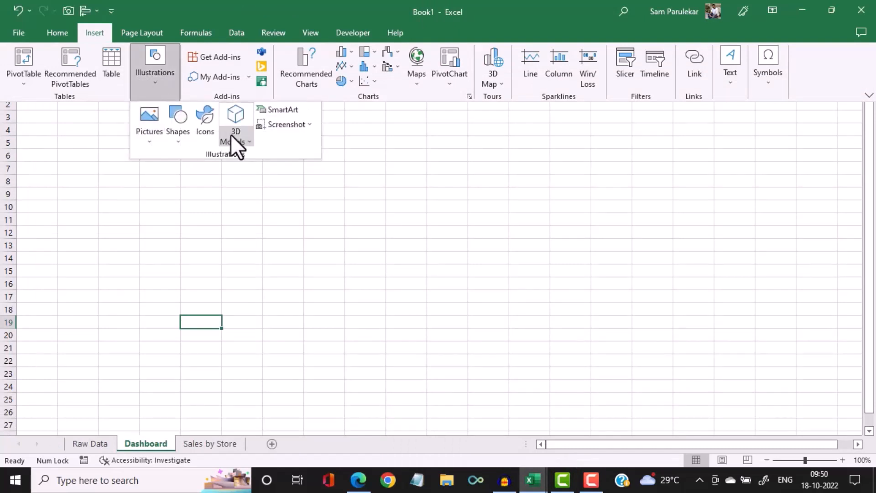
{"action": "left_click", "coordinate": [175, 144]}
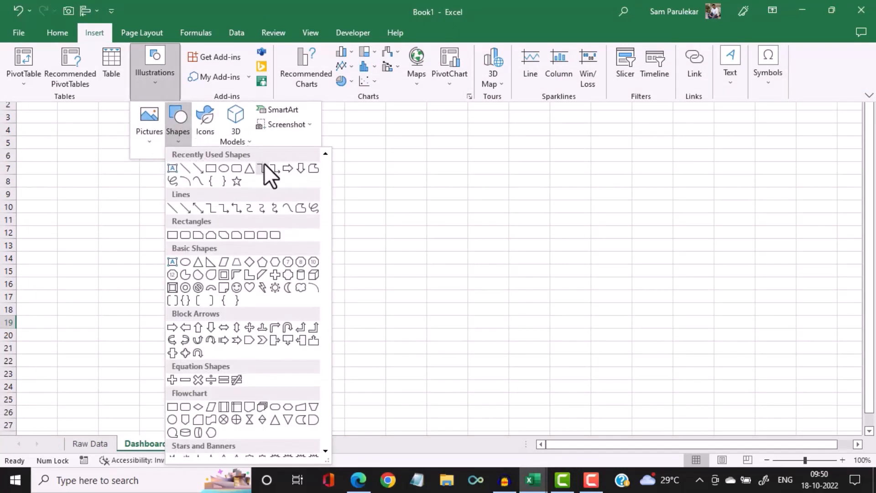
{"action": "left_click", "coordinate": [234, 171]}
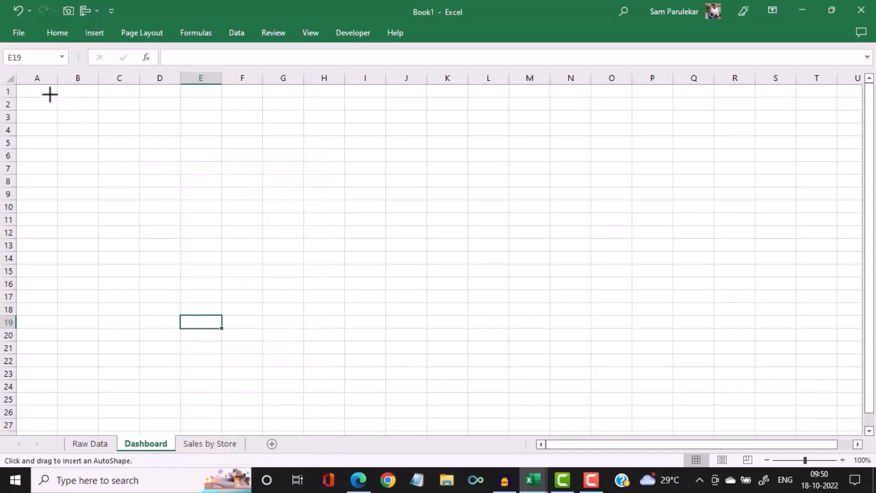
{"action": "left_click_drag", "start_coordinate": [45, 94], "coordinate": [852, 391]}
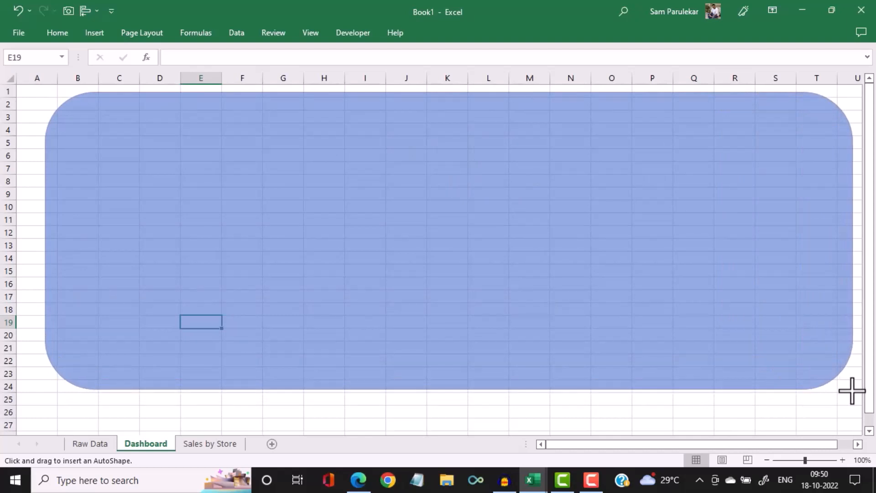
{"action": "left_click_drag", "start_coordinate": [853, 391], "coordinate": [845, 429]}
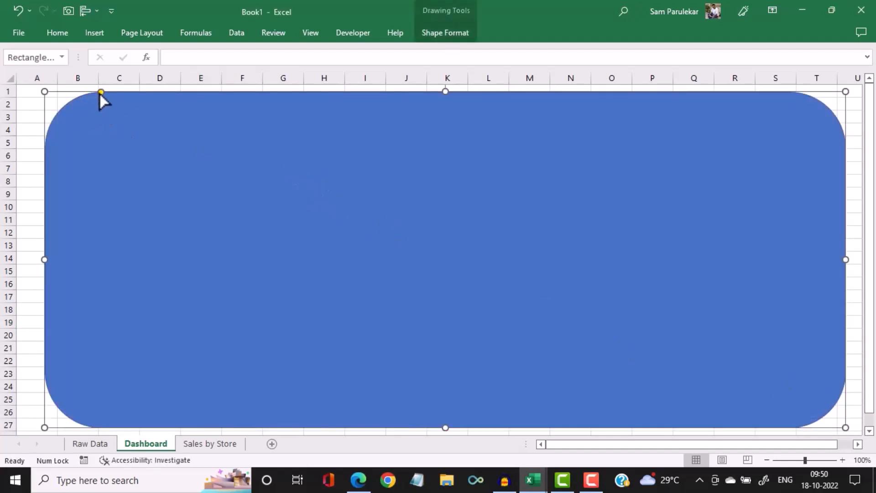
Reduce the rounded rectangle's corner rounding and adjust its width so its right edge ends in column U
{"action": "left_click_drag", "start_coordinate": [101, 92], "coordinate": [64, 95]}
{"action": "left_click_drag", "start_coordinate": [845, 260], "coordinate": [774, 261]}
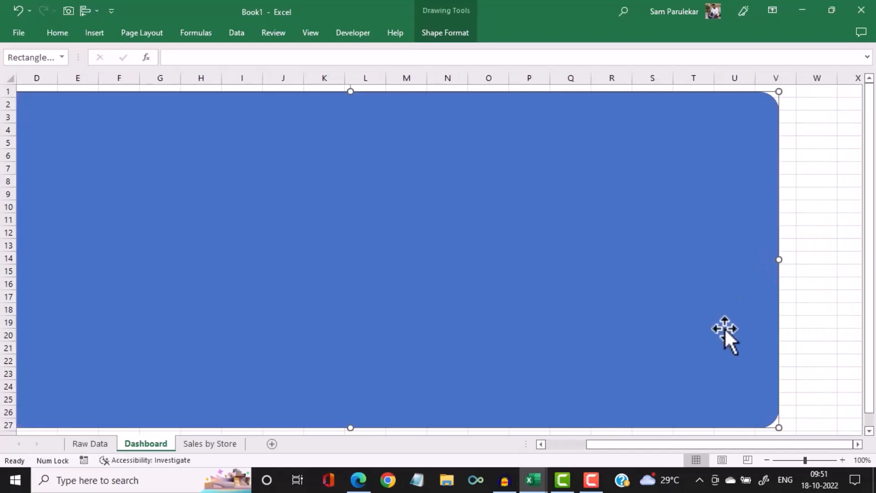
{"action": "left_click_drag", "start_coordinate": [651, 446], "coordinate": [587, 446]}
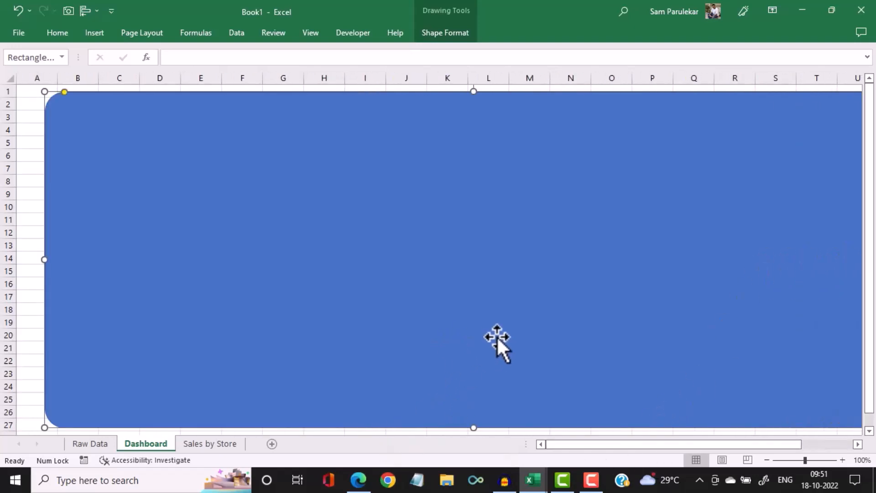
{"action": "left_click_drag", "start_coordinate": [713, 446], "coordinate": [780, 442]}
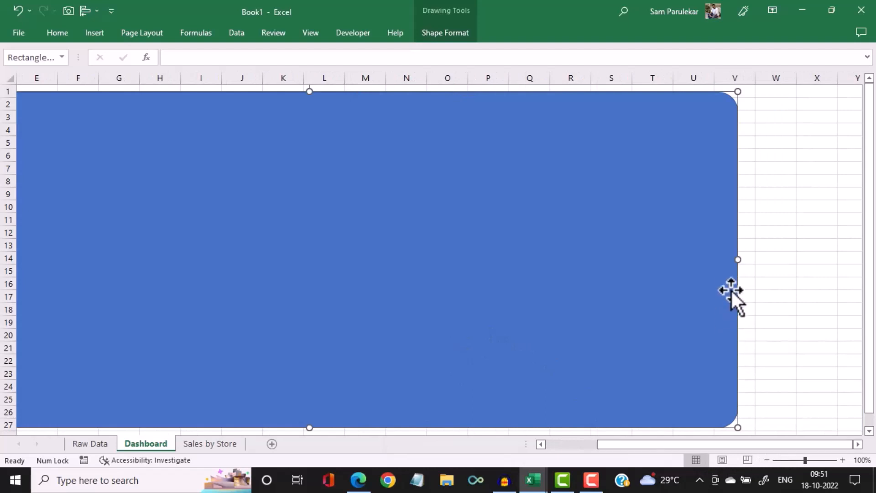
{"action": "left_click_drag", "start_coordinate": [729, 262], "coordinate": [686, 267]}
{"action": "left_click_drag", "start_coordinate": [648, 445], "coordinate": [454, 446]}
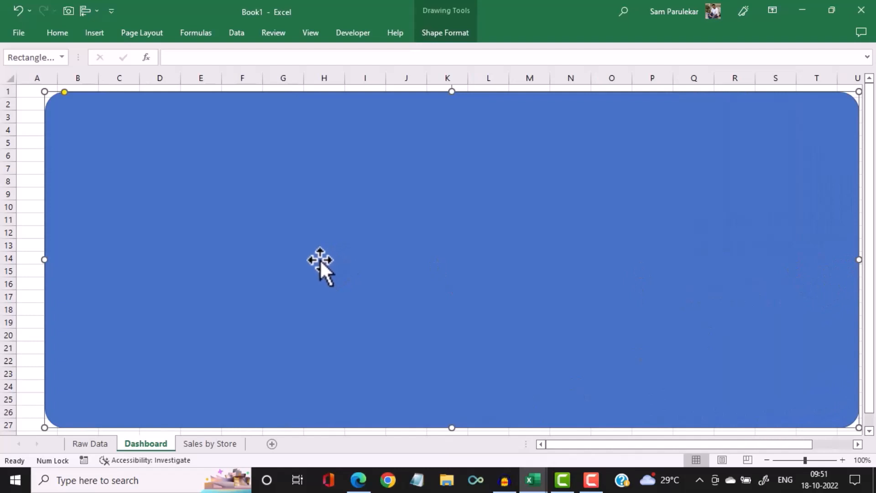
Nudge the rounded rectangle horizontally so it starts within column A and ends just inside column U
{"action": "key", "text": "Left"}
{"action": "key", "text": "Left"}
{"action": "key", "text": "Left"}
{"action": "key", "text": "Left"}
{"action": "key", "text": "Left"}
{"action": "key", "text": "Left"}
{"action": "key", "text": "Left"}
{"action": "key", "text": "Left"}
{"action": "key", "text": "Left"}
{"action": "key", "text": "Left"}
{"action": "key", "text": "Left"}
{"action": "key", "text": "Left"}
{"action": "key", "text": "Left"}
{"action": "key", "text": "Left"}
{"action": "key", "text": "Left"}
{"action": "key", "text": "Left"}
{"action": "key", "text": "Left"}
{"action": "key", "text": "Left"}
{"action": "key", "text": "Left"}
{"action": "key", "text": "Left"}
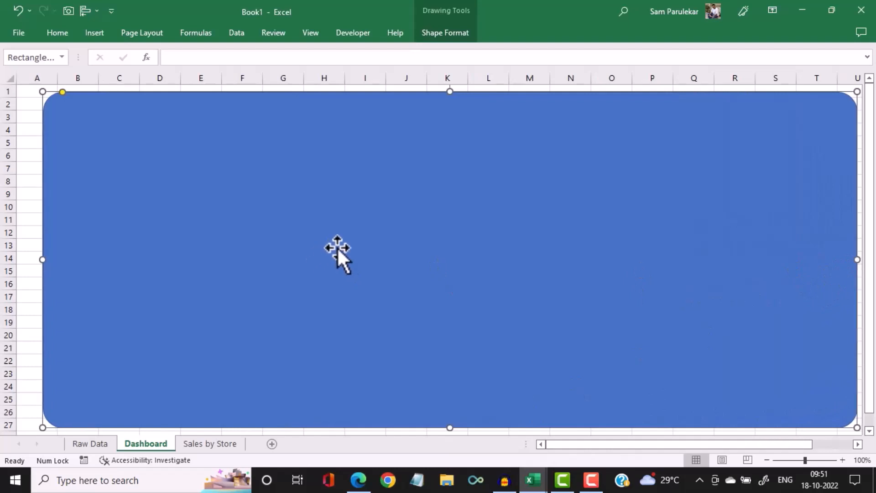
{"action": "key", "text": "Right"}
{"action": "key", "text": "Right"}
{"action": "key", "text": "Right"}
{"action": "key", "text": "Right"}
{"action": "key", "text": "Right"}
{"action": "key", "text": "Right"}
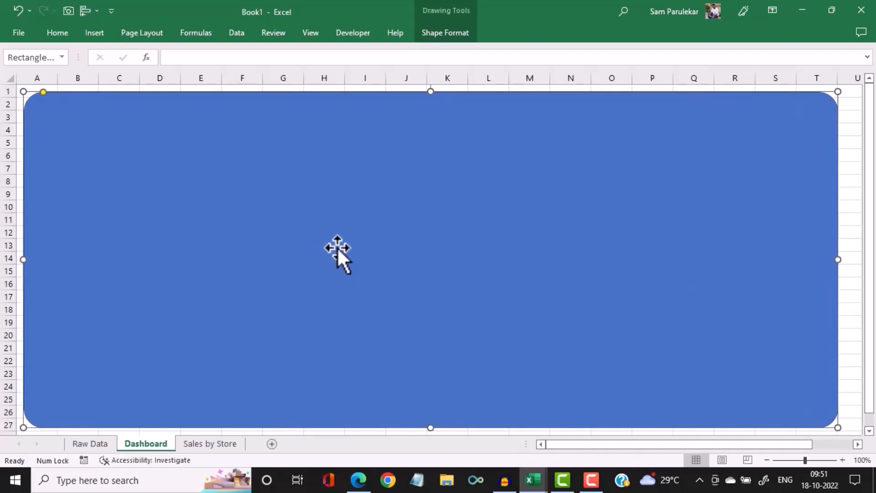
{"action": "key", "text": "Right"}
{"action": "key", "text": "Right"}
{"action": "key", "text": "Right"}
{"action": "key", "text": "Right"}
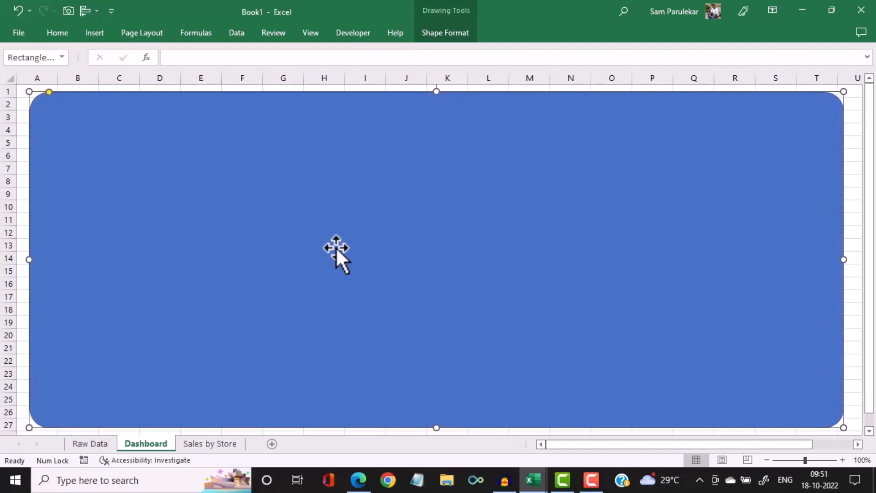
{"action": "key", "text": "Right"}
{"action": "key", "text": "Right"}
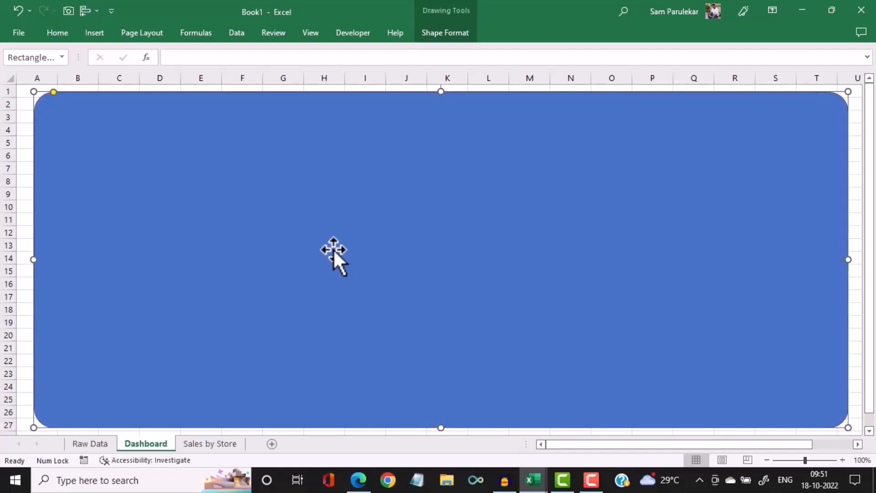
Copy the hex fill colour 41313B of the background rectangle in ID.xlsx and return to Book1
{"action": "mouse_move", "coordinate": [534, 482]}
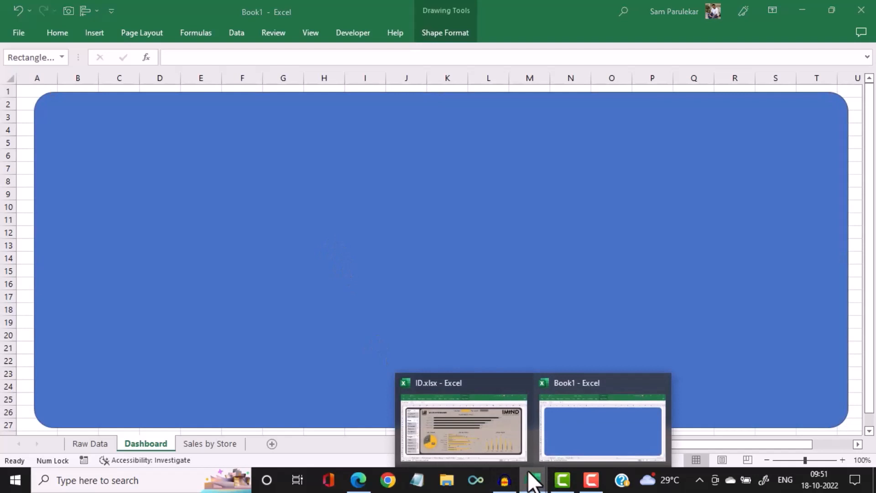
{"action": "left_click", "coordinate": [470, 439]}
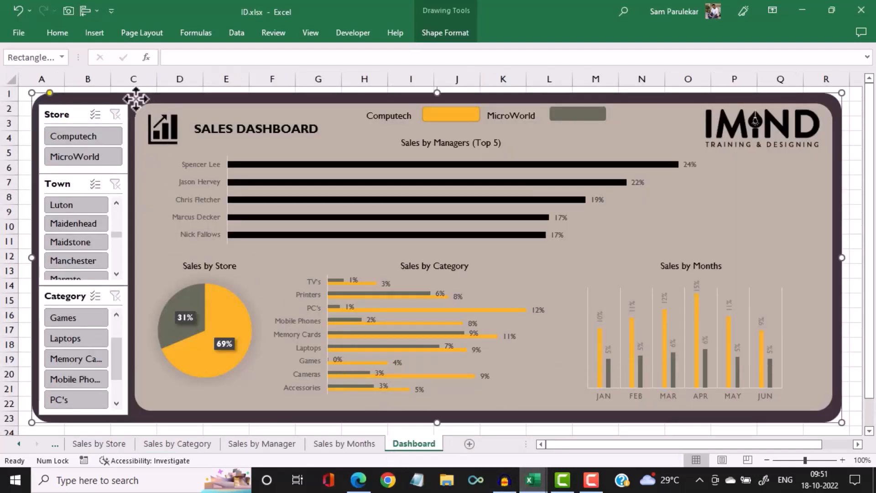
{"action": "left_click", "coordinate": [445, 31]}
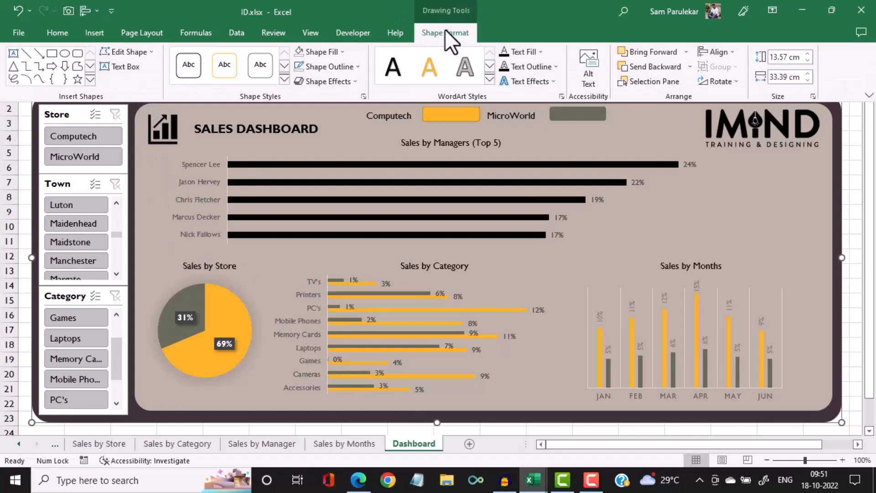
{"action": "left_click", "coordinate": [341, 52]}
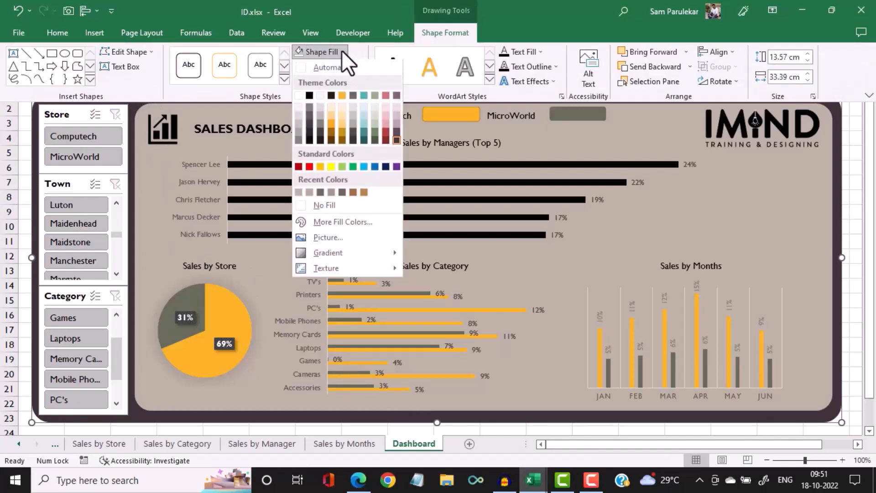
{"action": "left_click", "coordinate": [352, 225]}
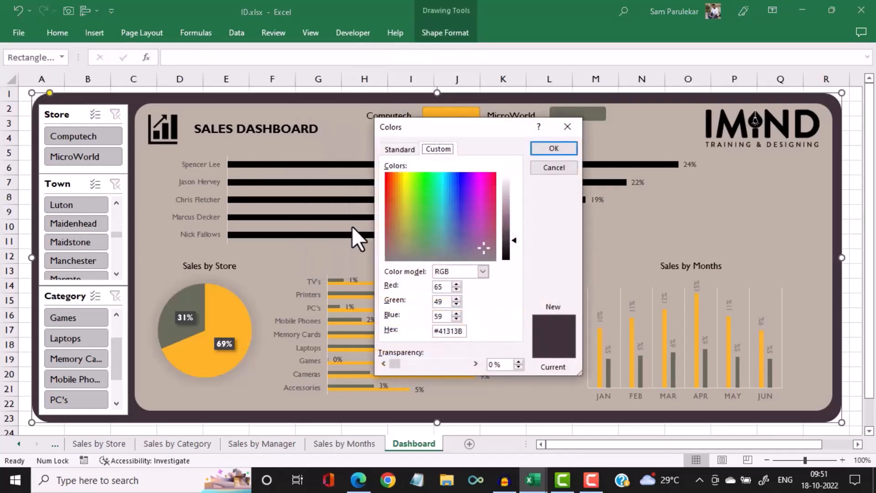
{"action": "double_click", "coordinate": [450, 332]}
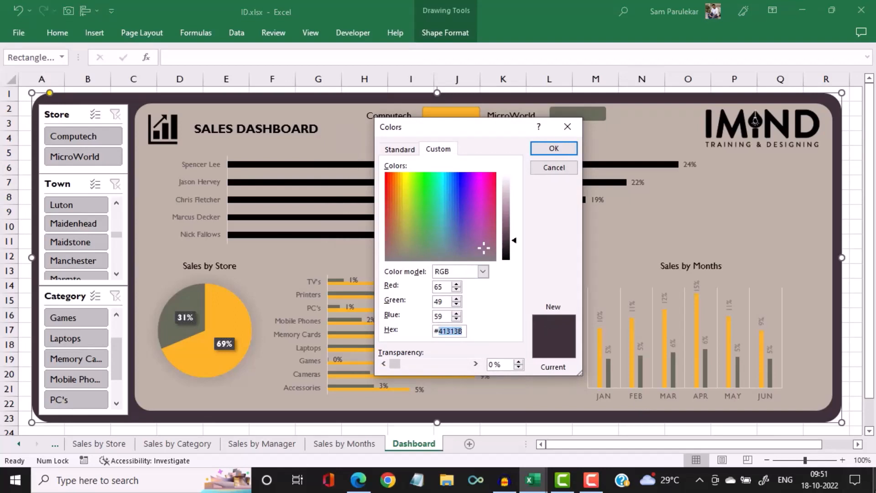
{"action": "left_click", "coordinate": [552, 150]}
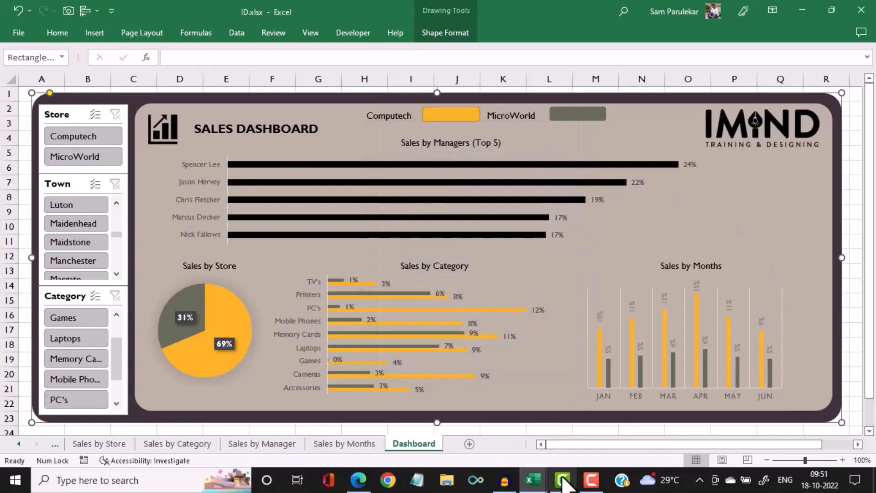
{"action": "left_click", "coordinate": [533, 480]}
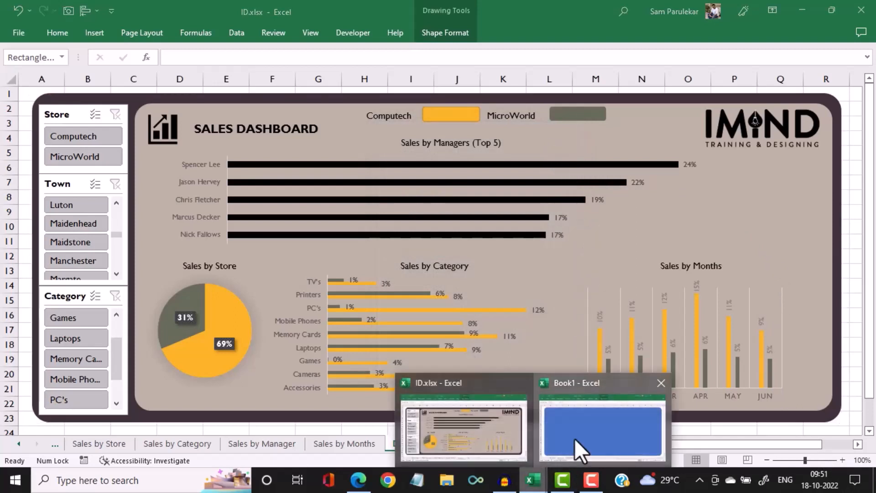
{"action": "left_click", "coordinate": [580, 450]}
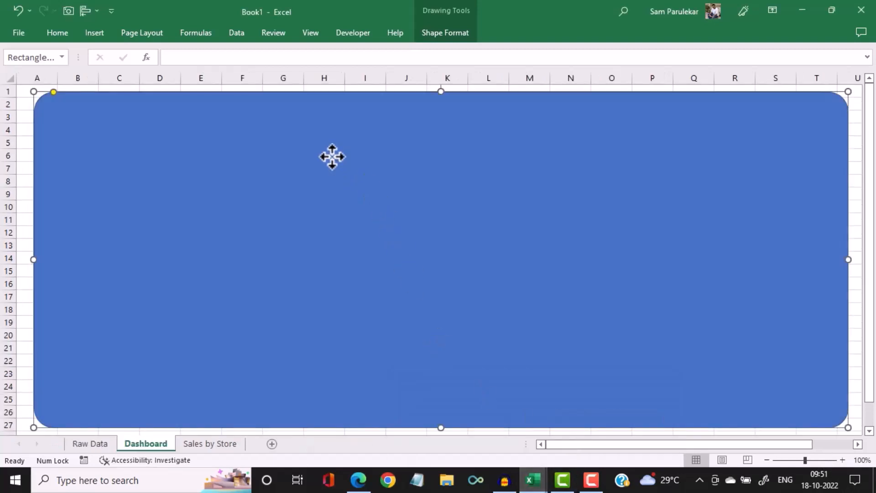
Fill the large rounded rectangle on the Dashboard sheet with the custom hex colour 41313B
{"action": "left_click", "coordinate": [430, 32]}
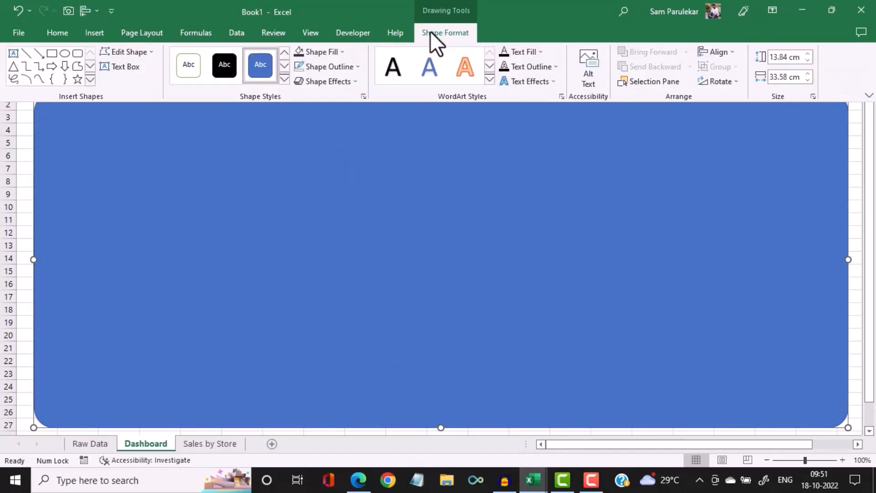
{"action": "left_click", "coordinate": [343, 52]}
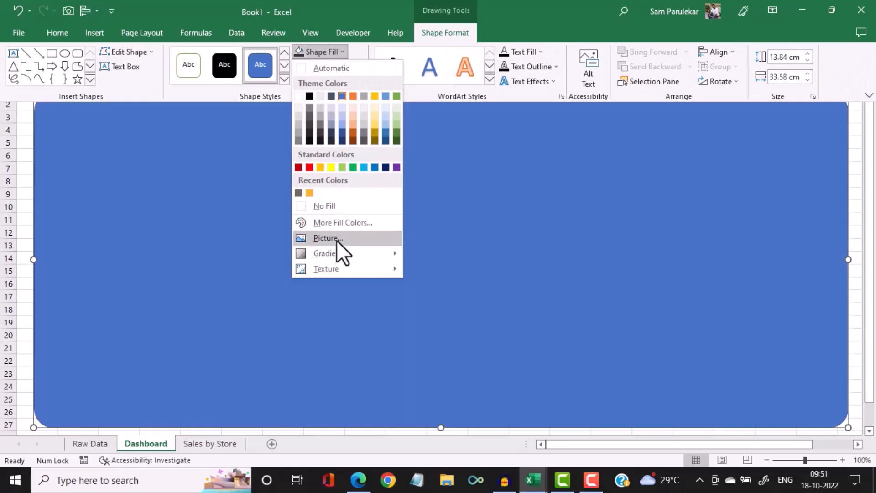
{"action": "left_click", "coordinate": [343, 230]}
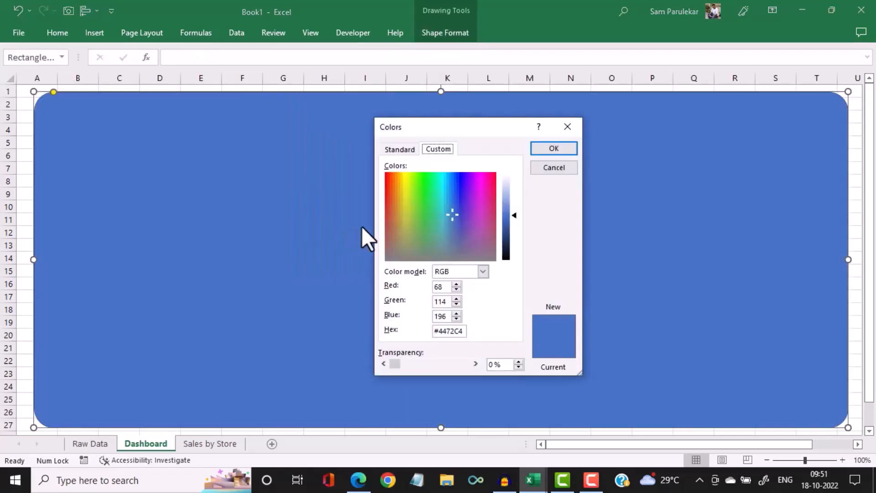
{"action": "double_click", "coordinate": [450, 330]}
{"action": "type", "text": "413138"}
{"action": "left_click", "coordinate": [552, 150]}
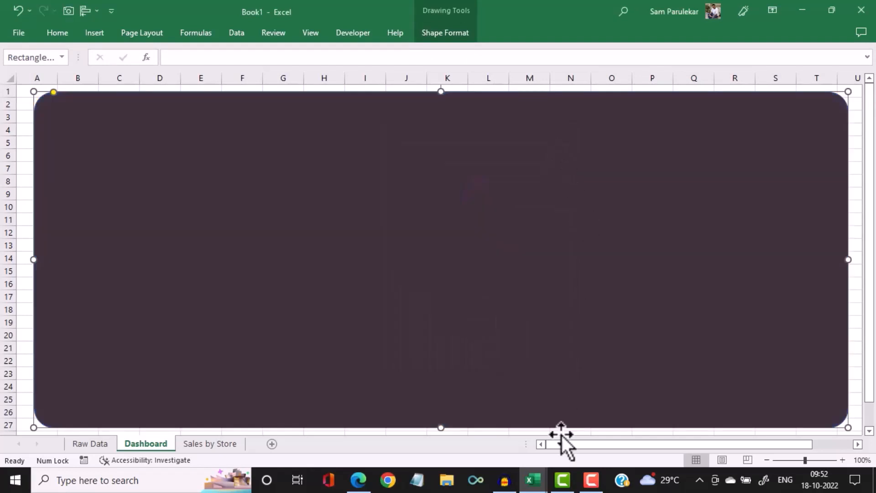
Check the panel layout in ID.xlsx, return to Book1 and paste a copy of the rounded rectangle over the original
{"action": "mouse_move", "coordinate": [534, 482]}
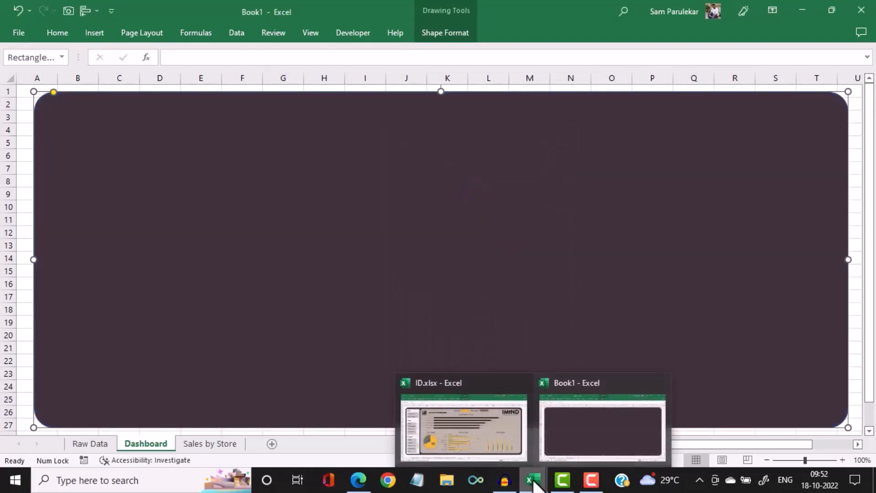
{"action": "left_click", "coordinate": [523, 441]}
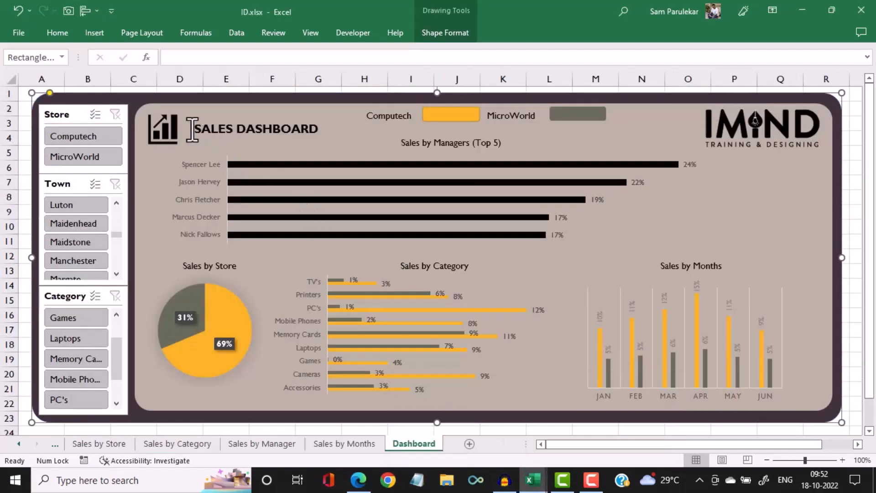
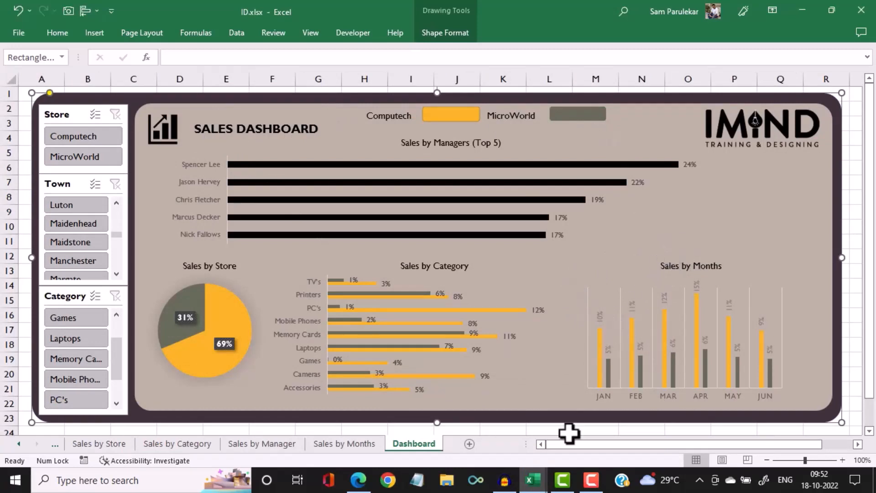
{"action": "left_click", "coordinate": [532, 479]}
{"action": "left_click", "coordinate": [589, 447]}
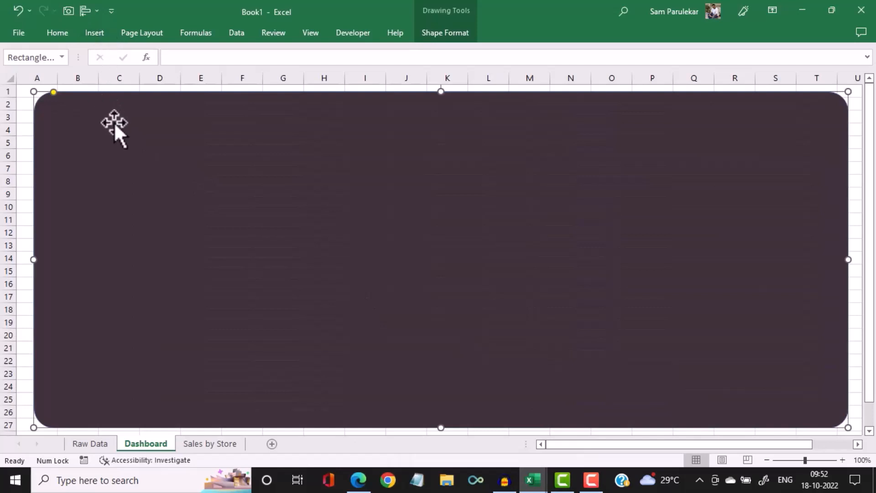
{"action": "left_click", "coordinate": [66, 34]}
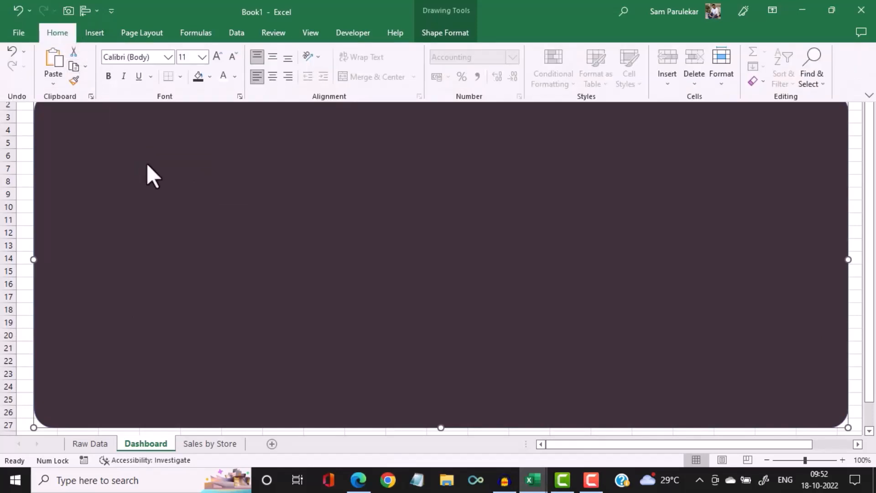
{"action": "left_click", "coordinate": [53, 63]}
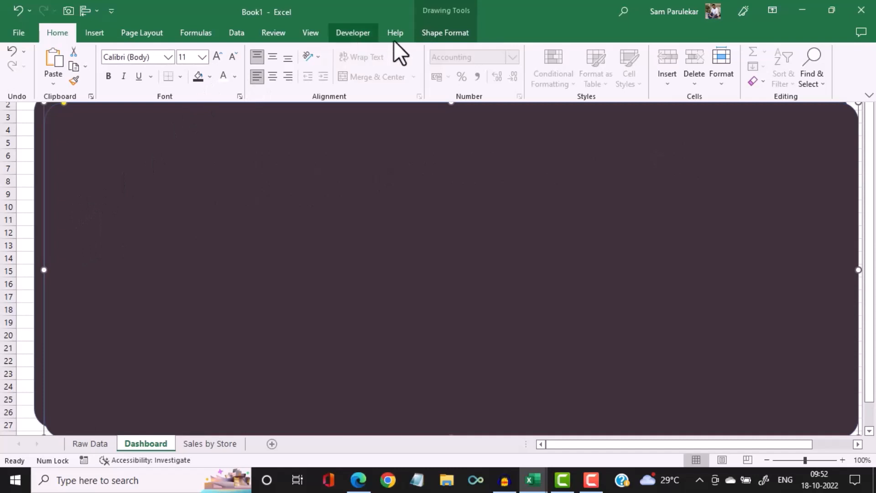
Fill the copied rectangle with the dark grey theme colour (hex 595959) to set it apart from the background
{"action": "left_click", "coordinate": [430, 37]}
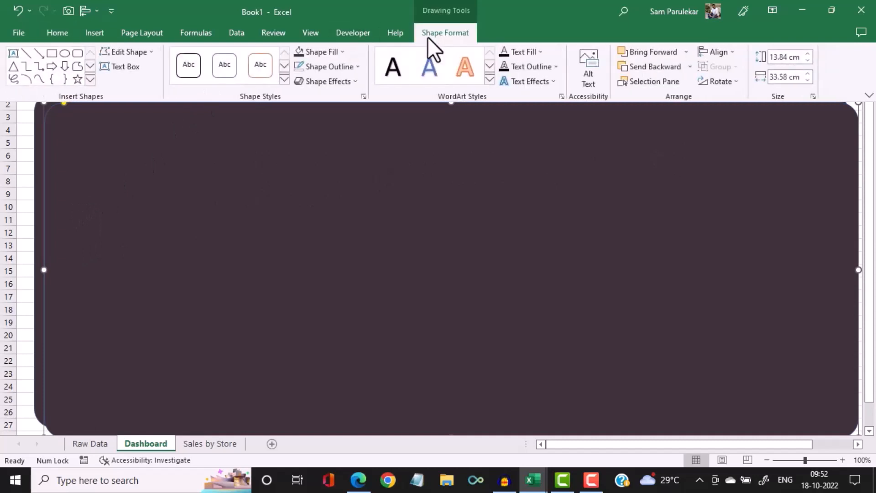
{"action": "left_click", "coordinate": [344, 53]}
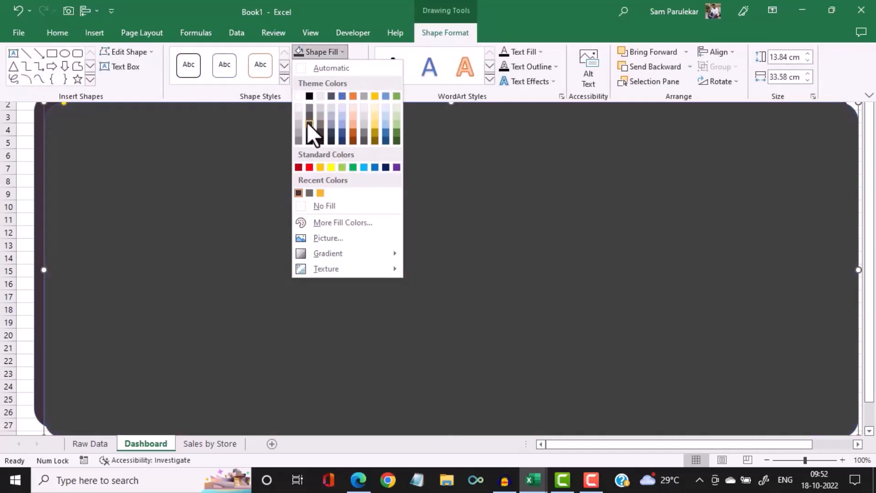
{"action": "left_click", "coordinate": [310, 117]}
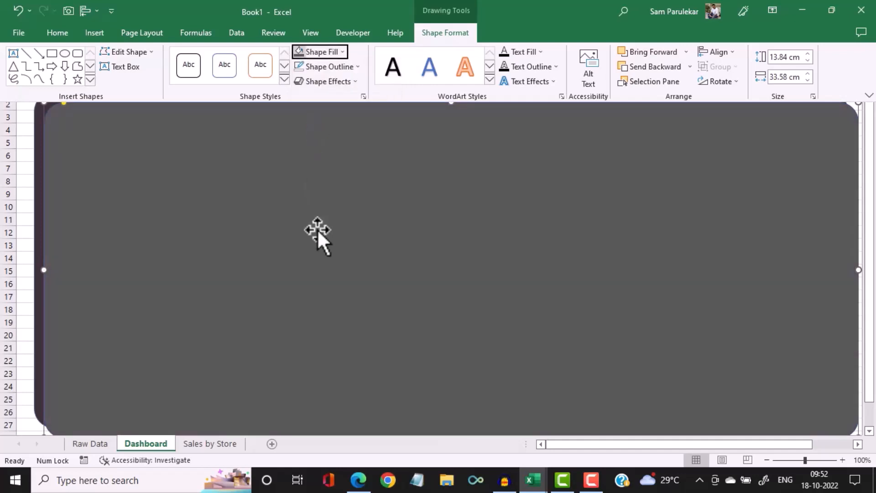
{"action": "left_click", "coordinate": [326, 229]}
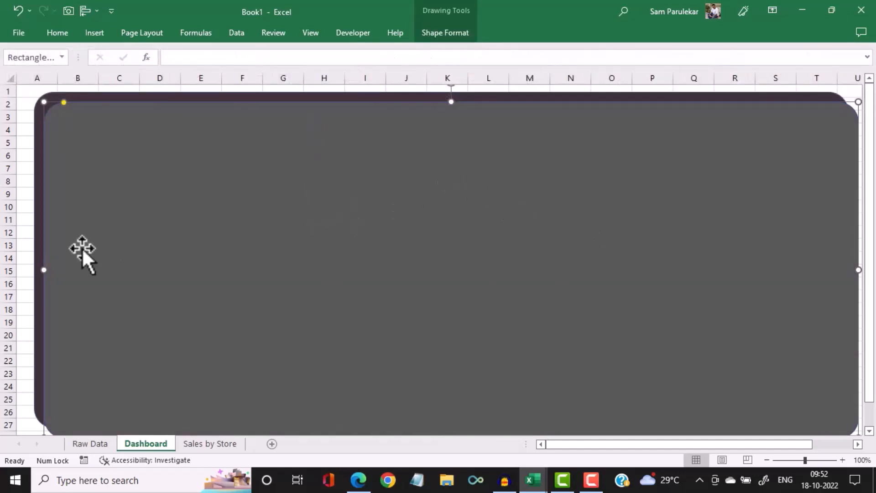
Resize the copied rectangle to span about columns C to T and rows 2 to 26, leaving a wider margin beside columns A and B
{"action": "left_click_drag", "start_coordinate": [46, 269], "coordinate": [105, 262]}
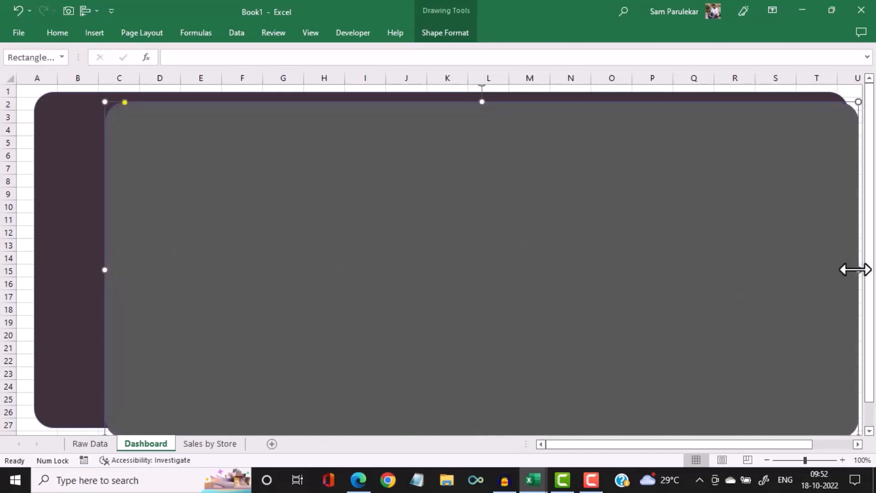
{"action": "left_click_drag", "start_coordinate": [855, 269], "coordinate": [836, 270]}
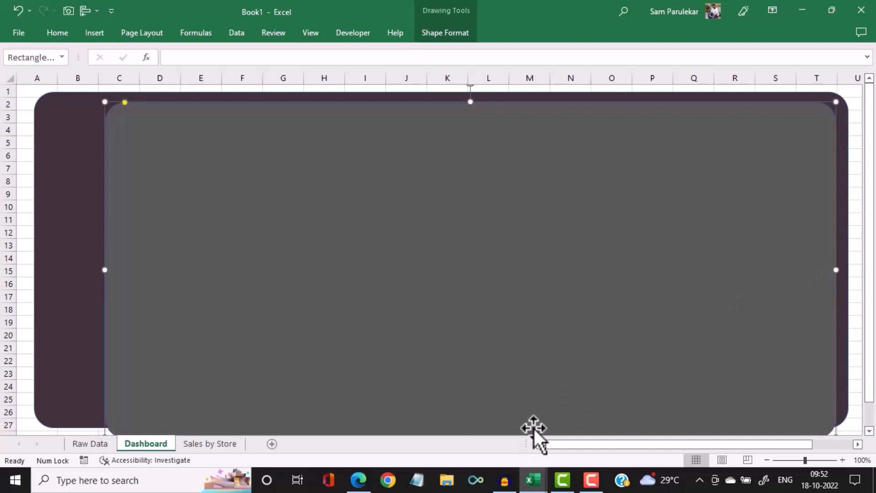
{"action": "scroll", "coordinate": [534, 427], "scroll_direction": "down", "scroll_amount": 1}
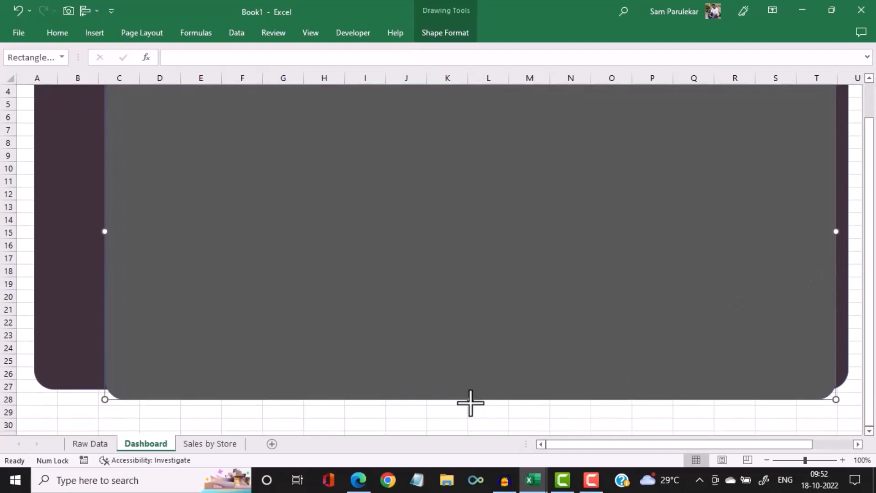
{"action": "left_click_drag", "start_coordinate": [470, 403], "coordinate": [470, 380]}
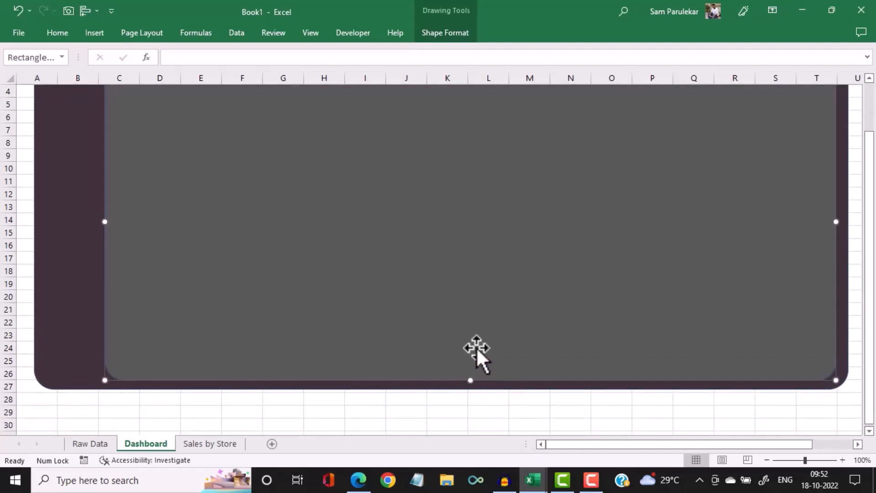
{"action": "scroll", "coordinate": [476, 348], "scroll_direction": "up", "scroll_amount": 1}
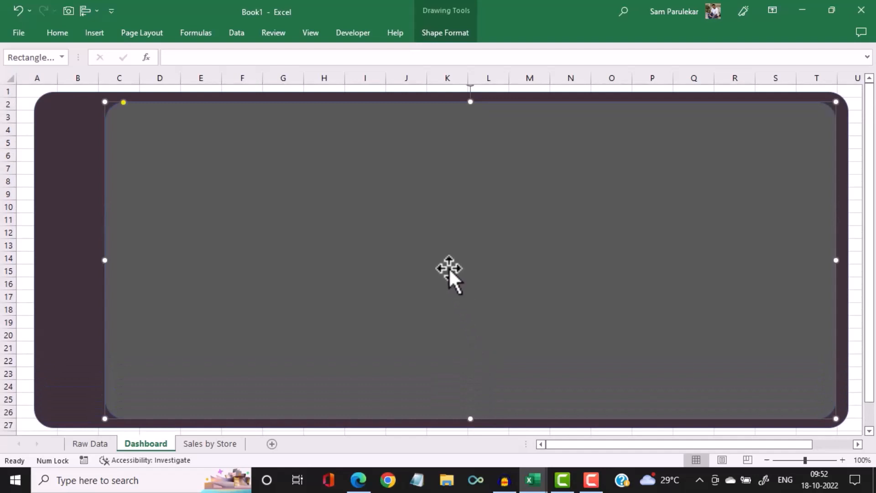
{"action": "left_click", "coordinate": [108, 263]}
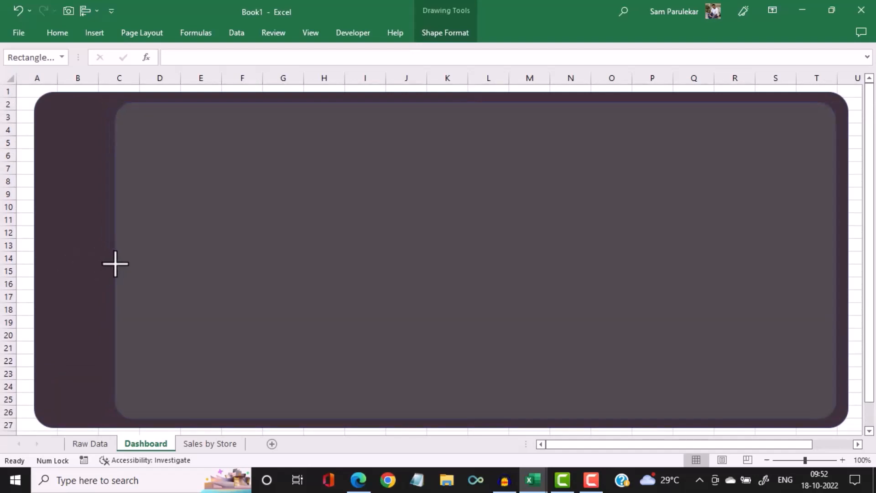
{"action": "left_click", "coordinate": [405, 219]}
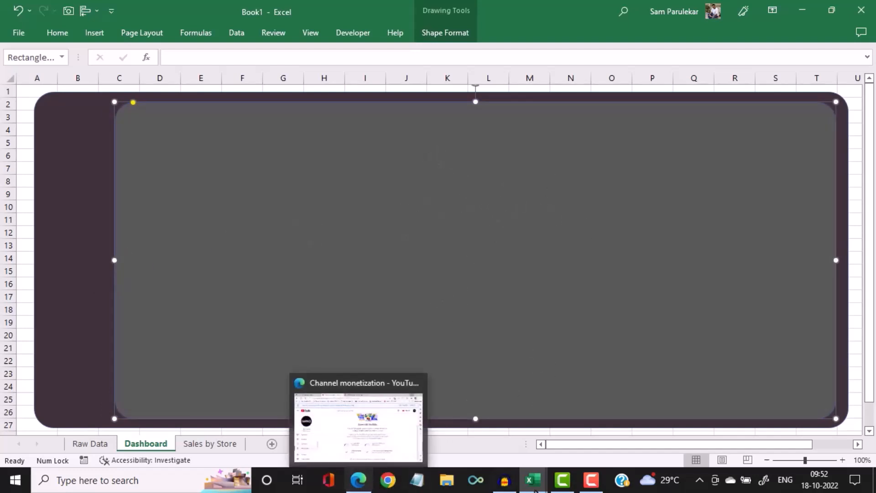
Switch to ID.xlsx and copy the hex fill colour BAB0A2 of the inner dashboard panel, leaving its fill as is
{"action": "mouse_move", "coordinate": [533, 480]}
{"action": "left_click", "coordinate": [492, 445]}
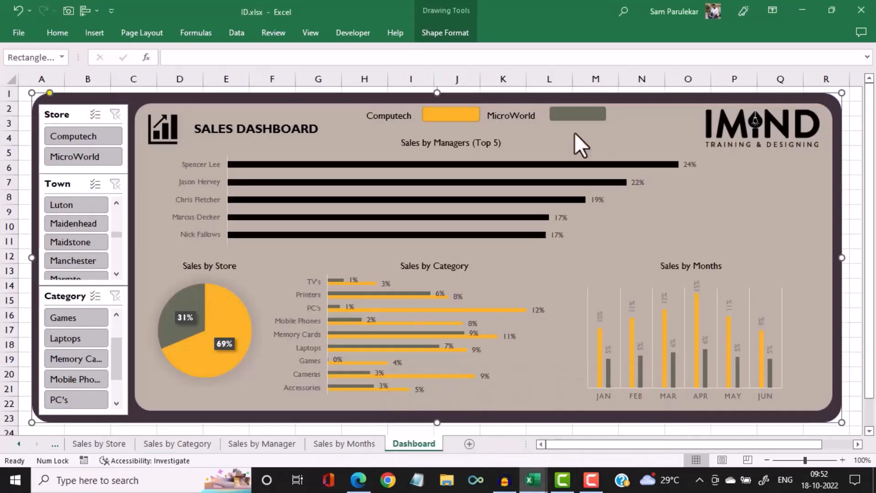
{"action": "left_click", "coordinate": [661, 128]}
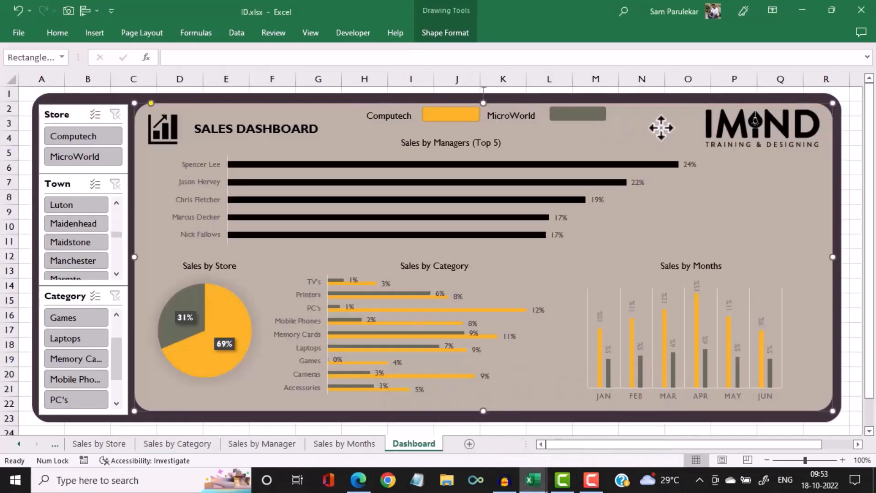
{"action": "left_click", "coordinate": [458, 33]}
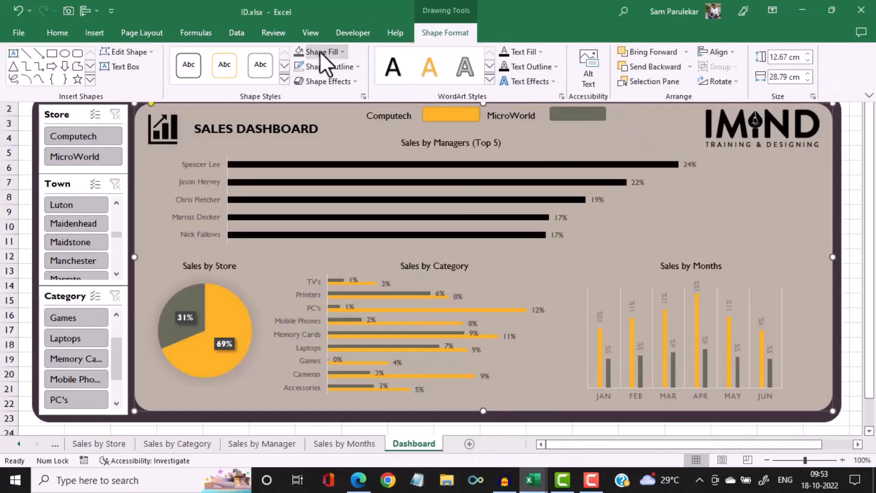
{"action": "left_click", "coordinate": [308, 51]}
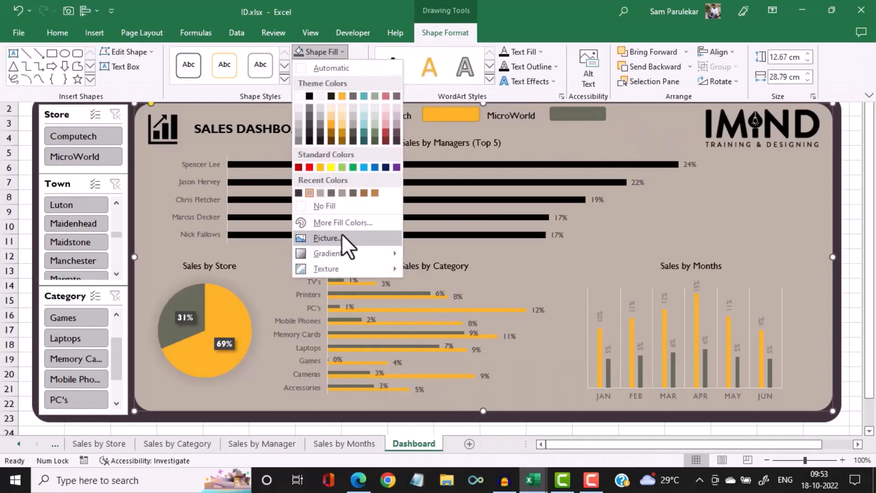
{"action": "left_click", "coordinate": [349, 223]}
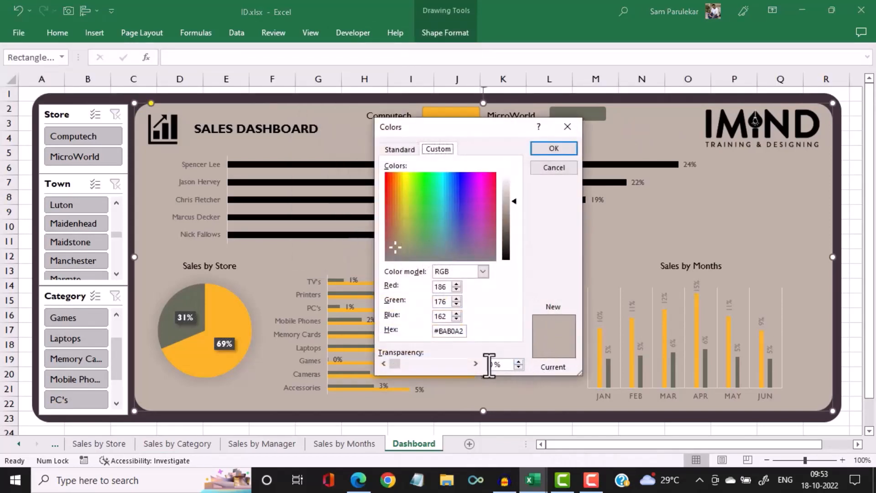
{"action": "double_click", "coordinate": [452, 331]}
{"action": "key", "text": "ctrl+c"}
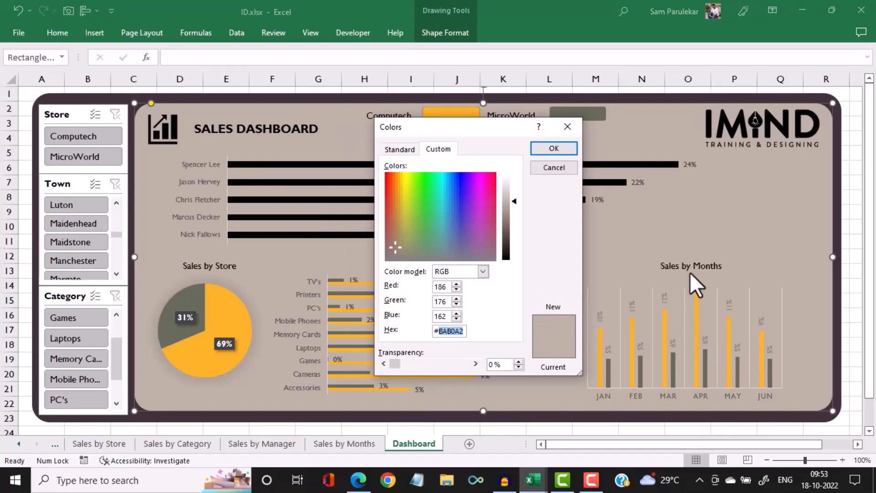
{"action": "left_click", "coordinate": [552, 167]}
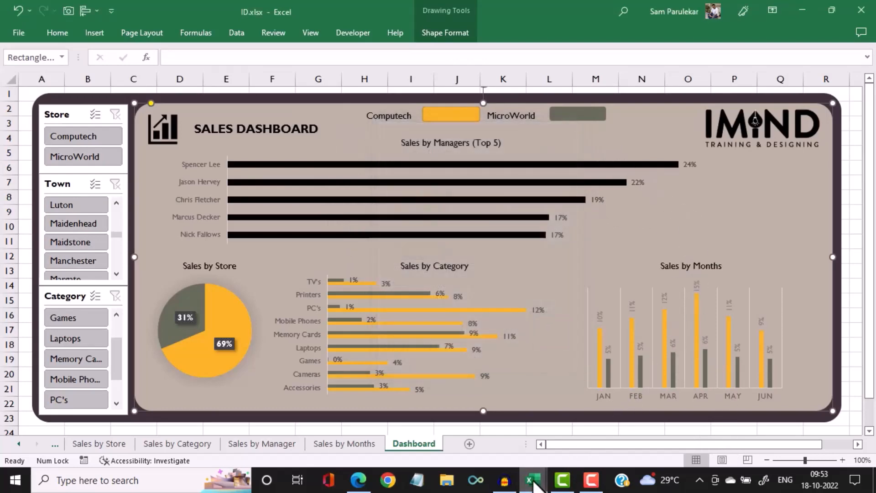
Return to Book1 and fill the inner rounded rectangle with the copied hex colour BAB0A2
{"action": "mouse_move", "coordinate": [533, 479]}
{"action": "left_click", "coordinate": [586, 438]}
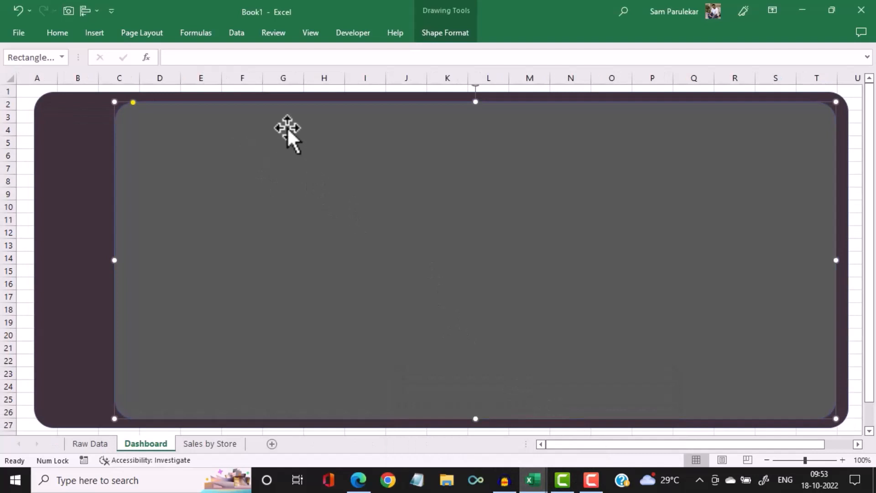
{"action": "left_click", "coordinate": [447, 36]}
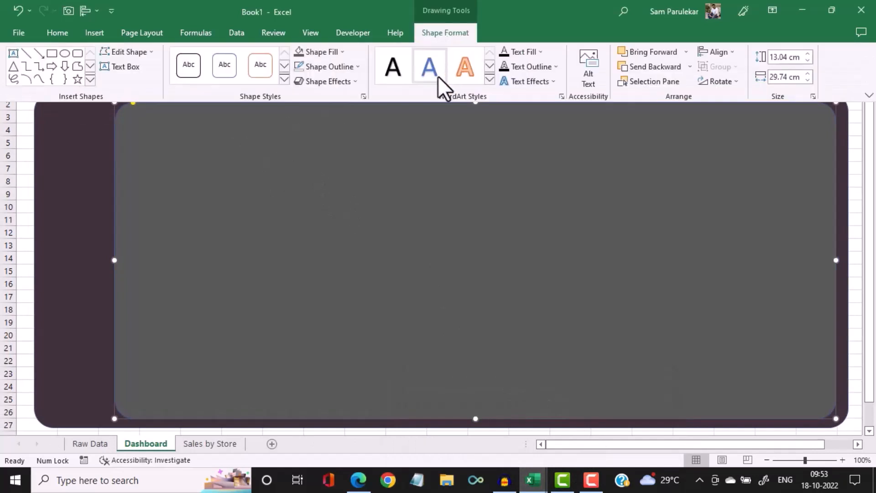
{"action": "left_click", "coordinate": [336, 55]}
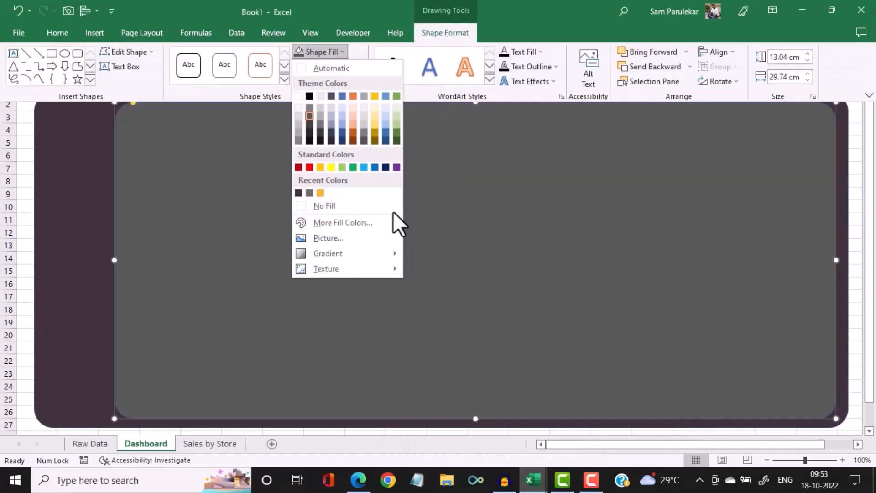
{"action": "left_click", "coordinate": [350, 226]}
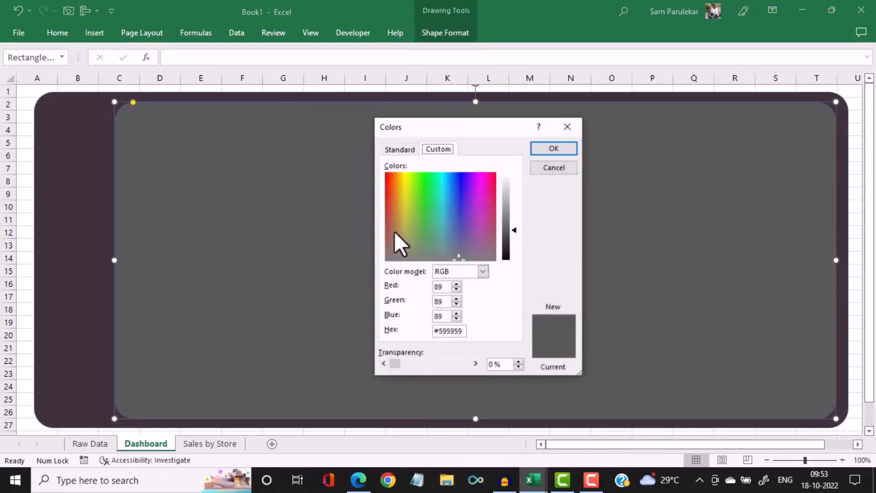
{"action": "double_click", "coordinate": [446, 331]}
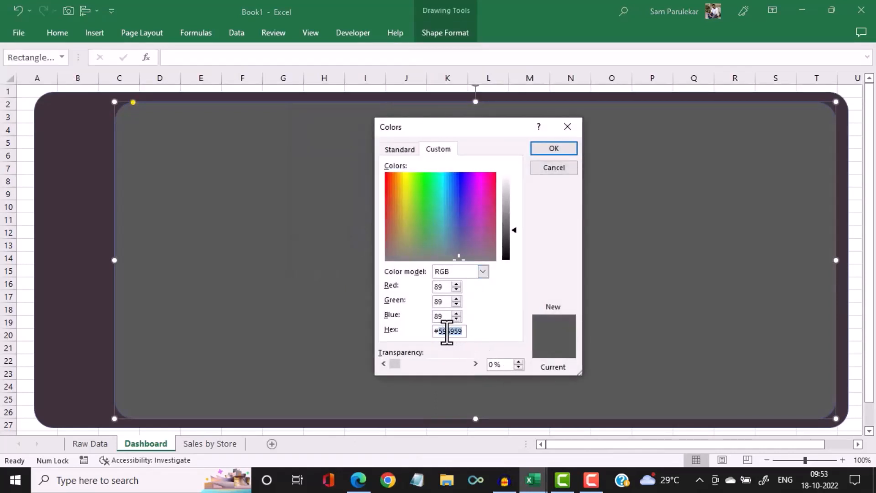
{"action": "key", "text": "ctrl+v"}
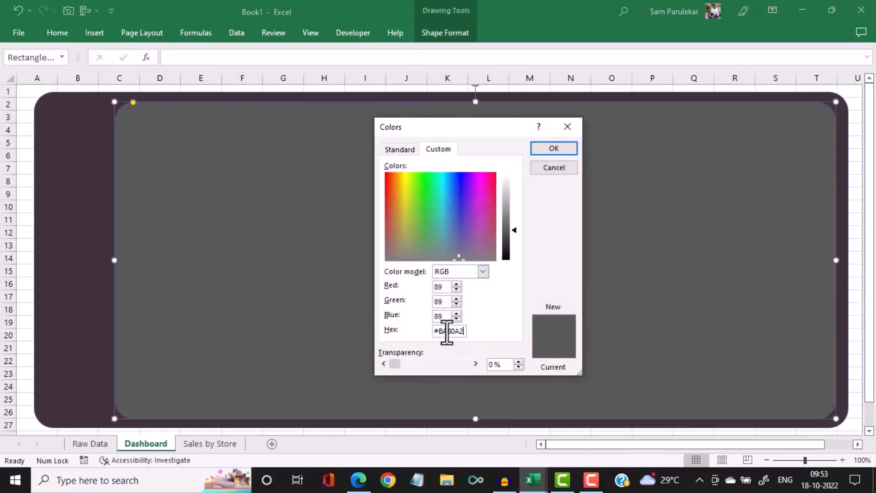
{"action": "left_click", "coordinate": [571, 147]}
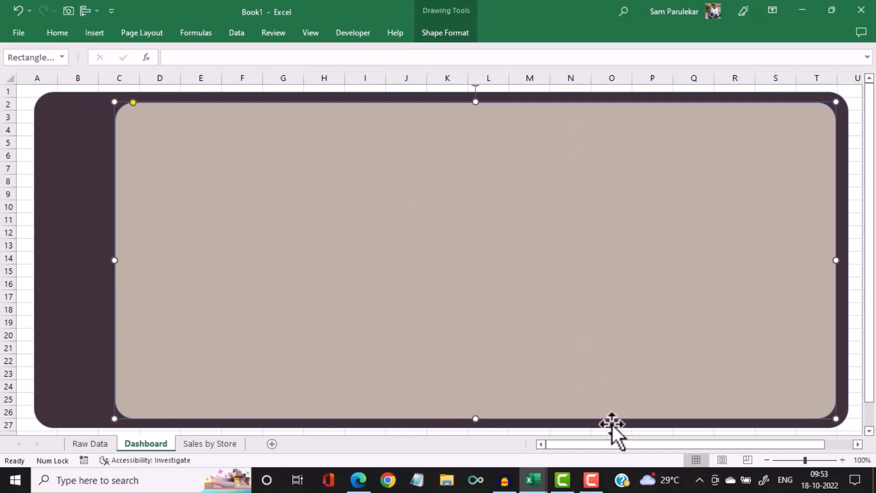
Check the reference dashboard in ID.xlsx, return to Book1, and copy the pie chart from Sales by Store onto the Dashboard sheet
{"action": "mouse_move", "coordinate": [539, 486]}
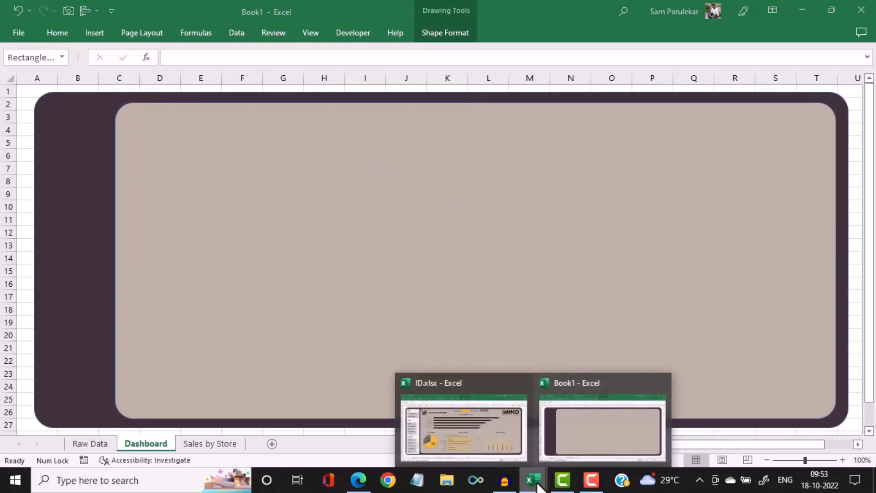
{"action": "left_click", "coordinate": [489, 450]}
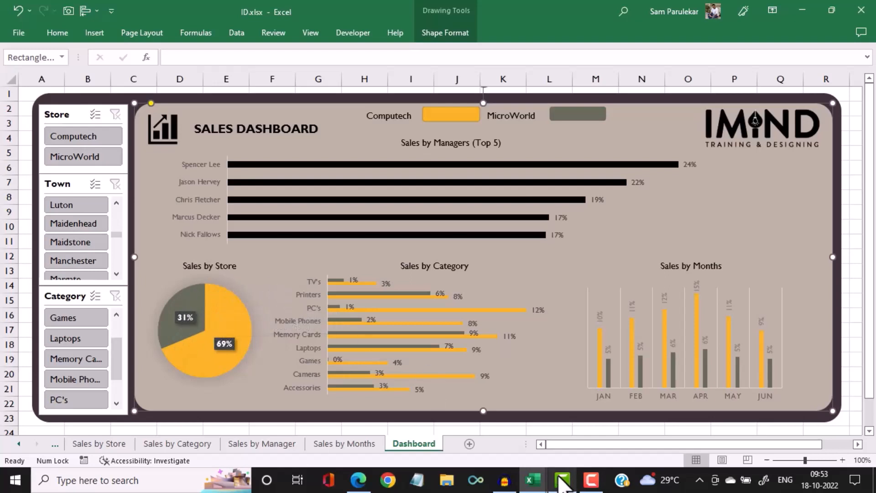
{"action": "mouse_move", "coordinate": [533, 481]}
{"action": "left_click", "coordinate": [573, 430]}
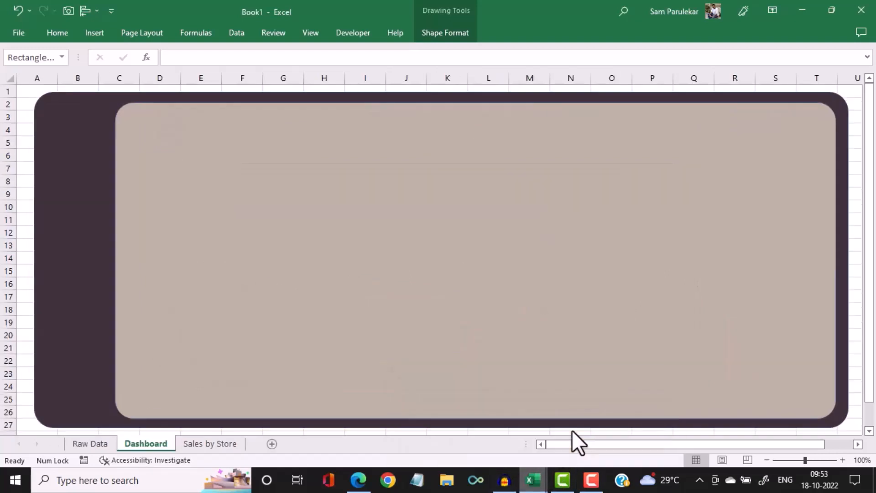
{"action": "left_click", "coordinate": [217, 449]}
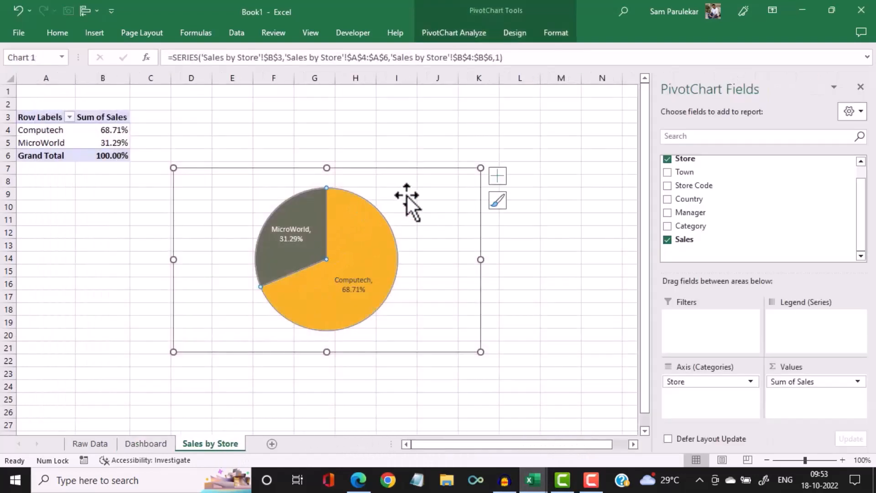
{"action": "left_click", "coordinate": [420, 198]}
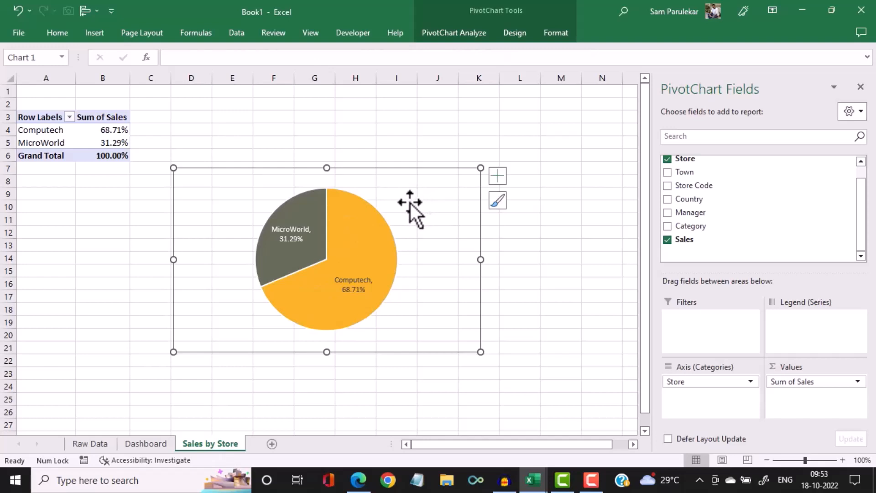
{"action": "left_click", "coordinate": [160, 442]}
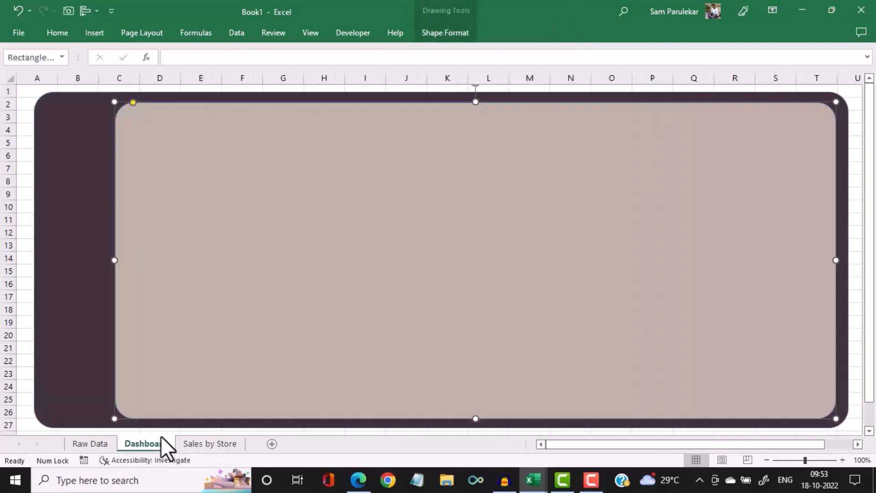
{"action": "left_click", "coordinate": [857, 206]}
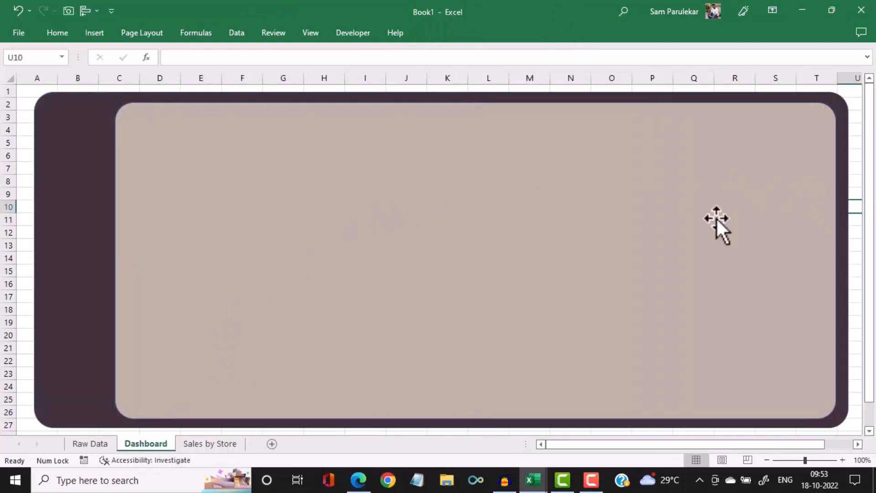
{"action": "left_click", "coordinate": [209, 288]}
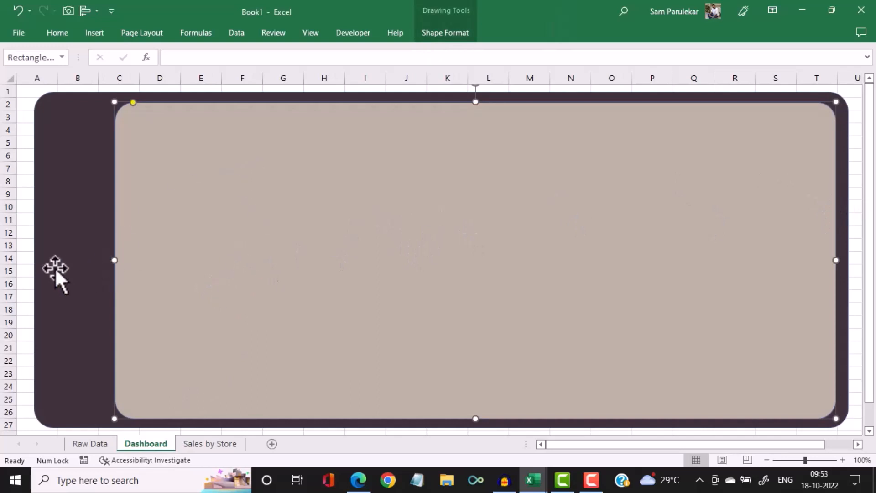
{"action": "left_click", "coordinate": [22, 271]}
{"action": "key", "text": "ctrl+v"}
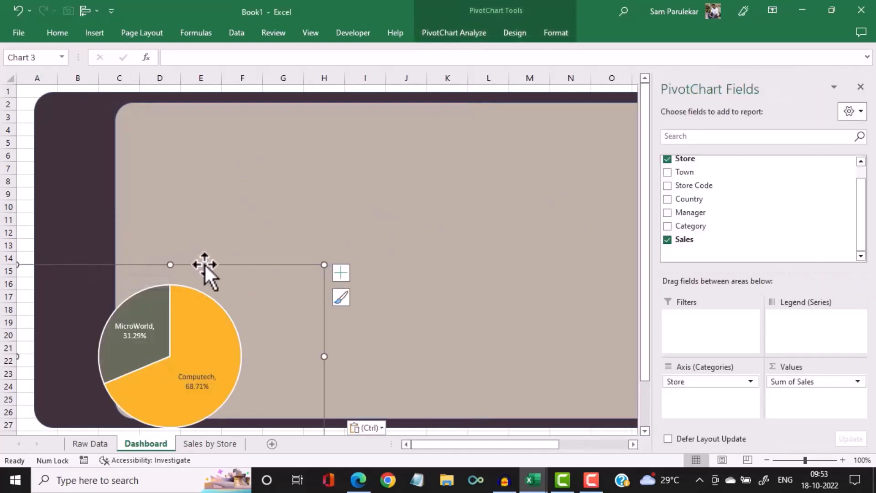
Close the PivotChart Fields pane, shrink the pasted pie chart and place it in the lower-left part of the inner panel
{"action": "left_click_drag", "start_coordinate": [204, 267], "coordinate": [257, 227]}
{"action": "left_click", "coordinate": [861, 87]}
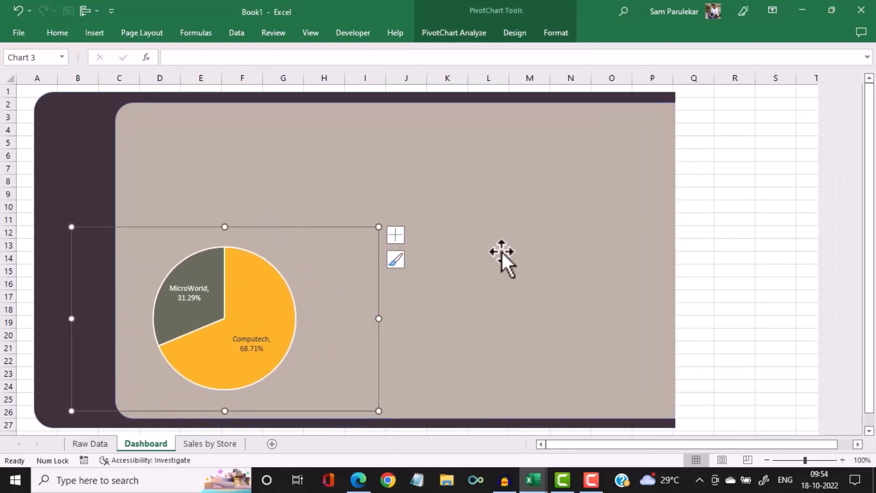
{"action": "left_click_drag", "start_coordinate": [376, 227], "coordinate": [322, 267]}
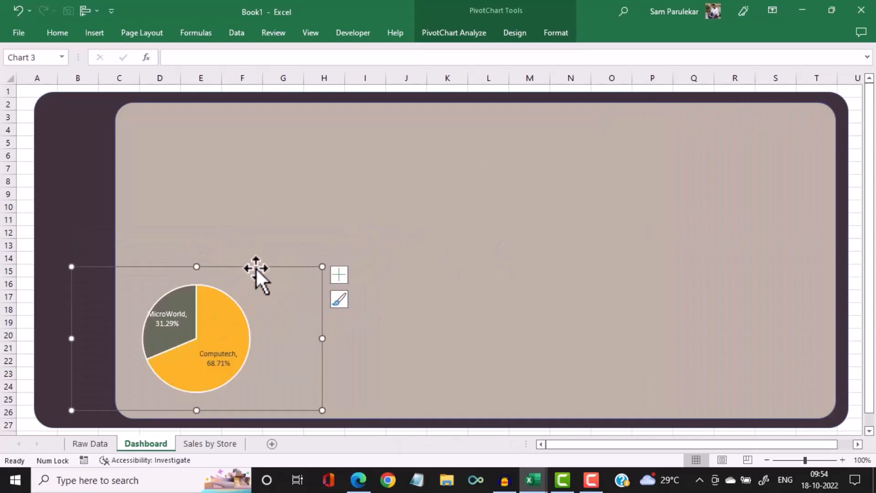
{"action": "mouse_move", "coordinate": [256, 268]}
{"action": "left_mouse_down"}
{"action": "mouse_move", "coordinate": [277, 268]}
{"action": "mouse_move", "coordinate": [255, 264]}
{"action": "left_mouse_up"}
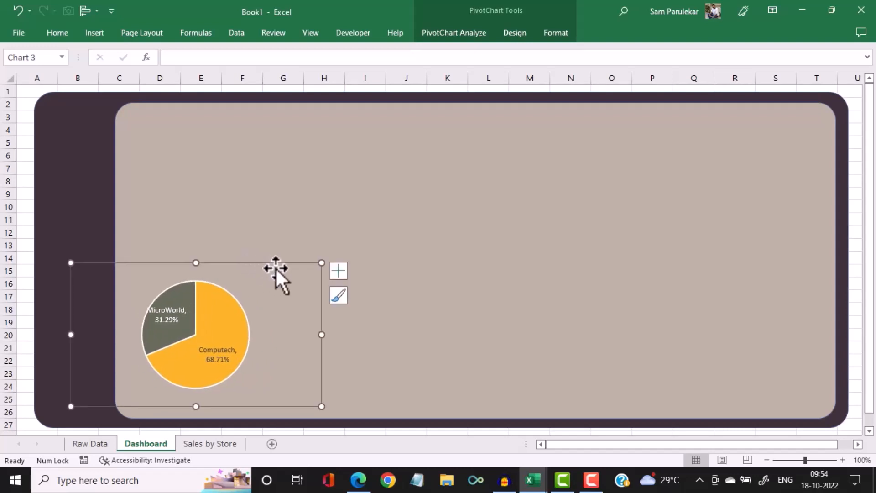
Draw a text box just above the pie chart and enter "Sales by Store" in it
{"action": "left_click", "coordinate": [349, 331]}
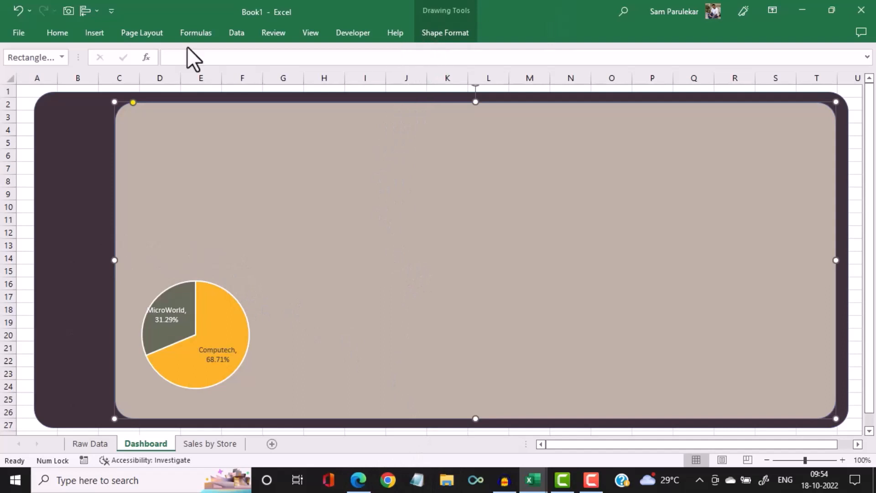
{"action": "left_click", "coordinate": [90, 37]}
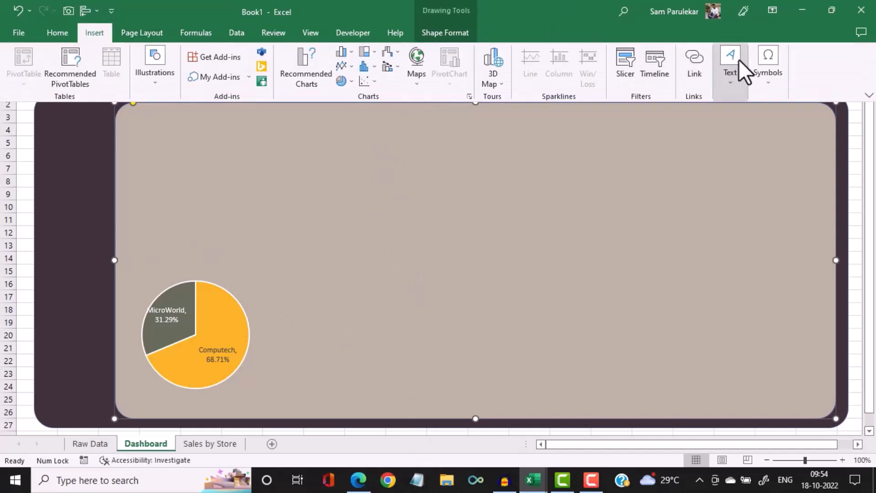
{"action": "left_click", "coordinate": [736, 59]}
{"action": "left_click", "coordinate": [727, 117]}
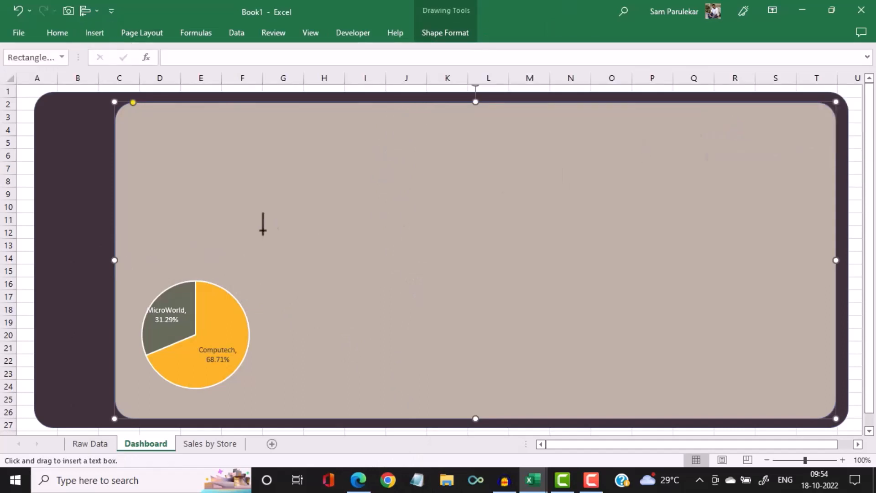
{"action": "left_click_drag", "start_coordinate": [144, 262], "coordinate": [255, 275]}
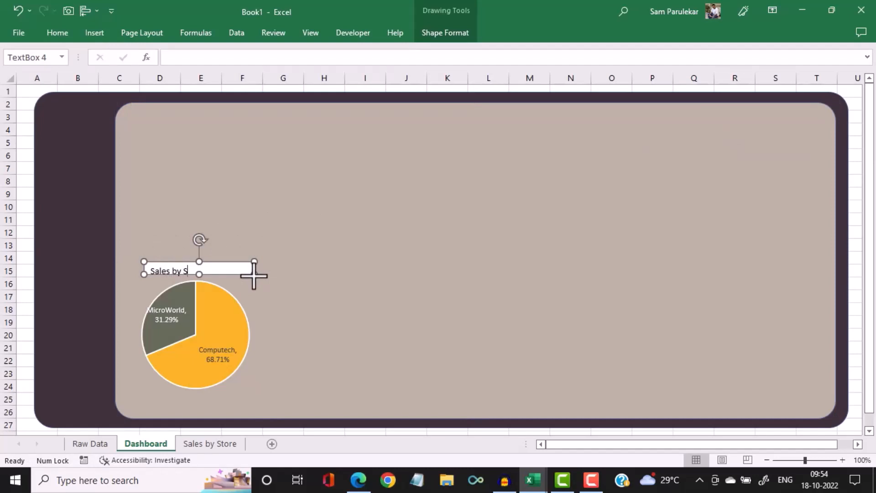
{"action": "left_click", "coordinate": [328, 286]}
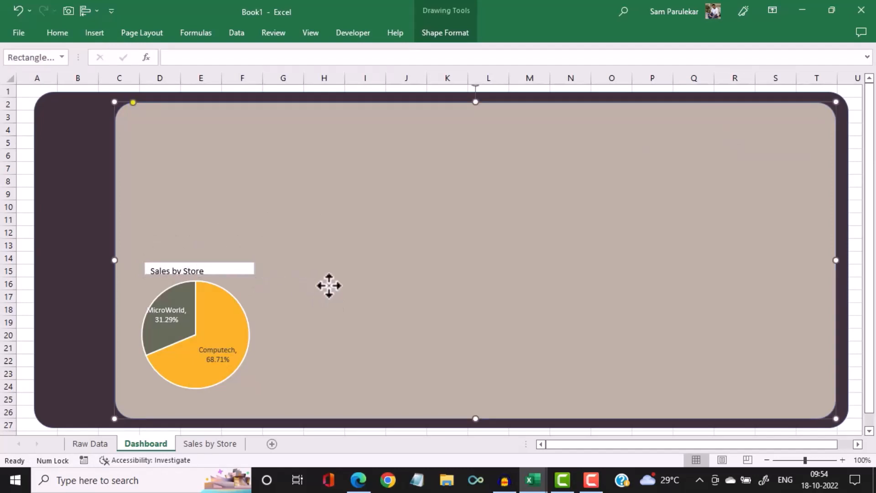
Remove the fill and outline of the Sales by Store text box and shift it slightly to the right
{"action": "left_click", "coordinate": [239, 265]}
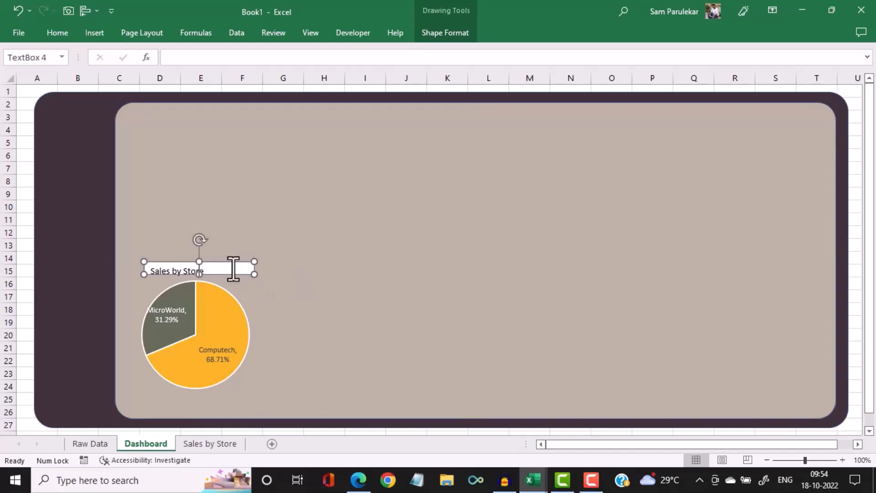
{"action": "left_click", "coordinate": [432, 31]}
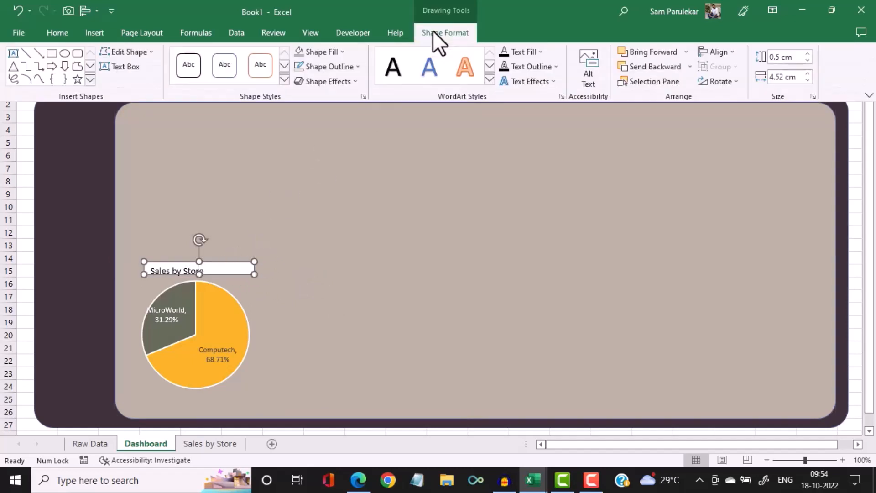
{"action": "left_click", "coordinate": [342, 51]}
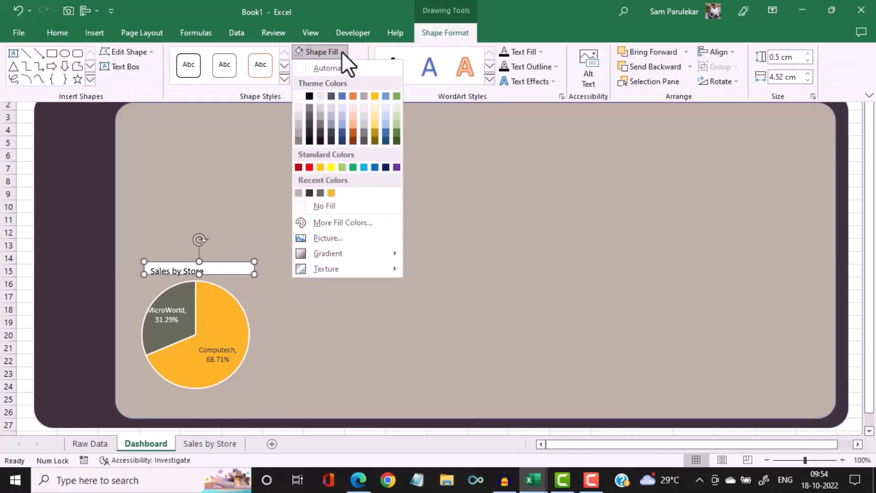
{"action": "left_click", "coordinate": [313, 205]}
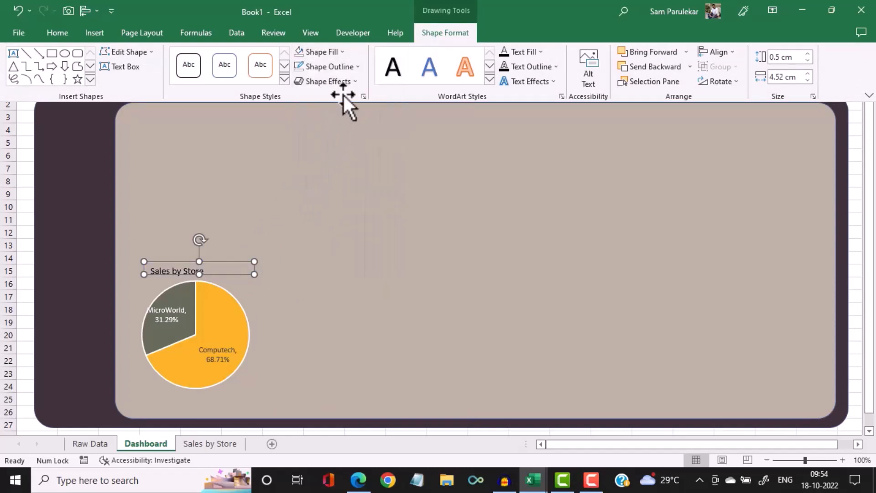
{"action": "left_click", "coordinate": [356, 68]}
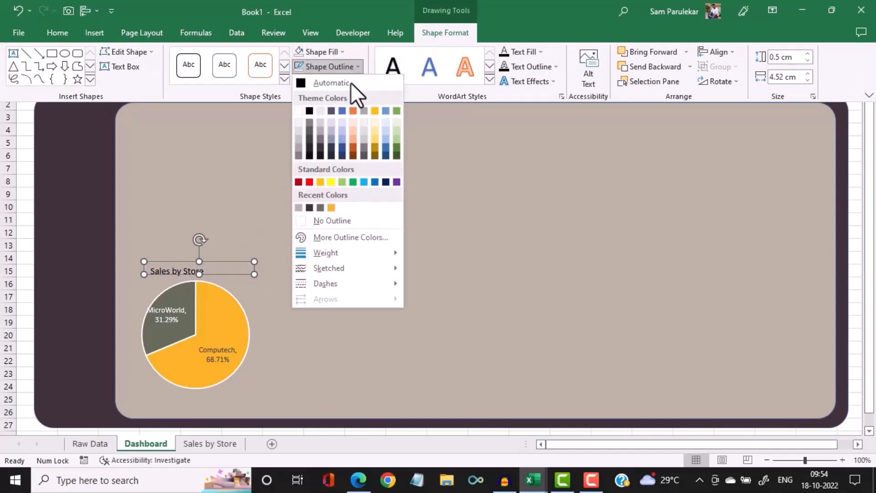
{"action": "left_click", "coordinate": [225, 258]}
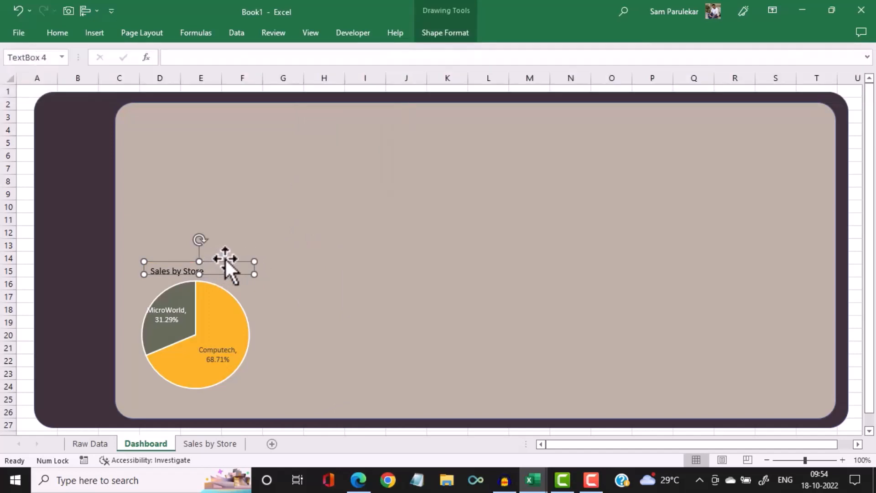
{"action": "mouse_move", "coordinate": [230, 258]}
{"action": "left_mouse_down"}
{"action": "mouse_move", "coordinate": [254, 258]}
{"action": "mouse_move", "coordinate": [243, 259]}
{"action": "left_mouse_up"}
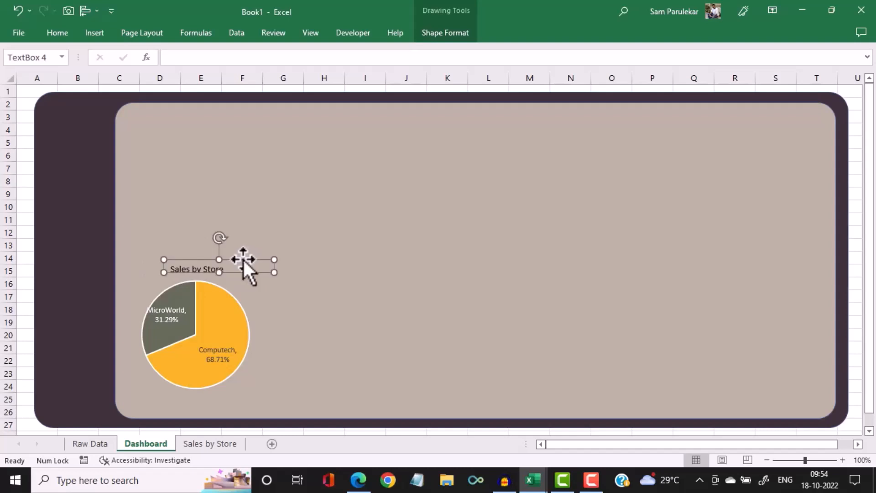
Increase the Sales by Store label's font size to 12 and heighten its text box to fit the text
{"action": "left_click", "coordinate": [69, 32]}
{"action": "left_click", "coordinate": [218, 57]}
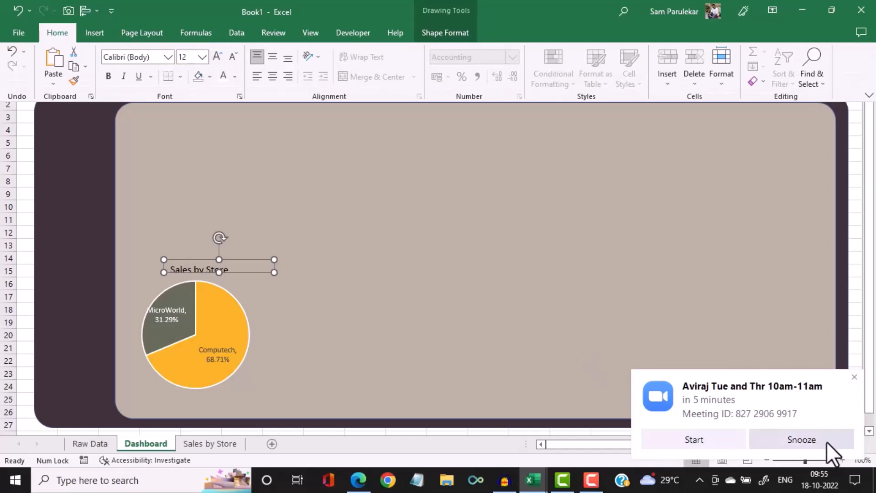
{"action": "left_click", "coordinate": [855, 377]}
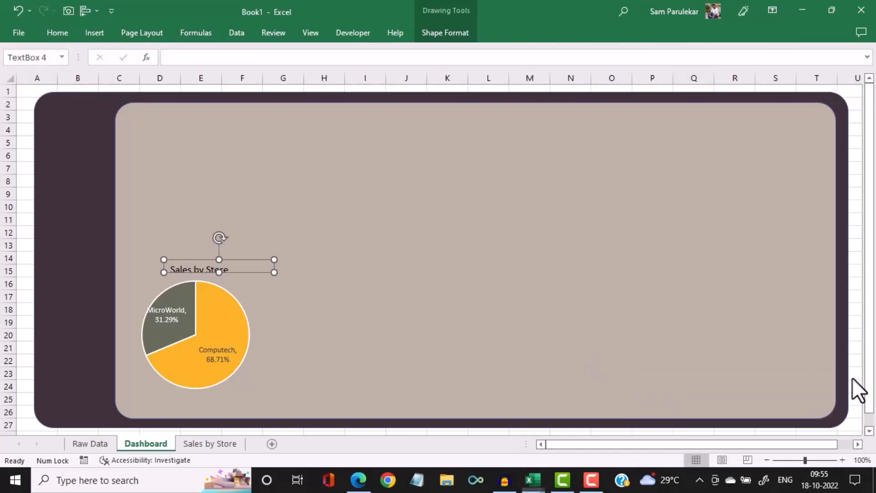
{"action": "left_click", "coordinate": [215, 276]}
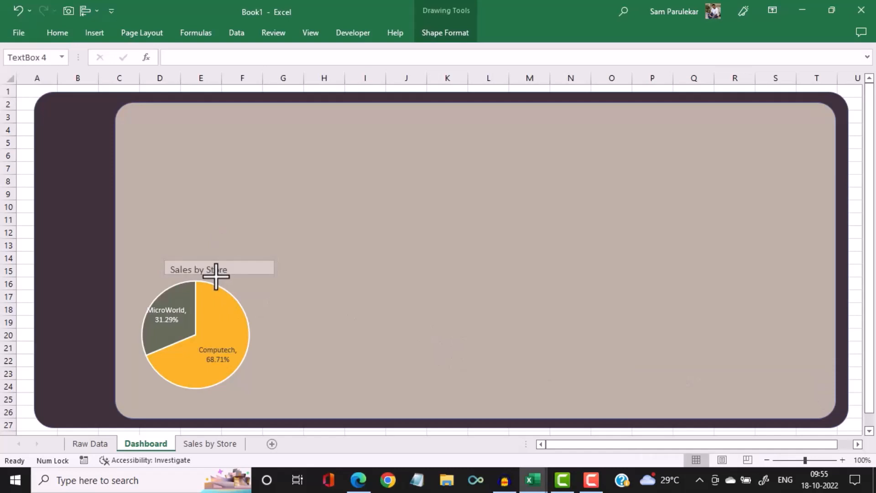
{"action": "left_click", "coordinate": [216, 276]}
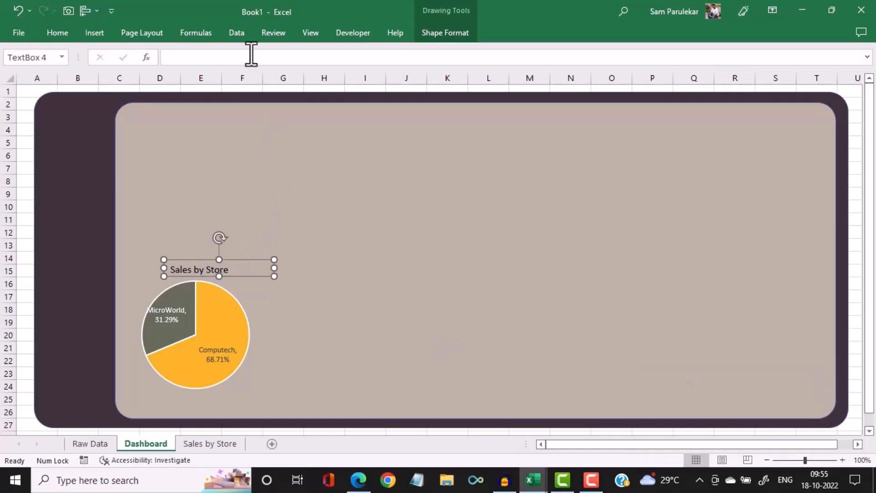
Centre the Sales by Store text vertically and horizontally in its box and position the label centrally above the pie
{"action": "left_click", "coordinate": [62, 37]}
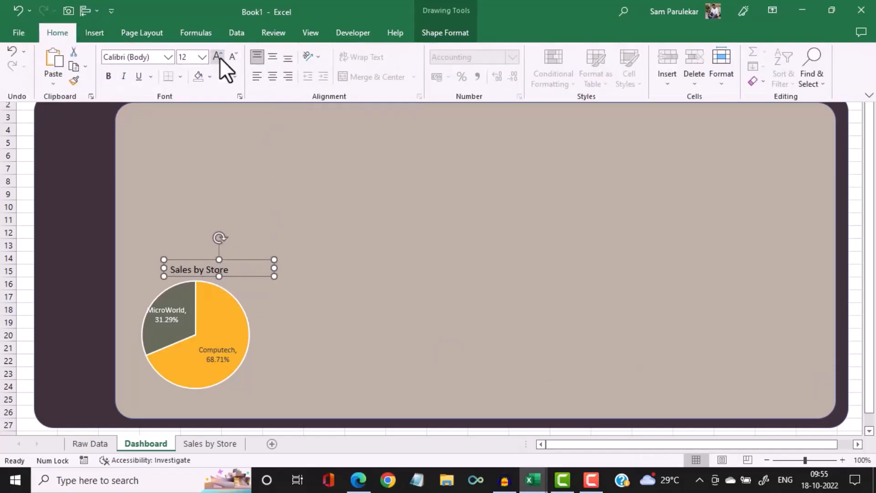
{"action": "left_click", "coordinate": [270, 58]}
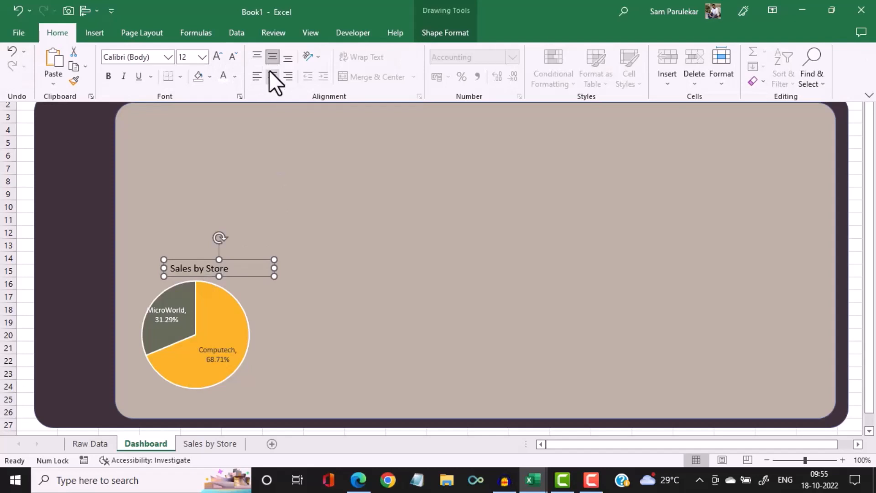
{"action": "left_click", "coordinate": [272, 74]}
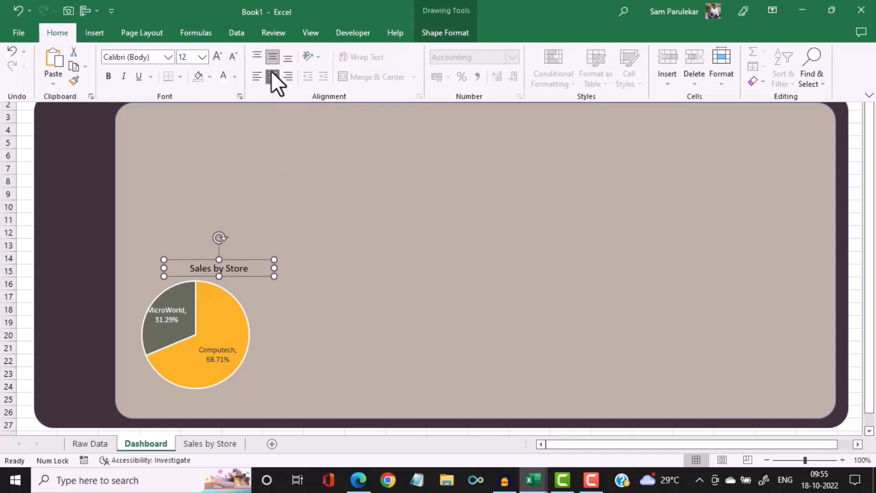
{"action": "left_click", "coordinate": [251, 260]}
{"action": "left_click_drag", "start_coordinate": [239, 259], "coordinate": [221, 258]}
{"action": "left_click", "coordinate": [379, 273]}
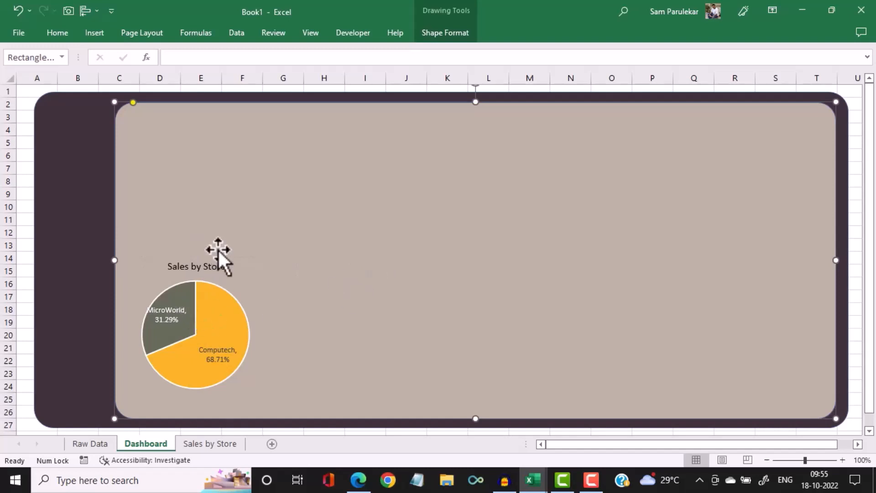
Move the MicroWorld data label slightly right and down so it sits inside its slice of the Sales by Store pie
{"action": "left_click", "coordinate": [178, 310]}
{"action": "left_click", "coordinate": [164, 314]}
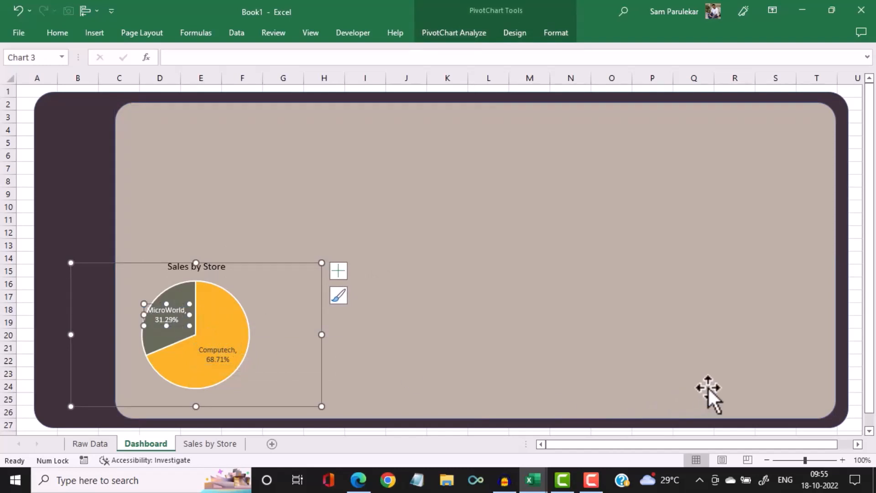
{"action": "left_click", "coordinate": [453, 333]}
{"action": "left_click", "coordinate": [160, 316]}
{"action": "left_click", "coordinate": [161, 316]}
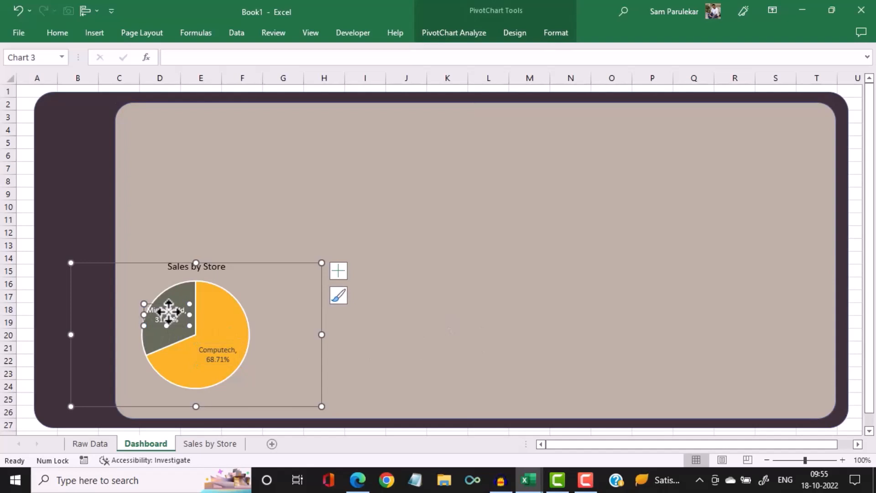
{"action": "left_click", "coordinate": [843, 460]}
{"action": "left_click", "coordinate": [843, 460]}
{"action": "left_click", "coordinate": [842, 460]}
{"action": "left_click", "coordinate": [842, 460]}
{"action": "left_click", "coordinate": [842, 460]}
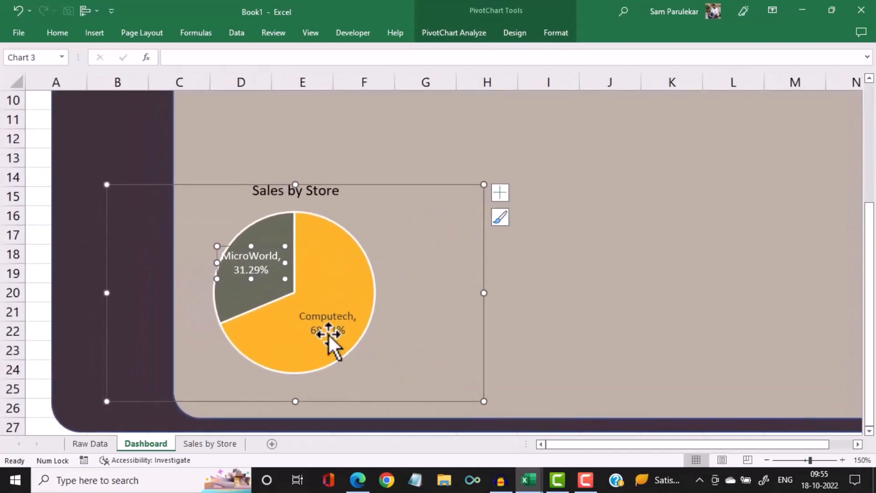
{"action": "double_click", "coordinate": [258, 259]}
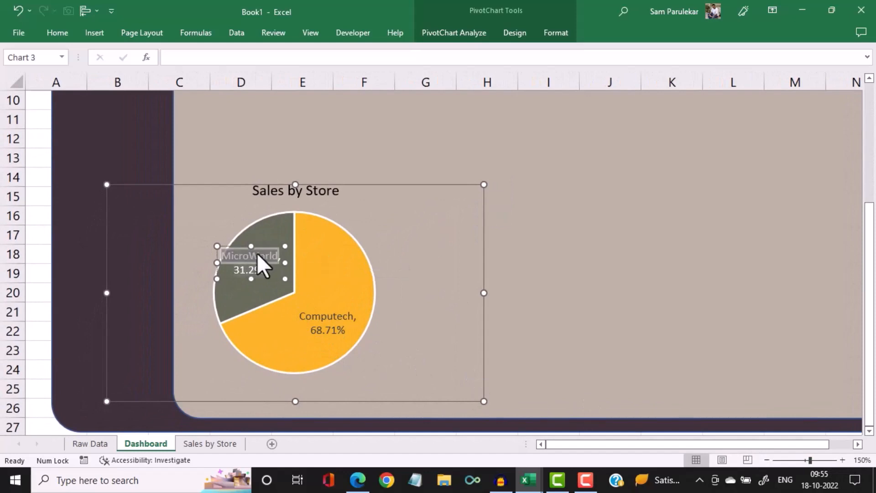
{"action": "left_click", "coordinate": [273, 245]}
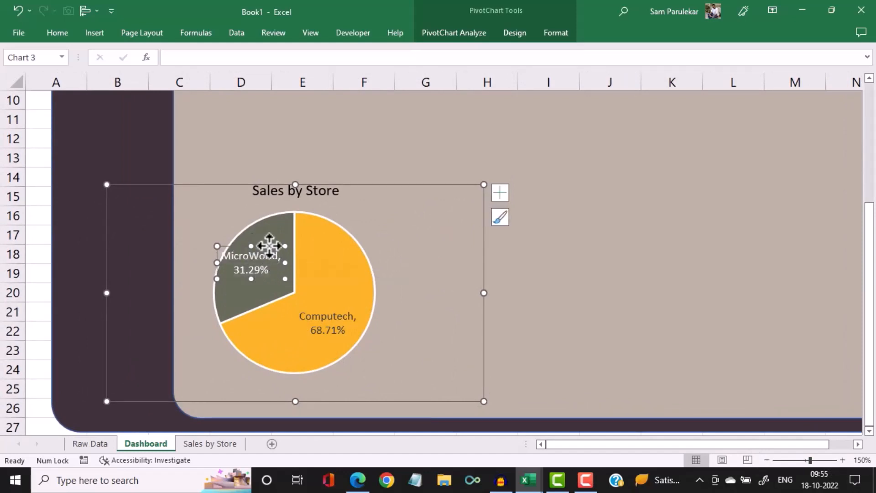
{"action": "left_click_drag", "start_coordinate": [273, 245], "coordinate": [278, 246]}
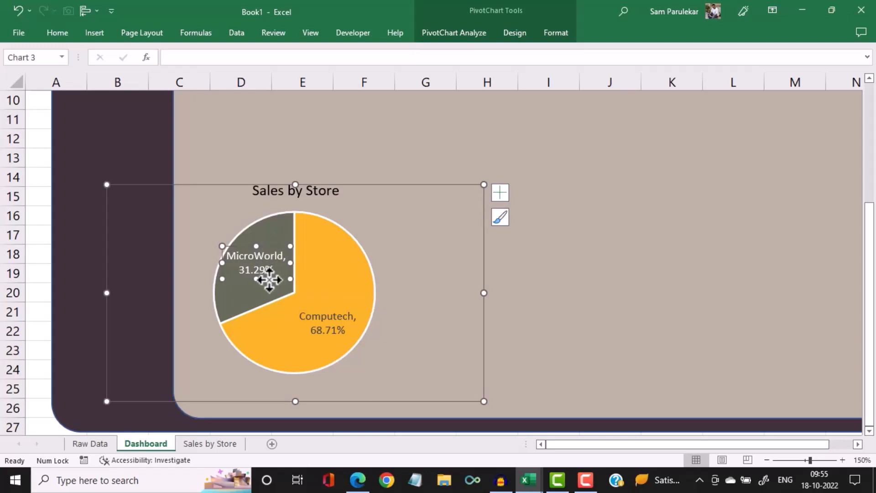
{"action": "left_click_drag", "start_coordinate": [267, 279], "coordinate": [269, 286]}
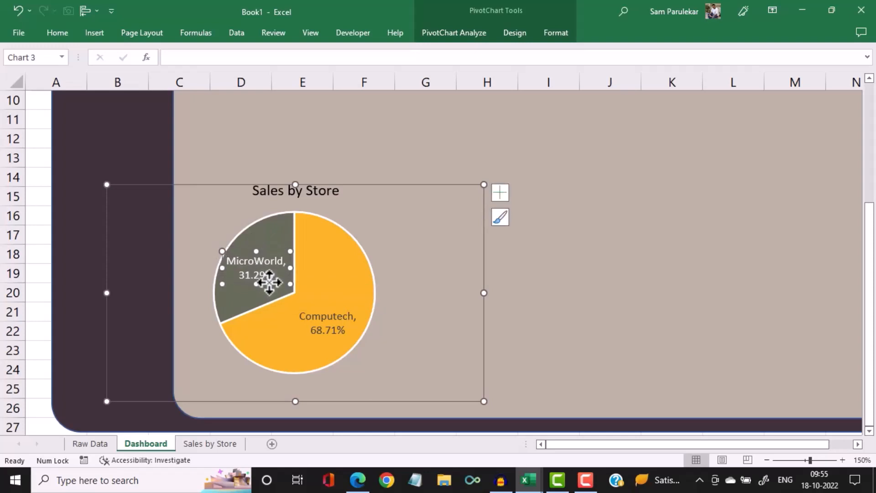
{"action": "left_click", "coordinate": [596, 287]}
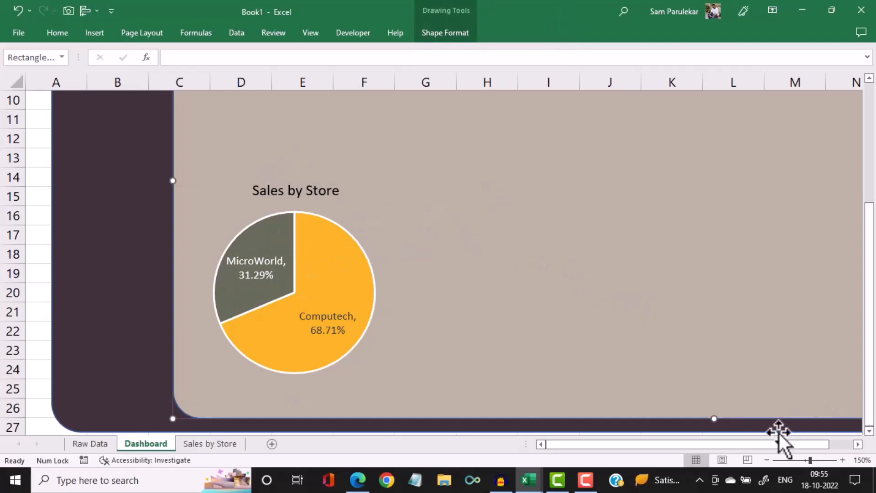
{"action": "left_click", "coordinate": [766, 460]}
{"action": "left_click", "coordinate": [766, 461]}
{"action": "left_click", "coordinate": [766, 460]}
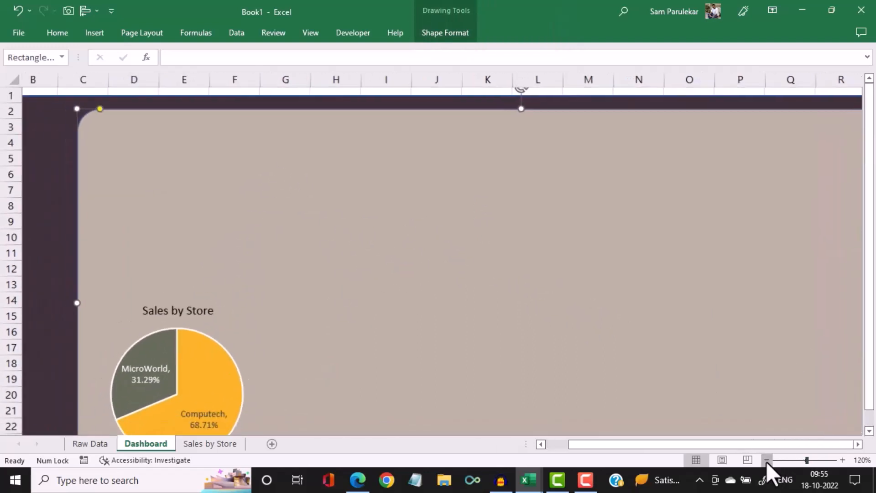
{"action": "left_click", "coordinate": [766, 460]}
{"action": "left_click", "coordinate": [767, 461]}
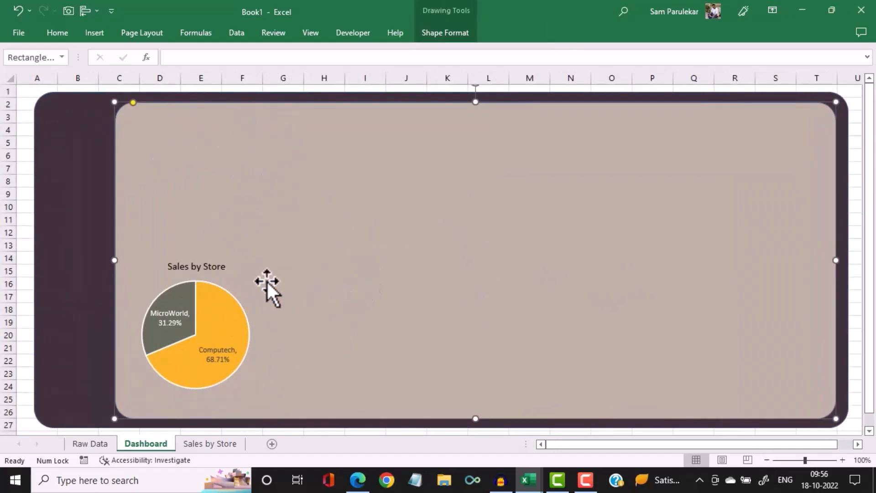
Switch to ID.xlsx to check the reference dashboard's remaining charts, and return to Book1
{"action": "left_click", "coordinate": [528, 480]}
{"action": "left_click", "coordinate": [479, 436]}
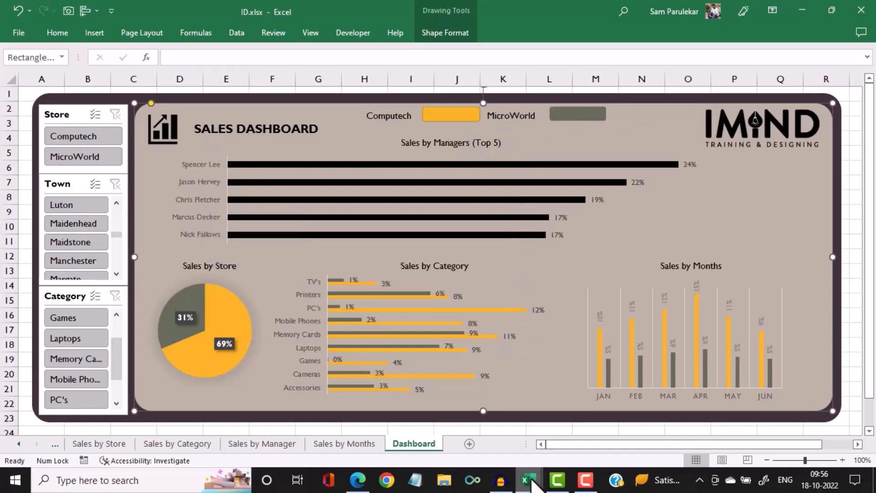
{"action": "mouse_move", "coordinate": [528, 478]}
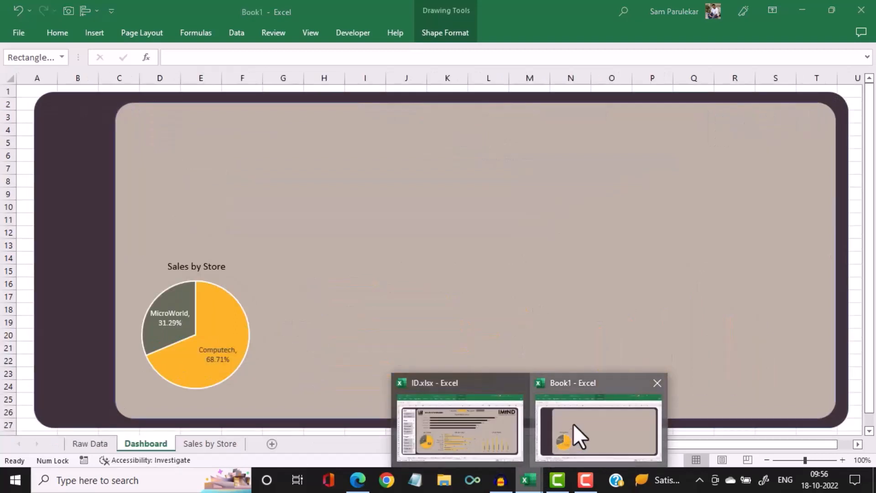
{"action": "left_click", "coordinate": [573, 425]}
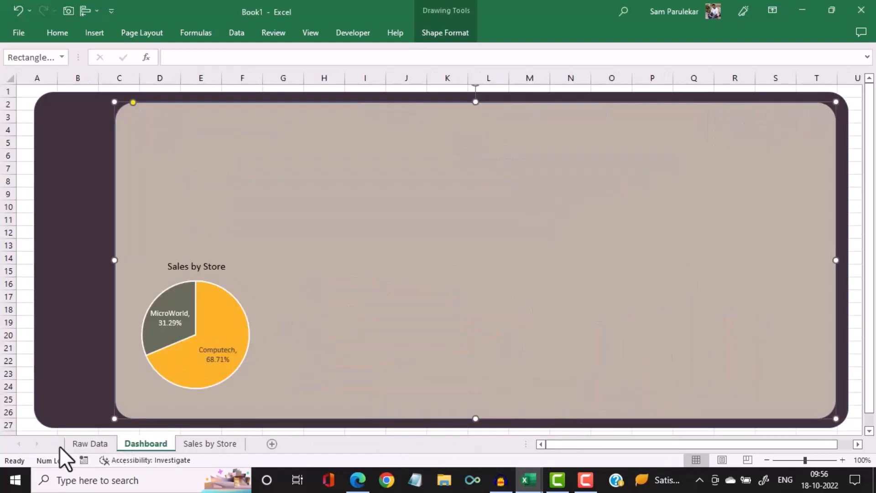
Create a PivotTable on a new worksheet from the Raw Data table
{"action": "left_click", "coordinate": [75, 442]}
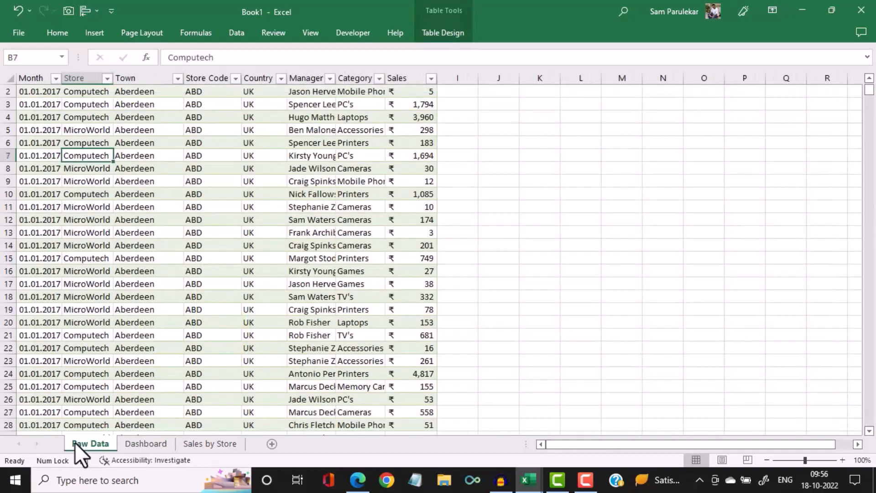
{"action": "left_click", "coordinate": [96, 35]}
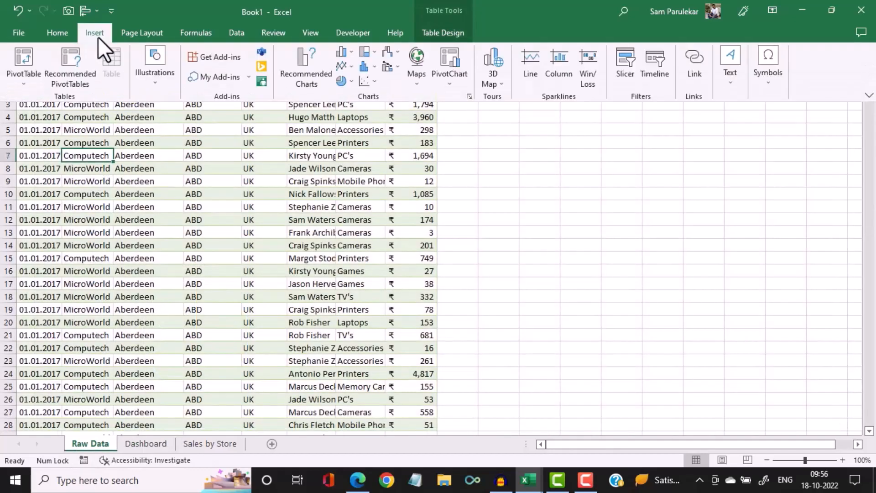
{"action": "left_click", "coordinate": [23, 51]}
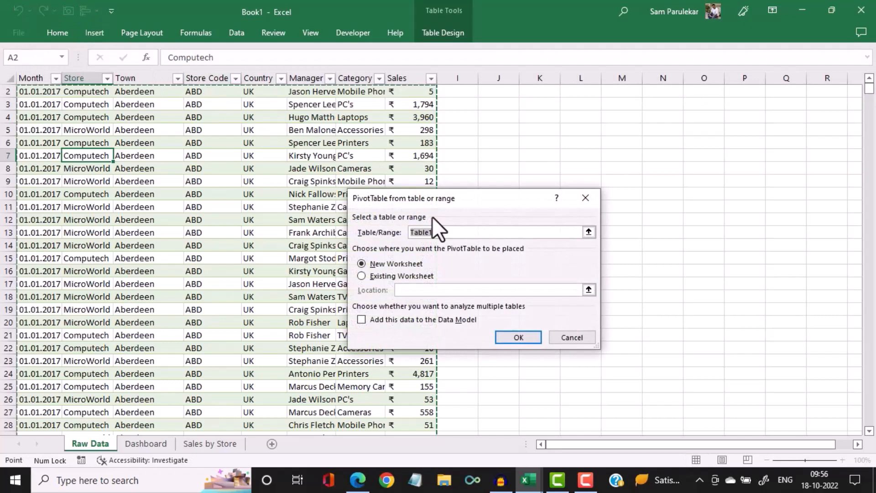
{"action": "left_click", "coordinate": [510, 334]}
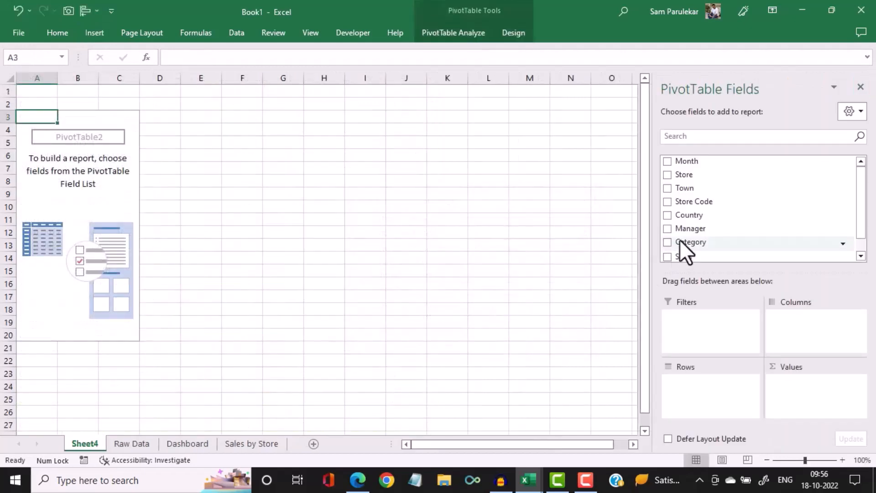
Add Manager to the PivotTable's rows and Sales to its values
{"action": "left_click_drag", "start_coordinate": [683, 230], "coordinate": [698, 390]}
{"action": "scroll", "coordinate": [854, 237], "scroll_direction": "down", "scroll_amount": 1}
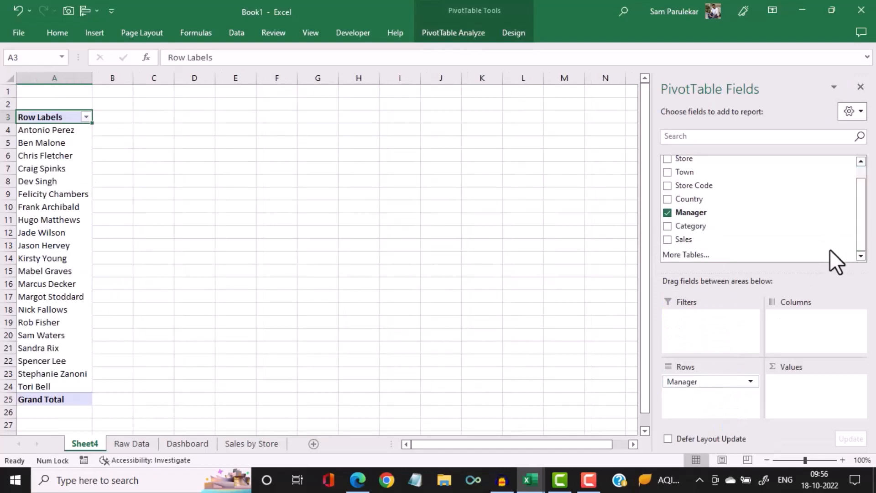
{"action": "left_click_drag", "start_coordinate": [710, 240], "coordinate": [811, 403]}
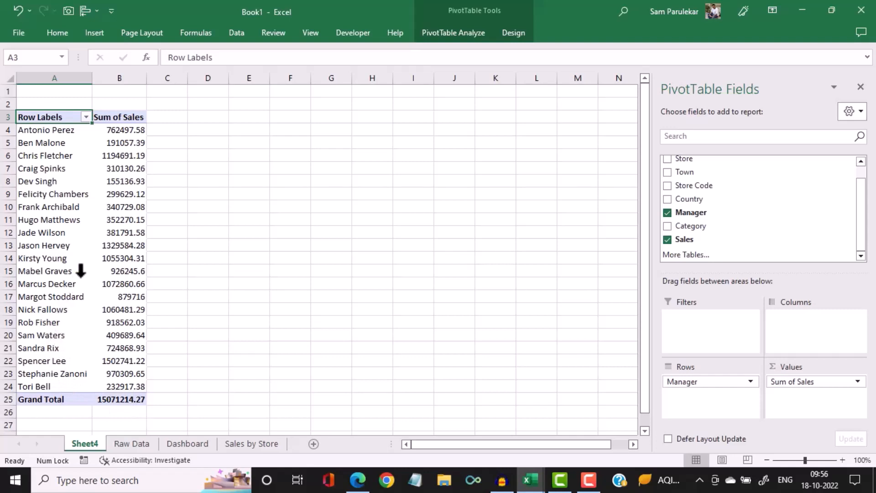
Filter the PivotTable's managers to the top 5 items by Sum of Sales
{"action": "left_click", "coordinate": [85, 118]}
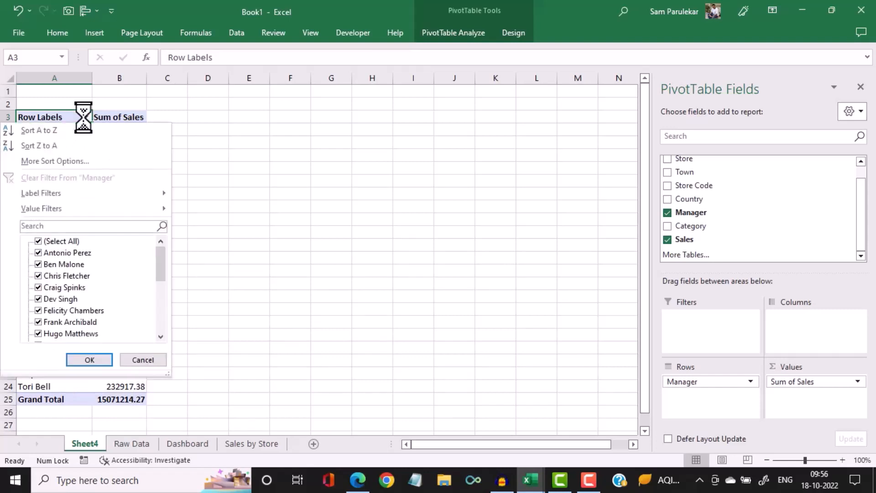
{"action": "mouse_move", "coordinate": [134, 205]}
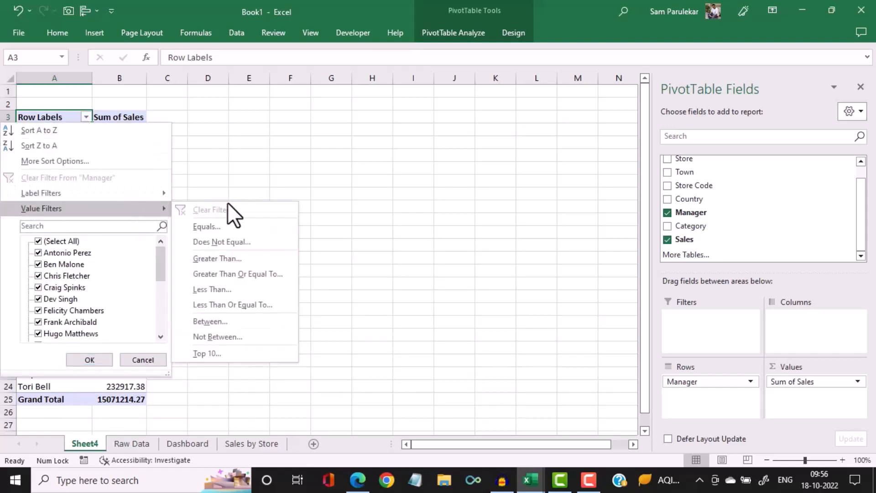
{"action": "left_click", "coordinate": [205, 354]}
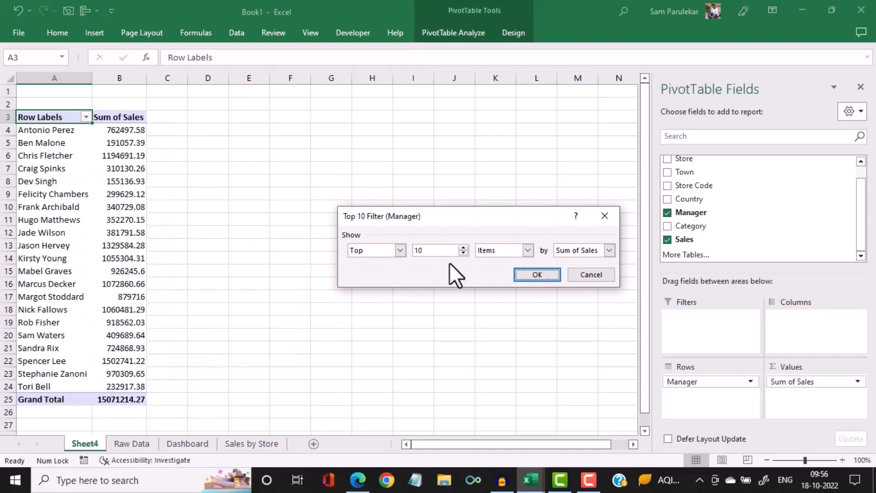
{"action": "left_click", "coordinate": [464, 254]}
{"action": "left_click", "coordinate": [464, 254]}
{"action": "left_click", "coordinate": [464, 254]}
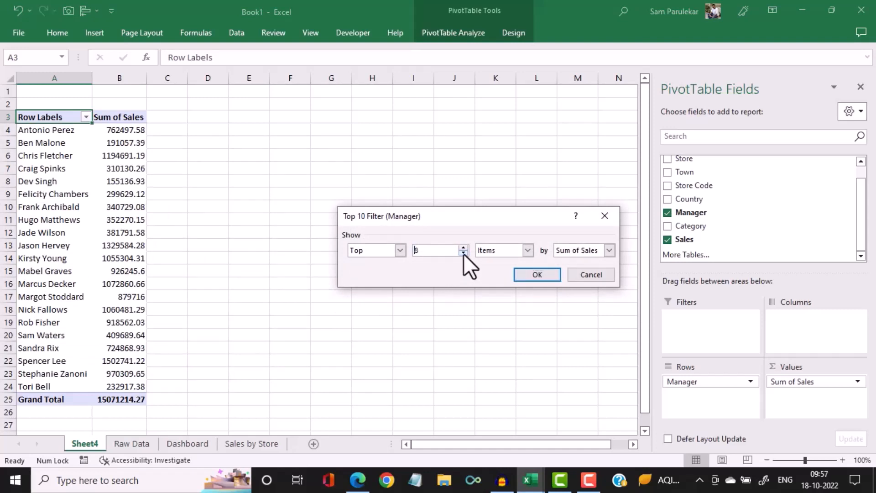
{"action": "left_click", "coordinate": [464, 253]}
{"action": "left_click", "coordinate": [550, 278]}
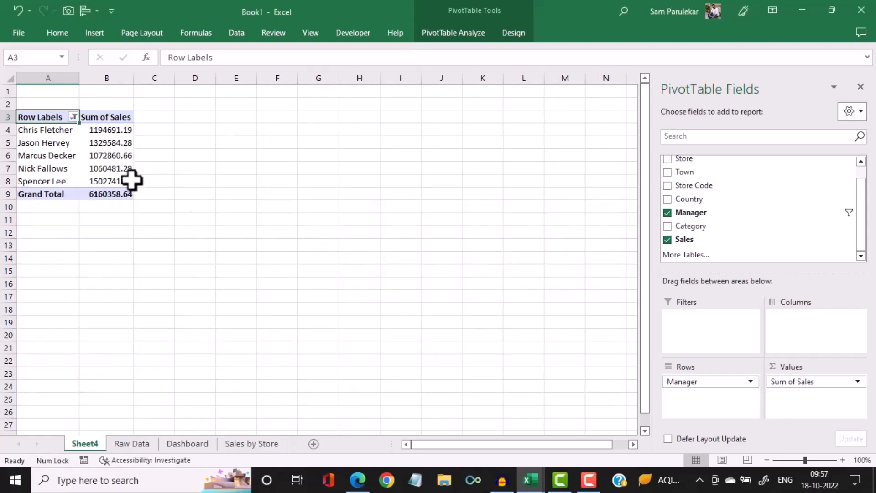
Format the five managers' sales values as Accounting with the ₹ symbol and 0 decimal places
{"action": "left_click", "coordinate": [118, 131]}
{"action": "left_click_drag", "start_coordinate": [118, 130], "coordinate": [108, 178]}
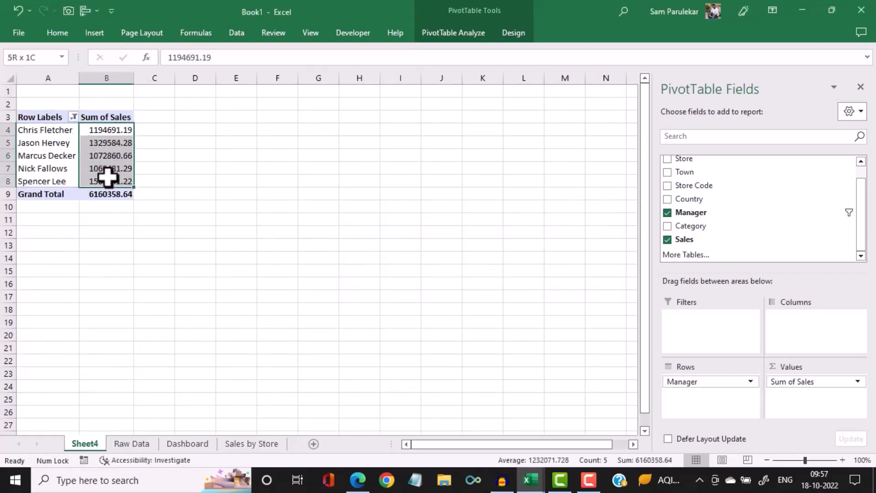
{"action": "left_click", "coordinate": [57, 34]}
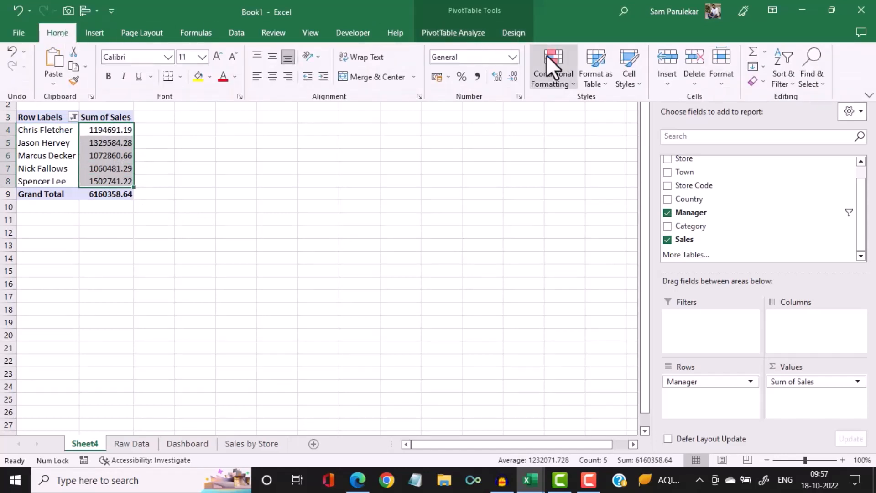
{"action": "left_click", "coordinate": [463, 76]}
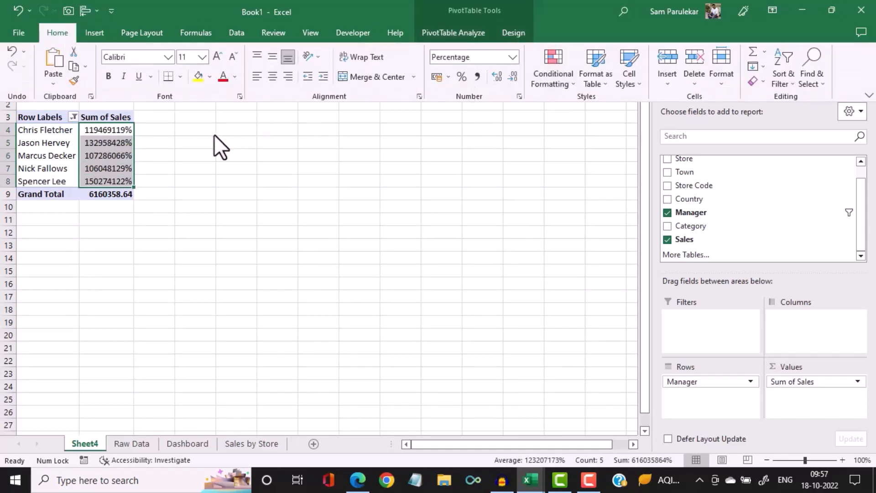
{"action": "left_click", "coordinate": [442, 75]}
{"action": "right_click", "coordinate": [121, 141]}
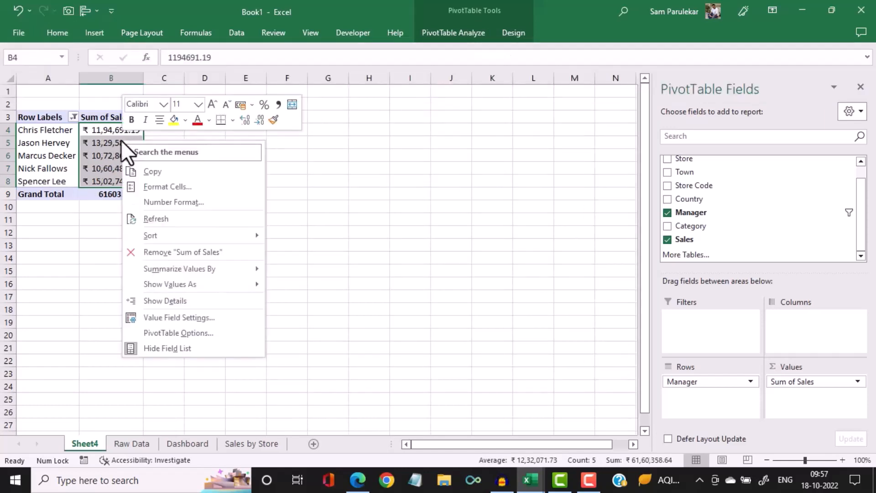
{"action": "left_click", "coordinate": [197, 186]}
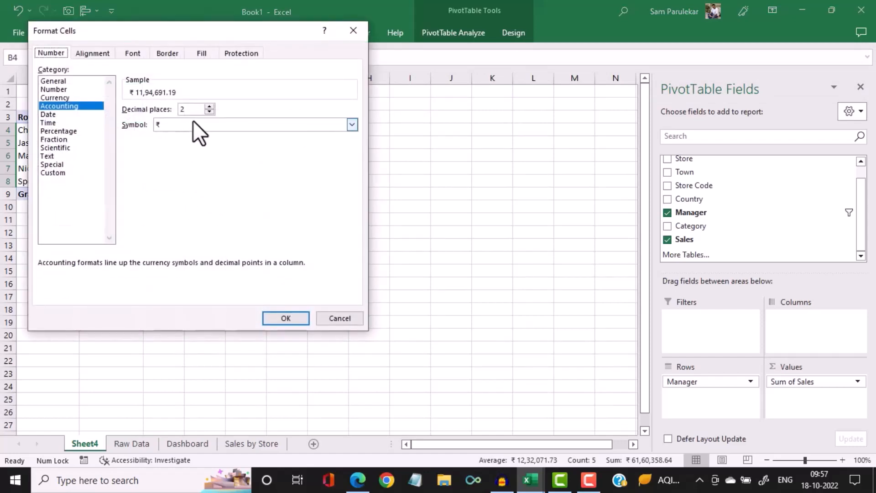
{"action": "left_click", "coordinate": [210, 111]}
{"action": "left_click", "coordinate": [210, 111]}
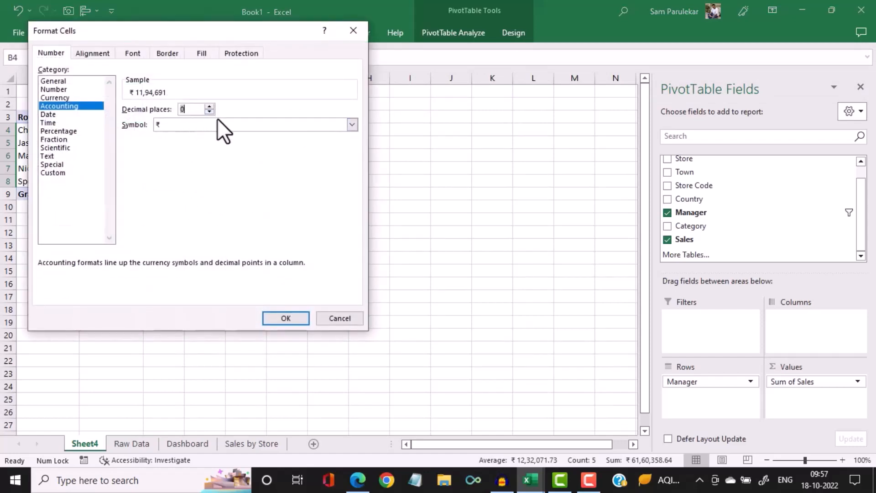
{"action": "left_click", "coordinate": [283, 318]}
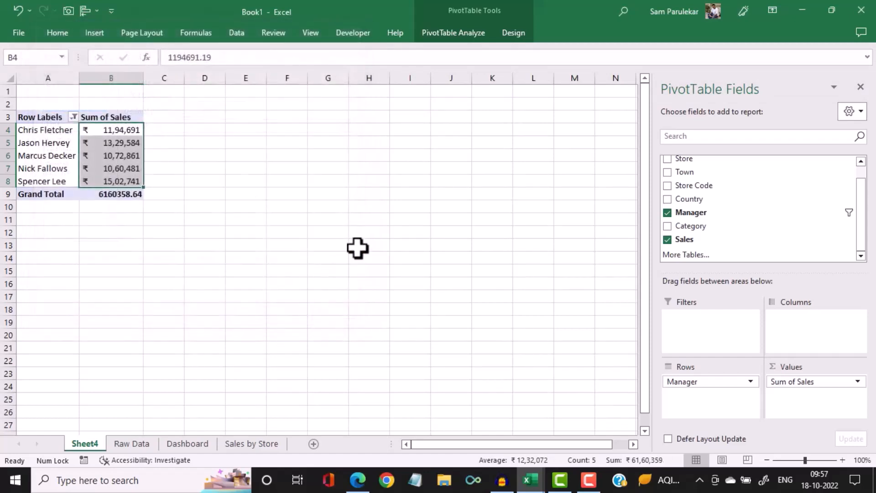
Insert a Clustered Bar PivotChart from the top five managers' PivotTable
{"action": "left_click", "coordinate": [102, 154]}
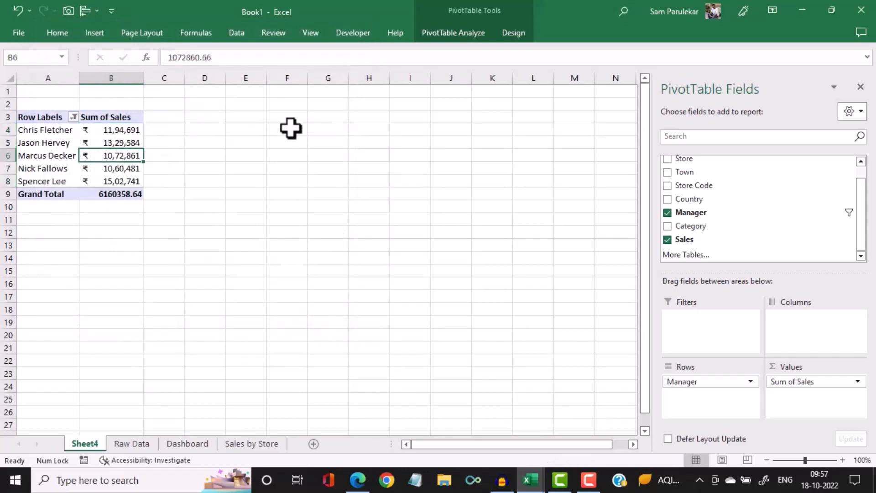
{"action": "left_click", "coordinate": [94, 31]}
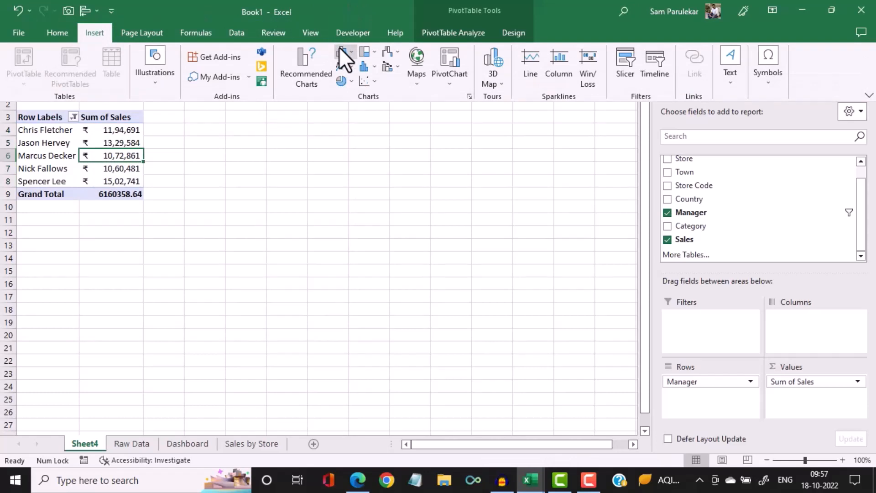
{"action": "left_click", "coordinate": [338, 48]}
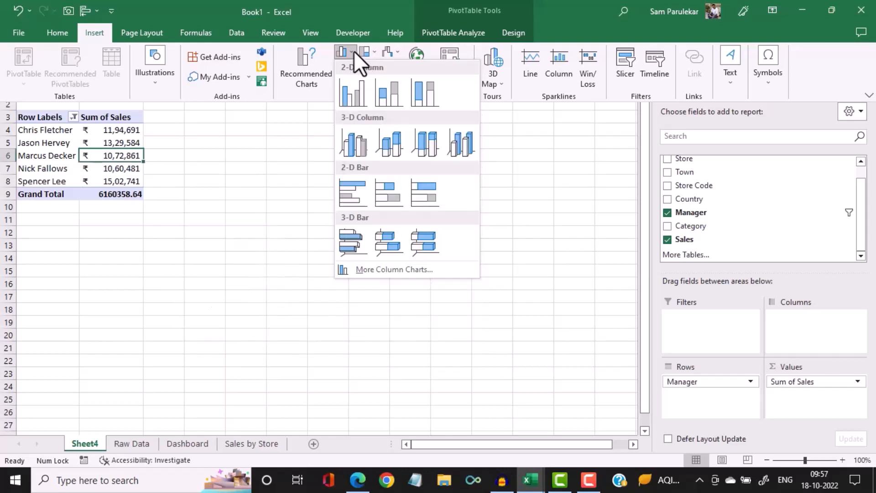
{"action": "left_click", "coordinate": [476, 34]}
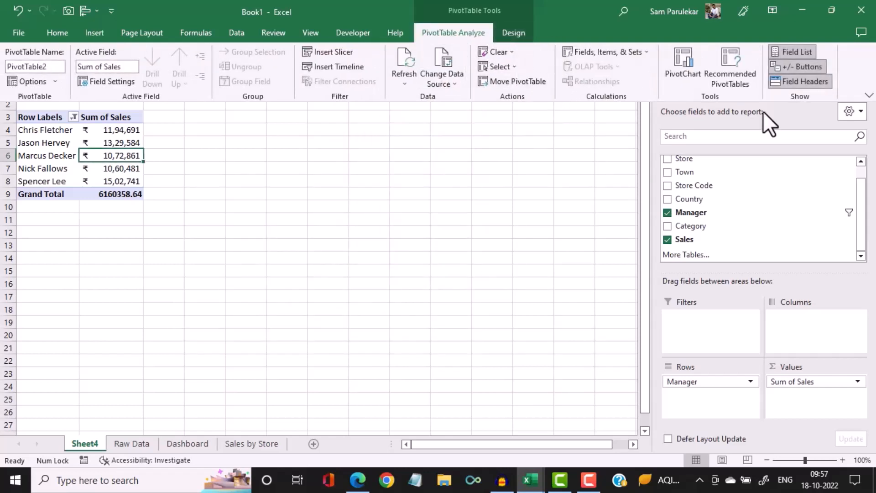
{"action": "left_click", "coordinate": [680, 64]}
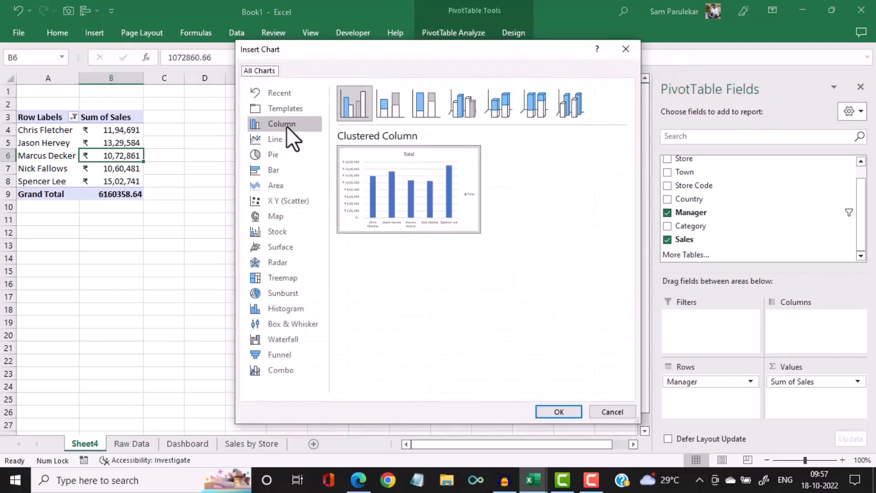
{"action": "left_click", "coordinate": [273, 167]}
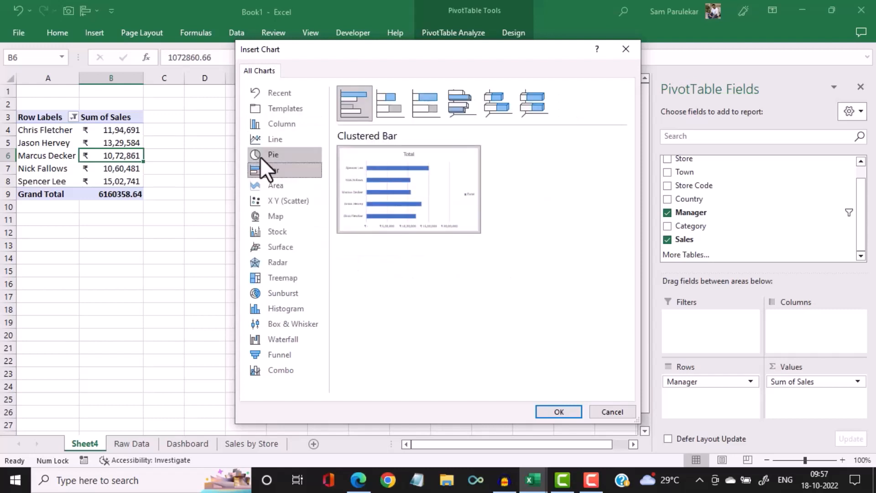
{"action": "left_click", "coordinate": [559, 412]}
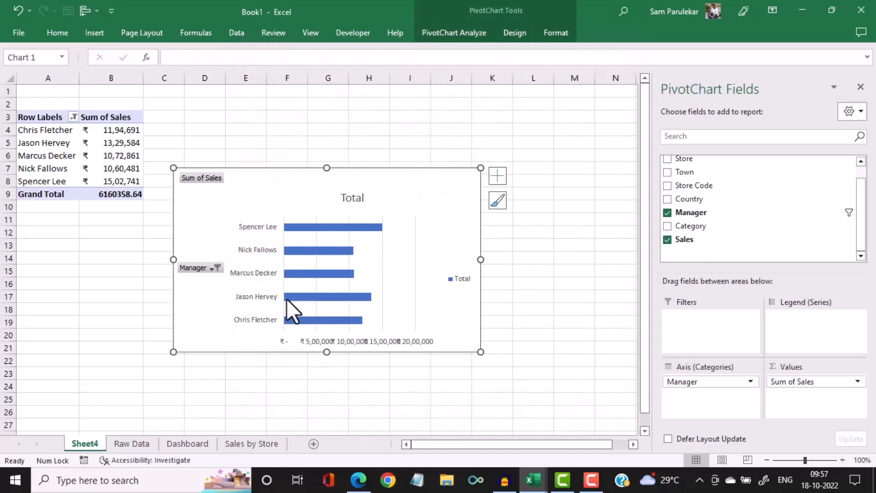
Hide all field buttons on the managers' bar chart and delete its legend
{"action": "right_click", "coordinate": [202, 270]}
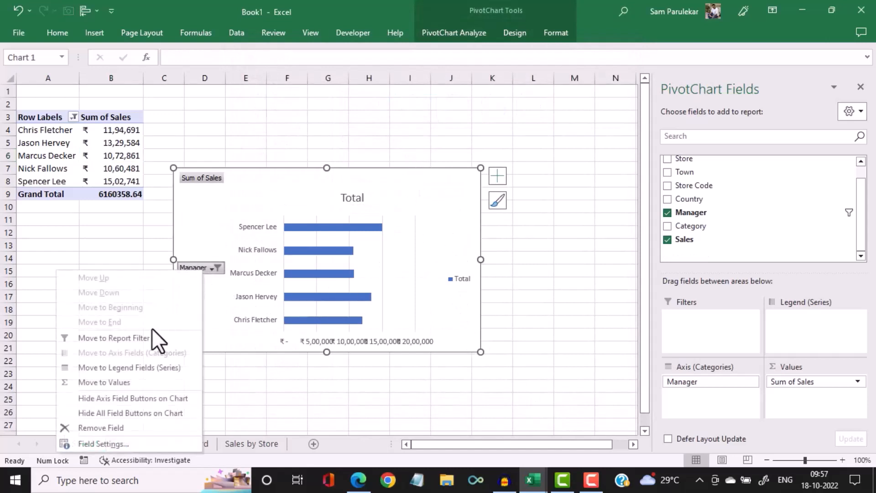
{"action": "left_click", "coordinate": [136, 415]}
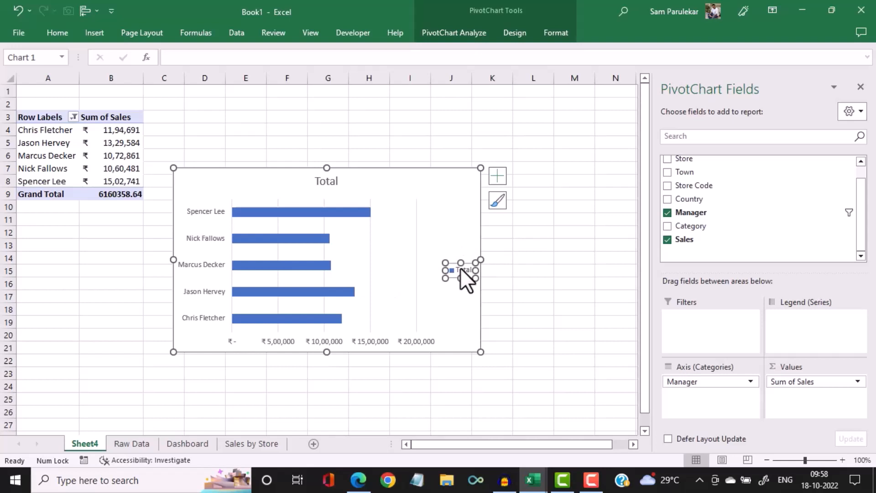
{"action": "key", "text": "Delete"}
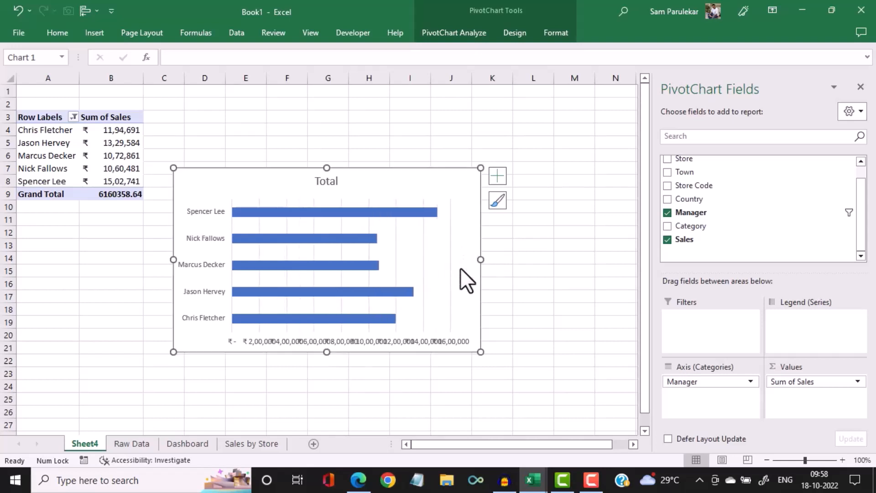
Move the bar chart slightly further from the PivotTable and delete its title and horizontal value axis
{"action": "left_click_drag", "start_coordinate": [400, 166], "coordinate": [476, 146]}
{"action": "left_click", "coordinate": [408, 164]}
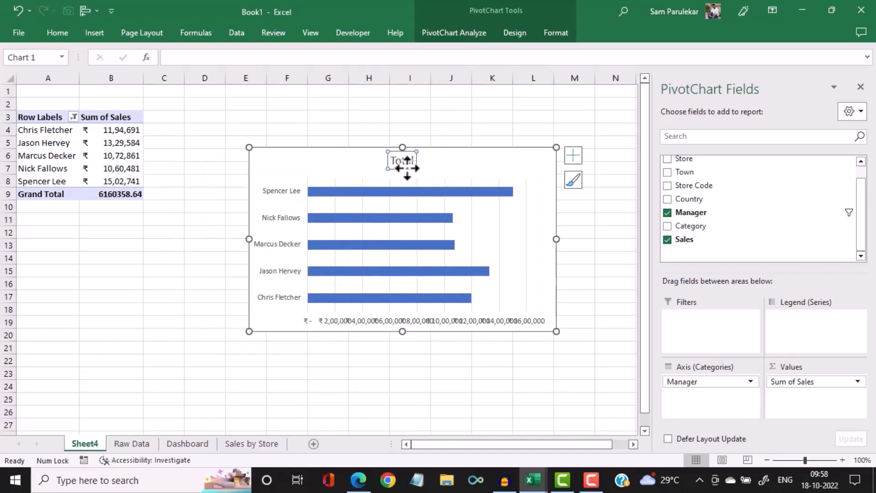
{"action": "key", "text": "Delete"}
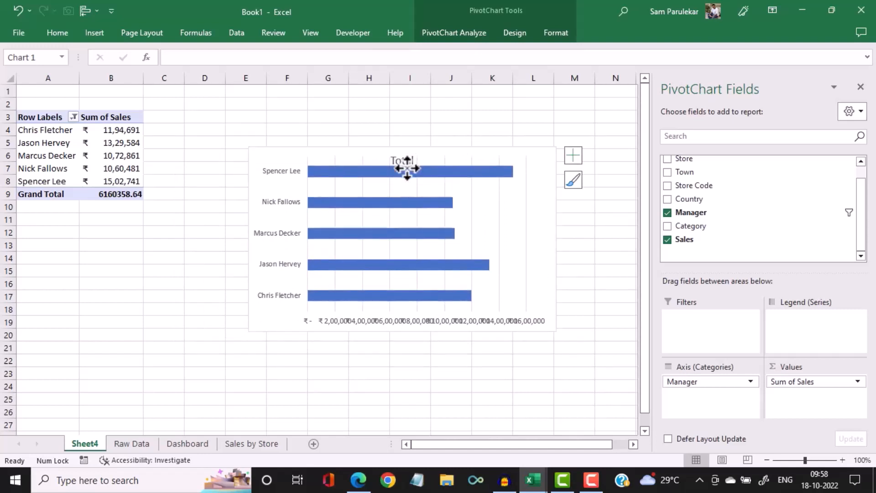
{"action": "left_click", "coordinate": [352, 321]}
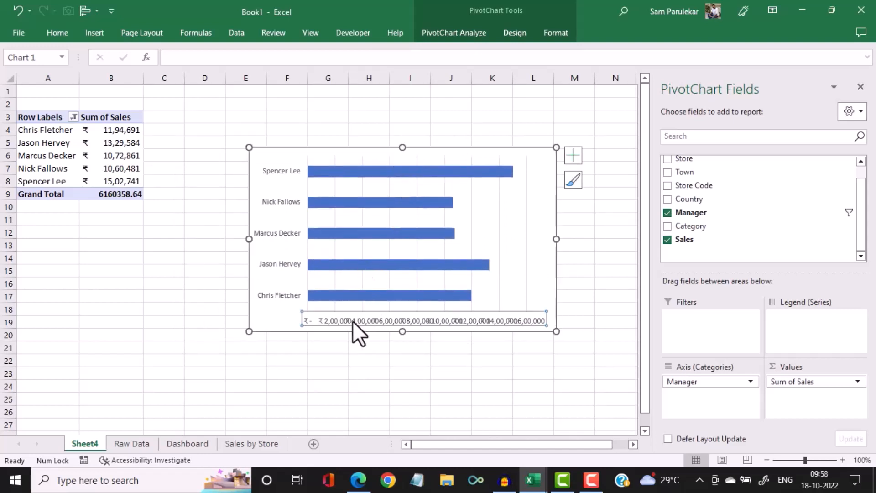
{"action": "key", "text": "Delete"}
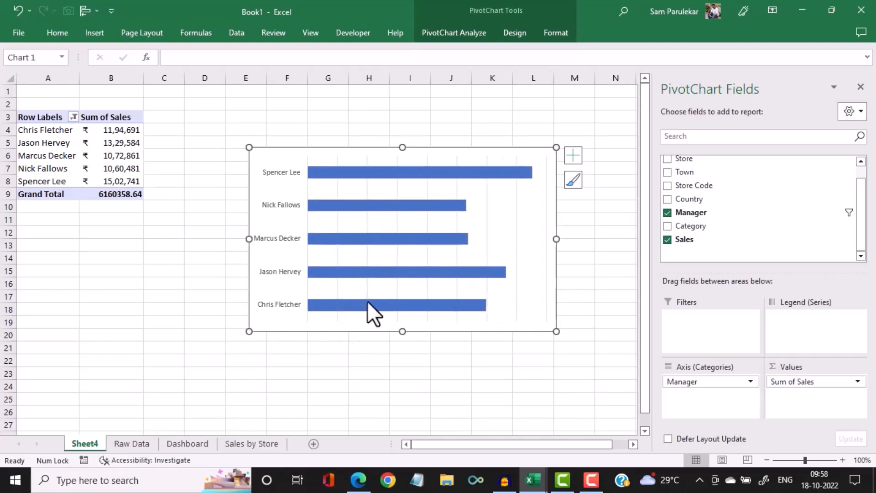
Add data labels to the bars and show the PivotTable's sales values as % of Grand Total
{"action": "right_click", "coordinate": [453, 169]}
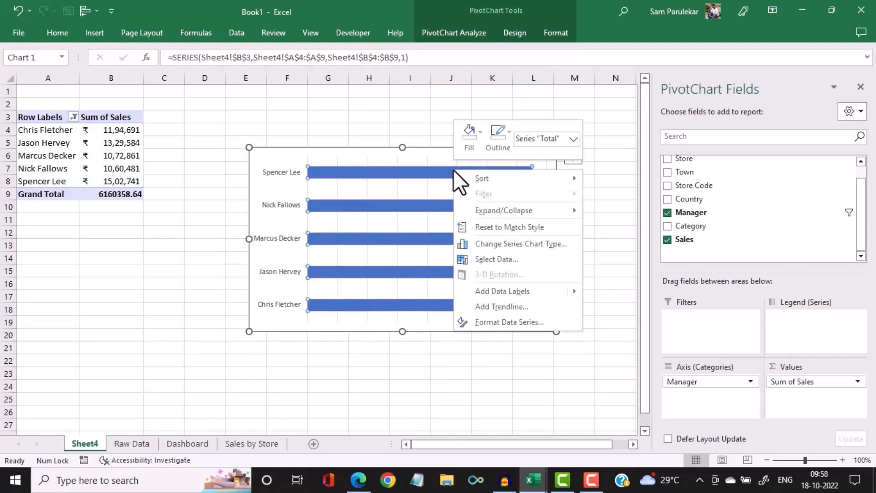
{"action": "left_click", "coordinate": [486, 289]}
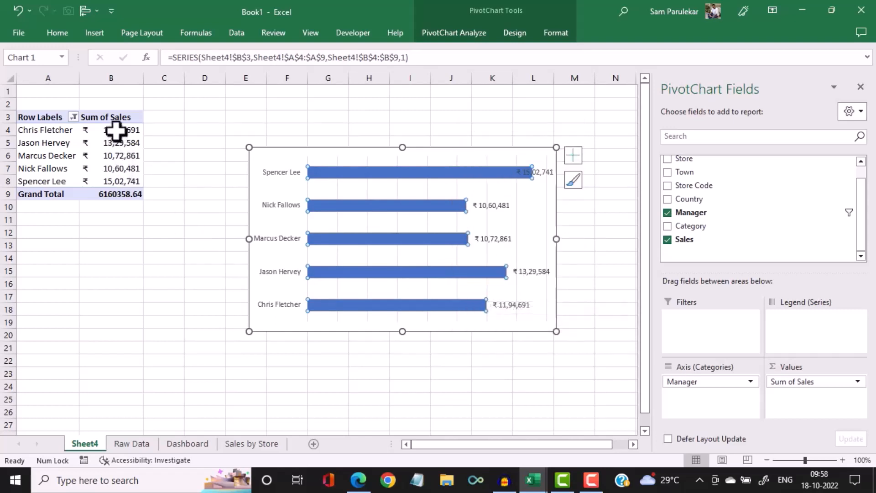
{"action": "left_click_drag", "start_coordinate": [118, 129], "coordinate": [112, 178]}
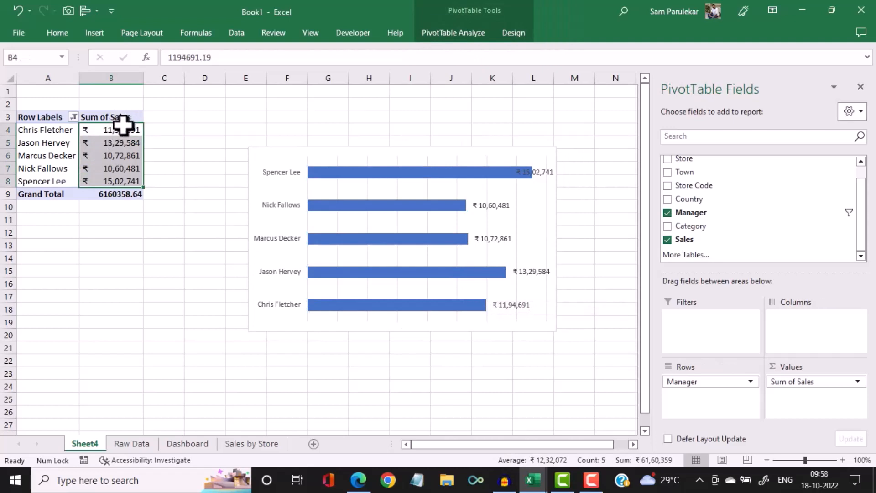
{"action": "right_click", "coordinate": [121, 130]}
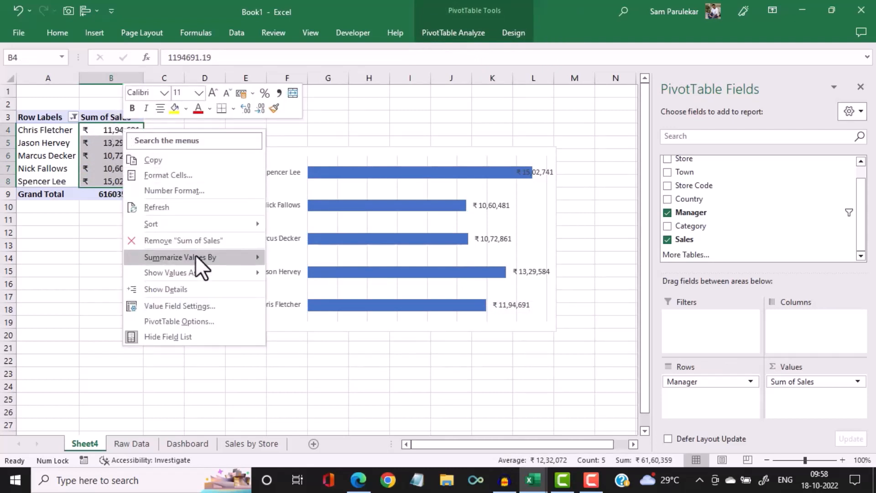
{"action": "mouse_move", "coordinate": [193, 272]}
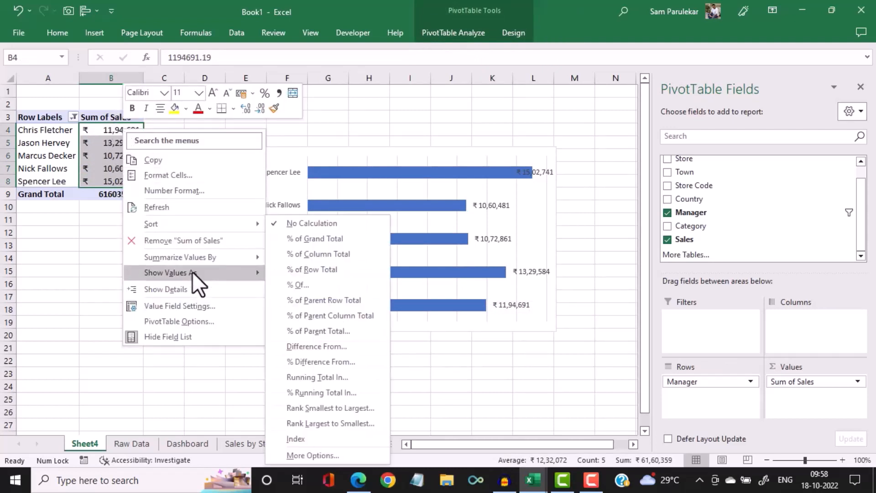
{"action": "left_click", "coordinate": [309, 239]}
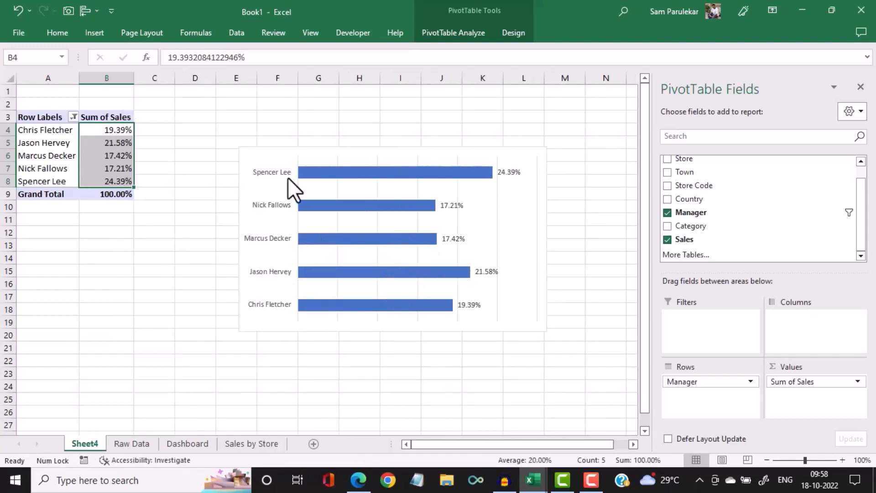
Fill all bars of the managers' sales series with solid black
{"action": "left_click", "coordinate": [385, 169]}
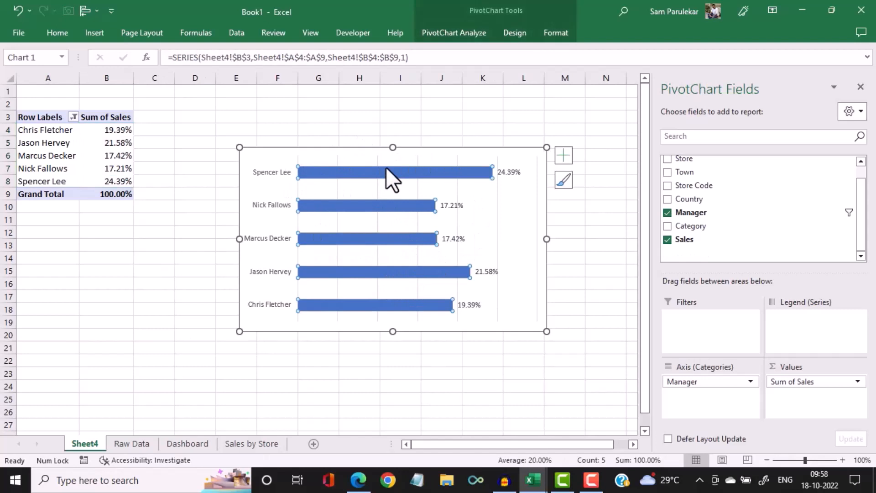
{"action": "left_click", "coordinate": [390, 172]}
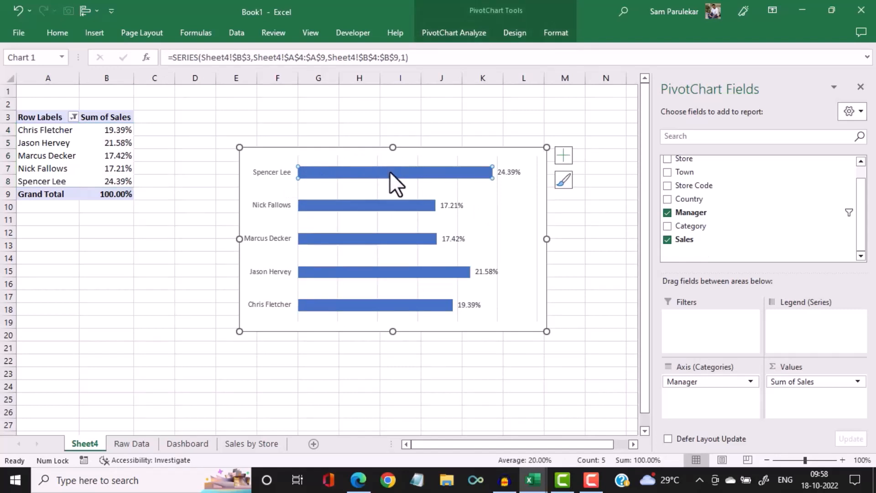
{"action": "double_click", "coordinate": [390, 172]}
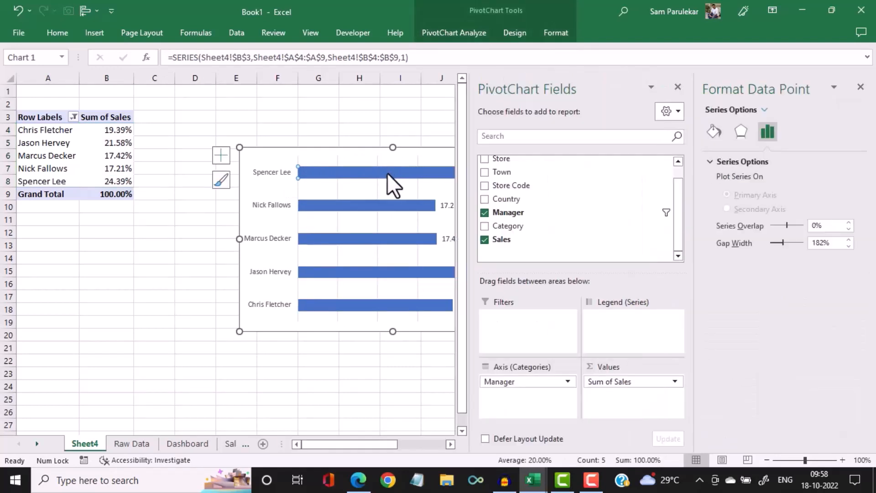
{"action": "left_click", "coordinate": [367, 128]}
{"action": "left_click", "coordinate": [352, 171]}
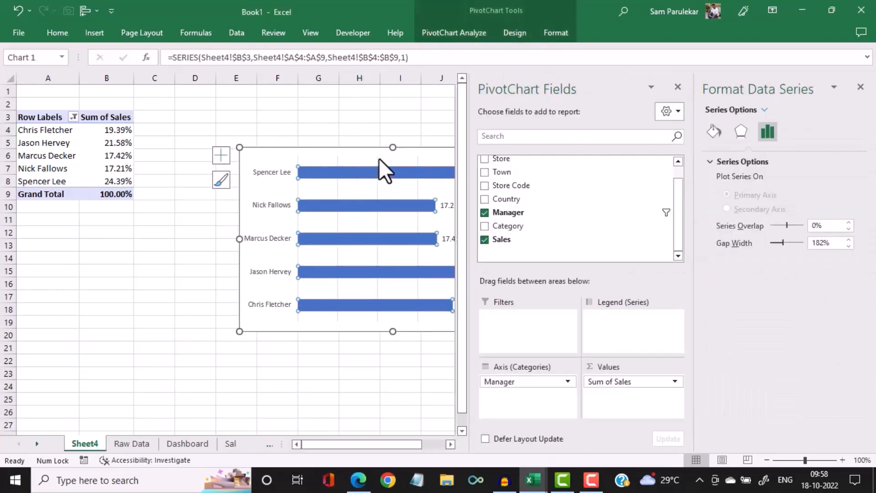
{"action": "left_click", "coordinate": [719, 136]}
{"action": "left_click", "coordinate": [847, 308]}
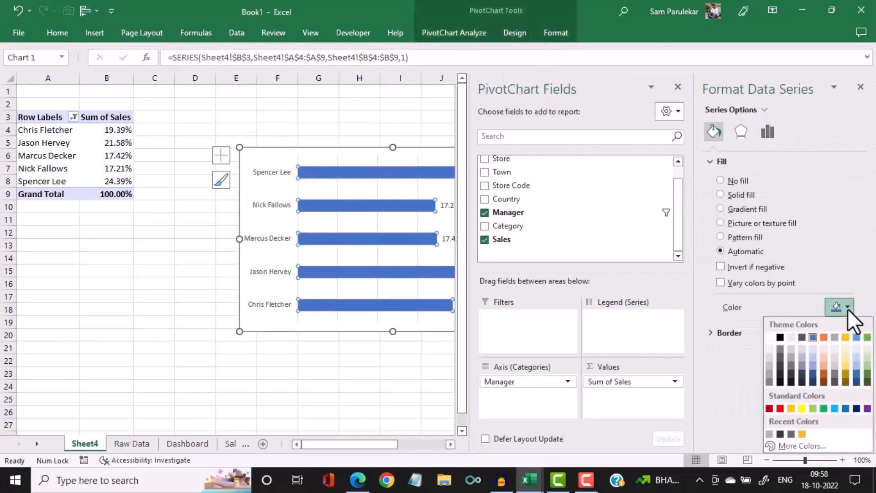
{"action": "left_click", "coordinate": [782, 338]}
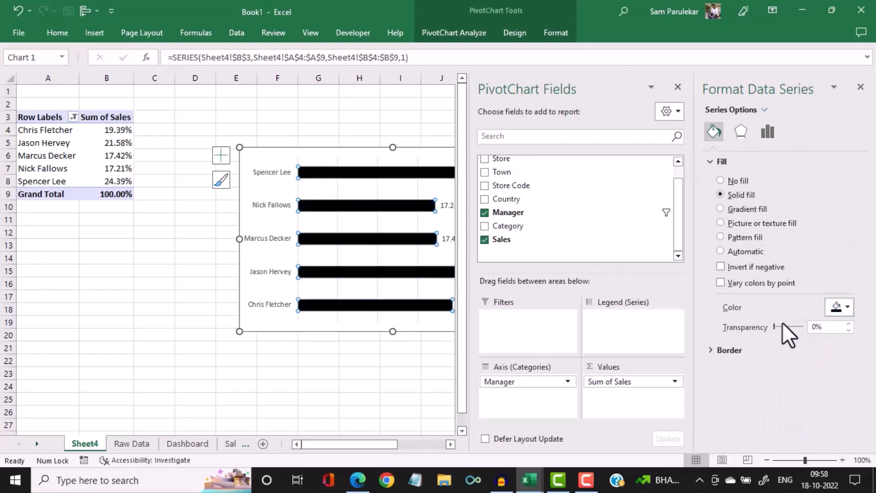
{"action": "left_click", "coordinate": [861, 87]}
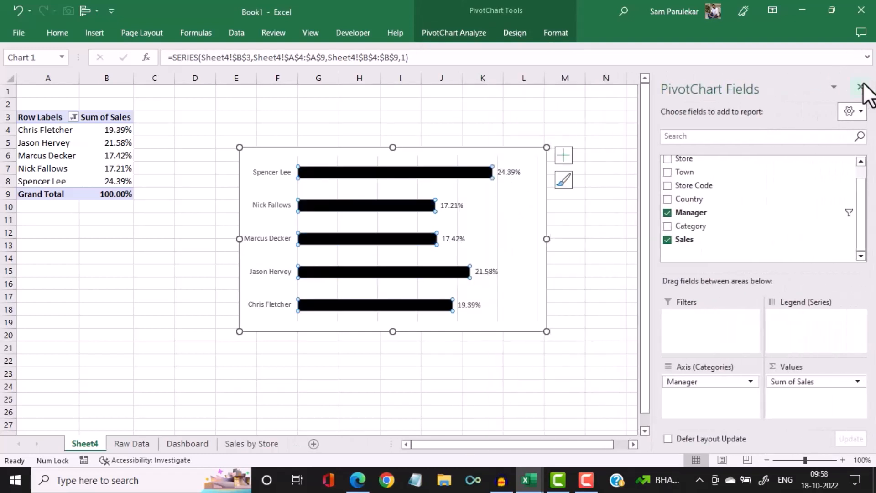
Set the bar chart's chart area to No Fill and No Outline
{"action": "left_click", "coordinate": [505, 198]}
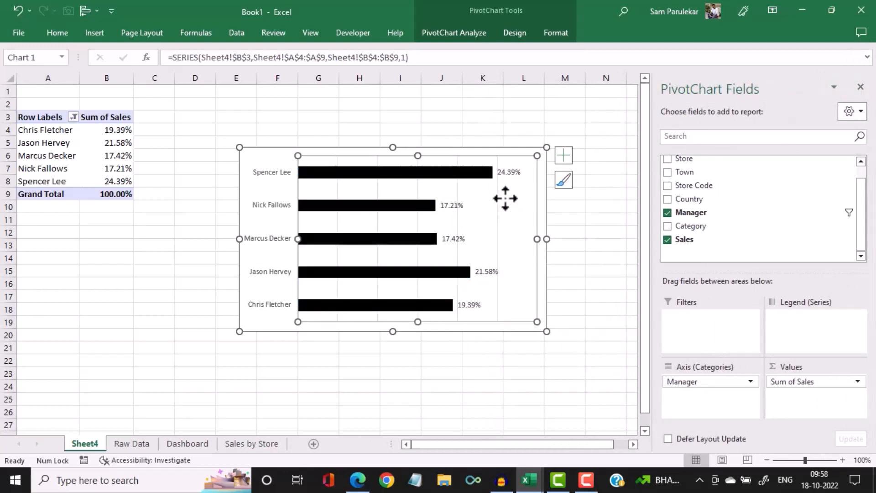
{"action": "left_click", "coordinate": [267, 159]}
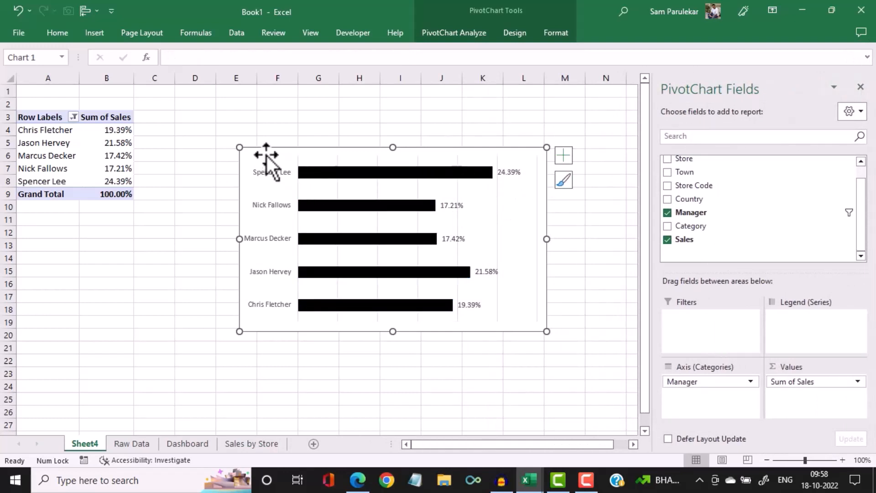
{"action": "left_click", "coordinate": [515, 32]}
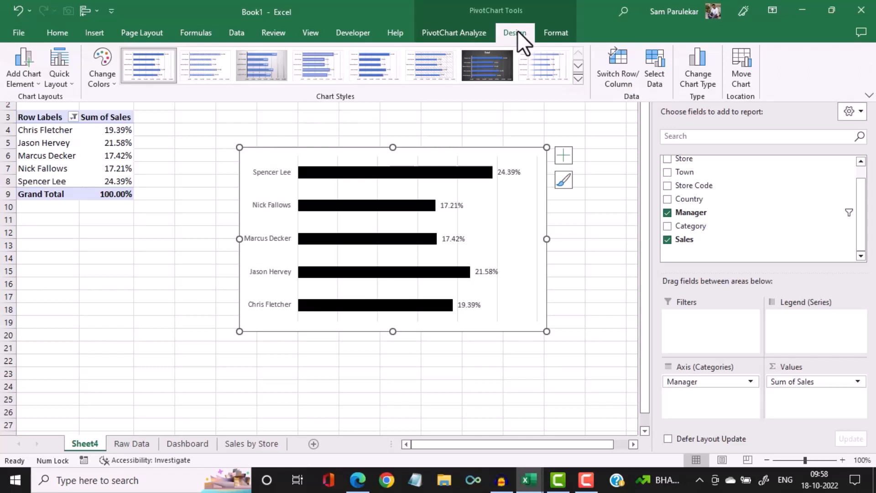
{"action": "left_click", "coordinate": [558, 31]}
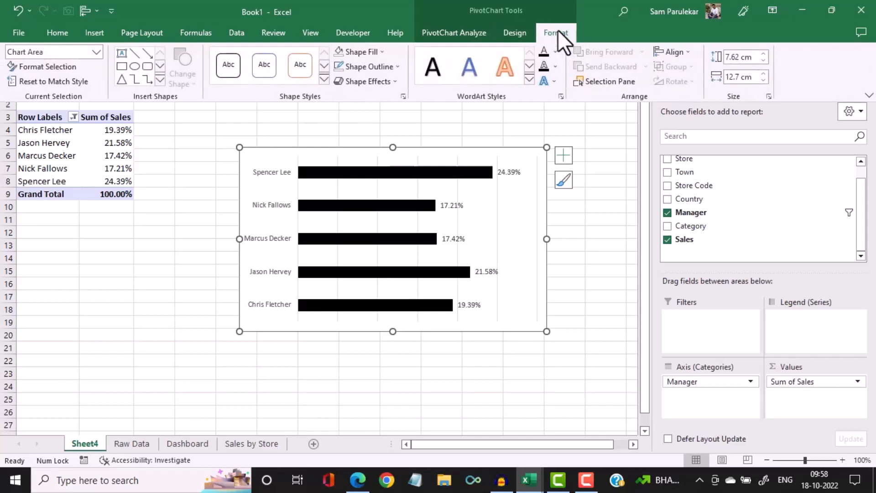
{"action": "left_click", "coordinate": [380, 53]}
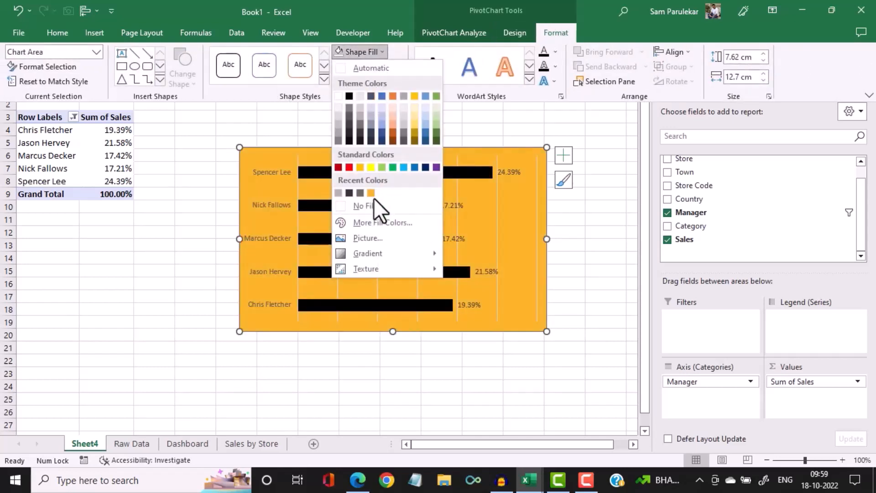
{"action": "left_click", "coordinate": [371, 203]}
{"action": "left_click", "coordinate": [397, 66]}
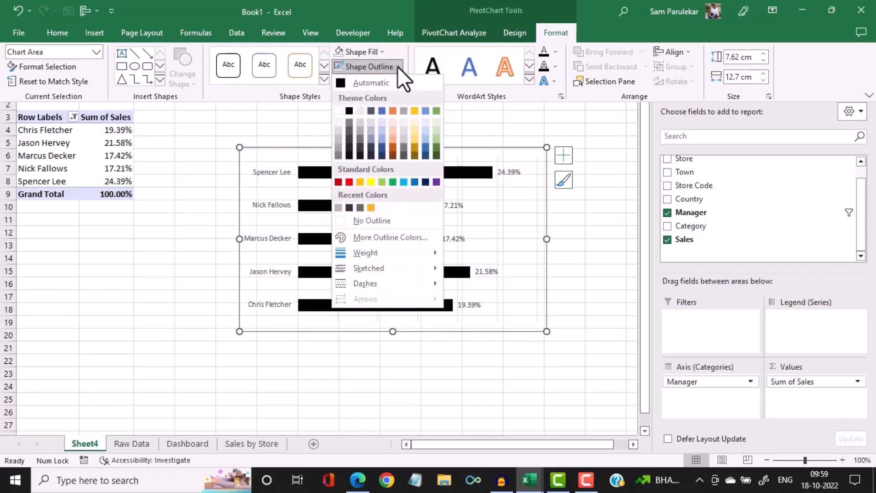
{"action": "left_click", "coordinate": [396, 216]}
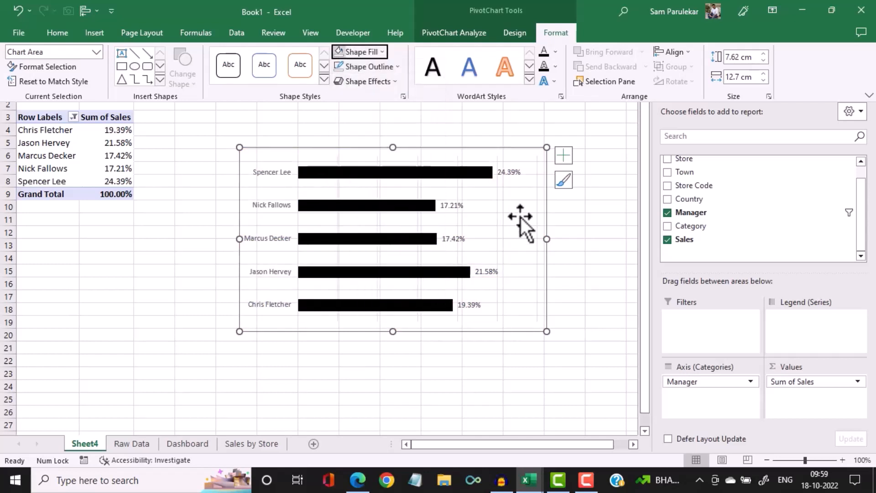
{"action": "left_click", "coordinate": [547, 215]}
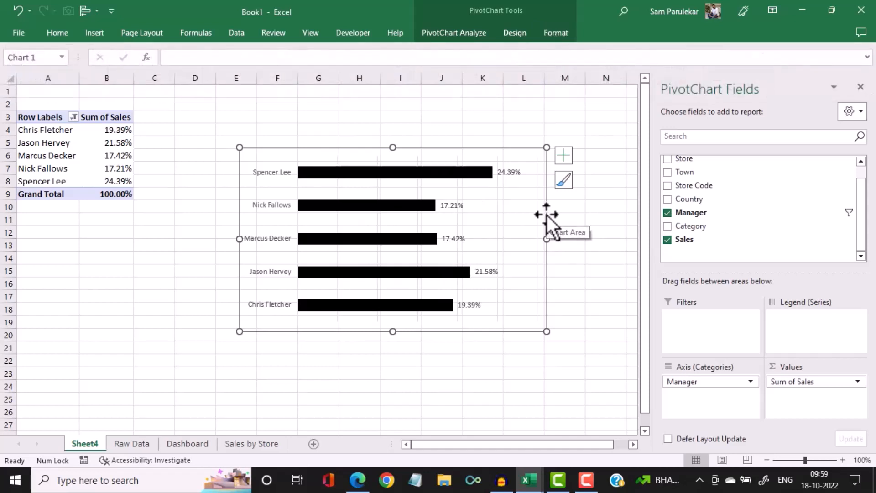
Name the managers' PivotTable SalesbyManager
{"action": "mouse_move", "coordinate": [537, 477]}
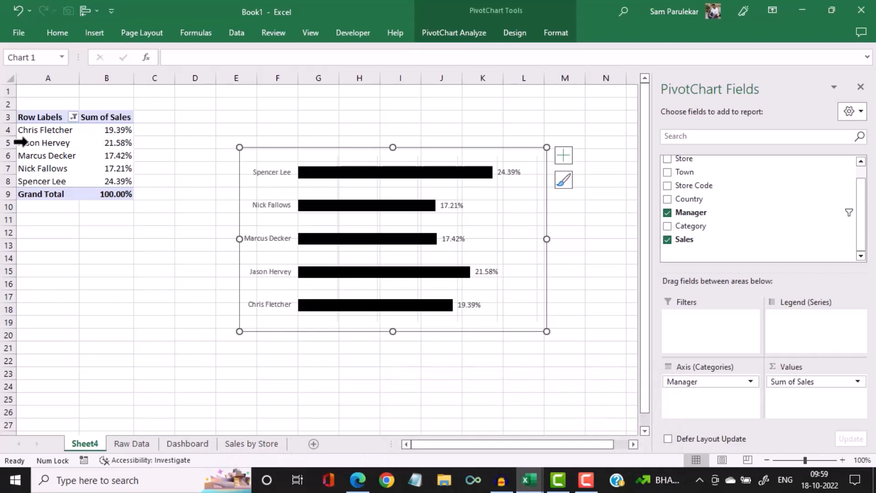
{"action": "left_click", "coordinate": [39, 143]}
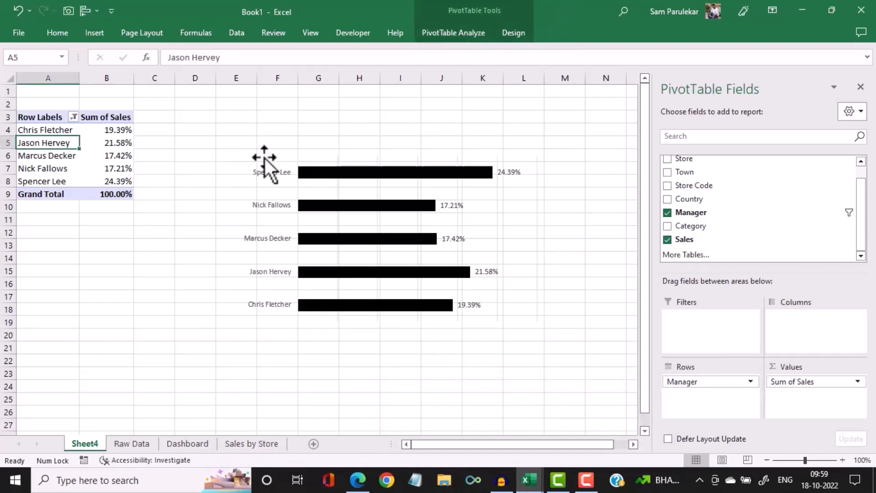
{"action": "left_click", "coordinate": [453, 36]}
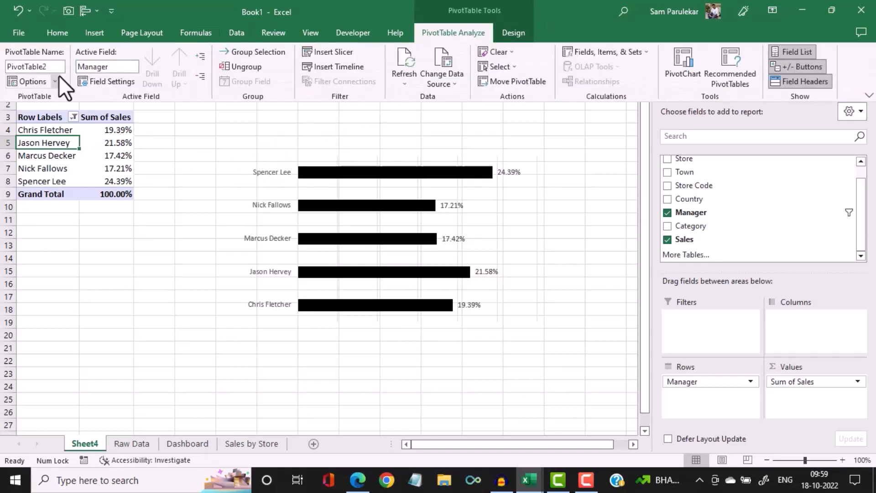
{"action": "left_click", "coordinate": [60, 67]}
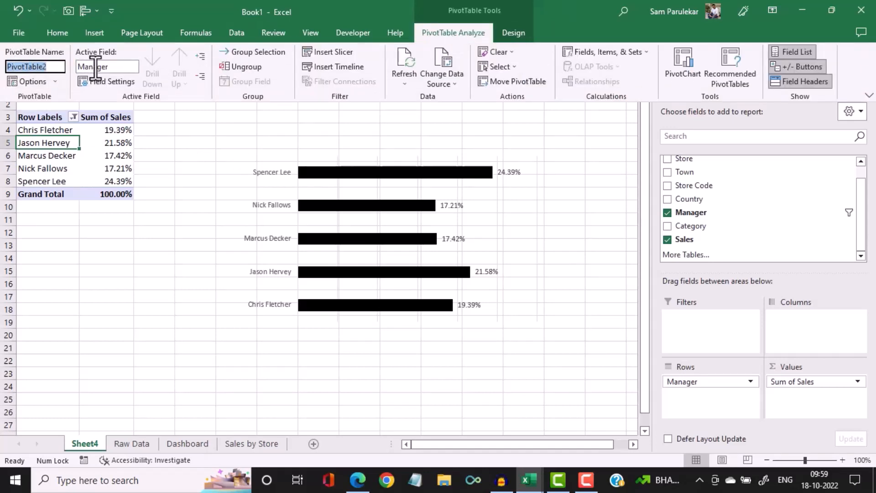
{"action": "type", "text": "SalesbyManager"}
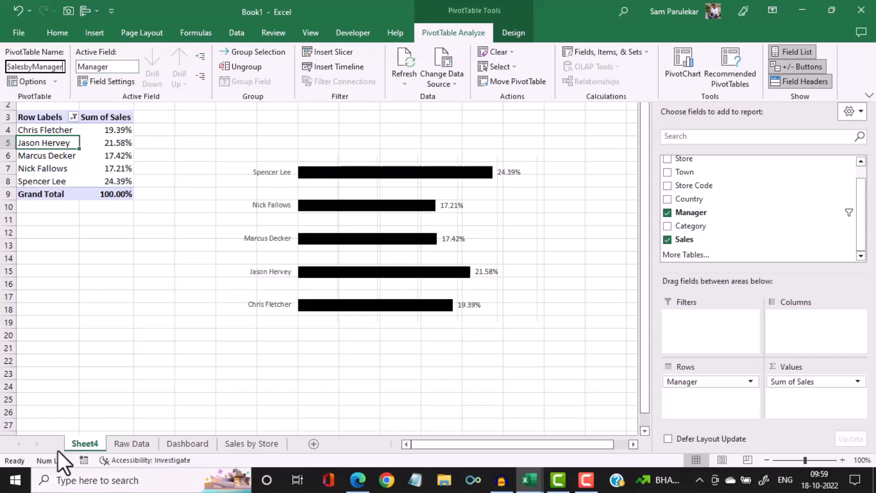
Rename Sheet4 to "Sales by Manager" and move it to the end of the sheet order, after Sales by Store
{"action": "left_click", "coordinate": [94, 443]}
{"action": "right_click", "coordinate": [94, 442]}
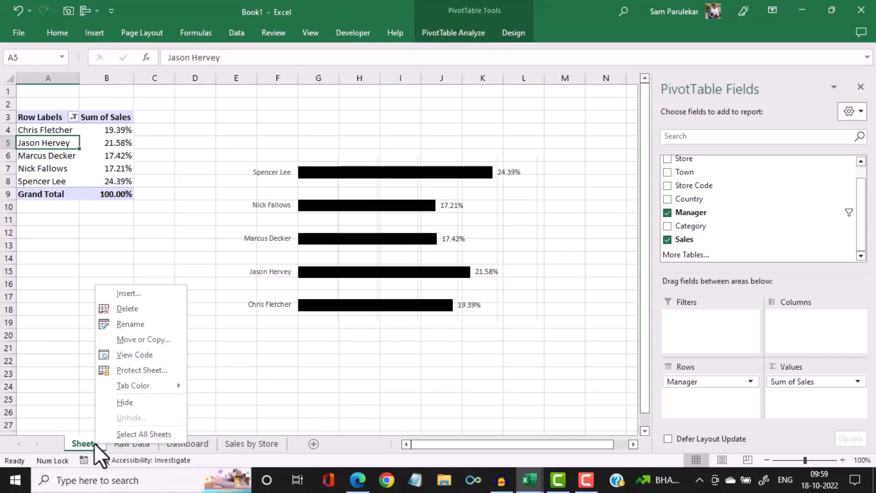
{"action": "left_click", "coordinate": [141, 326]}
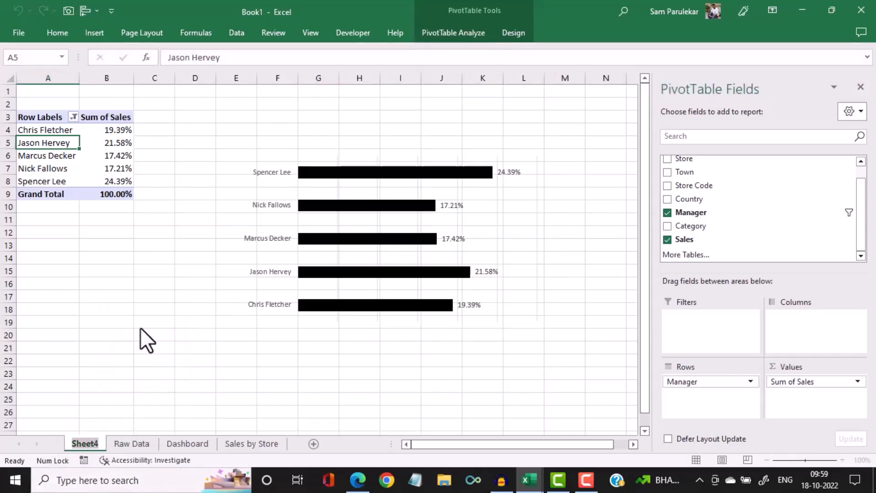
{"action": "type", "text": "Sales"}
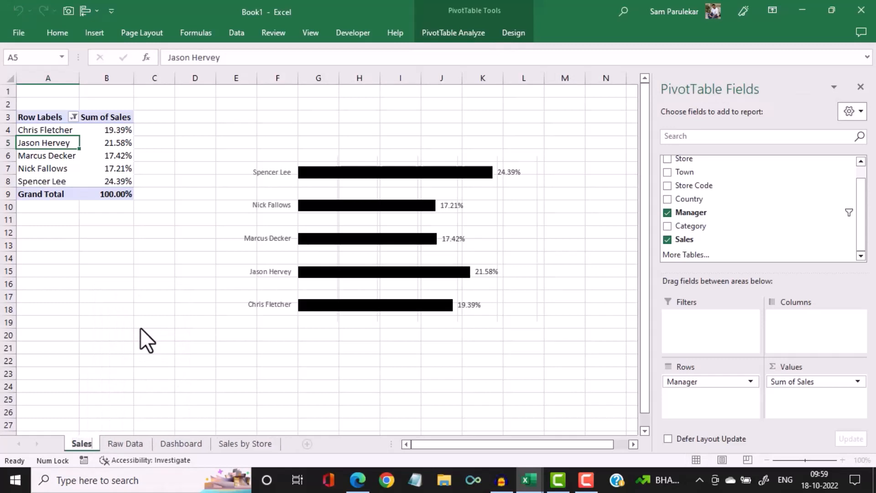
{"action": "type", "text": " by Manager"}
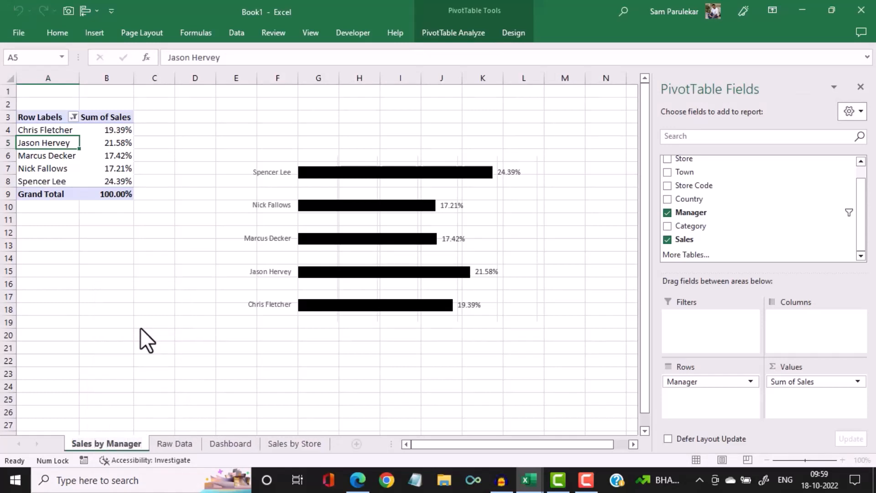
{"action": "key", "text": "Return"}
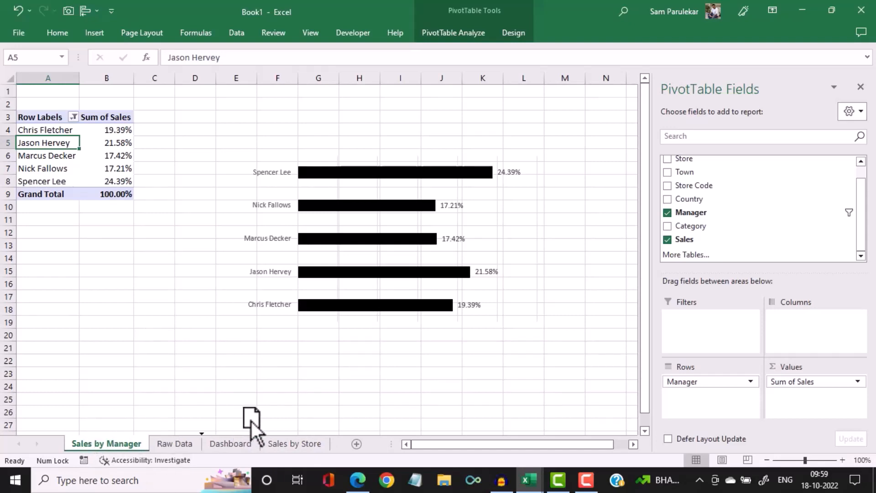
{"action": "left_click_drag", "start_coordinate": [328, 448], "coordinate": [182, 448]}
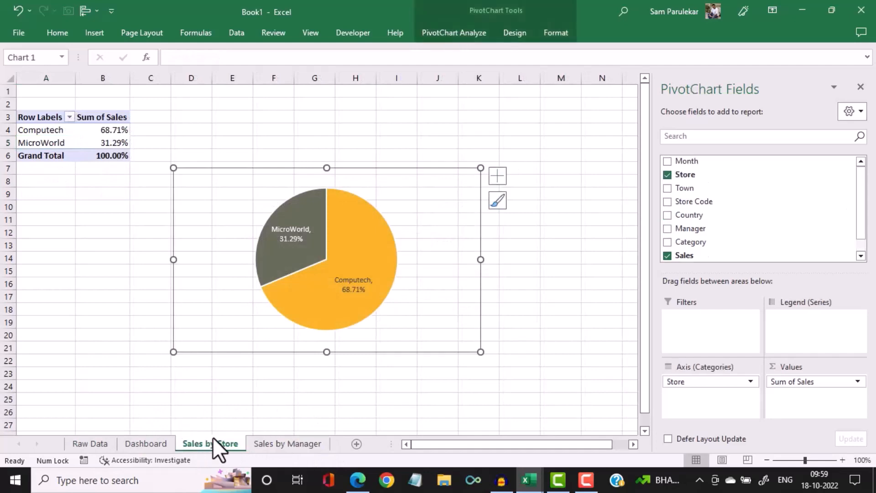
{"action": "left_click", "coordinate": [90, 445]}
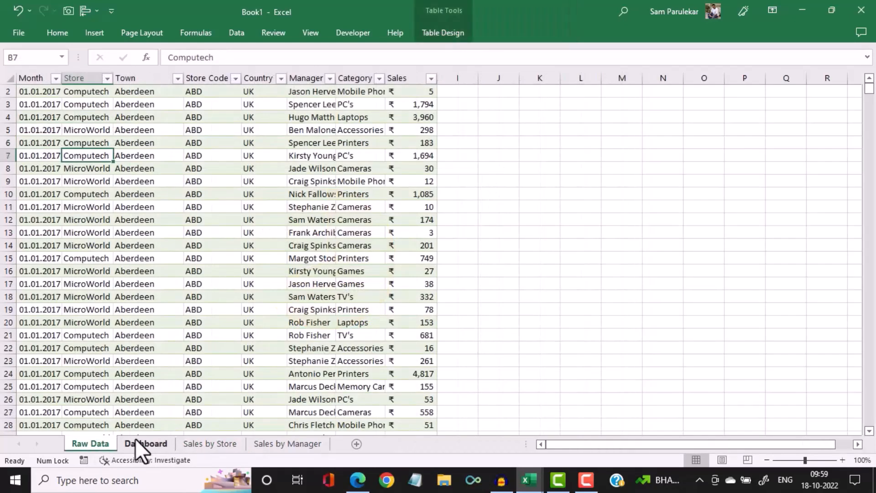
{"action": "left_click", "coordinate": [137, 443]}
{"action": "left_click", "coordinate": [206, 441]}
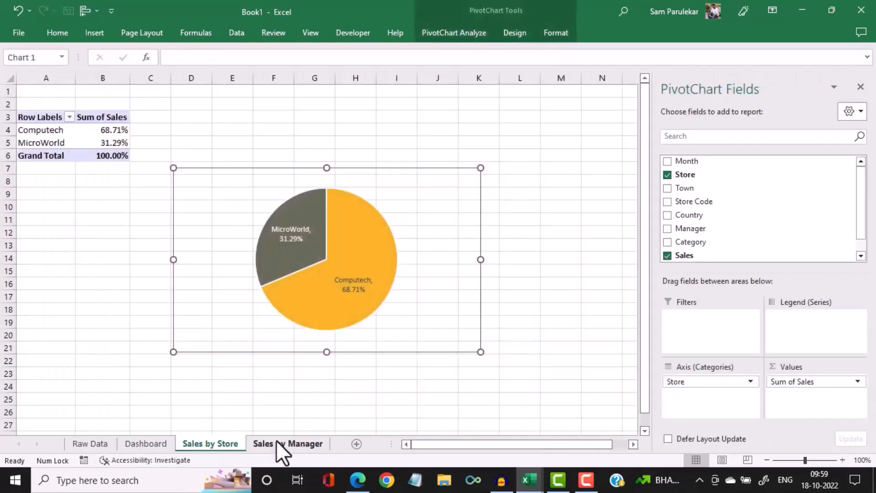
Copy the managers' bar chart from the Sales by Manager sheet onto the Dashboard sheet and close the PivotChart field list
{"action": "left_click", "coordinate": [280, 442]}
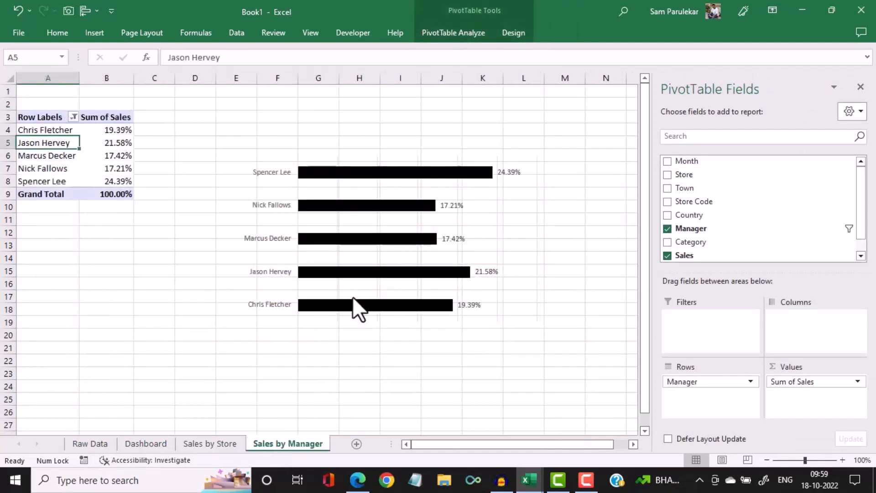
{"action": "left_click", "coordinate": [398, 173]}
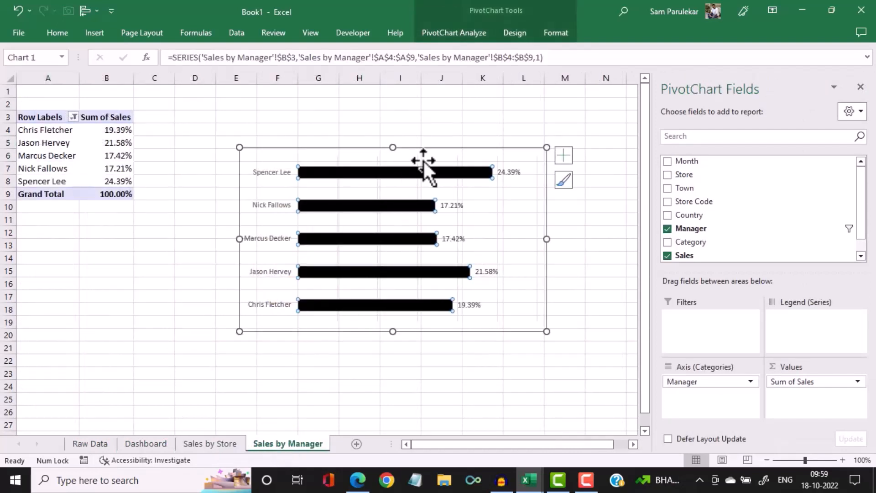
{"action": "left_click", "coordinate": [436, 151]}
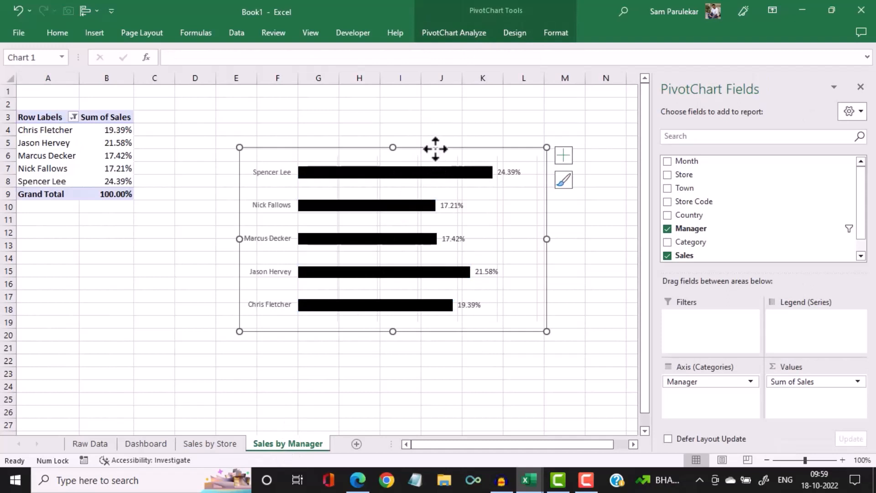
{"action": "key", "text": "ctrl+c"}
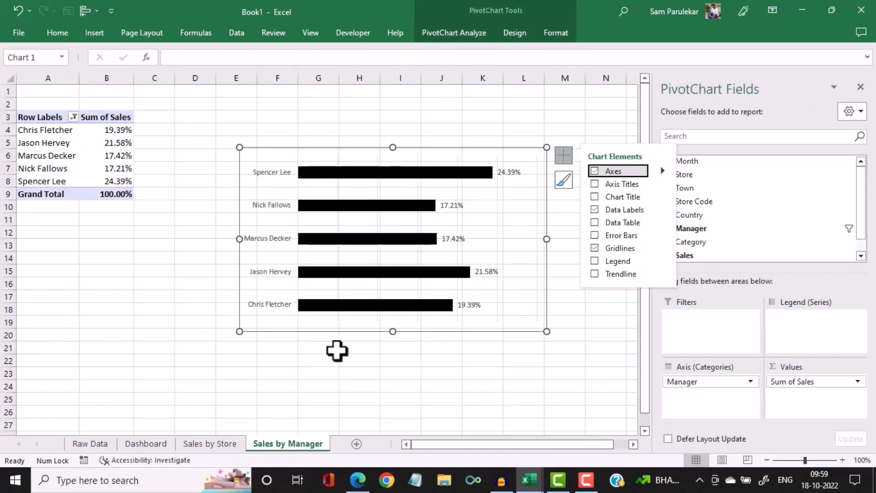
{"action": "left_click", "coordinate": [157, 443]}
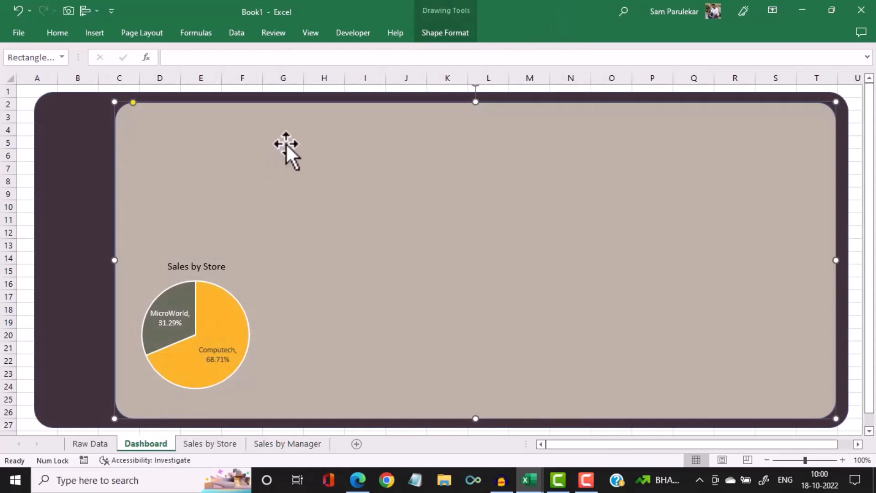
{"action": "key", "text": "ctrl+v"}
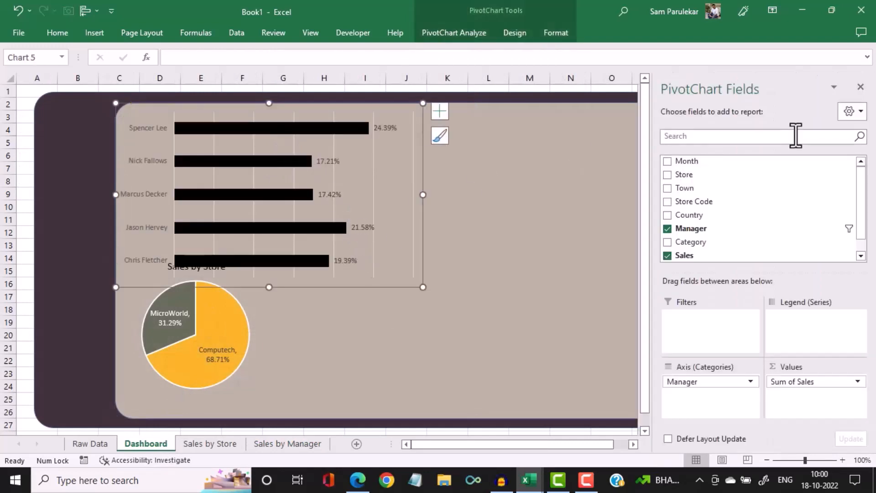
{"action": "left_click", "coordinate": [861, 87]}
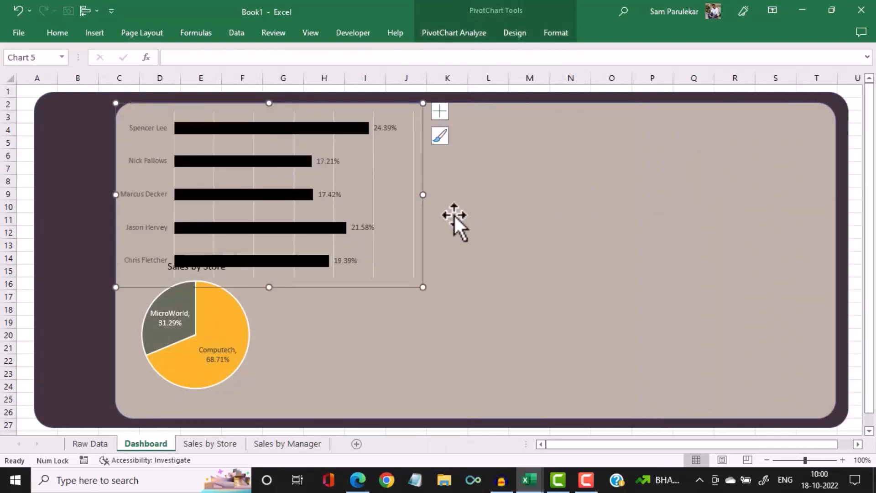
Resize and place the pasted bar chart over about columns G to R and rows 5 to 13 of the dashboard panel
{"action": "left_click_drag", "start_coordinate": [269, 291], "coordinate": [310, 234]}
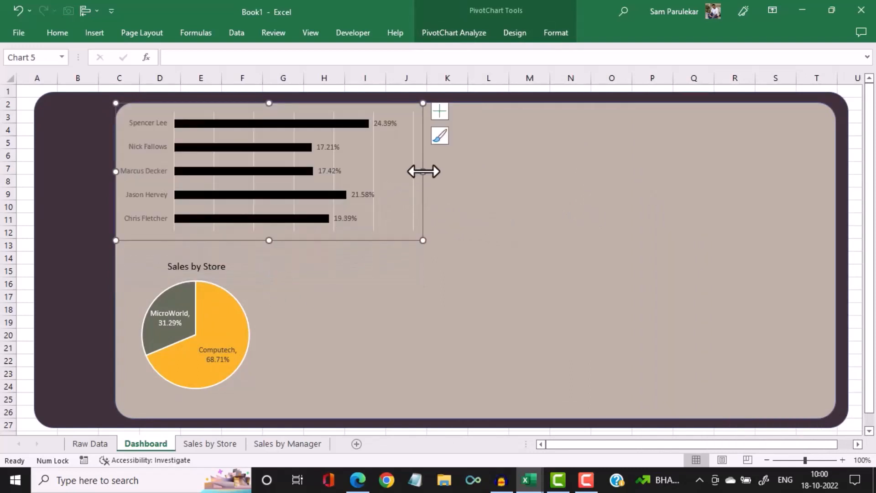
{"action": "left_click_drag", "start_coordinate": [423, 171], "coordinate": [734, 188]}
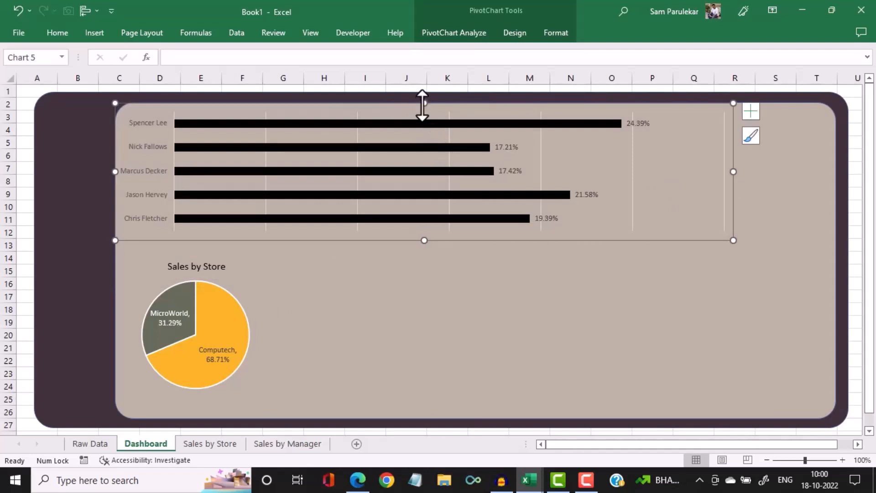
{"action": "left_click_drag", "start_coordinate": [423, 104], "coordinate": [423, 134]}
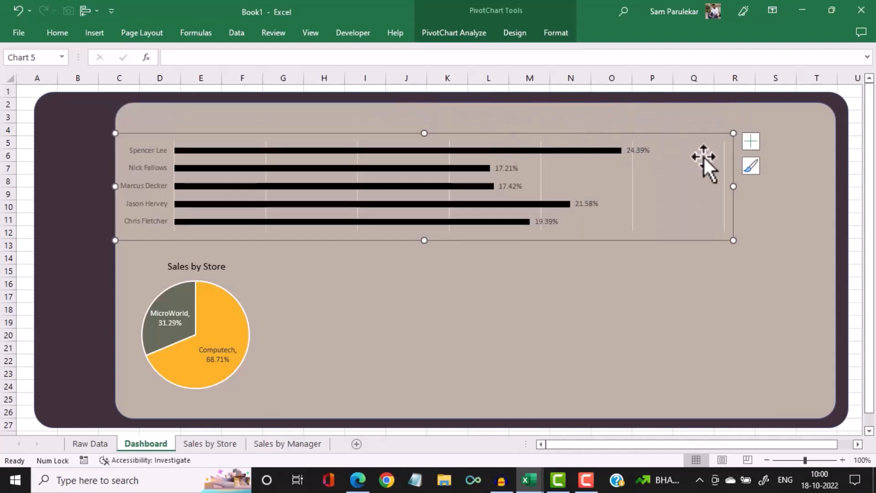
{"action": "left_click_drag", "start_coordinate": [115, 186], "coordinate": [265, 186]}
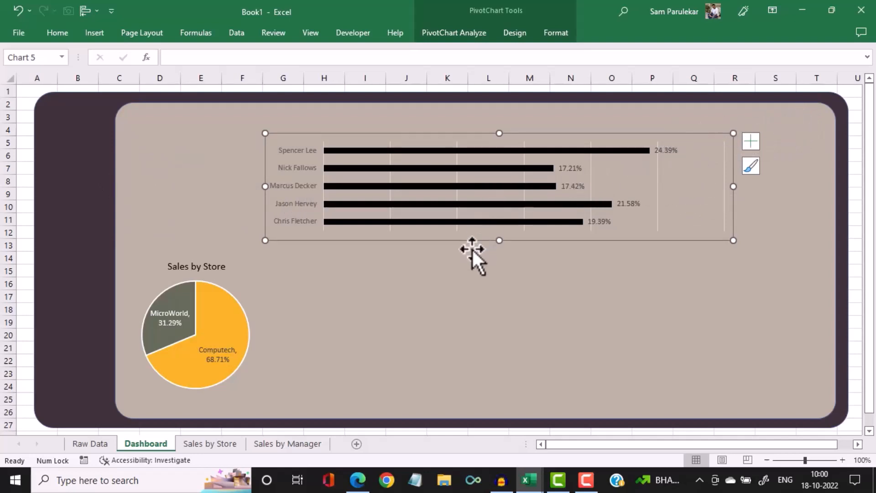
{"action": "left_click_drag", "start_coordinate": [461, 241], "coordinate": [459, 253]}
Duplicate the "Sales by Store" title text box and place the copy centred above the managers' bar chart
{"action": "left_click", "coordinate": [181, 265]}
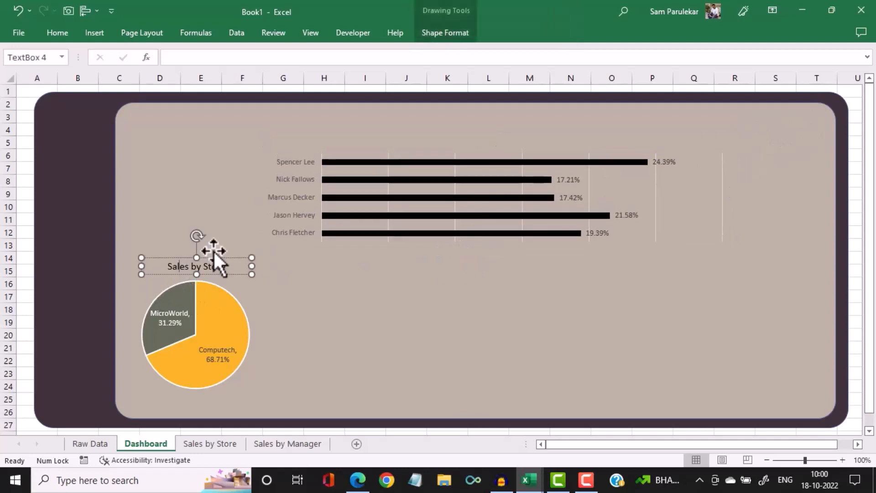
{"action": "left_click", "coordinate": [215, 258]}
{"action": "left_click_drag", "start_coordinate": [216, 258], "coordinate": [508, 149]}
Change the duplicated title's text to "Sales by Top 5 Managers" and widen its text box so it fits on one line
{"action": "double_click", "coordinate": [485, 139]}
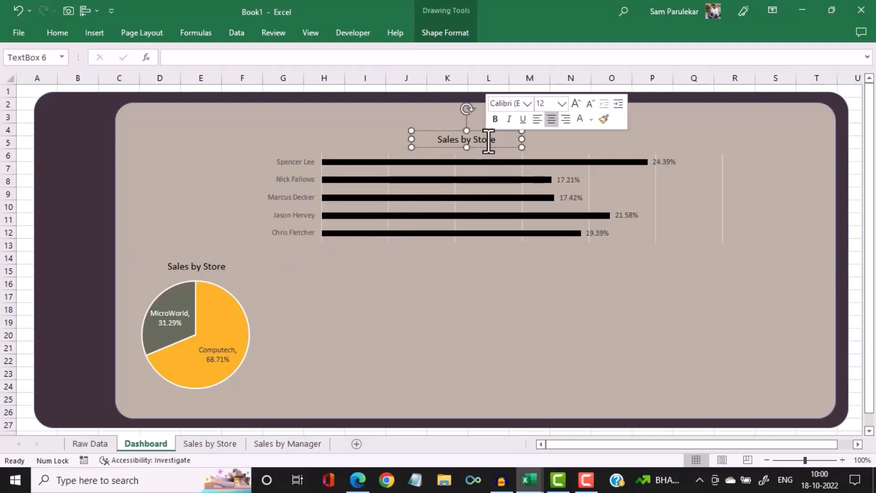
{"action": "type", "text": "Ma"}
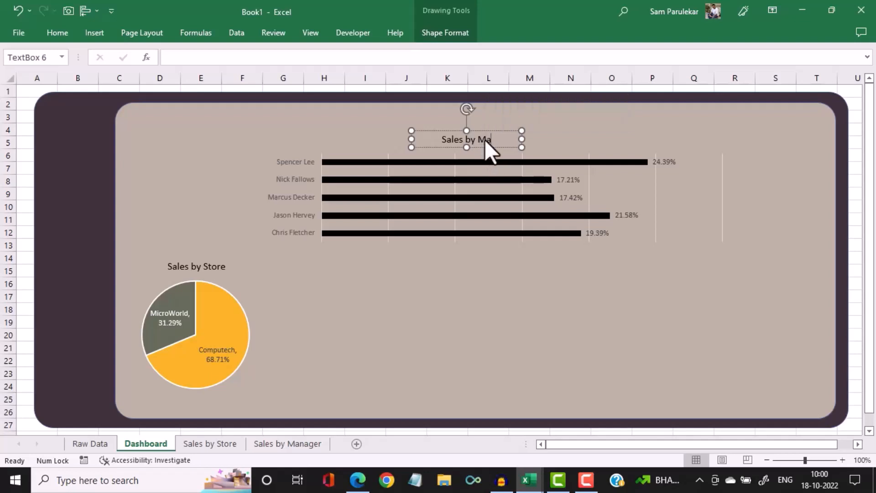
{"action": "type", "text": "nagers"}
{"action": "key", "text": "BackSpace"}
{"action": "key", "text": "BackSpace"}
{"action": "key", "text": "BackSpace"}
{"action": "key", "text": "BackSpace"}
{"action": "key", "text": "BackSpace"}
{"action": "key", "text": "BackSpace"}
{"action": "key", "text": "BackSpace"}
{"action": "key", "text": "BackSpace"}
{"action": "type", "text": "Top 5 Managers"}
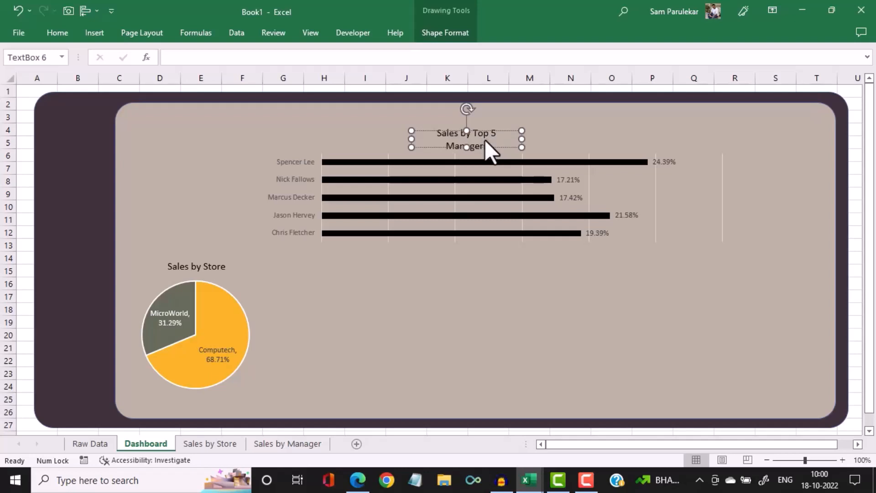
{"action": "left_click", "coordinate": [545, 139]}
{"action": "left_click_drag", "start_coordinate": [522, 140], "coordinate": [547, 138]}
{"action": "left_click", "coordinate": [508, 283]}
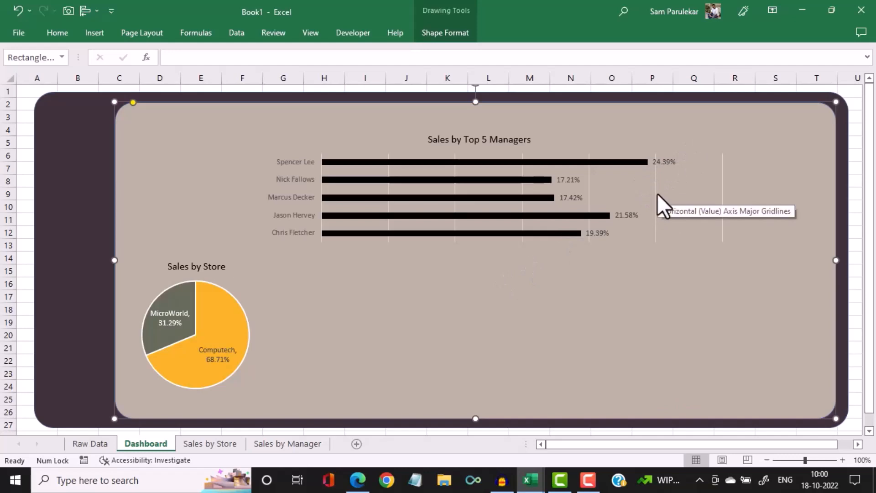
Delete the vertical gridlines from the original bar chart on the Sales by Manager sheet
{"action": "left_click", "coordinate": [307, 447]}
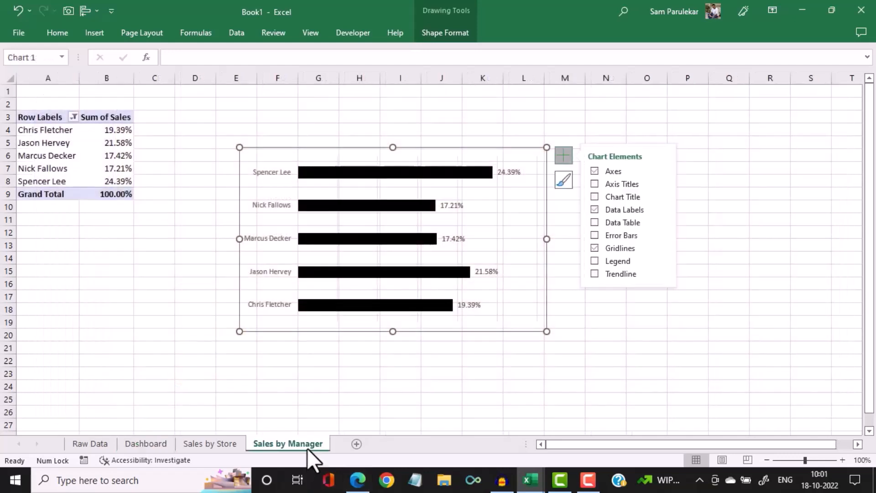
{"action": "left_click", "coordinate": [502, 244]}
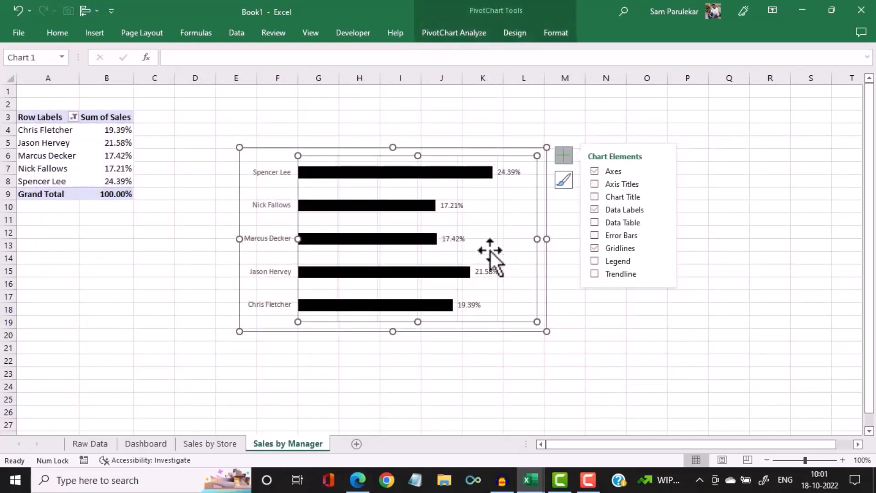
{"action": "left_click", "coordinate": [343, 219]}
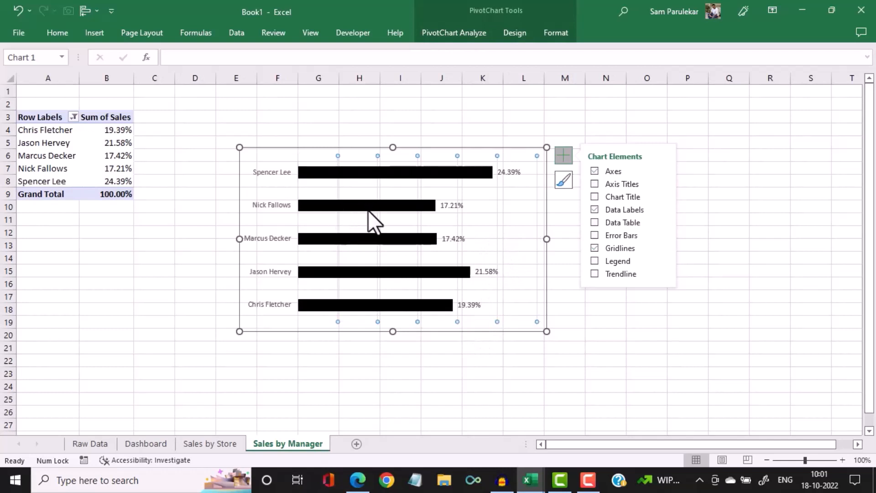
{"action": "key", "text": "Delete"}
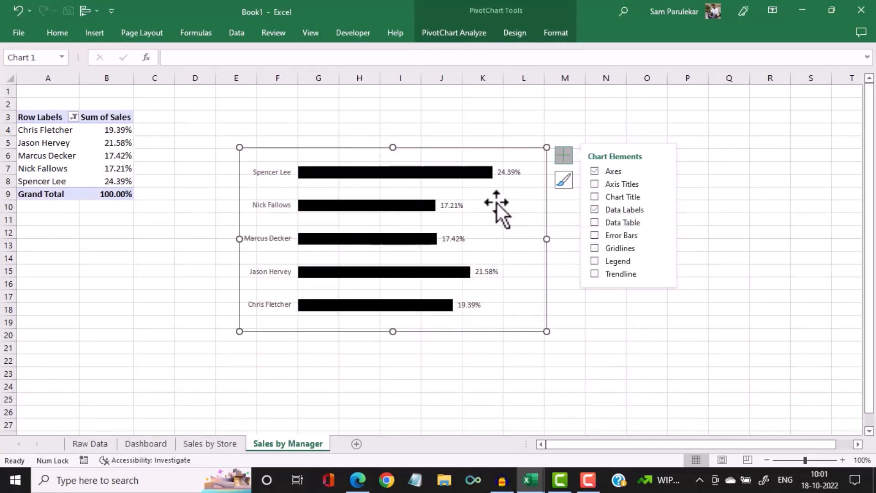
Return to the Dashboard sheet of Book1
{"action": "left_click", "coordinate": [149, 444]}
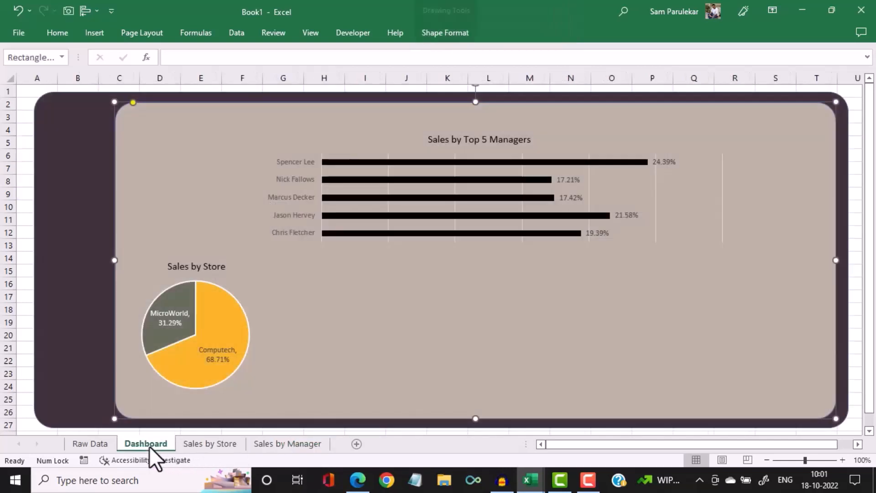
{"action": "left_click", "coordinate": [645, 190]}
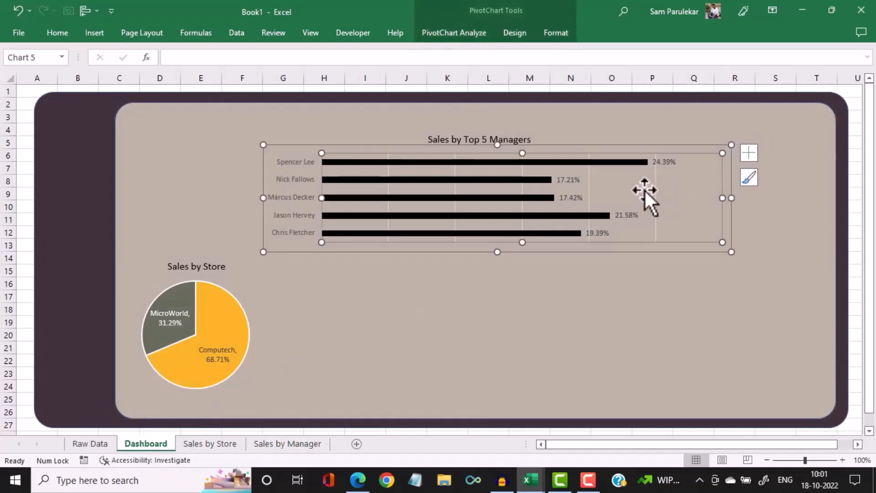
{"action": "right_click", "coordinate": [645, 191]}
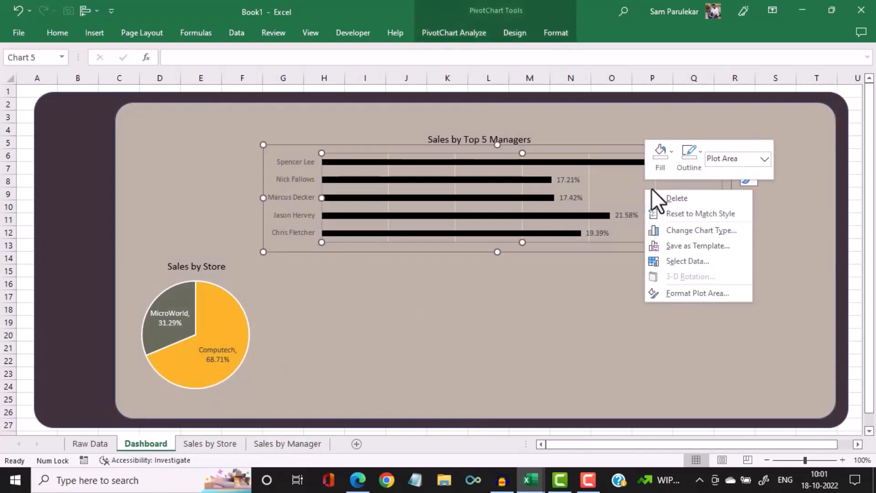
{"action": "left_click", "coordinate": [676, 212]}
{"action": "left_click", "coordinate": [694, 134]}
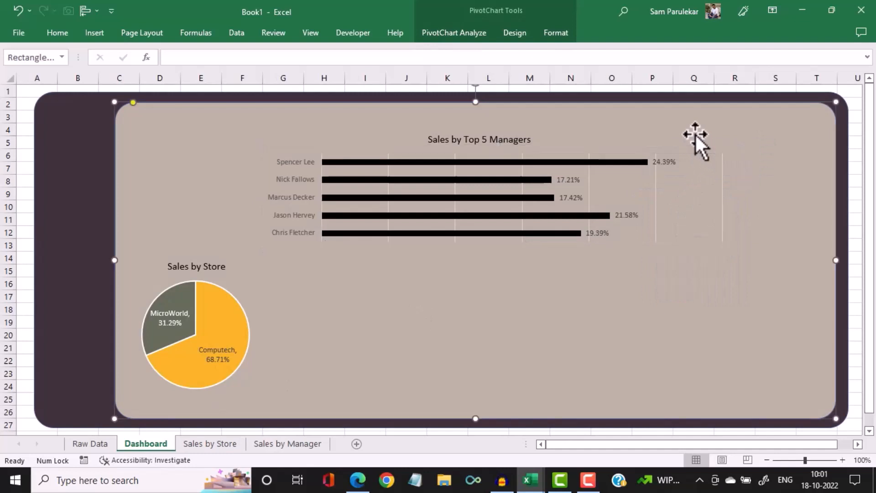
{"action": "left_click", "coordinate": [716, 182]}
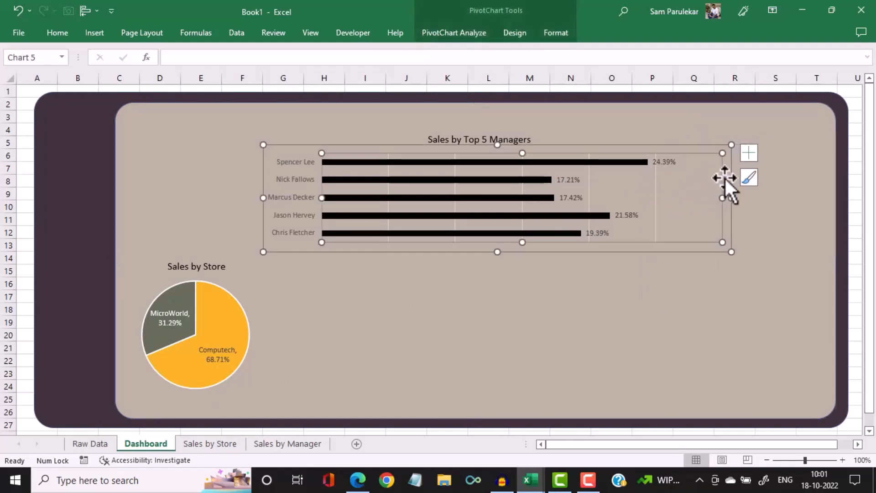
{"action": "left_click", "coordinate": [666, 249]}
{"action": "right_click", "coordinate": [661, 195]}
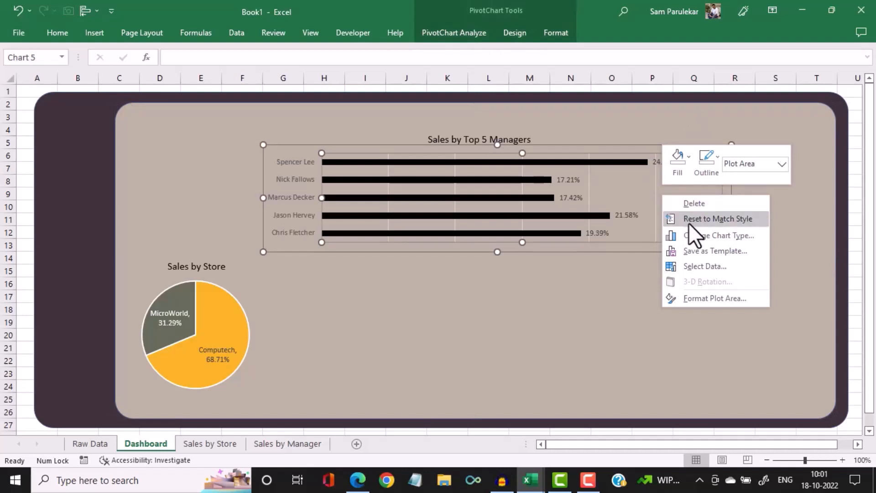
{"action": "left_click", "coordinate": [688, 220]}
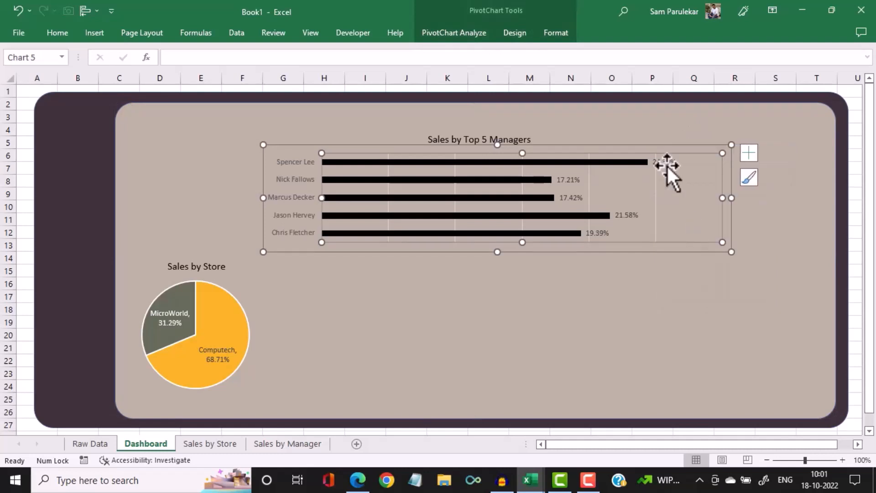
{"action": "left_click", "coordinate": [678, 148]}
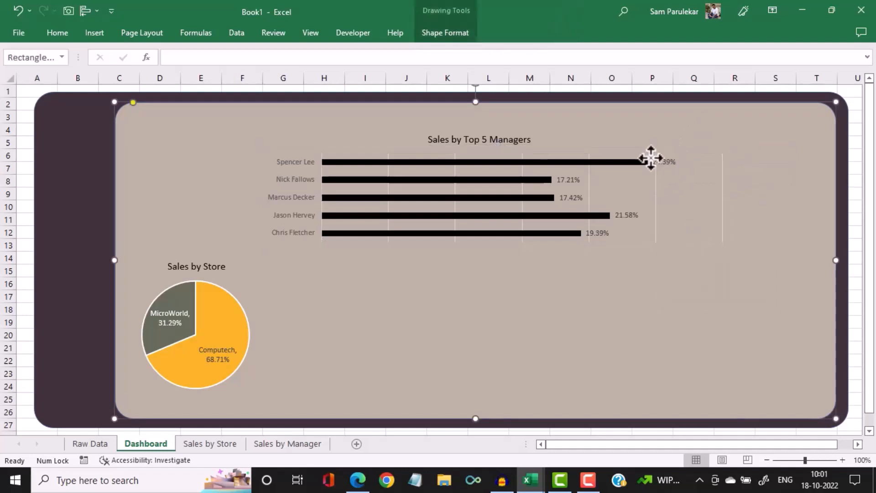
{"action": "left_click", "coordinate": [450, 152]}
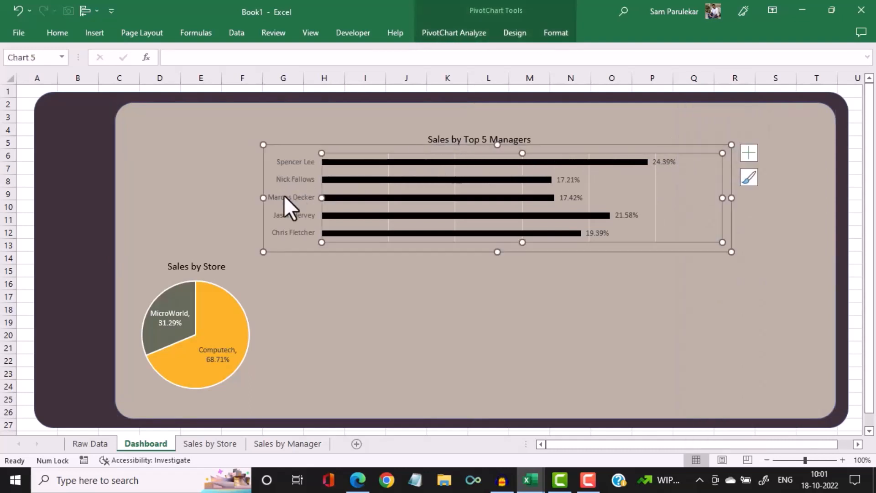
{"action": "right_click", "coordinate": [269, 213]}
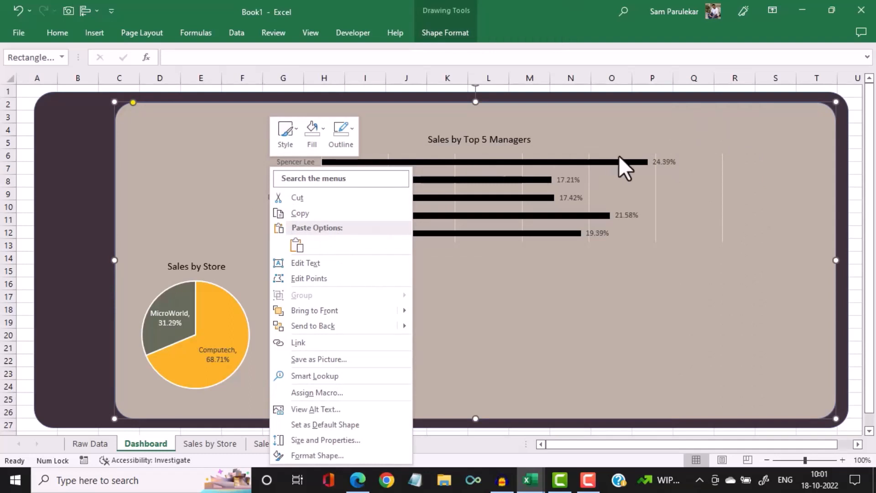
Delete the vertical gridlines from the dashboard's managers bar chart and move the chart slightly down, clear of its title
{"action": "left_click", "coordinate": [656, 182]}
{"action": "left_click", "coordinate": [655, 182]}
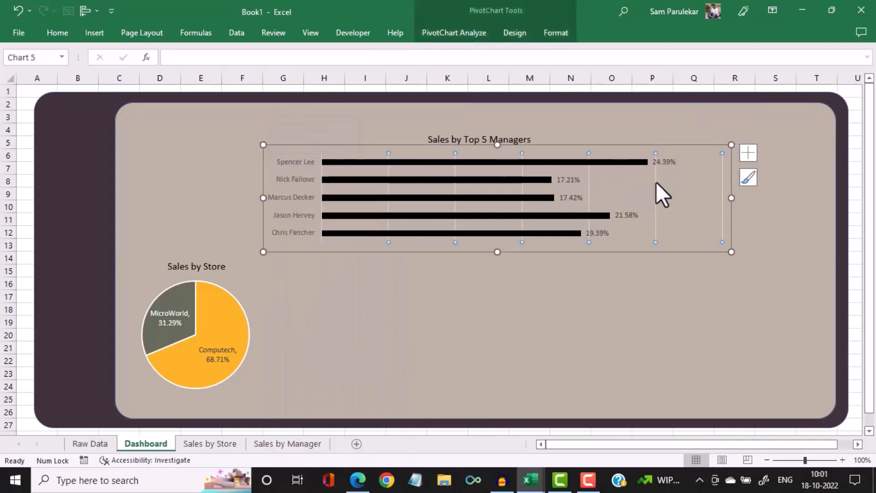
{"action": "key", "text": "Delete"}
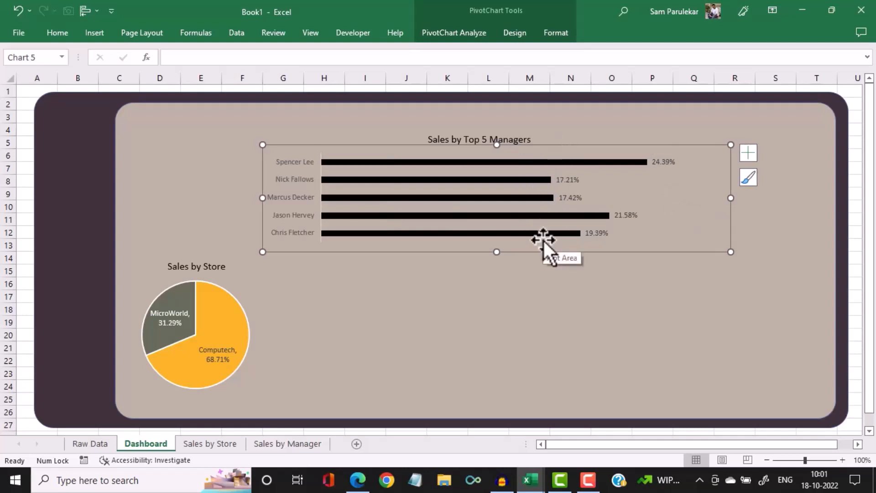
{"action": "left_click_drag", "start_coordinate": [543, 239], "coordinate": [543, 243]}
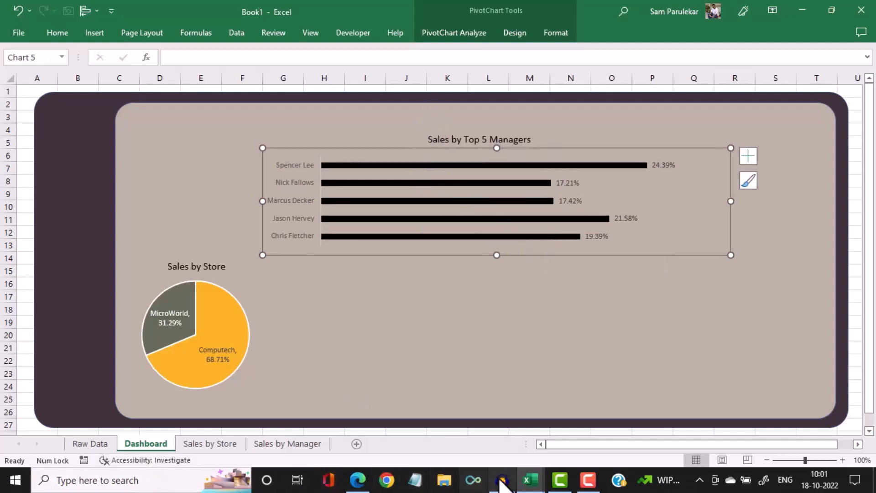
Check the layout of the reference dashboard in ID.xlsx, then return to Book1
{"action": "left_click", "coordinate": [486, 434]}
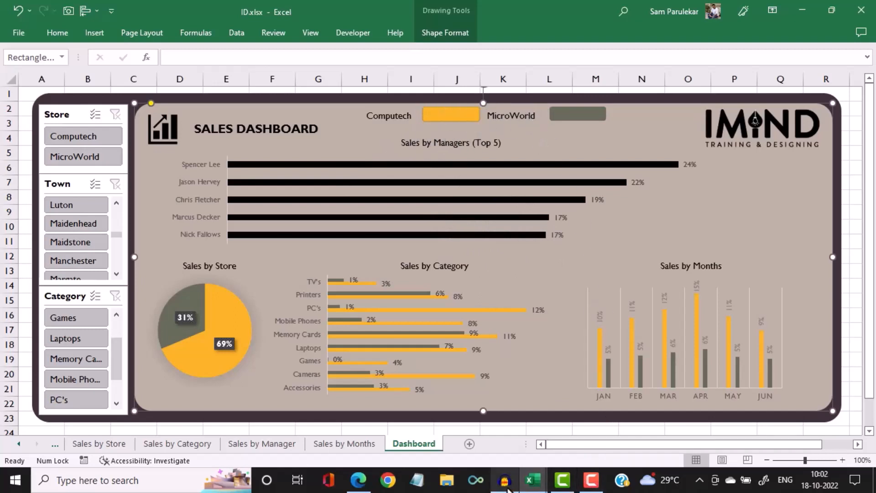
{"action": "mouse_move", "coordinate": [533, 480]}
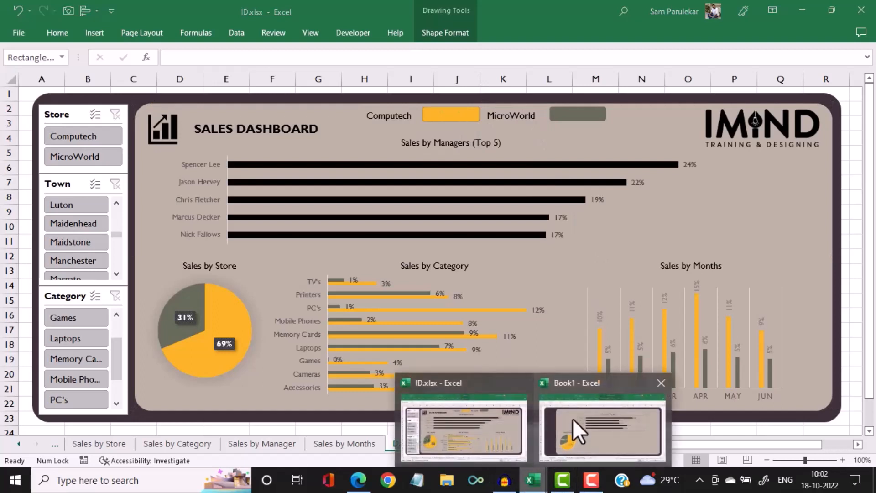
{"action": "left_click", "coordinate": [574, 418]}
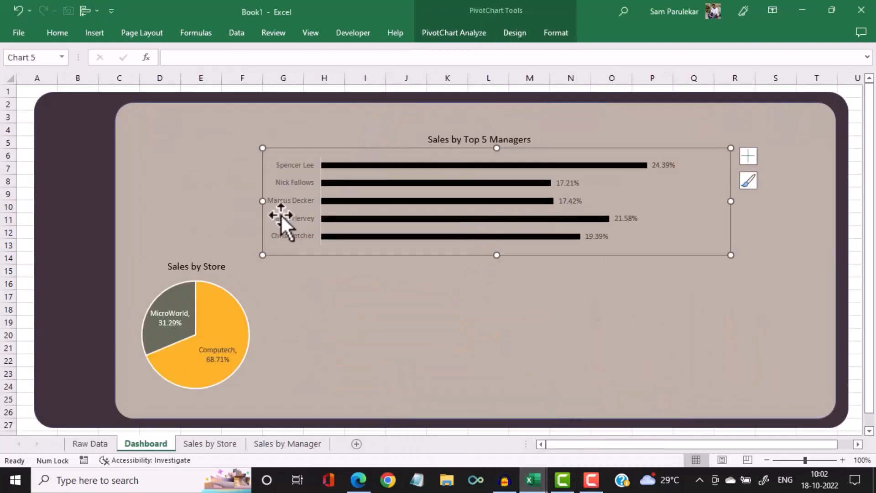
Duplicate the "Sales by Store" title and place the copy near the dashboard panel's upper edge, over about columns G to I at row 3
{"action": "left_click", "coordinate": [204, 267]}
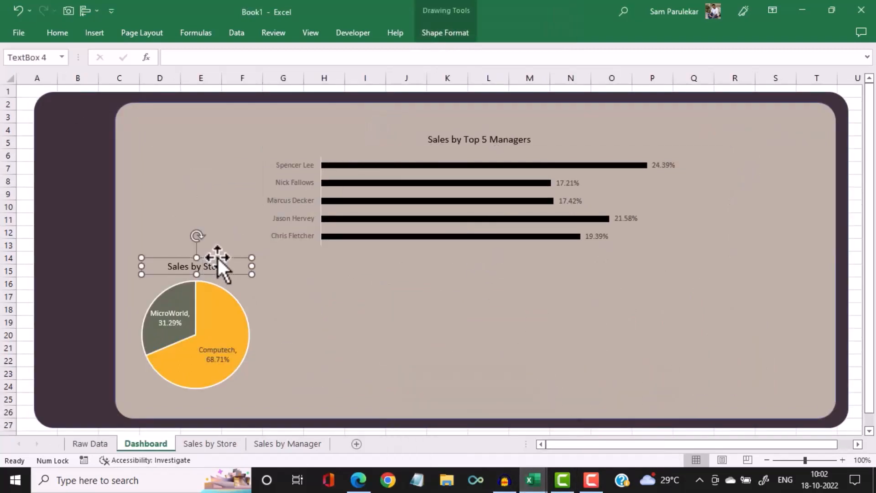
{"action": "key", "text": "ctrl+d"}
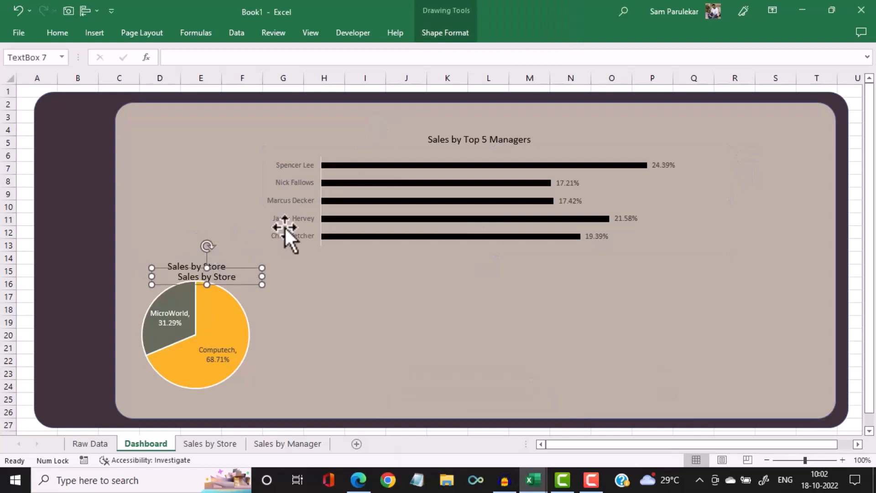
{"action": "left_click_drag", "start_coordinate": [254, 267], "coordinate": [377, 108]}
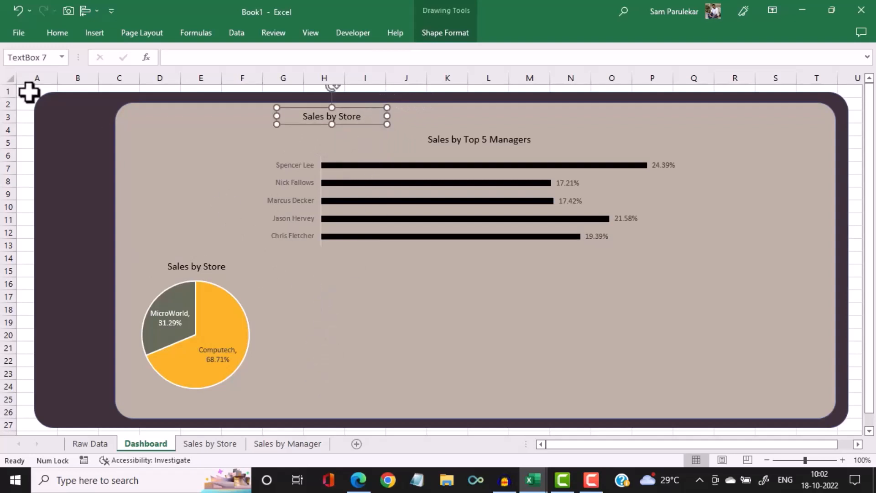
Open the gallery of shapes for inserting a shape on the dashboard
{"action": "left_click", "coordinate": [87, 34]}
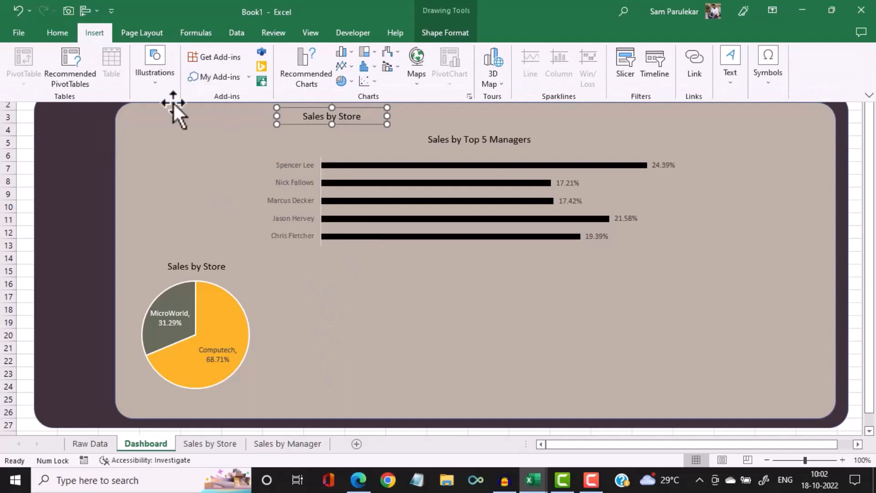
{"action": "left_click", "coordinate": [158, 85]}
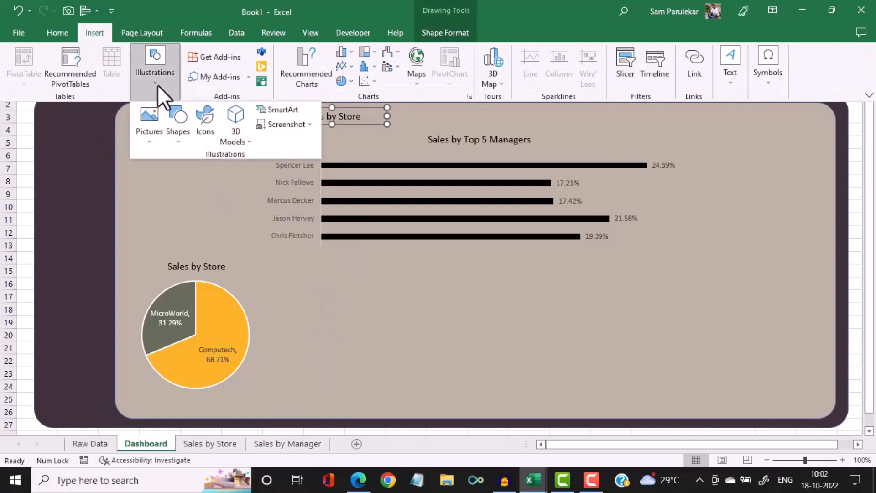
{"action": "left_click", "coordinate": [178, 139]}
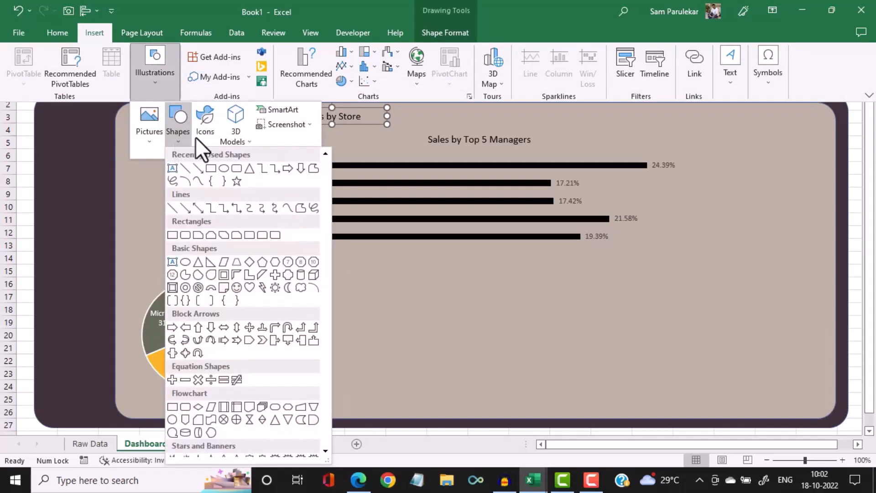
Draw a small rectangle beside the "Sales by Store" text box above the managers chart and duplicate the pair in the same row
{"action": "left_click", "coordinate": [211, 168]}
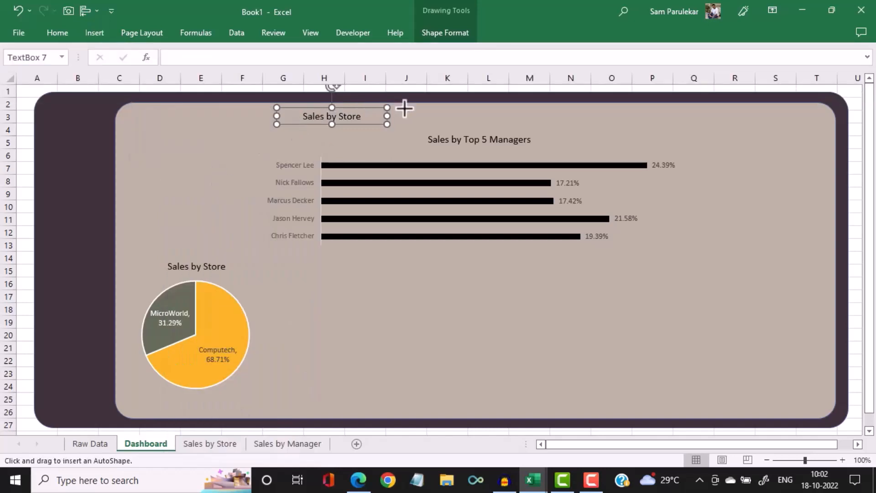
{"action": "left_click_drag", "start_coordinate": [402, 109], "coordinate": [476, 125]}
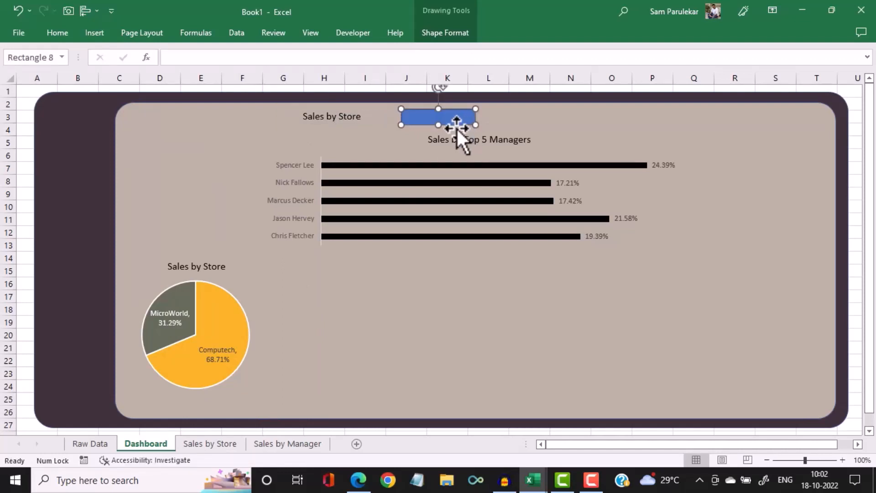
{"action": "left_click", "coordinate": [307, 116]}
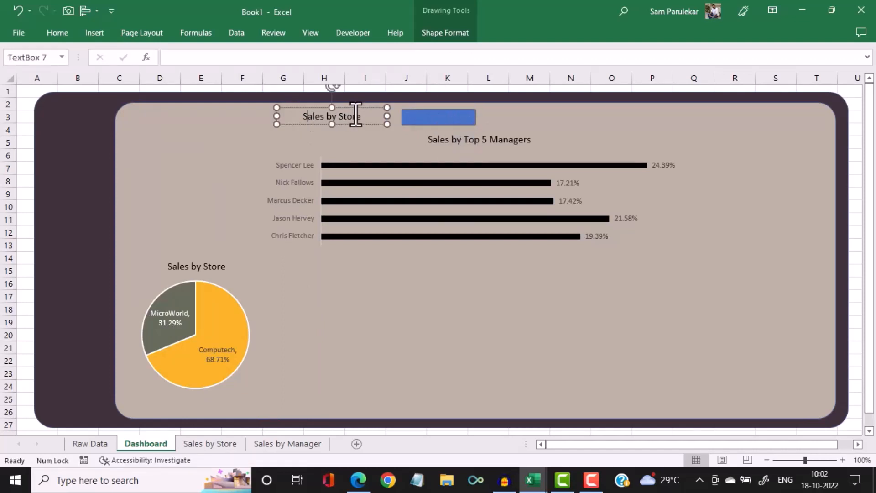
{"action": "left_click", "coordinate": [359, 108]}
{"action": "left_click", "coordinate": [406, 112], "text": "shift"}
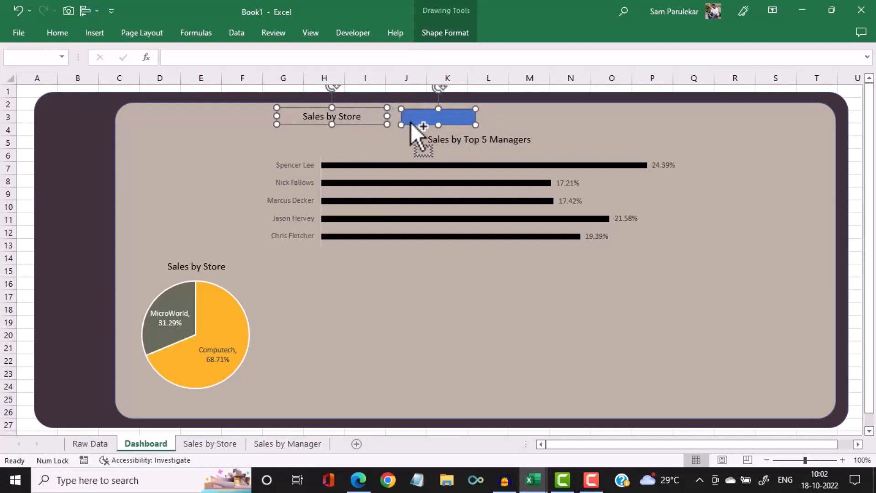
{"action": "key", "text": "ctrl+d"}
{"action": "left_click_drag", "start_coordinate": [461, 125], "coordinate": [640, 118]}
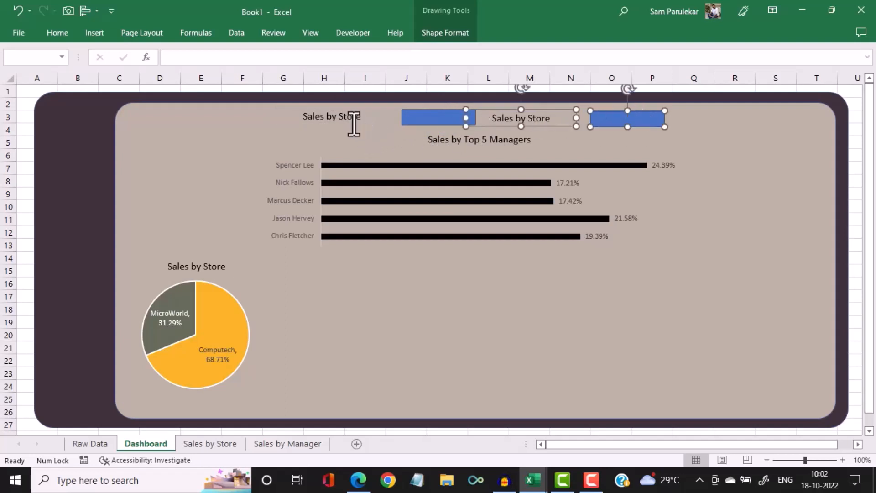
Narrow both text boxes above the managers chart and move the labels and rectangles closer together into one compact legend row
{"action": "left_click", "coordinate": [354, 125]}
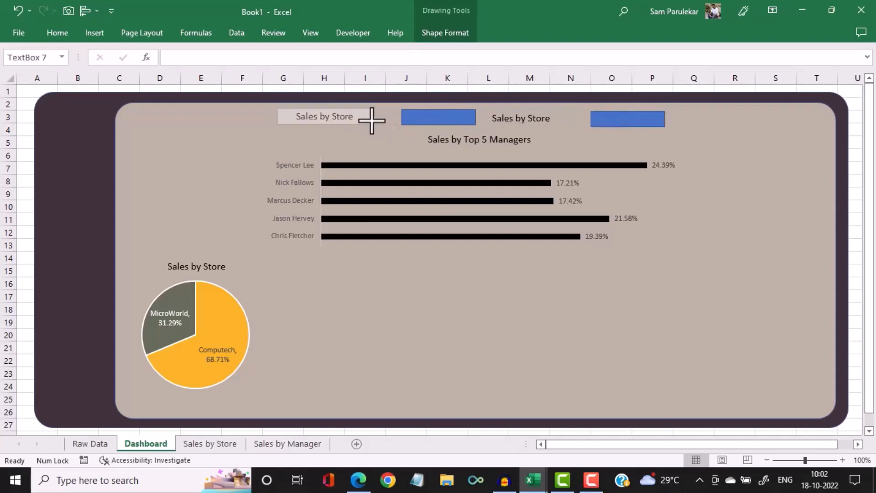
{"action": "mouse_move", "coordinate": [372, 120]}
{"action": "left_mouse_down"}
{"action": "mouse_move", "coordinate": [352, 122]}
{"action": "mouse_move", "coordinate": [378, 125]}
{"action": "left_mouse_up"}
{"action": "left_click_drag", "start_coordinate": [437, 118], "coordinate": [426, 118]}
{"action": "left_click", "coordinate": [504, 118]}
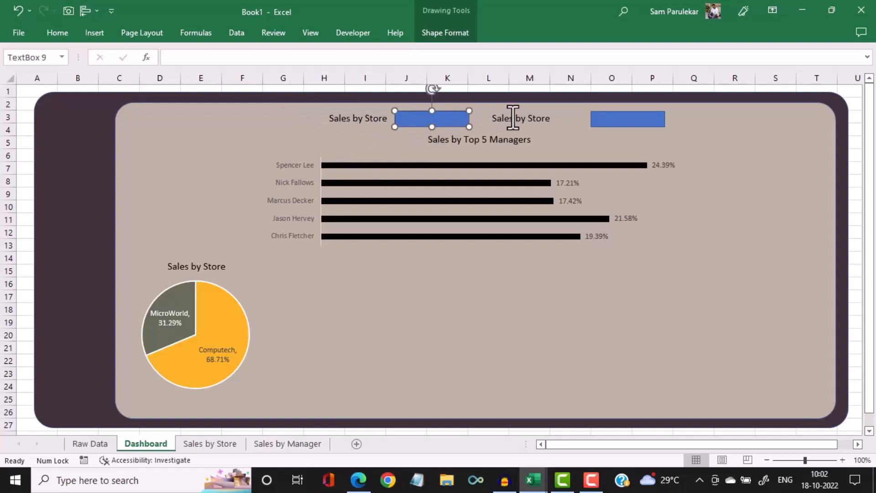
{"action": "left_click_drag", "start_coordinate": [574, 121], "coordinate": [542, 110]}
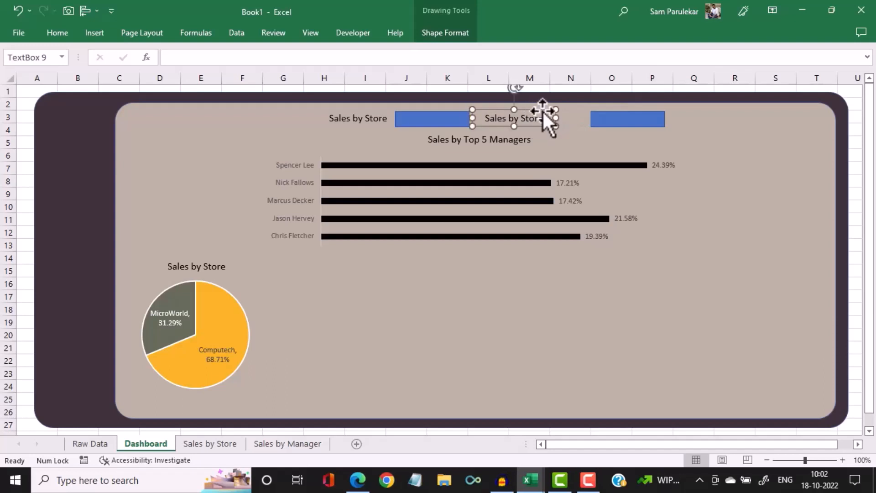
{"action": "left_click_drag", "start_coordinate": [611, 115], "coordinate": [572, 115]}
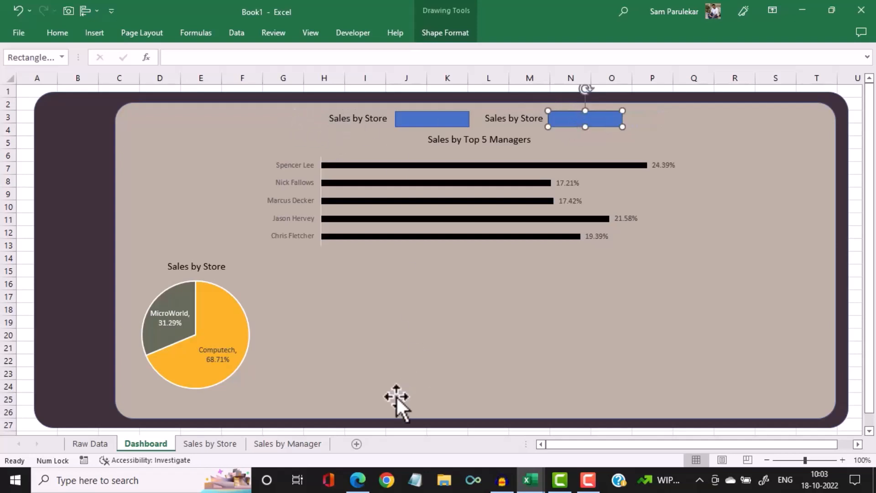
Check the legend on the finished dashboard in ID.xlsx, and in Book1 replace the first legend label's text with "Computech"
{"action": "mouse_move", "coordinate": [530, 480]}
{"action": "left_click", "coordinate": [489, 453]}
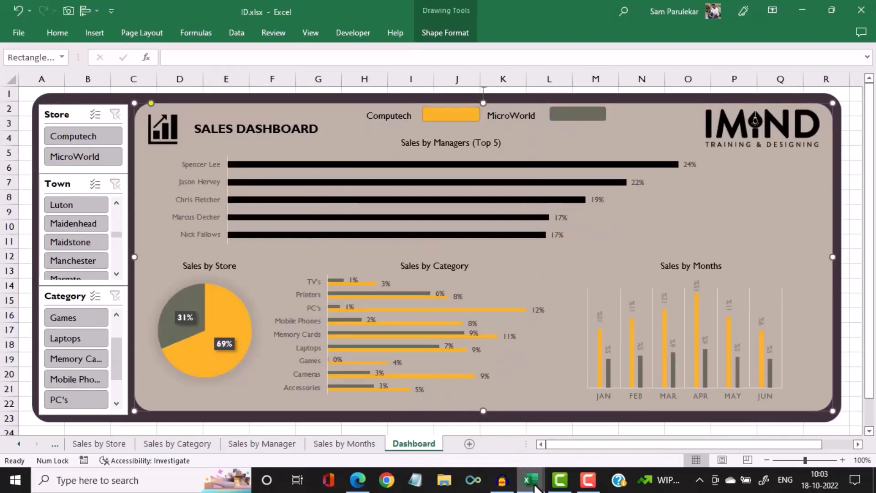
{"action": "mouse_move", "coordinate": [530, 479]}
{"action": "left_click", "coordinate": [567, 437]}
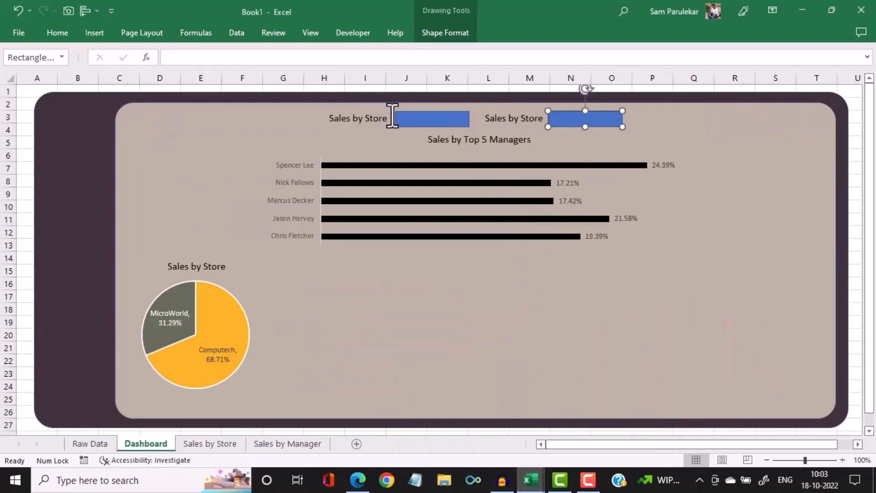
{"action": "double_click", "coordinate": [352, 118]}
{"action": "left_click", "coordinate": [353, 118]}
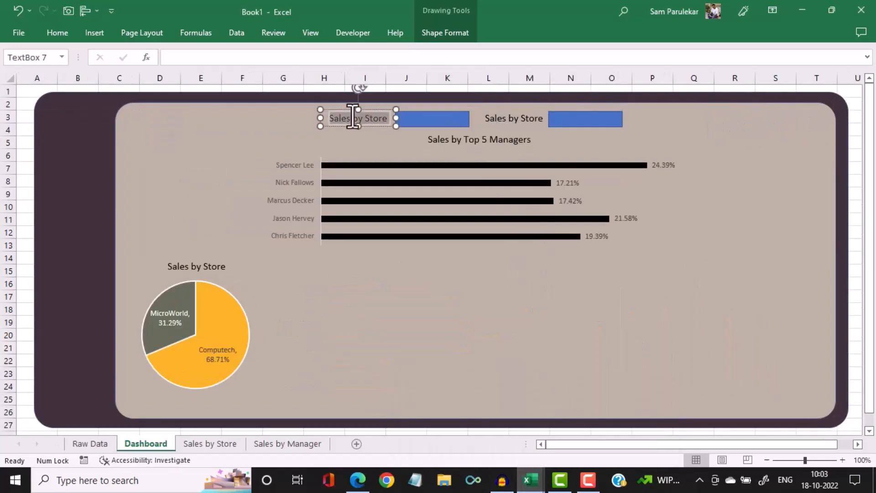
{"action": "type", "text": "Compu"}
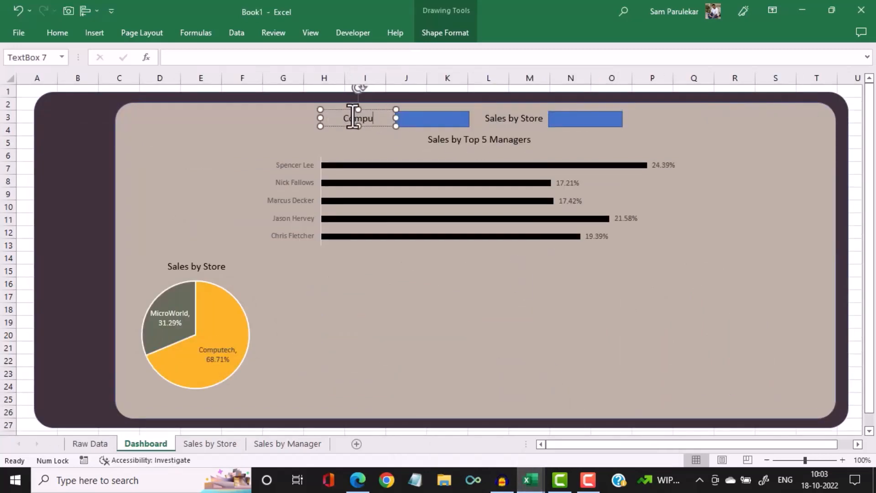
{"action": "type", "text": "tech"}
Replace the second legend label's text with "Microworld"
{"action": "double_click", "coordinate": [504, 118]}
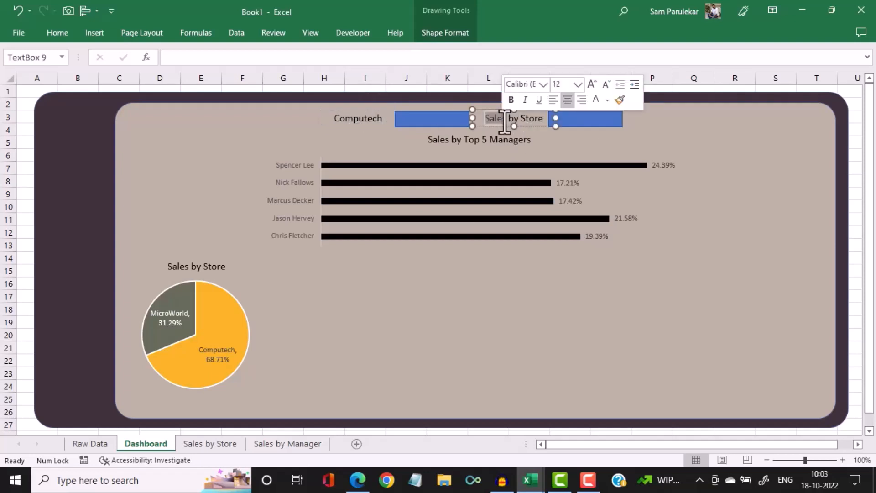
{"action": "key", "text": "ctrl+a"}
{"action": "type", "text": "Mi"}
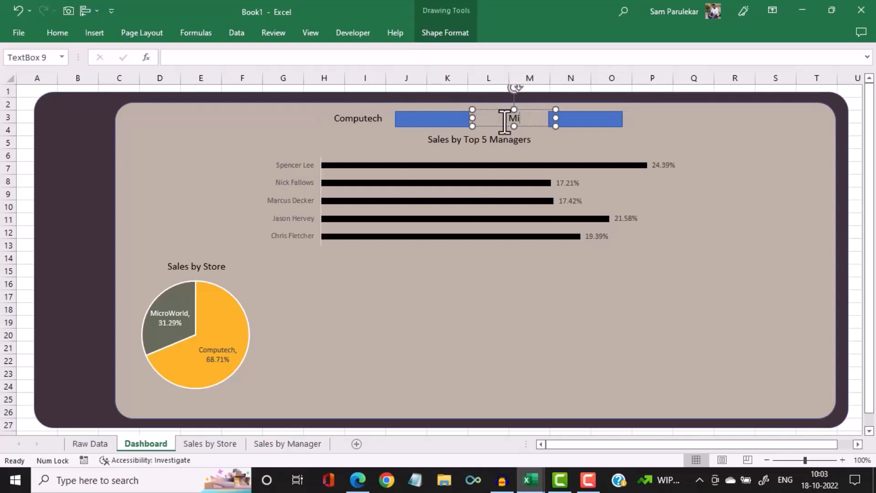
{"action": "type", "text": "croworld"}
{"action": "left_click", "coordinate": [656, 132]}
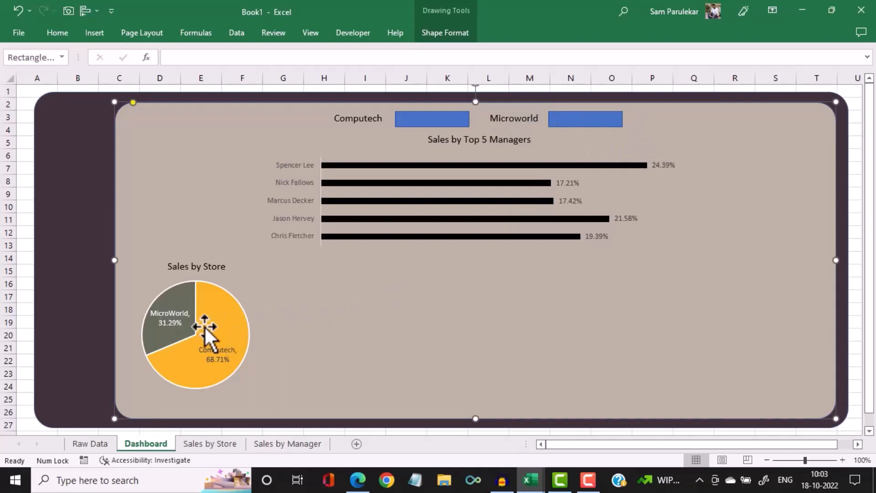
Copy the hex code of the MicroWorld slice's fill colour in the Sales by Store pie chart
{"action": "left_click", "coordinate": [417, 118]}
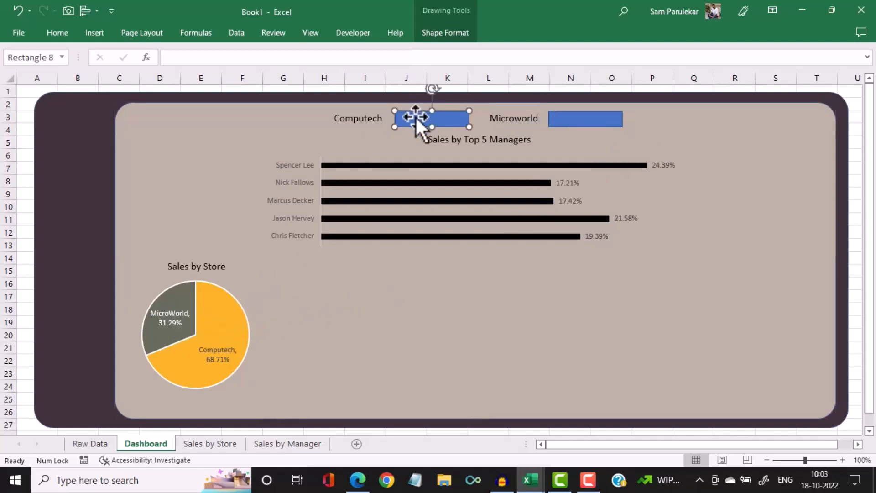
{"action": "left_click", "coordinate": [179, 301]}
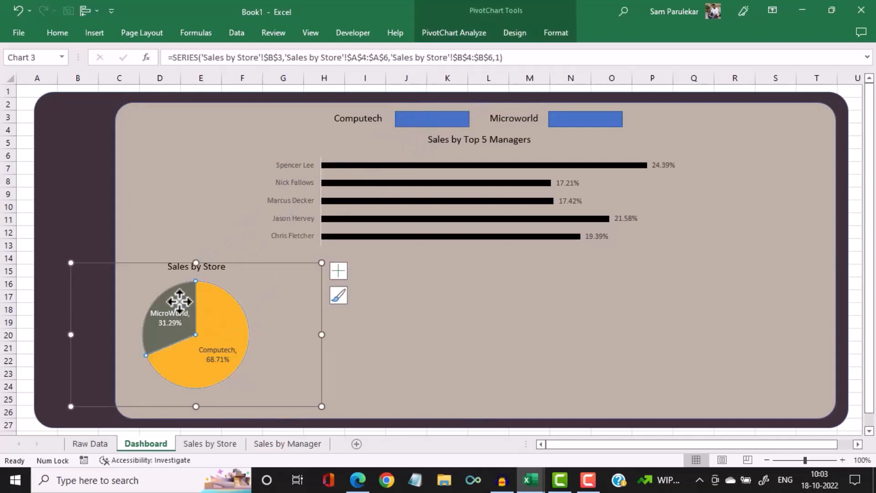
{"action": "double_click", "coordinate": [179, 301]}
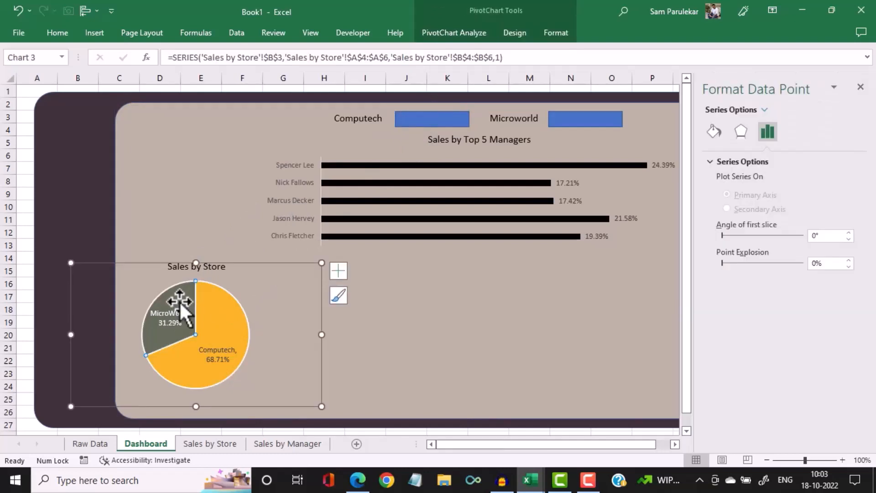
{"action": "left_click", "coordinate": [713, 131]}
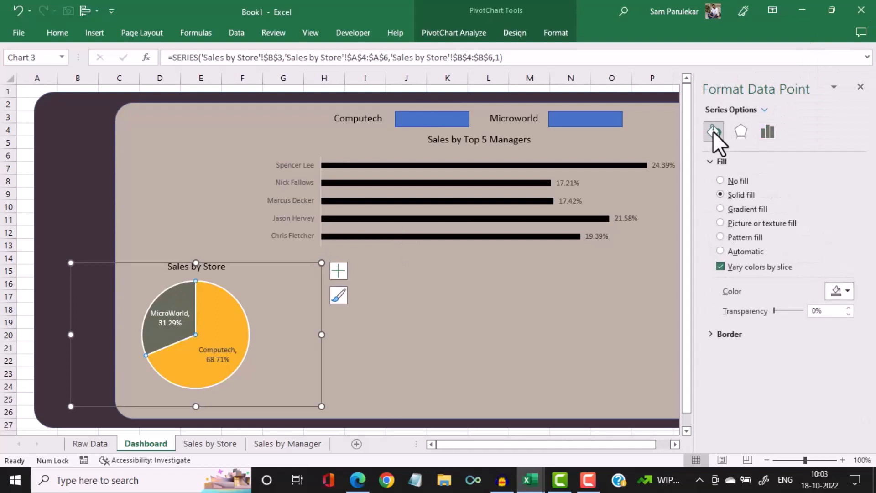
{"action": "left_click", "coordinate": [847, 292]}
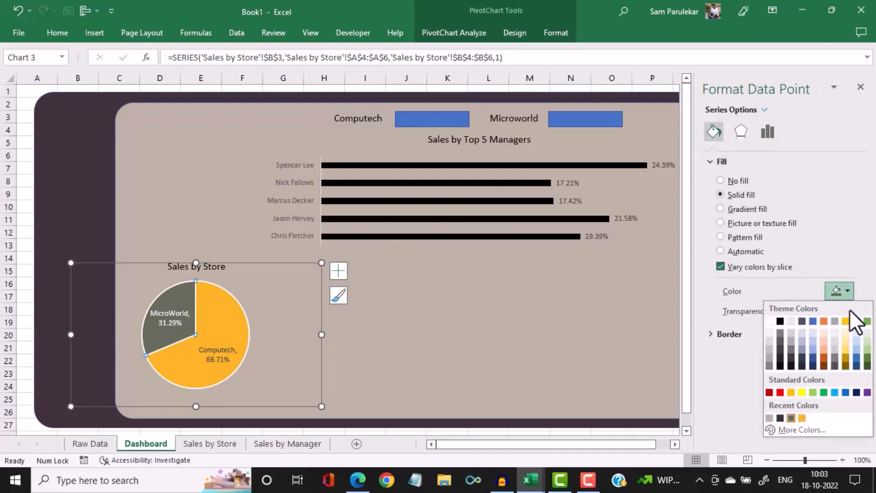
{"action": "left_click", "coordinate": [795, 431]}
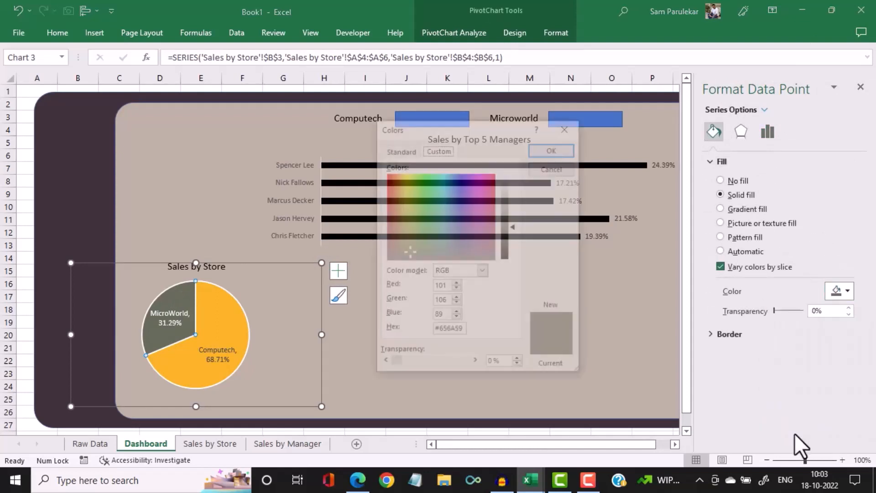
{"action": "double_click", "coordinate": [451, 331]}
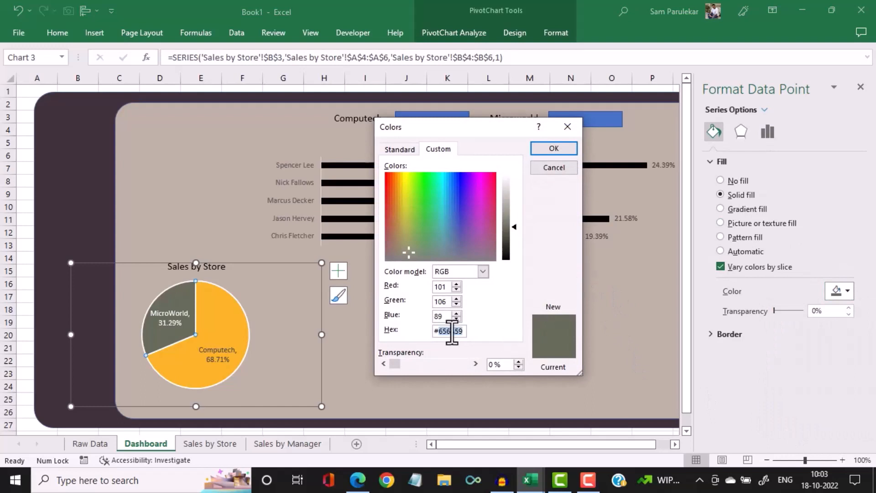
{"action": "left_click", "coordinate": [569, 164]}
Fill the rectangle beside the Computech label with the copied custom colour, hex 656A59
{"action": "left_click", "coordinate": [433, 122]}
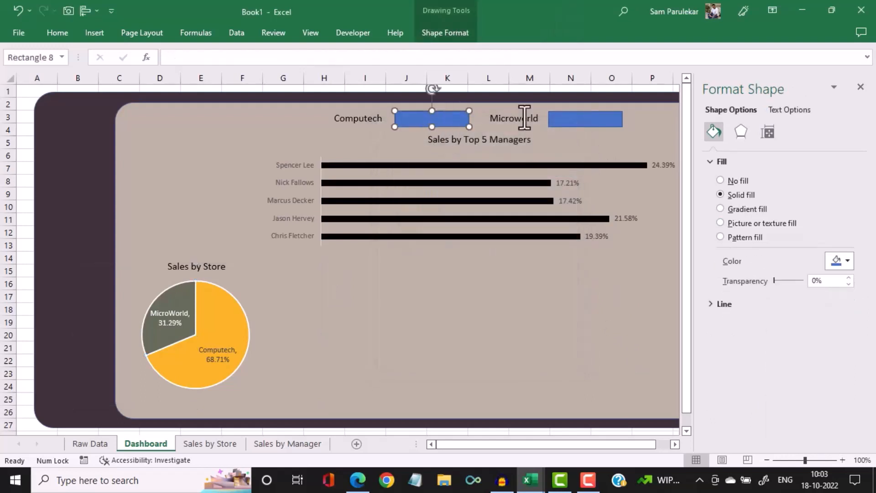
{"action": "left_click", "coordinate": [848, 261]}
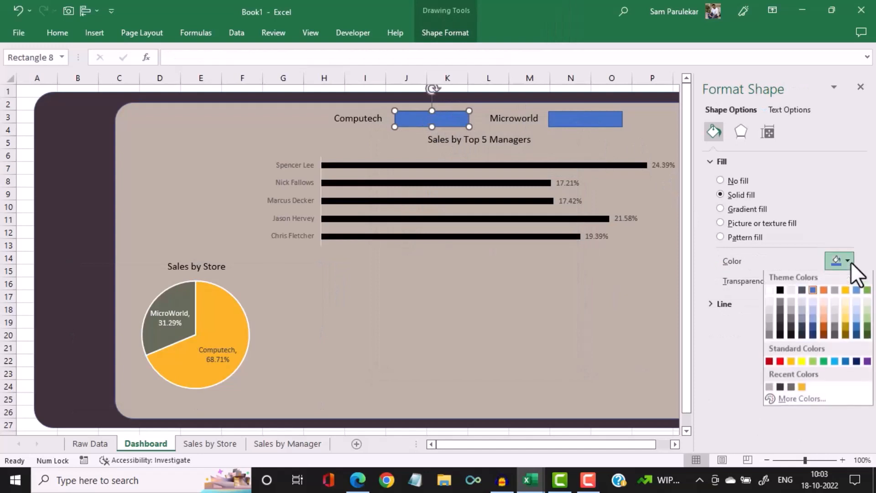
{"action": "left_click", "coordinate": [810, 395]}
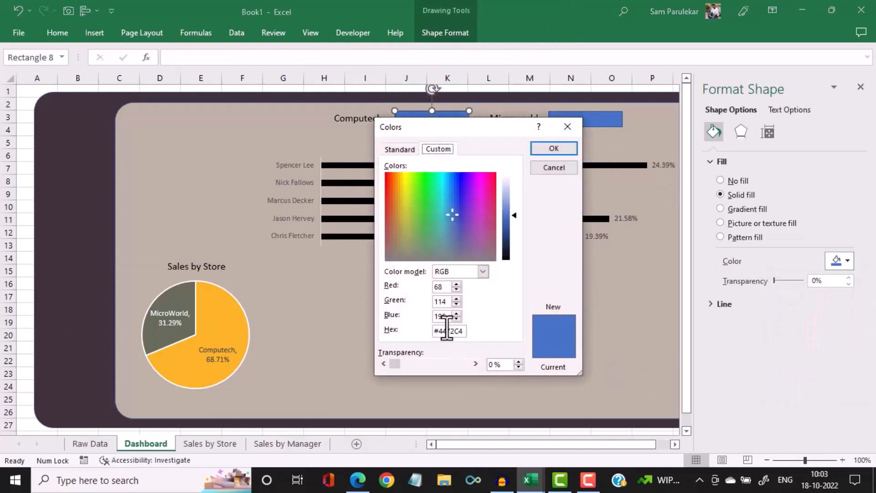
{"action": "double_click", "coordinate": [447, 331]}
{"action": "key", "text": "ctrl+v"}
{"action": "left_click", "coordinate": [566, 147]}
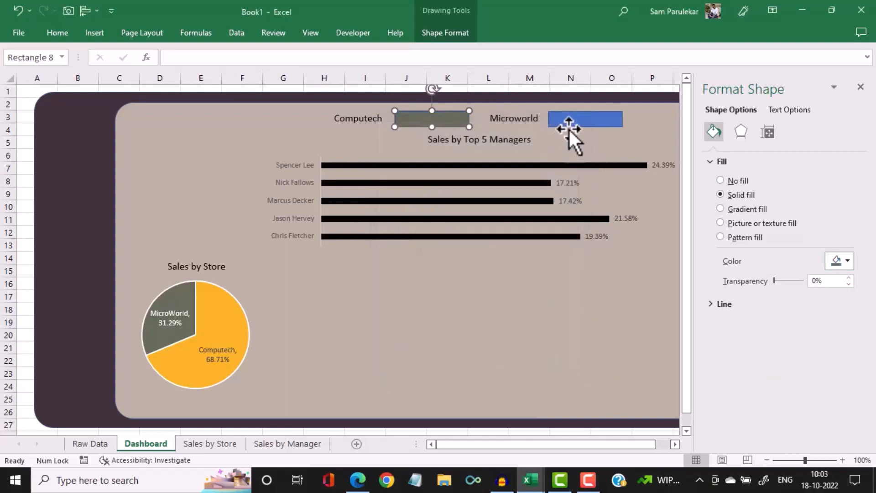
Copy the hex code of the Computech slice's fill colour in the Sales by Store pie chart
{"action": "left_click", "coordinate": [210, 310]}
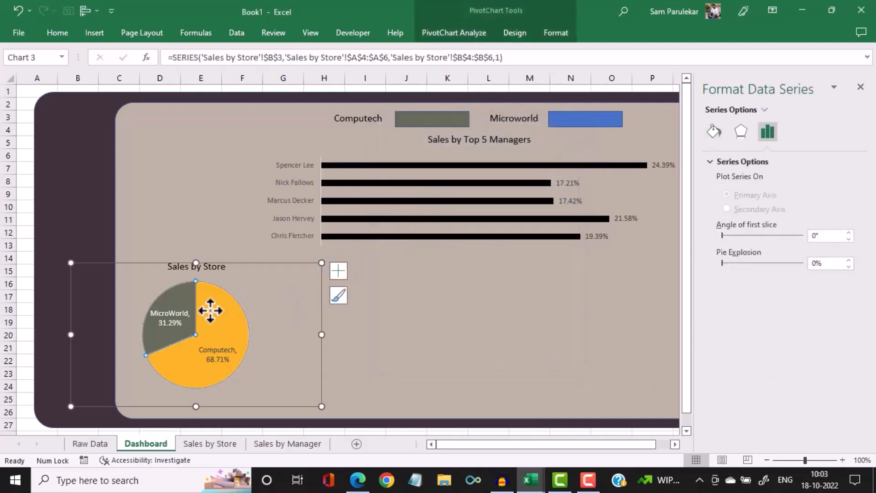
{"action": "left_click", "coordinate": [210, 309]}
{"action": "left_click", "coordinate": [714, 132]}
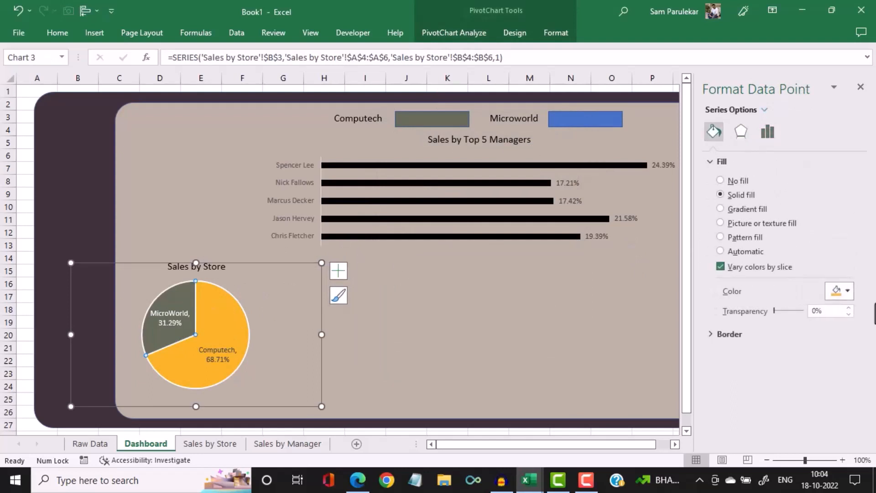
{"action": "left_click", "coordinate": [850, 293]}
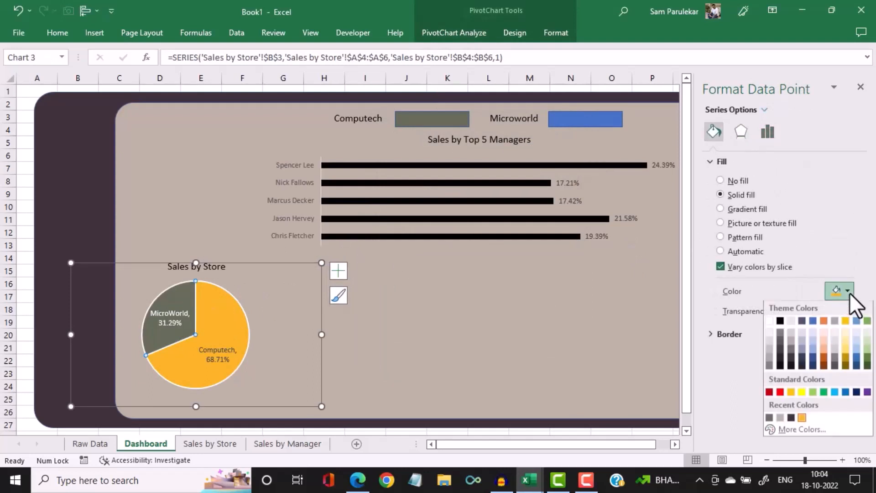
{"action": "left_click", "coordinate": [804, 430]}
{"action": "double_click", "coordinate": [449, 331]}
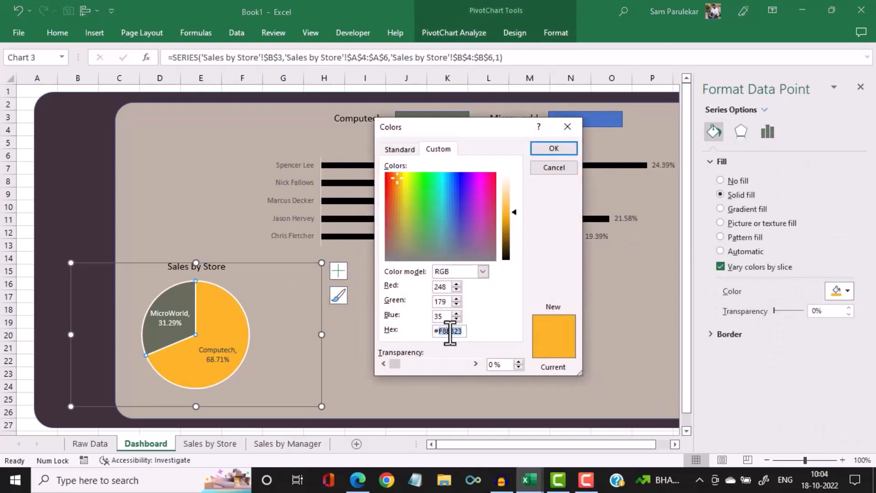
{"action": "left_click", "coordinate": [545, 165]}
Fill the rectangle beside the Microworld label with the copied custom colour, hex F8B323
{"action": "left_click", "coordinate": [578, 122]}
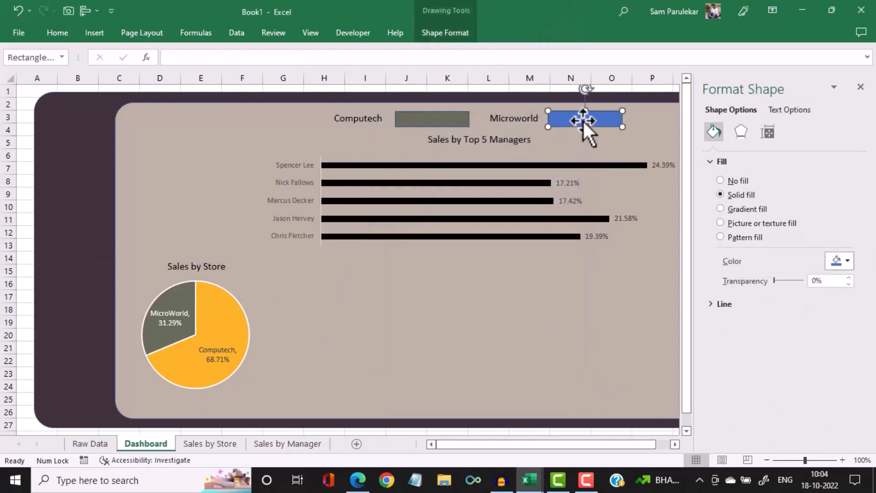
{"action": "left_click", "coordinate": [848, 261]}
{"action": "left_click", "coordinate": [803, 400]}
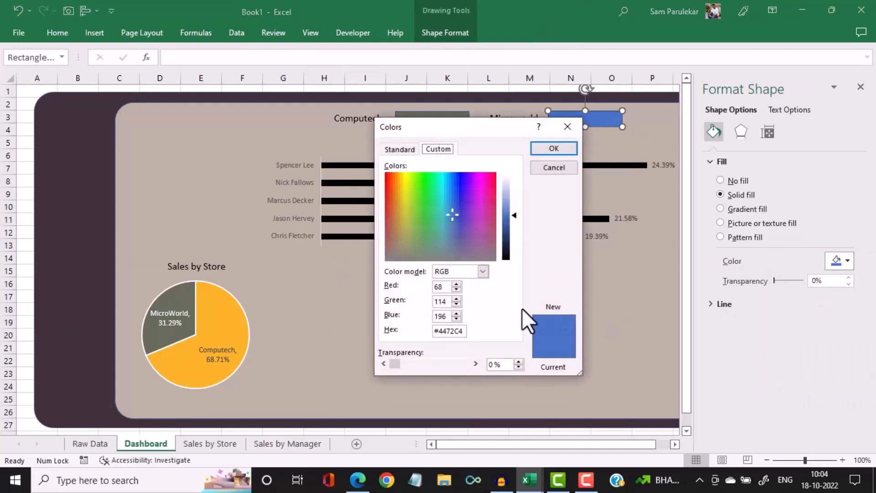
{"action": "double_click", "coordinate": [453, 330]}
{"action": "type", "text": "FFB22B"}
{"action": "left_click", "coordinate": [564, 154]}
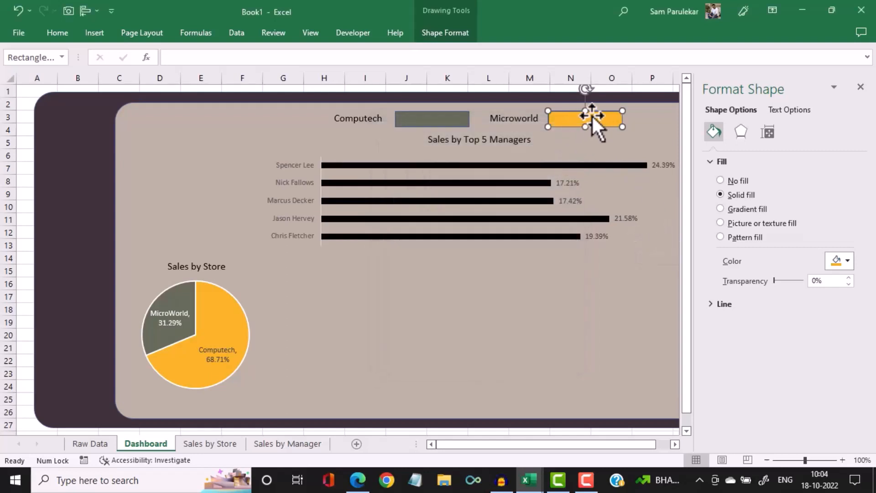
Remove the outline from the orange legend rectangle beside the Microworld label
{"action": "left_click", "coordinate": [426, 29]}
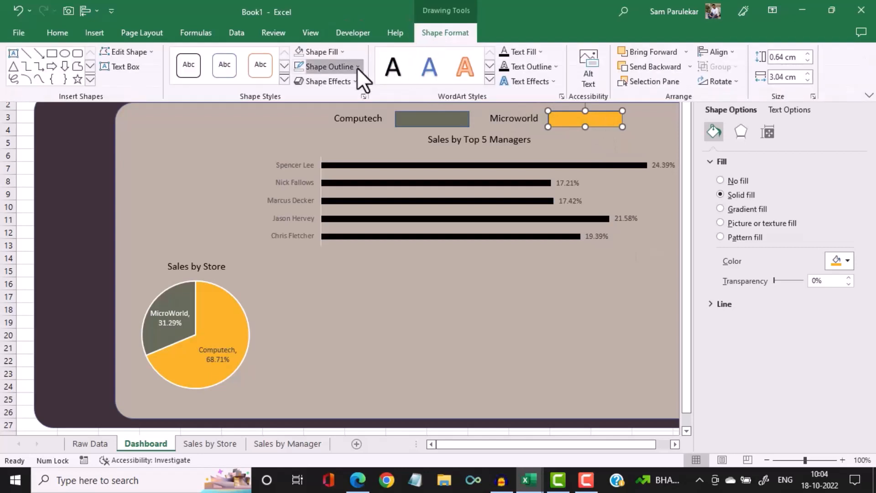
{"action": "left_click", "coordinate": [357, 68]}
{"action": "left_click", "coordinate": [336, 229]}
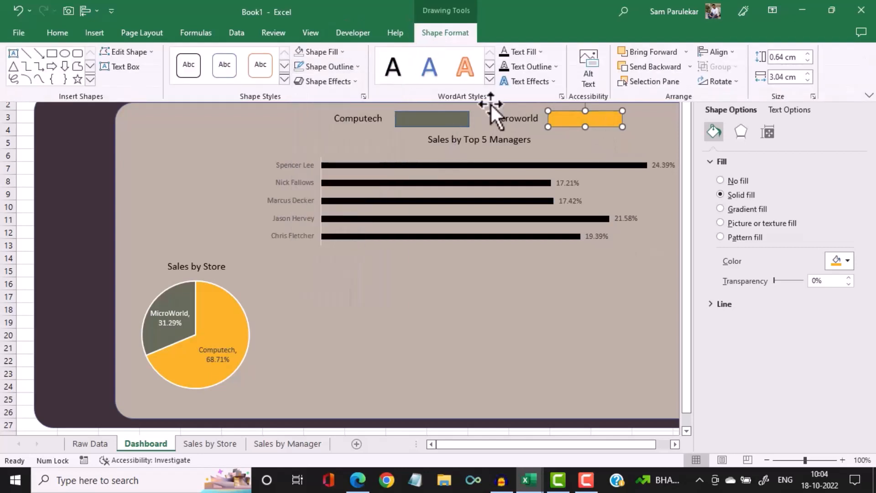
Remove the outline from the grey-green legend rectangle beside the Computech label and close the shape formatting pane
{"action": "left_click", "coordinate": [451, 112]}
{"action": "left_click", "coordinate": [445, 115]}
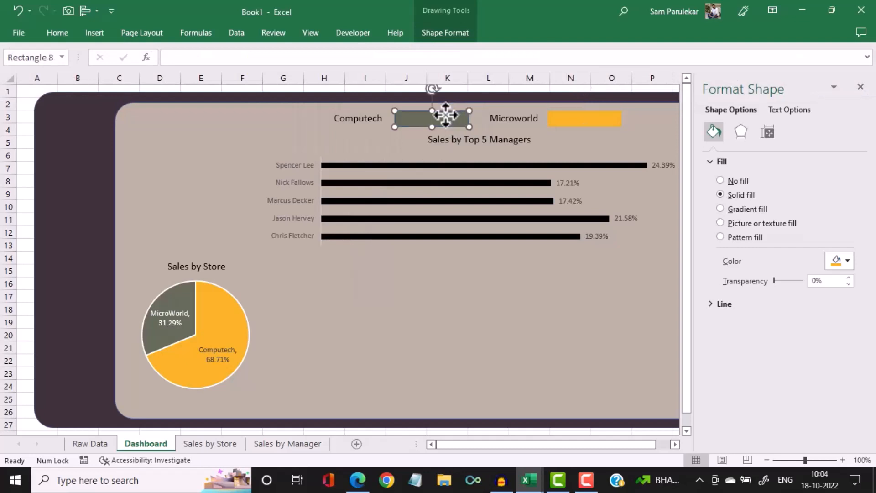
{"action": "left_click", "coordinate": [433, 31]}
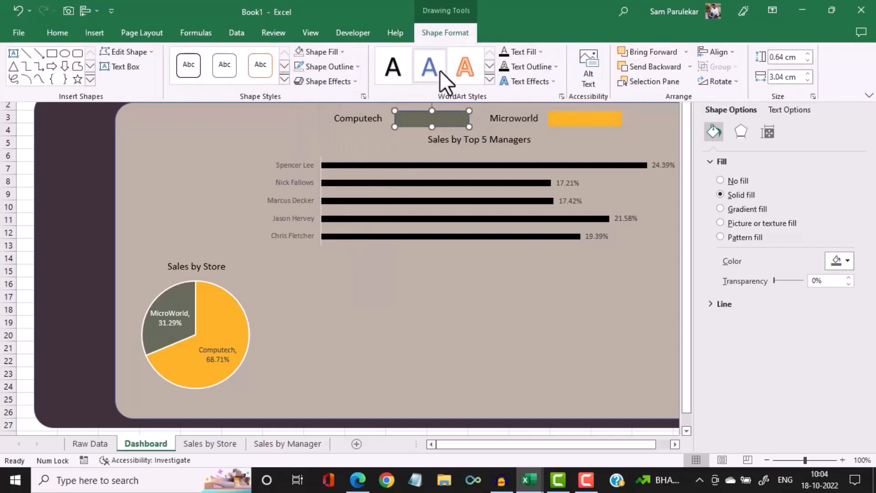
{"action": "left_click", "coordinate": [357, 69]}
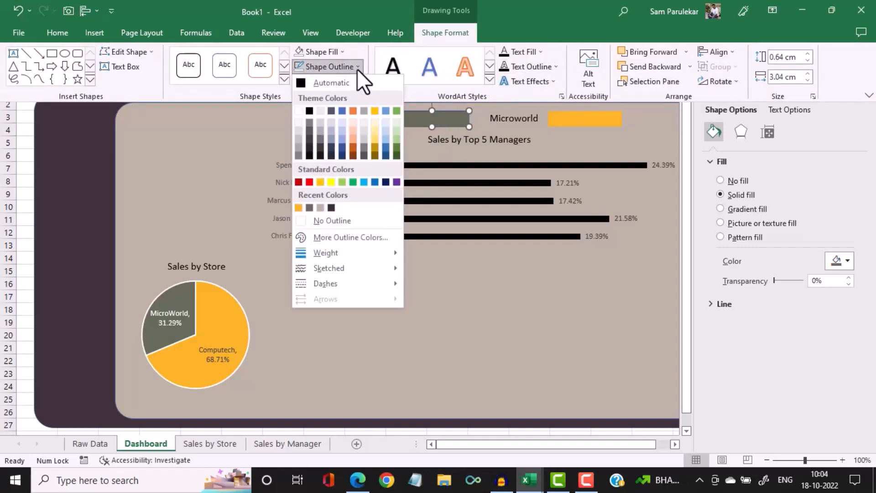
{"action": "left_click", "coordinate": [341, 219]}
{"action": "left_click", "coordinate": [540, 291]}
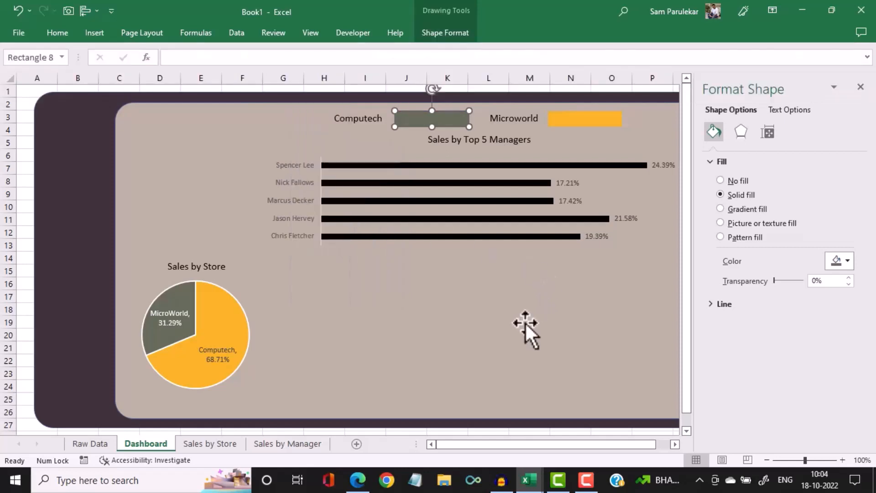
{"action": "left_click", "coordinate": [861, 87]}
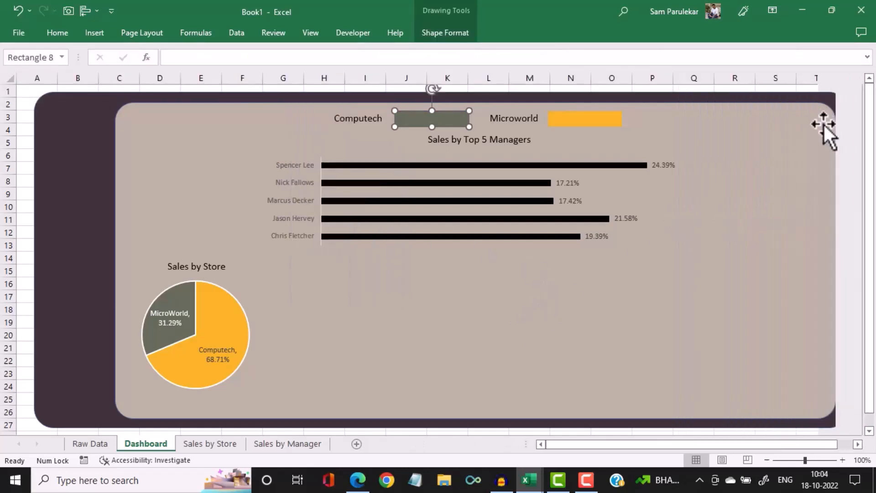
Nudge the Sales by Top 5 Managers title slightly down, away from the legend and closer to its bar chart
{"action": "left_click", "coordinate": [477, 148]}
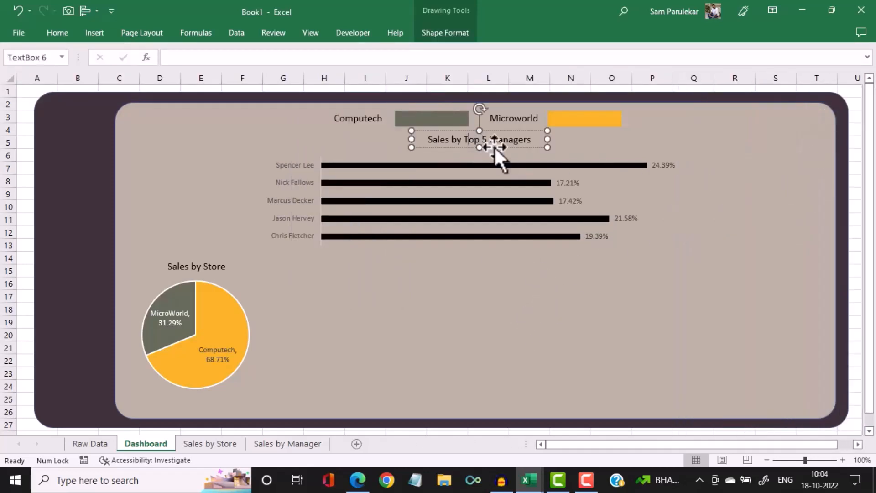
{"action": "key", "text": "Down"}
{"action": "key", "text": "Down"}
{"action": "key", "text": "Down"}
{"action": "key", "text": "Down"}
{"action": "key", "text": "Down"}
{"action": "key", "text": "Down"}
{"action": "key", "text": "Down"}
{"action": "key", "text": "Down"}
{"action": "key", "text": "Down"}
{"action": "key", "text": "Down"}
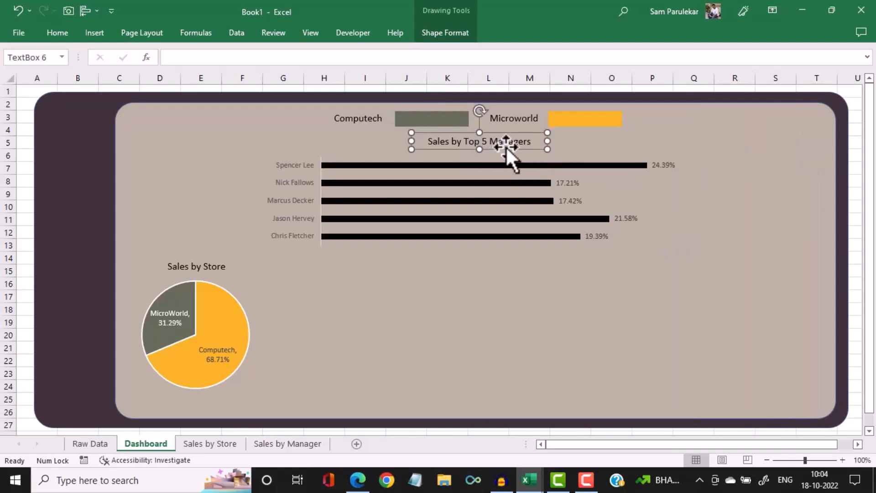
{"action": "key", "text": "Down"}
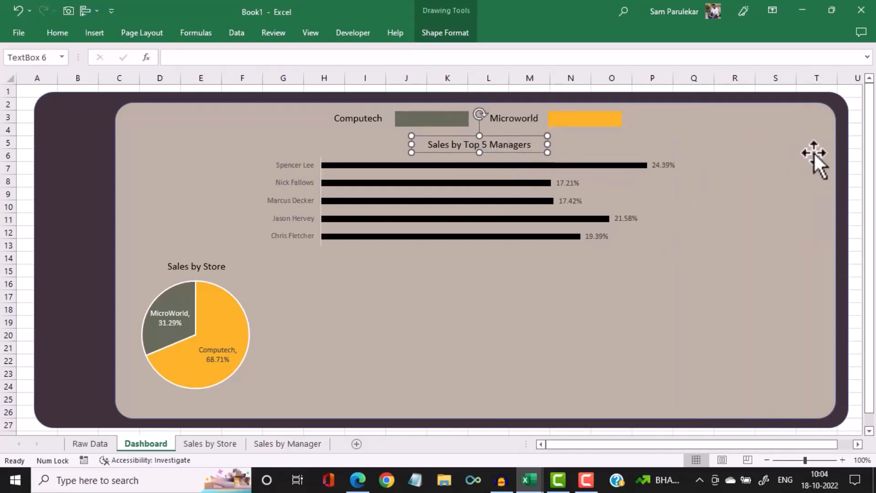
{"action": "left_click", "coordinate": [771, 151]}
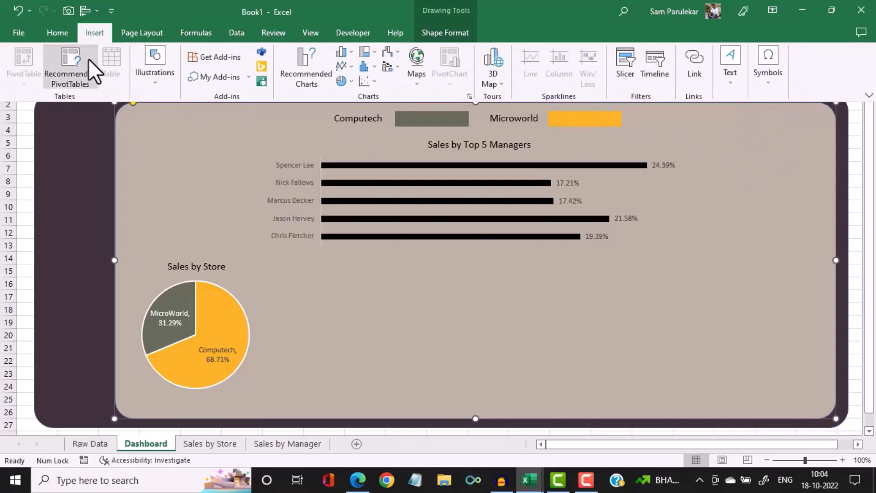
Start inserting a picture from this device and open the IMIND Logo folder inside the Desktop's IMIND folder
{"action": "left_click", "coordinate": [155, 81]}
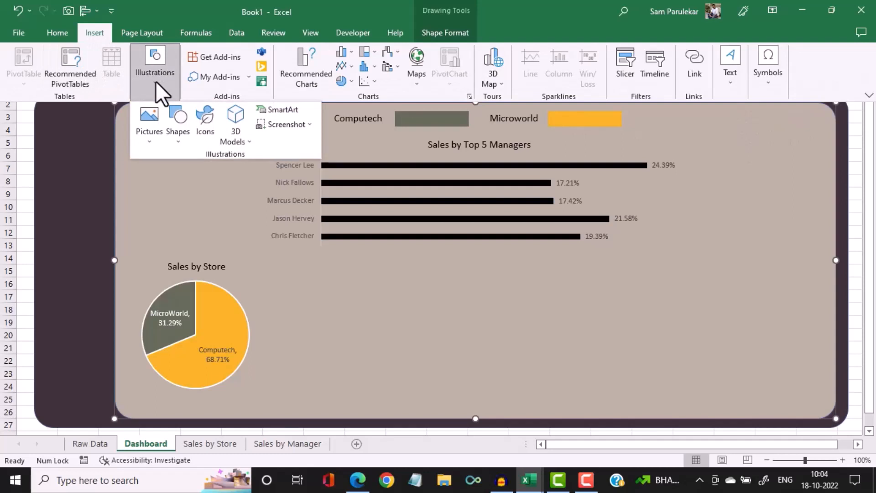
{"action": "left_click", "coordinate": [146, 141]}
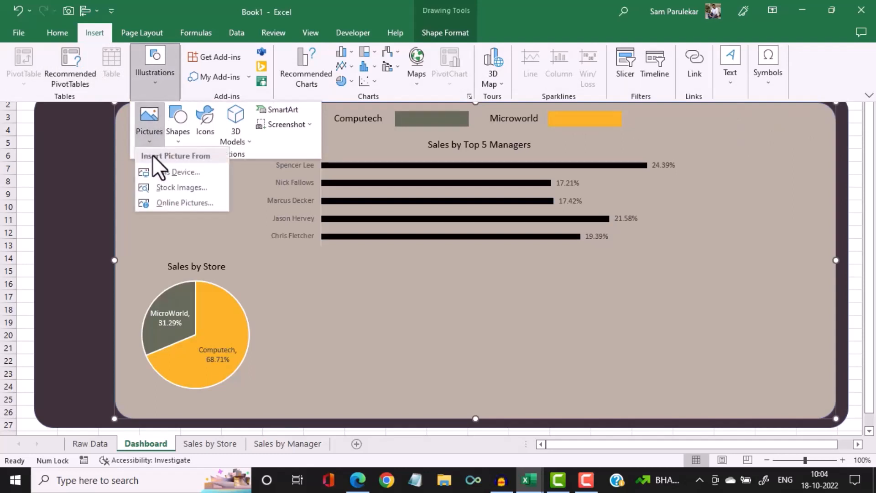
{"action": "left_click", "coordinate": [162, 172]}
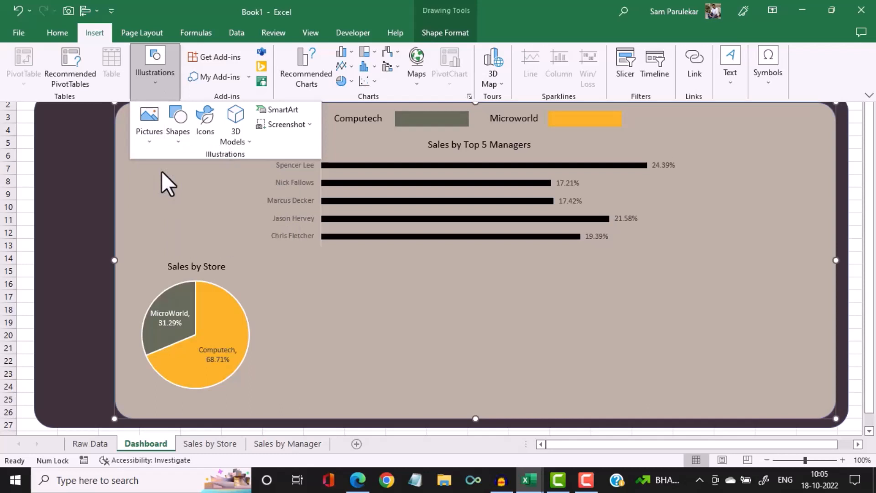
{"action": "left_click", "coordinate": [161, 171]}
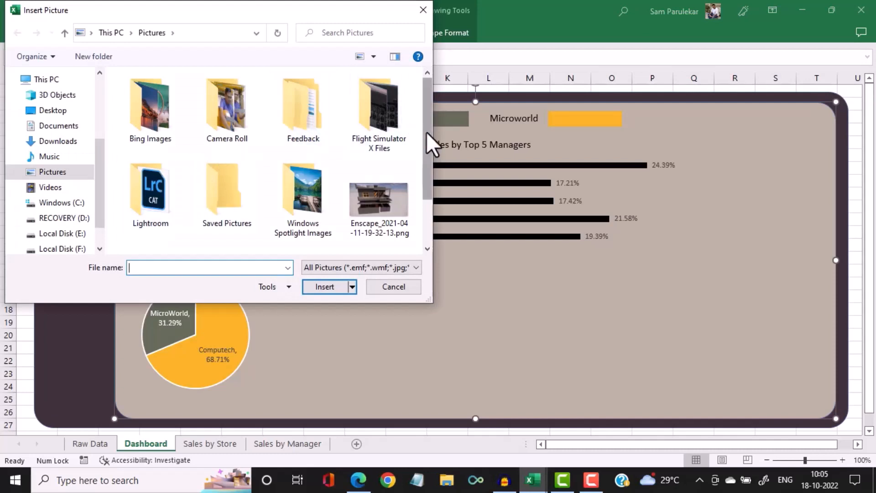
{"action": "left_click_drag", "start_coordinate": [427, 132], "coordinate": [431, 106]}
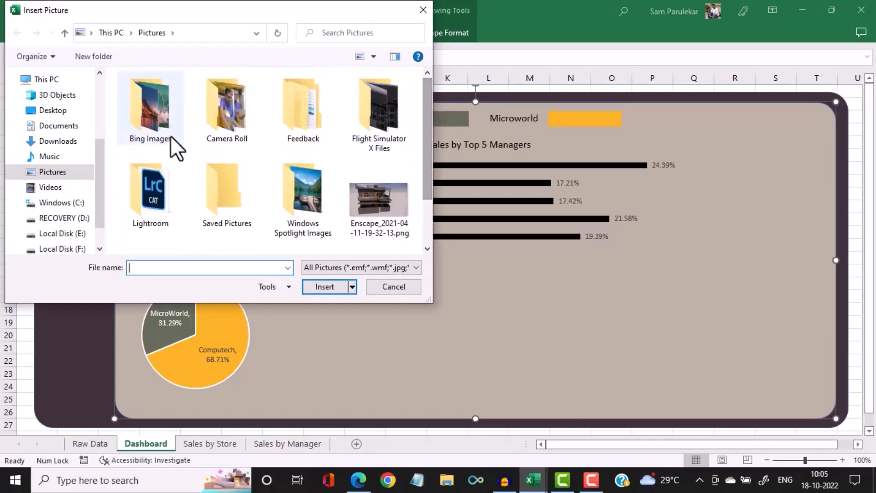
{"action": "left_click", "coordinate": [54, 110]}
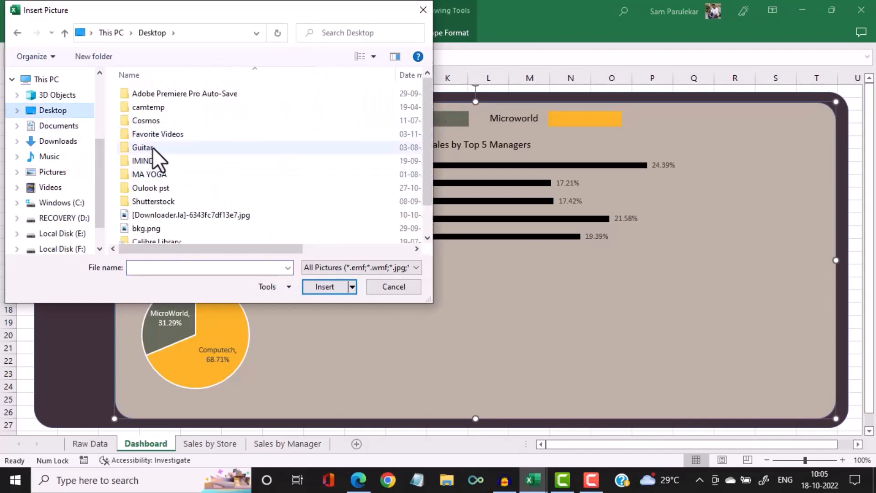
{"action": "double_click", "coordinate": [144, 160]}
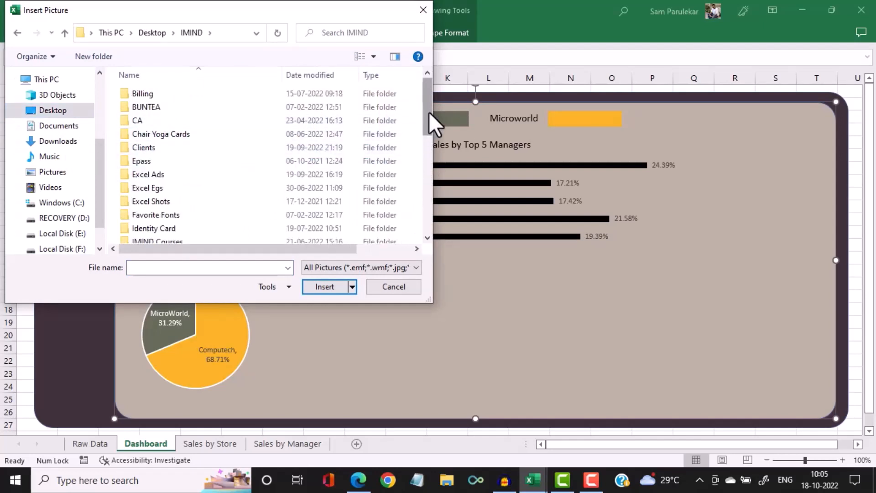
{"action": "left_click_drag", "start_coordinate": [429, 111], "coordinate": [421, 194]}
{"action": "left_click", "coordinate": [225, 198]}
{"action": "double_click", "coordinate": [225, 198]}
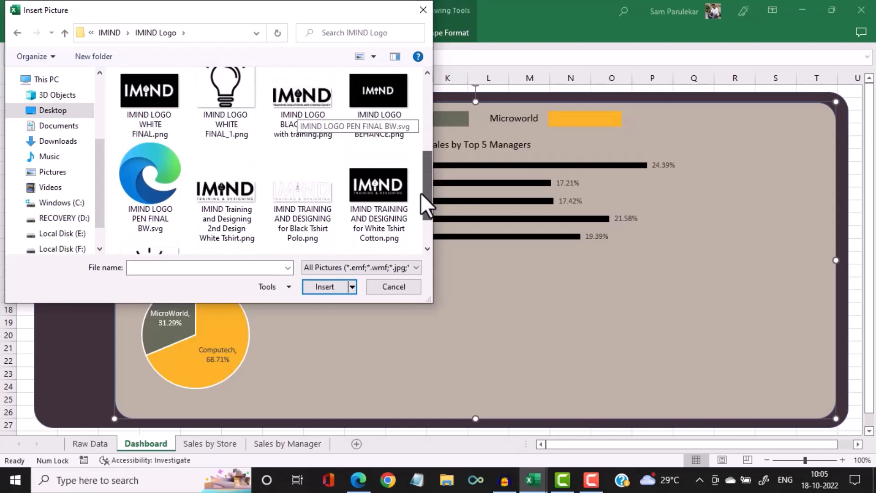
Insert the logo picture IMIND LOGO BLACK FINAL with training.png into the dashboard
{"action": "left_click", "coordinate": [229, 207]}
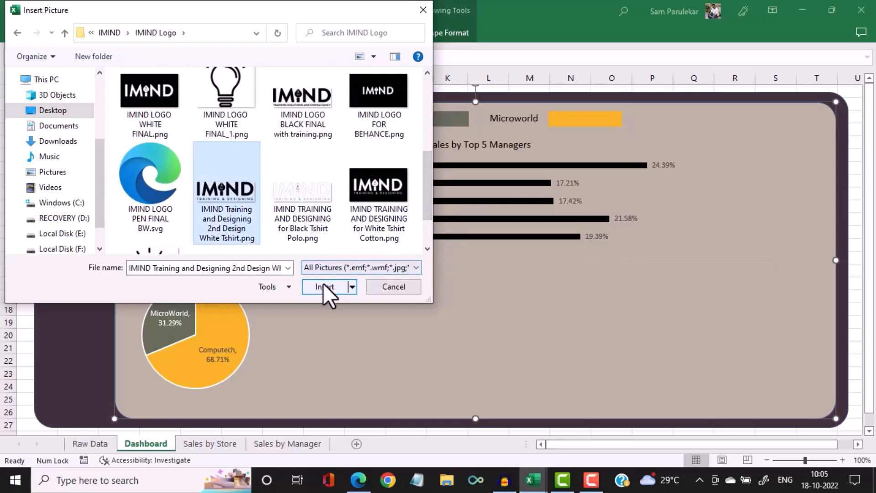
{"action": "left_click", "coordinate": [311, 105]}
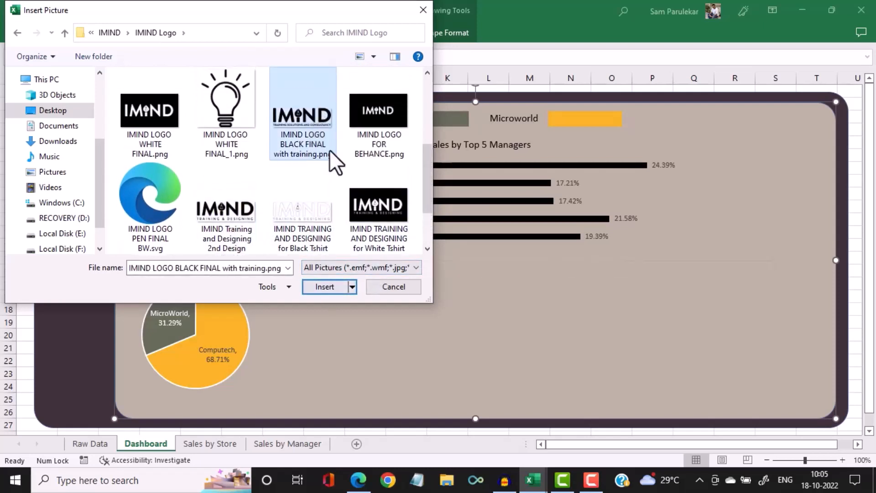
{"action": "left_click", "coordinate": [317, 286]}
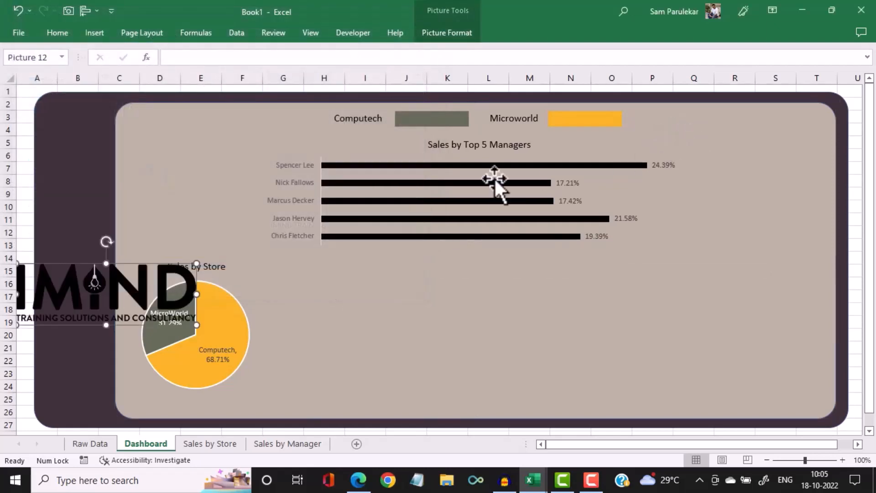
Move the IMIND logo to the upper-right corner of the beige dashboard panel and shrink it to clear the bar chart
{"action": "left_click_drag", "start_coordinate": [131, 289], "coordinate": [758, 138]}
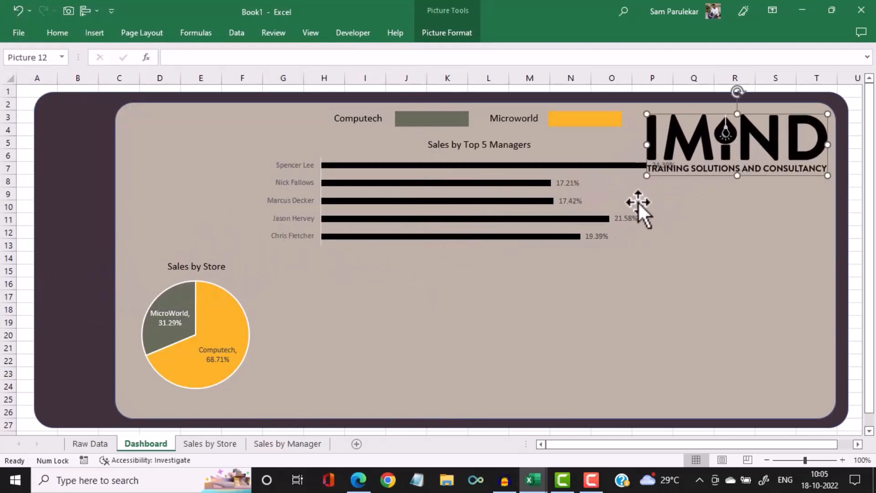
{"action": "left_click_drag", "start_coordinate": [647, 172], "coordinate": [712, 154]}
{"action": "left_click", "coordinate": [751, 206]}
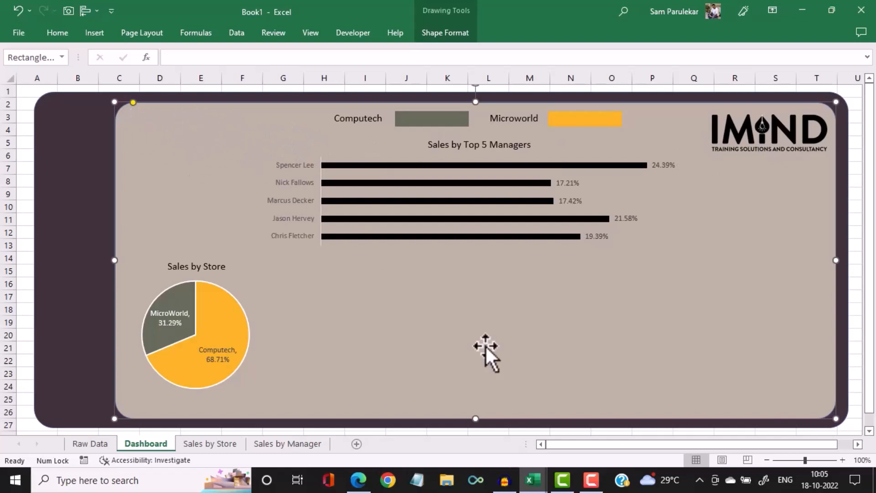
Examine the header of the finished sales dashboard in the ID.xlsx workbook and return to Book1
{"action": "mouse_move", "coordinate": [531, 481]}
{"action": "left_click", "coordinate": [491, 450]}
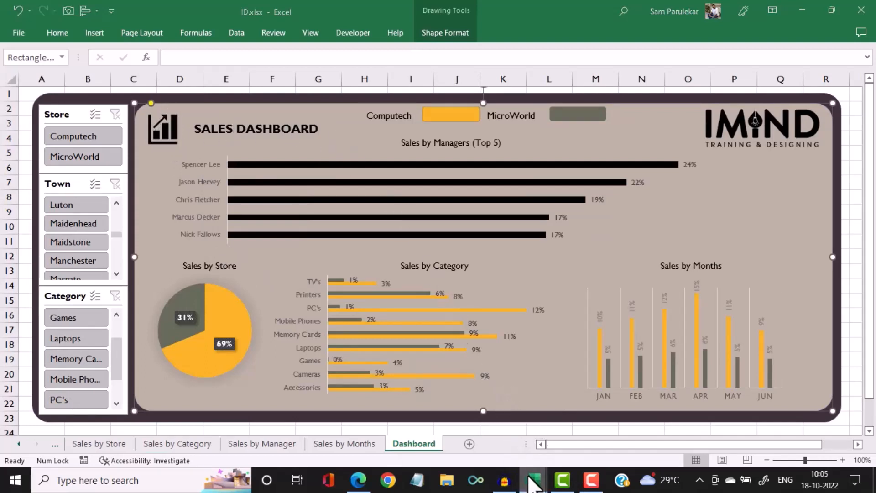
{"action": "mouse_move", "coordinate": [532, 483]}
{"action": "left_click", "coordinate": [578, 433]}
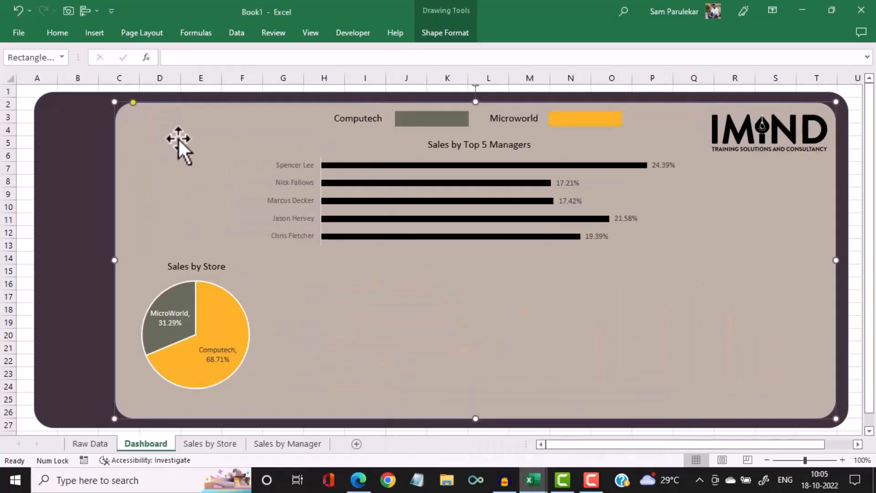
Insert the stock icon of a rising bar chart with an upward arrow into the dashboard
{"action": "left_click", "coordinate": [94, 32]}
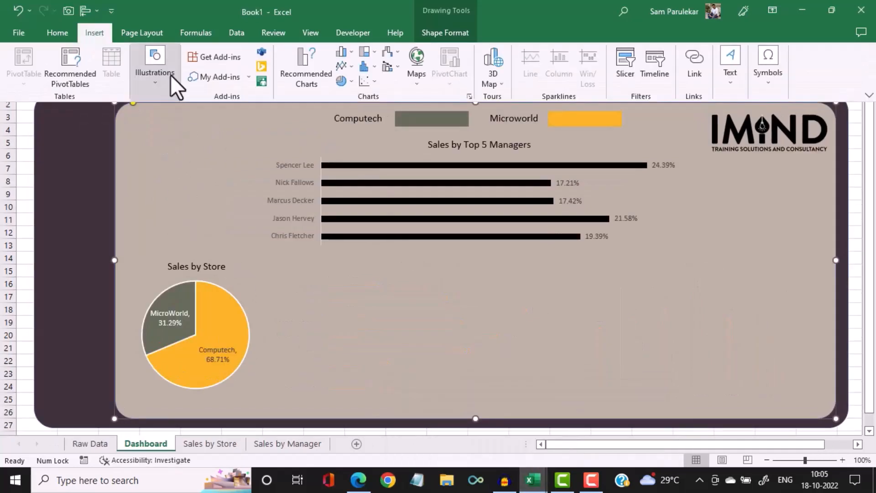
{"action": "left_click", "coordinate": [153, 82]}
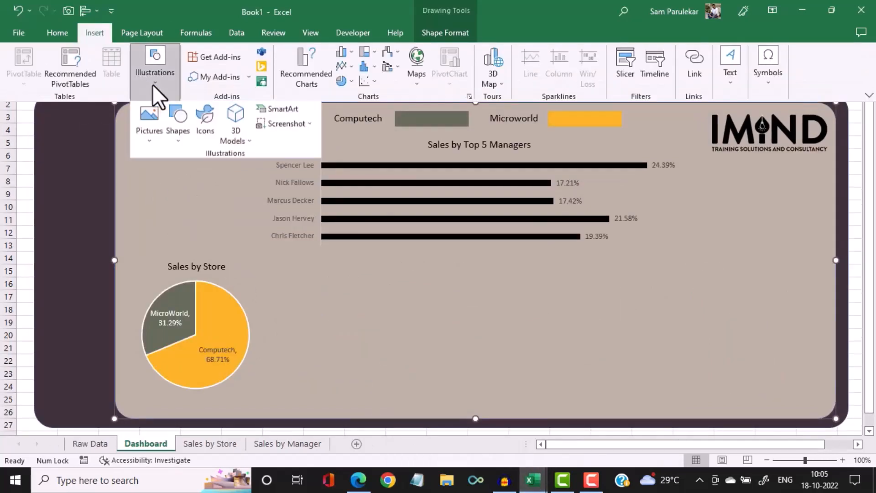
{"action": "left_click", "coordinate": [144, 134]}
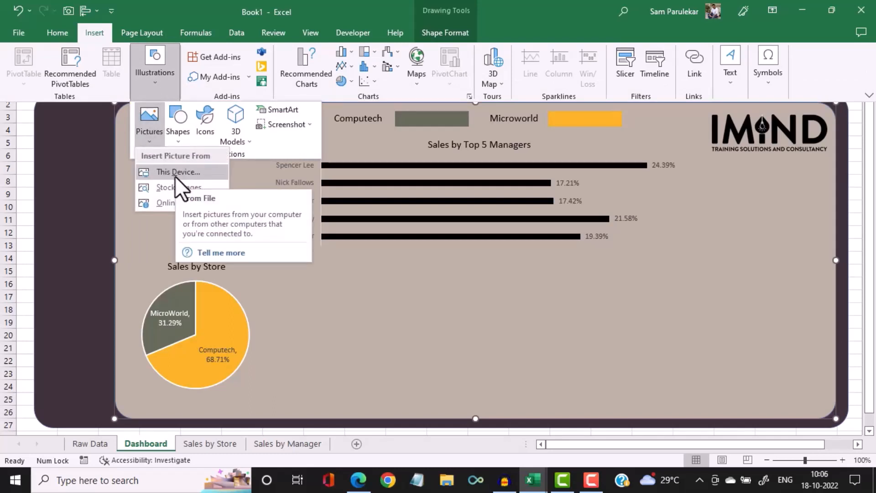
{"action": "left_click", "coordinate": [201, 123]}
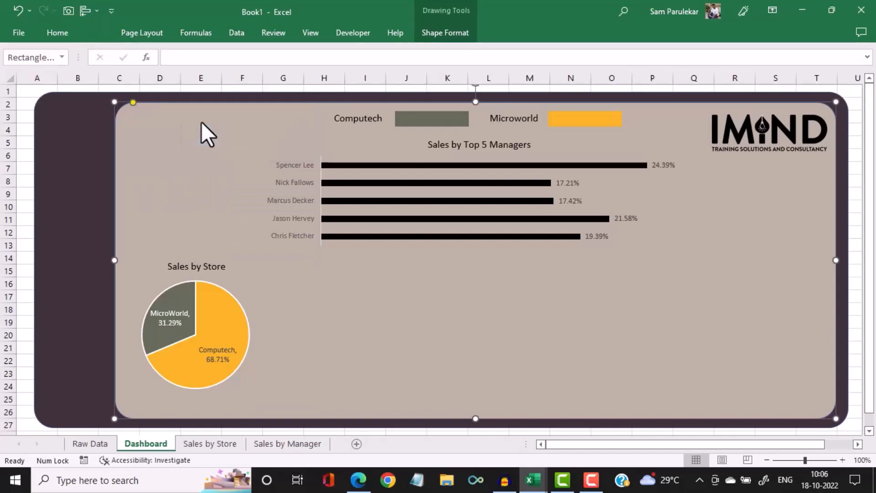
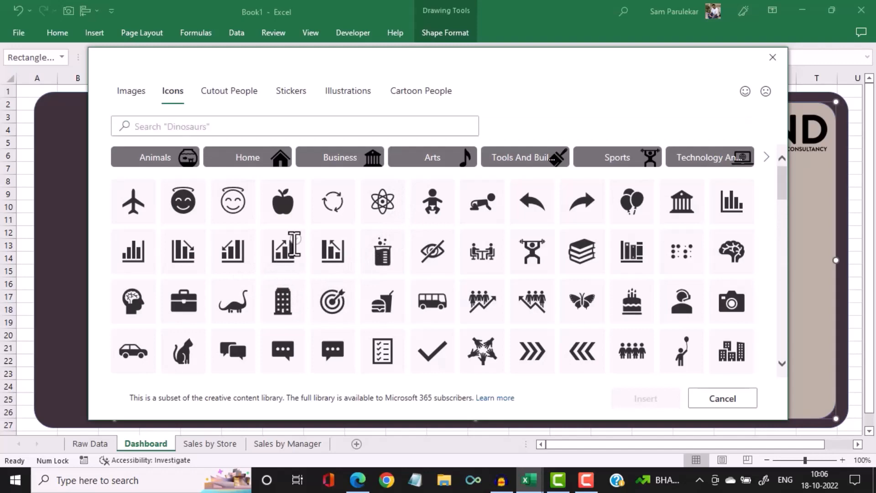
{"action": "left_click", "coordinate": [285, 252]}
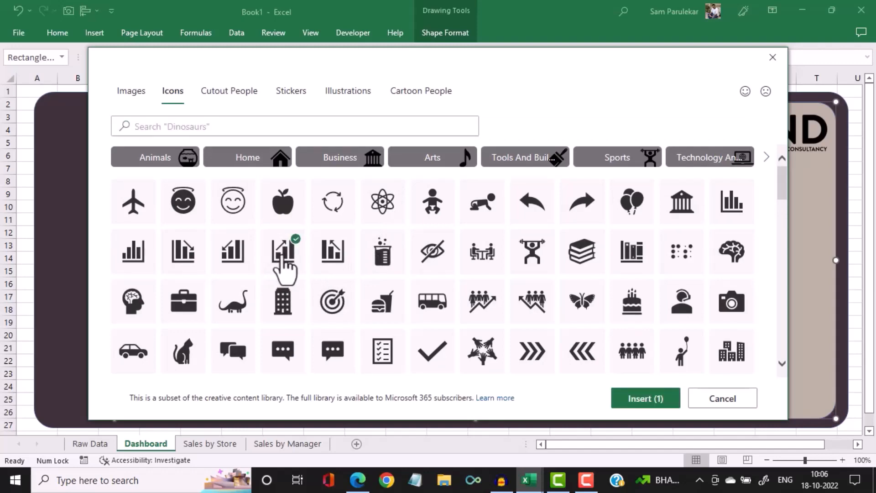
{"action": "left_click", "coordinate": [632, 399]}
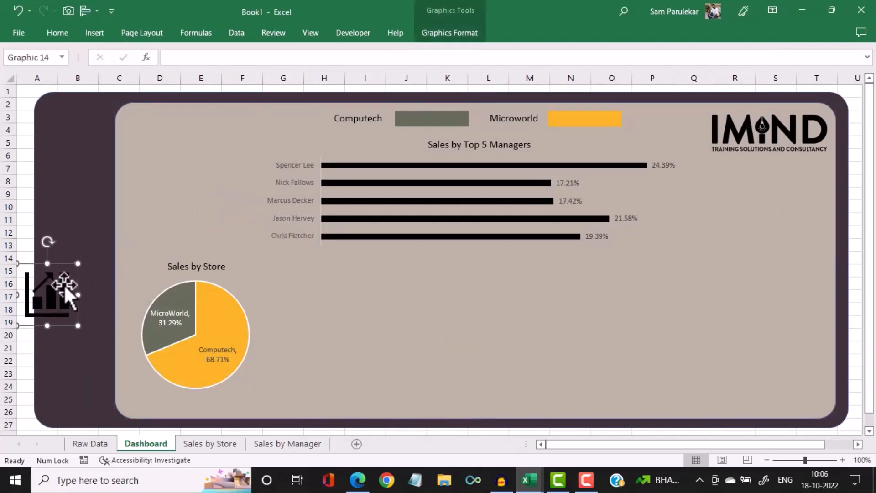
Move the bar chart icon to the upper-left corner of the beige dashboard panel and scale it down slightly
{"action": "left_click_drag", "start_coordinate": [77, 270], "coordinate": [181, 128]}
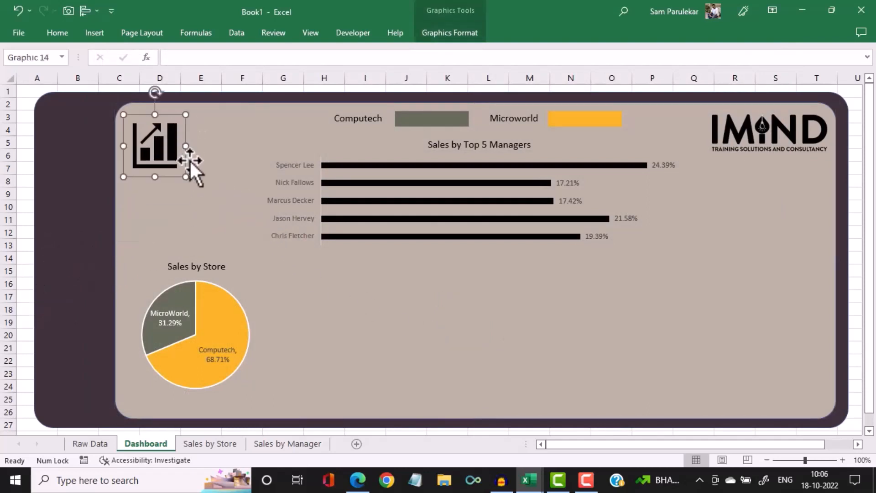
{"action": "left_click_drag", "start_coordinate": [185, 176], "coordinate": [174, 165]}
{"action": "left_click", "coordinate": [221, 158]}
Duplicate the Computech legend label and place the copy beside the bar chart icon in the dashboard header
{"action": "left_click", "coordinate": [358, 117]}
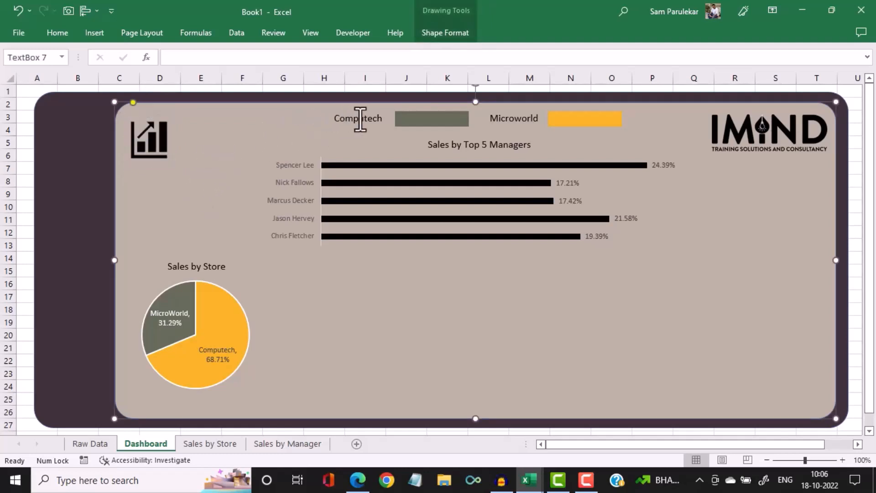
{"action": "left_click_drag", "start_coordinate": [381, 133], "coordinate": [382, 131]}
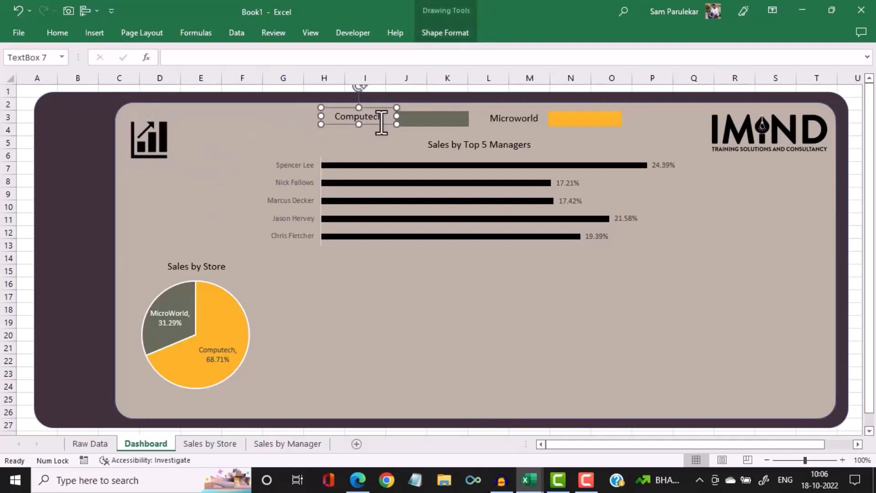
{"action": "key", "text": "ctrl+z"}
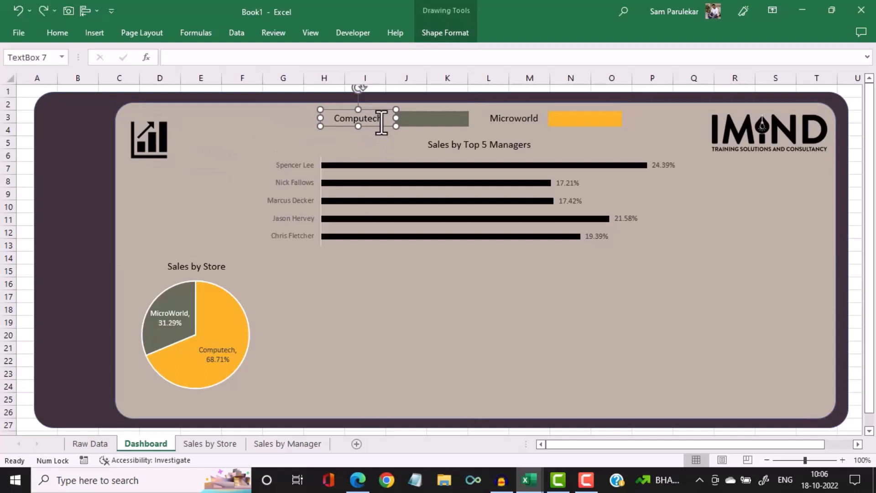
{"action": "key", "text": "ctrl+d"}
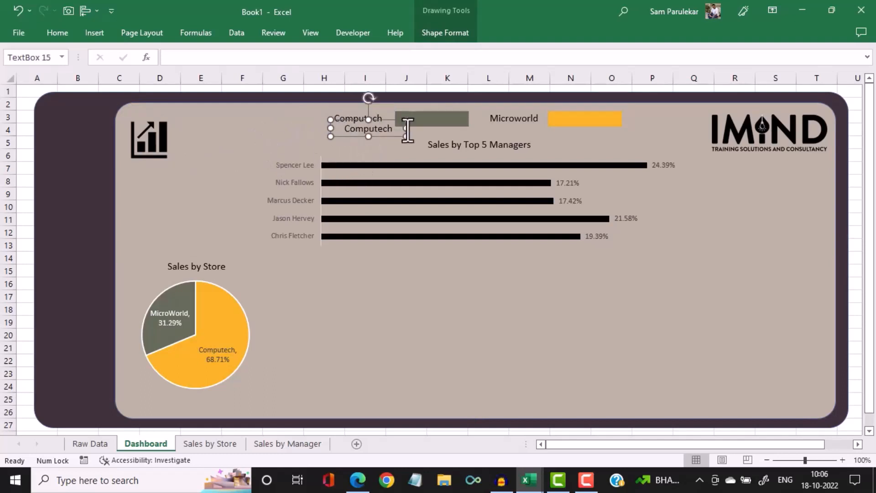
{"action": "left_click_drag", "start_coordinate": [395, 136], "coordinate": [233, 140]}
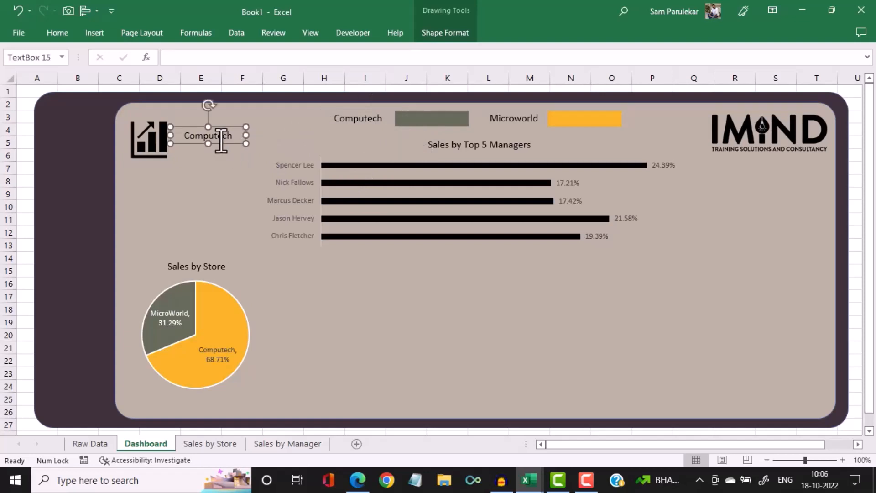
Replace the copied label's text with SALES DASHBOARD and widen the text box to fit it on one line
{"action": "double_click", "coordinate": [221, 139]}
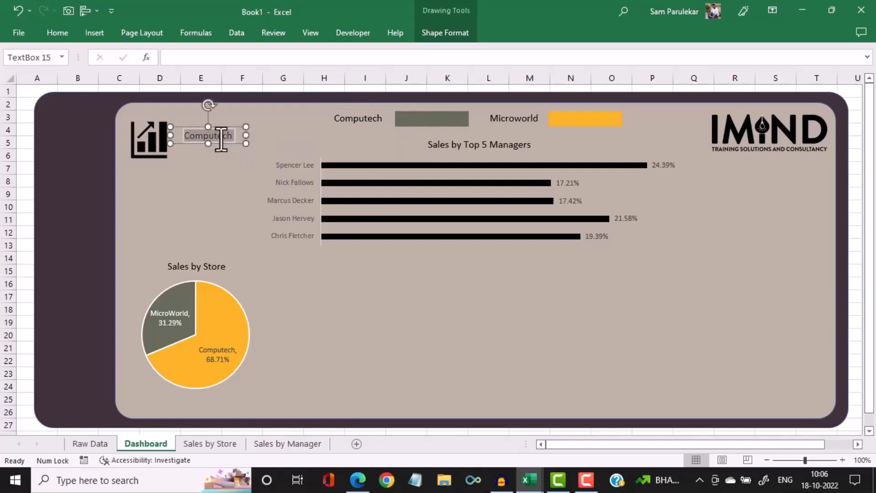
{"action": "key", "text": "Caps_Lock"}
{"action": "type", "text": "SALES"}
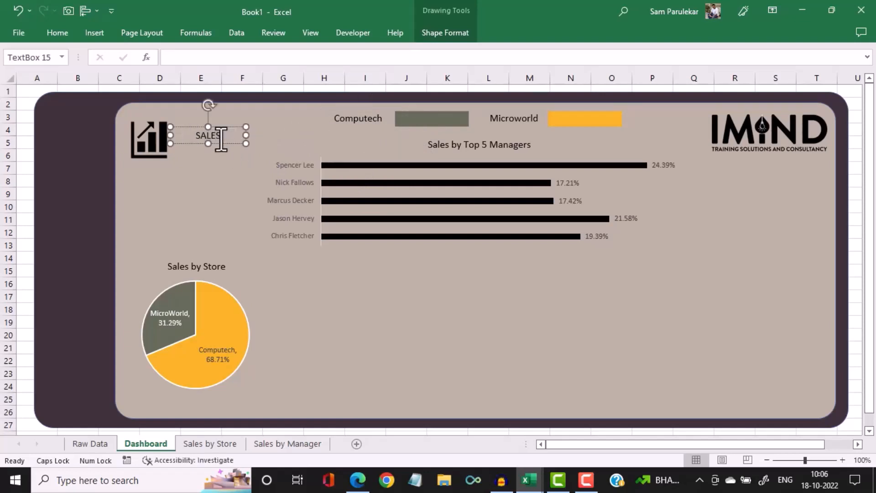
{"action": "type", "text": " DASHBOA"}
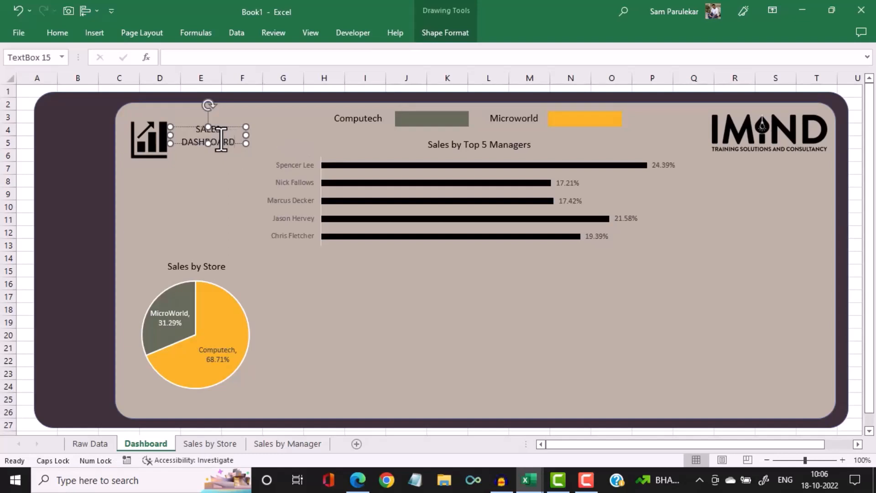
{"action": "type", "text": "RD"}
{"action": "left_click_drag", "start_coordinate": [247, 135], "coordinate": [279, 136]}
Enlarge the SALES DASHBOARD title to font size 16 and widen its text box so both words fit on one line
{"action": "left_click", "coordinate": [57, 32]}
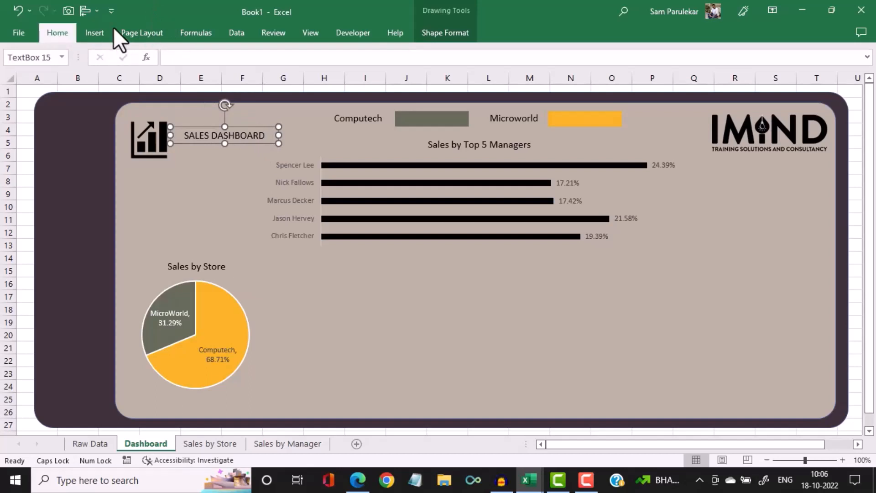
{"action": "left_click", "coordinate": [217, 56]}
{"action": "left_click", "coordinate": [217, 56]}
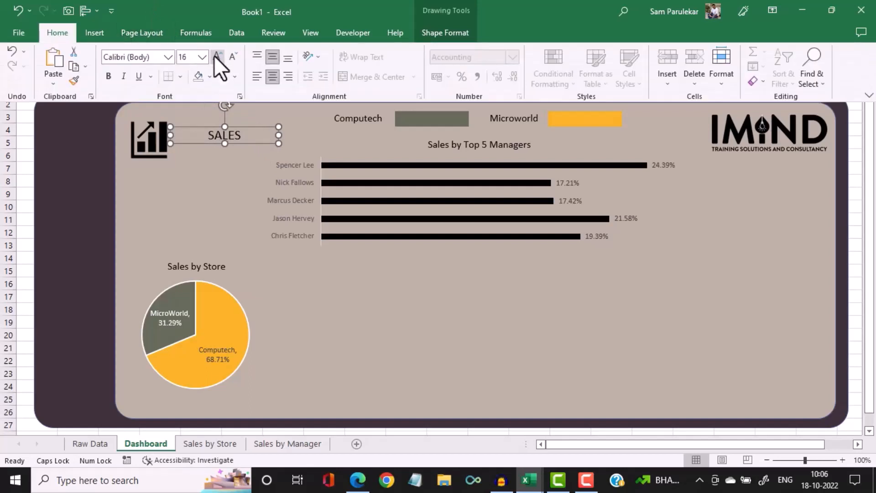
{"action": "left_click", "coordinate": [279, 138]}
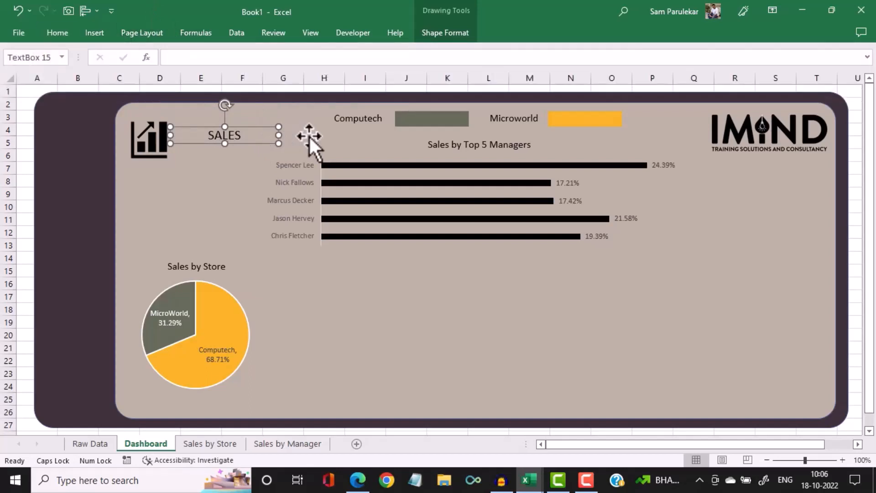
{"action": "left_click_drag", "start_coordinate": [277, 137], "coordinate": [305, 137]}
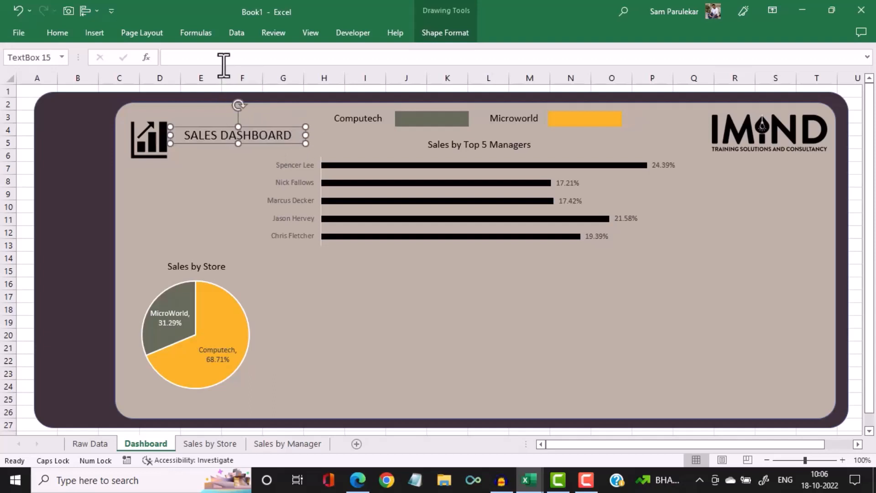
Make the SALES DASHBOARD title bold and nudge it down slightly to line up with the chart icon
{"action": "left_click", "coordinate": [54, 39]}
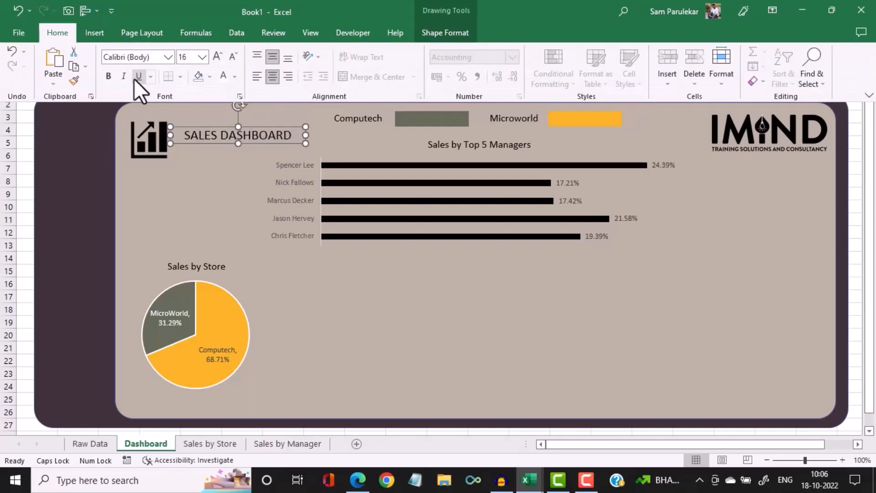
{"action": "left_click", "coordinate": [109, 77]}
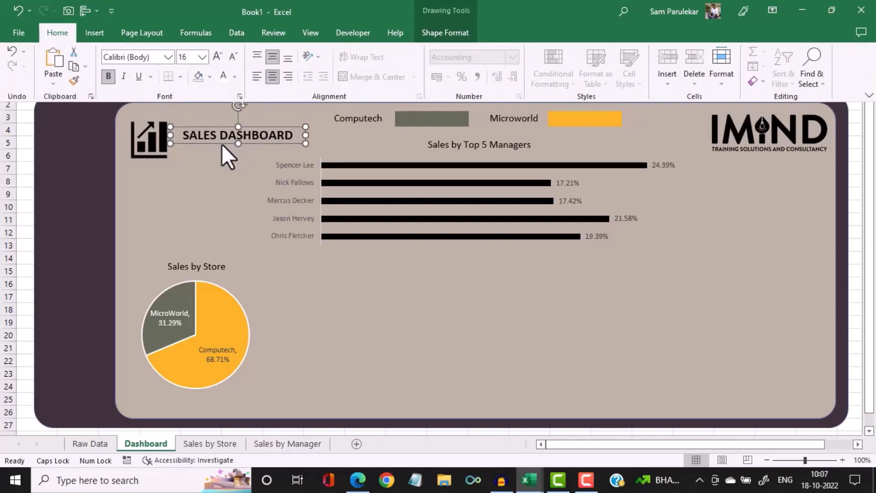
{"action": "left_click", "coordinate": [221, 144]}
{"action": "key", "text": "Down"}
{"action": "key", "text": "Down"}
{"action": "key", "text": "Down"}
{"action": "key", "text": "Down"}
{"action": "key", "text": "Down"}
{"action": "key", "text": "Down"}
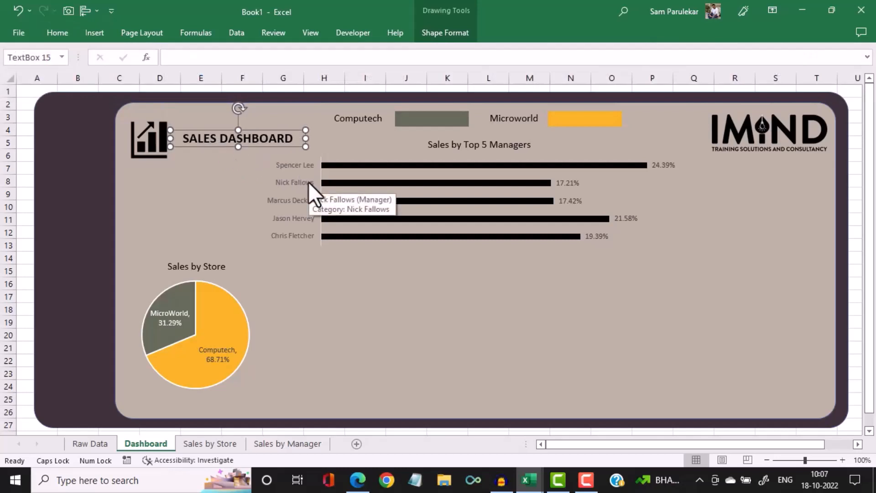
{"action": "left_click", "coordinate": [203, 187]}
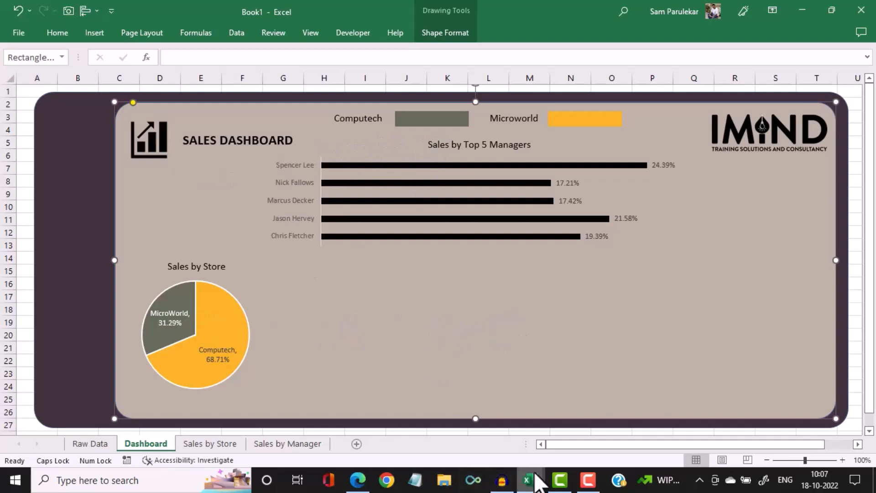
Examine the Sales by Category chart on the finished dashboard in the ID.xlsx workbook and return to Book1
{"action": "mouse_move", "coordinate": [534, 483]}
{"action": "left_click", "coordinate": [478, 416]}
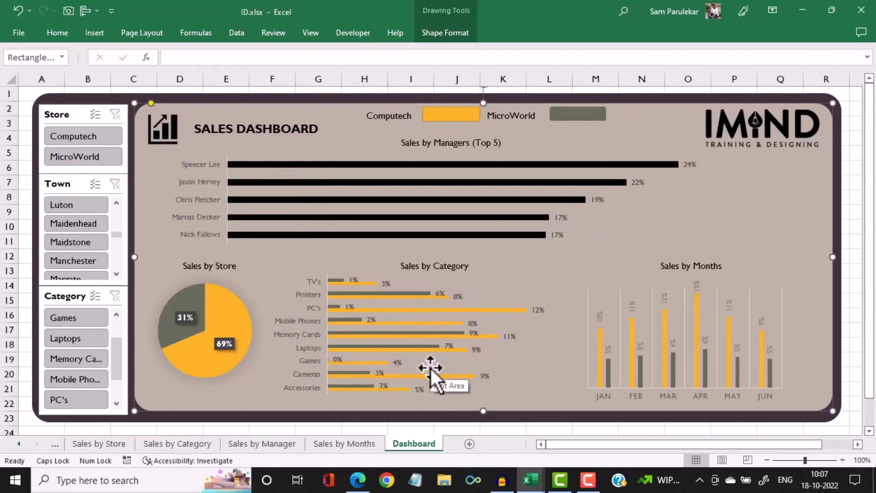
{"action": "mouse_move", "coordinate": [530, 479]}
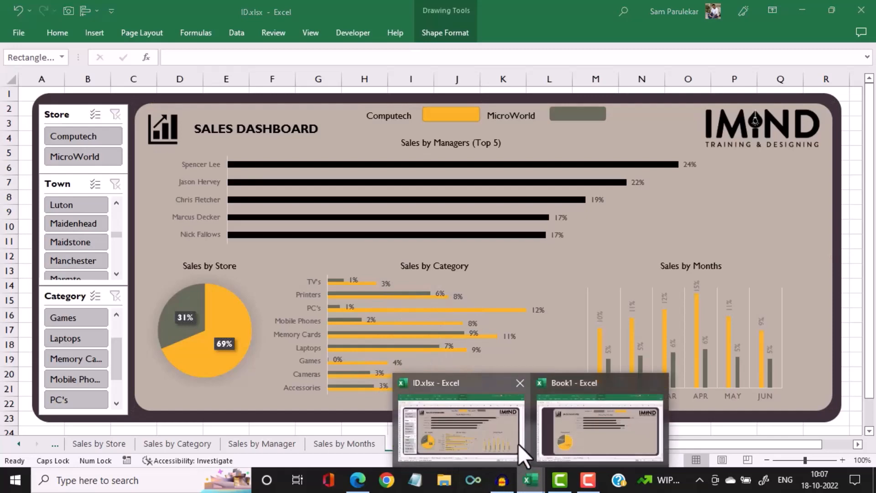
{"action": "left_click", "coordinate": [564, 434]}
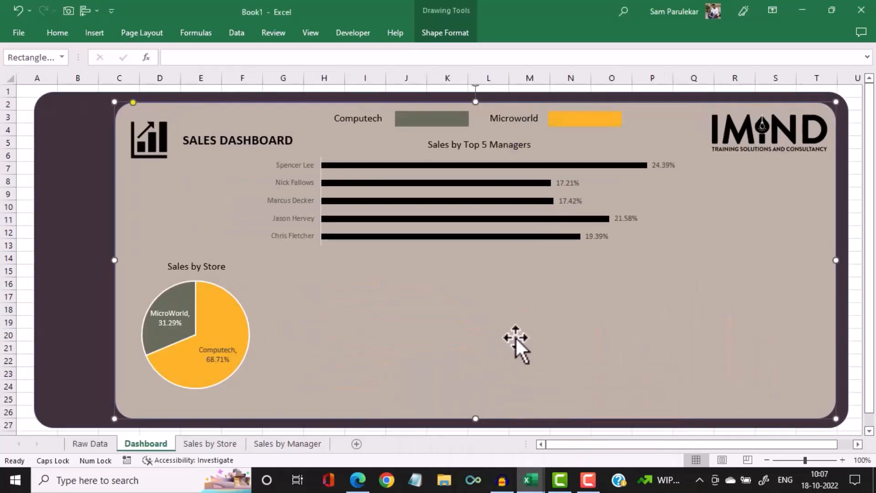
Create a PivotTable in a new worksheet from Table1 on the Raw Data sheet
{"action": "left_click", "coordinate": [89, 443]}
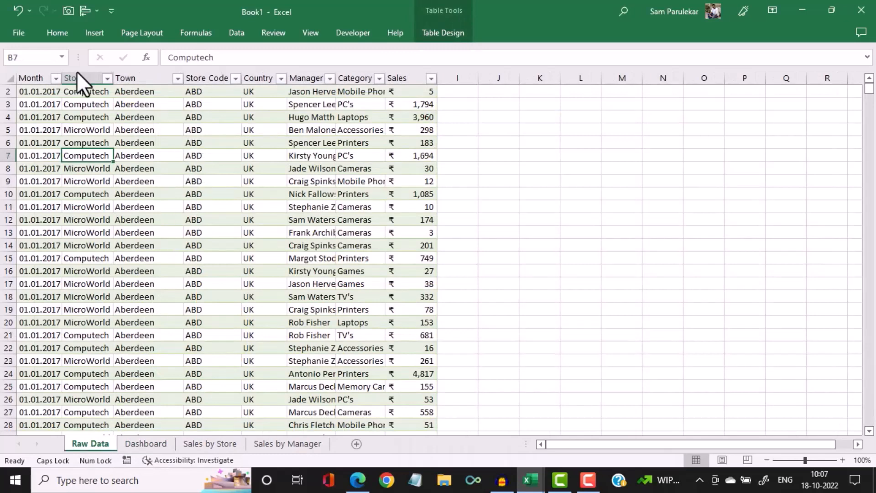
{"action": "left_click", "coordinate": [94, 32]}
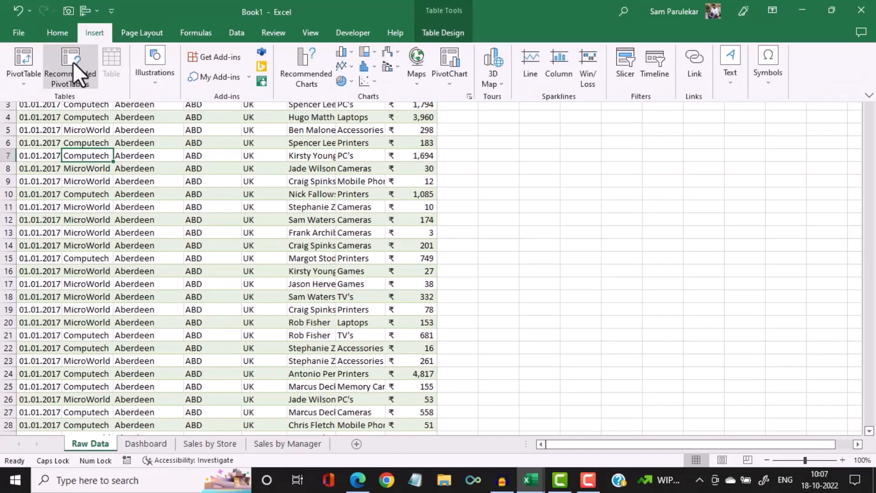
{"action": "left_click", "coordinate": [13, 63]}
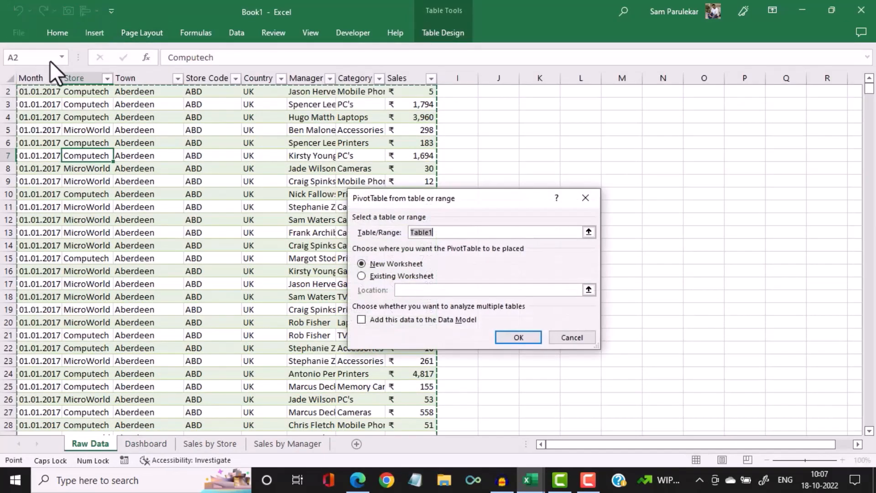
{"action": "left_click", "coordinate": [500, 334]}
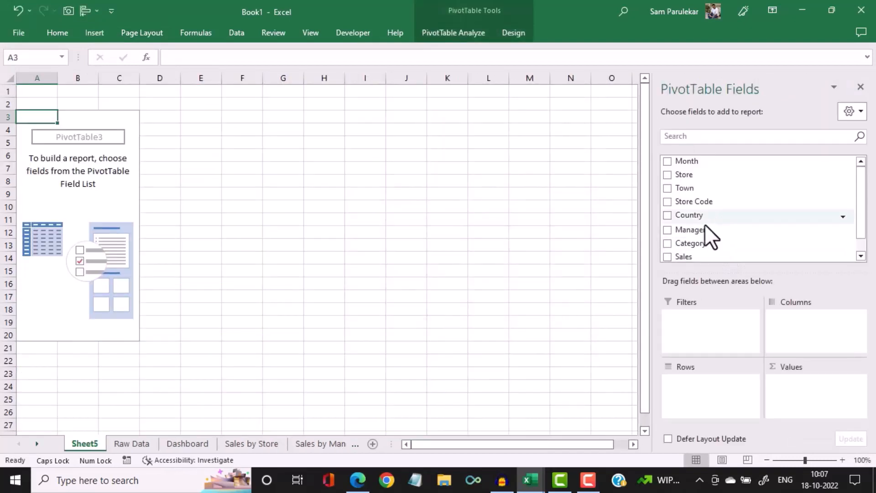
Lay out the PivotTable with Category as rows, Sales summed as values and Store as columns
{"action": "left_click_drag", "start_coordinate": [699, 242], "coordinate": [684, 383]}
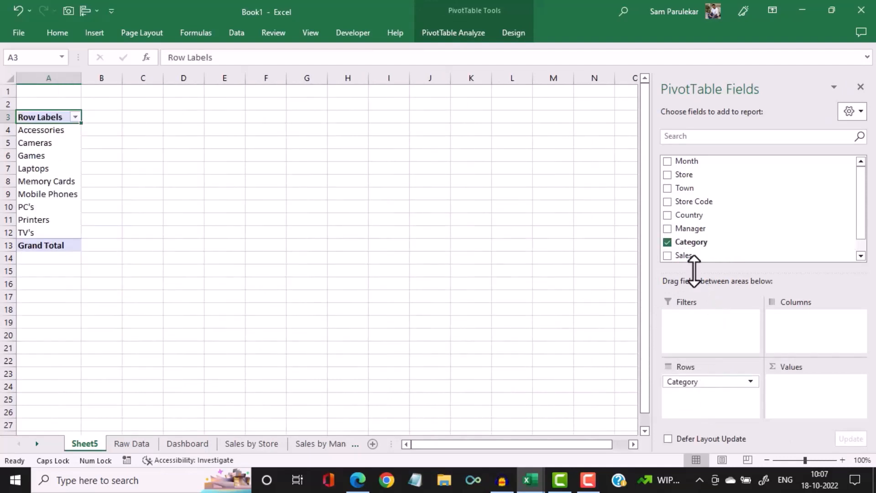
{"action": "left_click_drag", "start_coordinate": [692, 255], "coordinate": [809, 396]}
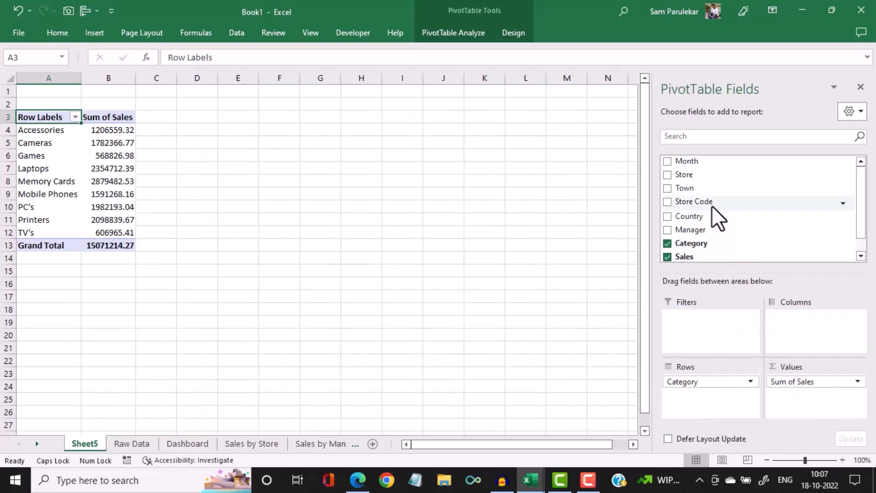
{"action": "left_click_drag", "start_coordinate": [683, 175], "coordinate": [790, 320]}
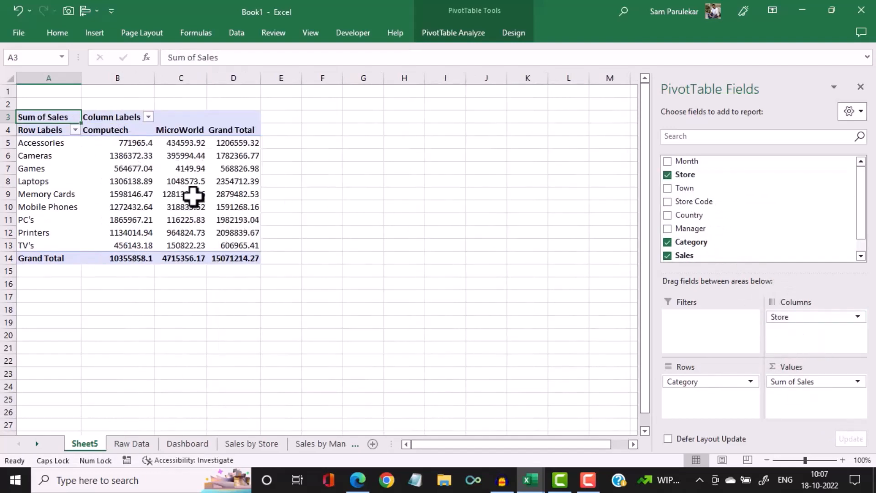
Show the Computech and MicroWorld sales values in the PivotTable as % of Grand Total
{"action": "mouse_move", "coordinate": [194, 196]}
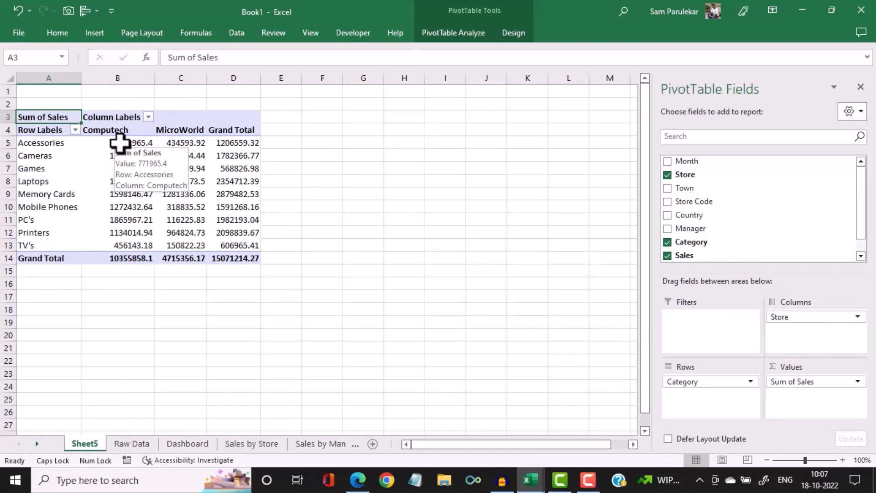
{"action": "left_click_drag", "start_coordinate": [121, 141], "coordinate": [176, 241]}
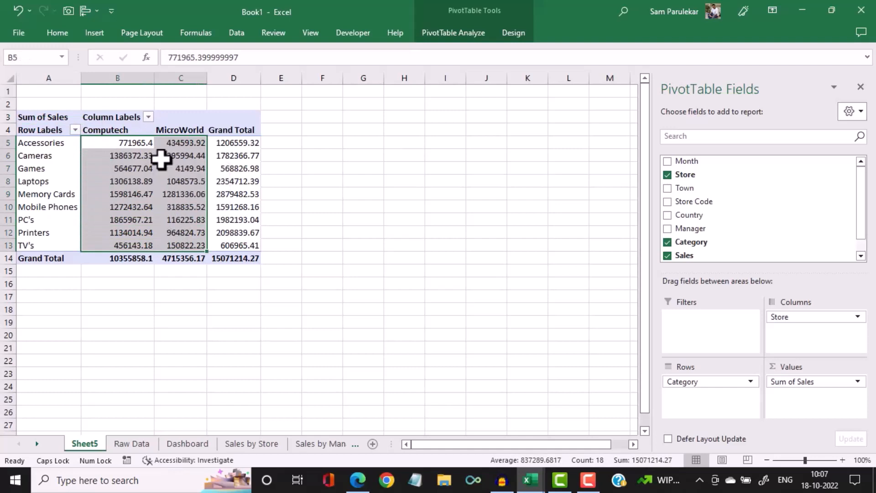
{"action": "right_click", "coordinate": [161, 158]}
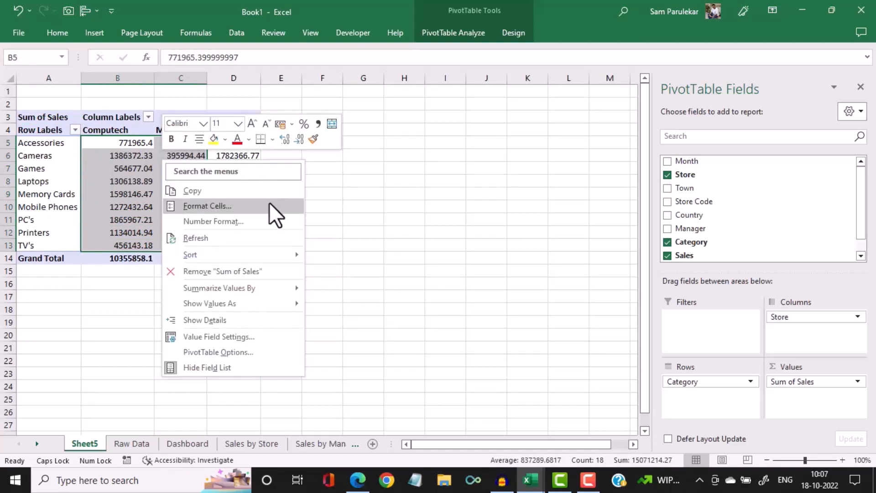
{"action": "mouse_move", "coordinate": [259, 306]}
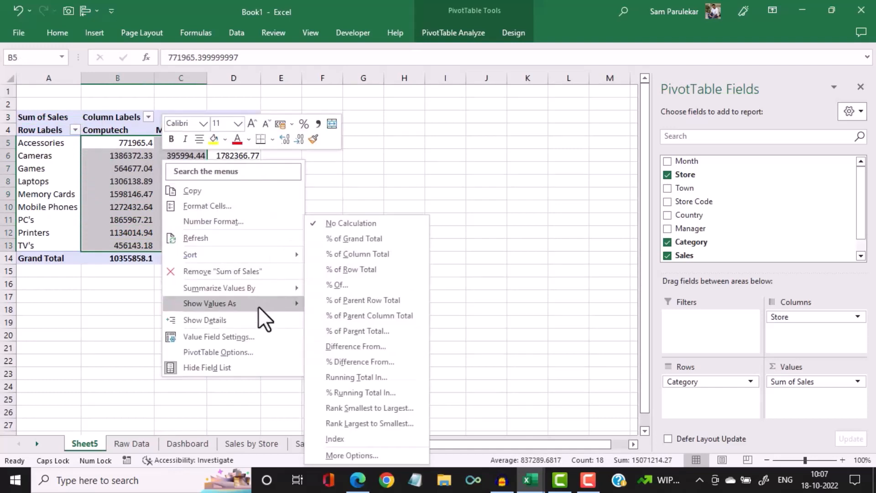
{"action": "left_click", "coordinate": [370, 238]}
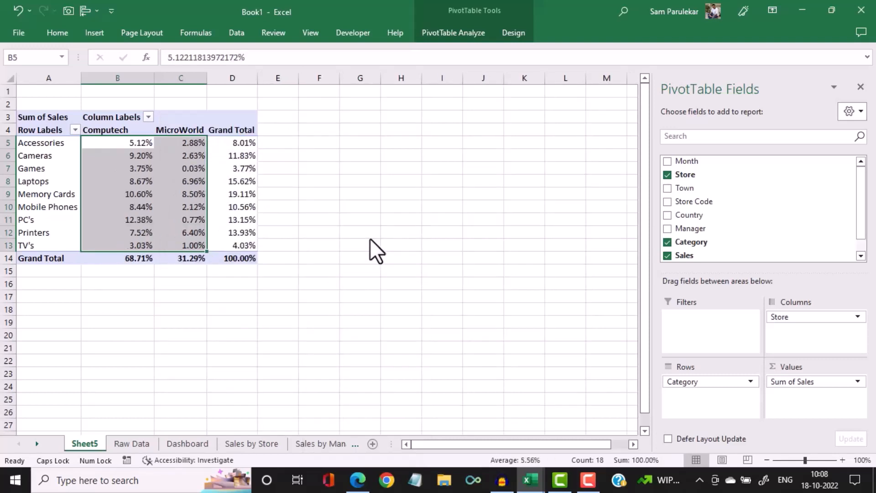
{"action": "left_click", "coordinate": [370, 238]}
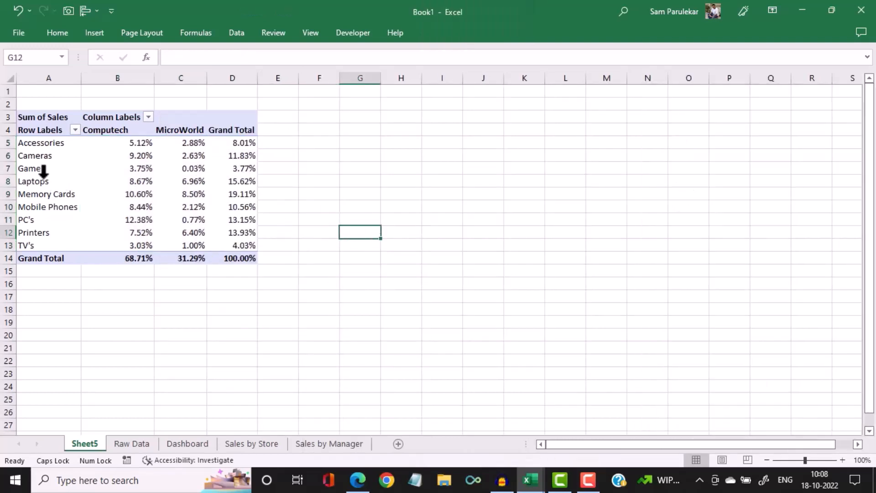
Insert a Clustered Bar PivotChart from the sales by category PivotTable and place it beside the table
{"action": "left_click", "coordinate": [28, 155]}
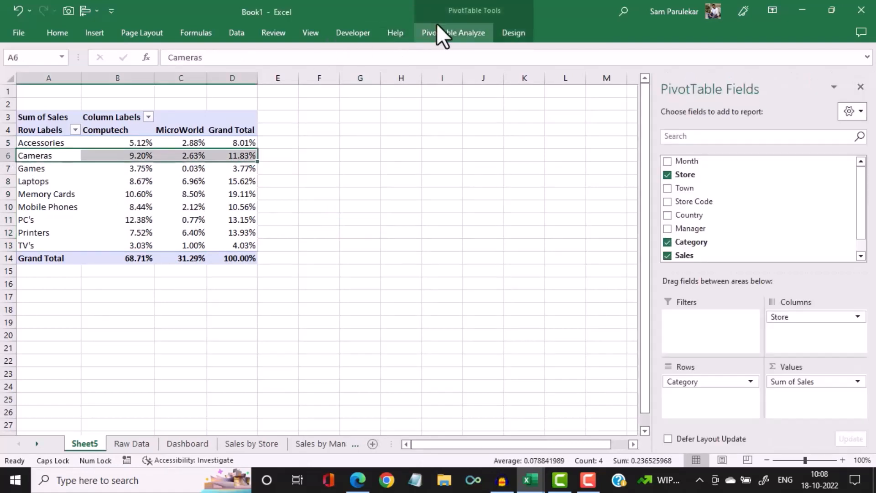
{"action": "left_click", "coordinate": [170, 180]}
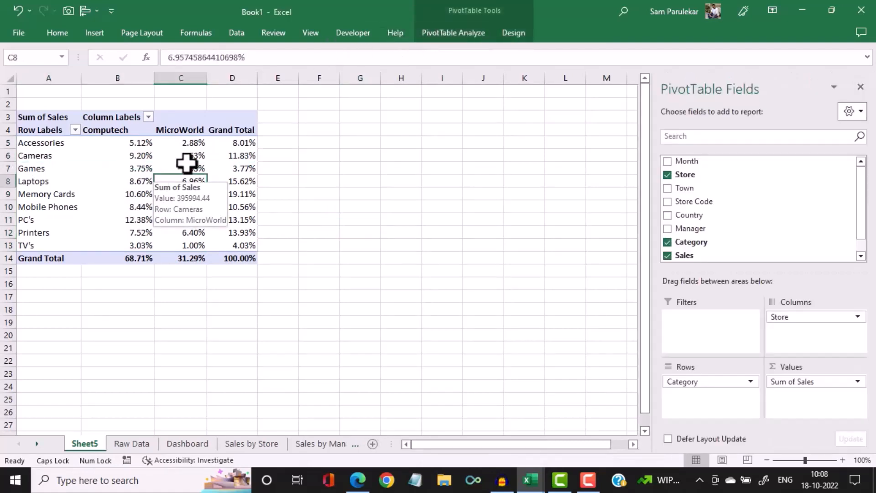
{"action": "left_click", "coordinate": [461, 39]}
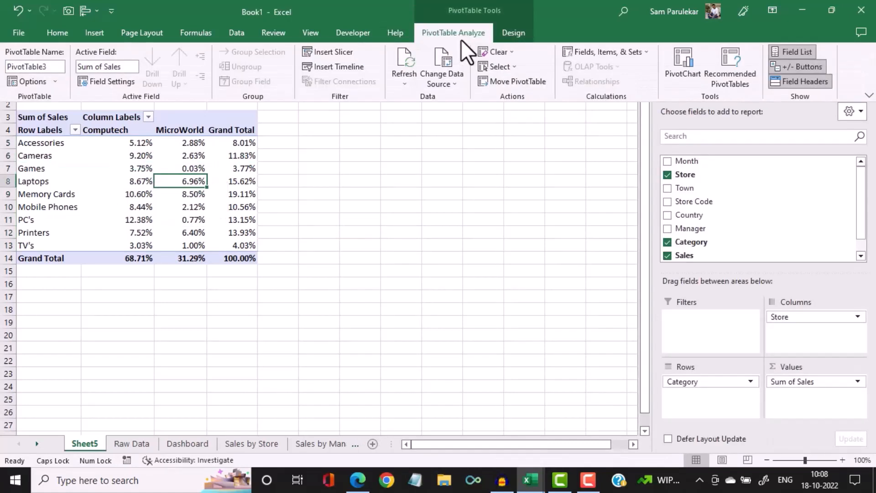
{"action": "left_click", "coordinate": [686, 62]}
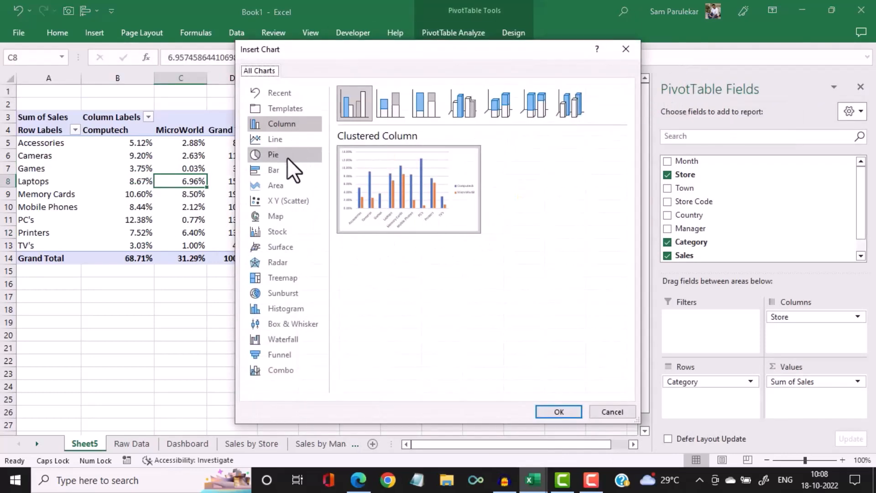
{"action": "left_click", "coordinate": [278, 167]}
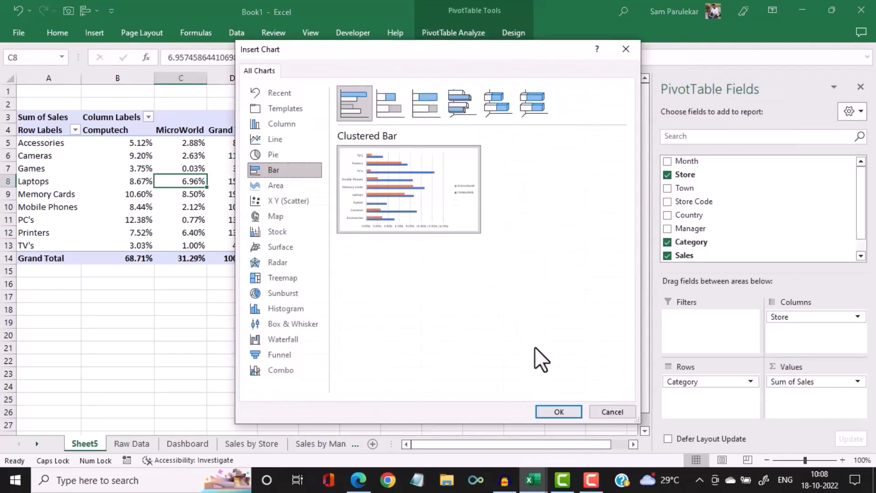
{"action": "left_click", "coordinate": [553, 411]}
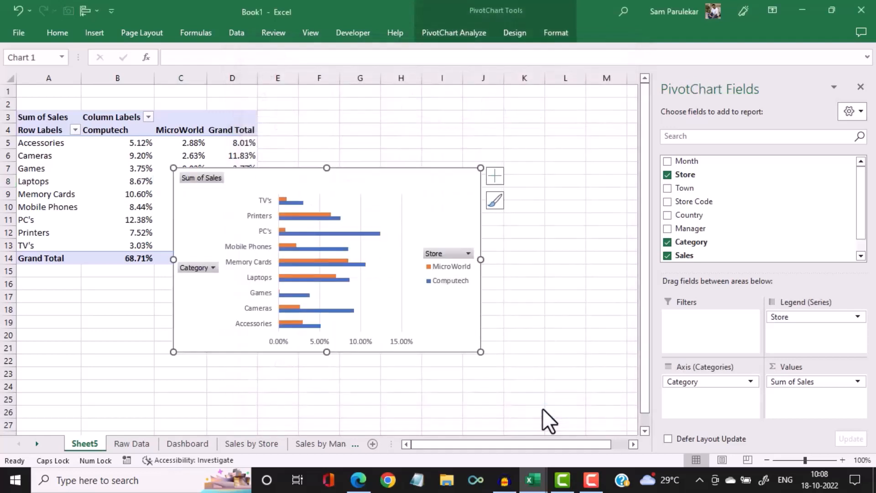
{"action": "left_click_drag", "start_coordinate": [399, 171], "coordinate": [532, 144]}
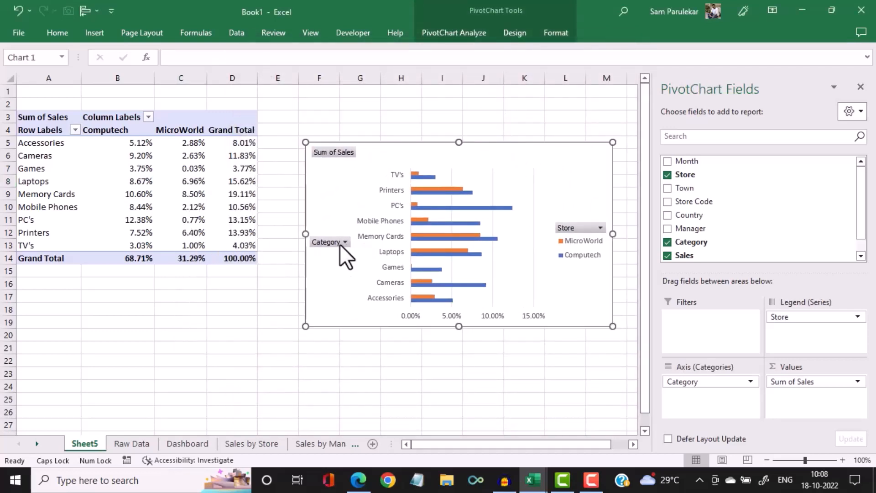
Strip all field buttons, the store legend and the horizontal percentage axis from the category bar chart
{"action": "right_click", "coordinate": [329, 240]}
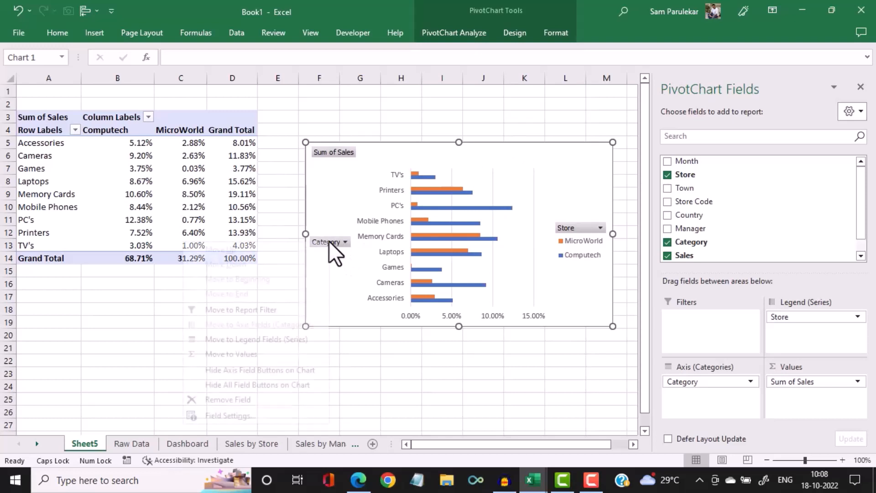
{"action": "left_click", "coordinate": [226, 385]}
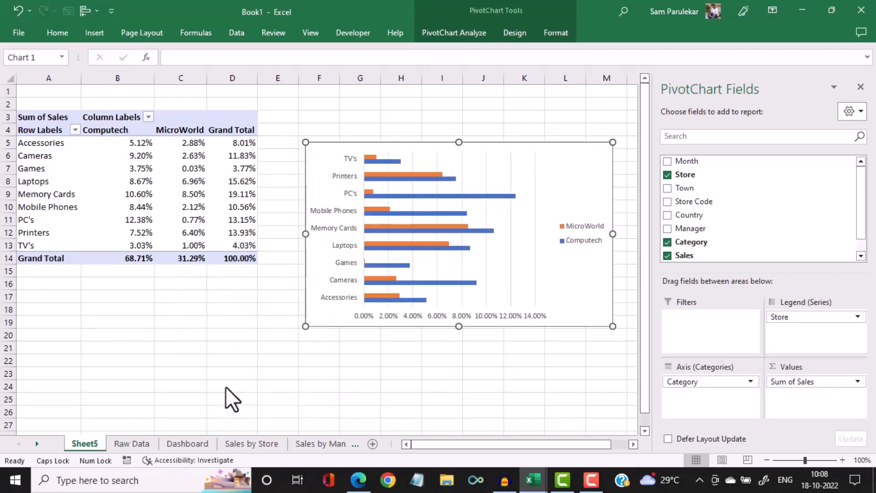
{"action": "left_click", "coordinate": [581, 221]}
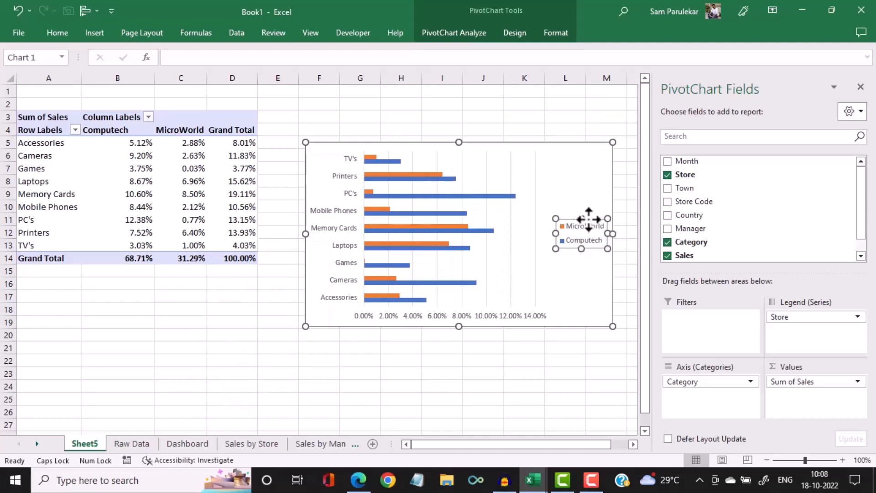
{"action": "key", "text": "Delete"}
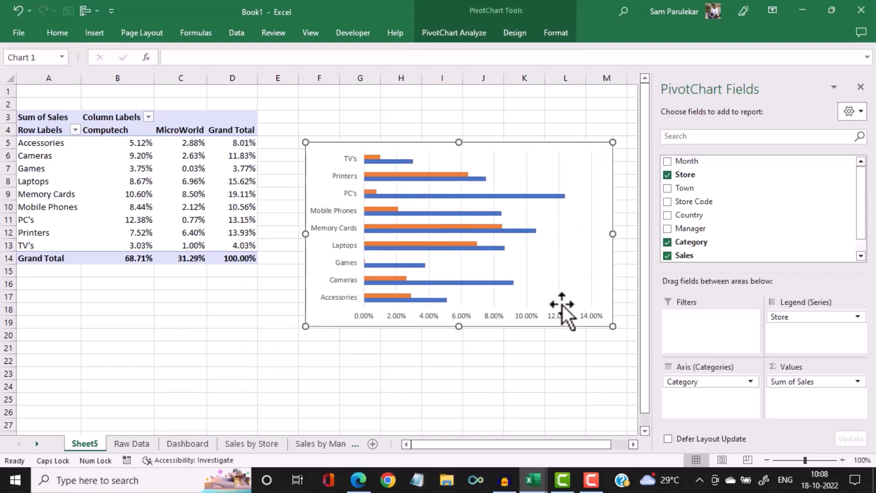
{"action": "left_click", "coordinate": [554, 317]}
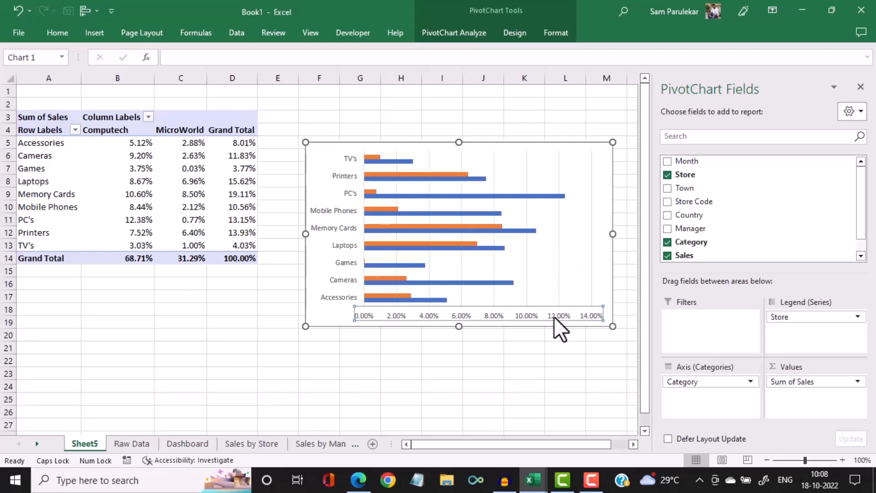
{"action": "key", "text": "Delete"}
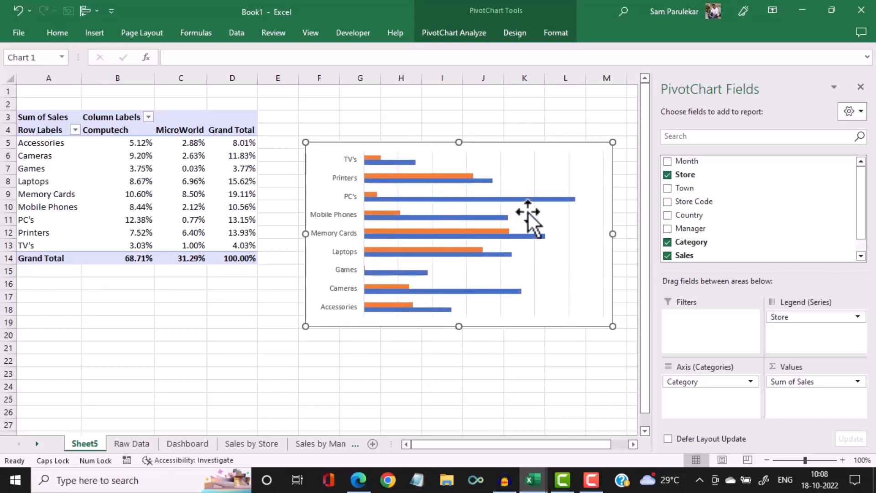
Add data labels to both the Computech and MicroWorld bars and delete the chart's vertical gridlines
{"action": "right_click", "coordinate": [538, 199]}
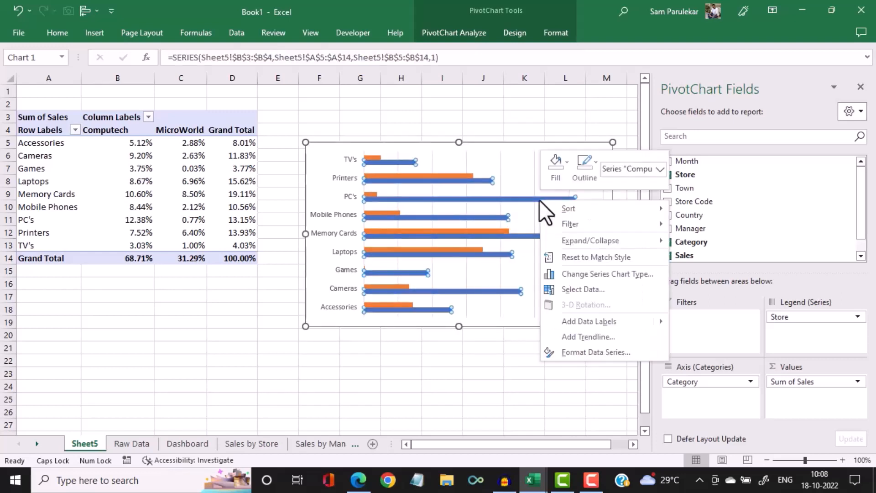
{"action": "left_click", "coordinate": [567, 321]}
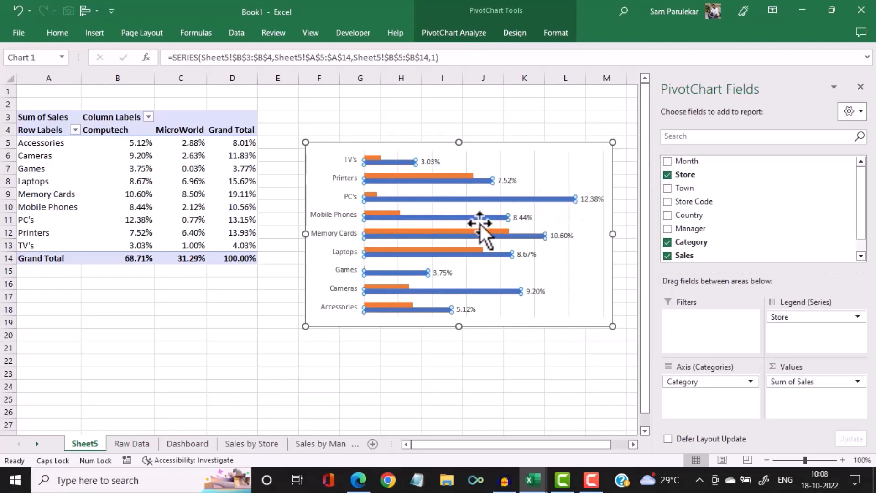
{"action": "left_click", "coordinate": [379, 155]}
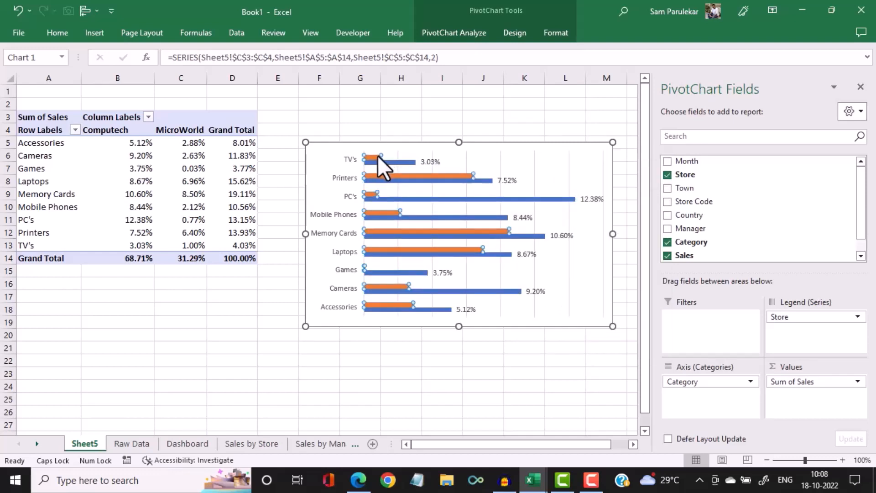
{"action": "right_click", "coordinate": [377, 155]}
{"action": "left_click", "coordinate": [459, 277]}
{"action": "left_click", "coordinate": [568, 165]}
{"action": "key", "text": "Delete"}
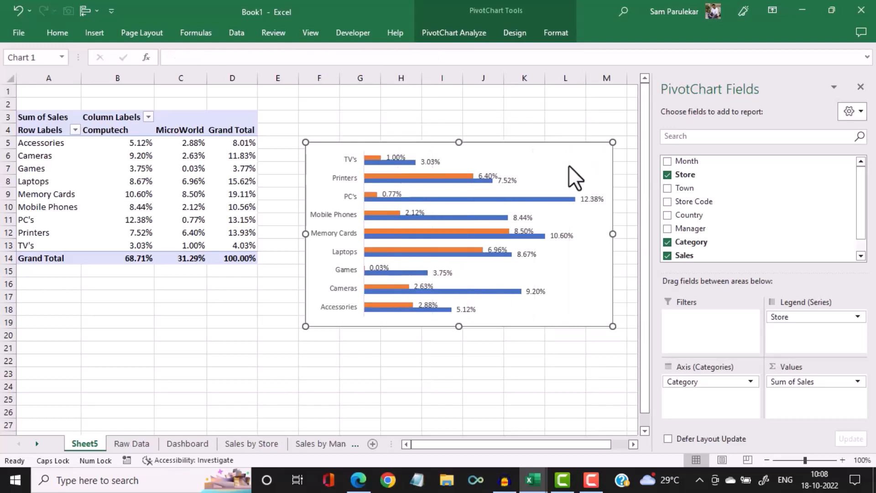
Set the chart area to No Fill and No Outline, and stretch the chart's lower edge down to row 21
{"action": "left_click", "coordinate": [524, 34]}
{"action": "left_click", "coordinate": [553, 31]}
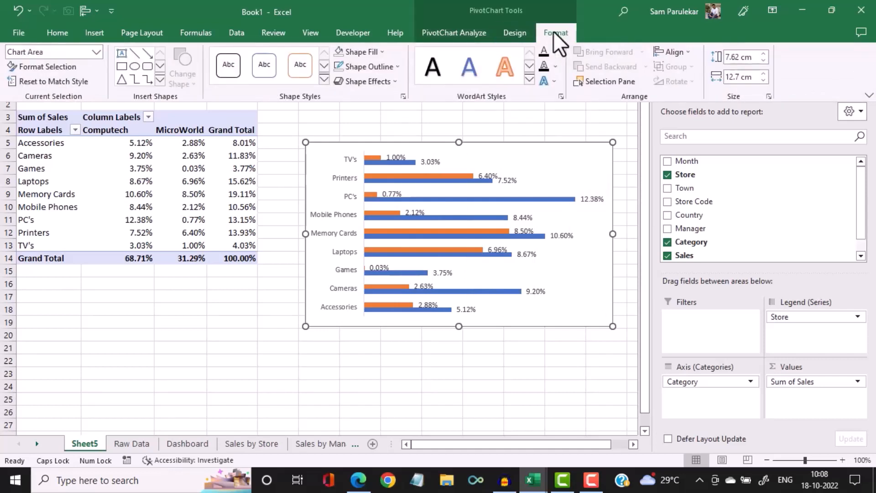
{"action": "left_click", "coordinate": [382, 51]}
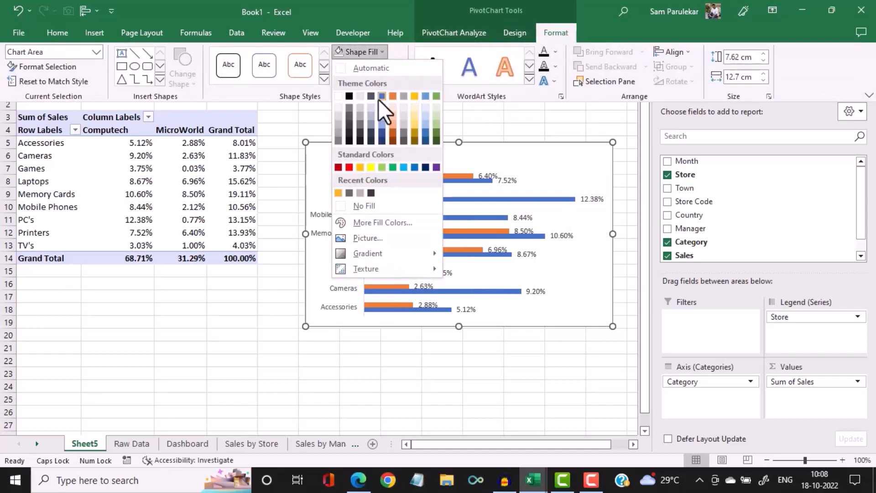
{"action": "left_click", "coordinate": [371, 210]}
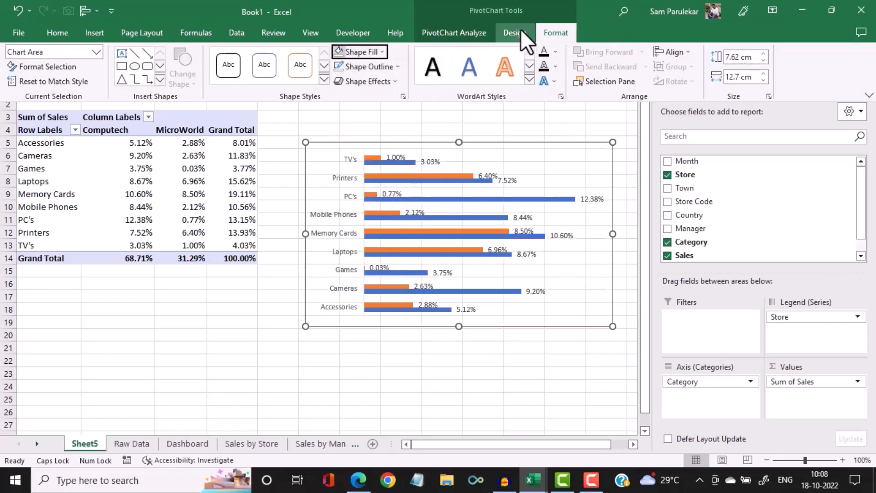
{"action": "left_click", "coordinate": [384, 68]}
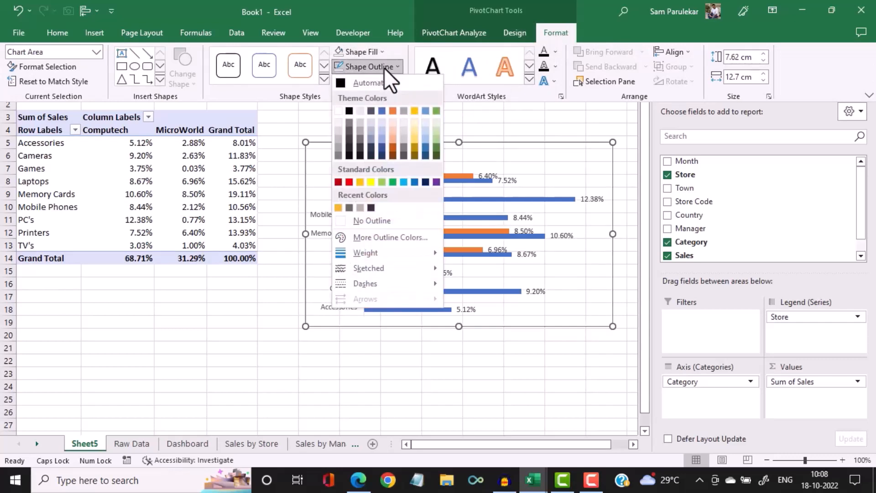
{"action": "left_click", "coordinate": [365, 220]}
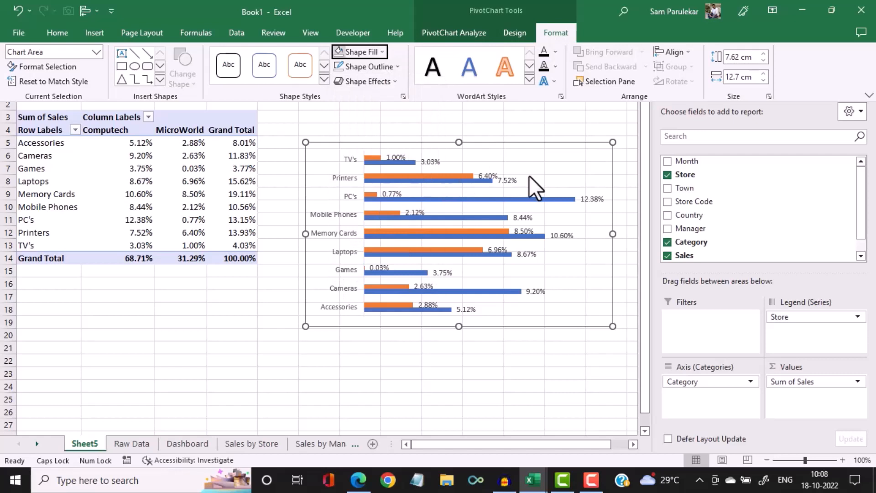
{"action": "left_click", "coordinate": [458, 329]}
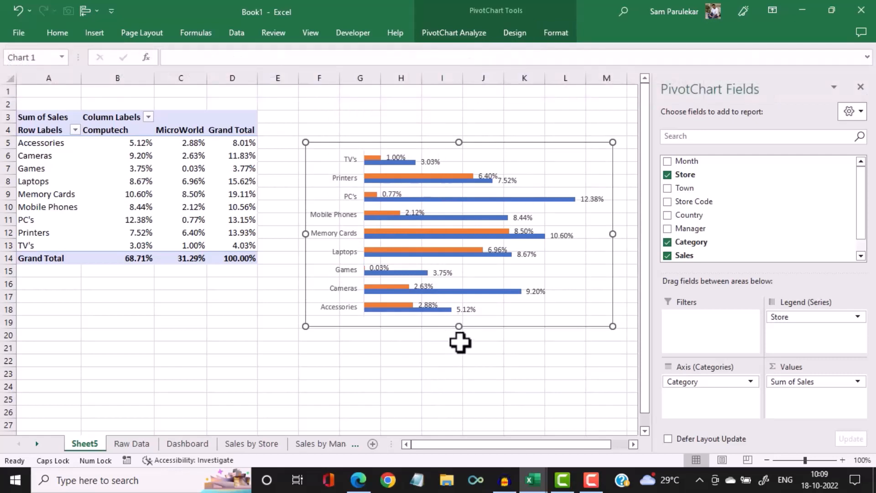
{"action": "left_click_drag", "start_coordinate": [459, 327], "coordinate": [459, 348]}
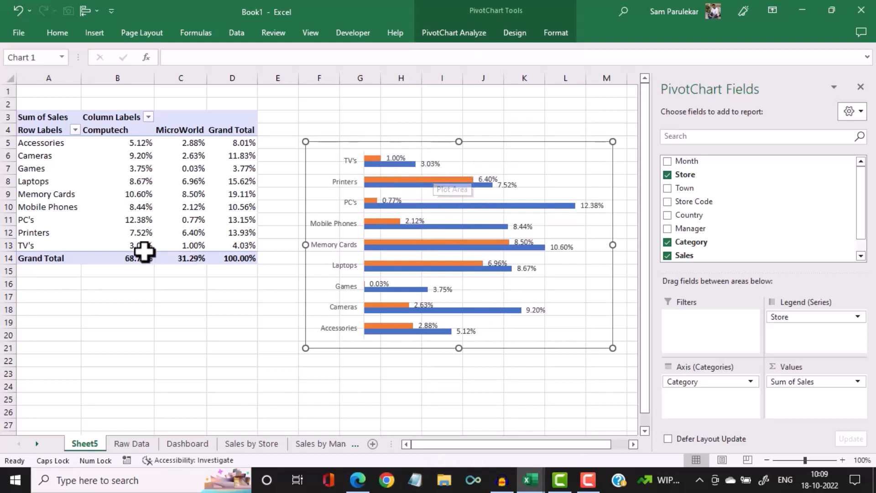
Copy the hex fill colour of the Computech legend rectangle on the Dashboard sheet, leaving its fill as is, and return to Sheet5
{"action": "left_click", "coordinate": [409, 163]}
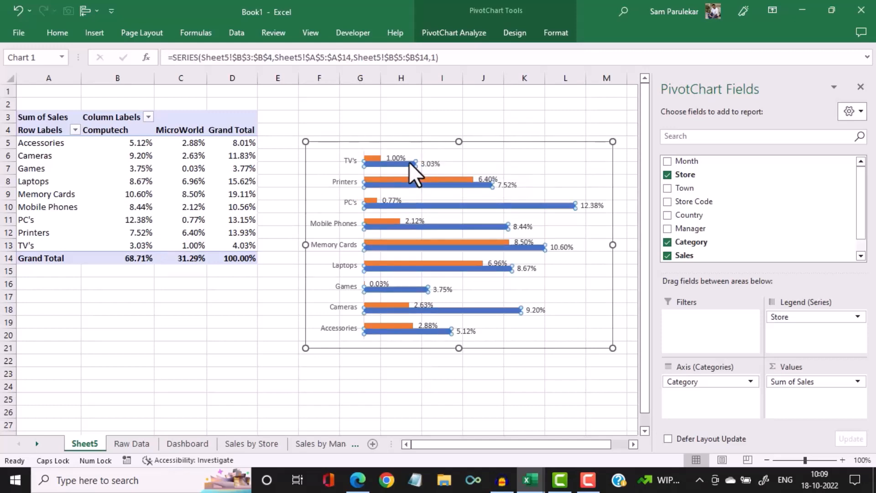
{"action": "left_click", "coordinate": [199, 445]}
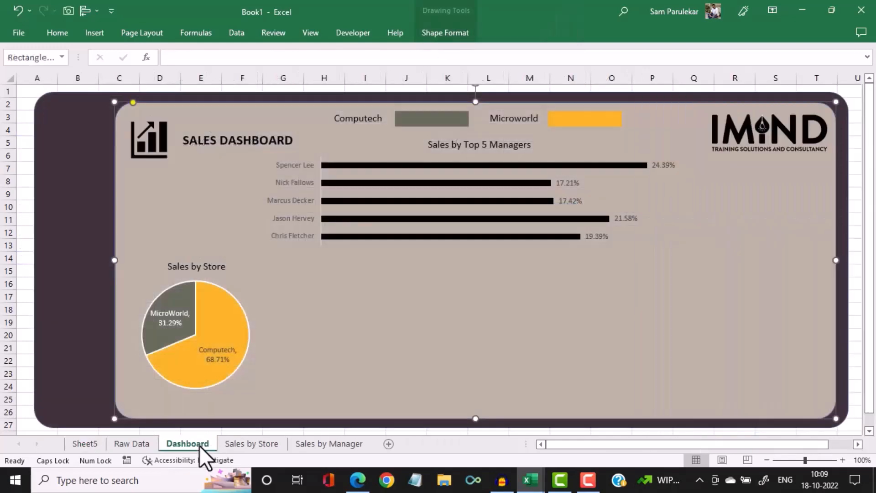
{"action": "left_click", "coordinate": [419, 123]}
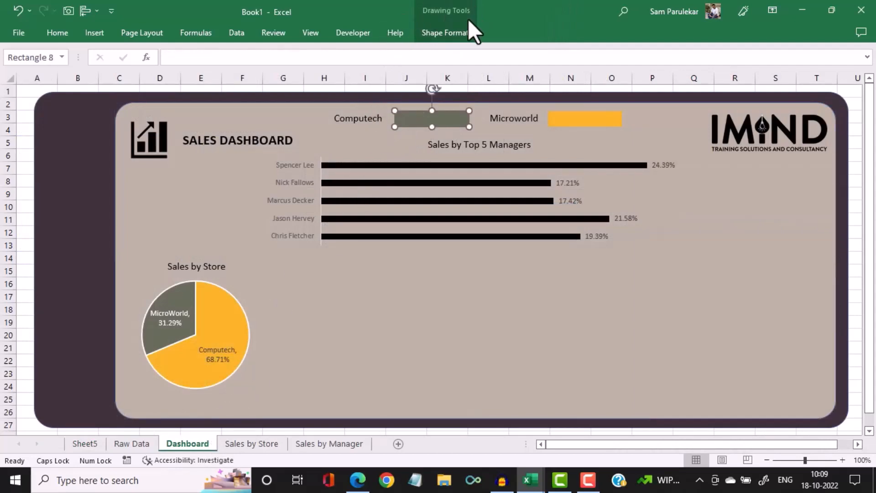
{"action": "left_click", "coordinate": [455, 29]}
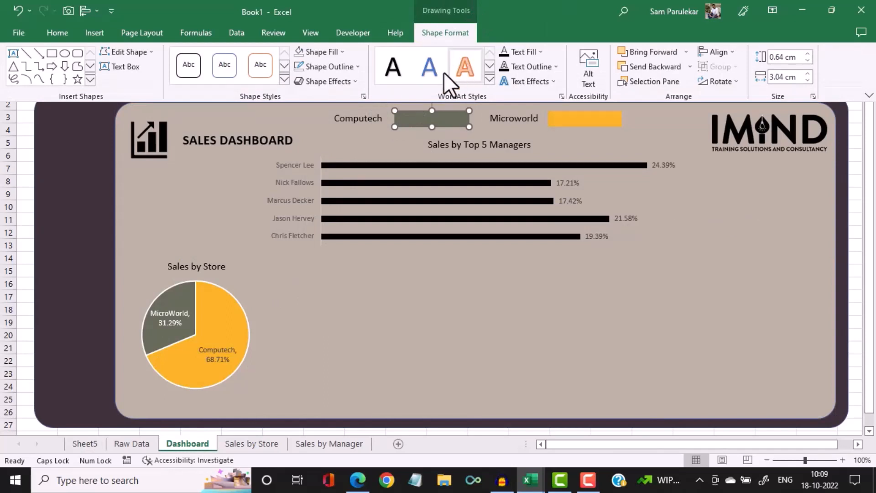
{"action": "left_click", "coordinate": [343, 52]}
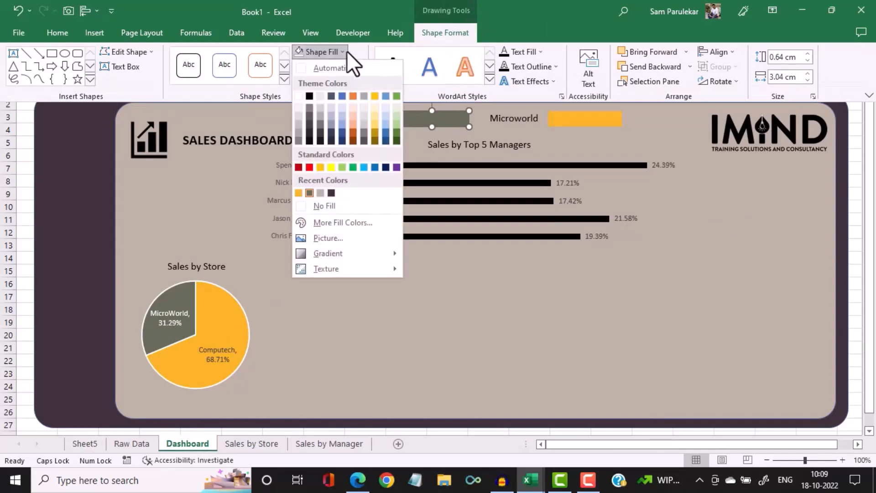
{"action": "left_click", "coordinate": [339, 223]}
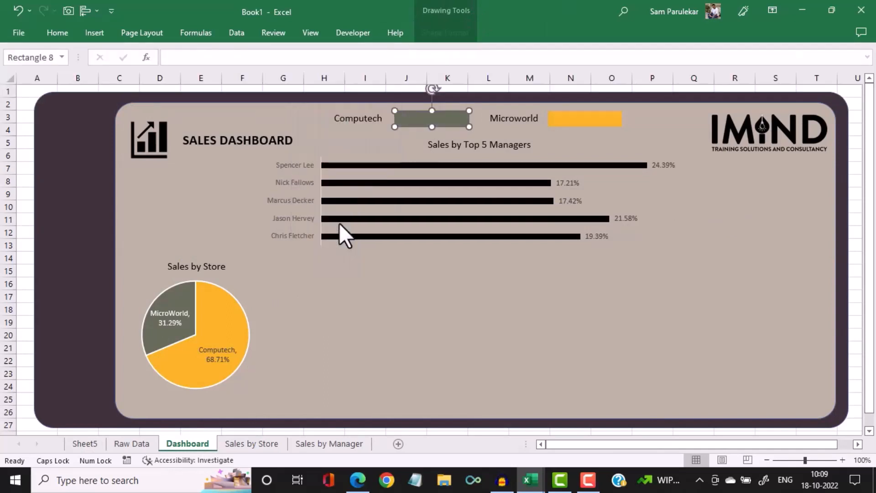
{"action": "left_click_drag", "start_coordinate": [464, 331], "coordinate": [440, 333]}
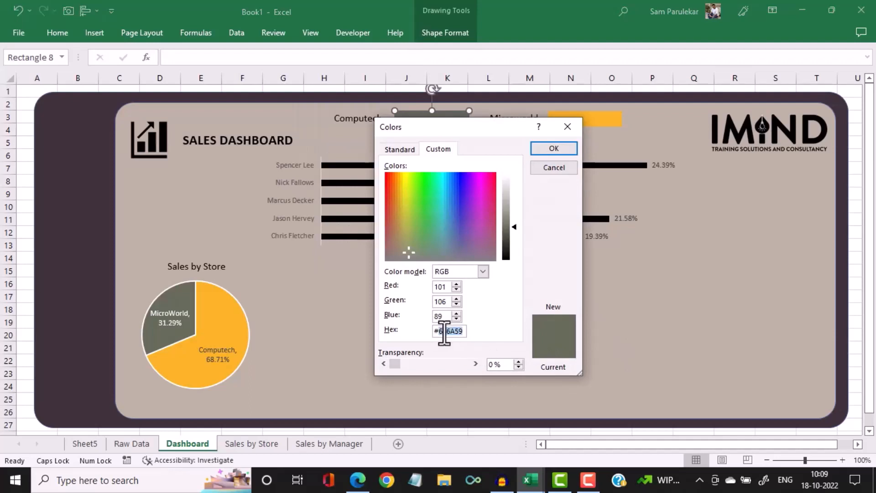
{"action": "left_click", "coordinate": [554, 167]}
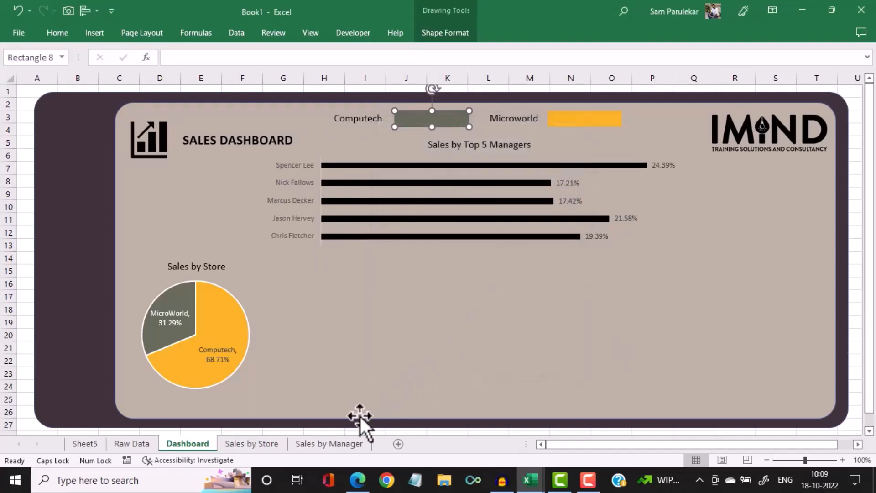
{"action": "left_click", "coordinate": [89, 447]}
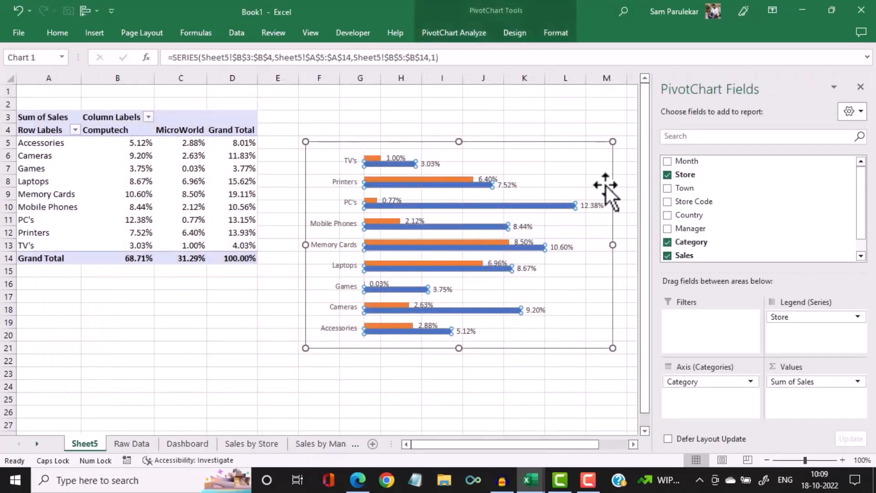
Set the fill colour of the Computech bars in the category chart to #656A59
{"action": "left_click", "coordinate": [406, 162]}
{"action": "double_click", "coordinate": [400, 165]}
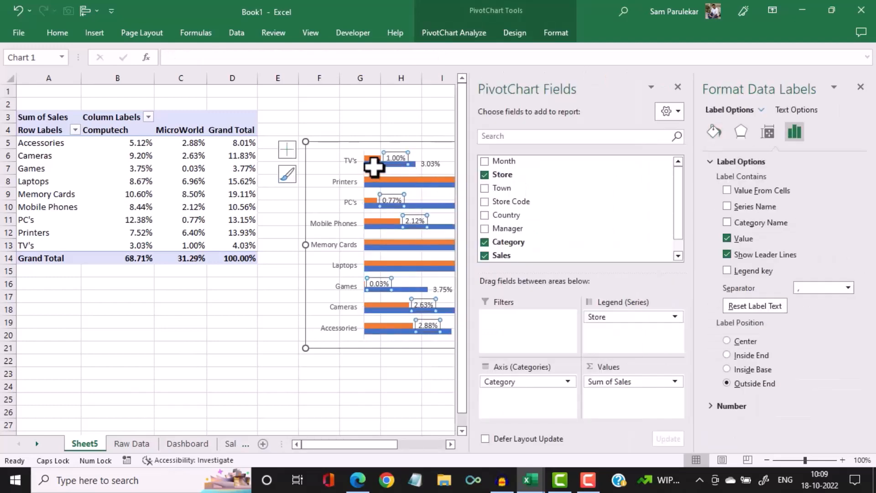
{"action": "left_click", "coordinate": [407, 120]}
{"action": "double_click", "coordinate": [412, 162]}
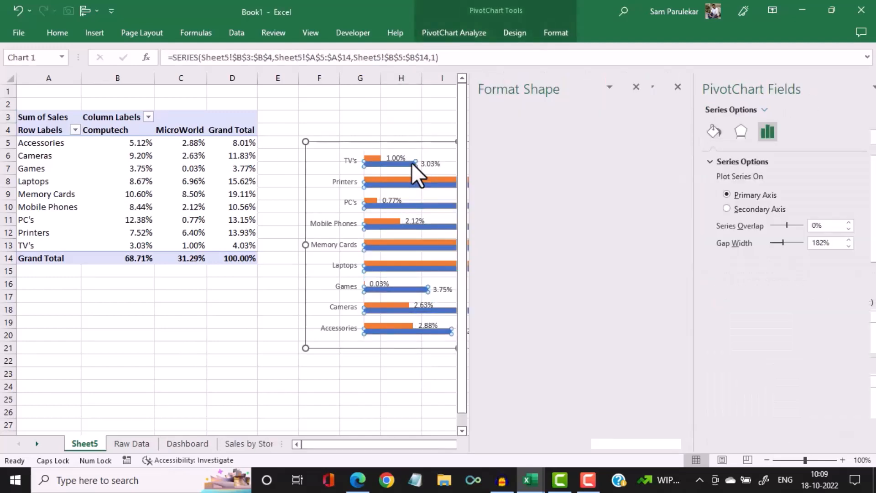
{"action": "left_click", "coordinate": [547, 299]}
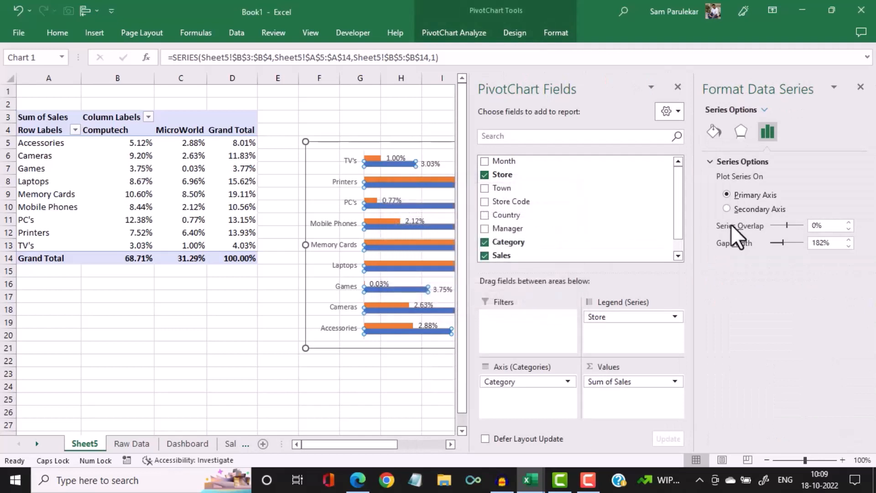
{"action": "left_click", "coordinate": [714, 130]}
{"action": "left_click", "coordinate": [714, 128]}
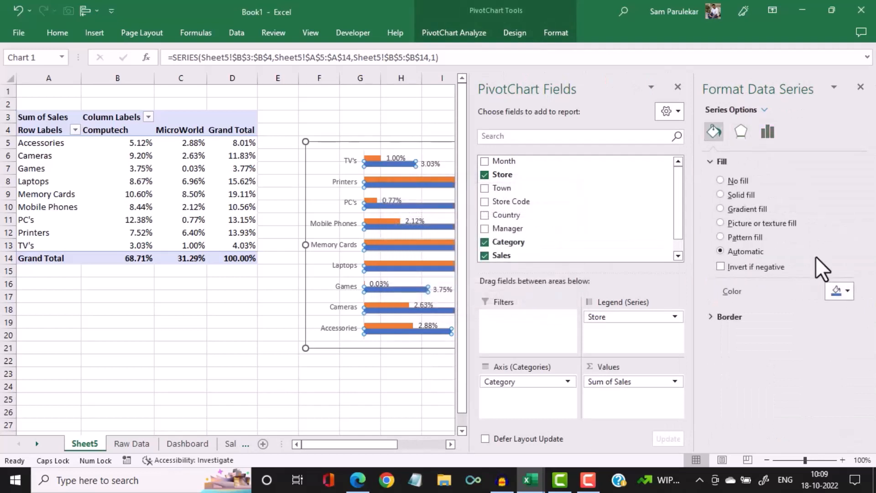
{"action": "left_click", "coordinate": [849, 293]}
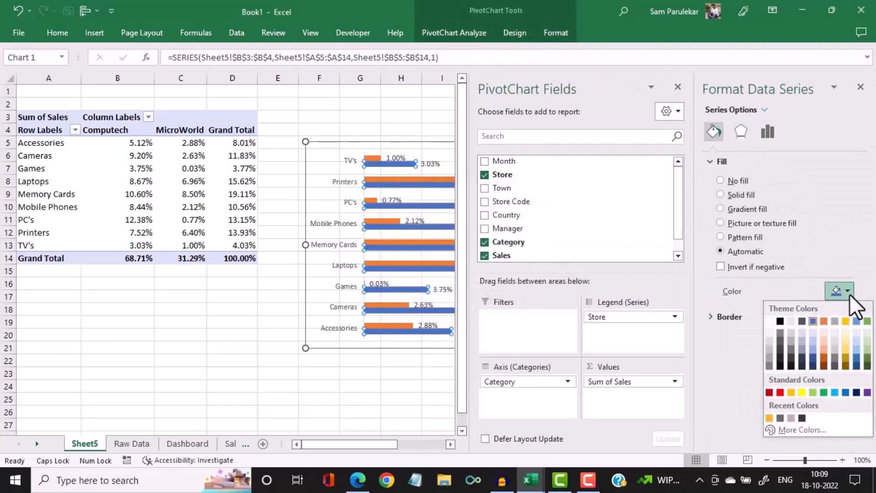
{"action": "left_click", "coordinate": [790, 429]}
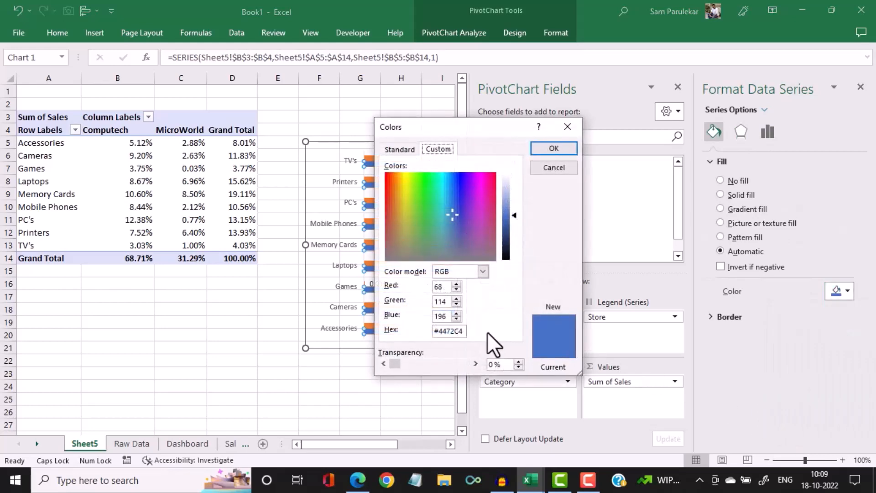
{"action": "double_click", "coordinate": [449, 331]}
{"action": "key", "text": "ctrl+v"}
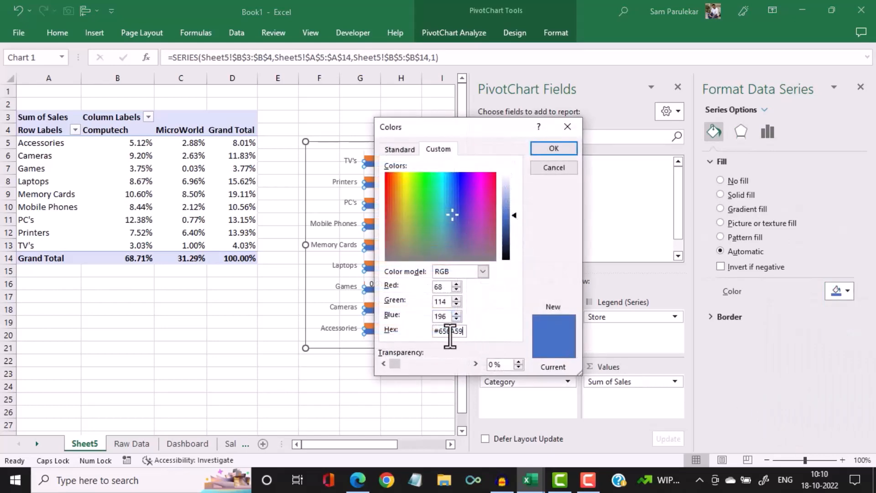
{"action": "left_click", "coordinate": [550, 150]}
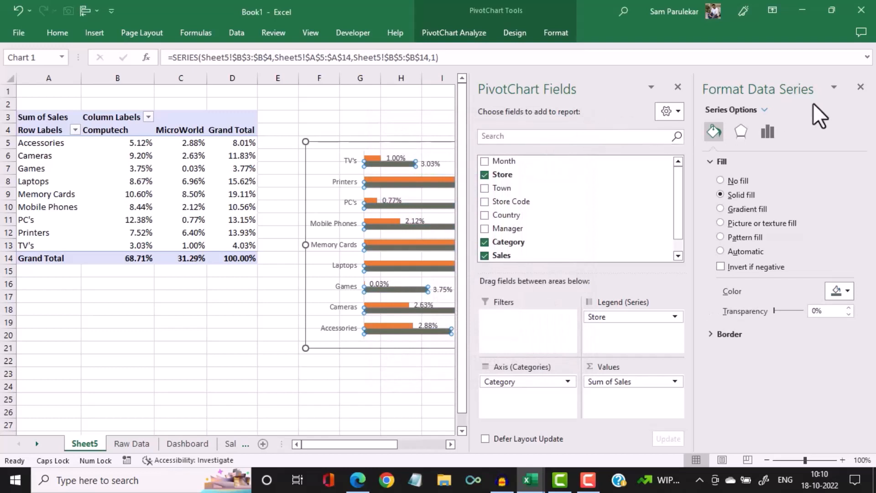
Copy the hex fill colour #F8B323 from the Microworld legend rectangle on the Dashboard sheet, leaving its fill as is, and return to Sheet5
{"action": "left_click", "coordinate": [375, 158]}
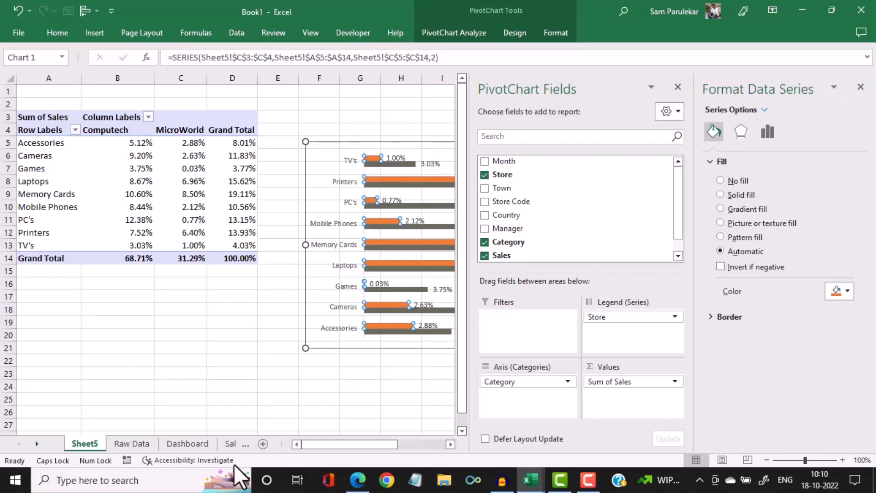
{"action": "left_click", "coordinate": [186, 444]}
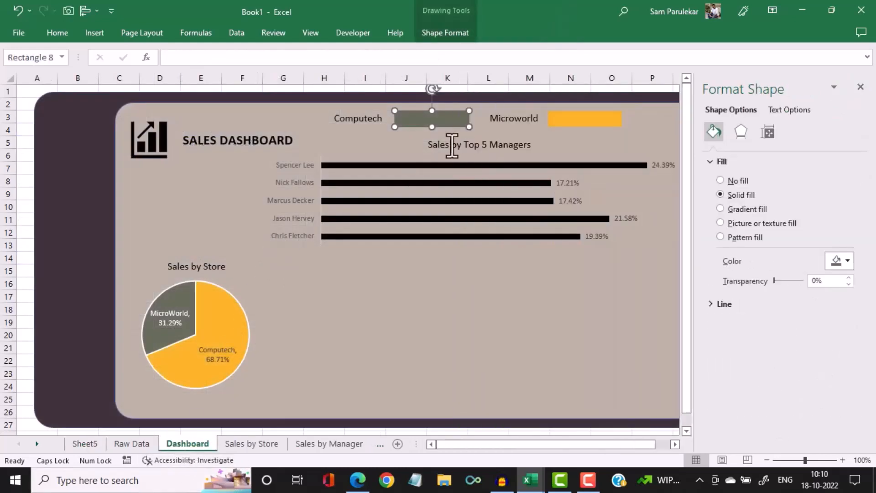
{"action": "left_click", "coordinate": [579, 119]}
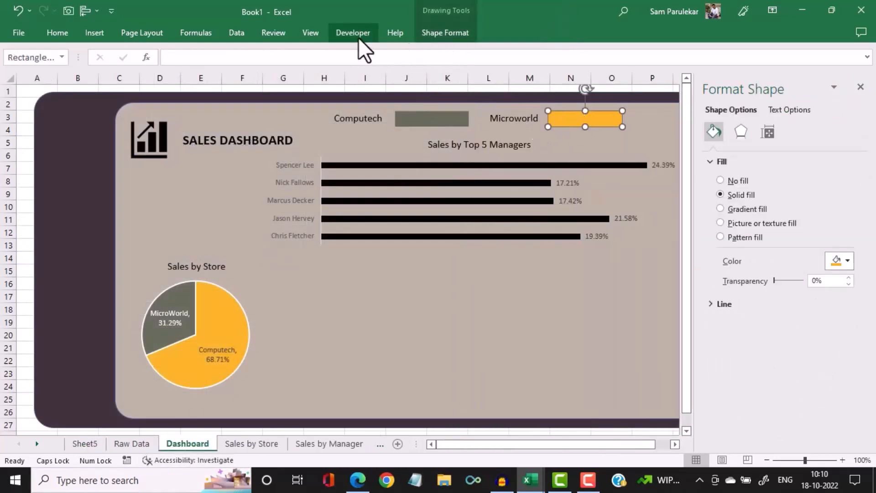
{"action": "left_click", "coordinate": [443, 32]}
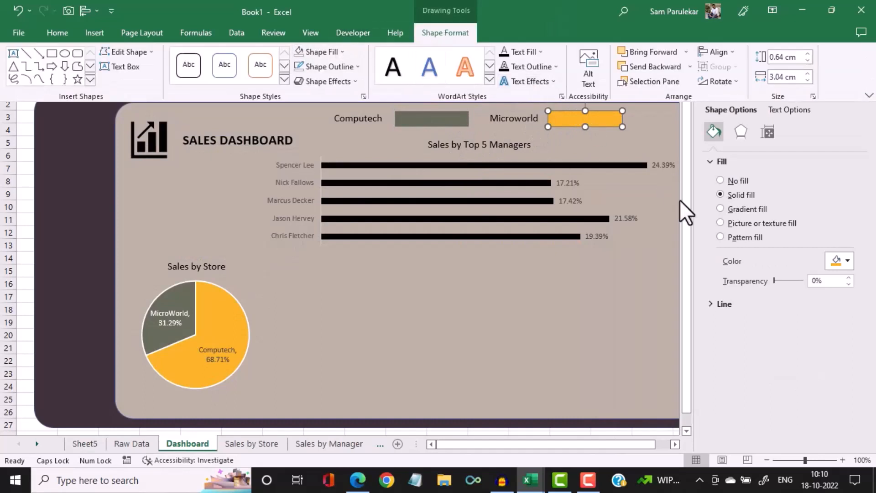
{"action": "left_click", "coordinate": [848, 262]}
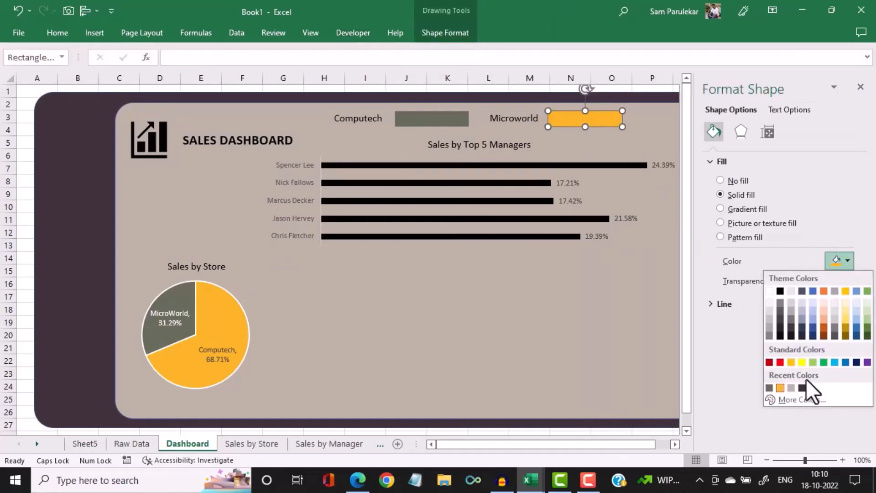
{"action": "left_click", "coordinate": [798, 401]}
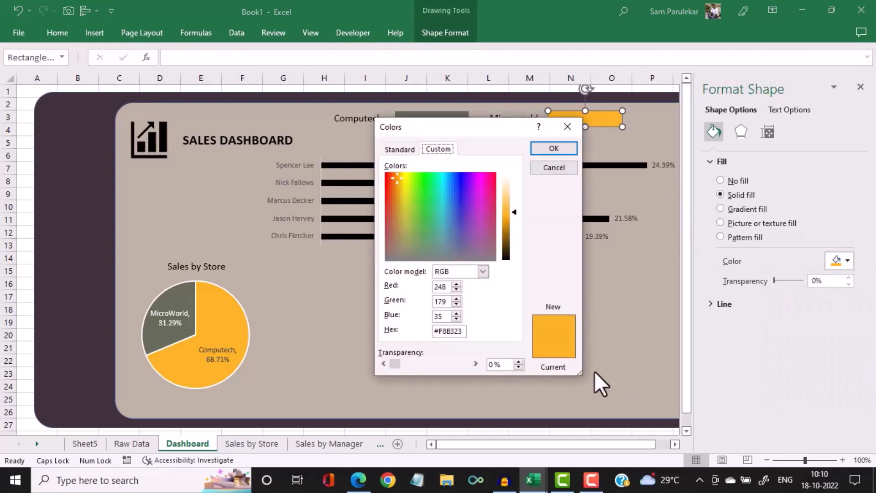
{"action": "double_click", "coordinate": [448, 331]}
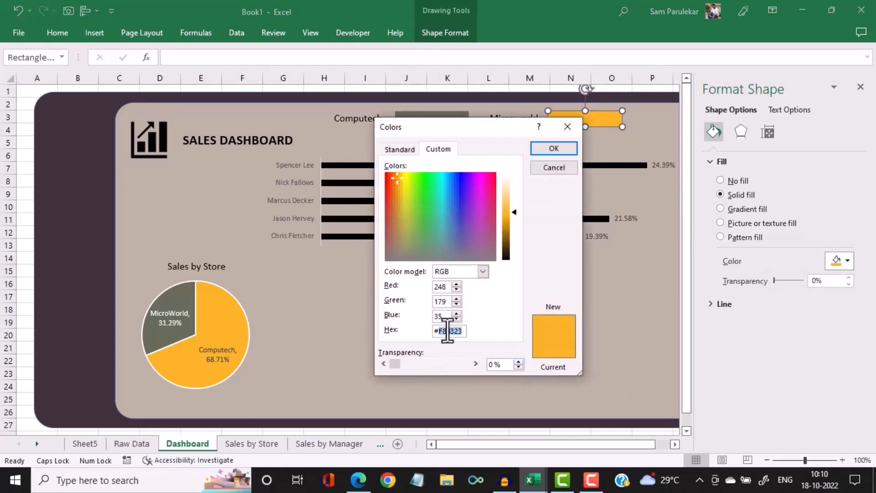
{"action": "left_click", "coordinate": [571, 171]}
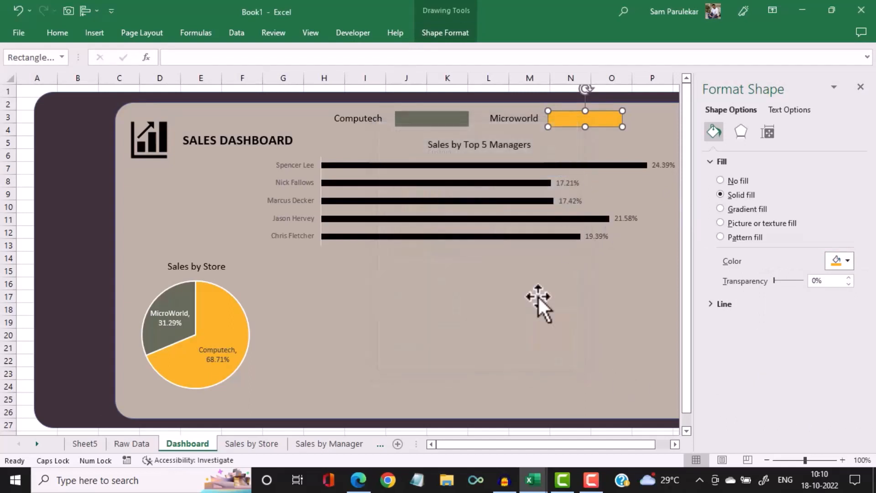
{"action": "left_click", "coordinate": [338, 446]}
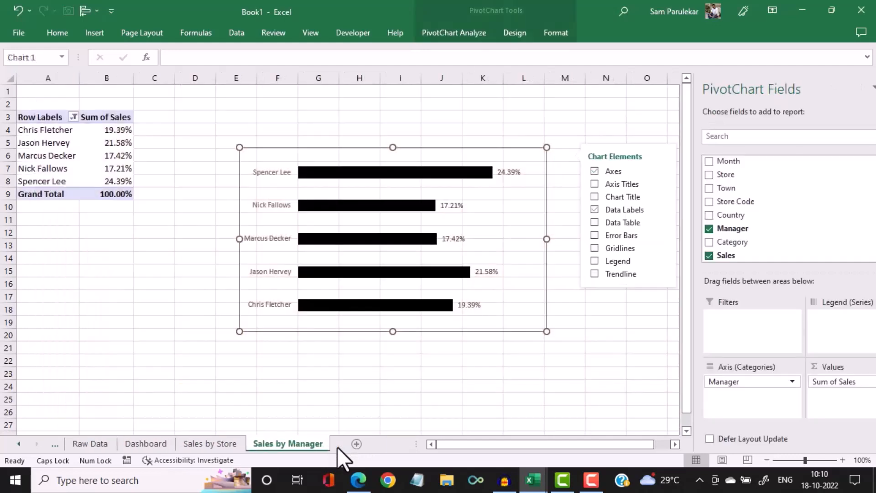
{"action": "left_click", "coordinate": [93, 443]}
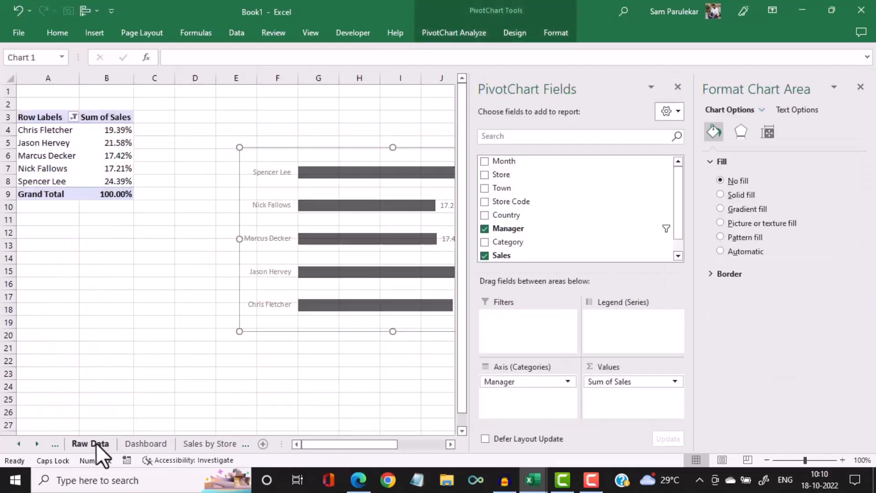
{"action": "left_click", "coordinate": [19, 443]}
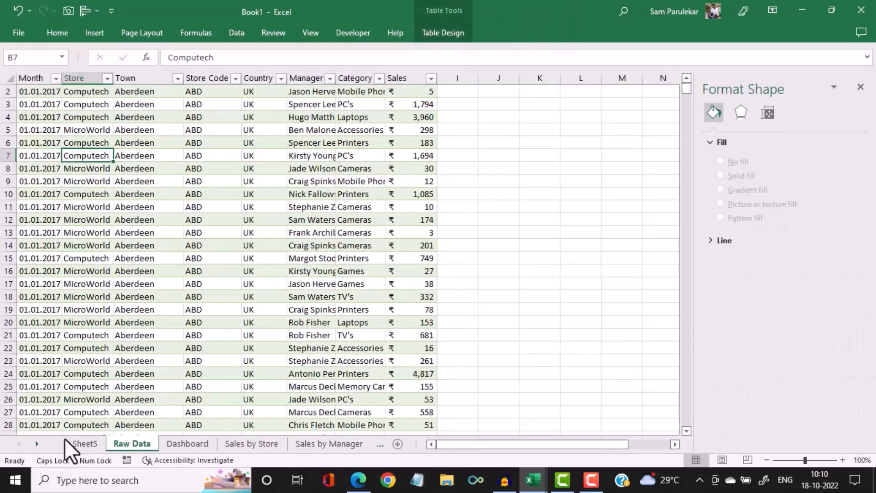
{"action": "left_click", "coordinate": [84, 441]}
Set the fill colour of the Computech bars in the category chart to #F8B323
{"action": "double_click", "coordinate": [388, 221]}
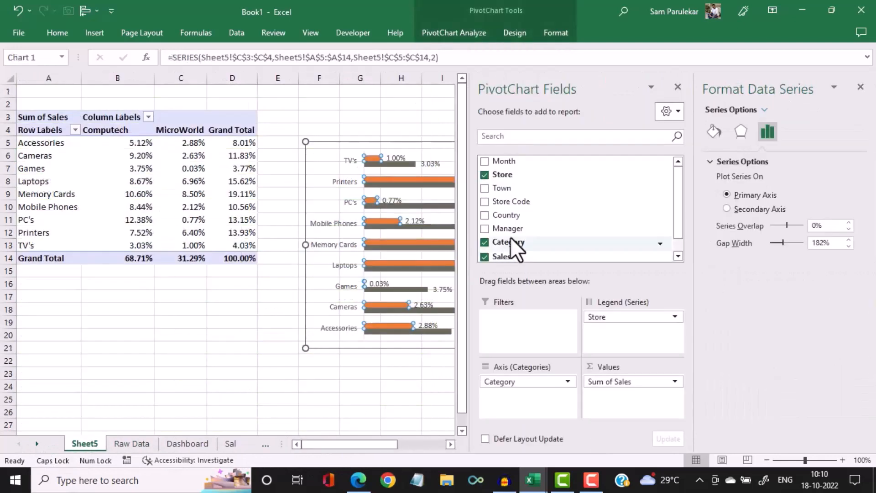
{"action": "left_click", "coordinate": [393, 186]}
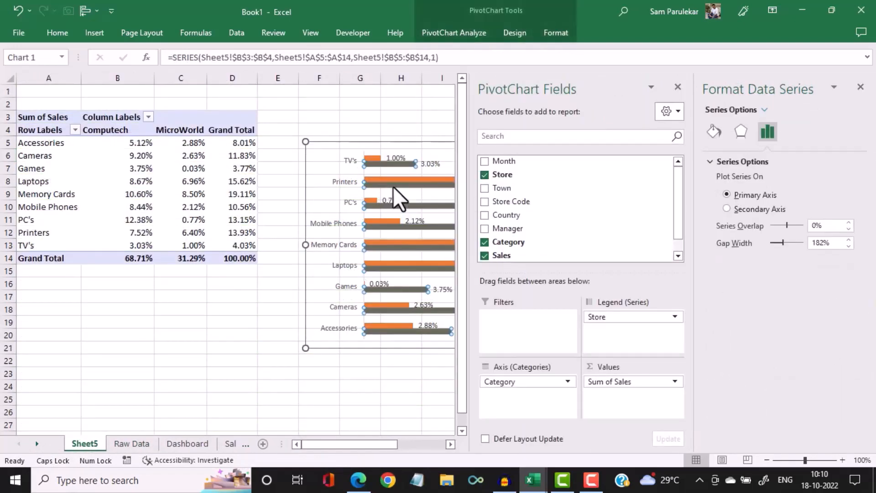
{"action": "left_click", "coordinate": [714, 133]}
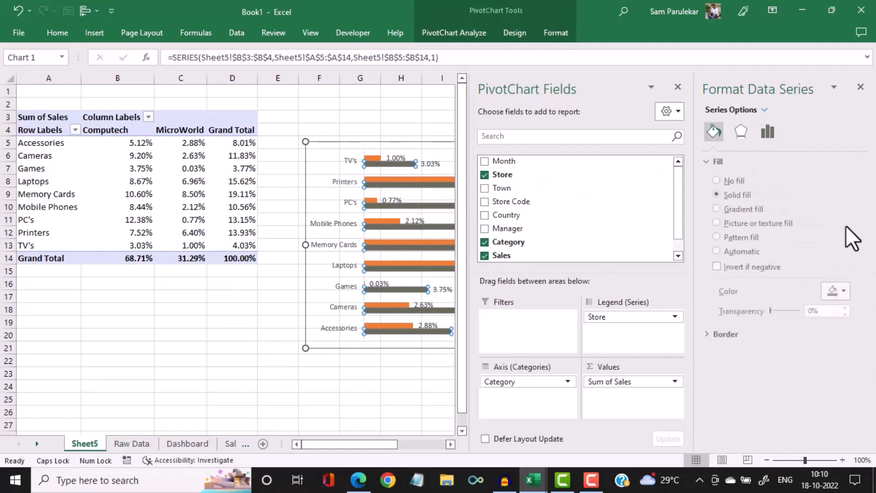
{"action": "left_click", "coordinate": [848, 295]}
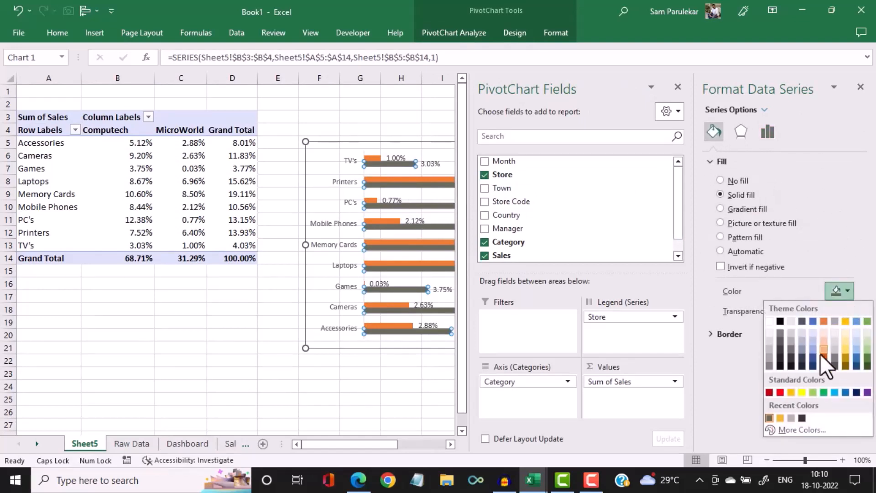
{"action": "left_click", "coordinate": [796, 430]}
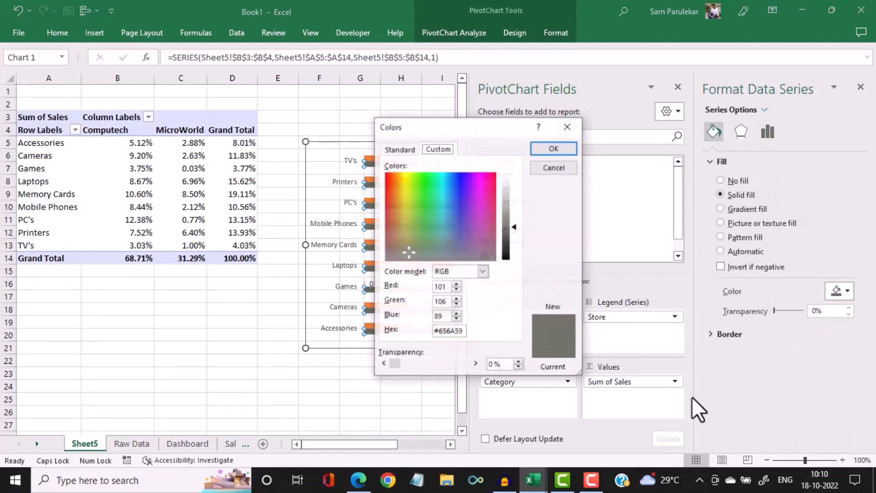
{"action": "double_click", "coordinate": [449, 330]}
{"action": "type", "text": "#F8B323"}
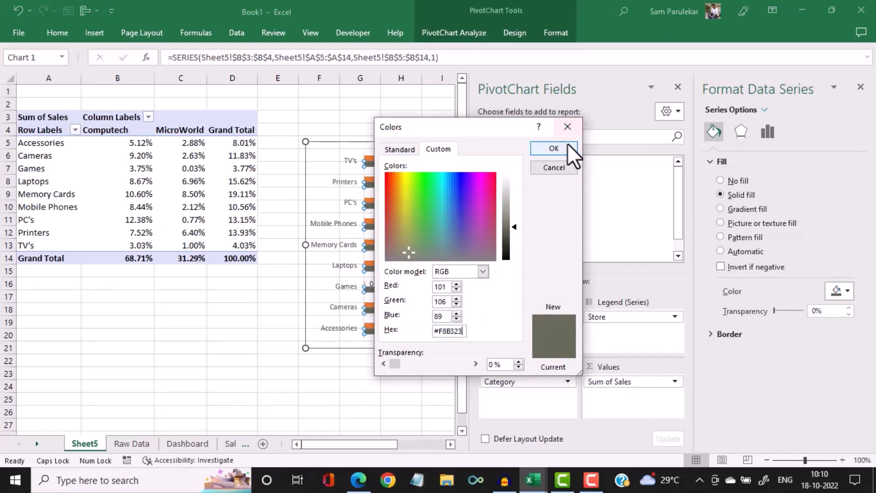
{"action": "left_click", "coordinate": [553, 148]}
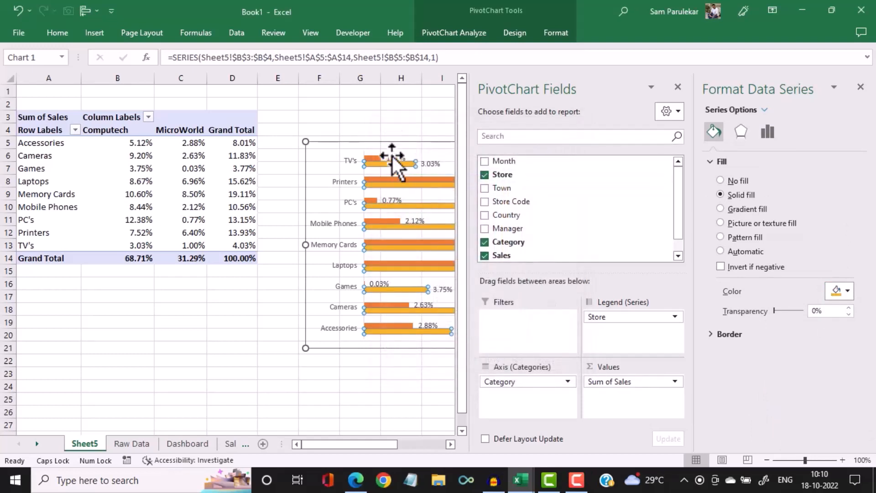
Fill the MicroWorld bars with the recently used dark grey #656A59 and close the series formatting options
{"action": "left_click", "coordinate": [391, 142]}
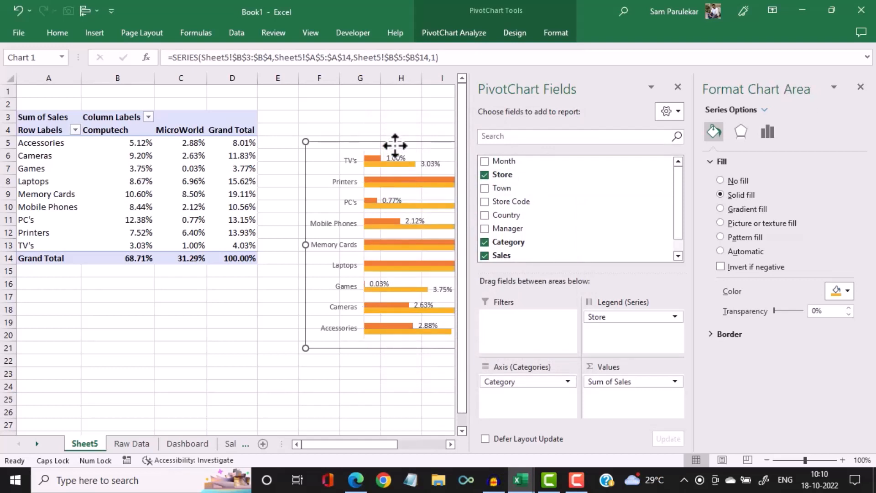
{"action": "left_click", "coordinate": [374, 158]}
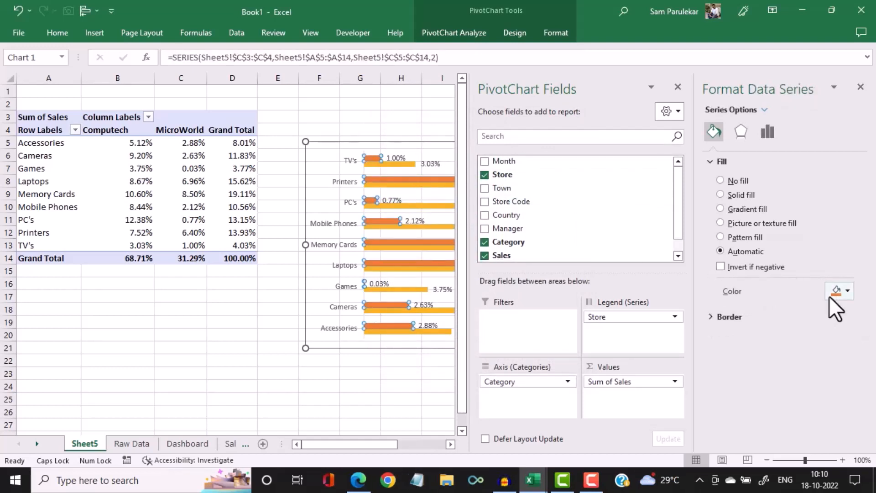
{"action": "left_click", "coordinate": [849, 293]}
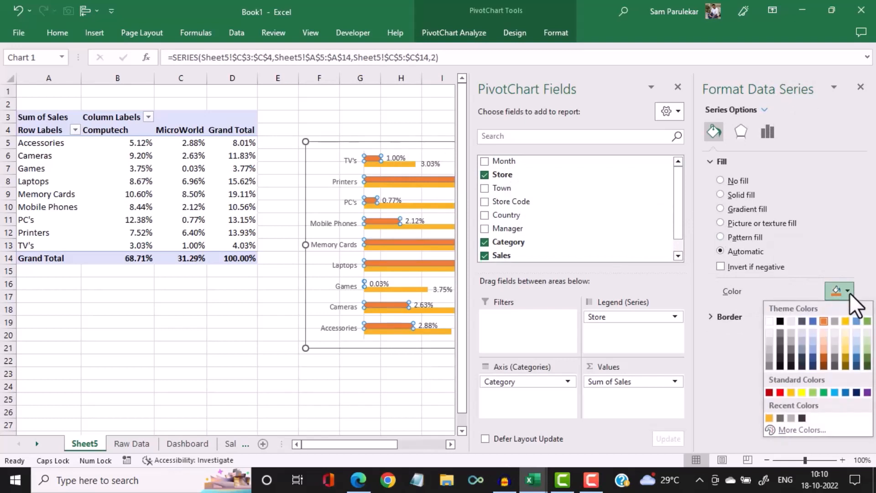
{"action": "left_click", "coordinate": [779, 418]}
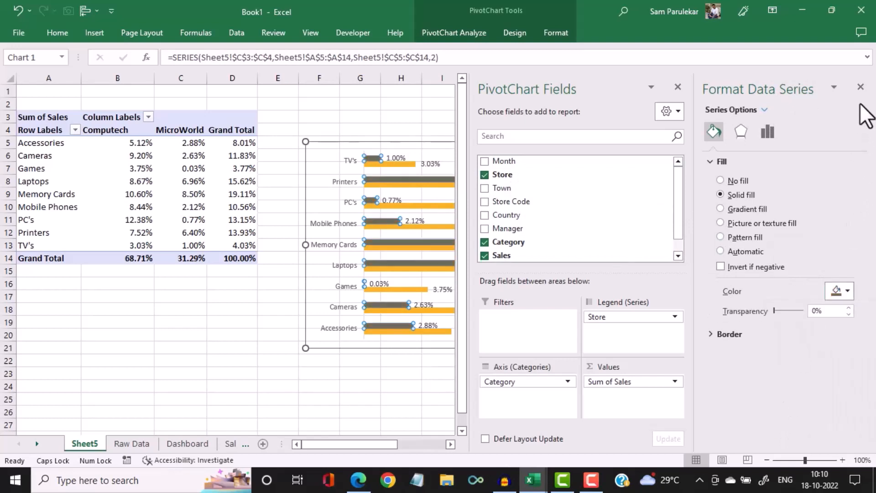
{"action": "left_click", "coordinate": [861, 87]}
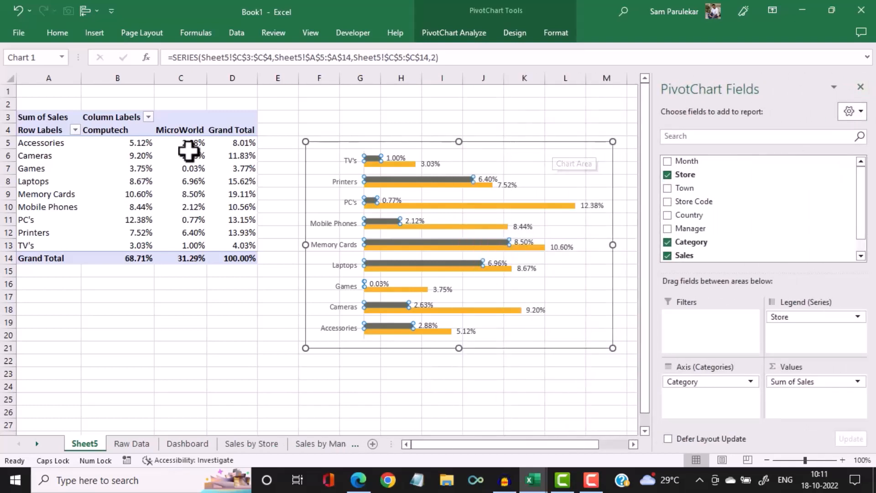
Rename the PivotTable on Sheet5 as SalesbyCategory
{"action": "left_click", "coordinate": [131, 170]}
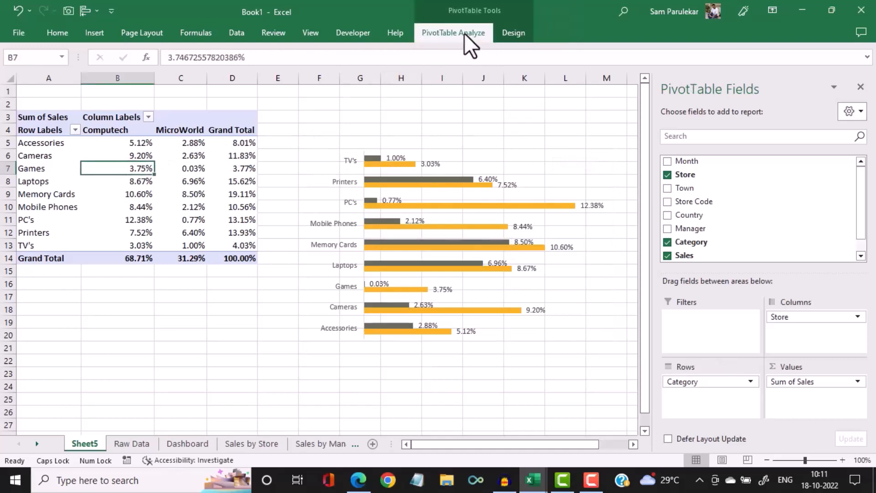
{"action": "left_click", "coordinate": [464, 34]}
{"action": "left_click_drag", "start_coordinate": [46, 67], "coordinate": [8, 67]}
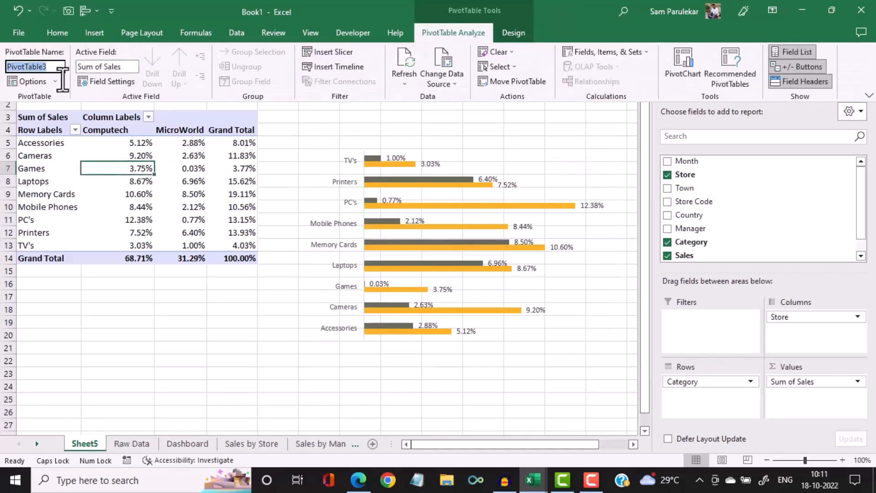
{"action": "type", "text": "sALE"}
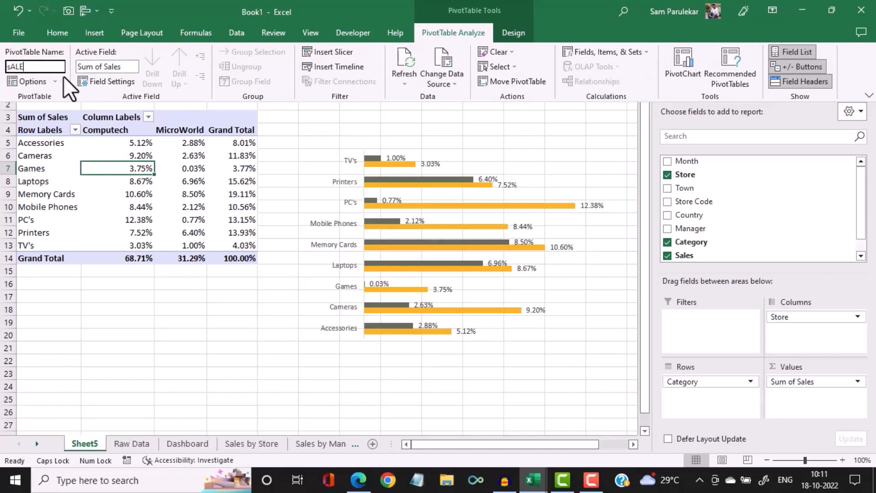
{"action": "key", "text": "BackSpace"}
{"action": "key", "text": "BackSpace"}
{"action": "key", "text": "BackSpace"}
{"action": "key", "text": "BackSpace"}
{"action": "key", "text": "Caps_Lock"}
{"action": "type", "text": "SalesbyCategory"}
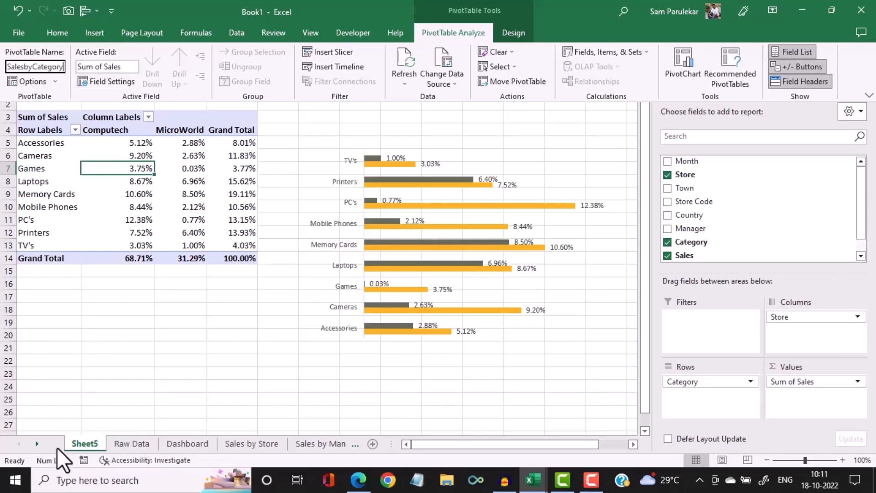
Rename the Sheet5 worksheet as Sales by Category
{"action": "left_click", "coordinate": [75, 444]}
{"action": "right_click", "coordinate": [77, 444]}
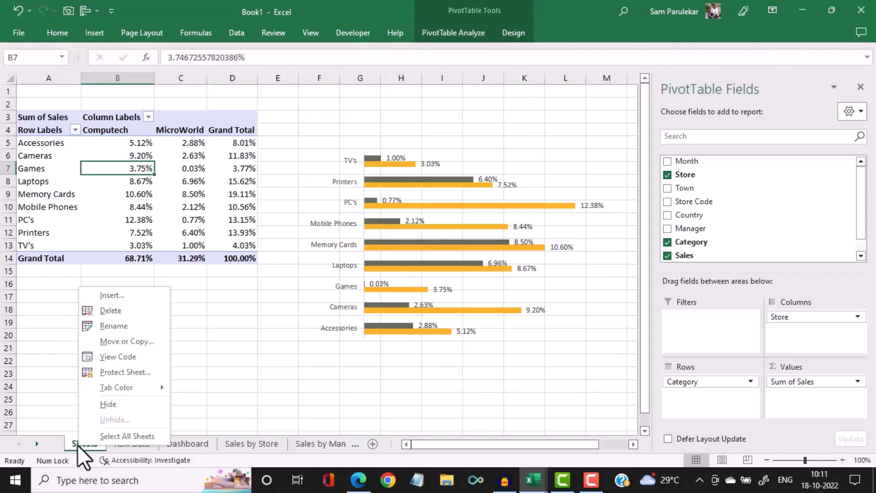
{"action": "left_click", "coordinate": [141, 330]}
{"action": "type", "text": "Sal"}
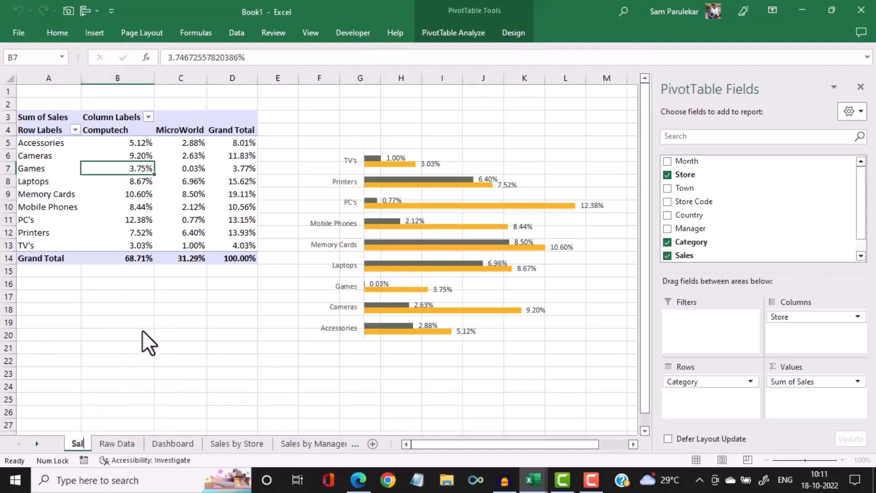
{"action": "type", "text": "es by"}
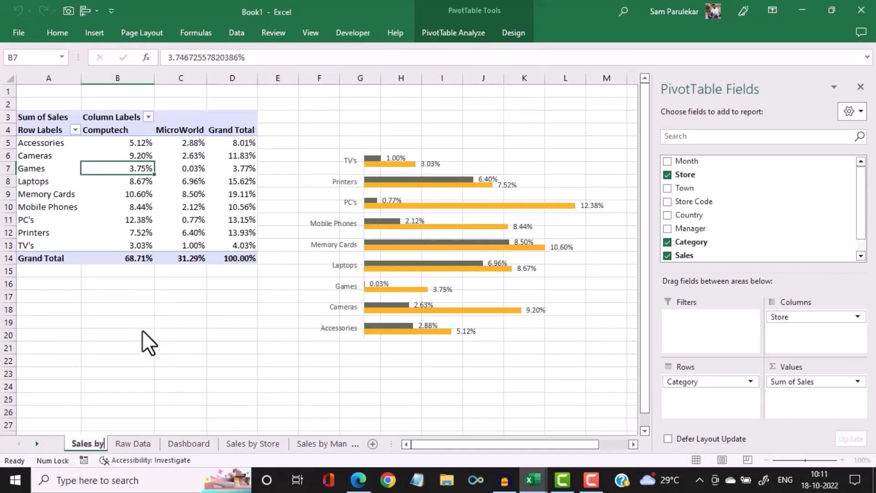
{"action": "type", "text": " Cat"}
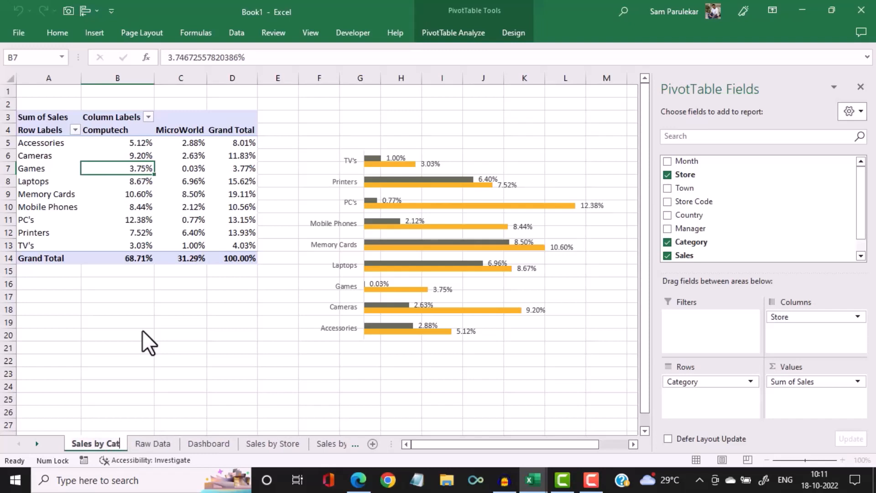
{"action": "type", "text": "egory"}
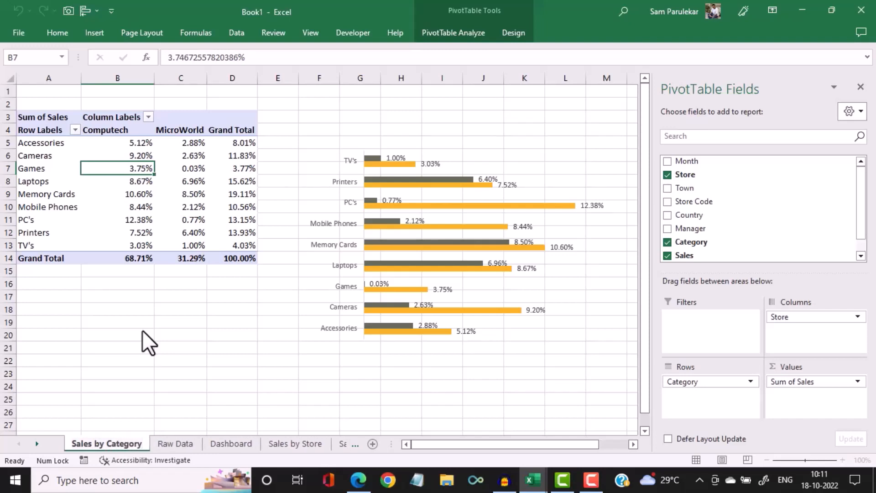
Move the Sales by Category sheet to the end of the workbook, after Sales by Manager
{"action": "left_click", "coordinate": [36, 443]}
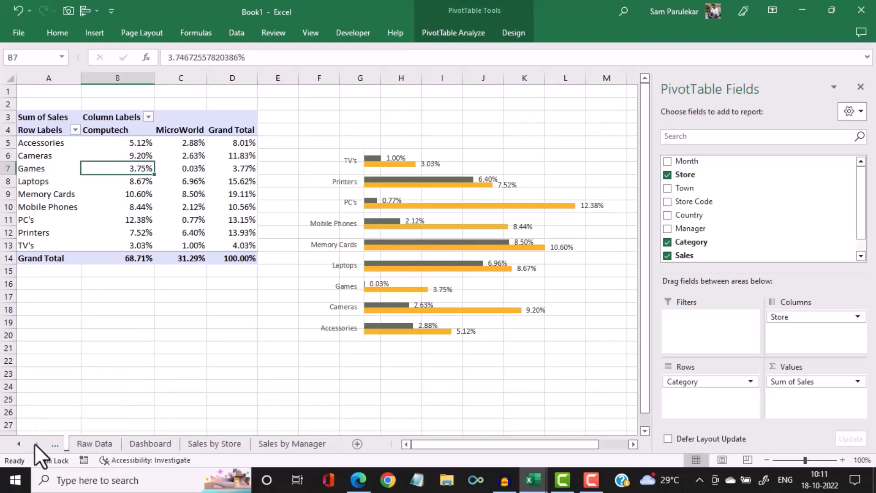
{"action": "left_click", "coordinate": [18, 443]}
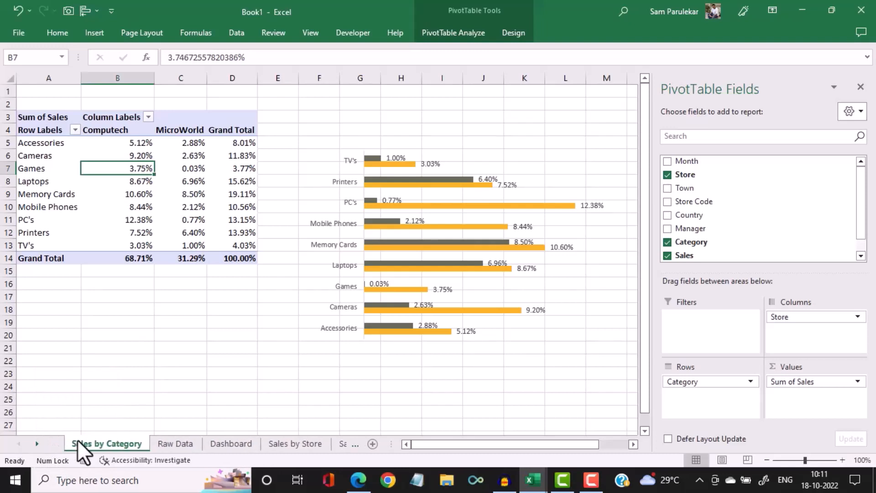
{"action": "left_click_drag", "start_coordinate": [317, 453], "coordinate": [319, 450]}
{"action": "left_click", "coordinate": [35, 442]}
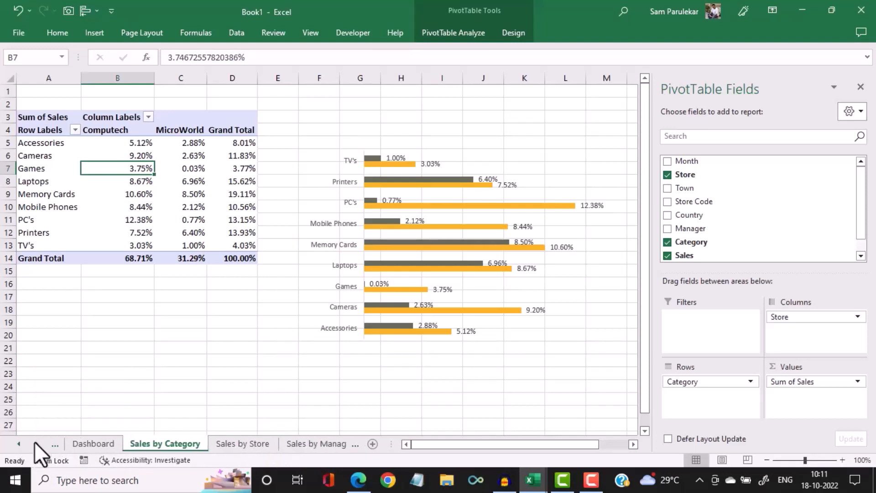
{"action": "left_click", "coordinate": [35, 441]}
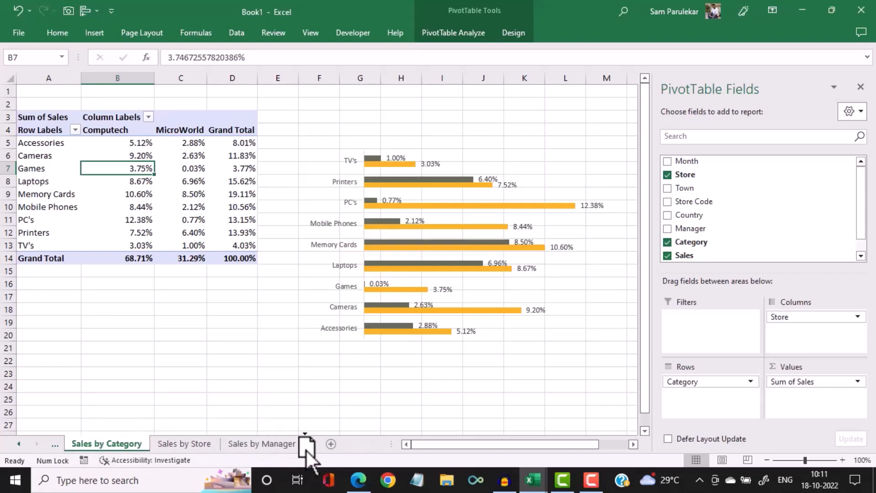
{"action": "left_click_drag", "start_coordinate": [306, 450], "coordinate": [306, 450]}
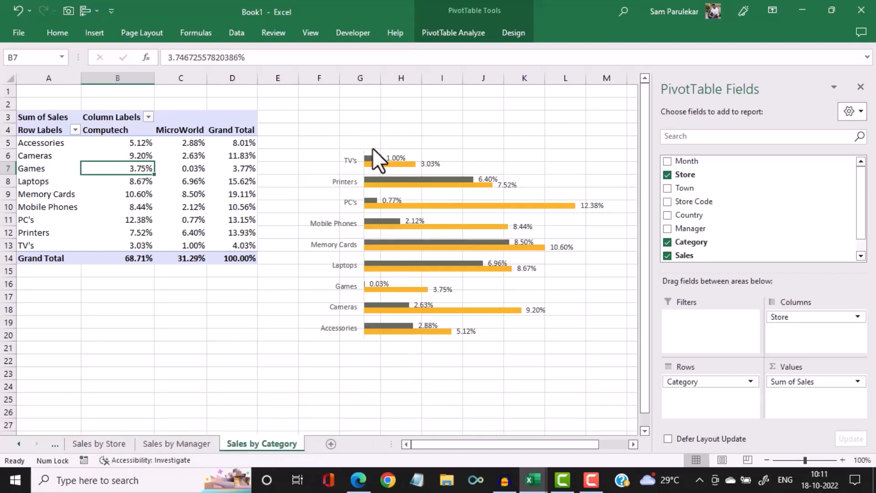
Copy the category bar chart from Sales by Category onto the Dashboard sheet and close the chart's field list
{"action": "left_click", "coordinate": [392, 146]}
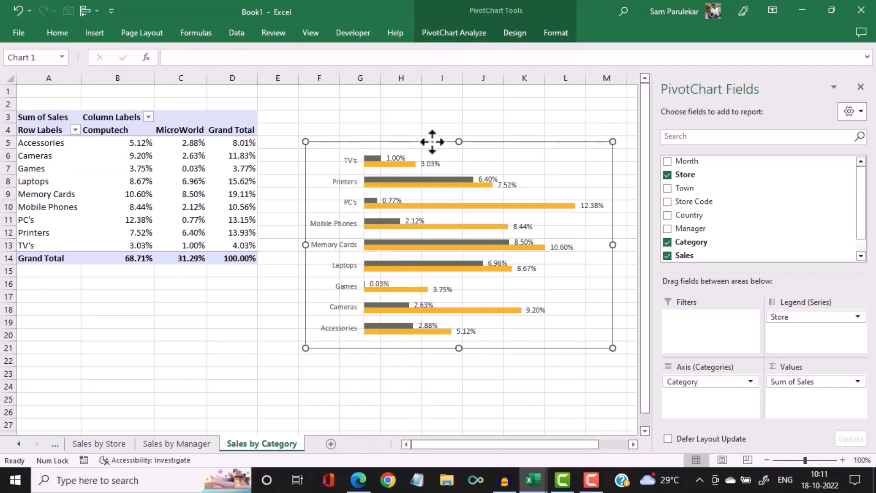
{"action": "left_click", "coordinate": [18, 445]}
{"action": "left_click", "coordinate": [19, 445]}
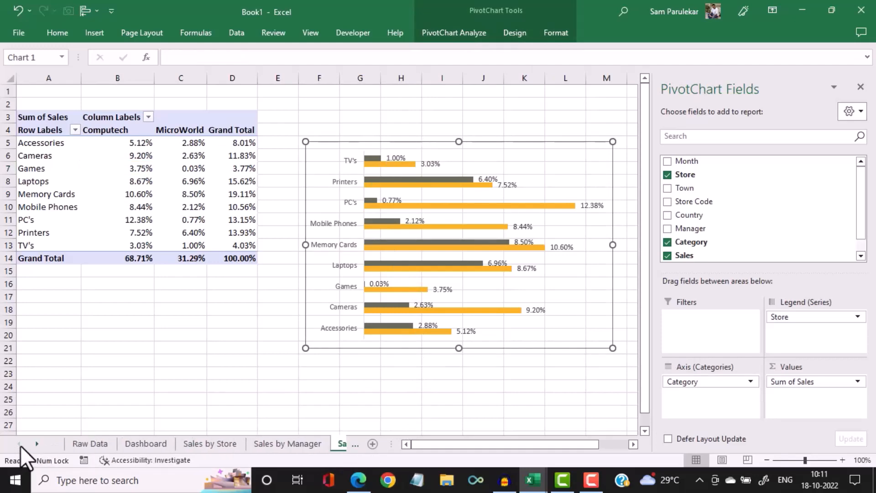
{"action": "left_click", "coordinate": [137, 444]}
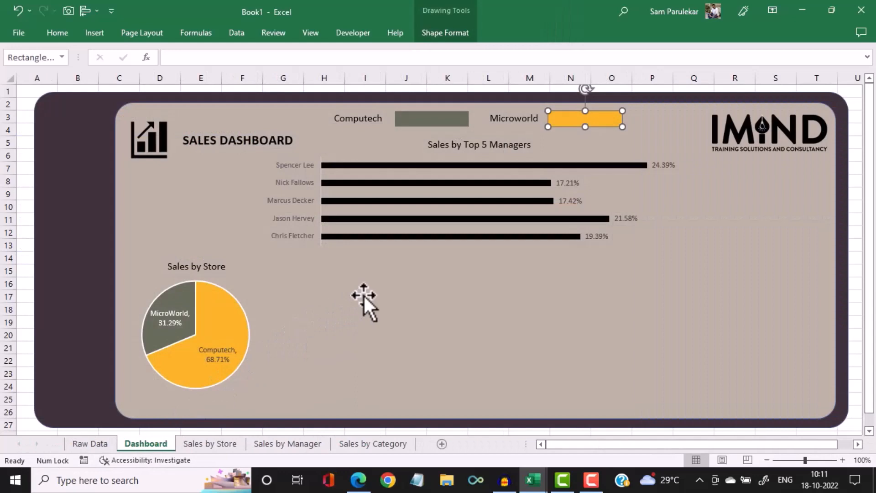
{"action": "key", "text": "ctrl+v"}
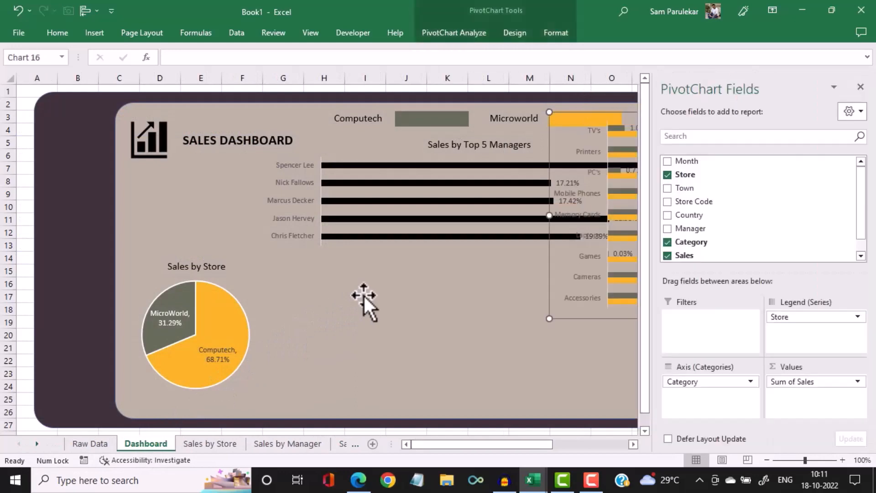
{"action": "left_click", "coordinate": [861, 88]}
Shrink the pasted category chart and place it beneath the top managers chart, beside the Sales by Store pie
{"action": "left_click_drag", "start_coordinate": [670, 110], "coordinate": [417, 209]}
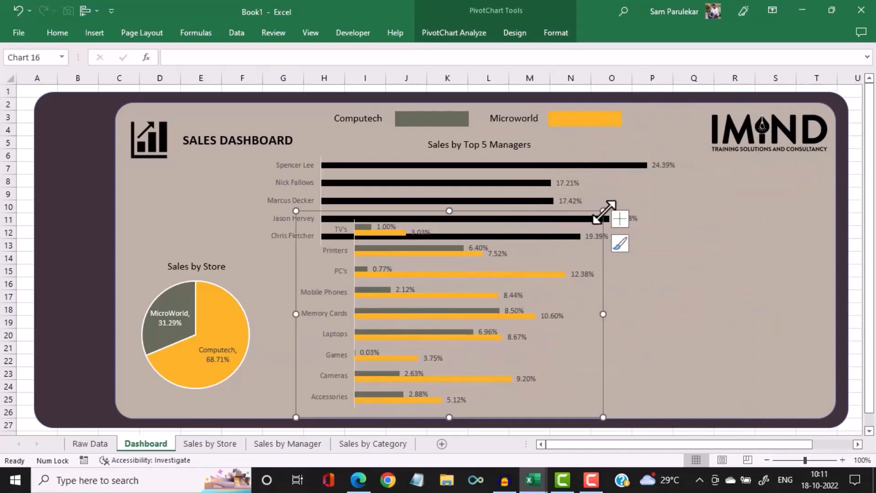
{"action": "left_click_drag", "start_coordinate": [604, 211], "coordinate": [544, 283]}
{"action": "left_click_drag", "start_coordinate": [467, 284], "coordinate": [493, 269]}
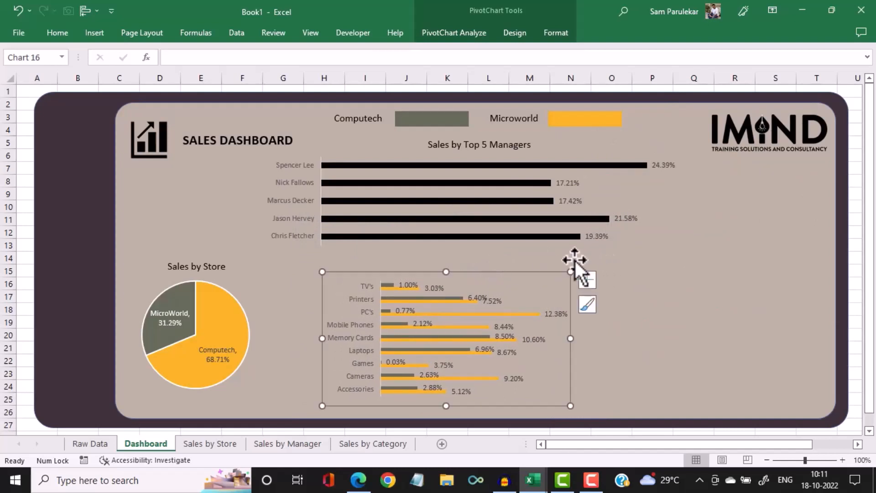
Duplicate the Sales by Store title above the category chart and change its text to "Sales by Catgegory"
{"action": "left_click", "coordinate": [227, 267]}
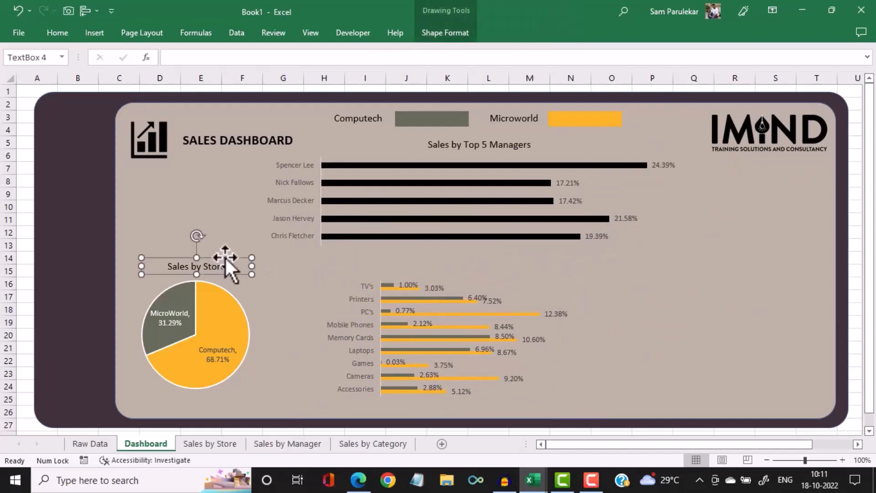
{"action": "left_click_drag", "start_coordinate": [234, 251], "coordinate": [473, 251]}
{"action": "left_click", "coordinate": [454, 265]}
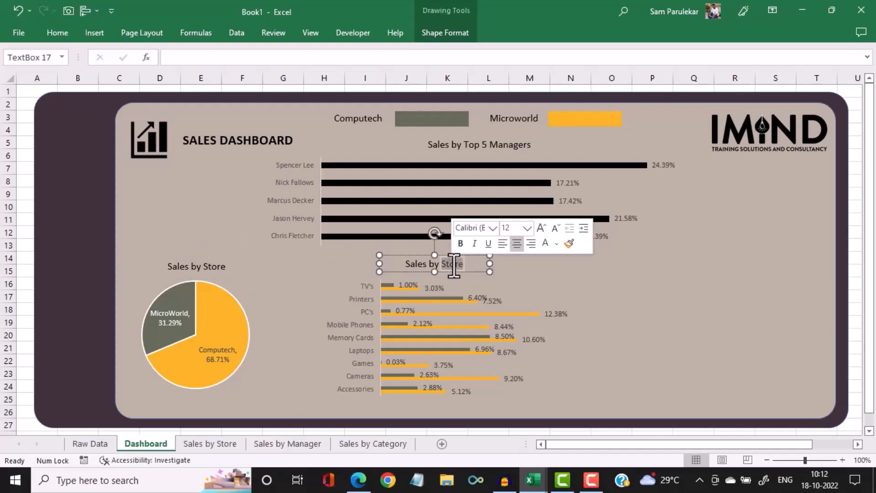
{"action": "key", "text": "BackSpace"}
{"action": "key", "text": "BackSpace"}
{"action": "key", "text": "BackSpace"}
{"action": "key", "text": "BackSpace"}
{"action": "key", "text": "BackSpace"}
{"action": "type", "text": "Categgory"}
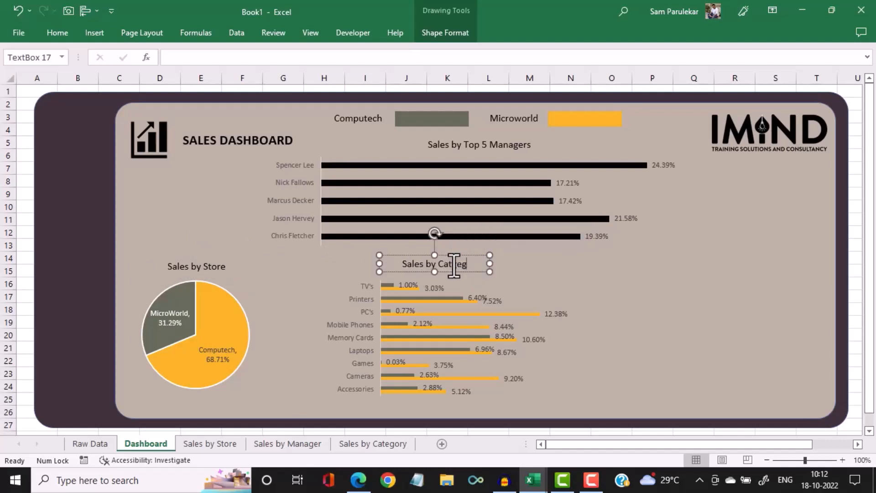
{"action": "left_click", "coordinate": [600, 294]}
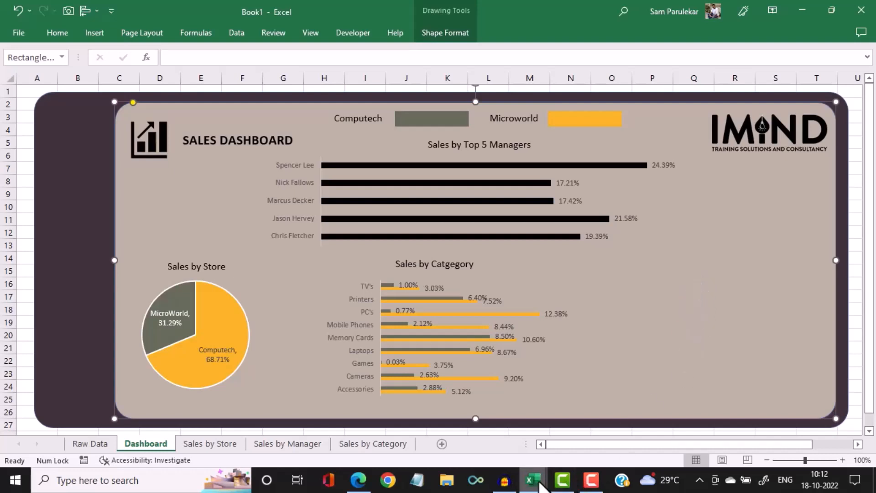
Examine the finished reference dashboard in ID.xlsx for the remaining chart, and return to the Book1 workbook
{"action": "left_click", "coordinate": [474, 444]}
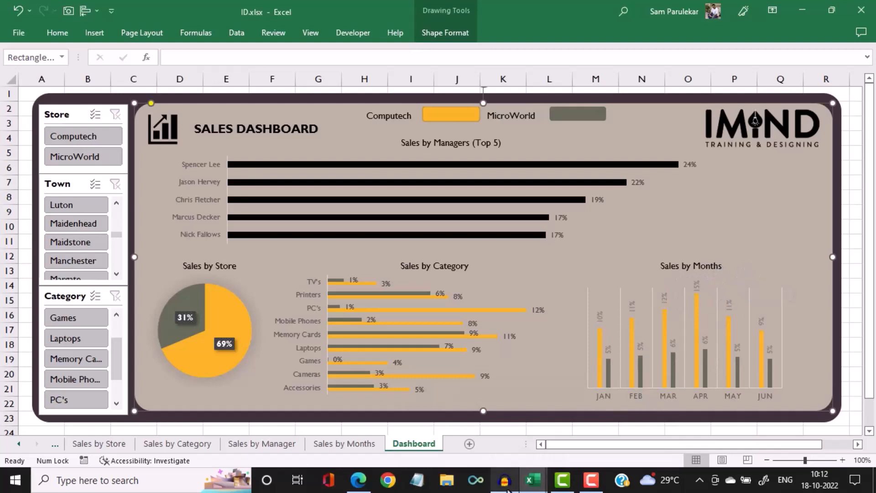
{"action": "left_click", "coordinate": [535, 480]}
{"action": "left_click", "coordinate": [606, 425]}
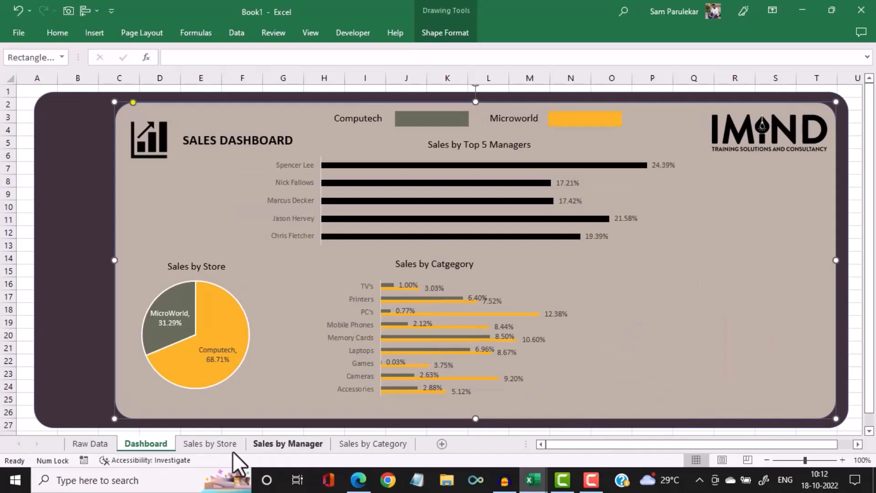
Create a PivotTable from Table1 on the Raw Data sheet, placed on a new worksheet
{"action": "left_click", "coordinate": [87, 445]}
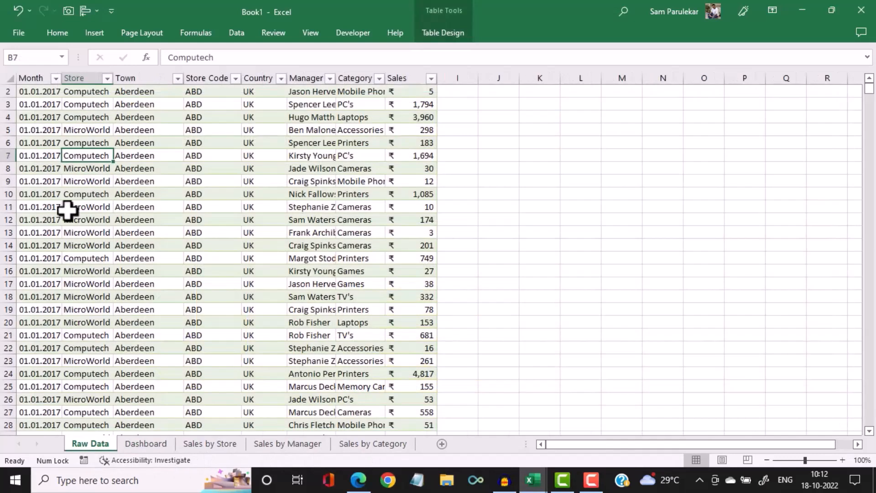
{"action": "left_click", "coordinate": [89, 37]}
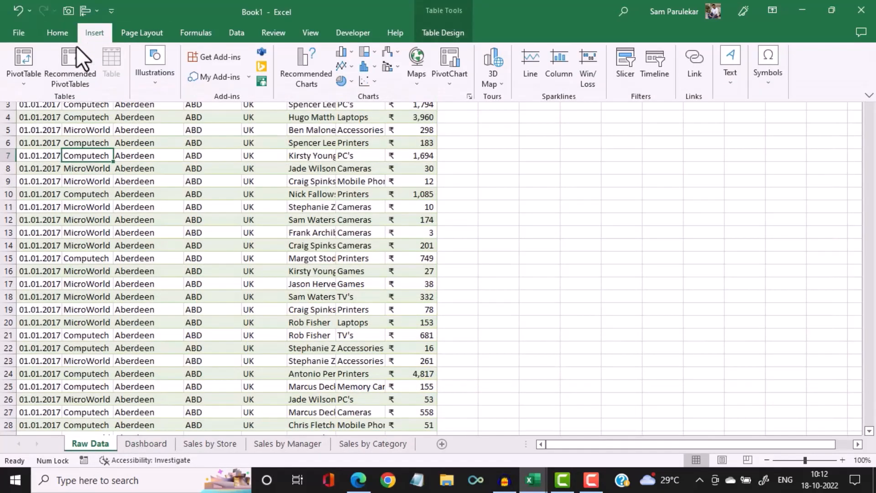
{"action": "left_click", "coordinate": [15, 61]}
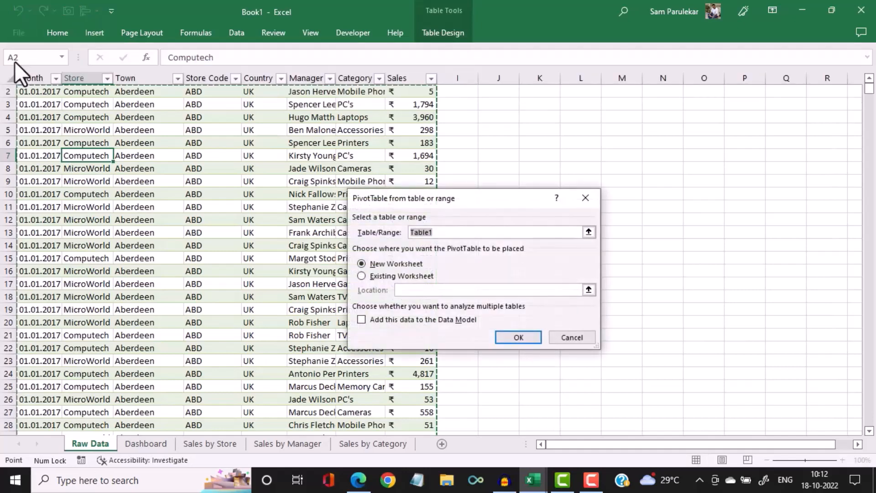
{"action": "left_click", "coordinate": [507, 334]}
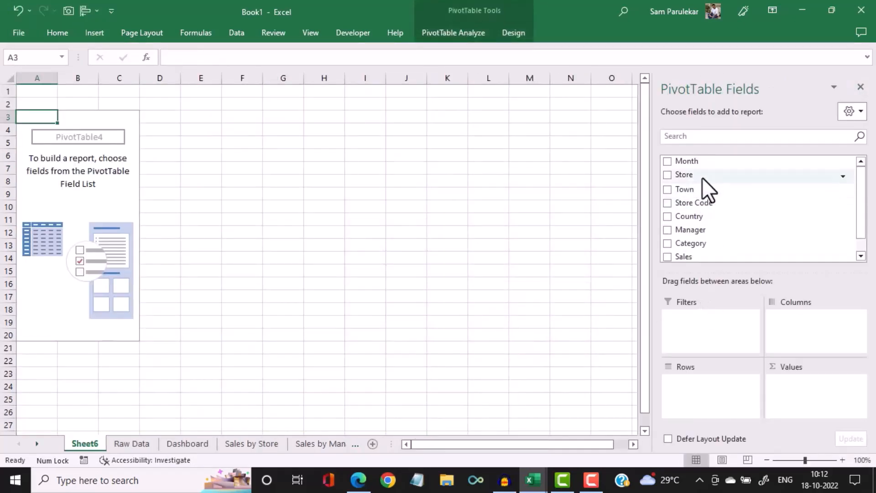
Set Month as the PivotTable rows and Sales as the values, removing the automatic Months and Days groupings
{"action": "left_click_drag", "start_coordinate": [691, 162], "coordinate": [702, 395]}
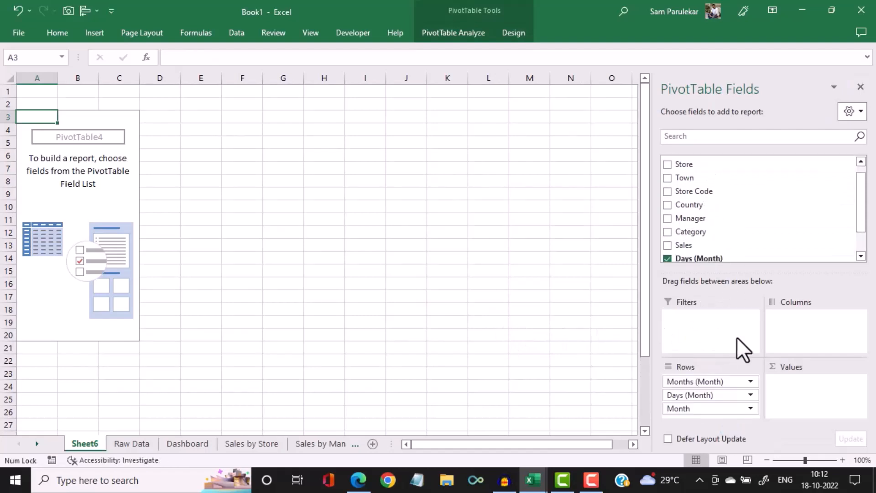
{"action": "left_click_drag", "start_coordinate": [686, 244], "coordinate": [822, 406]}
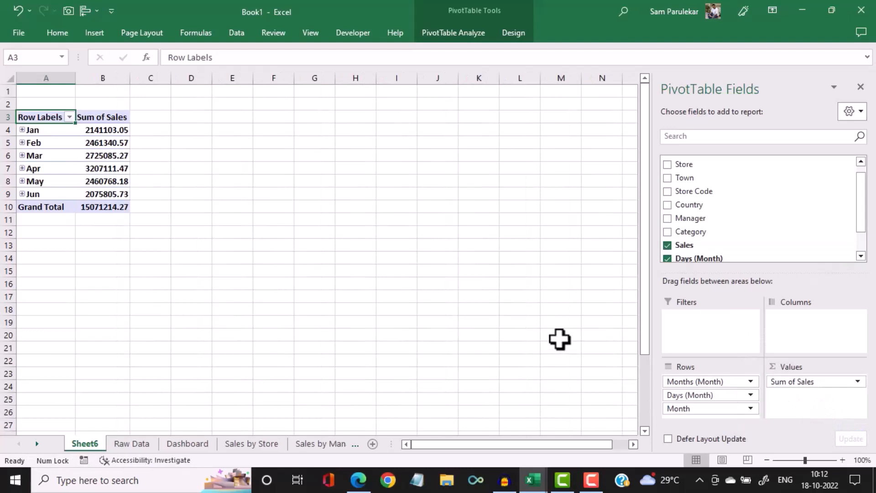
{"action": "left_click_drag", "start_coordinate": [691, 385], "coordinate": [748, 265]}
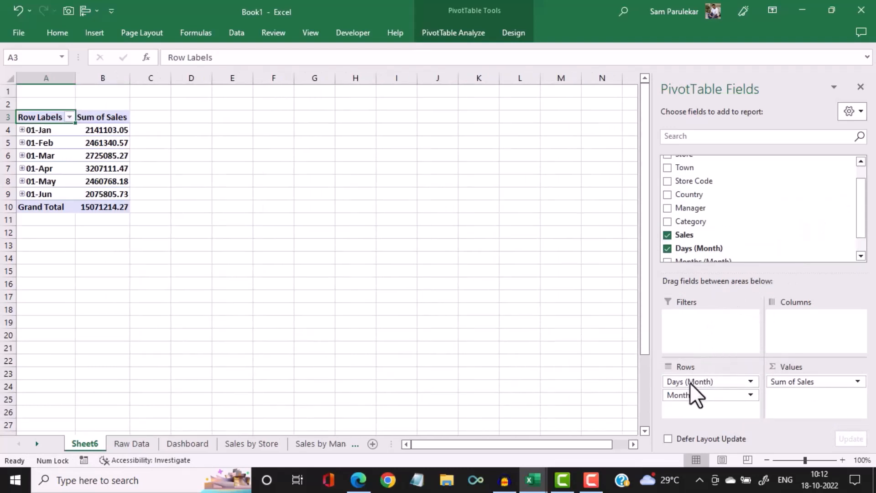
{"action": "left_click_drag", "start_coordinate": [690, 382], "coordinate": [771, 252]}
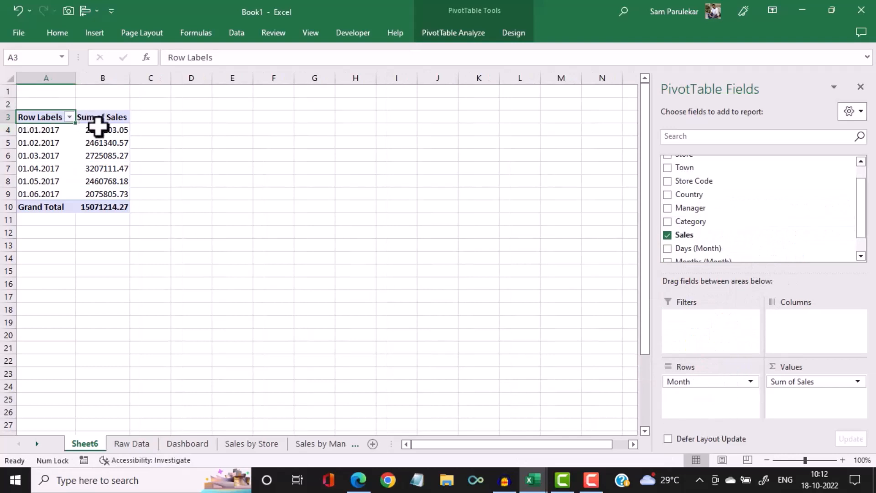
Show the monthly Sum of Sales values as % of Grand Total
{"action": "left_click_drag", "start_coordinate": [98, 130], "coordinate": [96, 189]}
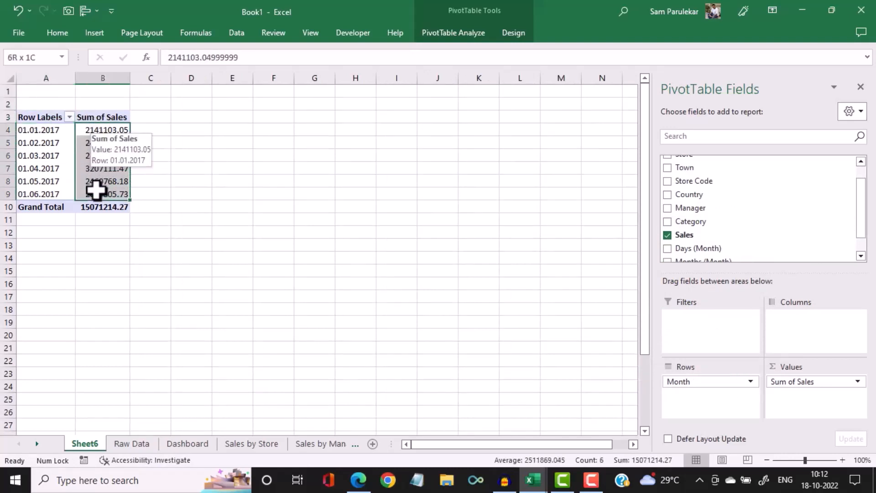
{"action": "right_click", "coordinate": [98, 146]}
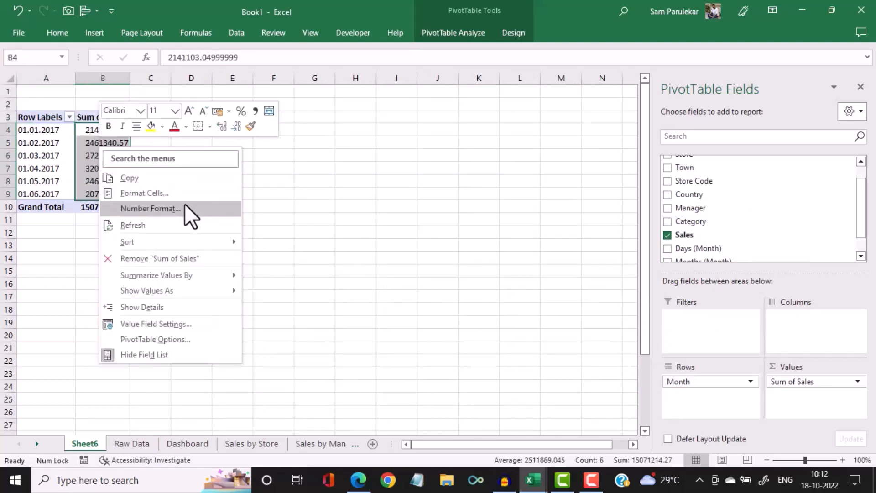
{"action": "mouse_move", "coordinate": [185, 288]}
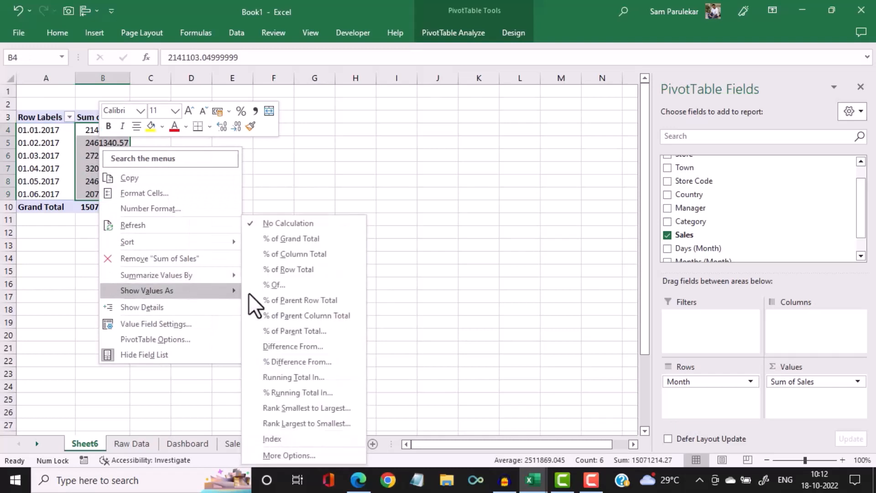
{"action": "left_click", "coordinate": [304, 241]}
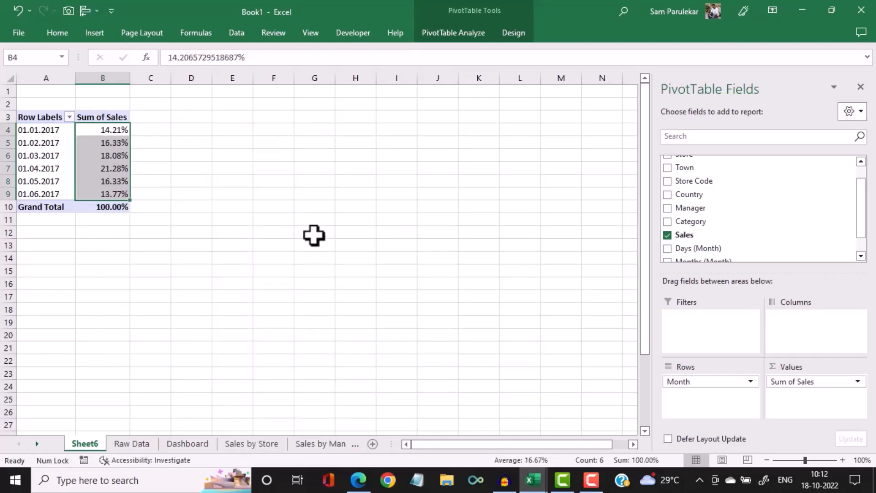
{"action": "left_click", "coordinate": [102, 156]}
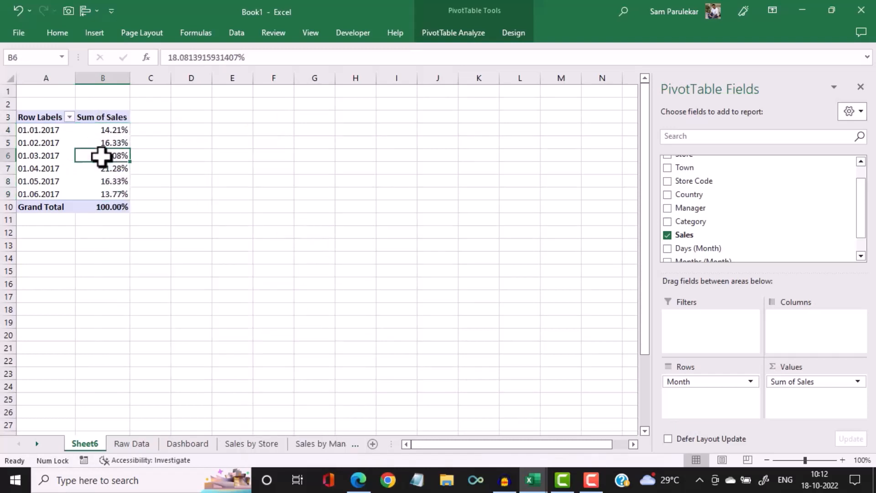
{"action": "left_click", "coordinate": [451, 30]}
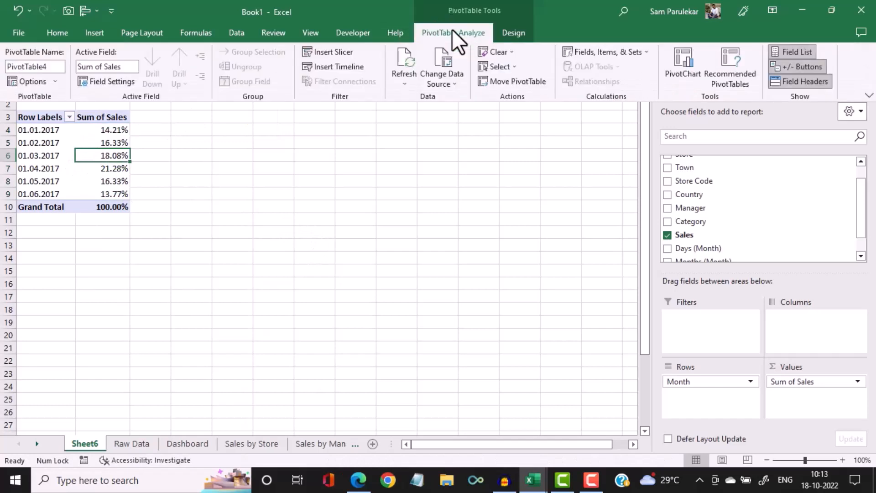
{"action": "left_click", "coordinate": [672, 60]}
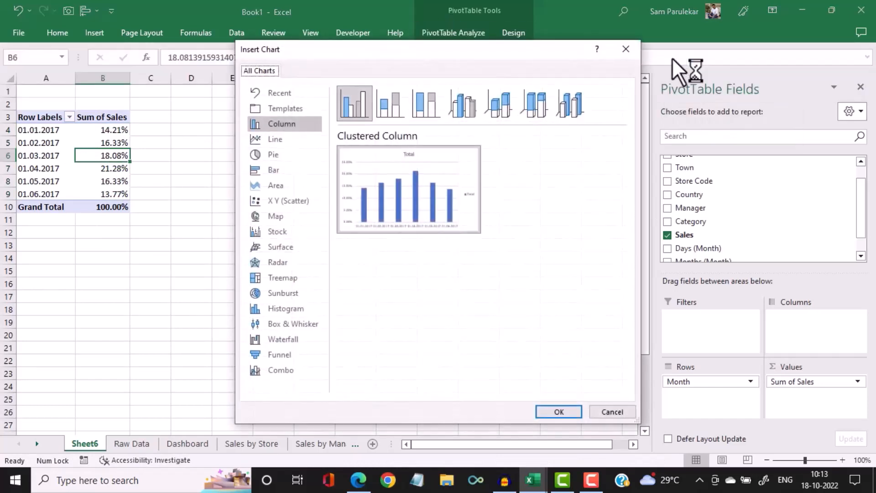
{"action": "left_click", "coordinate": [543, 487]}
{"action": "left_click", "coordinate": [512, 451]}
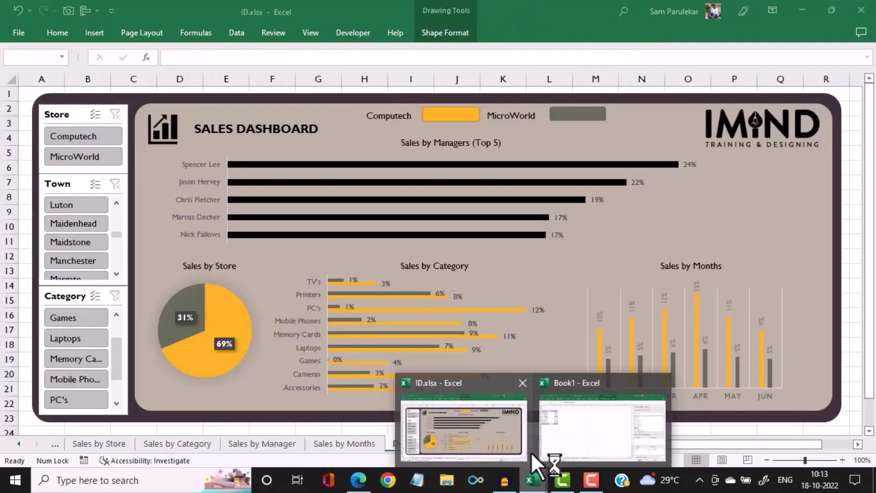
{"action": "left_click", "coordinate": [542, 457]}
{"action": "left_click", "coordinate": [516, 335]}
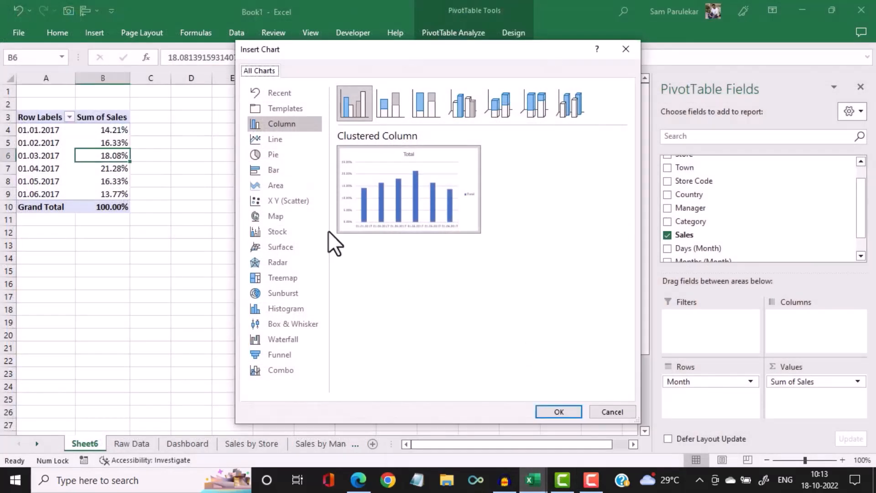
{"action": "mouse_move", "coordinate": [383, 164]}
{"action": "left_click", "coordinate": [611, 412]}
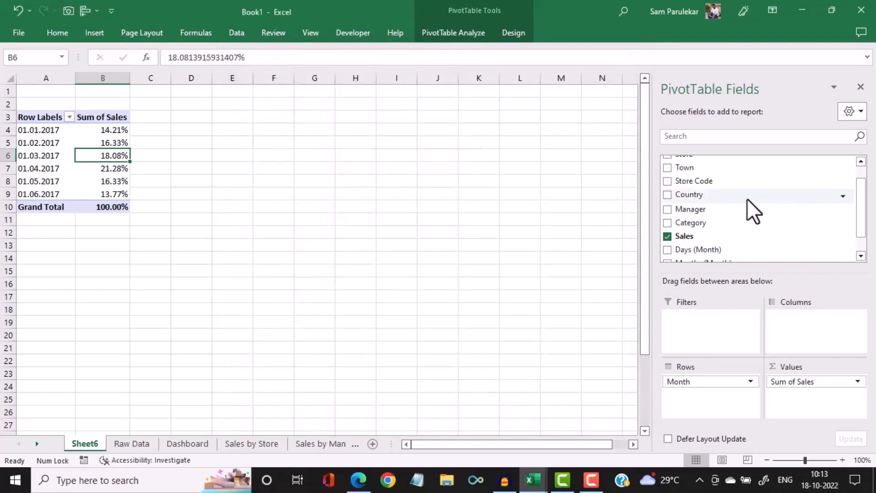
Add Store as the PivotTable's columns and insert a clustered column PivotChart beside the table
{"action": "left_click_drag", "start_coordinate": [861, 204], "coordinate": [865, 185]}
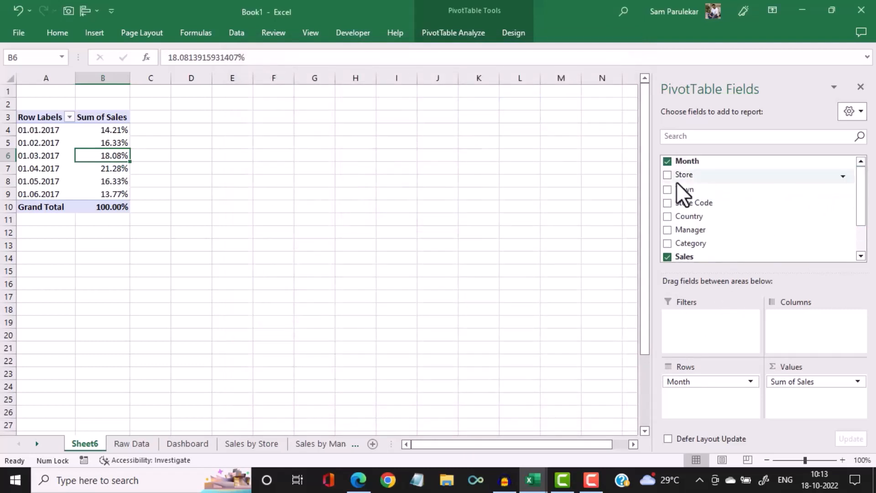
{"action": "left_click_drag", "start_coordinate": [683, 177], "coordinate": [795, 317]}
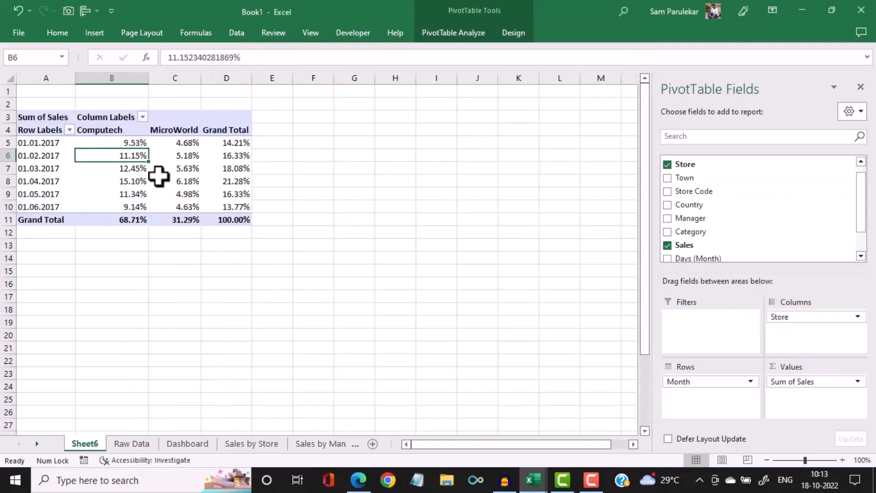
{"action": "left_click", "coordinate": [454, 31]}
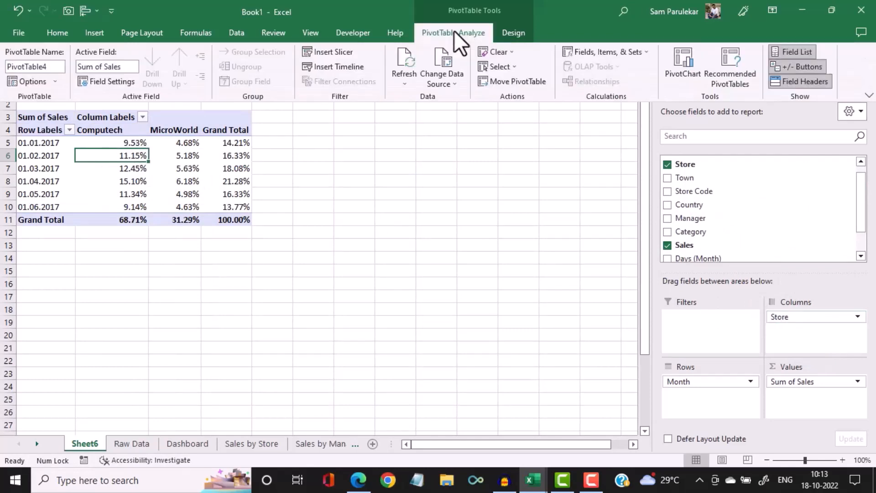
{"action": "left_click", "coordinate": [678, 64]}
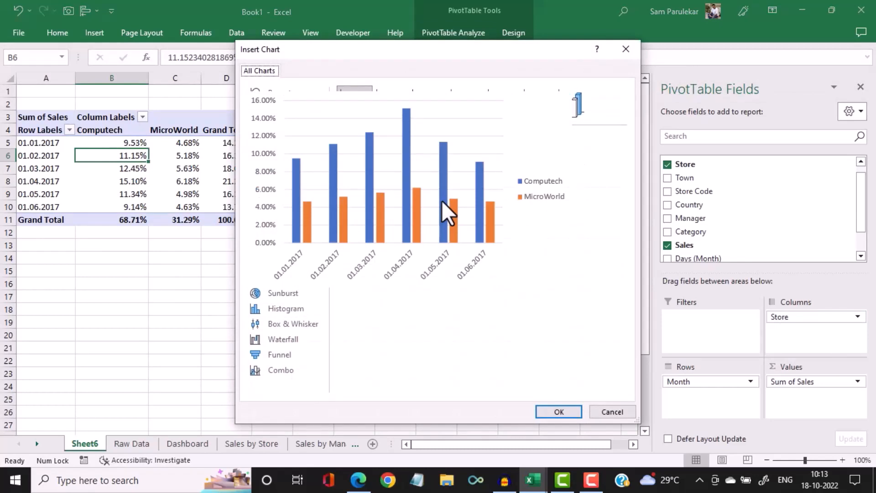
{"action": "left_click", "coordinate": [559, 411]}
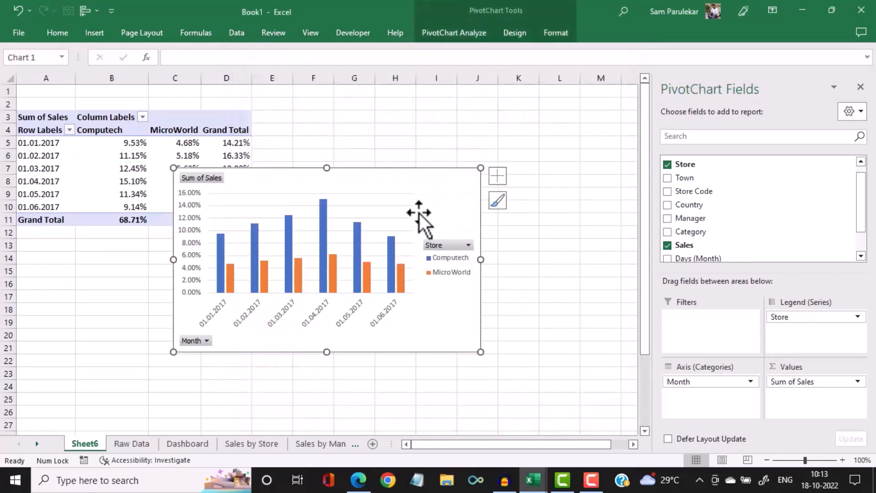
{"action": "left_click_drag", "start_coordinate": [415, 173], "coordinate": [511, 145]}
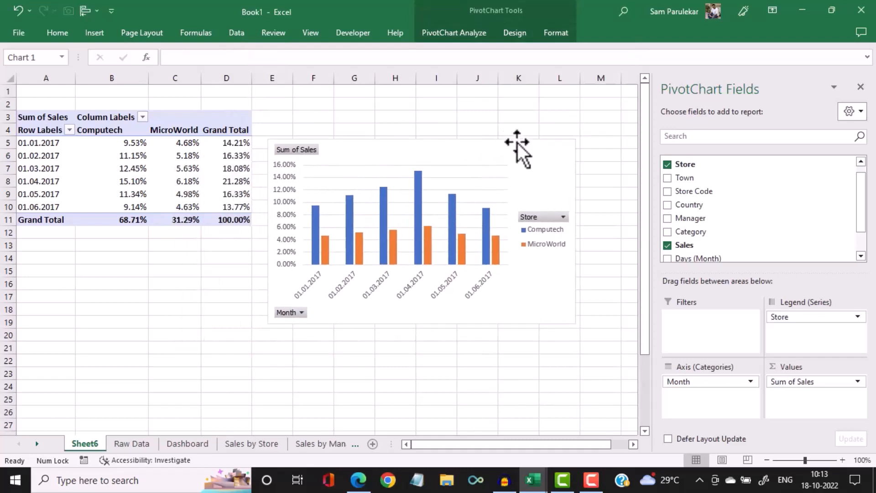
Strip the chart of all field buttons, the legend, the month axis labels and the gridlines
{"action": "right_click", "coordinate": [538, 216]}
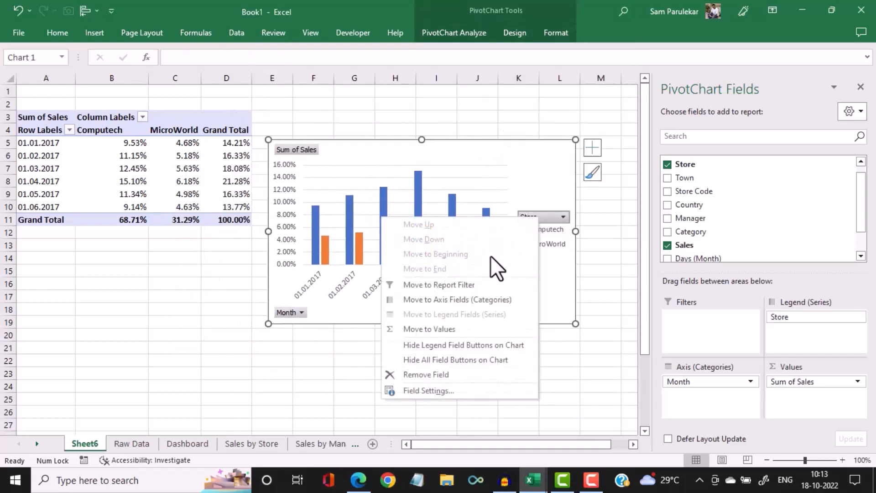
{"action": "left_click", "coordinate": [473, 359]}
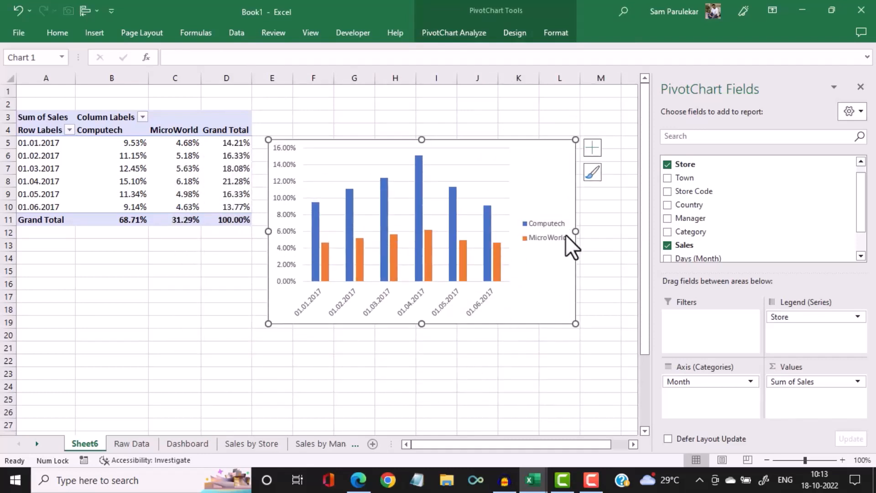
{"action": "left_click", "coordinate": [556, 242]}
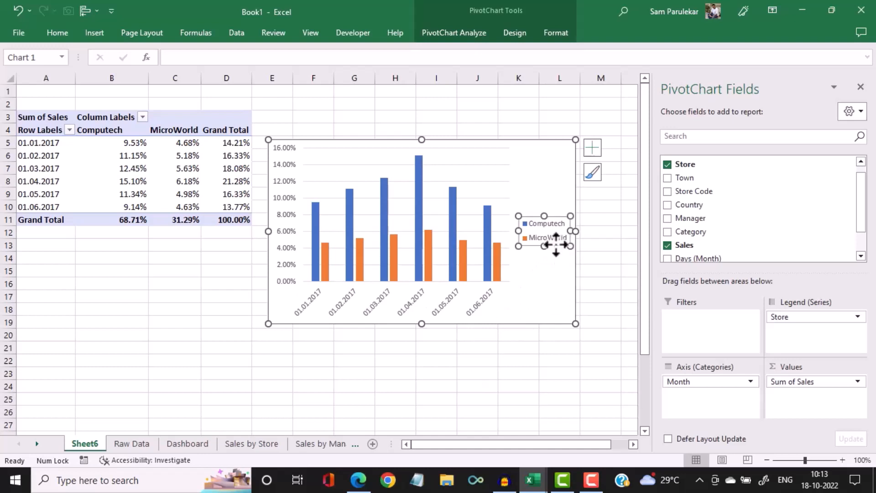
{"action": "key", "text": "Delete"}
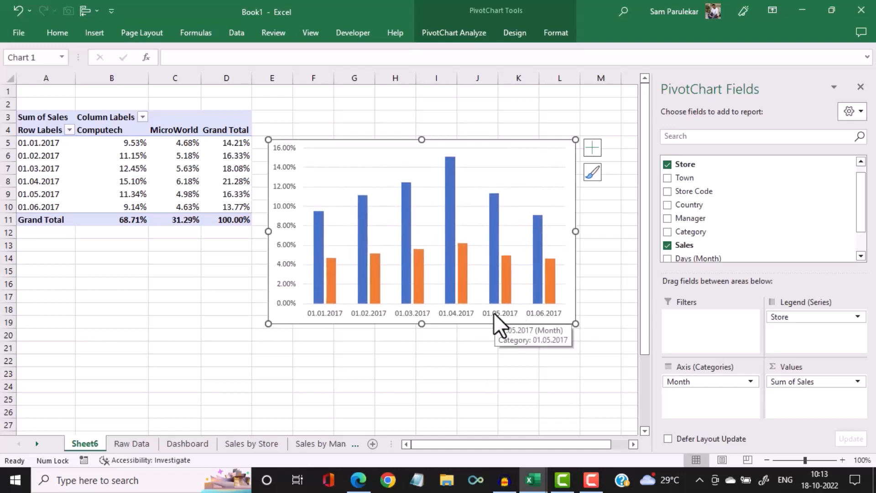
{"action": "left_click", "coordinate": [494, 314]}
{"action": "key", "text": "Delete"}
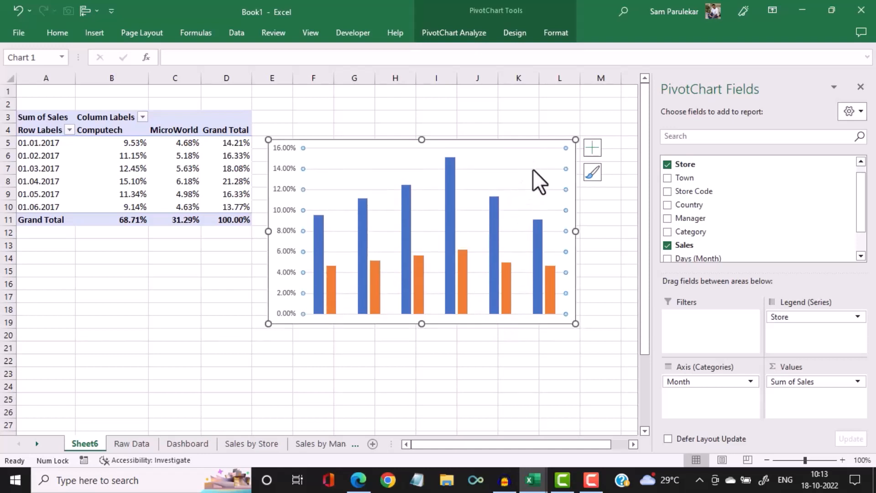
{"action": "left_click_drag", "start_coordinate": [512, 139], "coordinate": [549, 128]}
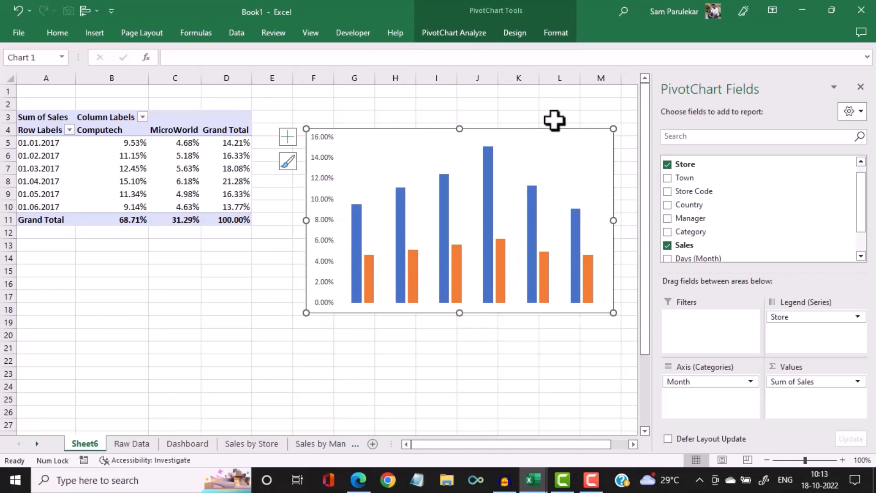
Give the chart area no fill and no outline
{"action": "left_click", "coordinate": [519, 34]}
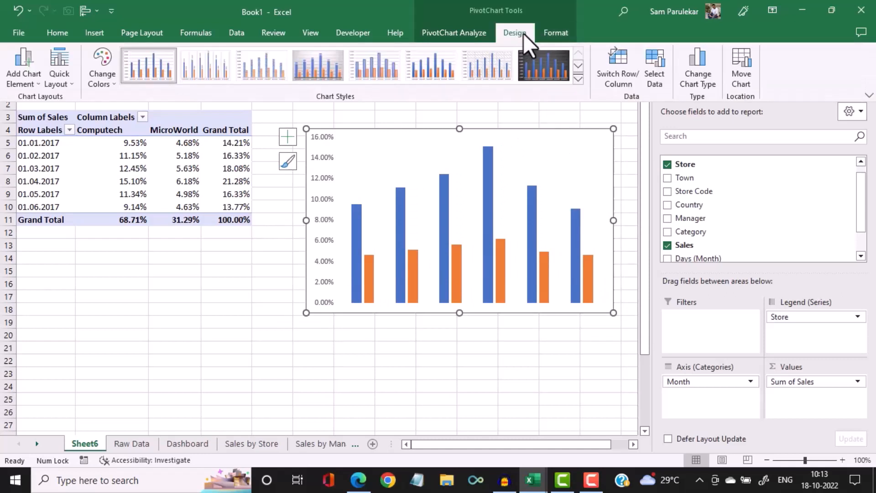
{"action": "left_click", "coordinate": [549, 33]}
{"action": "left_click", "coordinate": [382, 52]}
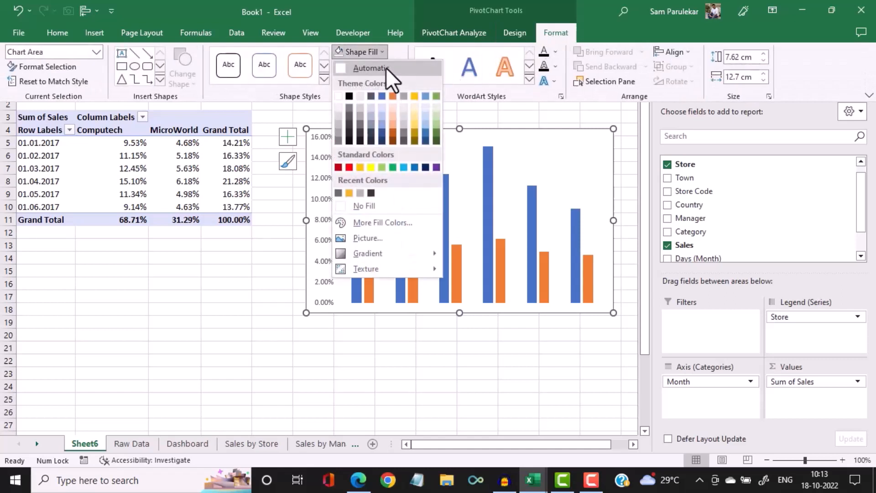
{"action": "left_click", "coordinate": [366, 205]}
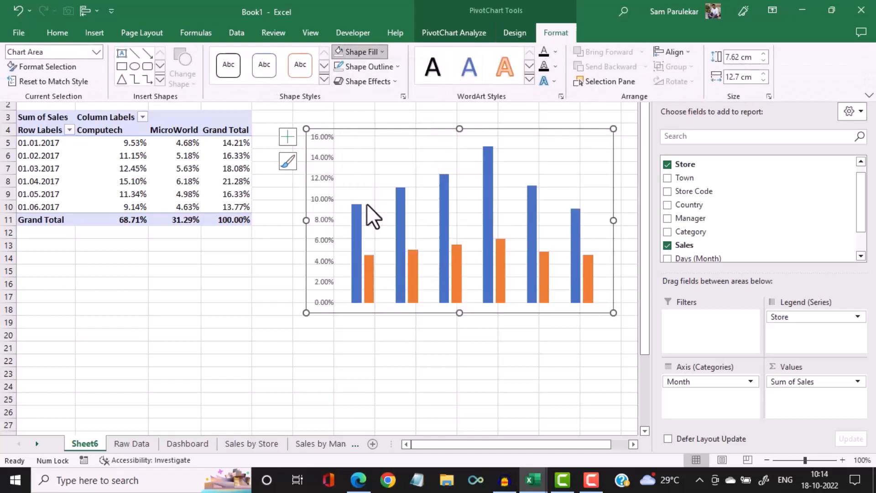
{"action": "left_click", "coordinate": [399, 67]}
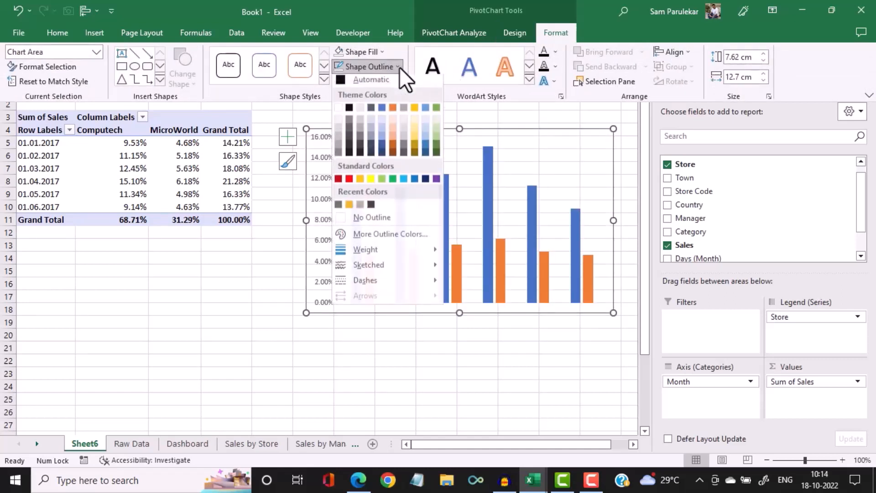
{"action": "left_click", "coordinate": [371, 222]}
{"action": "key", "text": "ctrl+F1"}
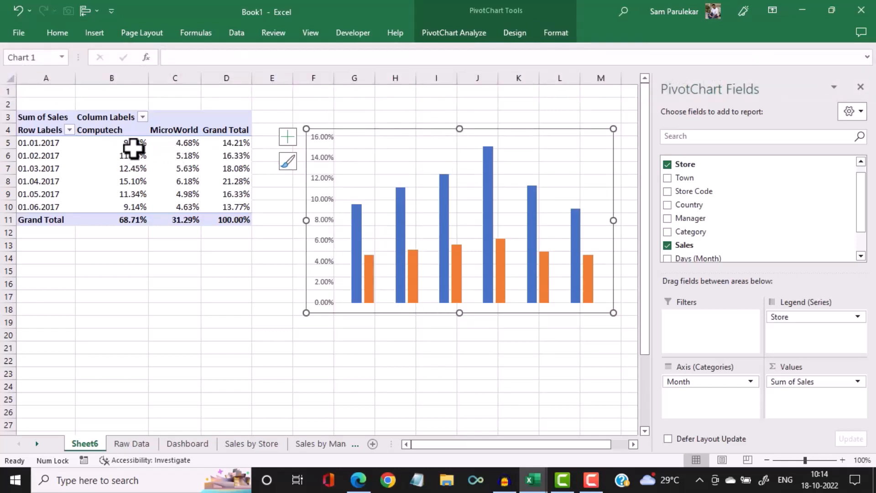
Add data labels to both the Computech and MicroWorld column series
{"action": "left_click", "coordinate": [491, 190]}
{"action": "right_click", "coordinate": [490, 190]}
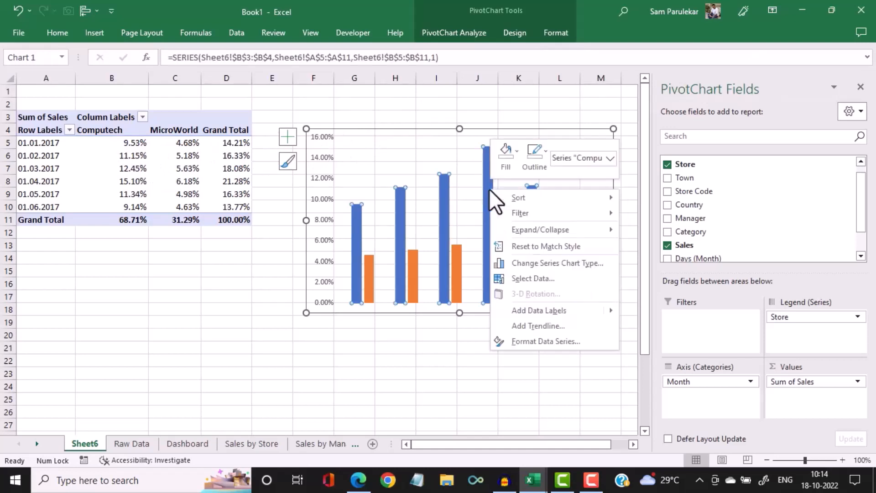
{"action": "left_click", "coordinate": [549, 314]}
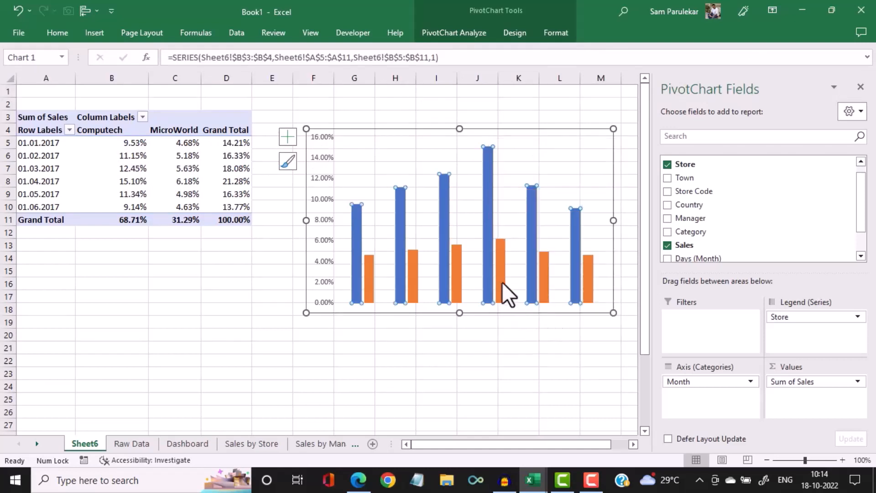
{"action": "left_click", "coordinate": [372, 273]}
{"action": "right_click", "coordinate": [371, 273]}
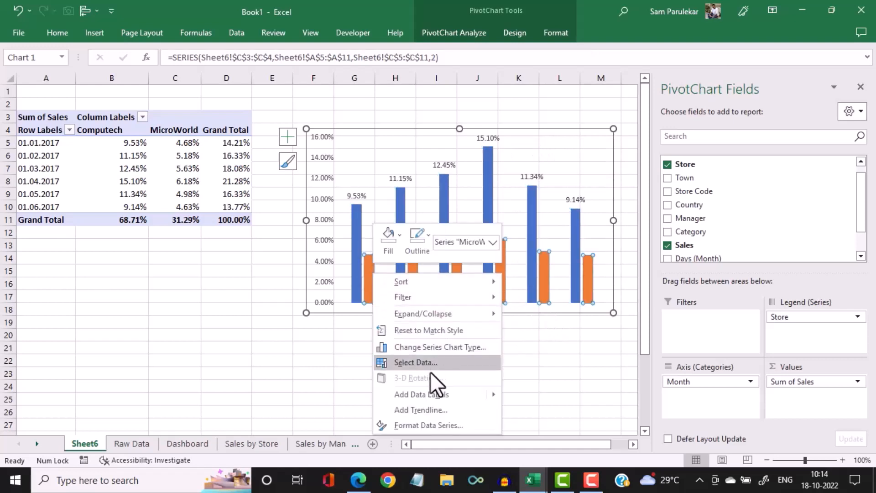
{"action": "left_click", "coordinate": [428, 392]}
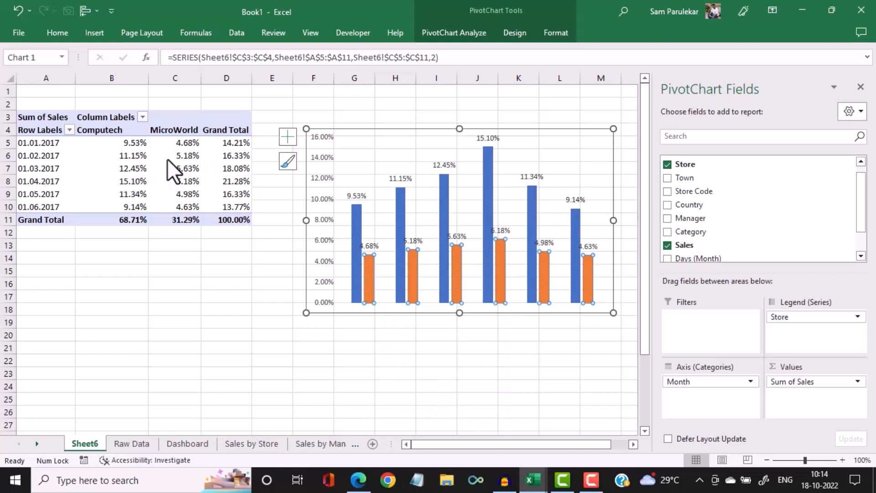
Check the store colours used on the Dashboard sheet and return to the monthly chart on Sheet6
{"action": "left_click", "coordinate": [355, 218]}
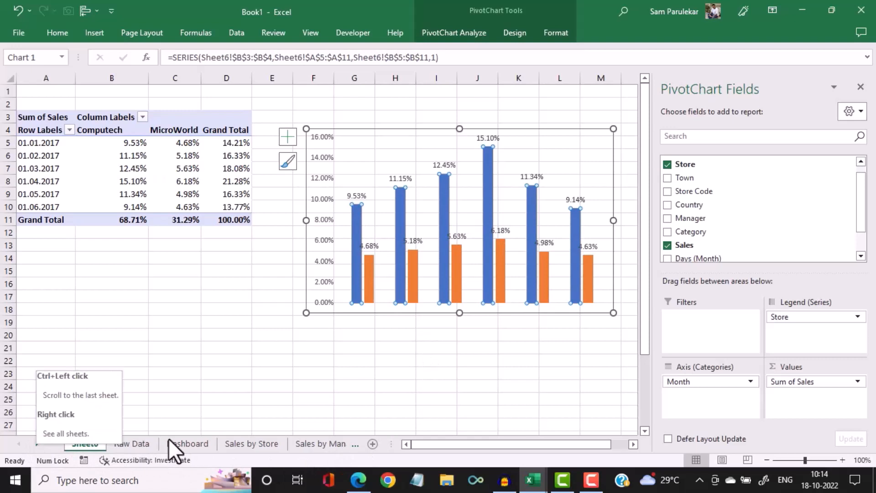
{"action": "left_click", "coordinate": [187, 444]}
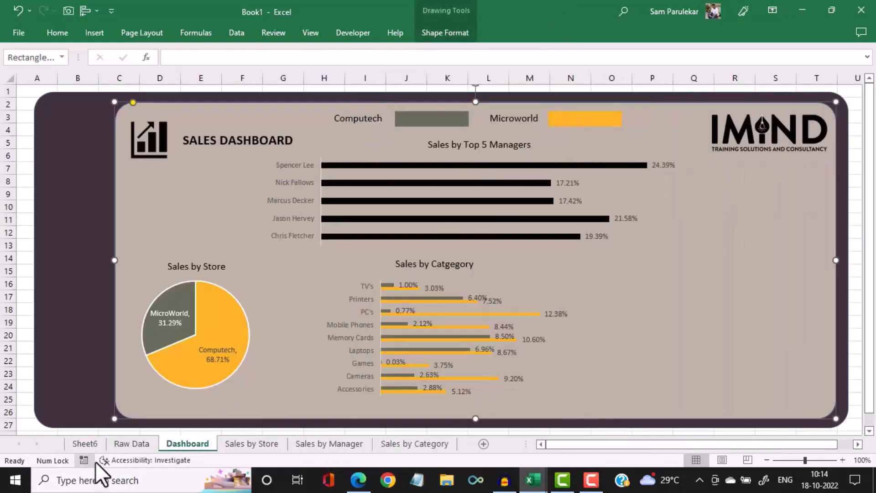
{"action": "left_click", "coordinate": [97, 443]}
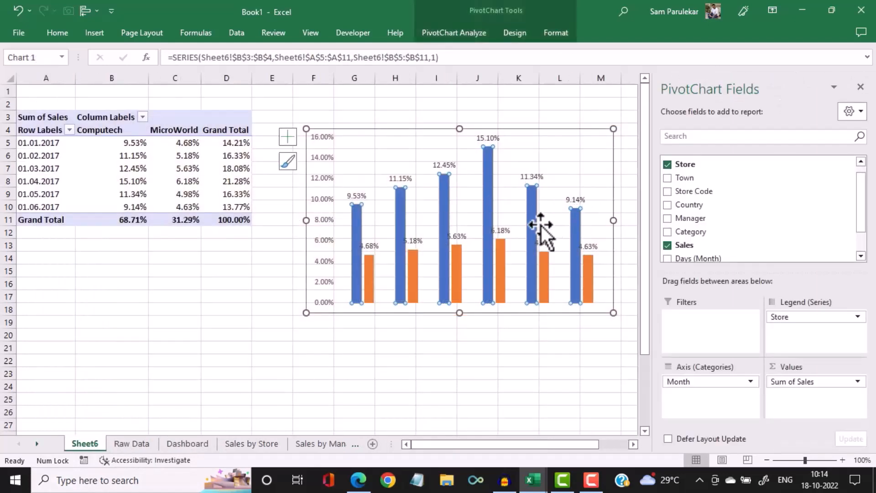
{"action": "mouse_move", "coordinate": [394, 213]}
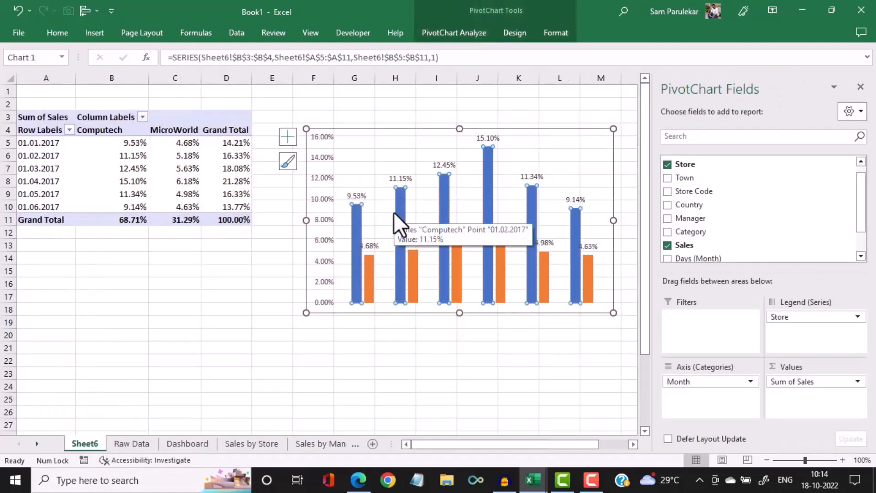
{"action": "double_click", "coordinate": [397, 210]}
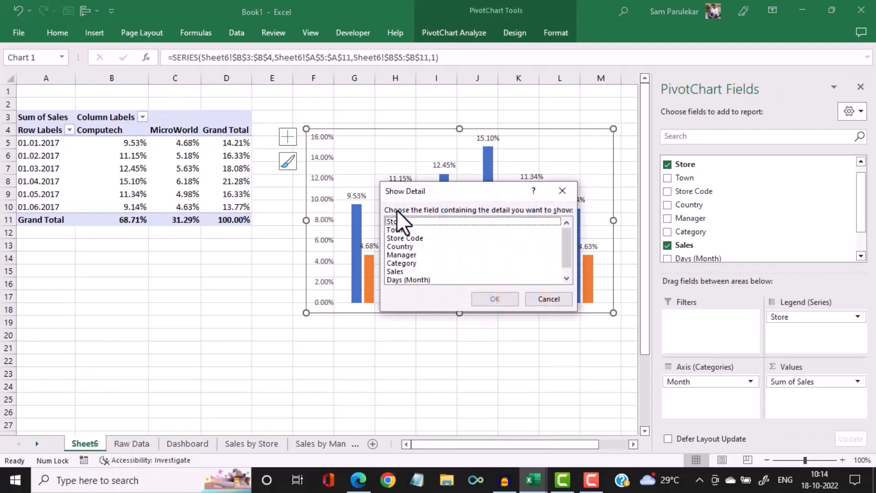
{"action": "left_click", "coordinate": [545, 300]}
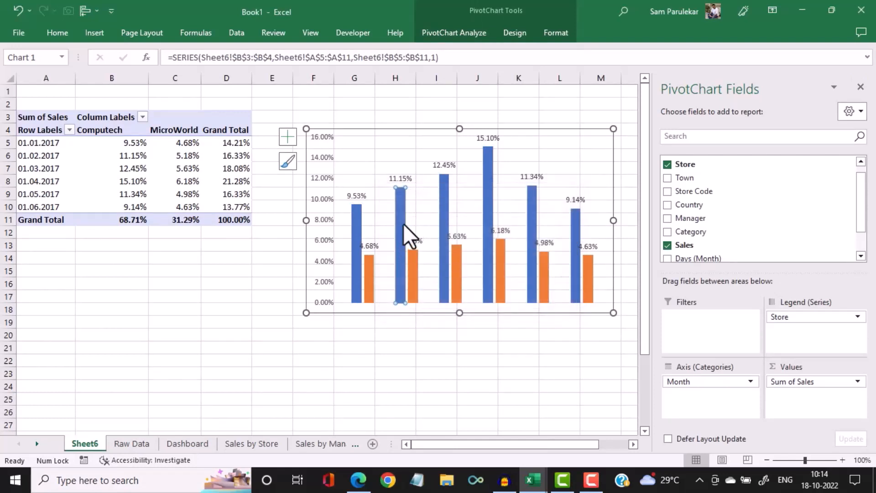
{"action": "left_click", "coordinate": [359, 224]}
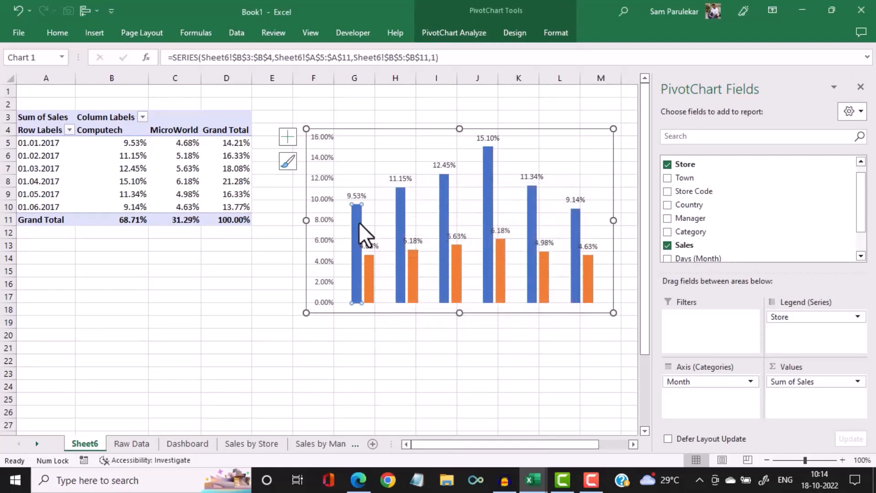
{"action": "left_click", "coordinate": [381, 337]}
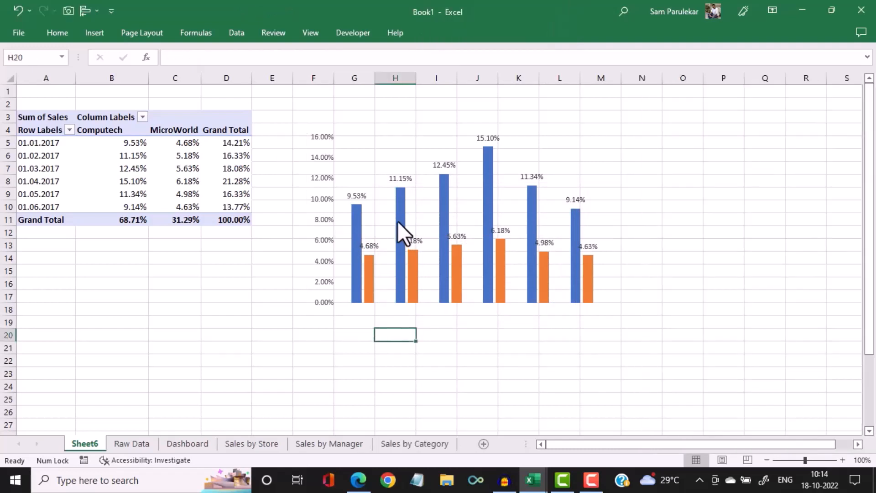
Fill the Computech columns with the recently used dark grey-green that marks Computech on the dashboard
{"action": "left_click", "coordinate": [398, 221]}
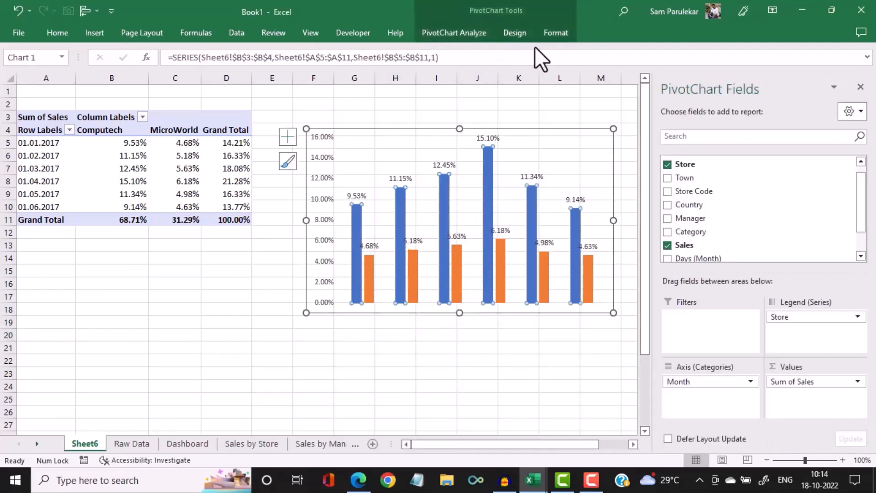
{"action": "left_click", "coordinate": [555, 35]}
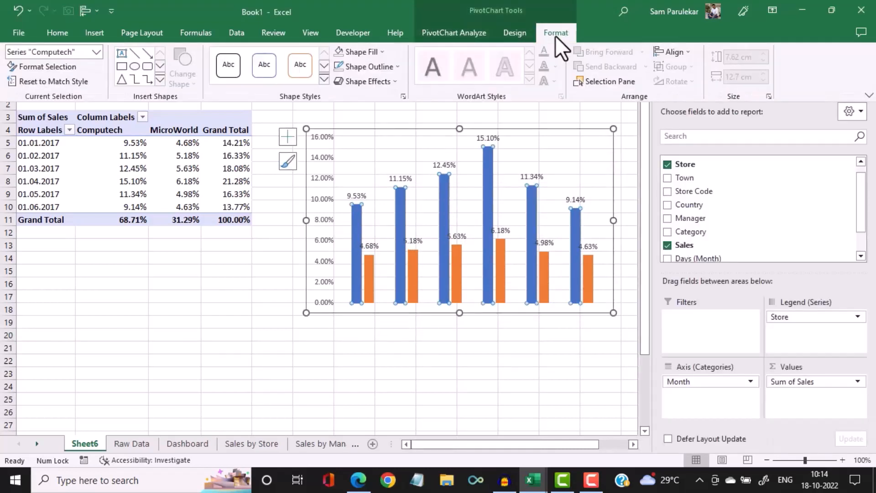
{"action": "left_click", "coordinate": [381, 54]}
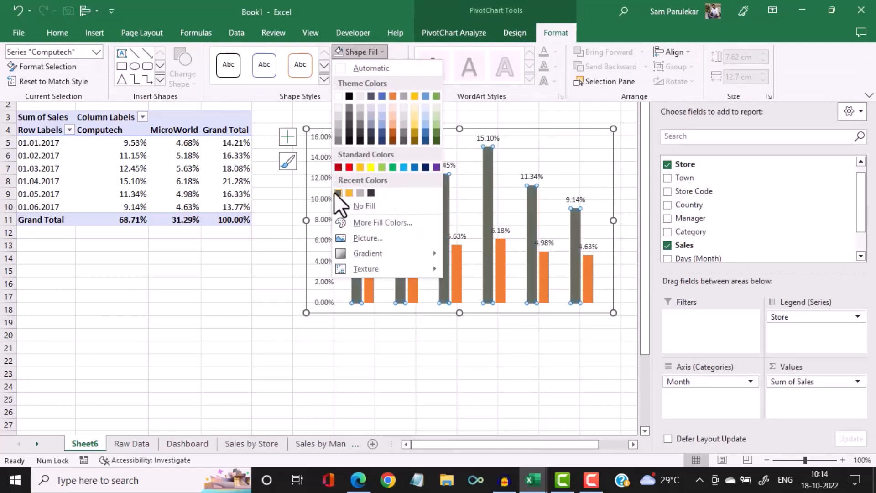
{"action": "key", "text": "Escape"}
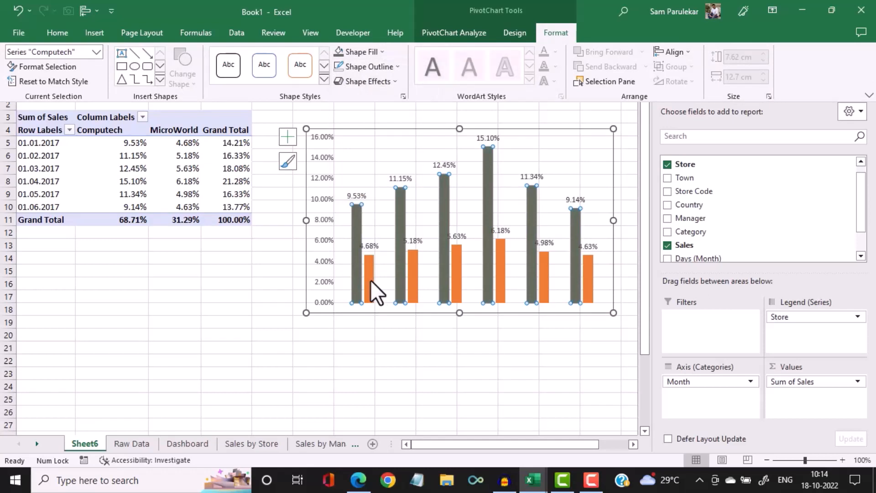
Fill the MicroWorld columns with the recently used amber colour and deselect the chart
{"action": "left_click", "coordinate": [370, 281]}
{"action": "left_click", "coordinate": [369, 276]}
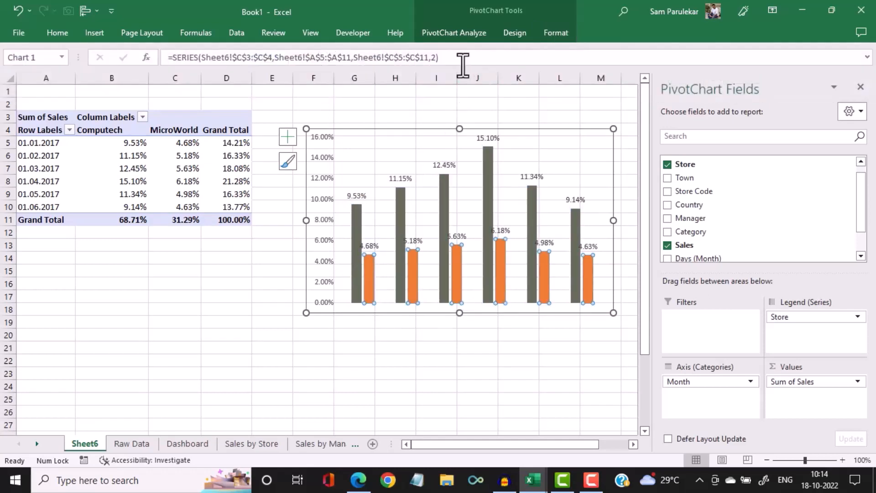
{"action": "left_click", "coordinate": [562, 31]}
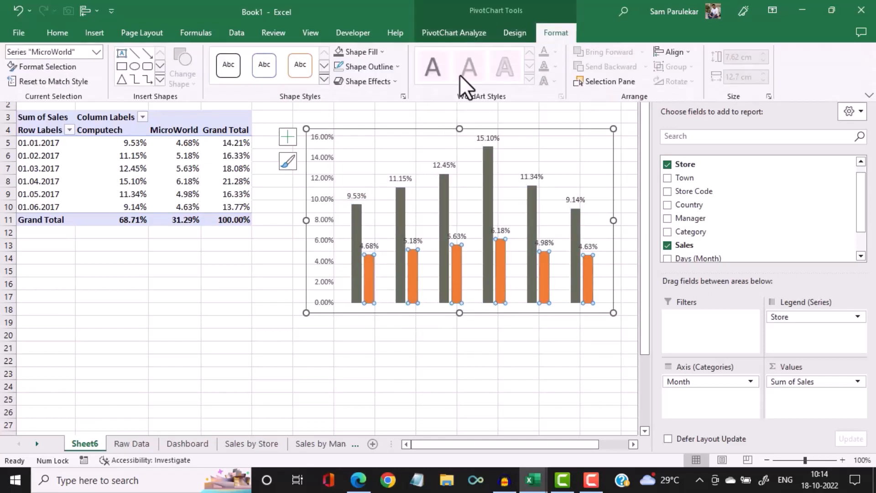
{"action": "left_click", "coordinate": [381, 53]}
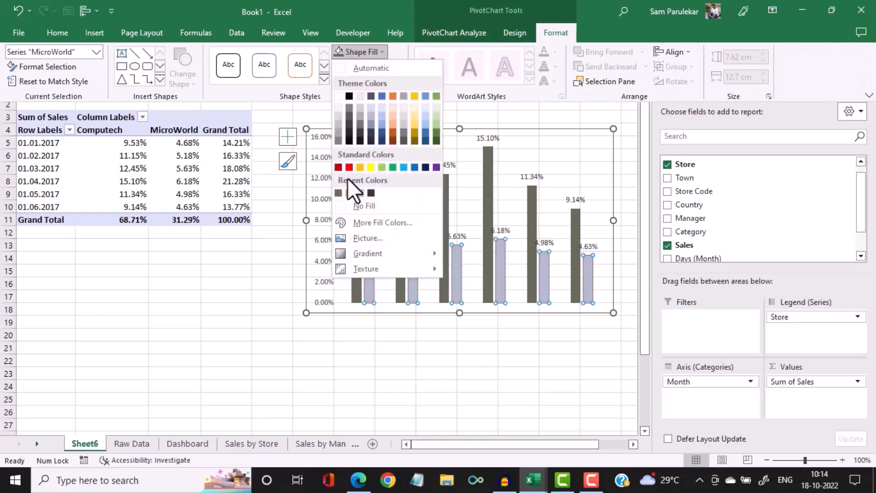
{"action": "left_click", "coordinate": [350, 193]}
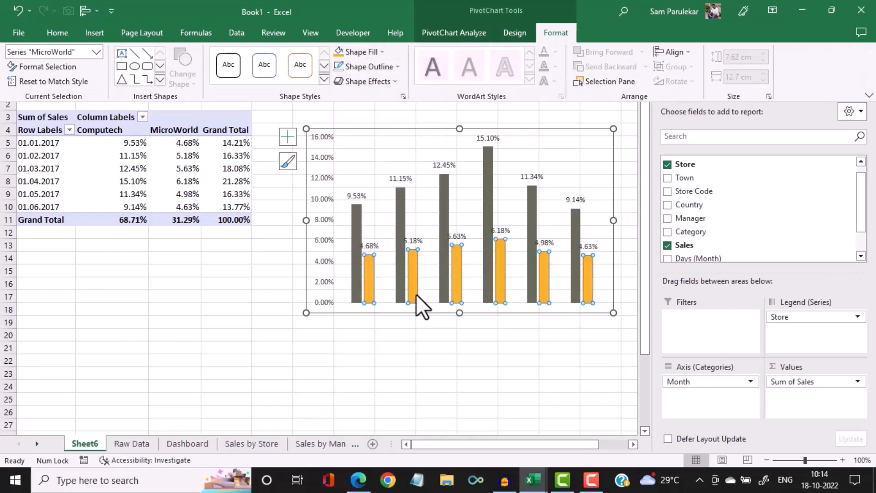
{"action": "left_click", "coordinate": [431, 349]}
{"action": "left_click", "coordinate": [432, 349]}
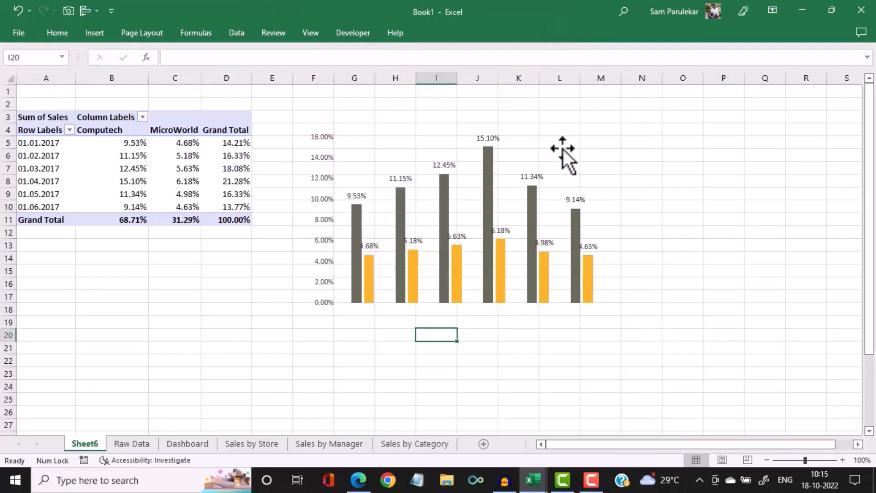
Copy the monthly column chart from Sheet6, paste it onto the Dashboard sheet and hide the PivotChart field list
{"action": "left_click", "coordinate": [485, 152]}
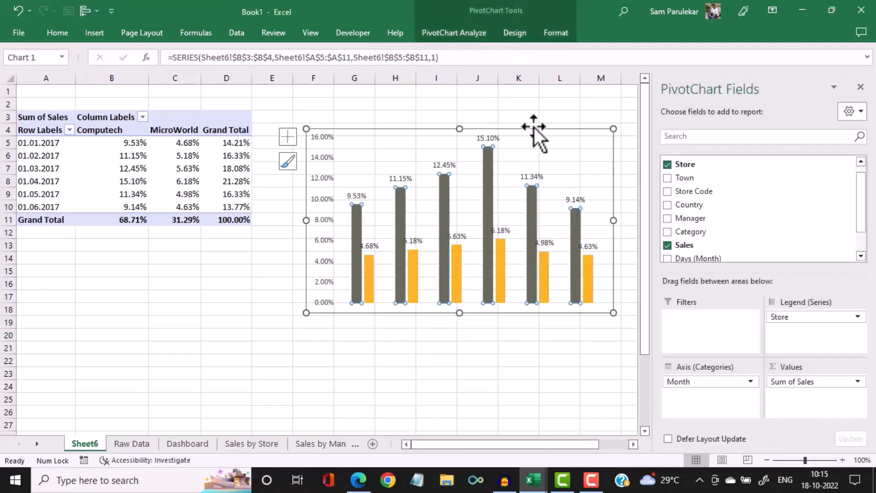
{"action": "left_click", "coordinate": [541, 128]}
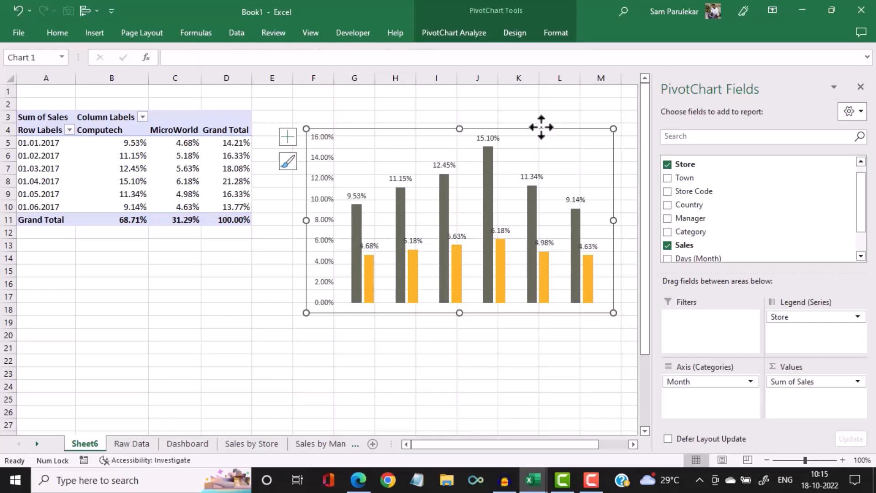
{"action": "left_click", "coordinate": [209, 444]}
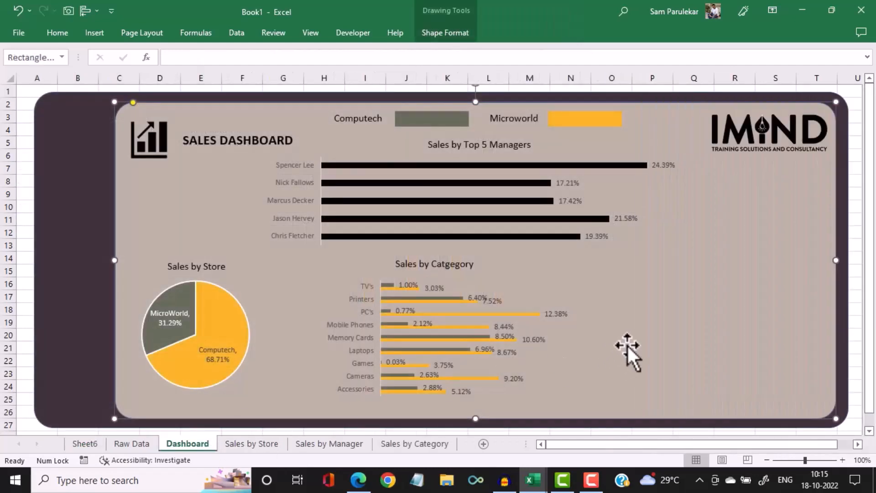
{"action": "key", "text": "ctrl+v"}
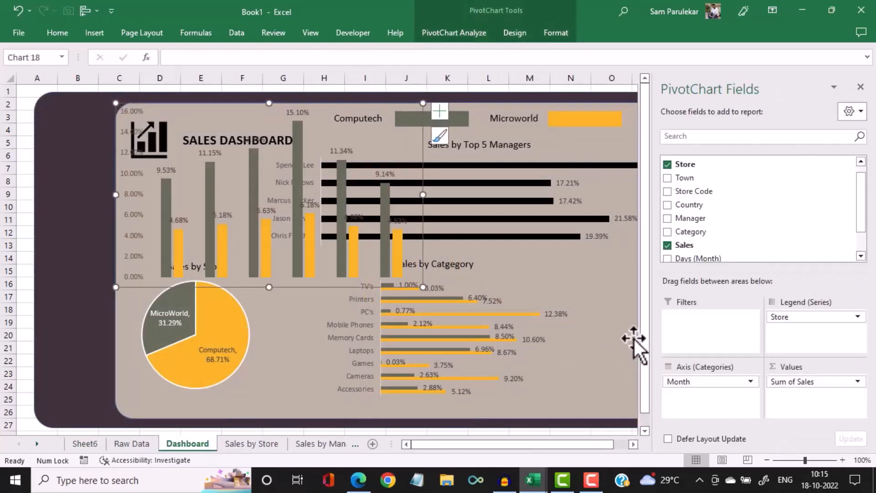
{"action": "left_click", "coordinate": [861, 87]}
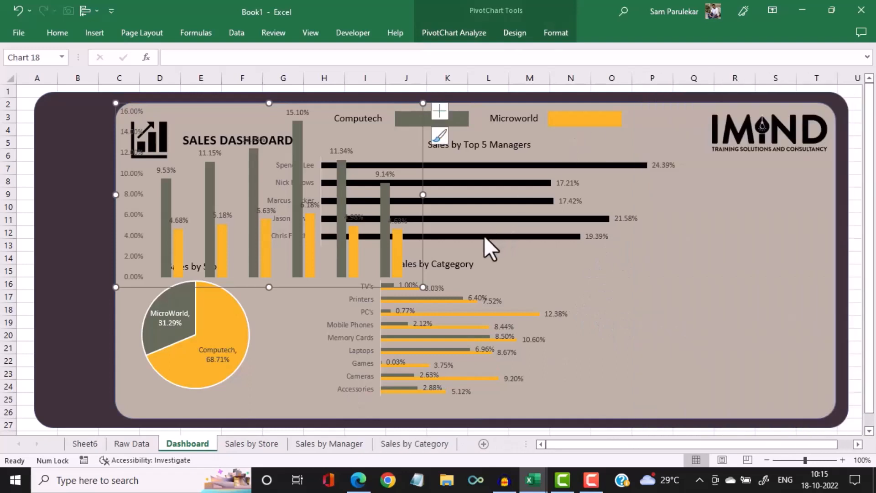
Shrink the pasted chart and place it beside the category chart, removing its percentage axis
{"action": "mouse_move", "coordinate": [422, 104]}
{"action": "left_mouse_down"}
{"action": "mouse_move", "coordinate": [354, 160]}
{"action": "mouse_move", "coordinate": [781, 237]}
{"action": "mouse_move", "coordinate": [789, 270]}
{"action": "left_mouse_up"}
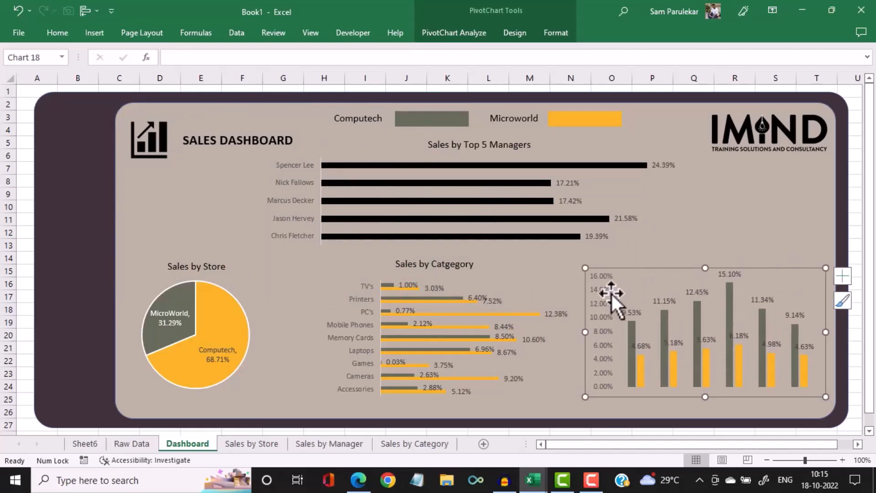
{"action": "left_click", "coordinate": [600, 297]}
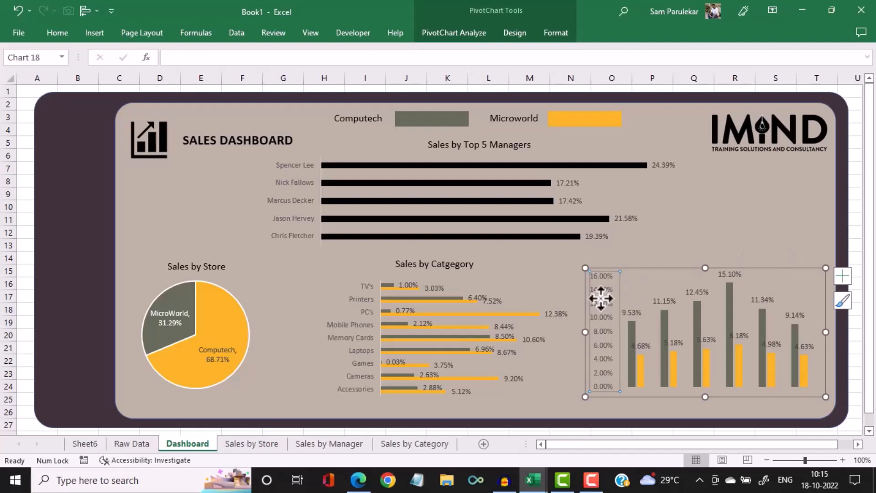
{"action": "key", "text": "Delete"}
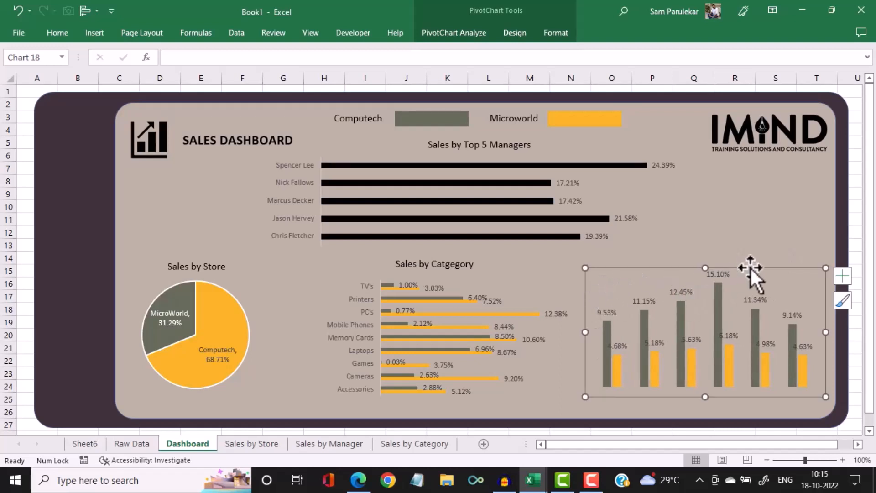
{"action": "mouse_move", "coordinate": [762, 267]}
{"action": "left_mouse_down"}
{"action": "mouse_move", "coordinate": [752, 274]}
{"action": "mouse_move", "coordinate": [761, 278]}
{"action": "left_mouse_up"}
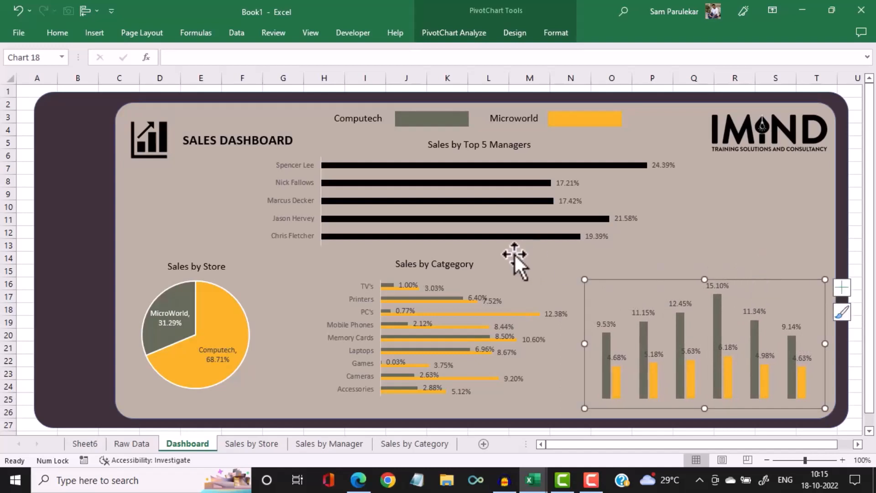
Duplicate the category chart's title text box and place the copy above the monthly chart
{"action": "left_click", "coordinate": [453, 264]}
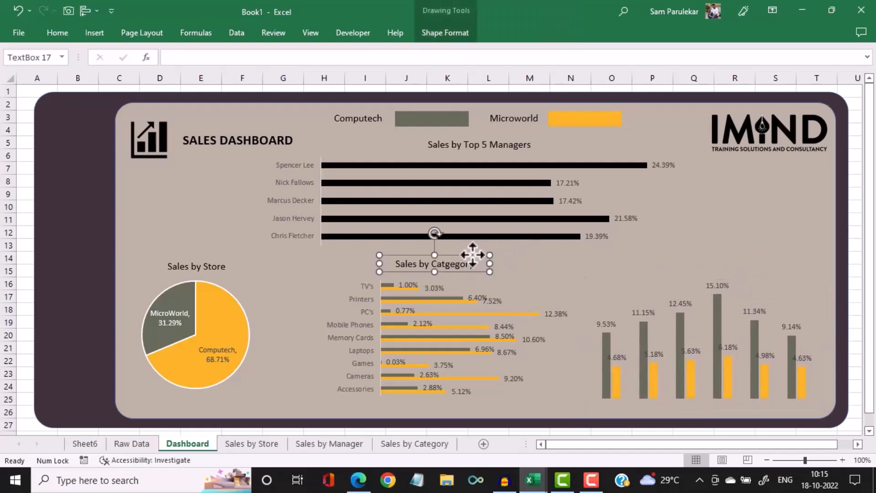
{"action": "key", "text": "ctrl+d"}
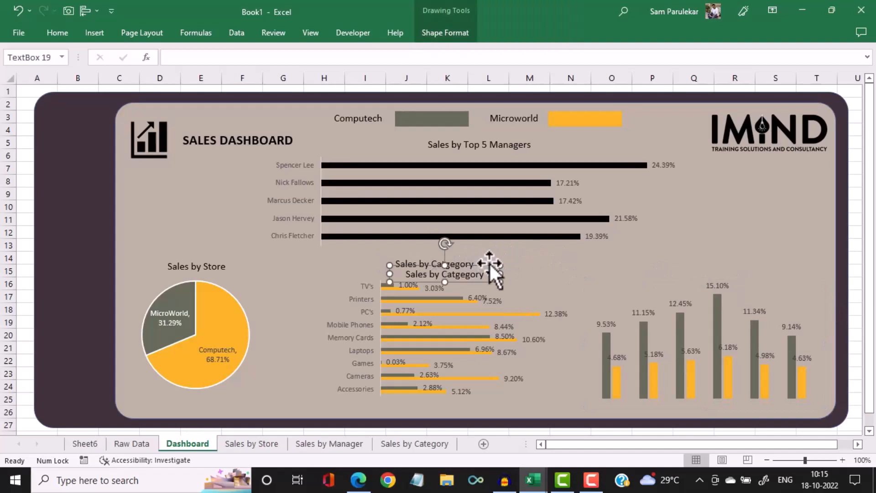
{"action": "left_click", "coordinate": [490, 263]}
{"action": "left_click", "coordinate": [491, 277]}
{"action": "left_click_drag", "start_coordinate": [490, 267], "coordinate": [739, 254]}
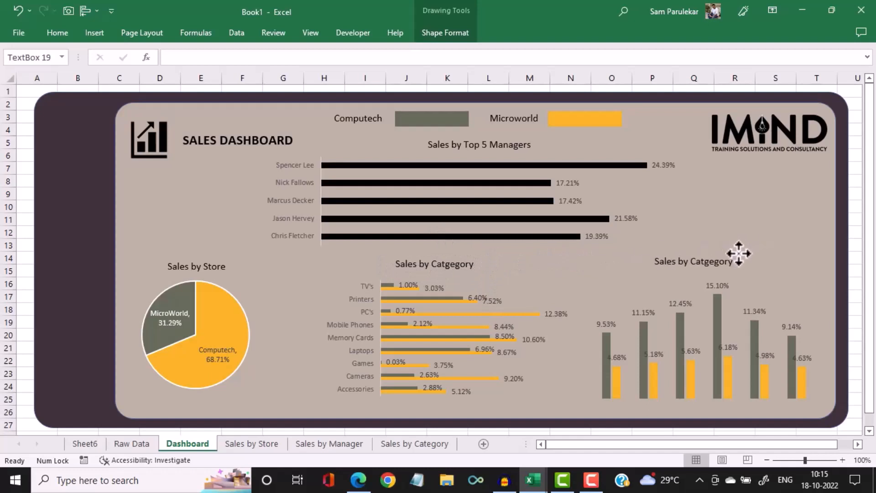
Change the copied title to "Sales by Months" and centre it above the monthly chart, level with the other titles
{"action": "double_click", "coordinate": [717, 262]}
{"action": "type", "text": "Months"}
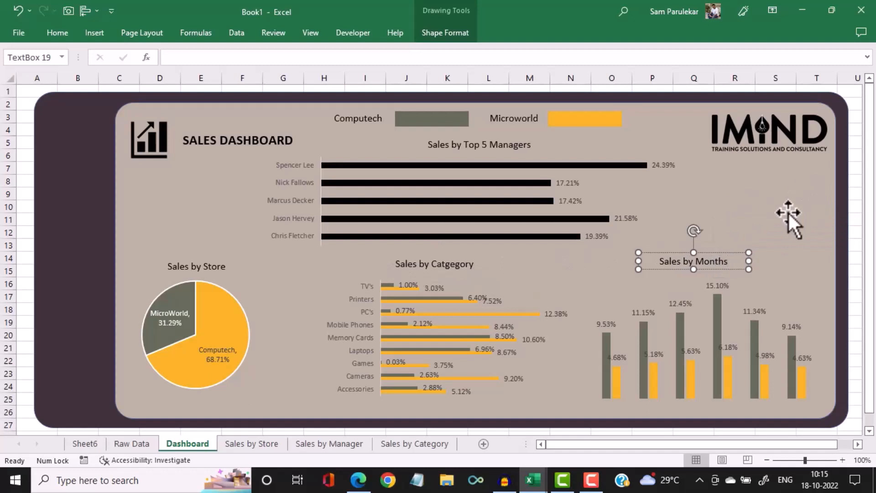
{"action": "left_click", "coordinate": [783, 231]}
{"action": "left_click", "coordinate": [725, 264]}
{"action": "left_click_drag", "start_coordinate": [731, 273], "coordinate": [754, 274]}
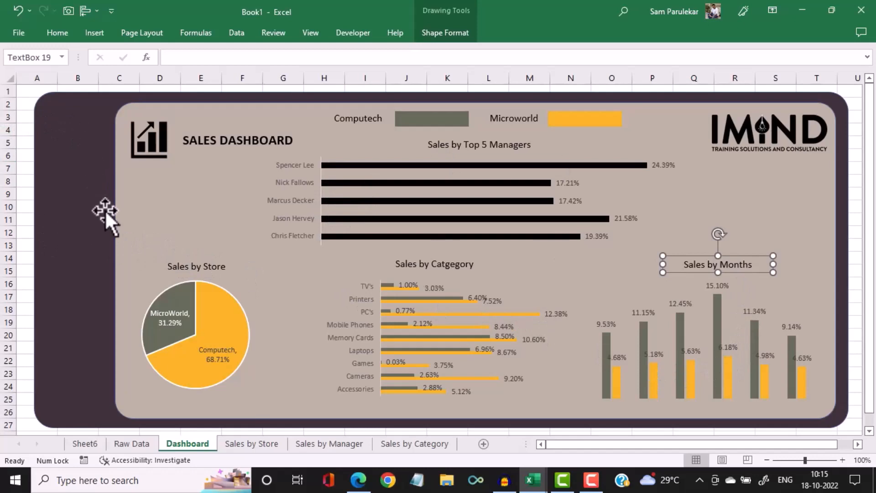
Name the monthly pivot table on Sheet6 SalesbyMonths
{"action": "left_click", "coordinate": [92, 443]}
{"action": "left_click", "coordinate": [64, 168]}
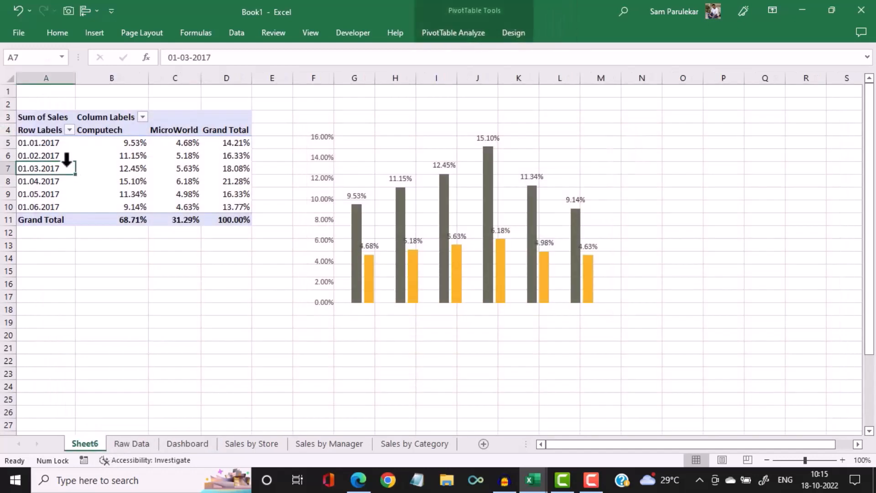
{"action": "left_click", "coordinate": [470, 35]}
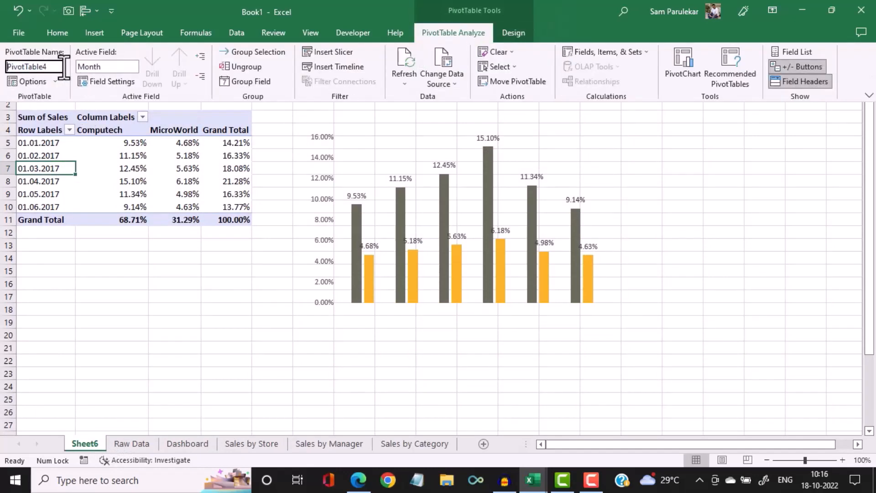
{"action": "left_click", "coordinate": [3, 69]}
{"action": "type", "text": "SalesbyMo"}
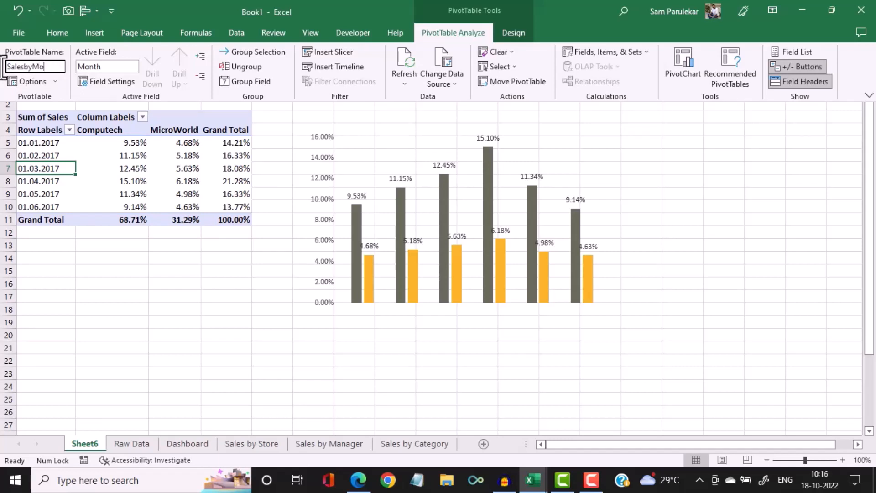
{"action": "type", "text": "nths"}
{"action": "left_click", "coordinate": [86, 441]}
Rename Sheet6 as "Sales by Months" and move it to the end, after the Sales by Category sheet
{"action": "right_click", "coordinate": [86, 441]}
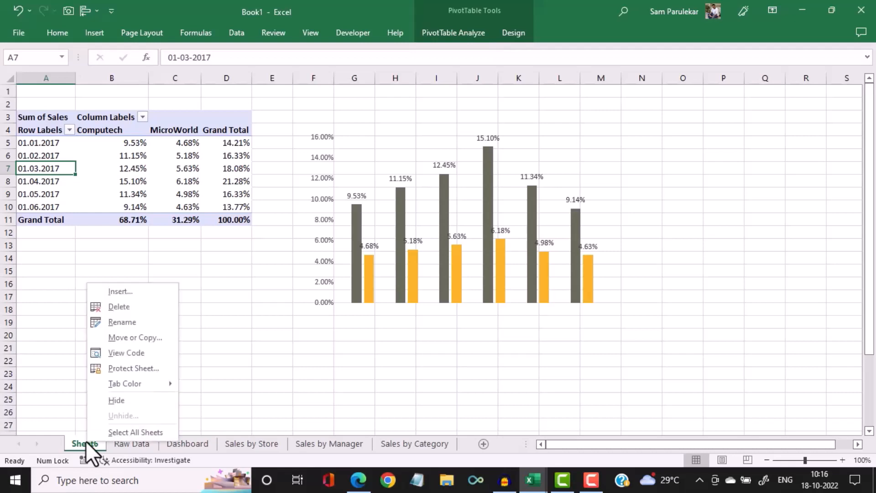
{"action": "left_click", "coordinate": [117, 316]}
{"action": "type", "text": "Sale"}
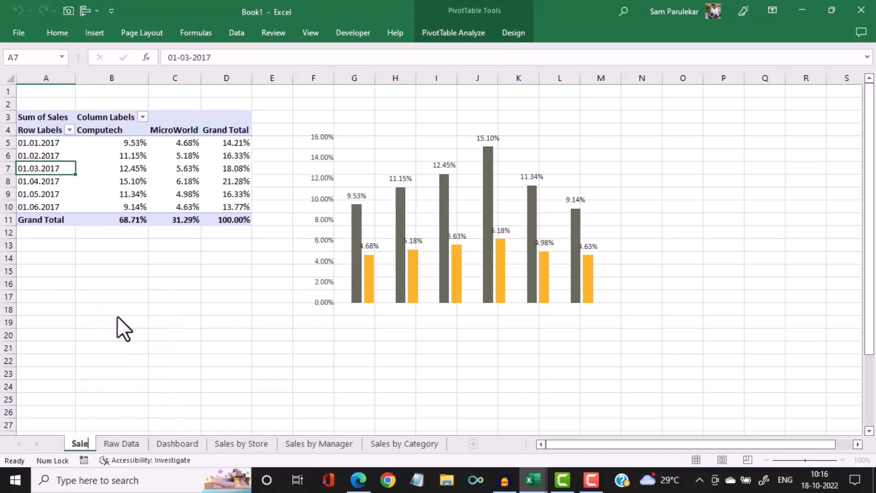
{"action": "type", "text": "s by Months"}
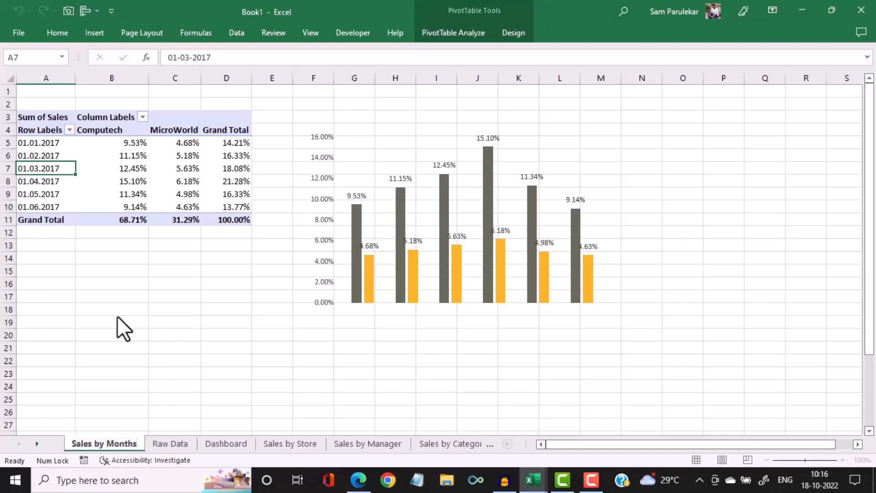
{"action": "left_click", "coordinate": [117, 315]}
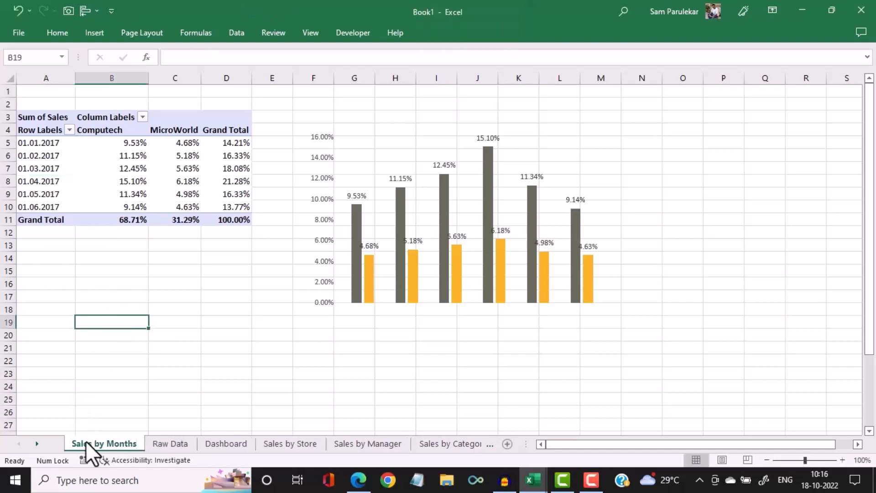
{"action": "left_click_drag", "start_coordinate": [453, 442], "coordinate": [474, 446]}
{"action": "mouse_move", "coordinate": [360, 445]}
{"action": "left_mouse_down"}
{"action": "mouse_move", "coordinate": [493, 445]}
{"action": "mouse_move", "coordinate": [445, 445]}
{"action": "left_mouse_up"}
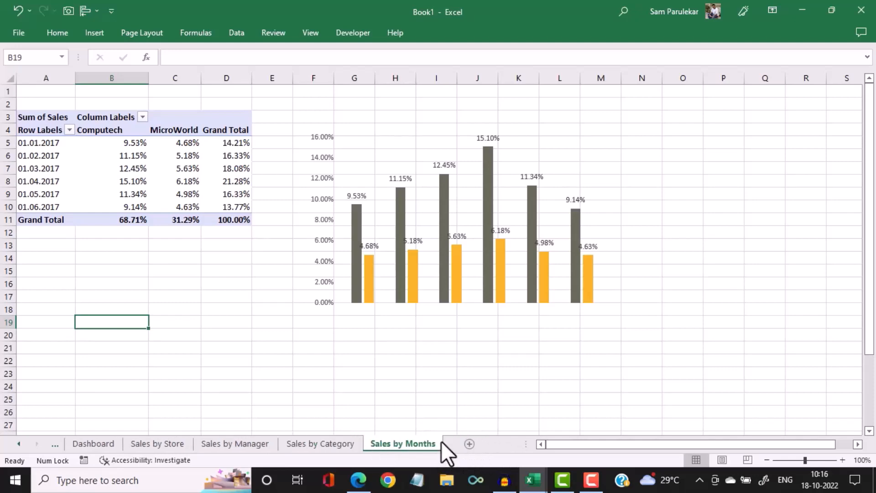
Compare the Dashboard sheet with the finished dashboard in ID.xlsx, examining its slicers, and return to Book1
{"action": "left_click", "coordinate": [96, 445]}
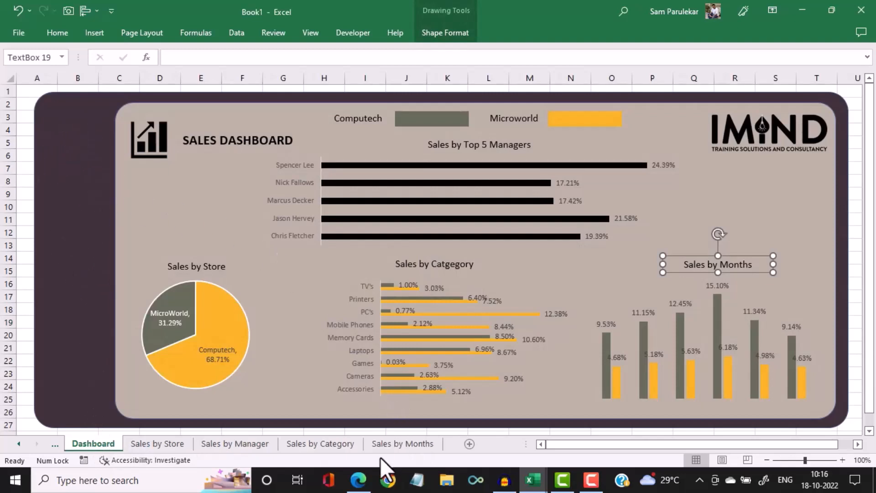
{"action": "mouse_move", "coordinate": [529, 485]}
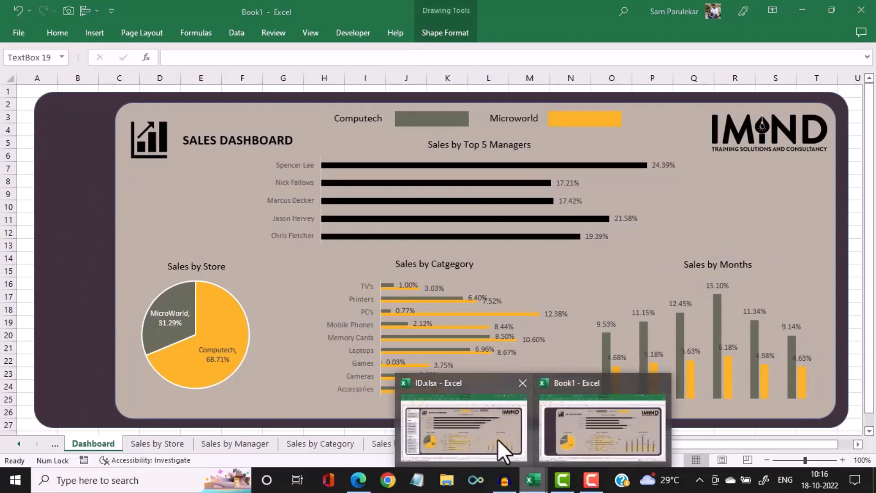
{"action": "left_click", "coordinate": [502, 447]}
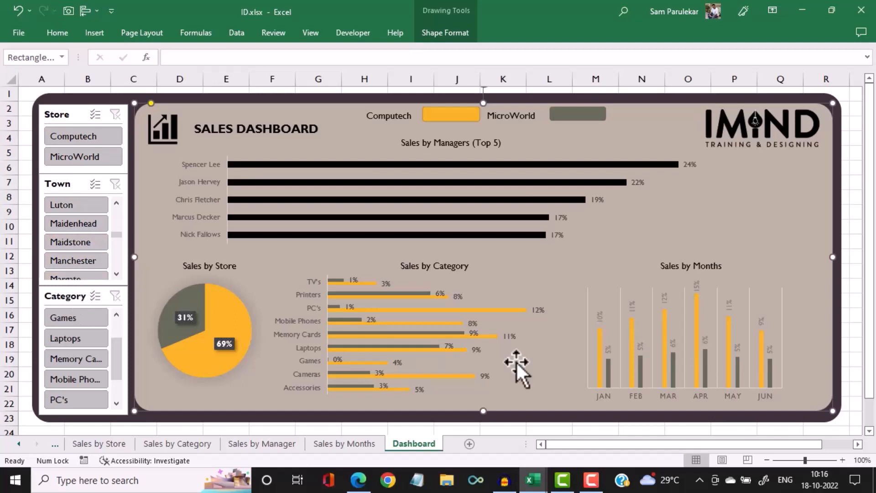
{"action": "mouse_move", "coordinate": [540, 482]}
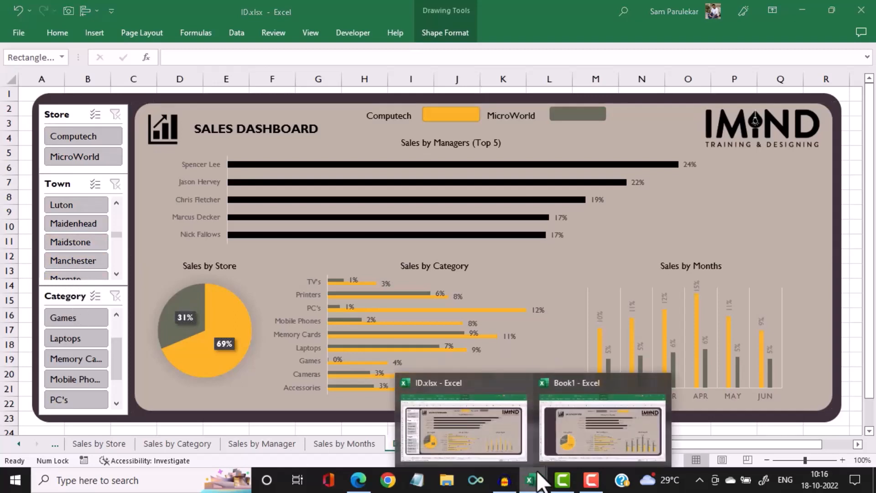
{"action": "left_click", "coordinate": [598, 436]}
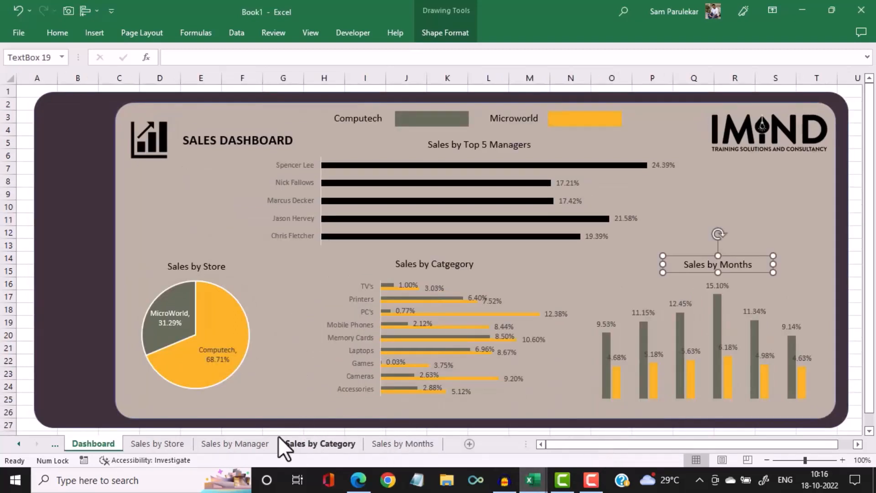
Insert slicers for Store, Town and Category from the pivot table on the Sales by Manager sheet
{"action": "left_click", "coordinate": [247, 443]}
{"action": "left_click", "coordinate": [47, 160]}
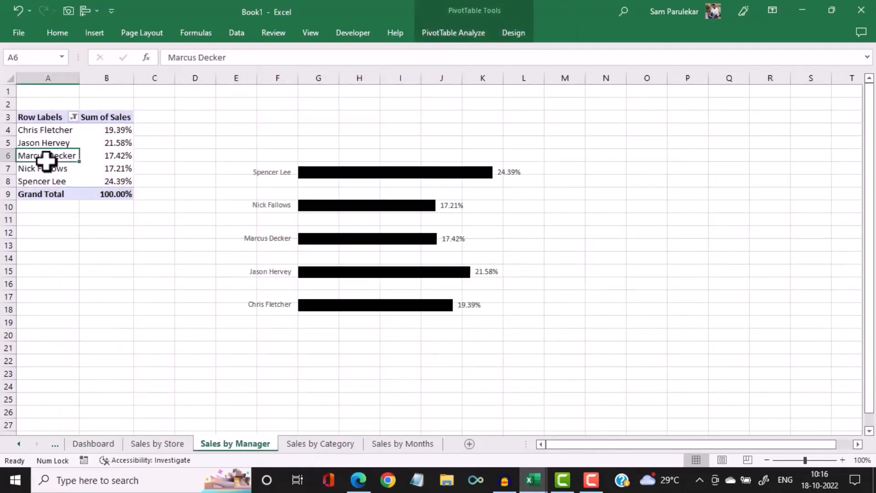
{"action": "left_click", "coordinate": [98, 28]}
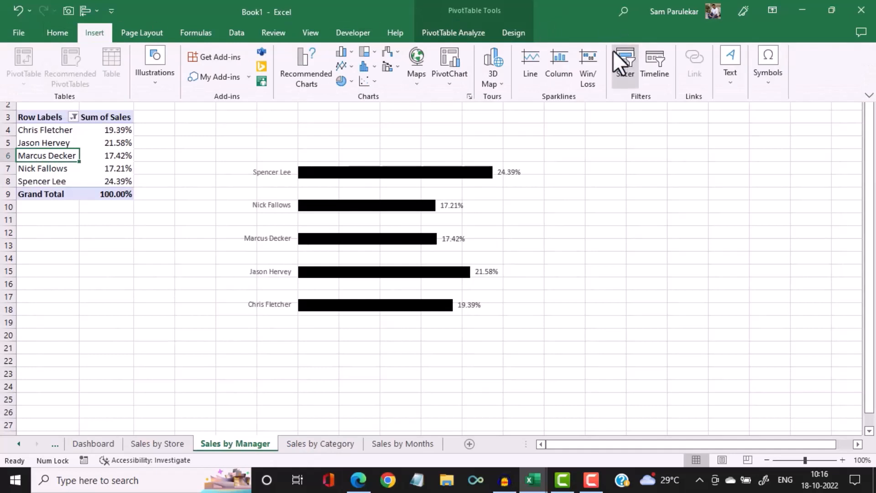
{"action": "left_click", "coordinate": [625, 70]}
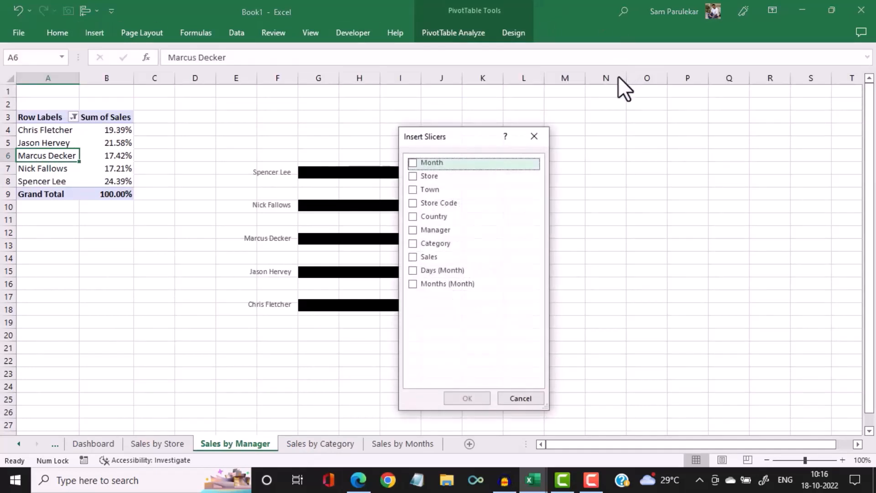
{"action": "left_click", "coordinate": [415, 179]}
{"action": "left_click", "coordinate": [414, 190]}
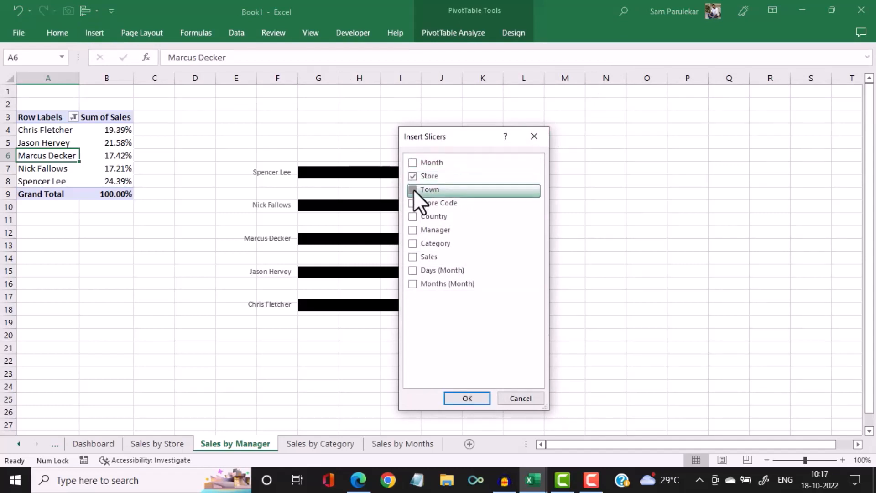
{"action": "left_click", "coordinate": [414, 244]}
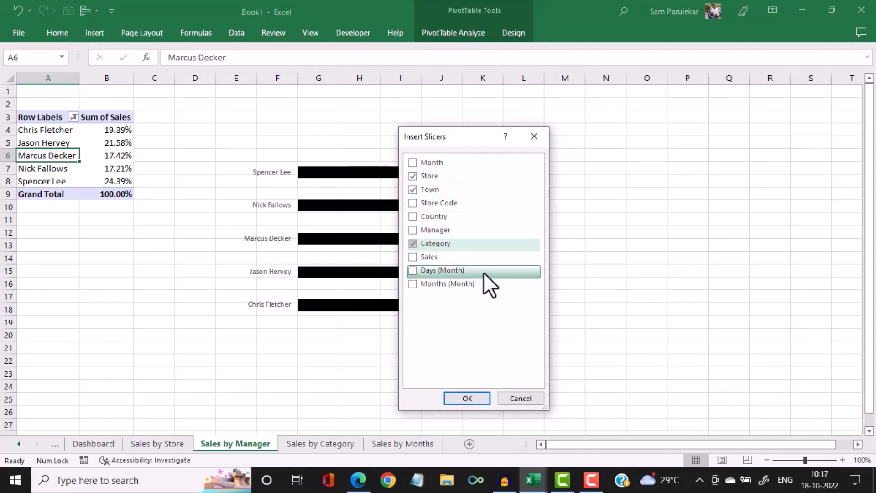
{"action": "left_click", "coordinate": [468, 398]}
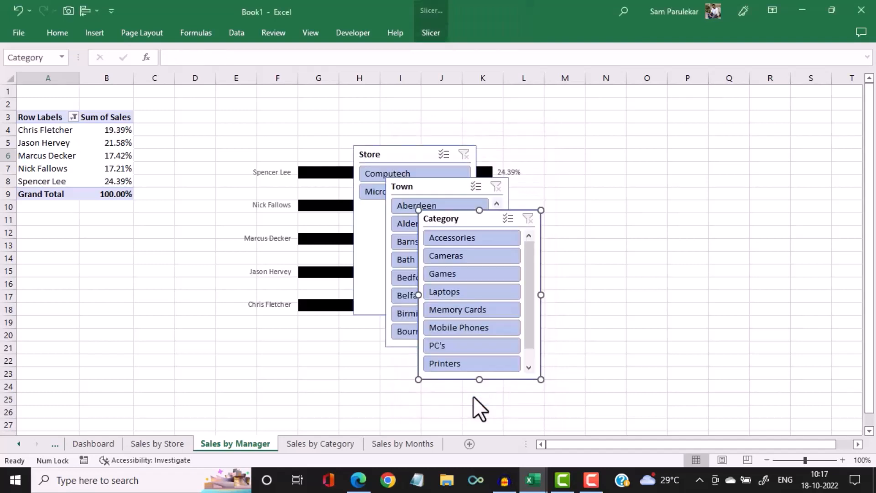
Copy the Store, Town and Category slicers together from the Sales by Manager sheet onto the Dashboard sheet
{"action": "left_click", "coordinate": [441, 187], "text": "ctrl"}
{"action": "left_click", "coordinate": [416, 156], "text": "ctrl"}
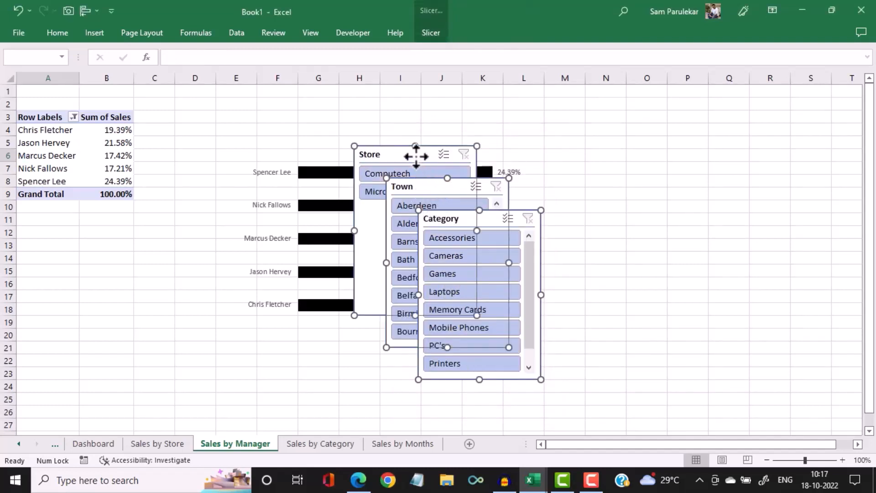
{"action": "left_click", "coordinate": [100, 442]}
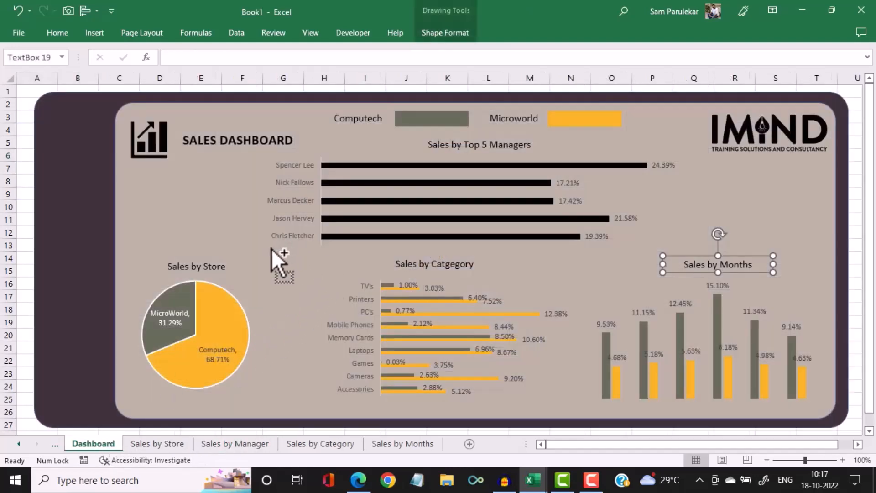
{"action": "key", "text": "ctrl+v"}
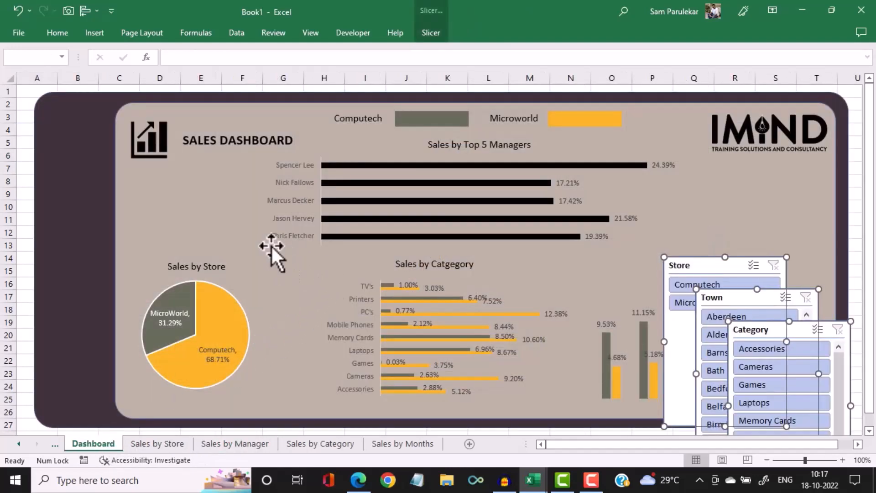
{"action": "left_click", "coordinate": [697, 199]}
Move the Store slicer to the top of the dashboard's dark side strip and shrink it to about 2.5 cm high and 2.9 cm wide
{"action": "left_click", "coordinate": [710, 268]}
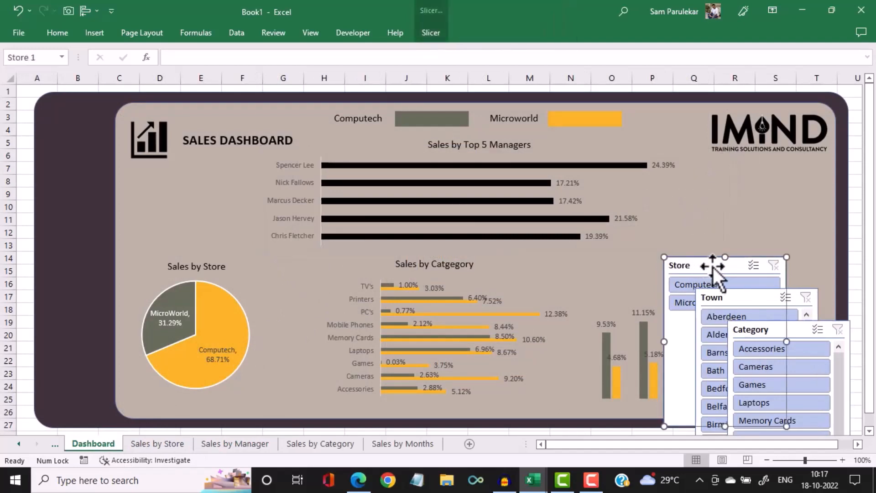
{"action": "left_click_drag", "start_coordinate": [712, 267], "coordinate": [79, 118]}
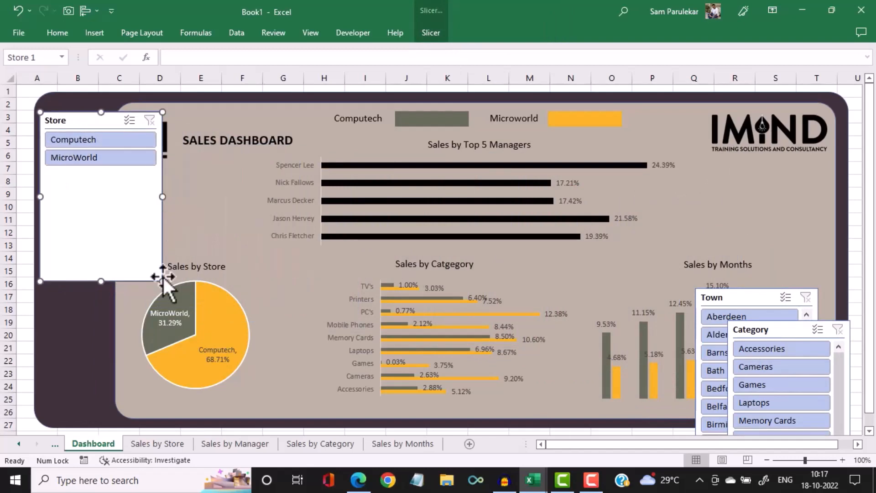
{"action": "left_click_drag", "start_coordinate": [162, 280], "coordinate": [78, 173]}
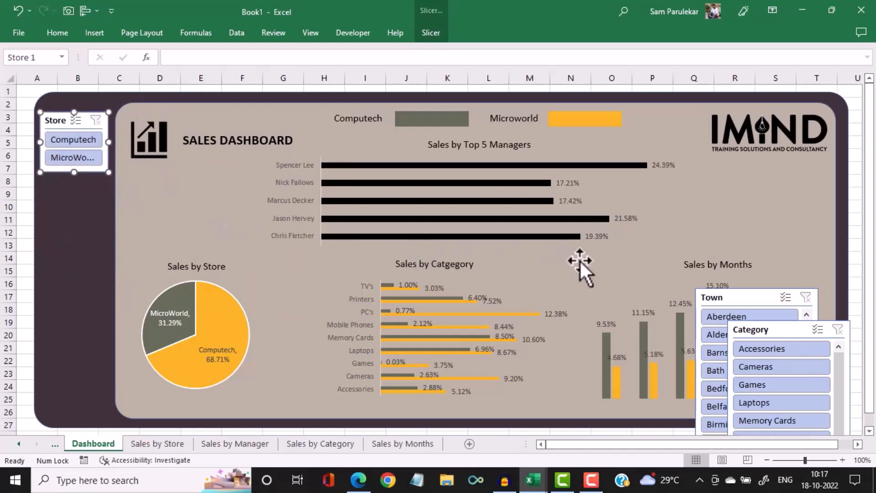
Place the Town slicer directly beneath the Store slicer, narrow it to the same width and shorten it slightly
{"action": "left_click_drag", "start_coordinate": [748, 300], "coordinate": [91, 182]}
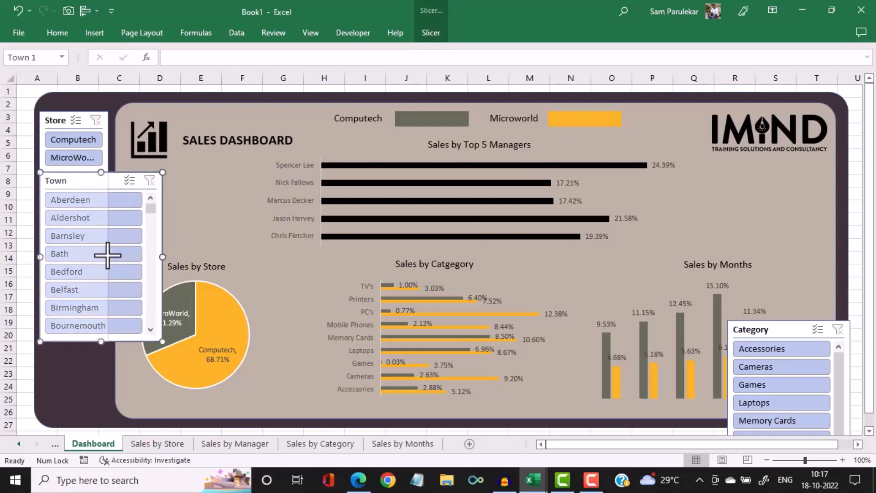
{"action": "left_click_drag", "start_coordinate": [107, 254], "coordinate": [109, 256]}
{"action": "left_click_drag", "start_coordinate": [82, 342], "coordinate": [82, 321]}
Fit the Category slicer beneath the Town slicer, narrowed to the strip and shortened to the inner panel's lower edge, with its filter cleared
{"action": "left_click_drag", "start_coordinate": [768, 333], "coordinate": [88, 334]}
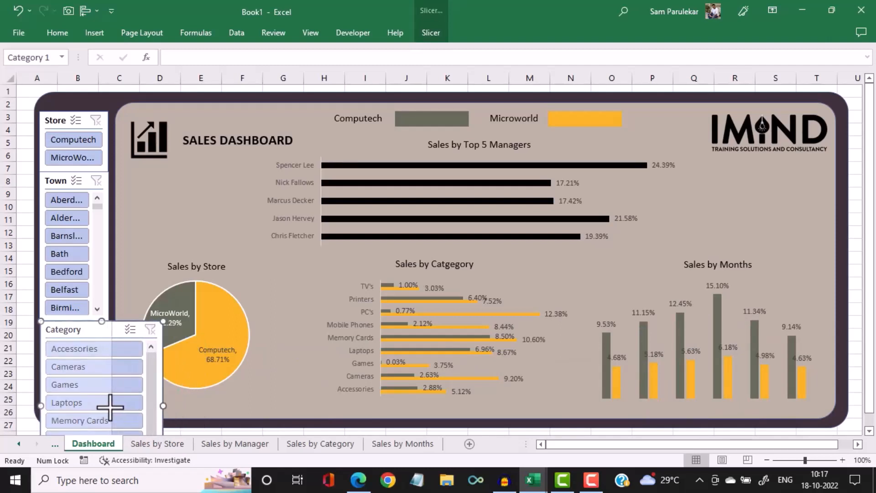
{"action": "left_click_drag", "start_coordinate": [108, 406], "coordinate": [110, 406]}
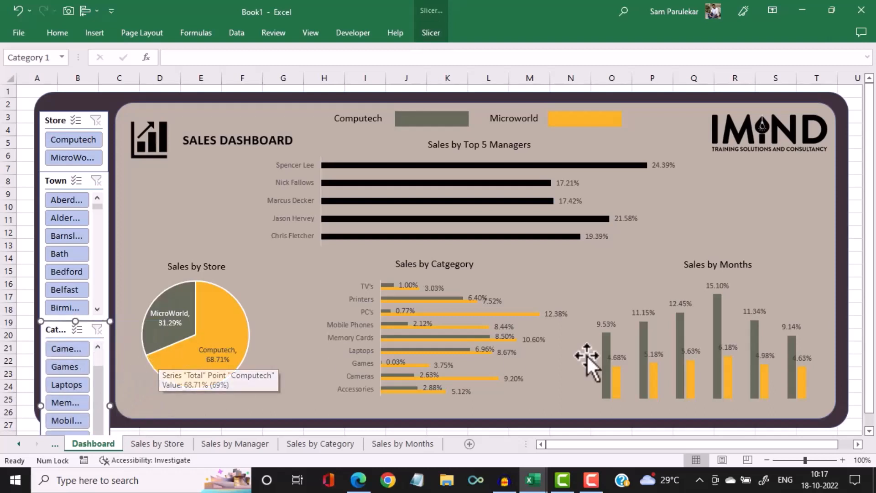
{"action": "scroll", "coordinate": [871, 347], "scroll_direction": "down", "scroll_amount": 1}
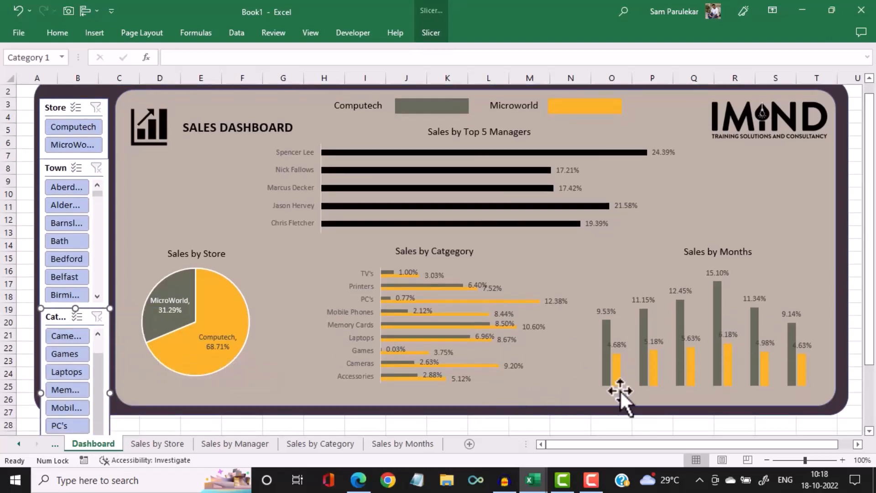
{"action": "left_click", "coordinate": [826, 425]}
{"action": "scroll", "coordinate": [825, 424], "scroll_direction": "down", "scroll_amount": 3}
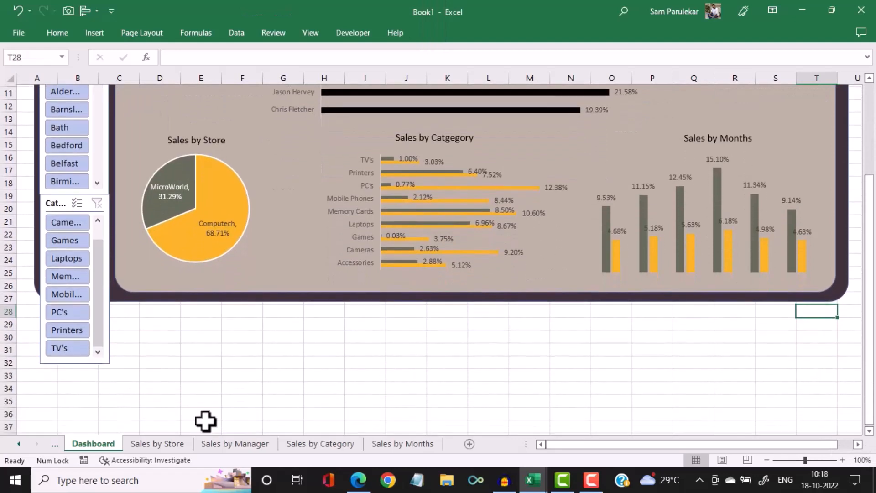
{"action": "left_click", "coordinate": [63, 351]}
{"action": "left_click", "coordinate": [65, 362]}
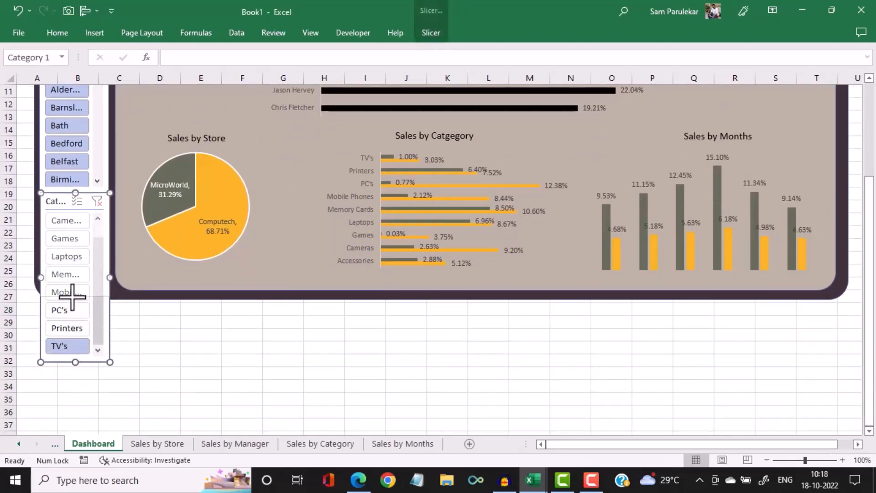
{"action": "left_click_drag", "start_coordinate": [71, 292], "coordinate": [73, 291]}
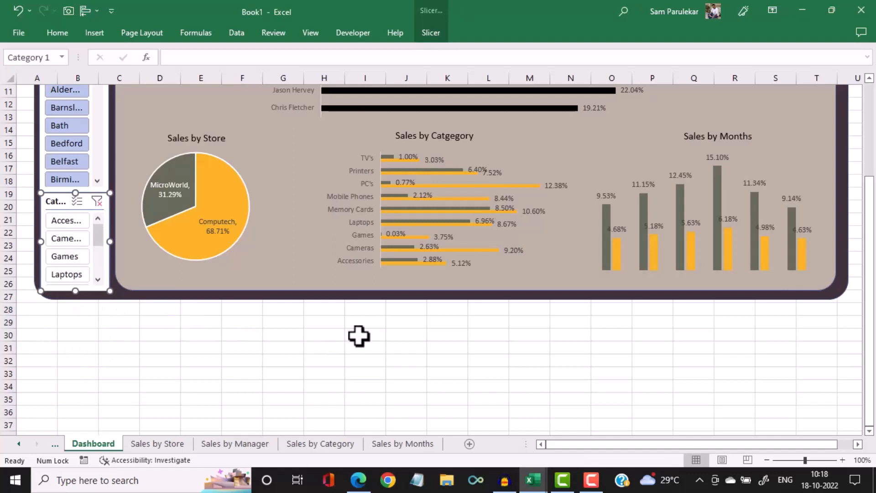
{"action": "scroll", "coordinate": [869, 351], "scroll_direction": "up", "scroll_amount": 4}
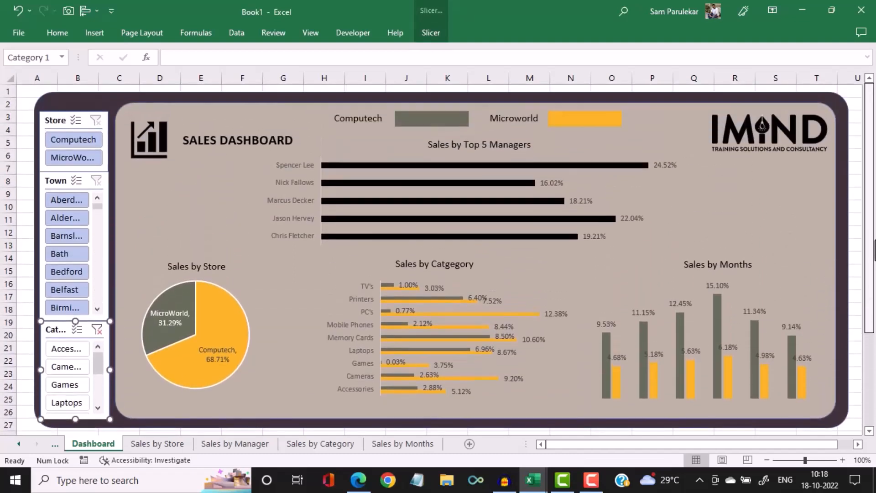
{"action": "left_click", "coordinate": [96, 328]}
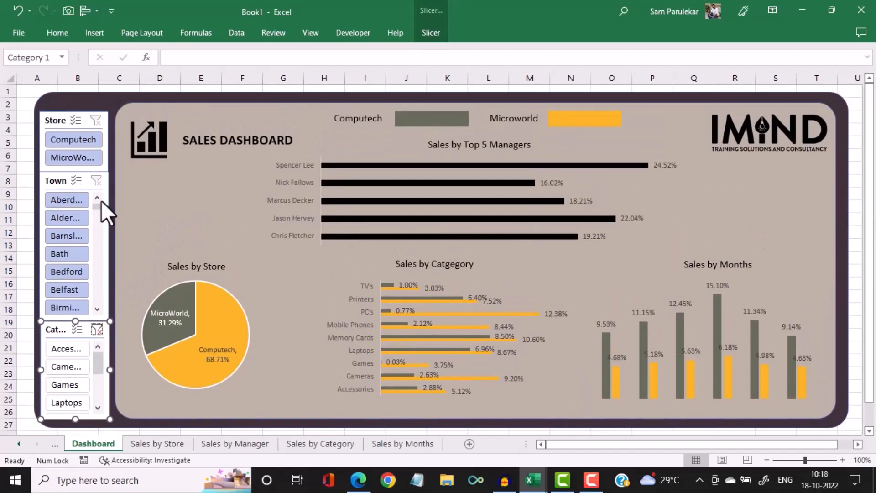
Test the slicers by filtering for Computech, MicroWorld, Barnsley and Accessories, and clear all three slicer filters
{"action": "left_click", "coordinate": [69, 141]}
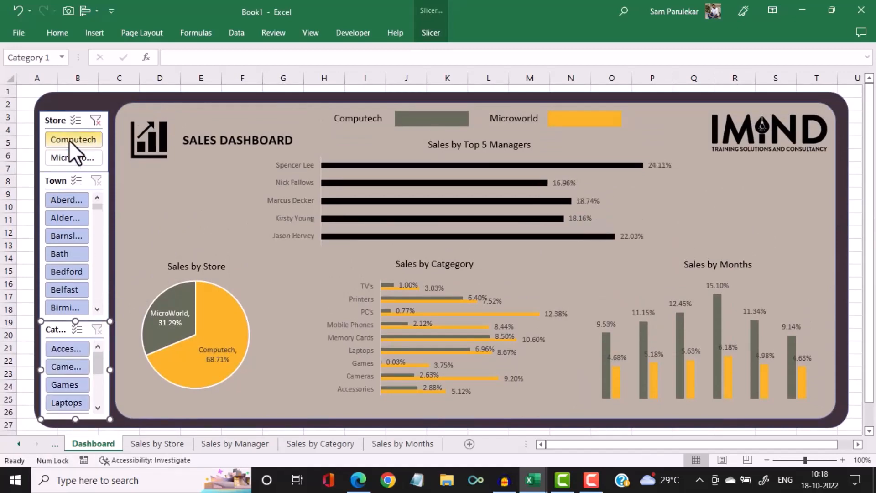
{"action": "left_click", "coordinate": [68, 161]}
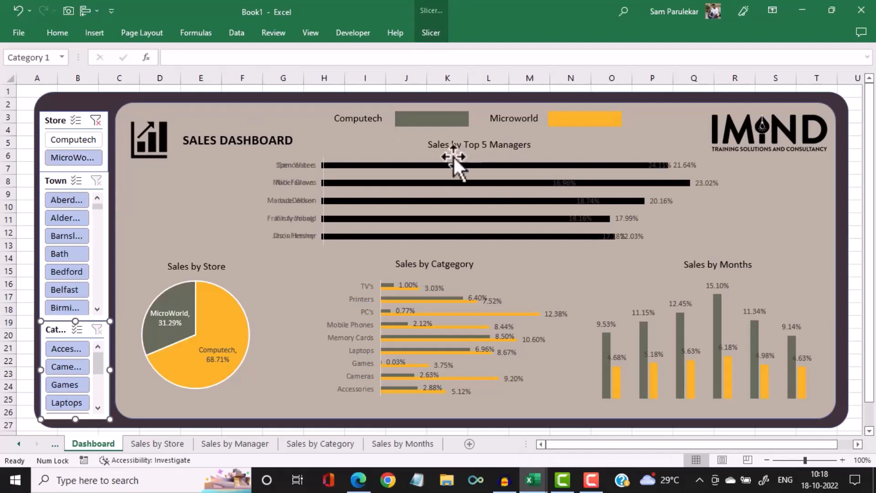
{"action": "left_click", "coordinate": [84, 142]}
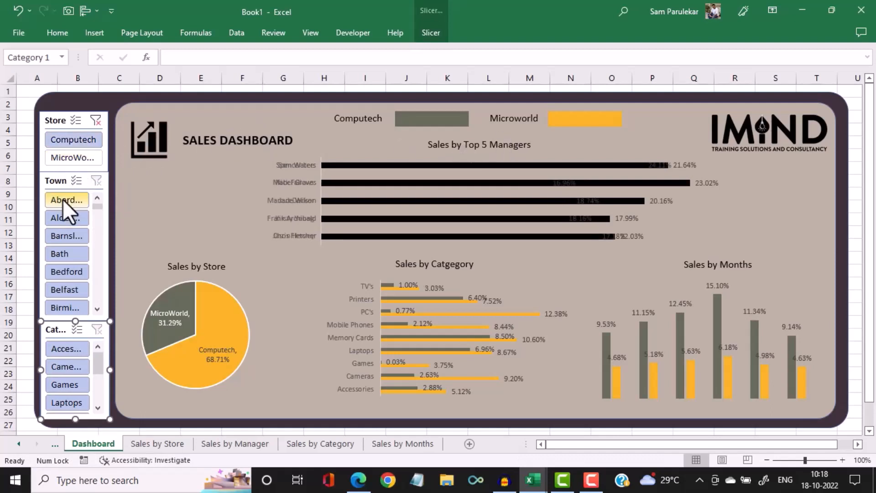
{"action": "left_click", "coordinate": [62, 240]}
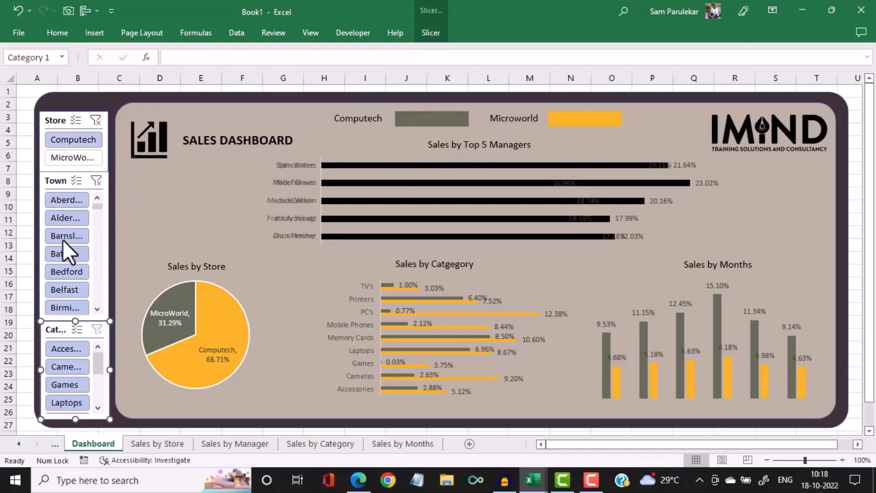
{"action": "left_click", "coordinate": [60, 348]}
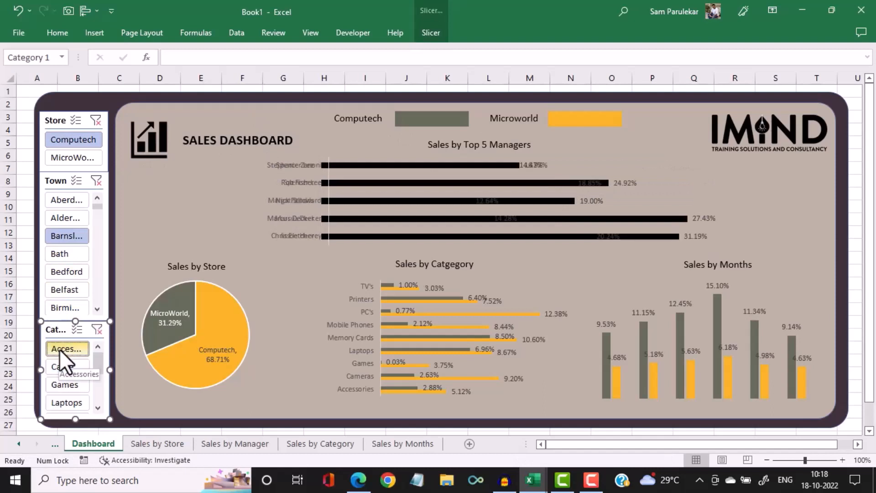
{"action": "left_click", "coordinate": [96, 119]}
{"action": "left_click", "coordinate": [97, 180]}
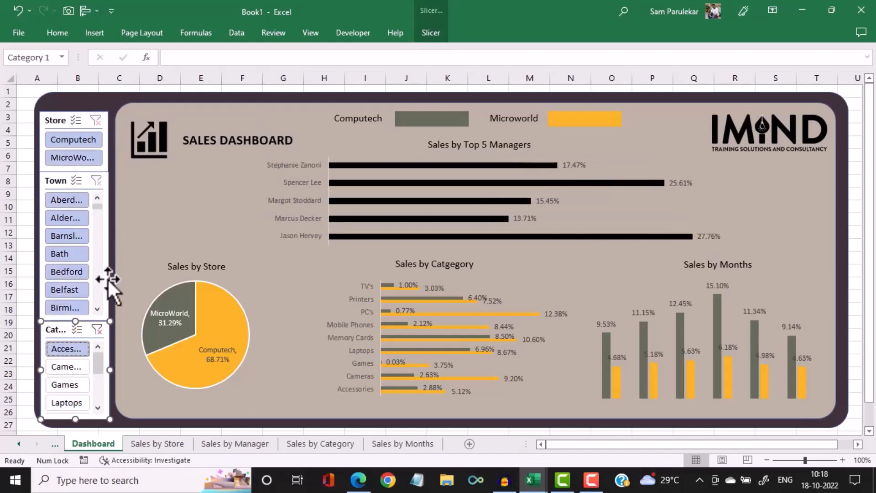
{"action": "left_click", "coordinate": [97, 330]}
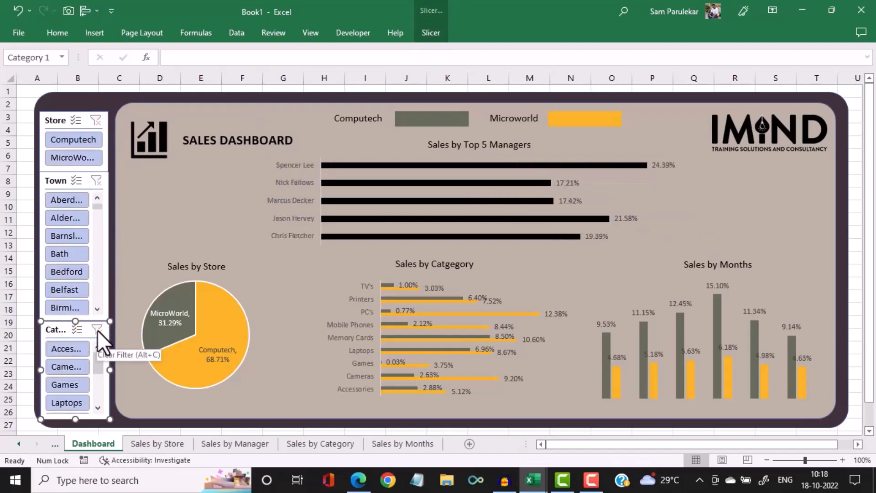
Connect the Store slicer to the SalesbyCategory, SalesbyMonths and SalesbyStore reports as well as SalesbyManager
{"action": "left_click", "coordinate": [54, 124]}
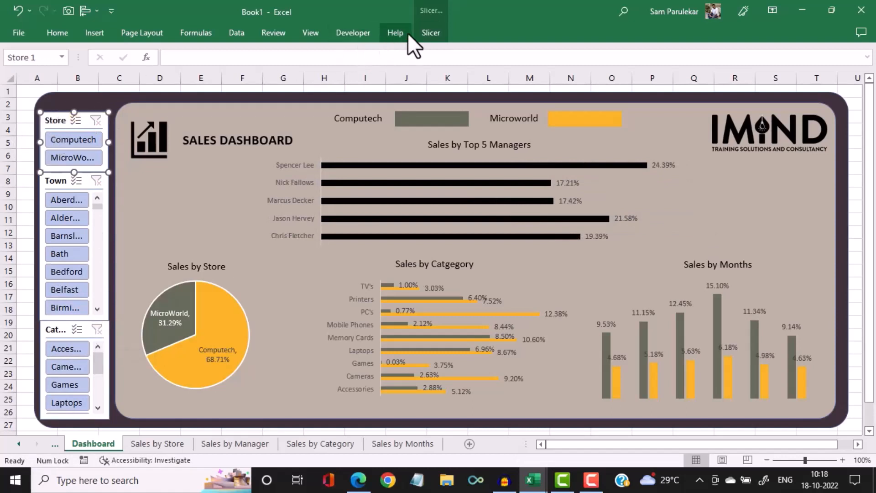
{"action": "left_click", "coordinate": [437, 34]}
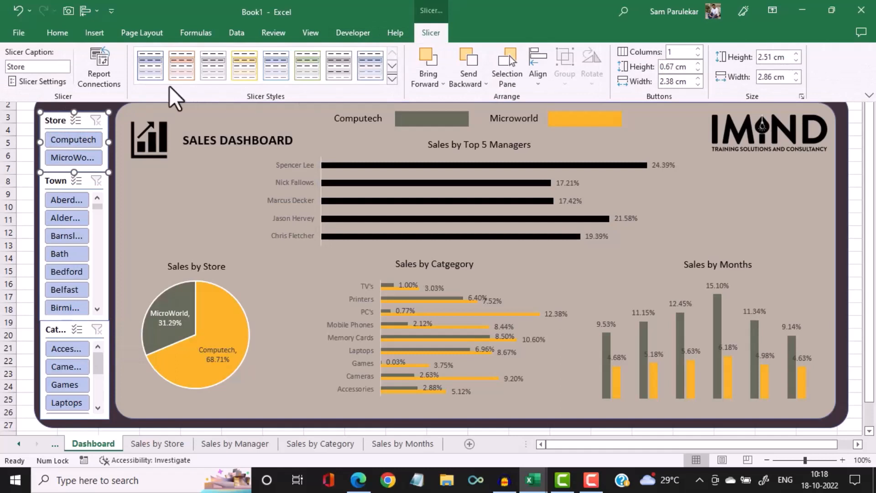
{"action": "left_click", "coordinate": [102, 81]}
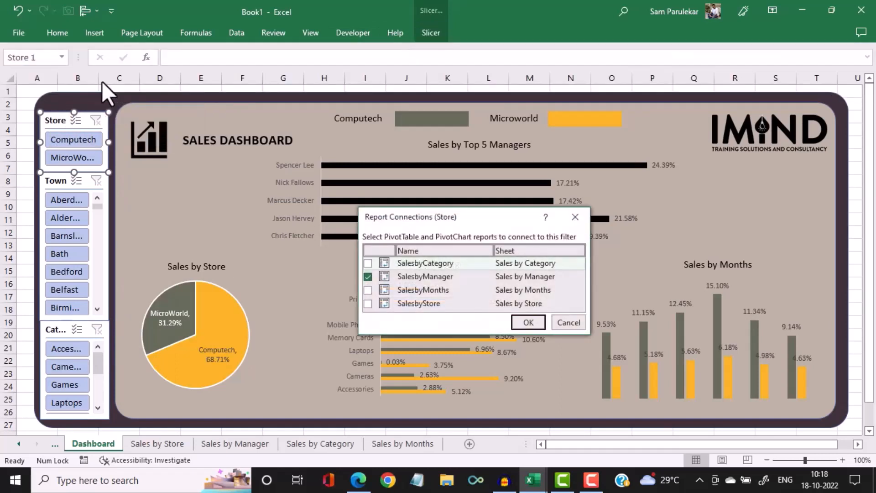
{"action": "left_click", "coordinate": [367, 263]}
{"action": "left_click", "coordinate": [367, 290]}
{"action": "left_click", "coordinate": [368, 303]}
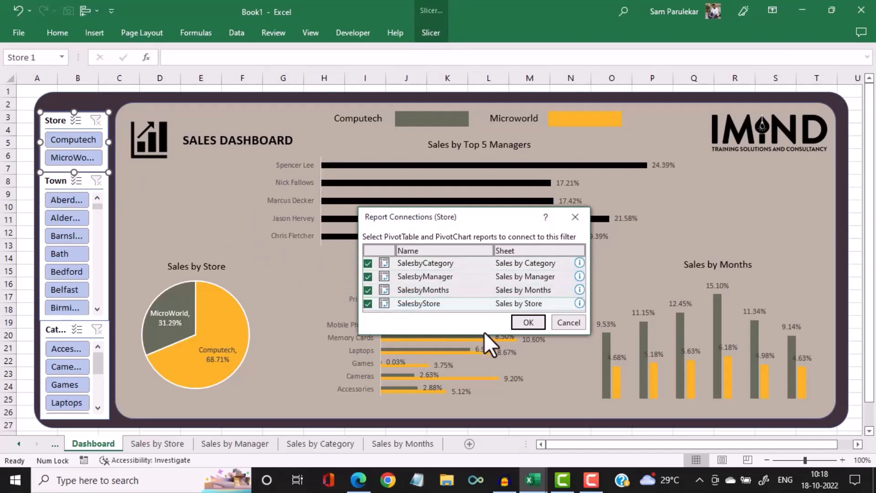
{"action": "left_click", "coordinate": [528, 322]}
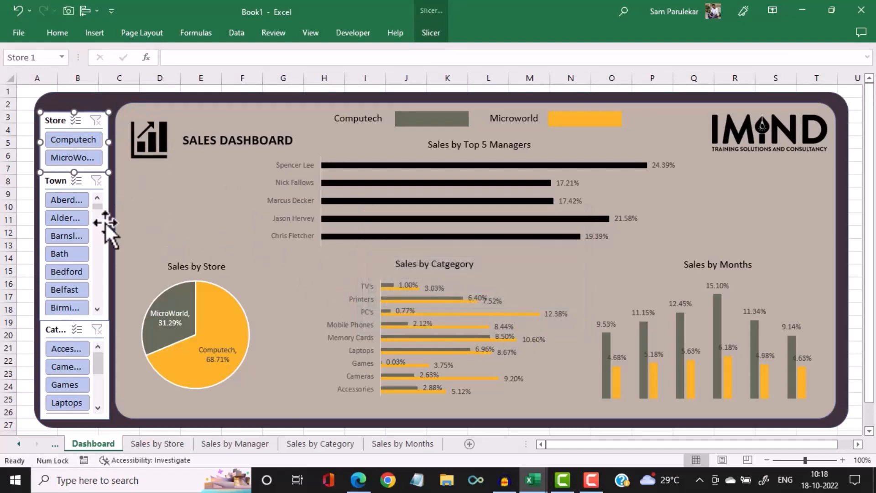
Connect the Town slicer to the SalesbyCategory, SalesbyMonths and SalesbyStore reports as well as SalesbyManager
{"action": "left_click", "coordinate": [55, 180]}
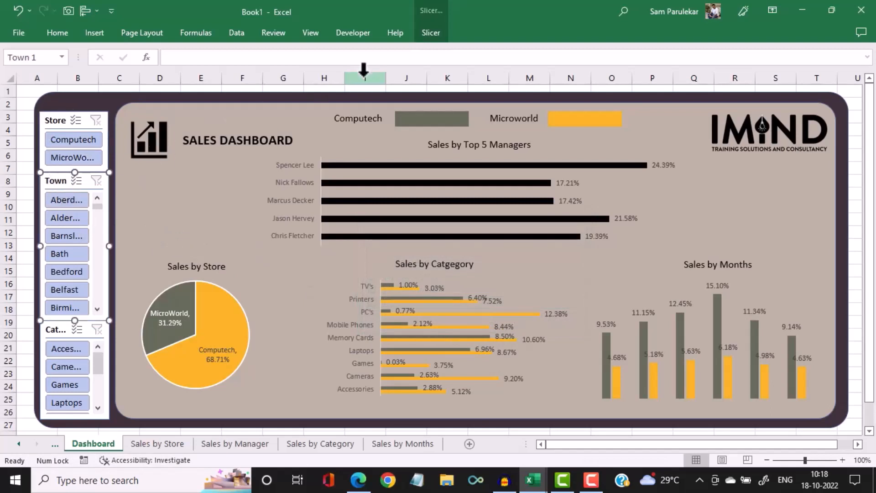
{"action": "left_click", "coordinate": [430, 35]}
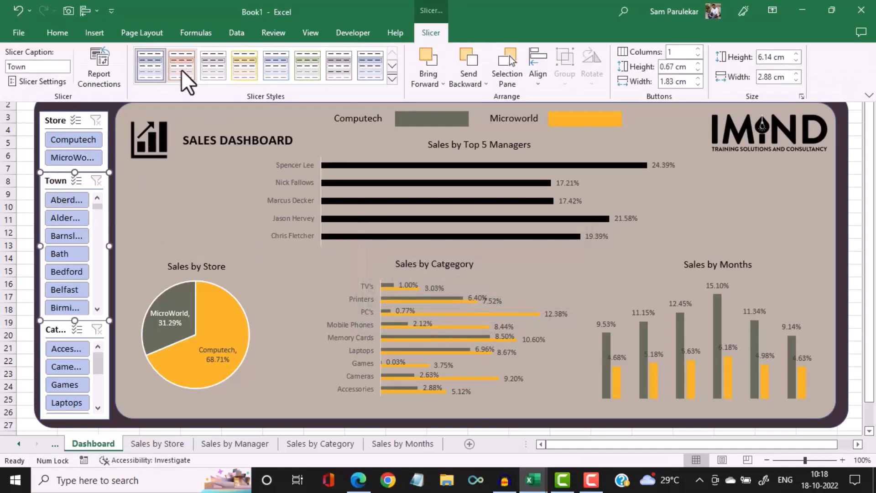
{"action": "left_click", "coordinate": [98, 66]}
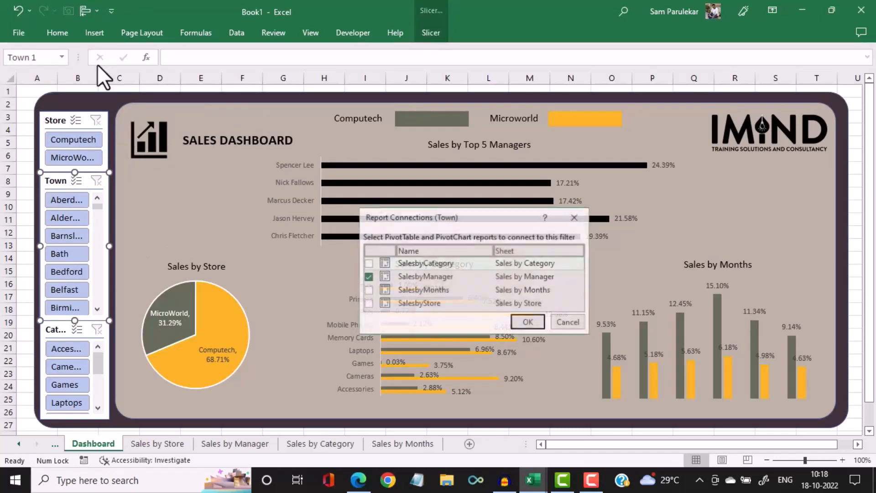
{"action": "left_click", "coordinate": [367, 264]}
{"action": "left_click", "coordinate": [368, 290]}
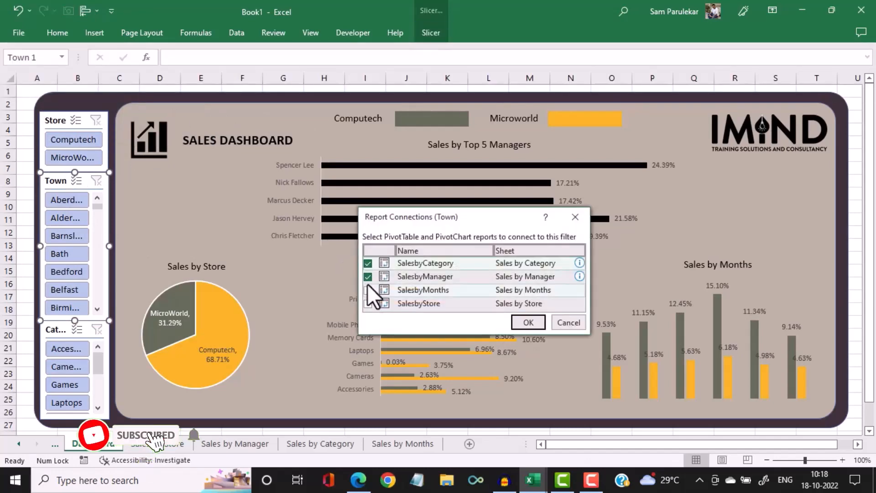
{"action": "left_click", "coordinate": [367, 303]}
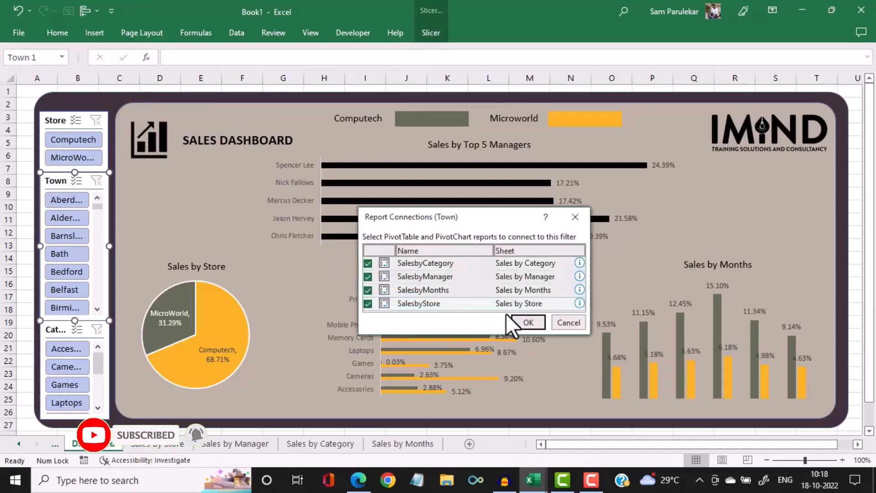
{"action": "left_click", "coordinate": [528, 322]}
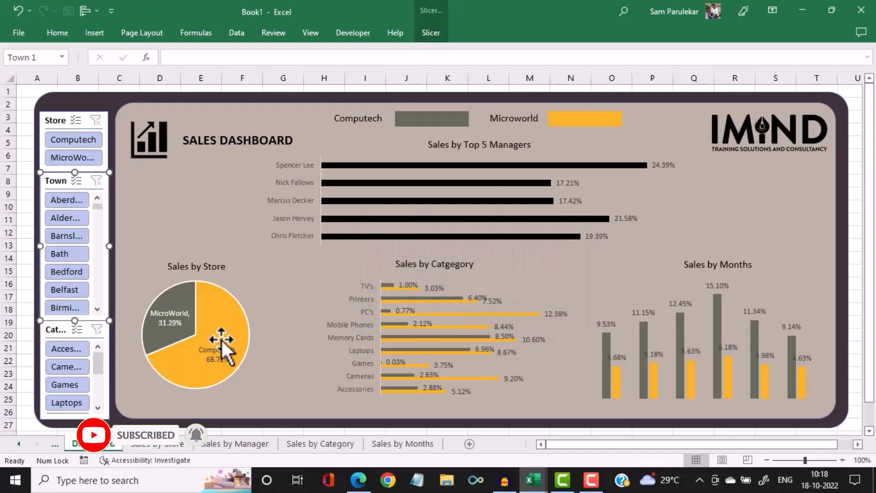
Connect the Category slicer to the SalesbyCategory, SalesbyMonths and SalesbyStore reports as well as SalesbyManager
{"action": "left_click", "coordinate": [53, 330]}
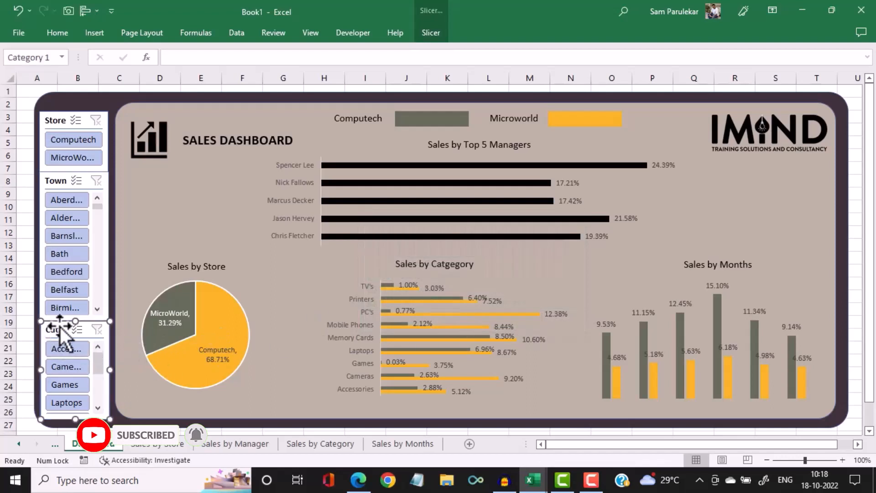
{"action": "left_click", "coordinate": [431, 32]}
{"action": "left_click", "coordinate": [100, 81]}
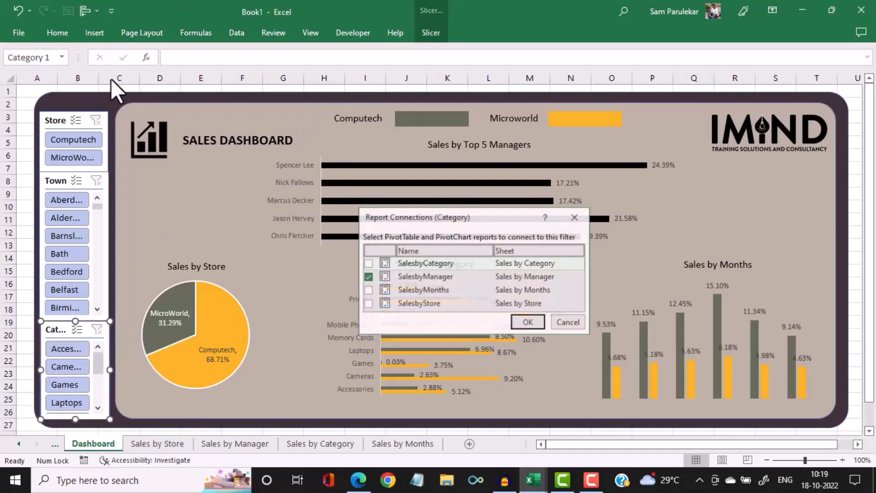
{"action": "left_click", "coordinate": [368, 264]}
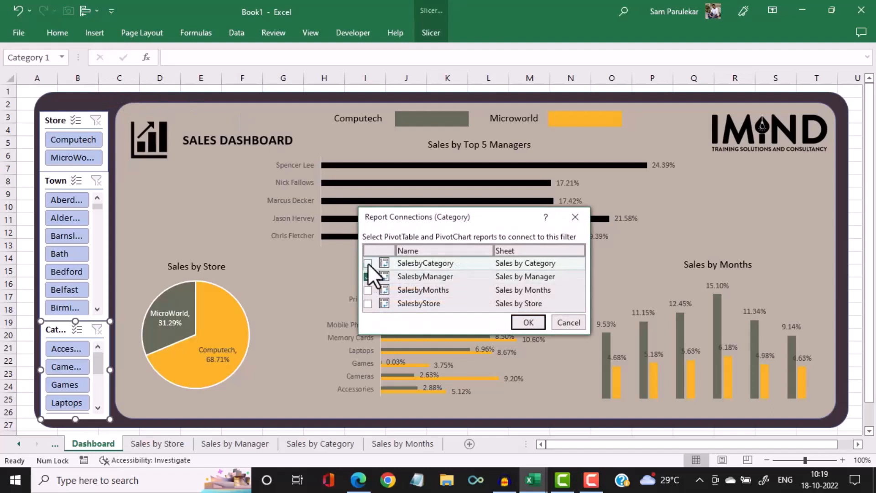
{"action": "left_click", "coordinate": [368, 289]}
{"action": "left_click", "coordinate": [368, 301]}
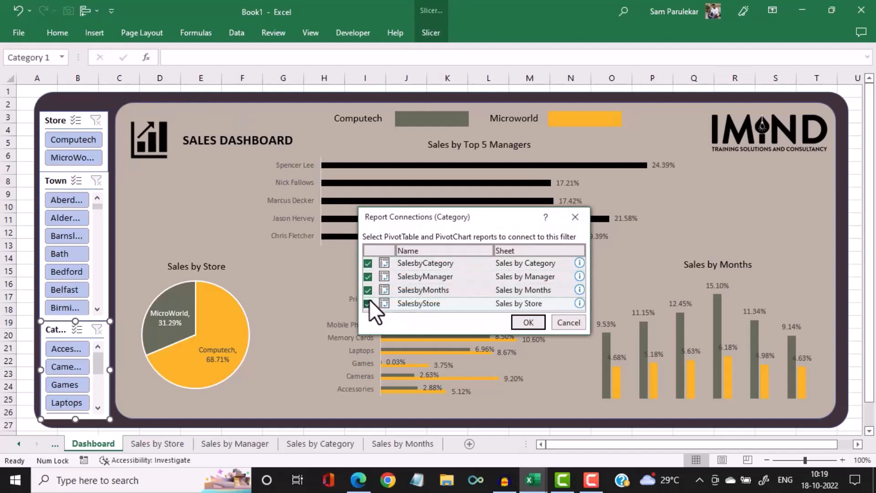
{"action": "left_click", "coordinate": [524, 319]}
{"action": "left_click", "coordinate": [643, 219]}
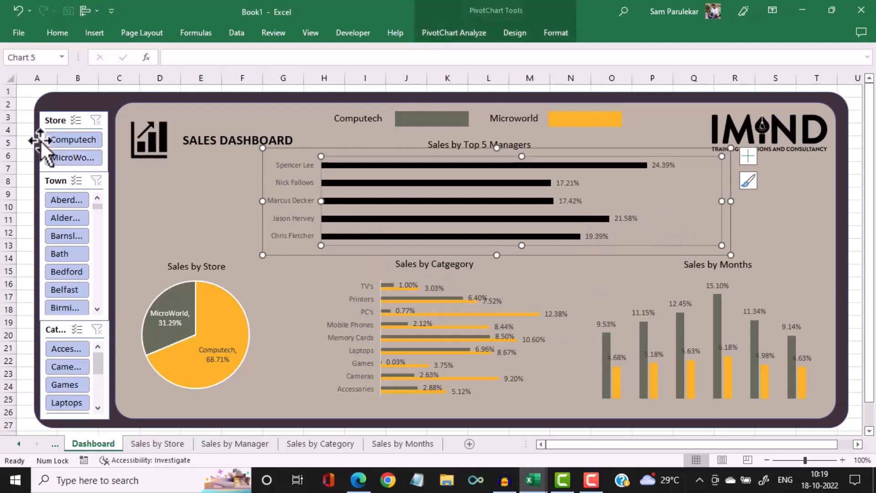
Test the Store slicer on all the charts by switching repeatedly between Computech and MicroWorld
{"action": "left_click", "coordinate": [70, 140]}
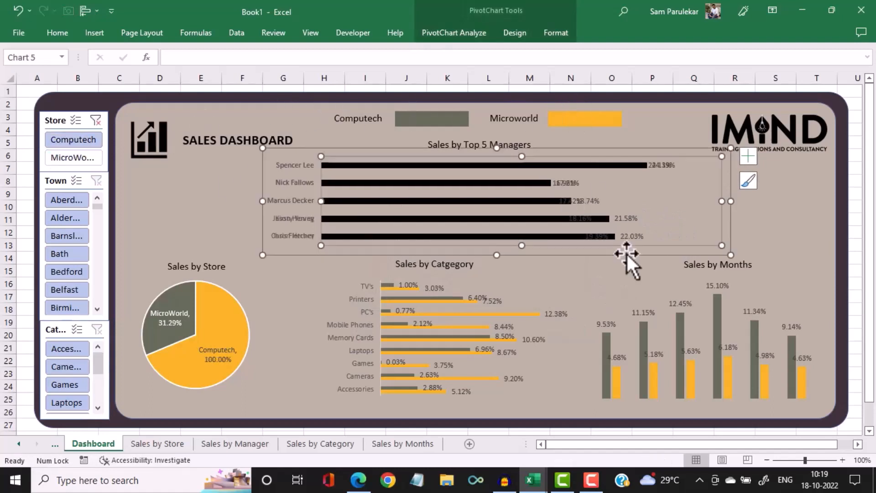
{"action": "left_click", "coordinate": [70, 162]}
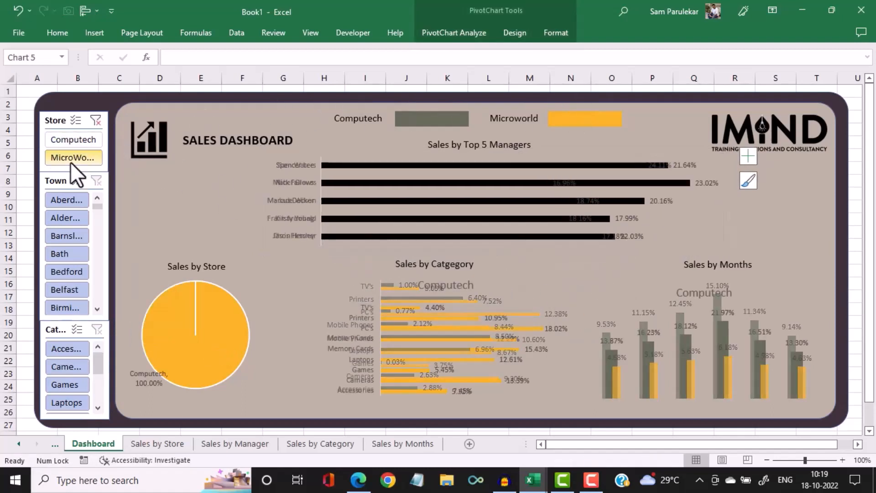
{"action": "left_click", "coordinate": [96, 120]}
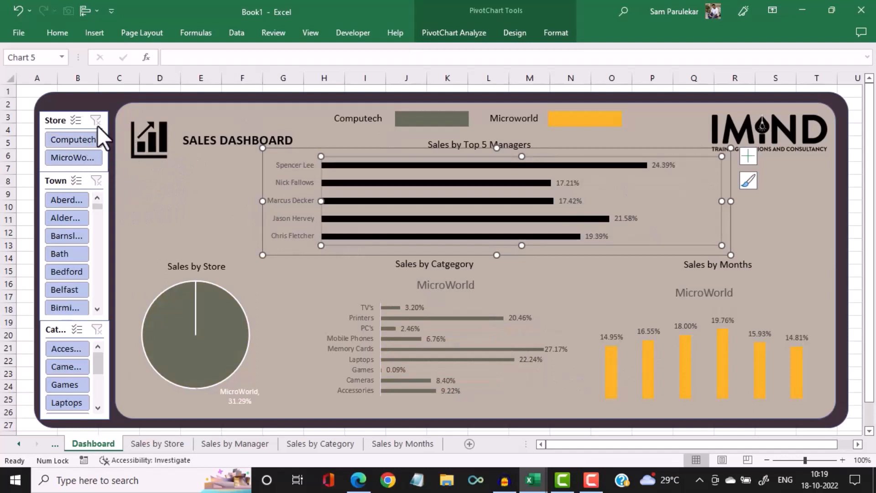
{"action": "left_click", "coordinate": [66, 136]}
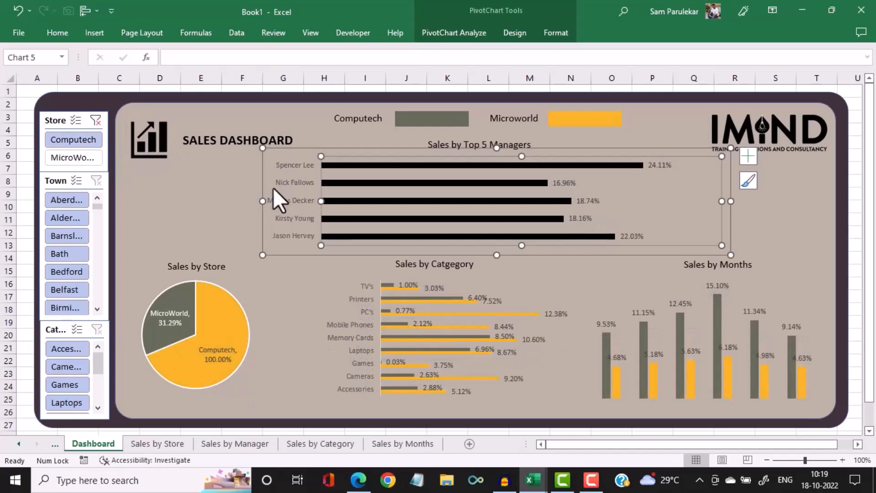
{"action": "left_click", "coordinate": [64, 161]}
{"action": "left_click", "coordinate": [70, 142]}
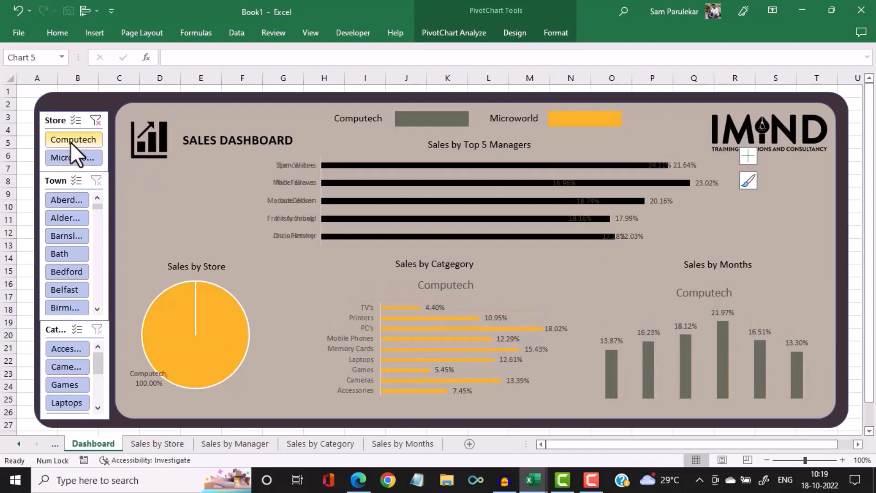
{"action": "left_click", "coordinate": [67, 151]}
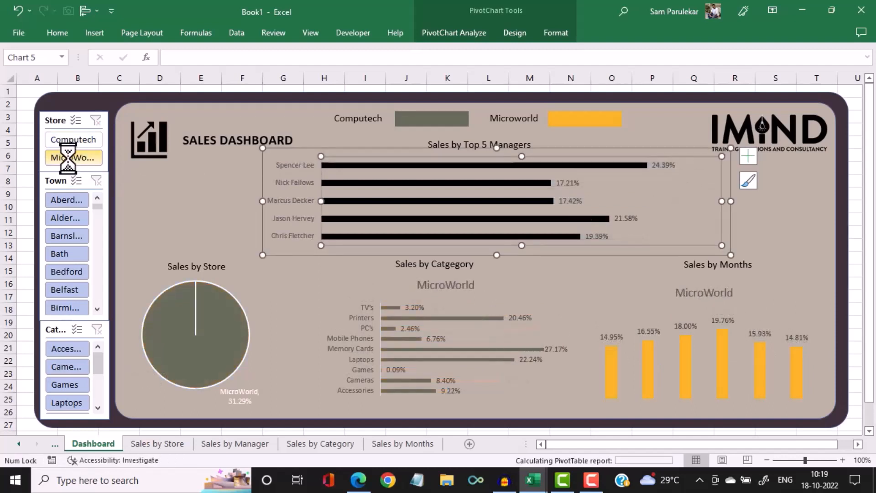
{"action": "left_click", "coordinate": [81, 142]}
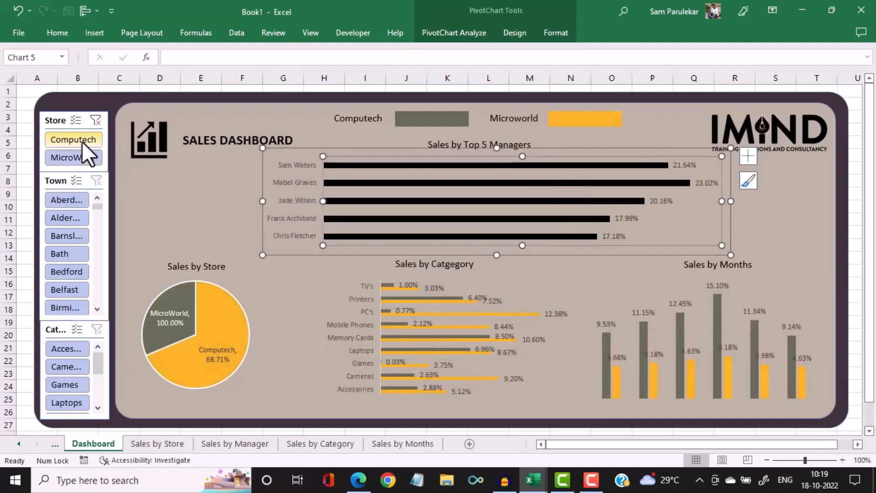
Test the Town slicer by filtering for the first town, Barnsley and Bedford, and clear the town filter
{"action": "left_click", "coordinate": [69, 199]}
{"action": "left_click", "coordinate": [63, 234]}
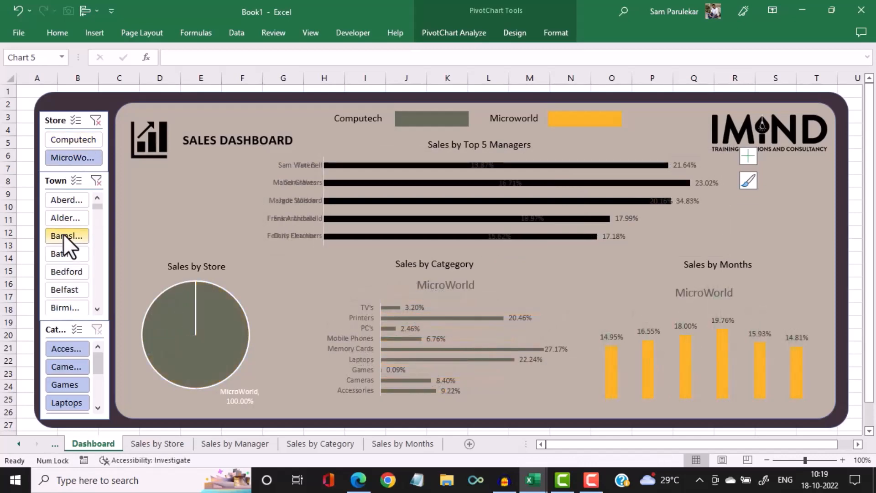
{"action": "left_click", "coordinate": [66, 274]}
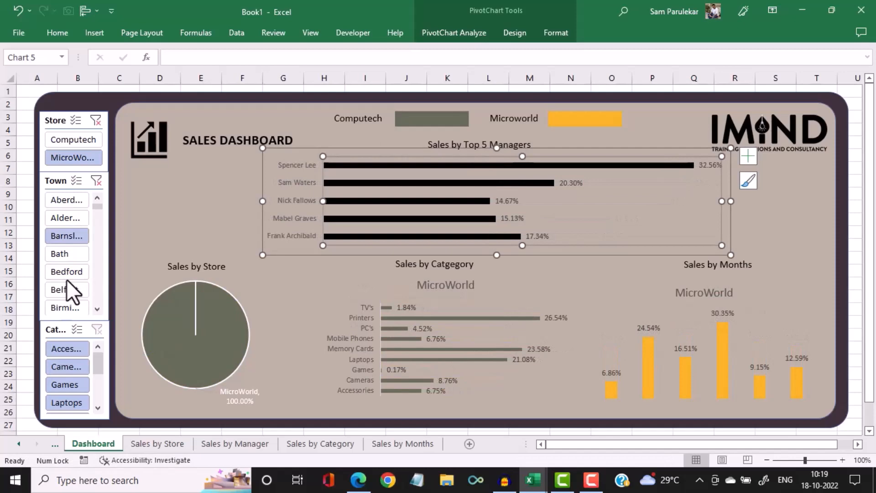
{"action": "left_click", "coordinate": [96, 181]}
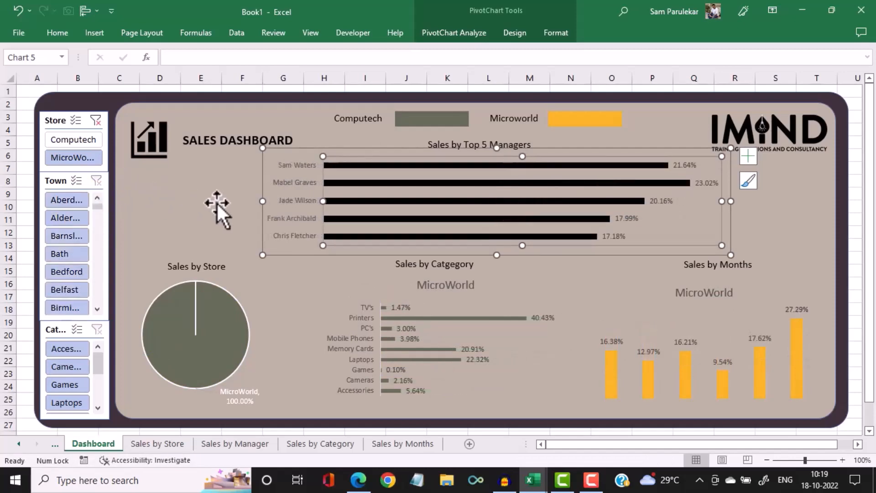
Test the Category slicer with Accessories and Cameras, and clear the Category and Store filters
{"action": "left_click", "coordinate": [69, 351]}
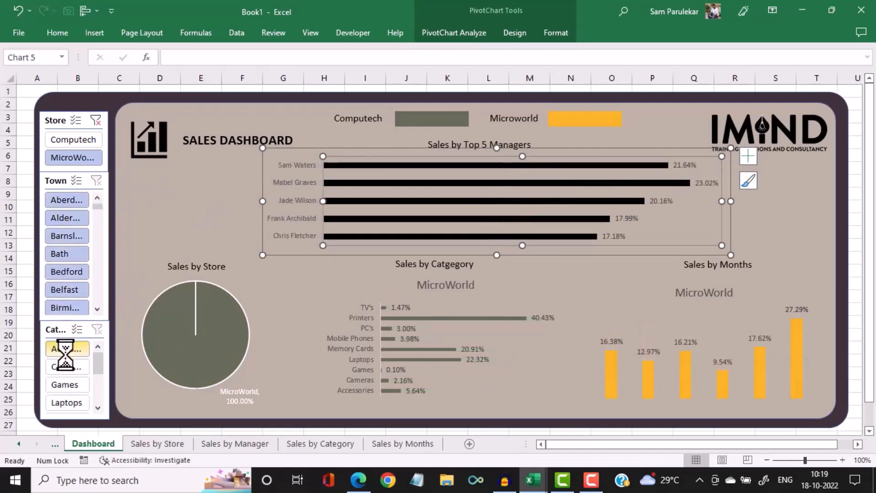
{"action": "left_click", "coordinate": [64, 368]}
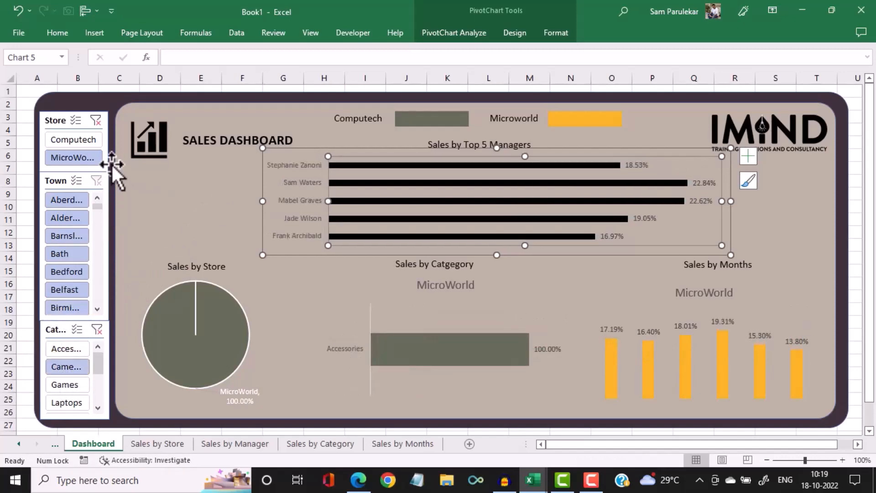
{"action": "left_click", "coordinate": [97, 335]}
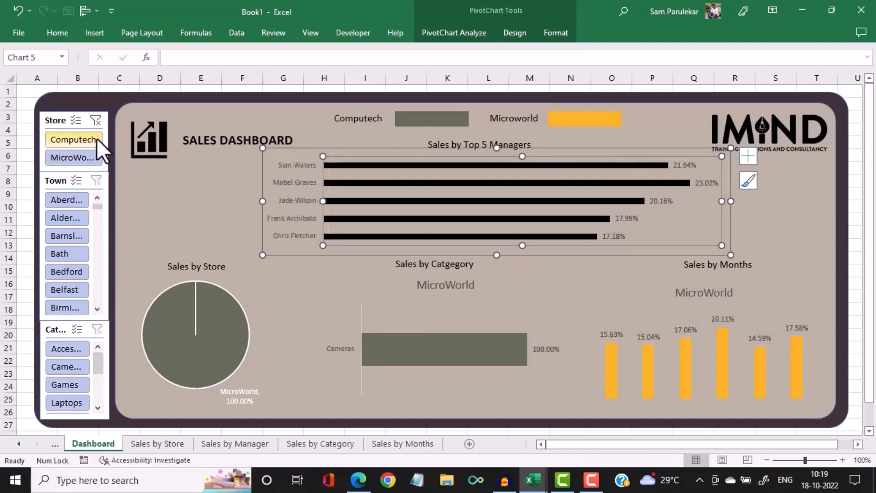
{"action": "left_click", "coordinate": [101, 124]}
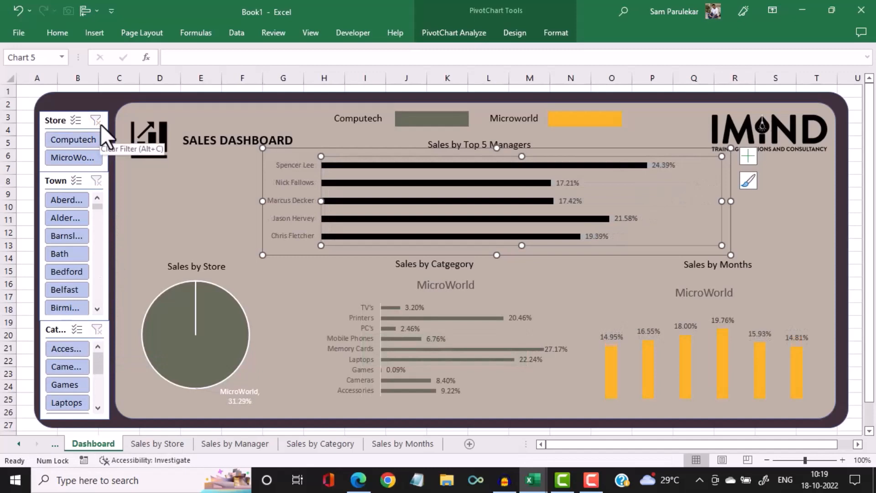
With the dashboard filtered to Computech, nudge the Top 5 Managers chart slightly down and its title slightly up
{"action": "left_click", "coordinate": [77, 144]}
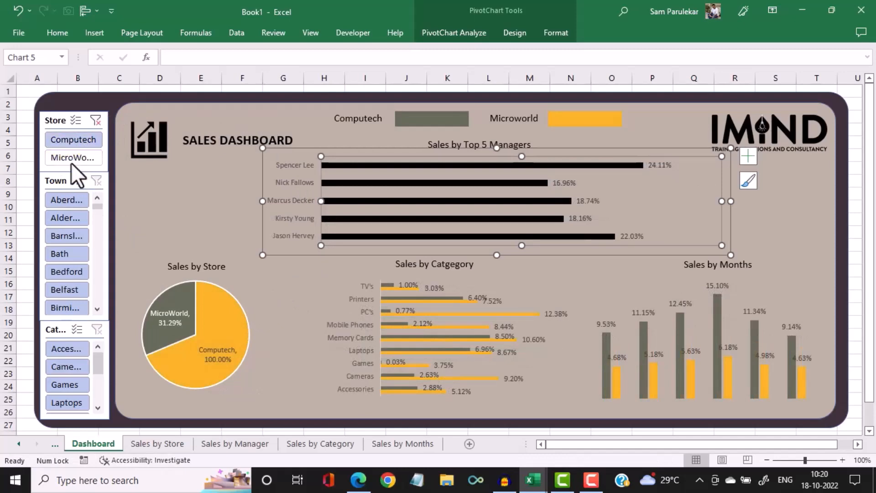
{"action": "left_click", "coordinate": [597, 254]}
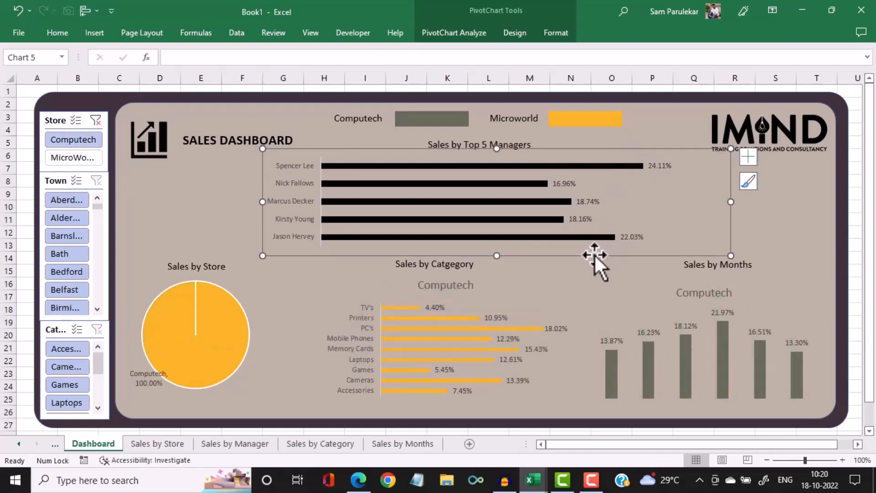
{"action": "left_click_drag", "start_coordinate": [594, 254], "coordinate": [594, 256]}
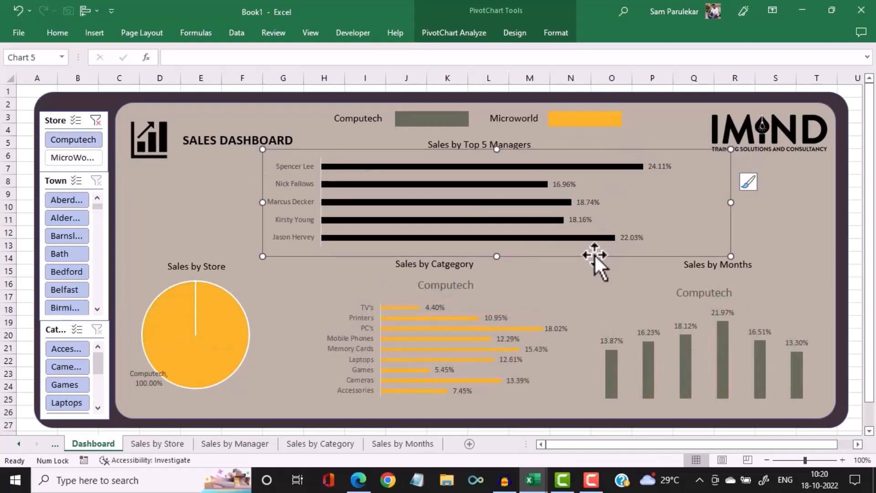
{"action": "left_click", "coordinate": [499, 137]}
{"action": "left_click_drag", "start_coordinate": [527, 136], "coordinate": [528, 134]}
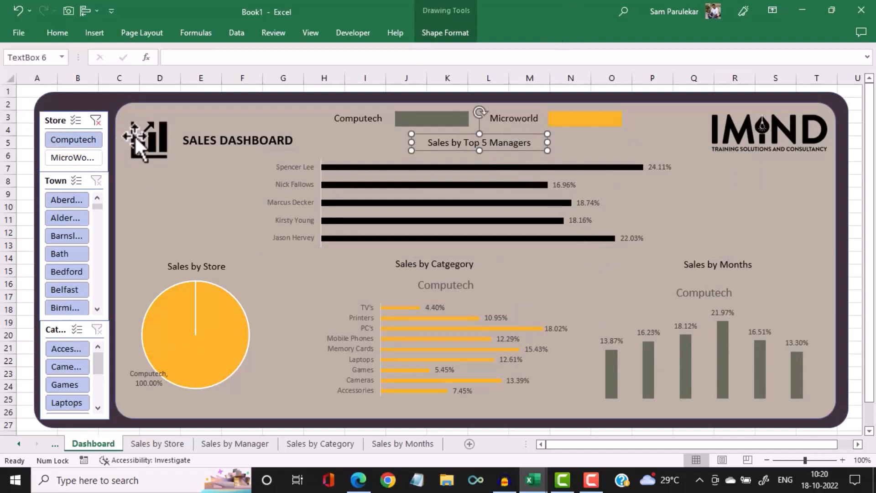
Review the Store slicer's report connections to check that all four pivot reports are linked
{"action": "left_click", "coordinate": [56, 119]}
{"action": "left_click", "coordinate": [437, 32]}
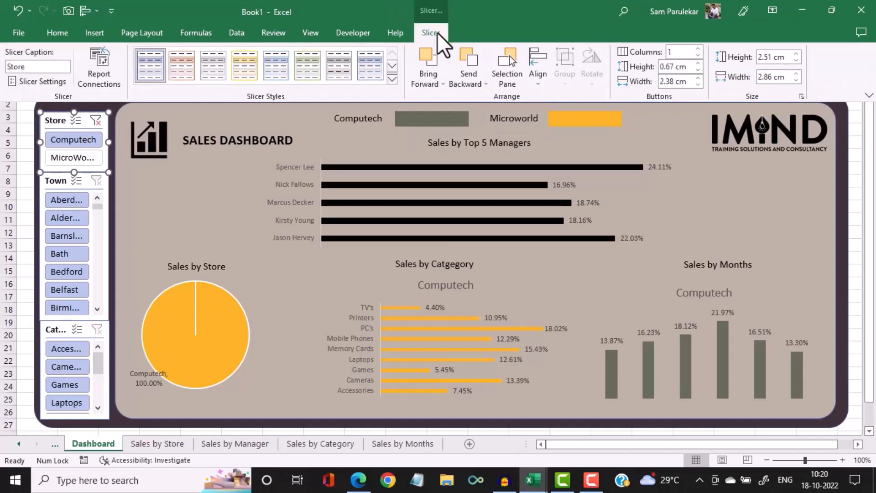
{"action": "left_click", "coordinate": [103, 83]}
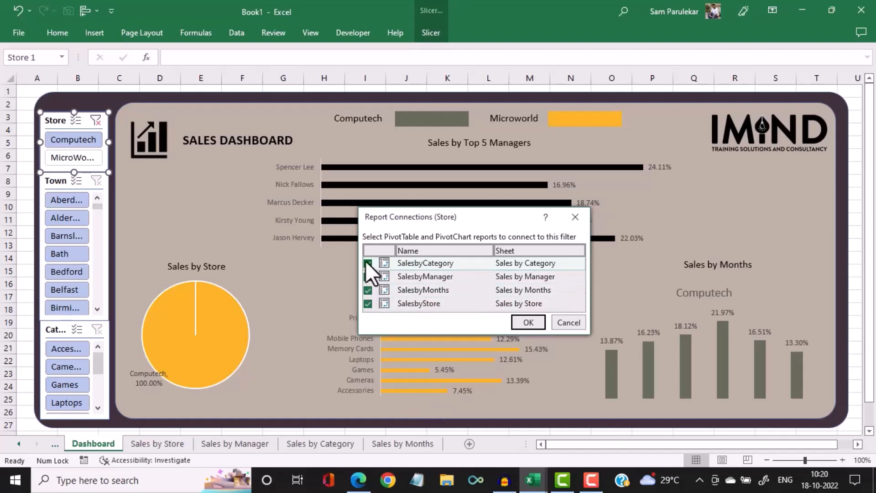
{"action": "left_click", "coordinate": [528, 322]}
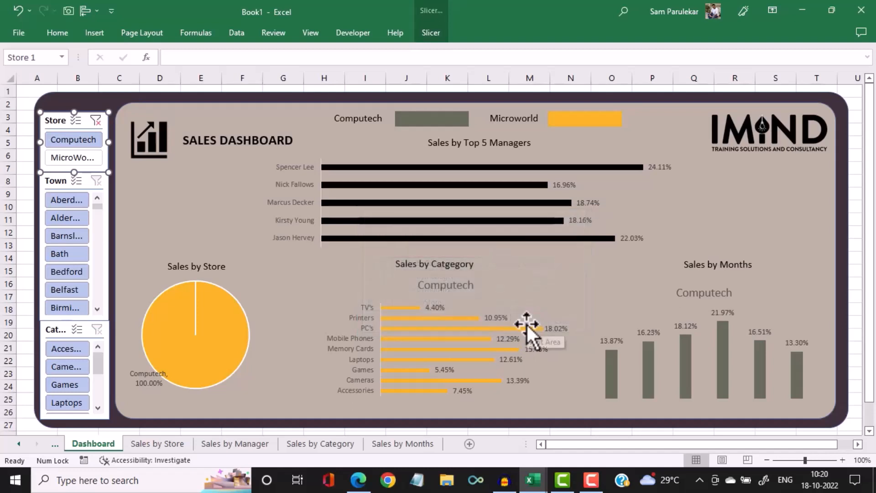
On the Sales by Store sheet, set the pivot table's store filter to Select All, and return to the Dashboard sheet
{"action": "left_click", "coordinate": [167, 448]}
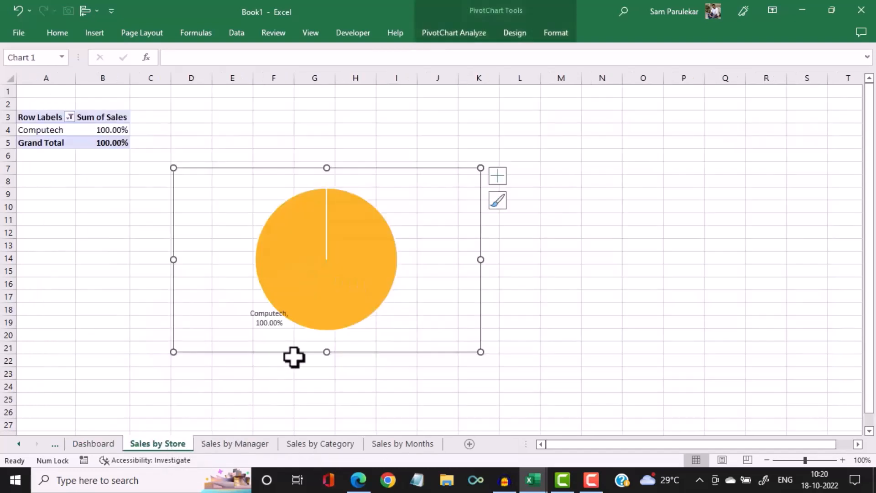
{"action": "left_click", "coordinate": [69, 117]}
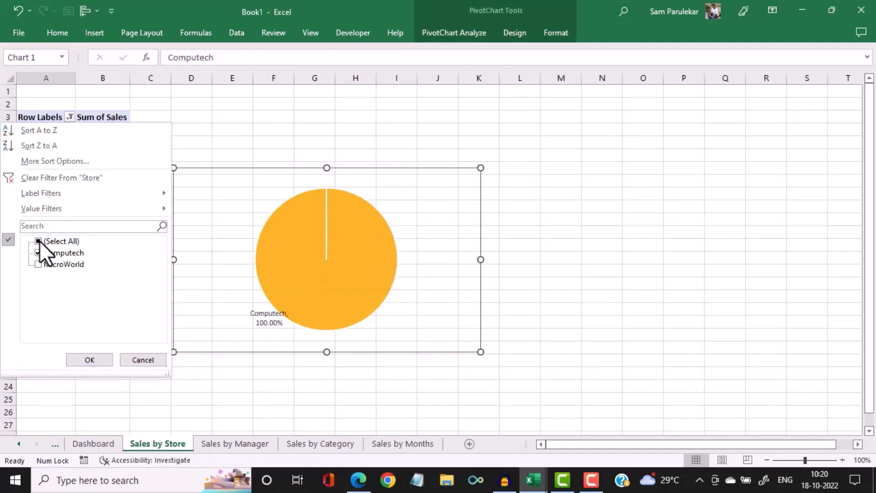
{"action": "left_click", "coordinate": [38, 241]}
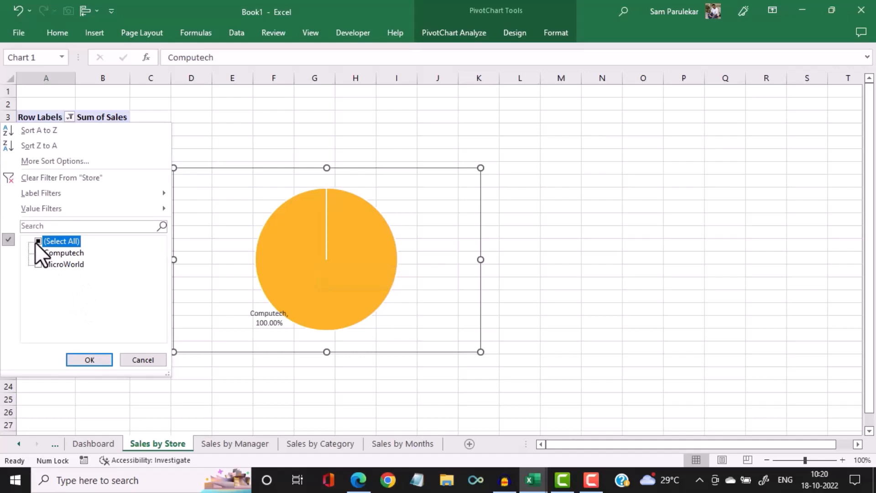
{"action": "left_click", "coordinate": [96, 361]}
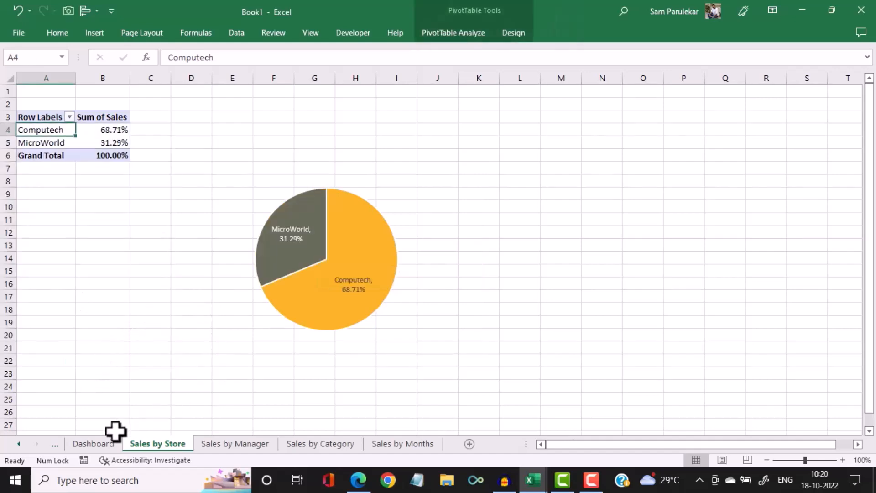
{"action": "left_click", "coordinate": [98, 443]}
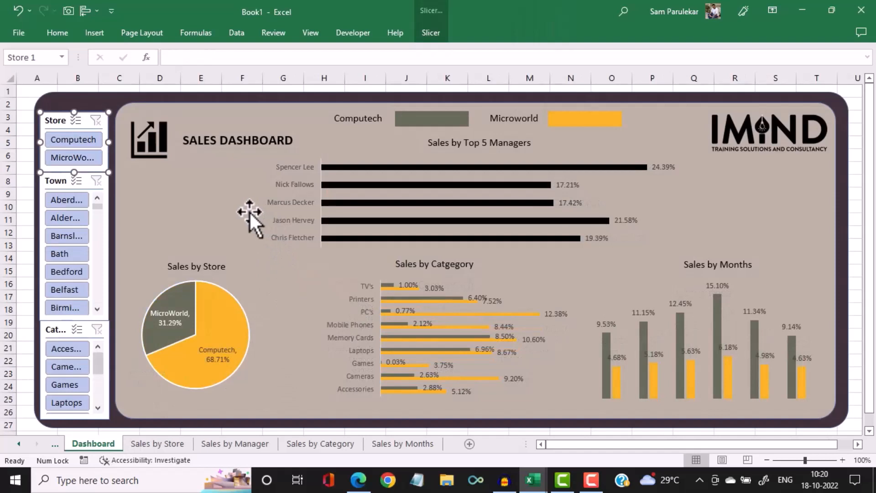
Nudge the Sales by Category chart slightly left on the dashboard and deselect it
{"action": "left_click", "coordinate": [402, 292]}
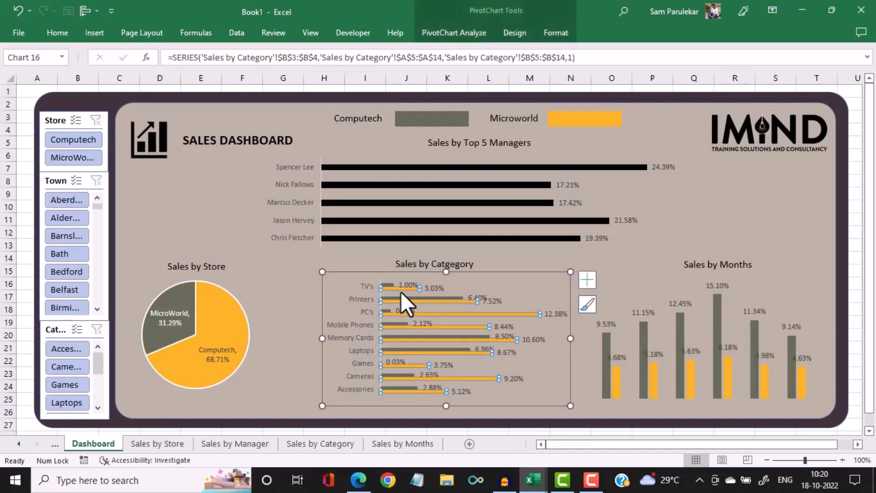
{"action": "left_click", "coordinate": [320, 300]}
{"action": "key", "text": "Left"}
{"action": "key", "text": "Left"}
{"action": "key", "text": "Left"}
{"action": "key", "text": "Left"}
{"action": "key", "text": "Left"}
{"action": "key", "text": "Left"}
{"action": "key", "text": "Left"}
{"action": "key", "text": "Left"}
{"action": "key", "text": "Left"}
{"action": "key", "text": "Left"}
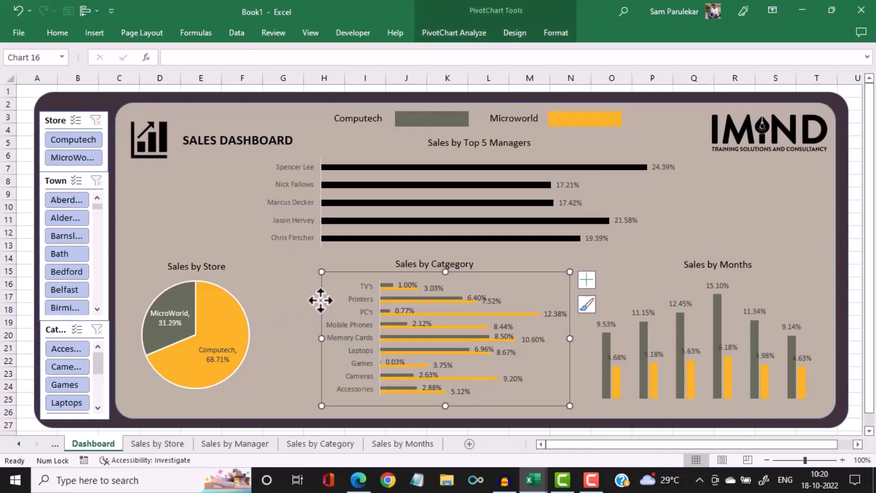
{"action": "key", "text": "Left"}
{"action": "key", "text": "Left"}
{"action": "key", "text": "Left"}
{"action": "key", "text": "Left"}
{"action": "key", "text": "Left"}
{"action": "key", "text": "Left"}
{"action": "key", "text": "Left"}
{"action": "key", "text": "Left"}
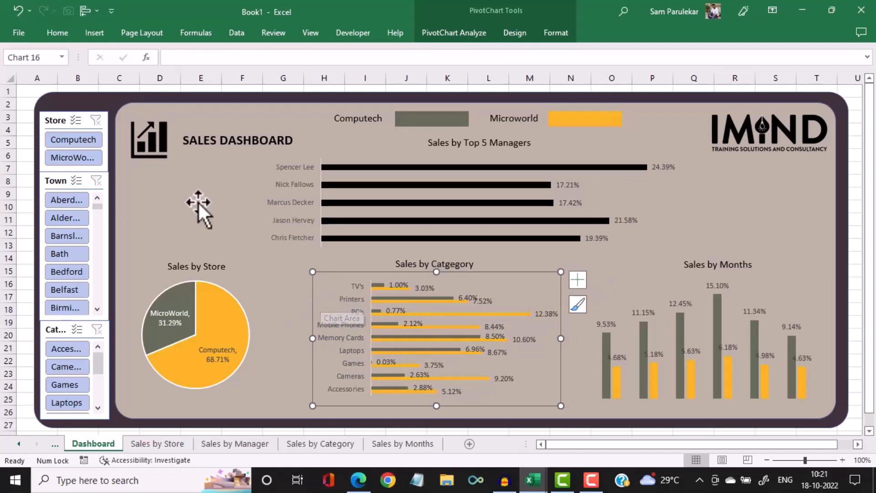
{"action": "left_click", "coordinate": [172, 207]}
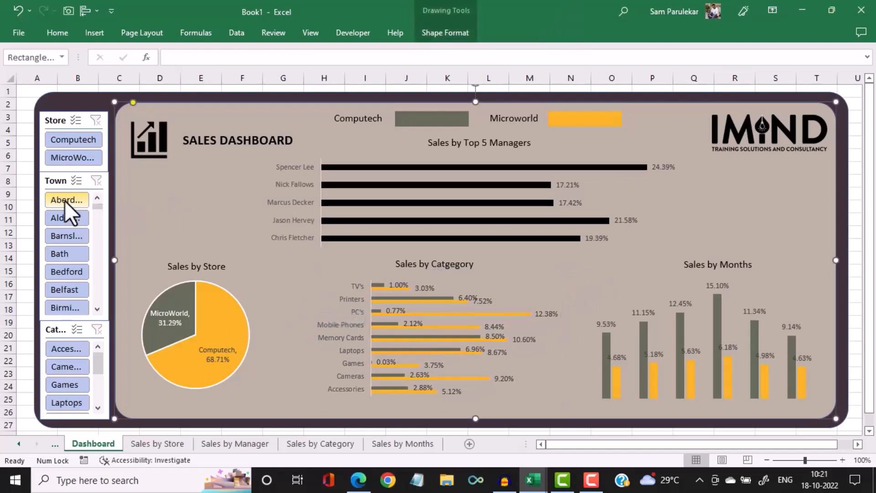
Test the Town slicer with the second town, Belfast and the town right below Belfast, and clear the town filter
{"action": "left_click", "coordinate": [65, 218]}
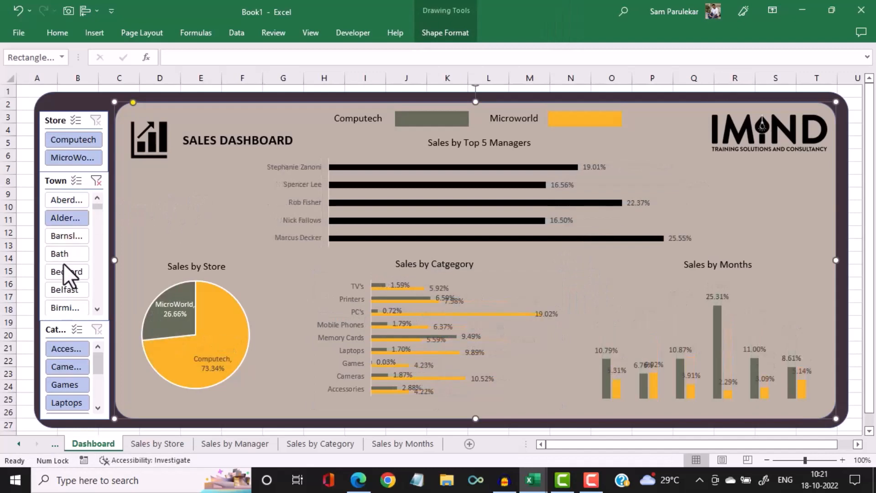
{"action": "left_click", "coordinate": [69, 289]}
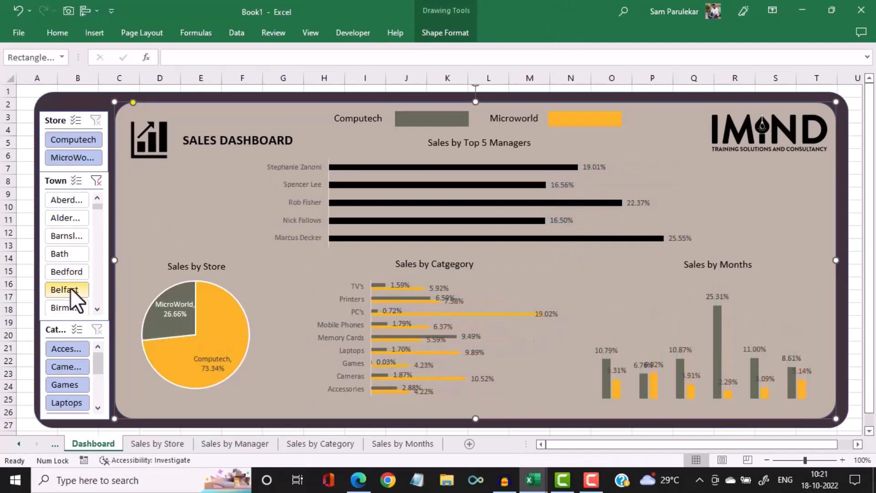
{"action": "left_click", "coordinate": [62, 307]}
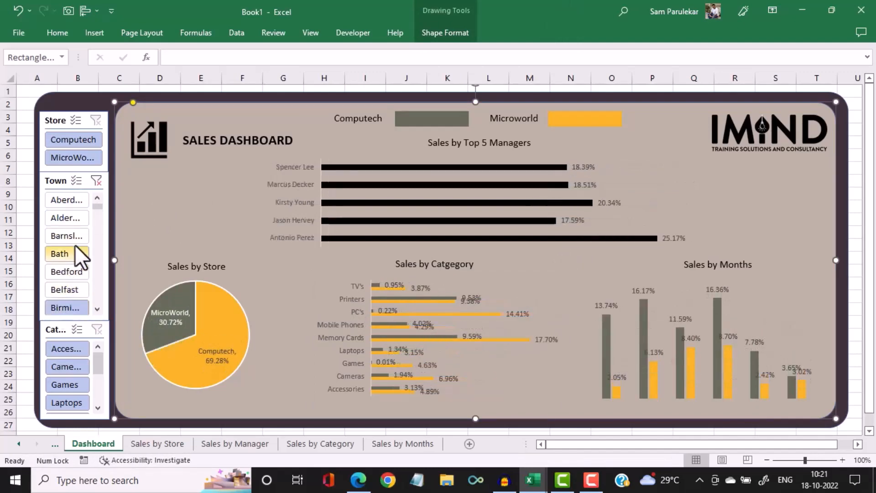
{"action": "left_click", "coordinate": [96, 183]}
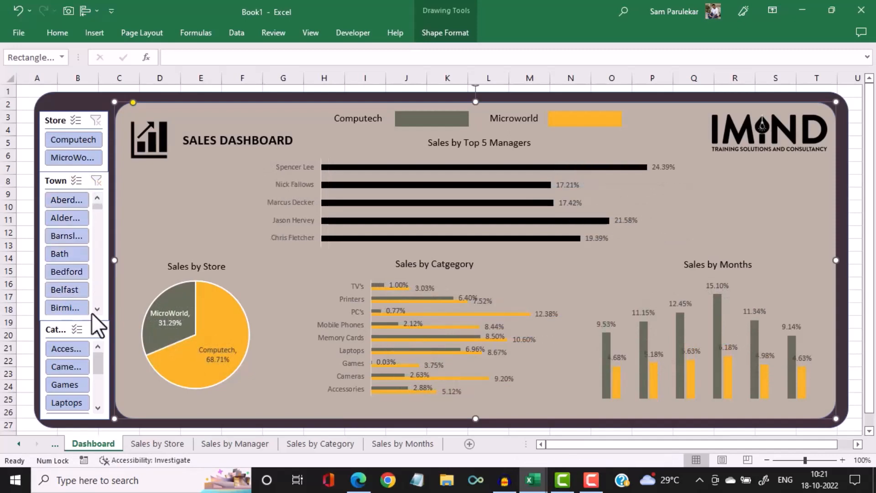
Test the Category slicer with Accessories and Cameras, and clear the category filter
{"action": "left_click", "coordinate": [70, 351]}
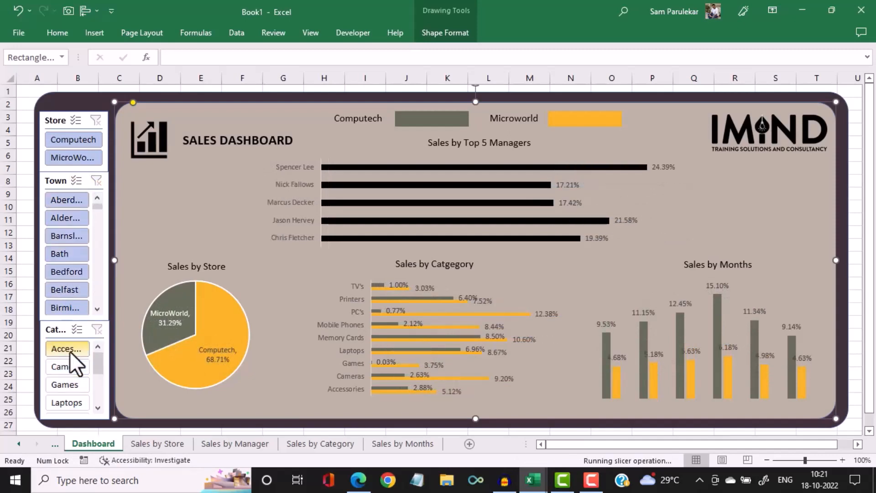
{"action": "left_click", "coordinate": [59, 382]}
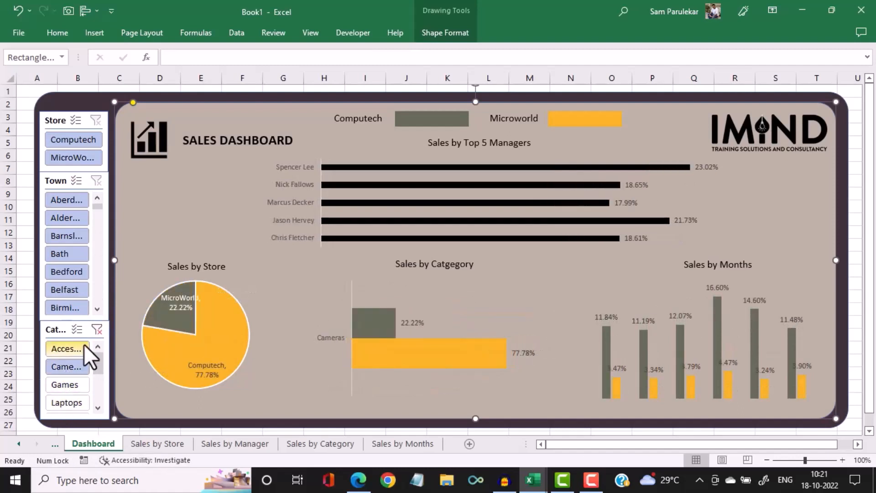
{"action": "left_click", "coordinate": [97, 329]}
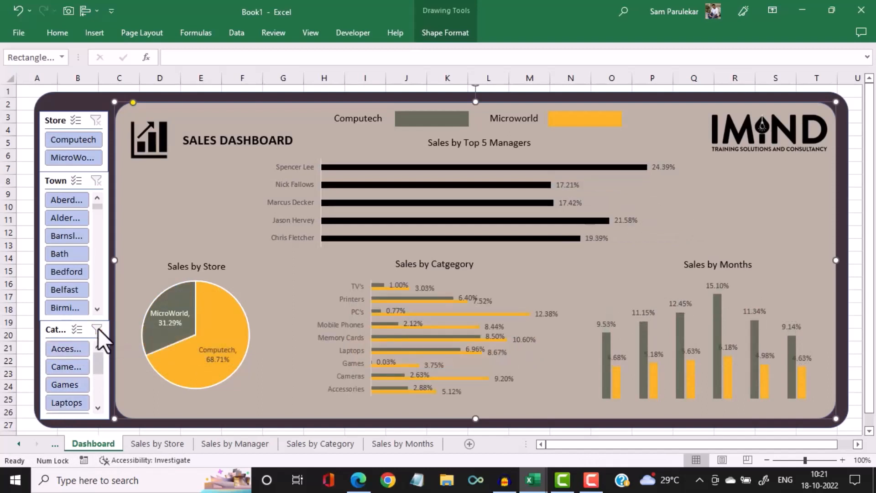
Filter the dashboard once more by the second town and Belfast, and clear the town filter
{"action": "left_click", "coordinate": [72, 214]}
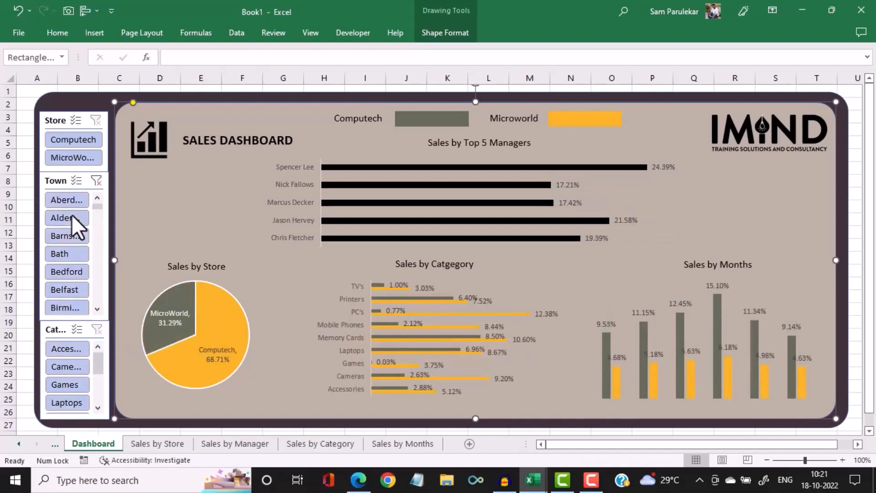
{"action": "left_click", "coordinate": [63, 291]}
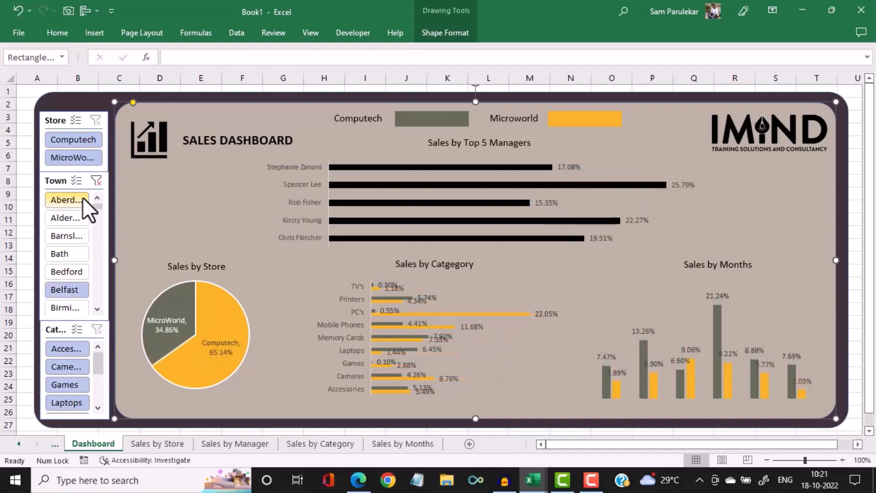
{"action": "left_click", "coordinate": [97, 183]}
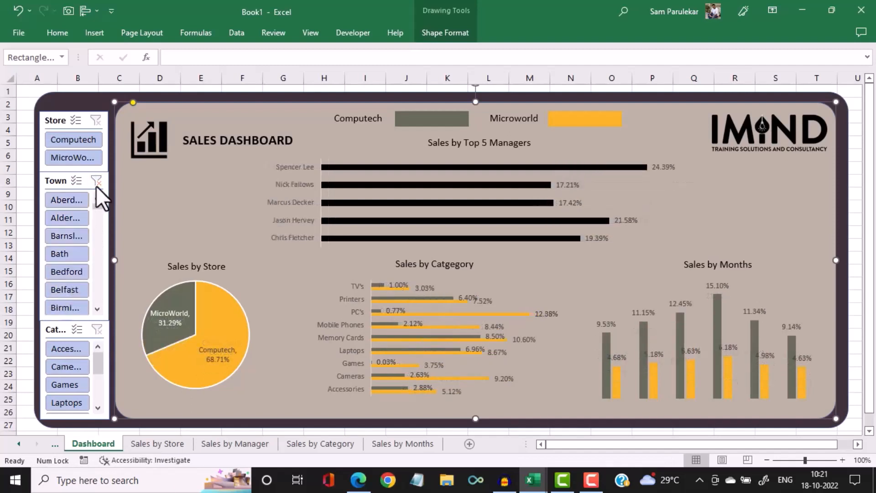
Test the Store slicer with Computech and MicroWorld, and clear the store filter
{"action": "left_click", "coordinate": [75, 141]}
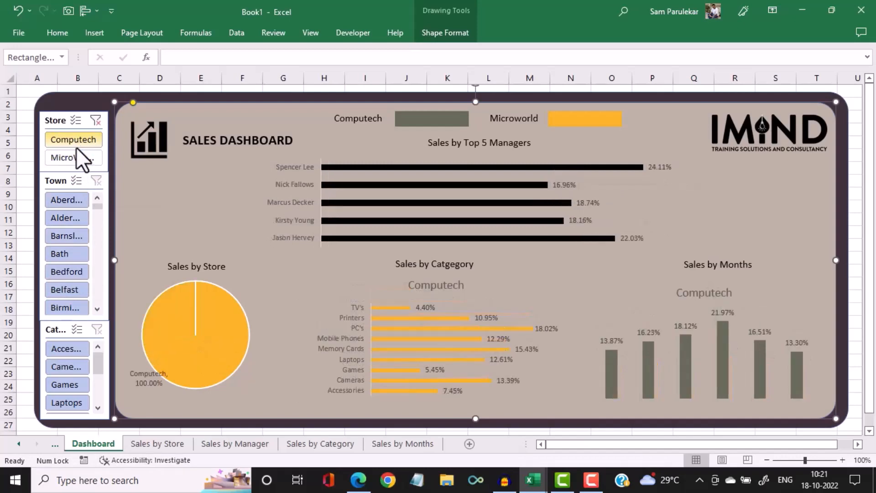
{"action": "left_click", "coordinate": [75, 157]}
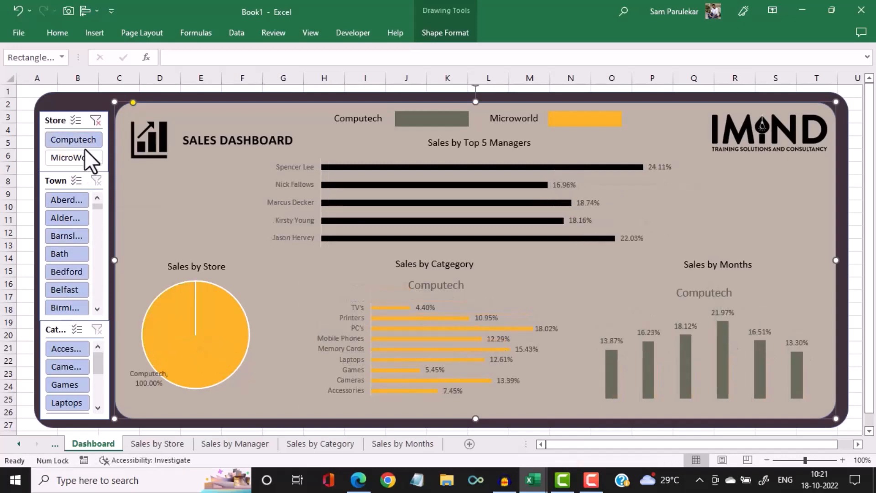
{"action": "left_click", "coordinate": [94, 121]}
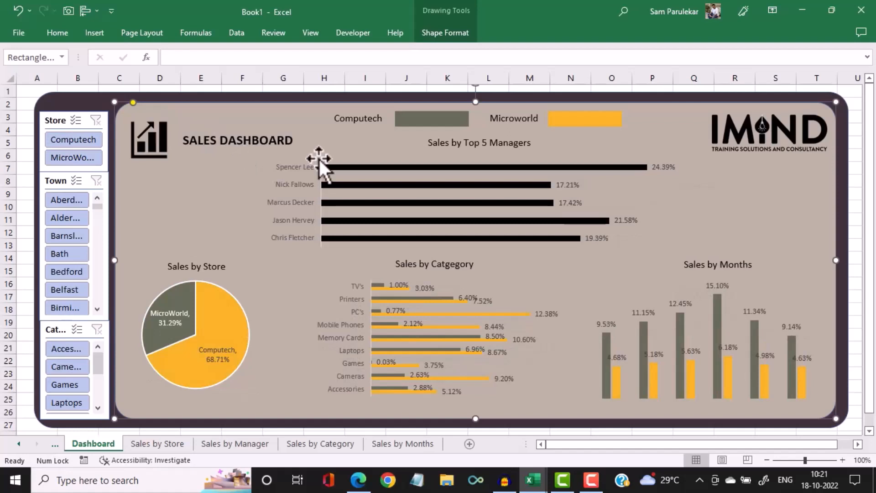